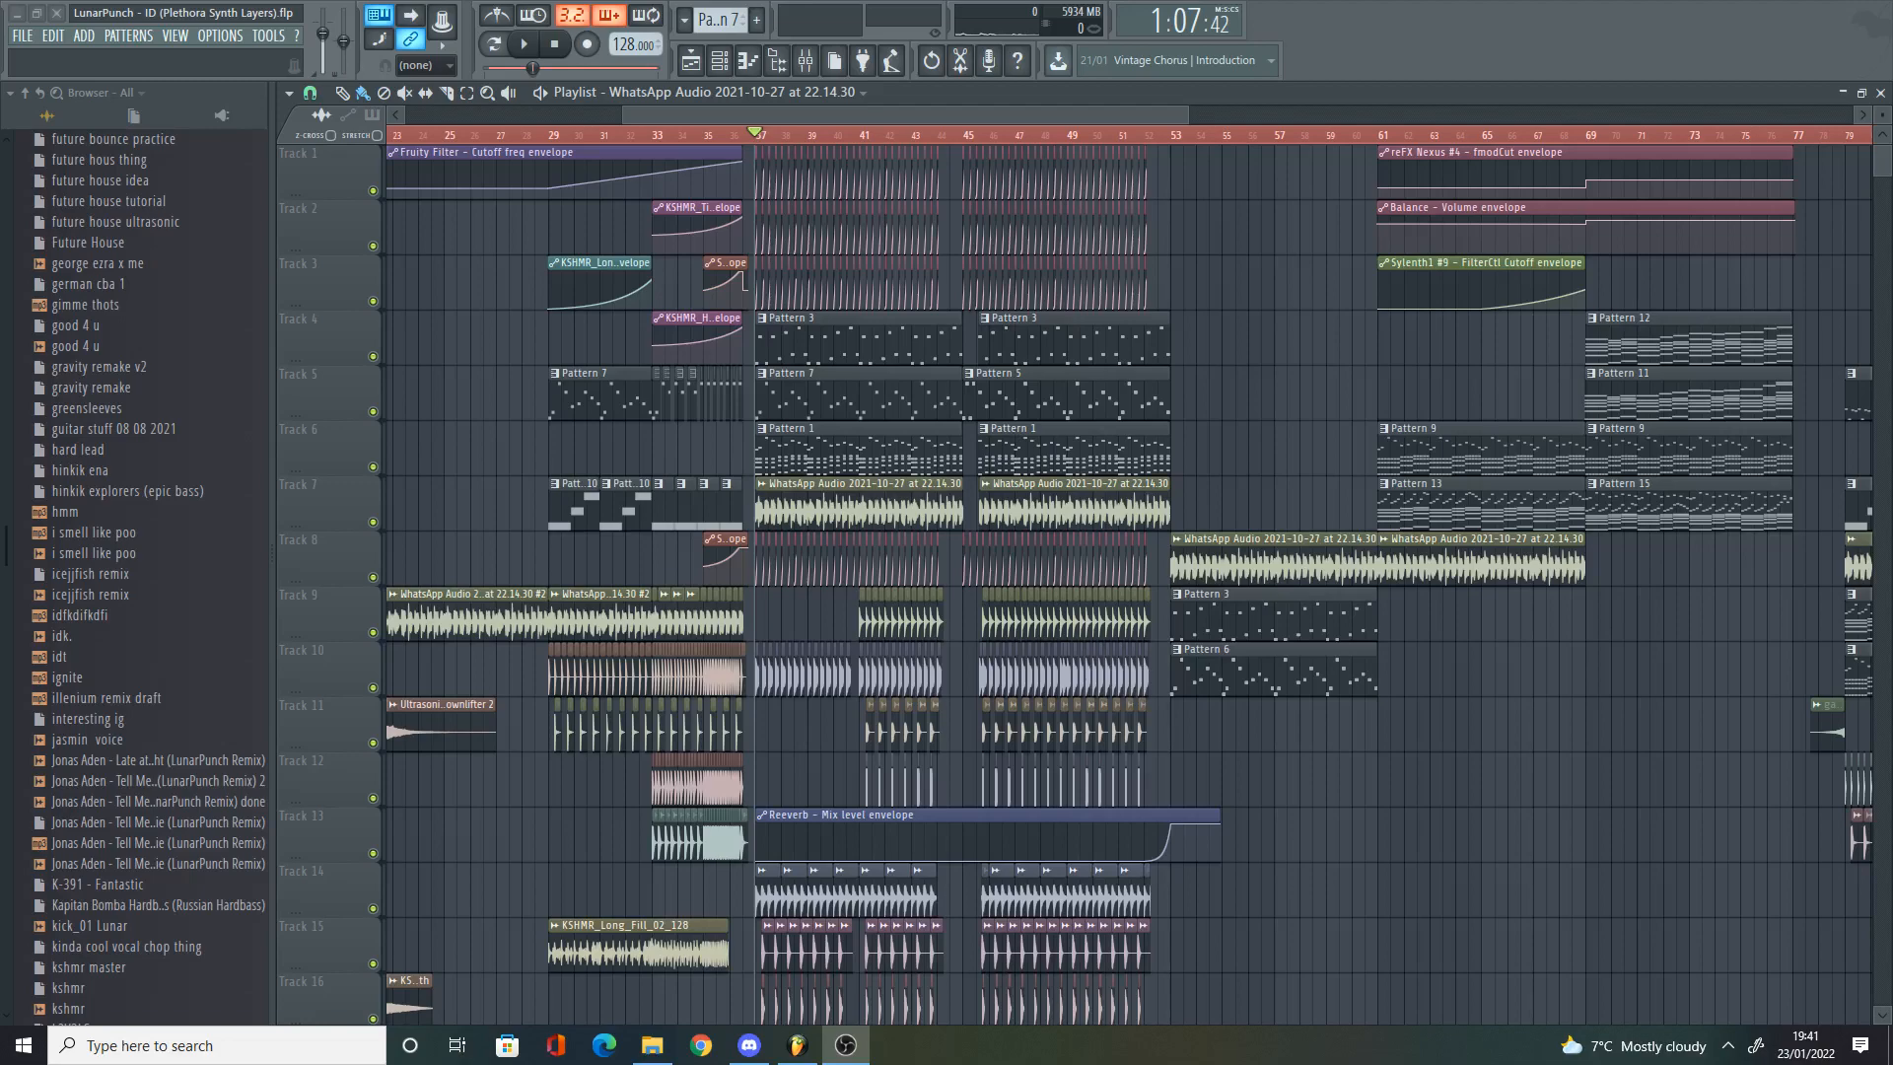
Step: Find the standalone WhatsApp Audio clip near bar 130 in the playlist and check the effect slots on its mixer track
scroll(758, 505, up, 8)
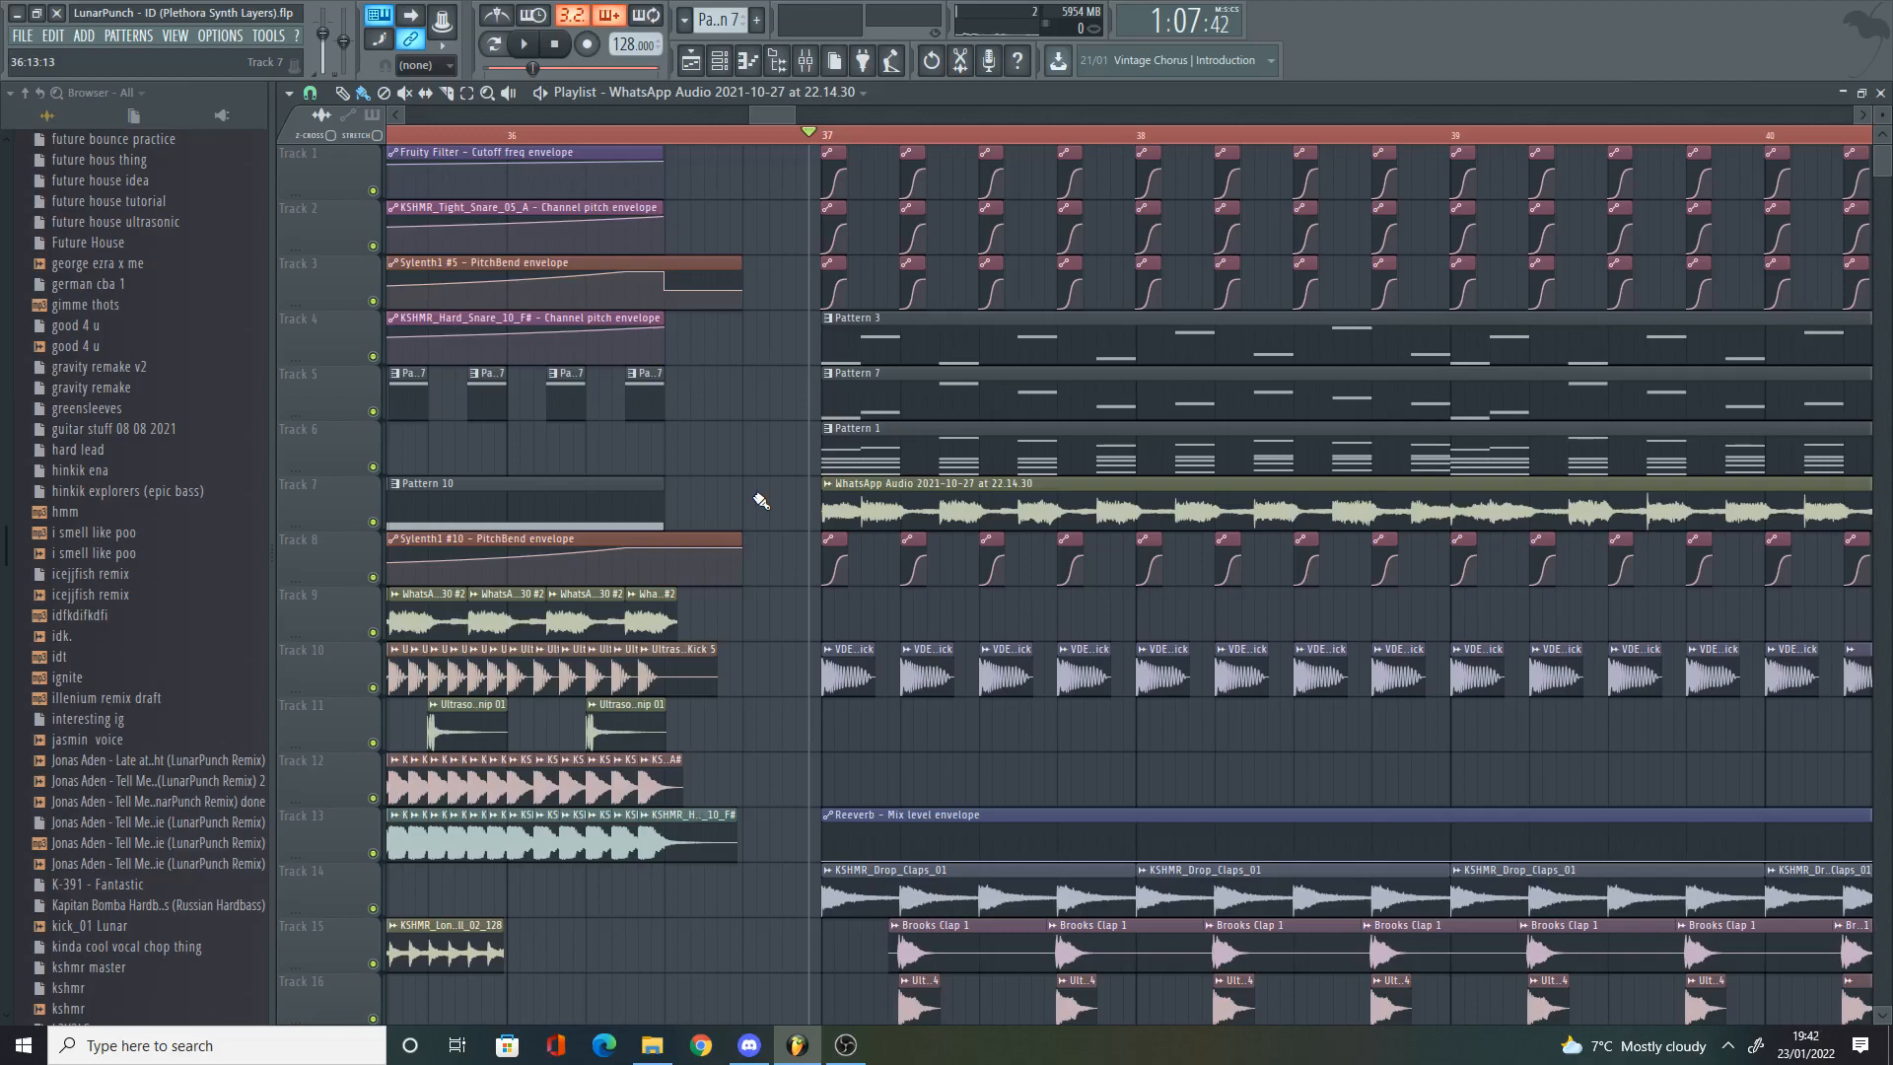
scroll(834, 484, down, 10)
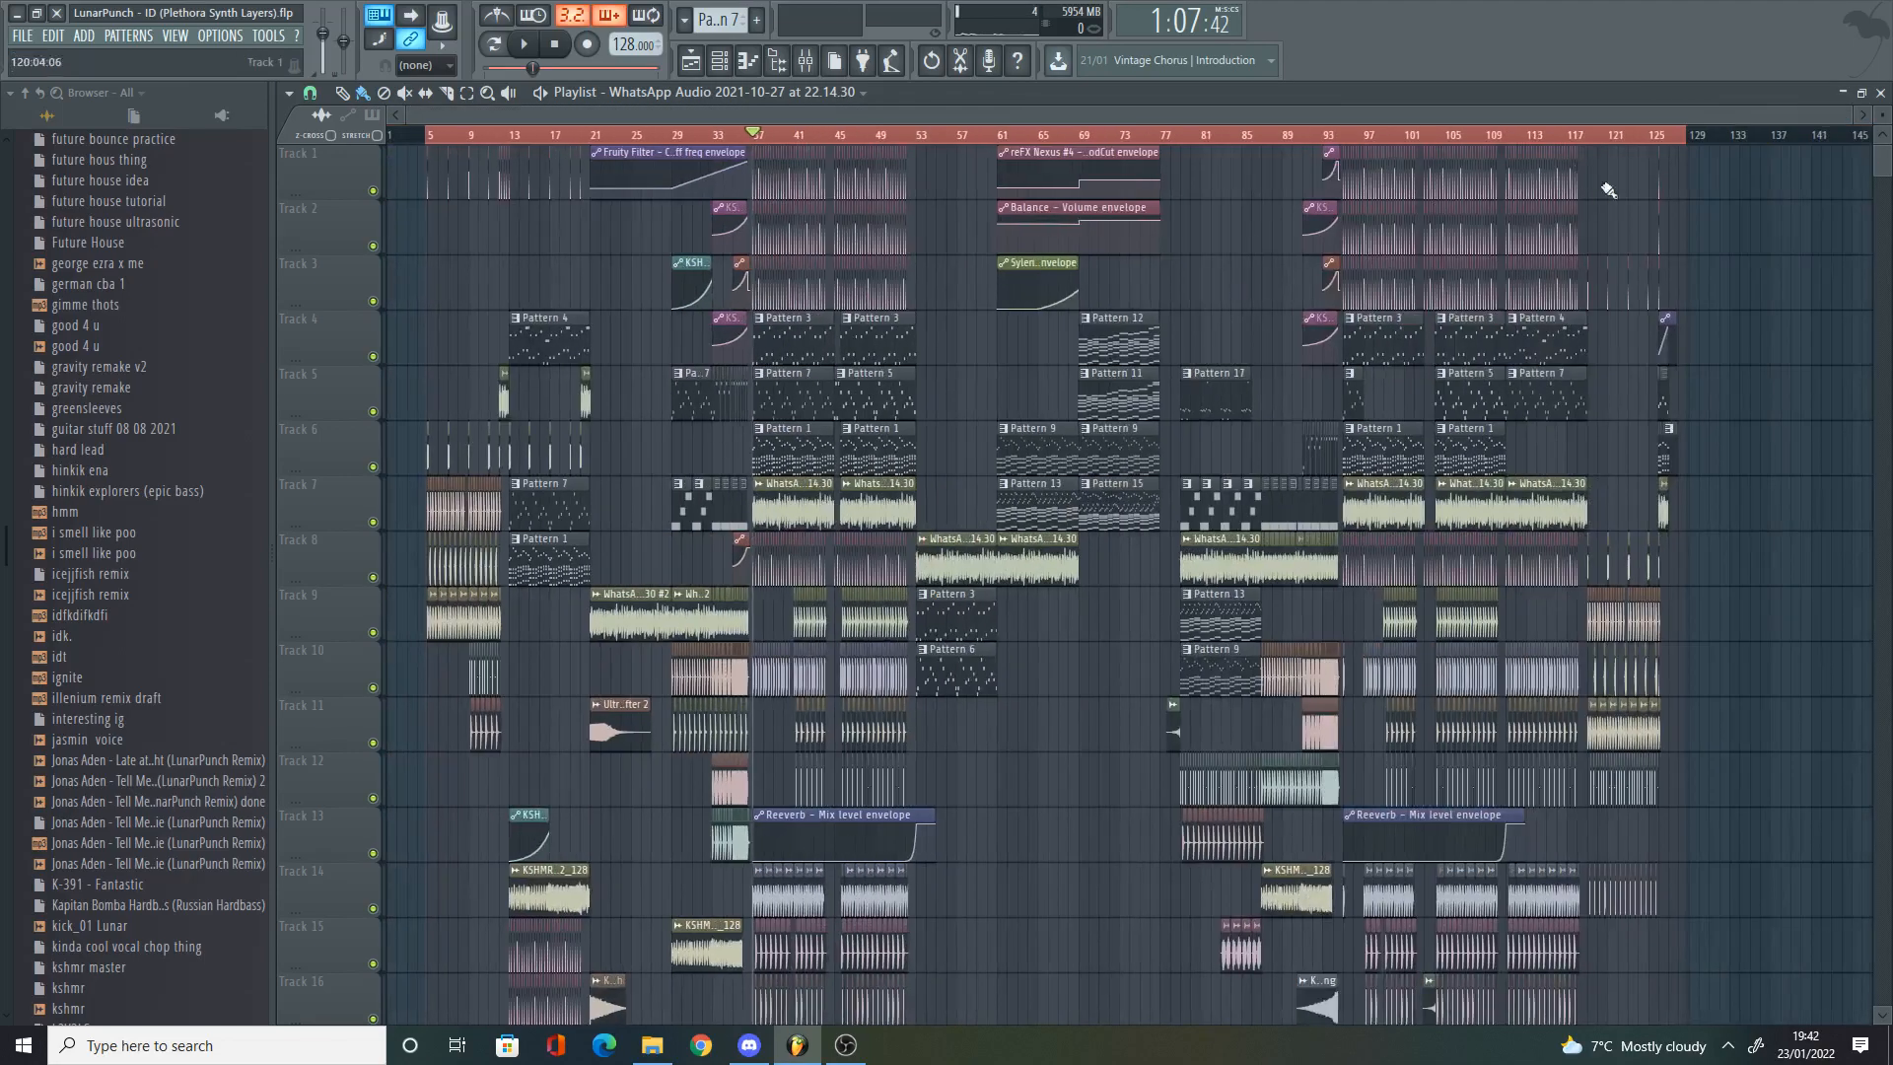
drag(1686, 136, 1891, 187)
scroll(1597, 296, up, 8)
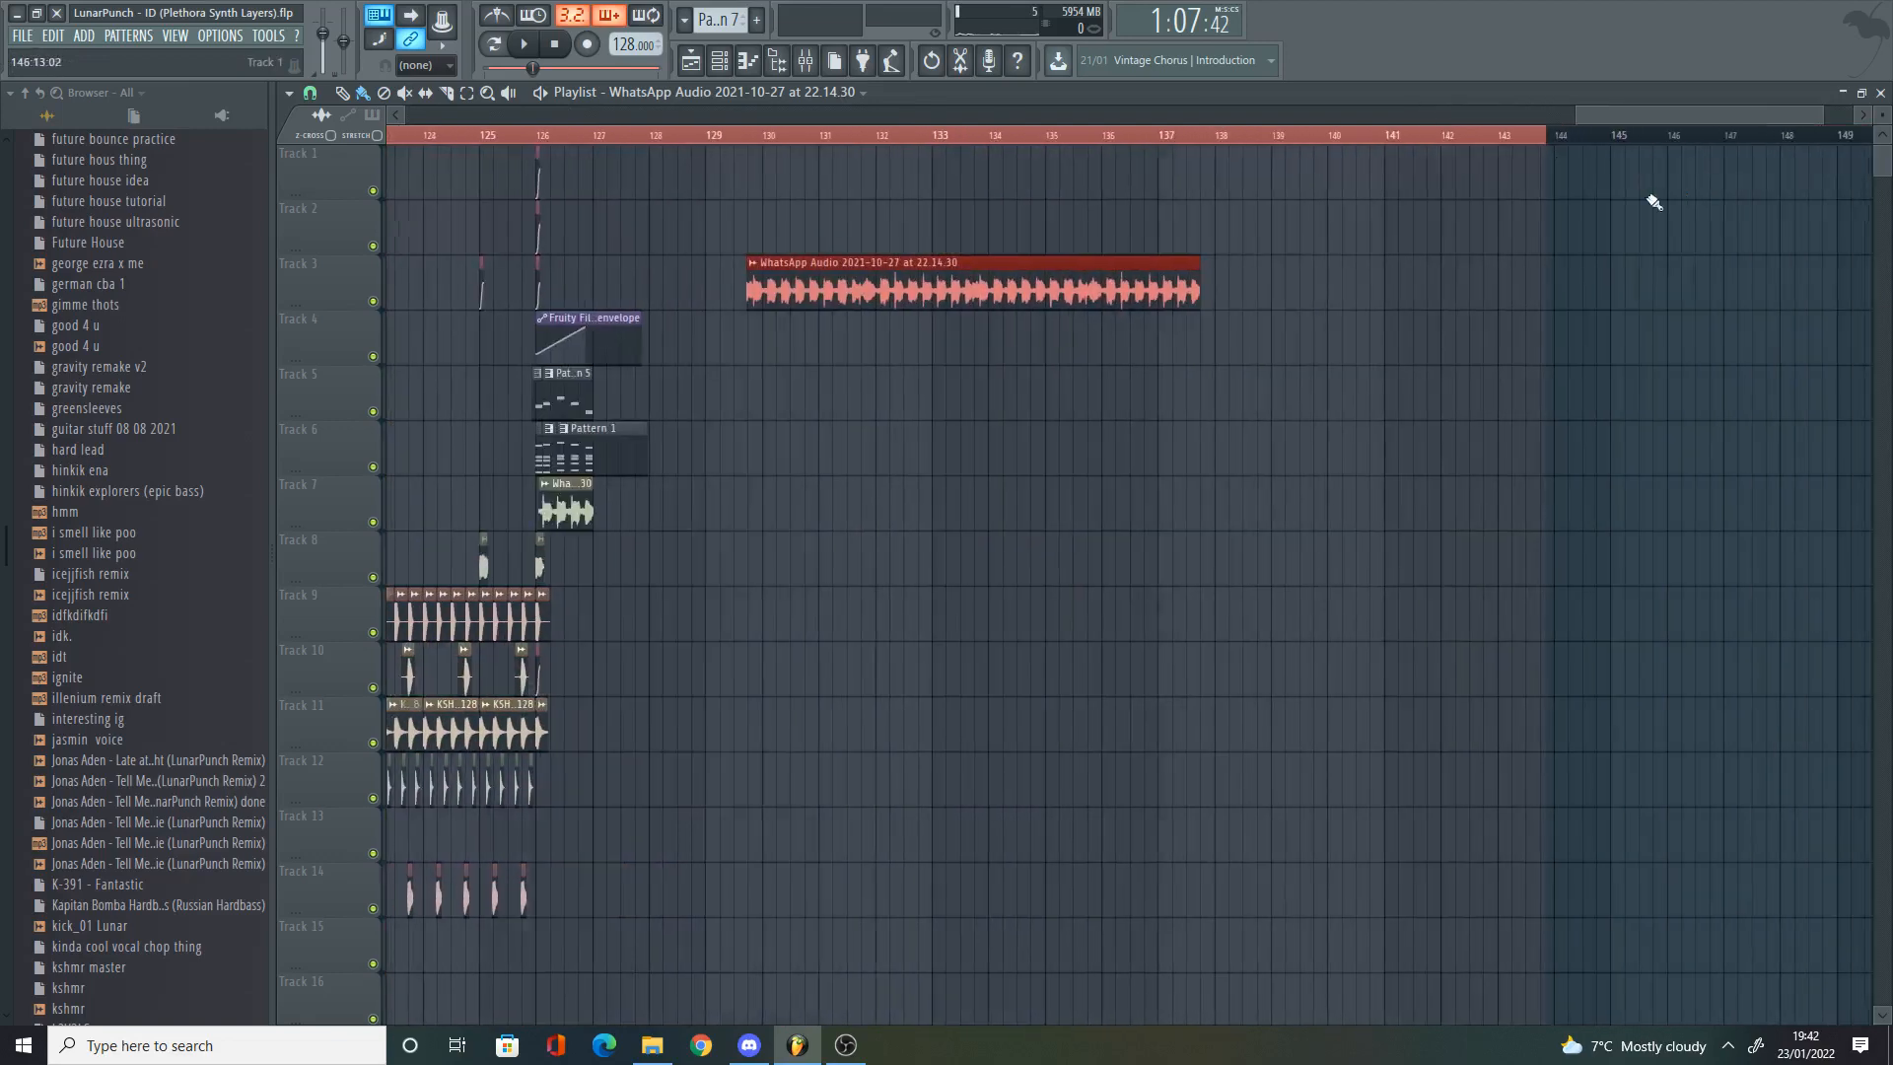
click(805, 60)
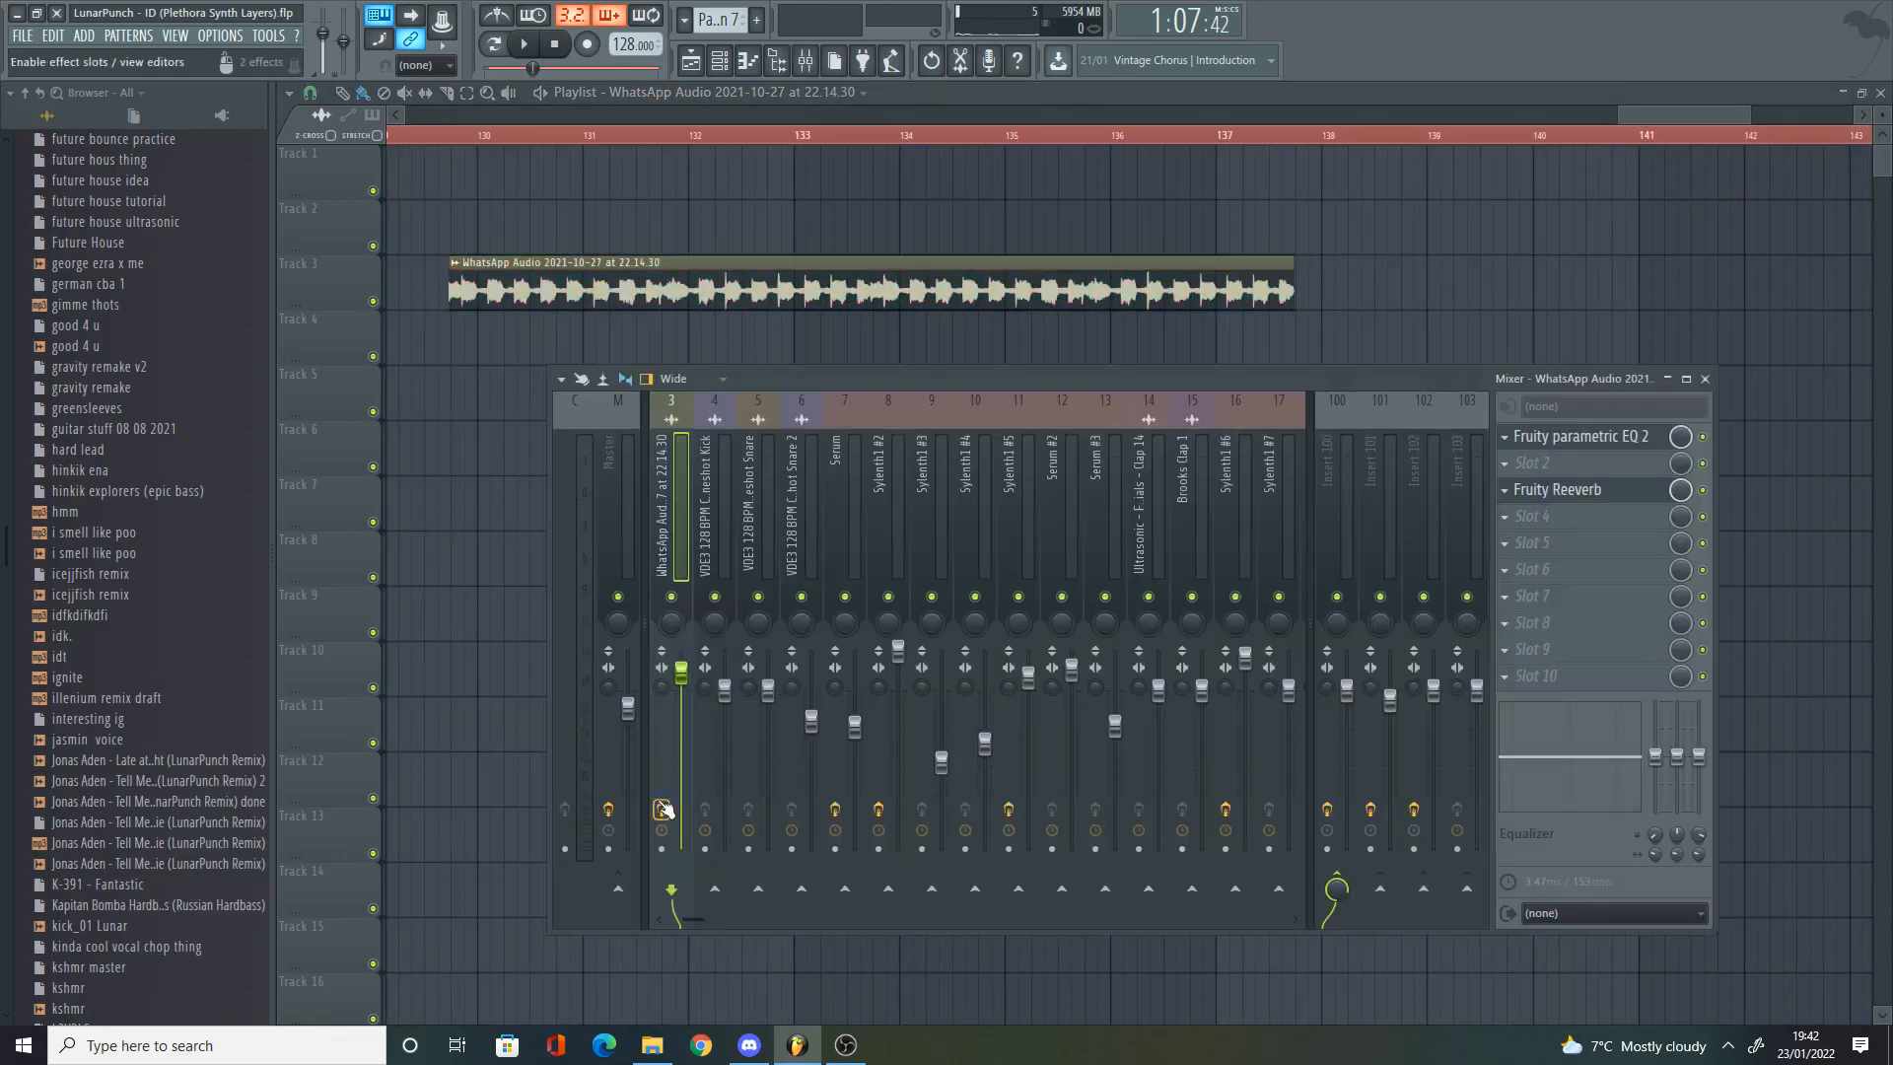
key(F9)
Step: Play the standalone WhatsApp Audio clip from its start just before bar 130, and stop playback after a few bars
scroll(446, 184, up, 4)
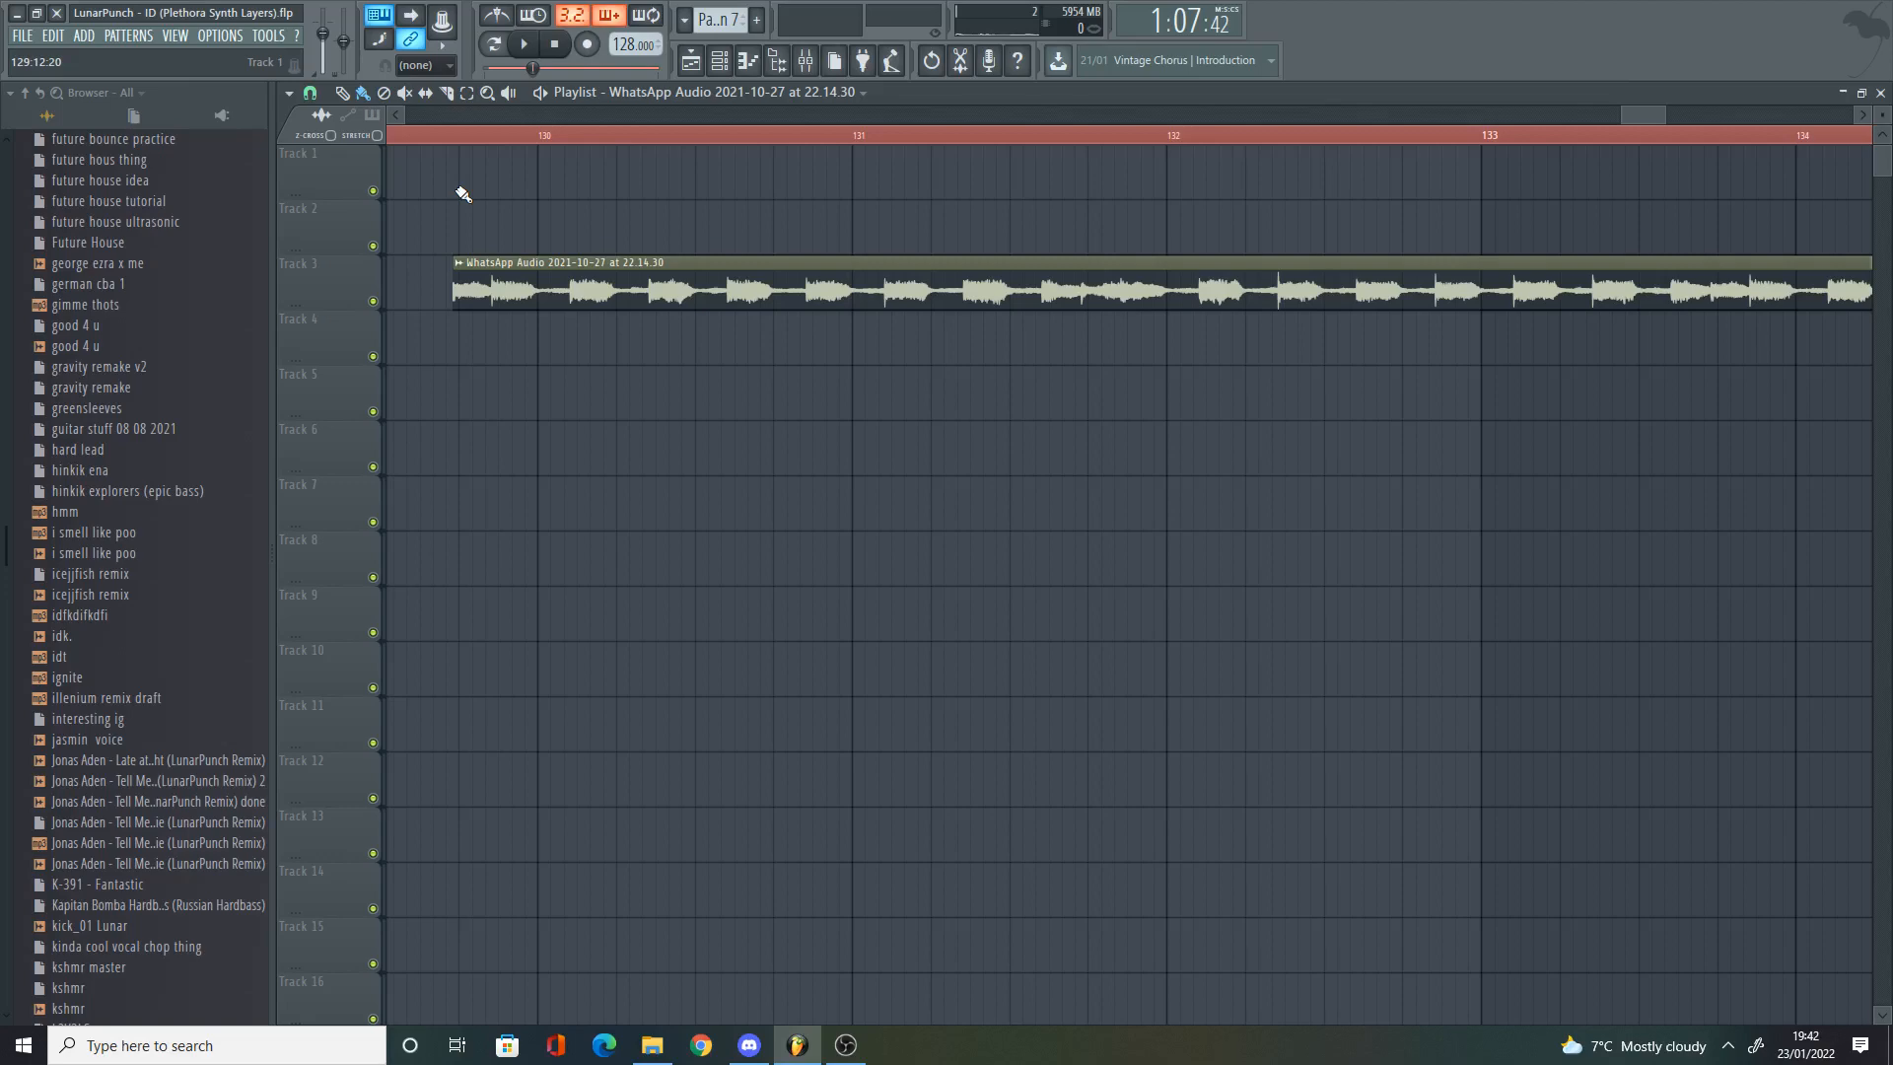
click(446, 136)
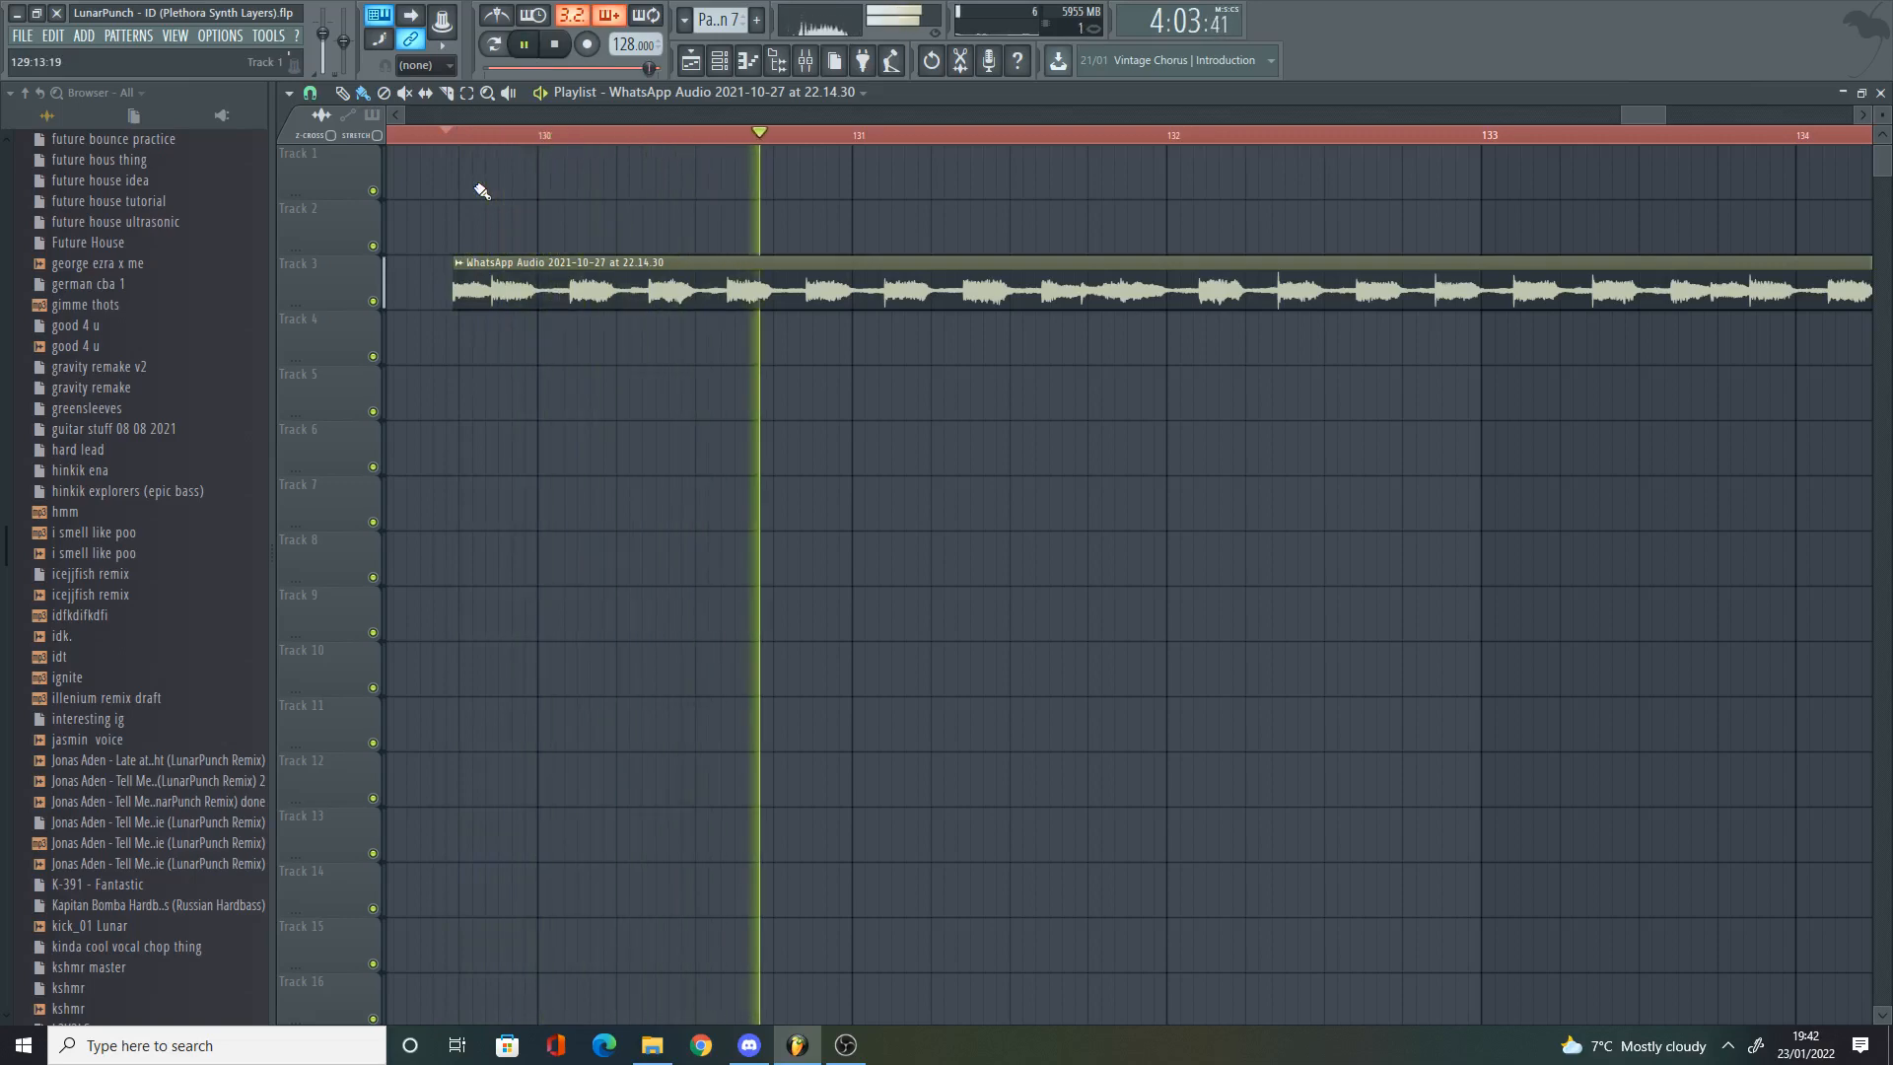
scroll(1127, 264, down, 2)
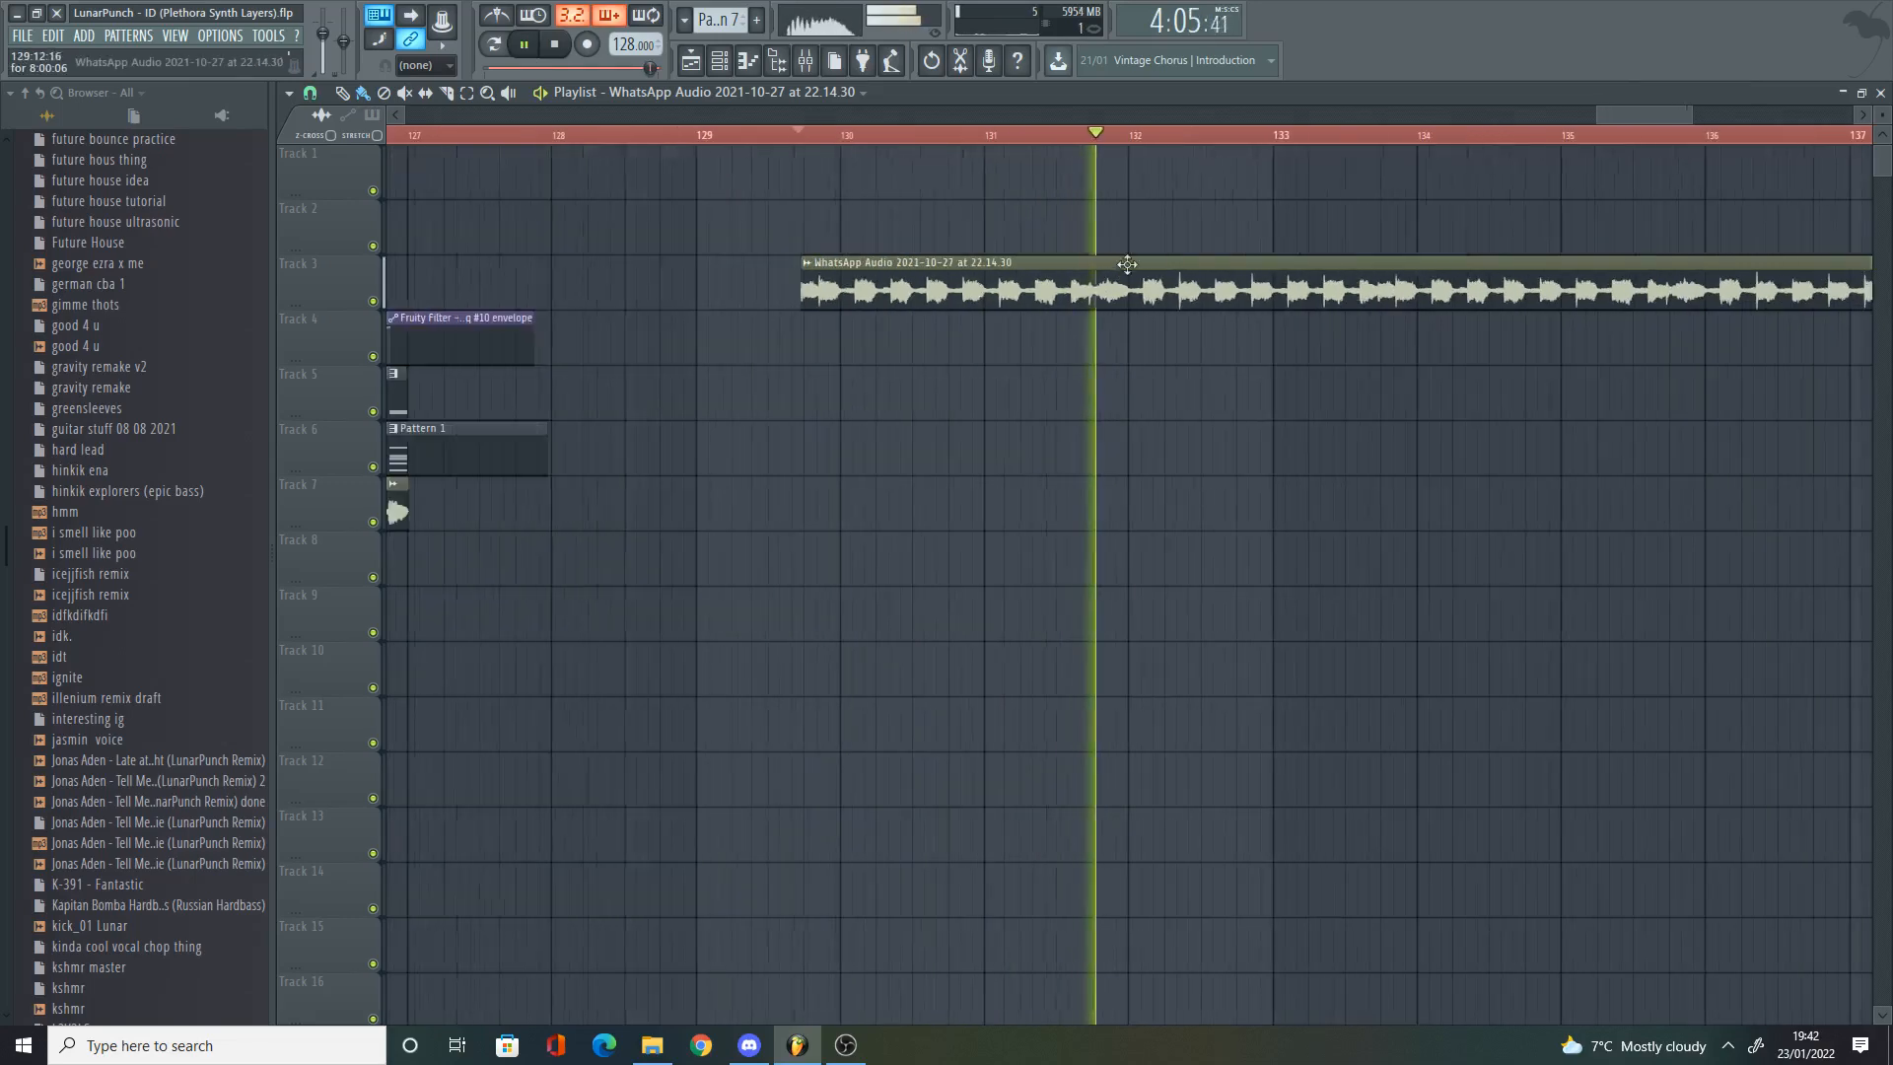
drag(1629, 113, 1660, 138)
scroll(909, 222, down, 2)
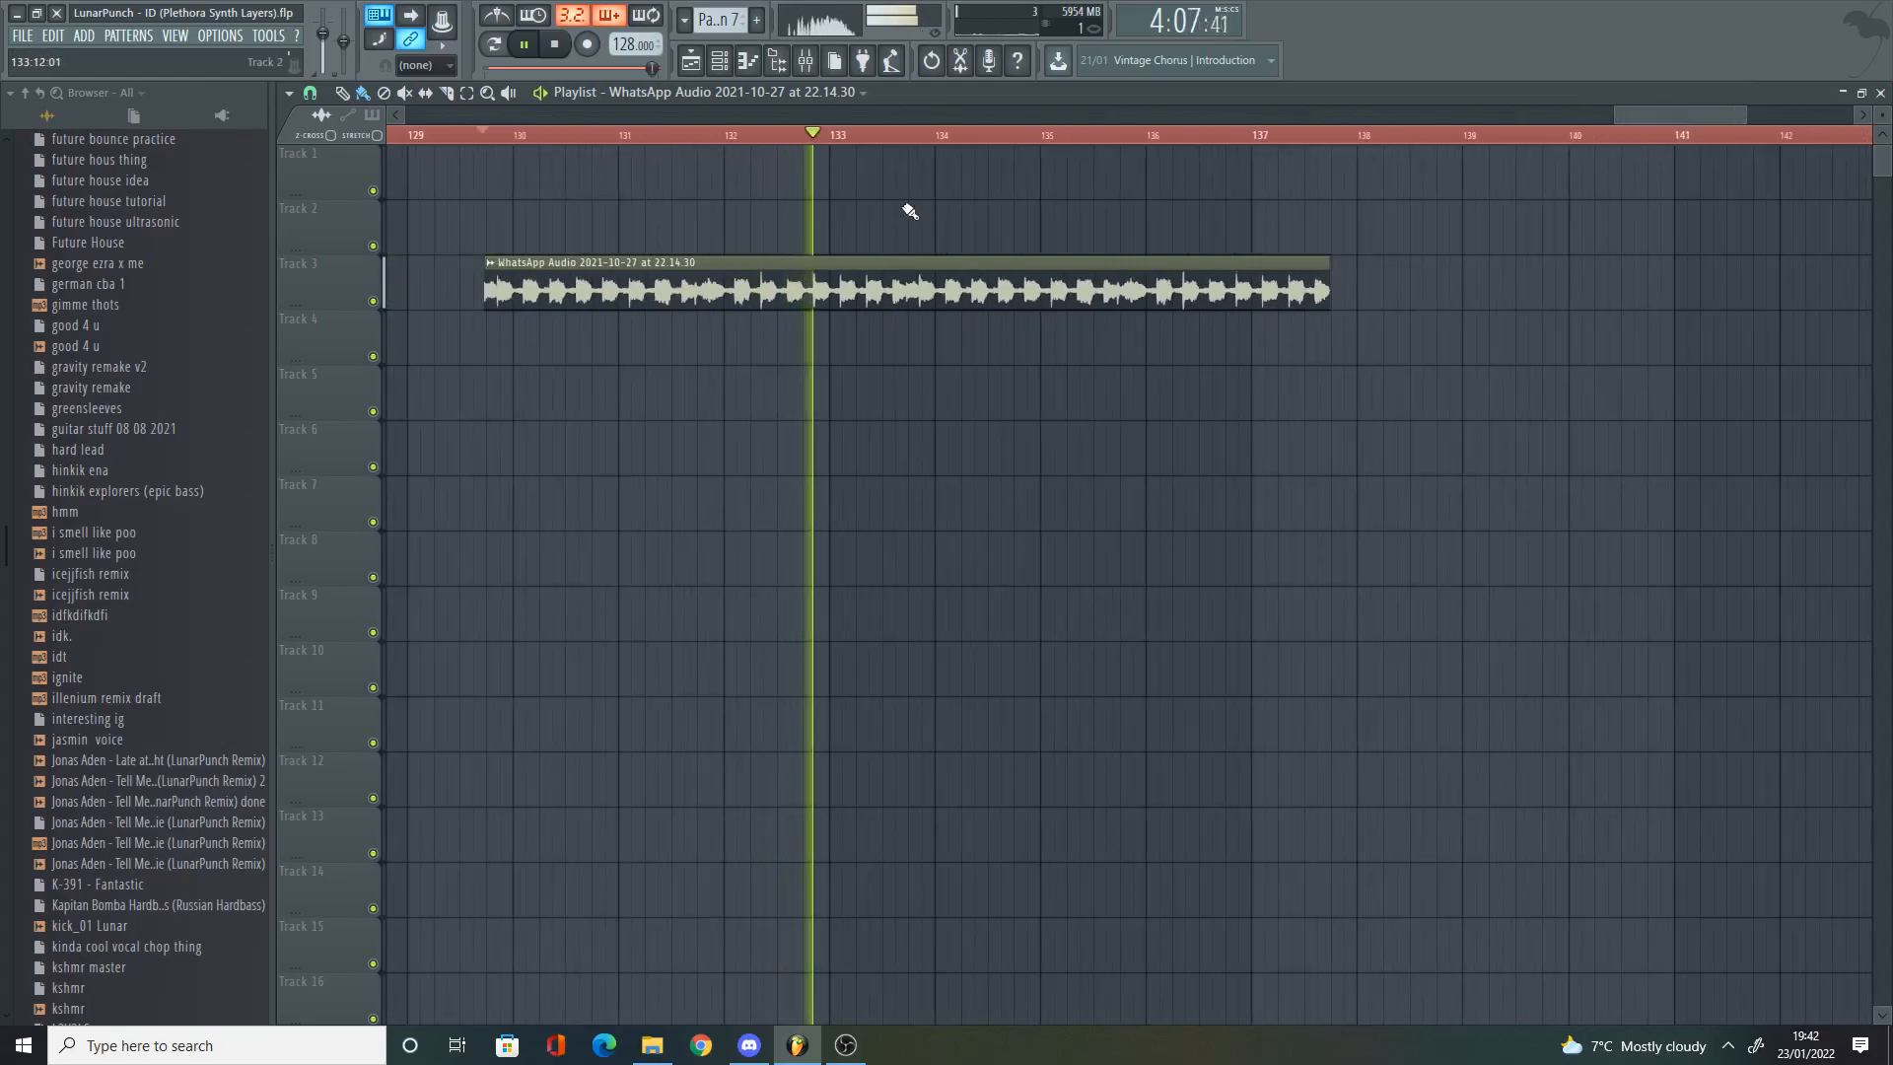
key(space)
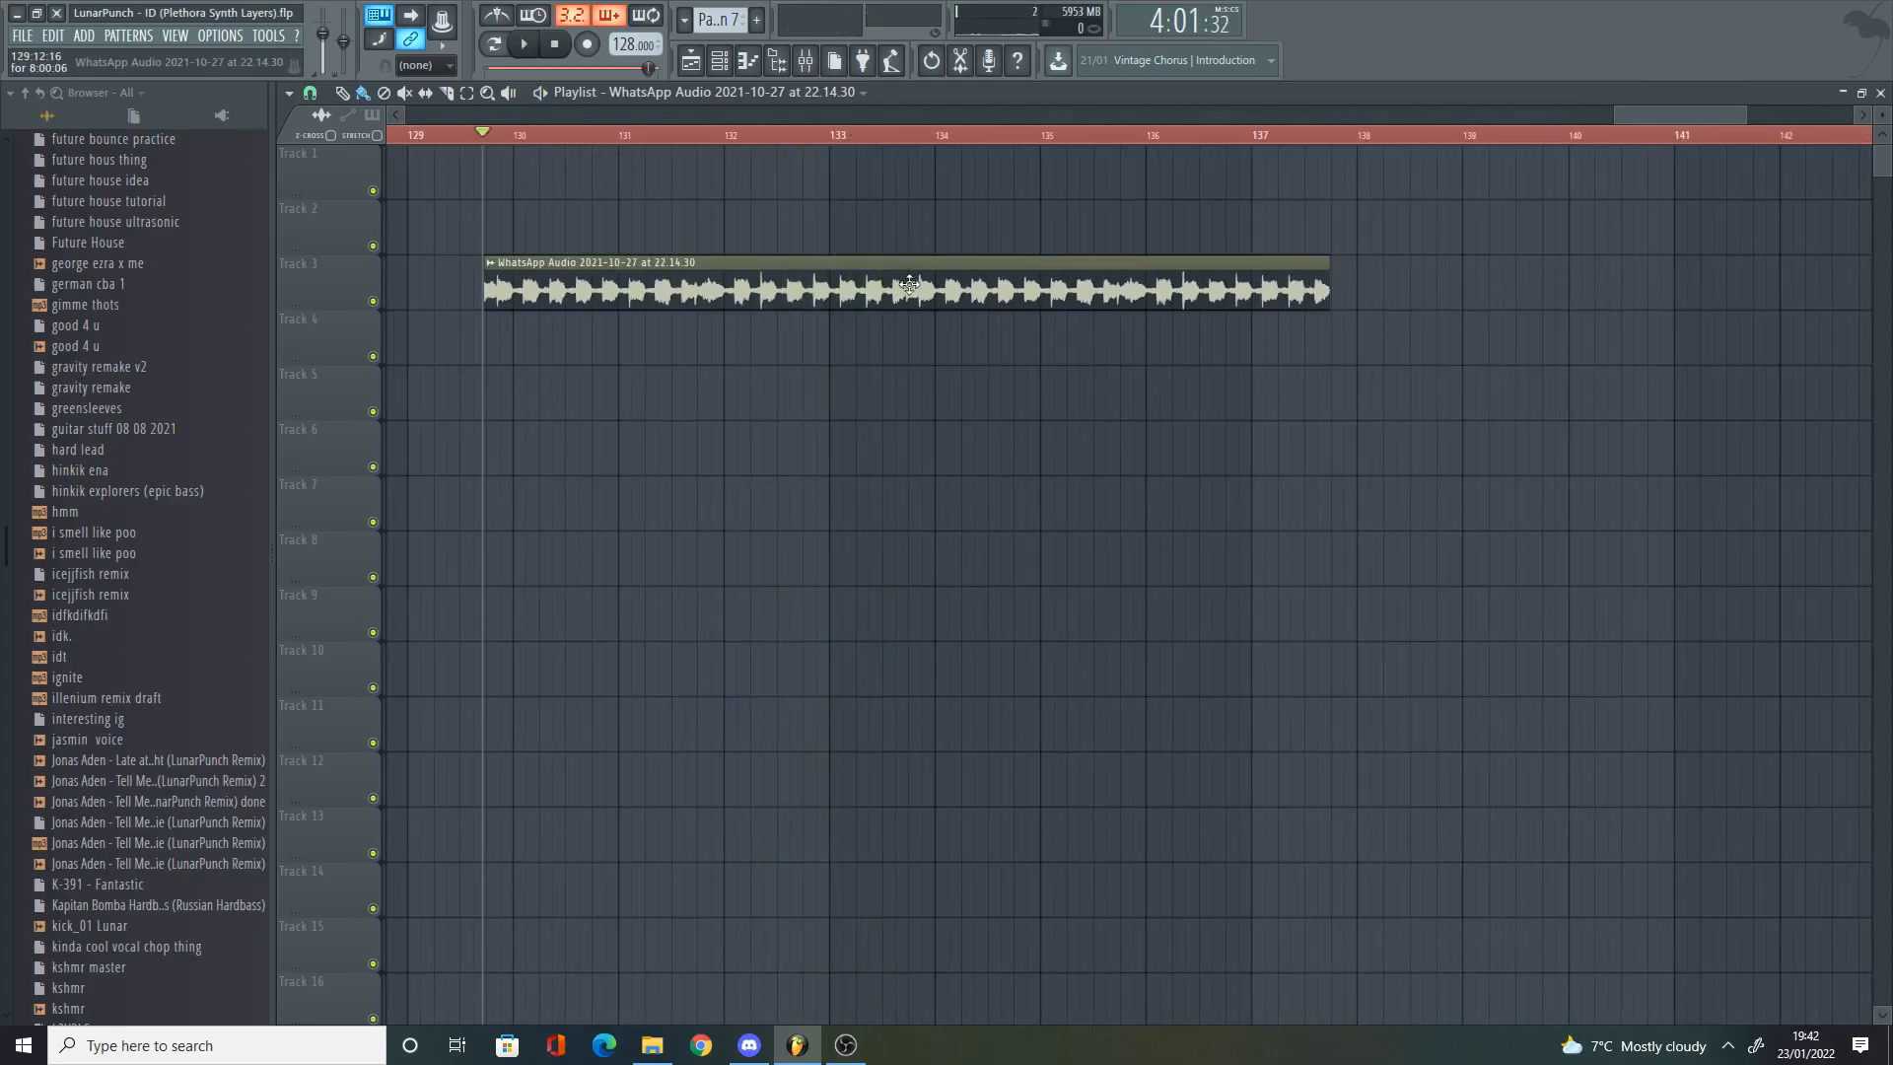
Step: Mute playlist tracks 4, 5, 6, 10, 14 and 15 for the drop at bar 37
scroll(856, 275, down, 6)
scroll(741, 276, up, 5)
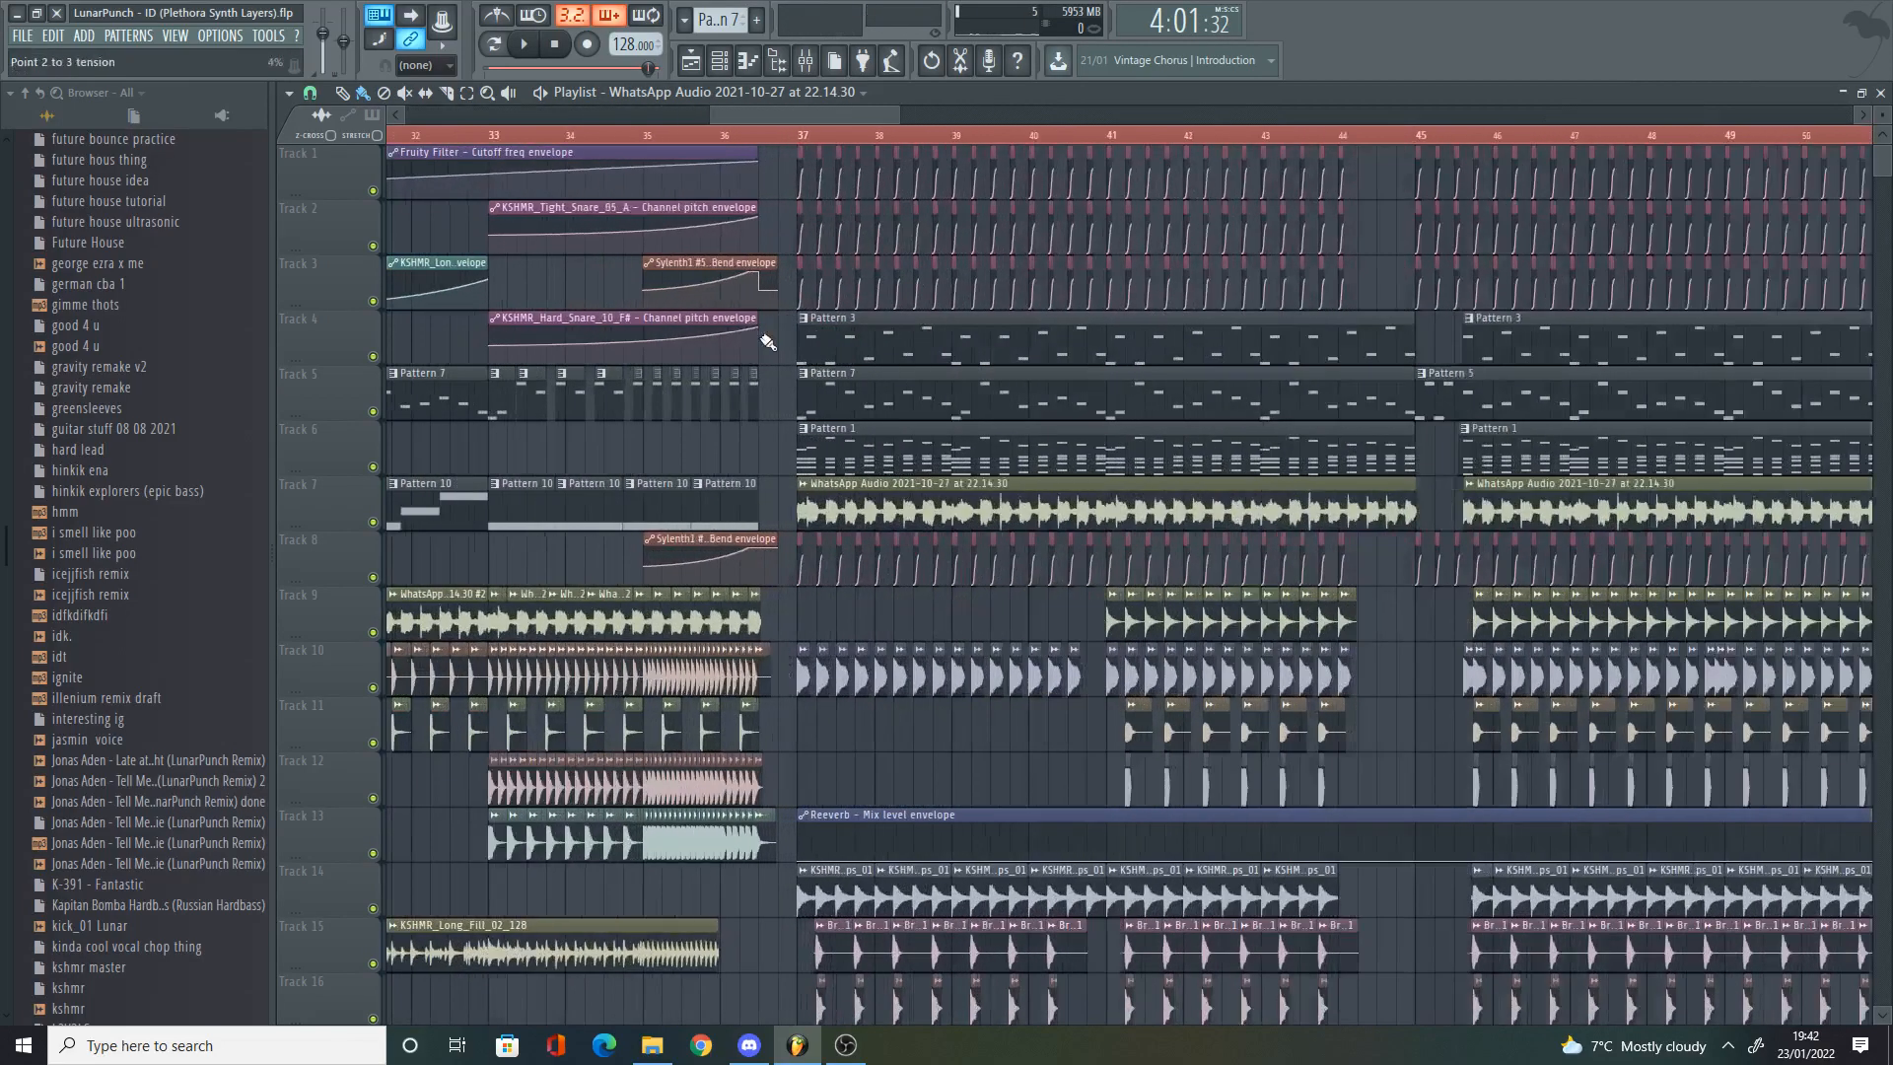
scroll(767, 341, up, 3)
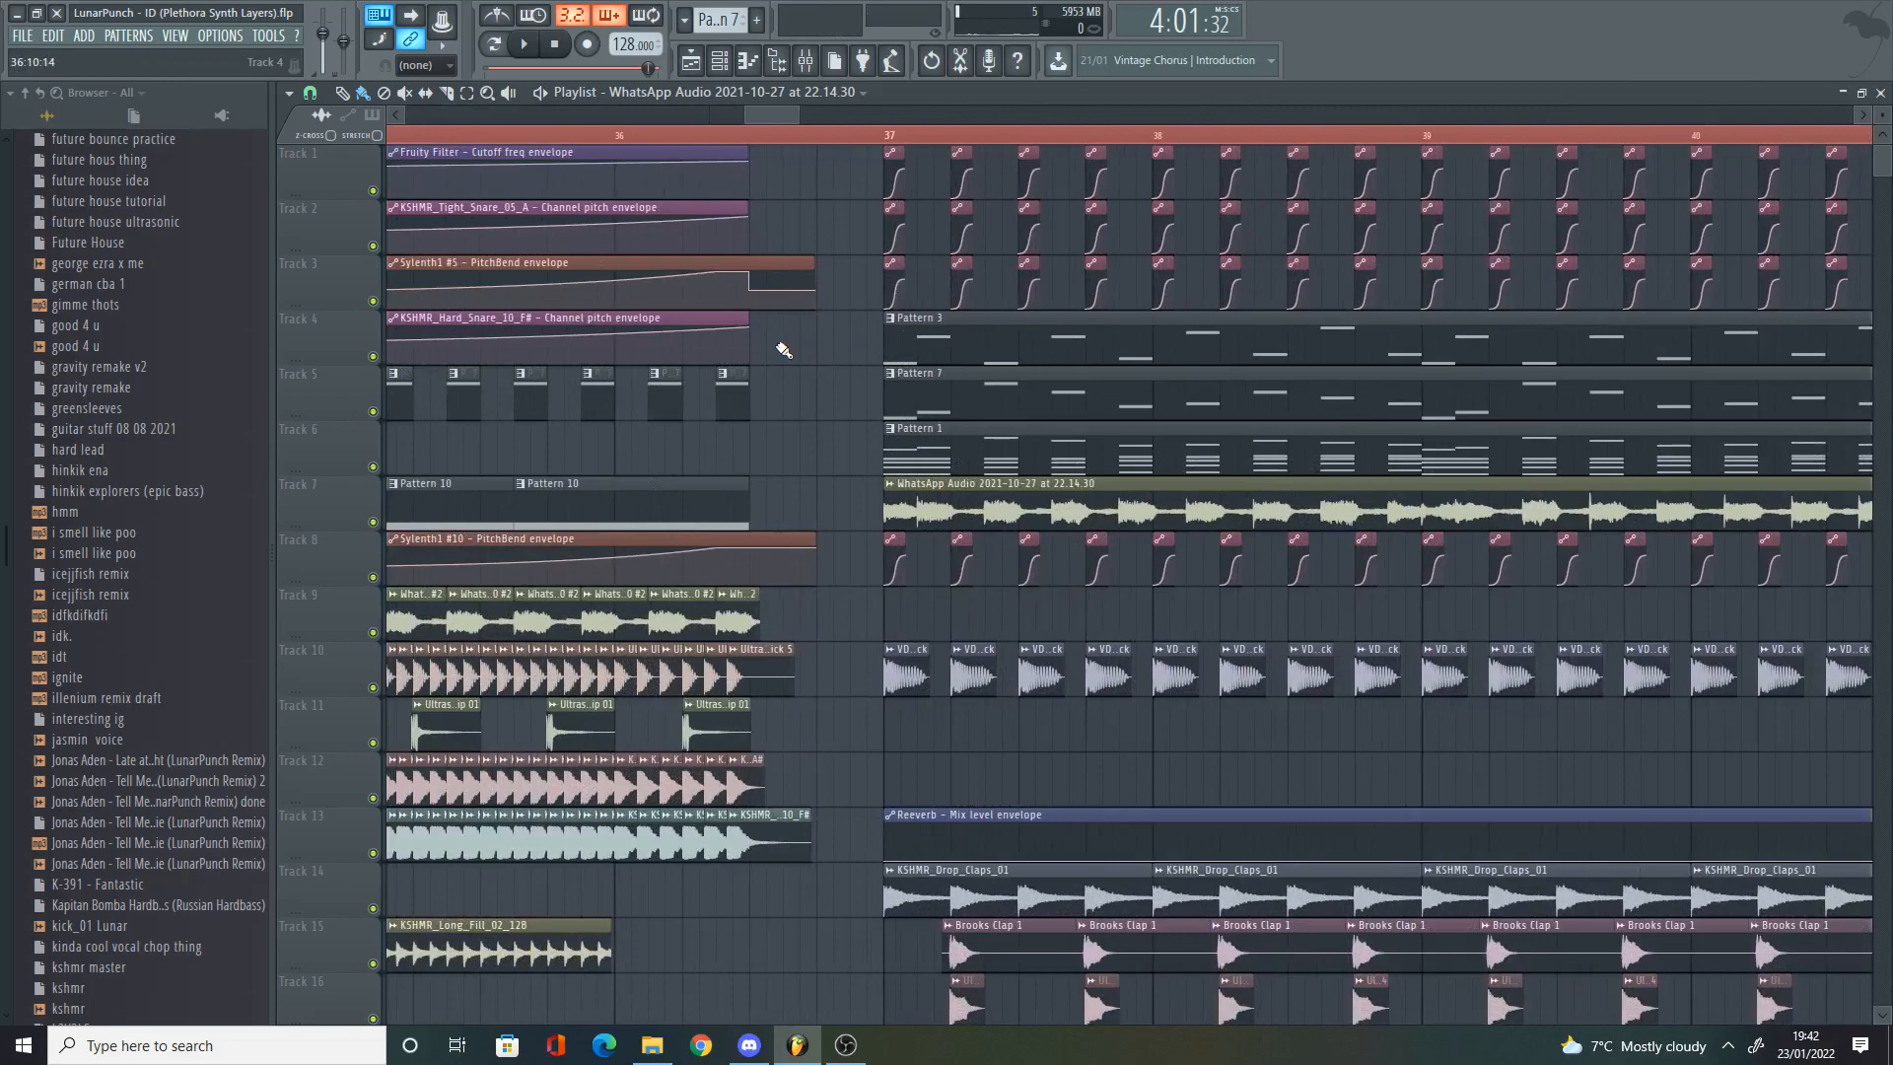
scroll(784, 350, up, 3)
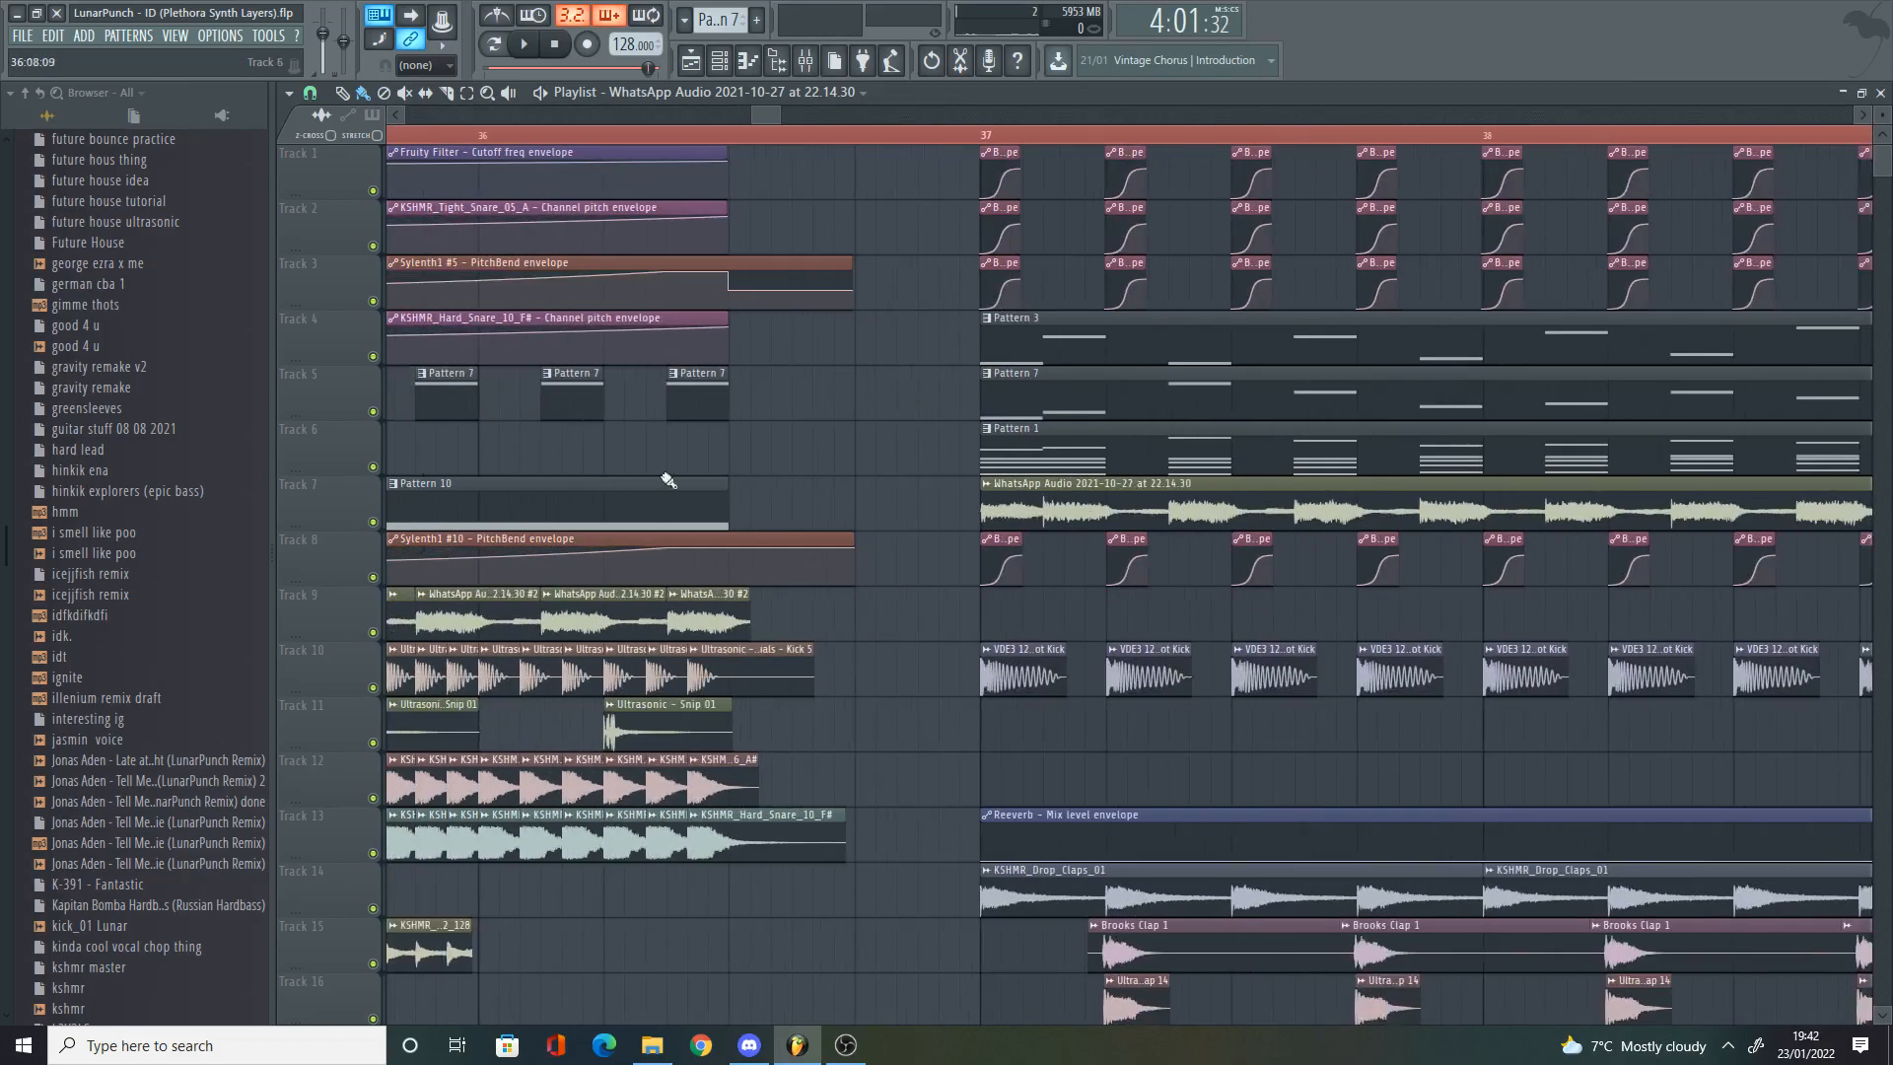
click(374, 467)
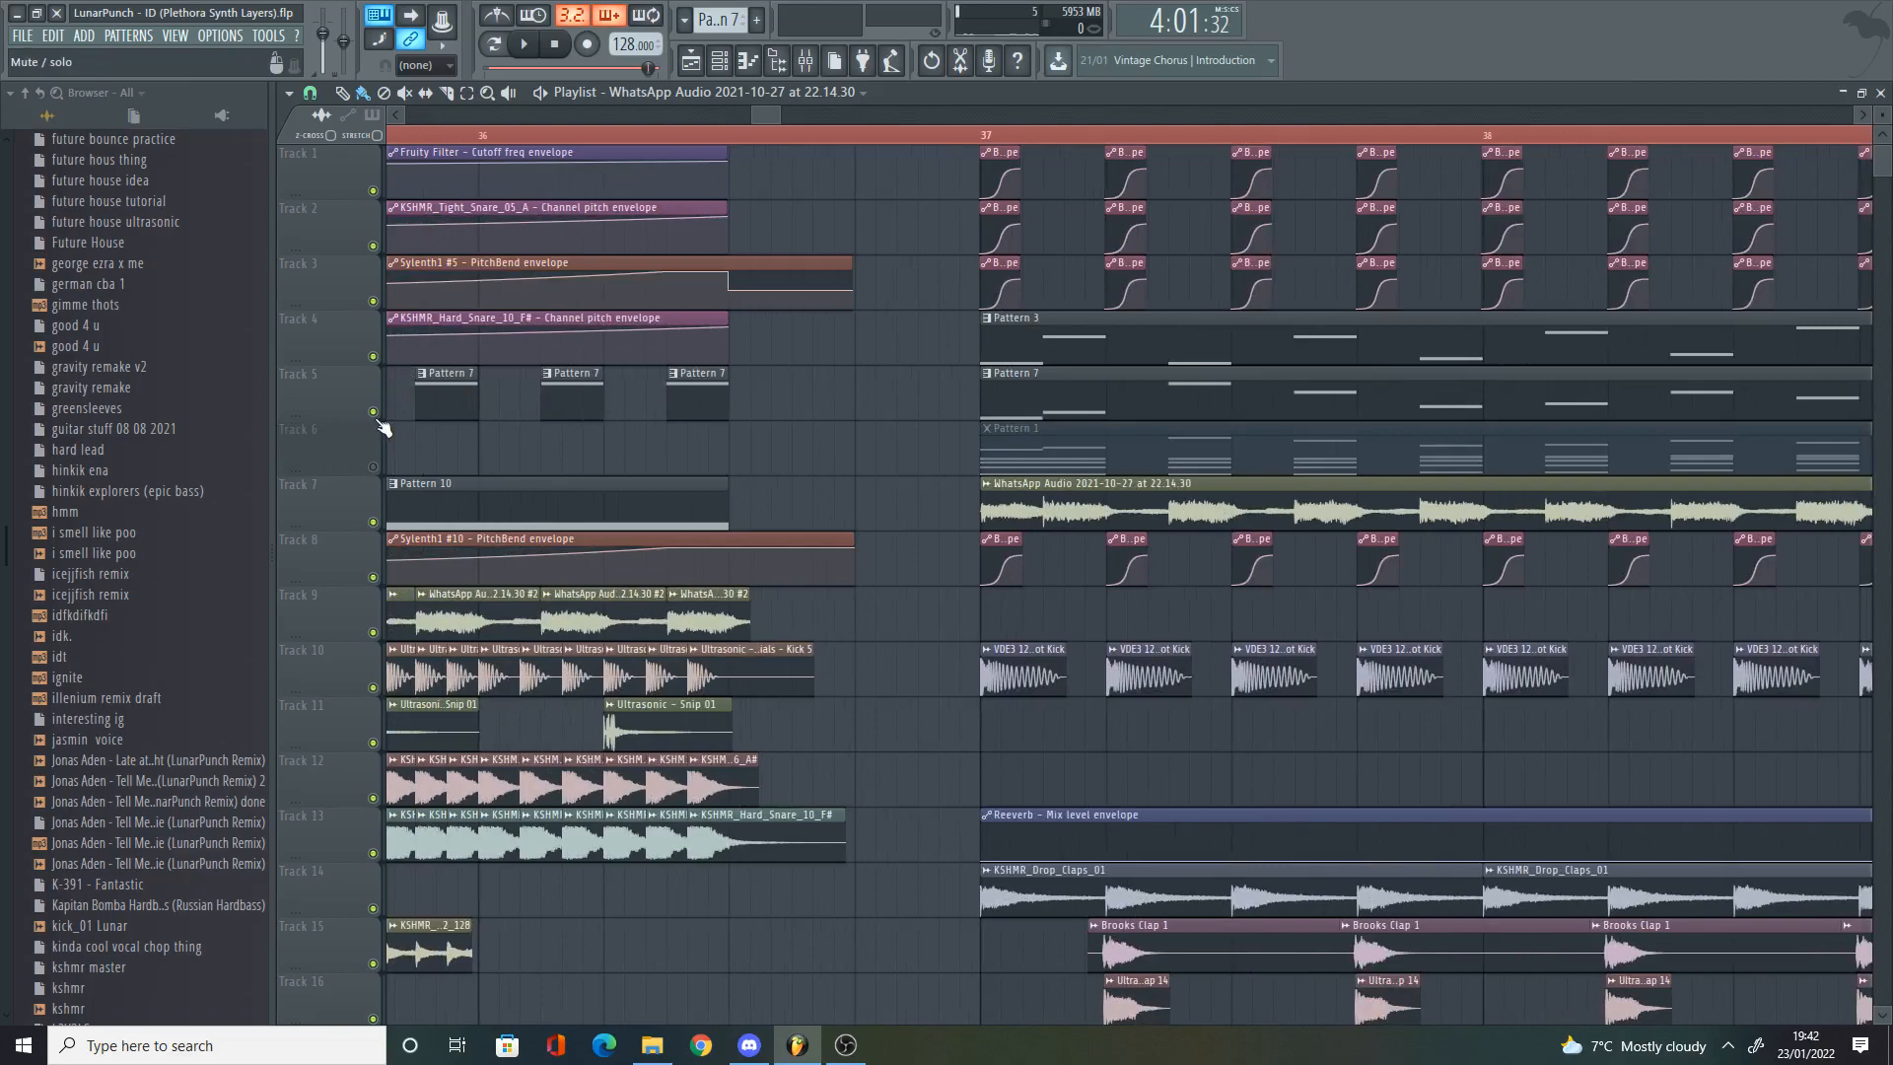
click(373, 412)
scroll(373, 360, down, 4)
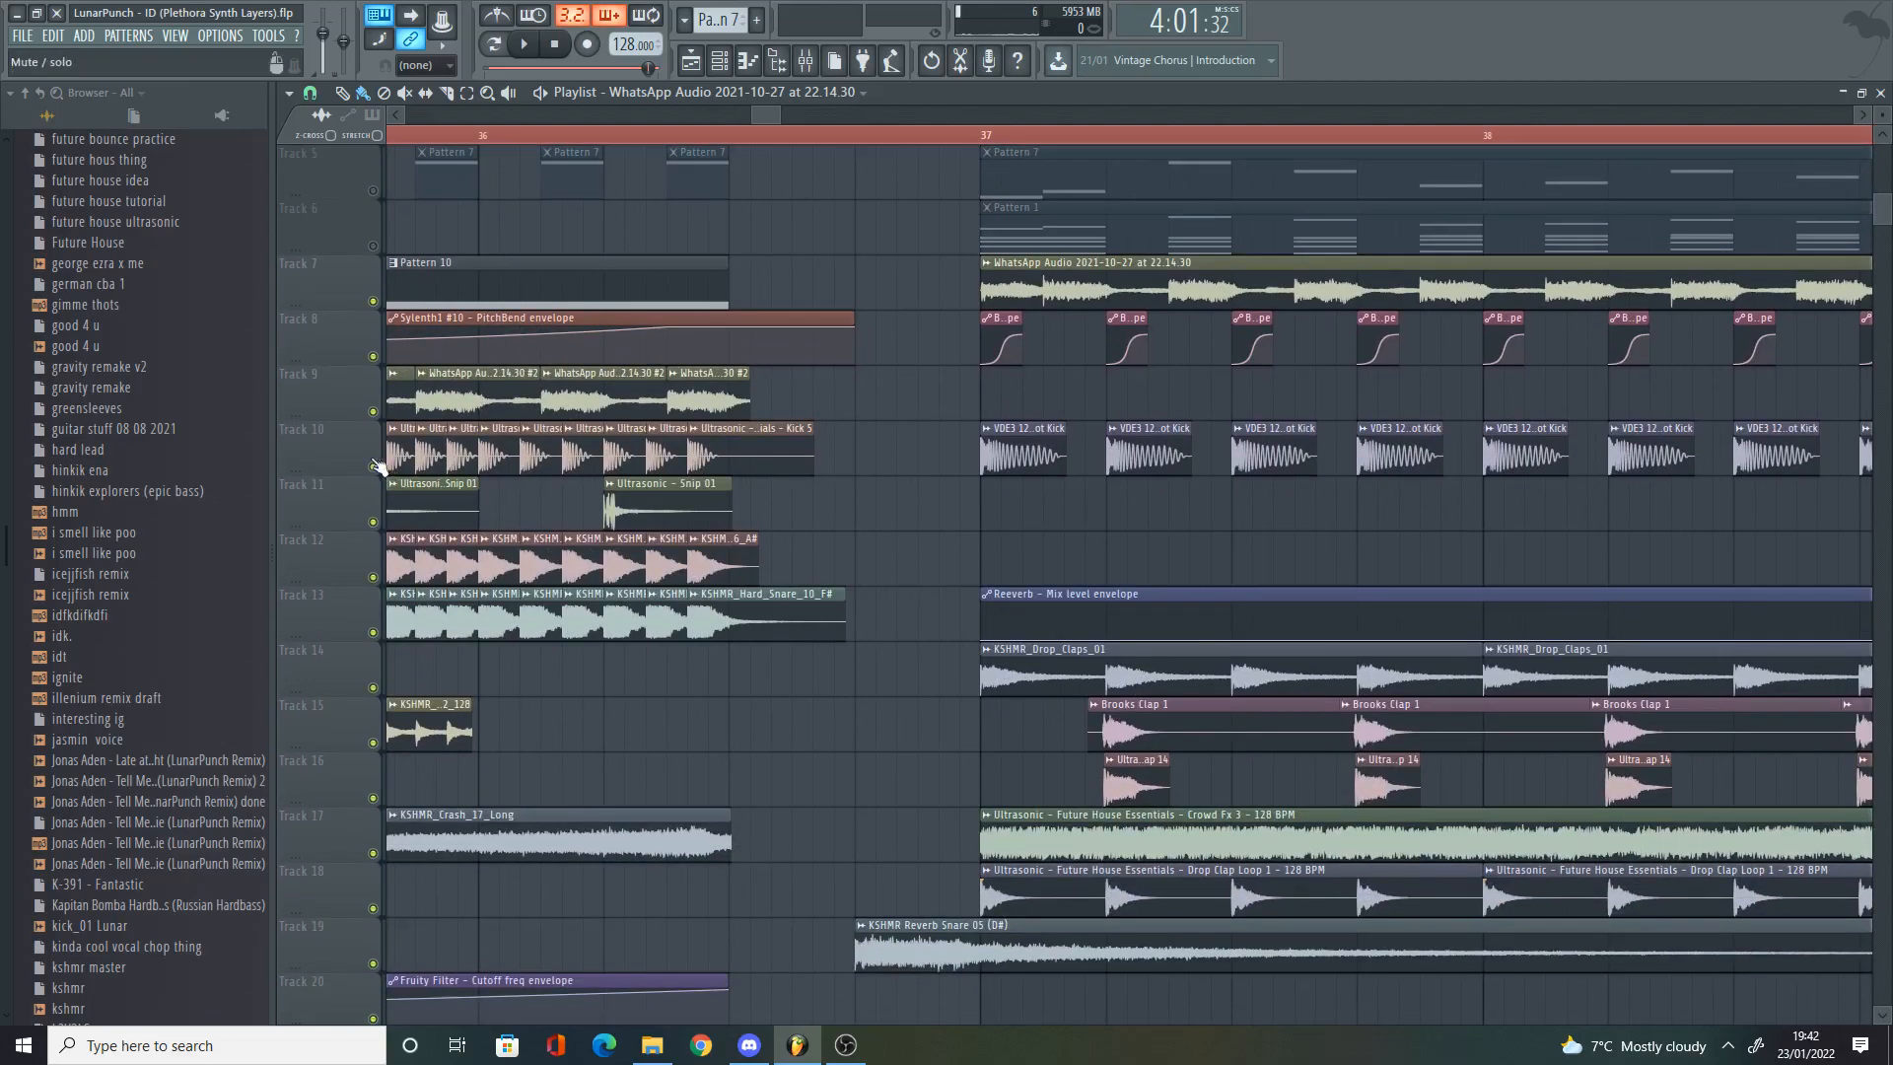
click(373, 467)
click(373, 688)
click(374, 742)
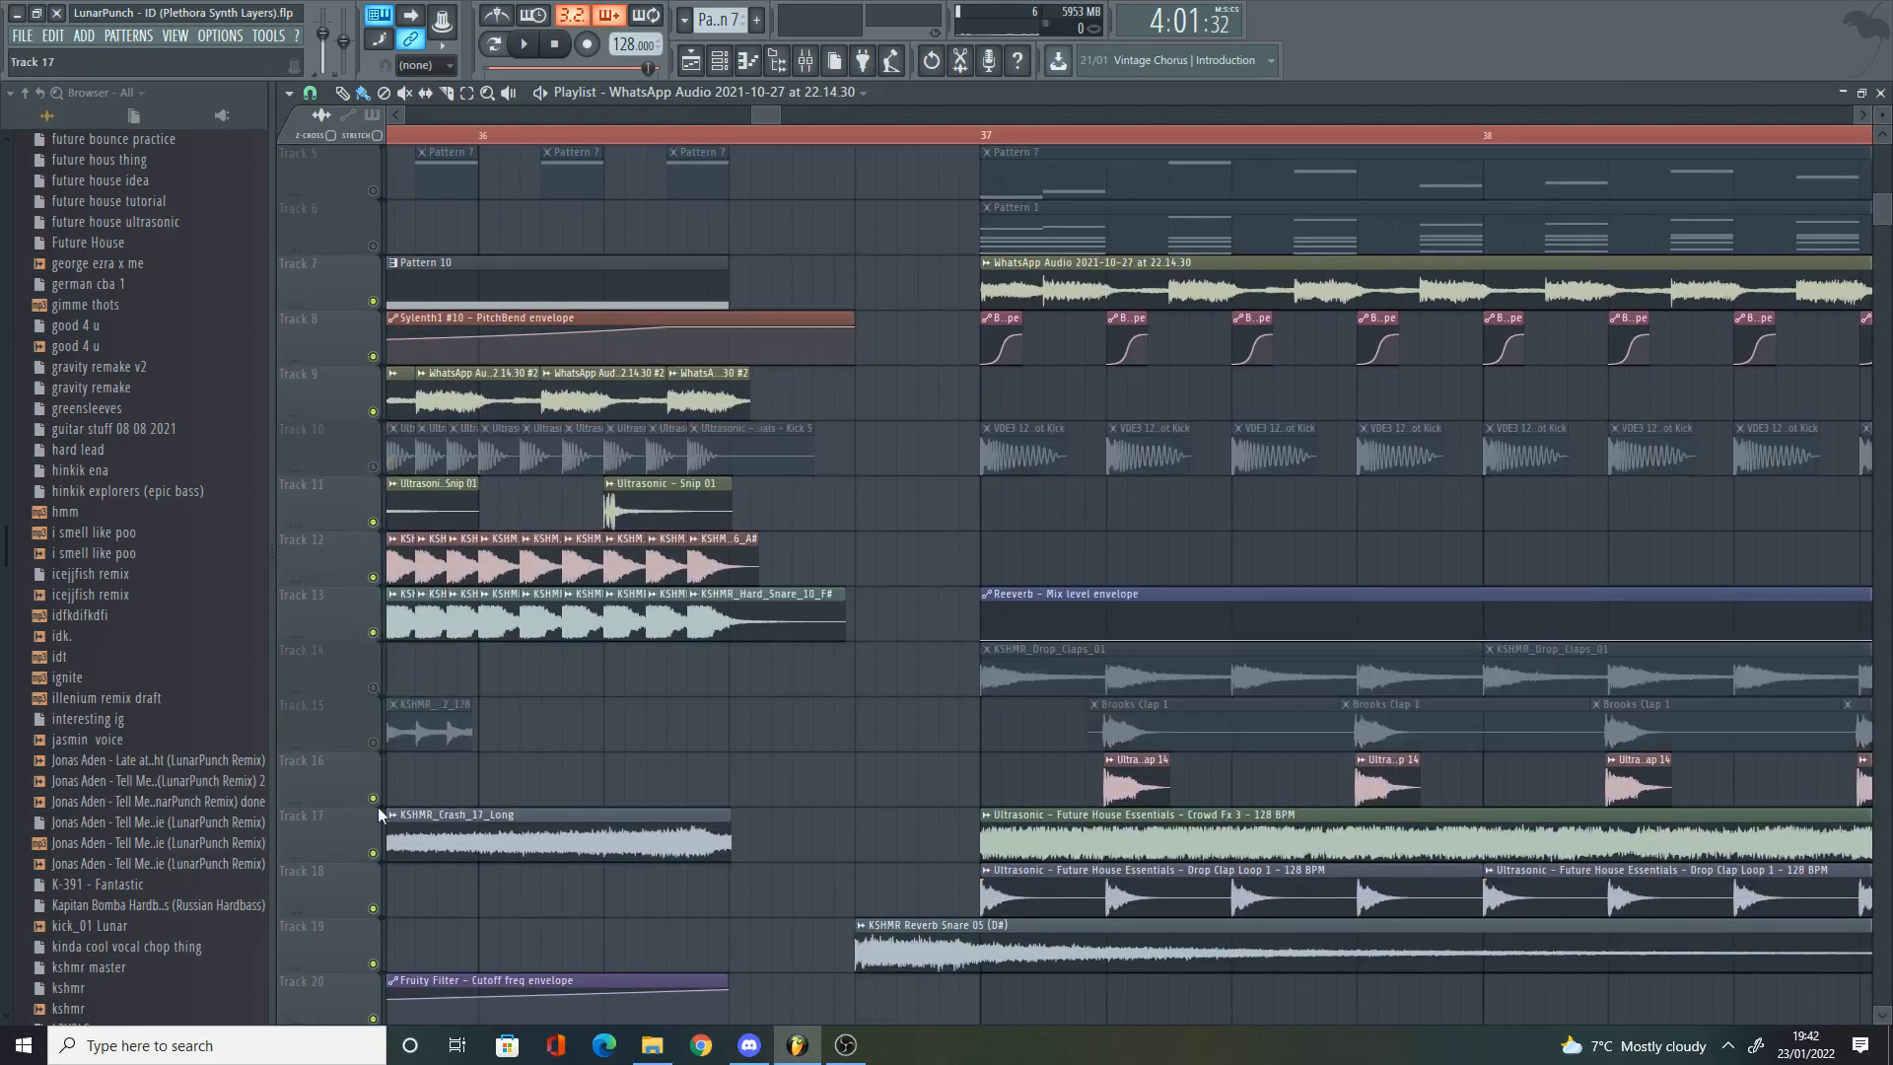
Step: Mute playlist tracks 16, 17, 18, 19, 21 and 24 as well
scroll(375, 789, down, 3)
click(374, 687)
click(374, 632)
click(374, 742)
scroll(374, 750, down, 2)
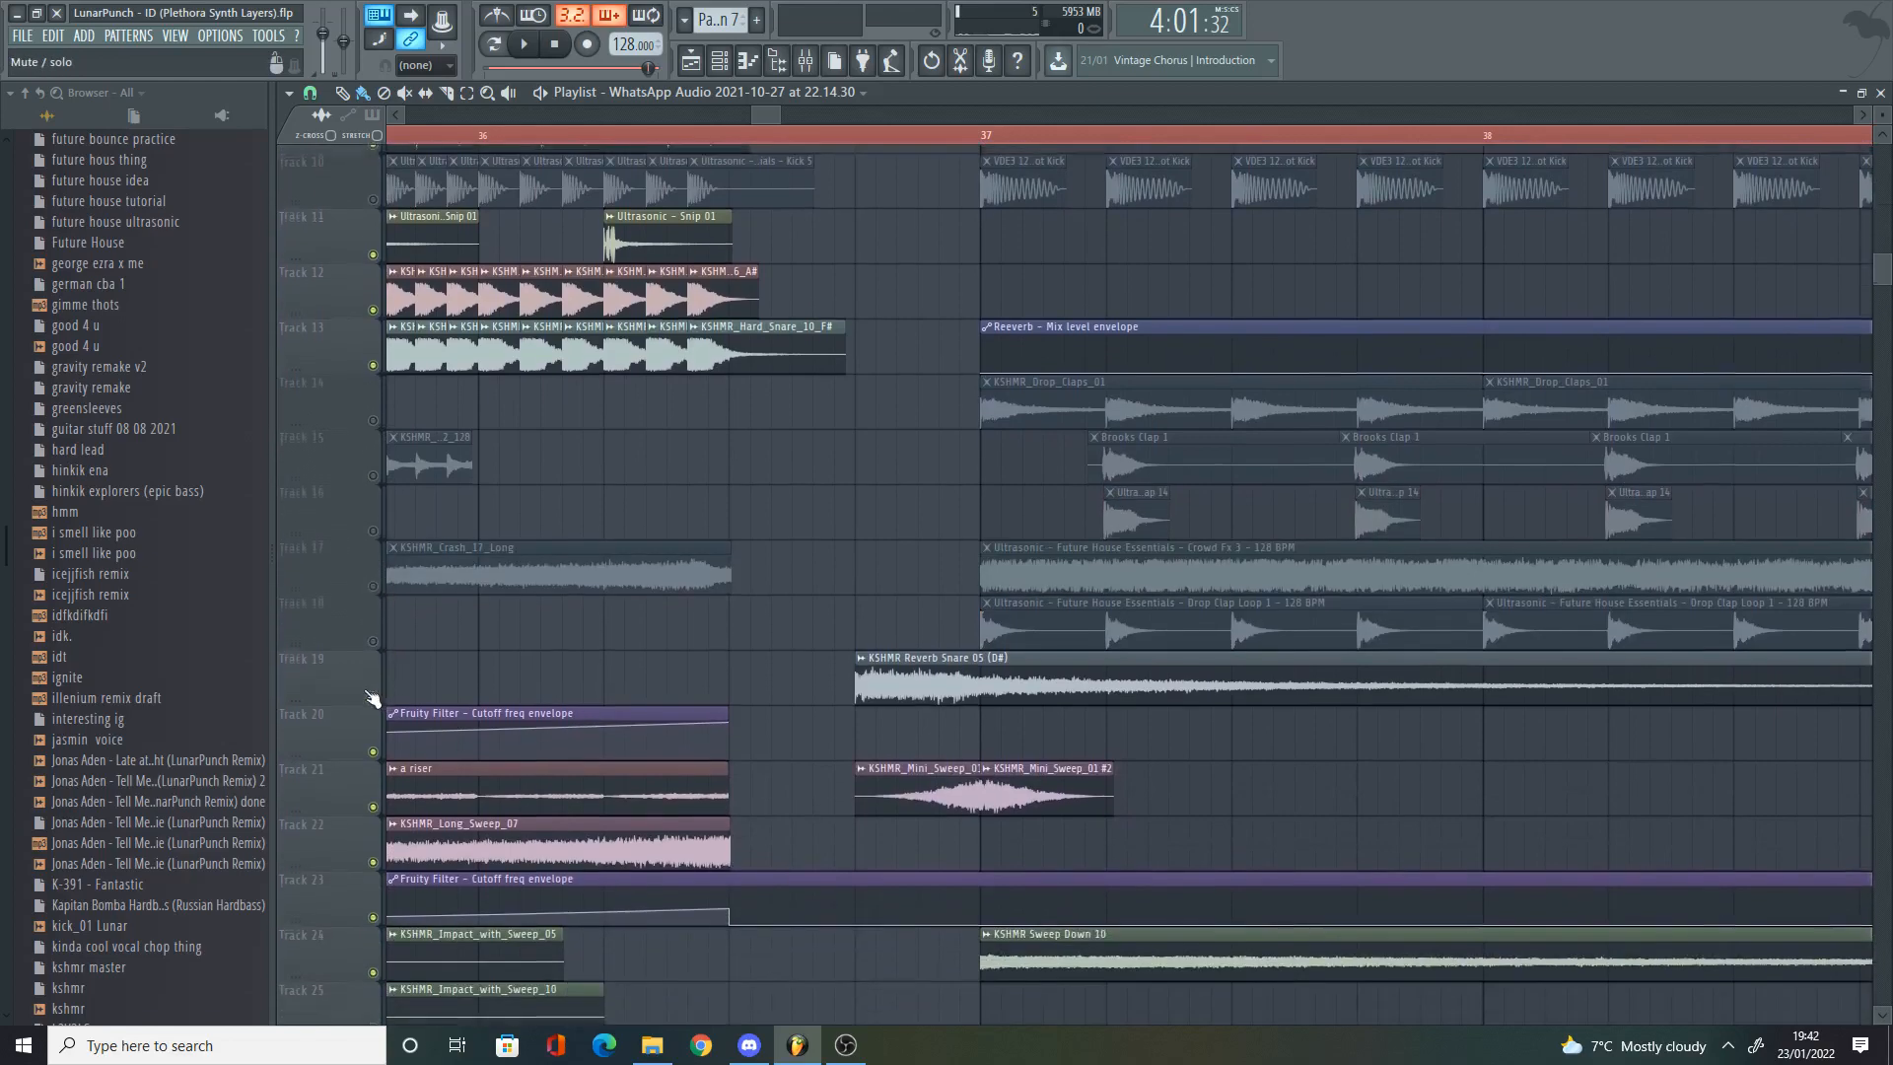
click(374, 687)
click(373, 797)
scroll(382, 804, down, 6)
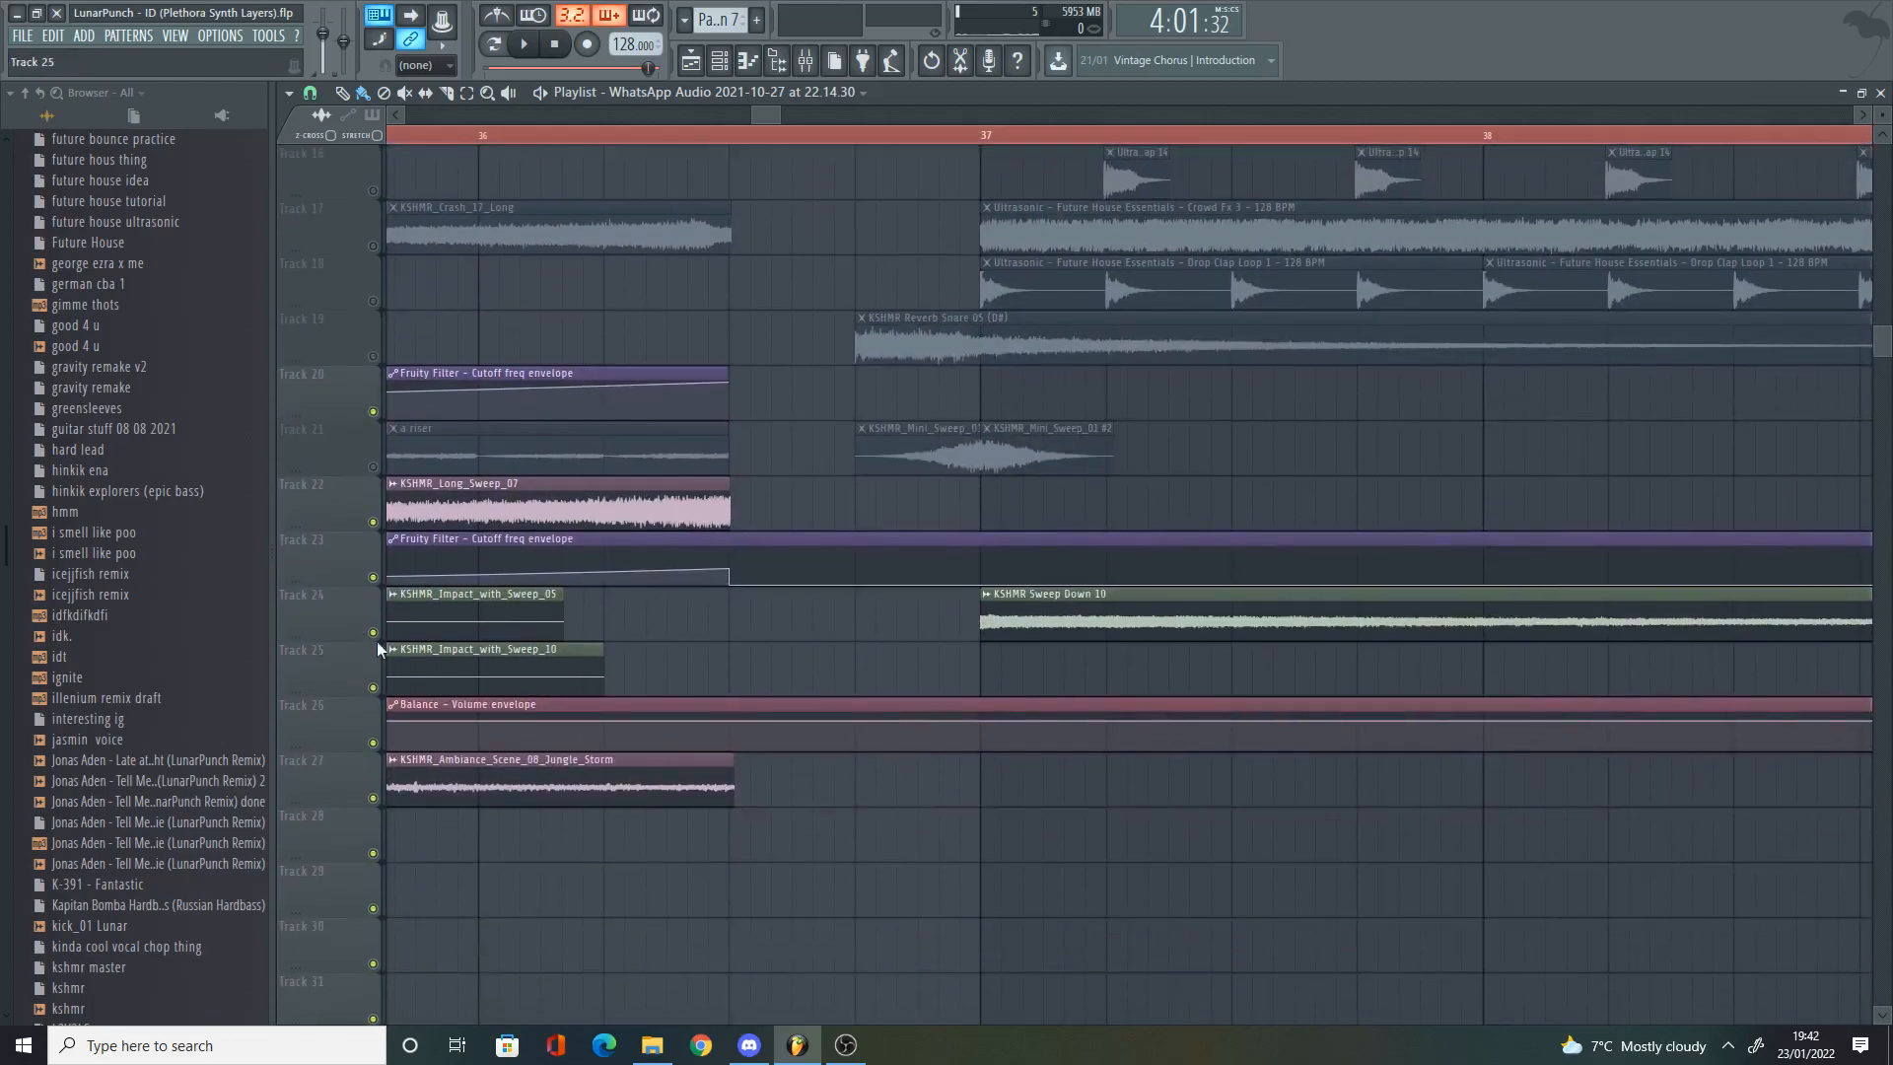
click(373, 633)
scroll(414, 641, down, 14)
Step: Inspect the Fruity parametric EQ 2 curve on the WhatsApp Audio mixer track
scroll(945, 648, up, 20)
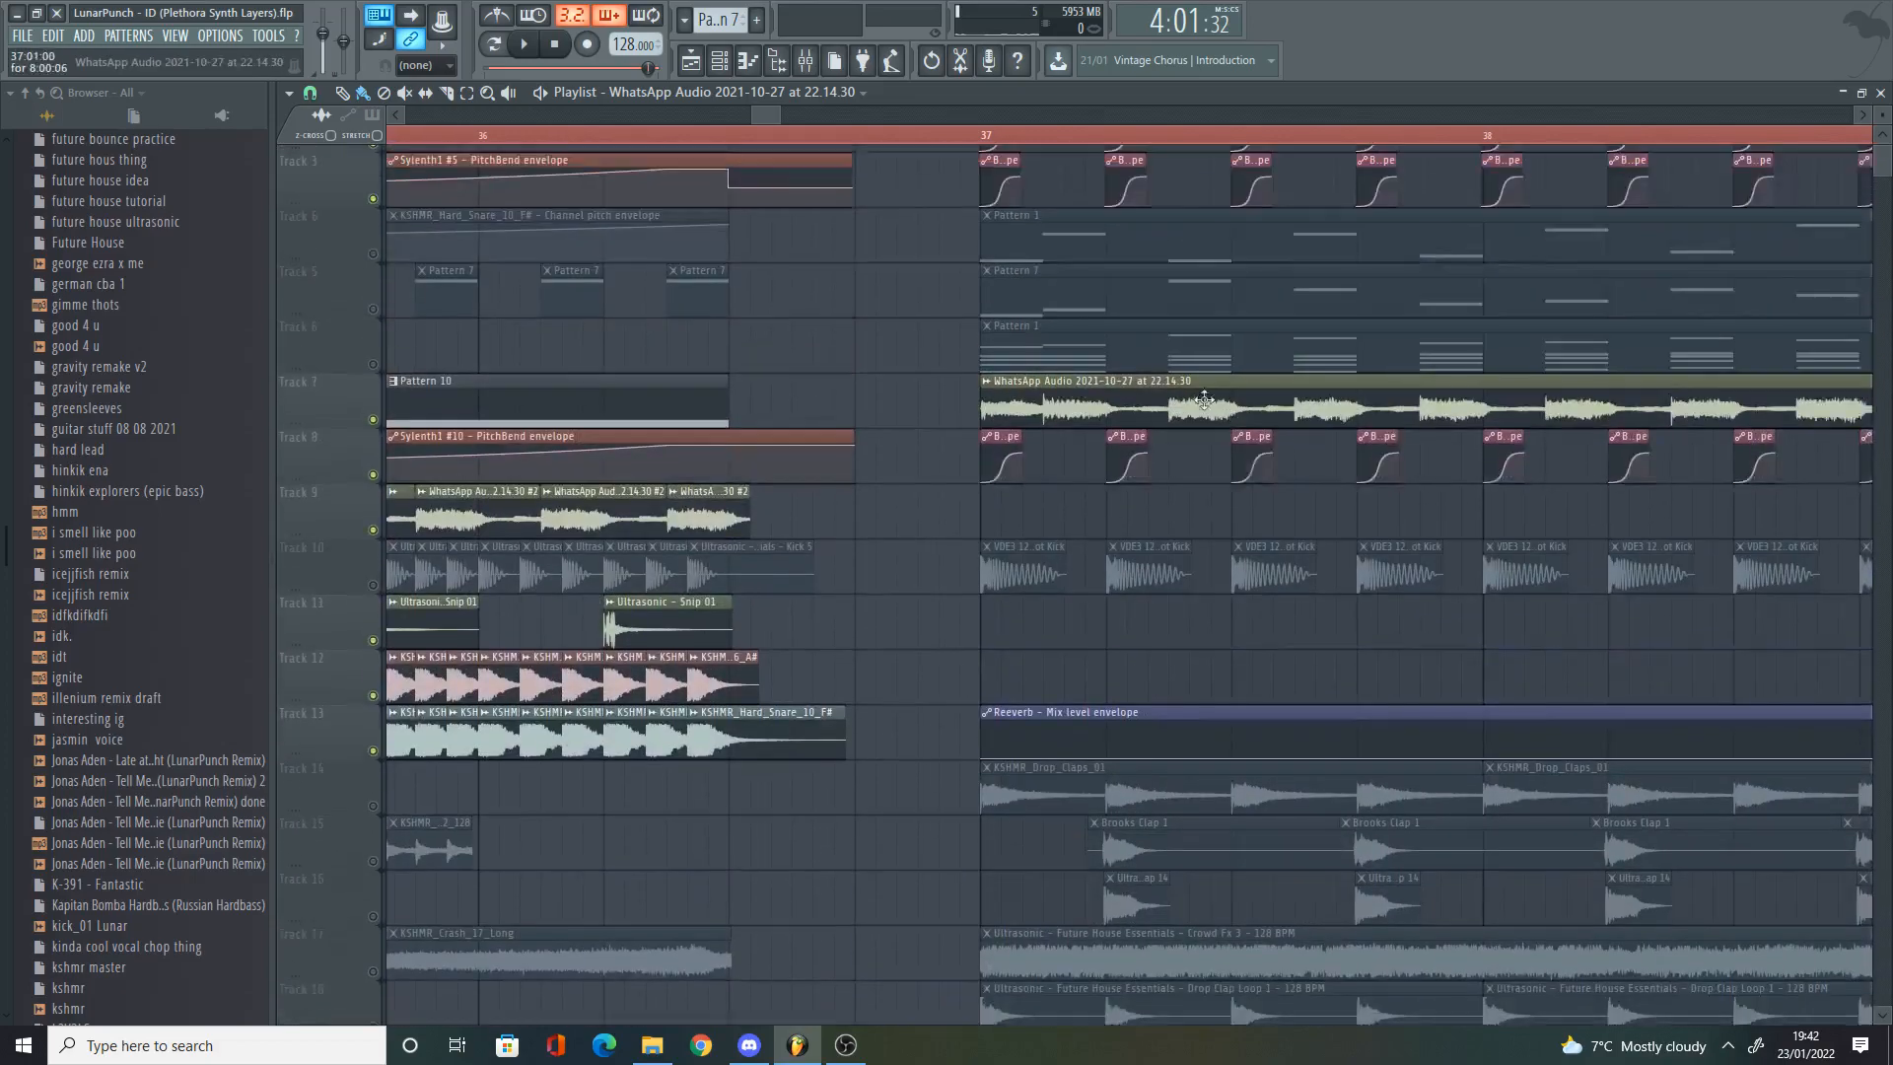
scroll(828, 545, down, 2)
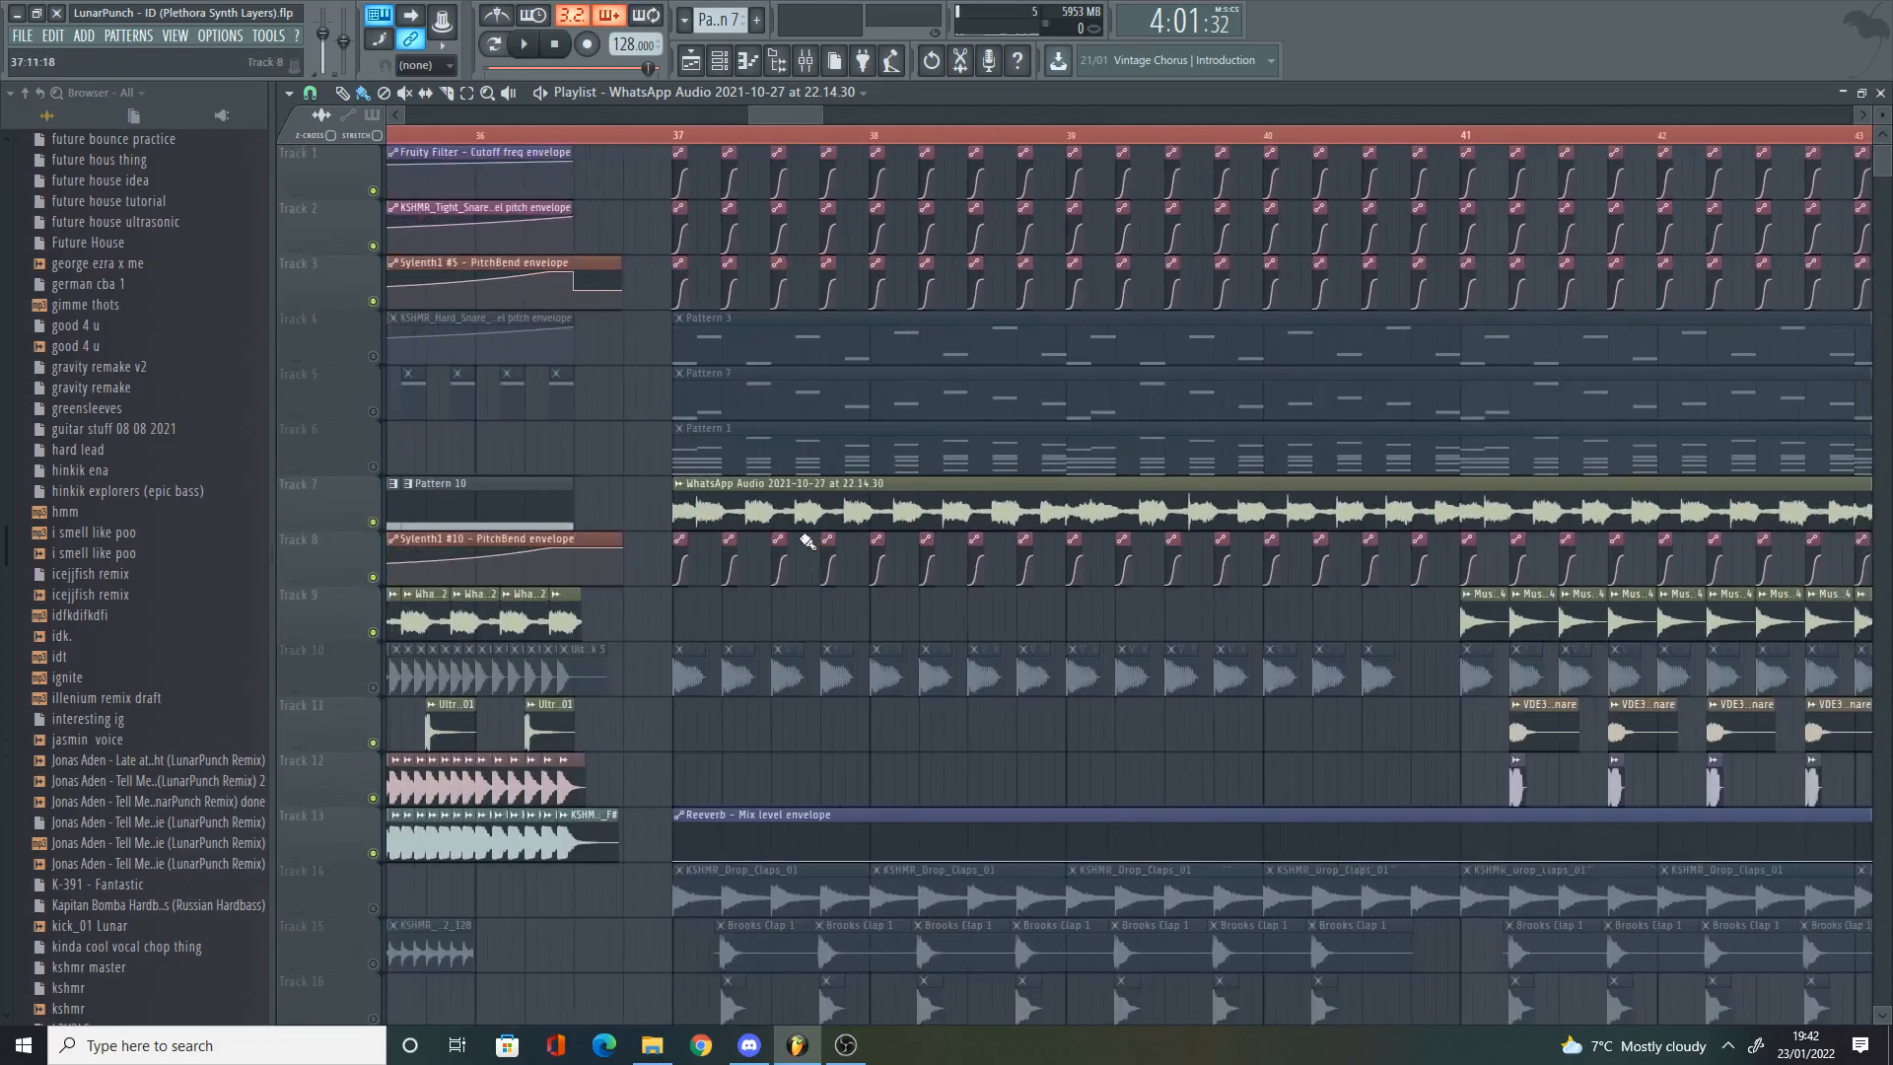
alt+right_click(649, 491)
click(809, 67)
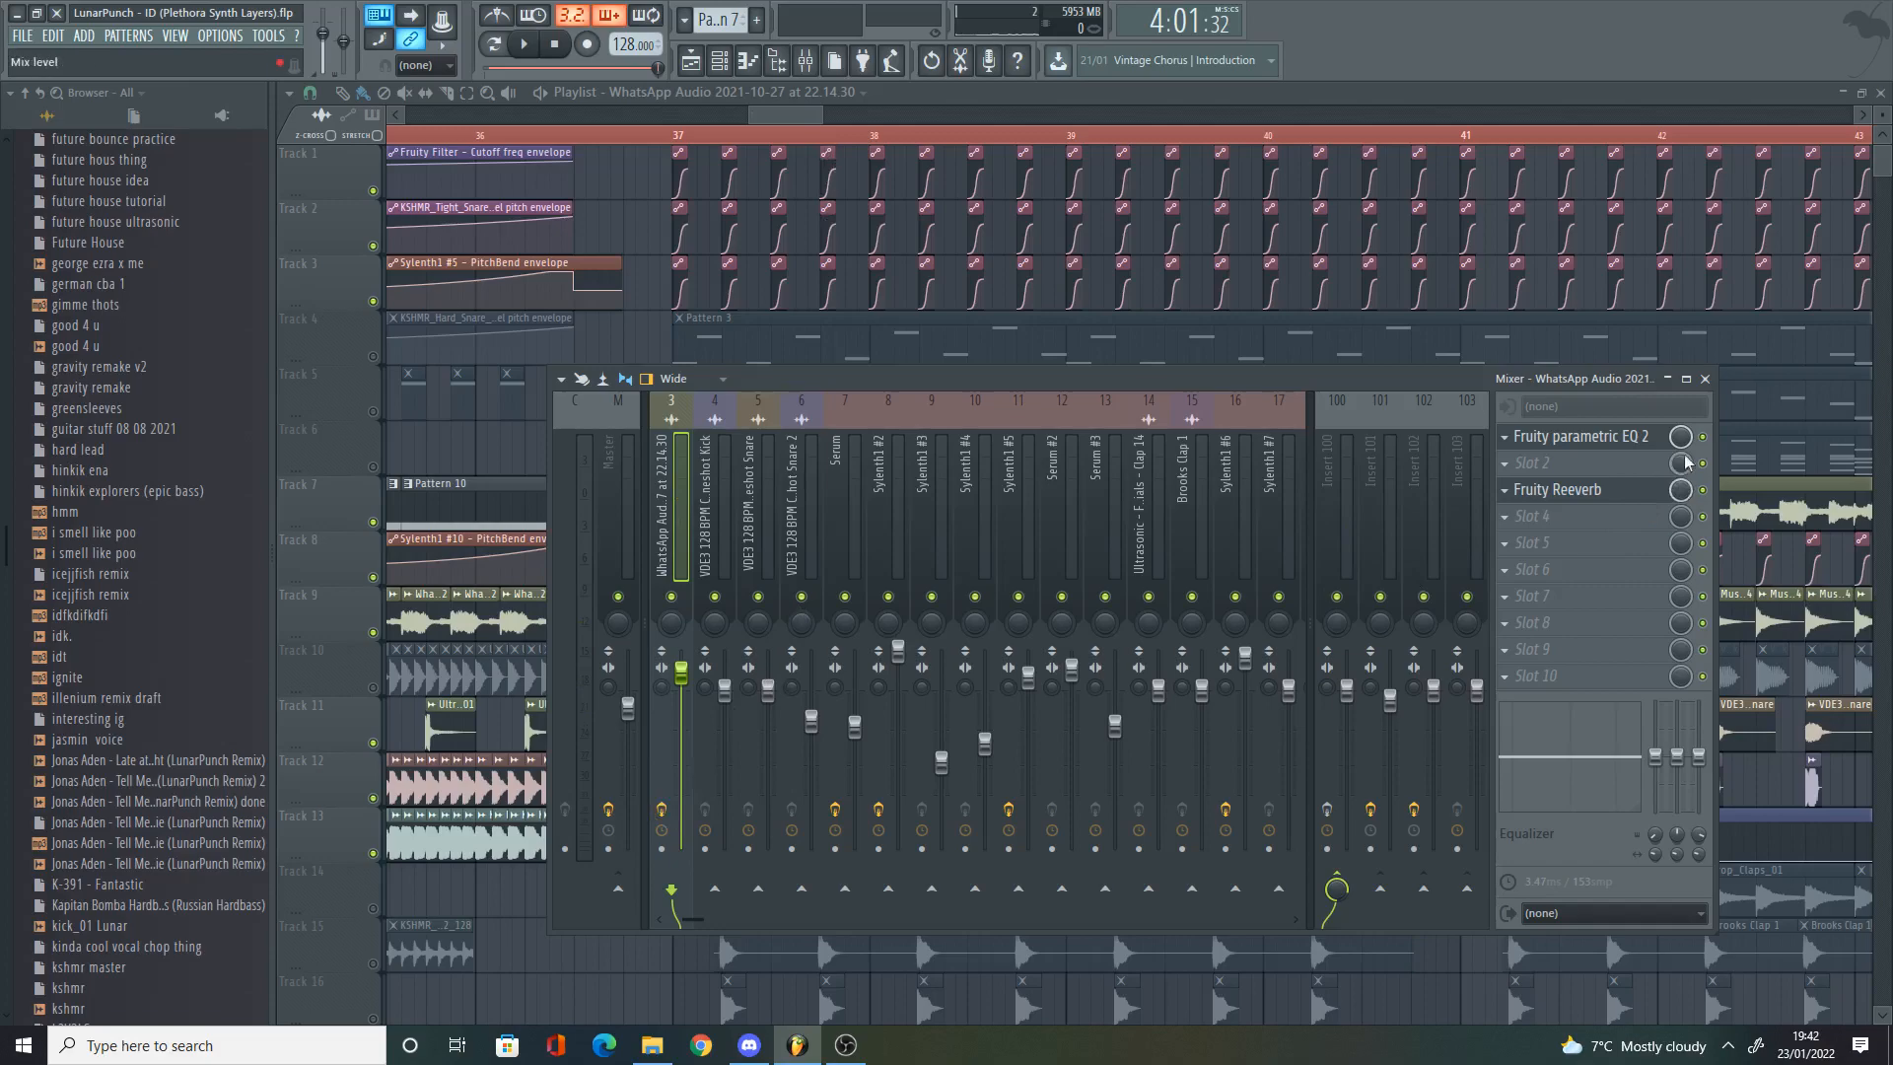
click(1651, 449)
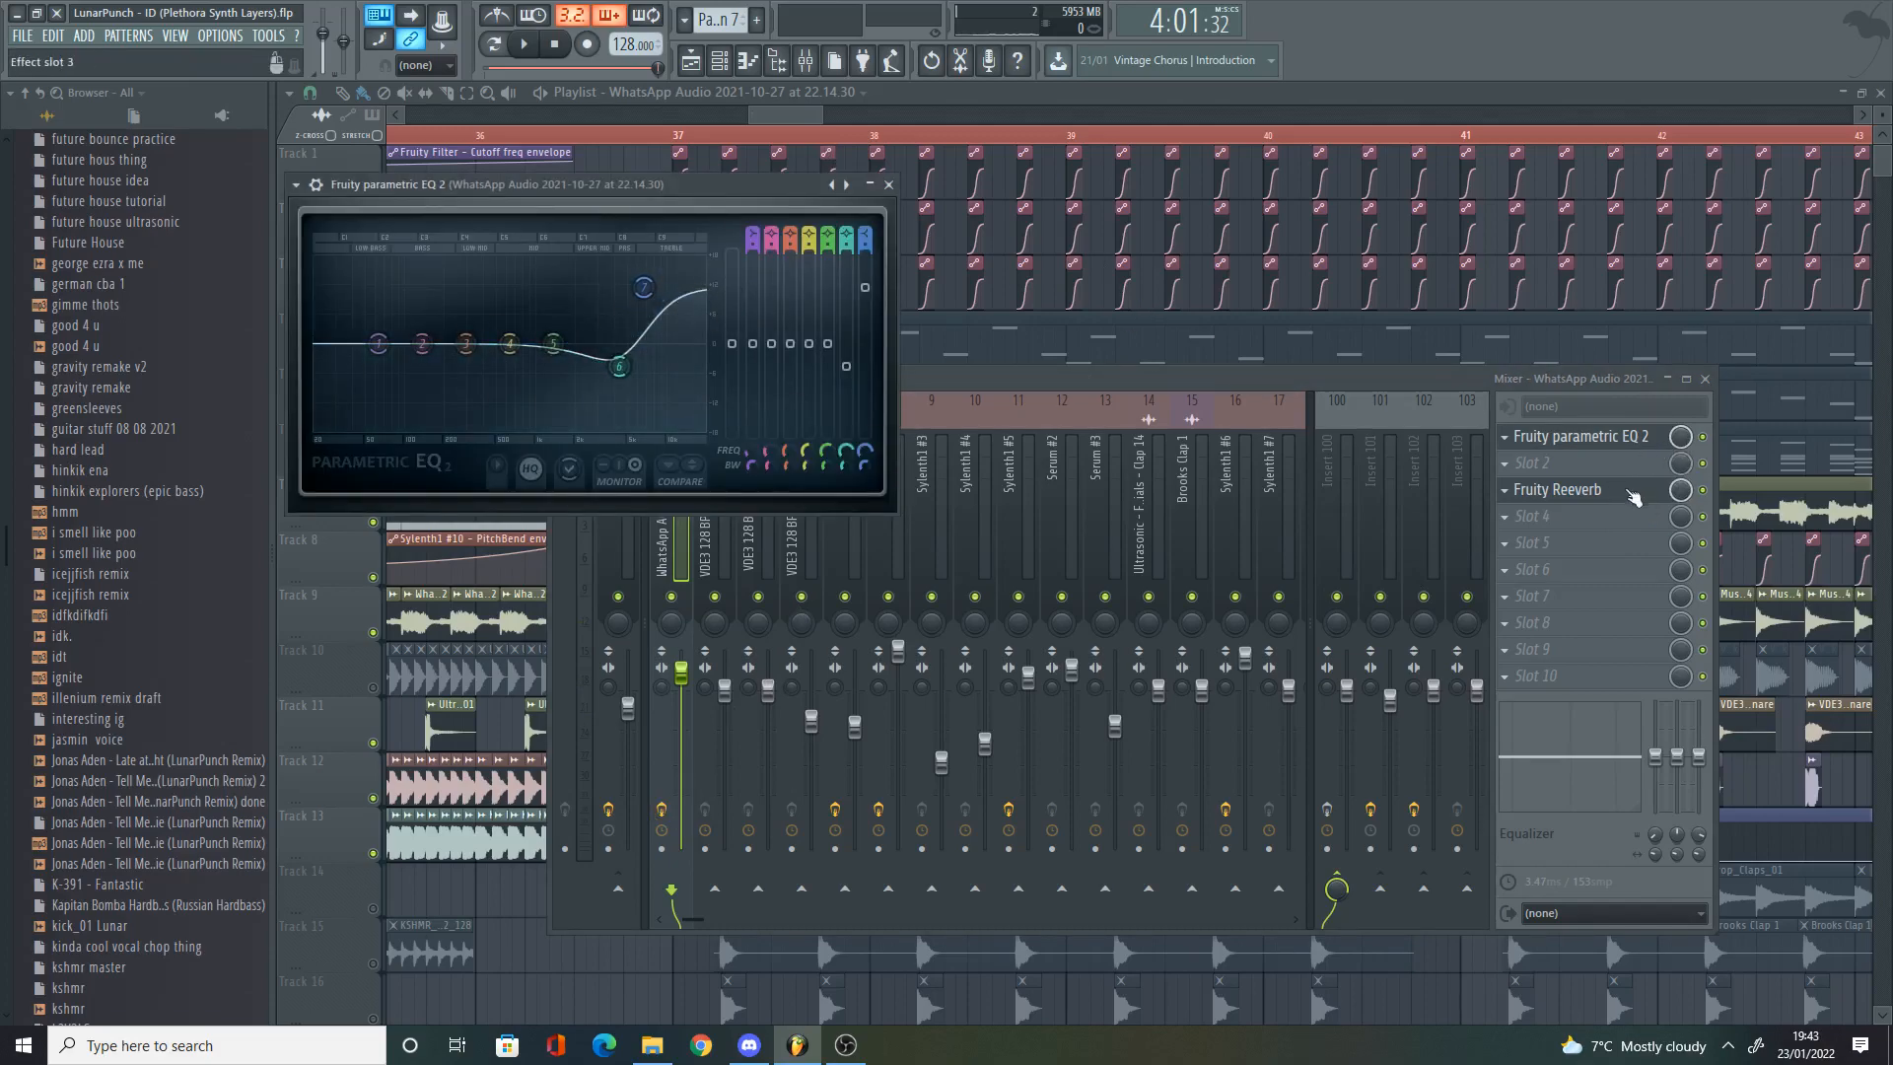
click(1705, 494)
click(647, 161)
Step: Inspect the Fruity Reeverb settings on the WhatsApp Audio mixer track
alt+right_click(741, 495)
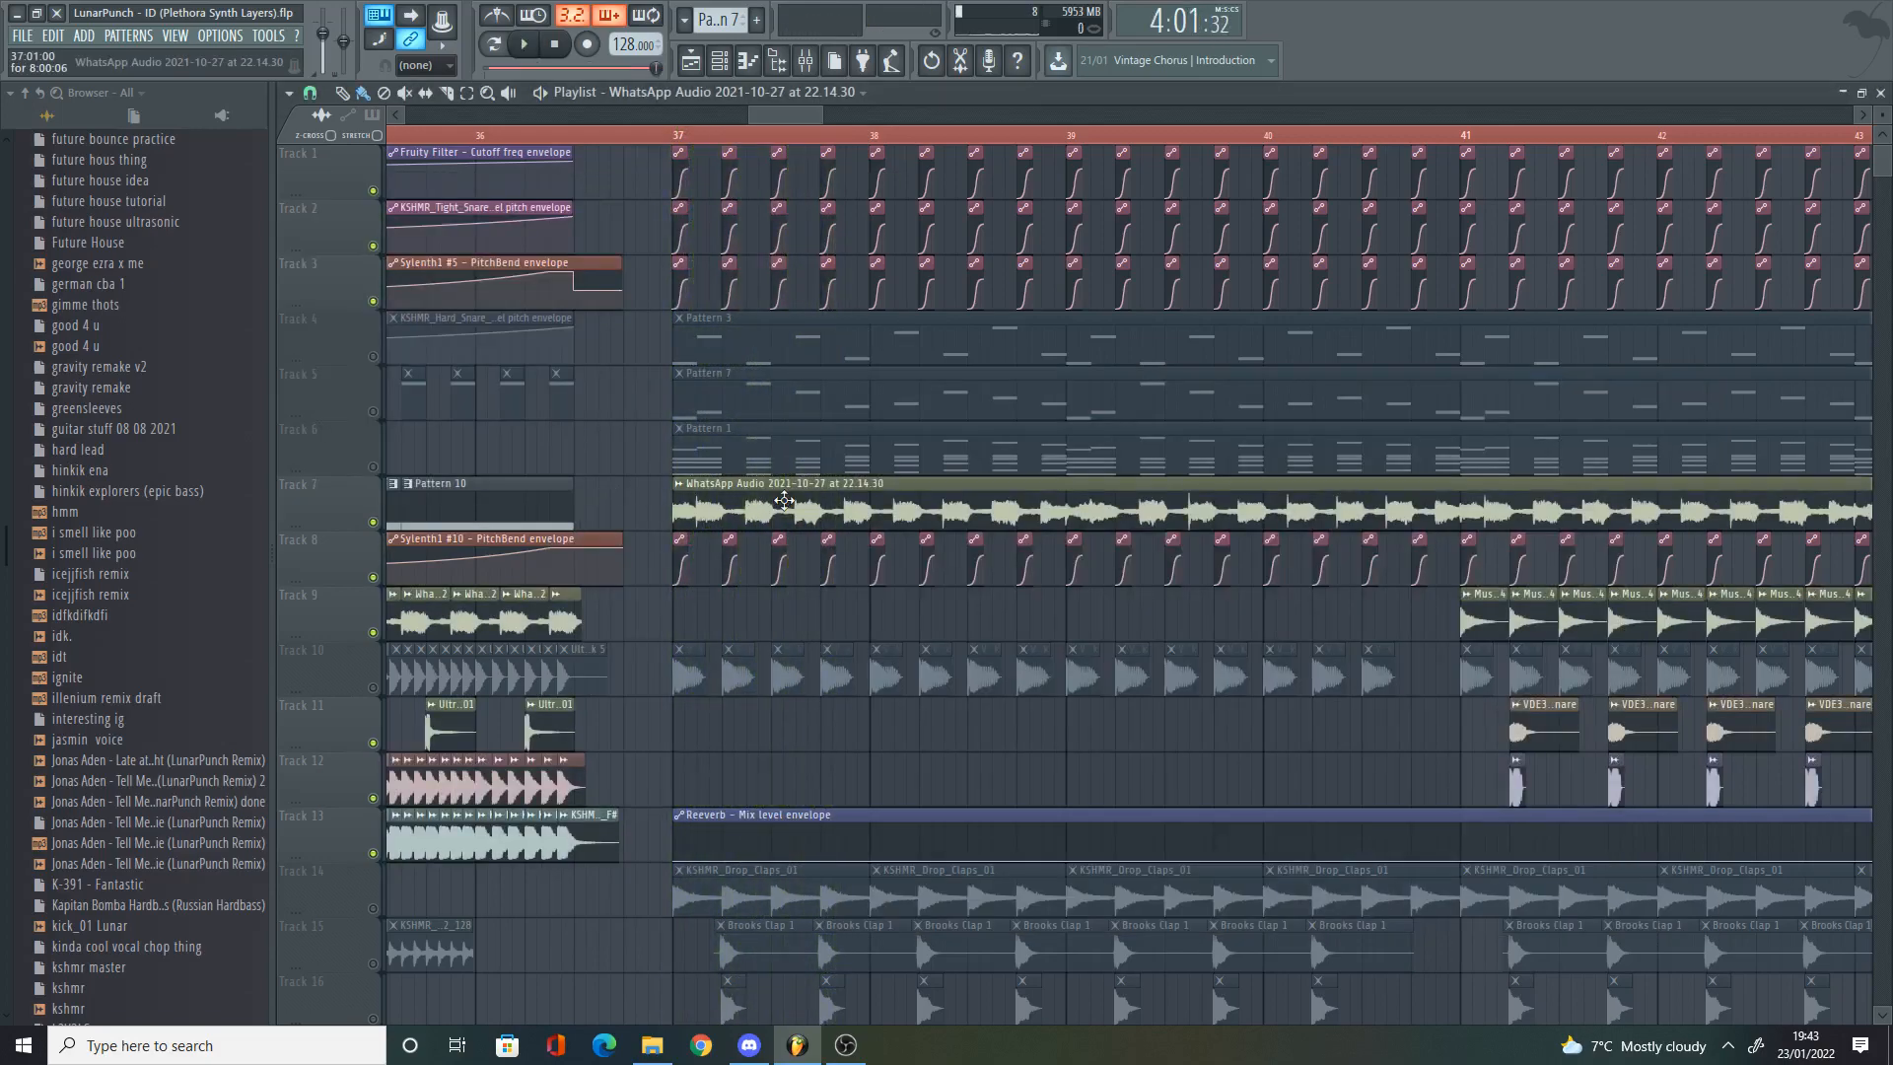
click(812, 66)
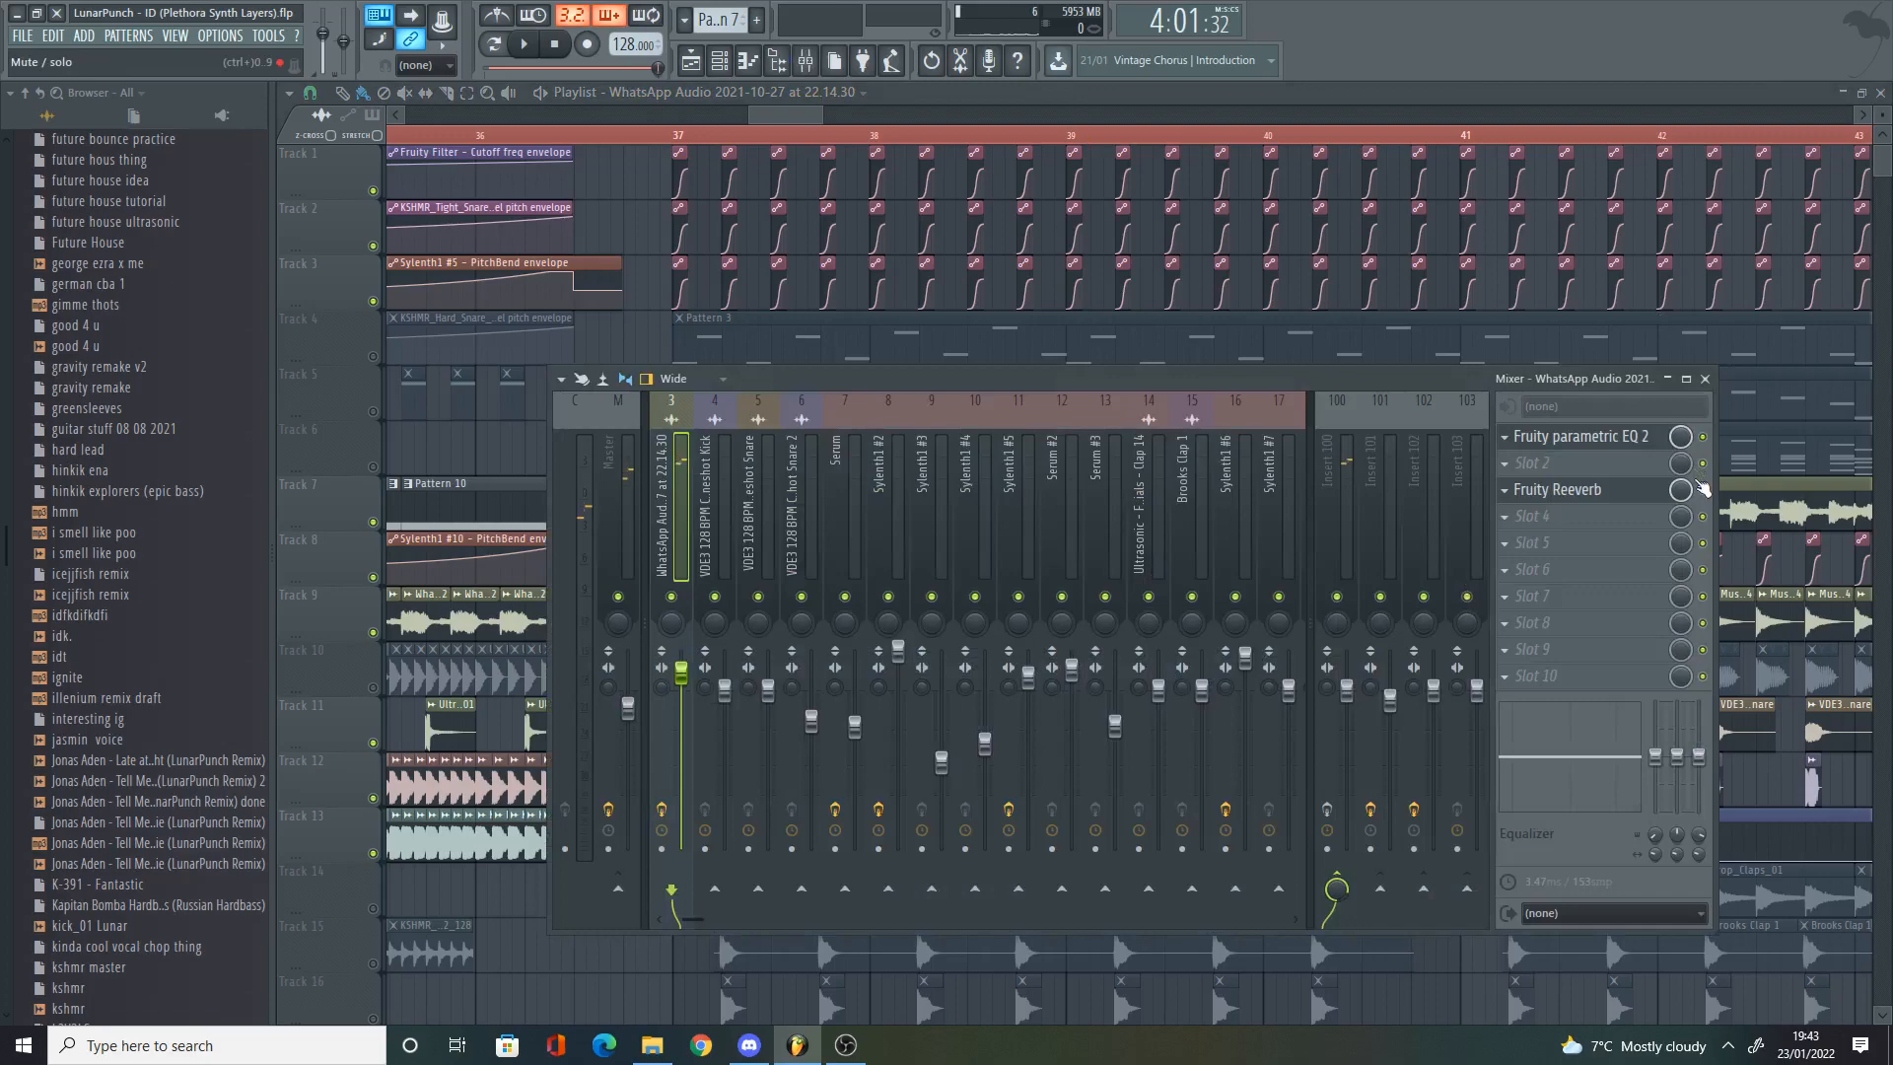
click(1563, 490)
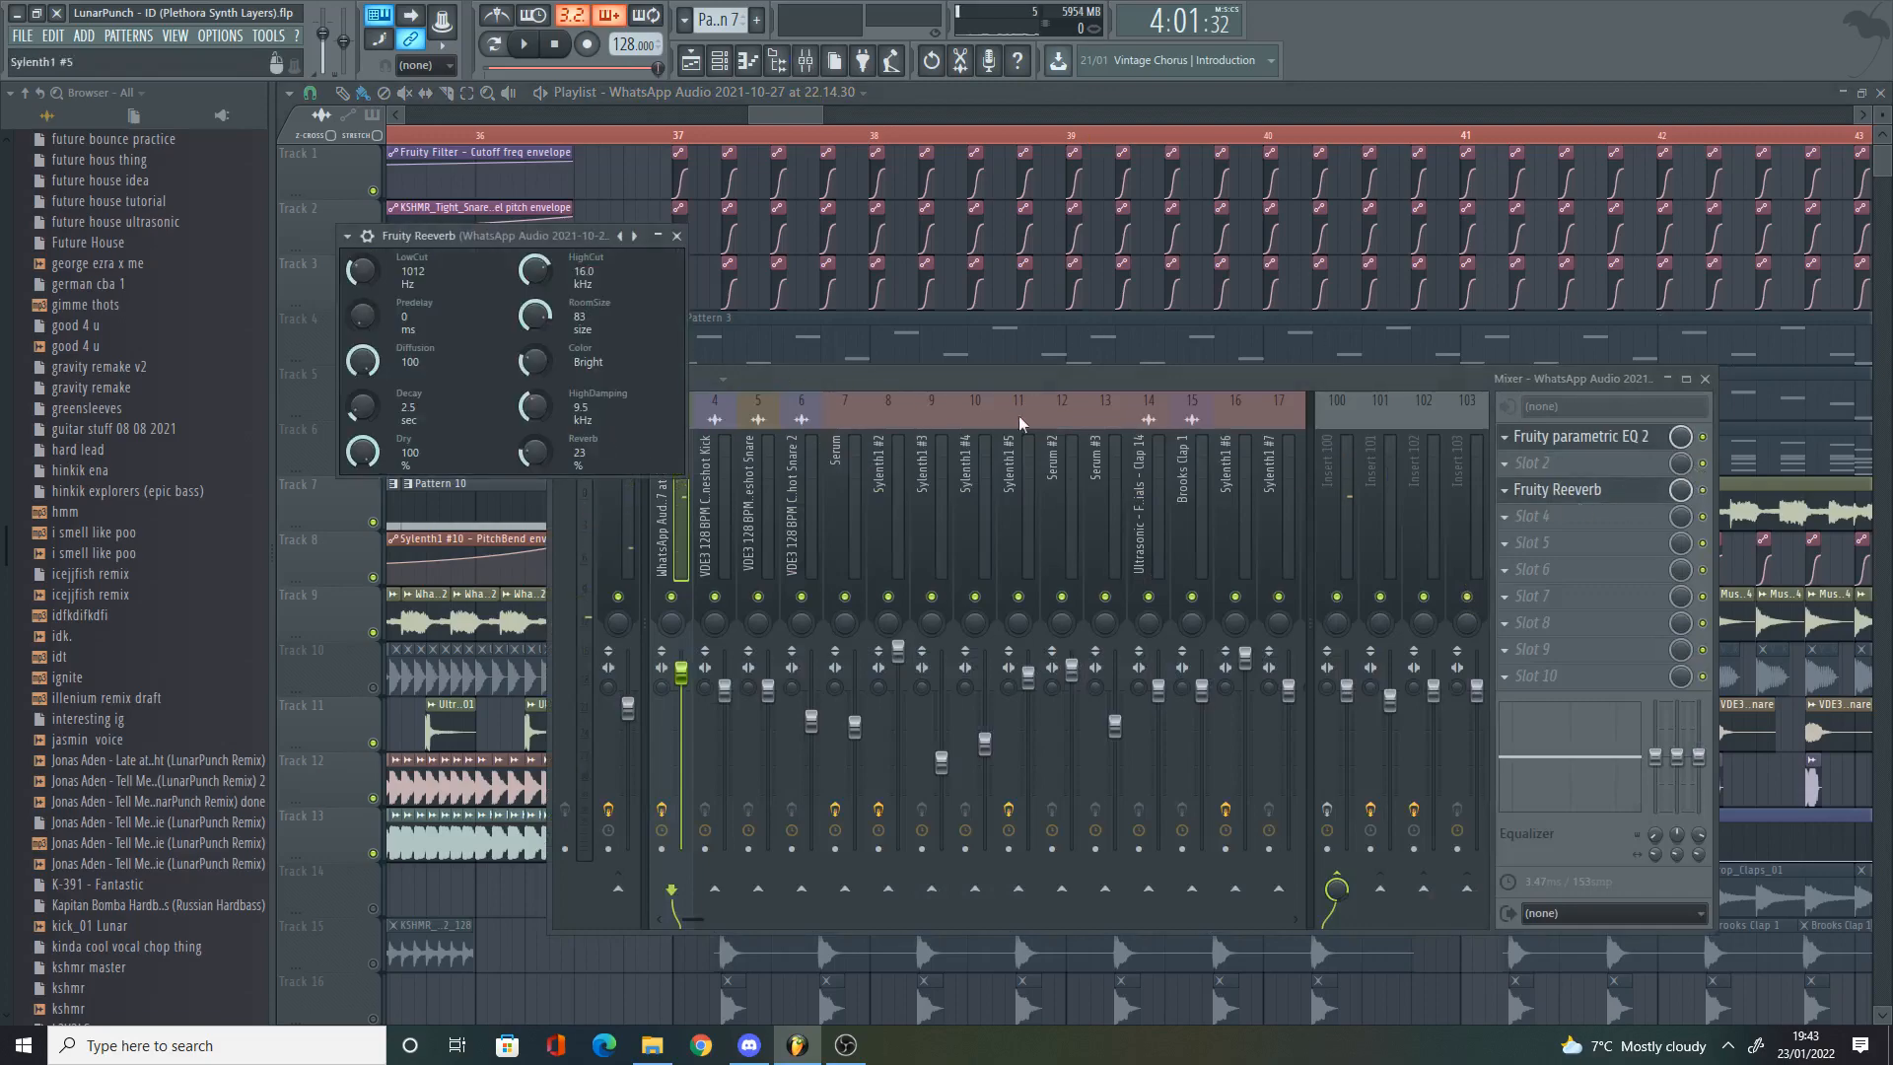
right_click(645, 163)
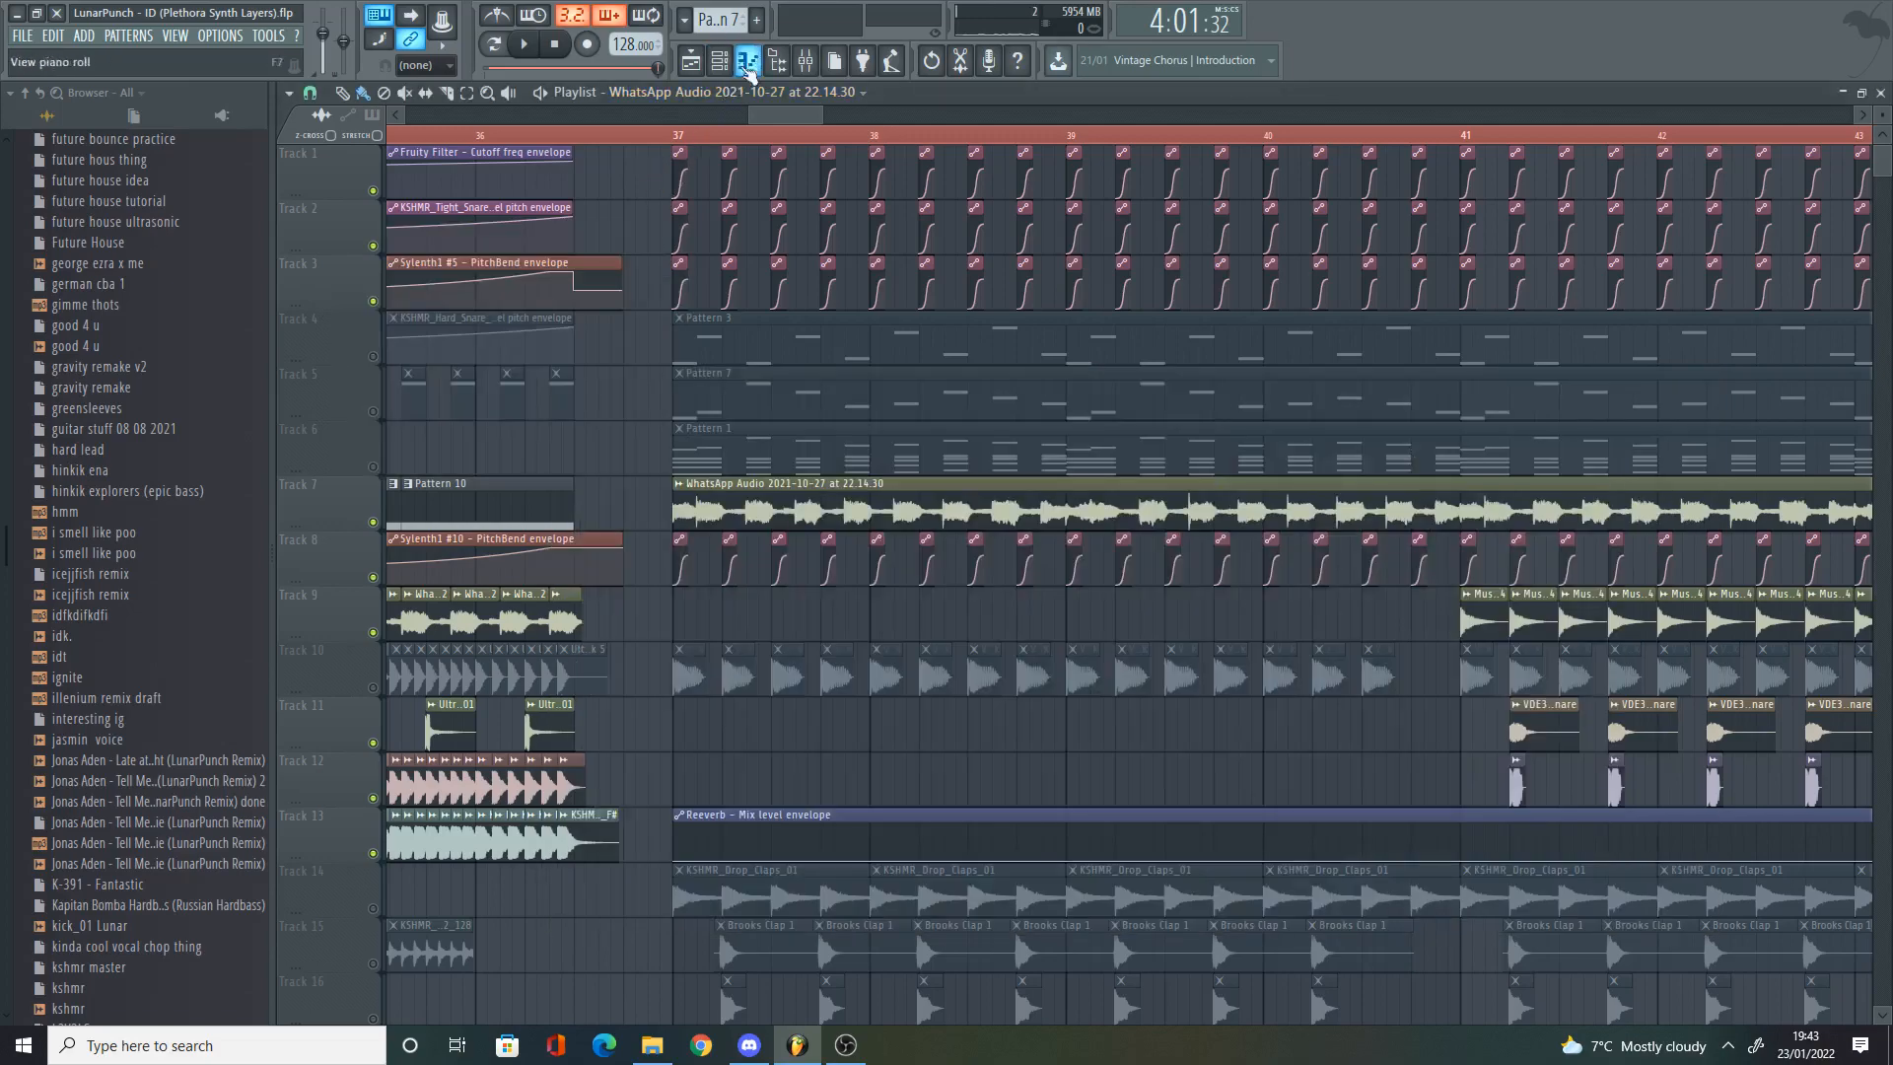
Step: Bypass all the loaded effects on mixer track Insert 100 and view its Soundgoodizer
click(806, 60)
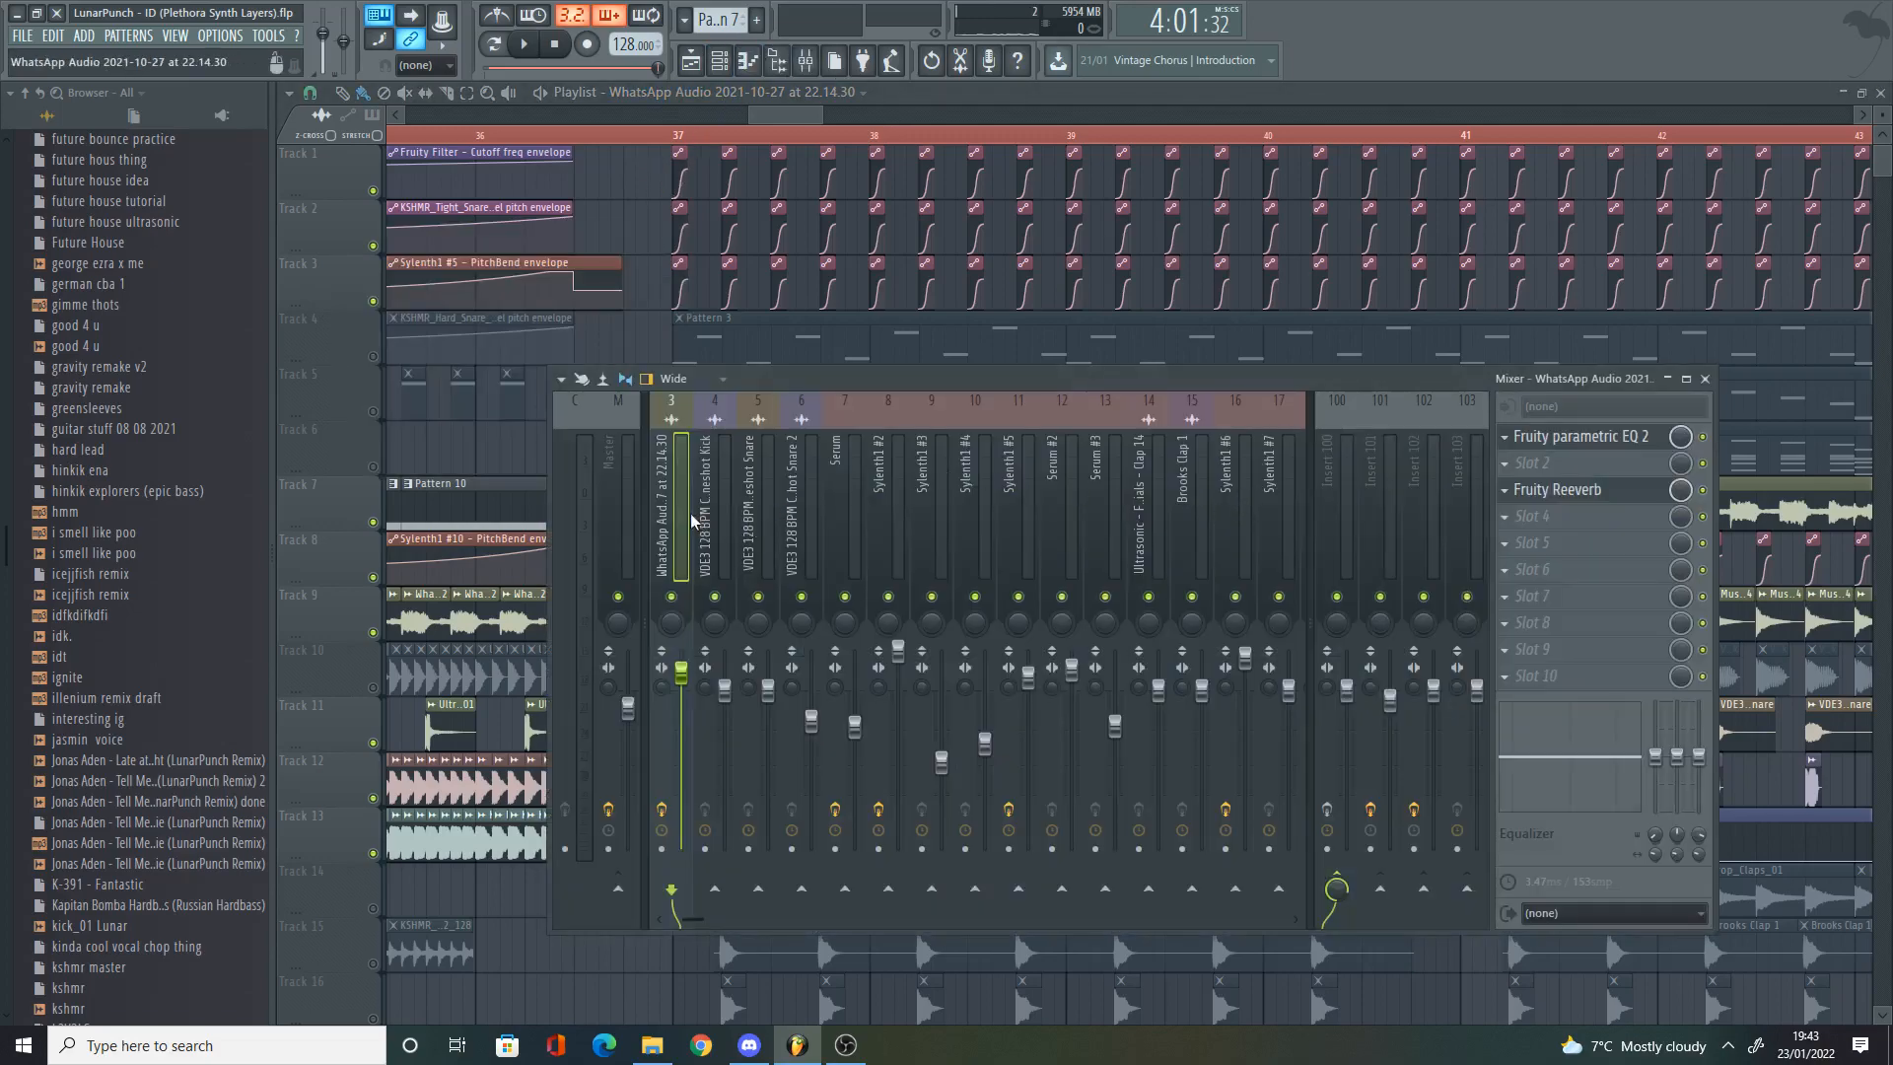
click(1333, 570)
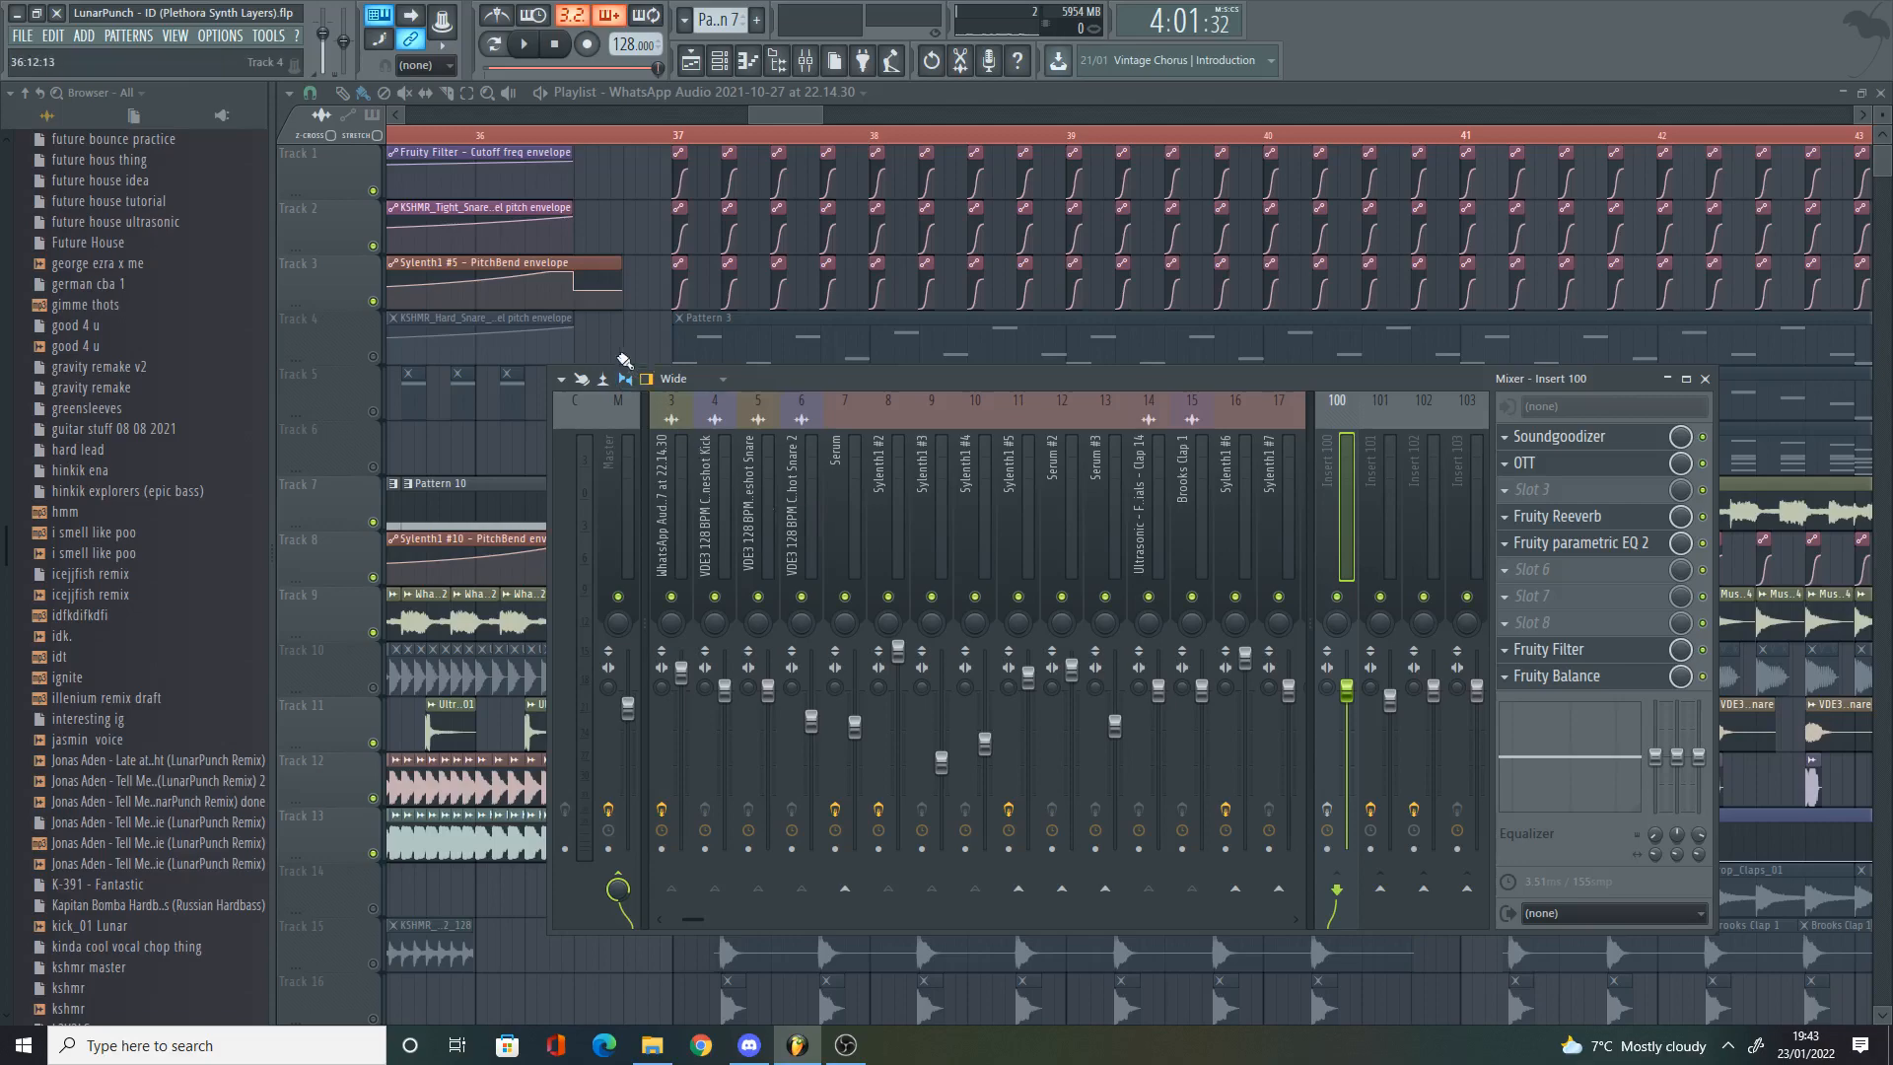
click(1314, 809)
click(1319, 807)
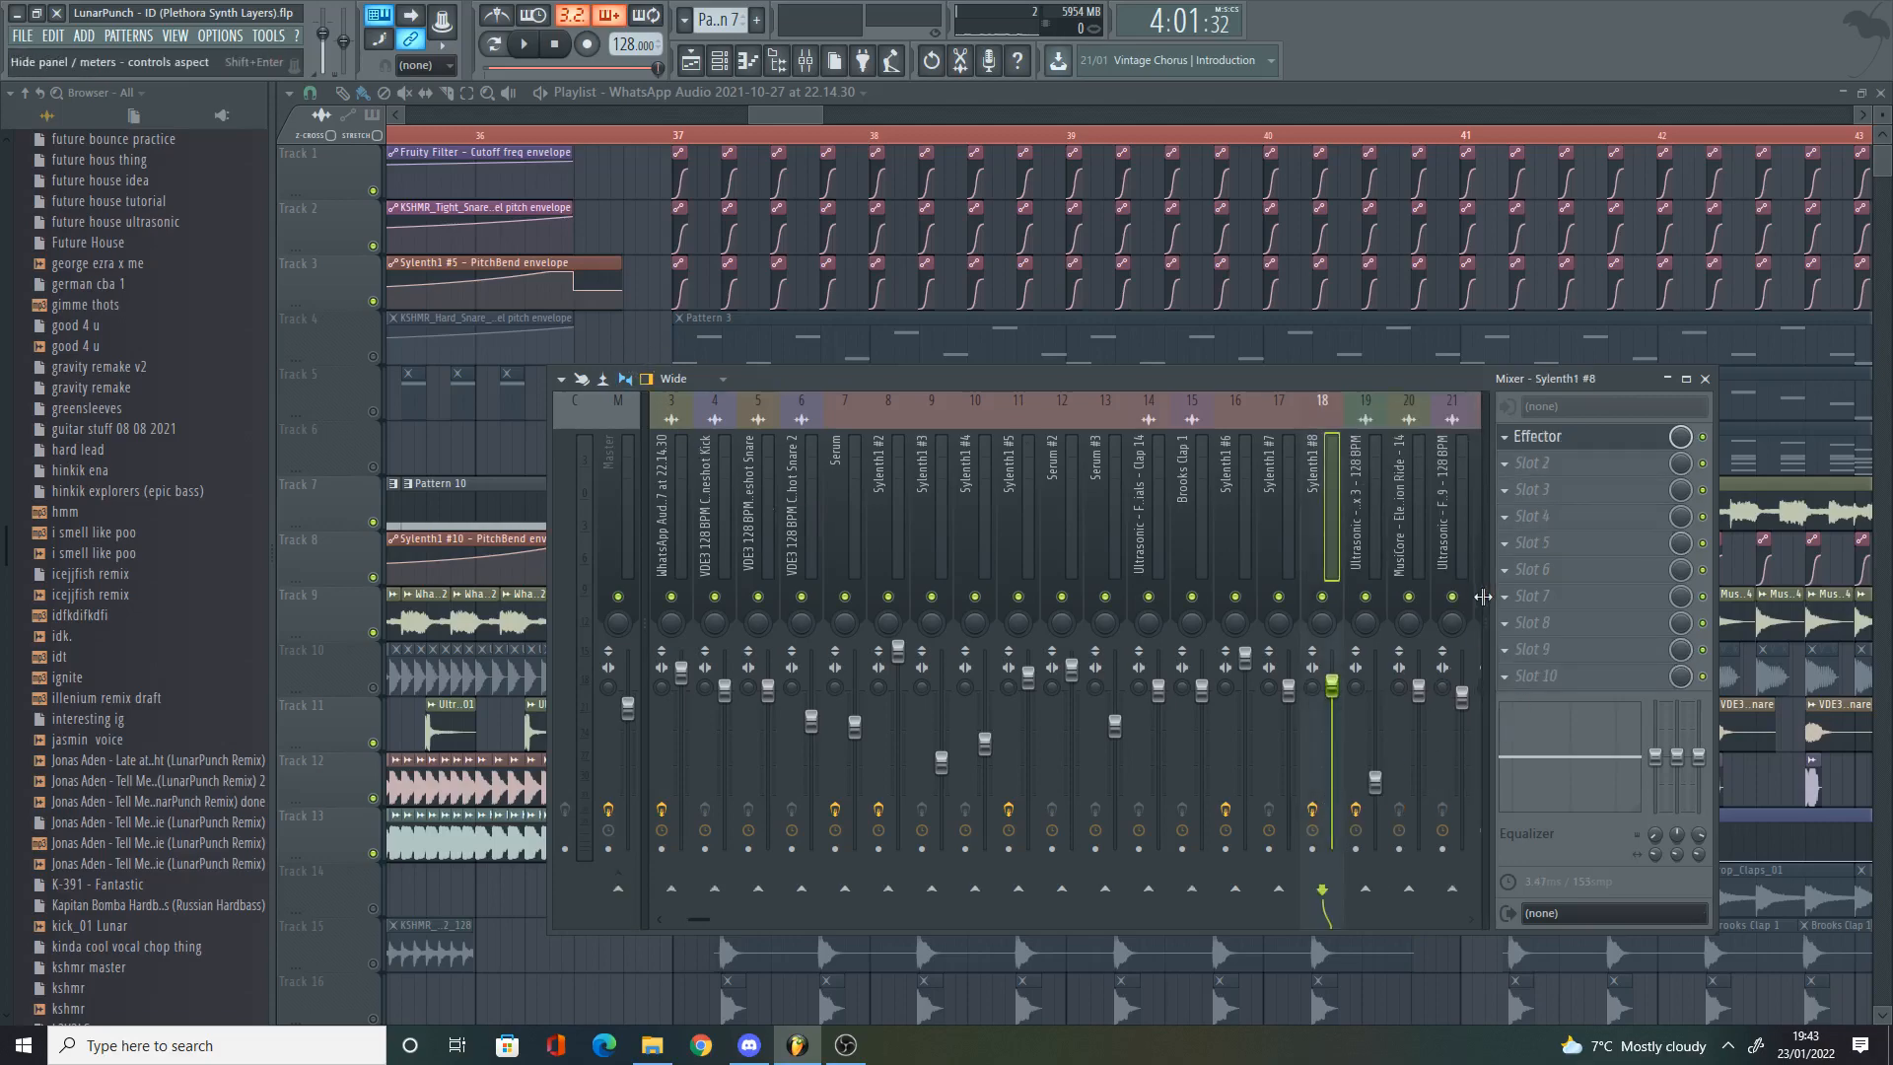
click(1481, 809)
click(1335, 582)
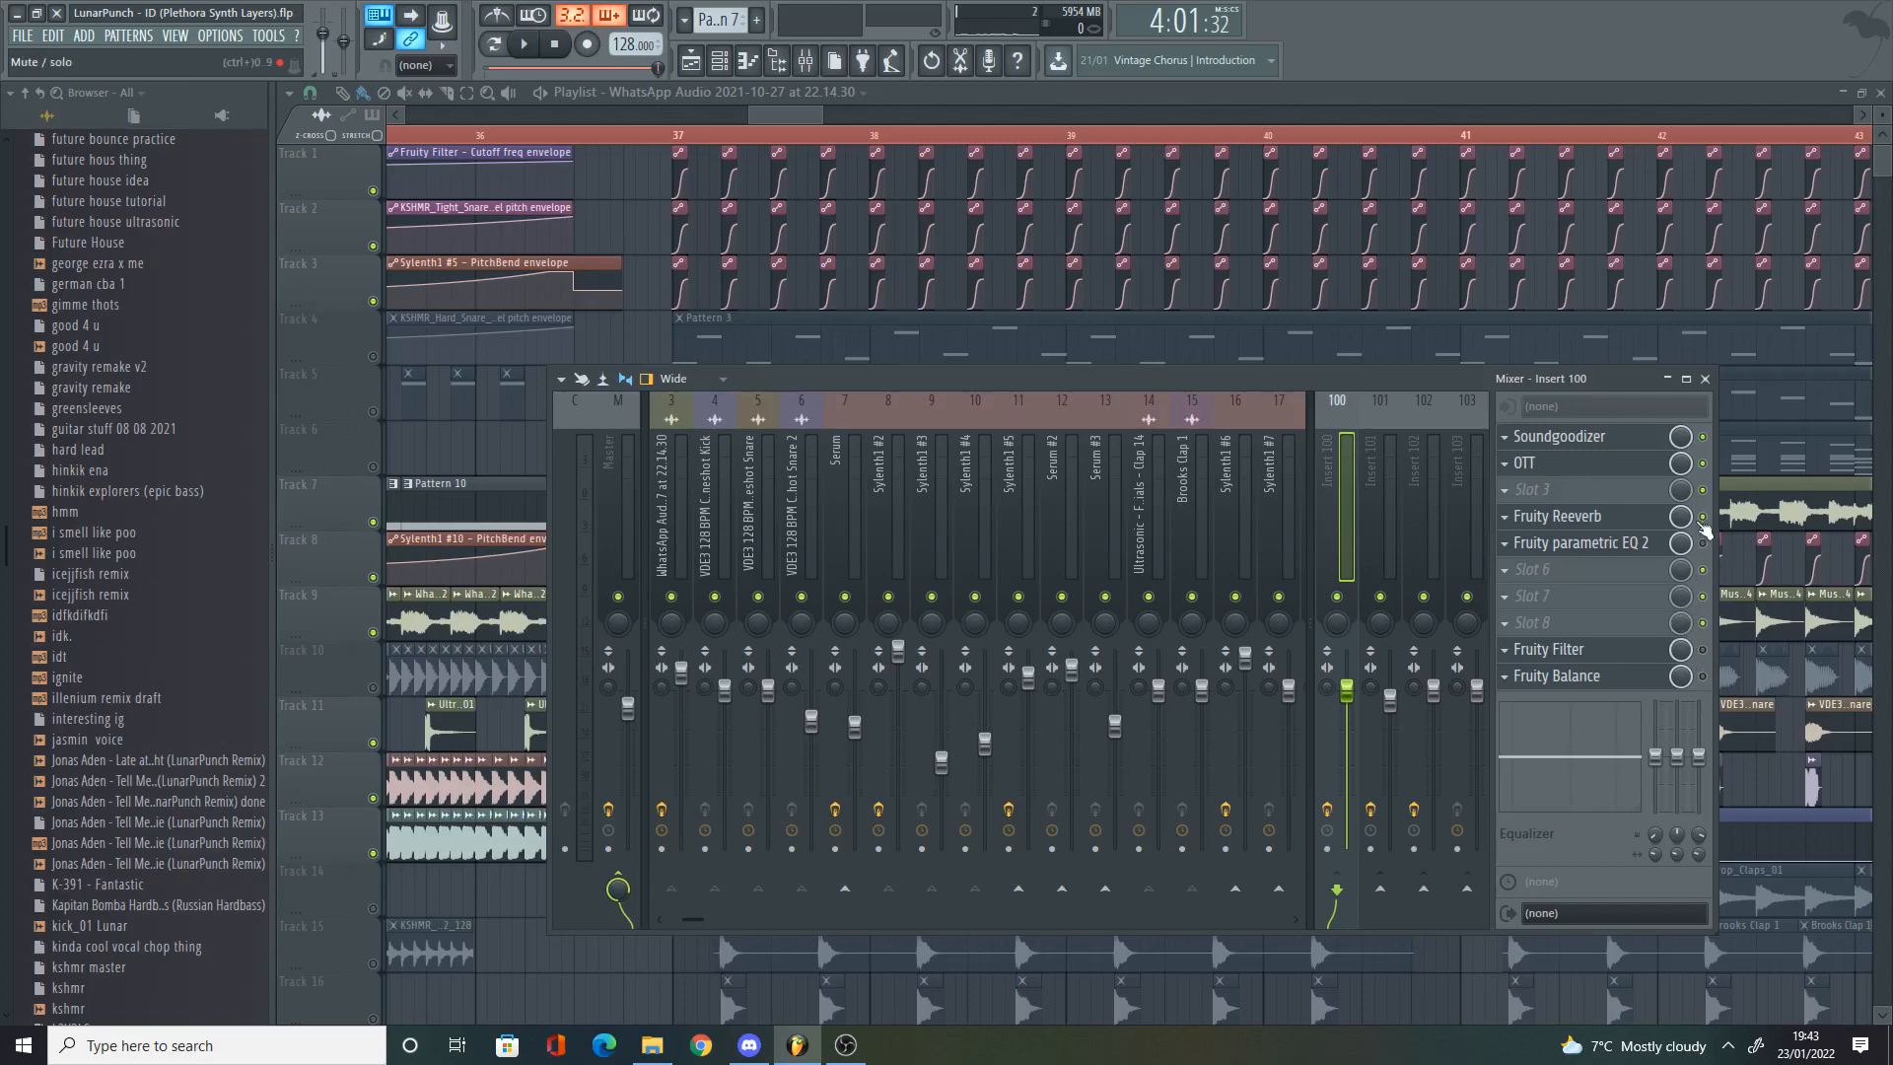
click(1622, 445)
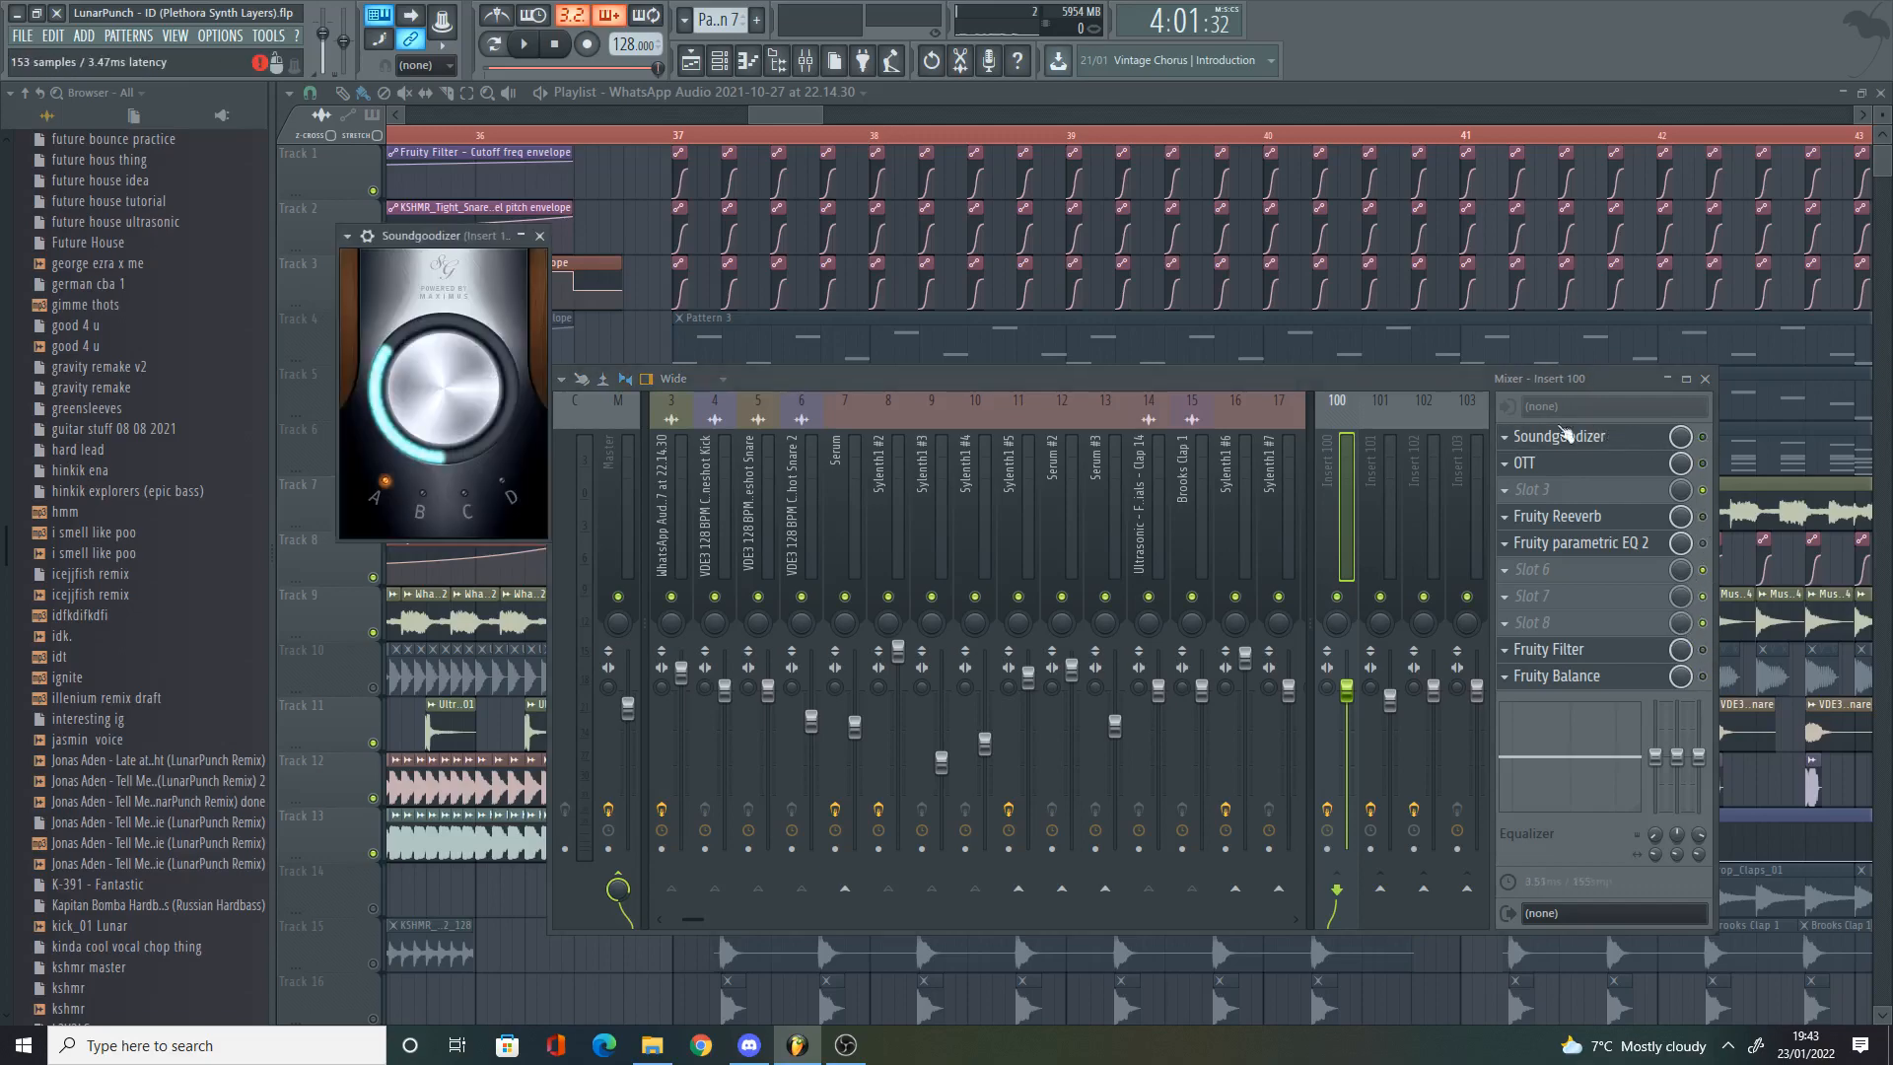
key(F12)
Step: Set the playback position to bar 37 and mute playlist tracks 9, 11 and 12
click(672, 135)
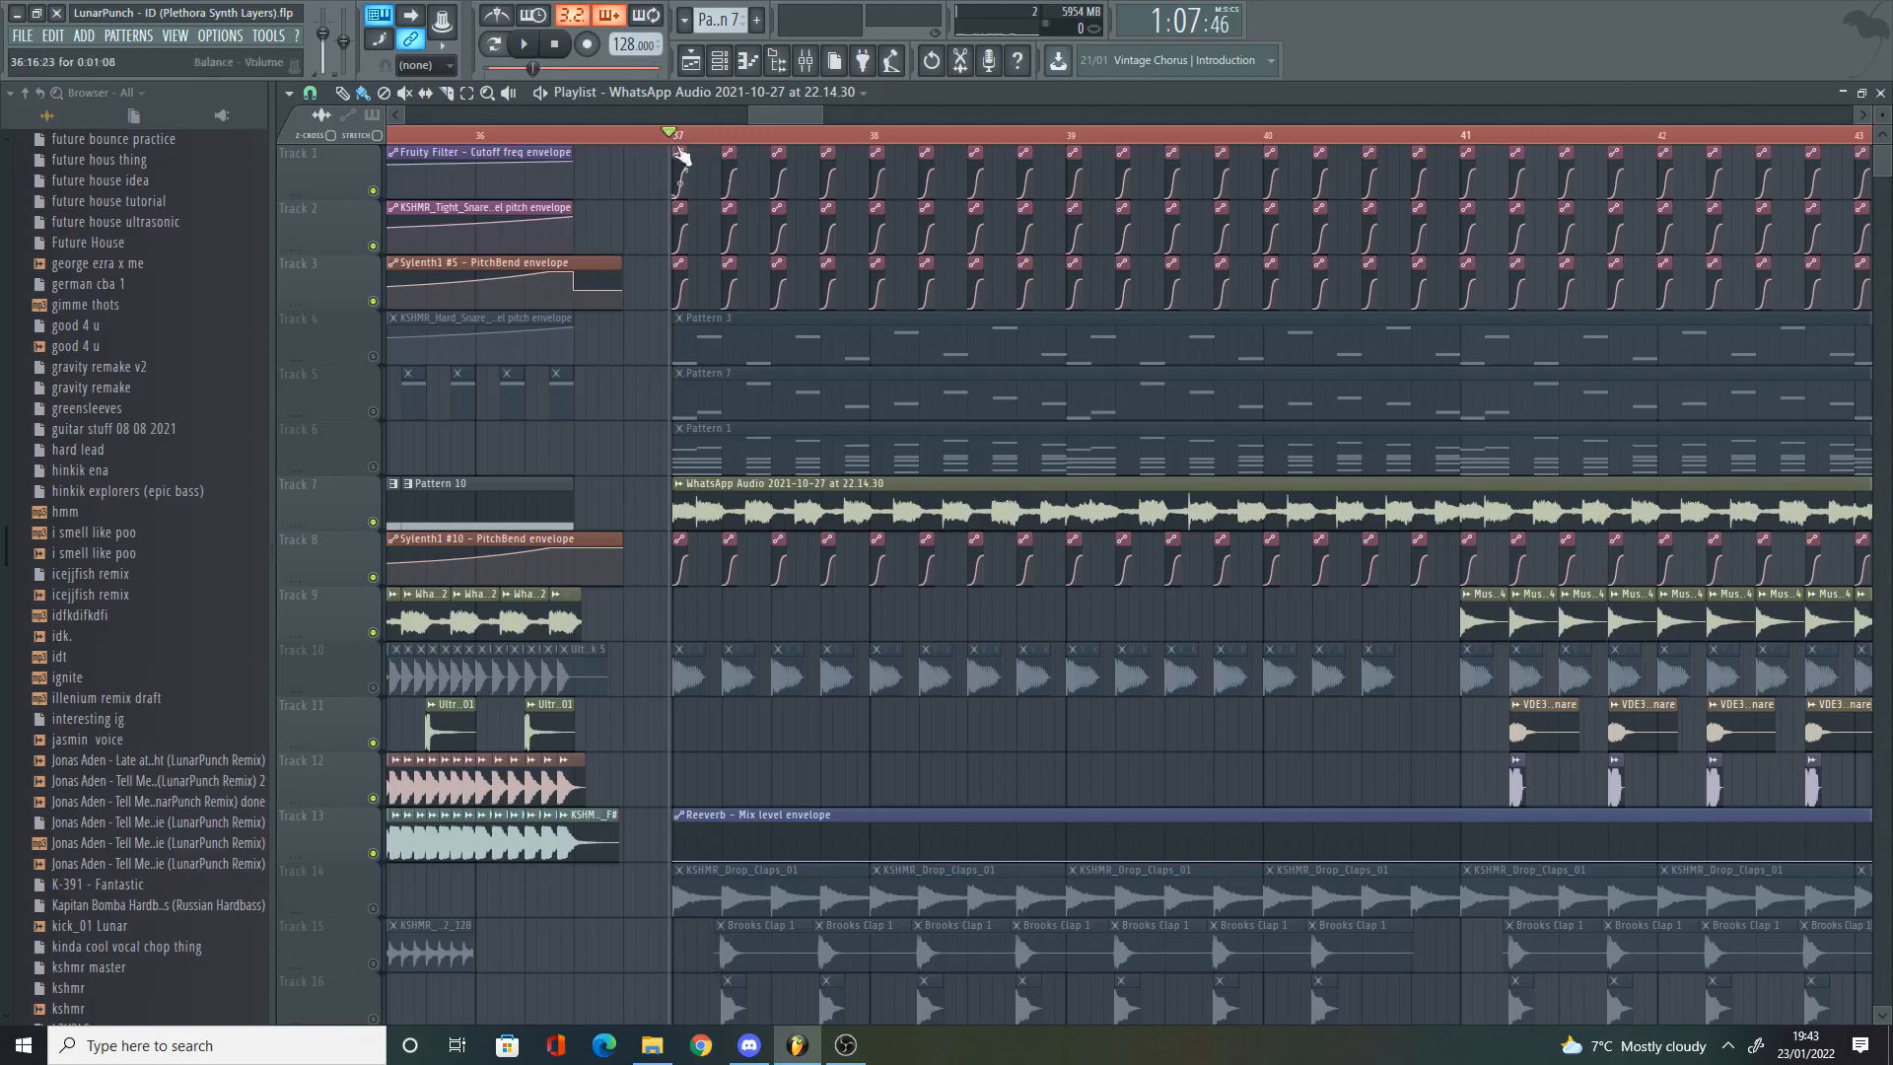
scroll(681, 163, down, 1)
scroll(677, 202, up, 2)
scroll(677, 211, down, 3)
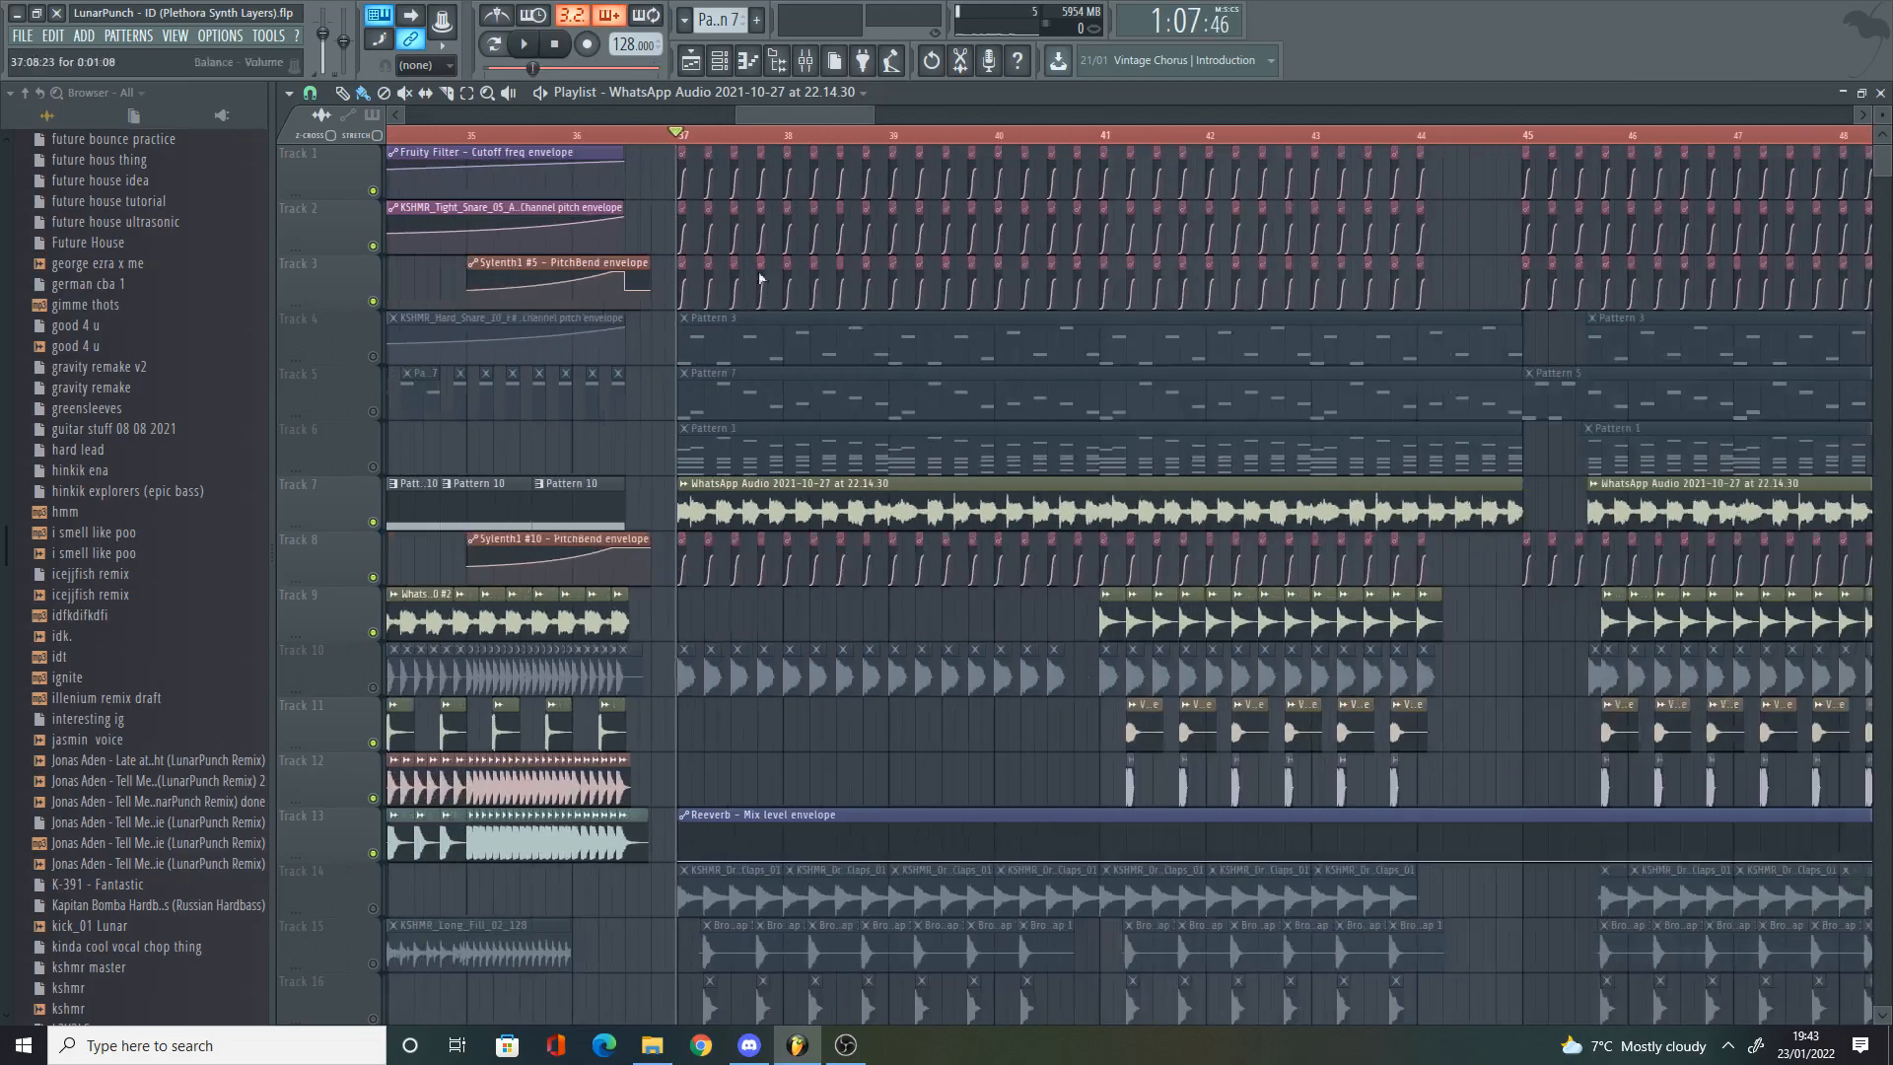
click(372, 632)
click(373, 743)
click(374, 797)
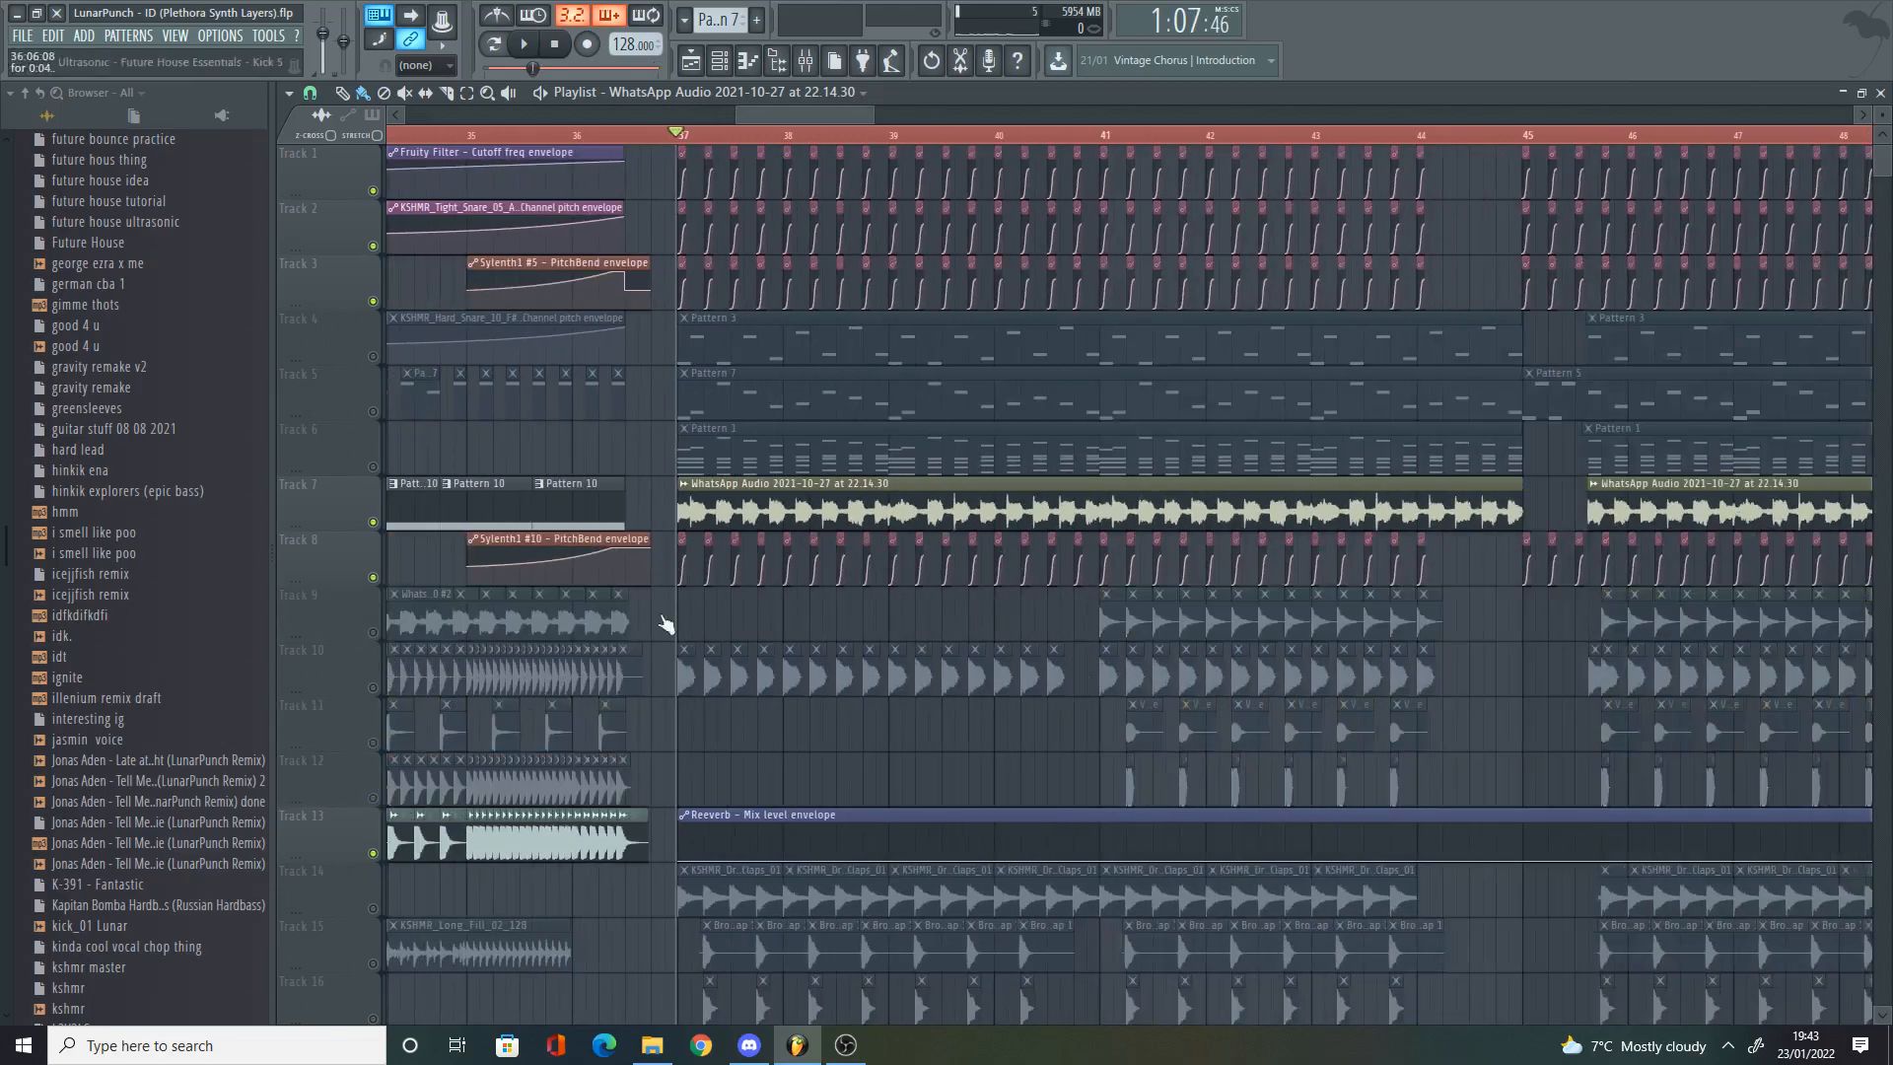
Step: Play the WhatsApp Audio clip from bar 37, enable Soundgoodizer on Insert 100 during playback, and stop
key(space)
key(F9)
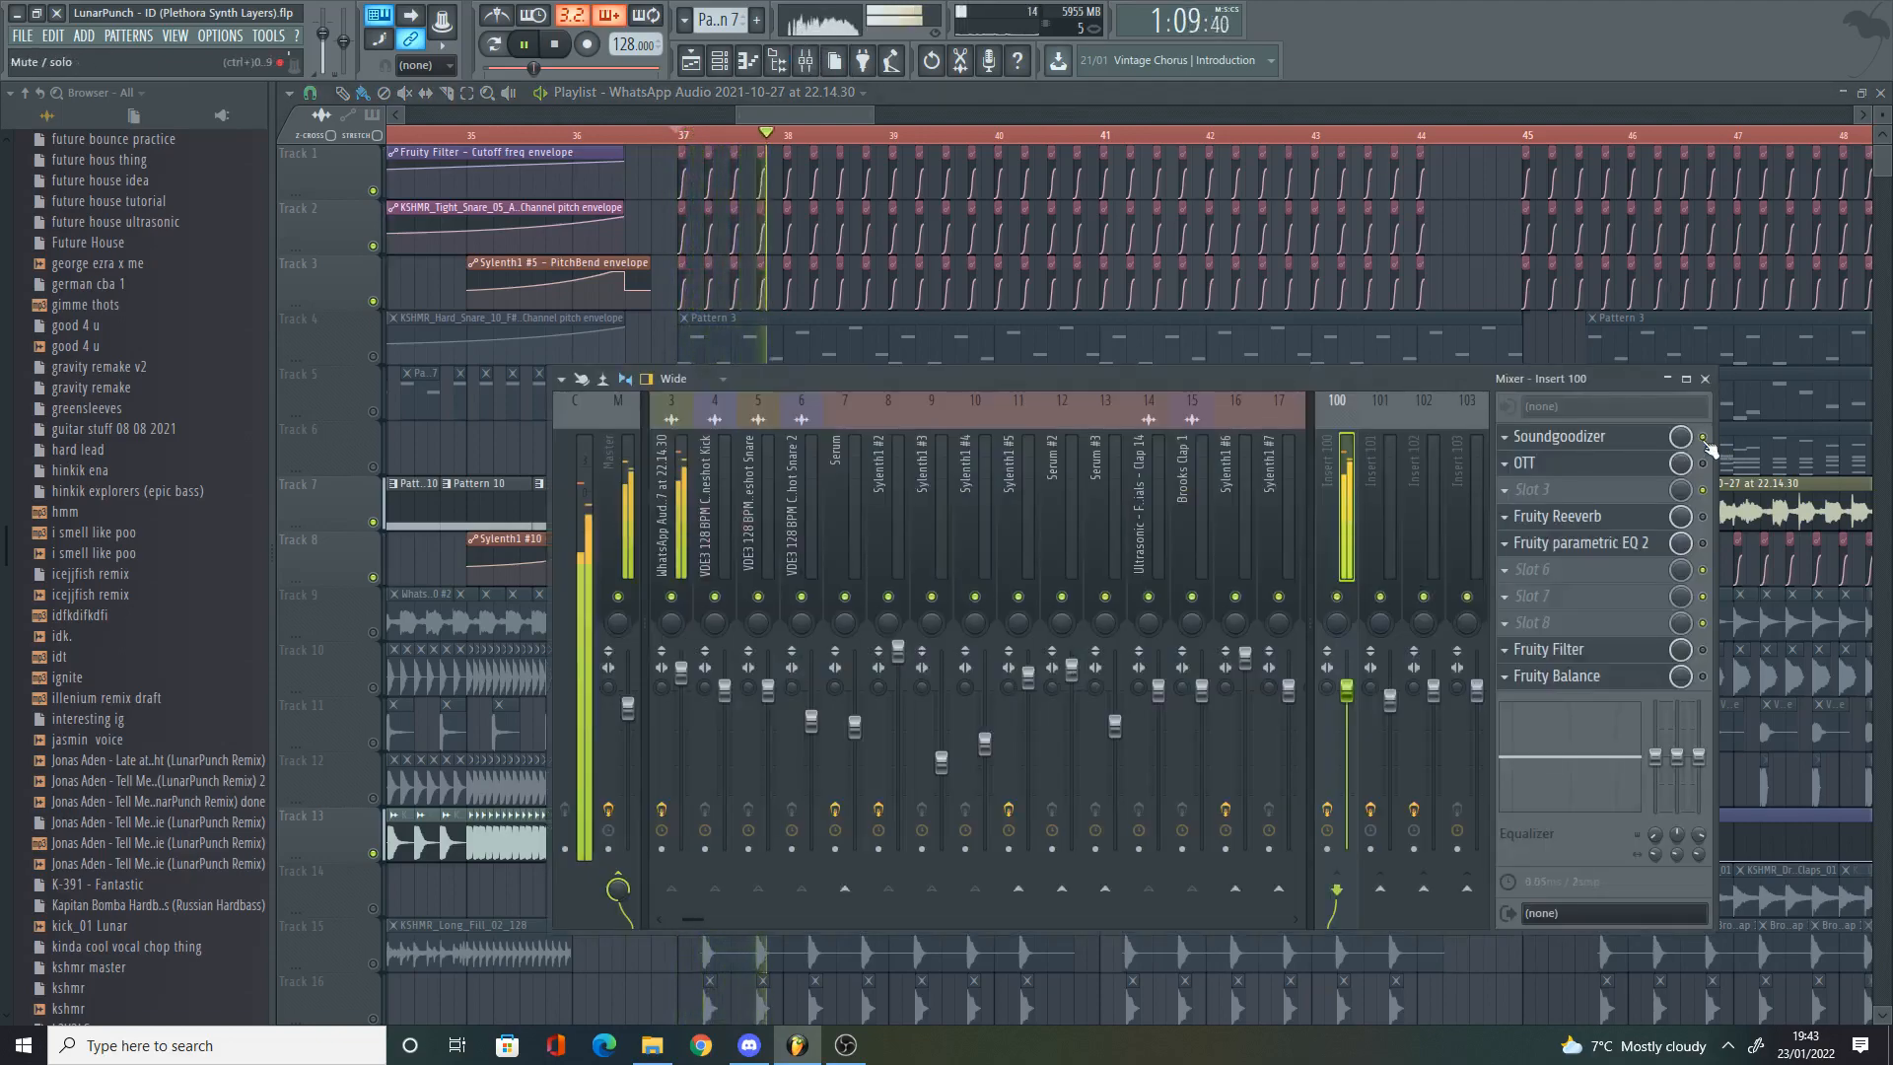
click(1704, 438)
key(space)
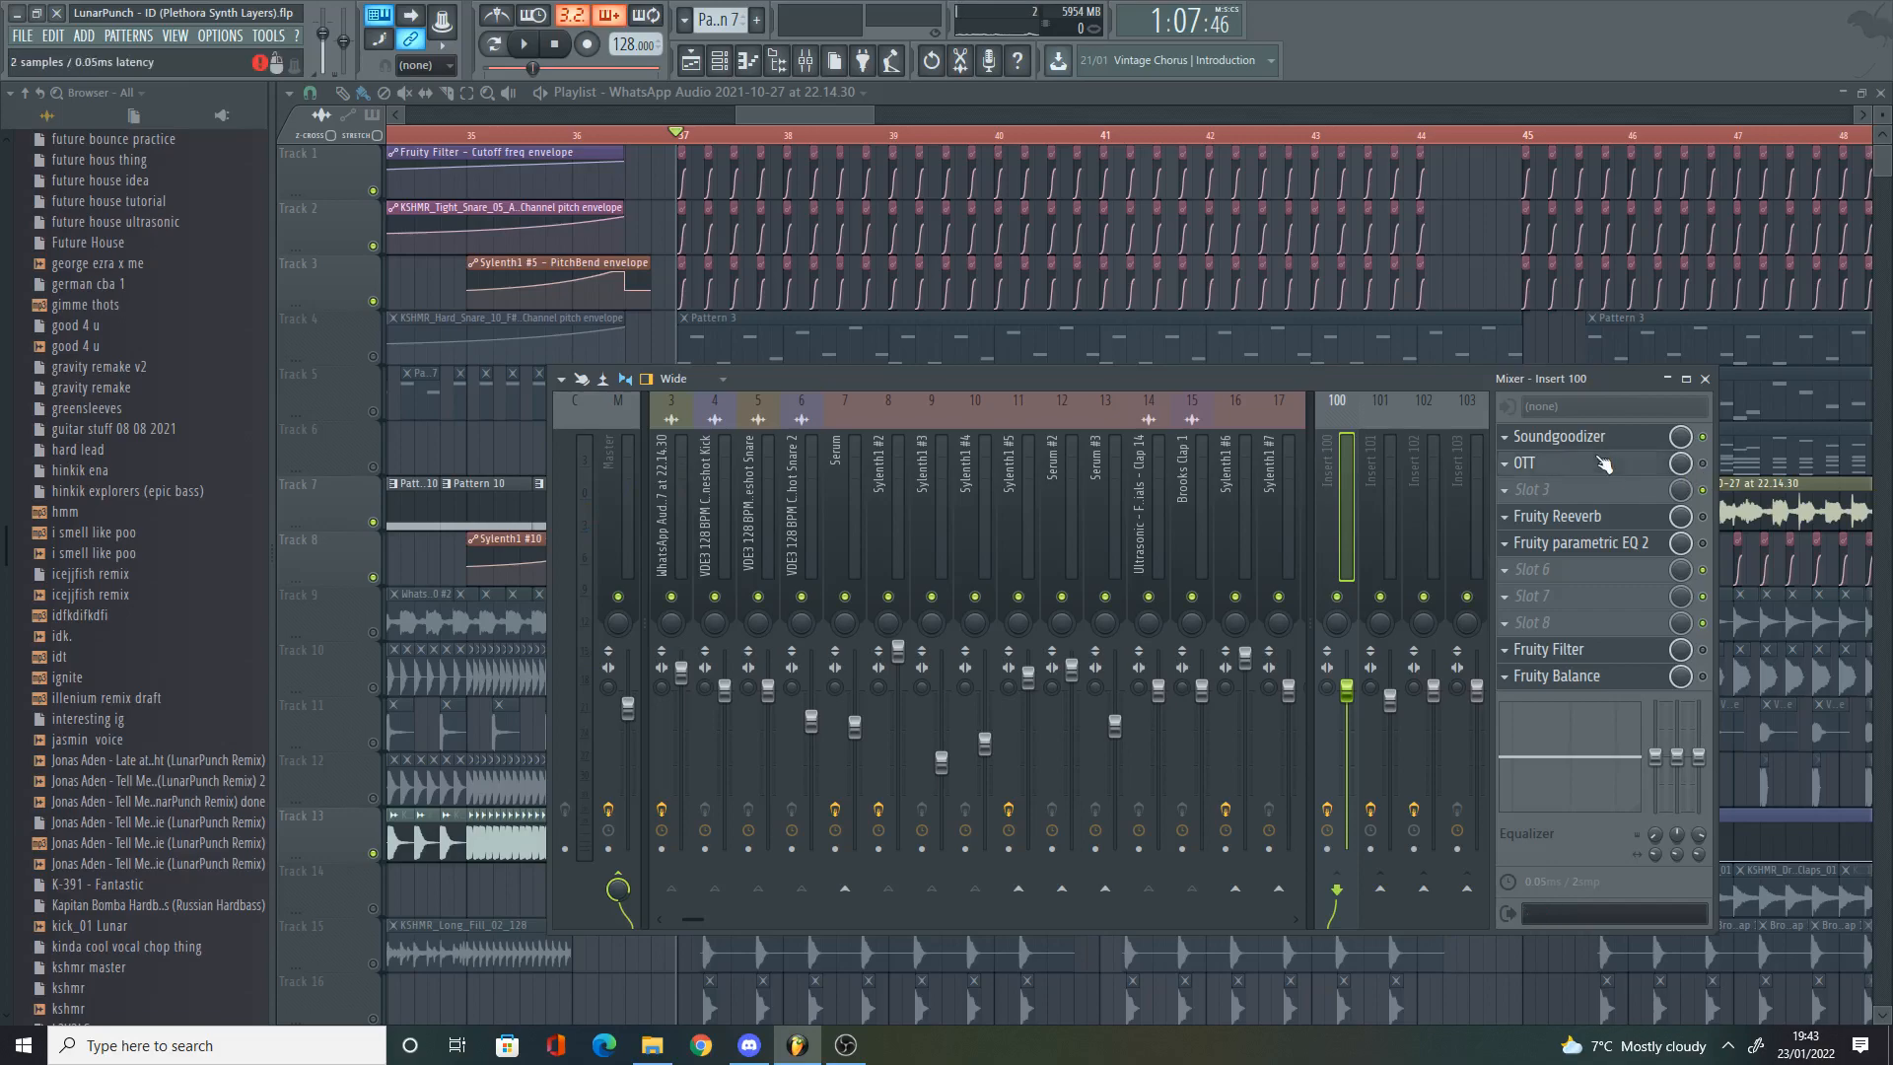
Step: View OTT on Insert 100, enable it, play the WhatsApp Audio clip from bar 37, and stop
click(1558, 463)
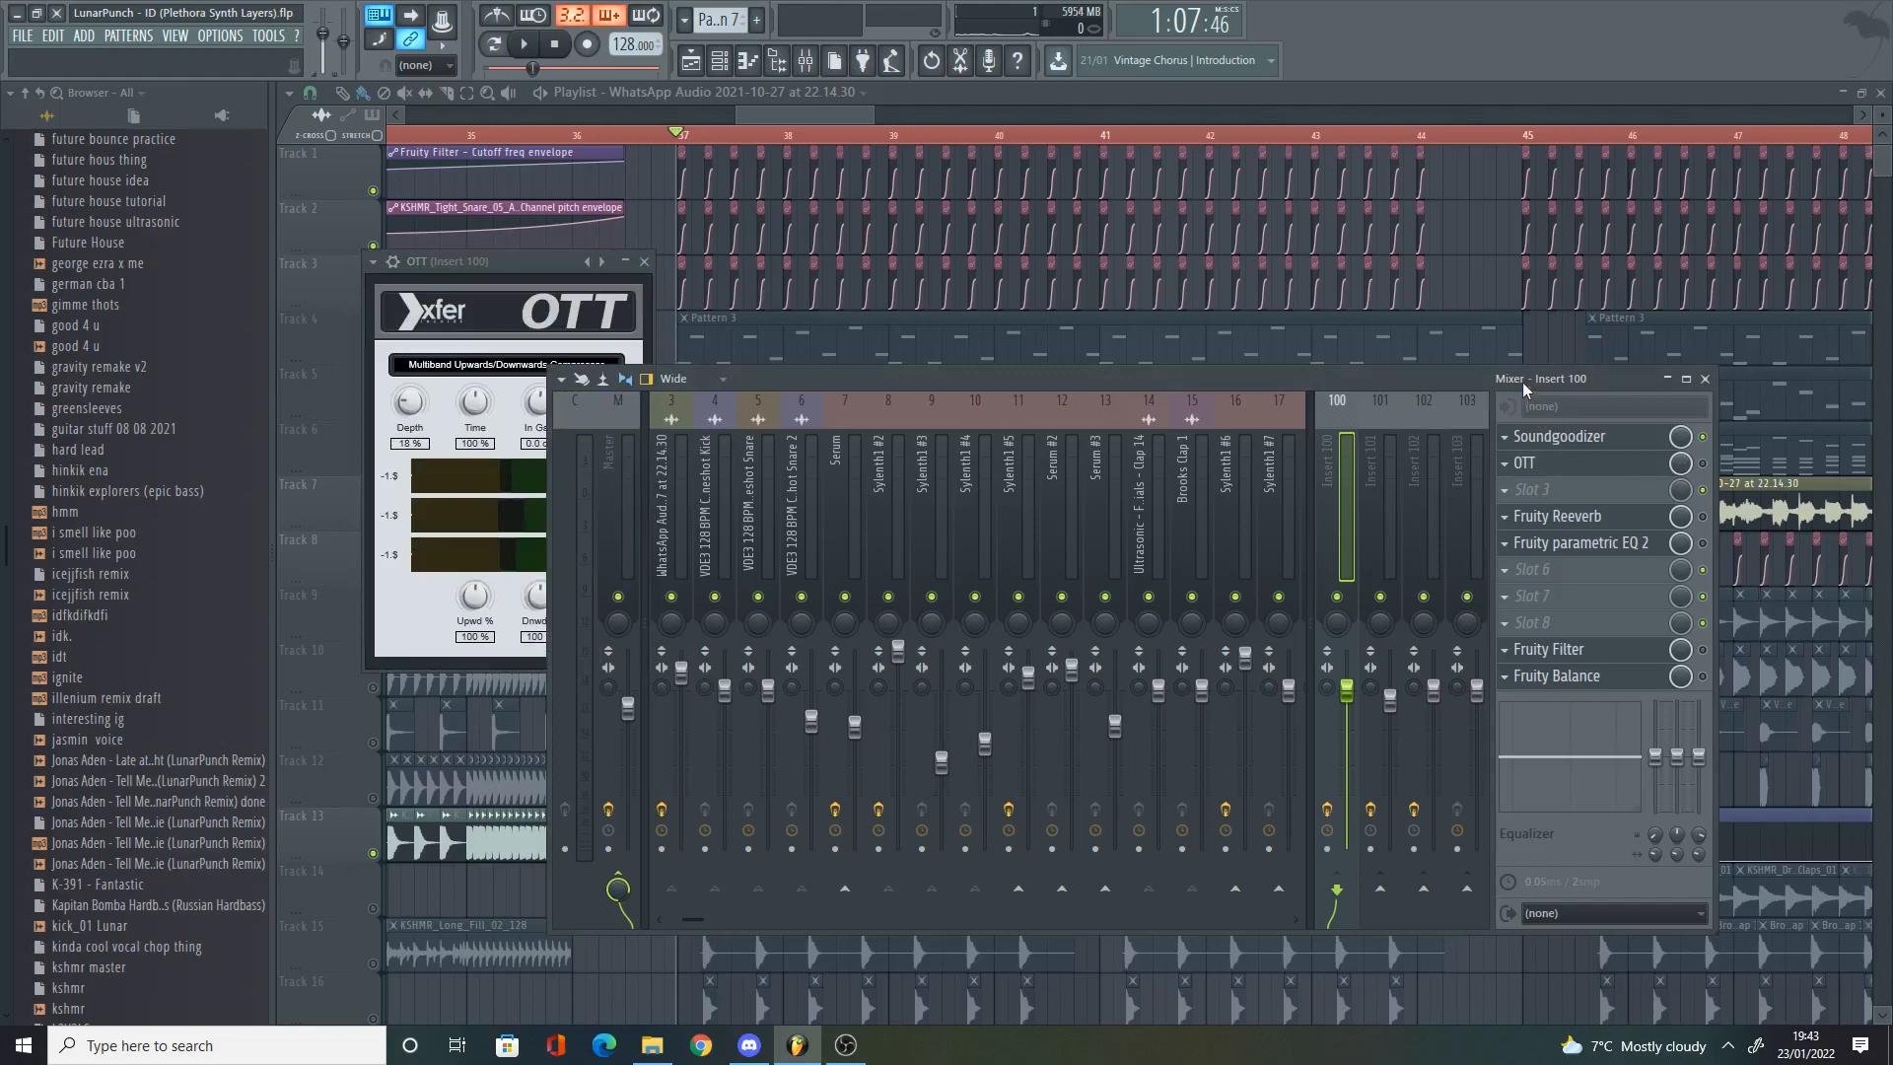
drag(1522, 381, 1669, 383)
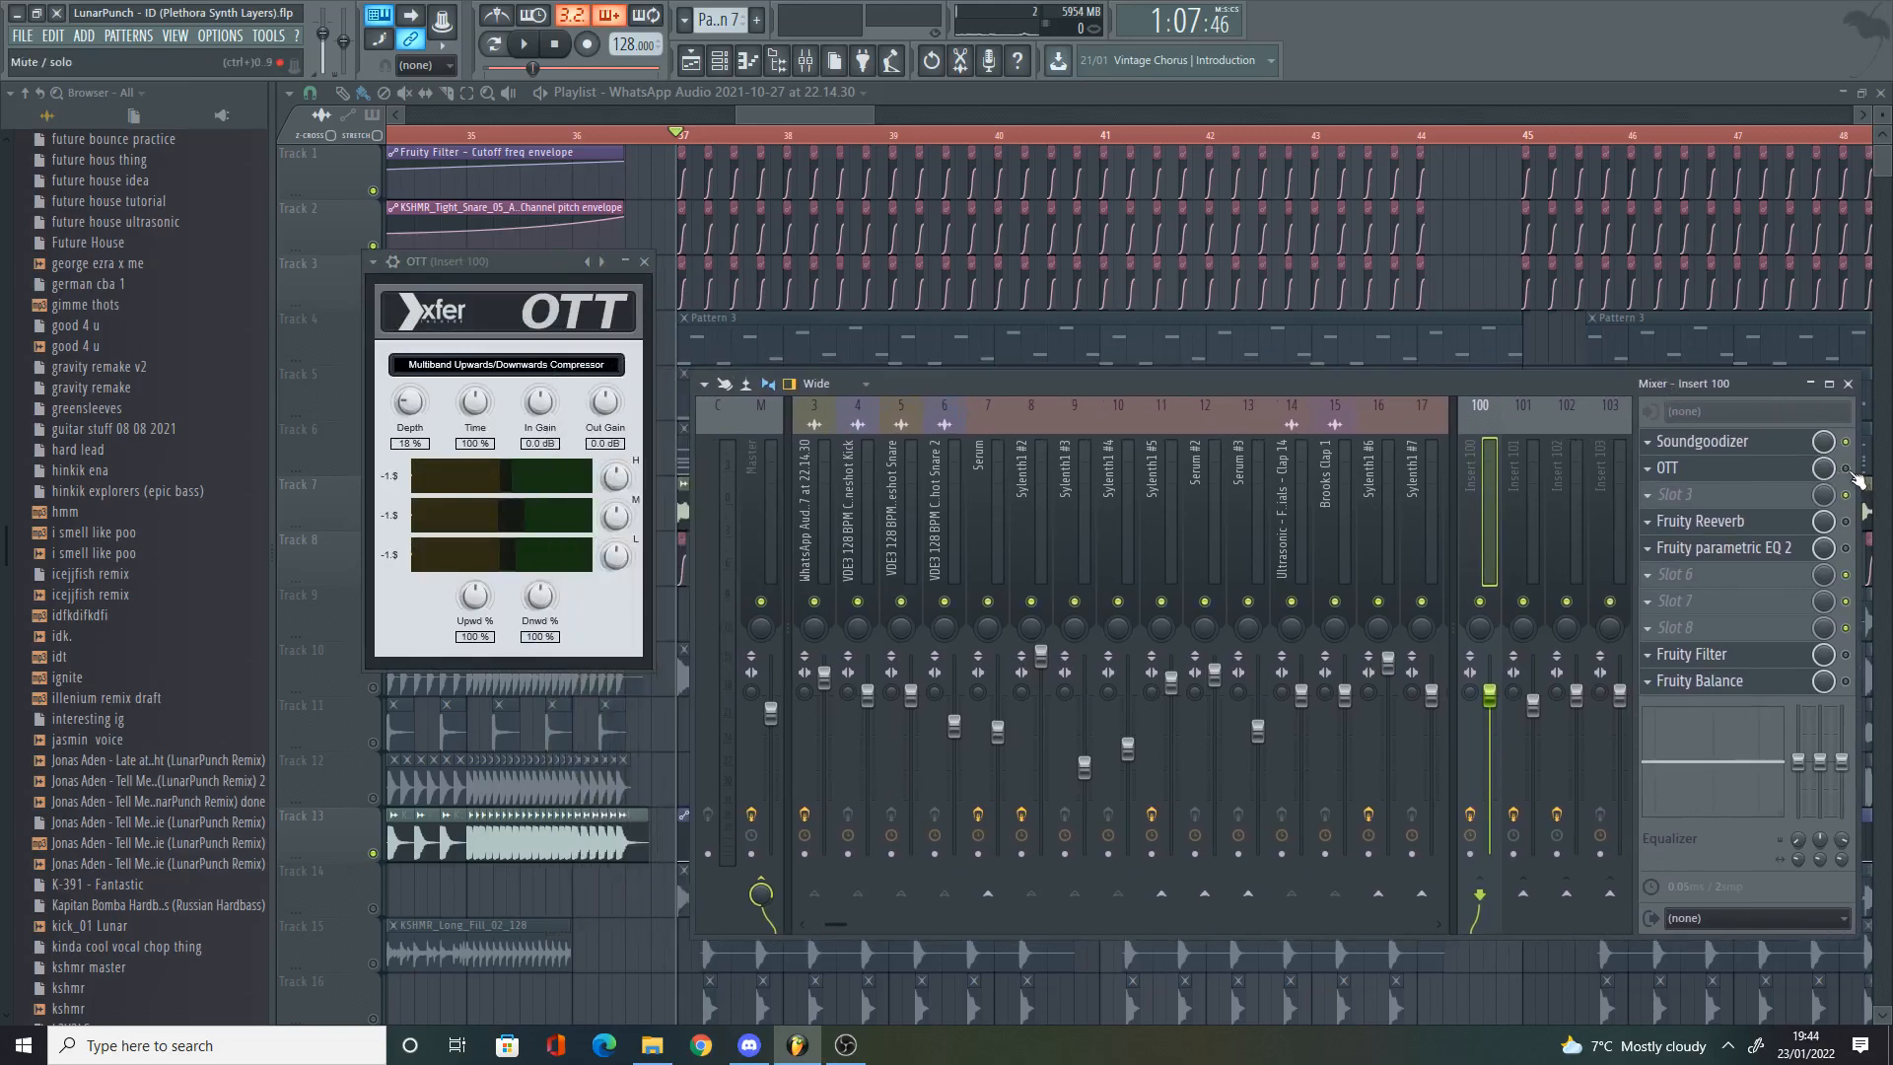
key(space)
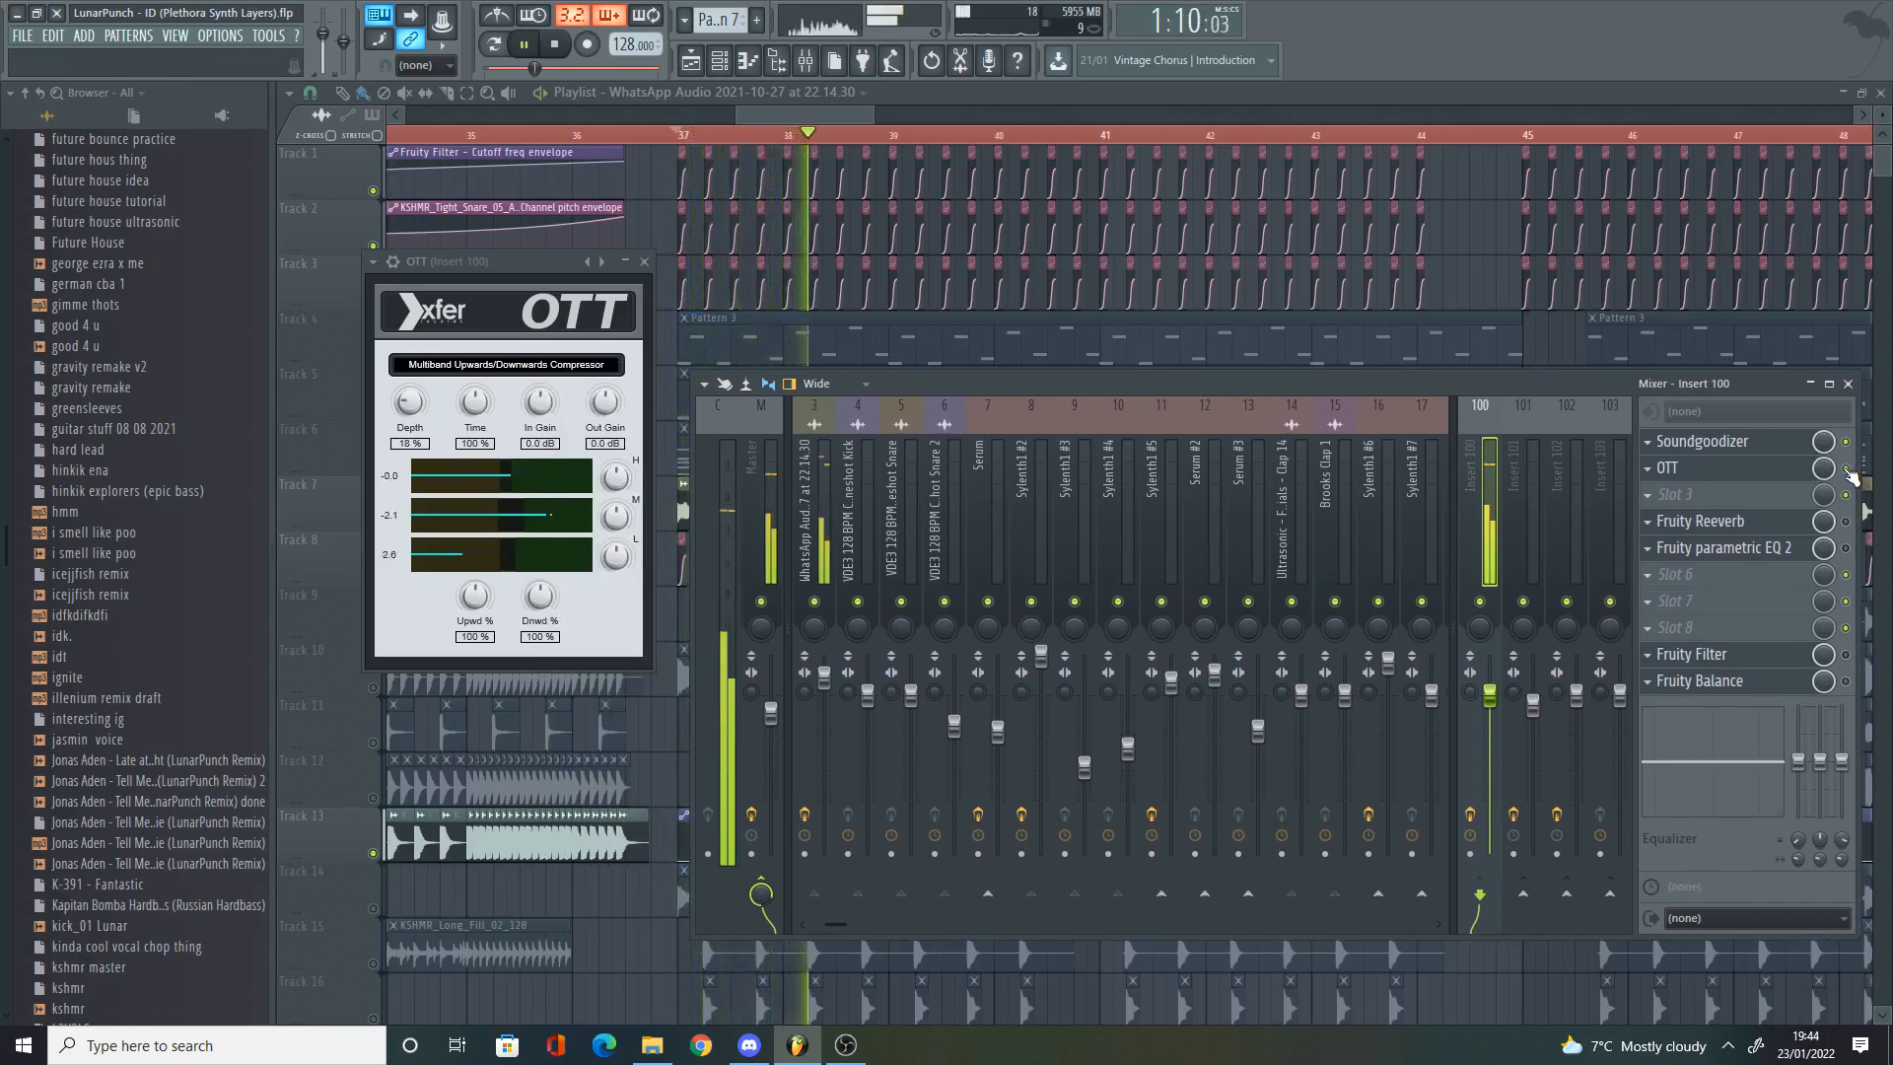
key(space)
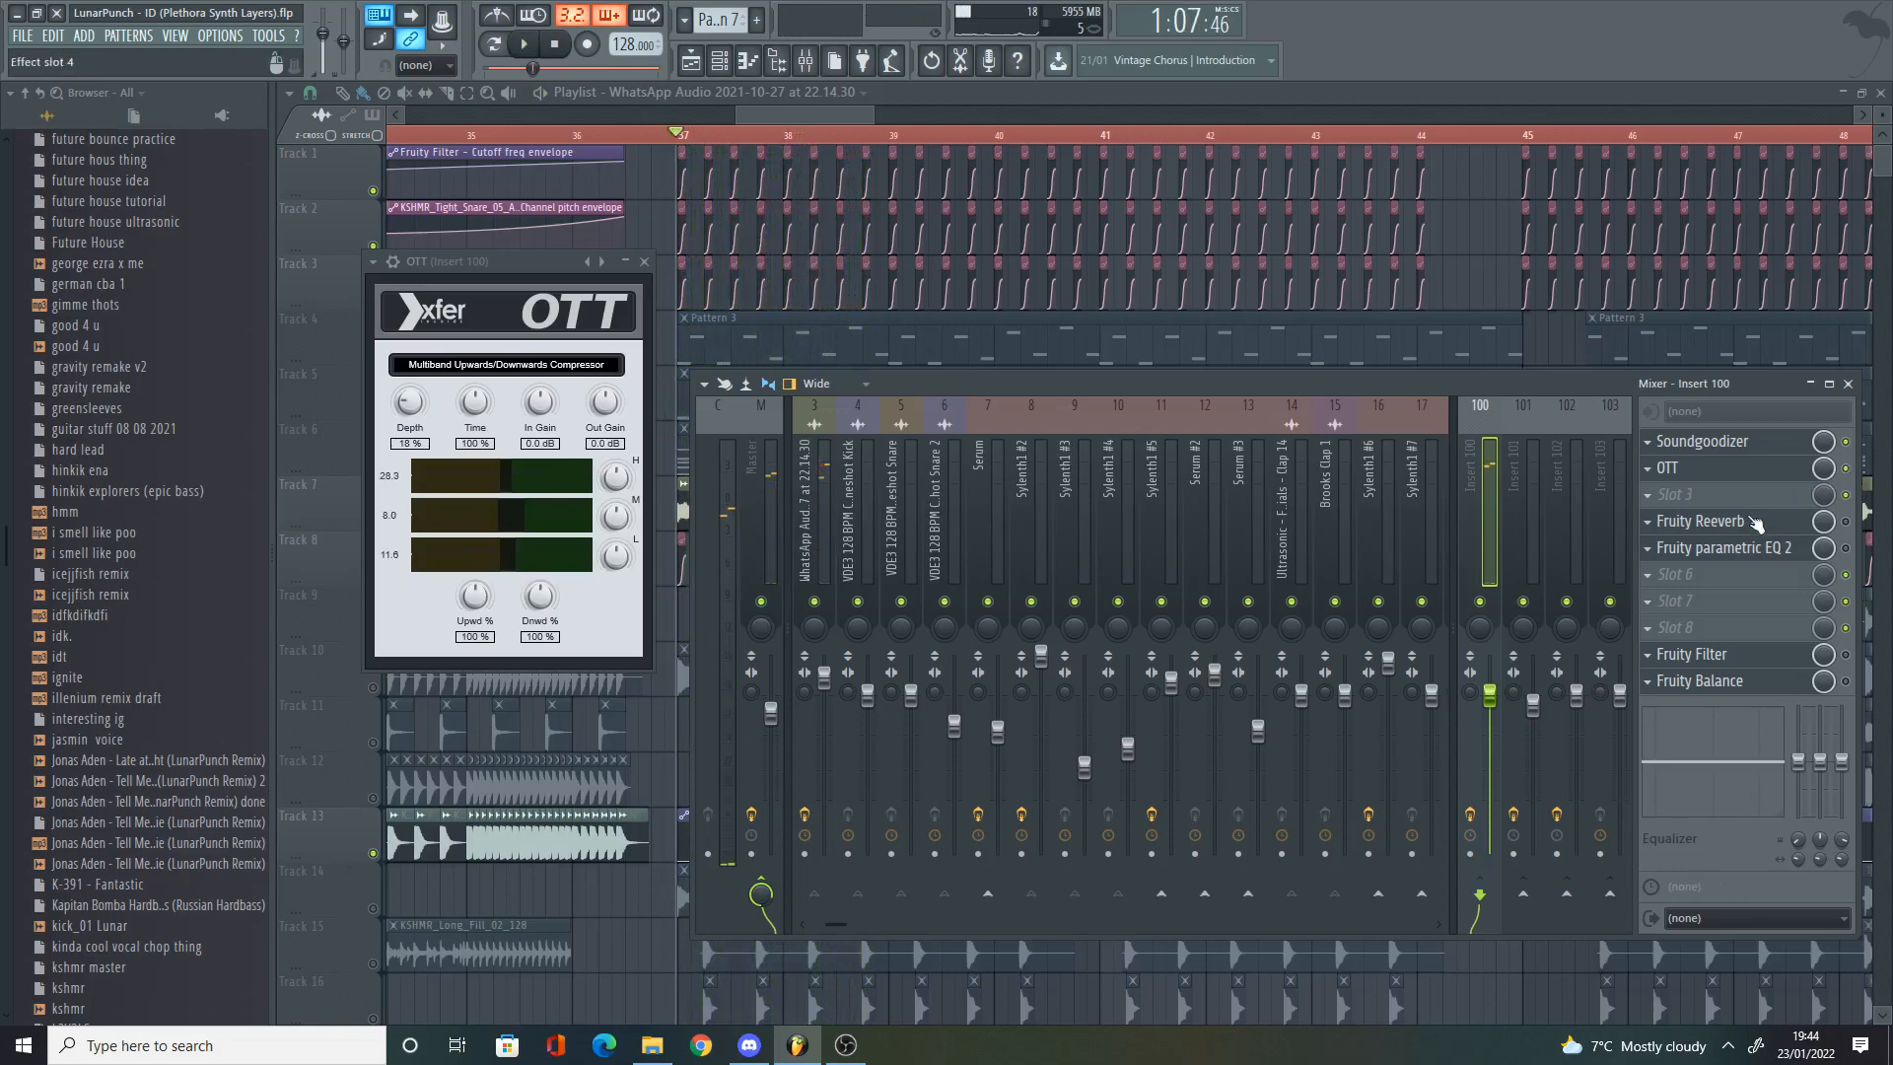
Step: View Fruity Reeverb on Insert 100, enable it, play the clip from bar 37, and stop
click(1756, 522)
click(1756, 523)
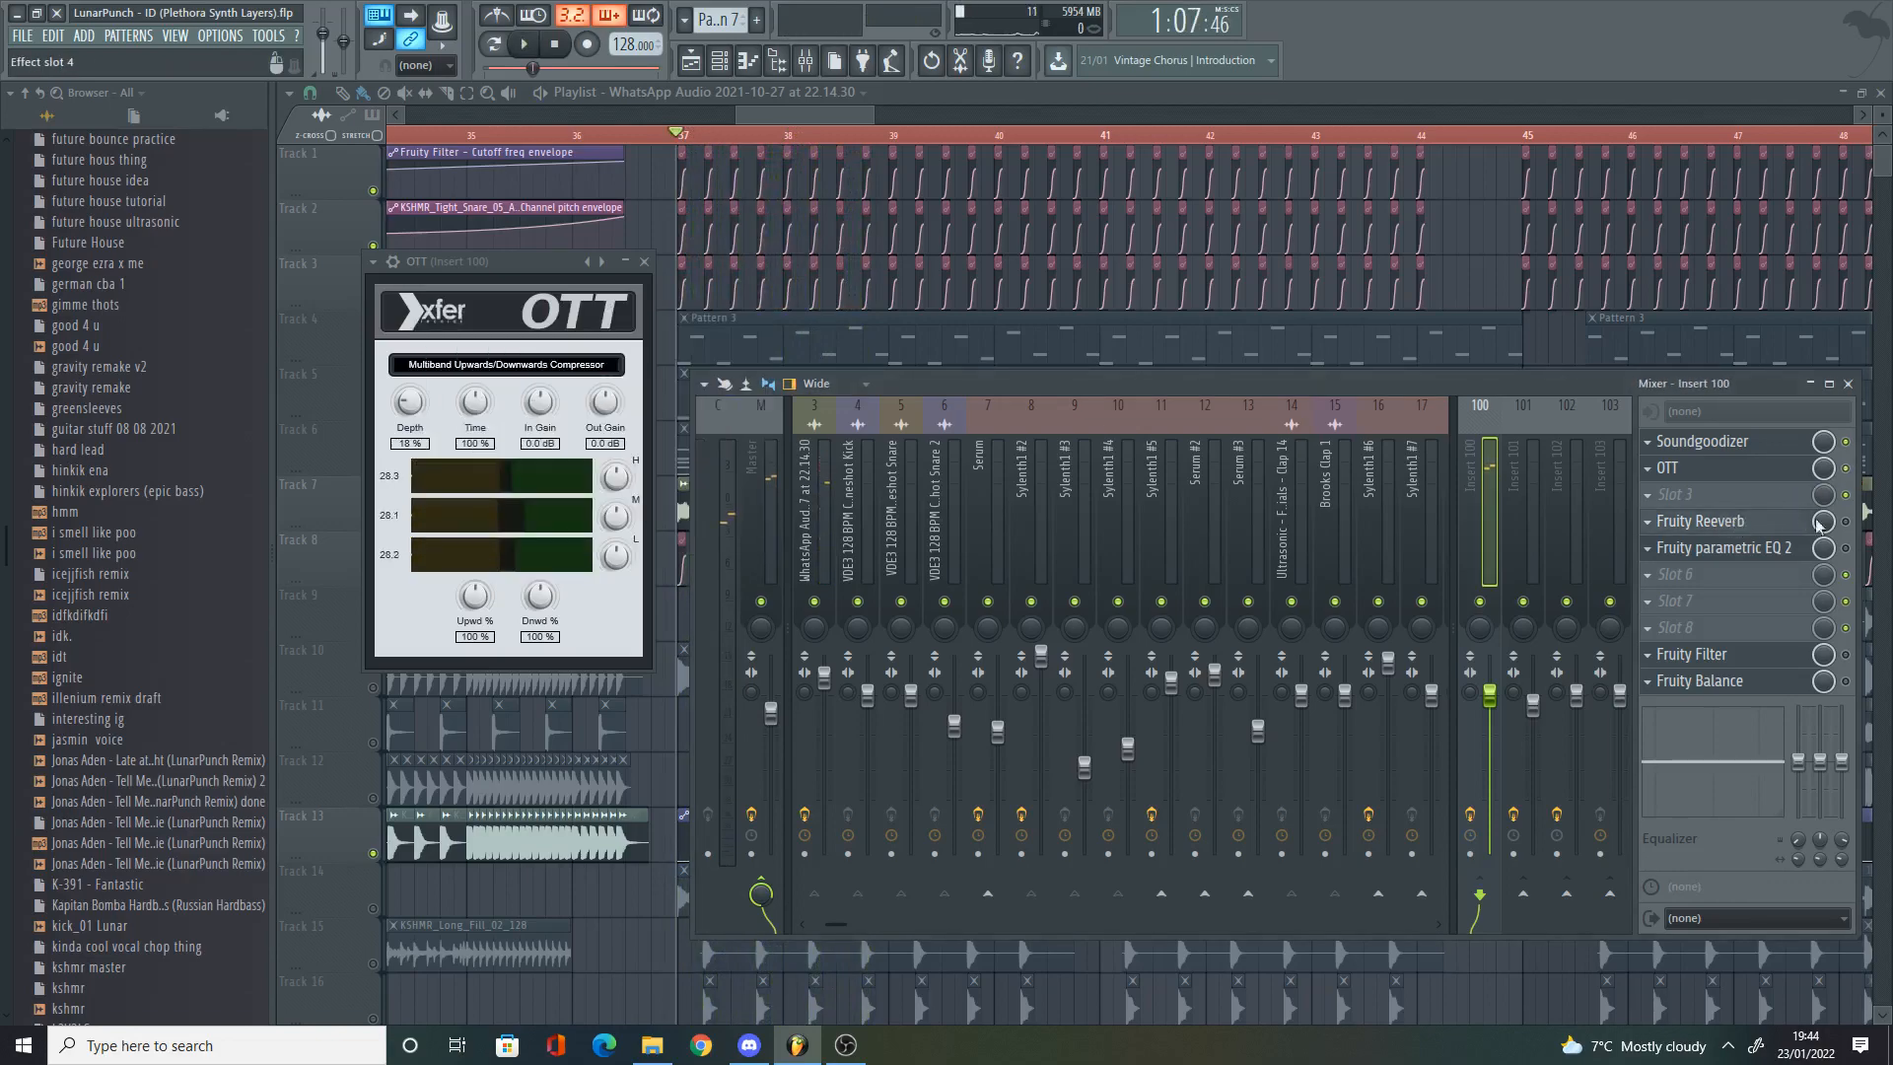
click(1763, 529)
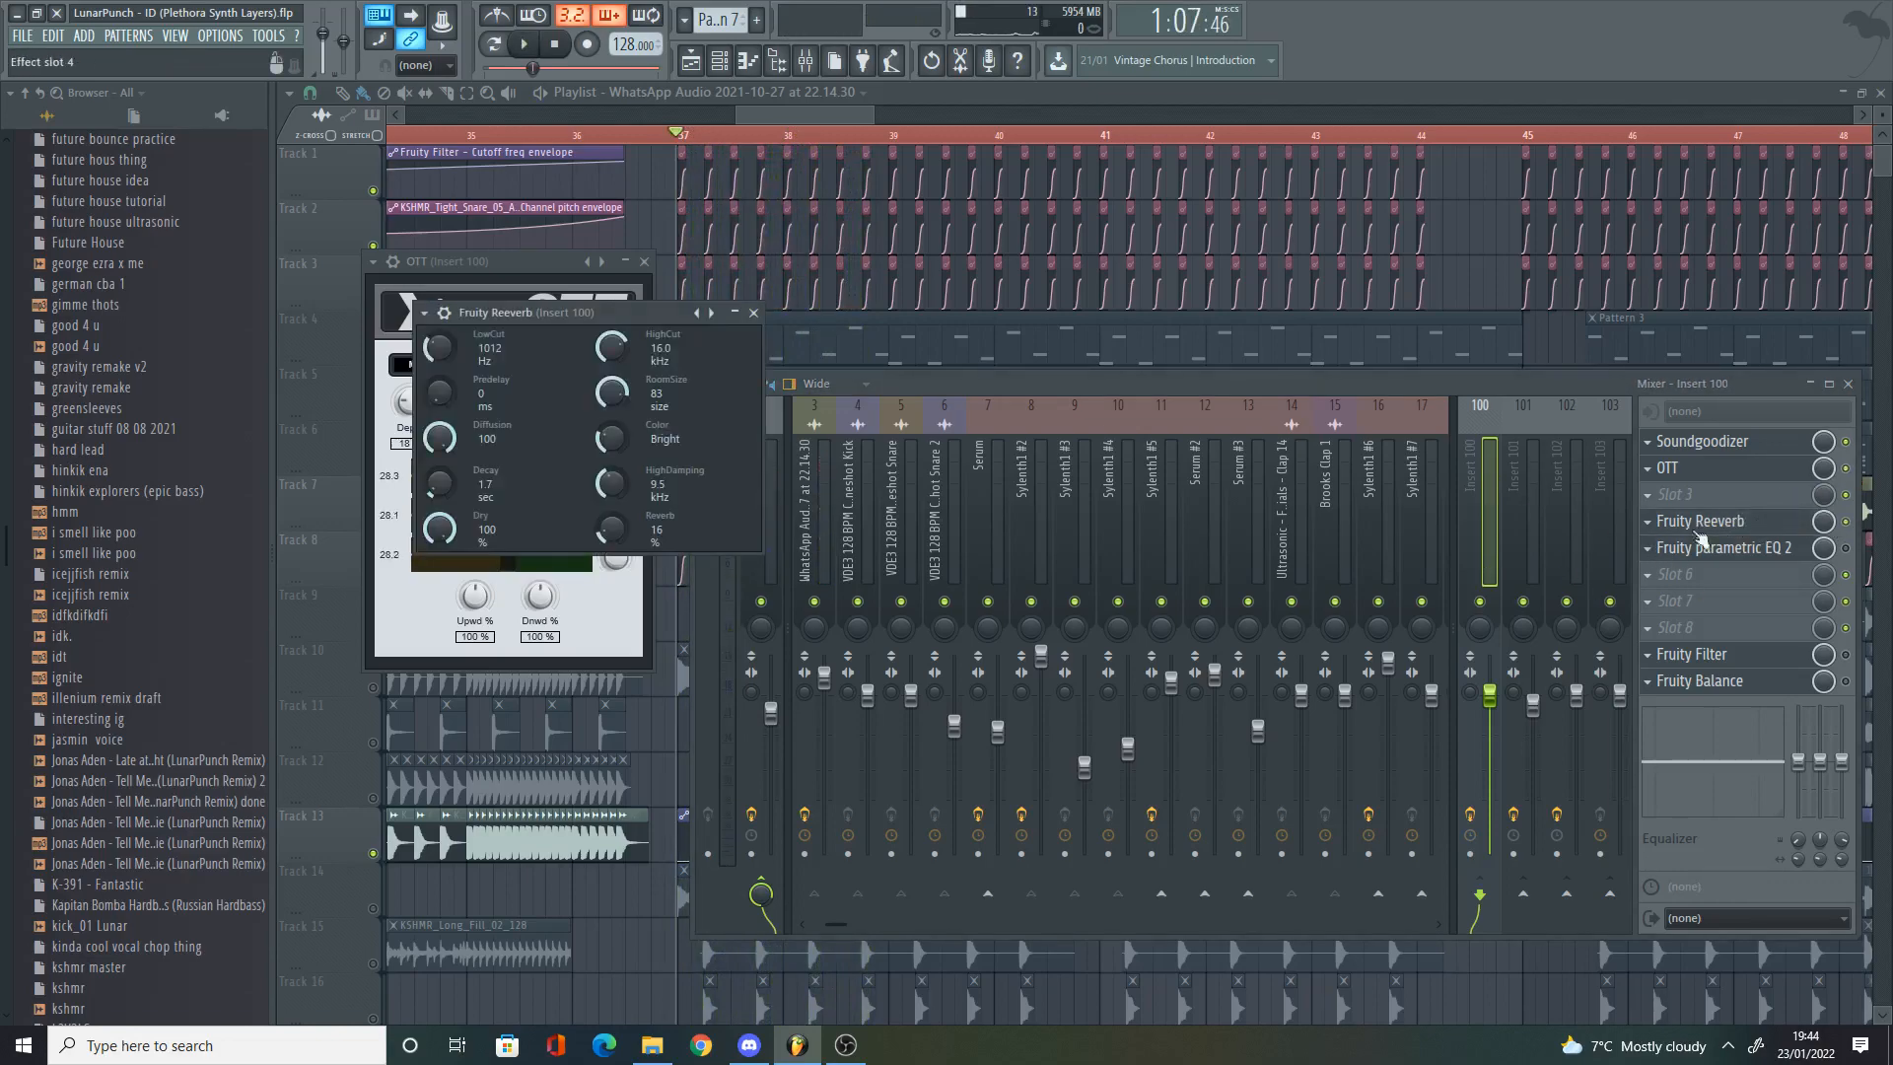
key(space)
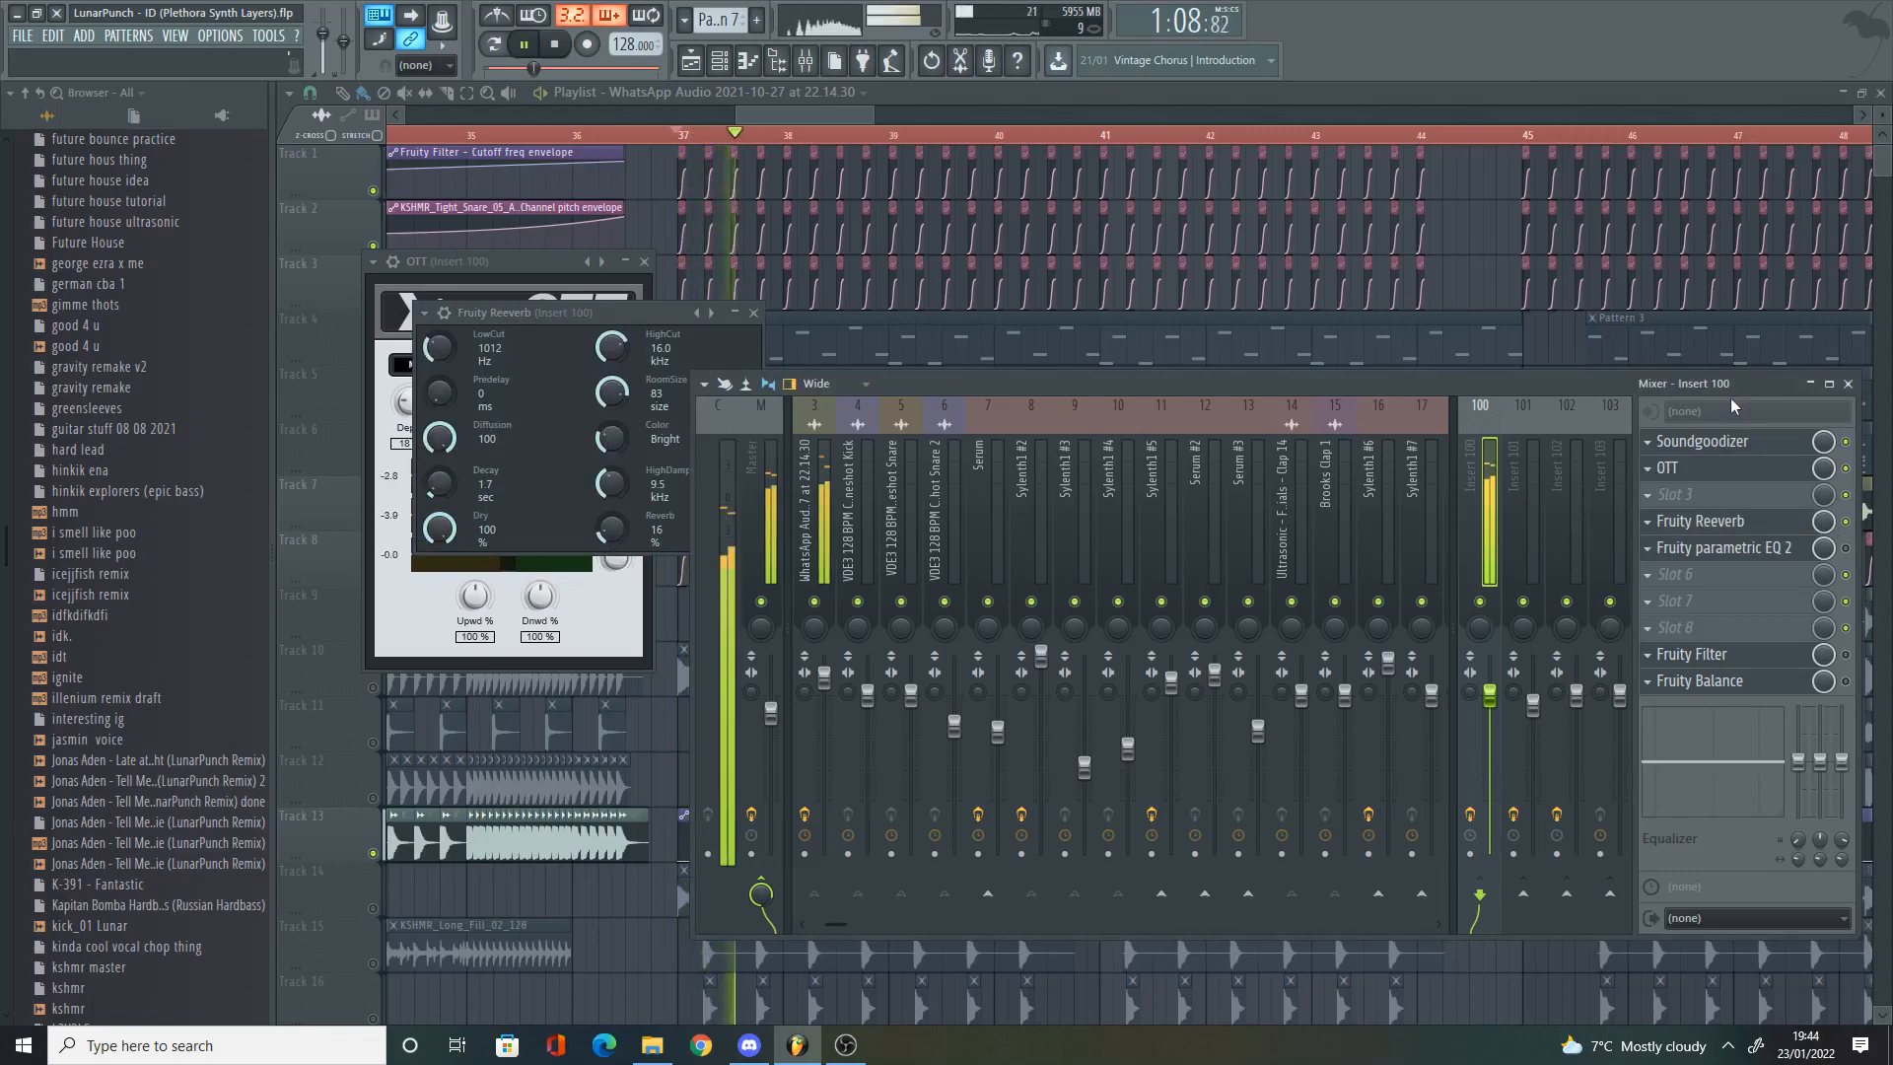
key(space)
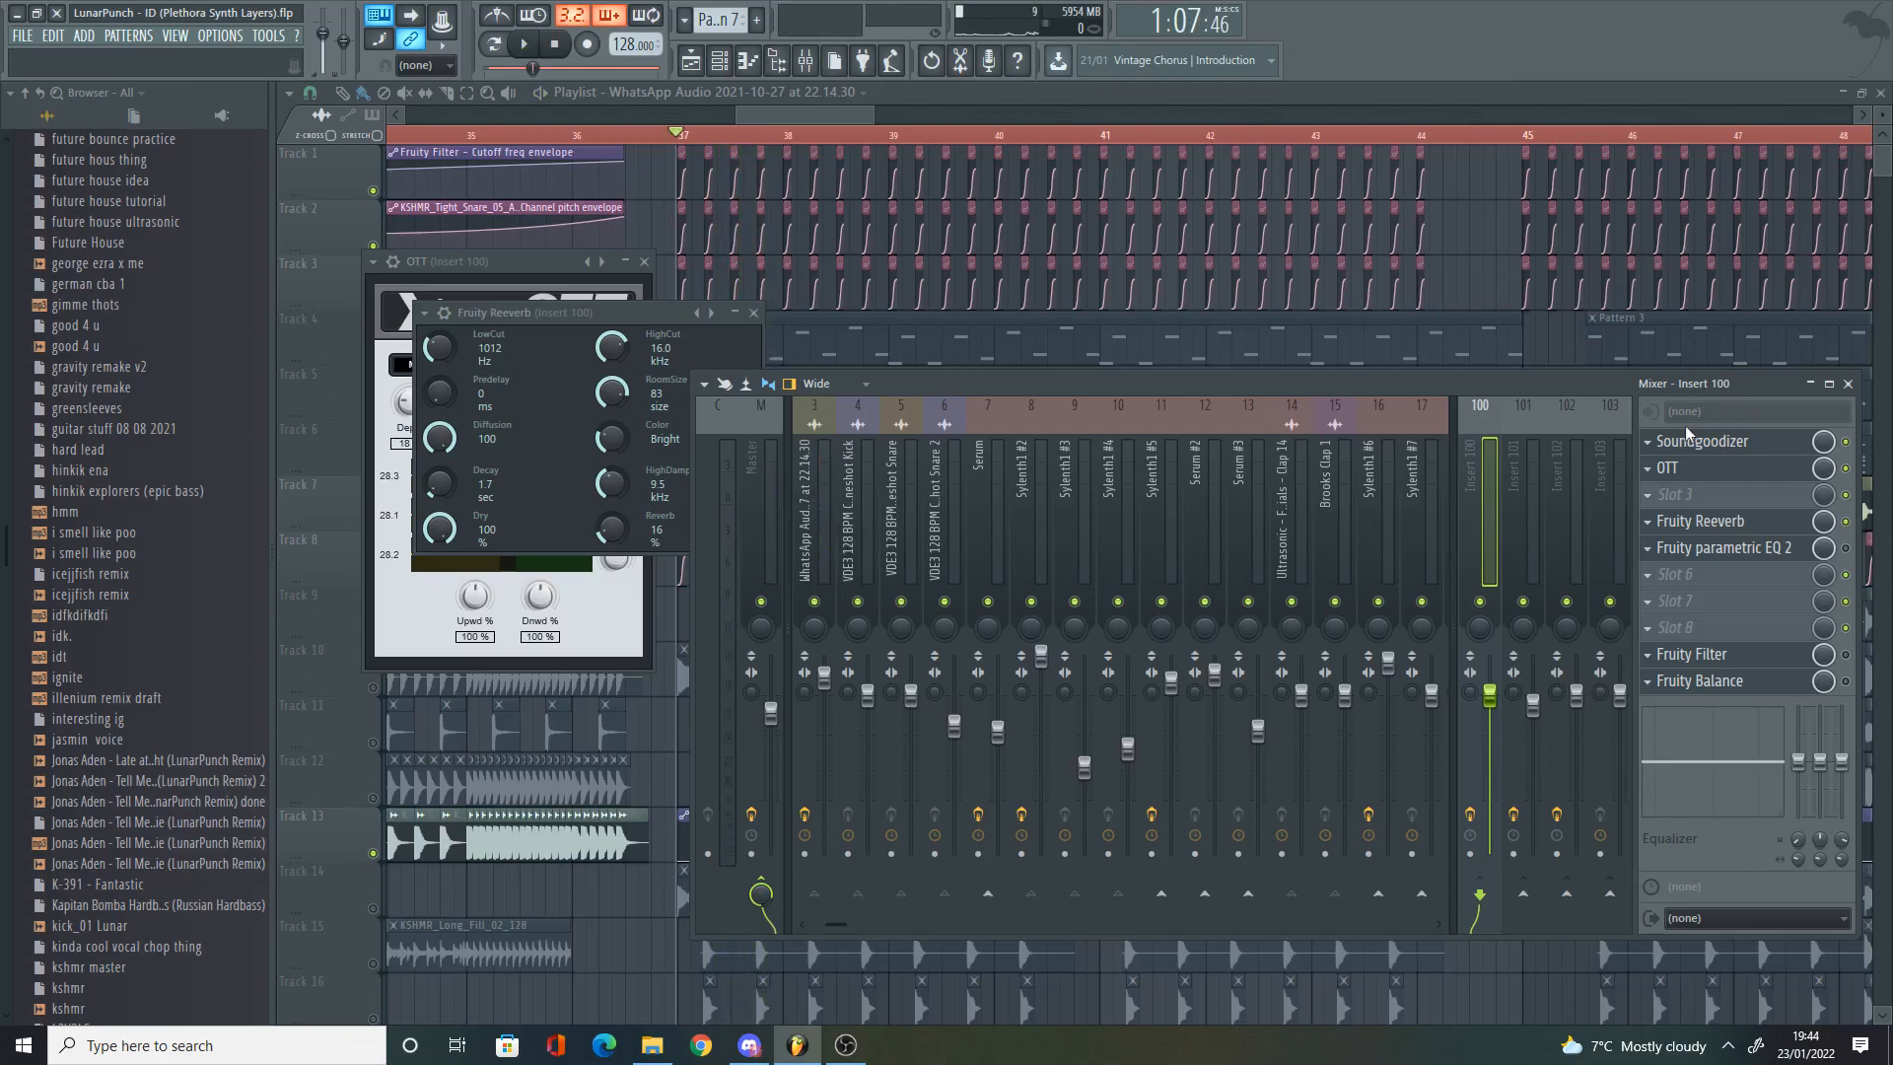
Step: View Fruity parametric EQ 2 on Insert 100, enable it while playing from bar 37, and stop
click(1727, 549)
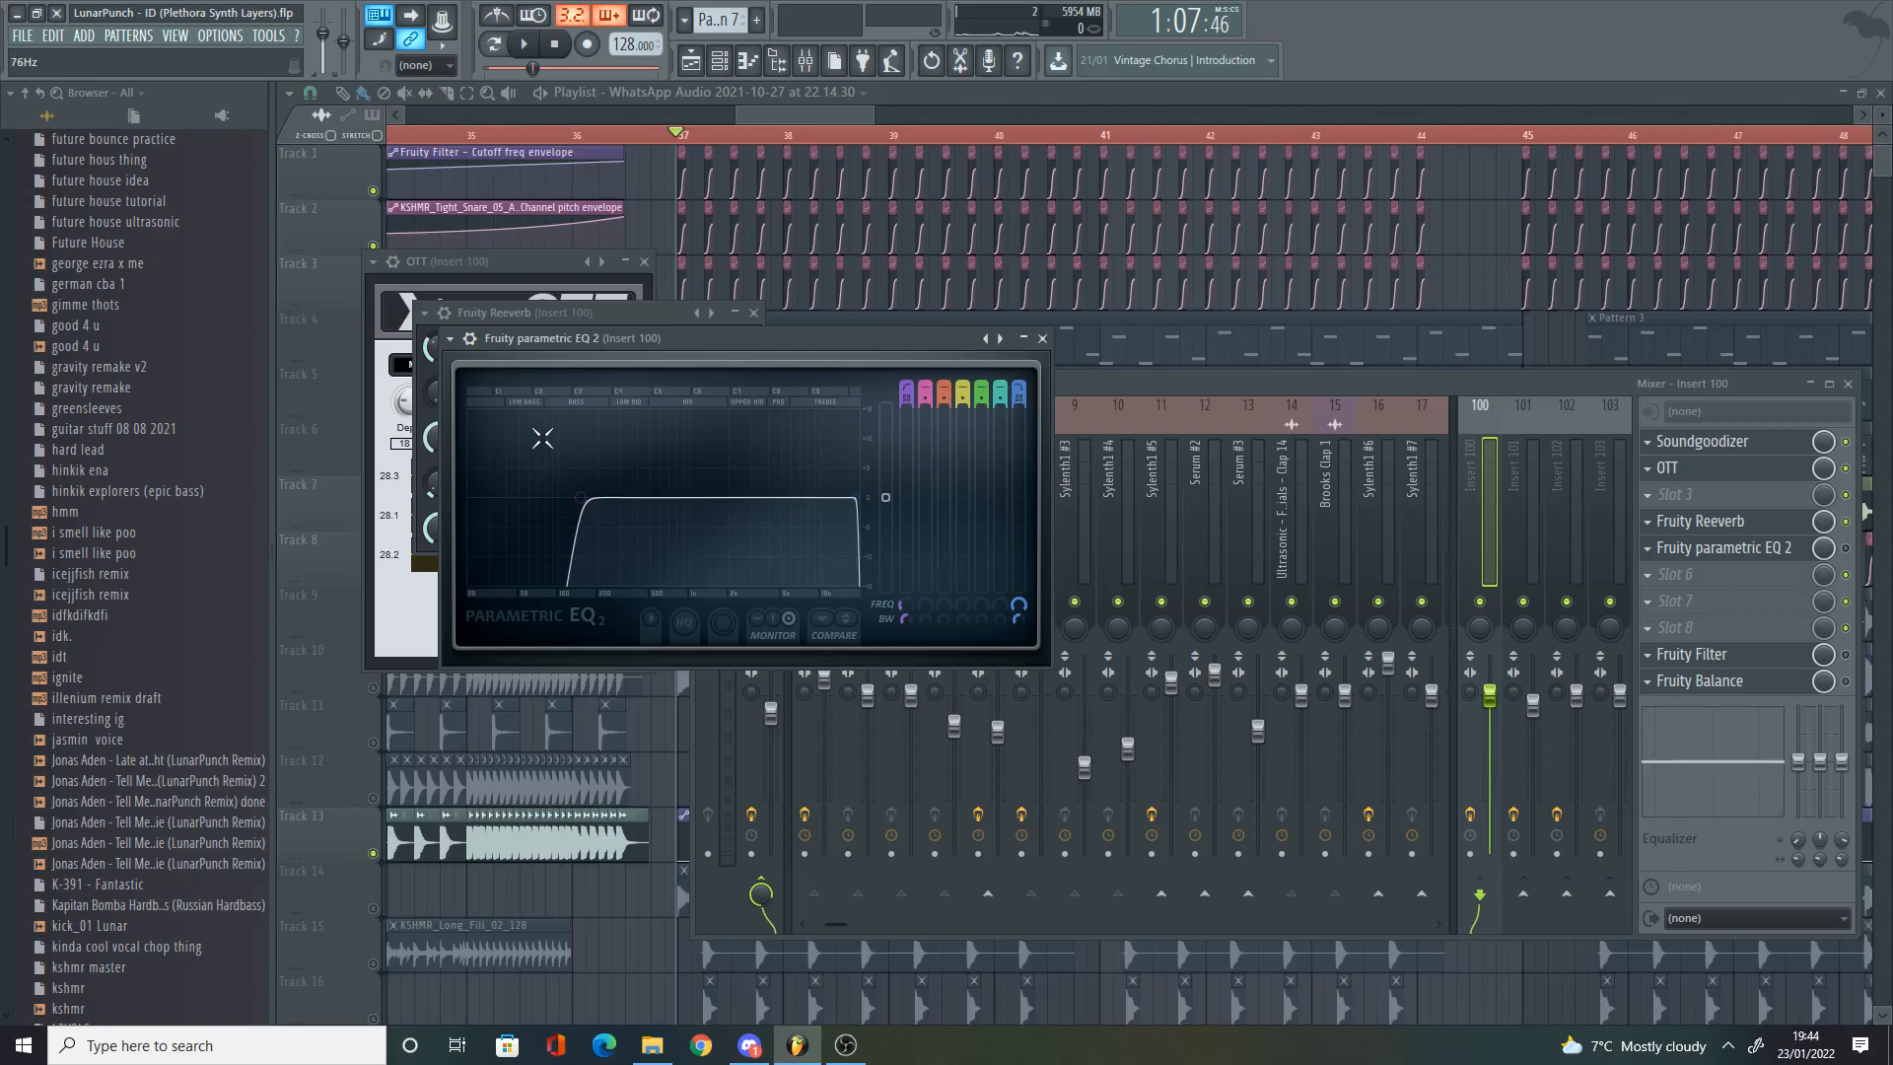
key(space)
click(1851, 555)
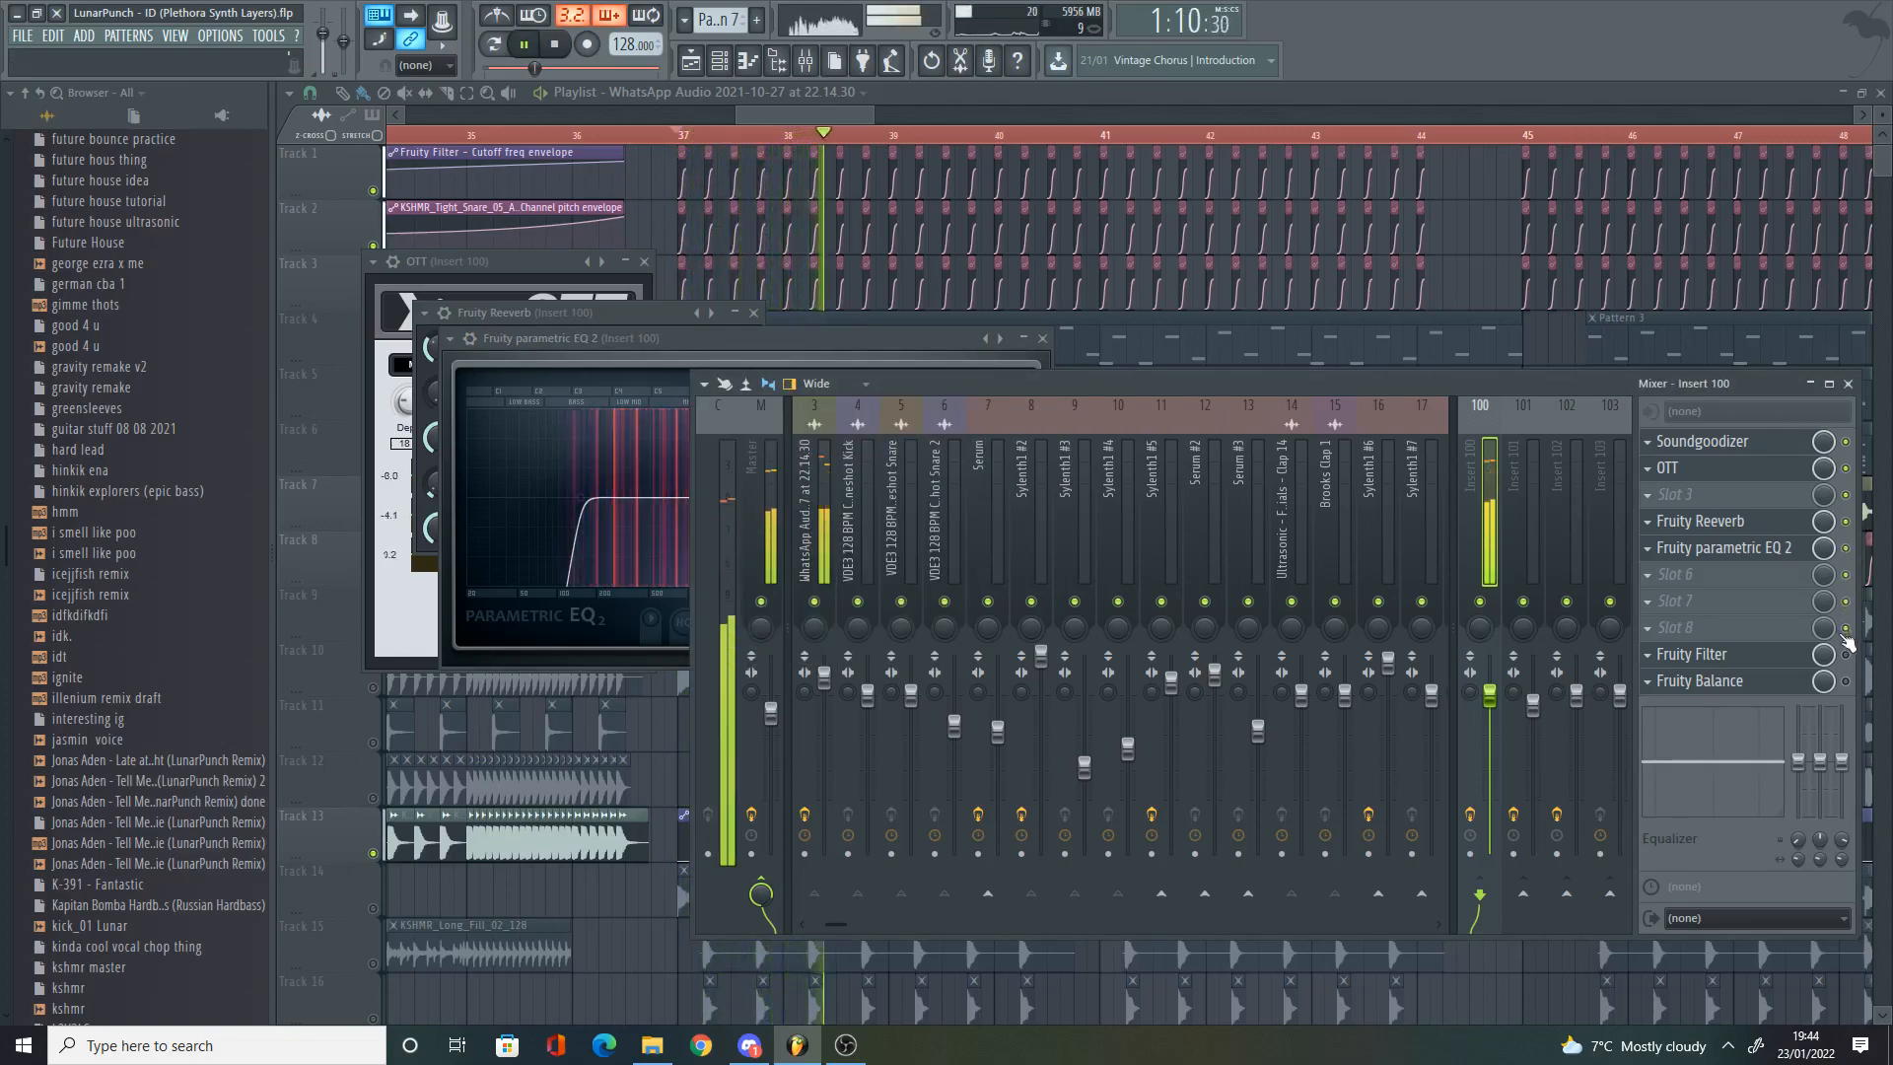
key(space)
Step: View Fruity Filter and Fruity Balance on Insert 100, enable both, and return to the playlist
click(1736, 654)
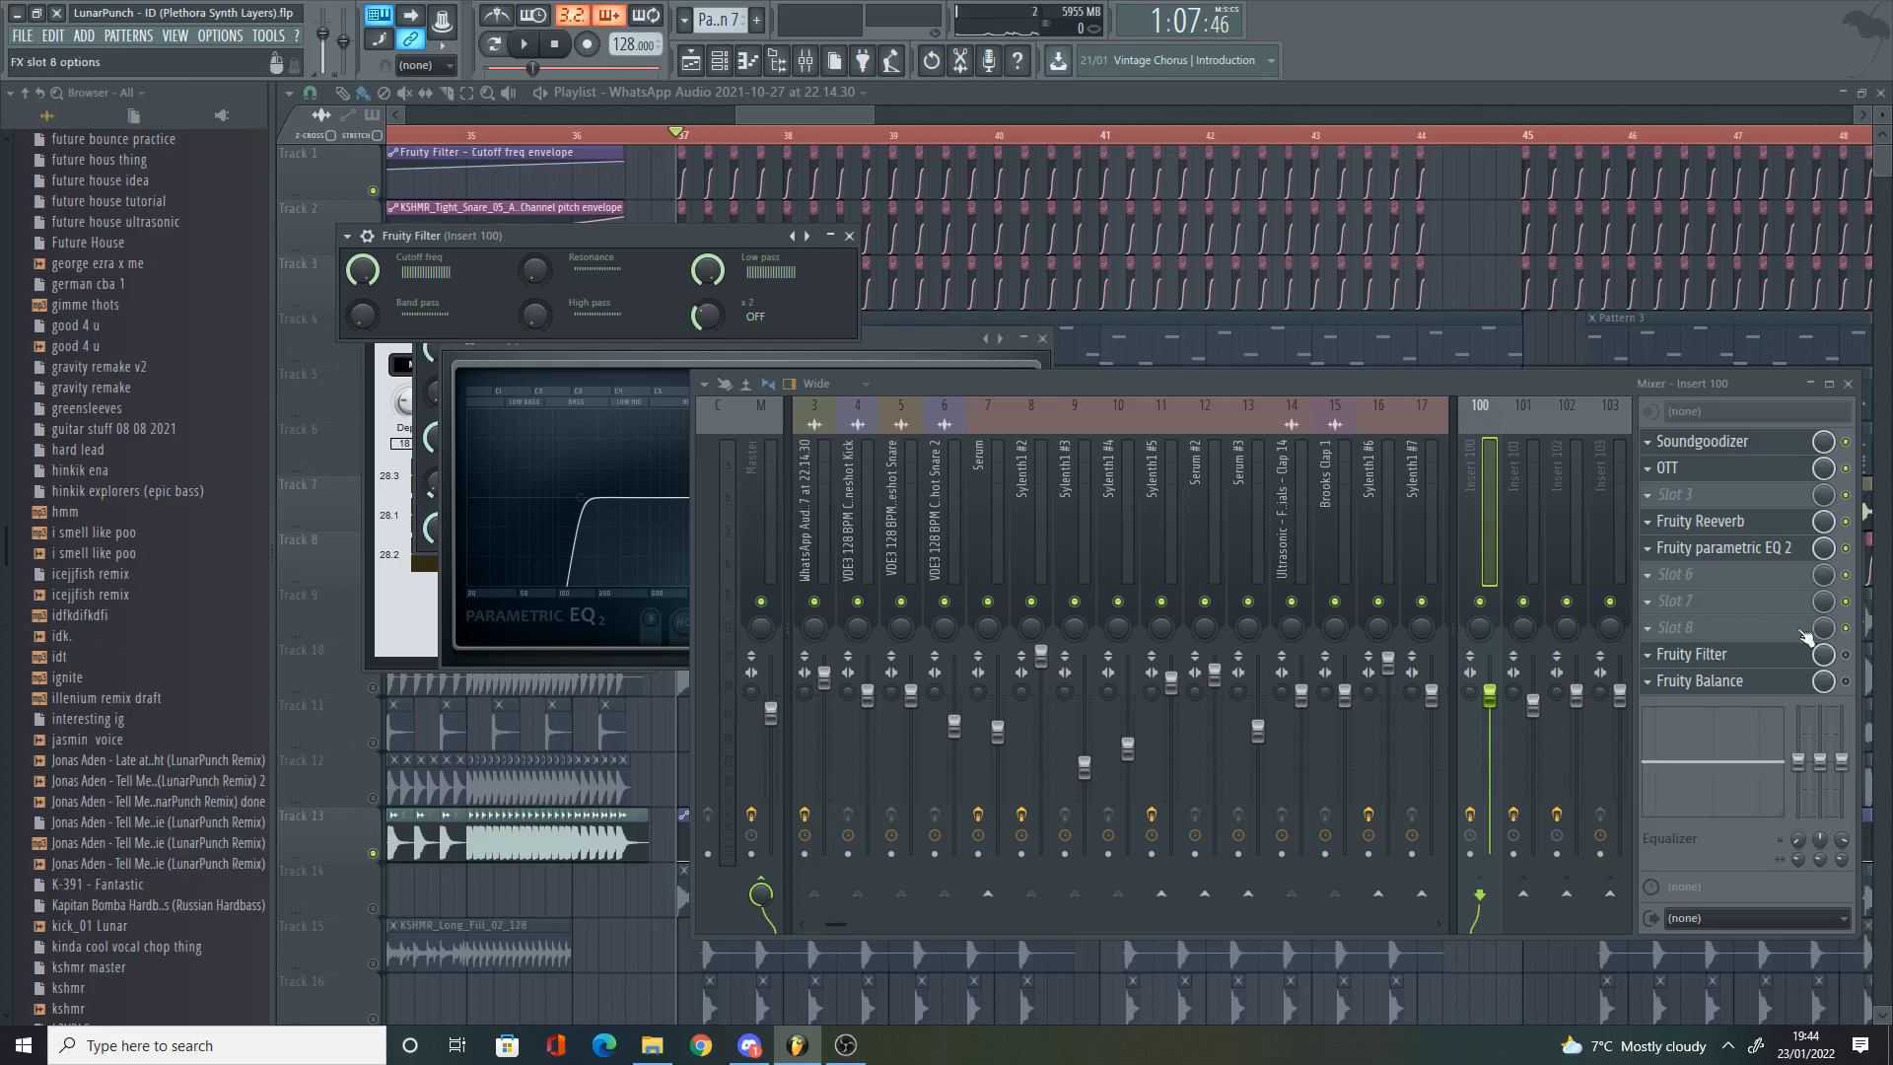
click(1738, 683)
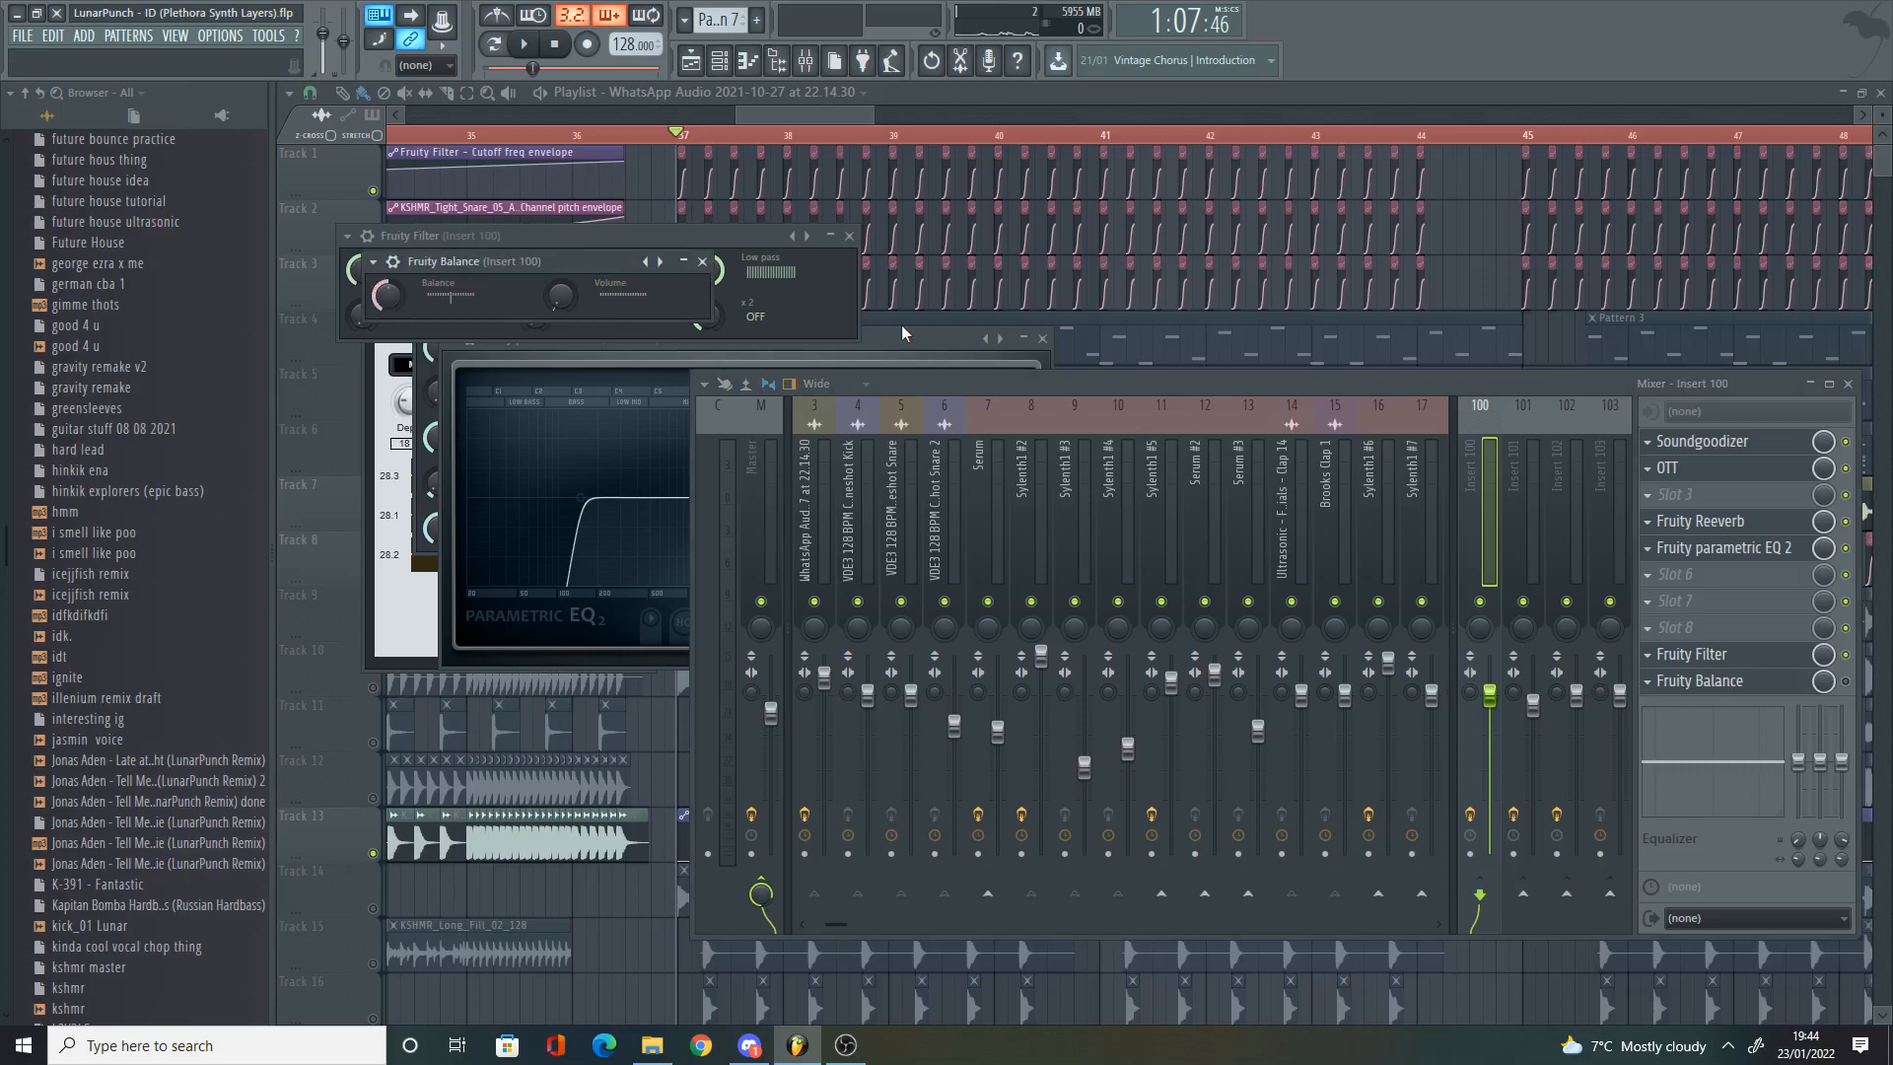
click(1487, 196)
Step: Examine the Balance volume envelope clips above and below the WhatsApp Audio clip at bar 37
scroll(1066, 444, down, 1)
scroll(1067, 444, down, 1)
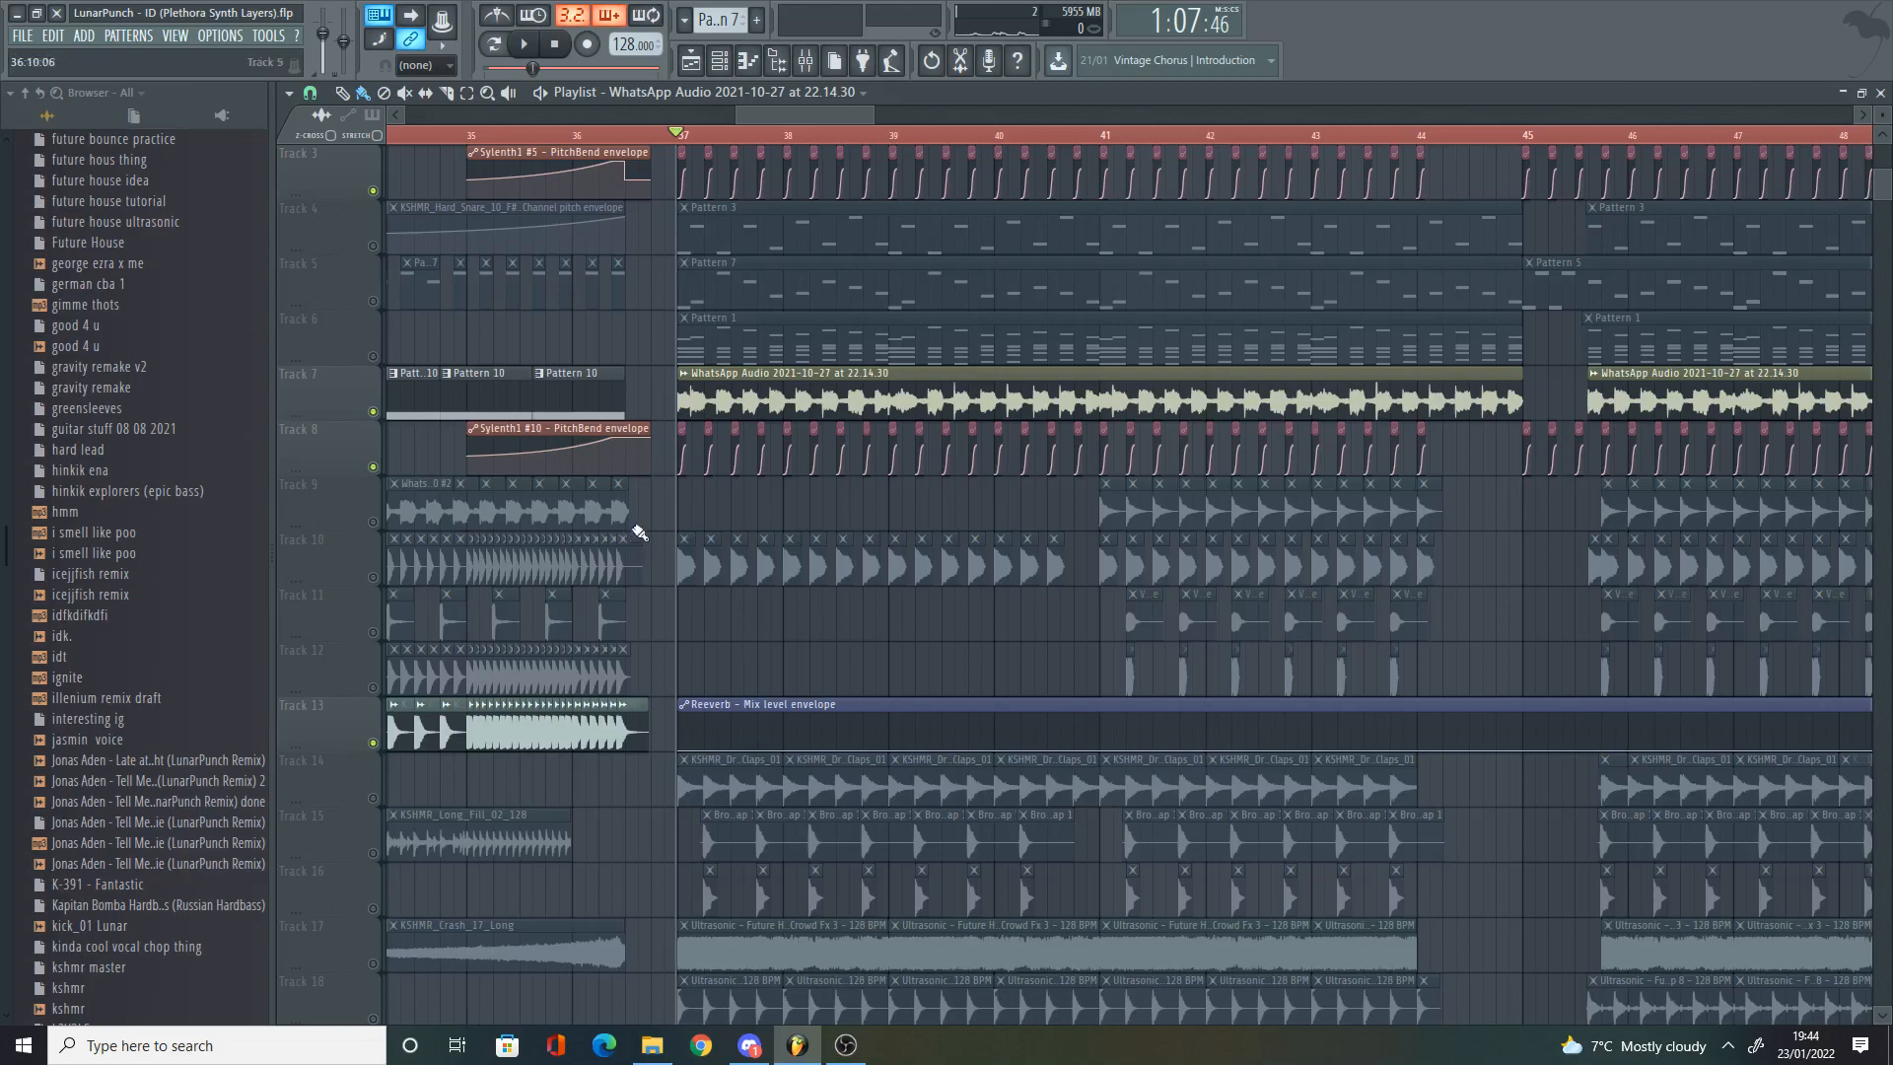
ctrl+scroll(640, 534, up, 5)
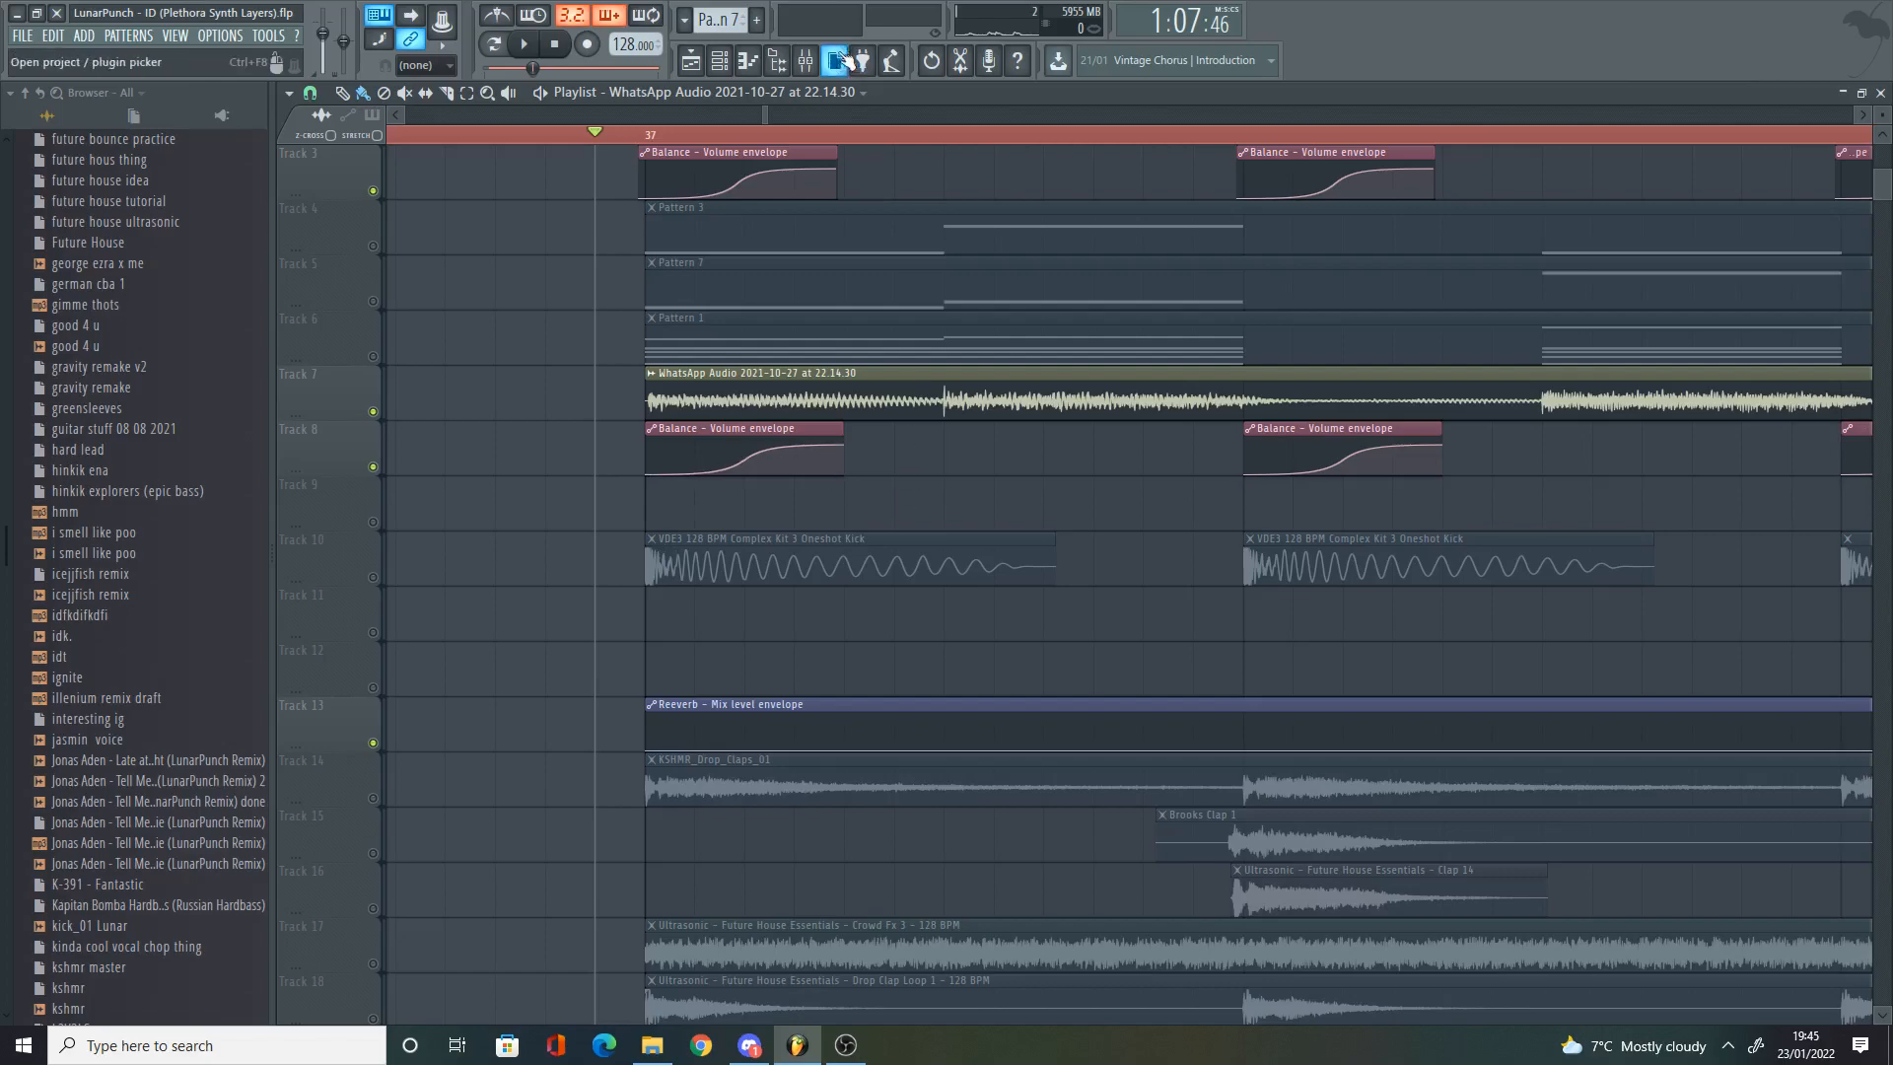
click(806, 61)
right_click(562, 185)
scroll(608, 317, up, 1)
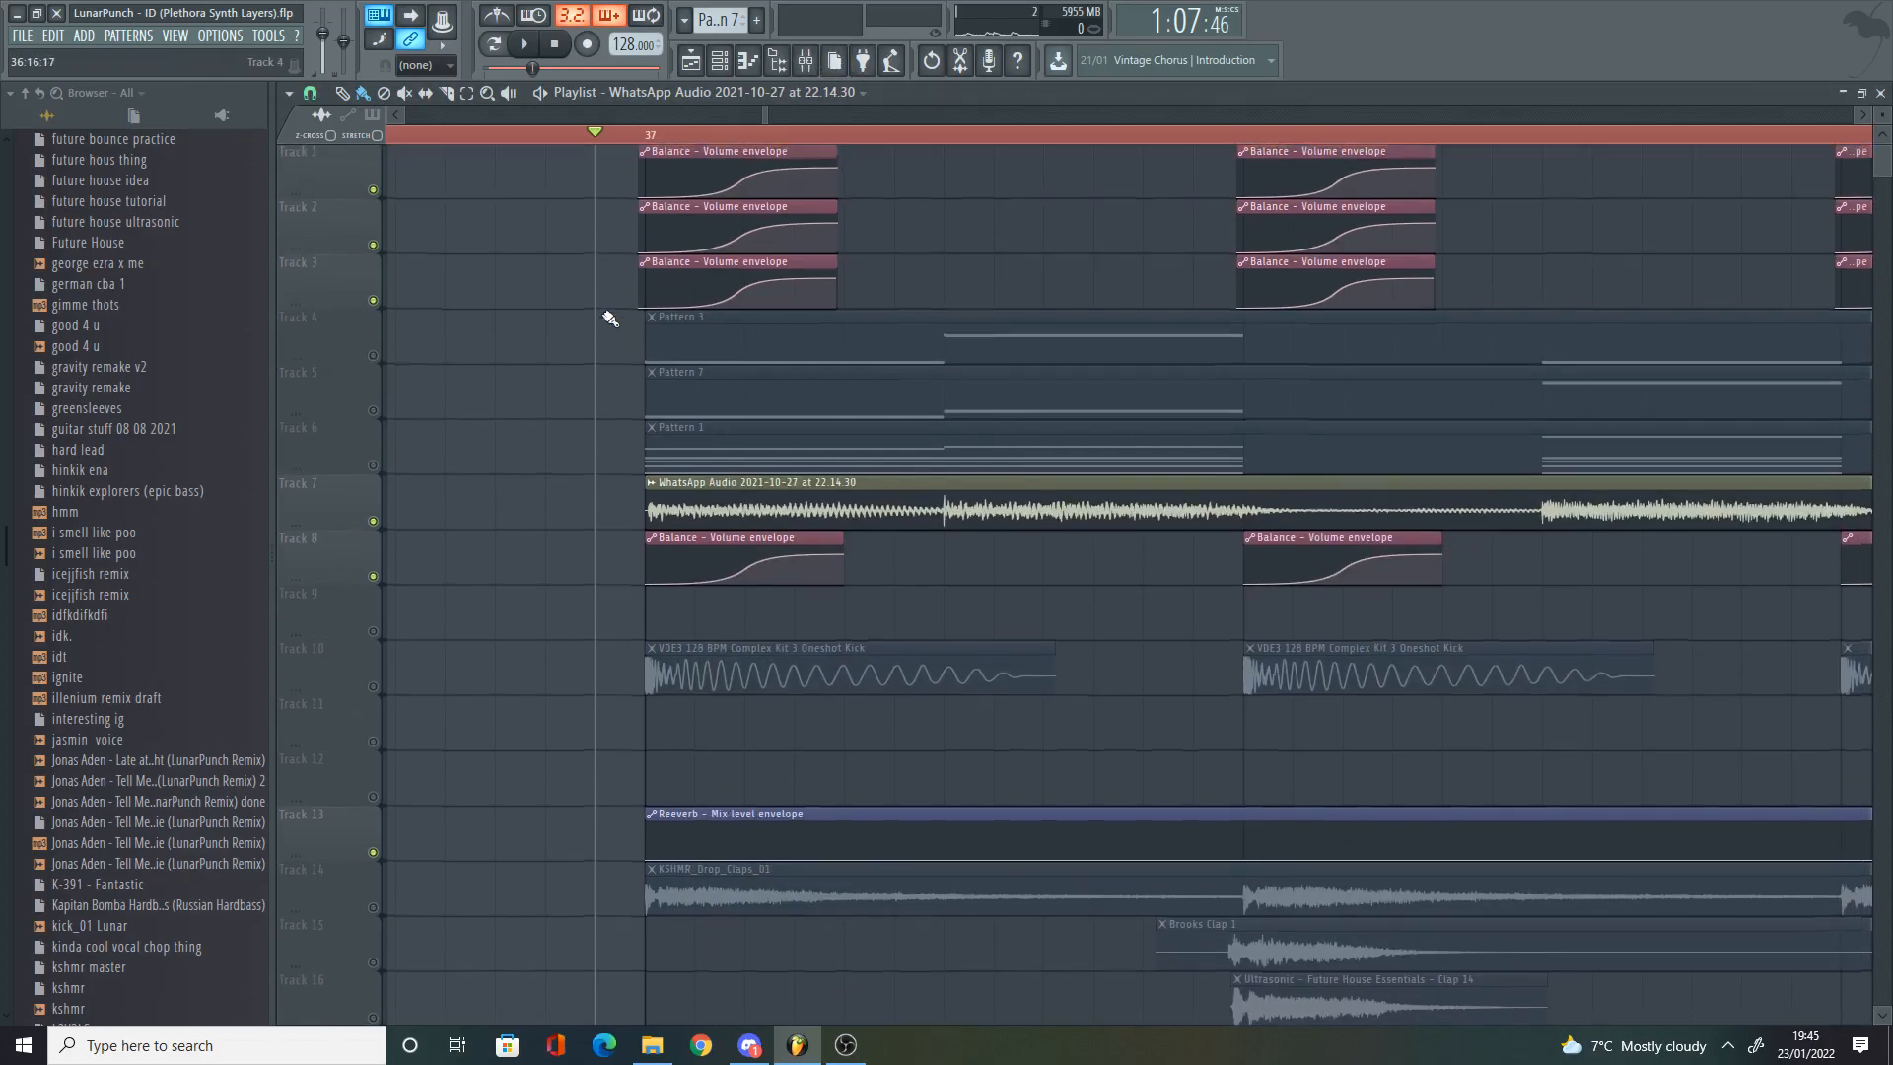
scroll(639, 241, down, 11)
scroll(638, 245, up, 11)
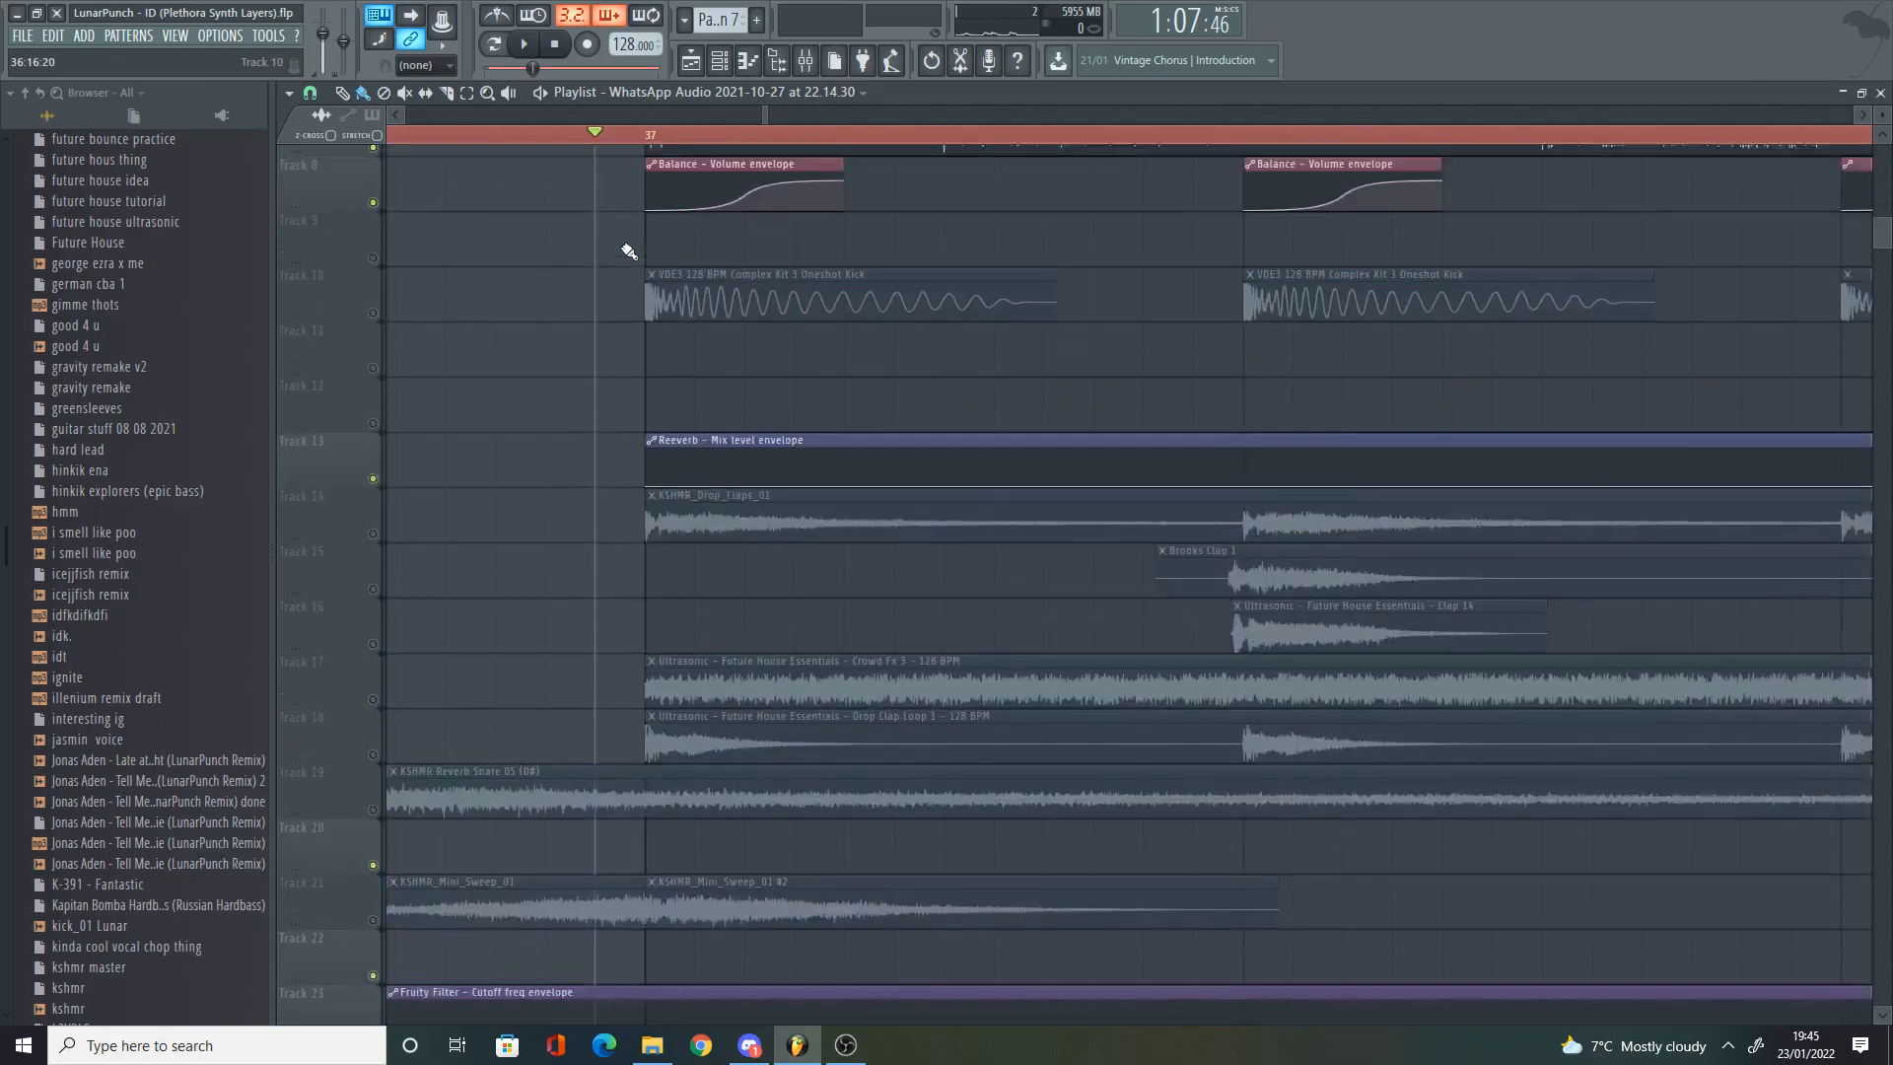
Step: Examine how the Balance volume envelopes on tracks 1 to 3 repeat across the drop
ctrl+scroll(1035, 266, down, 5)
ctrl+scroll(1026, 254, up, 6)
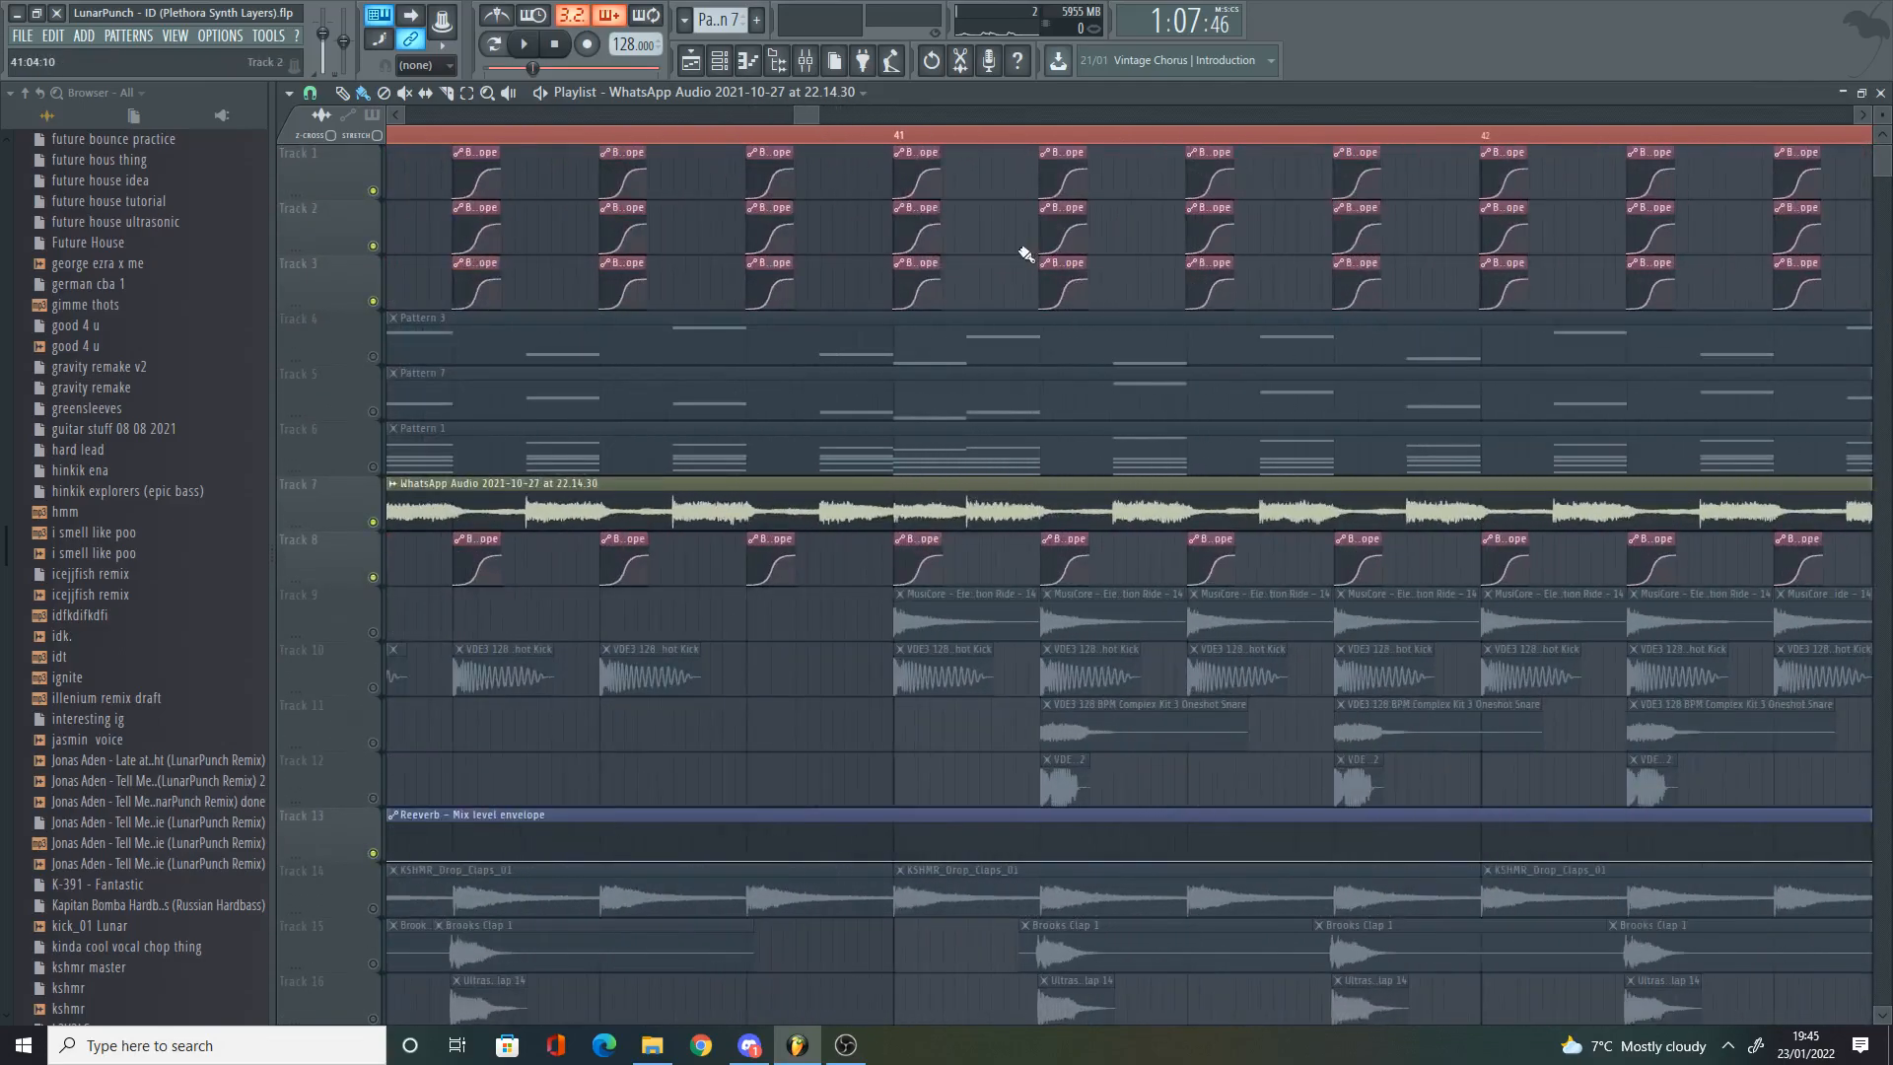
ctrl+scroll(1006, 263, down, 6)
ctrl+scroll(1597, 290, up, 3)
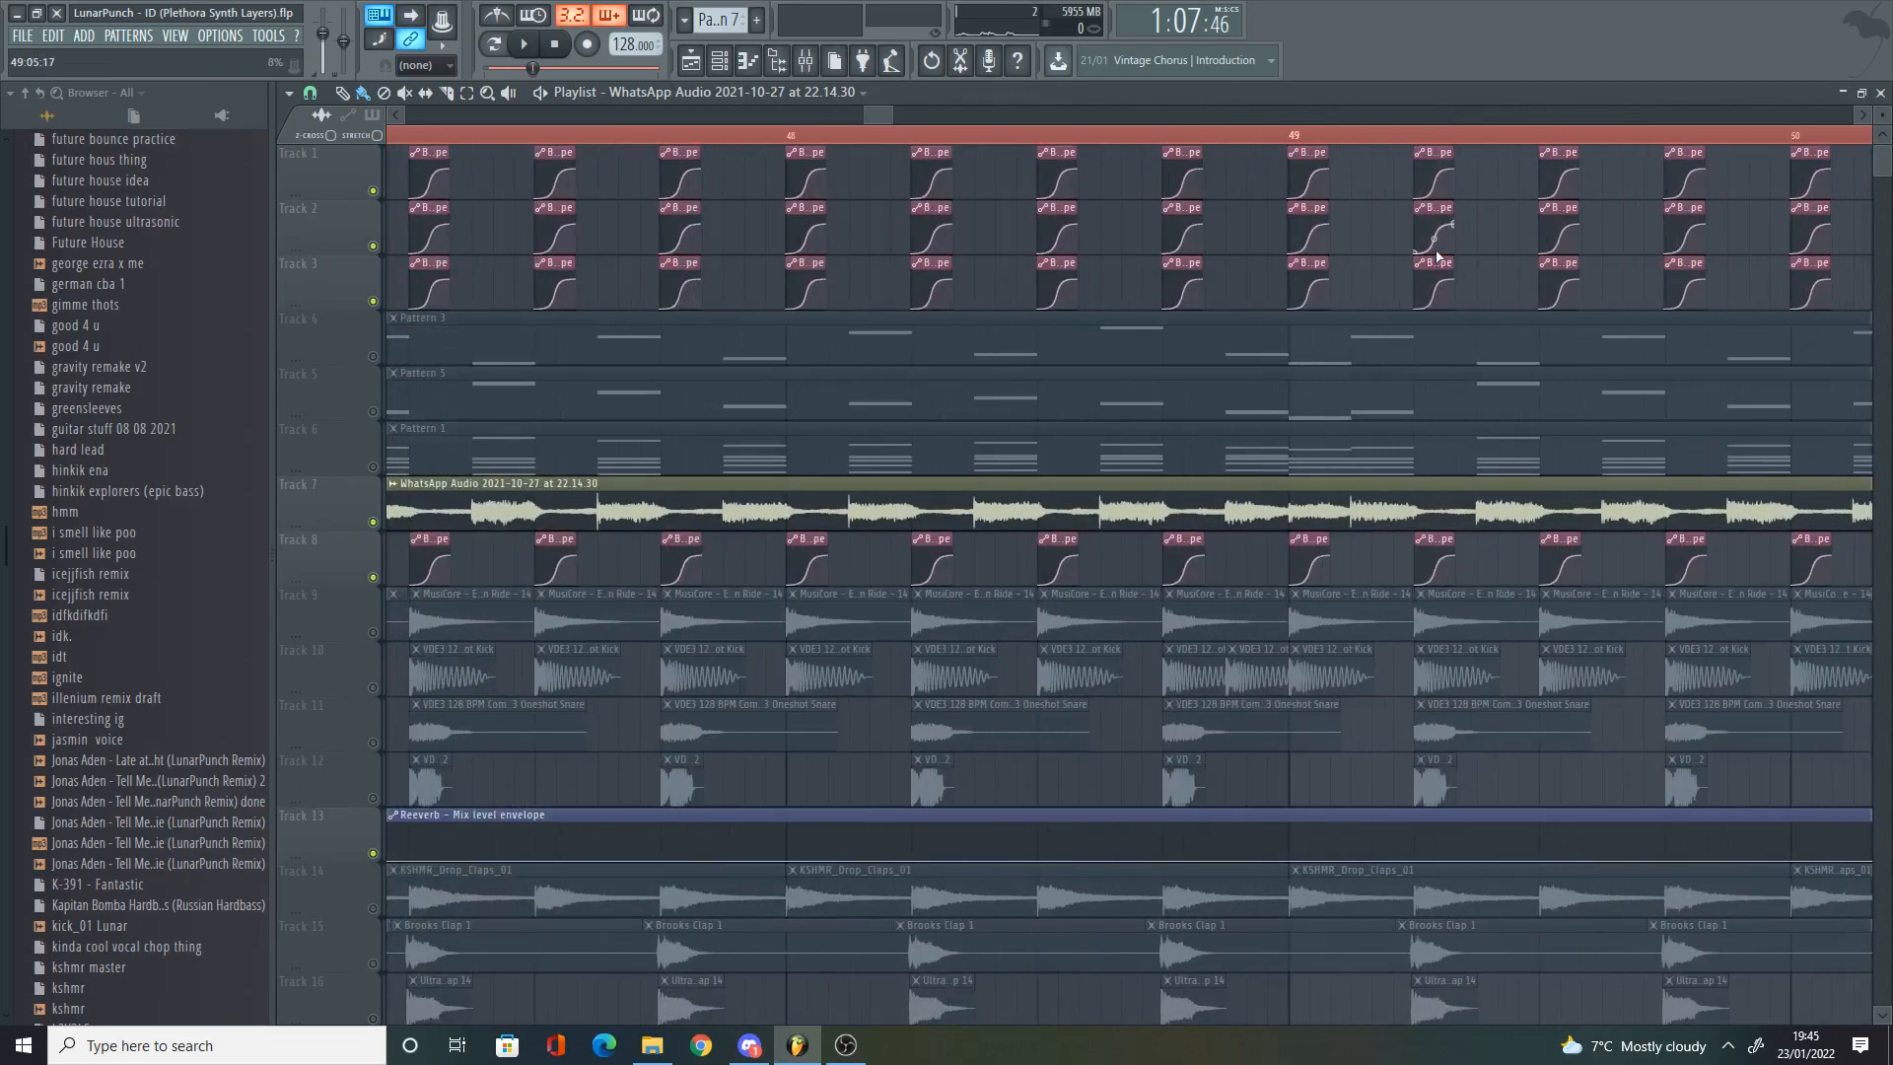
ctrl+scroll(1550, 267, down, 8)
ctrl+drag(1550, 267, 1059, 166)
ctrl+scroll(1054, 249, up, 9)
ctrl+scroll(1054, 258, up, 3)
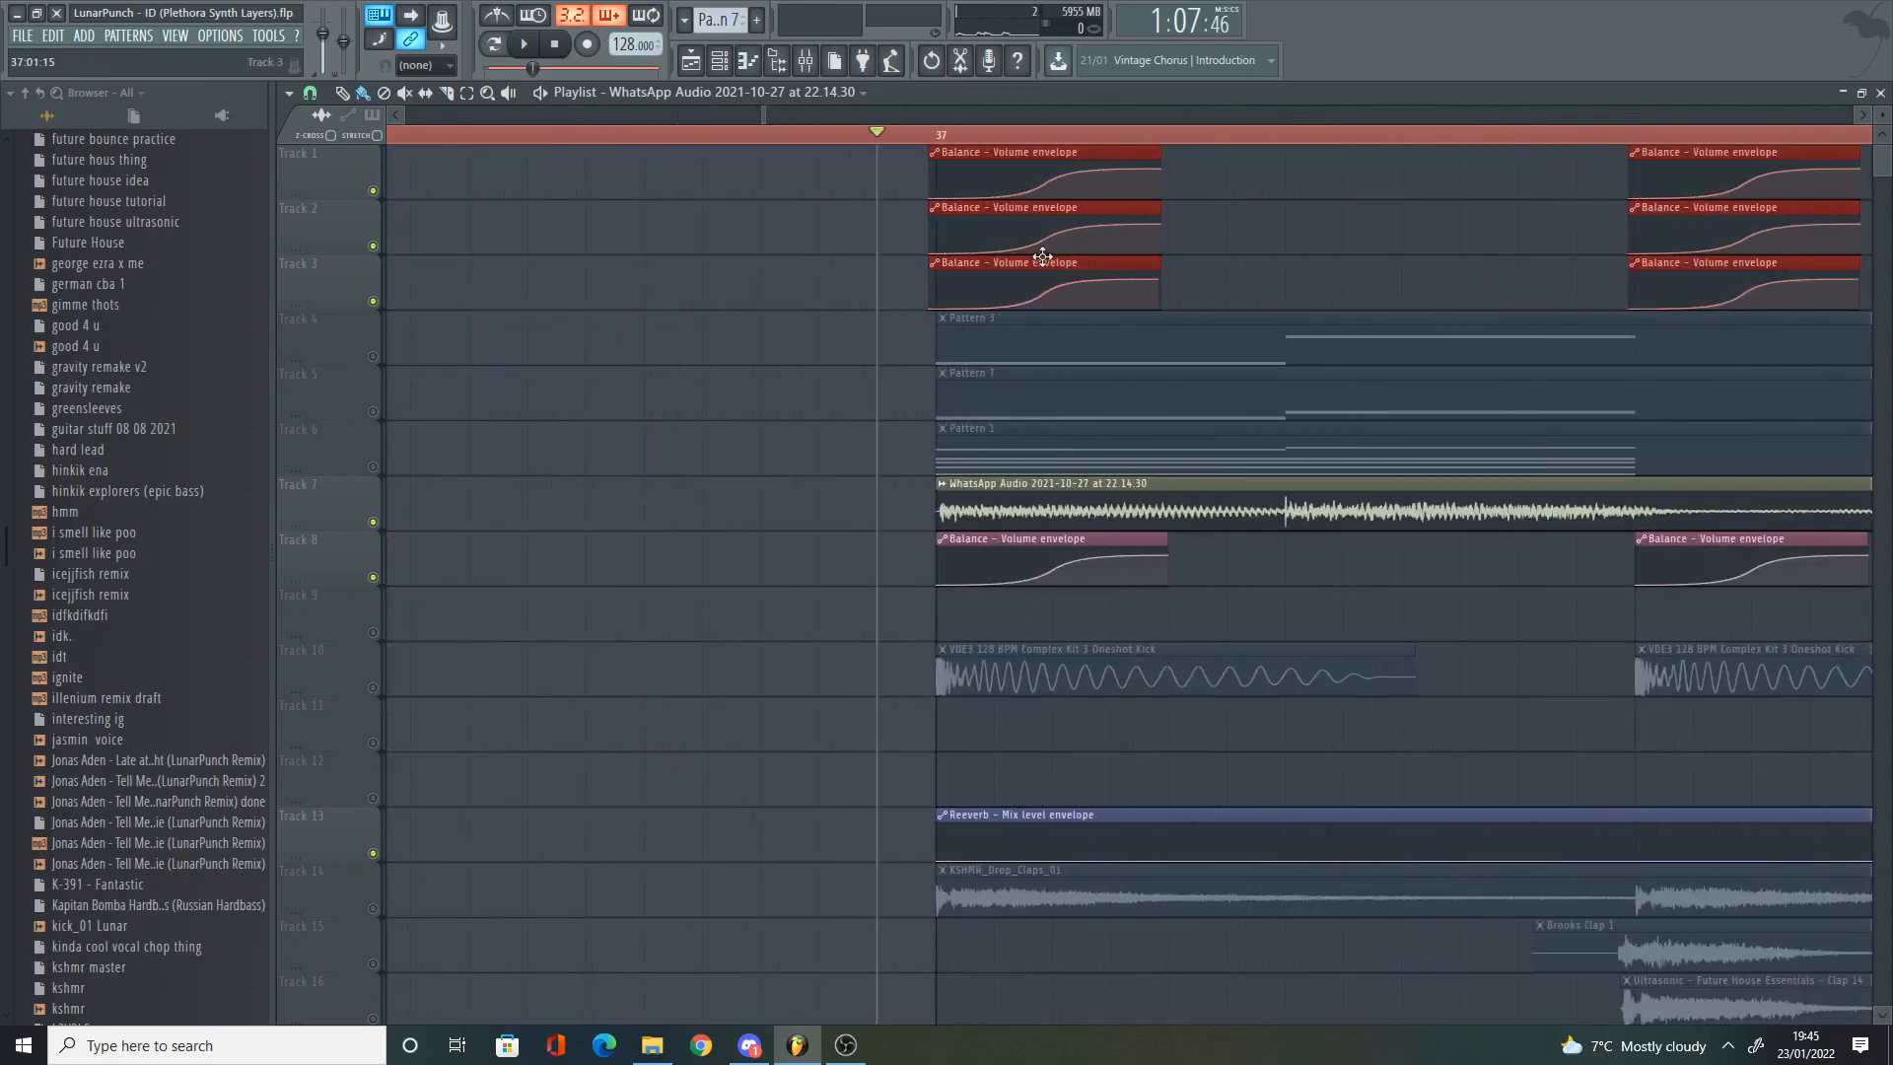
ctrl+scroll(1200, 256, down, 5)
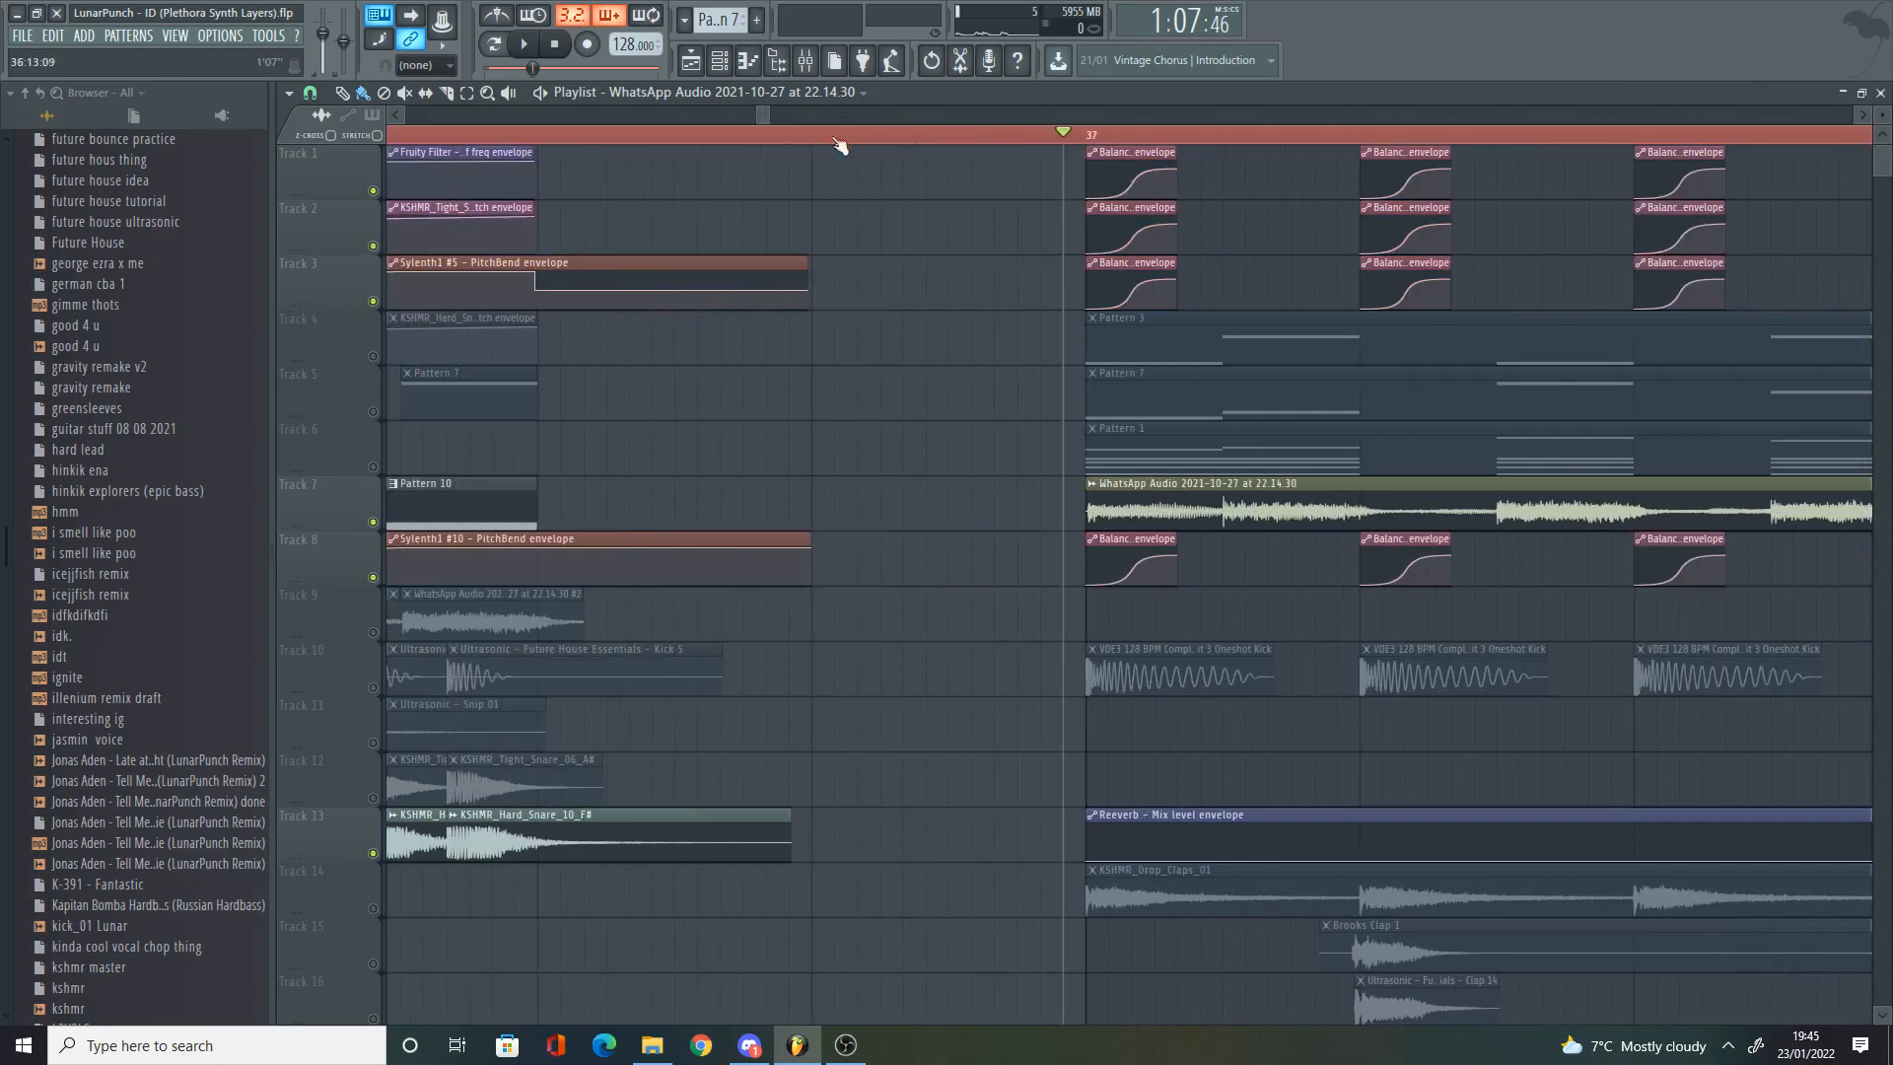
drag(768, 116, 774, 115)
ctrl+scroll(953, 204, up, 2)
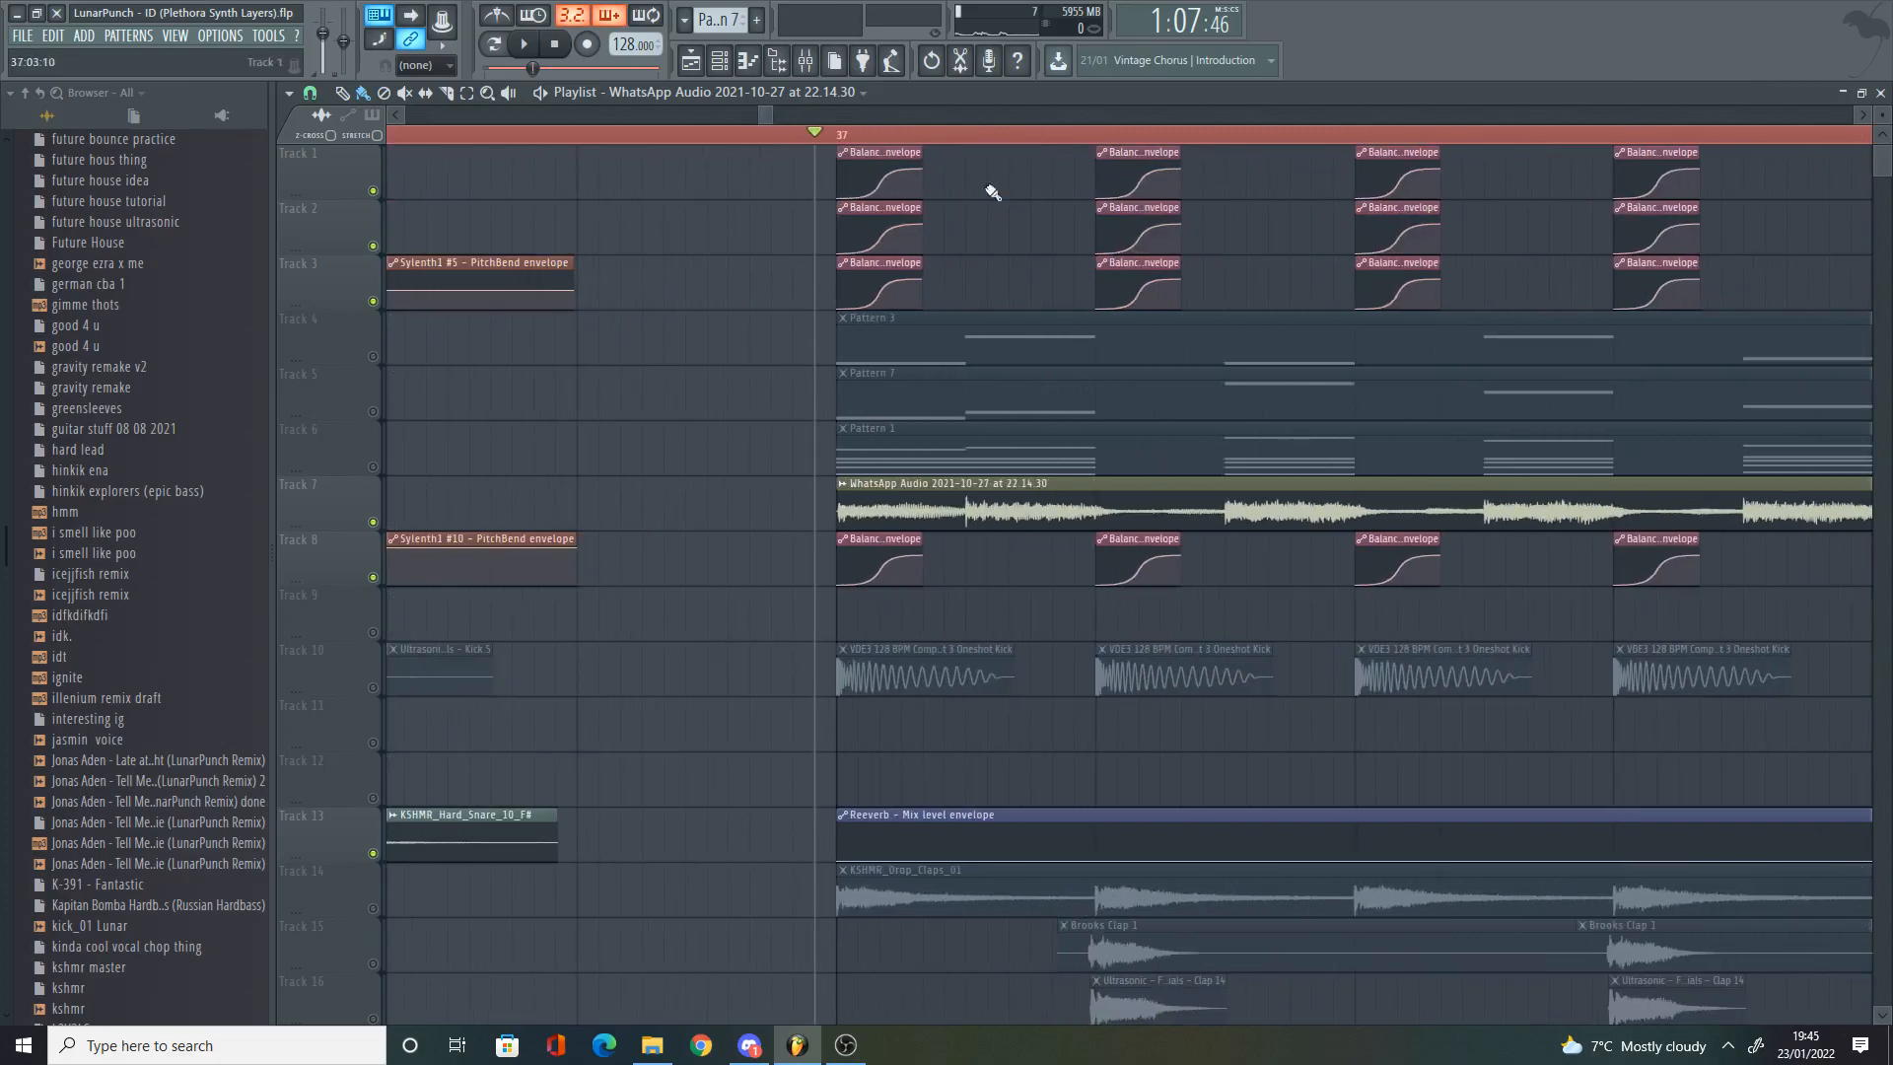
Step: Check the Insert 100 effects chain, play the WhatsApp Audio clip with all its effects from bar 37, and stop
click(807, 63)
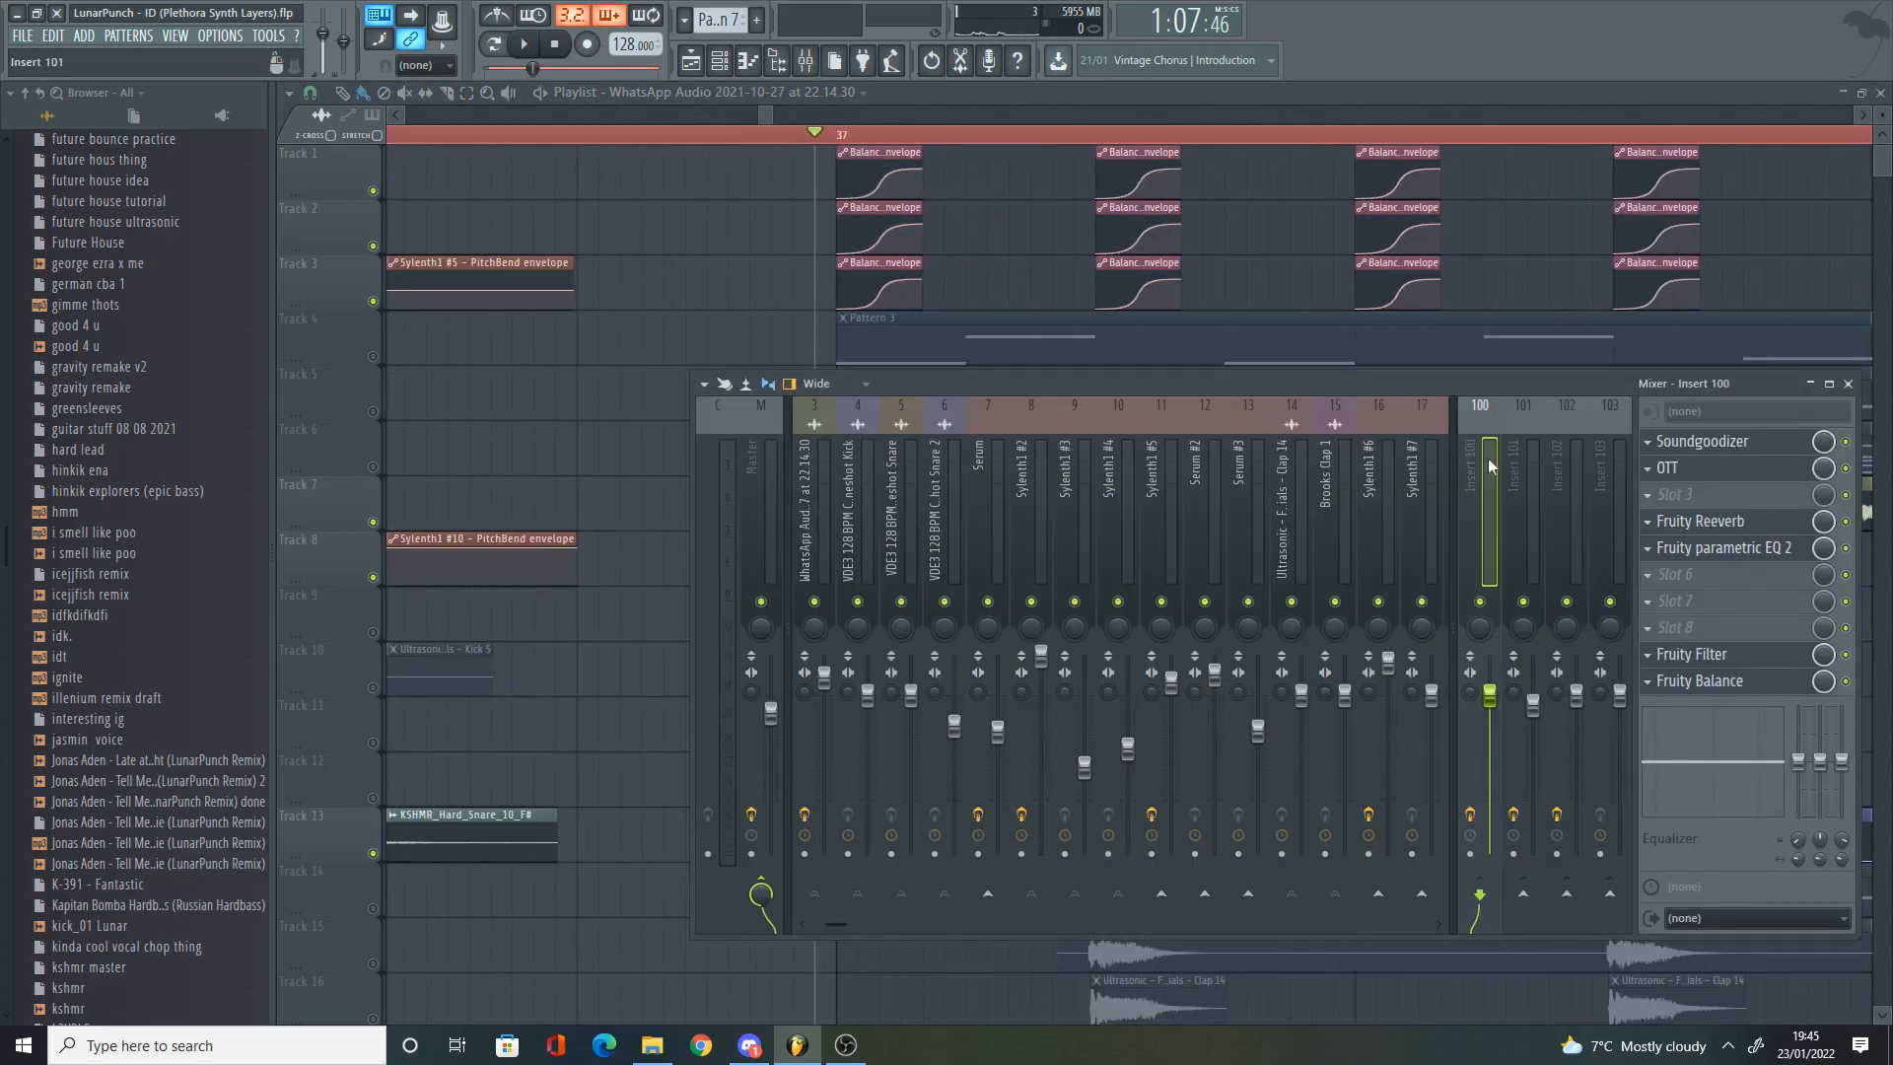
key(F9)
ctrl+scroll(1045, 258, down, 6)
key(space)
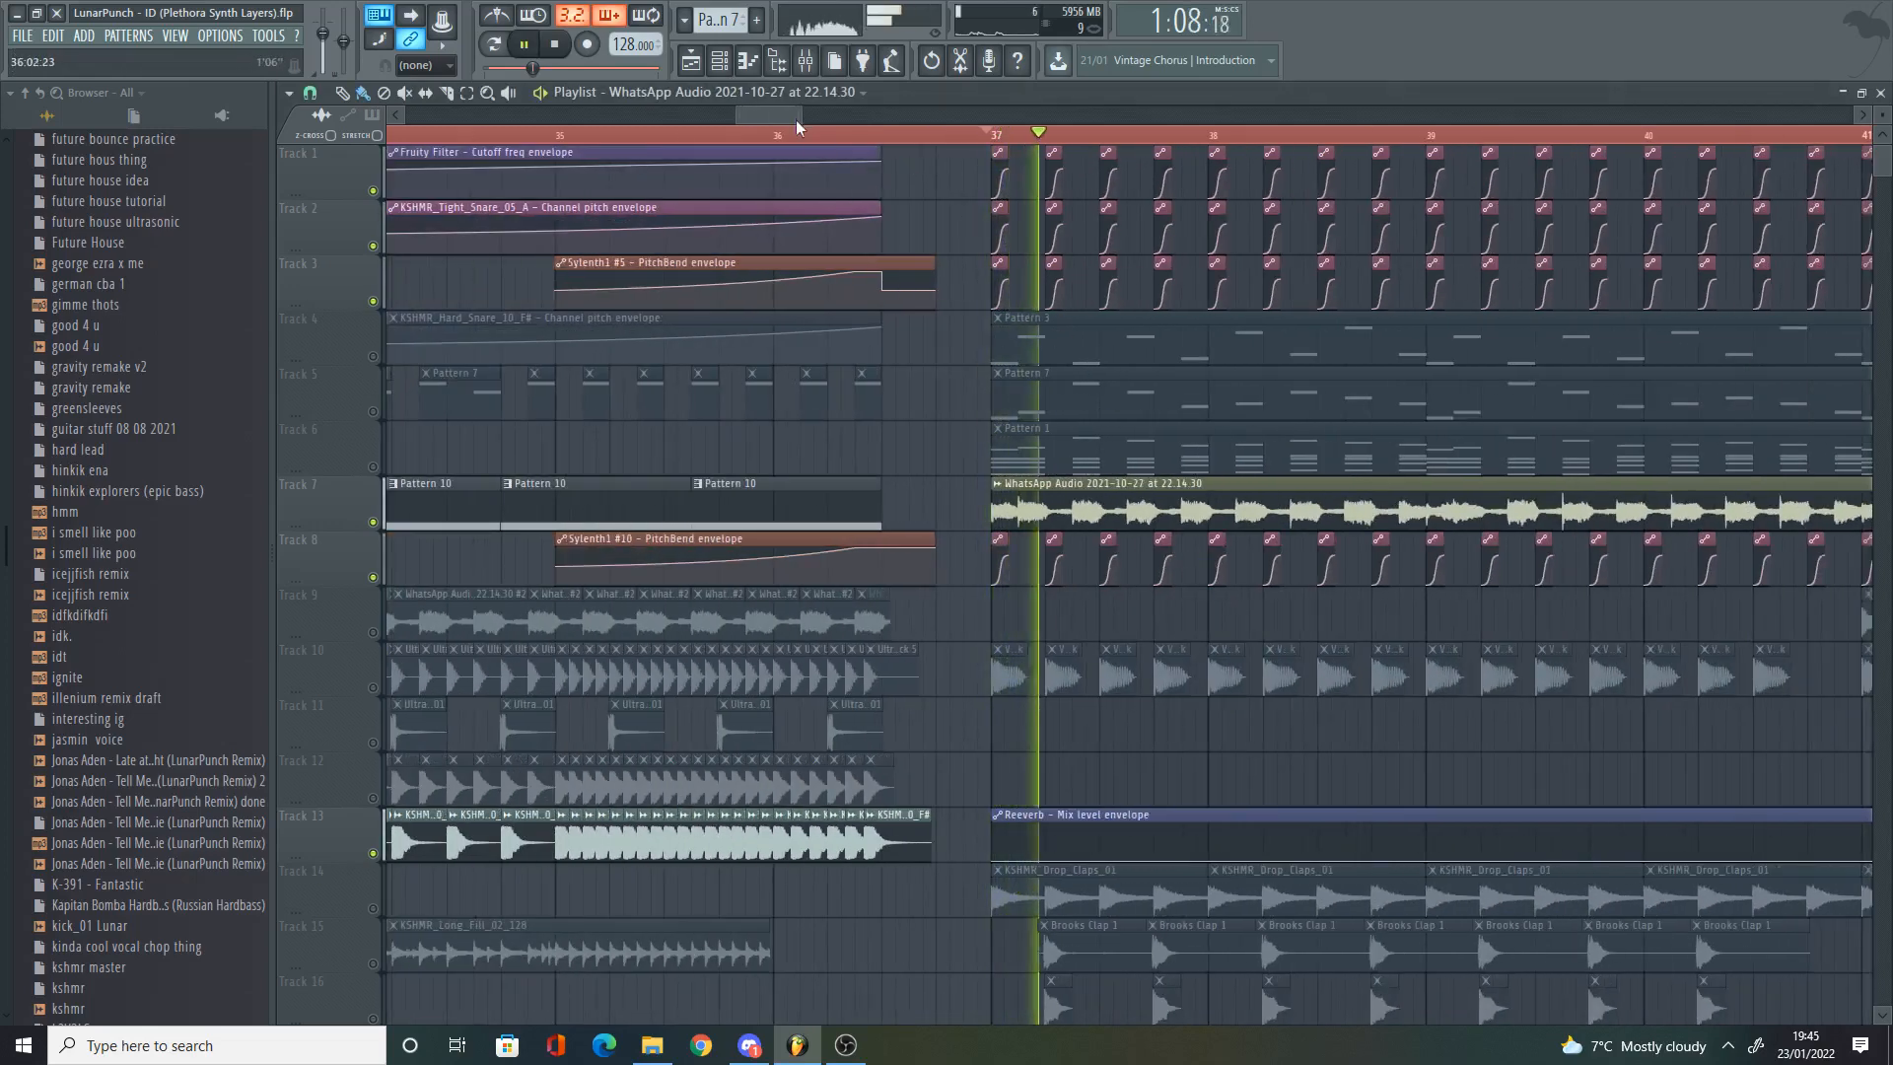
drag(797, 125, 871, 119)
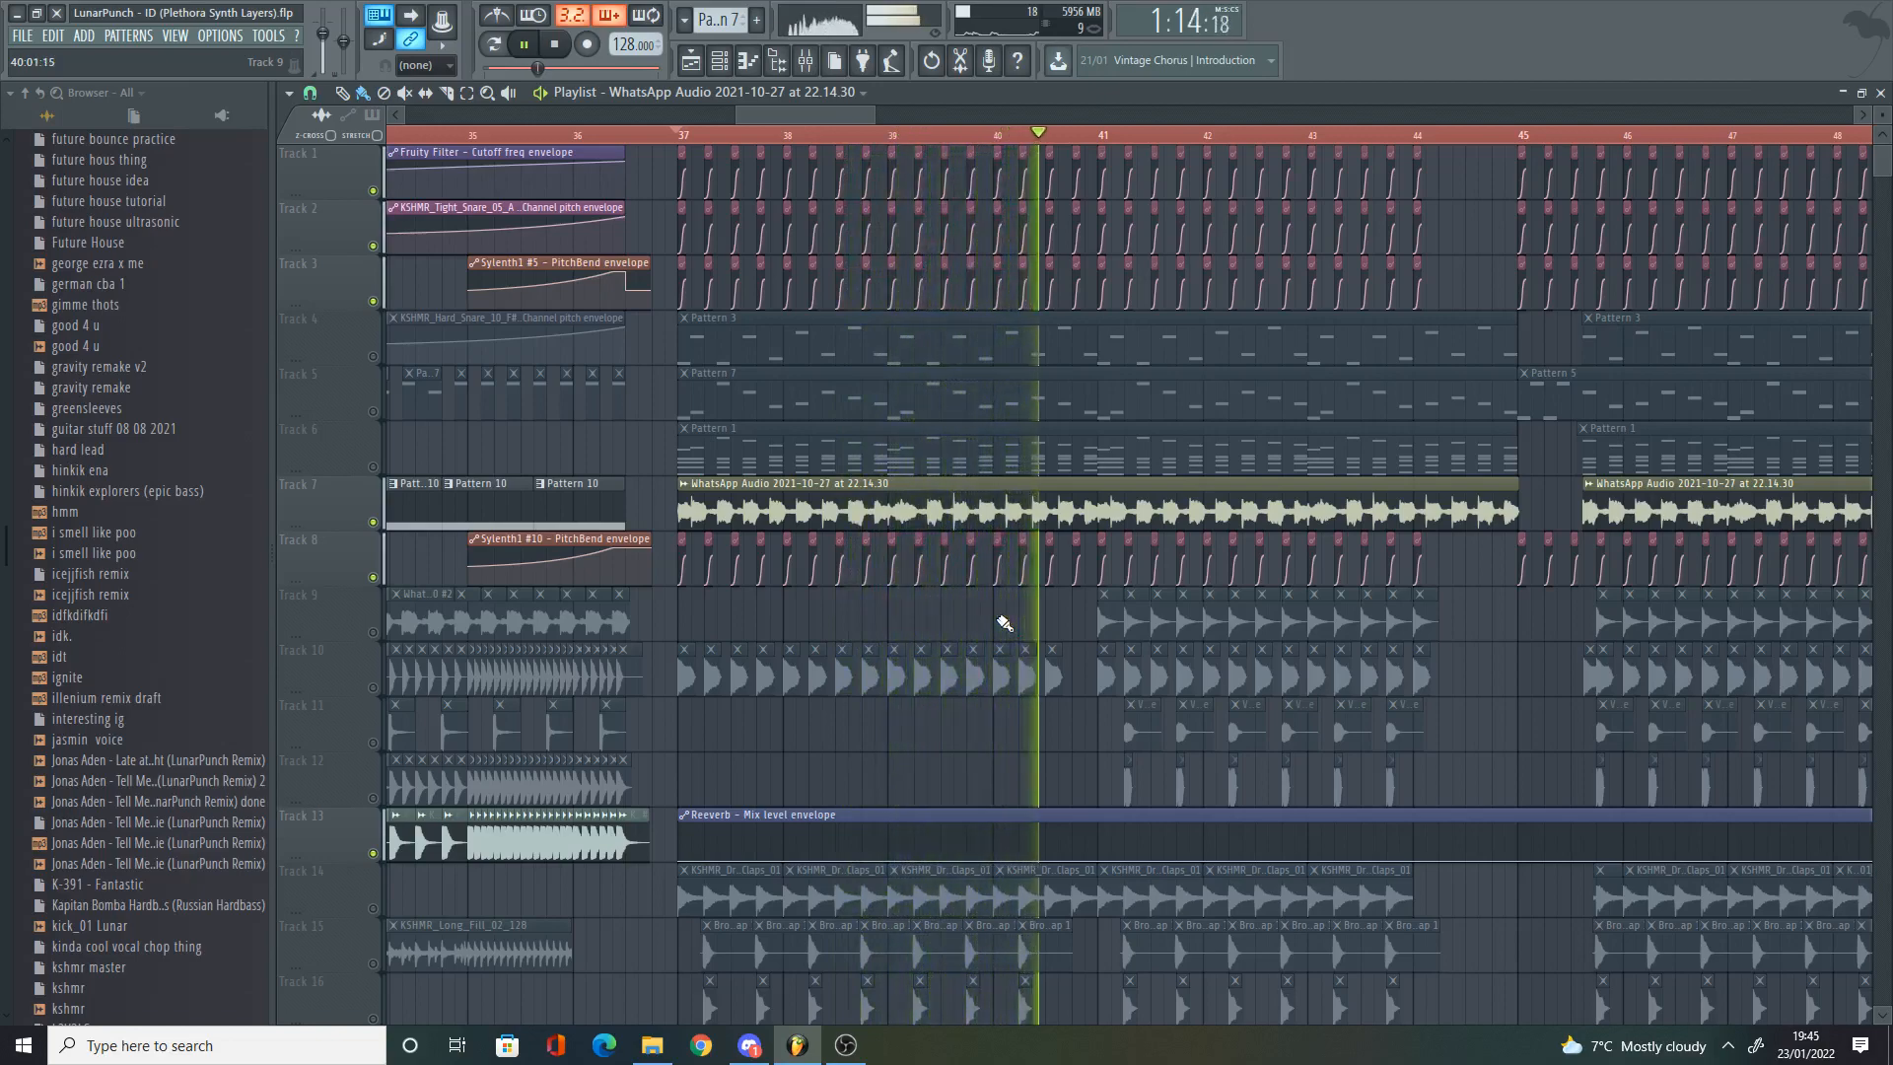
key(space)
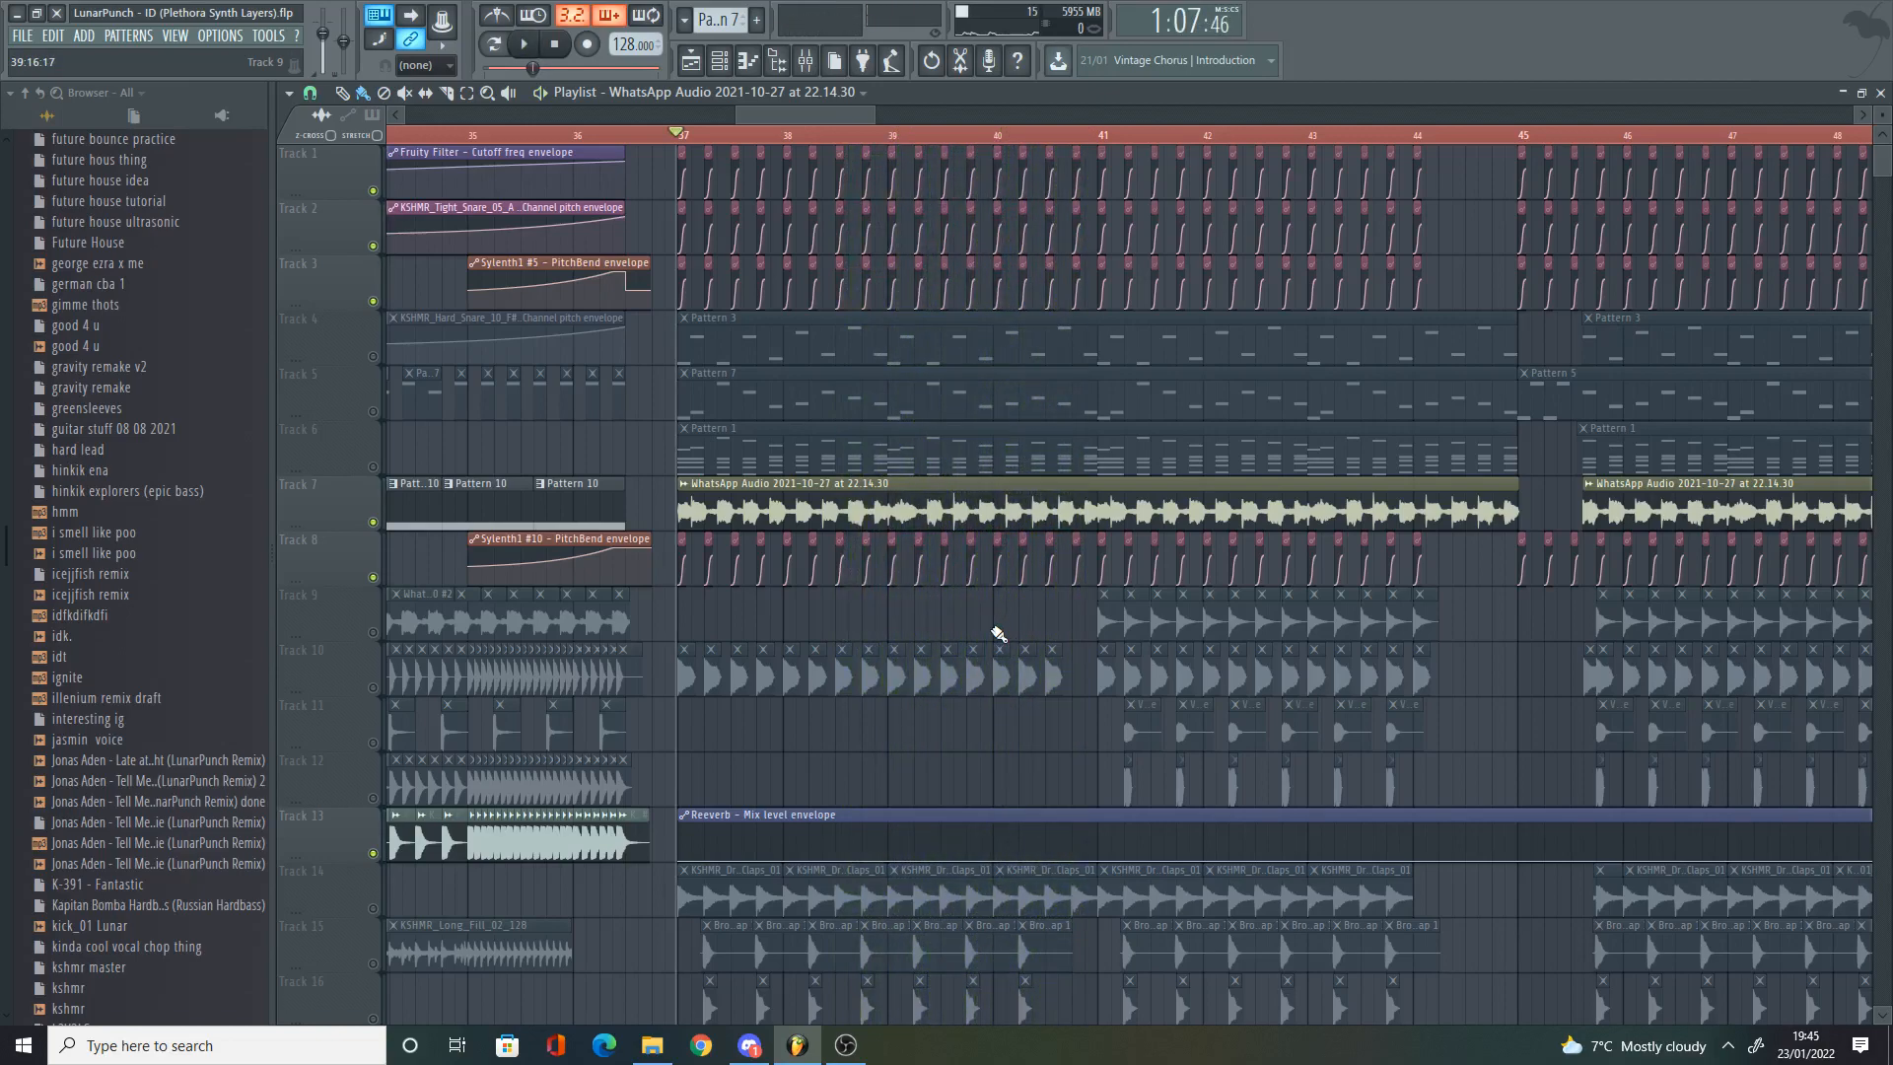
Step: Look over the drop's playlist tracks and replay the start of the WhatsApp Audio clip from bar 37 twice
click(806, 61)
right_click(647, 216)
scroll(727, 498, down, 3)
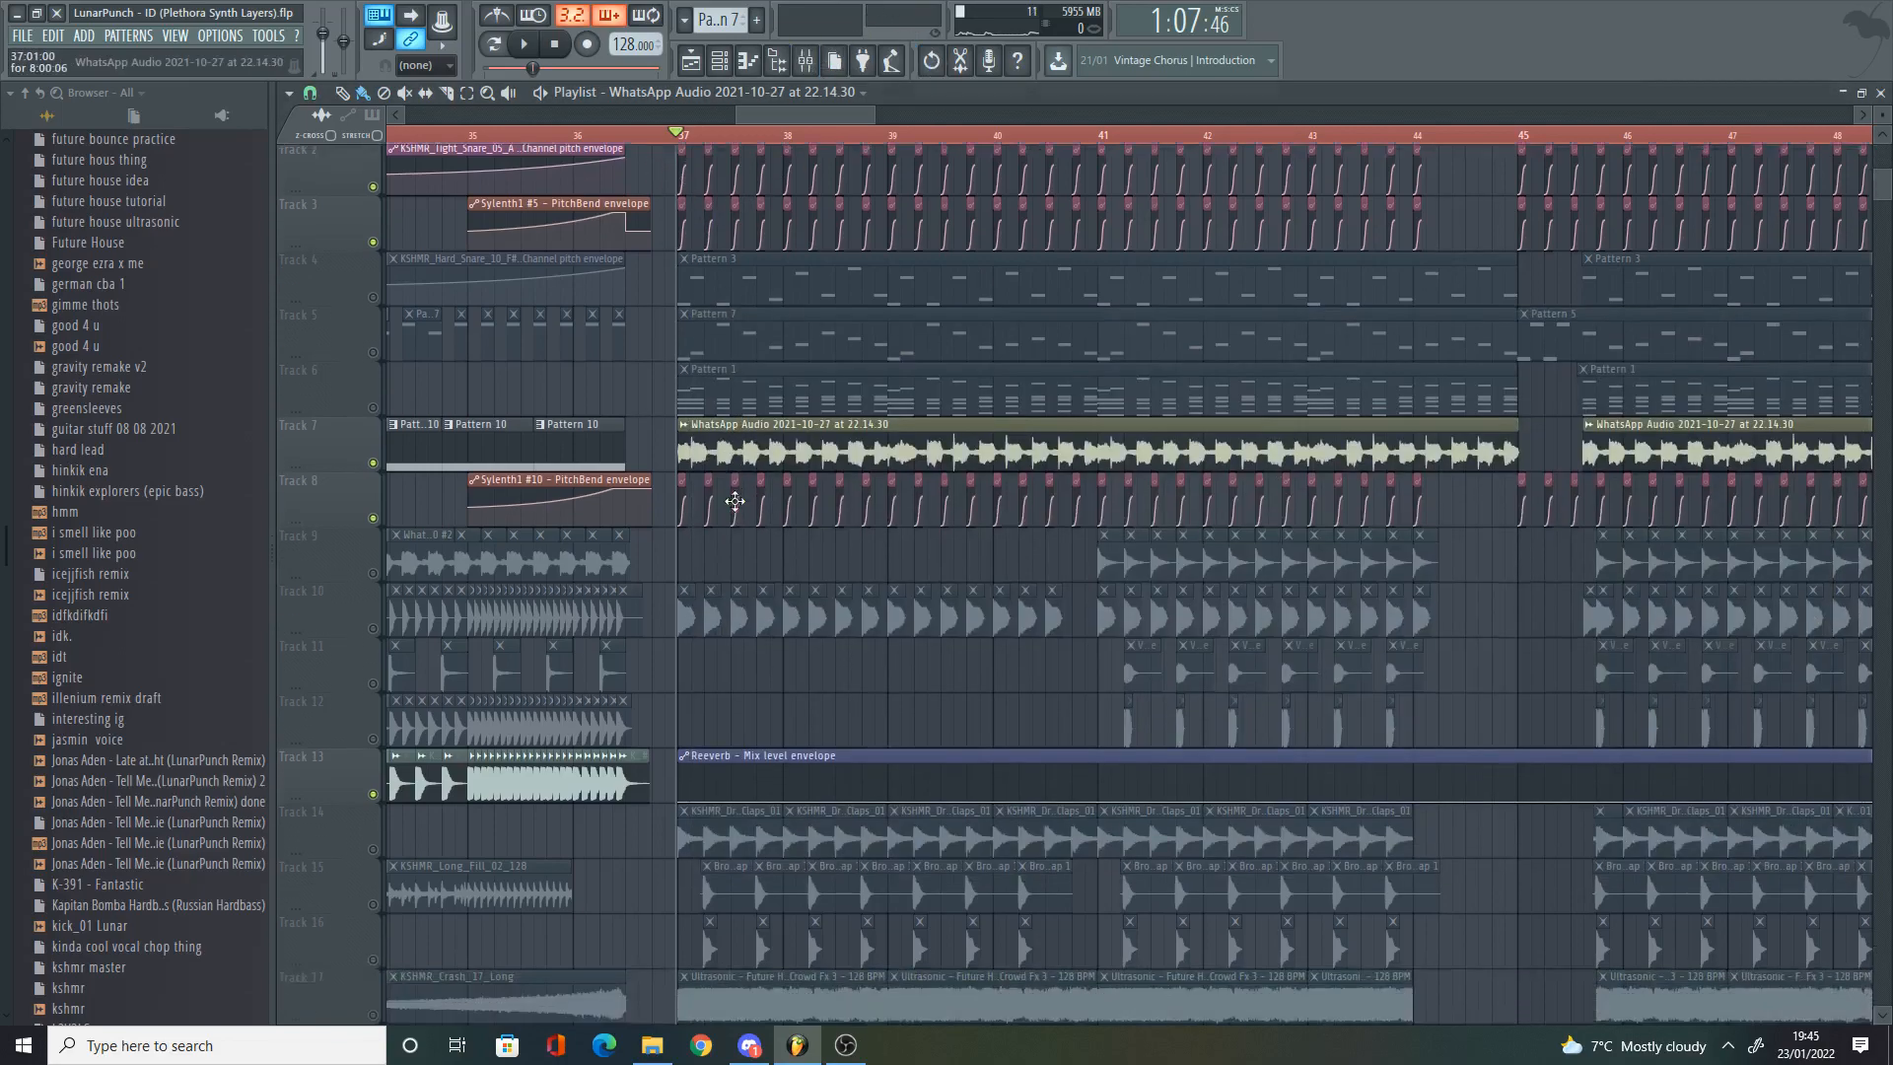
scroll(712, 461, up, 4)
scroll(721, 464, up, 2)
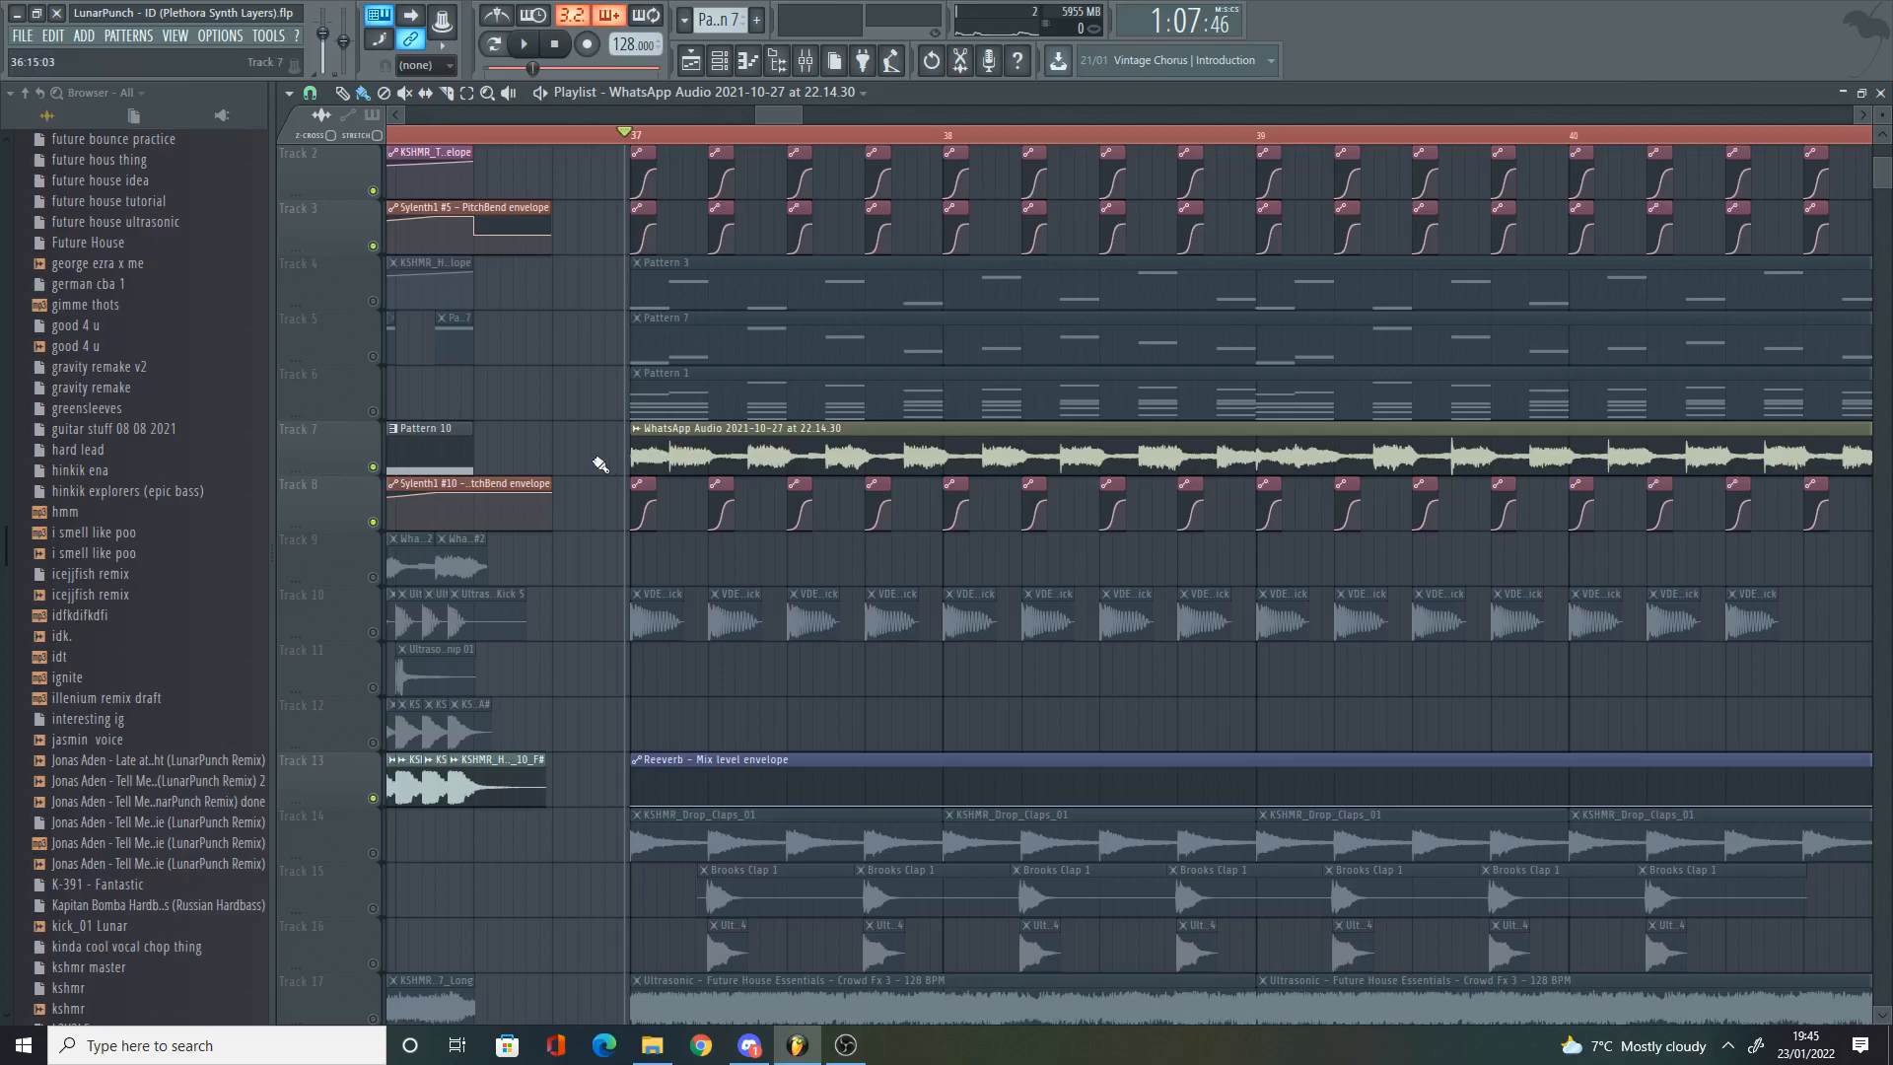
key(space)
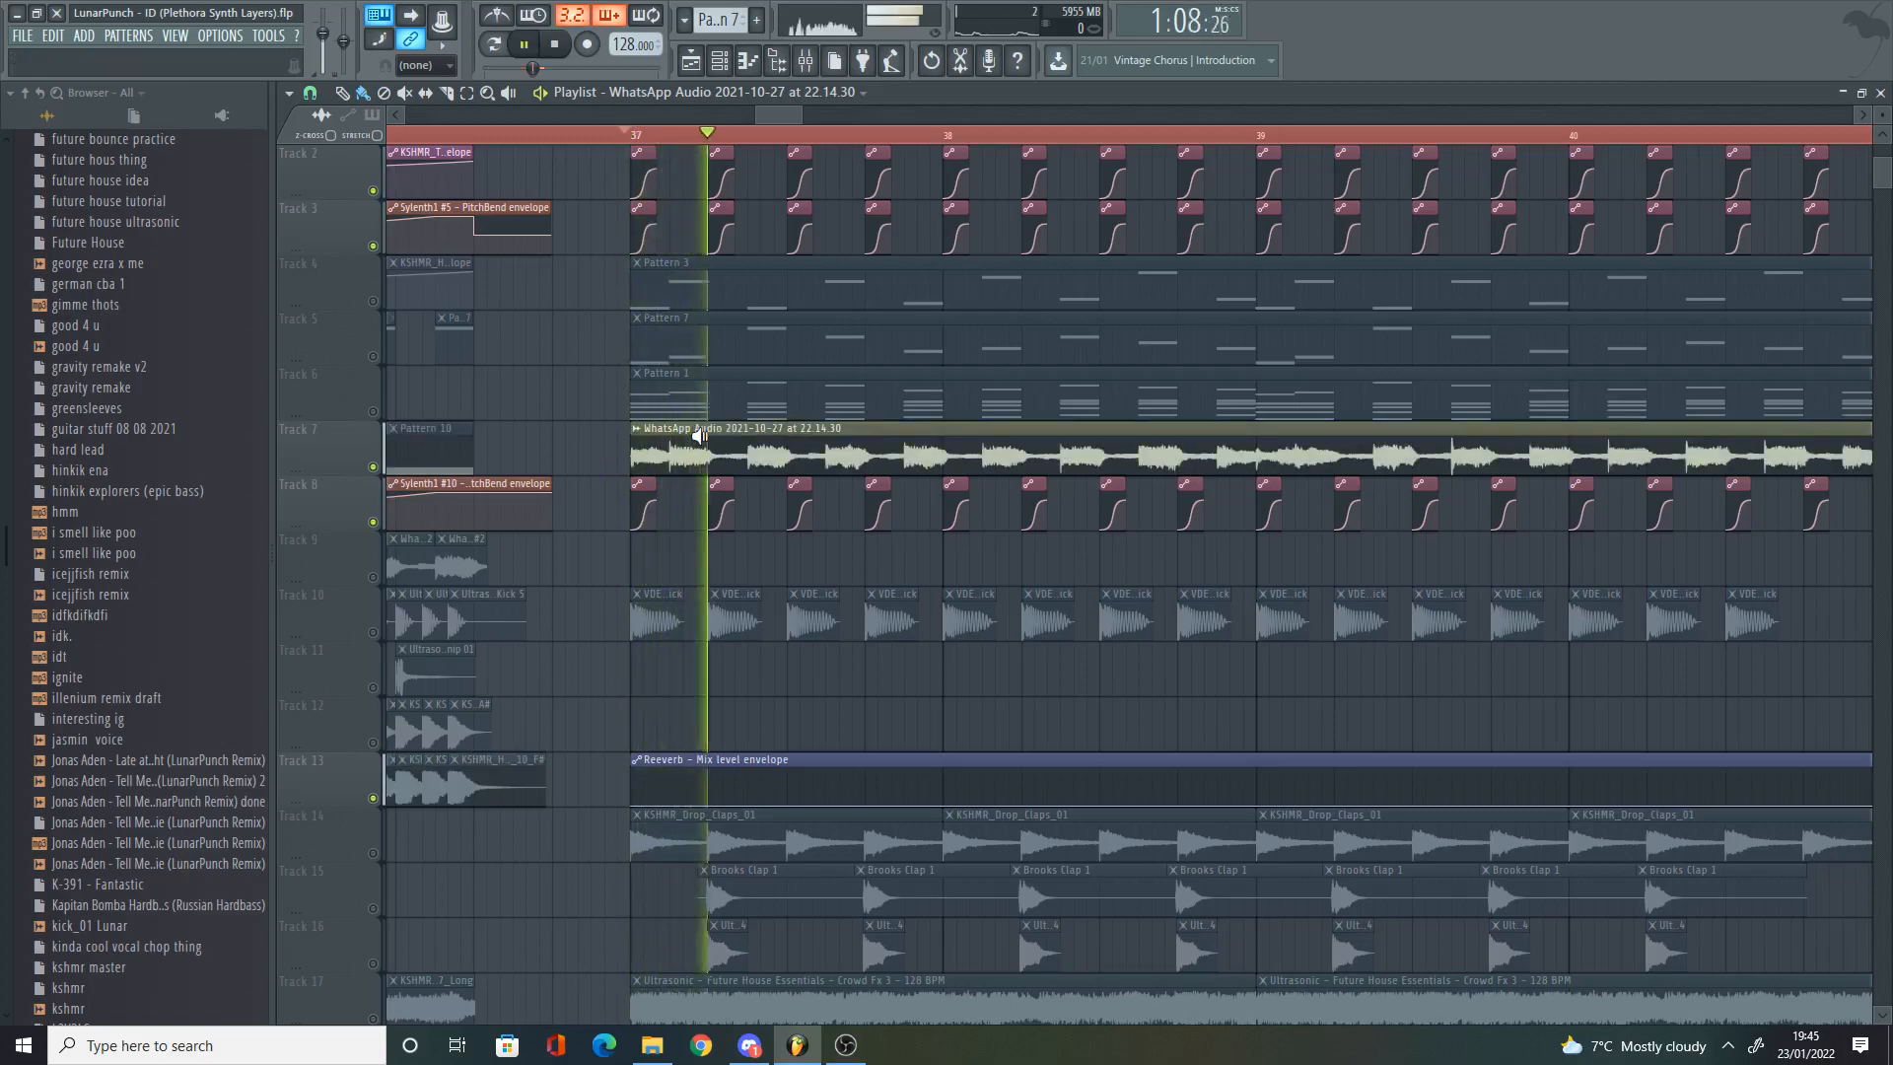
key(space)
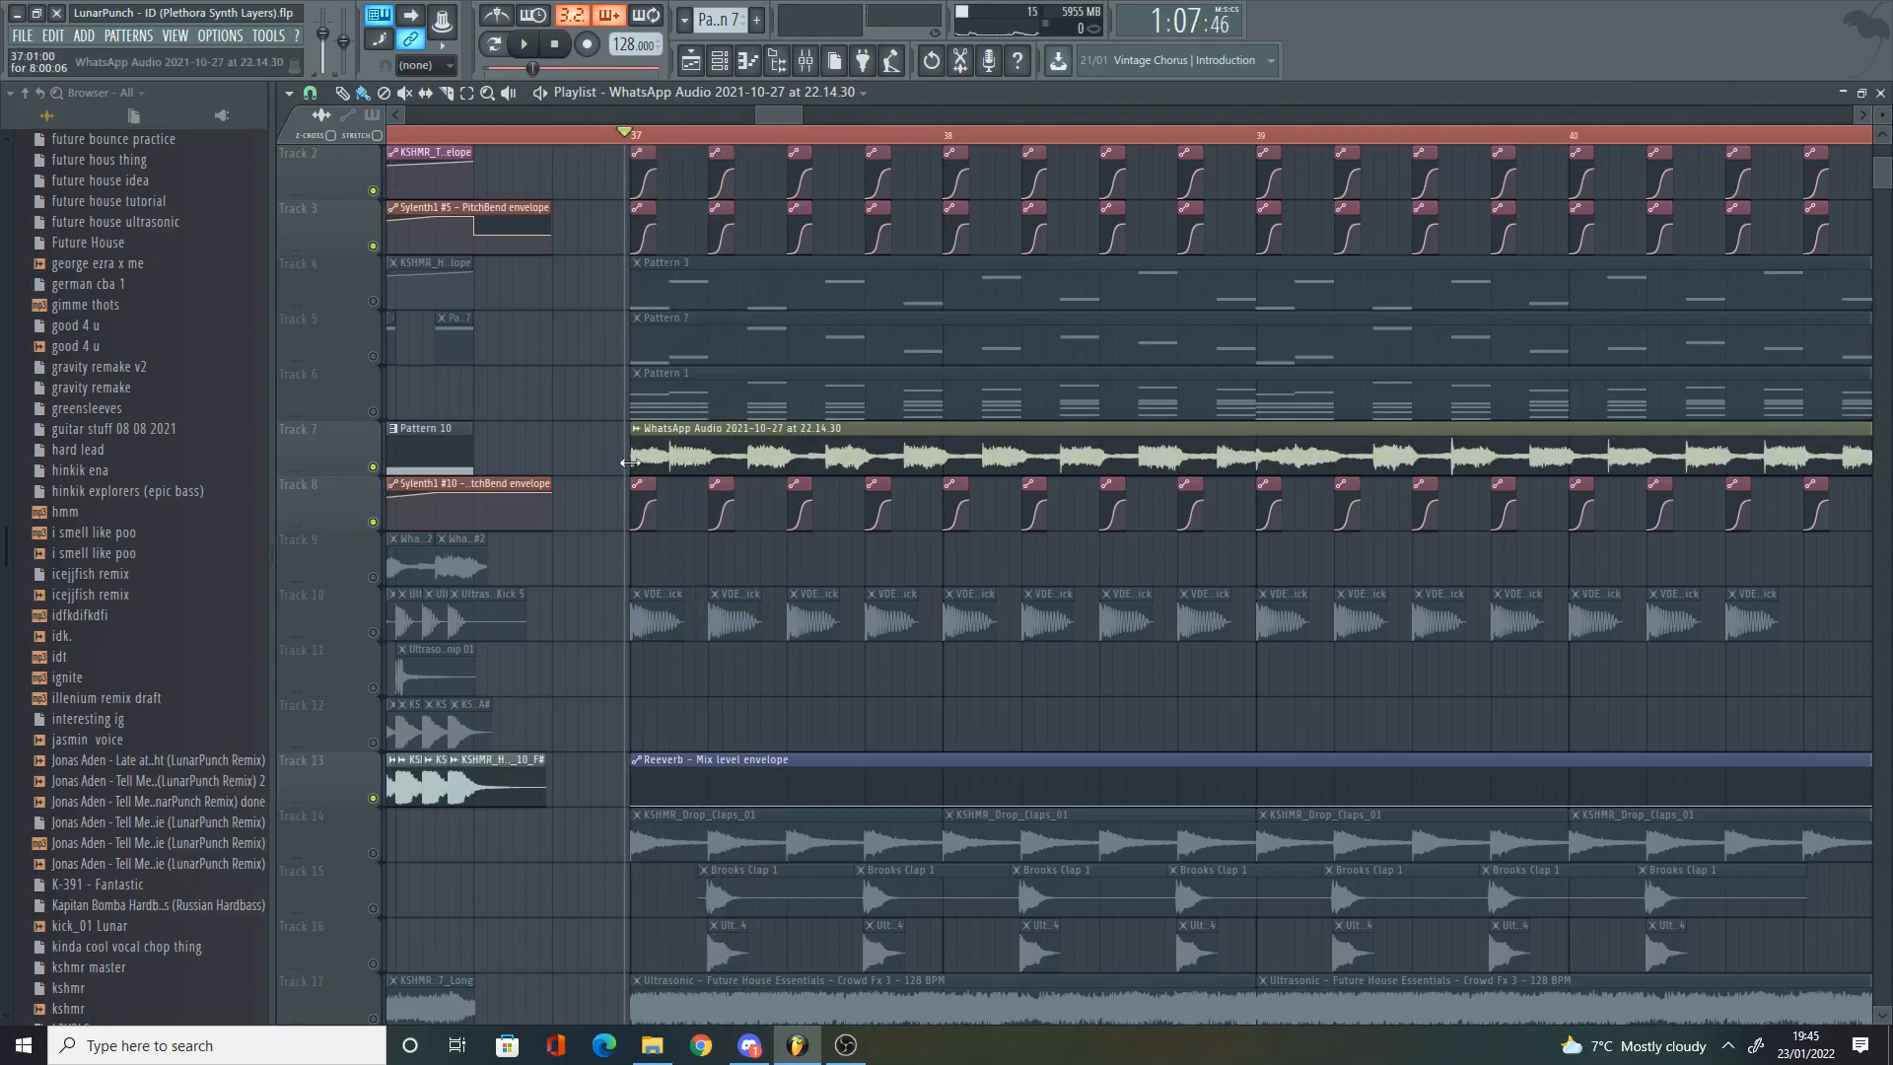
key(space)
key(space)
Step: Unmute playlist track 6, mute track 7, play Pattern 1 from bar 37, and stop
click(373, 411)
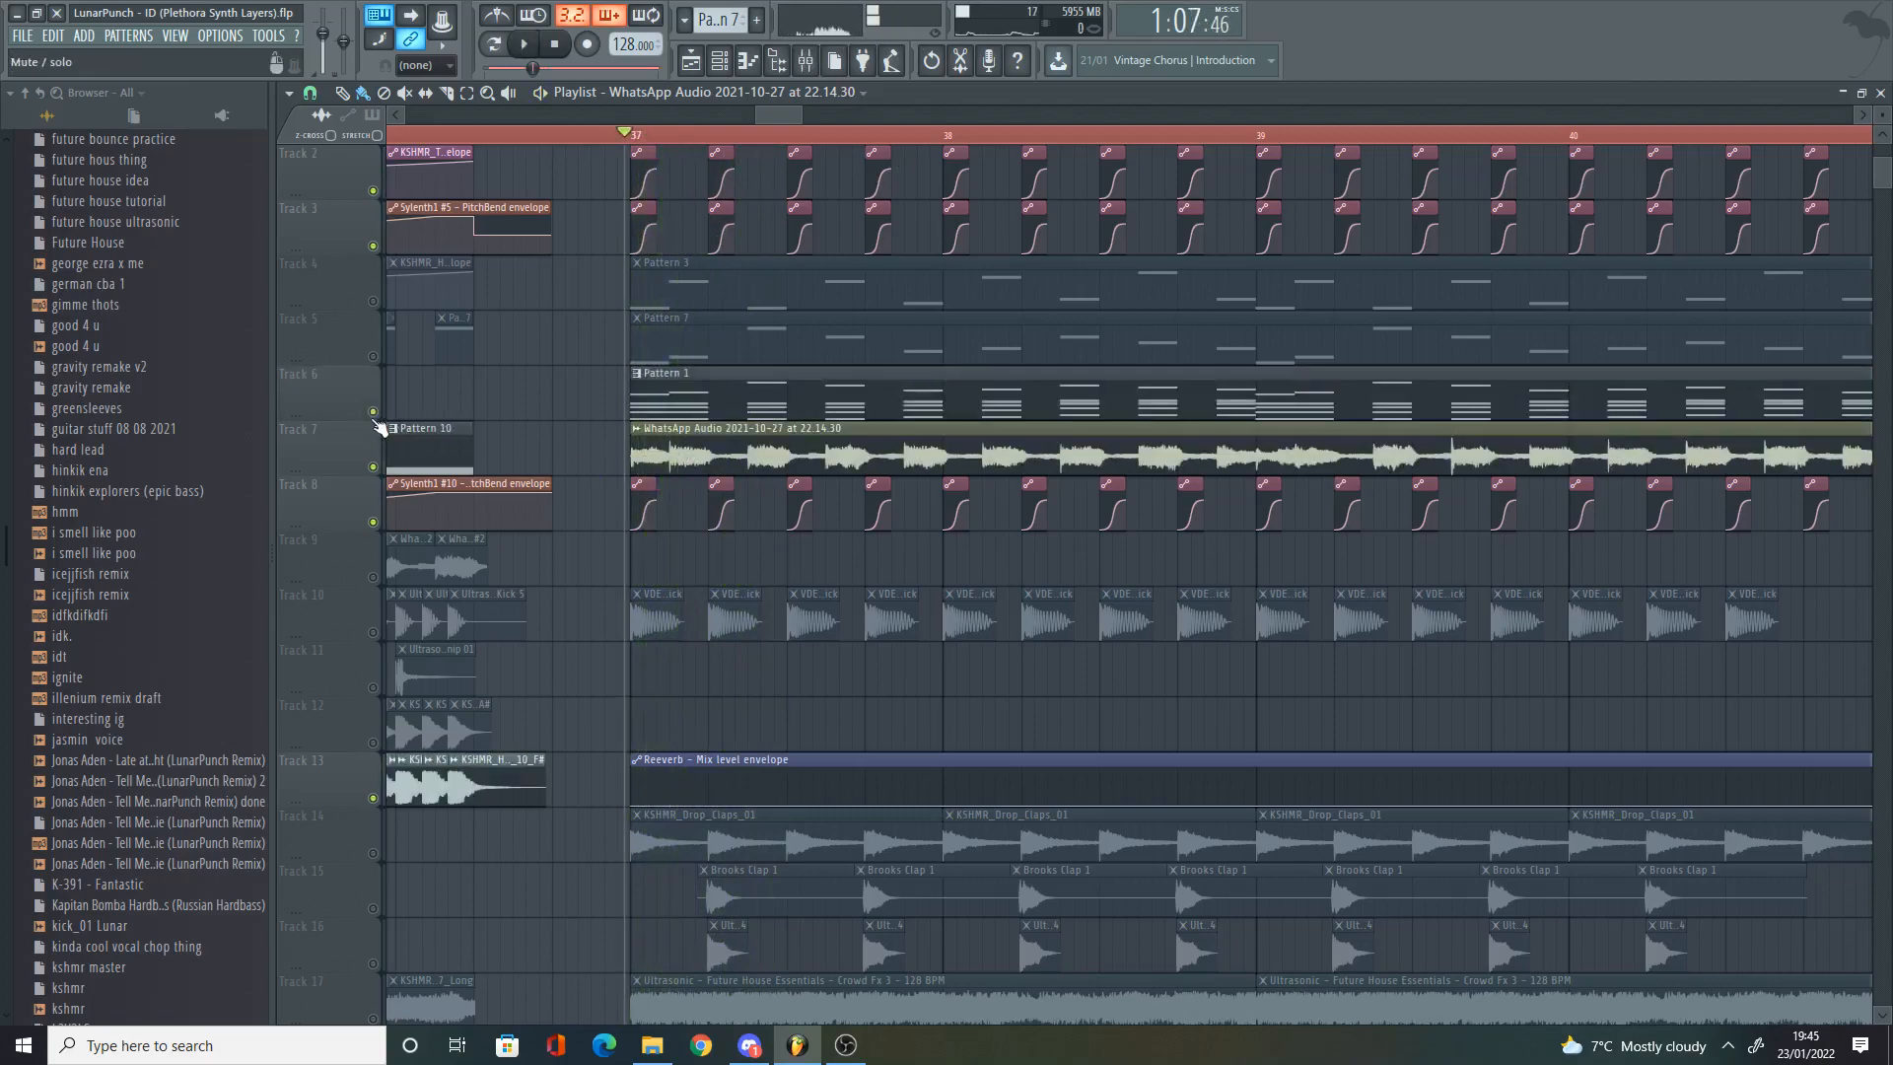
click(378, 466)
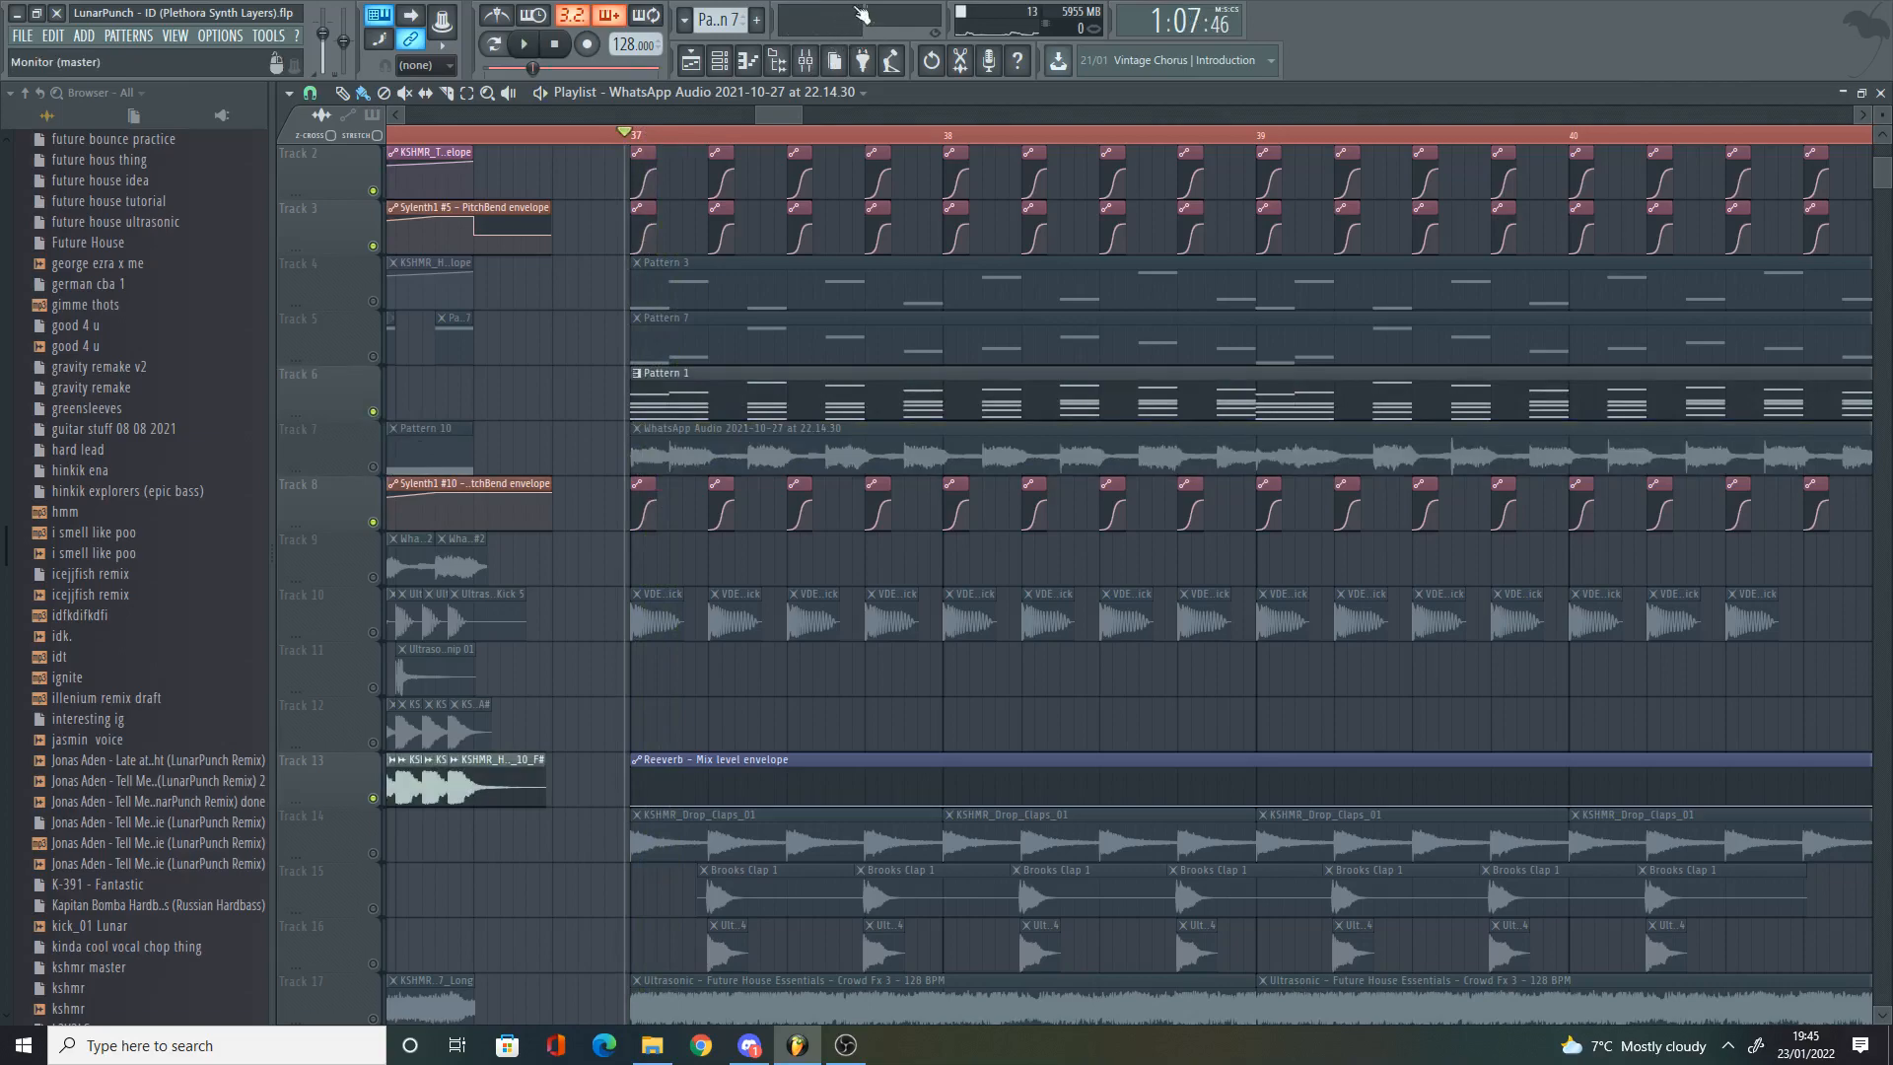
key(space)
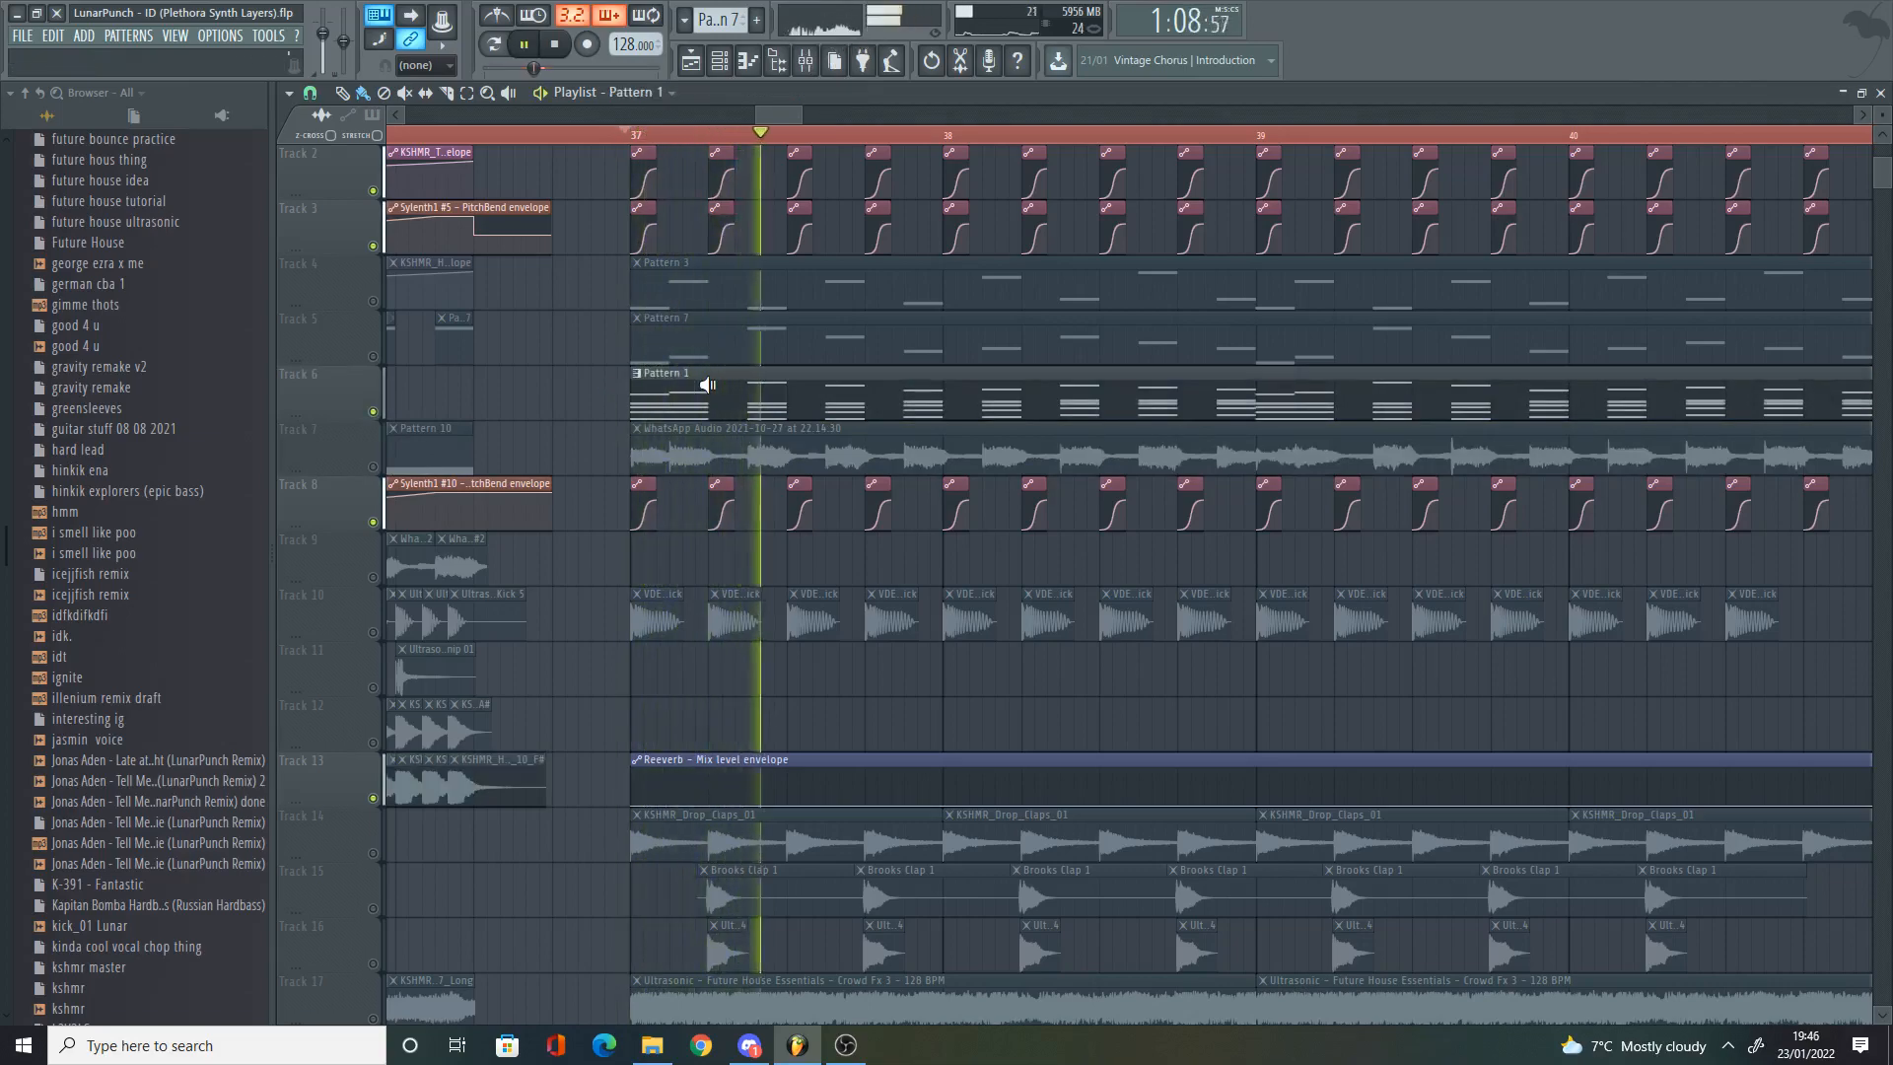
key(space)
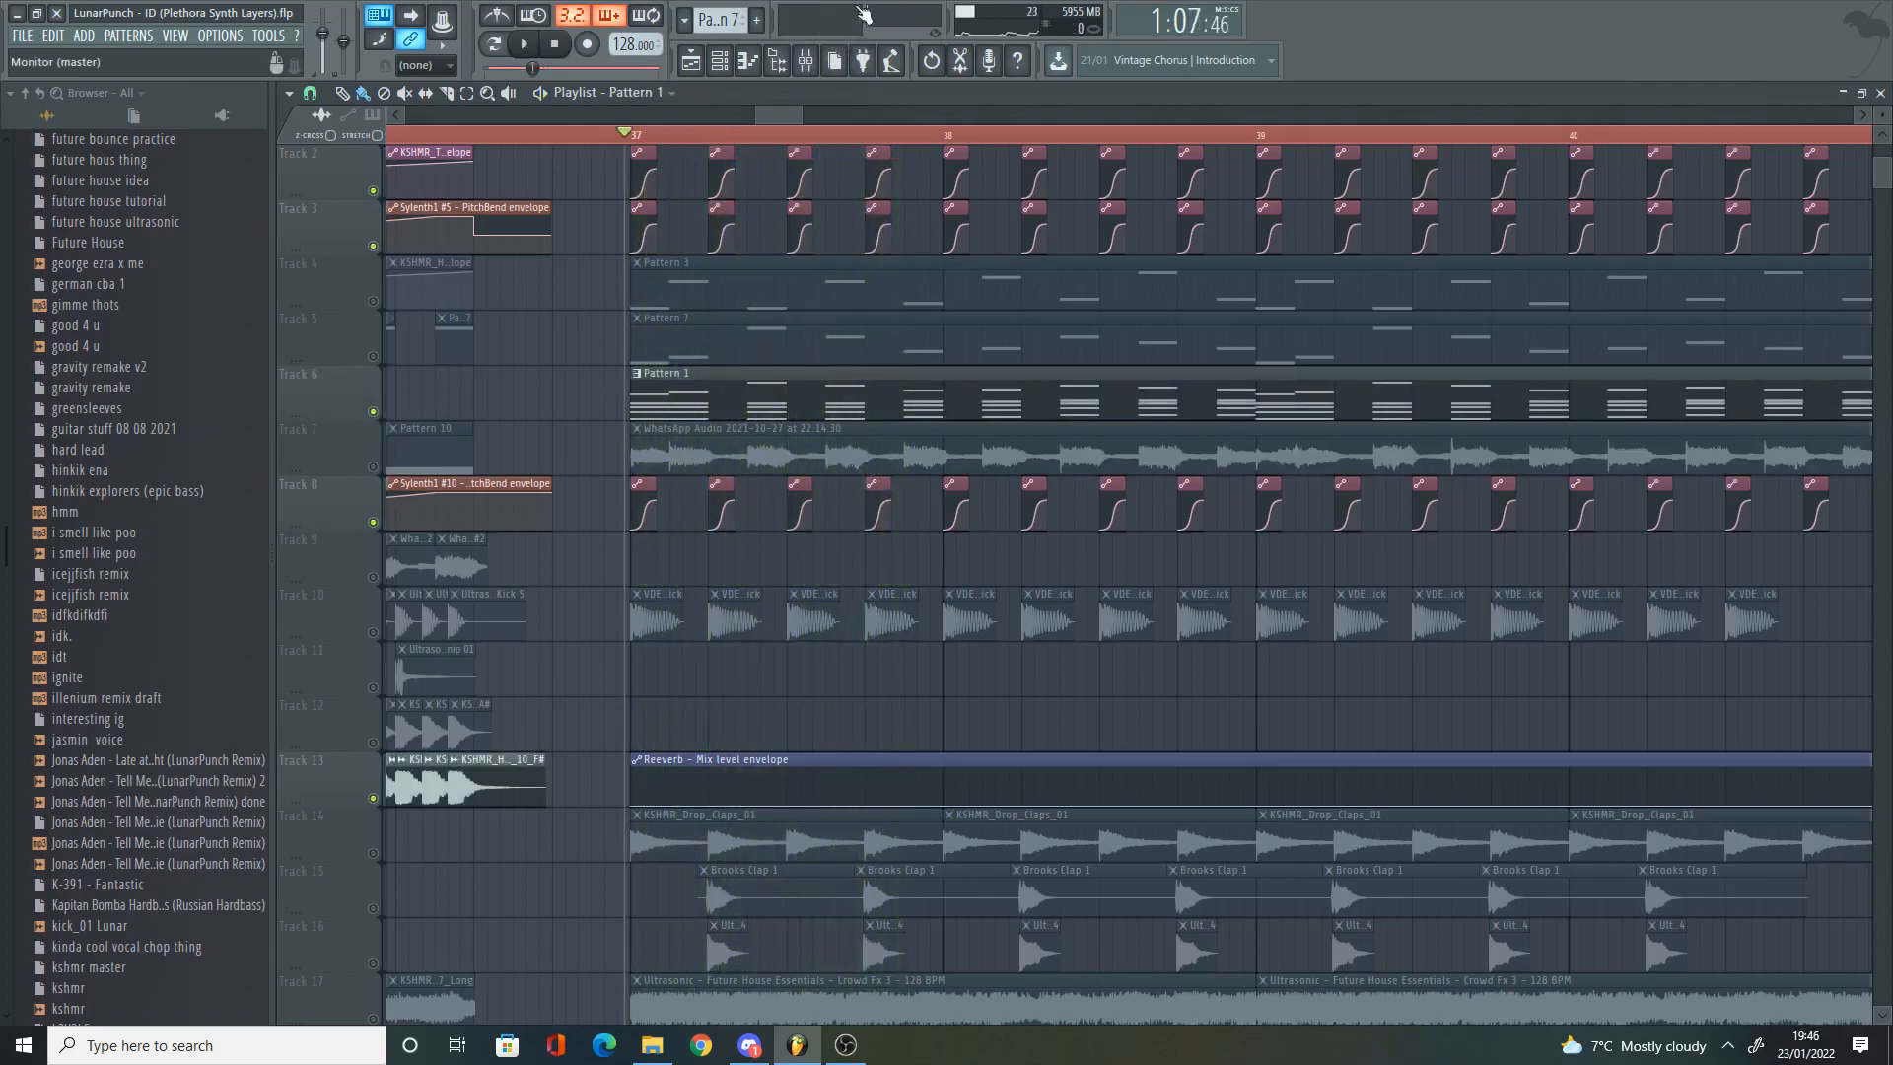
Step: Open Pattern 1 from track 6 in the piano roll and examine its Sylenth1 chord notes
scroll(634, 401, down, 2)
double_click(690, 405)
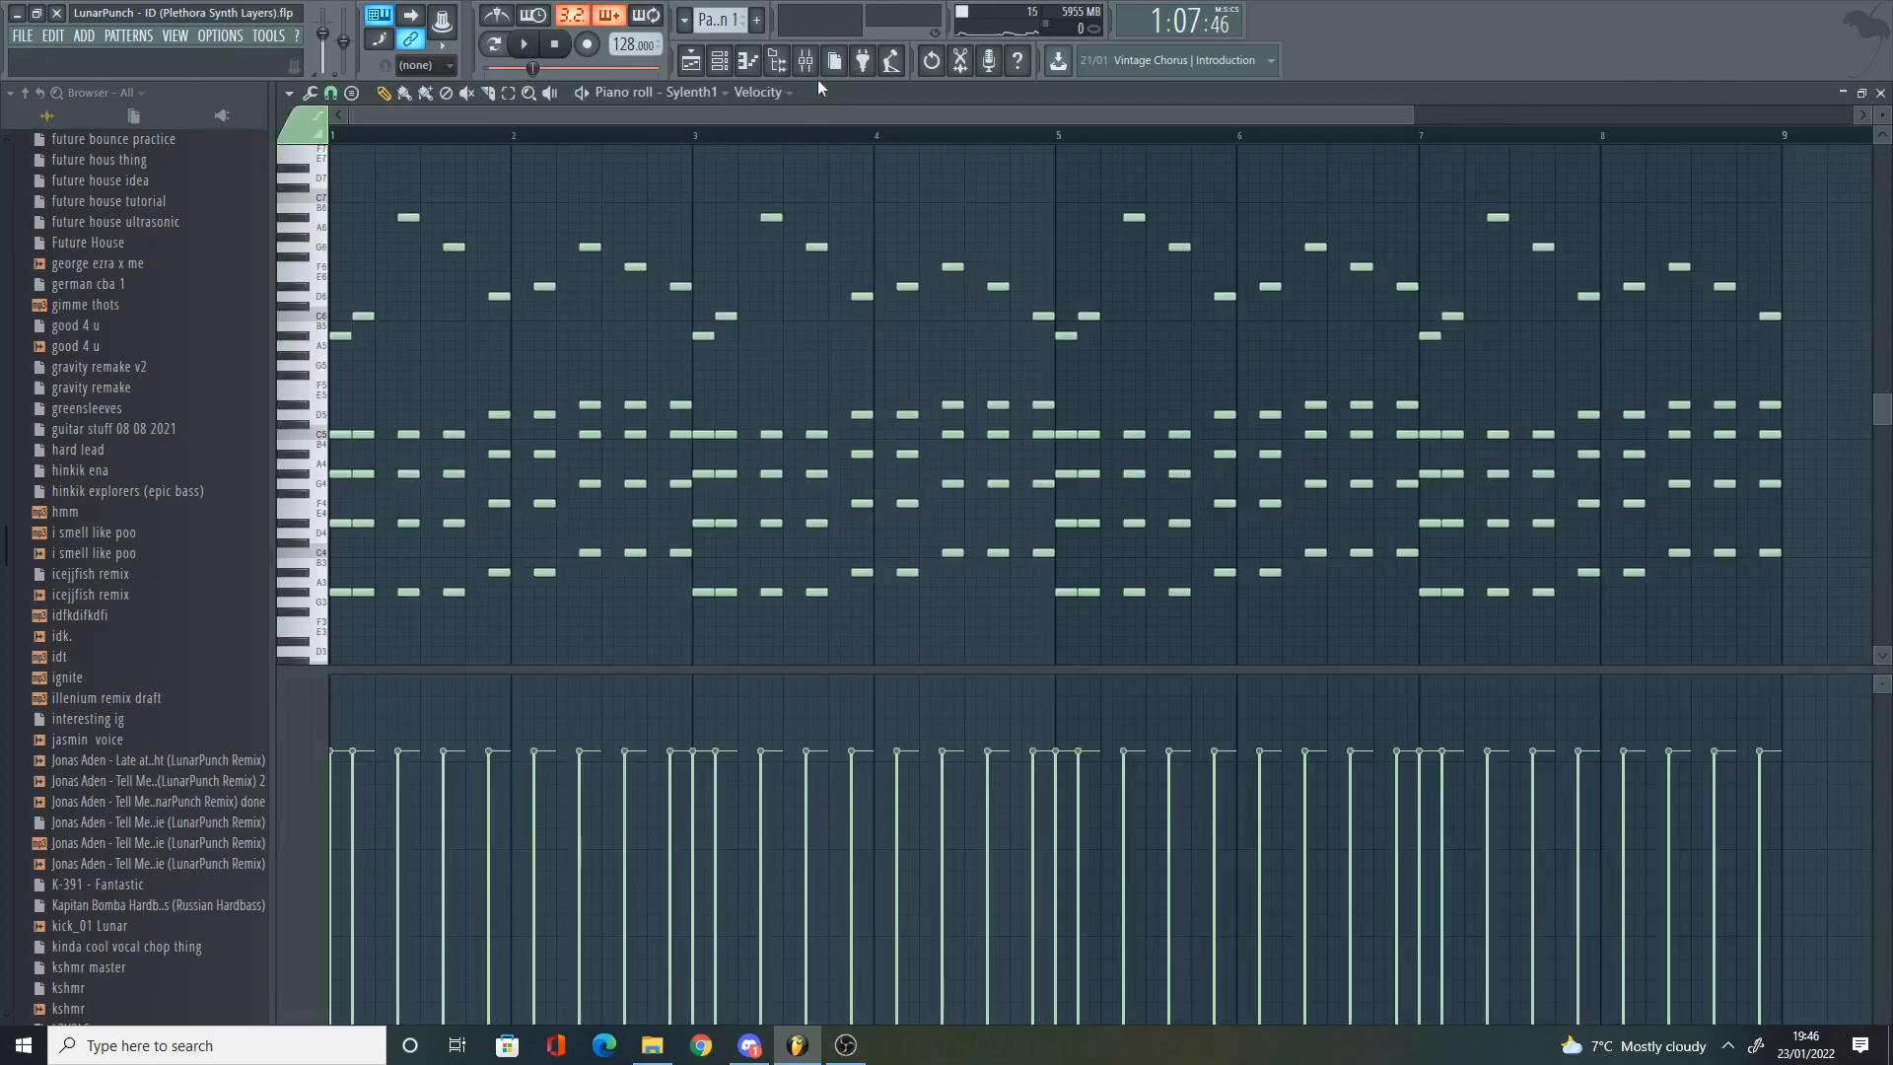
scroll(465, 253, down, 2)
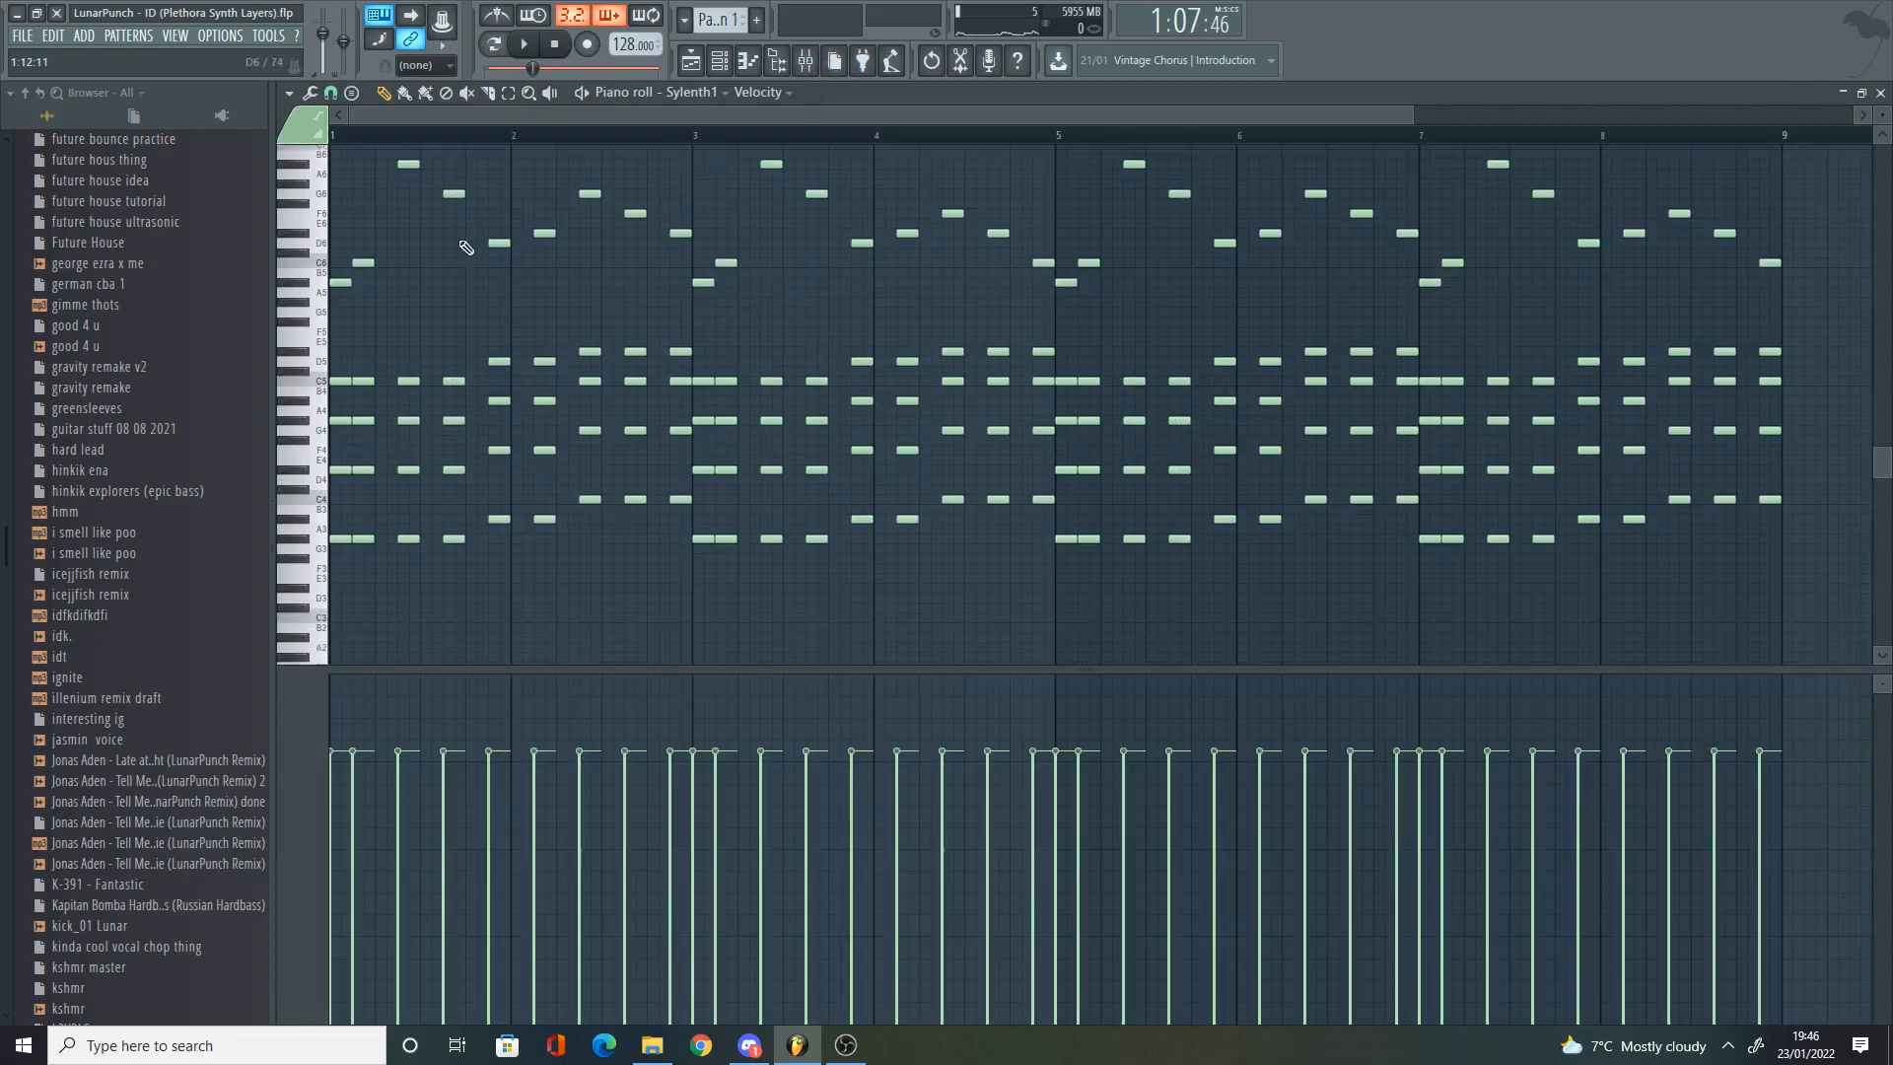
Step: Examine Pattern 1's Sylenth1 chord and top-note layout in the piano roll and play its opening bars
scroll(388, 270, up, 3)
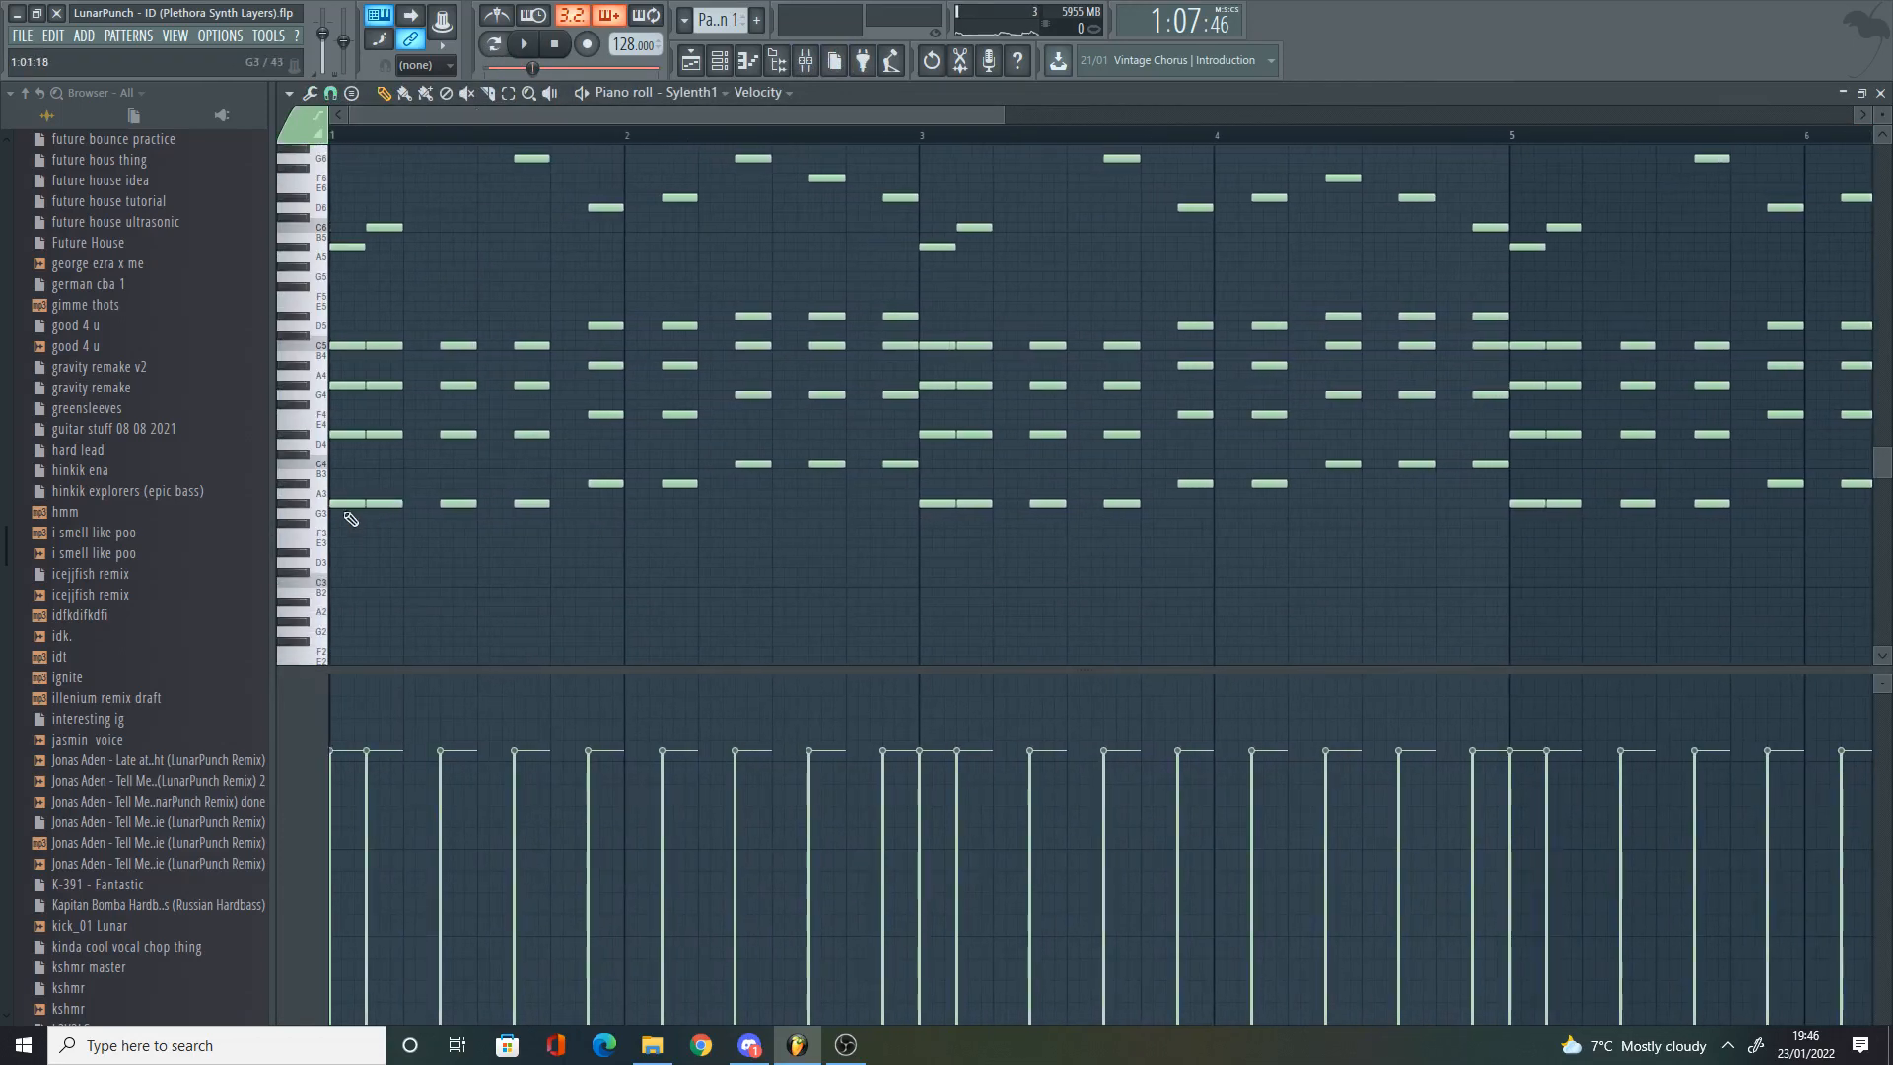
scroll(355, 439, up, 3)
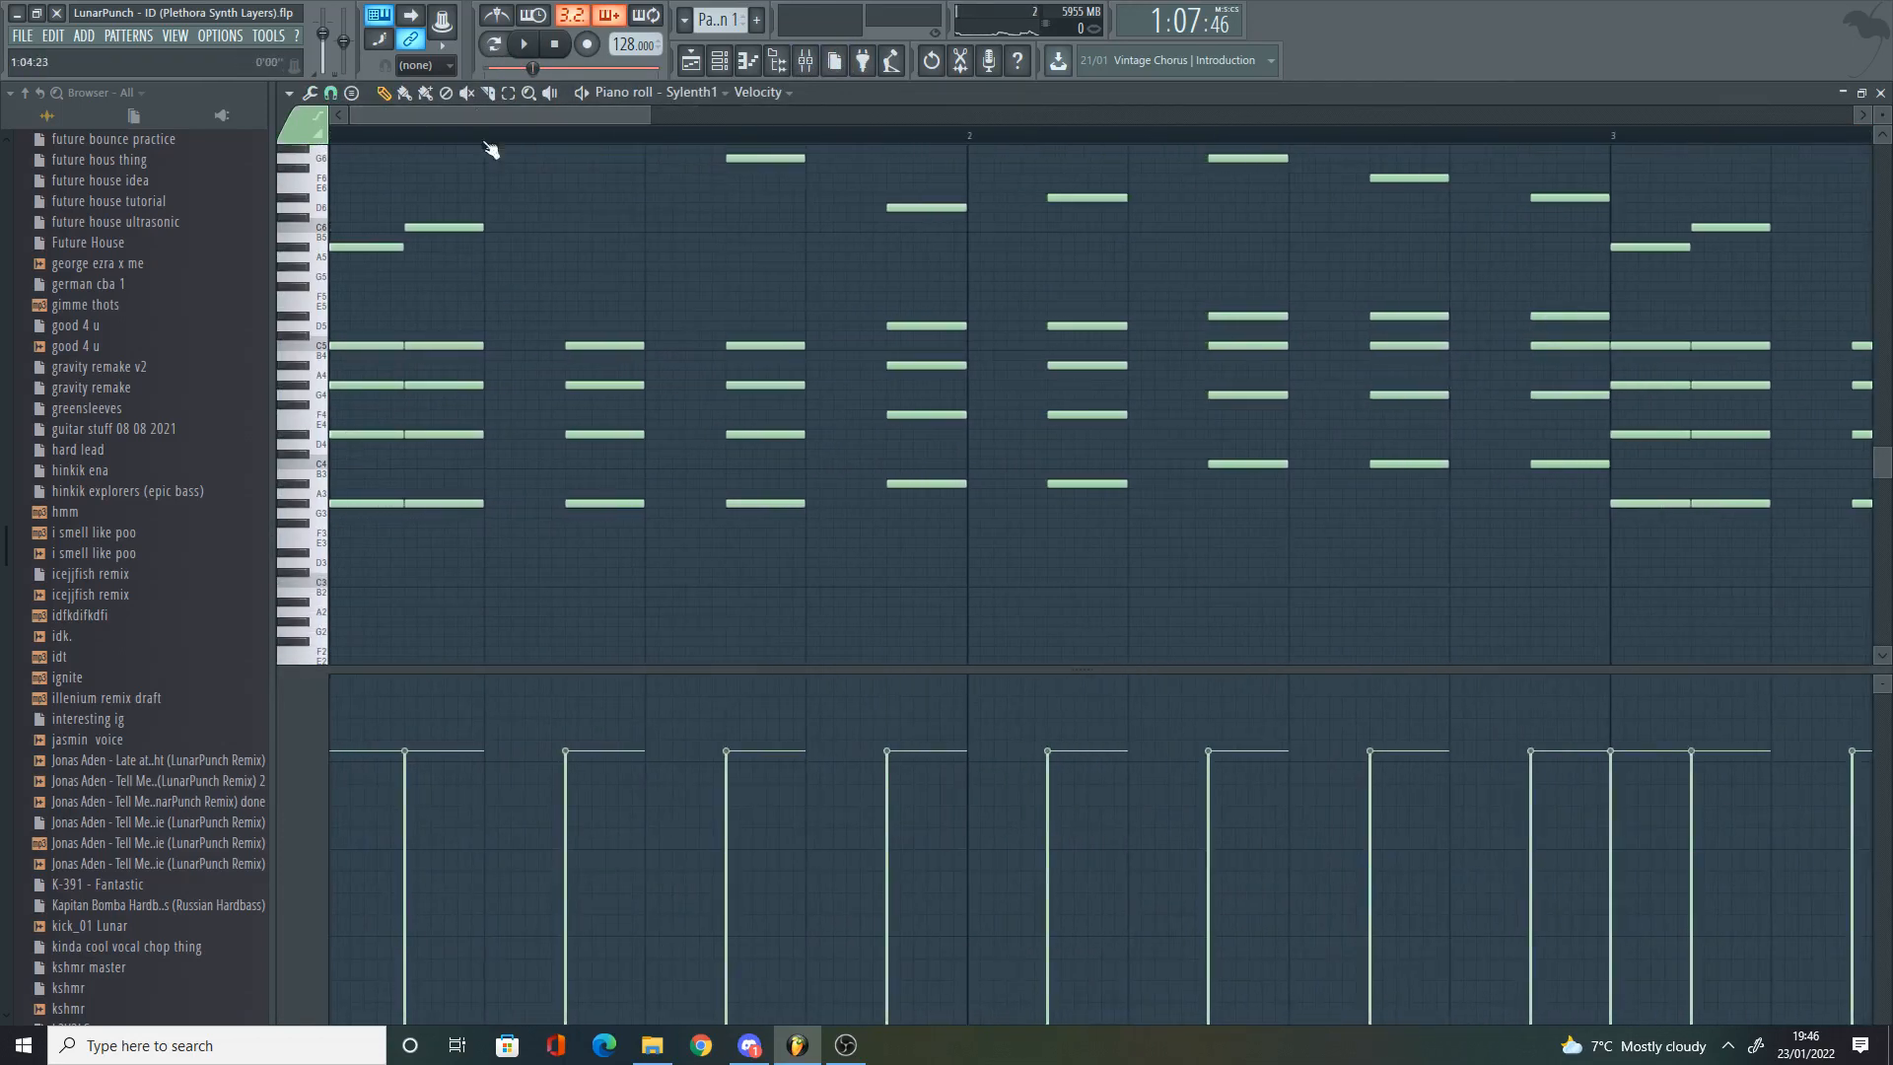
scroll(454, 197, up, 3)
scroll(355, 368, down, 2)
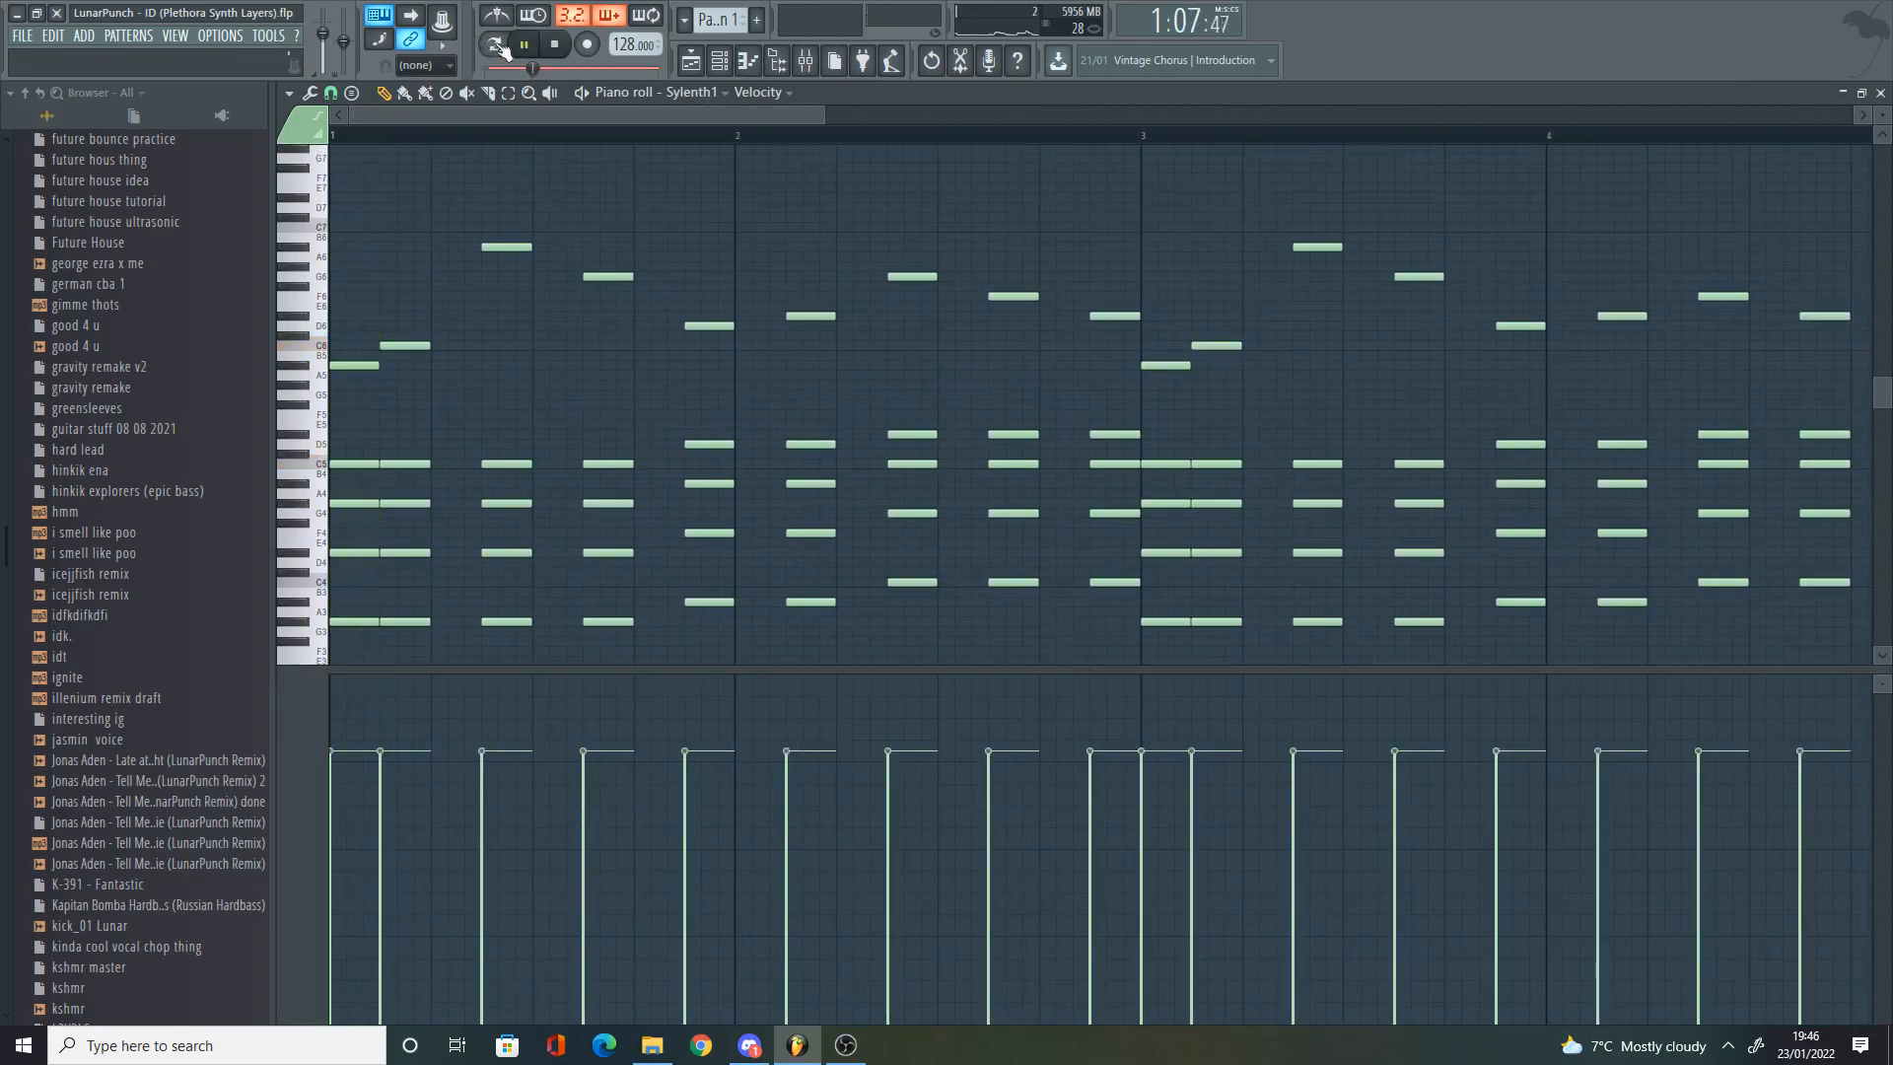
key(space)
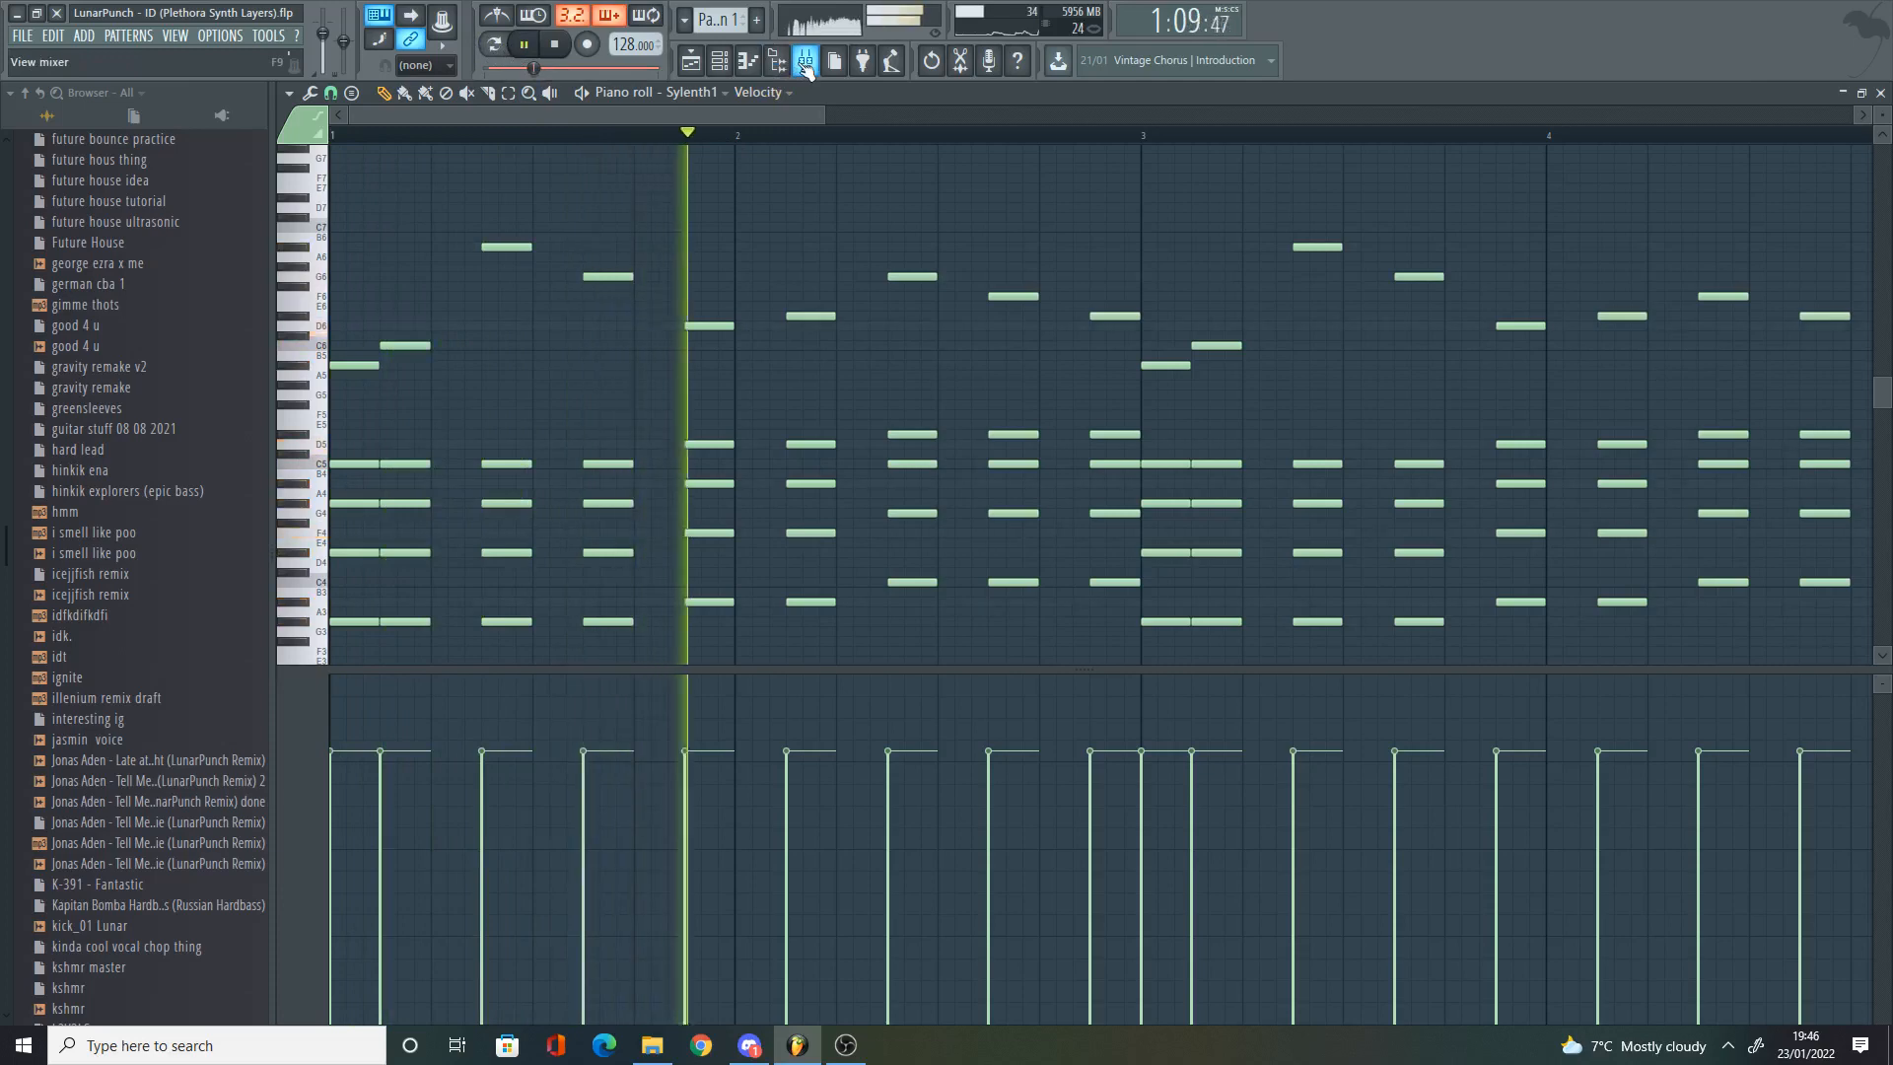
scroll(815, 224, down, 3)
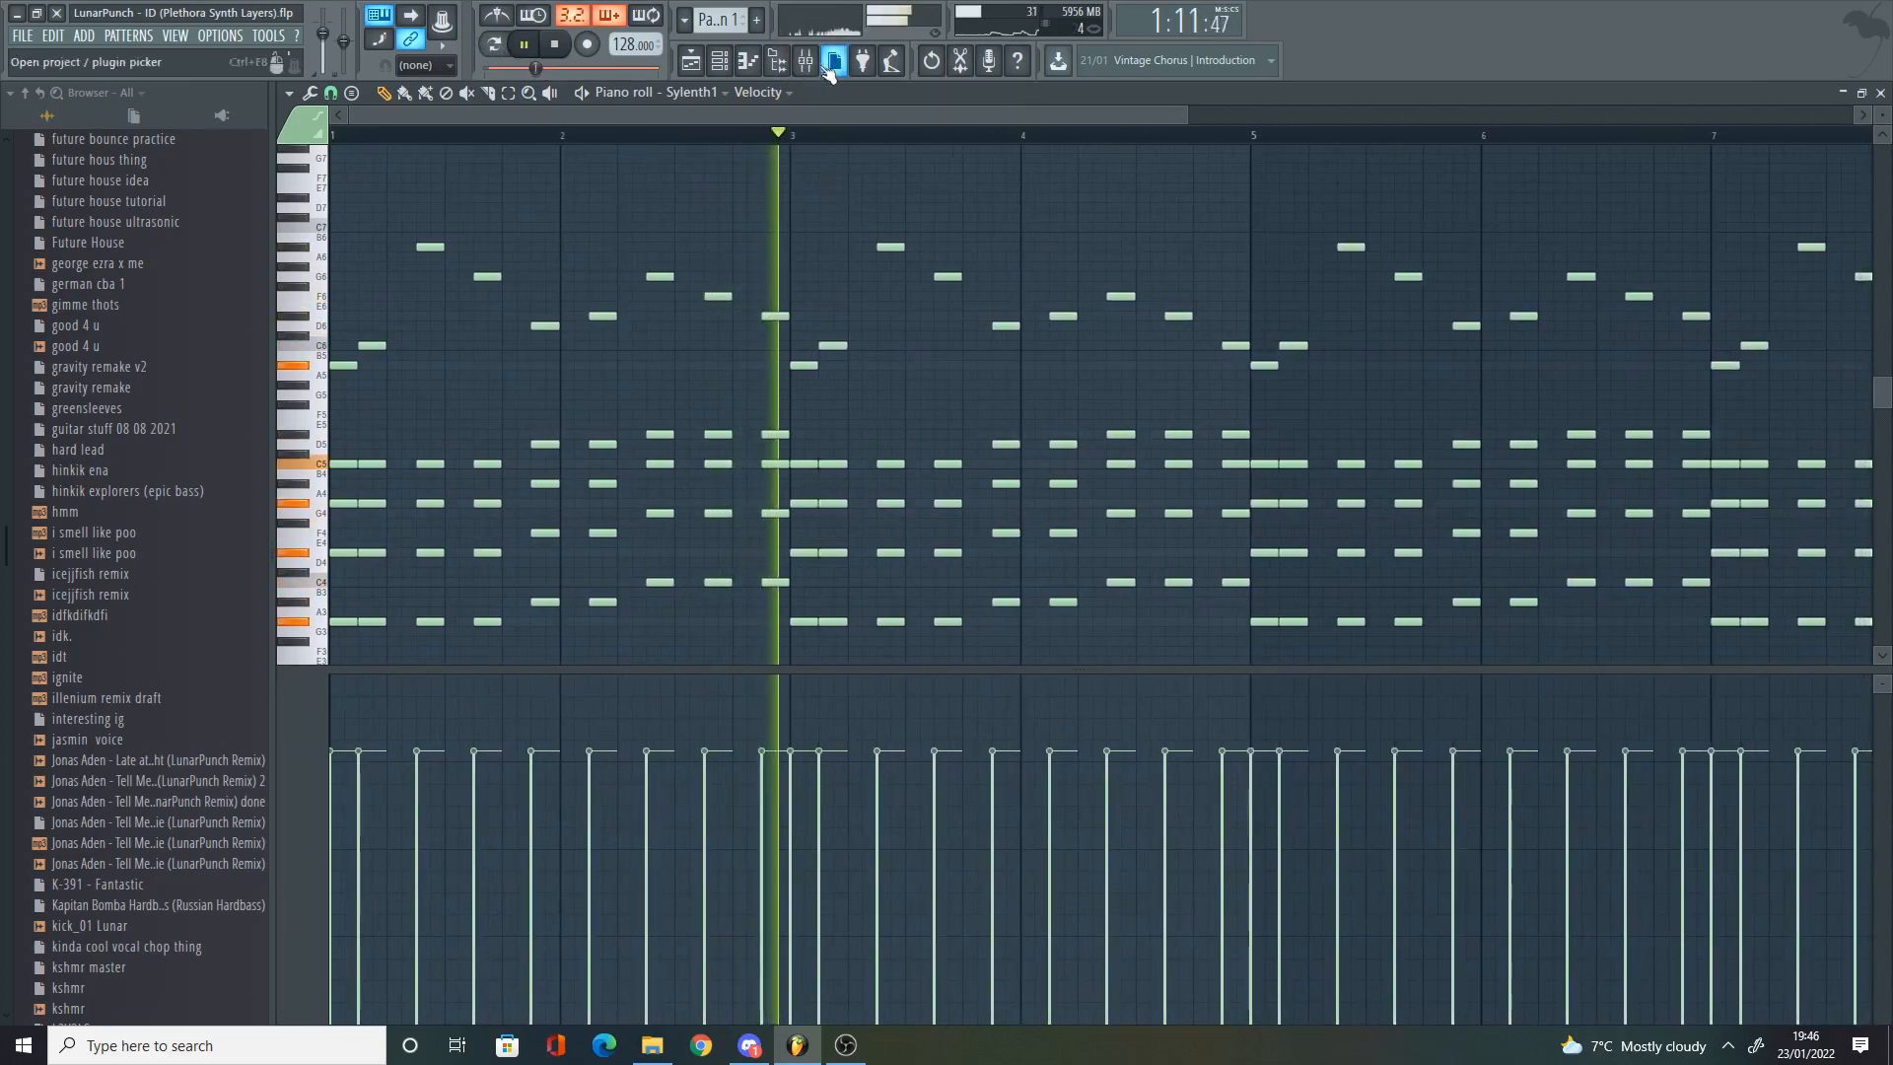
key(space)
Step: Check the Insert 100 effects chain in the mixer and bring back the playlist behind it
click(816, 66)
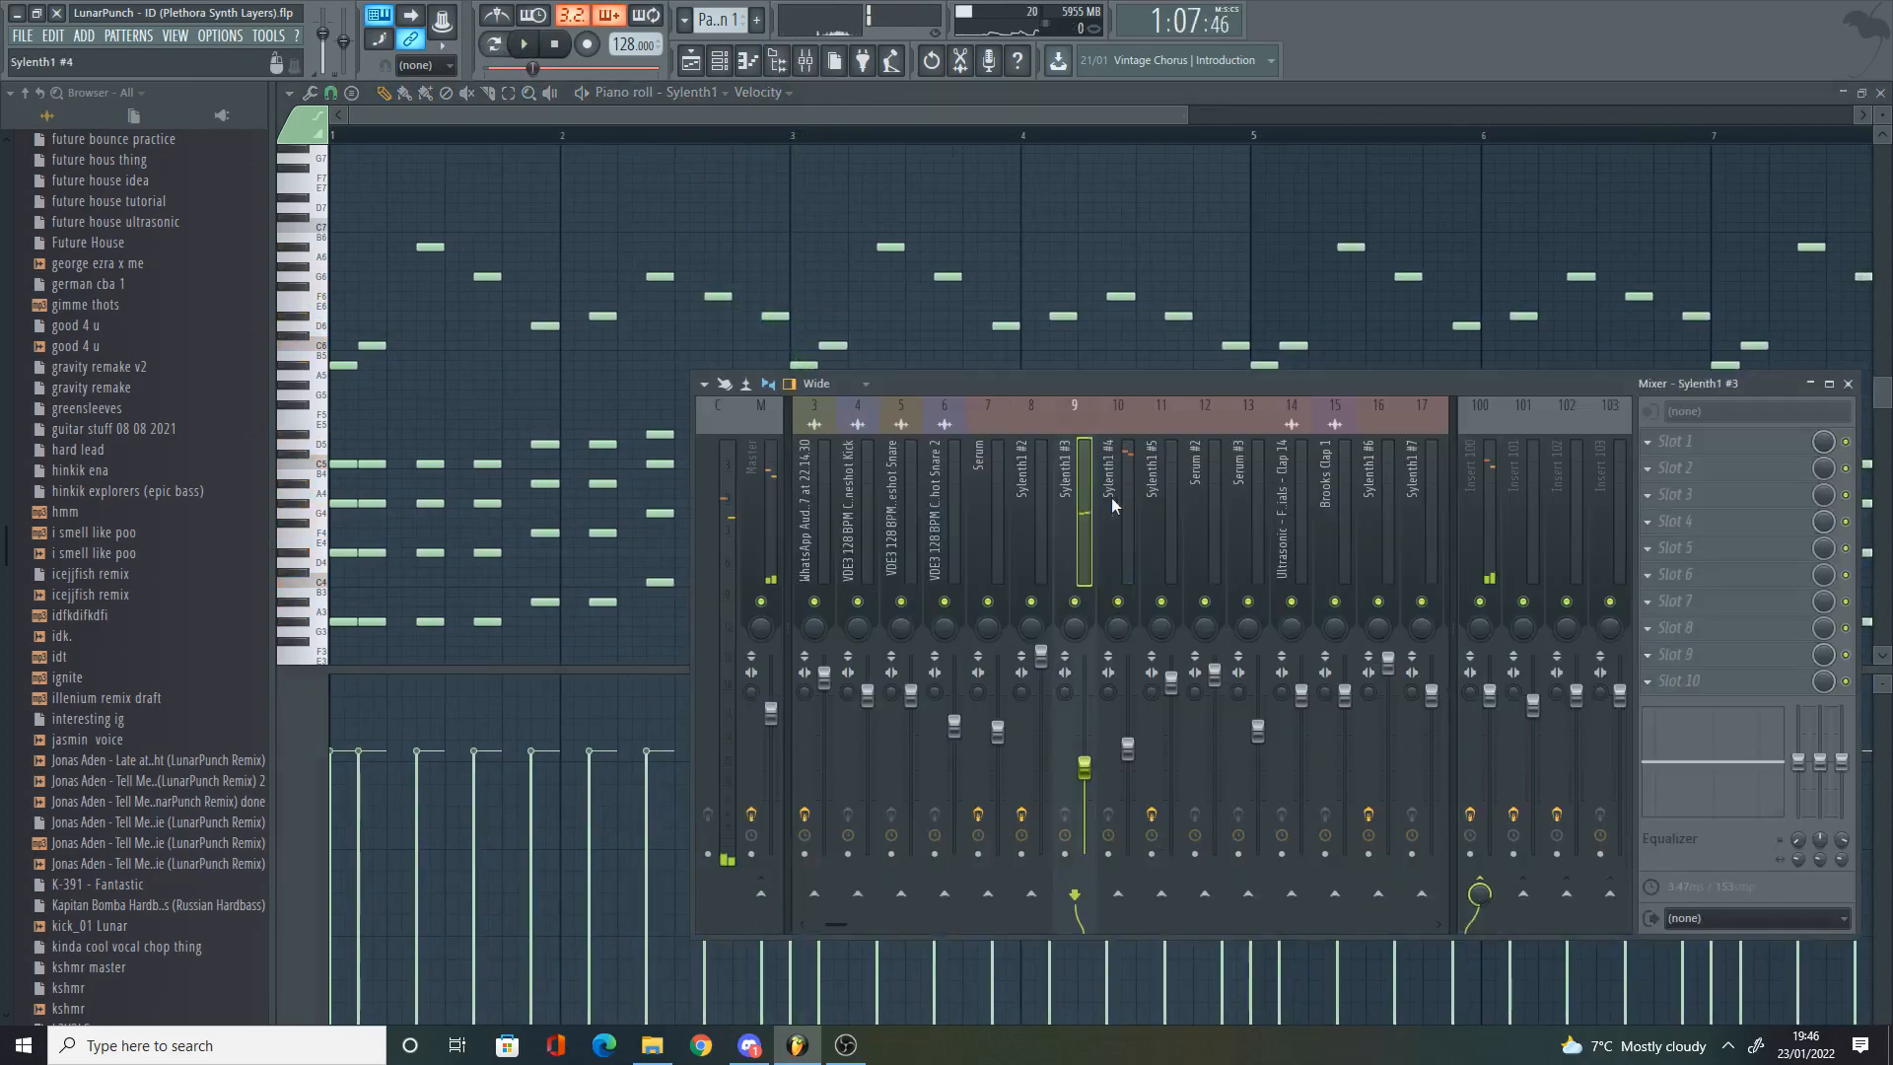
click(1487, 519)
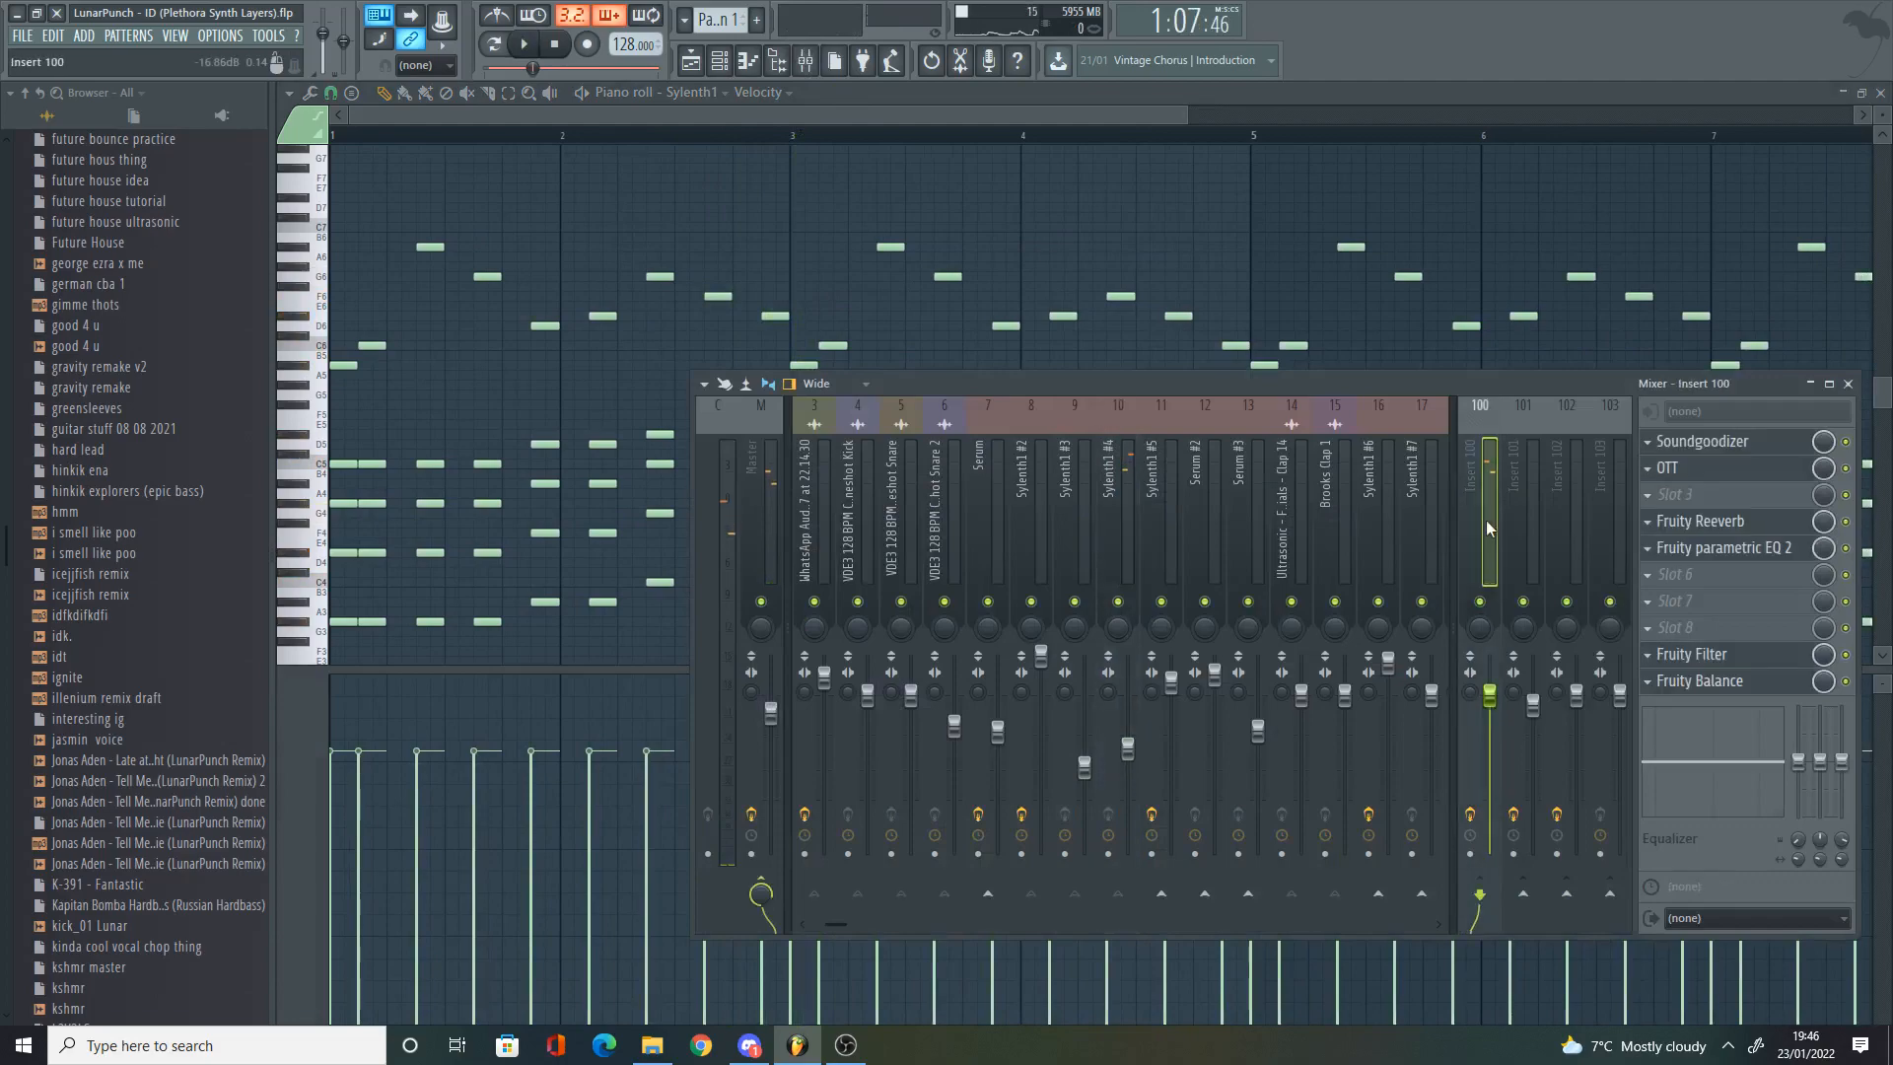
click(711, 69)
click(805, 61)
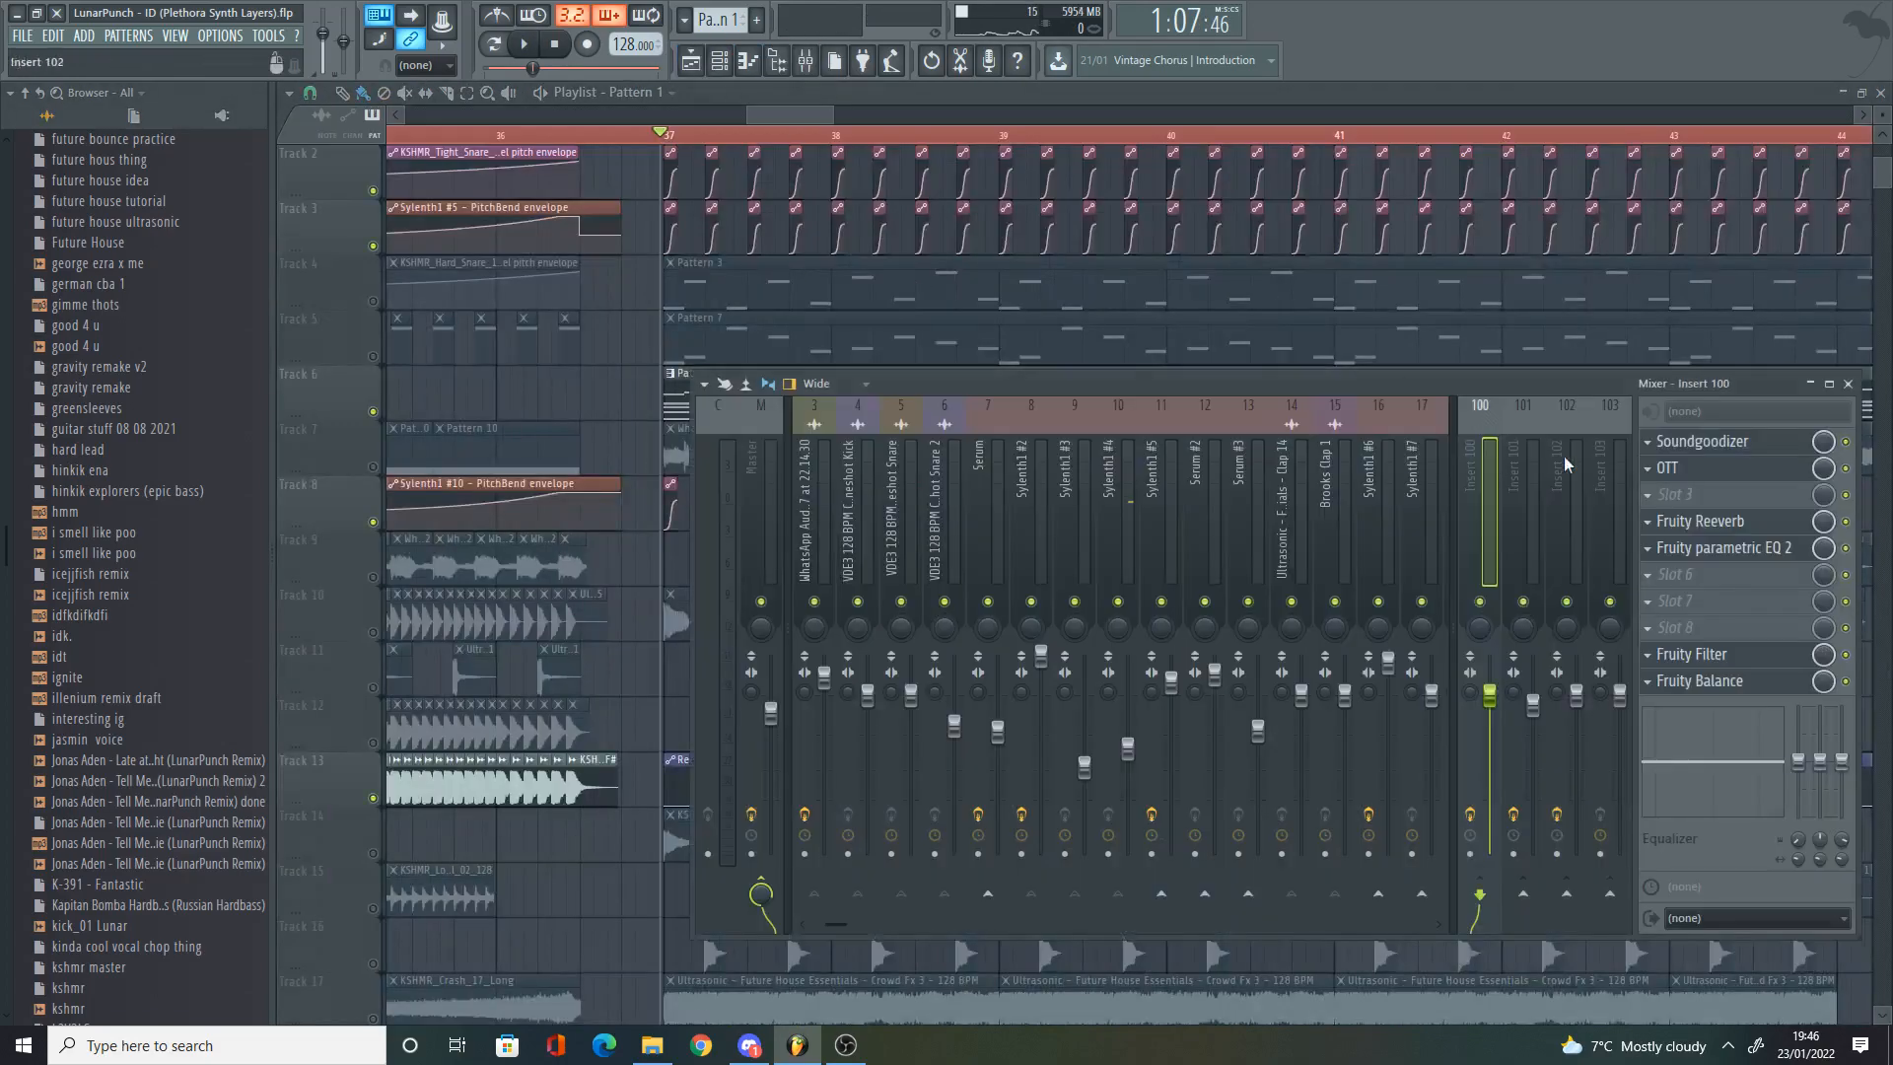
Step: Find the chord layers in the channel rack and open the Sylenth1 channel with its FUSION - Brooks Chords 6 preset
click(722, 61)
scroll(919, 627, down, 1)
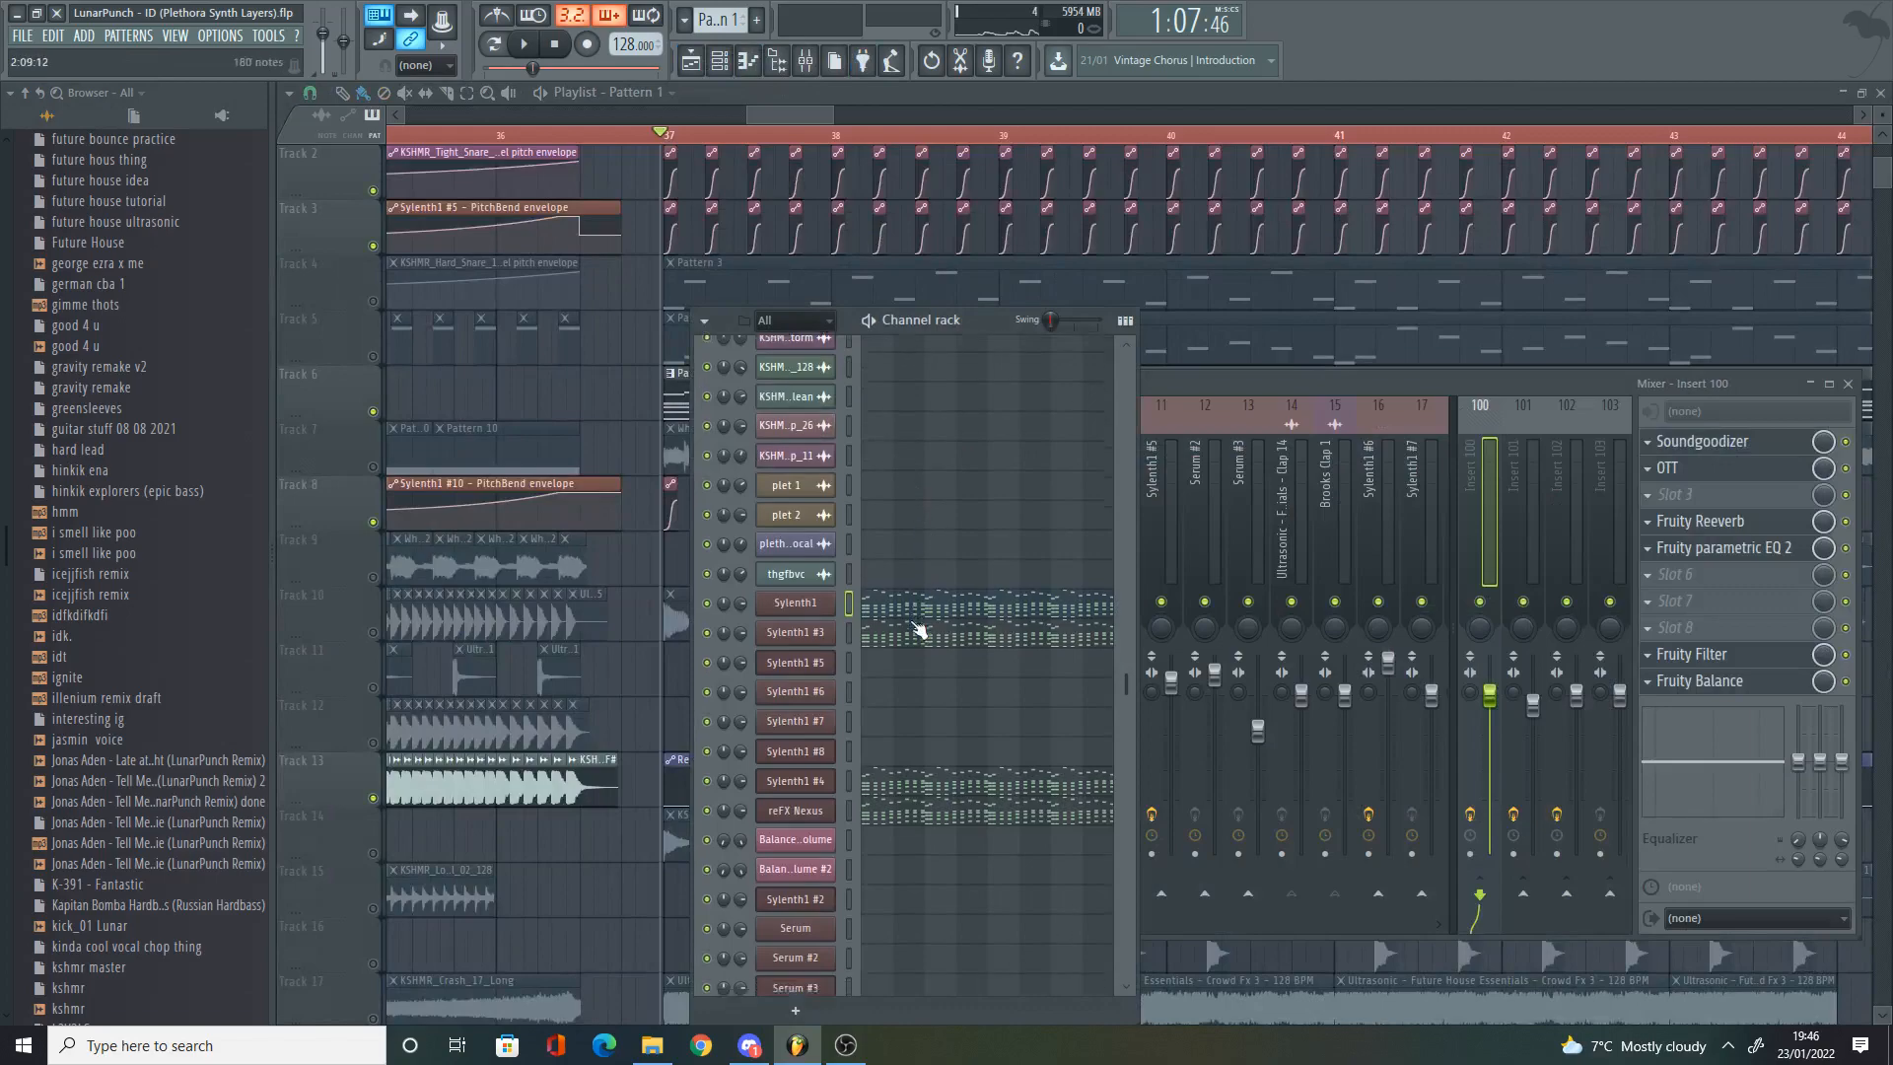
scroll(919, 627, down, 2)
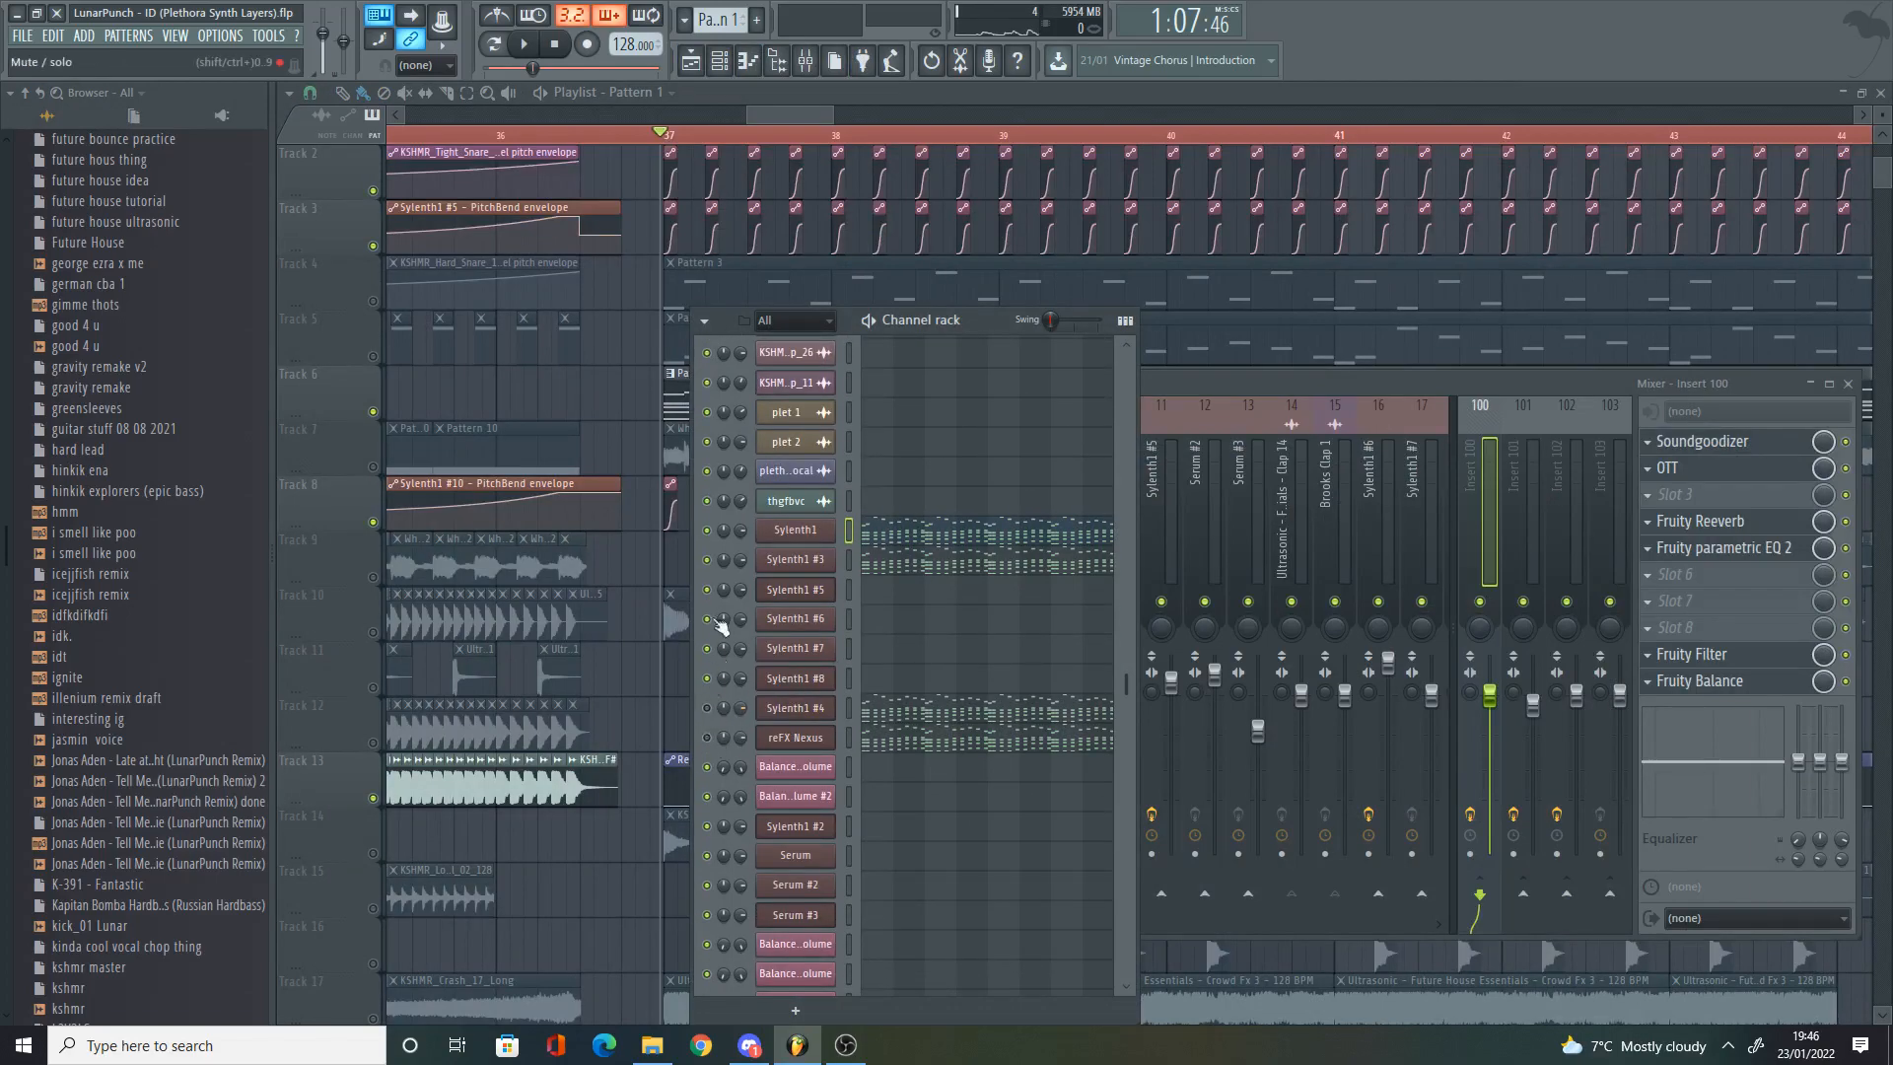
click(798, 533)
drag(907, 376, 1366, 278)
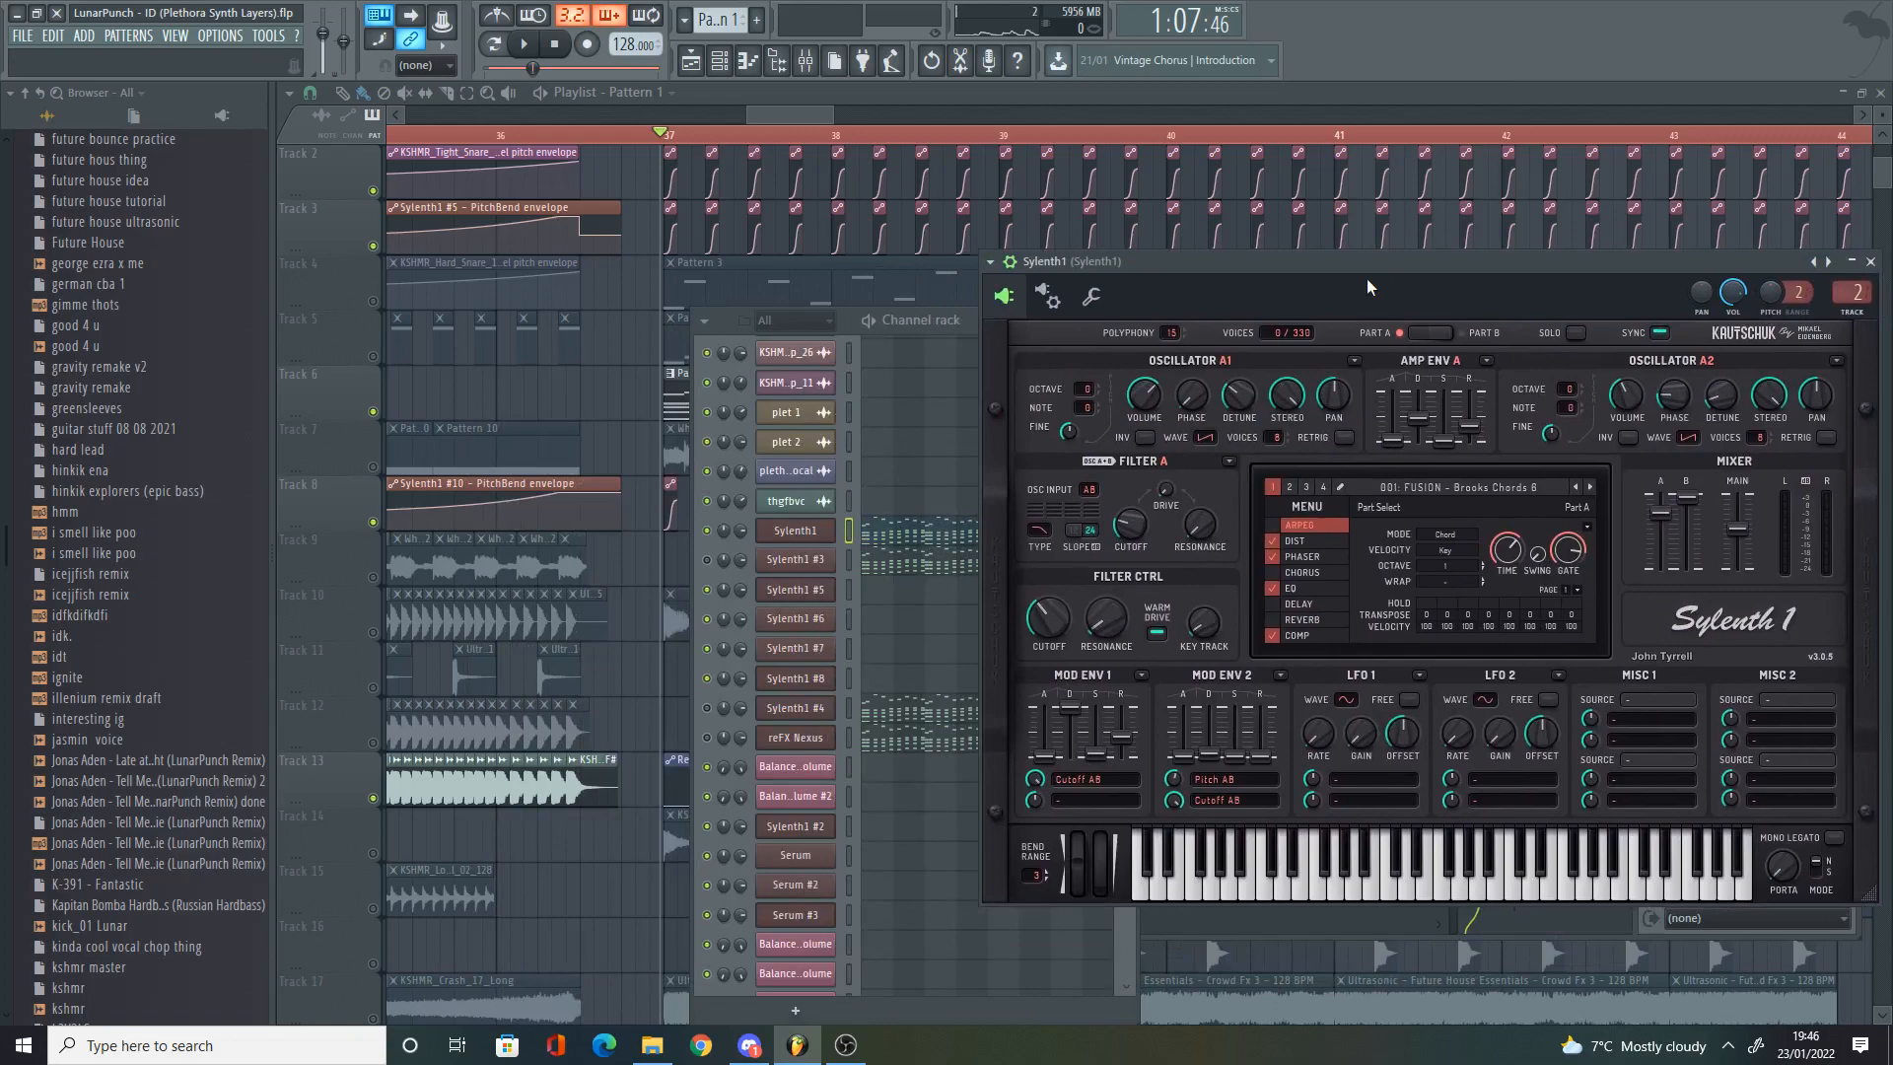
Step: Open the Sylenth1 #3 channel's synth and audition that layer from bar 37
click(712, 559)
click(825, 569)
key(space)
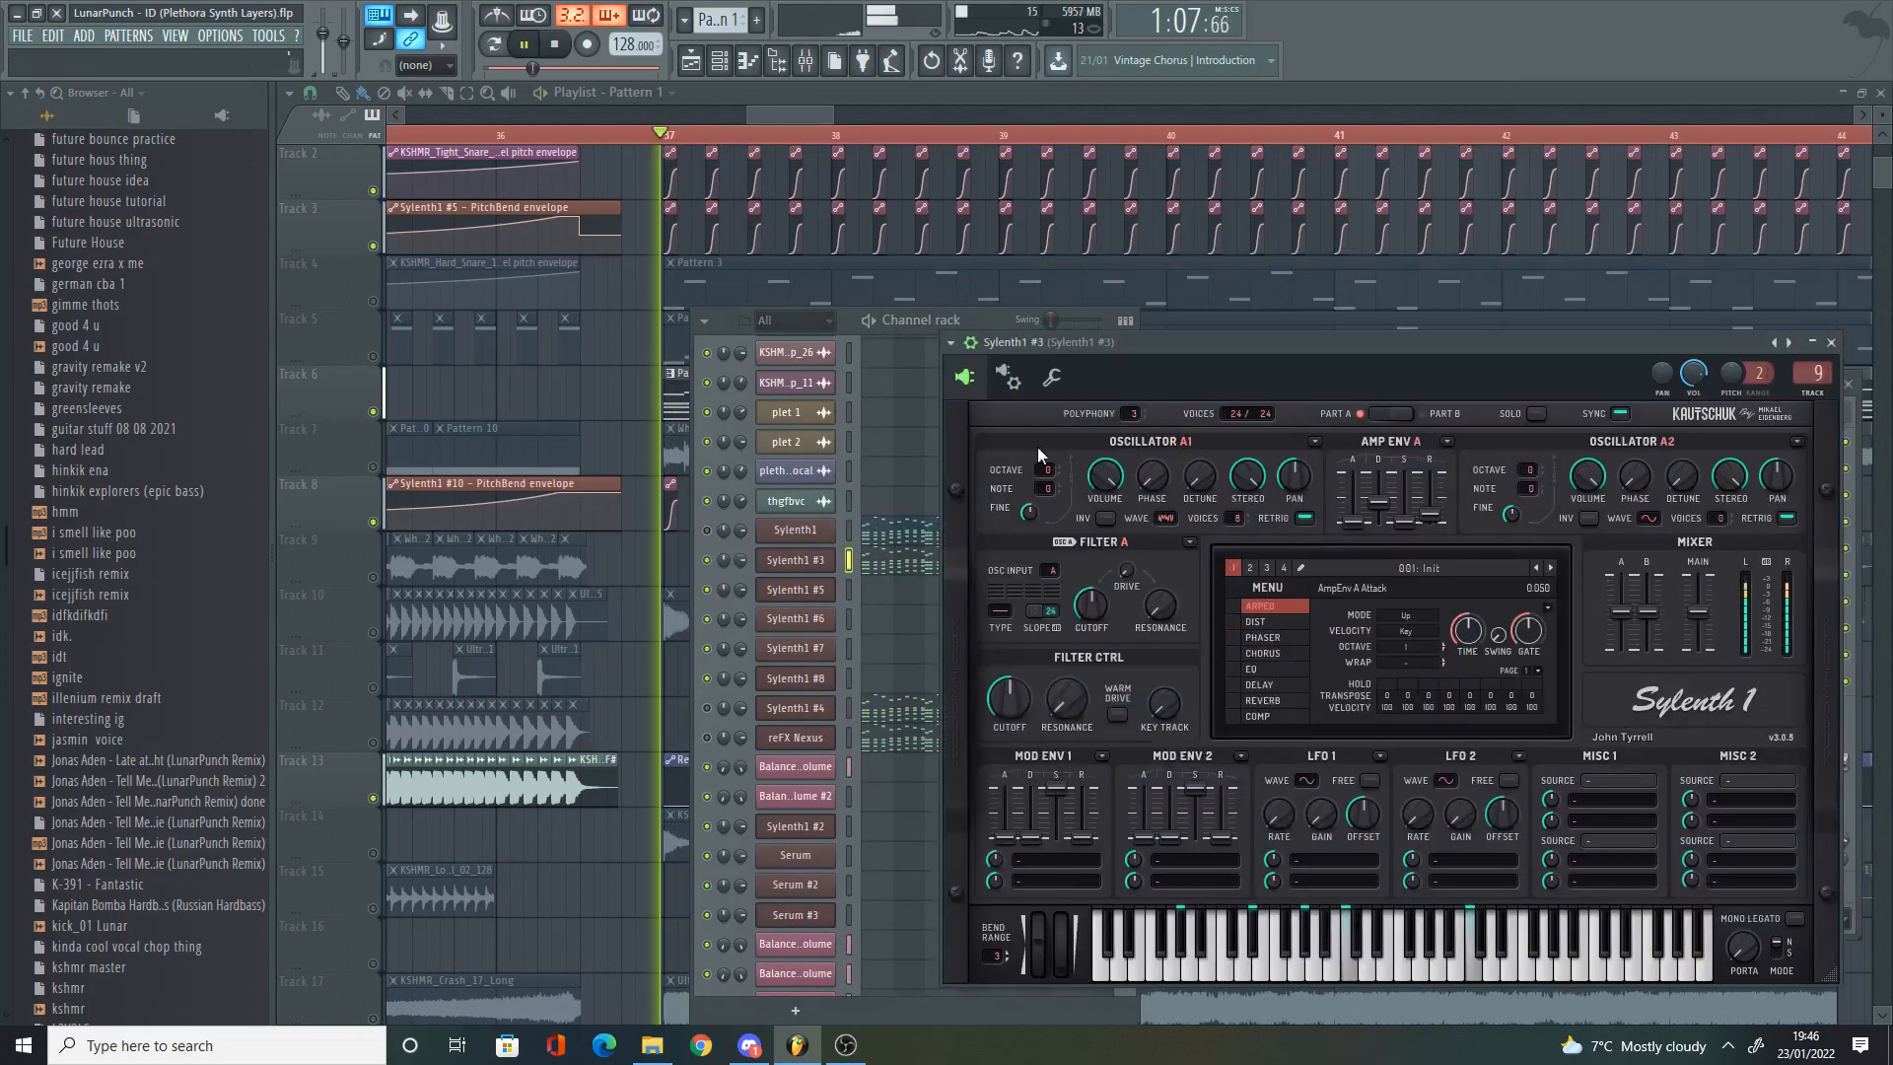
key(space)
Step: Open the Sylenth1 #4 channel's LEAD - Humans preset and audition that layer from bar 37
click(712, 685)
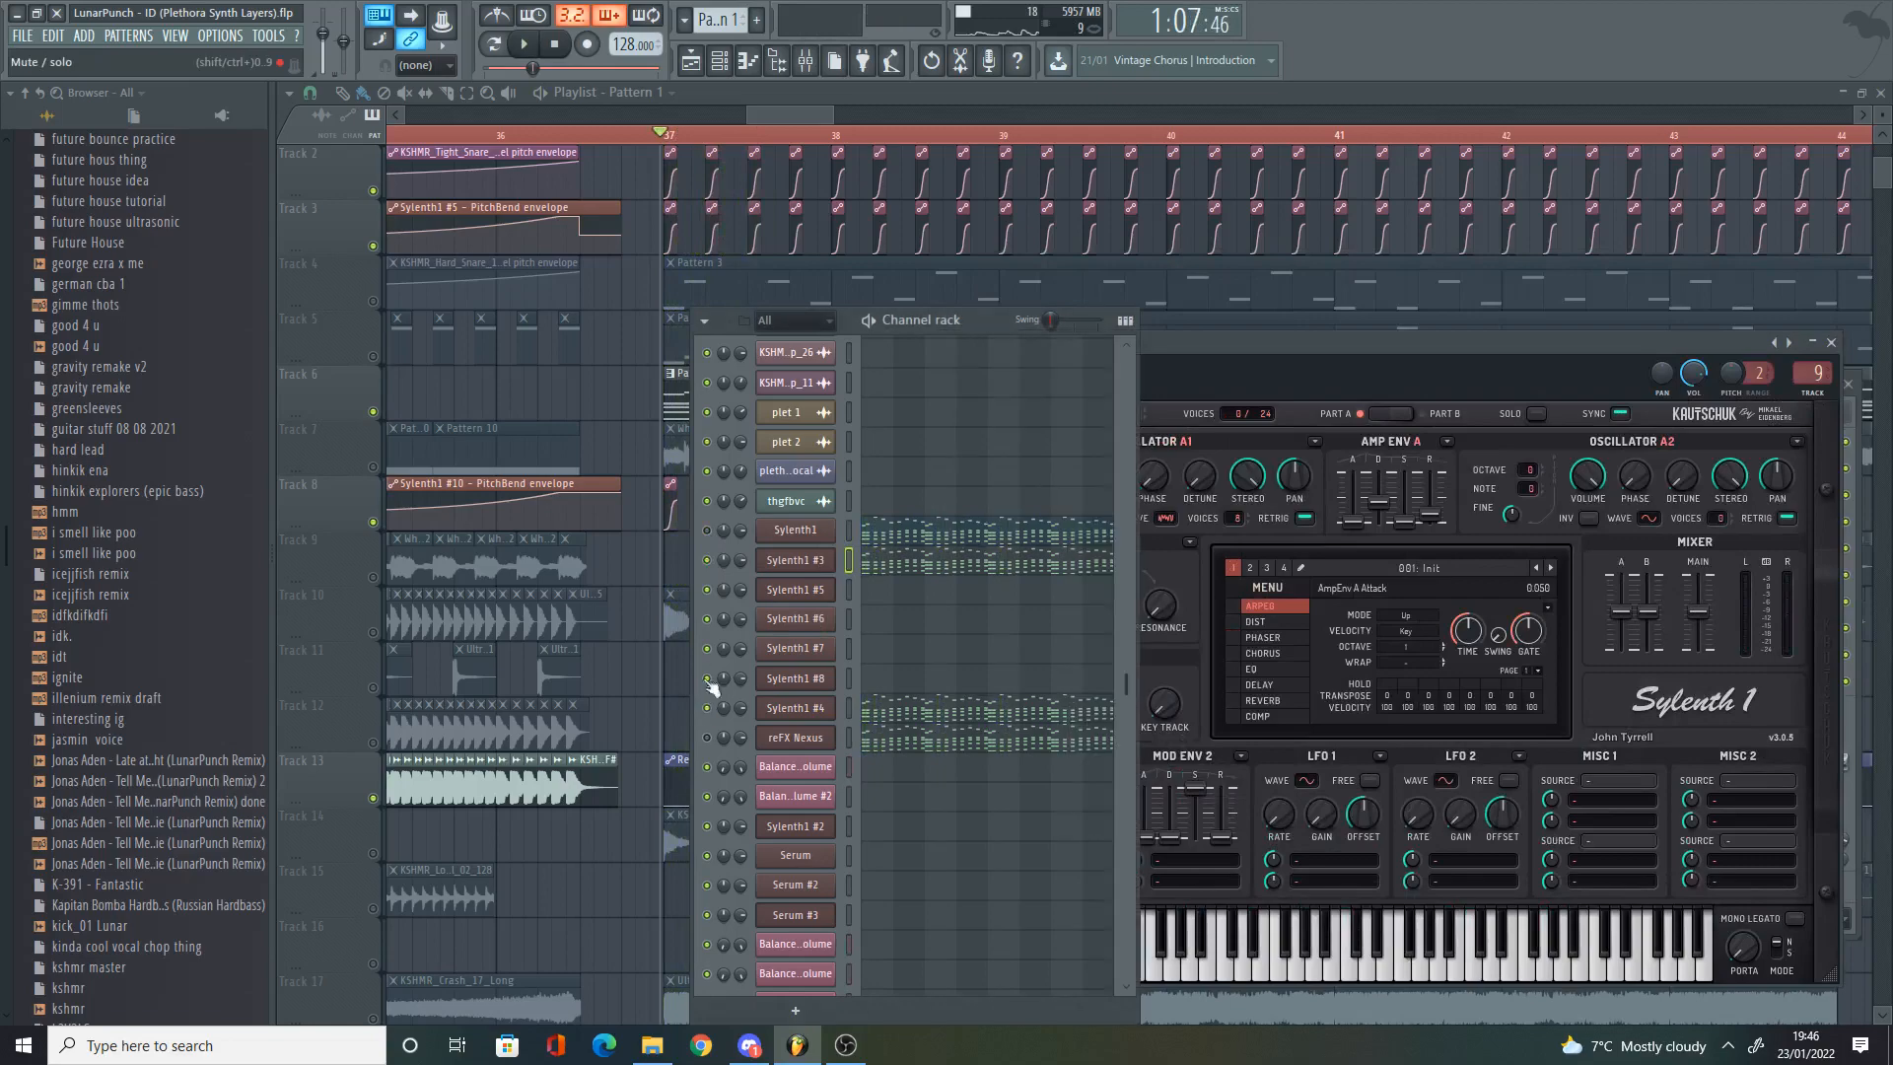
click(806, 707)
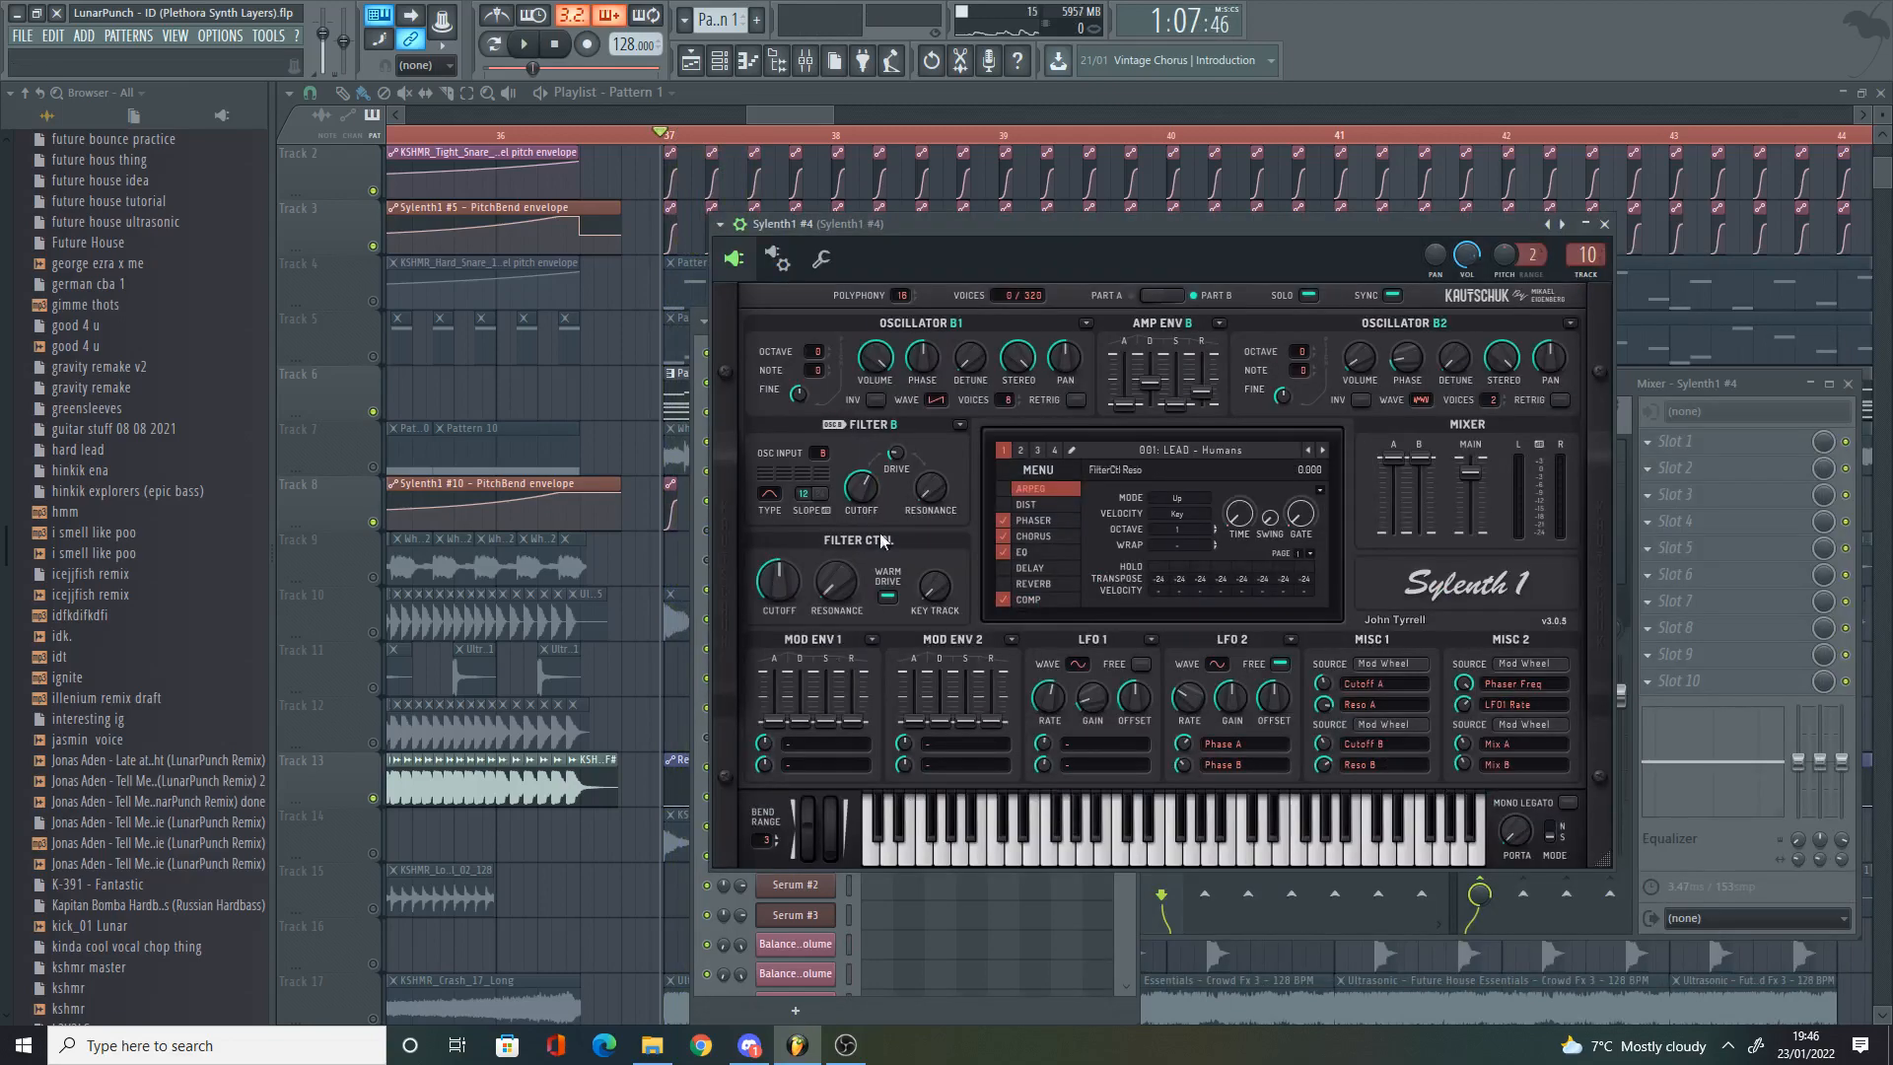
key(space)
drag(1041, 233, 1390, 211)
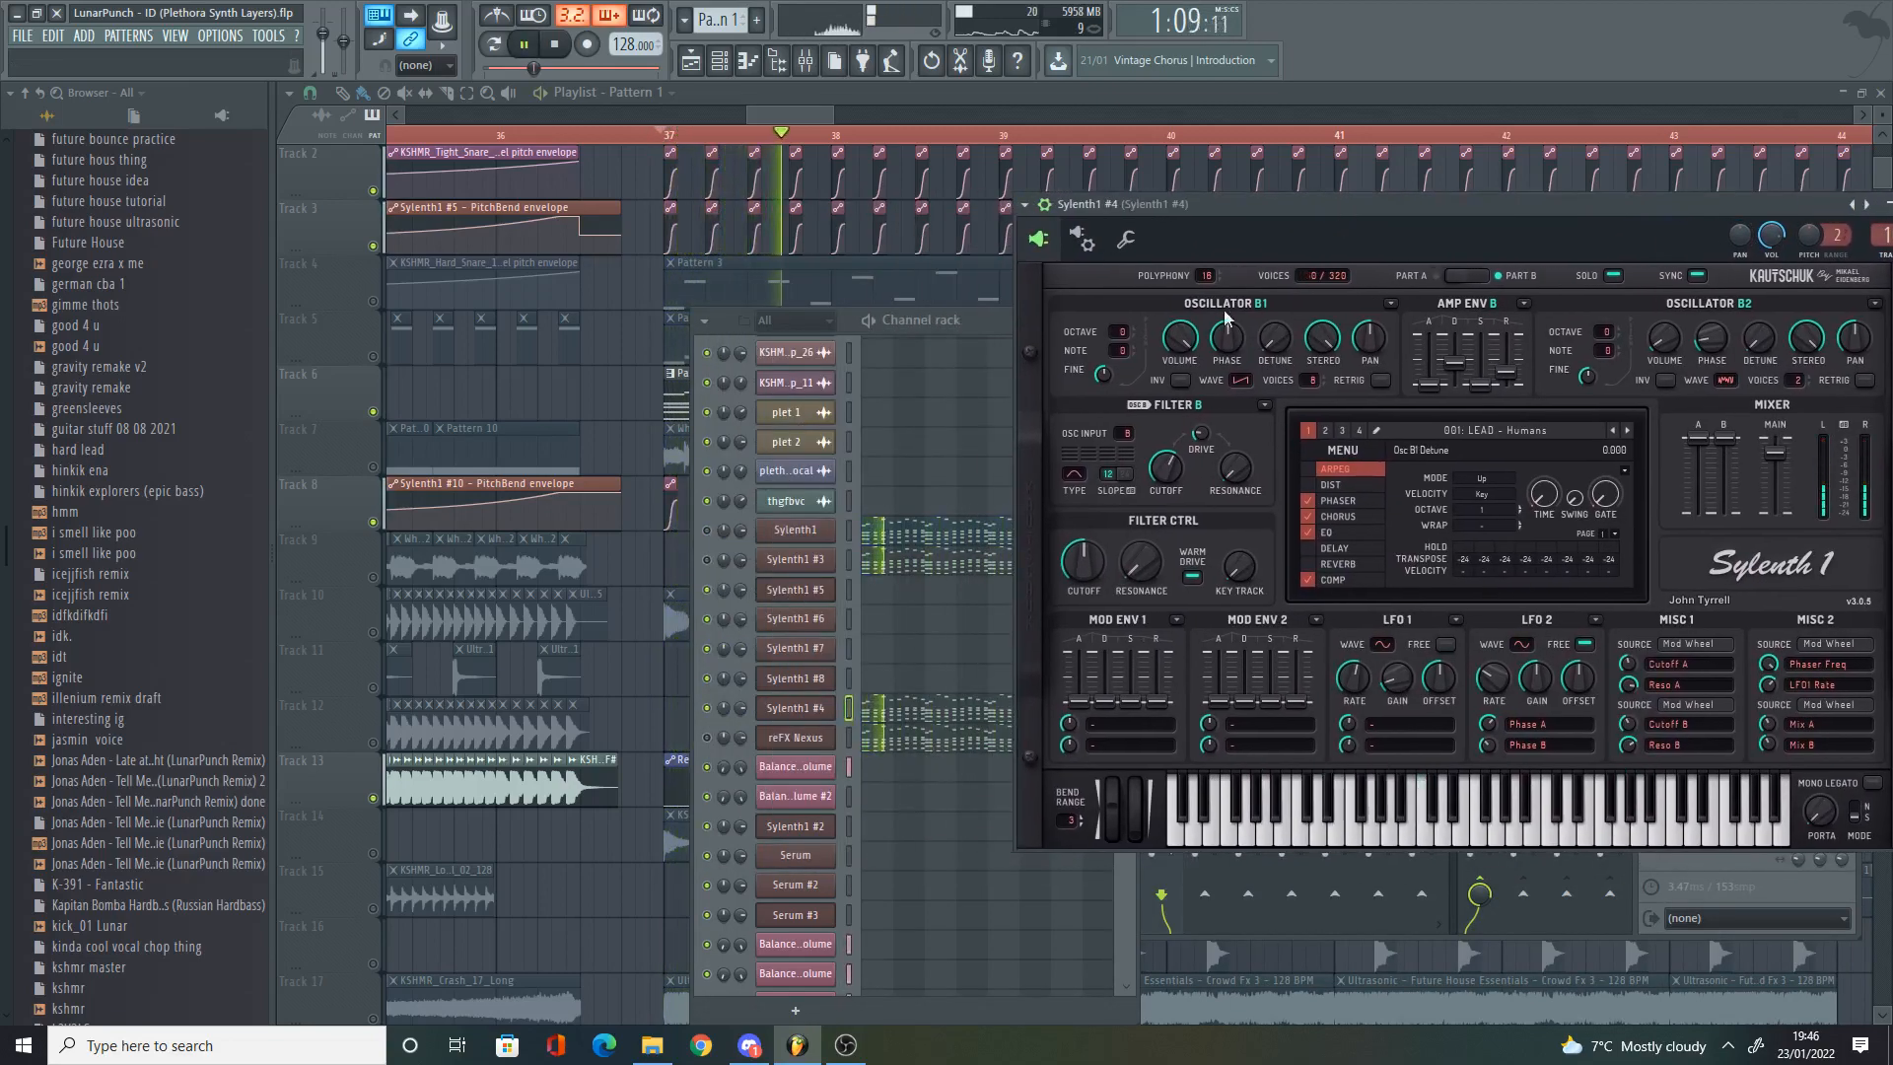
key(space)
Step: Open the reFX Nexus channel's PN Dancepiano 2k7 preset, audition it from bar 37, and unmute the other chord channels
click(720, 727)
click(795, 738)
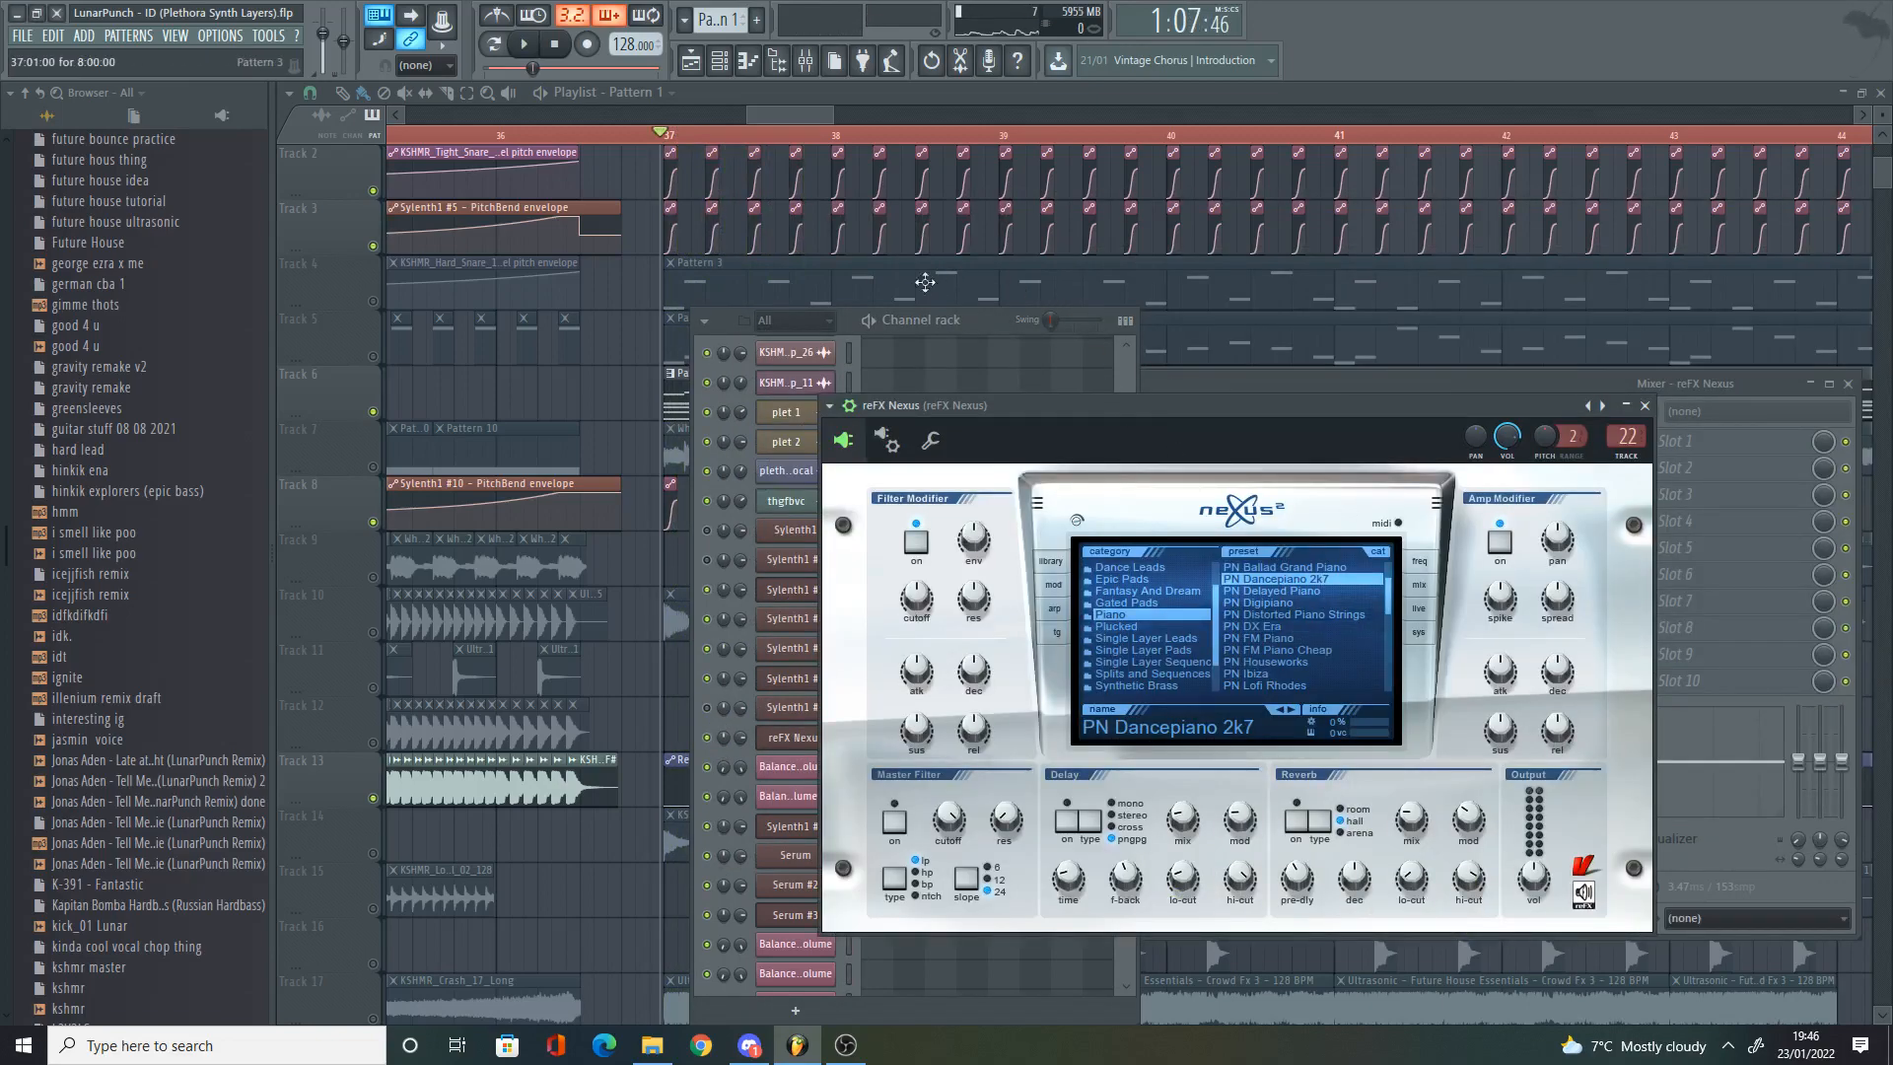
click(966, 320)
key(space)
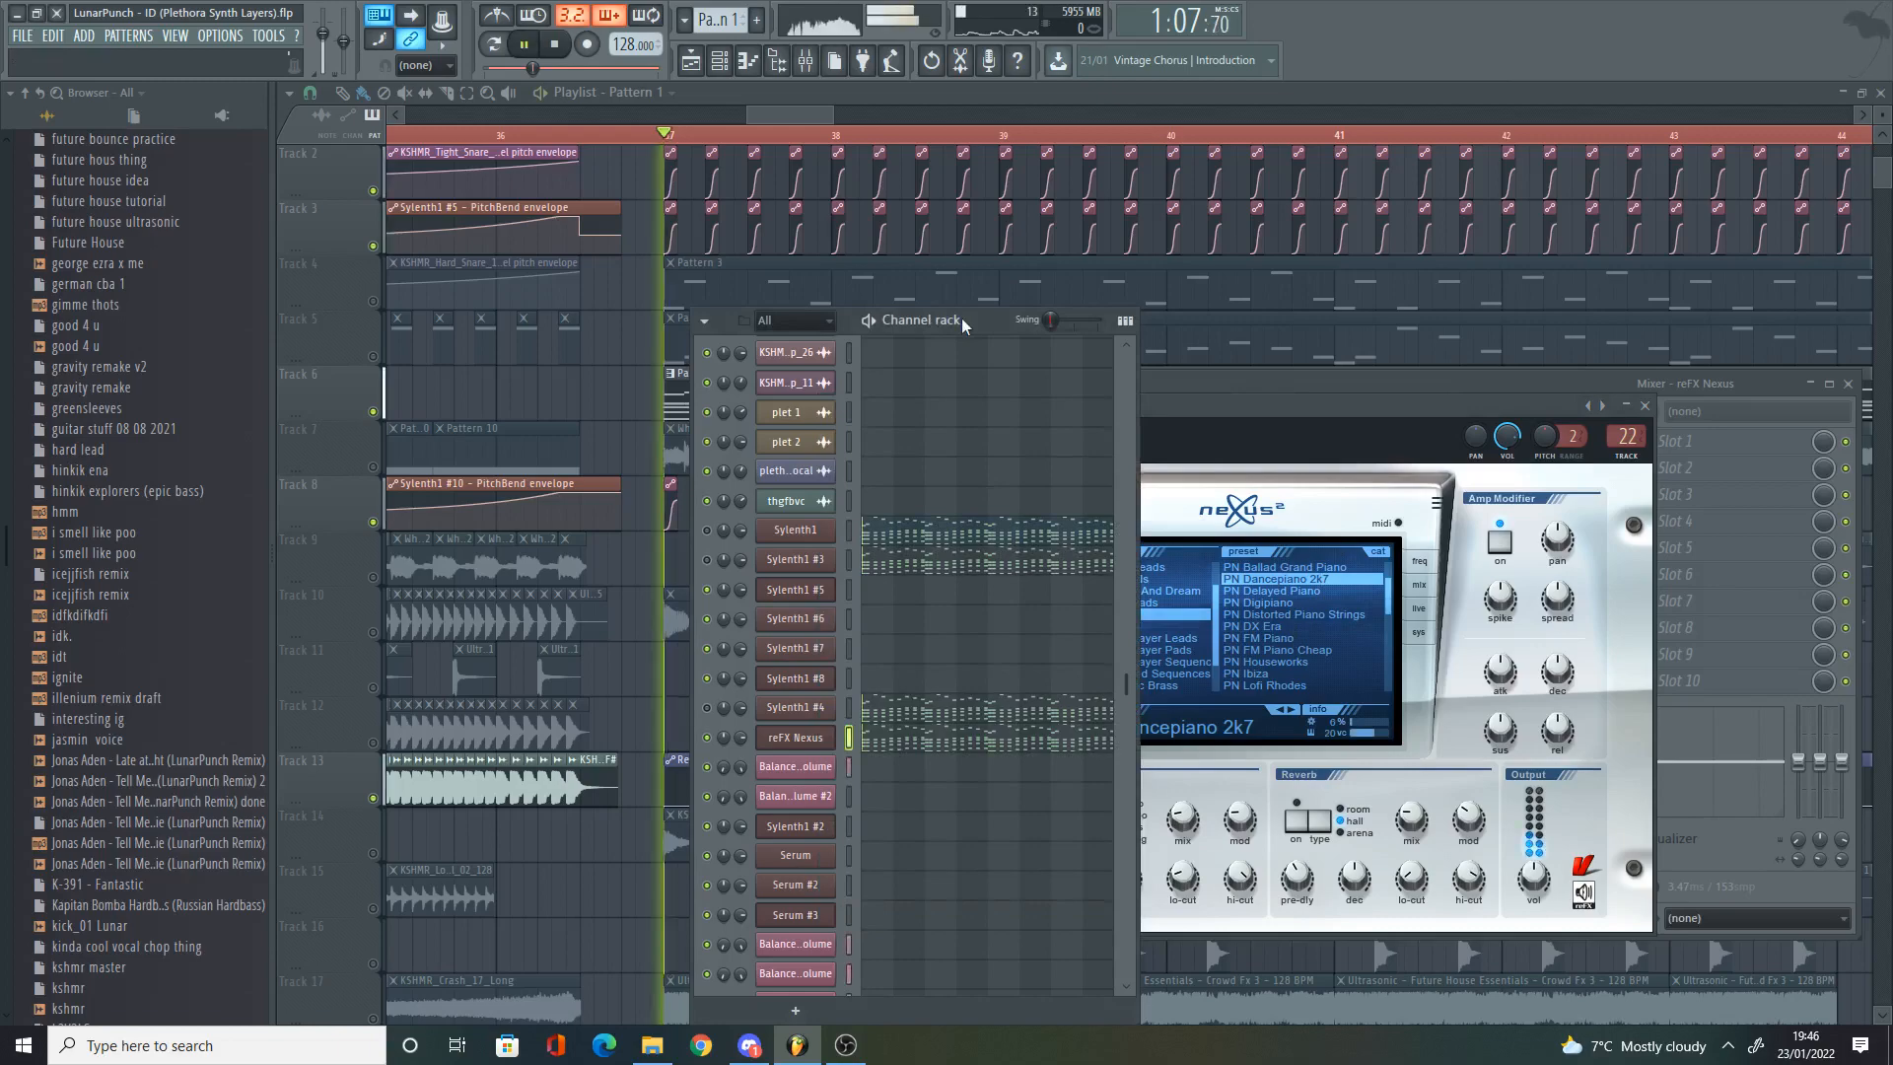
click(706, 707)
key(space)
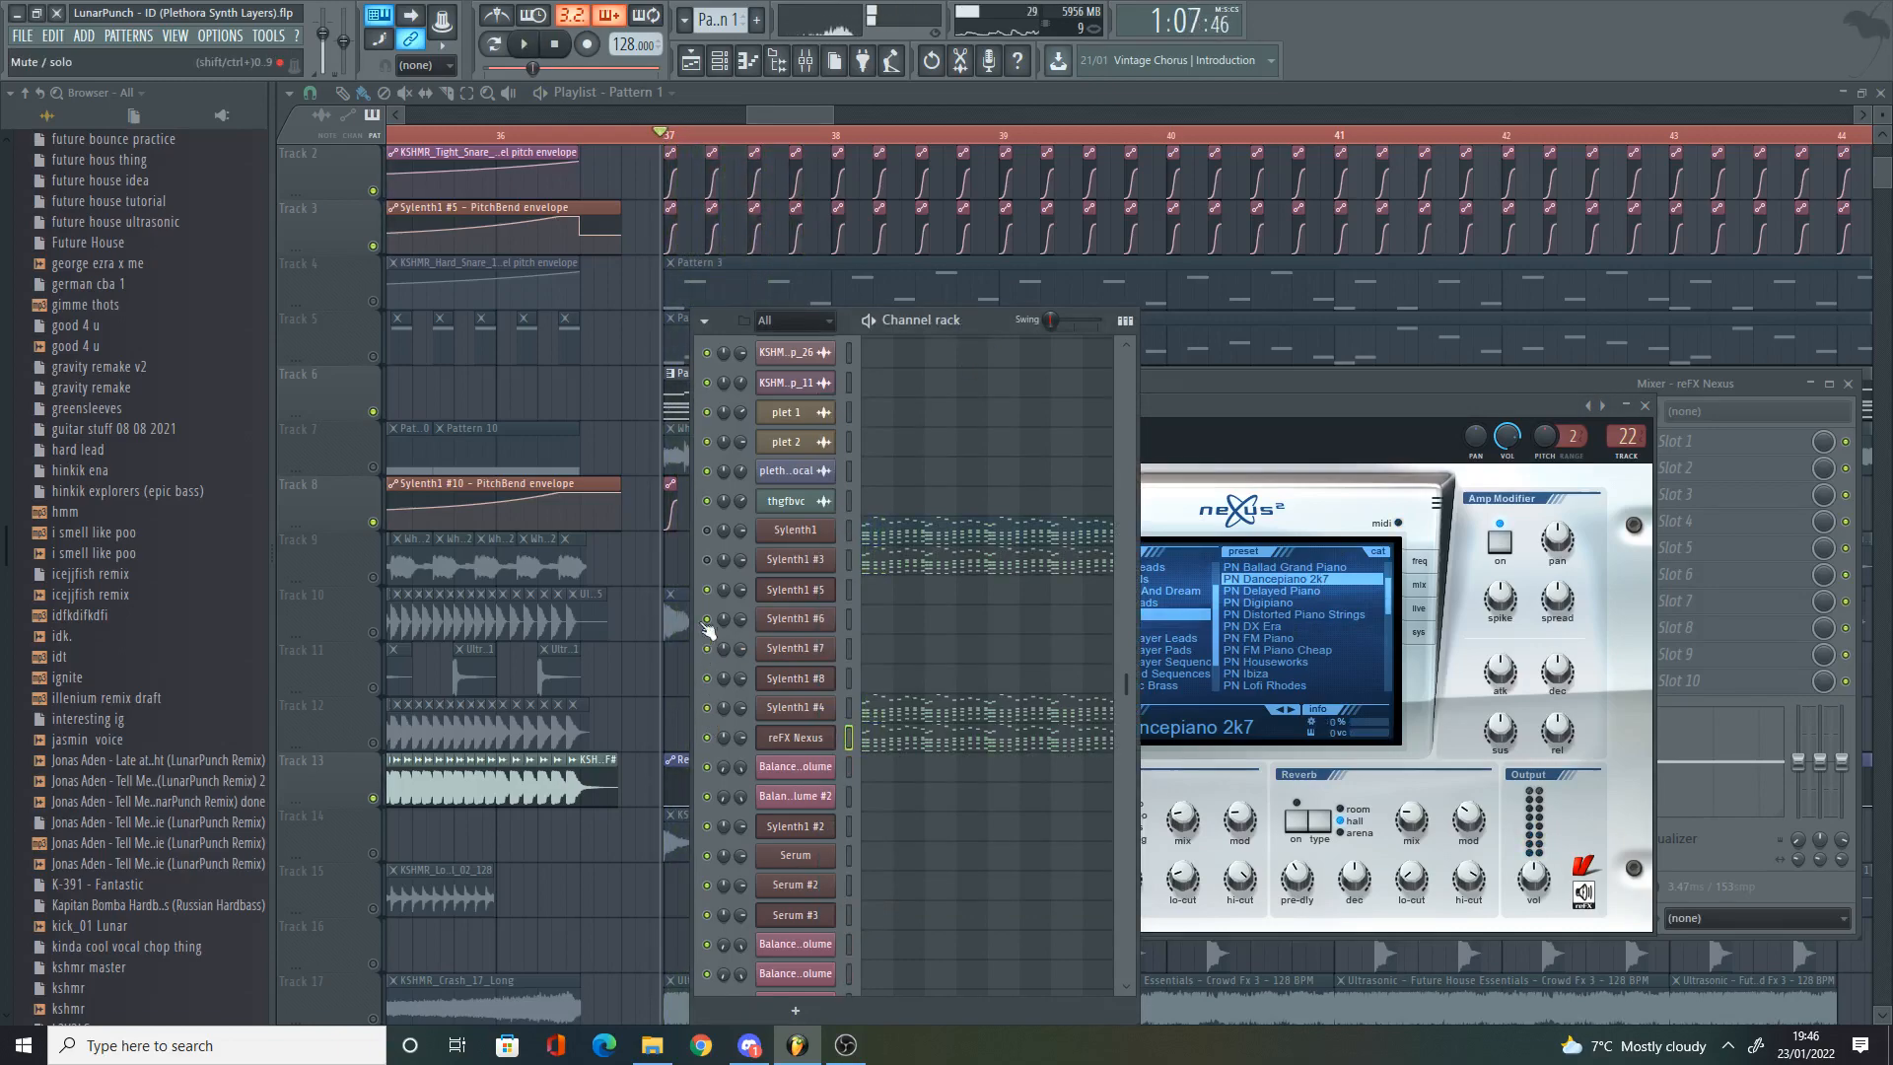
Step: Select Insert 100 in the mixer and play the combined chord layers from bar 37 with its effects bypassed
click(1393, 392)
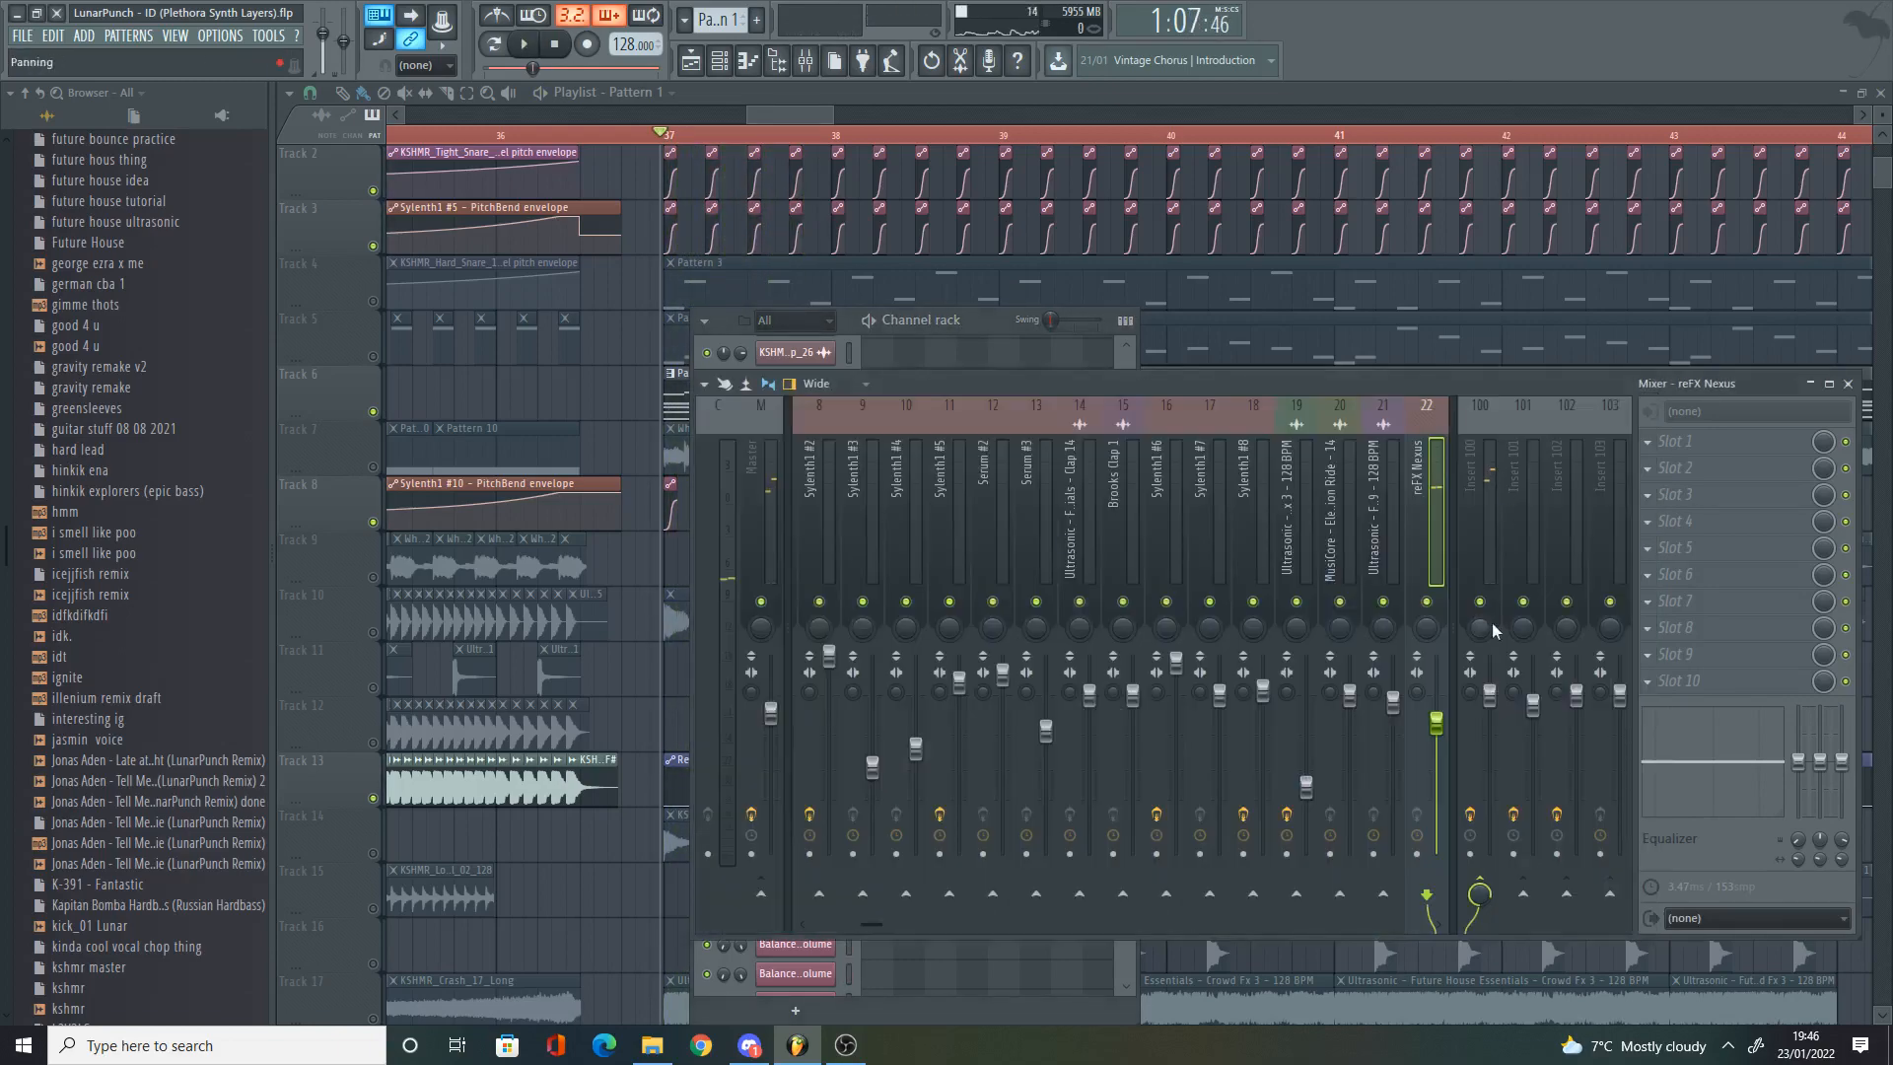
click(1477, 553)
key(space)
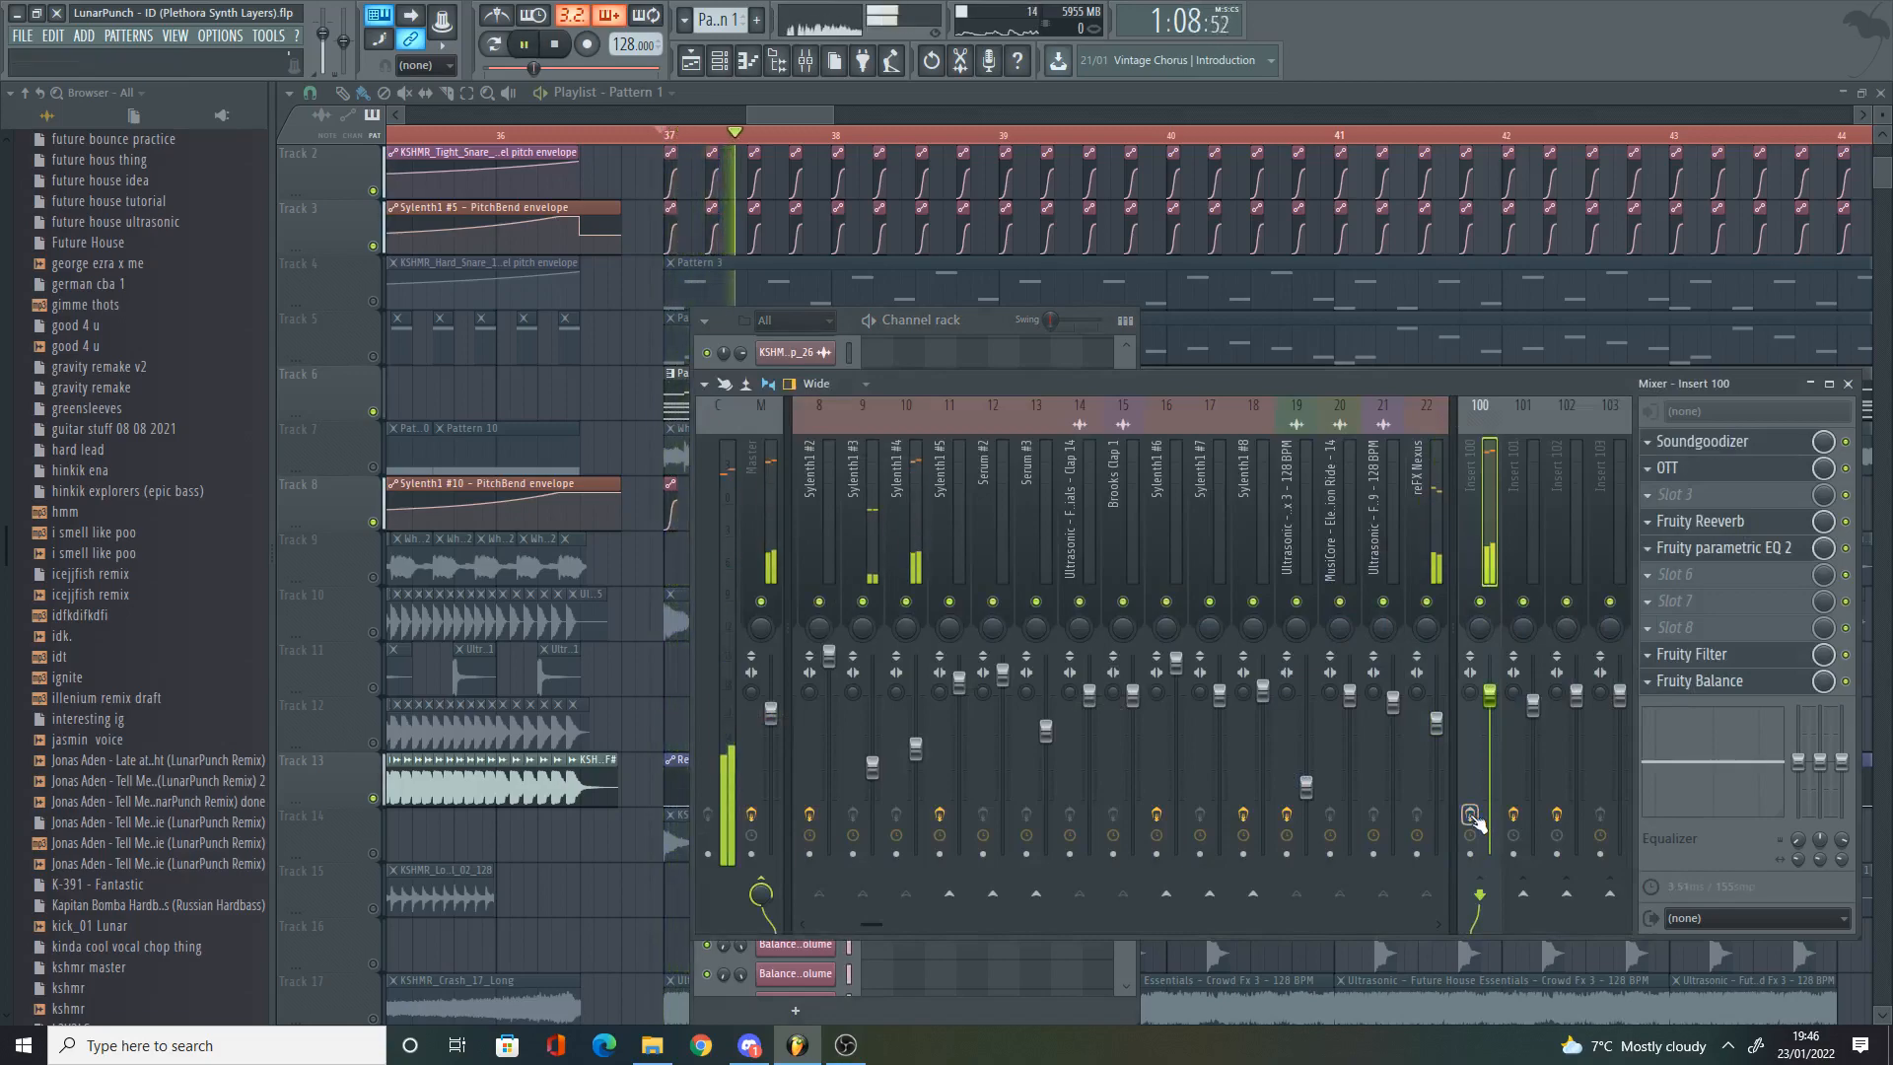
click(1418, 559)
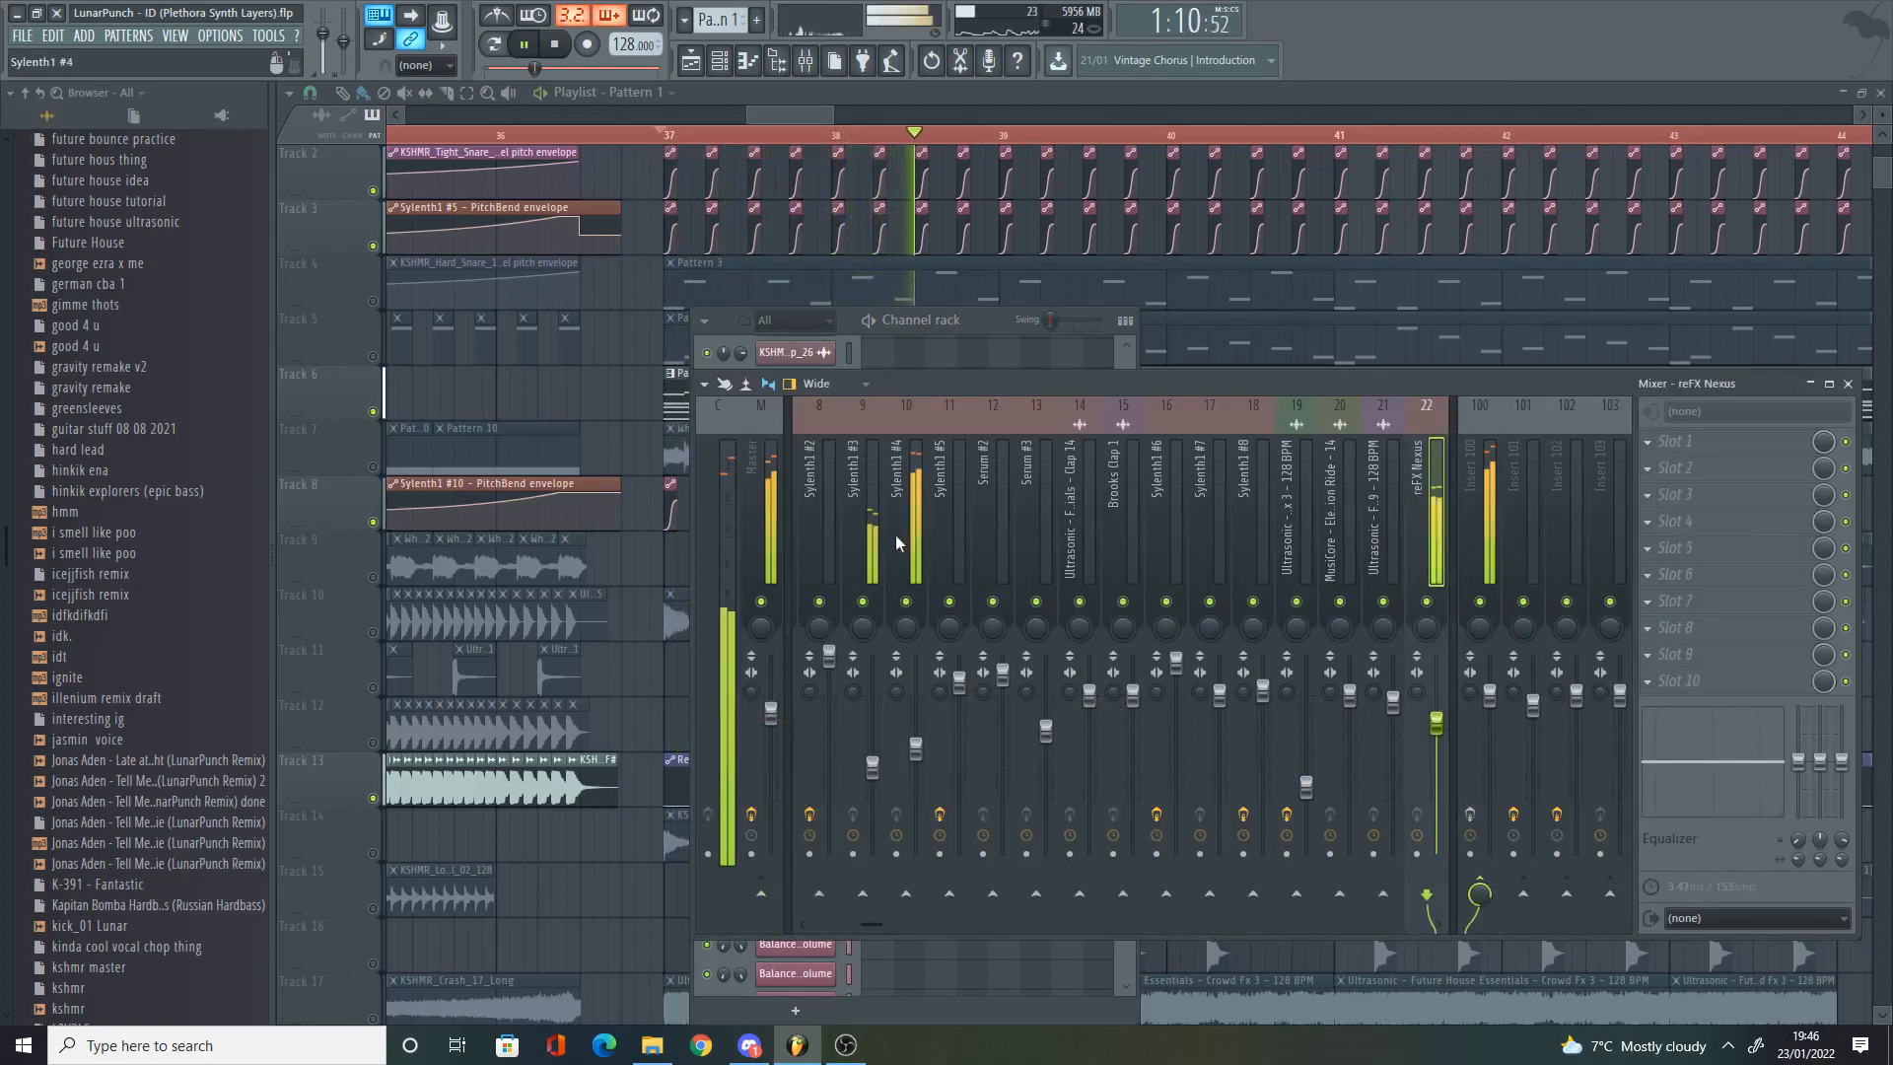
click(1484, 552)
key(space)
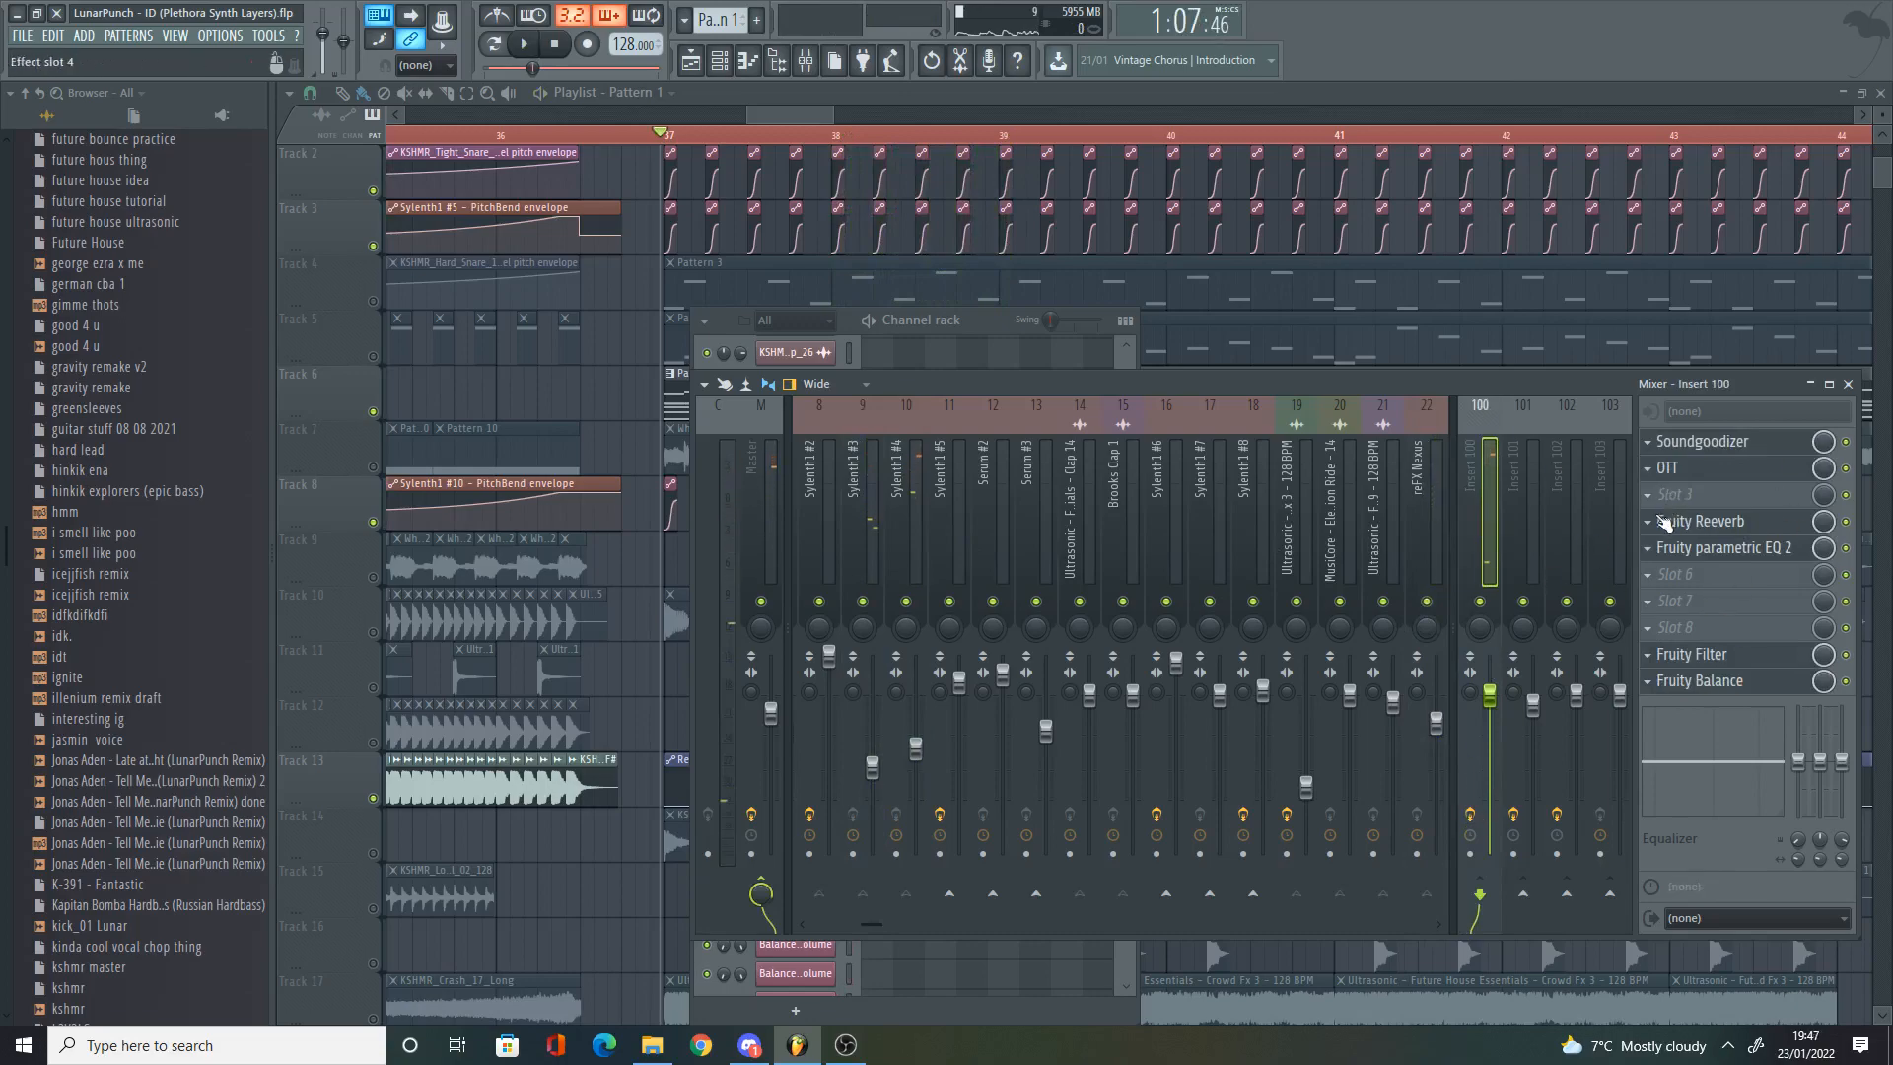
Step: Play the chord layers from bar 37 with the Insert 100 effects enabled, stop, and return to the playlist
key(space)
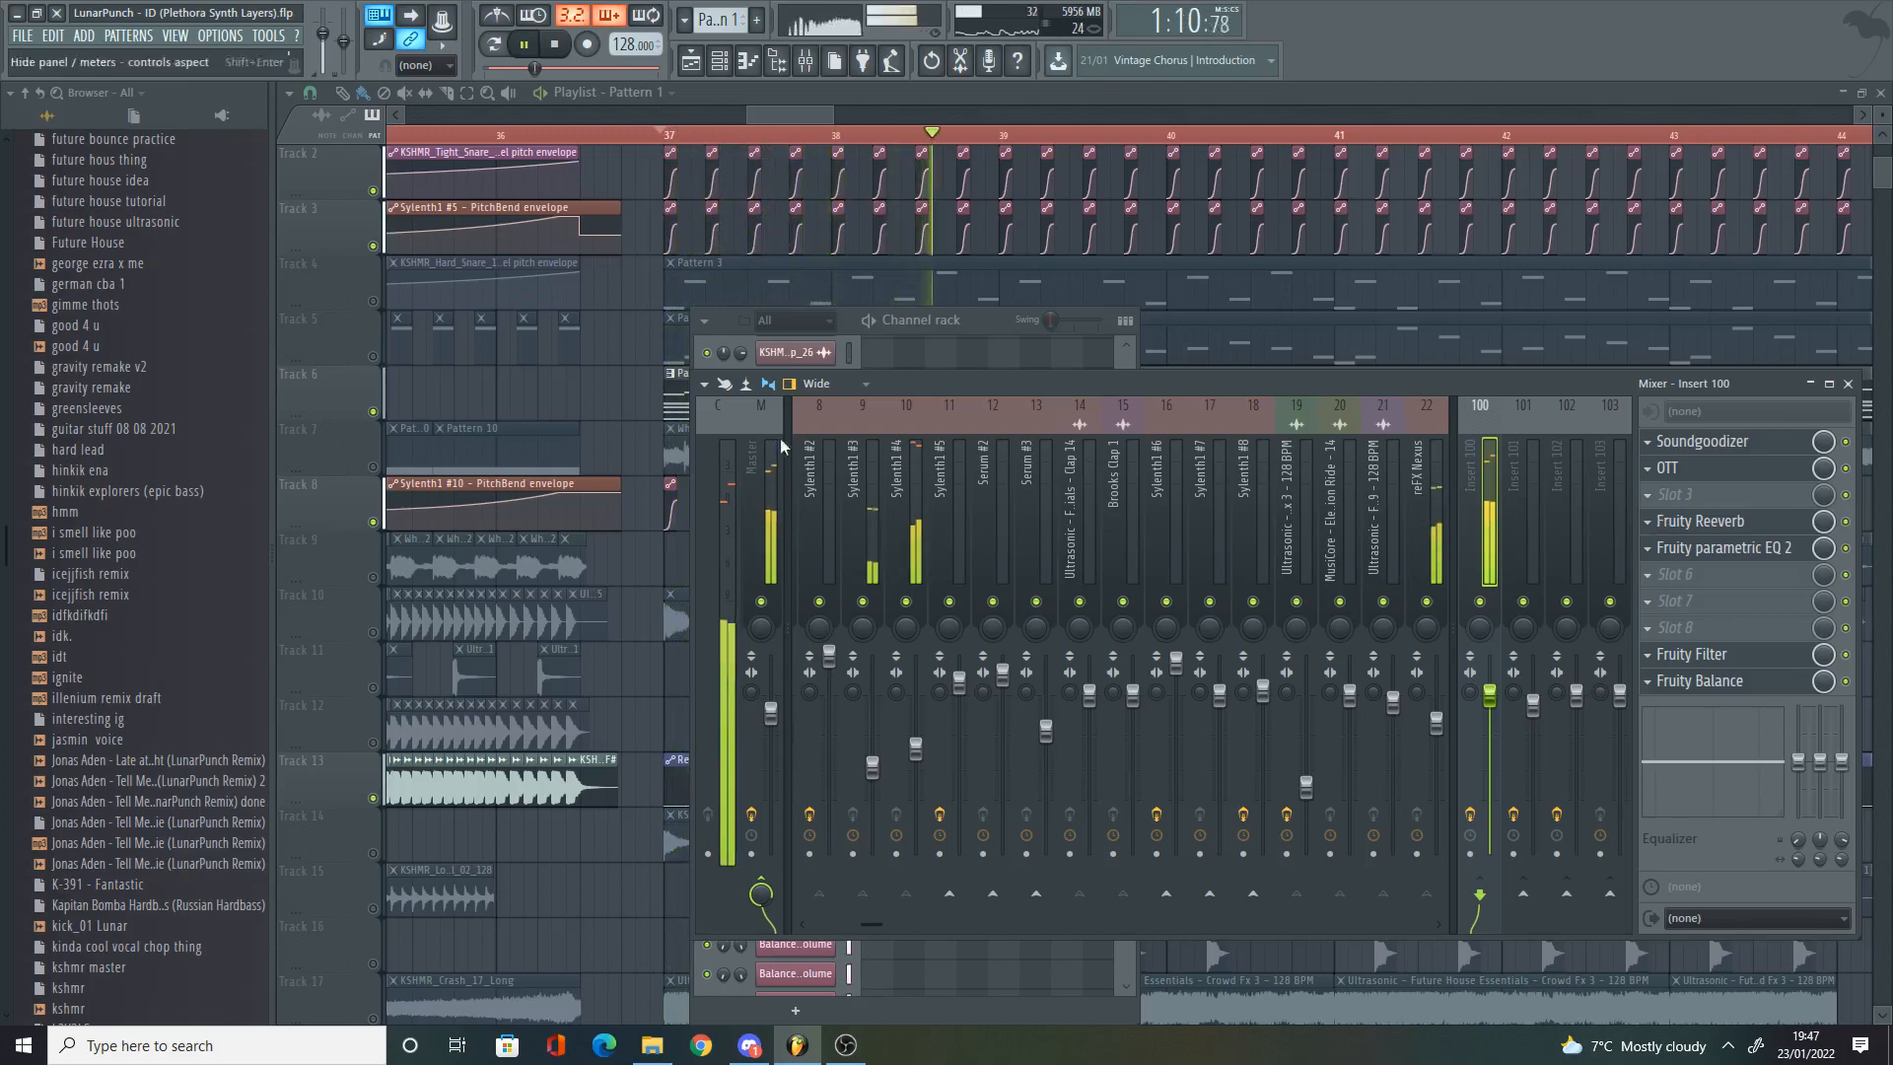
right_click(614, 405)
key(space)
Step: Unmute playlist track 7 and play Pattern 1 together with the WhatsApp Audio clip from bar 37
scroll(624, 435, up, 2)
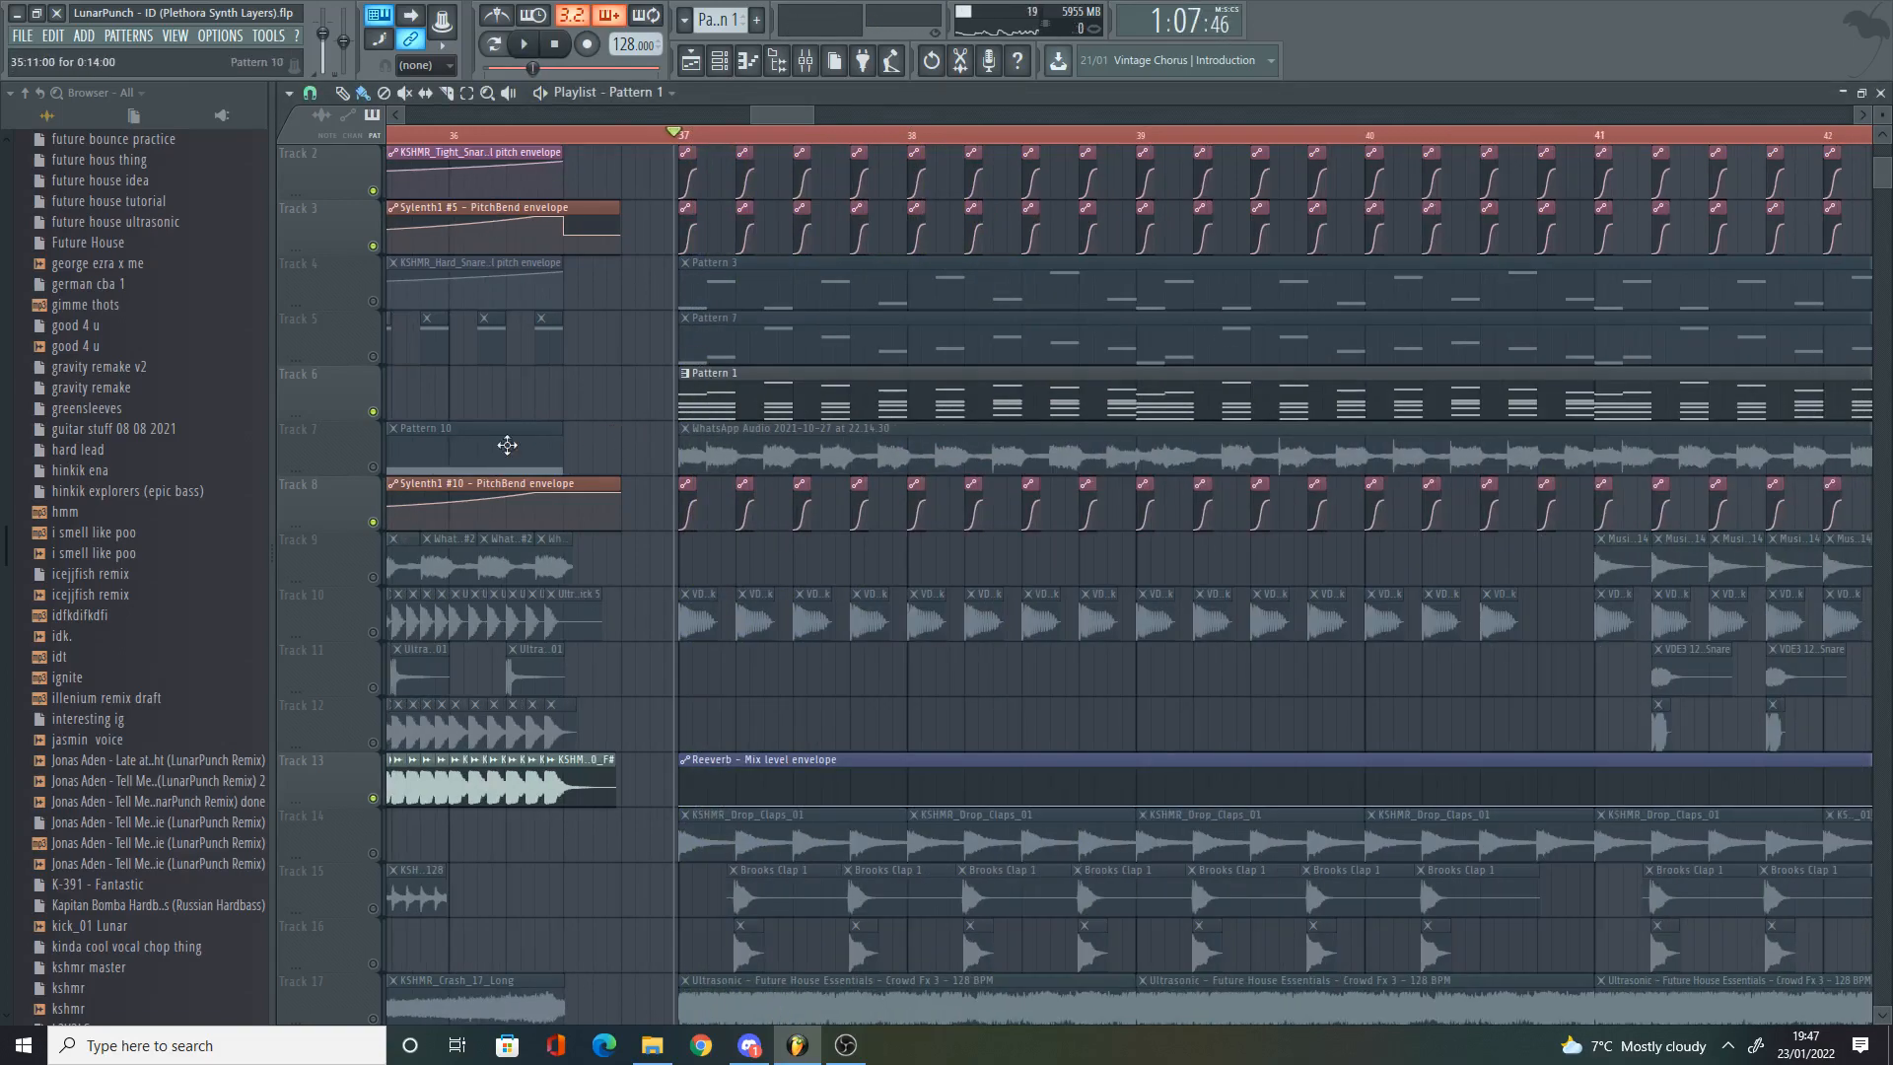
click(374, 467)
key(space)
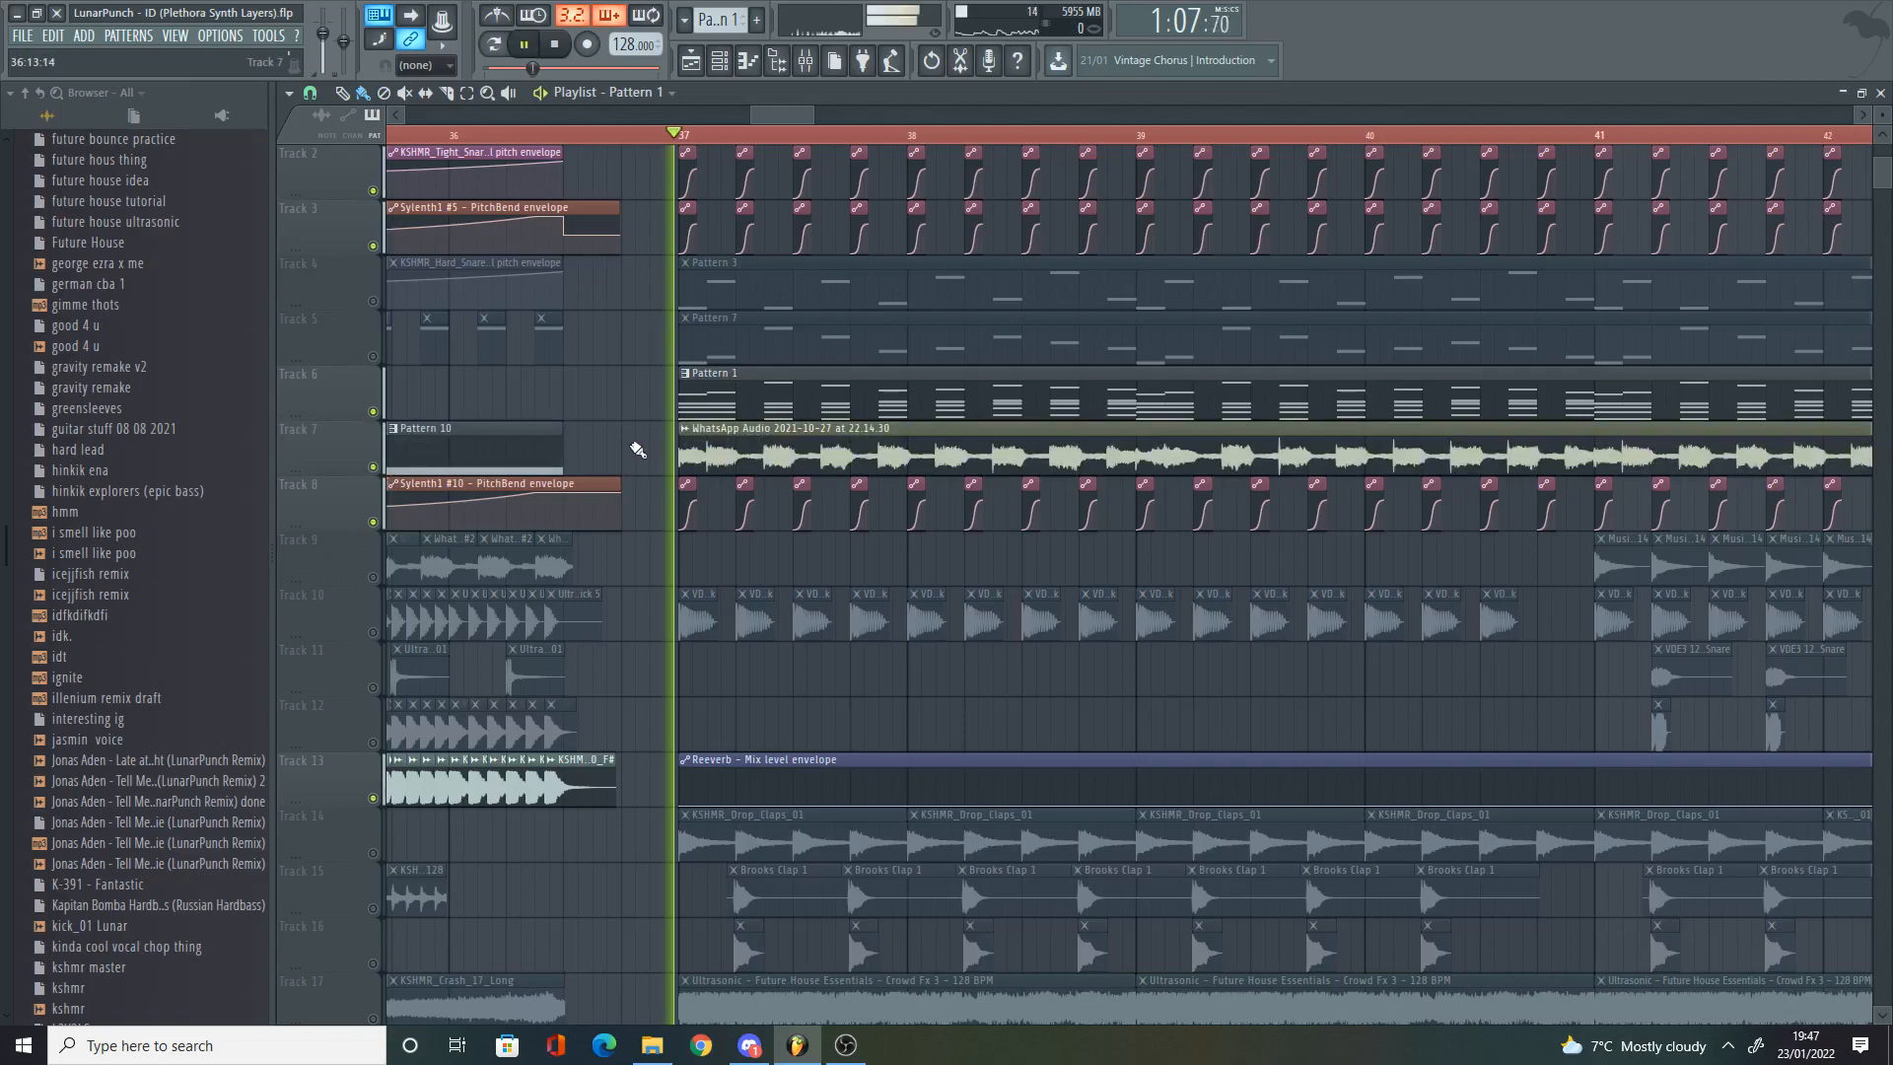
scroll(643, 443, down, 1)
scroll(644, 443, up, 1)
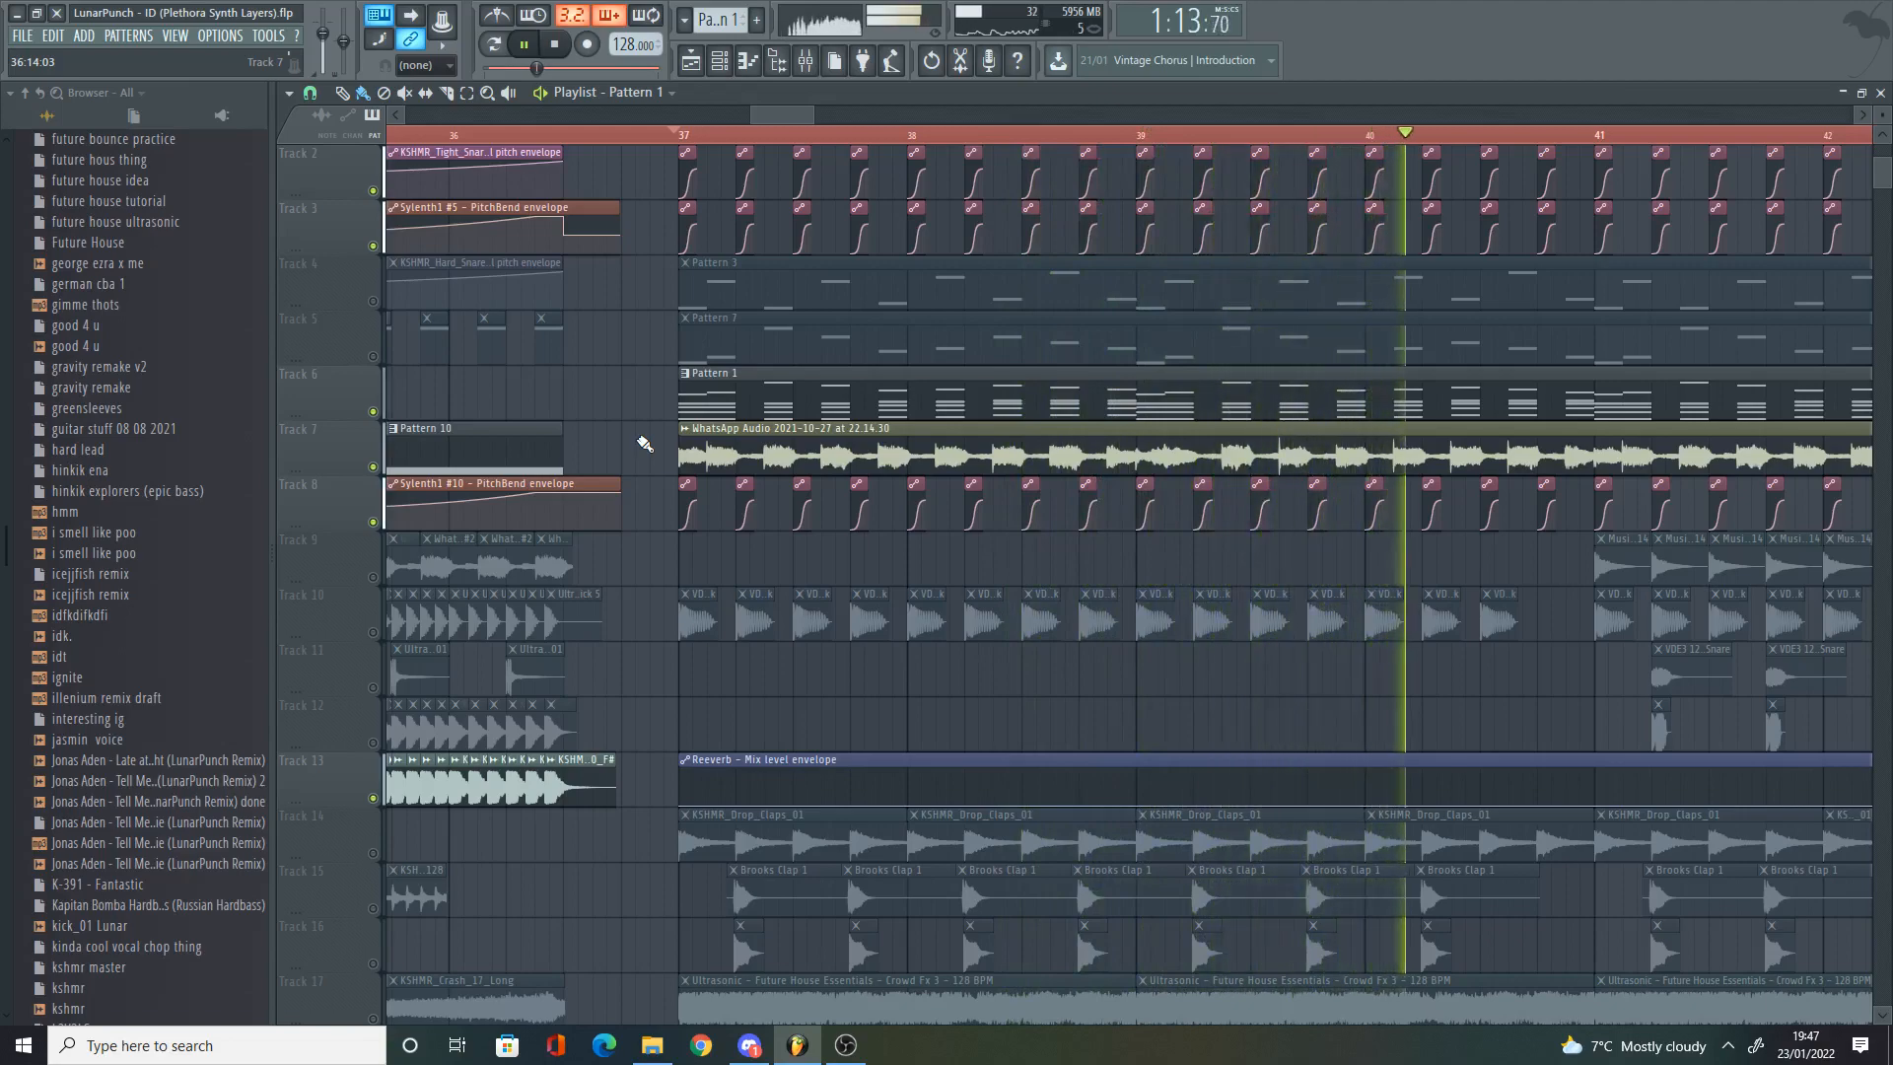
key(space)
Step: Mute playlist track 6, replay the WhatsApp Audio clip from bar 37, and mute track 7
key(space)
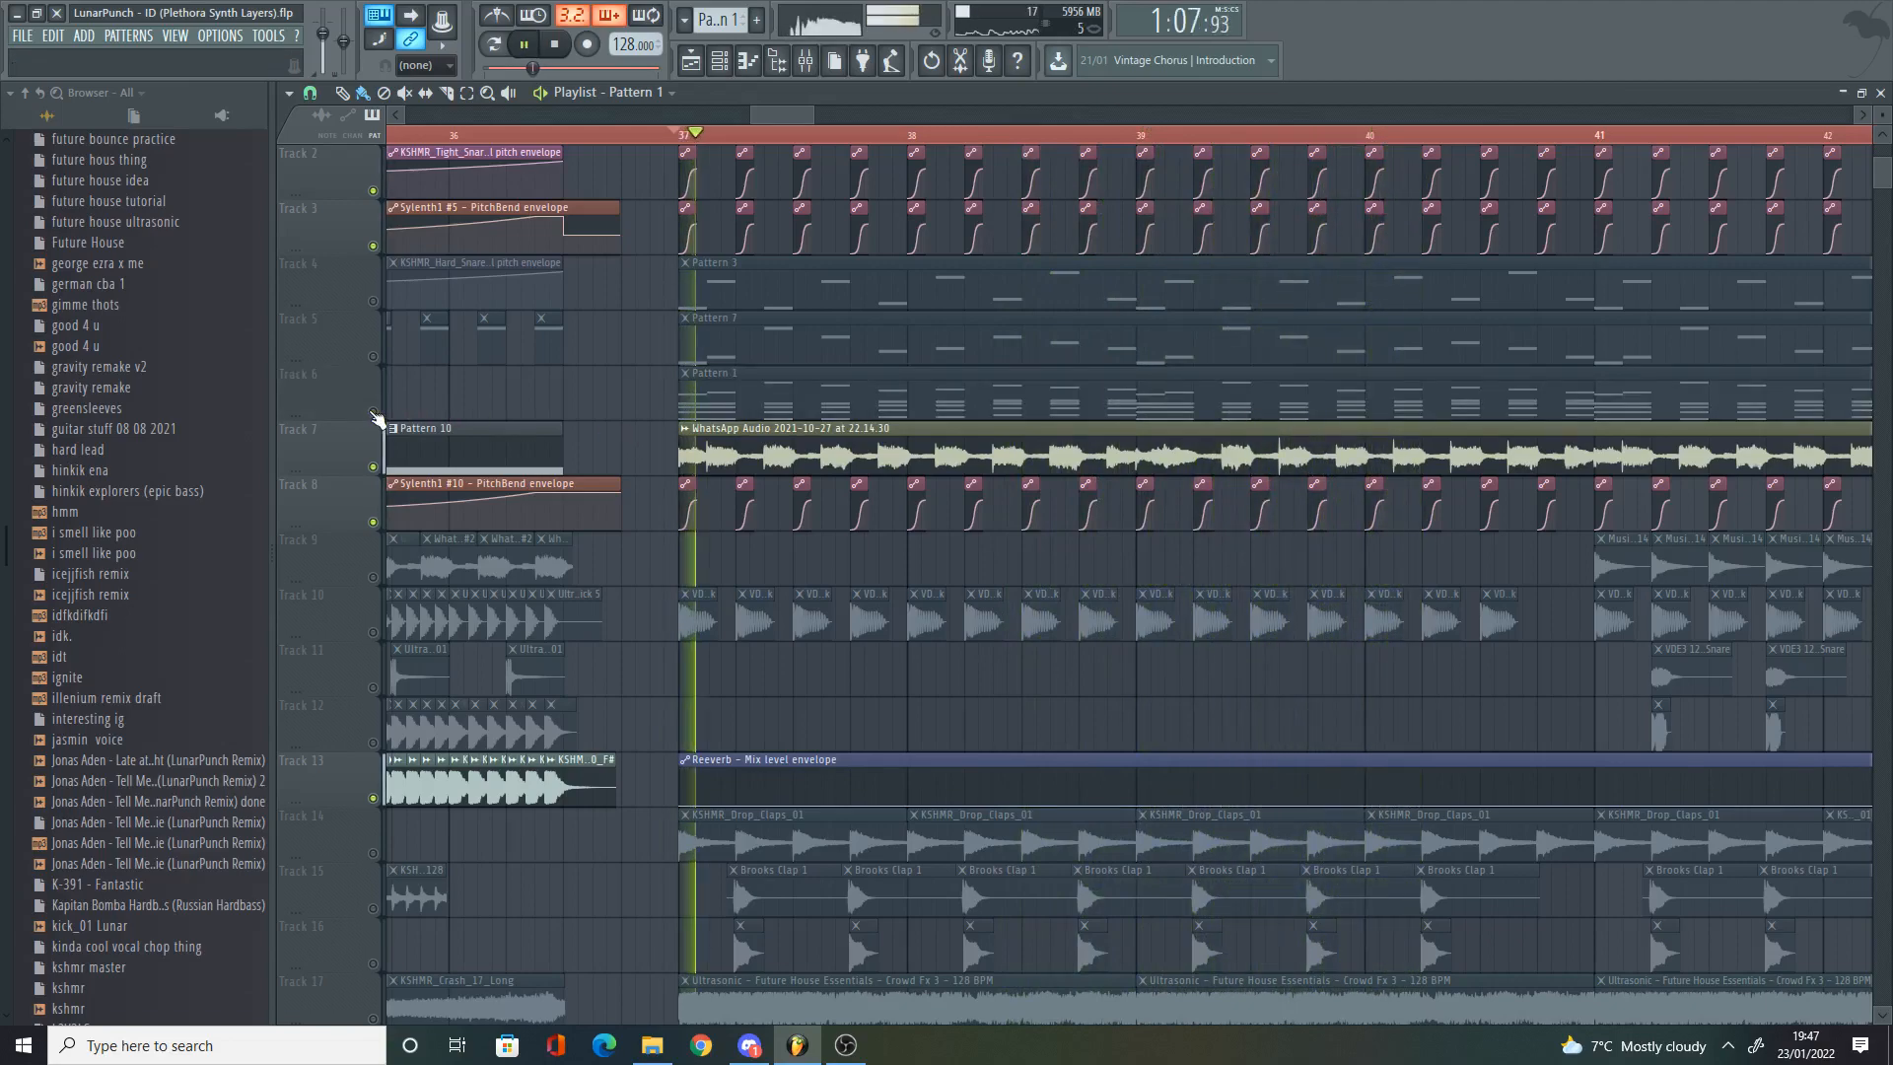
key(space)
key(space)
key(space)
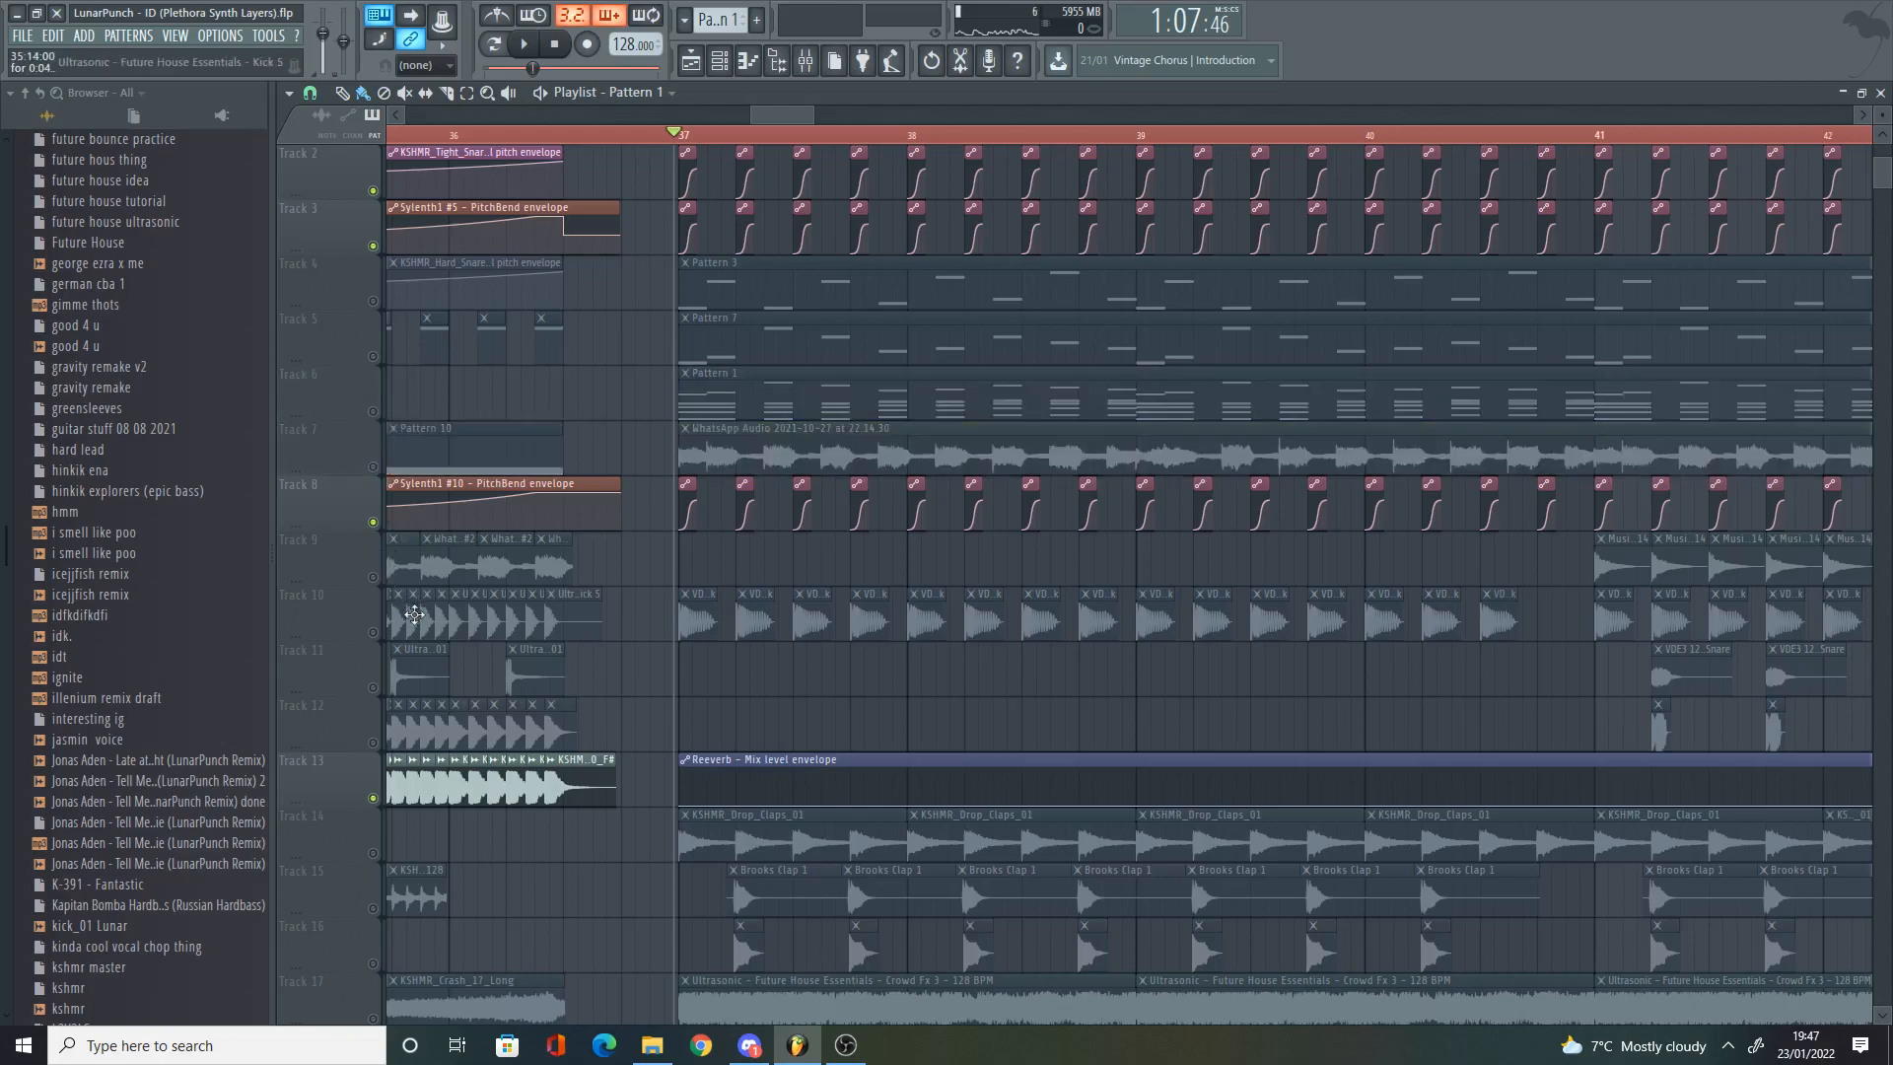
Step: Unmute playlist track 10 and open its VDE3 128 BPM Complex Kit 3 Oneshot Kick sample settings
scroll(434, 607, down, 3)
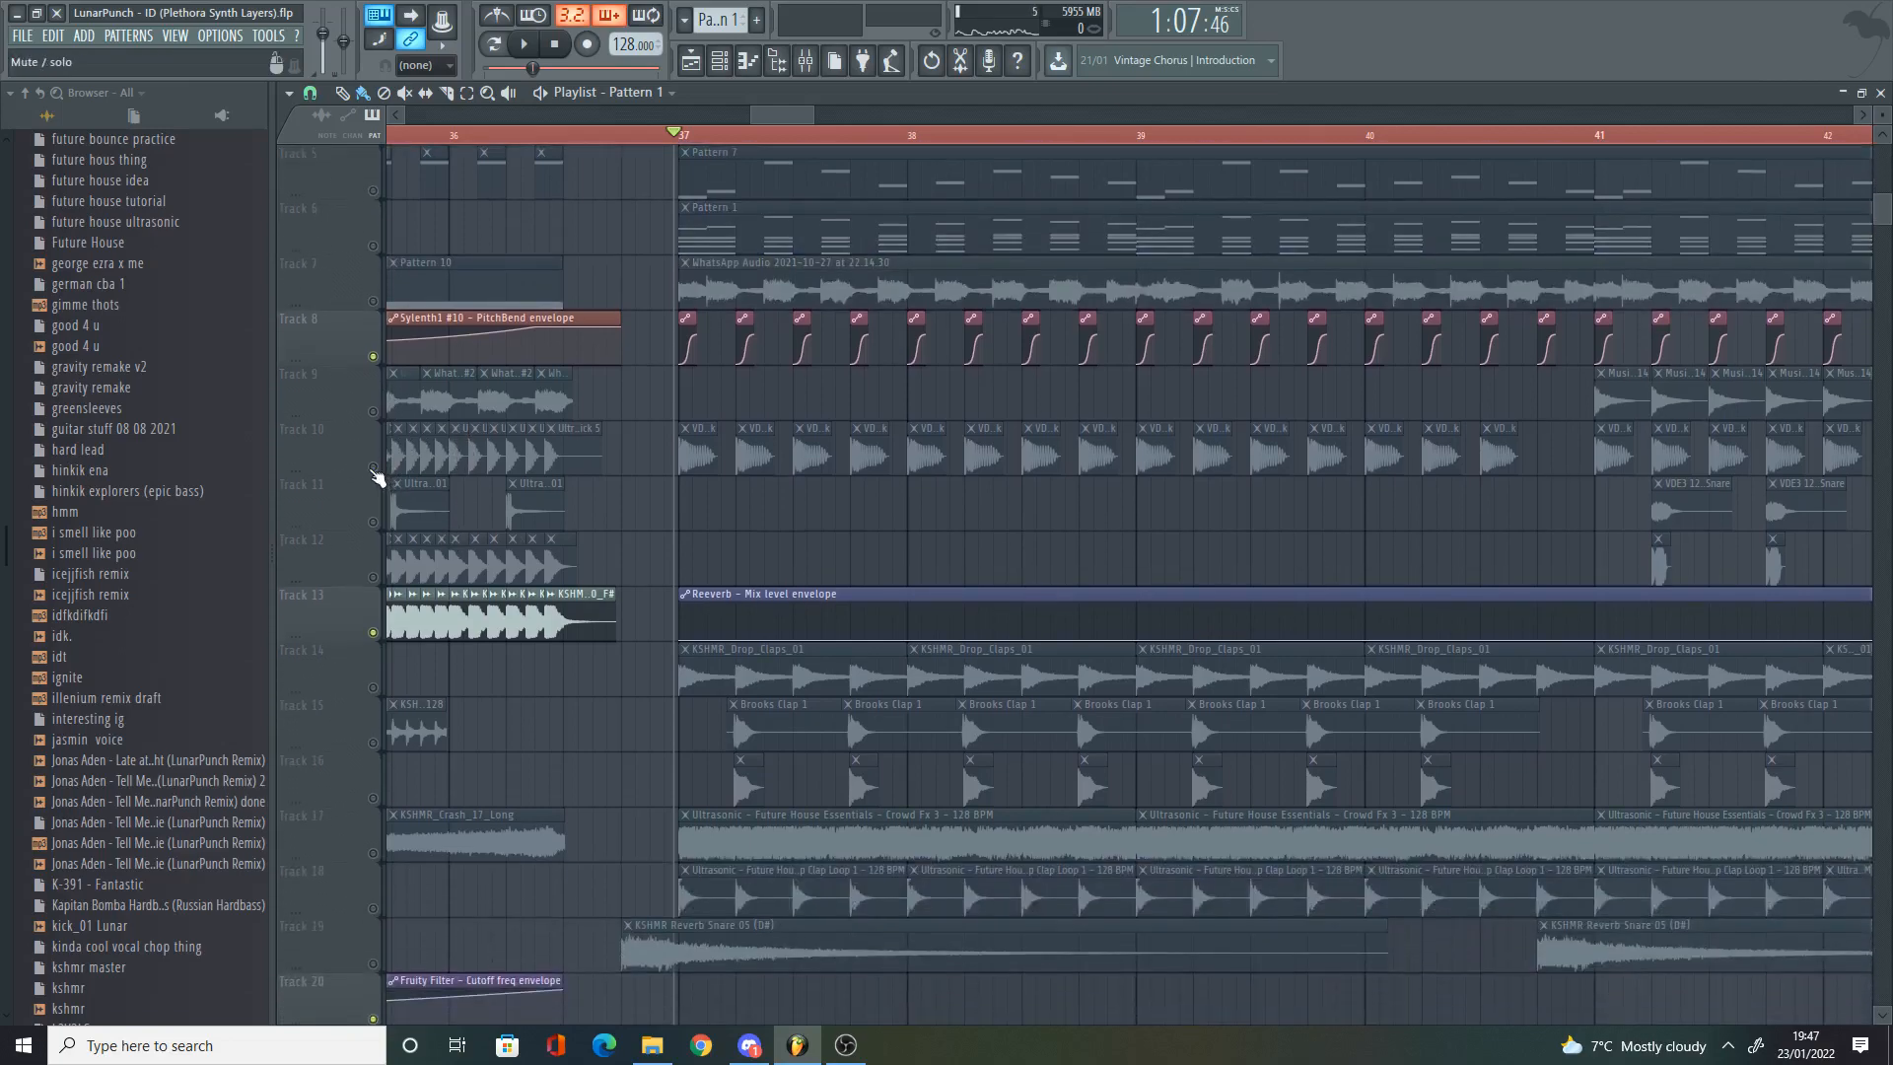
double_click(696, 453)
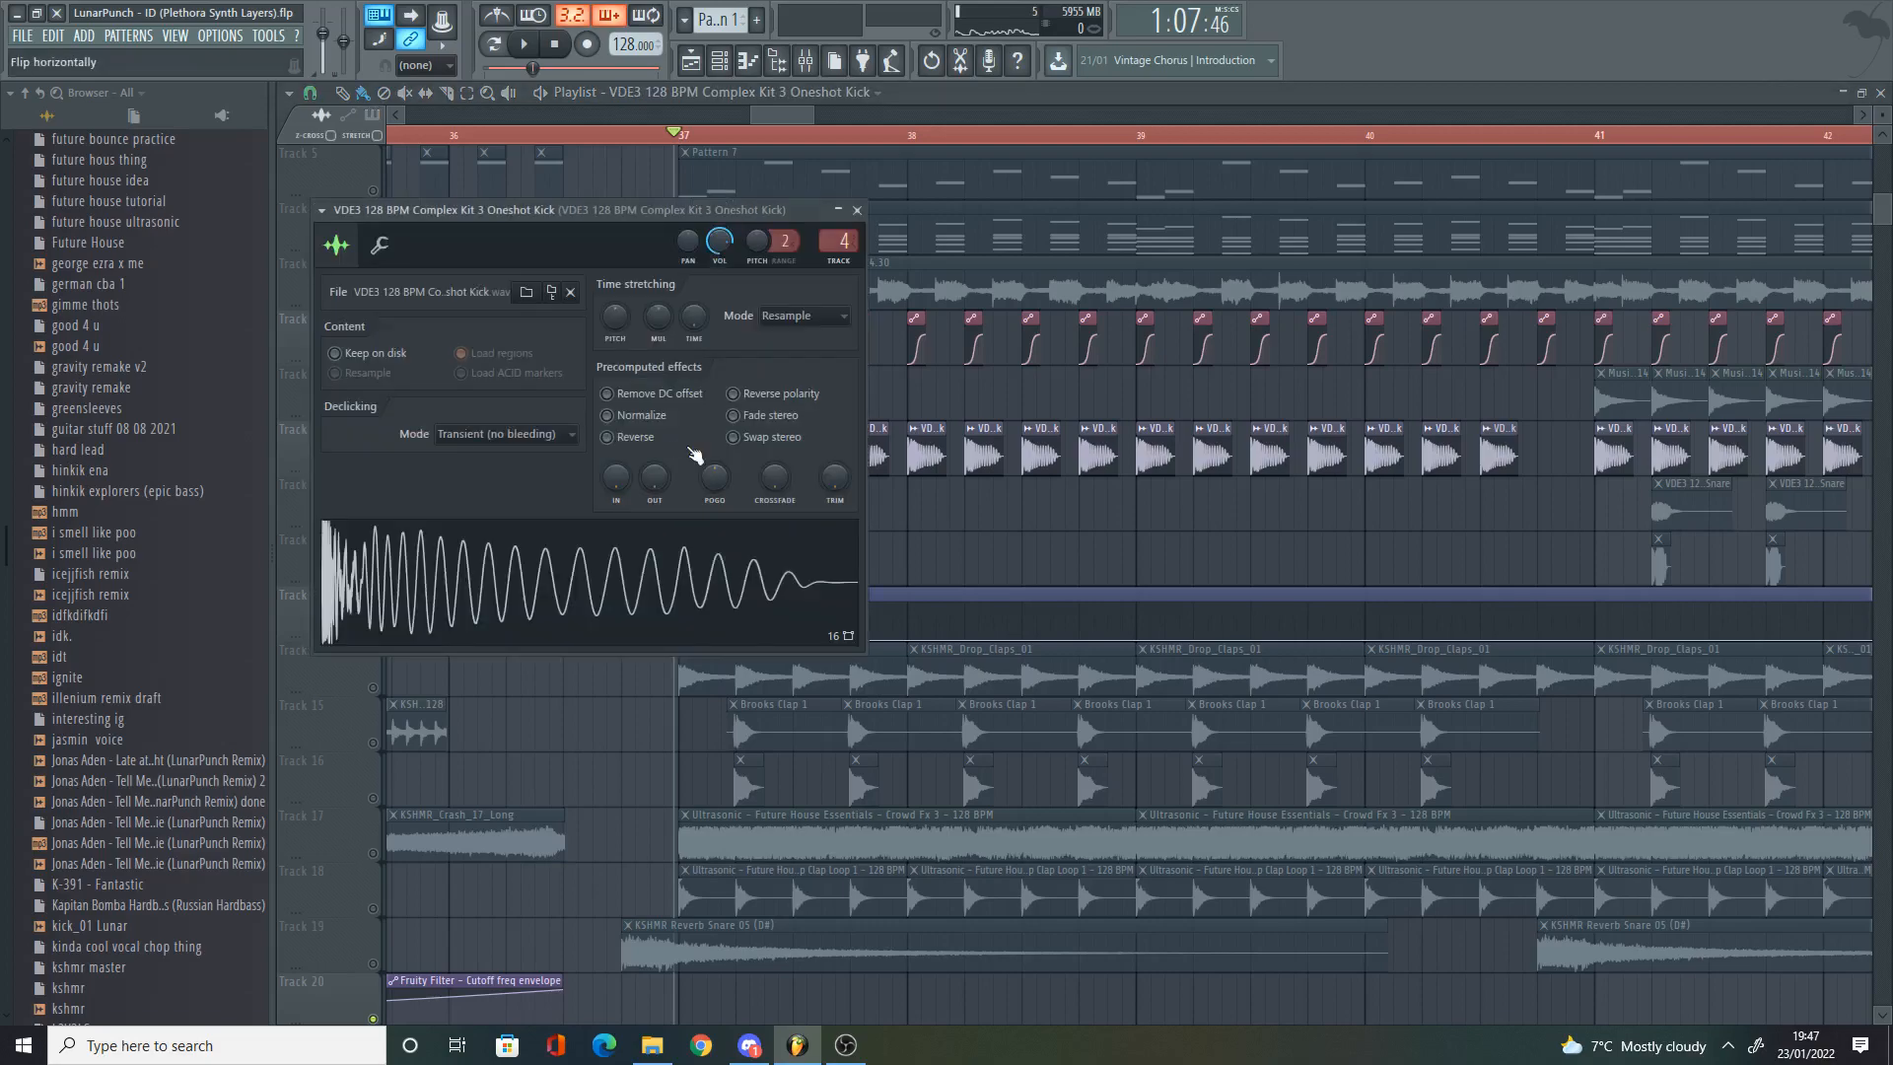
Step: Locate the Vengeance Dirty Electro Vol.3 folder among the FL Sound Packs in the browser
scroll(173, 511, up, 15)
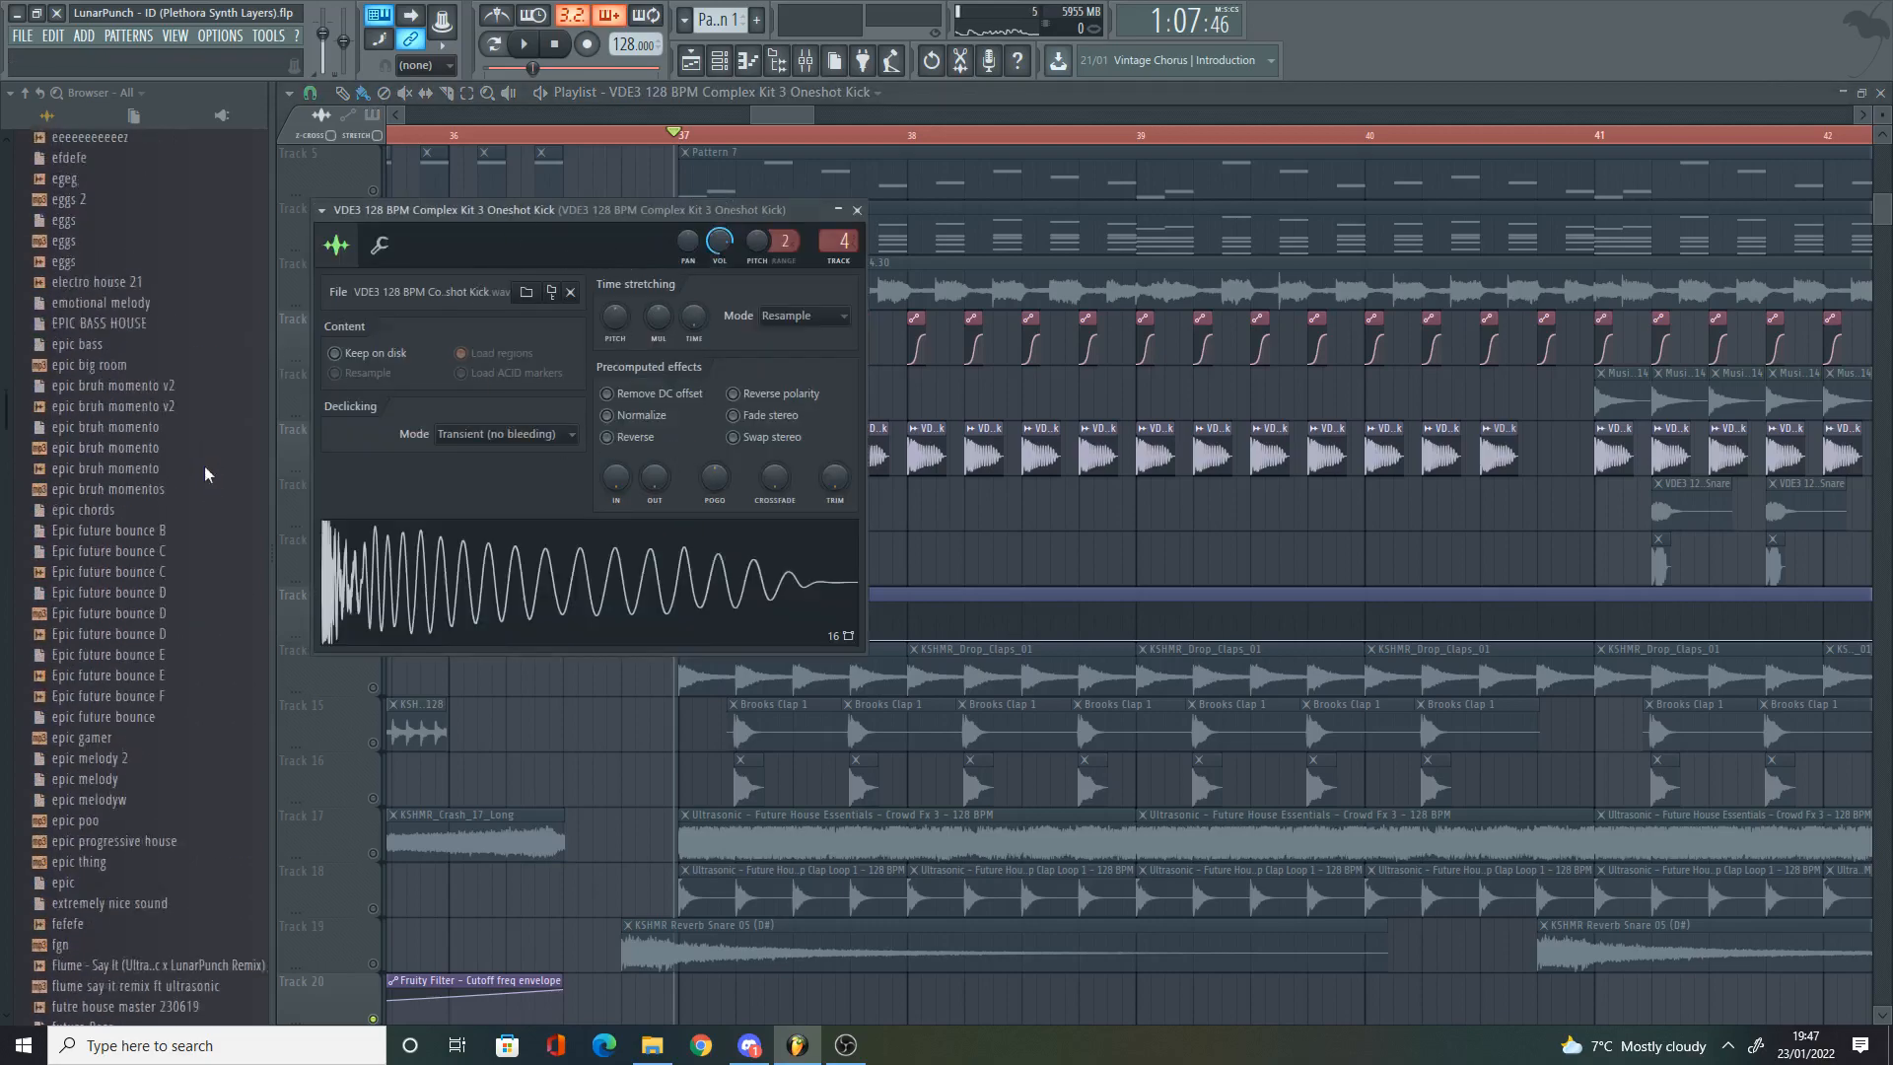
scroll(174, 511, up, 3)
click(148, 792)
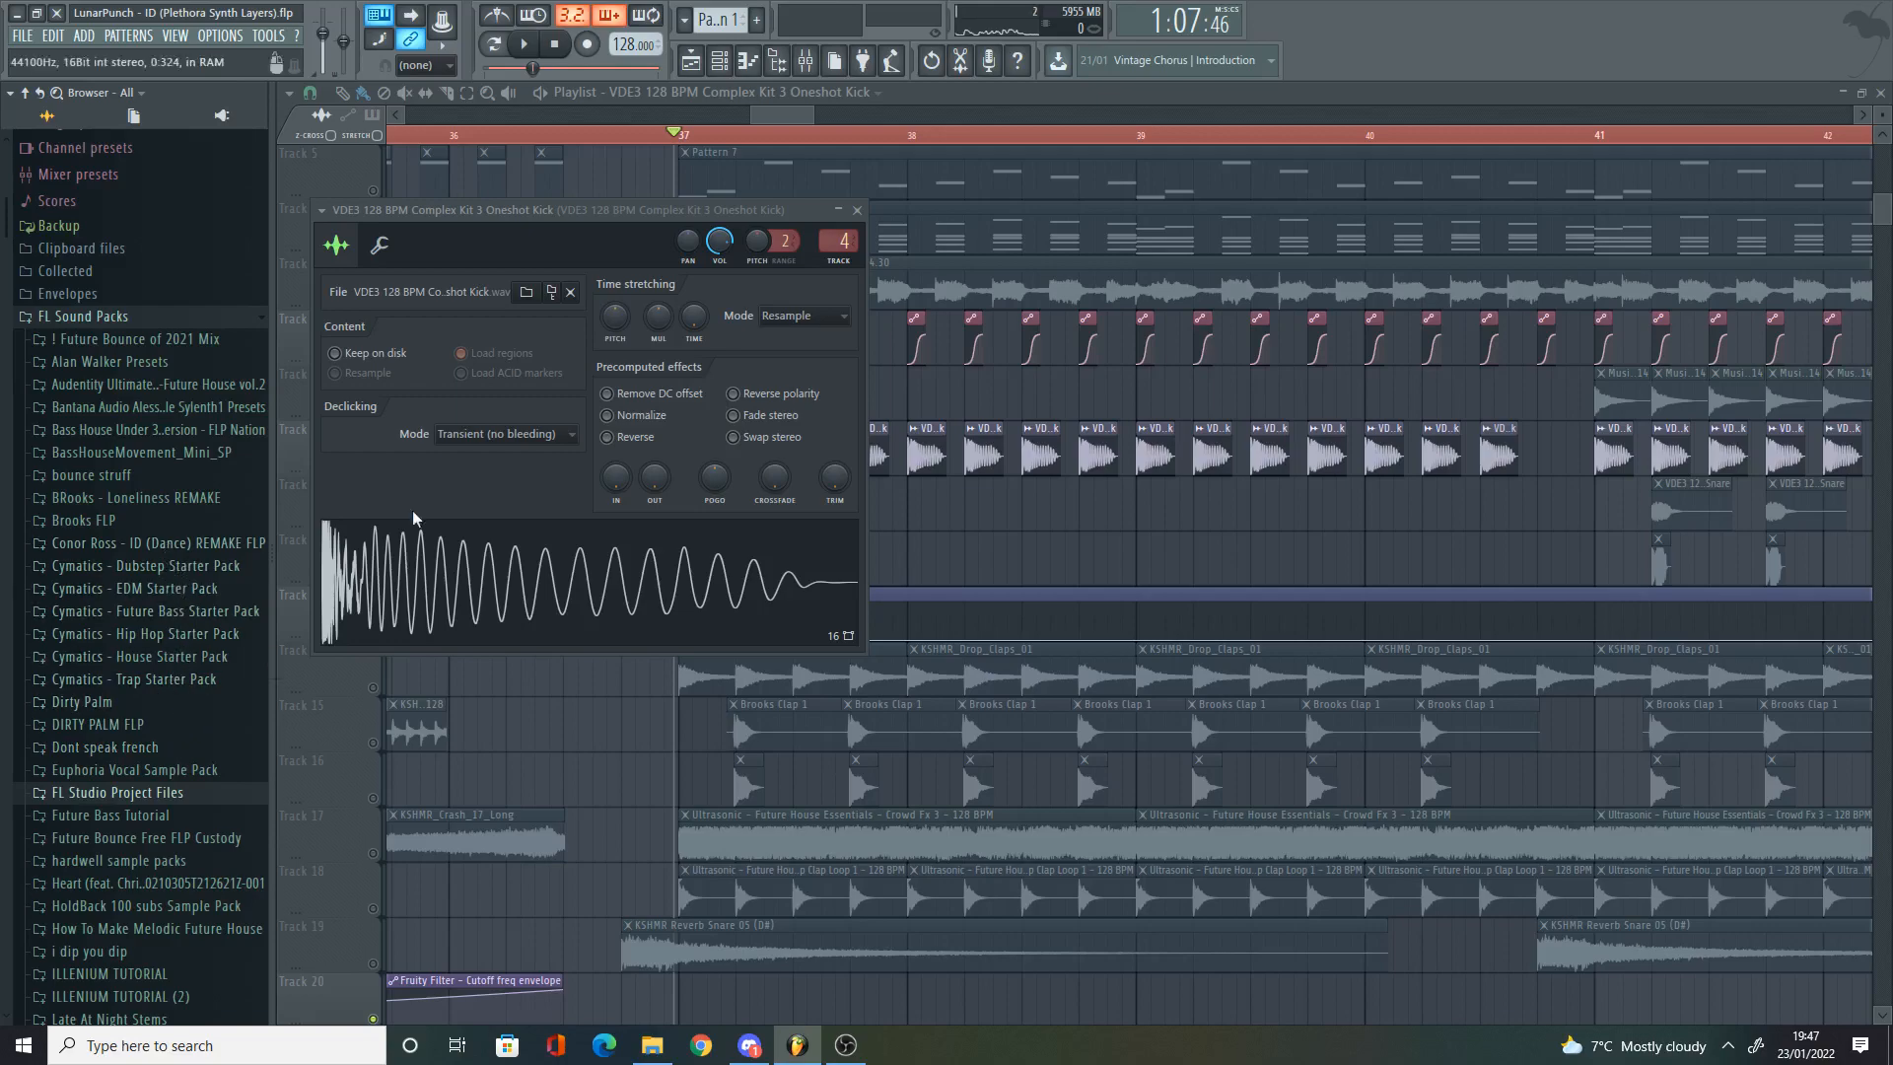
scroll(163, 671, down, 9)
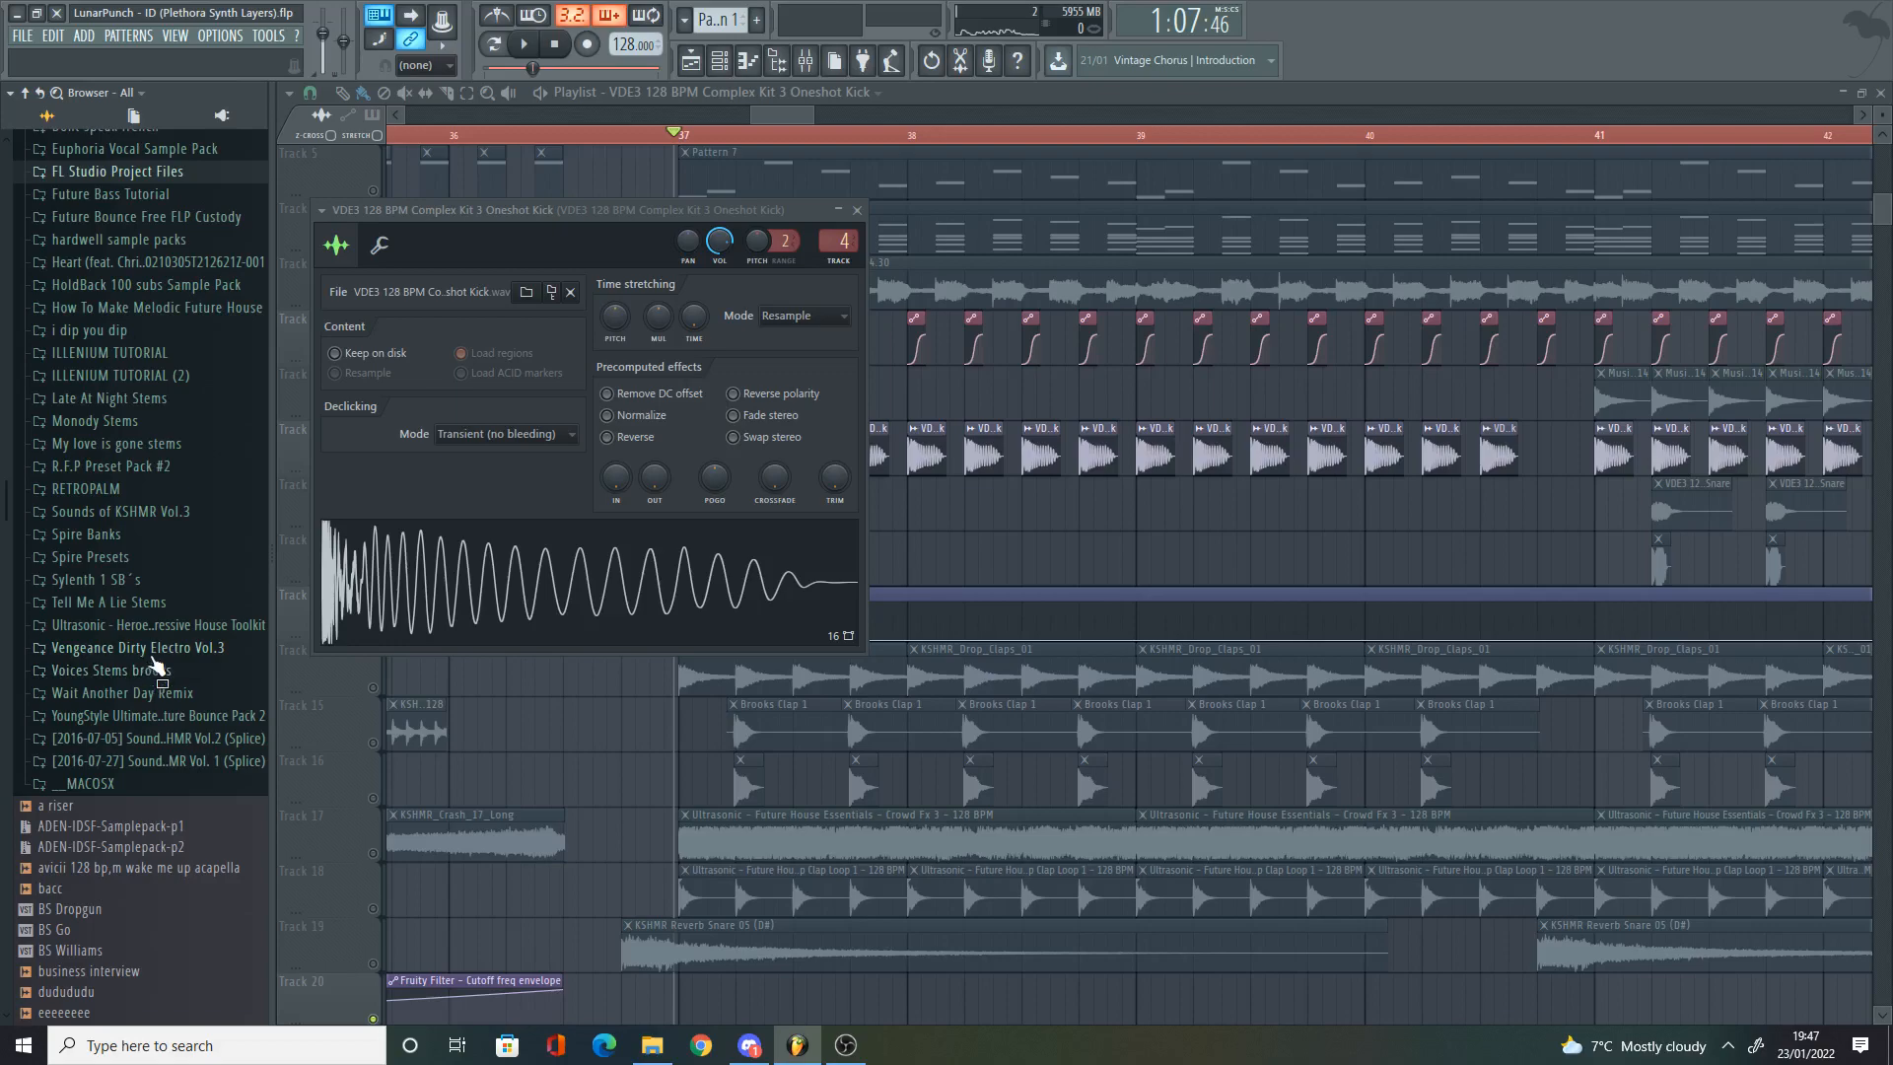
Step: Close the kick sample's settings and audition the track 10 kick from bar 37
right_click(987, 534)
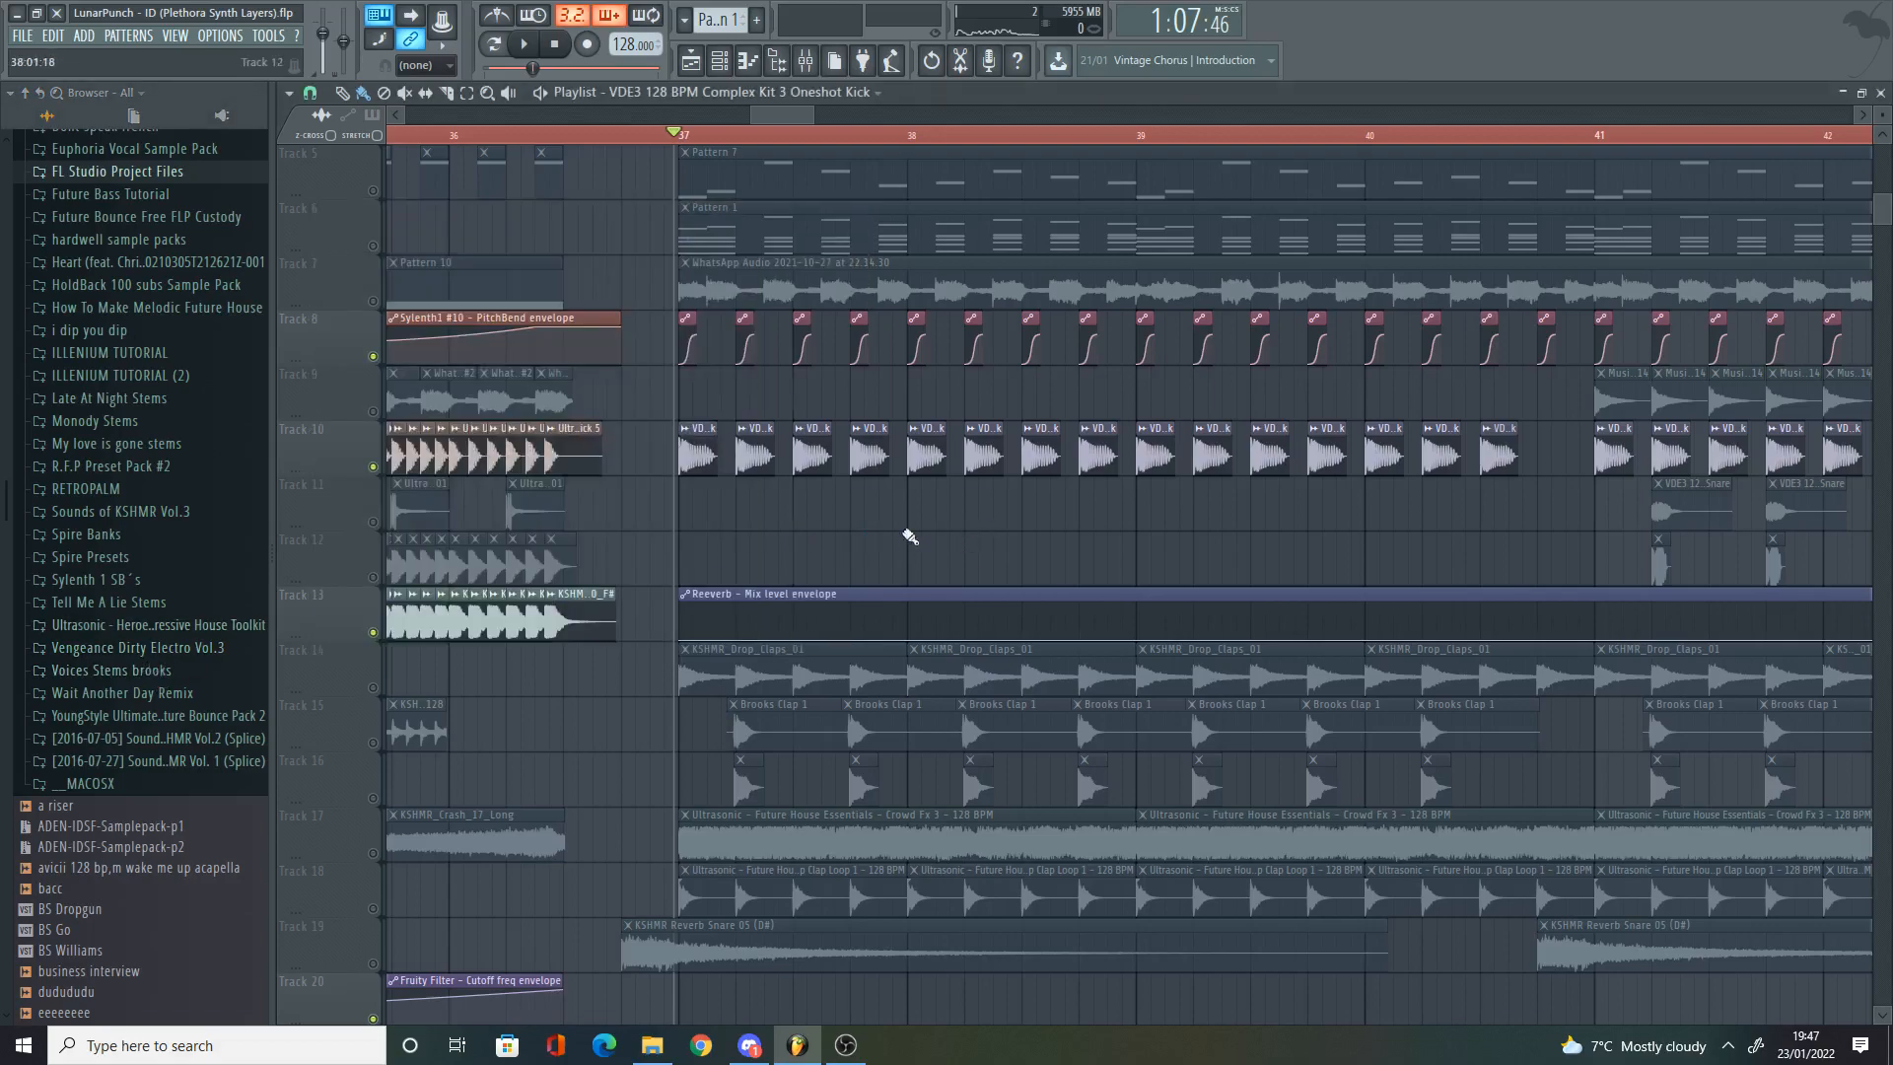
scroll(707, 496, up, 3)
ctrl+alt+right_click(647, 445)
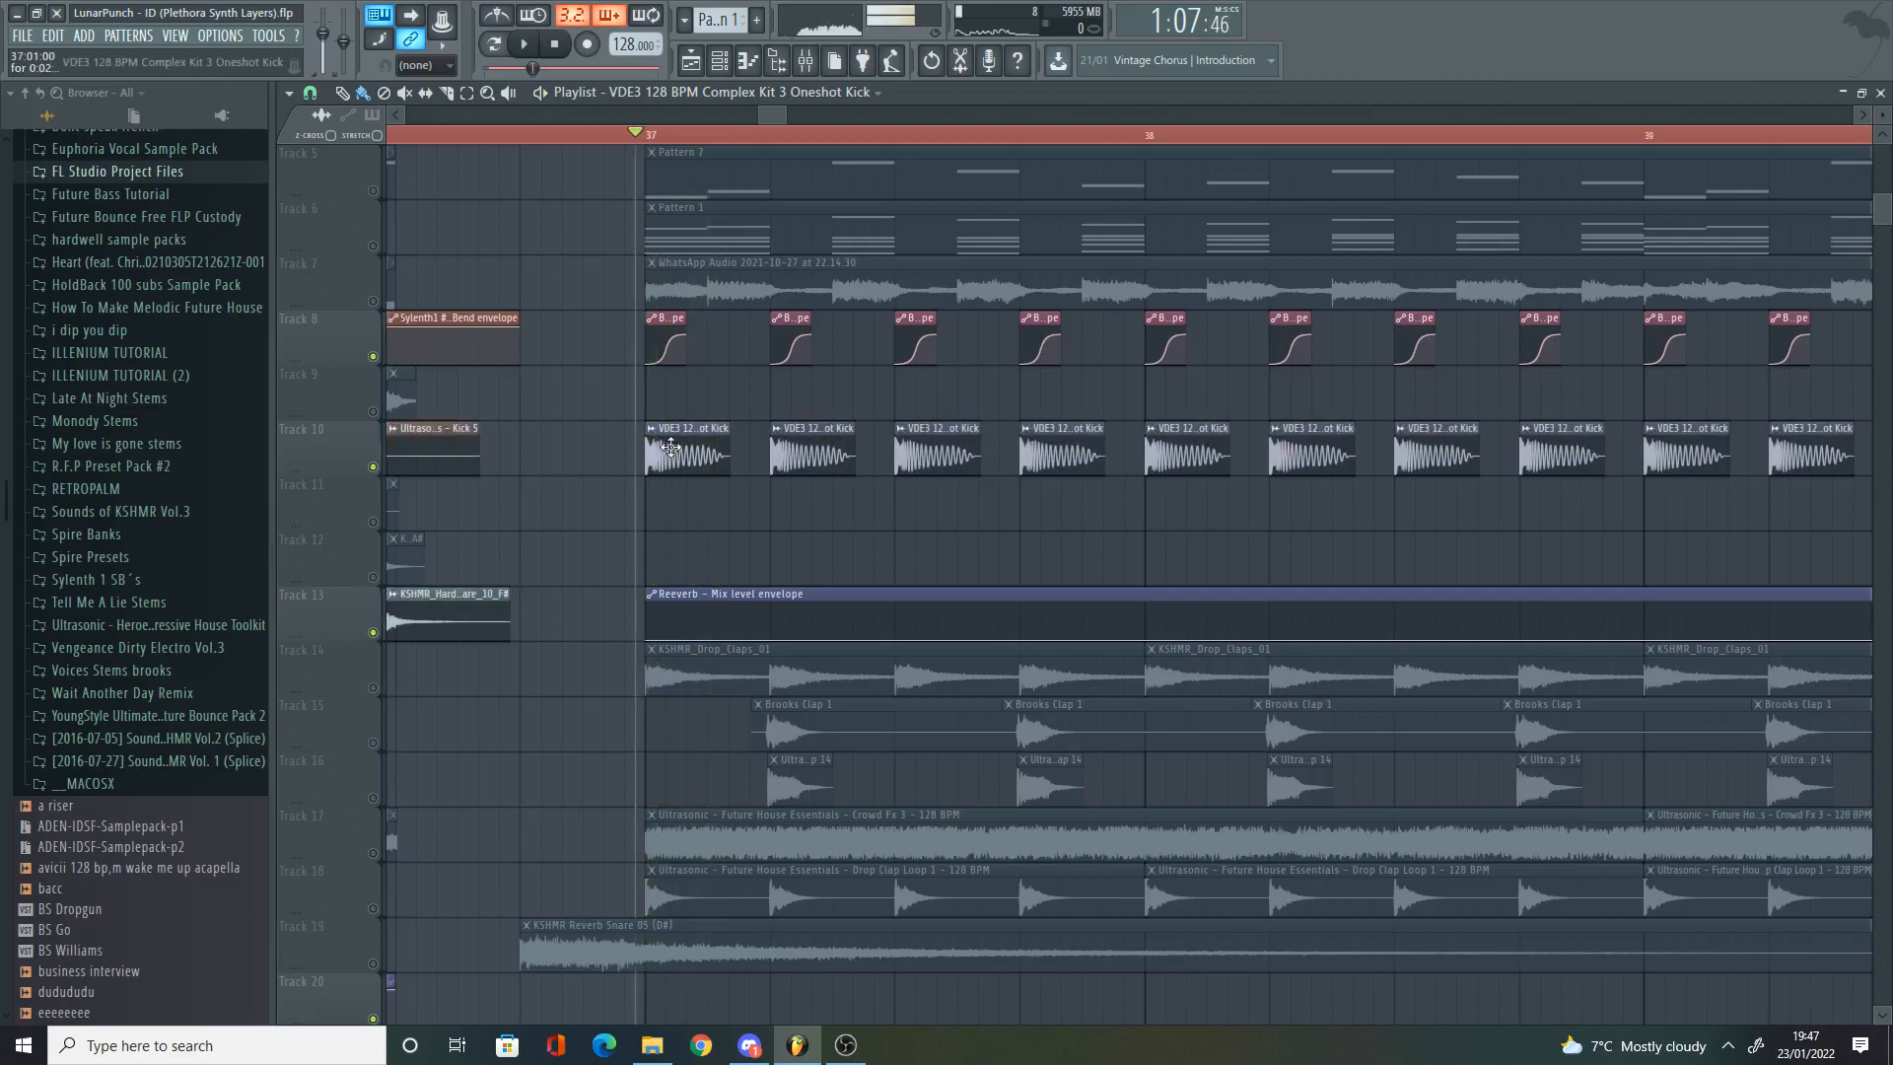
Step: Check the track 10 kick's sample settings and mixer track, and audition the kick clip alone
double_click(670, 447)
click(803, 67)
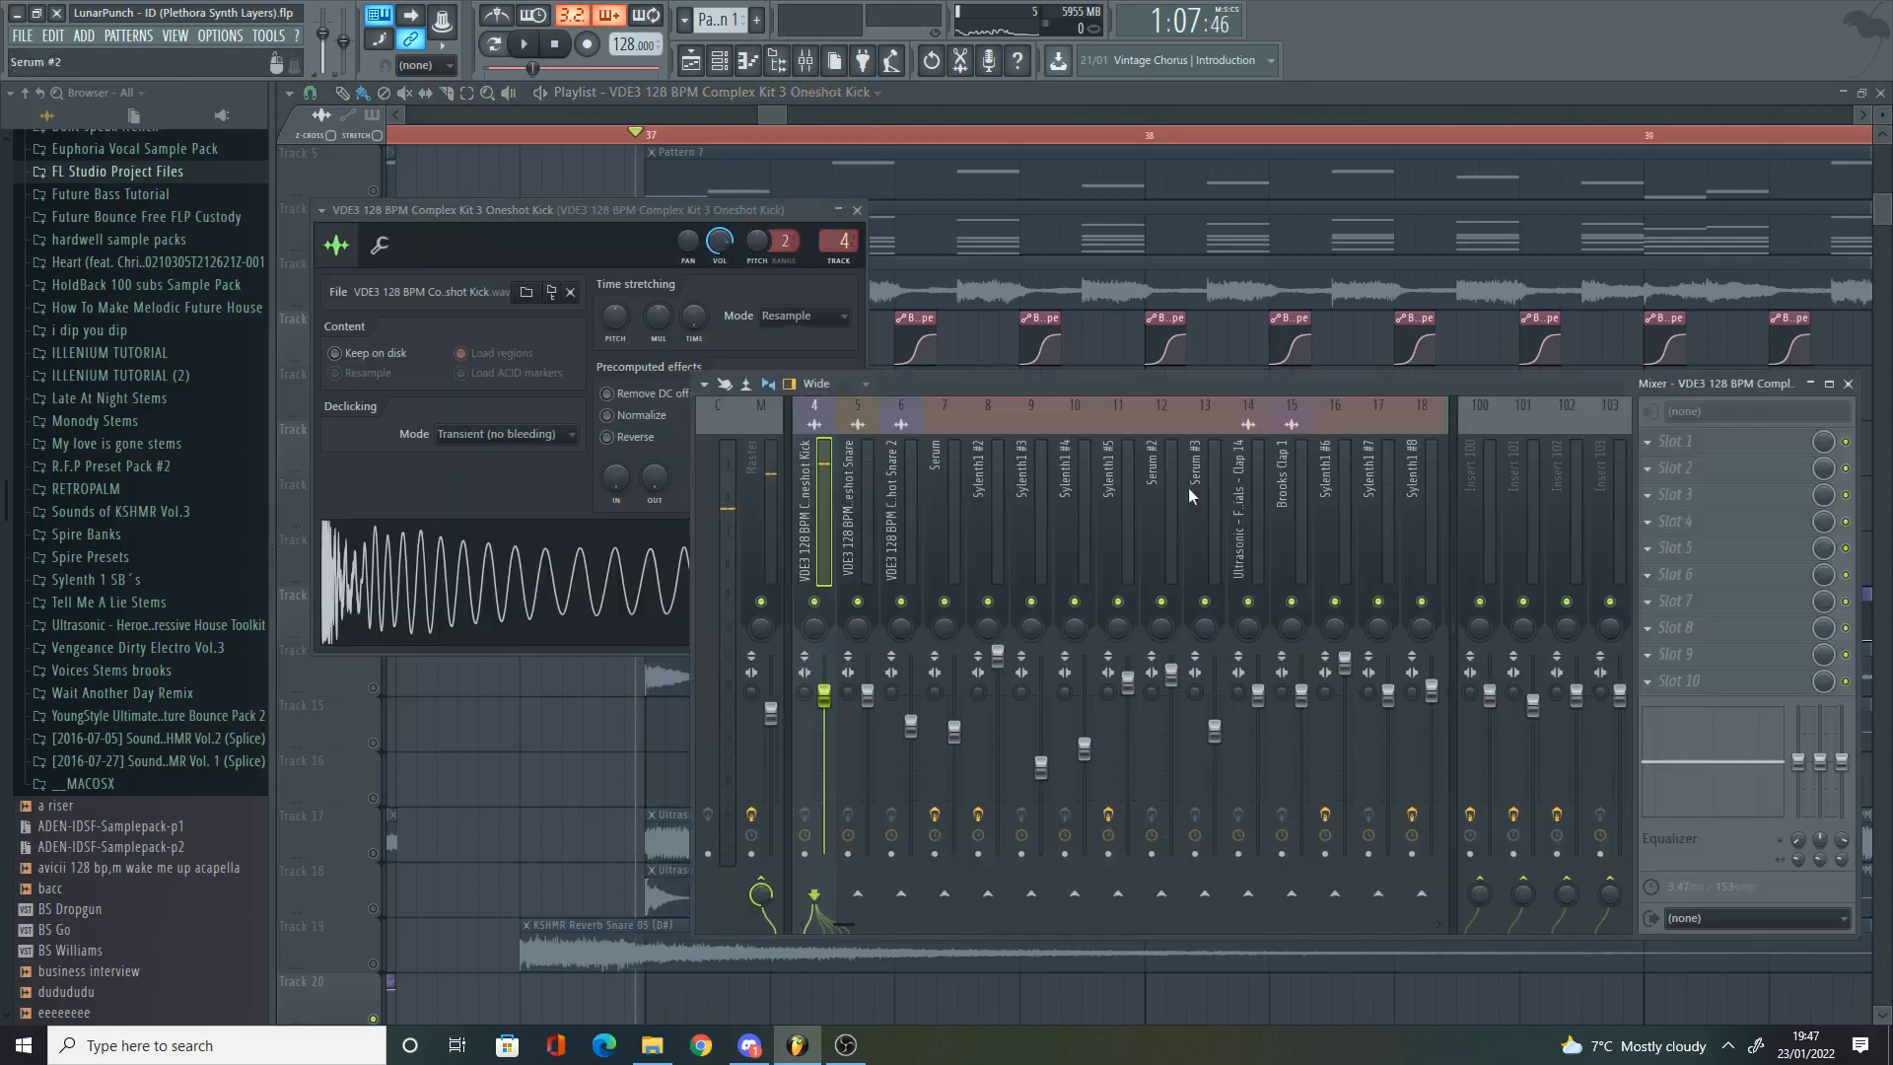
right_click(959, 353)
ctrl+alt+right_click(689, 430)
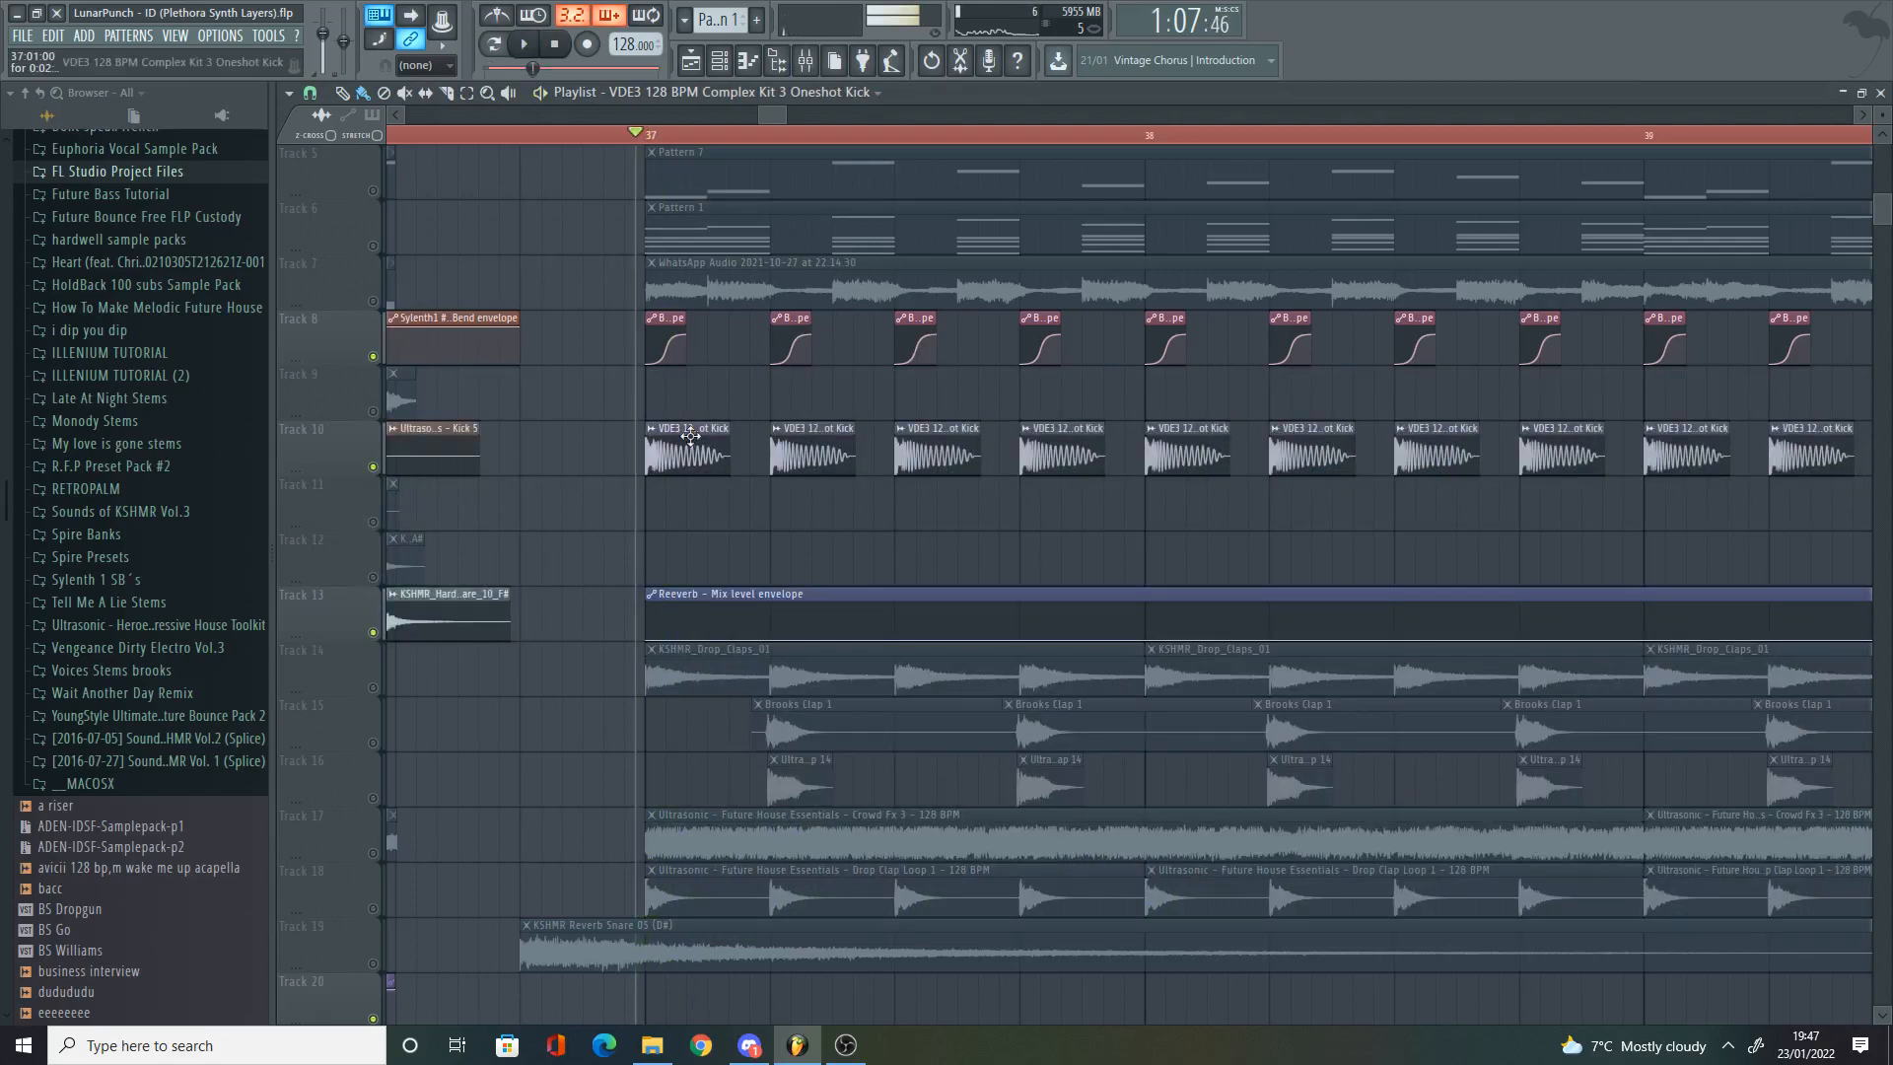
double_click(688, 431)
right_click(913, 517)
Step: Unmute playlist tracks 15 and 16, which hold the Brooks Clap 1 and Ultrasonic Clap 14 samples
scroll(820, 494, down, 2)
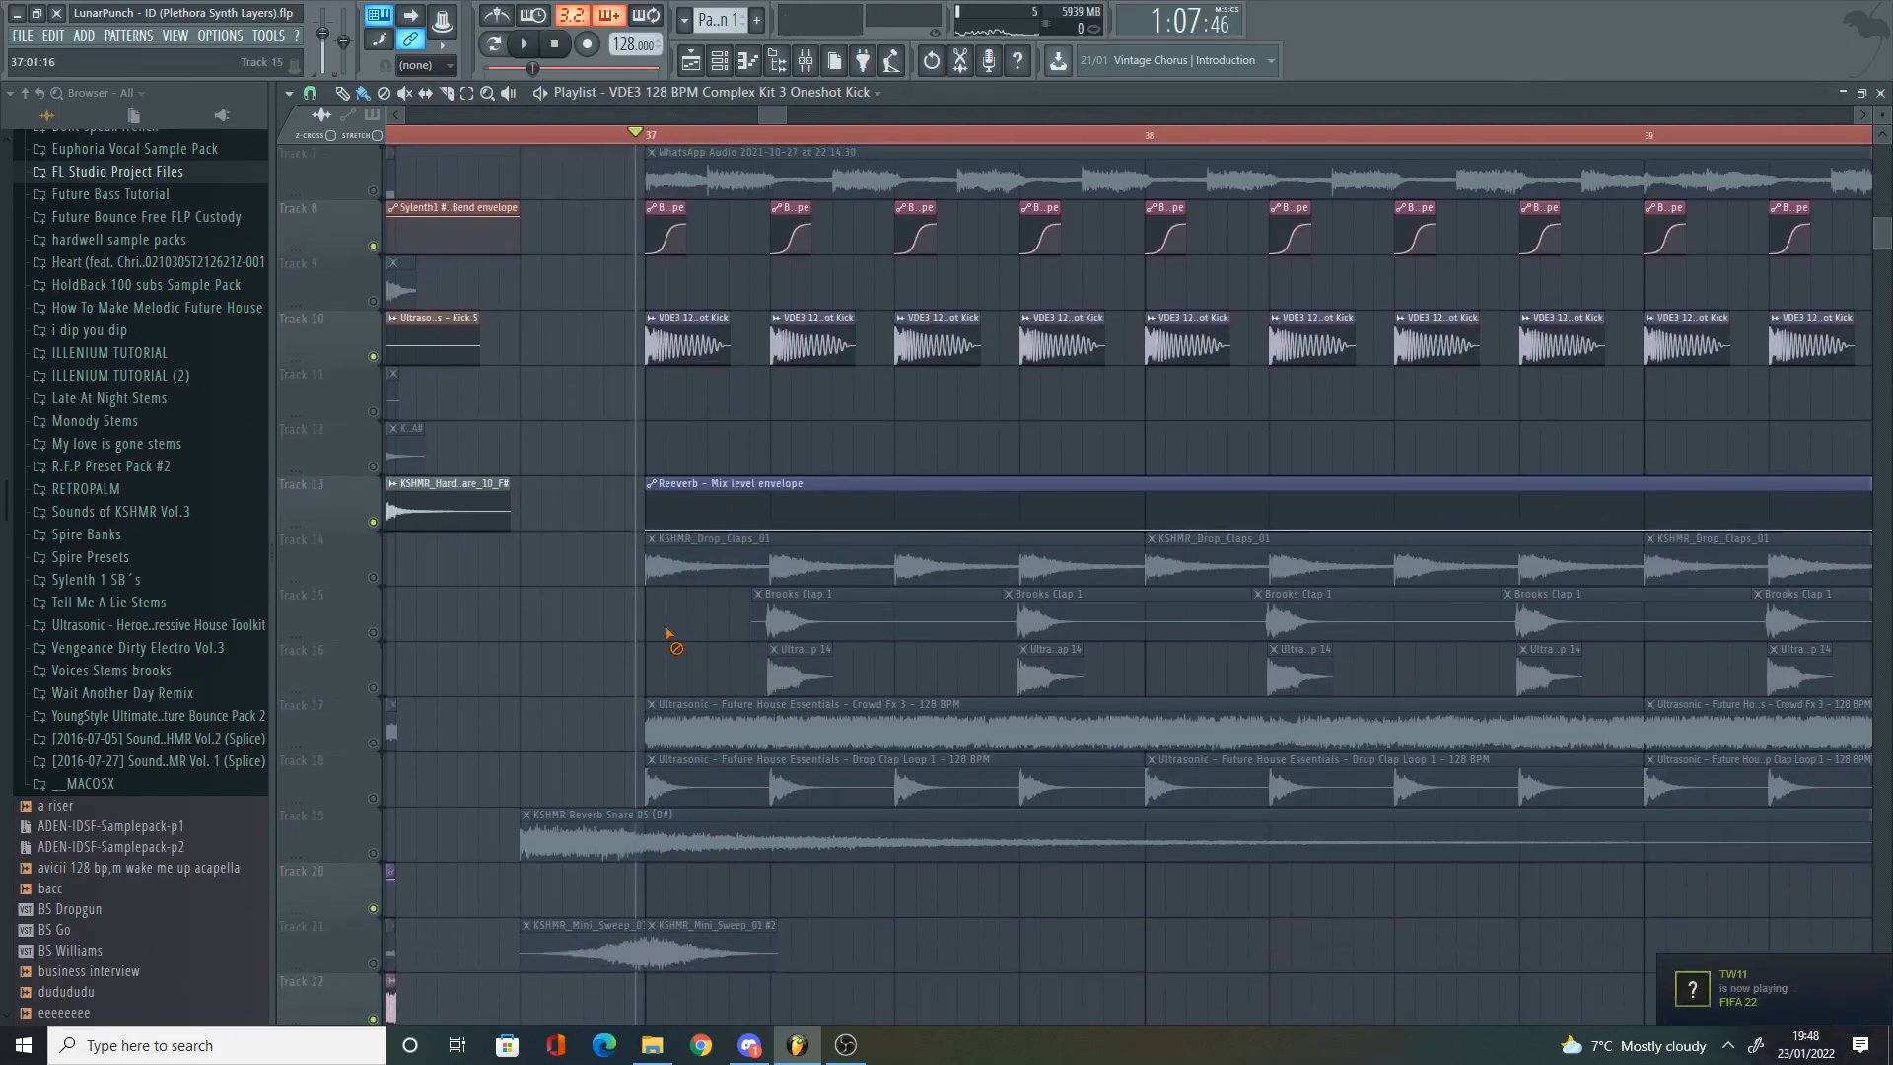
click(375, 636)
click(374, 690)
scroll(694, 637, down, 4)
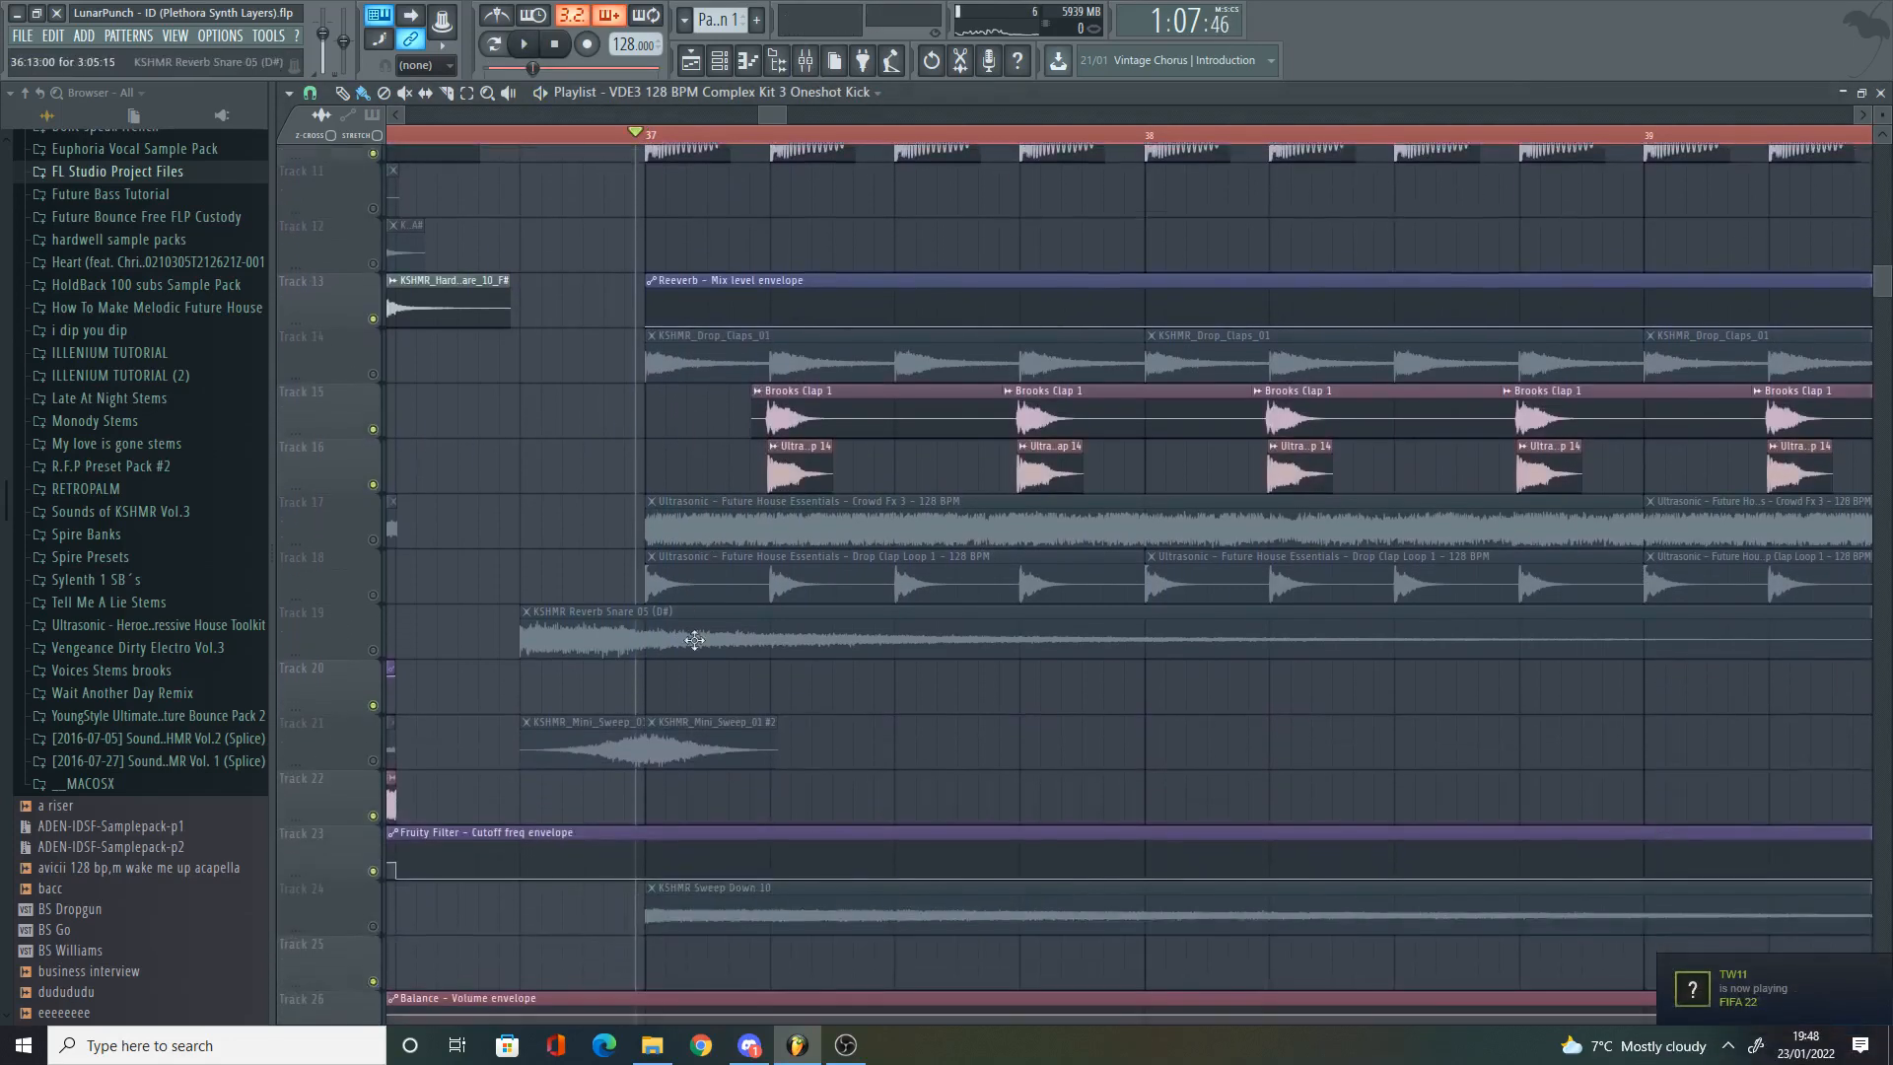
Step: Inspect the sample settings of Brooks Clap 1 and Ultrasonic Clap 14, then close both windows
scroll(797, 682, up, 3)
scroll(823, 677, up, 2)
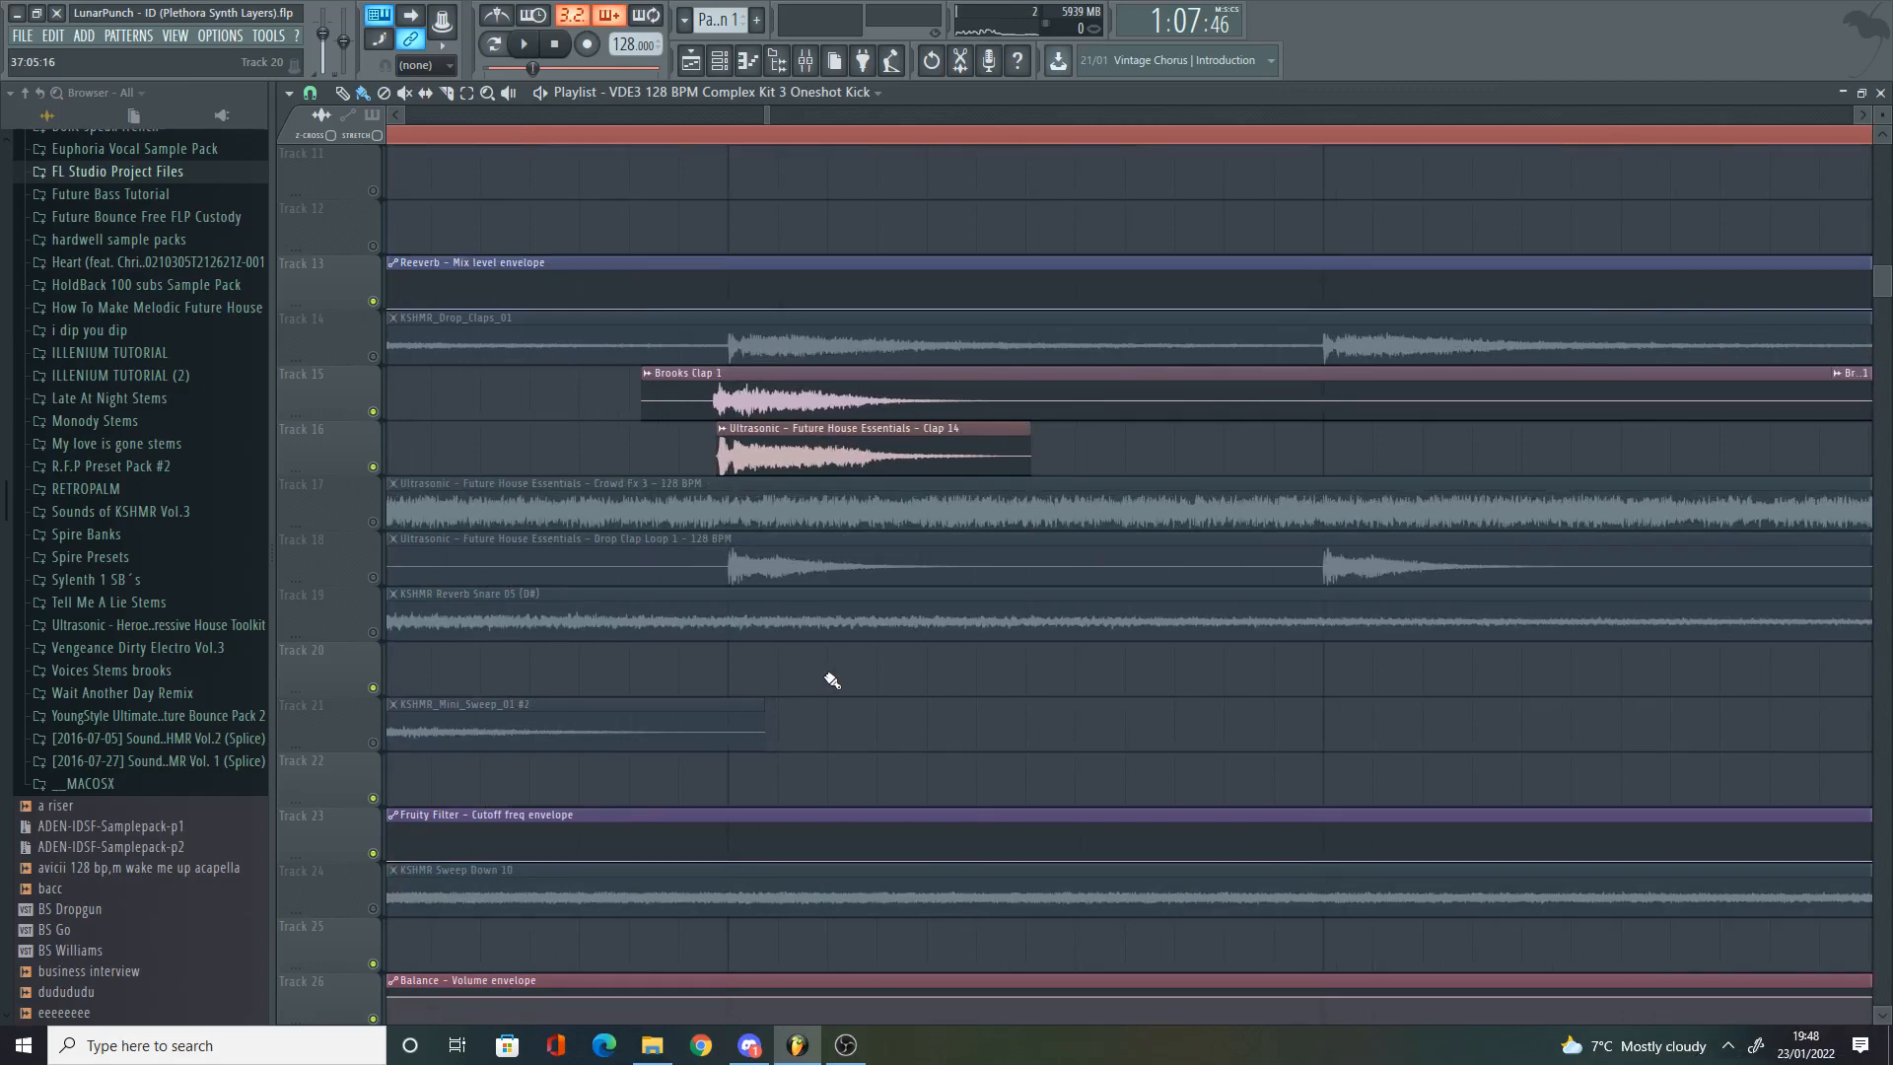
scroll(831, 680, down, 3)
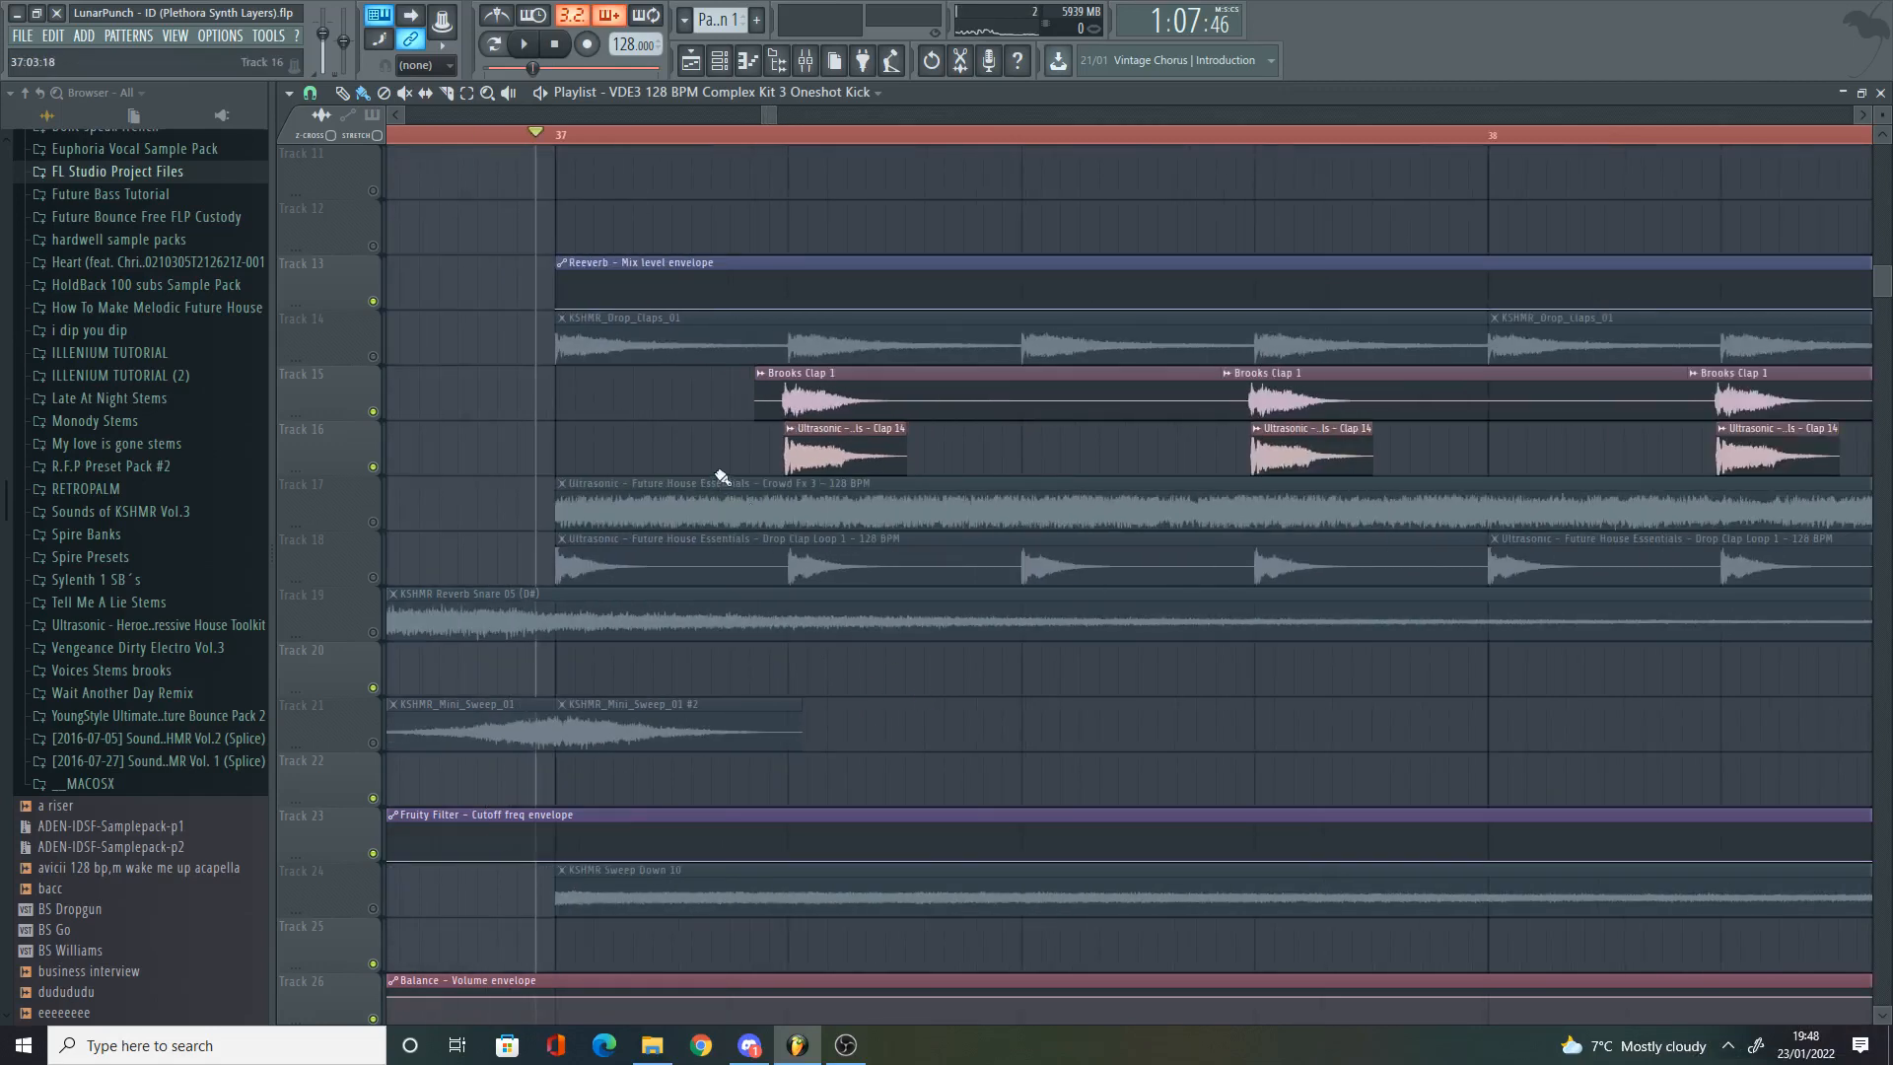
double_click(783, 399)
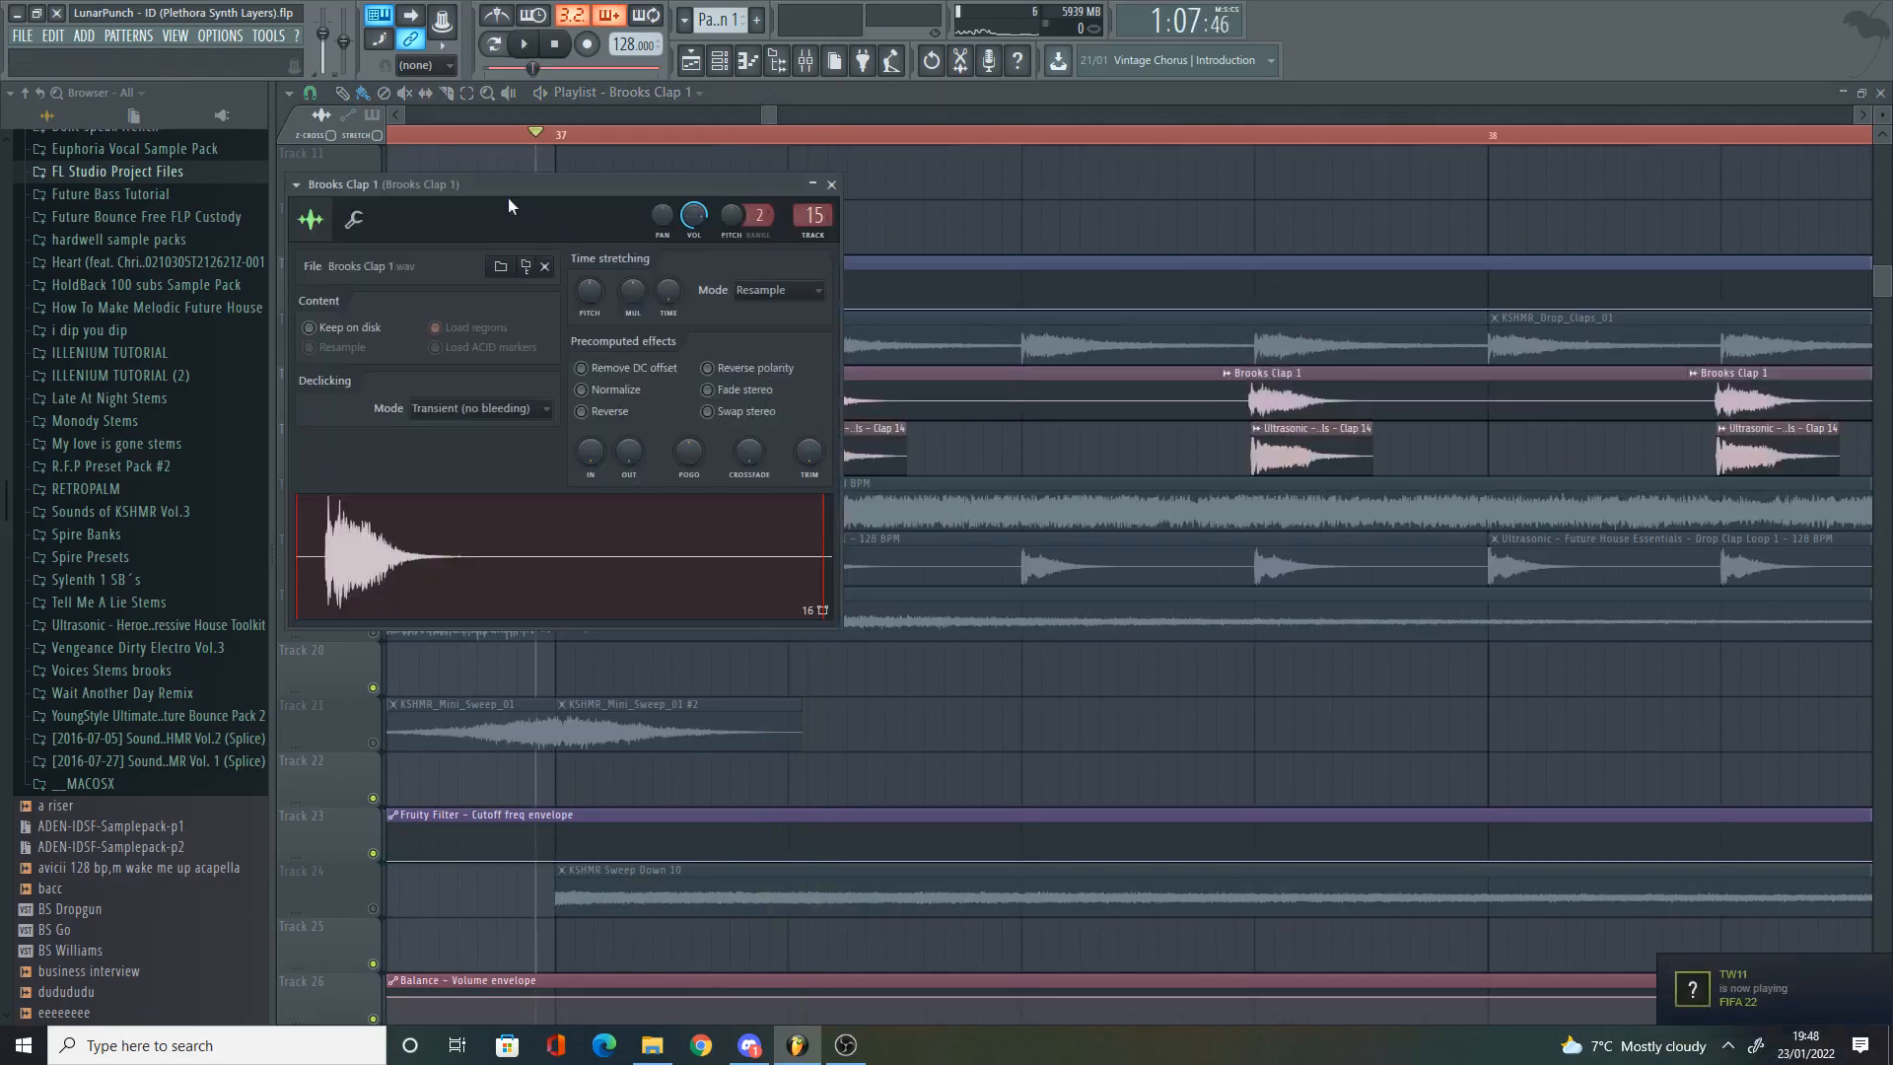
drag(508, 205, 1679, 334)
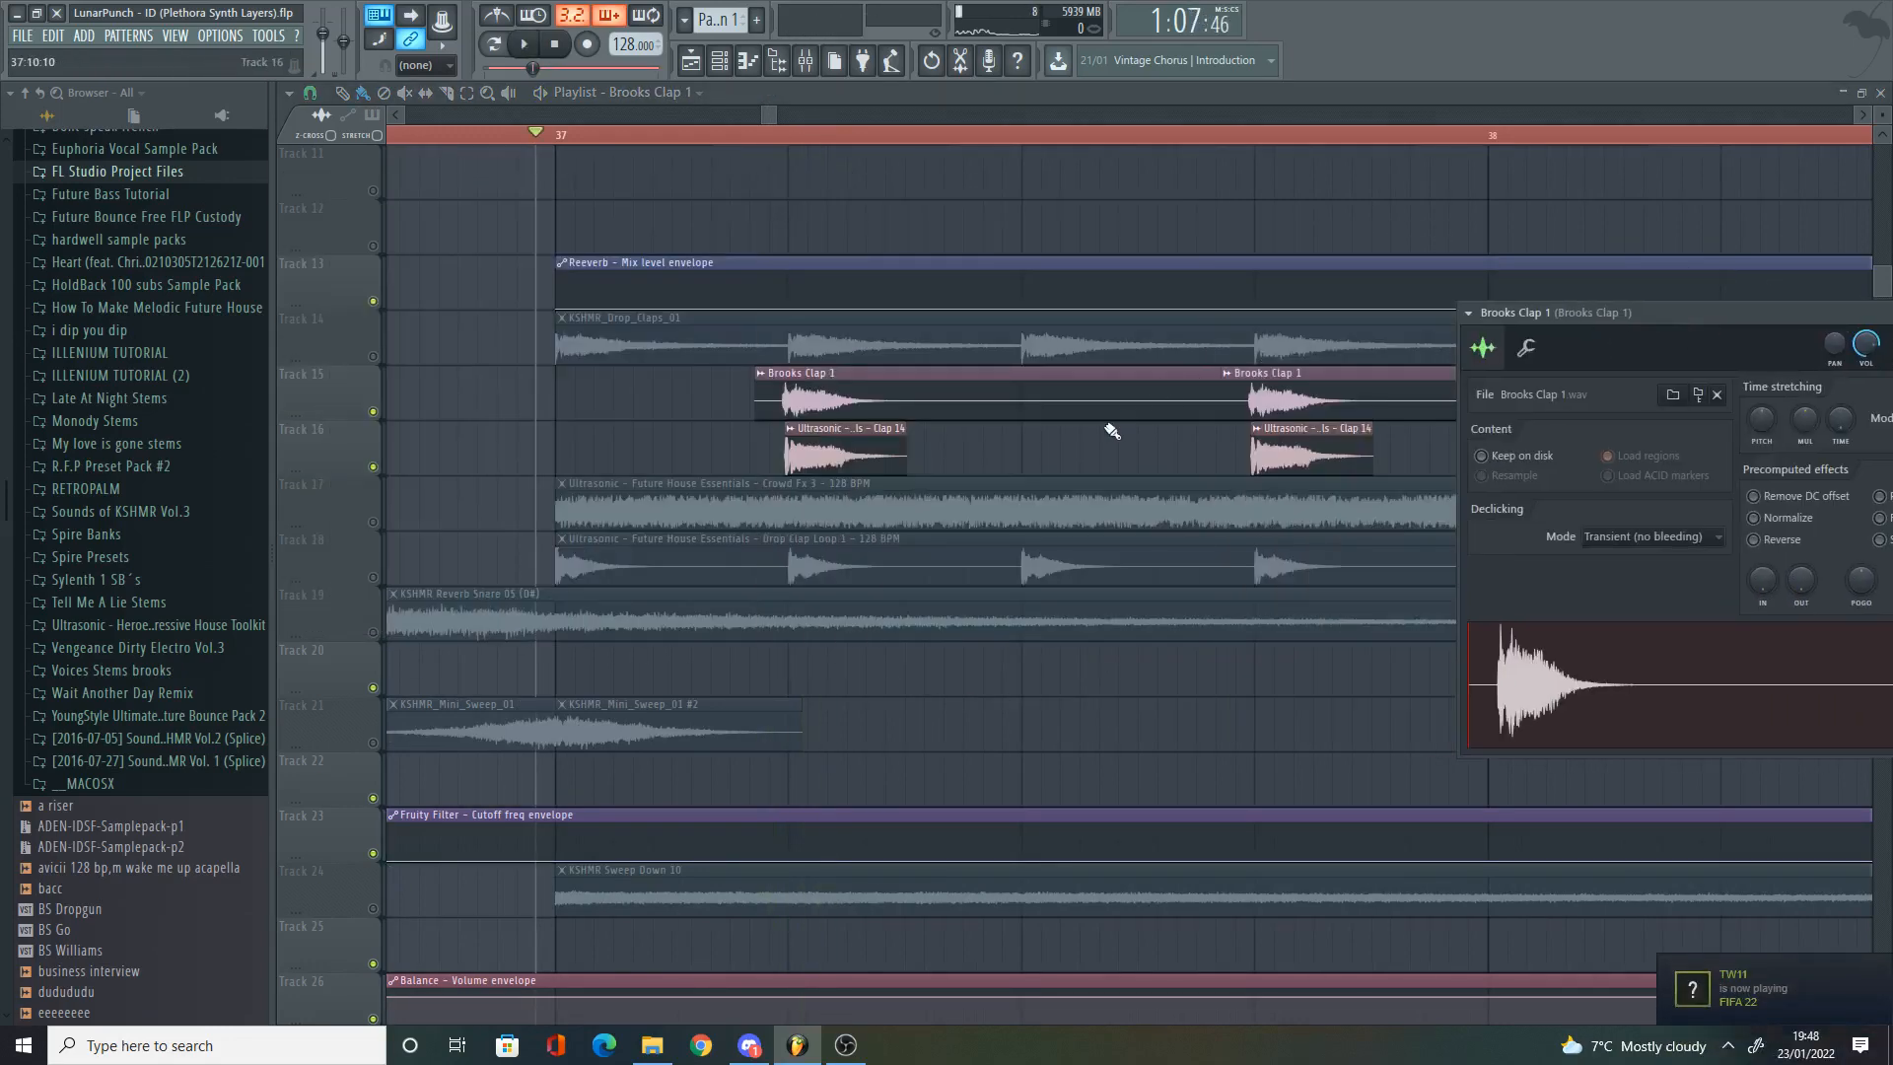
double_click(875, 455)
key(Escape)
scroll(784, 457, up, 2)
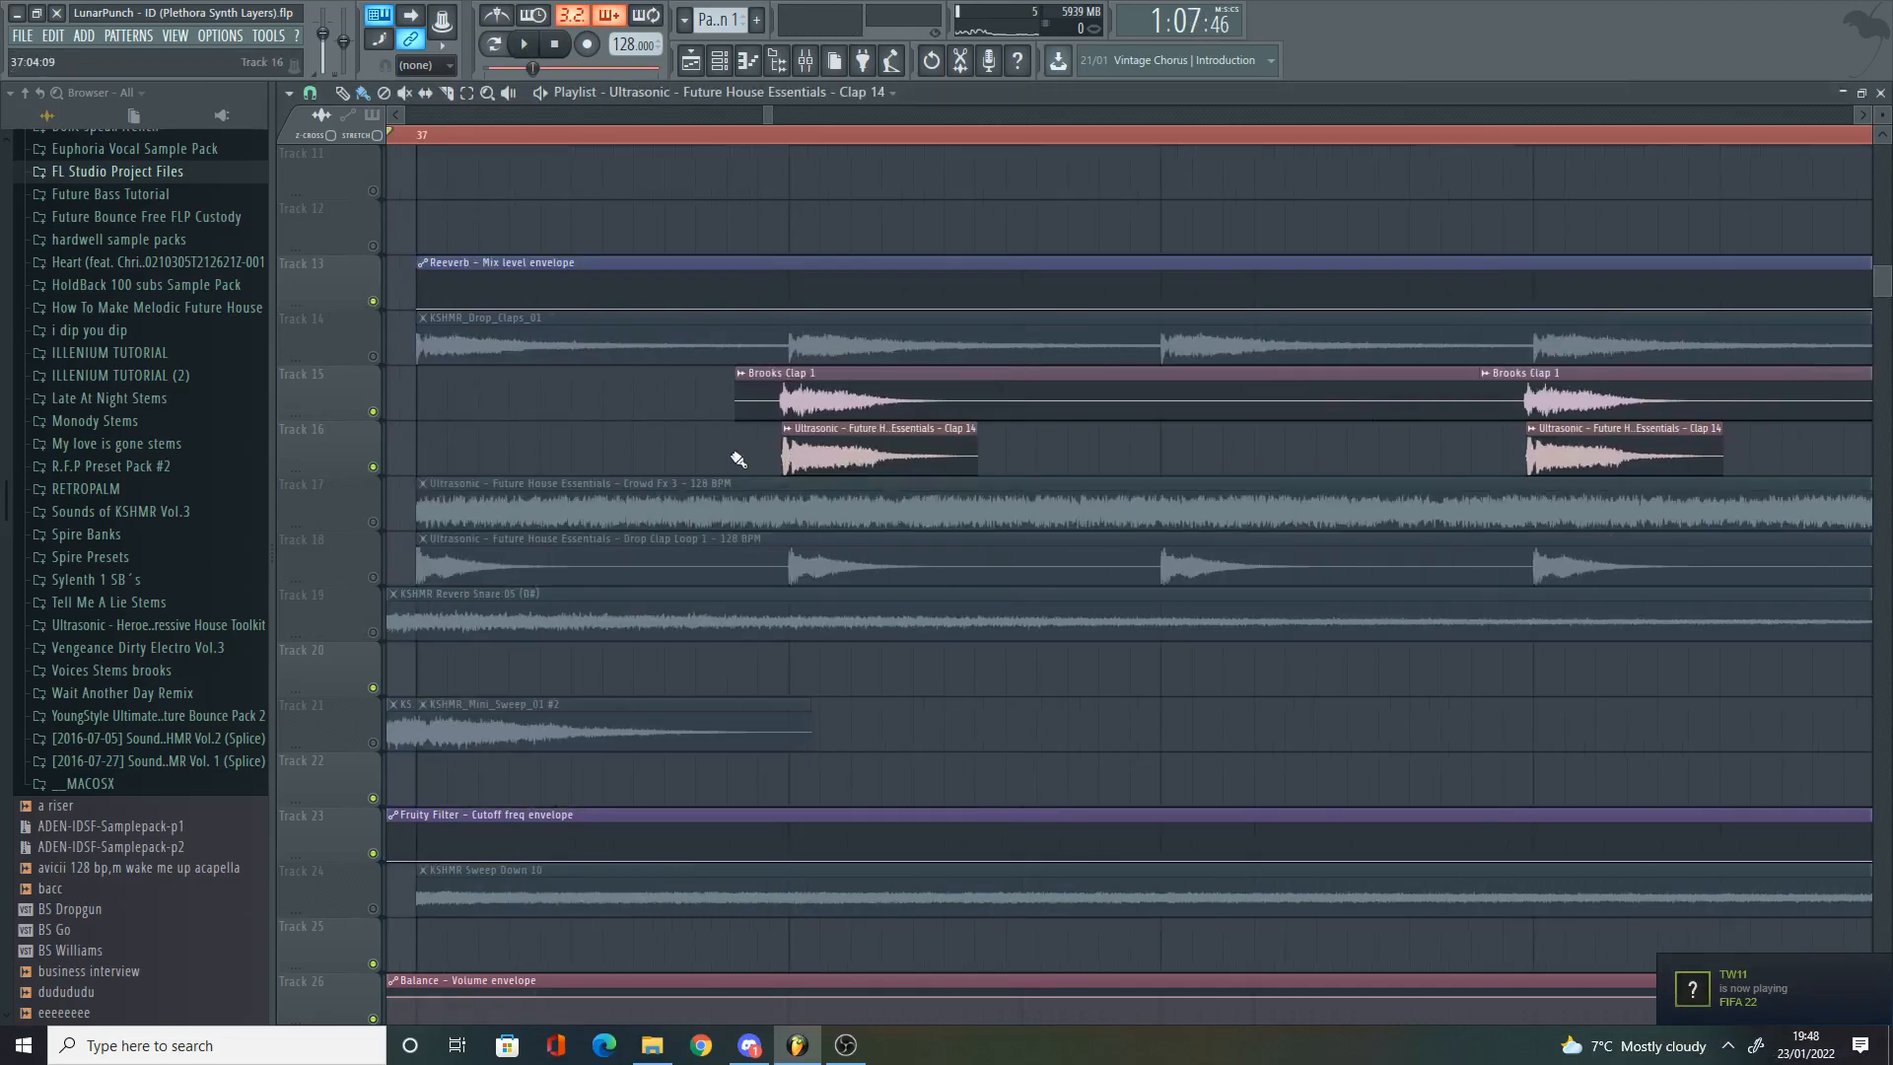
Step: Mute the track 10 kick and audition the clap layers from just before the first clap, toggling the mutes on tracks 15 and 16
drag(729, 457, 853, 447)
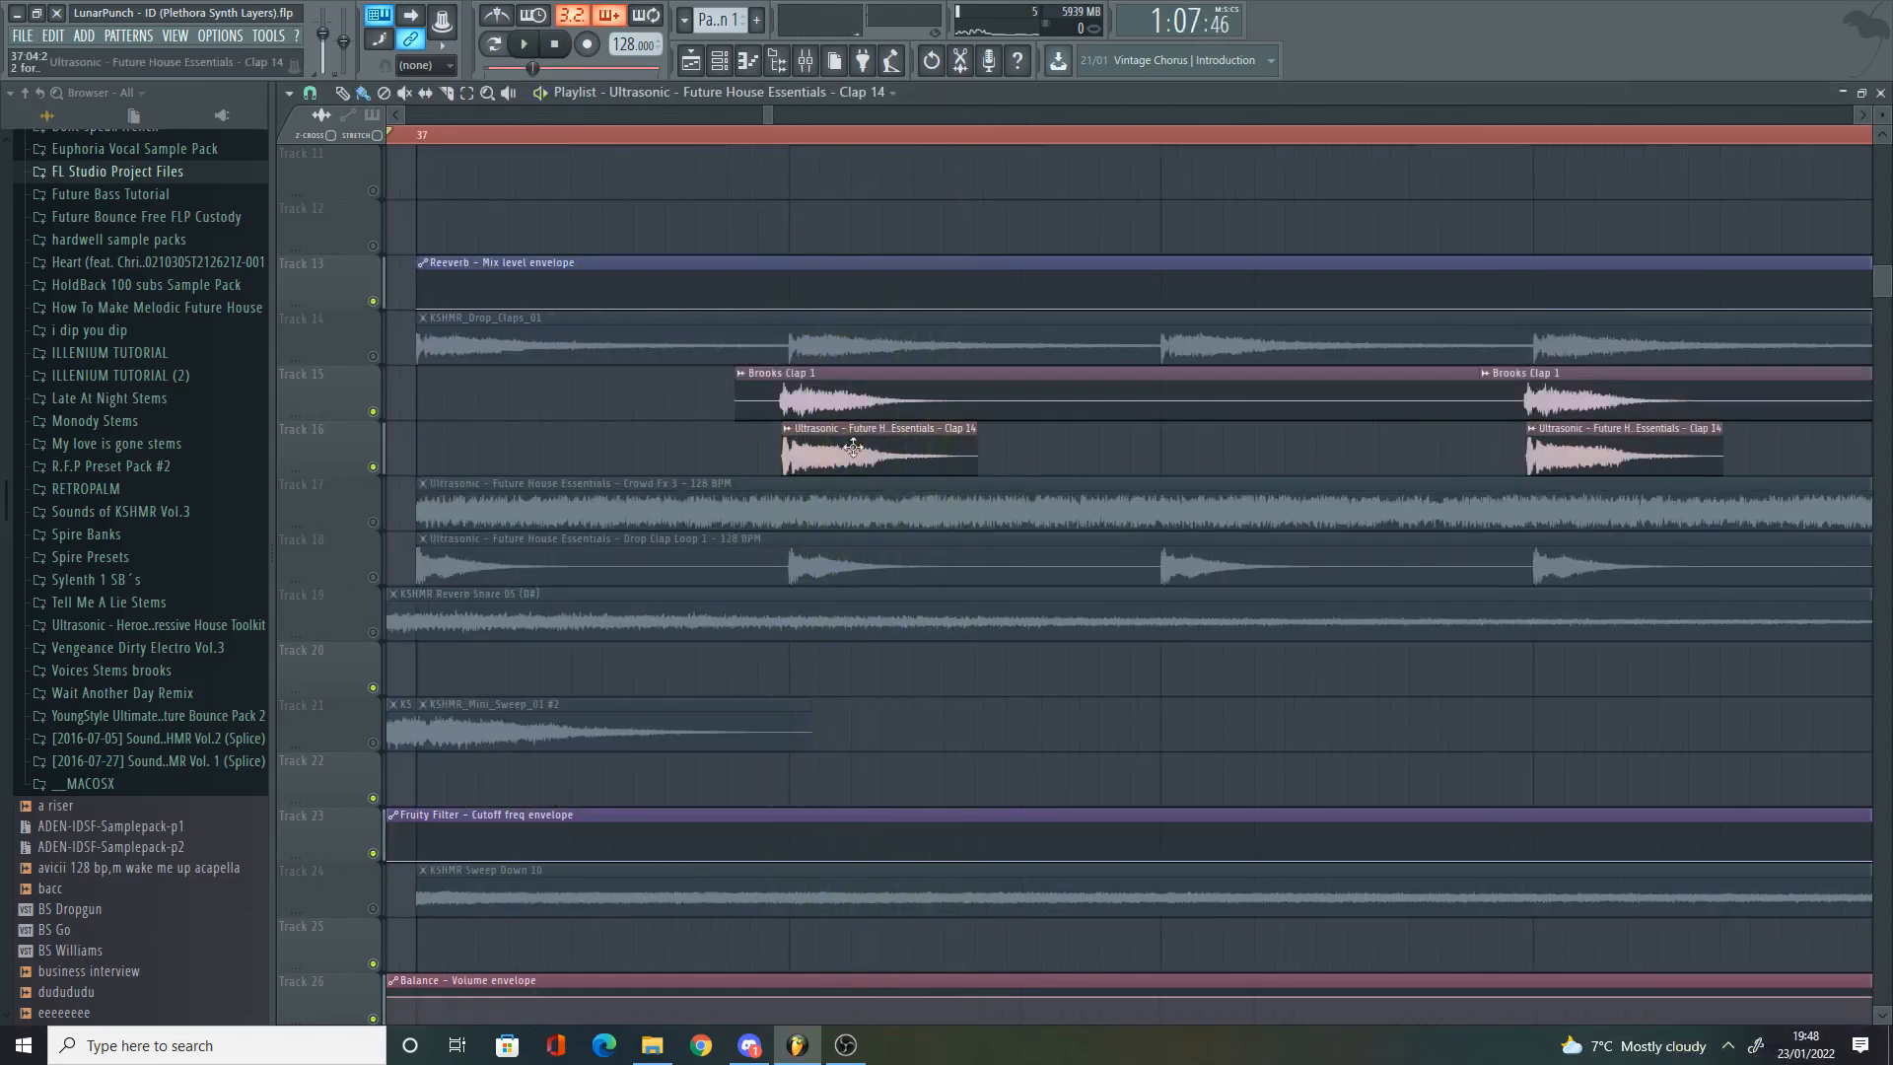
scroll(695, 458, up, 3)
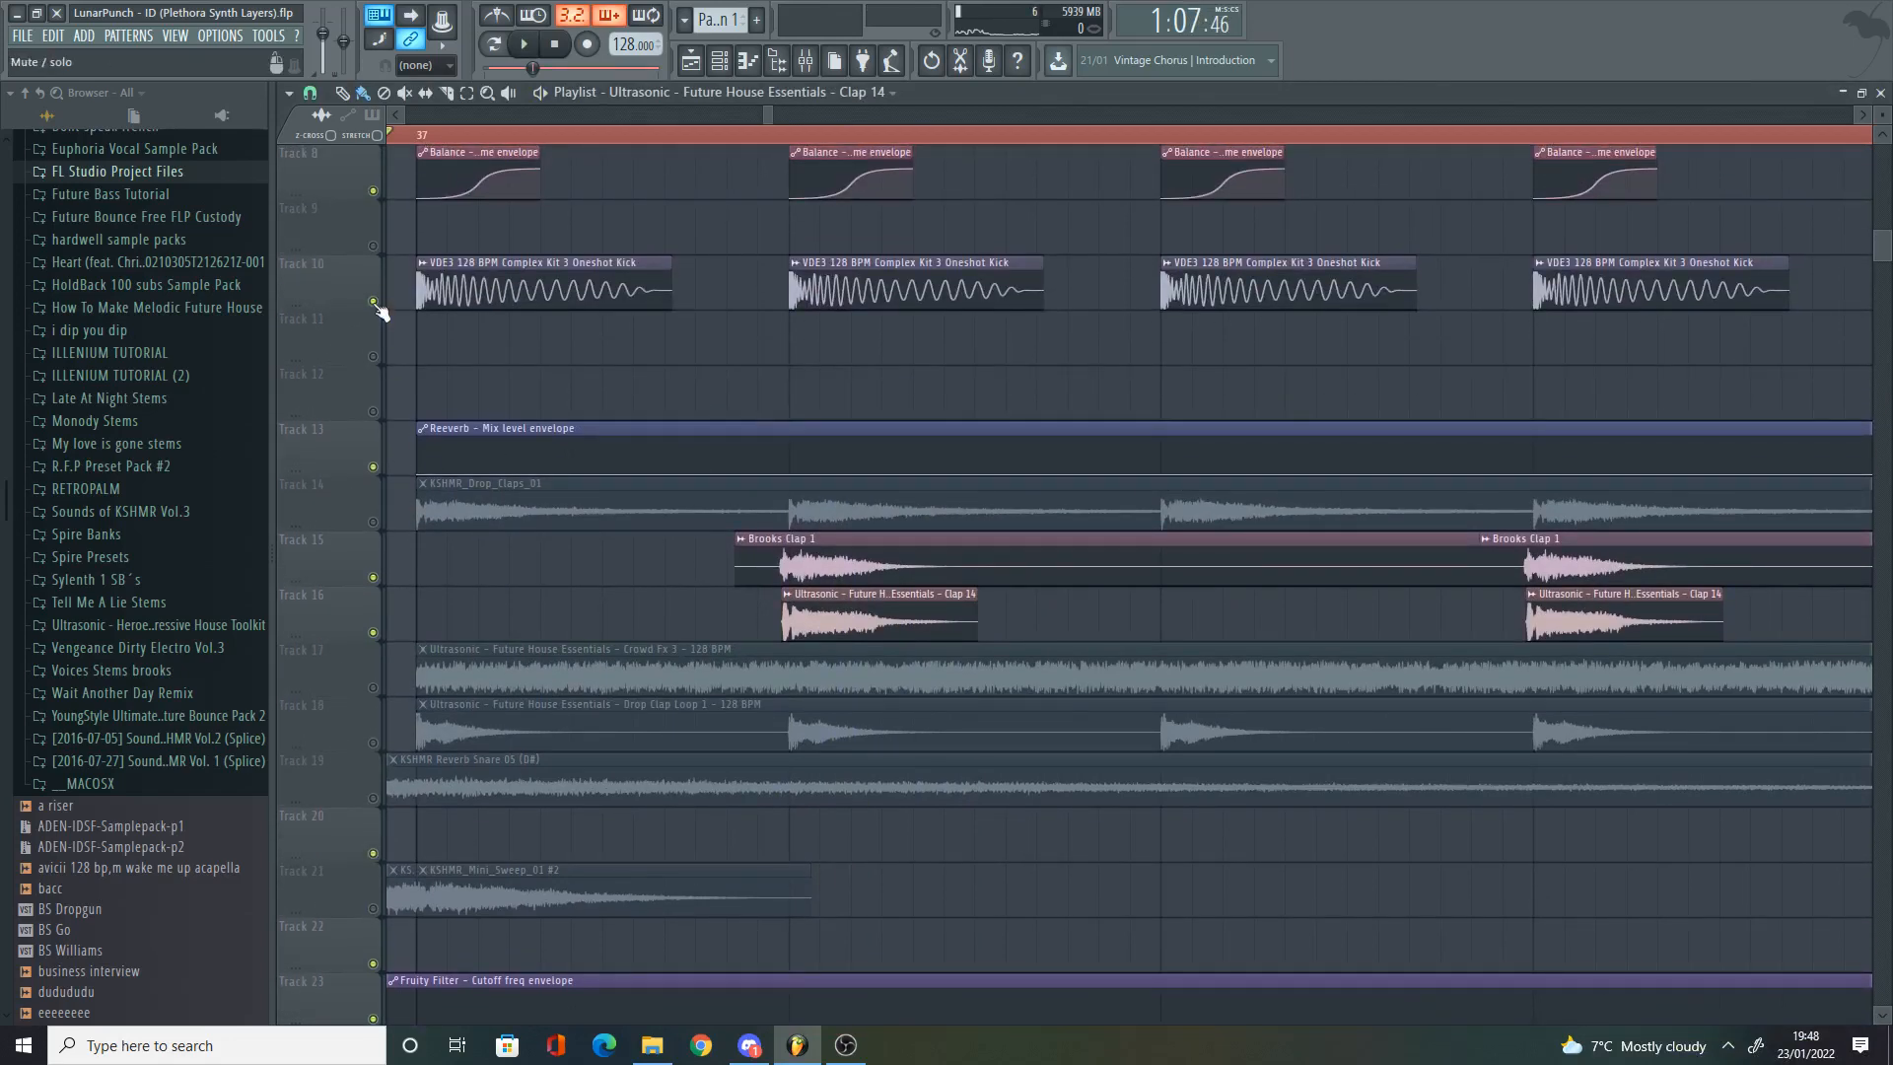
click(373, 301)
click(757, 131)
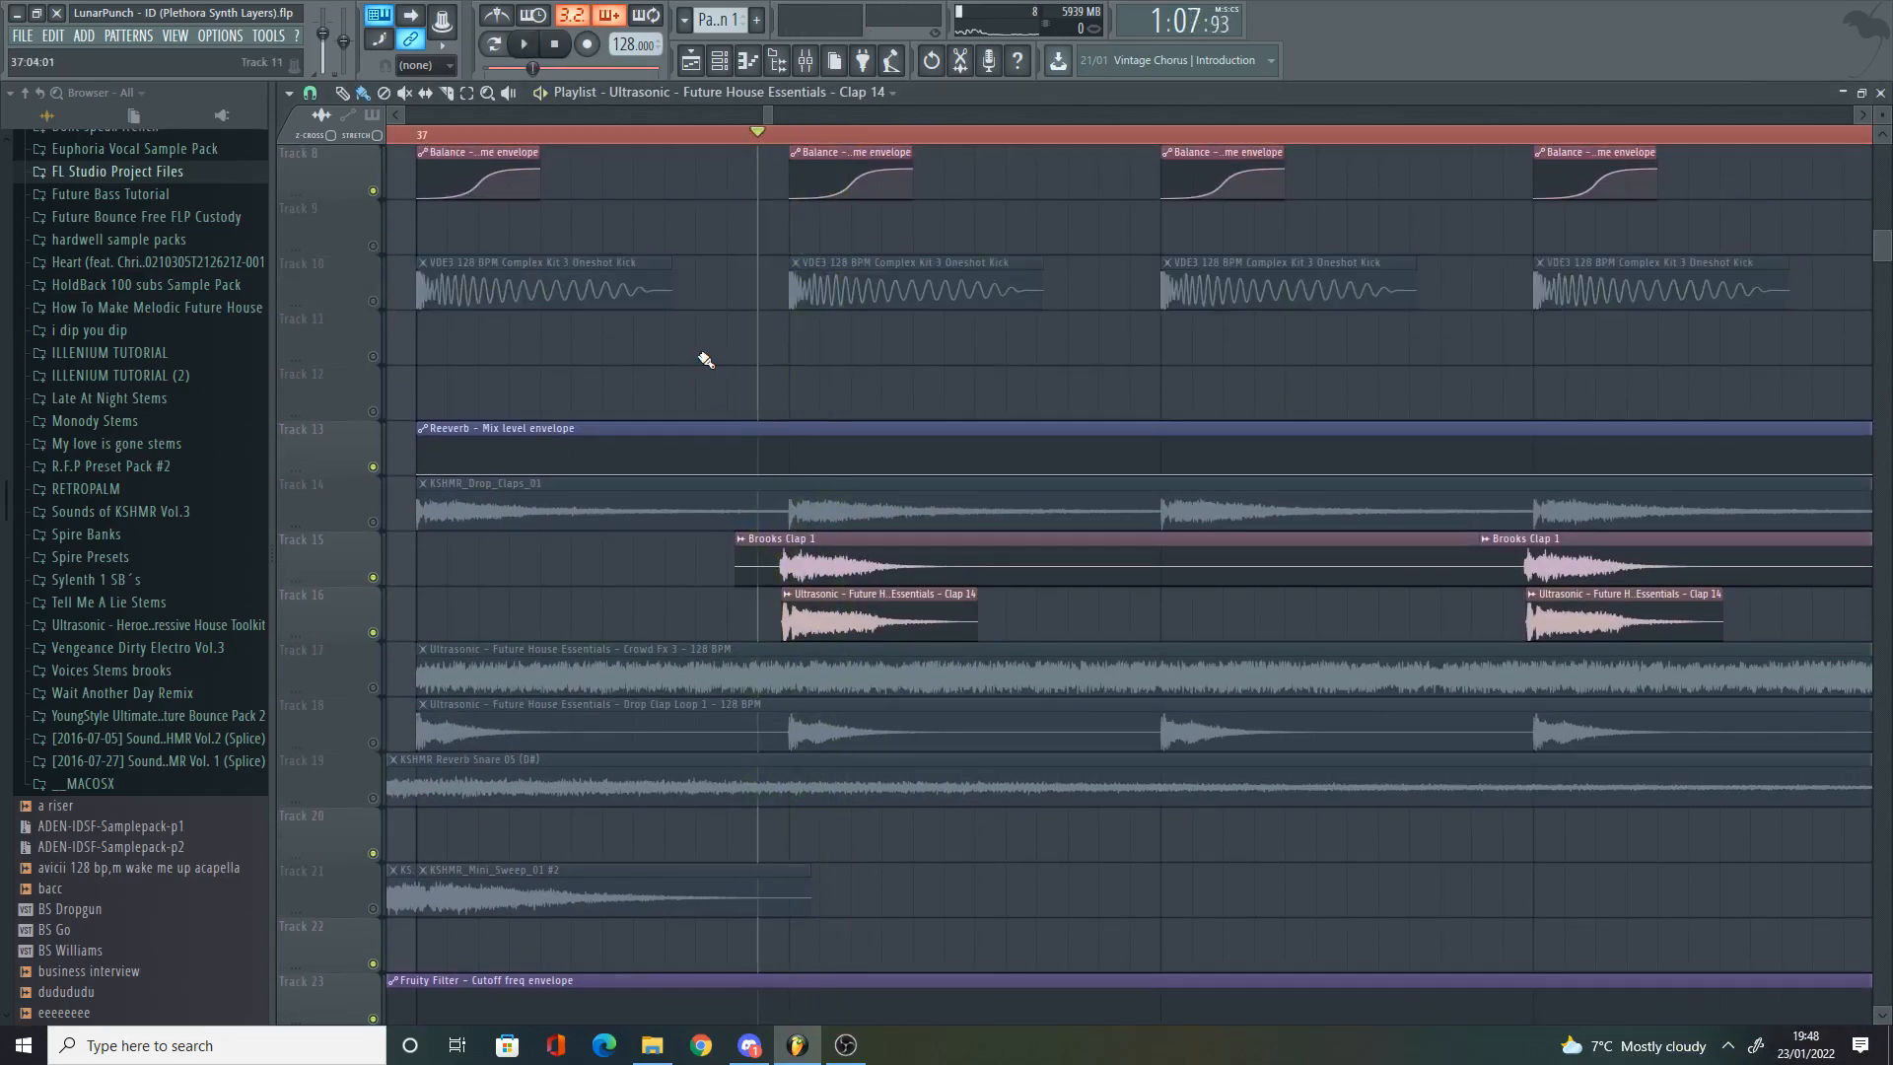
click(374, 633)
click(373, 578)
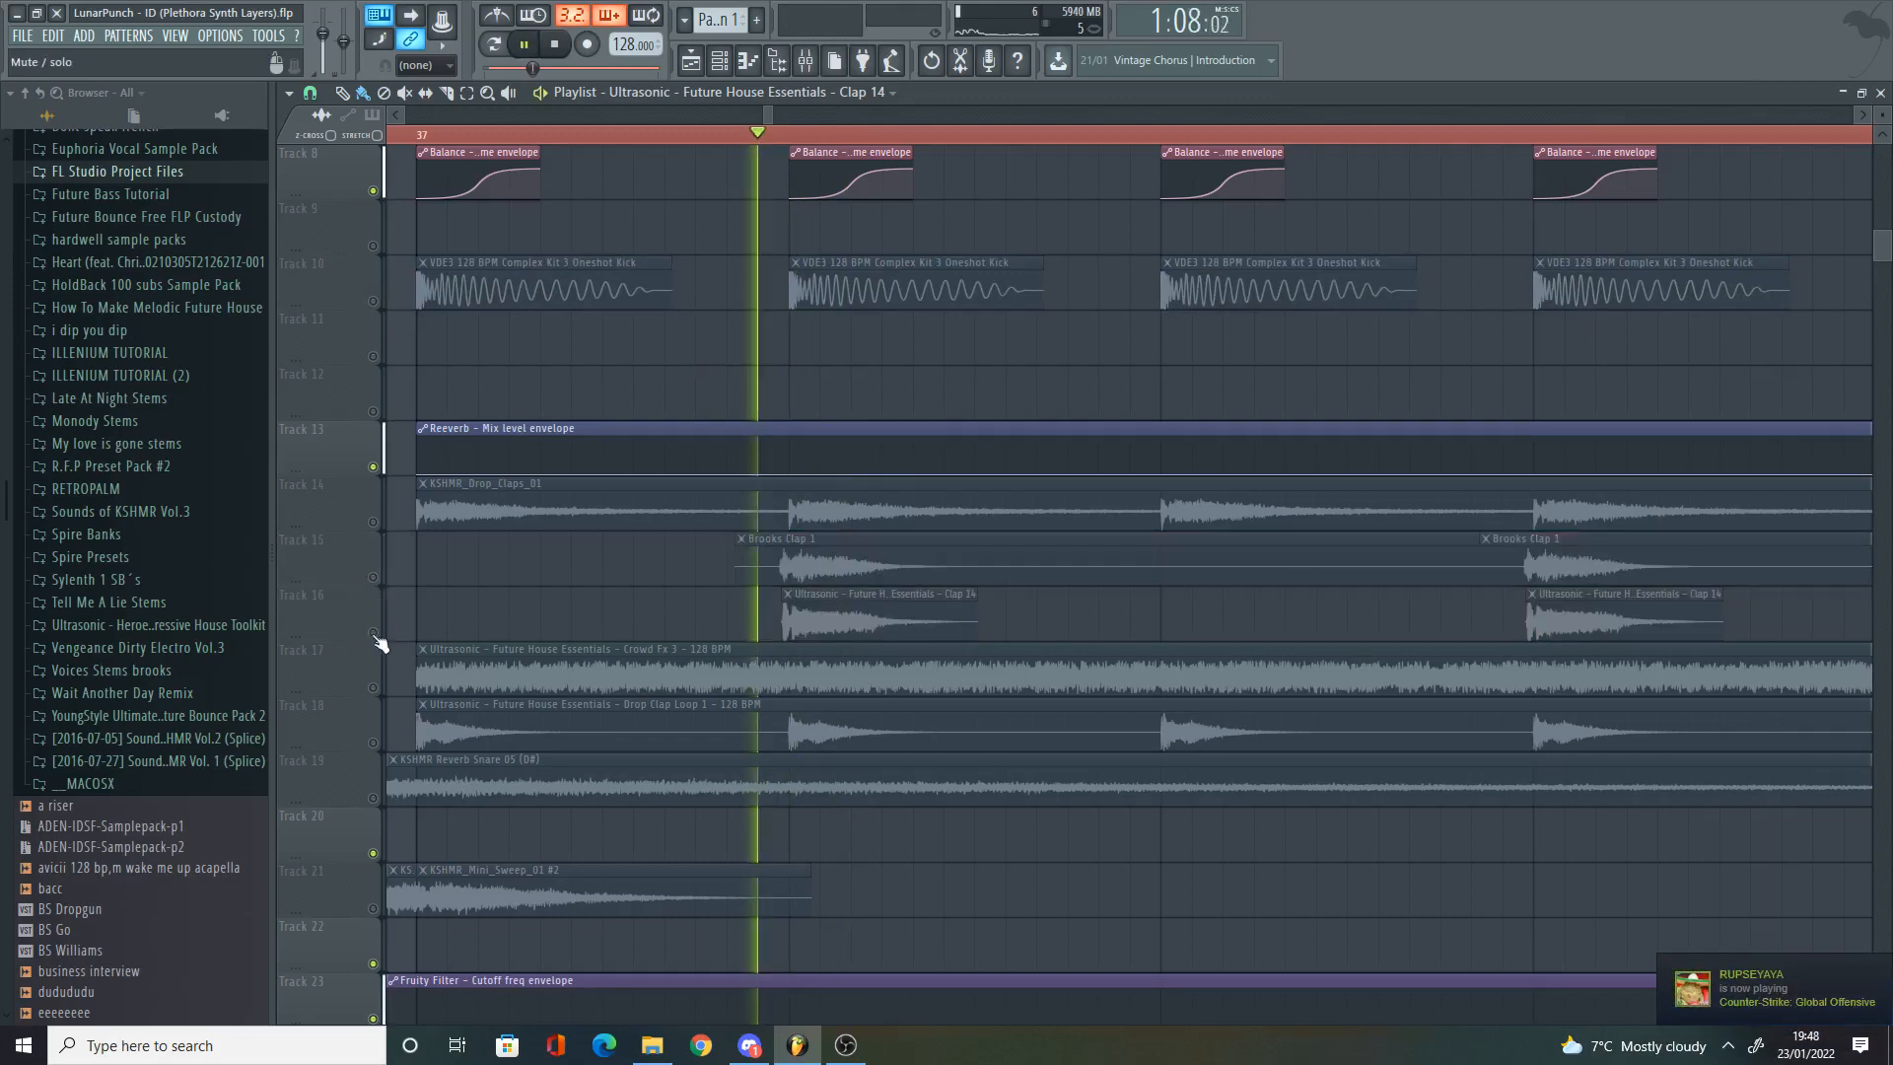
click(373, 633)
click(372, 578)
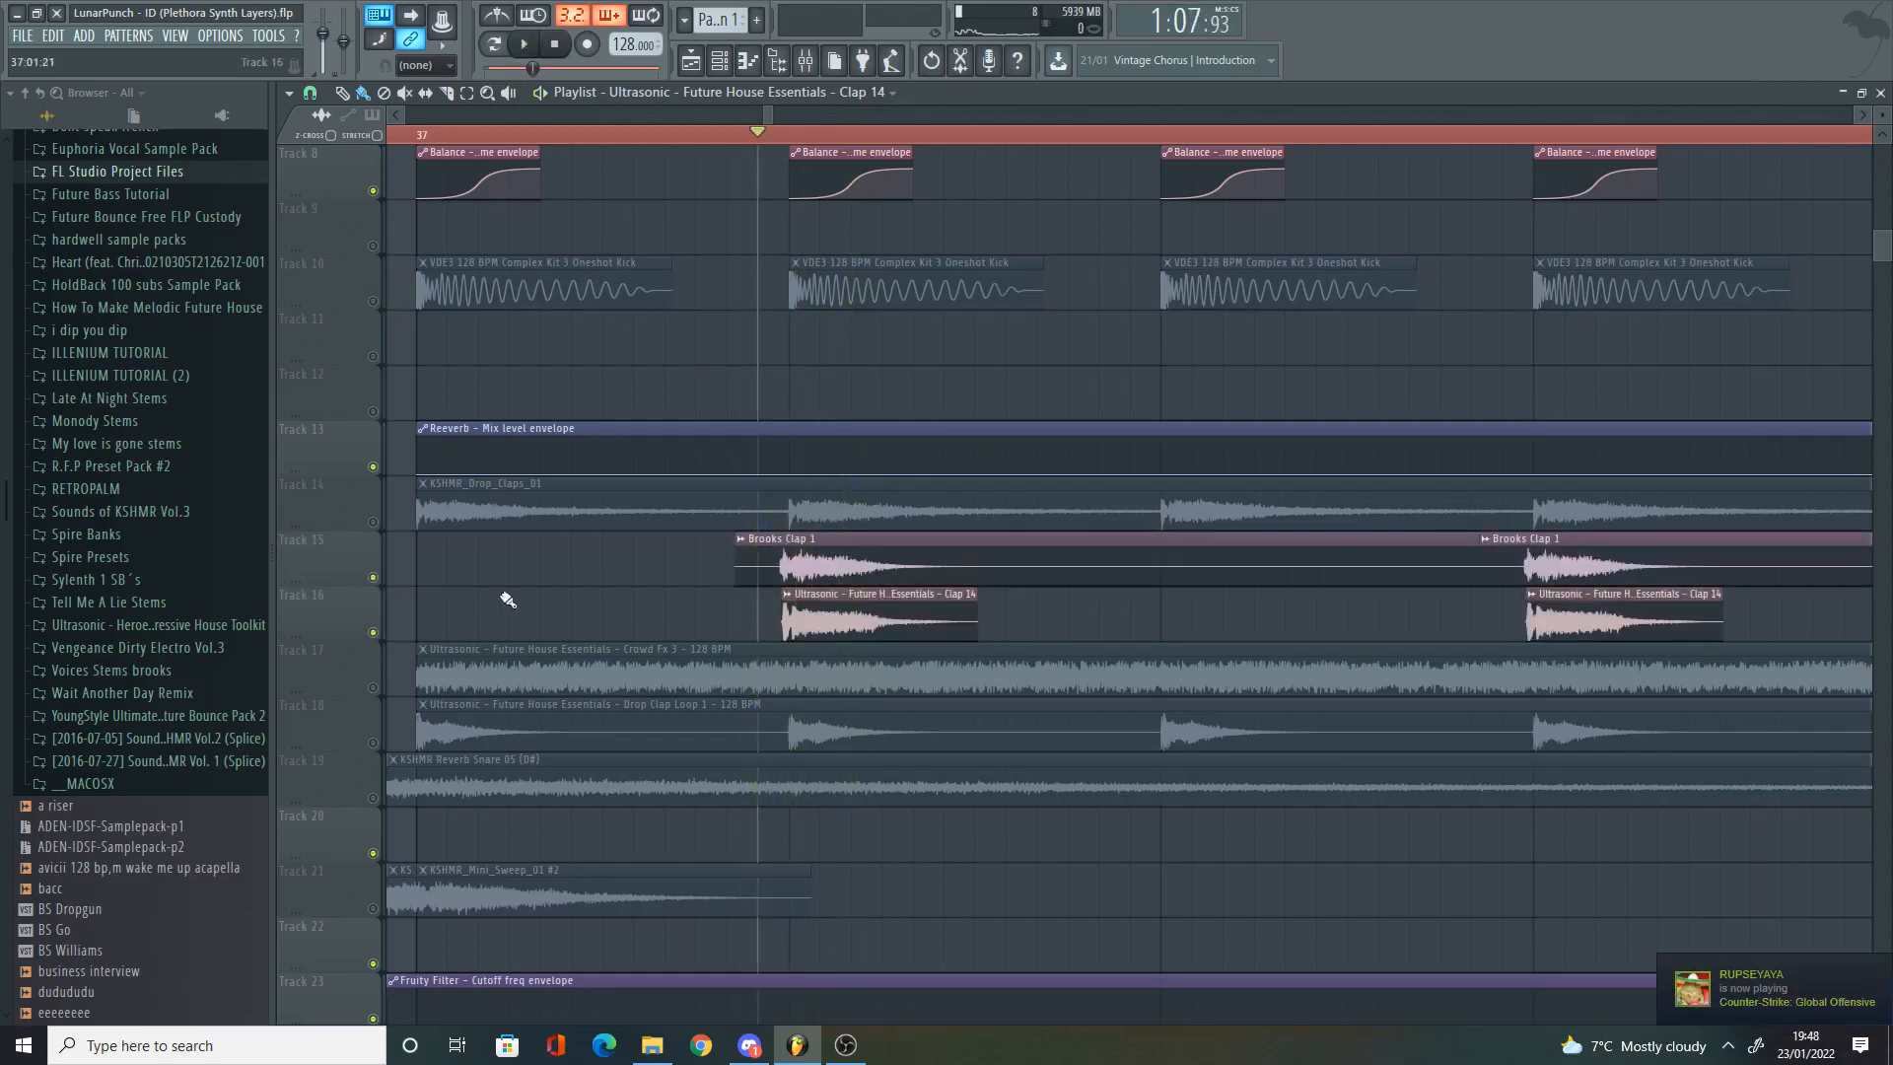
Step: Unmute the track 10 kick and play it together with both clap layers from bar 37
scroll(647, 589, down, 5)
scroll(647, 589, up, 6)
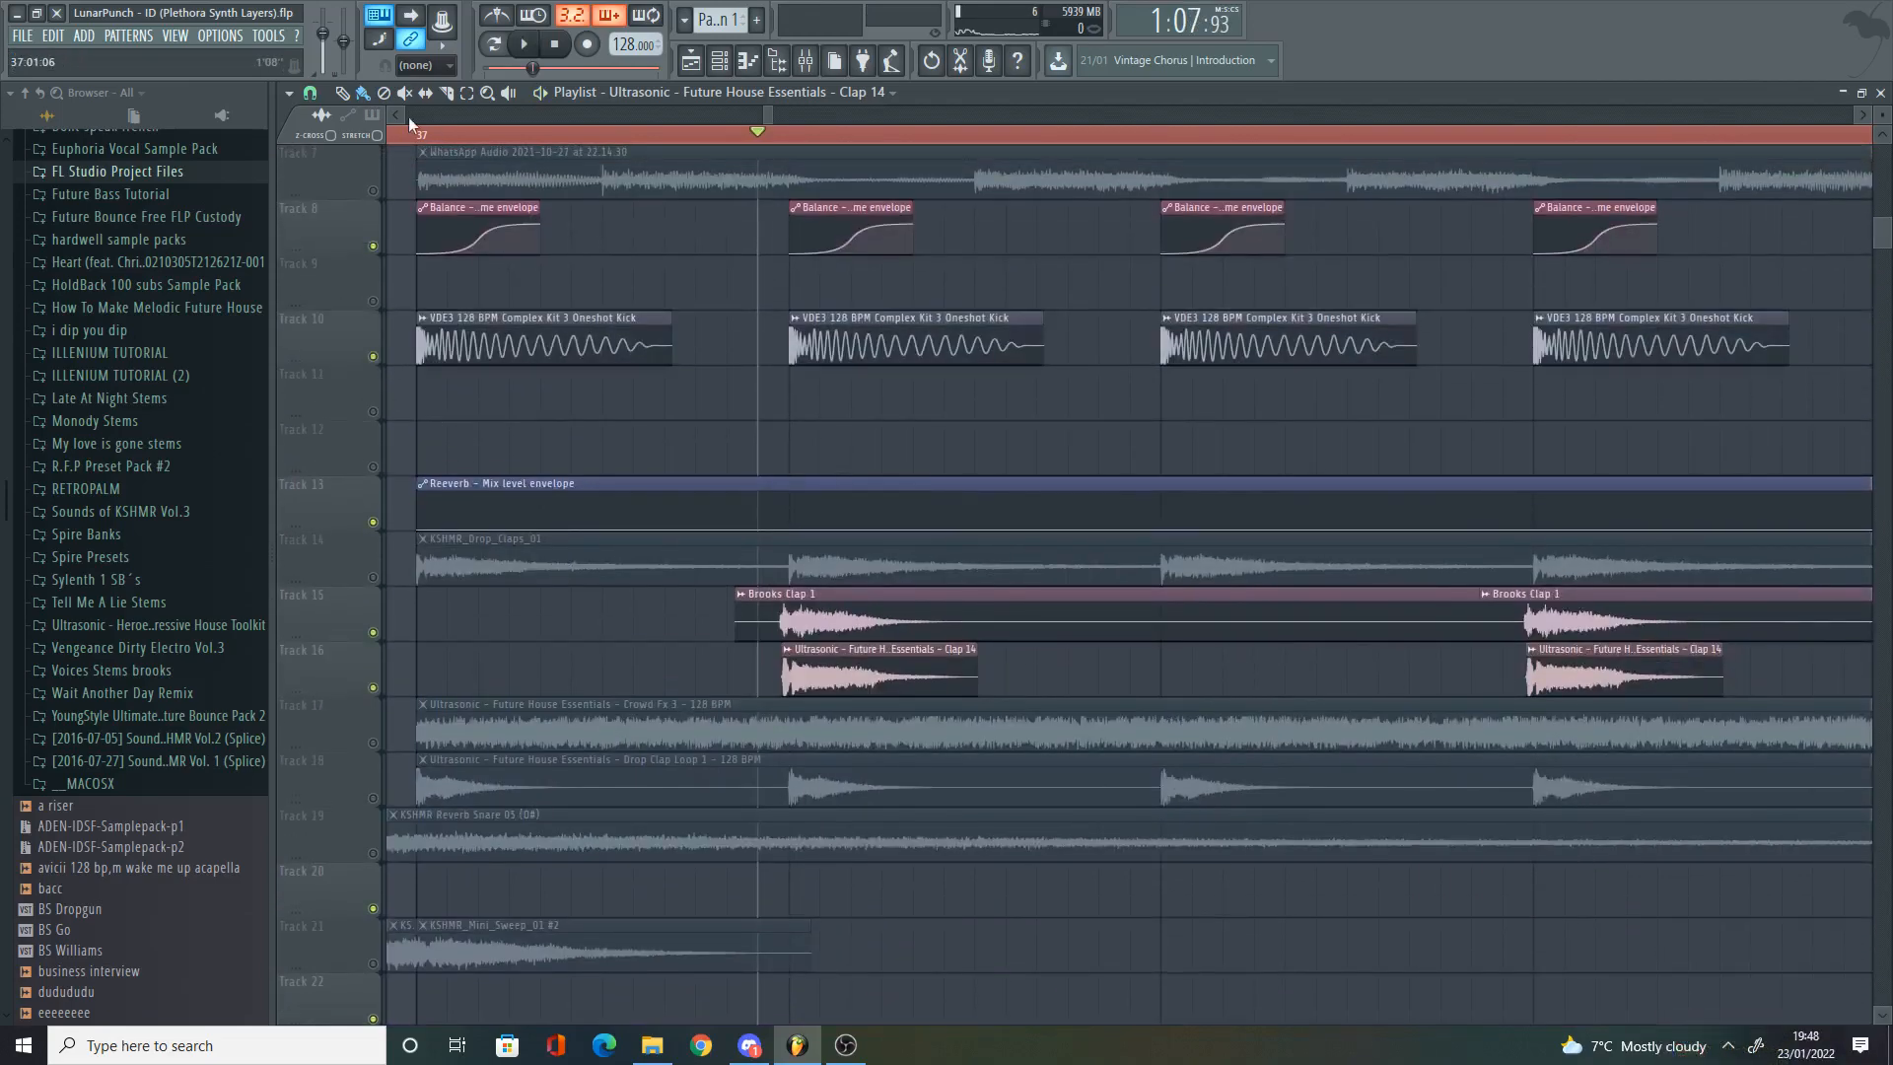
click(422, 134)
key(space)
scroll(582, 304, down, 6)
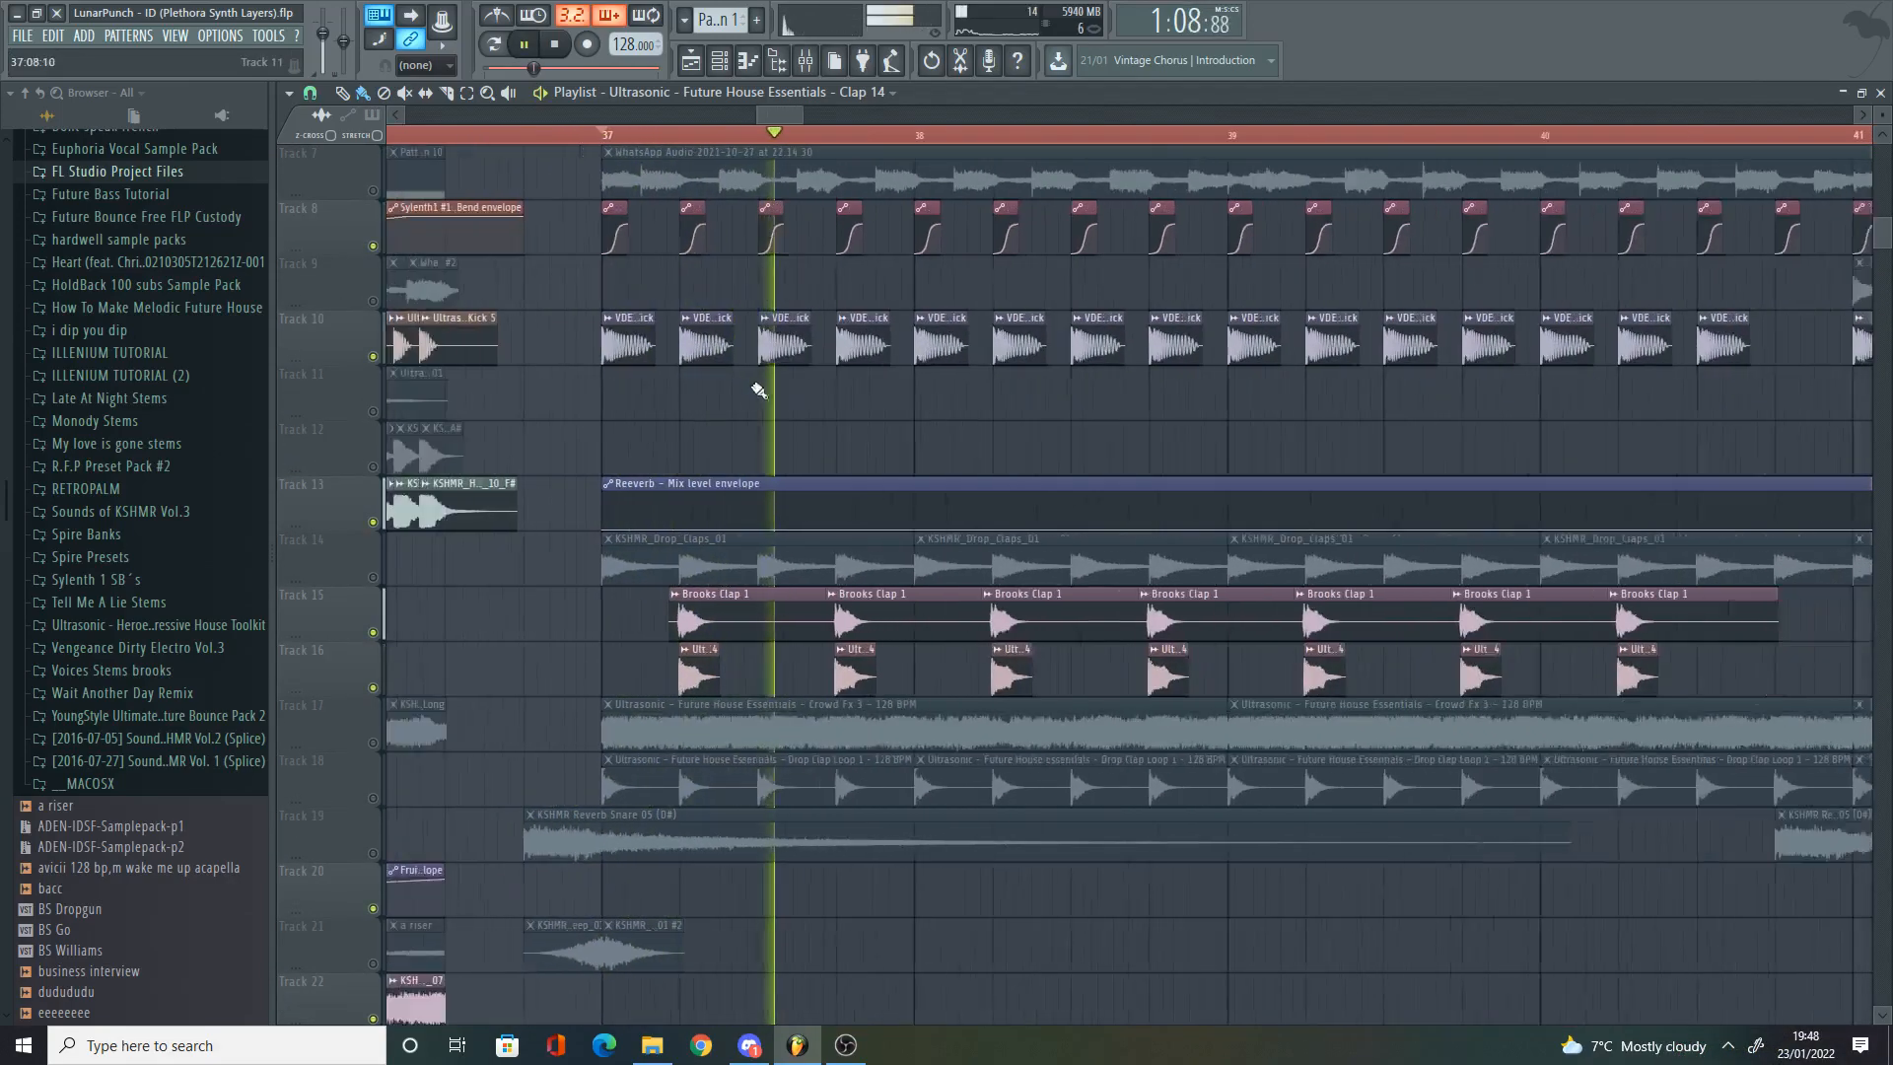
scroll(769, 395, down, 5)
scroll(769, 393, down, 6)
scroll(769, 396, up, 9)
key(space)
Step: Unmute playlist tracks 14 and 18, which hold KSHMR_Drop_Claps_01 and the Ultrasonic Drop Clap Loop 1
scroll(772, 409, up, 5)
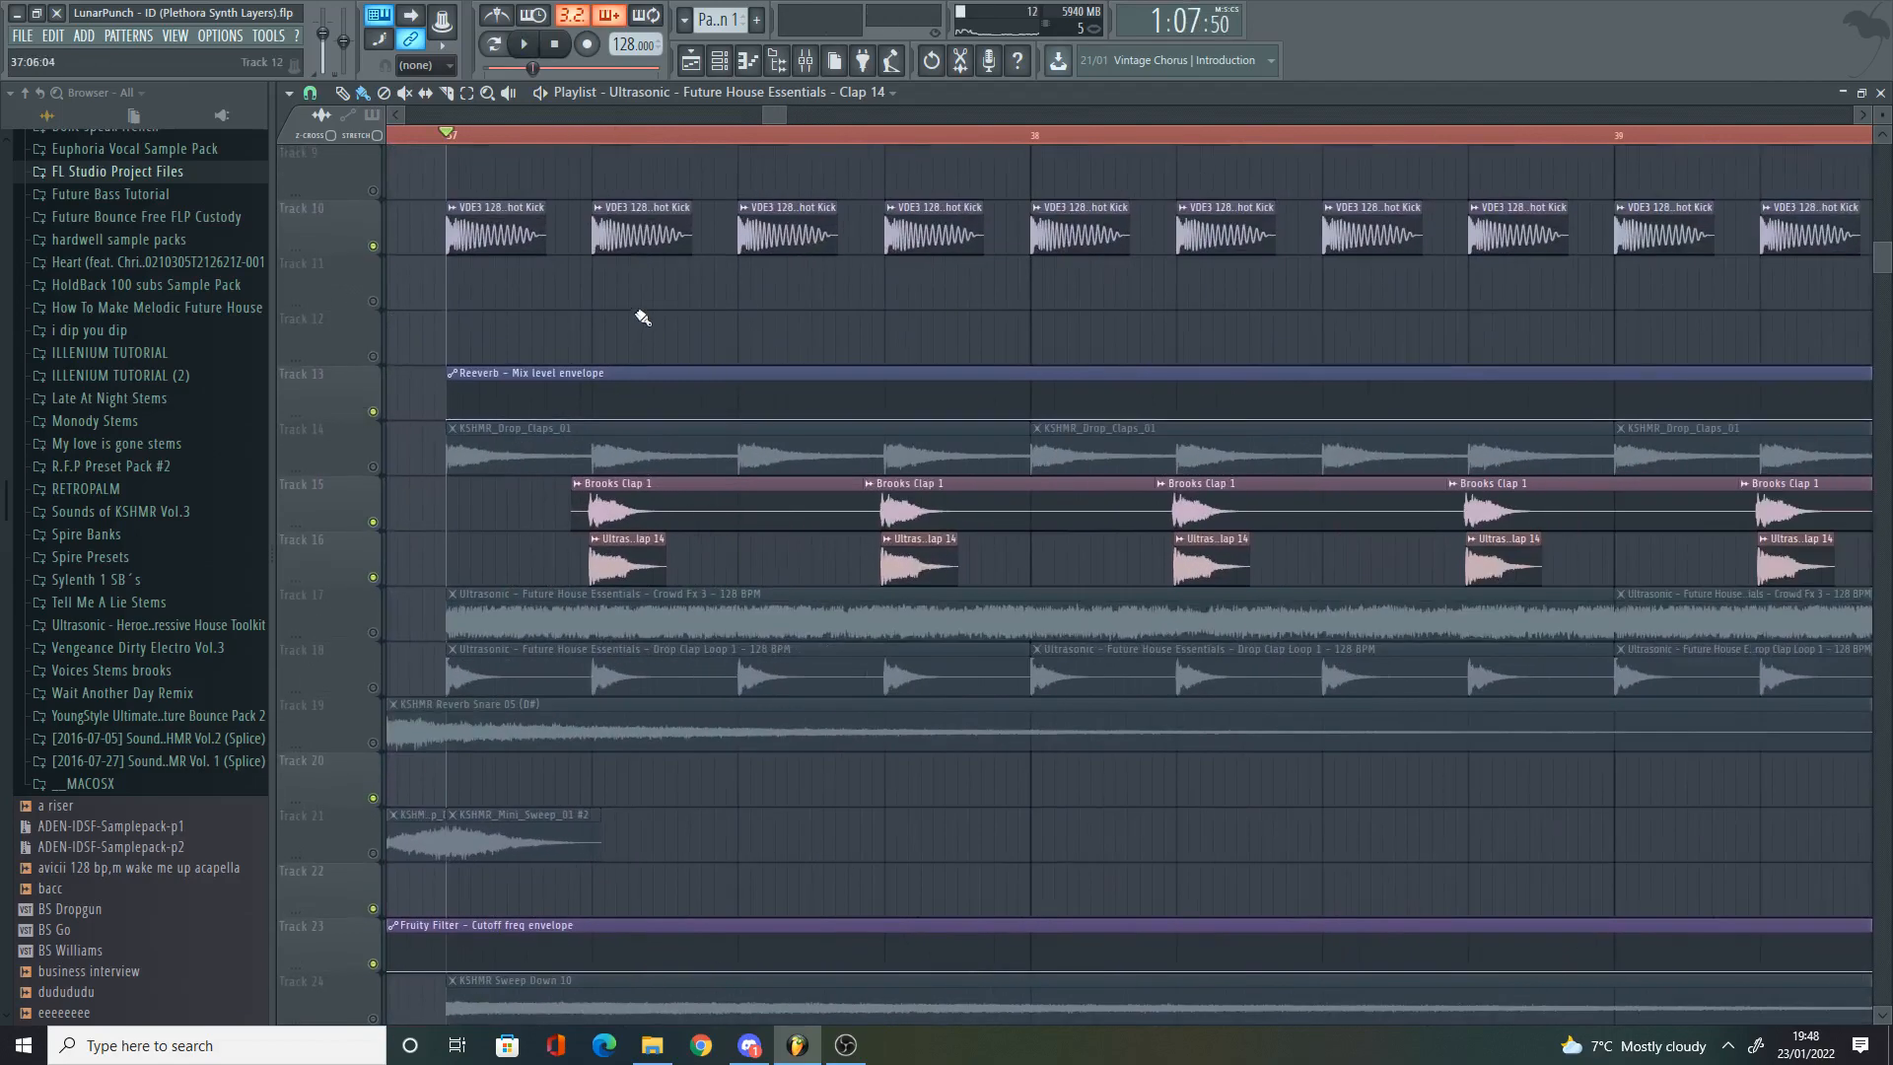
scroll(594, 380, up, 2)
scroll(572, 400, down, 3)
scroll(498, 433, up, 2)
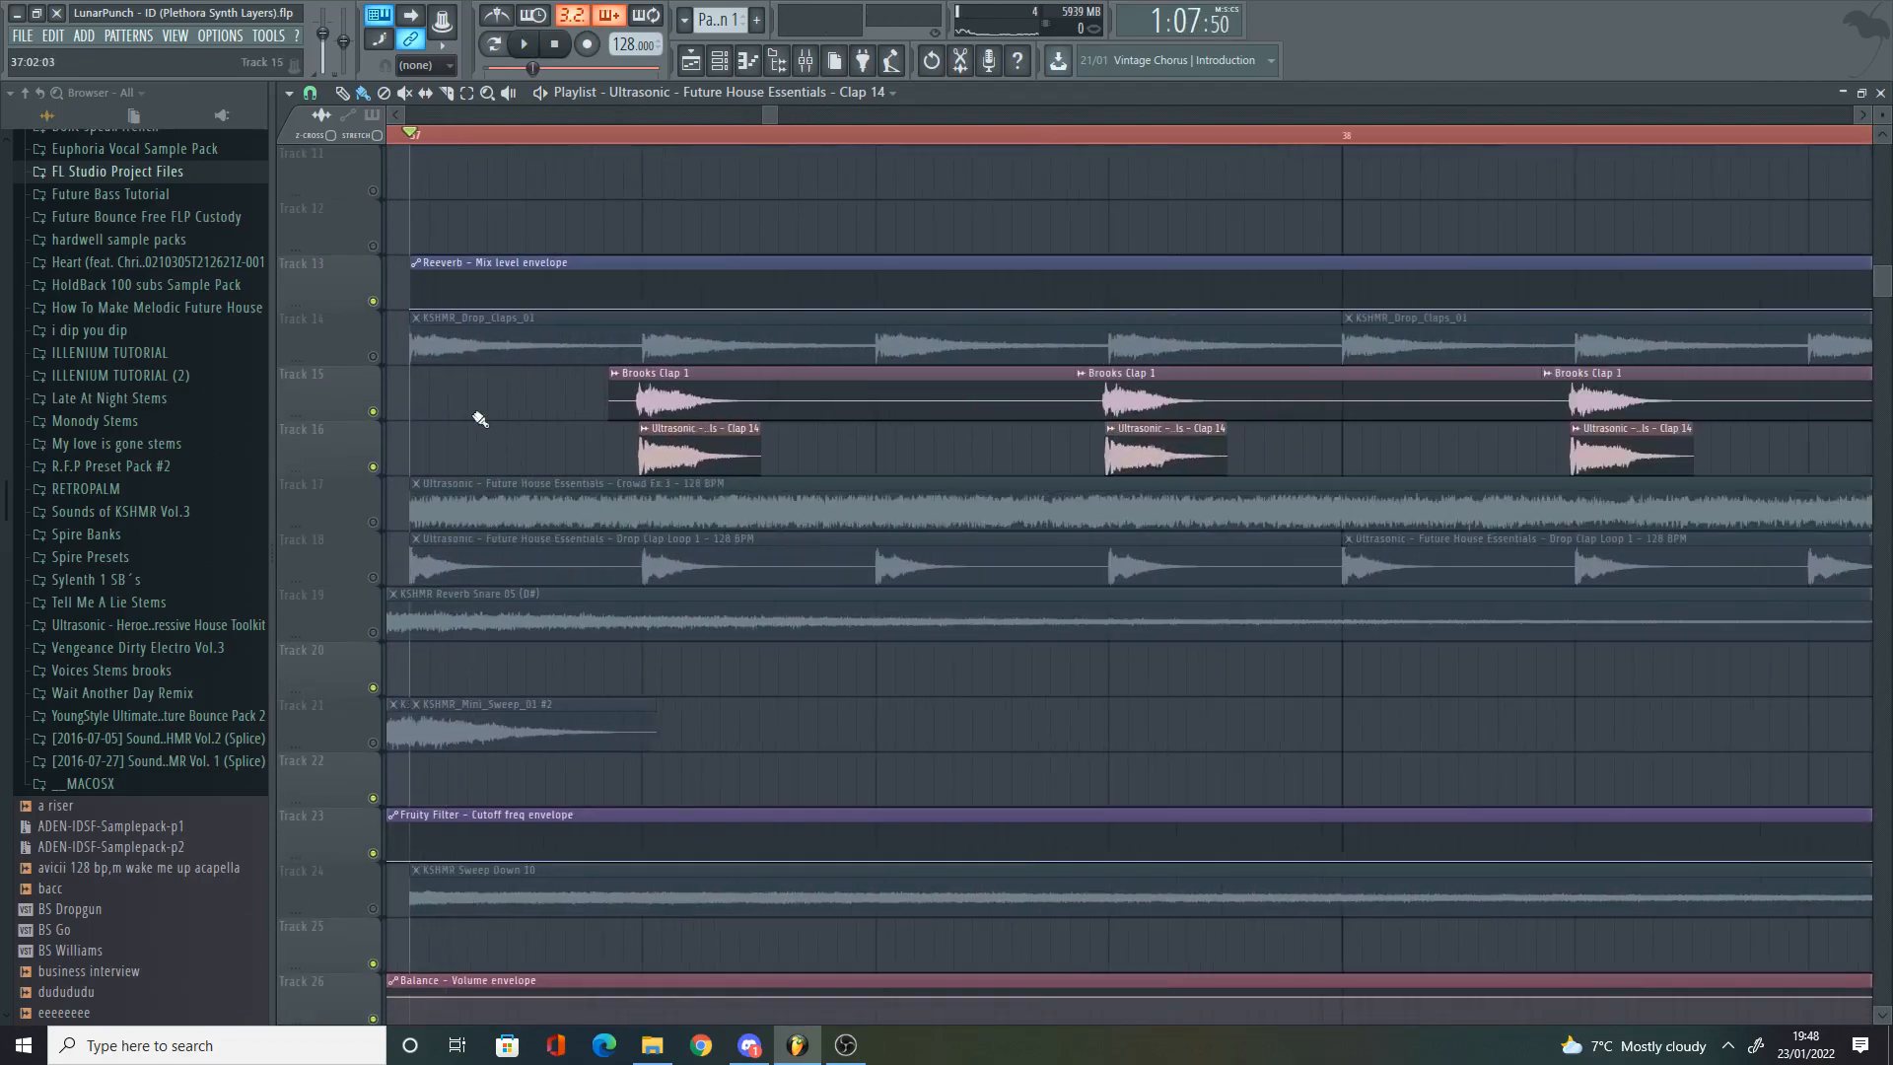
scroll(423, 580, up, 3)
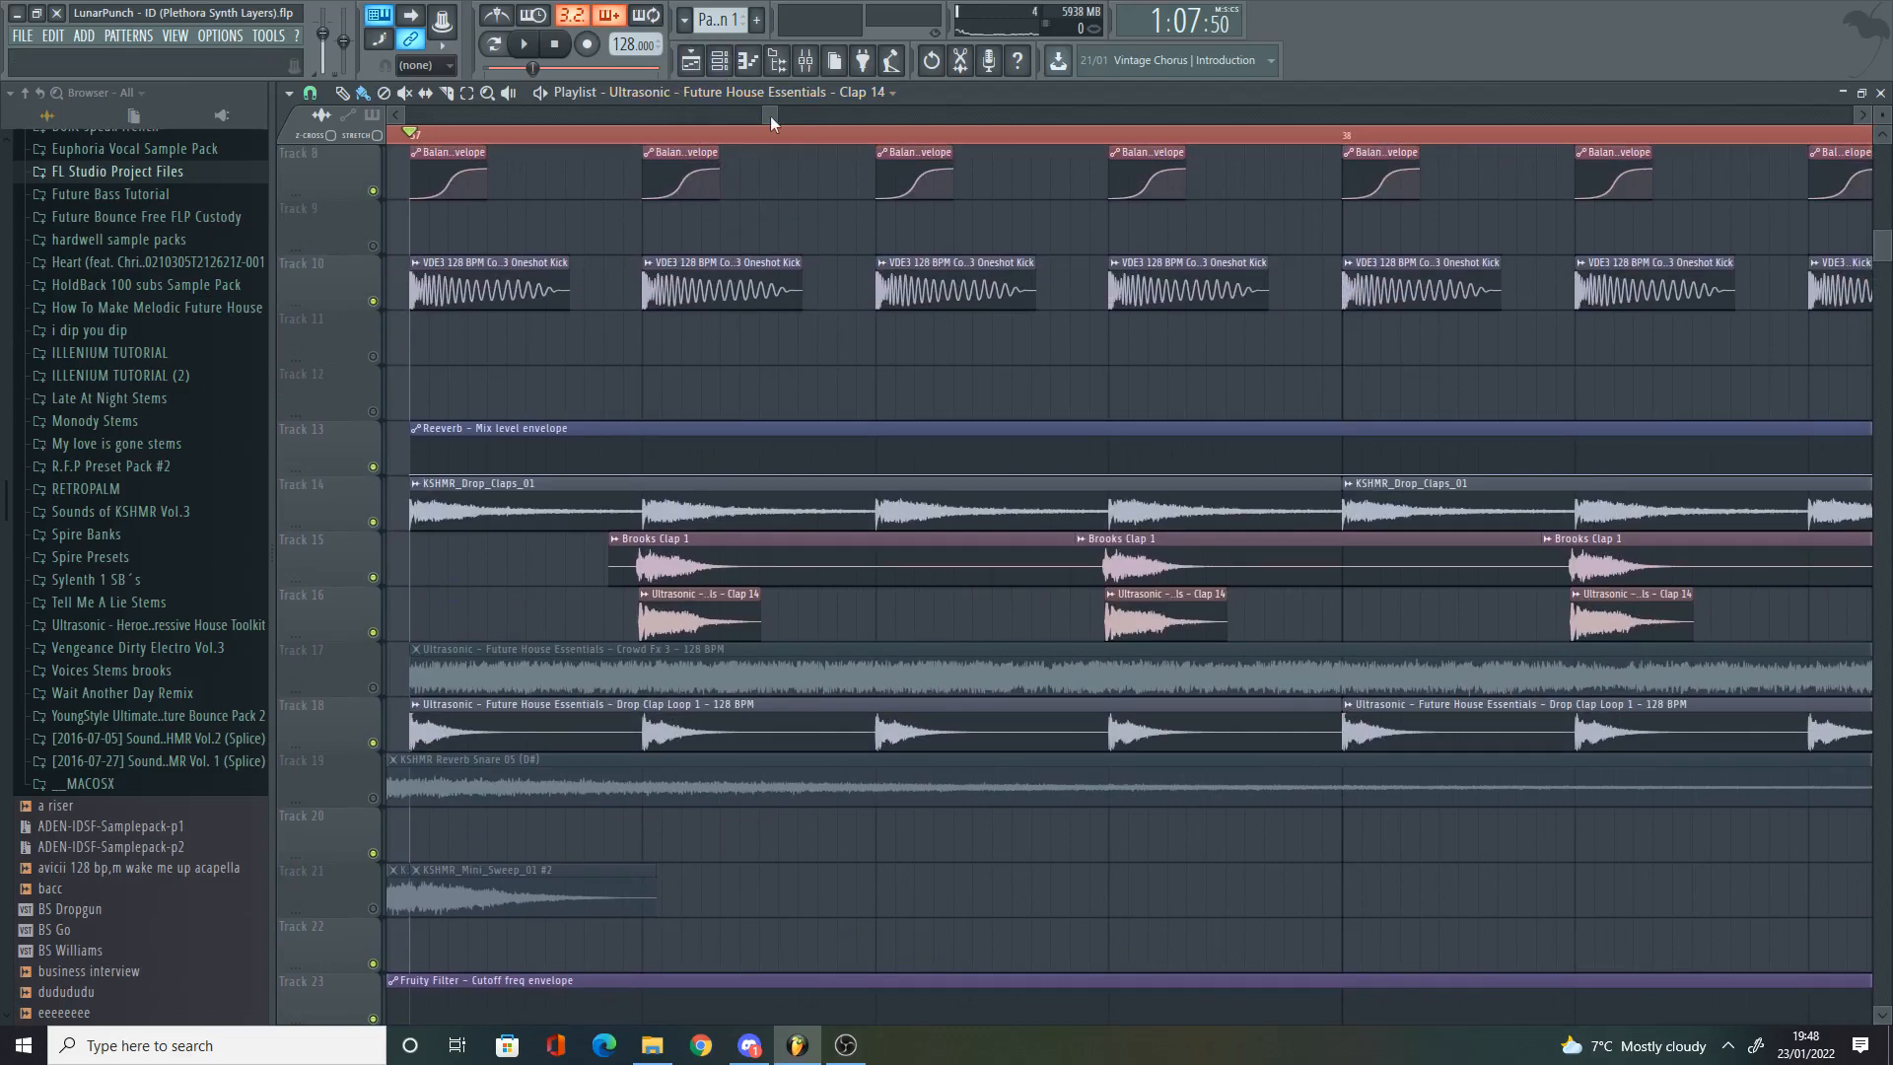
Step: Audition KSHMR_Drop_Claps_01 and Drop Clap Loop 1 in isolation, then play them with the kick and claps from bar 37
drag(771, 116, 769, 116)
alt+right_click(579, 480)
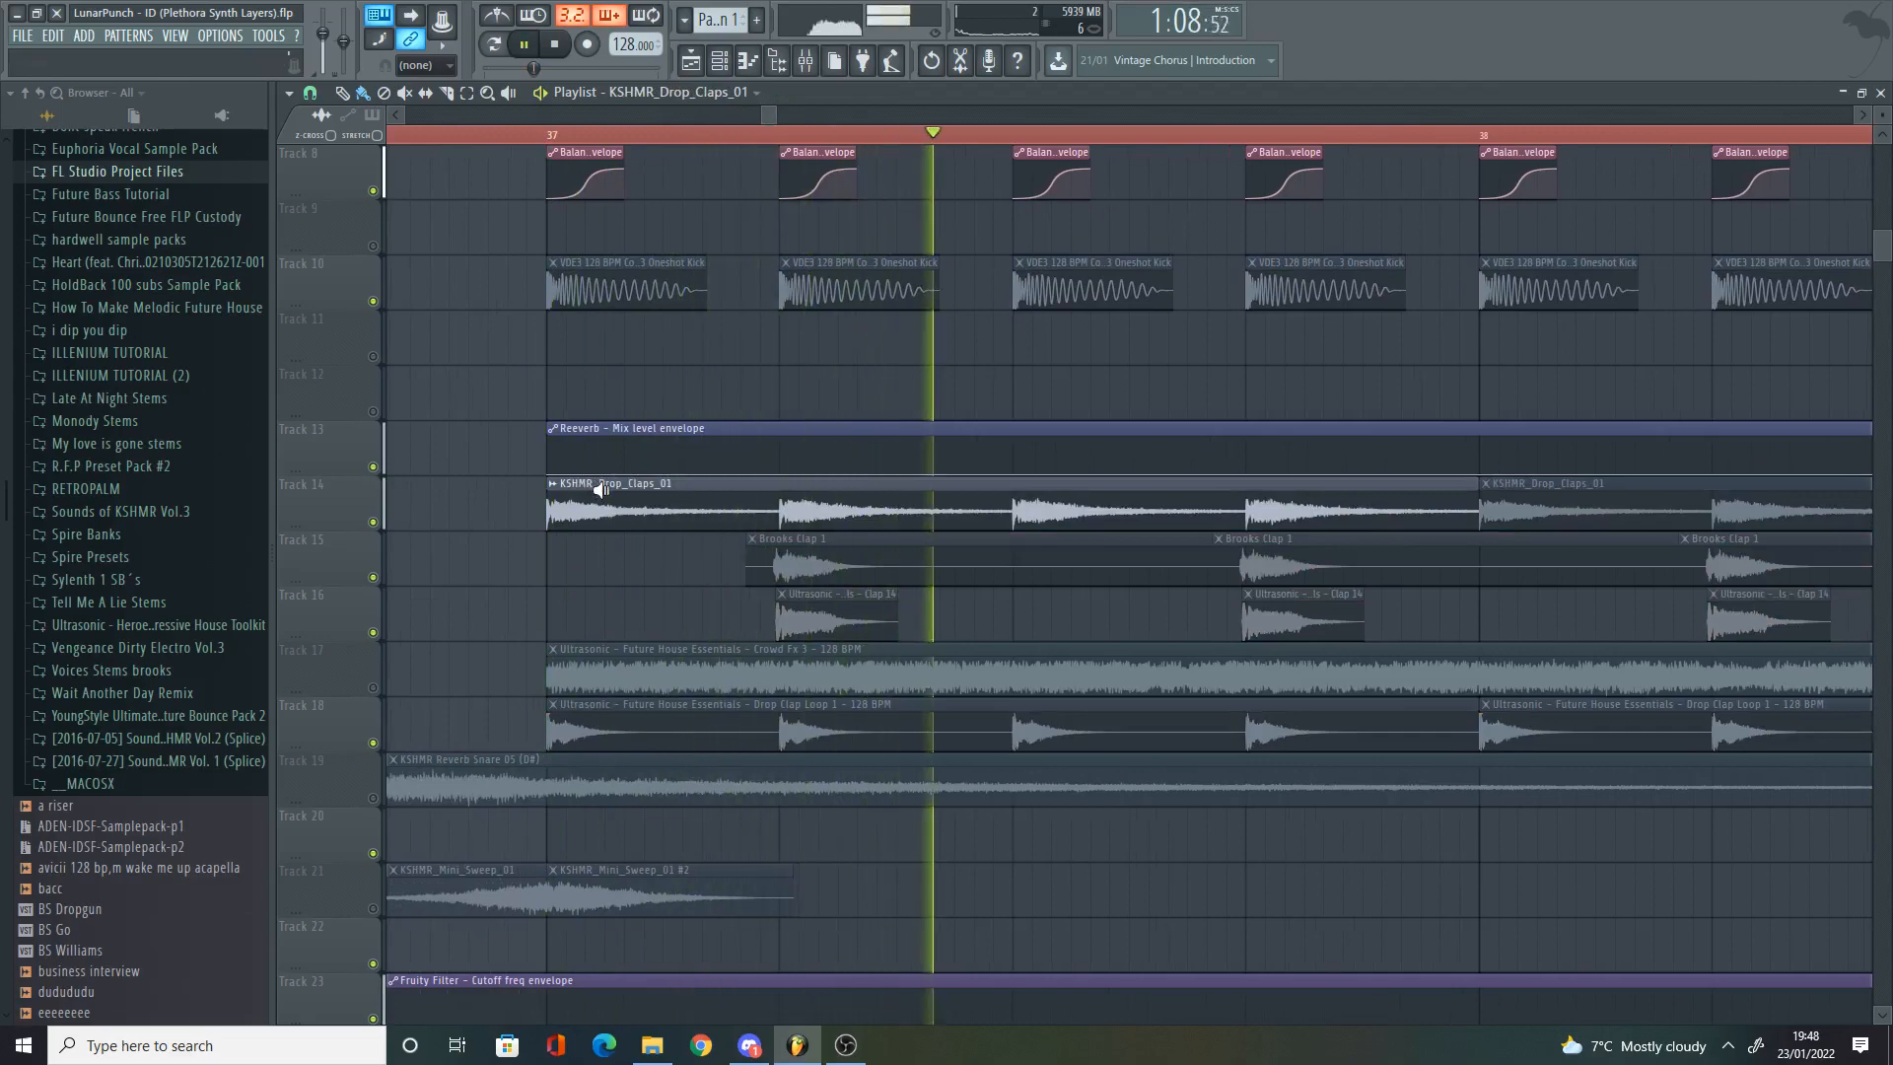
alt+right_click(605, 720)
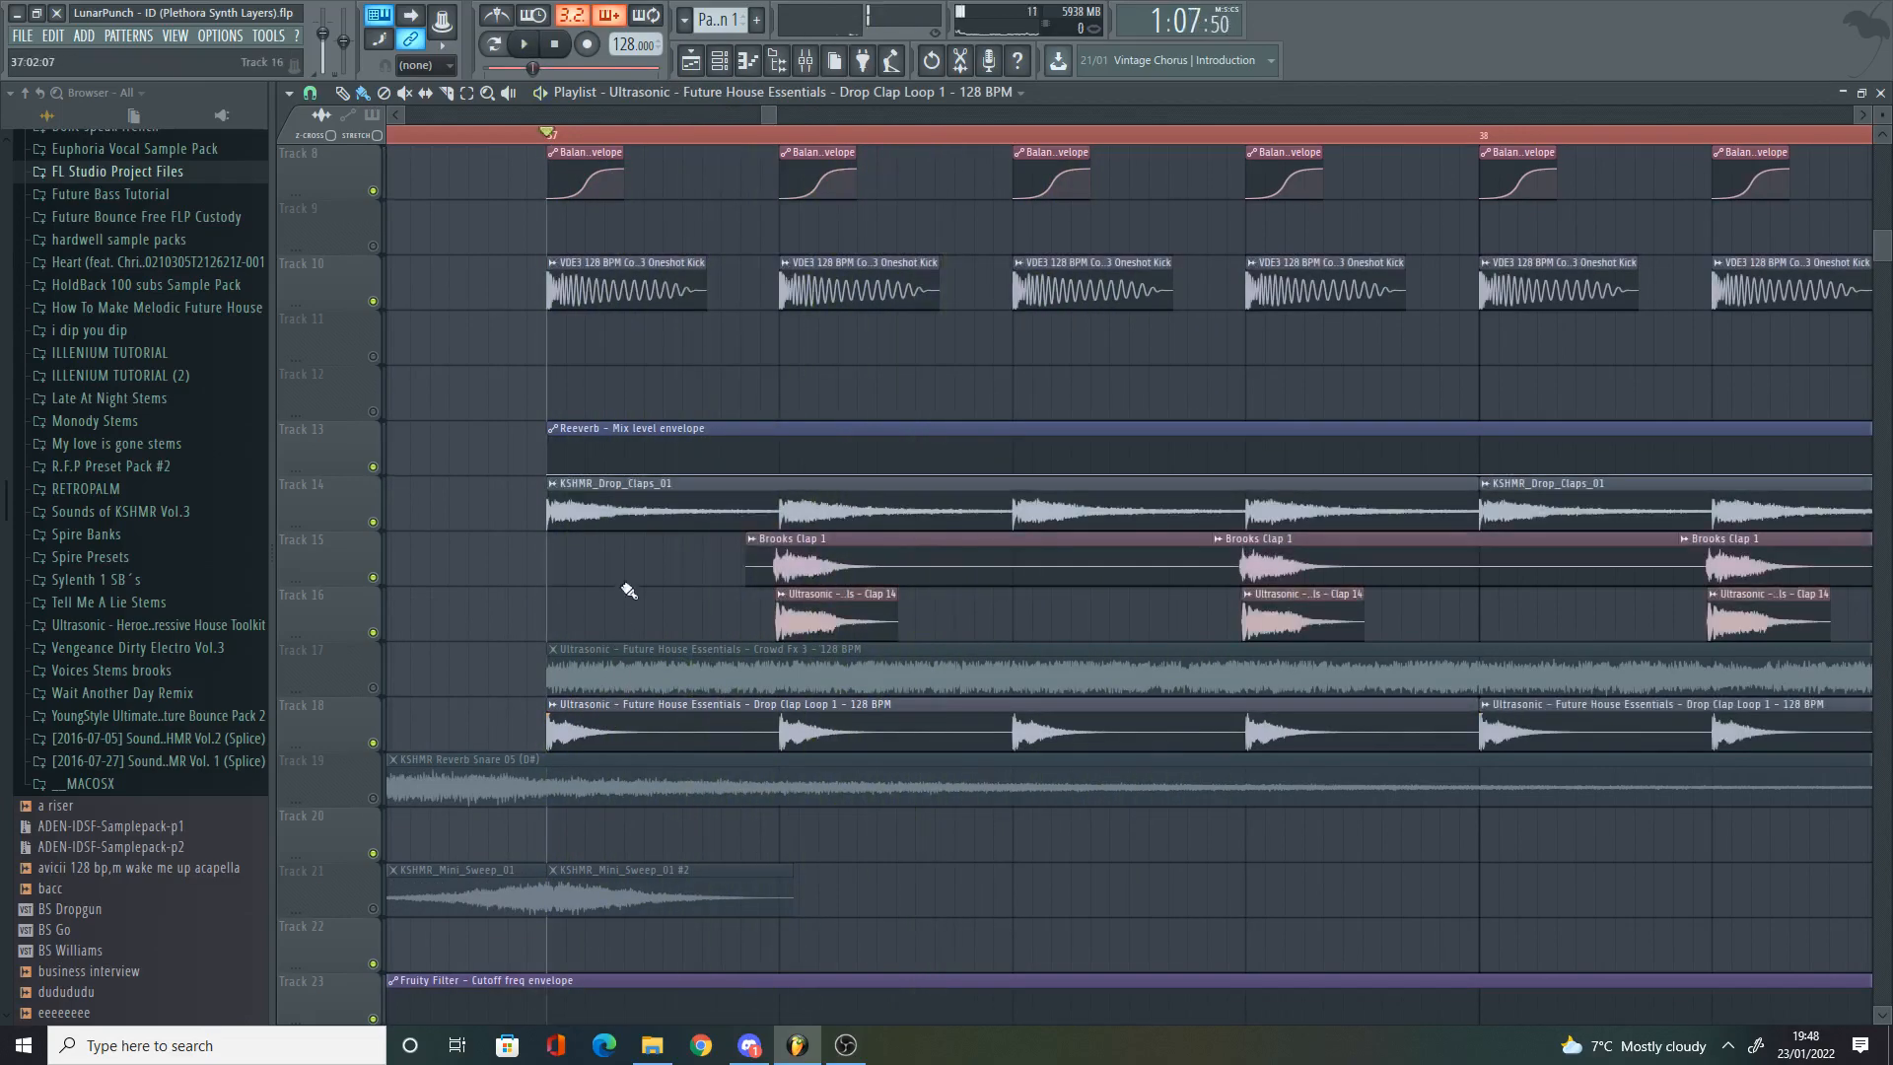
key(space)
scroll(626, 589, down, 2)
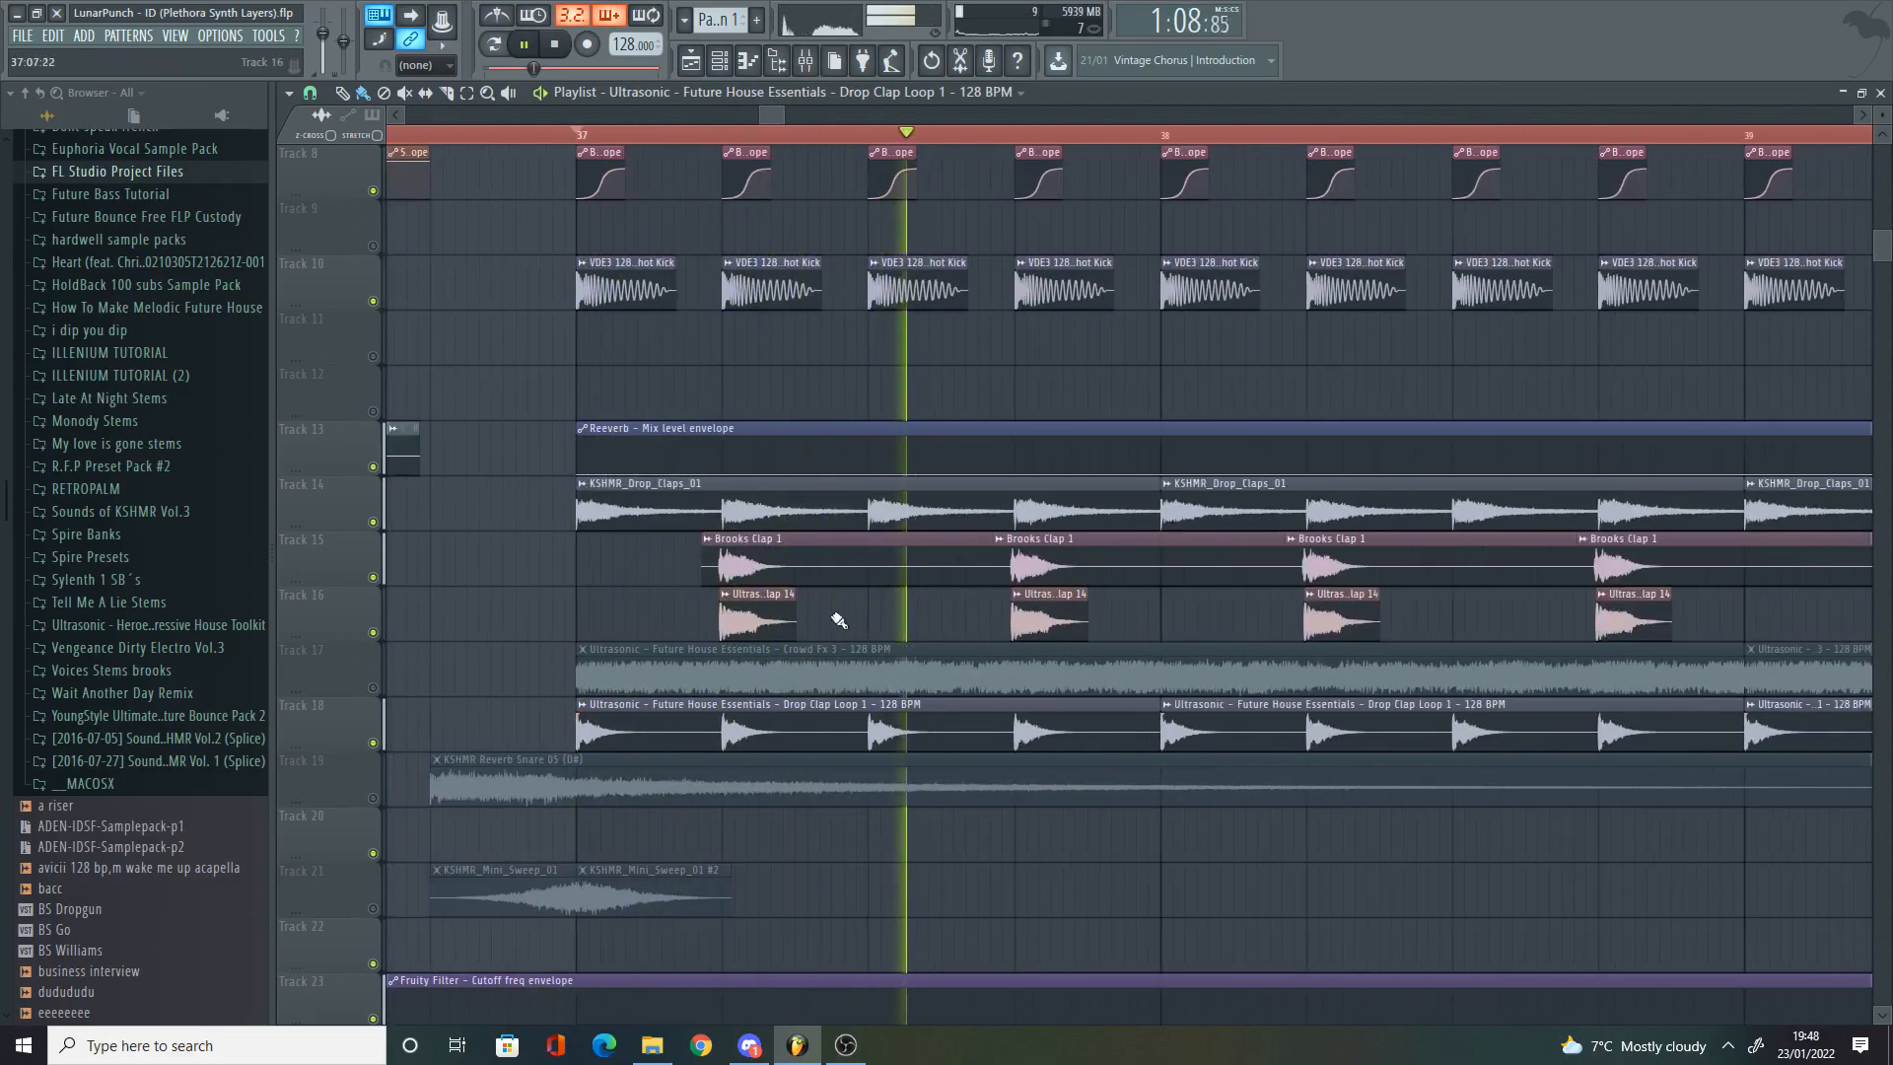
key(space)
Step: Unmute the Ultrasonic Crowd Fx 3 layer on track 17 and check its sample settings
scroll(836, 591, down, 6)
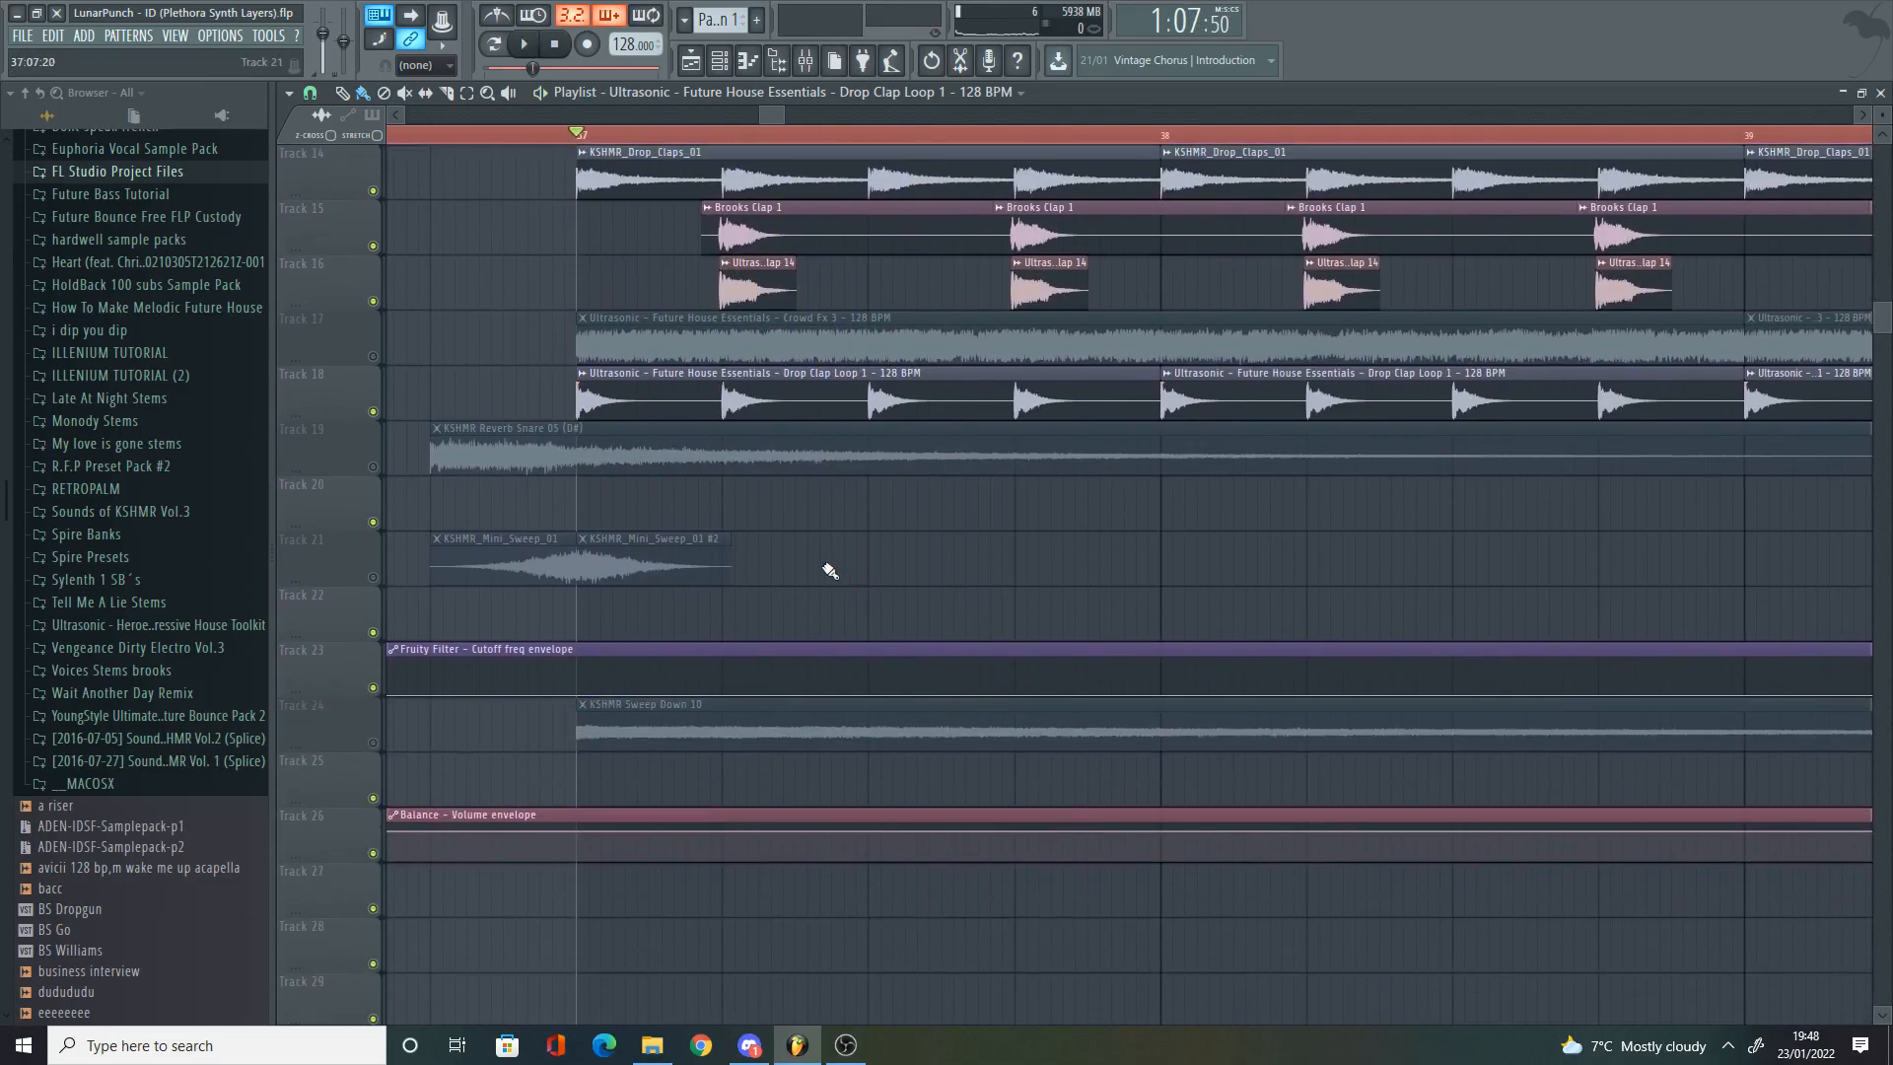
scroll(830, 571, up, 4)
double_click(625, 558)
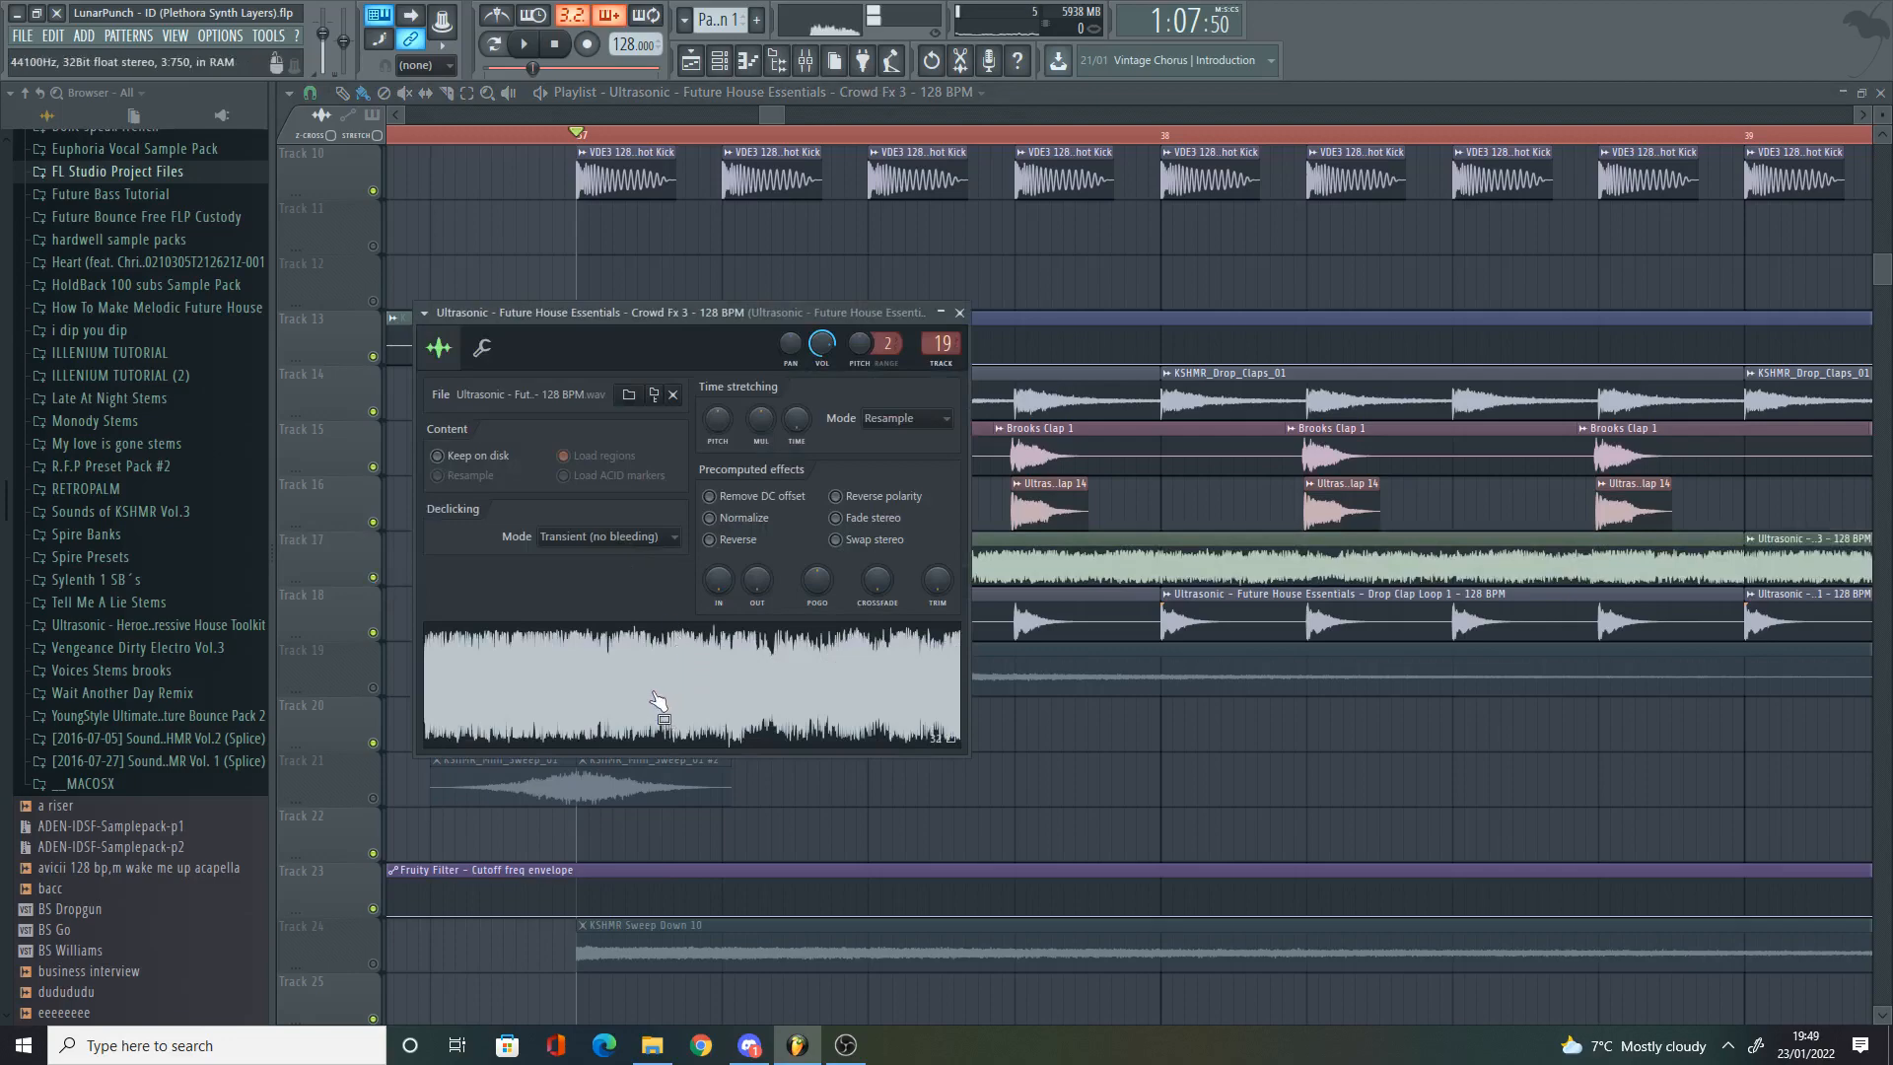
right_click(1044, 787)
Step: Audition the Crowd Fx 3 clip in isolation, then play it with the kick and clap layers from bar 37
key(space)
alt+right_click(734, 549)
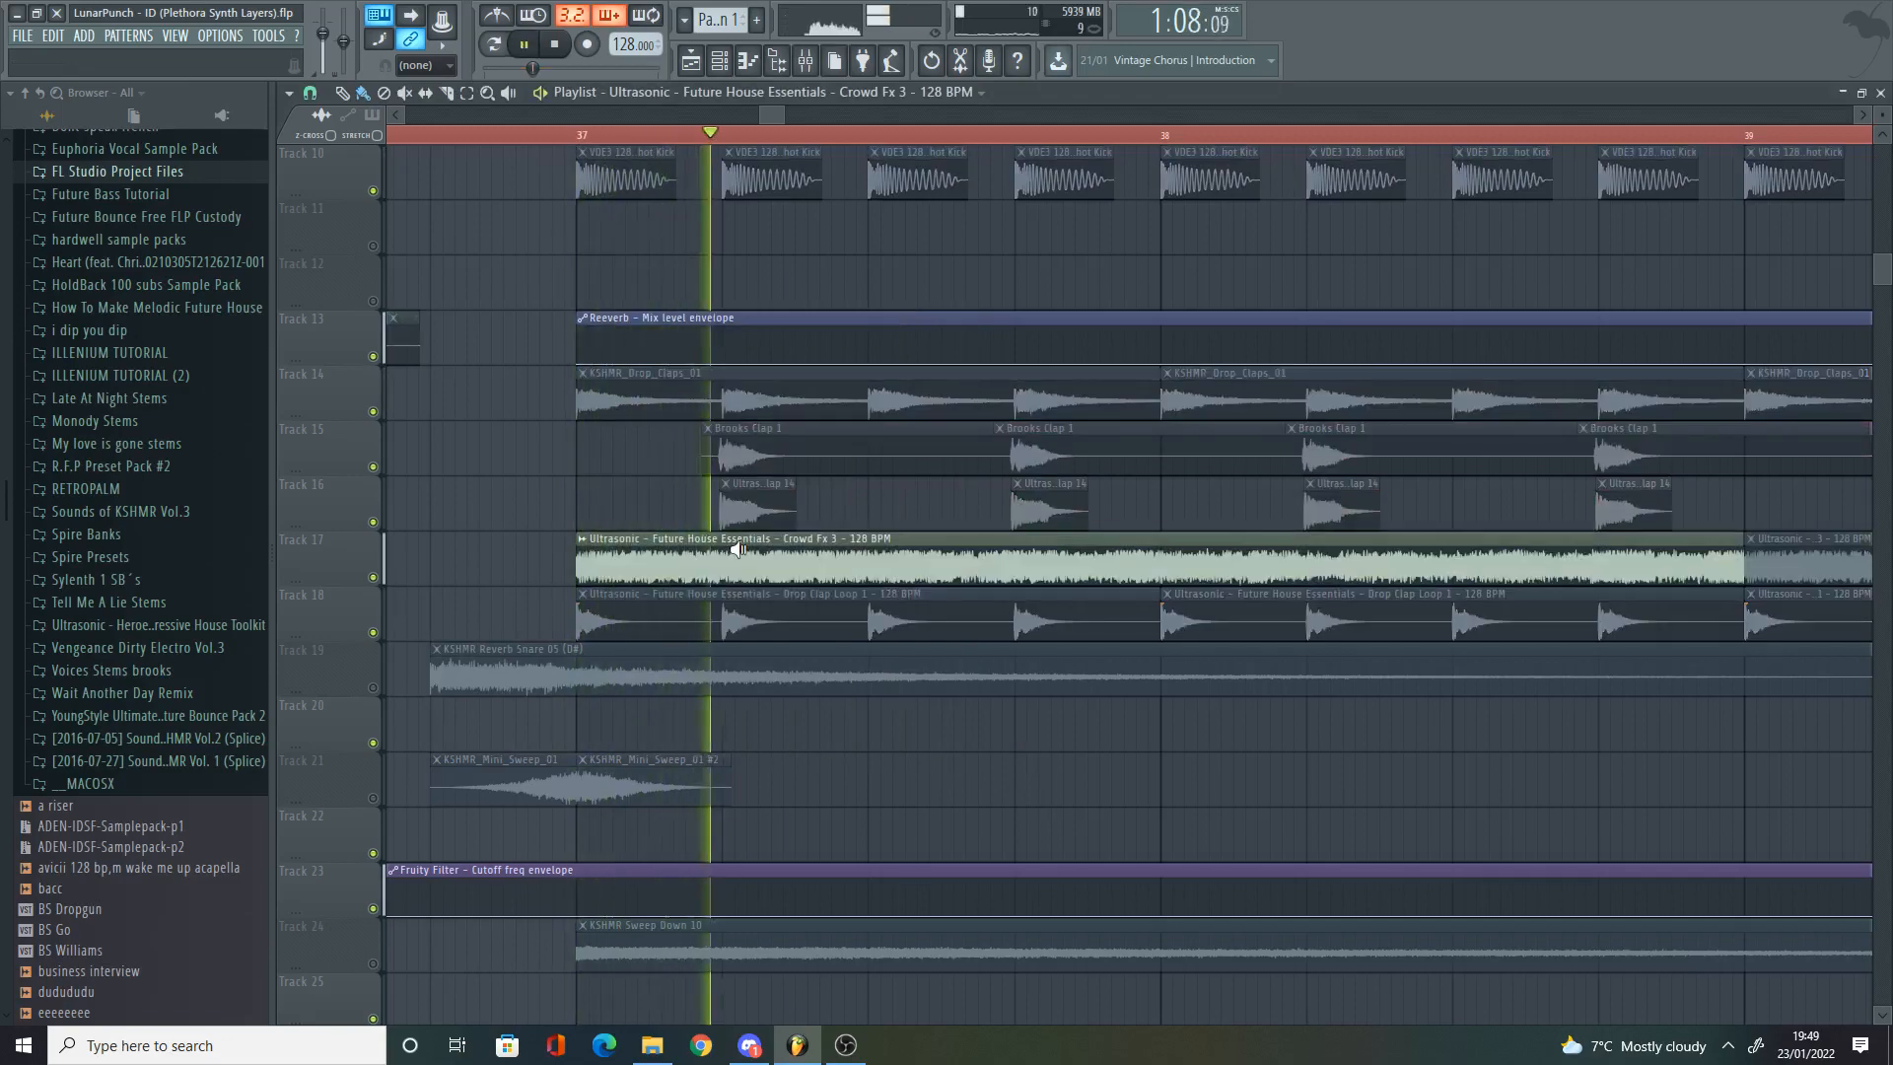
key(space)
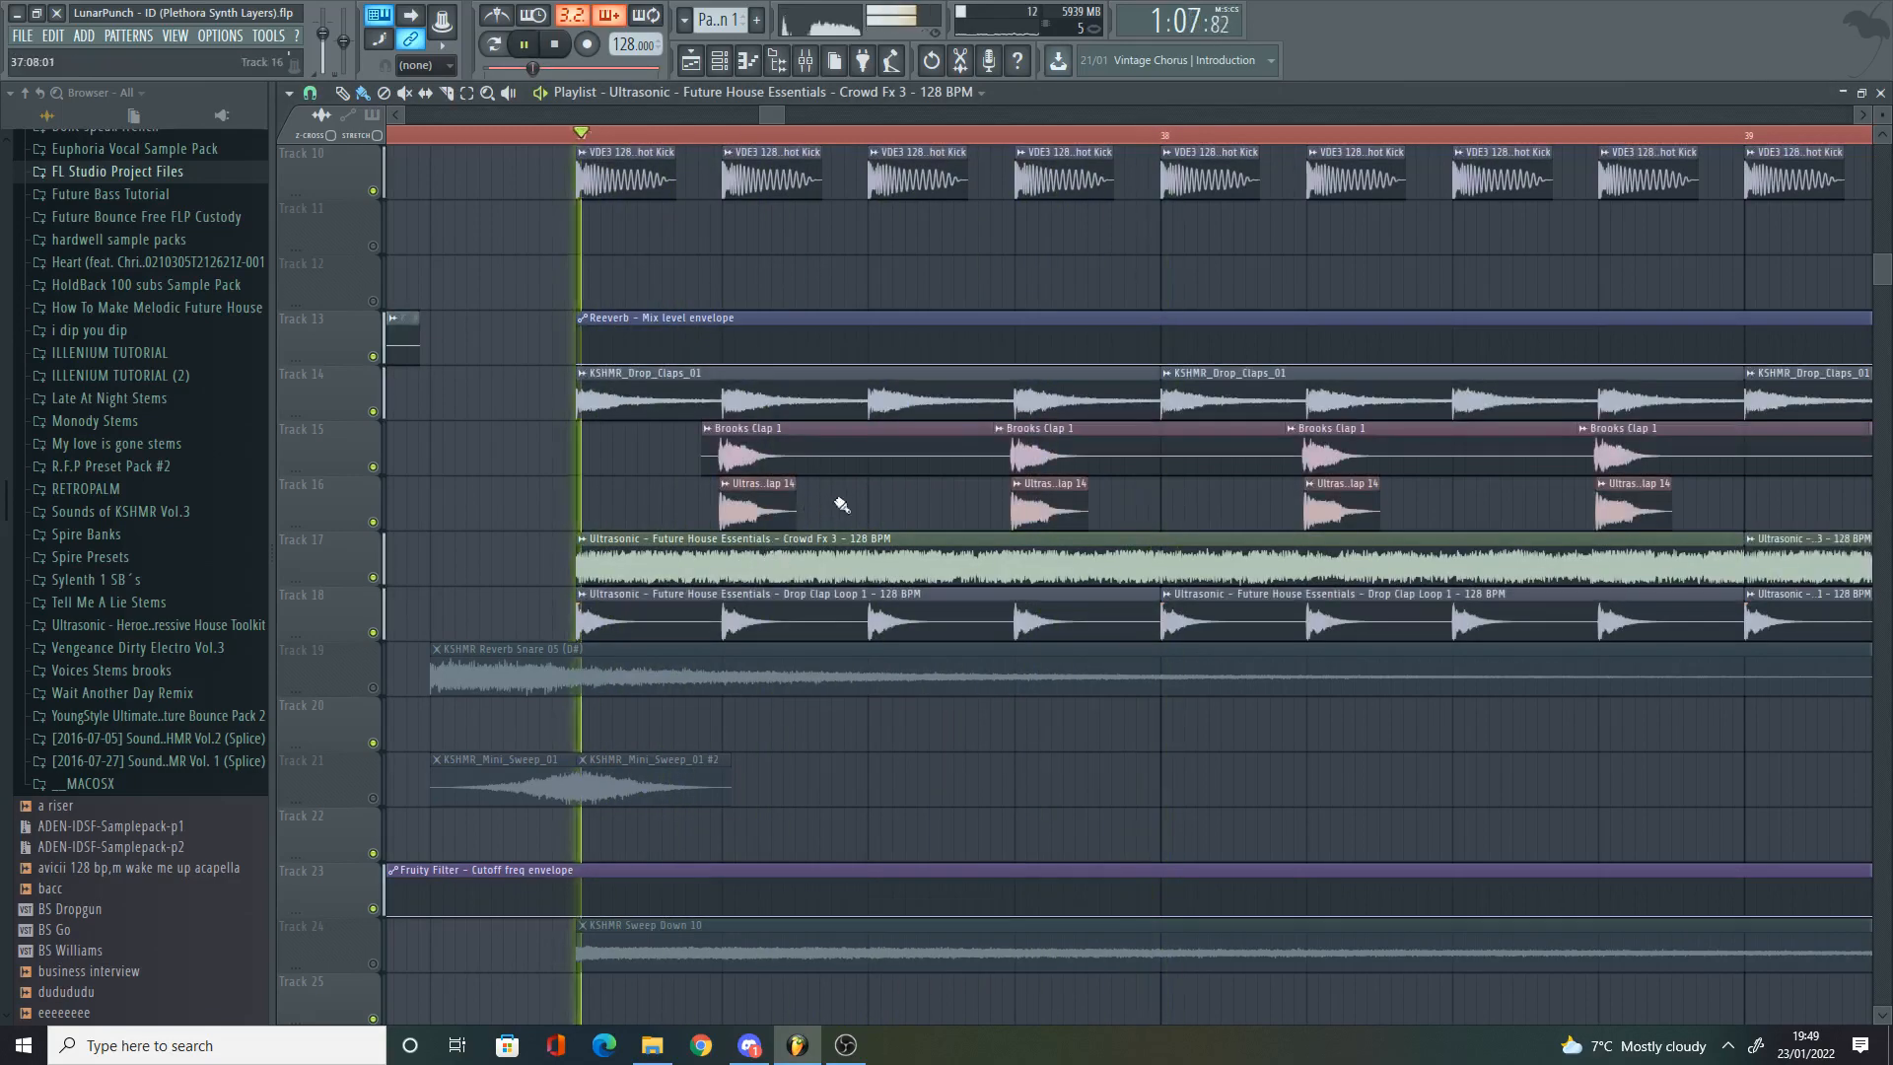
scroll(843, 507, down, 3)
scroll(1177, 491, up, 4)
scroll(1141, 498, up, 1)
scroll(1149, 496, down, 2)
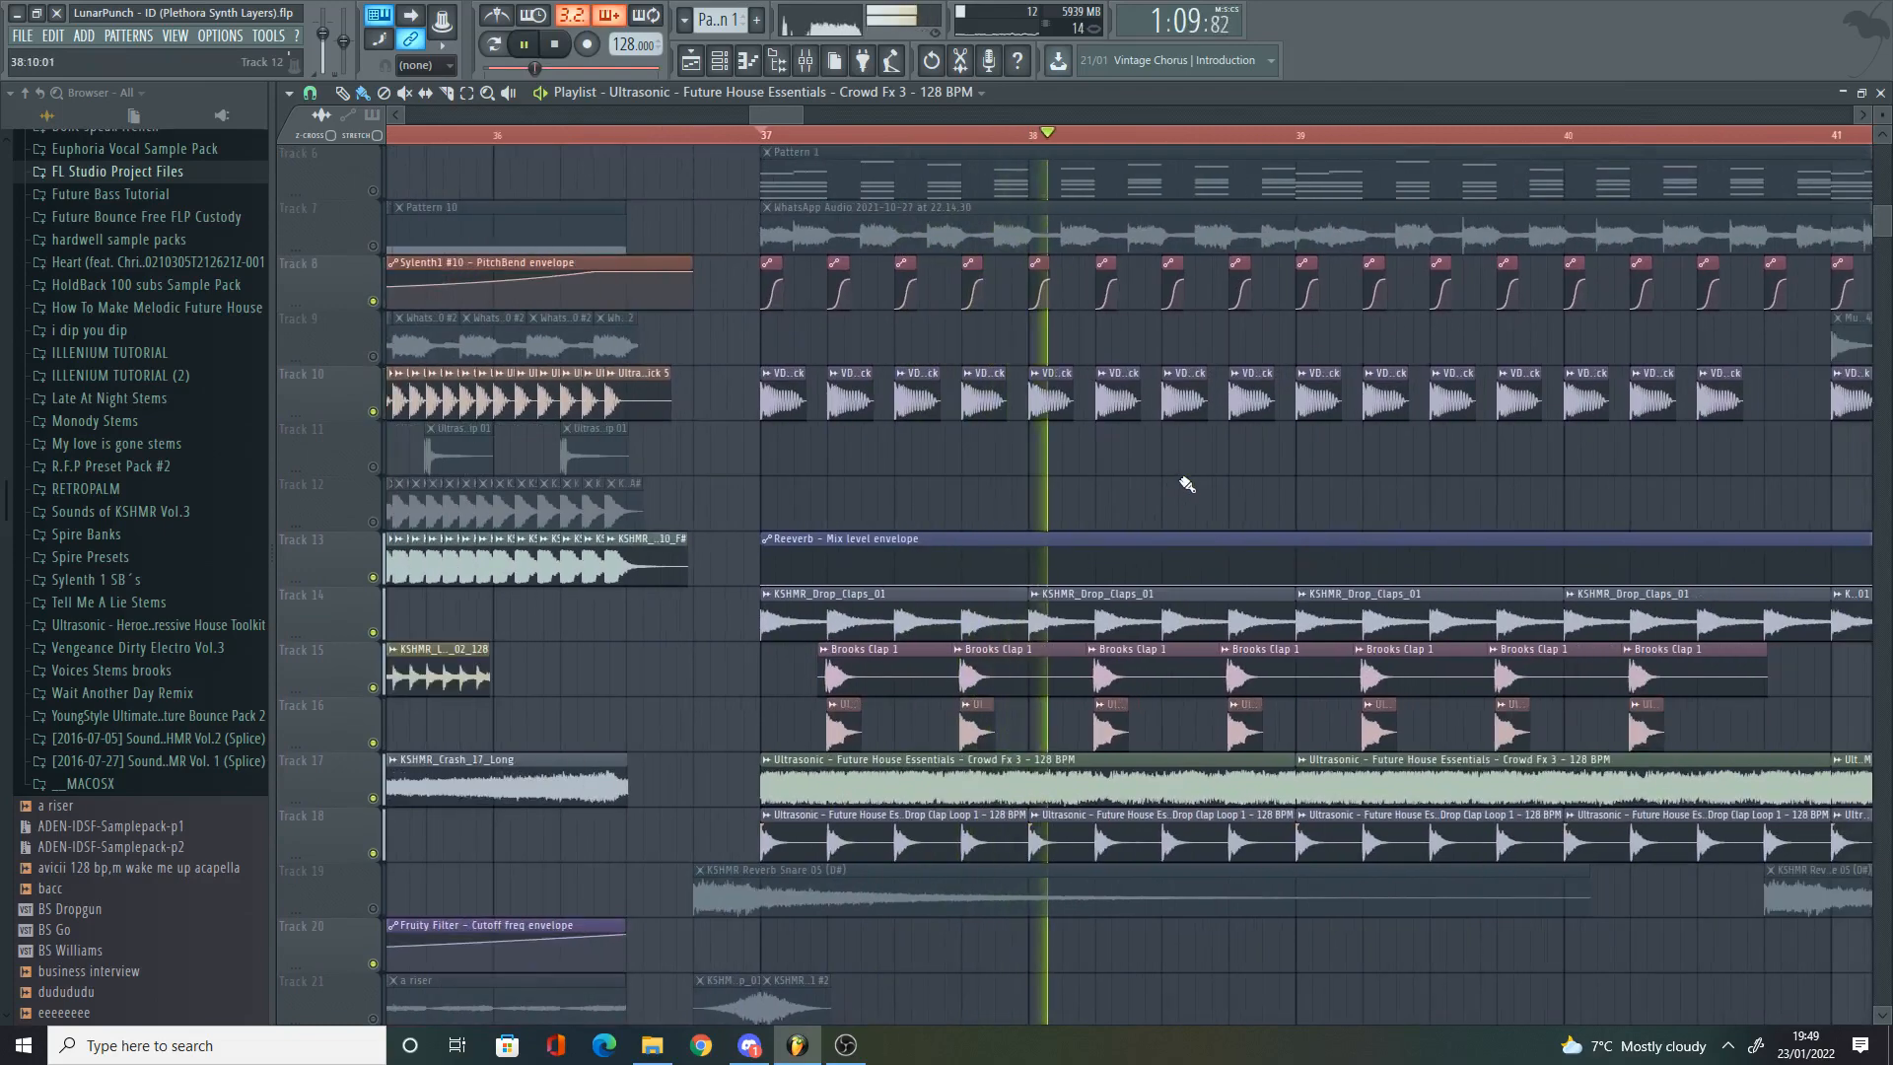
scroll(1186, 484, down, 2)
key(space)
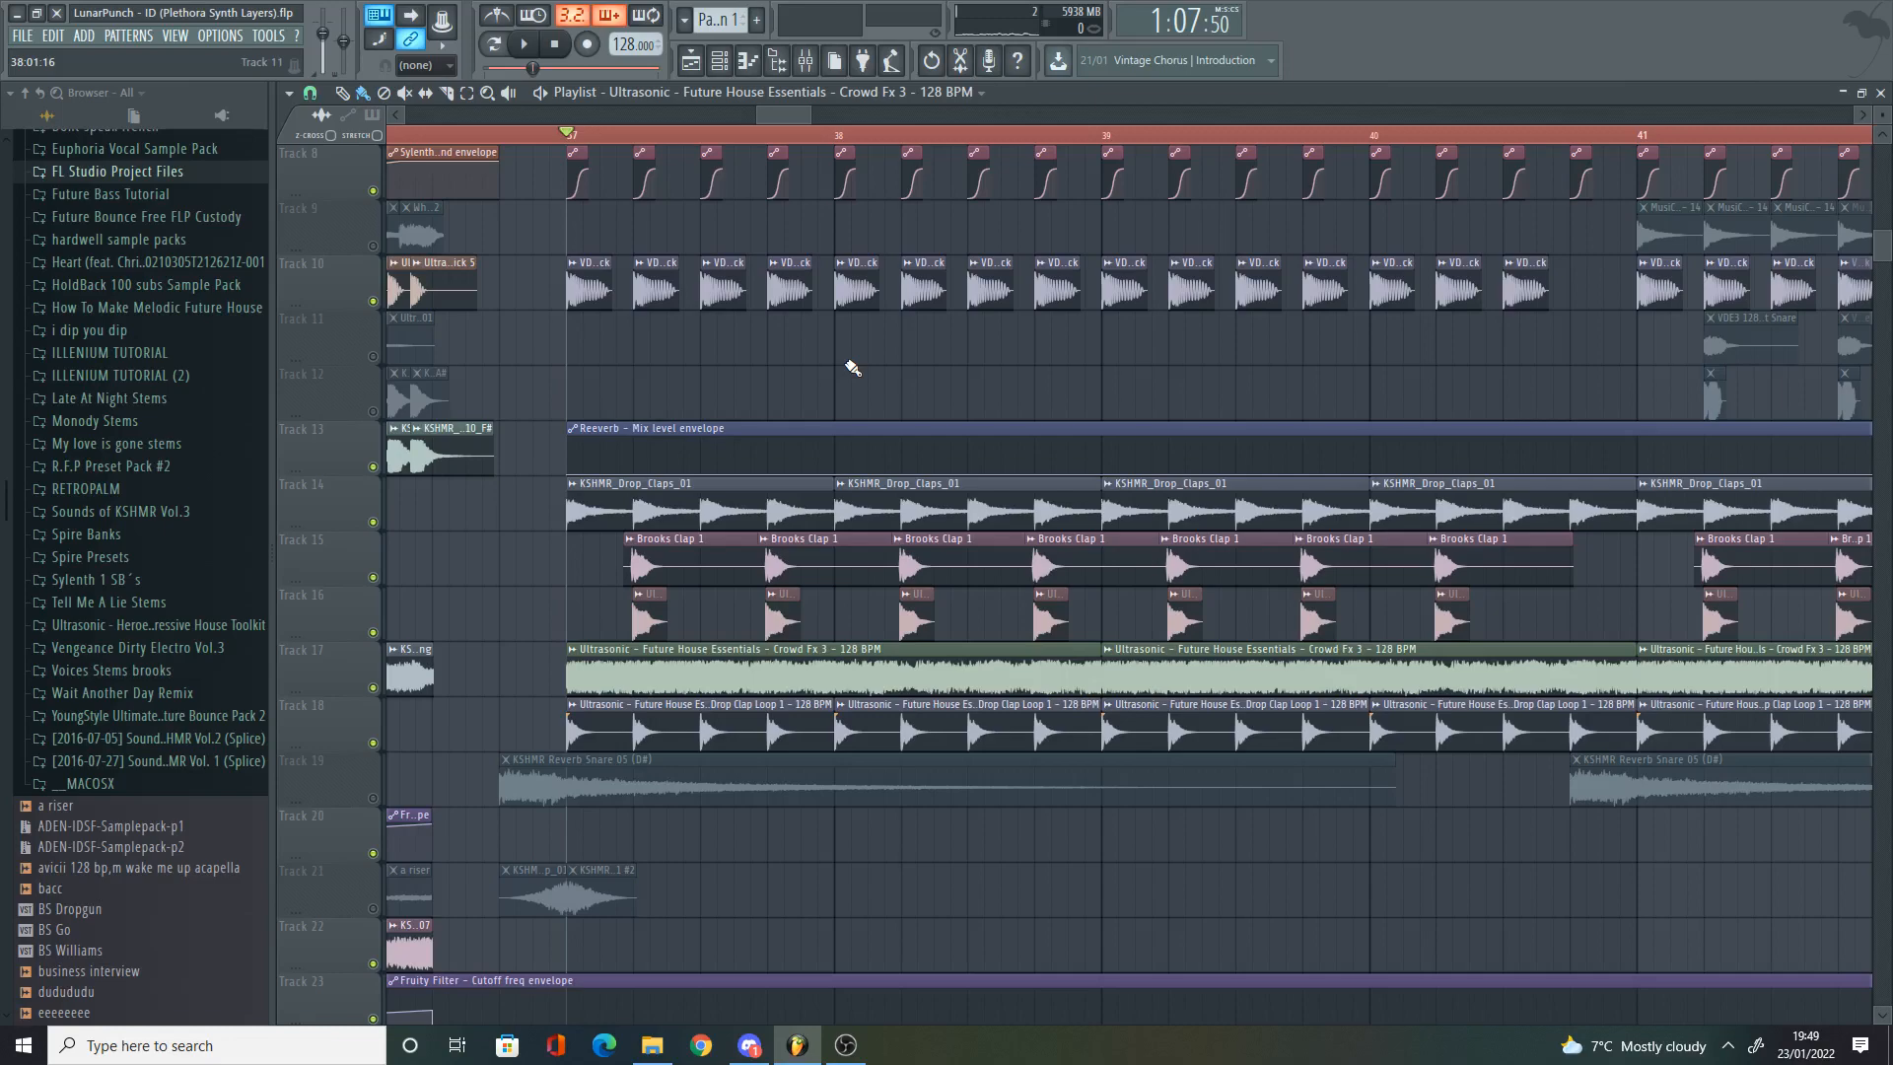
Step: Unmute KSHMR Sweep Down 10 on track 24 and audition it in isolation from bar 37
scroll(846, 370, down, 3)
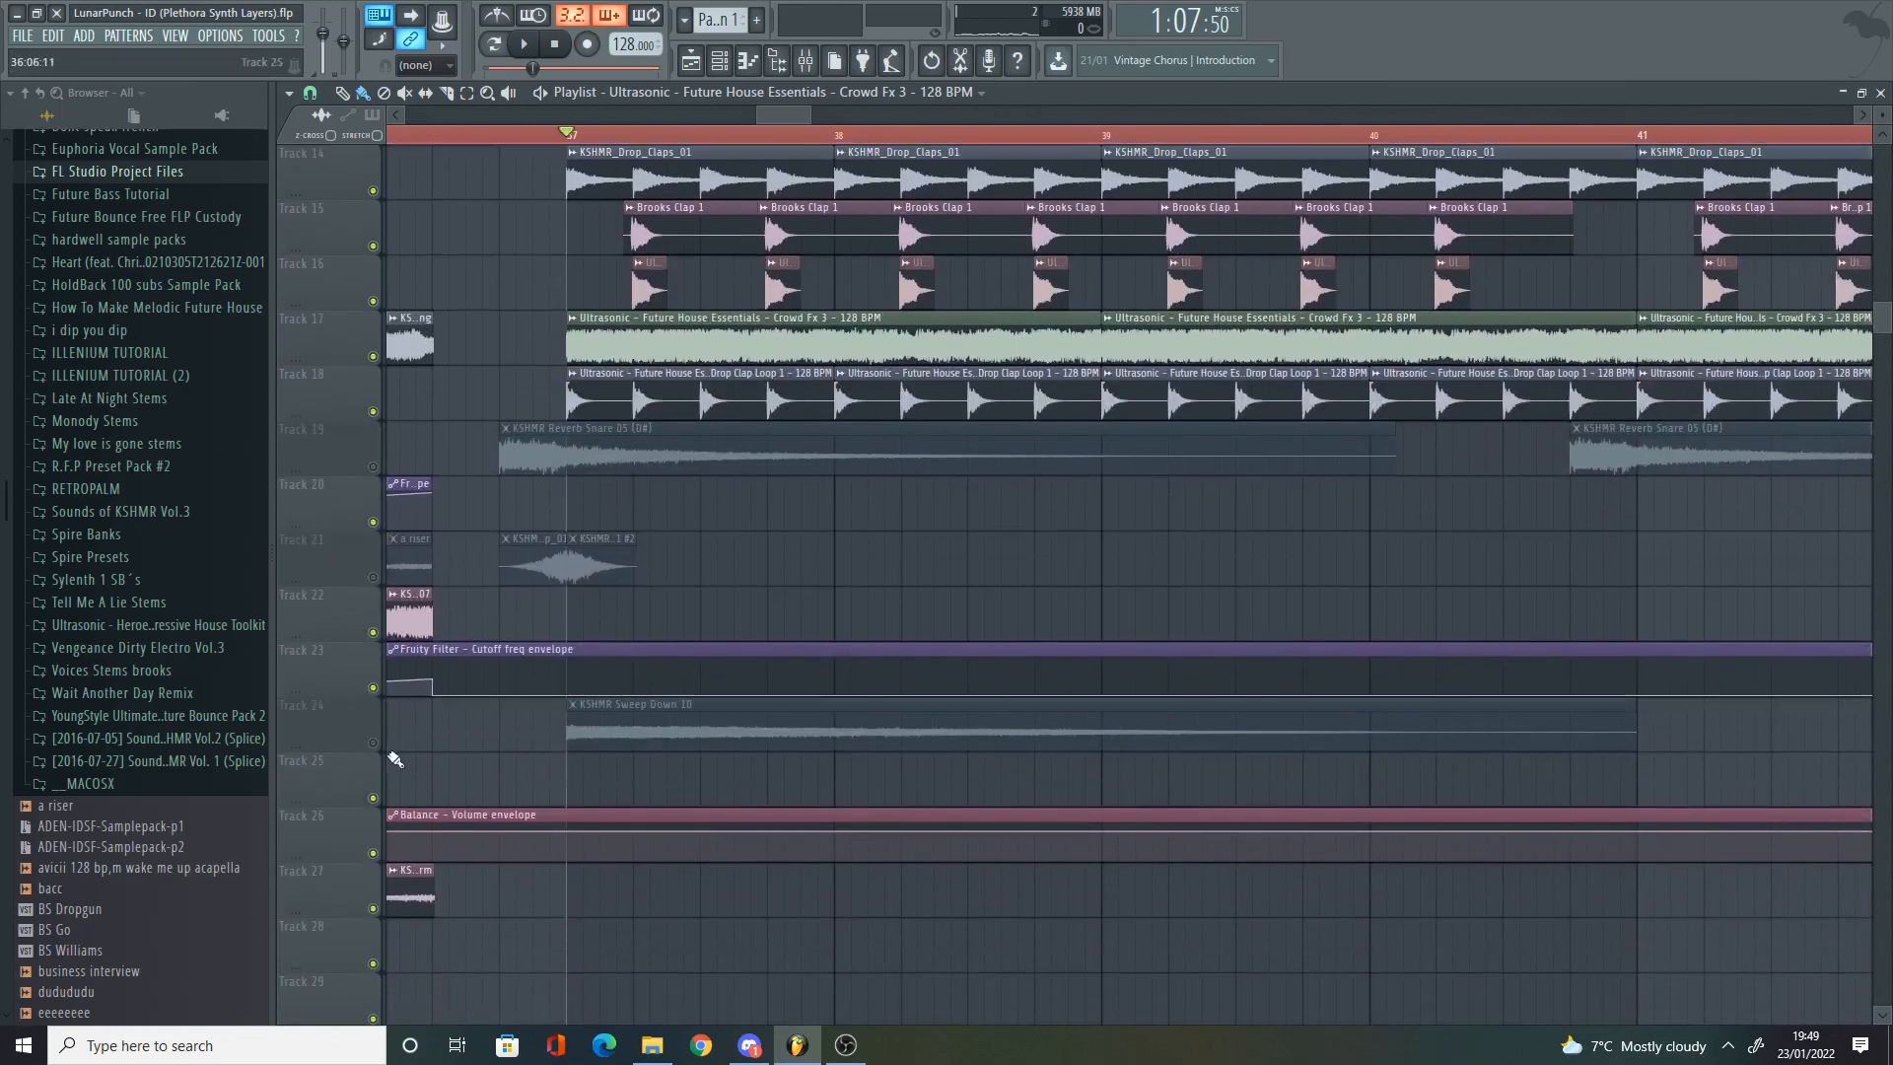
click(373, 743)
key(space)
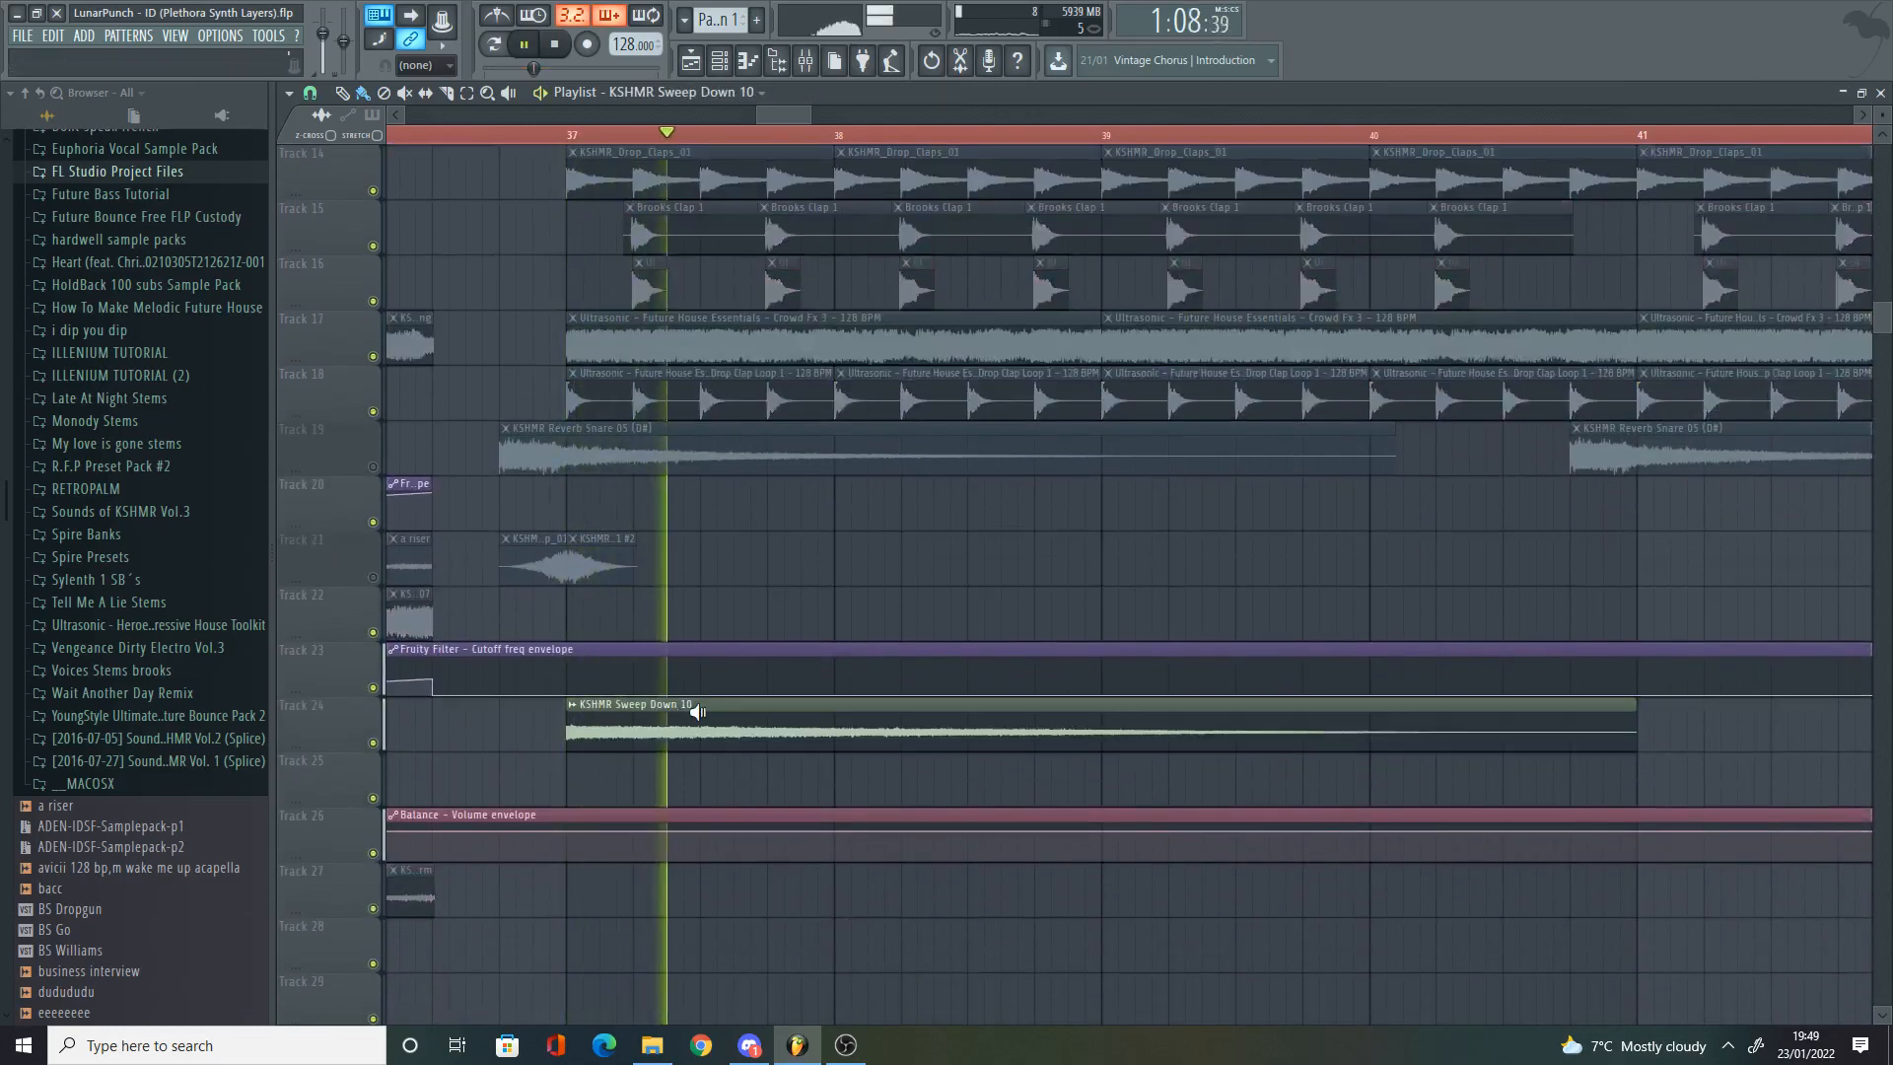
key(space)
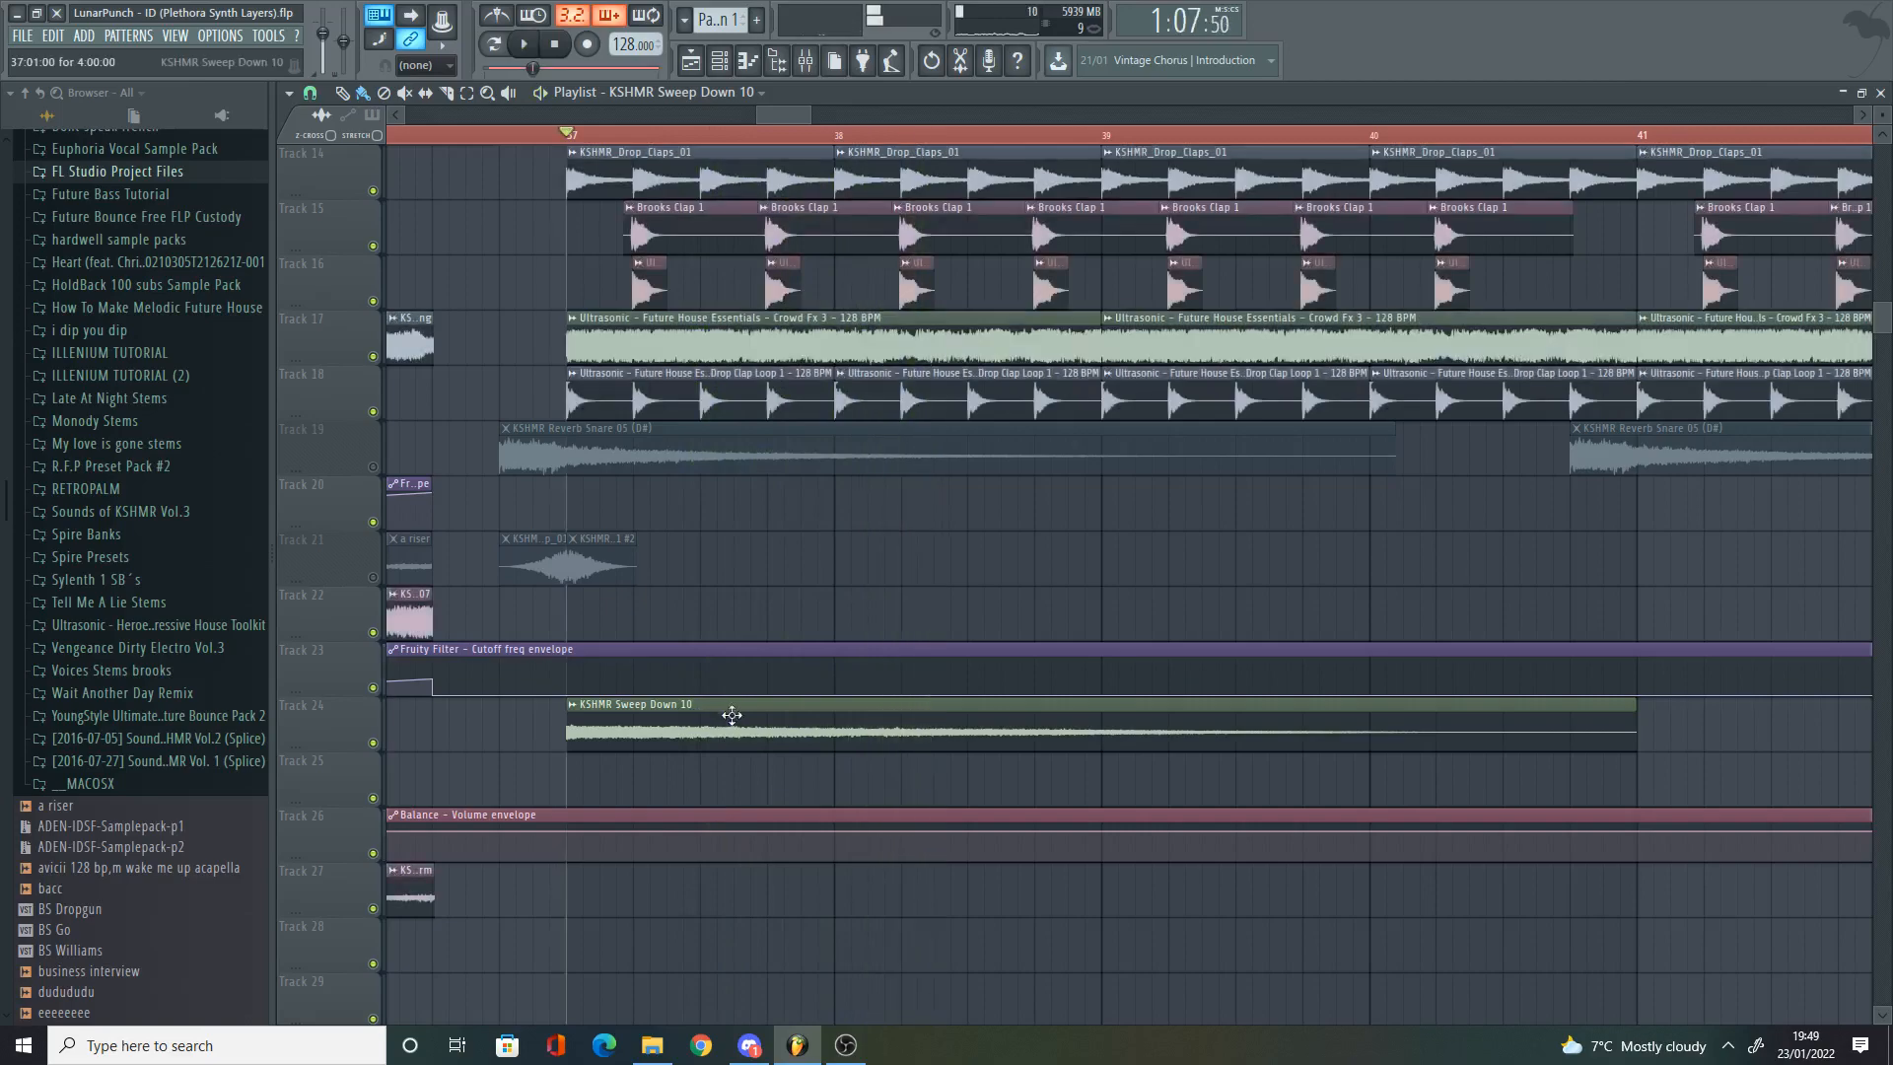
Step: Play the drop from bar 37 with the kick, clap, crowd and KSHMR Sweep Down 10 layers together
scroll(730, 691, up, 5)
scroll(816, 587, down, 3)
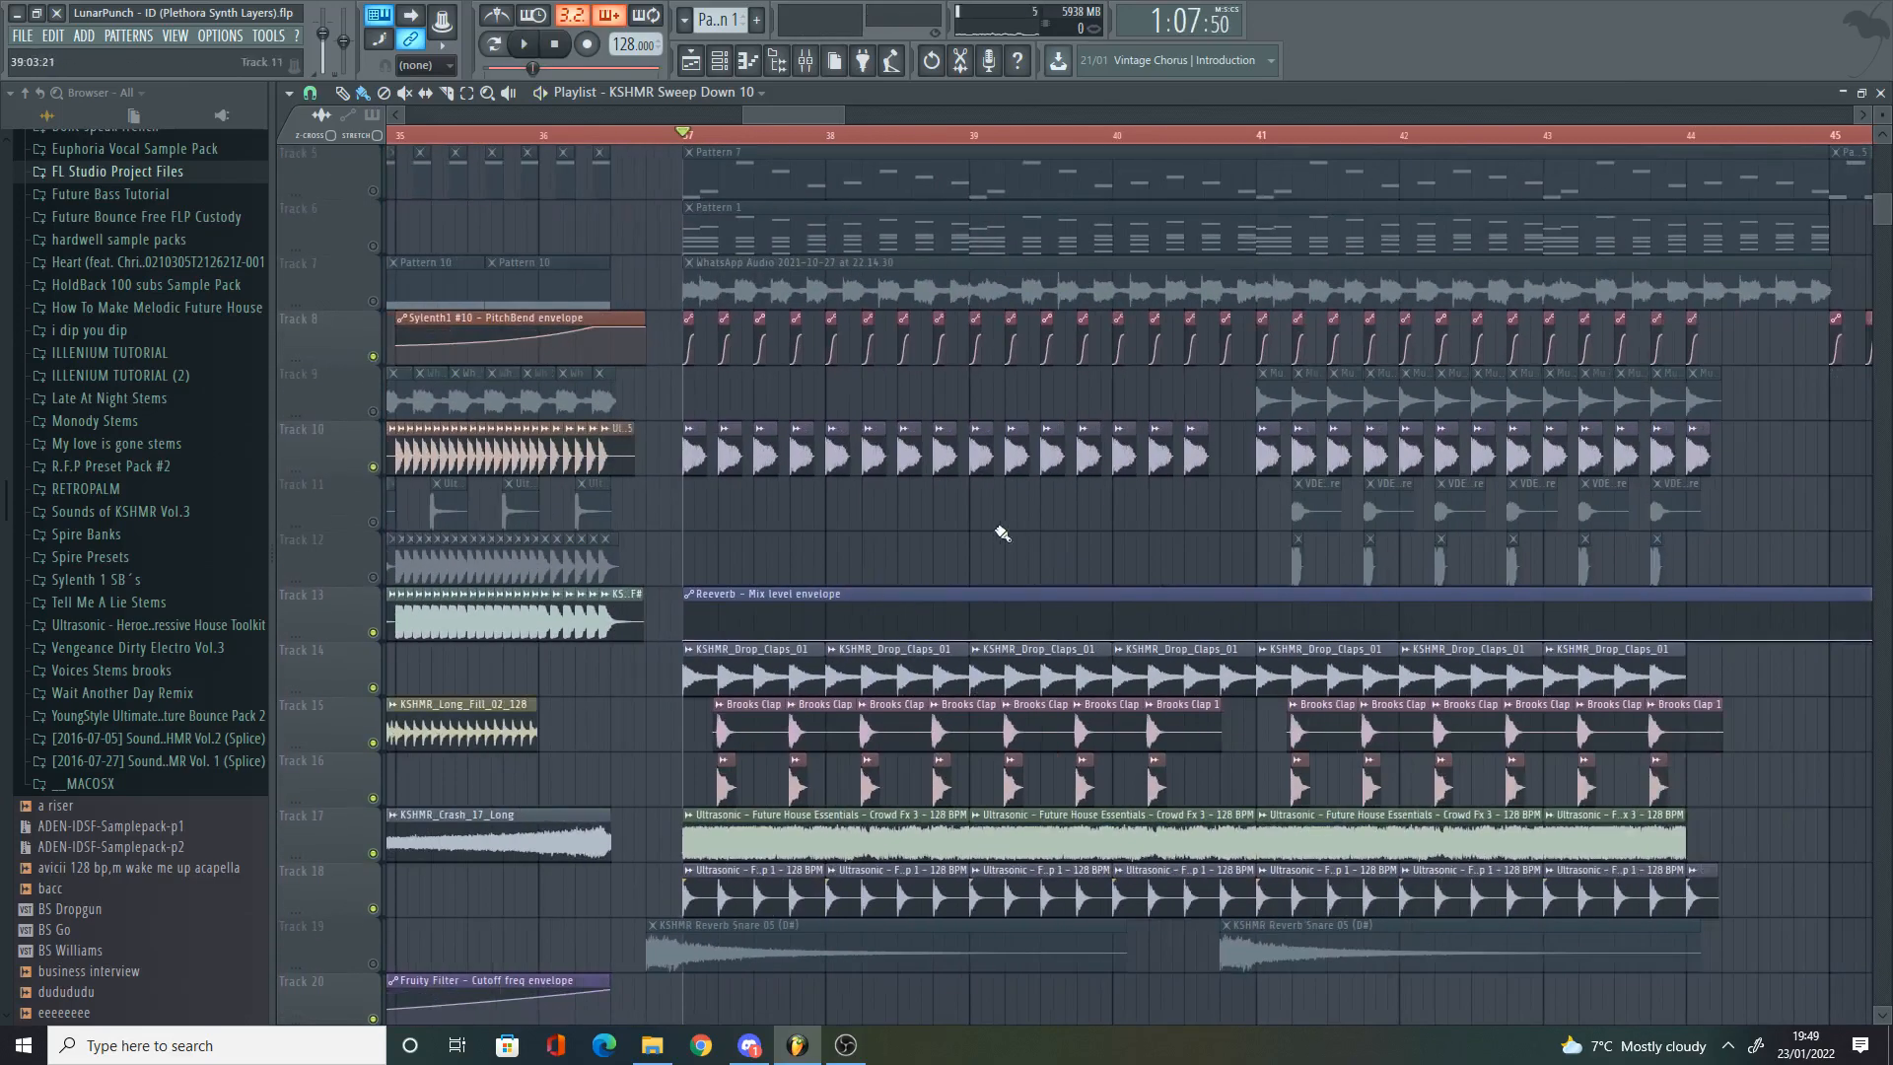
key(space)
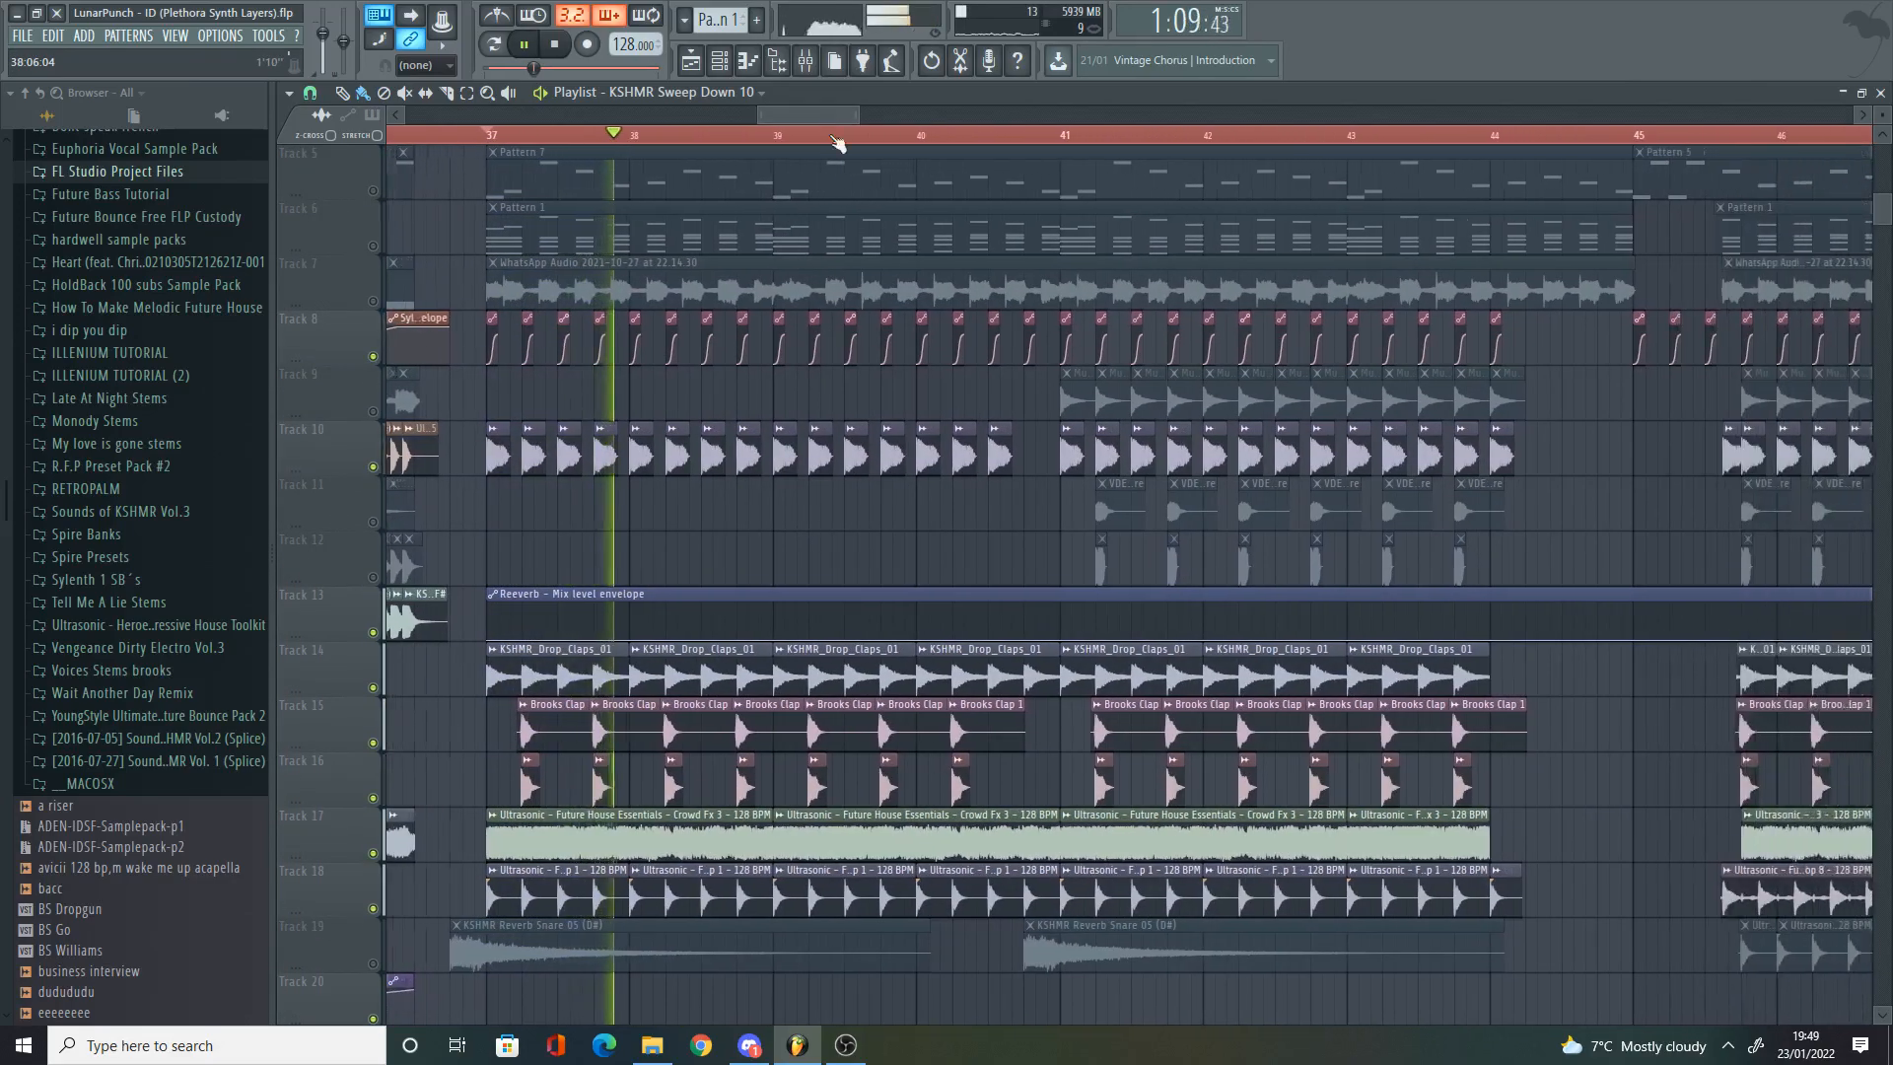
scroll(878, 369, down, 5)
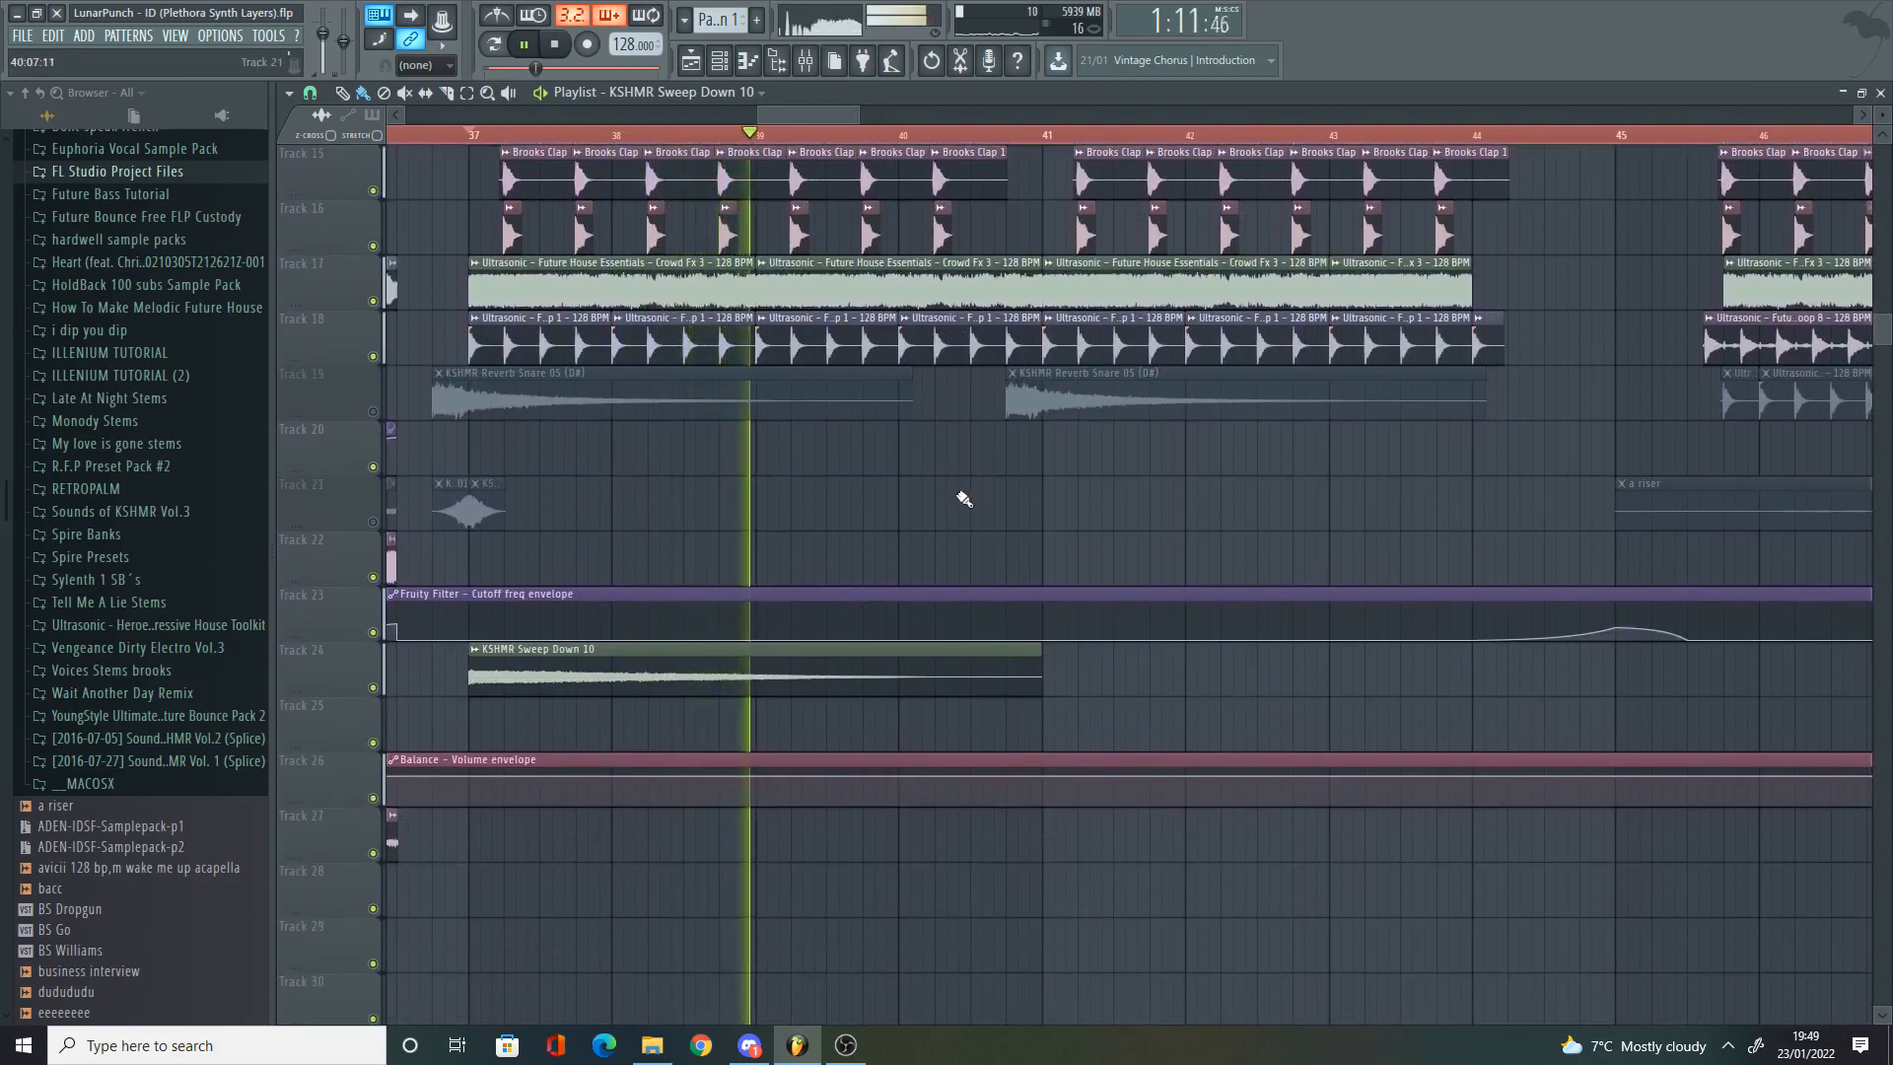
scroll(1075, 471, up, 2)
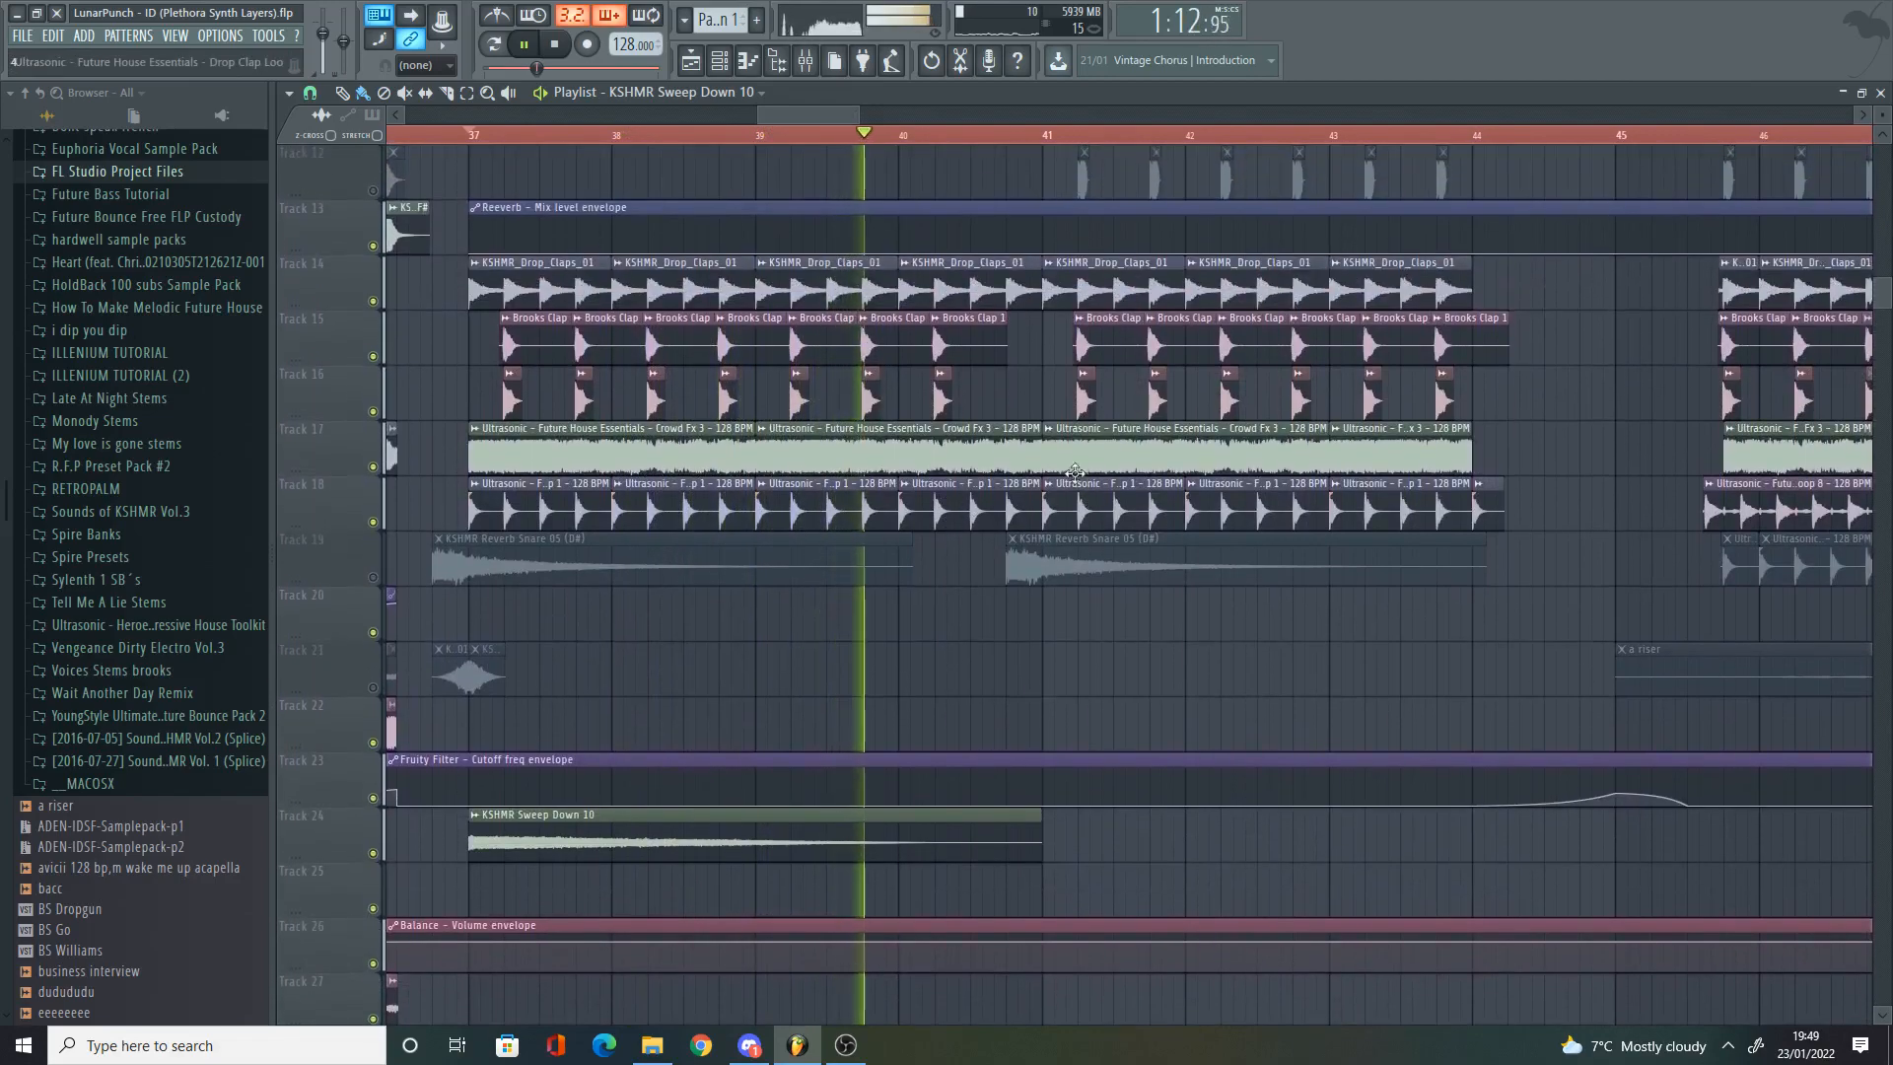
key(space)
Step: Unmute KSHMR Reverb Snare 05 on track 19 and audition its clip before bar 41 in isolation
click(373, 578)
scroll(960, 589, up, 2)
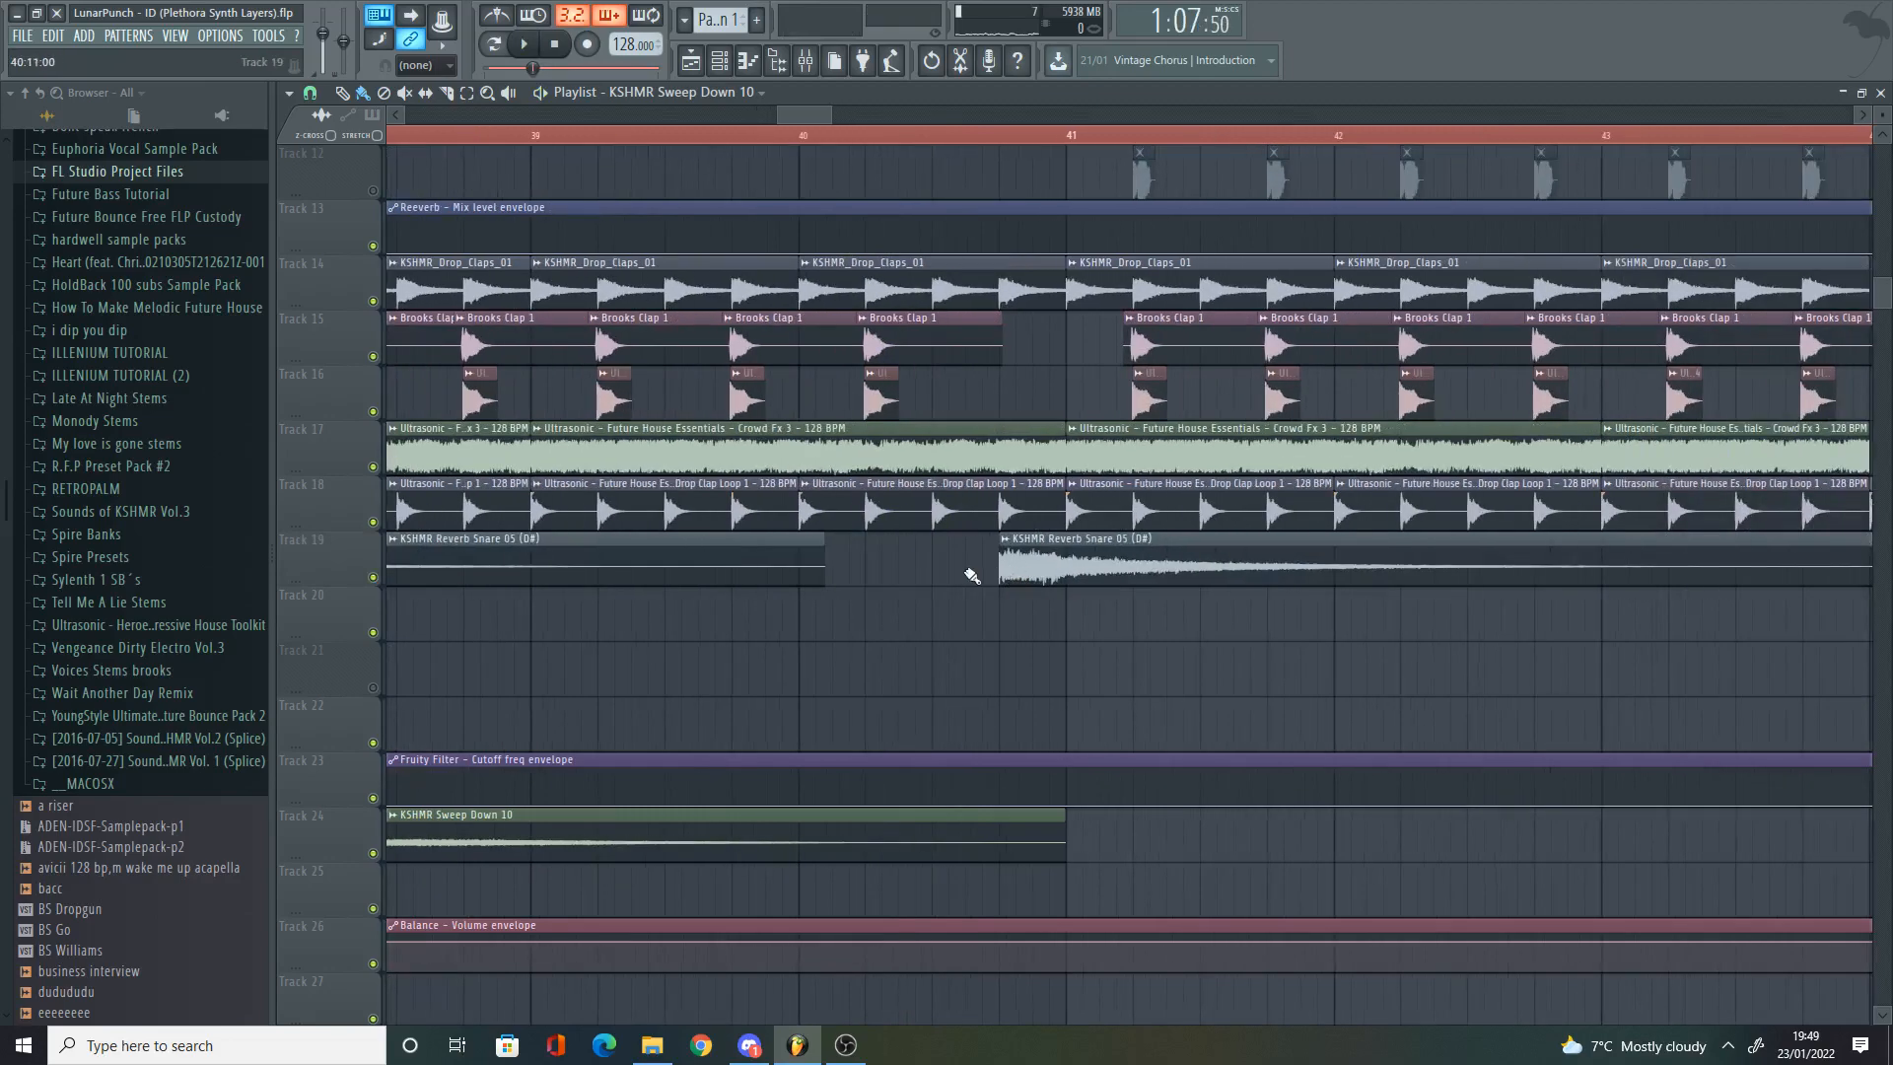
scroll(1035, 560, down, 1)
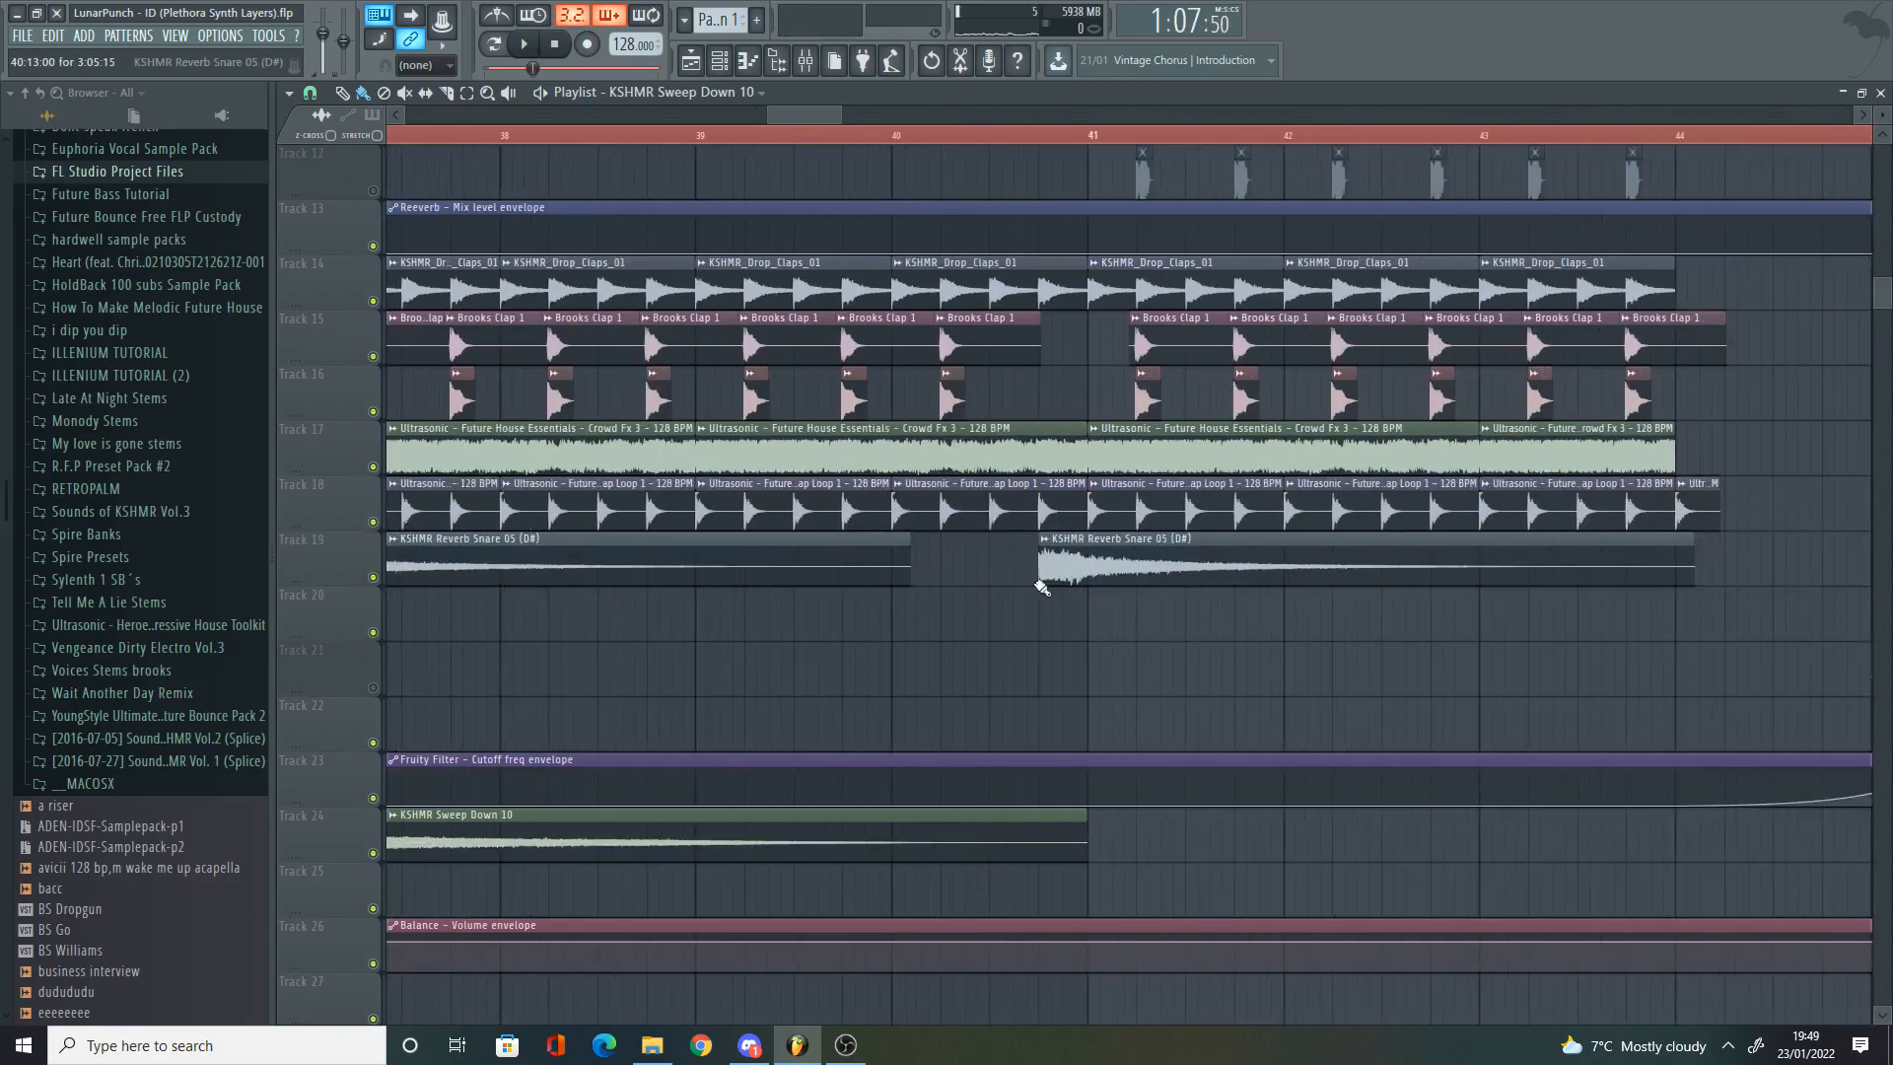
scroll(1124, 642, up, 1)
drag(808, 116, 815, 115)
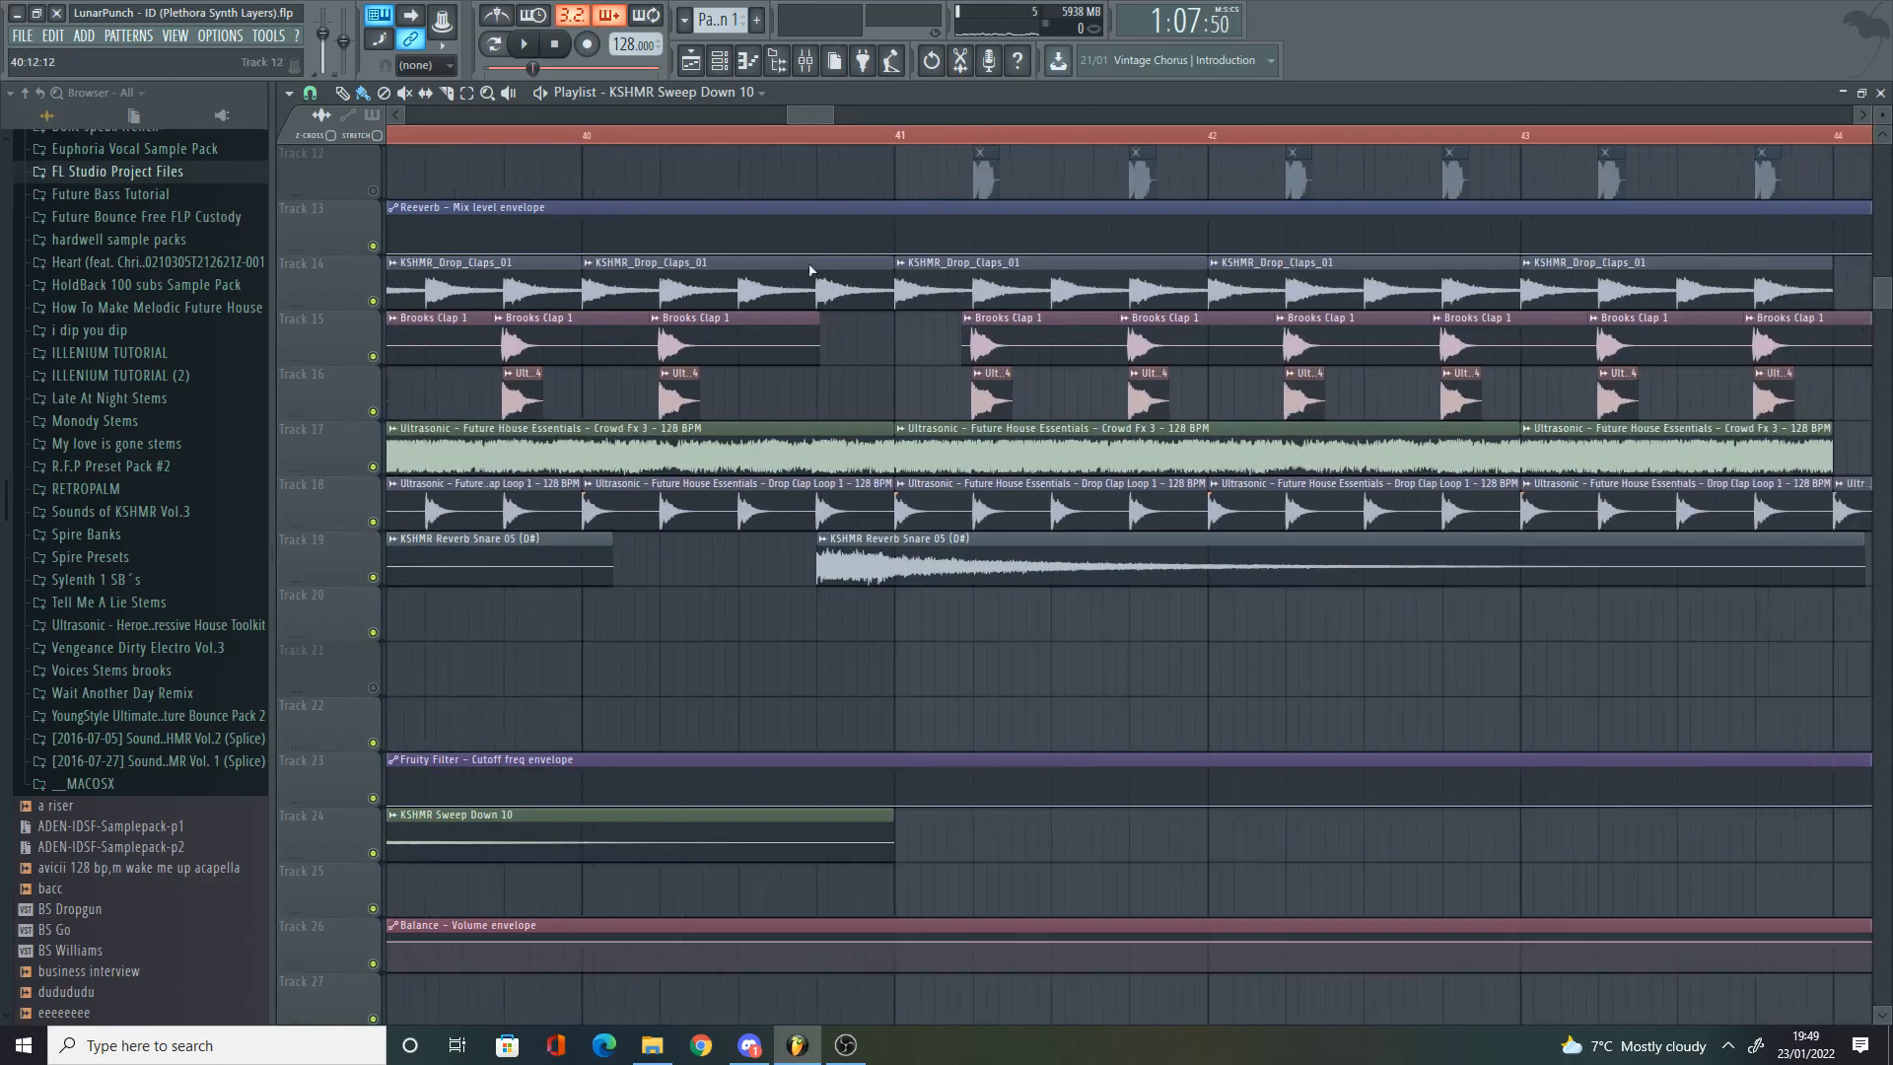
alt+right_click(814, 564)
scroll(920, 610, up, 7)
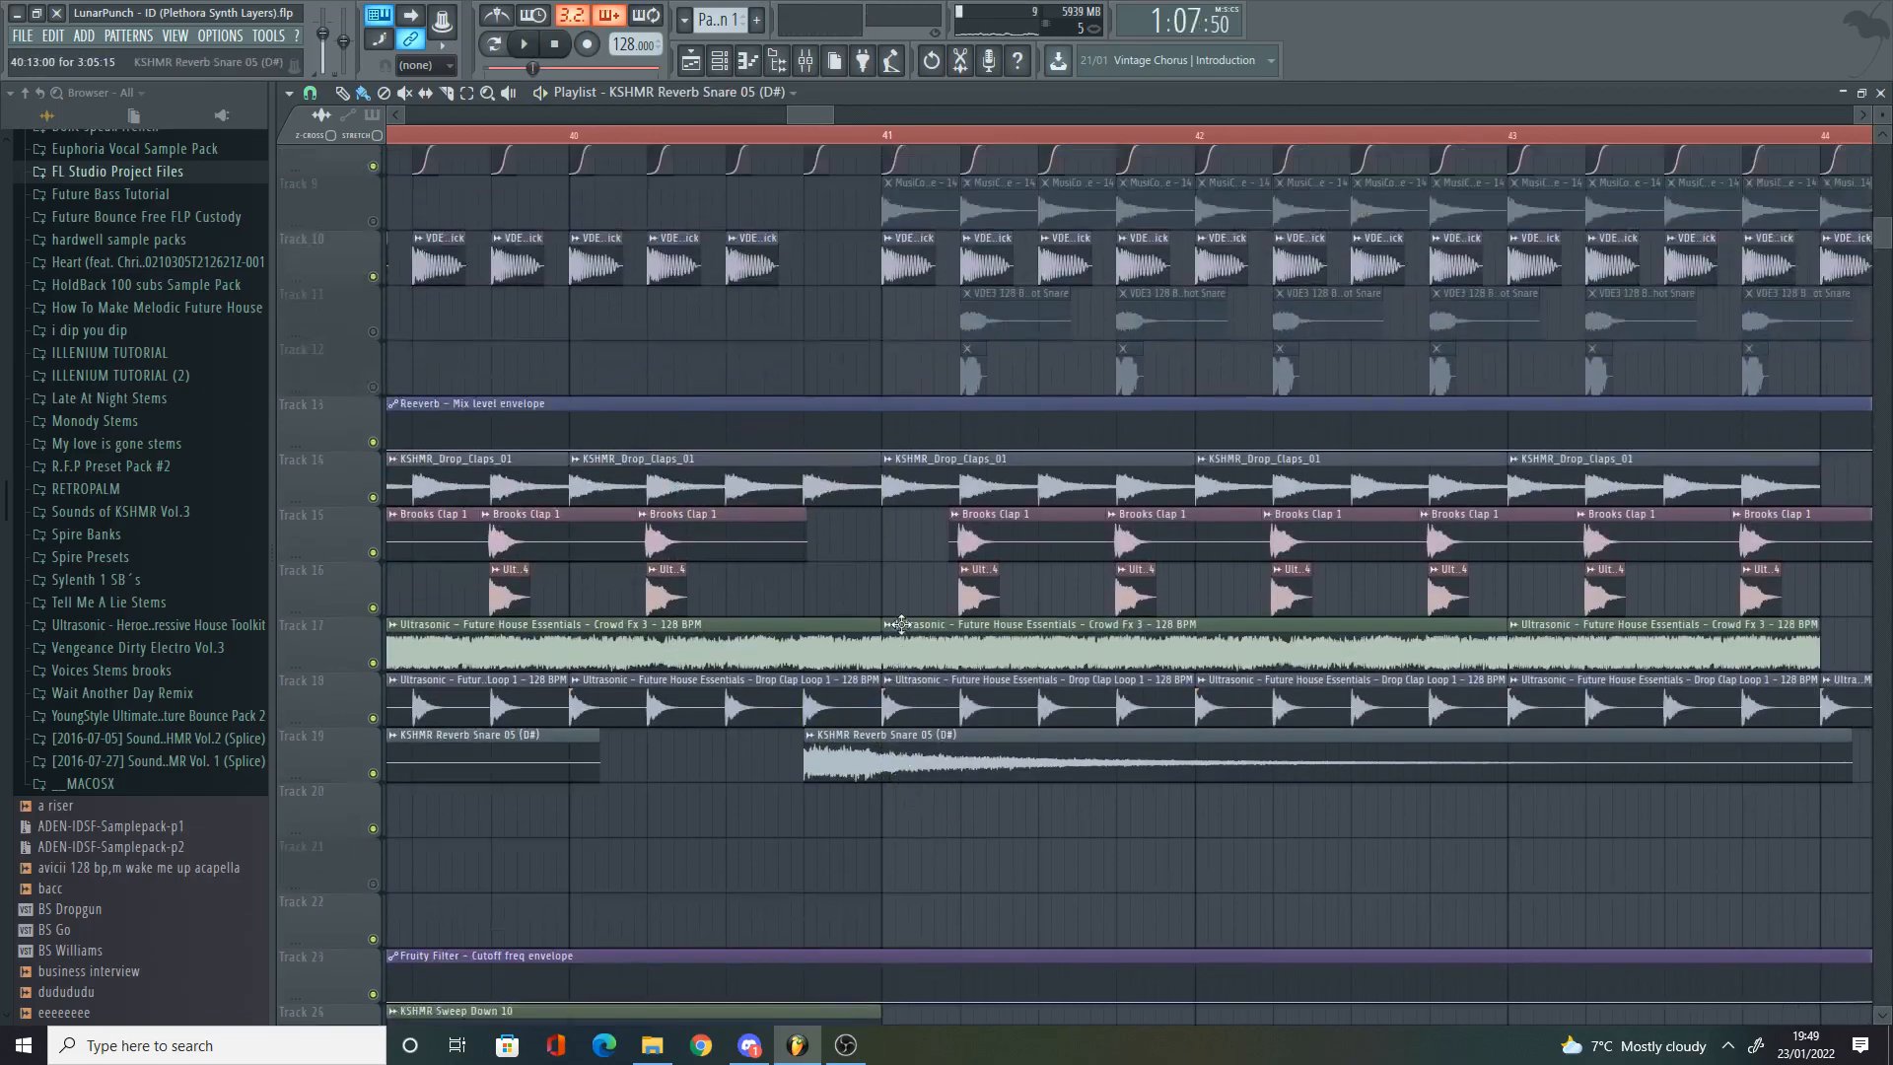
Step: Play the reverb snare together with the kick and clap layers from the middle of bar 40
click(701, 136)
scroll(738, 484, down, 2)
key(space)
scroll(751, 501, up, 4)
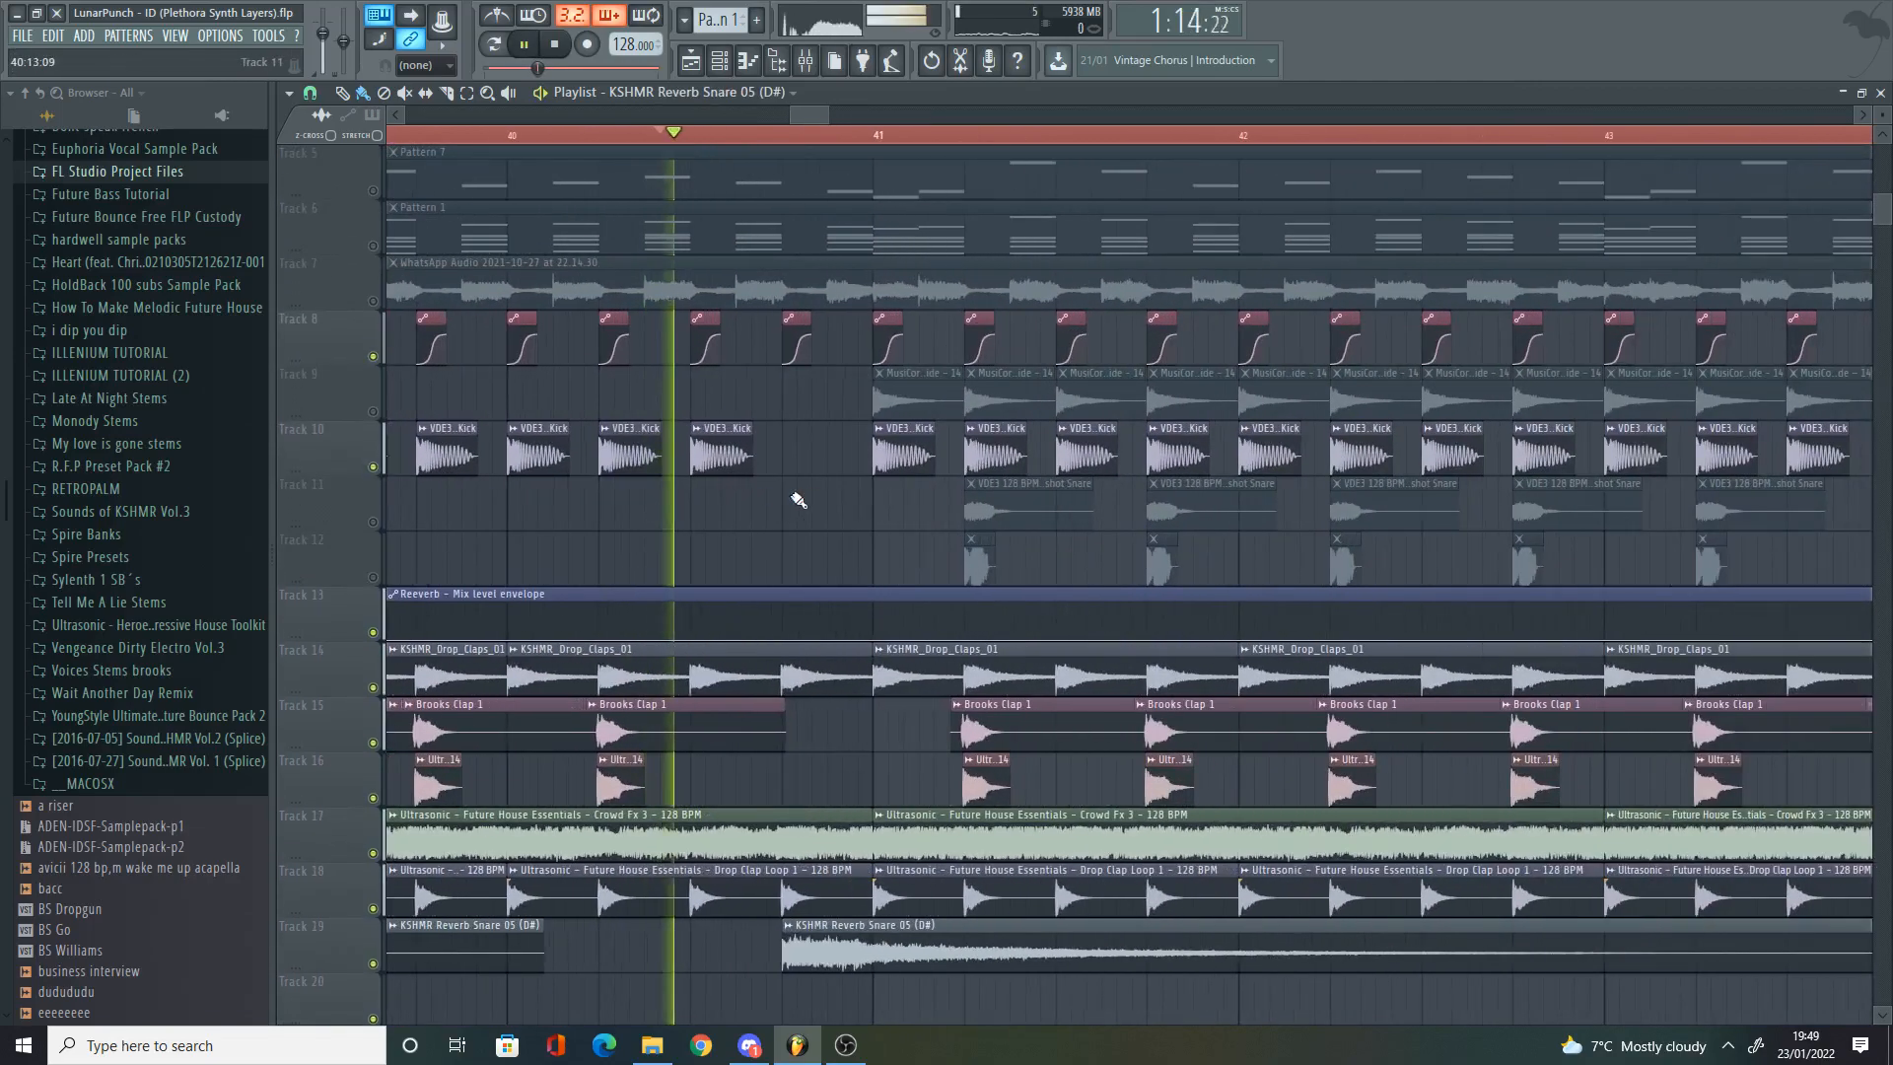
key(space)
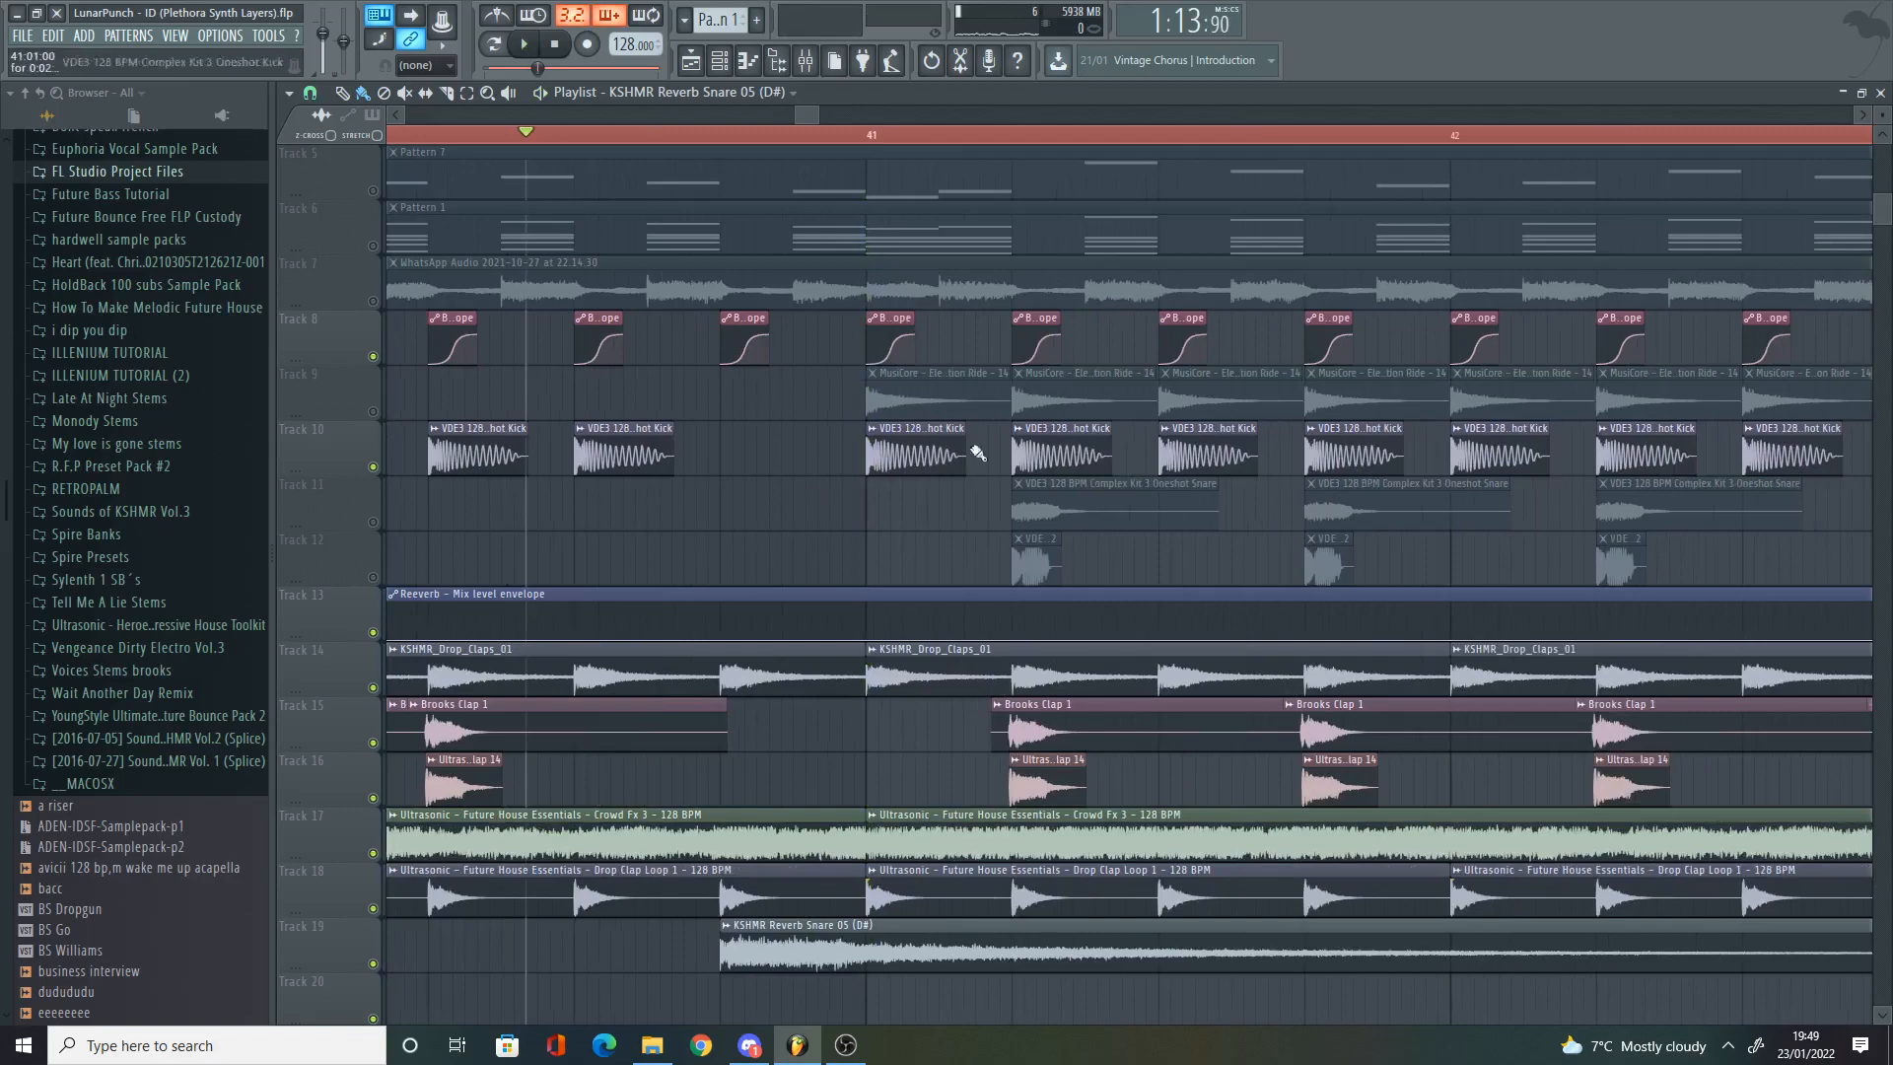
Step: Unmute the Elevation Ride on track 9 and the snare layers on tracks 11 and 12, auditioning the ride in isolation
click(373, 411)
alt+right_click(899, 387)
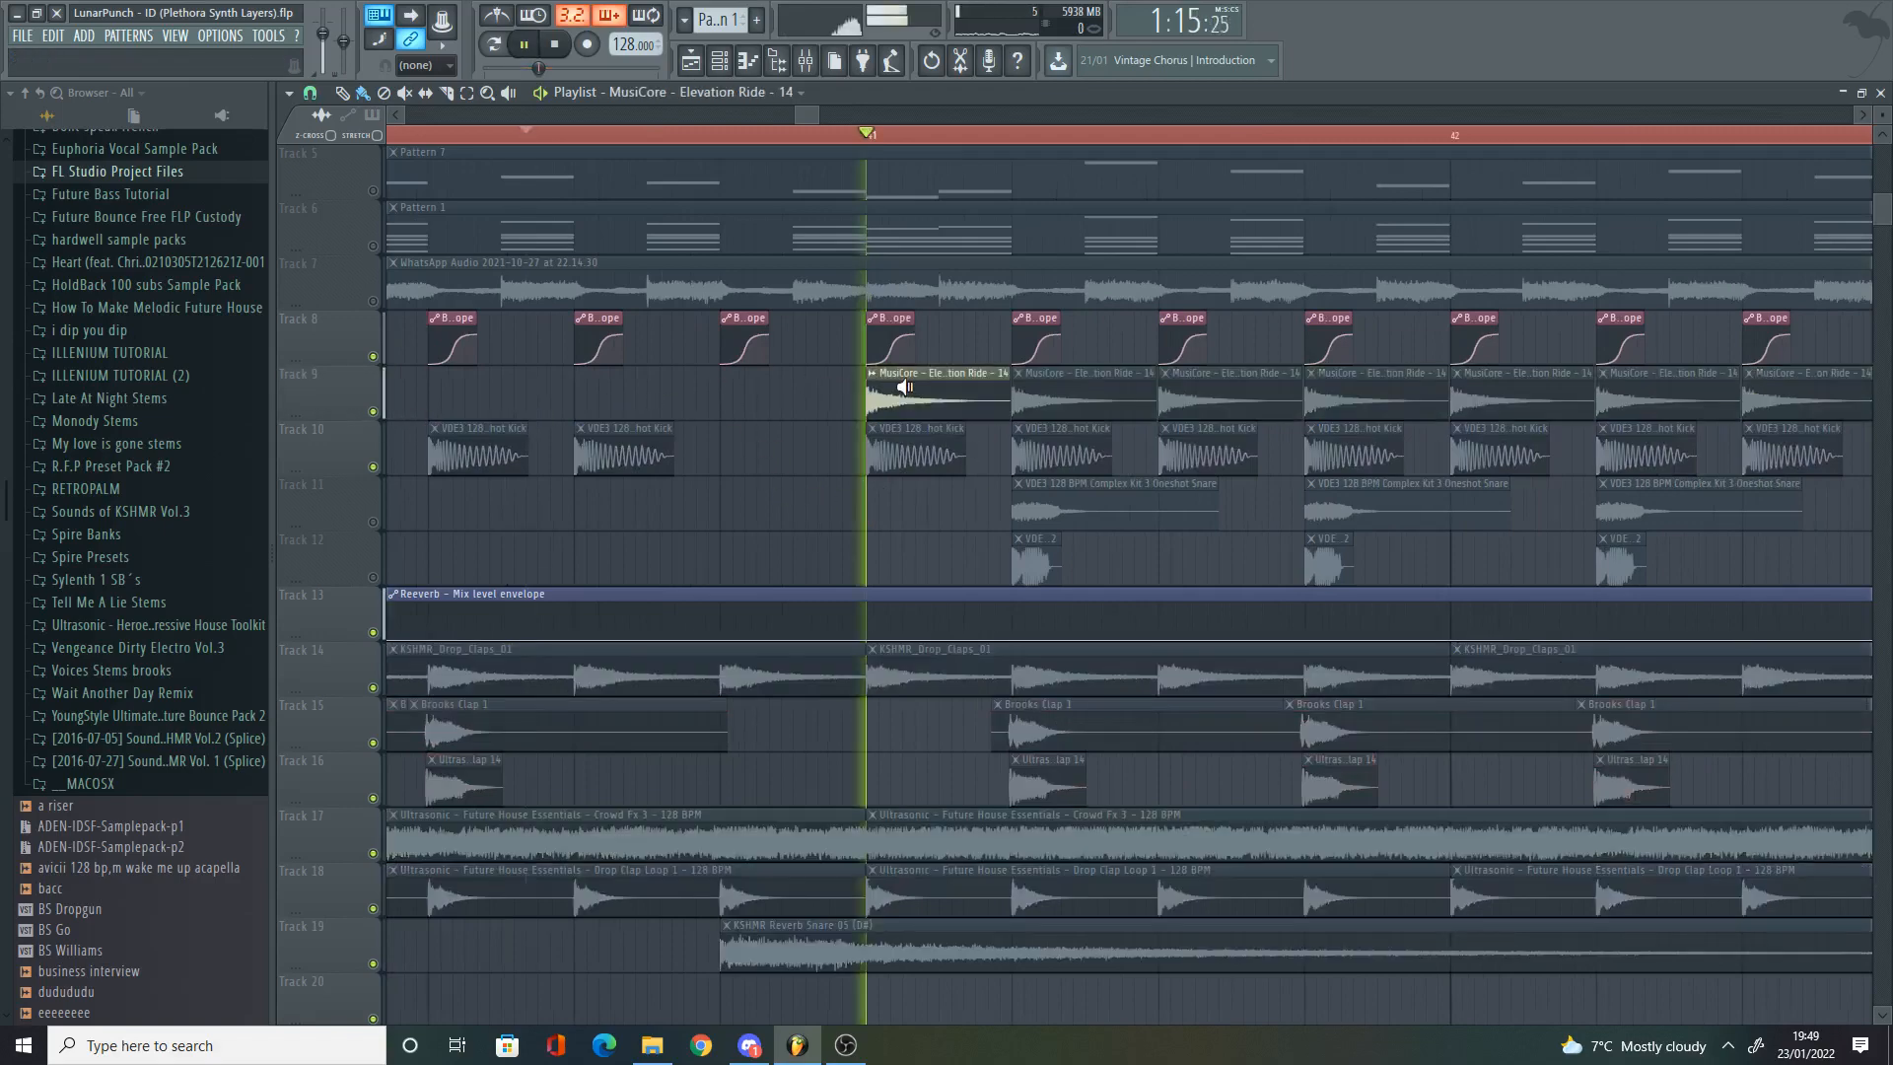
click(373, 522)
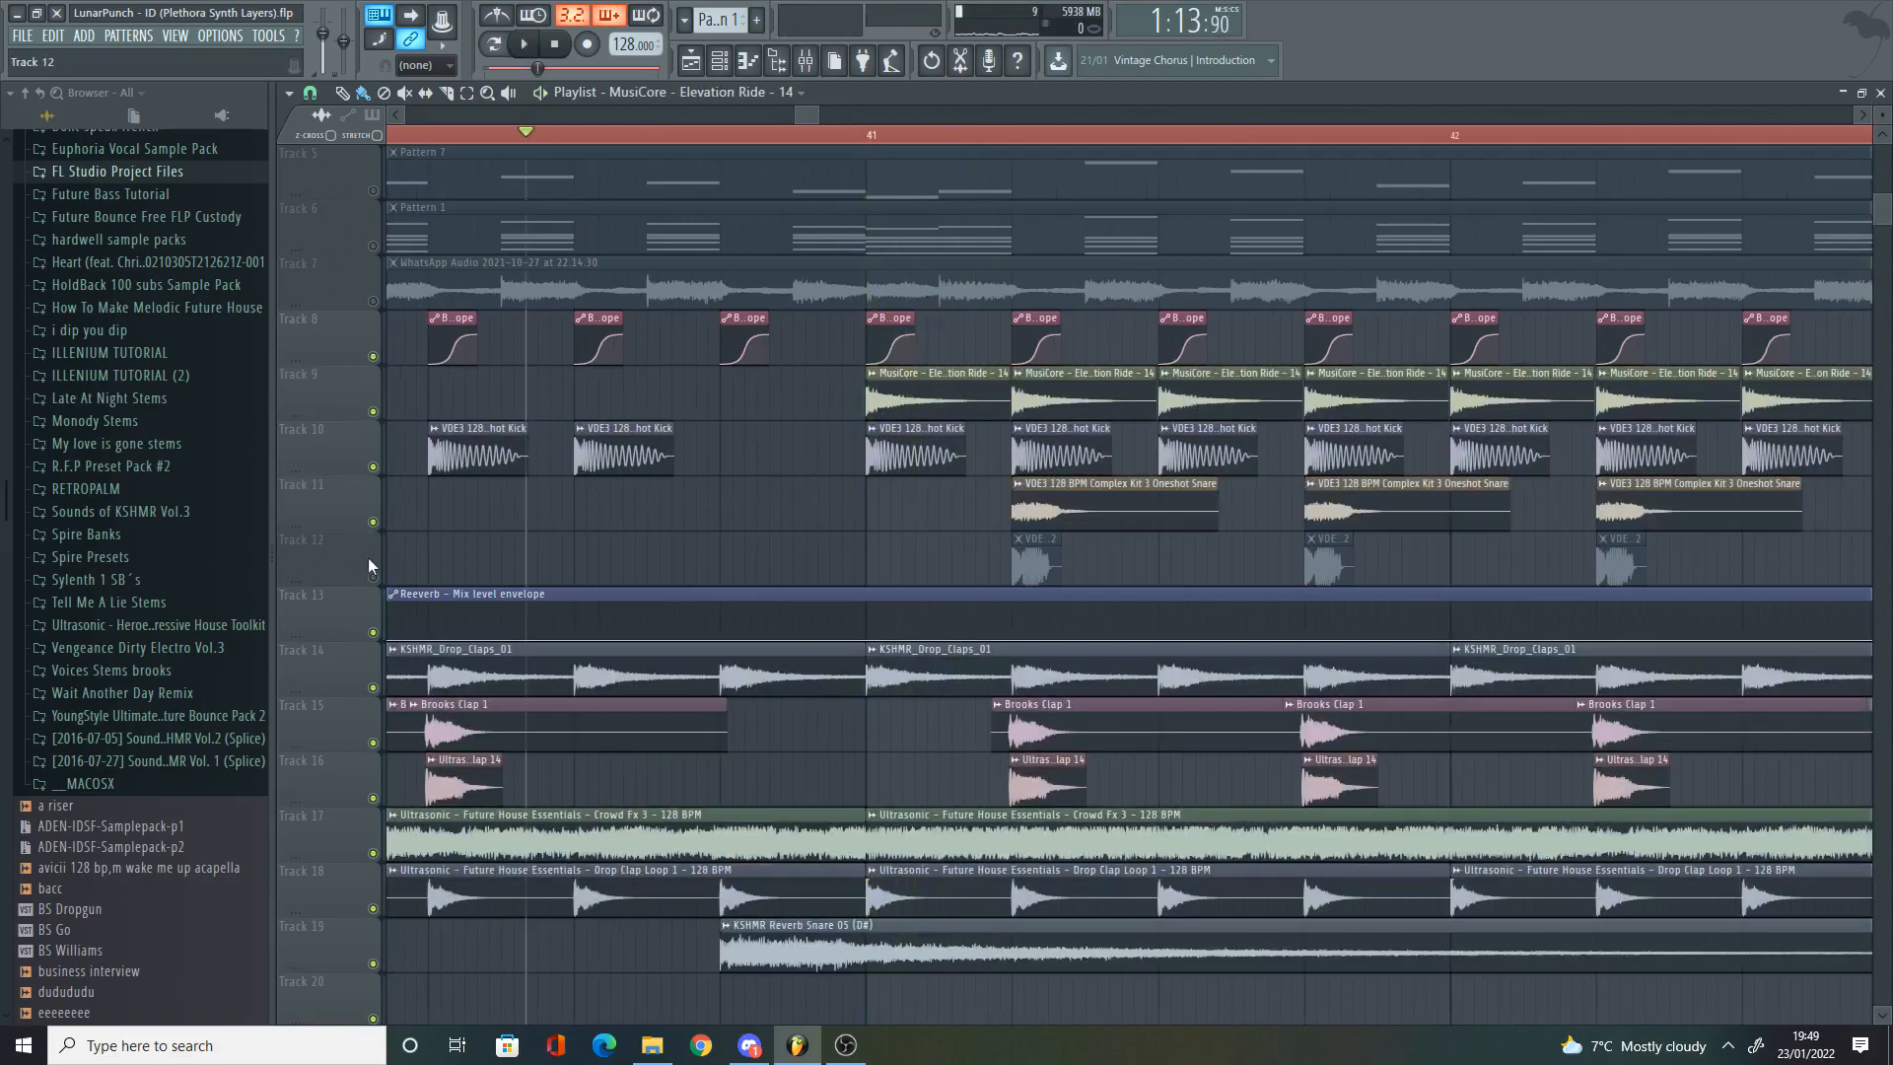
click(372, 577)
Step: Audition VDE3 Complex Kit 3 Oneshot Snare and Oneshot Snare 2 one after the other in isolation
scroll(808, 112, right, 2)
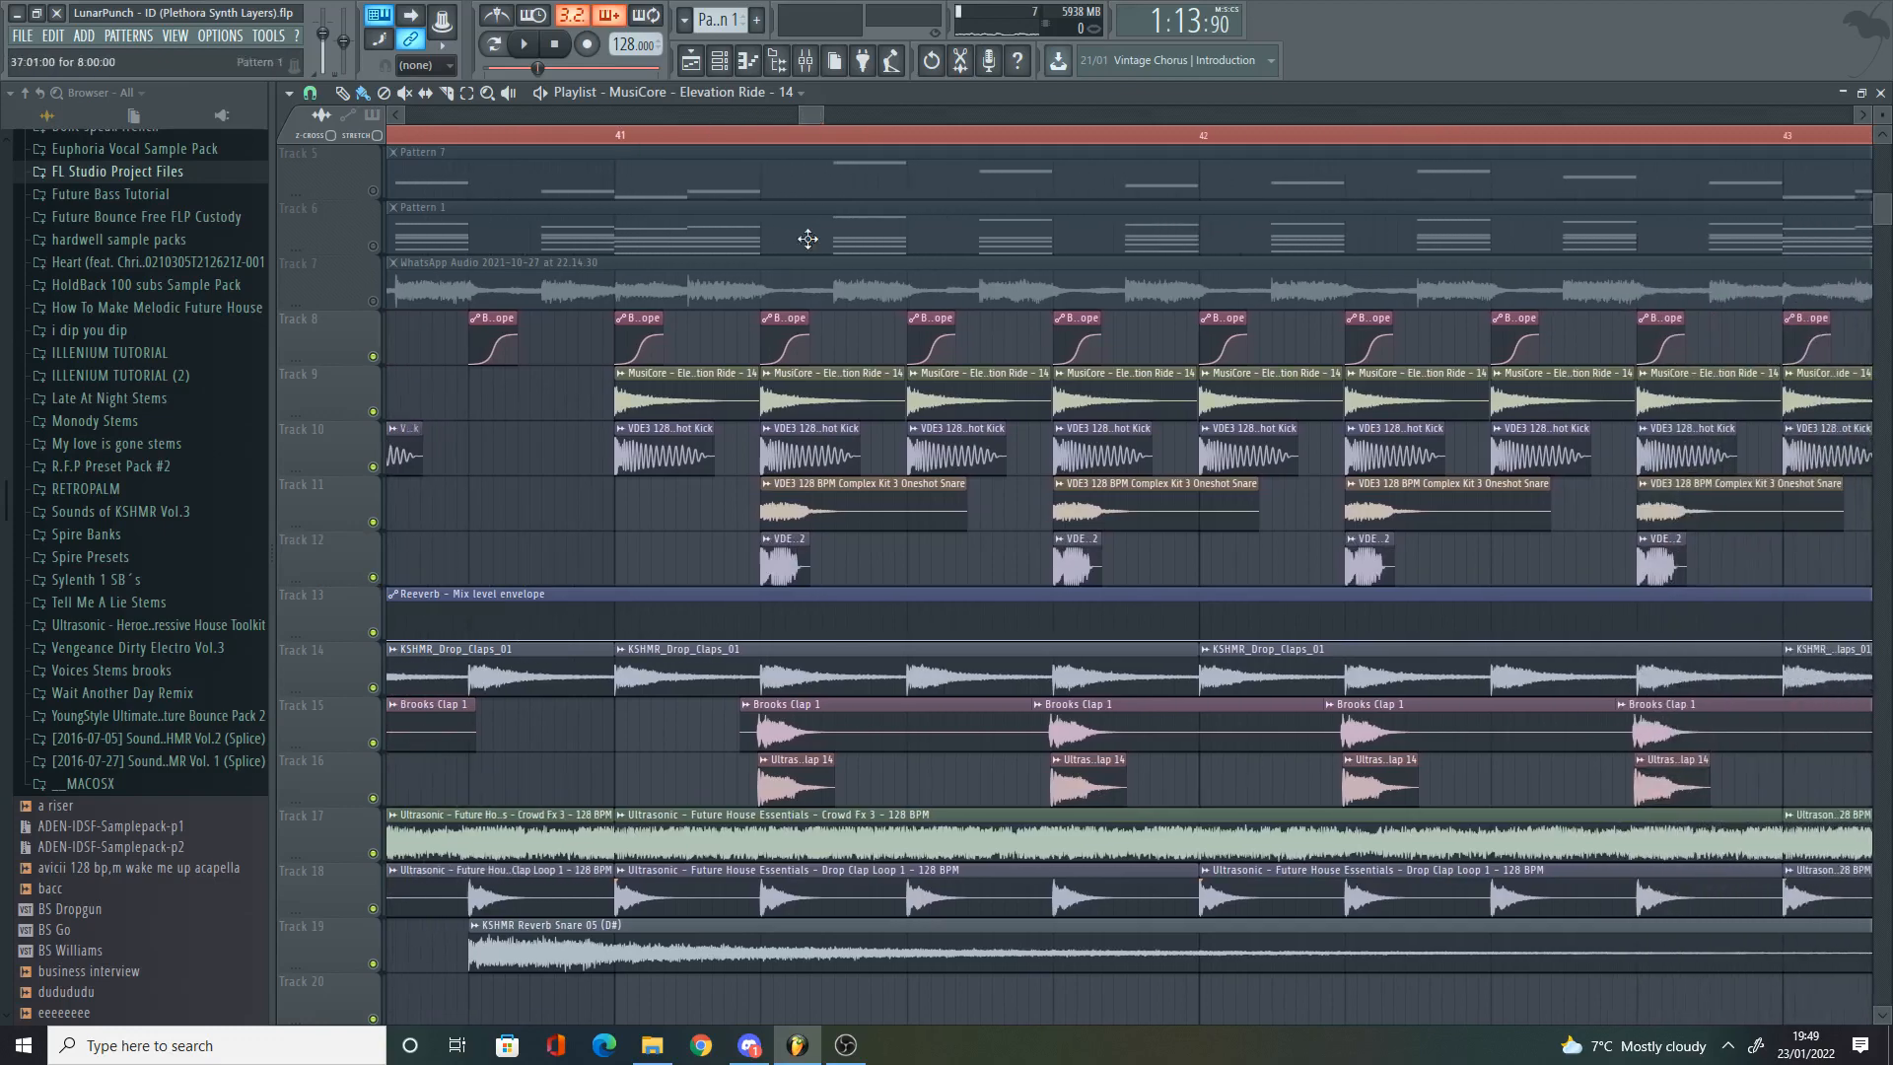
alt+right_click(782, 506)
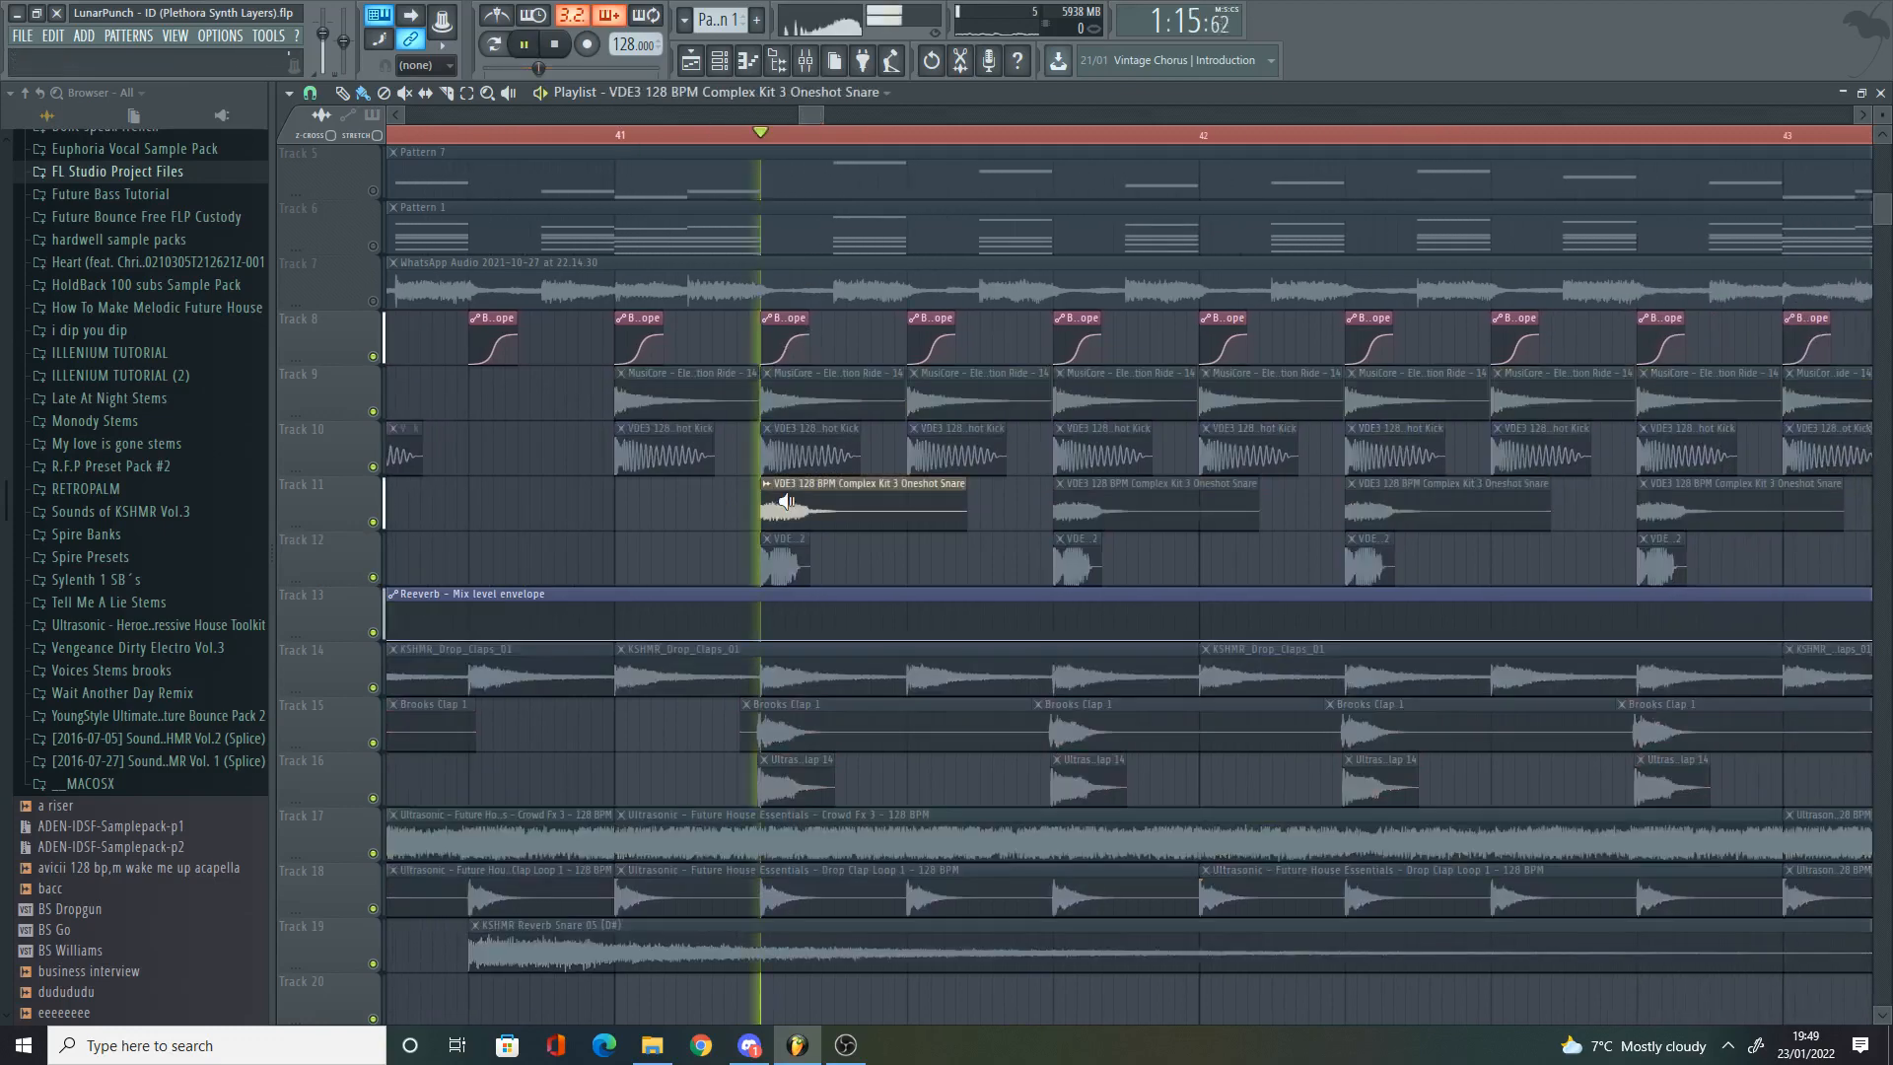
alt+right_click(770, 558)
alt+right_click(764, 558)
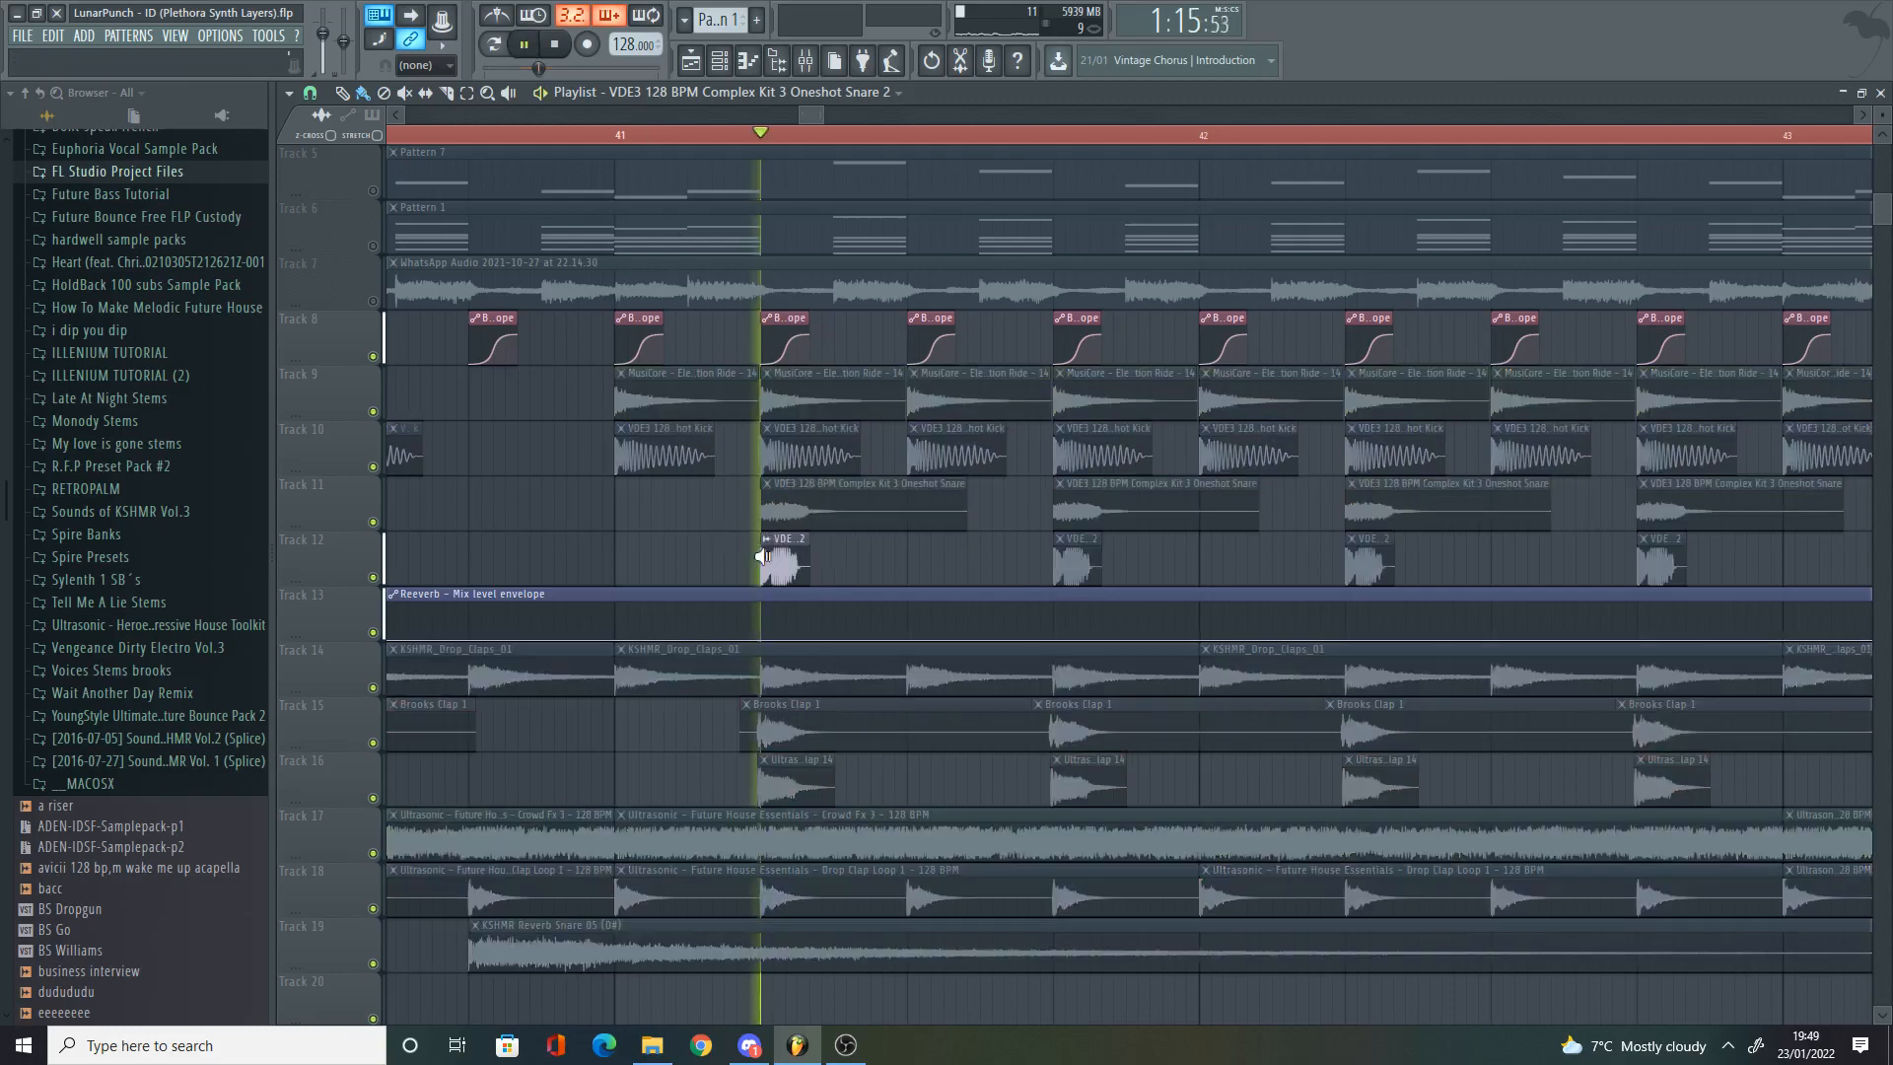
Step: Play the drop from bar 41 with the ride and both snare layers added to the kick and claps
click(615, 136)
scroll(614, 422, down, 3)
scroll(615, 422, down, 7)
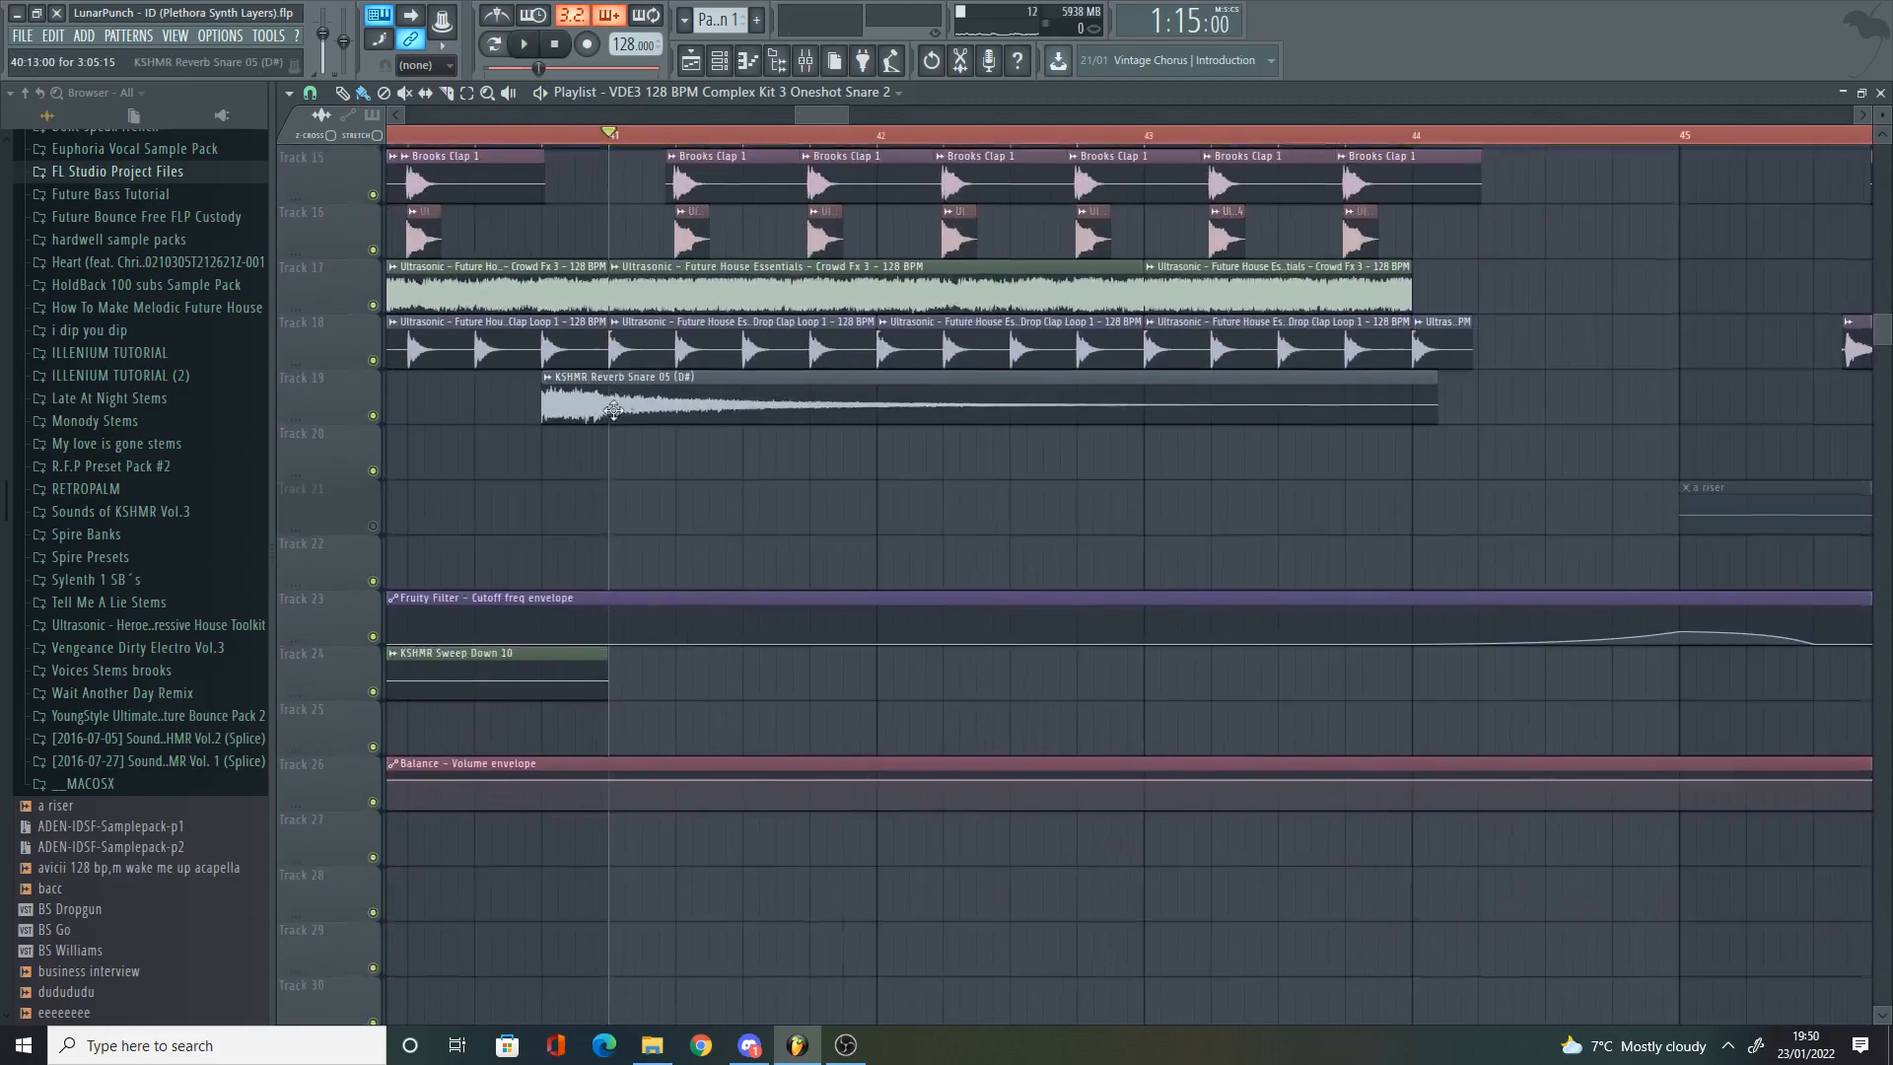
scroll(774, 427, up, 3)
key(space)
scroll(774, 429, down, 3)
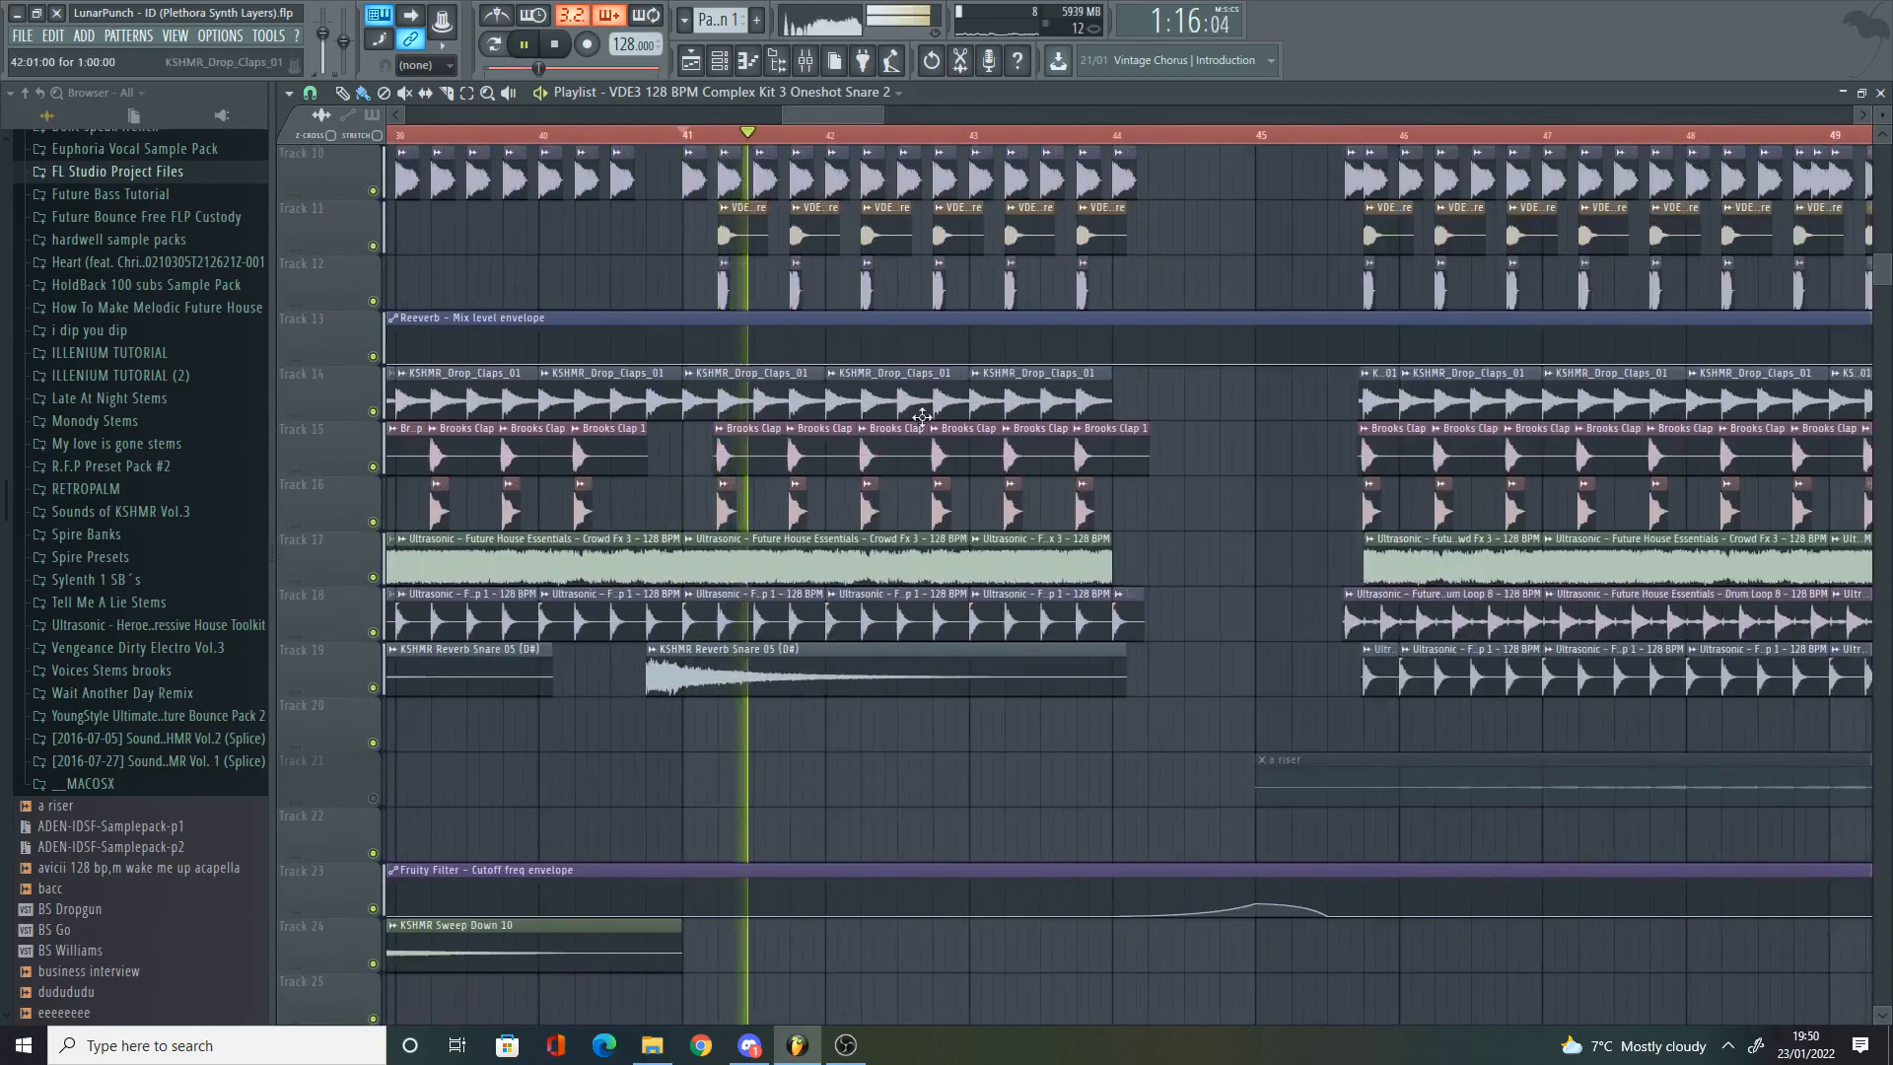
scroll(986, 414, up, 3)
drag(858, 115, 890, 114)
key(space)
Step: Play the end of the first drop section from late in bar 43 through the drum gap into bar 45
scroll(945, 373, up, 4)
right_click(923, 575)
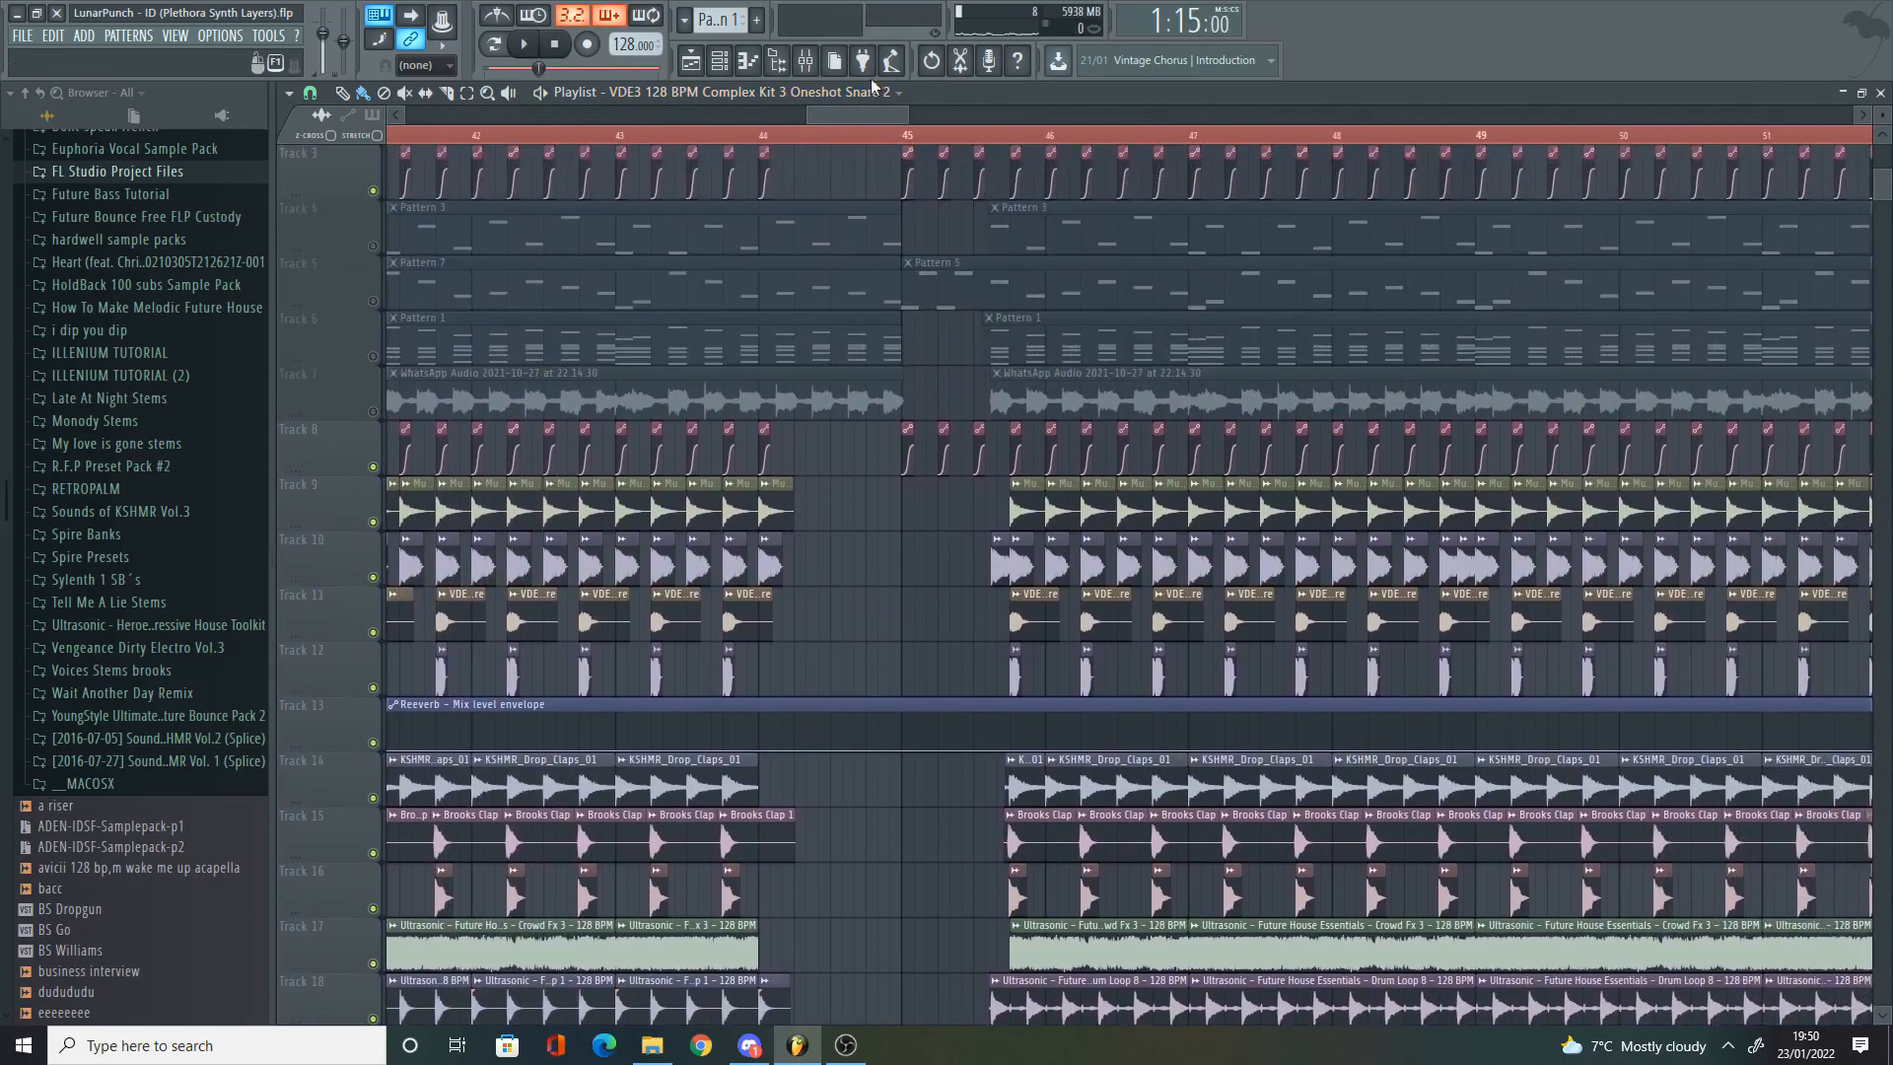
click(723, 140)
scroll(832, 329, down, 4)
key(space)
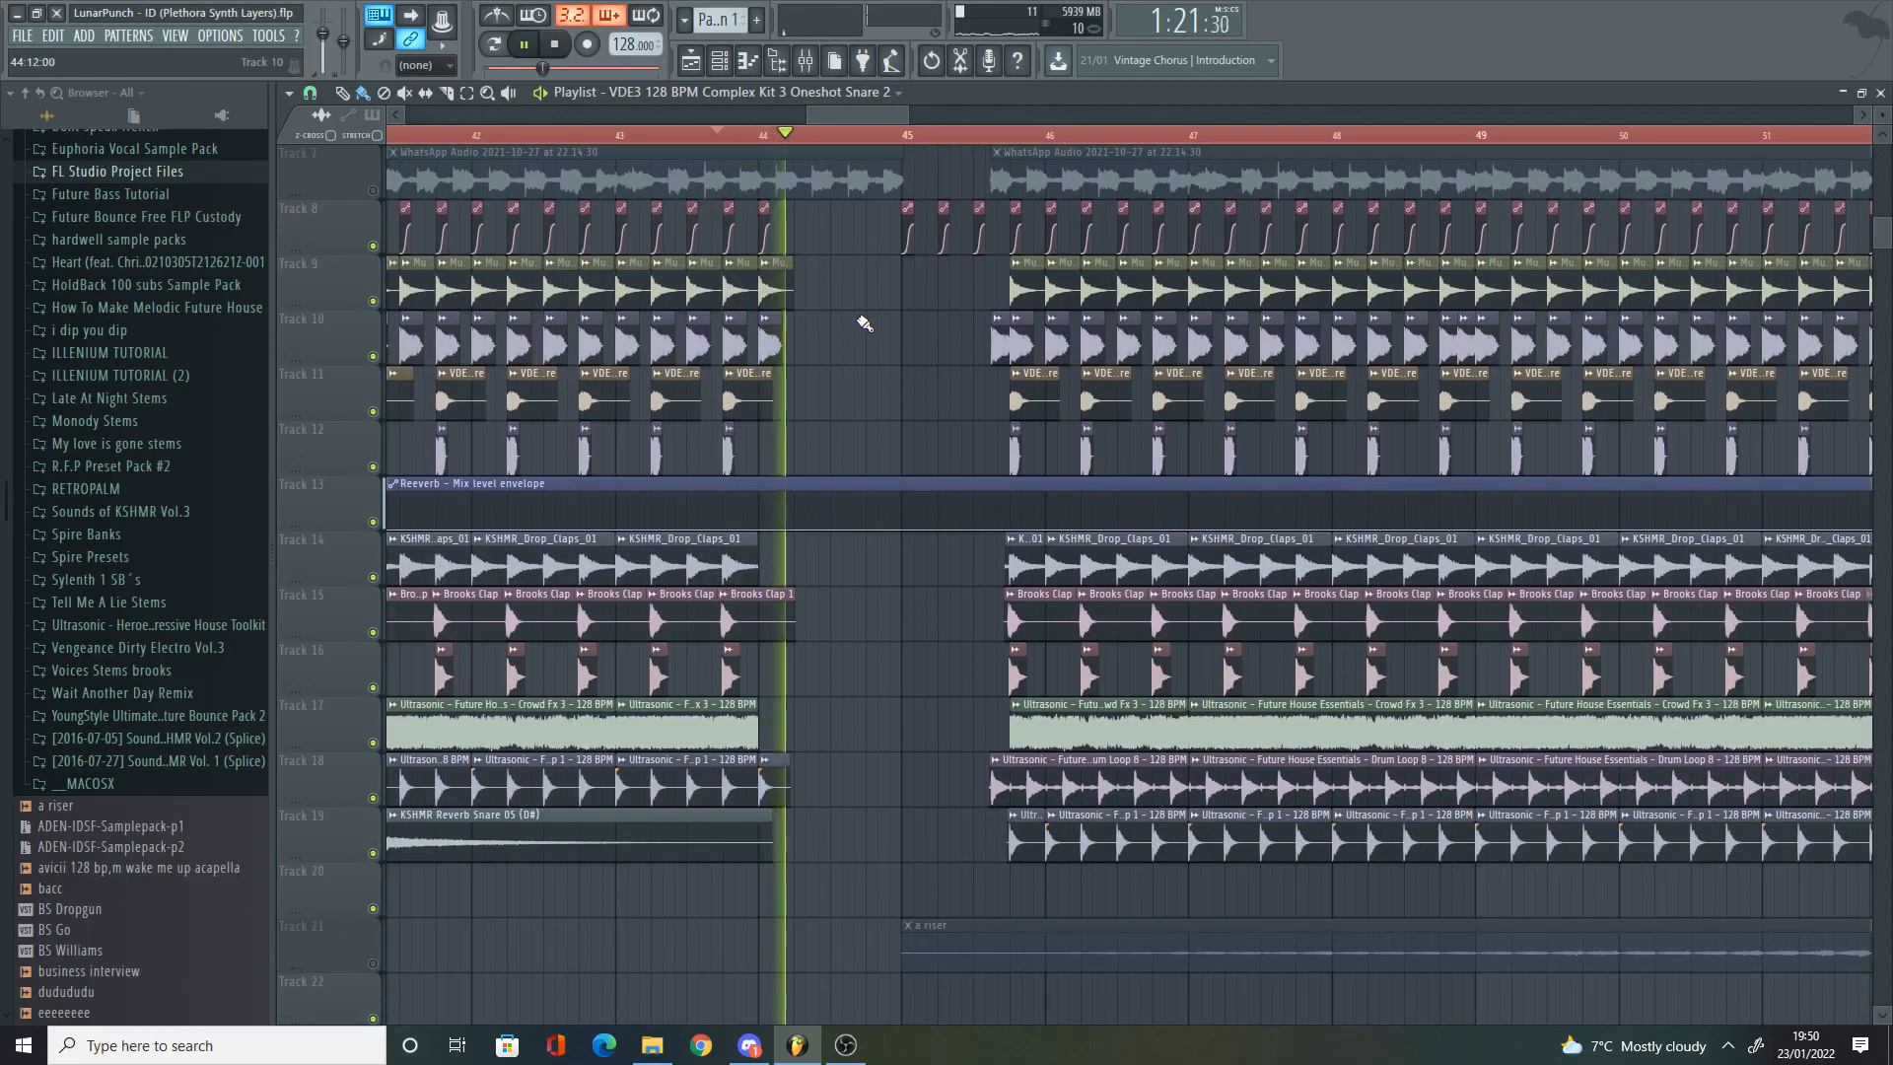
scroll(903, 306, down, 3)
scroll(946, 311, up, 6)
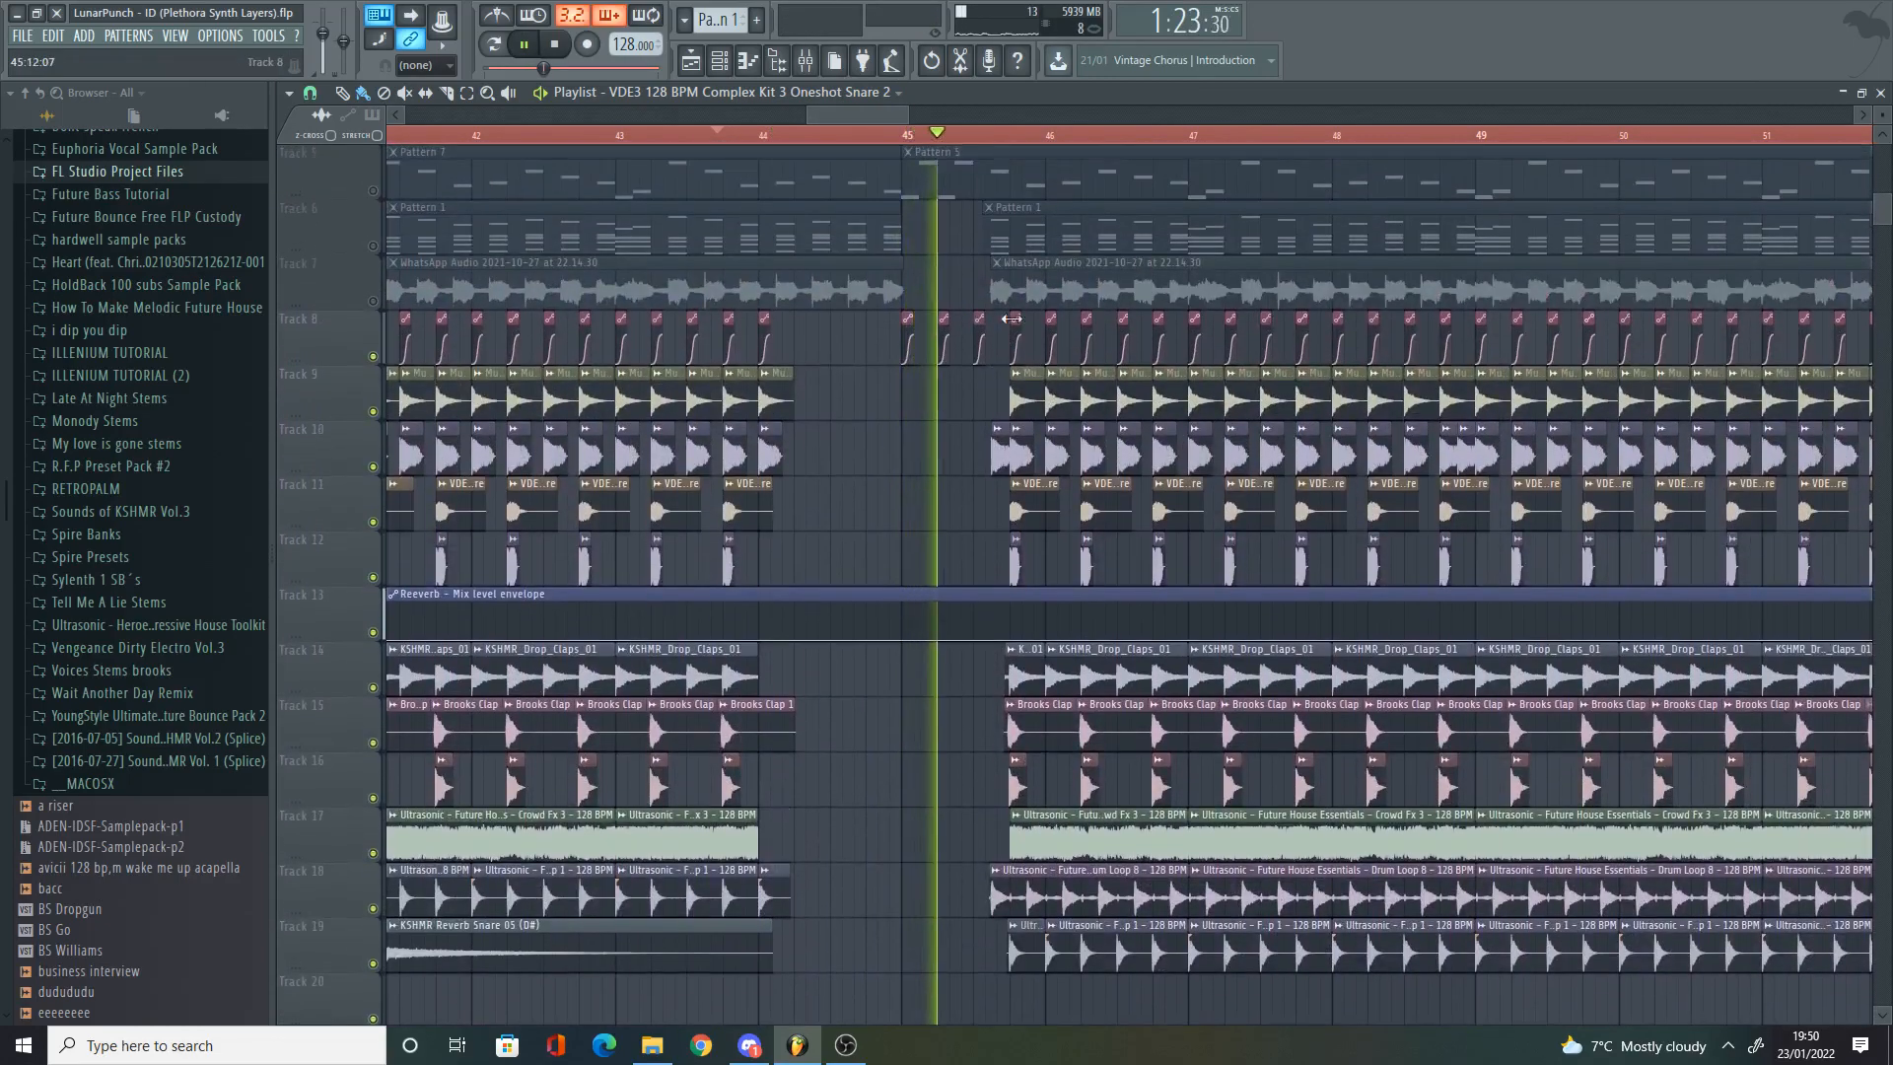
key(space)
Step: Unmute the riser layer on track 21, check its sample settings and audition it in isolation
scroll(937, 434, up, 2)
scroll(900, 451, down, 5)
scroll(1006, 493, down, 3)
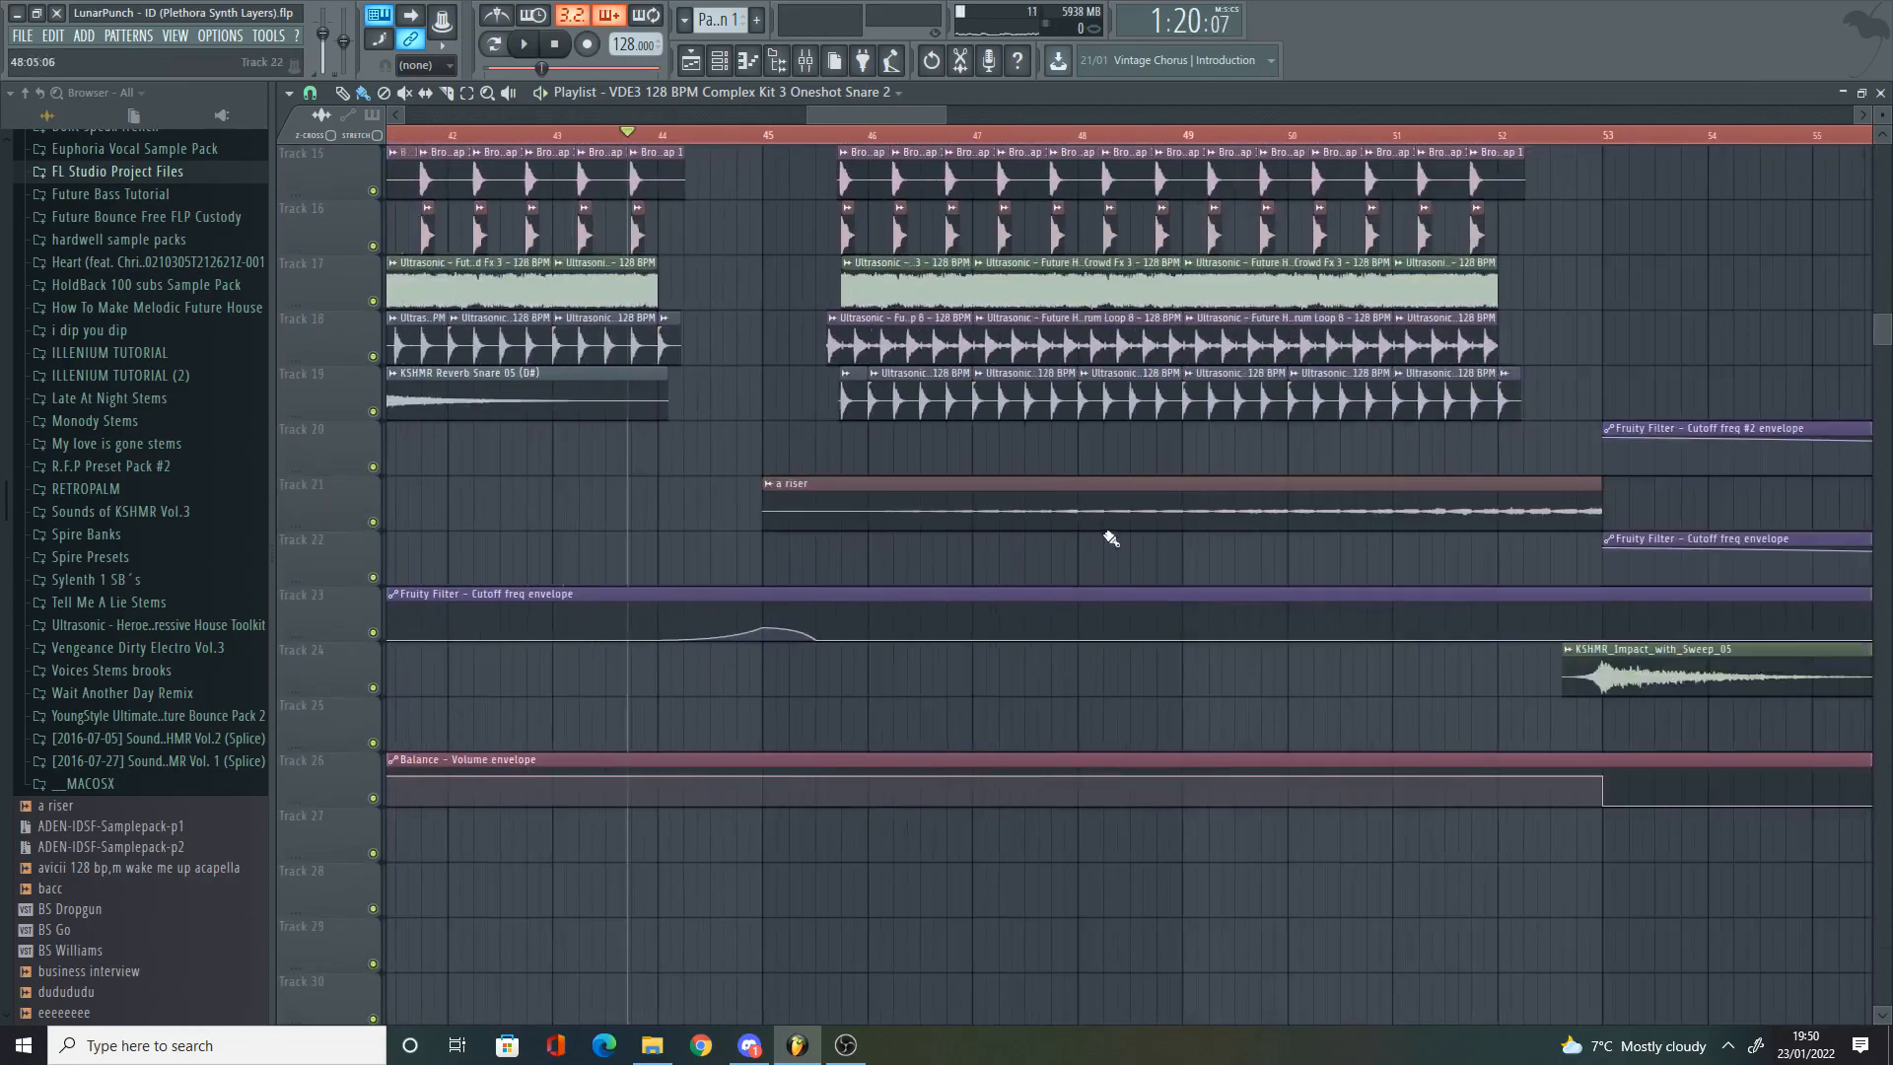
click(1257, 493)
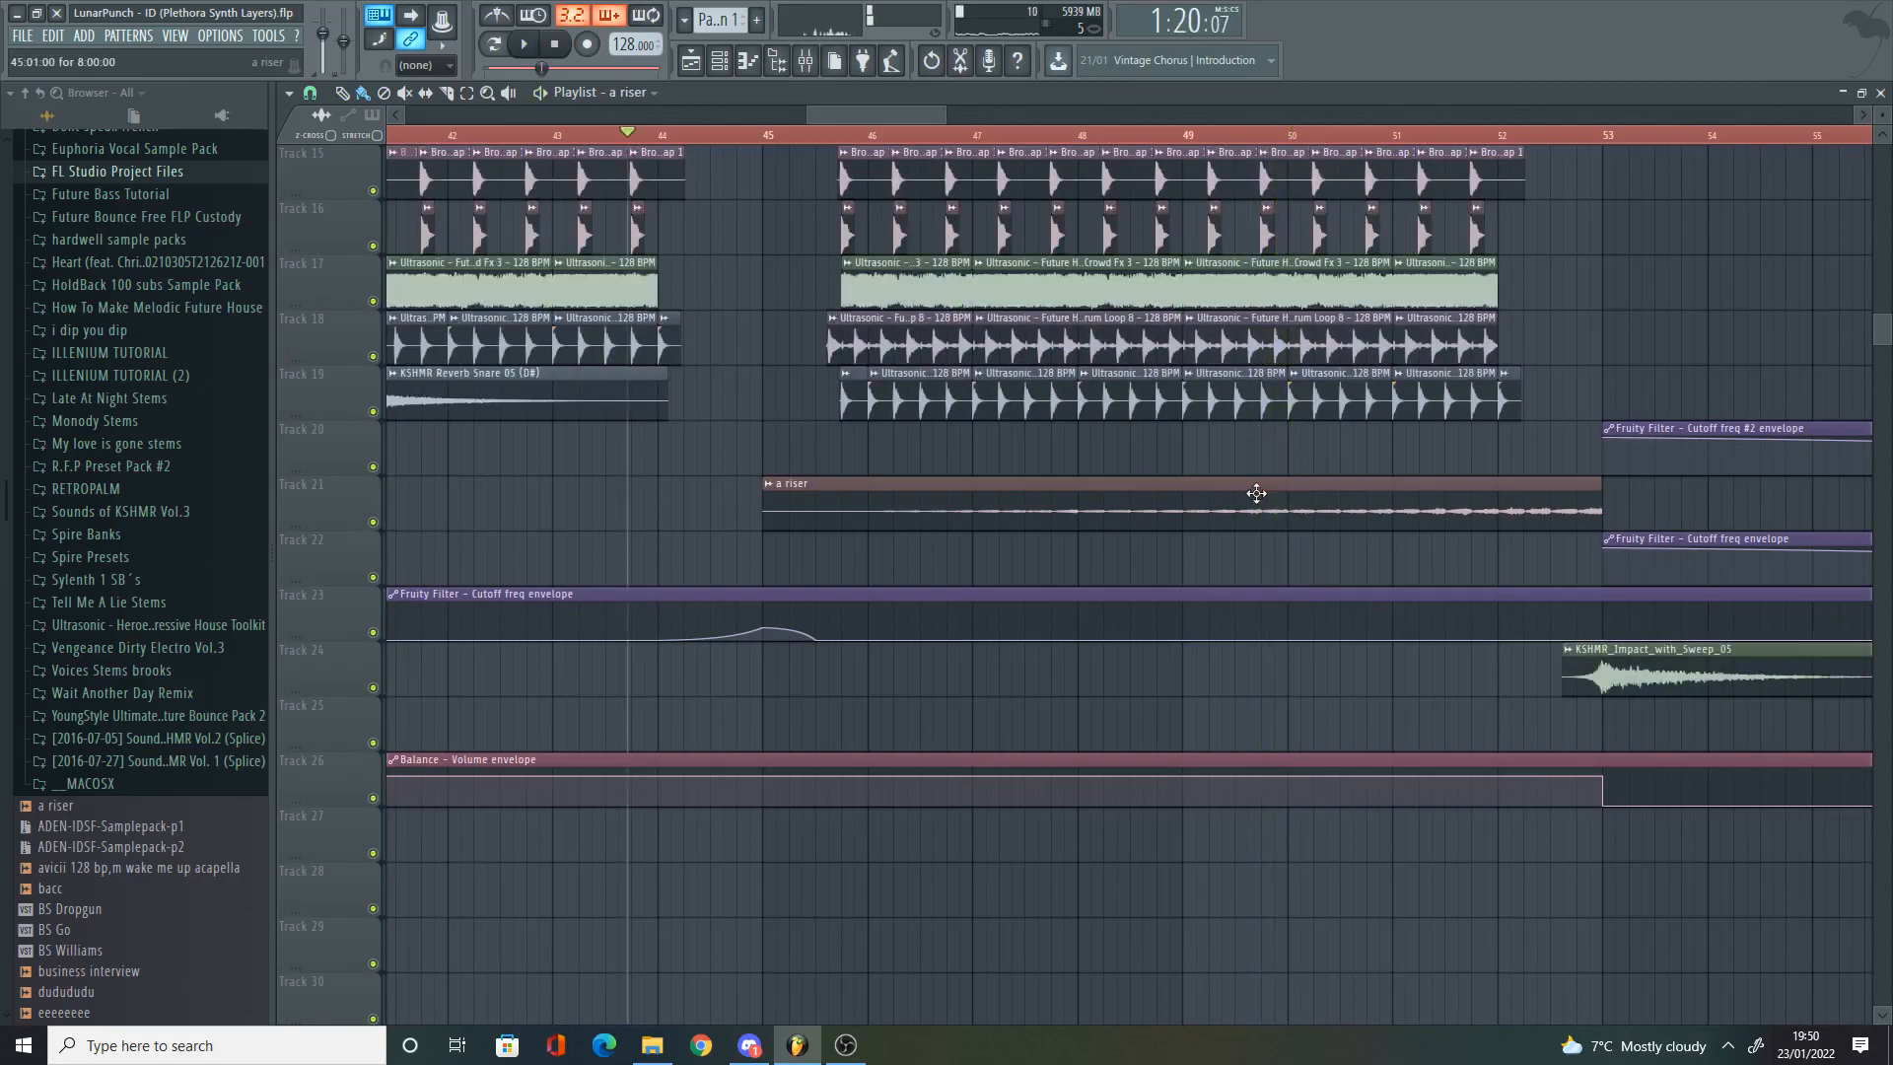
scroll(1302, 505, up, 1)
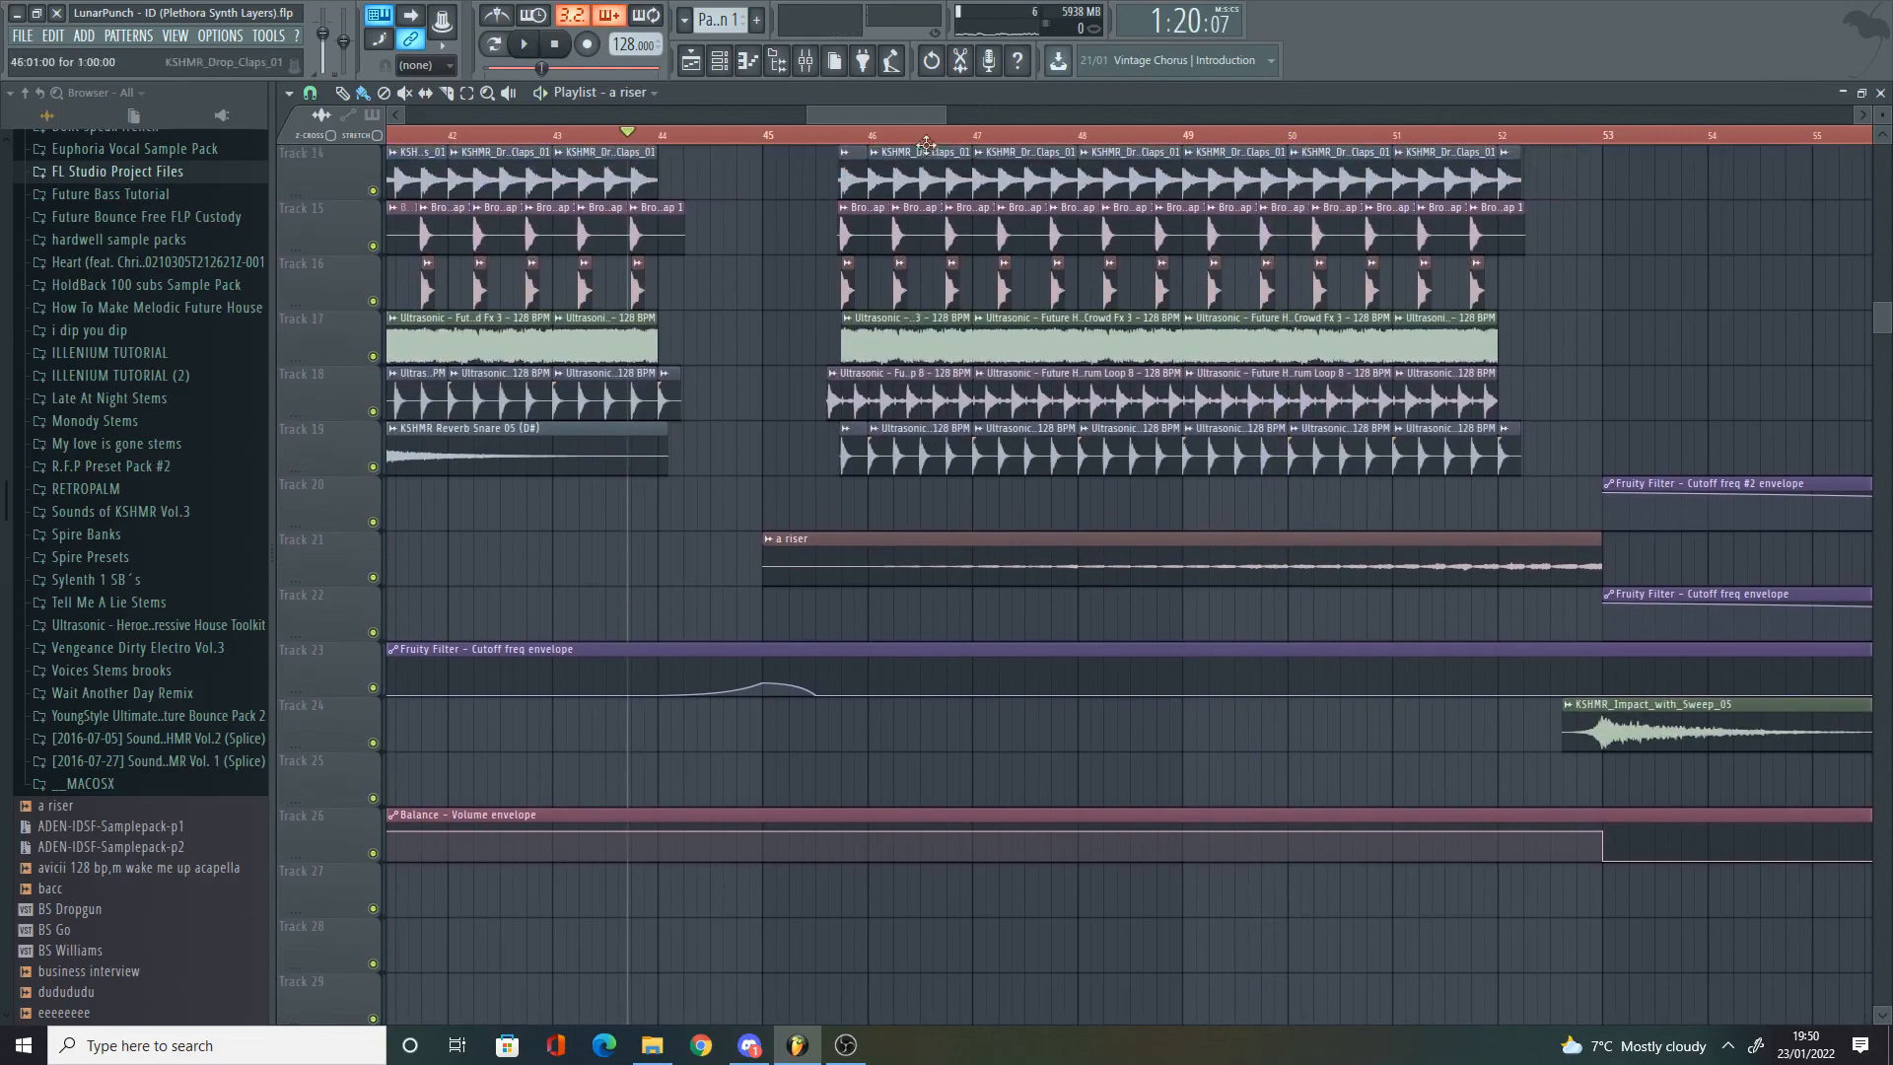
scroll(927, 143, up, 3)
scroll(535, 352, up, 7)
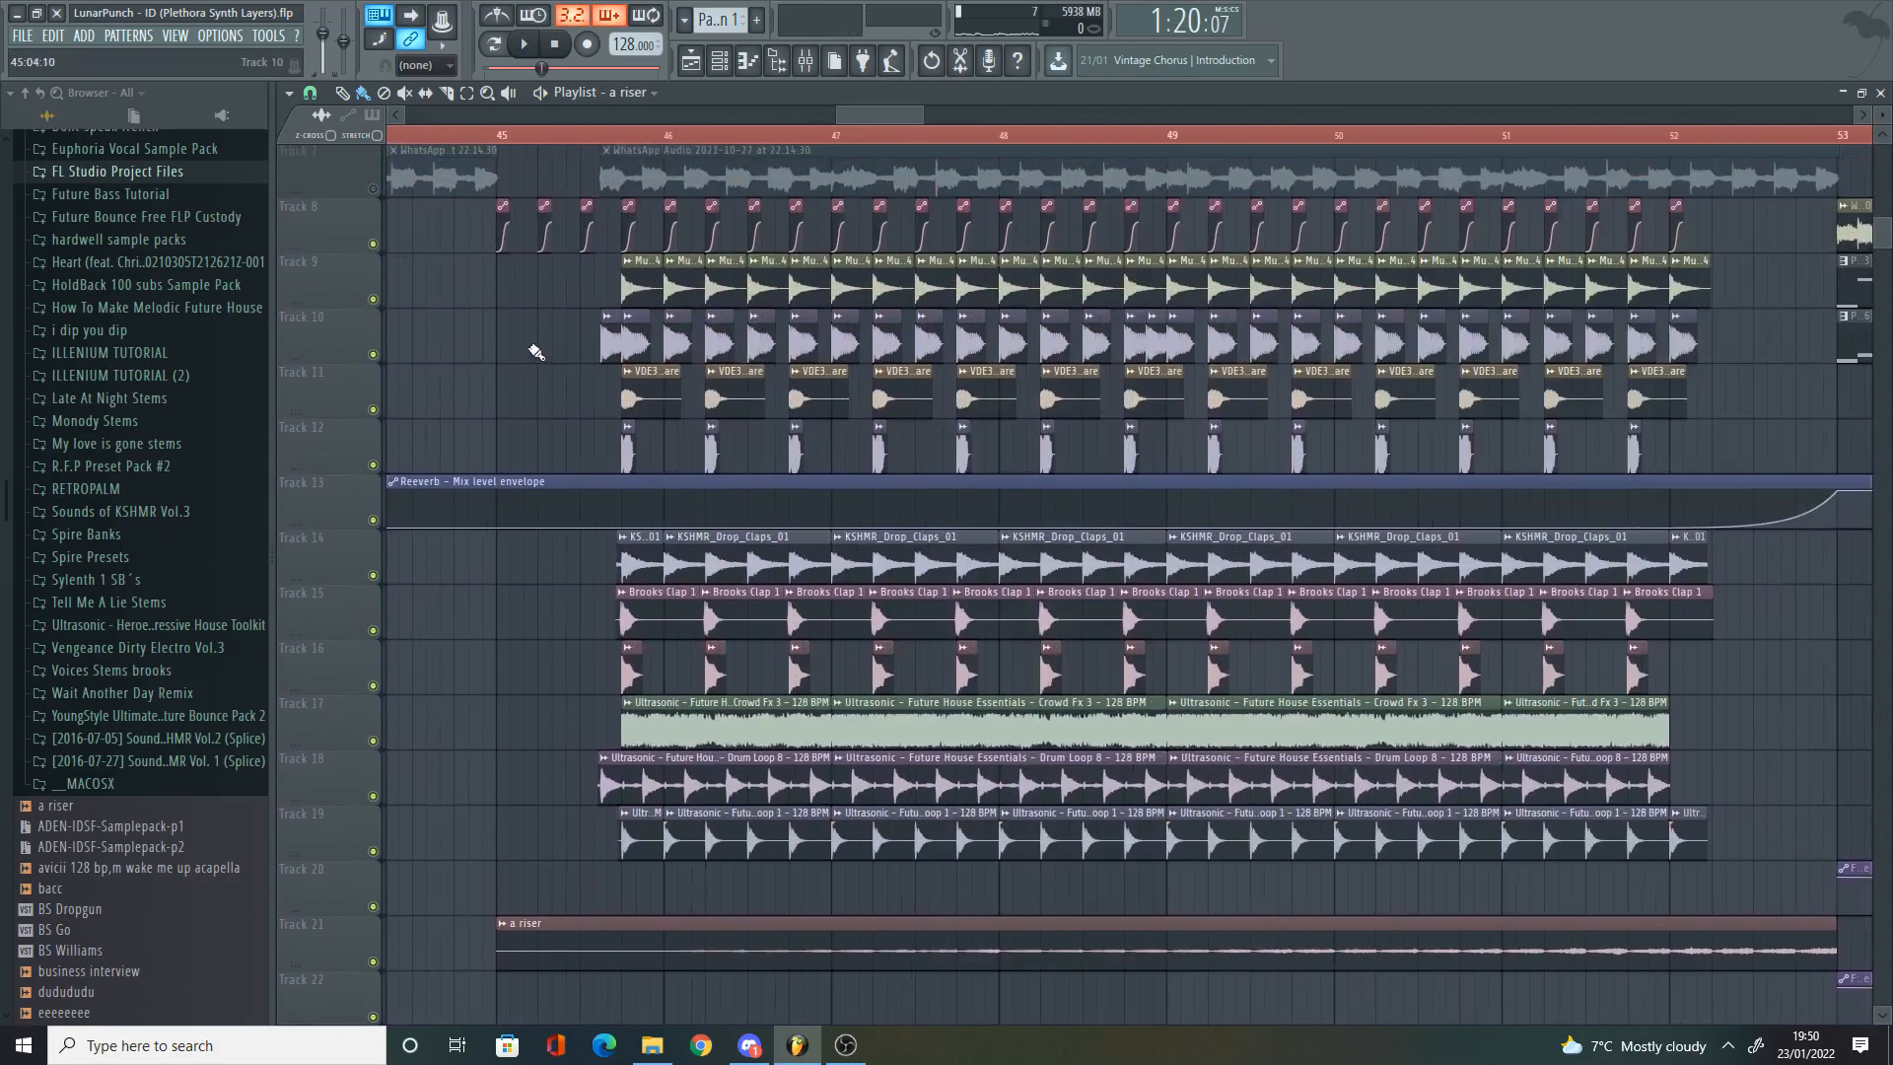
scroll(948, 611, down, 3)
scroll(1061, 684, down, 4)
double_click(1059, 717)
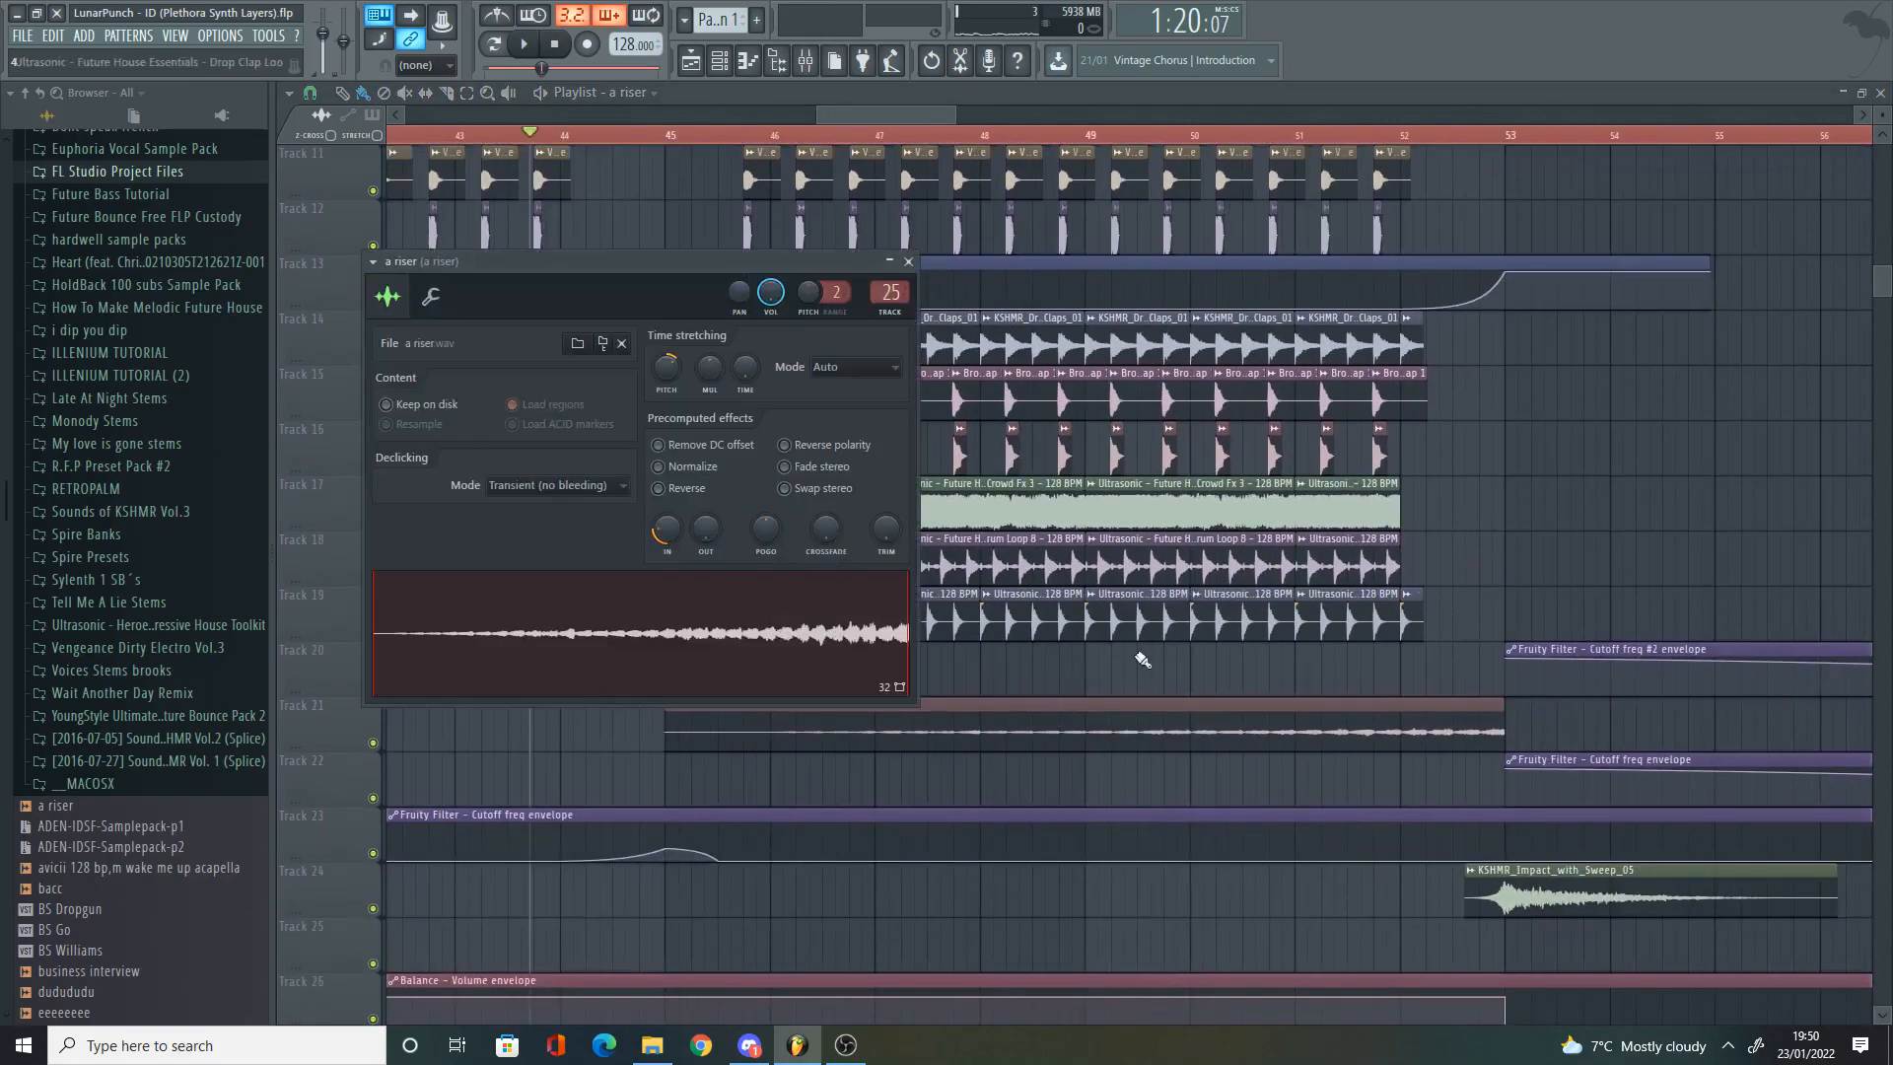
alt+right_click(1120, 720)
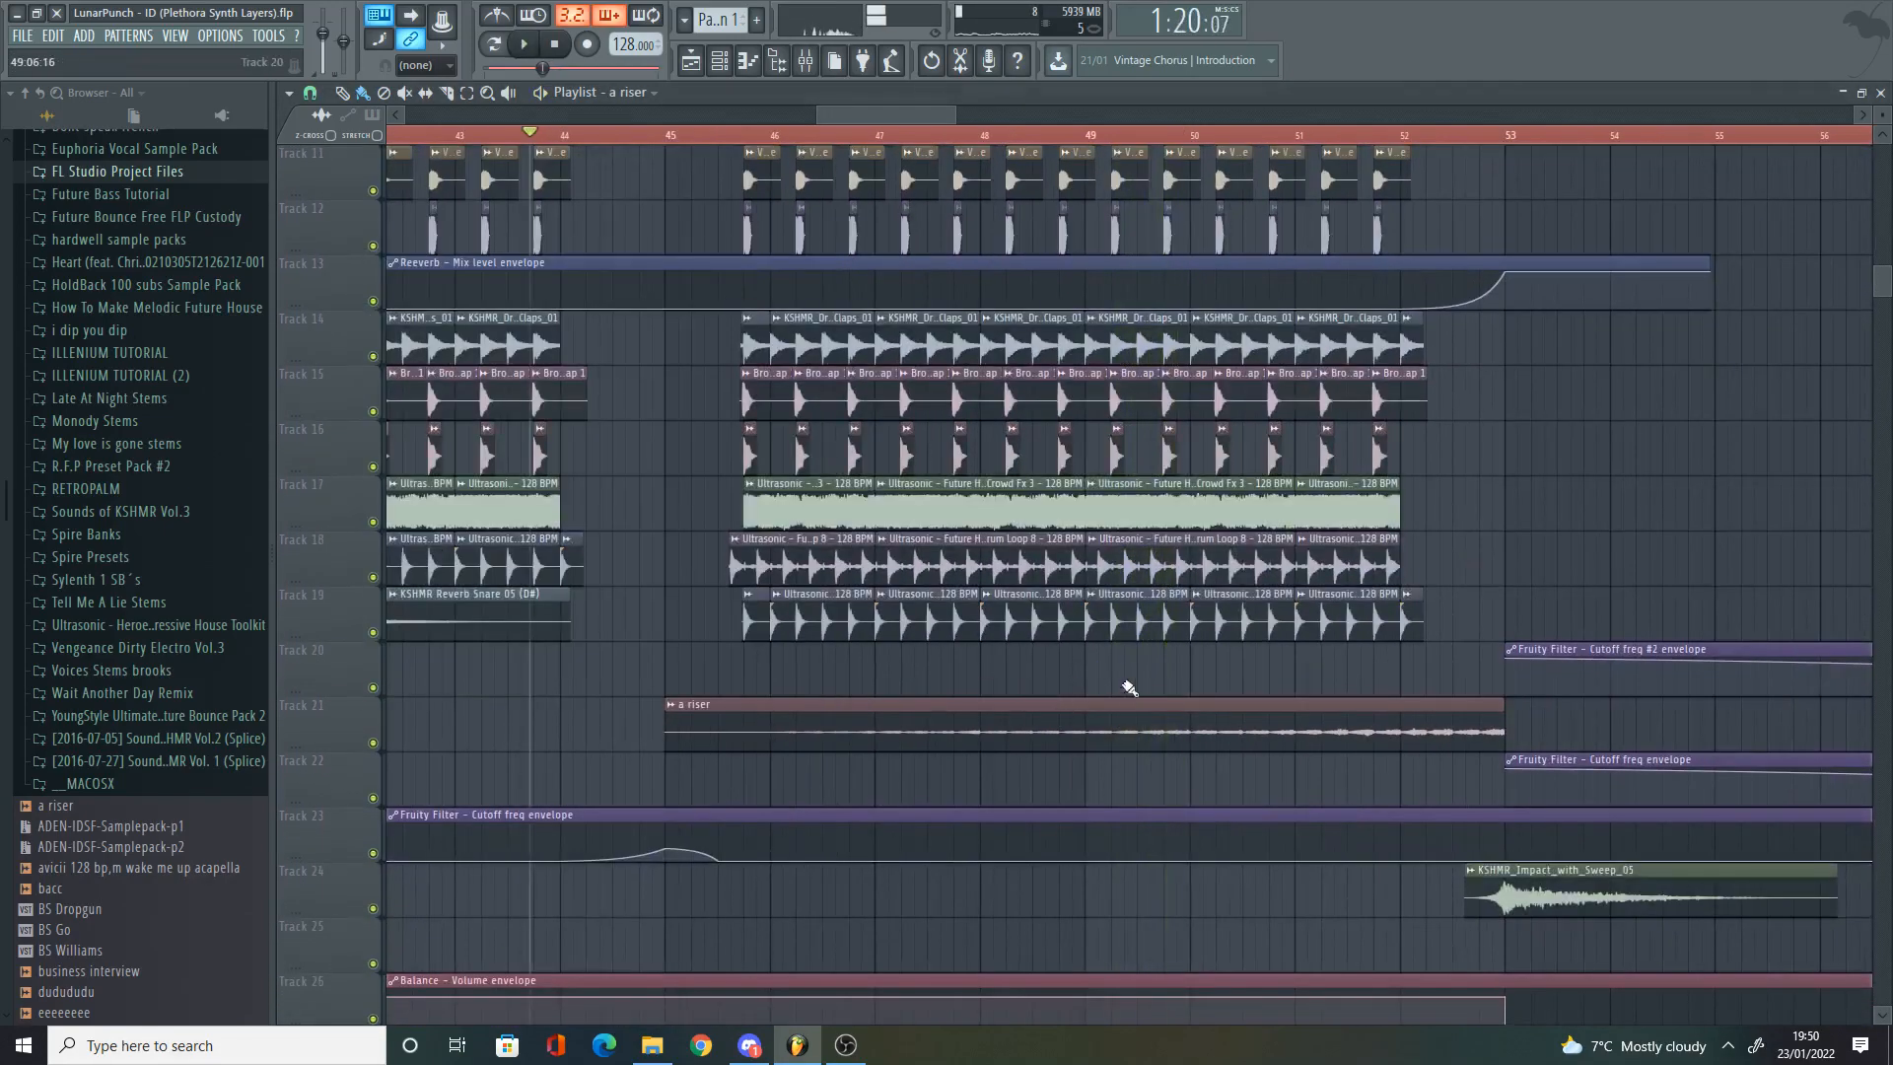
Step: Audition the Ultrasonic Drum Loop 8 clip on track 18 between bars 45 and 47 in isolation
scroll(1132, 688, up, 4)
scroll(887, 639, up, 6)
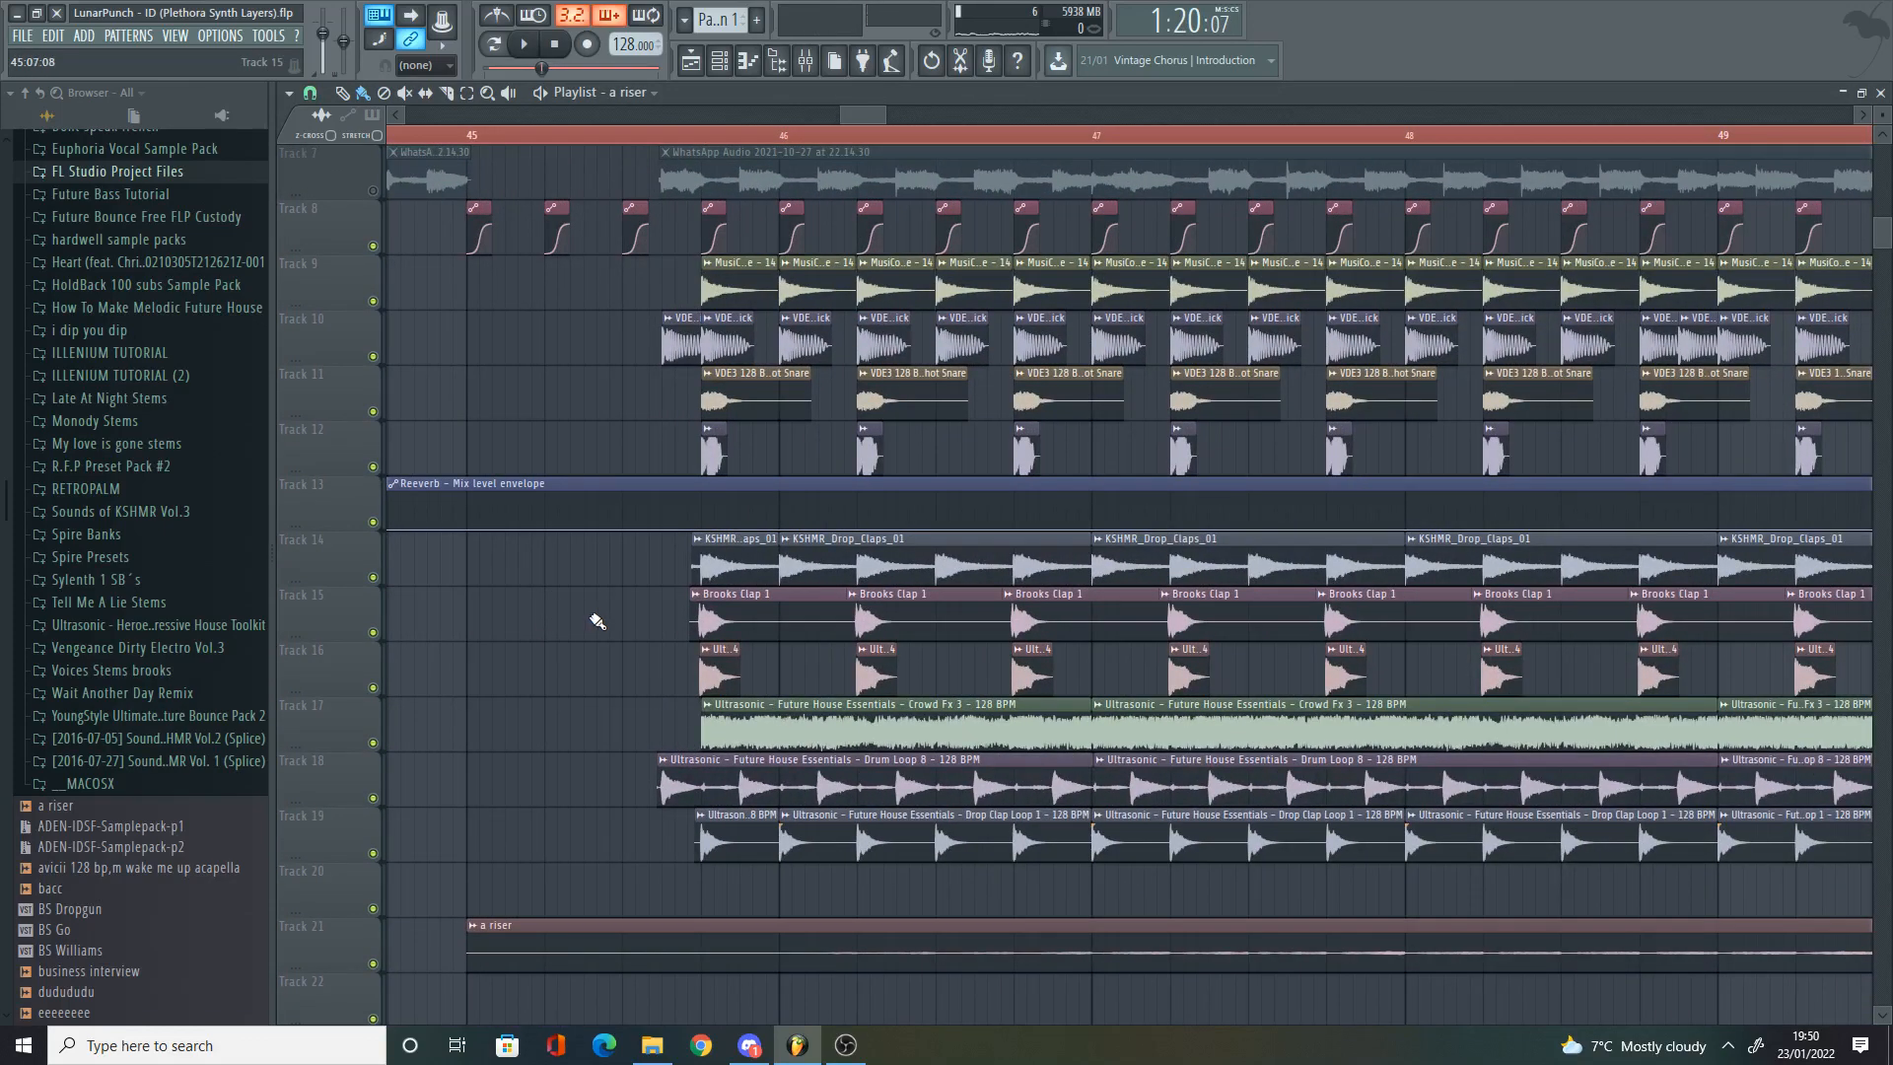
scroll(594, 619, up, 1)
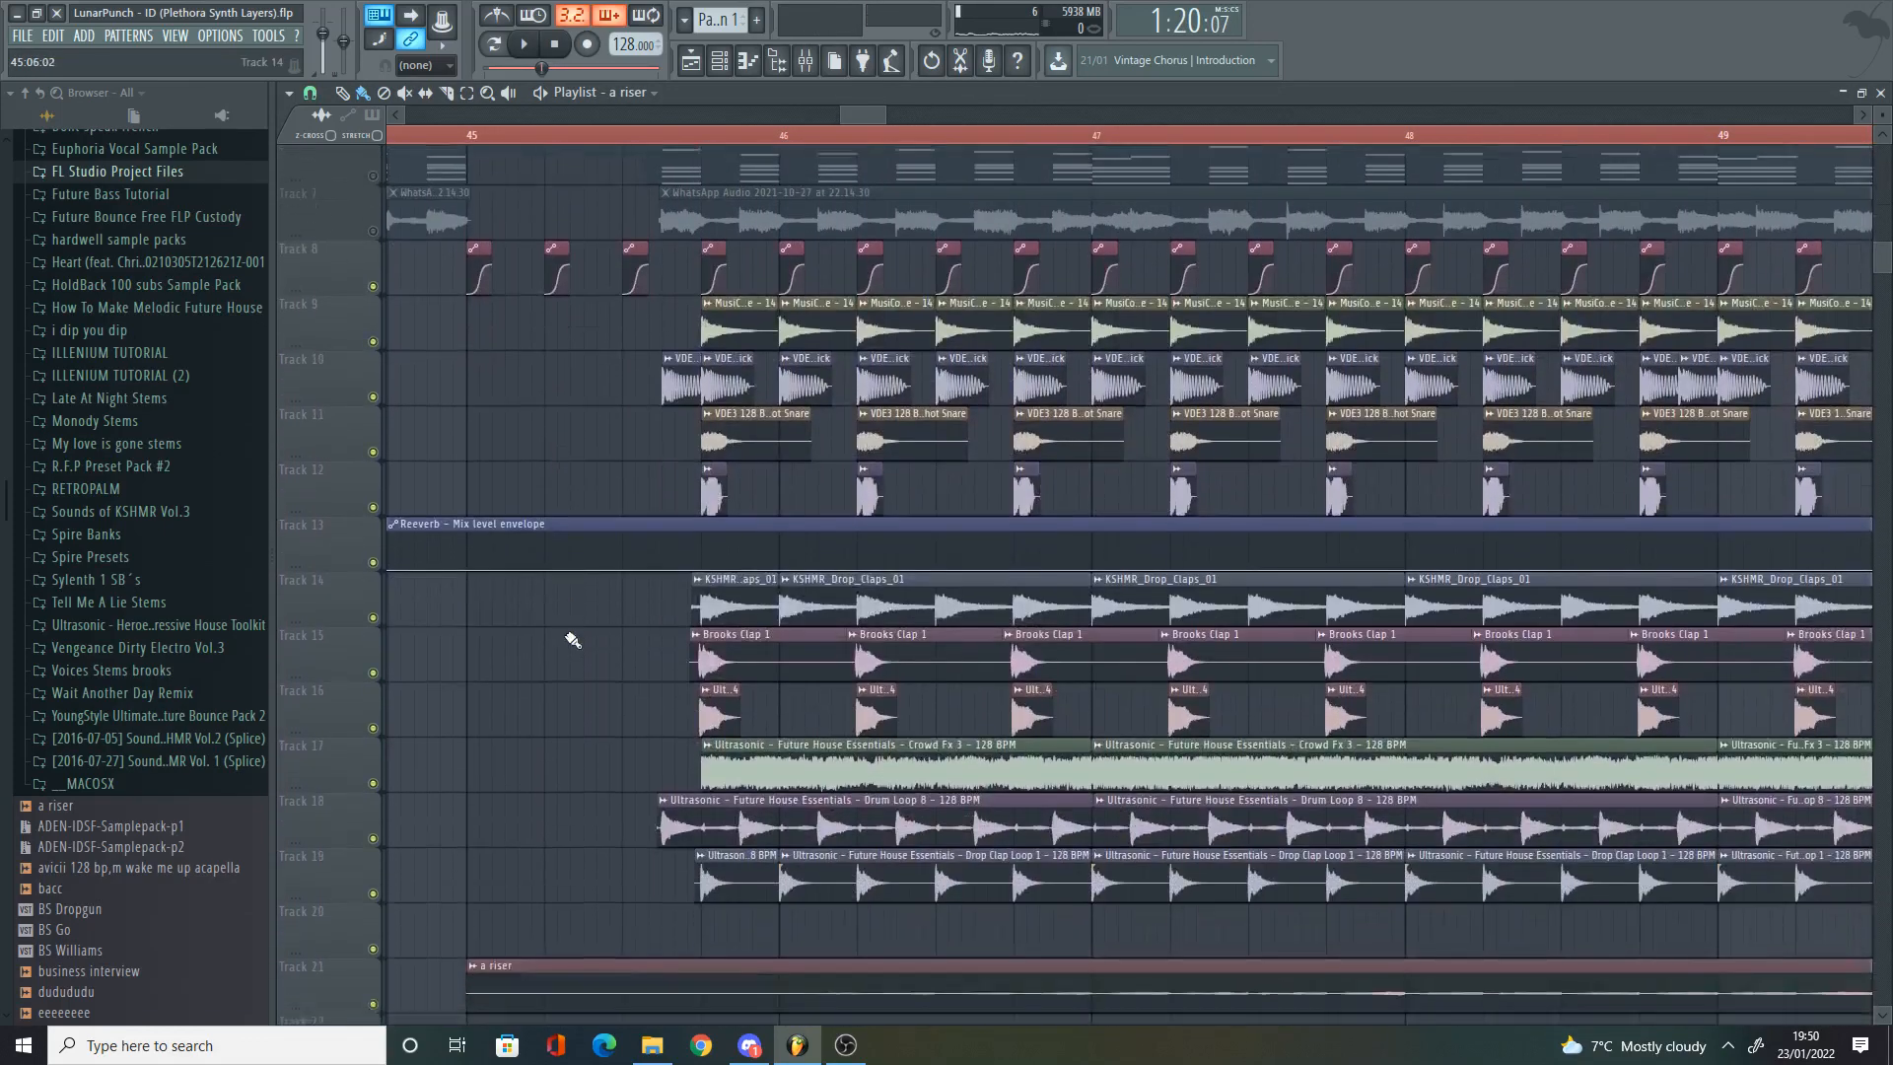
scroll(577, 631, down, 5)
alt+right_click(698, 608)
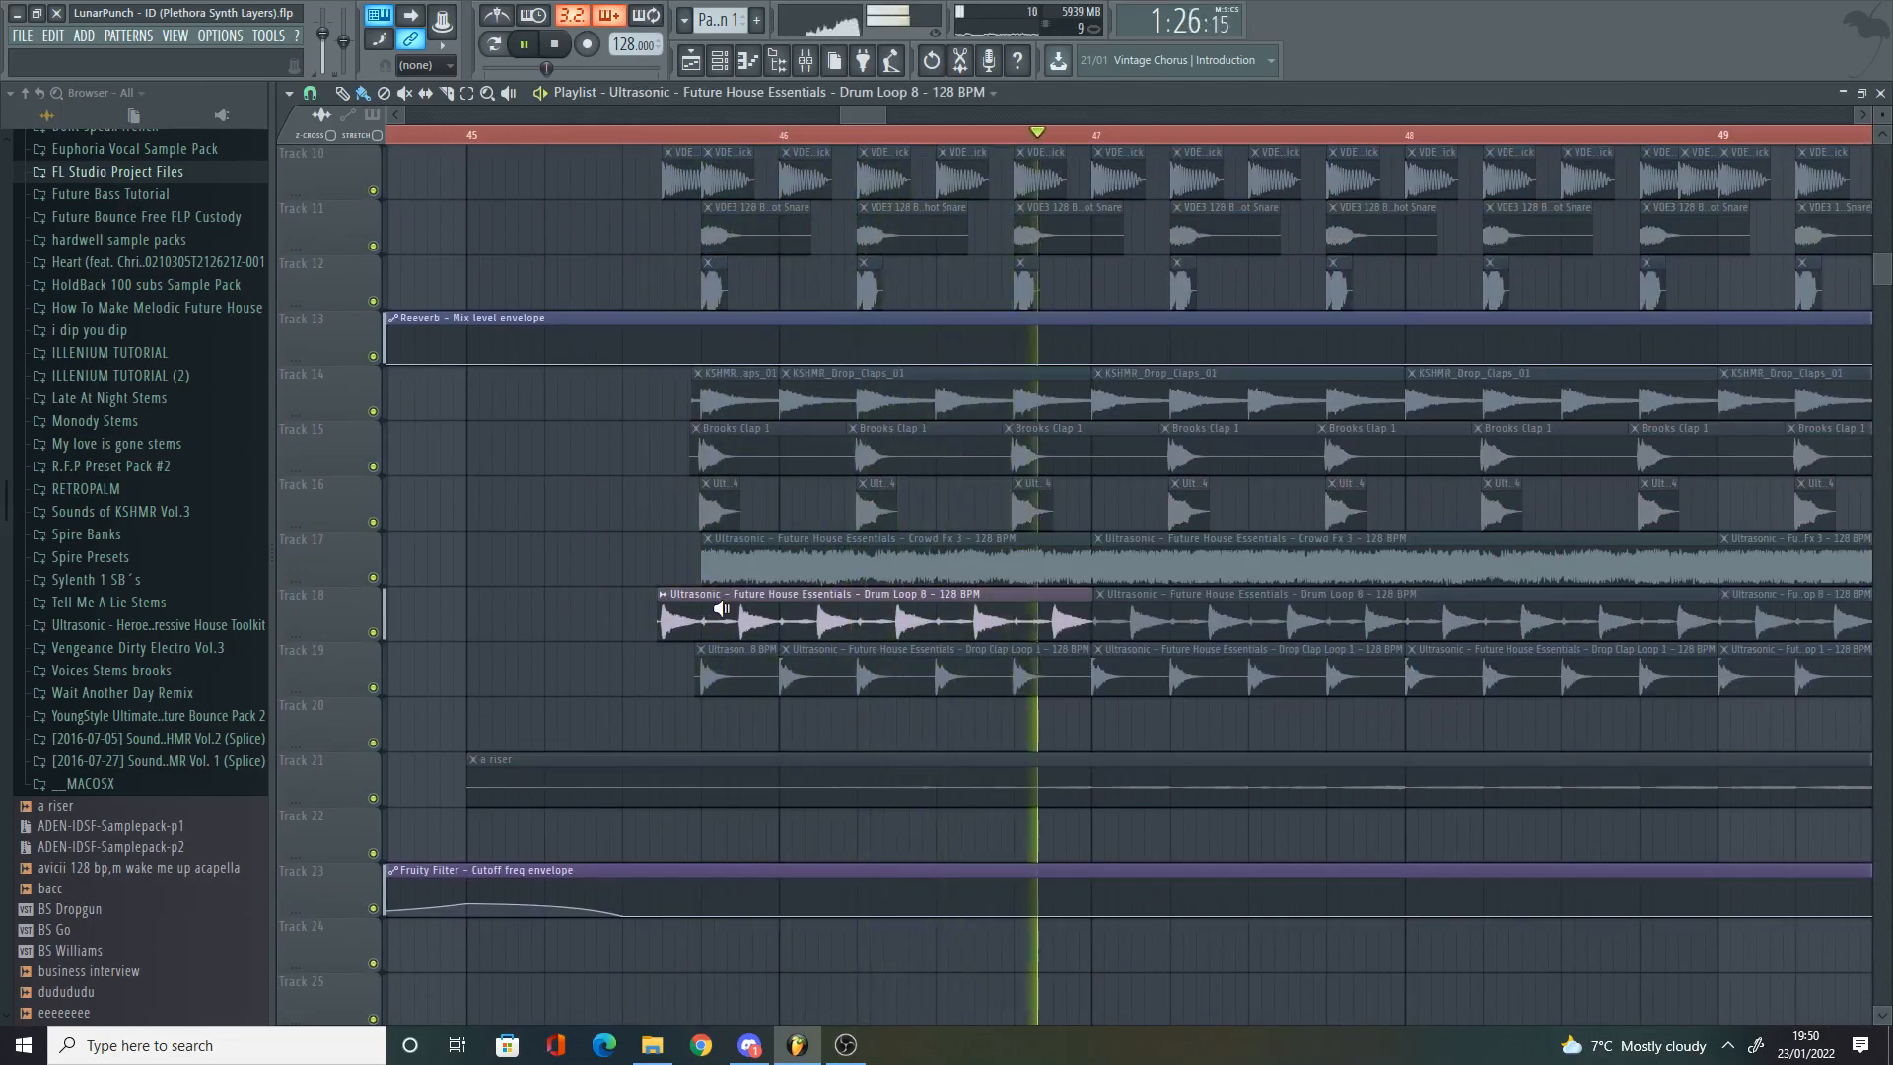
Step: Play the second drop section from just before bar 46 with the drum loop, riser and percussion layers together
scroll(727, 605, down, 6)
scroll(729, 631, up, 12)
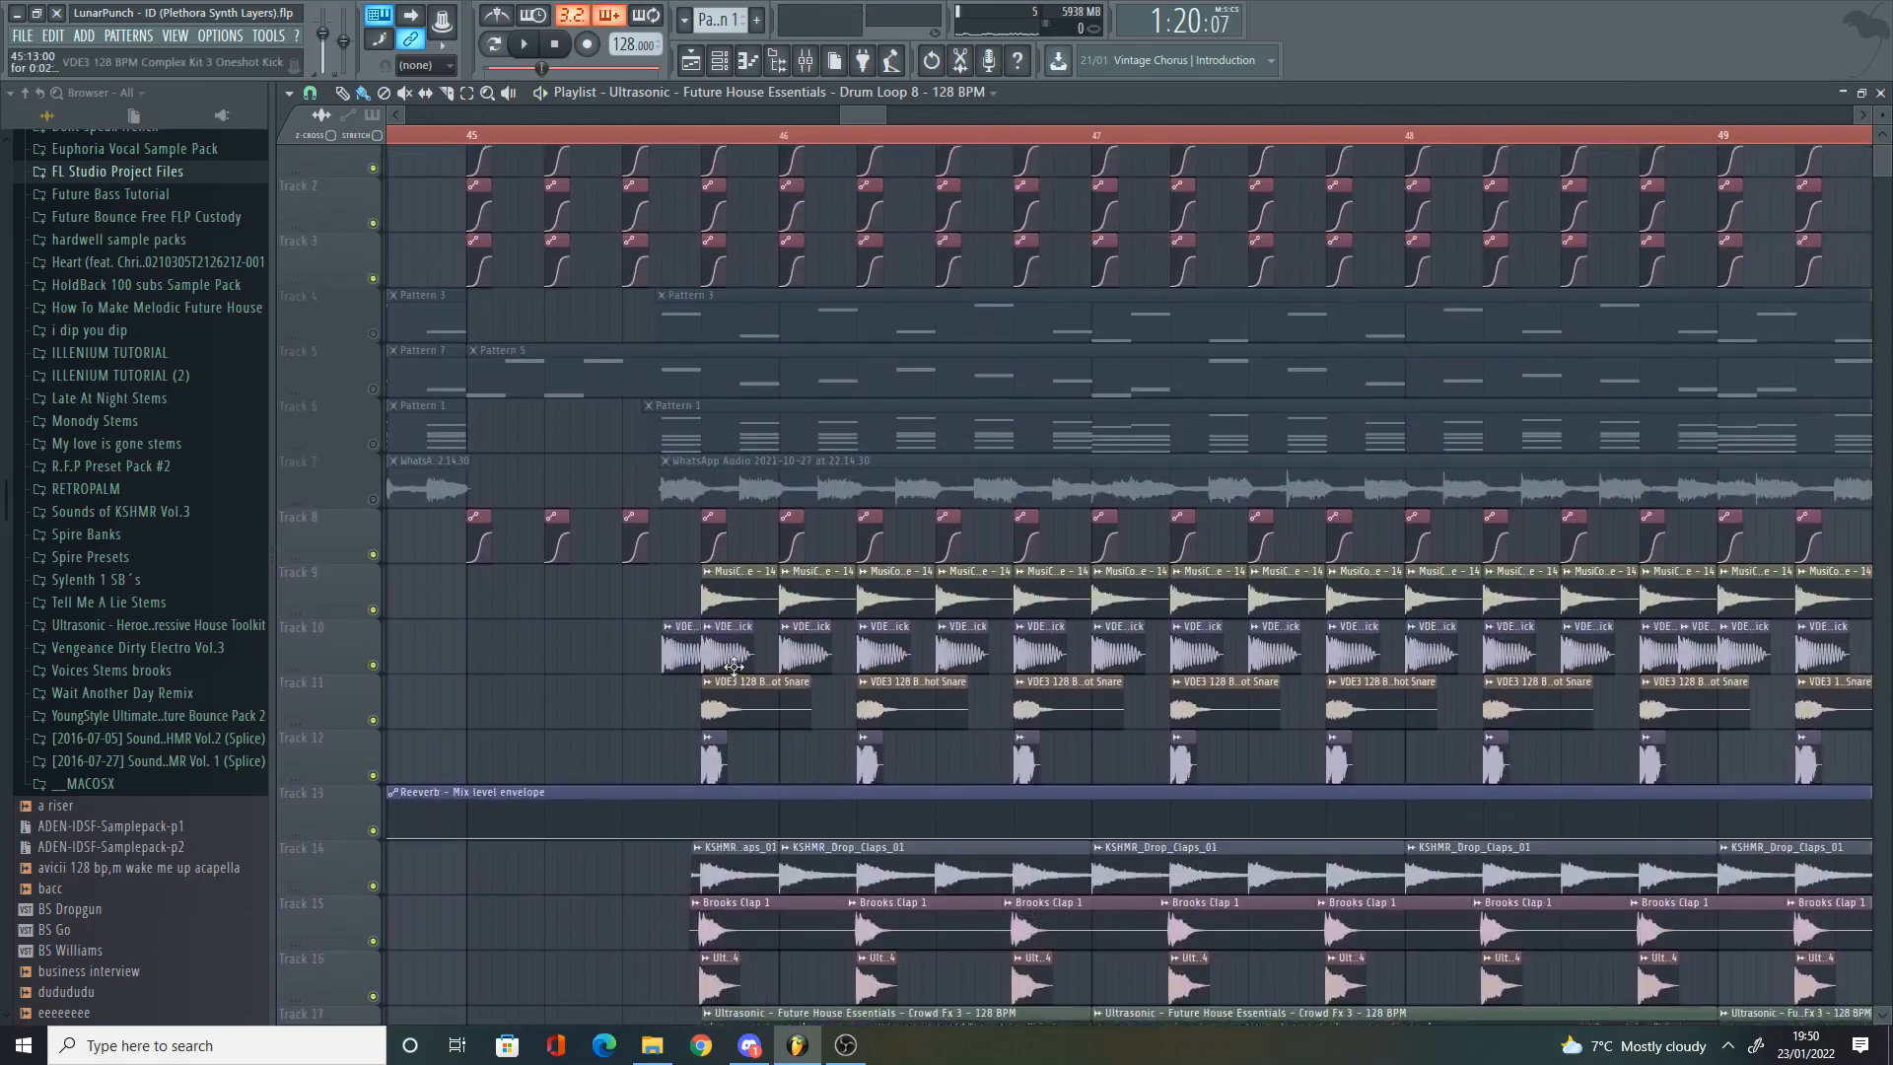
scroll(735, 668, down, 4)
ctrl+scroll(724, 661, down, 3)
scroll(1052, 617, down, 2)
scroll(1047, 581, up, 5)
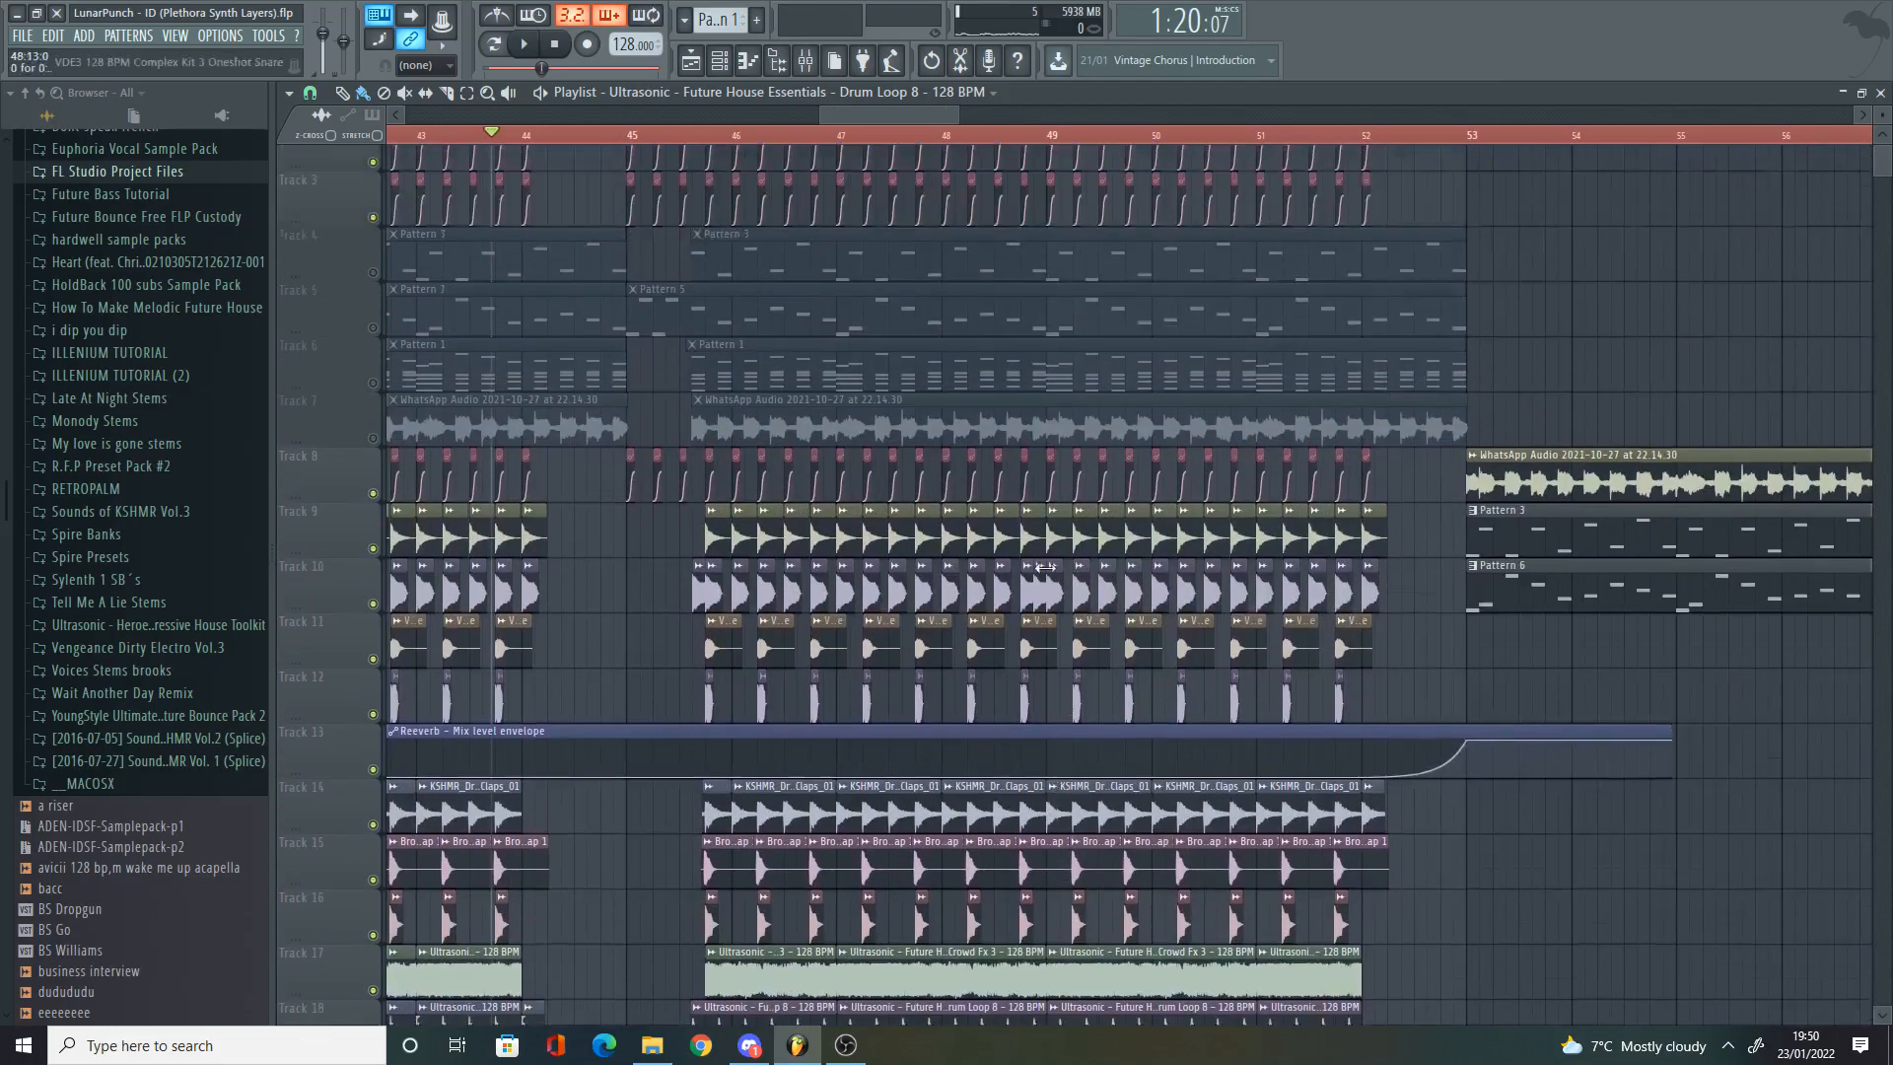
scroll(1045, 568, up, 2)
click(716, 134)
scroll(892, 477, down, 9)
key(space)
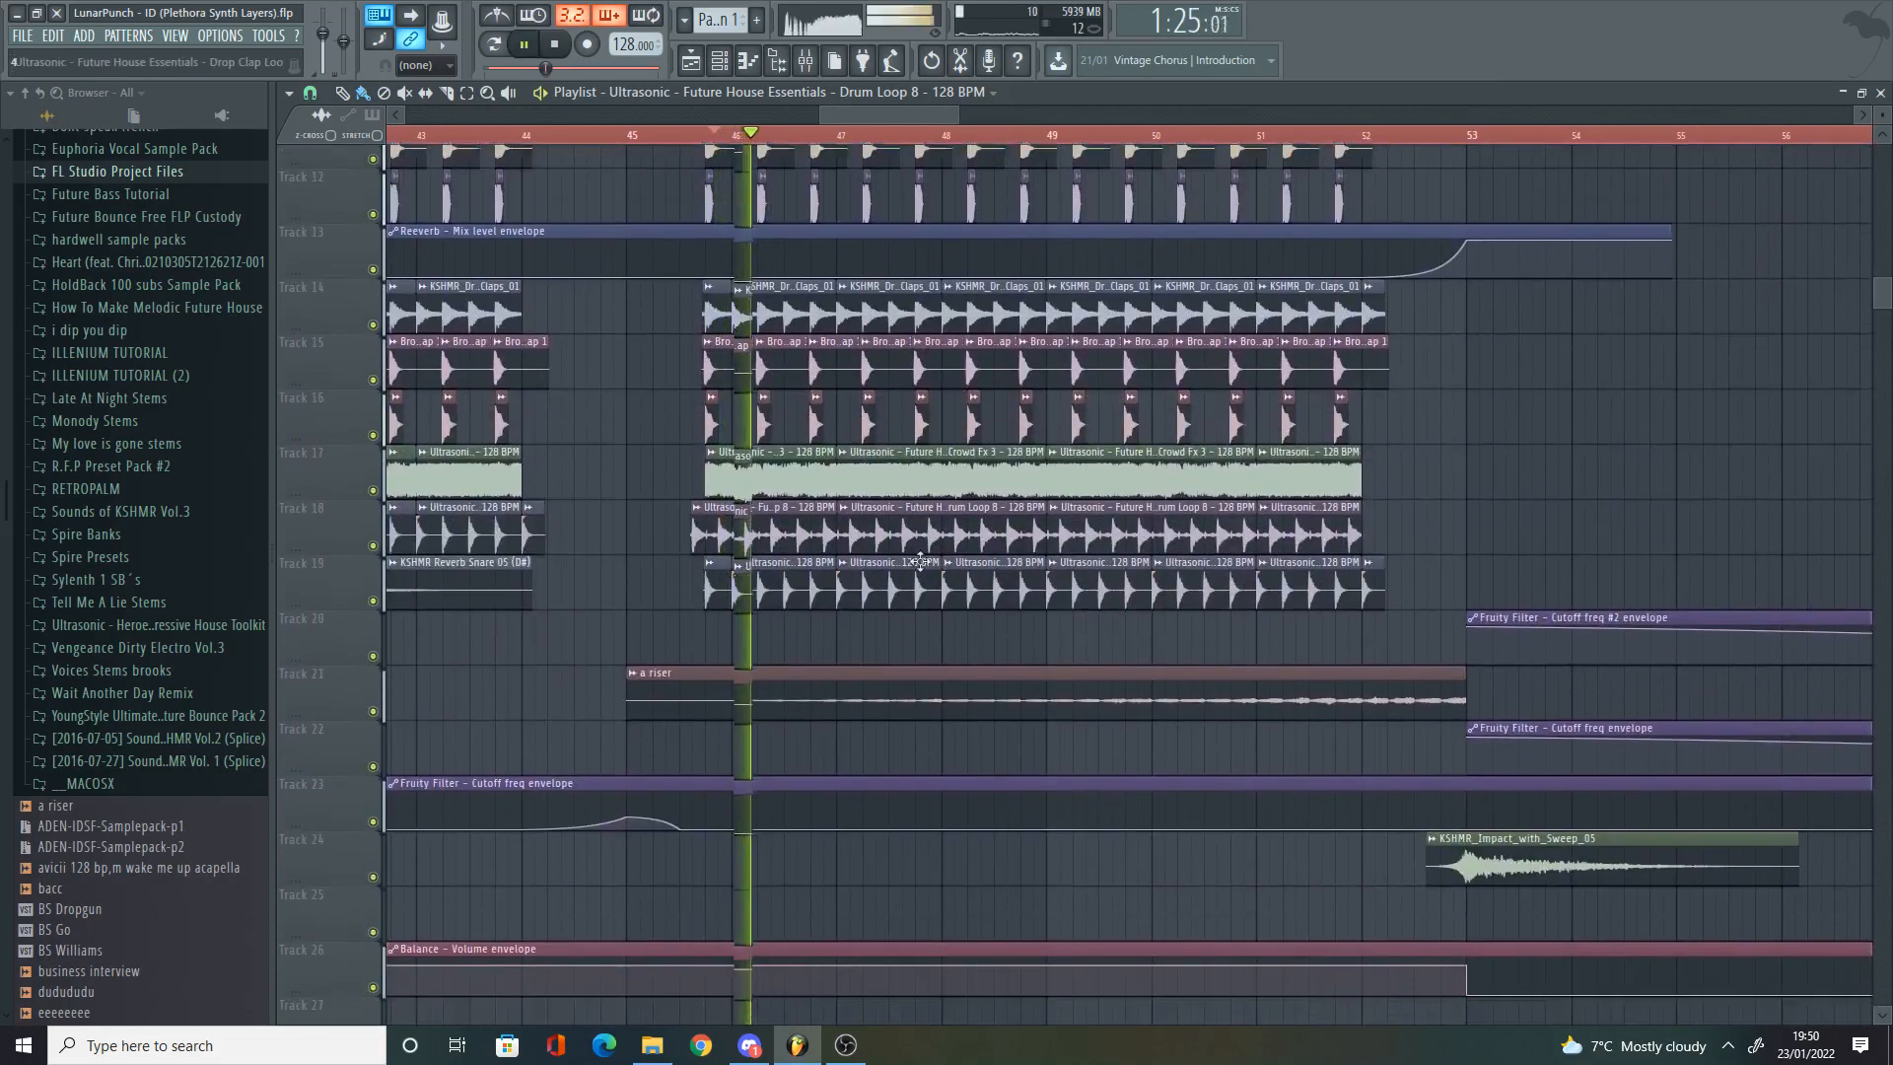
scroll(931, 596, down, 1)
scroll(1703, 647, up, 5)
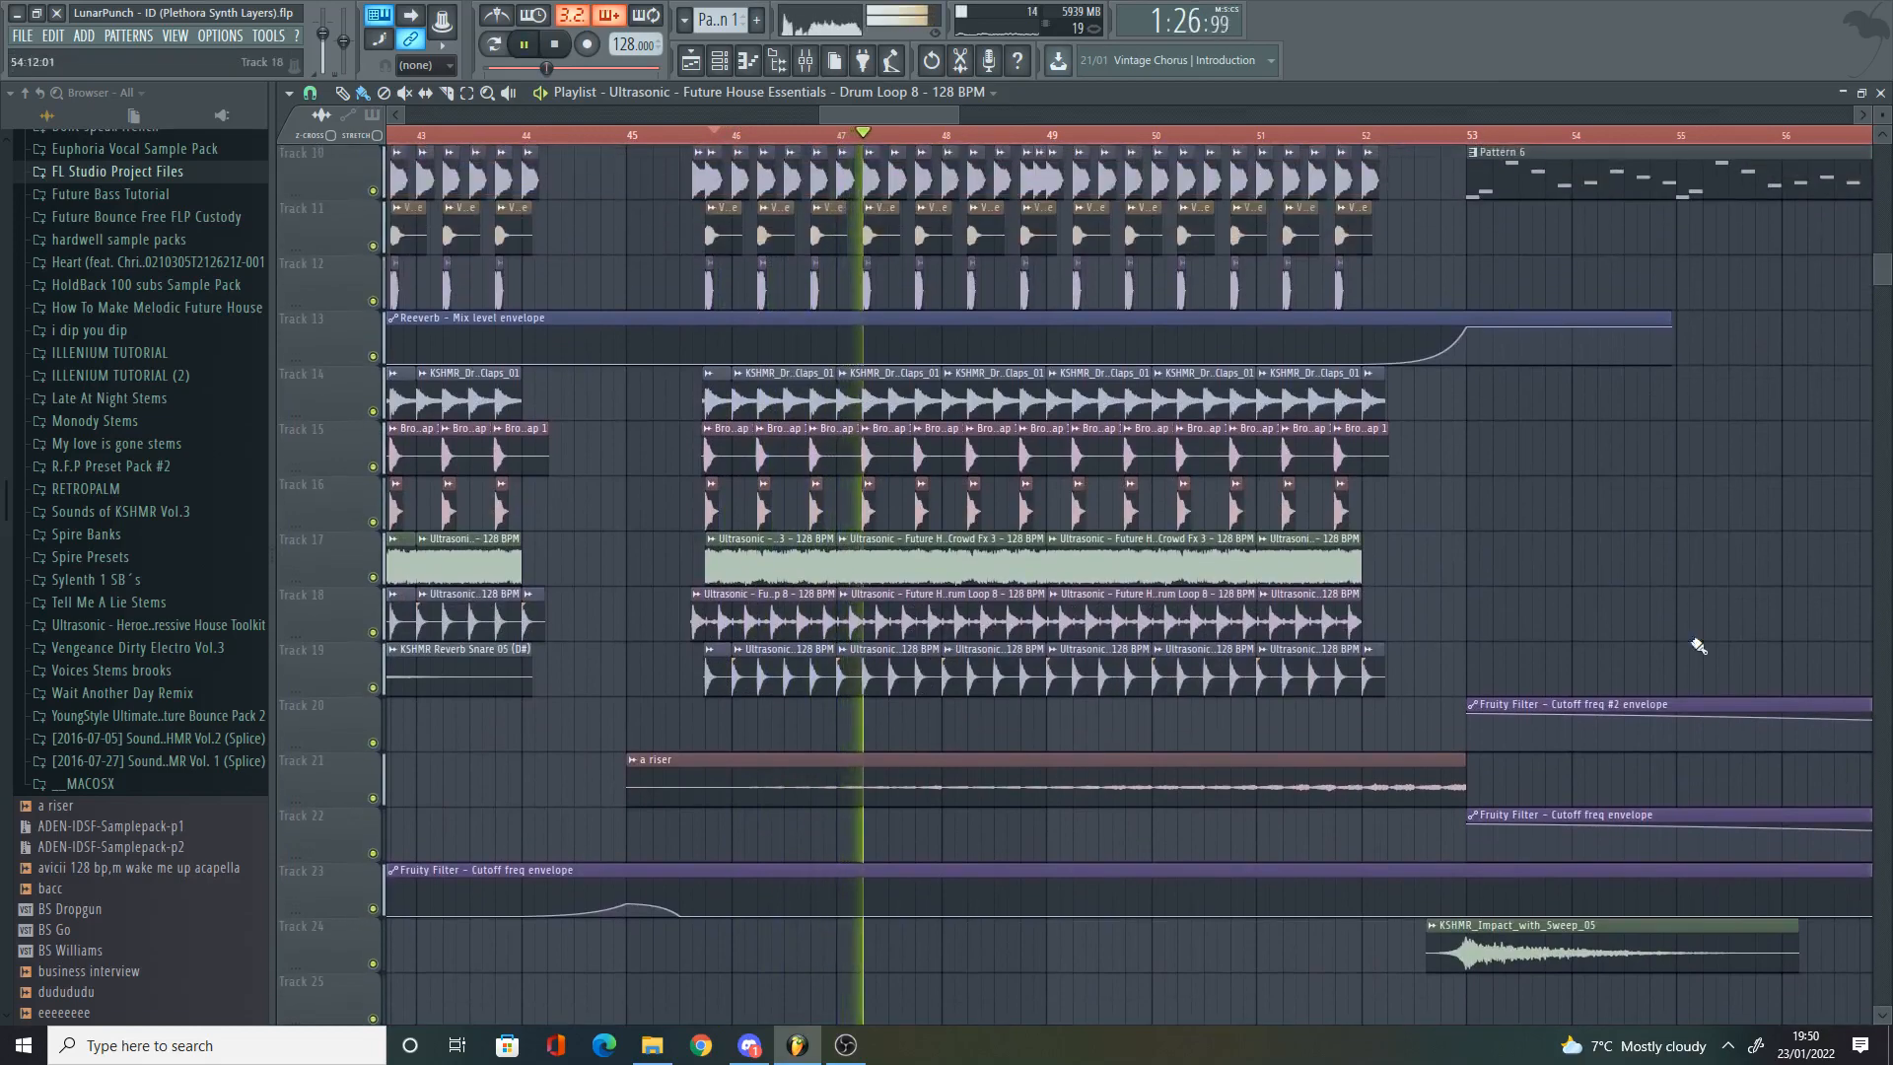
drag(863, 118, 772, 113)
key(space)
Step: Unmute Pattern 1 on track 6 and the WhatsApp Audio clip on track 7, and play the drop around bar 37
scroll(672, 262, up, 5)
click(372, 468)
click(372, 523)
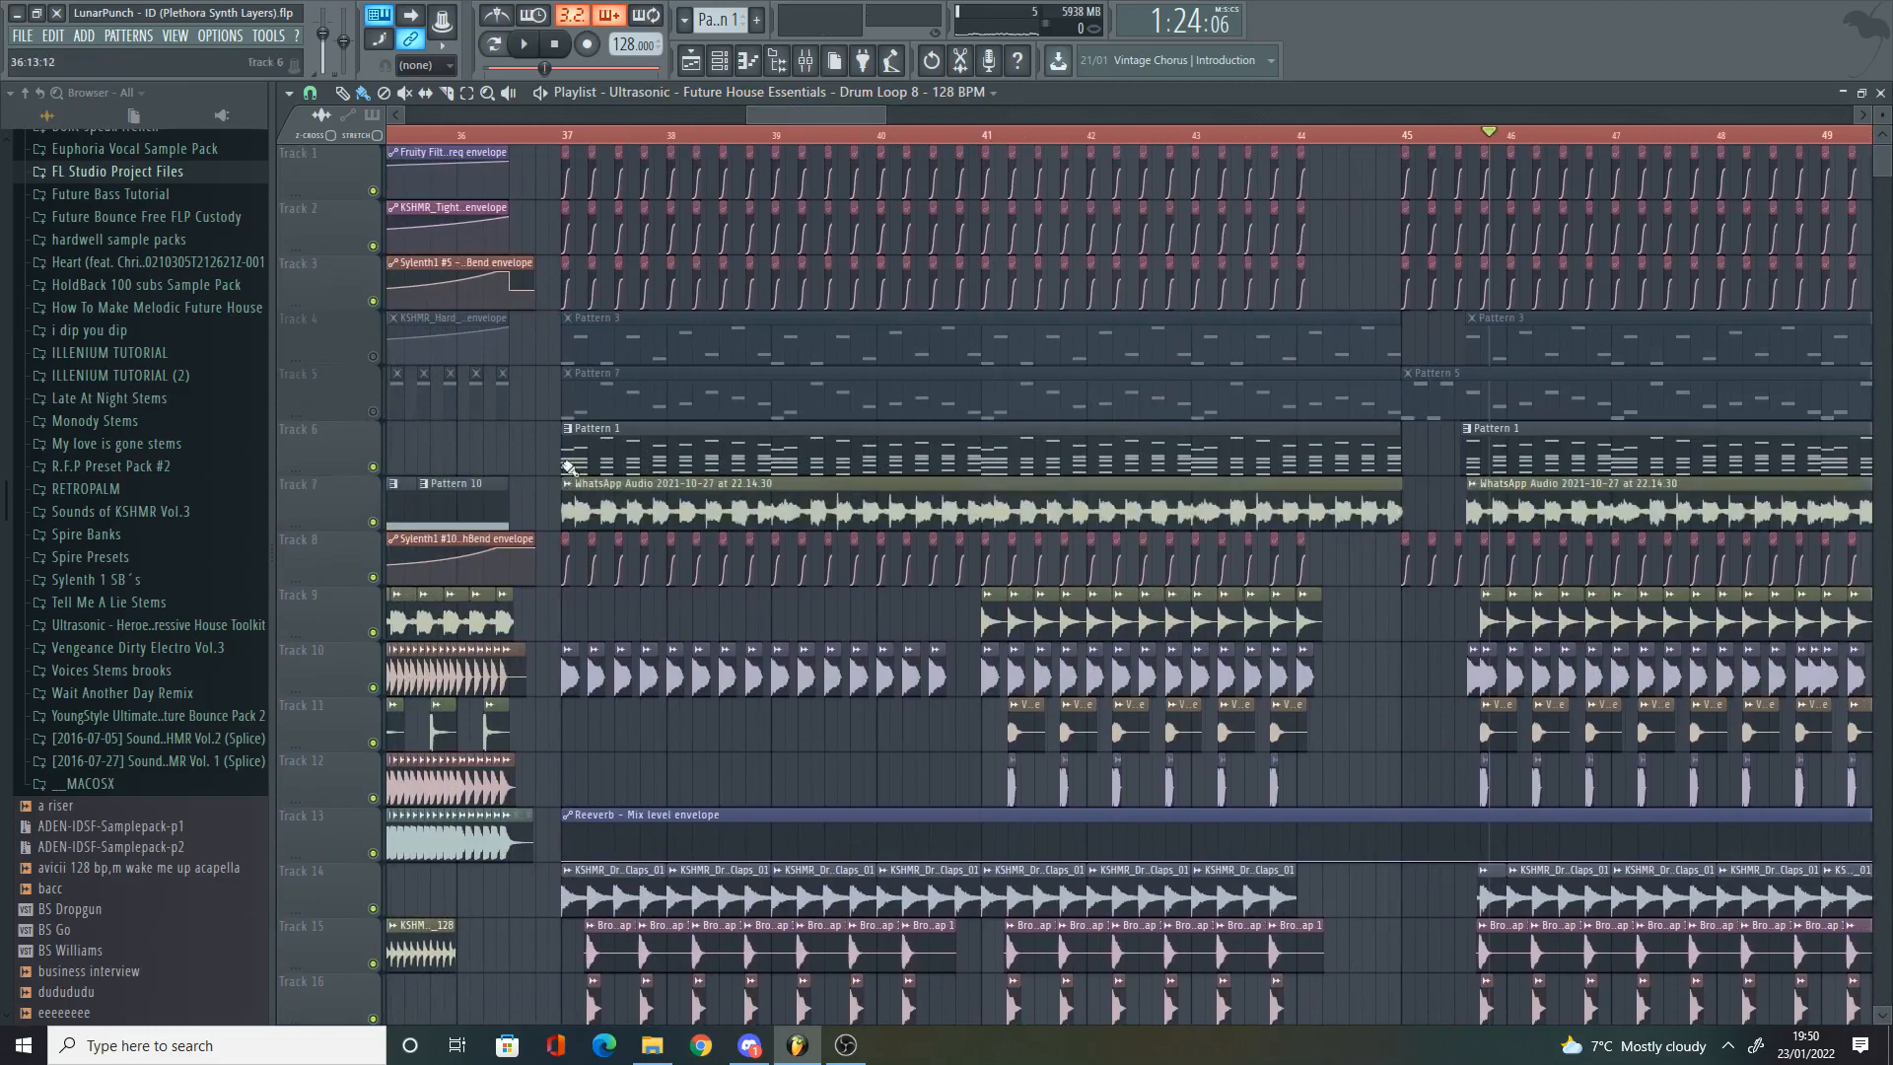
scroll(485, 131, up, 2)
key(space)
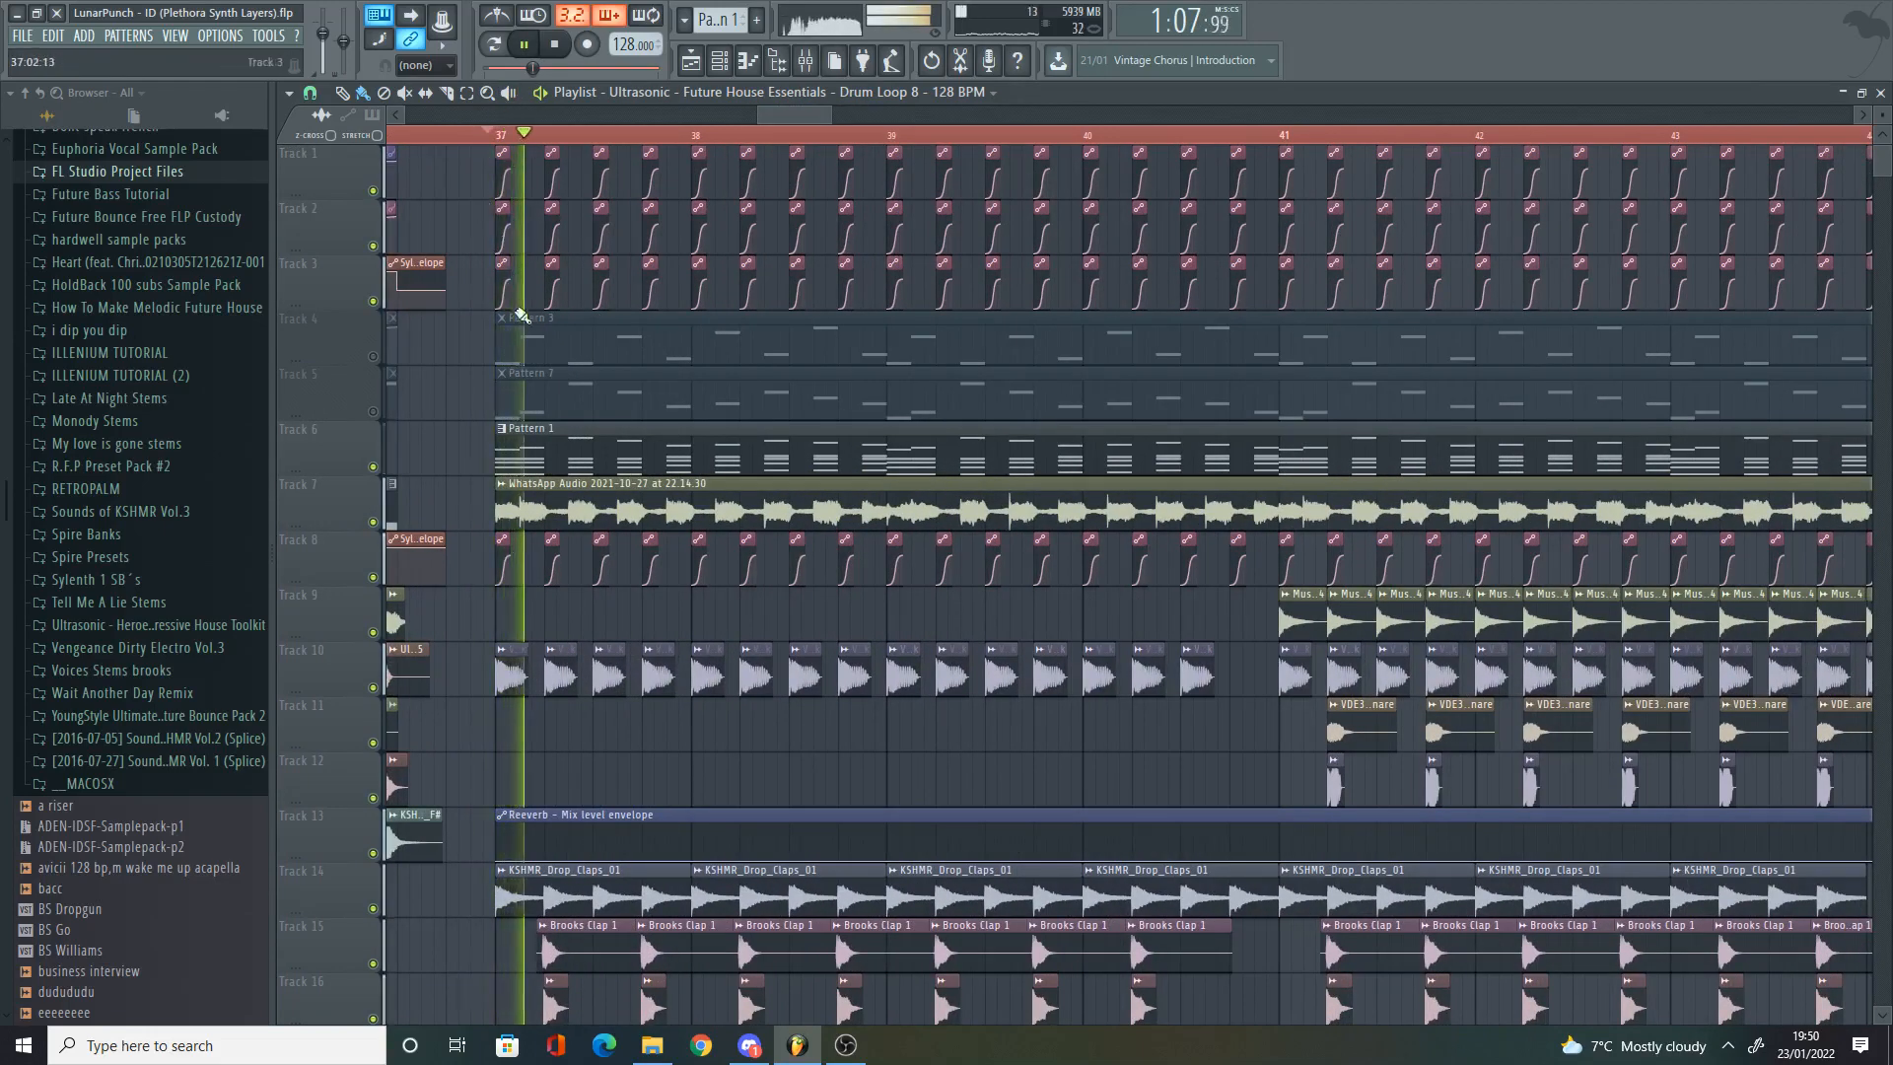
Step: Play the drop from bar 37, then solo Pattern 1 on track 6 and the WhatsApp Audio clip on track 7 to audition them
scroll(547, 430, down, 4)
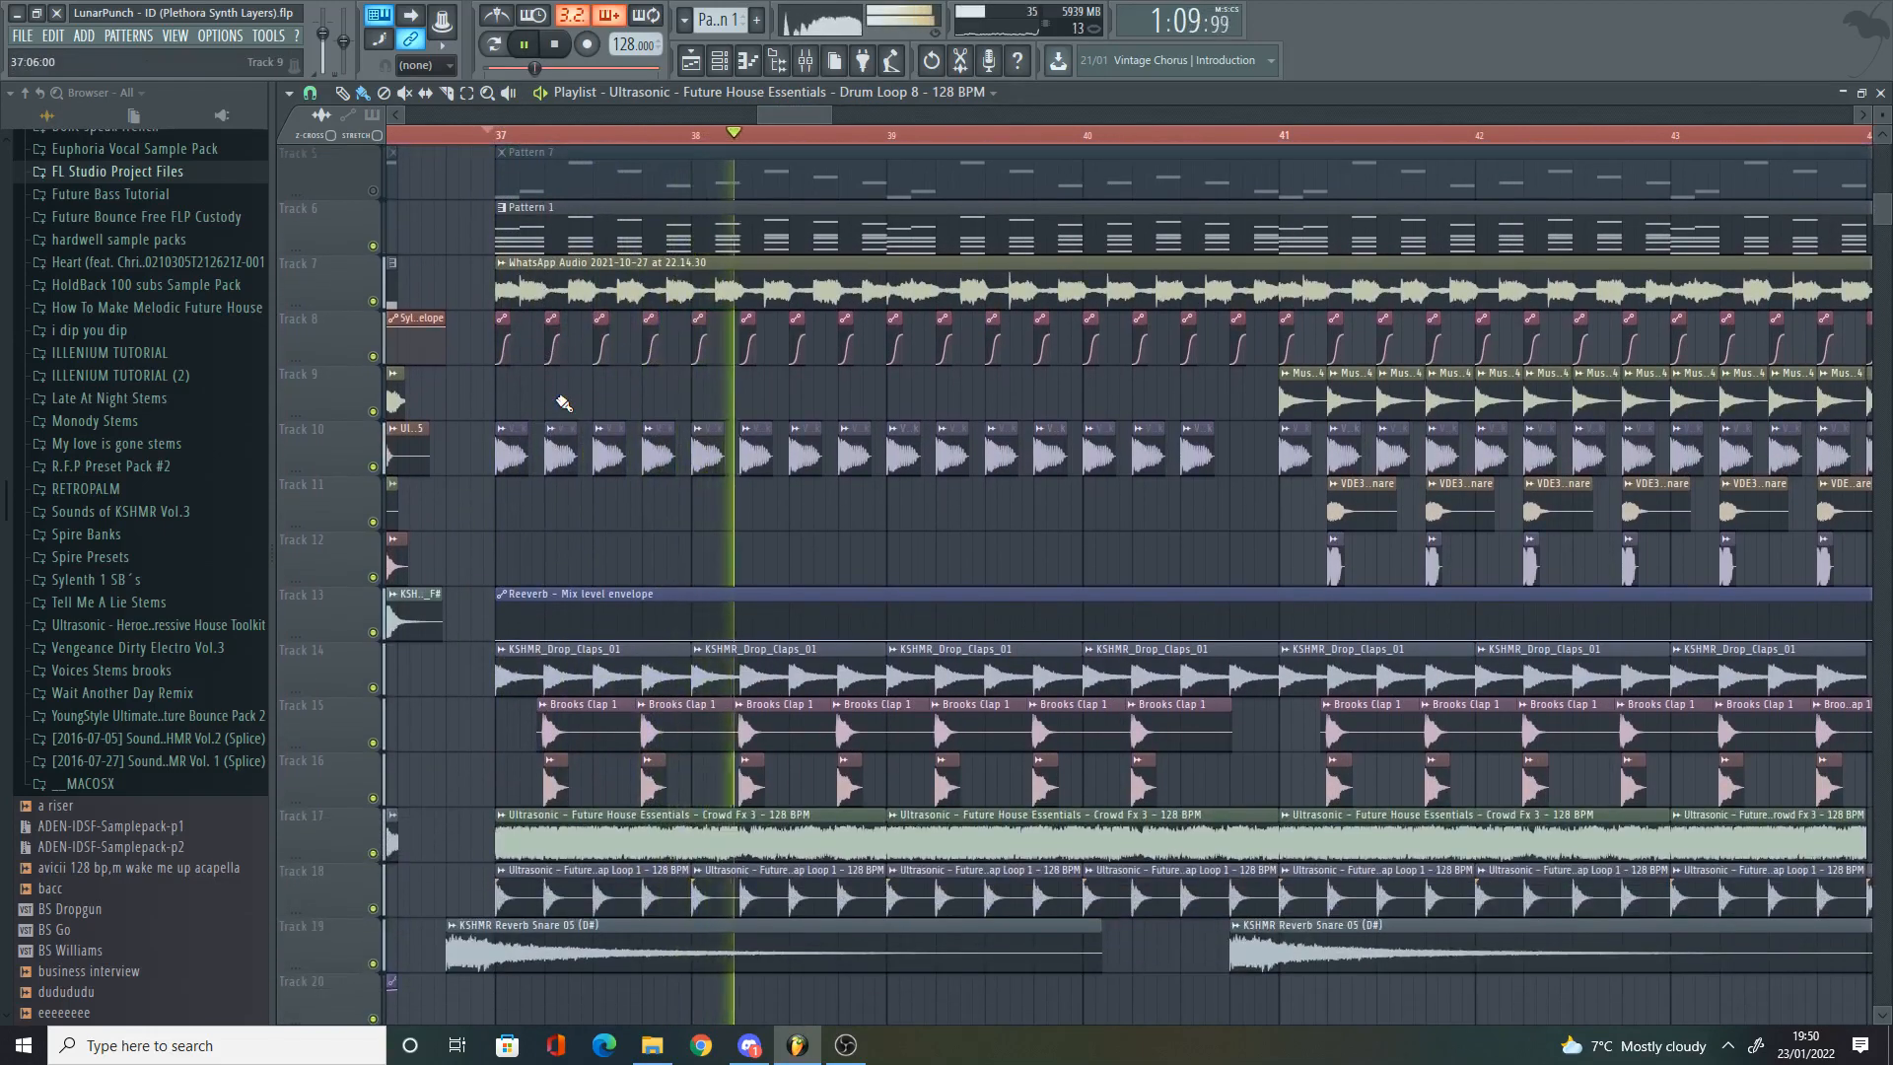
scroll(483, 406, up, 4)
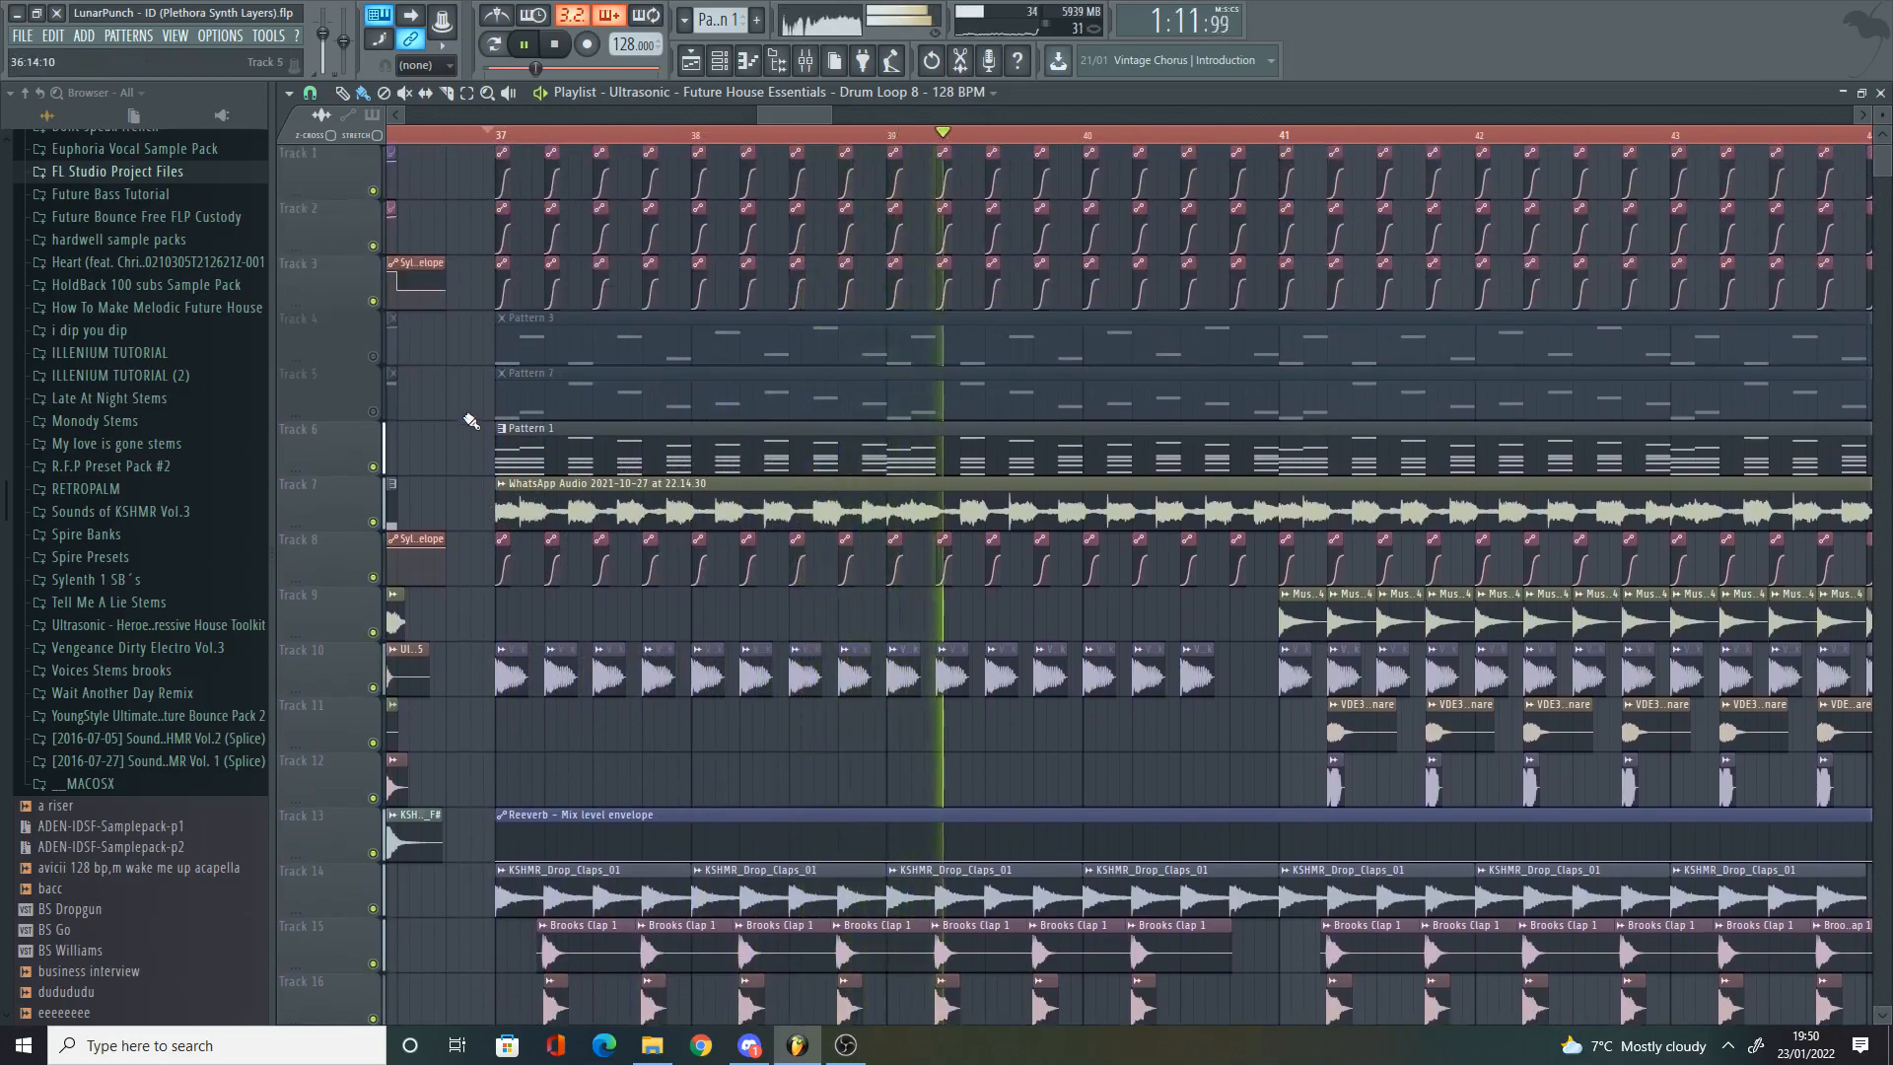
ctrl+alt+right_click(576, 454)
ctrl+alt+right_click(578, 504)
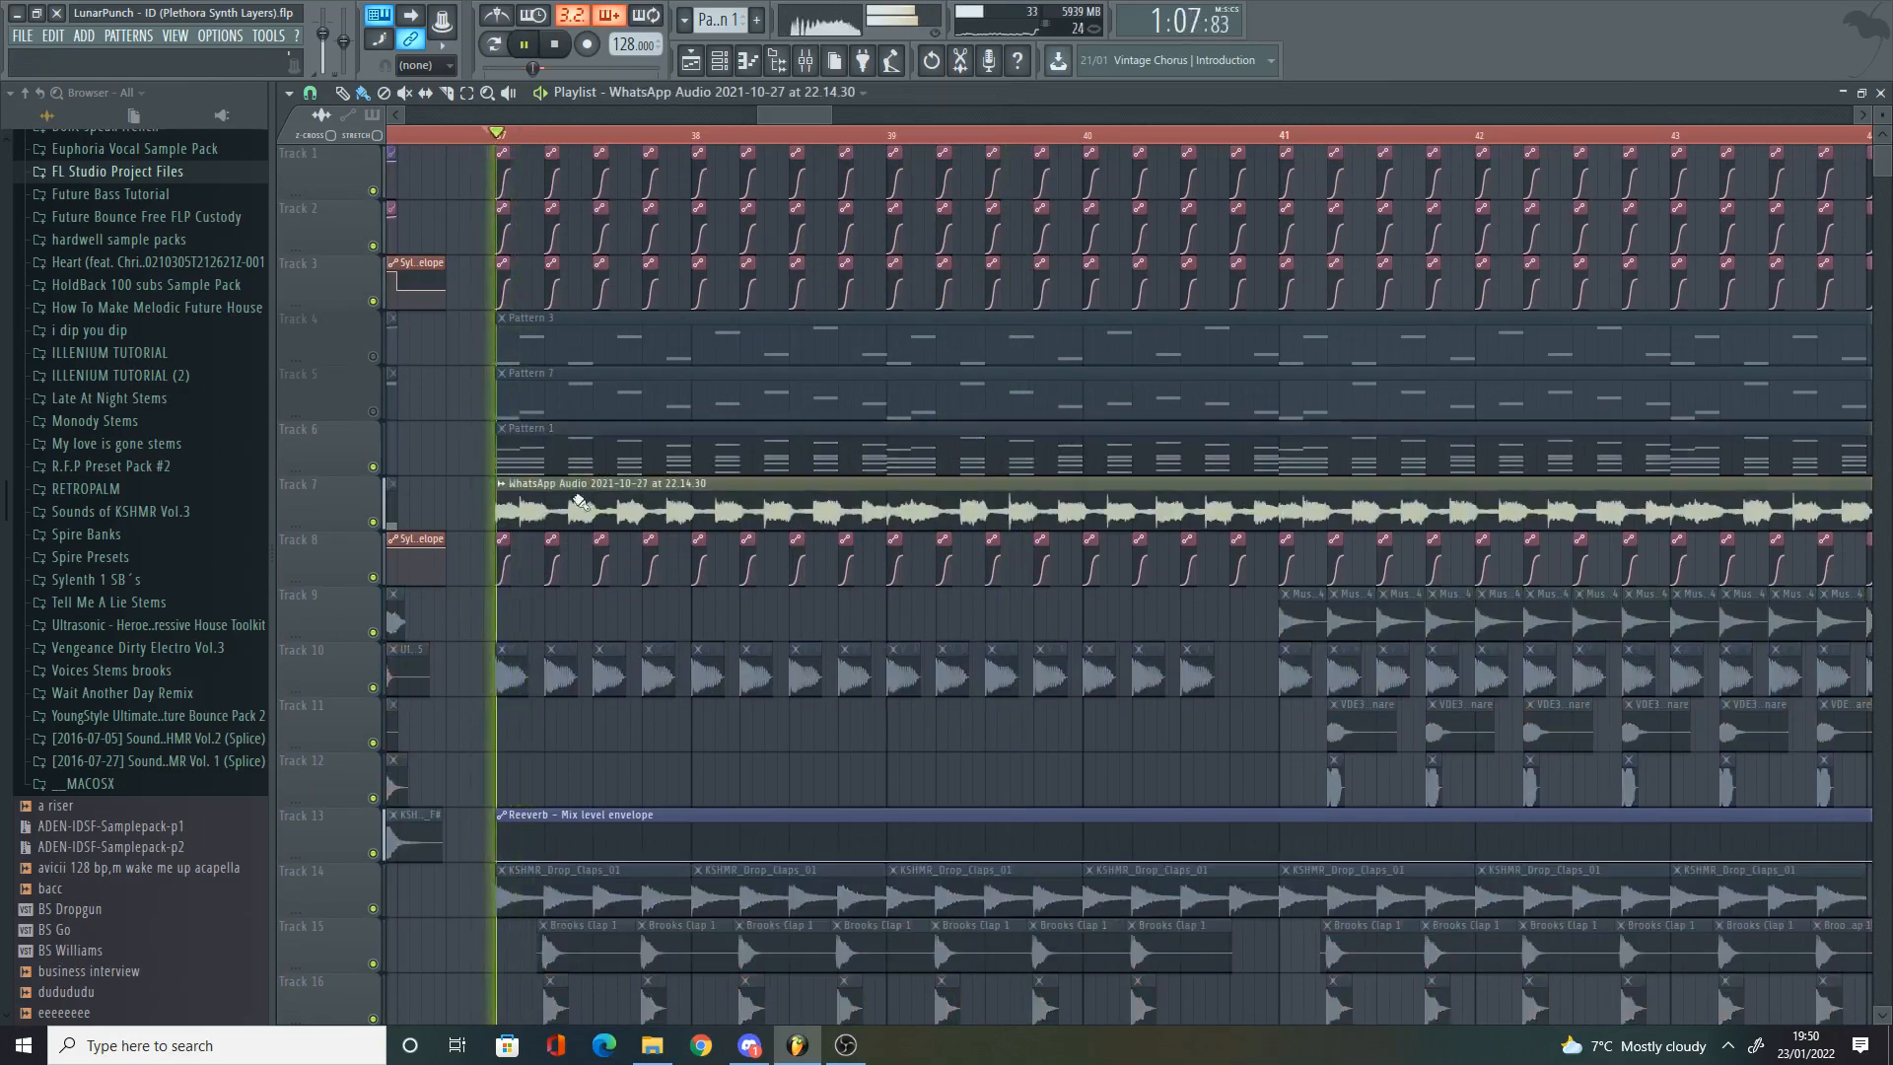
scroll(578, 493, down, 5)
scroll(578, 472, up, 1)
scroll(461, 420, up, 4)
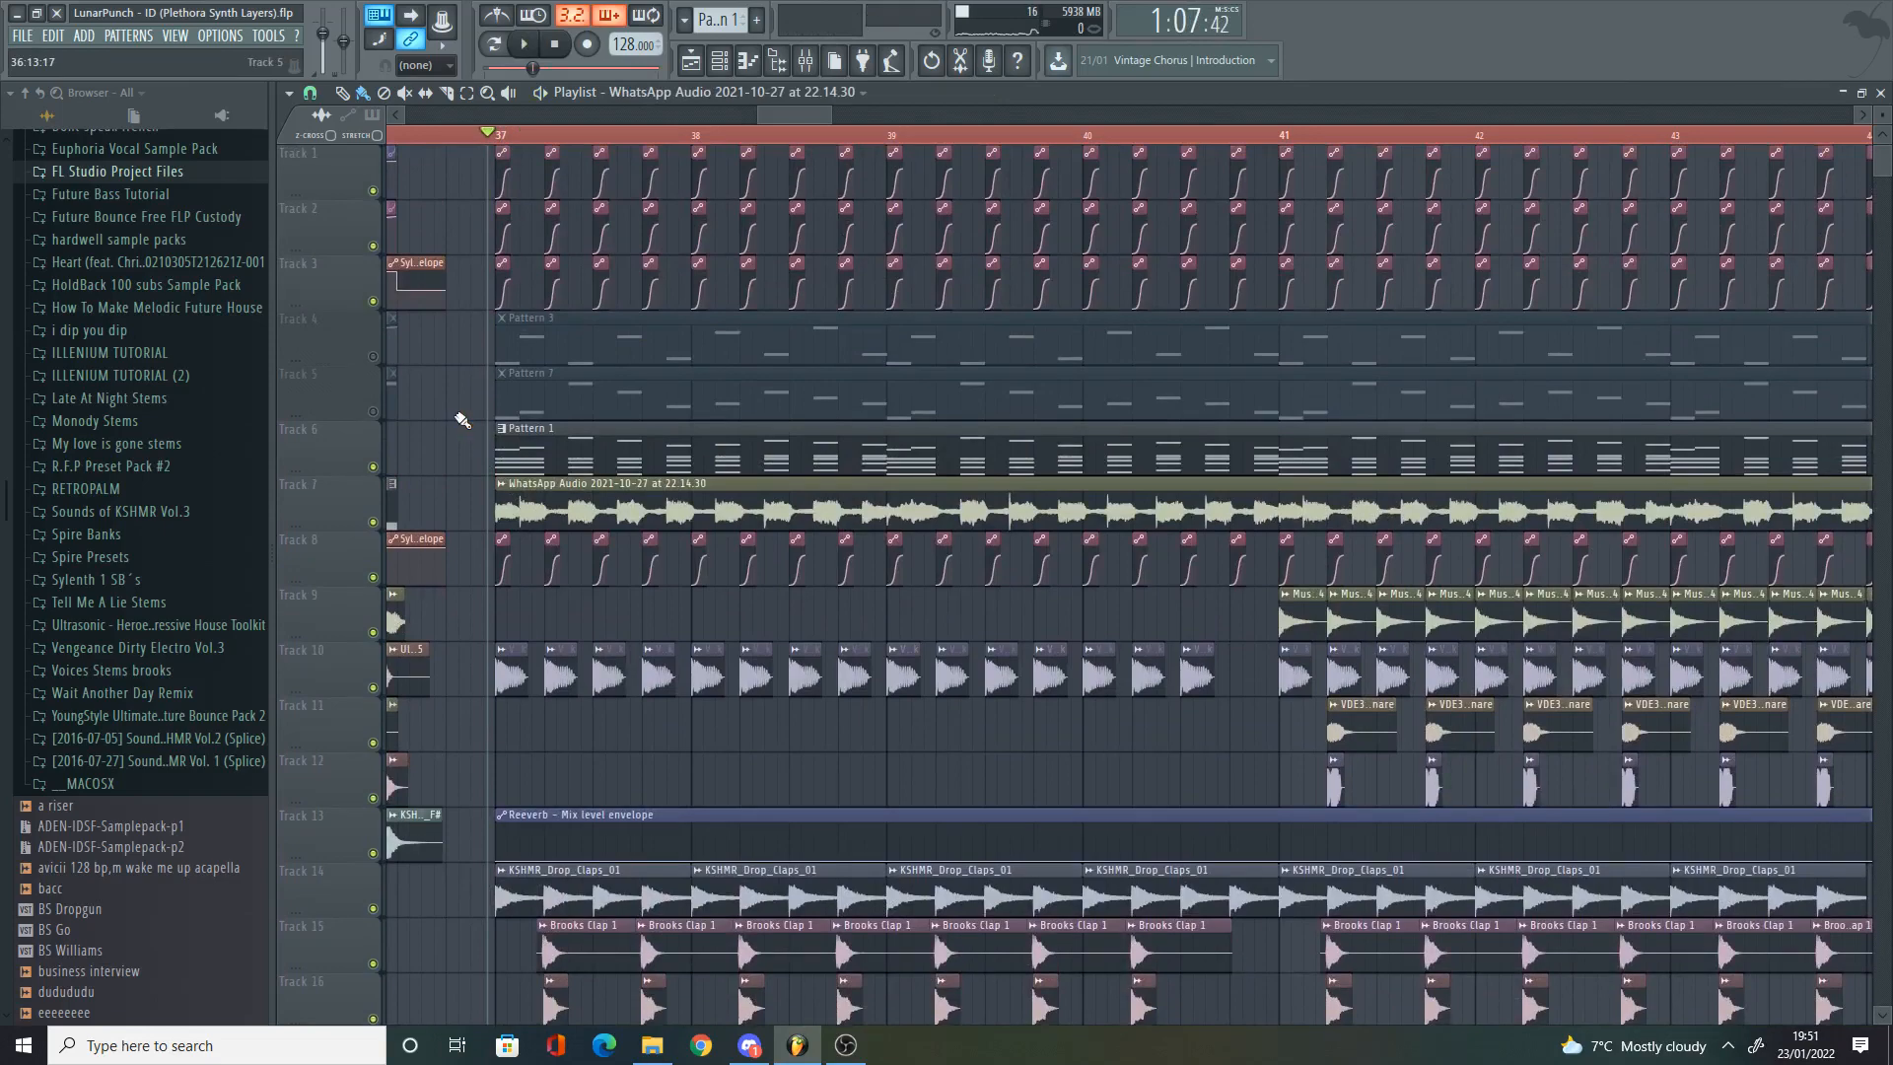
Step: Inspect the notes of Pattern 1 and then Pattern 3 in the piano roll, and return to the playlist
double_click(623, 454)
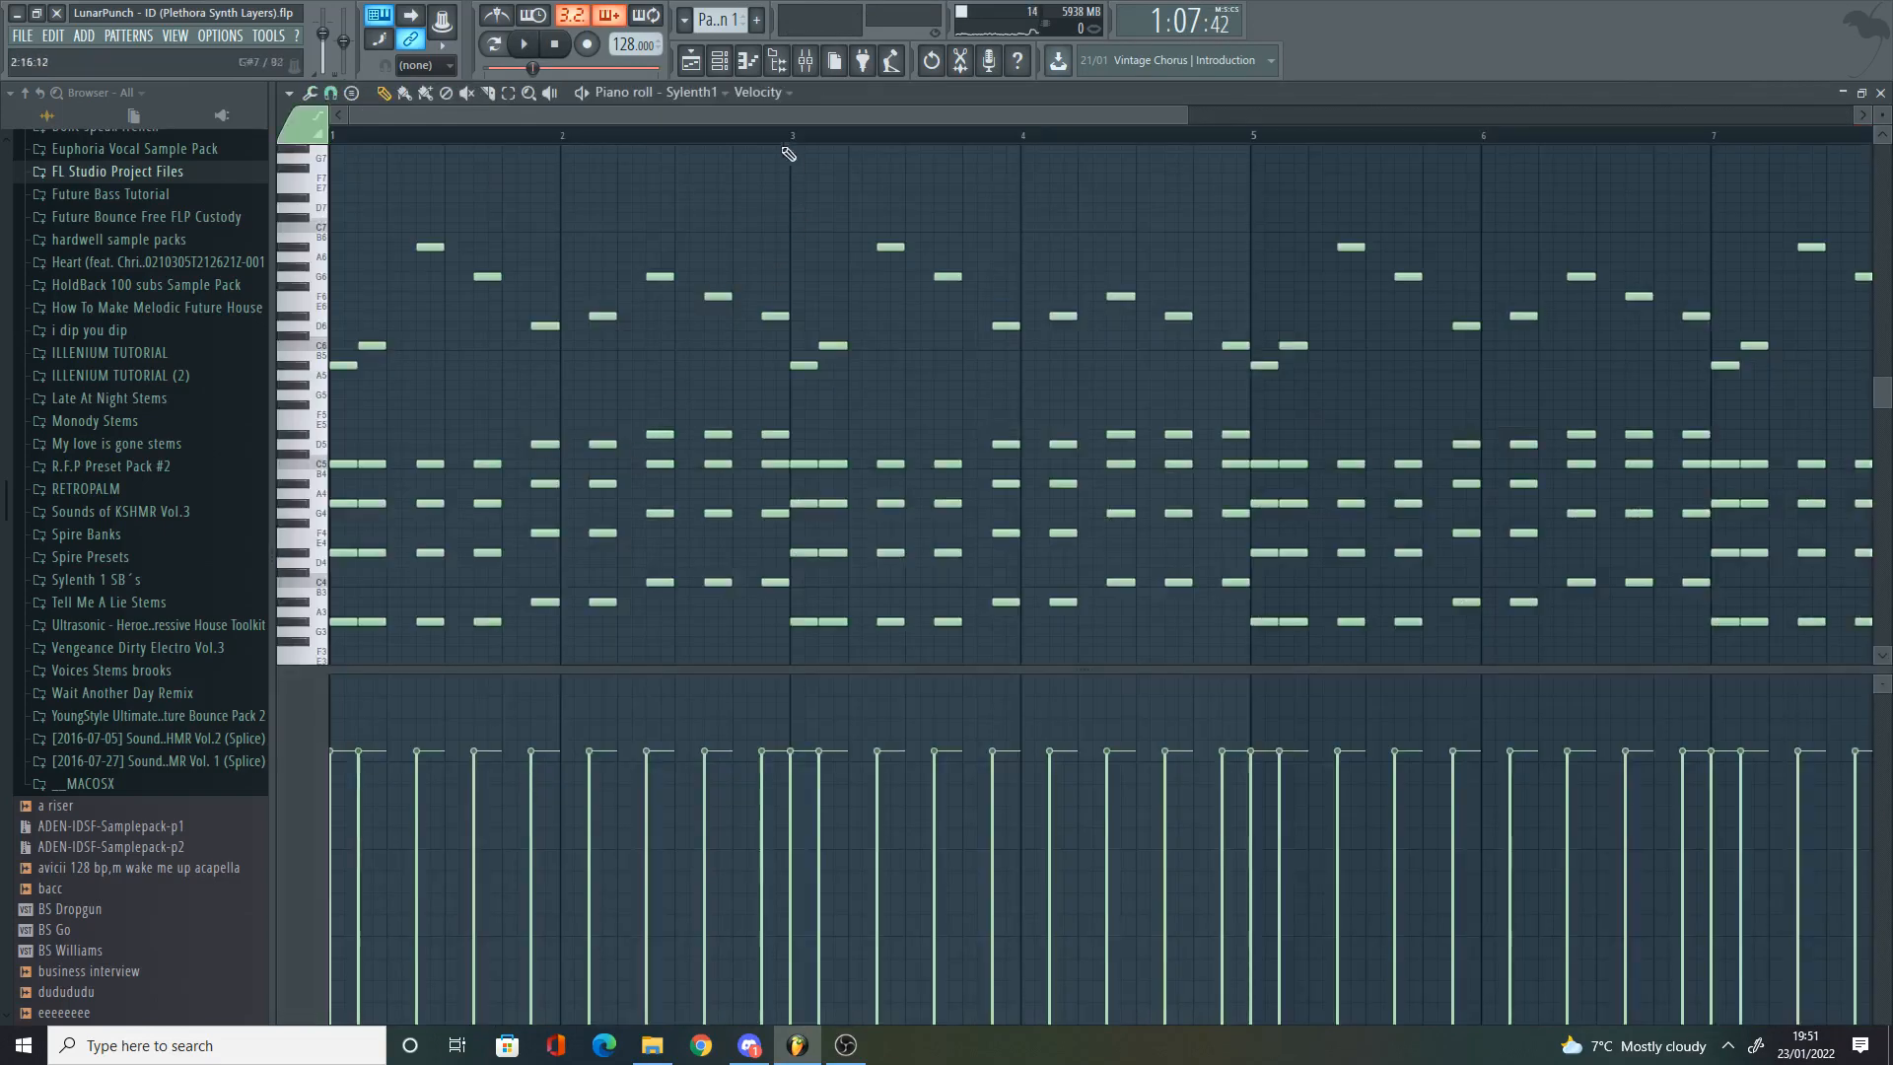
click(692, 61)
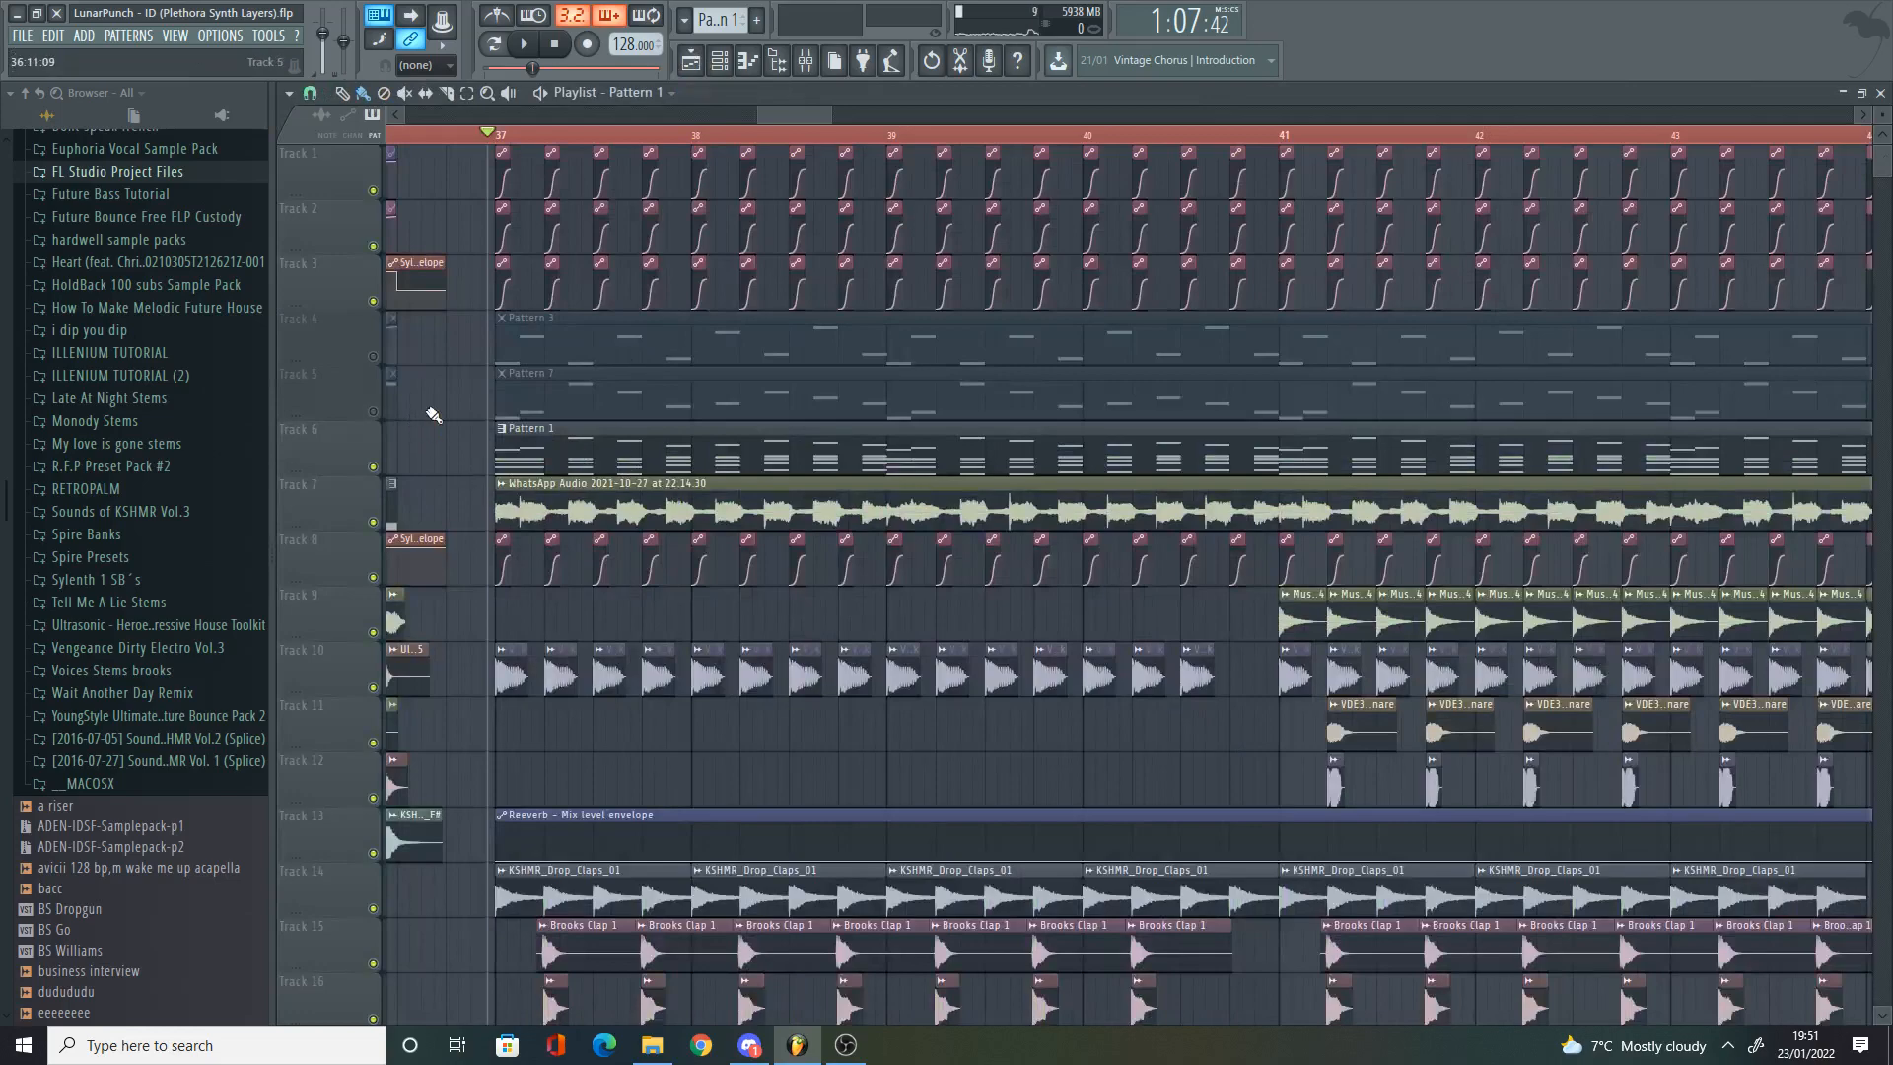
double_click(537, 348)
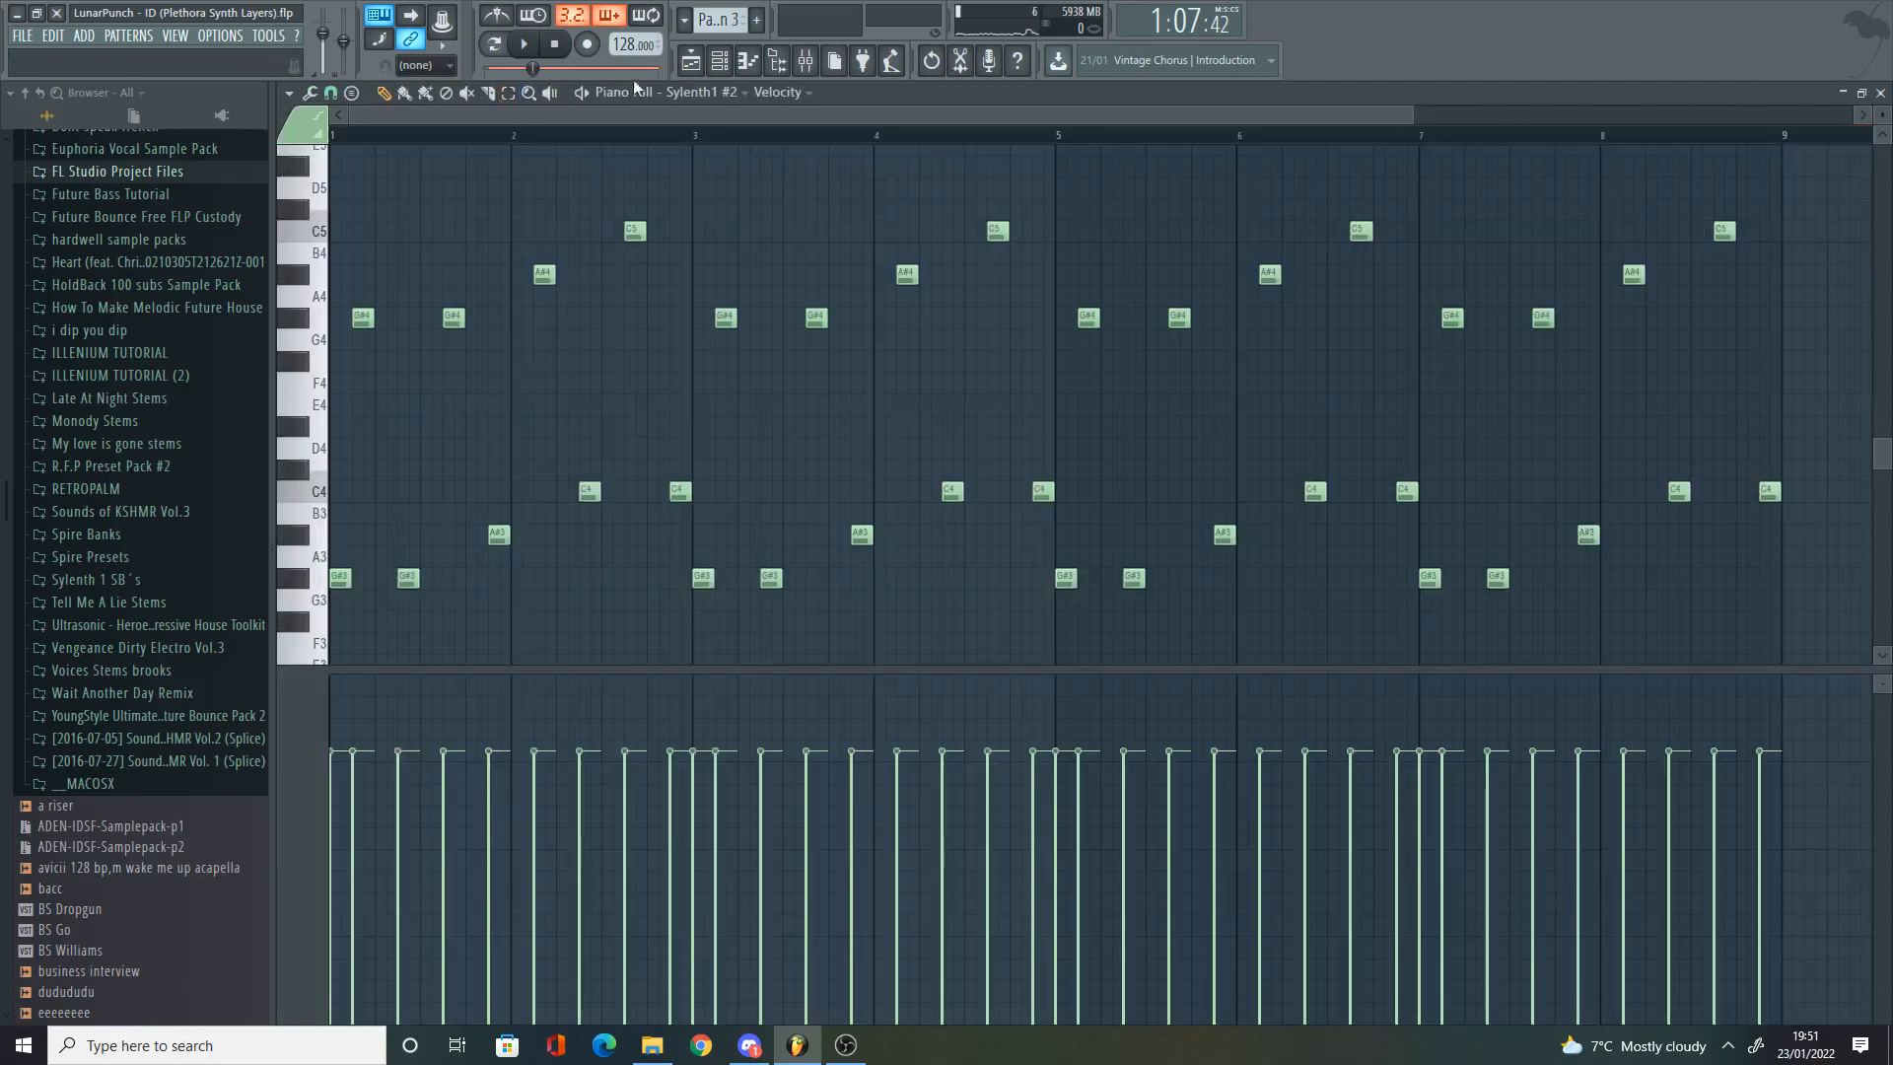
click(692, 61)
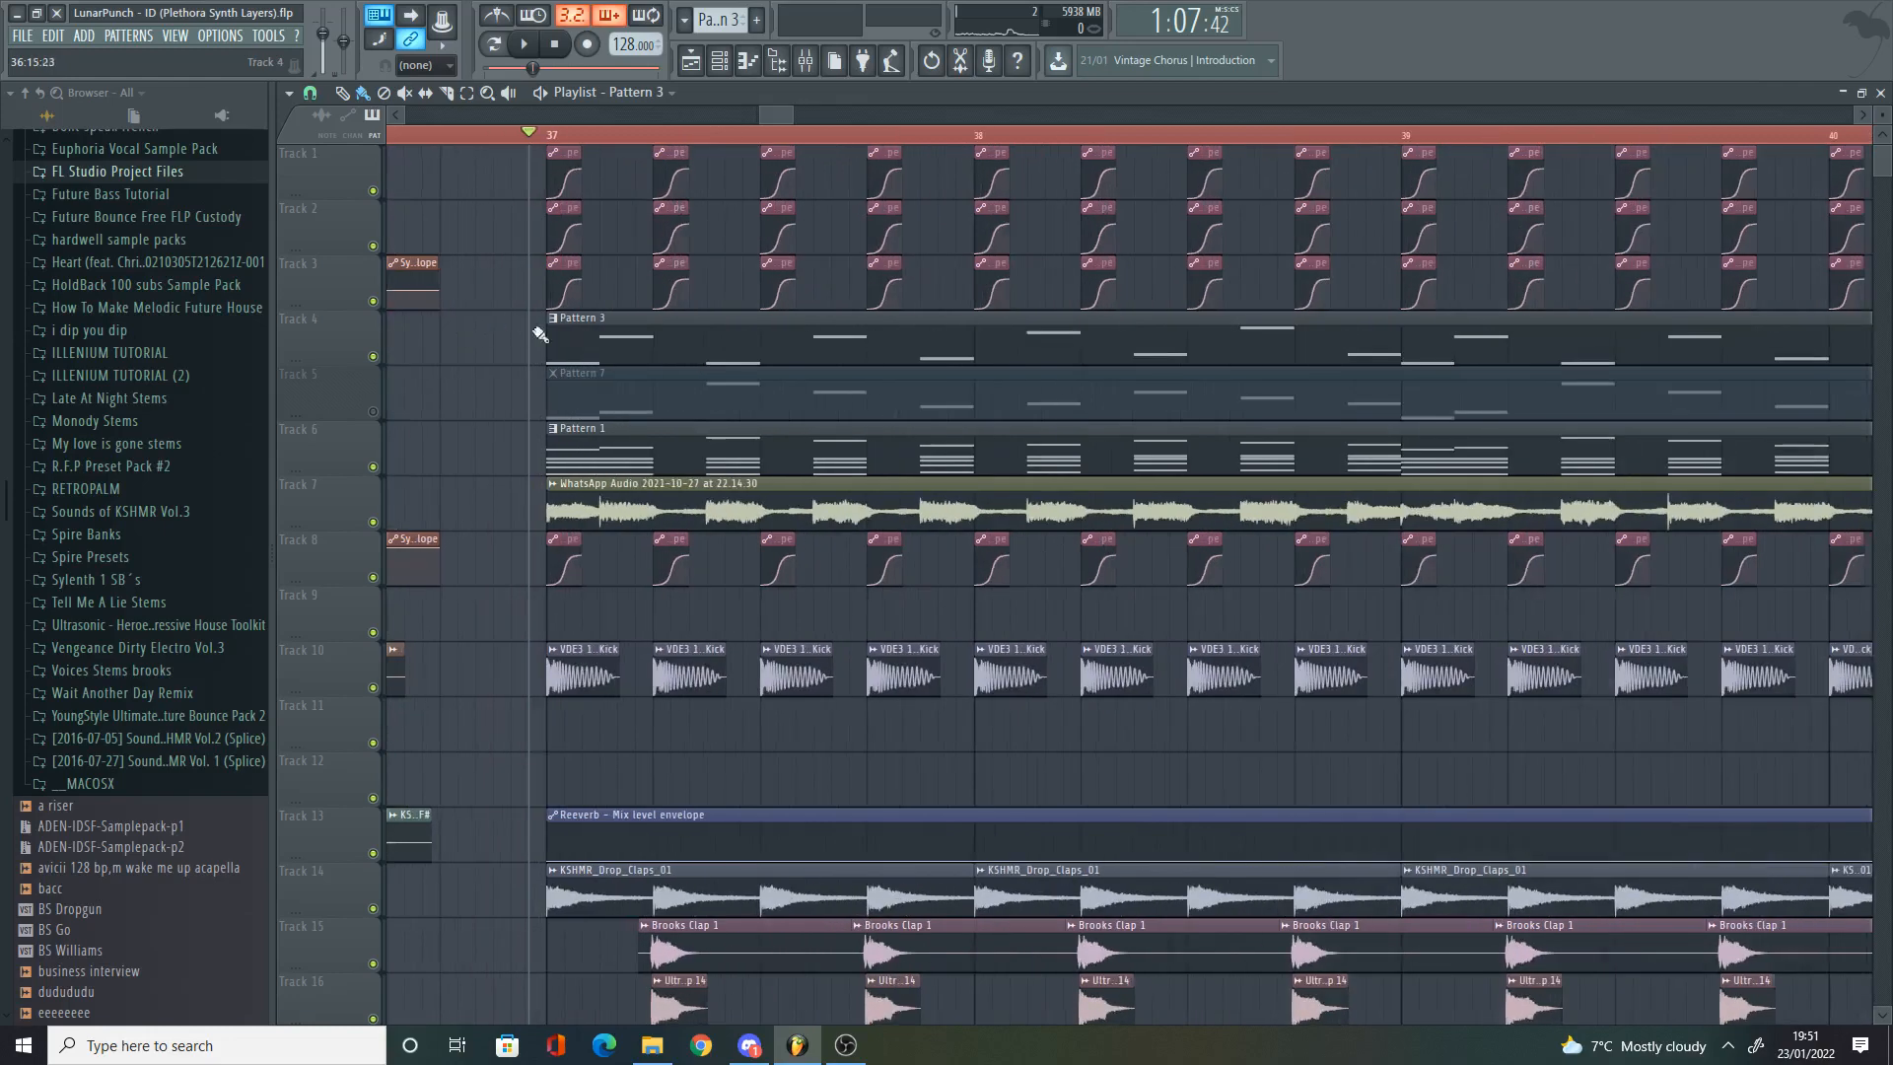
Step: Play Pattern 3 in the piano roll and view the channels it uses in the channel rack
double_click(590, 340)
key(space)
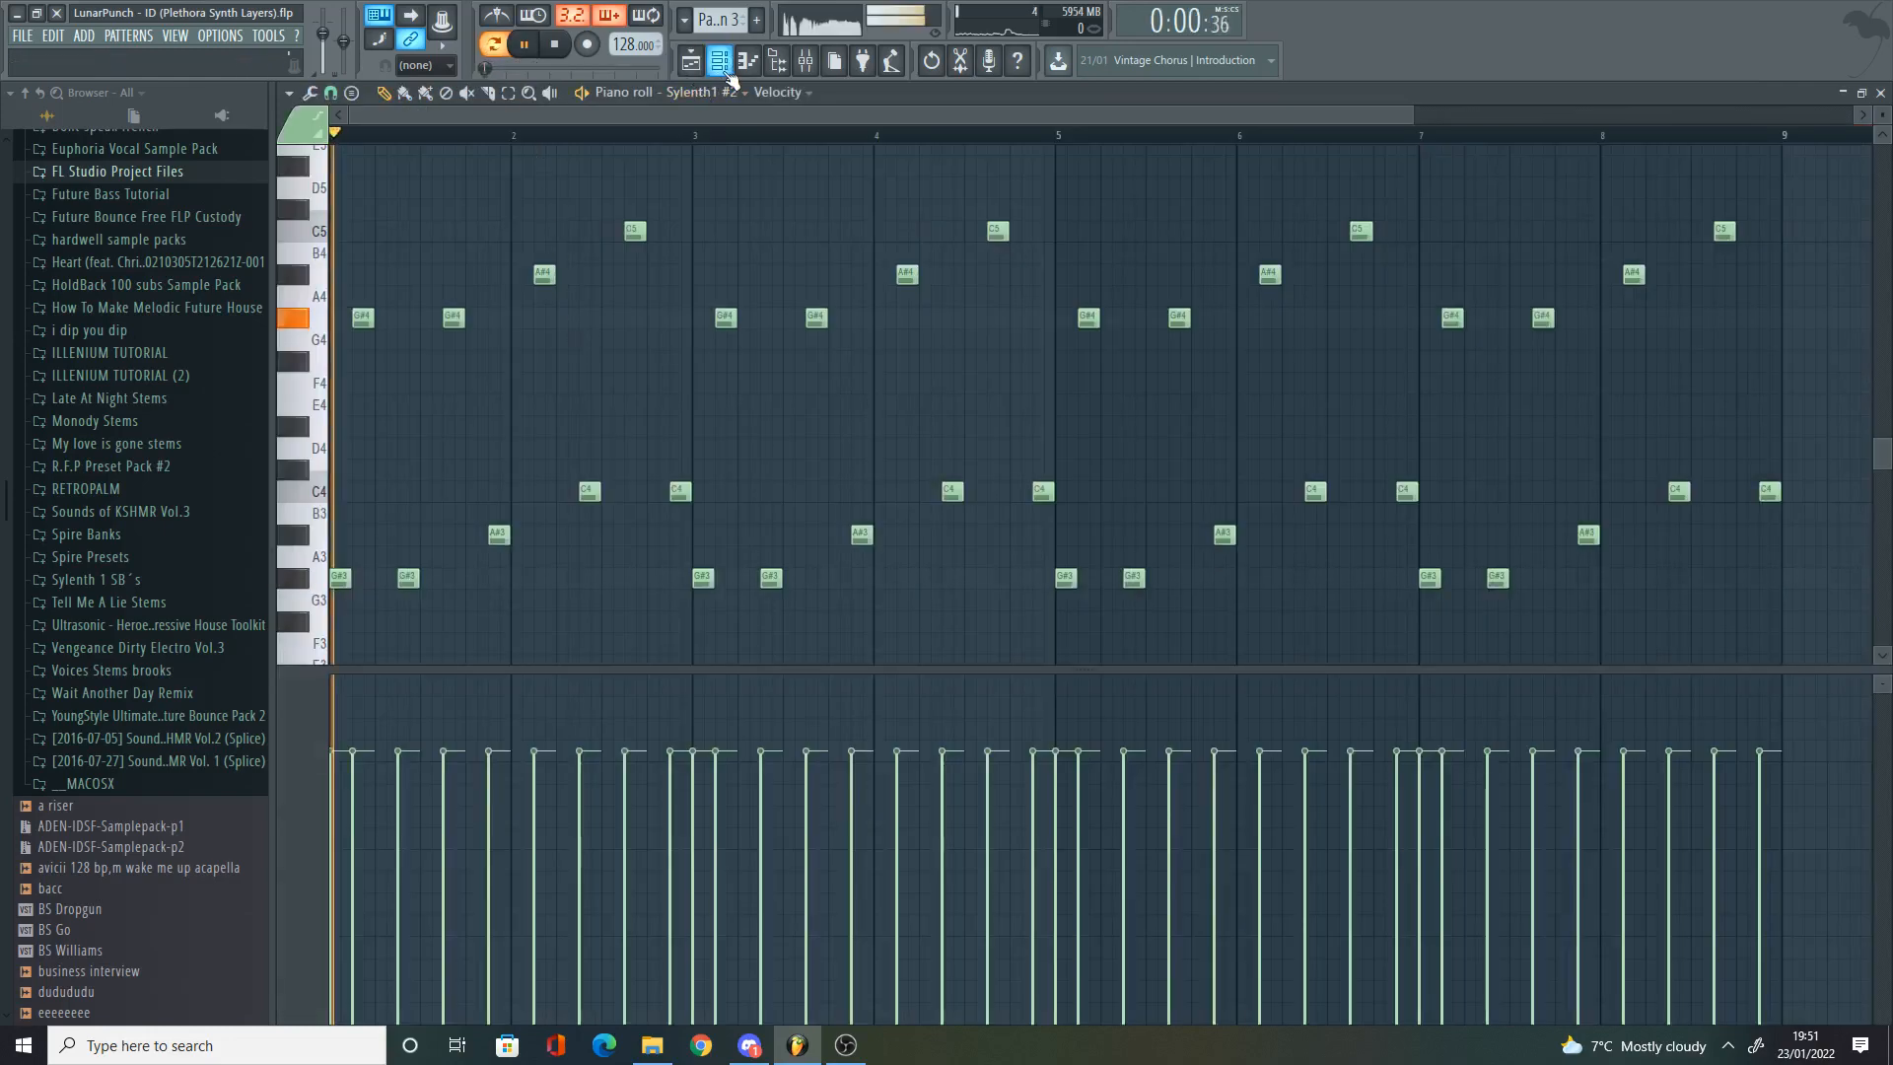
click(733, 71)
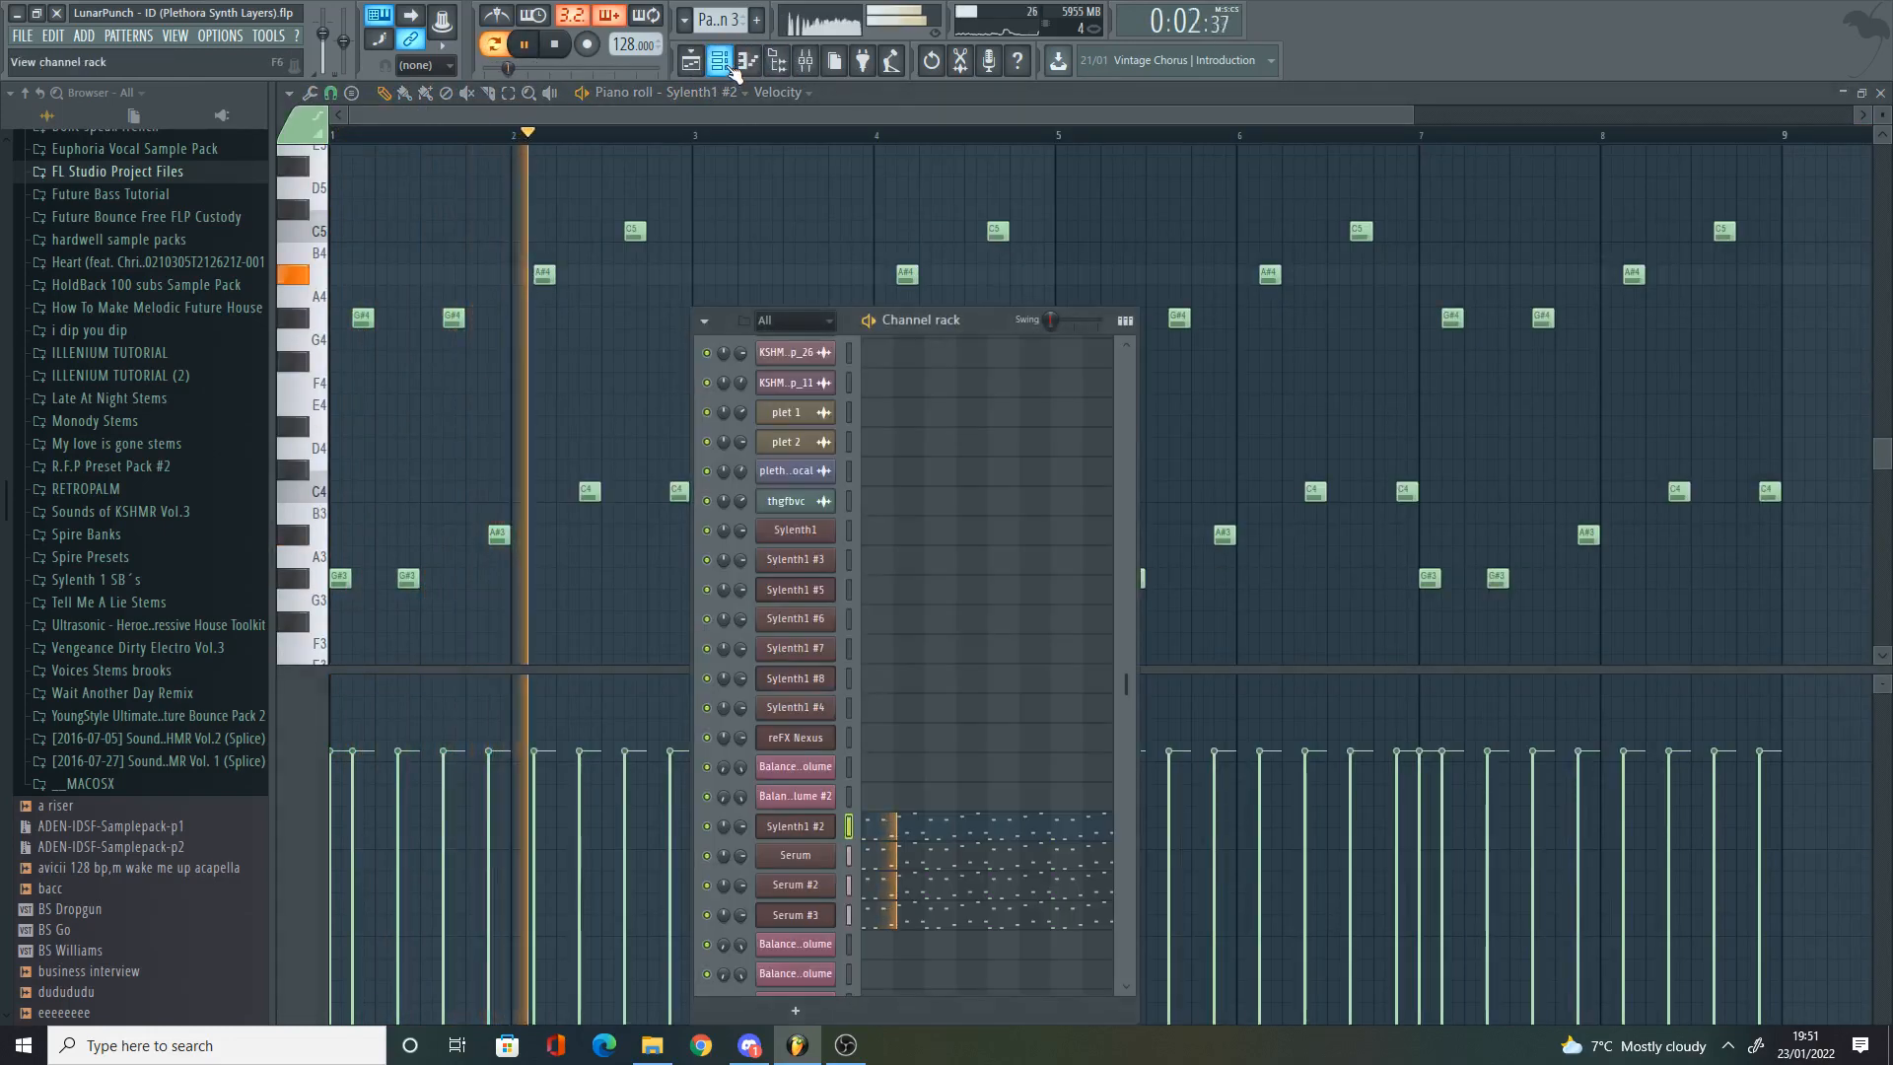
scroll(913, 464, down, 5)
scroll(920, 464, up, 5)
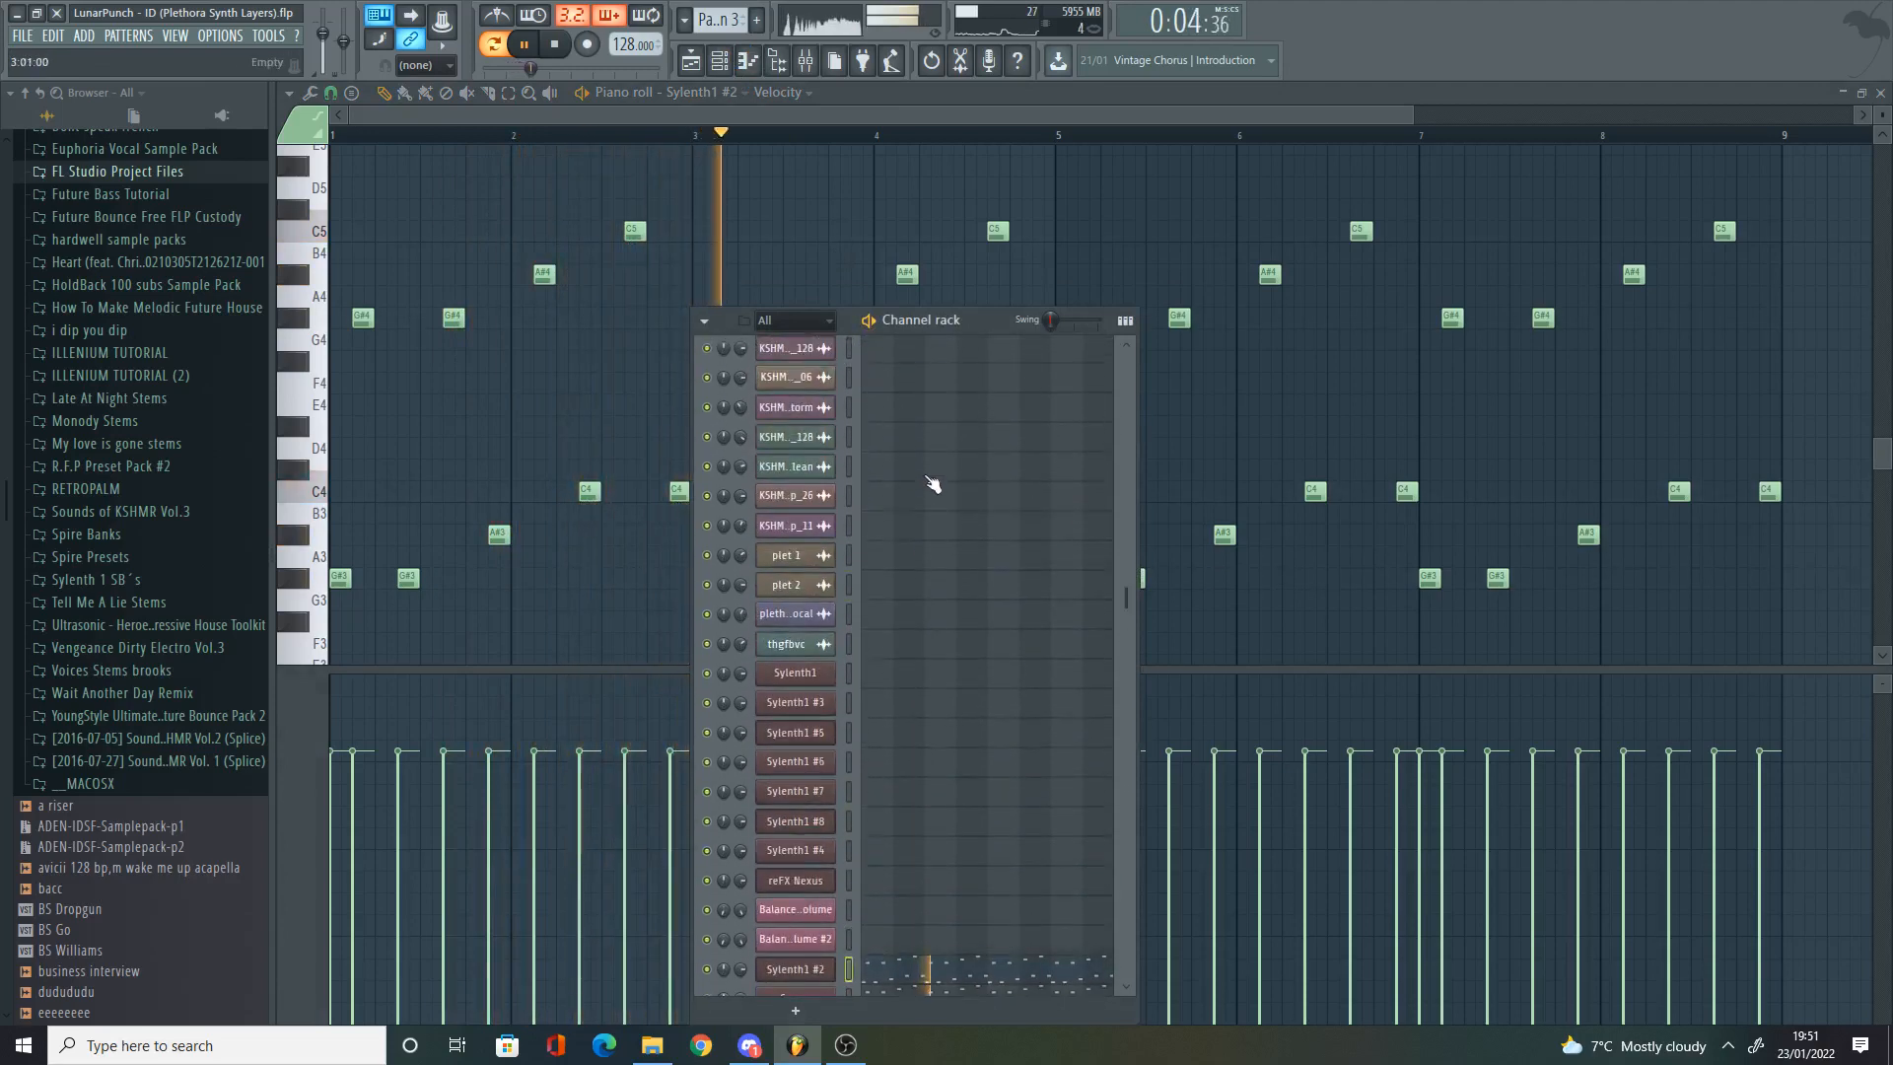
key(space)
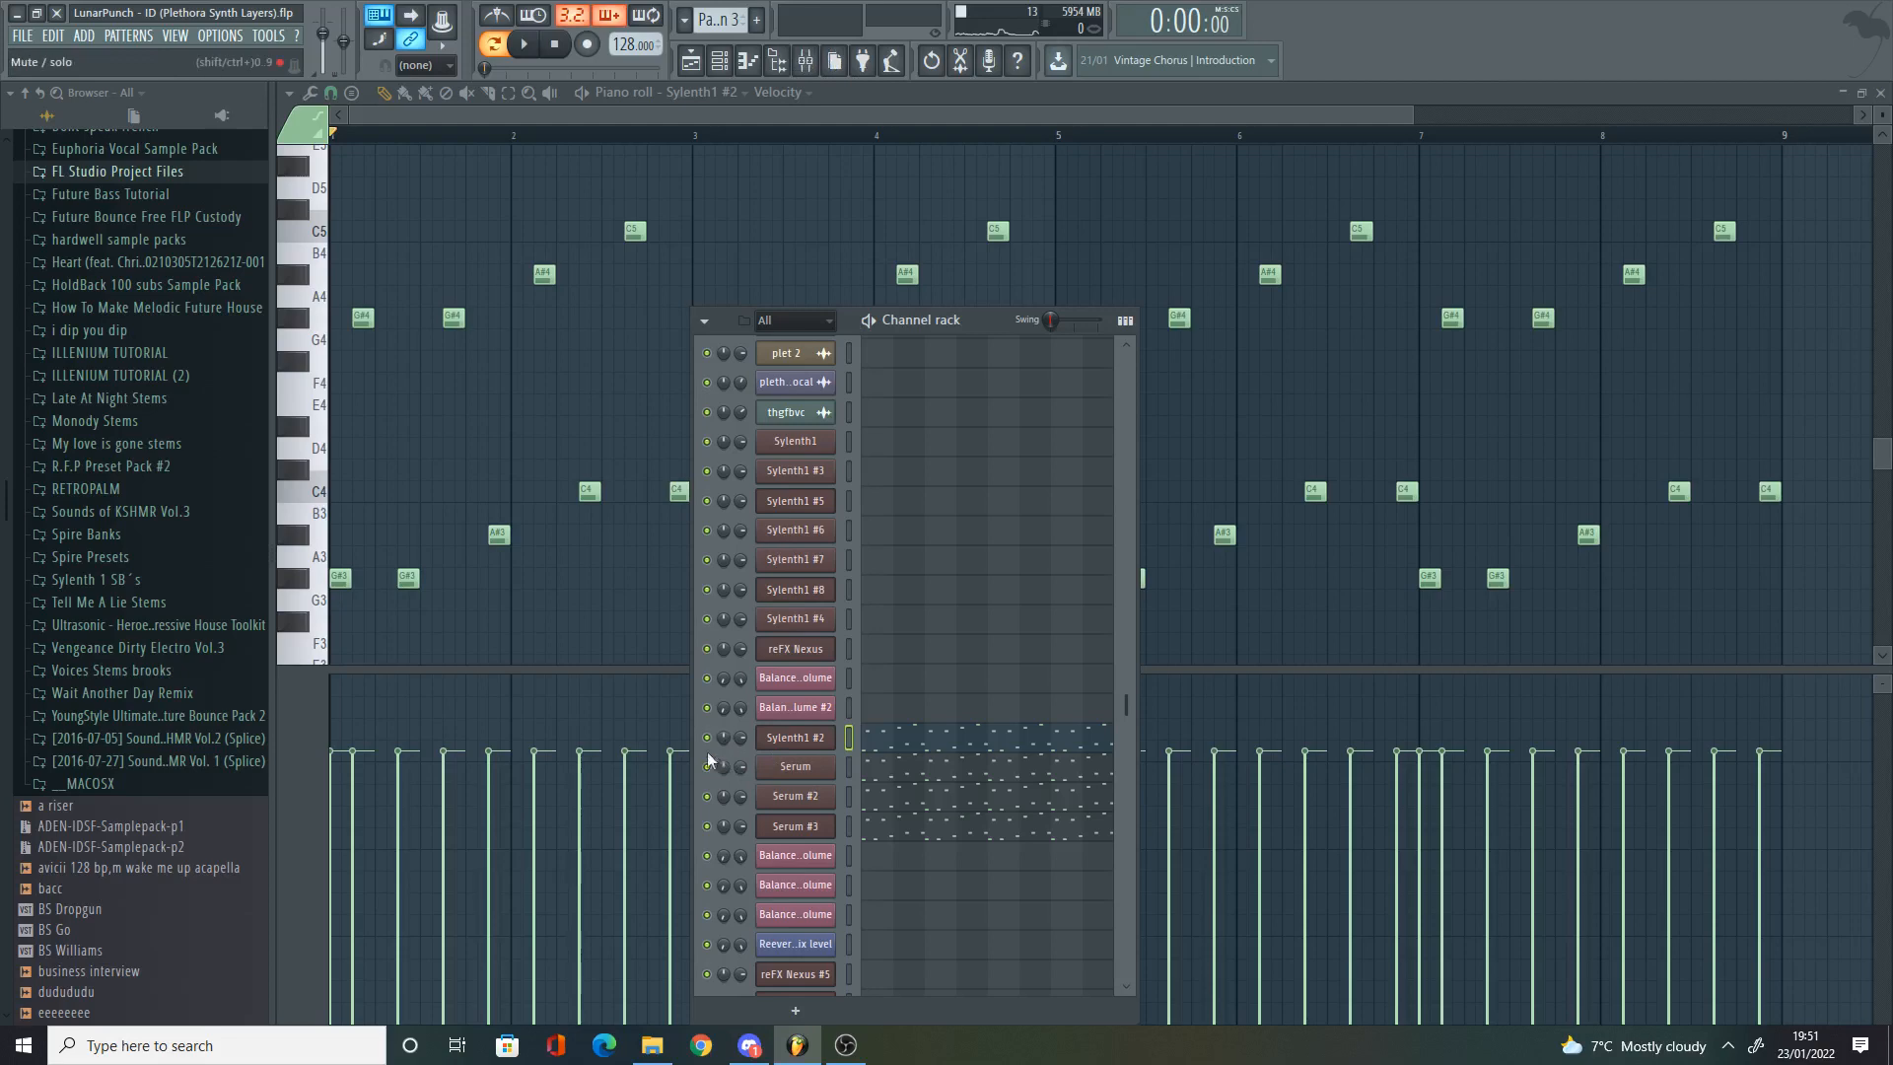
Step: Open the Serum #3 instrument, then isolate the Sylenth1 #2 bass layer from the three Serum channels and audition it with its instrument window open
click(774, 827)
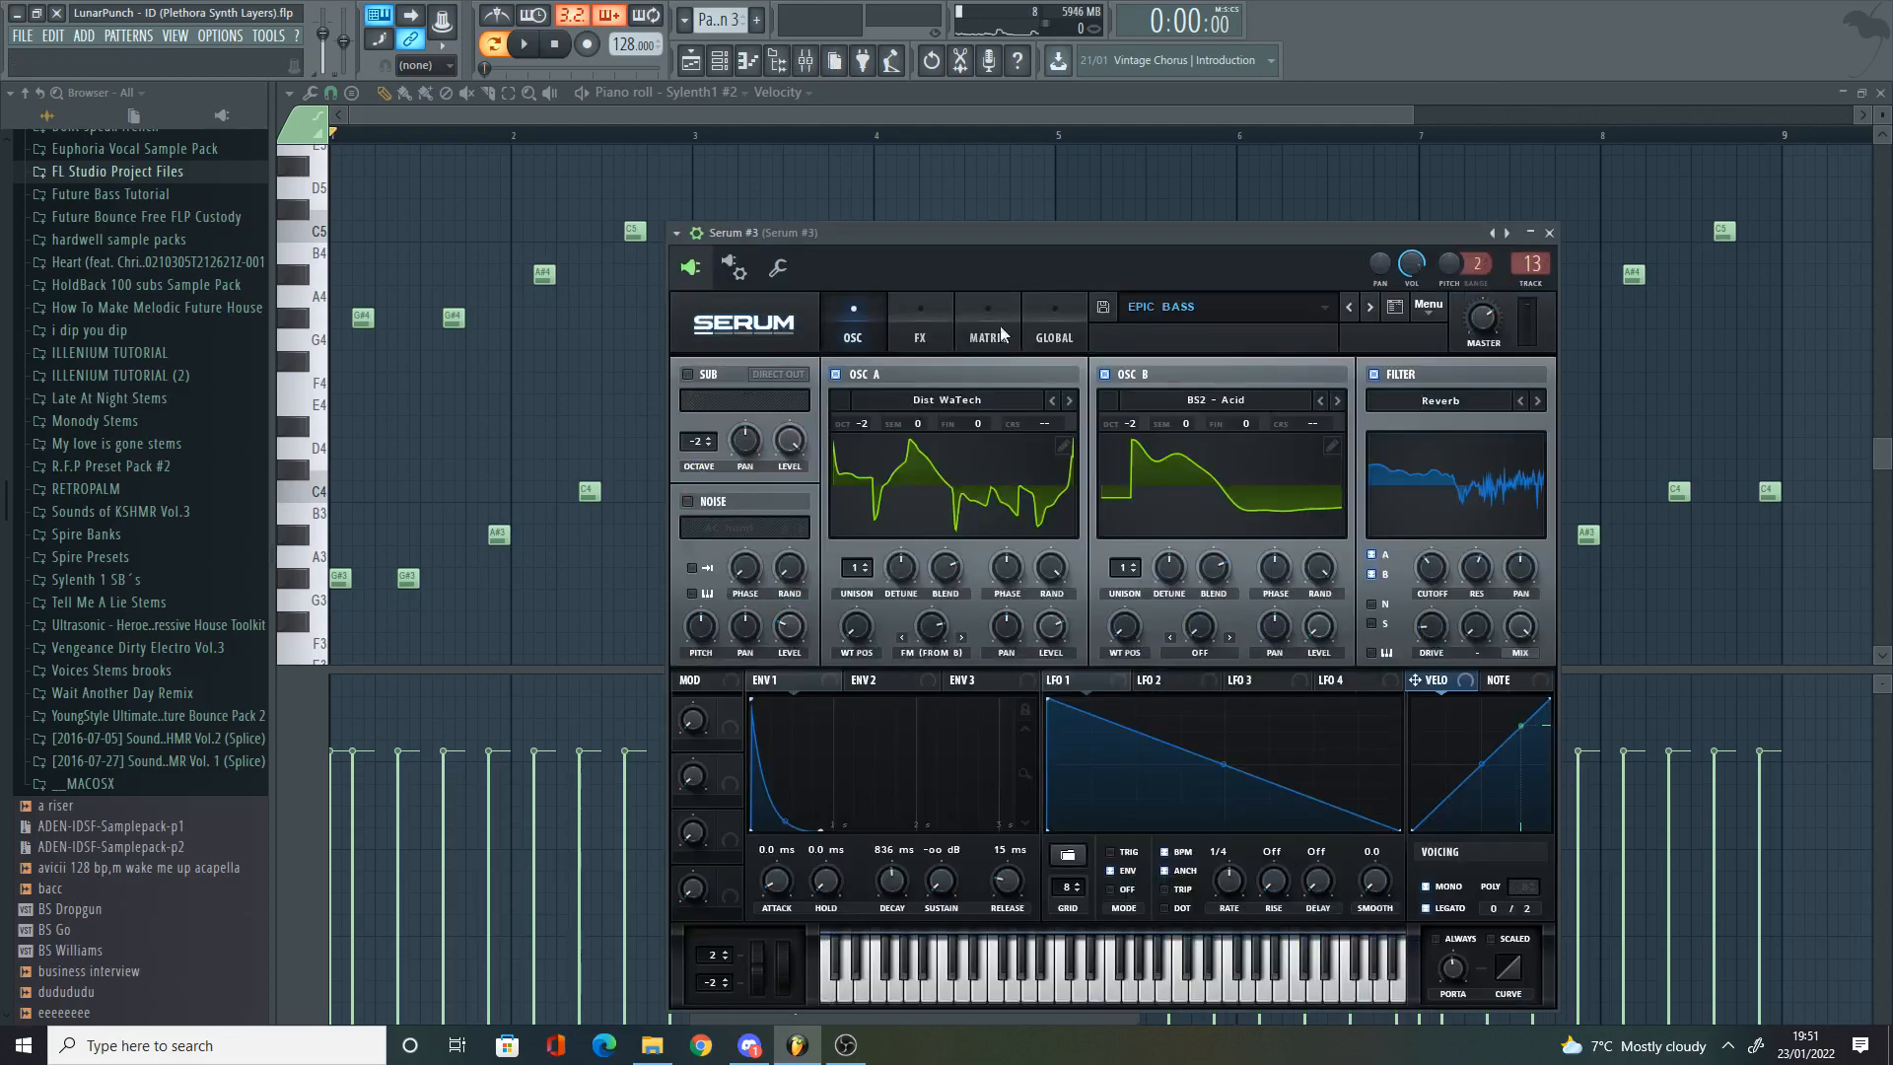
drag(1004, 225, 1434, 201)
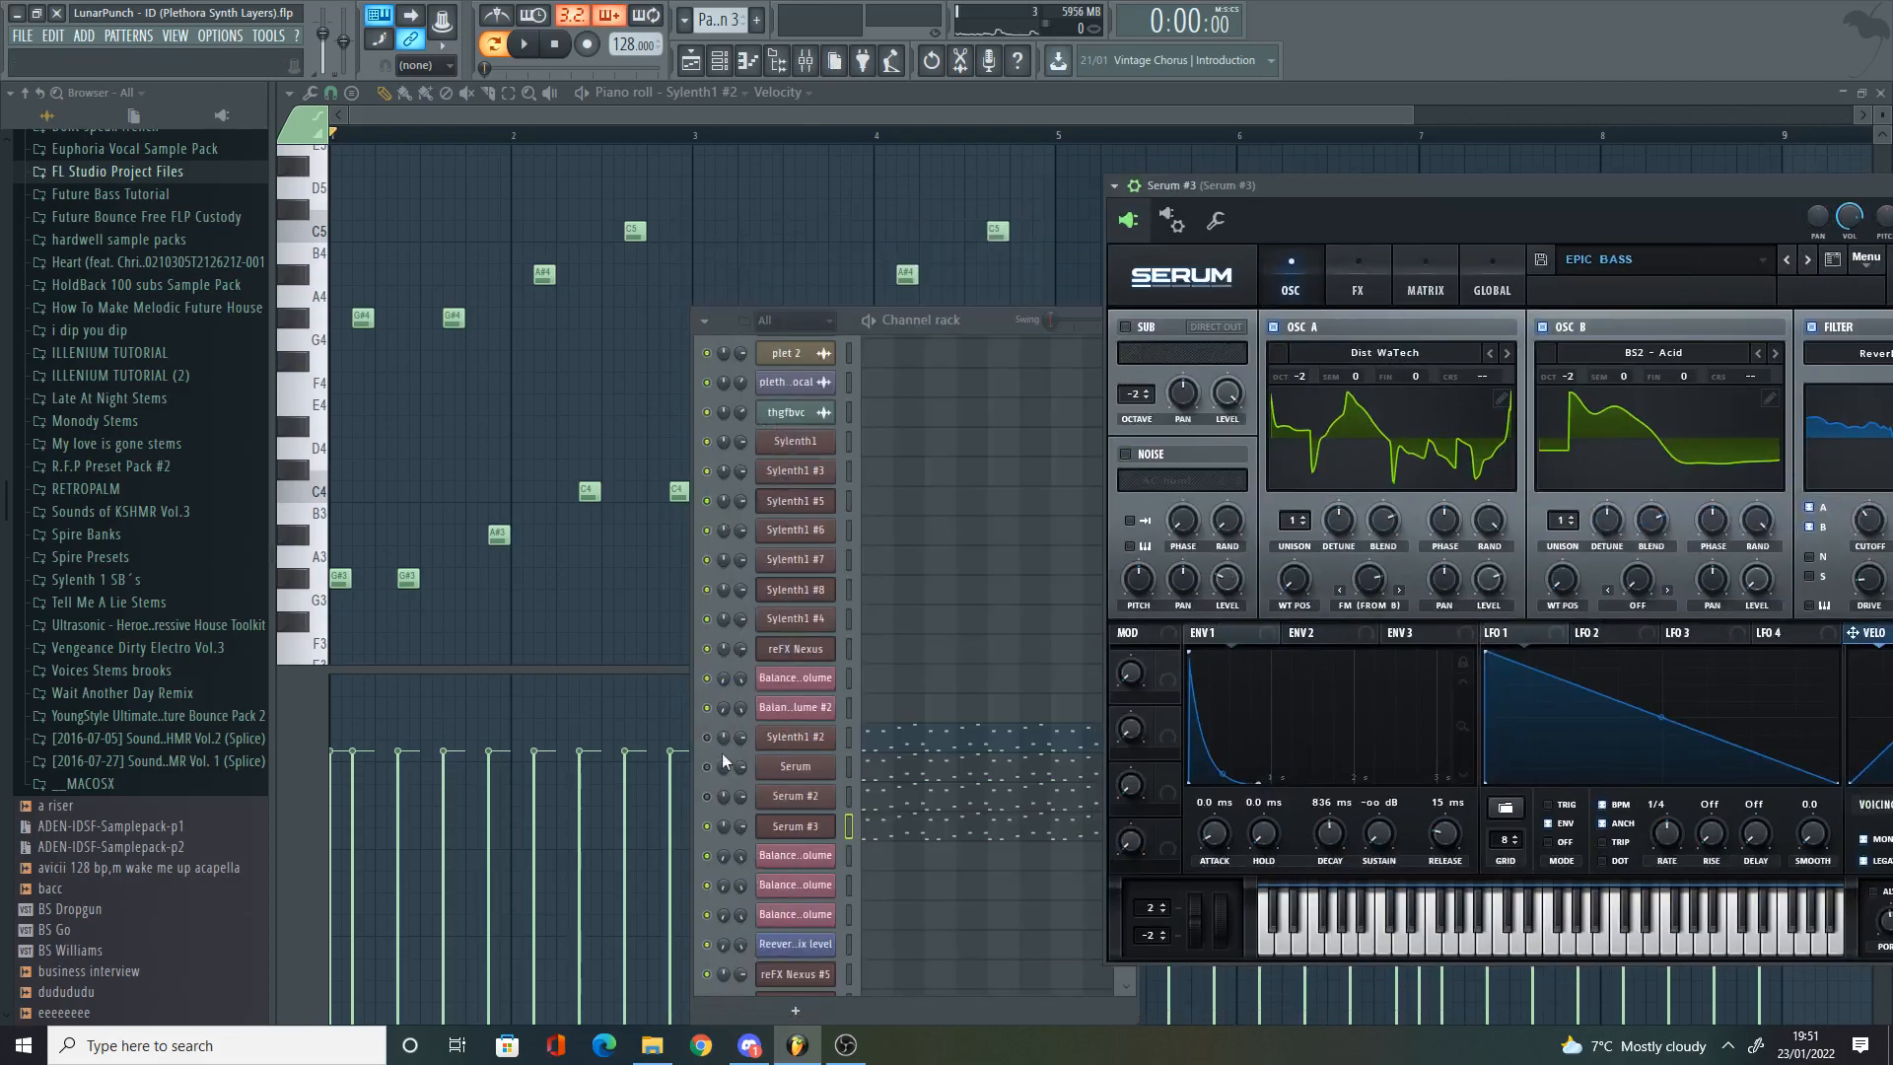
click(801, 749)
key(space)
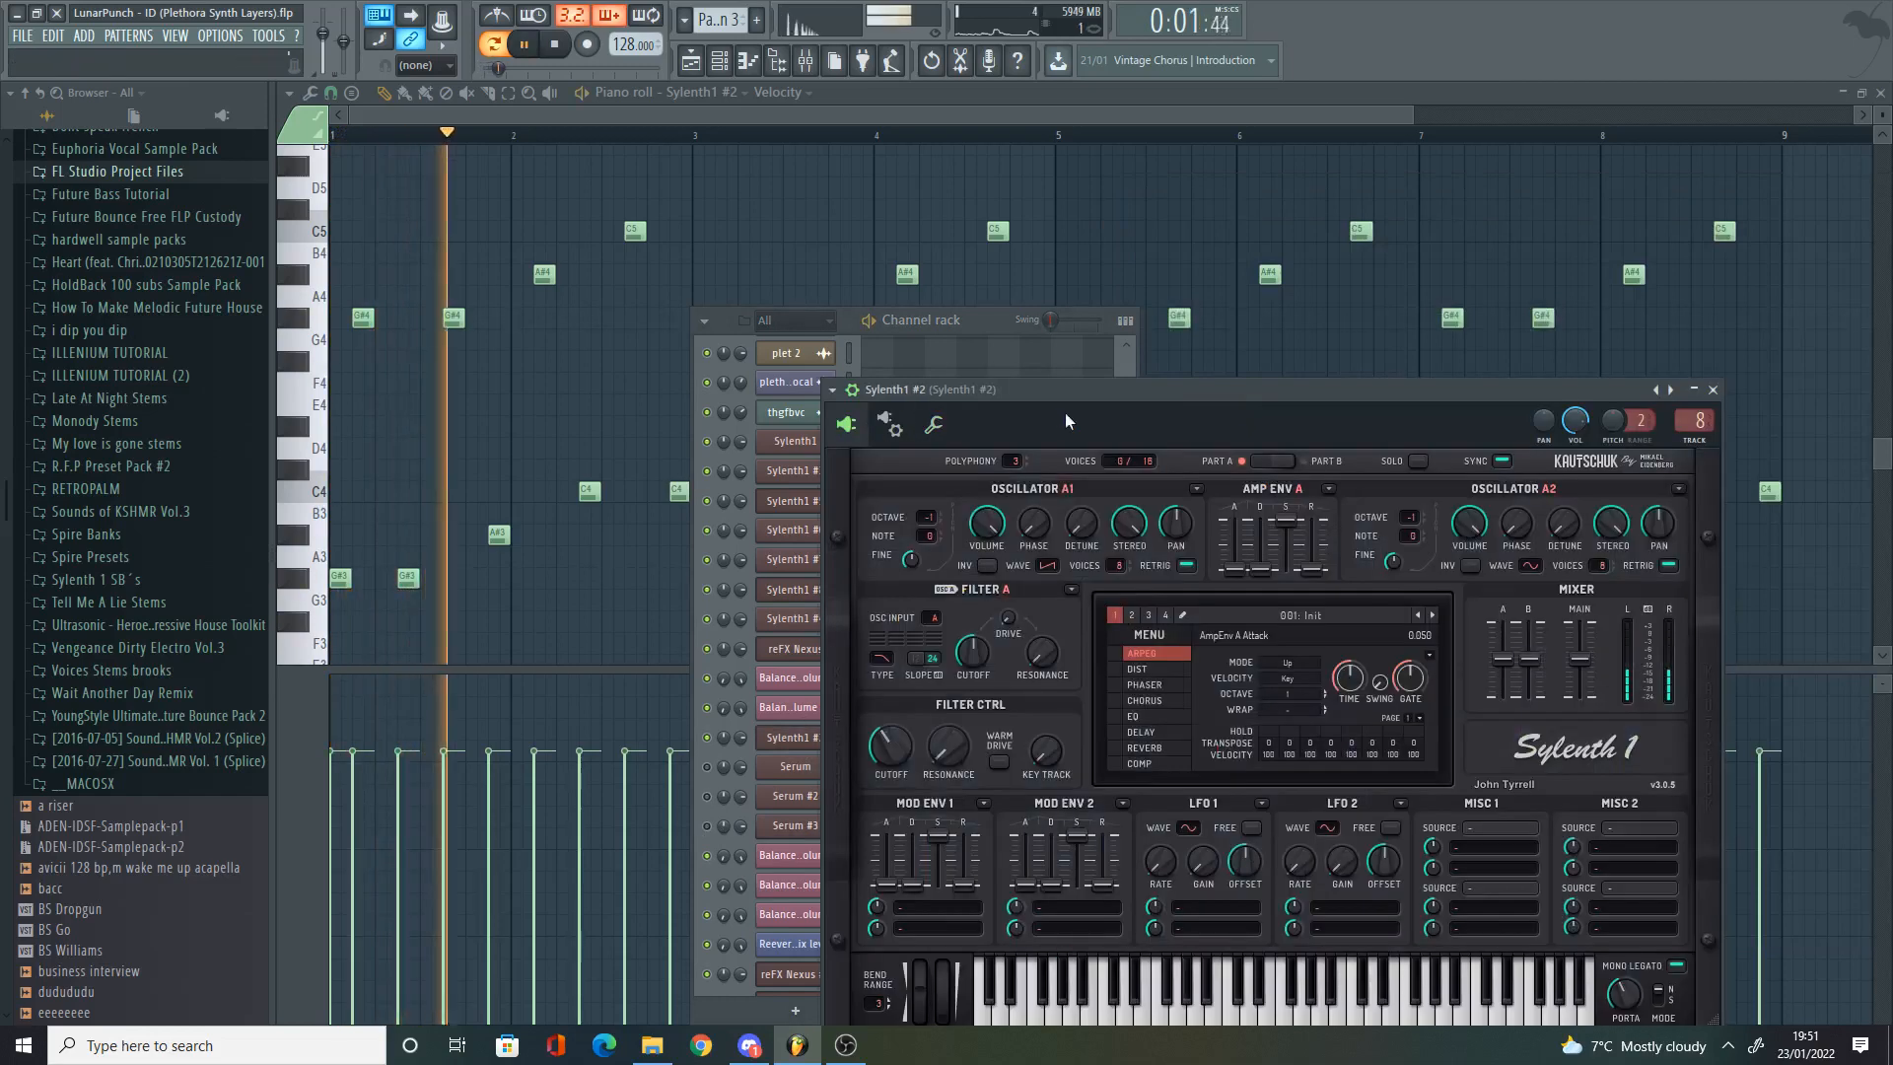
drag(1066, 418, 1300, 366)
key(space)
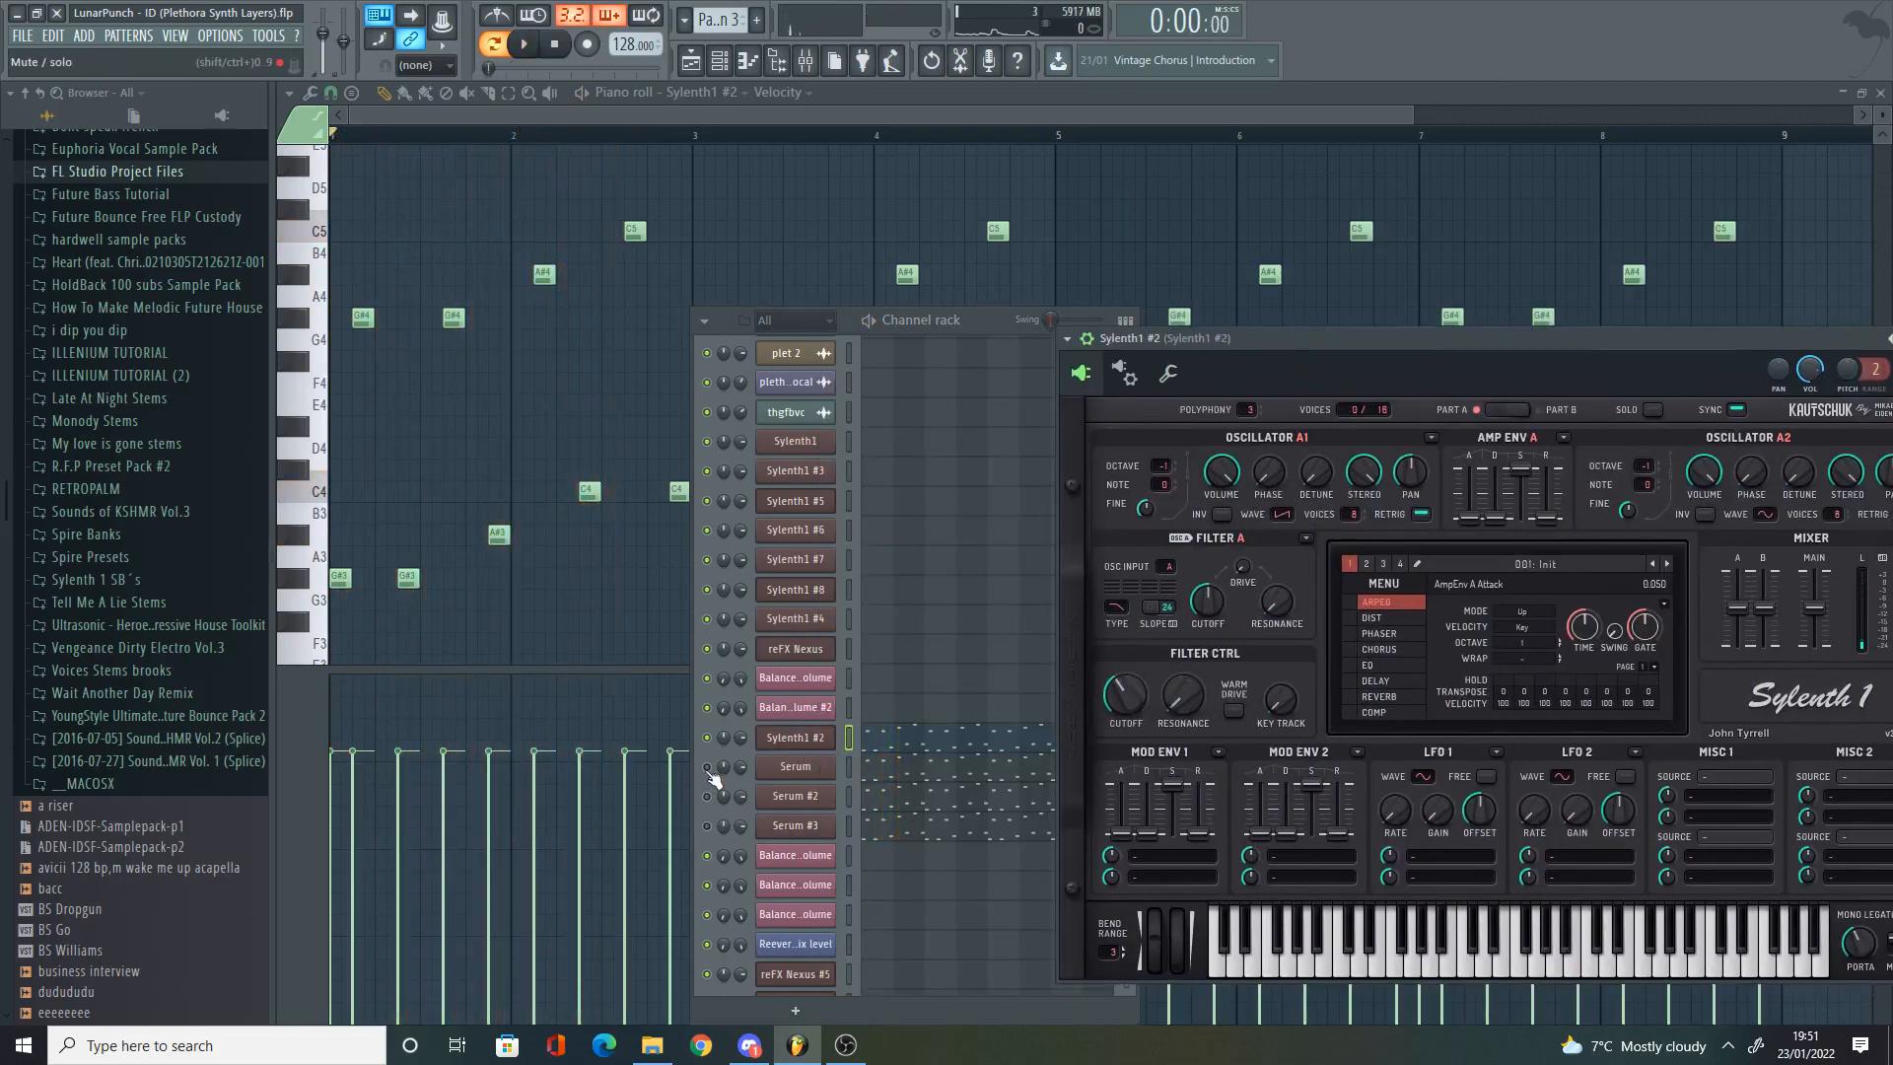
Step: Mute Sylenth1 #2, open the Serum channel with the Dirty Palm Bass 01 preset and audition it alone
click(698, 739)
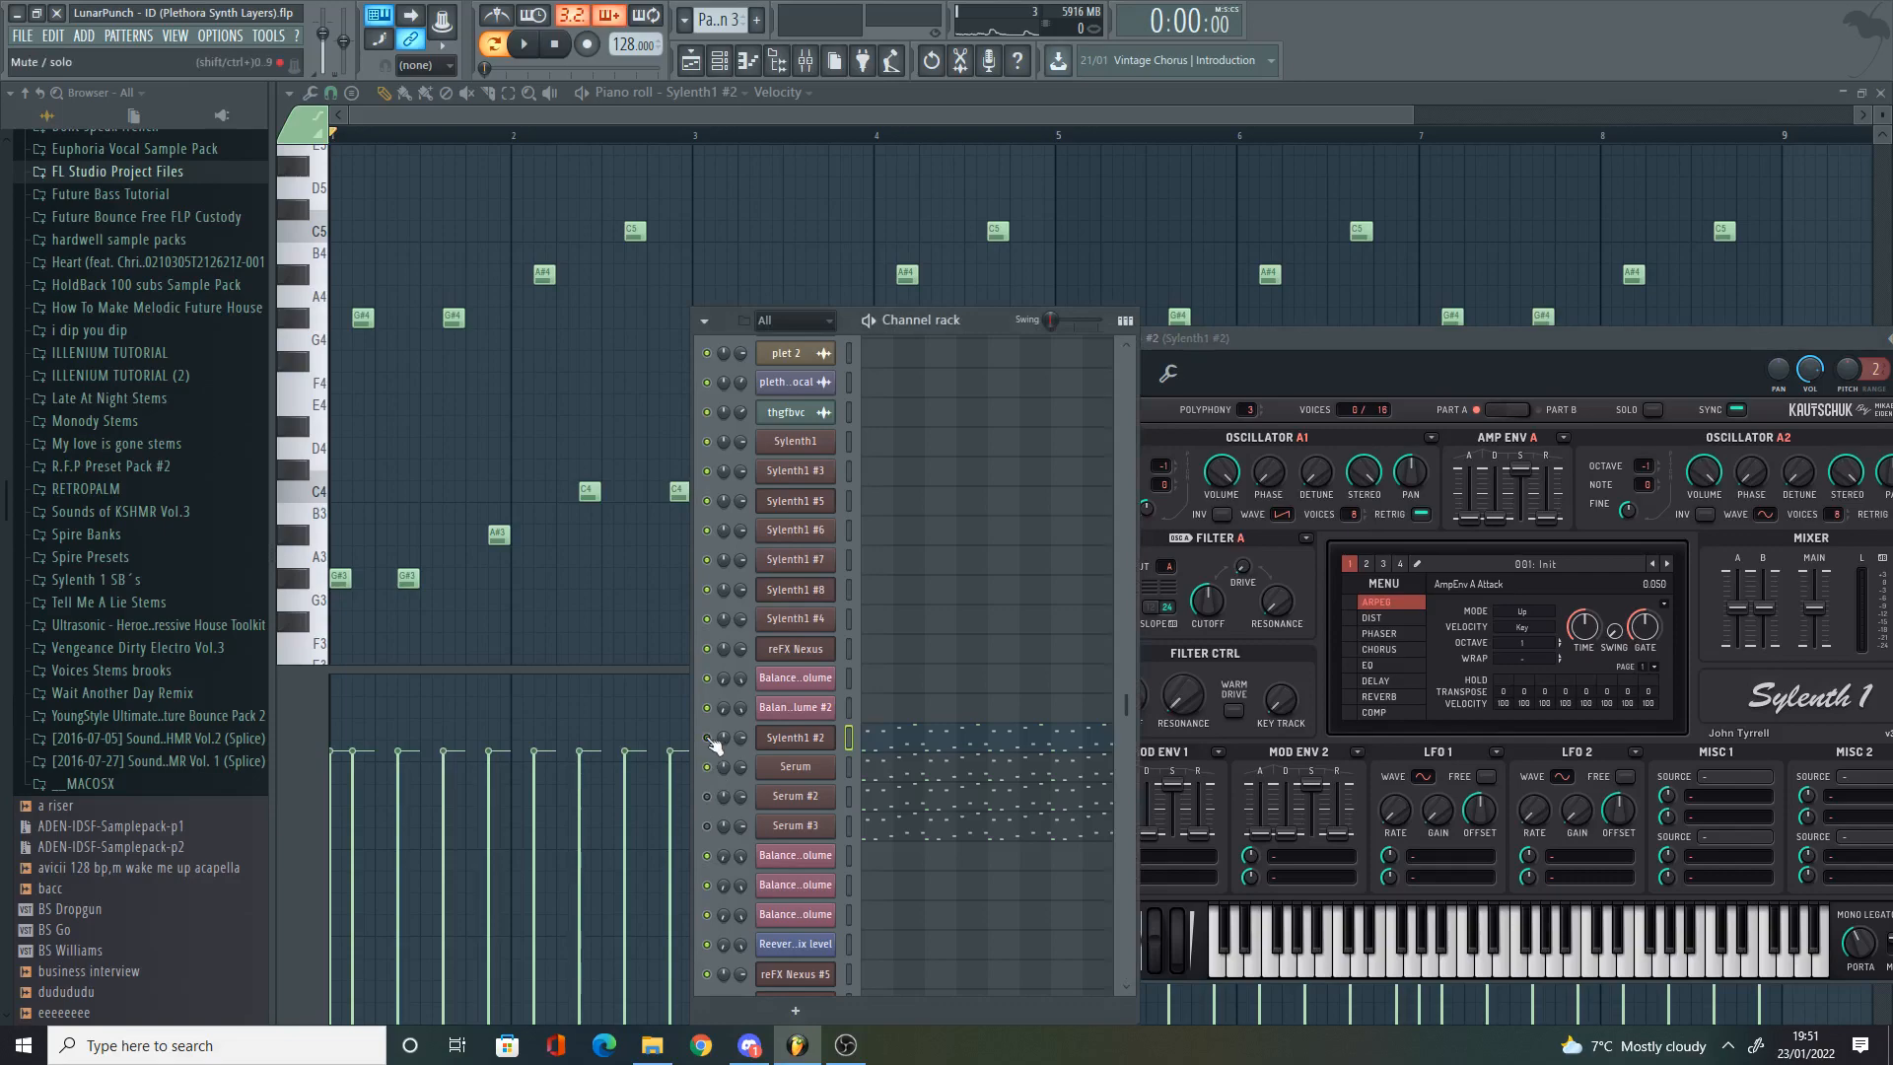
click(794, 766)
drag(962, 229, 1406, 201)
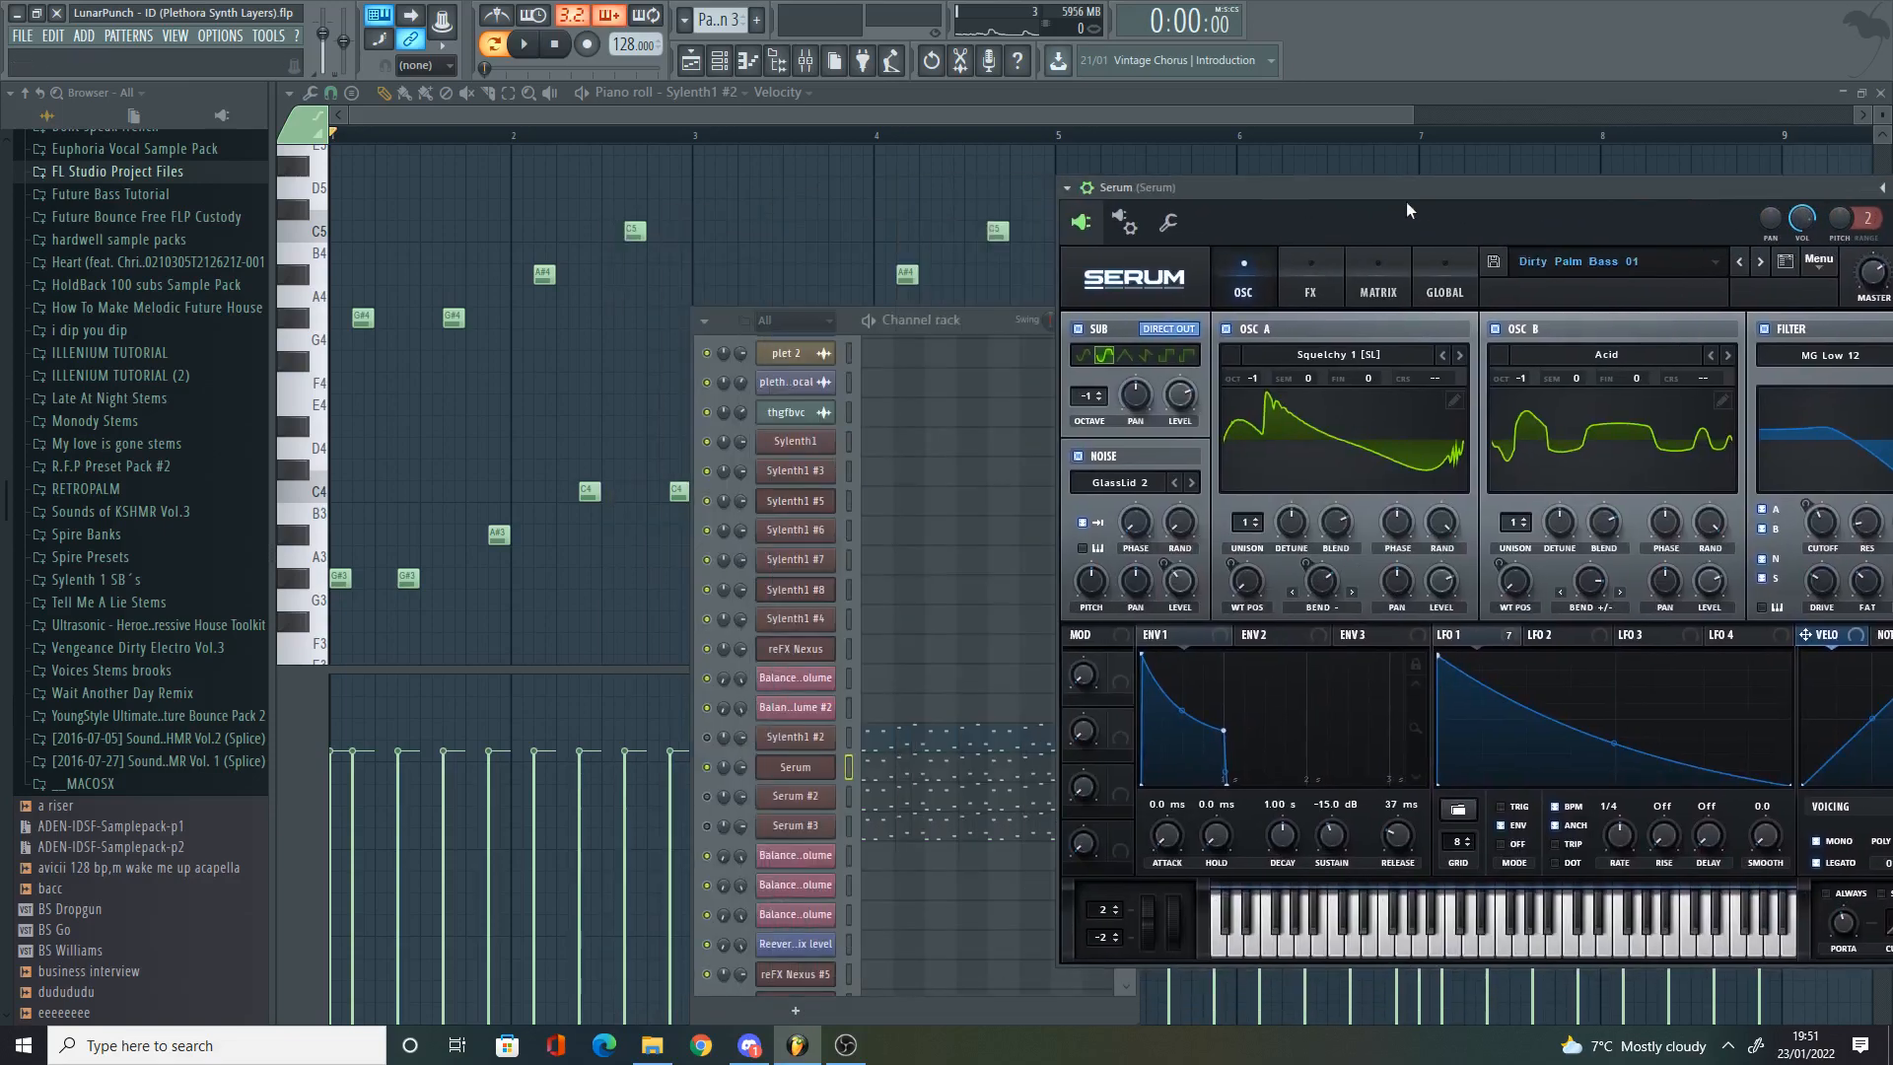
key(space)
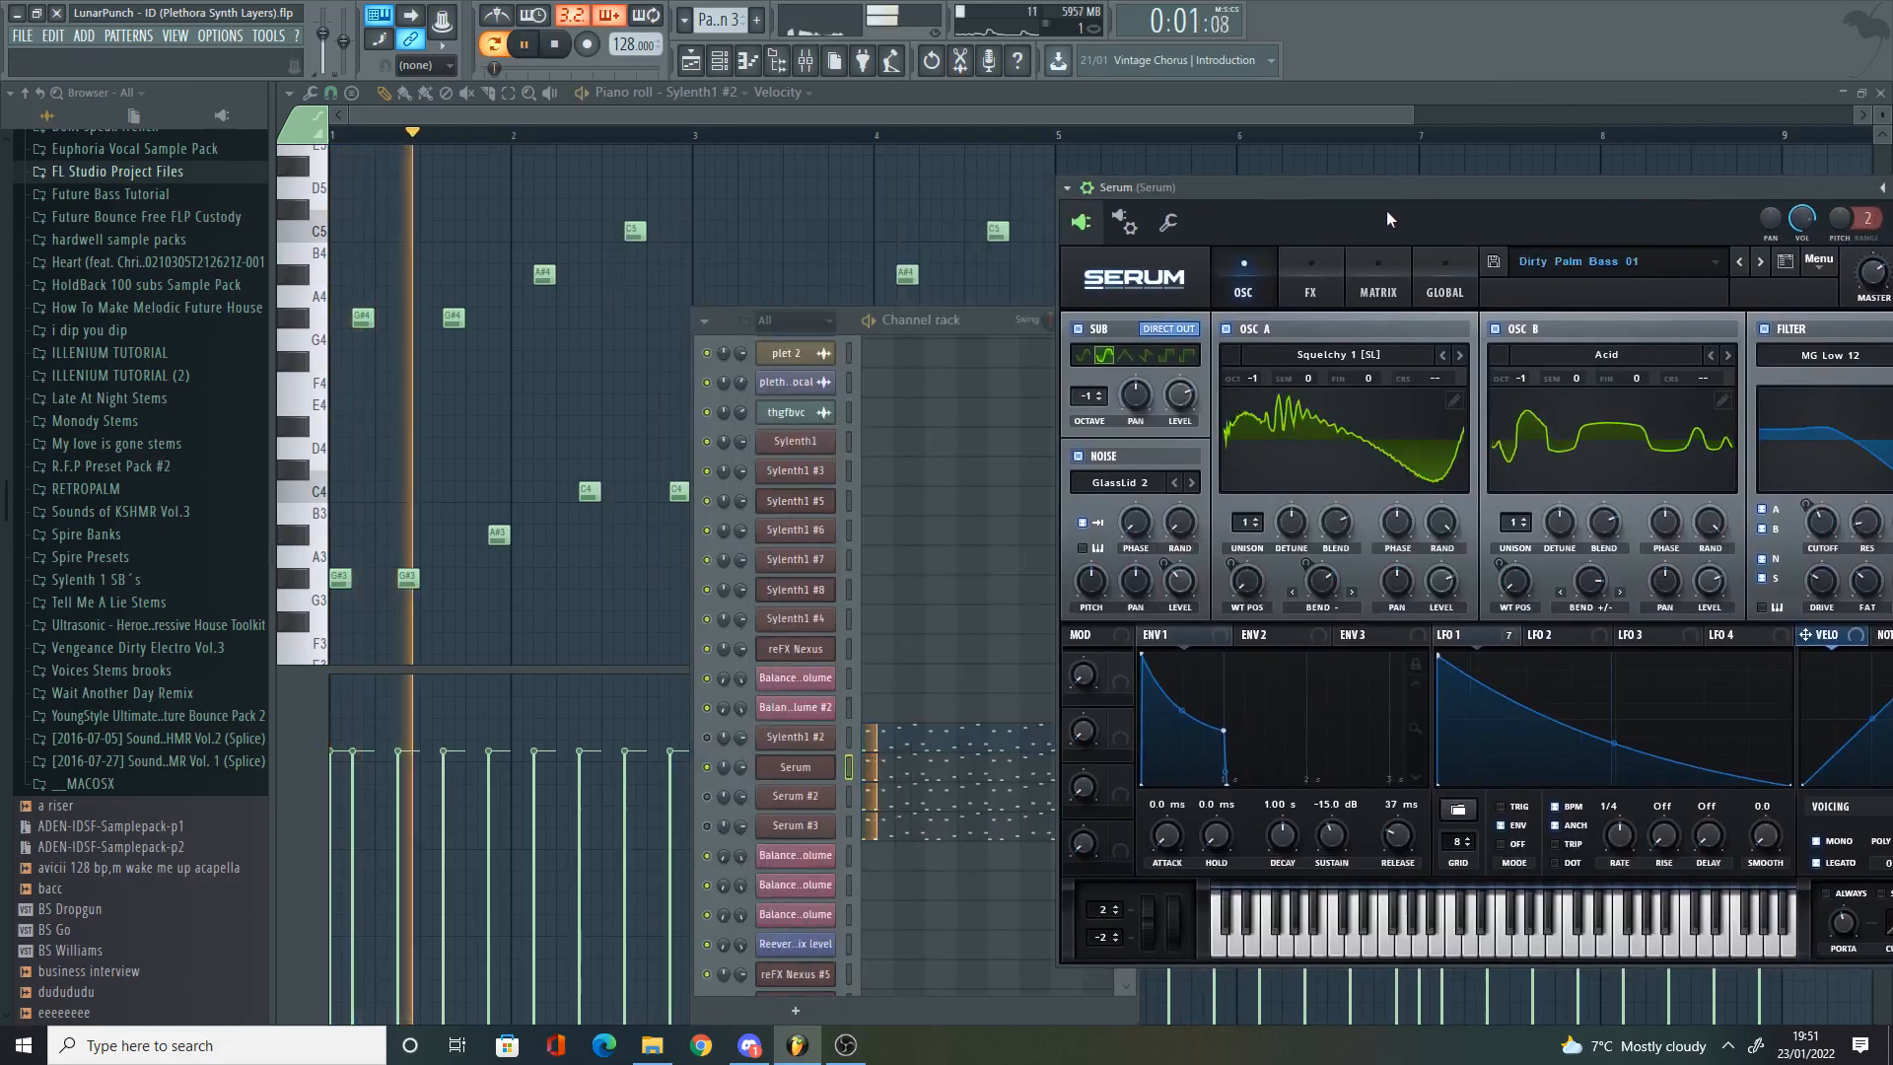
Step: Isolate the Serum #2 channel with the Dirty Palm Bass 02 preset and audition it with its instrument window open
click(708, 795)
click(789, 797)
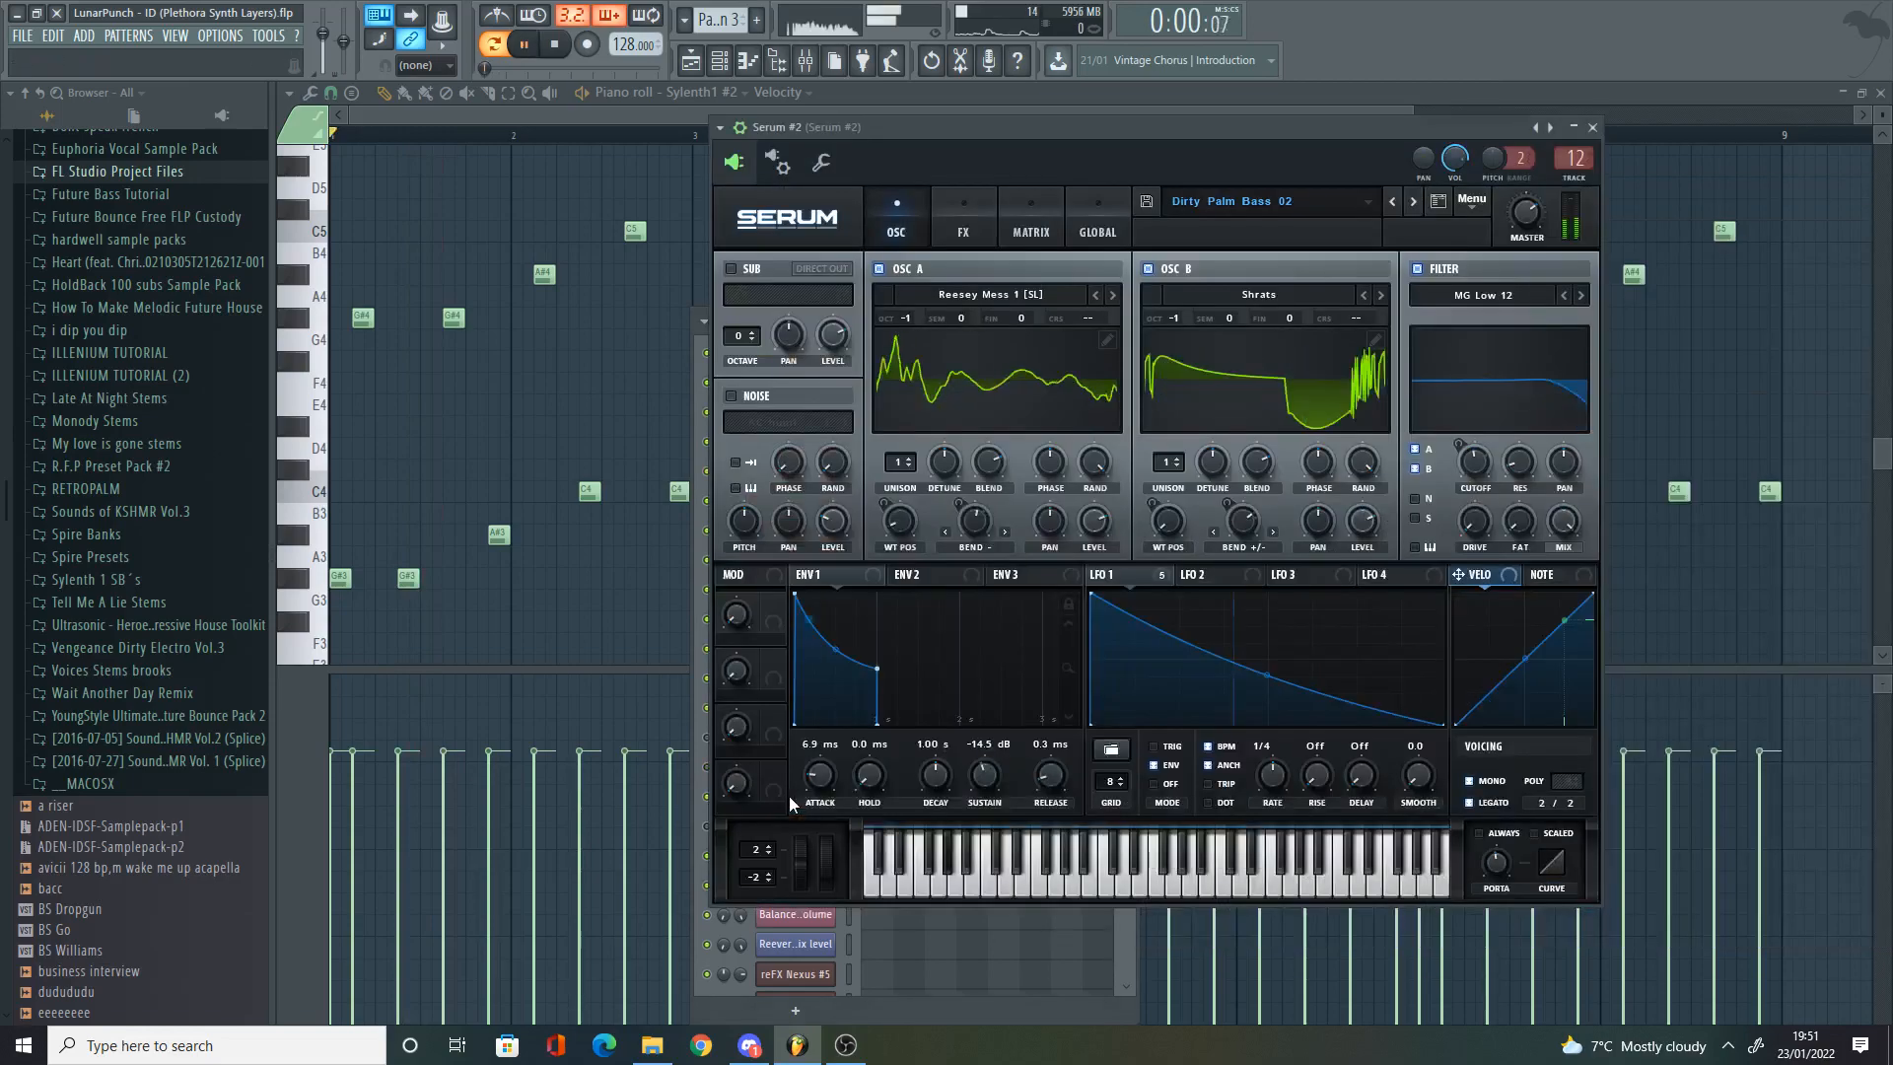
key(space)
key(space)
key(space)
drag(956, 168, 1357, 160)
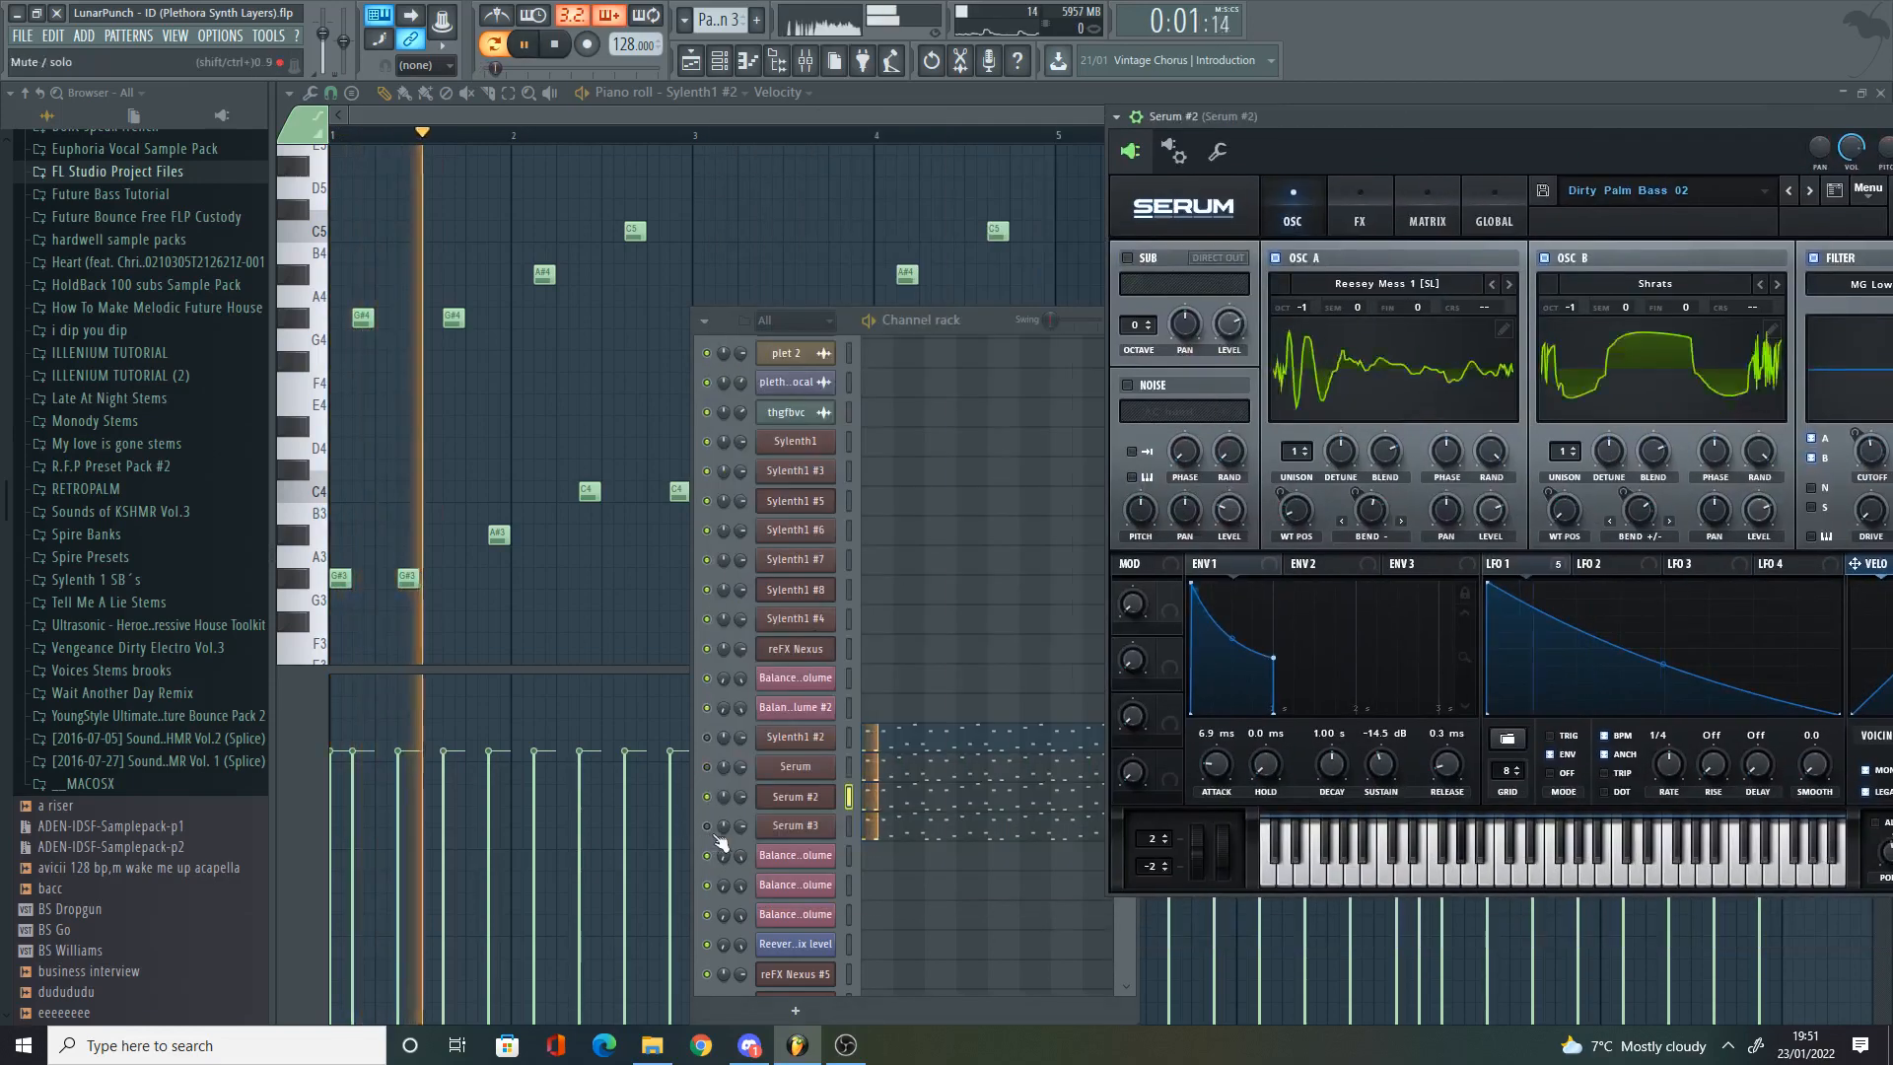
key(space)
Step: Isolate the Serum #3 channel with the EPIC BASS preset and audition it with its instrument window open
click(786, 826)
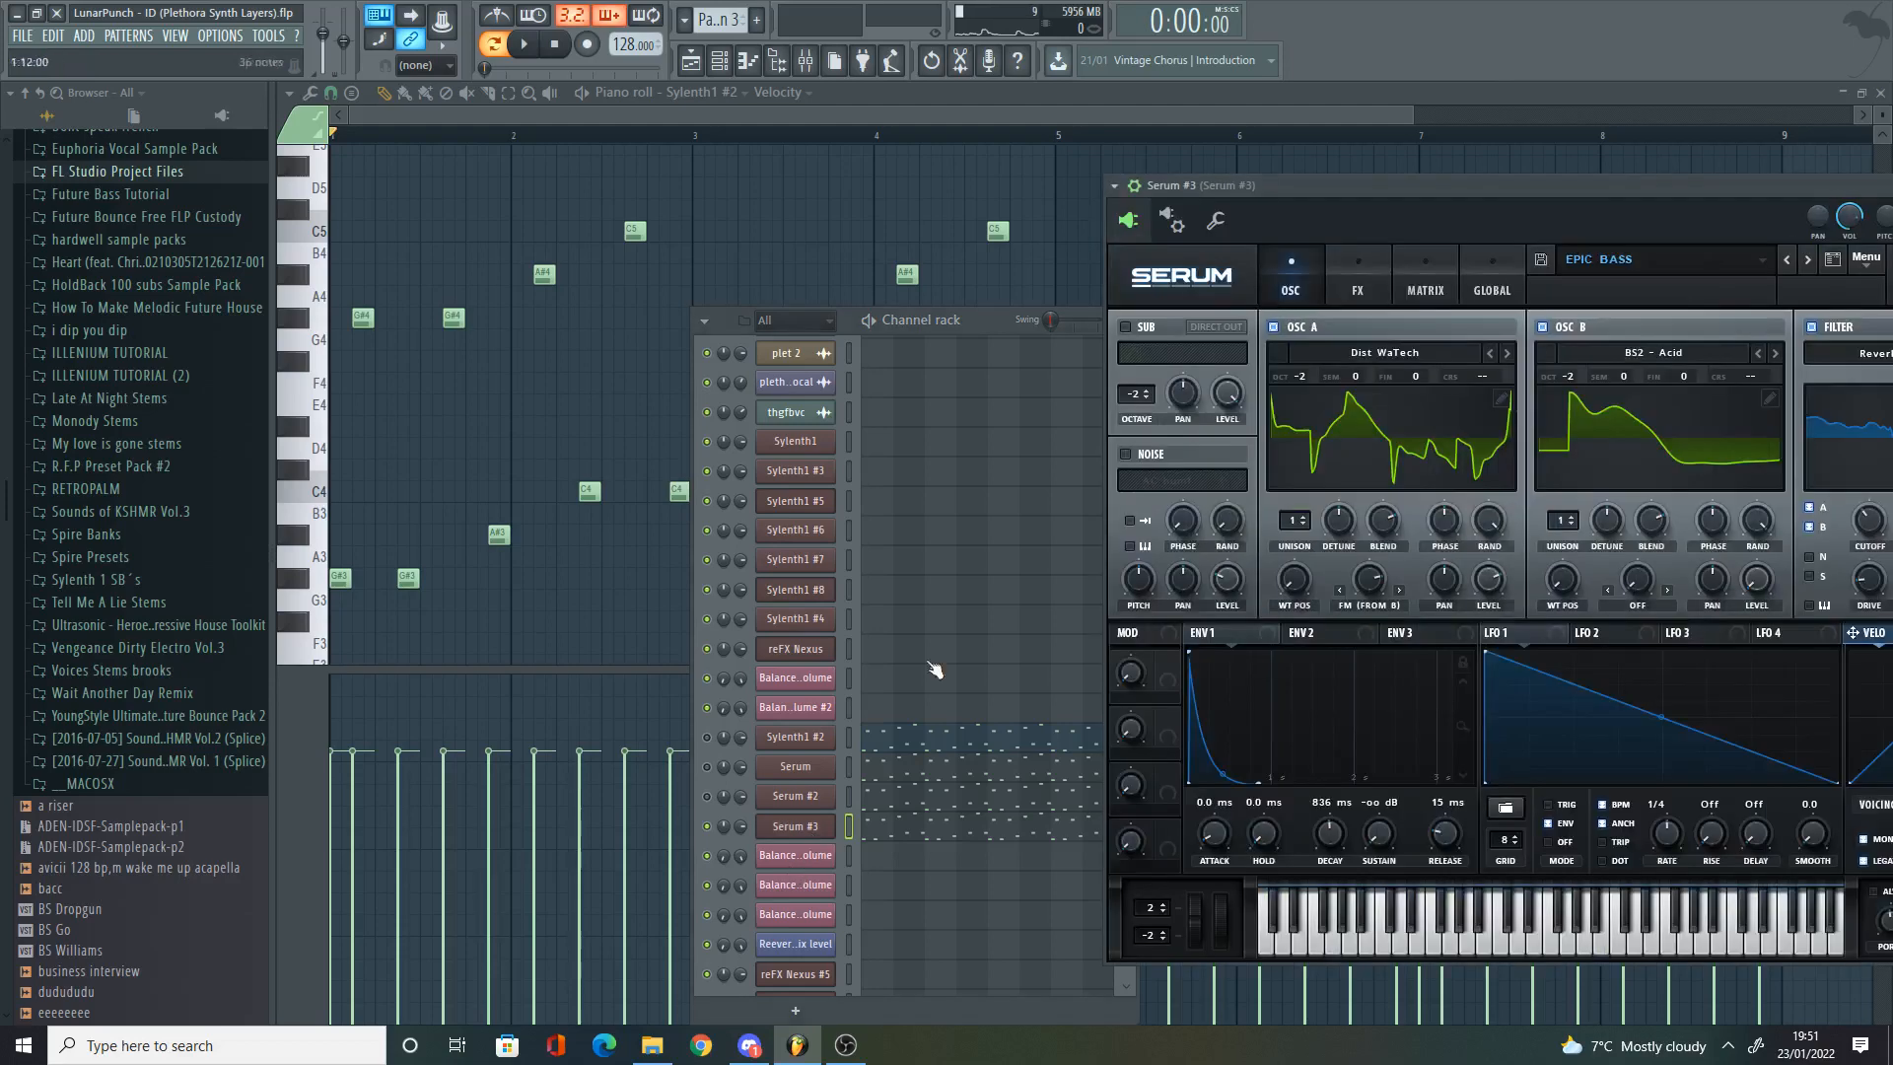
drag(1361, 202, 1243, 181)
key(space)
key(space)
click(708, 795)
key(space)
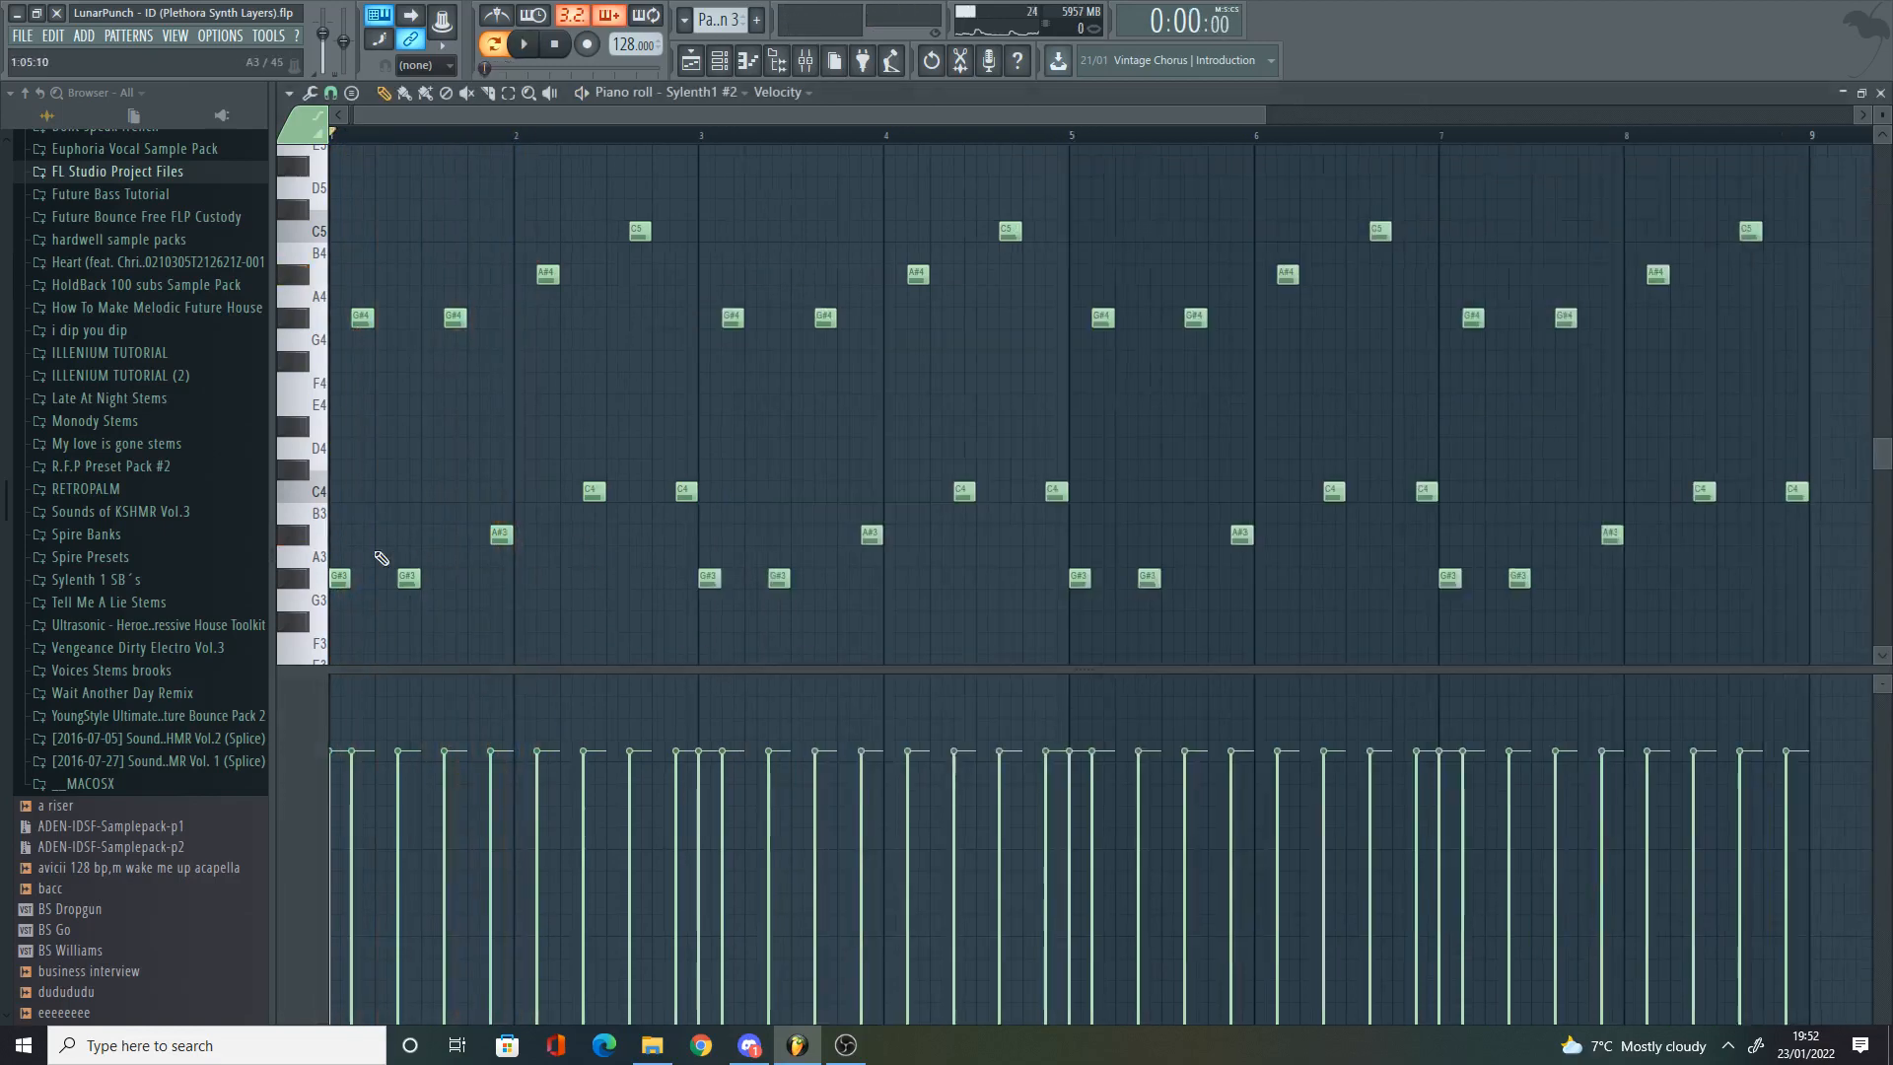
Step: Examine the opening bars of Pattern 3's bass notes in the piano roll, comparing the low notes with the octave jumps
scroll(426, 490, up, 2)
drag(497, 116, 469, 126)
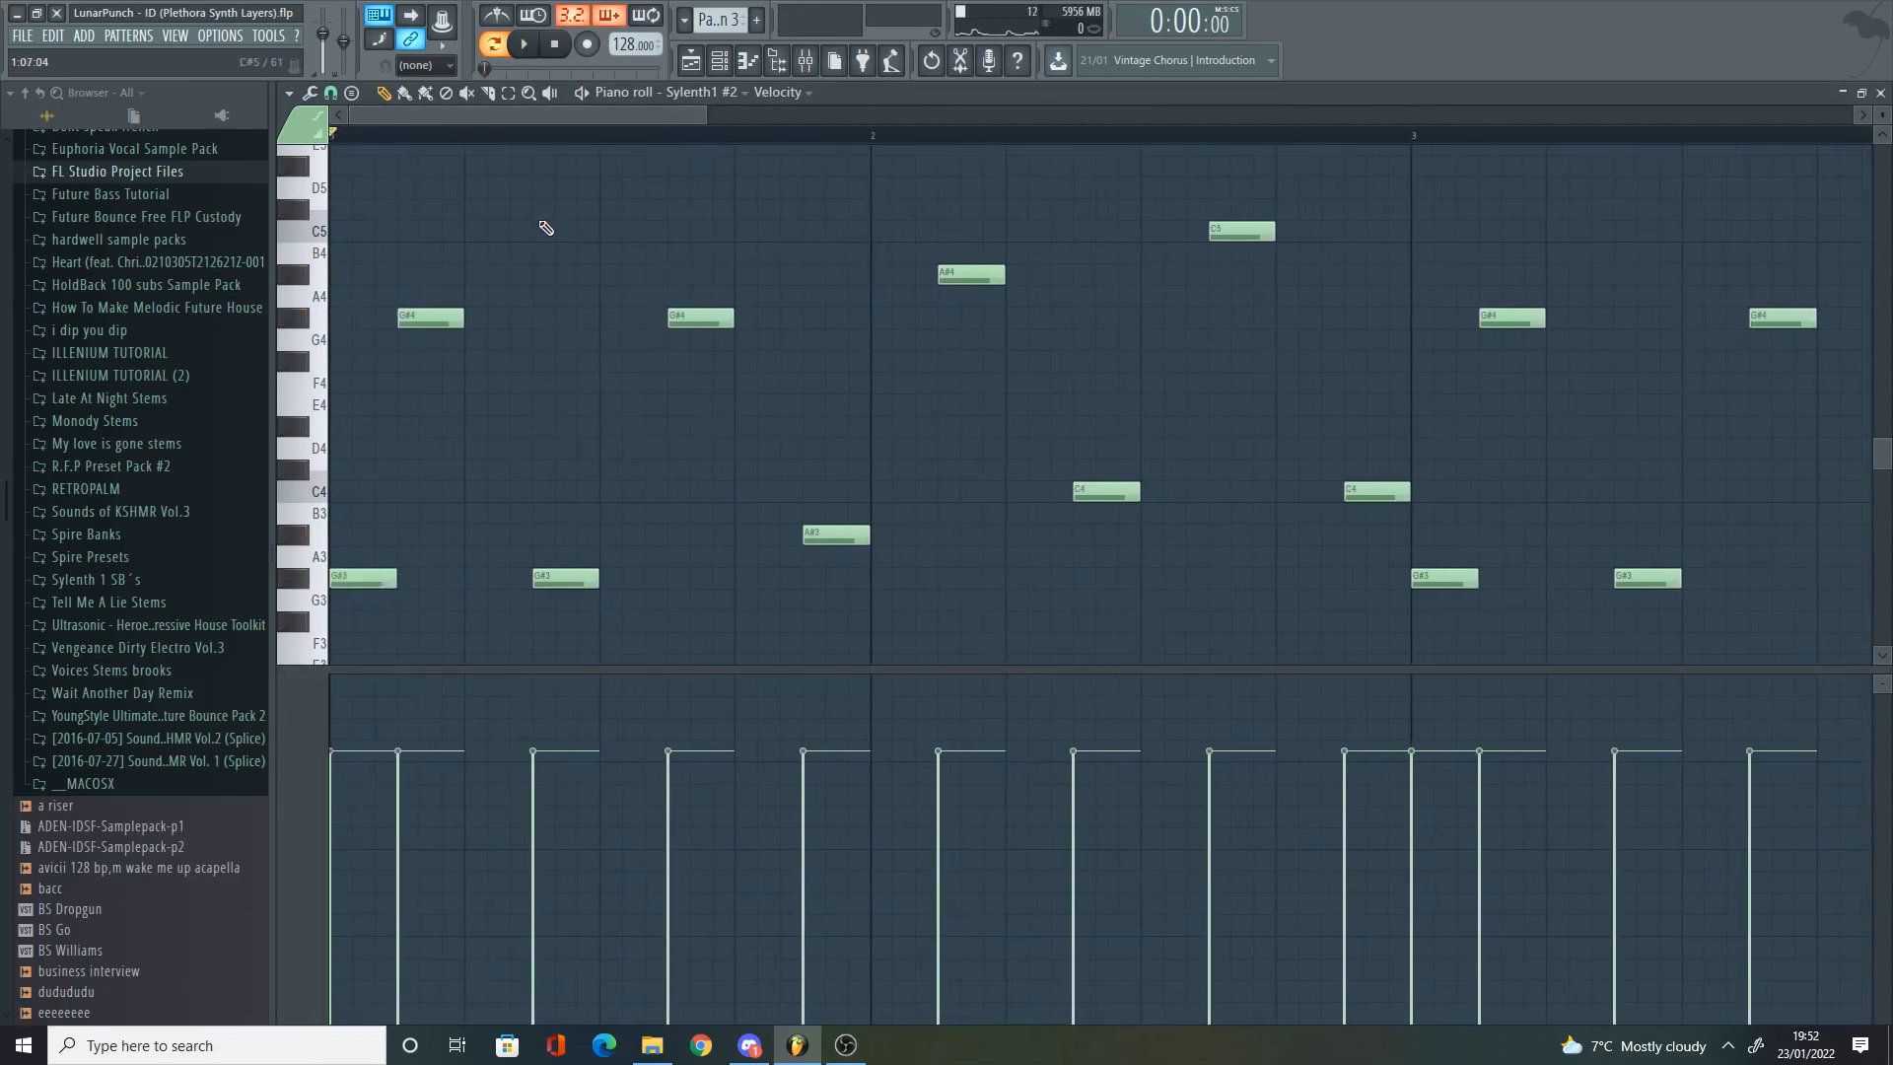
scroll(335, 582, down, 3)
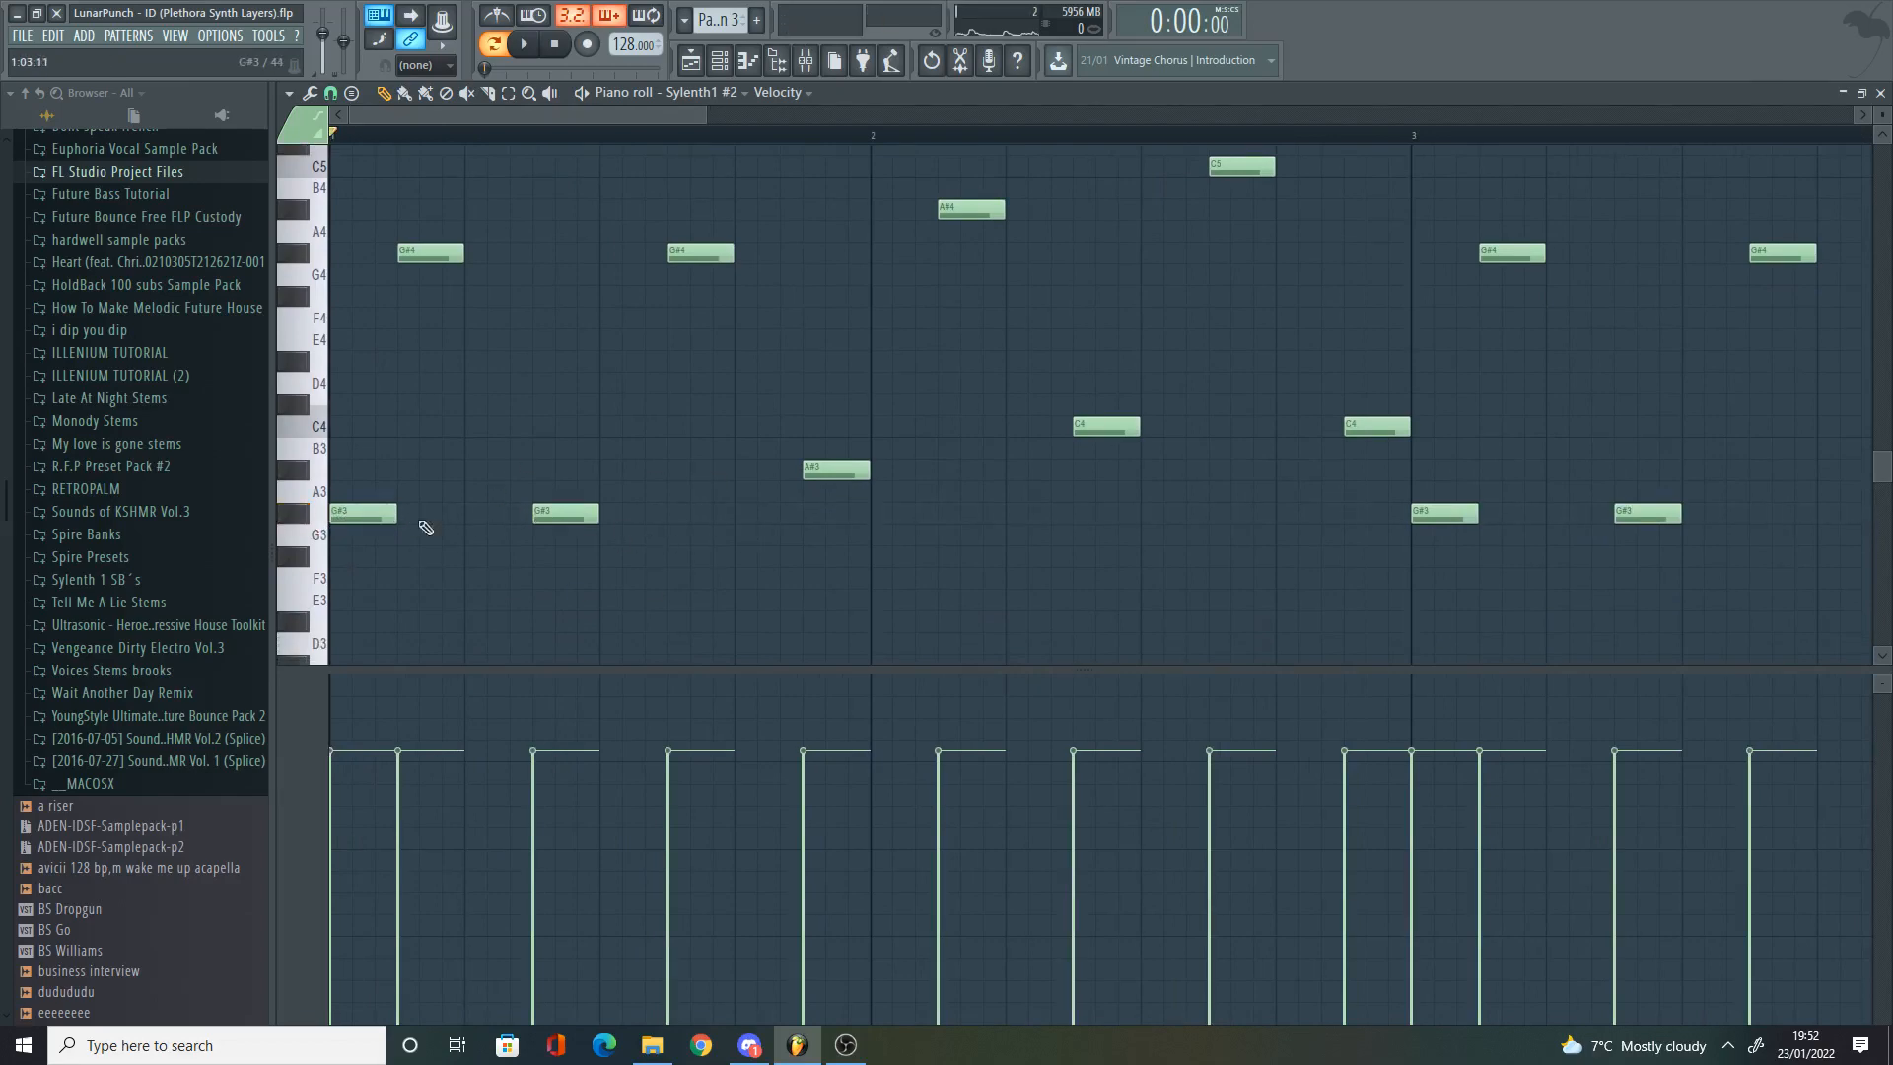
scroll(379, 630, up, 3)
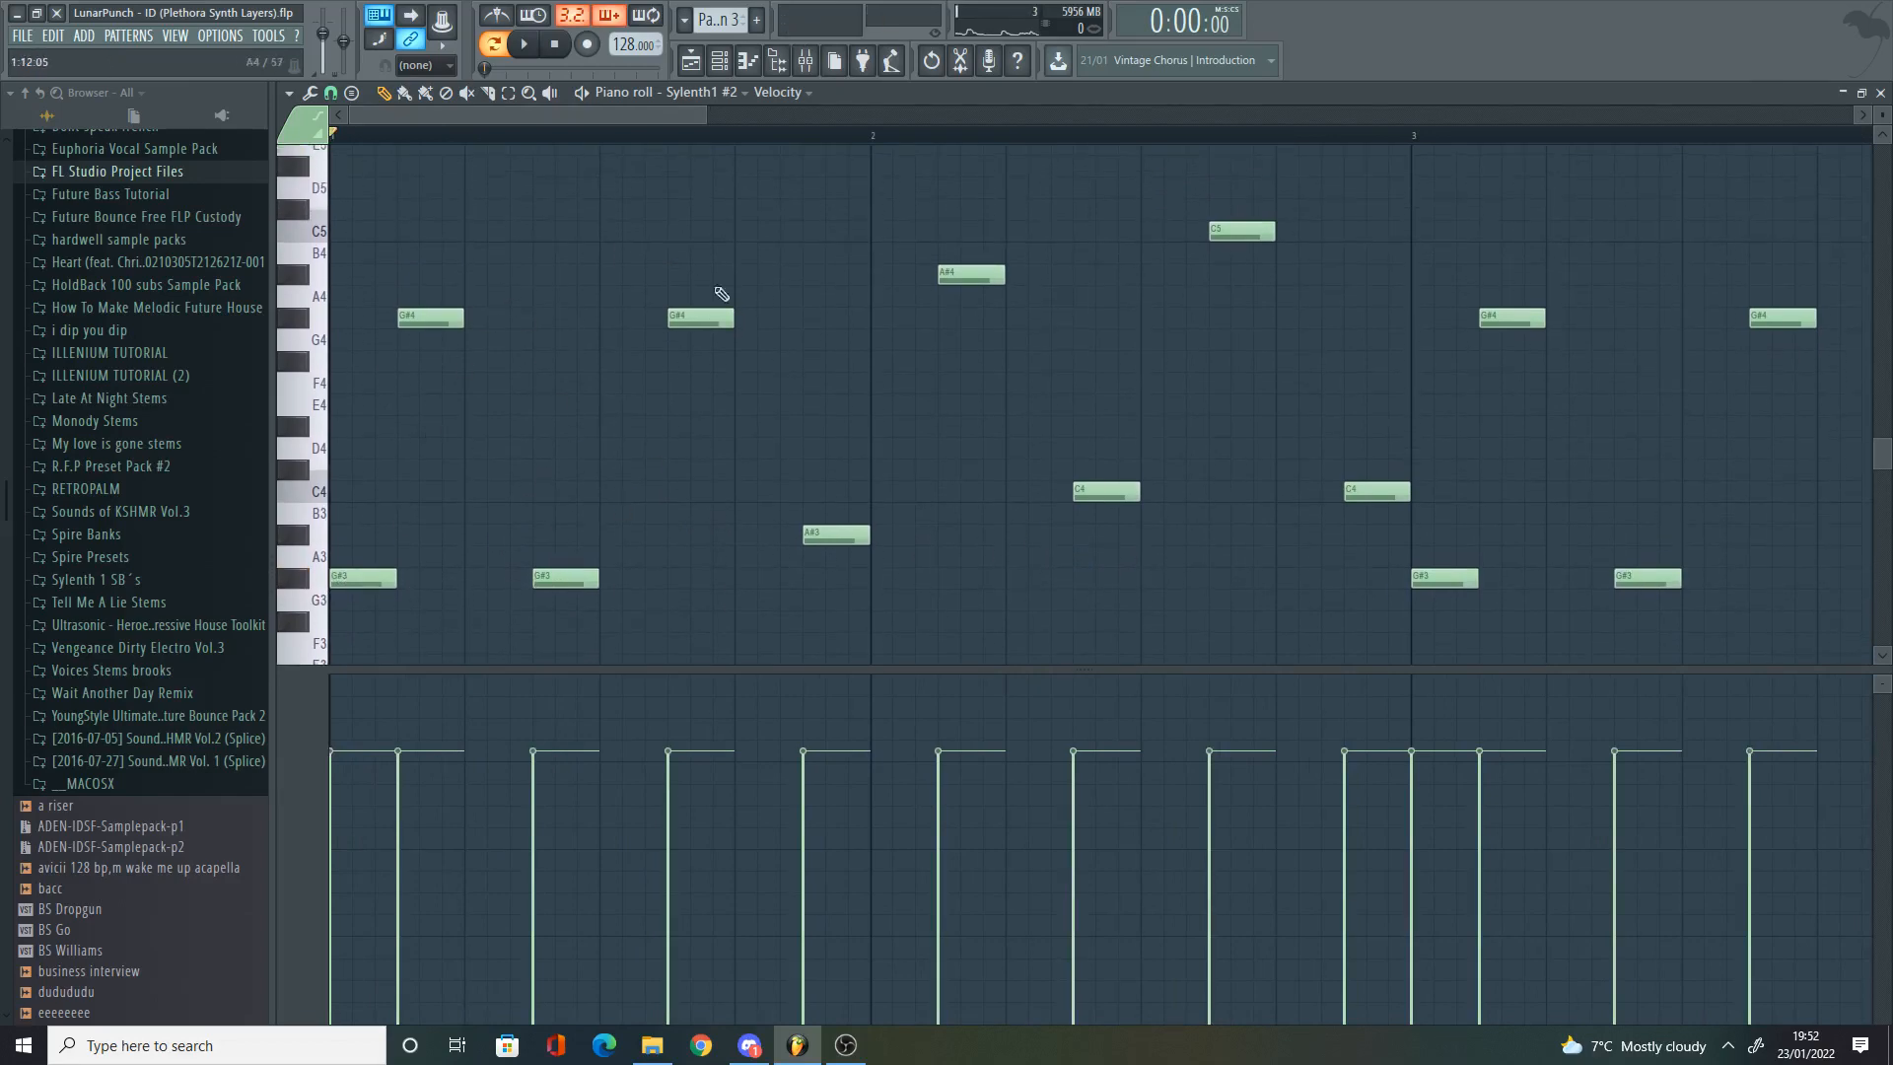
drag(702, 112, 849, 111)
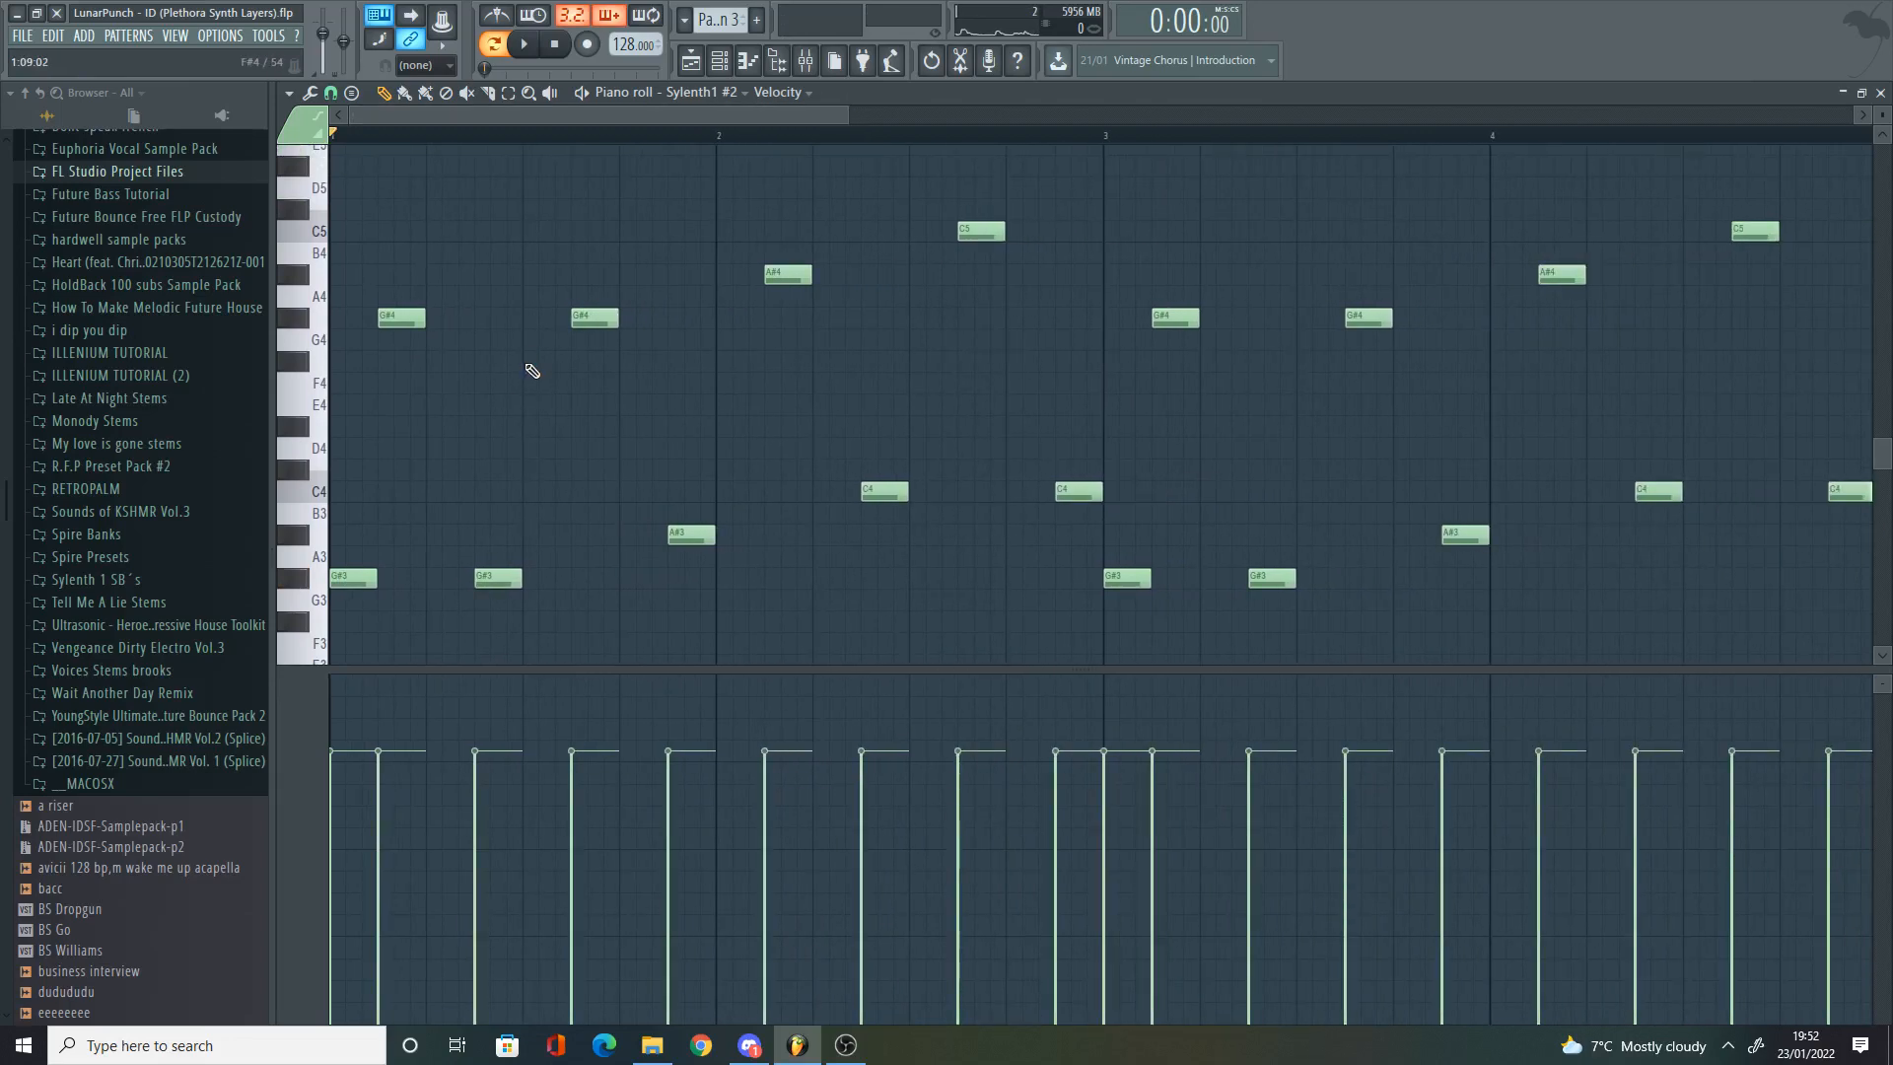
Step: Open the mixer and inspect the Fruity parametric EQ 2 curve on the Sylenth1 #2 track
click(806, 61)
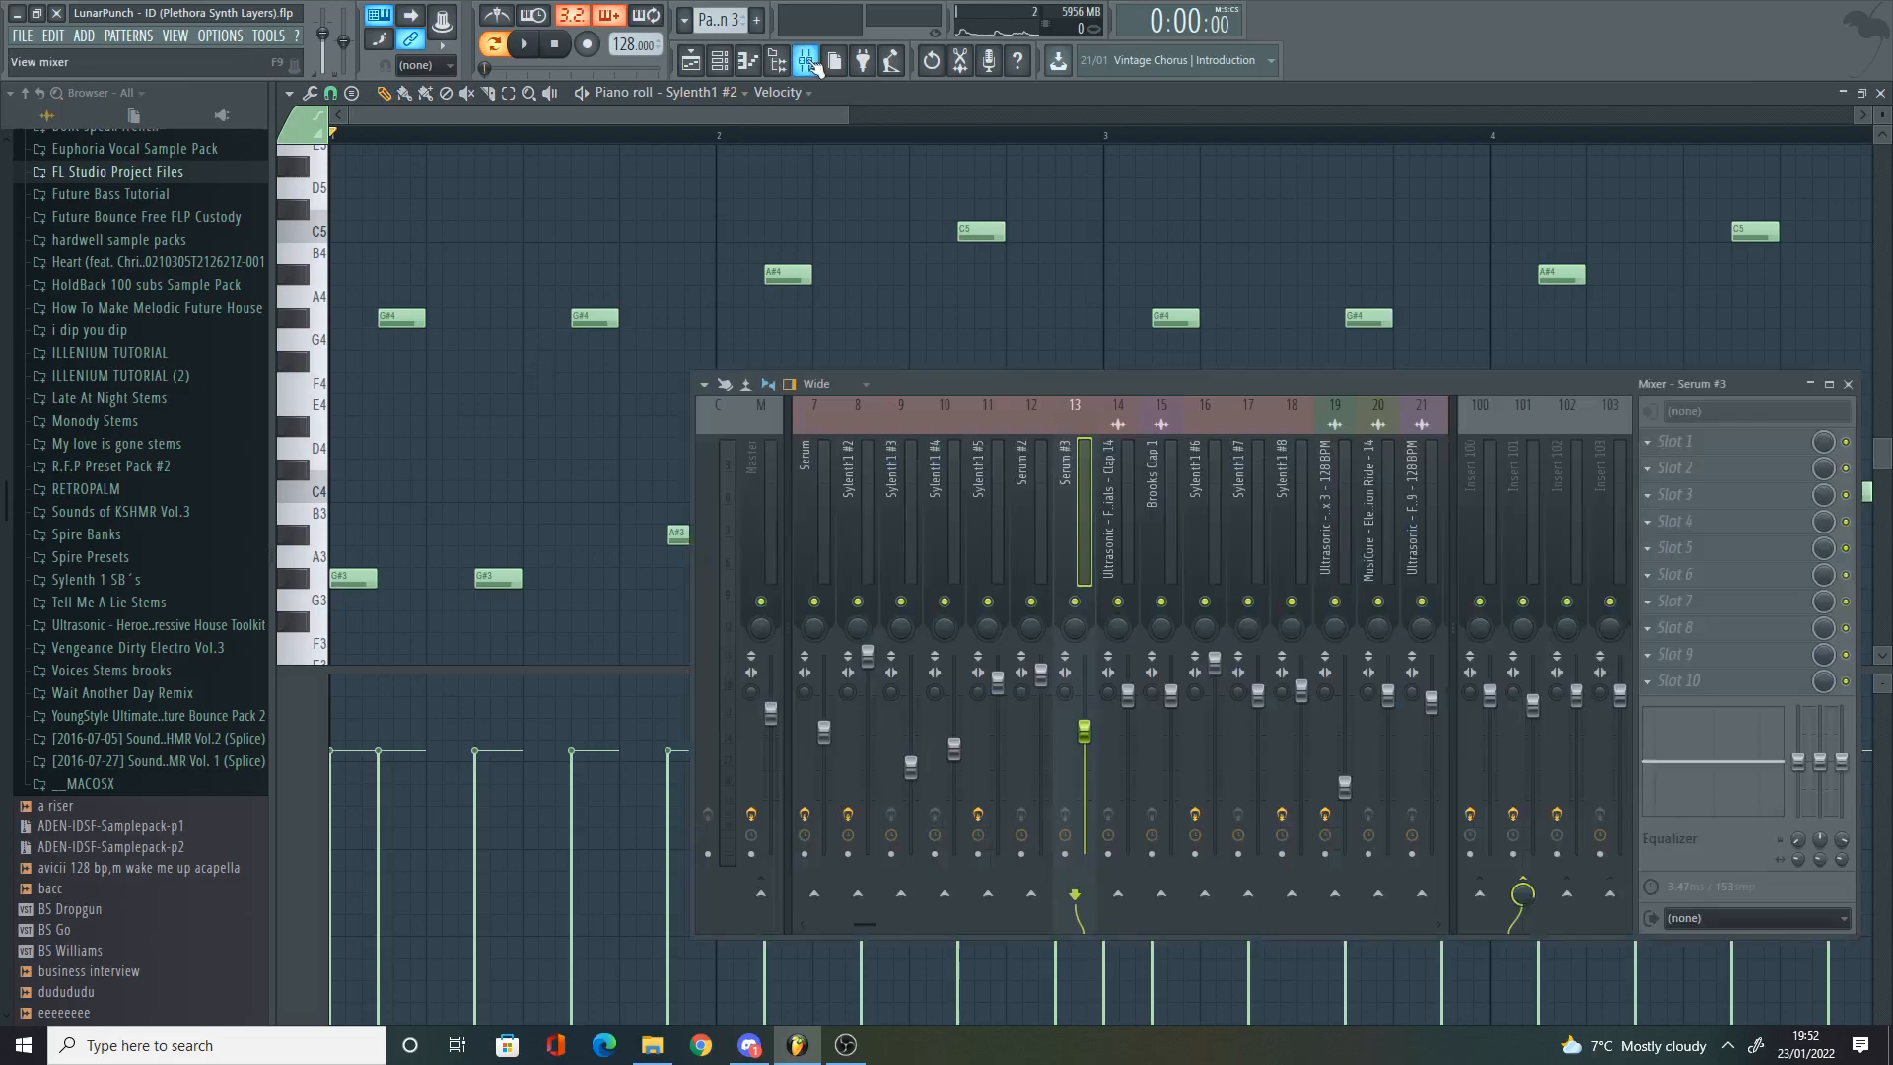
click(860, 505)
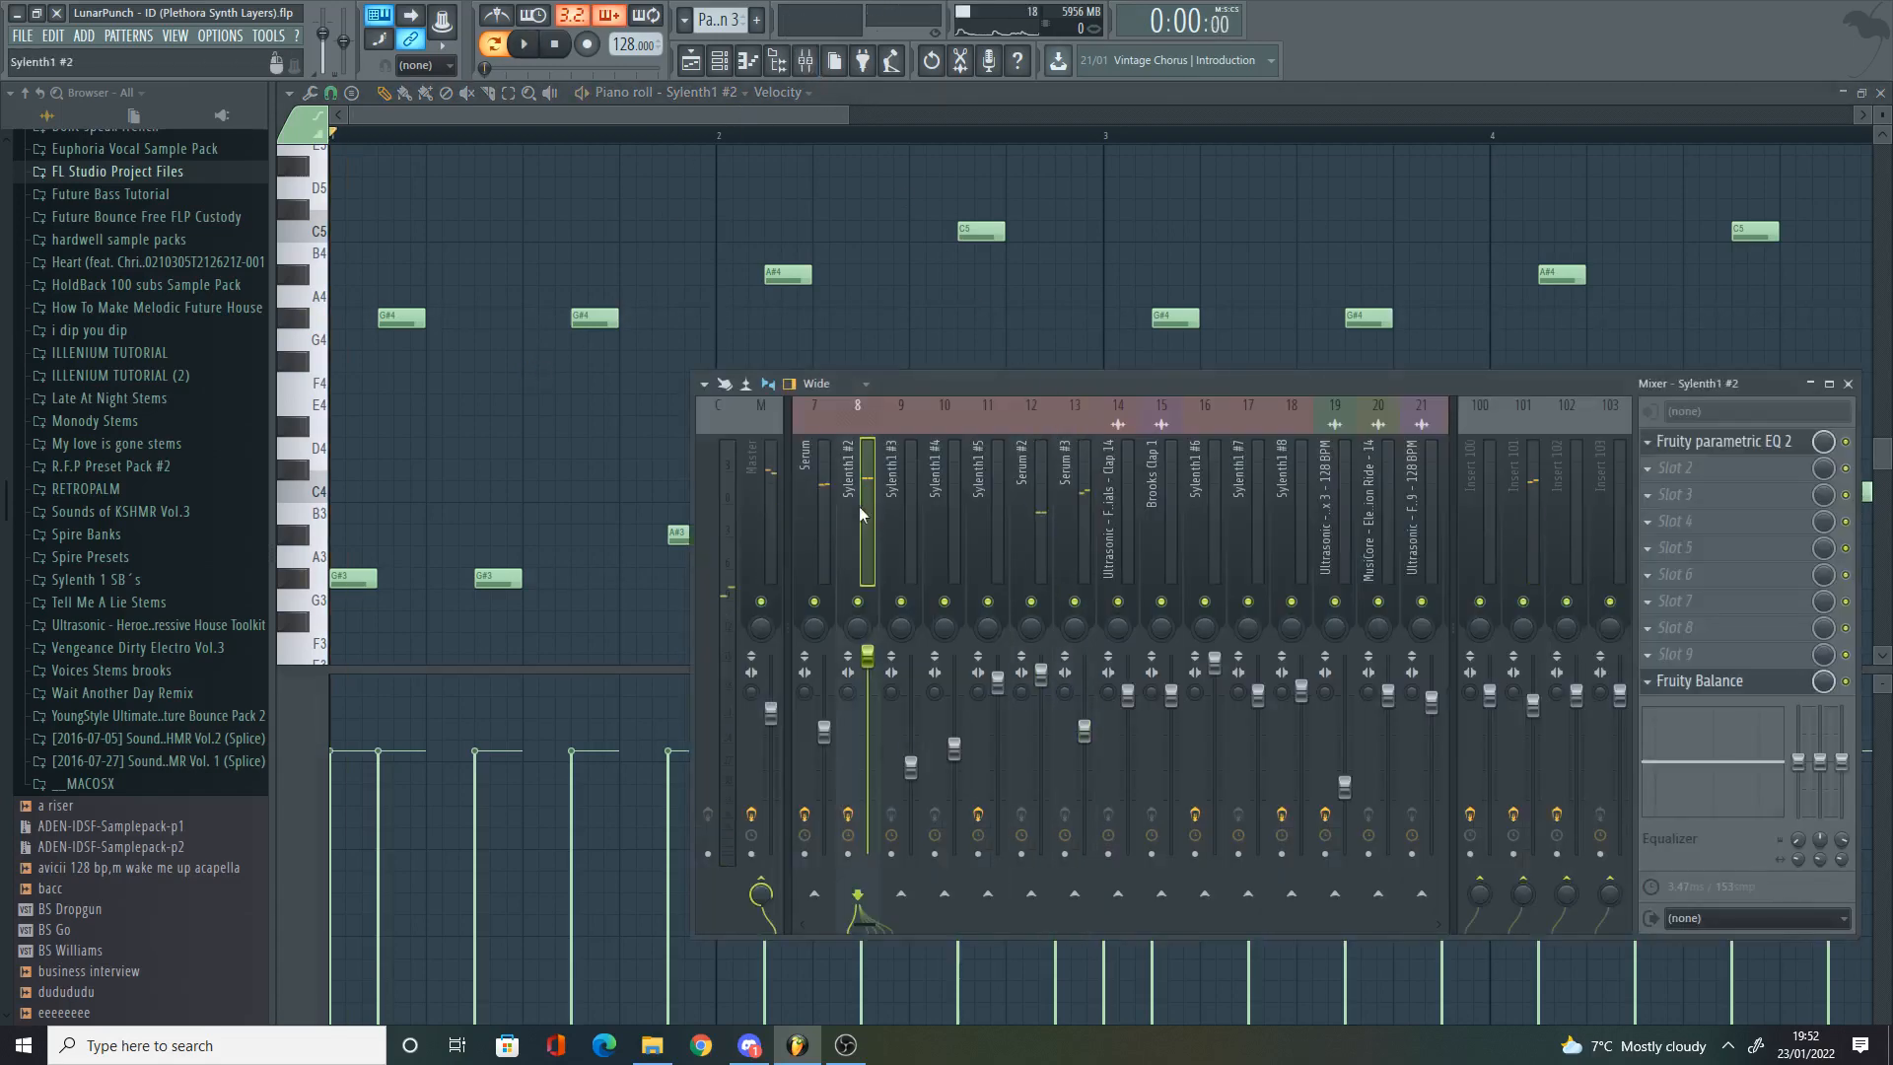
click(1733, 444)
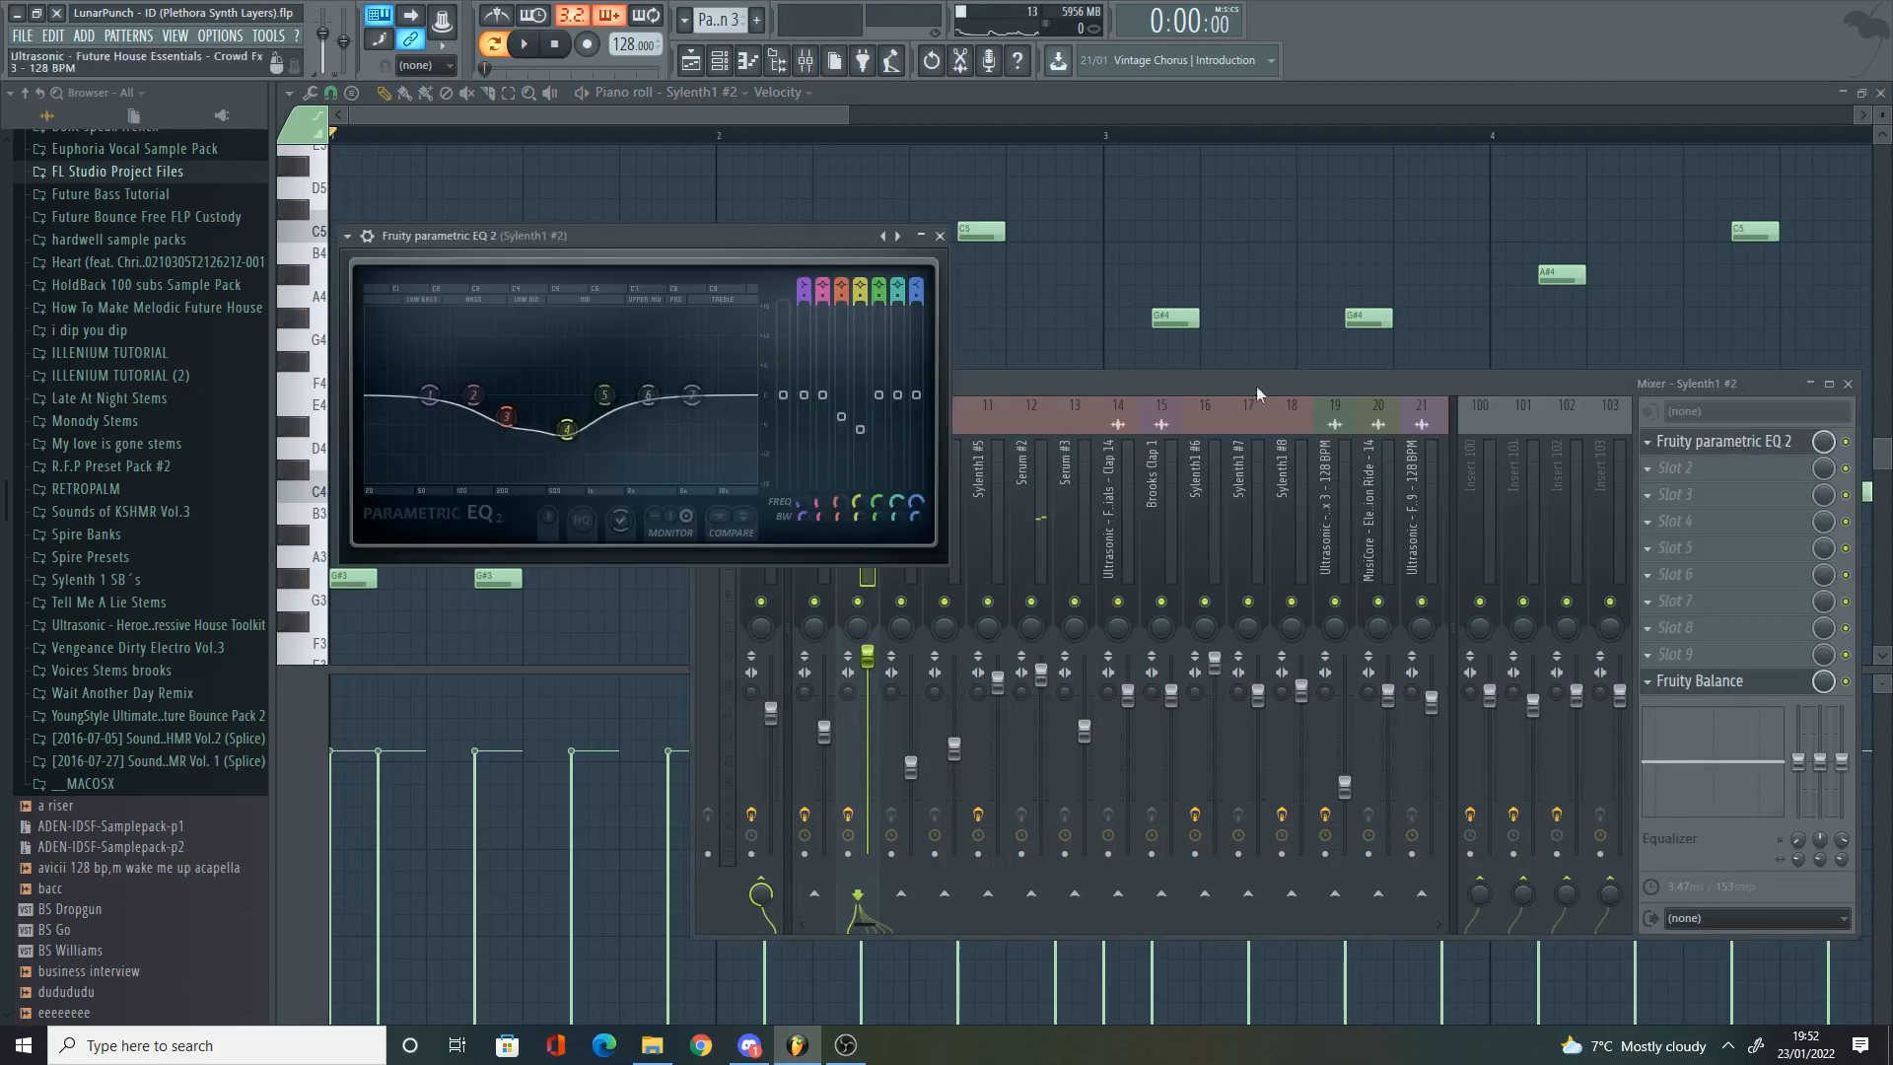
click(1073, 401)
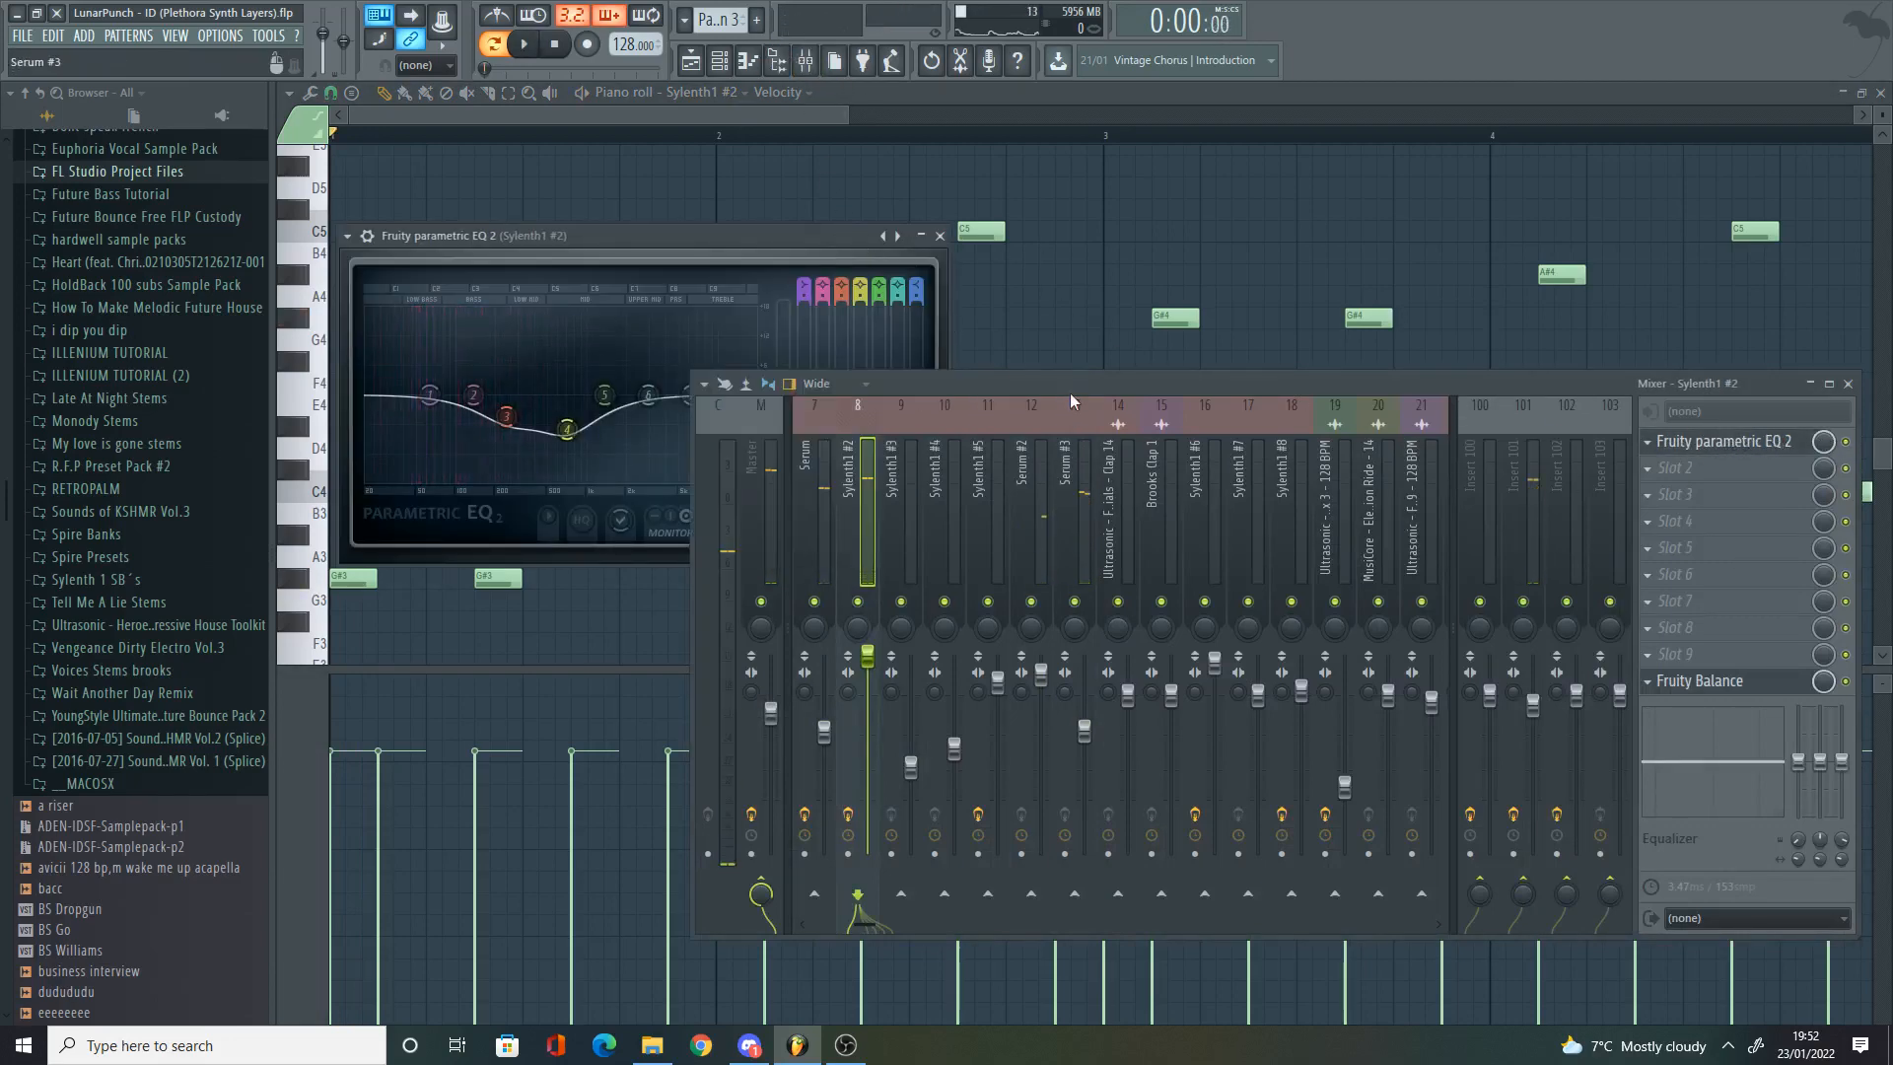
Step: Audition the Sylenth1 #2 layer to compare its sound with and without Fruity parametric EQ 2, and review the EQ curve again
click(720, 63)
key(space)
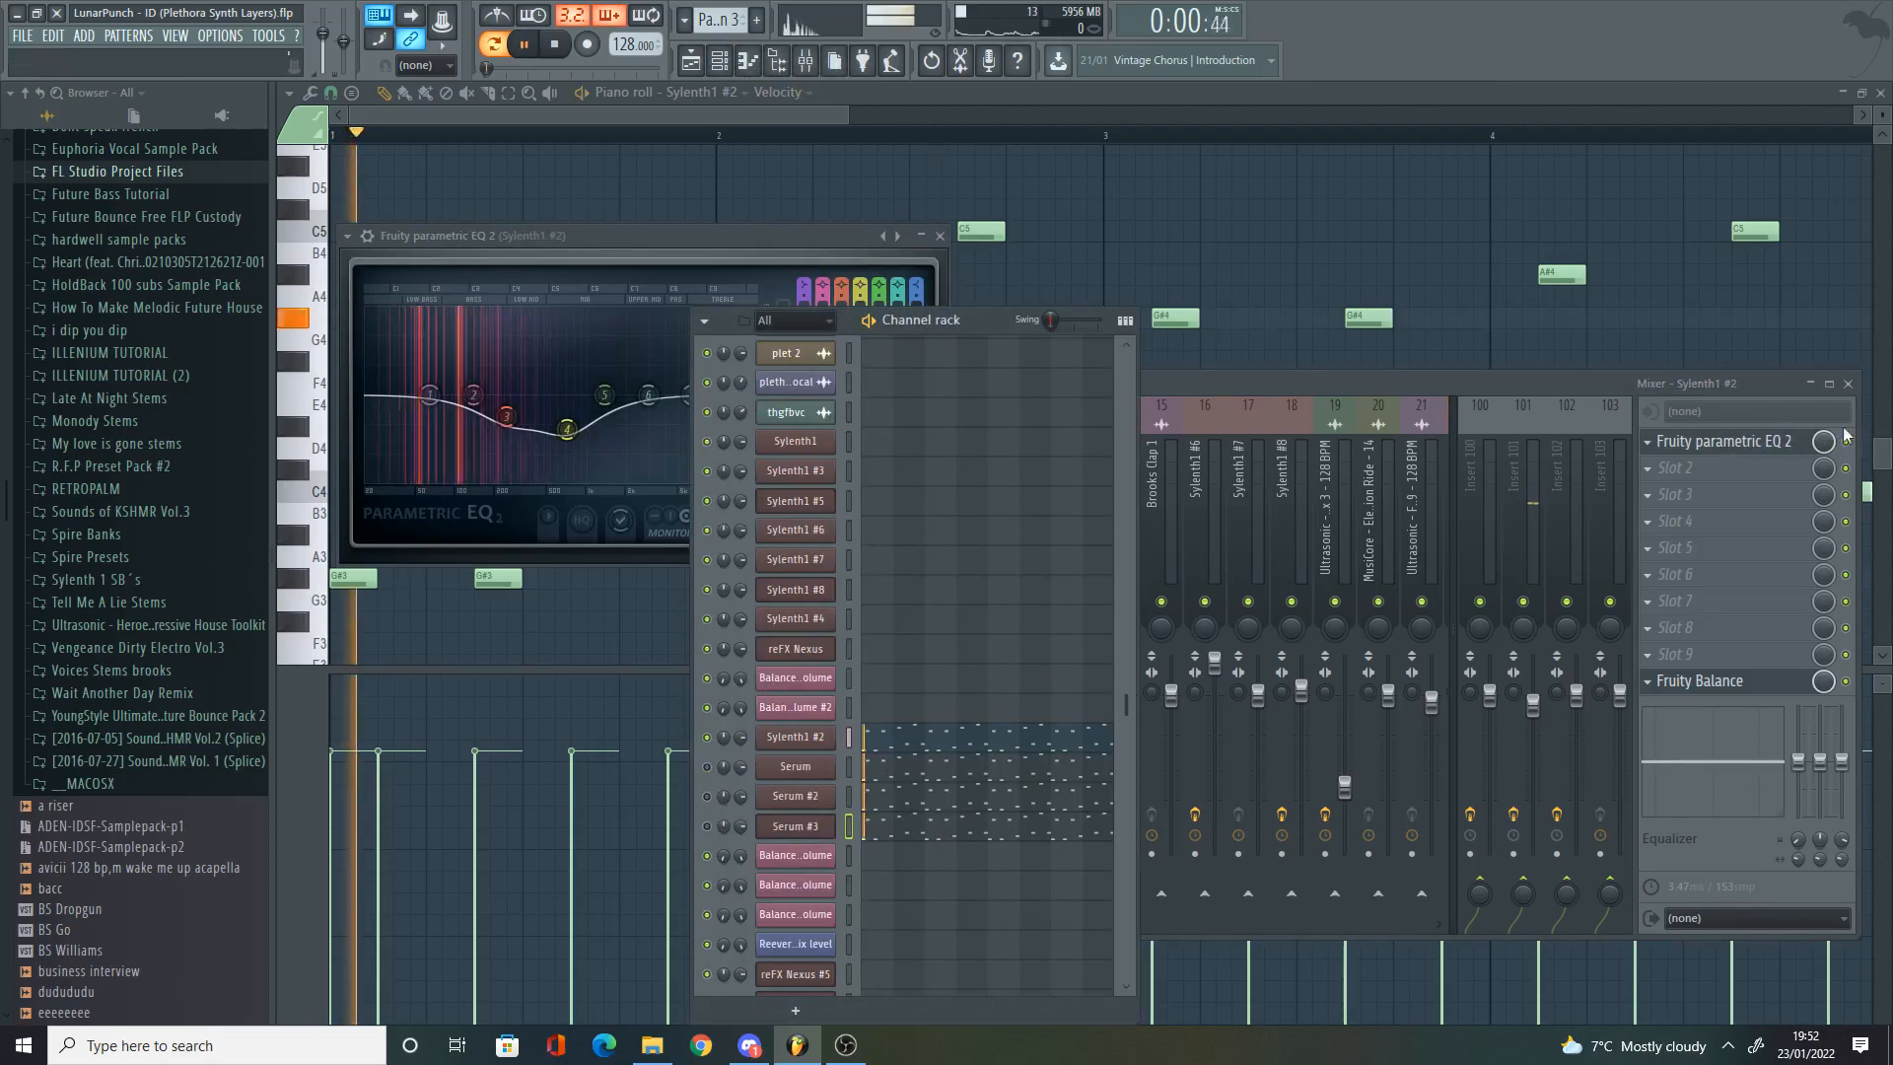
key(space)
click(1824, 444)
key(space)
key(space)
click(1716, 441)
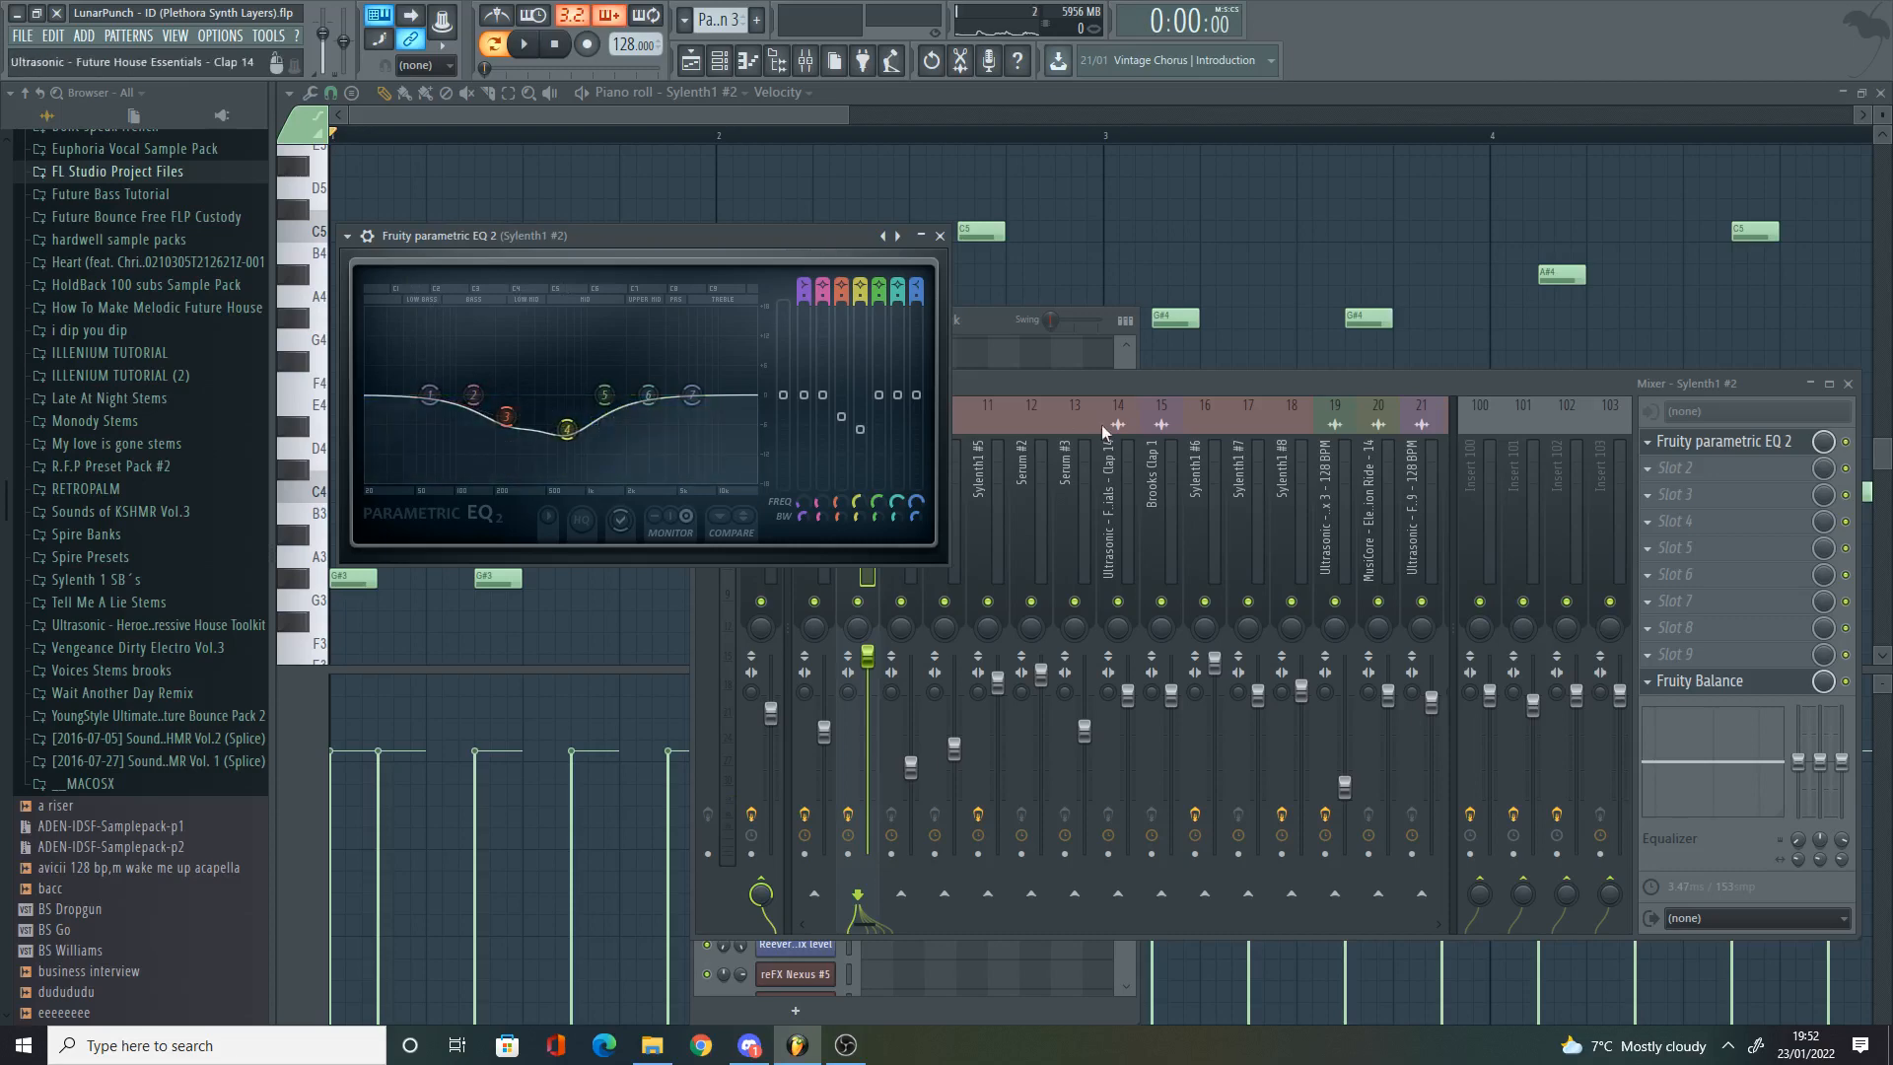
click(1122, 385)
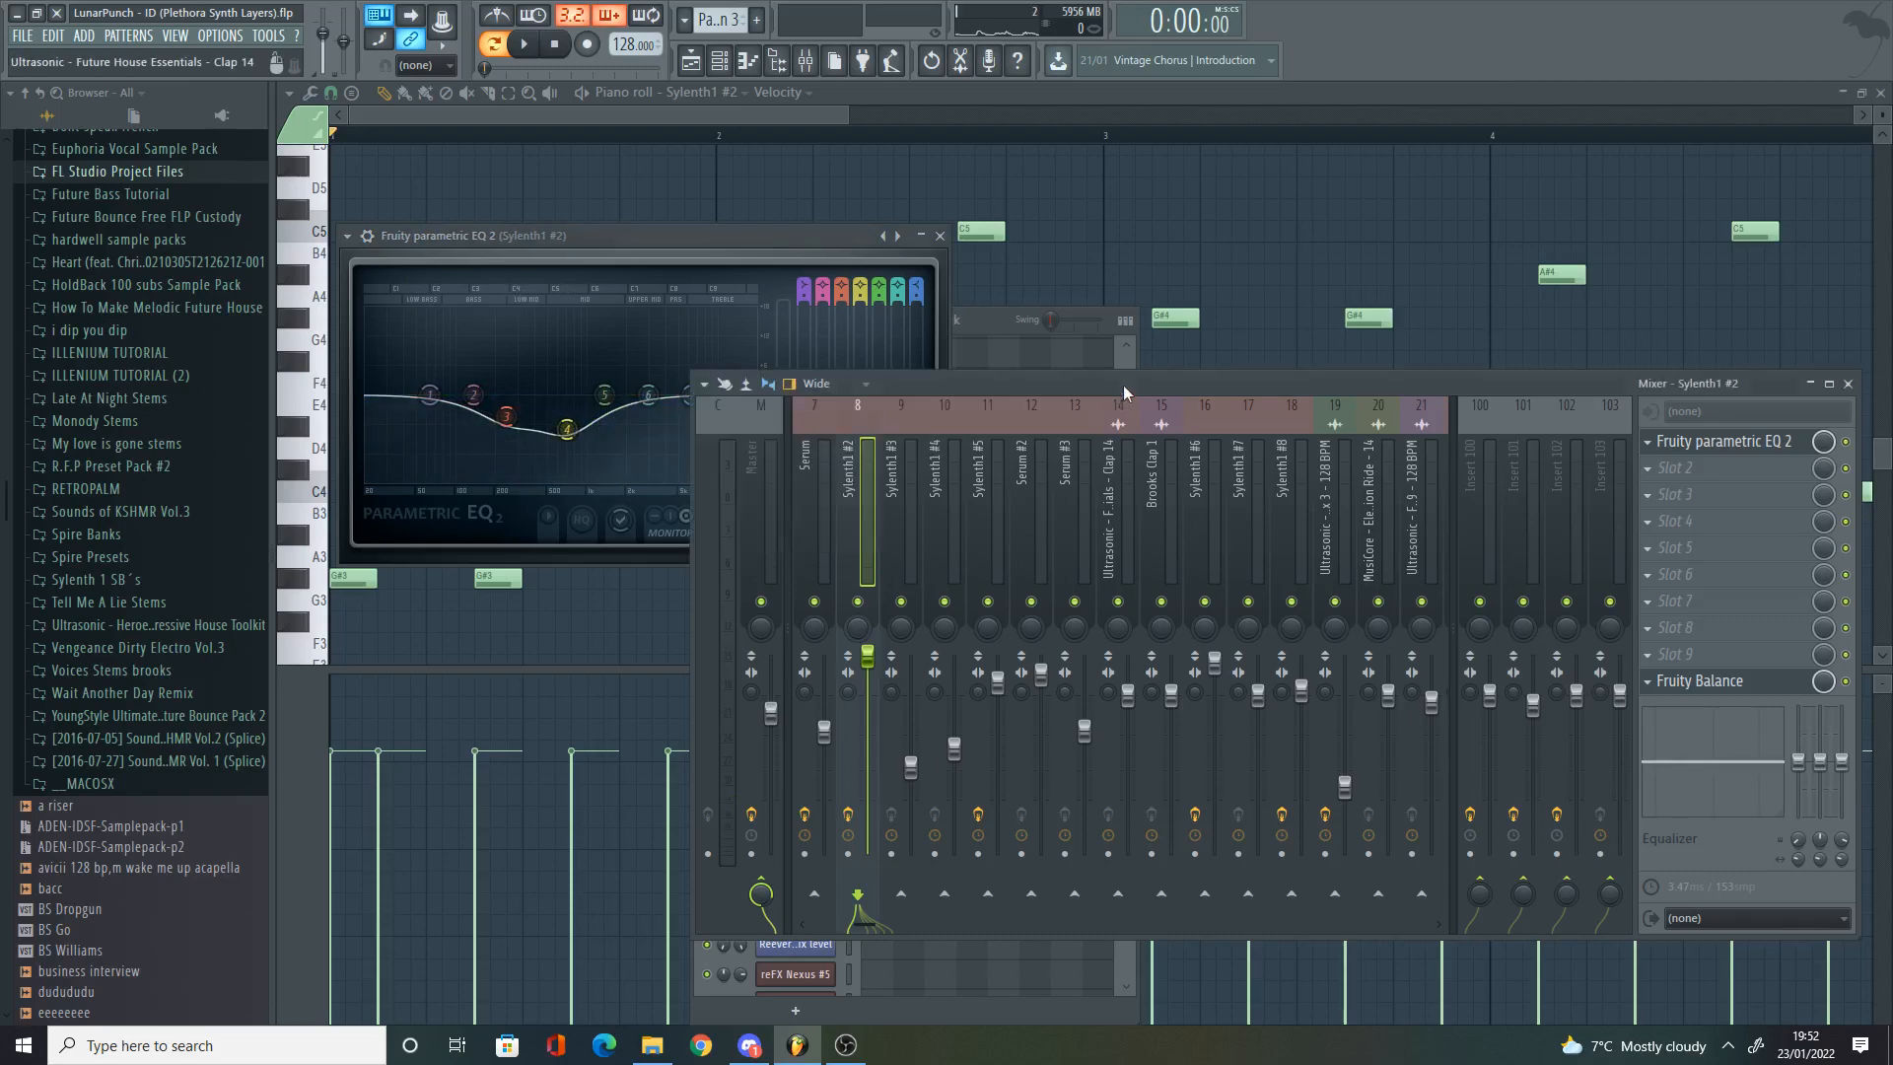
Step: Isolate the Serum bass channel and audition it with the CamelCrusher effect on its mixer track
click(819, 552)
click(1005, 340)
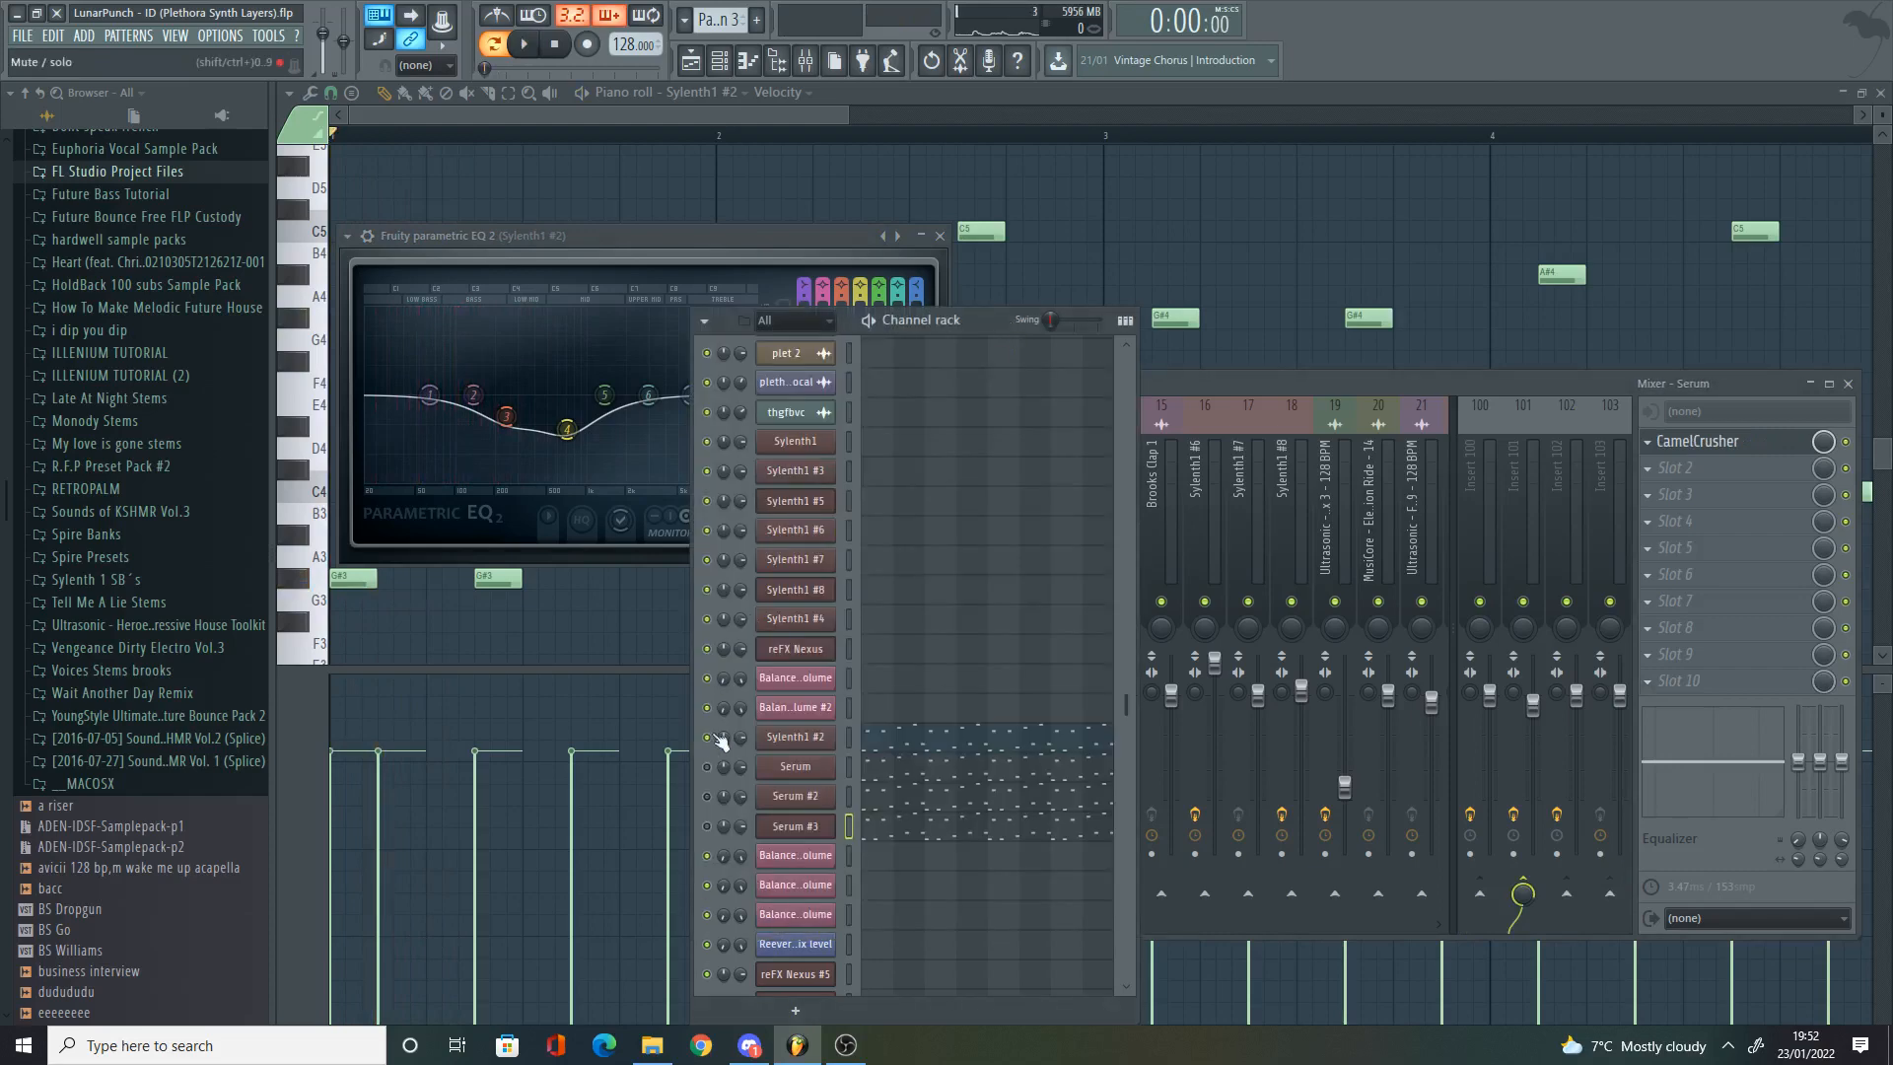
click(1177, 393)
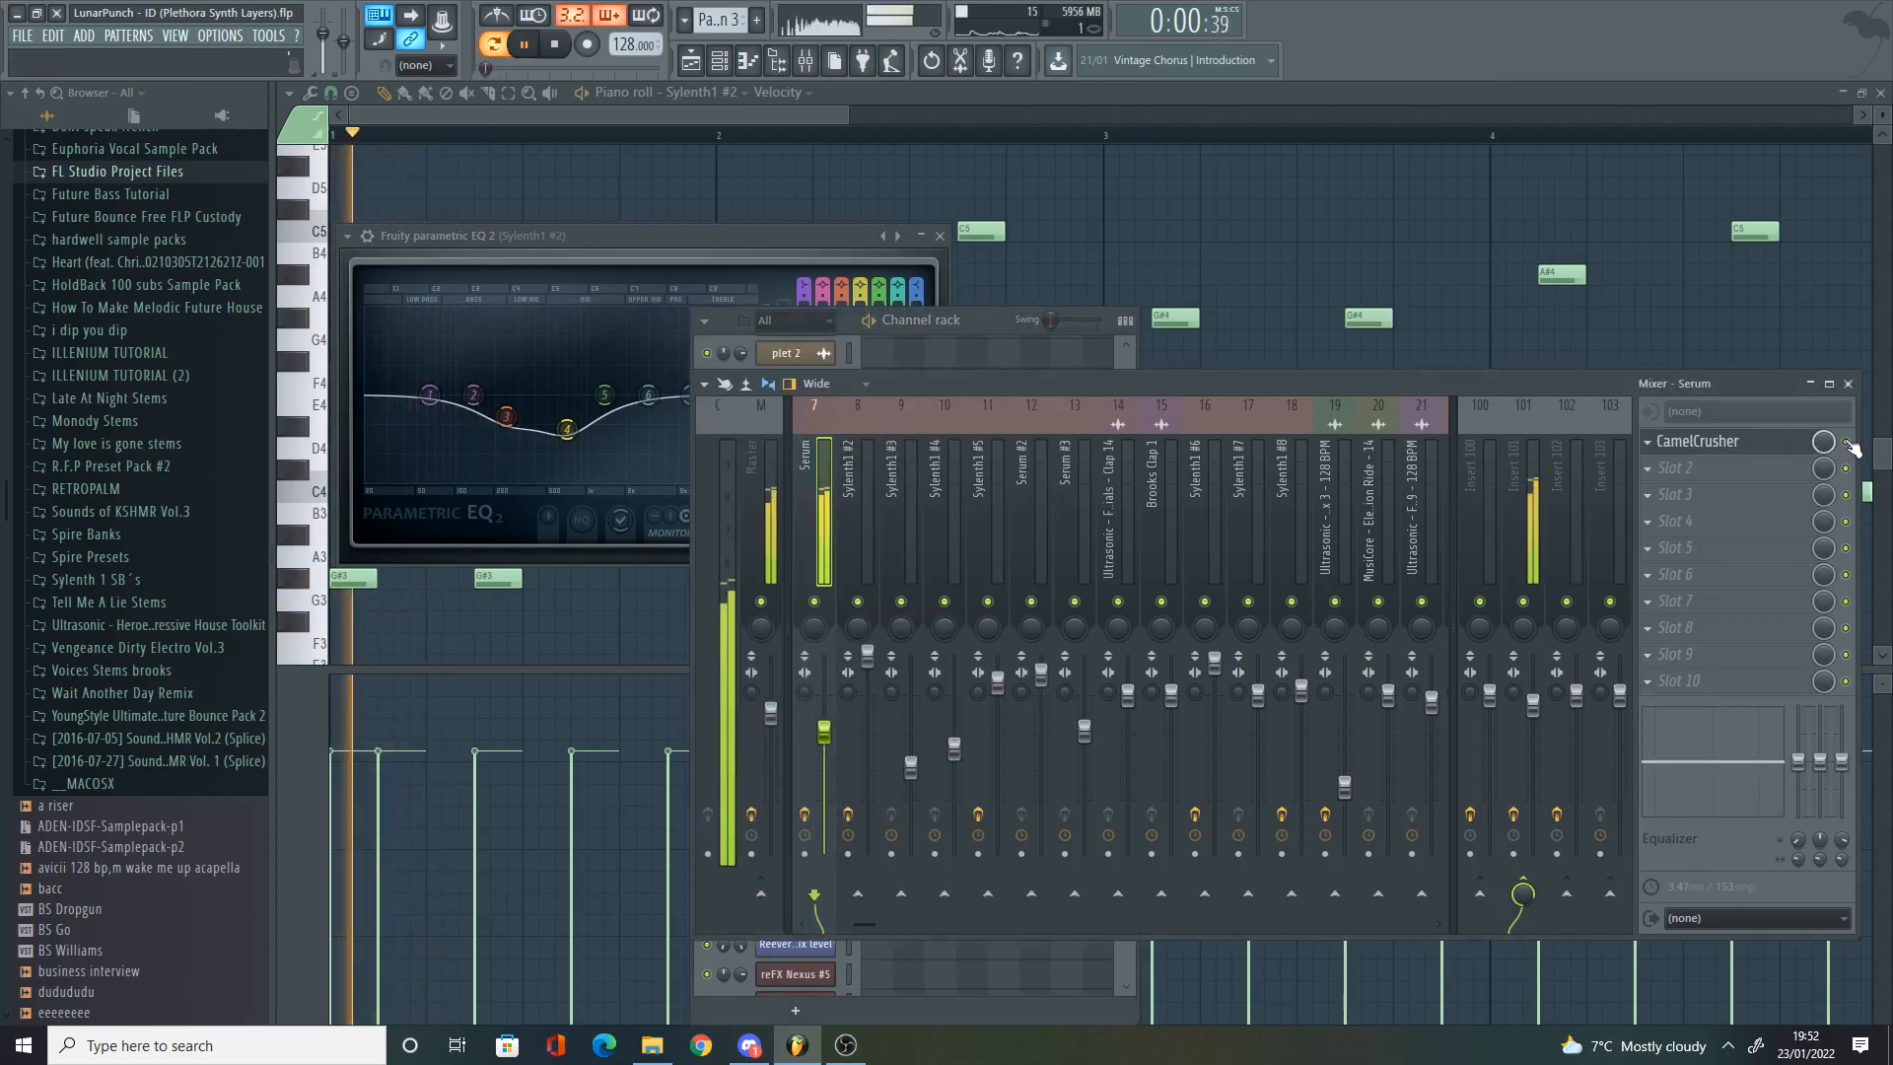
Step: Re-enable all the bass channels and audition them through the Insert 101 mixer track with its effects switched on and off
click(1534, 491)
click(725, 63)
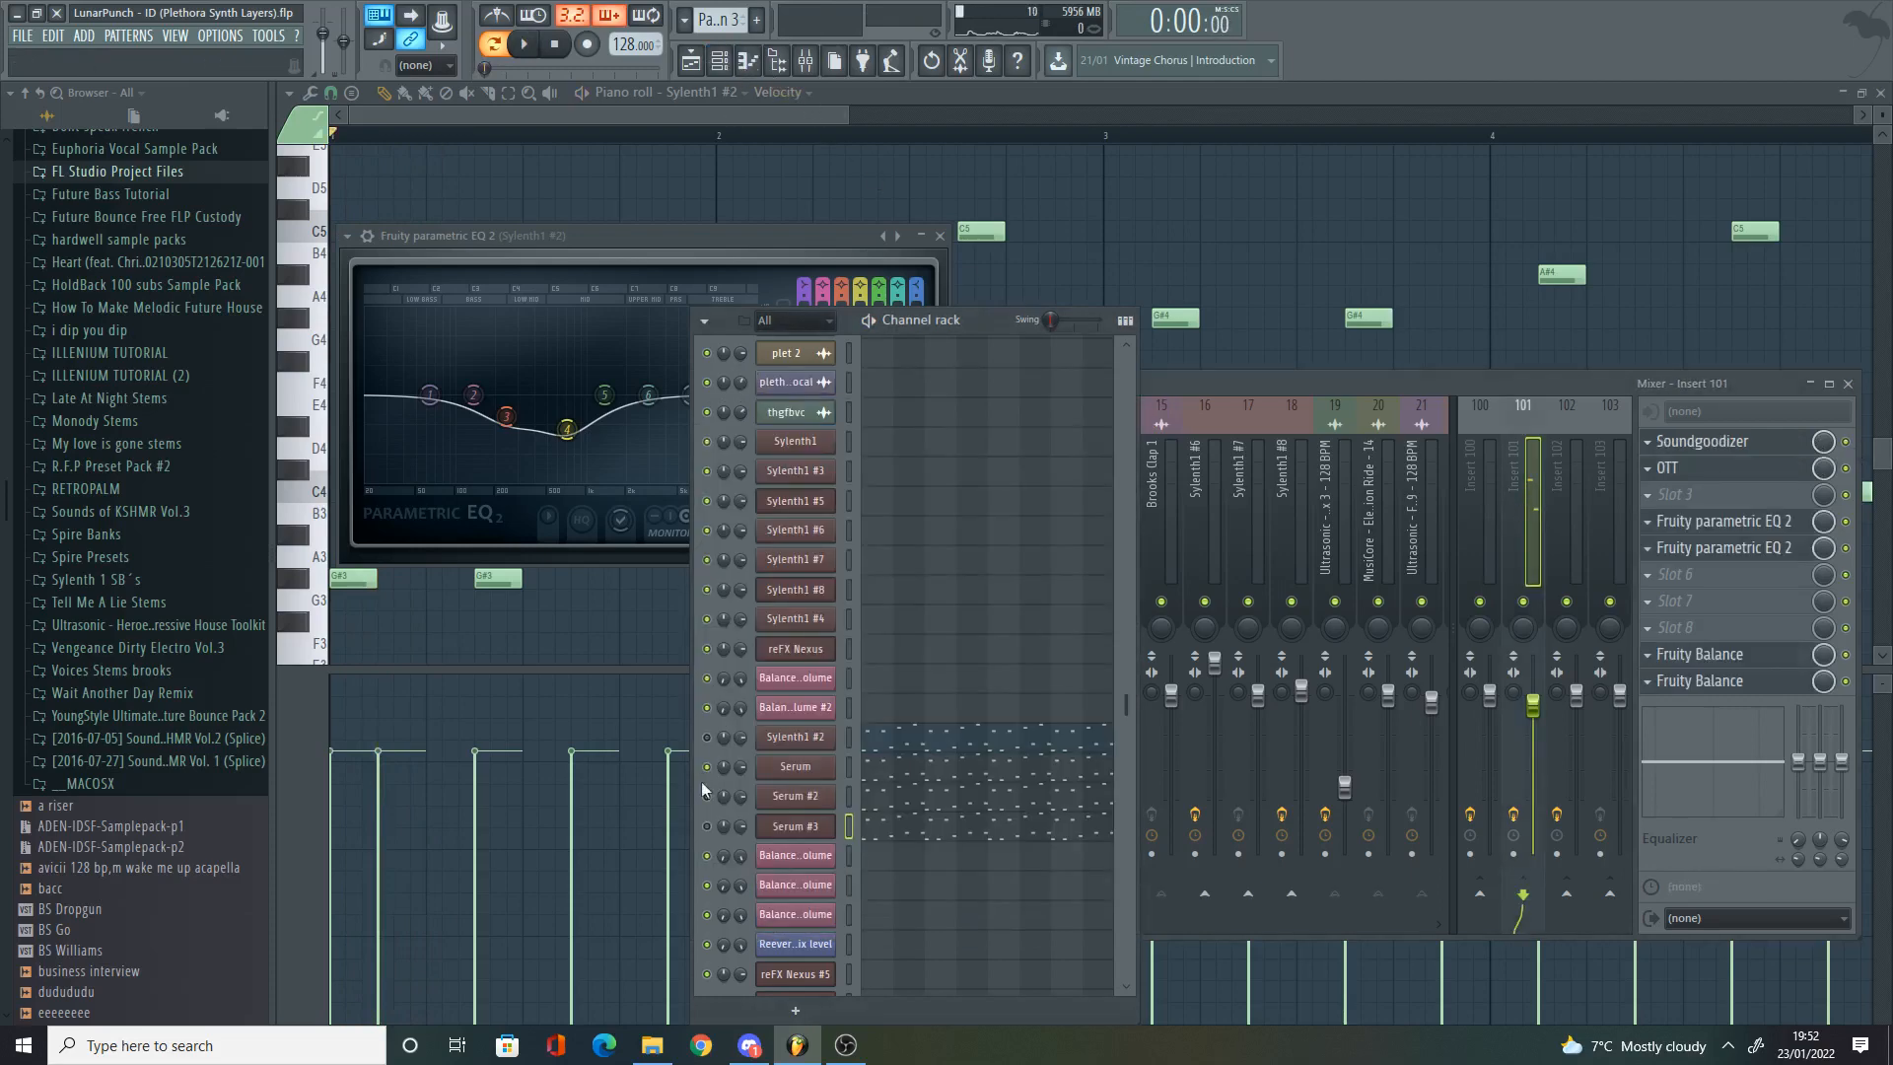
click(1526, 445)
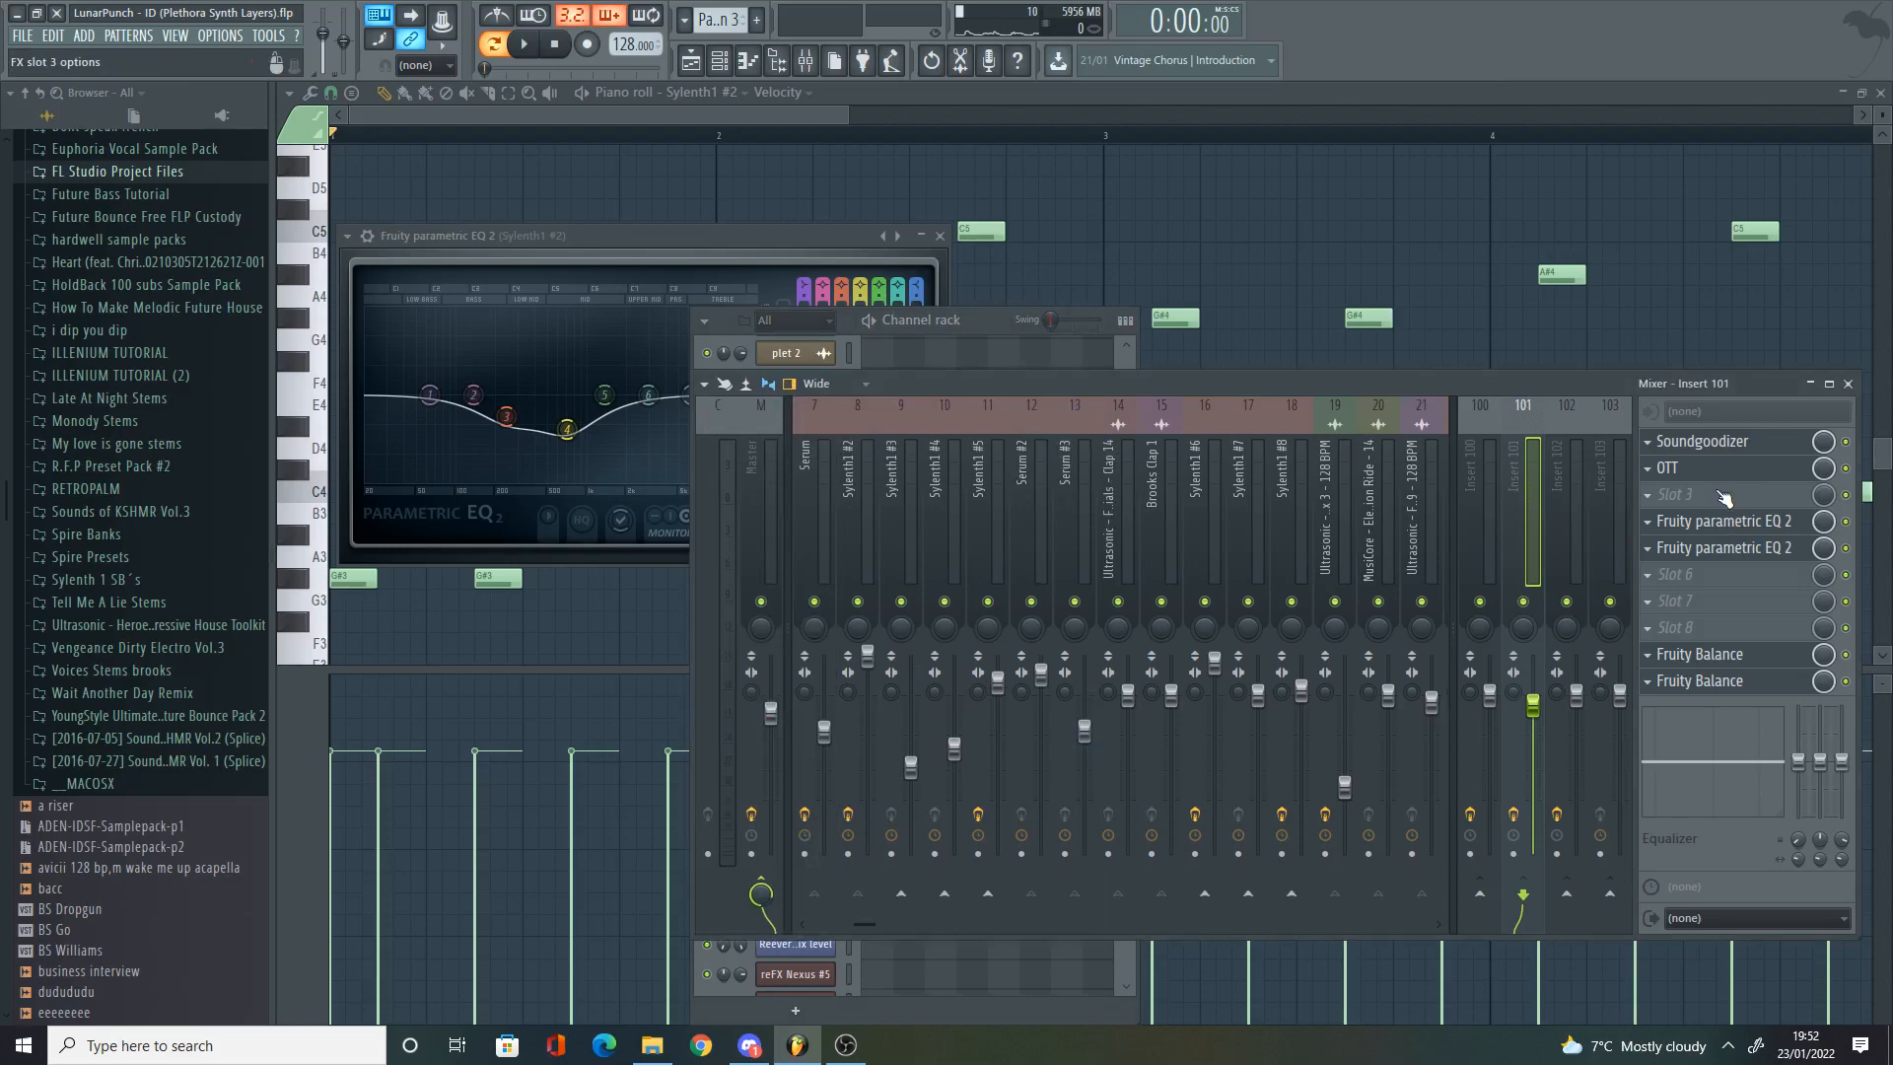
key(space)
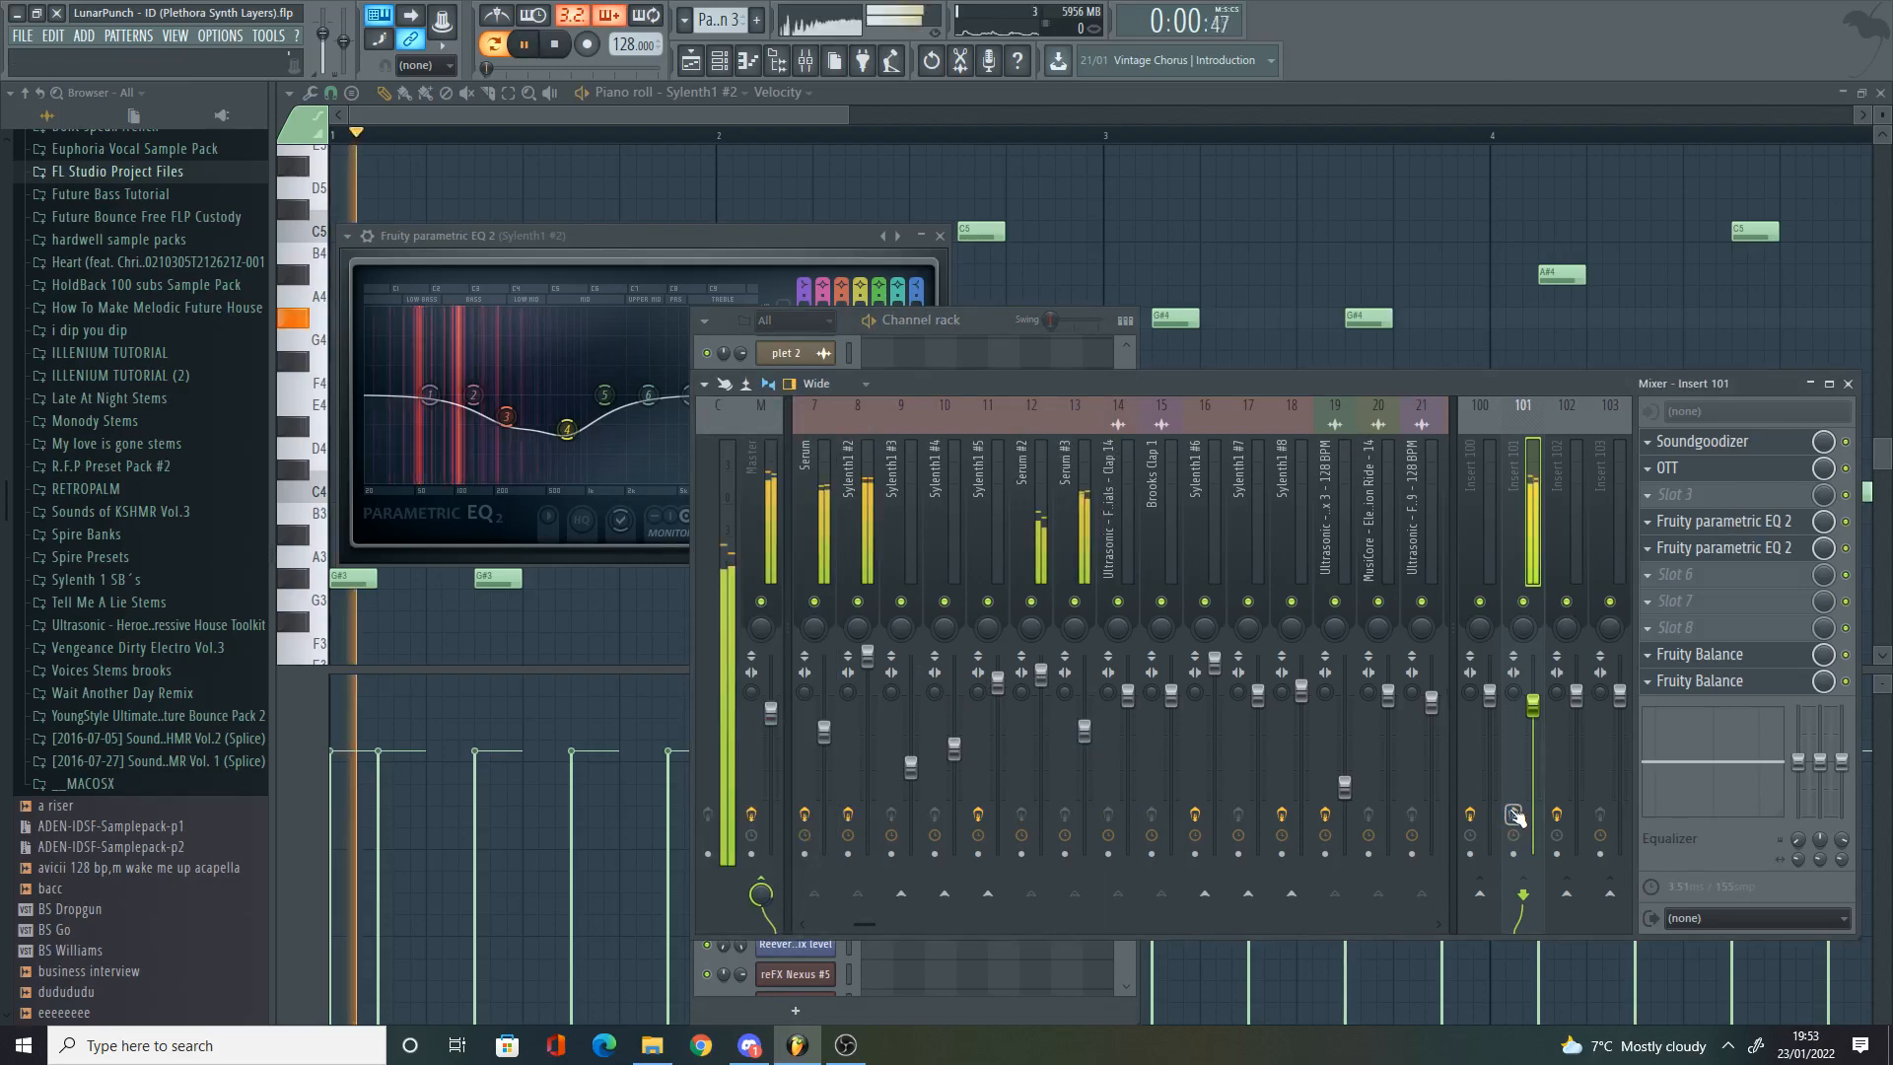
key(space)
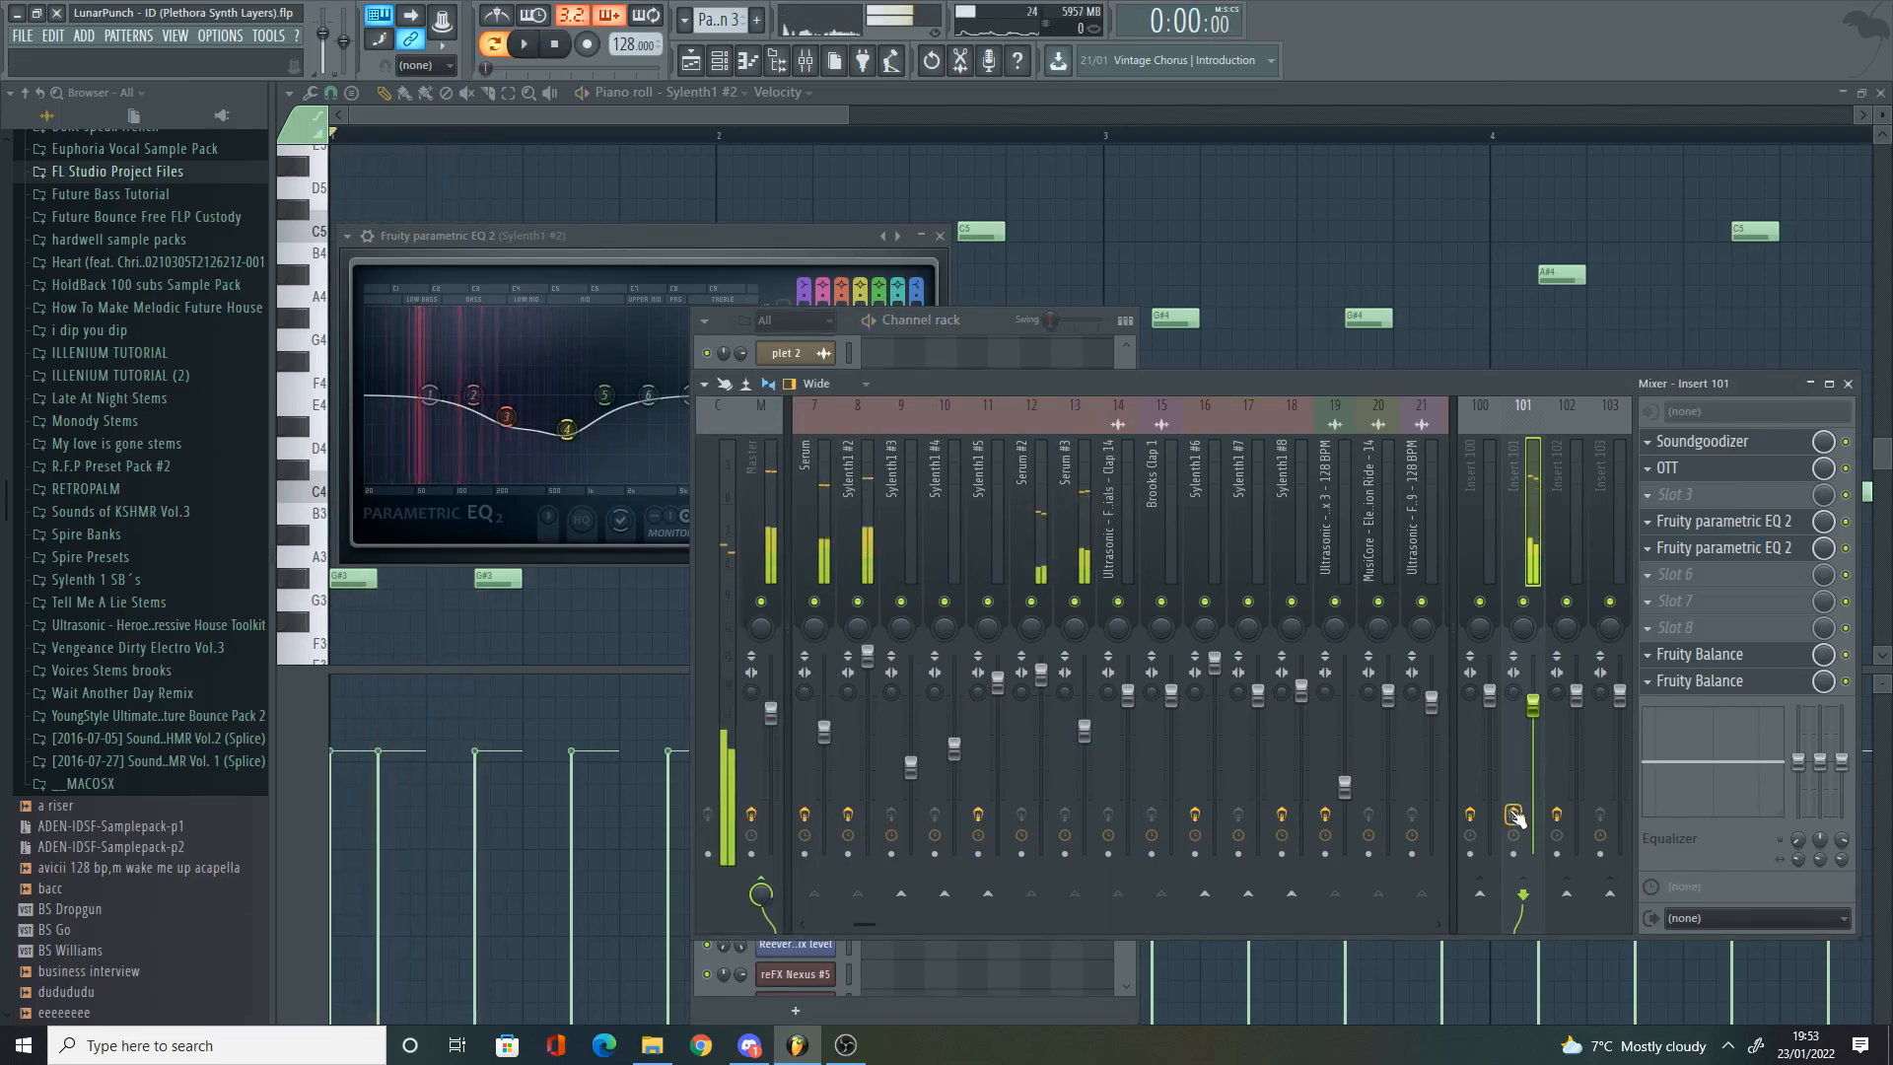
click(1707, 547)
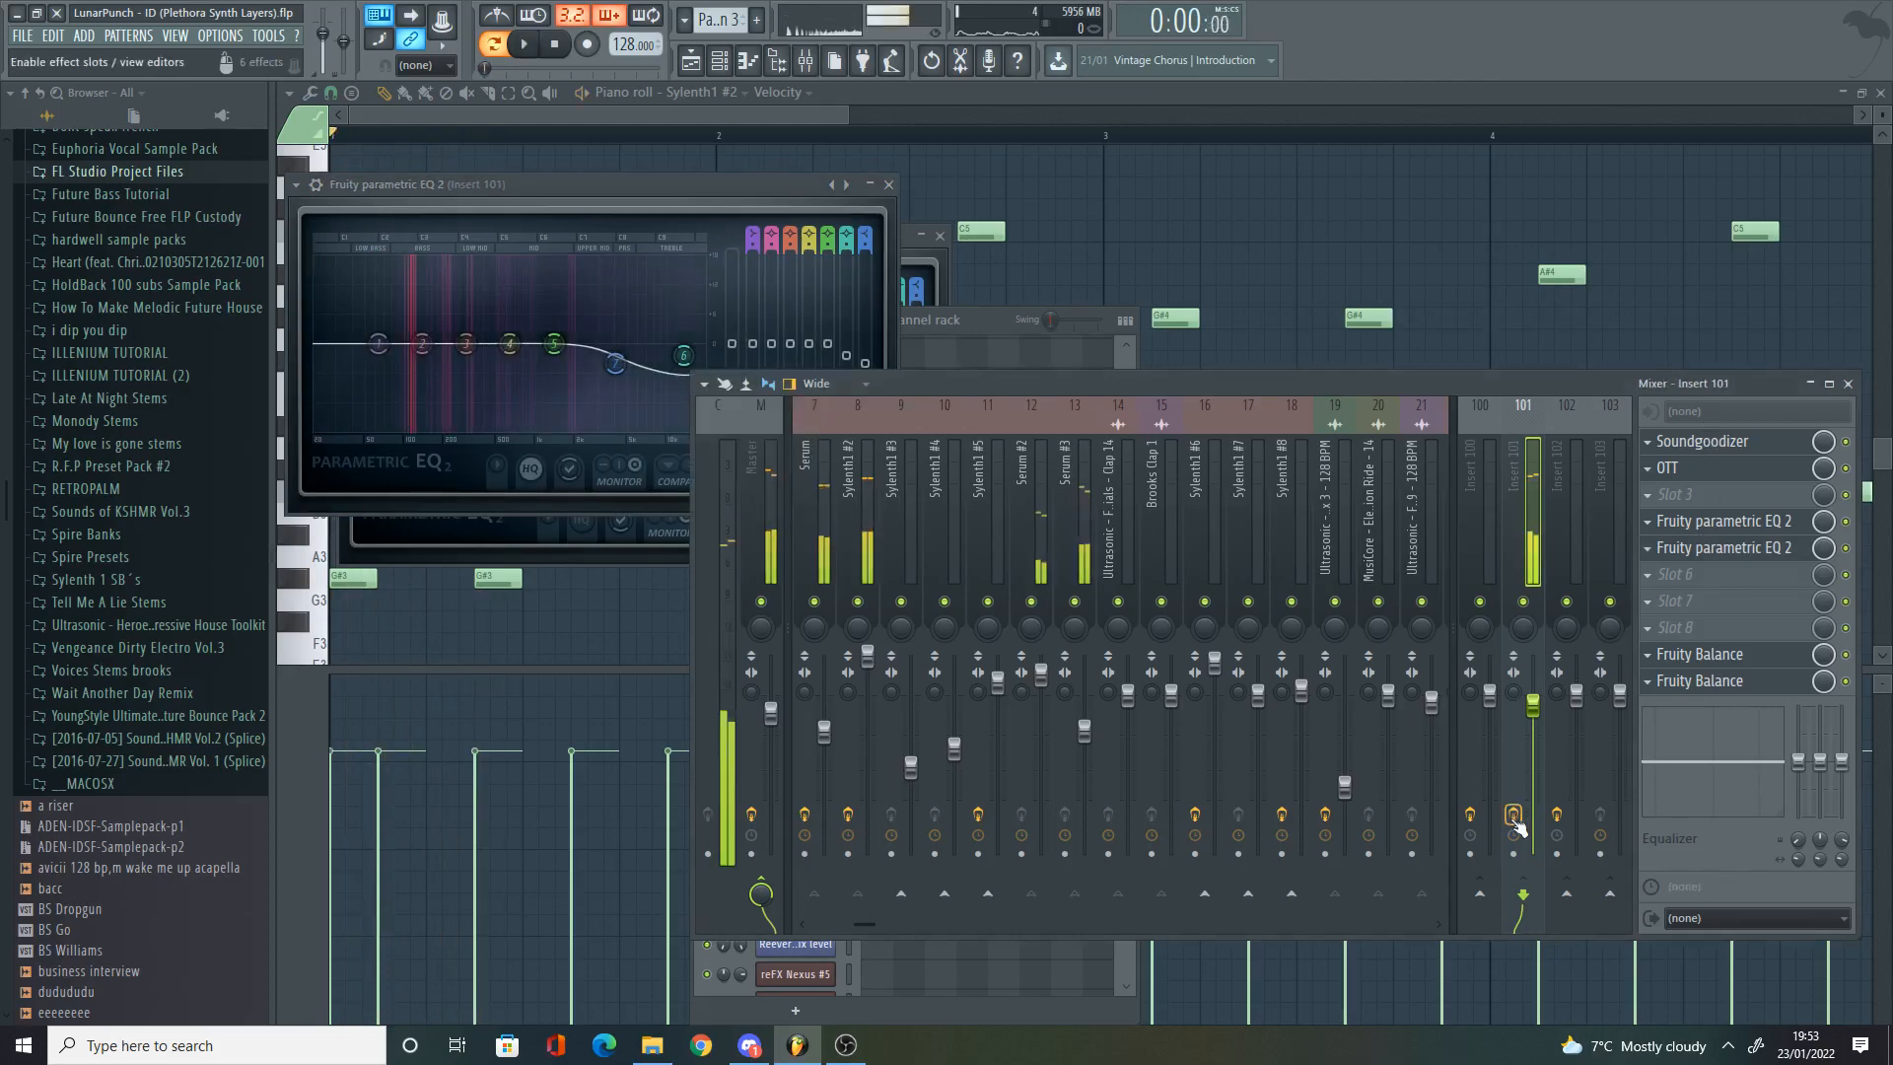
key(space)
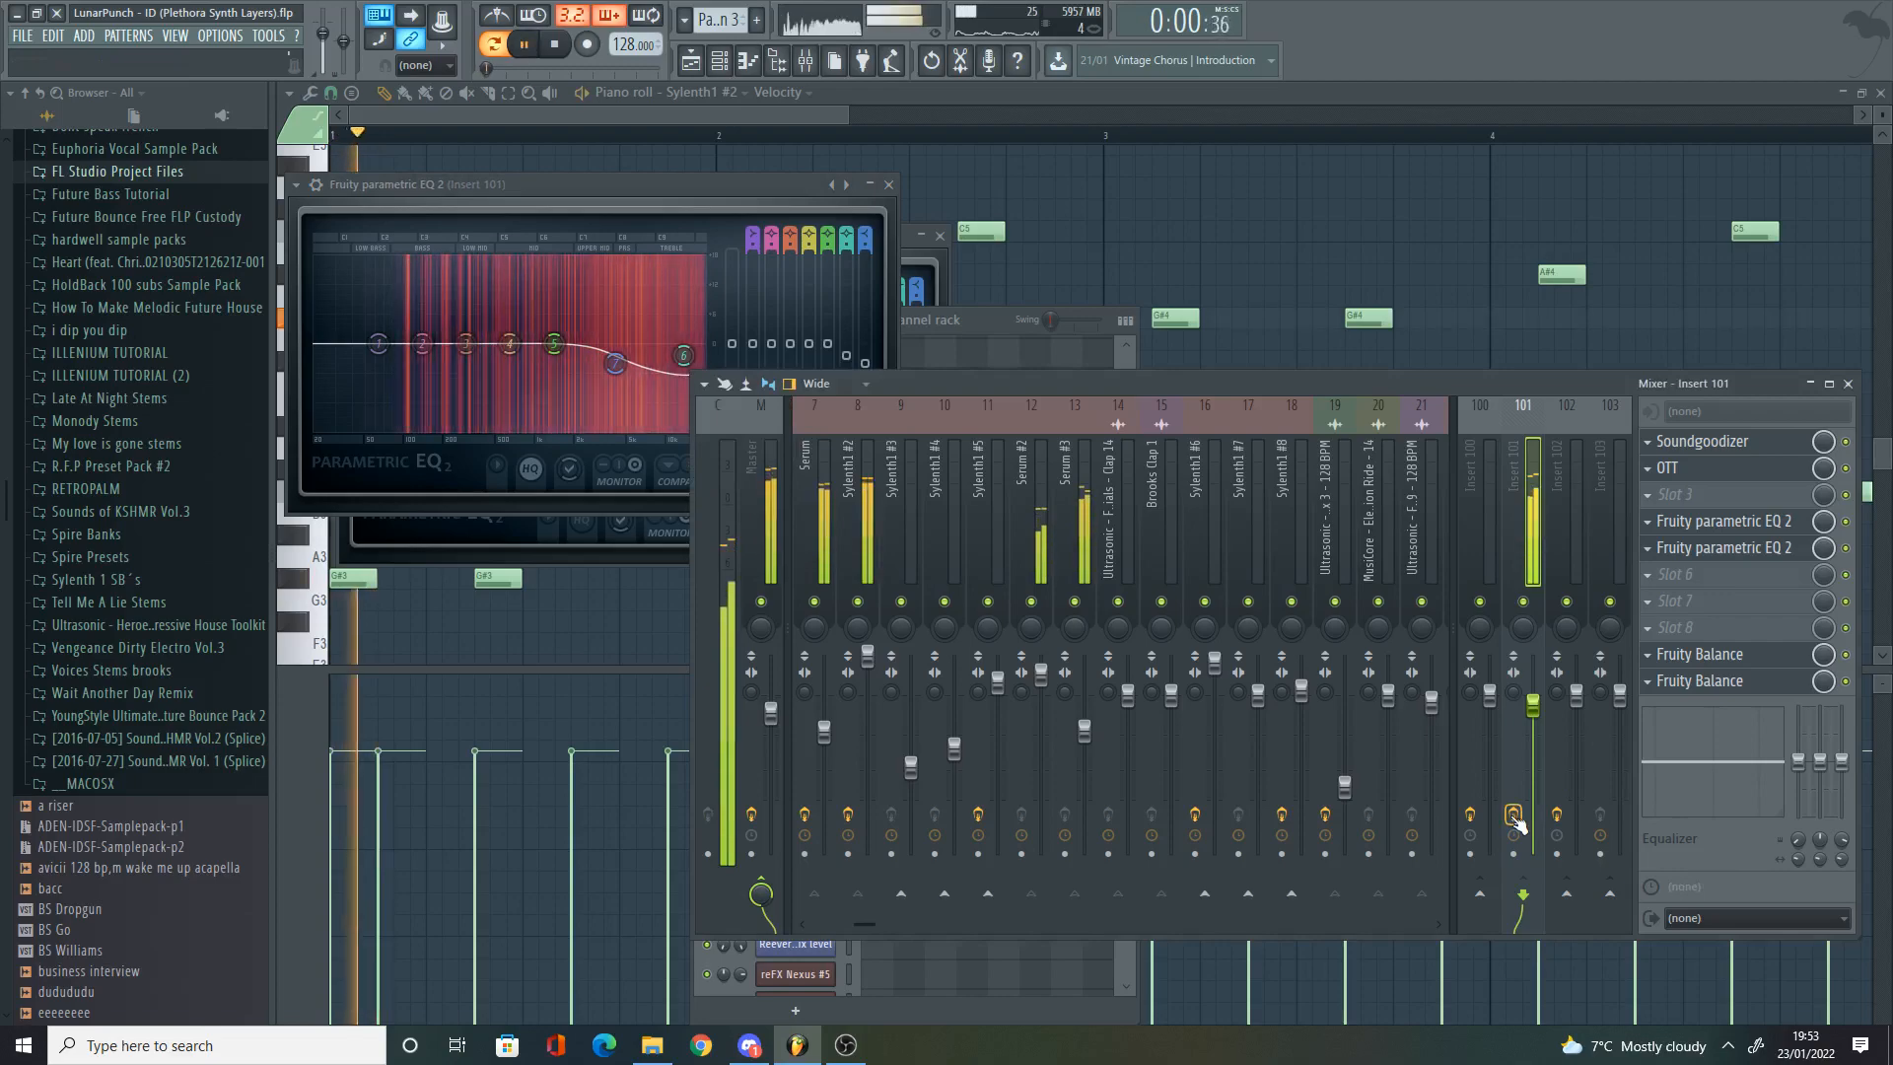
key(space)
Step: Inspect the Soundgoodizer, OTT, both Fruity parametric EQ 2 and both Fruity Balance effects on Insert 101
click(1706, 443)
click(1709, 471)
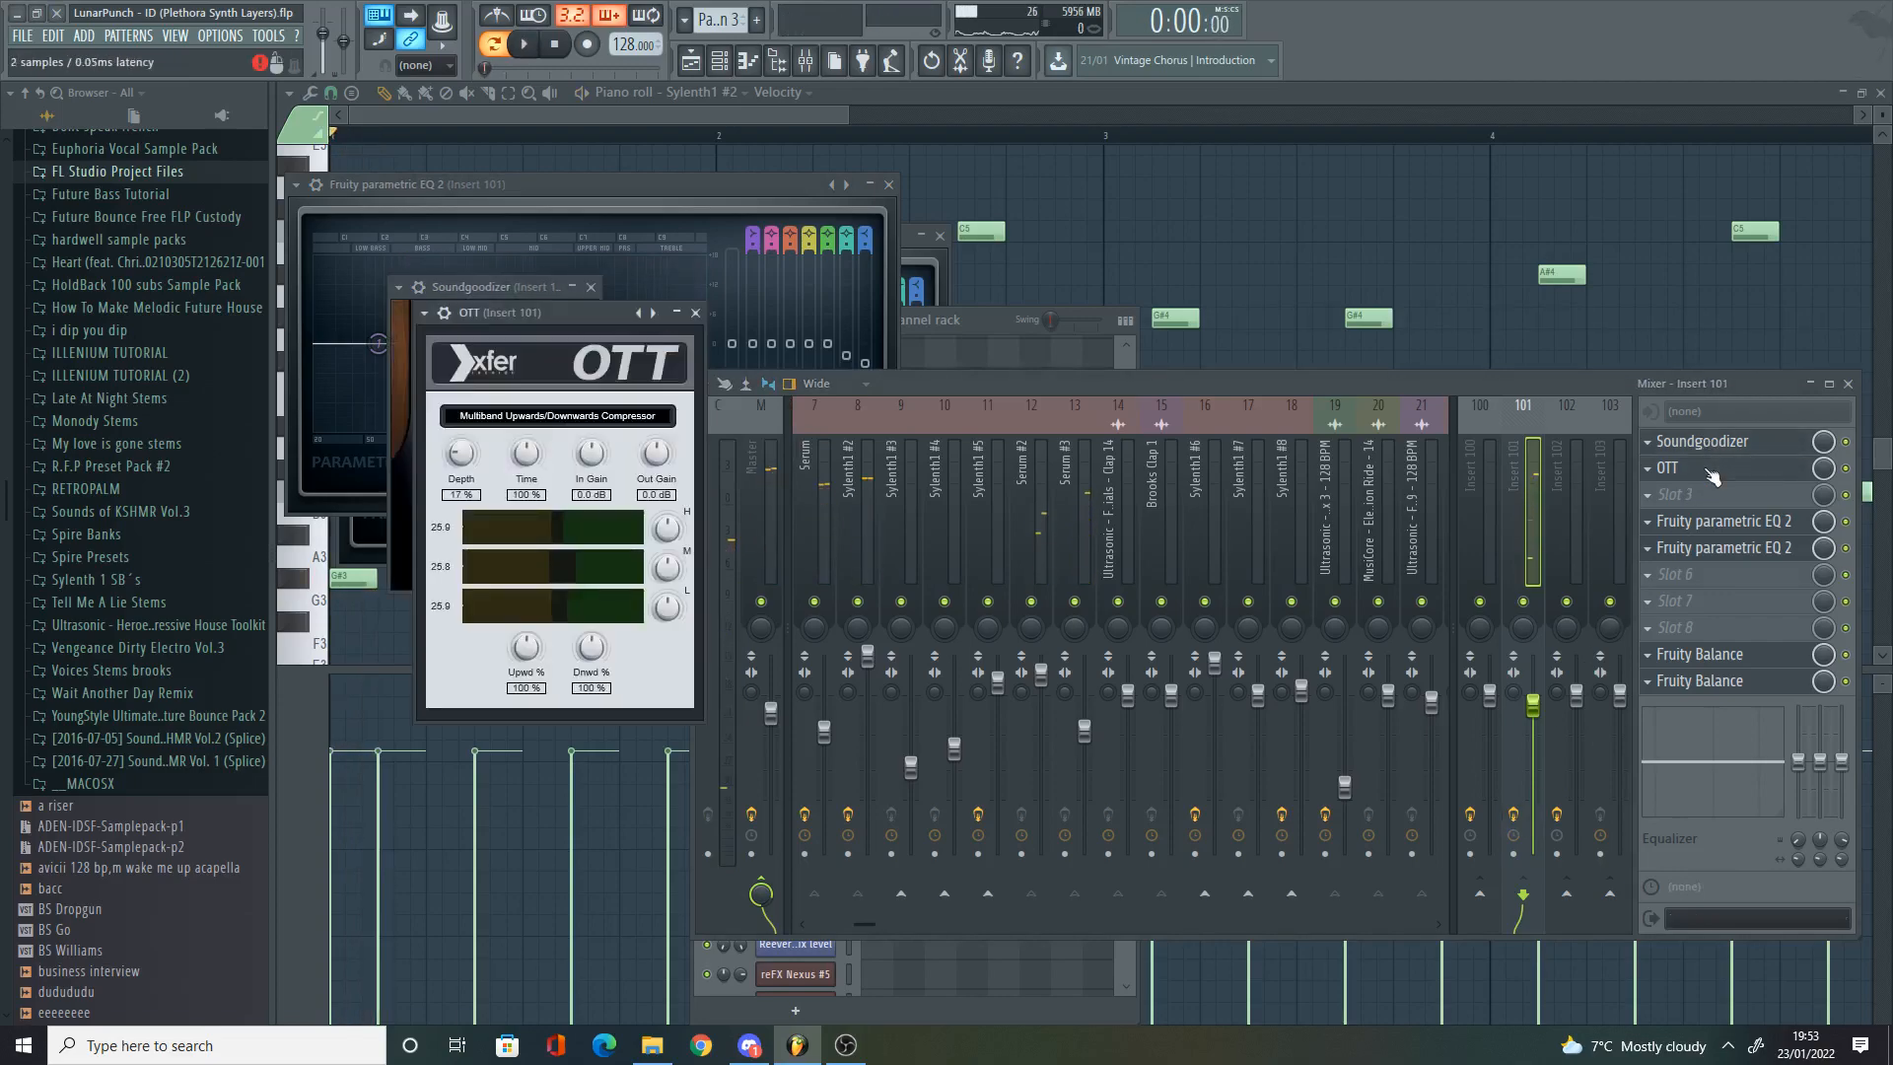
click(1741, 524)
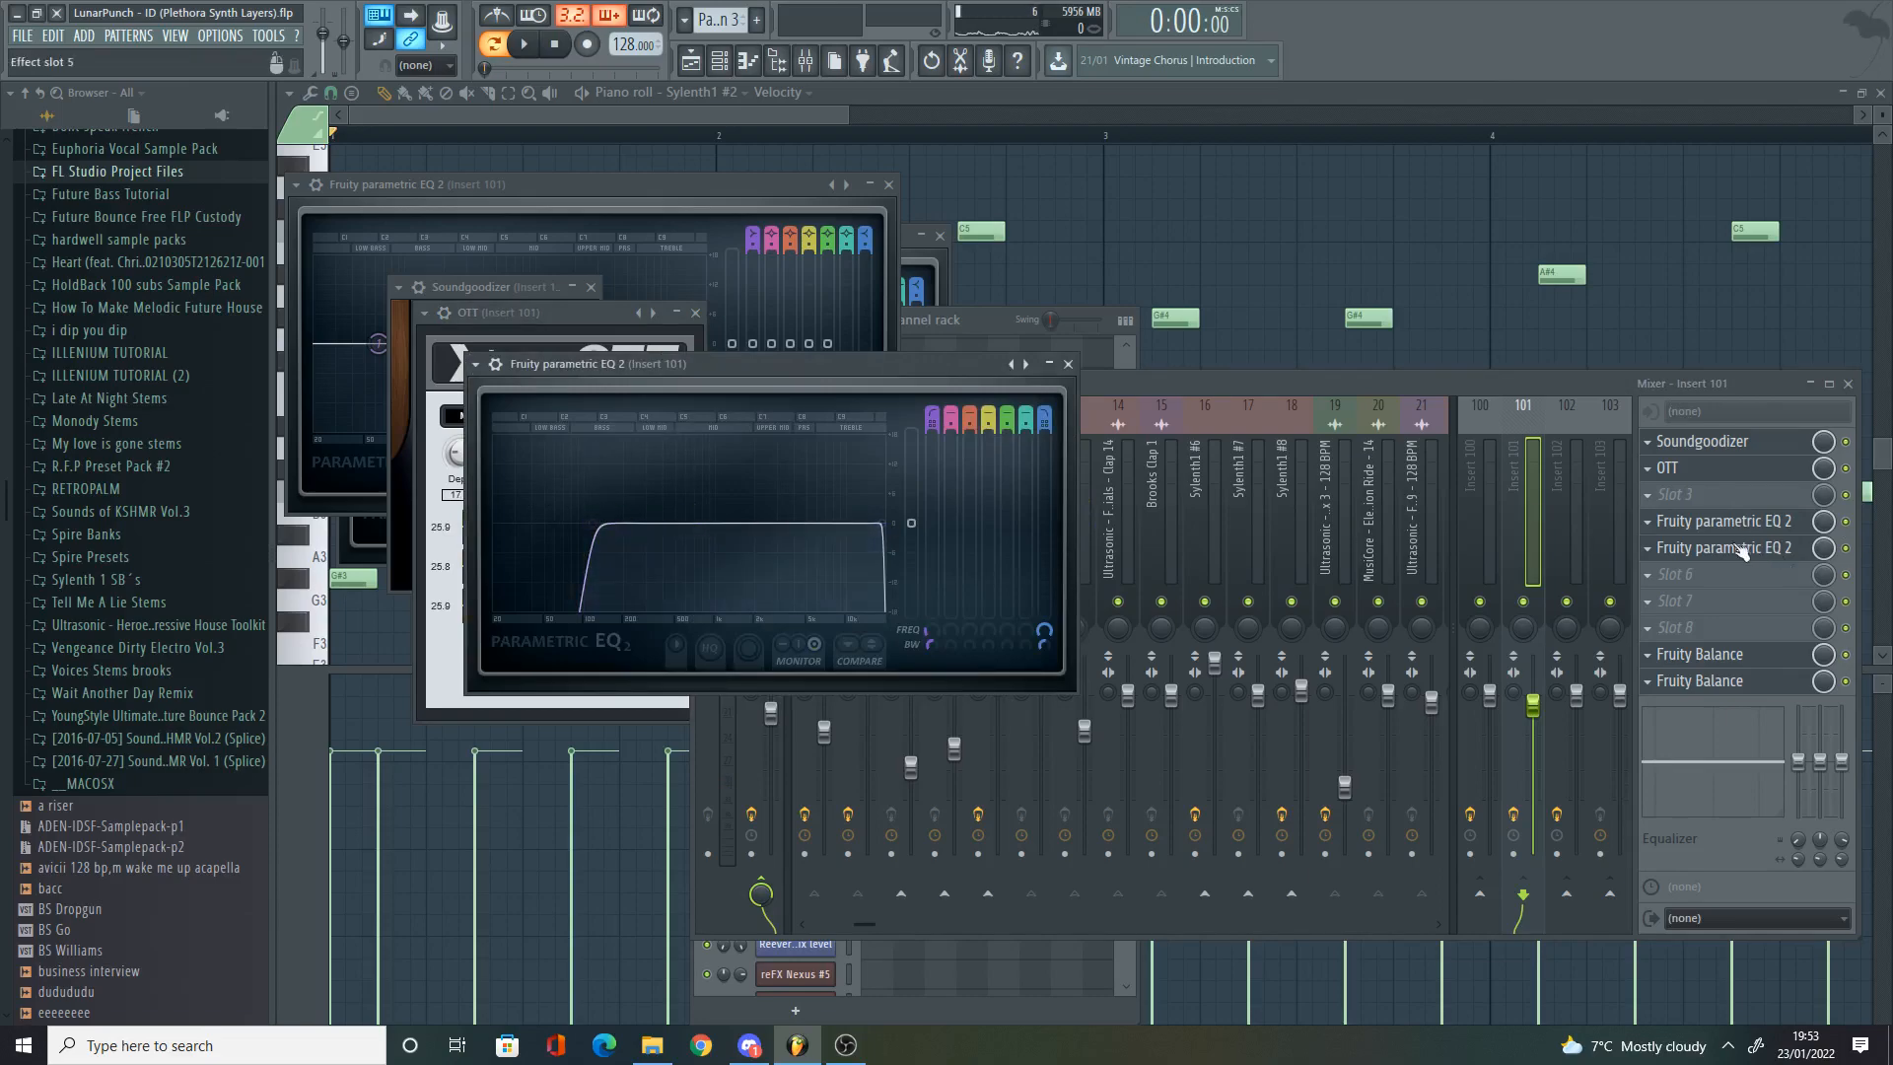
click(1688, 549)
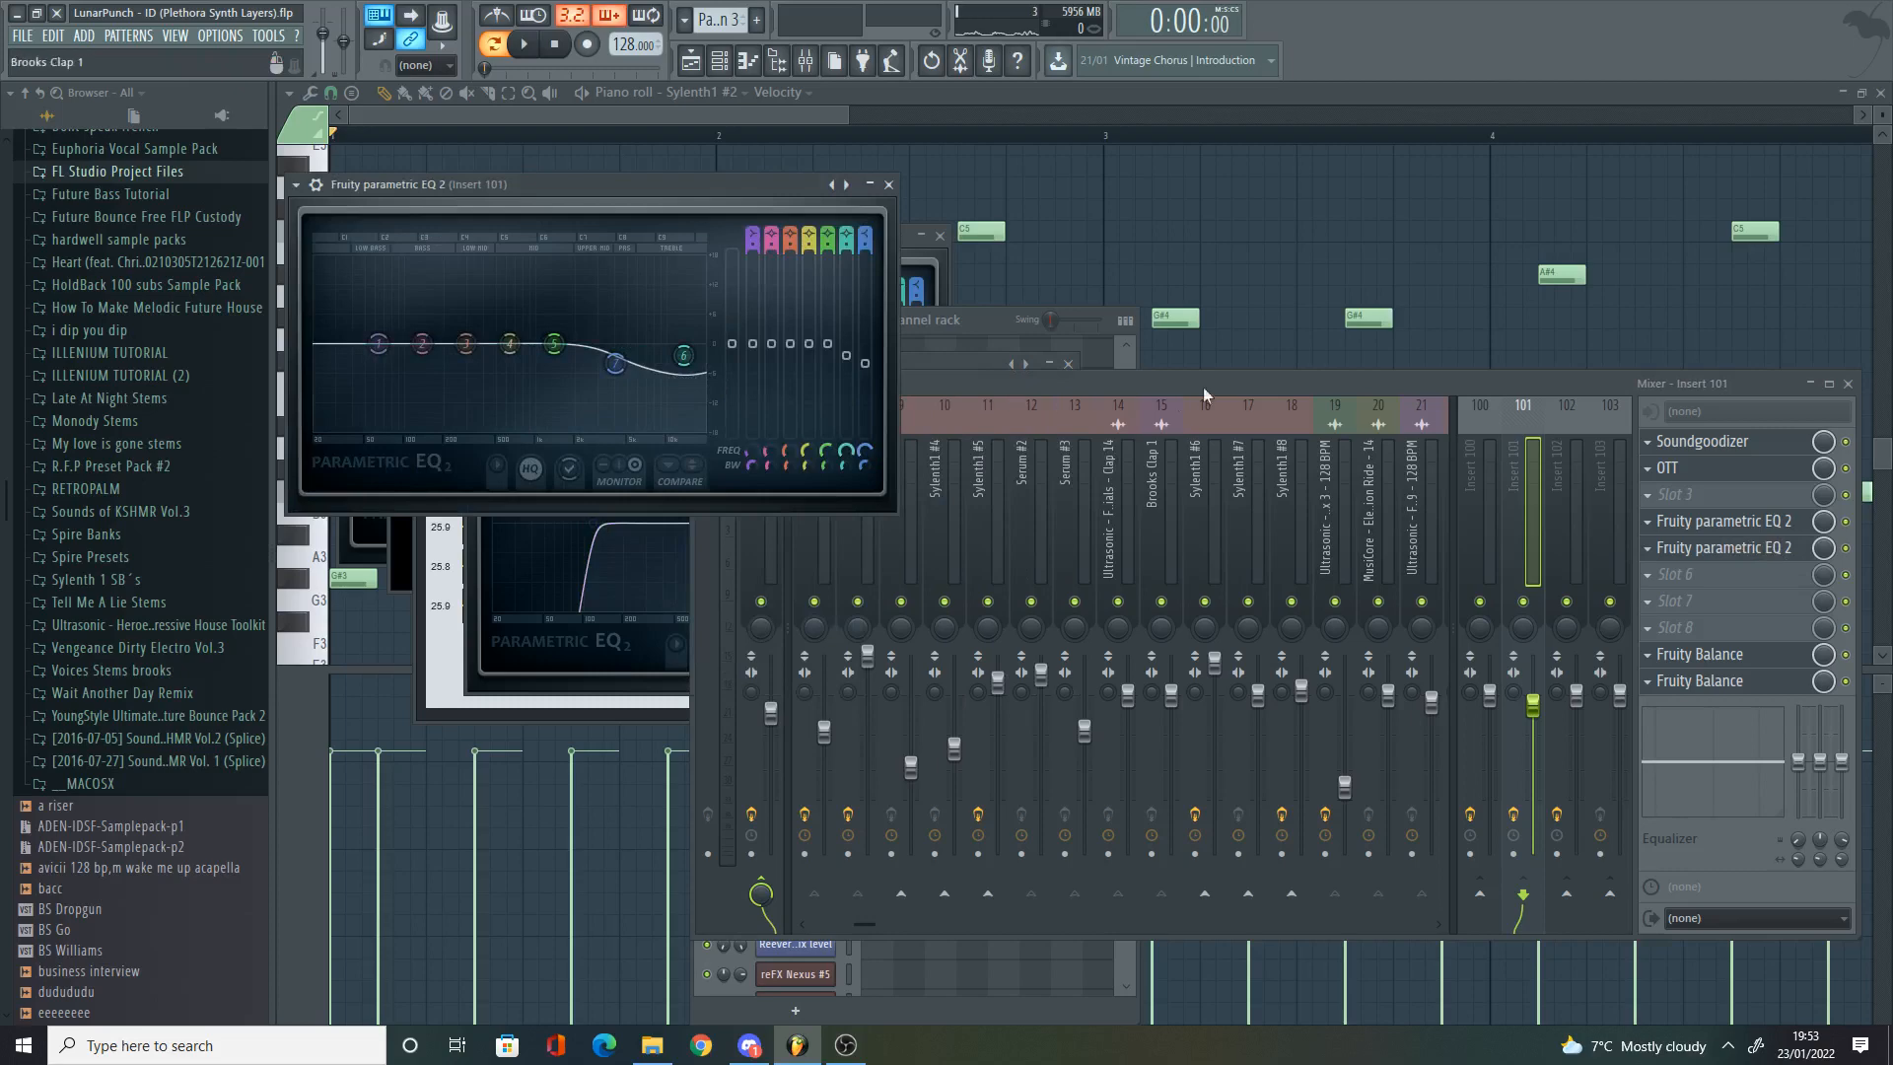
click(1760, 655)
click(1733, 685)
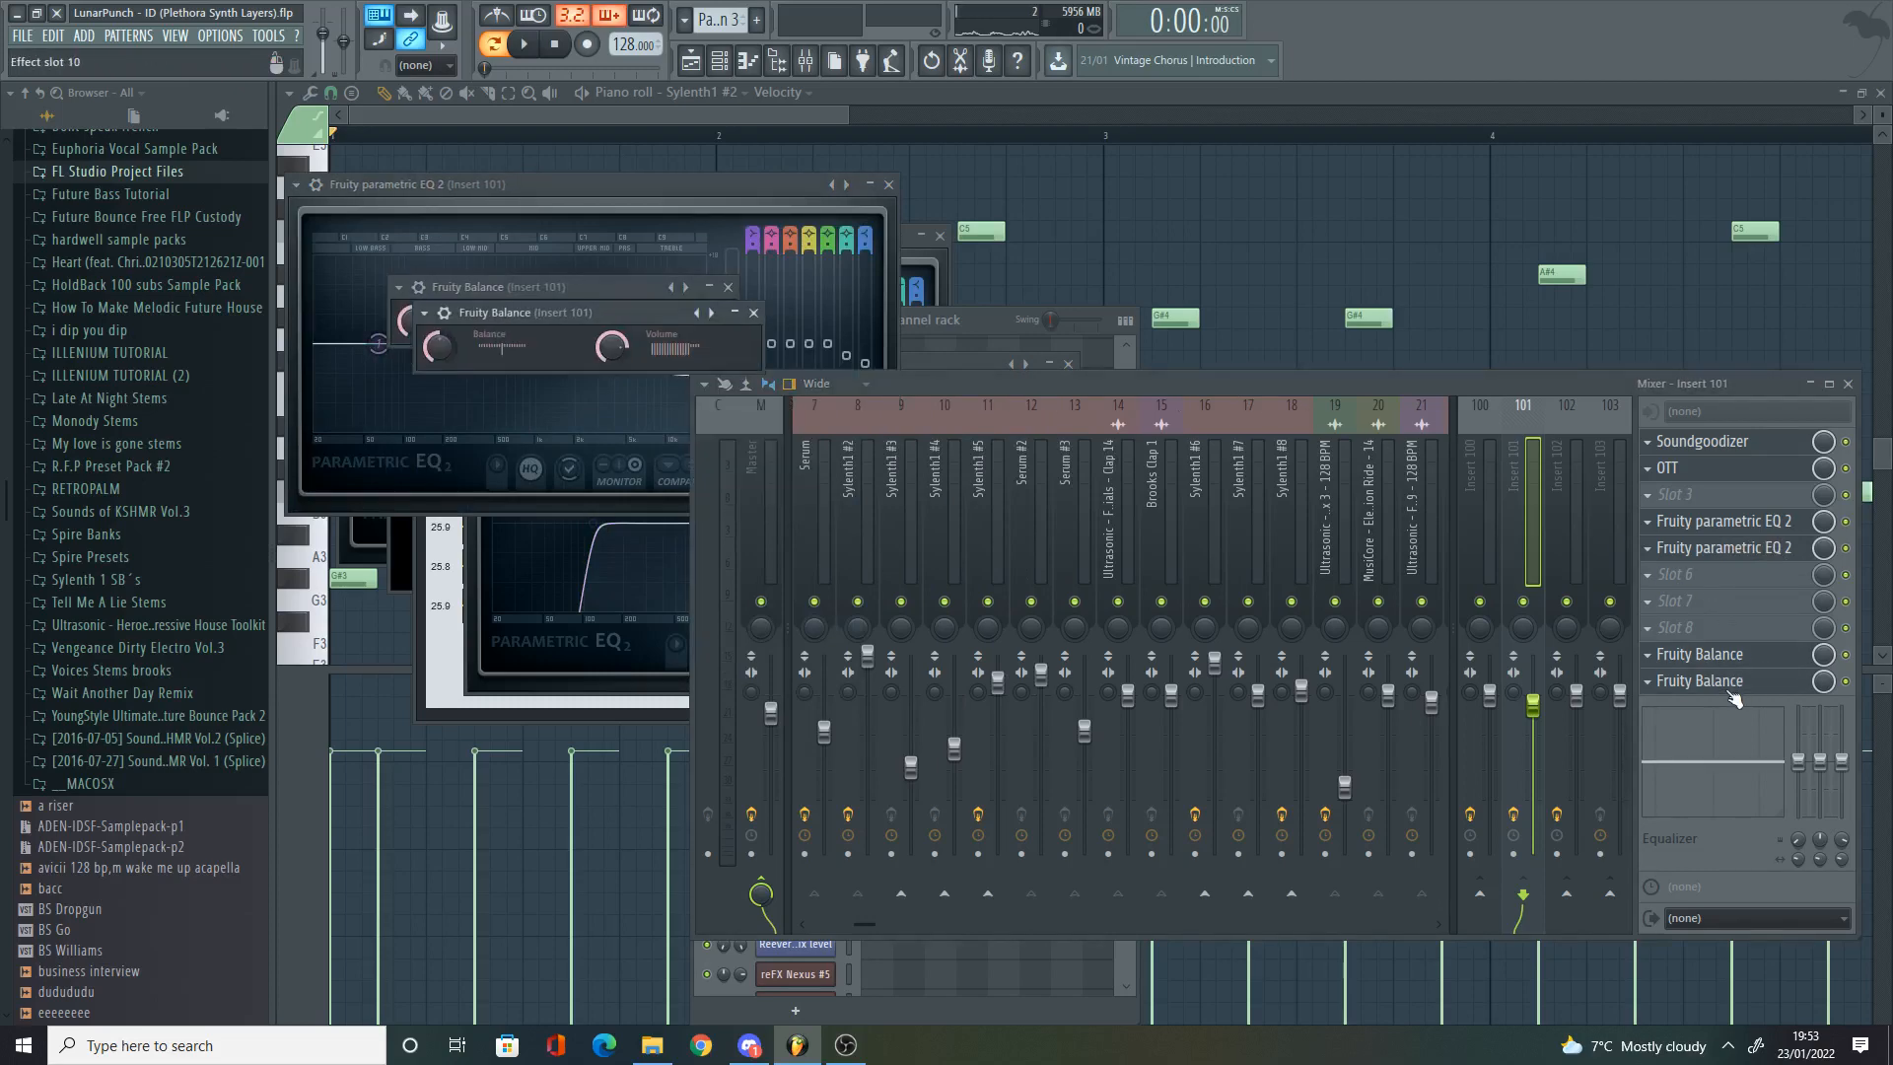
Step: Return to the playlist and place the song position just before the drop at bar 37
click(691, 61)
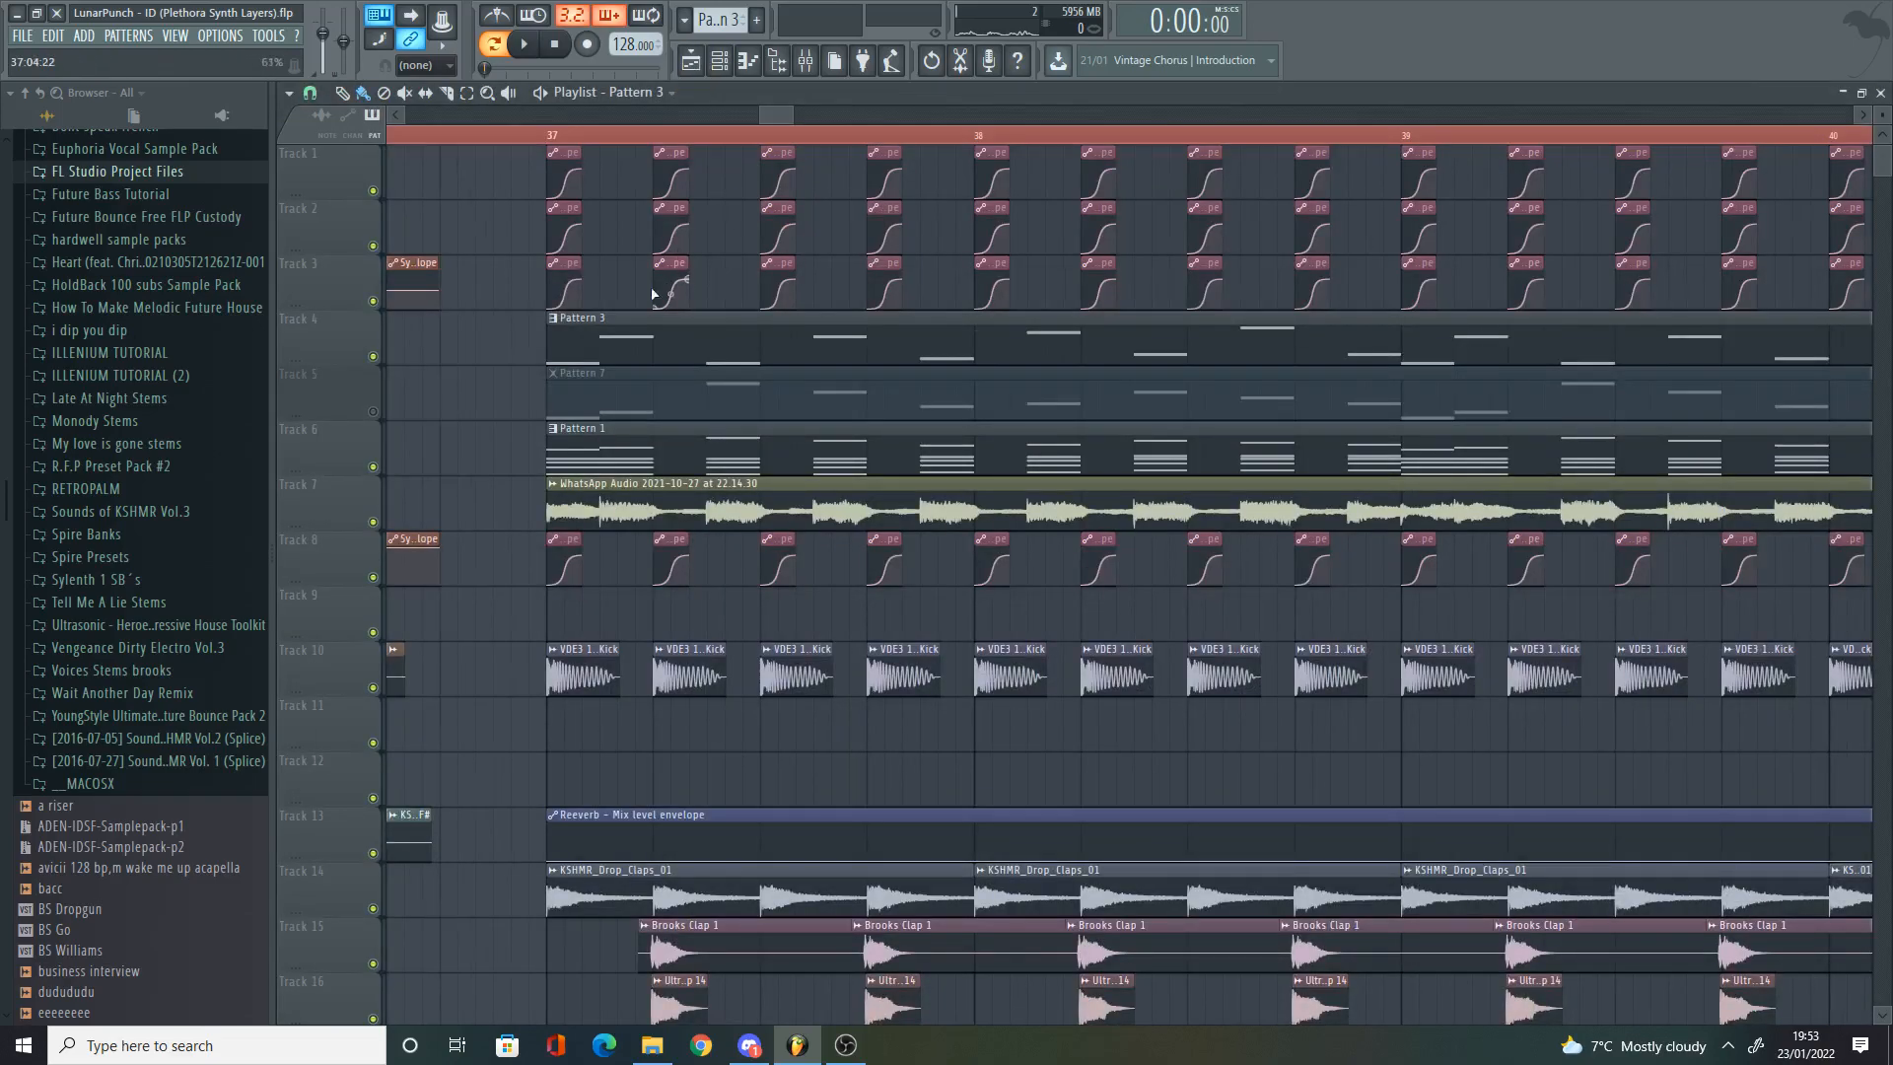
scroll(631, 316, up, 2)
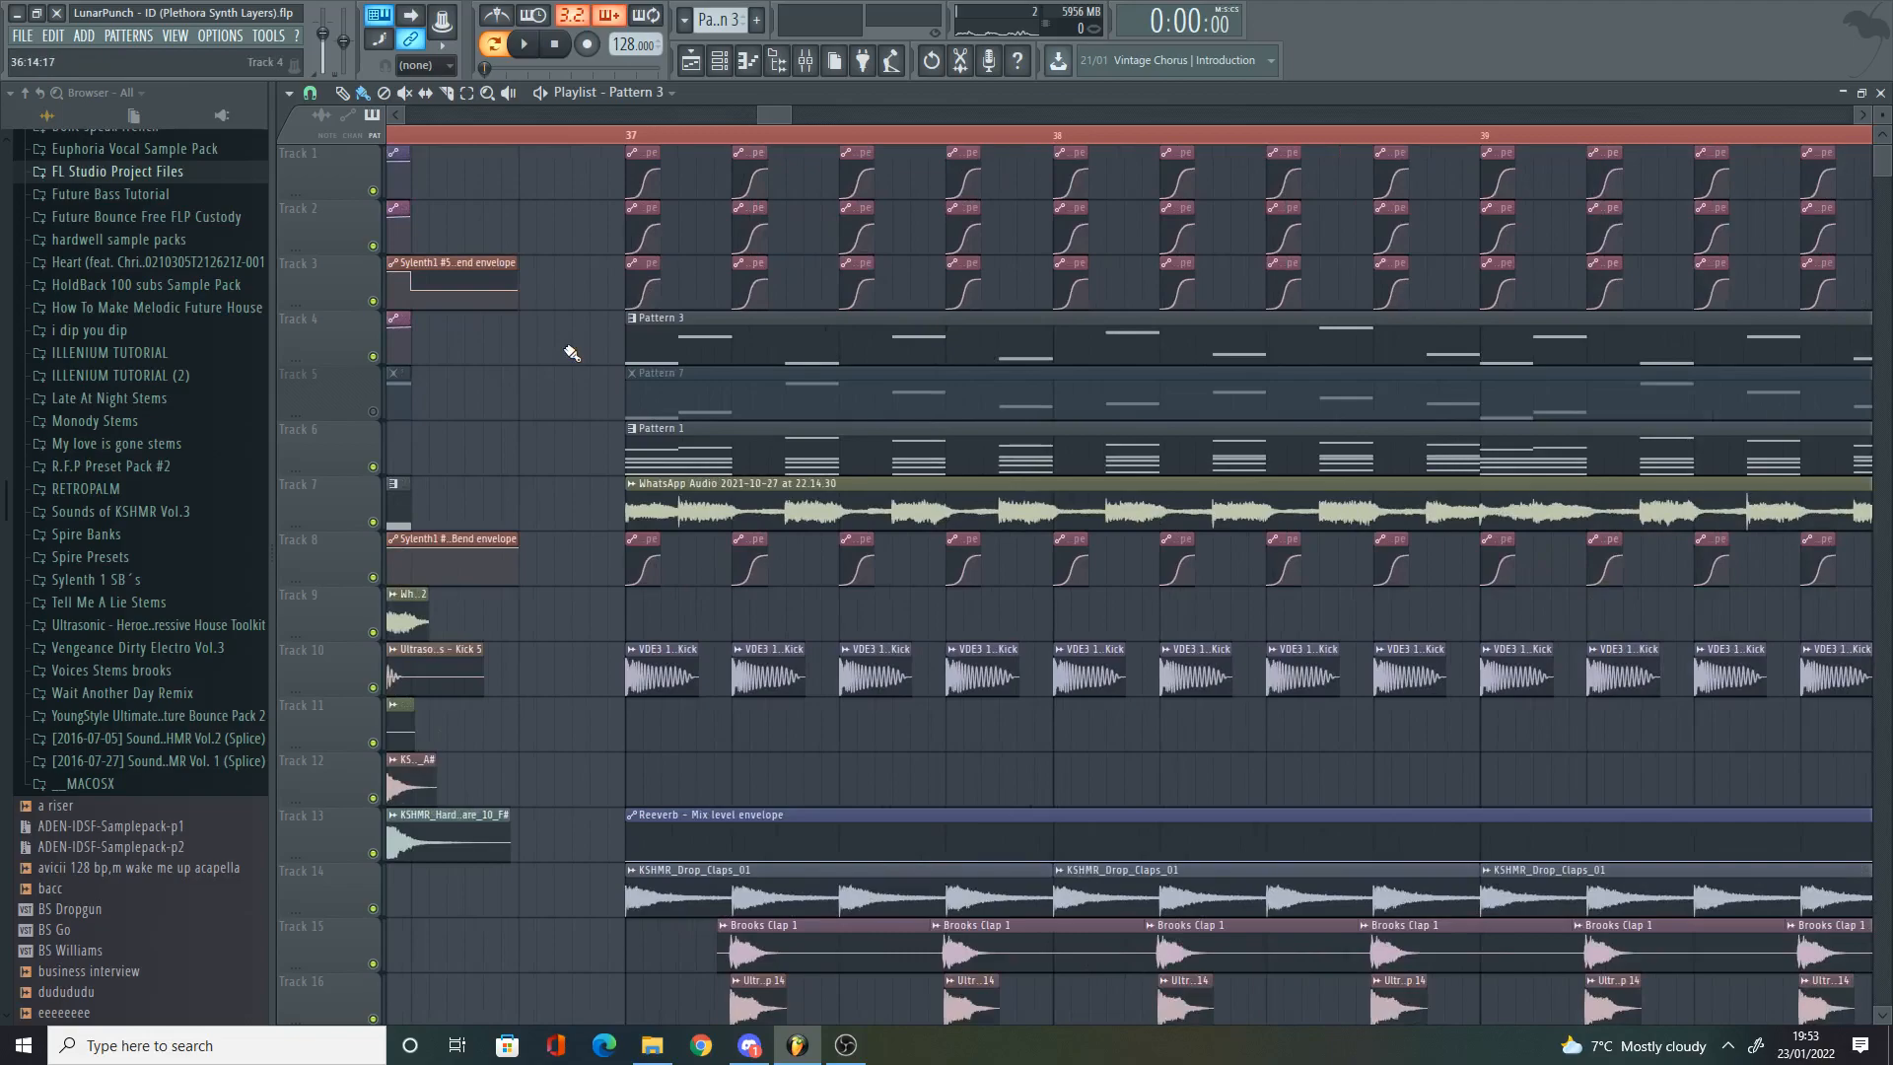
scroll(631, 444, down, 7)
scroll(706, 502, down, 10)
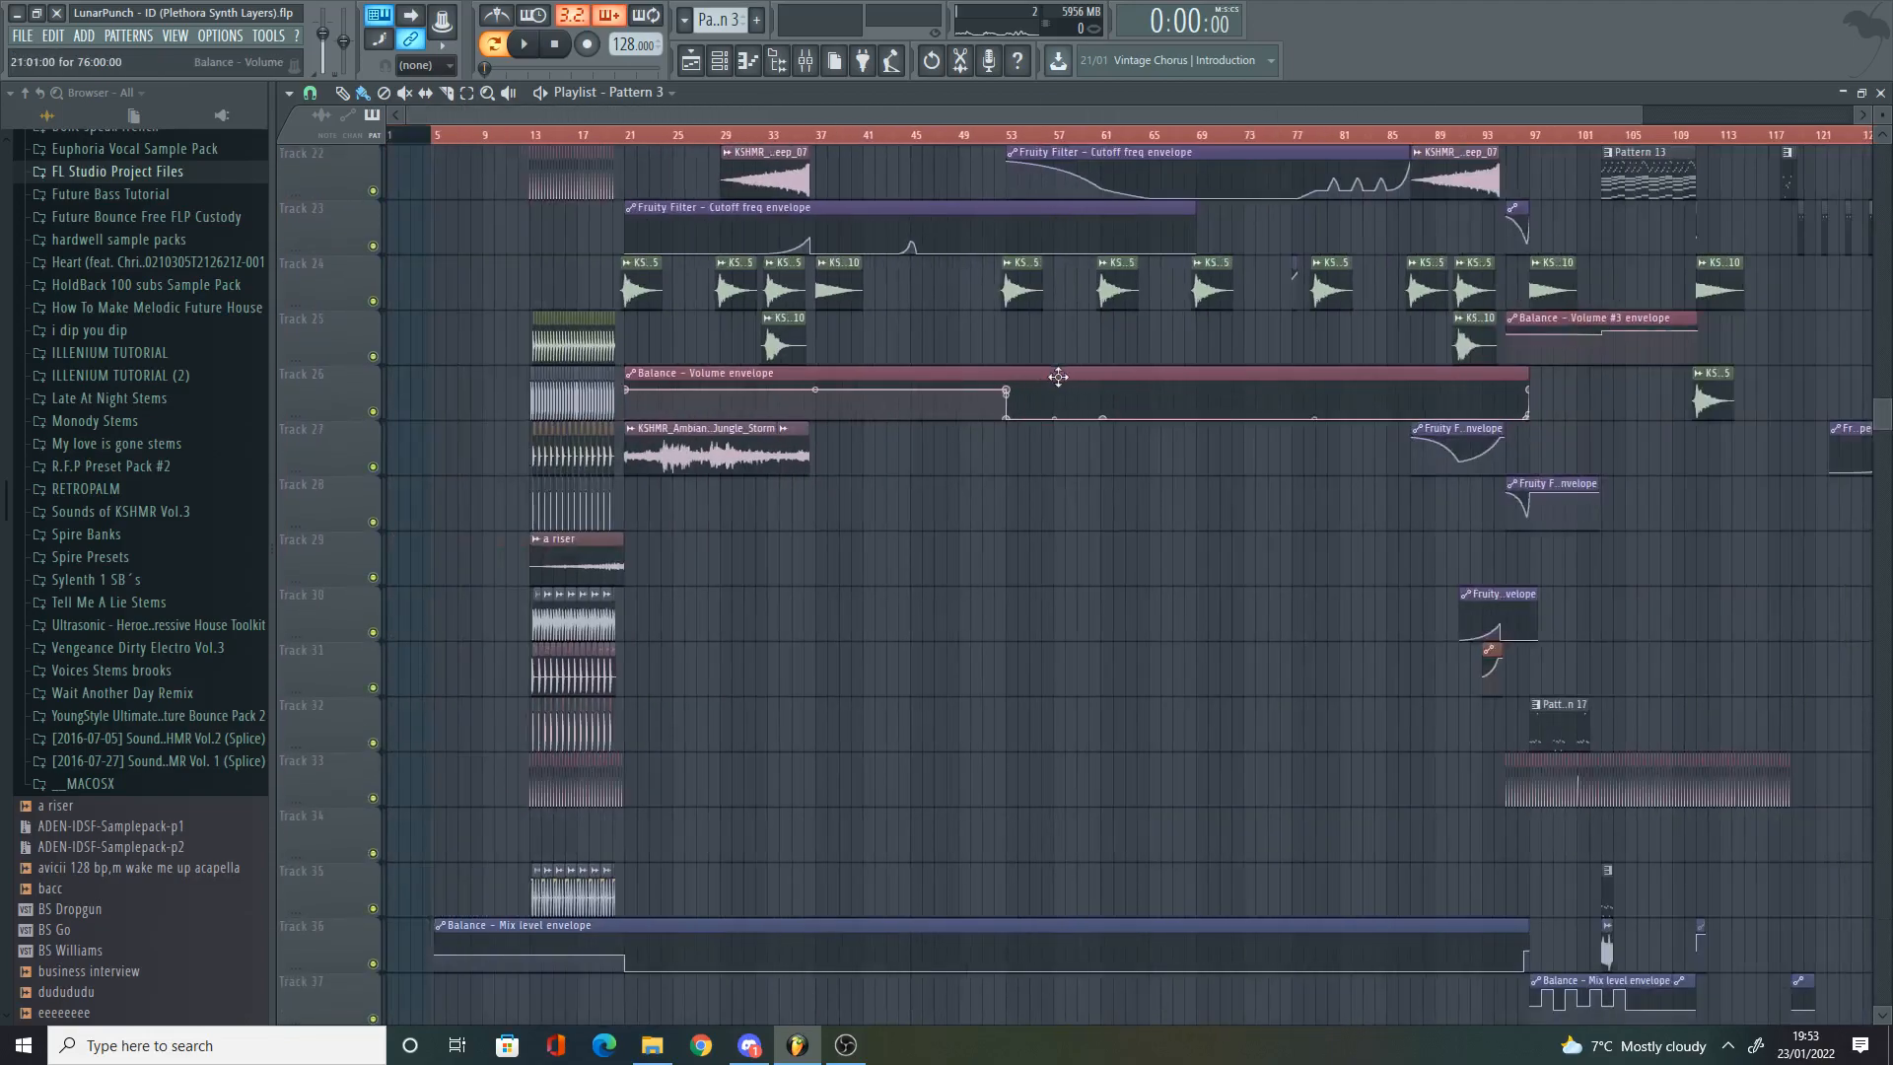
scroll(1058, 377, up, 5)
scroll(789, 136, up, 6)
click(789, 136)
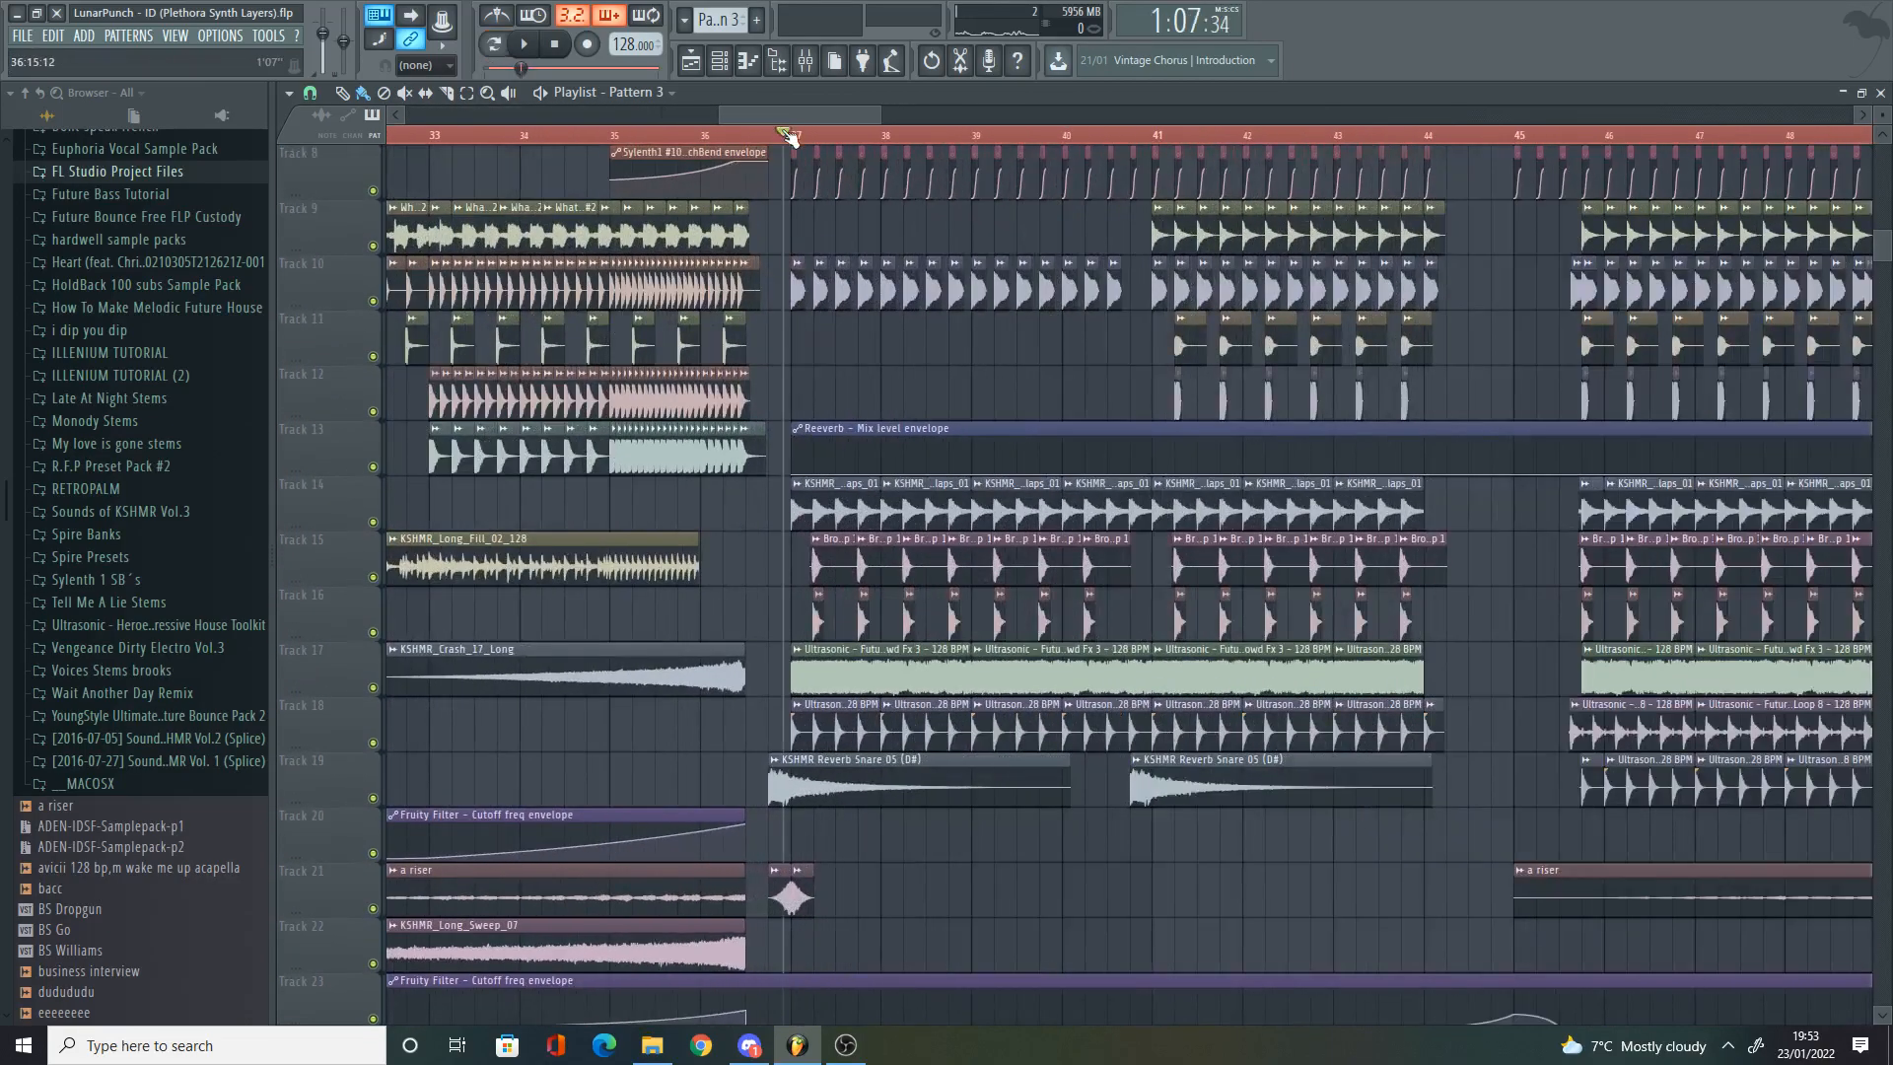
Step: Play the opening bars of the drop in the playlist to hear Pattern 3 with its octave jumps
scroll(789, 295, up, 3)
scroll(789, 136, up, 4)
click(805, 61)
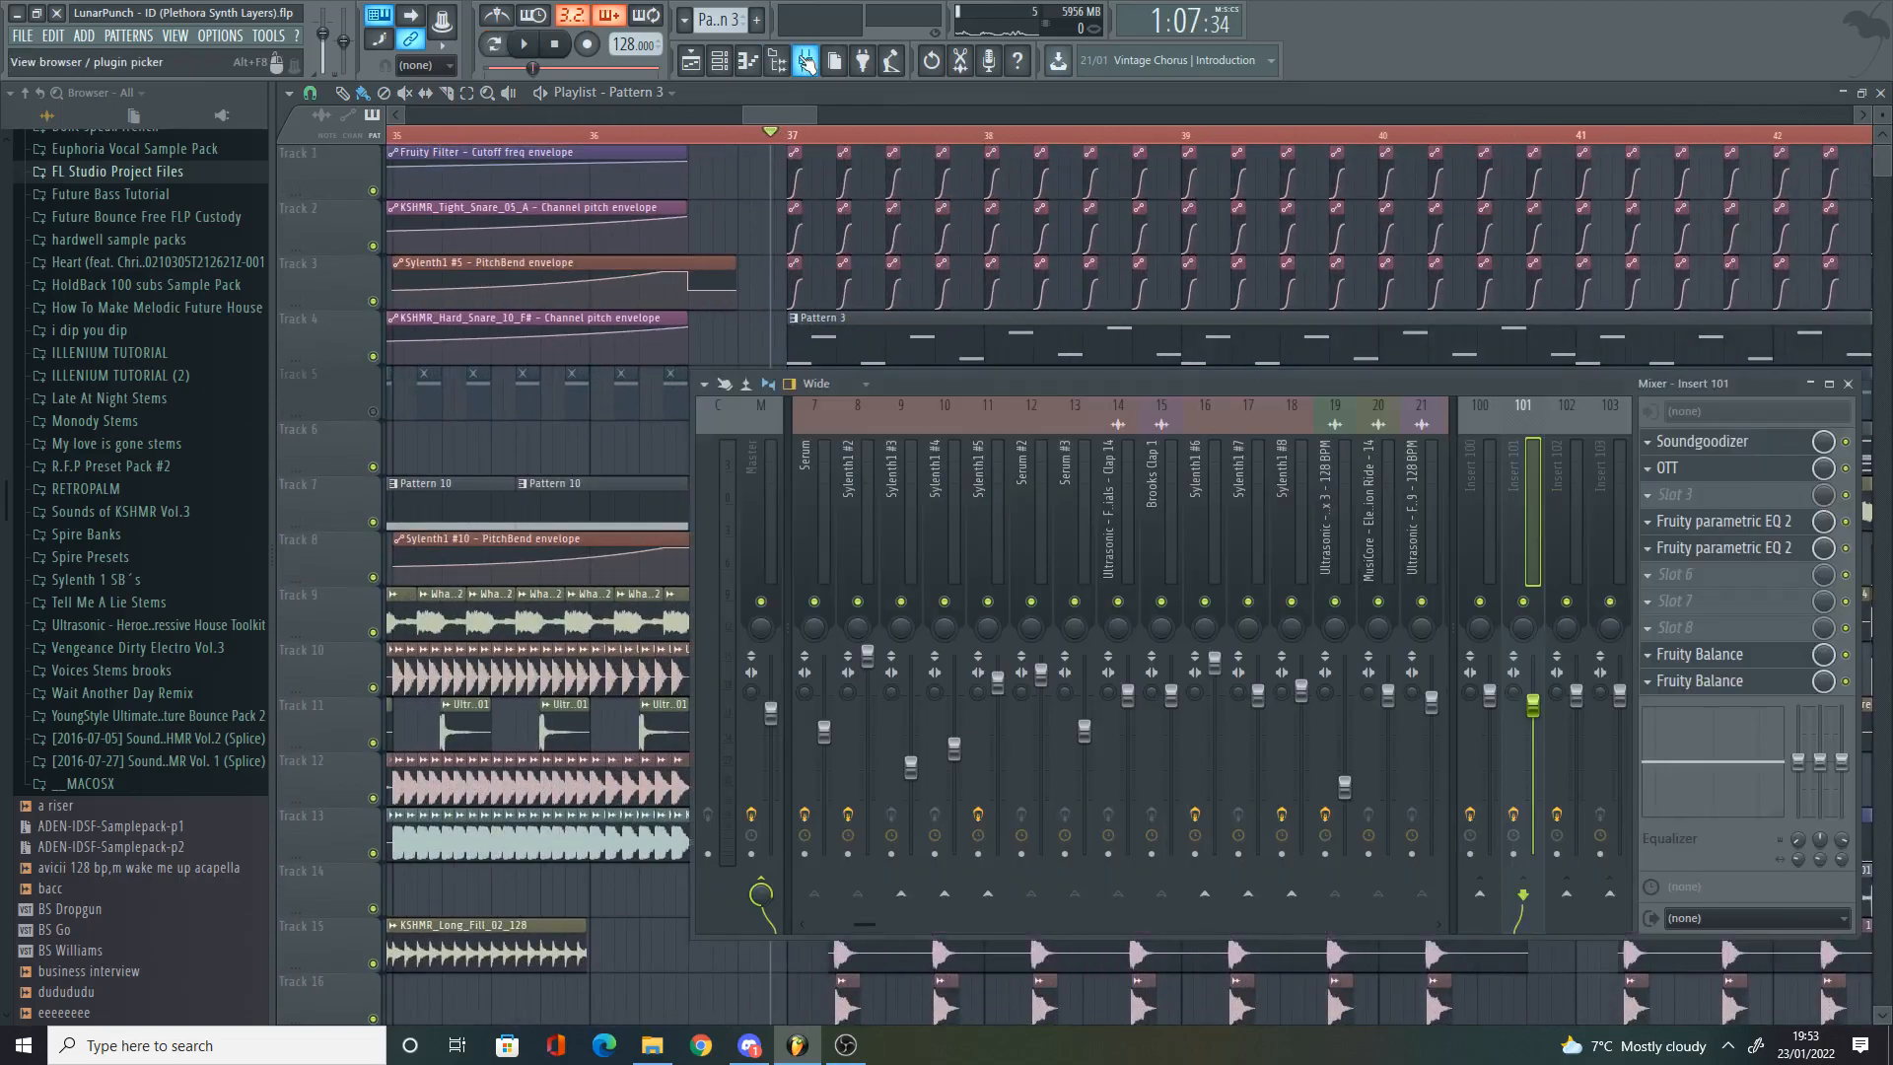
click(806, 62)
key(space)
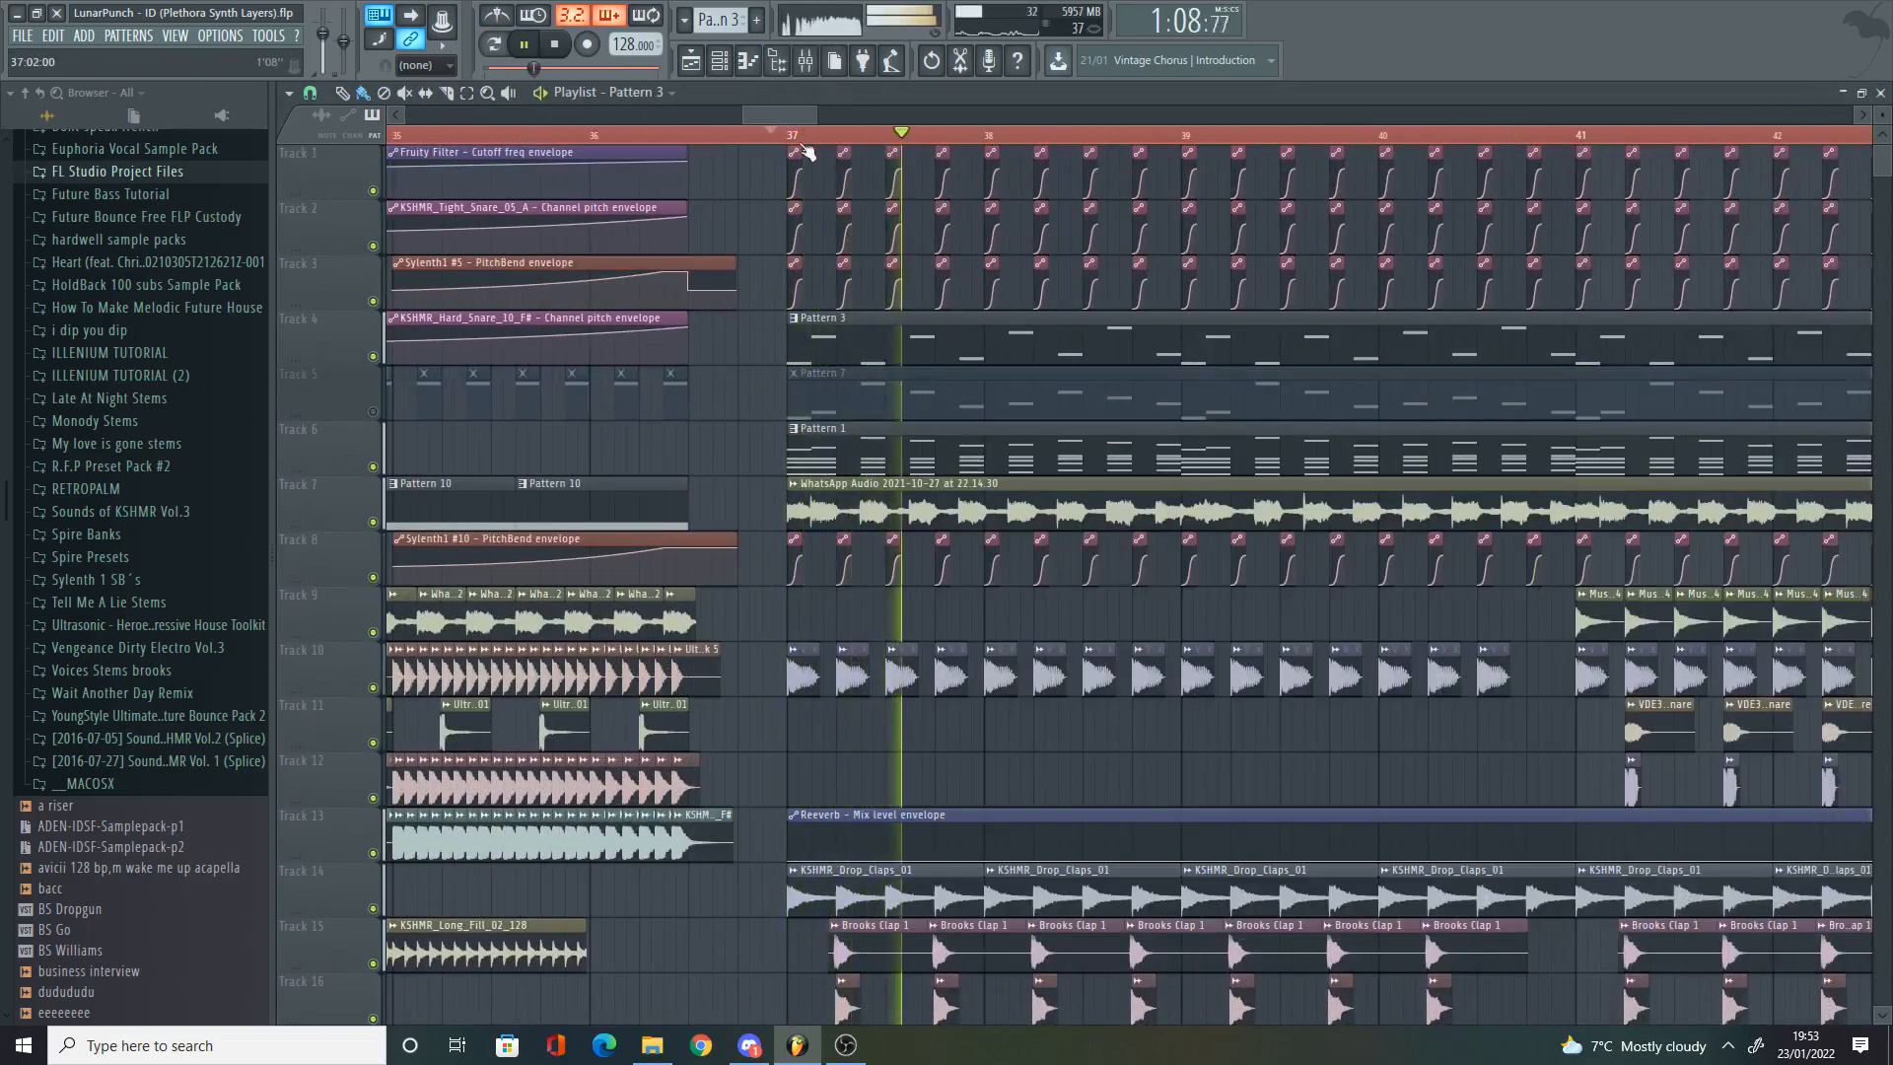
drag(792, 117, 803, 120)
scroll(801, 121, down, 2)
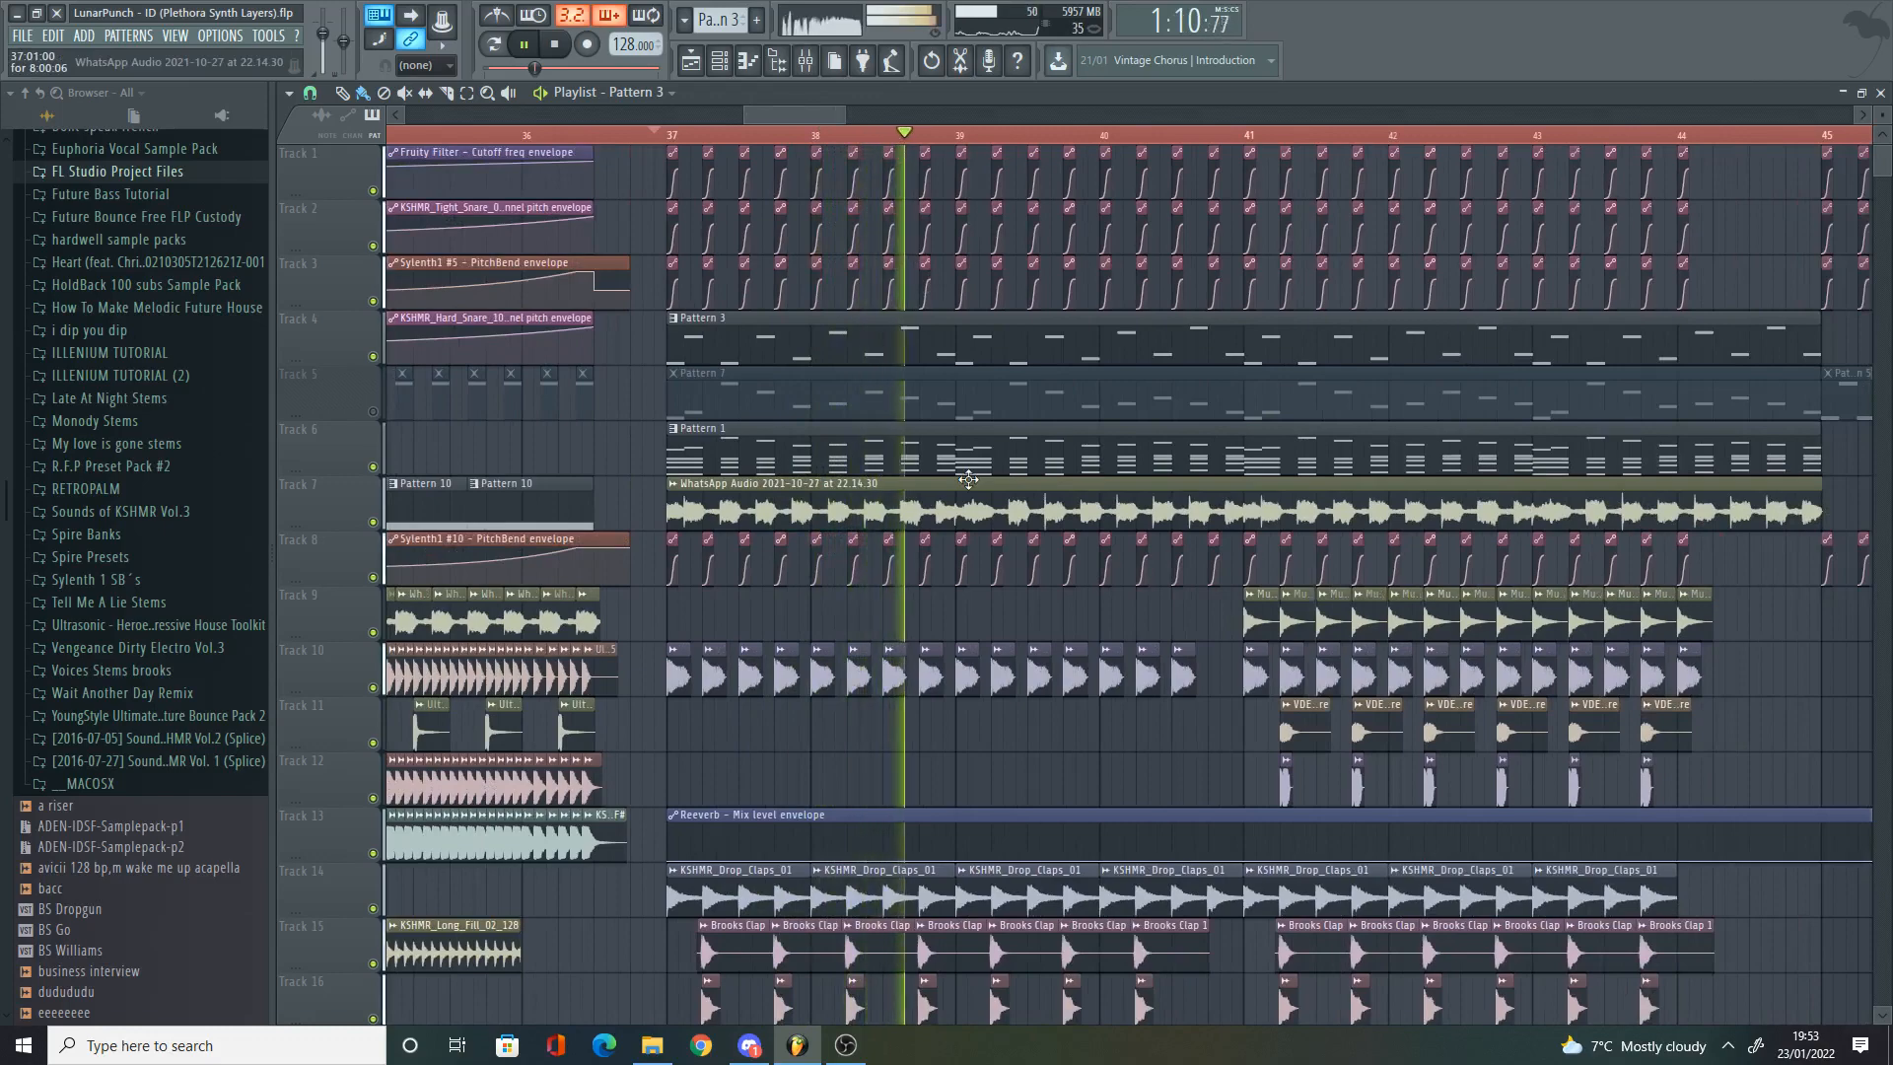
key(space)
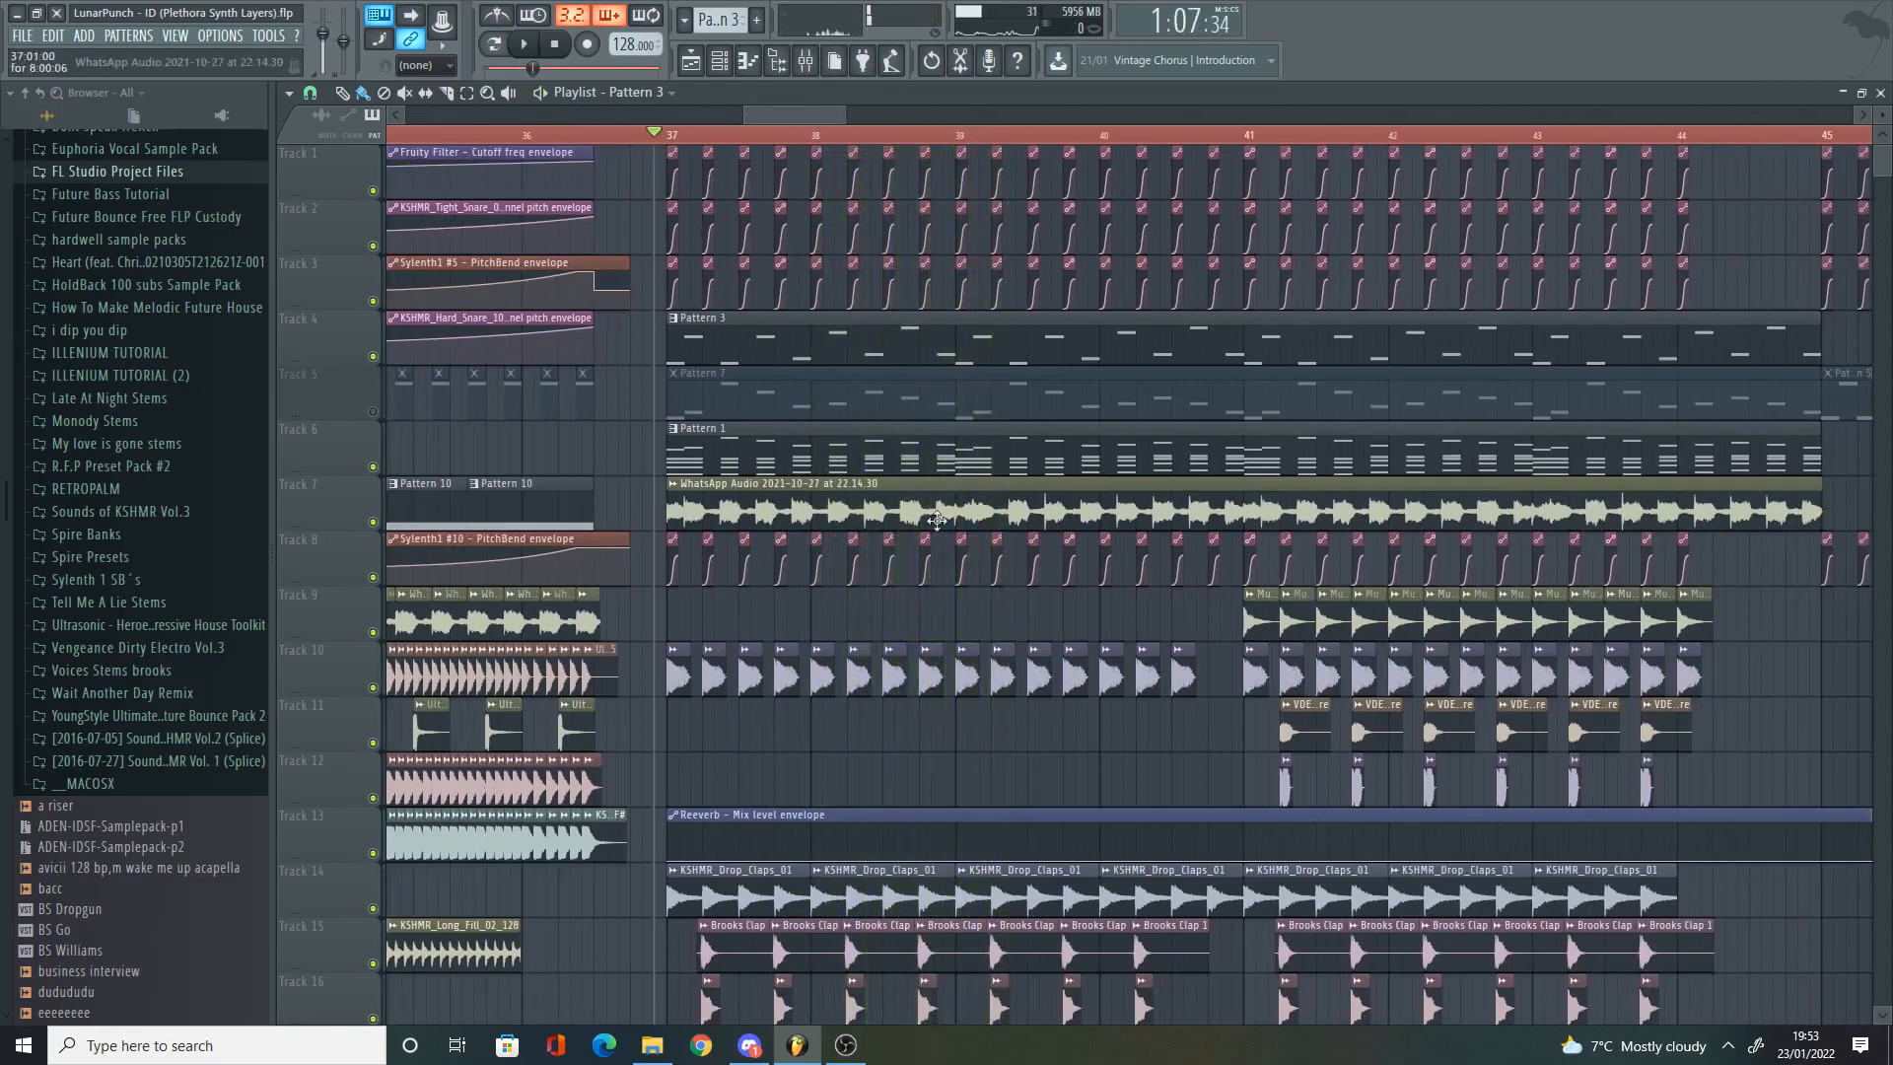
Step: Transpose the high Sylenth1 #2 notes in Pattern 3 down one octave and play the drop to compare
double_click(894, 359)
drag(1459, 178, 343, 407)
key(ctrl+Down)
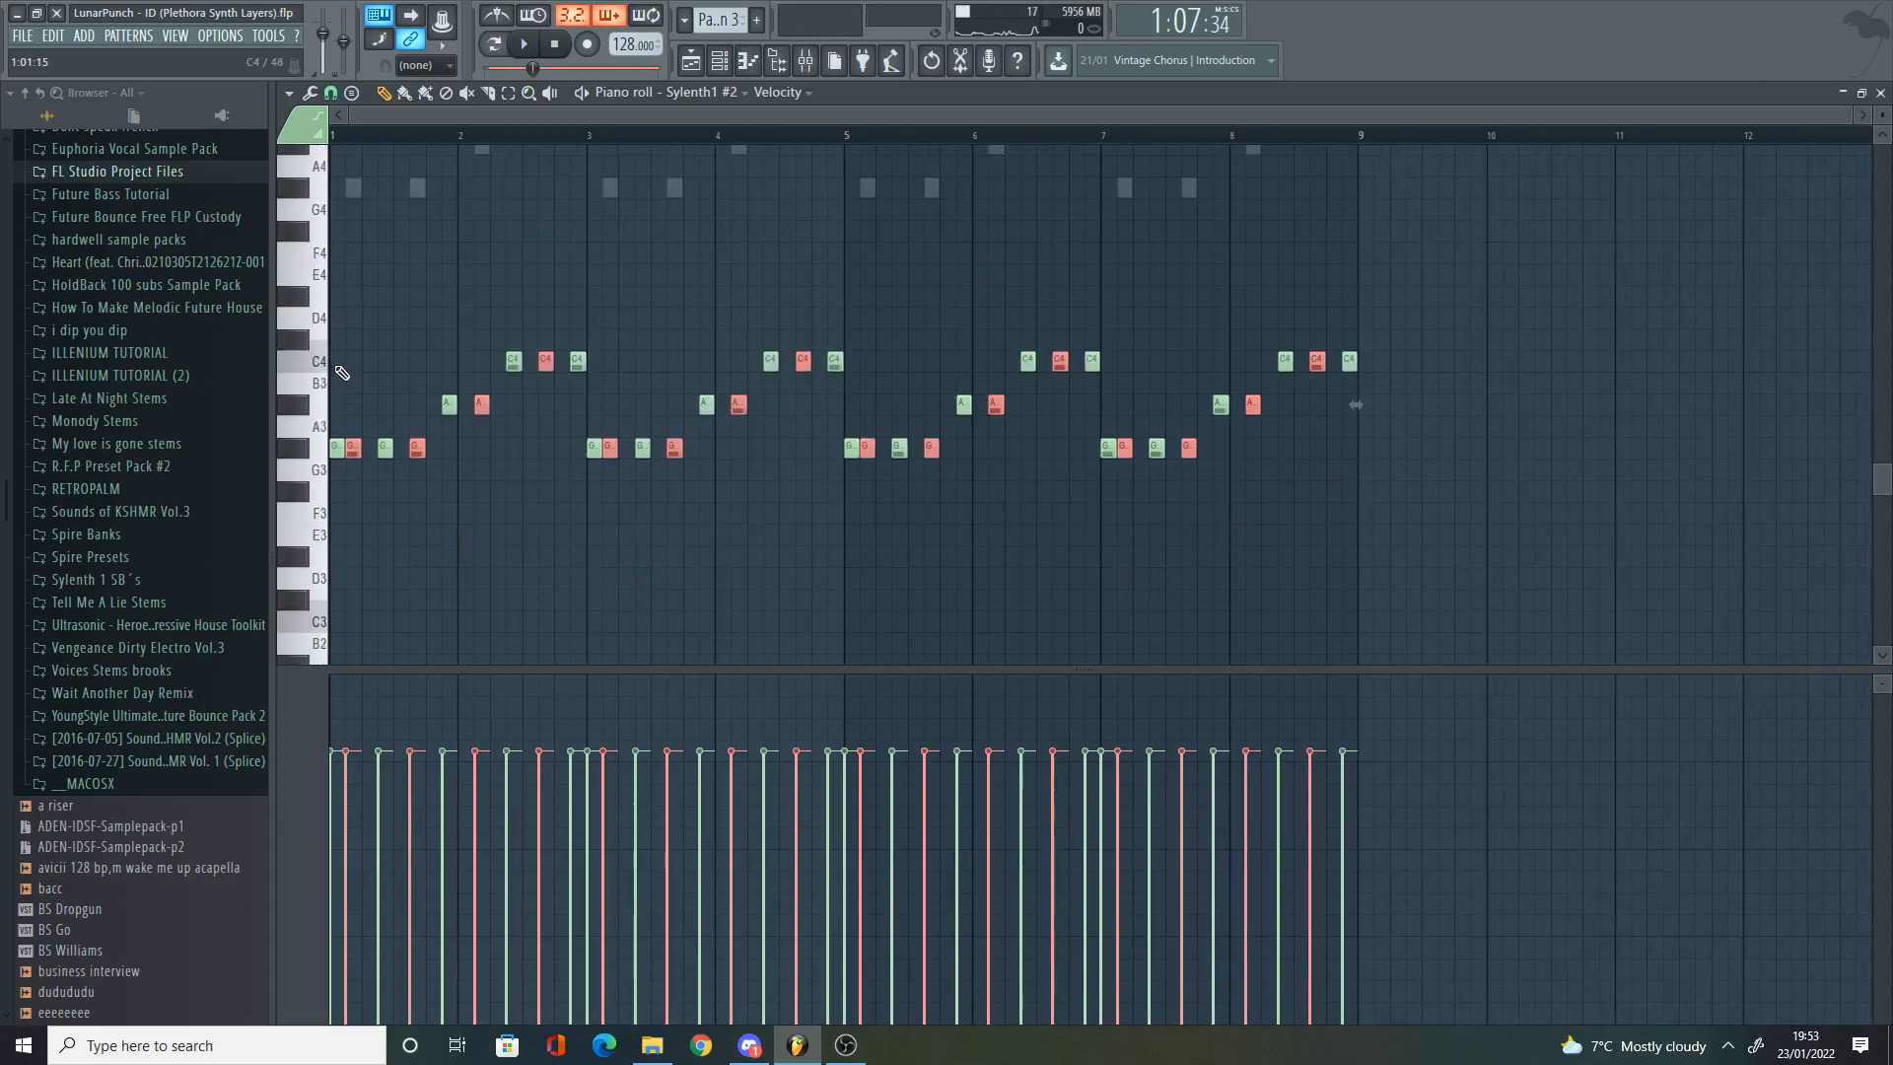
click(719, 60)
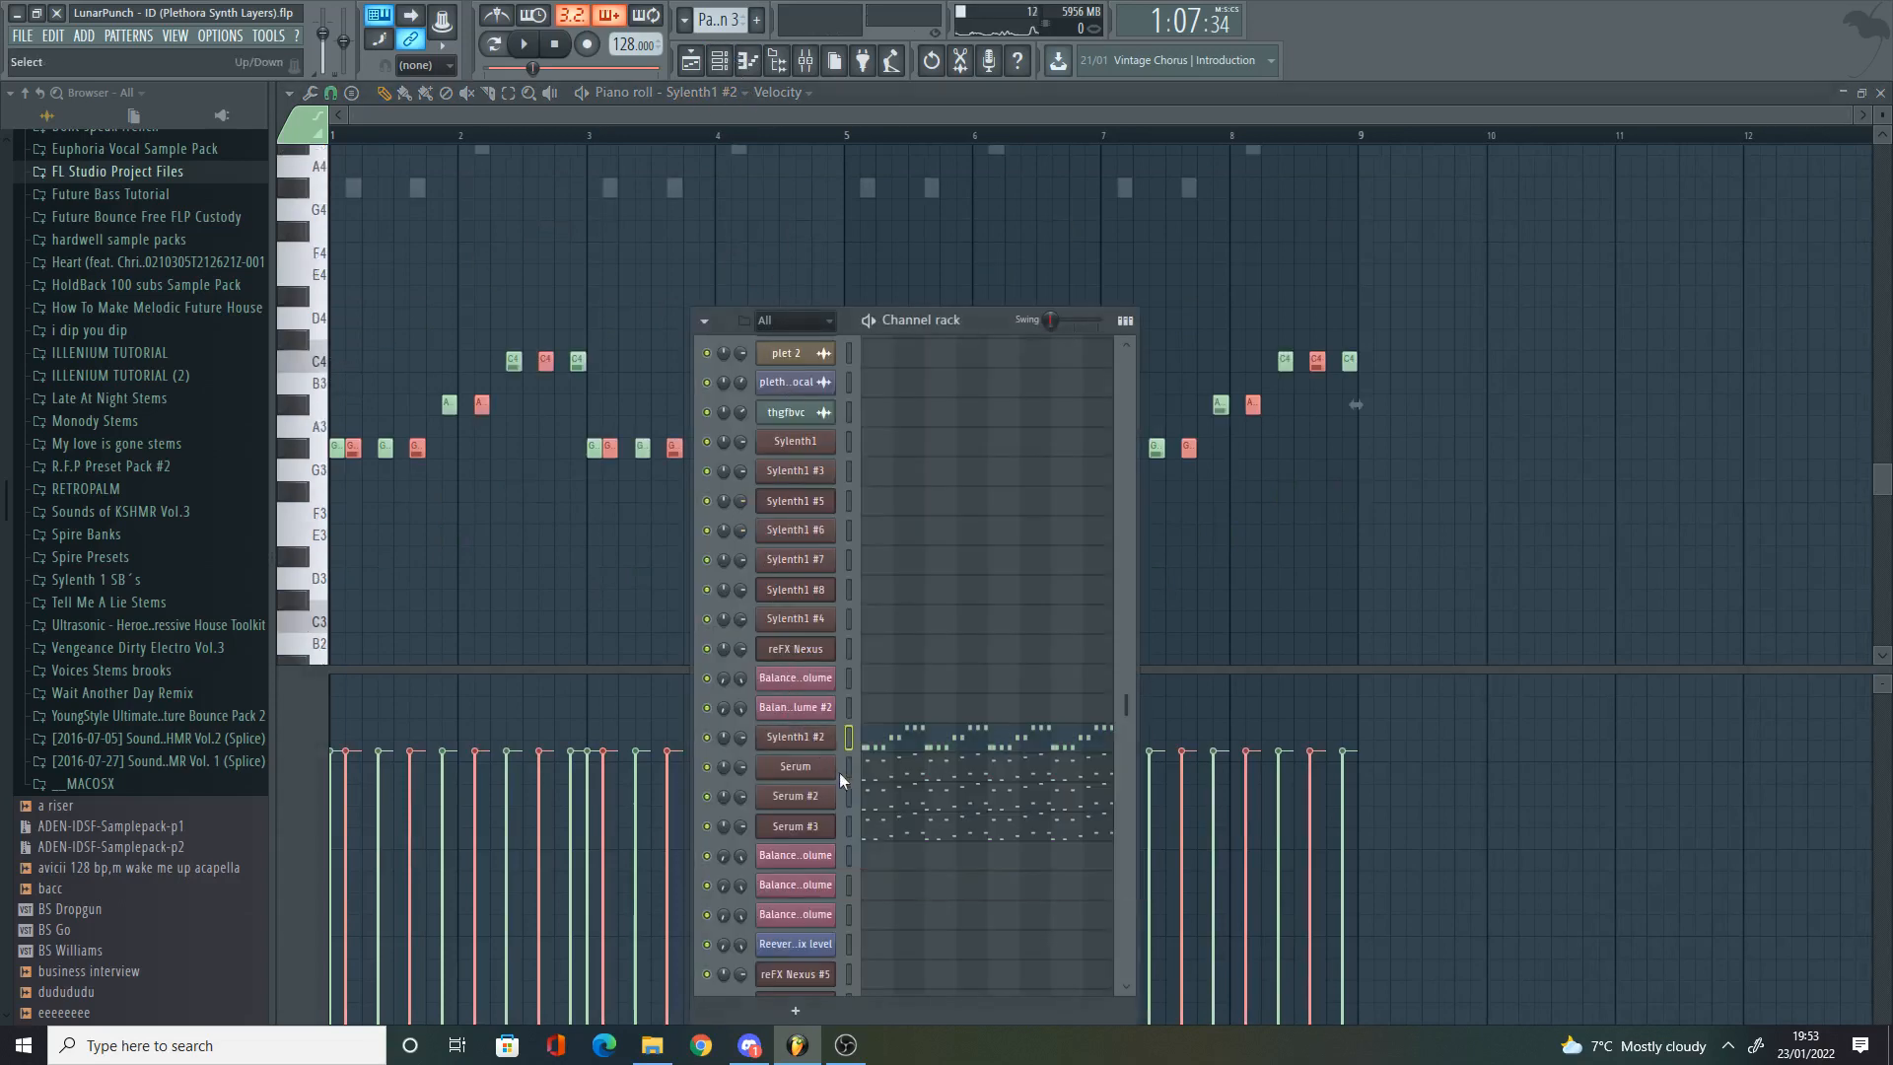
click(690, 60)
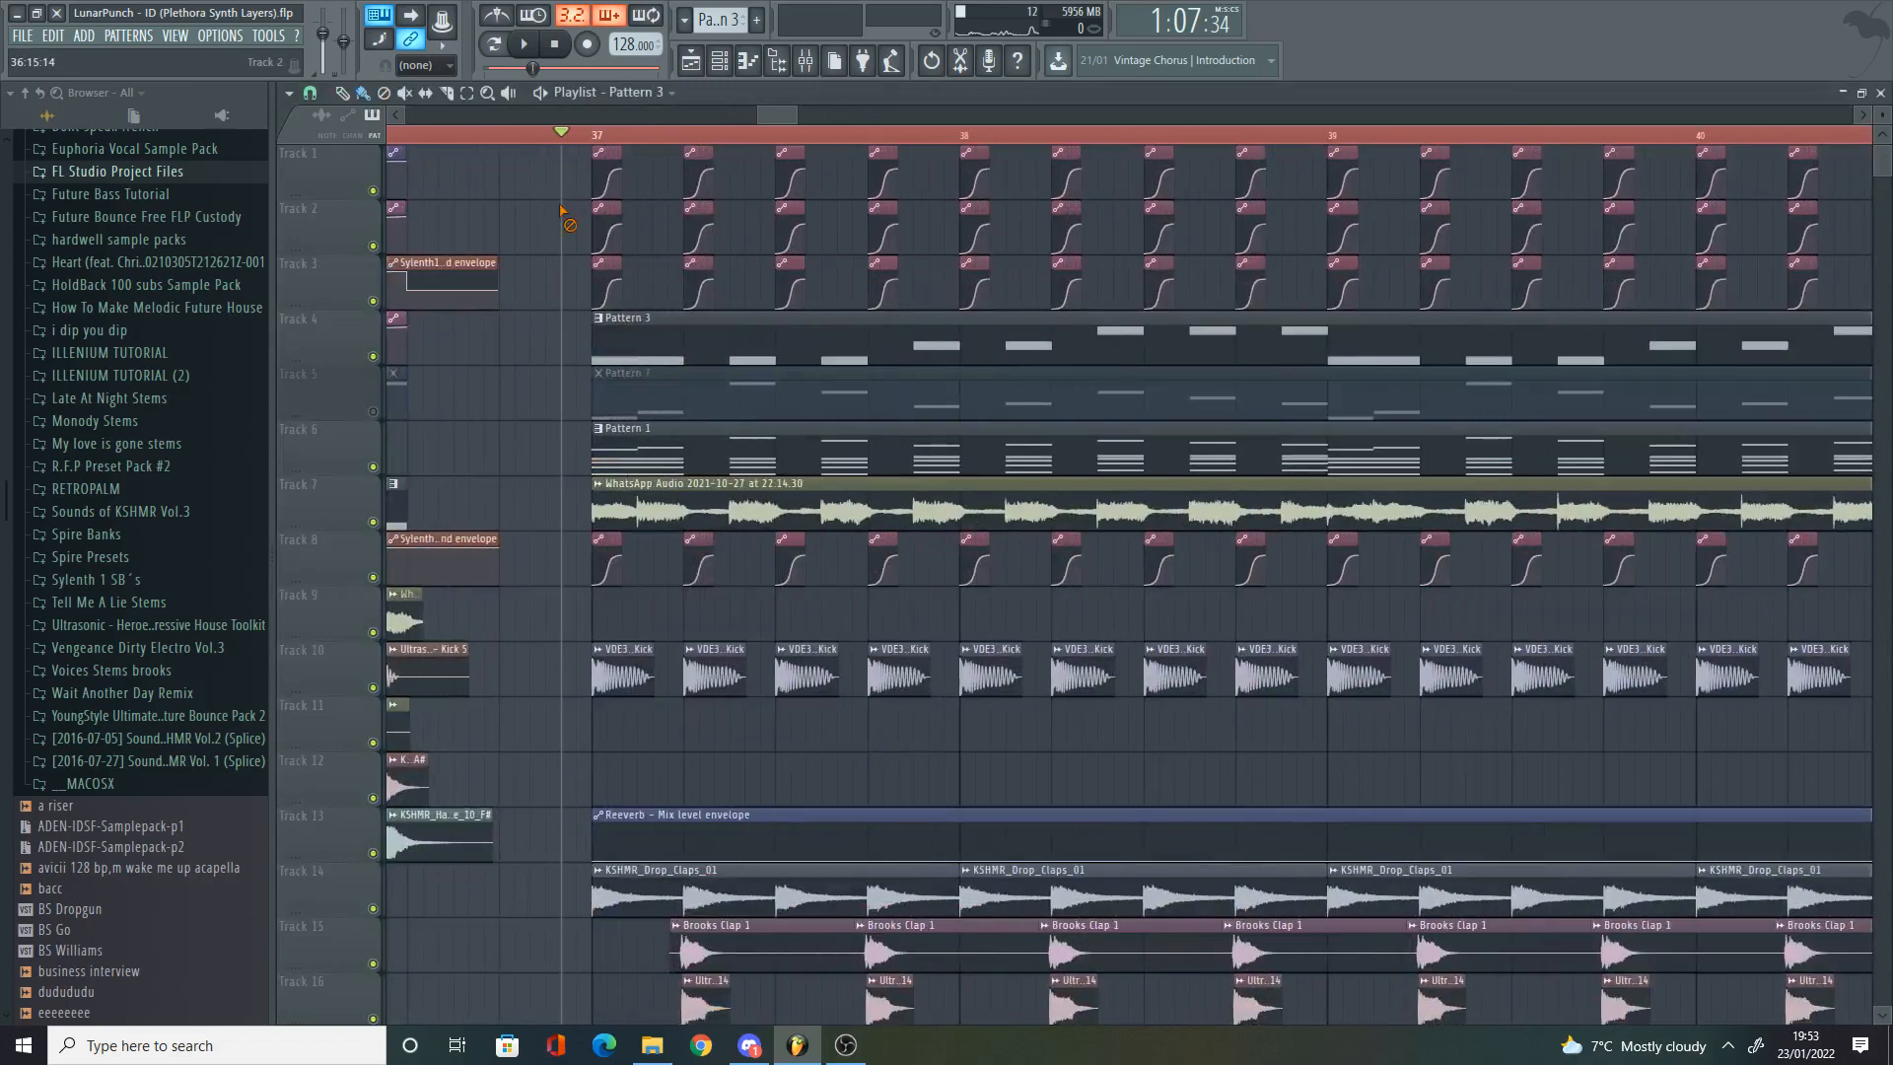
key(space)
scroll(572, 207, down, 4)
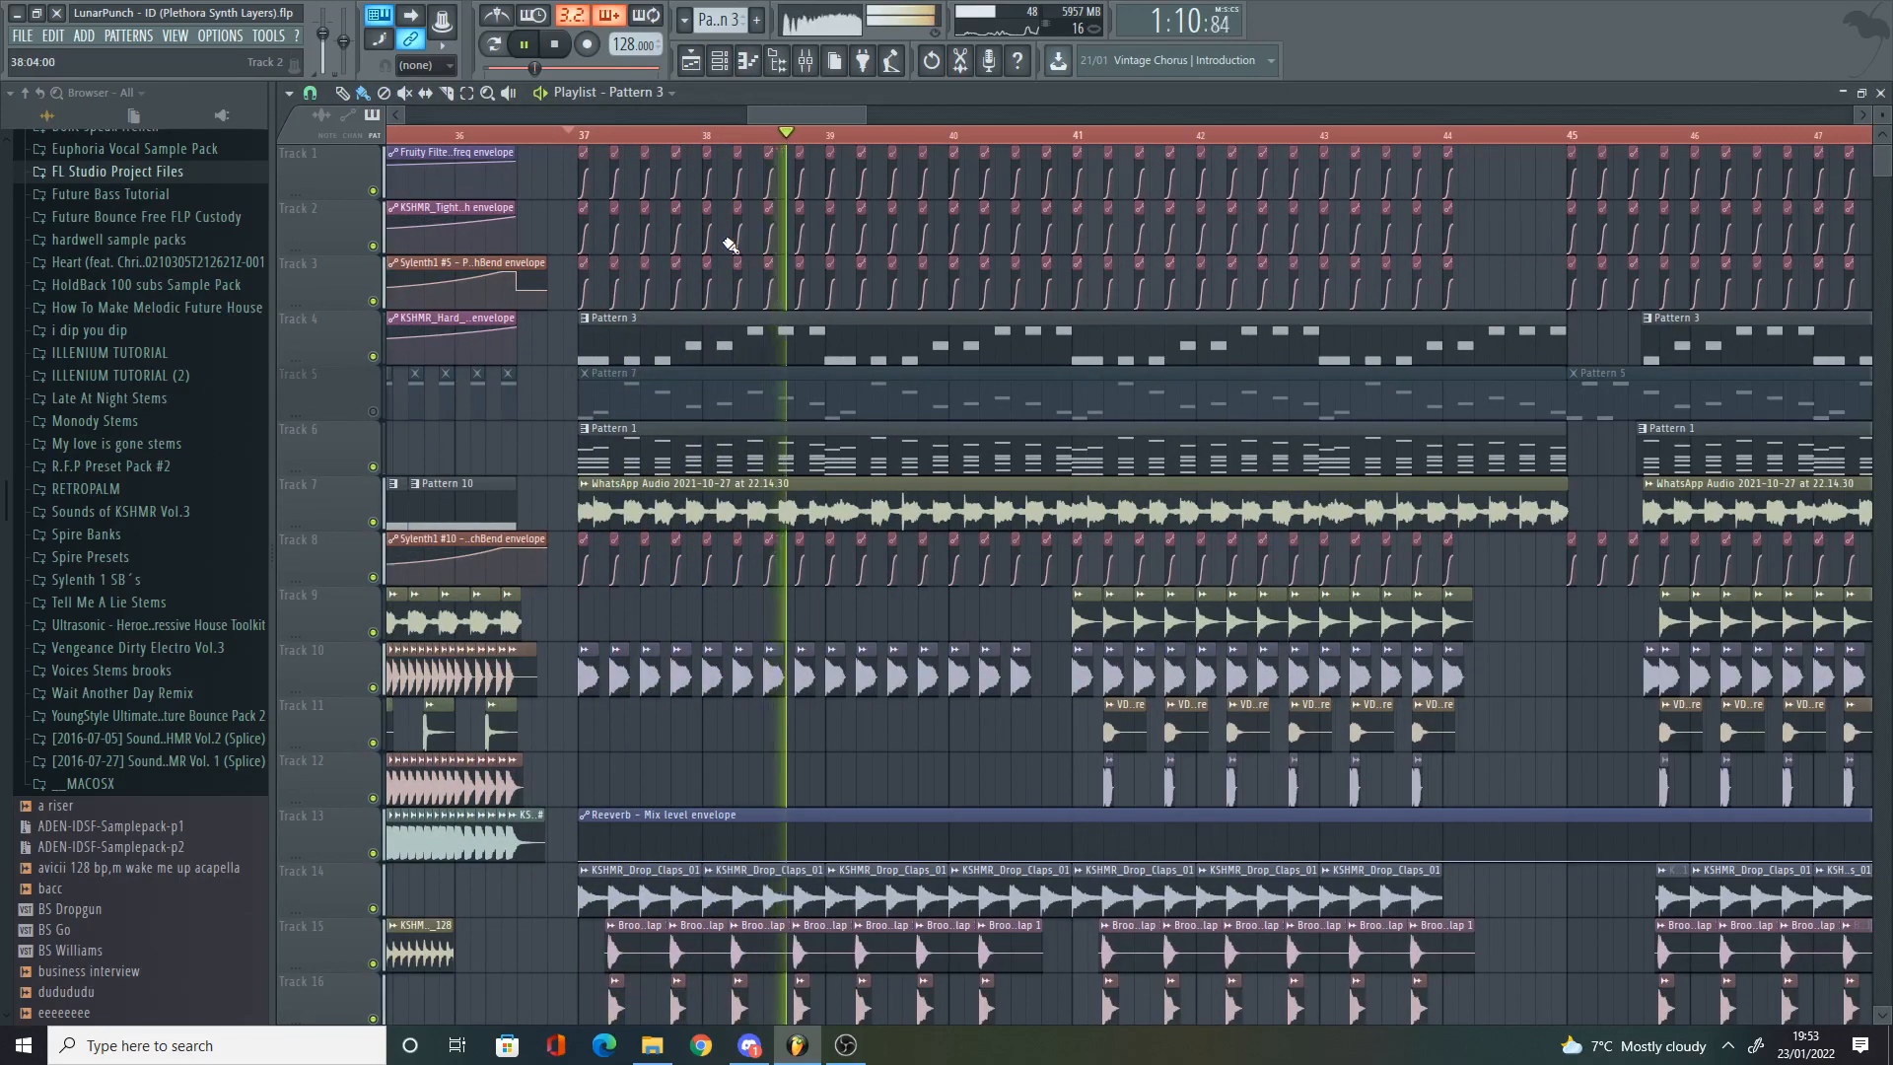
key(space)
Step: Undo the octave transposition and note selection in Pattern 3 using the project history
click(56, 36)
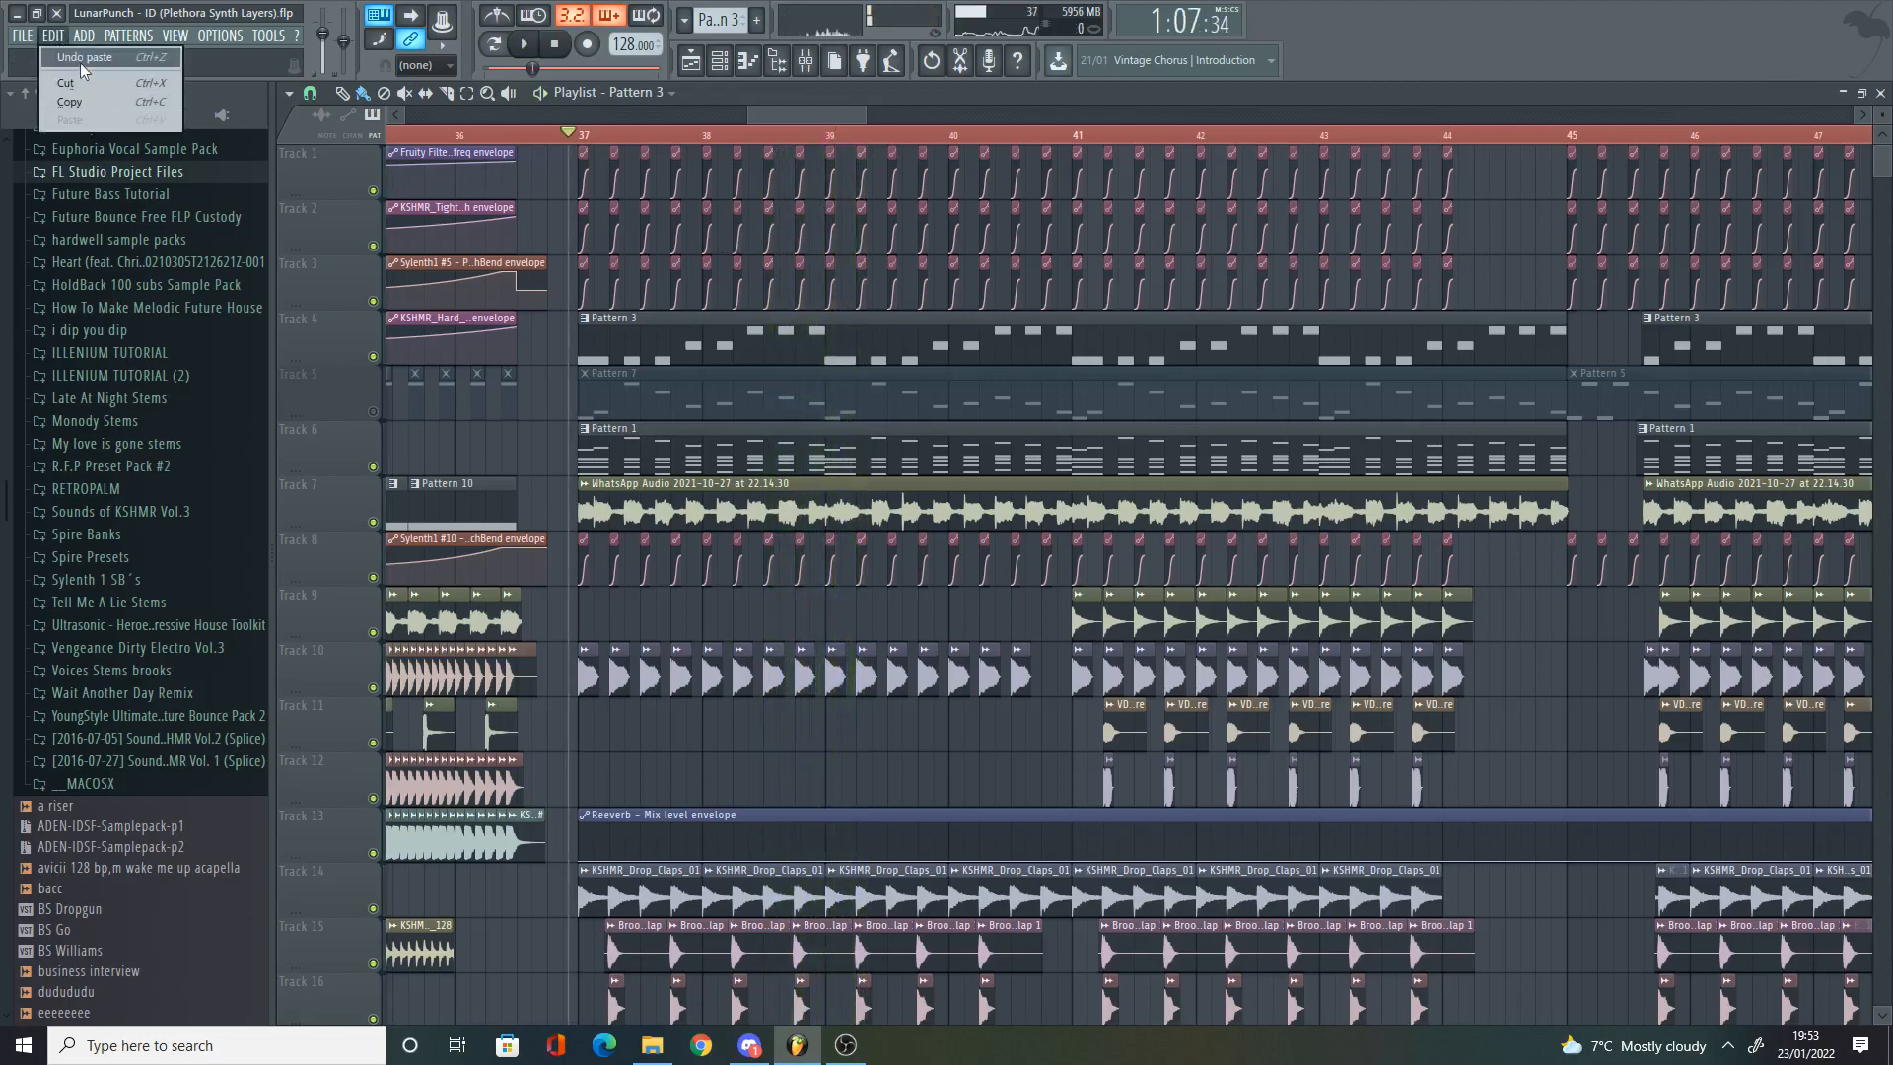
click(77, 59)
click(56, 37)
click(63, 61)
click(56, 38)
click(65, 59)
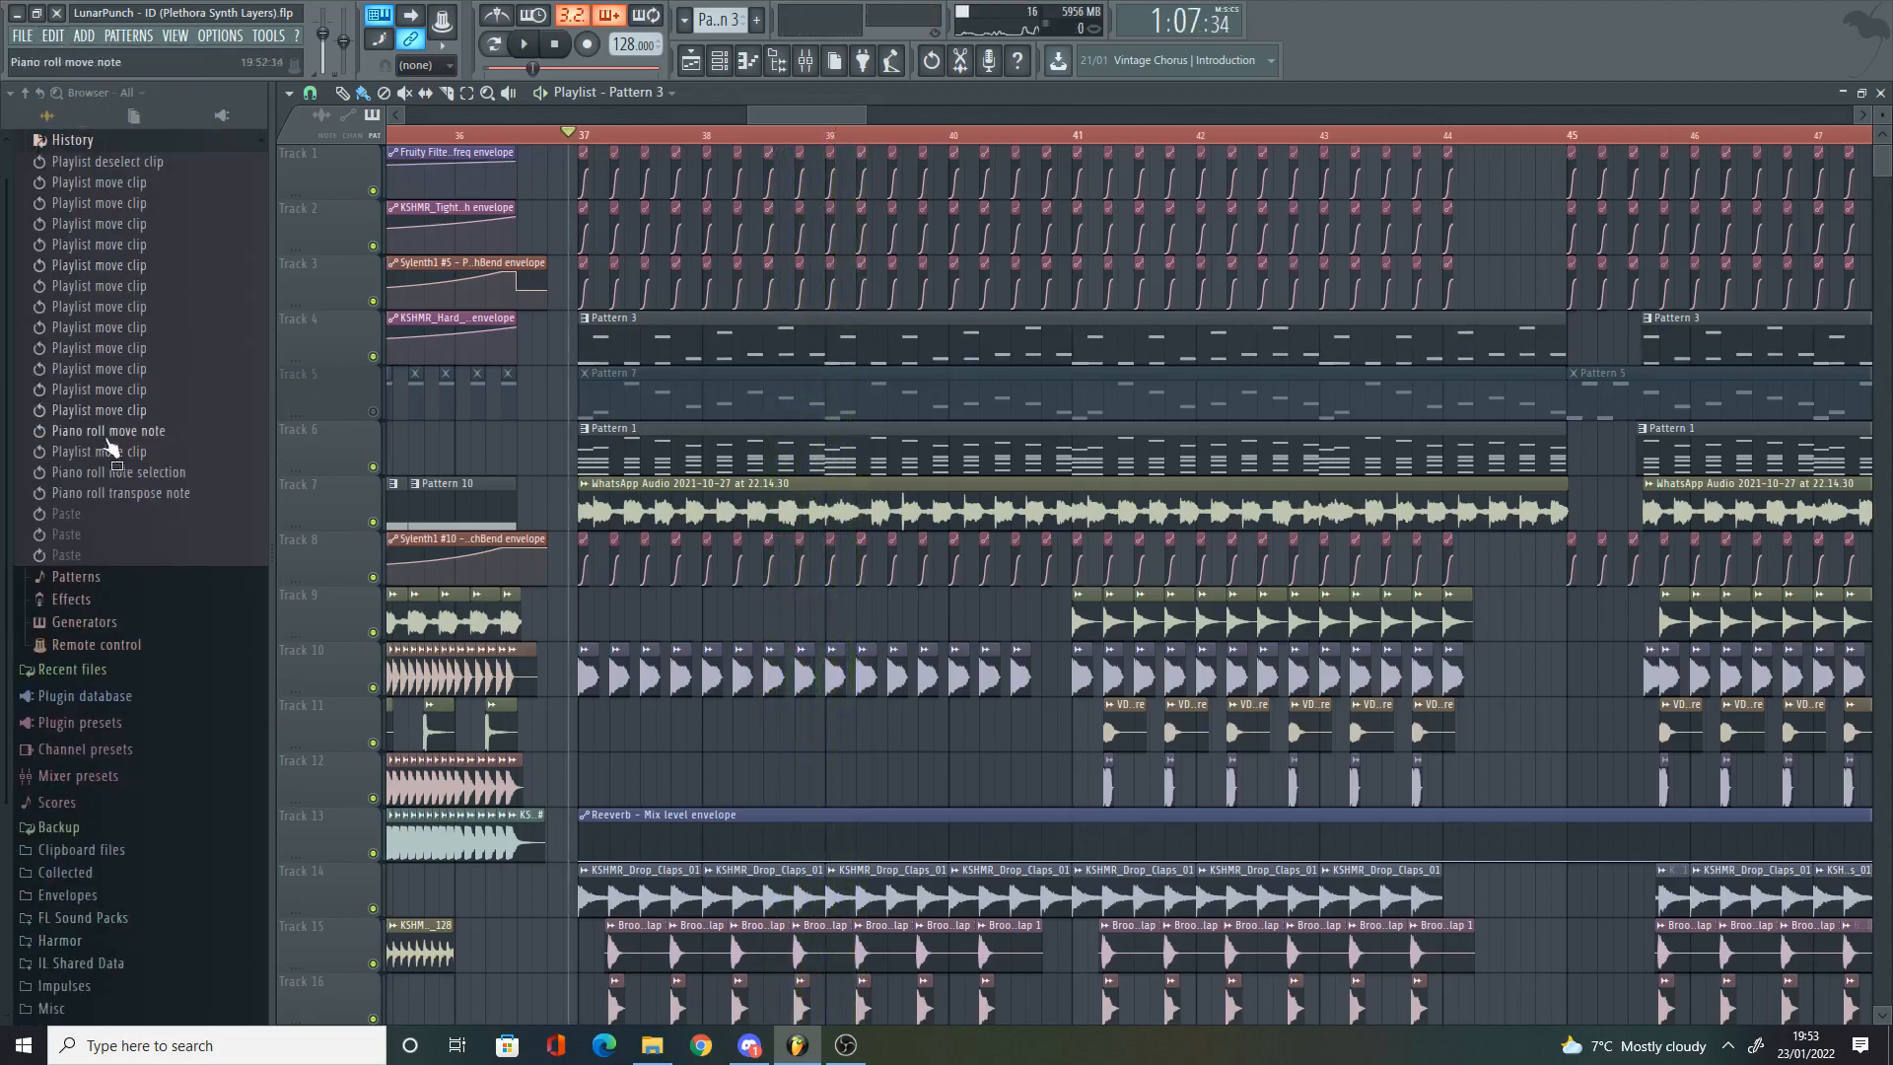
click(125, 475)
Step: Play the drop from just before bar 37 with Pattern 3's original octave jumps and review the surrounding layers
key(space)
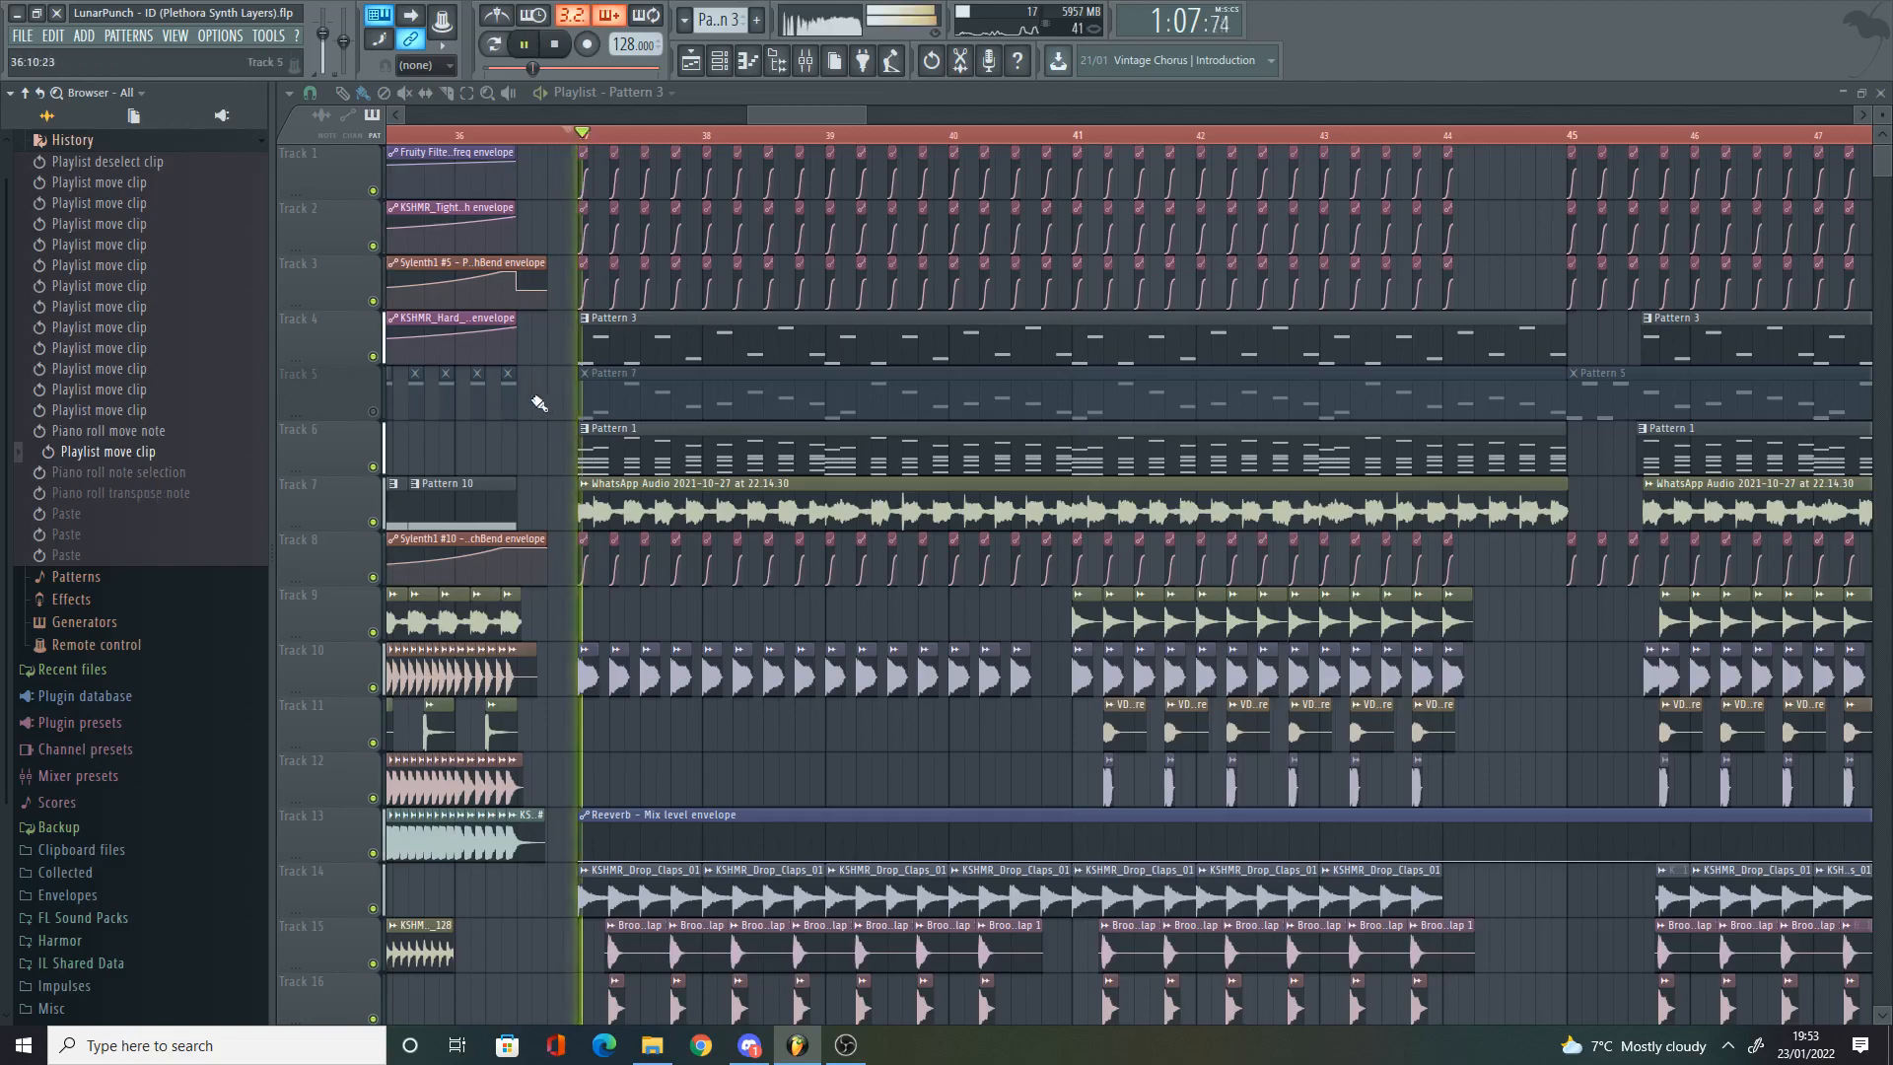
ctrl+scroll(751, 609, up, 2)
ctrl+scroll(751, 608, down, 3)
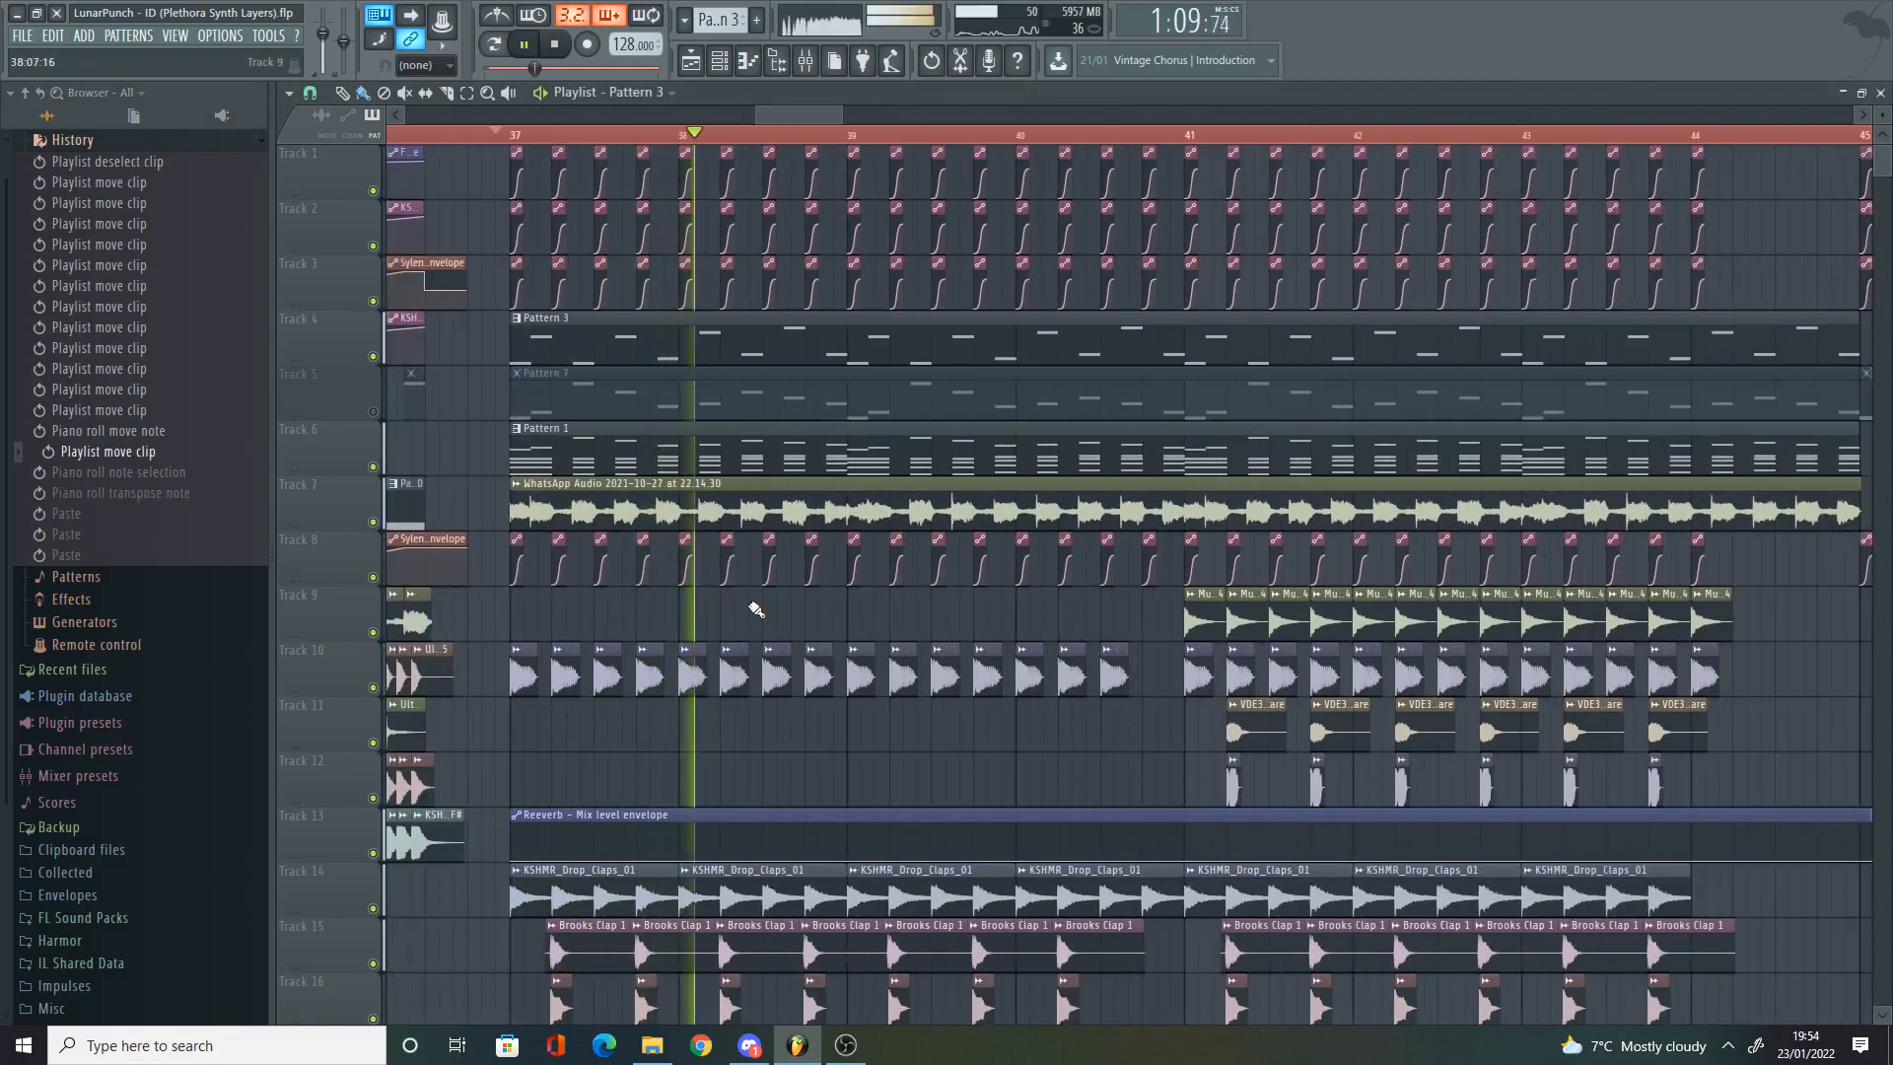
key(space)
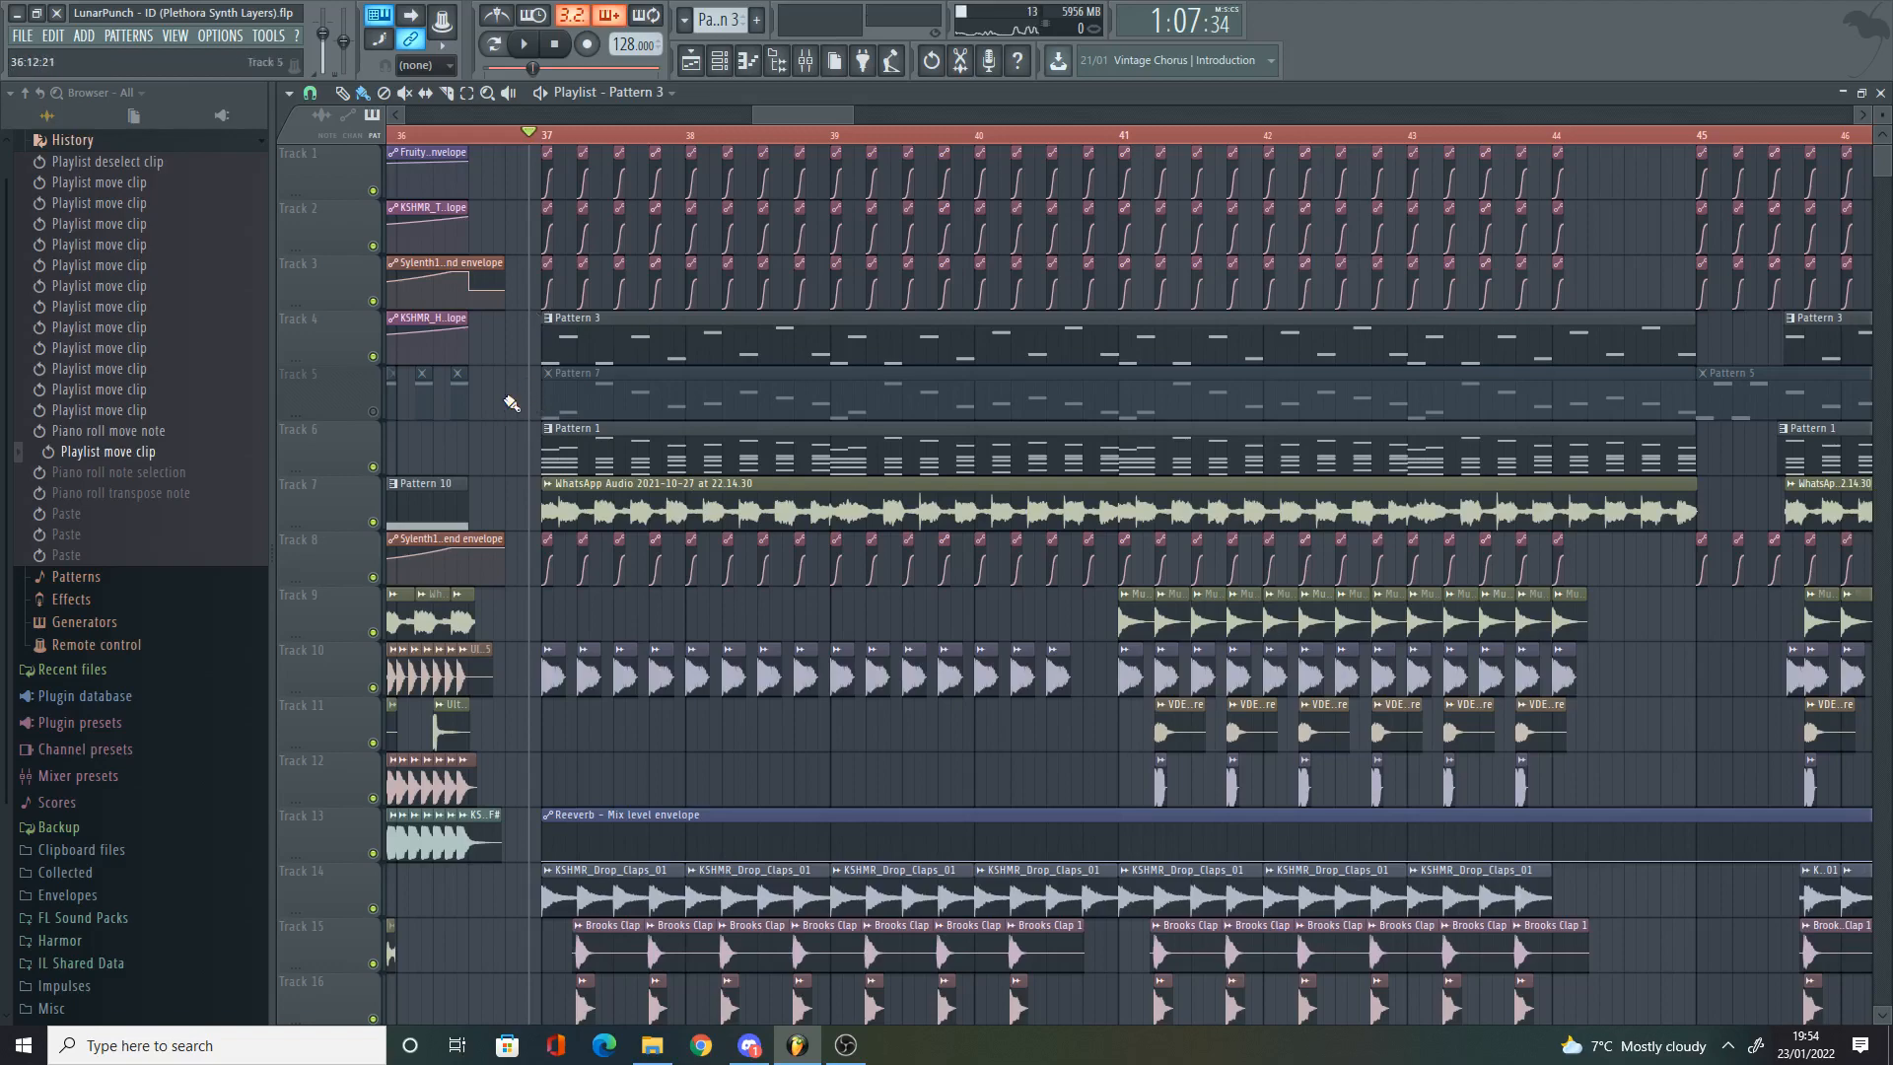
scroll(512, 403, down, 3)
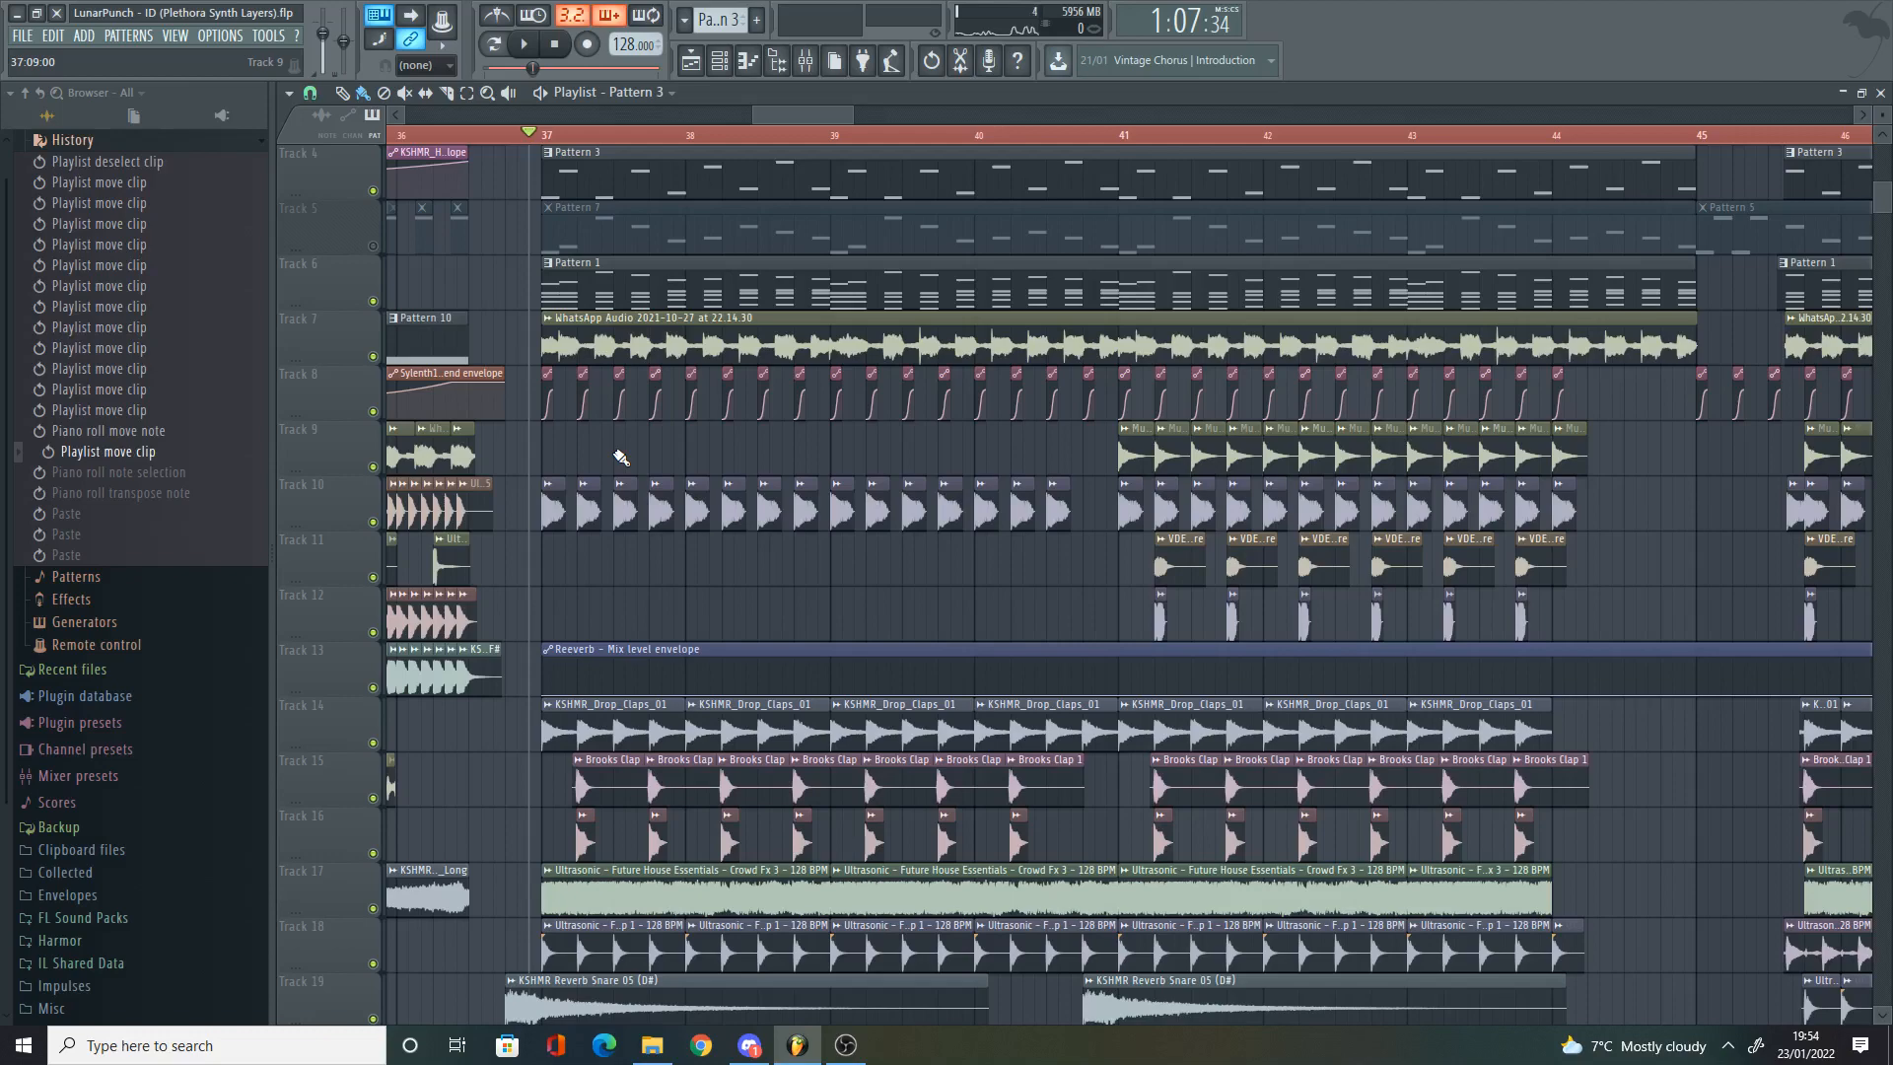
scroll(620, 456, up, 3)
ctrl+scroll(511, 407, up, 3)
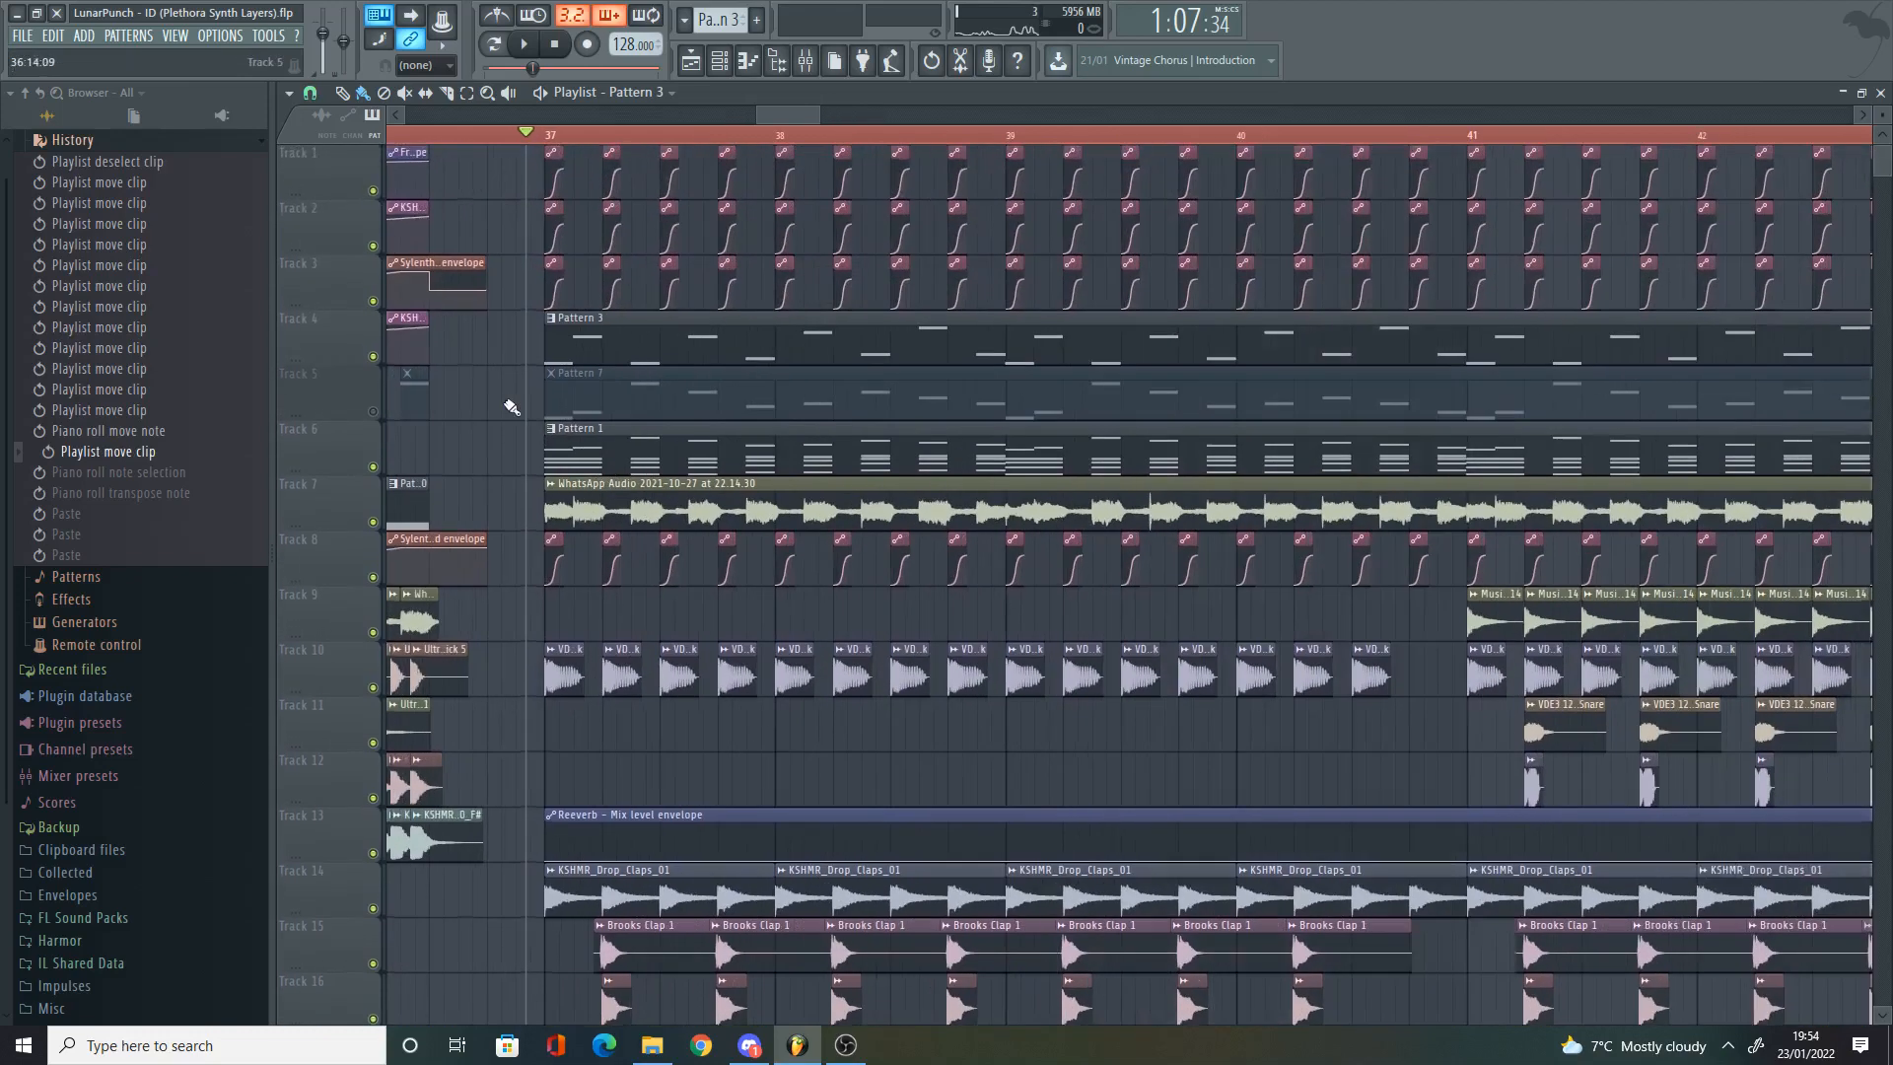
Step: Enable Track 5 and open Pattern 7's Sylenth1 #5 notes in the piano roll
click(375, 412)
double_click(559, 393)
ctrl+scroll(538, 276, down, 2)
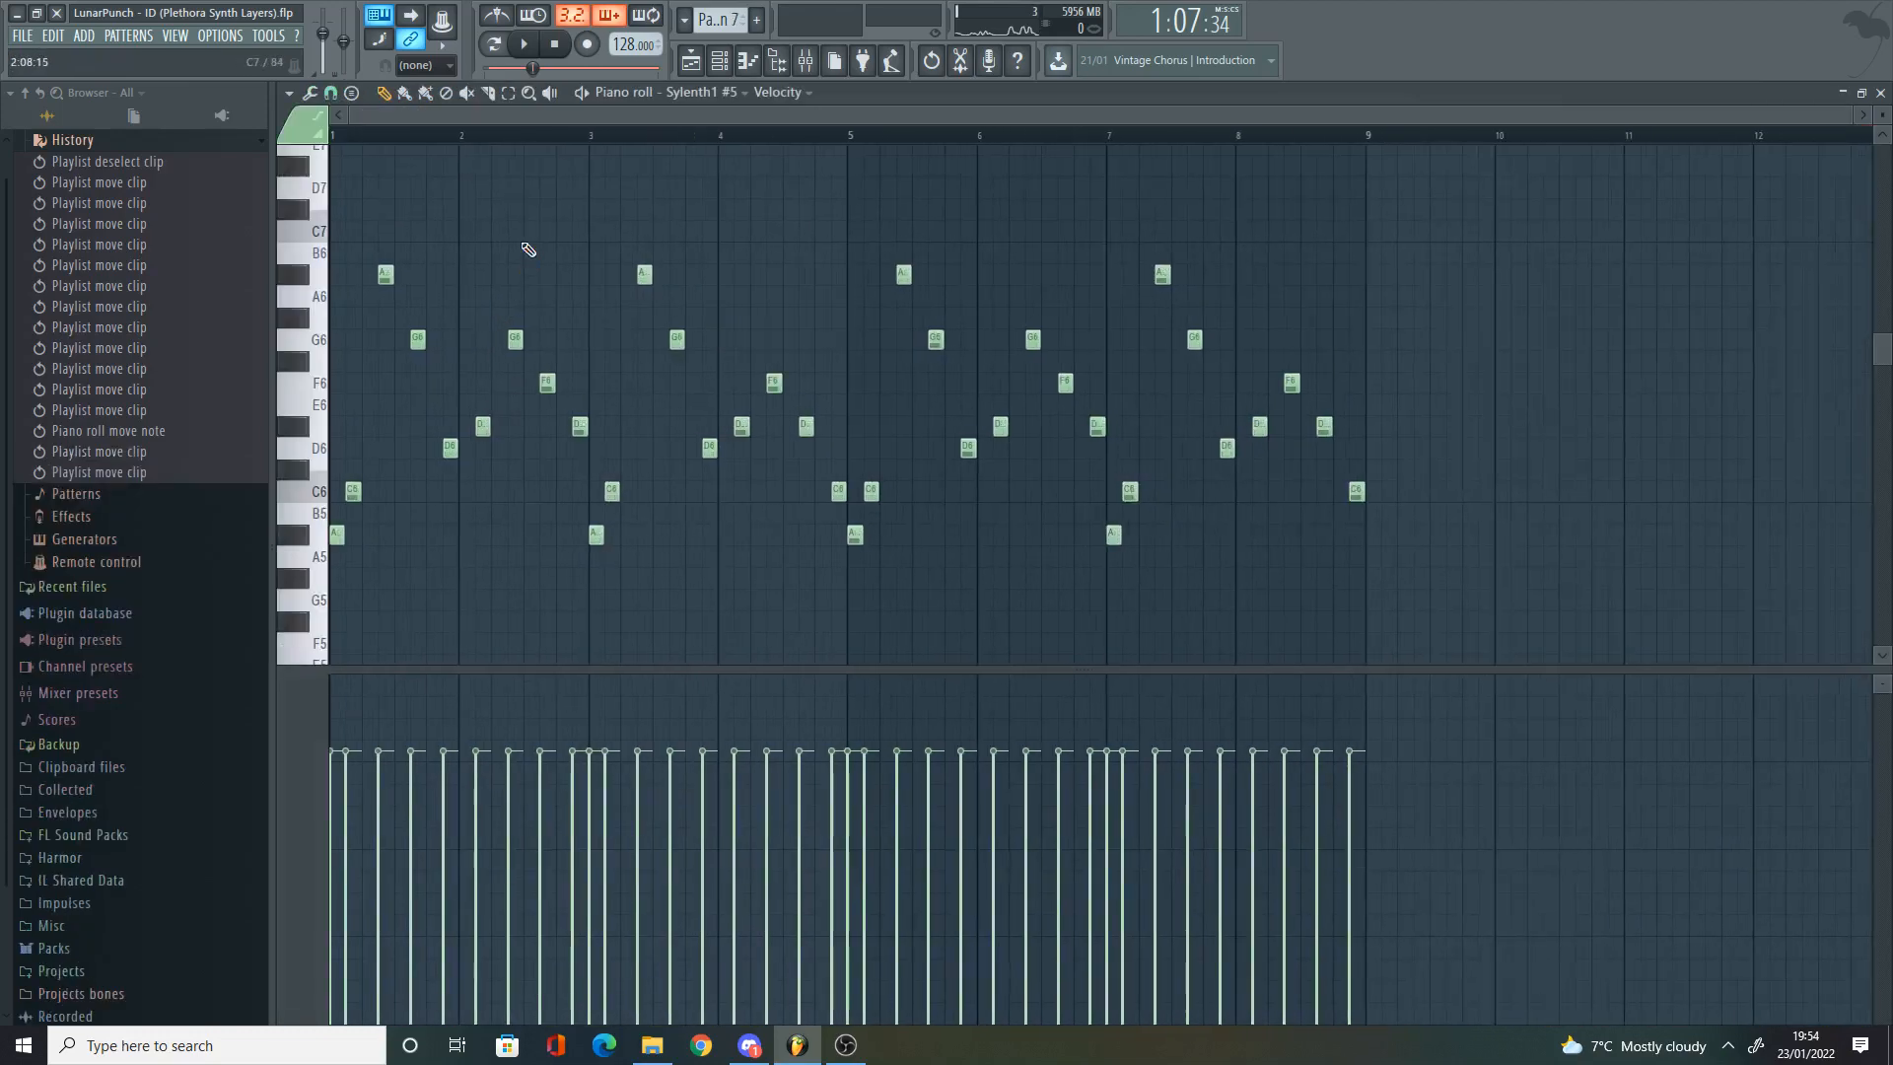
ctrl+scroll(384, 250, up, 3)
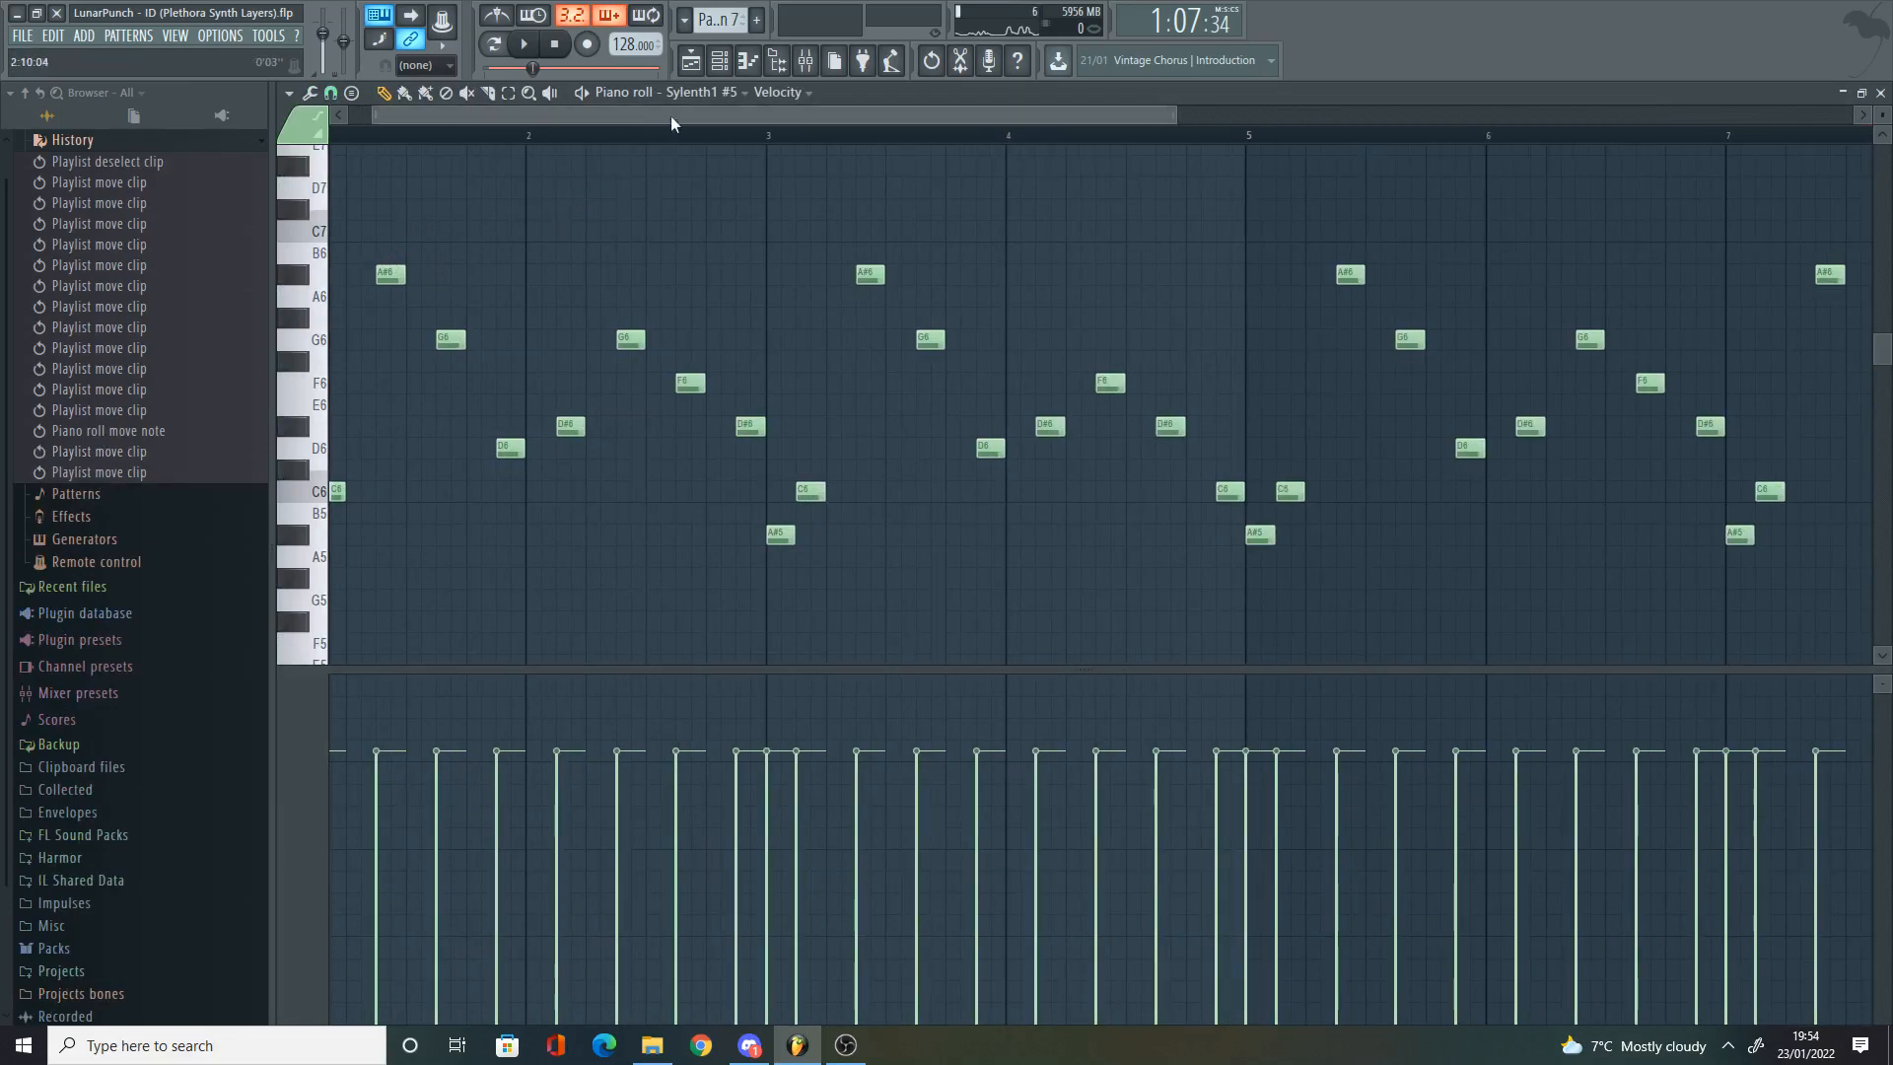
drag(671, 115, 647, 115)
Step: Switch playback to pattern mode and locate the Sylenth1 #5 channel used by Pattern 7
click(494, 45)
click(702, 62)
scroll(836, 750, up, 5)
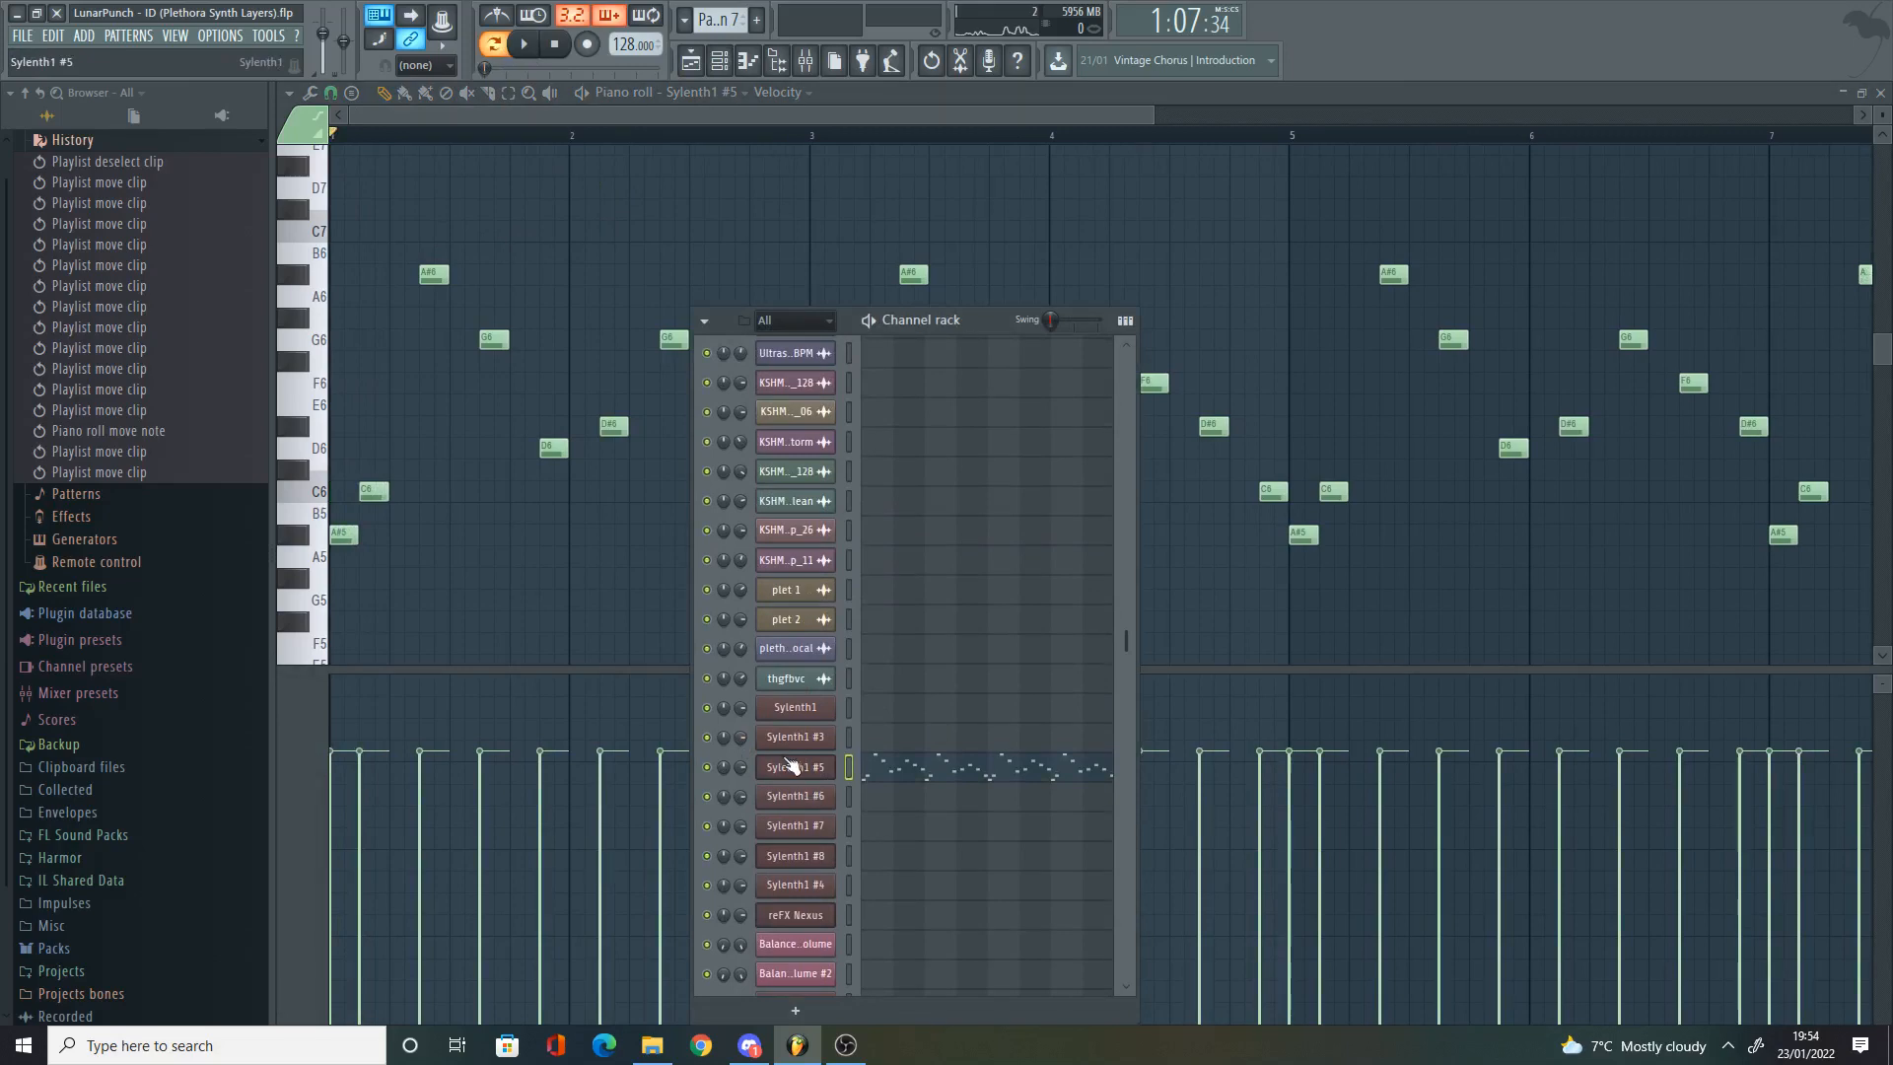
right_click(564, 198)
Step: Return to the playlist and play the drop in song mode with Pattern 7's track soloed
click(719, 62)
click(691, 62)
key(space)
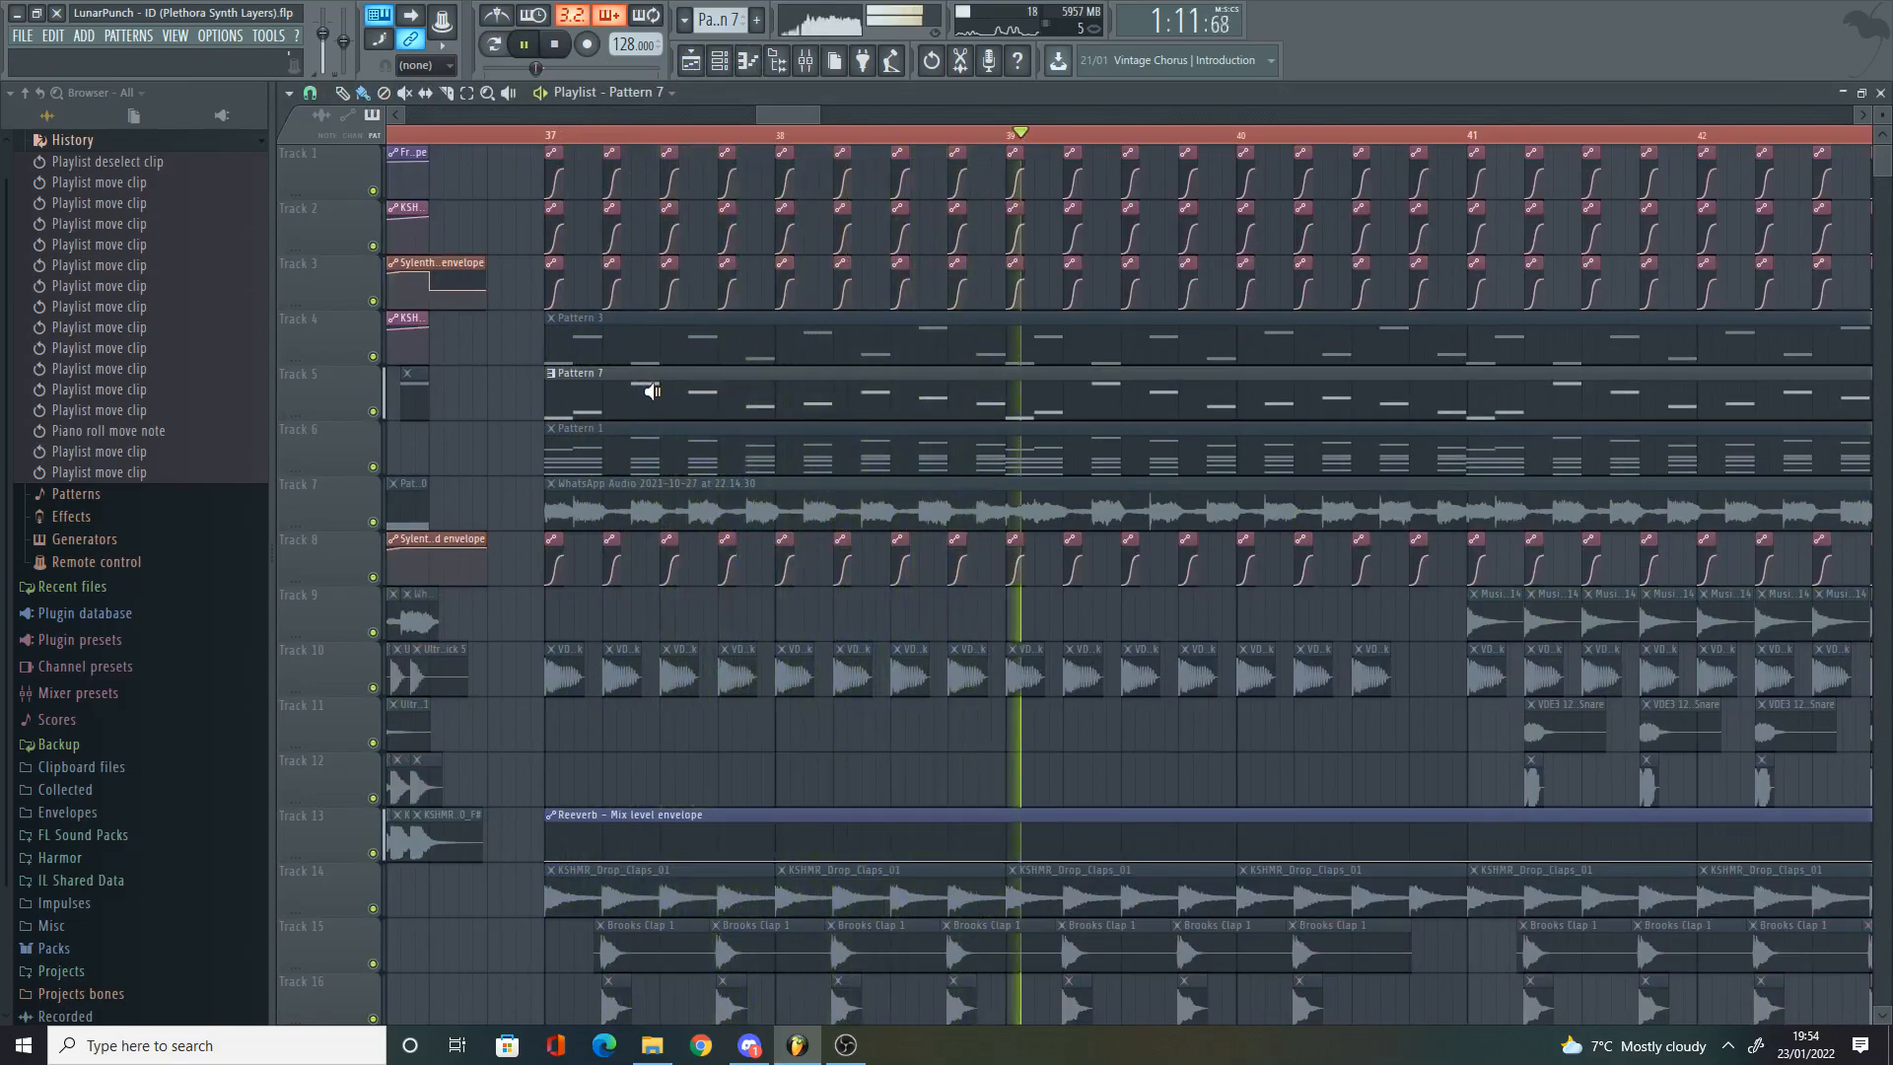
Step: Check Pattern 7's notes, play the pattern, and inspect the Insert 102 and Sylenth1 #5 mixer tracks
double_click(652, 391)
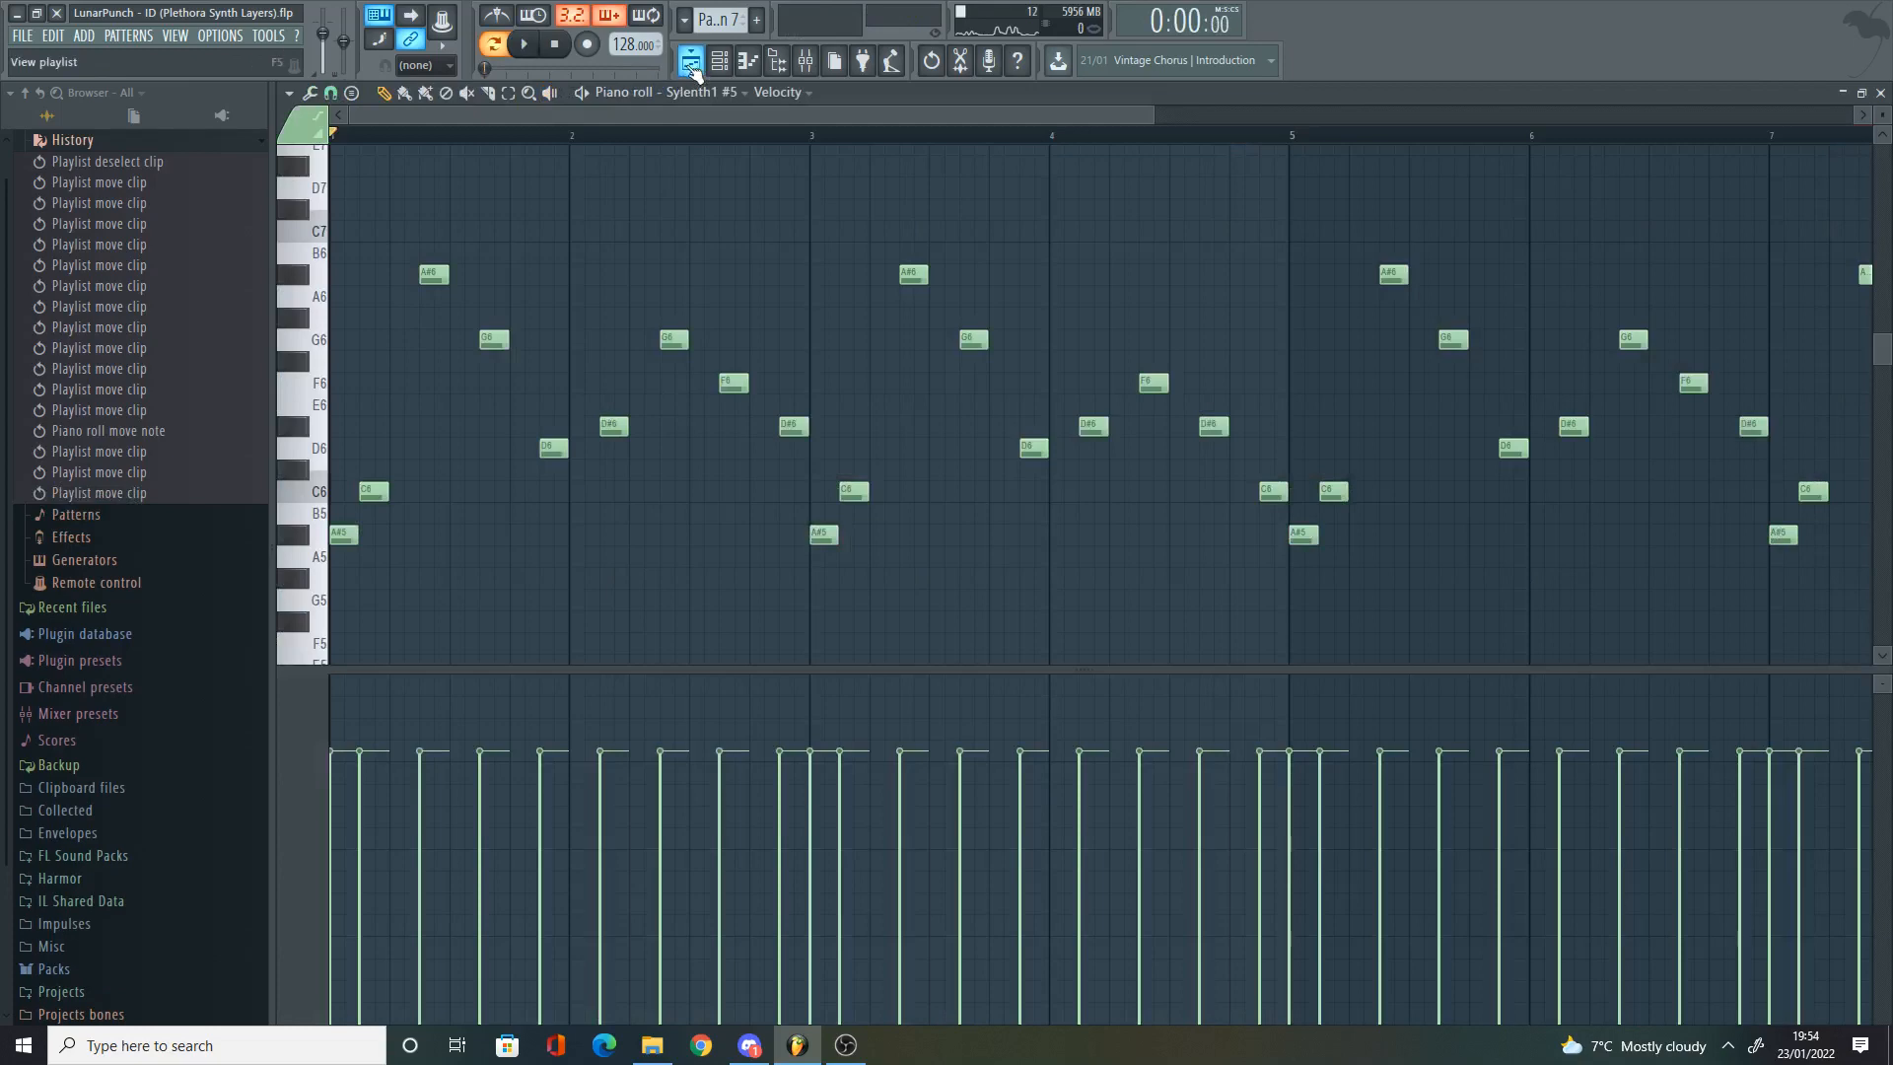
click(691, 61)
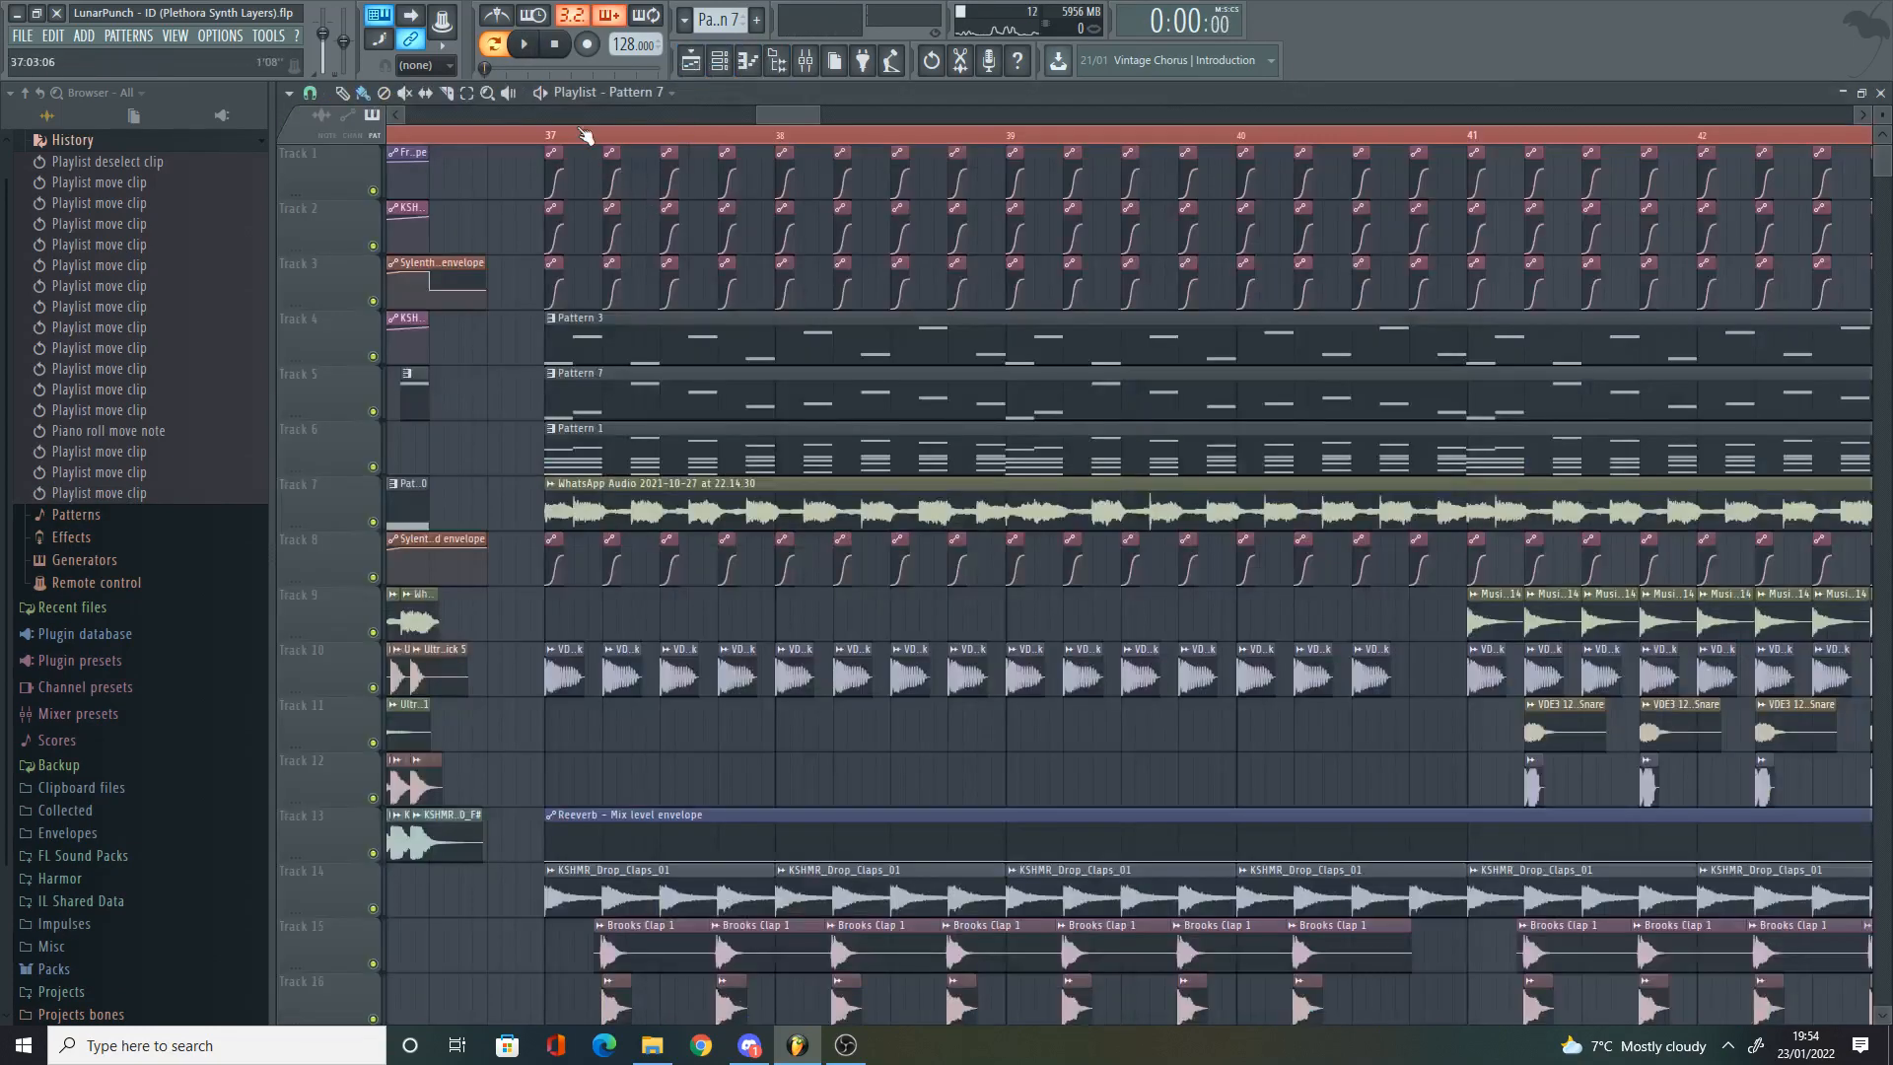
click(499, 46)
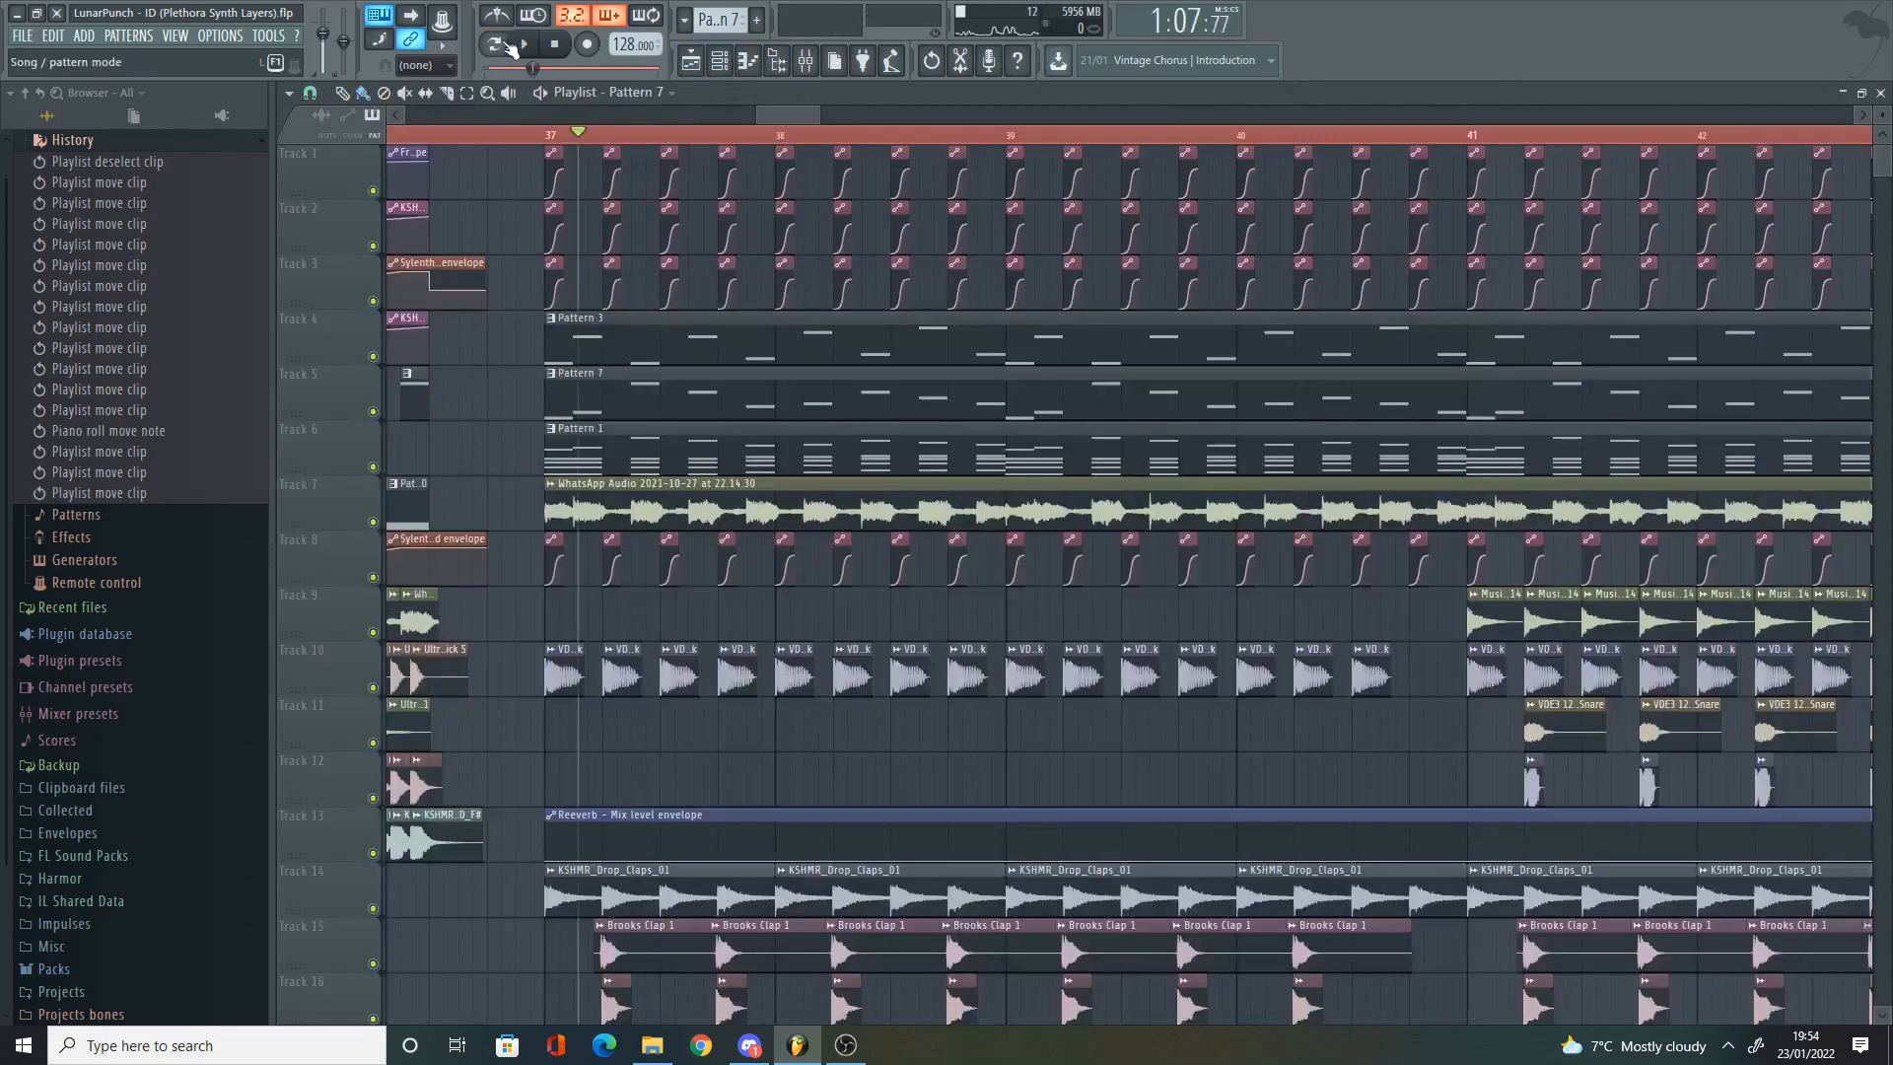
click(806, 62)
click(1575, 582)
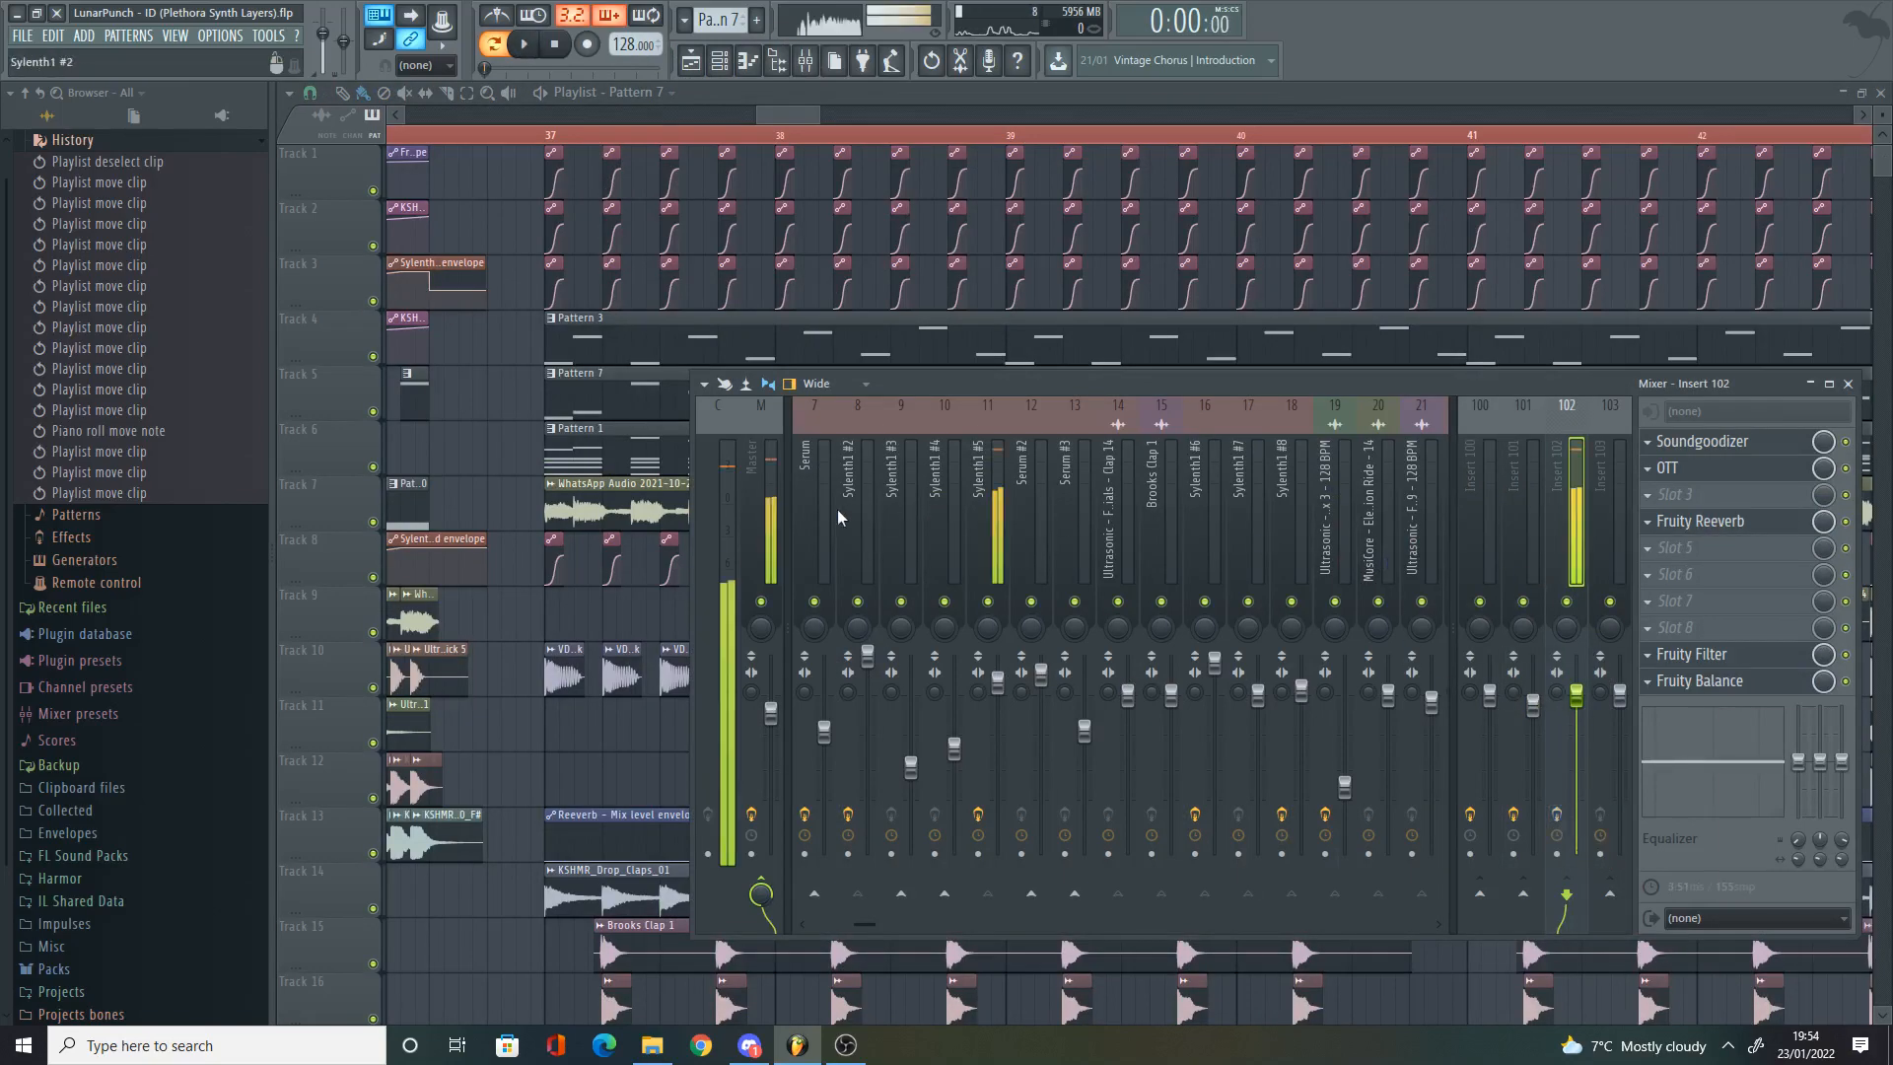
click(988, 533)
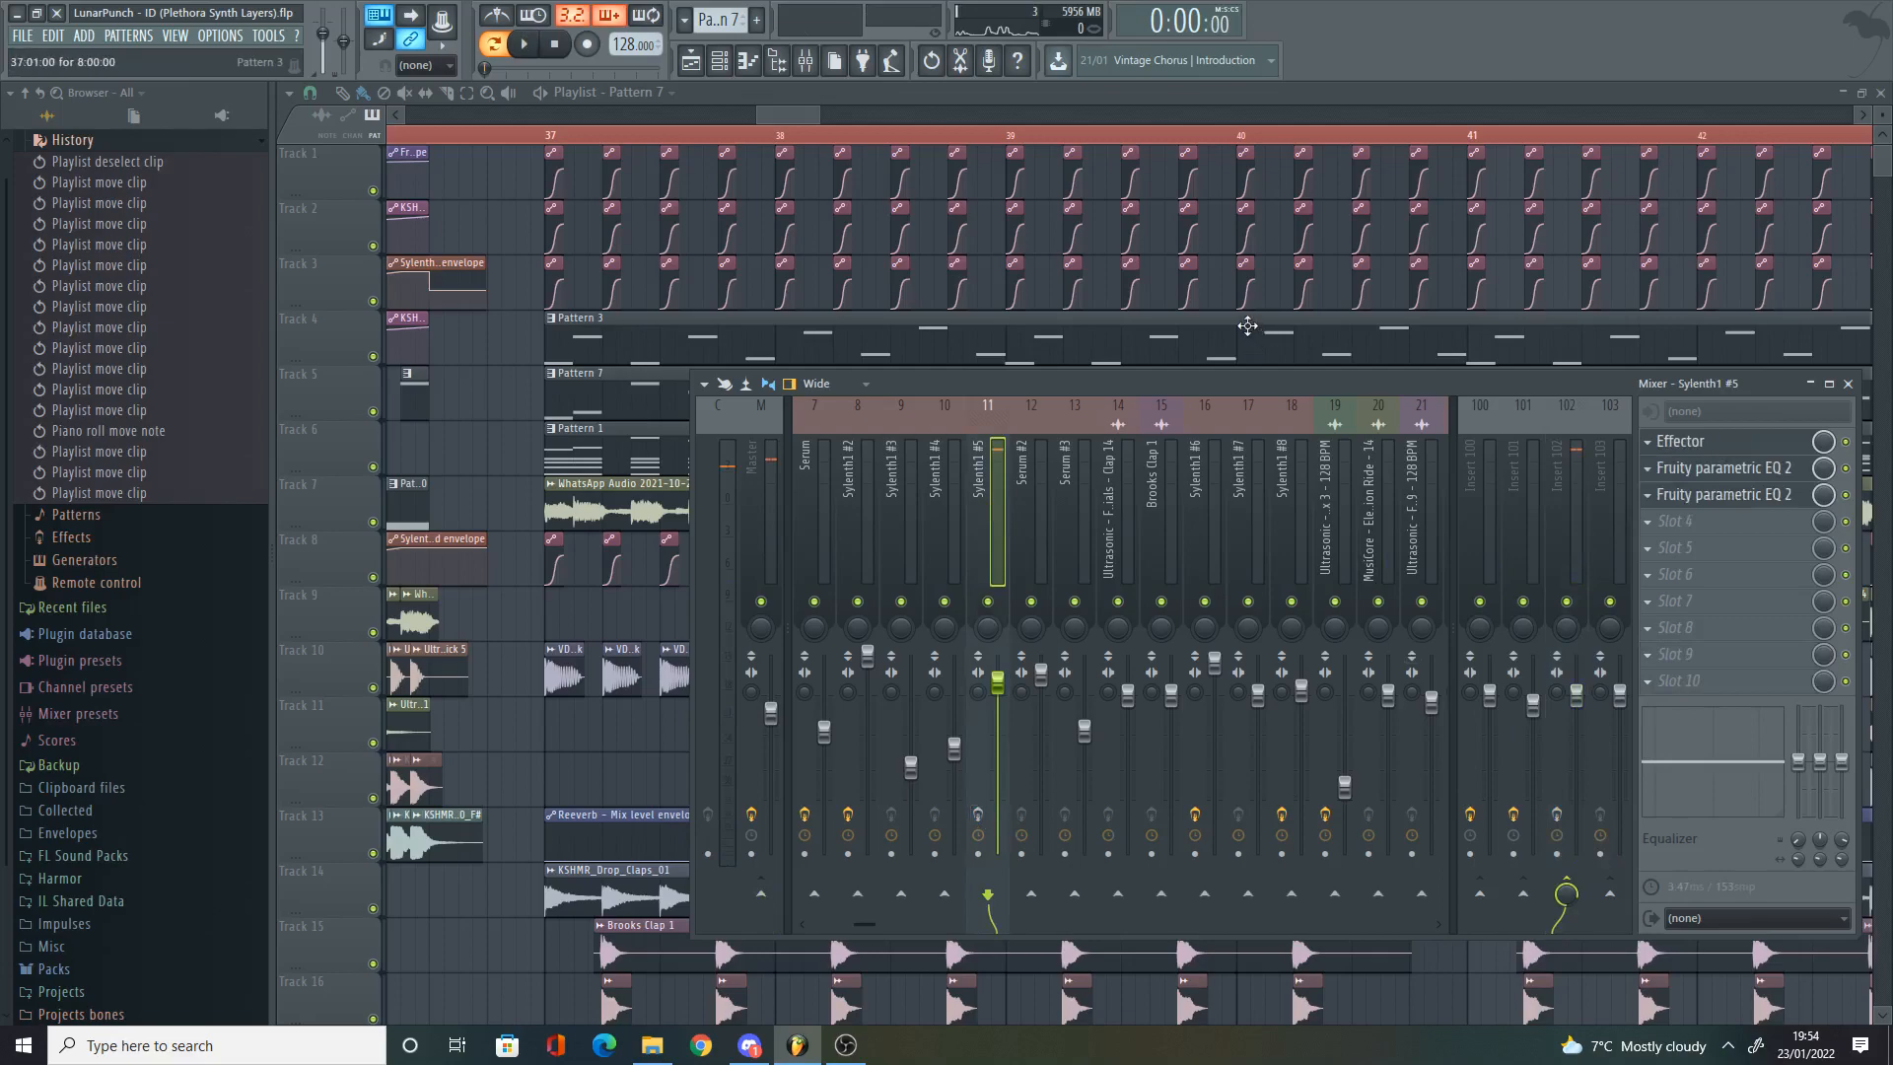
Step: Open the Sylenth1 #5 synth while Pattern 7 plays and move its window clear for viewing
key(space)
click(748, 58)
click(801, 764)
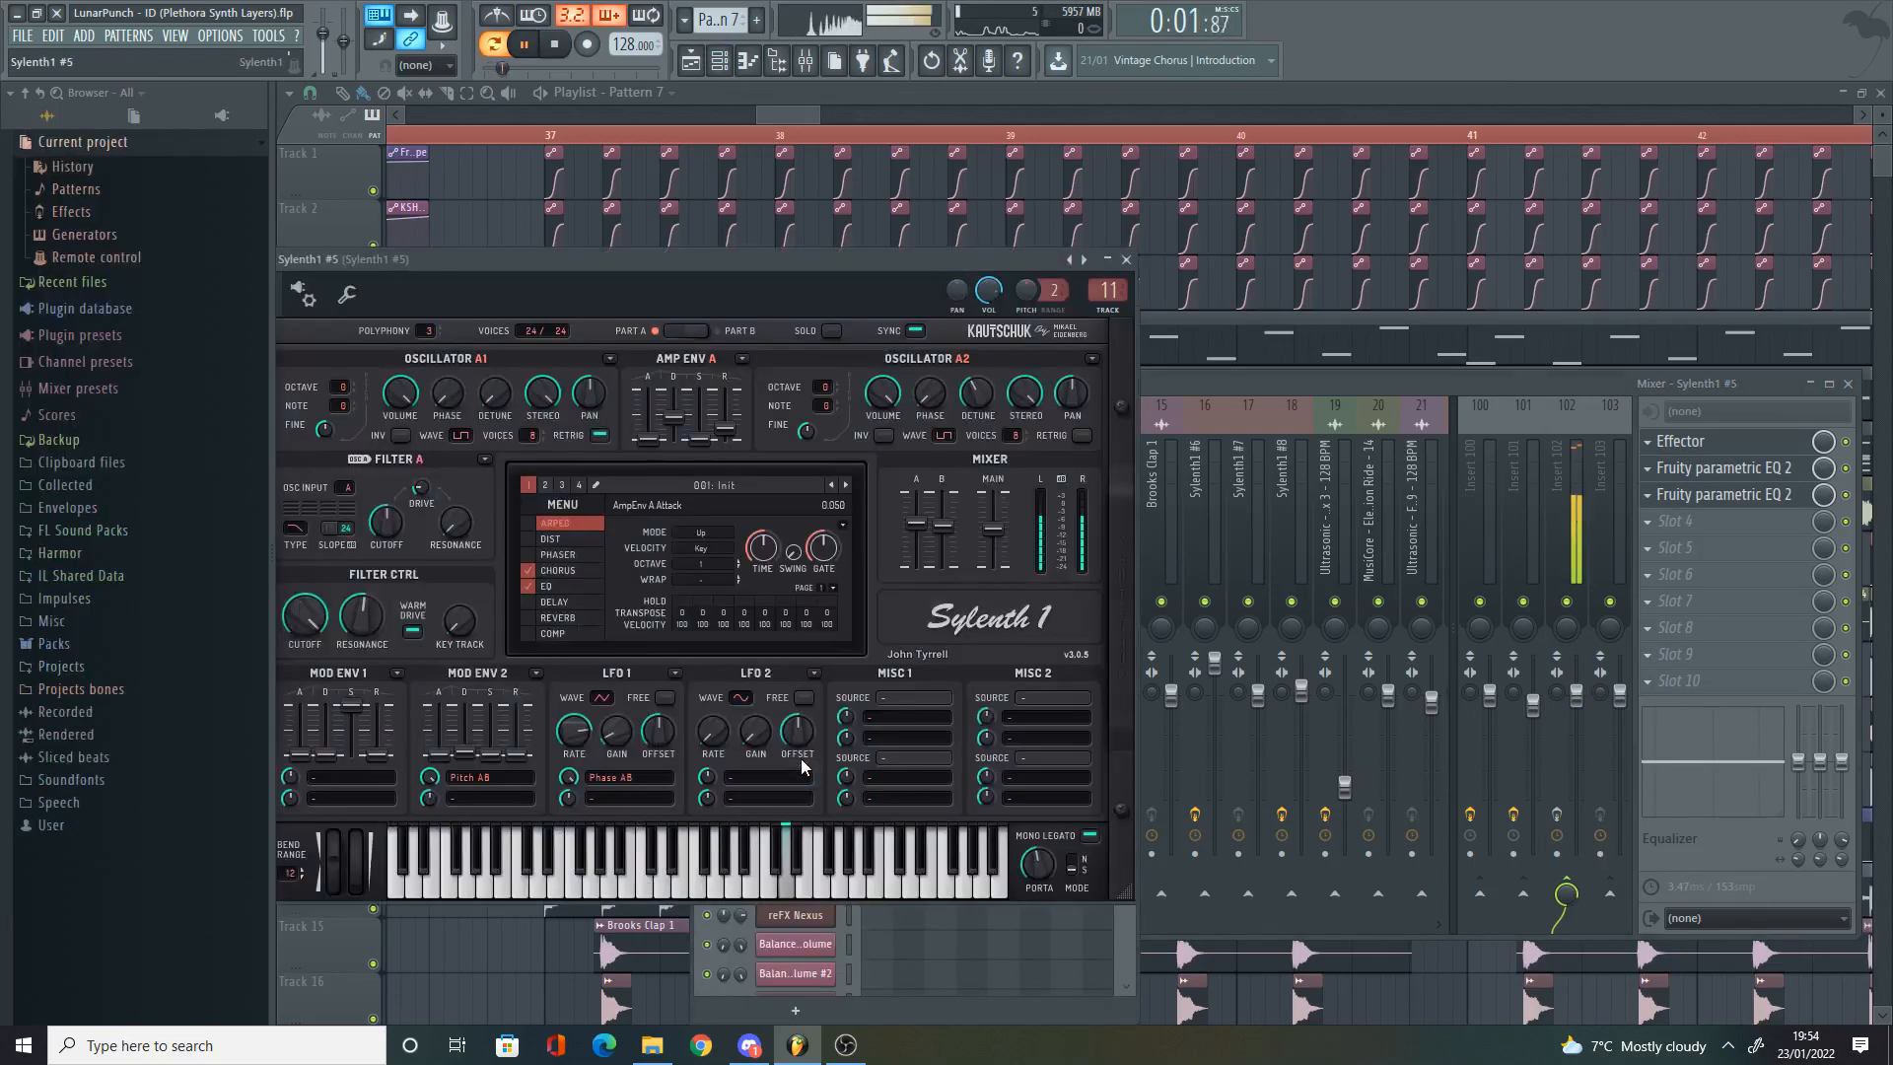
drag(796, 259, 992, 288)
key(space)
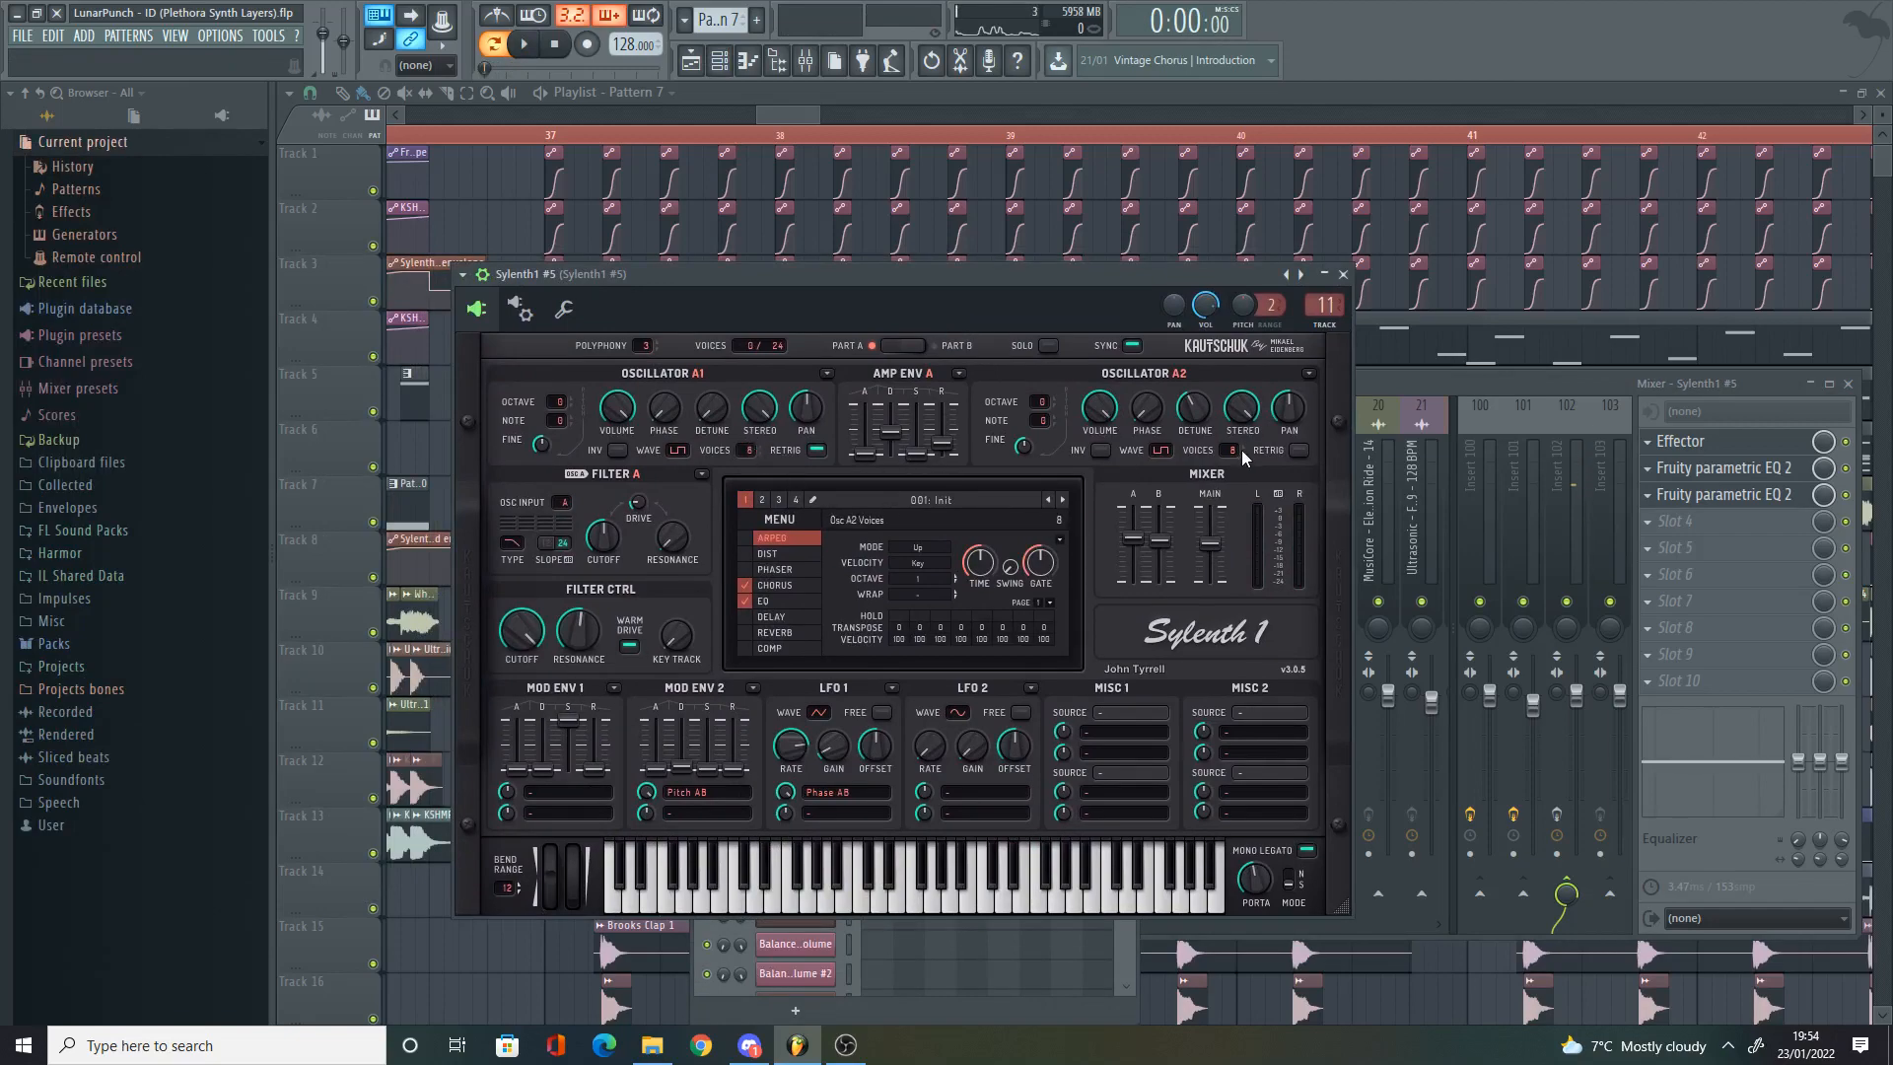
Step: Review Sylenth1 #5's EQ page and Part B oscillators, return to Part A, and audition the sound
click(787, 601)
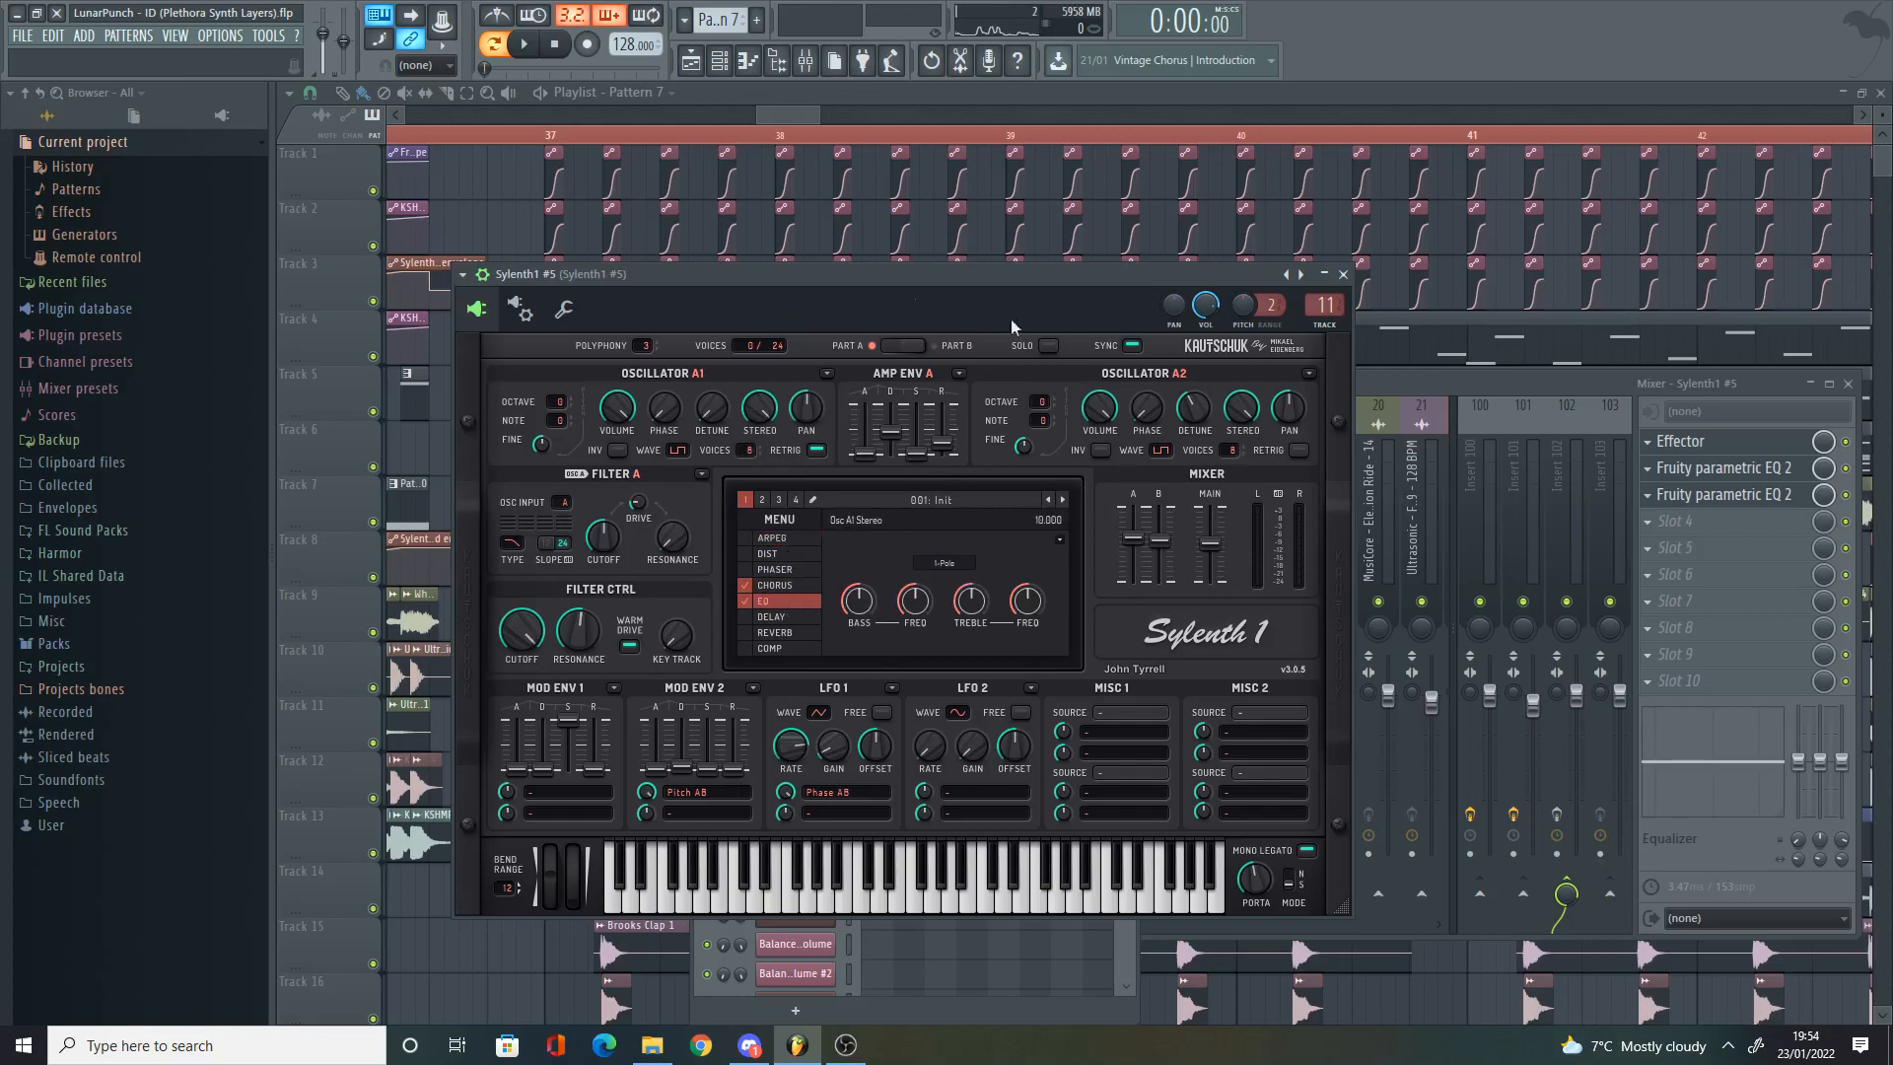
click(937, 345)
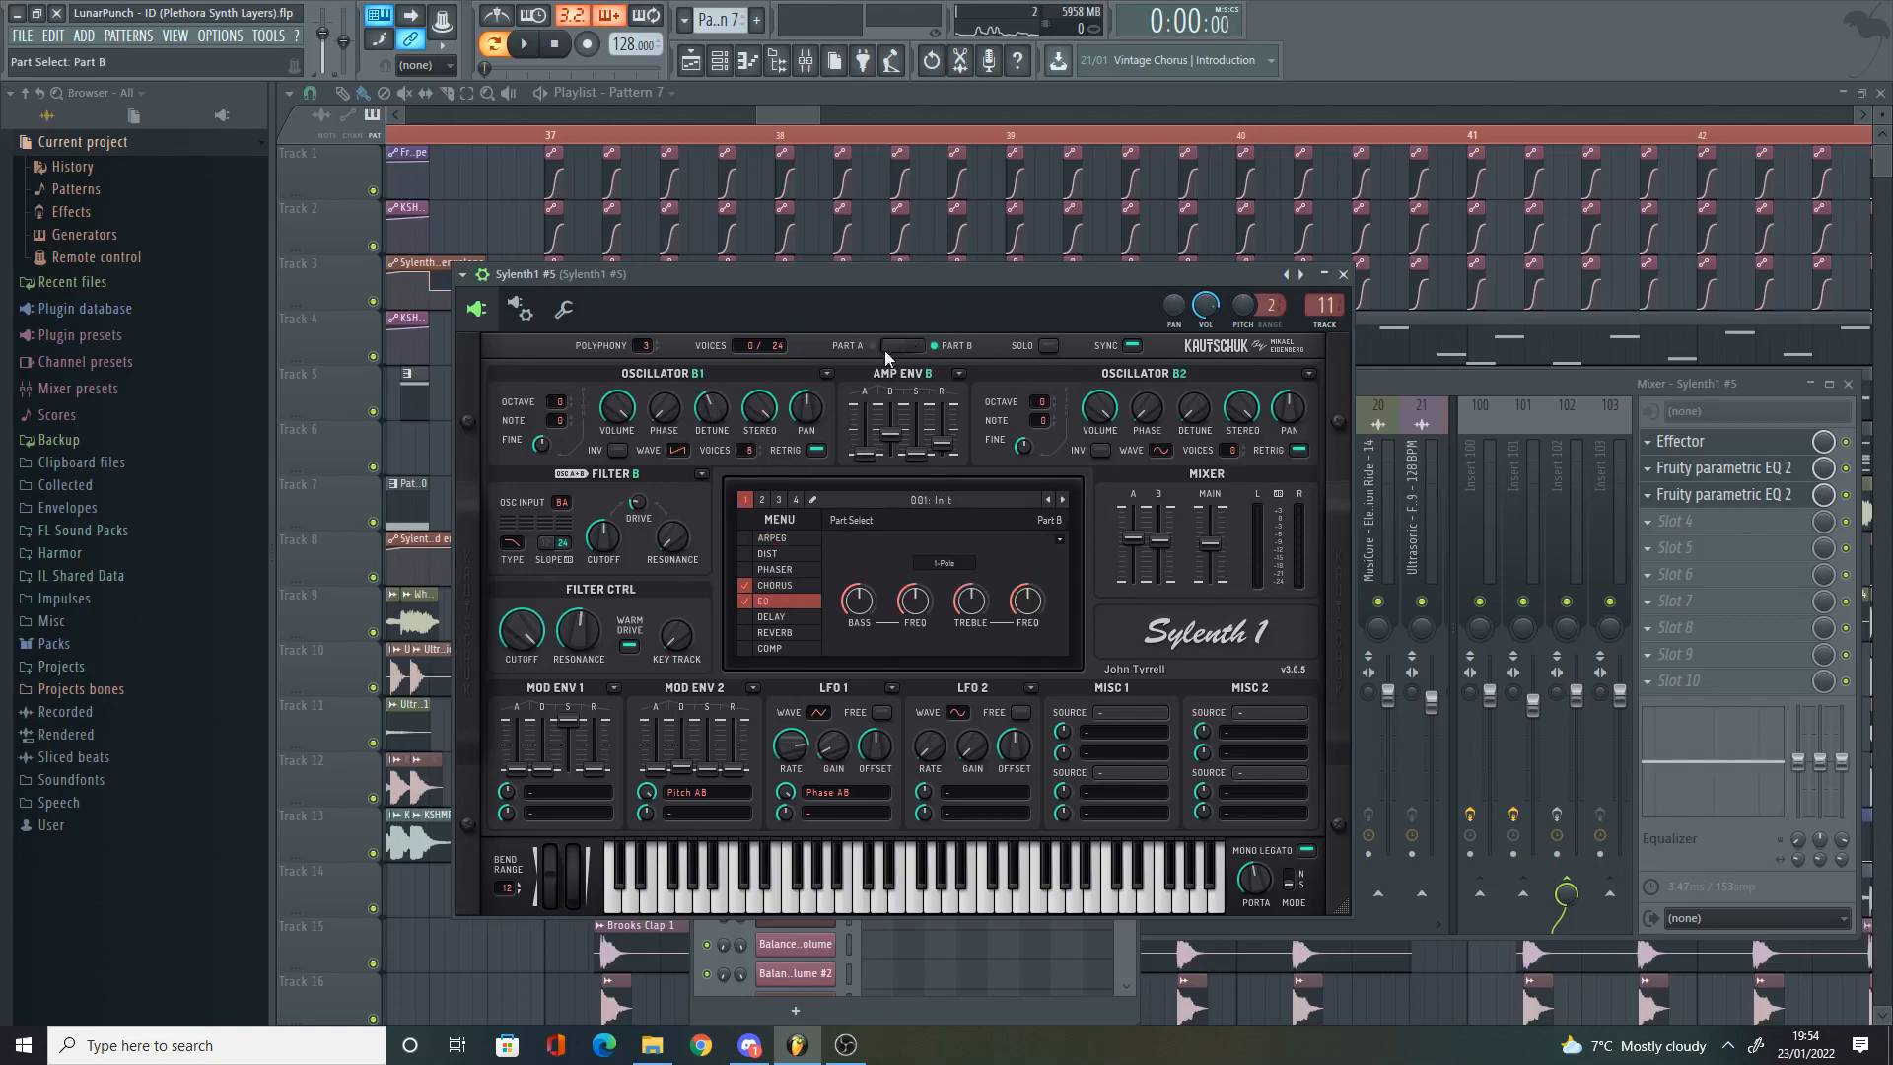
key(space)
click(899, 345)
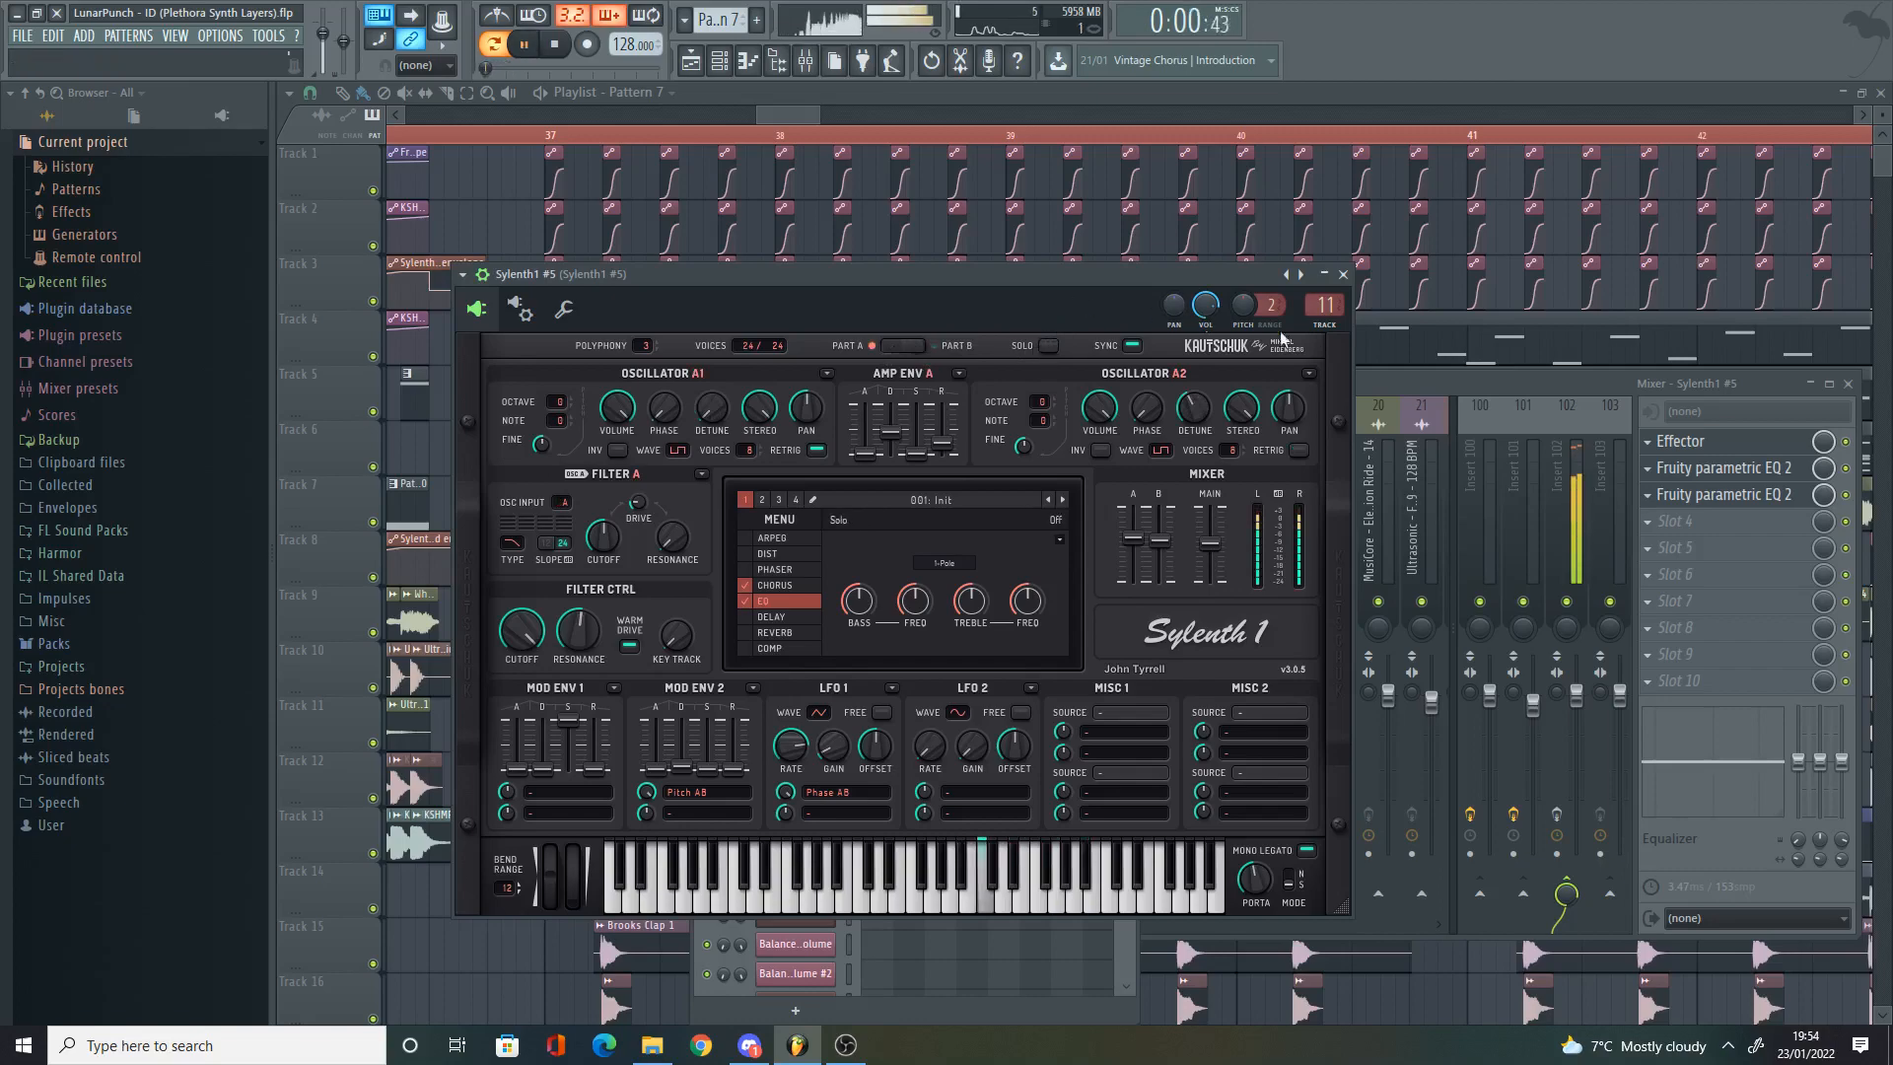
click(1440, 383)
key(space)
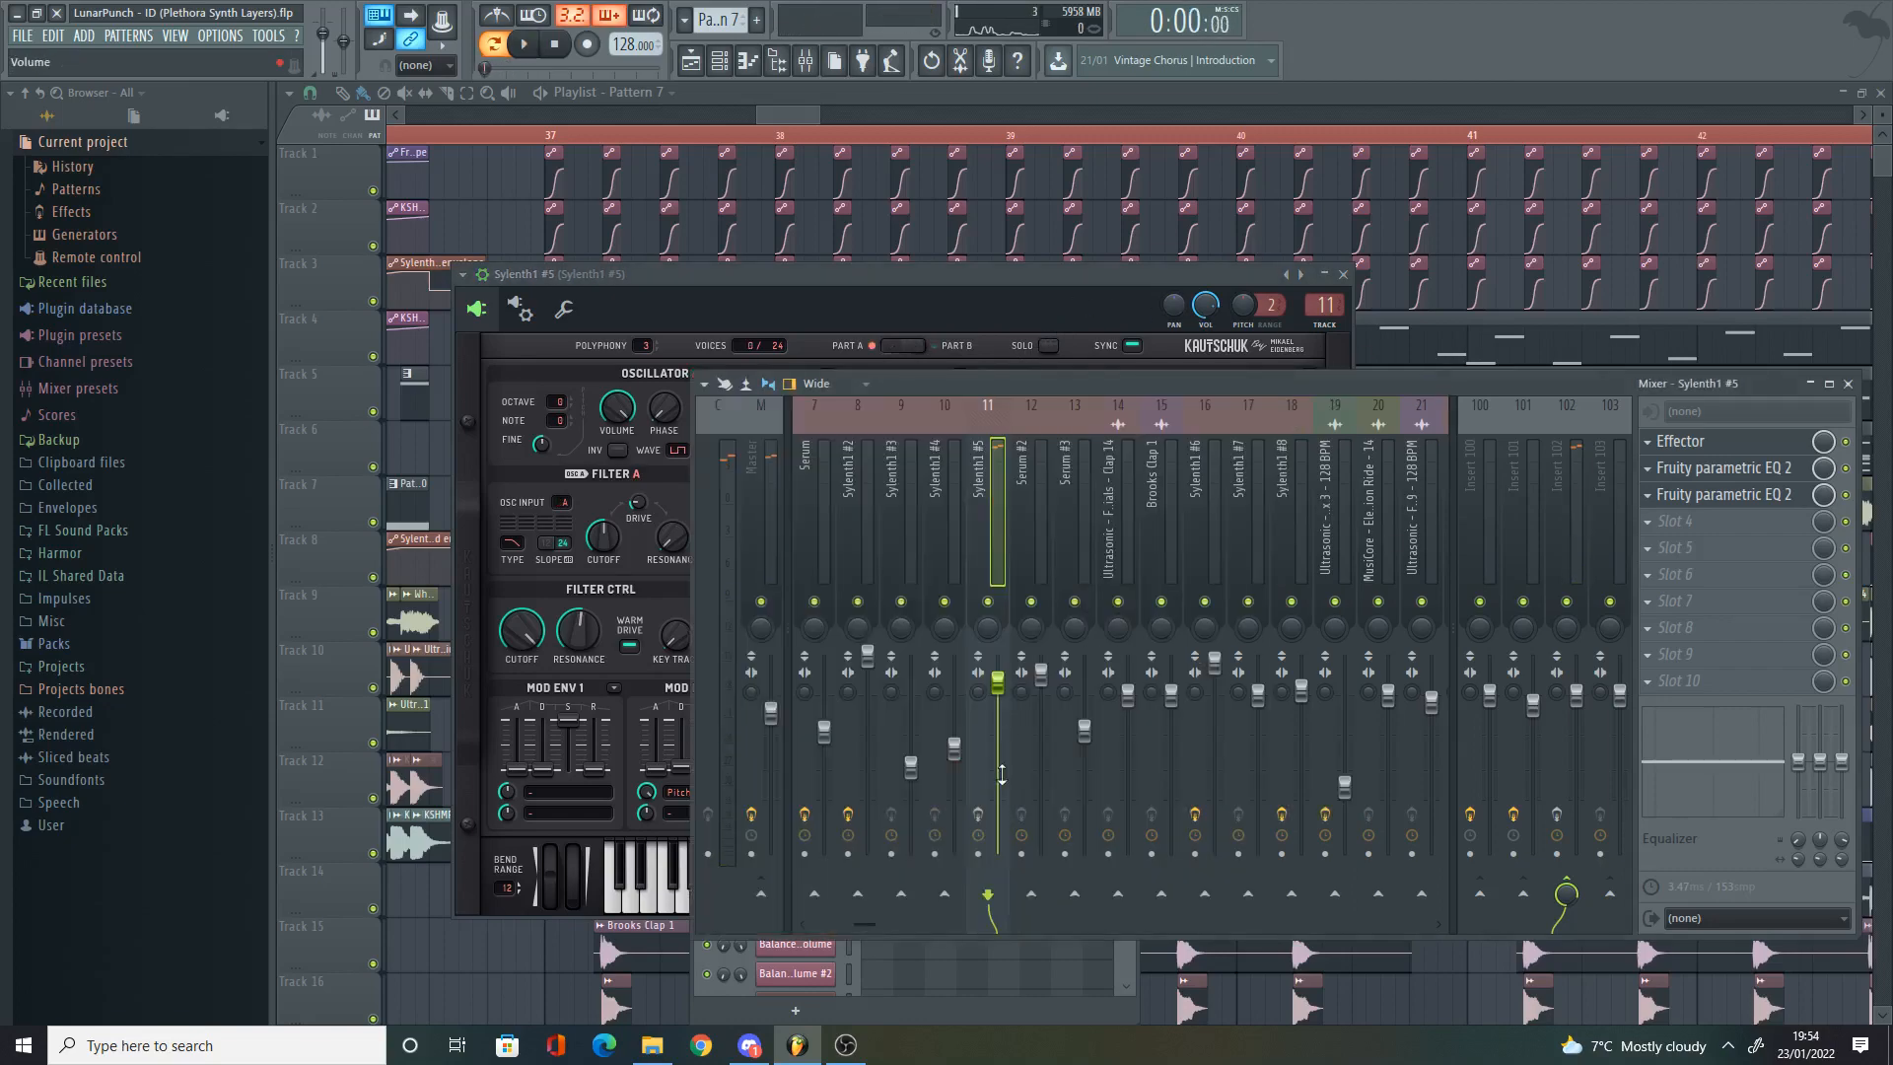
Step: Compare the effect chains of Insert 102 and Sylenth1 #5 in the mixer, leaving Sylenth1 #5 selected
click(805, 60)
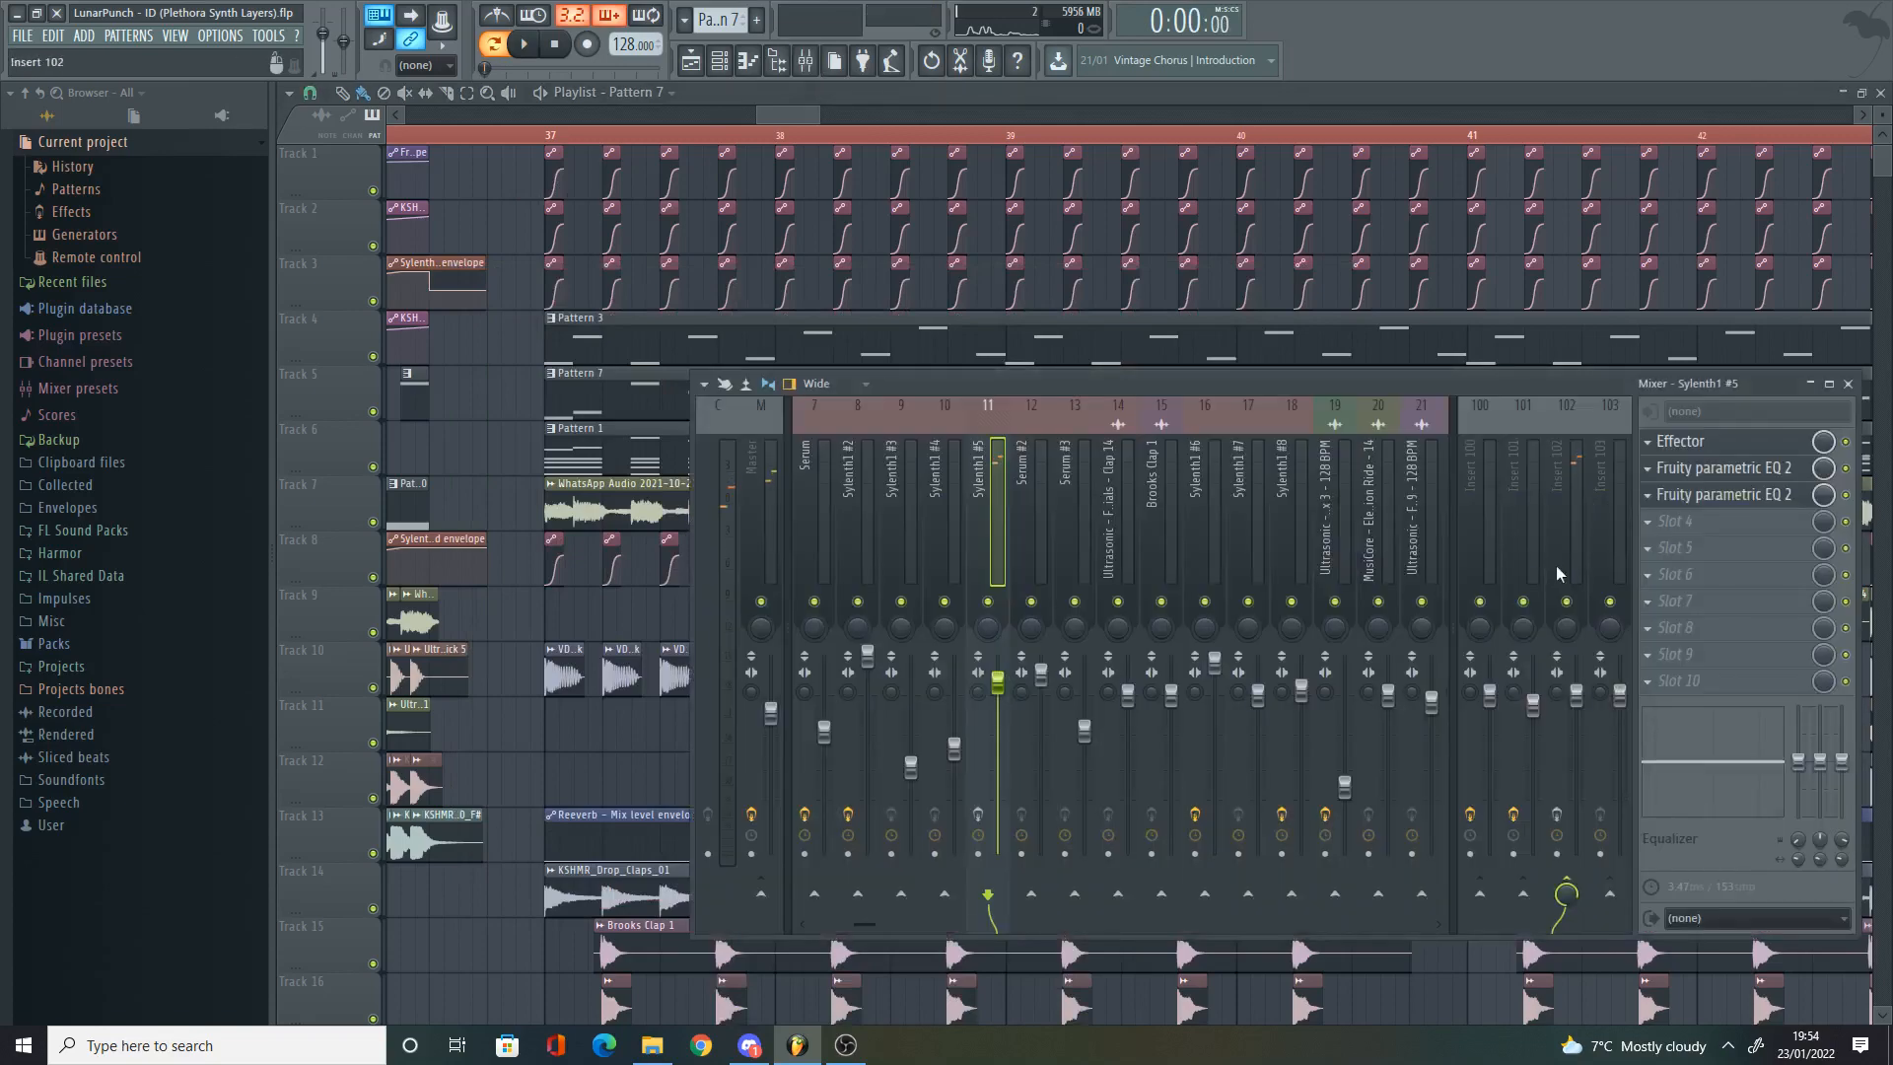
click(1554, 522)
click(987, 483)
right_click(501, 355)
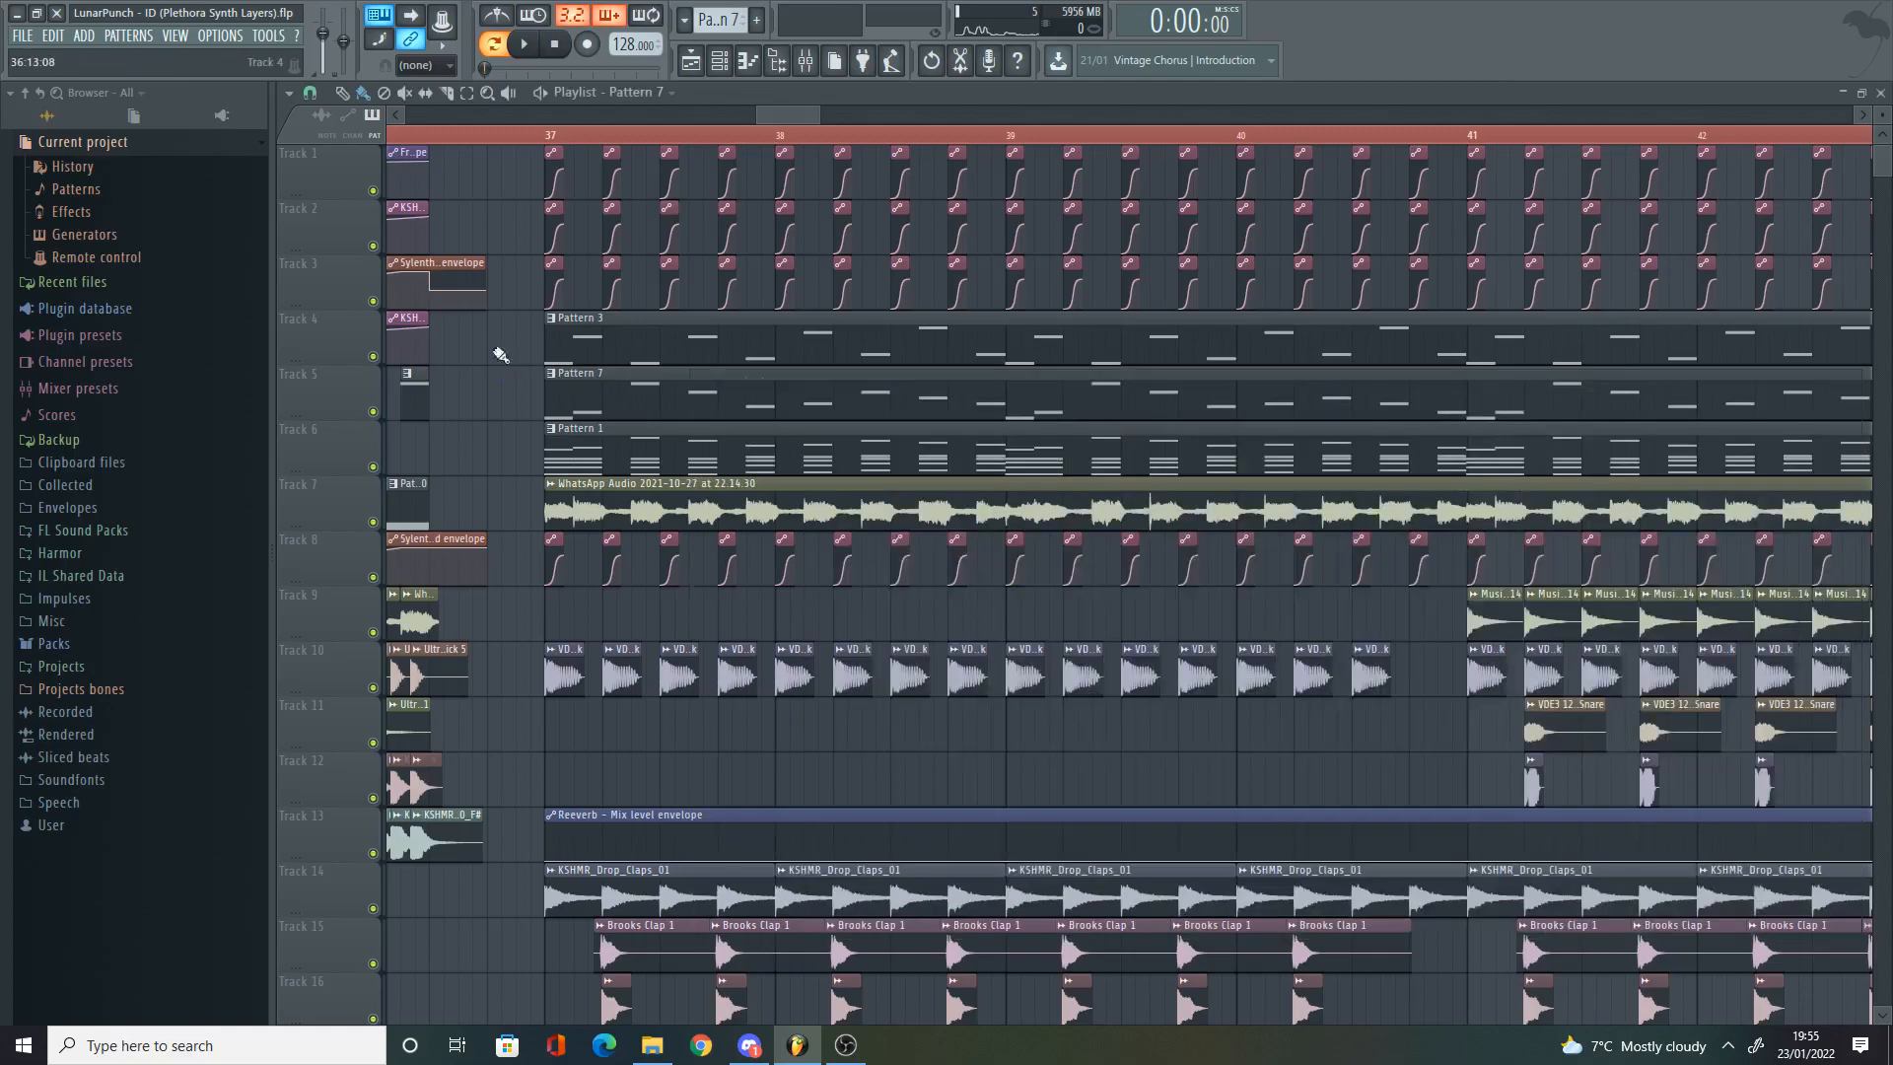
Step: Play the drop from bar 37 in song mode to hear Pattern 7 with the other layers
click(545, 139)
key(space)
scroll(710, 562, down, 3)
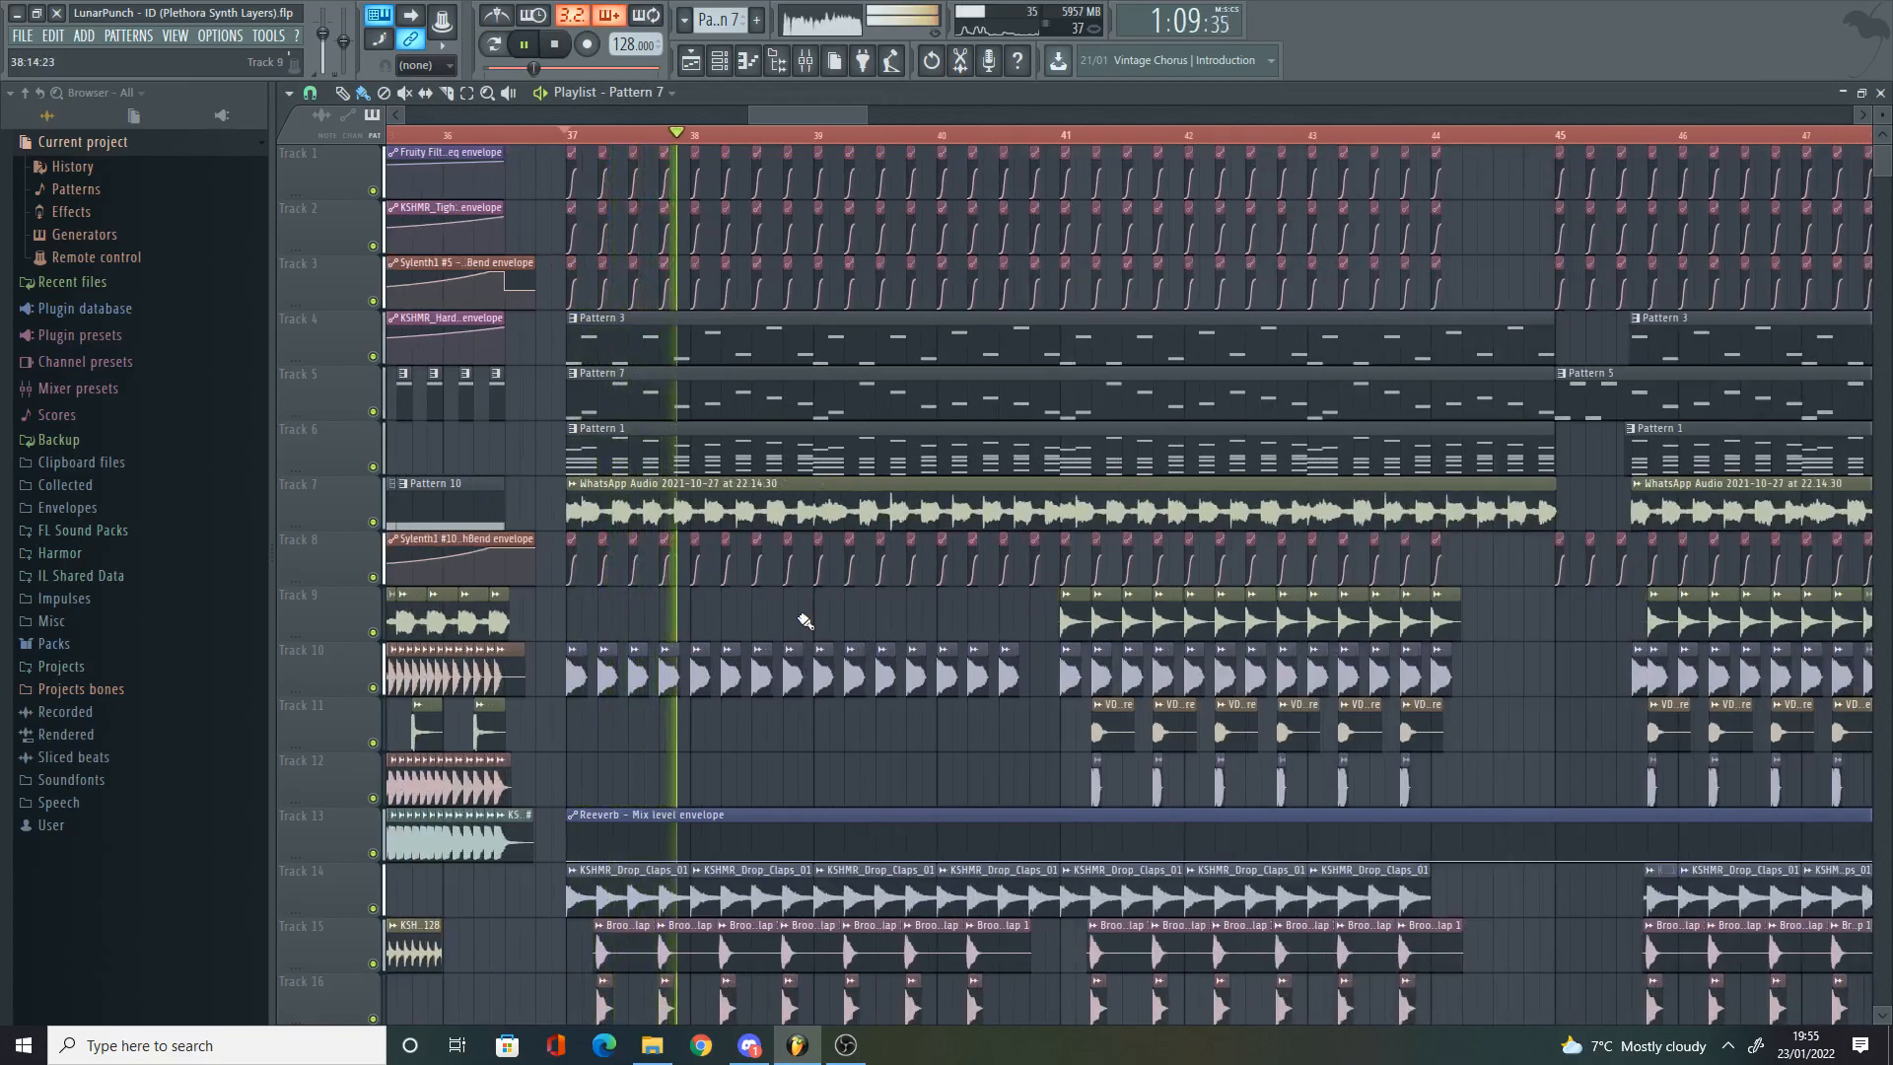
scroll(623, 610, up, 2)
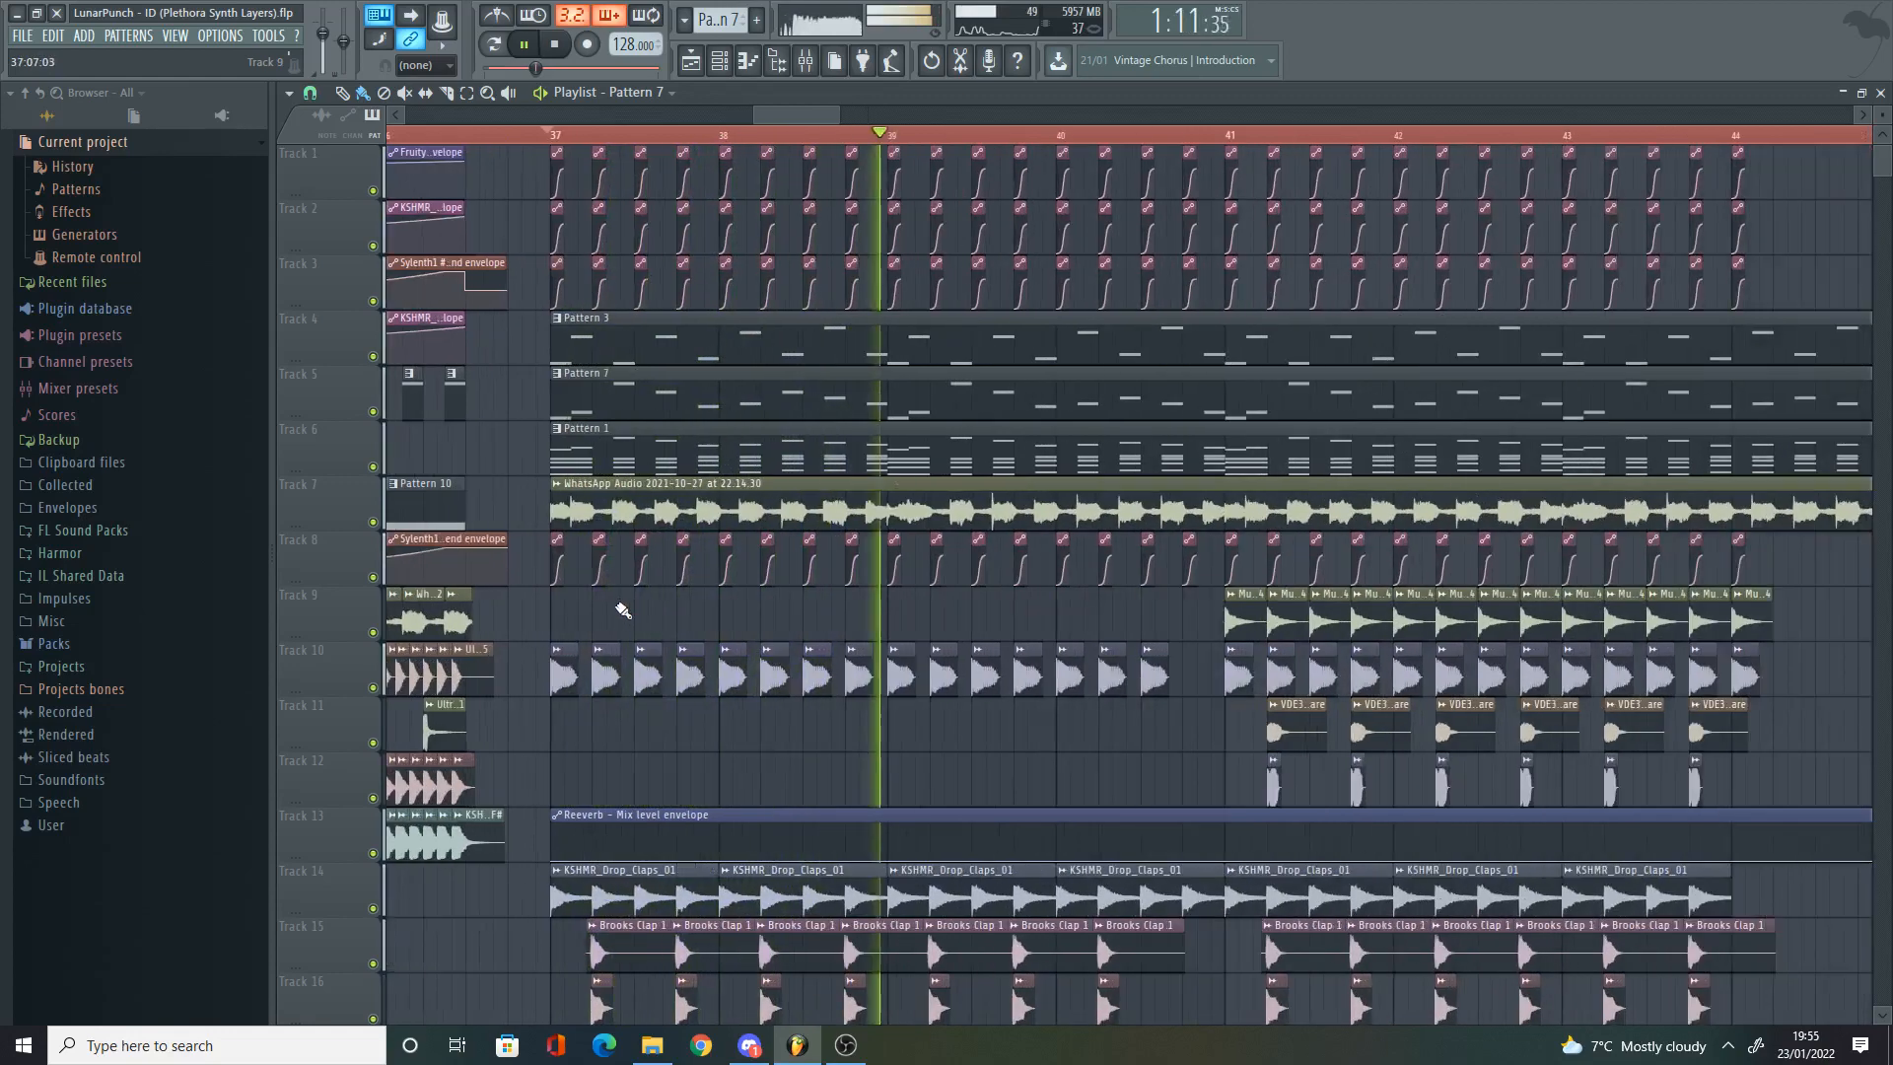
key(space)
scroll(624, 610, up, 2)
Step: Inspect the Effector's lo-fi setting on Sylenth1 #5 and play the drop with Pattern 7's track soloed
click(805, 60)
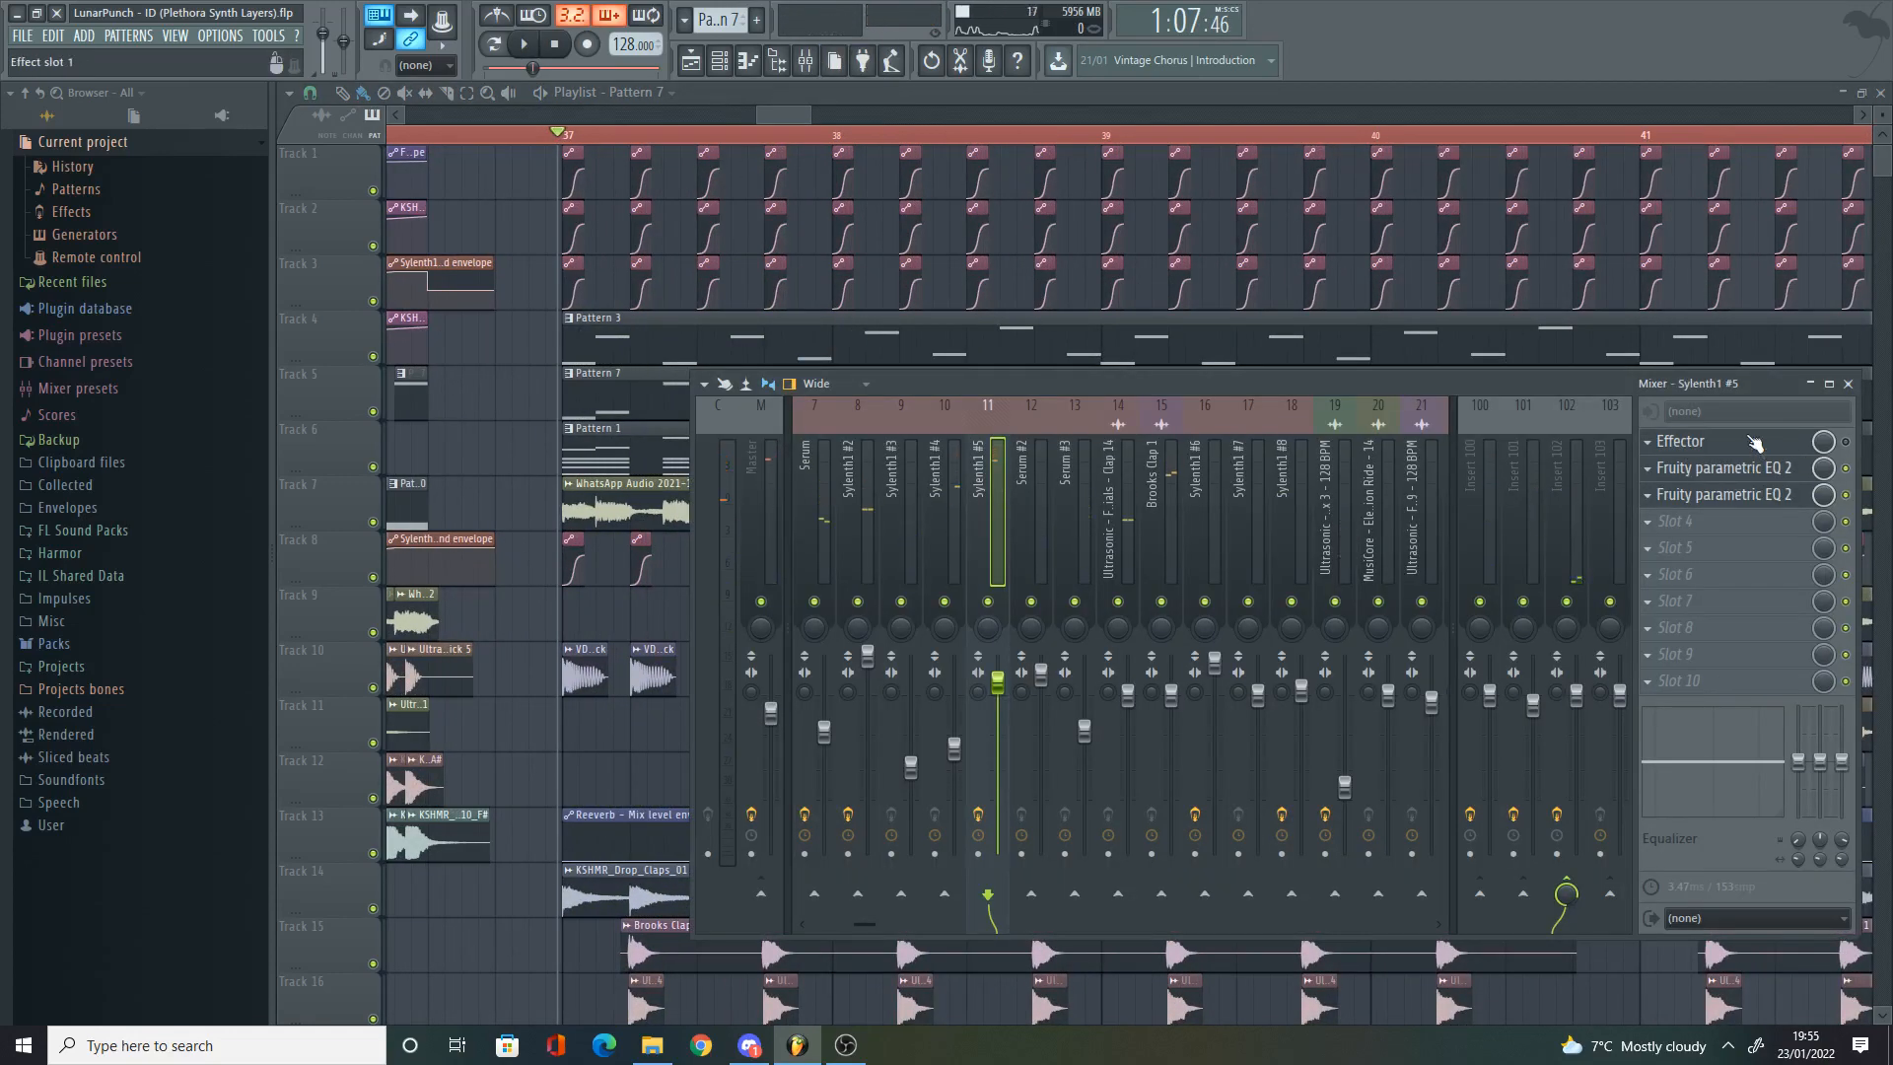
click(1756, 444)
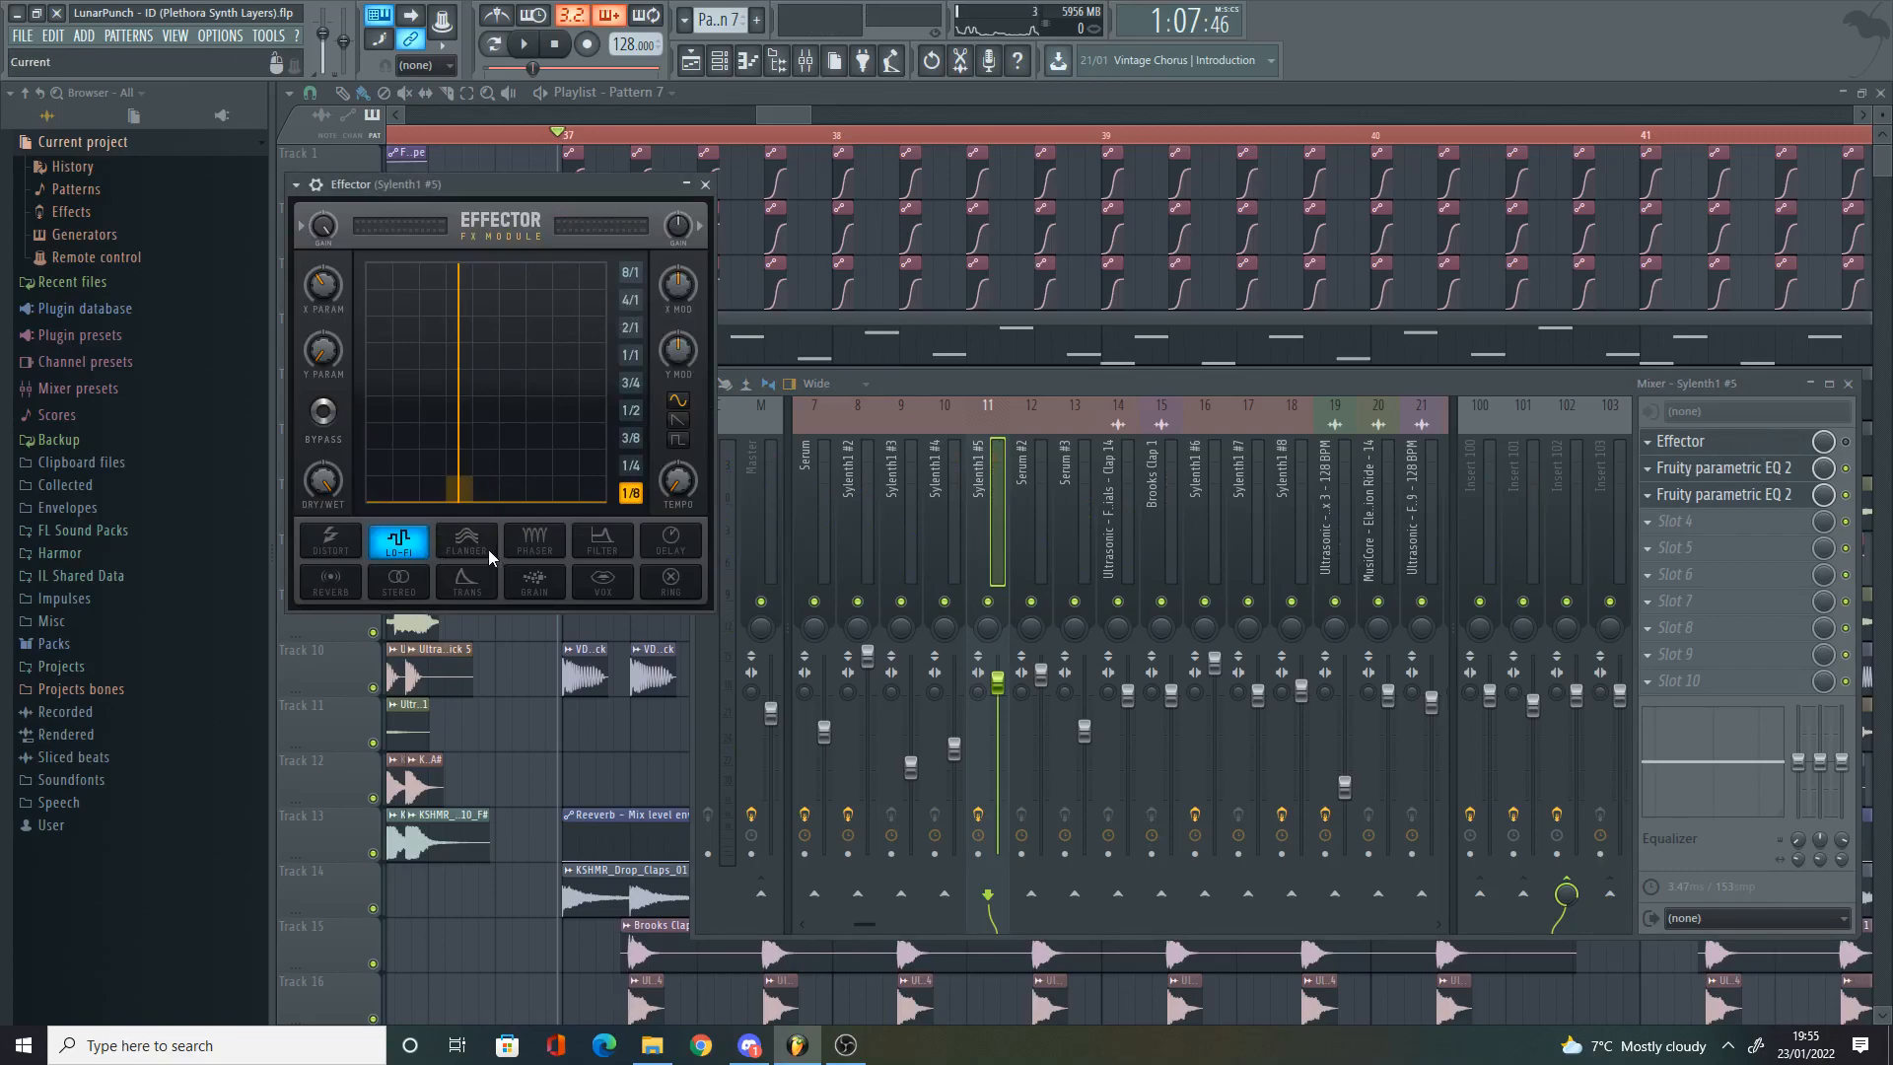
click(1708, 443)
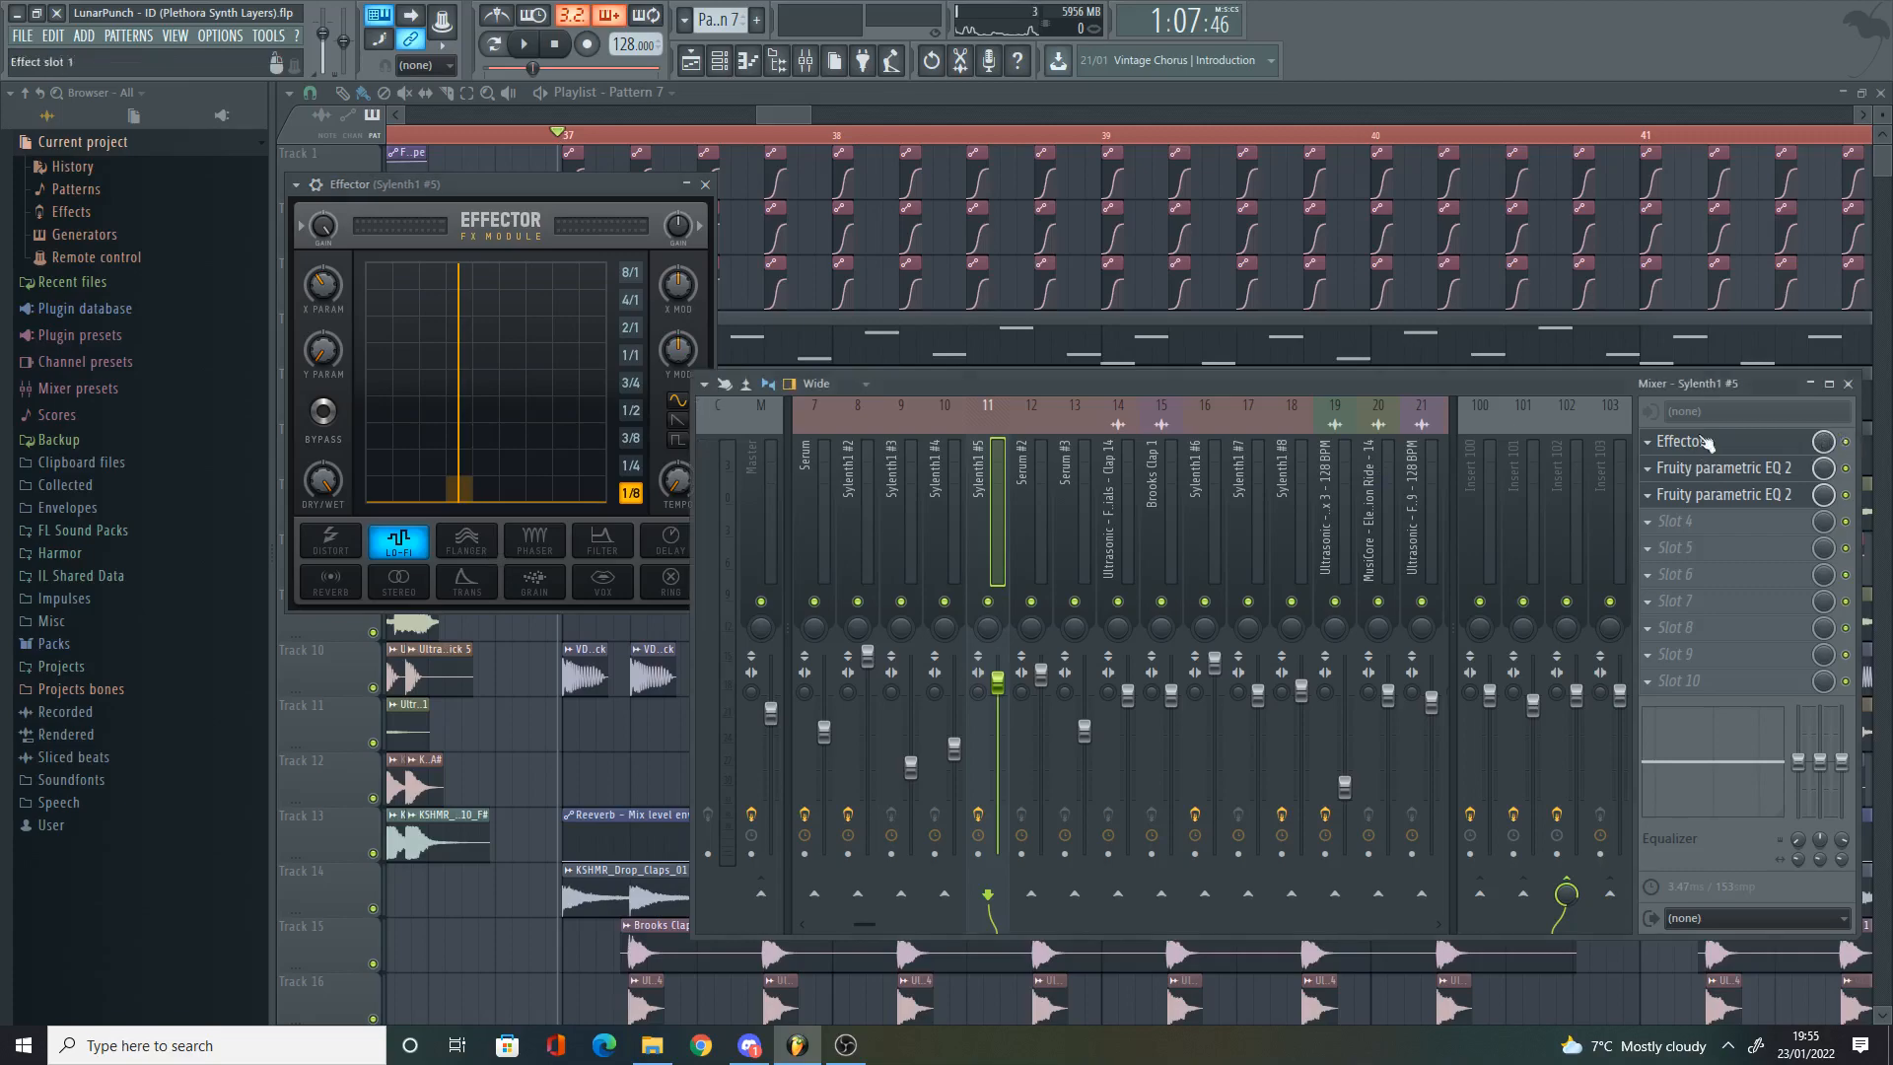
click(523, 627)
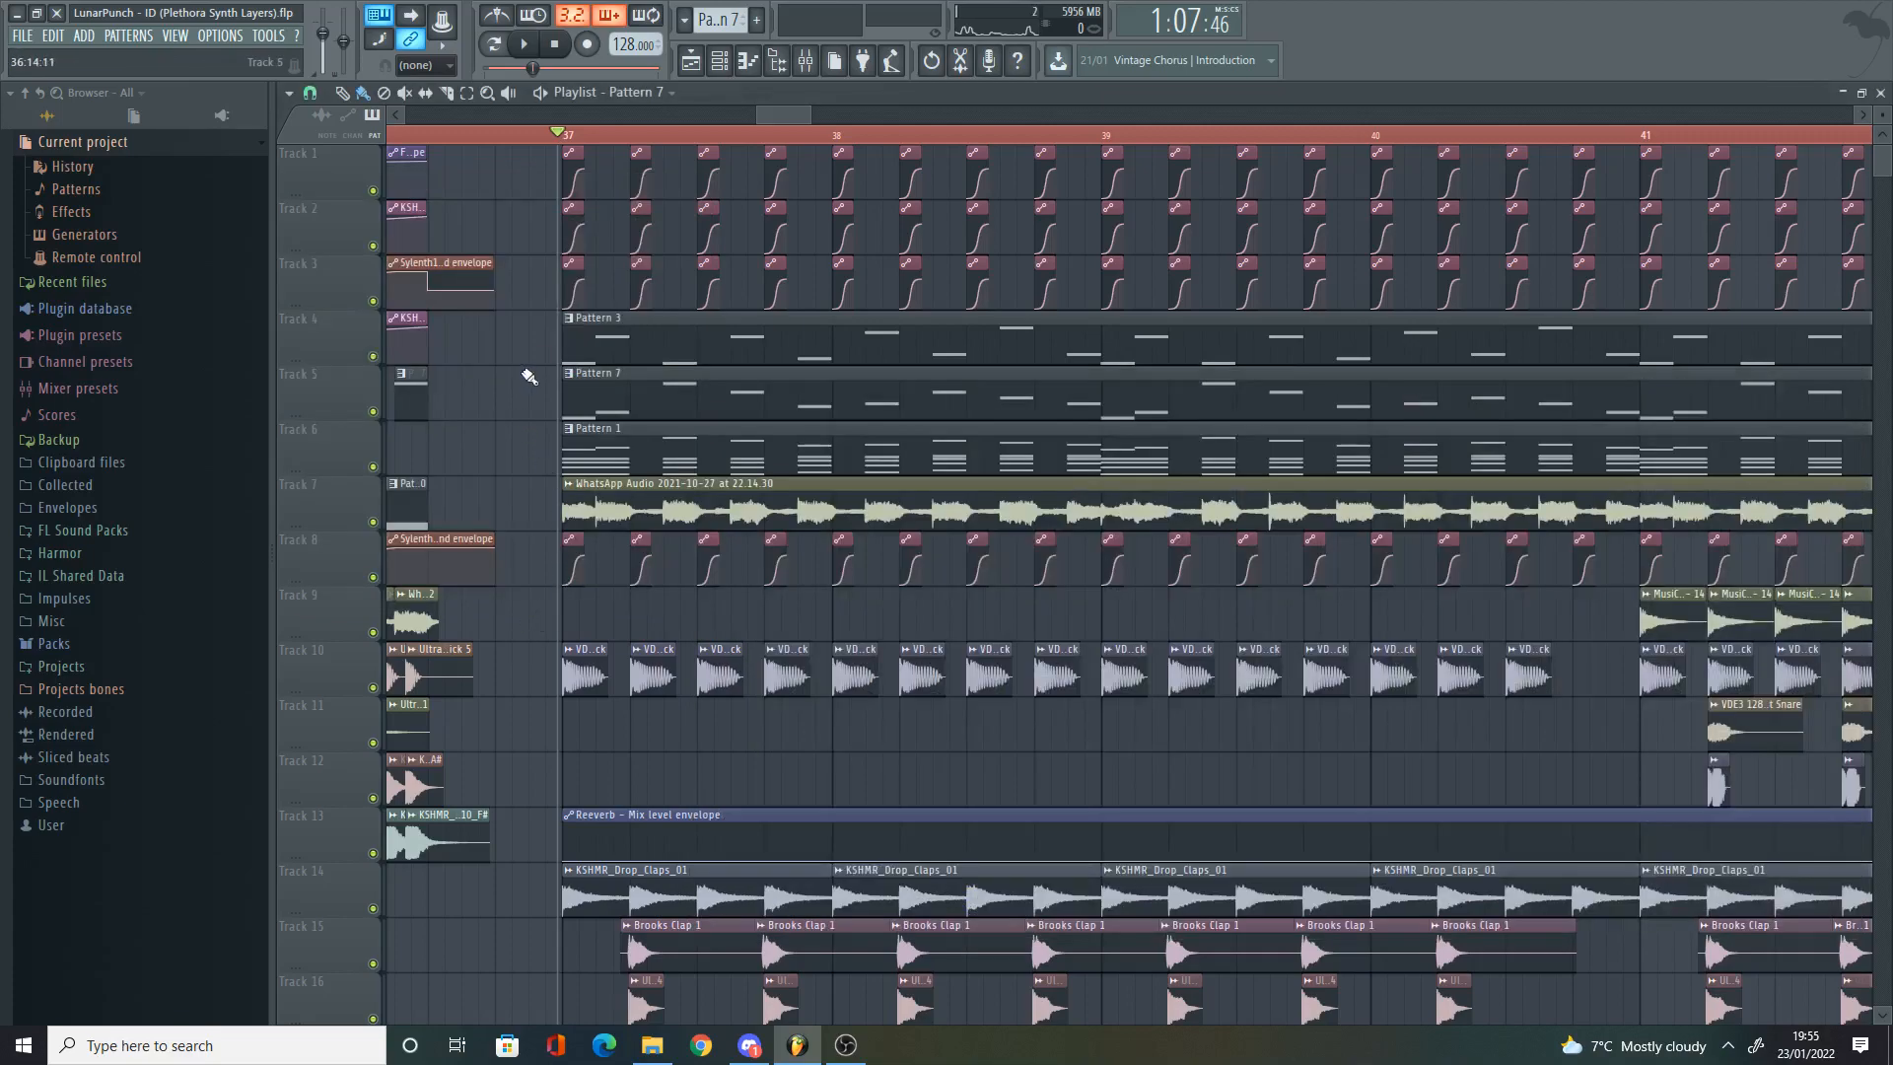
key(space)
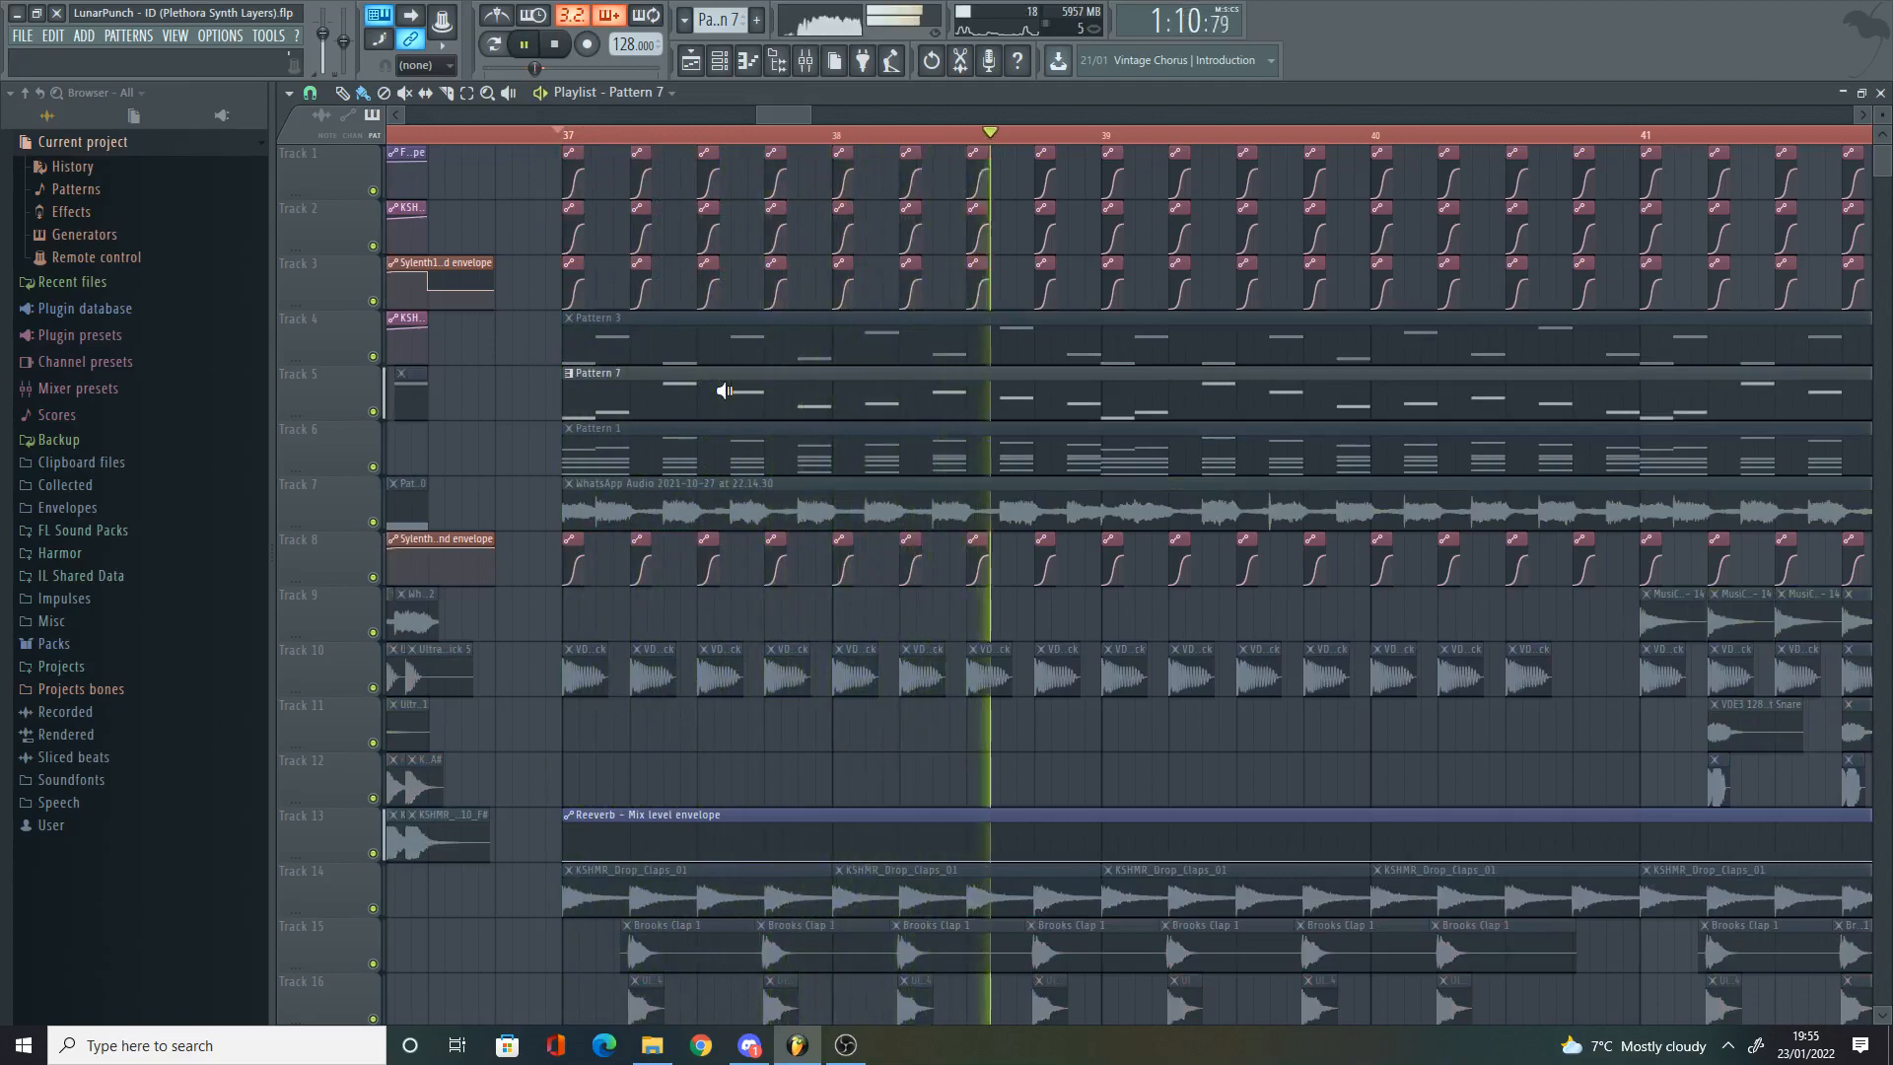
key(space)
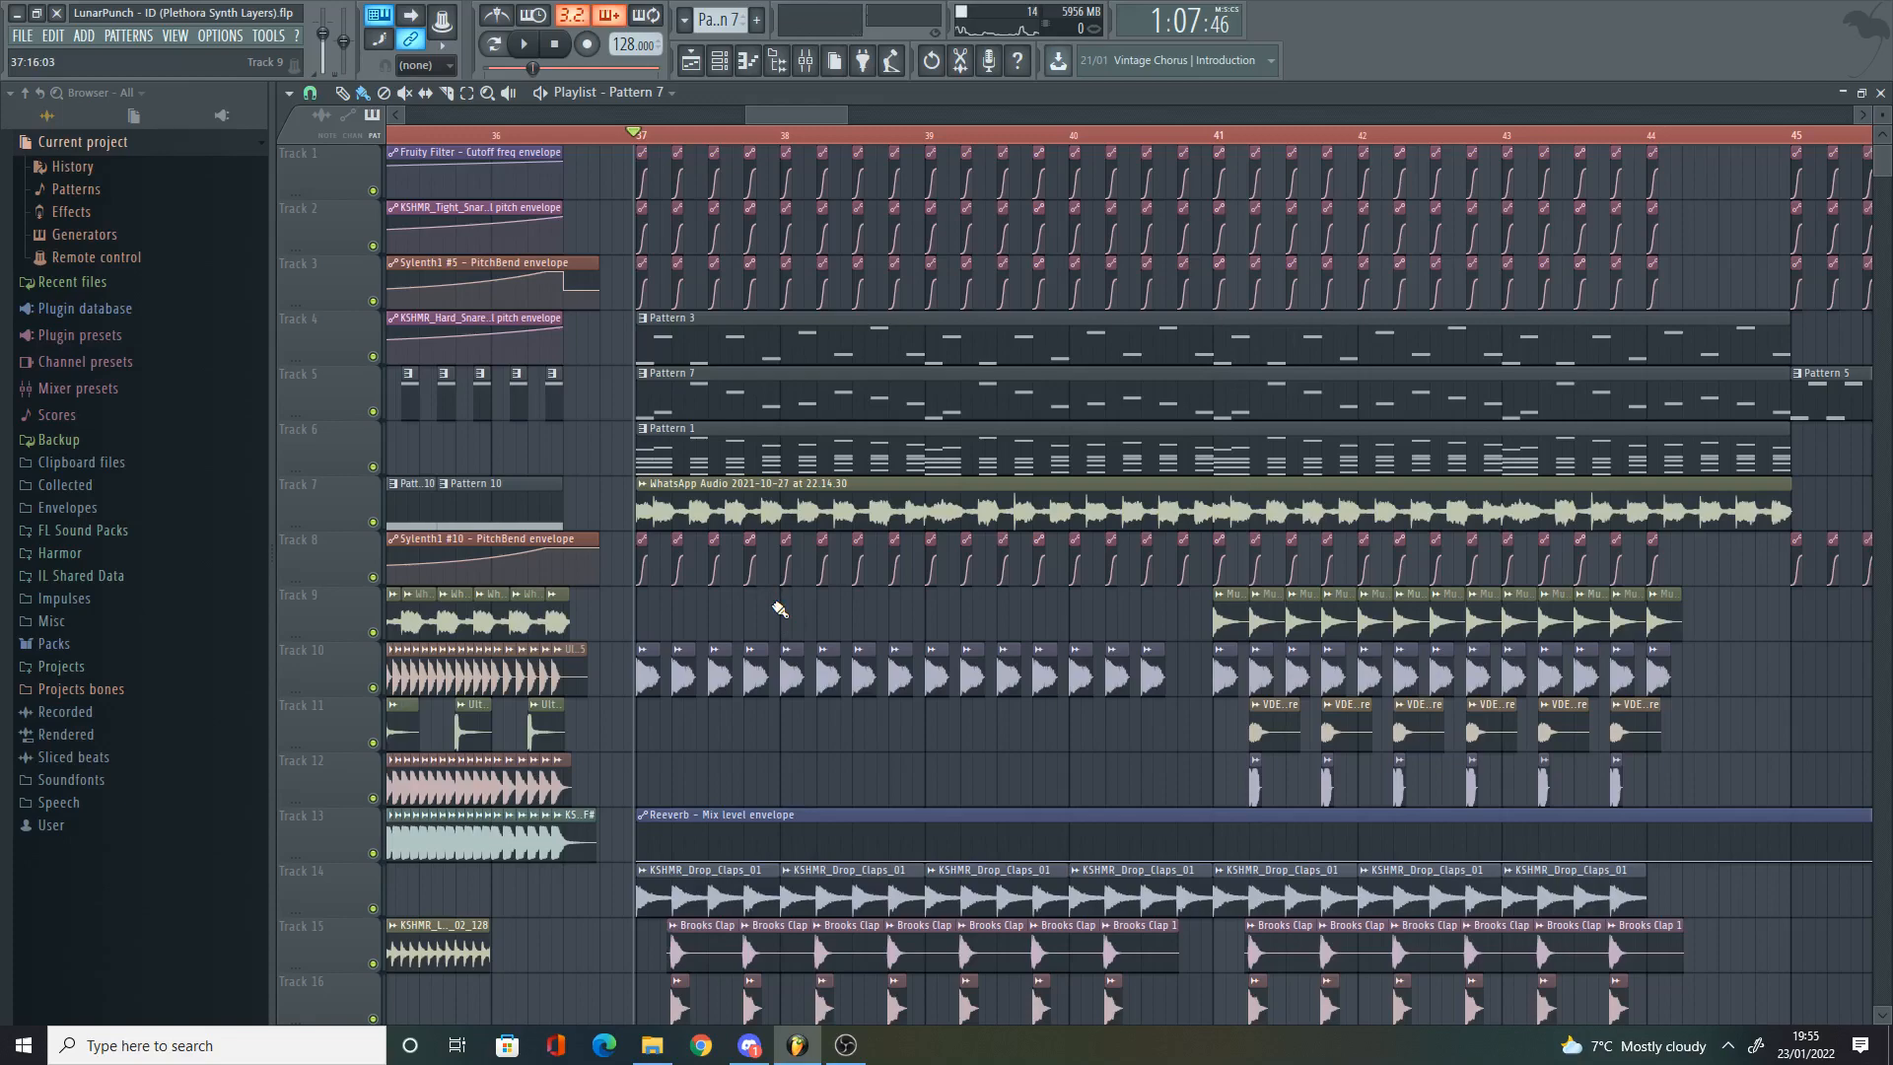
Step: Open both Fruity parametric EQ 2 effects on the Sylenth1 #5 mixer track and examine their curves
click(805, 60)
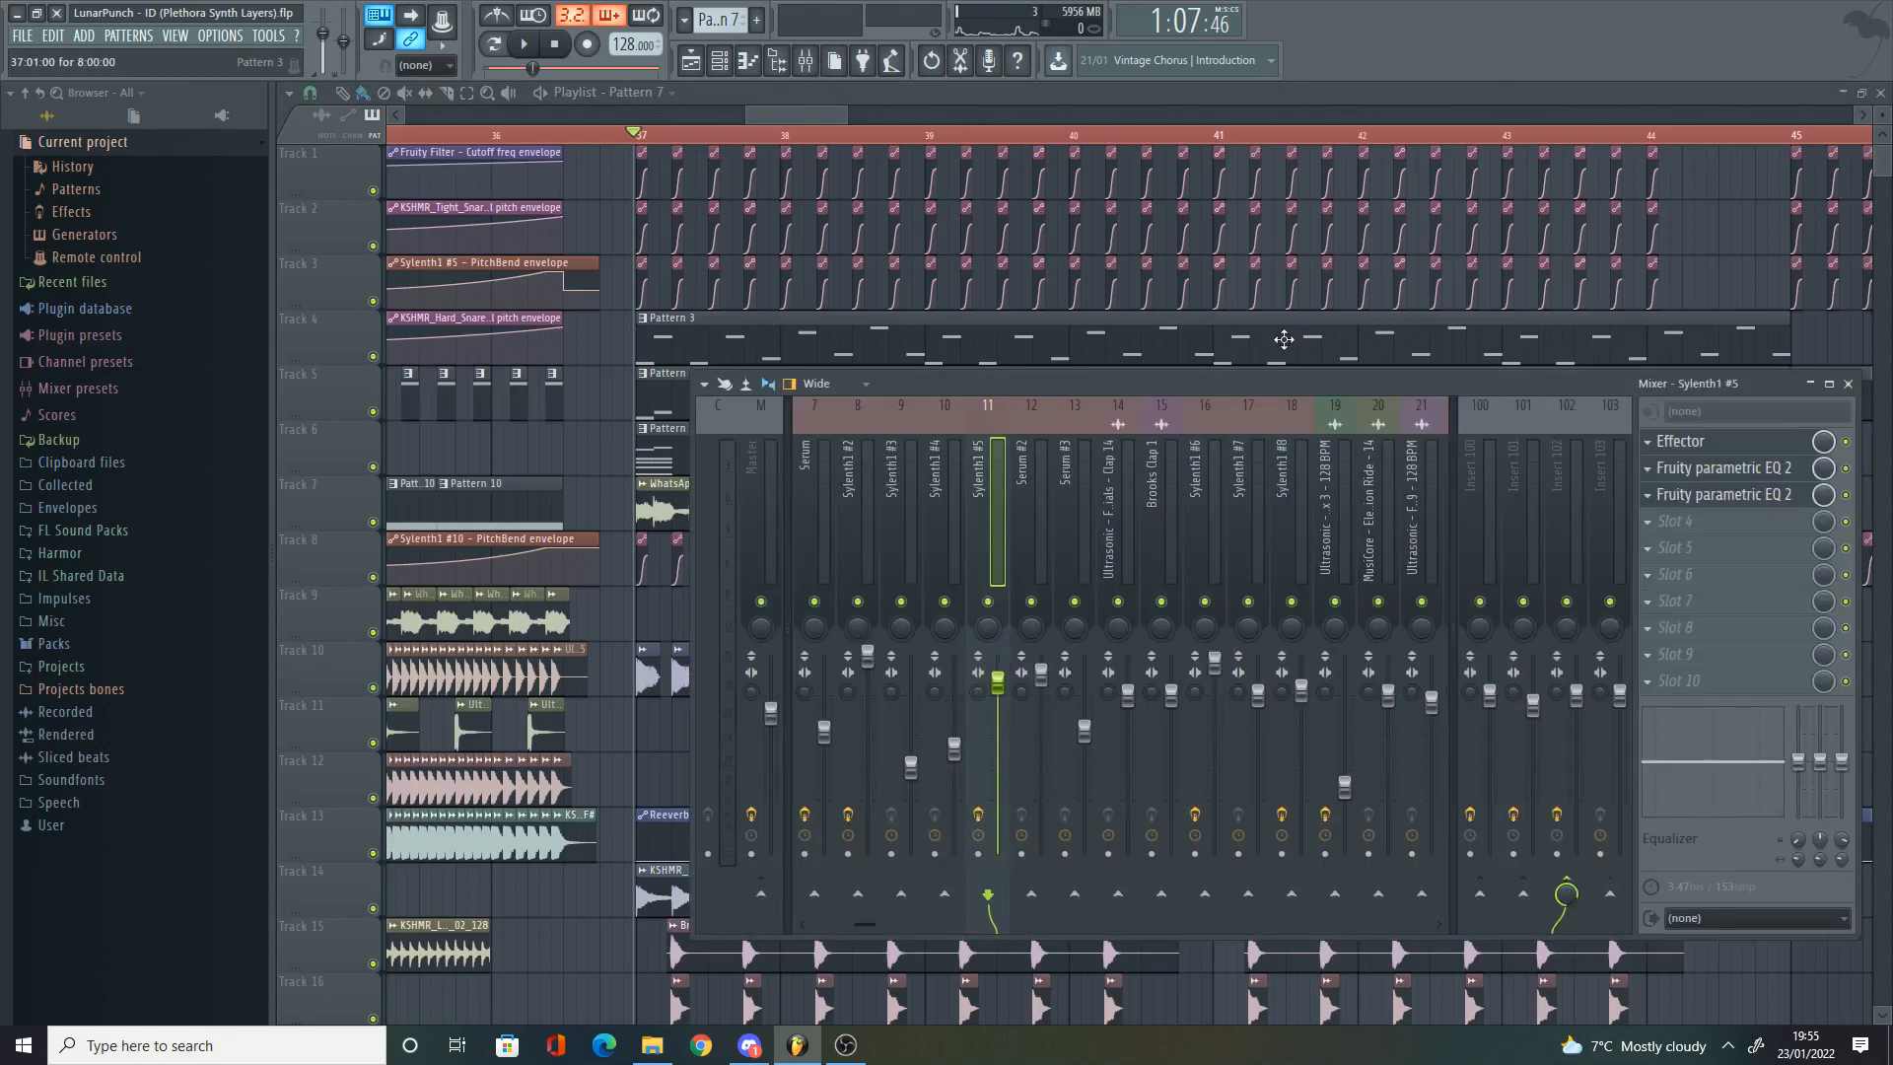
click(1761, 469)
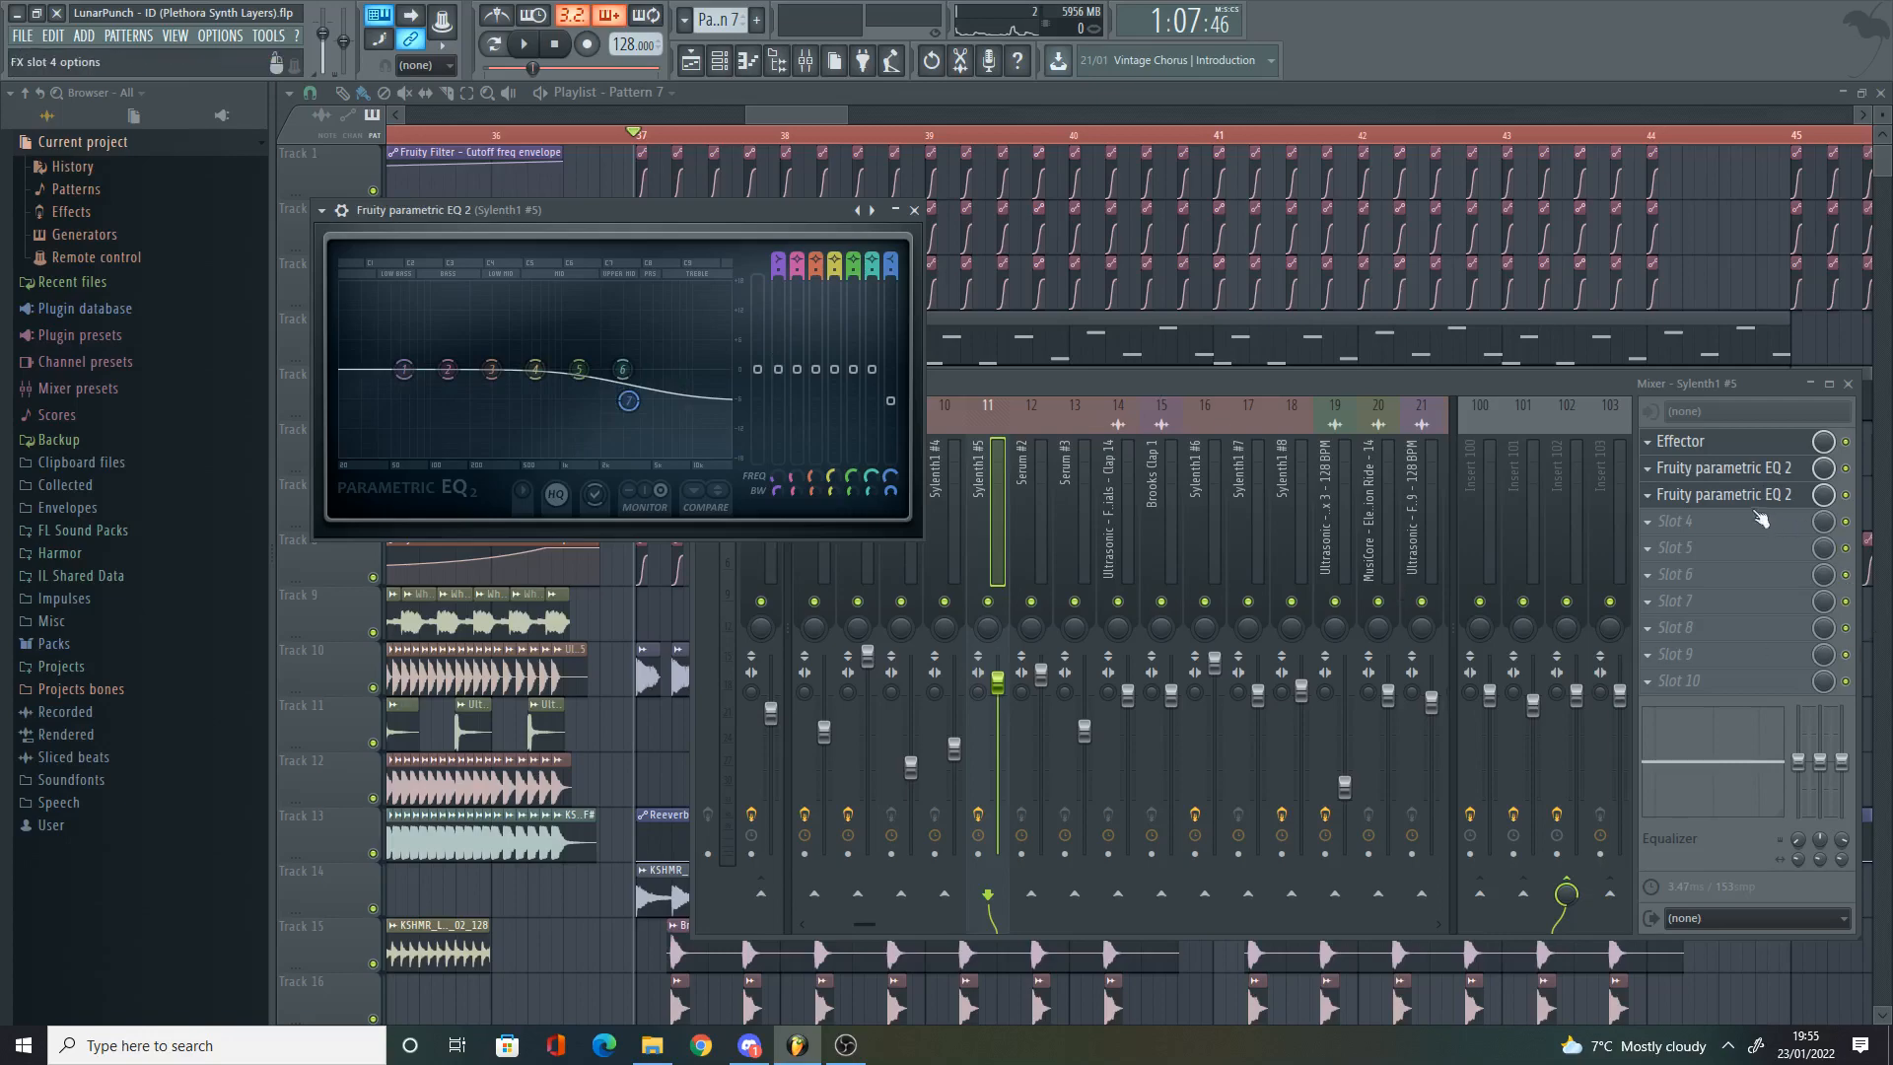
click(1708, 498)
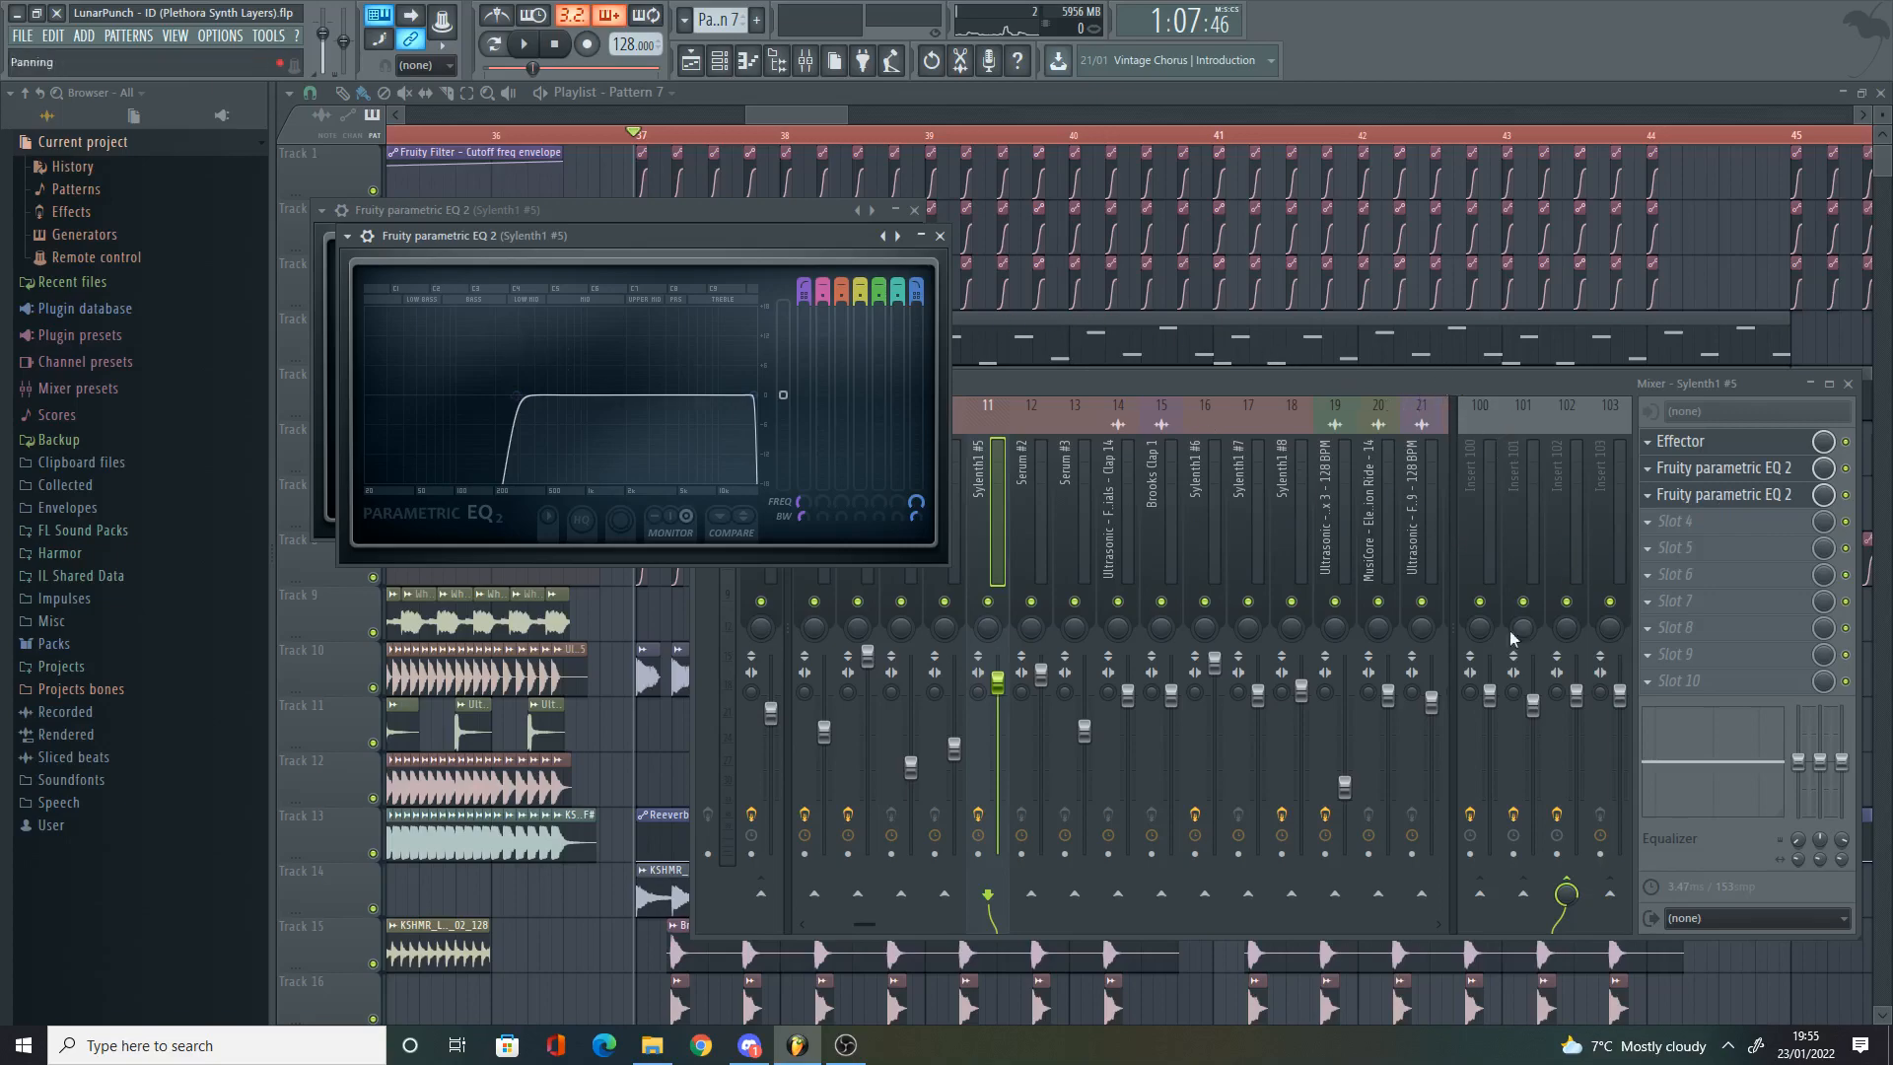
Step: Examine Insert 102's Soundgoodizer, OTT, Fruity Reeverb, Fruity Filter and Fruity Balance, and close their windows
click(1560, 483)
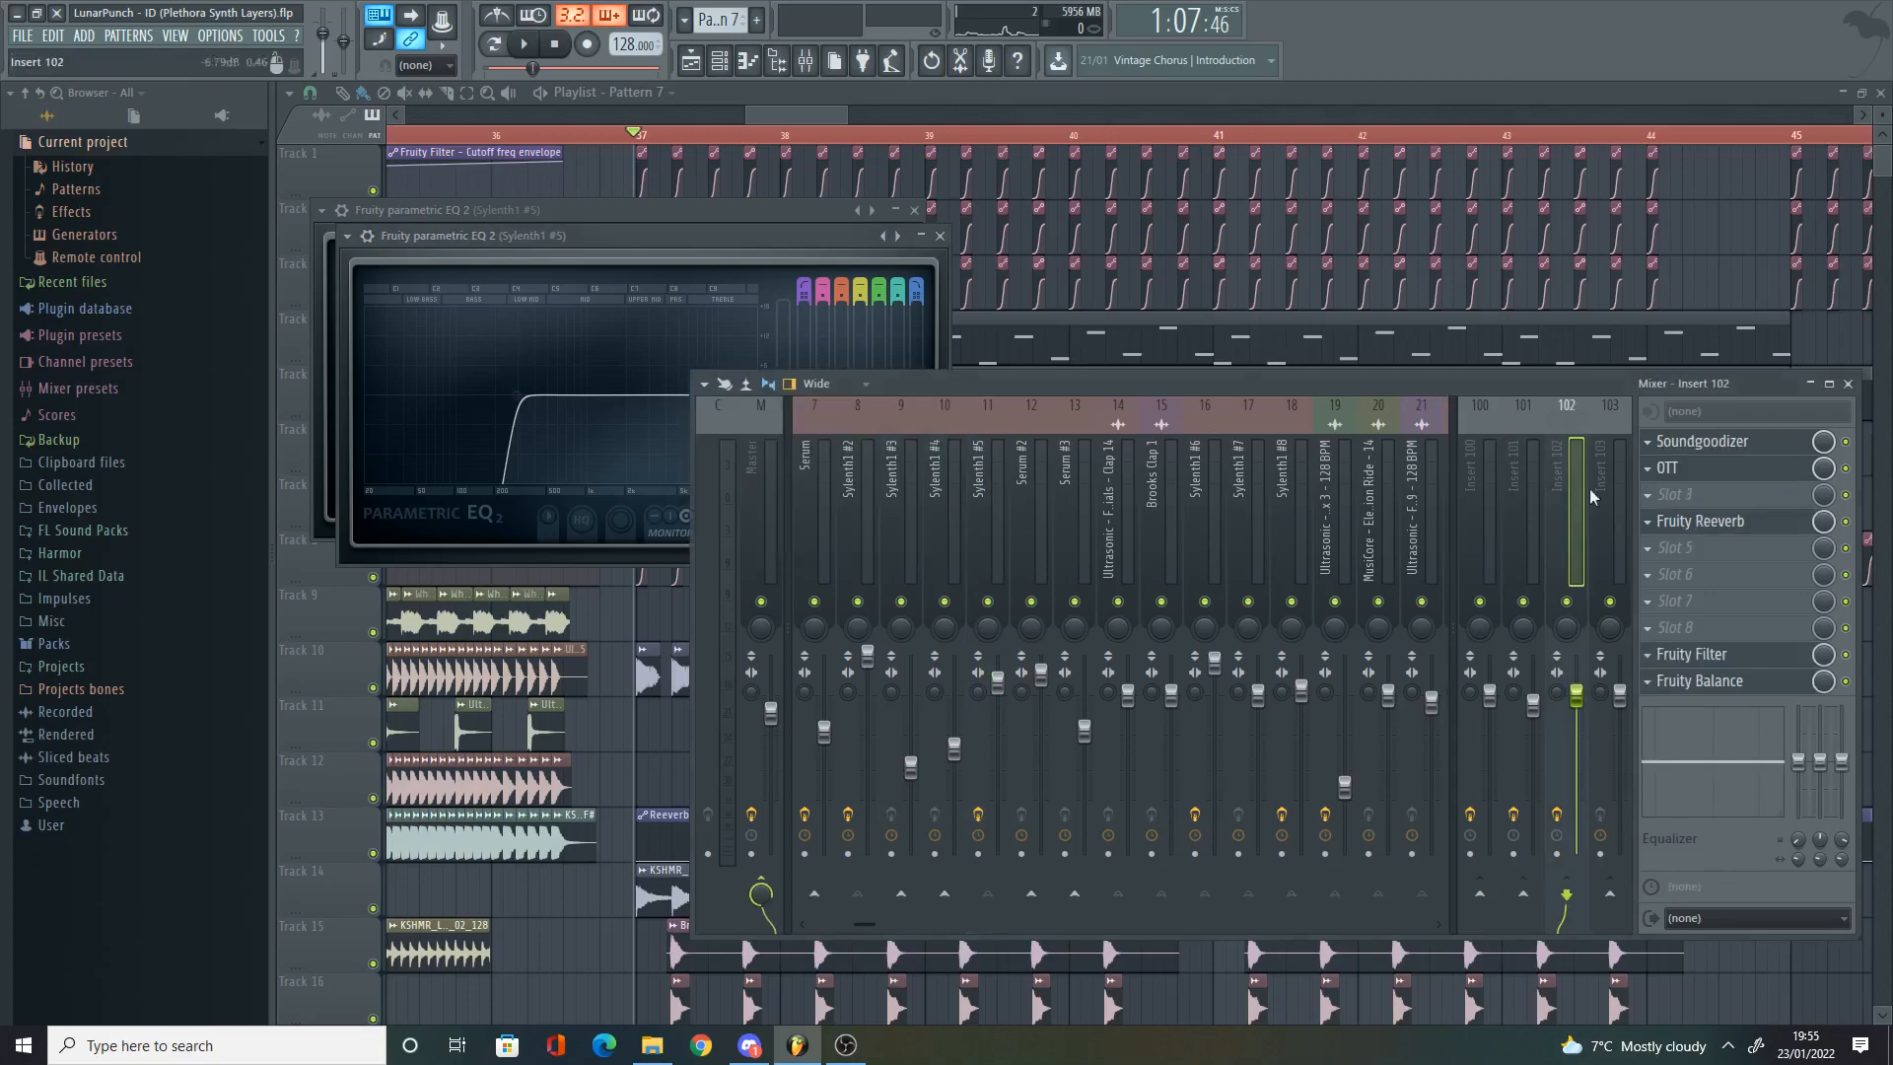
click(1737, 445)
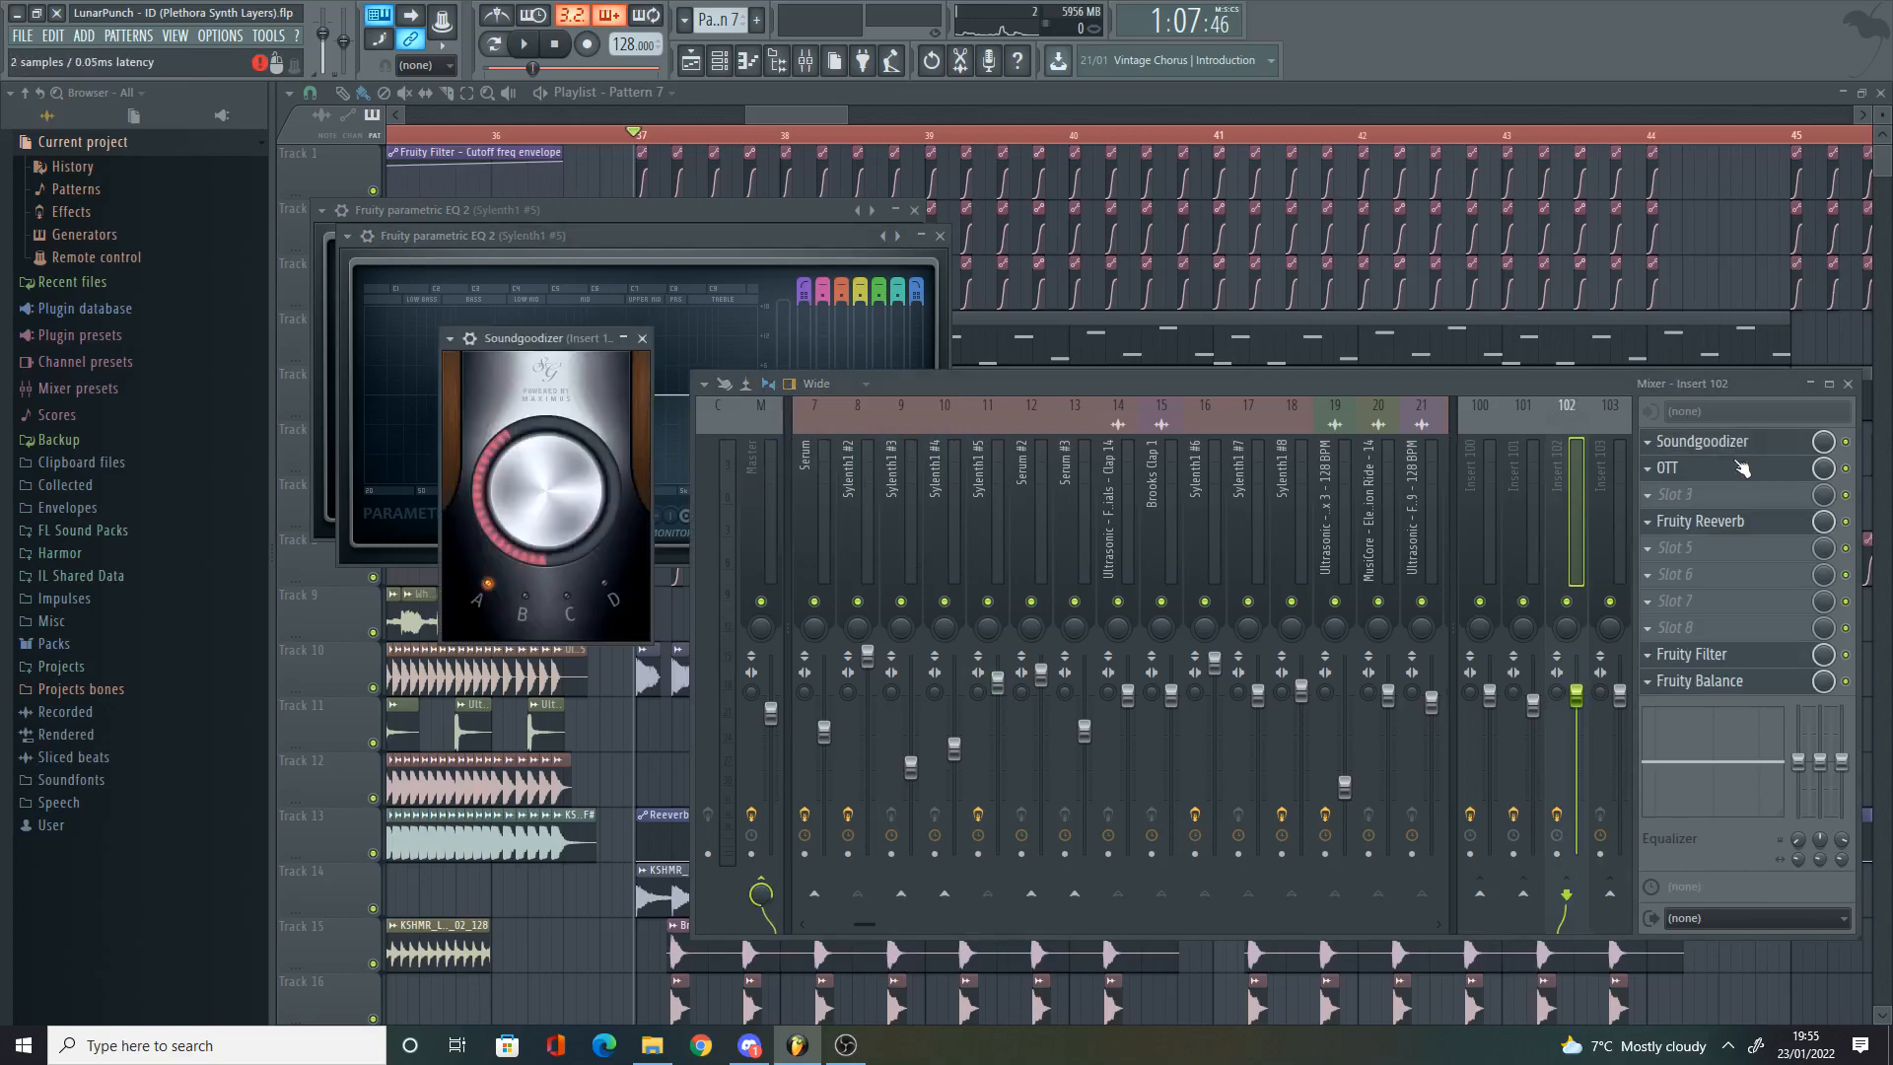
click(1742, 469)
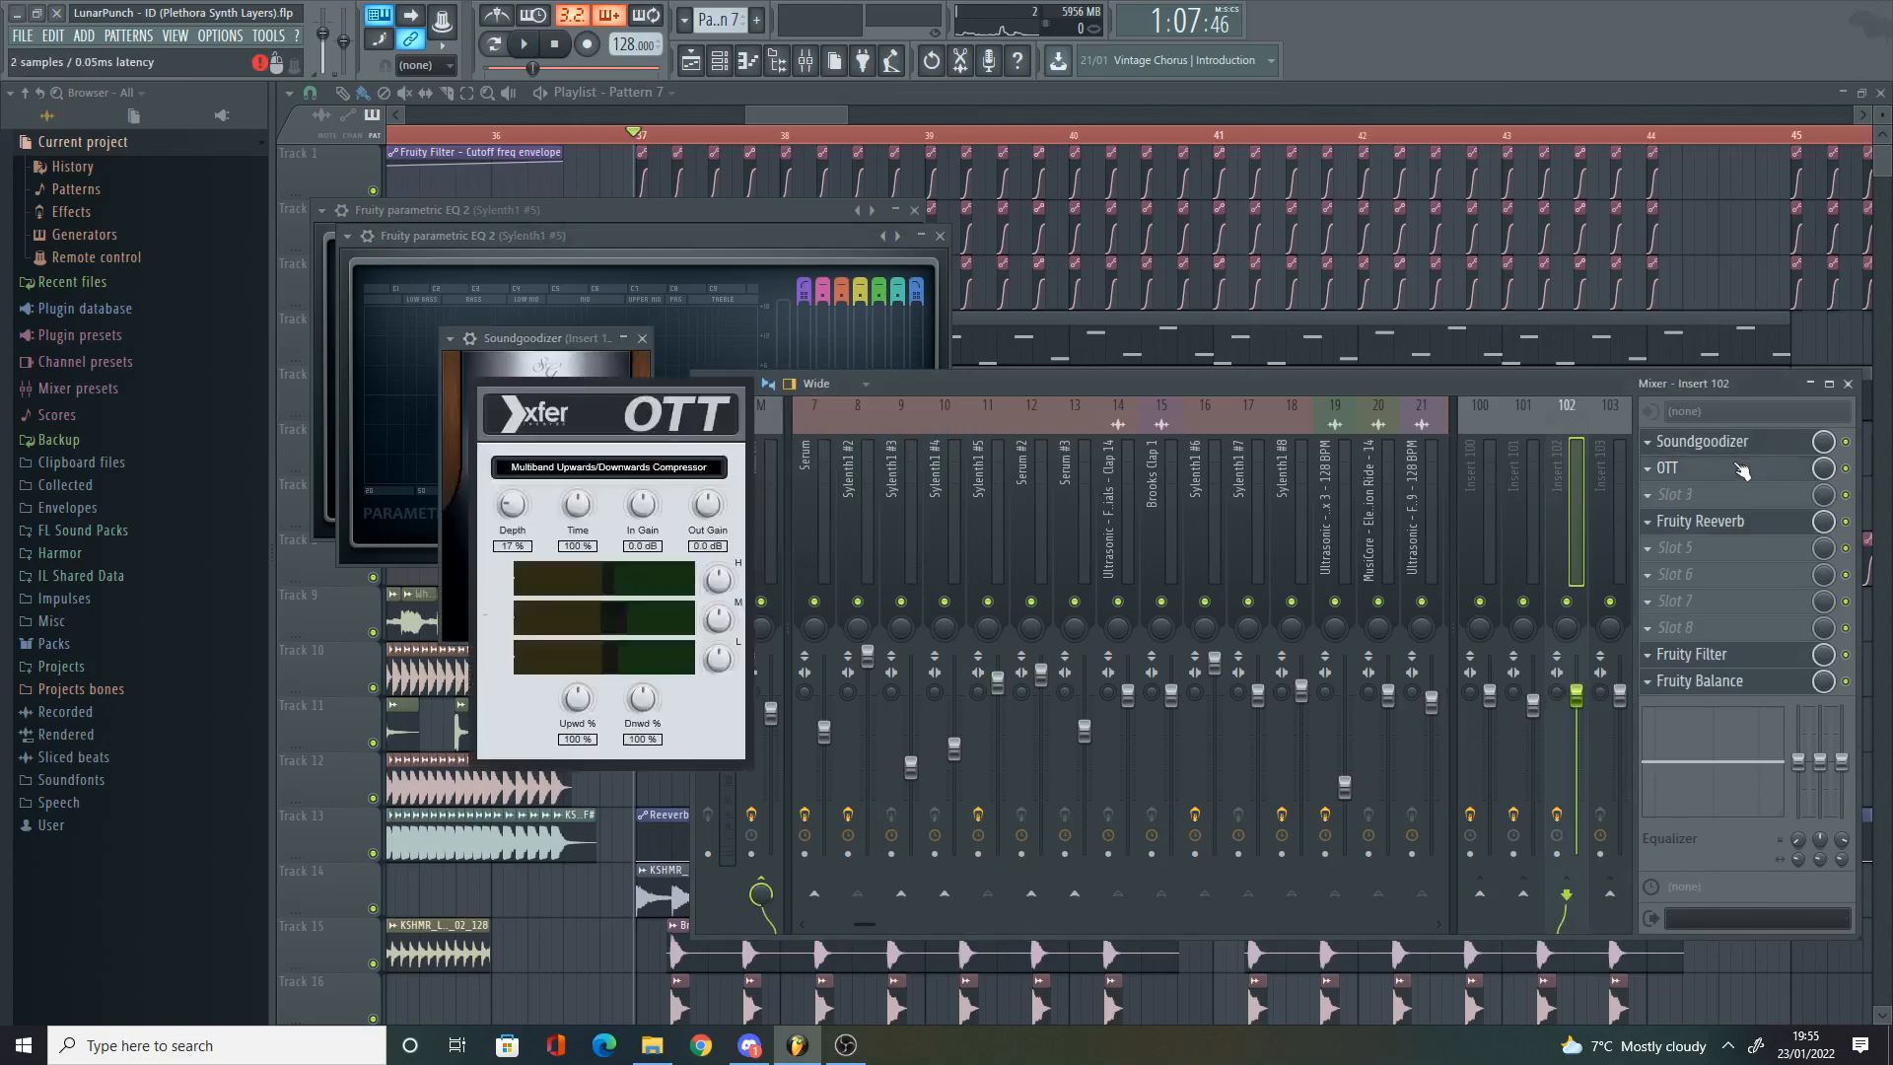
click(1736, 522)
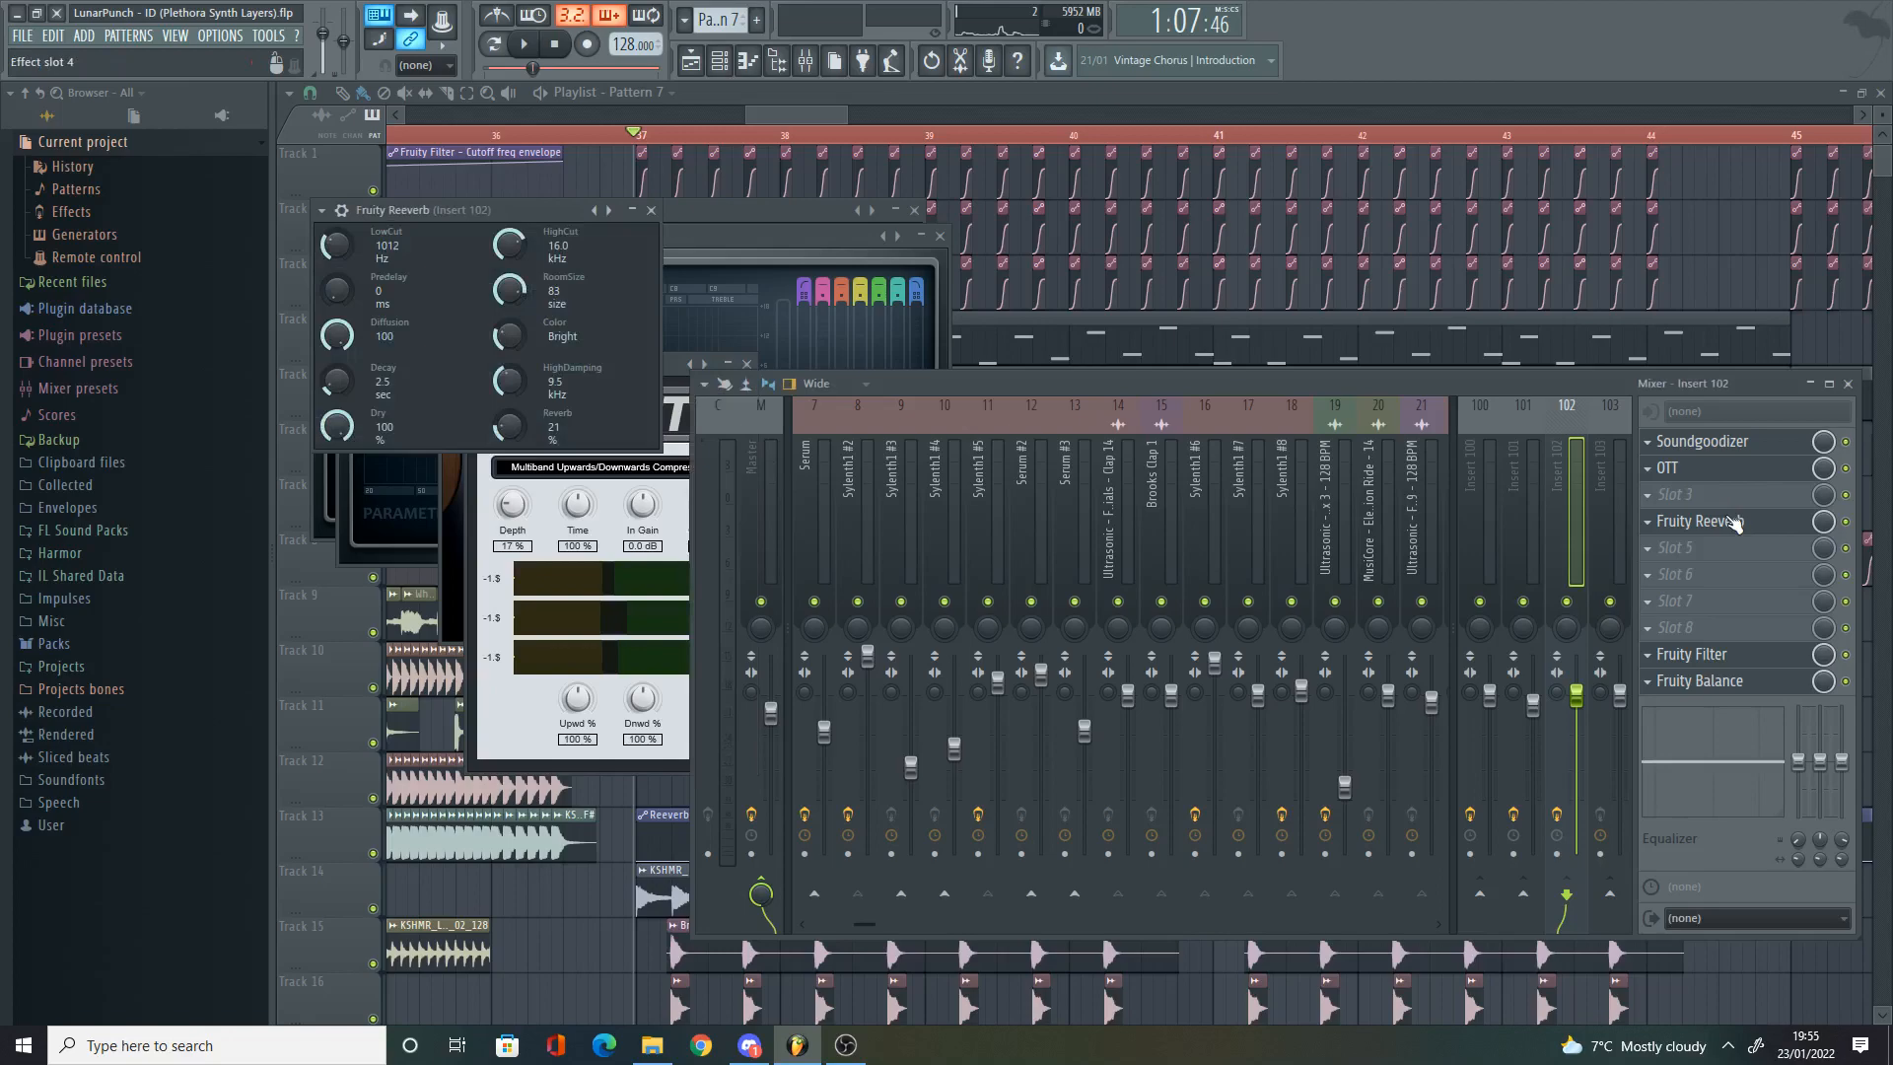
click(1733, 655)
click(1730, 682)
right_click(1690, 214)
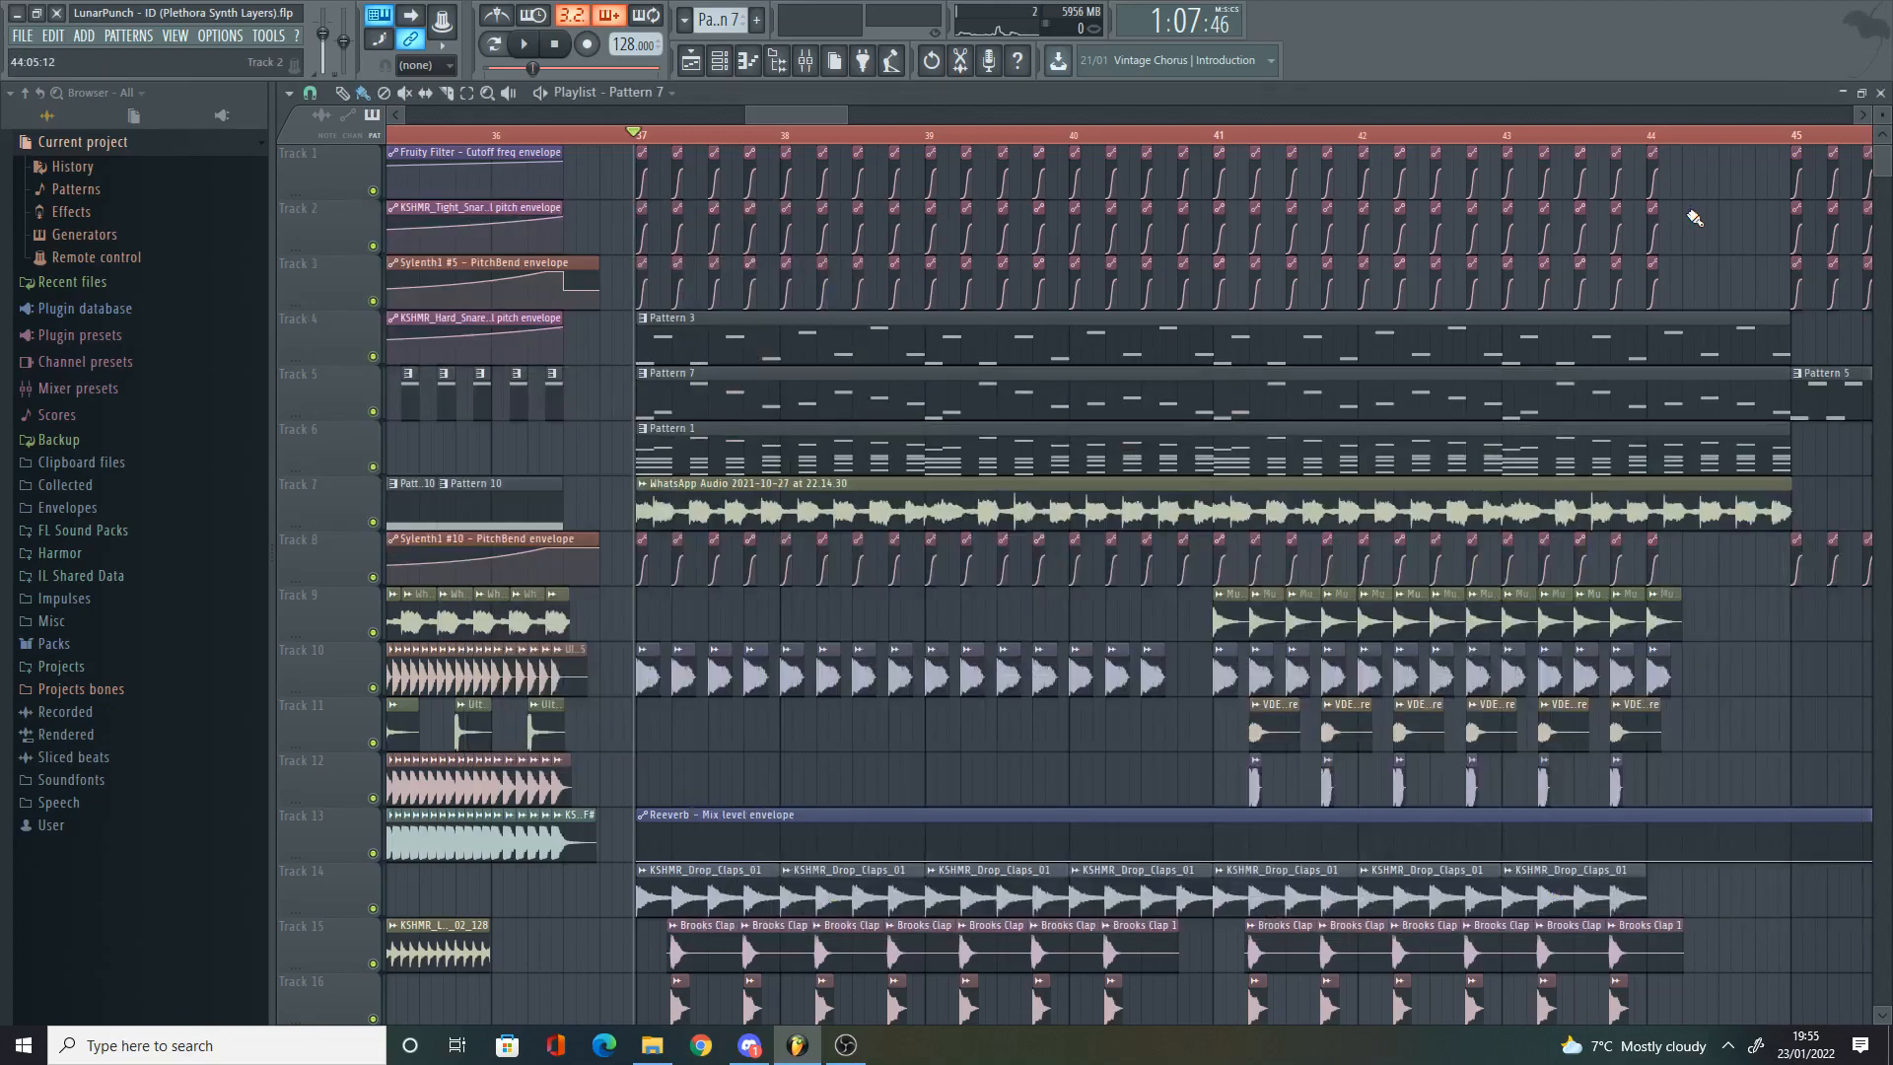
Step: Audition Pattern 7's track soloed in the drop while checking the effects switch of Insert 102 in the mixer
click(807, 62)
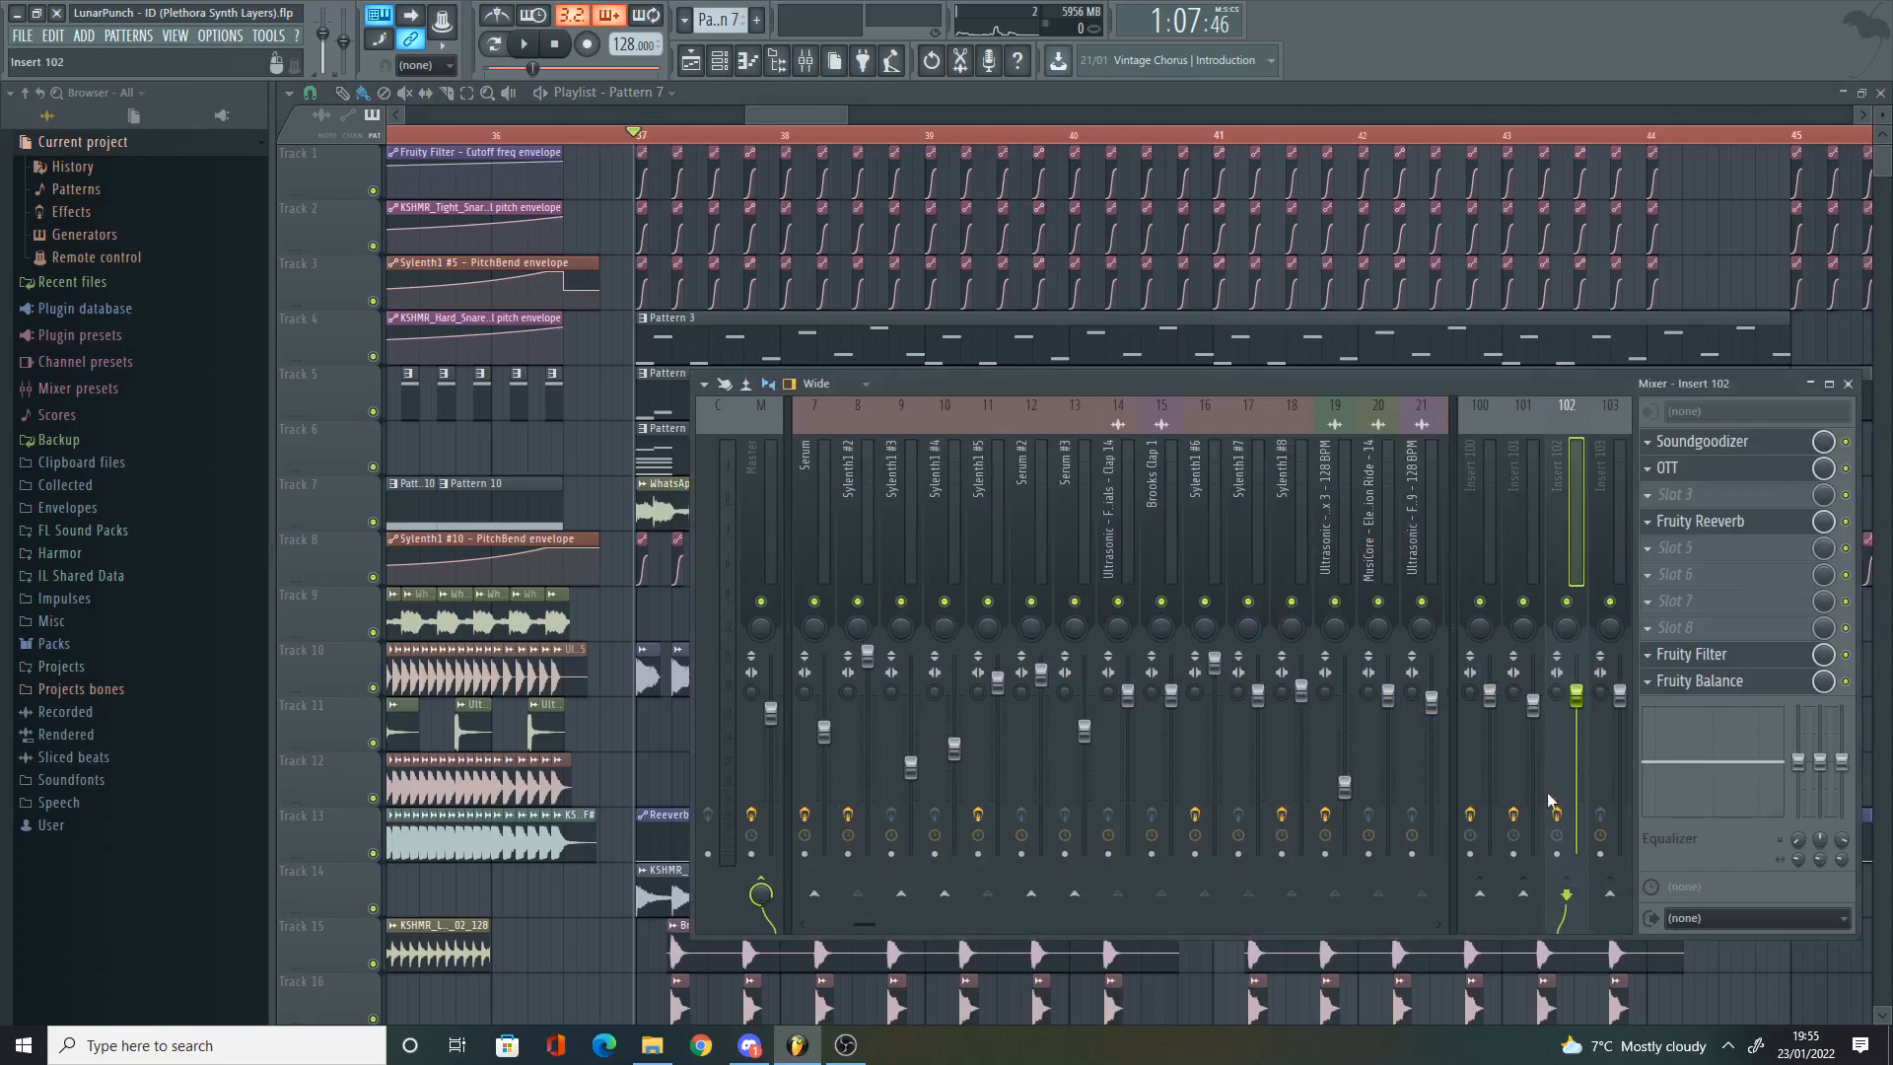
alt+right_click(646, 401)
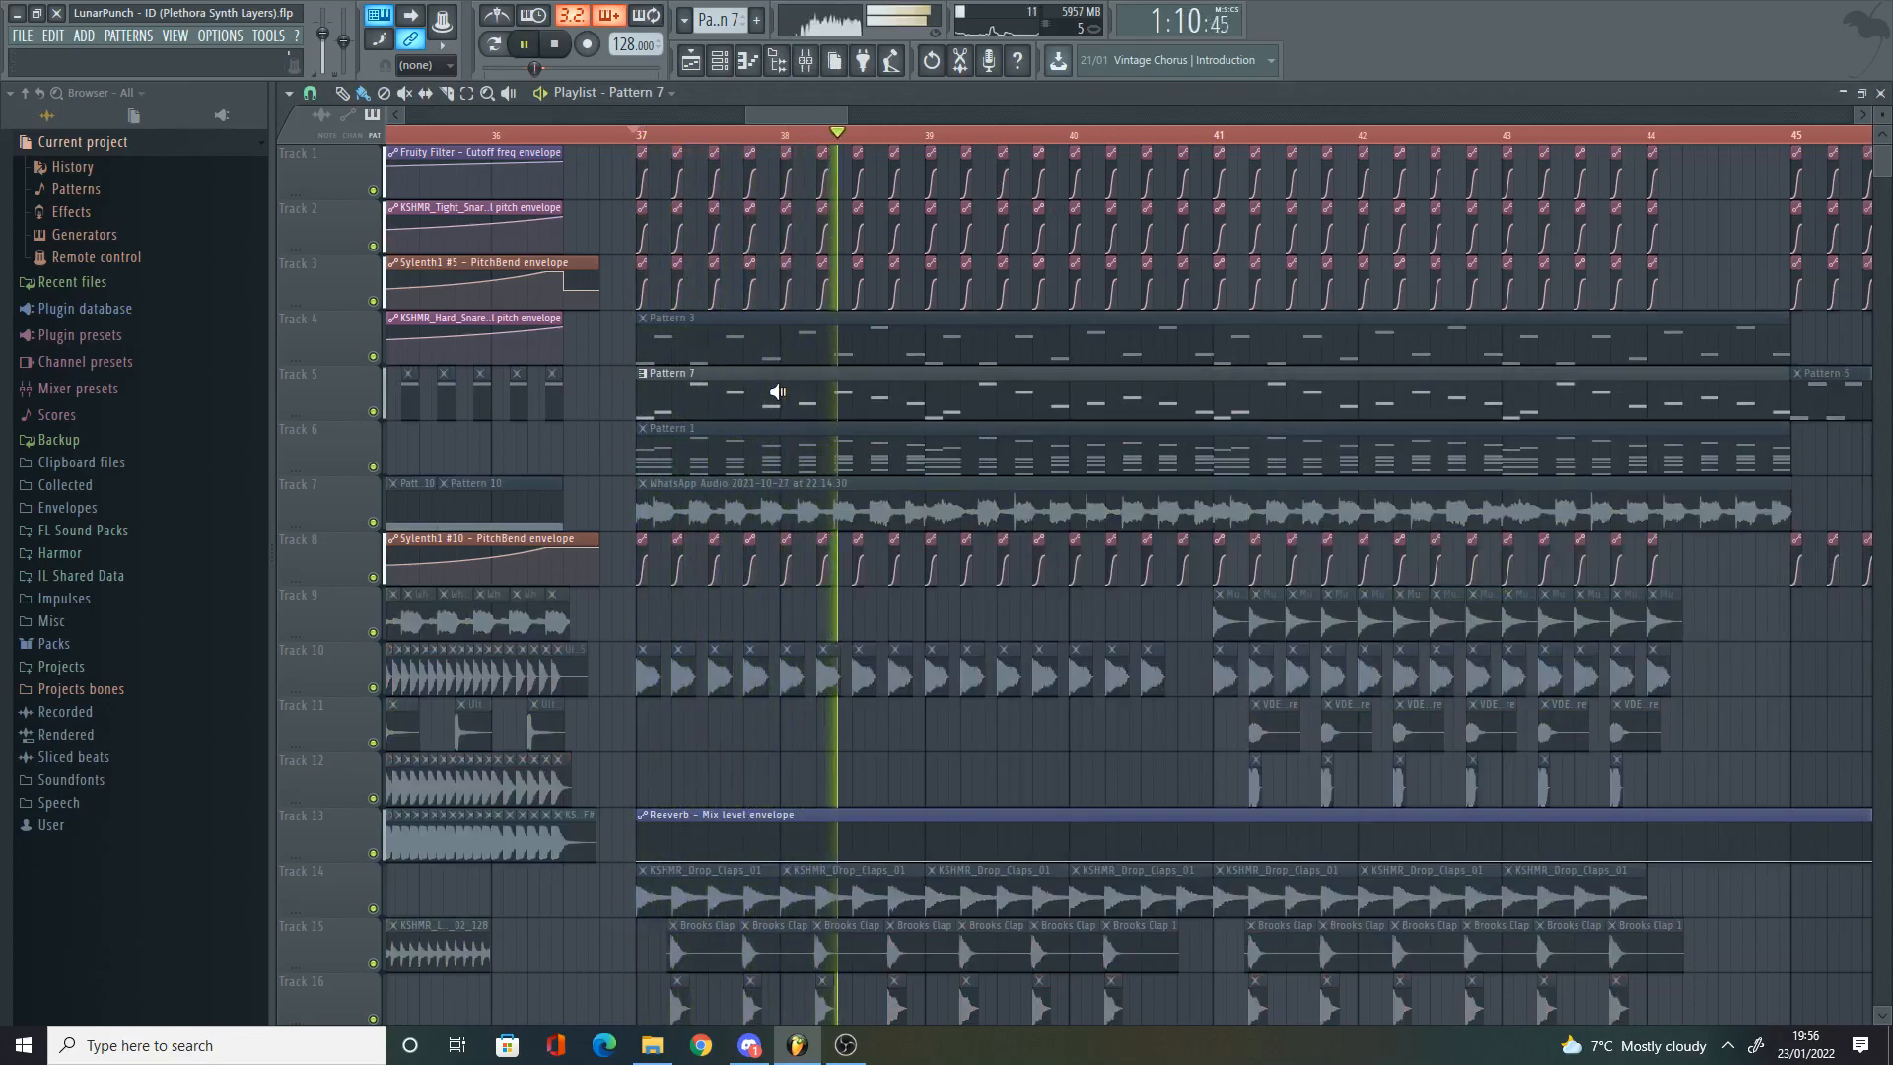
click(807, 61)
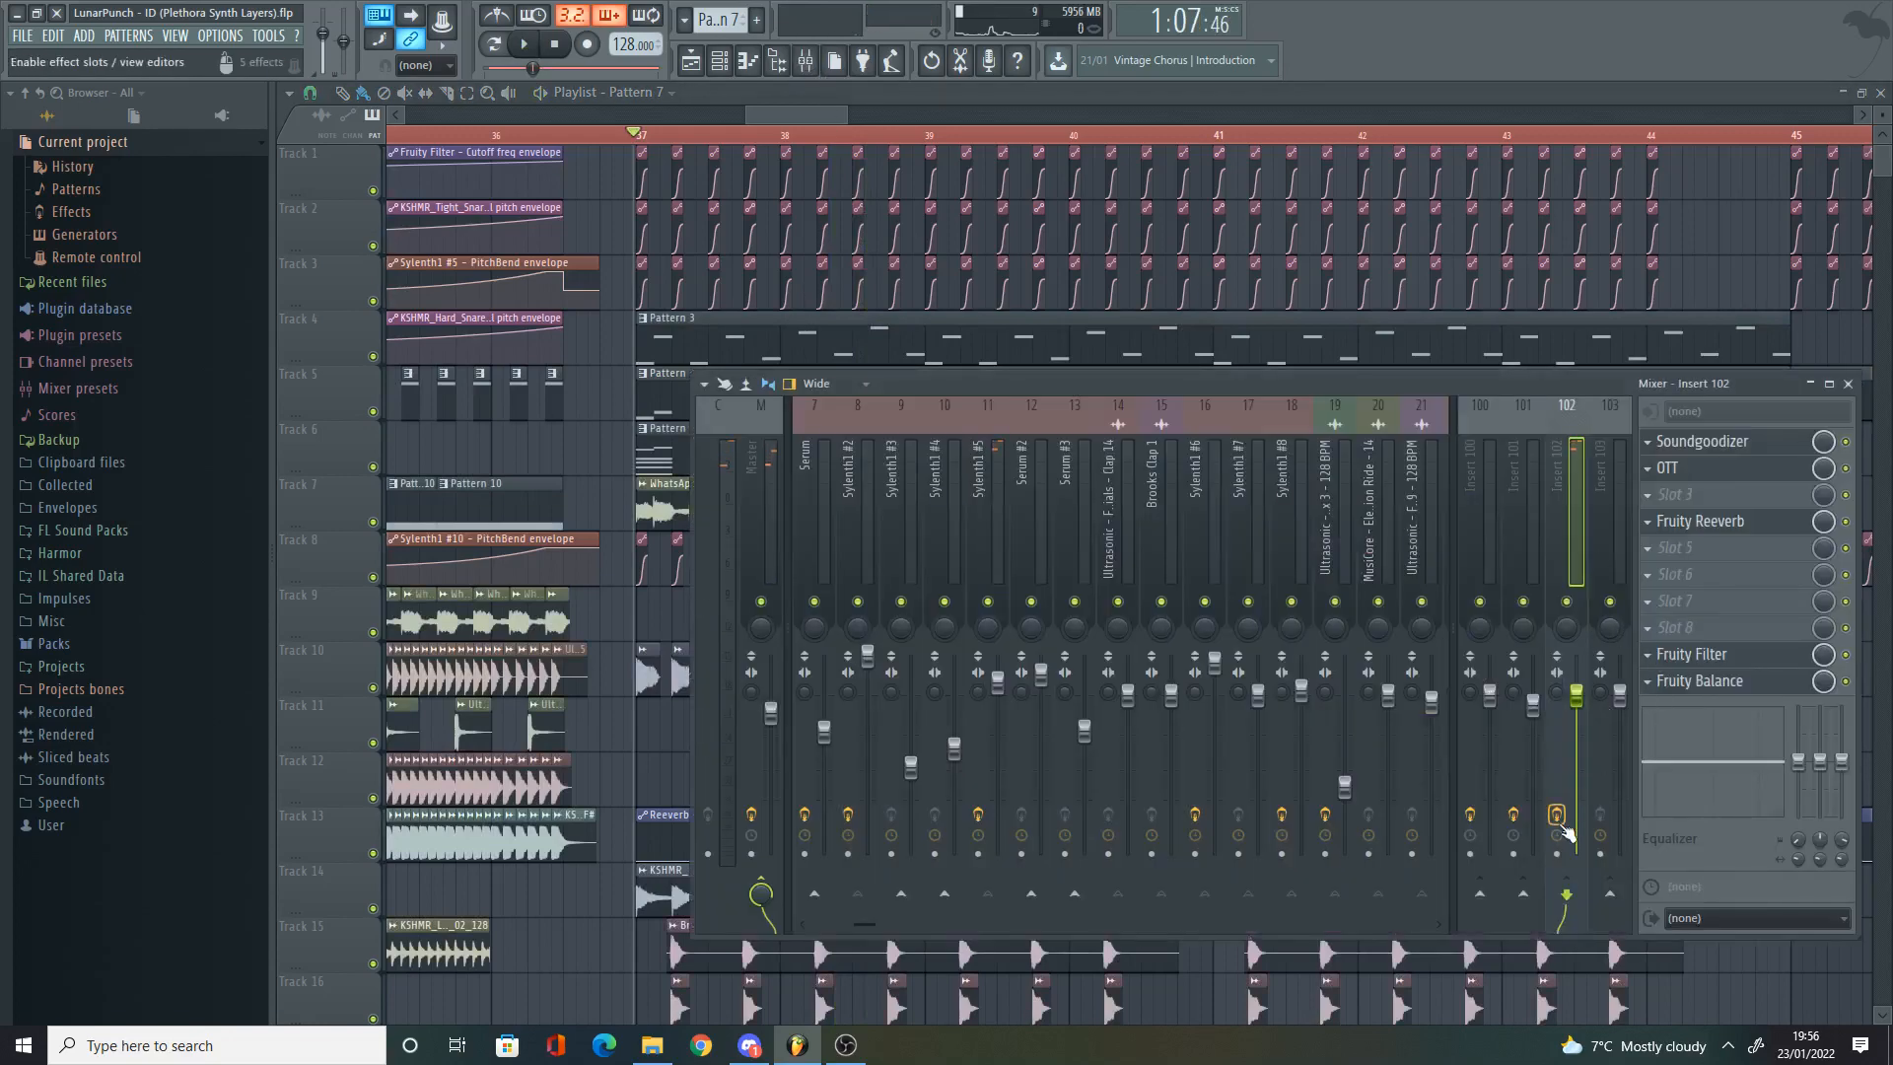
alt+right_click(736, 393)
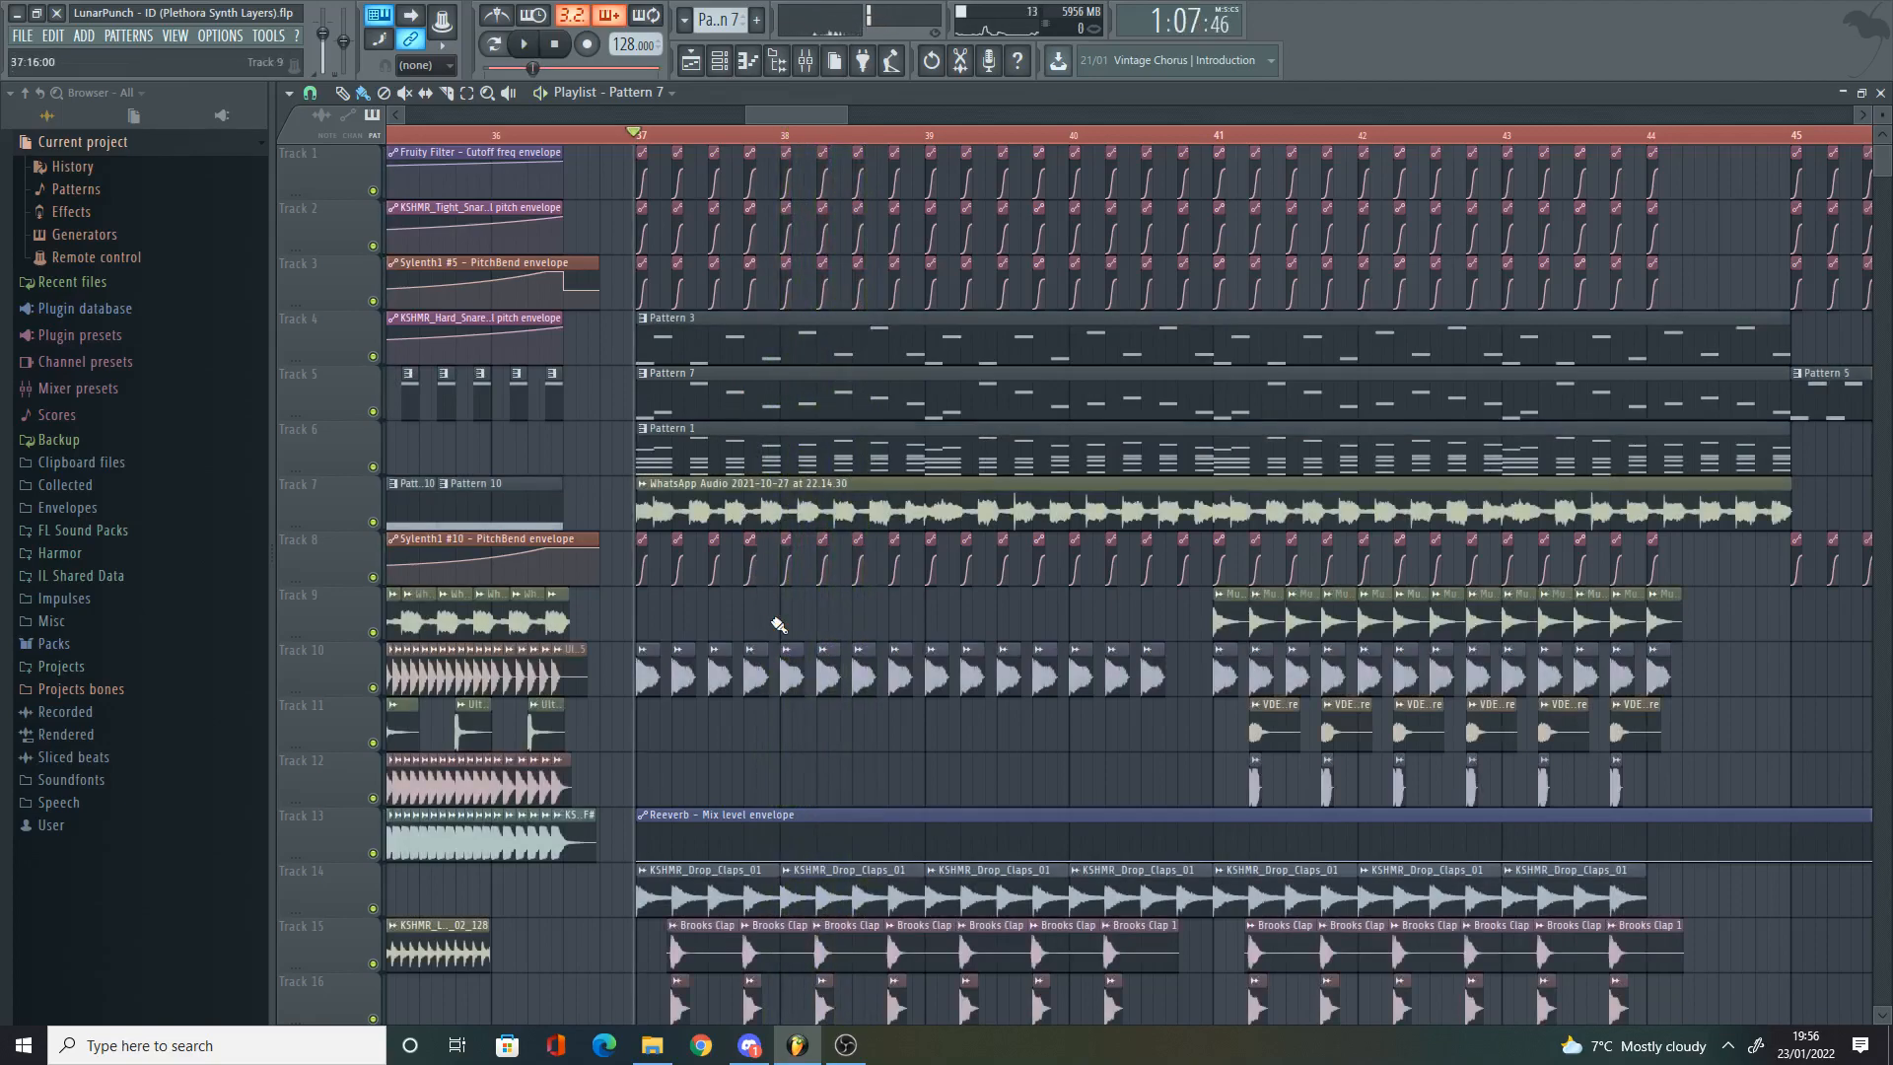
Step: Play the drop from bar 37 with all tracks audible and look over its layers in the playlist
key(space)
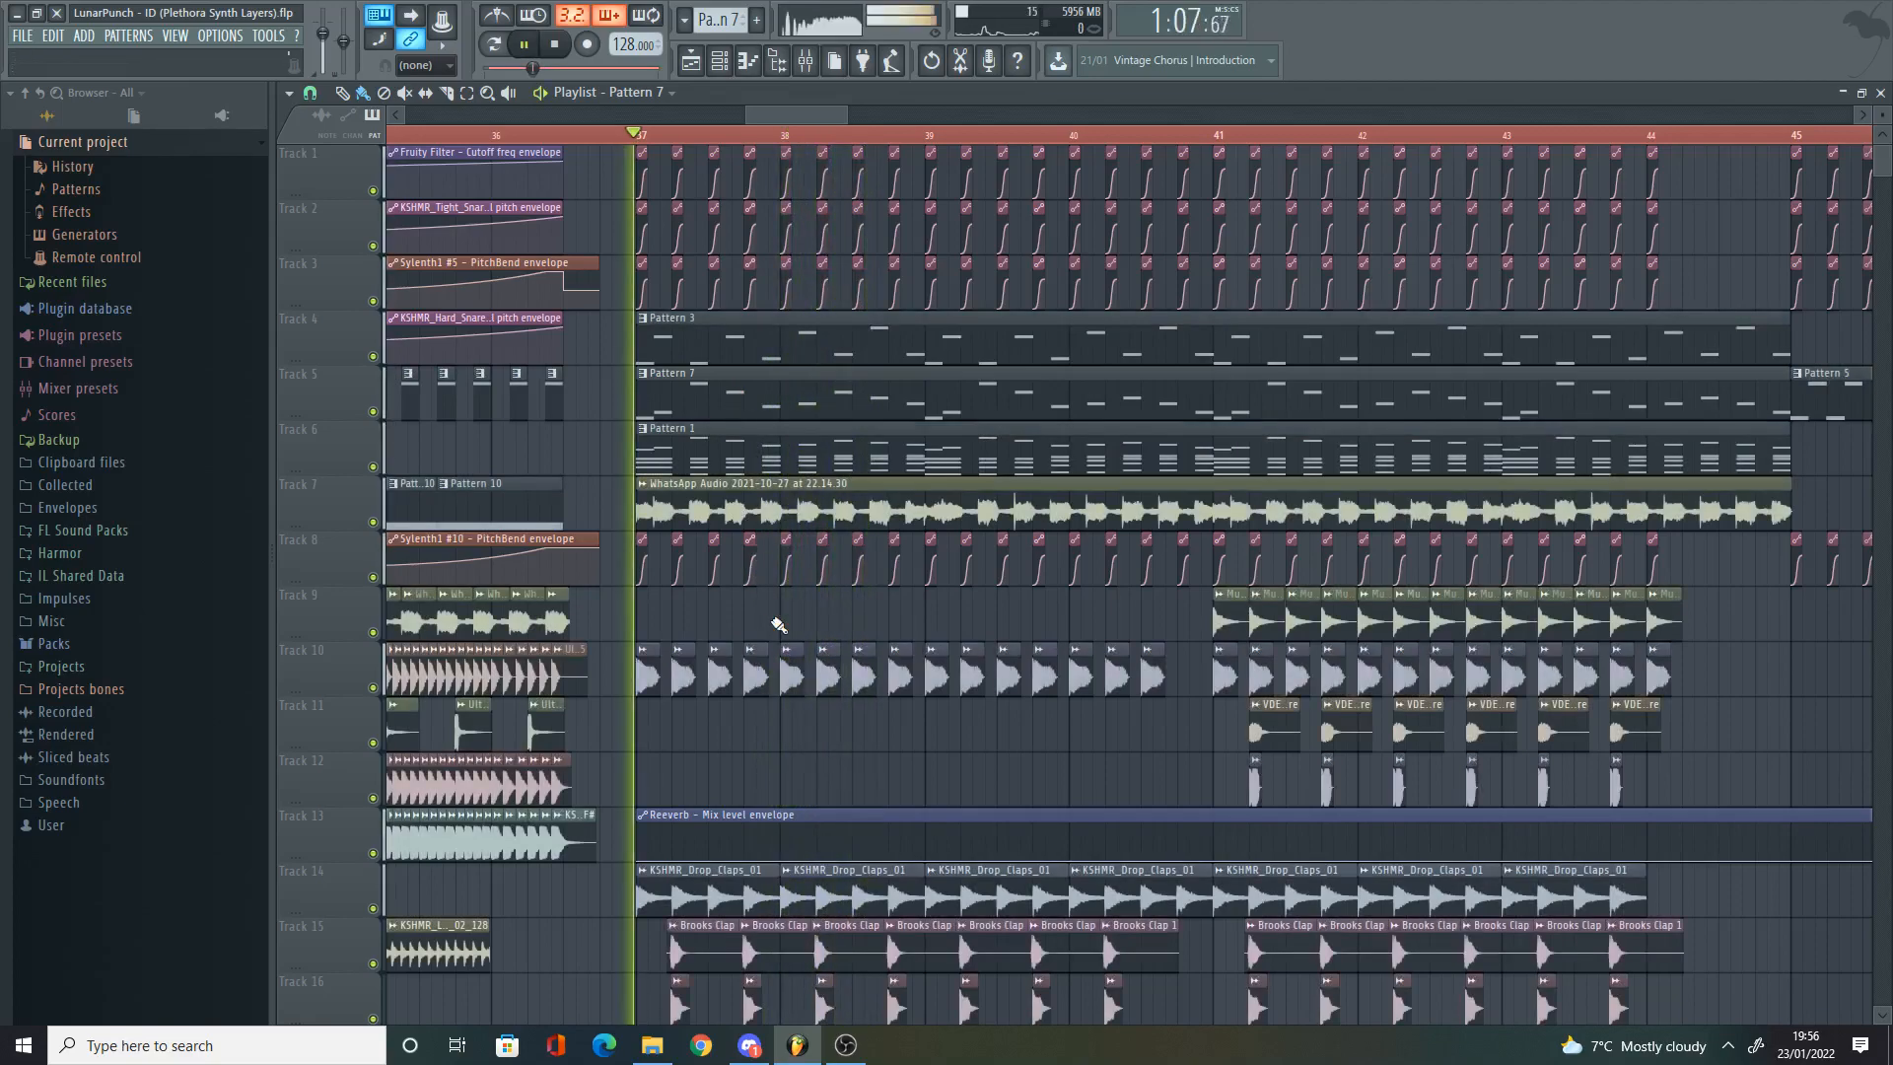
scroll(778, 625, down, 5)
scroll(778, 625, down, 5)
scroll(1036, 624, down, 18)
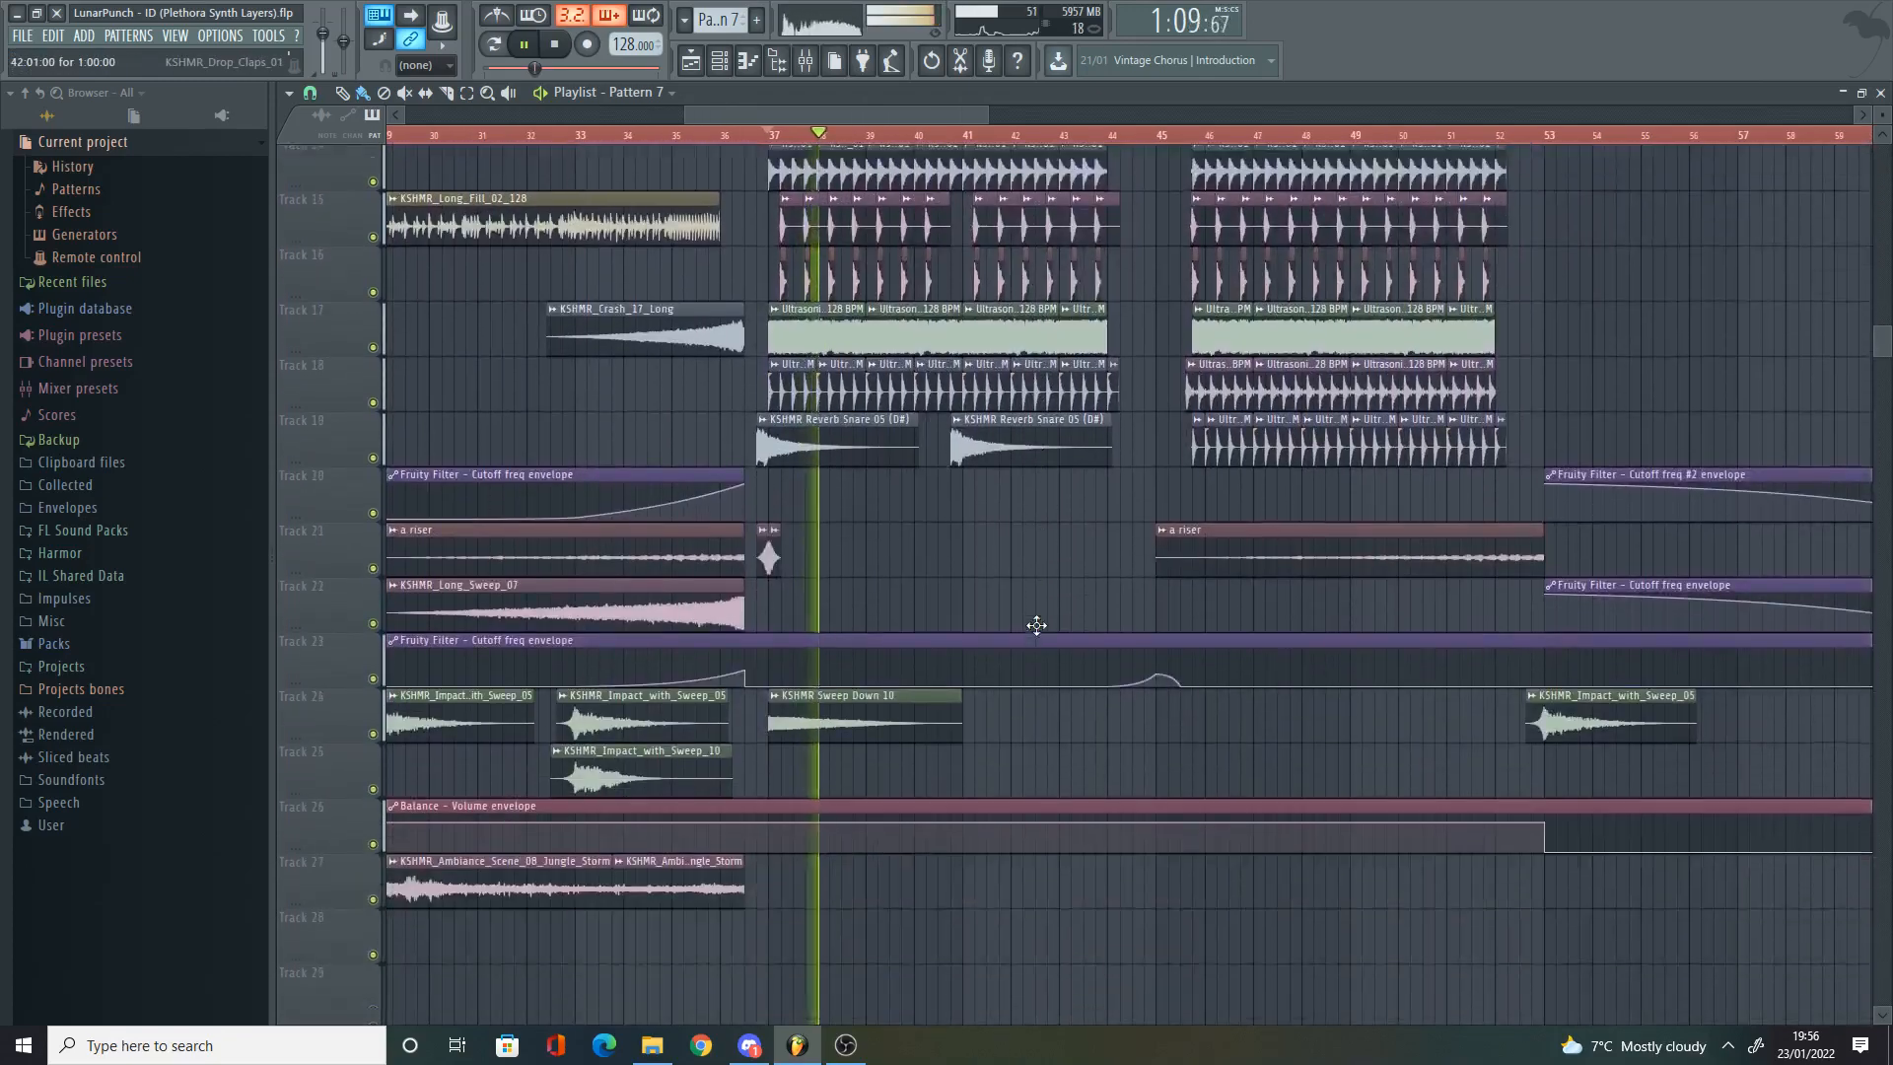
scroll(1090, 647, up, 12)
scroll(1089, 658, up, 12)
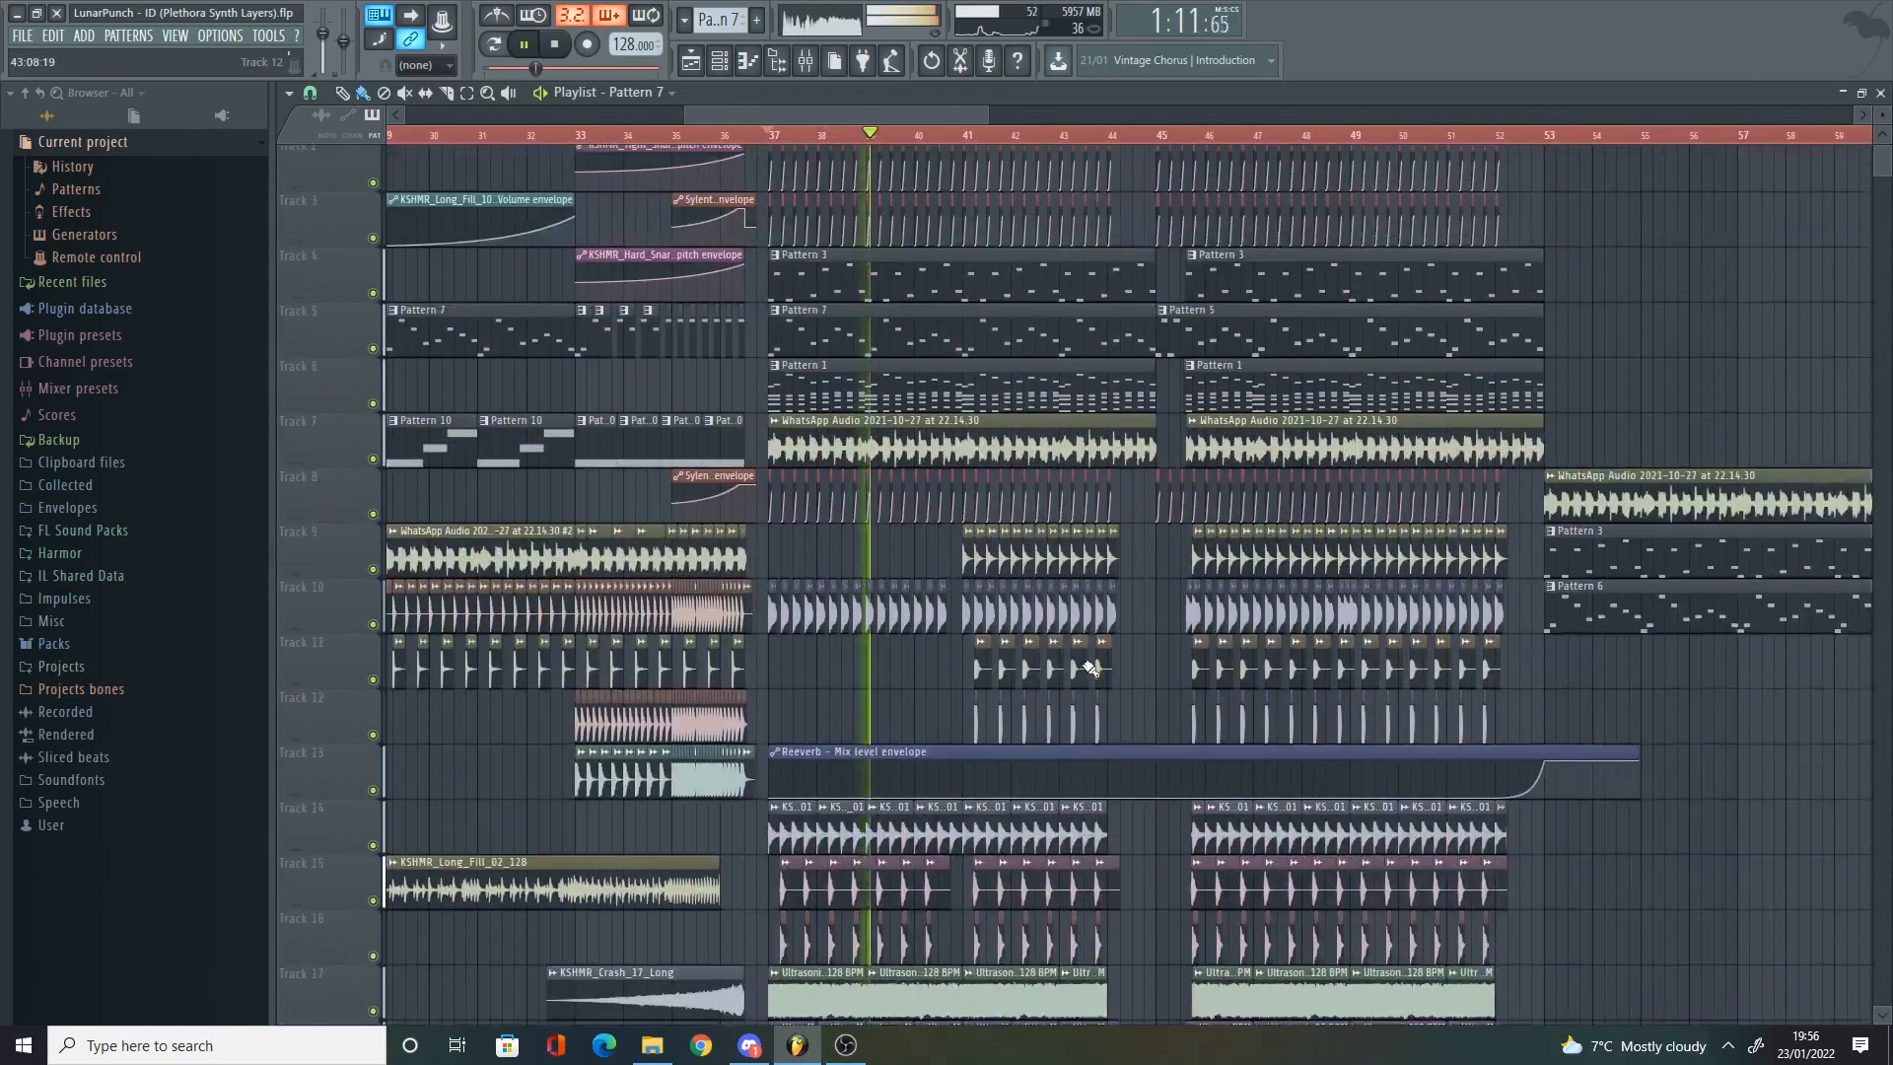
click(806, 61)
click(806, 61)
scroll(1165, 265, up, 4)
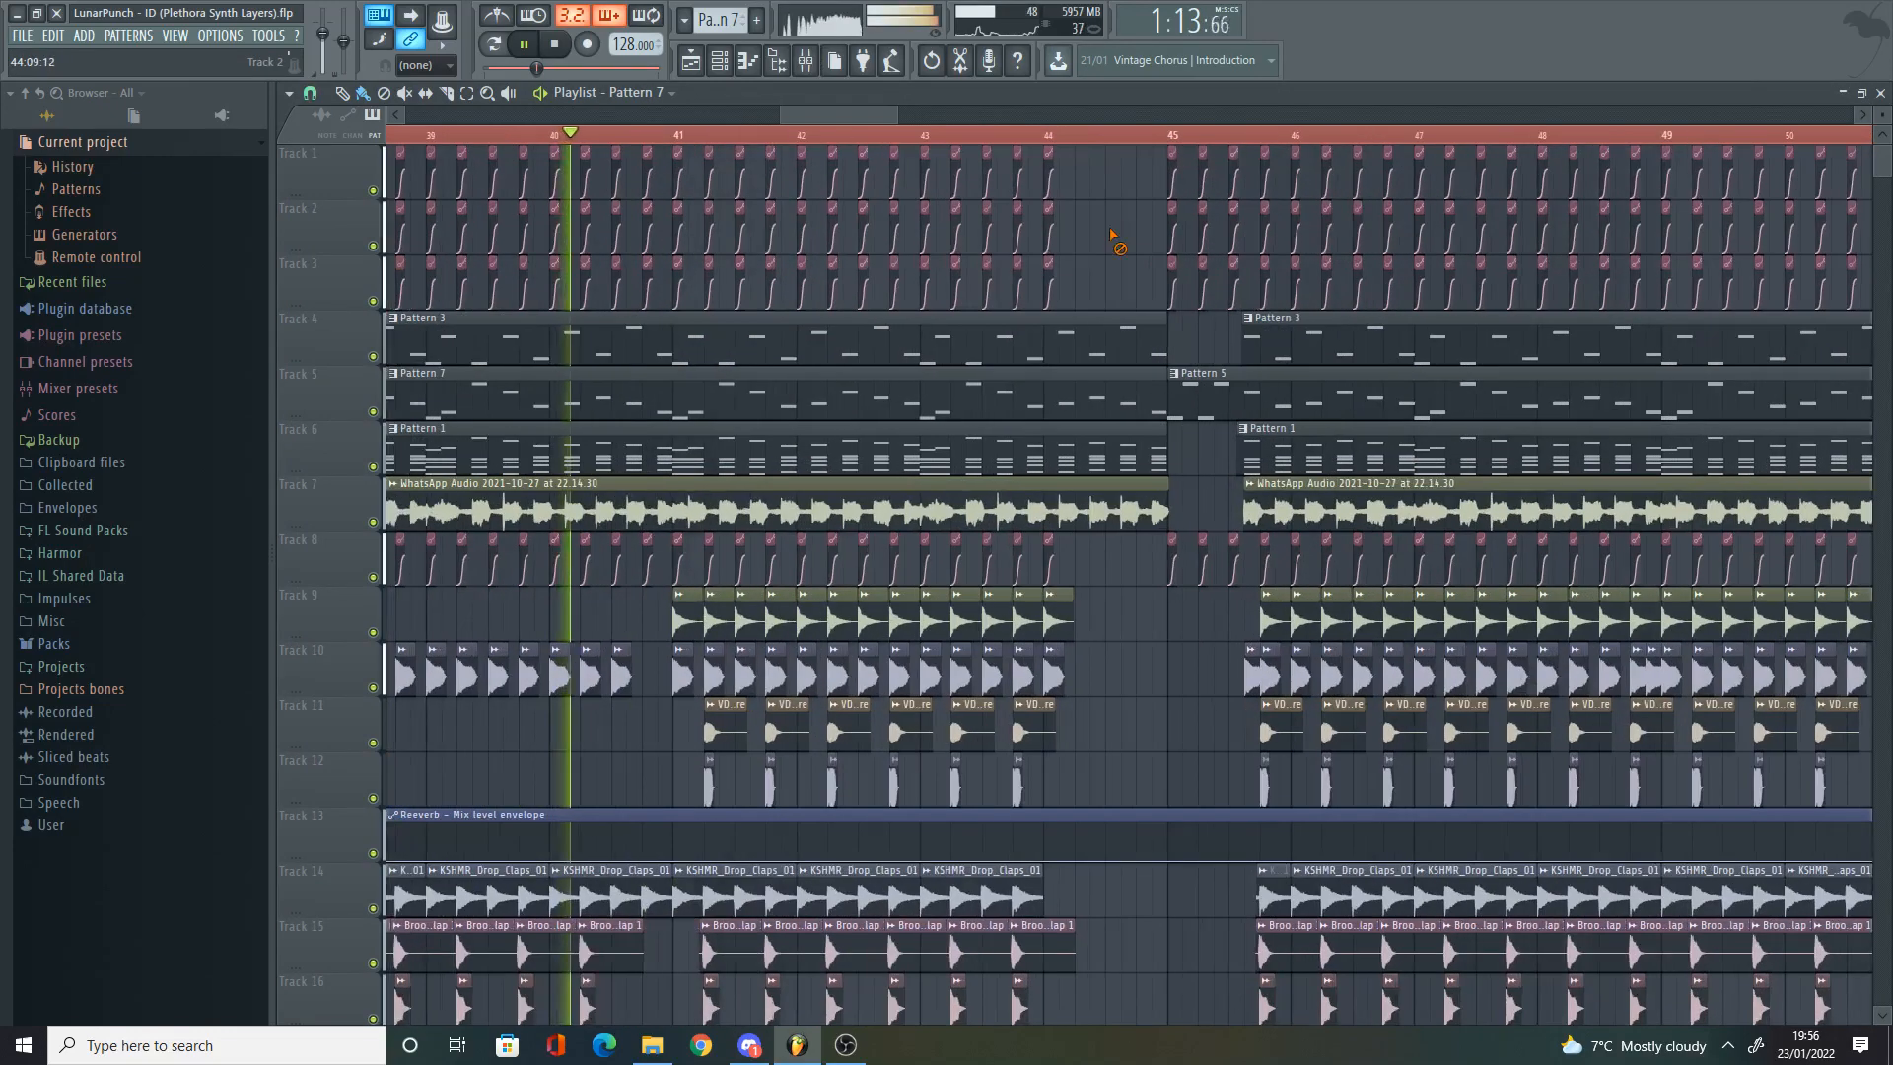
key(space)
Step: Examine Pattern 7's Sylenth1 #5 notes in the piano roll in pattern playback mode, and return to Pattern 5's clip at bar 45
scroll(1114, 236, down, 5)
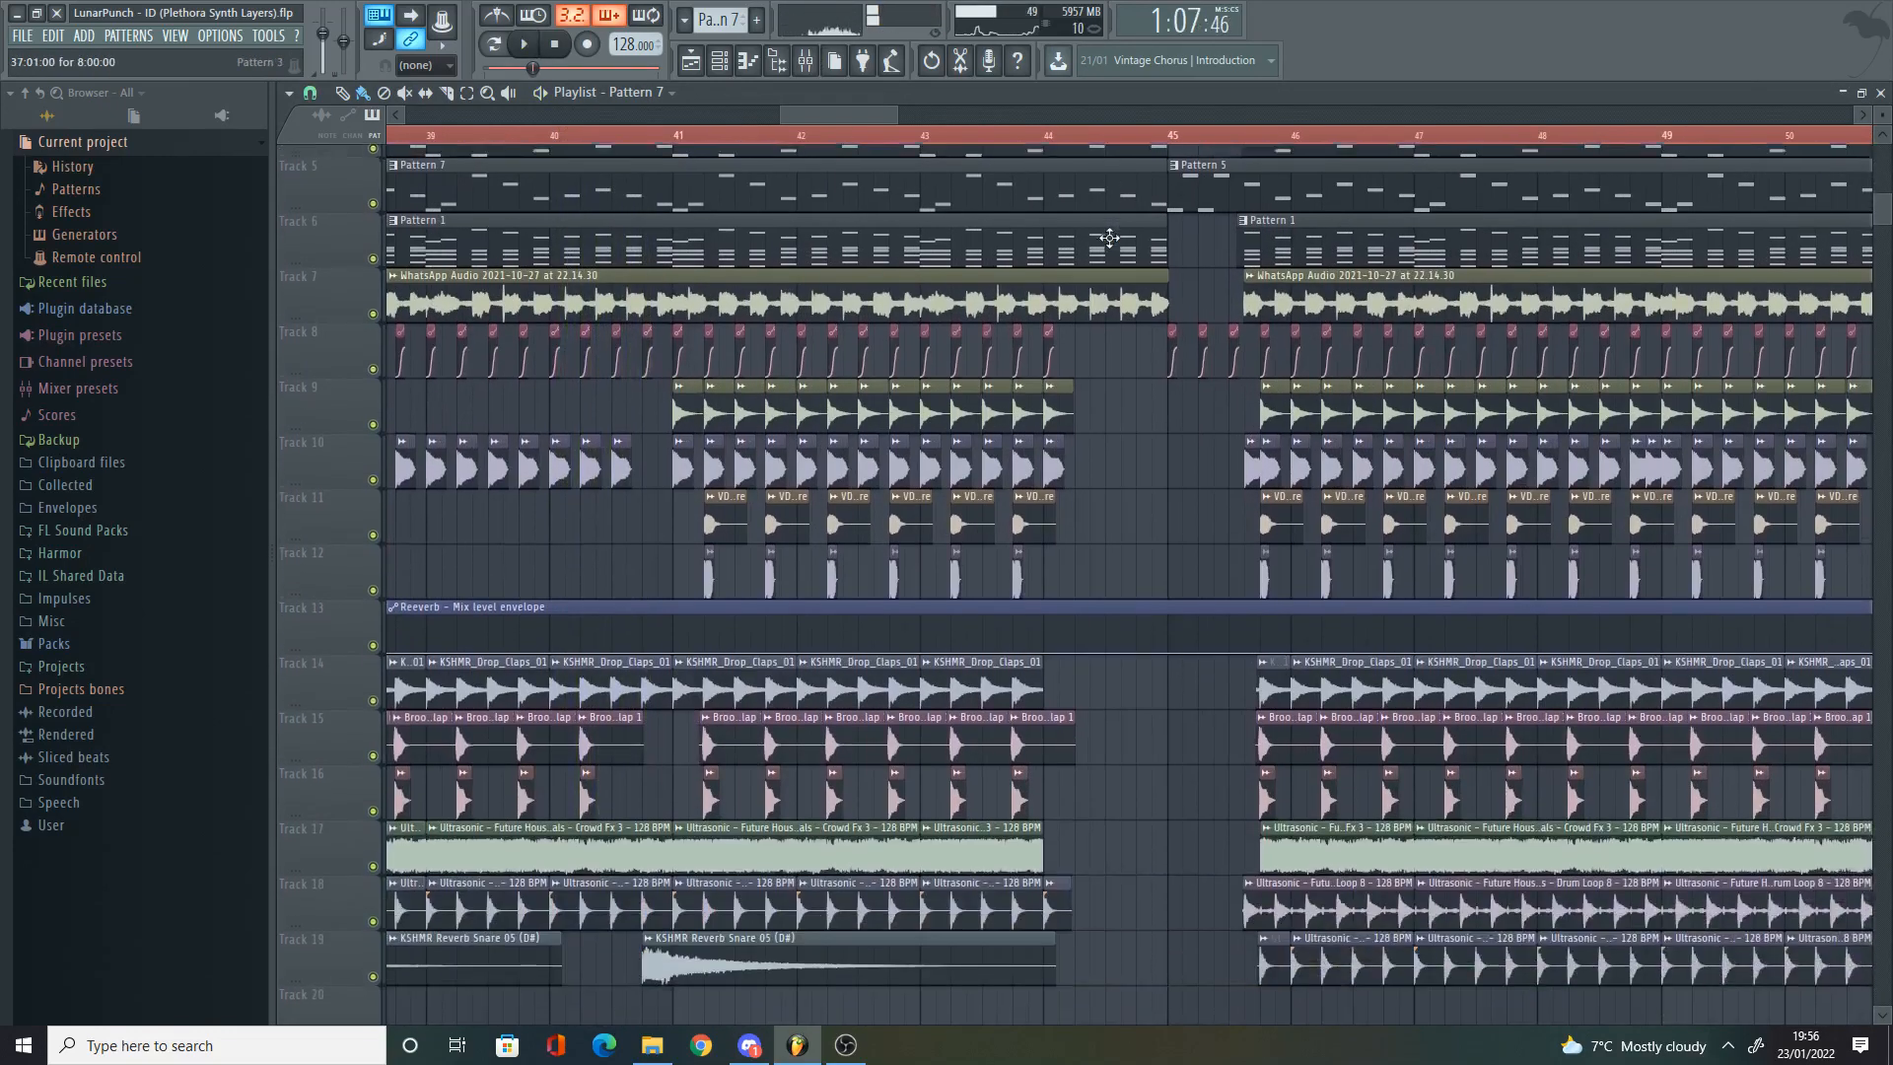
scroll(1144, 375, up, 5)
drag(869, 115, 905, 116)
scroll(715, 345, down, 3)
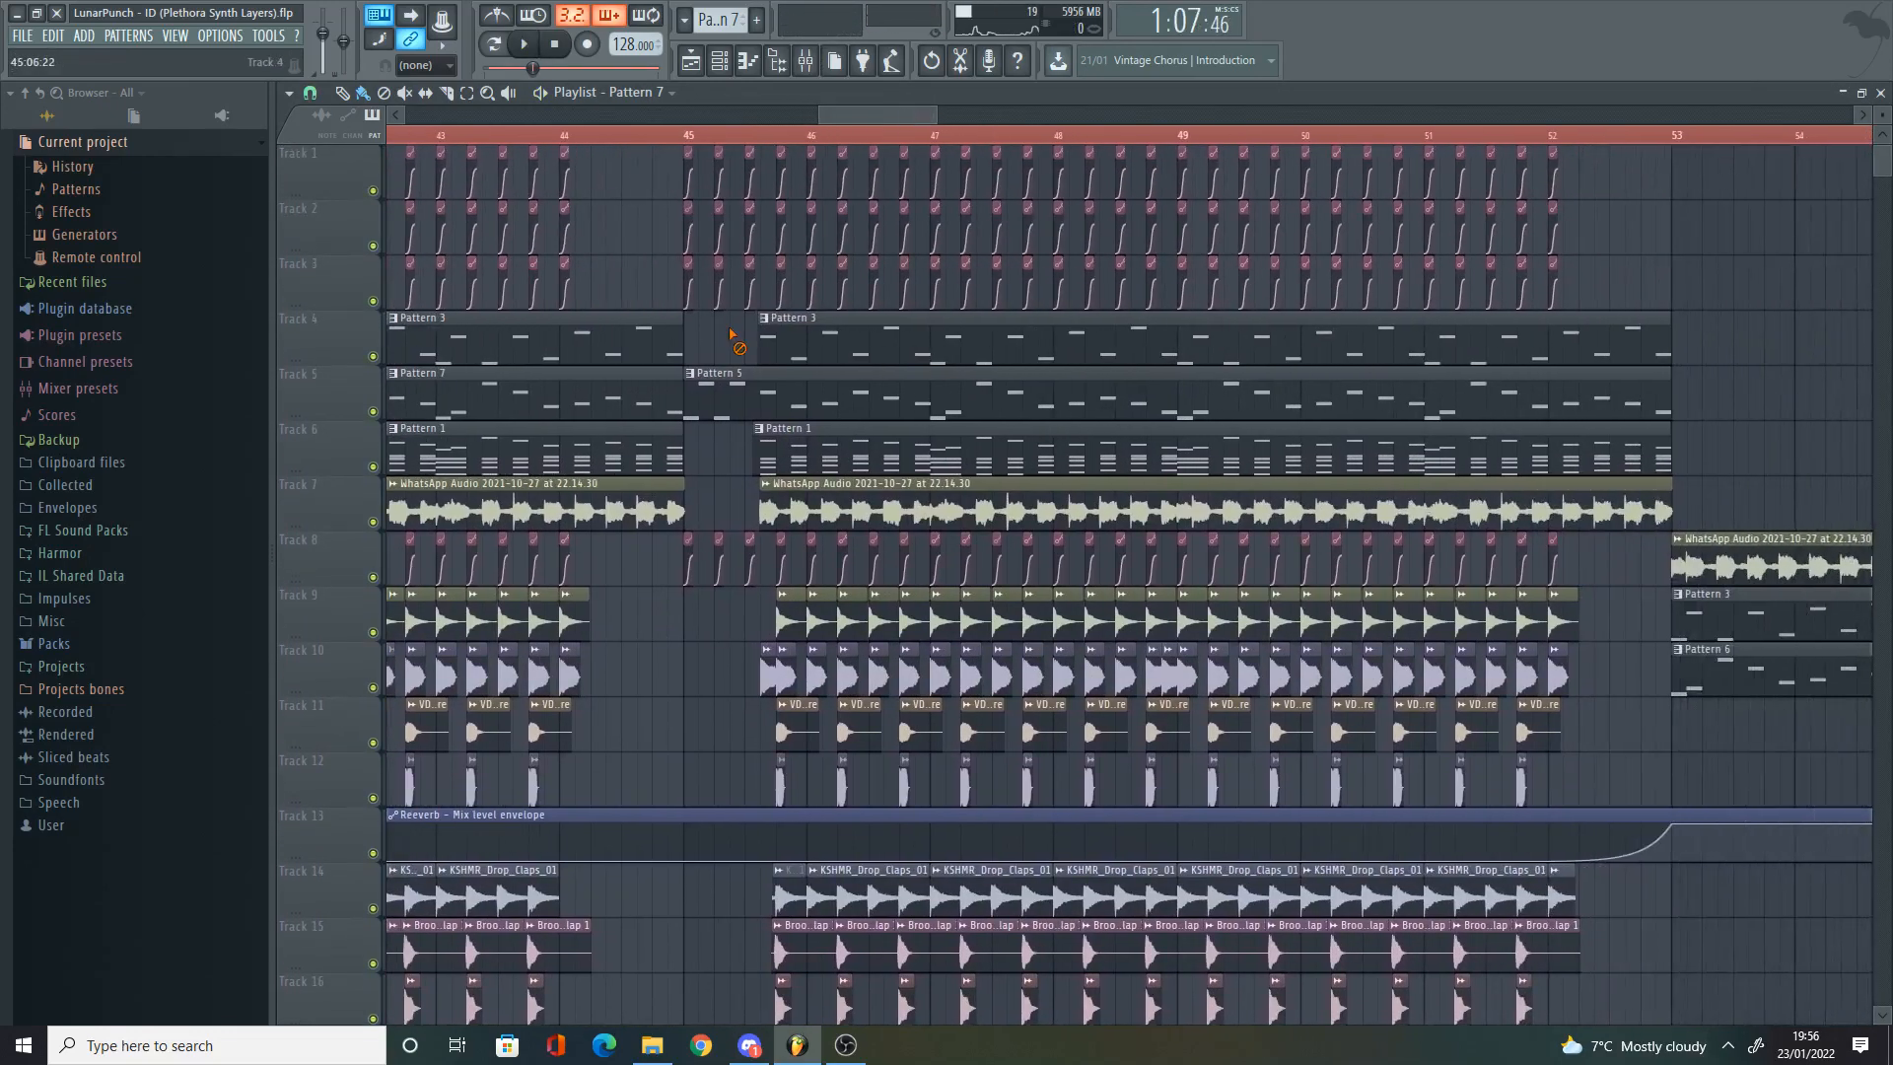
double_click(713, 390)
scroll(526, 190, down, 2)
click(495, 44)
click(692, 61)
scroll(714, 184, up, 1)
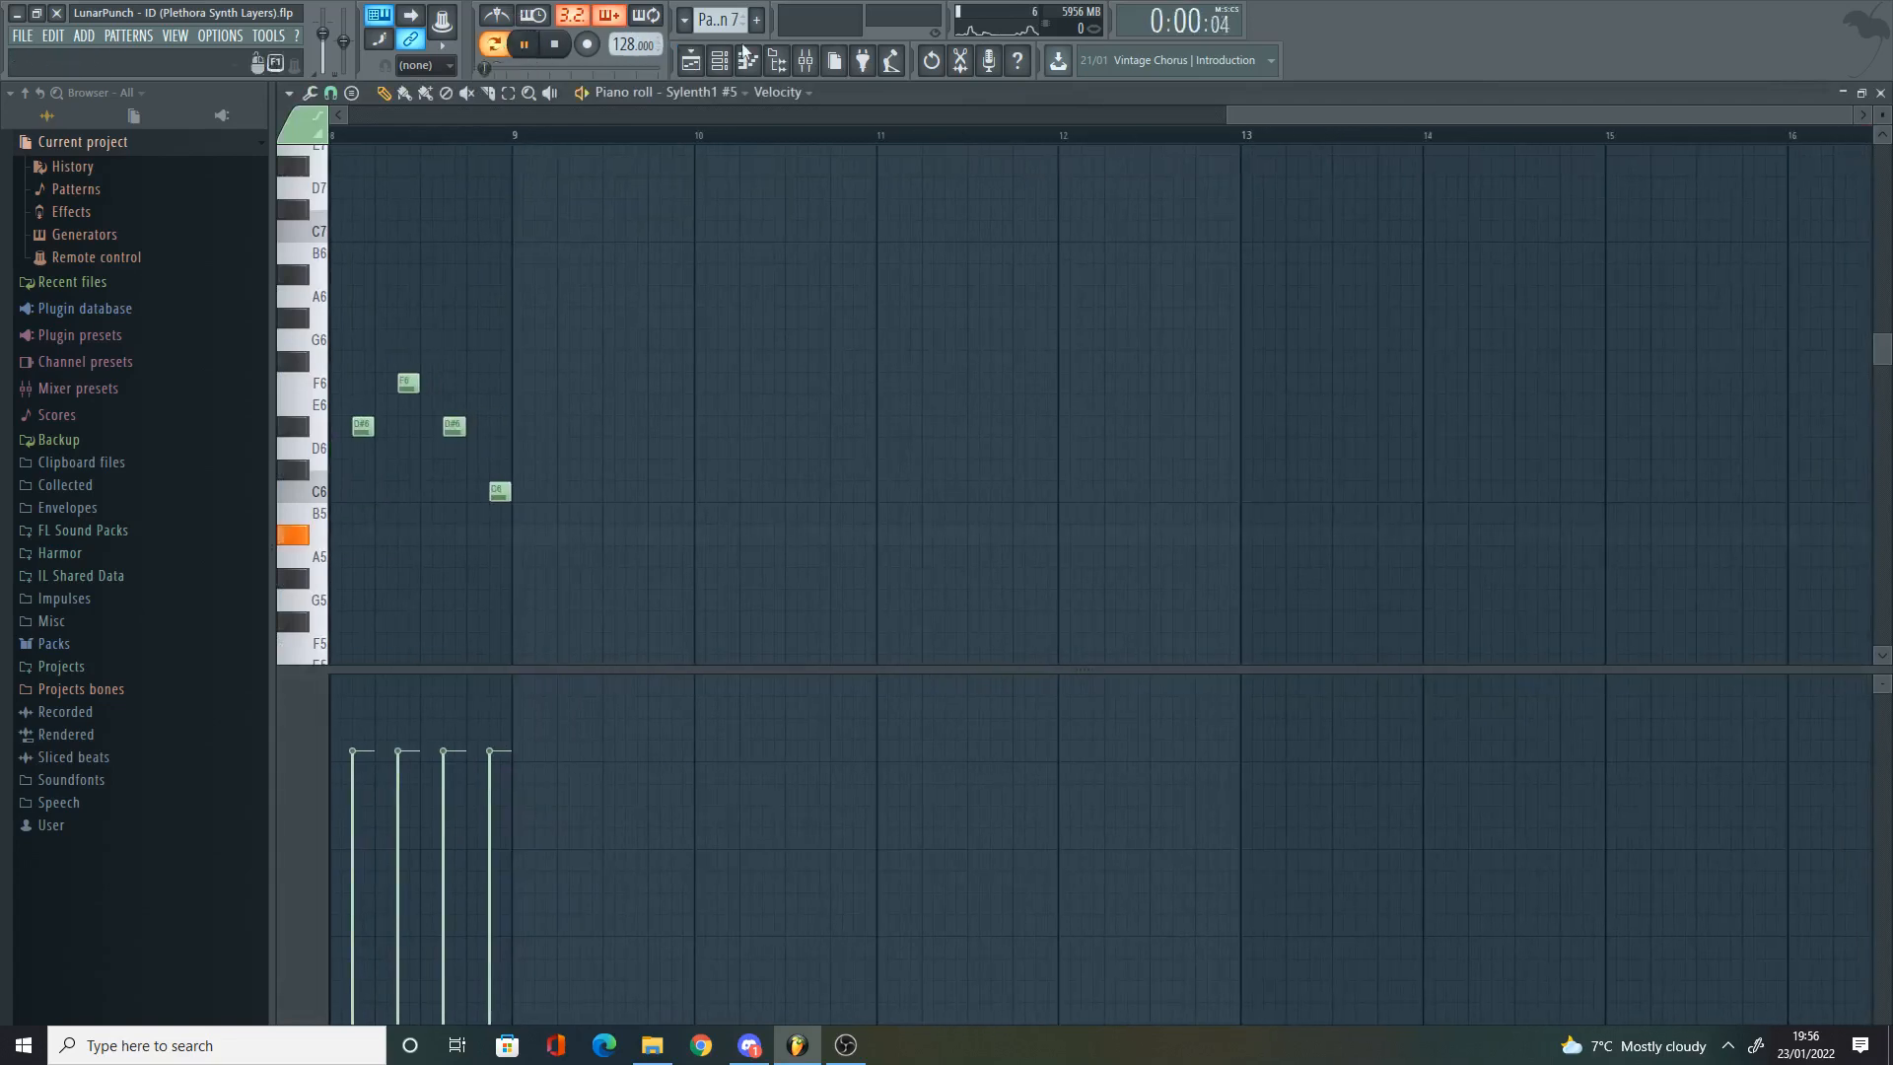
click(749, 60)
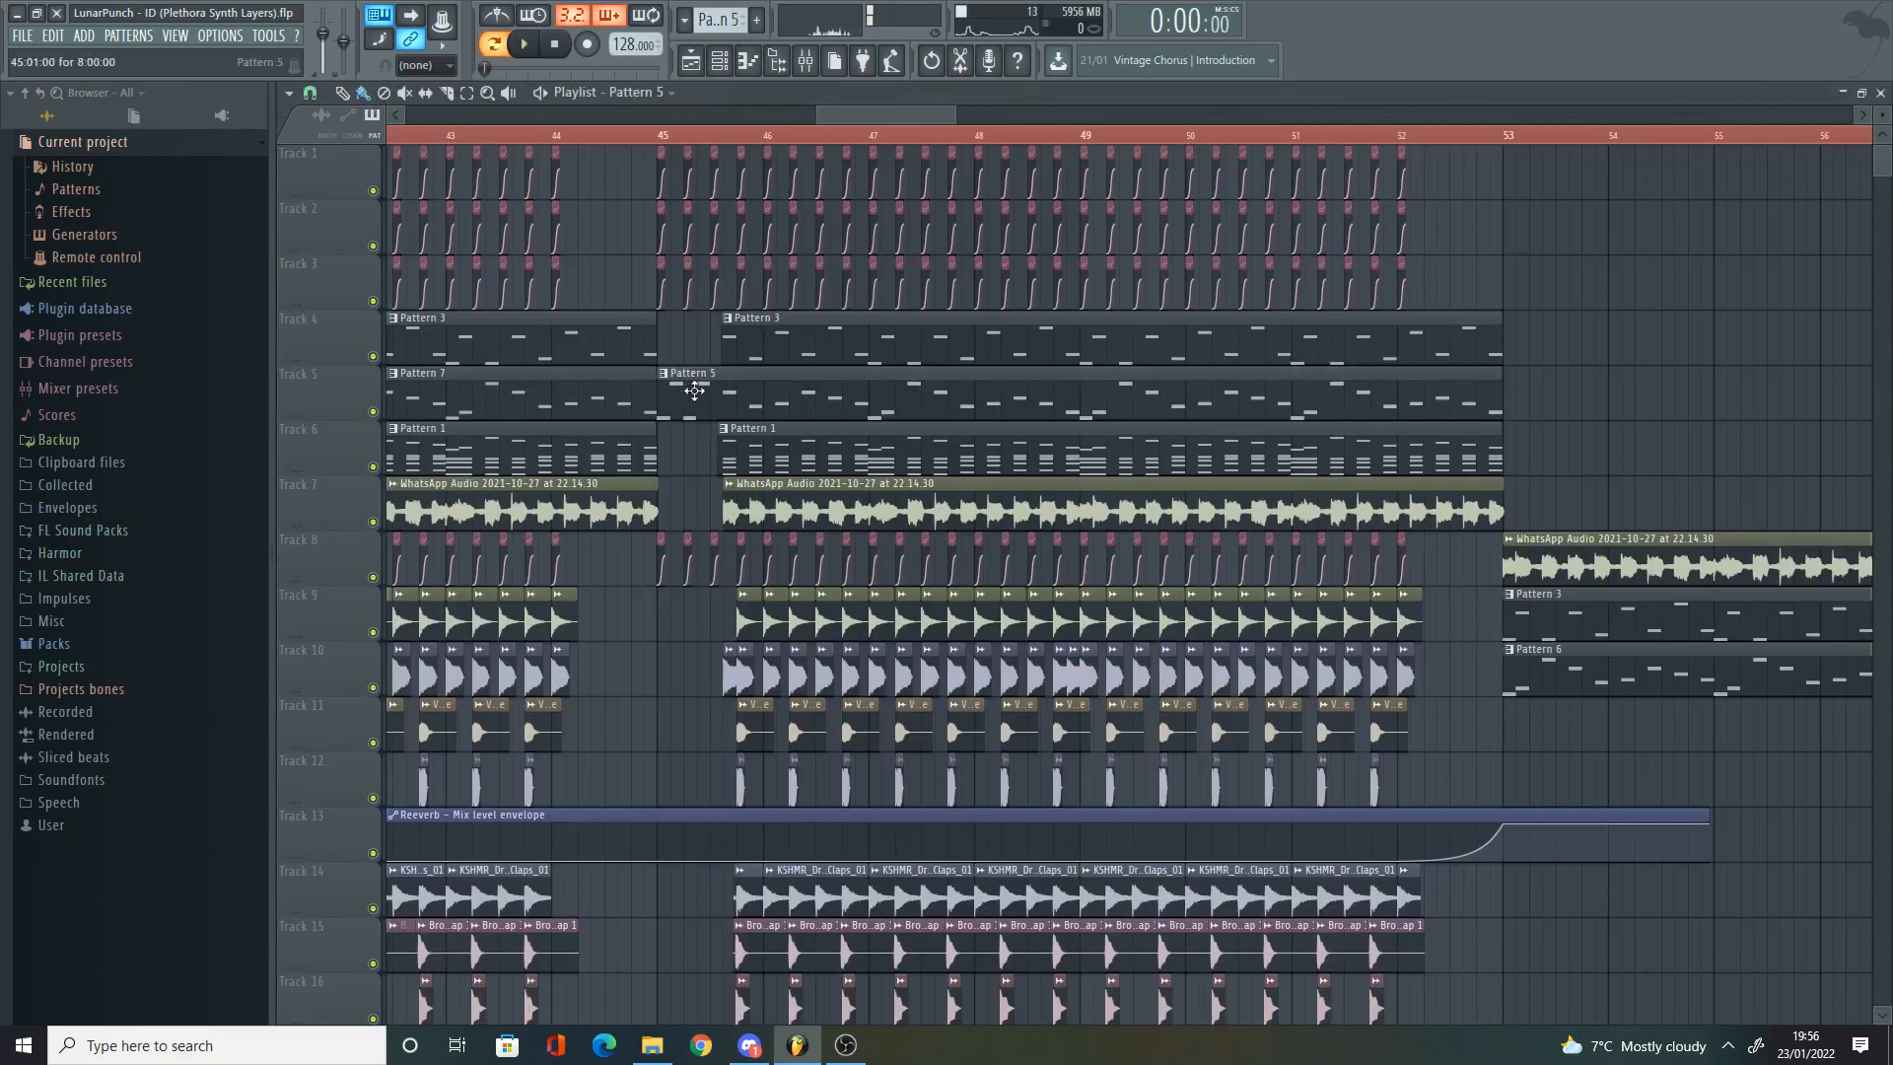
Step: Open Pattern 5's notes with the channel rack and audition the Sylenth1 #5 layer on its own
double_click(694, 391)
click(720, 61)
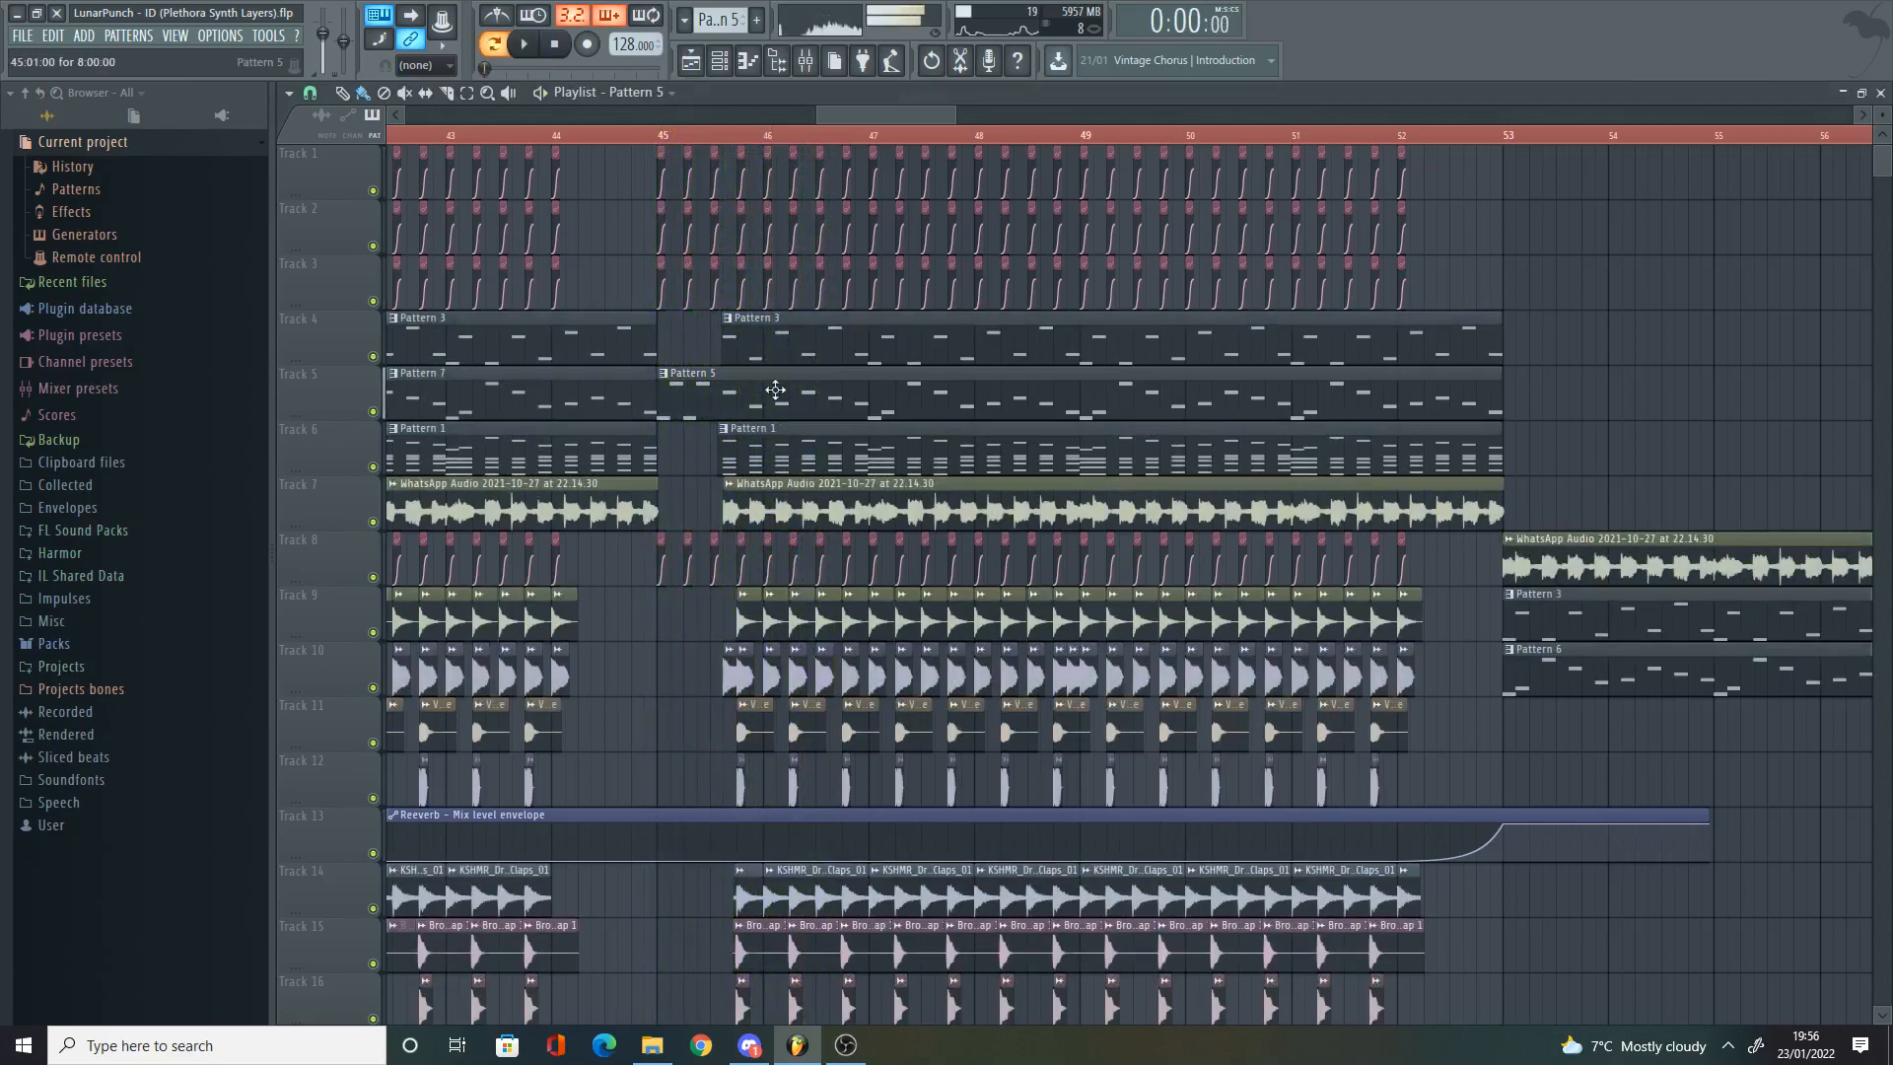
double_click(775, 390)
click(720, 60)
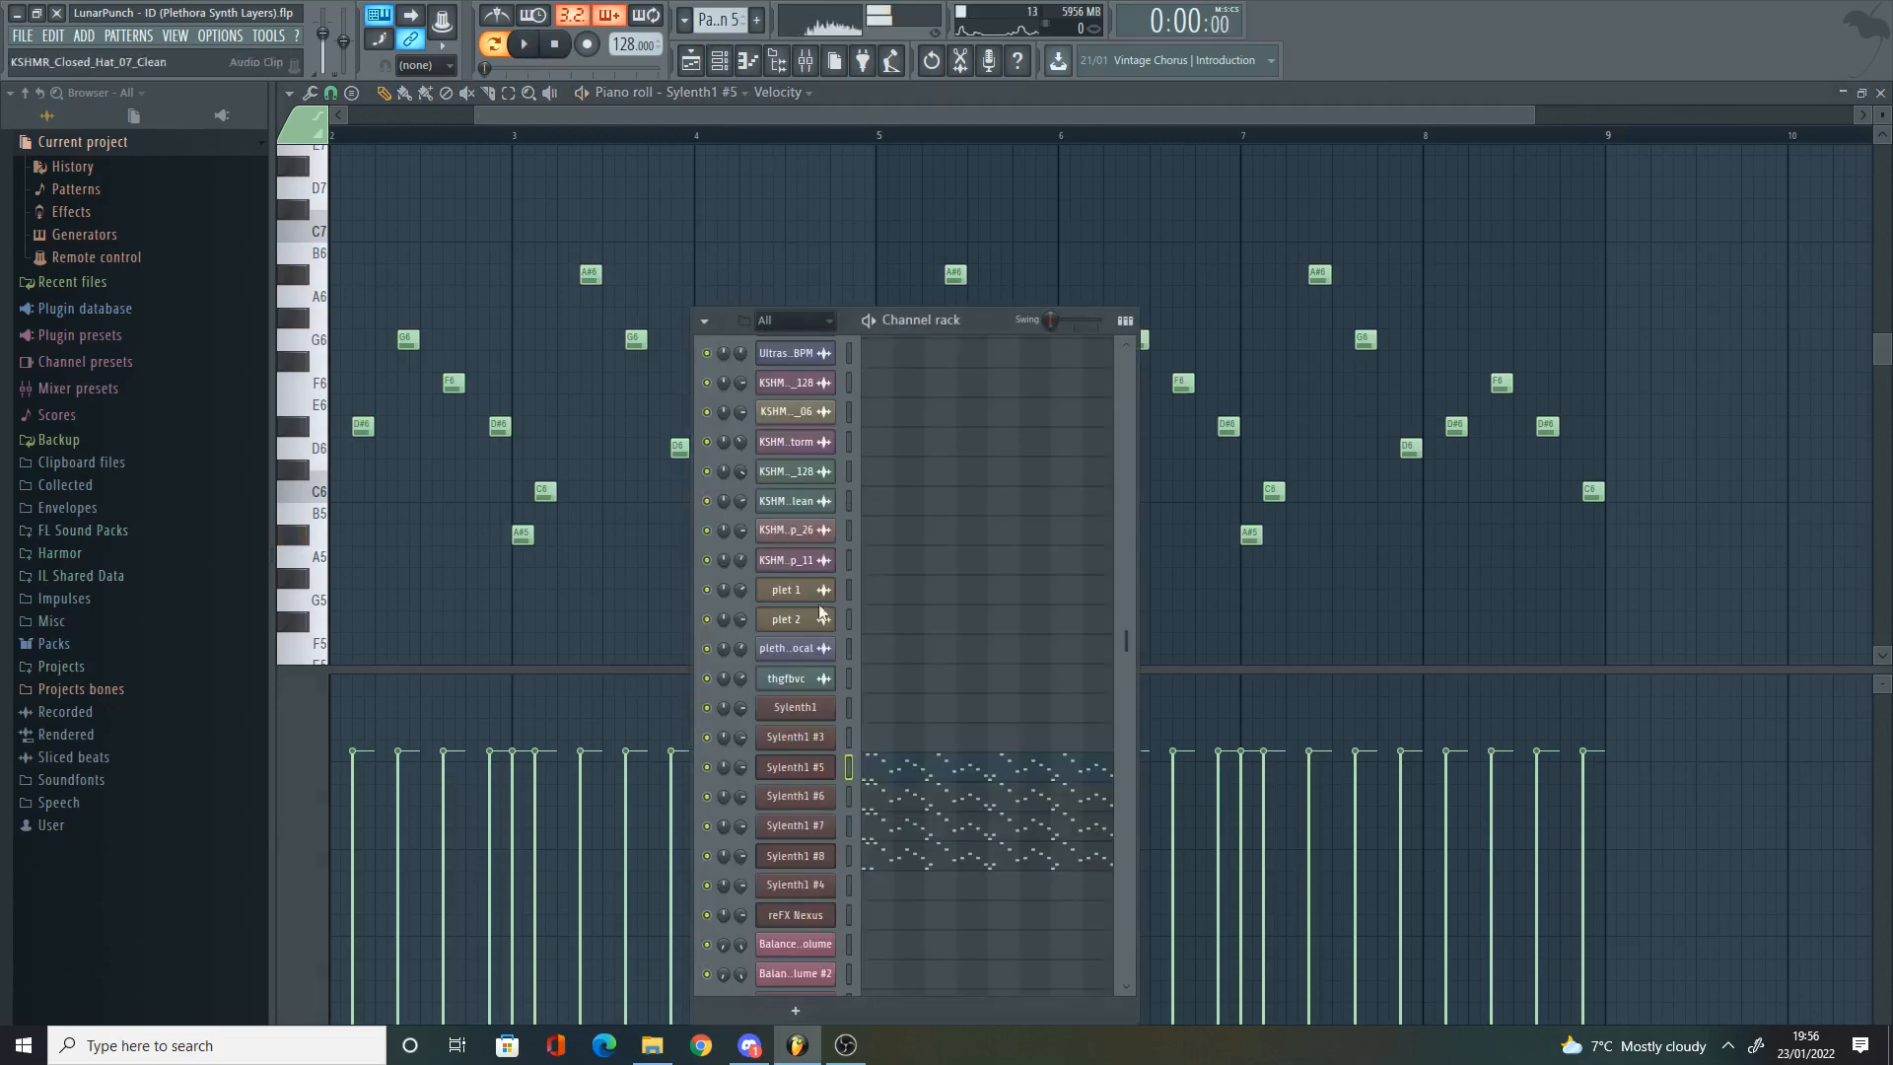
key(space)
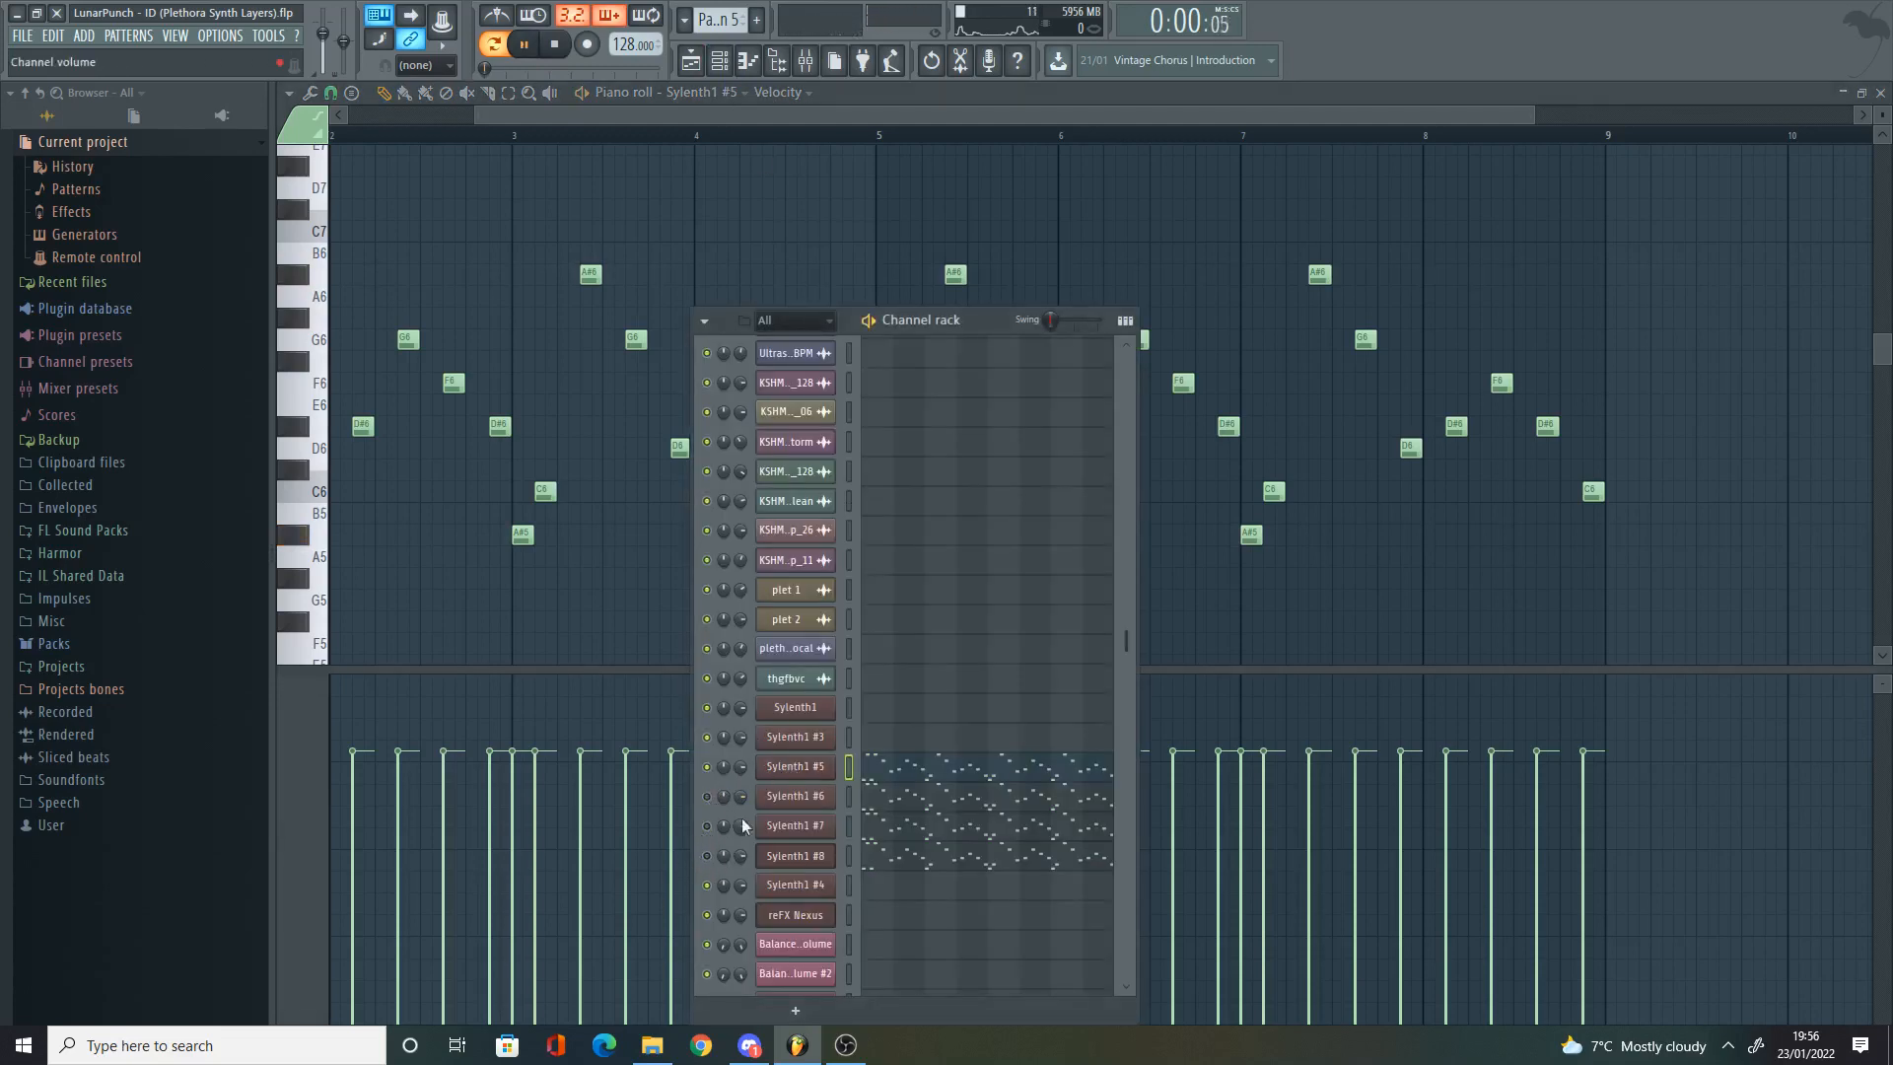
key(space)
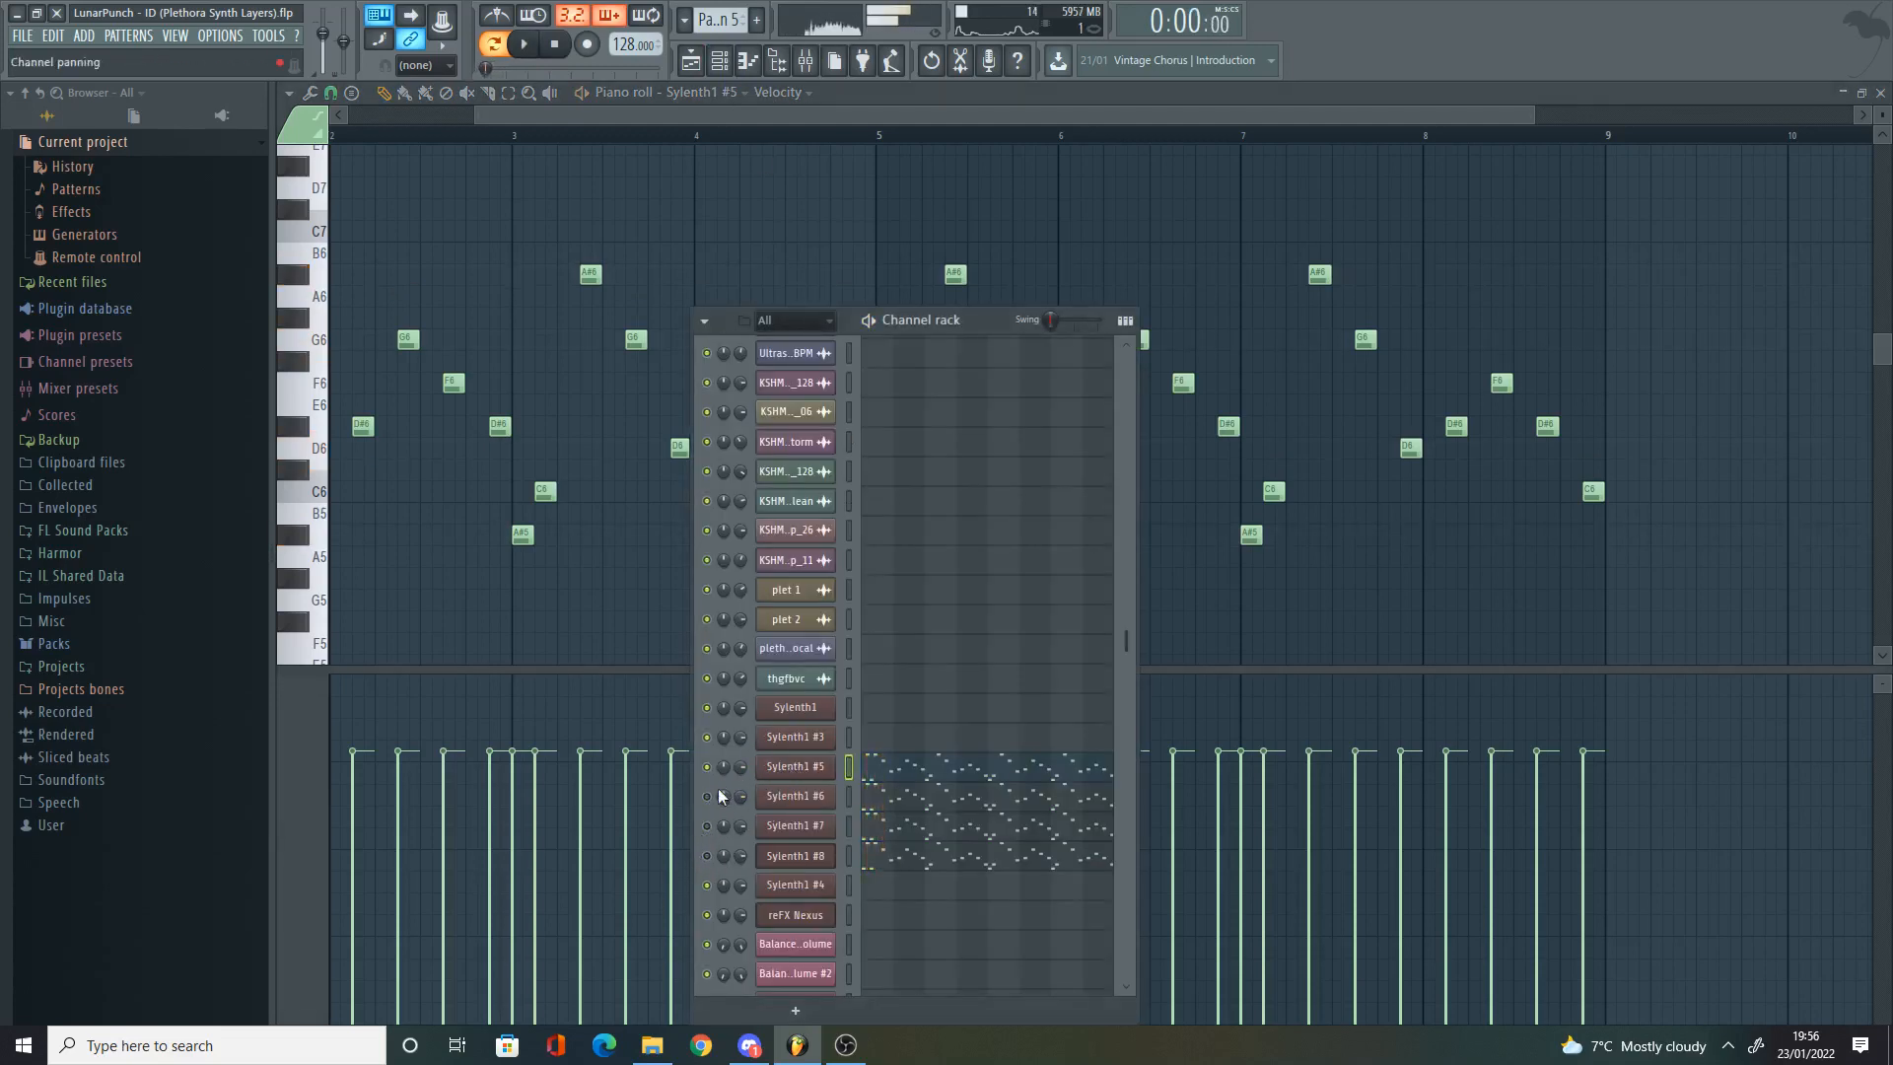
Step: Open the Sylenth1 #6 and #5 synth settings, audition the #6 layer and move its window aside
click(795, 796)
key(space)
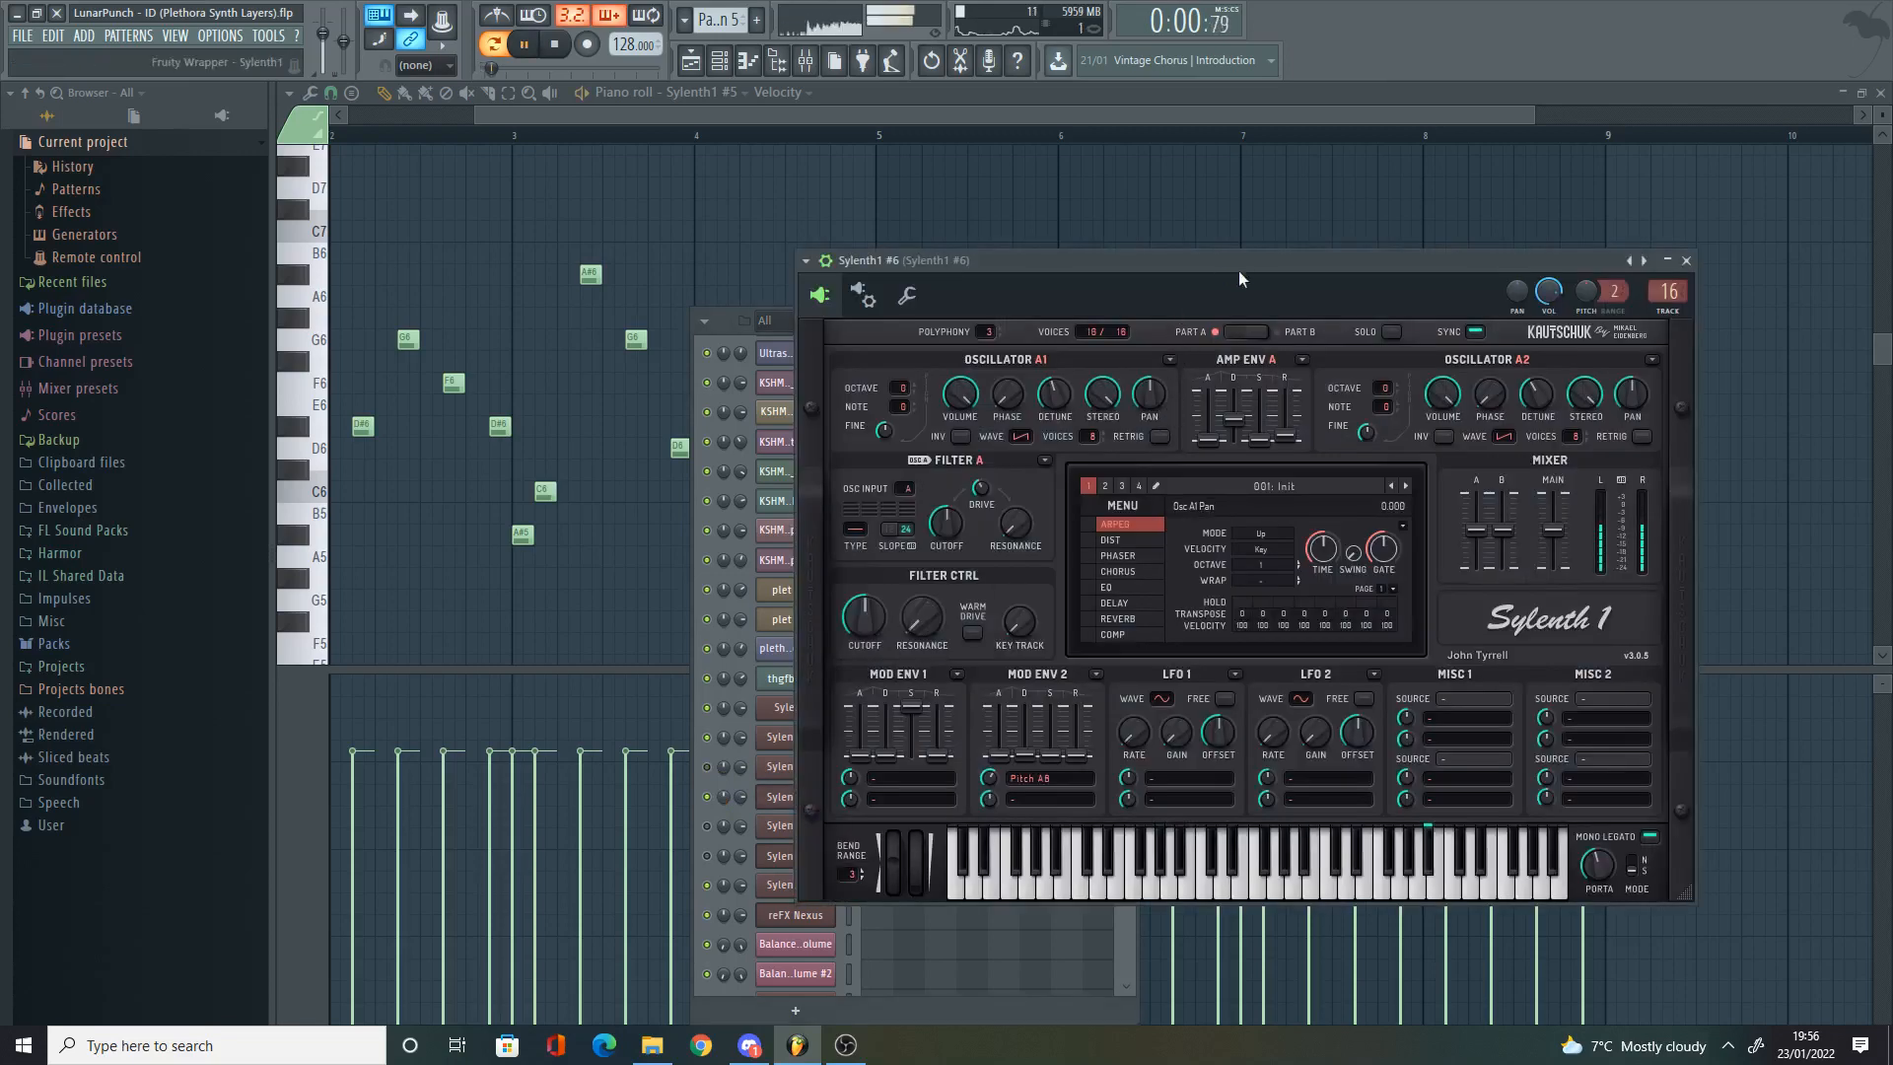
key(space)
click(791, 769)
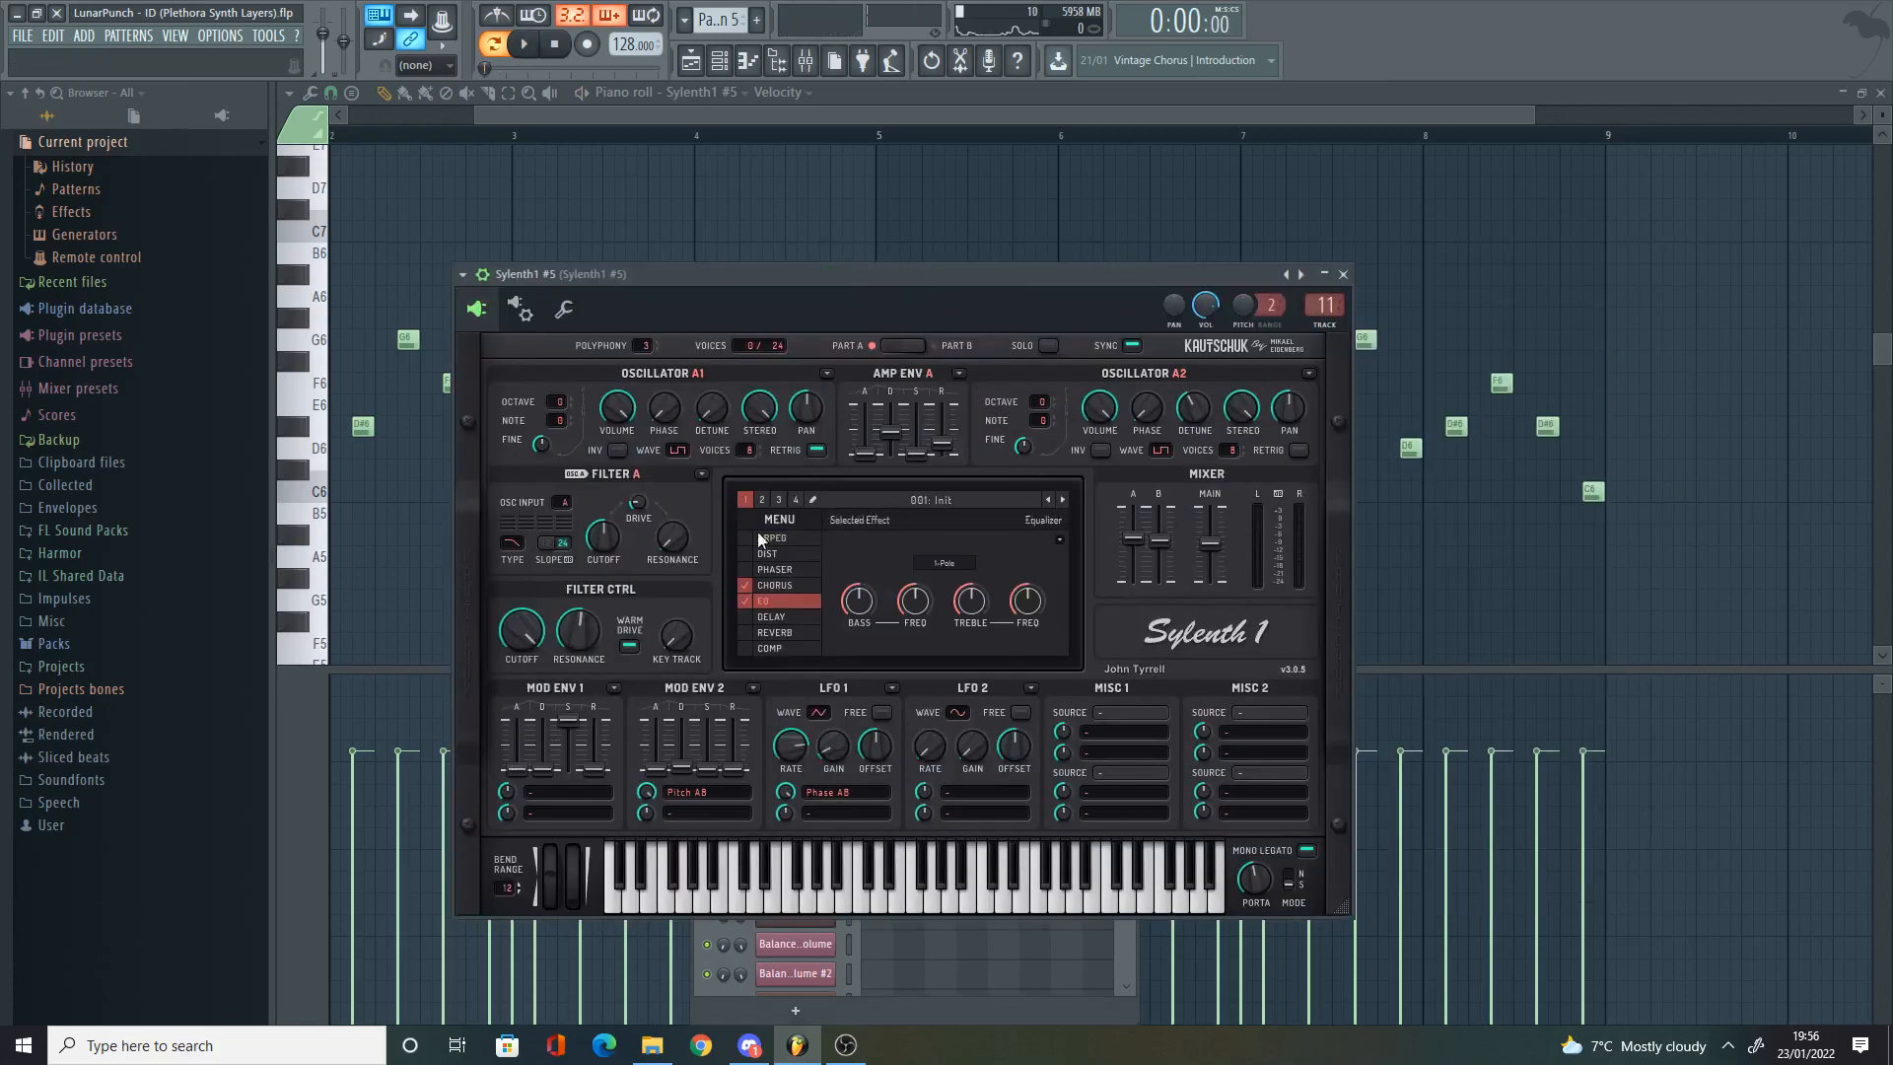
drag(940, 286, 1642, 209)
click(828, 796)
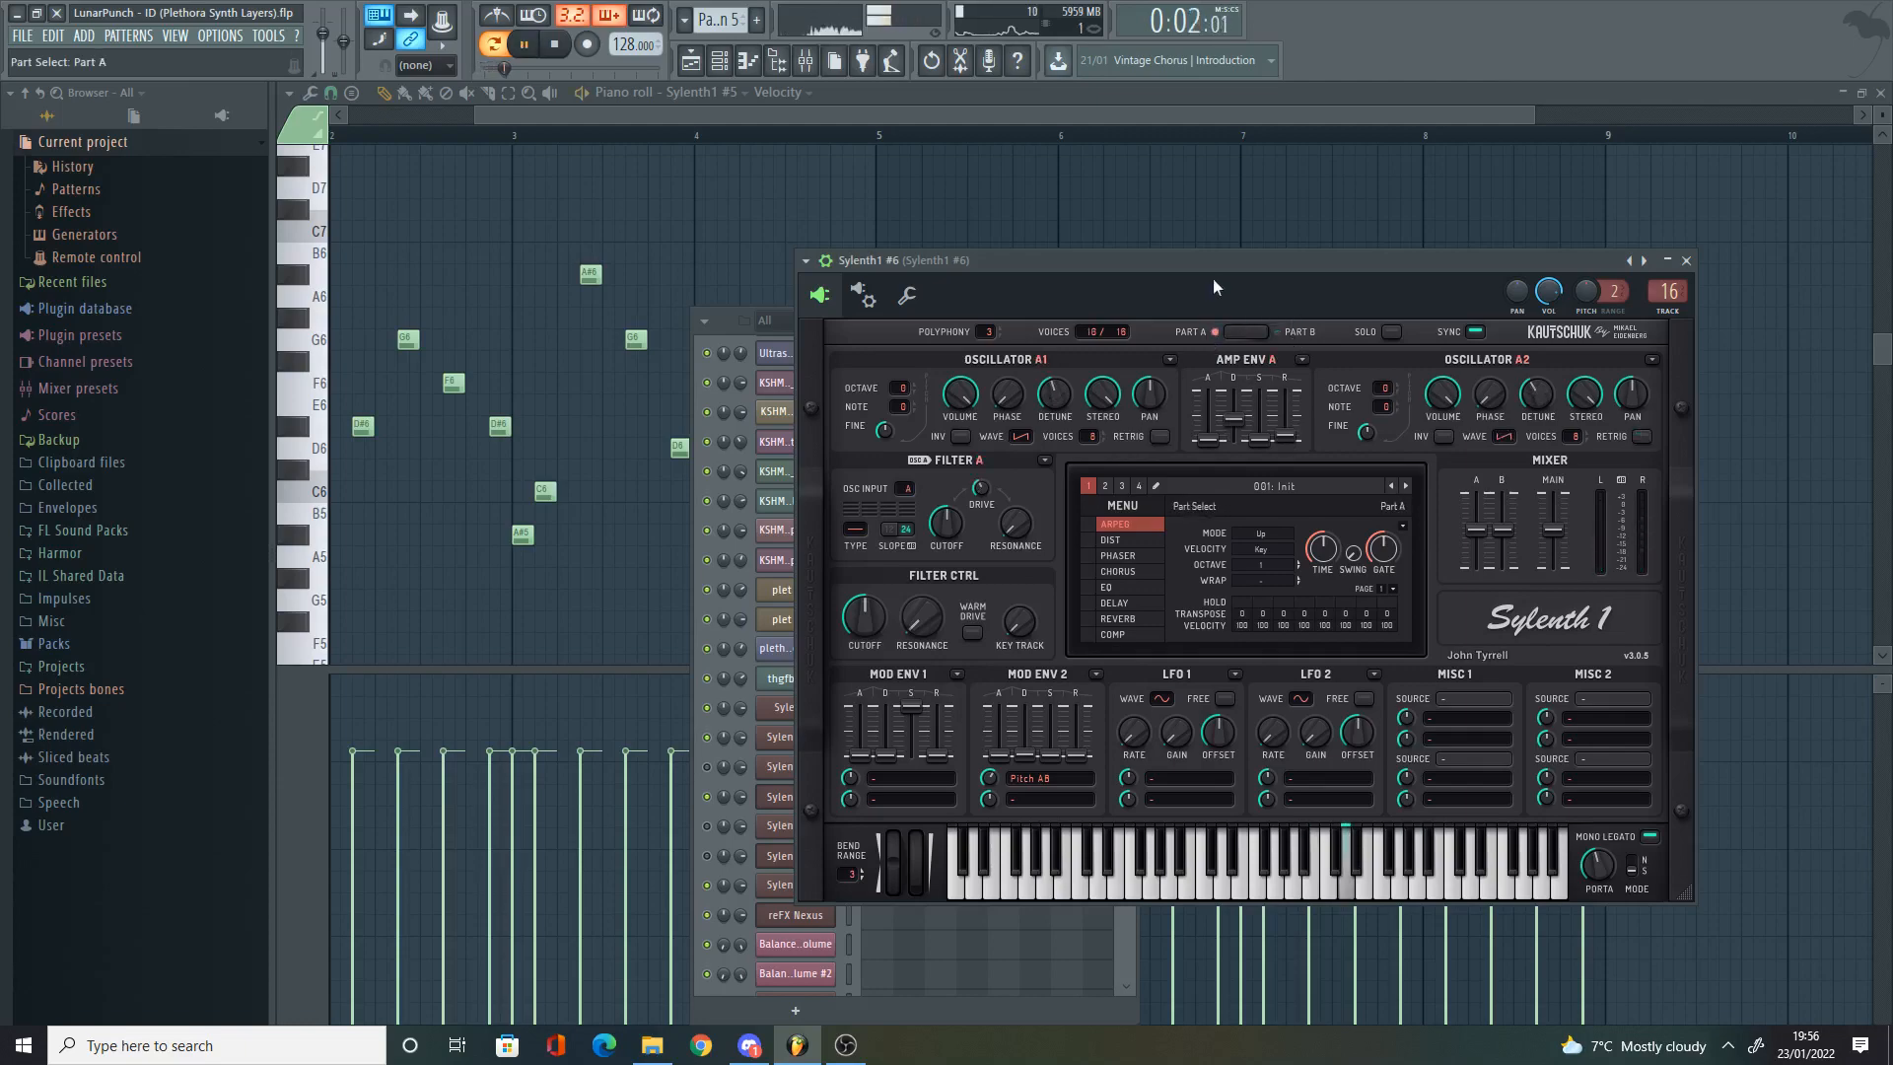
drag(1214, 282, 1422, 236)
key(space)
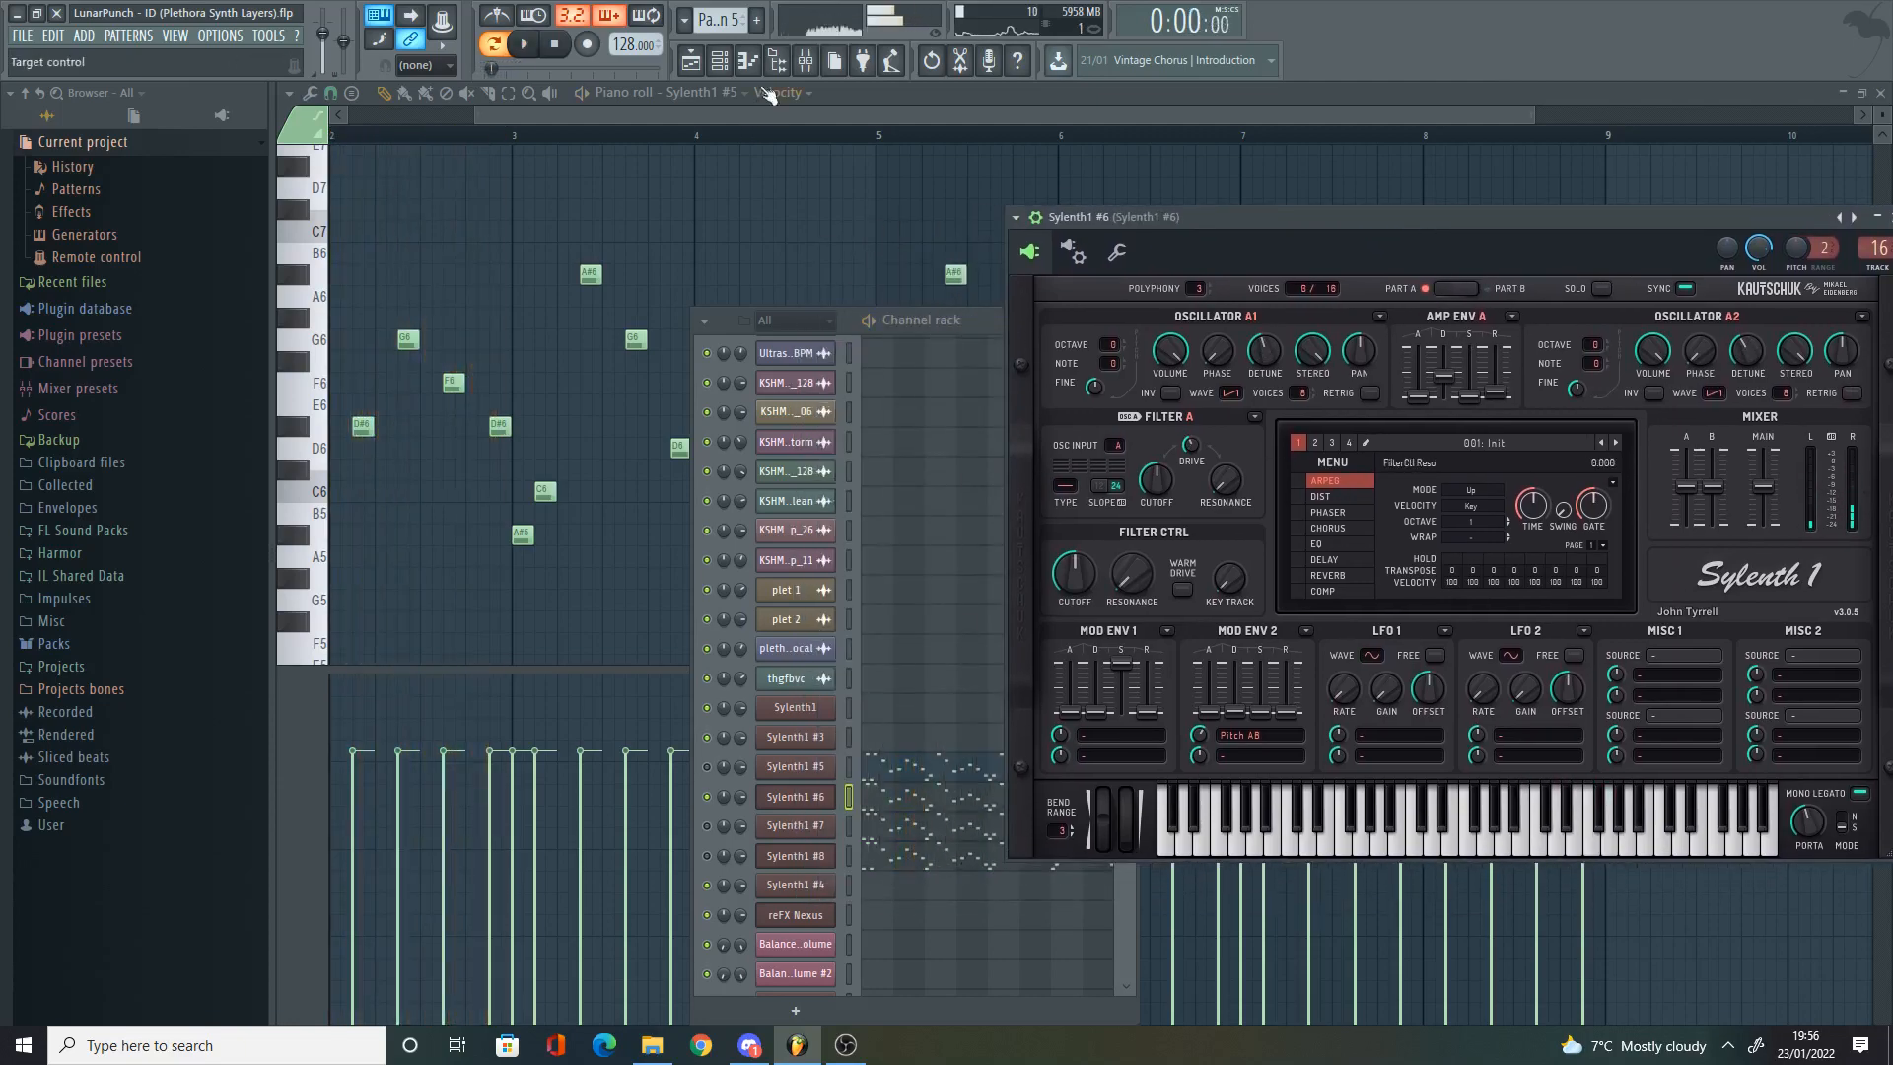
Step: Examine the Effector settings on the Sylenth1 #6 mixer track and bring back the channel rack
click(805, 62)
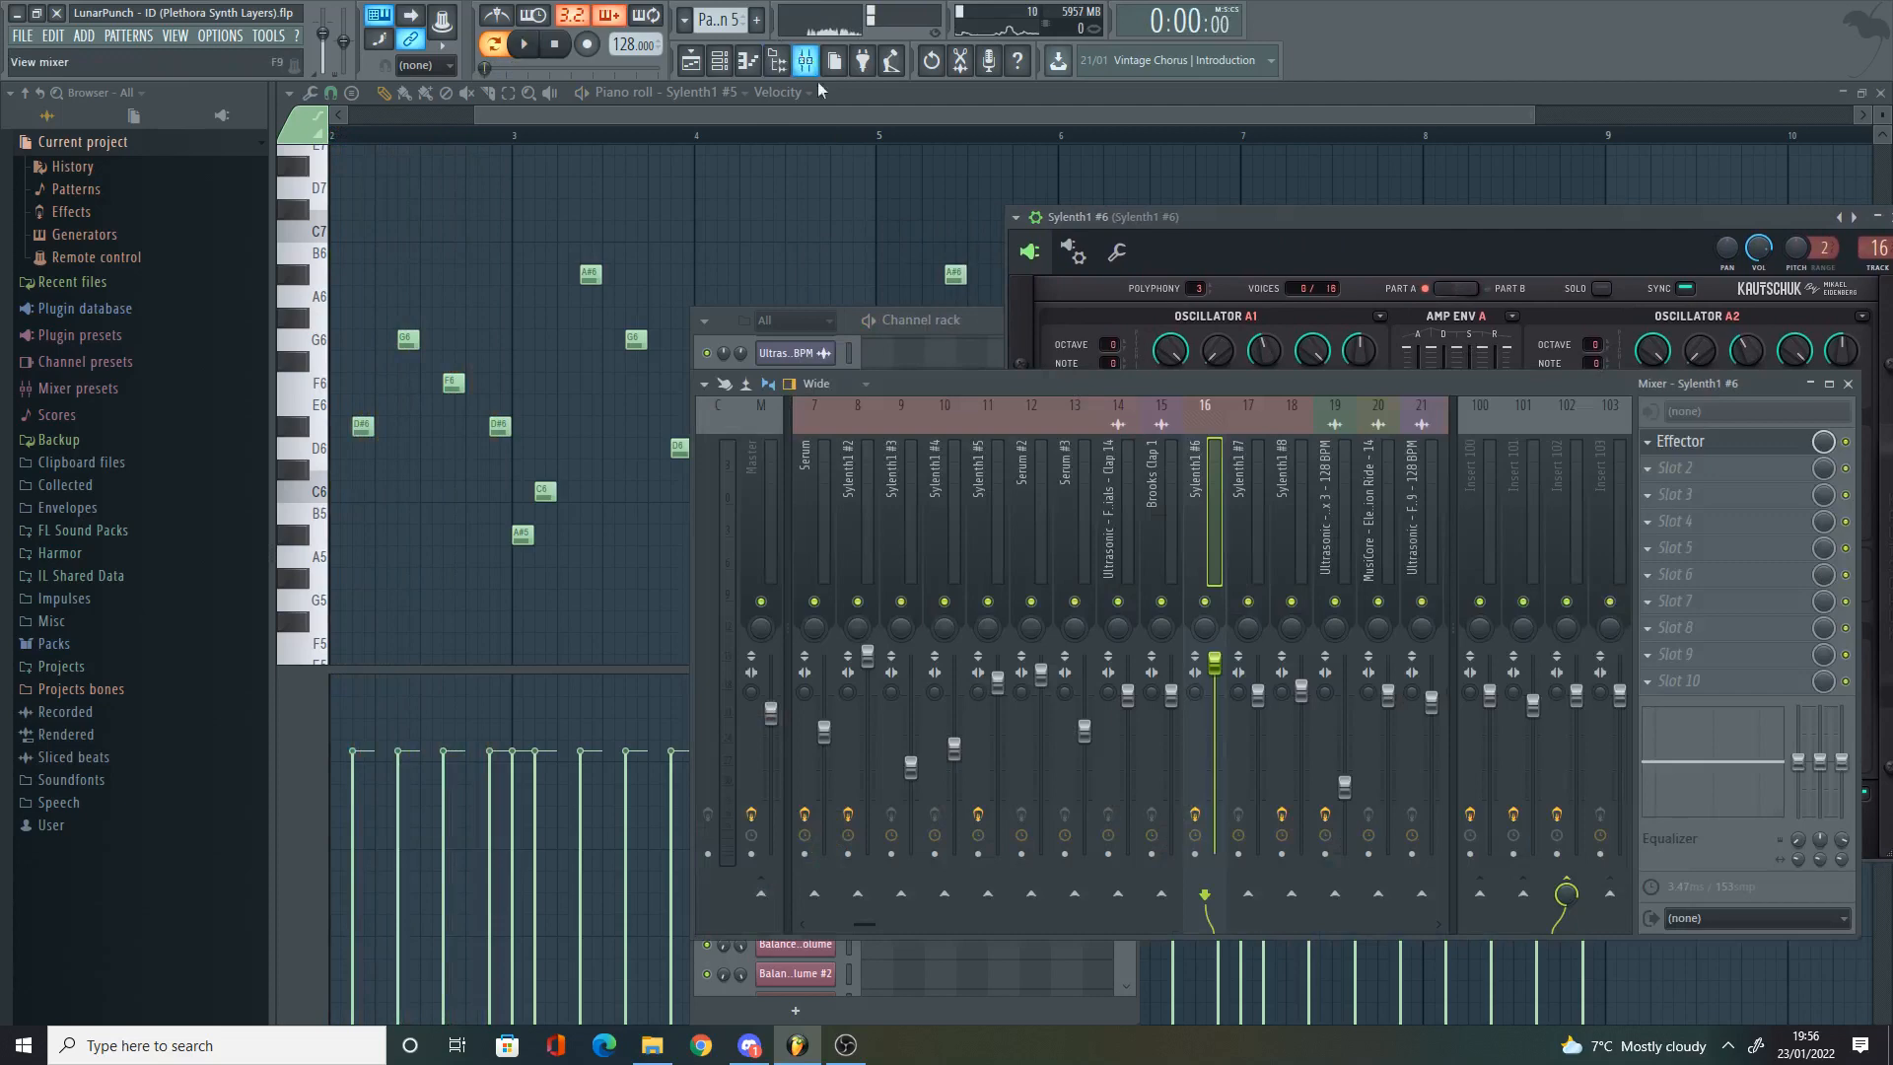
click(1771, 441)
click(1204, 256)
click(716, 434)
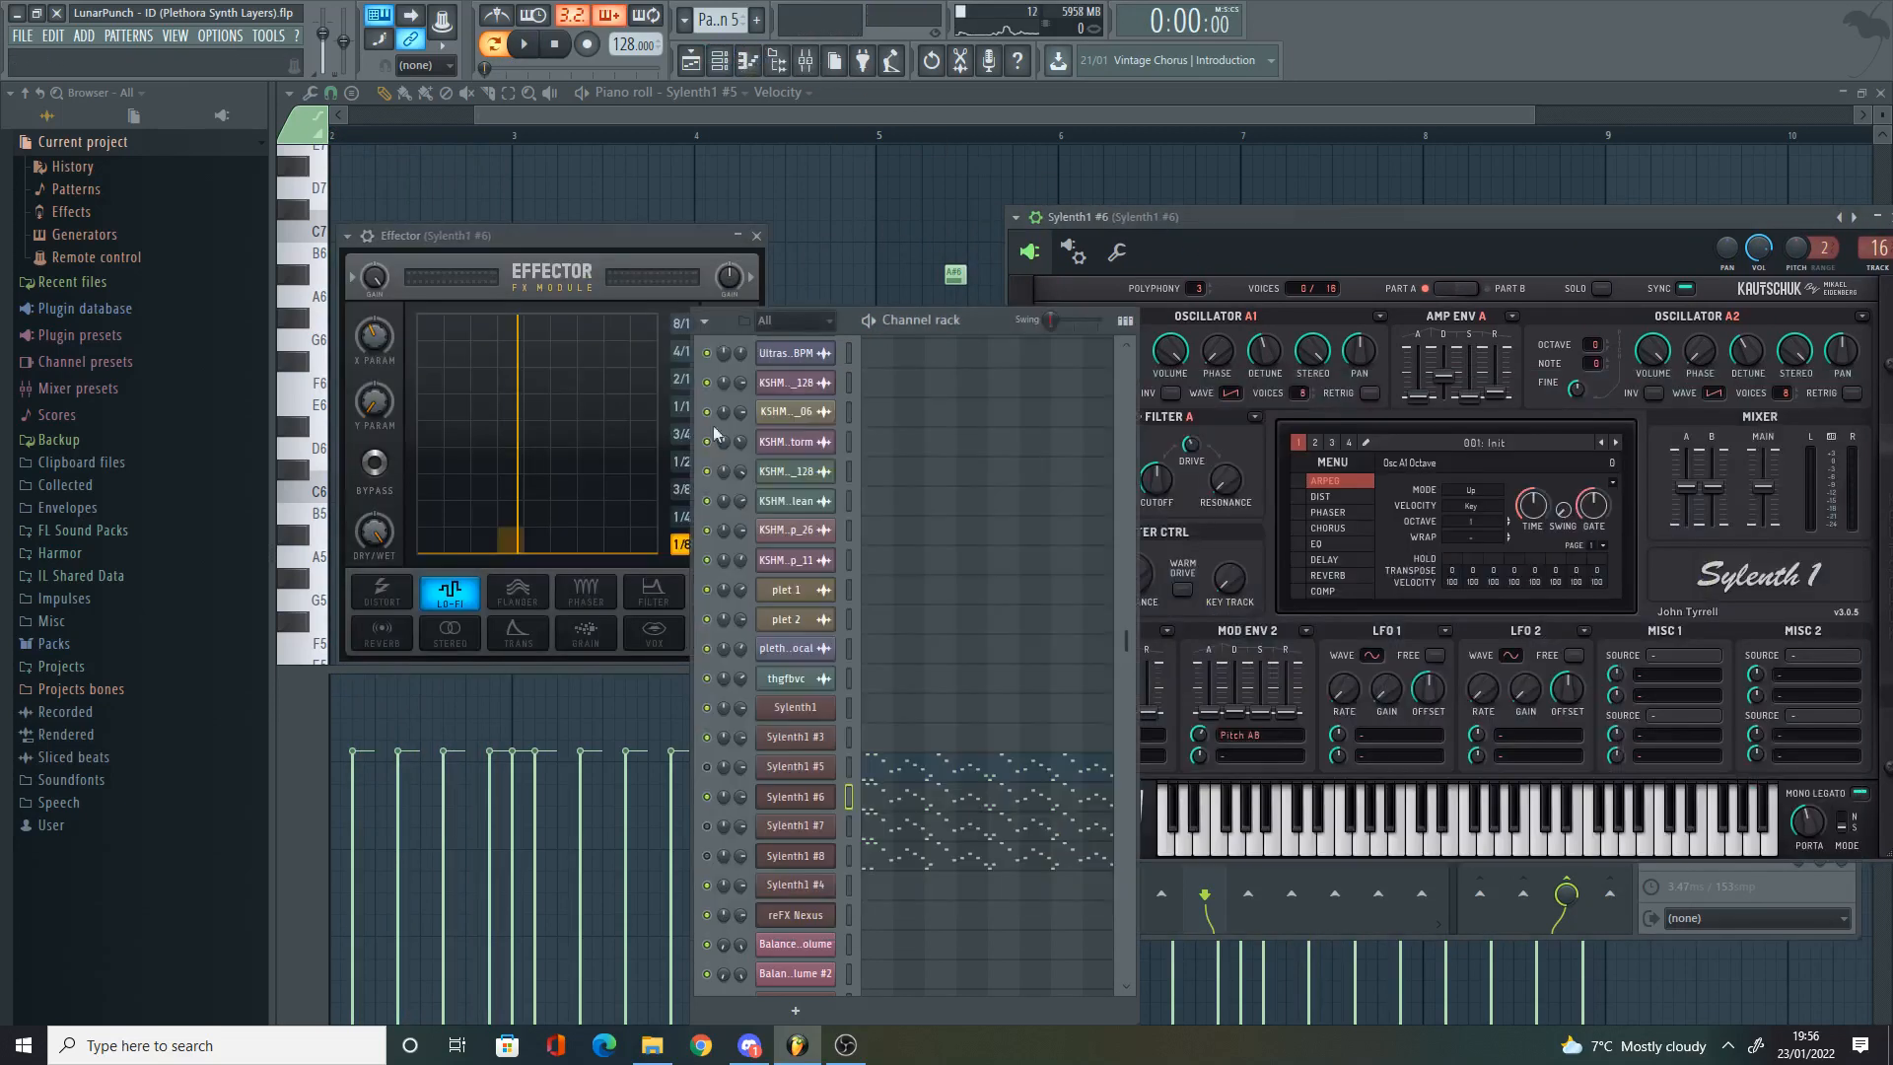
Step: Show the Sylenth1 #7 settings, move the window aside and bring up its mixer track
click(804, 831)
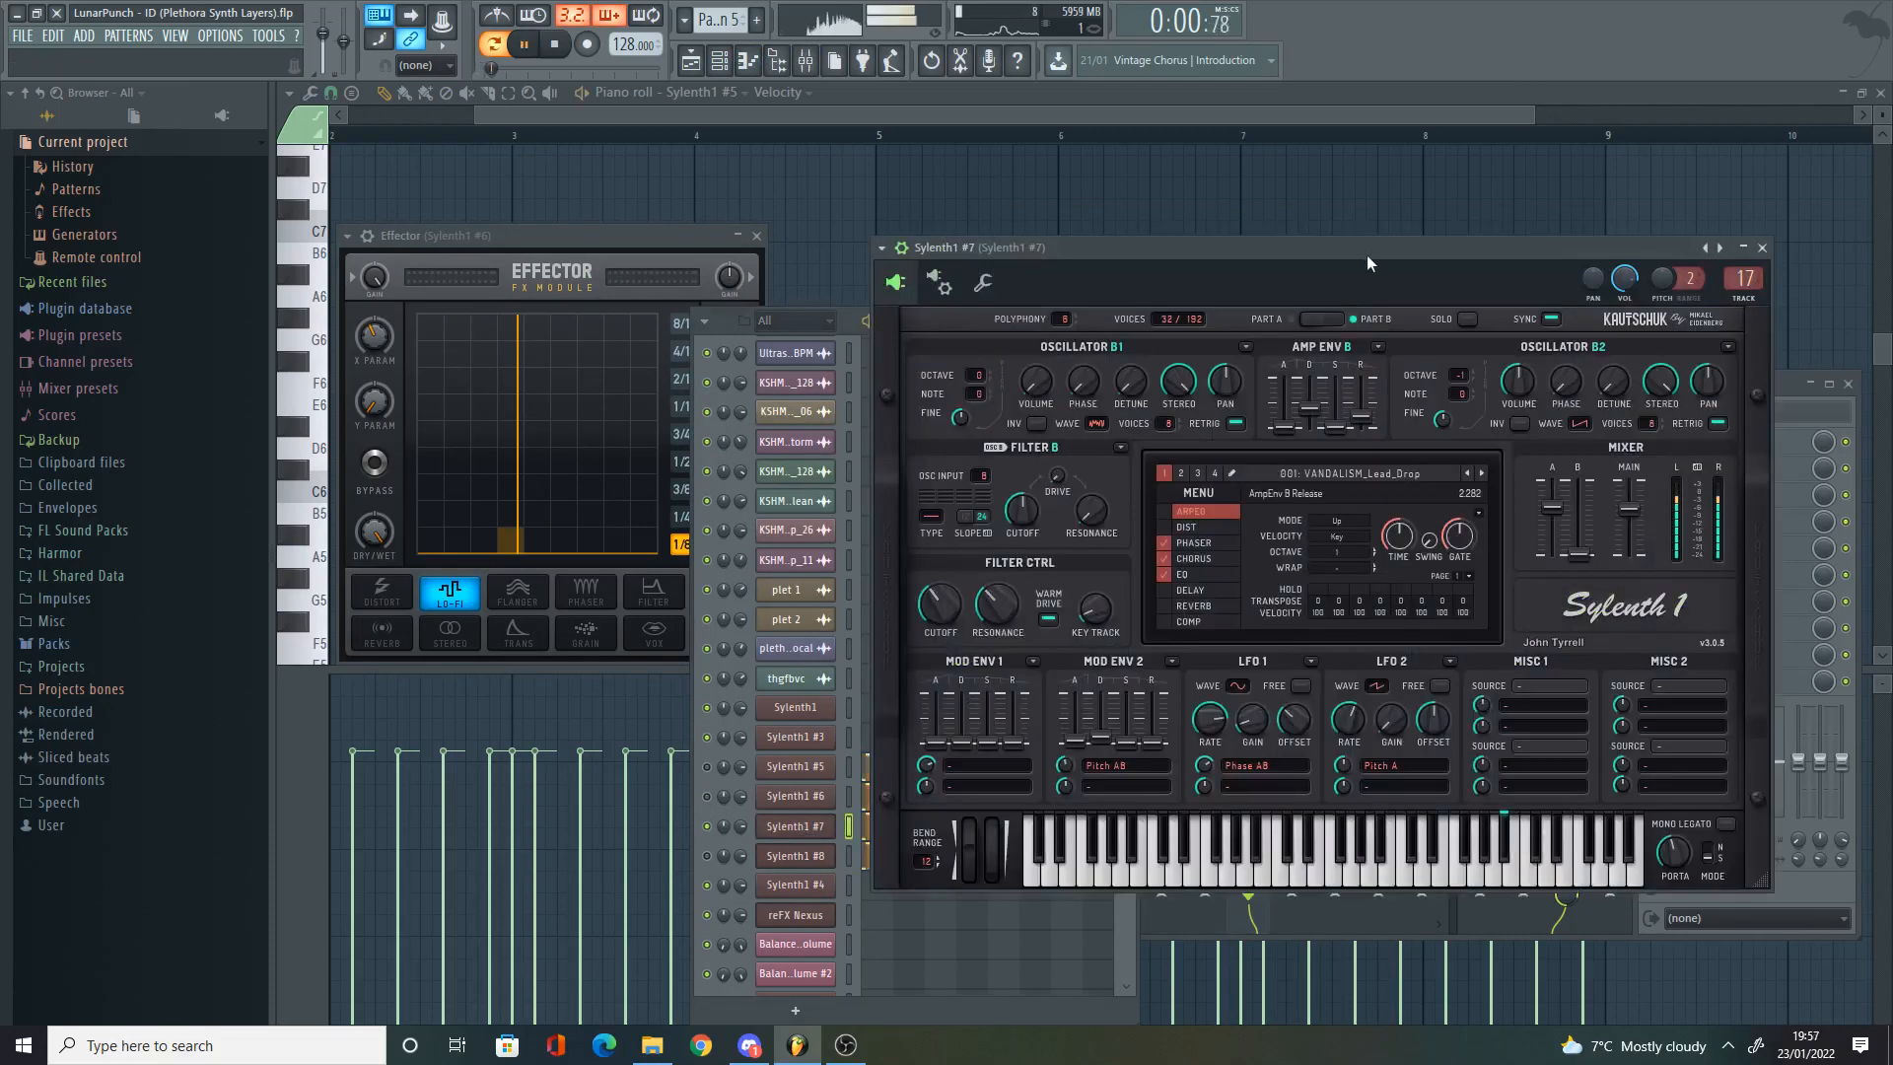
drag(1367, 255, 1202, 665)
click(1260, 501)
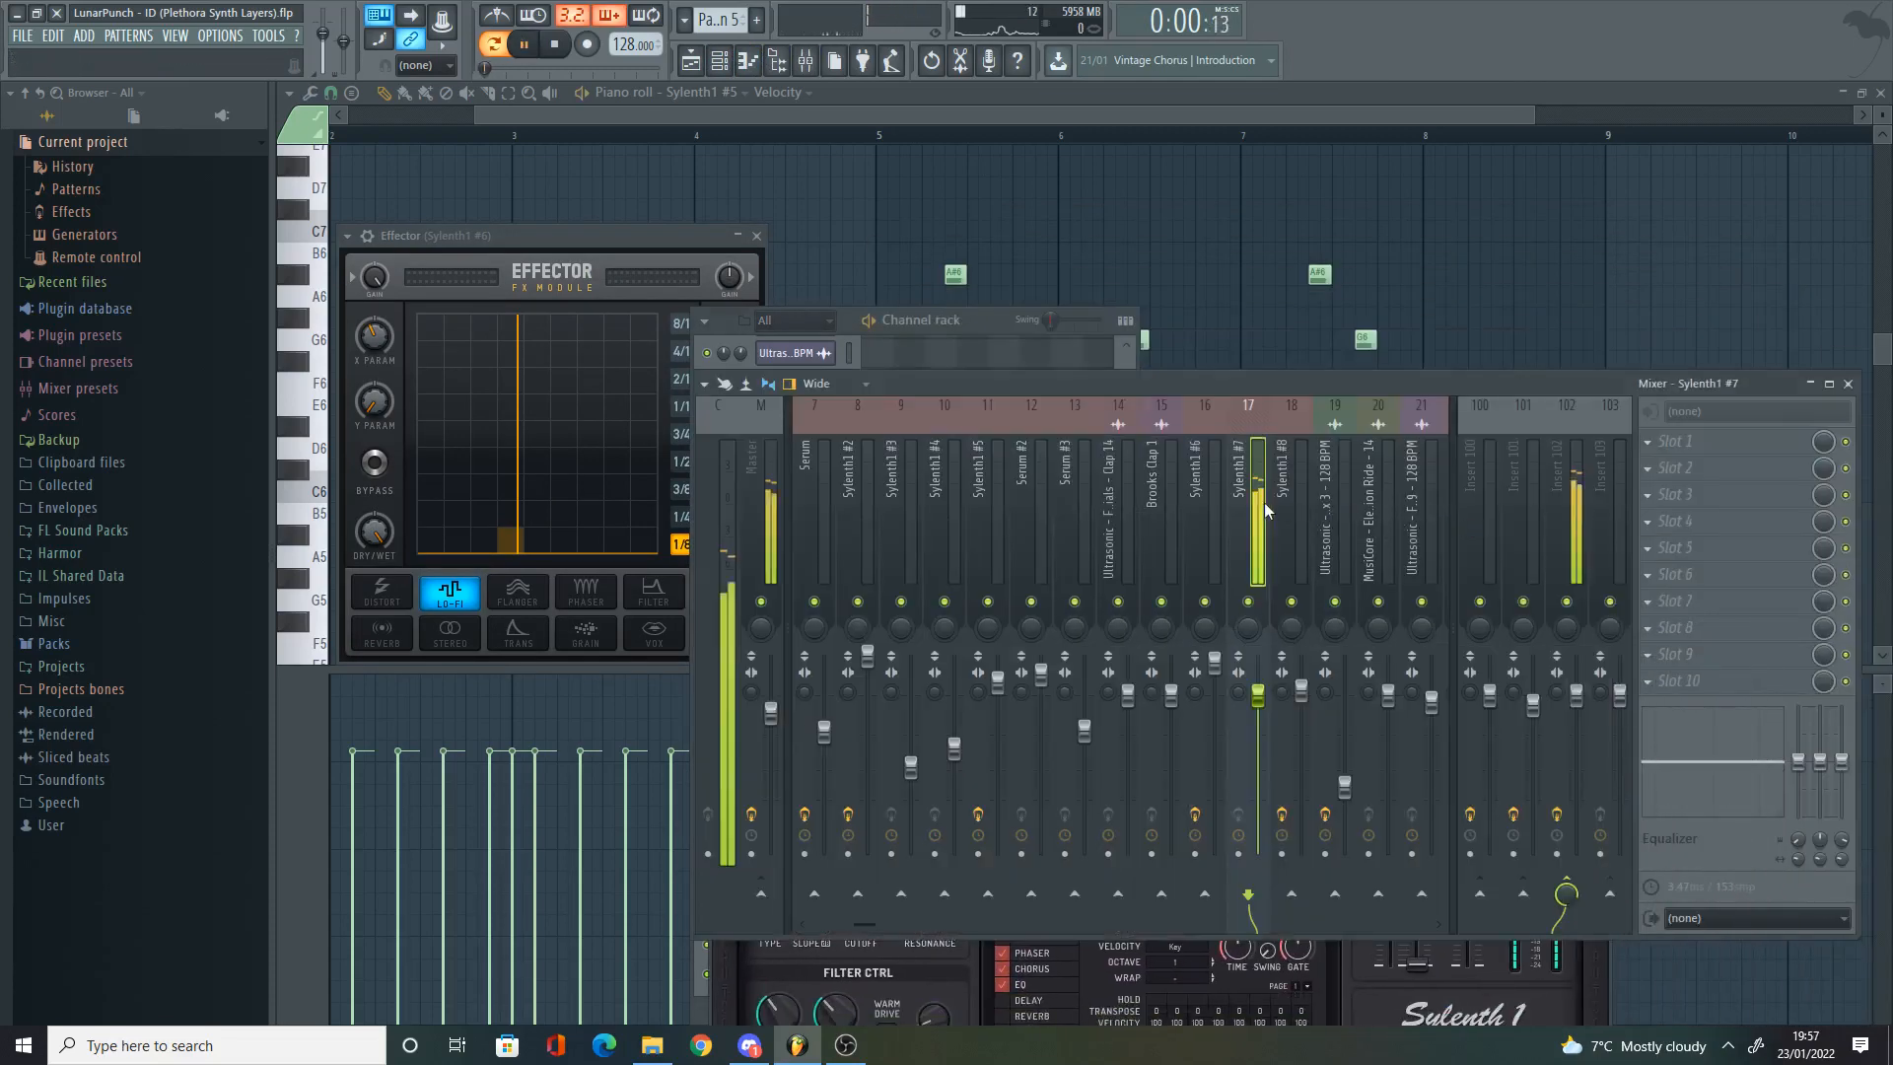
Step: Insert Effector in the first effect slot of the Sylenth1 #7 mixer track and set it to Lo-Fi
click(1723, 444)
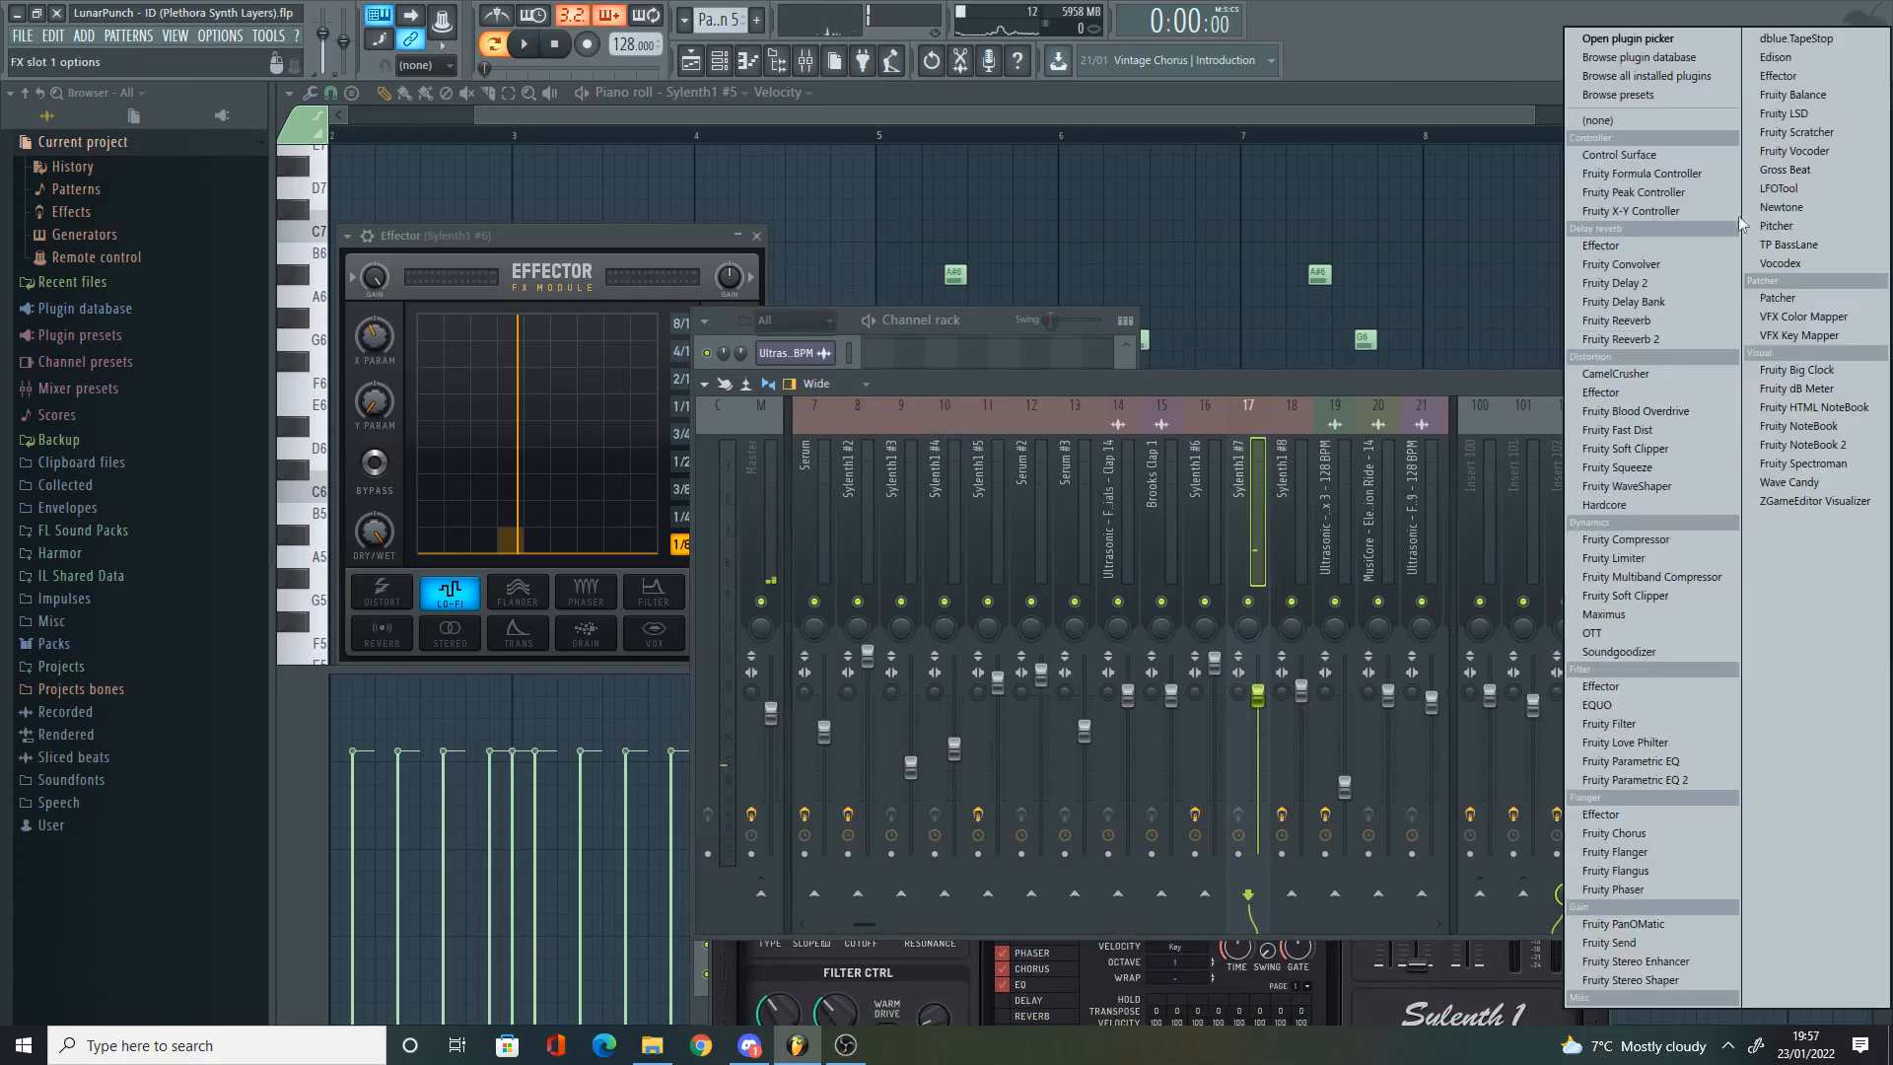
click(1801, 74)
click(499, 651)
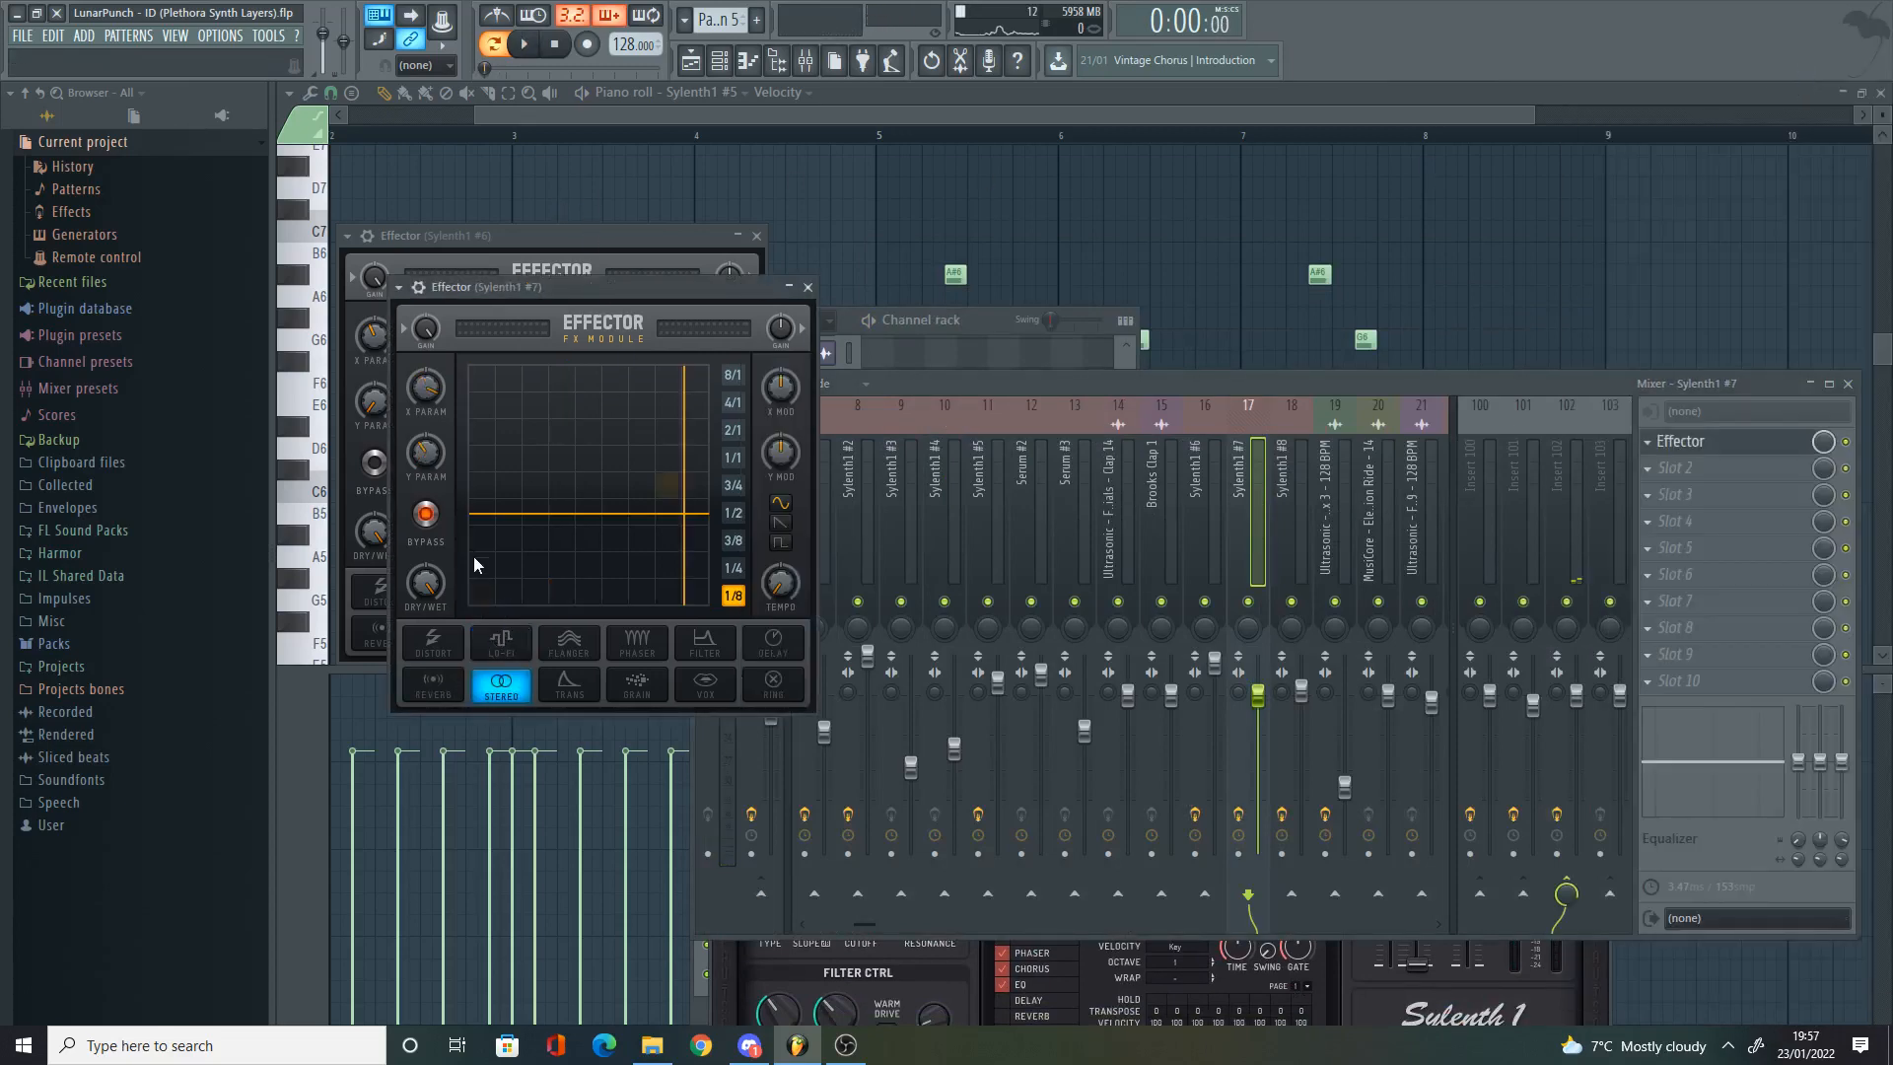
click(428, 514)
Step: Adjust the Lo-Fi X and Y parameters while auditioning Sylenth1 #7, and disable the Effector slot
key(space)
drag(534, 570, 568, 615)
key(space)
click(1847, 441)
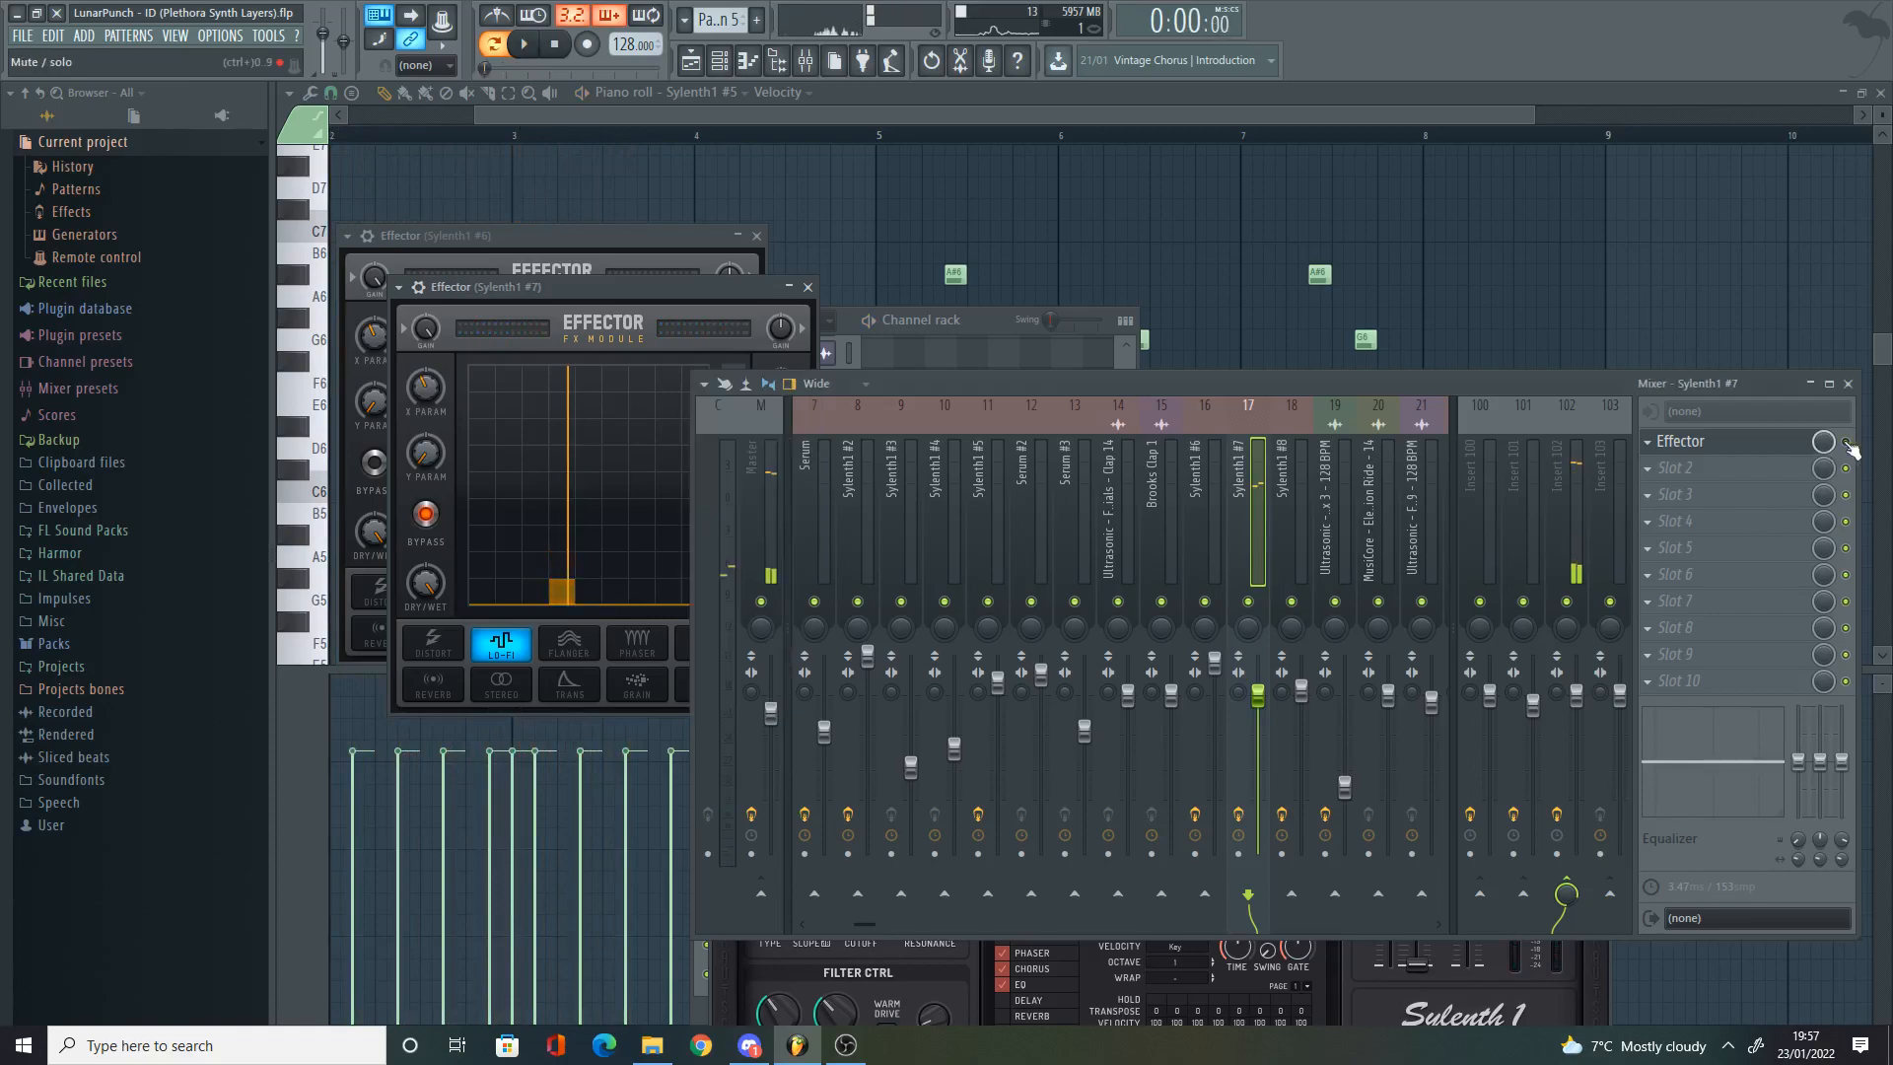
Step: Open the Sylenth1 #8 settings from the channel rack, audition the layer and reposition its window
click(735, 61)
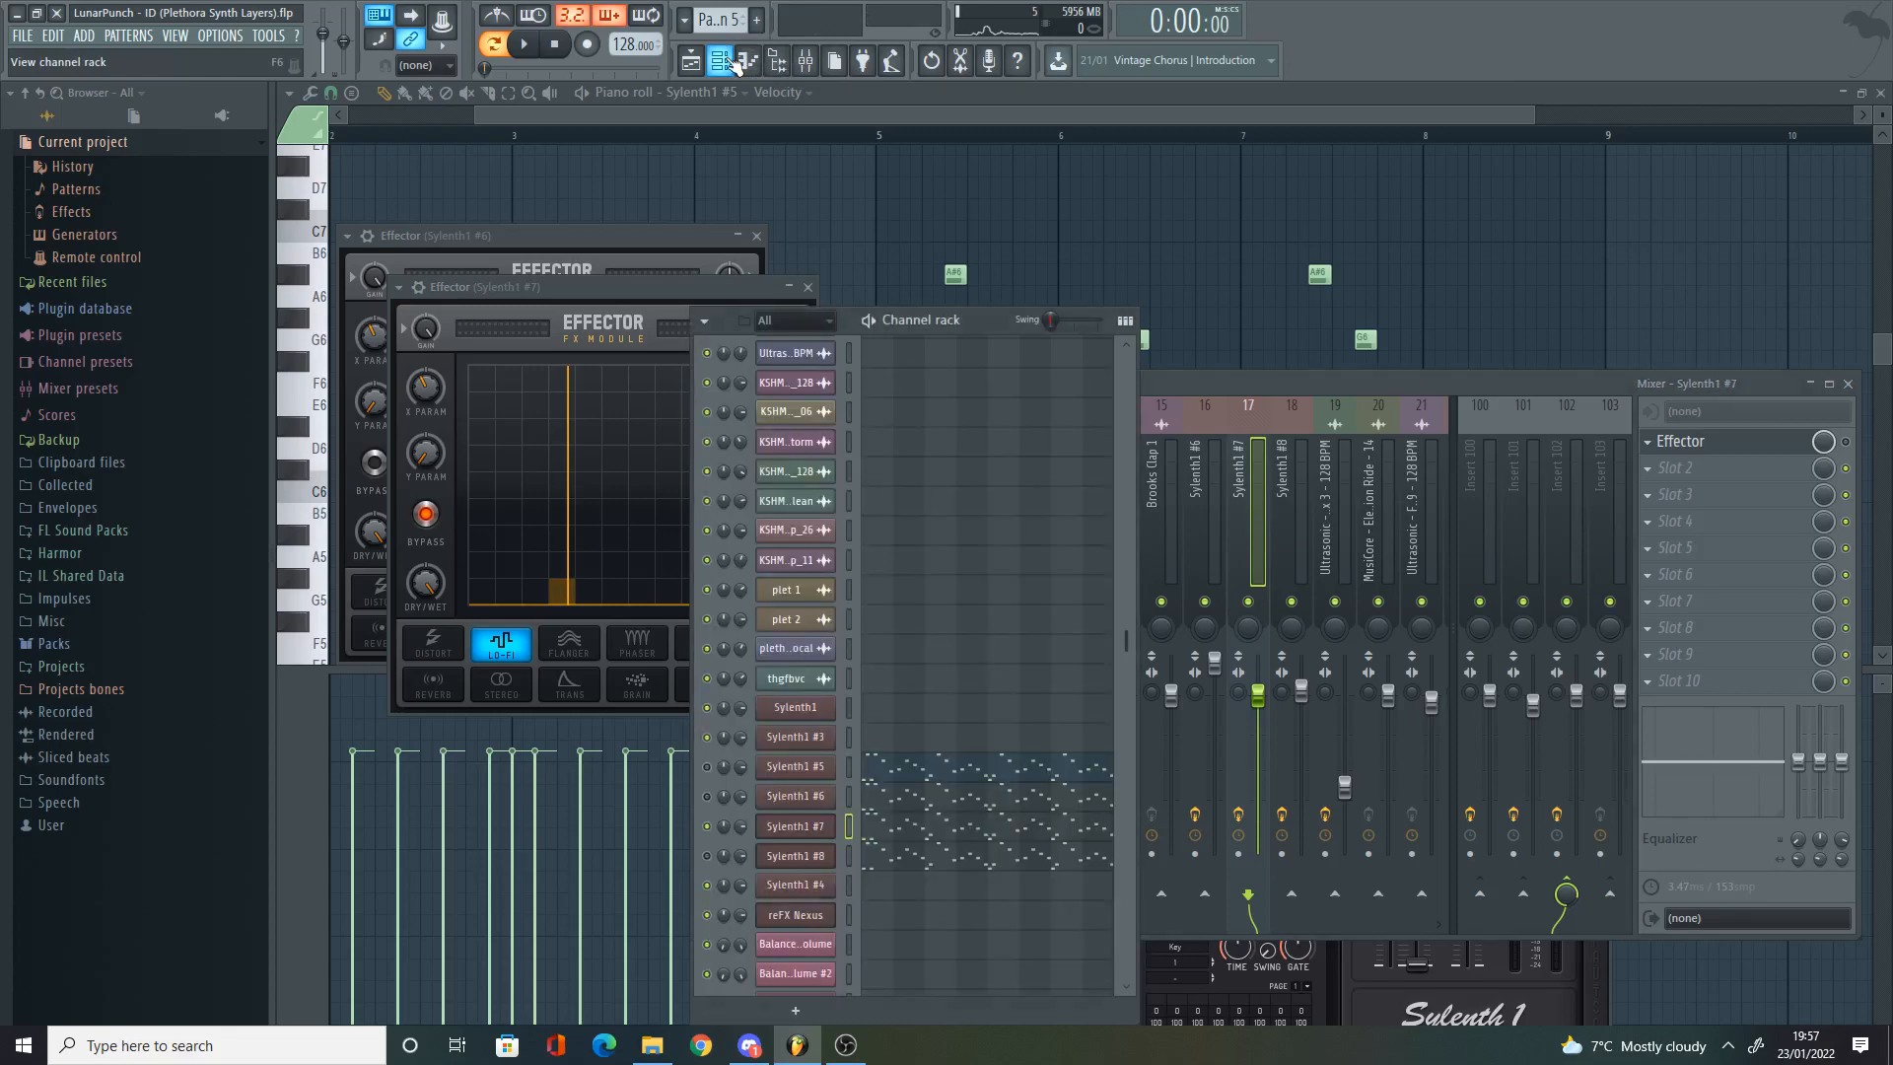
click(784, 858)
key(space)
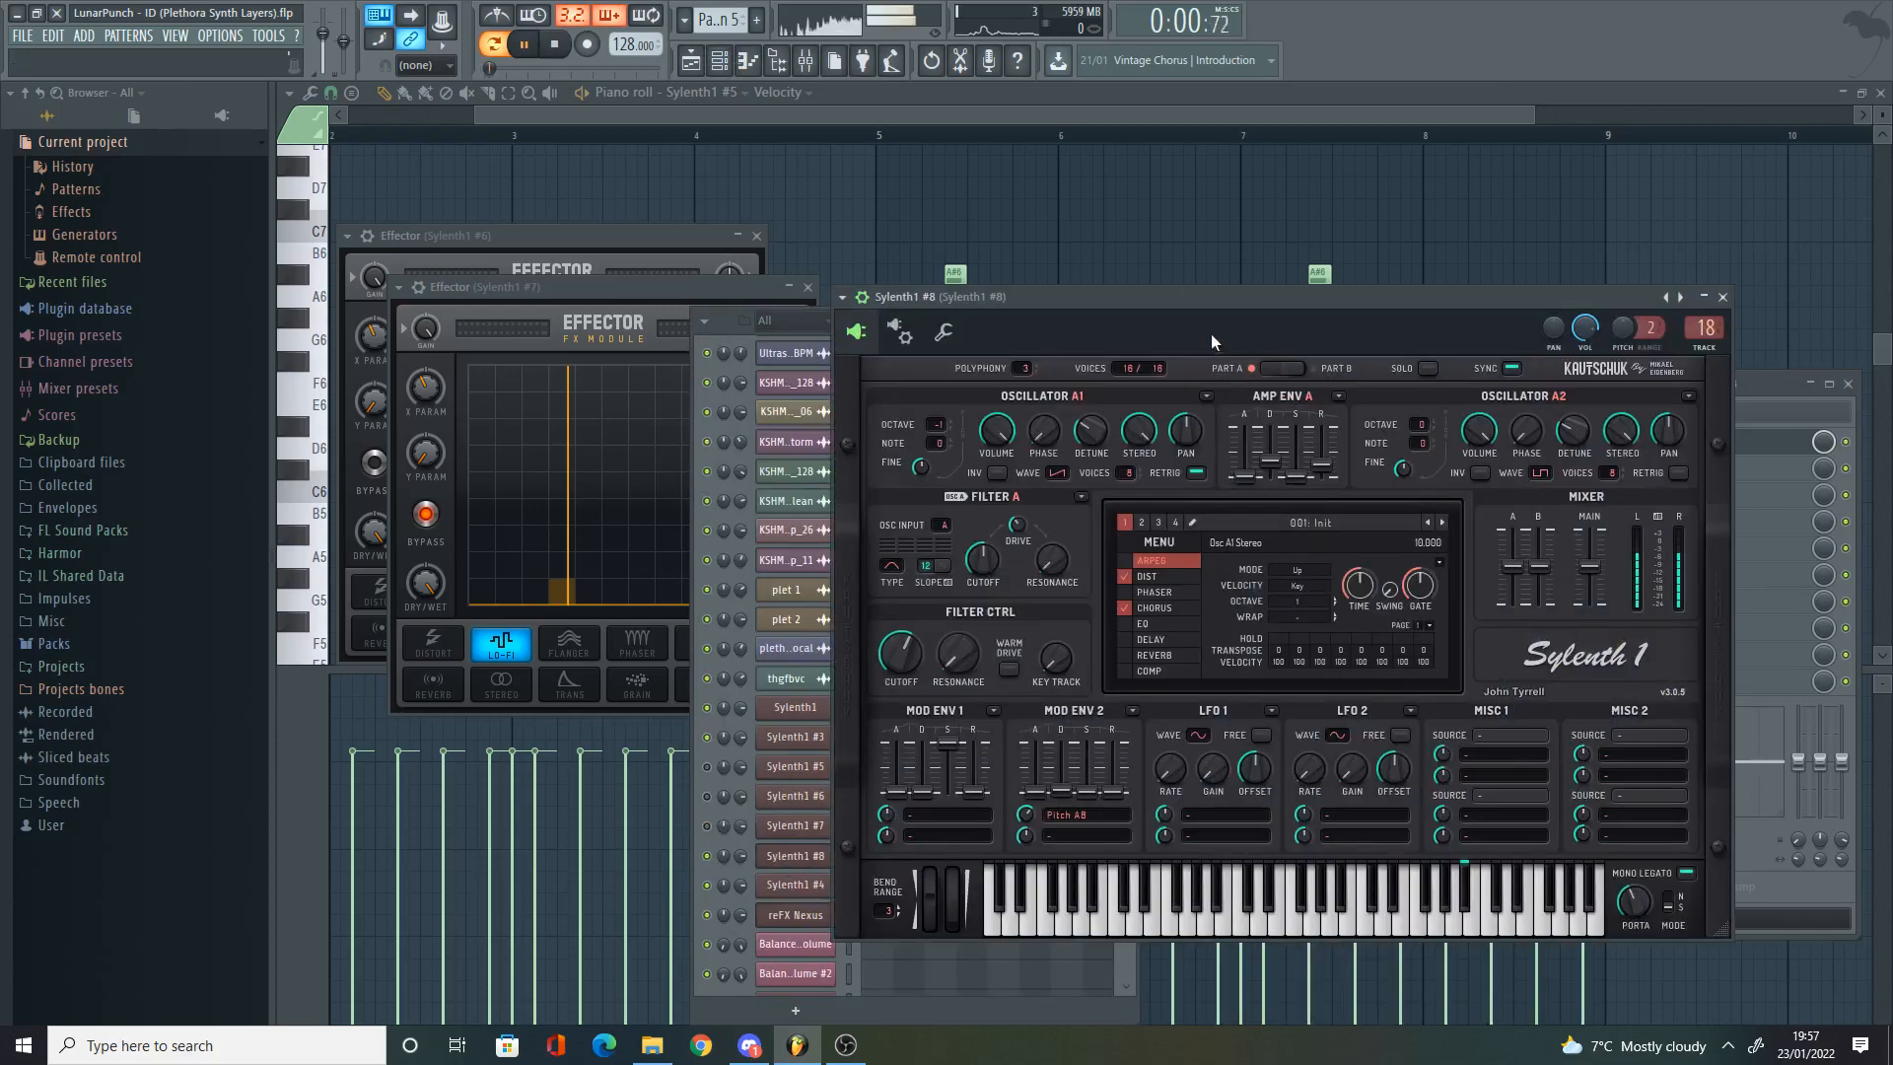
key(space)
drag(1226, 282, 1132, 318)
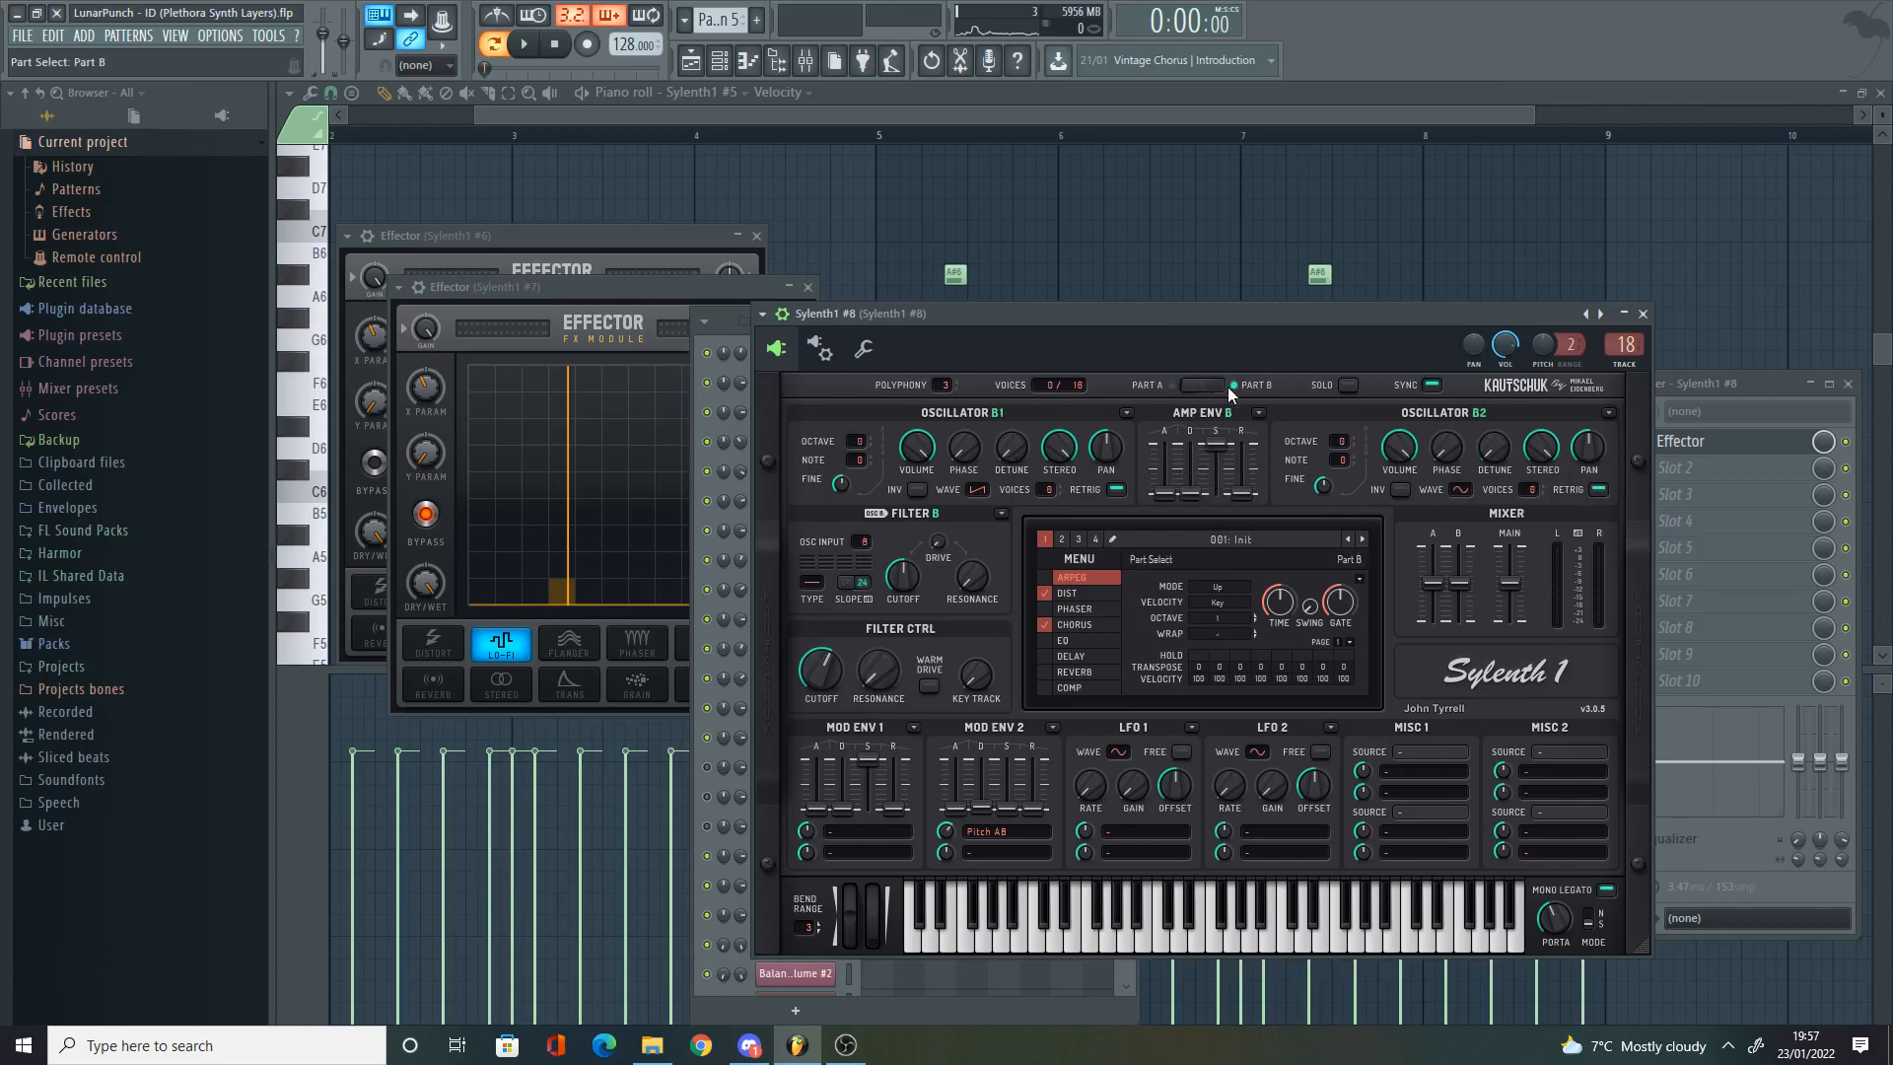
Step: Audition Sylenth1 #8 with its mixer Effector and examine the effect chain on Insert 102
click(1660, 389)
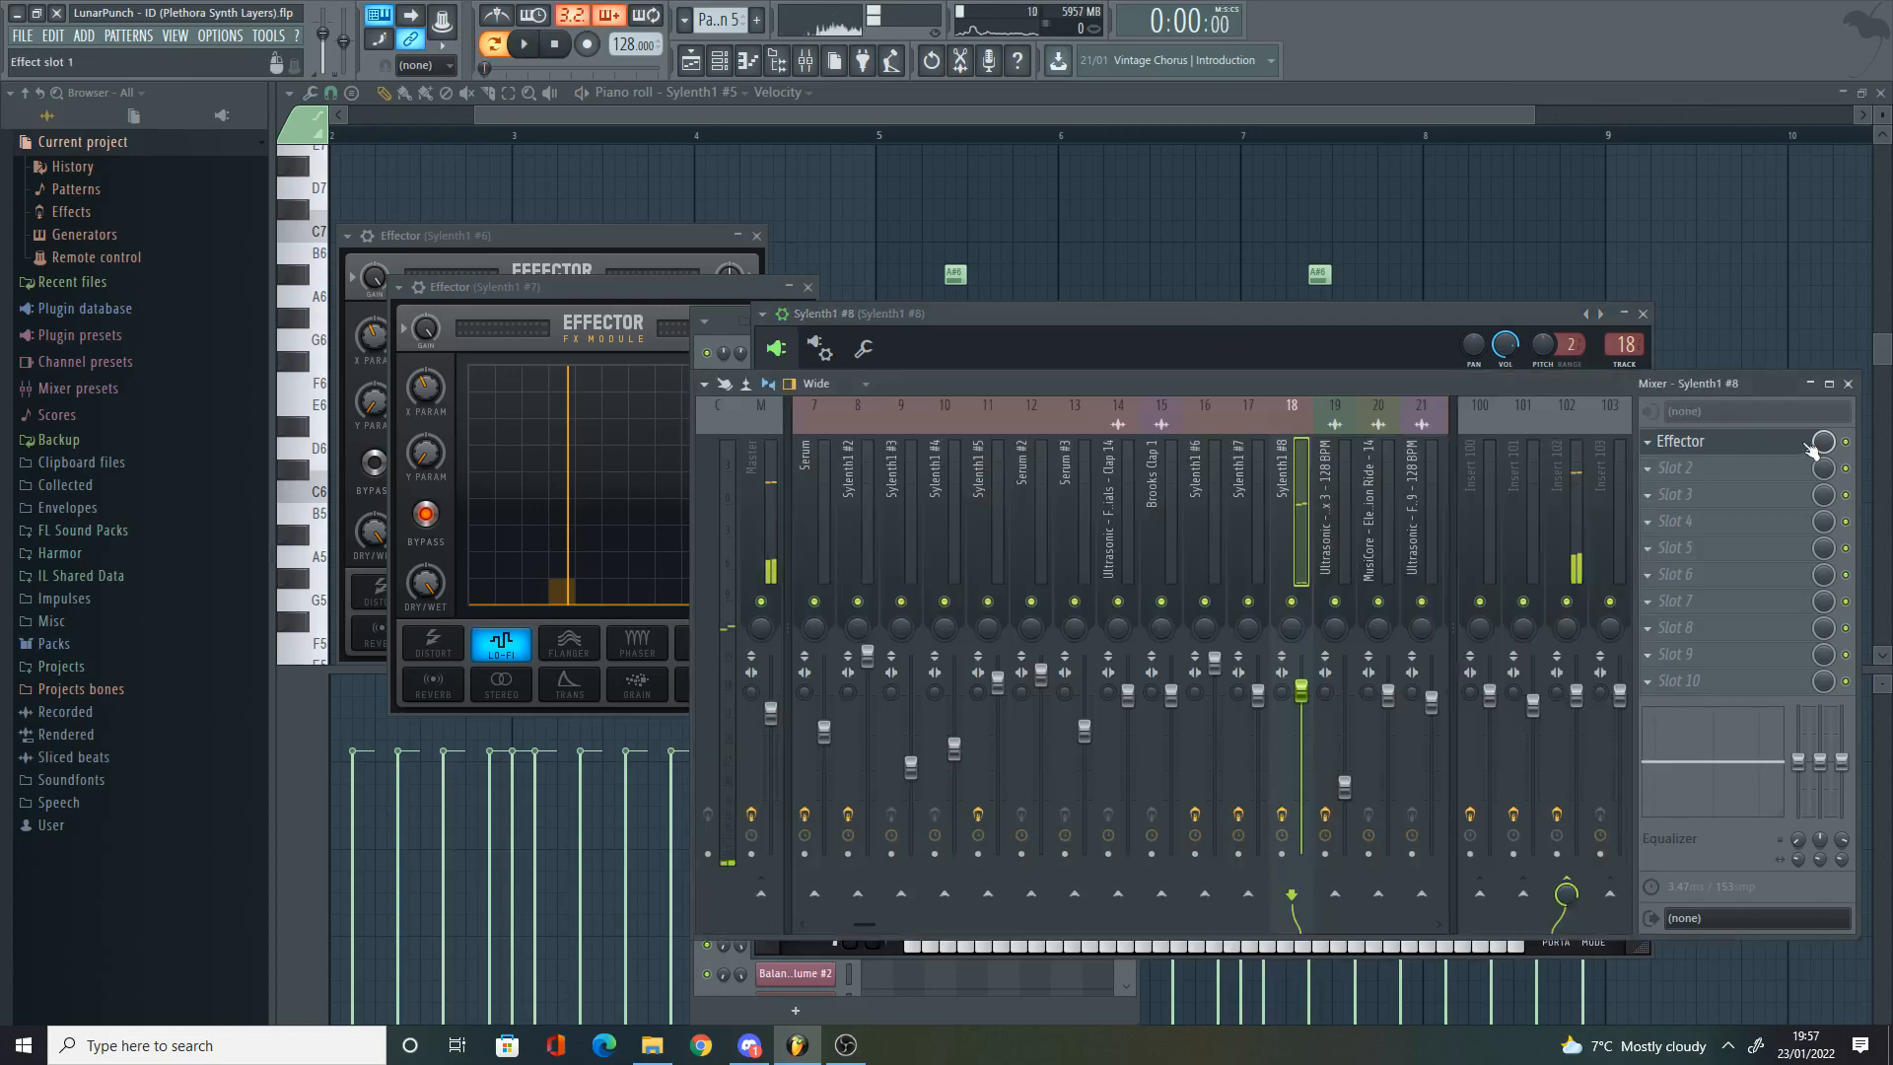
key(space)
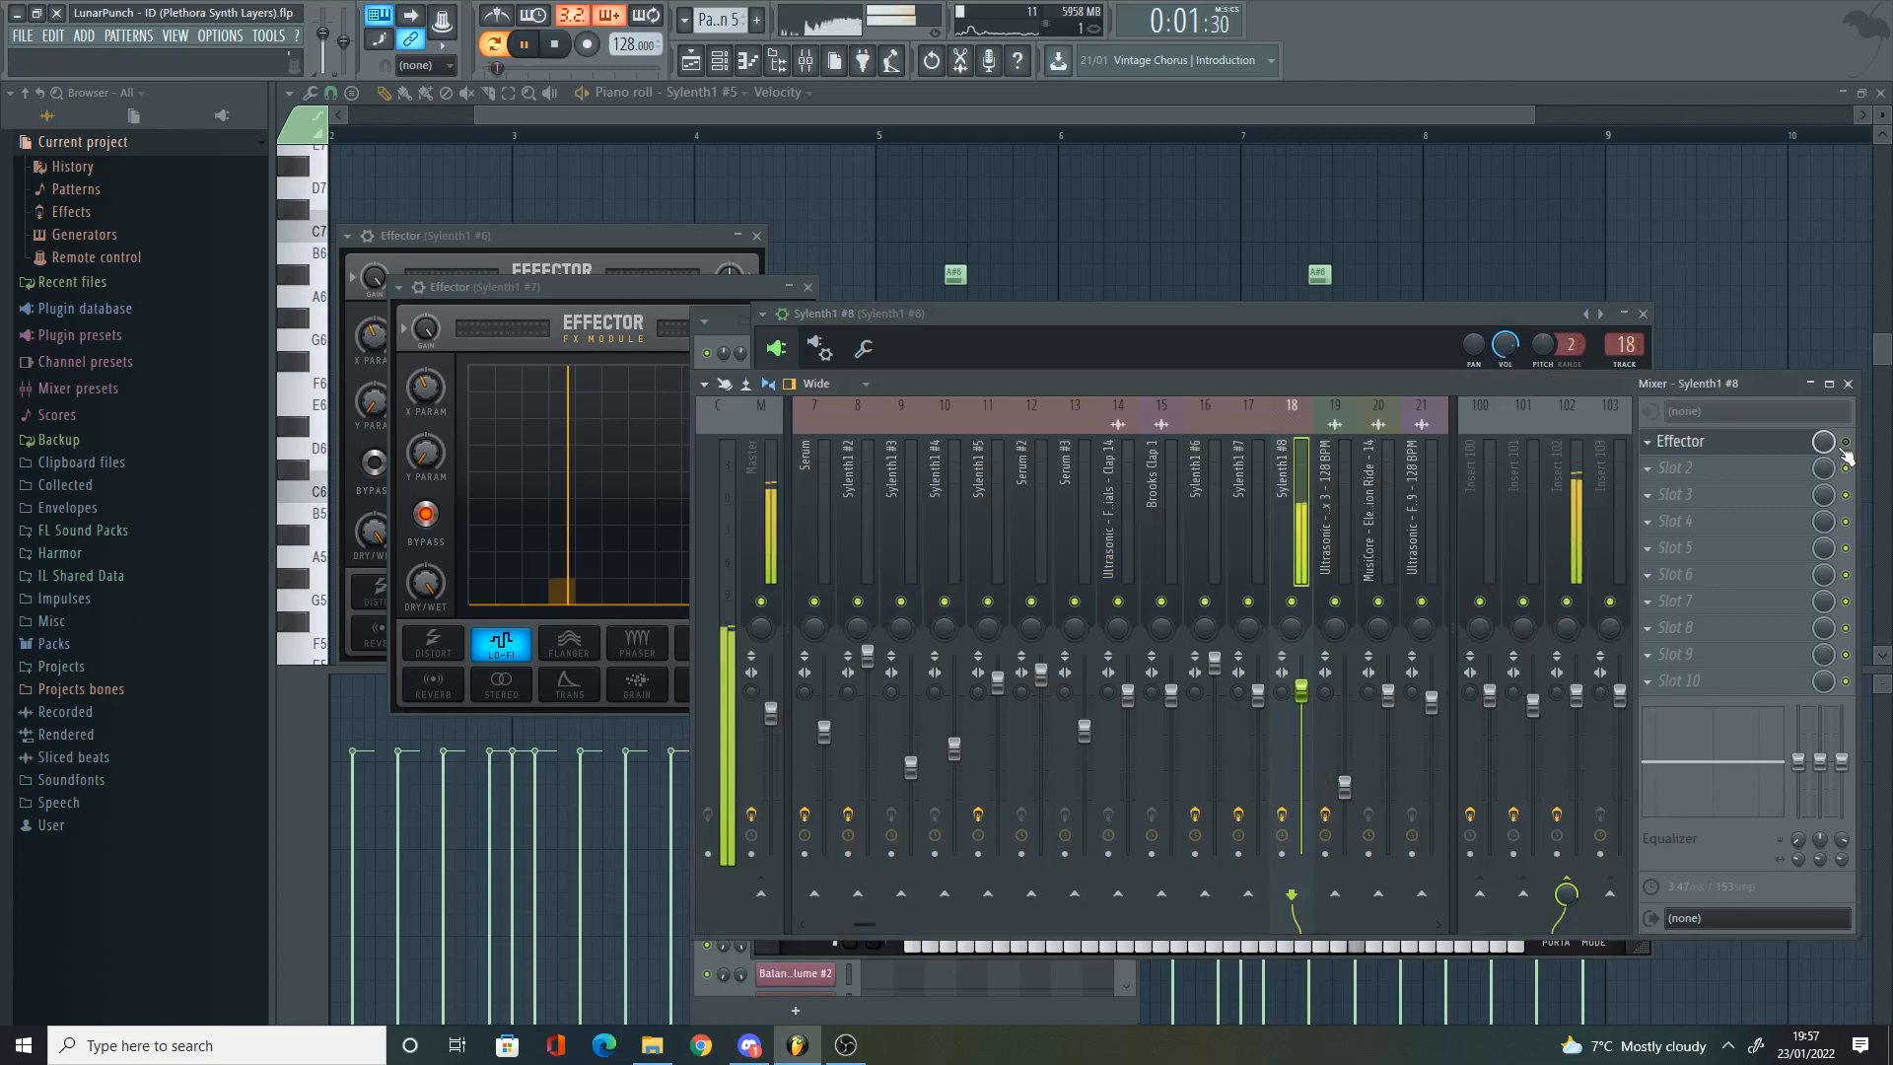
click(1558, 485)
key(space)
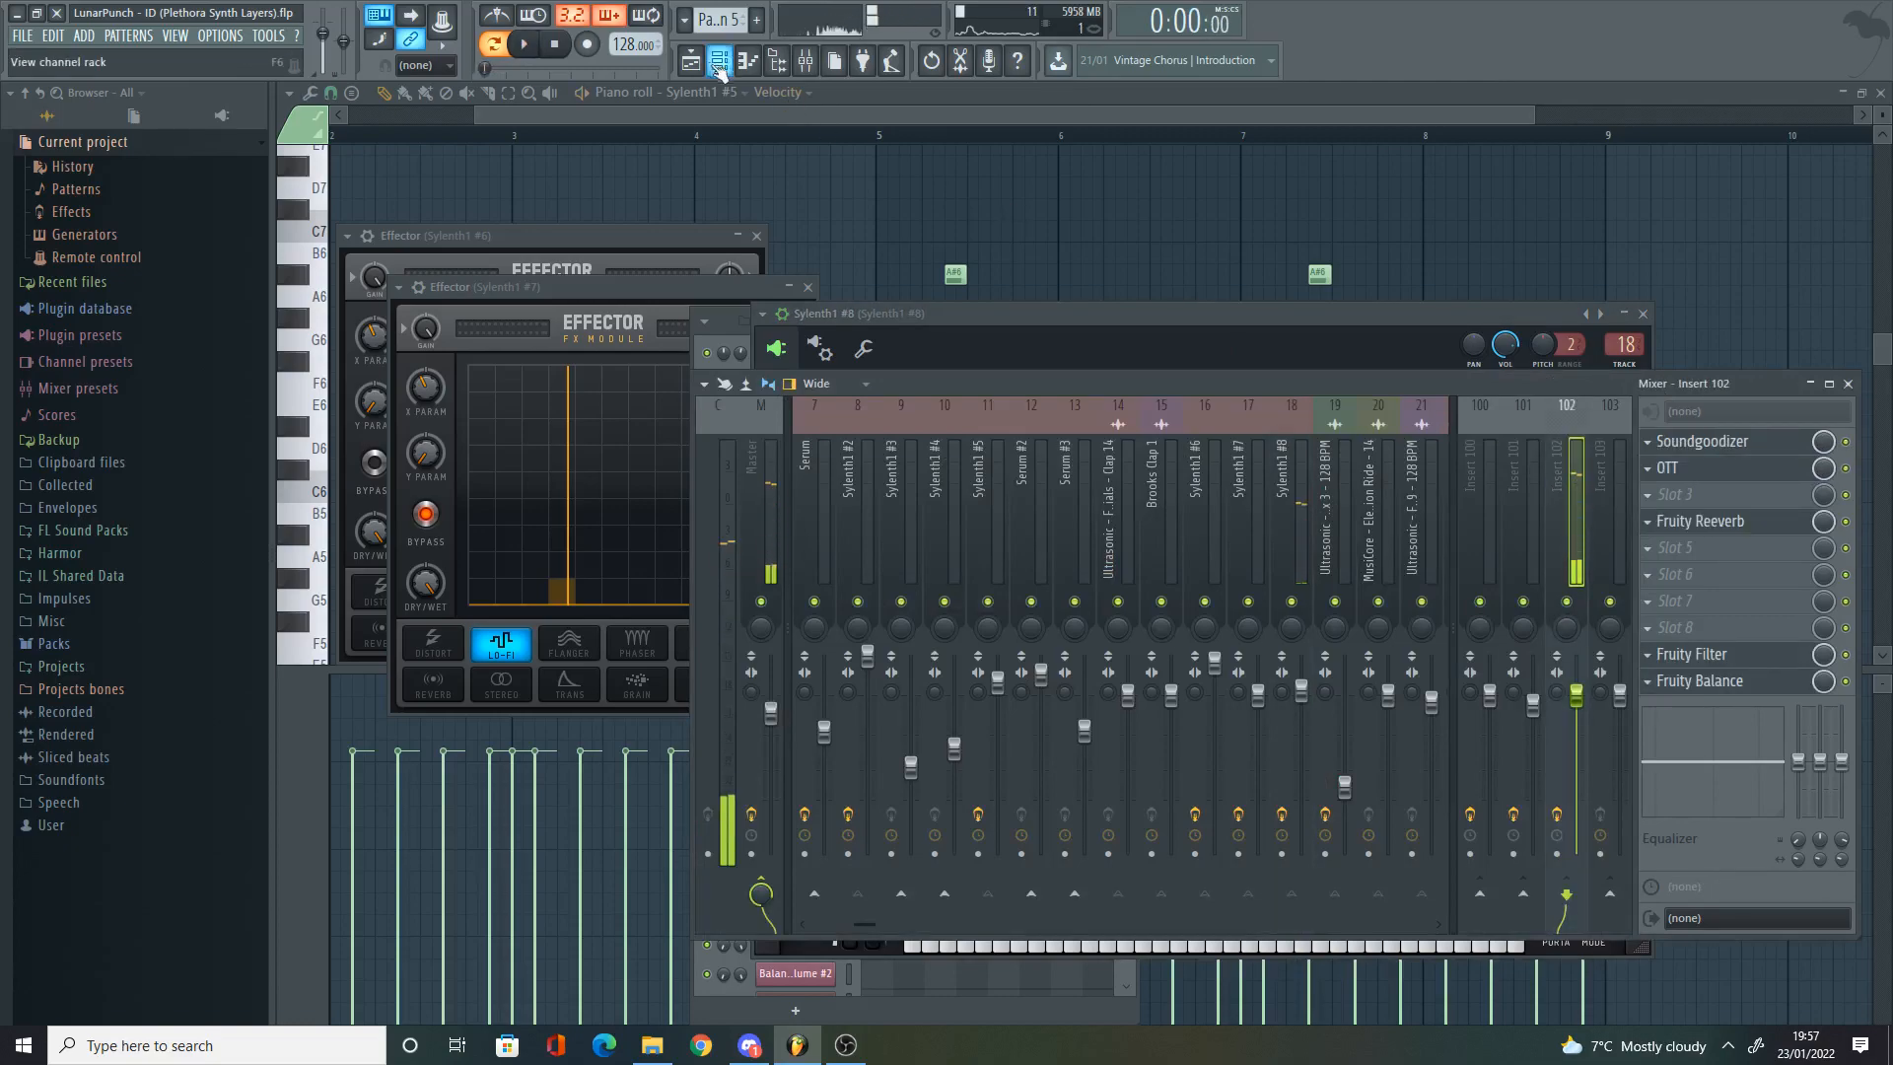
Step: Return to the playlist and audition the Pattern 5 clip on Track 5 in solo
click(719, 61)
click(691, 61)
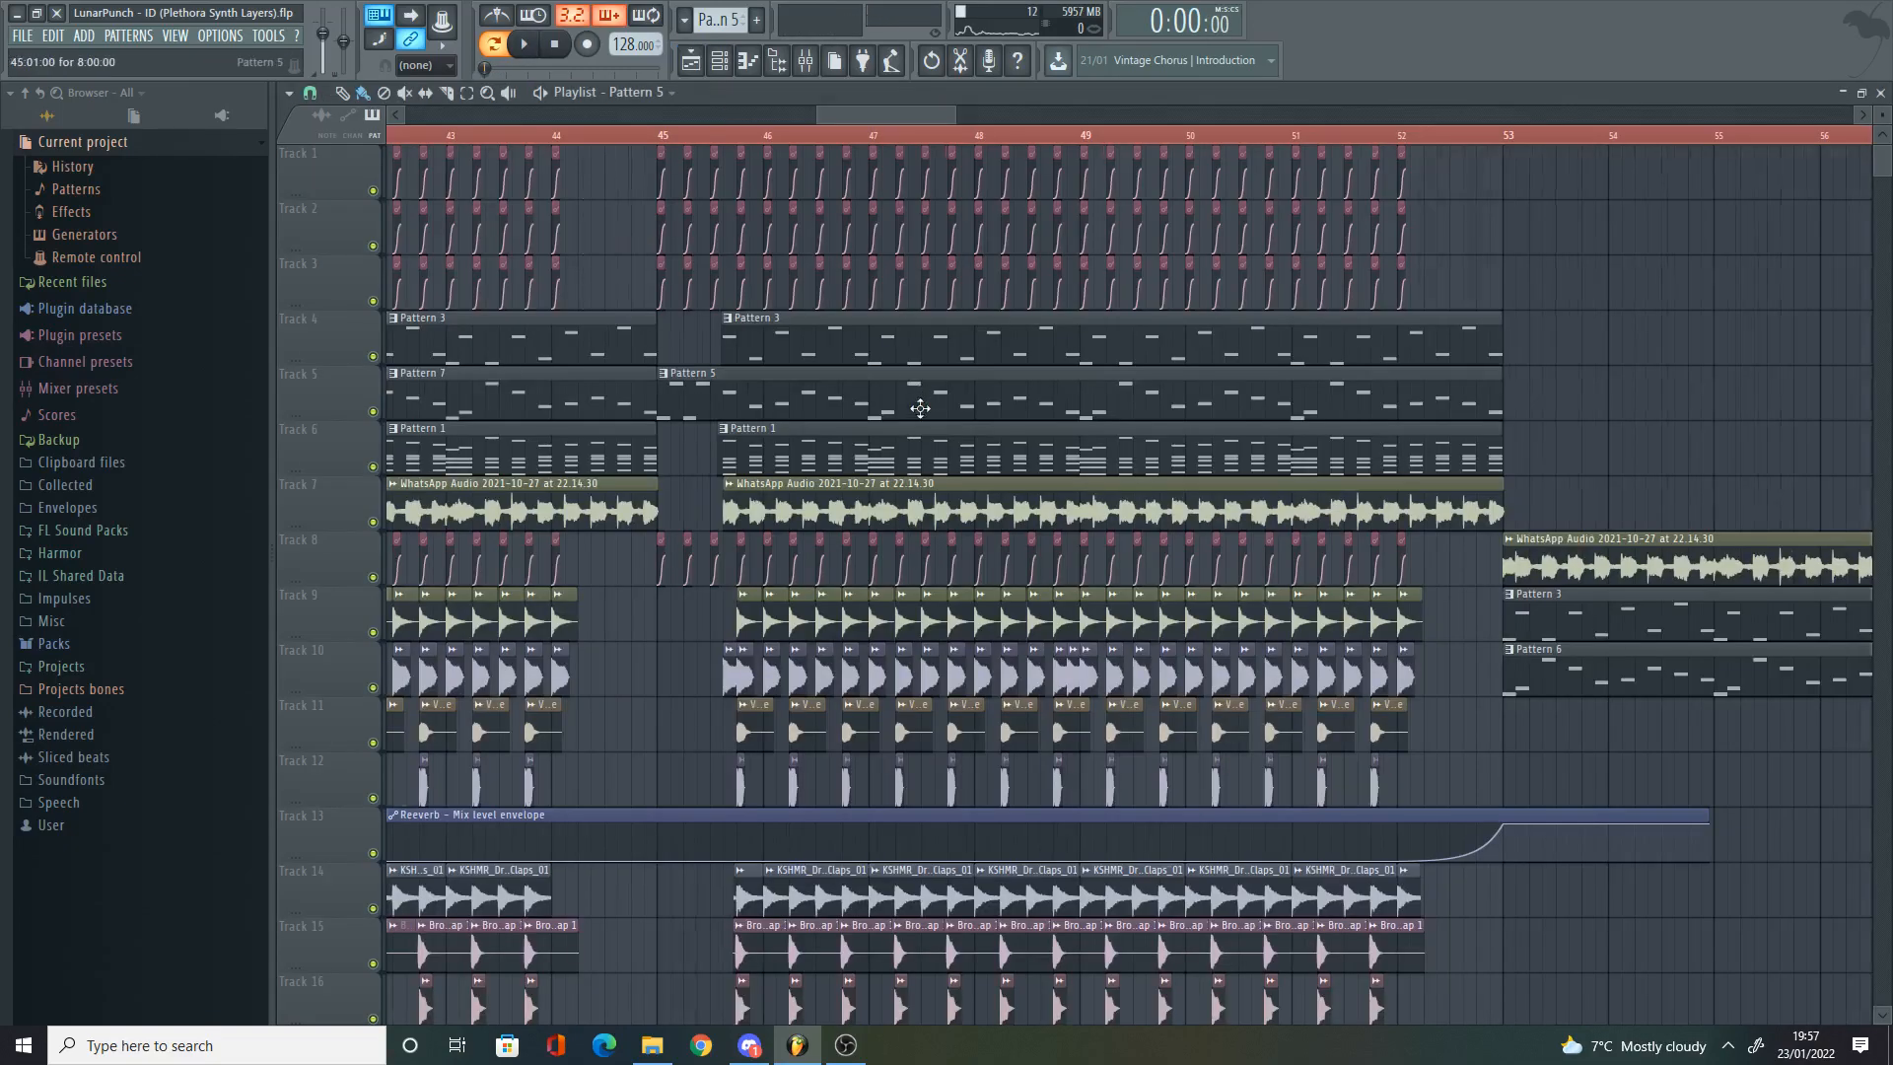
scroll(917, 405, down, 1)
scroll(837, 392, up, 3)
scroll(656, 379, down, 3)
scroll(656, 415, up, 2)
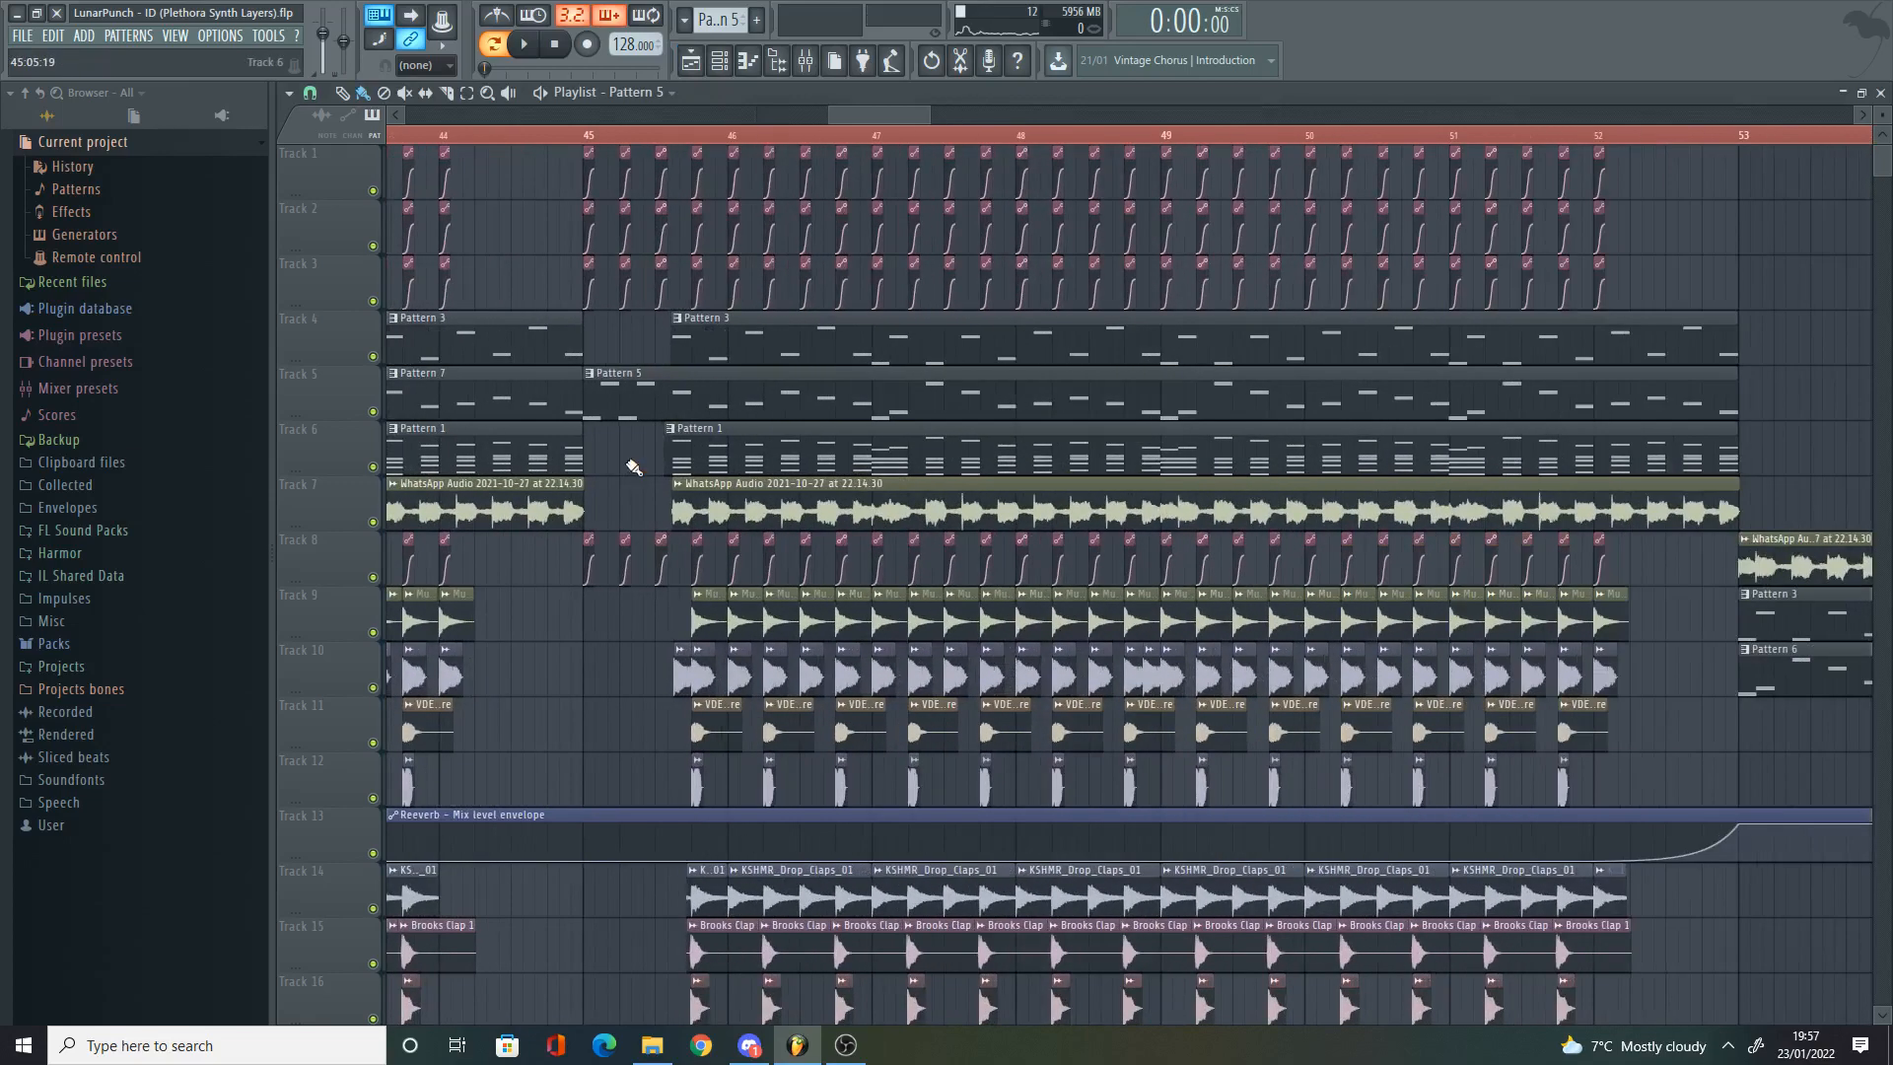
alt+right_click(765, 393)
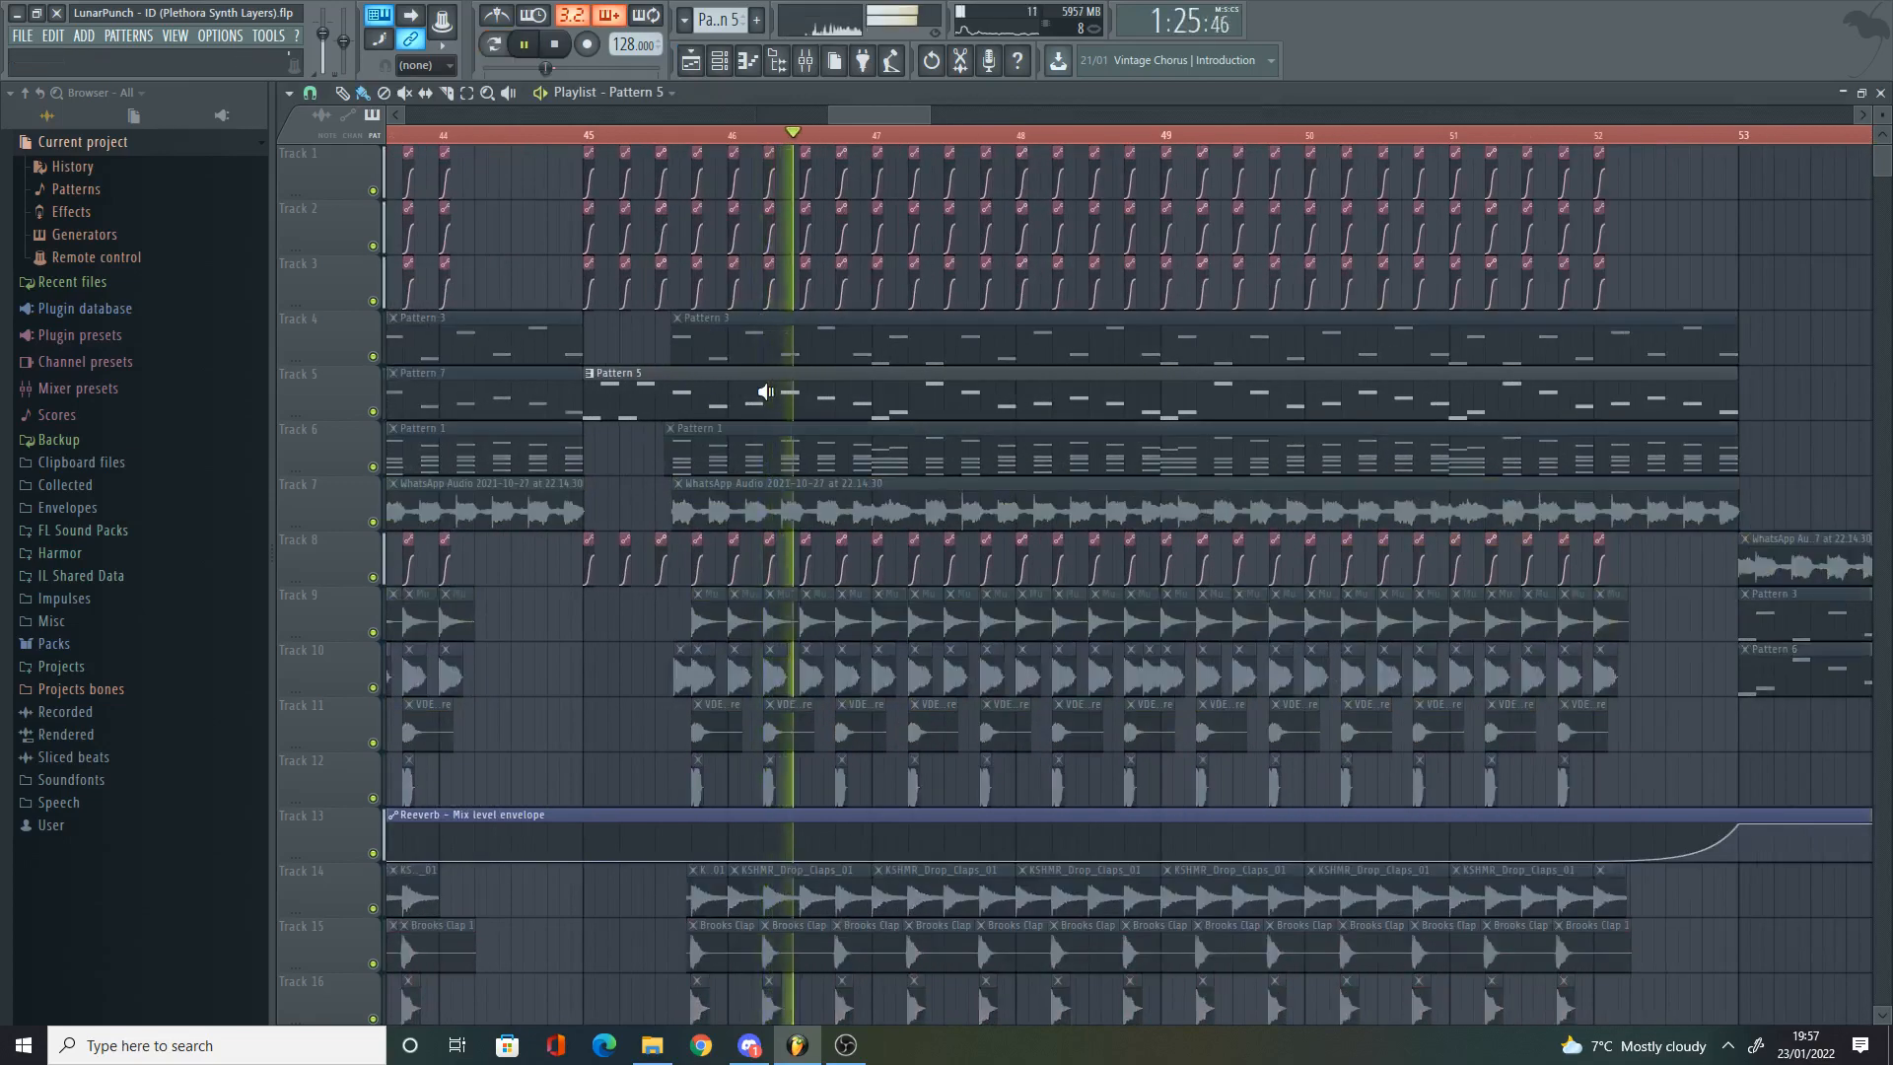
Step: Examine the lower playlist tracks around the riser and play the song from just before bar 45
scroll(781, 394, down, 6)
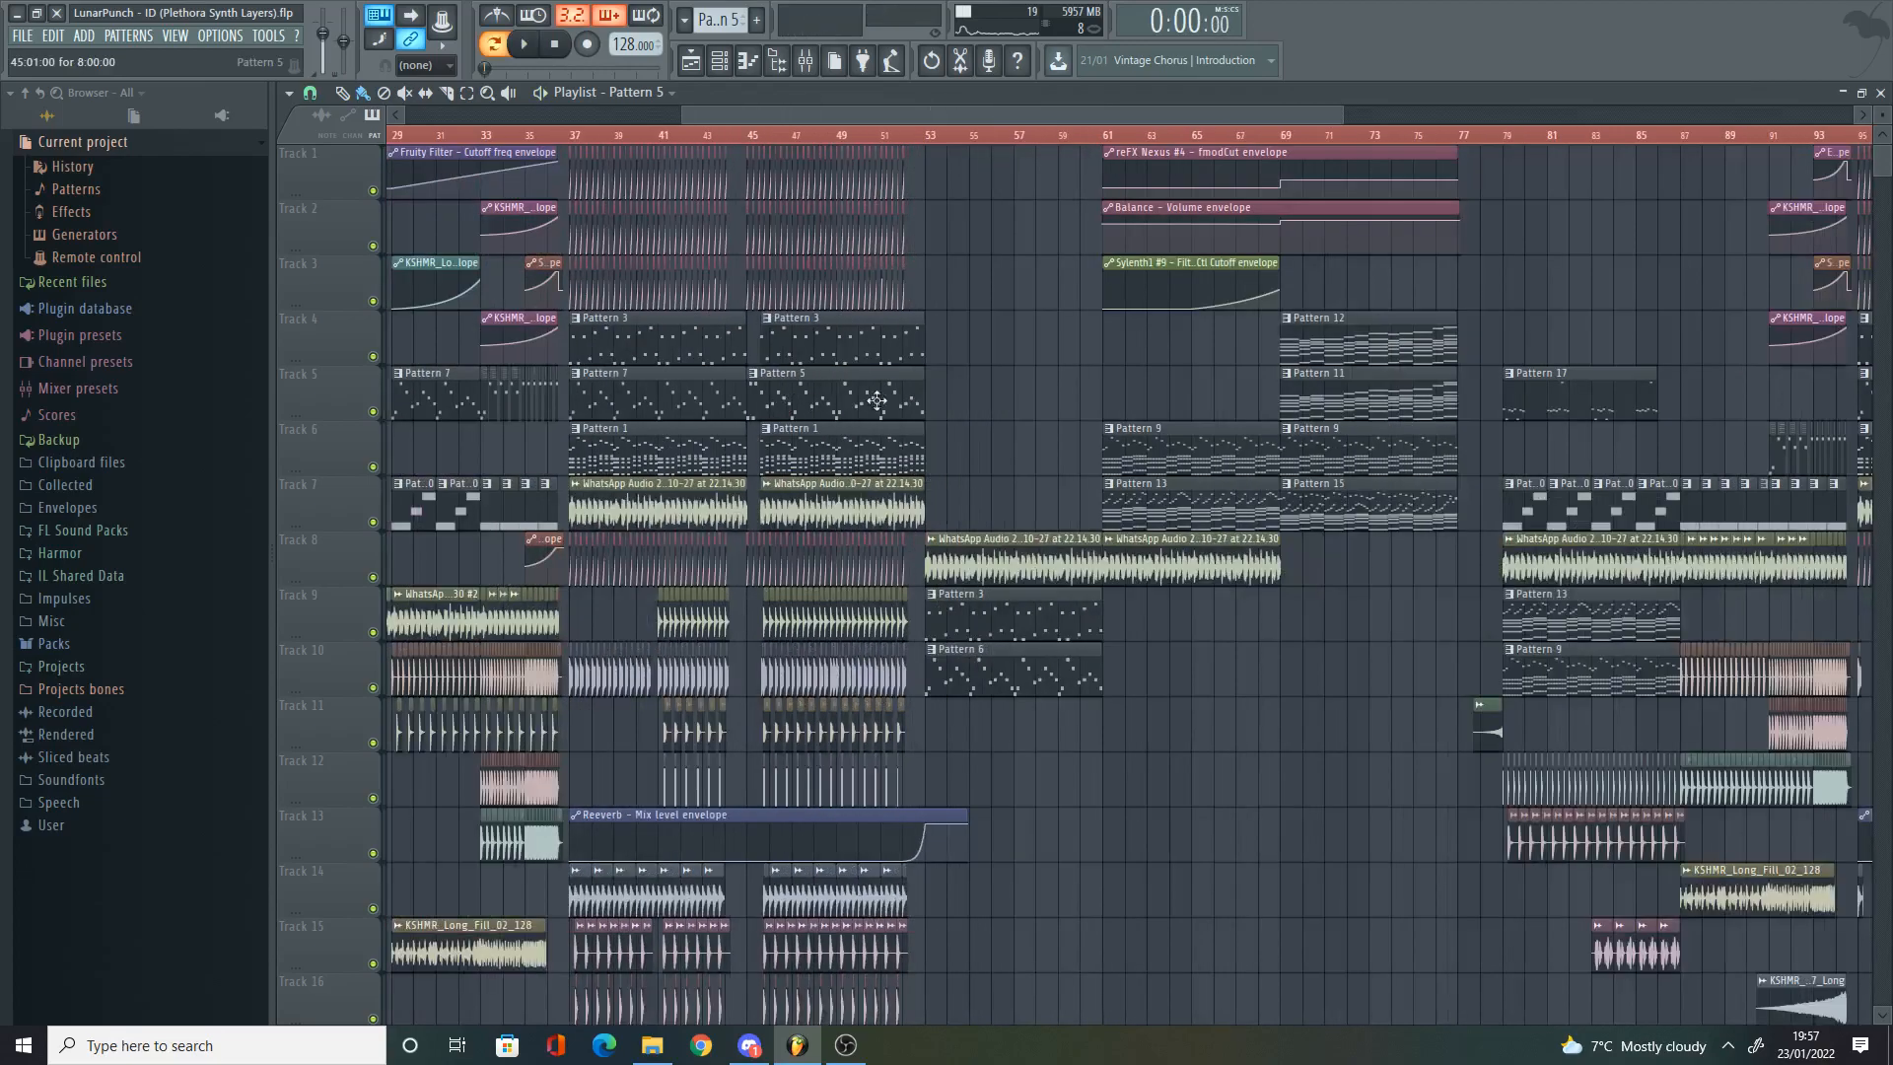
scroll(958, 363, down, 7)
scroll(954, 359, down, 3)
scroll(917, 375, up, 2)
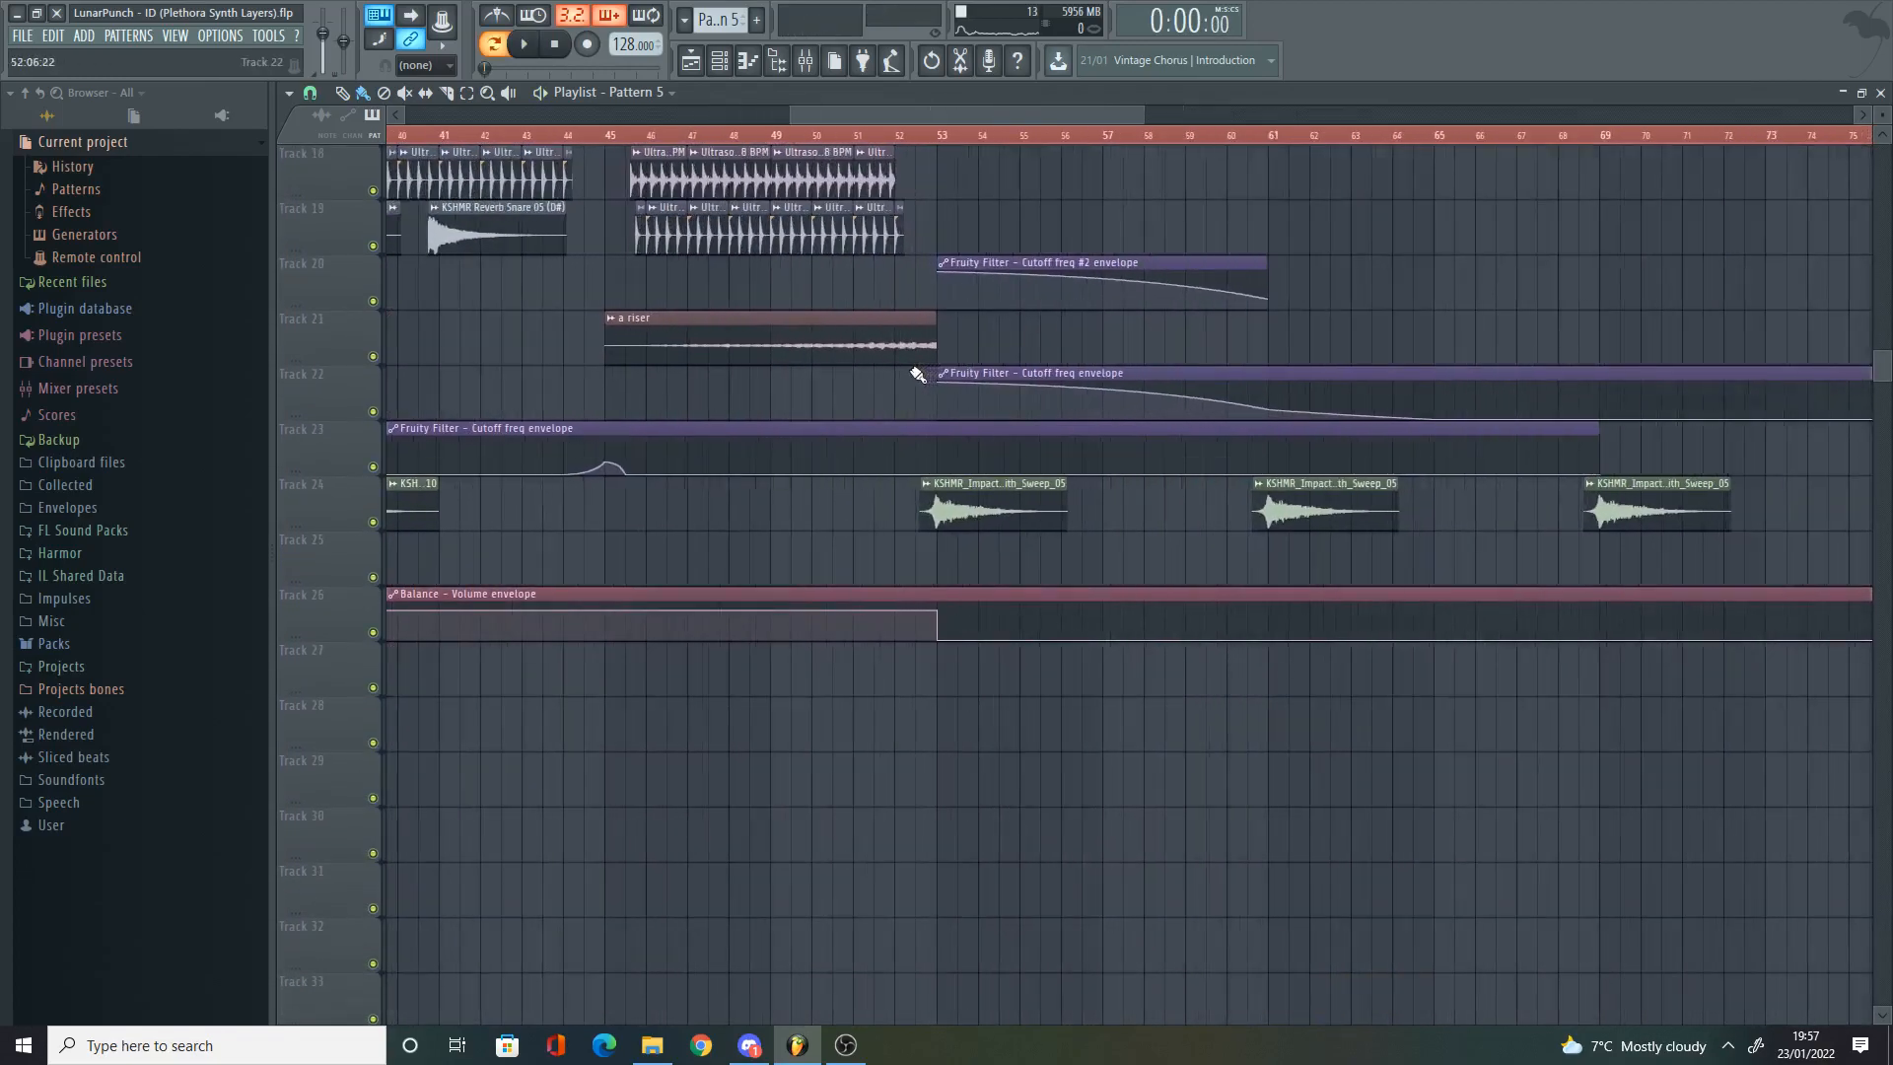
scroll(659, 374, up, 3)
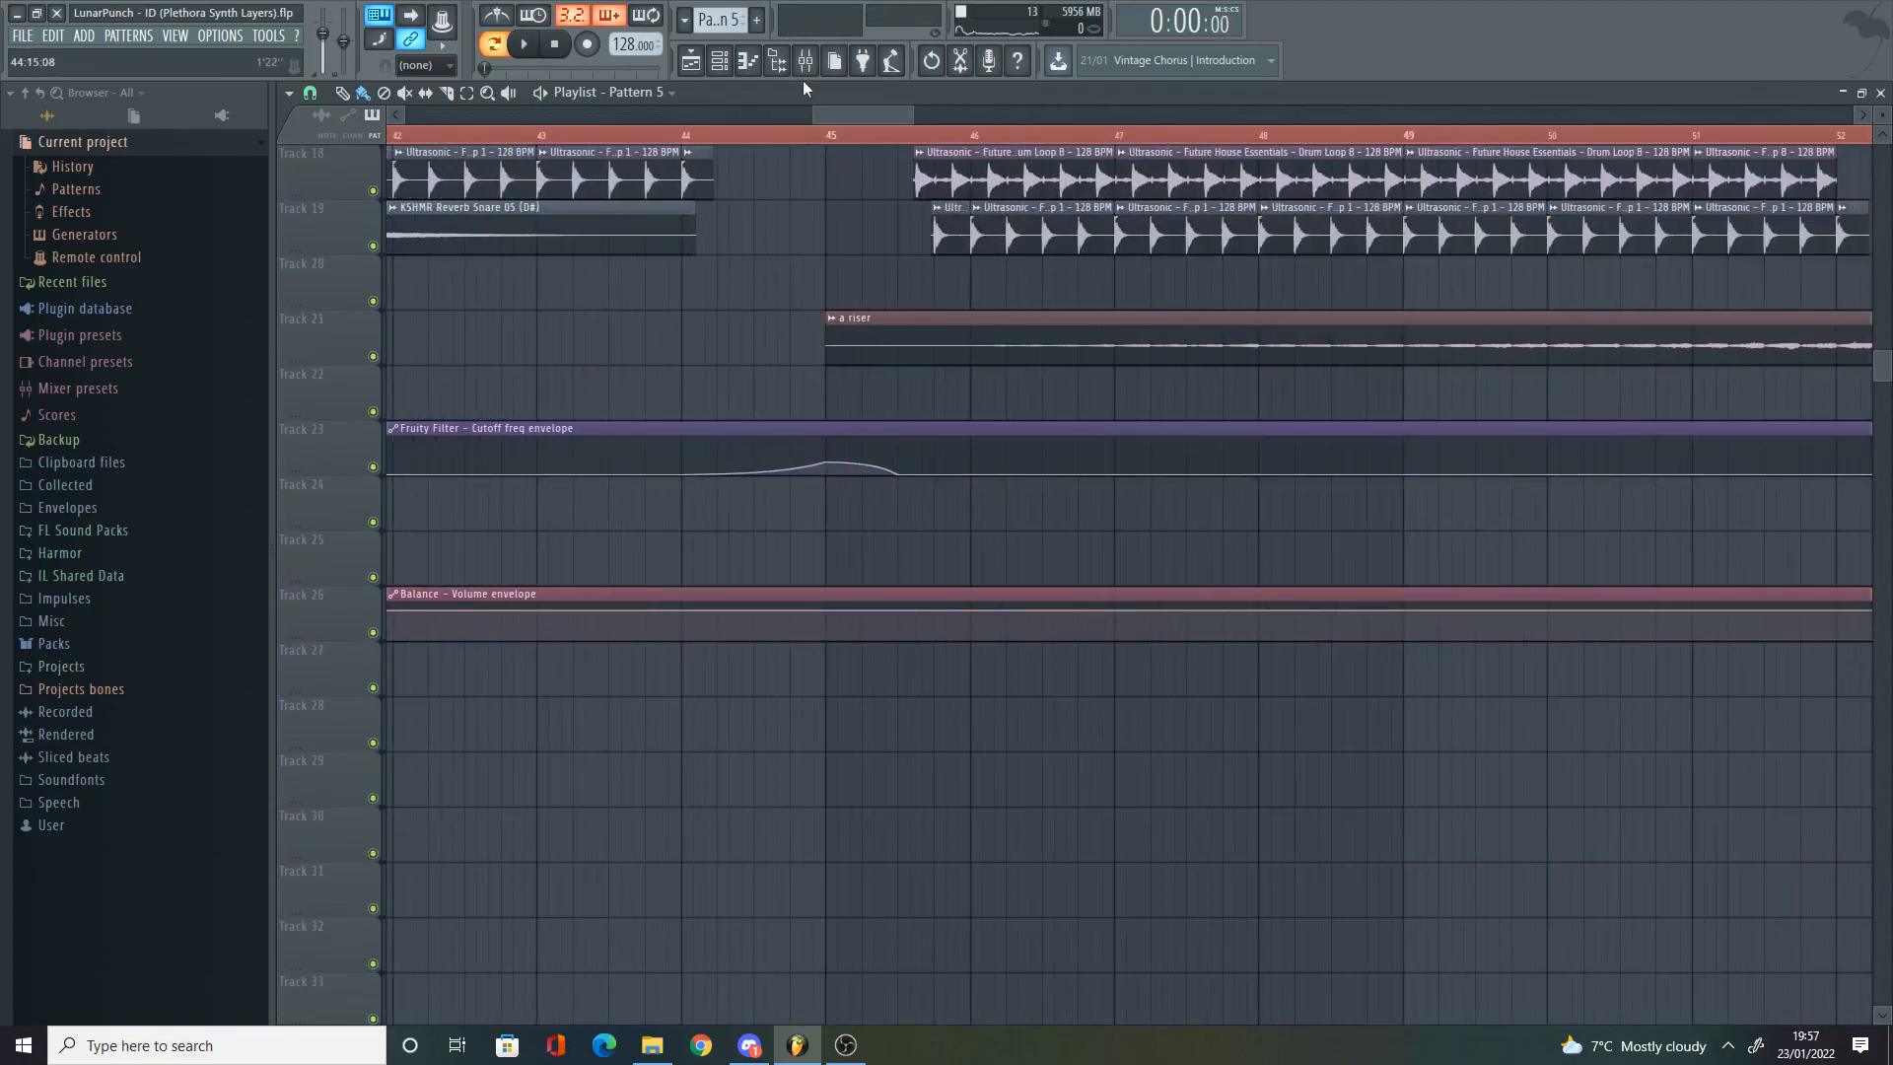
click(788, 142)
key(space)
key(space)
Step: Play the transition into the second half of the drop from bar 44
scroll(806, 252, up, 6)
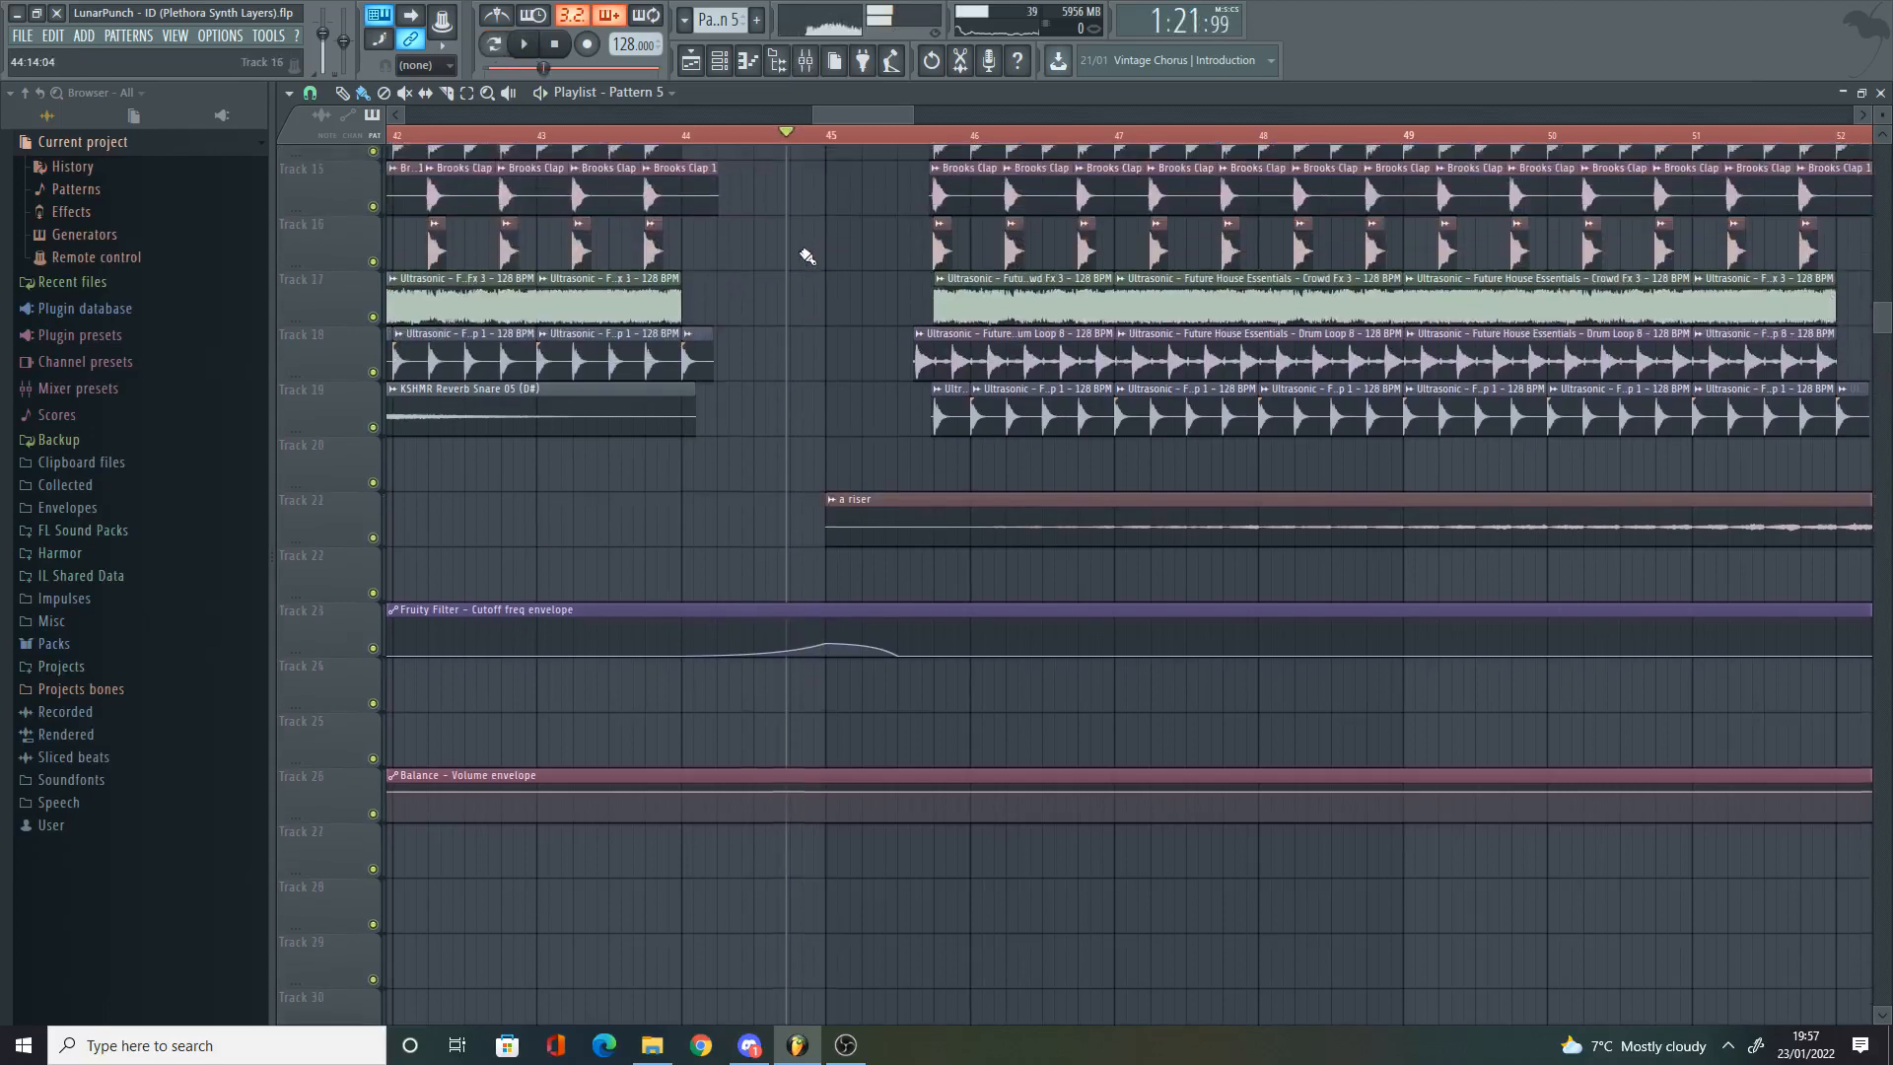
click(688, 142)
scroll(690, 149, up, 1)
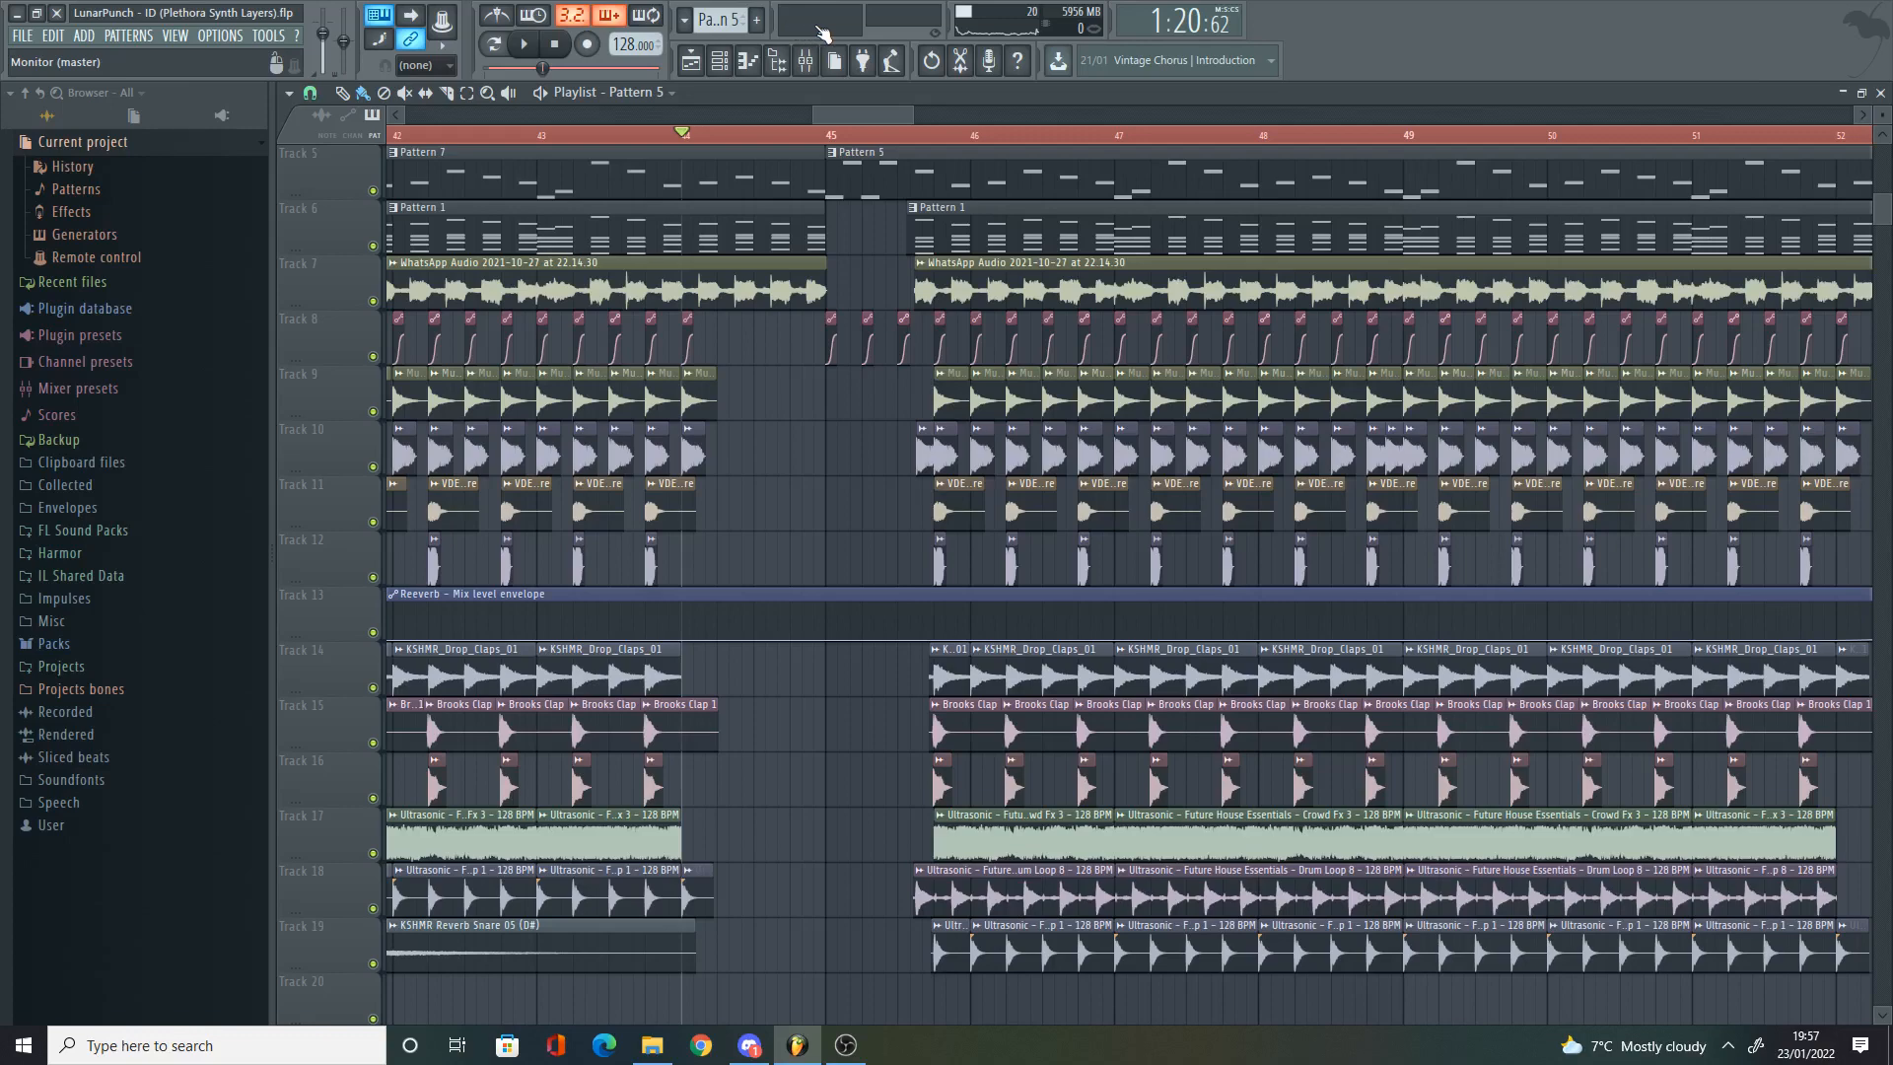
key(space)
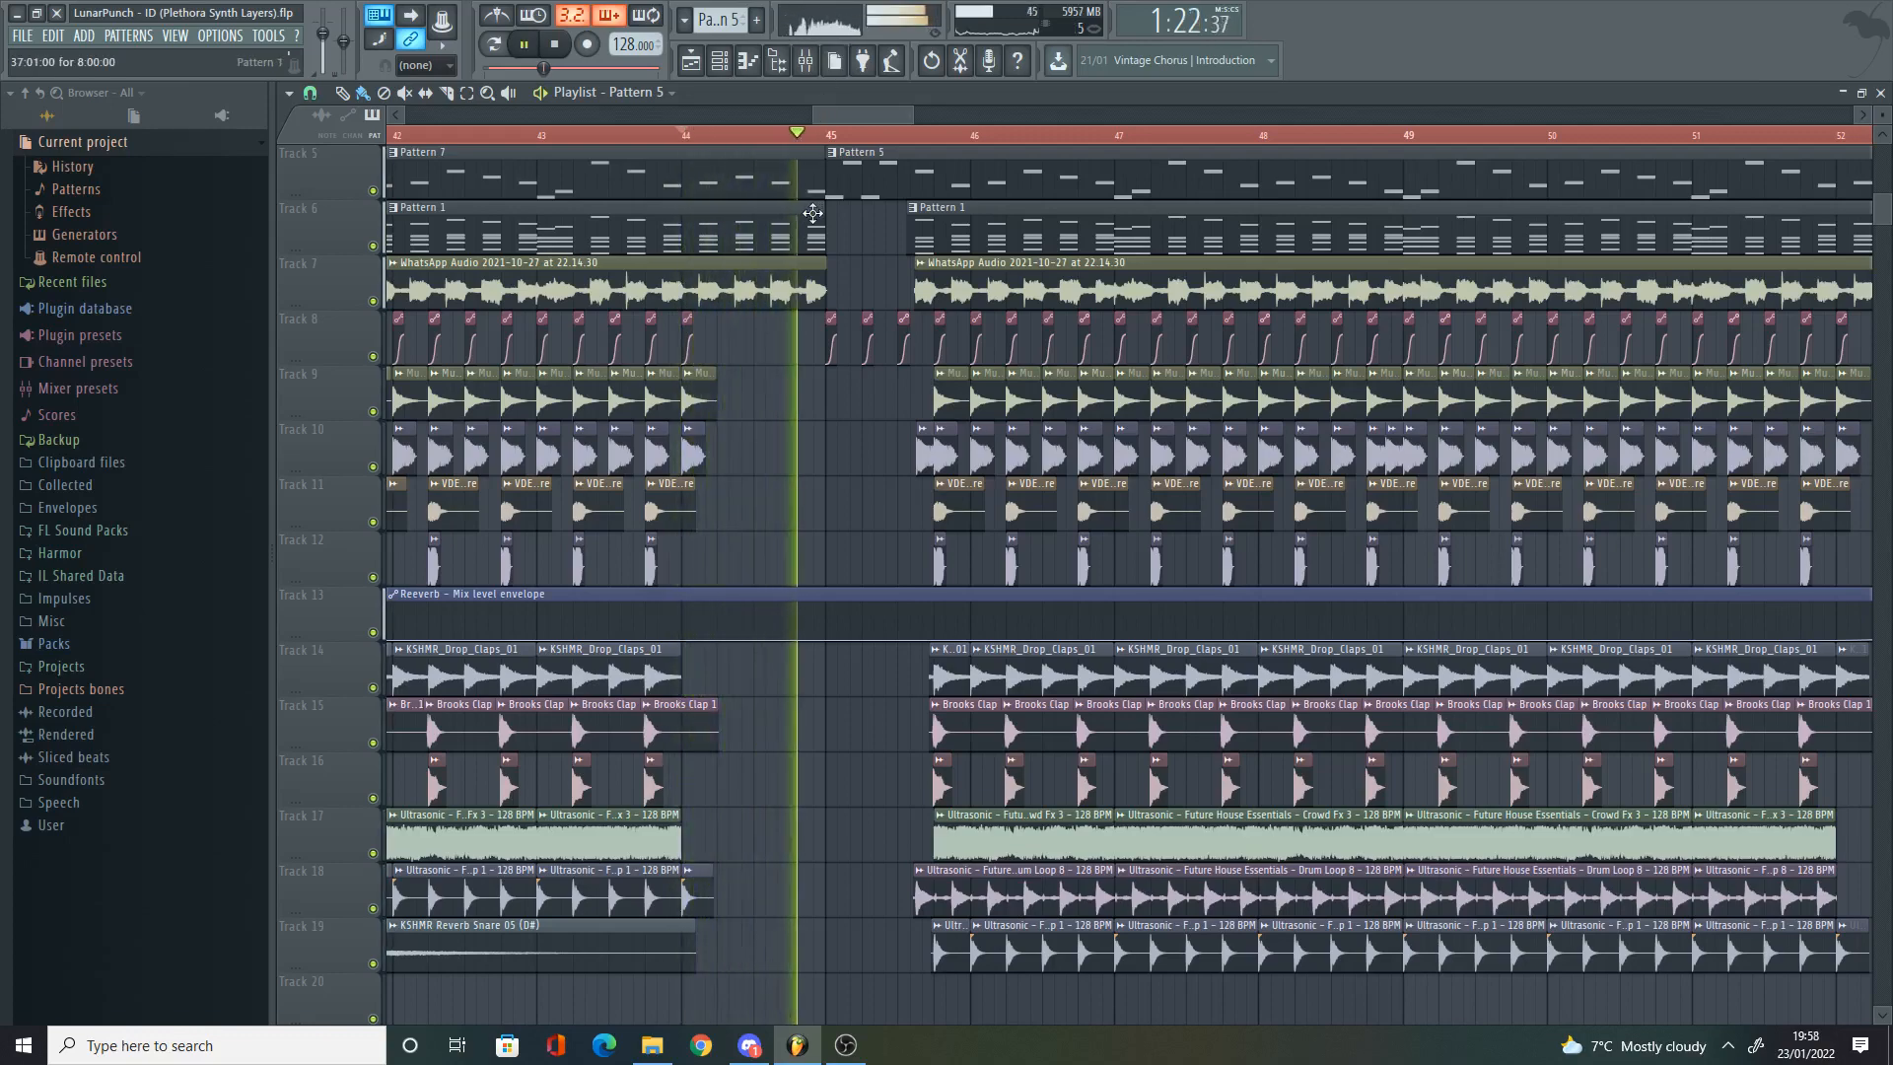
key(space)
Step: Go back through the arrangement to the intro and examine its first clips at bar 5
scroll(872, 339, up, 4)
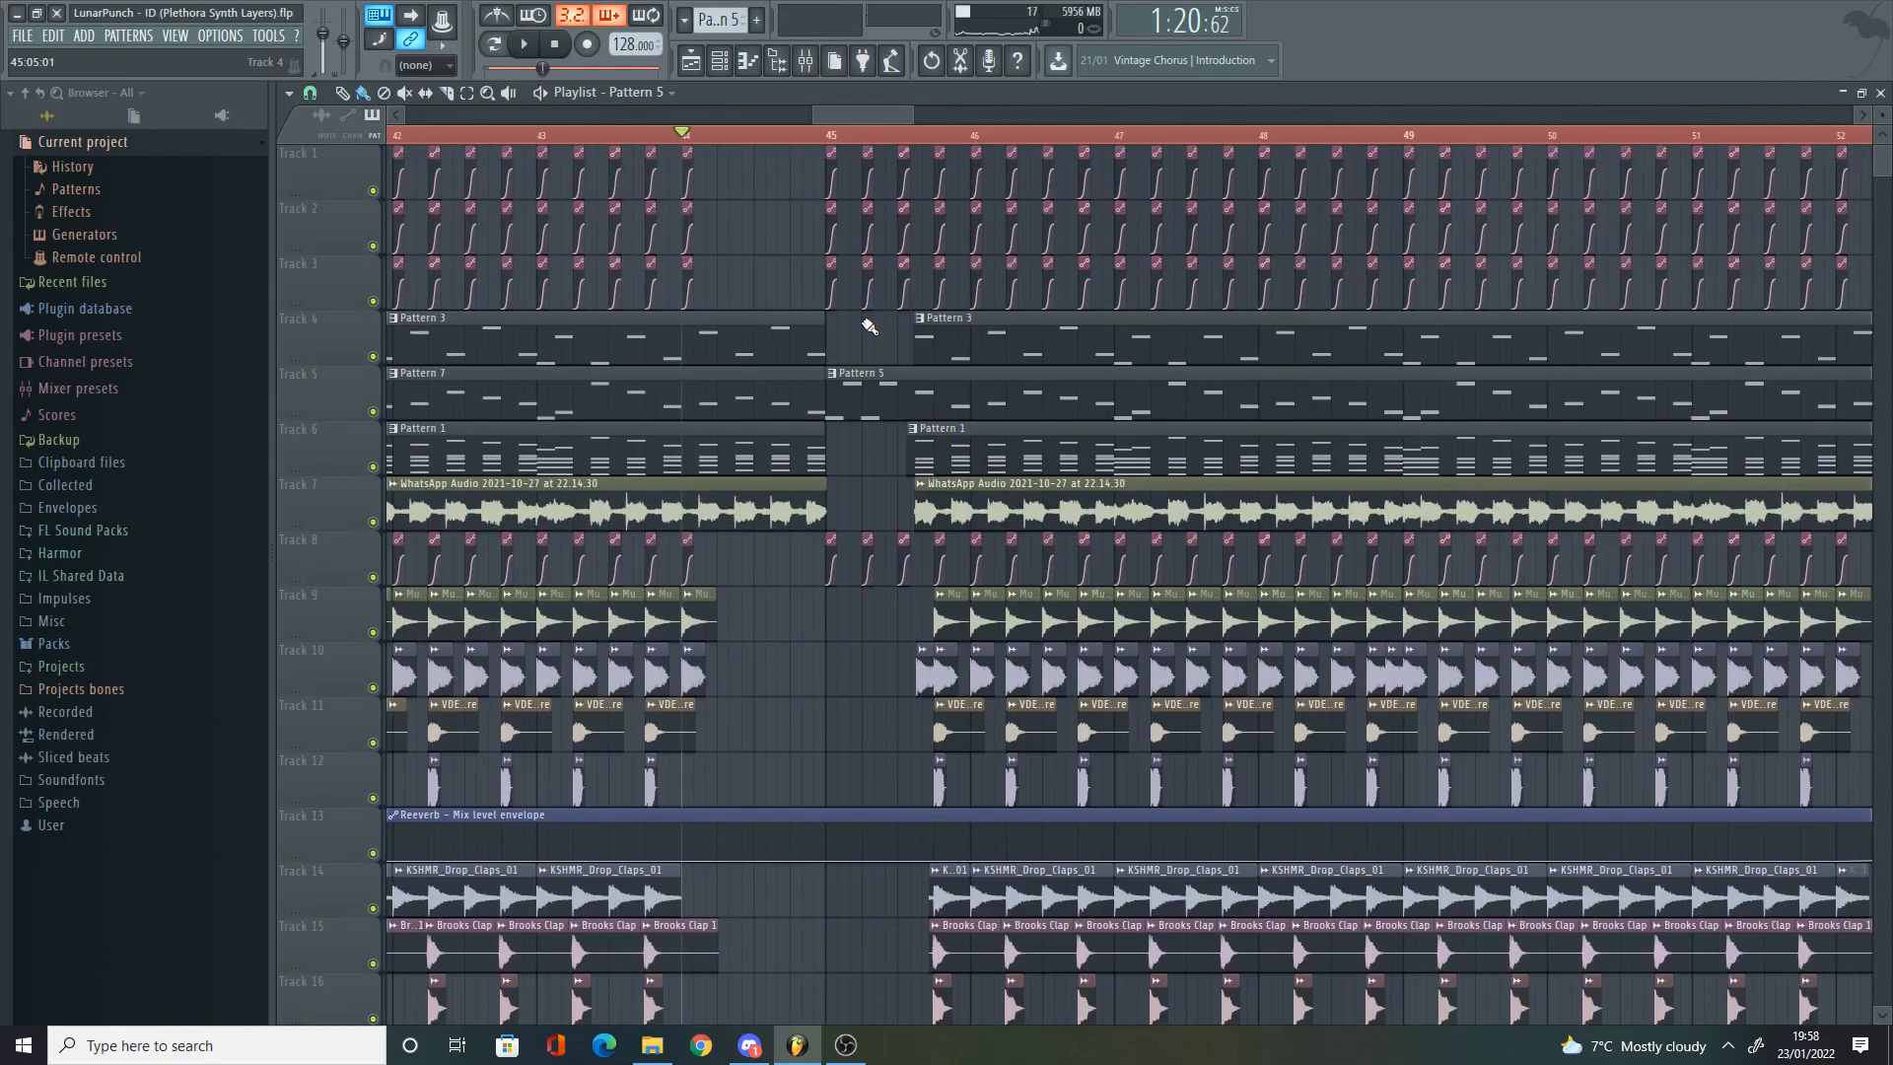
scroll(869, 326, down, 5)
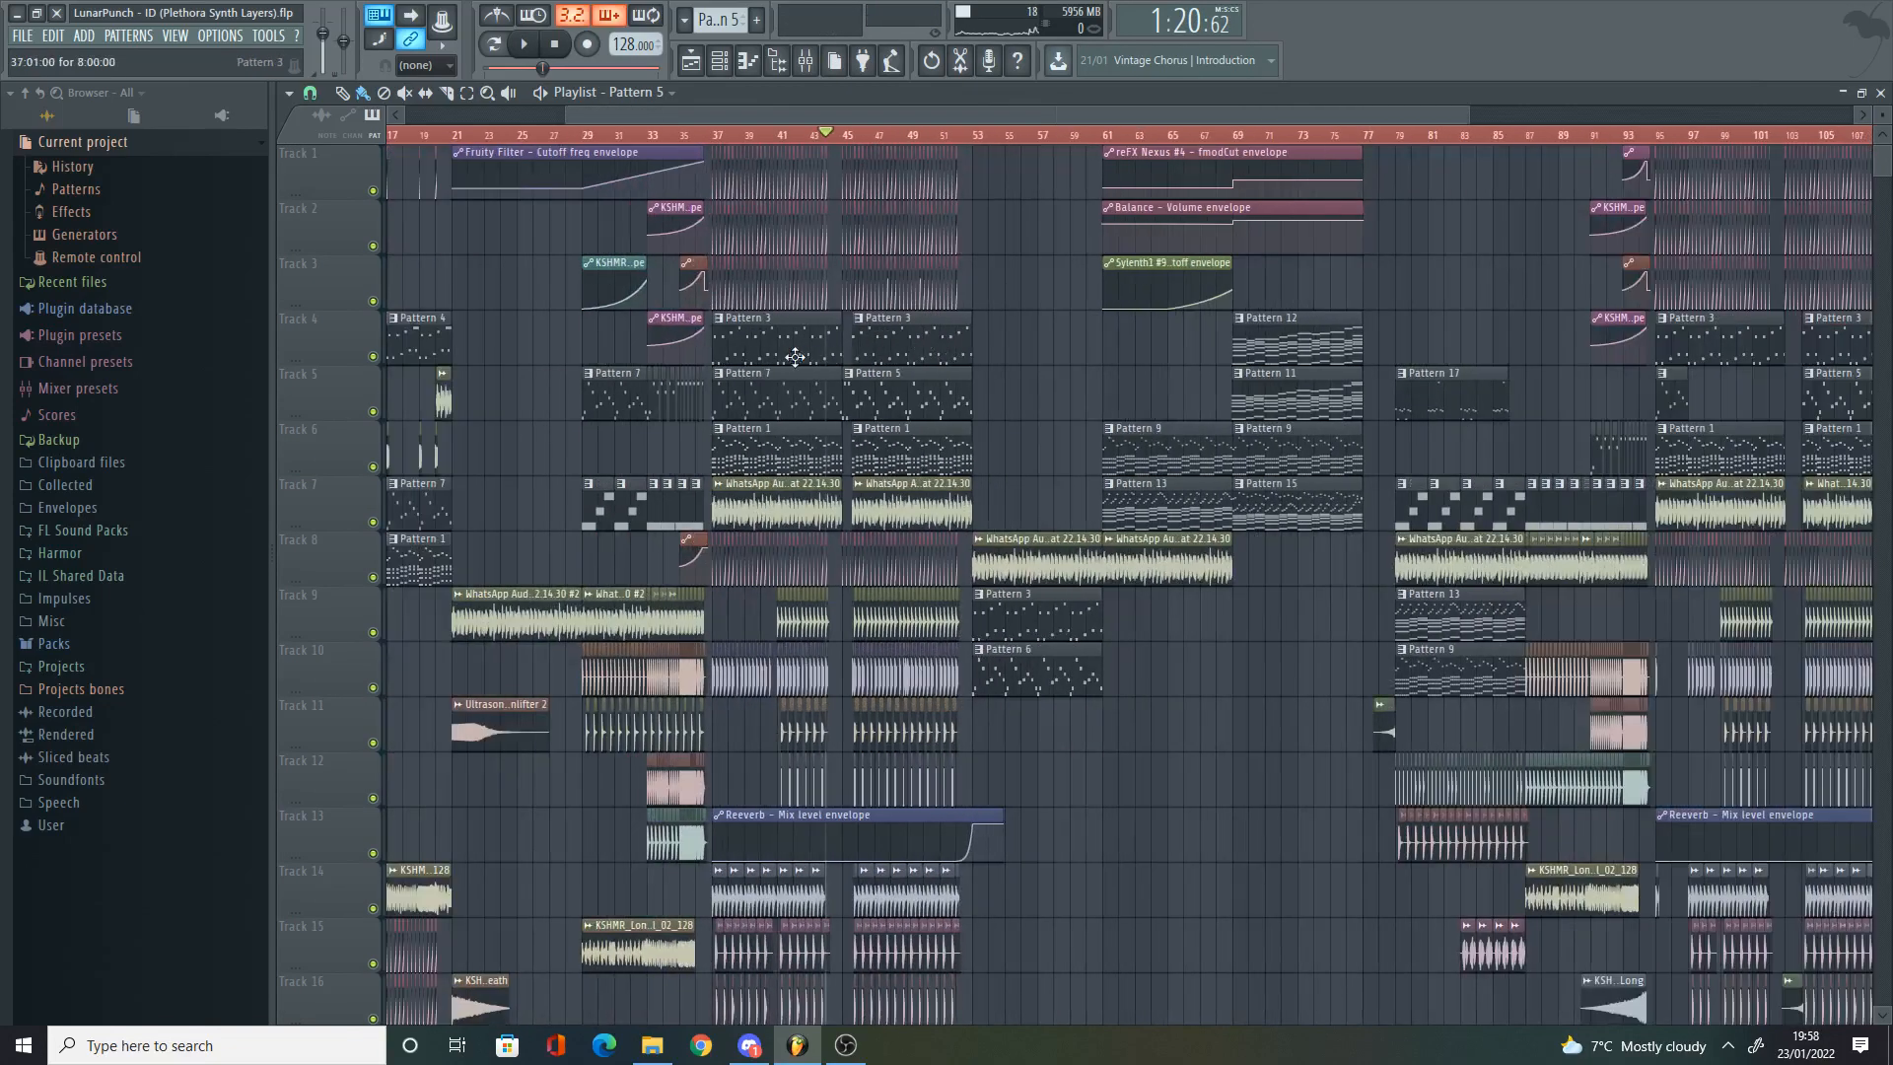
scroll(501, 425, up, 4)
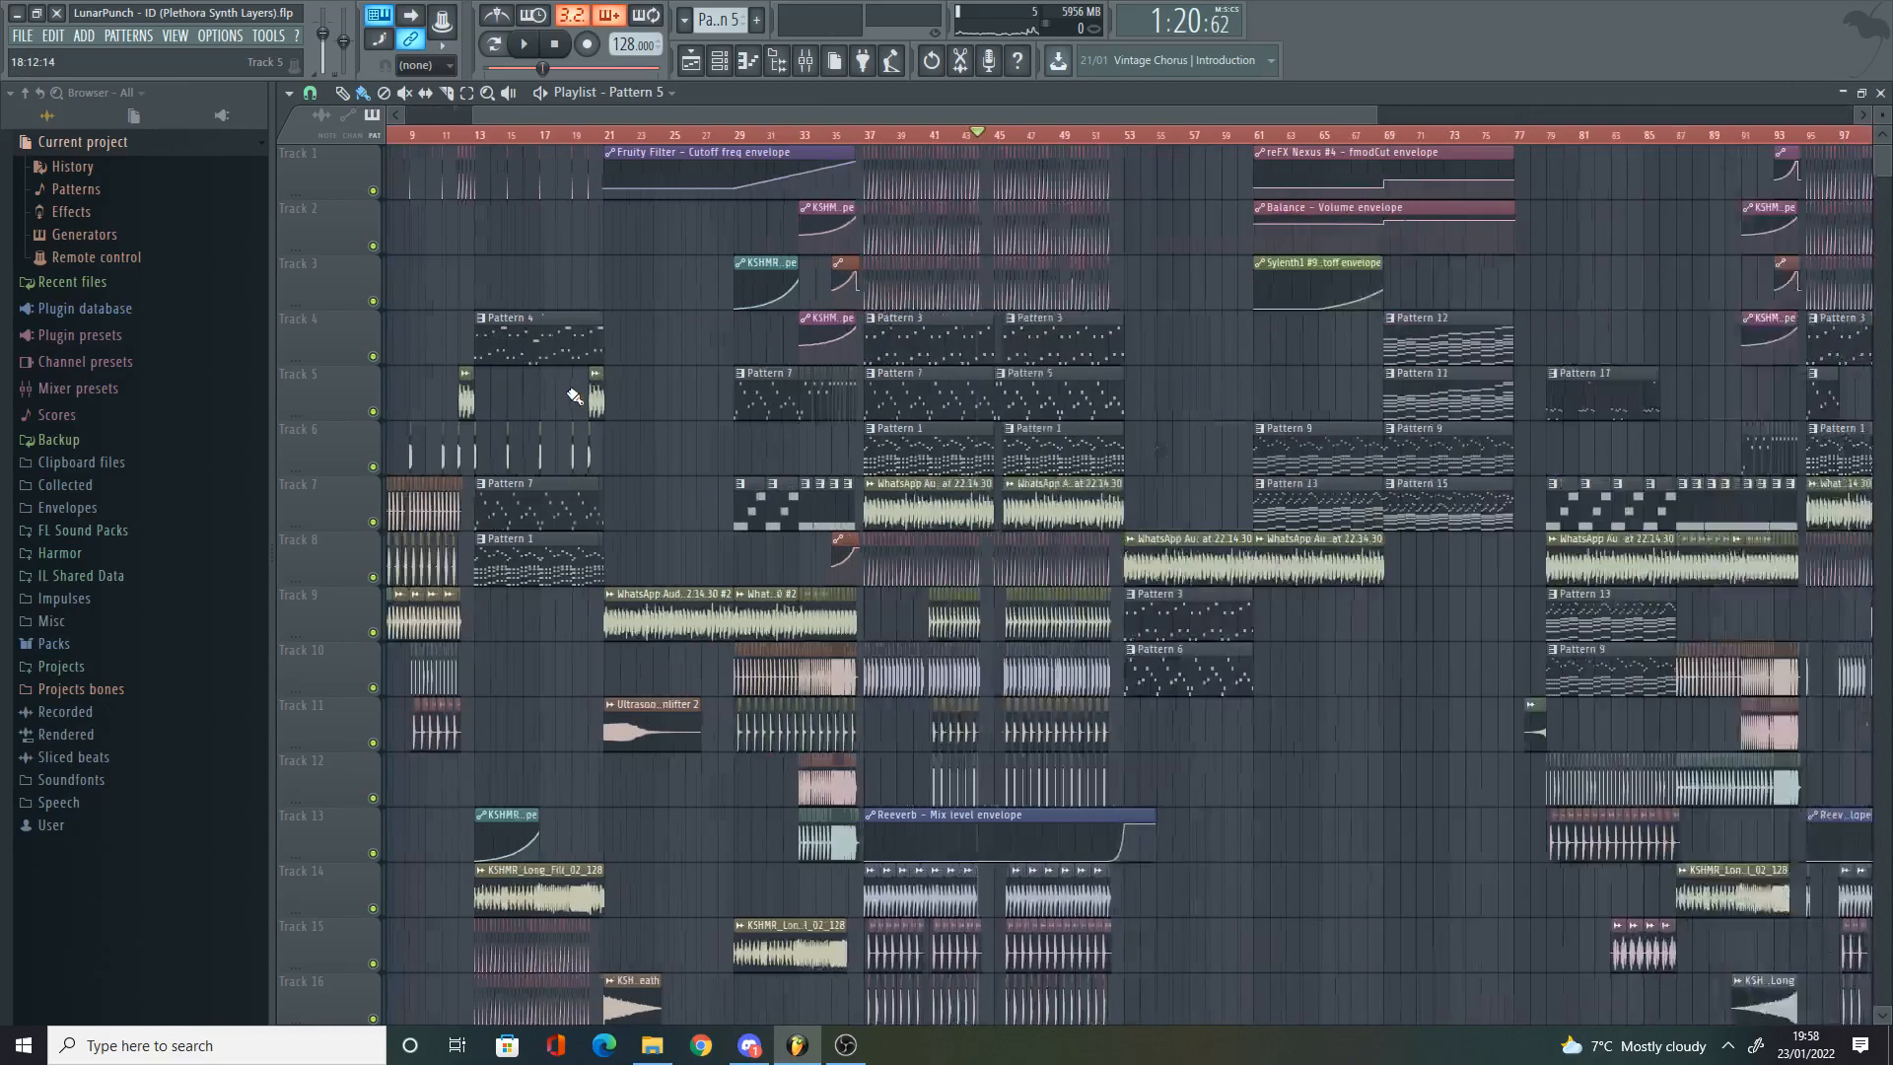
scroll(574, 138, up, 6)
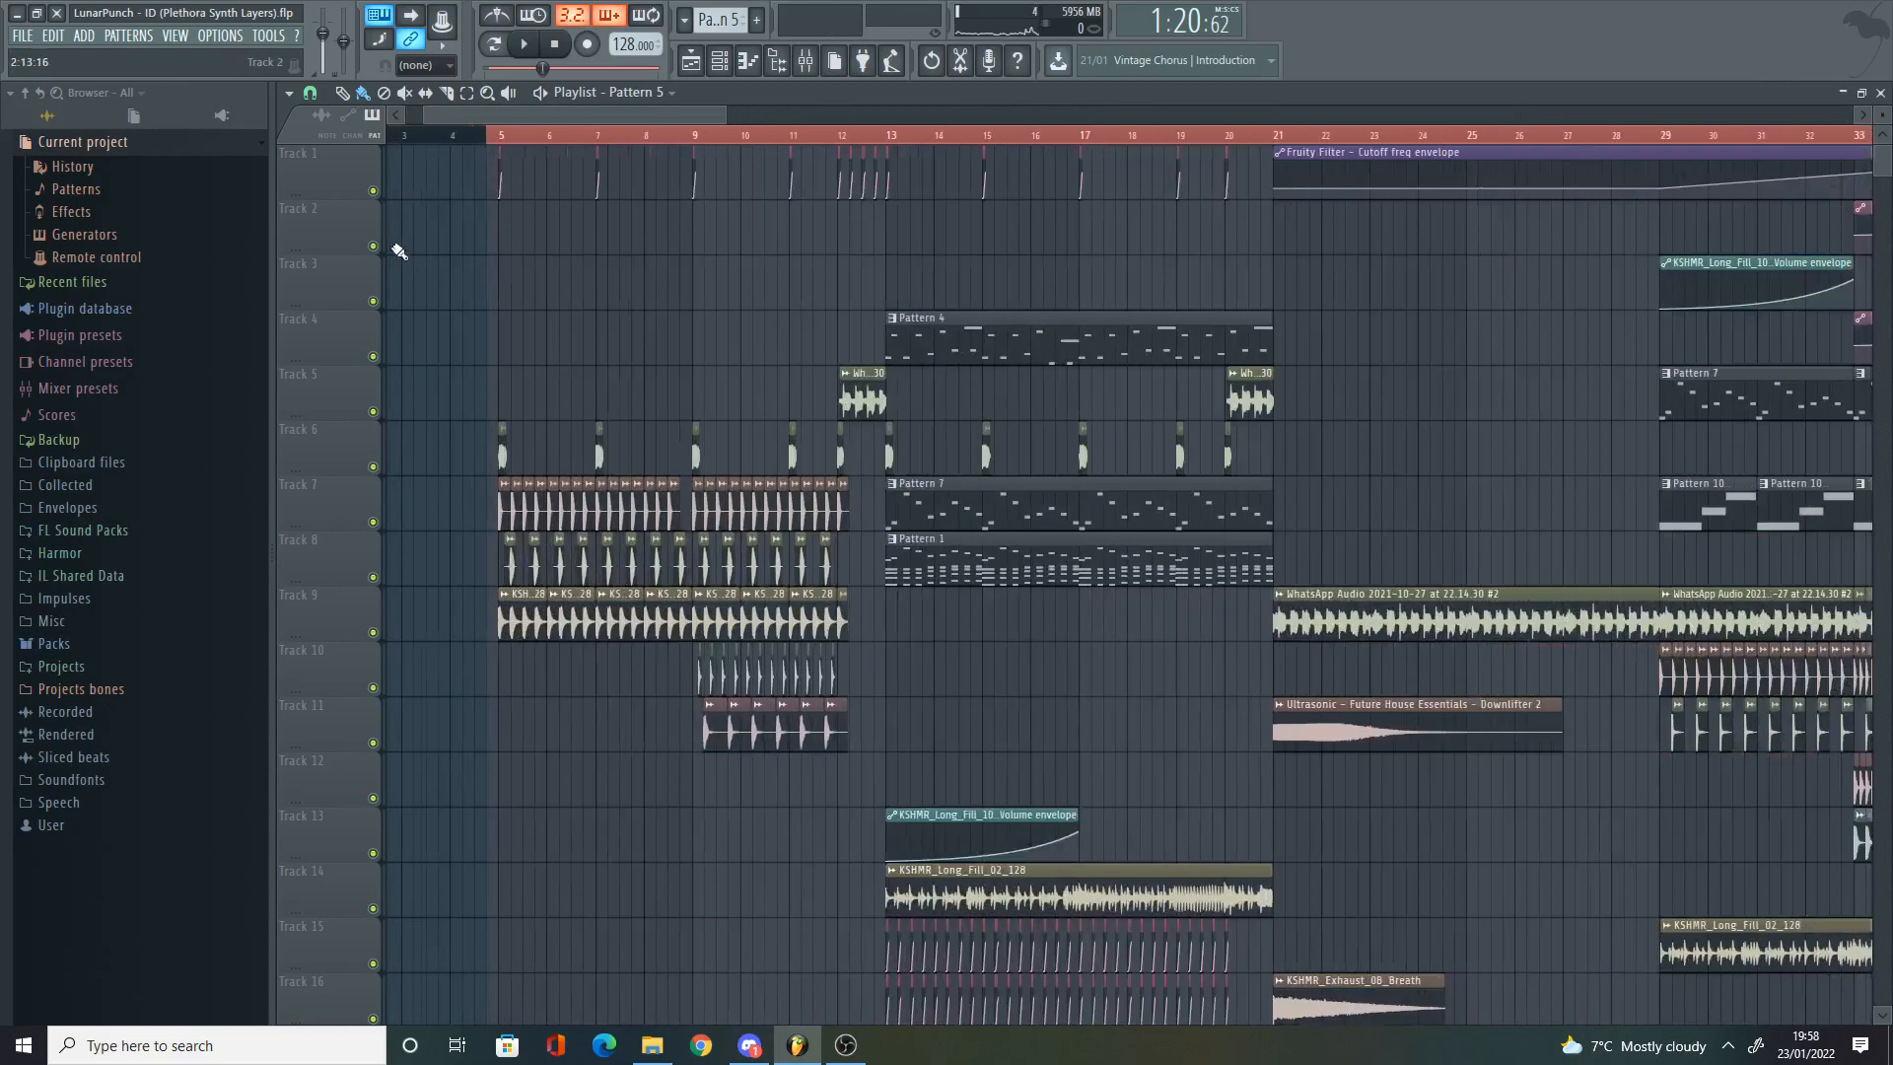
scroll(652, 304, up, 5)
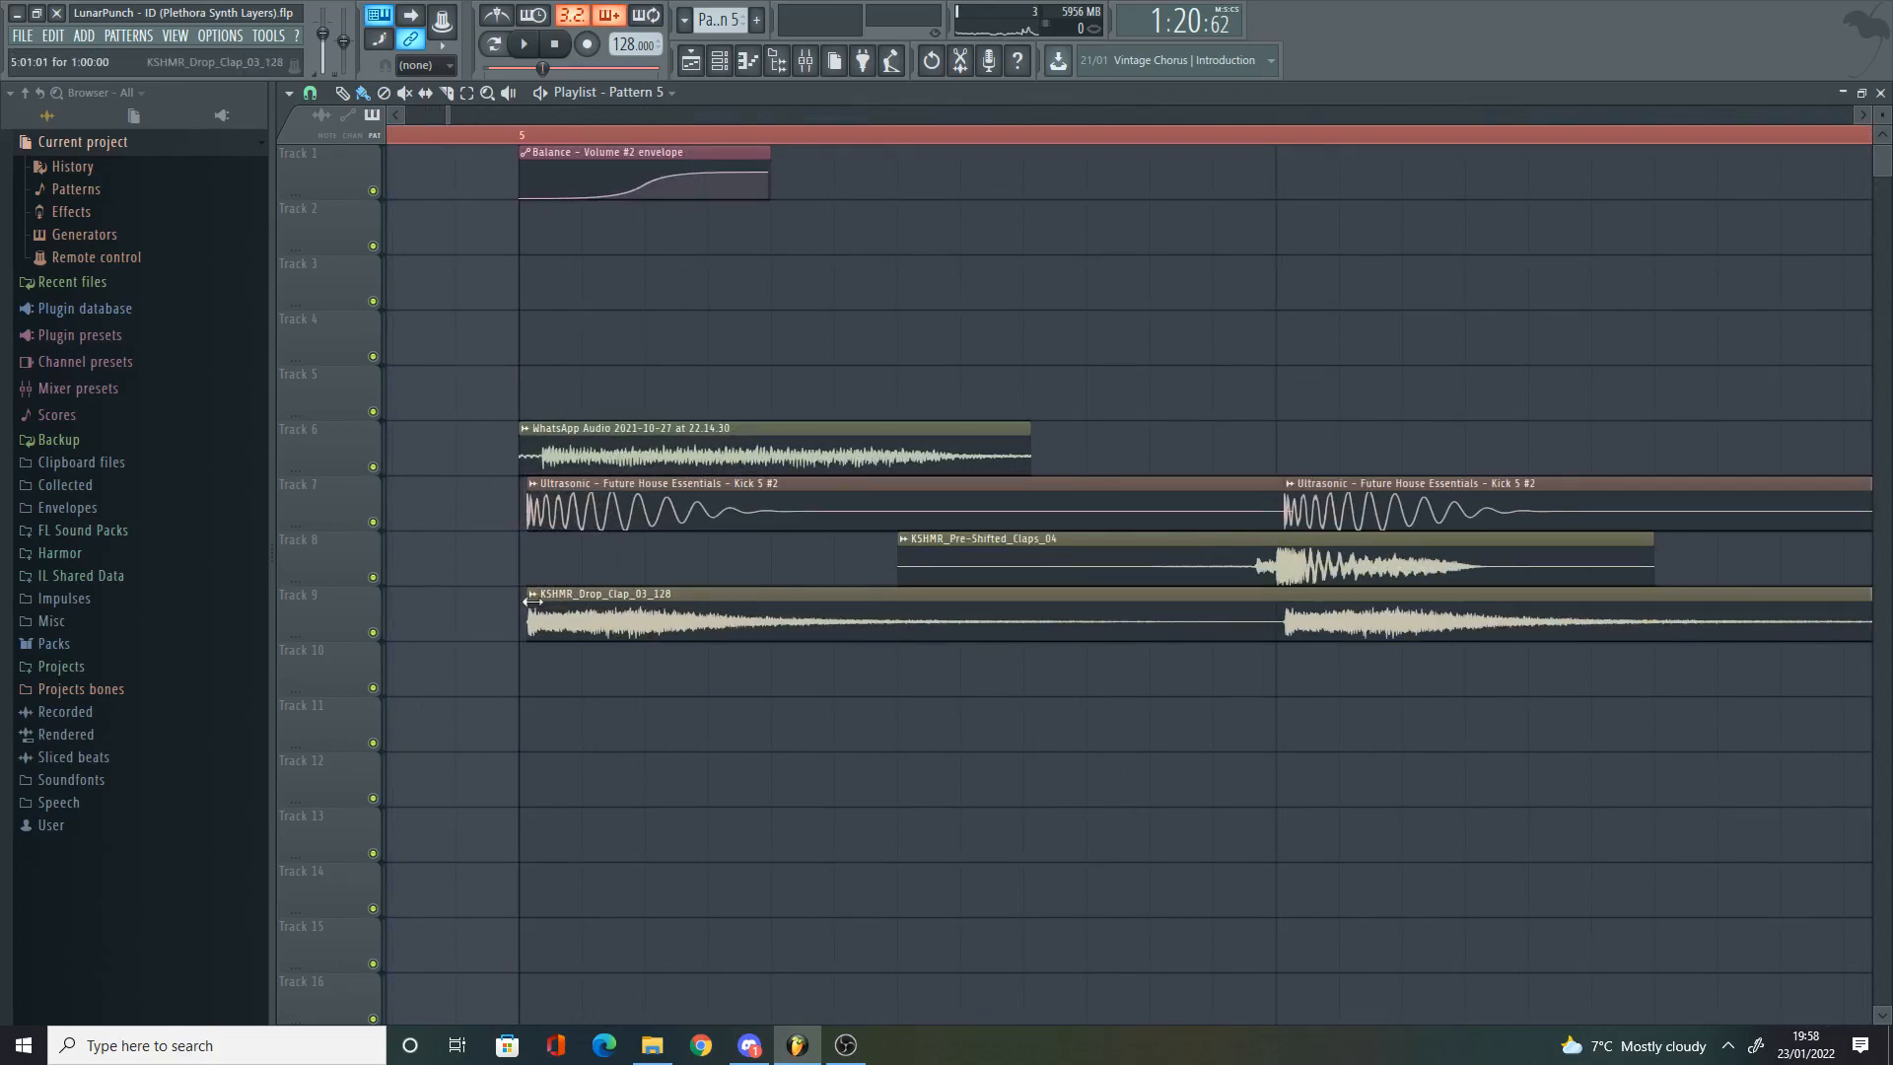
Step: Select the WhatsApp Audio clip on Track 6 and set the playback position just before bar 5
scroll(799, 370, down, 4)
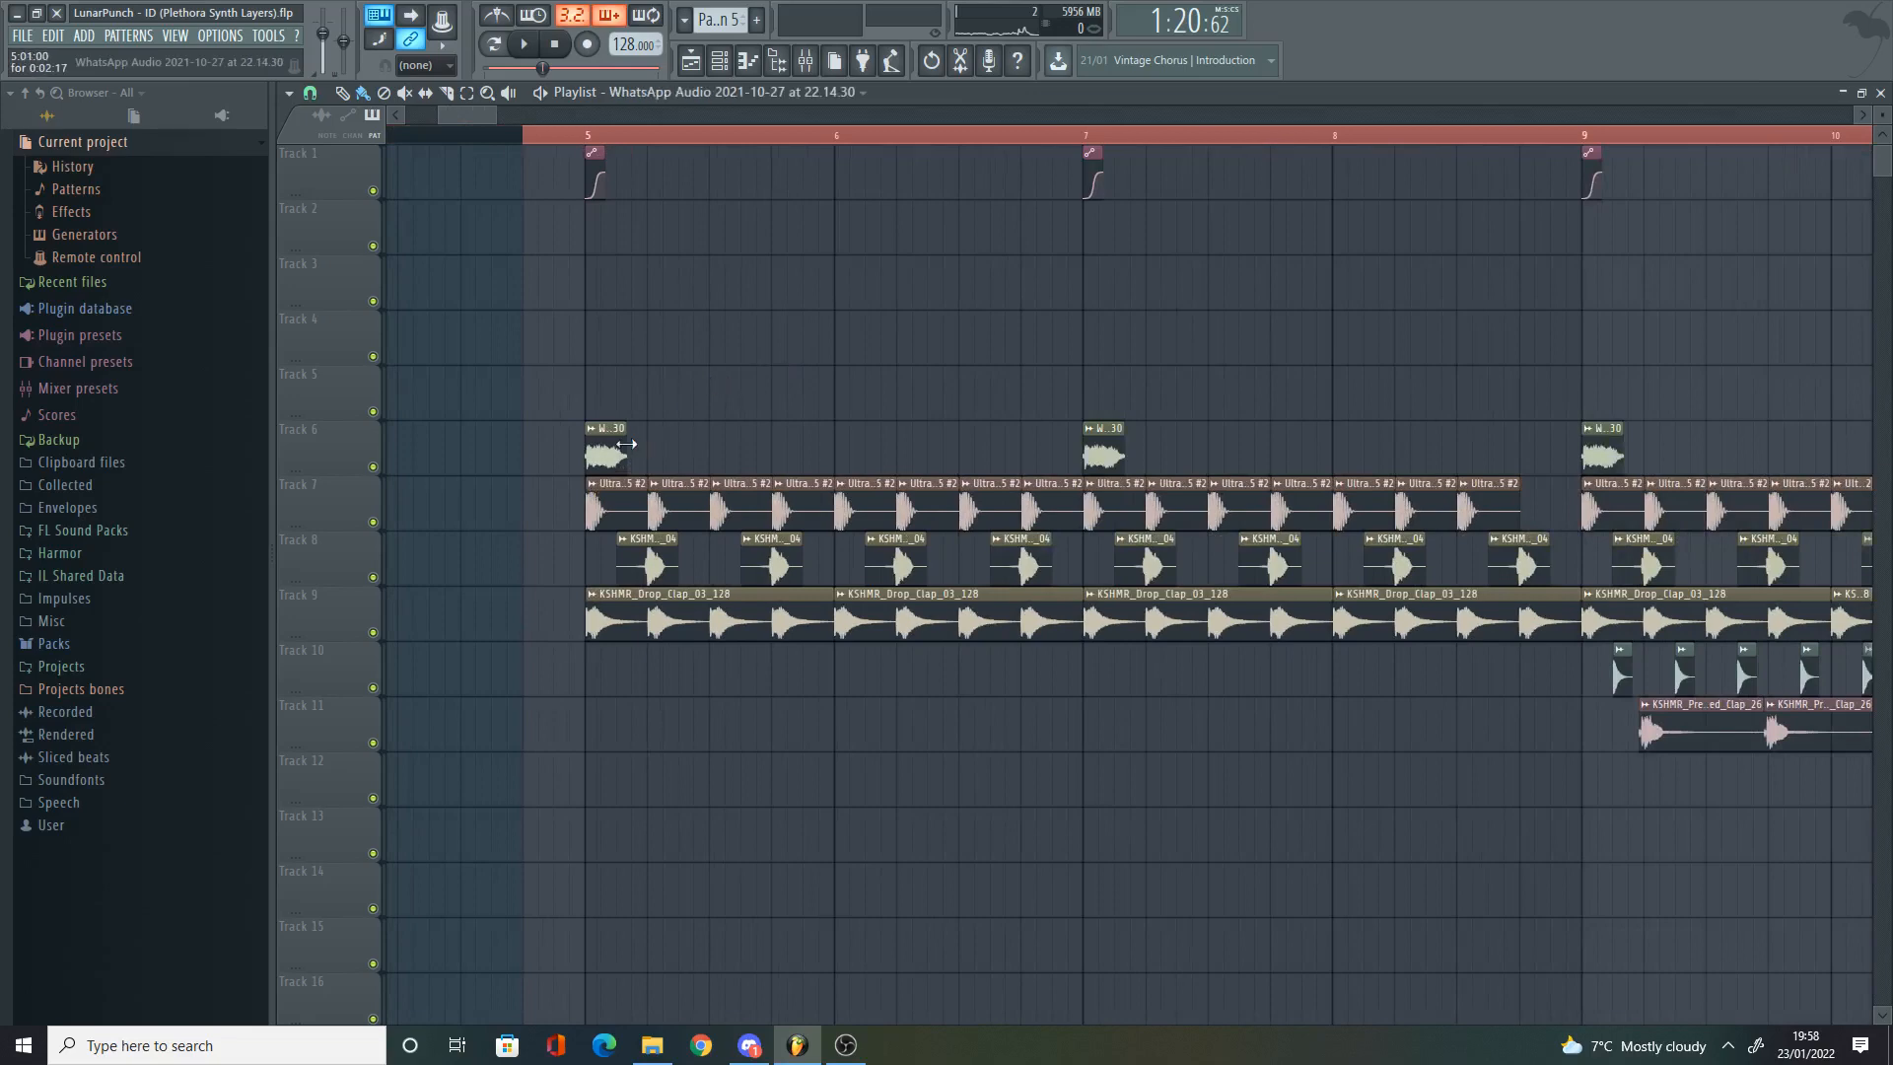
double_click(627, 445)
right_click(785, 284)
scroll(688, 313, down, 1)
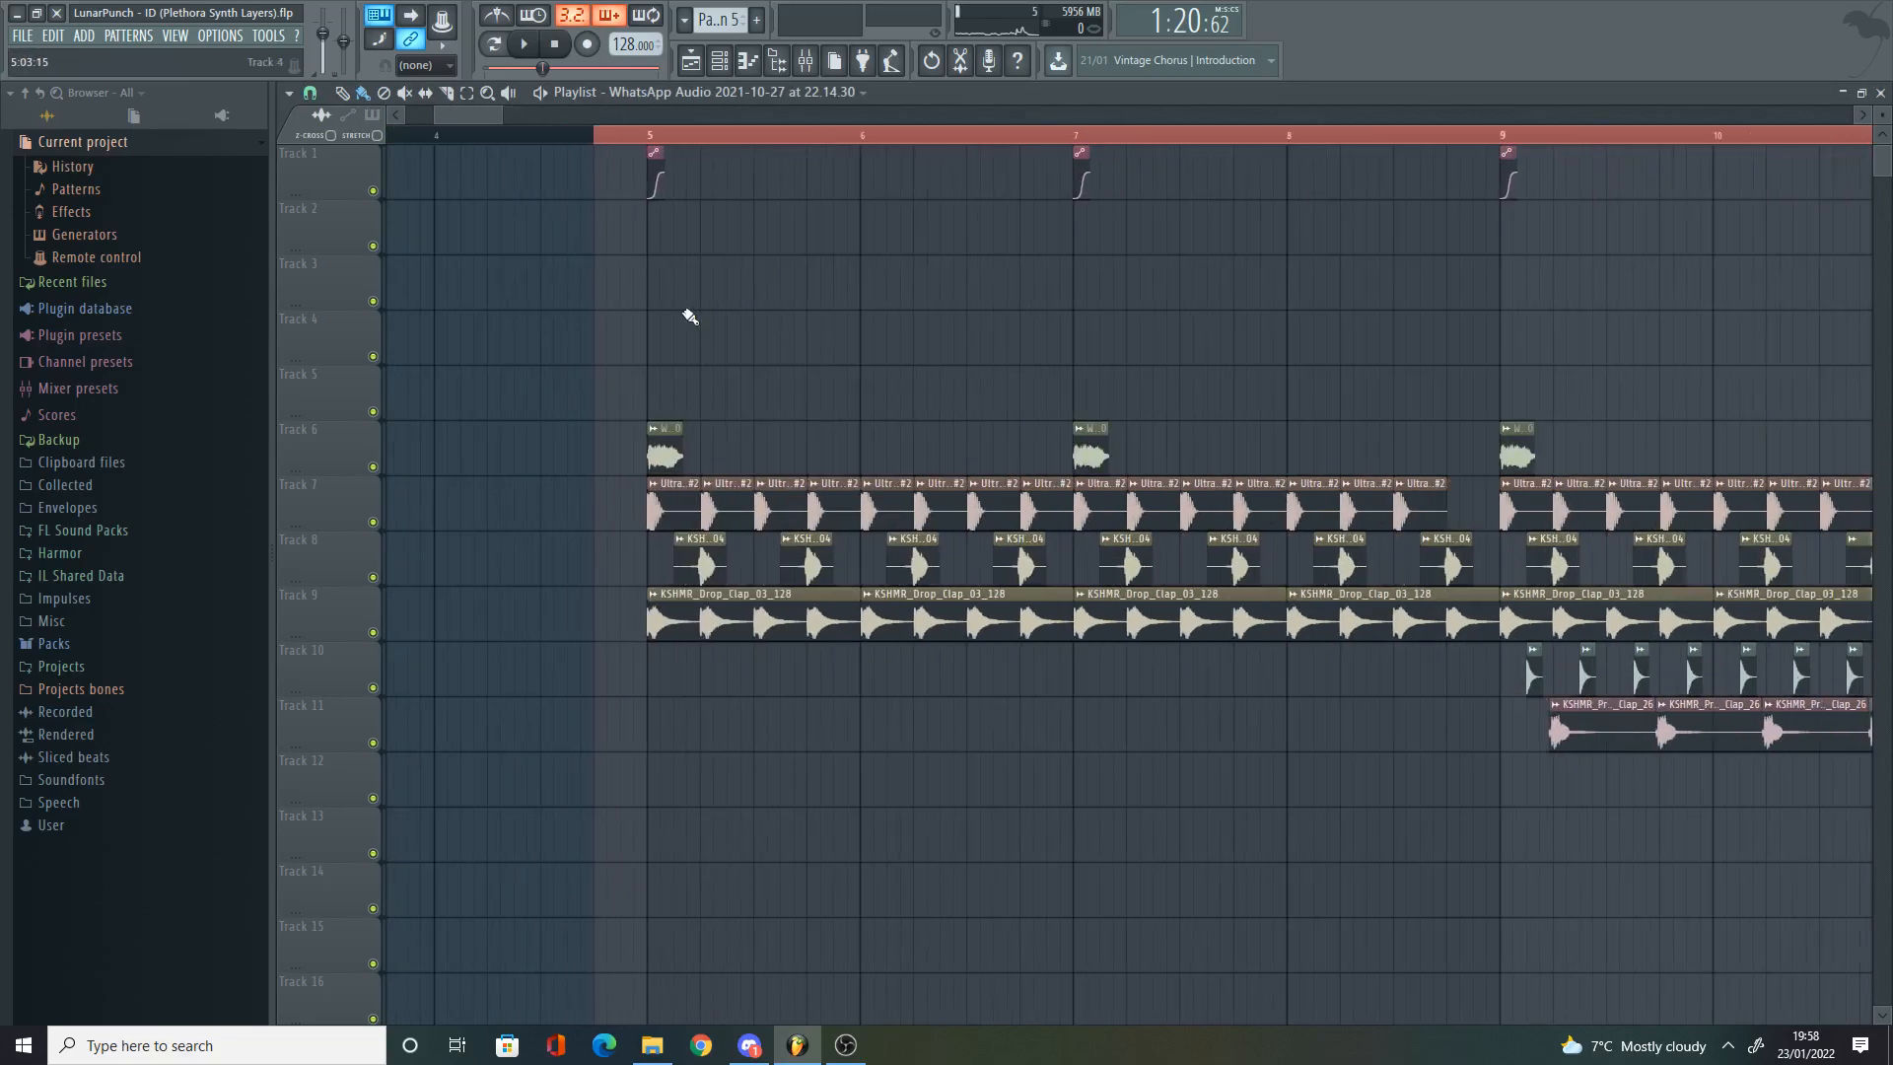
scroll(688, 312, down, 4)
right_click(720, 529)
click(639, 137)
scroll(668, 293, up, 4)
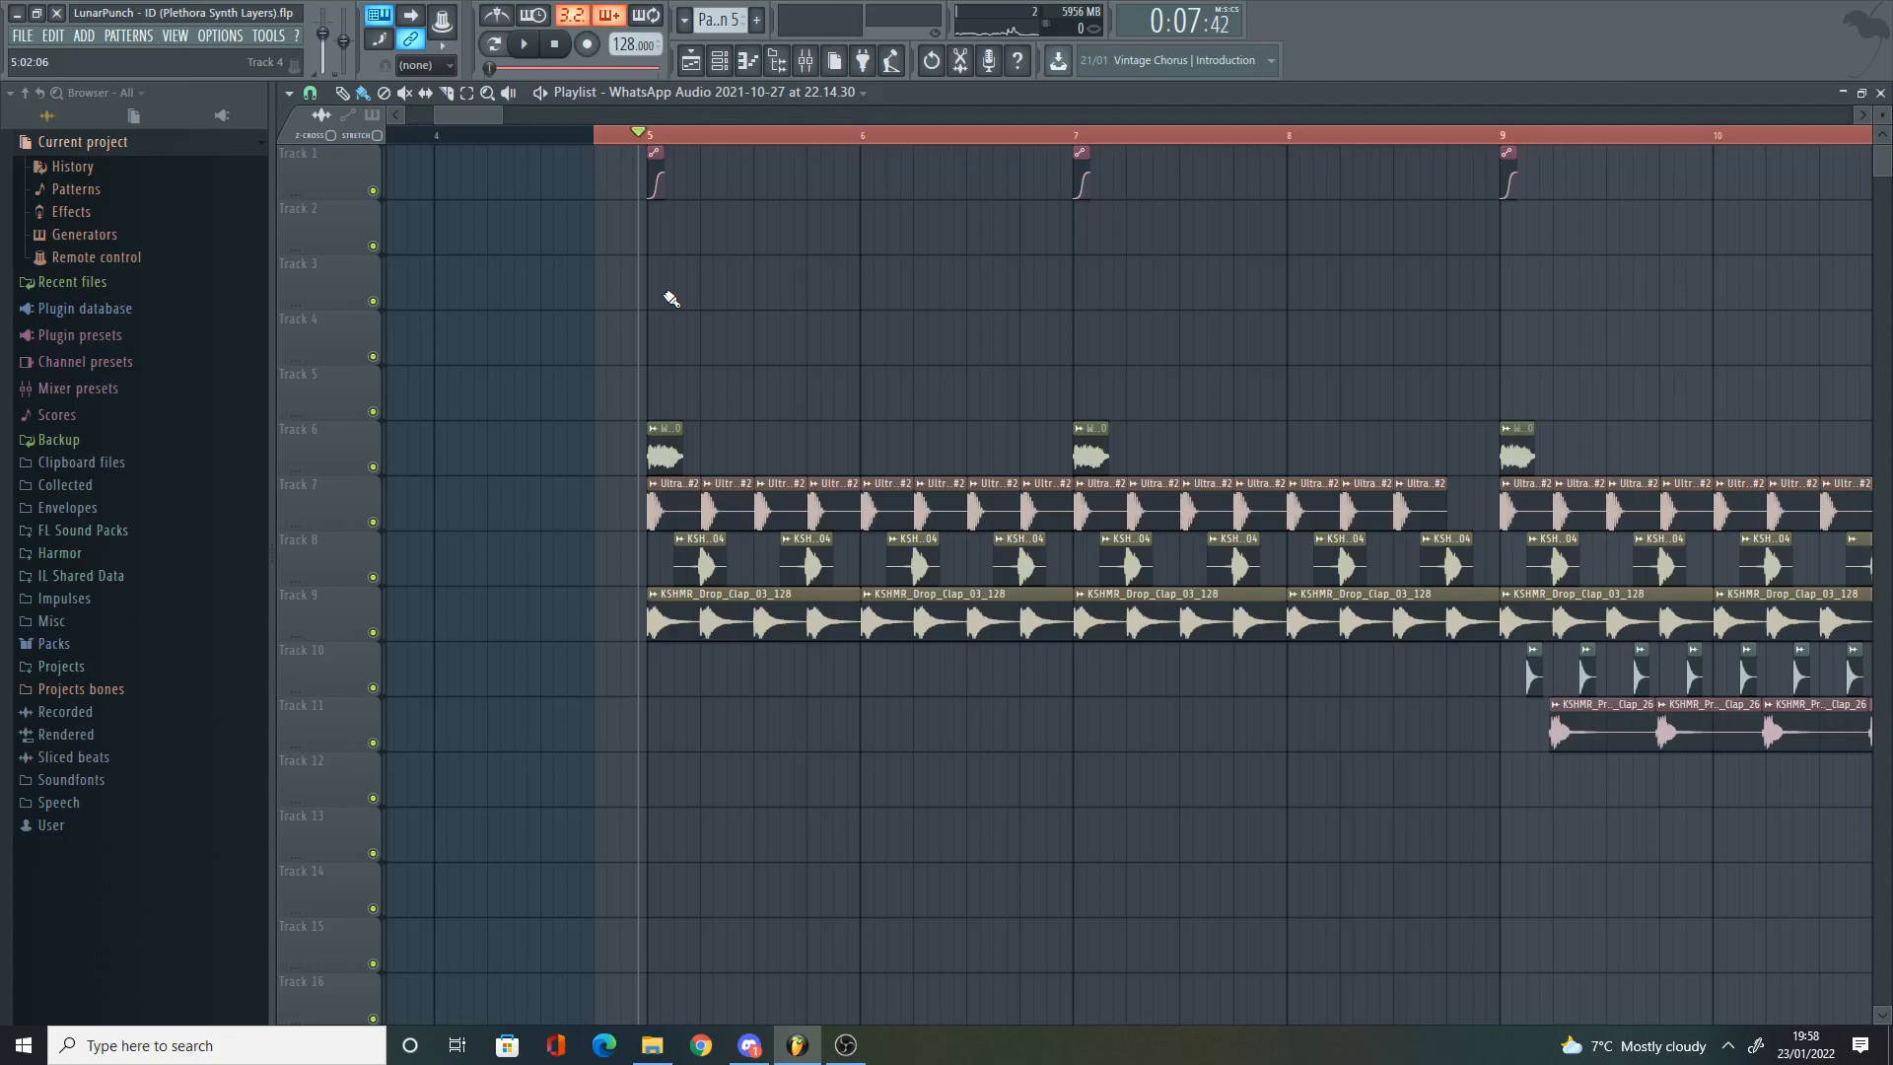
Step: Audition the Ultrasonic Kick 5 clip on Track 7 in solo at bar 5
scroll(669, 299, up, 4)
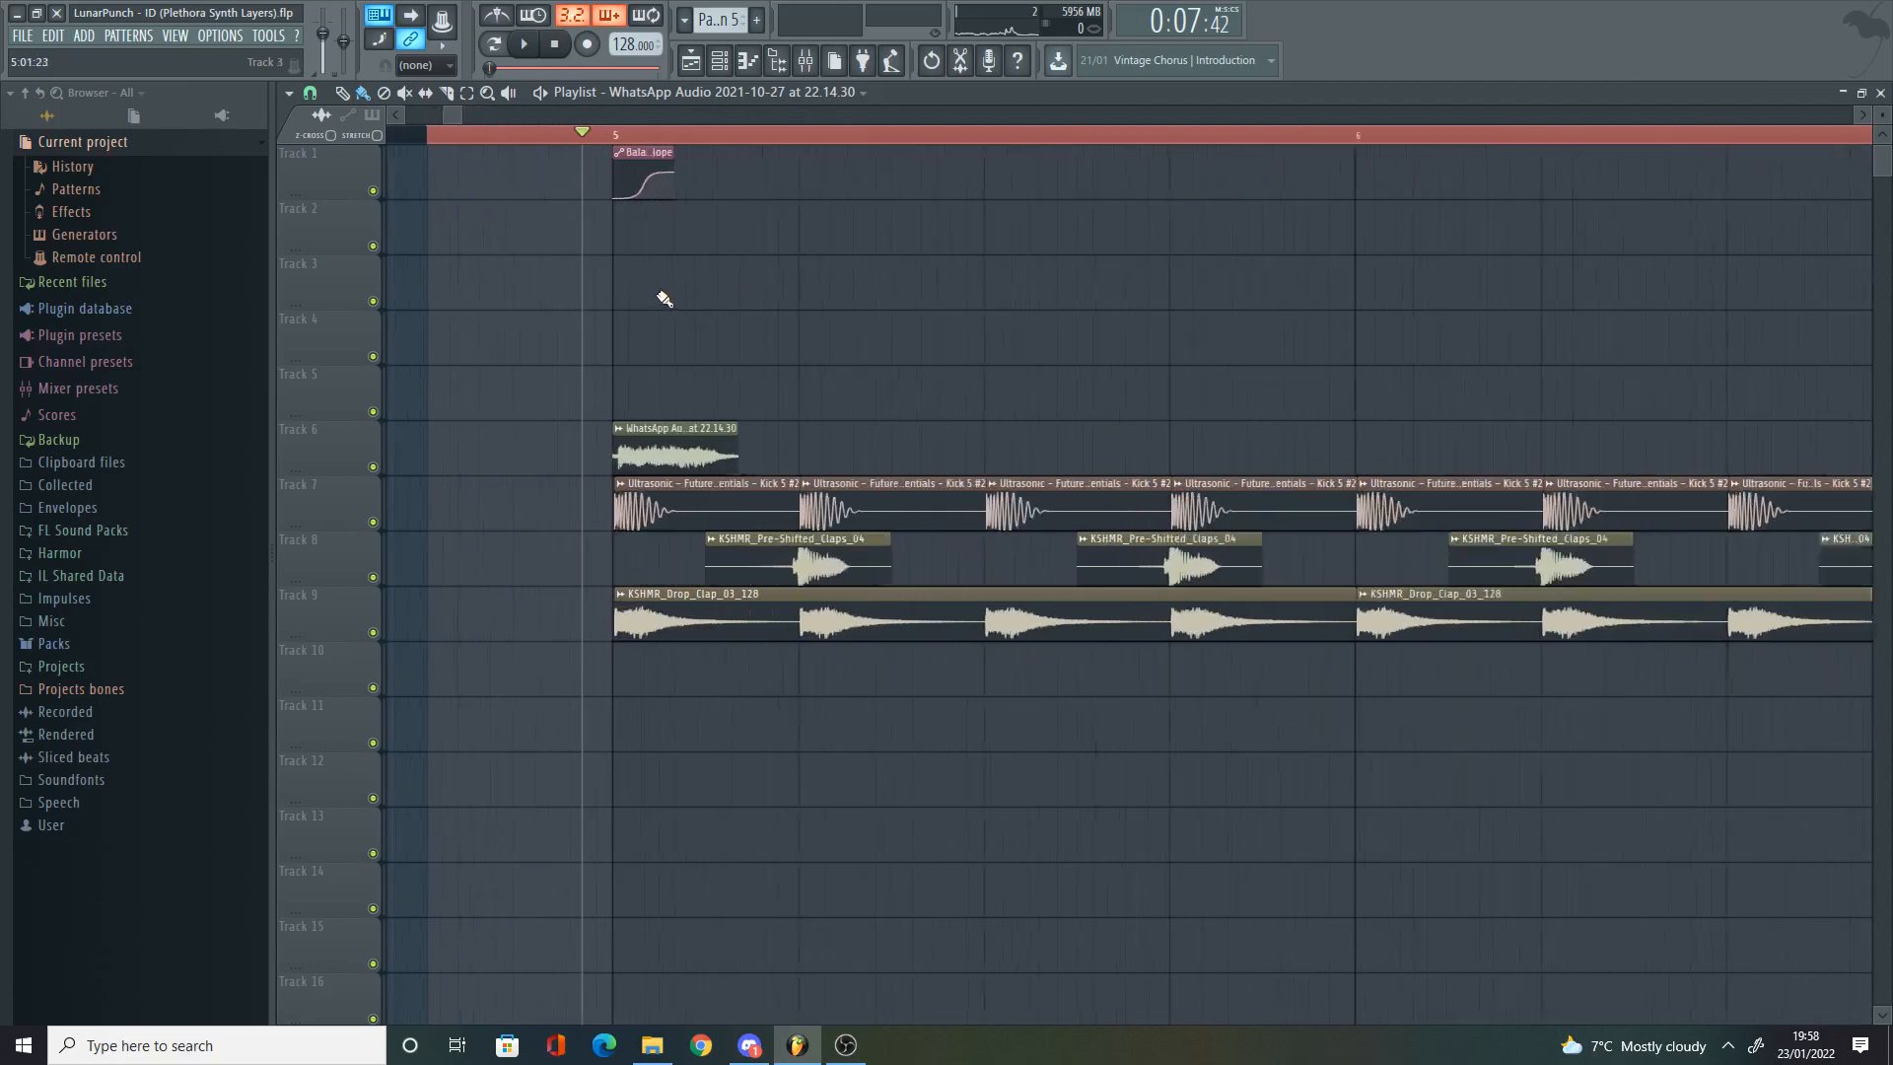
scroll(662, 299, up, 5)
scroll(647, 322, down, 7)
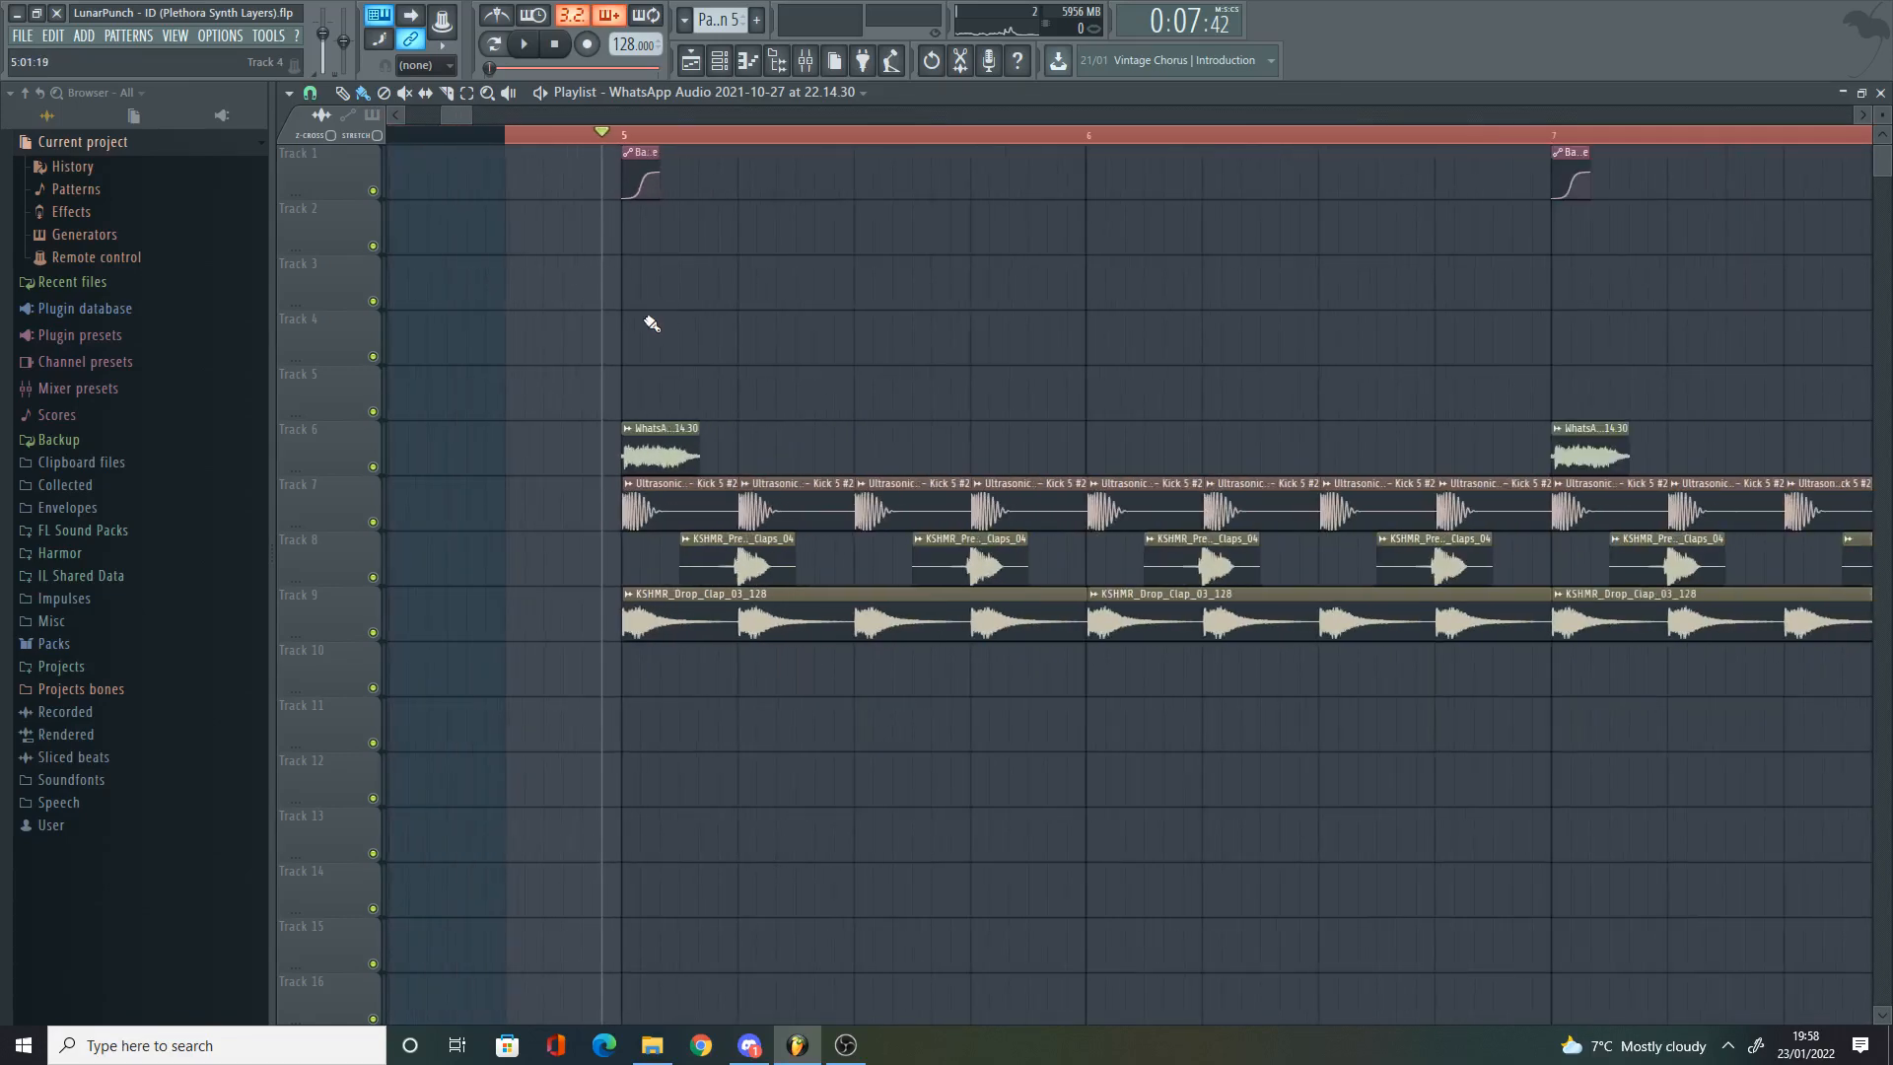
scroll(641, 325, up, 4)
scroll(631, 352, down, 5)
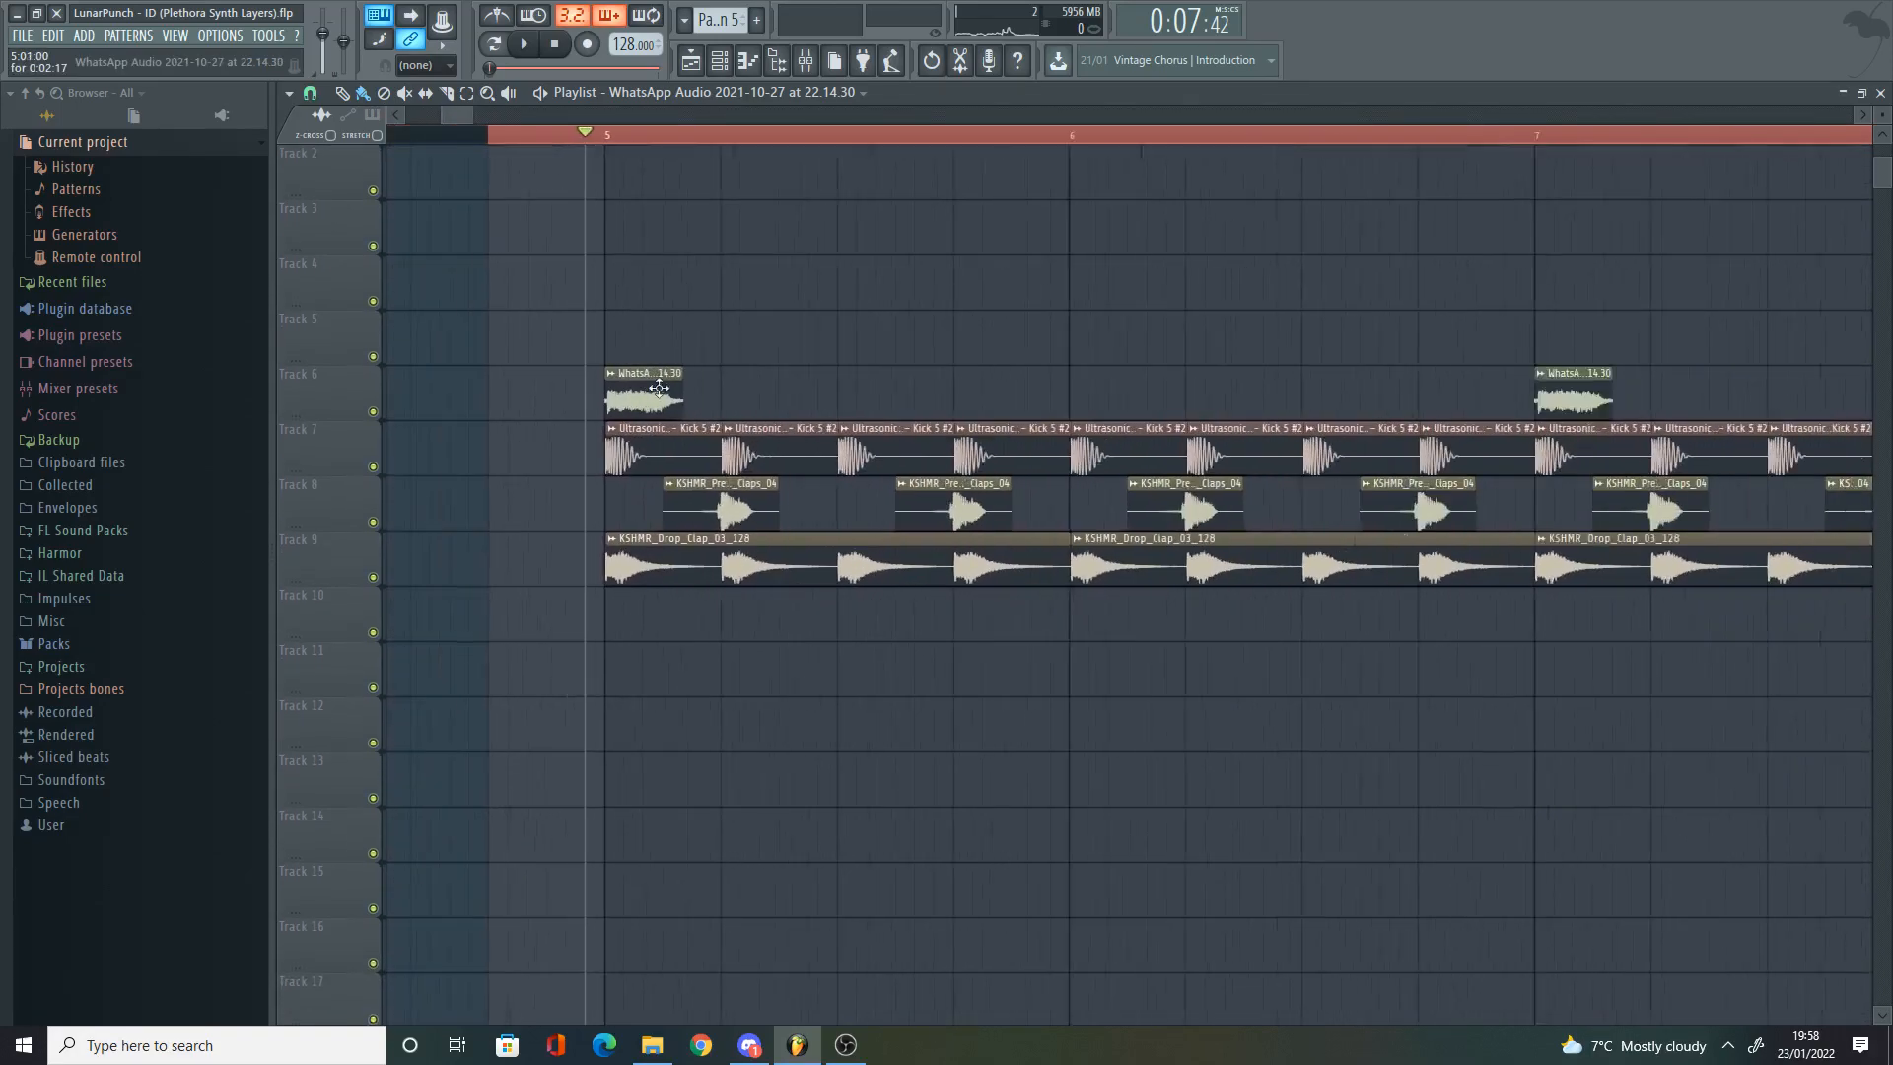
alt+right_click(604, 449)
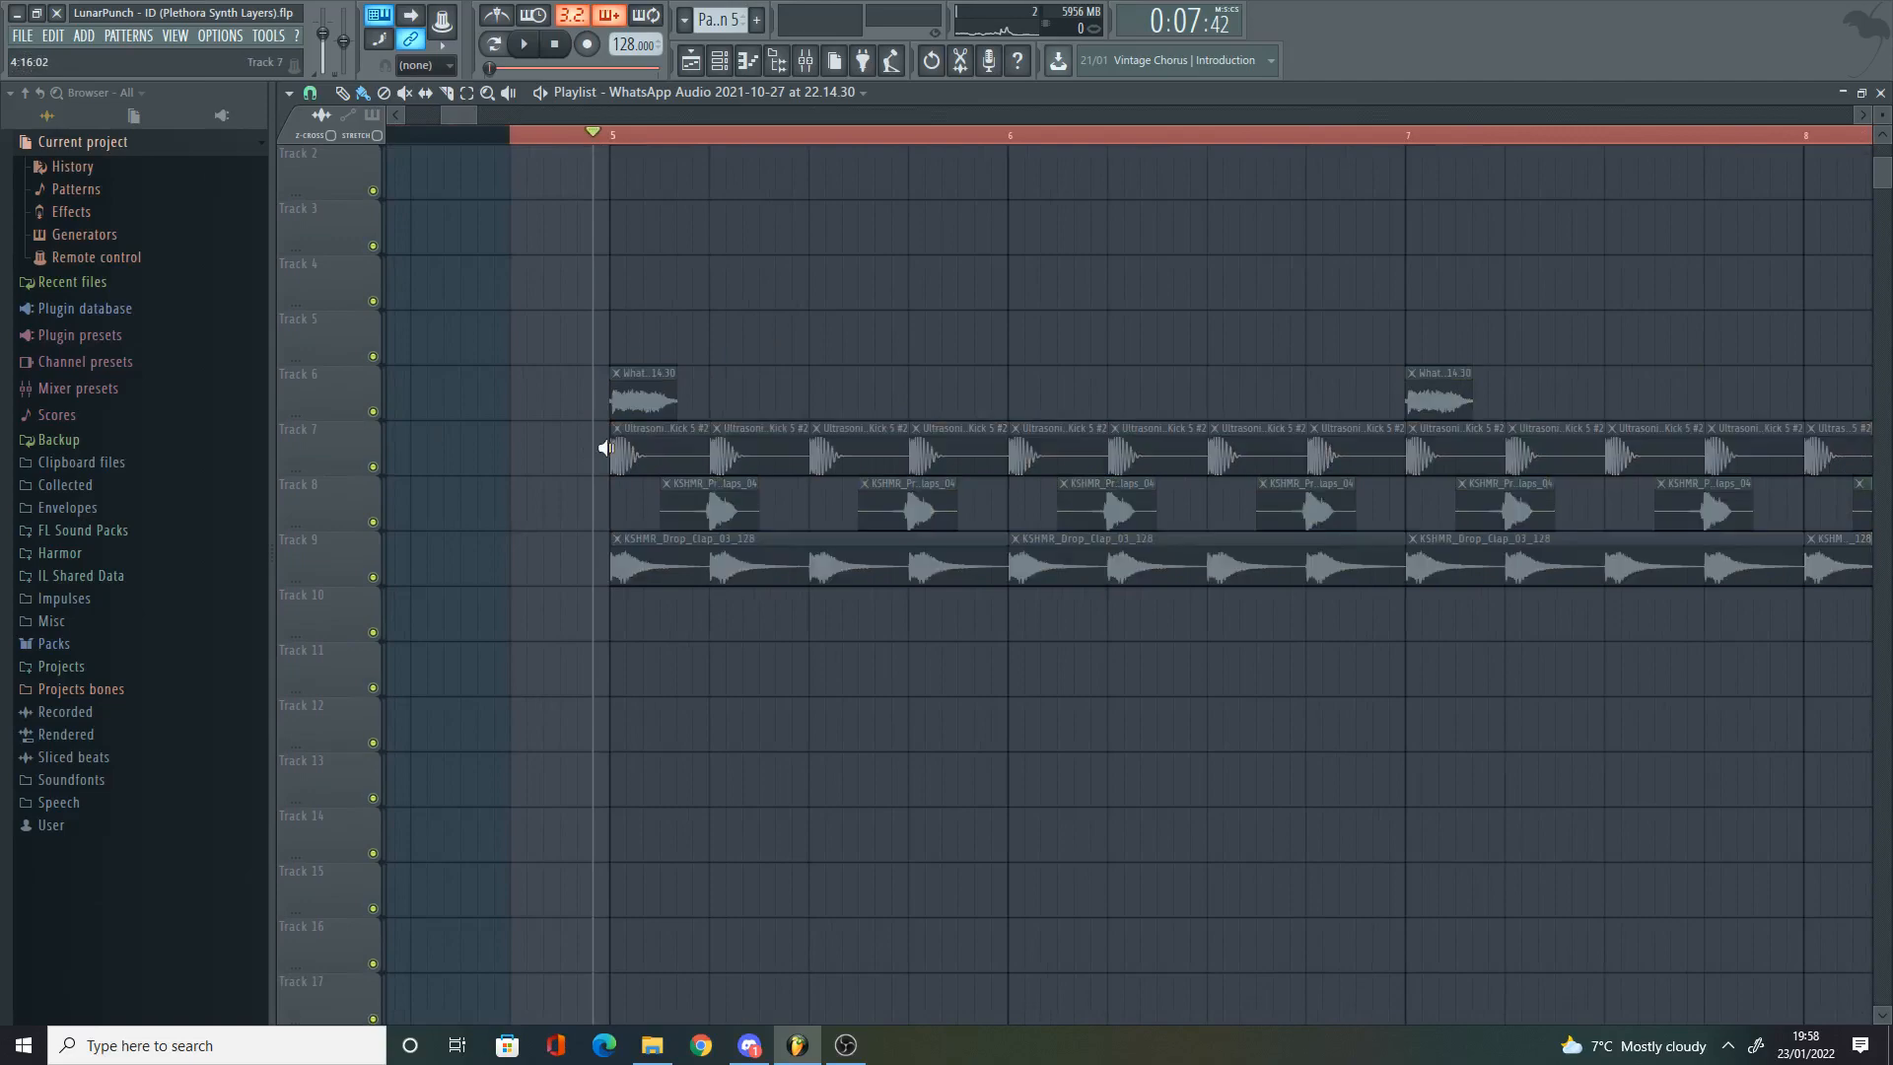
double_click(645, 443)
key(Escape)
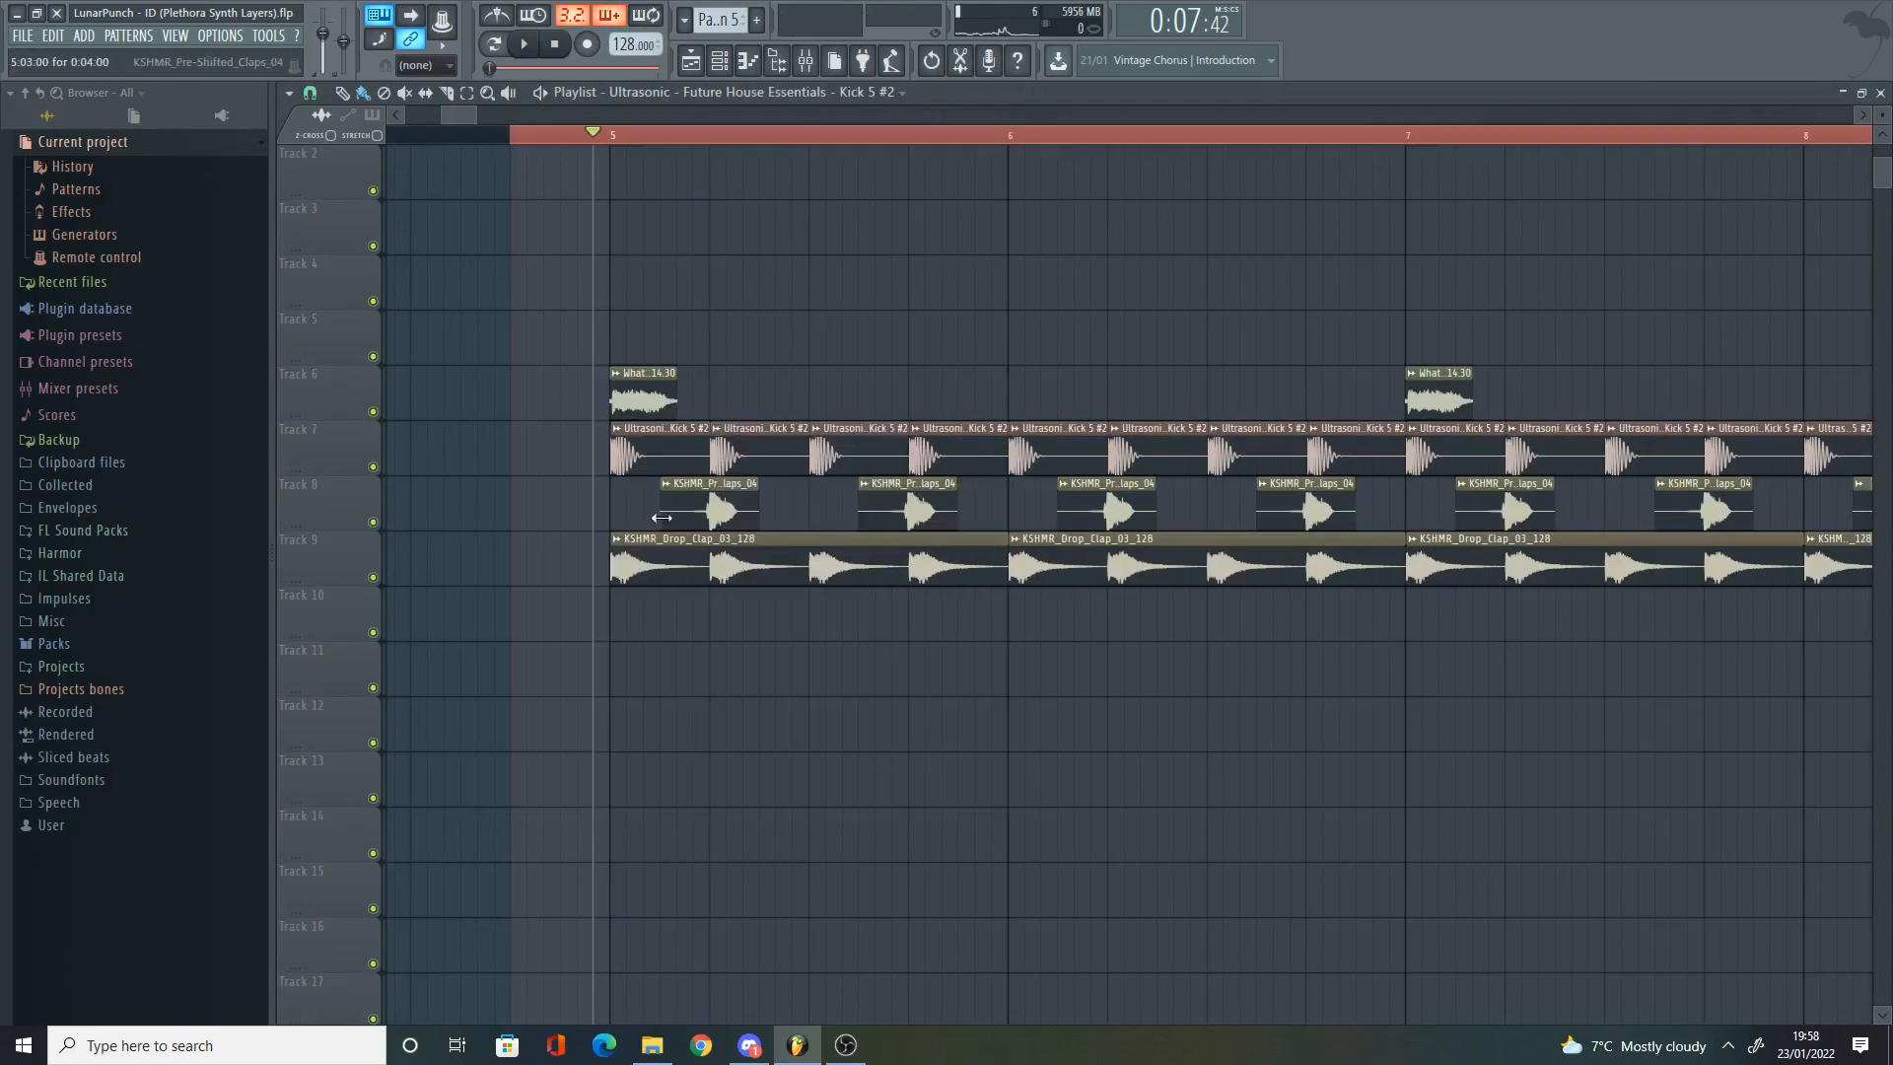
Step: Audition the KSHMR_Pre-Shifted_Claps_04 clip on Track 8 in solo
scroll(691, 503, up, 3)
alt+right_click(693, 503)
scroll(692, 503, down, 10)
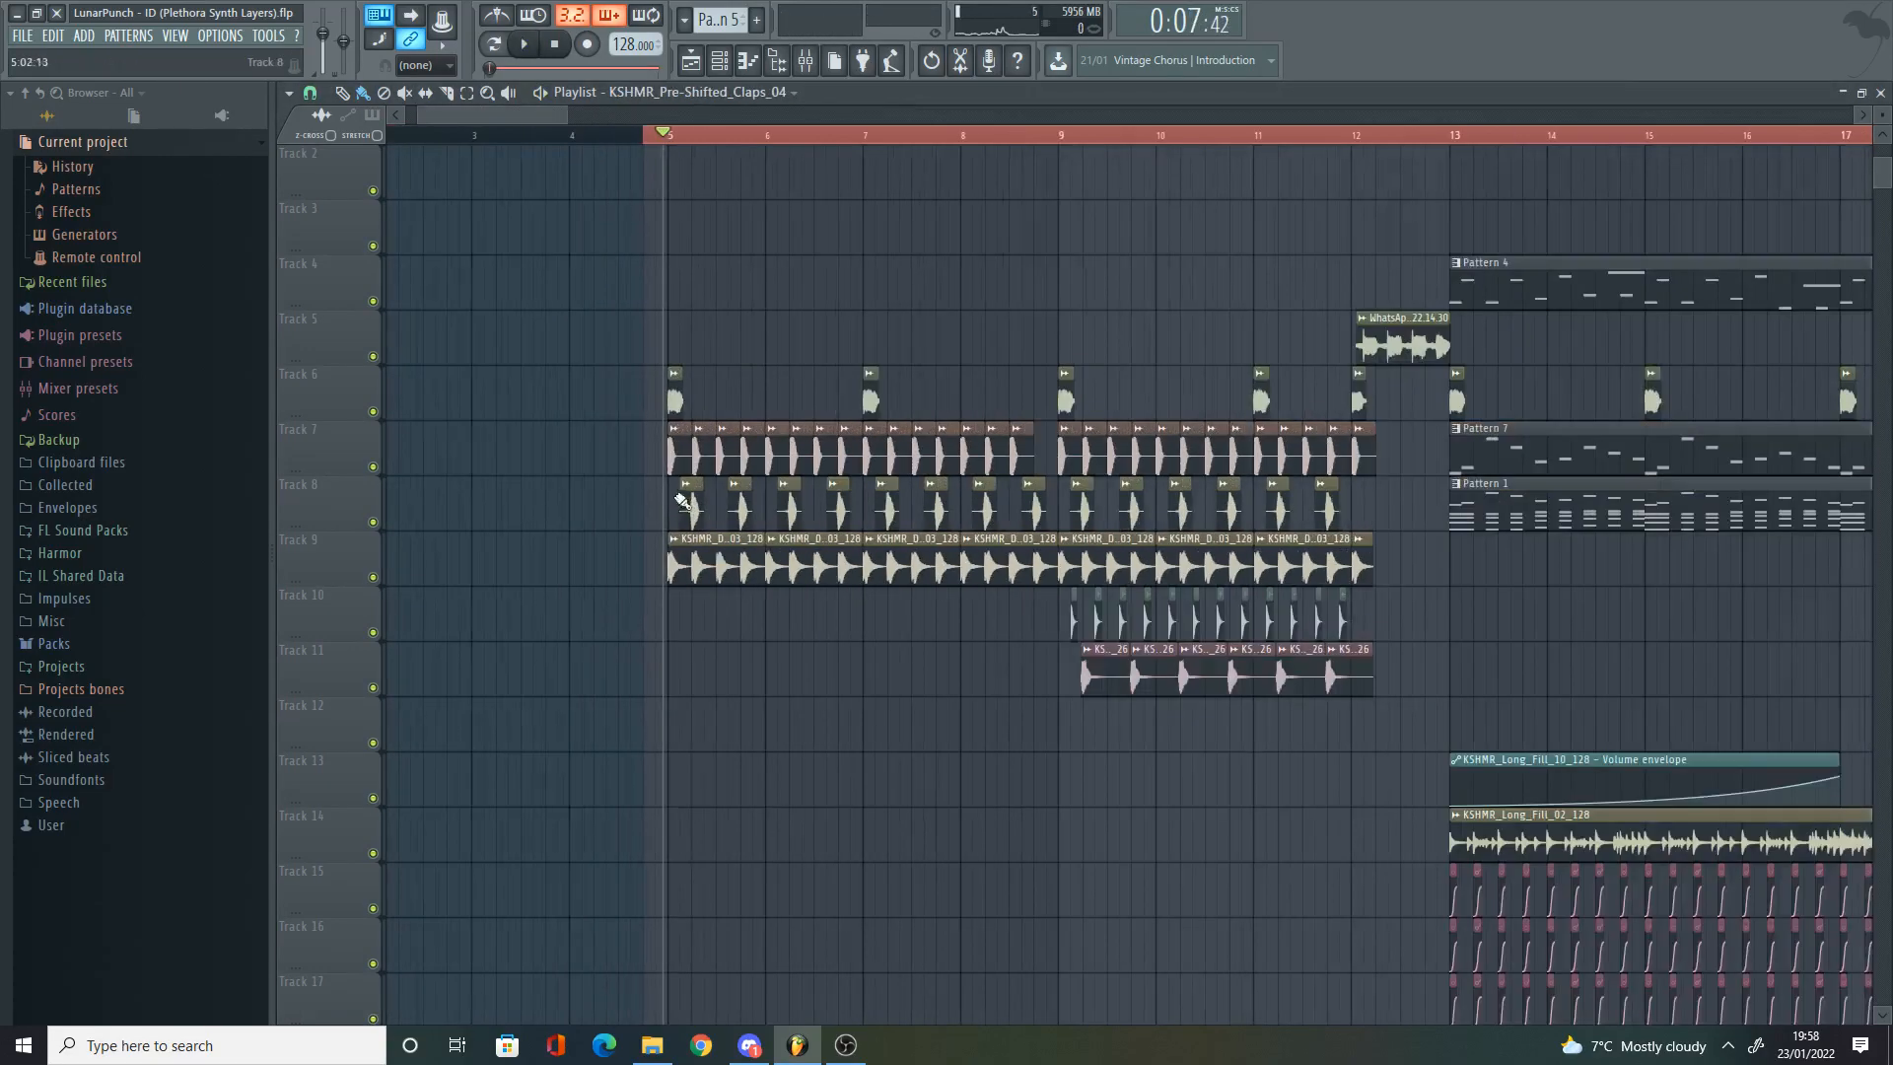
Step: Look over the drop from bar 37, return to the intro and audition the KSHMR_Drop_Clap_03_128 clip on Track 9 in solo
scroll(1222, 565, up, 5)
scroll(1222, 565, down, 6)
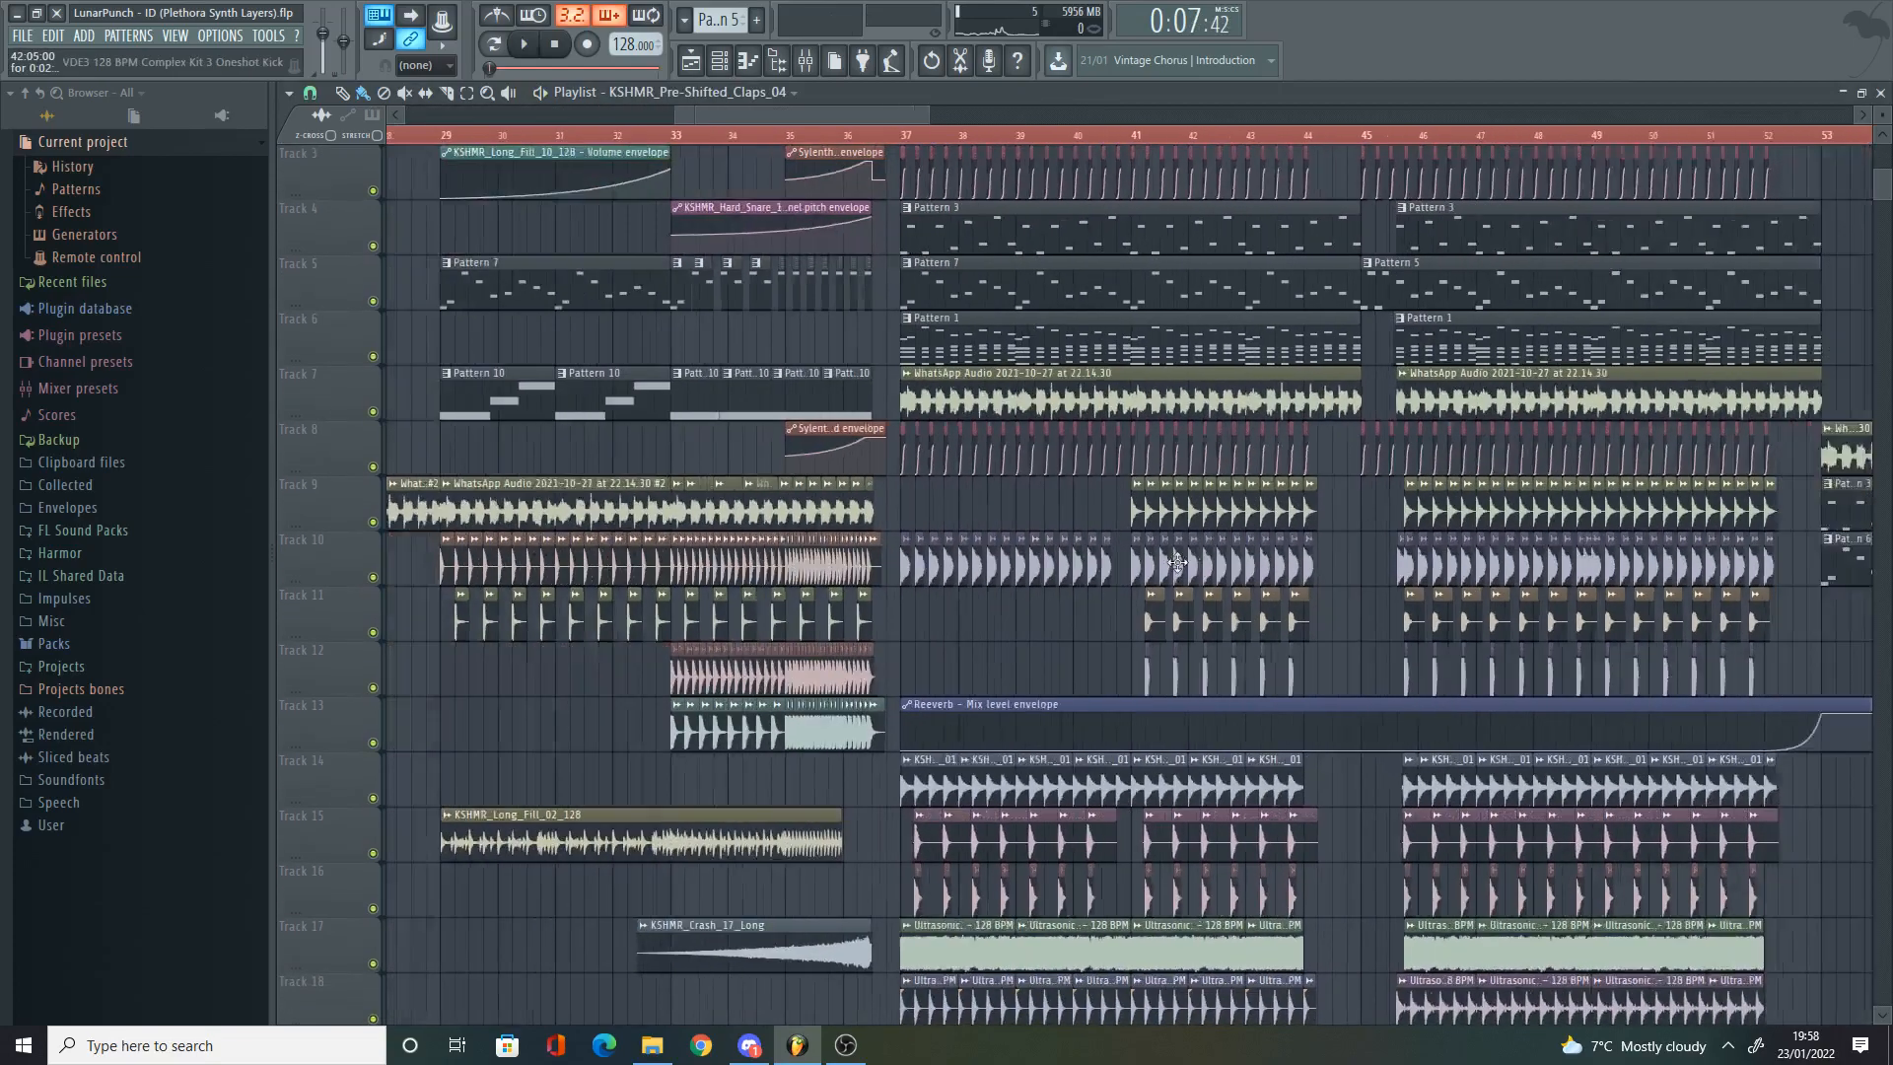
scroll(558, 444, up, 5)
scroll(592, 132, left, 1)
scroll(544, 135, left, 3)
scroll(592, 502, up, 4)
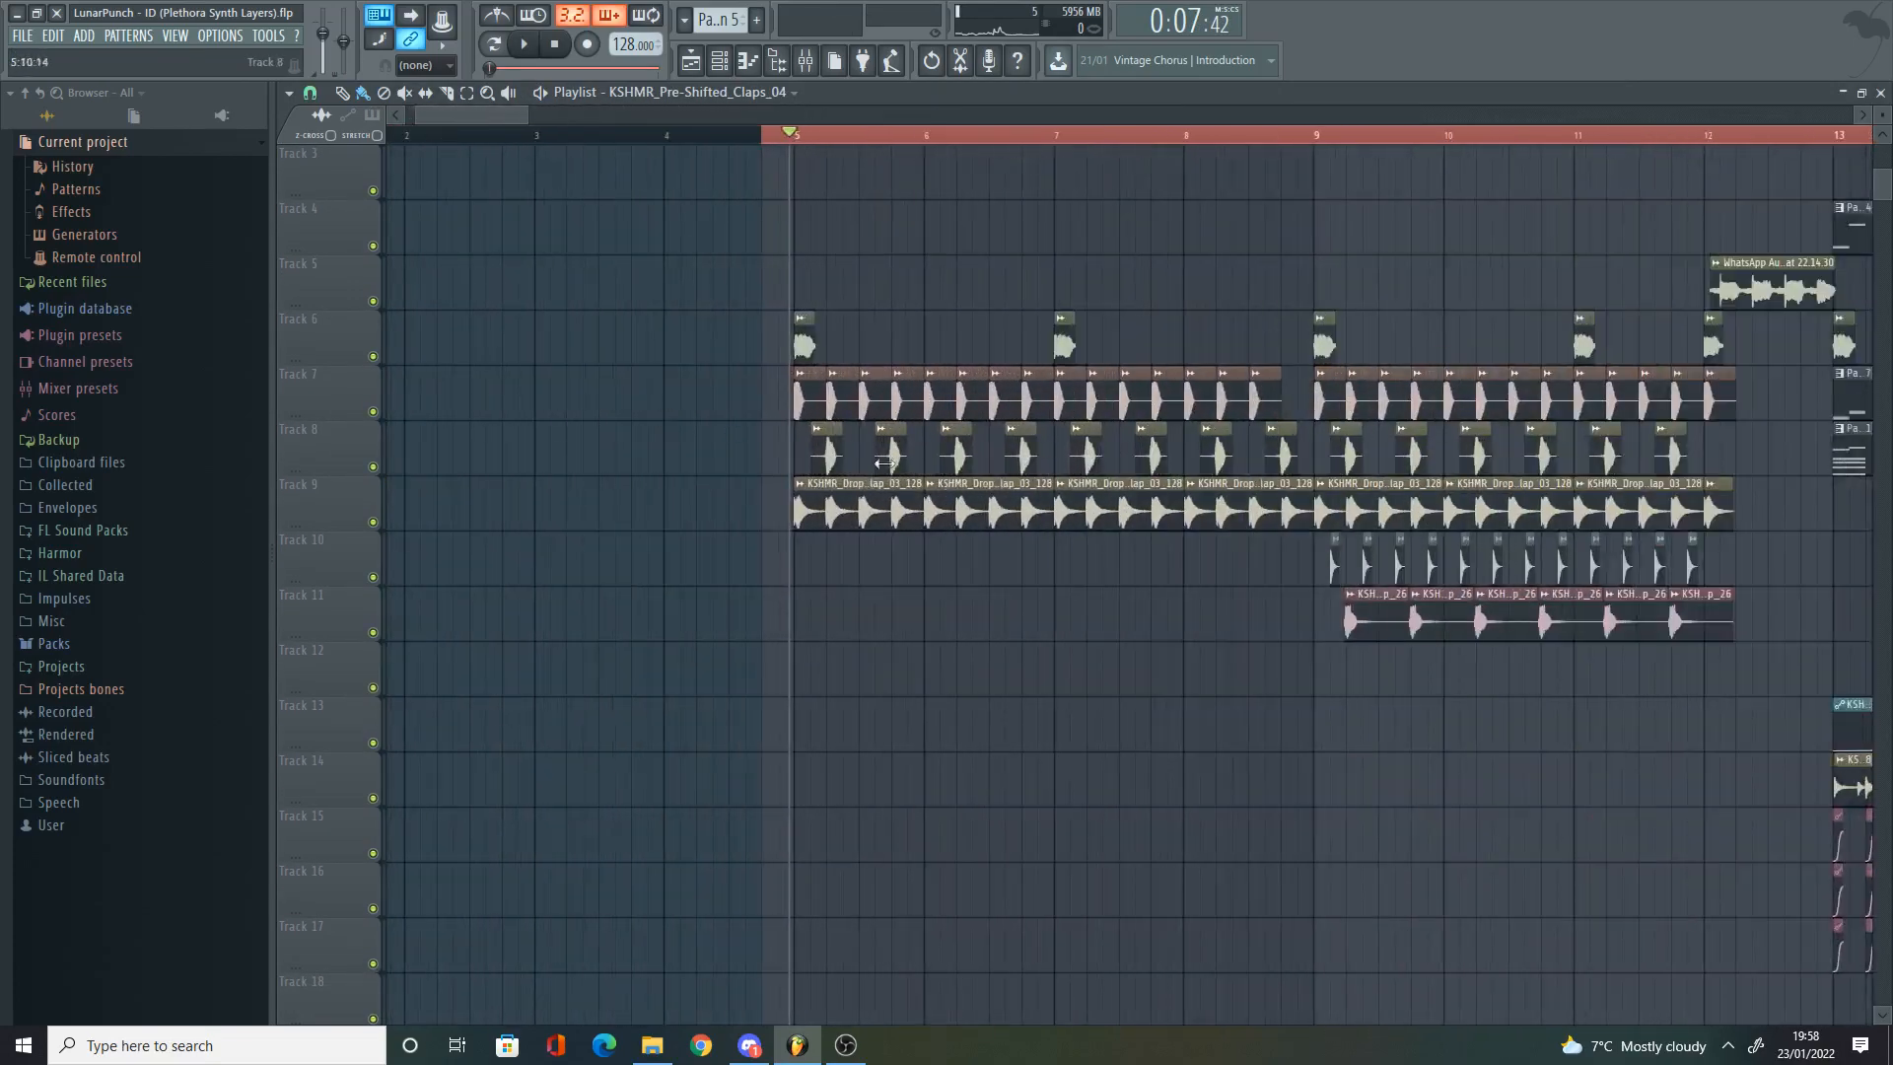
alt+right_click(696, 507)
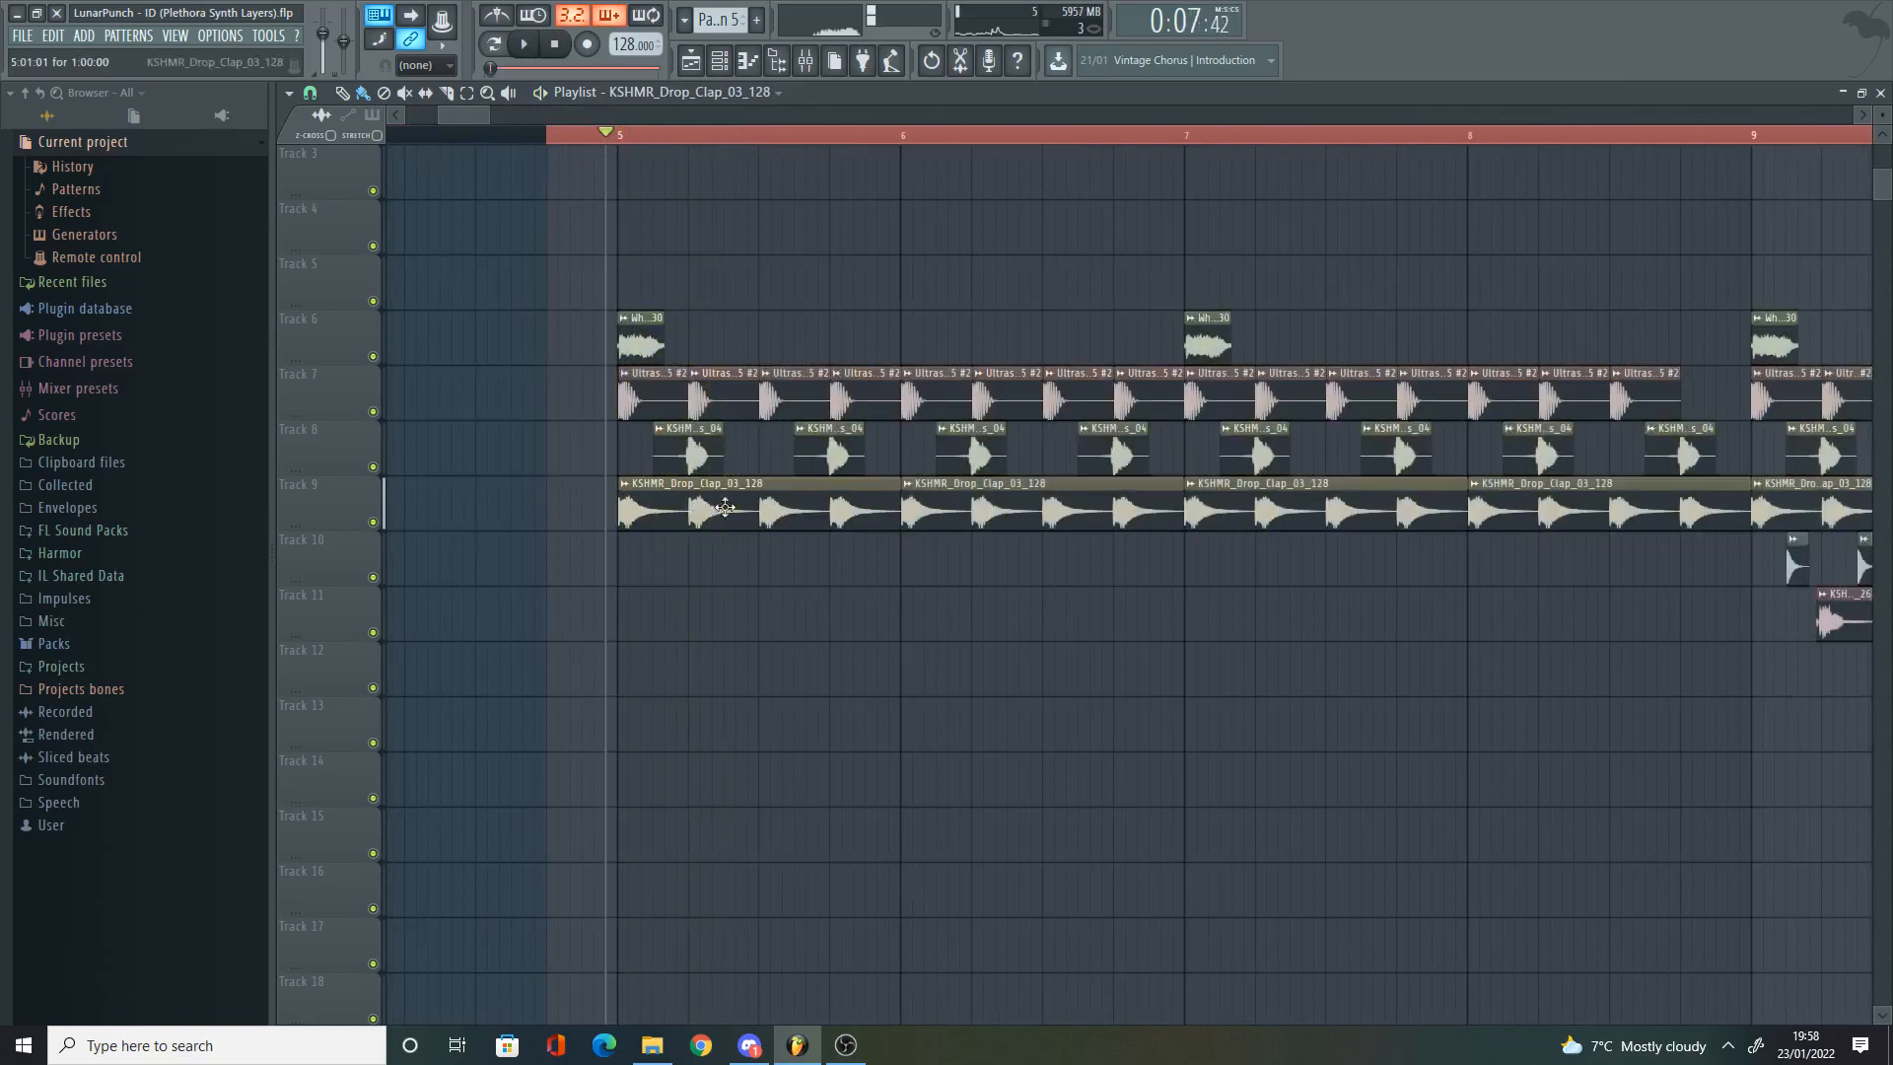
Step: Audition the WhatsApp Audio clip on Track 6 at bar 5 in solo and inspect its channel settings
scroll(789, 557, down, 1)
scroll(674, 395, up, 5)
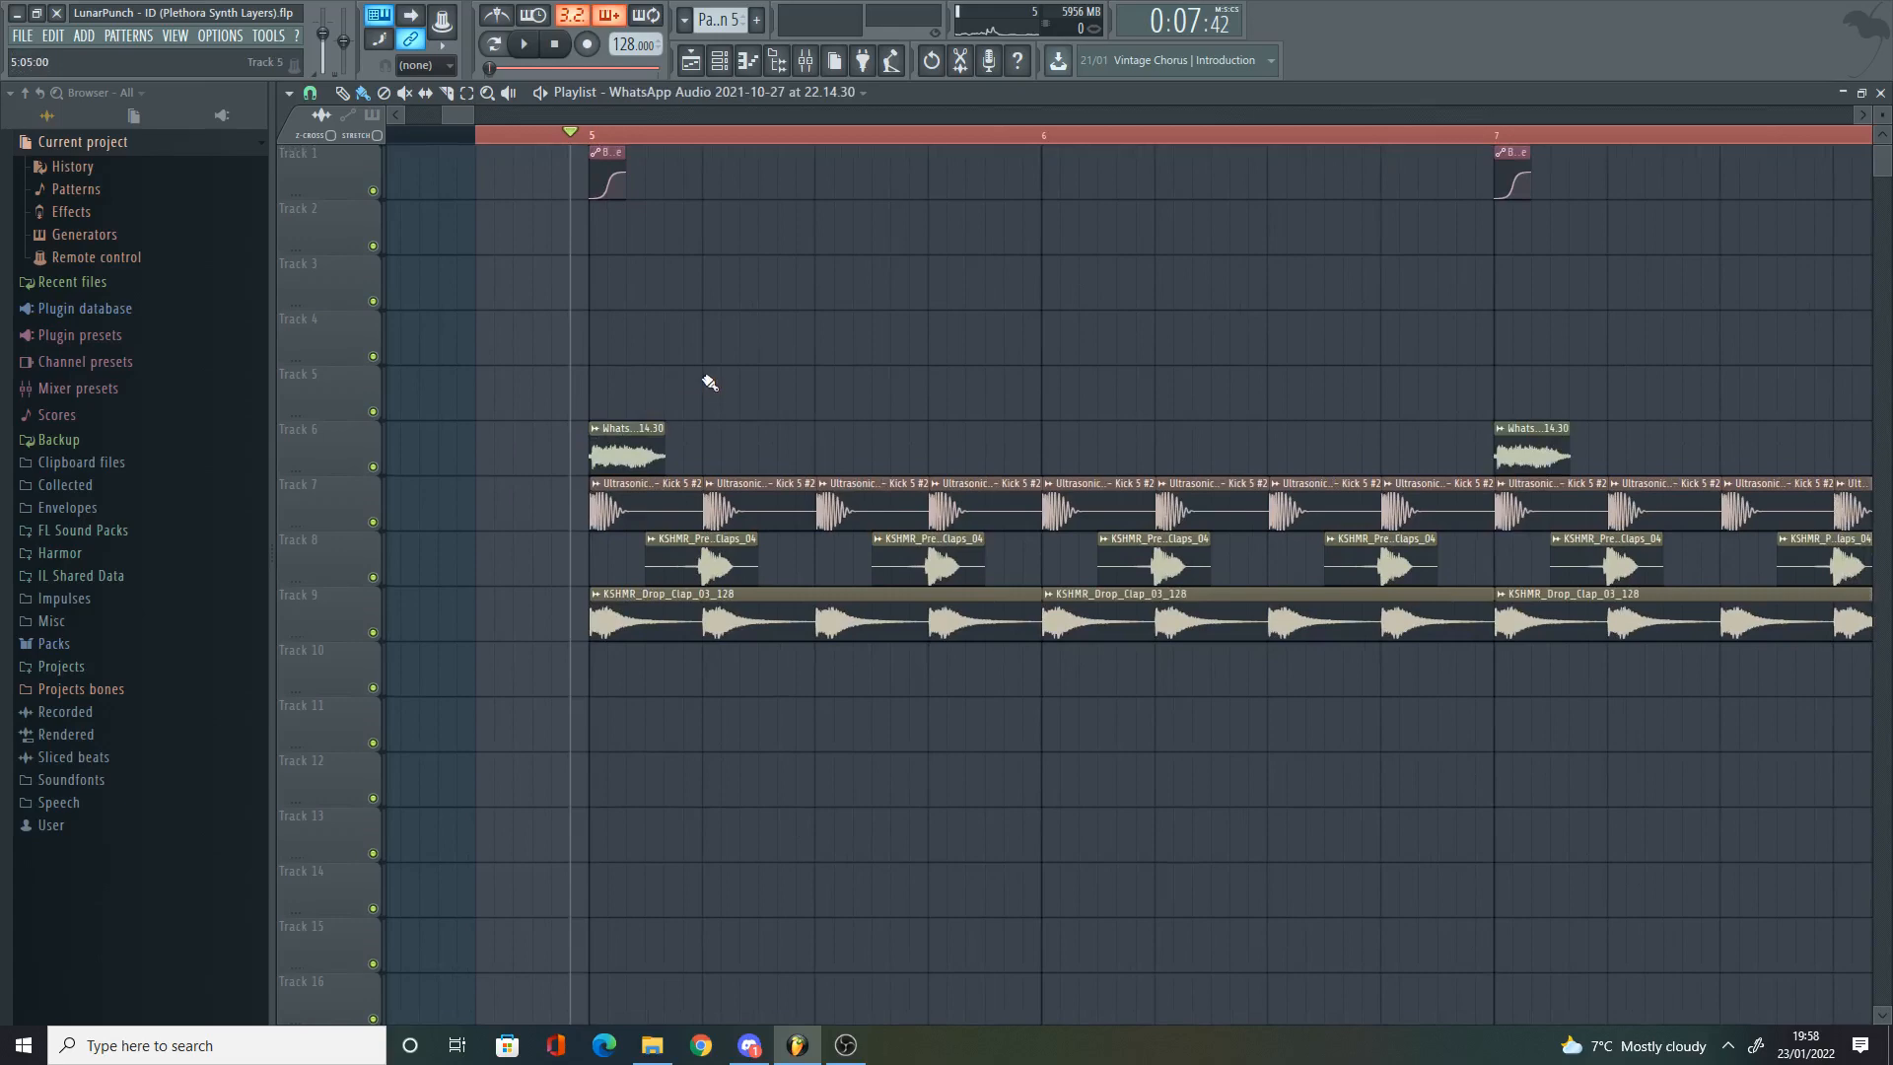
alt+right_click(591, 450)
alt+right_click(586, 451)
double_click(642, 427)
key(Escape)
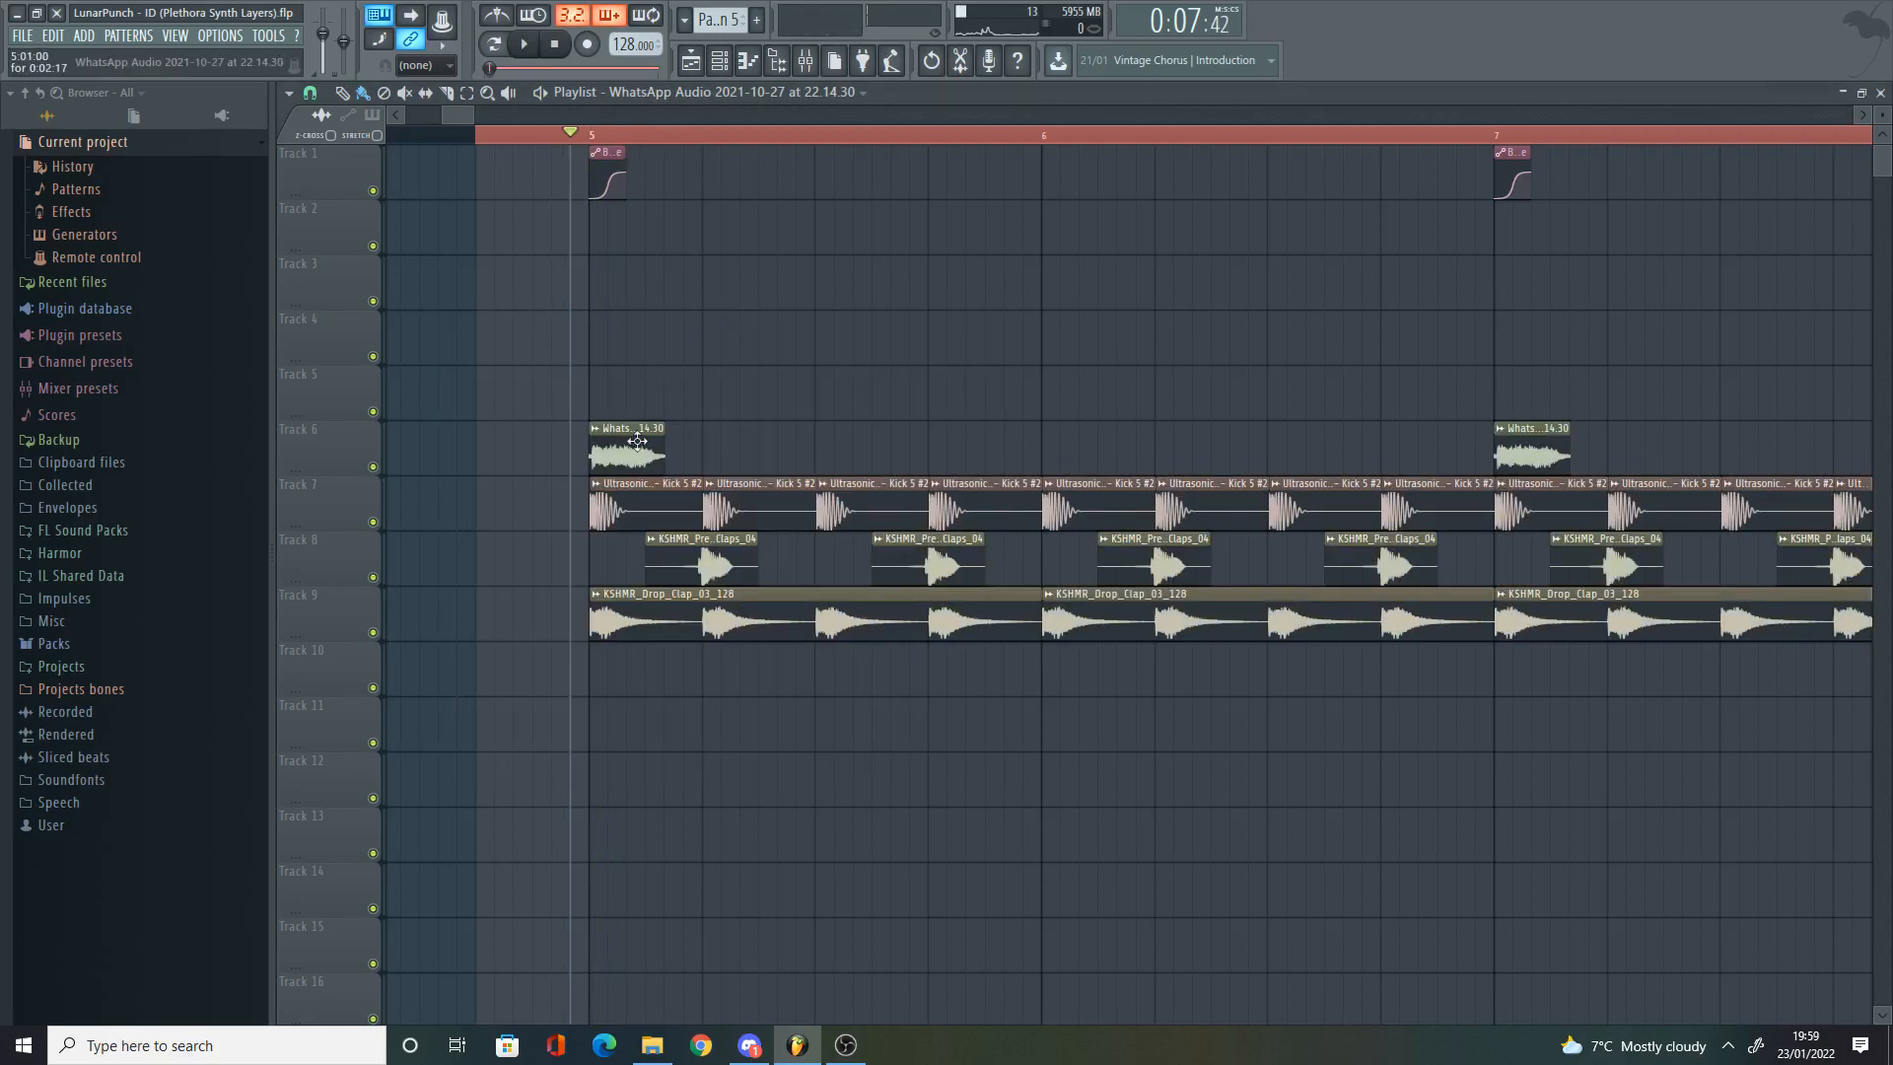
Step: Examine the Fruity Filter cutoff frequency automation on Track 20 beneath the intro
scroll(644, 435, down, 6)
scroll(655, 425, down, 3)
scroll(655, 415, down, 2)
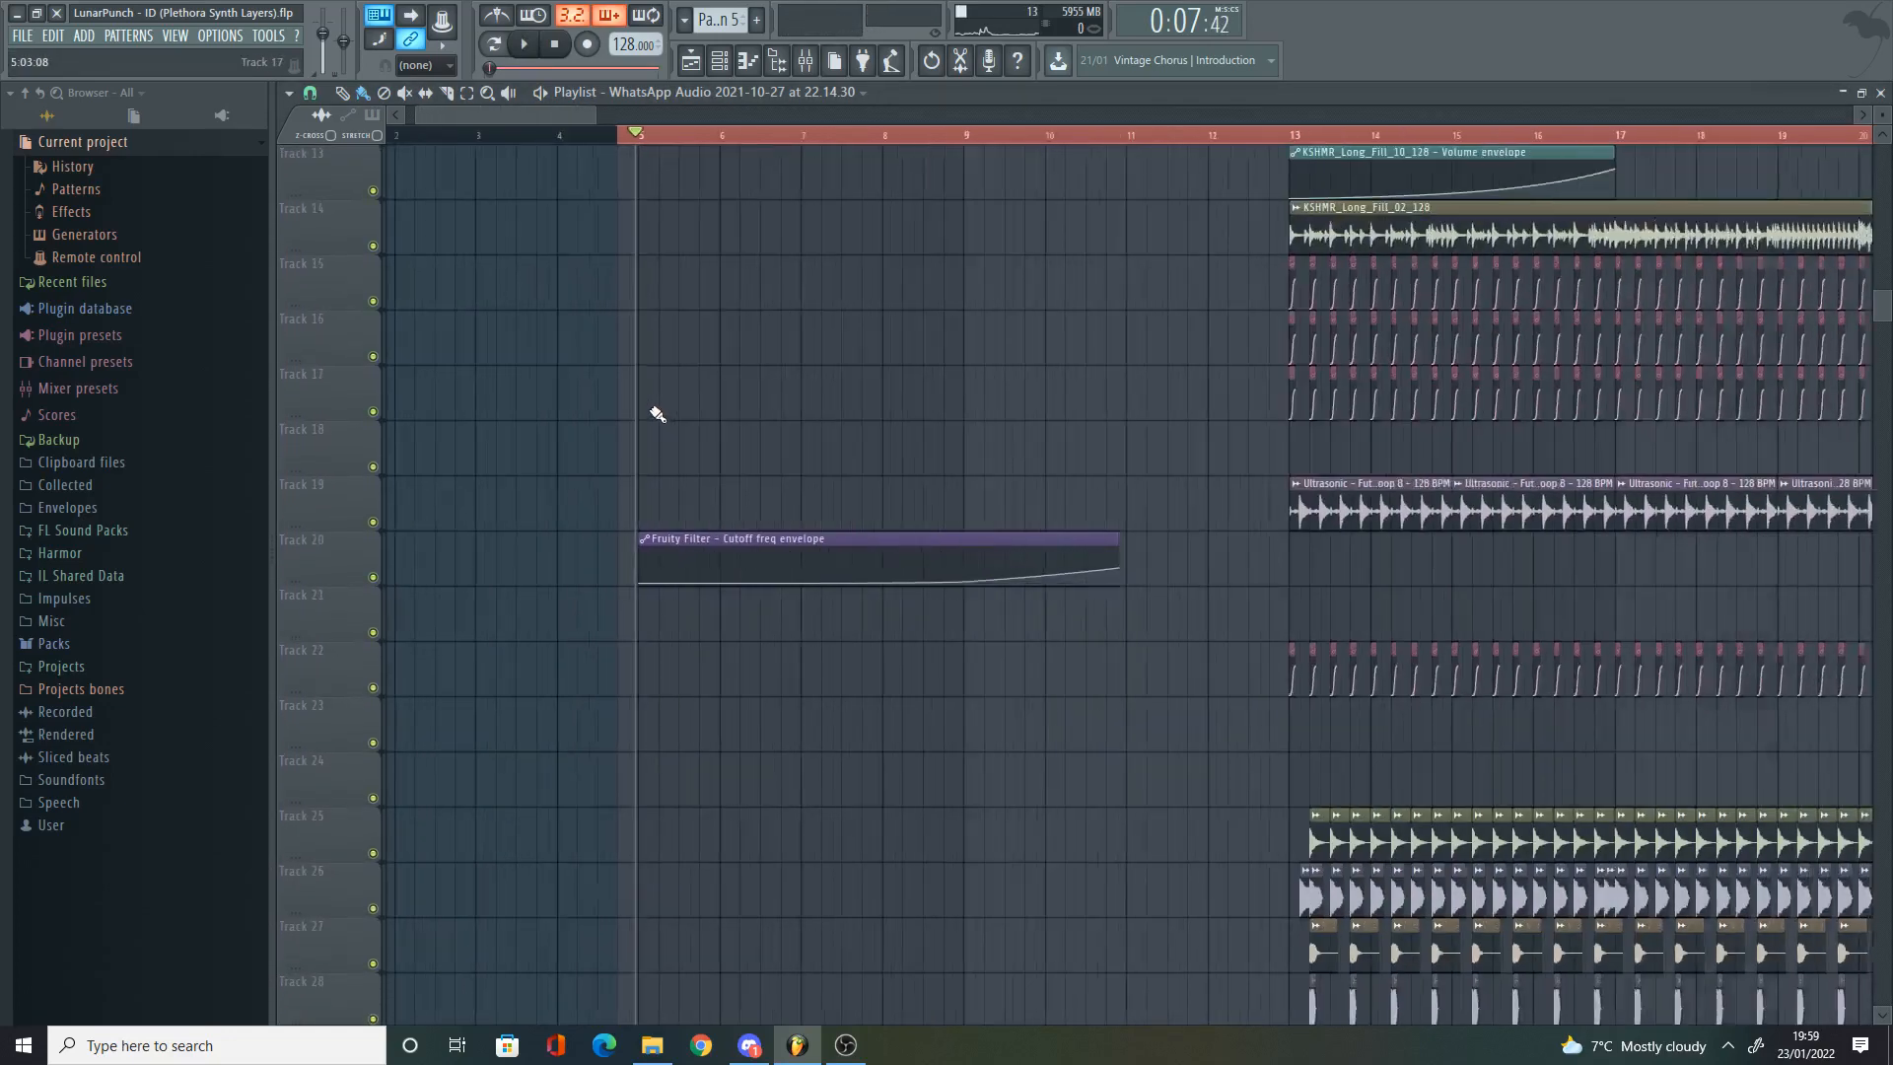
scroll(625, 339, up, 6)
Step: Play the intro from just before bar 5 through the first kick and clap section
key(space)
scroll(727, 296, up, 2)
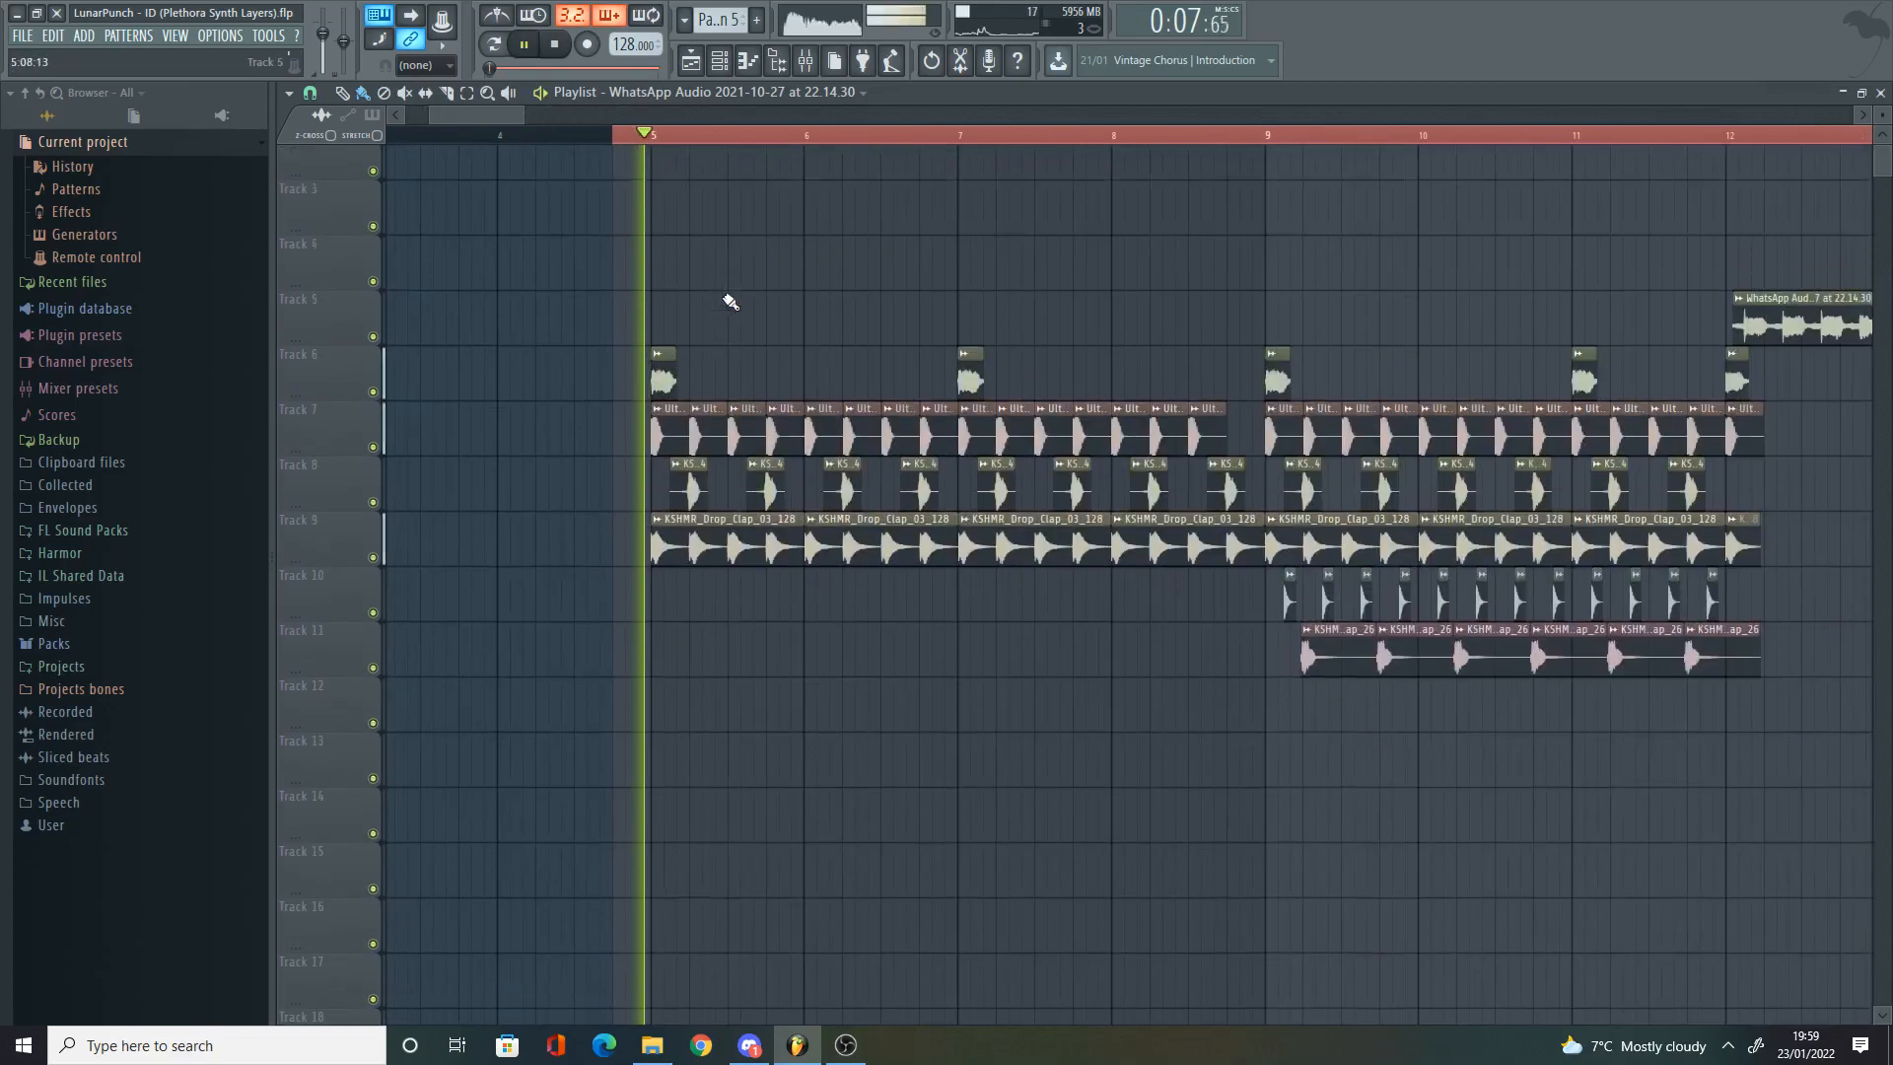
scroll(749, 296, down, 2)
scroll(964, 293, up, 2)
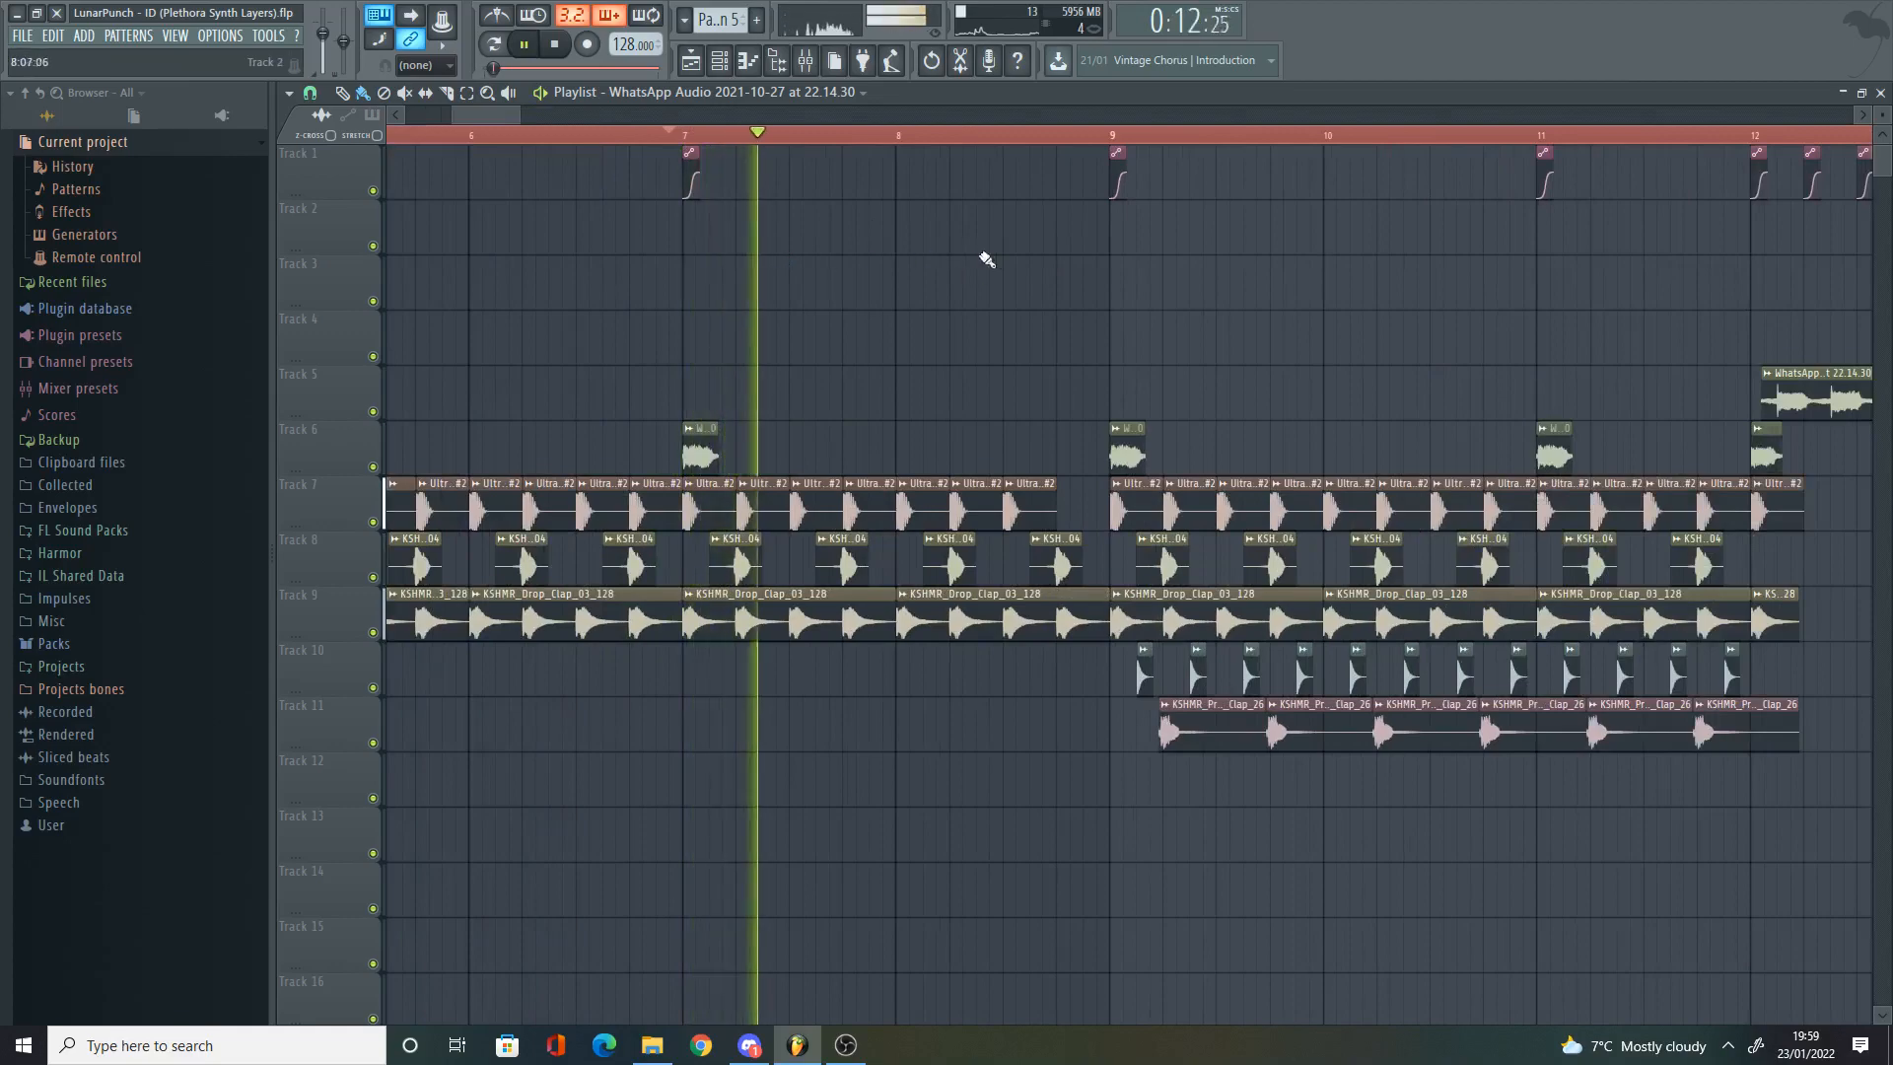
key(space)
key(space)
Step: Audition the KSHMR_Closed_Hat_07_Clean and KSHMR_Pre_Shifted_Clap_26 clips on Tracks 10 and 11 after bar 9 in solo
scroll(1141, 329, up, 4)
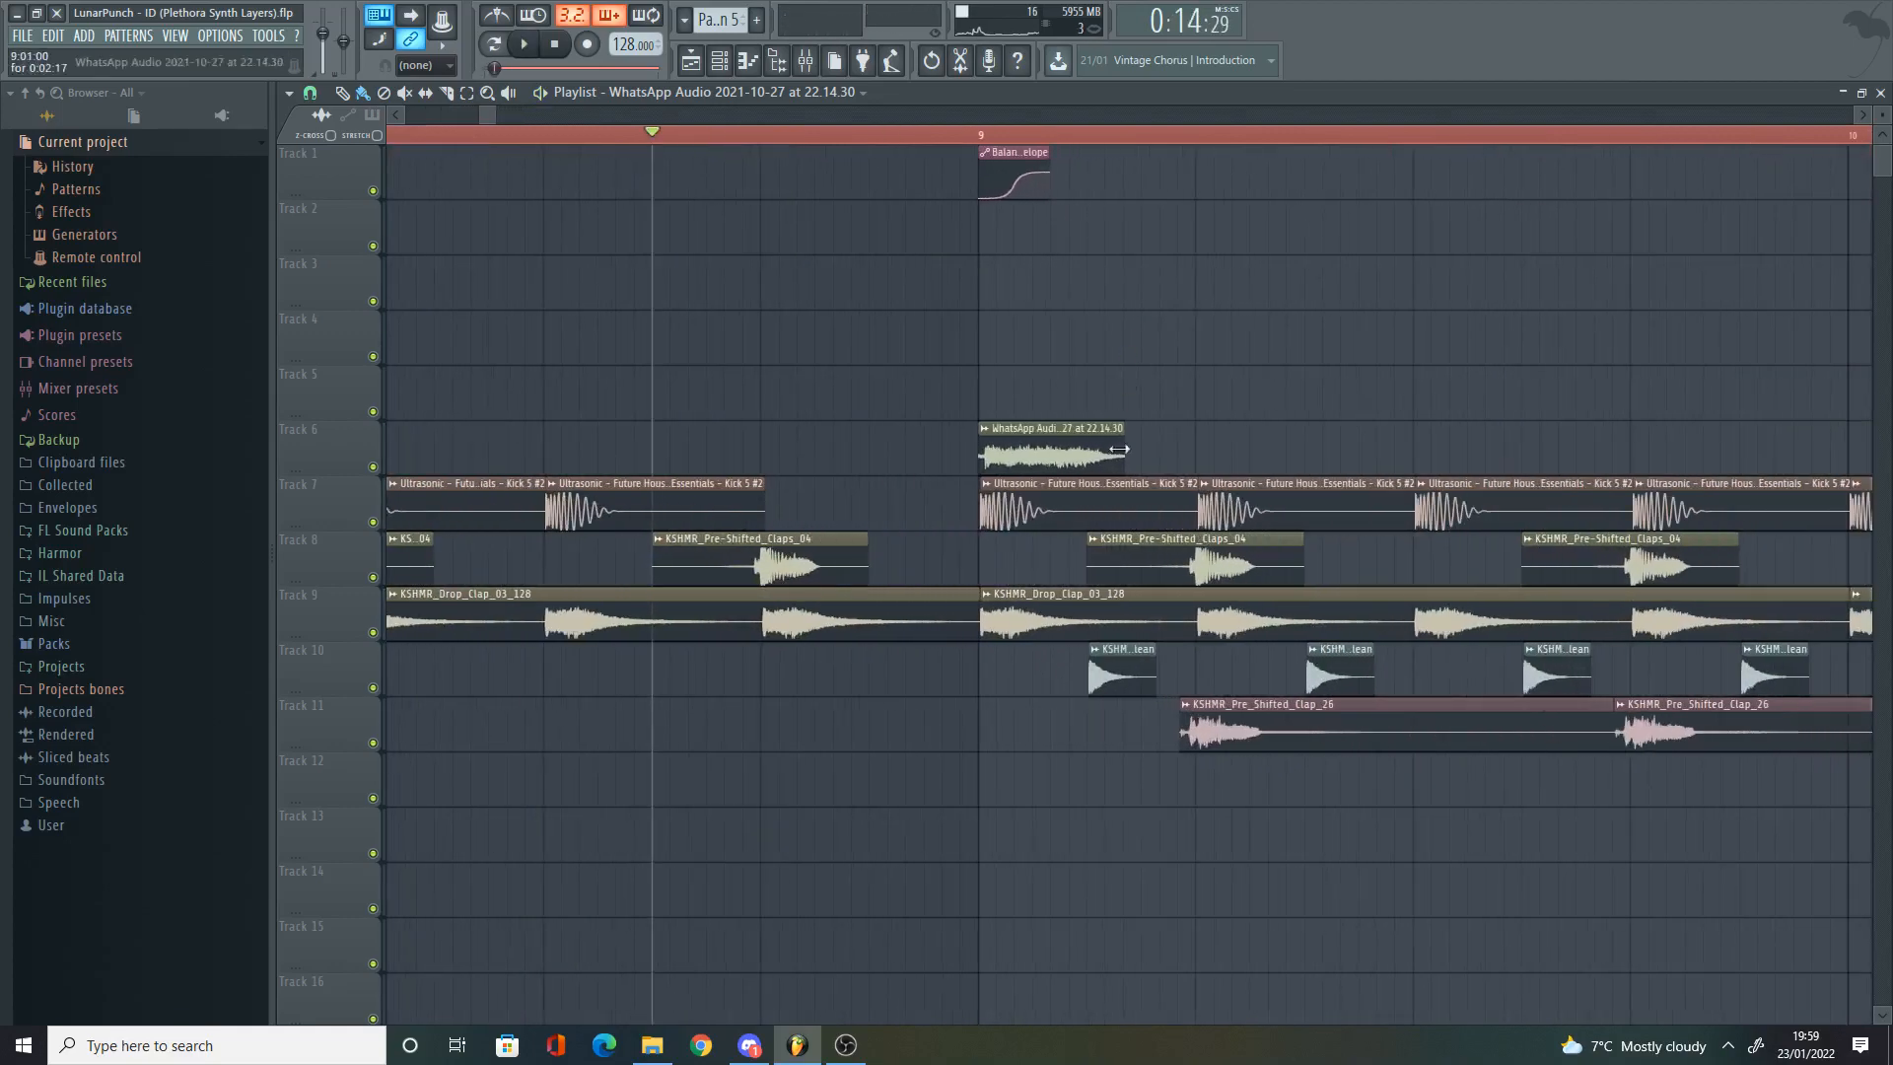
alt+right_click(1117, 668)
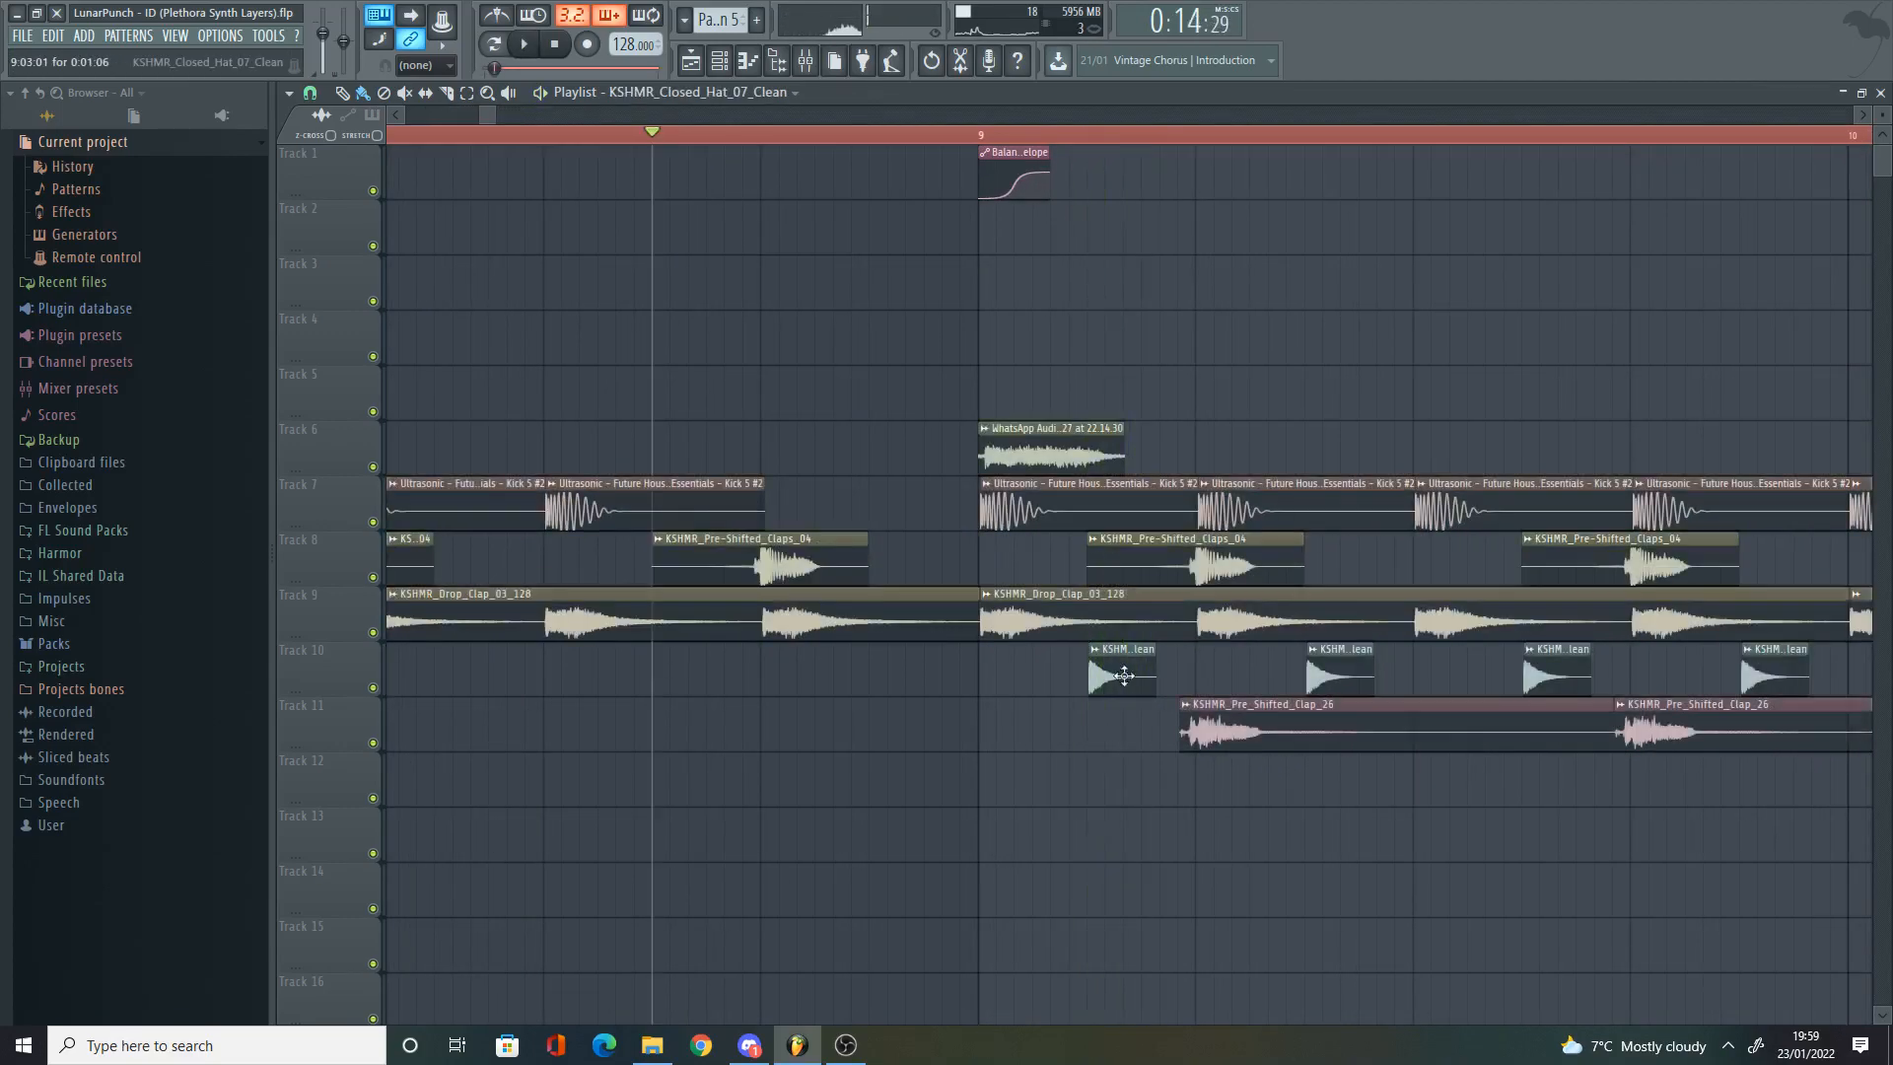
alt+right_click(1219, 720)
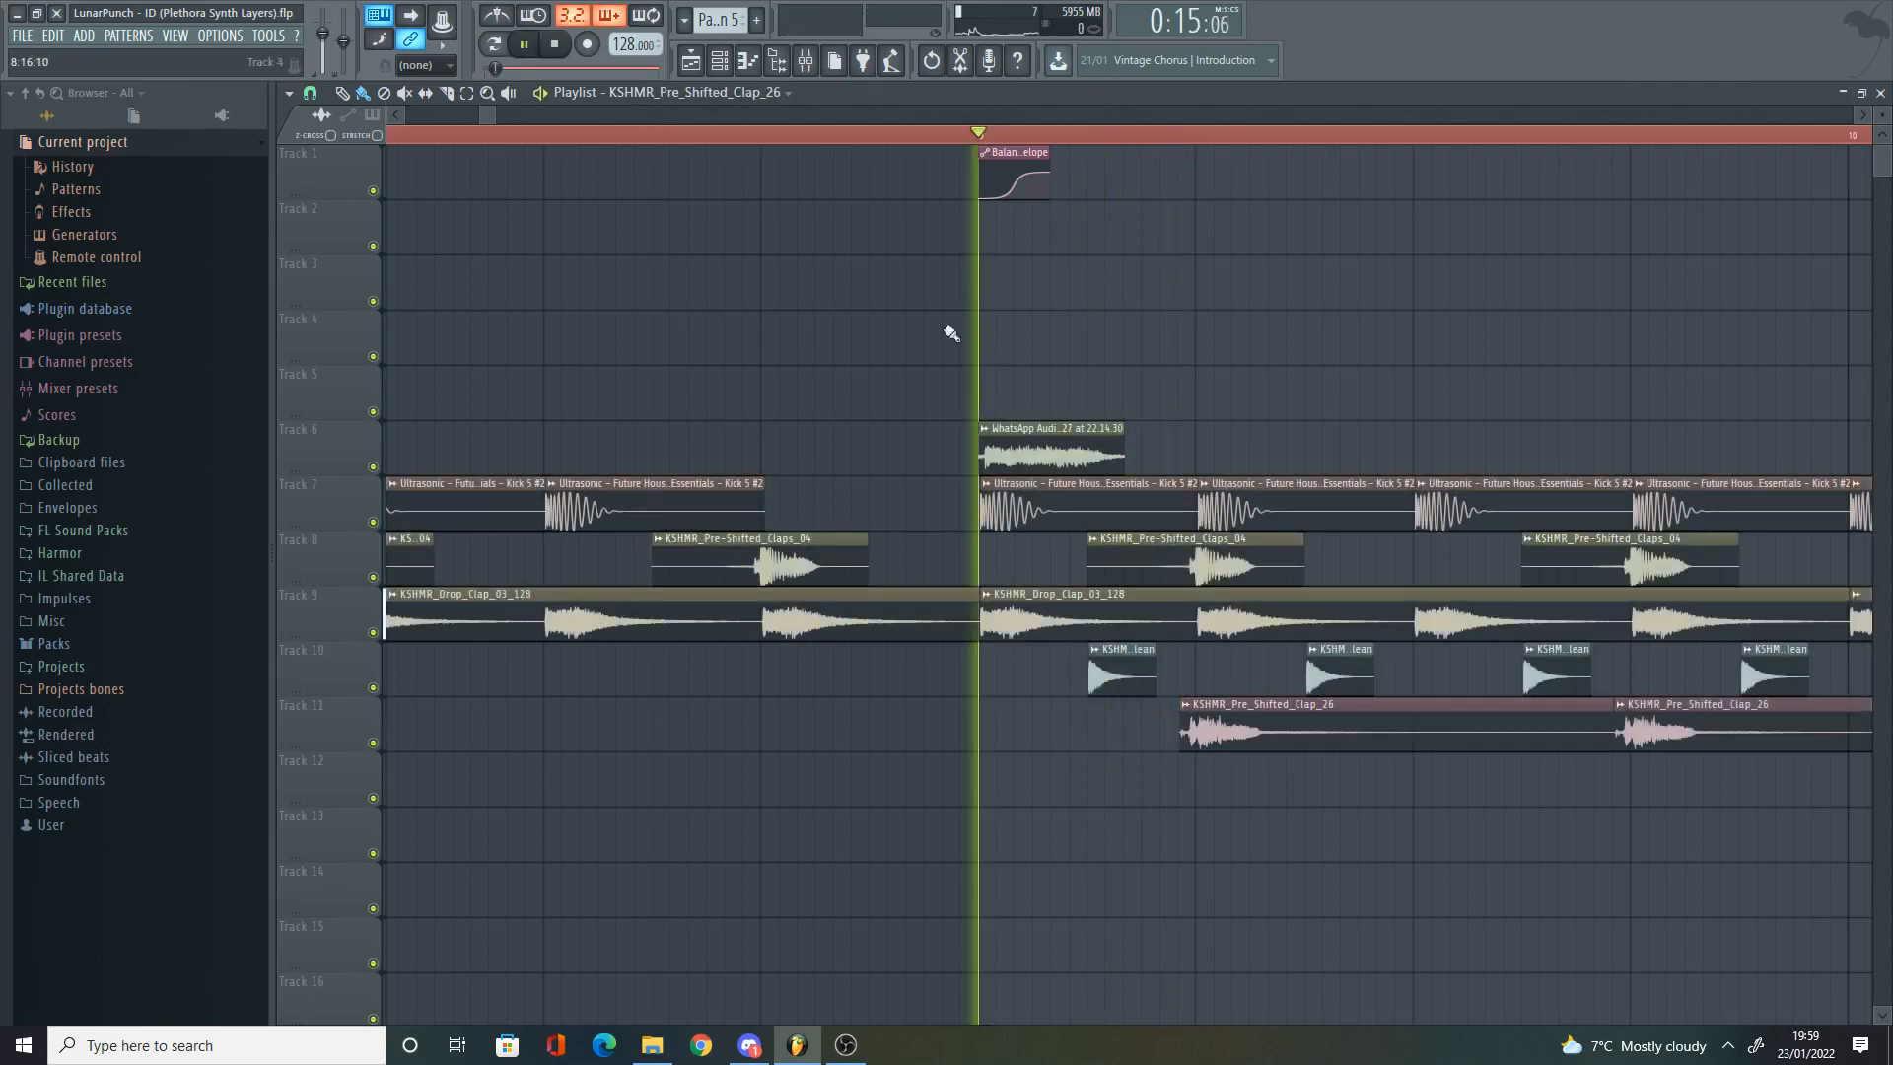
Step: Play the second half of the intro from just before bar 9, then stop playback
scroll(1141, 372, down, 4)
scroll(1294, 376, down, 4)
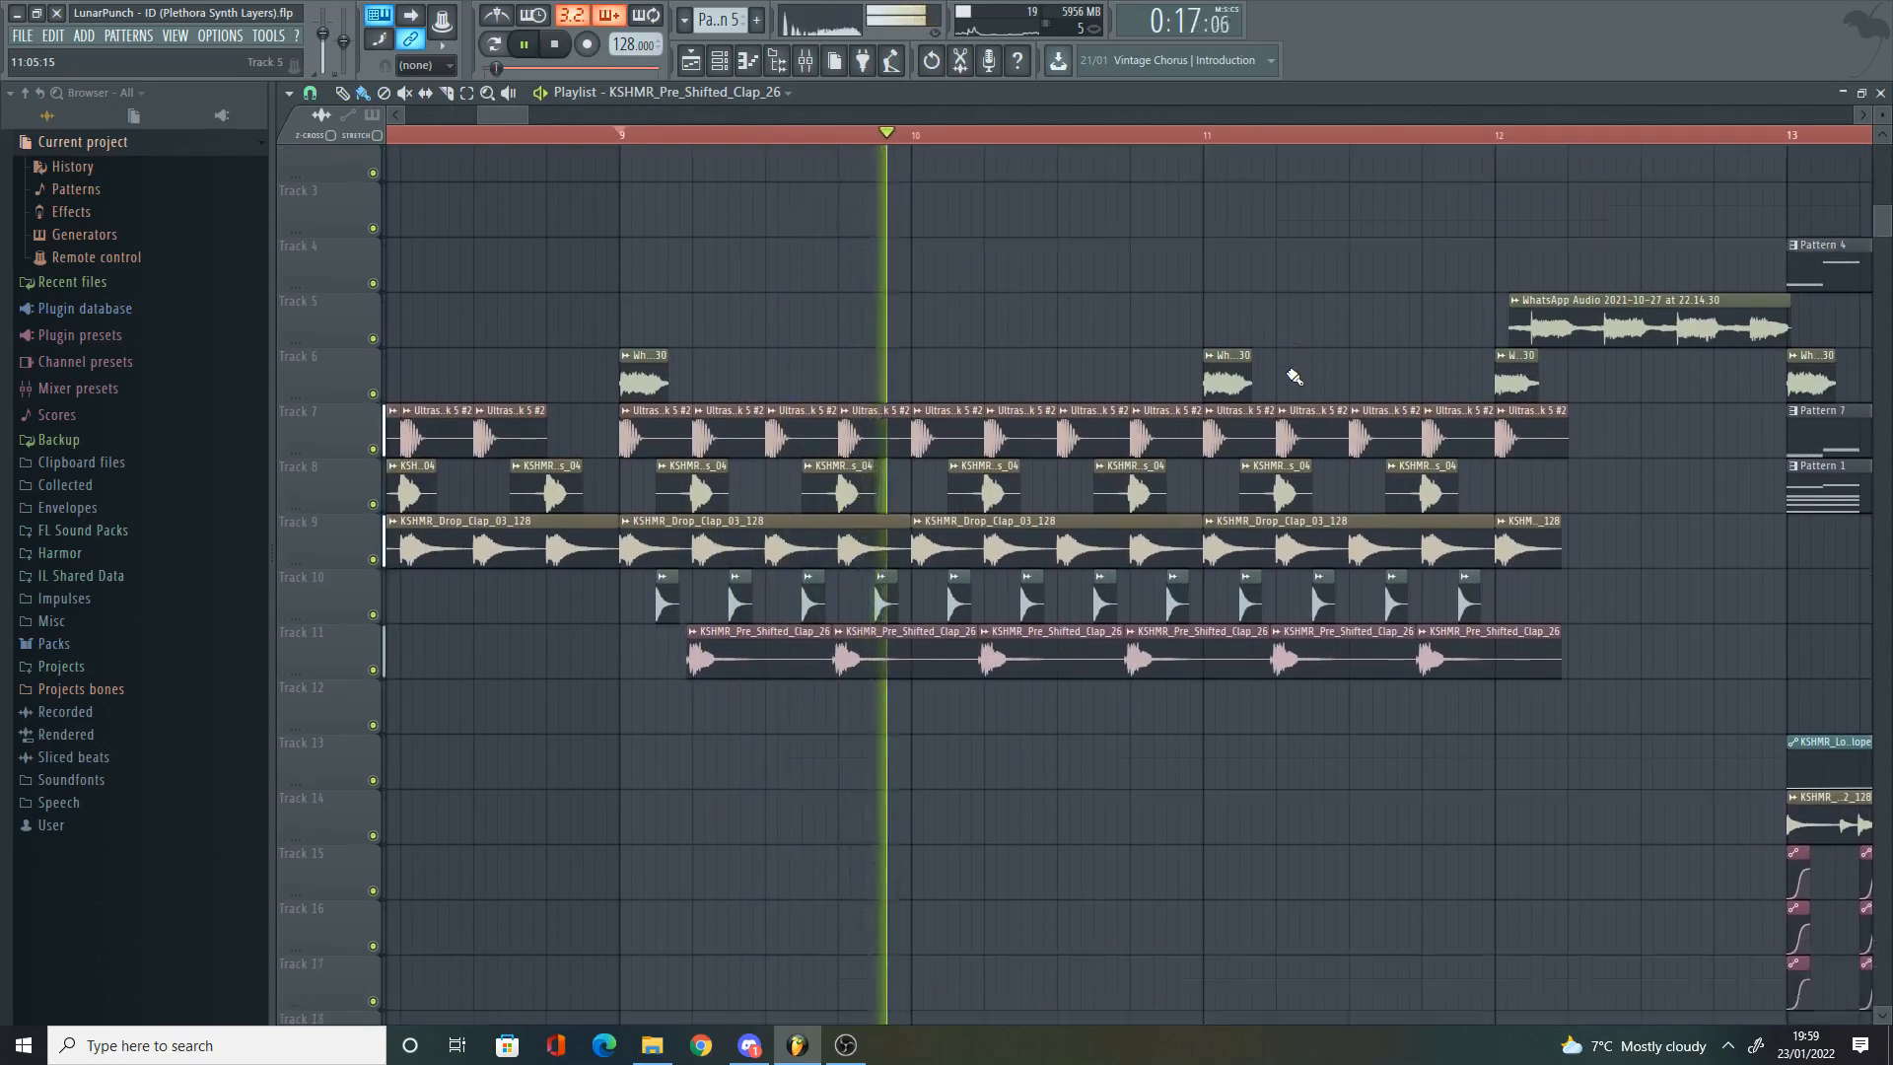
scroll(1294, 376, down, 4)
scroll(1293, 376, down, 3)
scroll(1571, 371, up, 5)
right_click(1476, 520)
key(space)
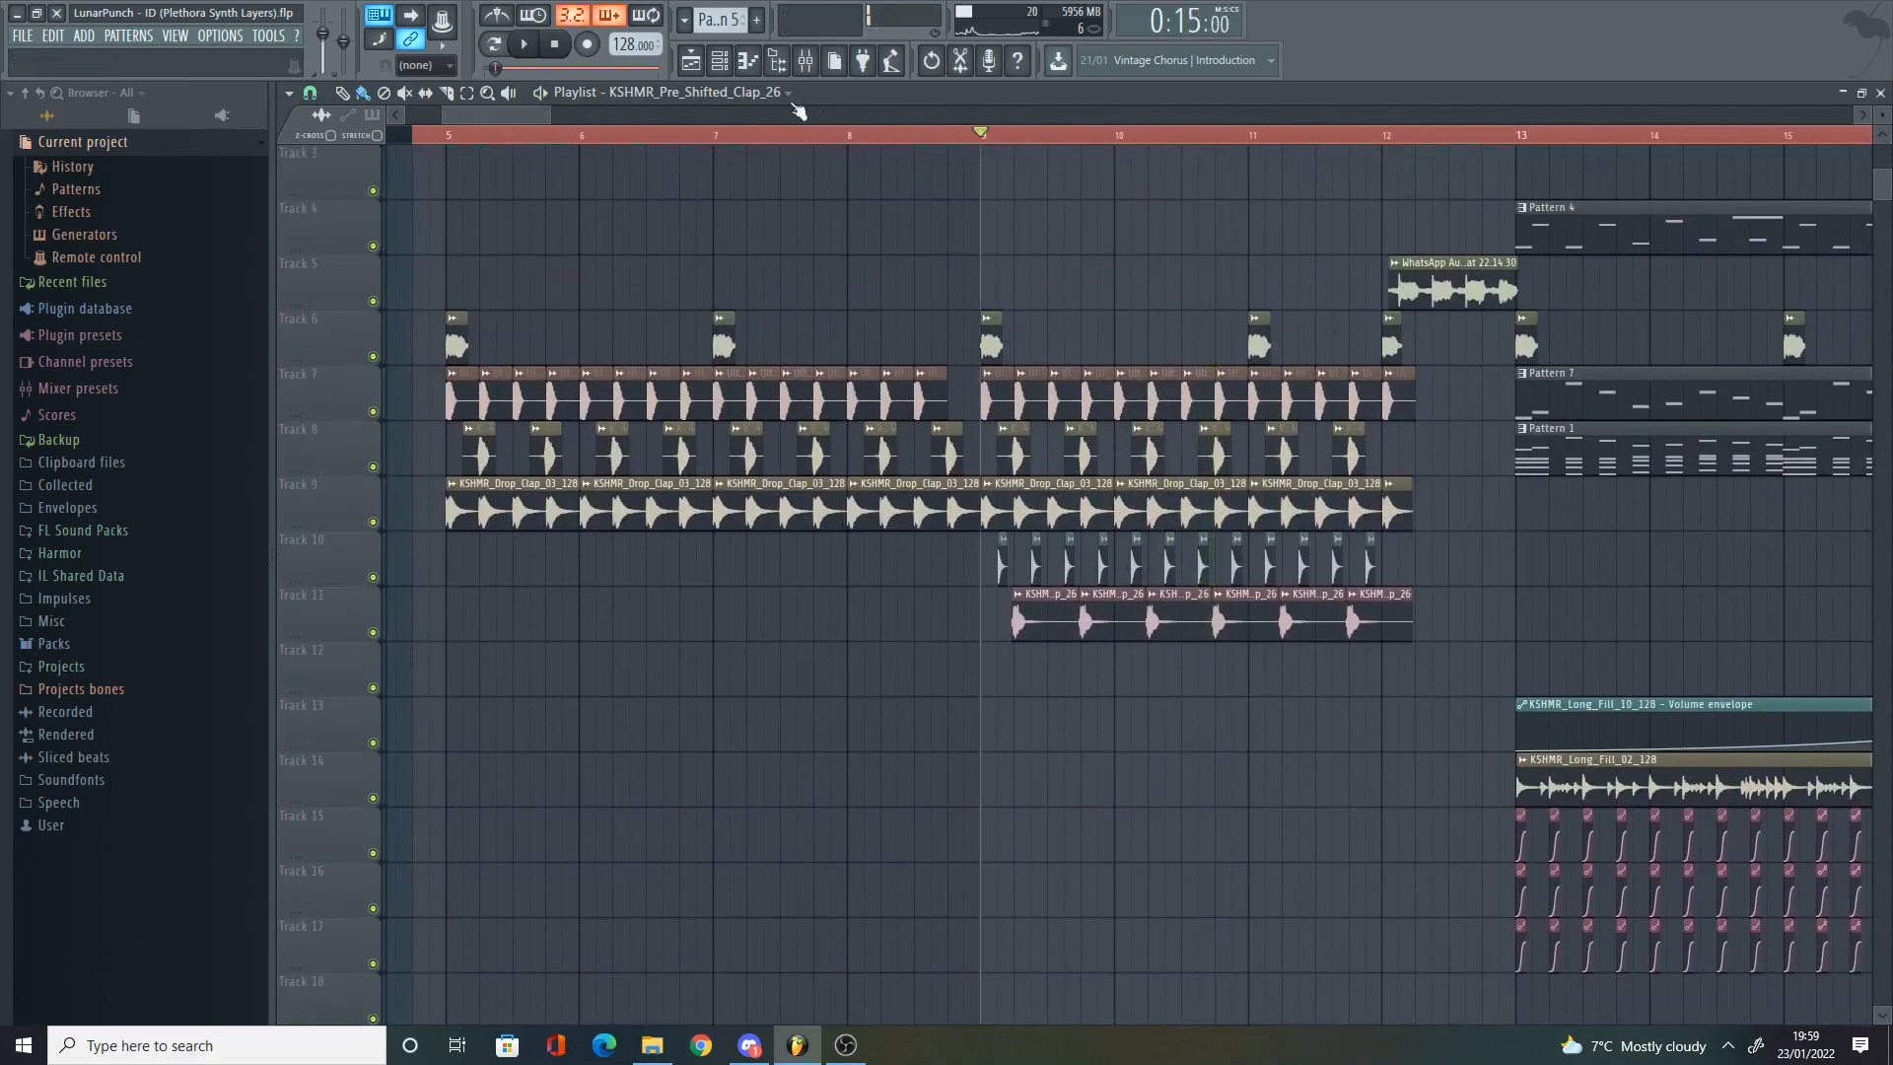
Step: Examine the fill clips at bar 12 and the lower percussion and automation tracks of the section starting at bar 13
scroll(772, 213, up, 5)
scroll(770, 266, up, 2)
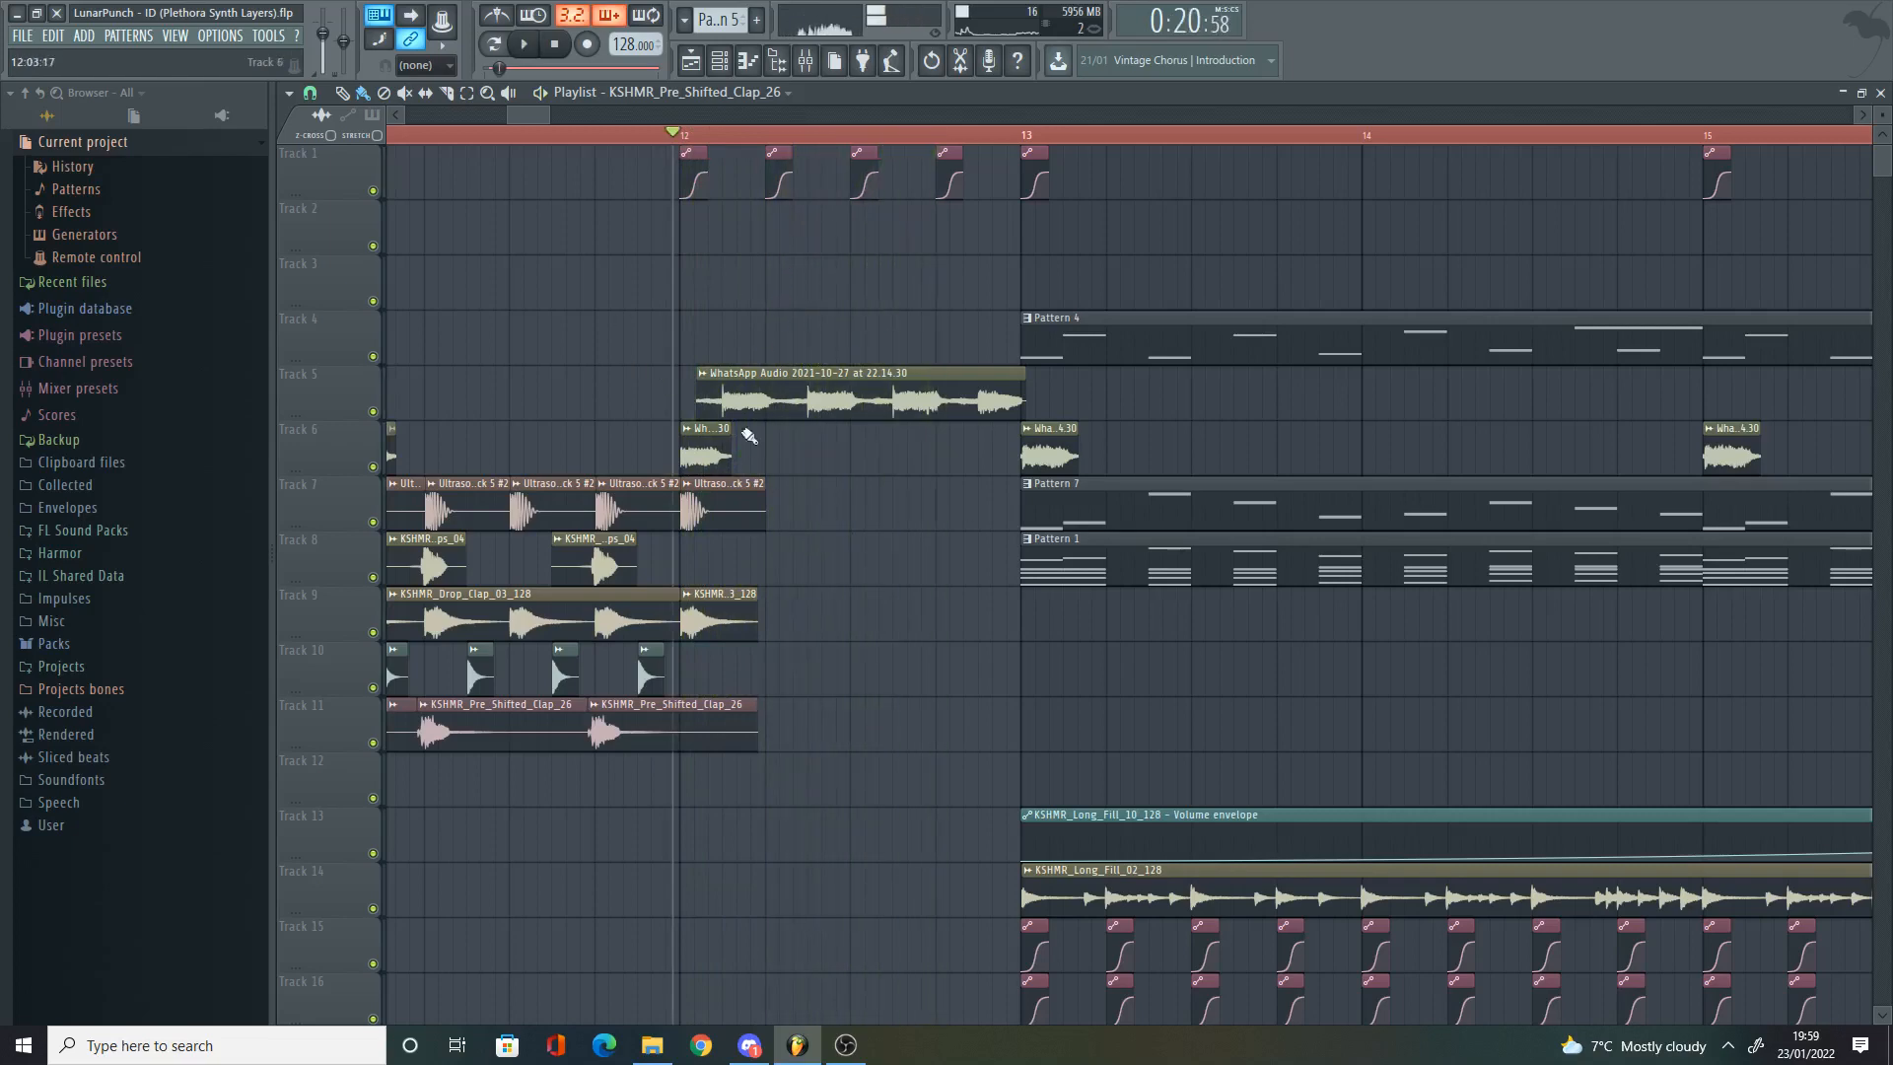
scroll(1114, 286, down, 3)
scroll(1104, 278, down, 20)
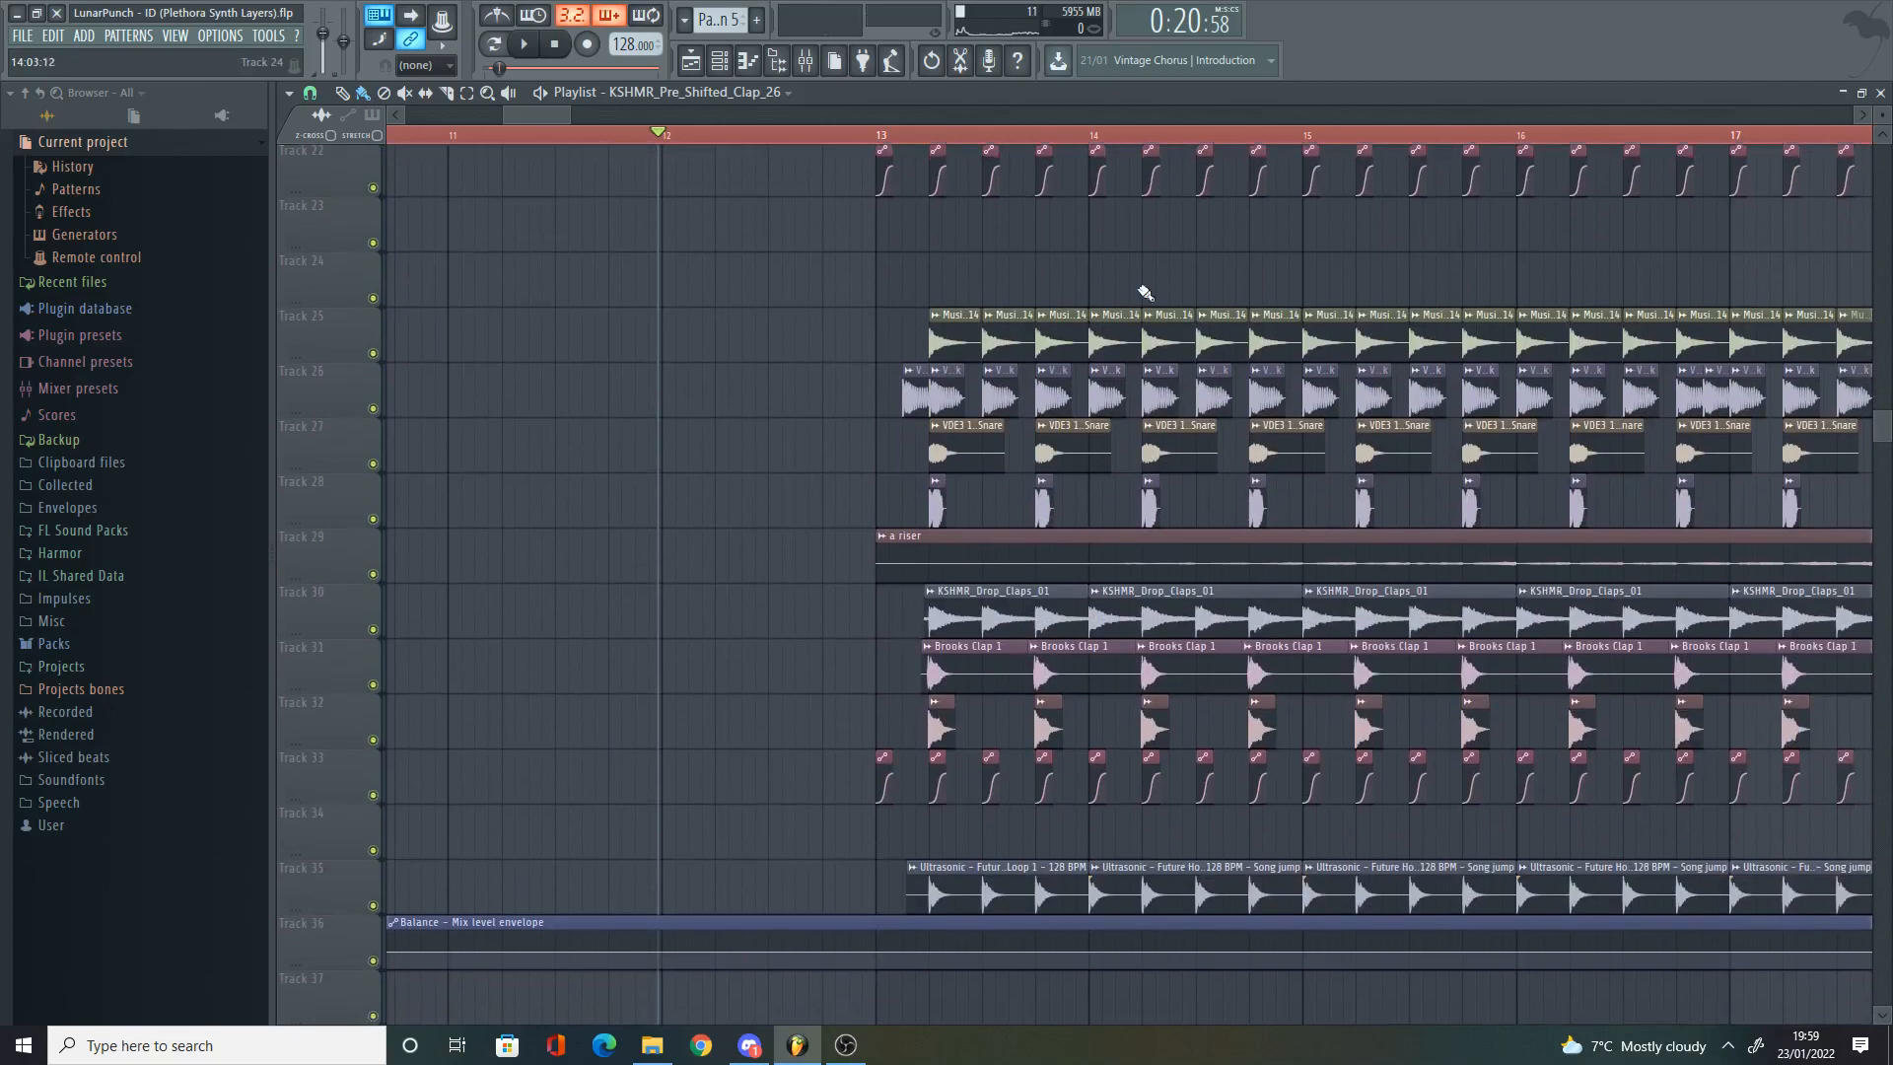
scroll(1141, 295, down, 7)
scroll(1140, 365, up, 12)
scroll(1134, 432, up, 15)
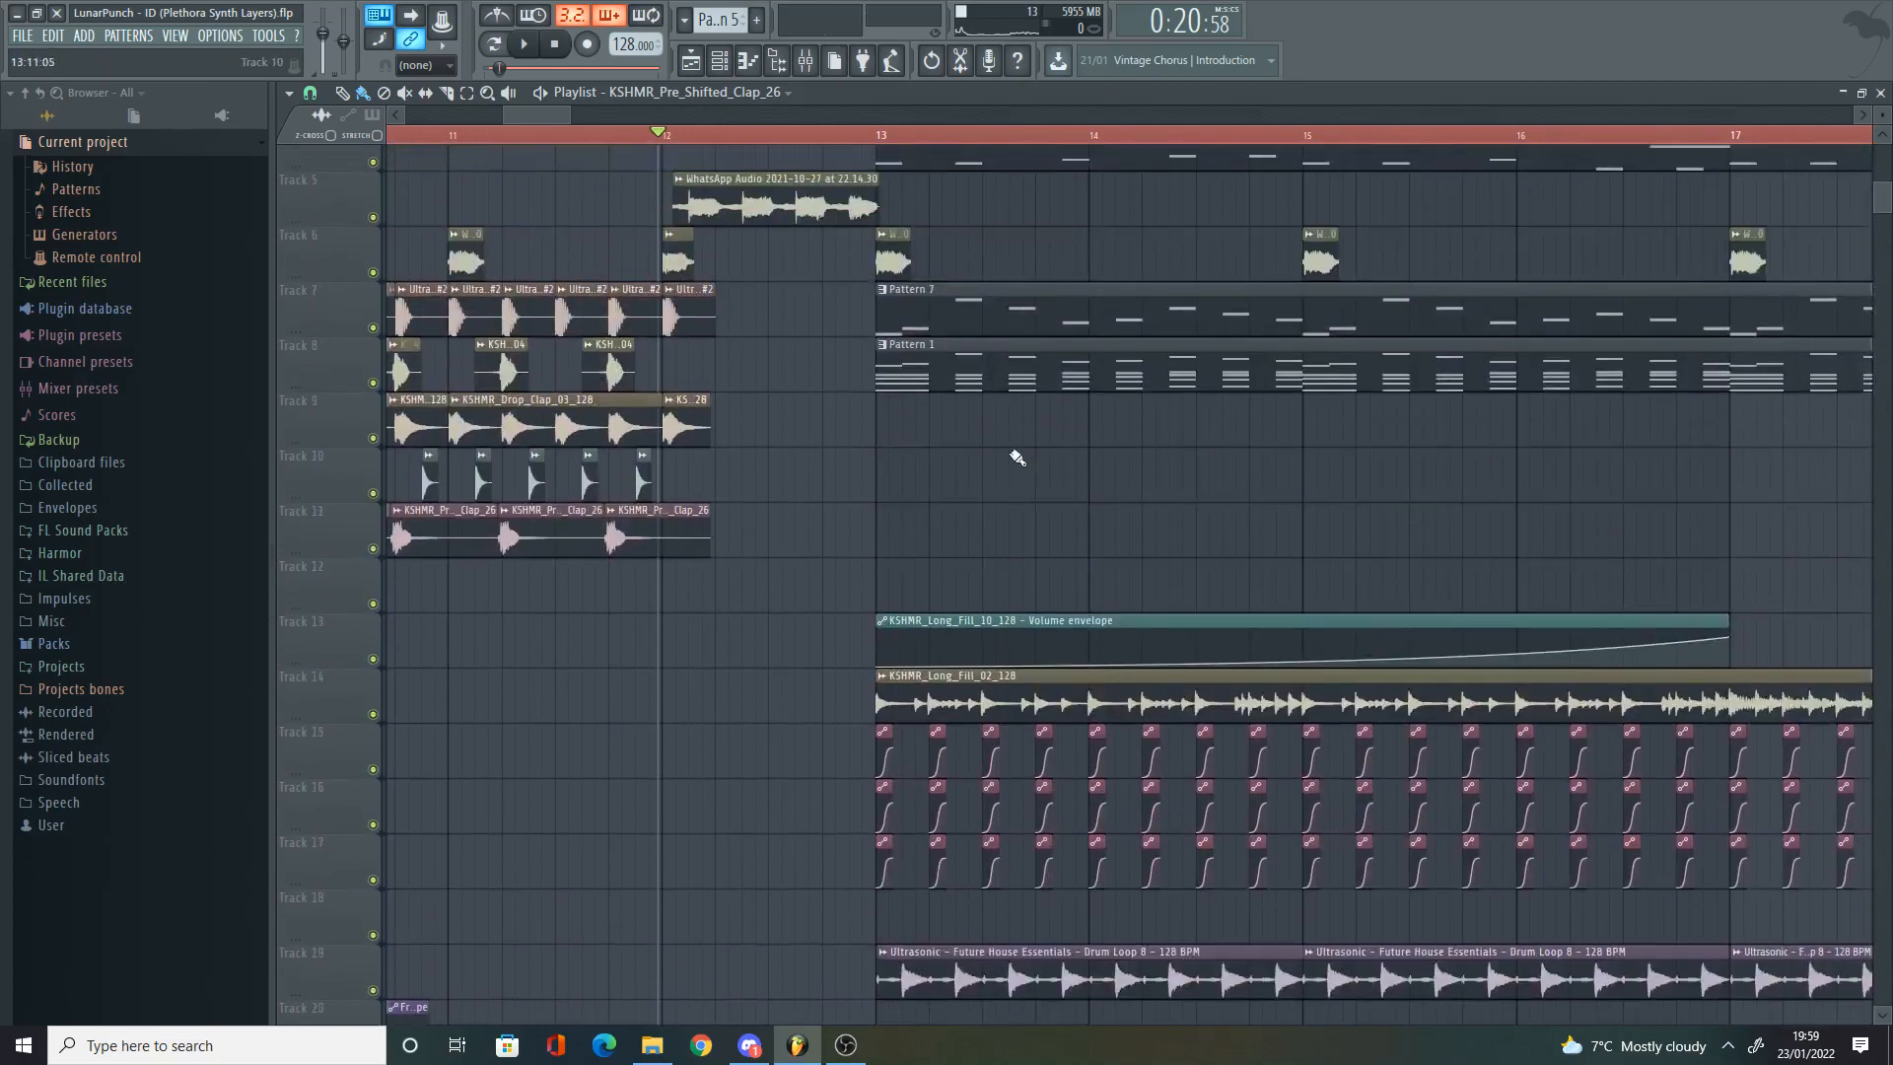
Step: Audition the Pattern 1 and Pattern 7 clips on Tracks 8 and 7 from bar 13 in solo
mouse_move(563, 115)
mouse_down()
mouse_move(593, 116)
mouse_move(551, 114)
mouse_up()
scroll(690, 225, down, 5)
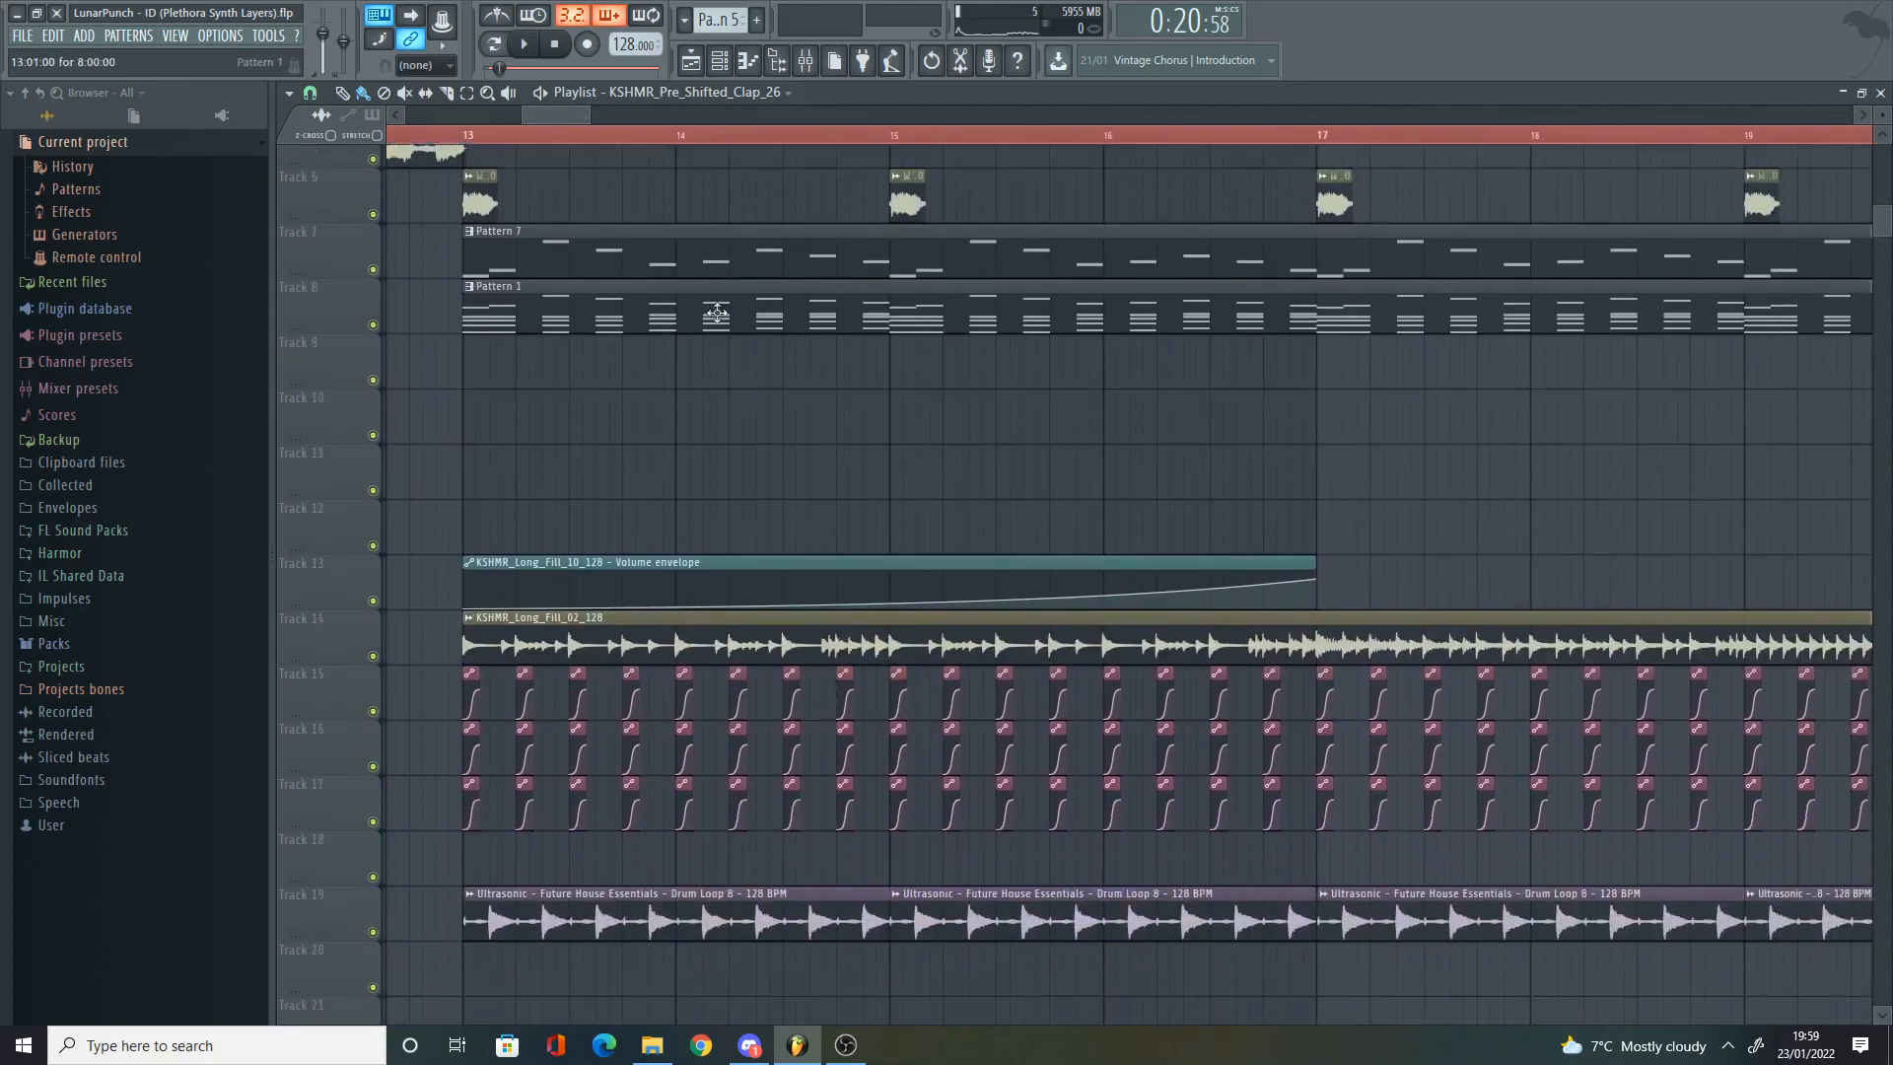
scroll(1117, 553, up, 3)
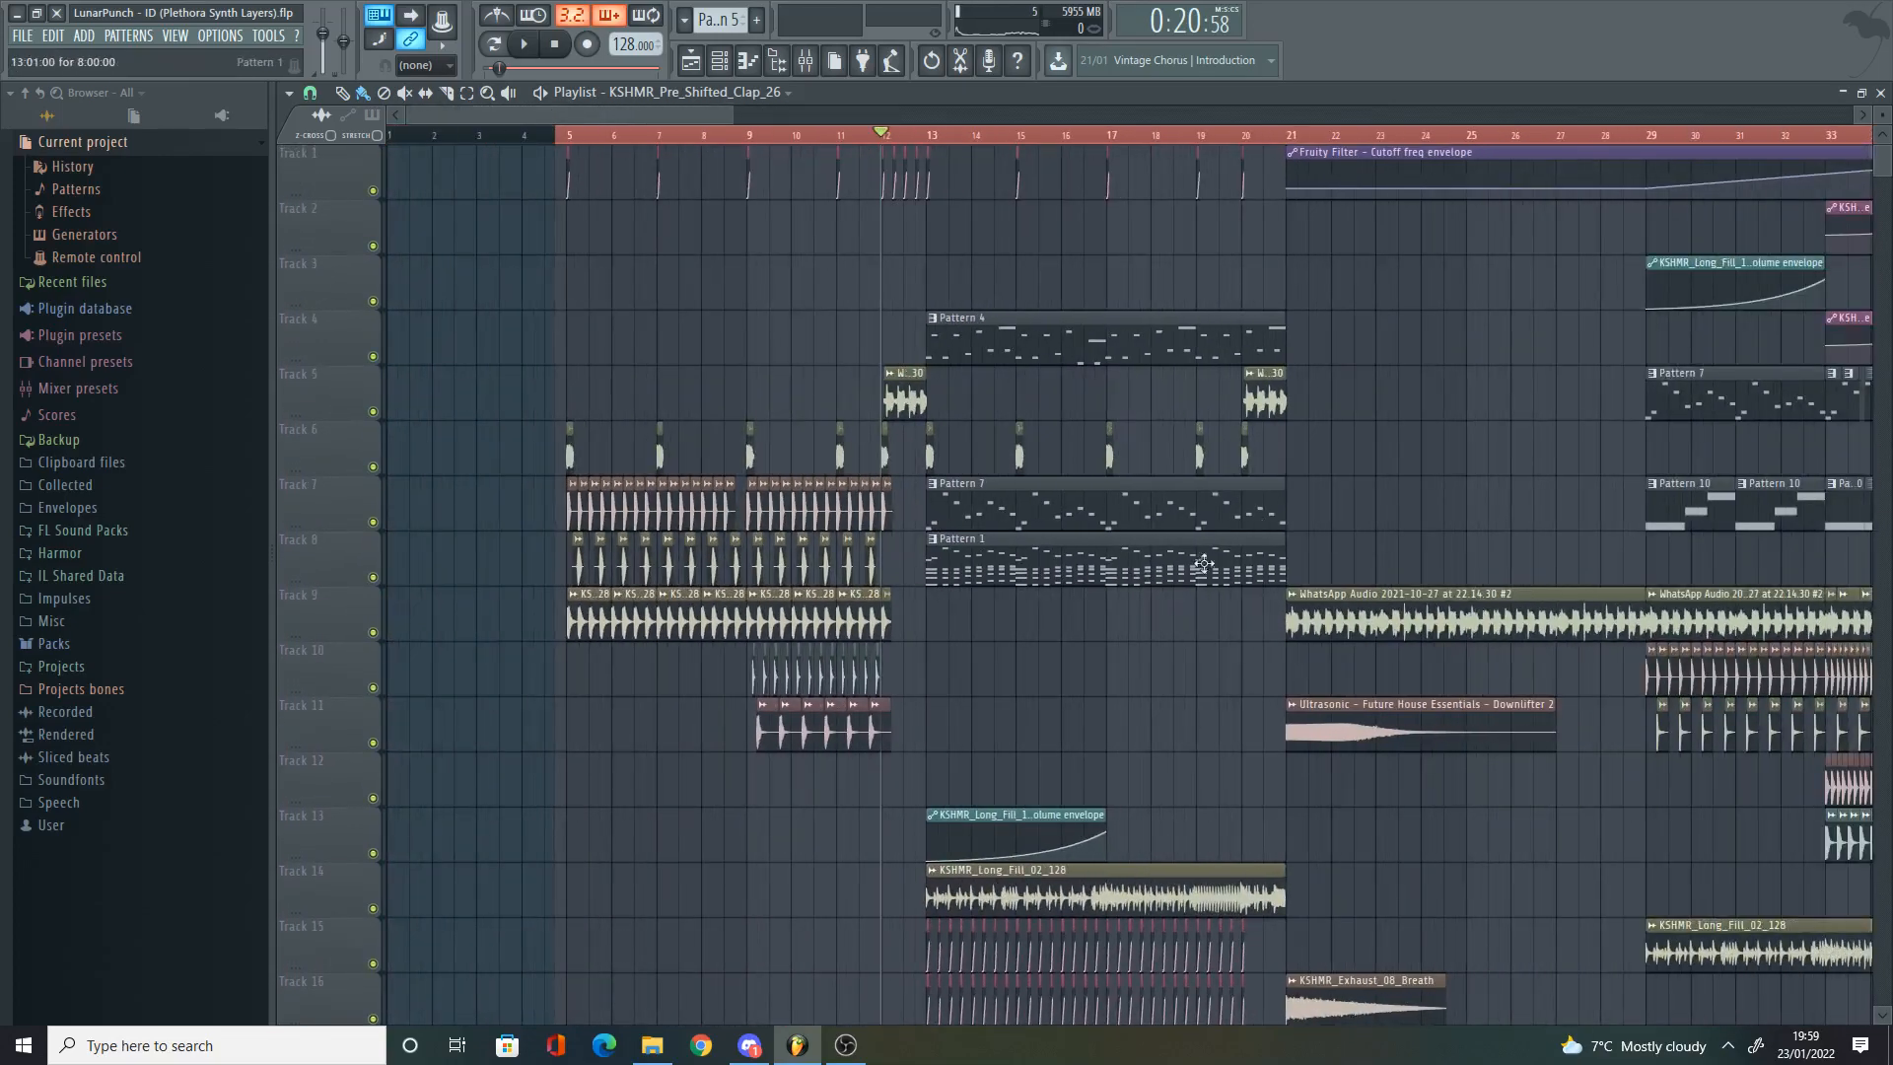
click(620, 563)
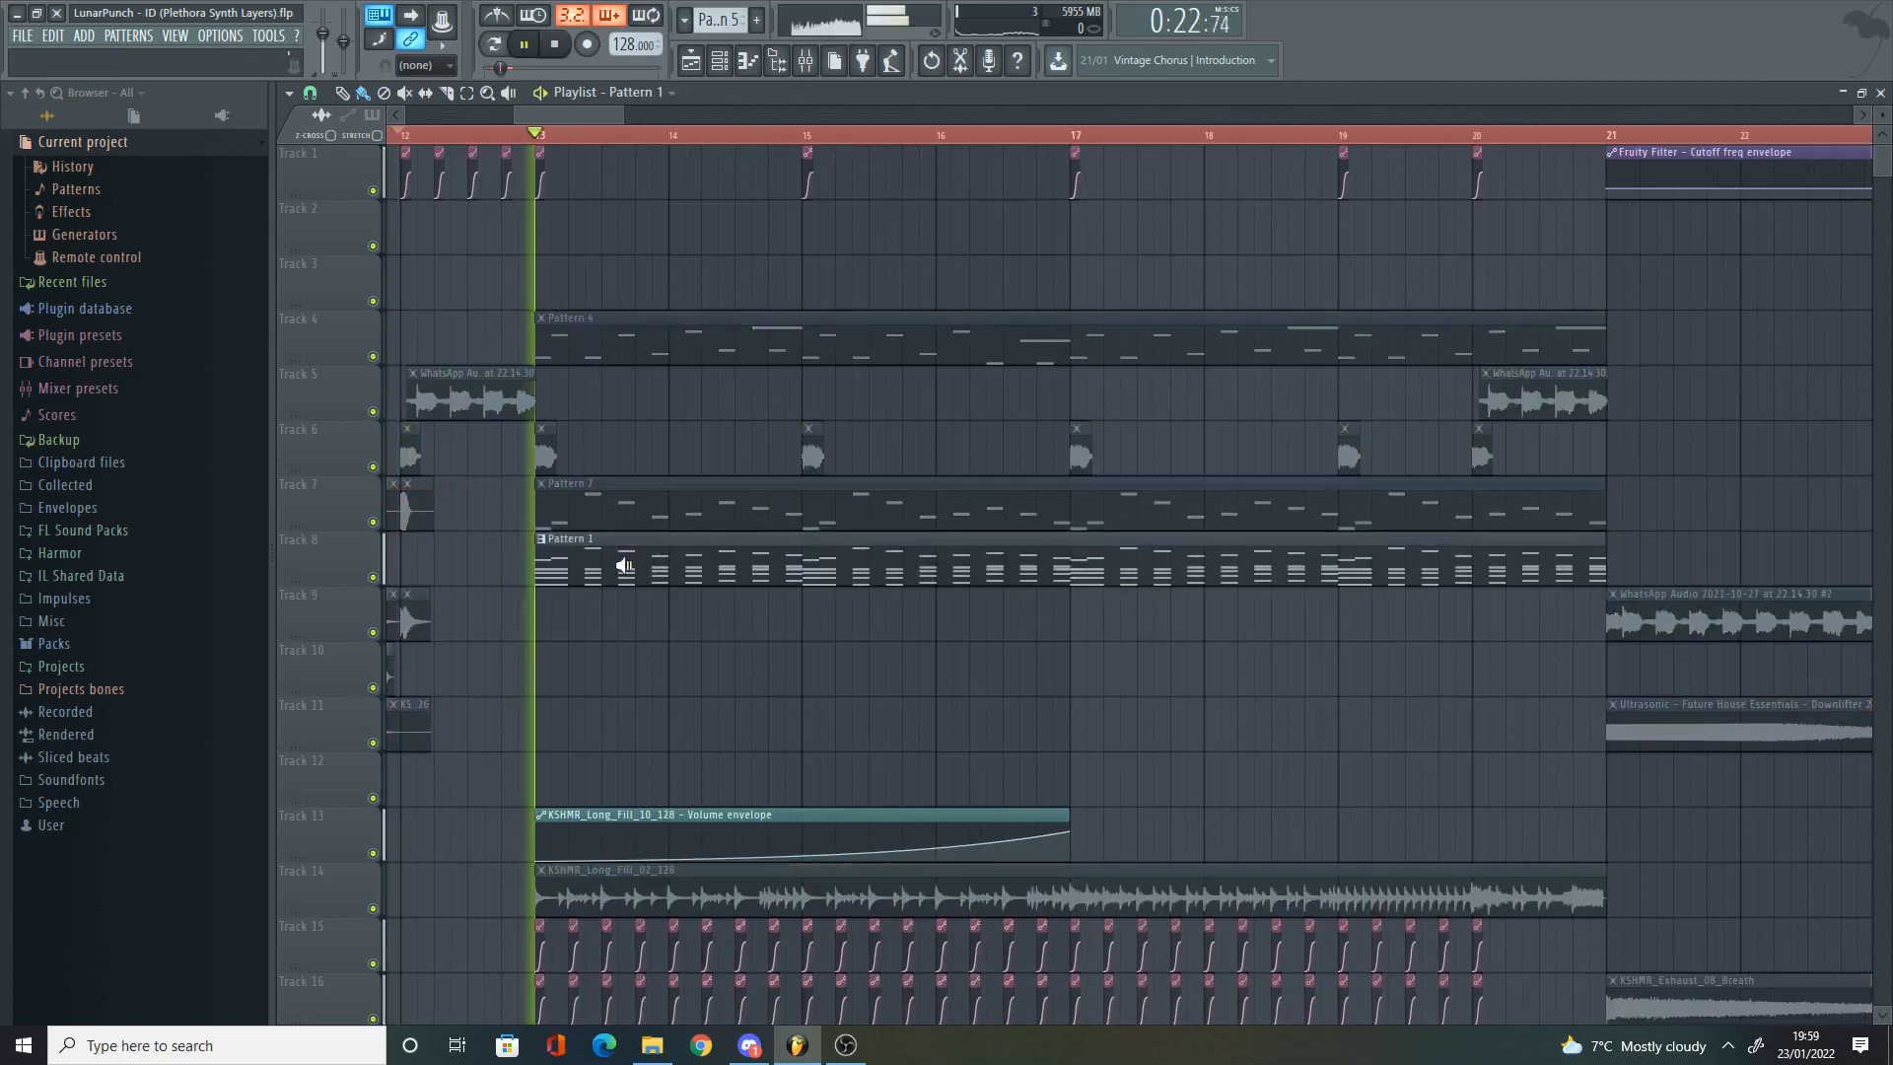
click(515, 515)
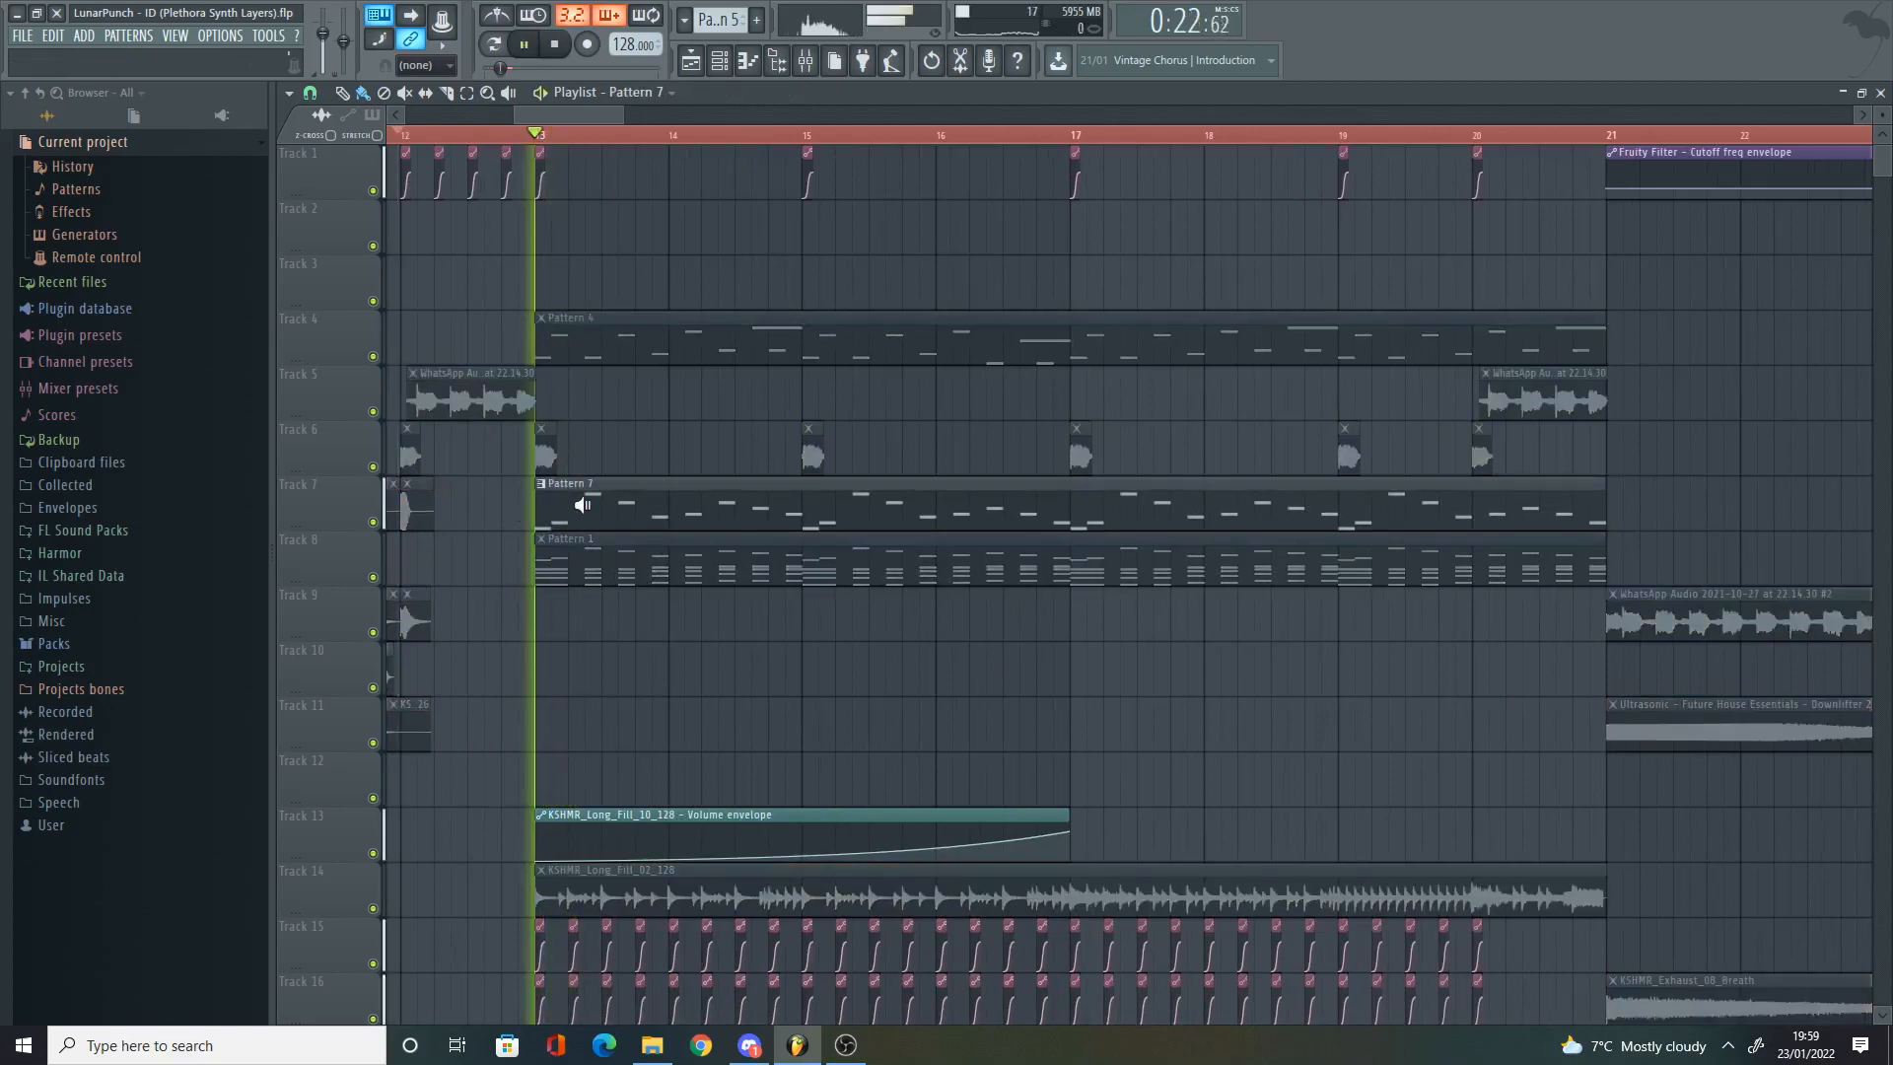
scroll(605, 415, up, 2)
scroll(605, 415, up, 1)
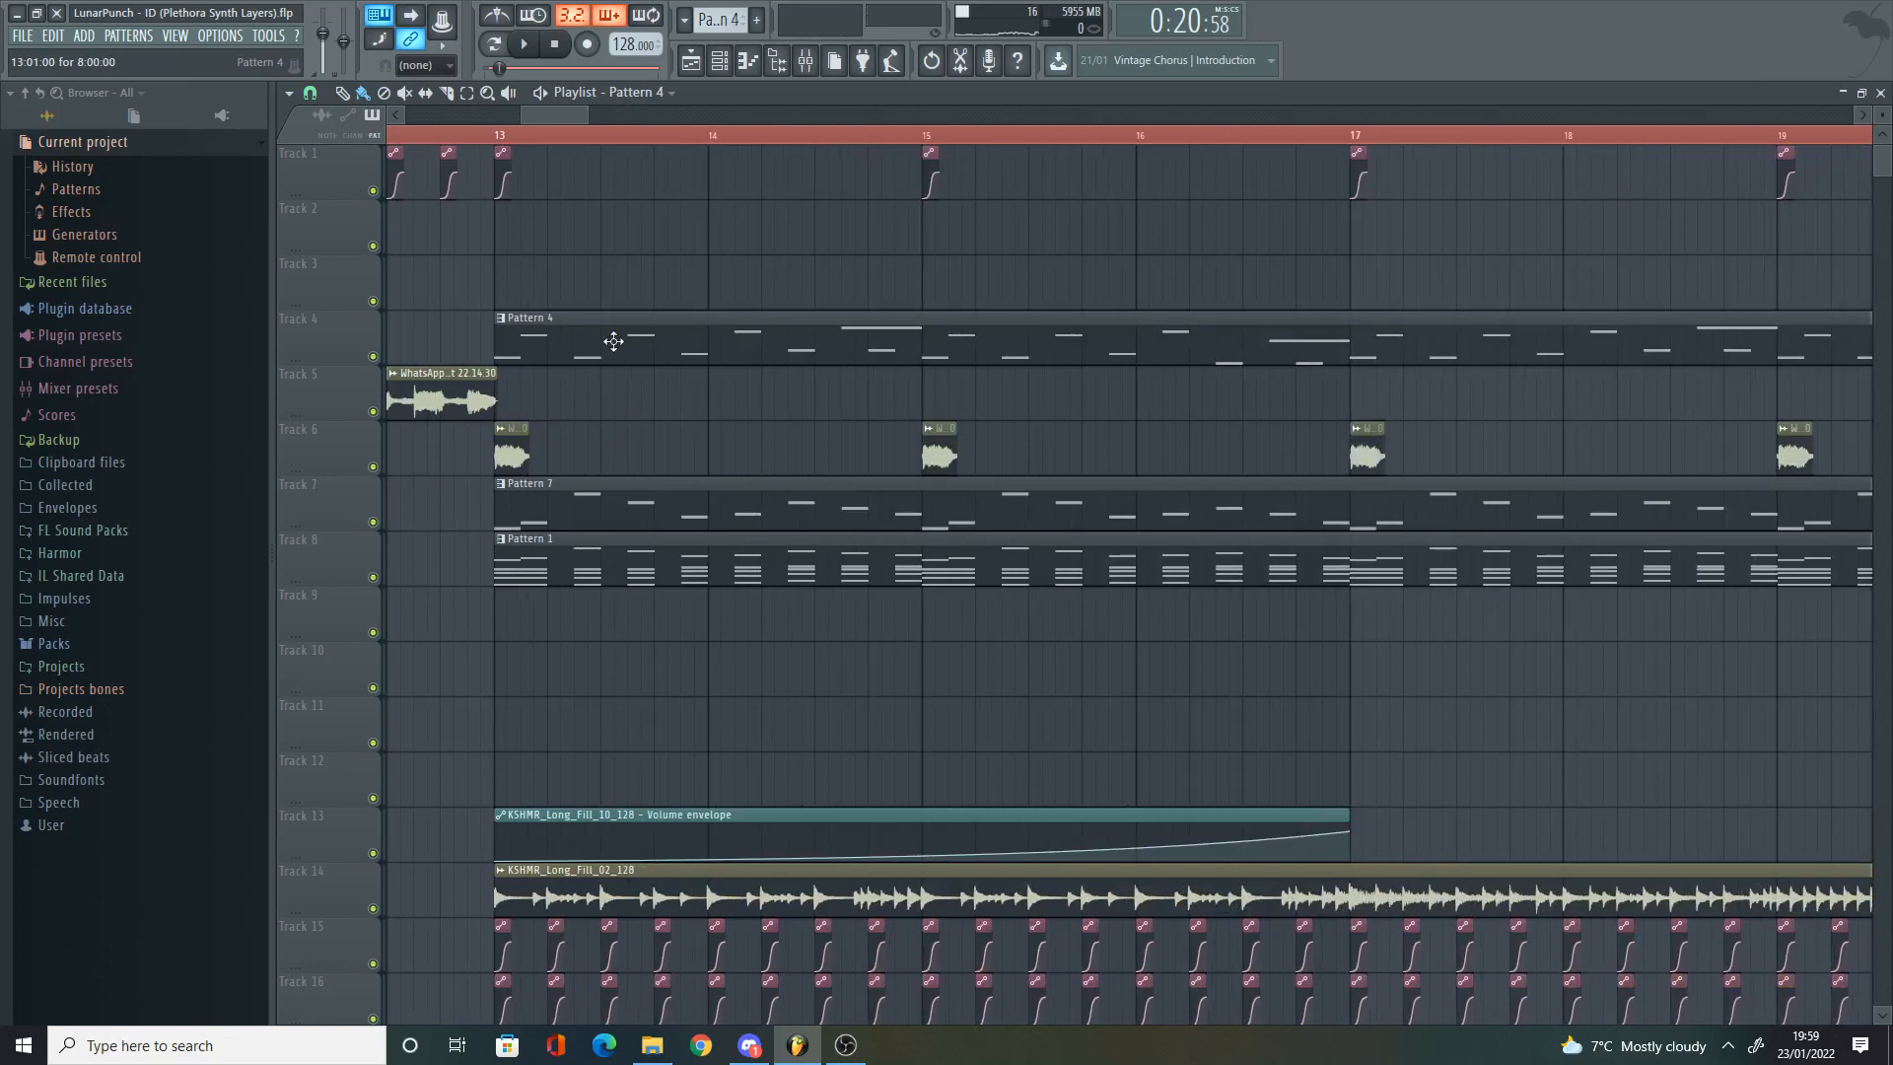
Step: Inspect the Pattern 4 notes in the piano roll, then return to the playlist and audition its clip on Track 4 in solo
double_click(529, 329)
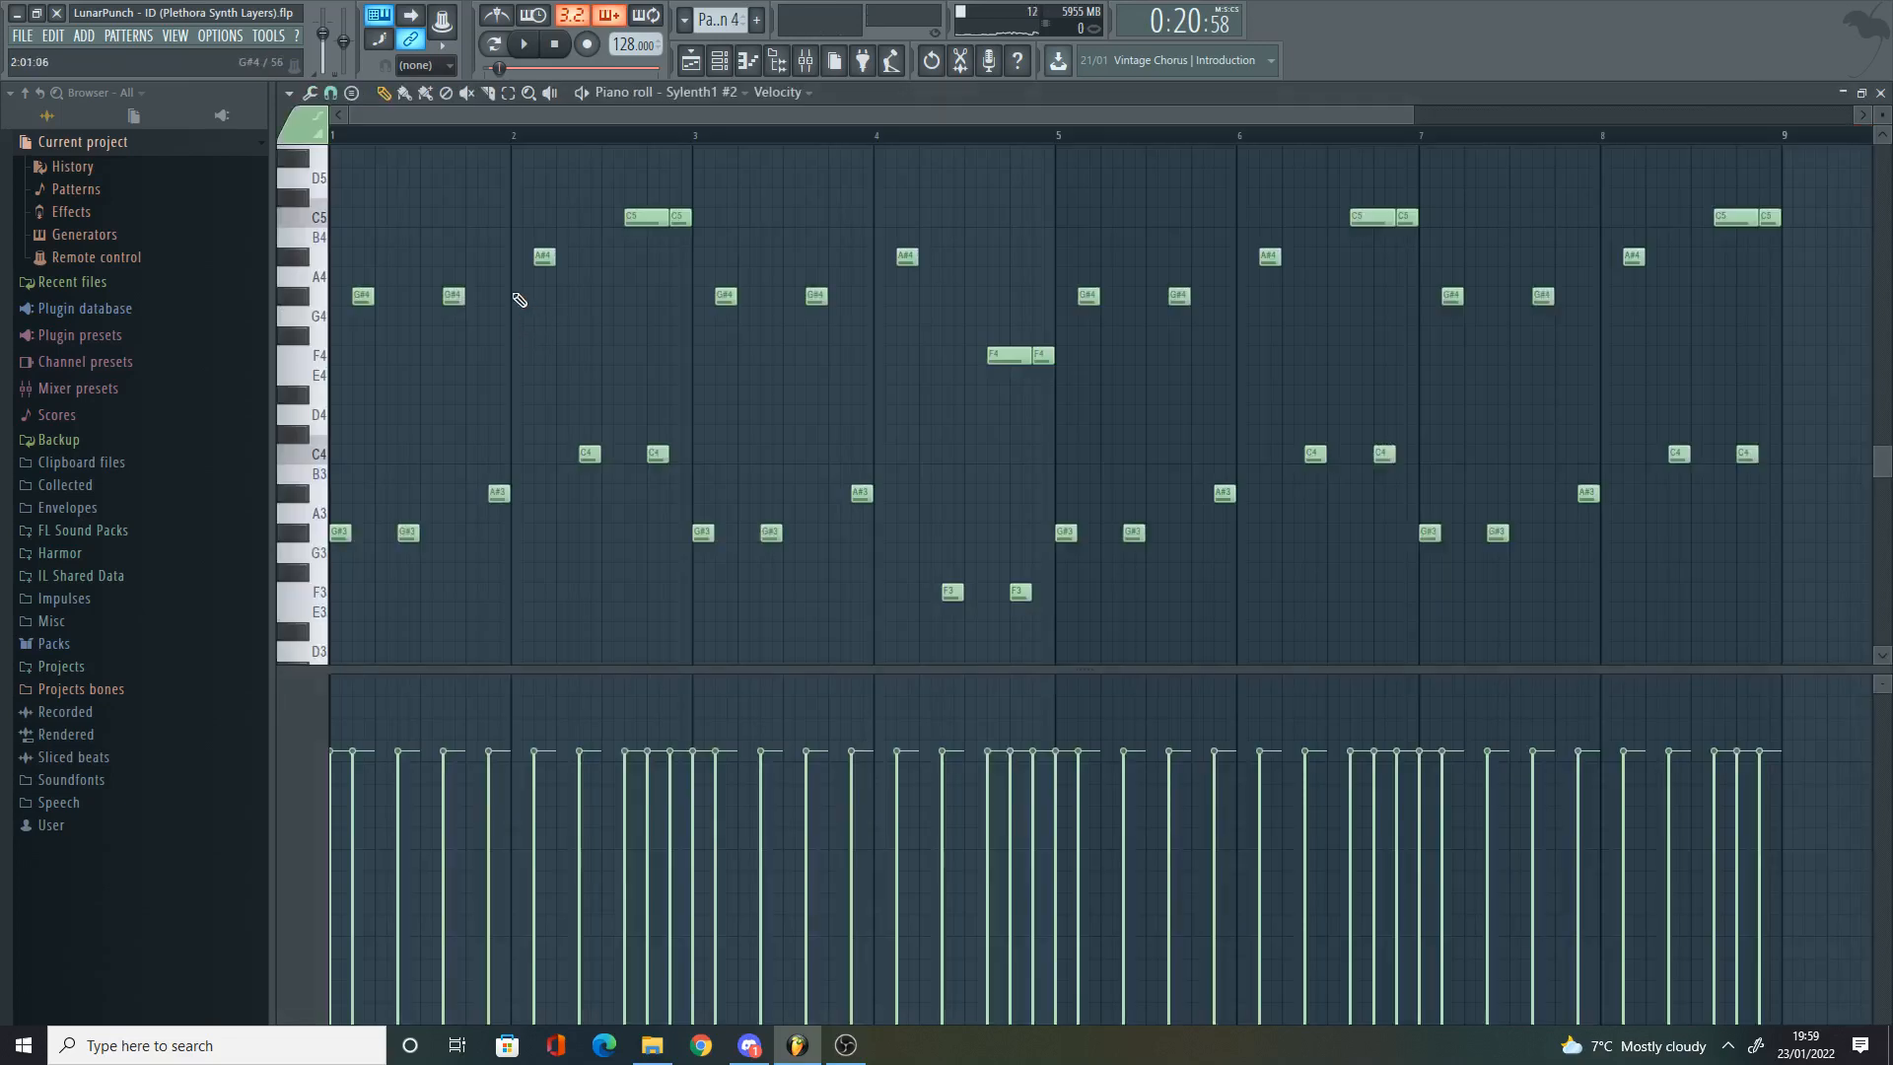
click(691, 62)
alt+right_click(533, 329)
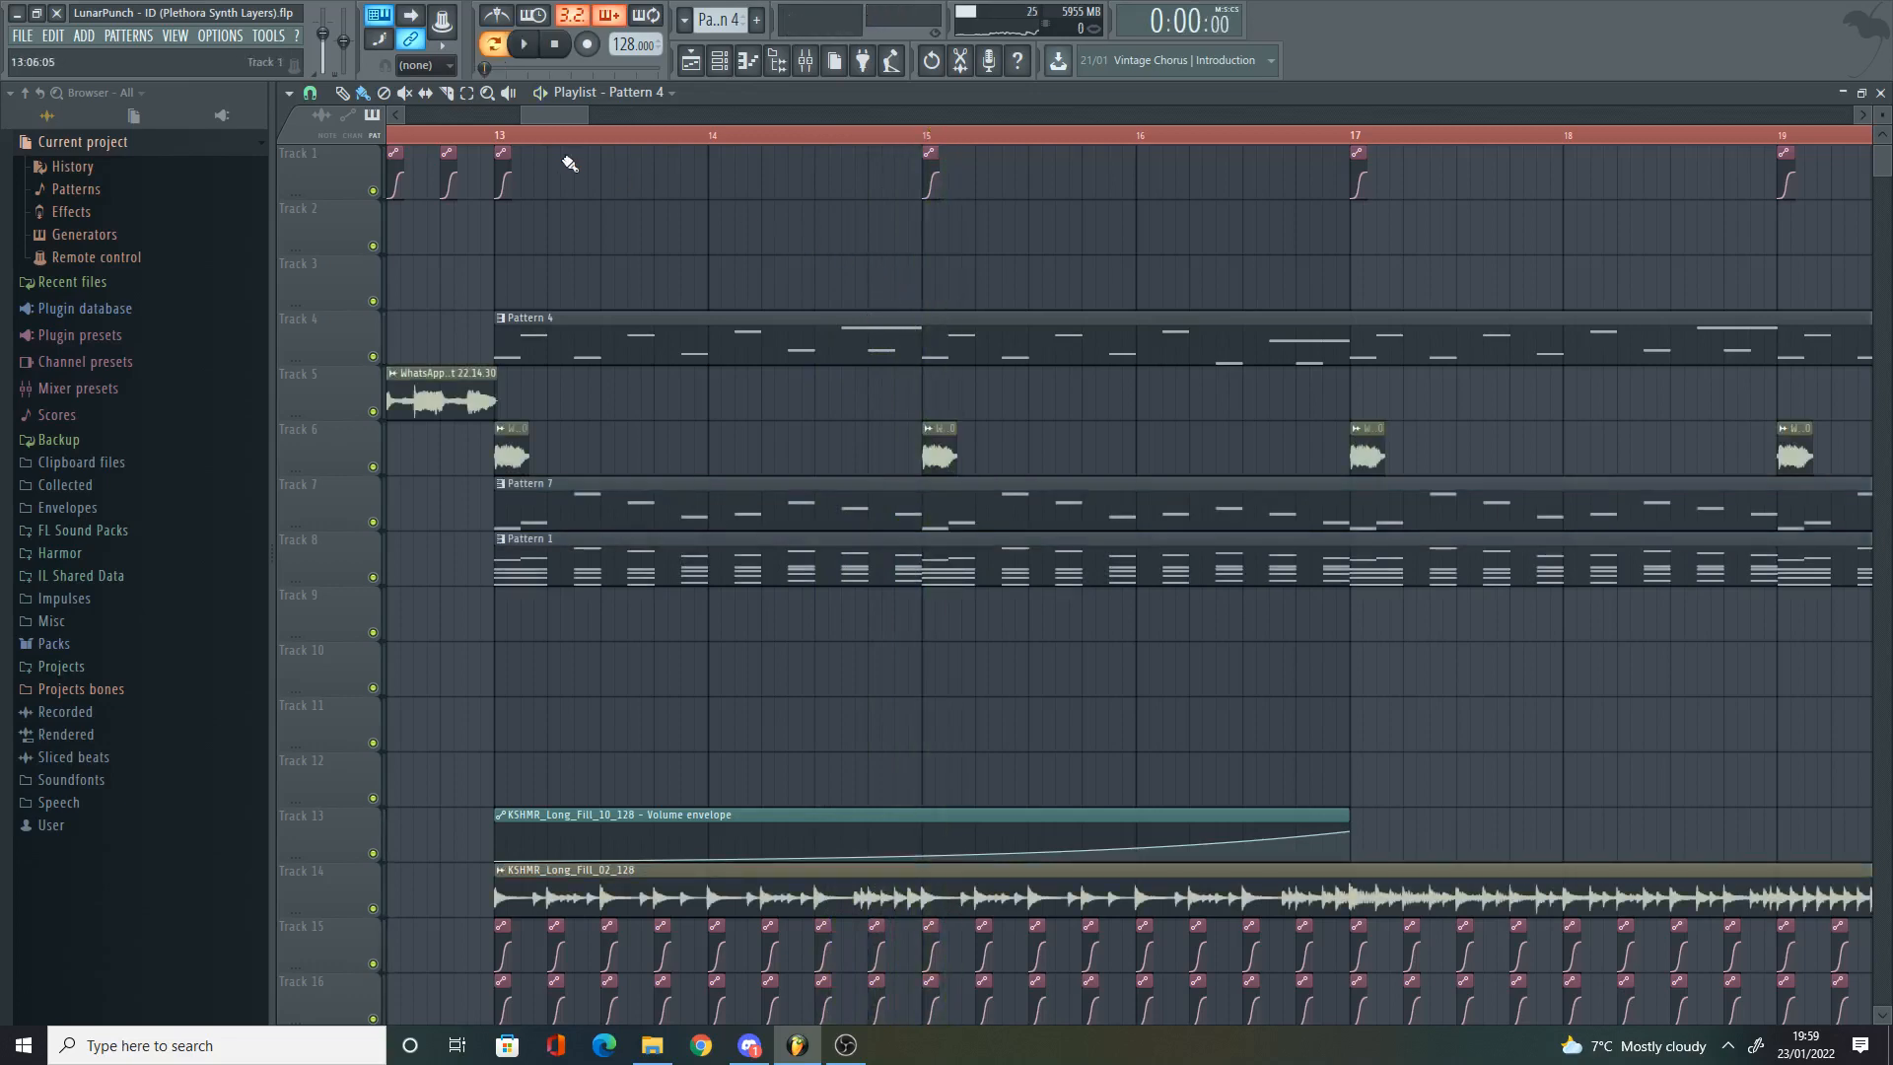
Step: Audition the Pattern 7 clip on Track 7 again in solo, including from around bar 15
scroll(617, 414, down, 4)
ctrl+scroll(670, 473, down, 4)
alt+right_click(766, 280)
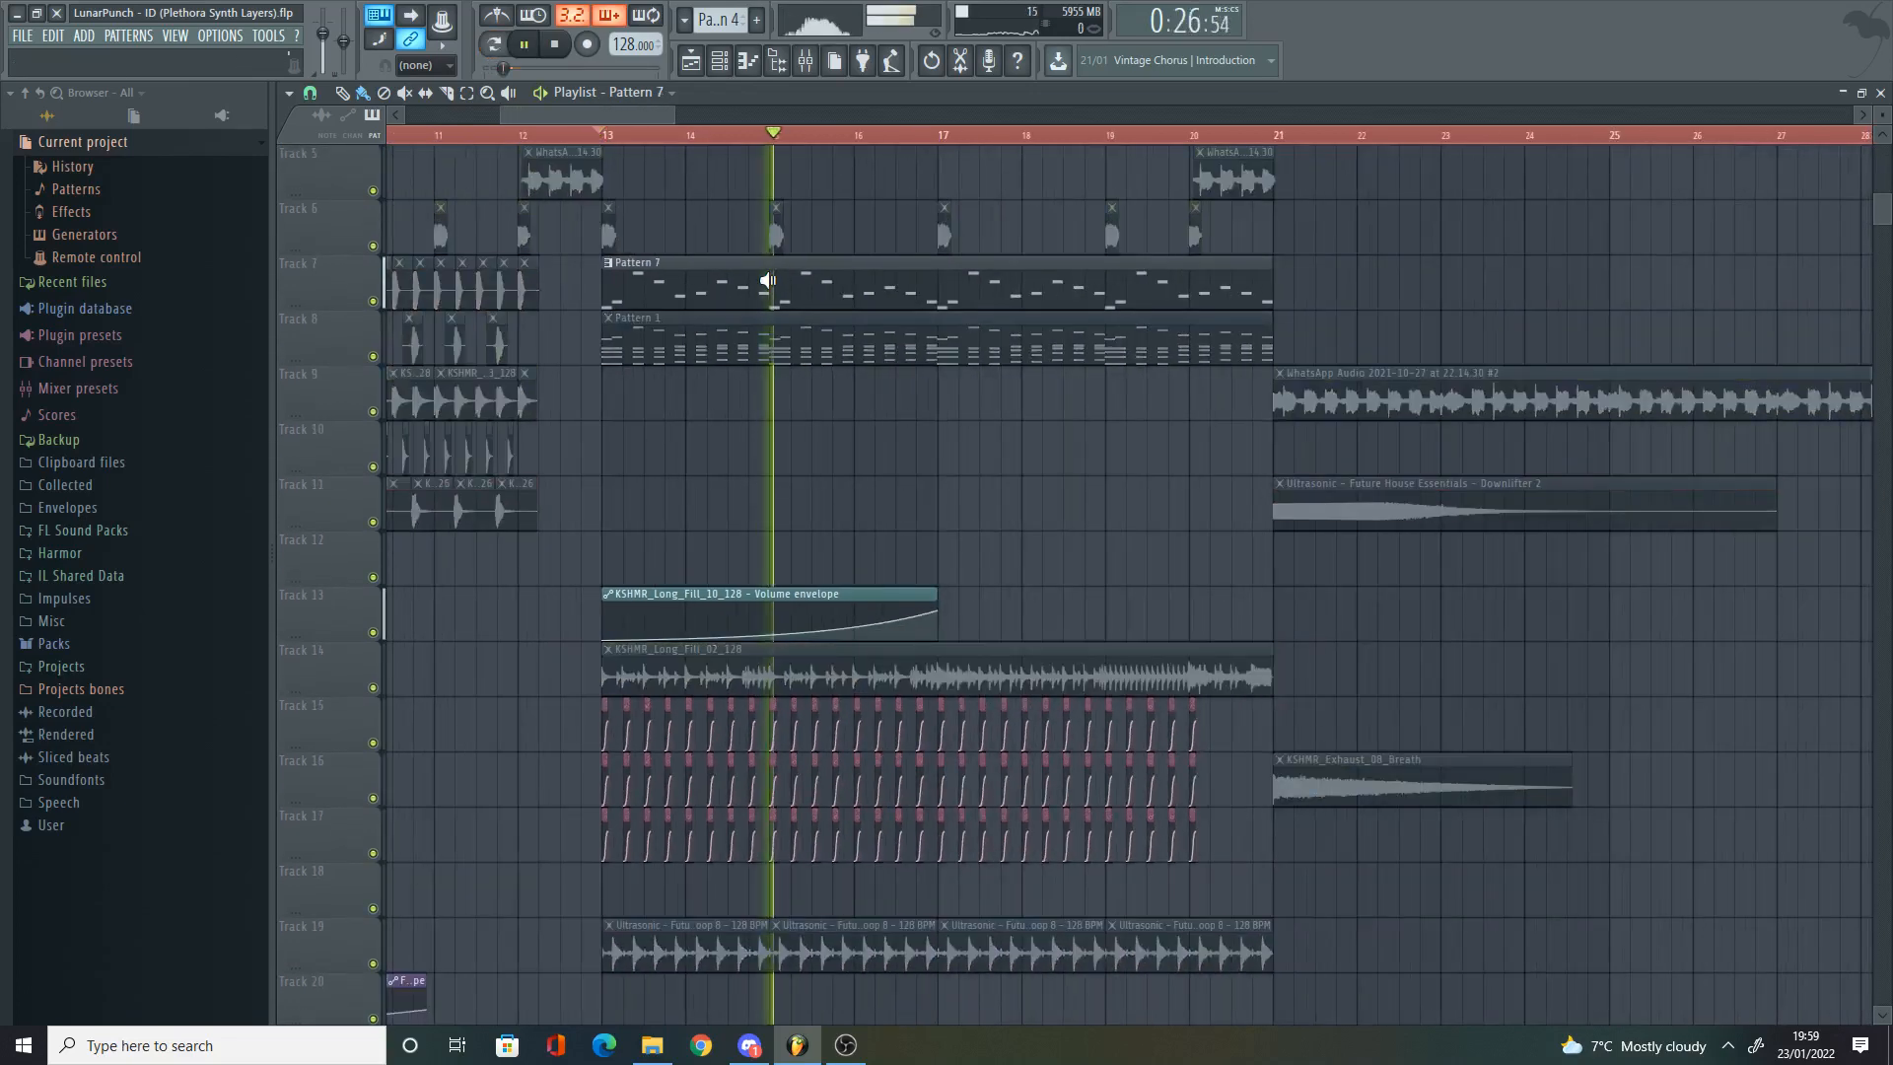
alt+right_click(1076, 283)
Step: Examine the drum, clap, riser and automation clips on the lower tracks between bars 13 and 21
scroll(1082, 323, down, 12)
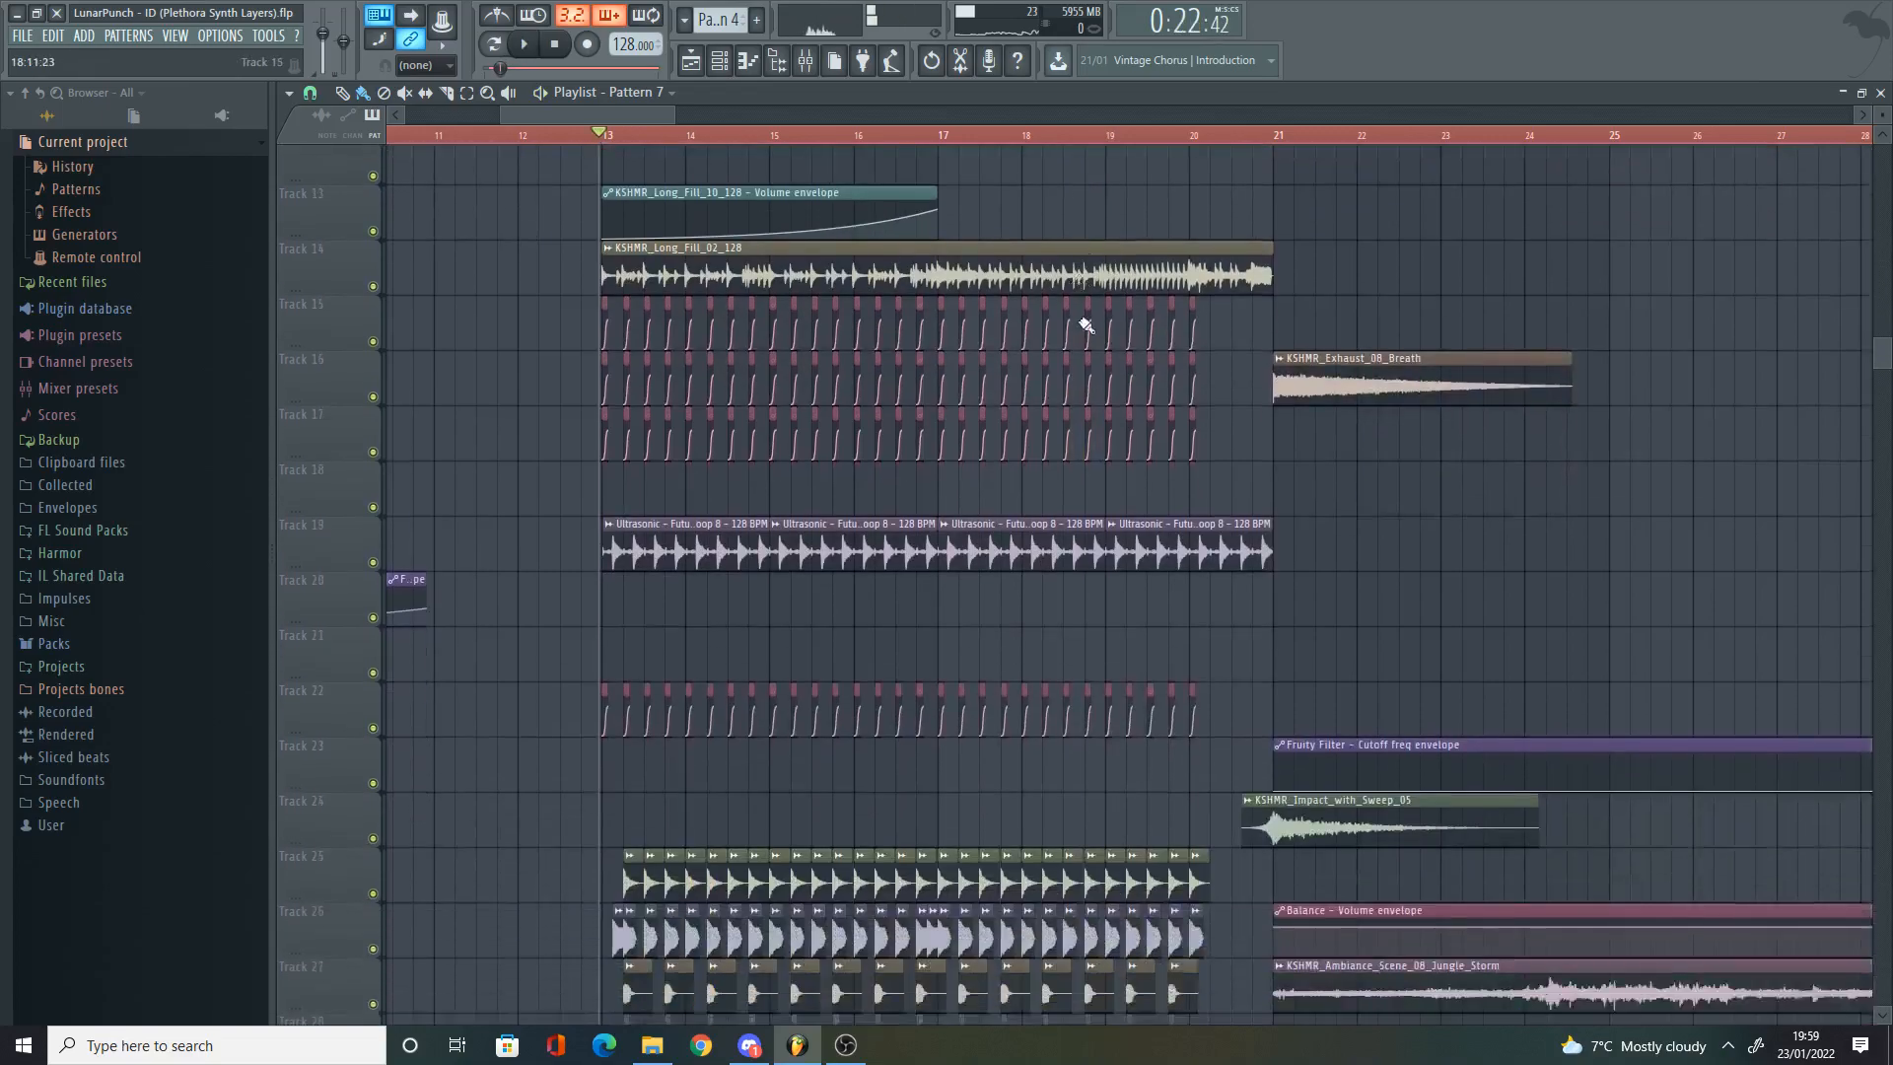
scroll(1085, 320, down, 3)
scroll(1092, 328, up, 5)
ctrl+scroll(1095, 345, up, 2)
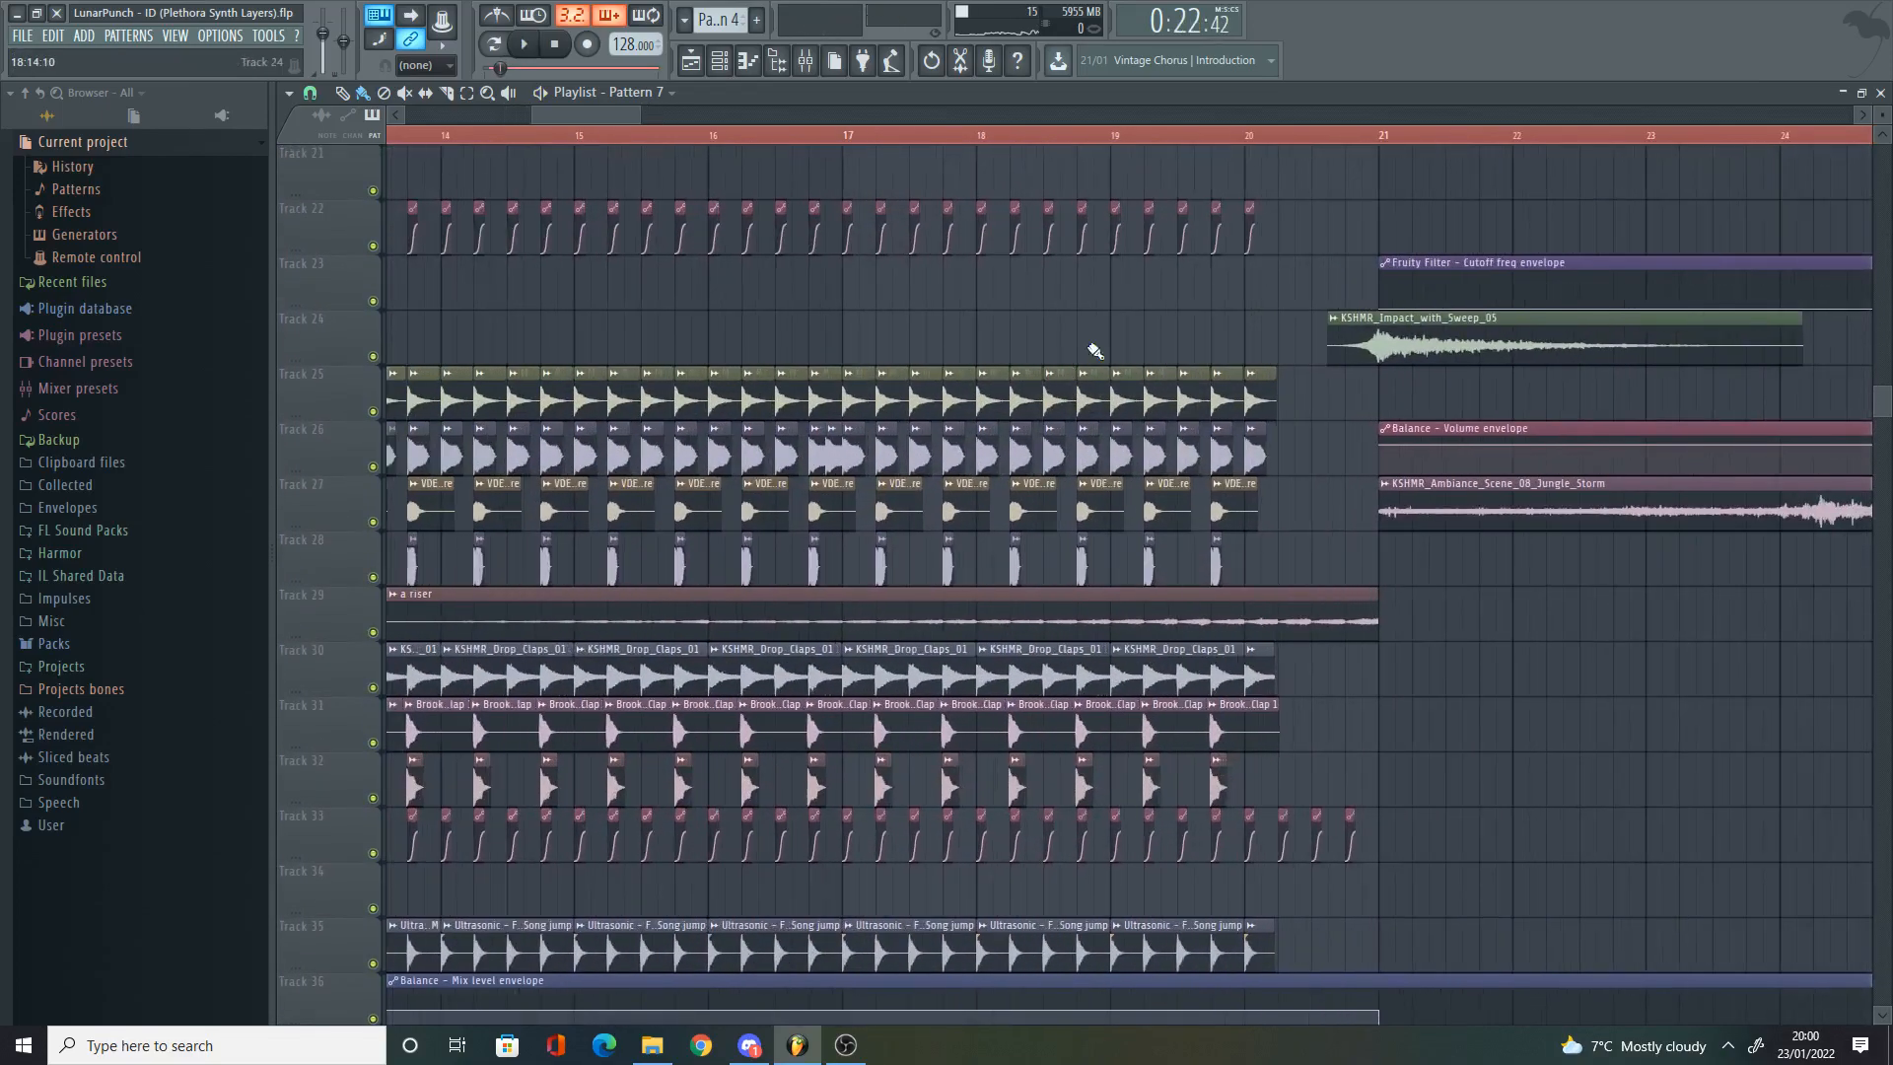
Step: Audition the KSHMR_Long_Fill_02_128 clip on Track 14 in solo
scroll(986, 357, up, 4)
scroll(829, 363, up, 6)
ctrl+scroll(690, 382, down, 3)
ctrl+scroll(512, 368, up, 4)
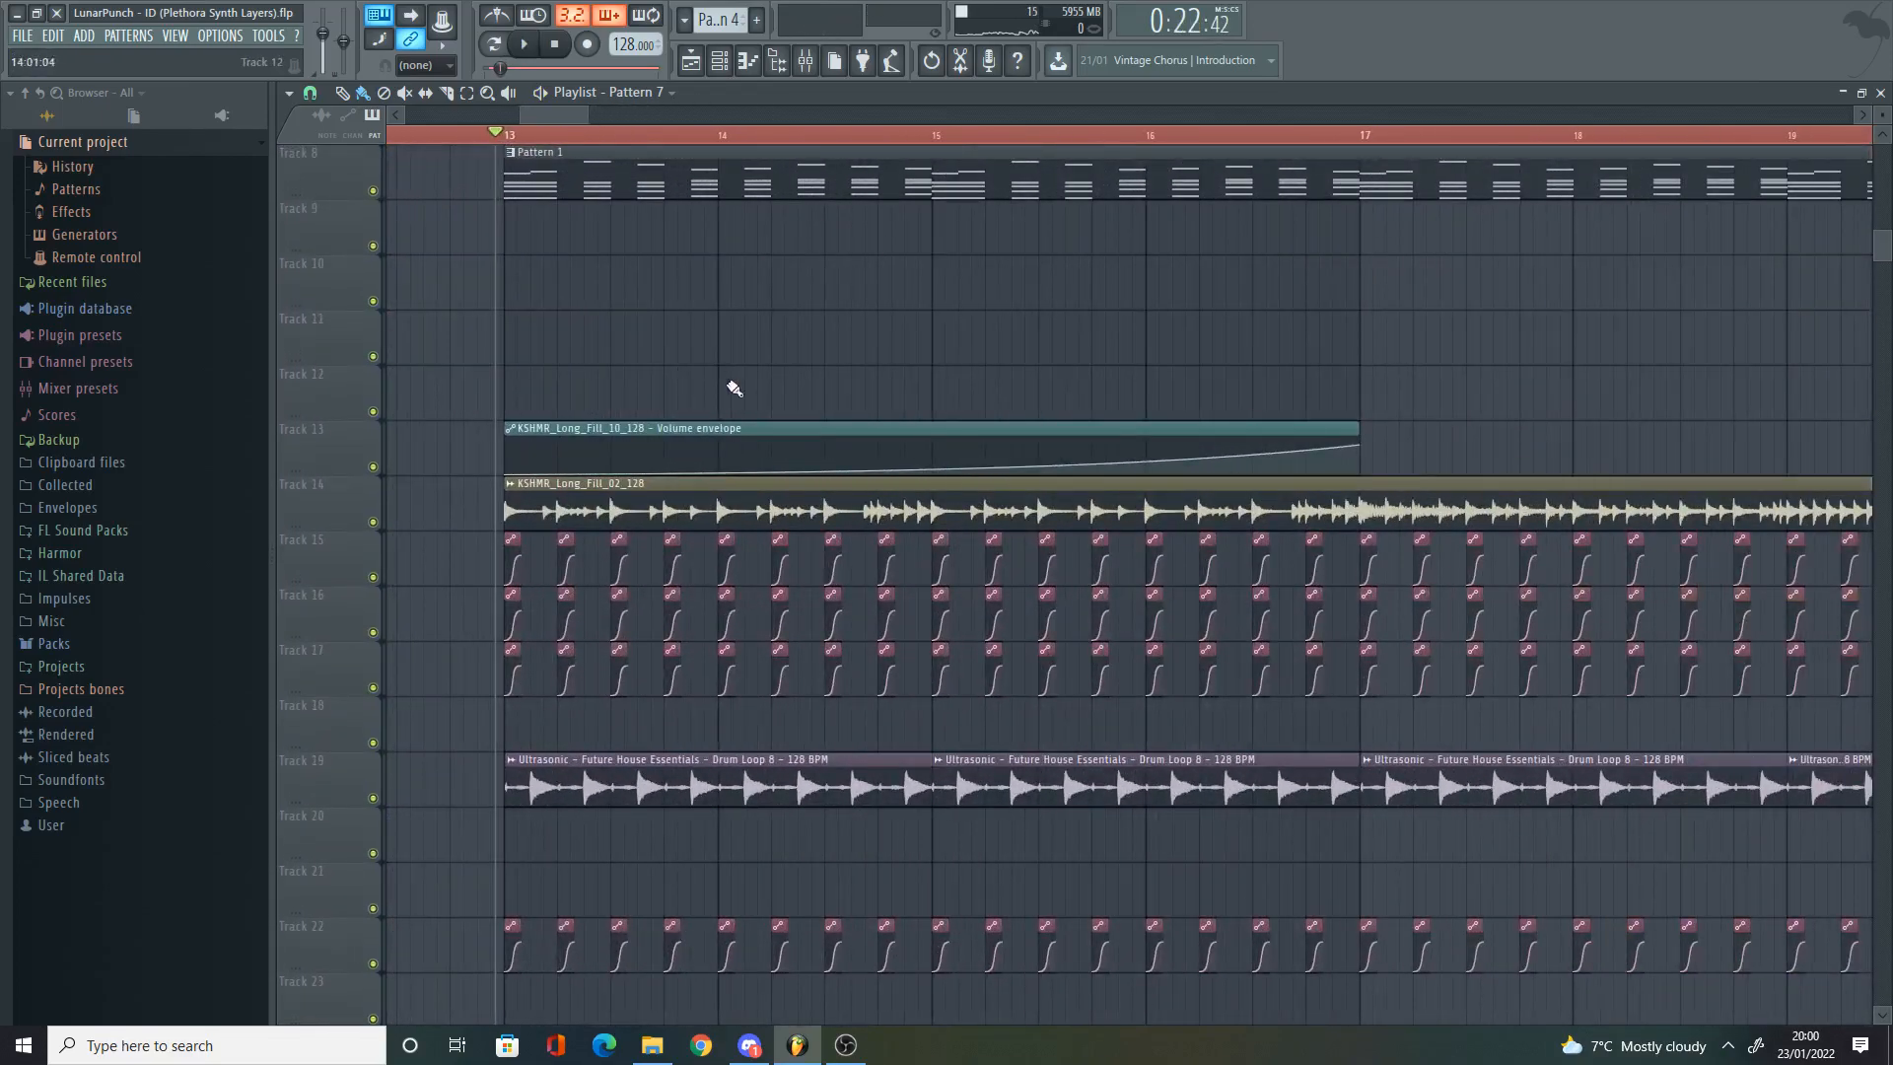
ctrl+scroll(848, 474, down, 3)
alt+right_click(1047, 512)
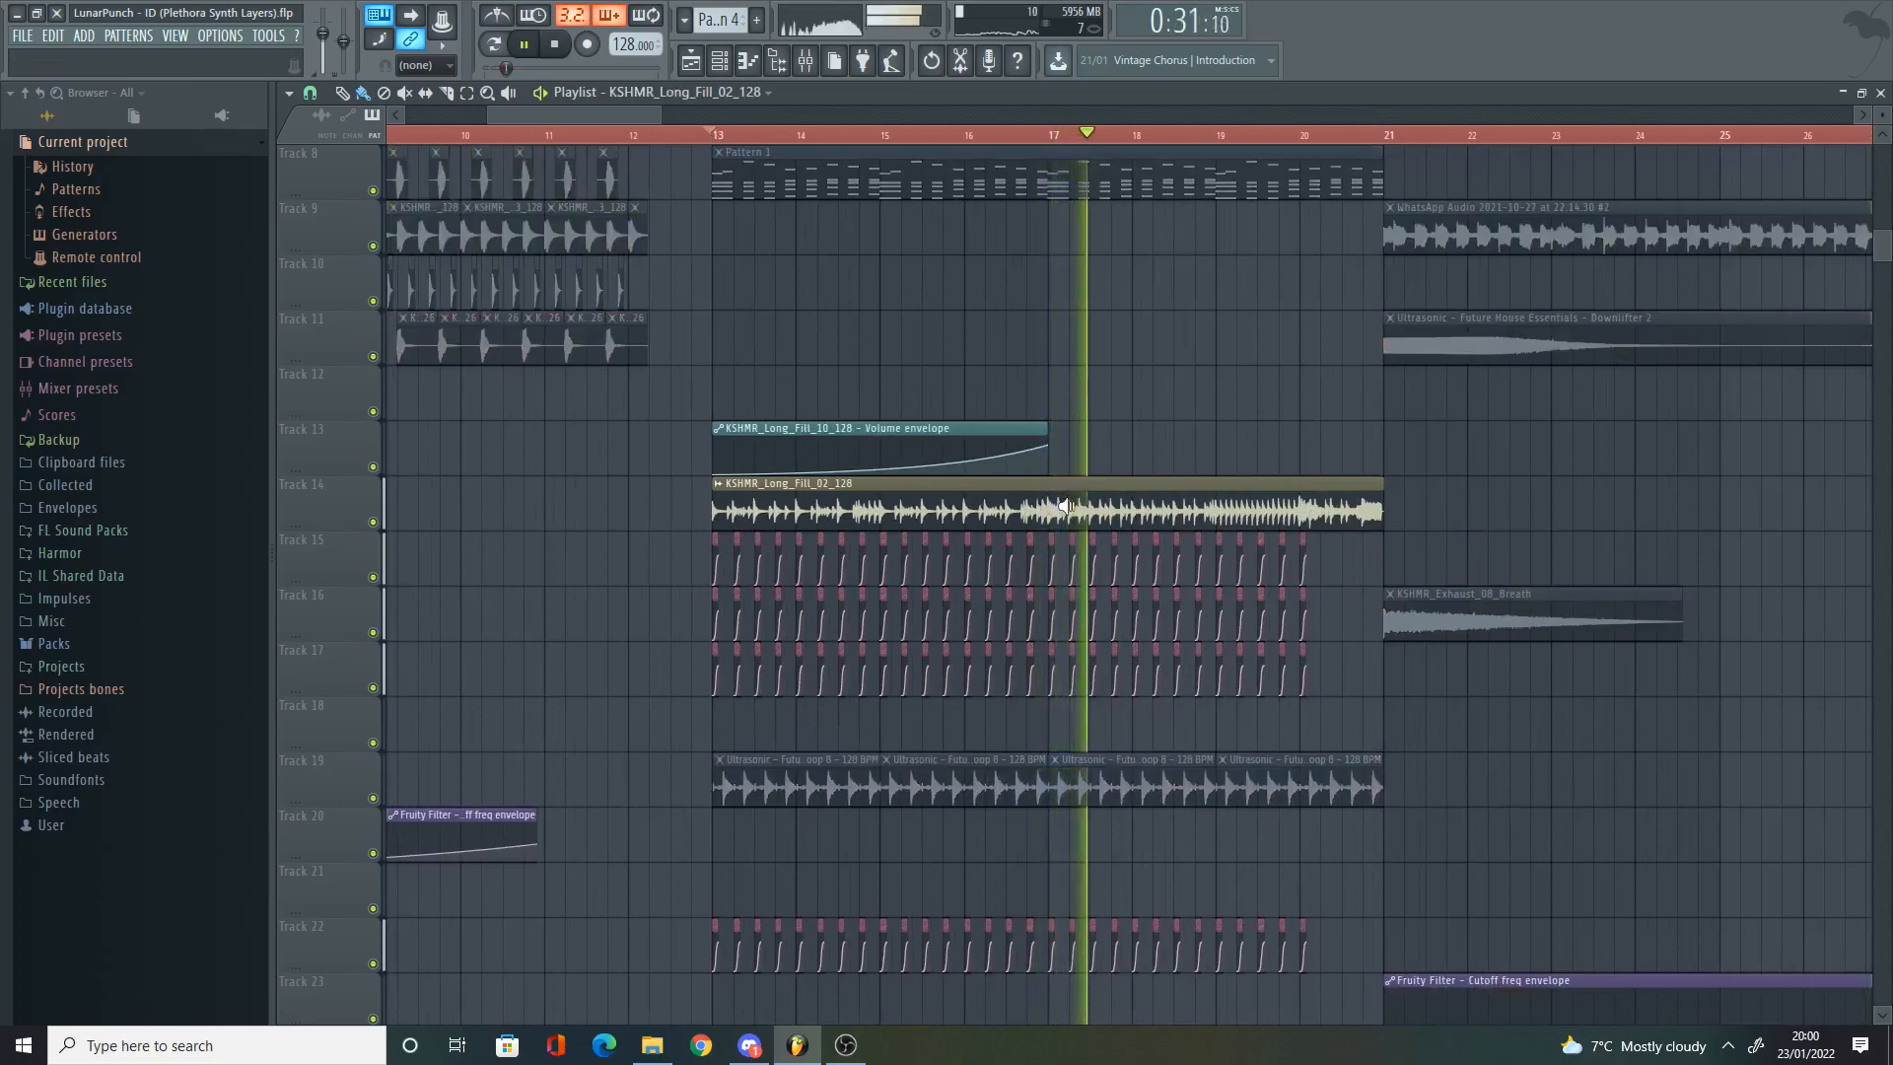
Step: Inspect the plethora vocal sample's settings, close them, and audition the bar 13 vocal clip on Track 38 in solo
scroll(1027, 536, down, 12)
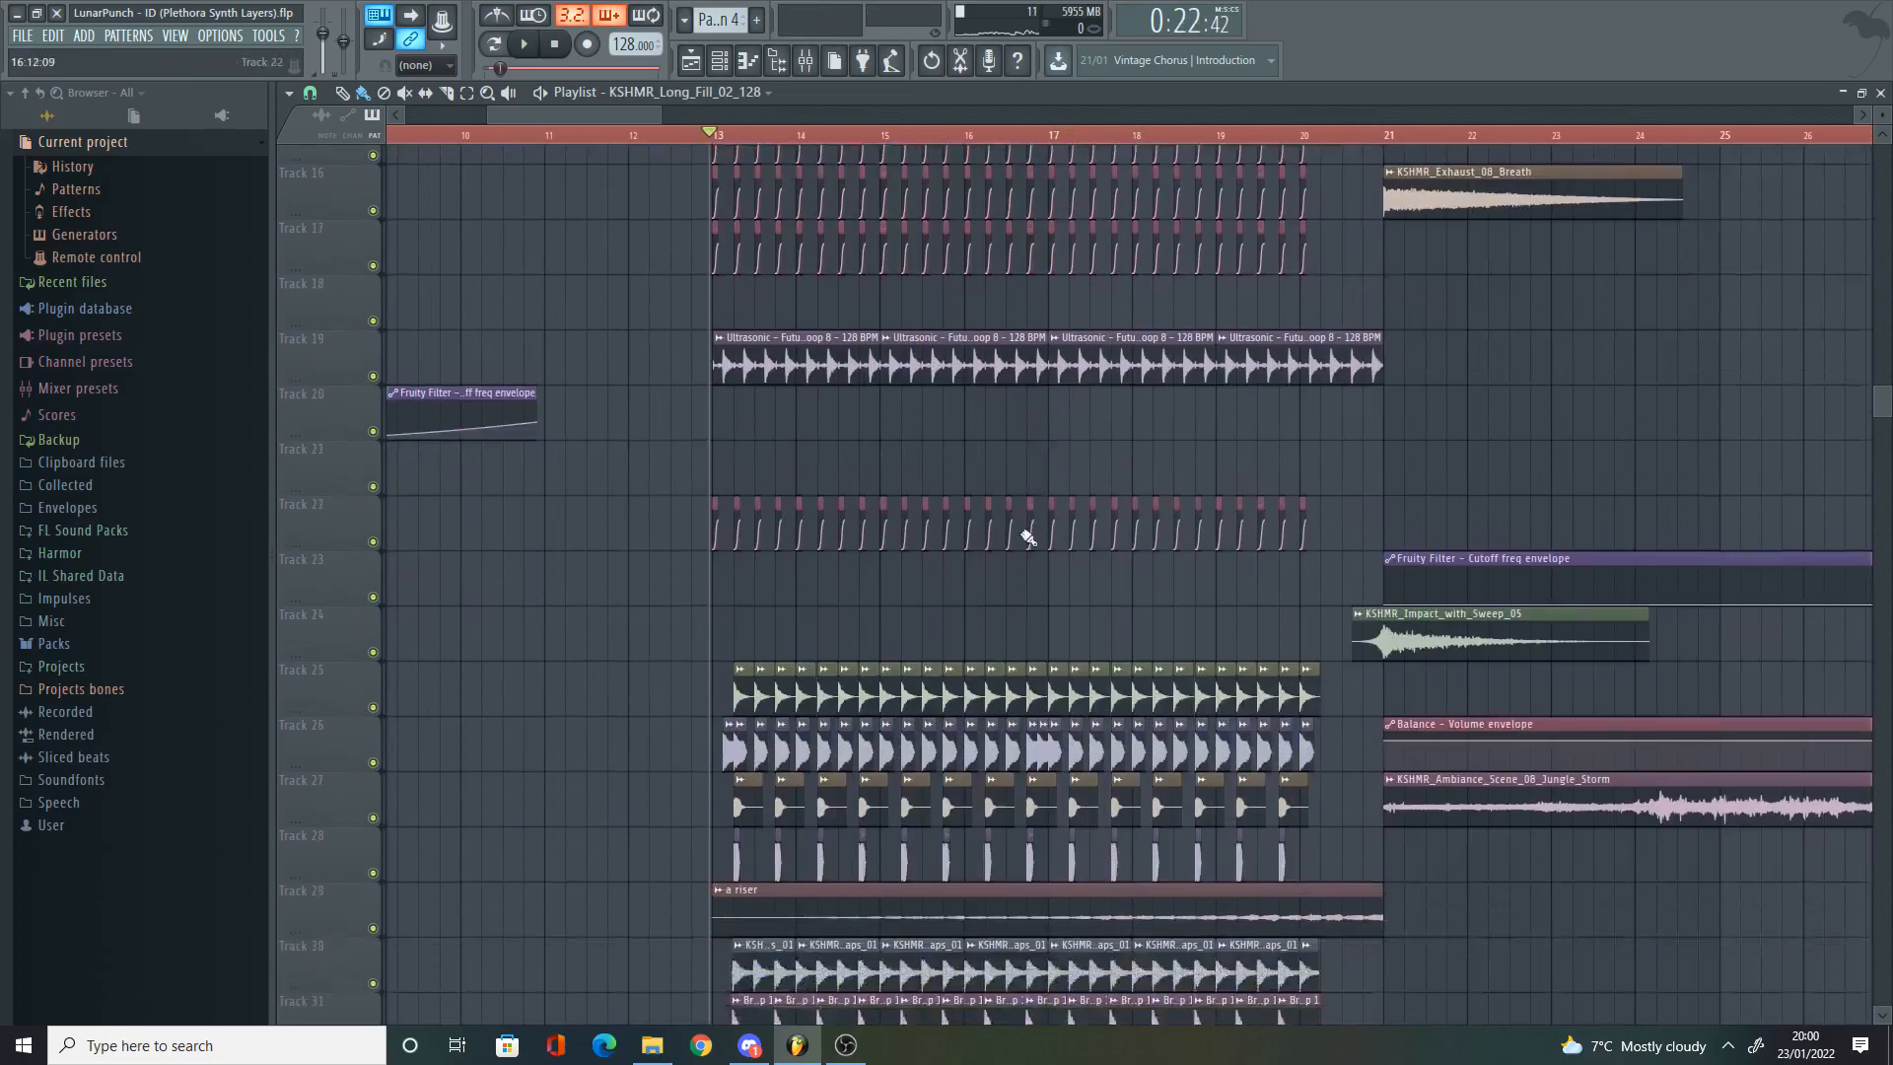
ctrl+scroll(710, 753, up, 4)
double_click(781, 669)
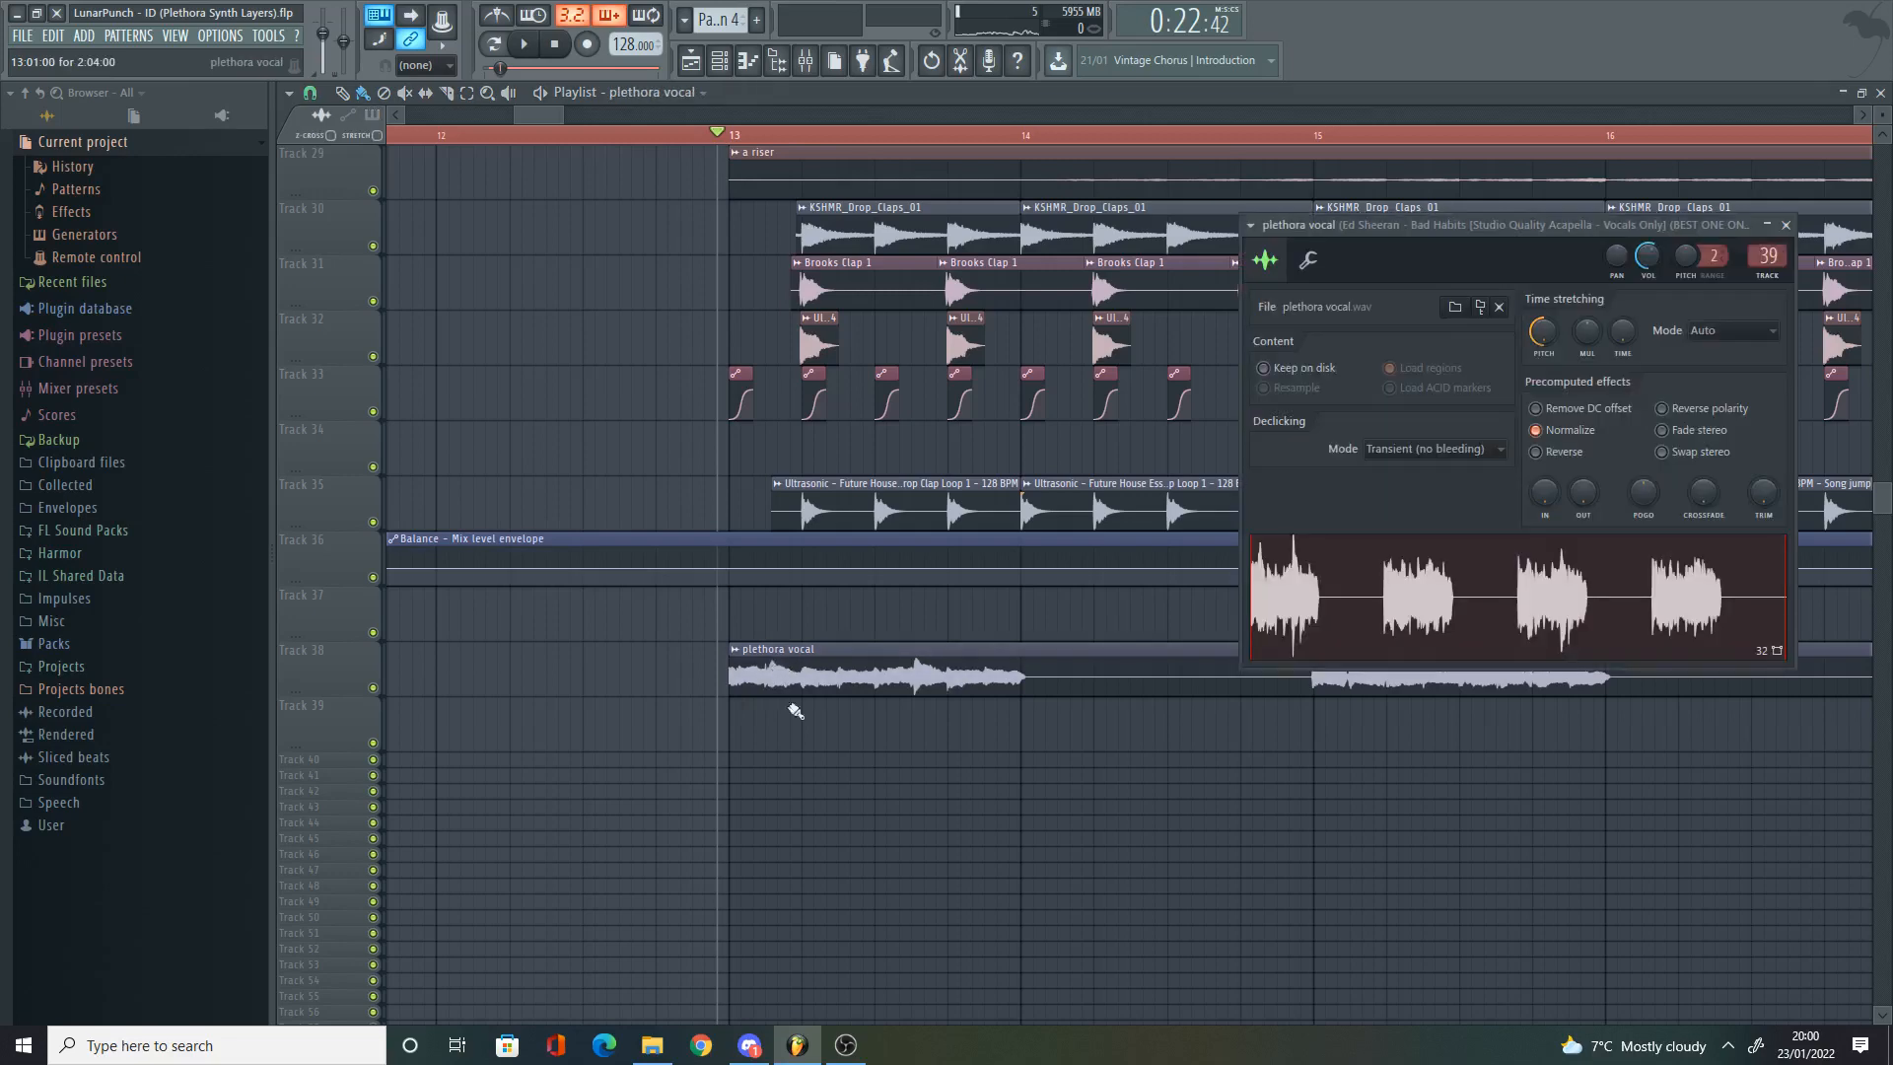
key(Escape)
alt+right_click(706, 676)
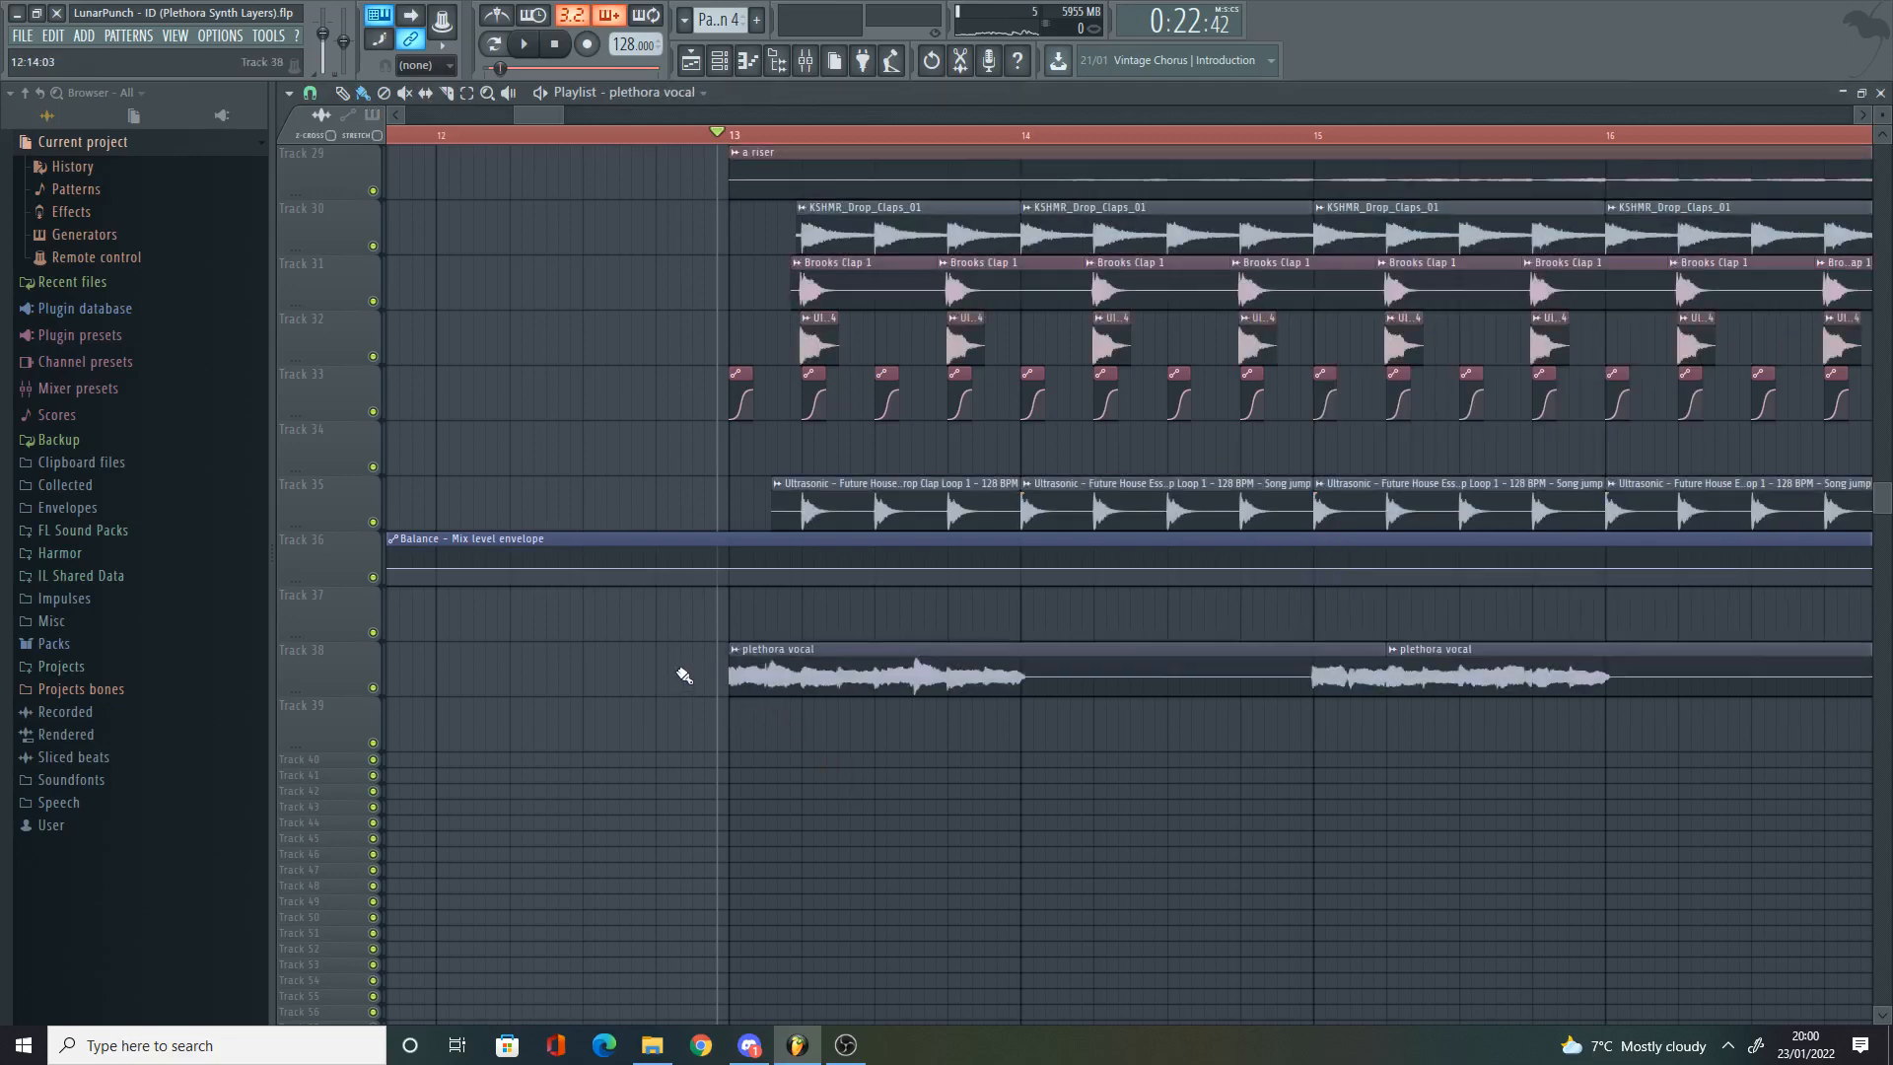
alt+right_click(867, 659)
alt+right_click(925, 690)
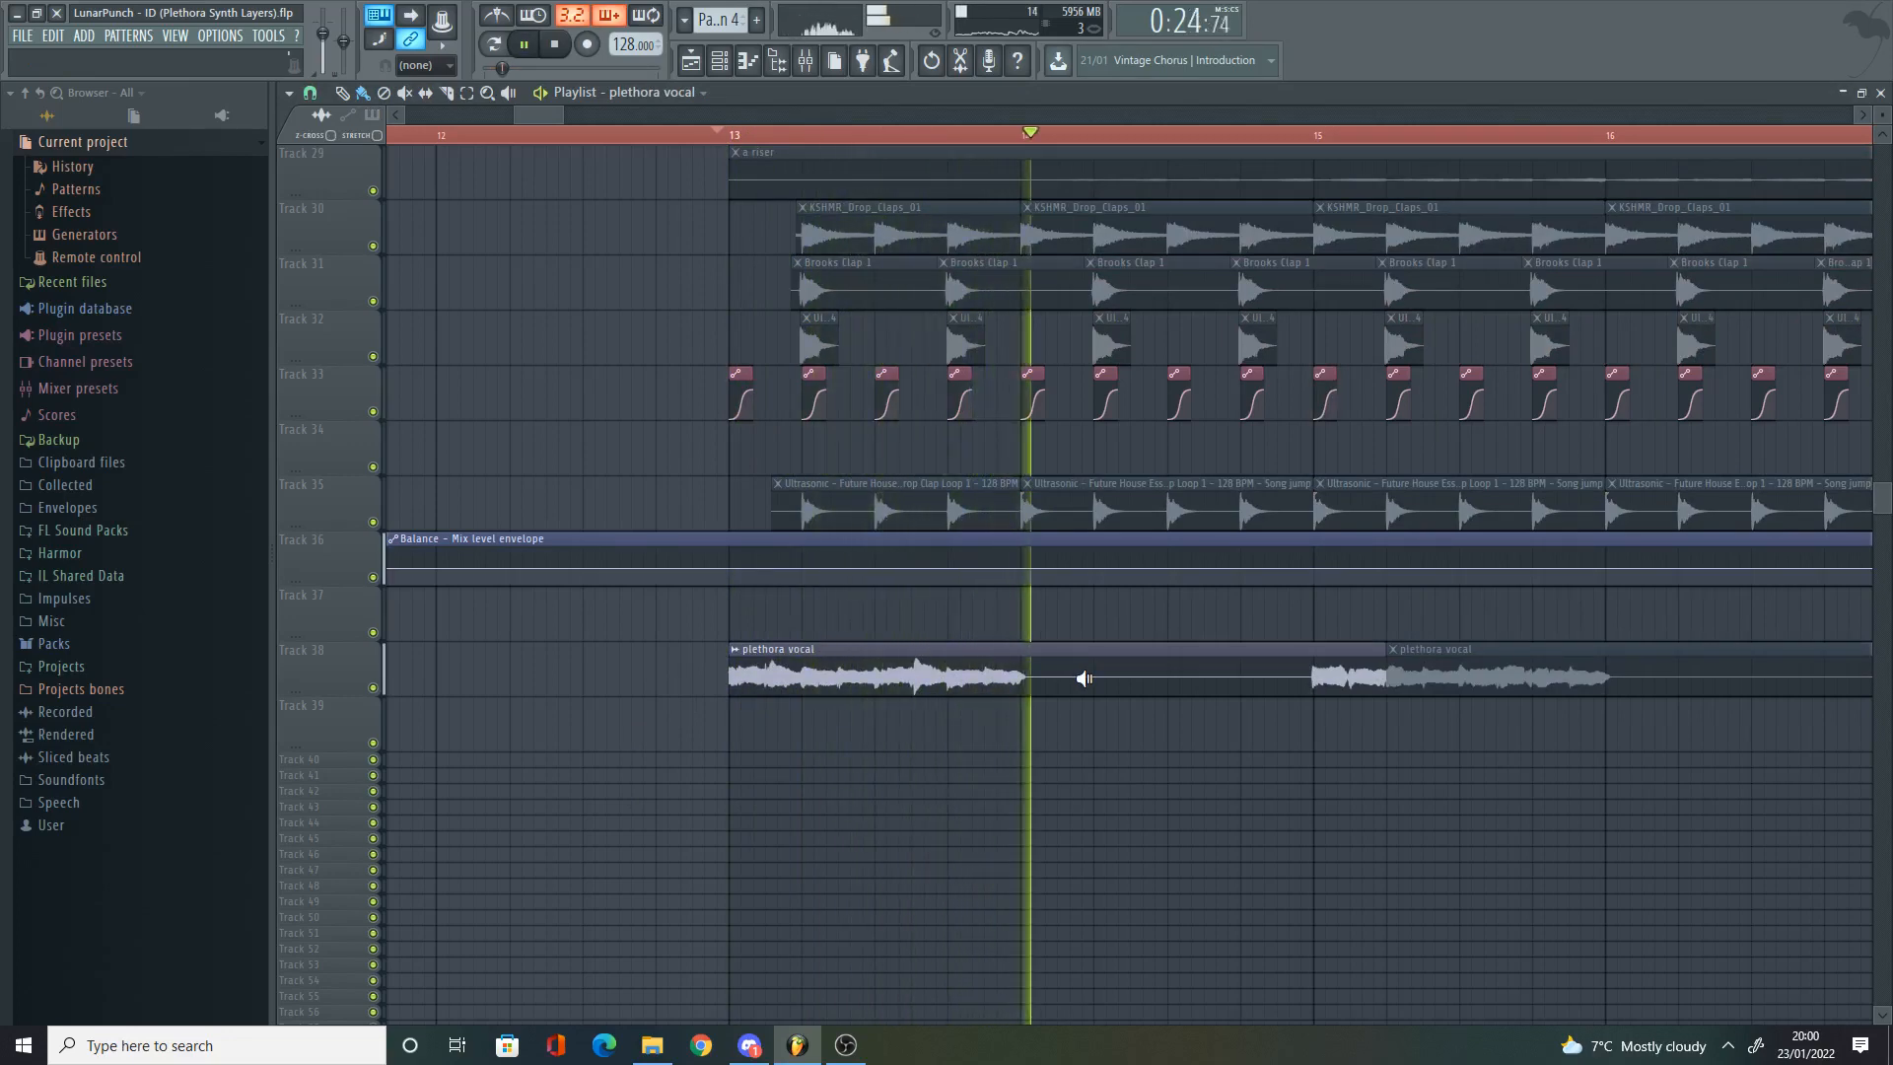
Step: Play the full arrangement from bar 13 with all tracks sounding
ctrl+scroll(1040, 321, down, 3)
scroll(961, 731, up, 5)
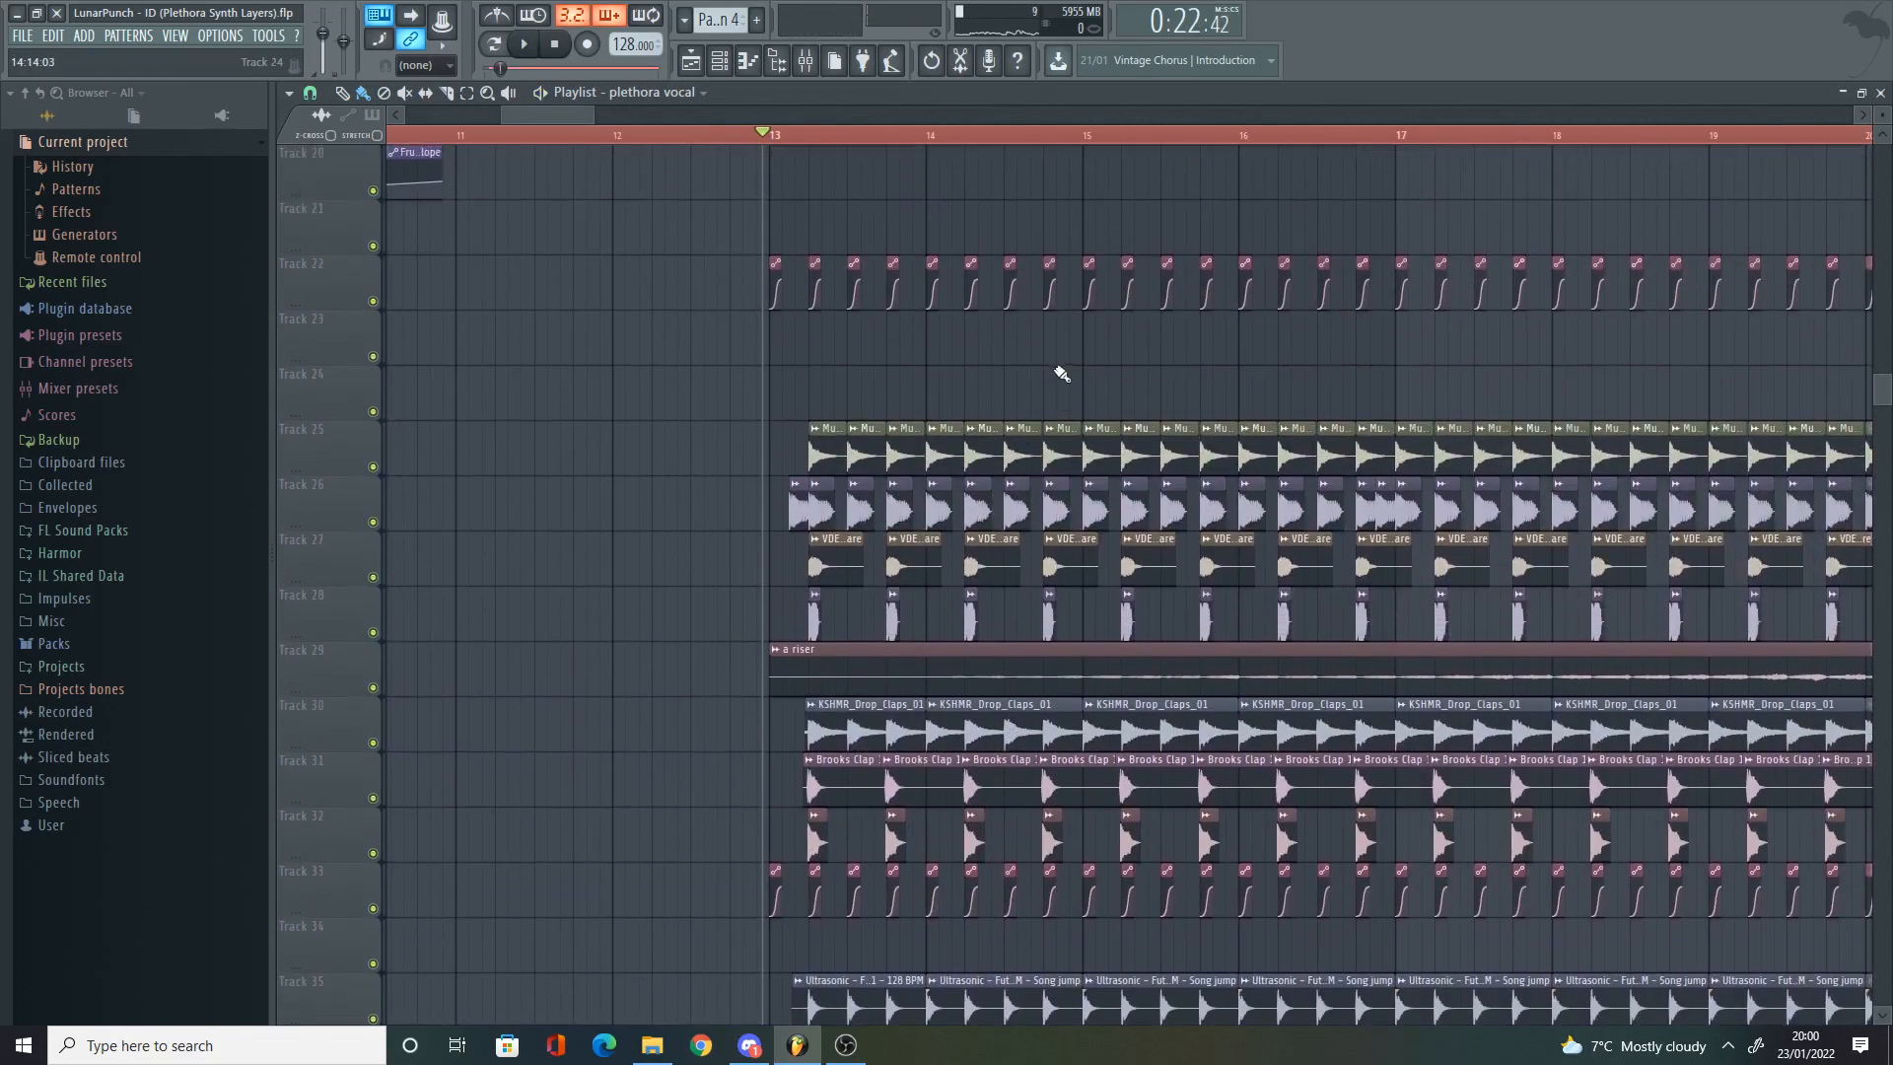
key(space)
scroll(1064, 409, up, 7)
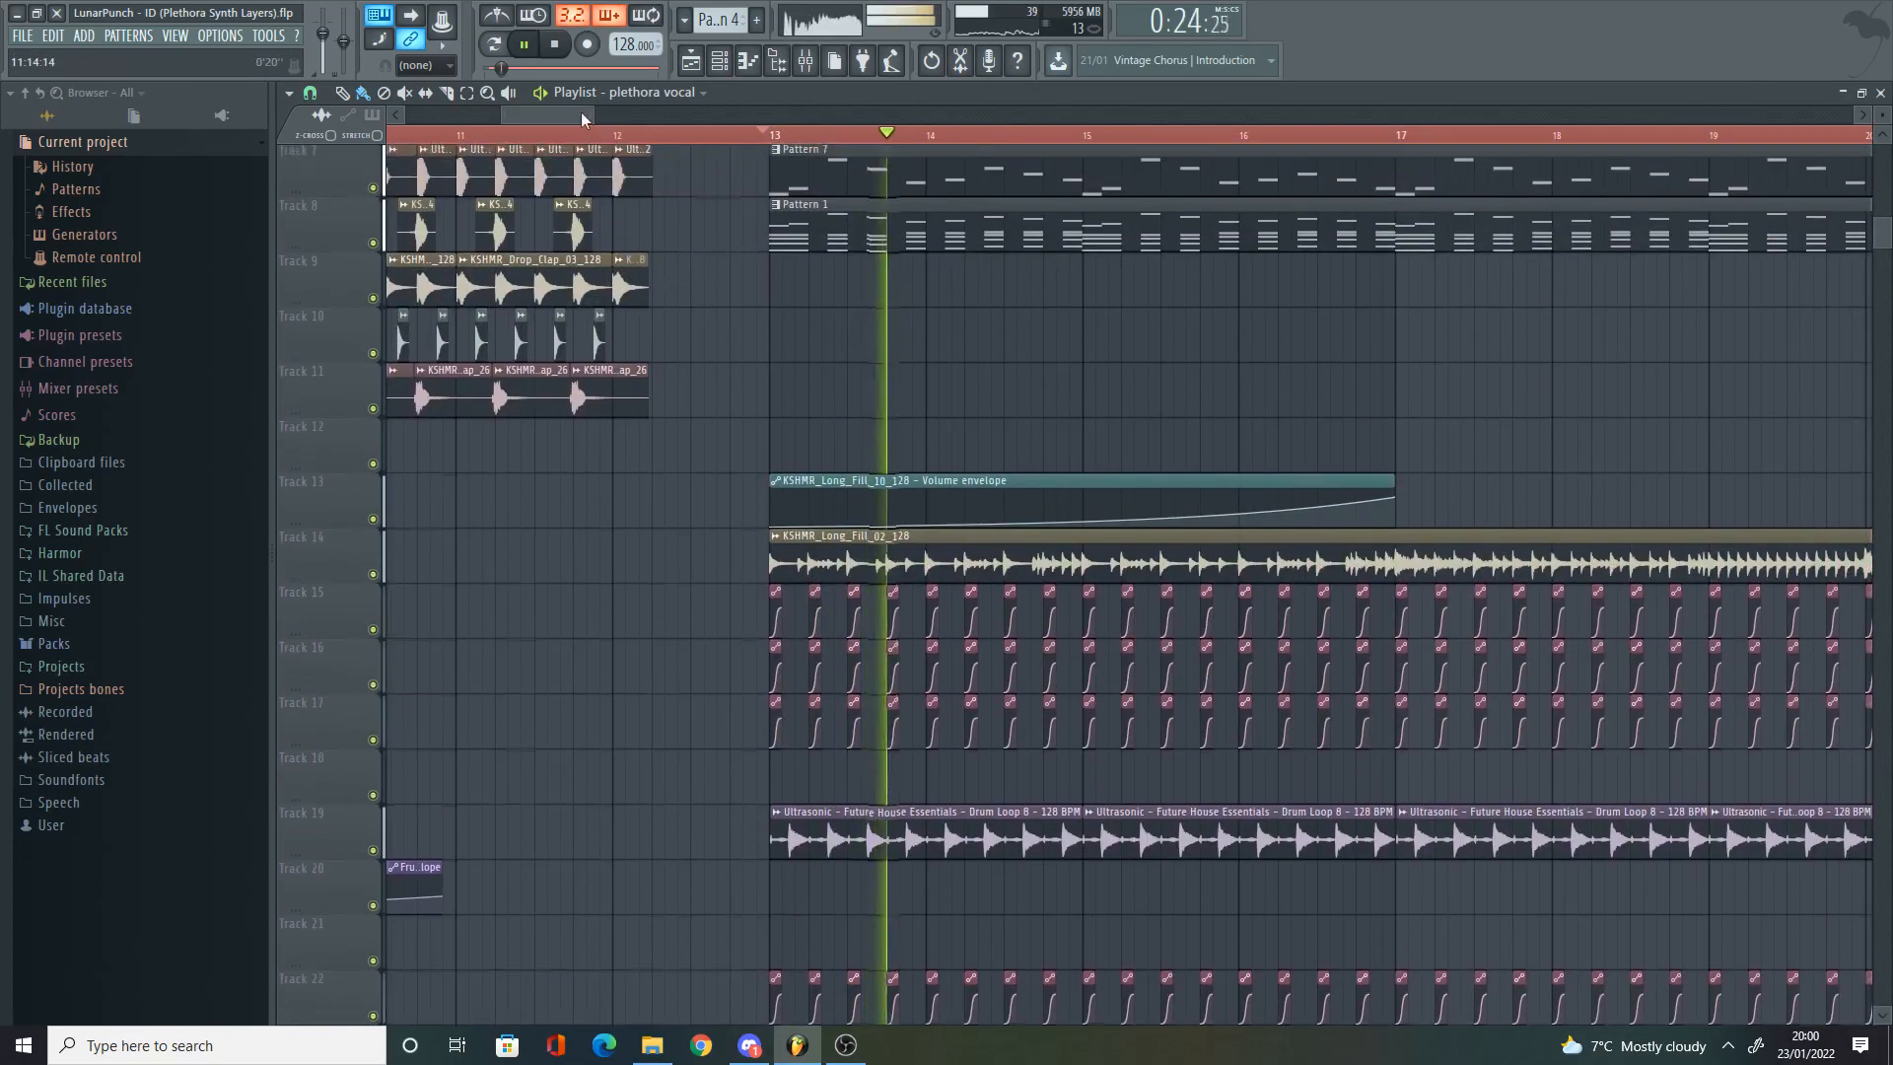
drag(590, 115, 653, 115)
scroll(1311, 317, up, 4)
ctrl+scroll(1381, 340, down, 3)
ctrl+scroll(1546, 373, up, 2)
key(space)
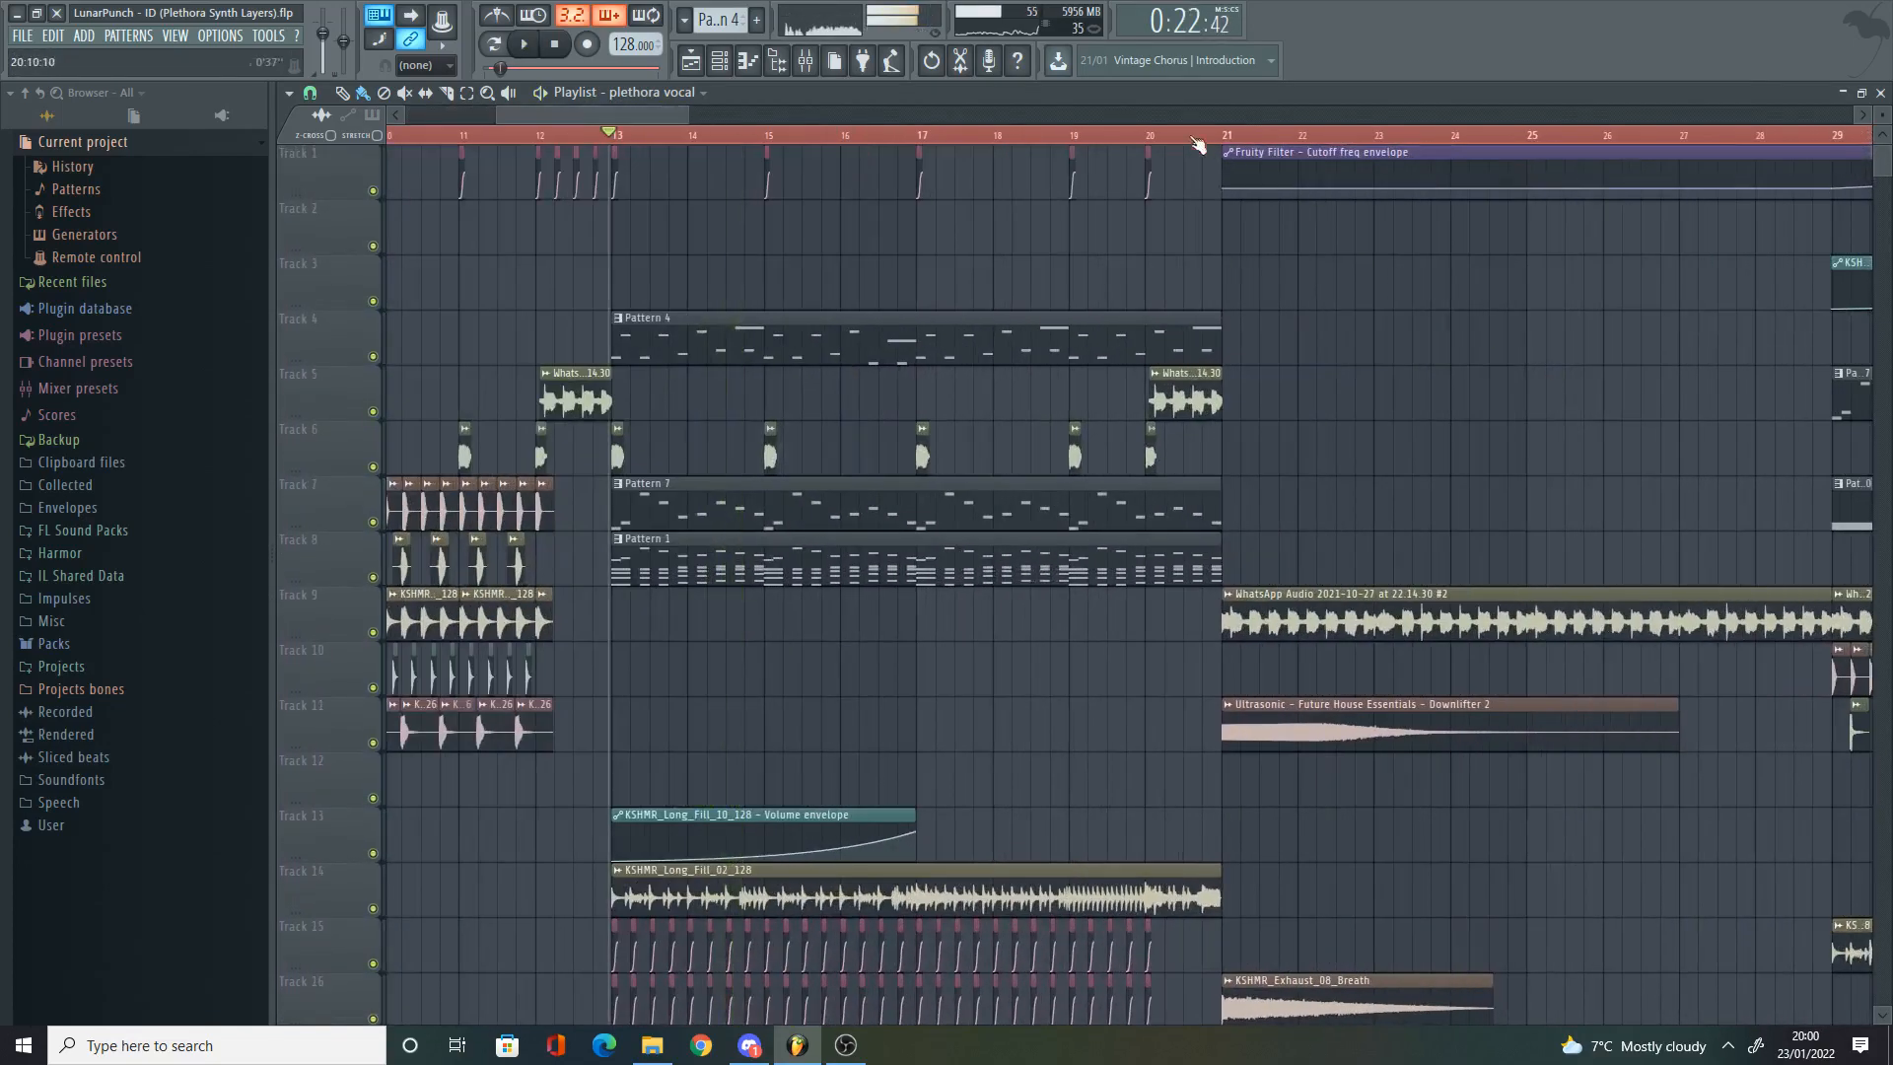
Step: Play the transition into bar 21, starting shortly after bar 20
ctrl+scroll(1282, 306, up, 3)
scroll(1149, 351, down, 6)
key(space)
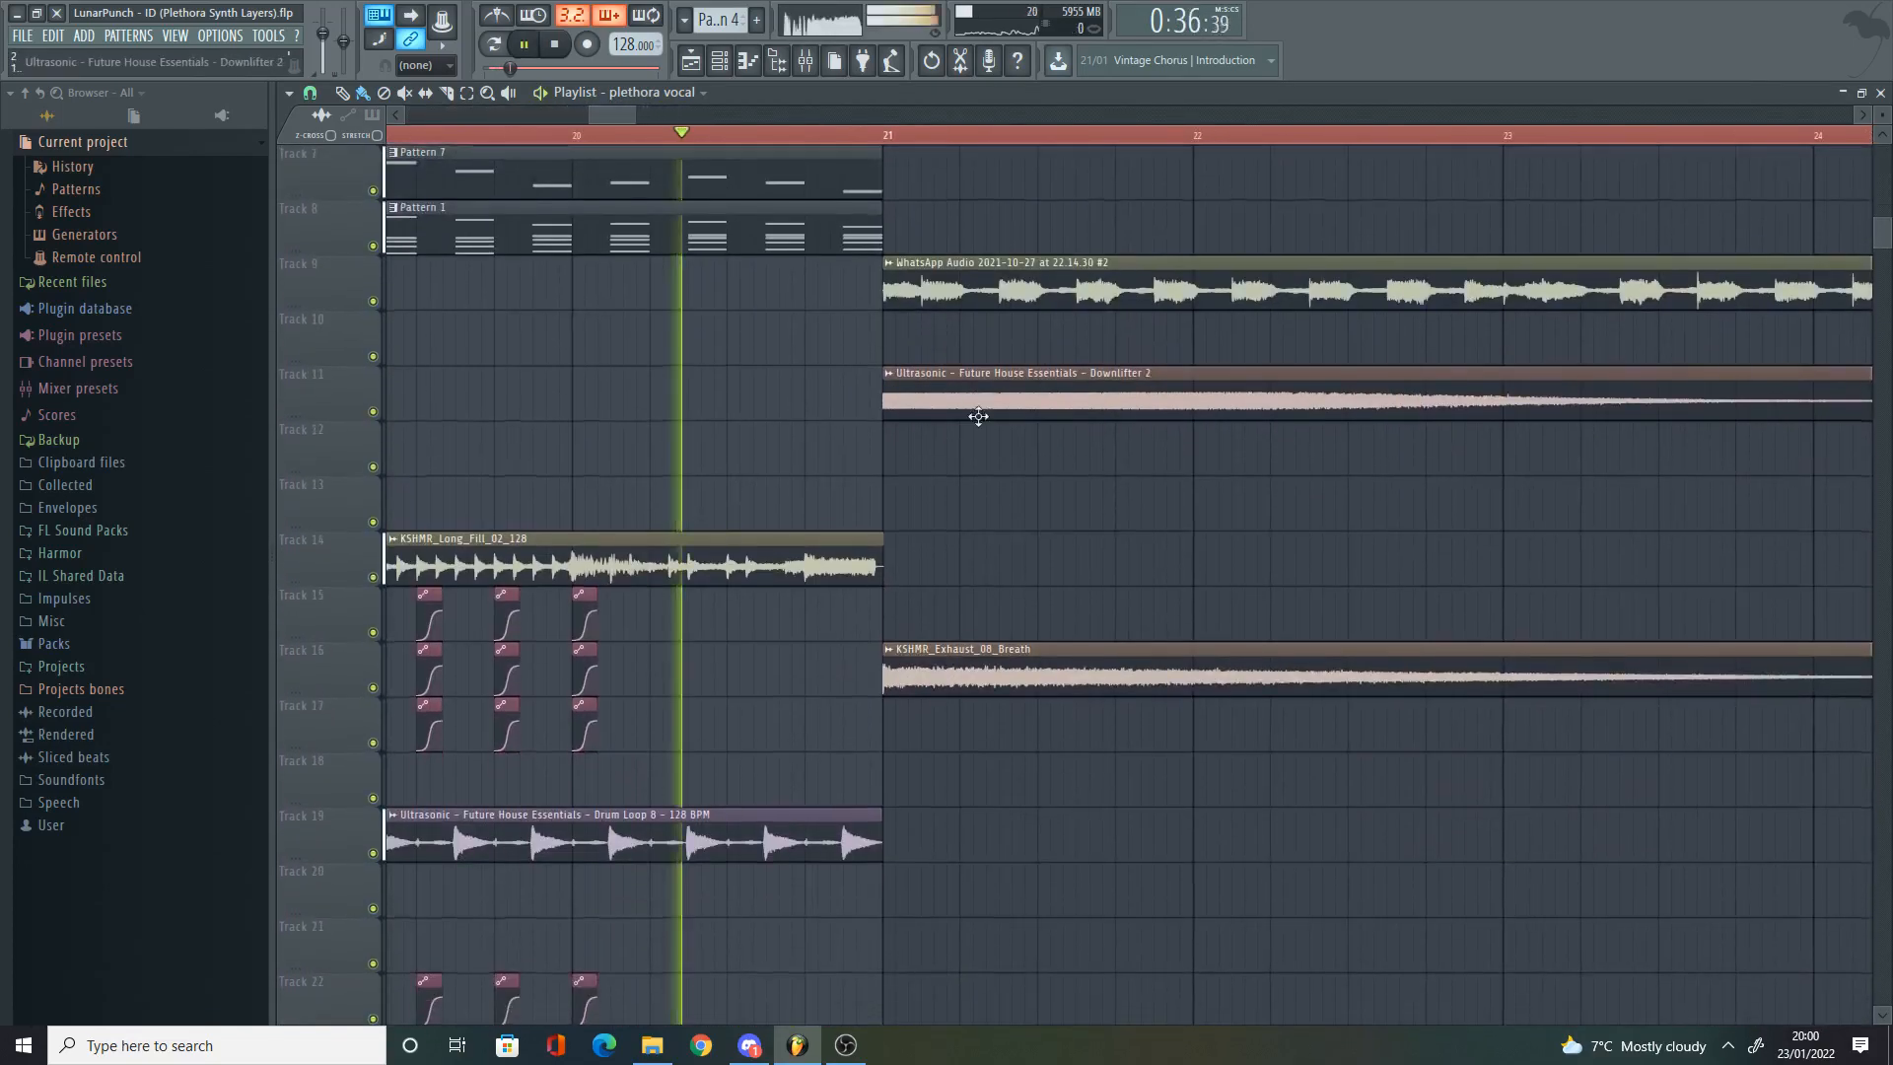
ctrl+scroll(753, 676, up, 2)
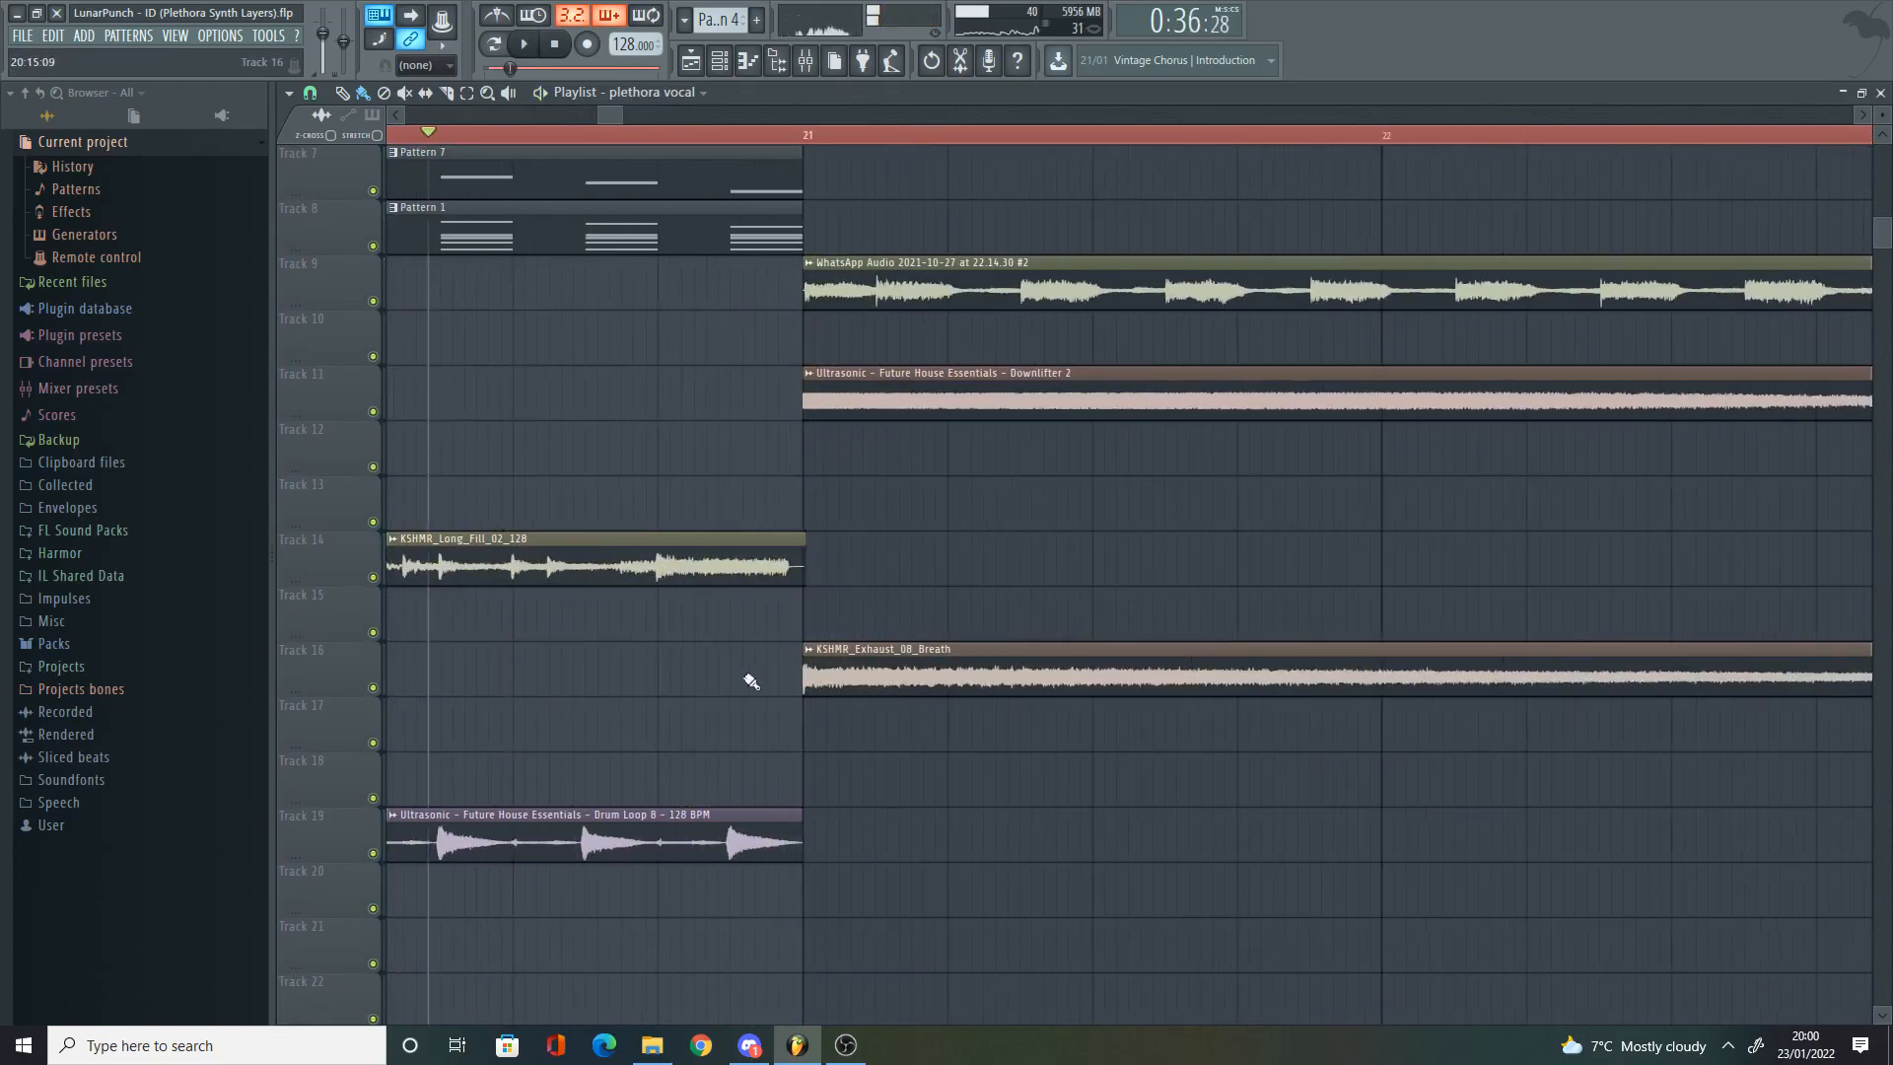
Step: Audition the KSHMR_Exhaust_08_Breath clip on Track 16 and the Downlifter 2 clip on Track 11 at bar 21
click(861, 677)
click(908, 399)
key(space)
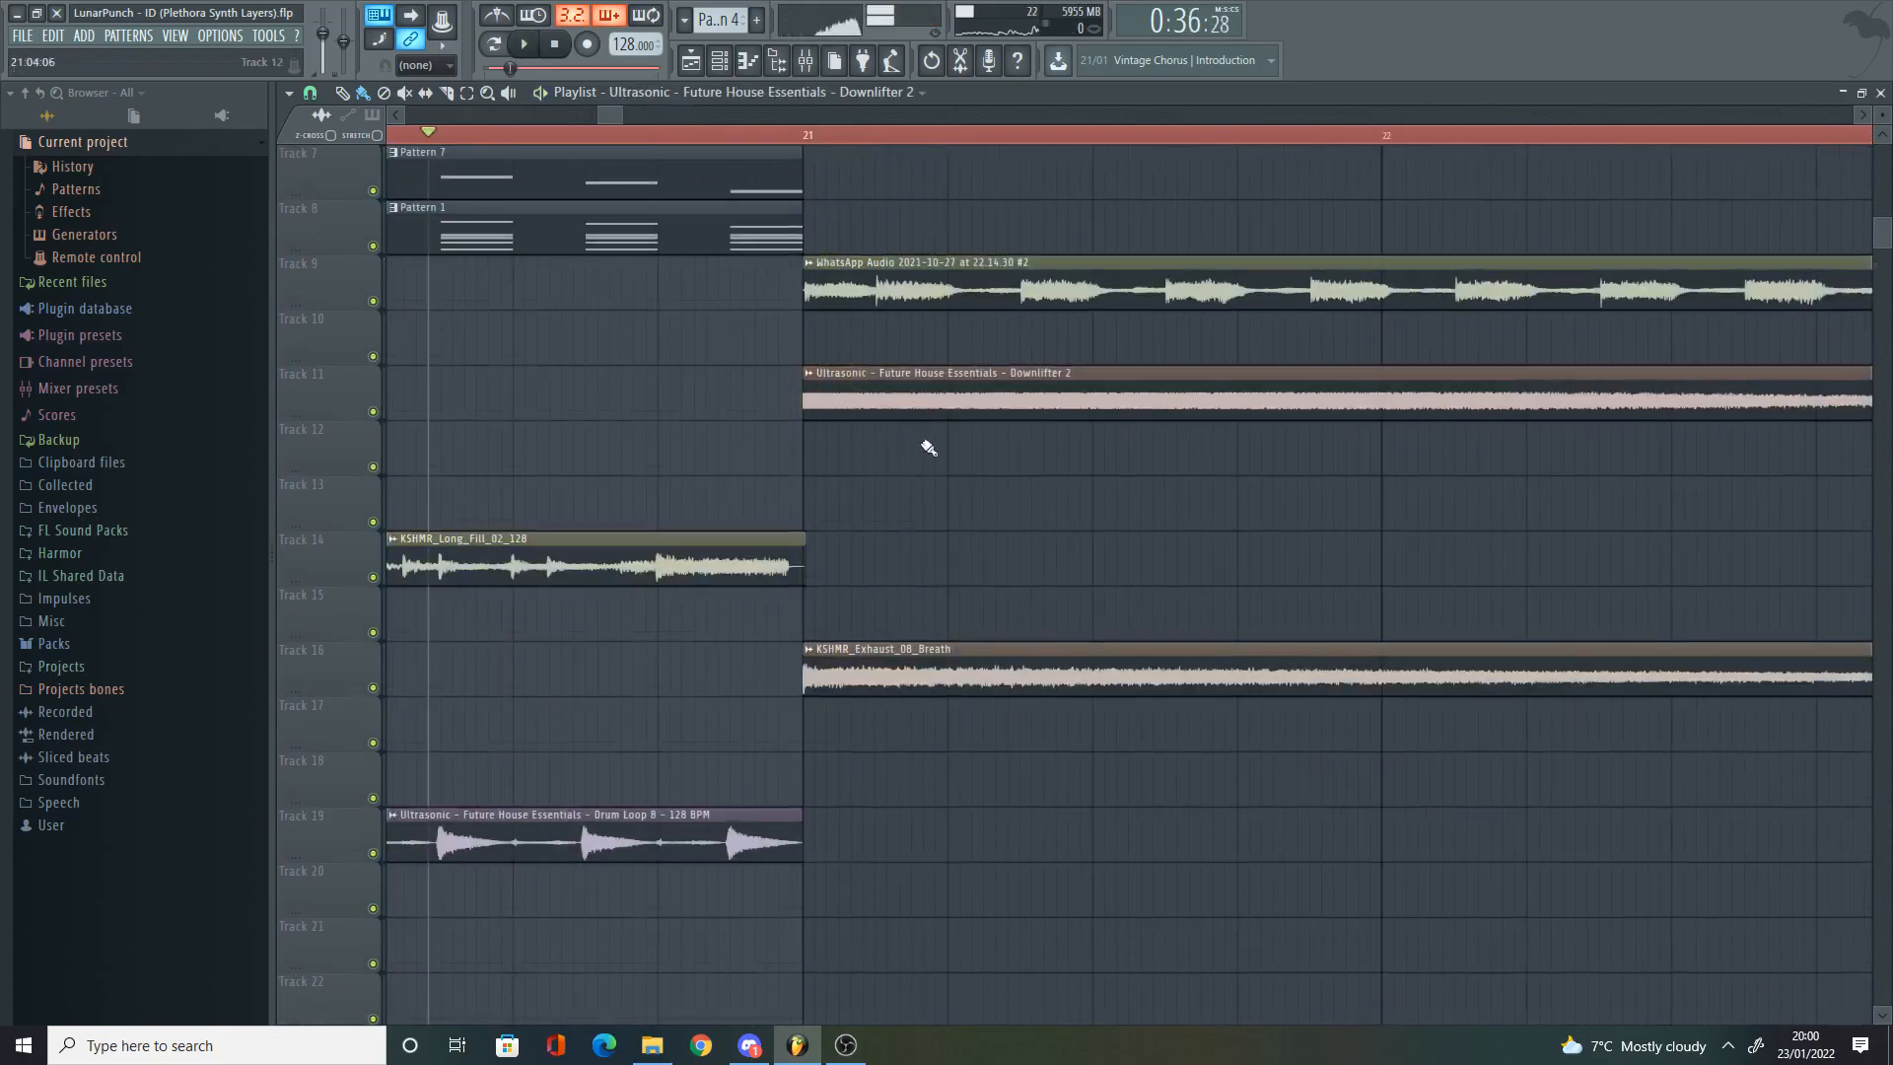
Step: Audition the KSHMR_Impact_with_Sweep_05 clip on Track 24 leading into bar 21 in solo
scroll(931, 512, down, 12)
scroll(931, 512, down, 1)
alt+right_click(752, 442)
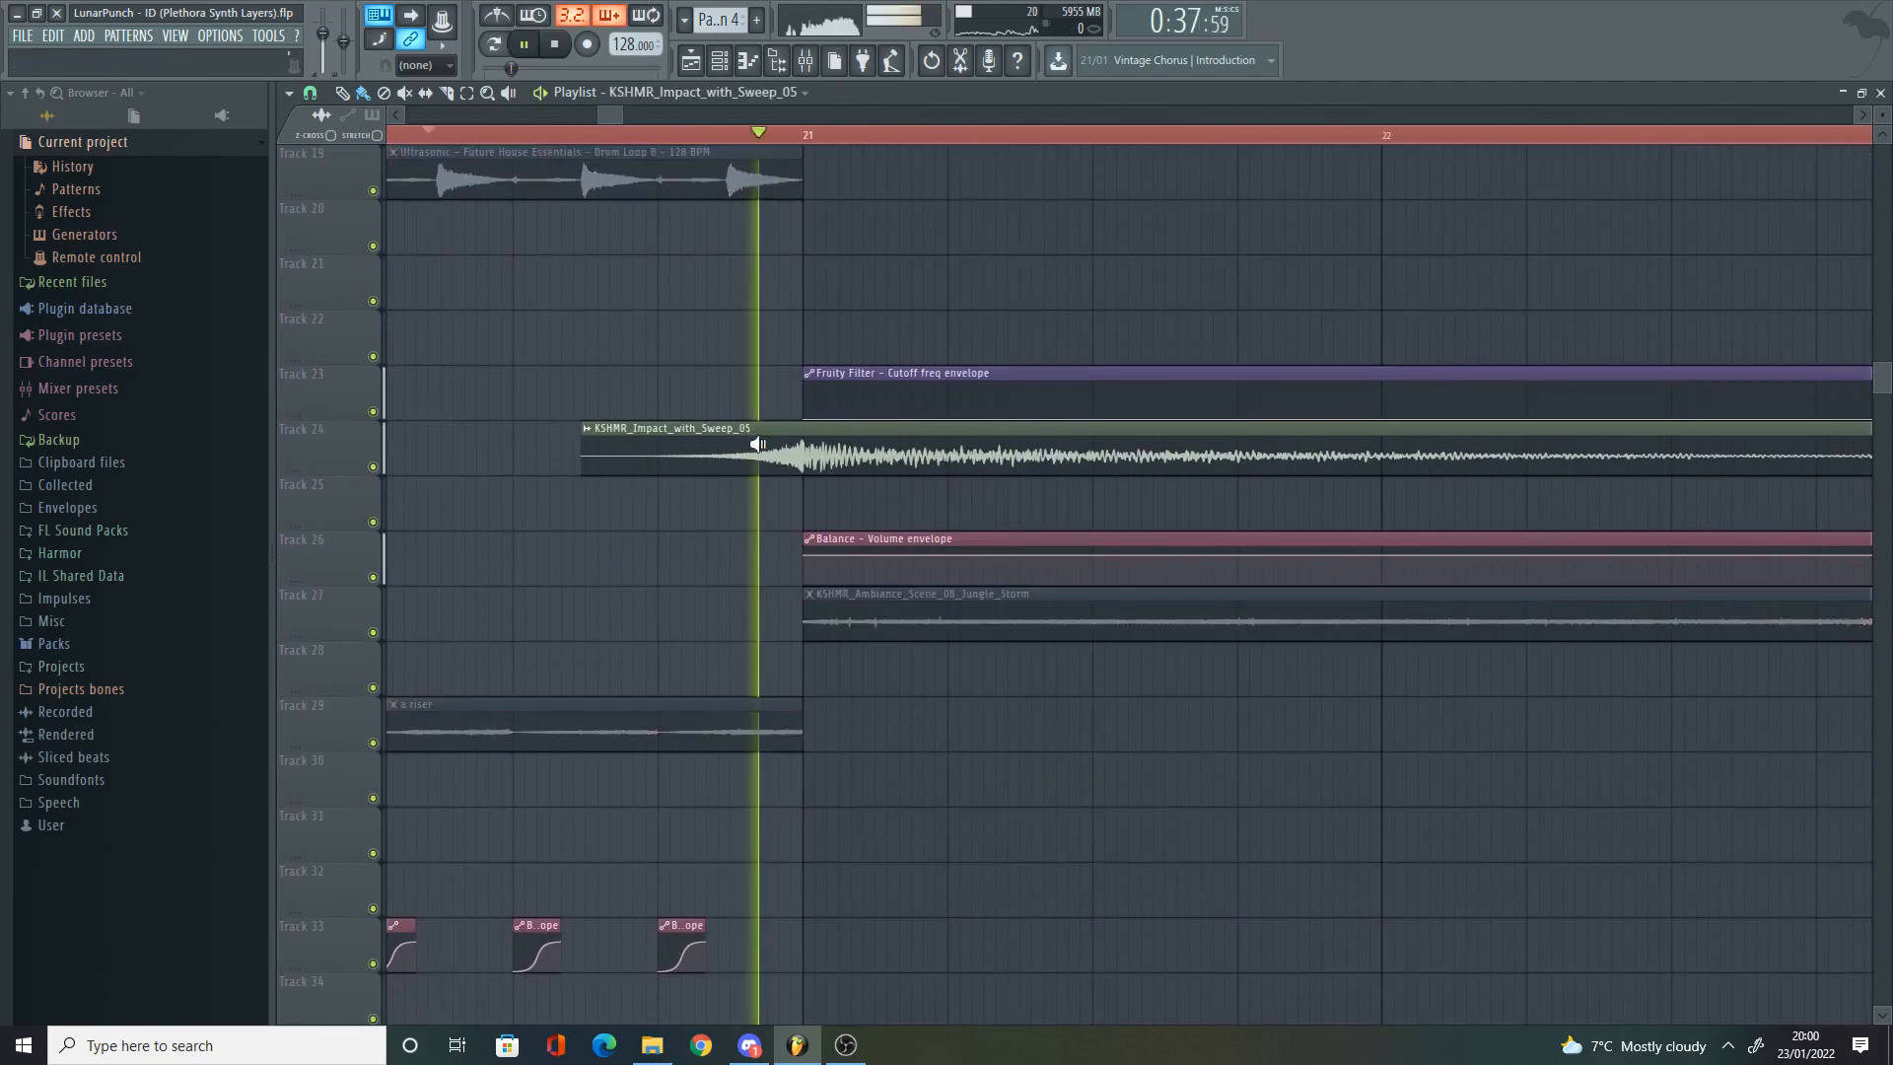
Step: Audition the WhatsApp Audio #2 clip on Track 9 from bar 21 in solo
ctrl+scroll(795, 477, down, 4)
scroll(1000, 501, up, 5)
scroll(1001, 501, up, 6)
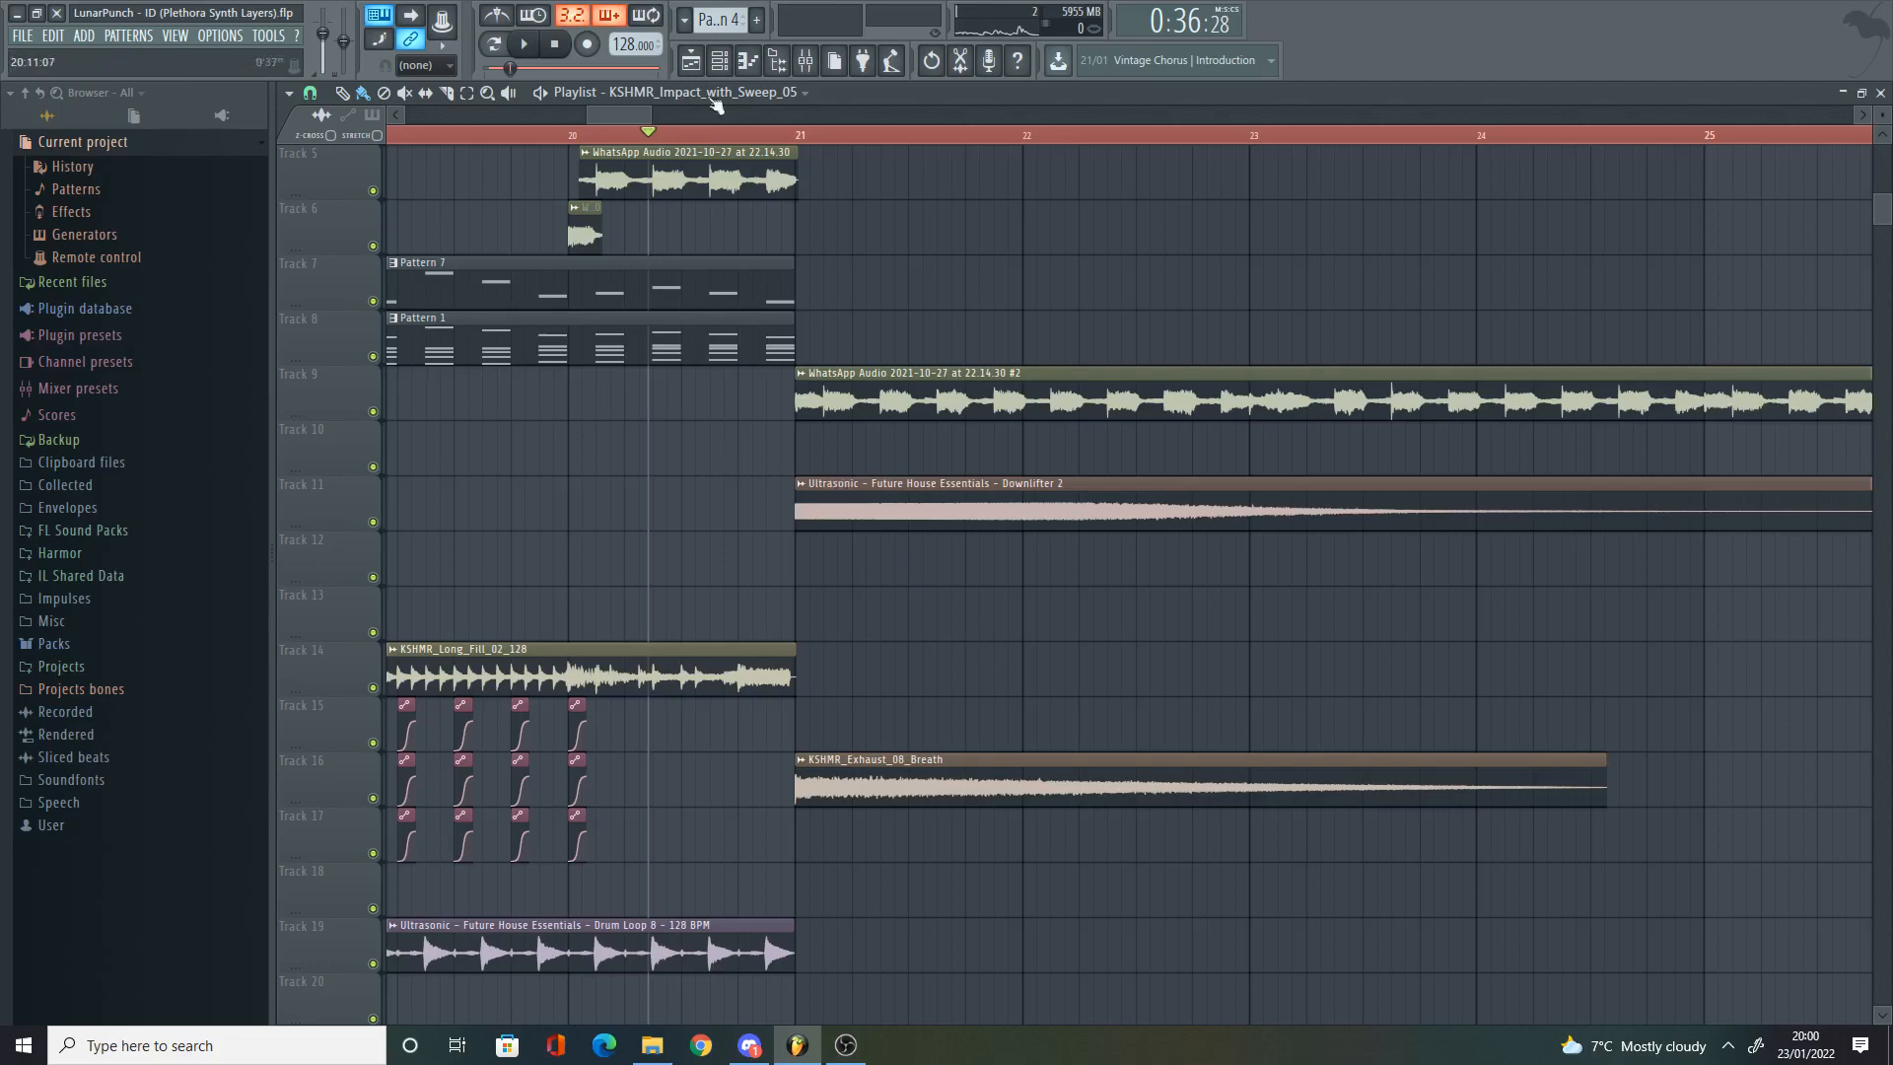
scroll(793, 385, down, 2)
alt+right_click(775, 390)
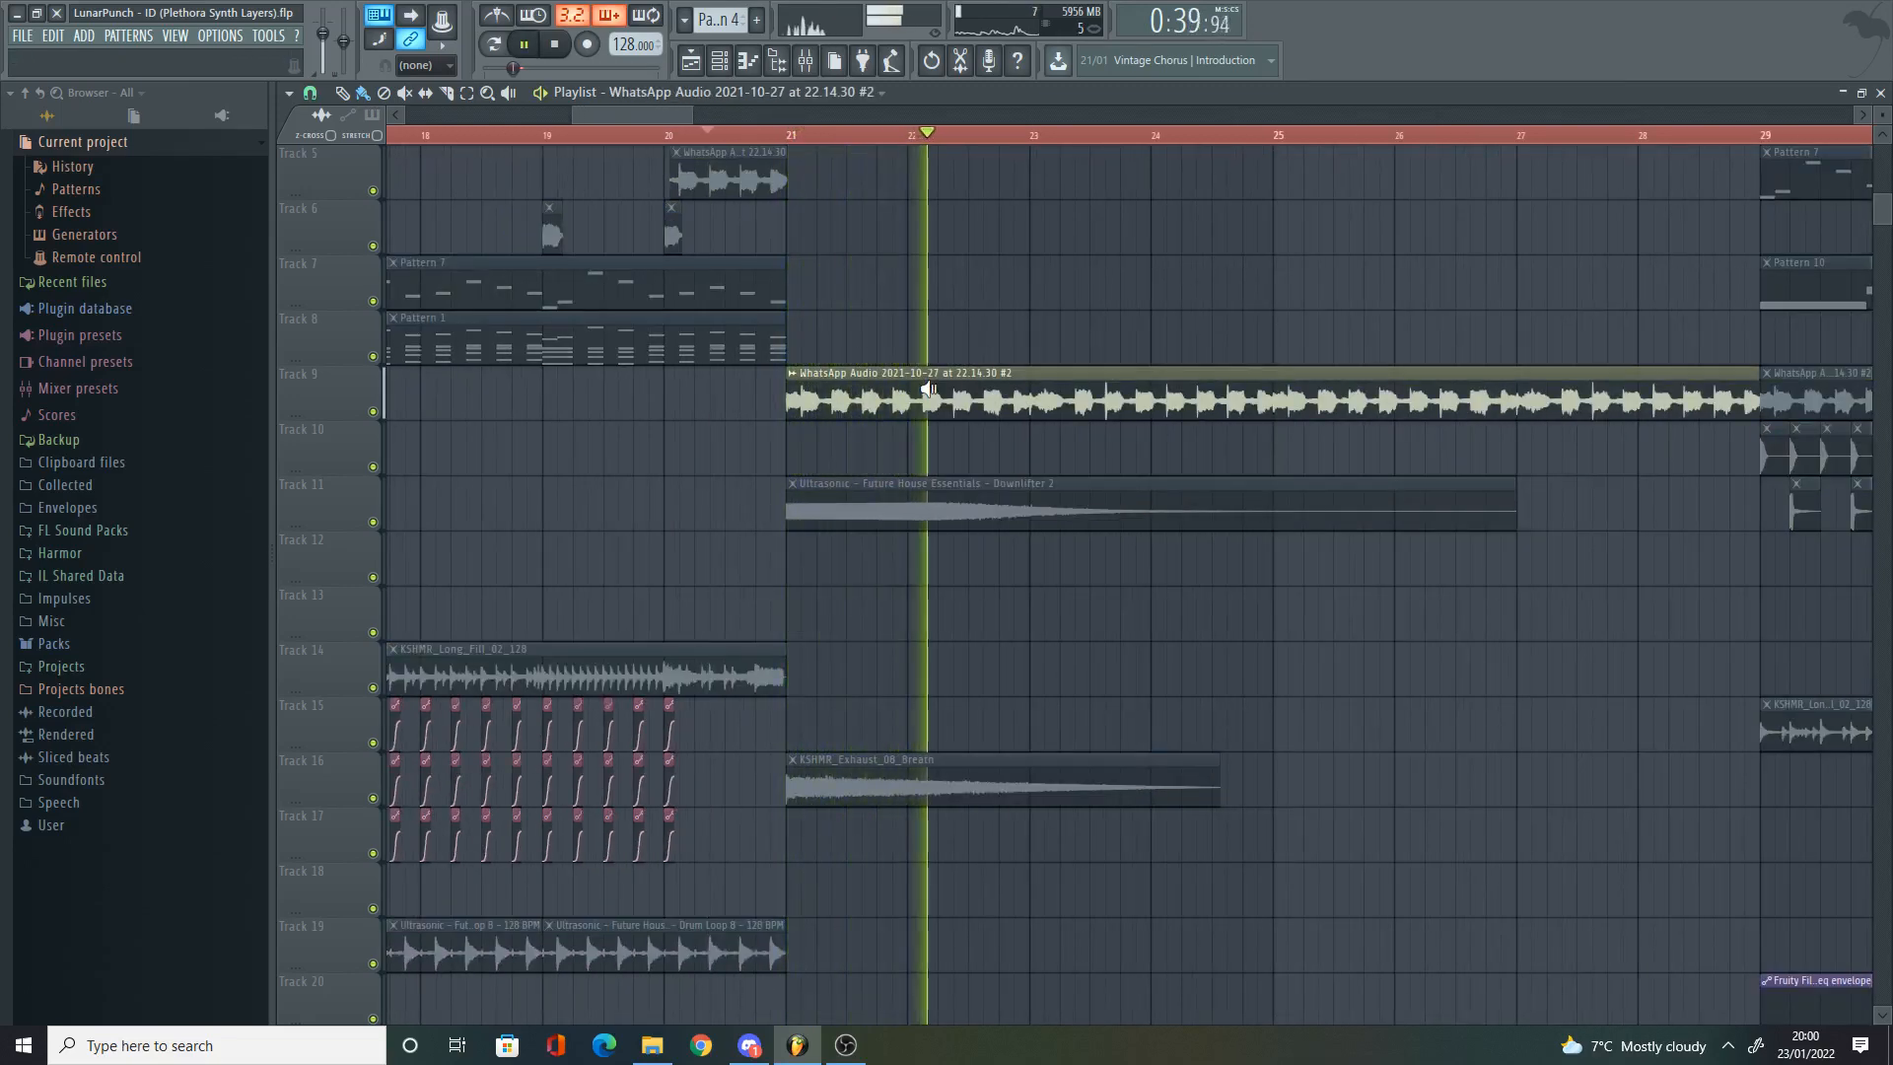
alt+right_click(1644, 388)
Step: Play the section from around bar 23 with the Jungle Storm ambience on Track 27 muted, and again with it unmuted
scroll(744, 306, down, 5)
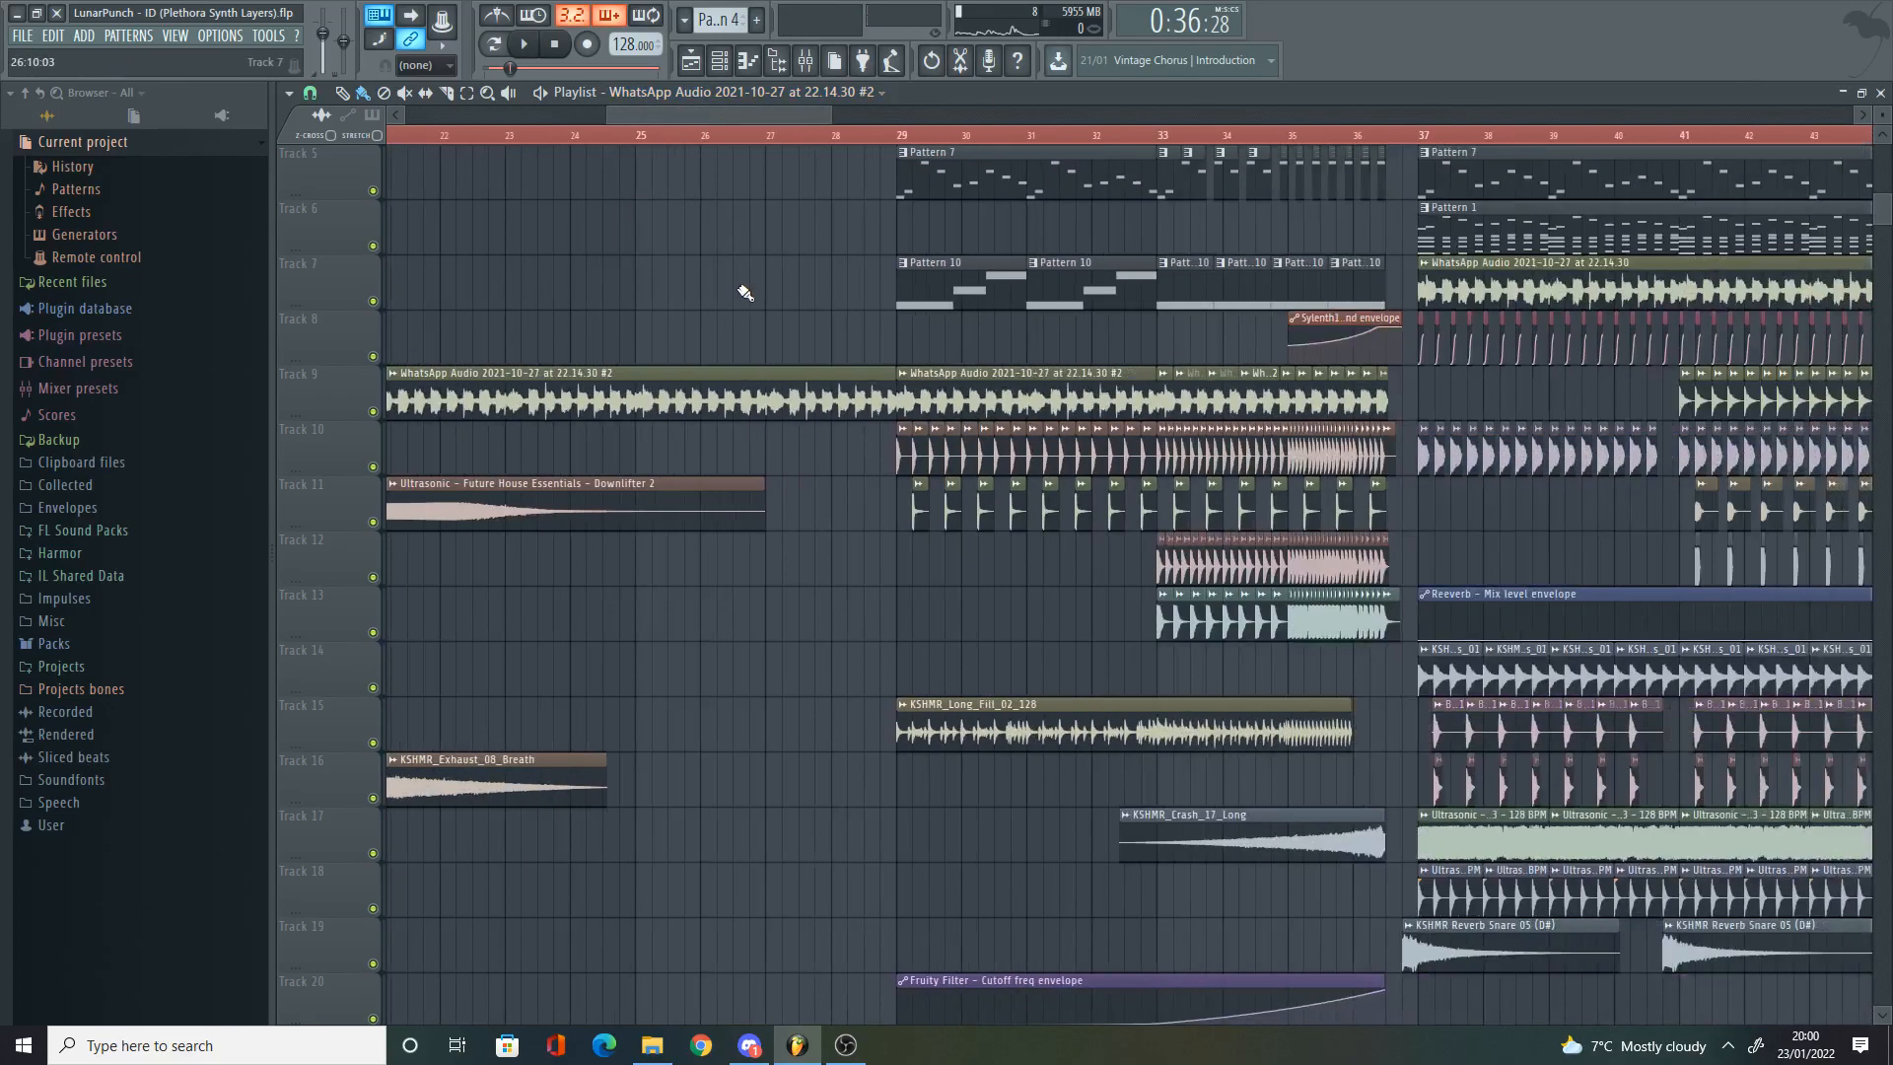
scroll(745, 307, up, 2)
scroll(689, 323, down, 8)
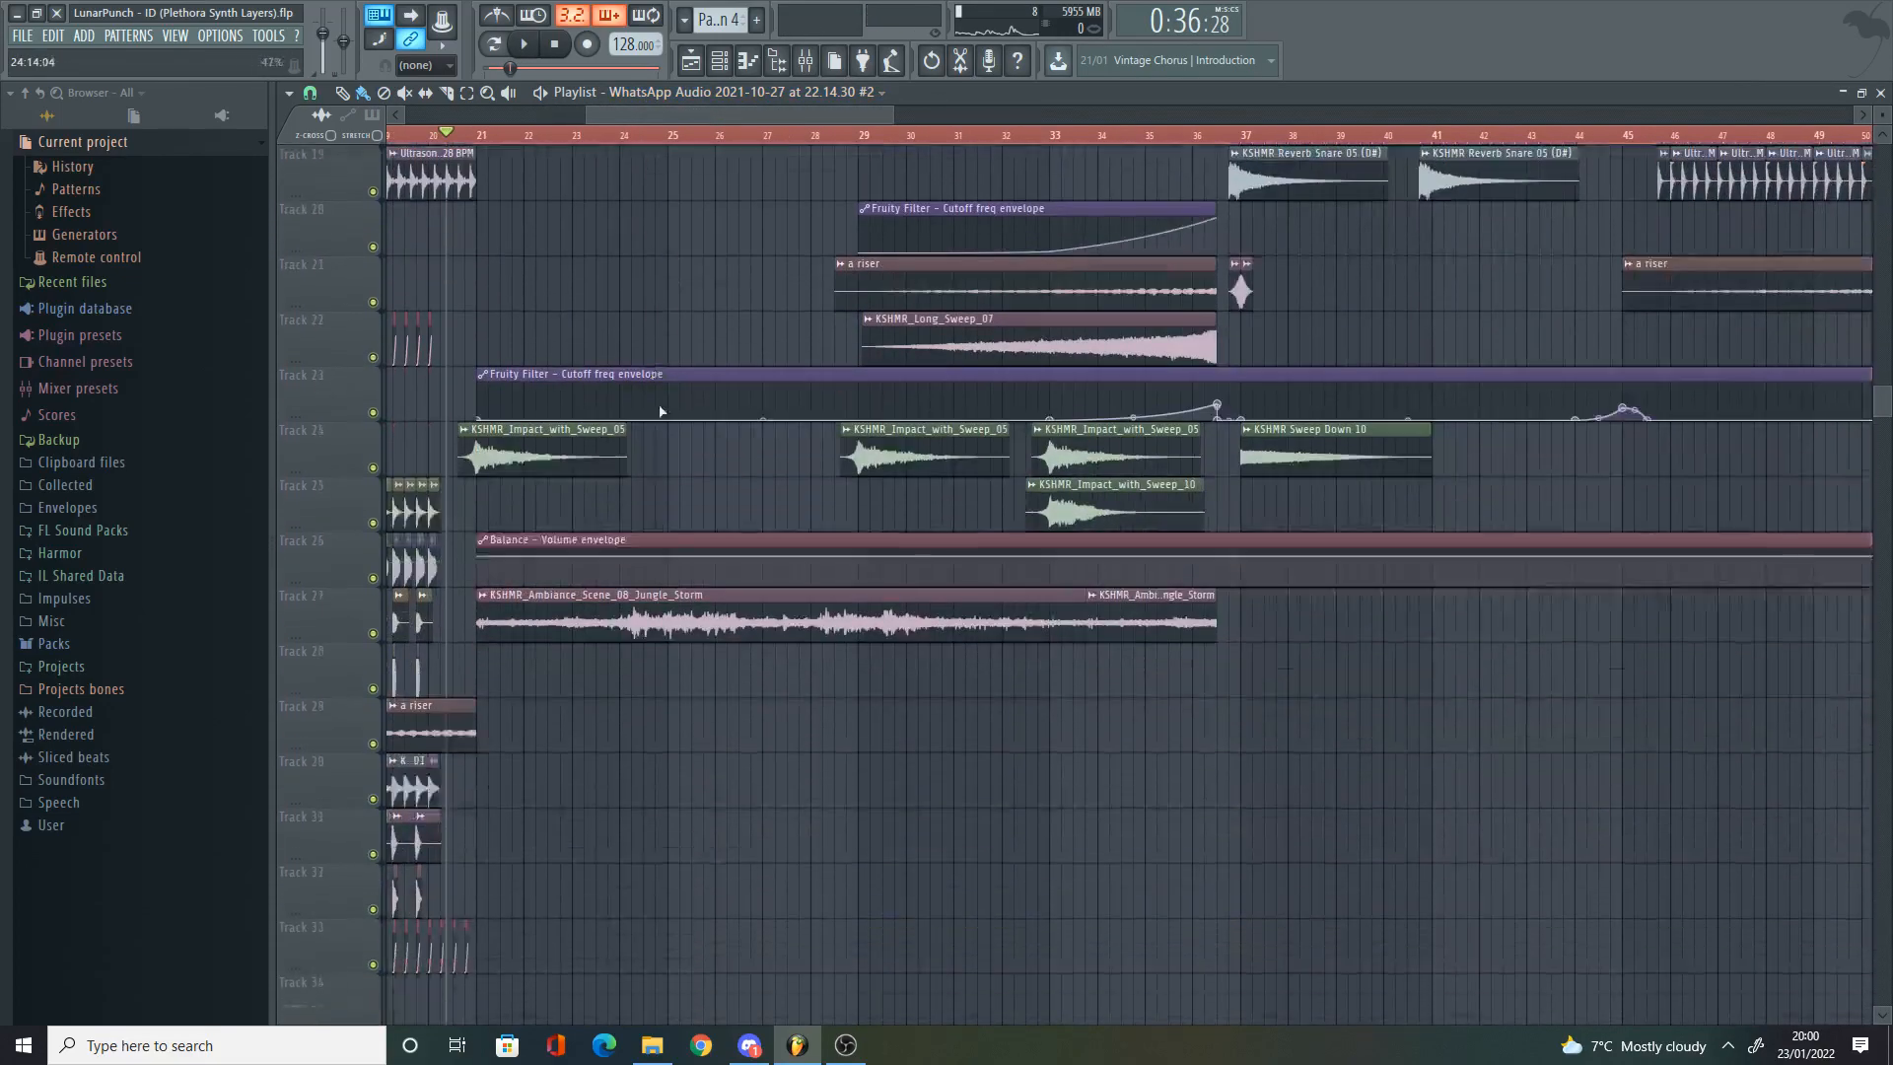
scroll(539, 506, up, 2)
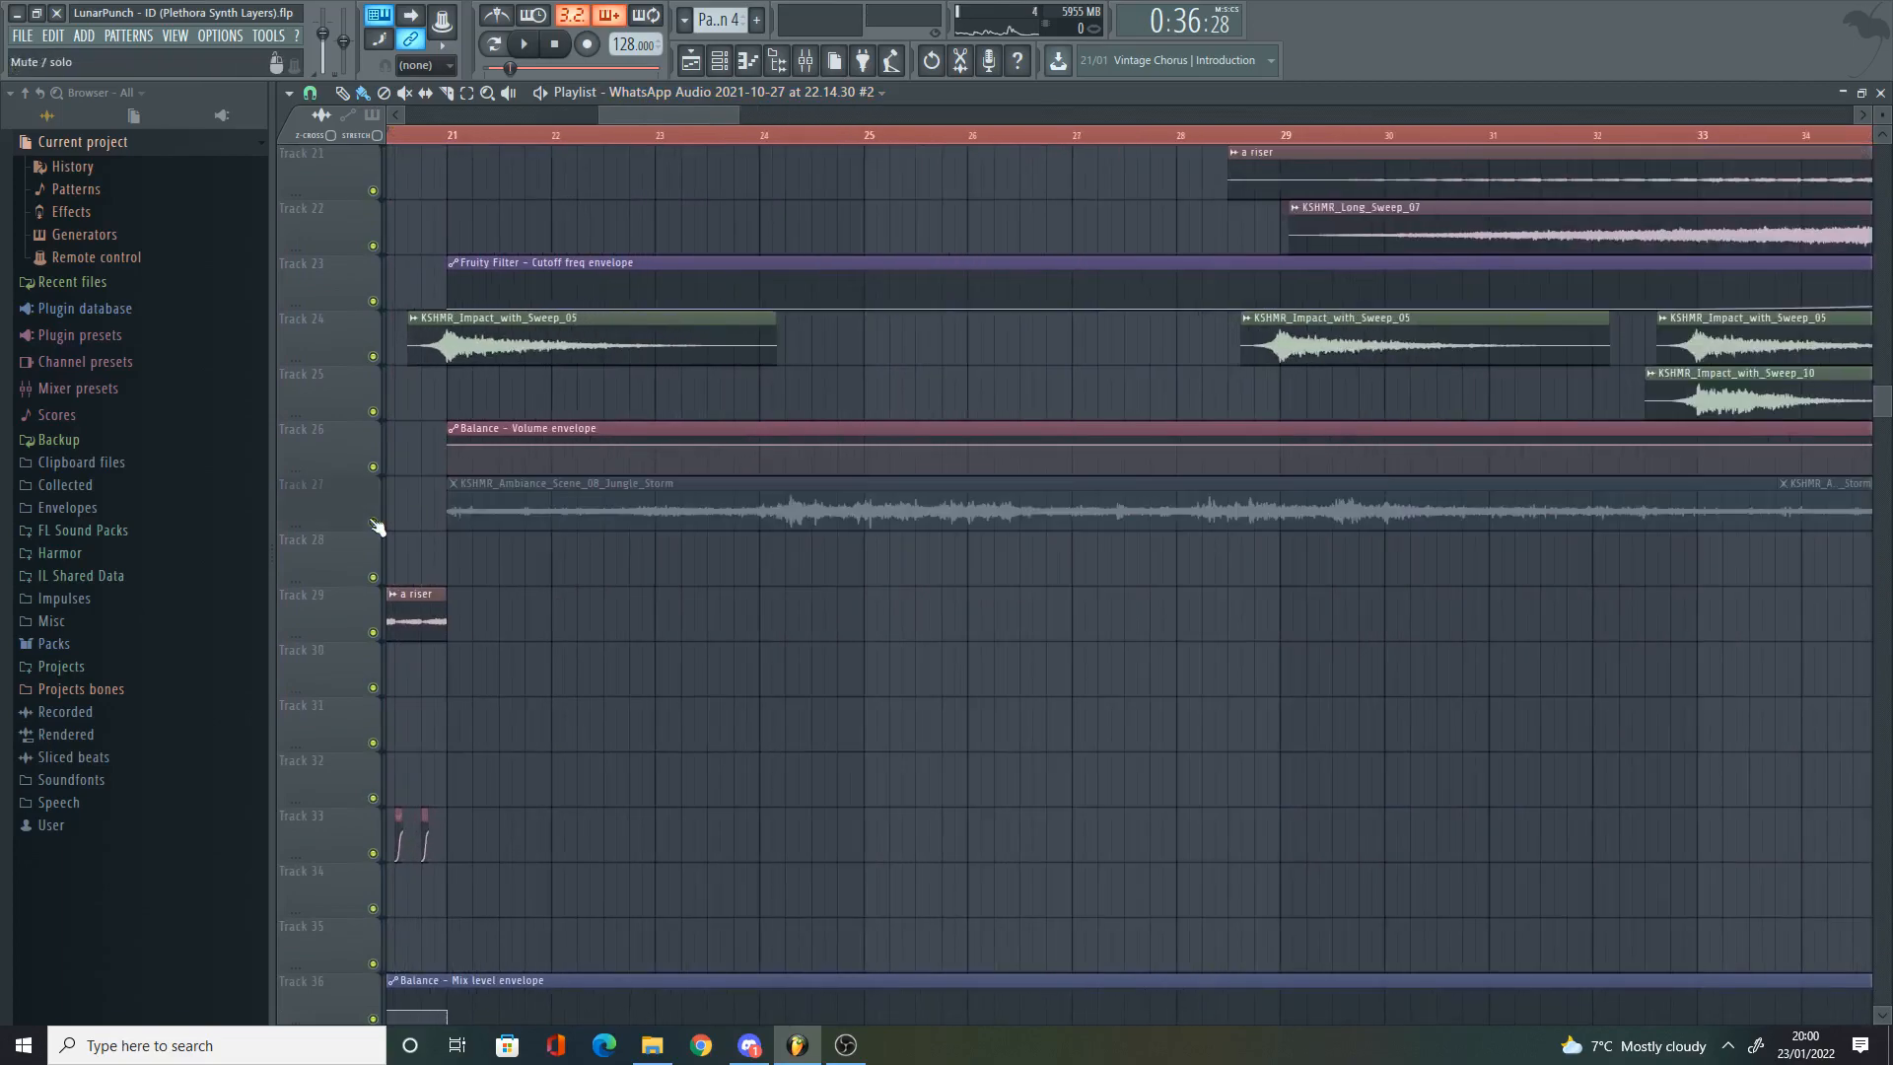
scroll(592, 242, up, 6)
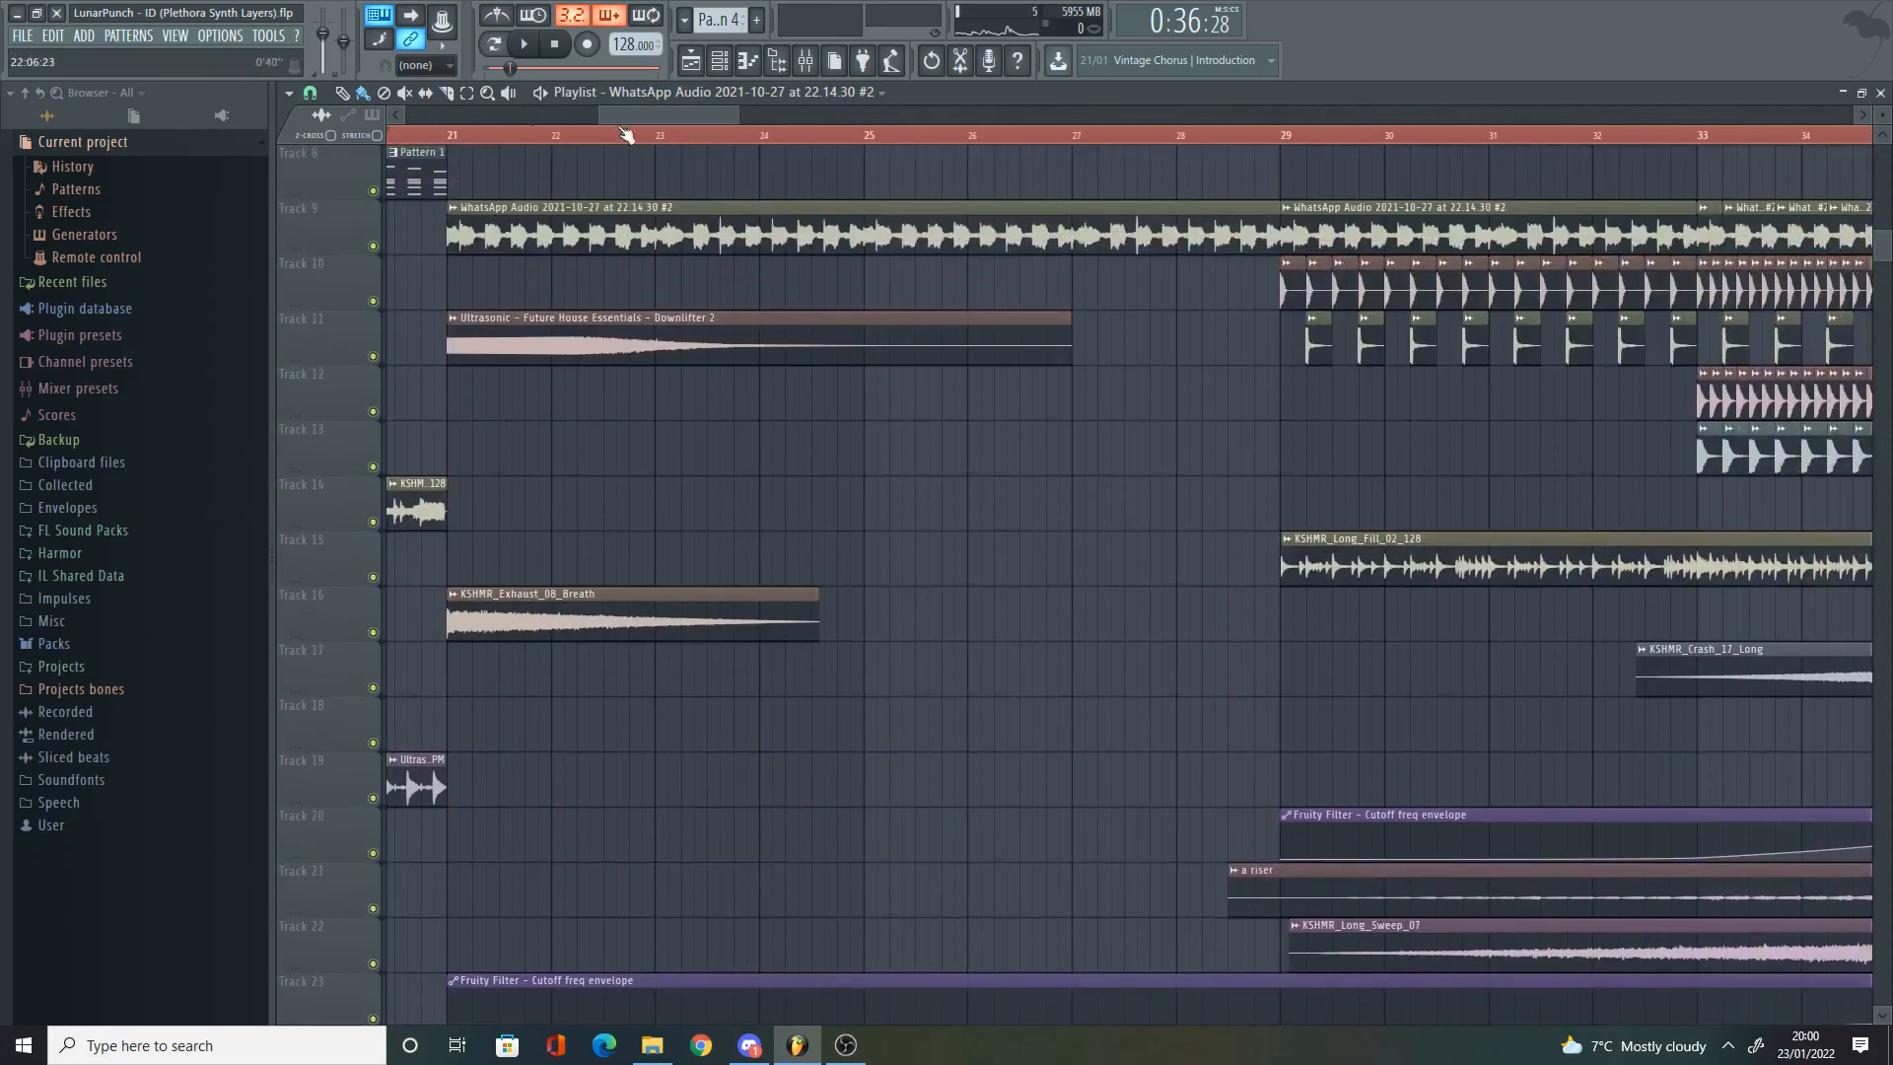
drag(626, 135, 687, 137)
scroll(759, 172, up, 2)
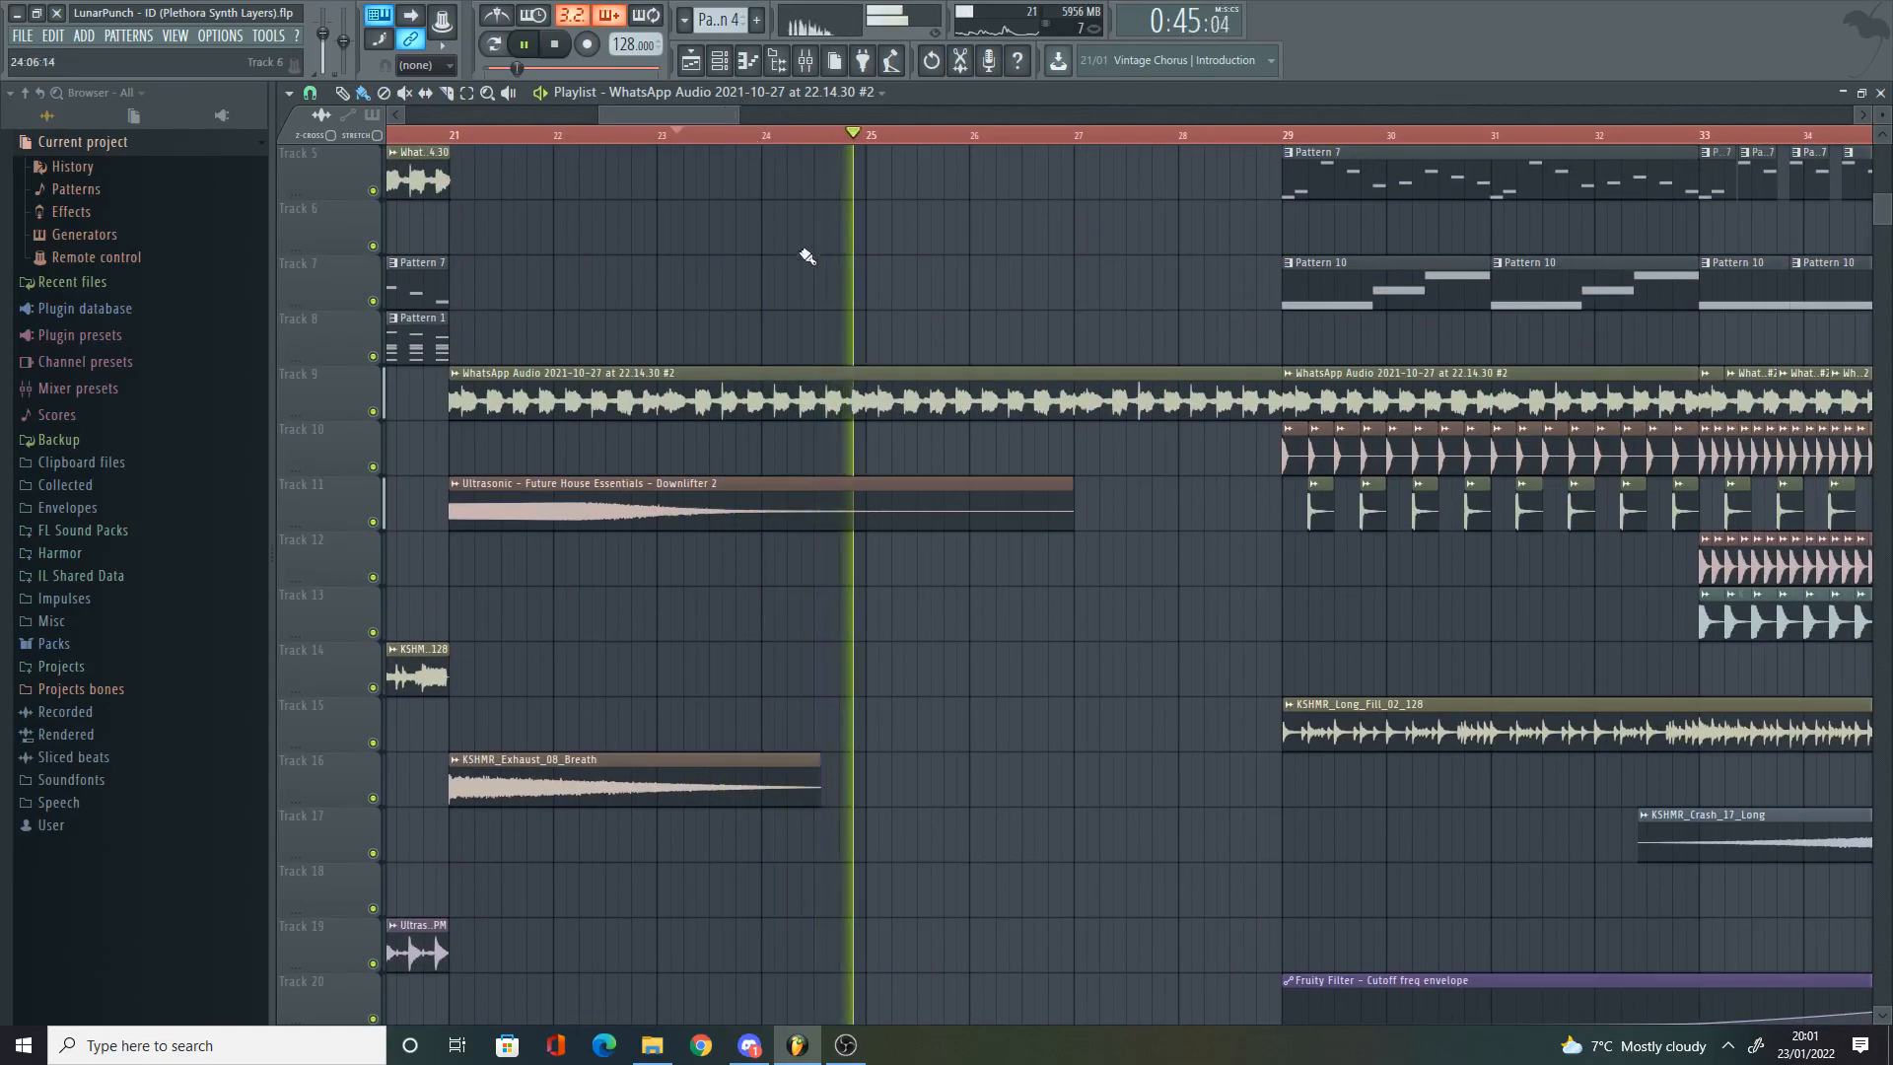
scroll(690, 216, down, 10)
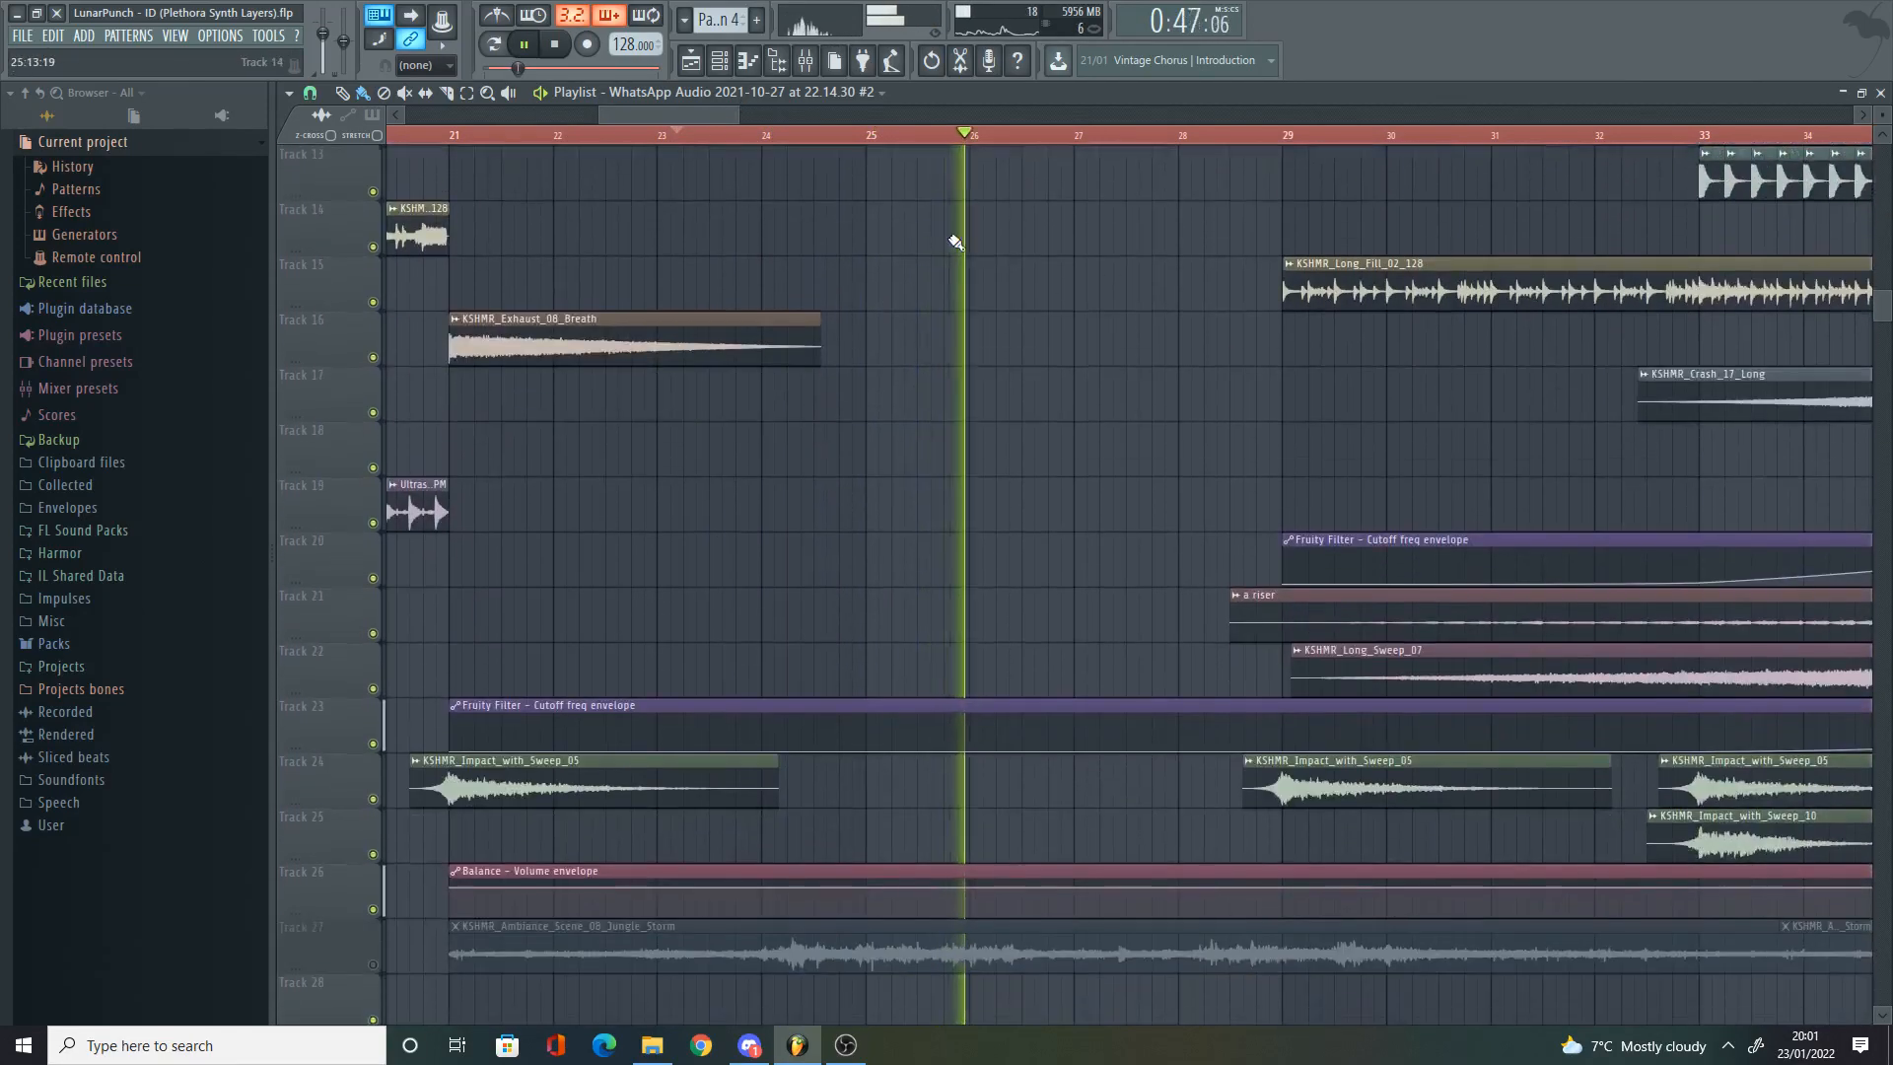
key(space)
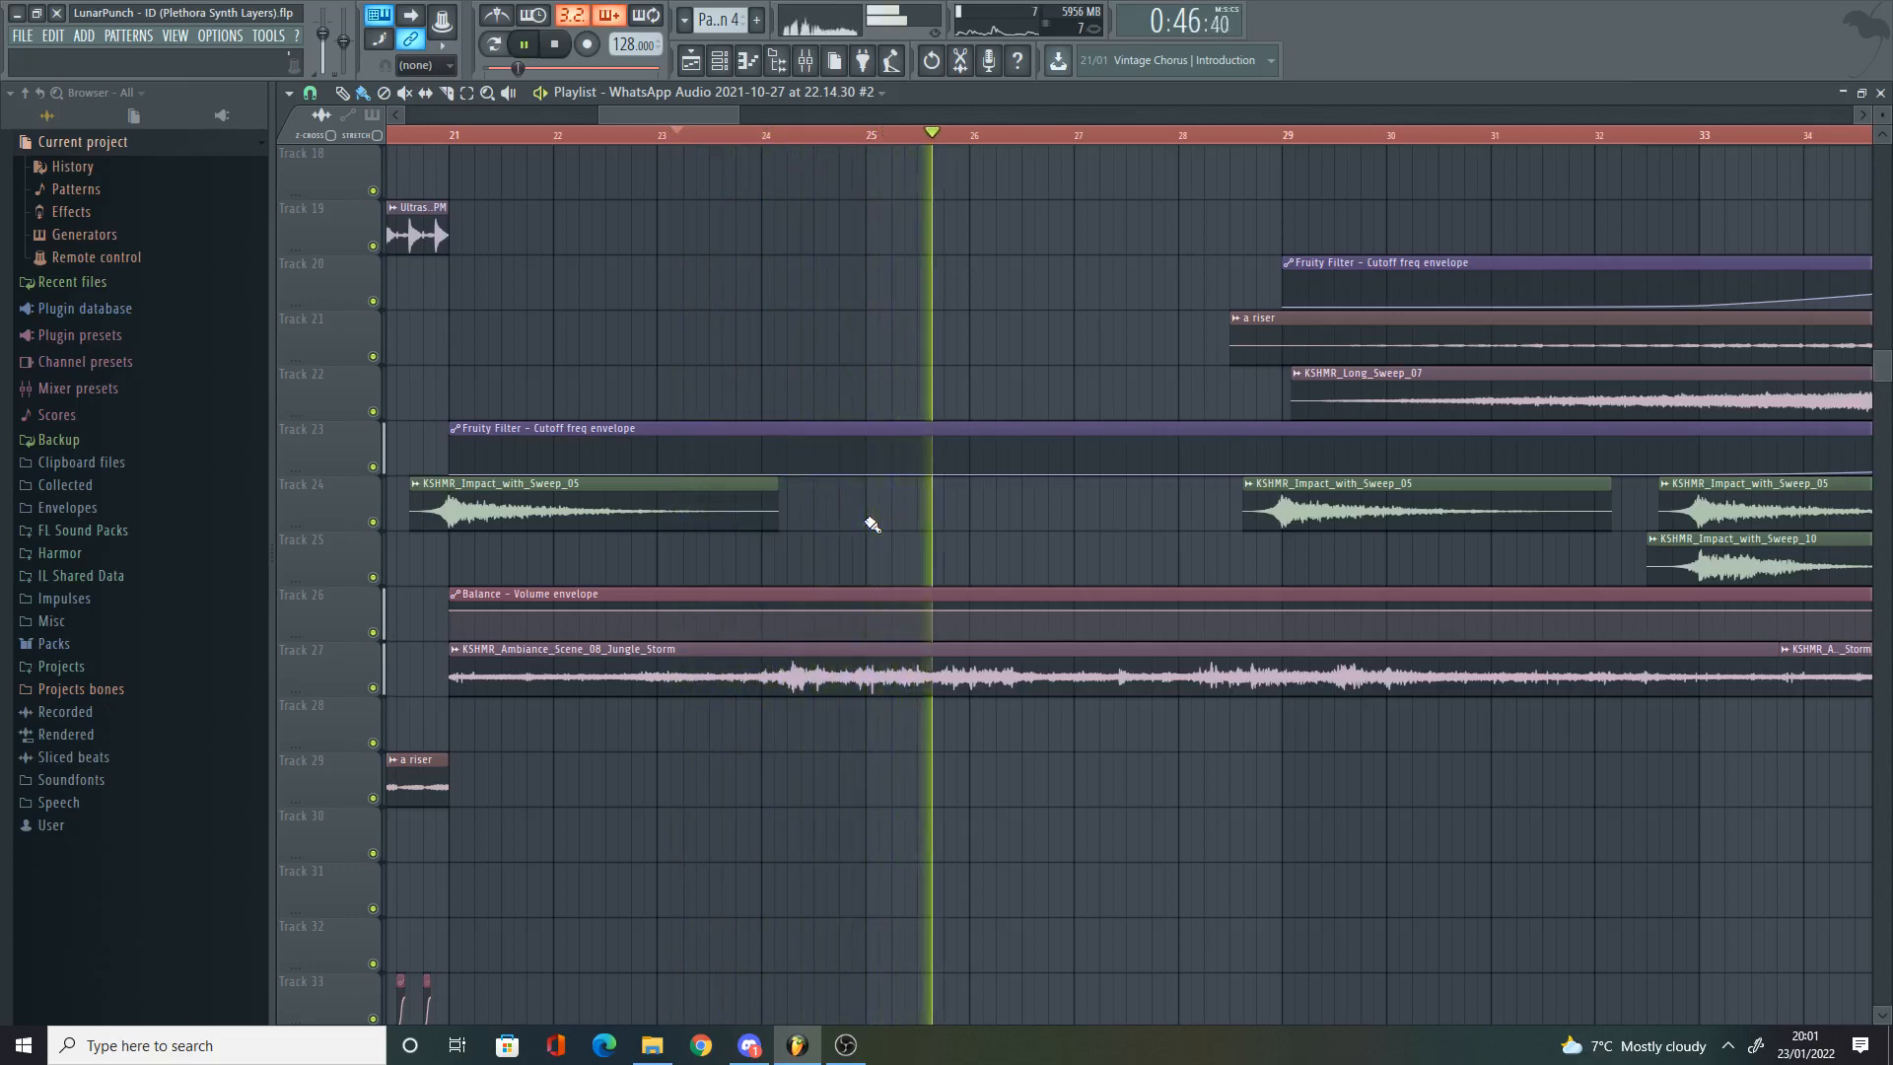
key(space)
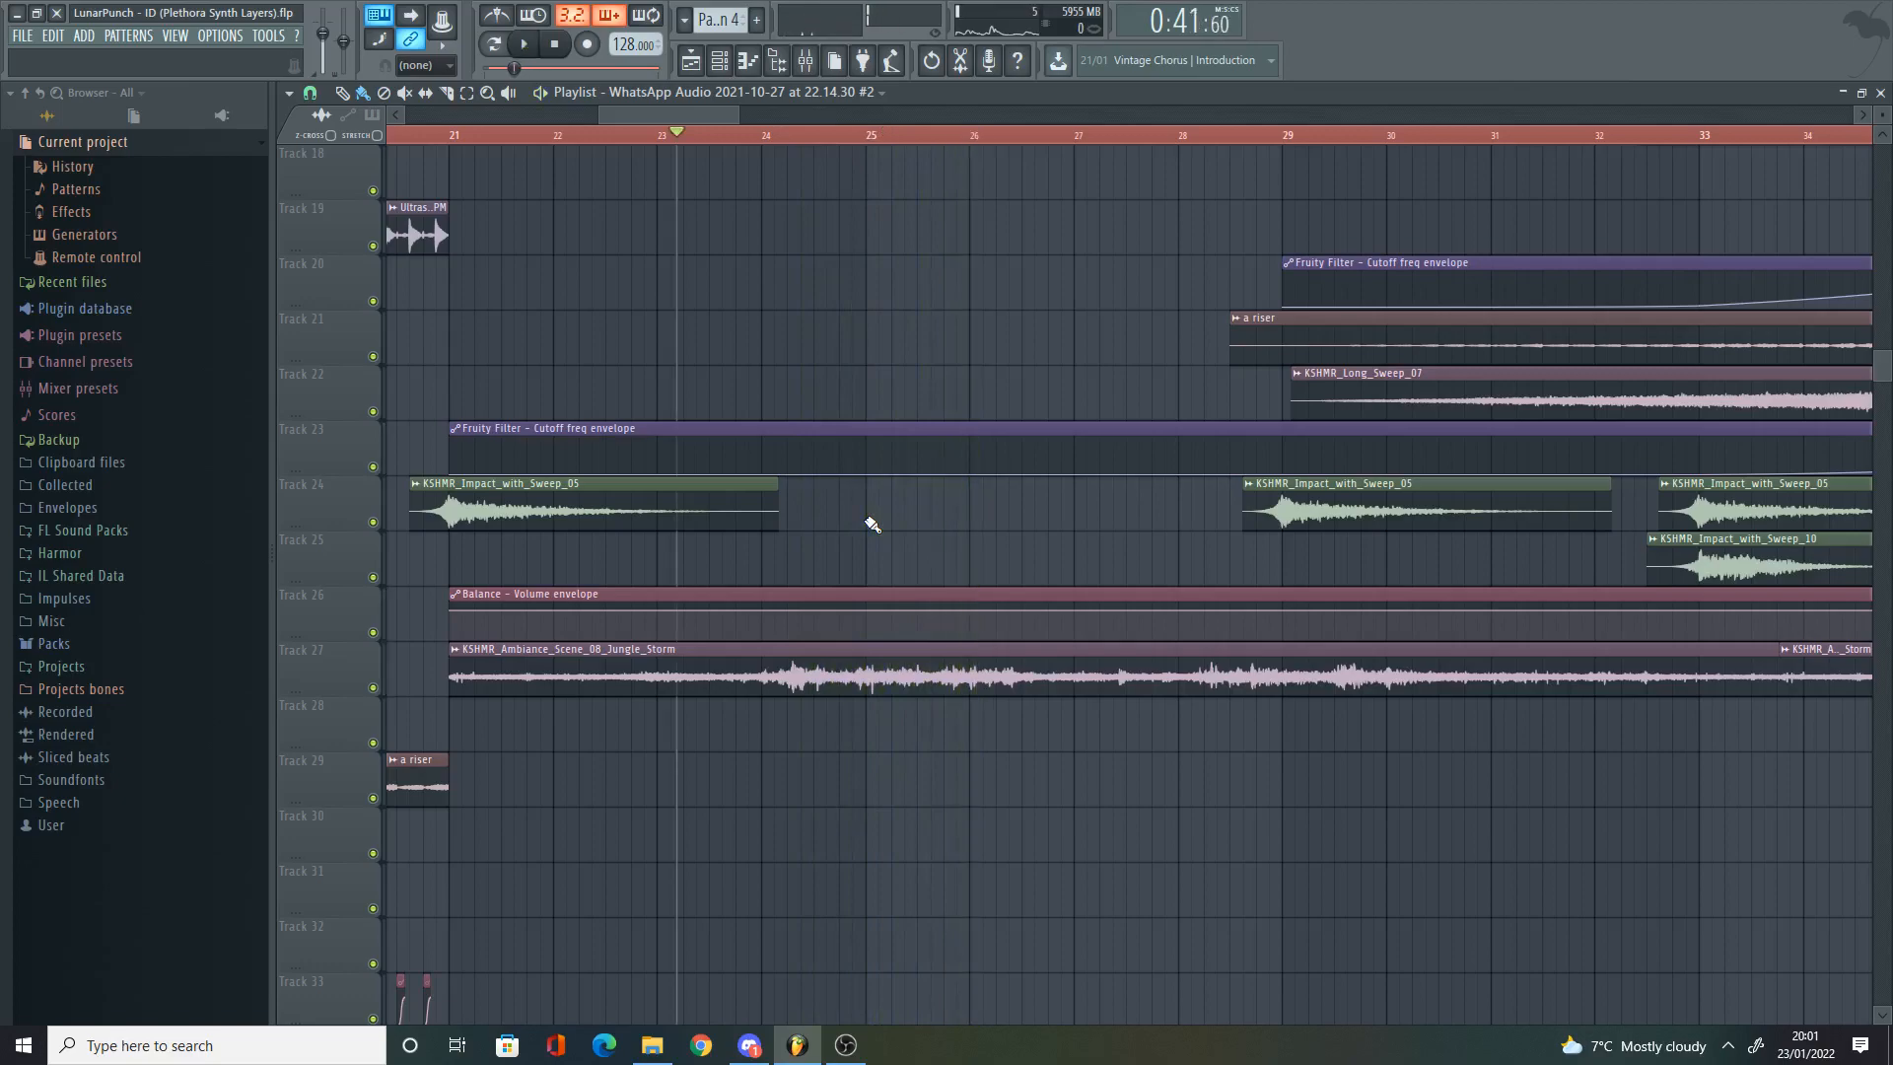
Step: Examine the pattern, drum, sweep, riser and automation clips across all tracks of the build-up between bars 29 and 37
scroll(872, 527, up, 10)
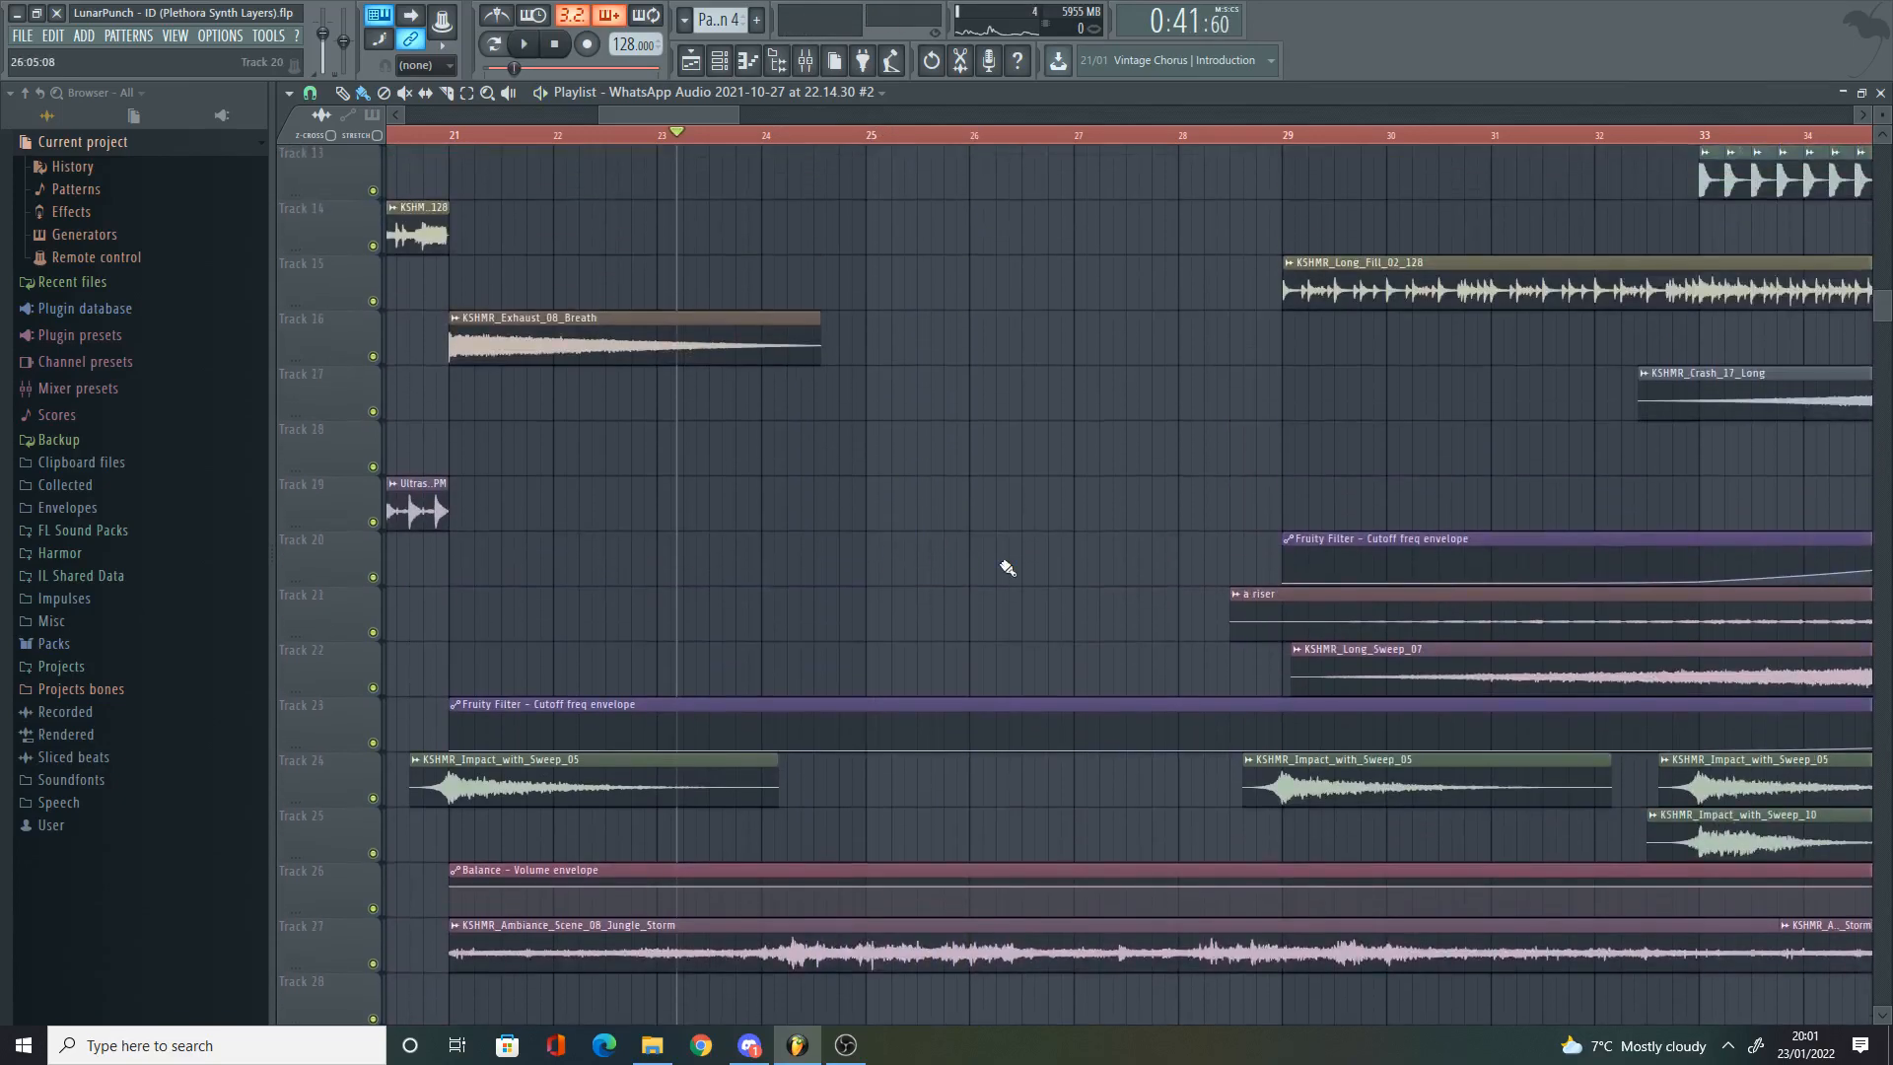
scroll(1002, 532, down, 2)
scroll(856, 391, down, 2)
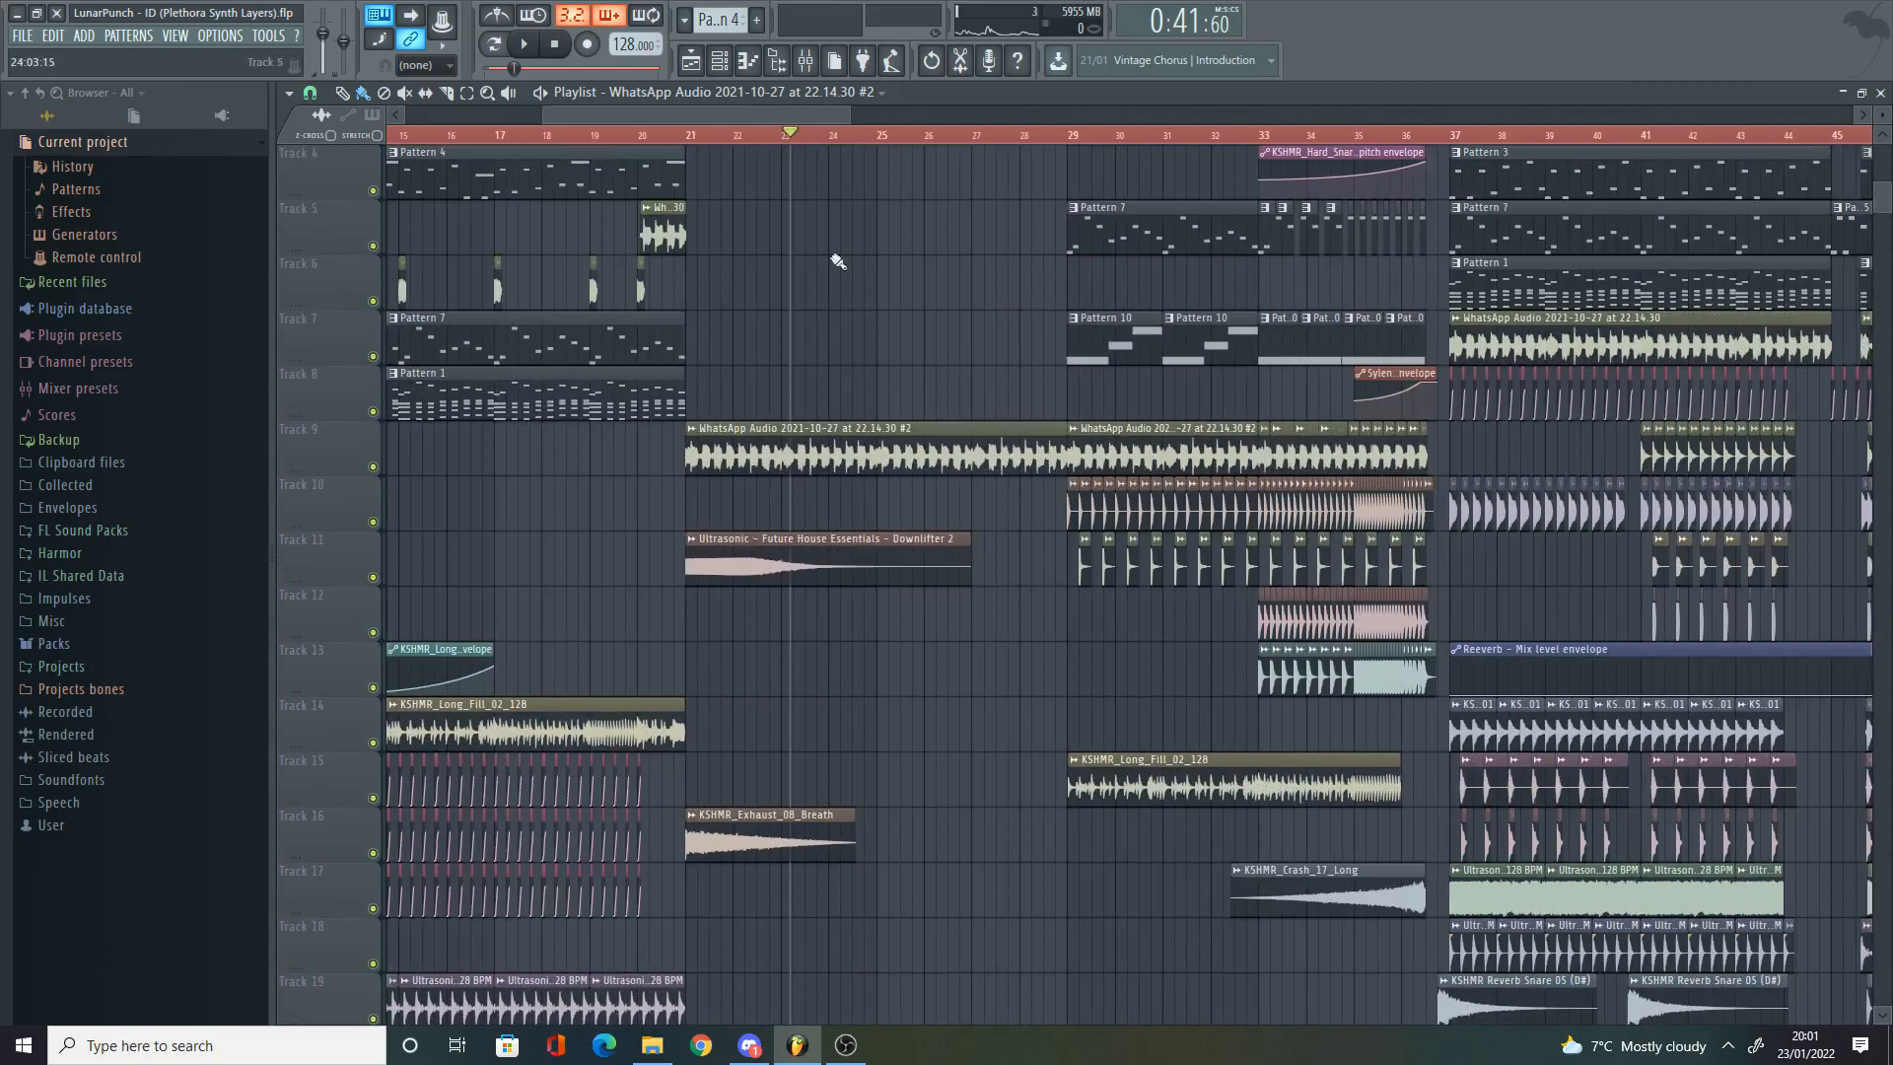
drag(845, 115, 885, 115)
scroll(994, 422, up, 2)
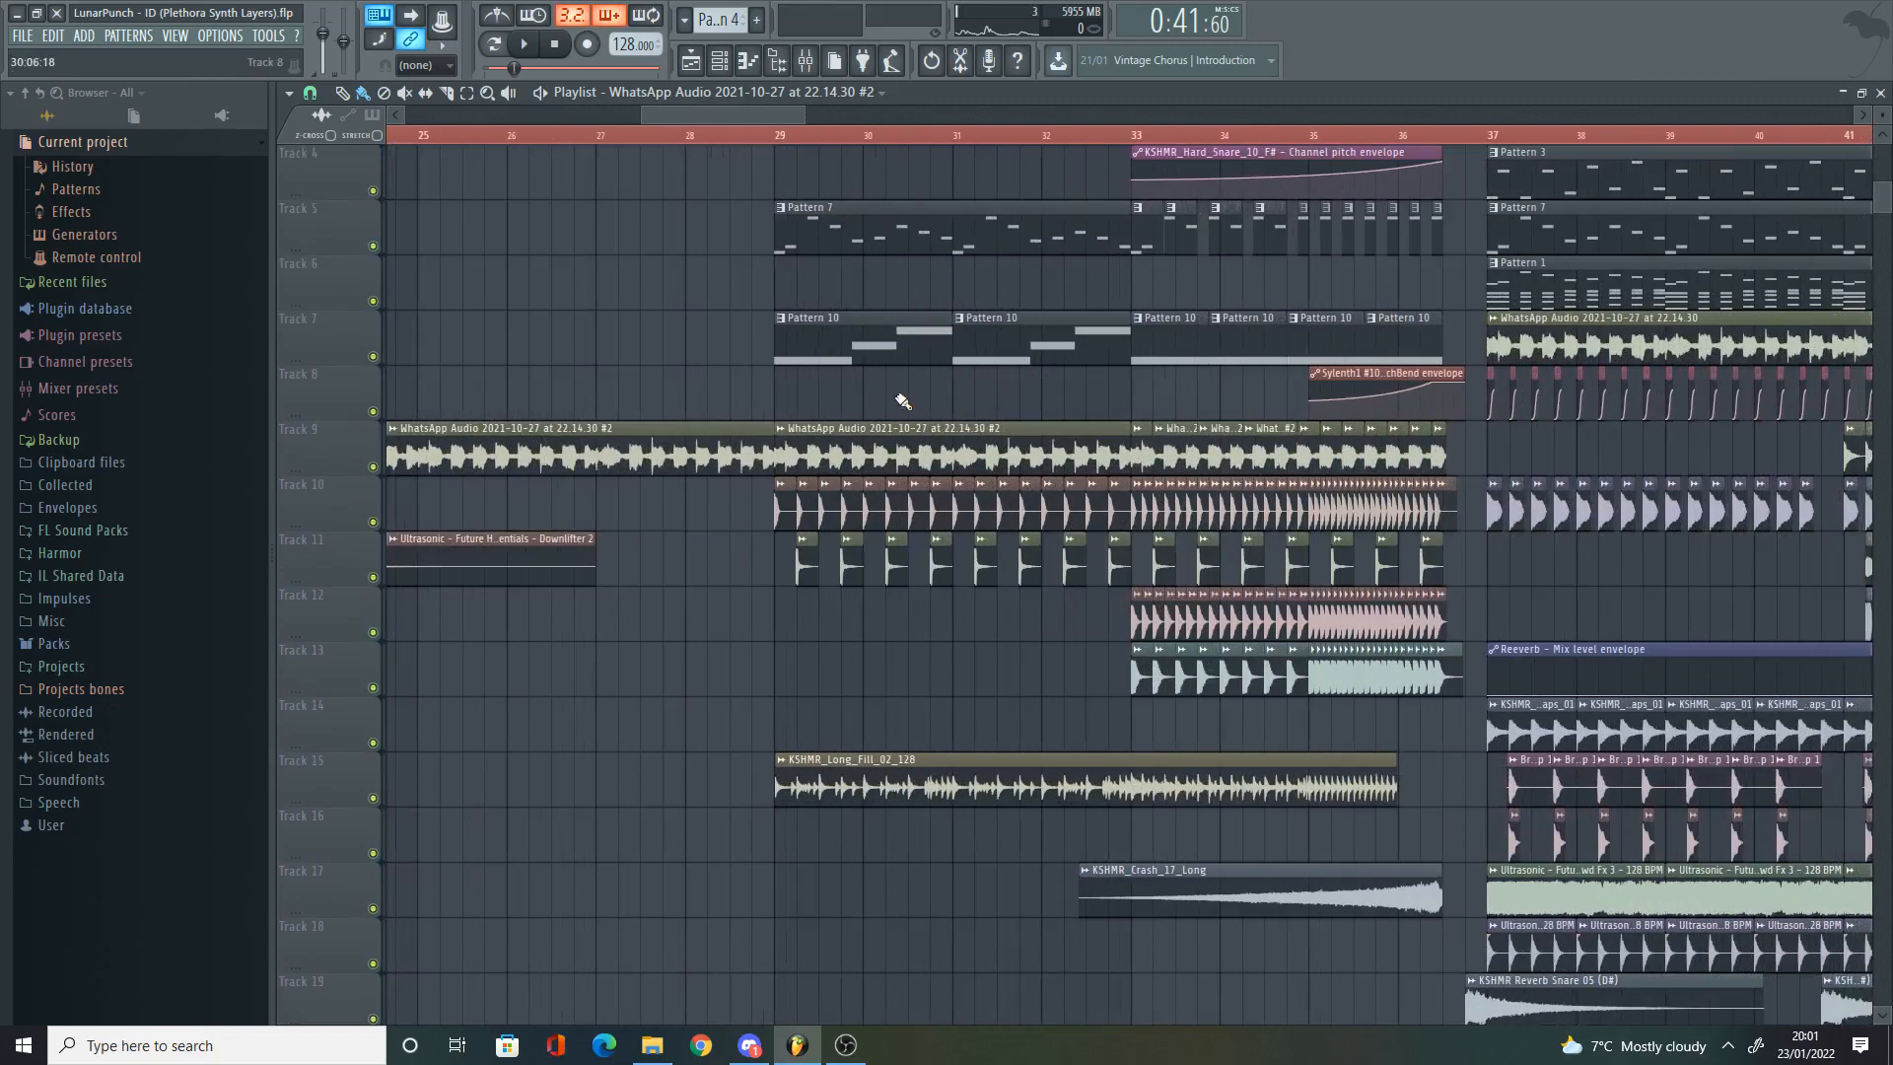
scroll(901, 405, down, 5)
scroll(905, 405, down, 4)
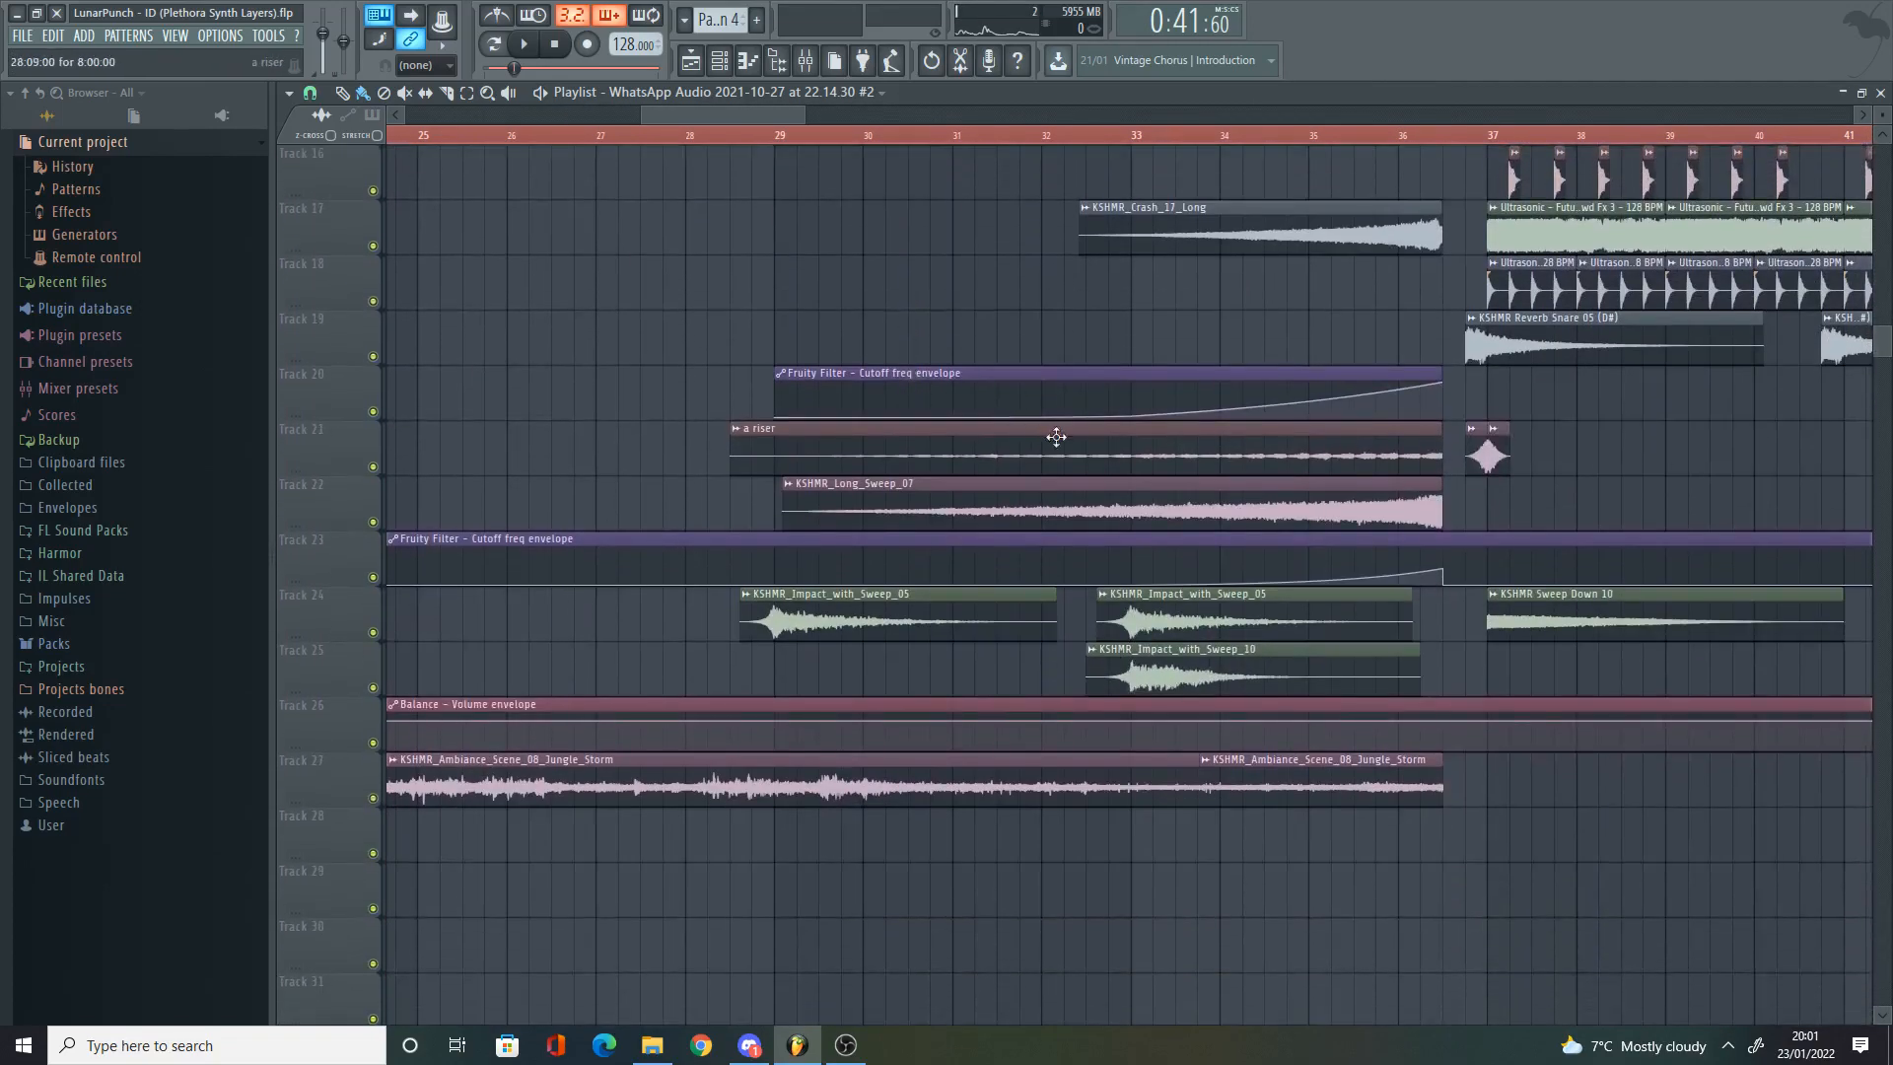
scroll(1124, 414, down, 2)
scroll(1120, 429, up, 5)
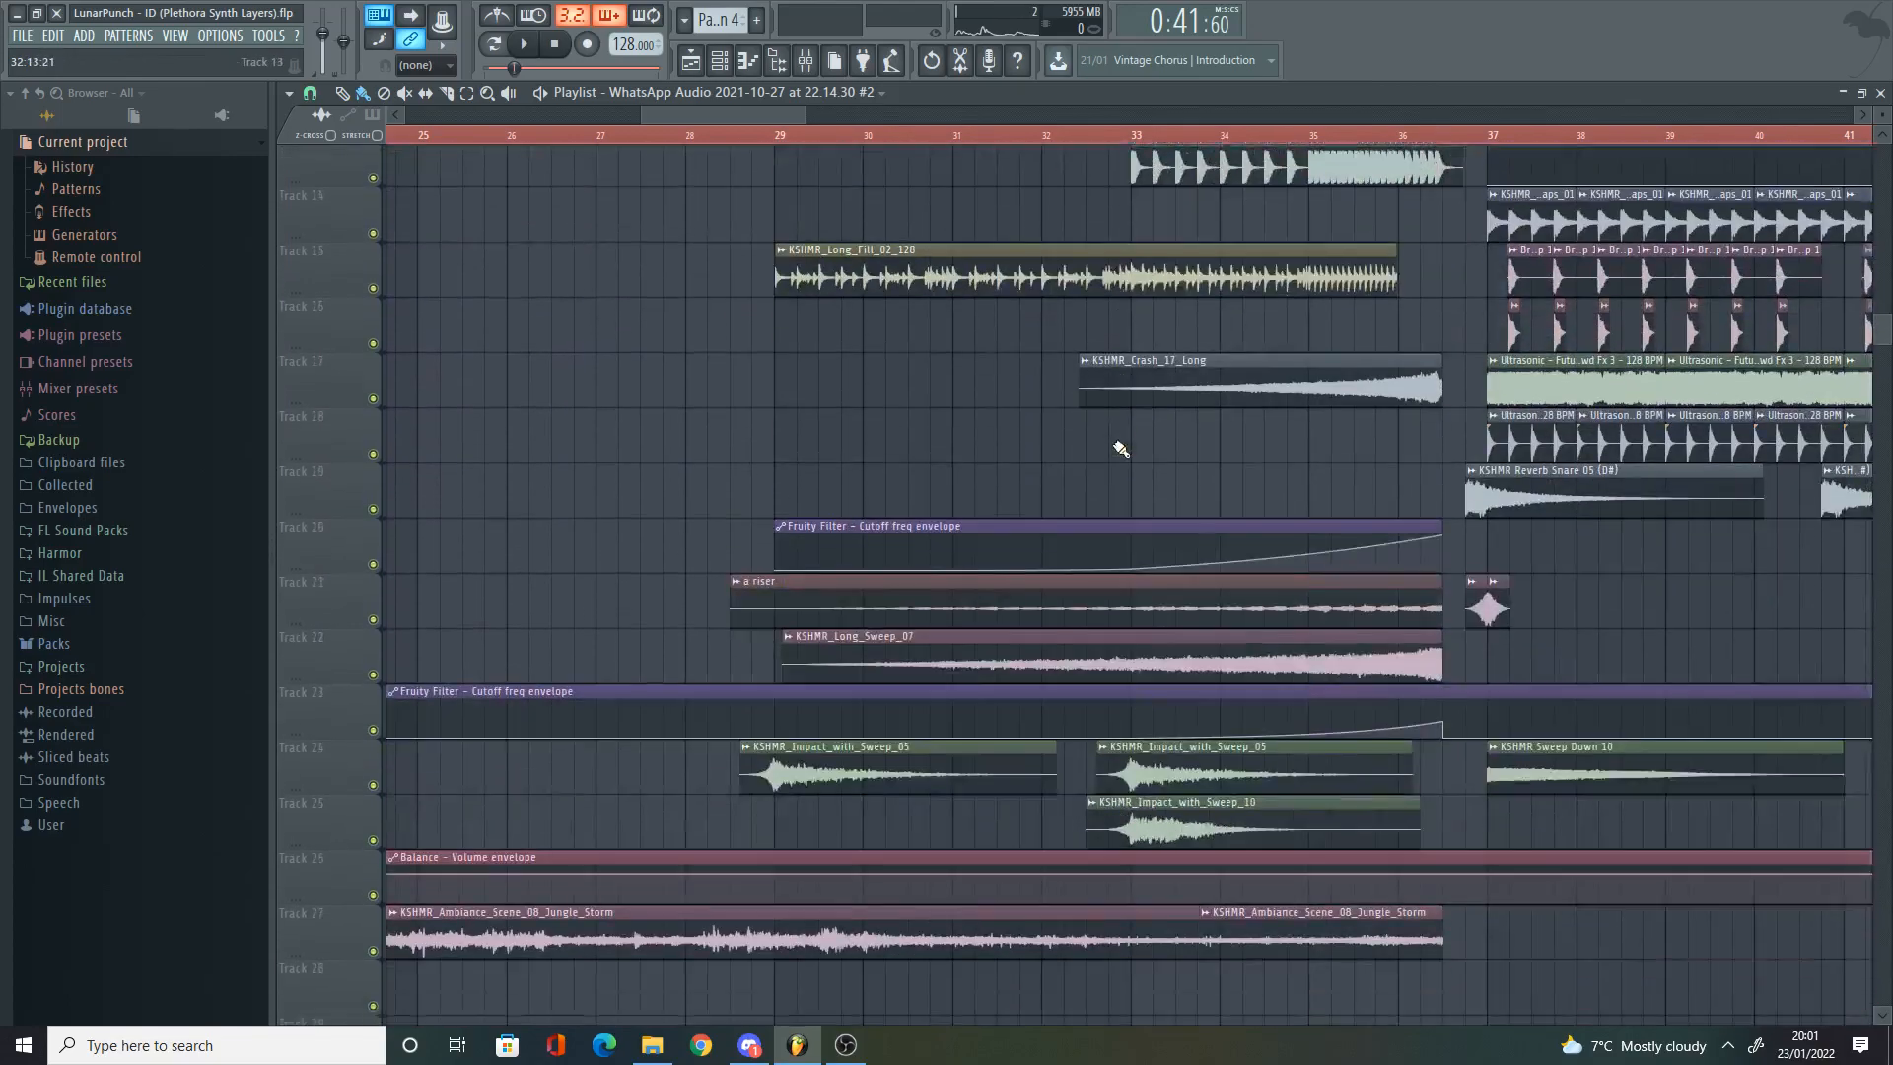
scroll(1114, 443, down, 12)
scroll(1108, 453, up, 4)
scroll(1104, 464, up, 15)
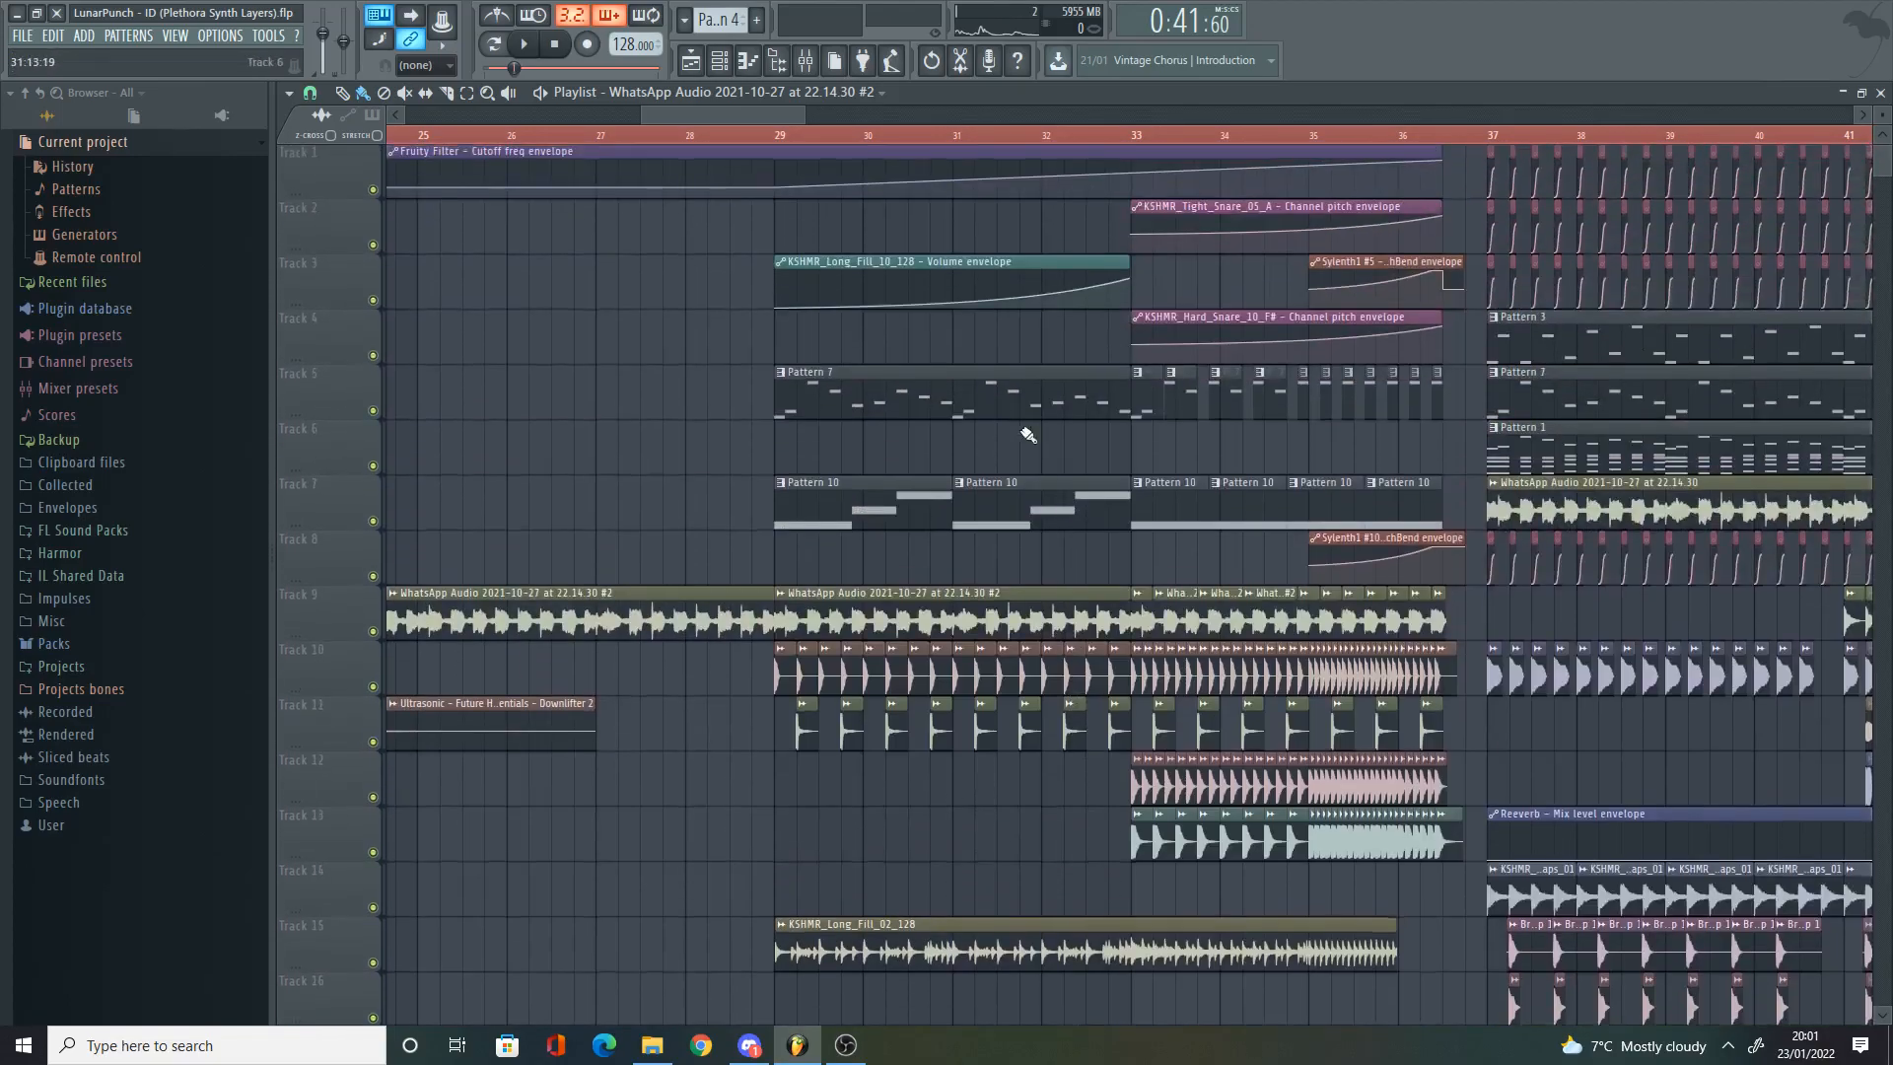
ctrl+scroll(780, 205, down, 1)
ctrl+scroll(780, 205, down, 3)
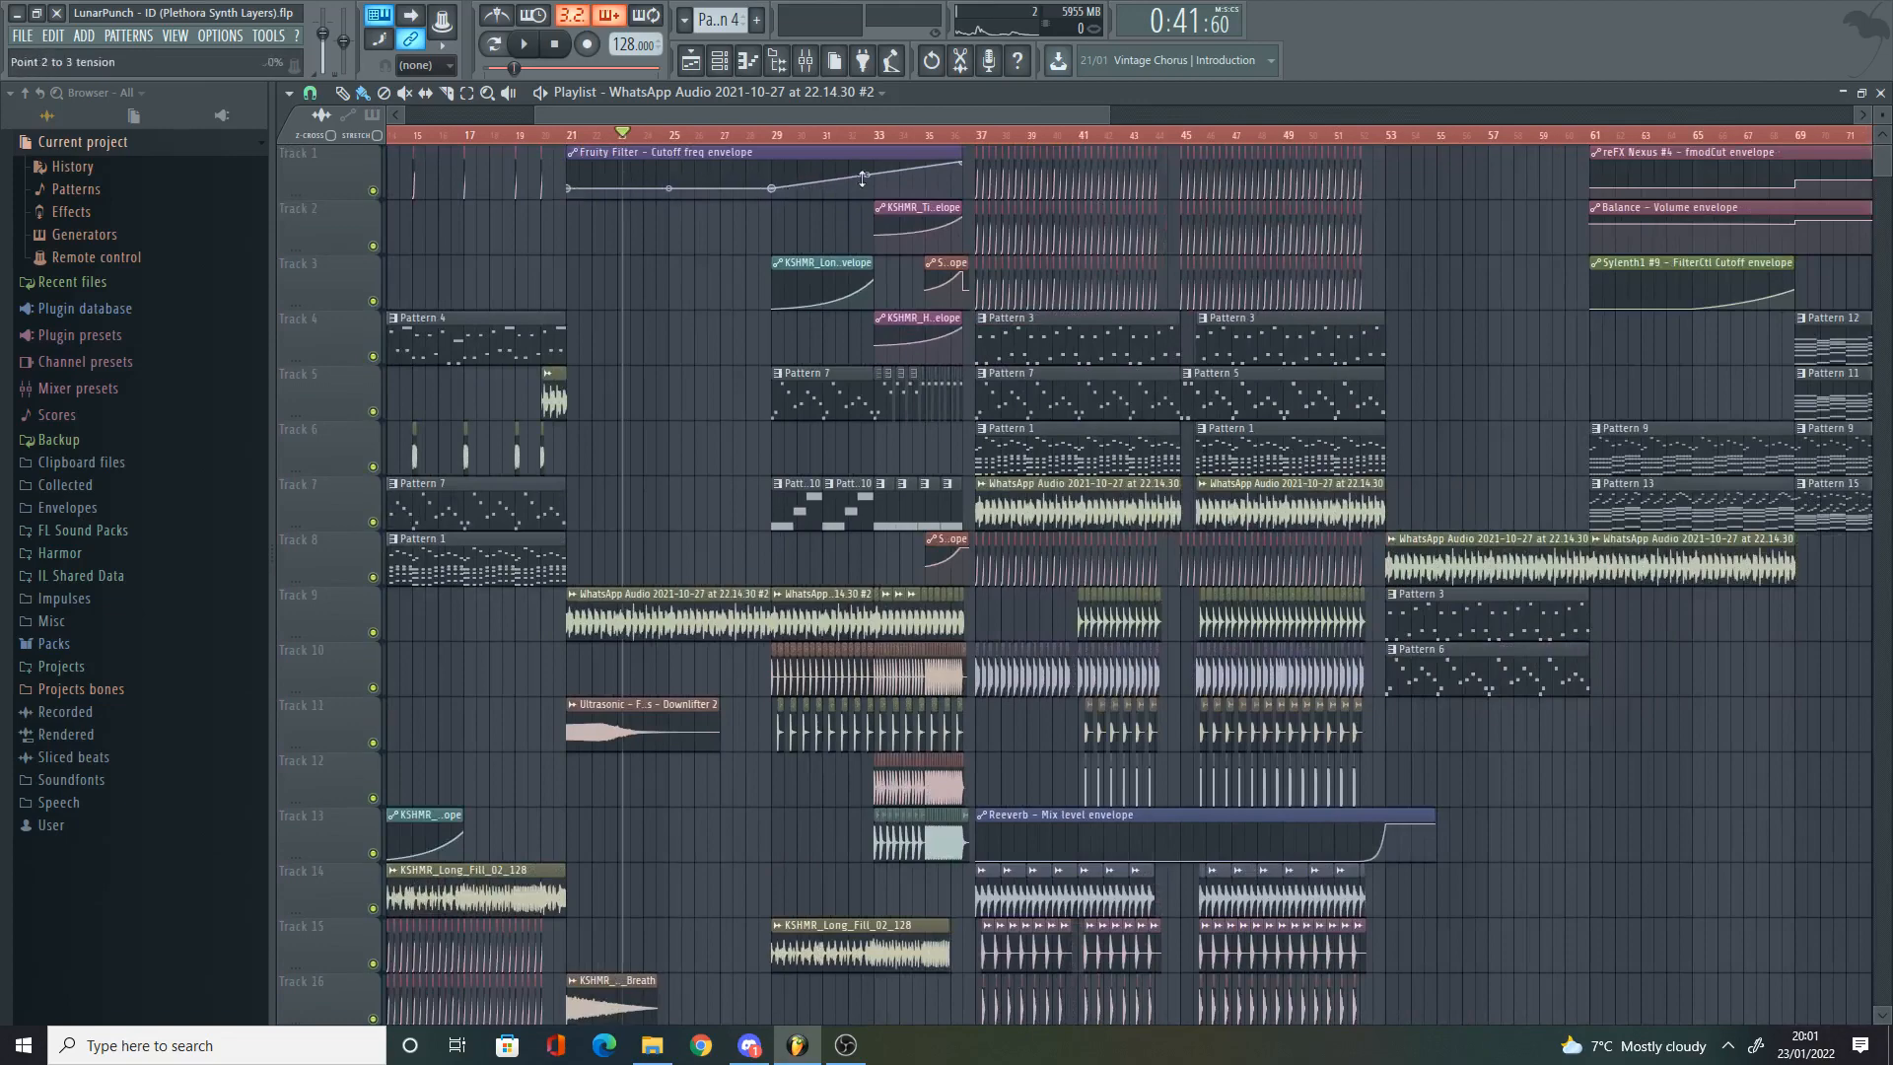
Step: Audition the WhatsApp Audio #2 clip on Track 9 from bar 29 in solo
ctrl+scroll(749, 414, up, 5)
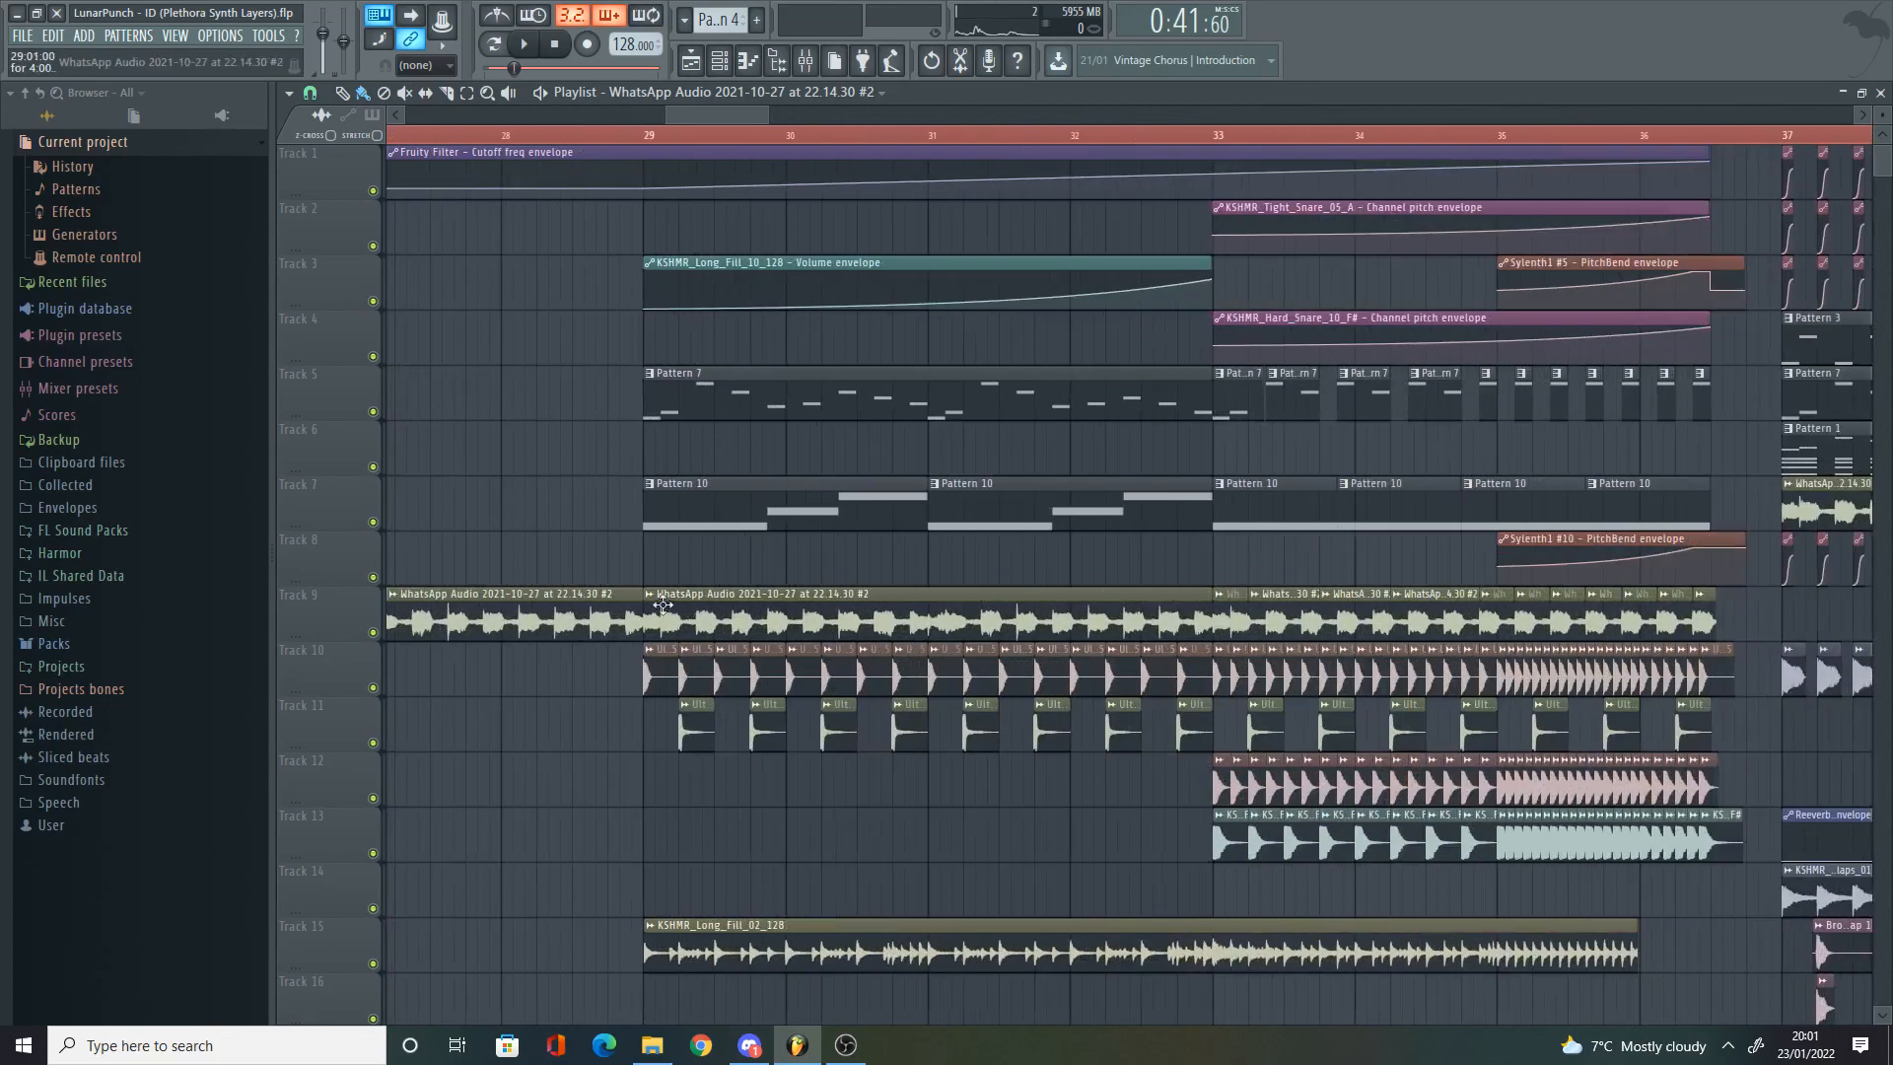
click(663, 604)
key(space)
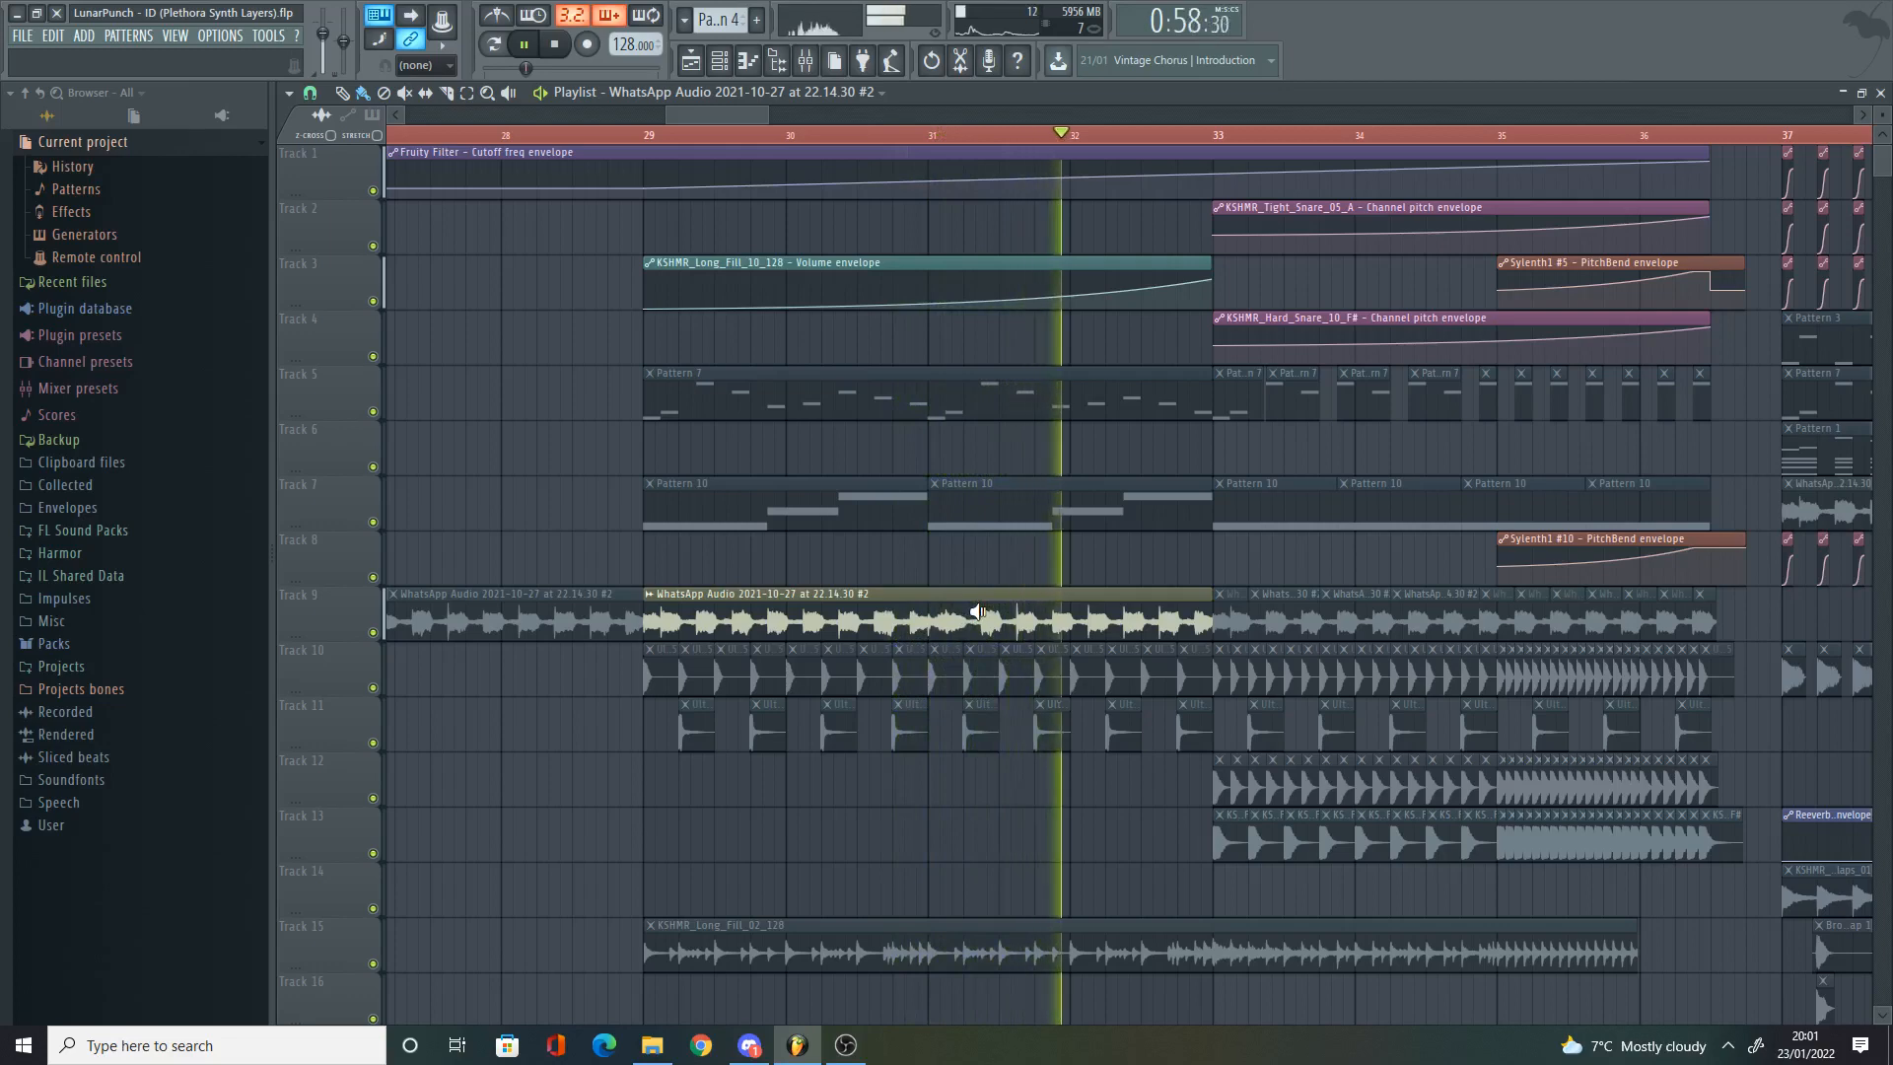
key(space)
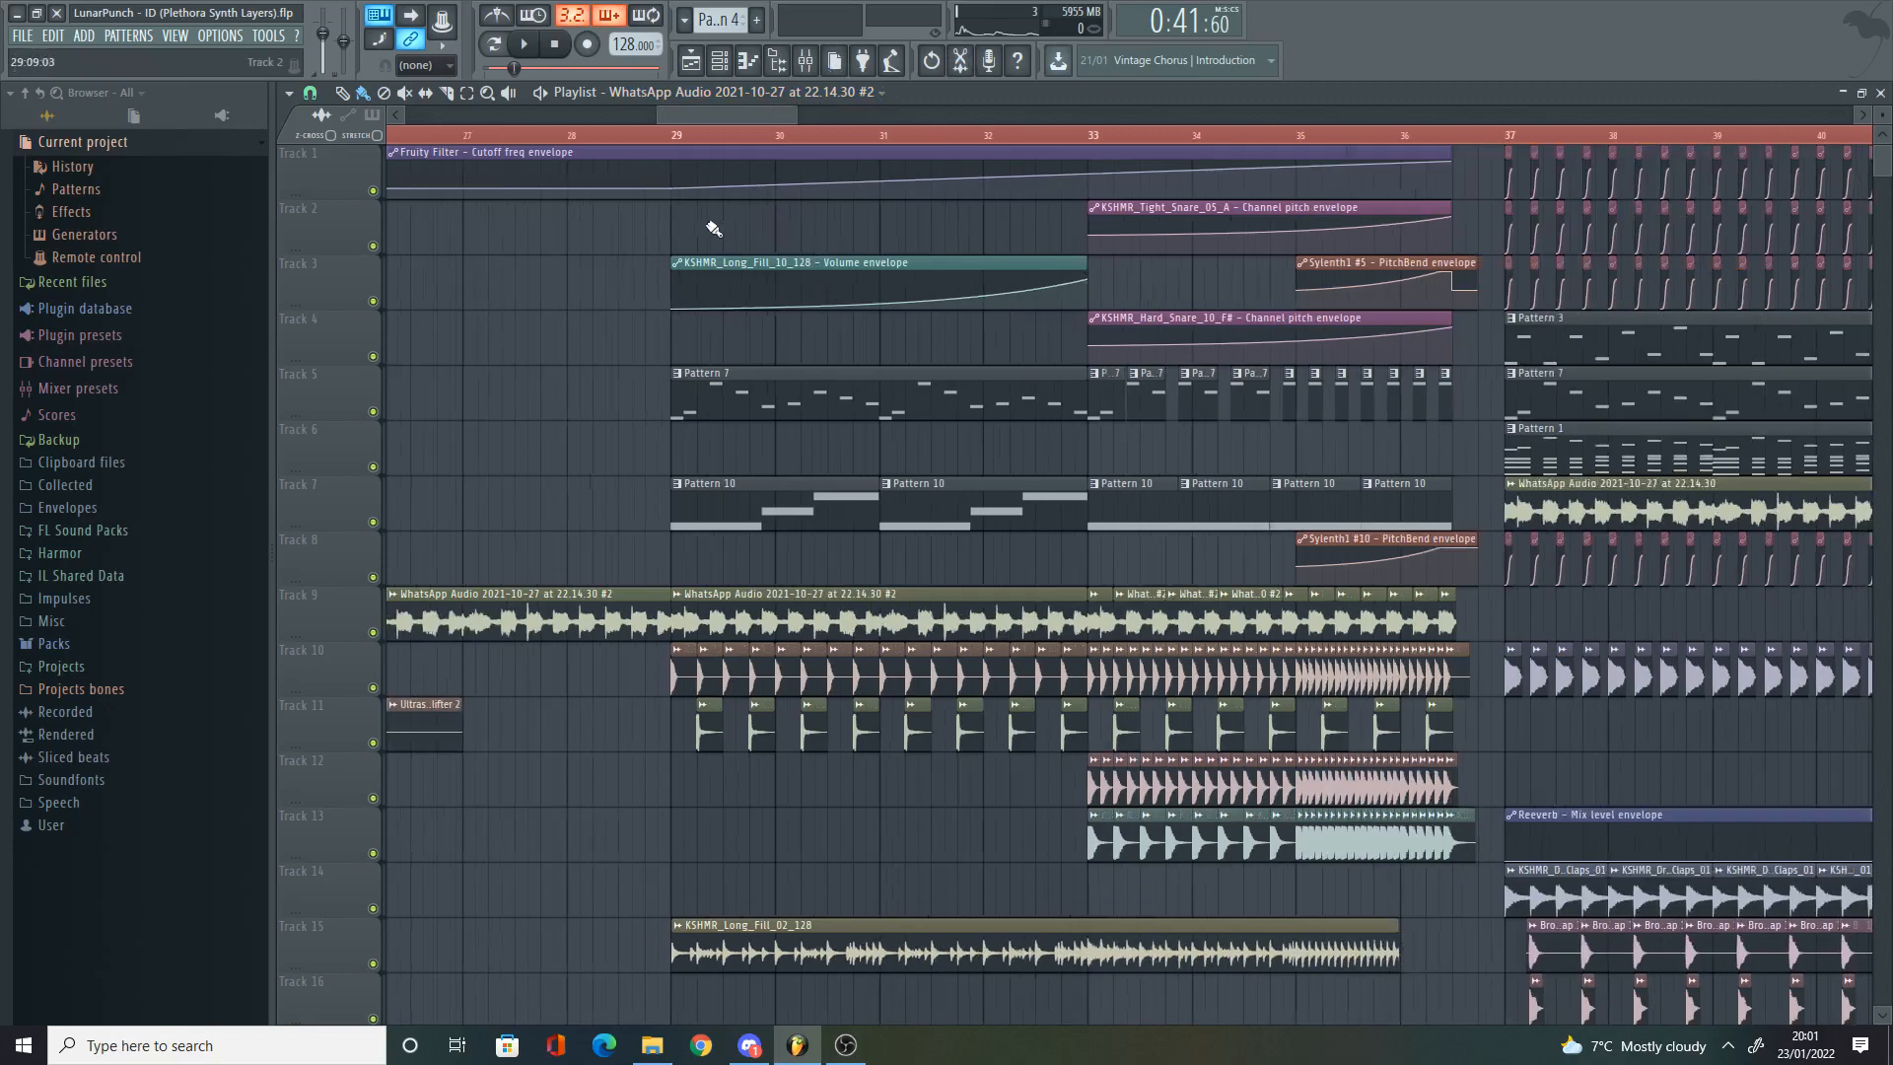
Step: Inspect the sample settings of the Ultrasonic Kick 5 clip on Track 10 near bar 29, and close them
scroll(625, 266, down, 4)
scroll(663, 414, down, 3)
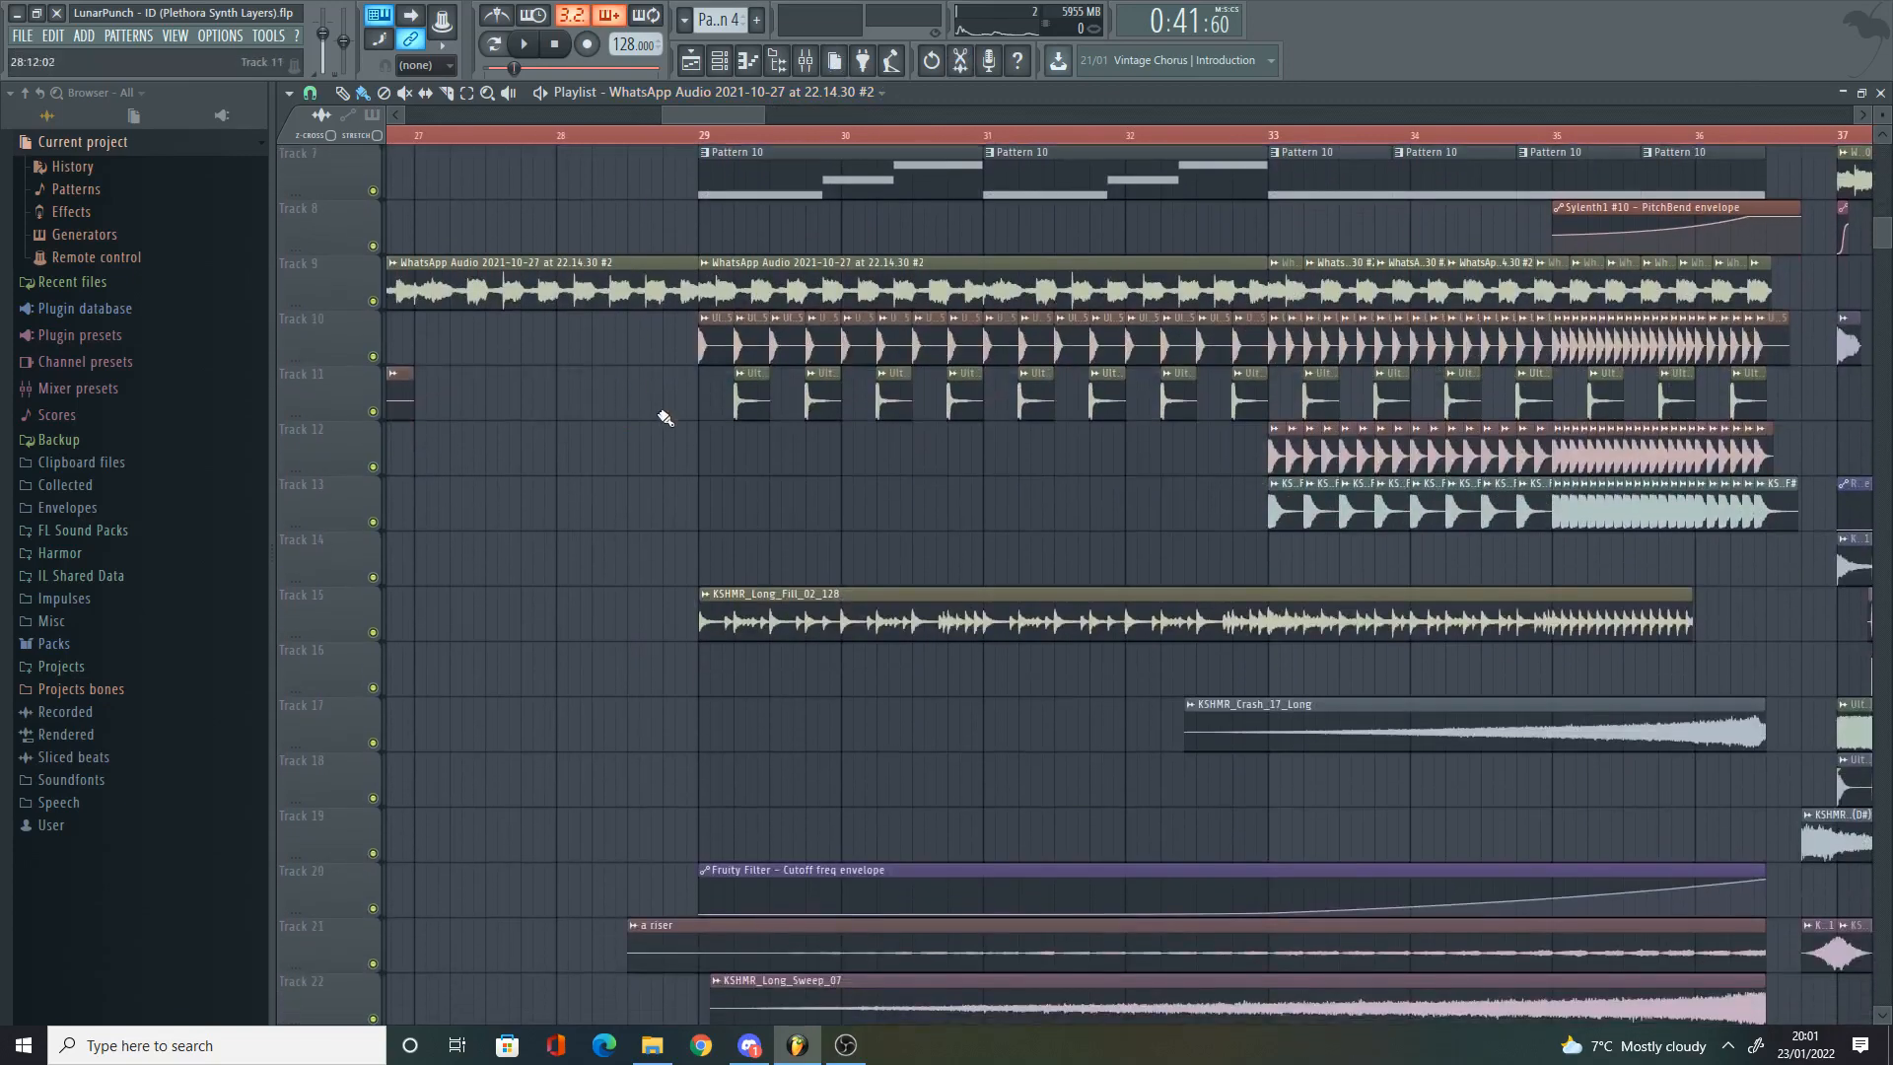
scroll(664, 418, up, 5)
double_click(860, 328)
key(Escape)
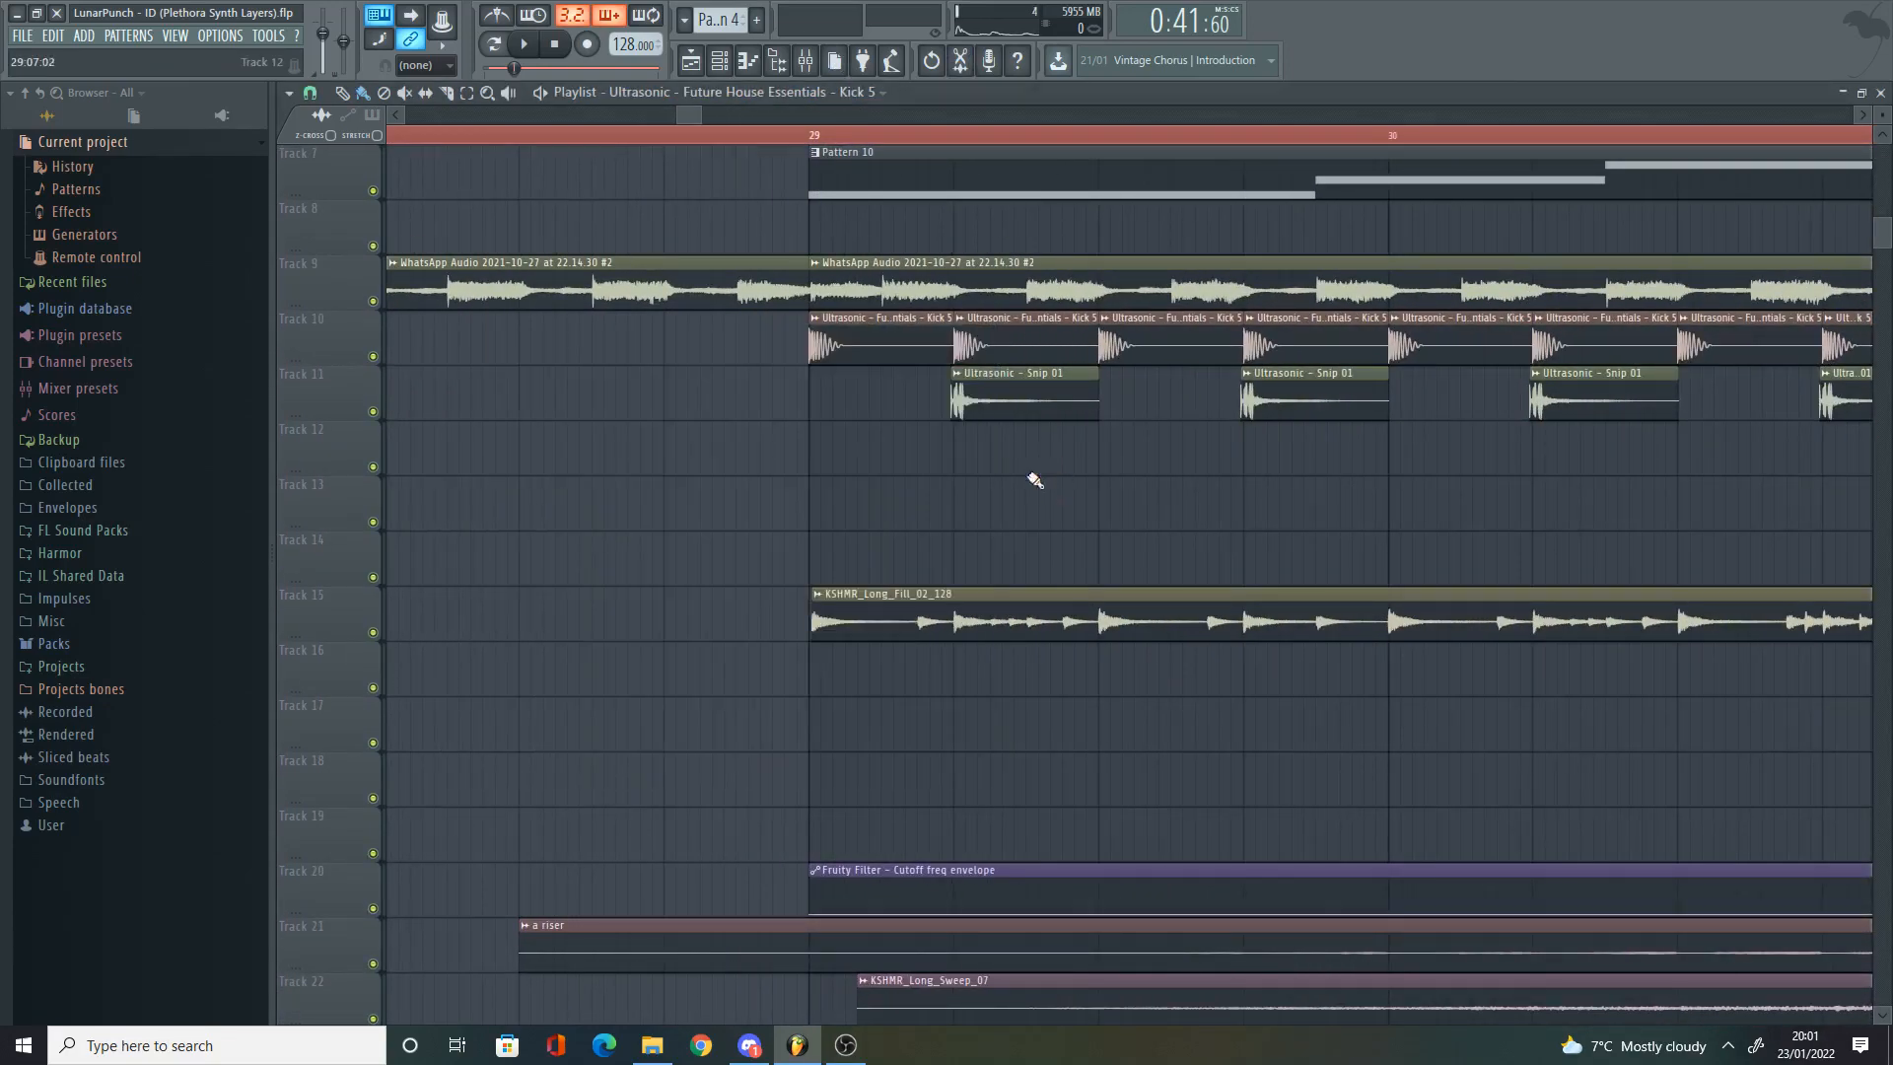
Step: Reopen the Ultrasonic Kick 5 sample settings, check the fade-out amount and waveform, and close them
scroll(862, 419, up, 2)
scroll(823, 386, up, 3)
double_click(781, 359)
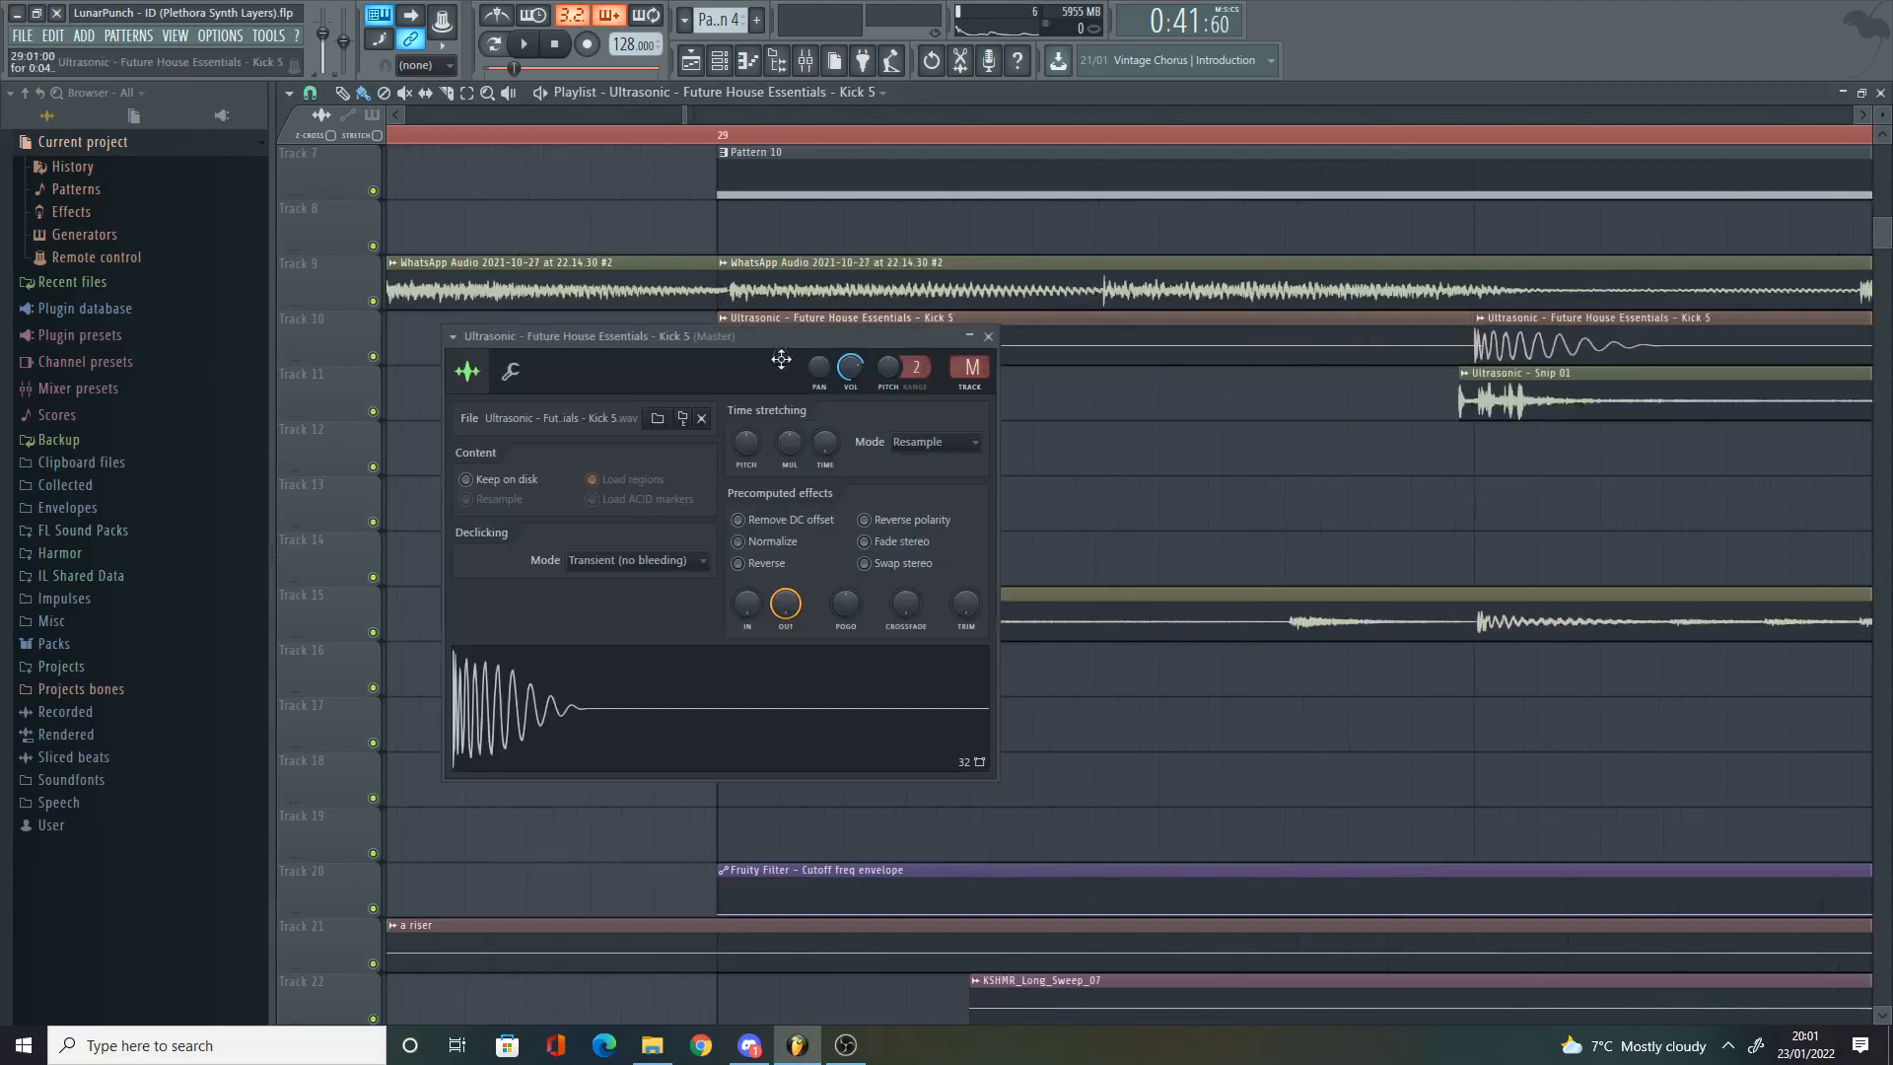
click(988, 337)
scroll(956, 340, down, 8)
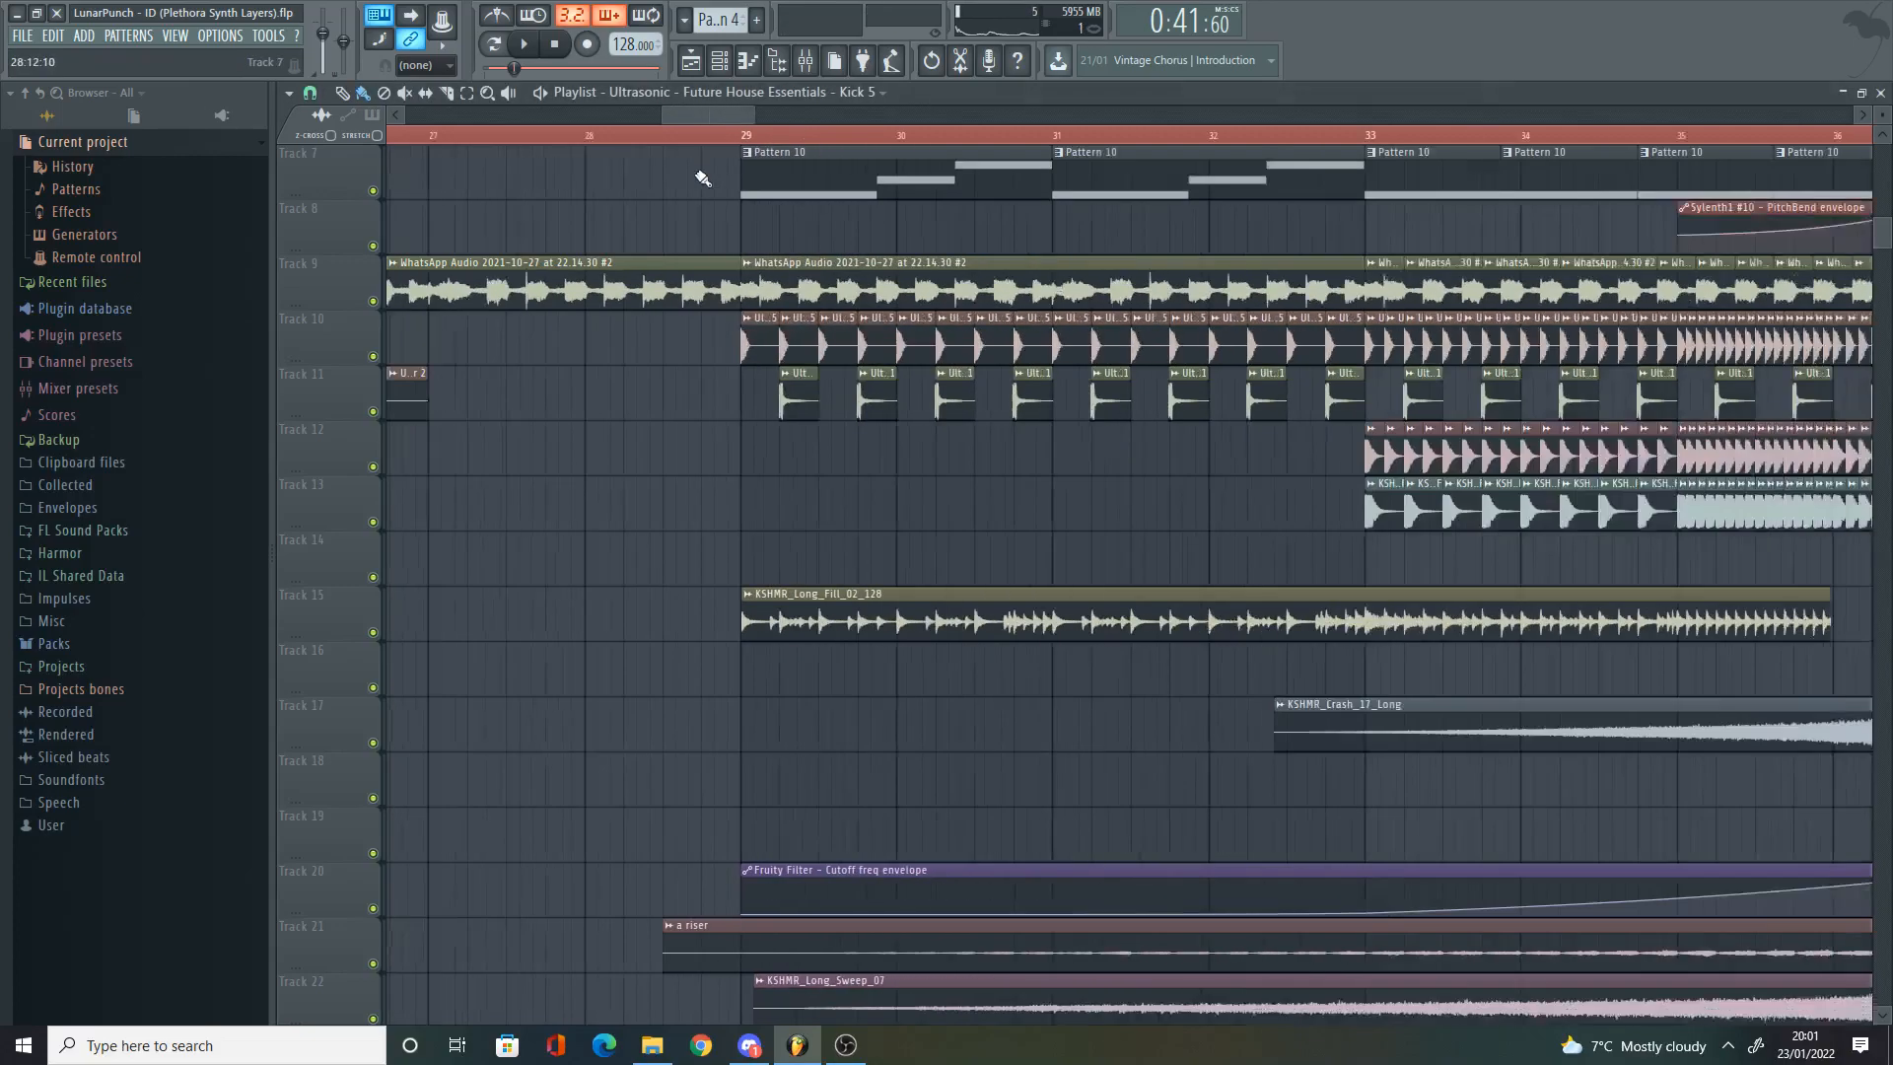
drag(687, 117, 683, 168)
double_click(798, 345)
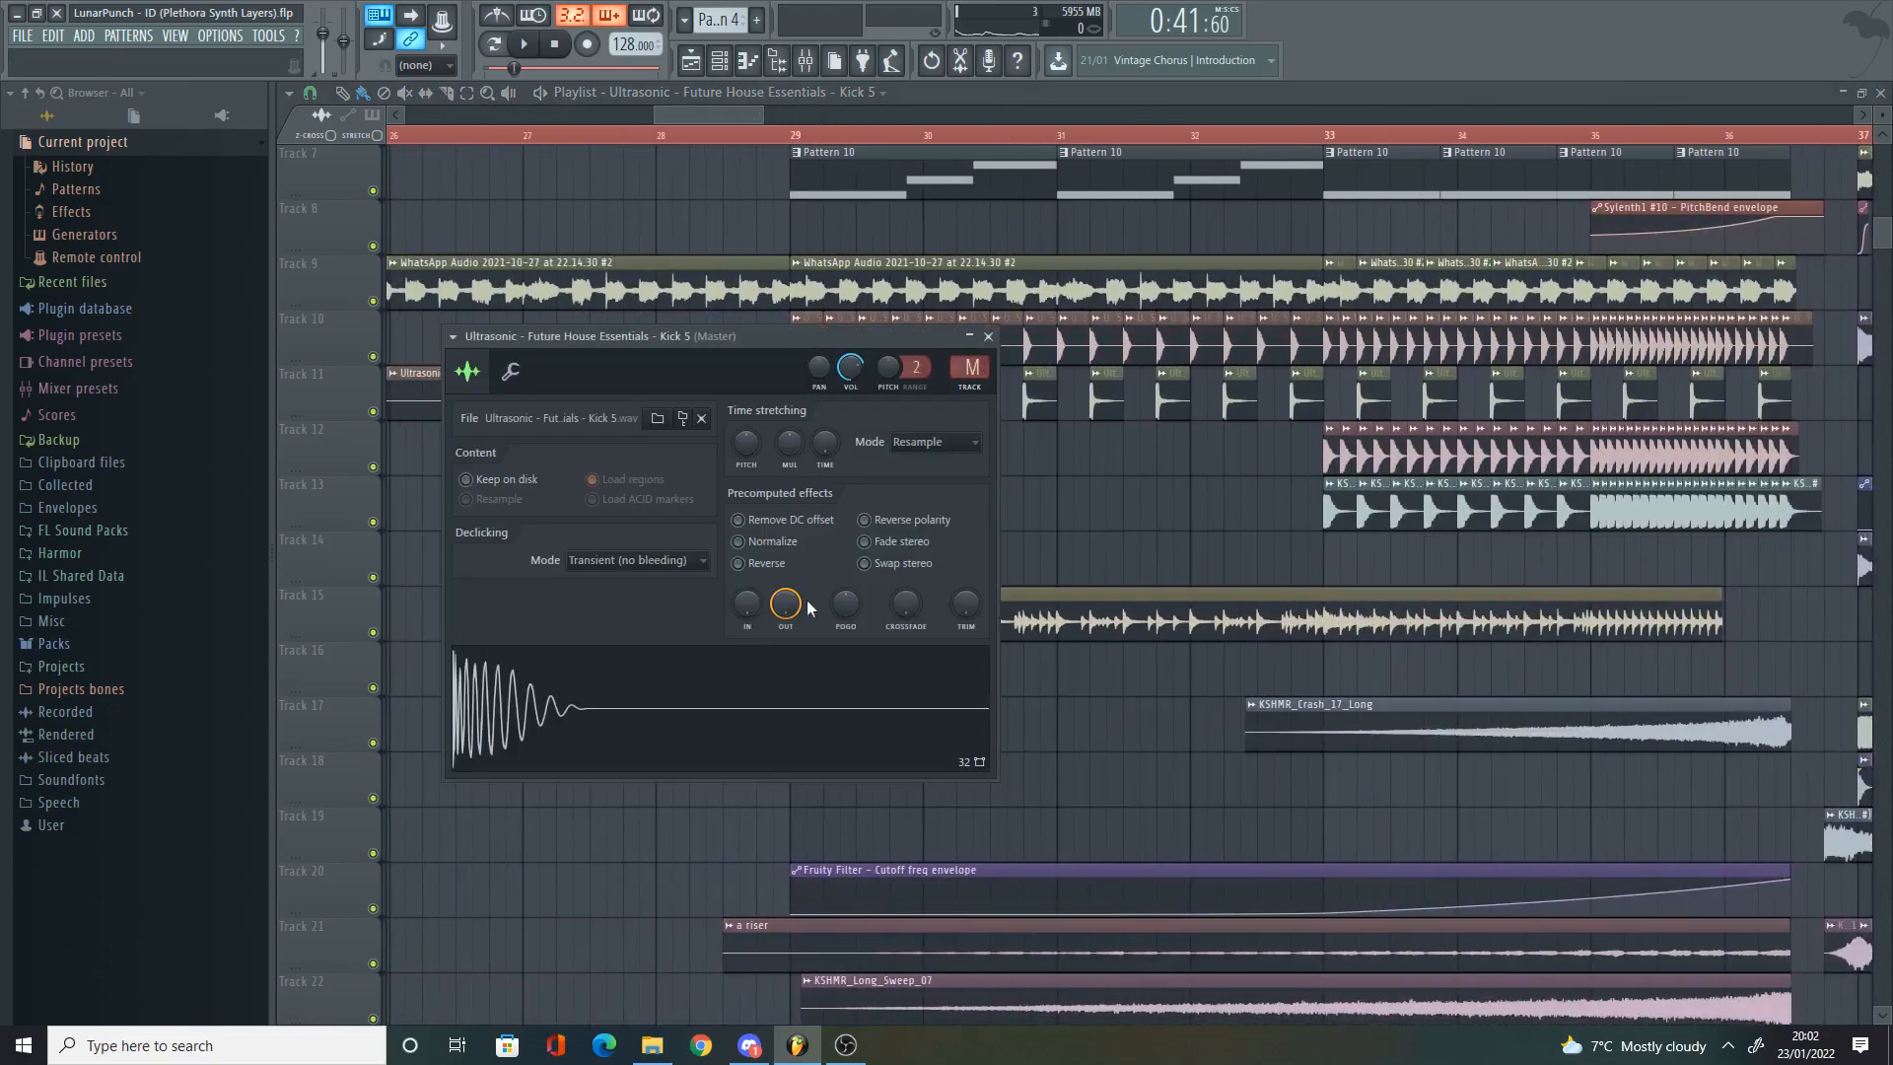
drag(786, 605, 859, 410)
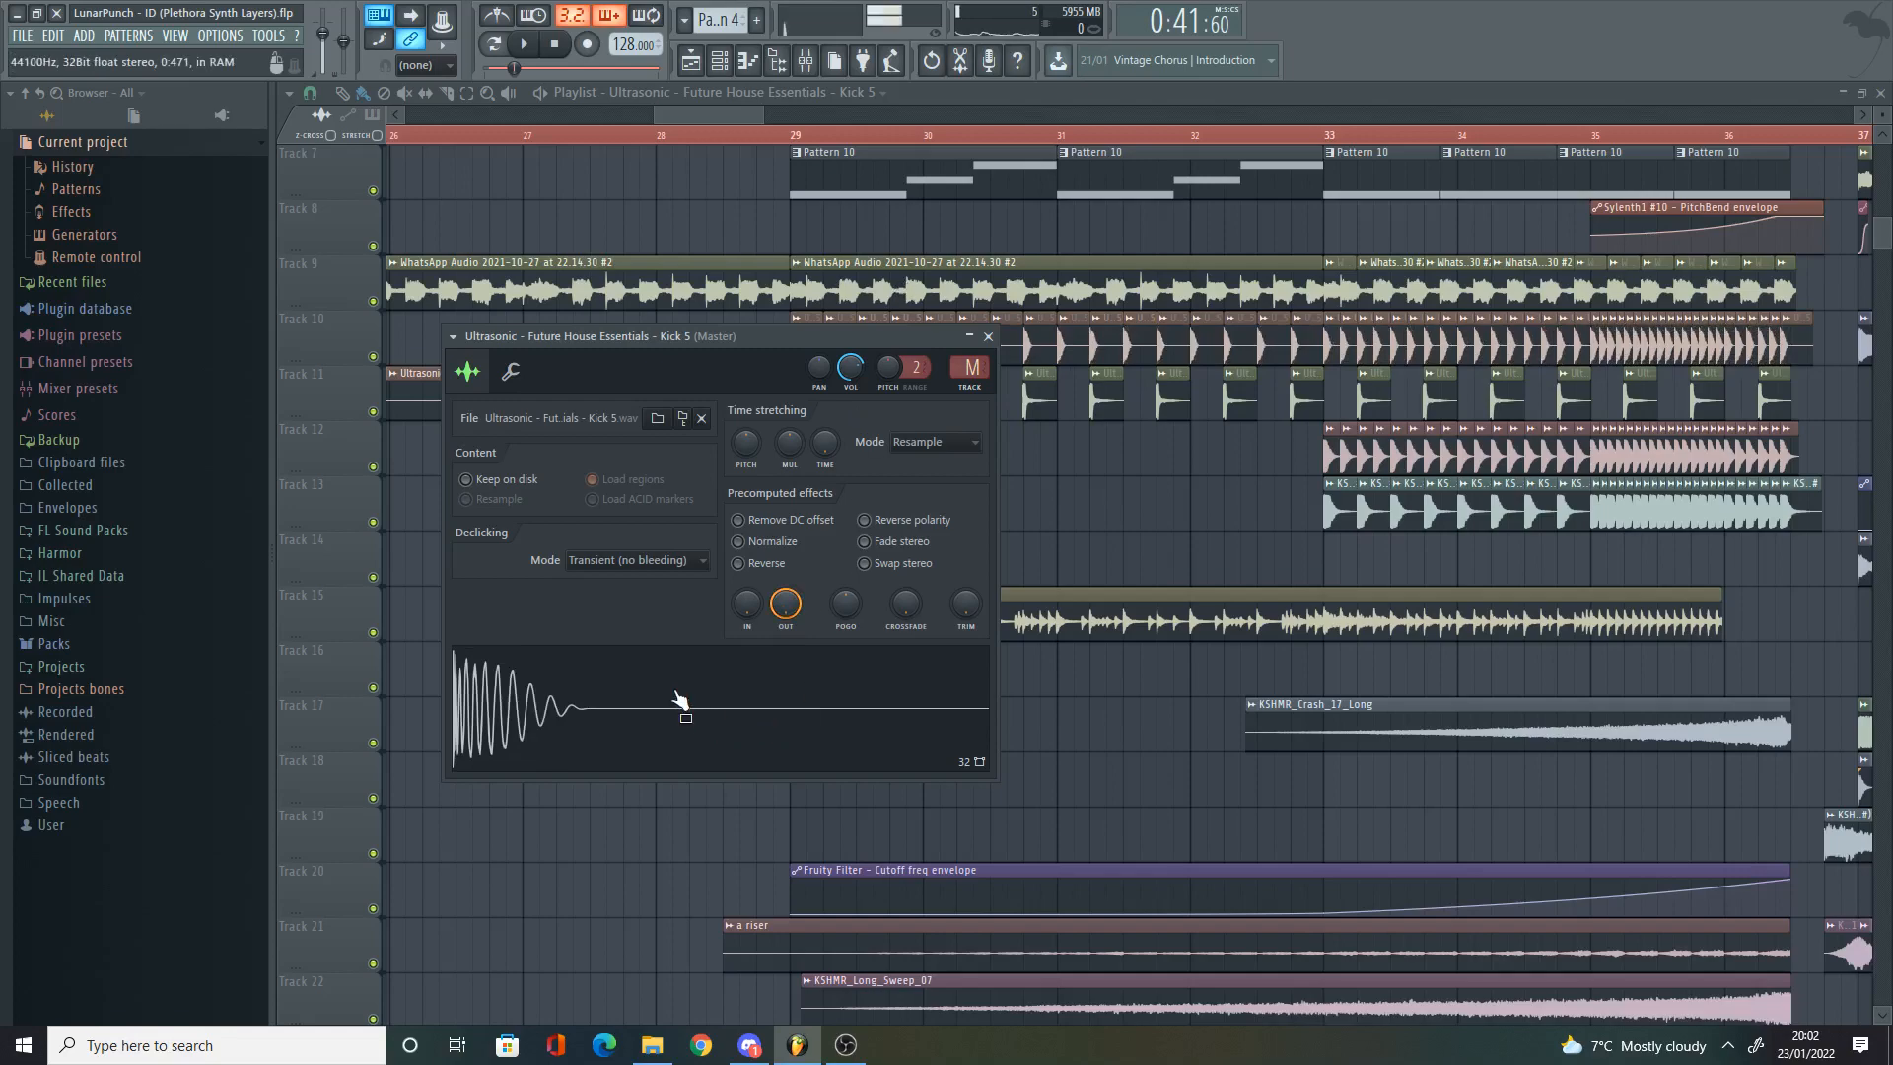
key(Escape)
Step: Solo Tracks 10 and 11, play the kick and Snip 01 clips together from bar 29, and unsolo them
scroll(837, 415, up, 2)
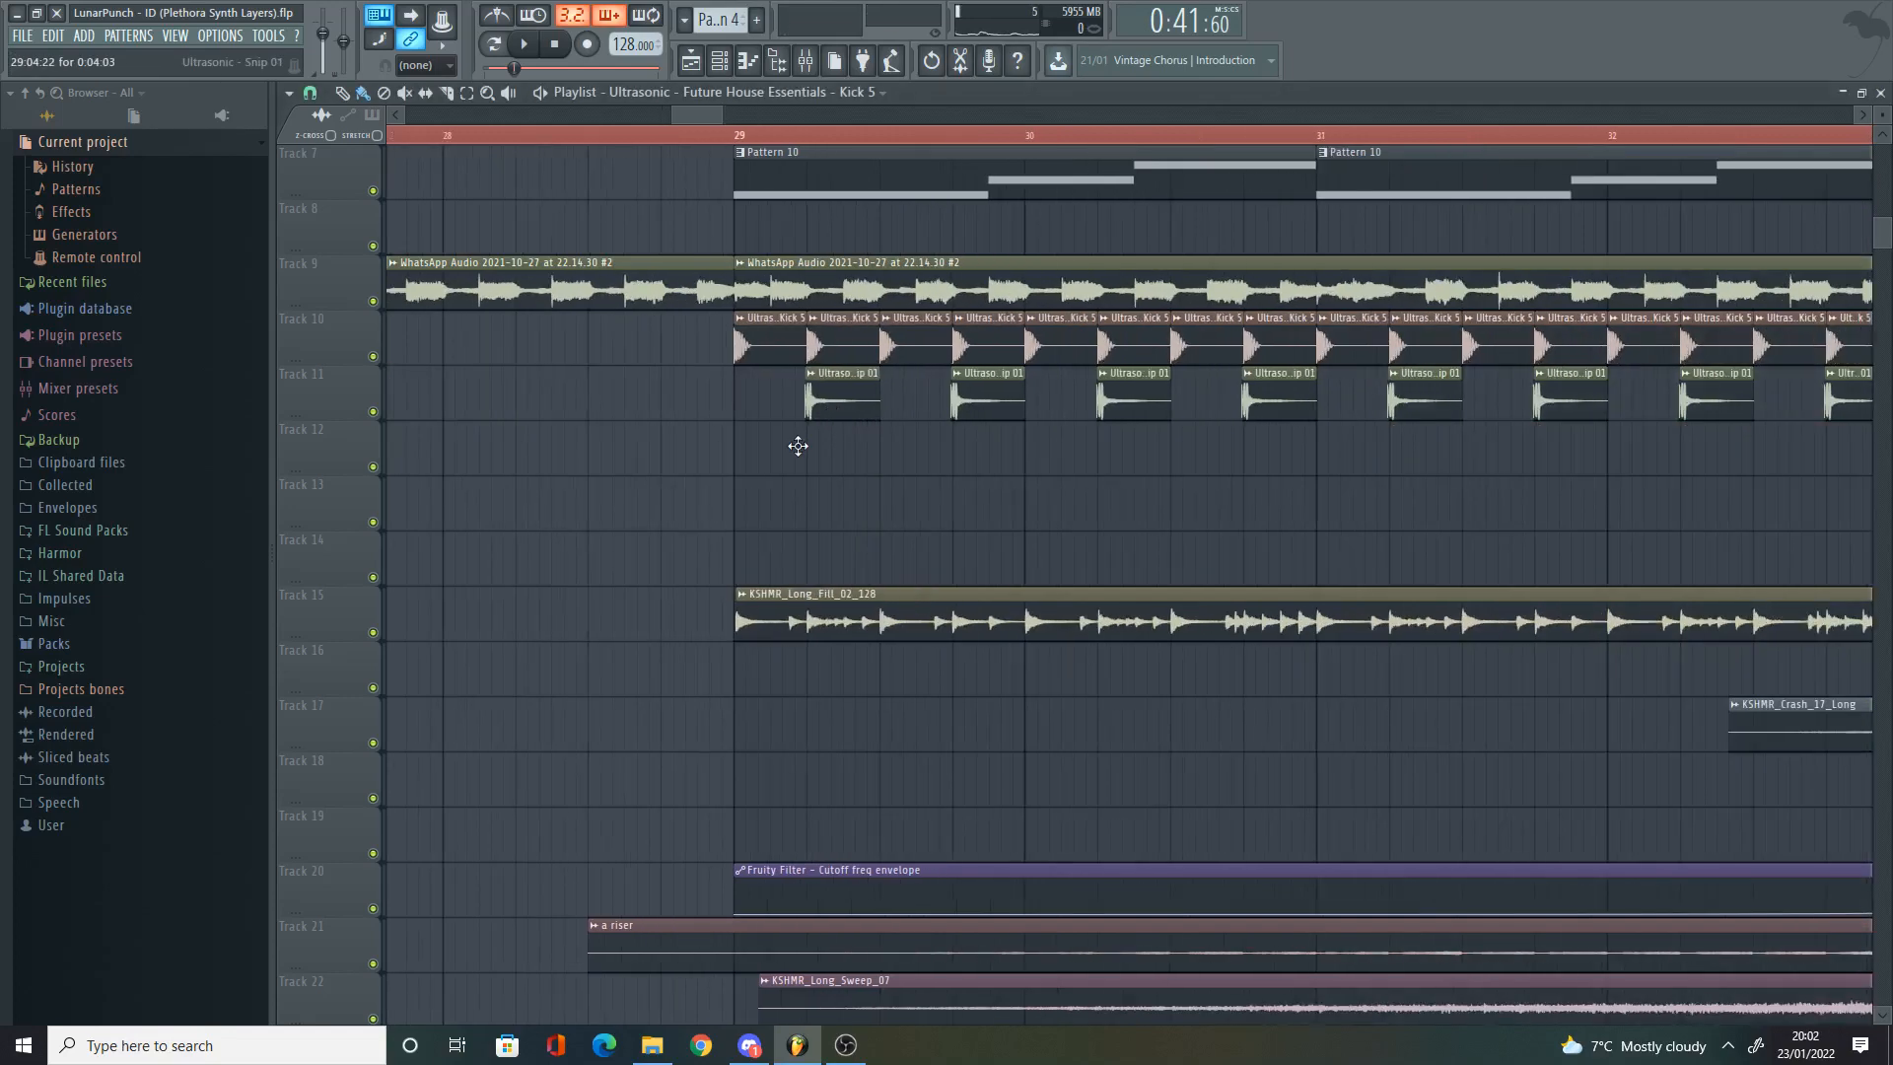
scroll(798, 446, up, 3)
click(875, 398)
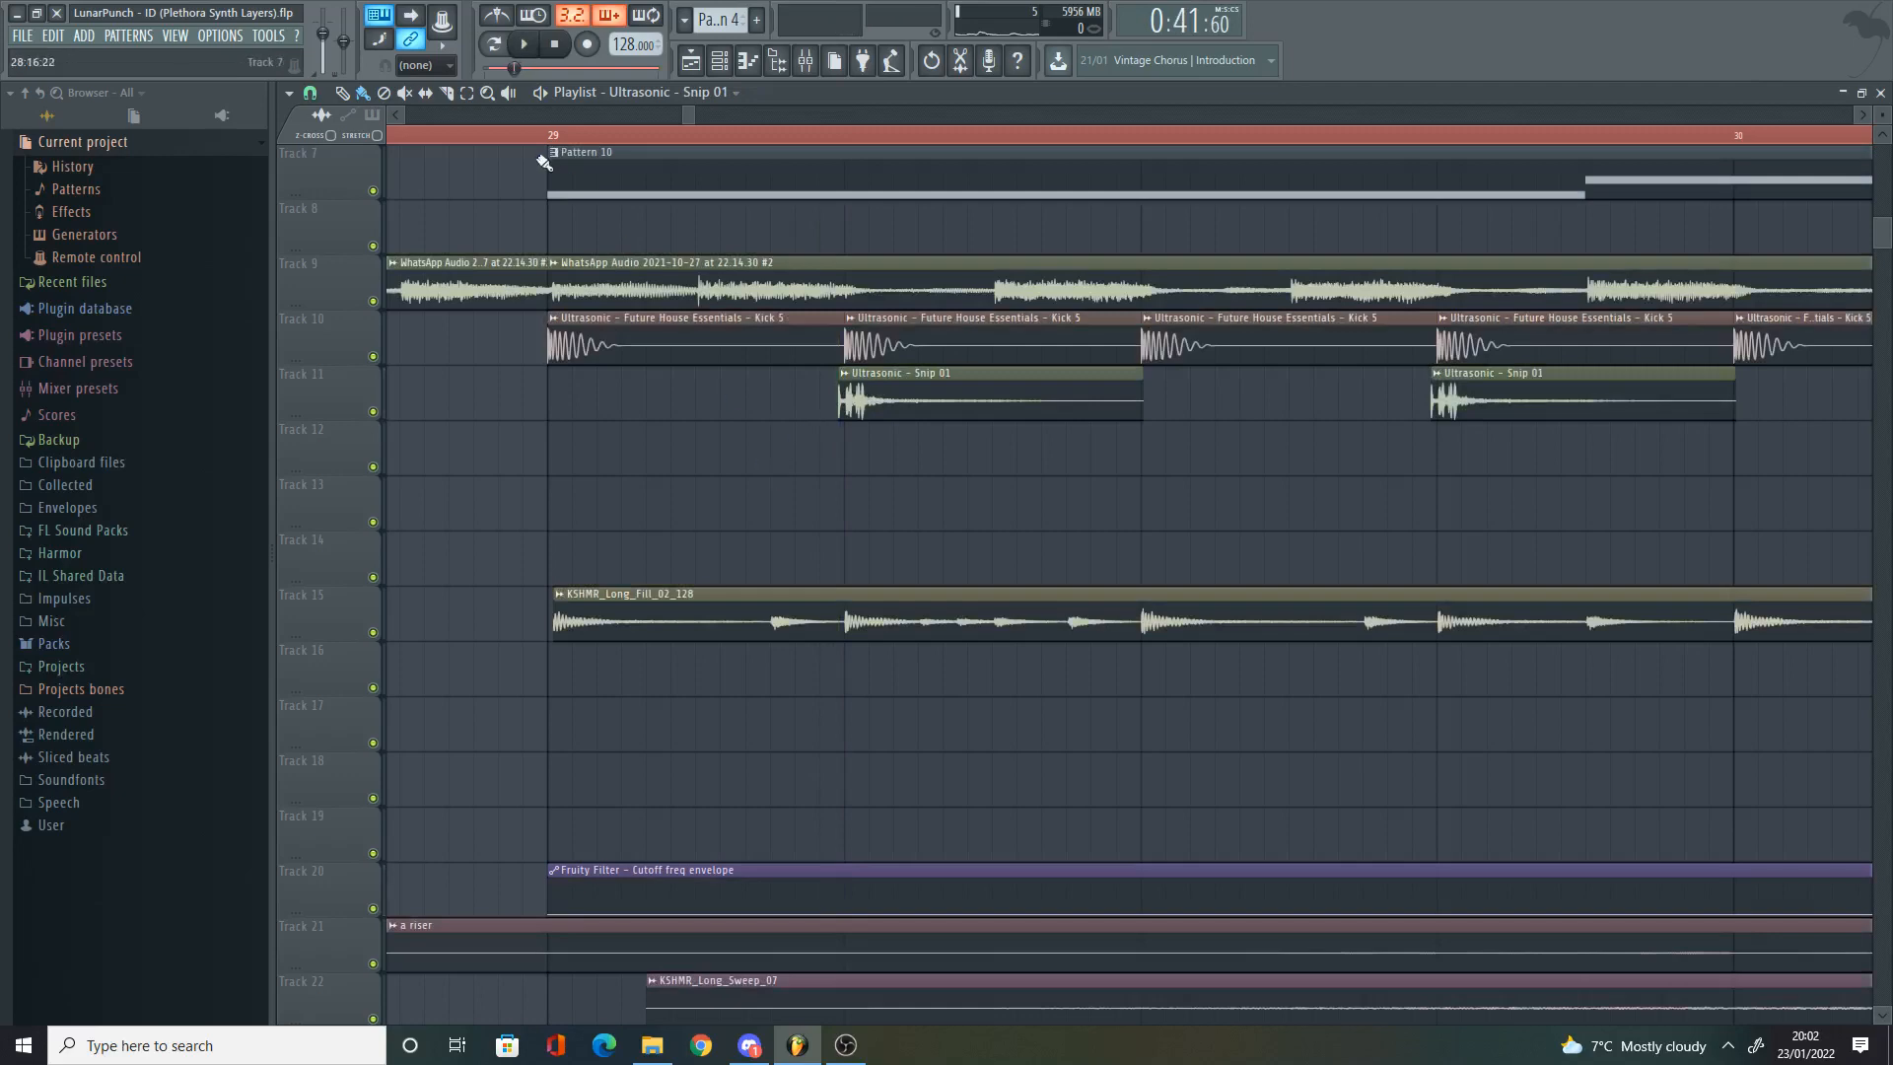
right_click(373, 357)
click(374, 411)
key(space)
scroll(591, 434, down, 3)
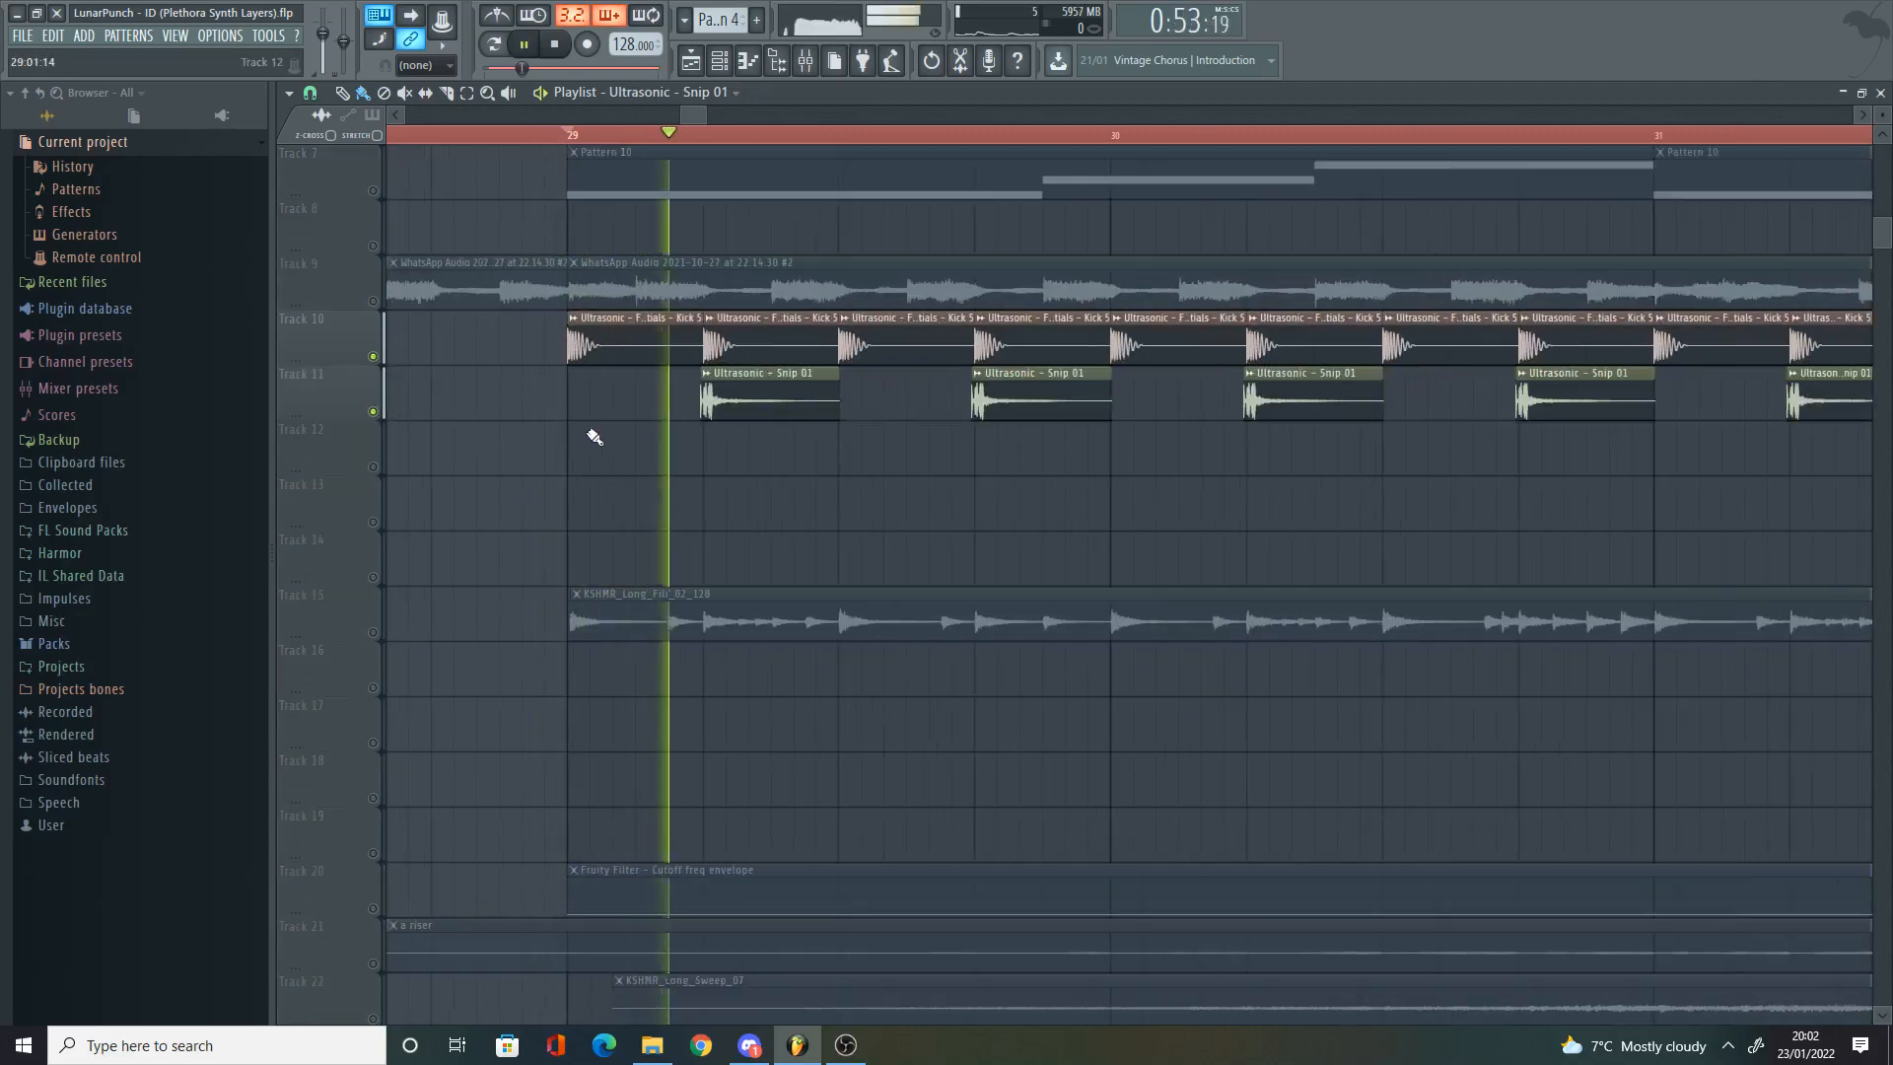
scroll(634, 448, down, 2)
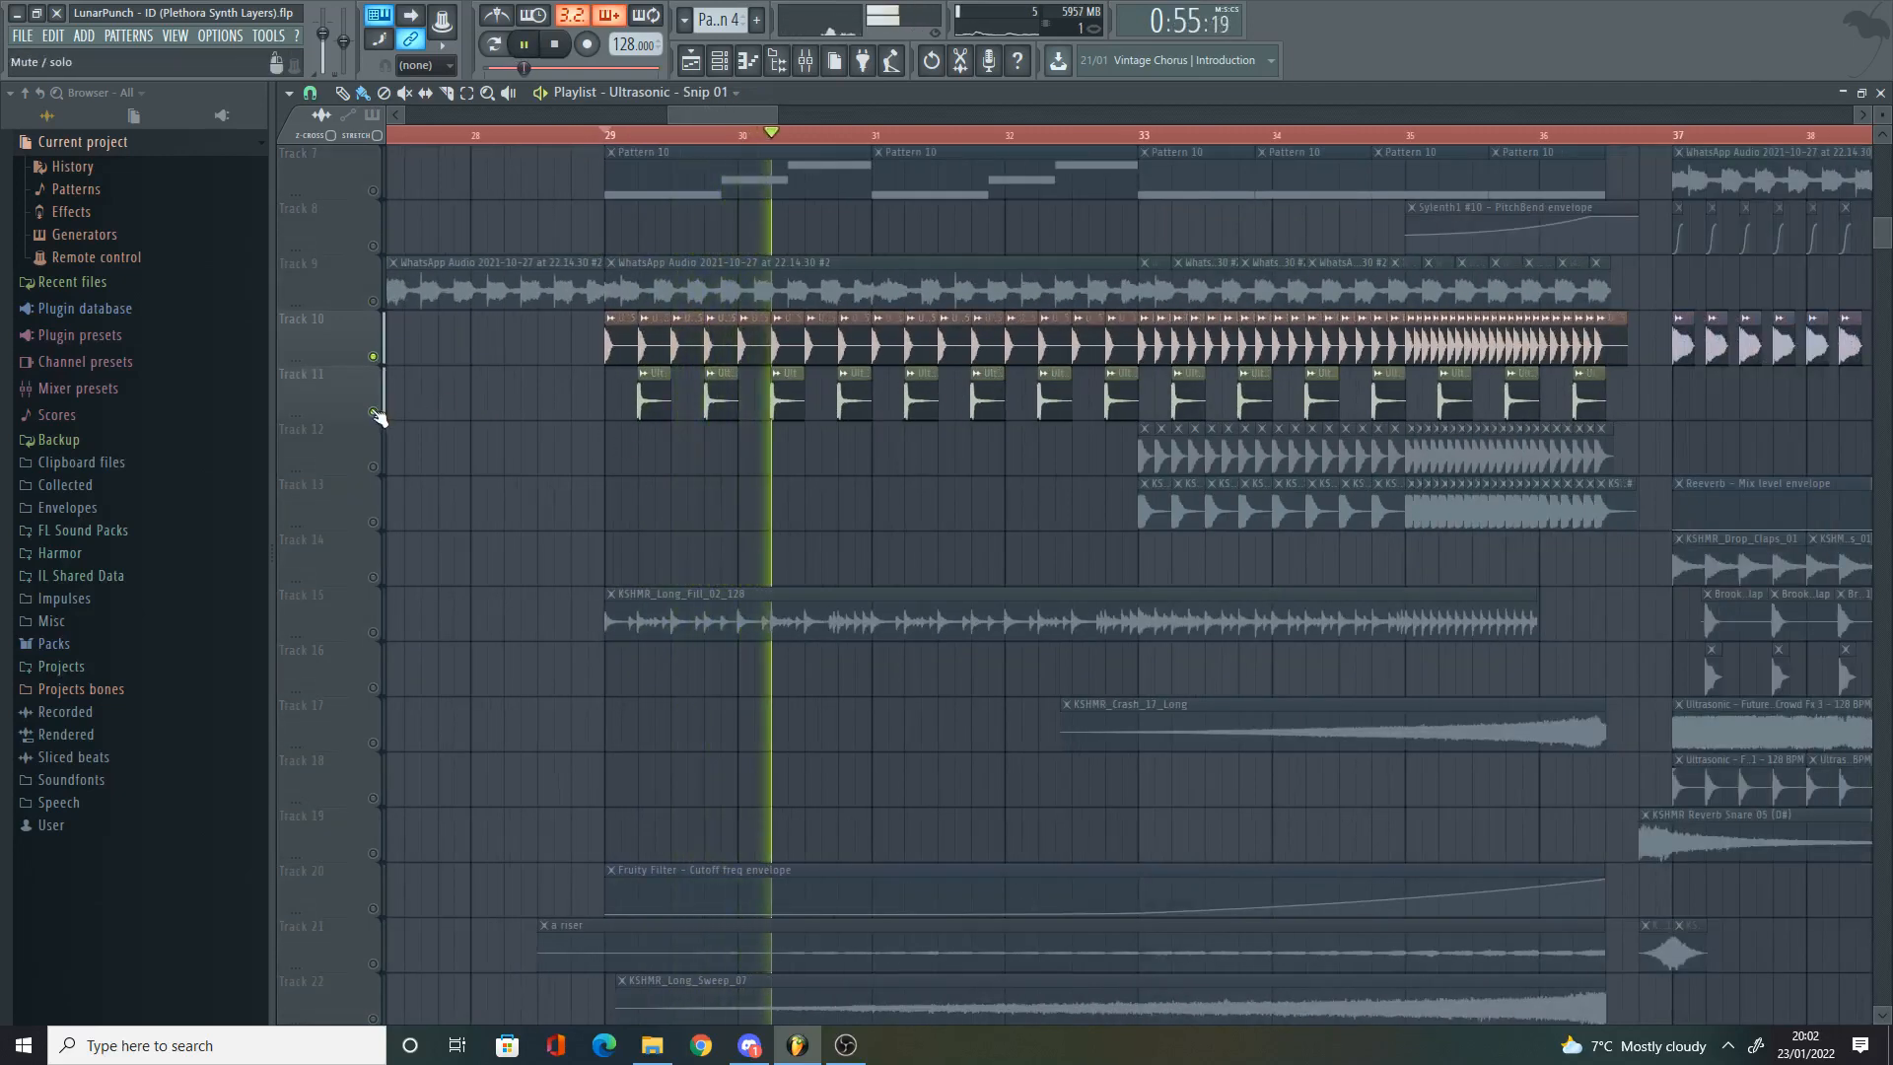
key(space)
right_click(375, 412)
Step: Audition the first Pattern 10 clip on Track 7 from bar 29 in solo
scroll(507, 431, up, 6)
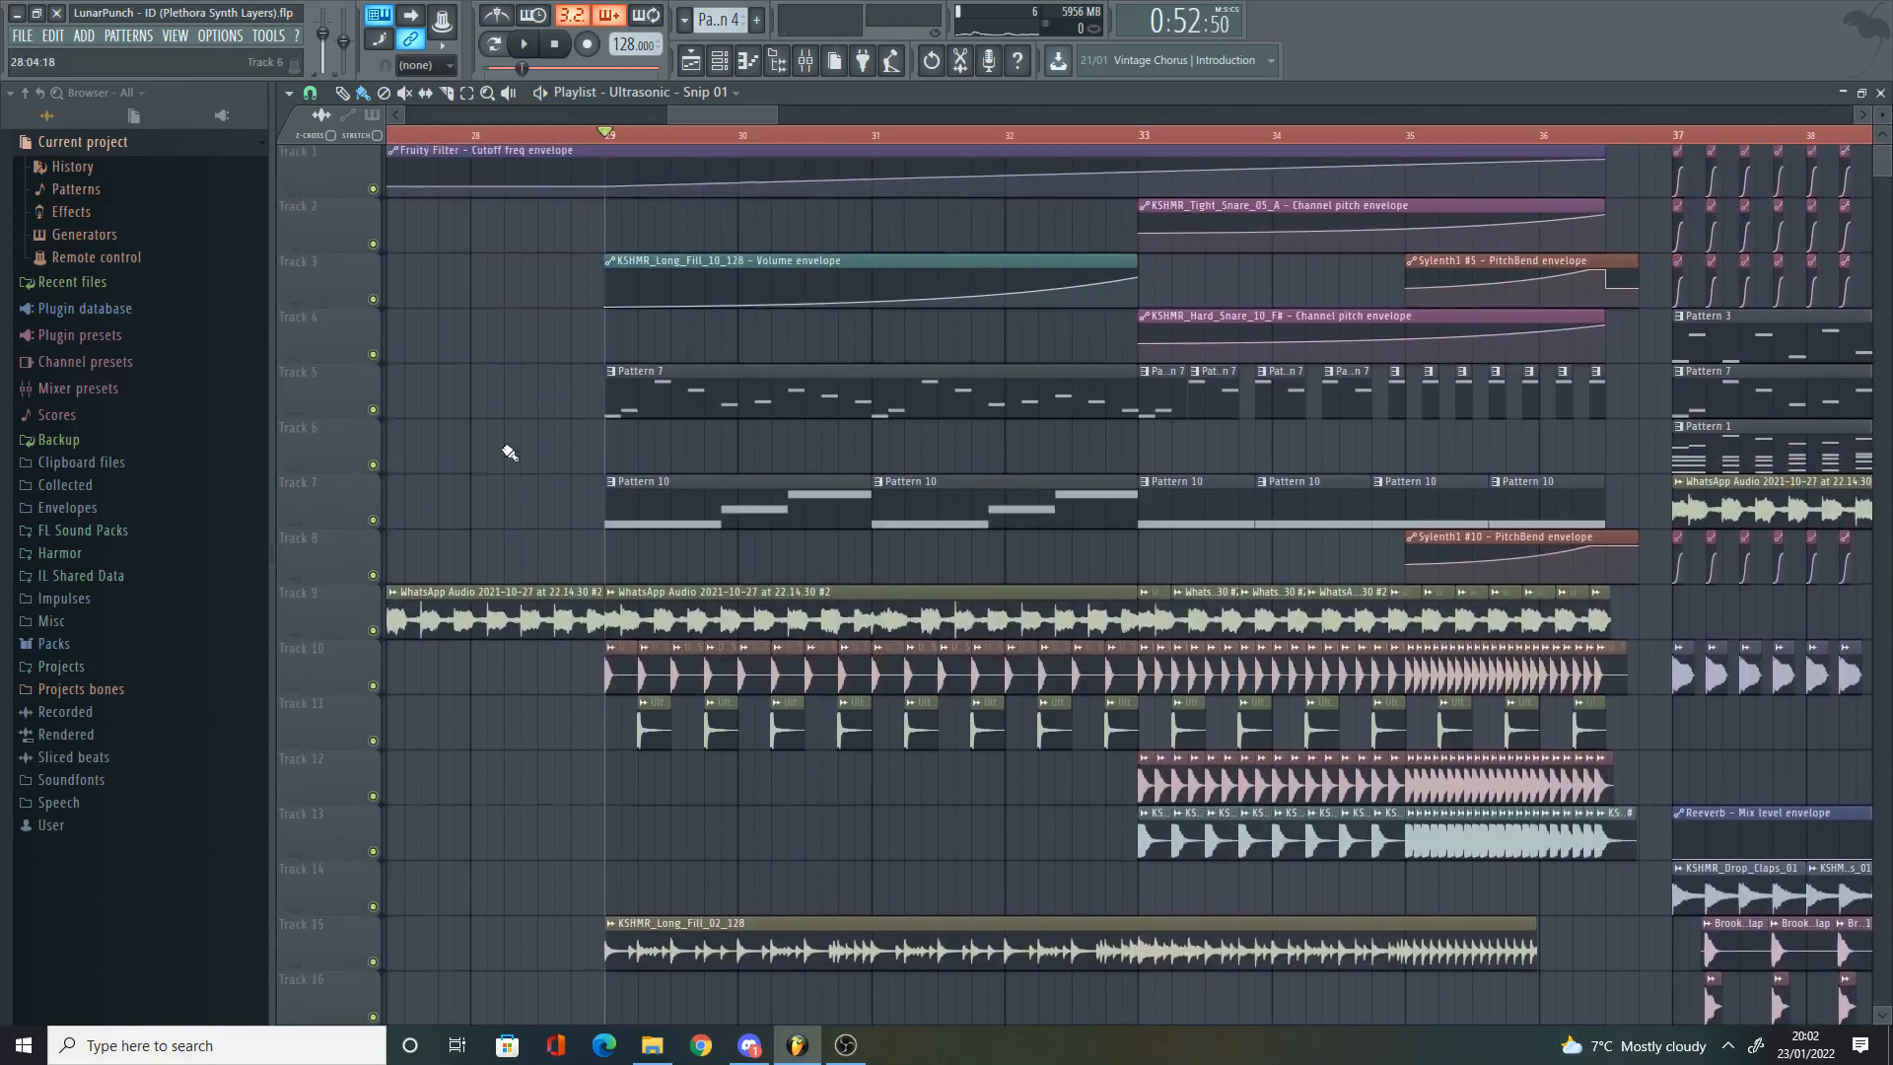
scroll(507, 453, up, 2)
alt+right_click(549, 485)
alt+right_click(706, 501)
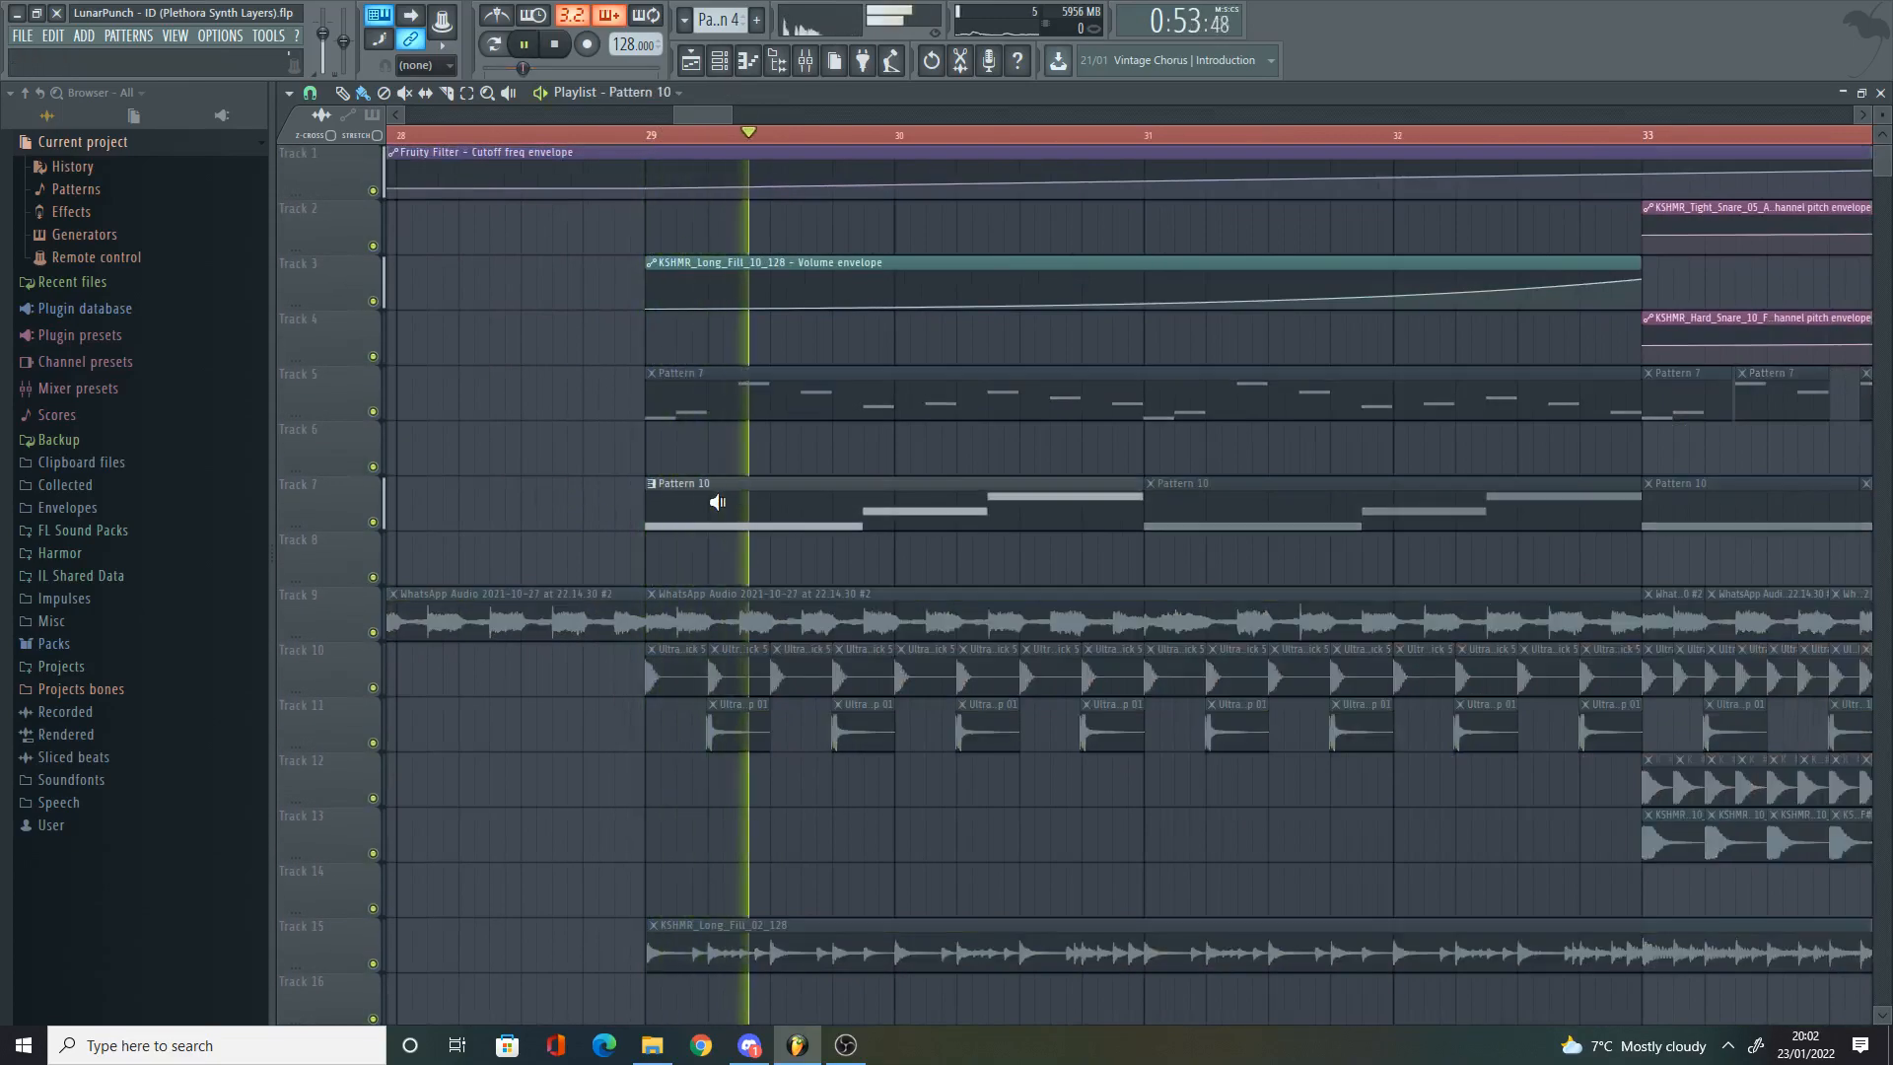
right_click(611, 451)
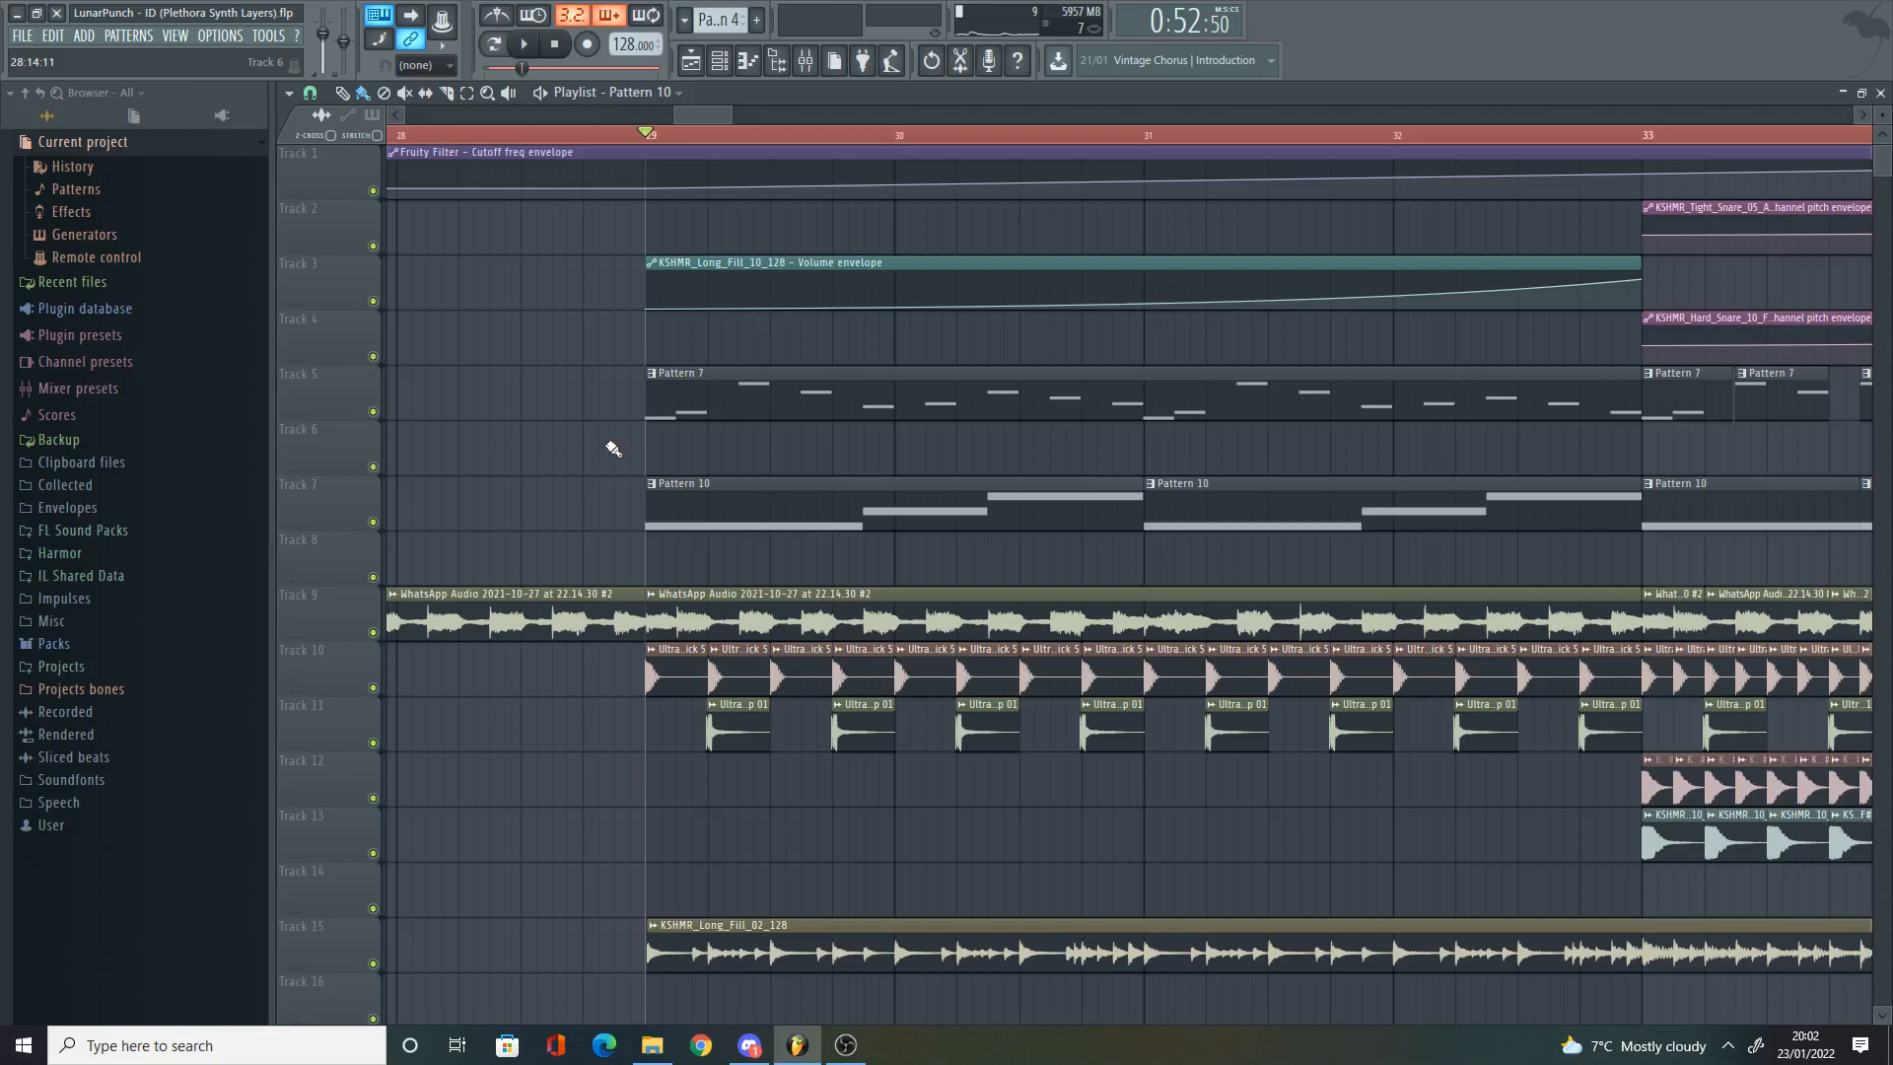
Step: Audition in solo the long Pattern 7 clip on Track 5 from bar 29 and the shortened ones from bar 33
scroll(621, 434, down, 1)
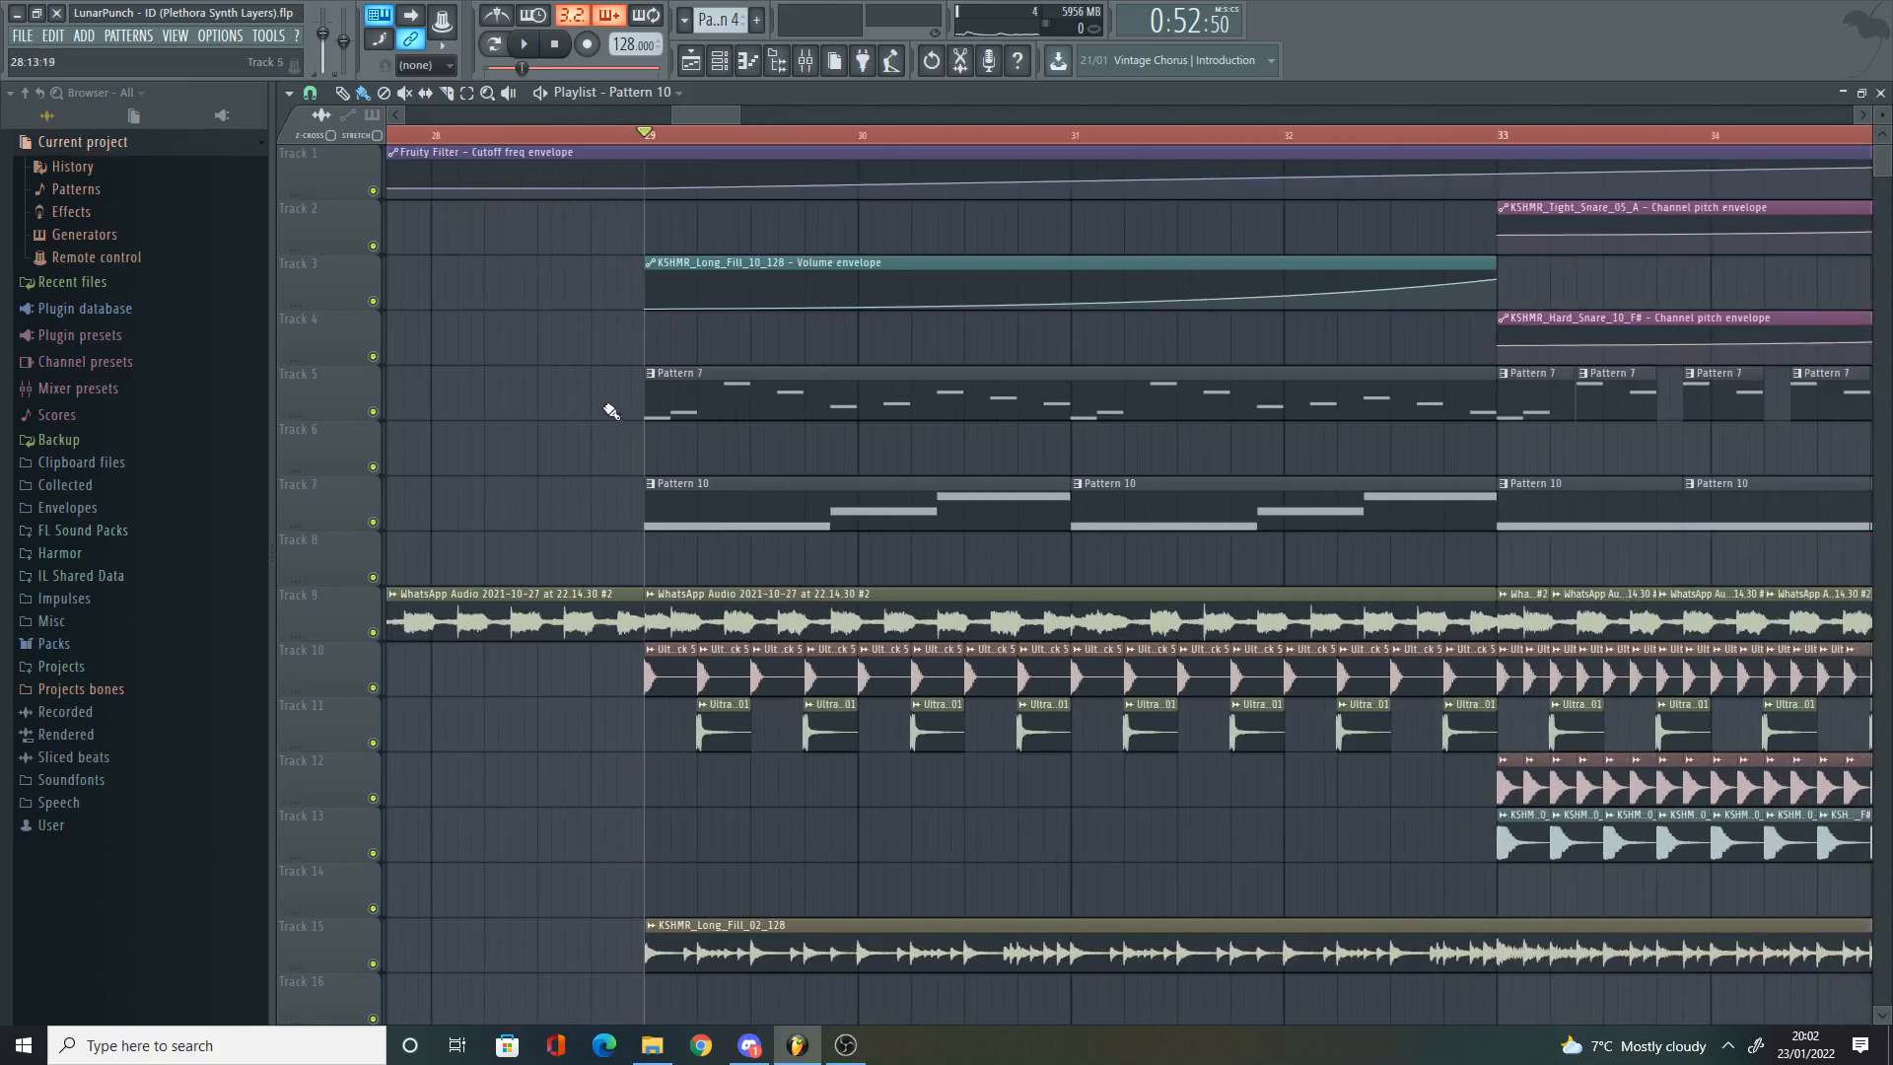
alt+right_click(782, 384)
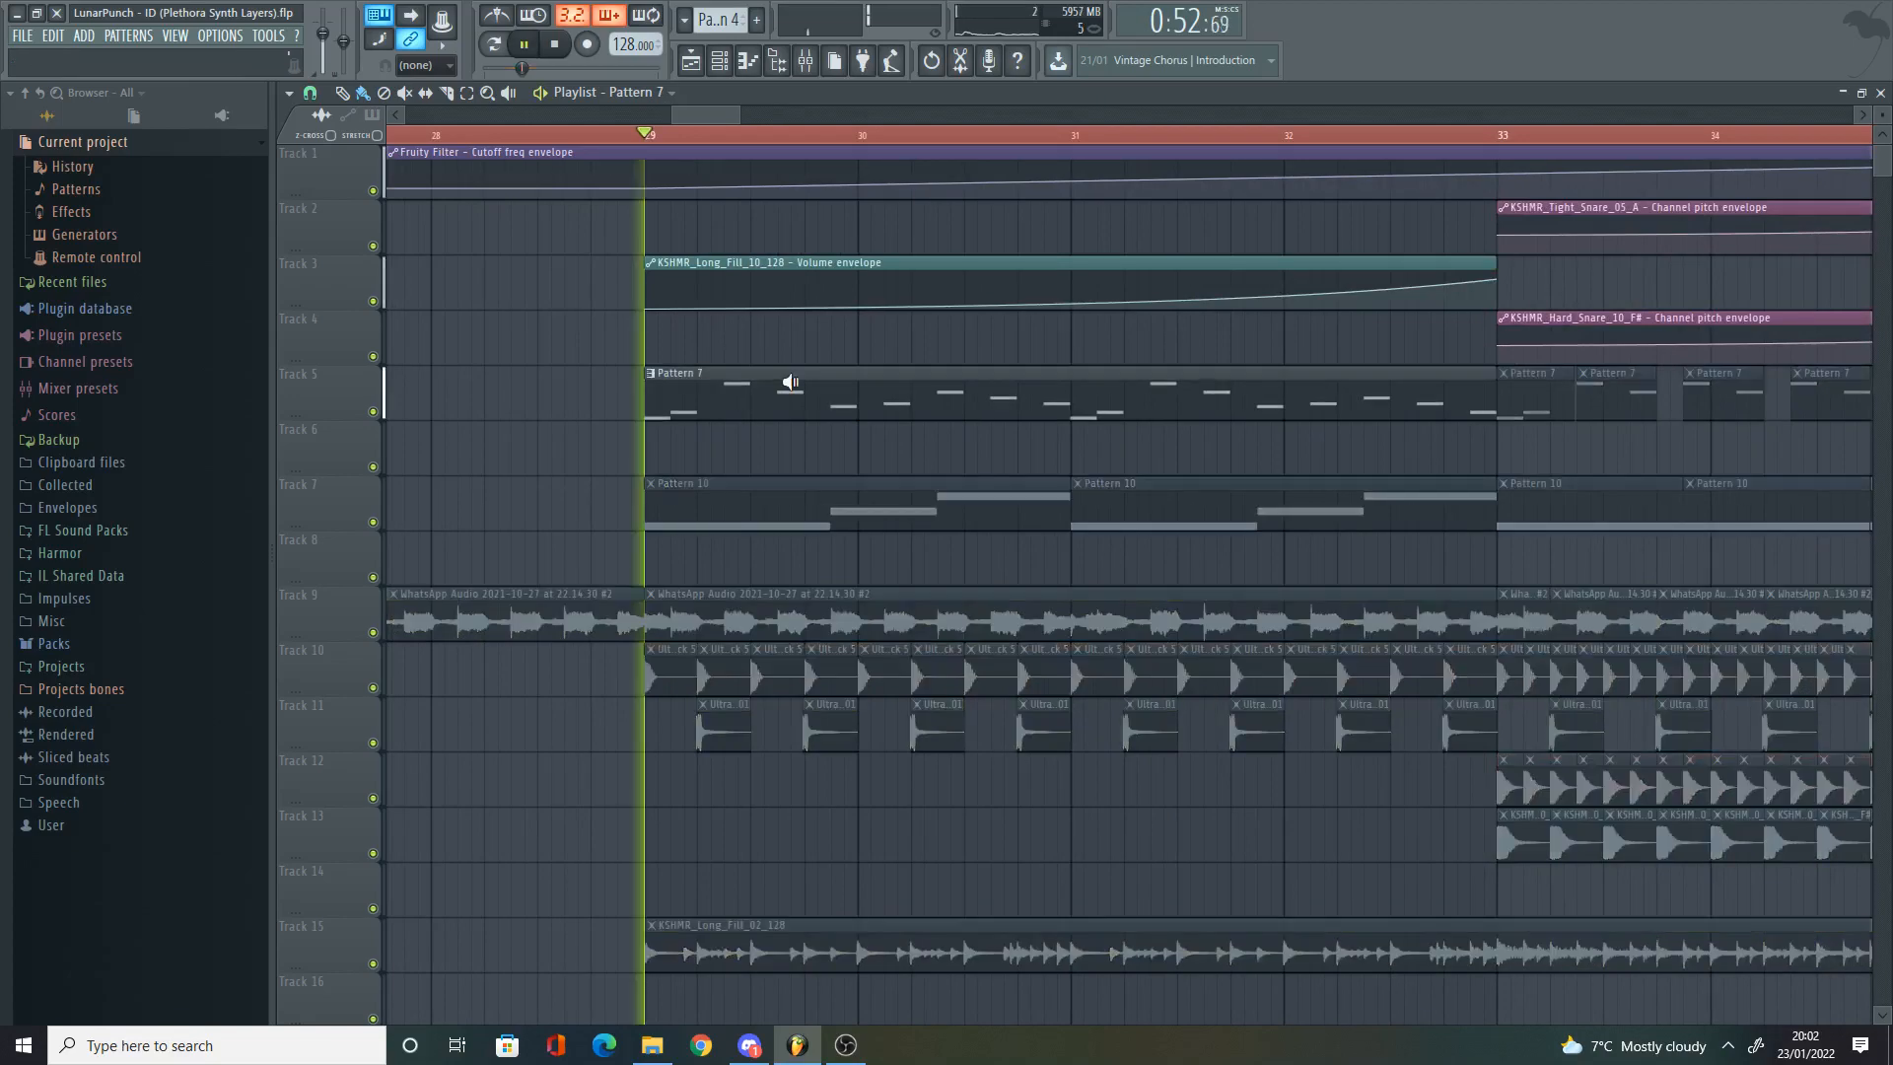
alt+right_click(1180, 386)
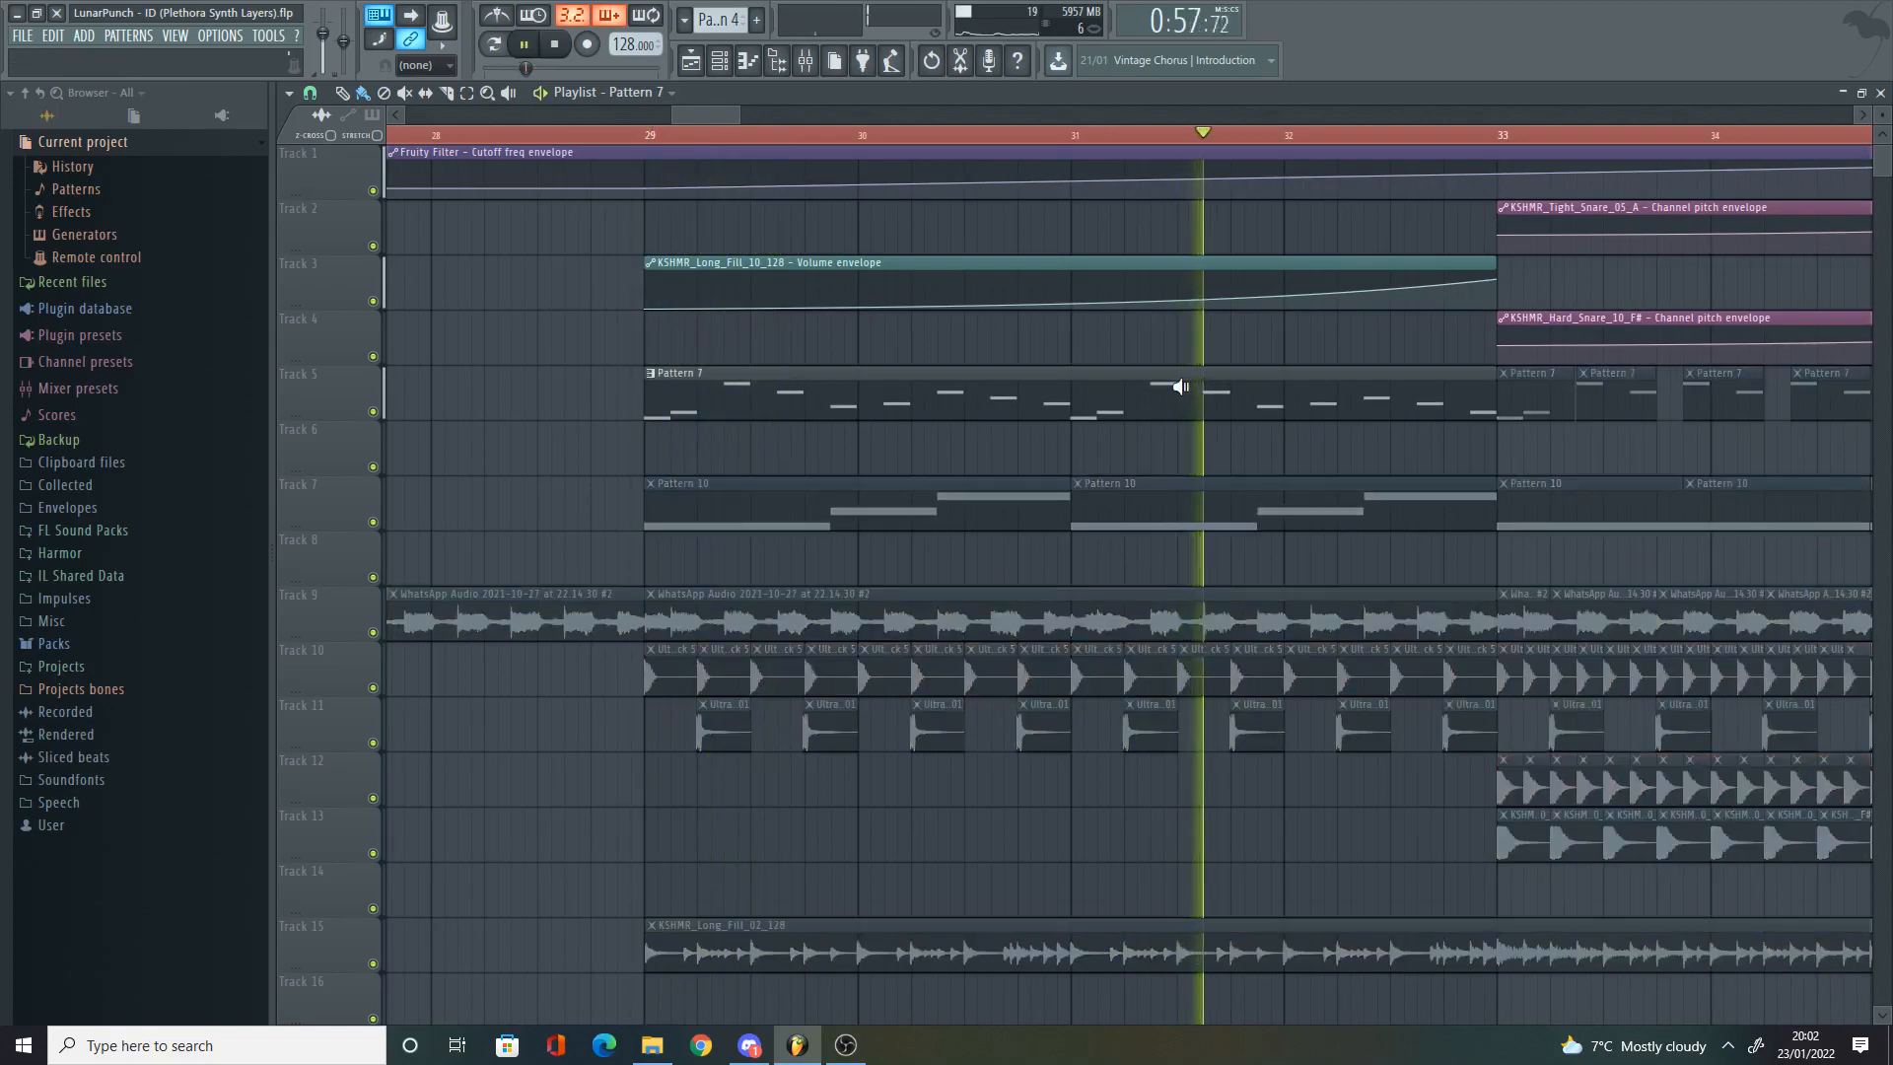
alt+right_click(1546, 401)
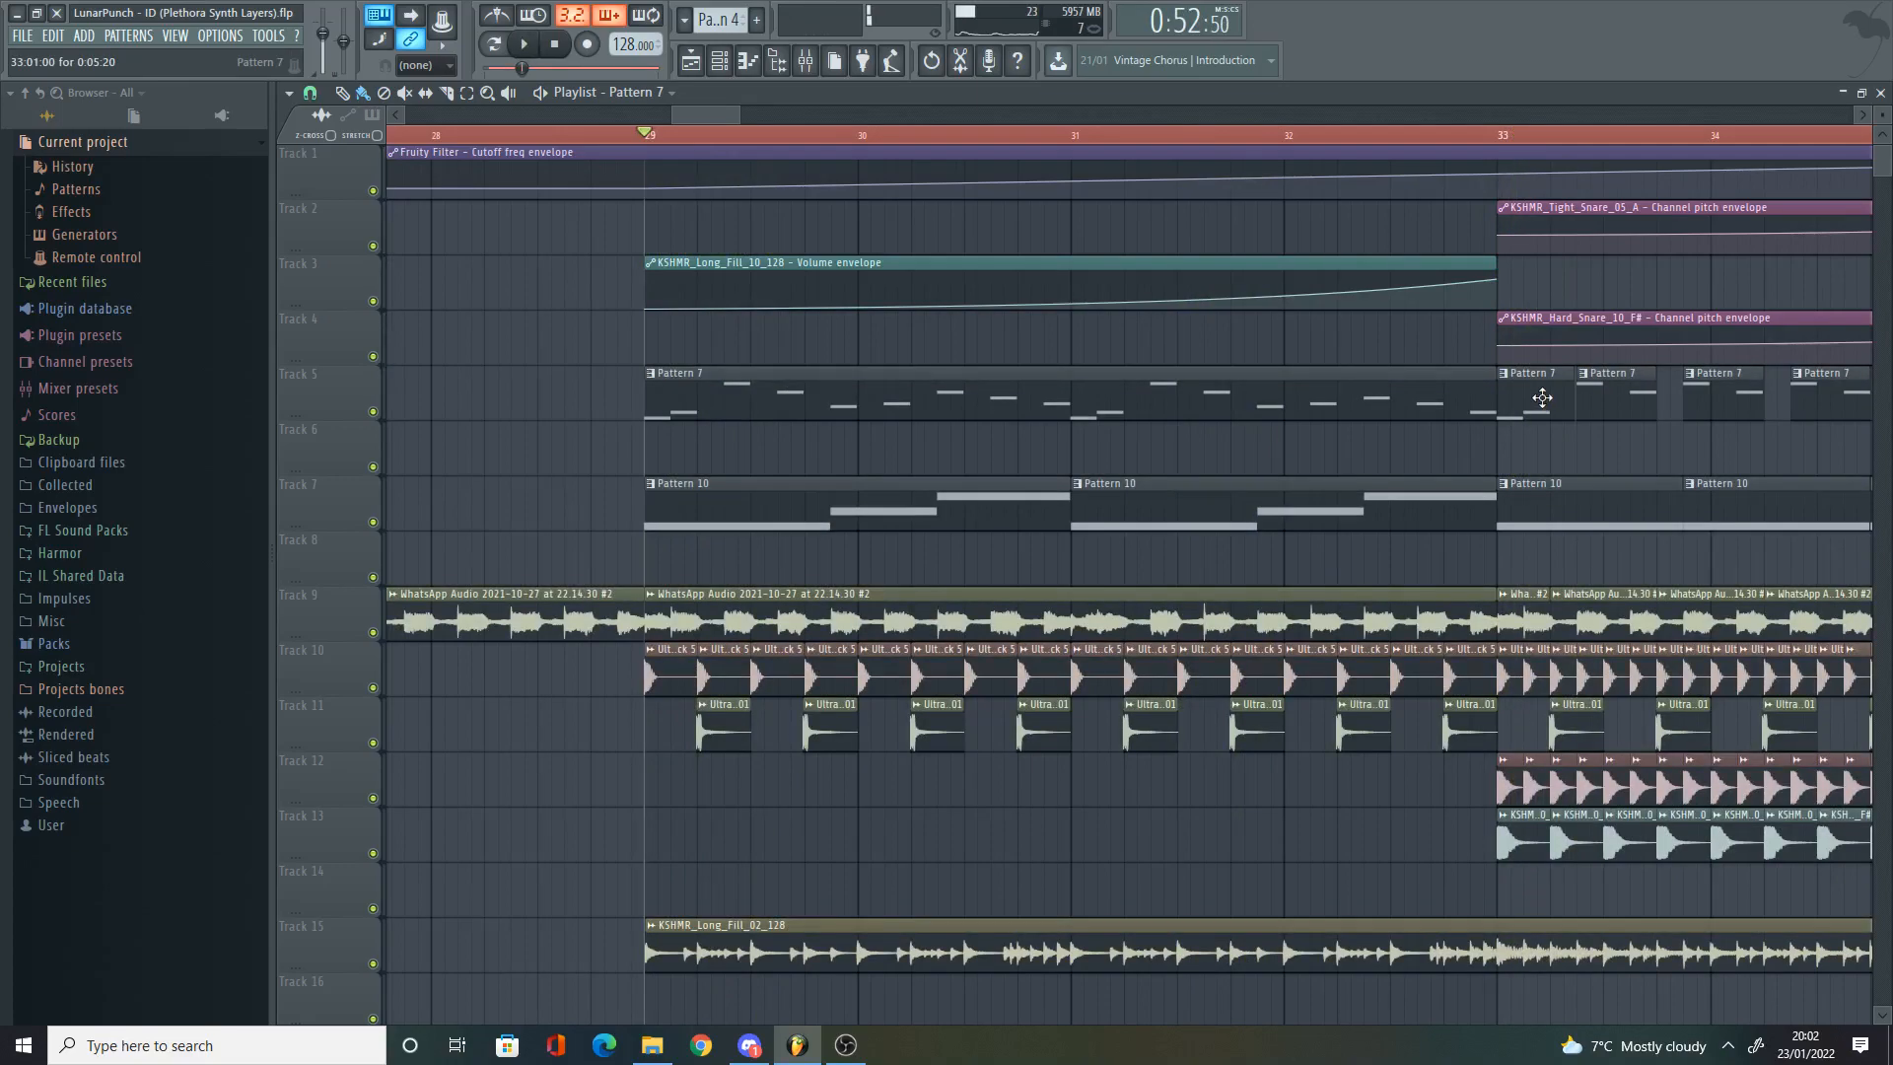
scroll(1547, 400, down, 3)
alt+right_click(1641, 390)
drag(737, 110, 793, 110)
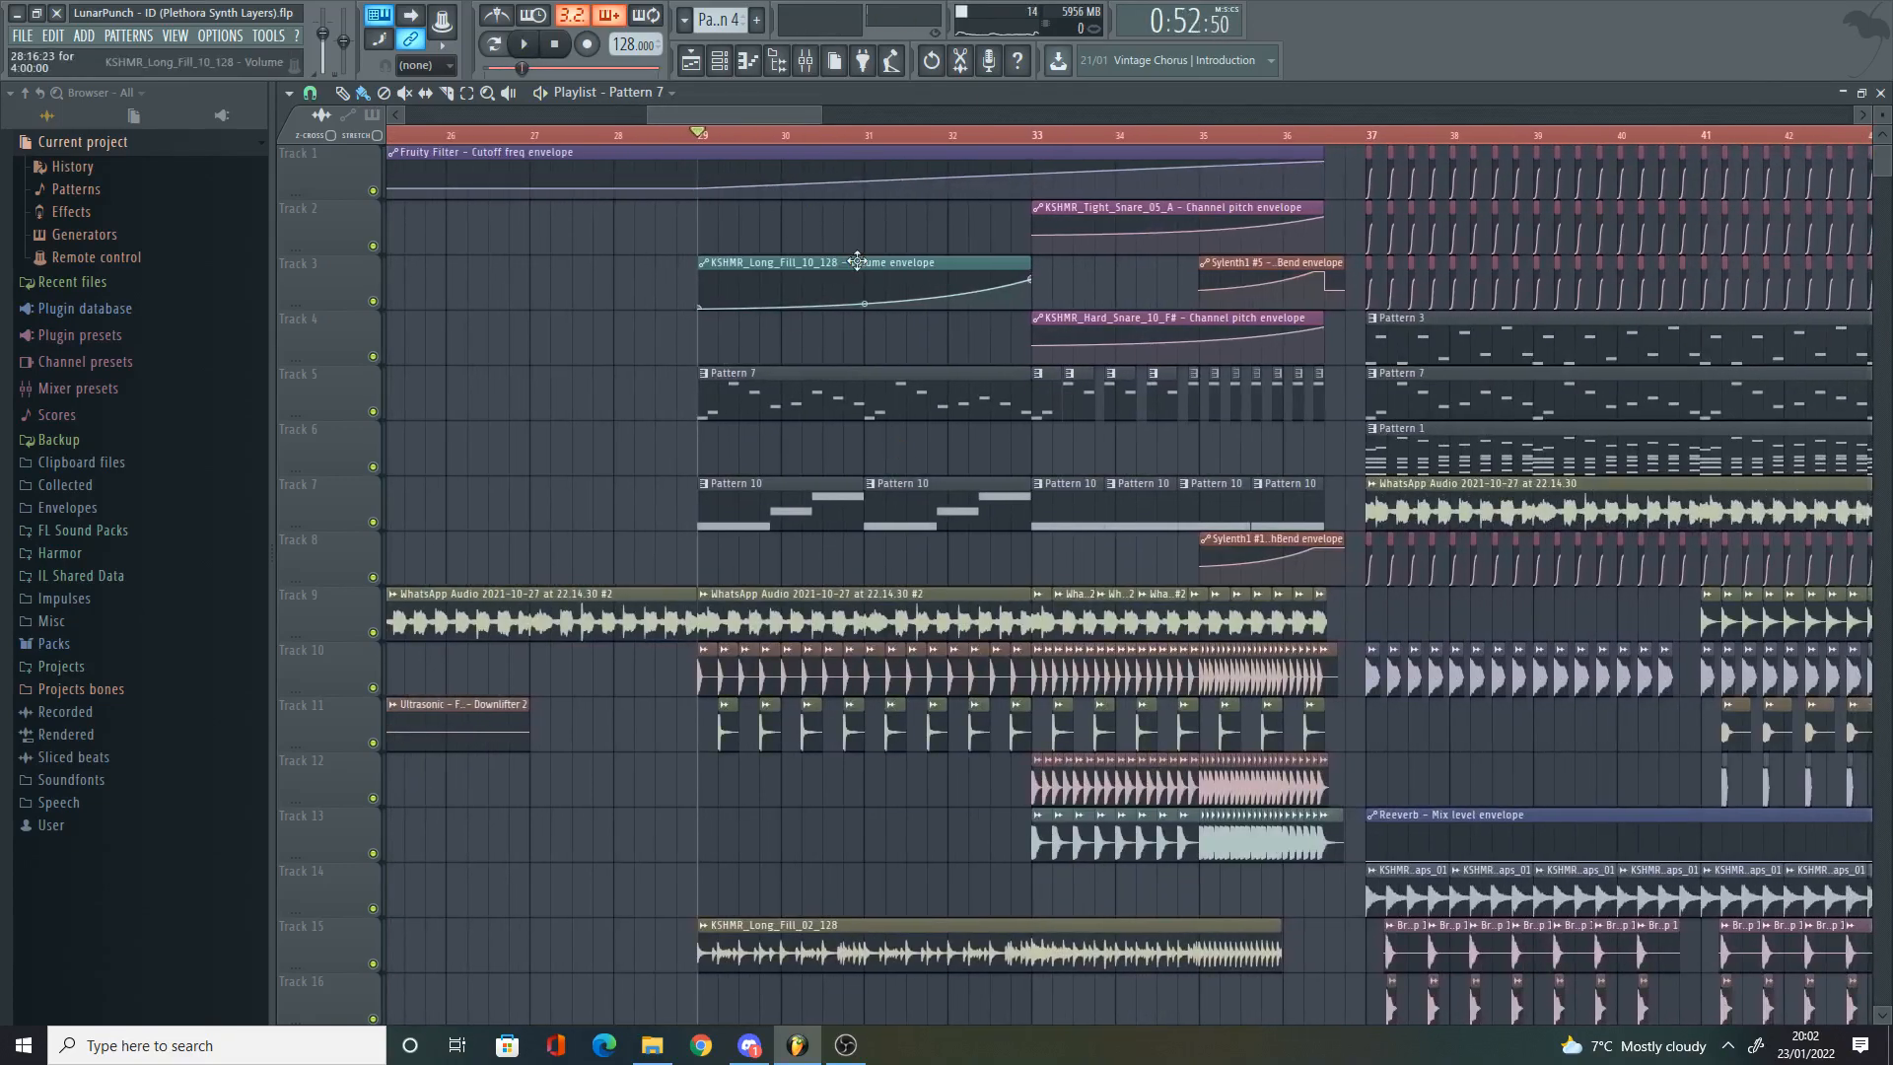
Step: Audition the KSHMR_Long_Fill_02_128 clip on Track 15 from bar 29 in solo
scroll(848, 316, down, 10)
click(779, 228)
key(space)
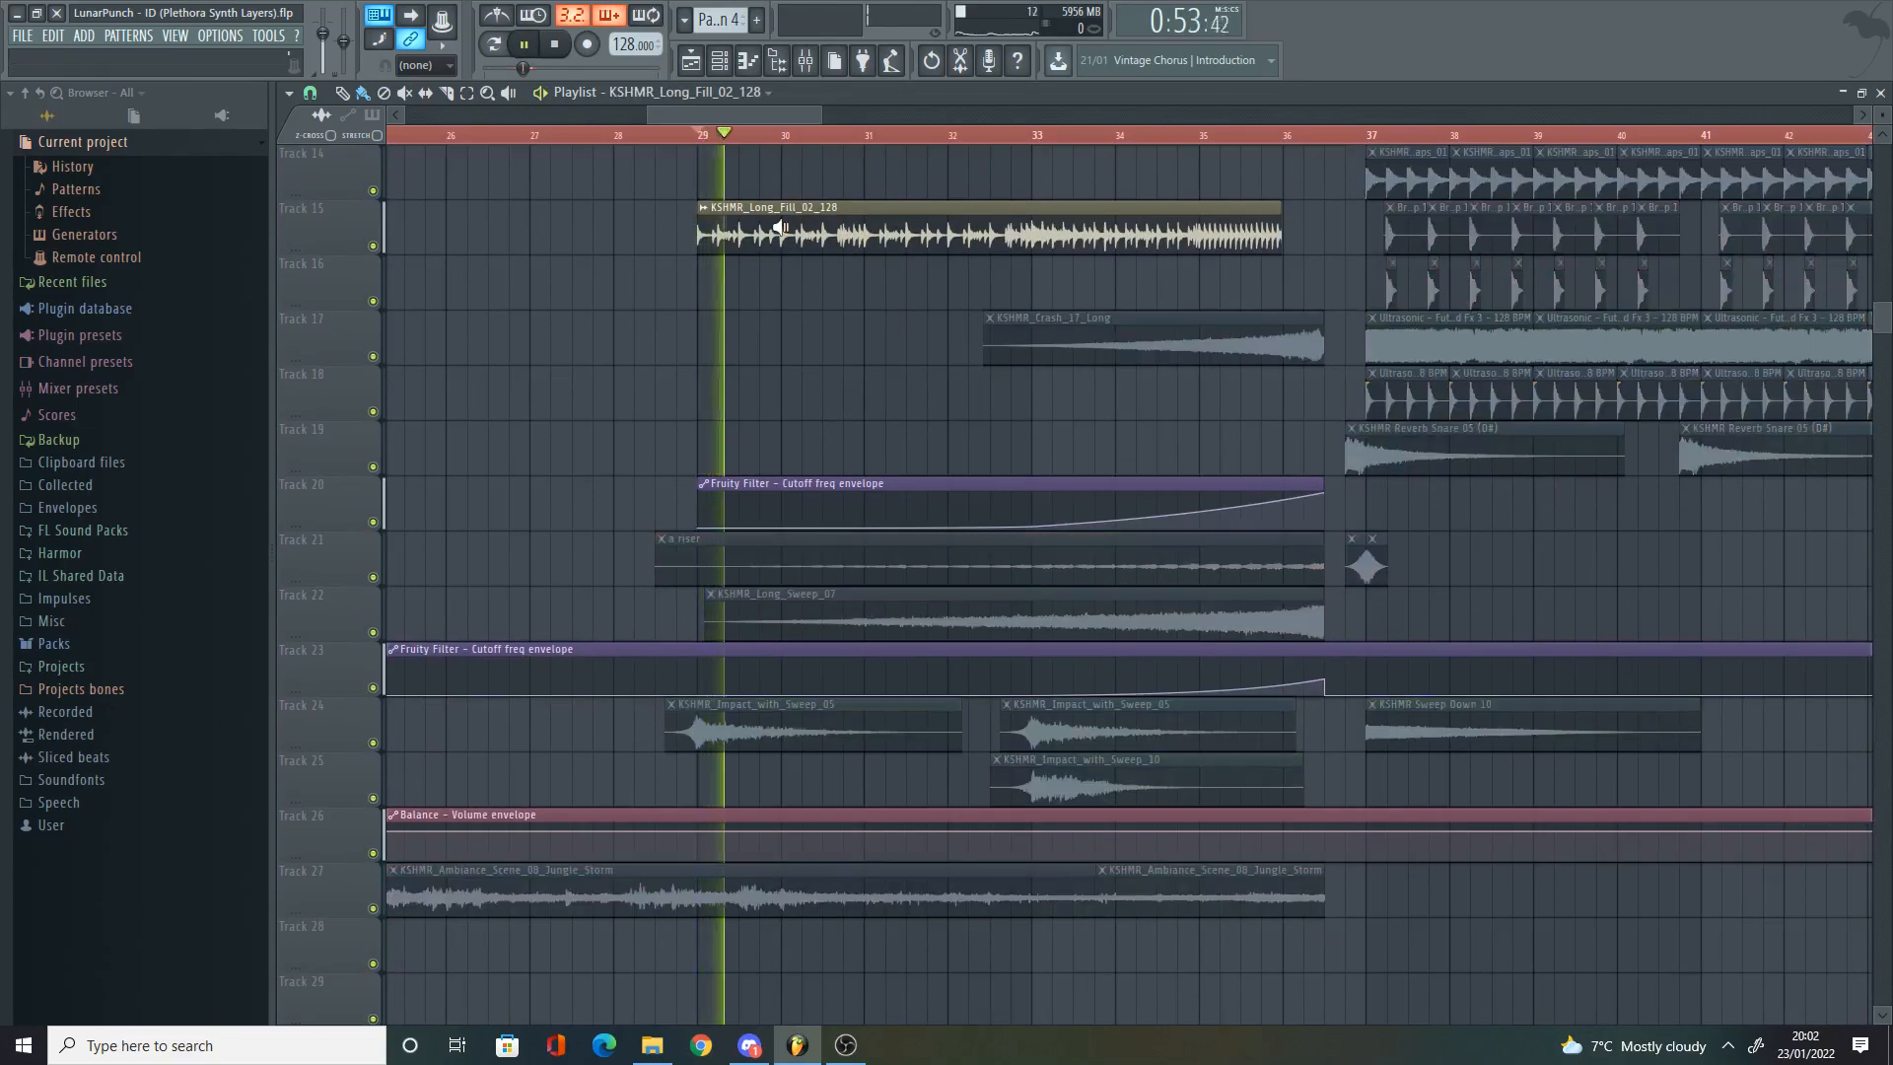
click(856, 235)
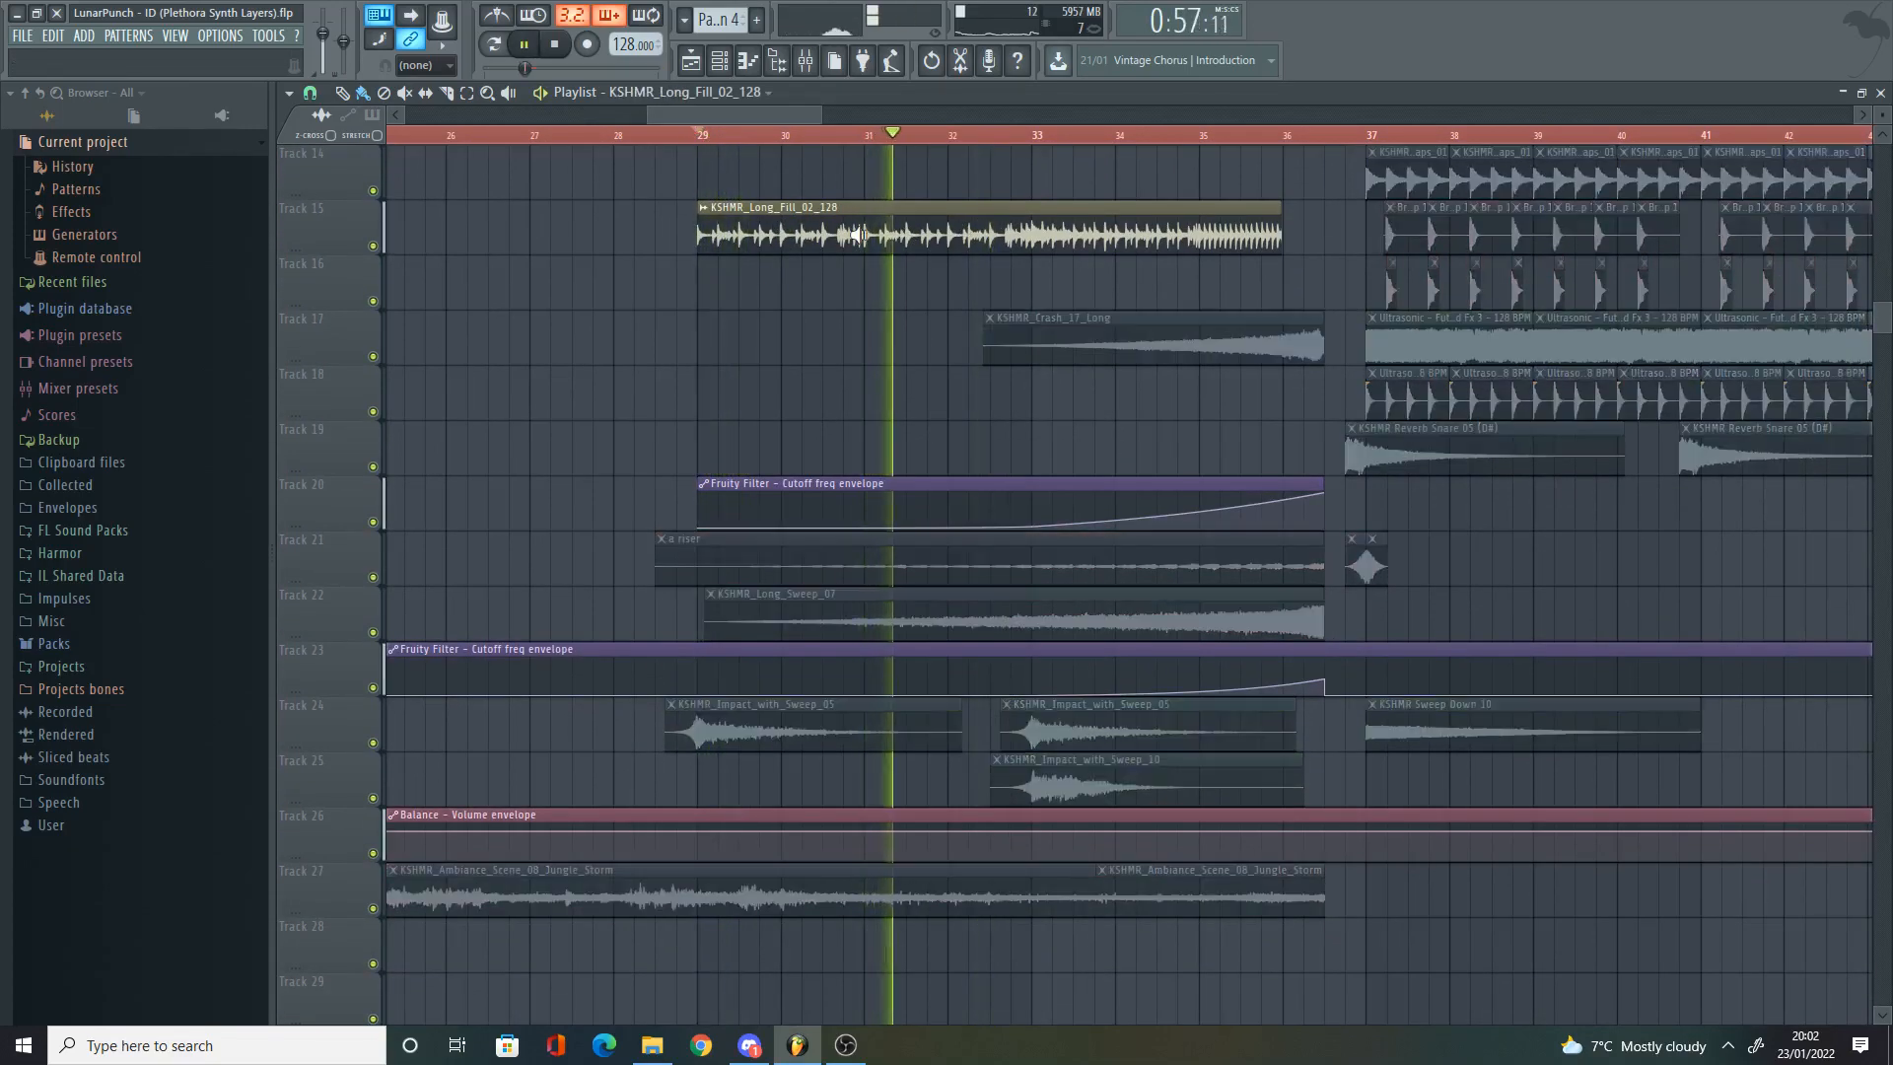
key(space)
Step: Examine the riser, Long Sweep, Impact with Sweep and filter automation clips on Tracks 20 to 25 of the build-up
scroll(847, 559, up, 2)
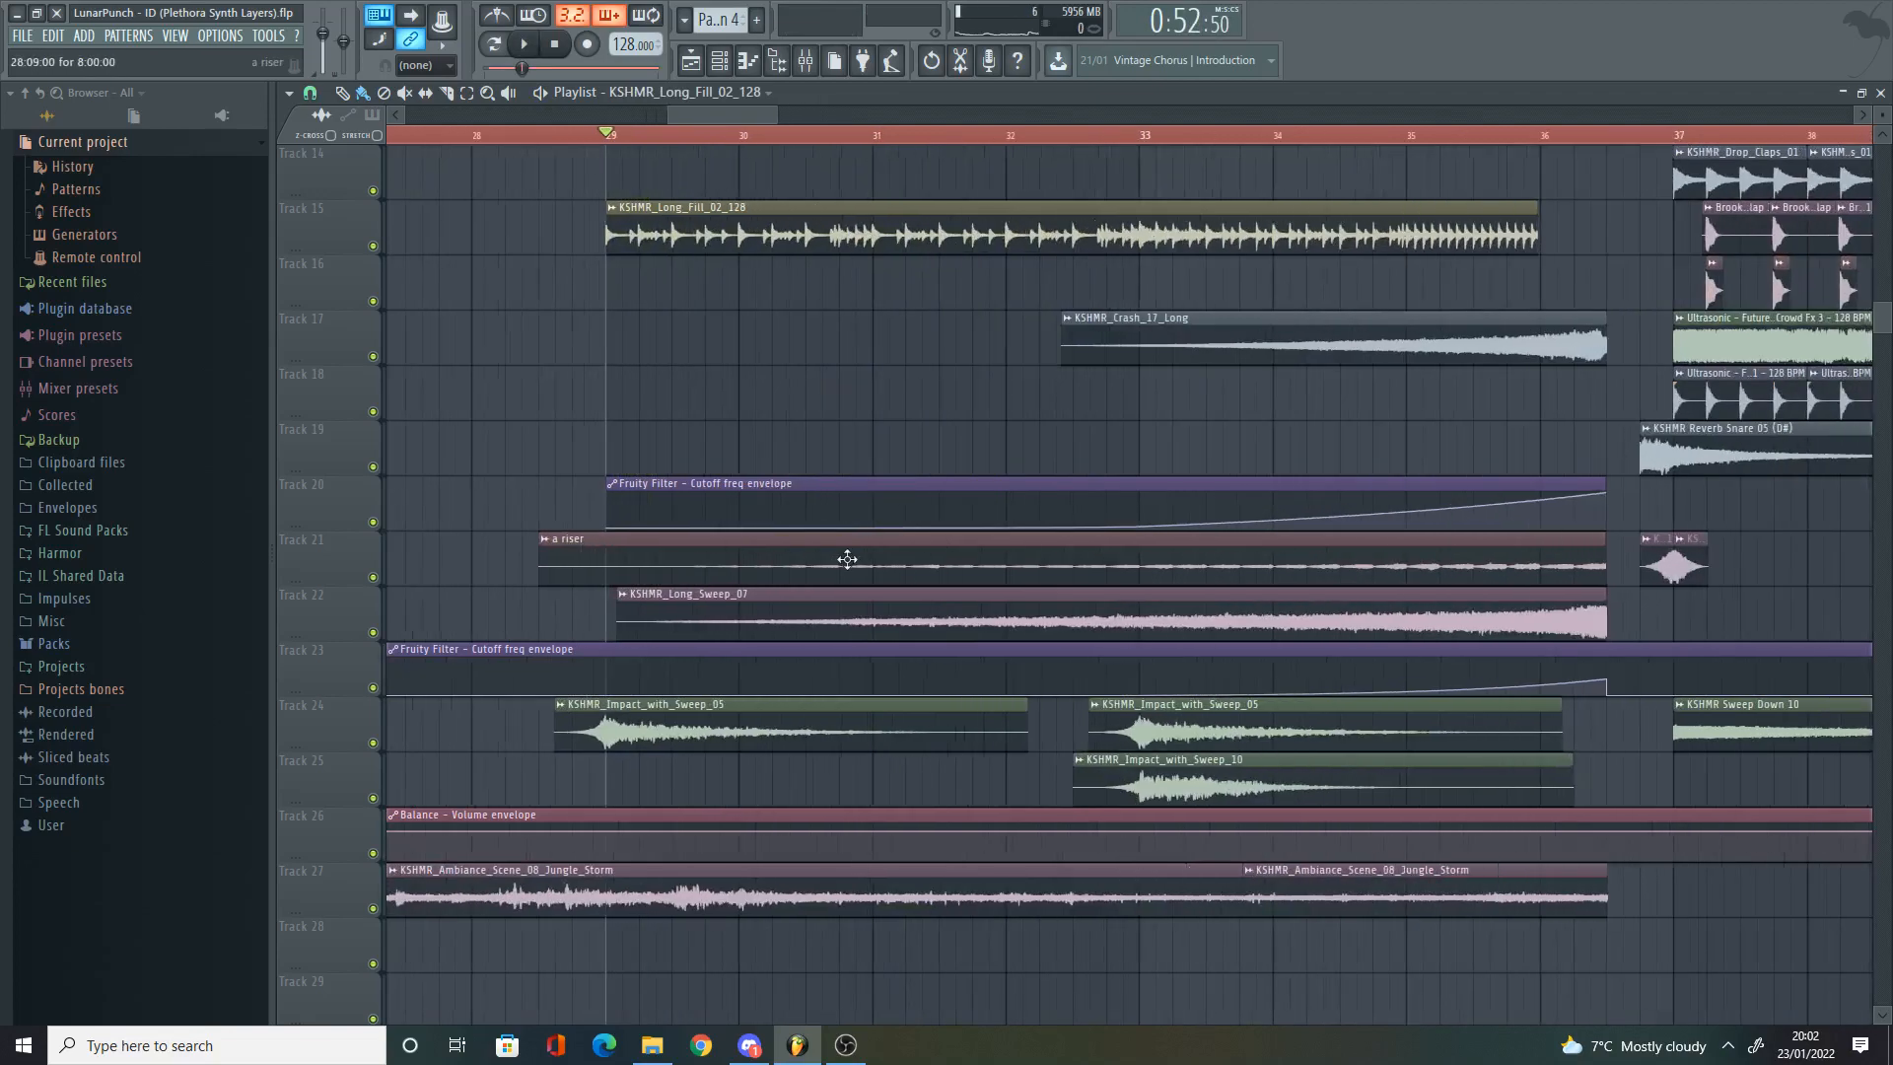
scroll(641, 671, down, 3)
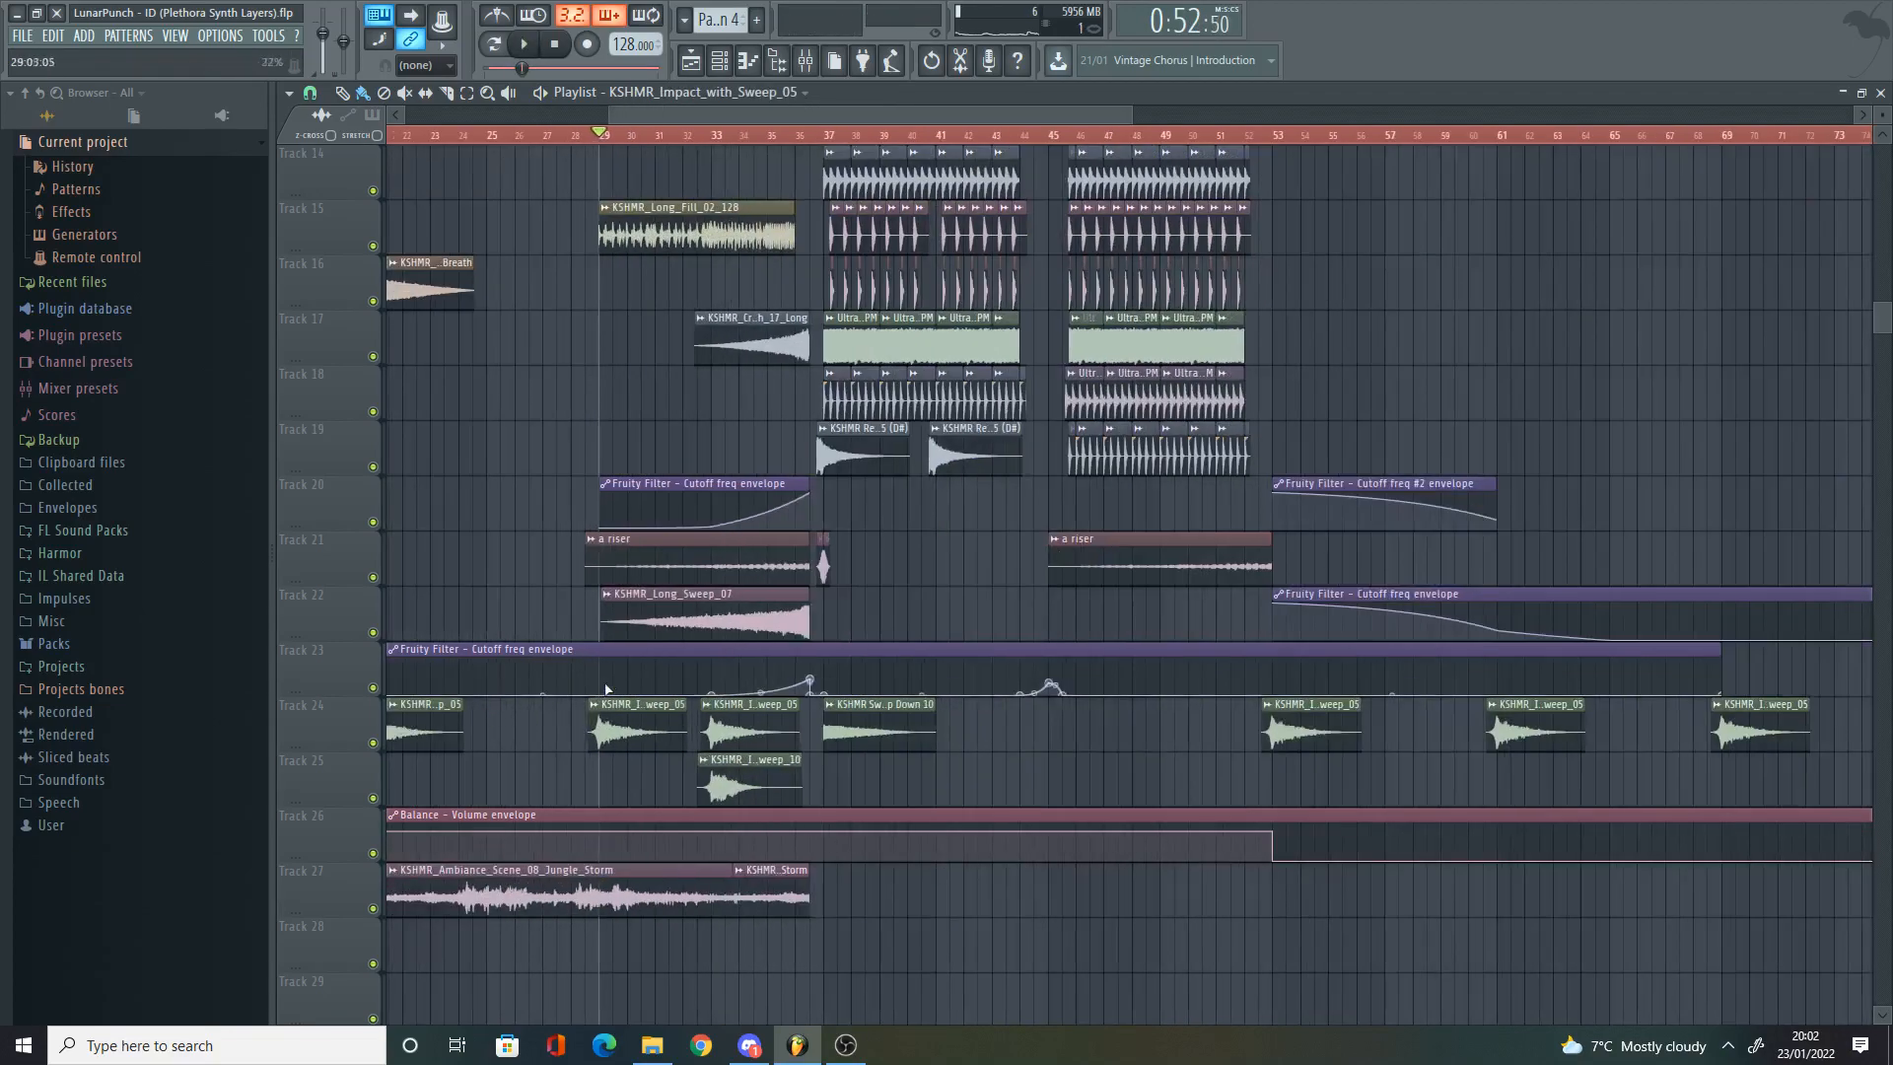
click(944, 613)
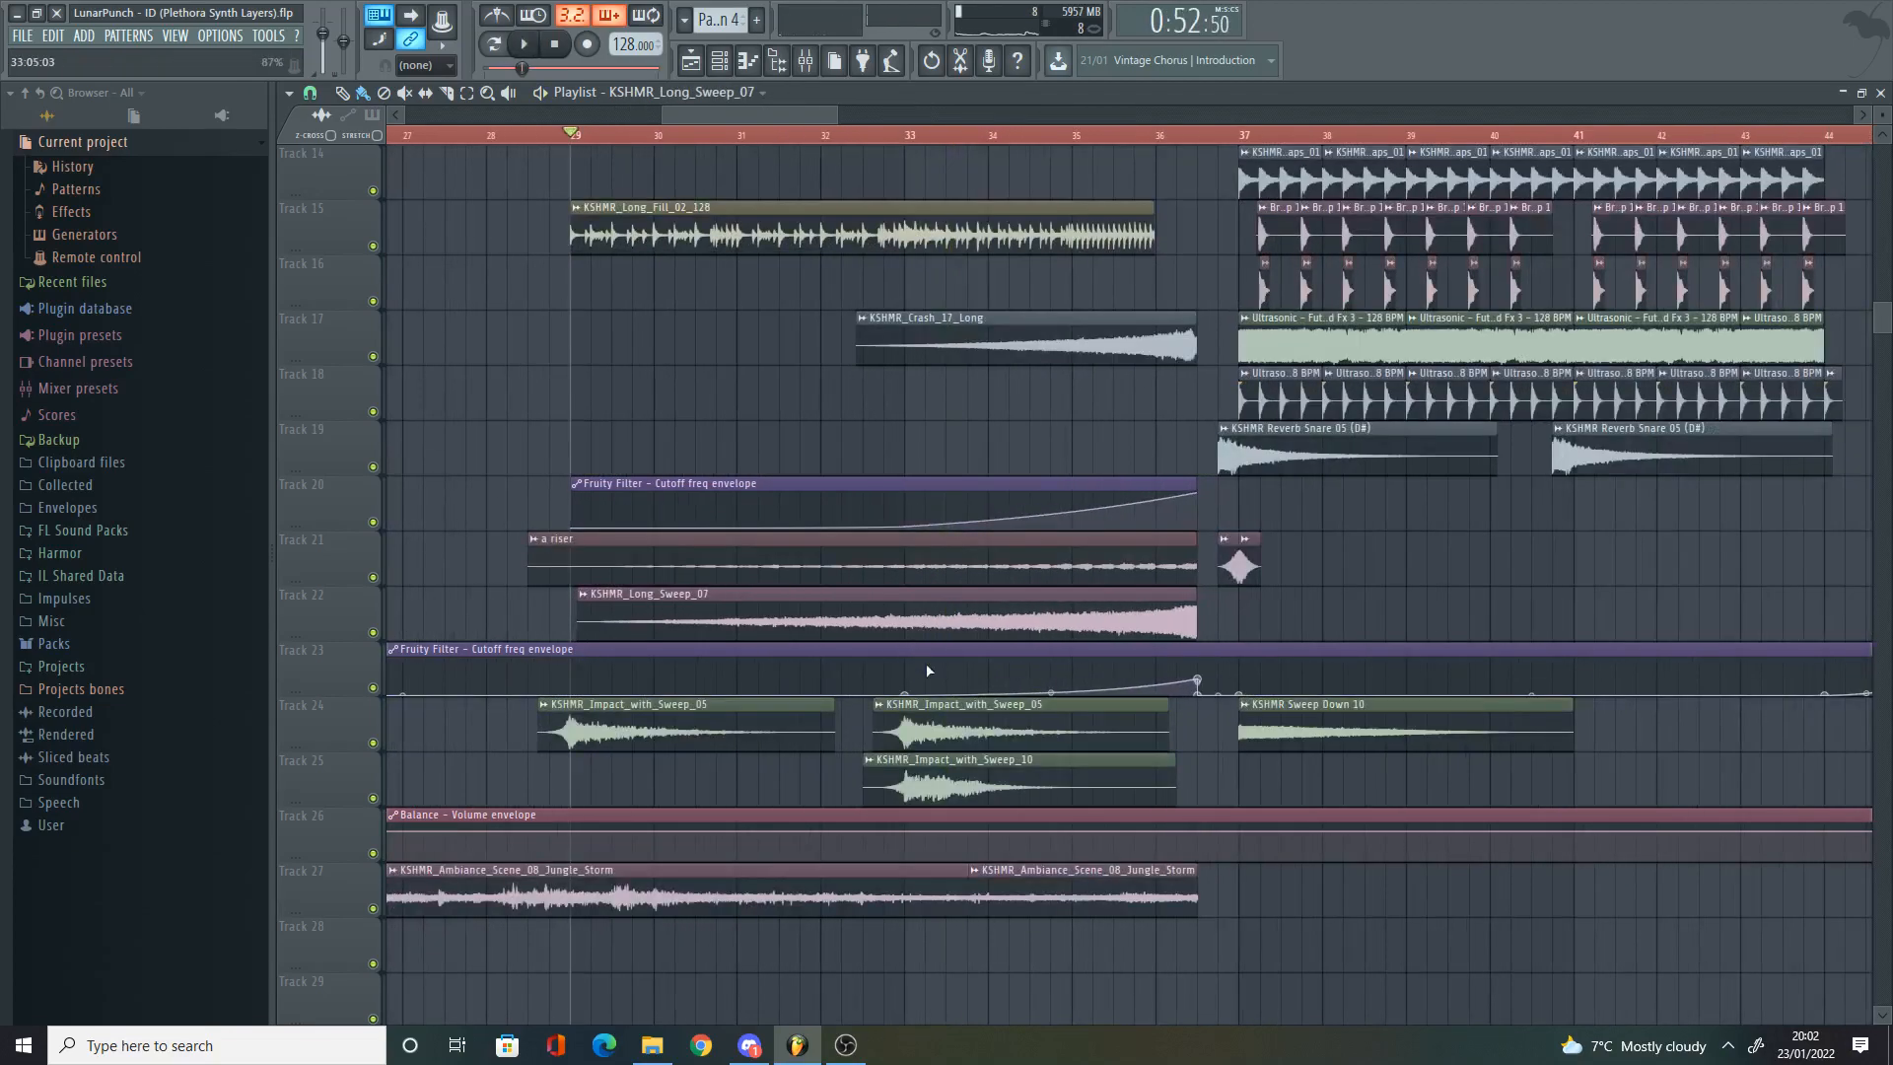
scroll(926, 666, up, 10)
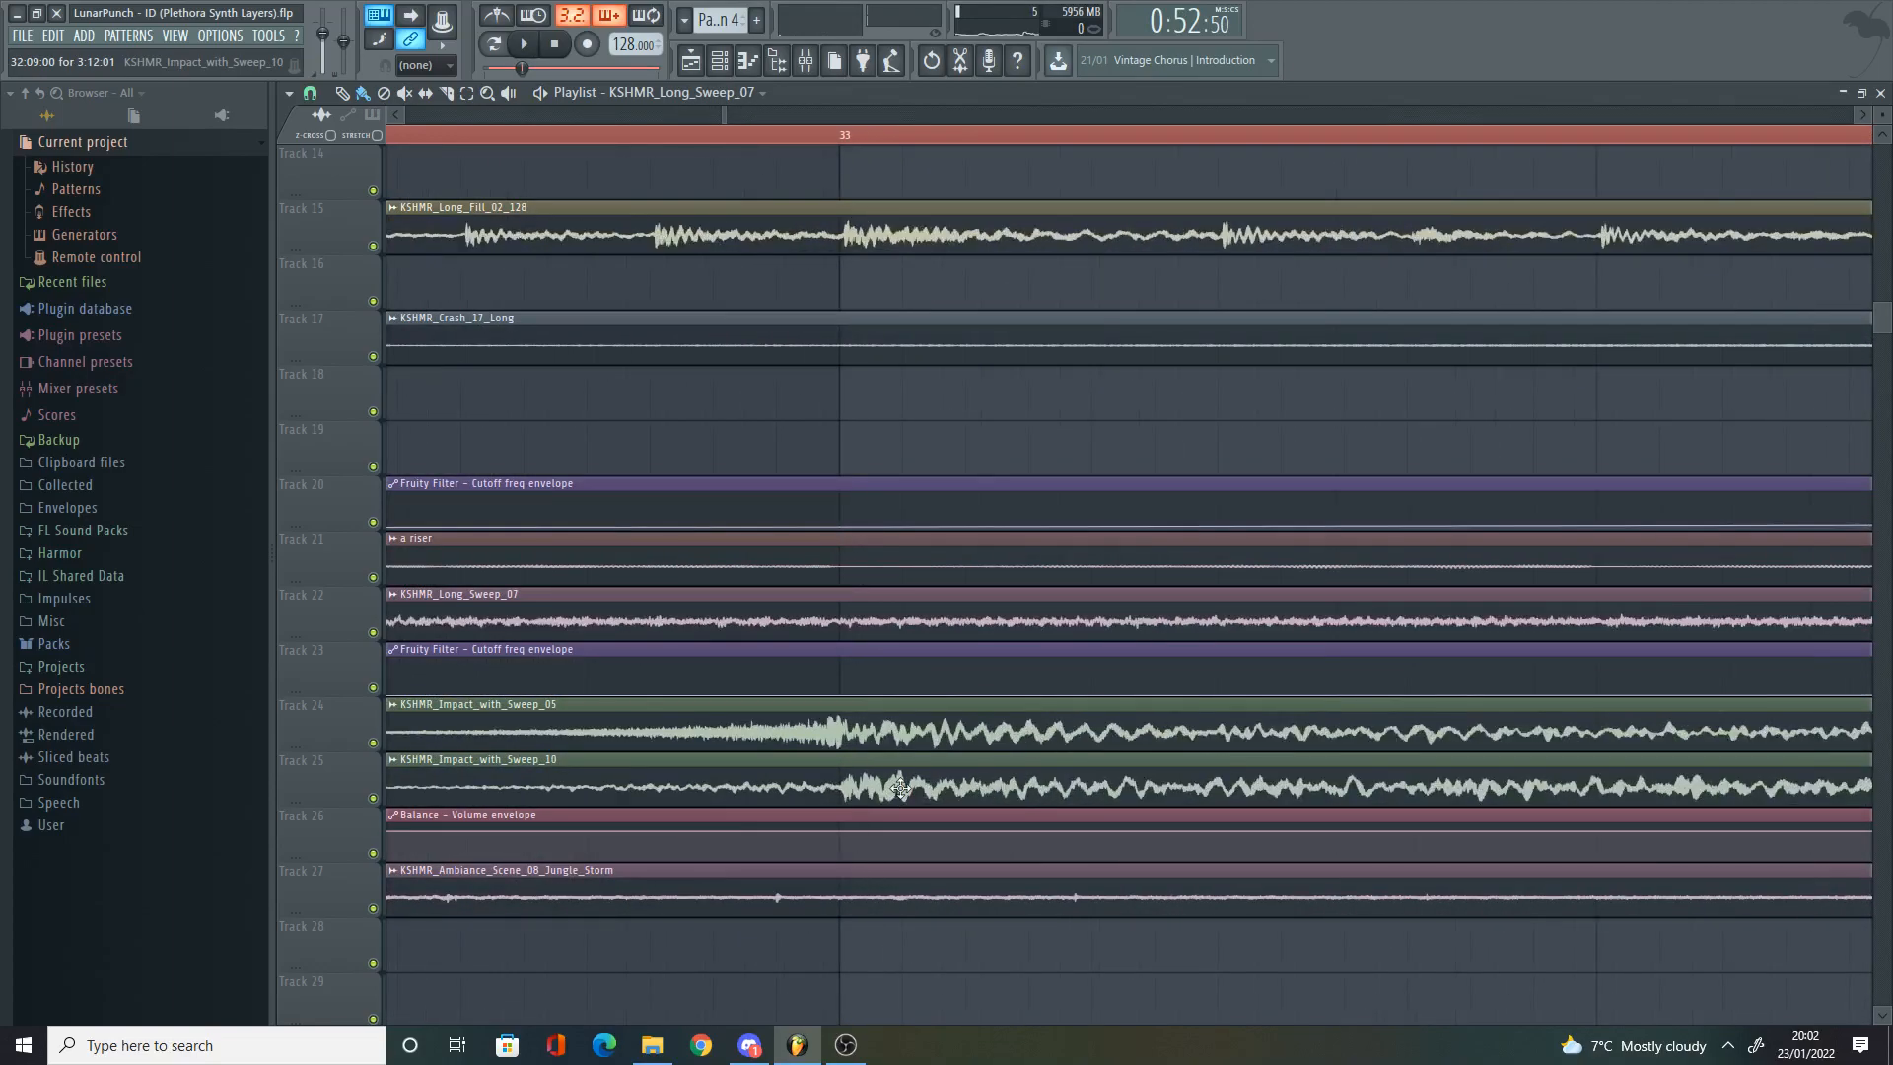
scroll(901, 787, down, 10)
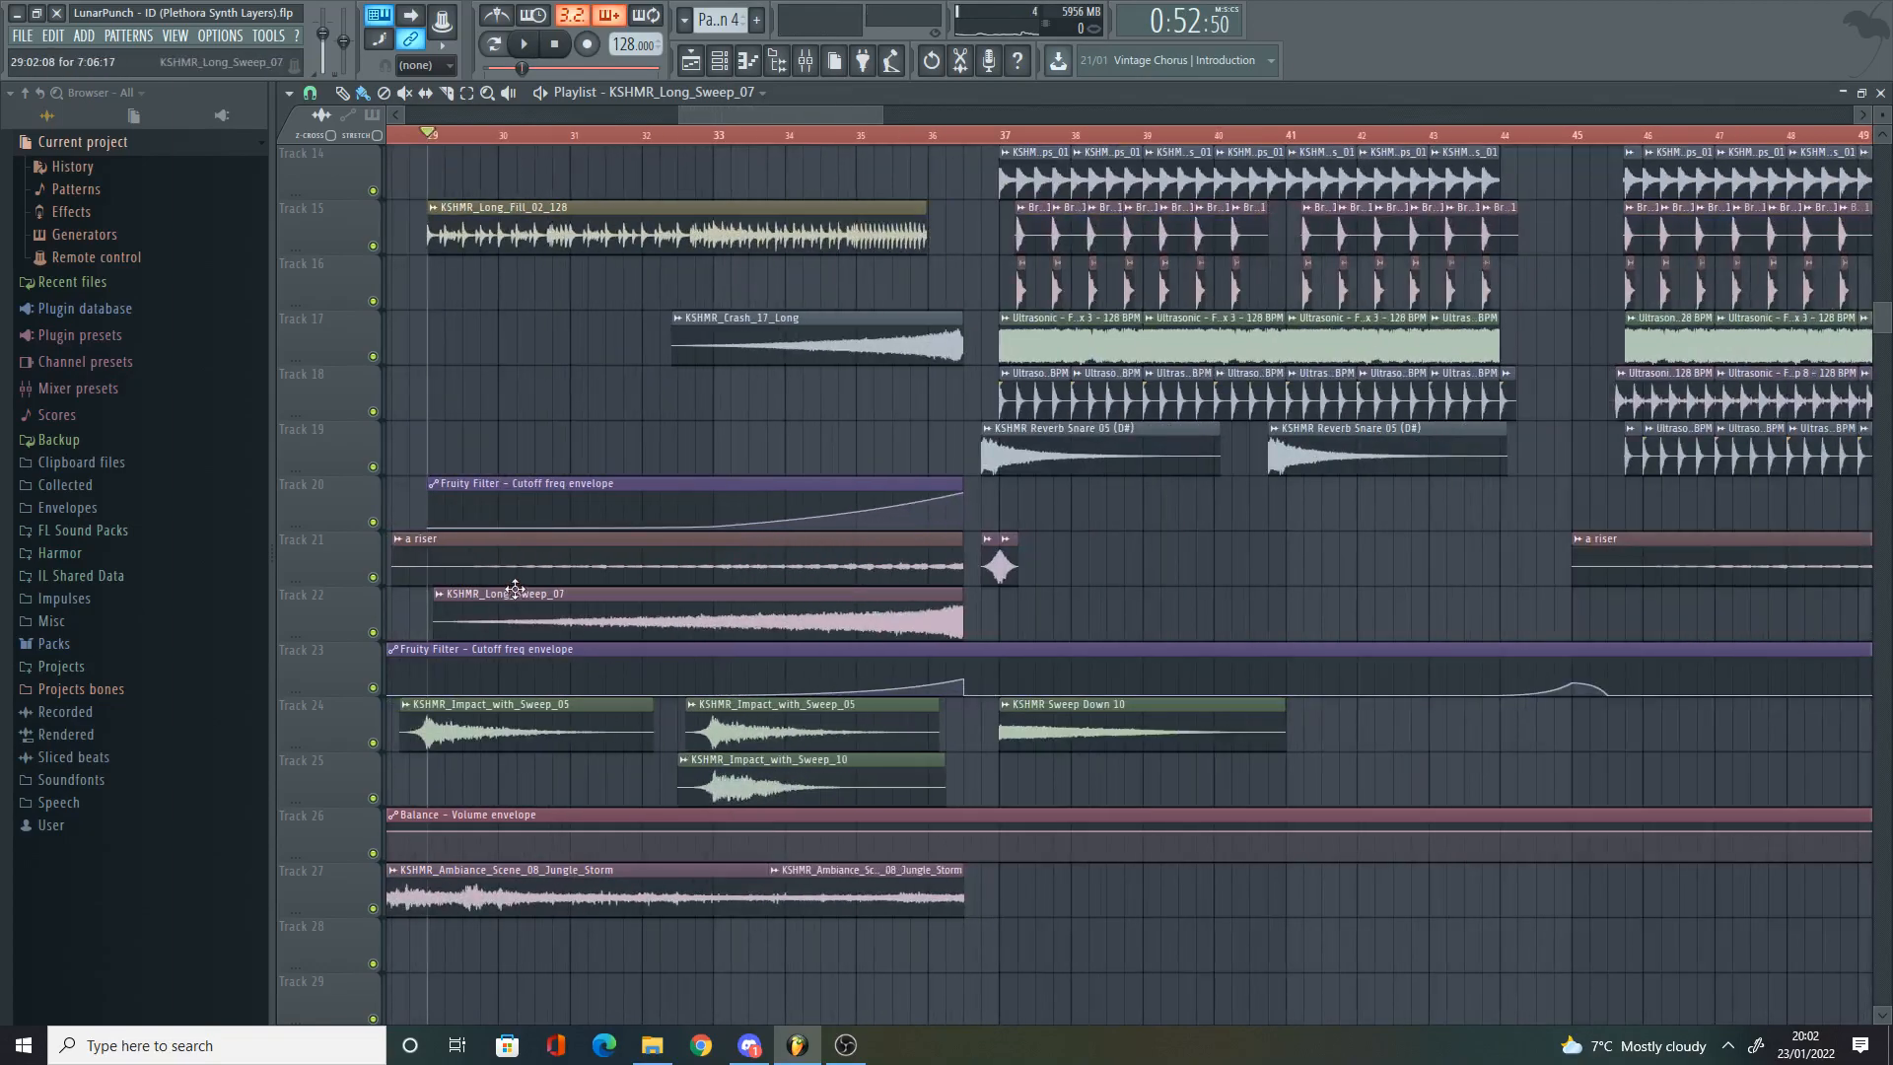
scroll(515, 590, up, 6)
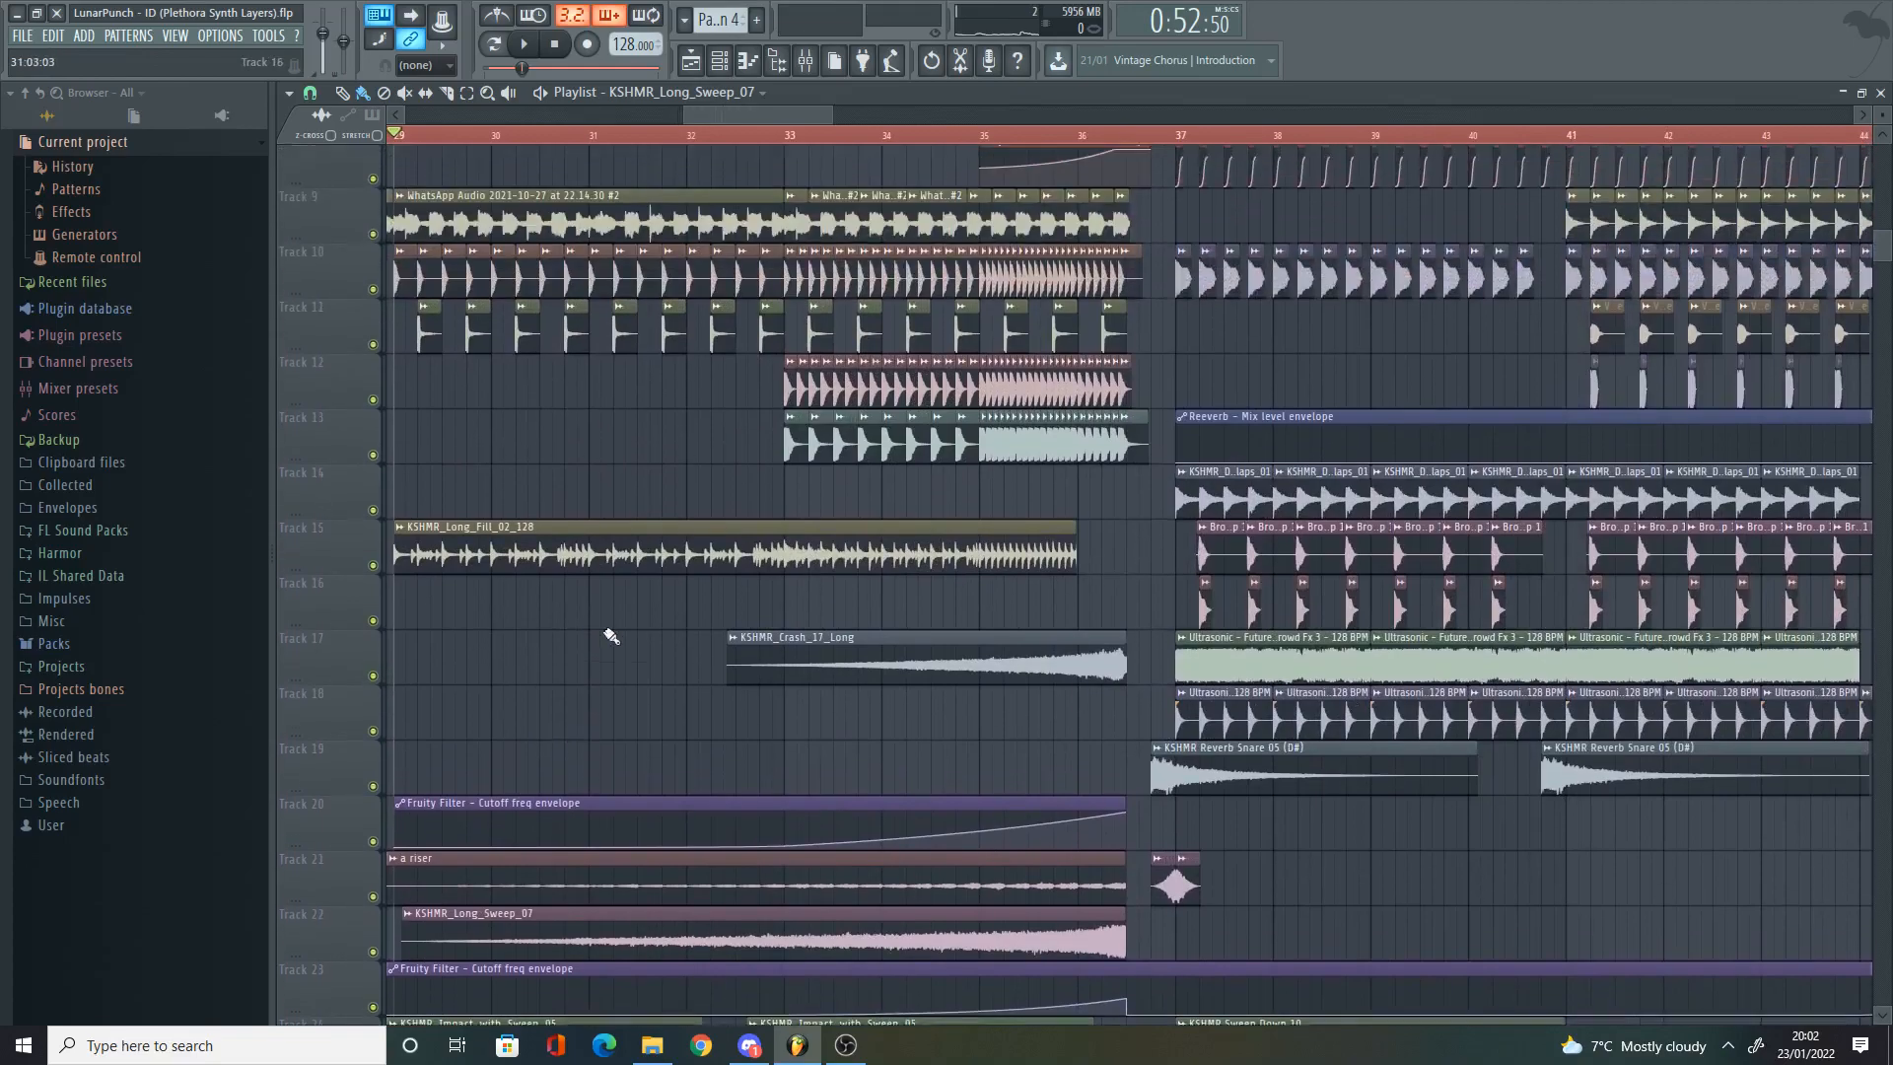
scroll(611, 636, up, 4)
scroll(591, 637, down, 6)
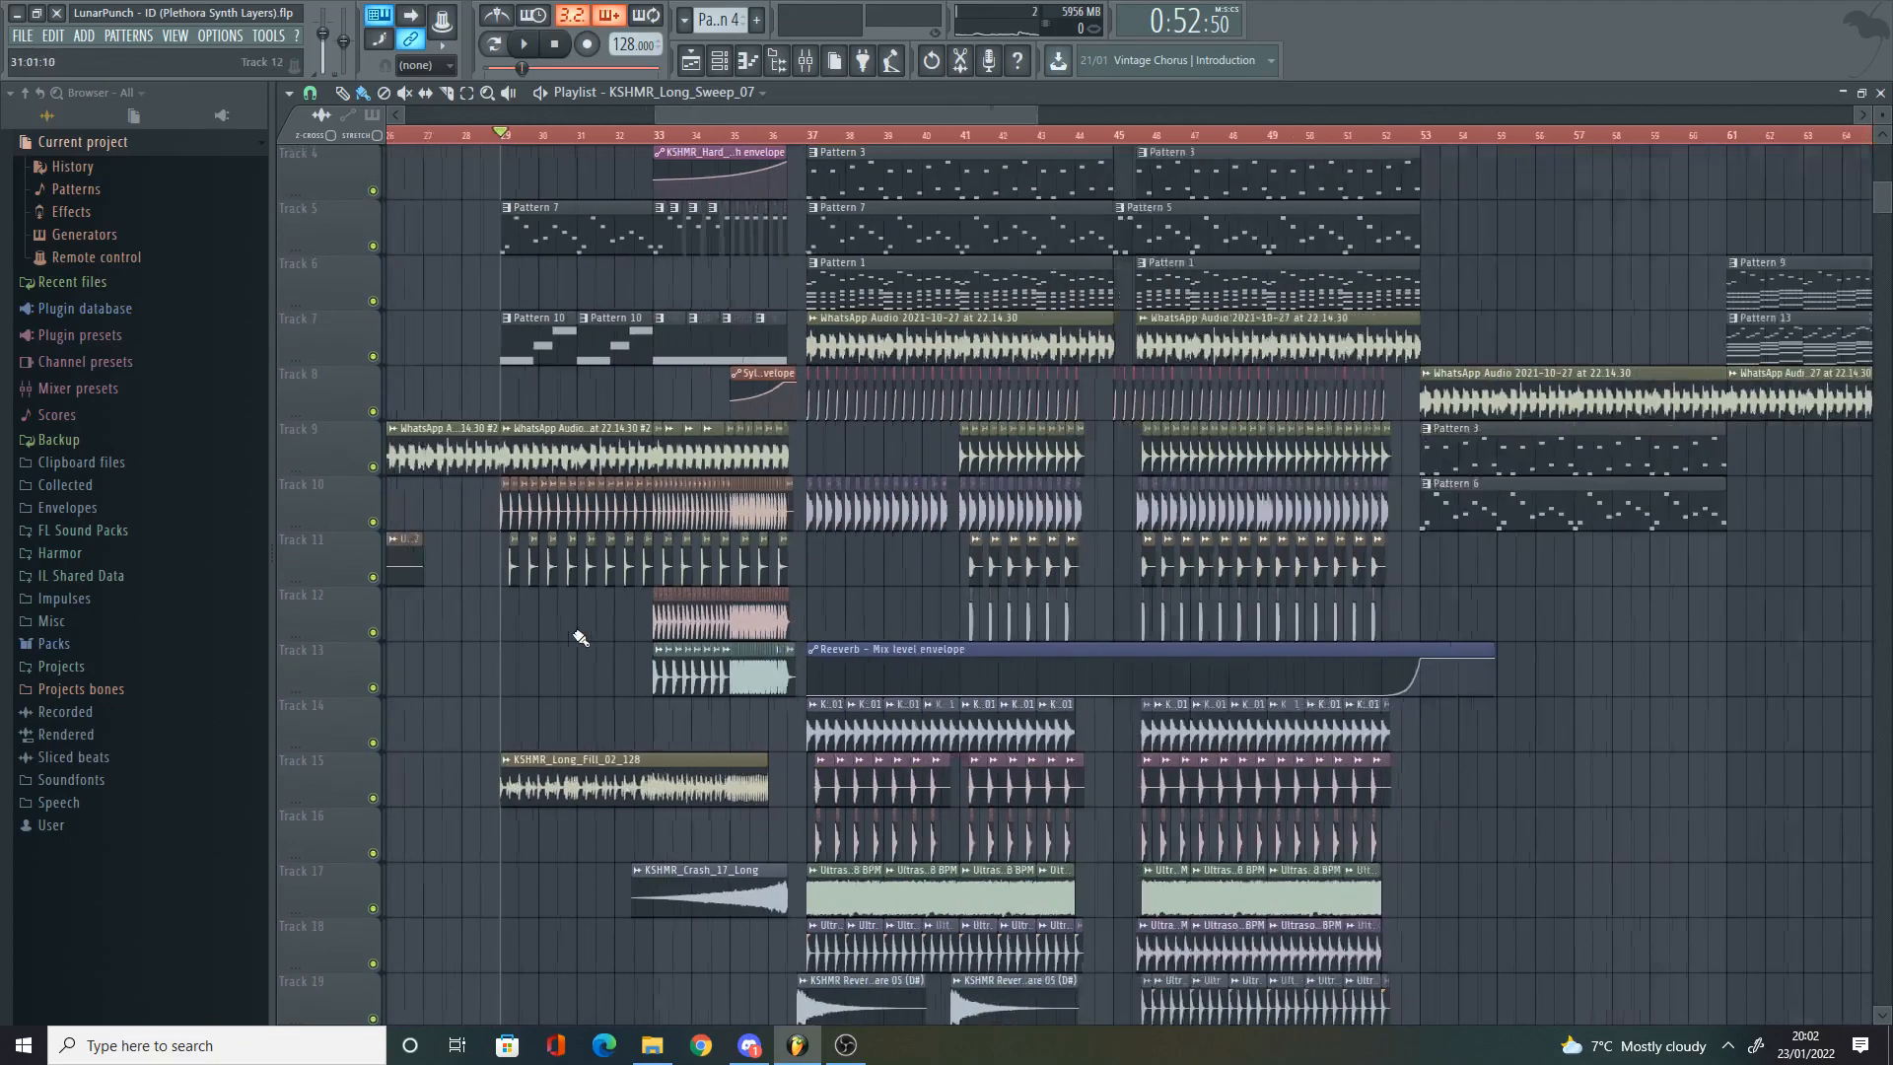
Step: Play the full build-up briefly from bar 29, and again from around bar 31
scroll(552, 641, up, 5)
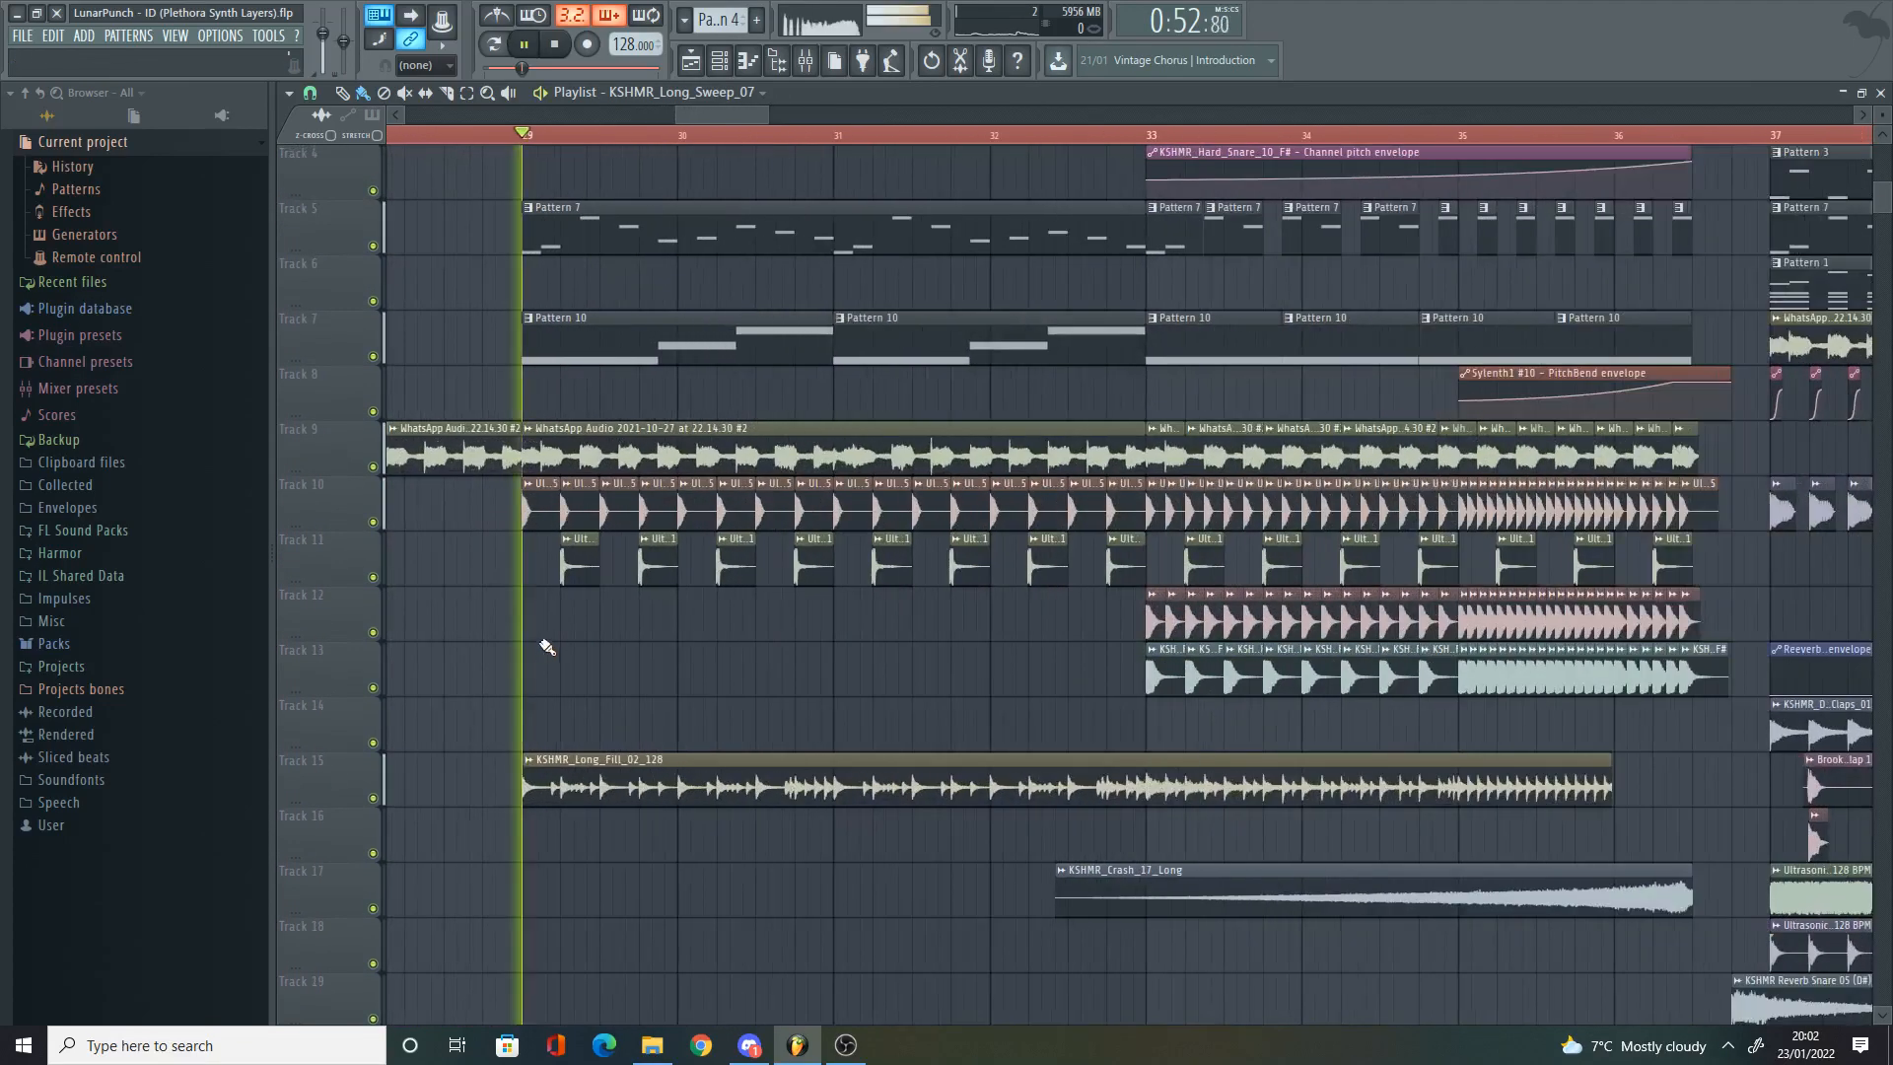
scroll(824, 185, up, 3)
drag(735, 119, 740, 116)
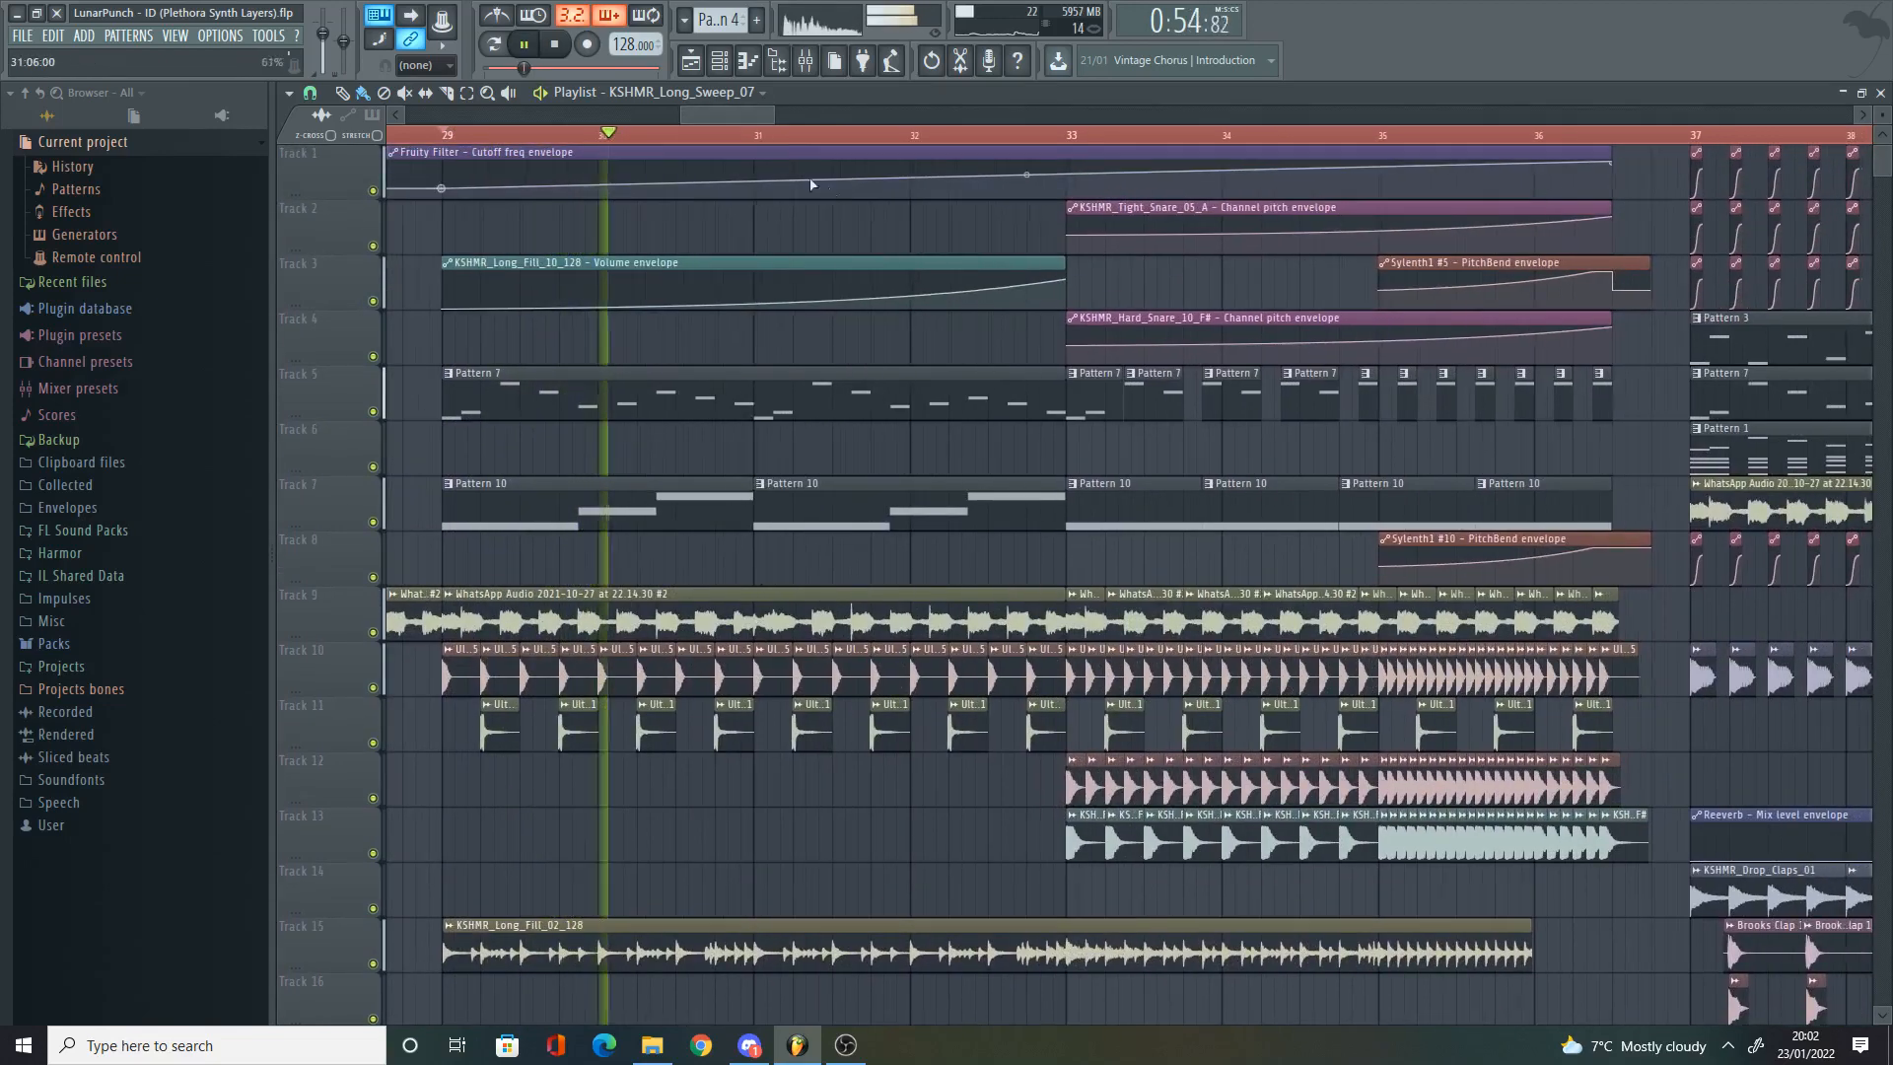
key(space)
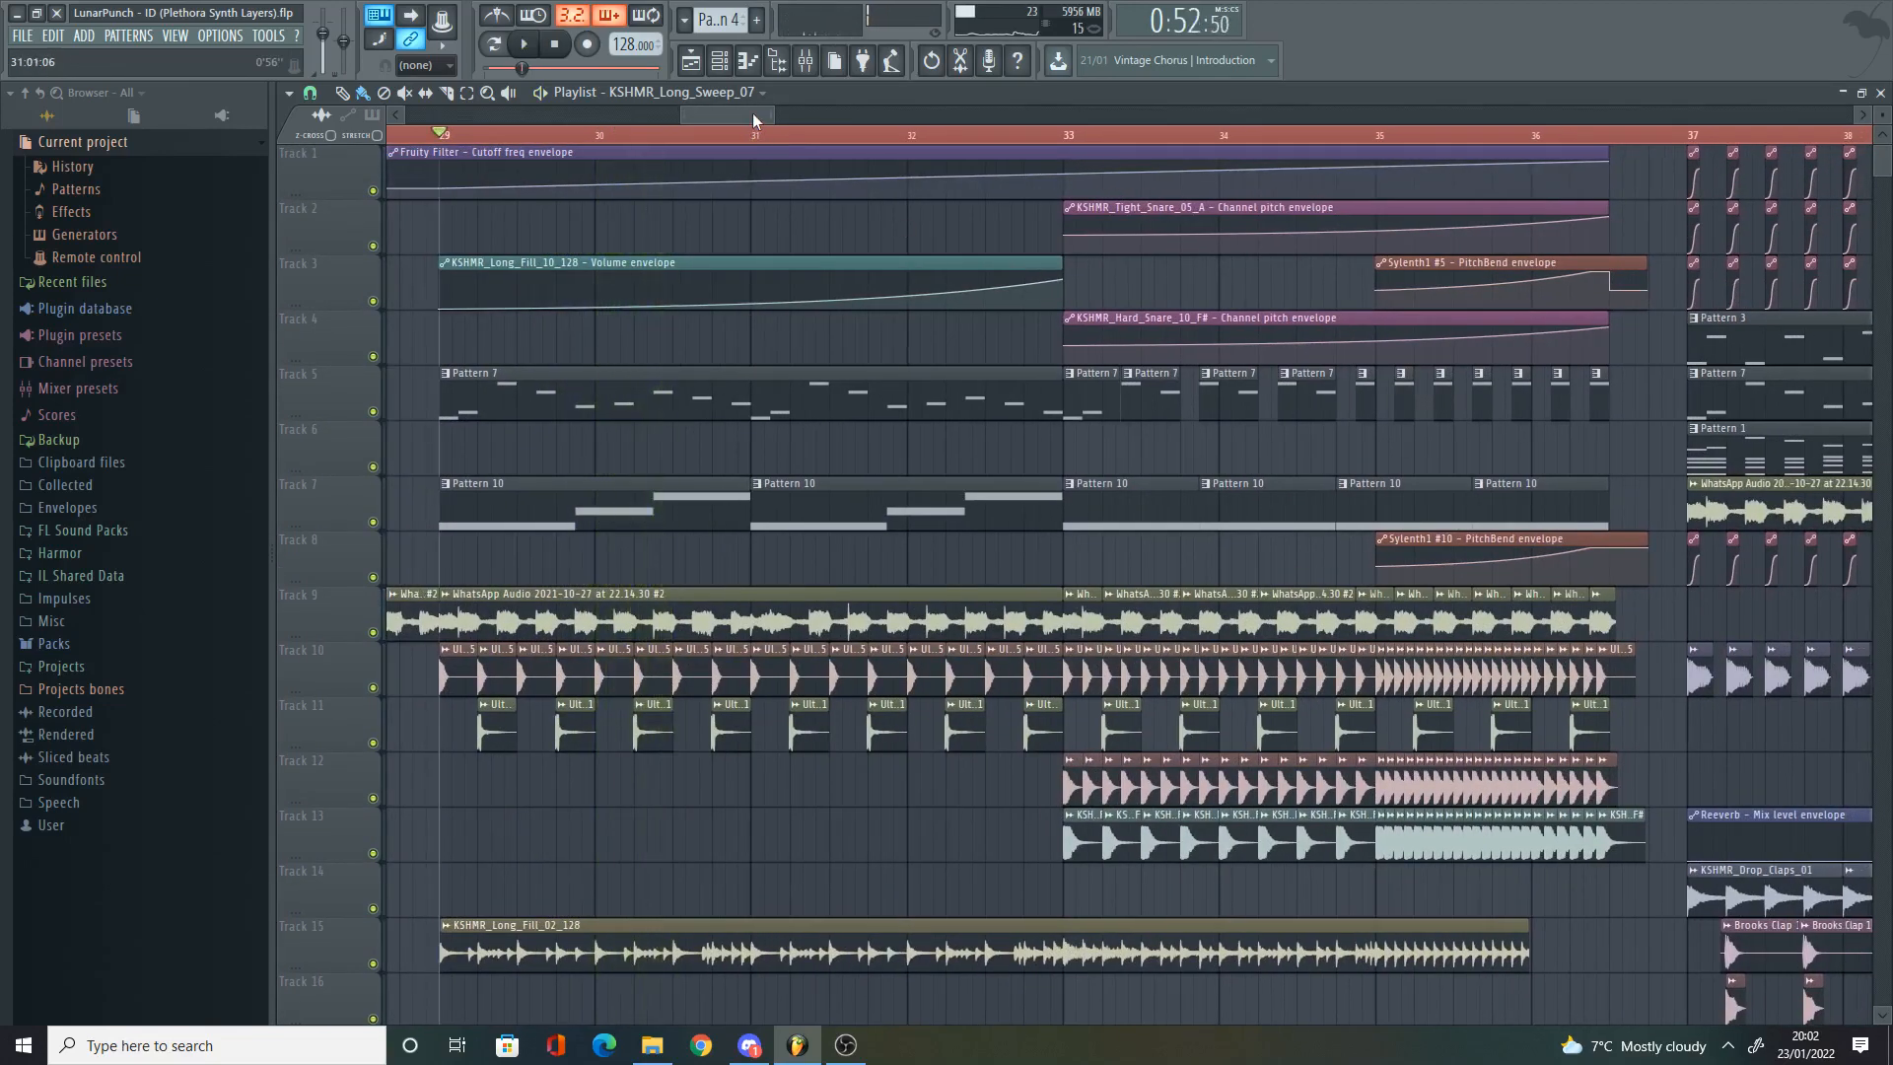
click(826, 135)
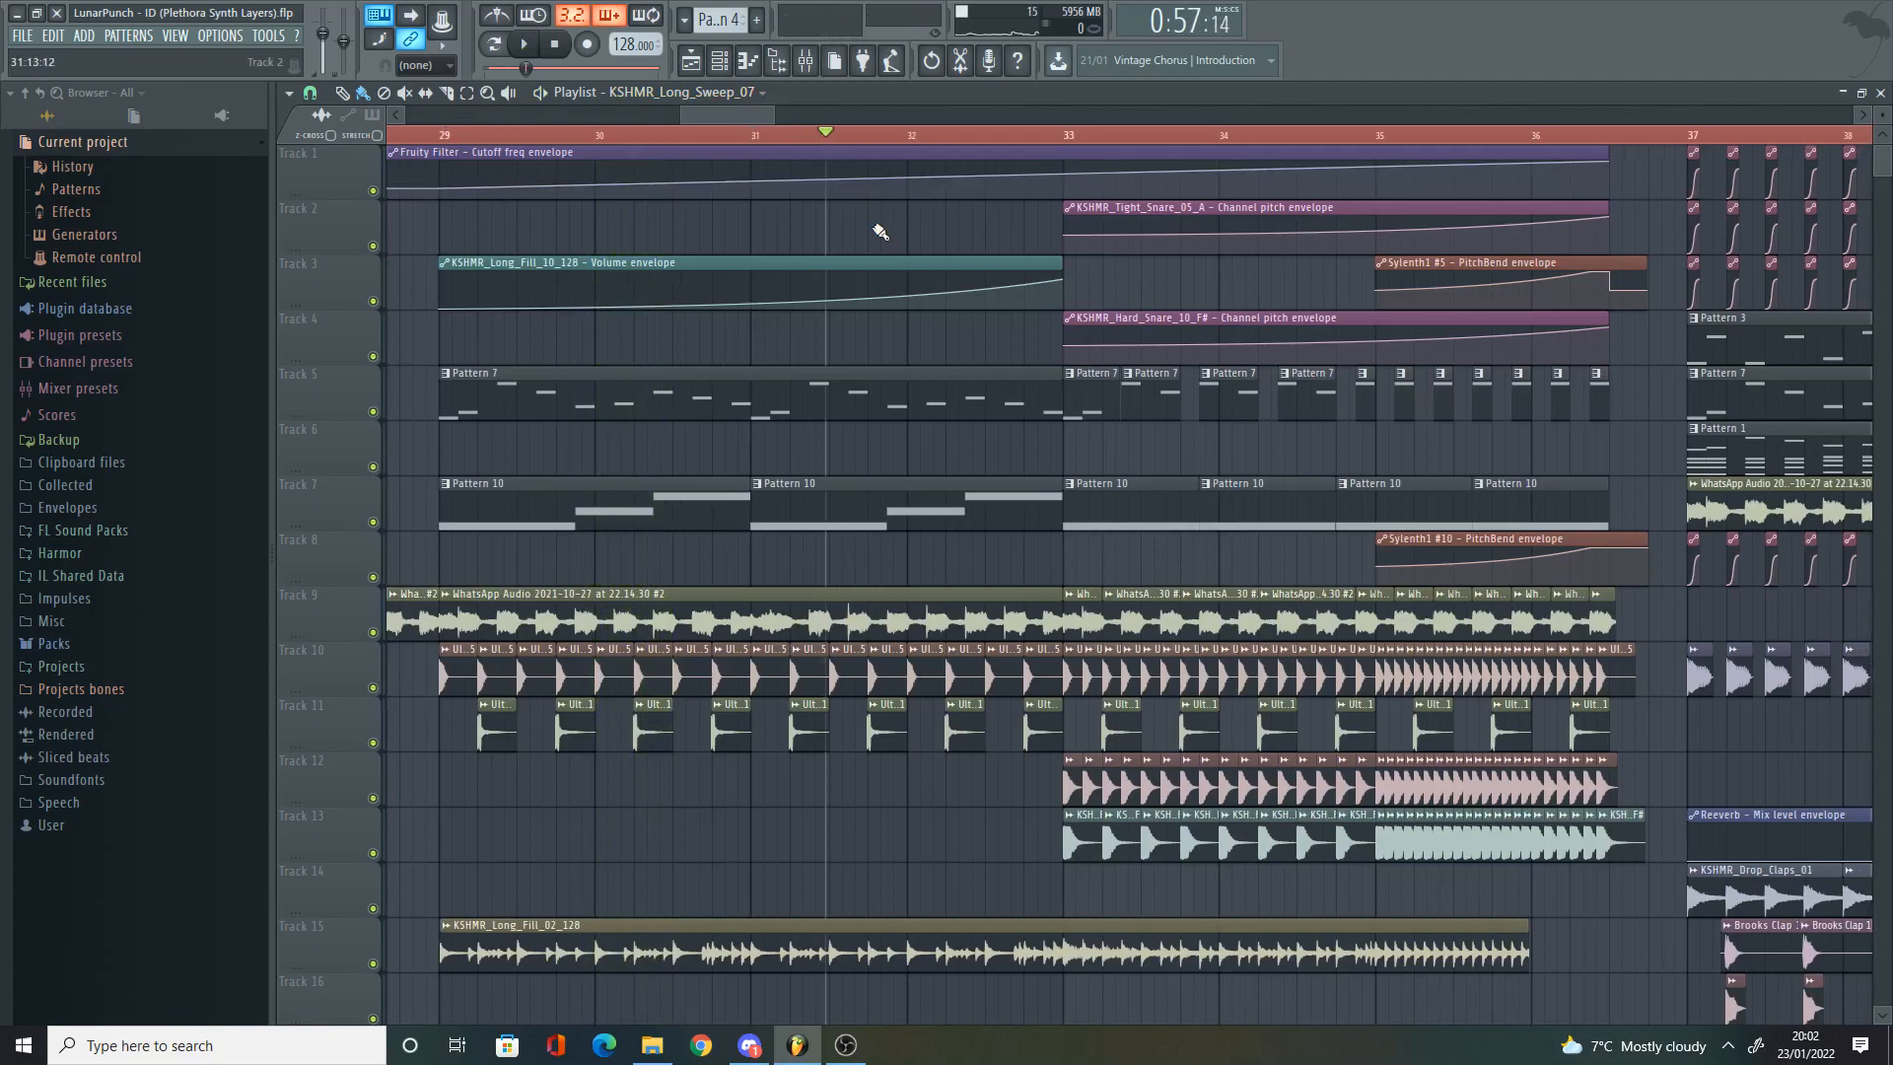
key(space)
drag(717, 114, 728, 116)
key(space)
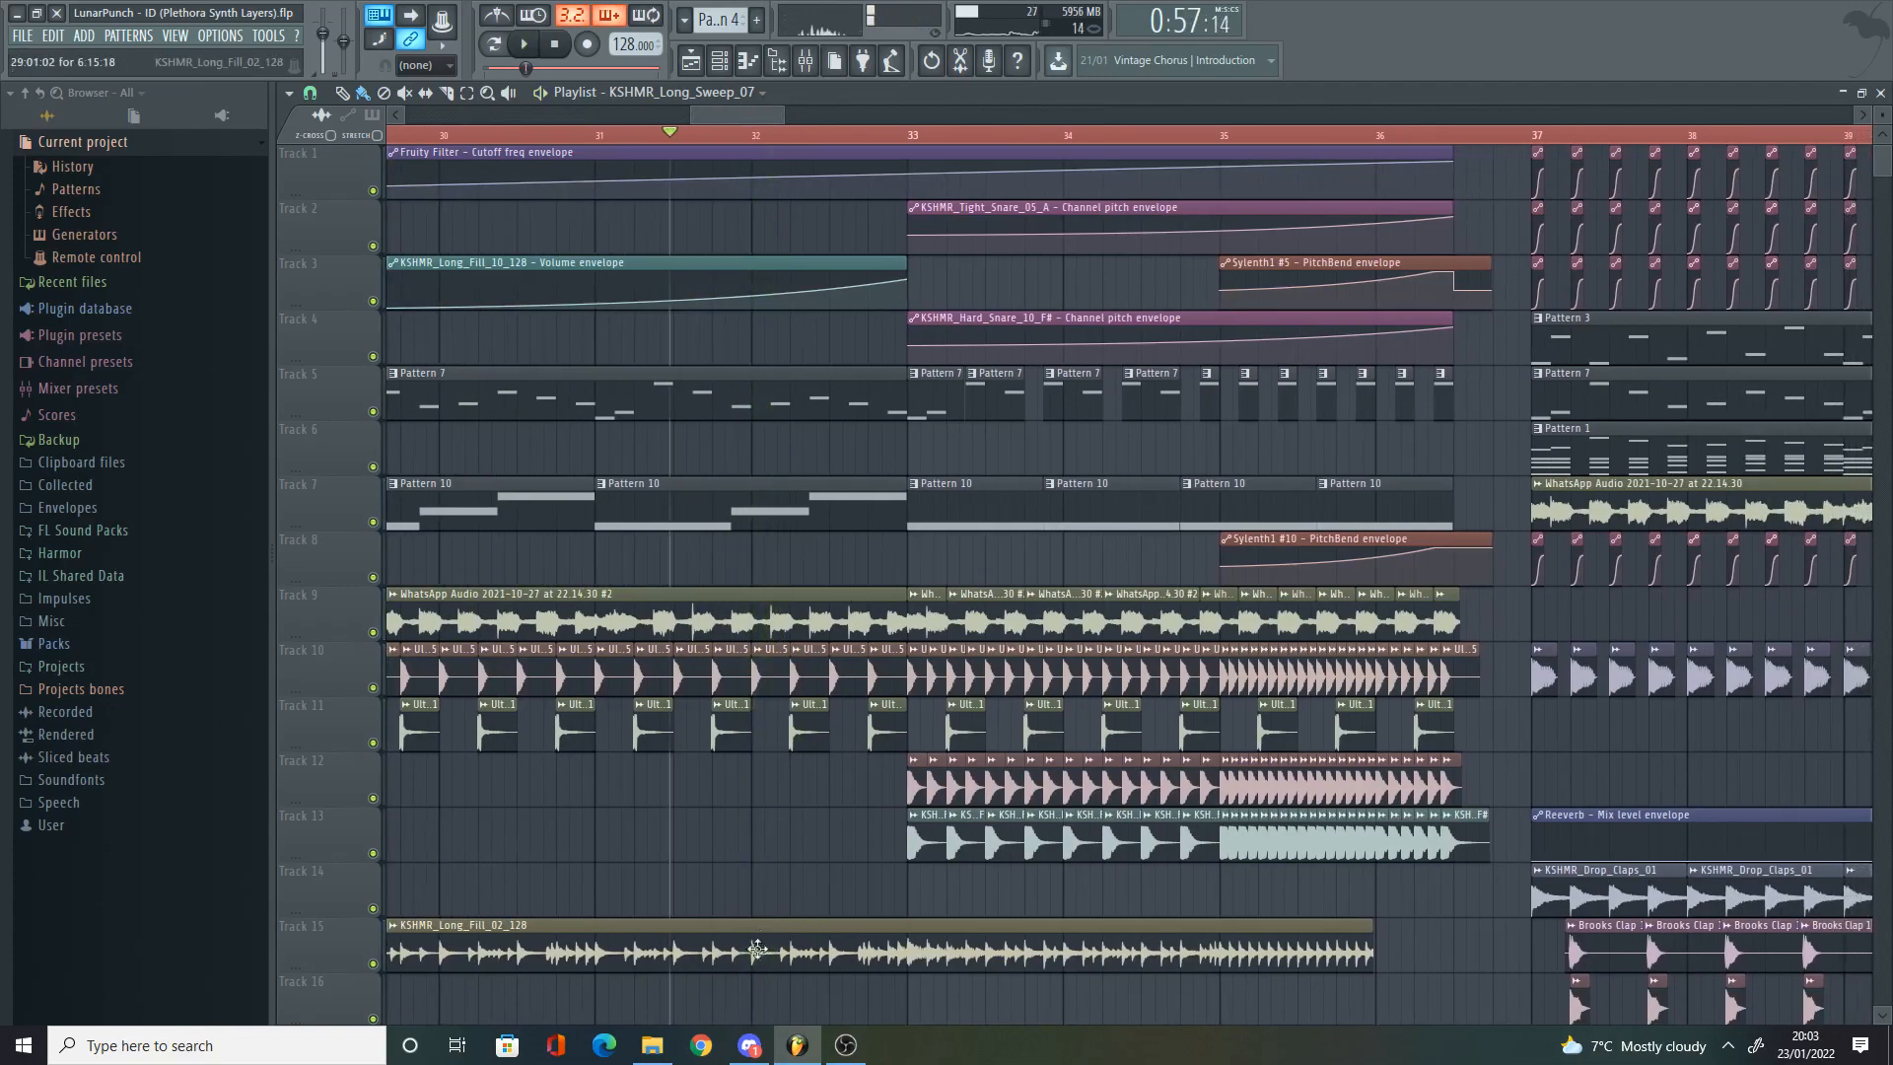
Step: Audition the Track 15 long fill in solo from around bar 31, and play the same passage with all layers
alt+right_click(707, 949)
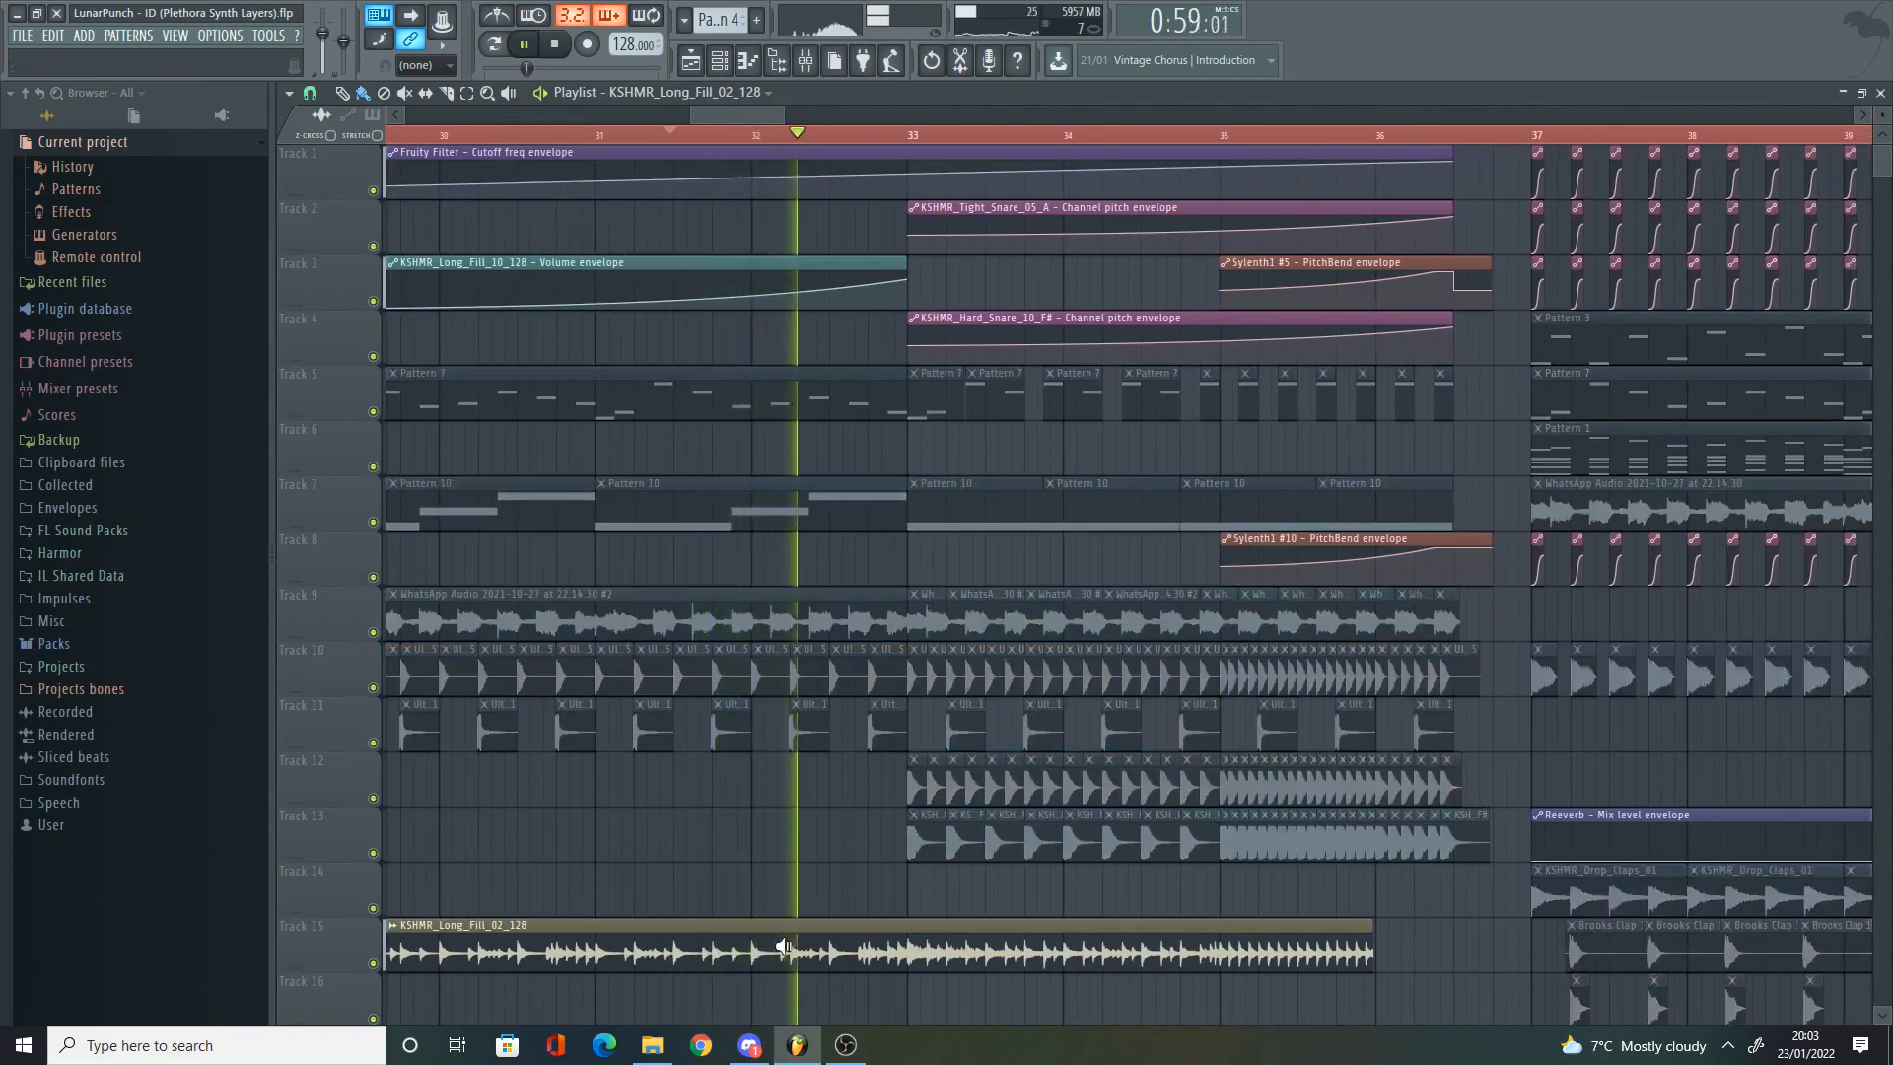
key(space)
scroll(838, 884, down, 2)
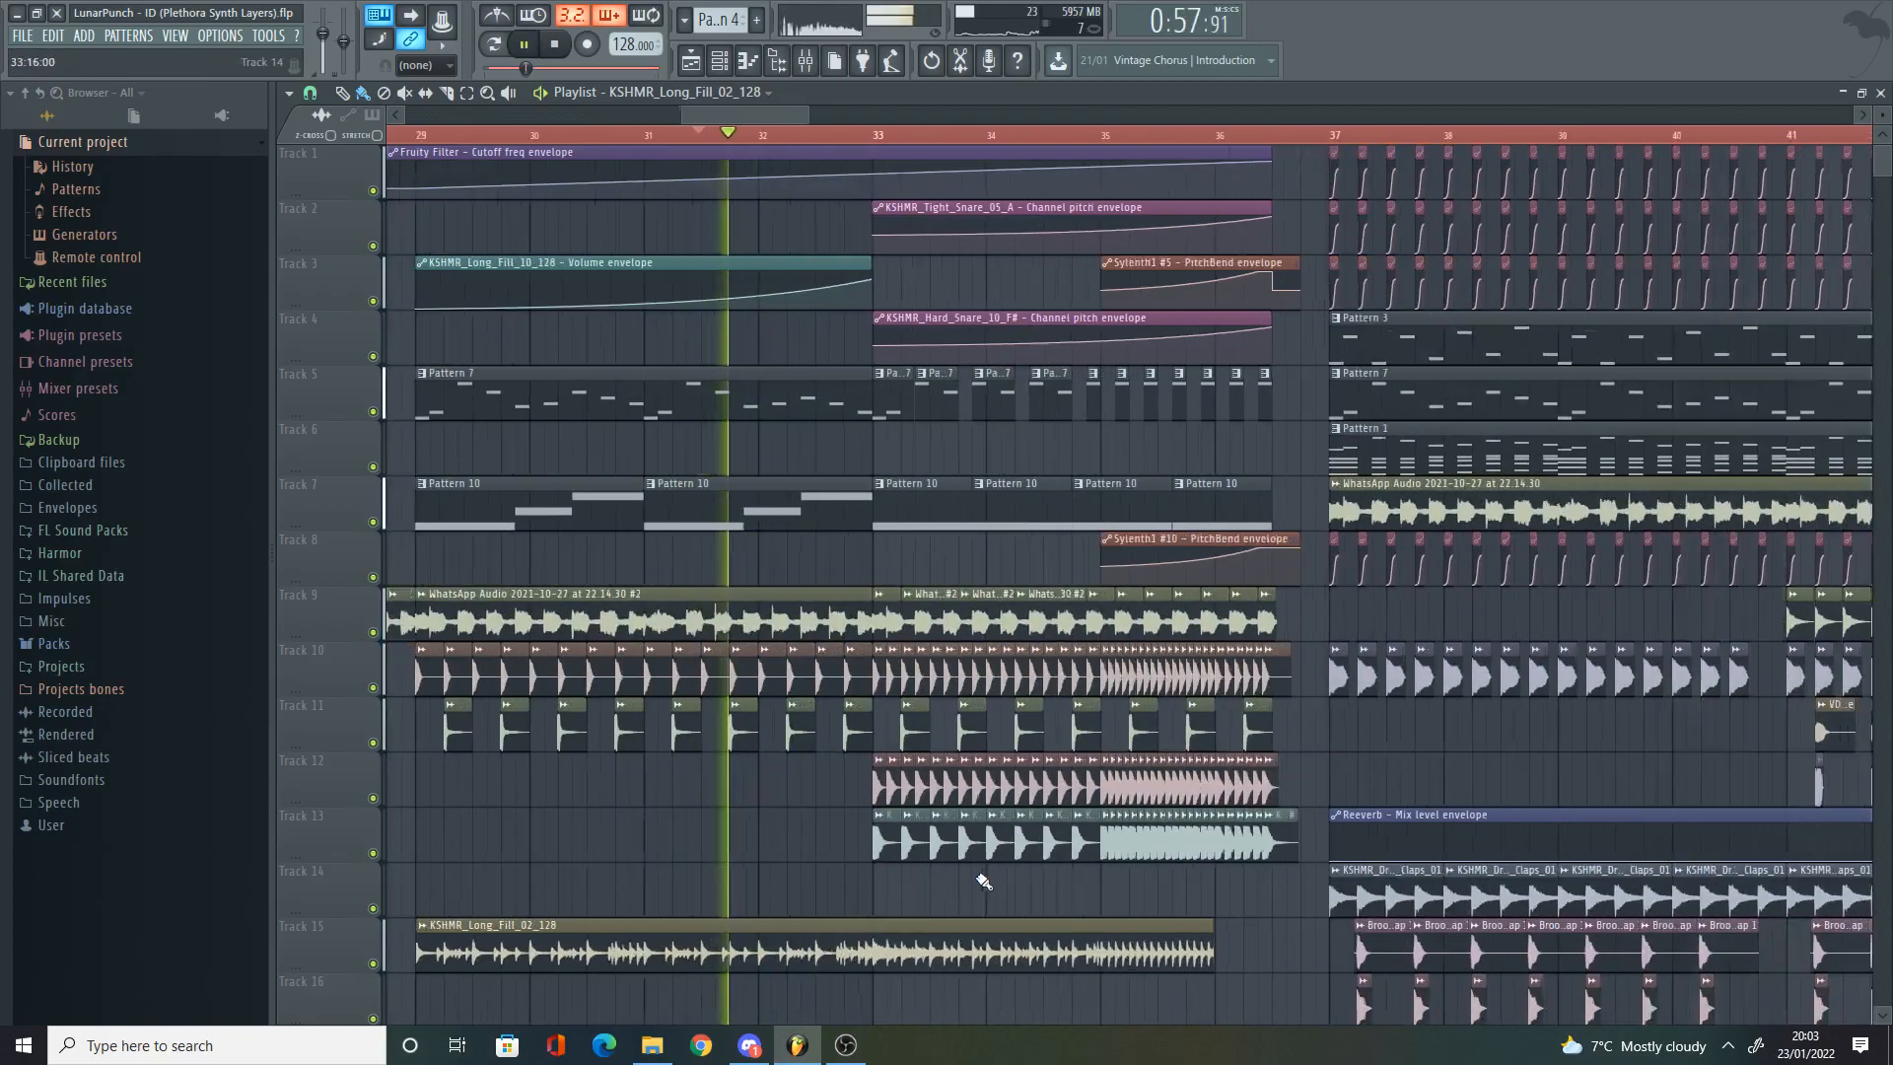
scroll(976, 880, up, 2)
scroll(903, 904, down, 5)
scroll(922, 841, up, 3)
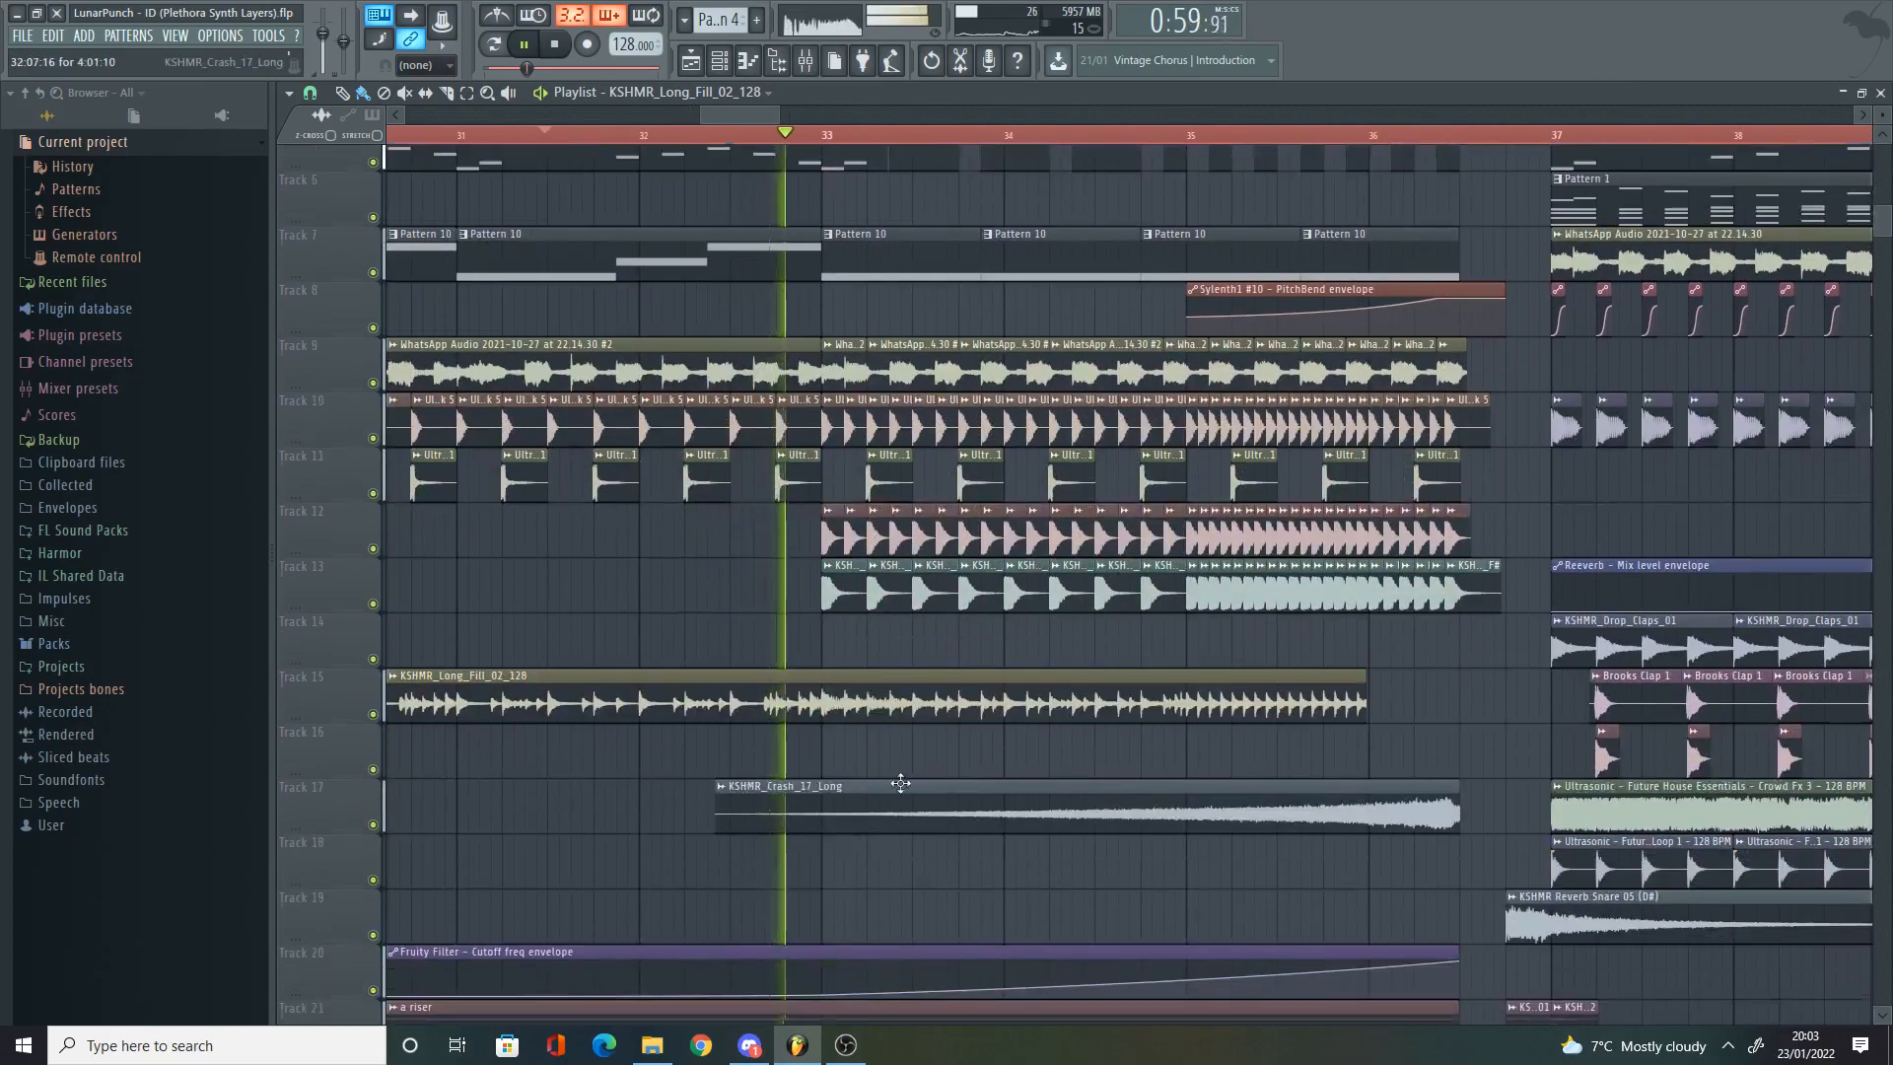
key(space)
Step: Audition the KSHMR_Hard_Snare_10_F# clip in solo from bar 33, and view the sample settings of the Track 12 and 13 snares
scroll(752, 604, down, 3)
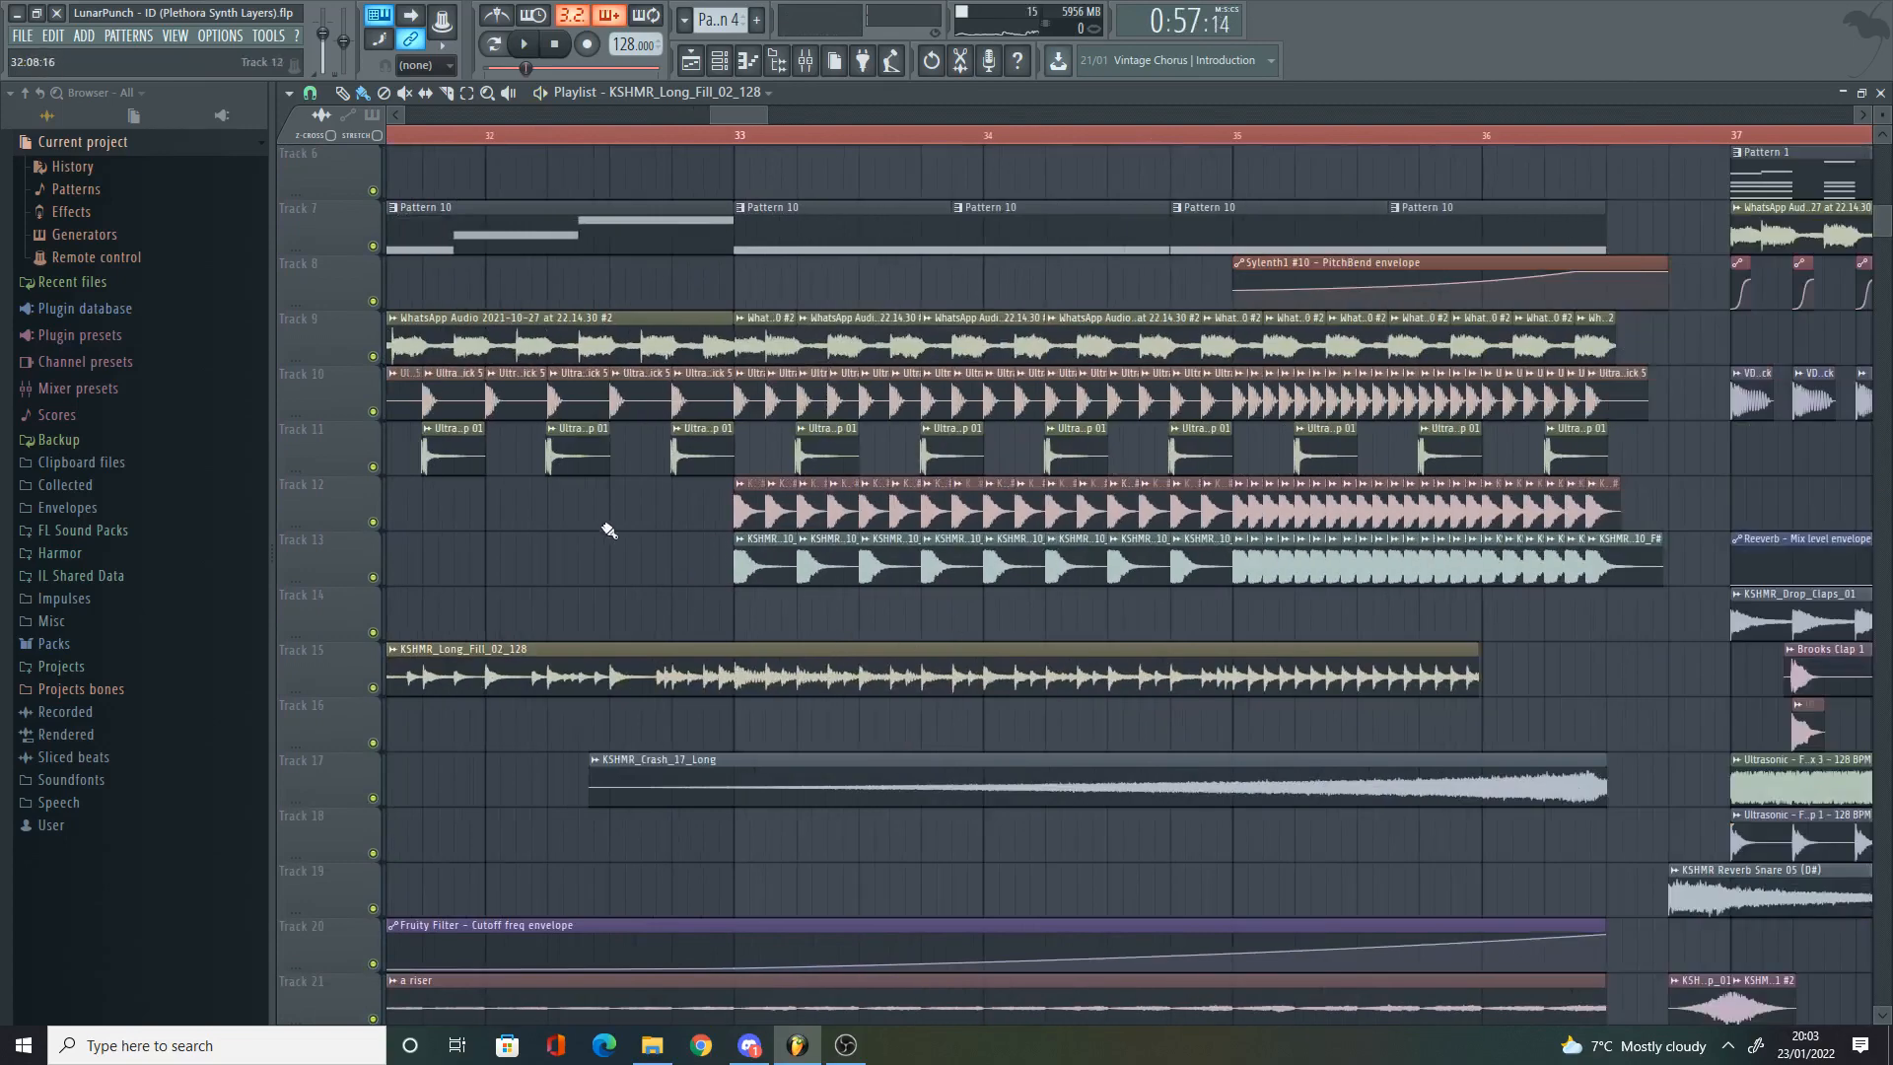
right_click(753, 559)
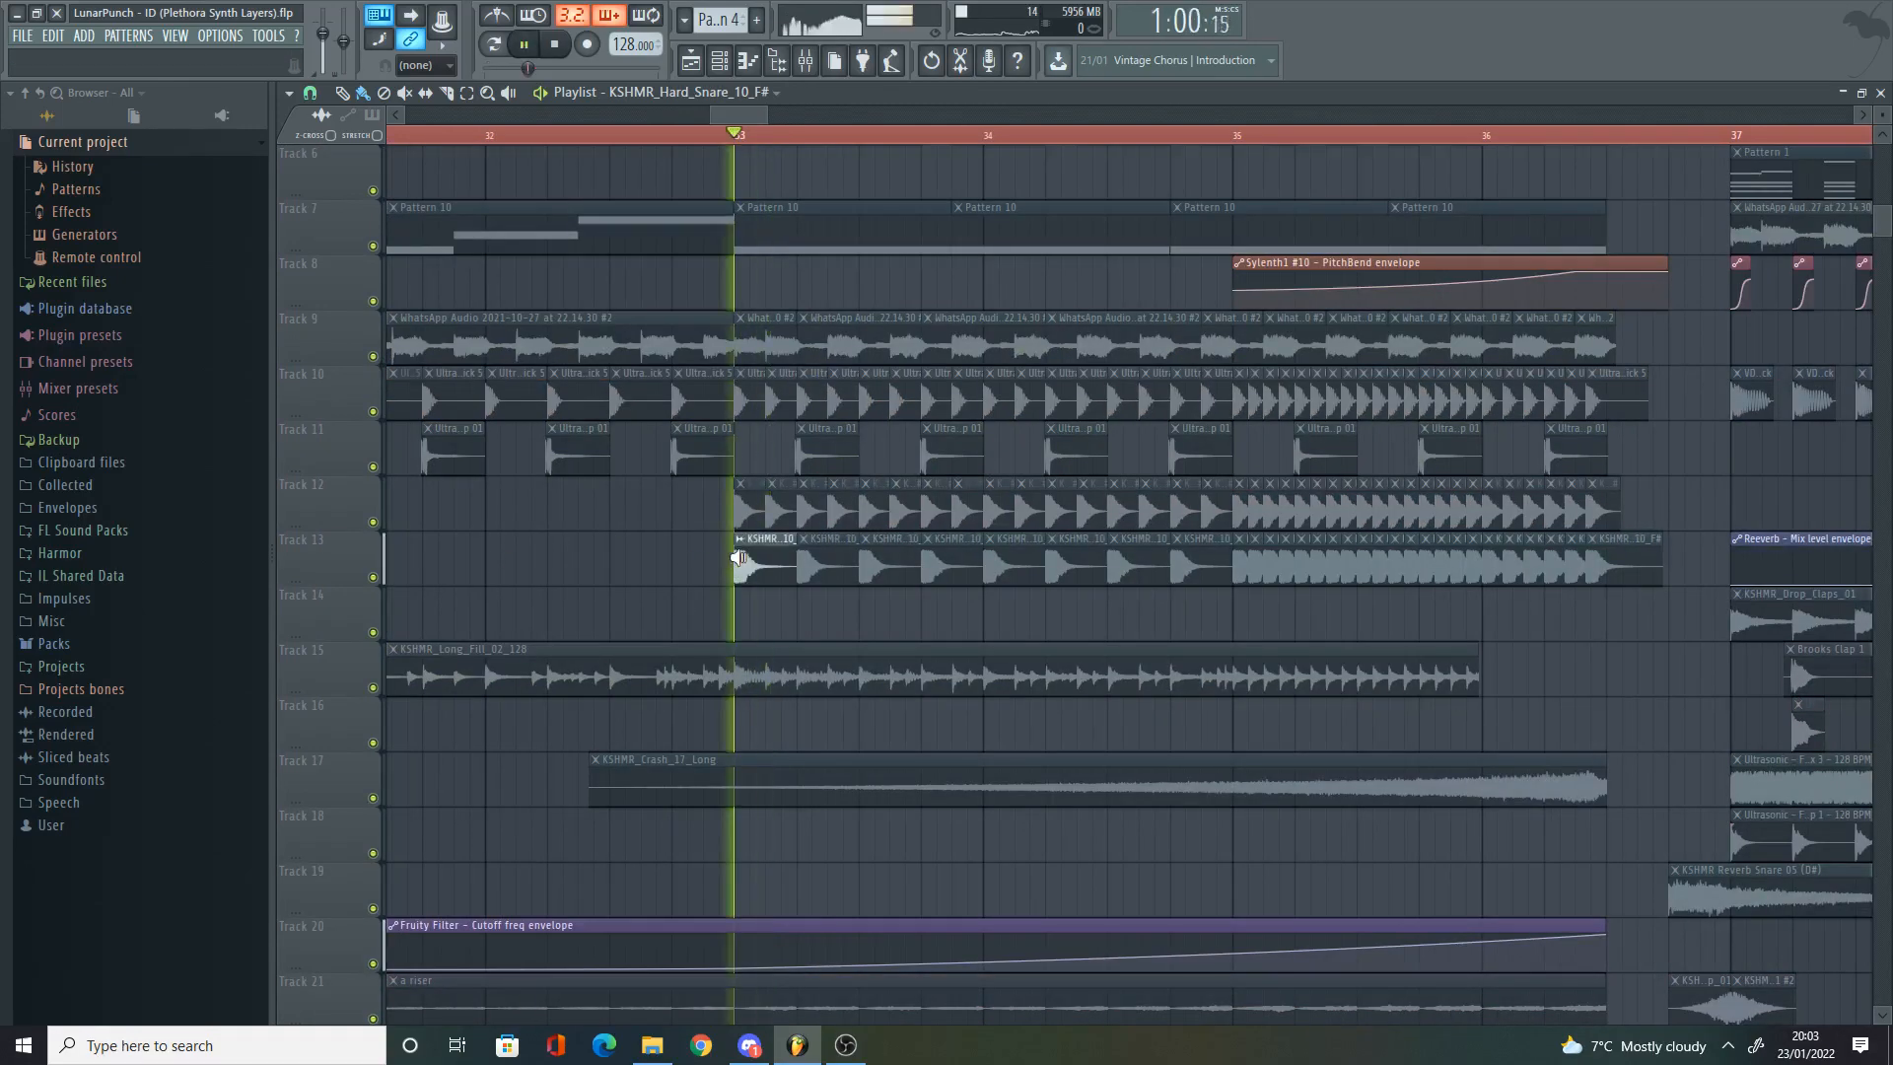
double_click(767, 563)
double_click(903, 514)
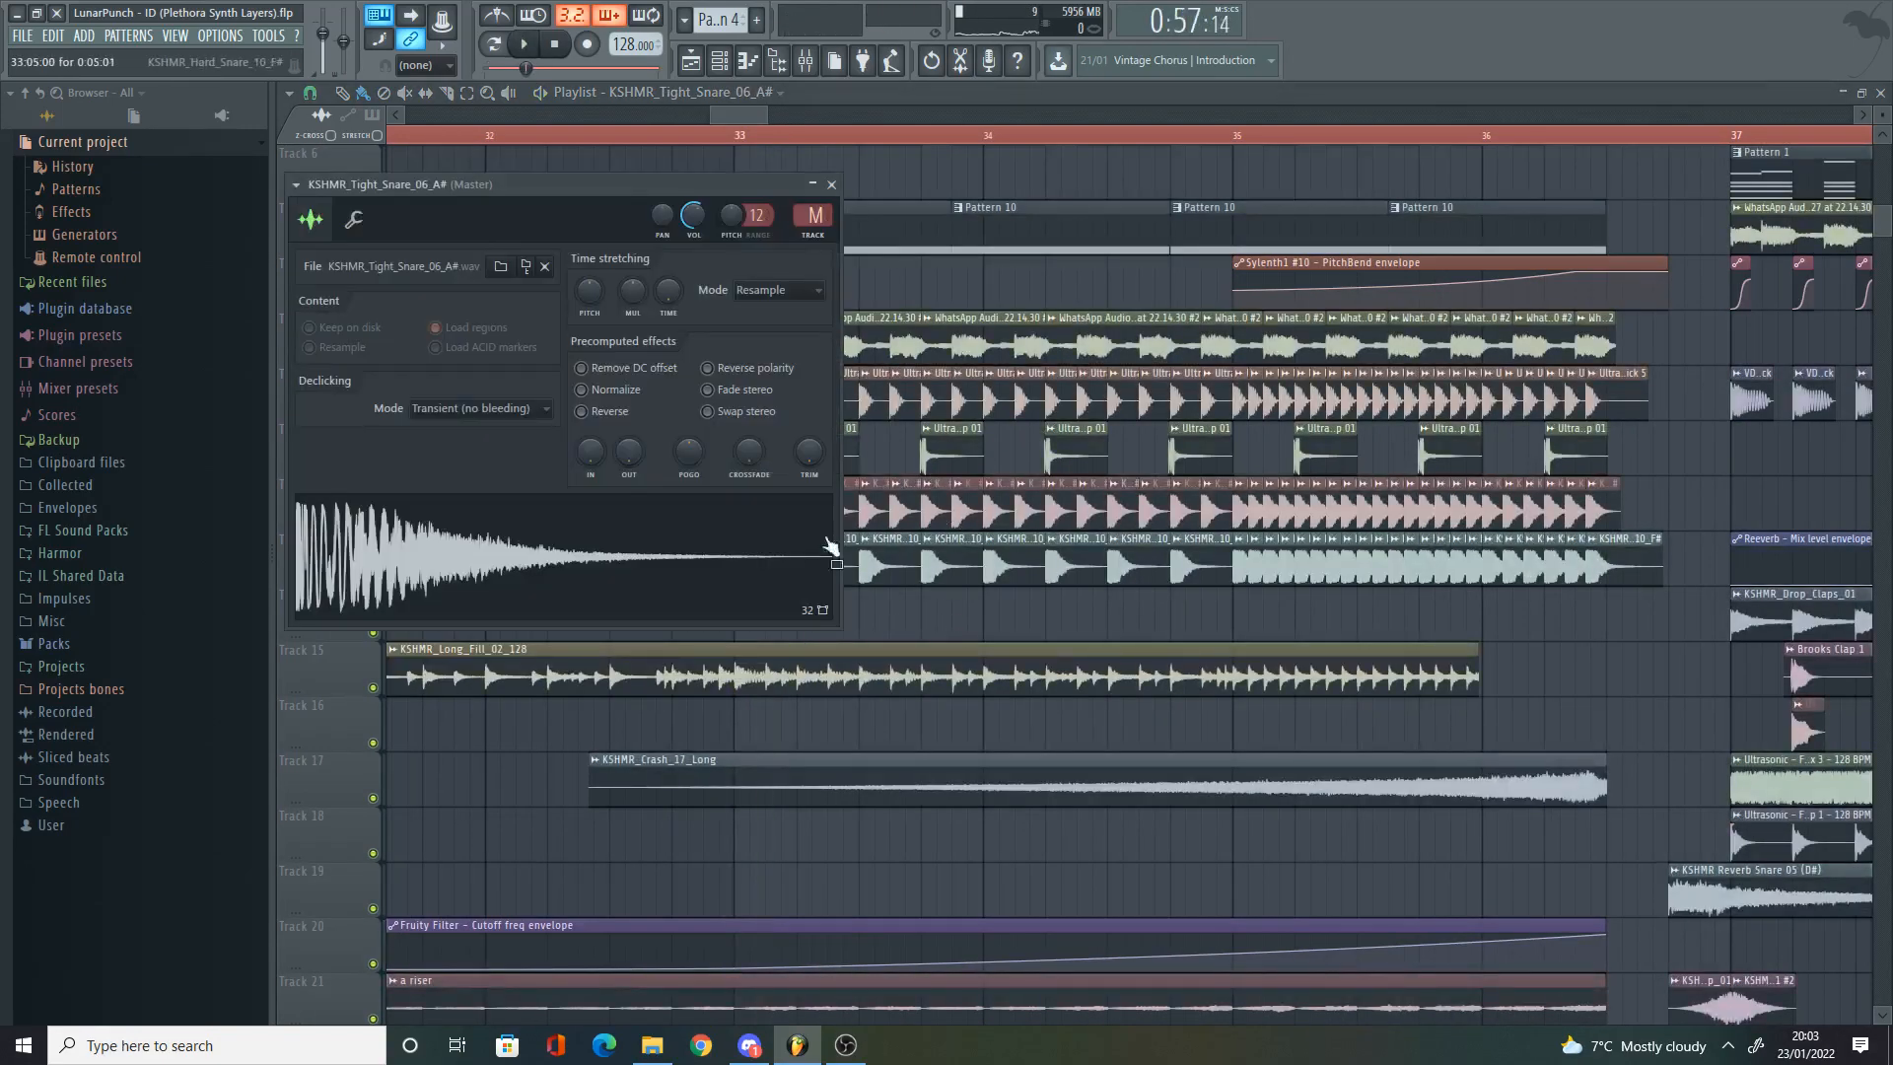
key(Escape)
scroll(786, 619, up, 3)
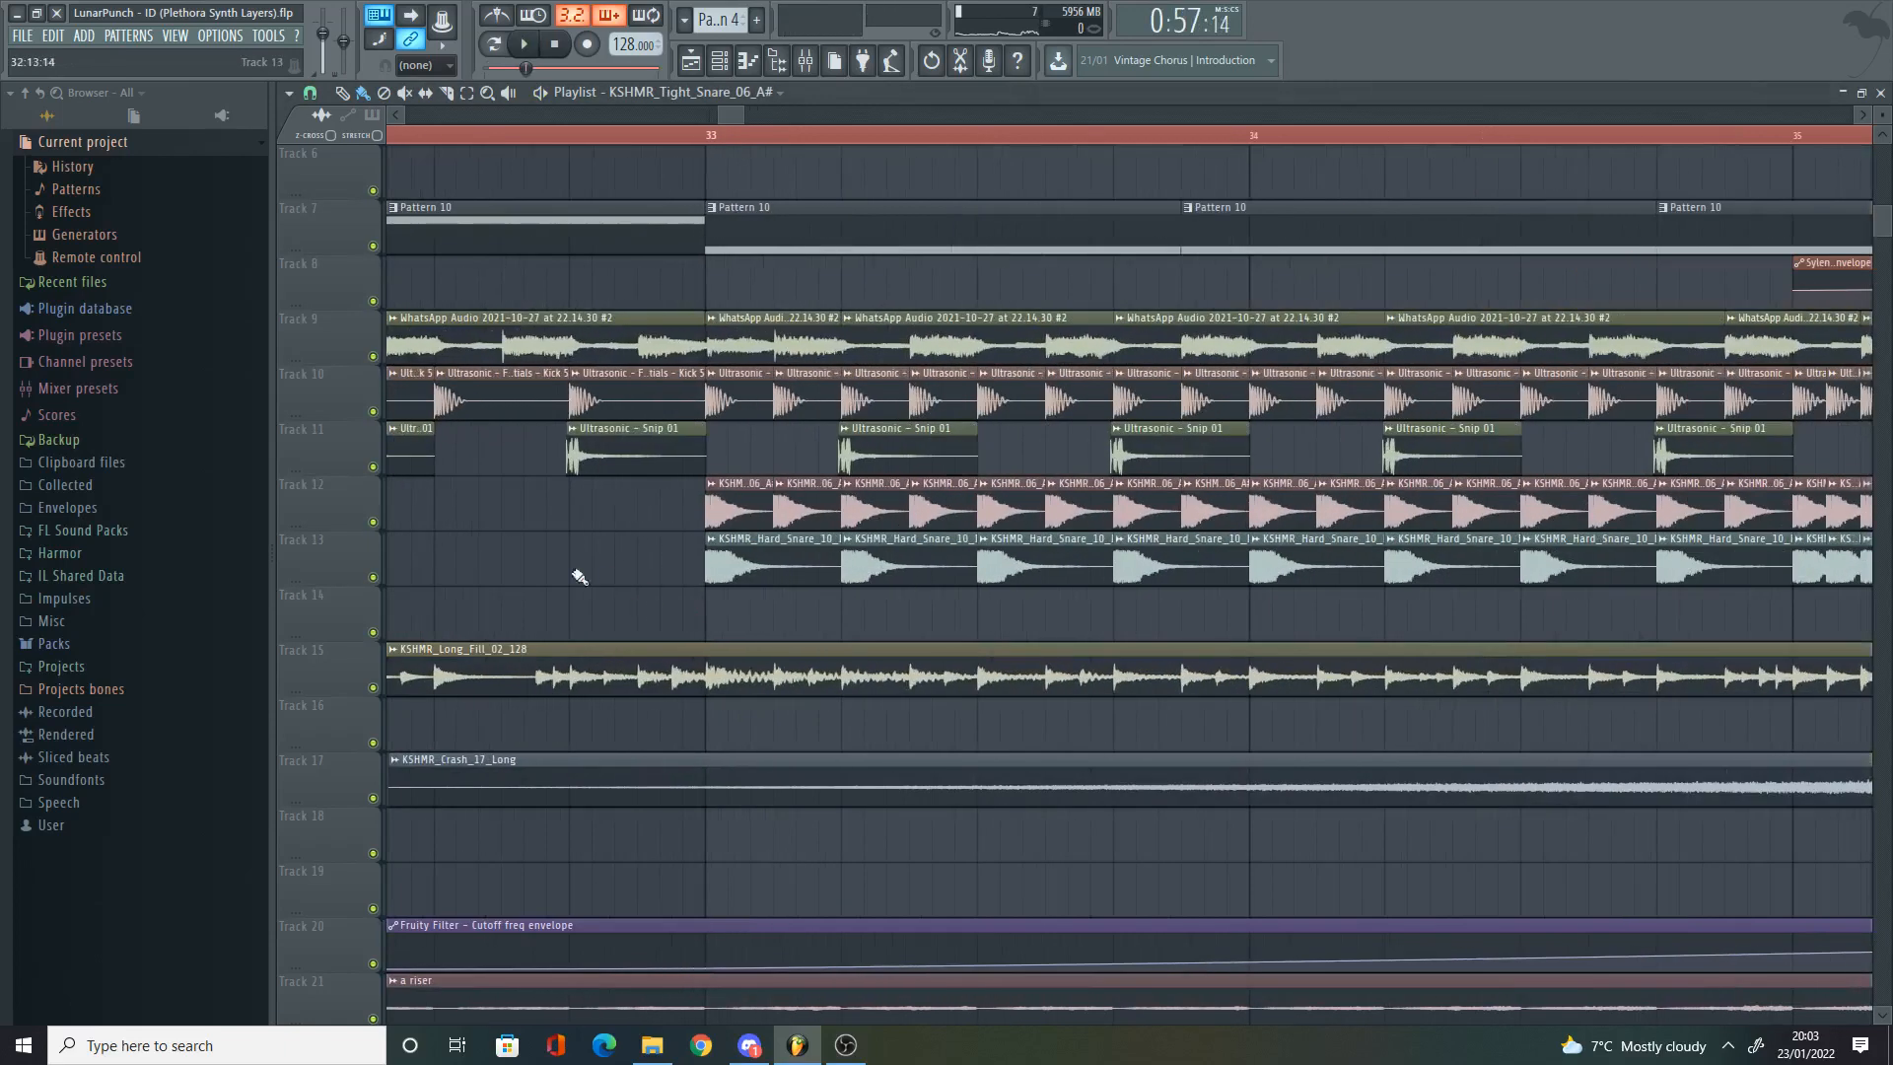
Step: Solo Tracks 12 and 13 and play the tight and hard snare build-up from bar 33
right_click(374, 578)
click(374, 522)
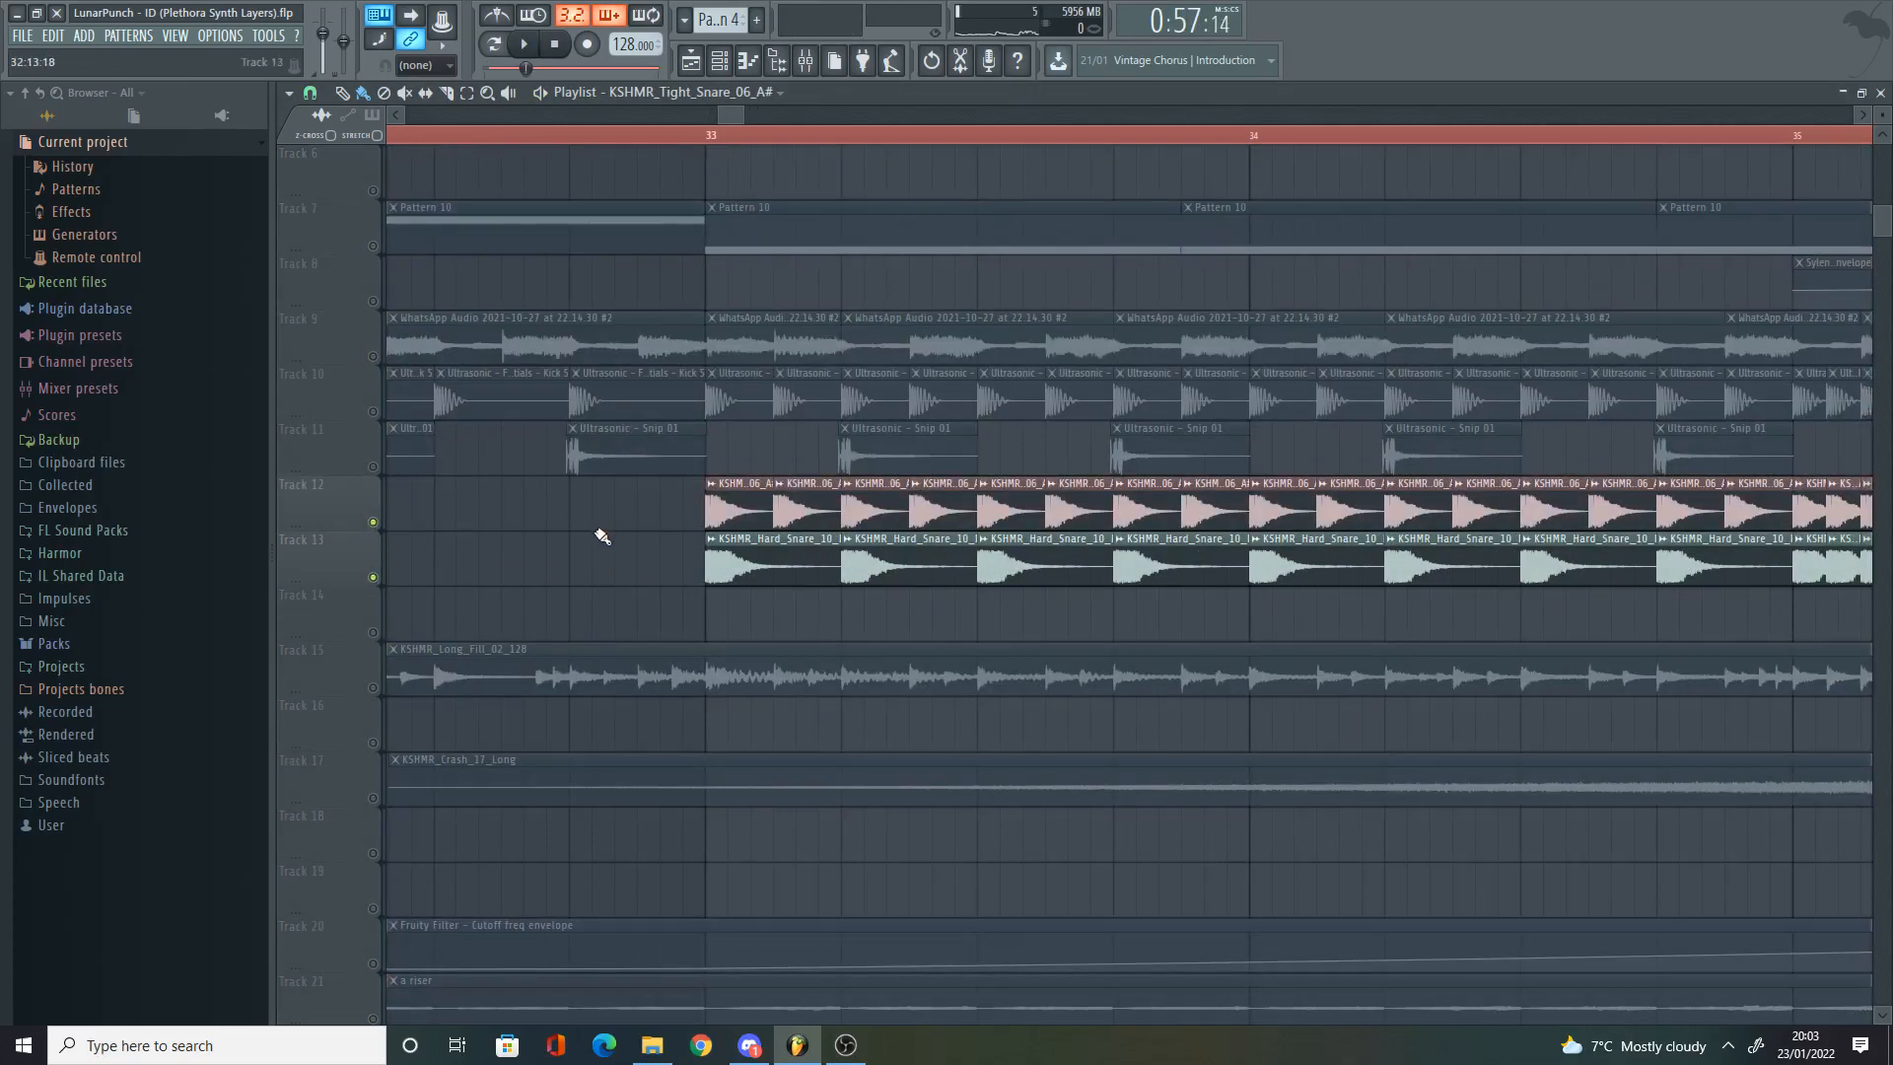
scroll(603, 538, up, 1)
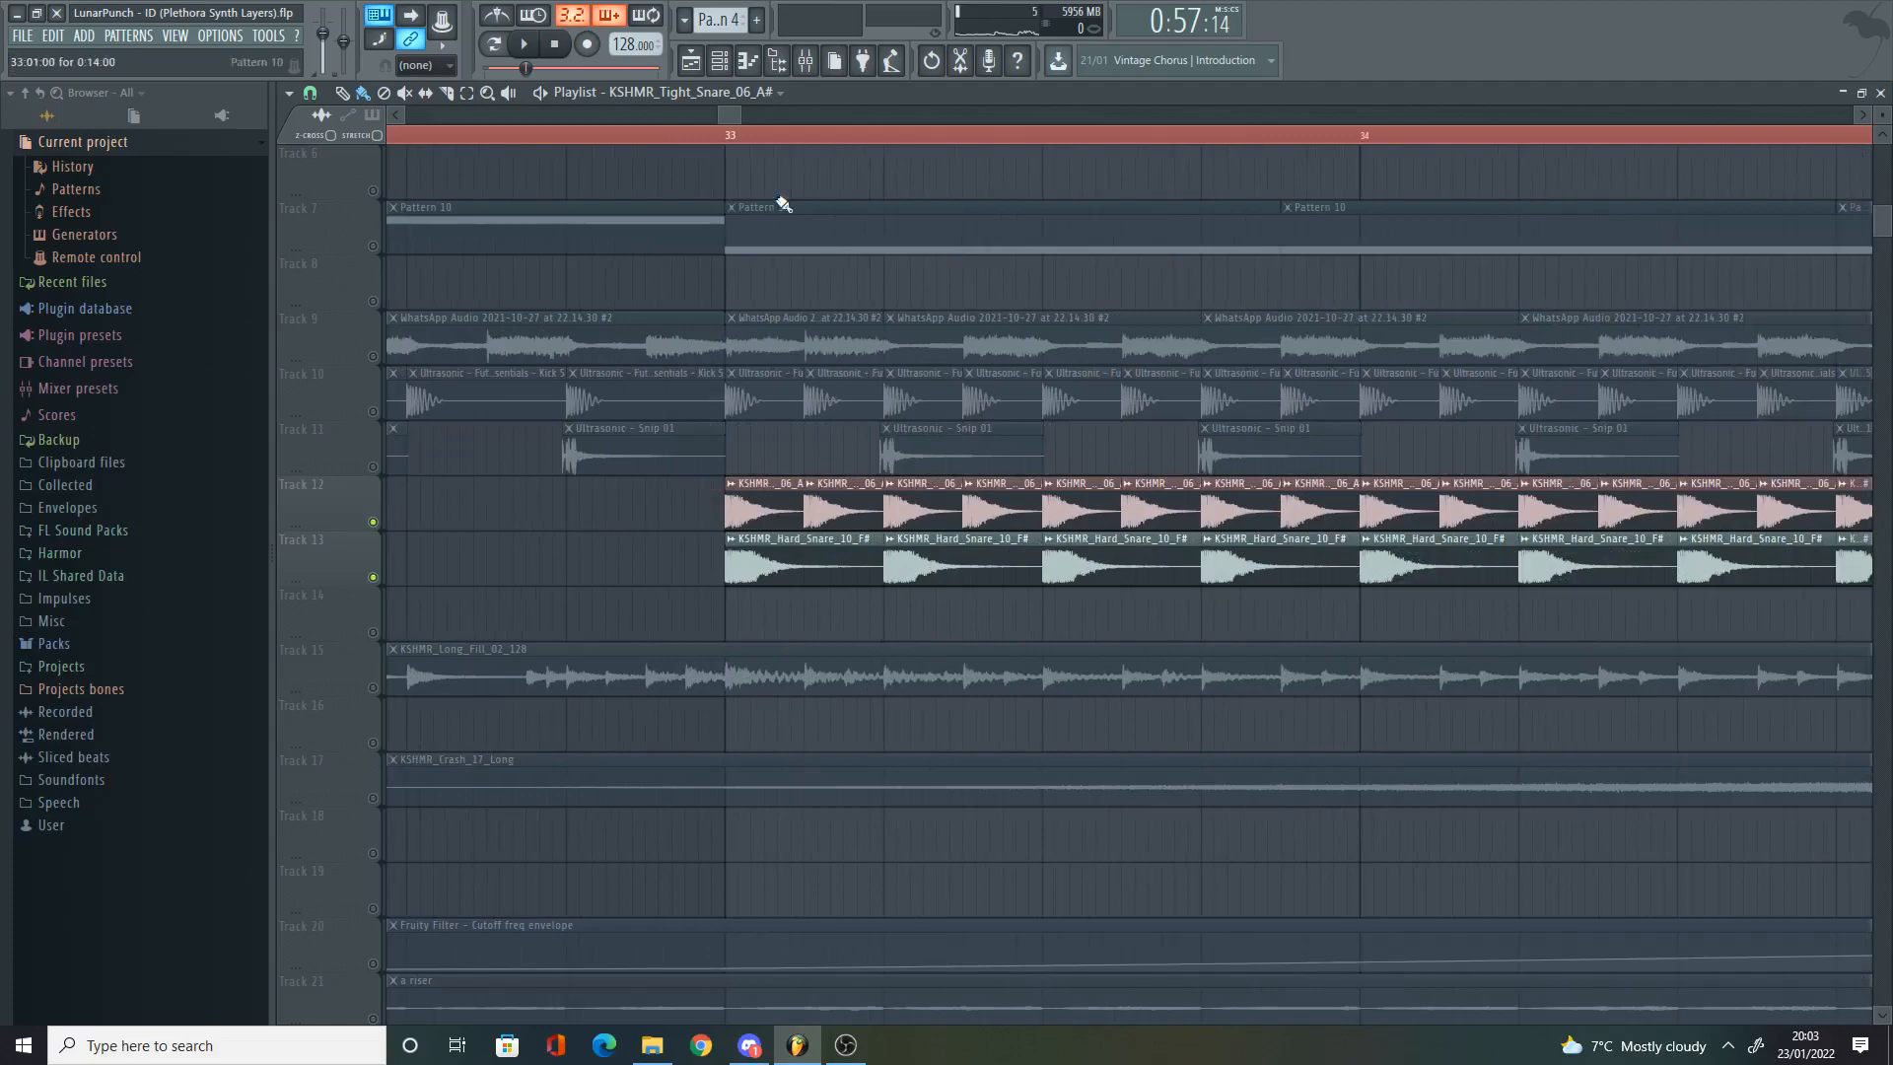
scroll(798, 316, up, 5)
key(space)
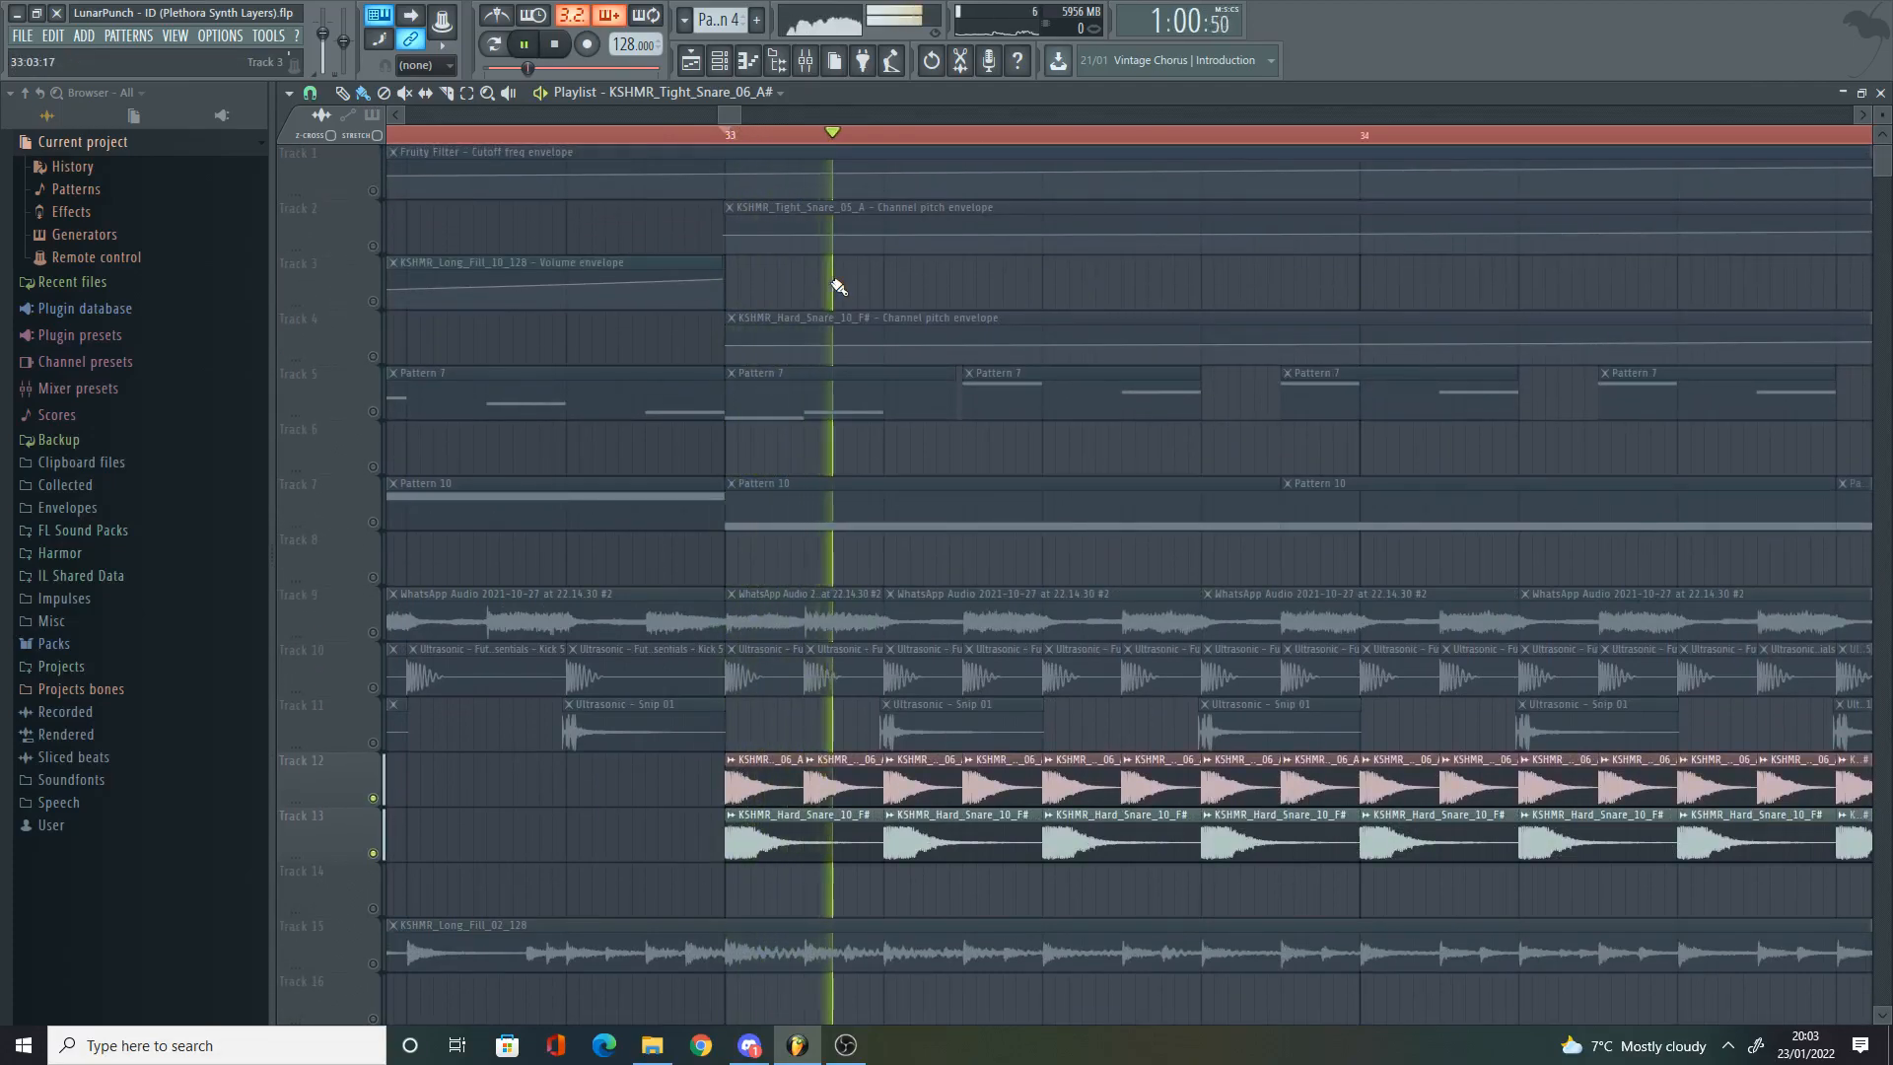
scroll(844, 291, down, 5)
scroll(1015, 292, up, 2)
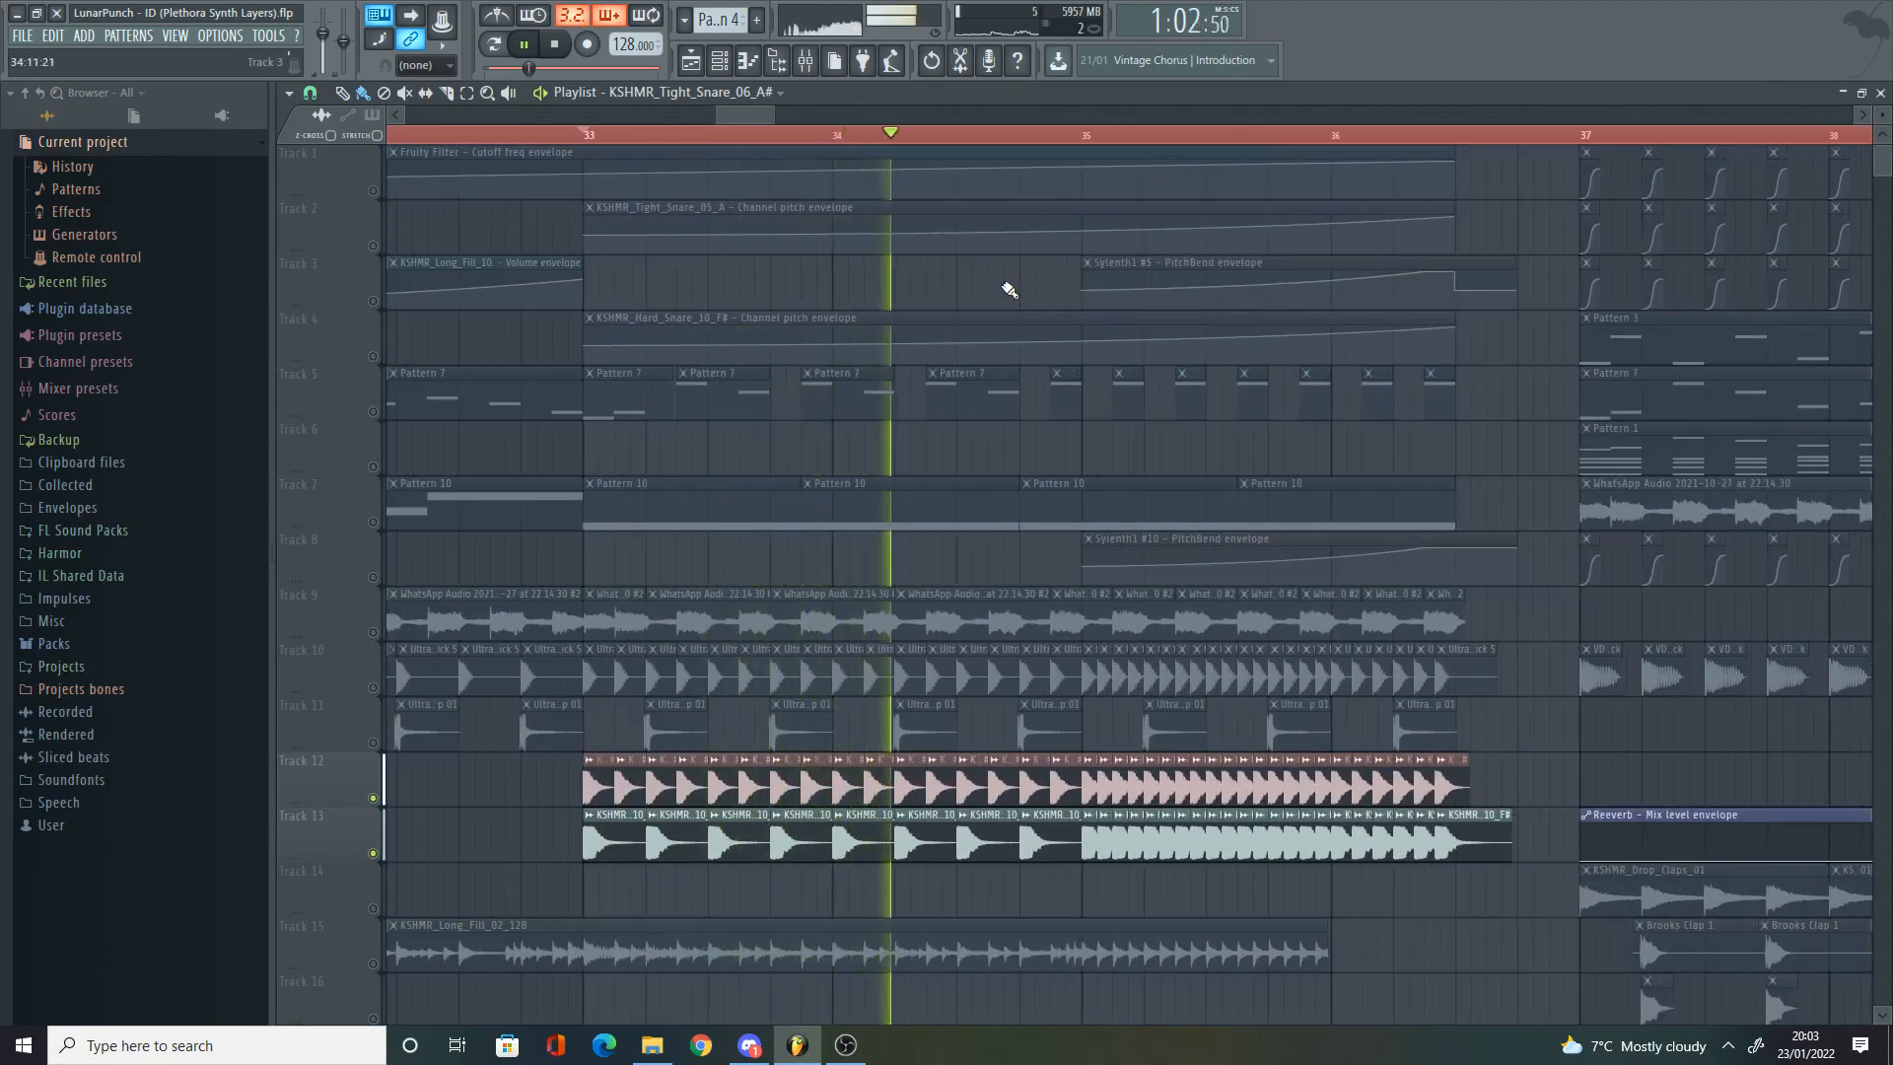
scroll(1041, 301, up, 1)
scroll(1040, 300, up, 2)
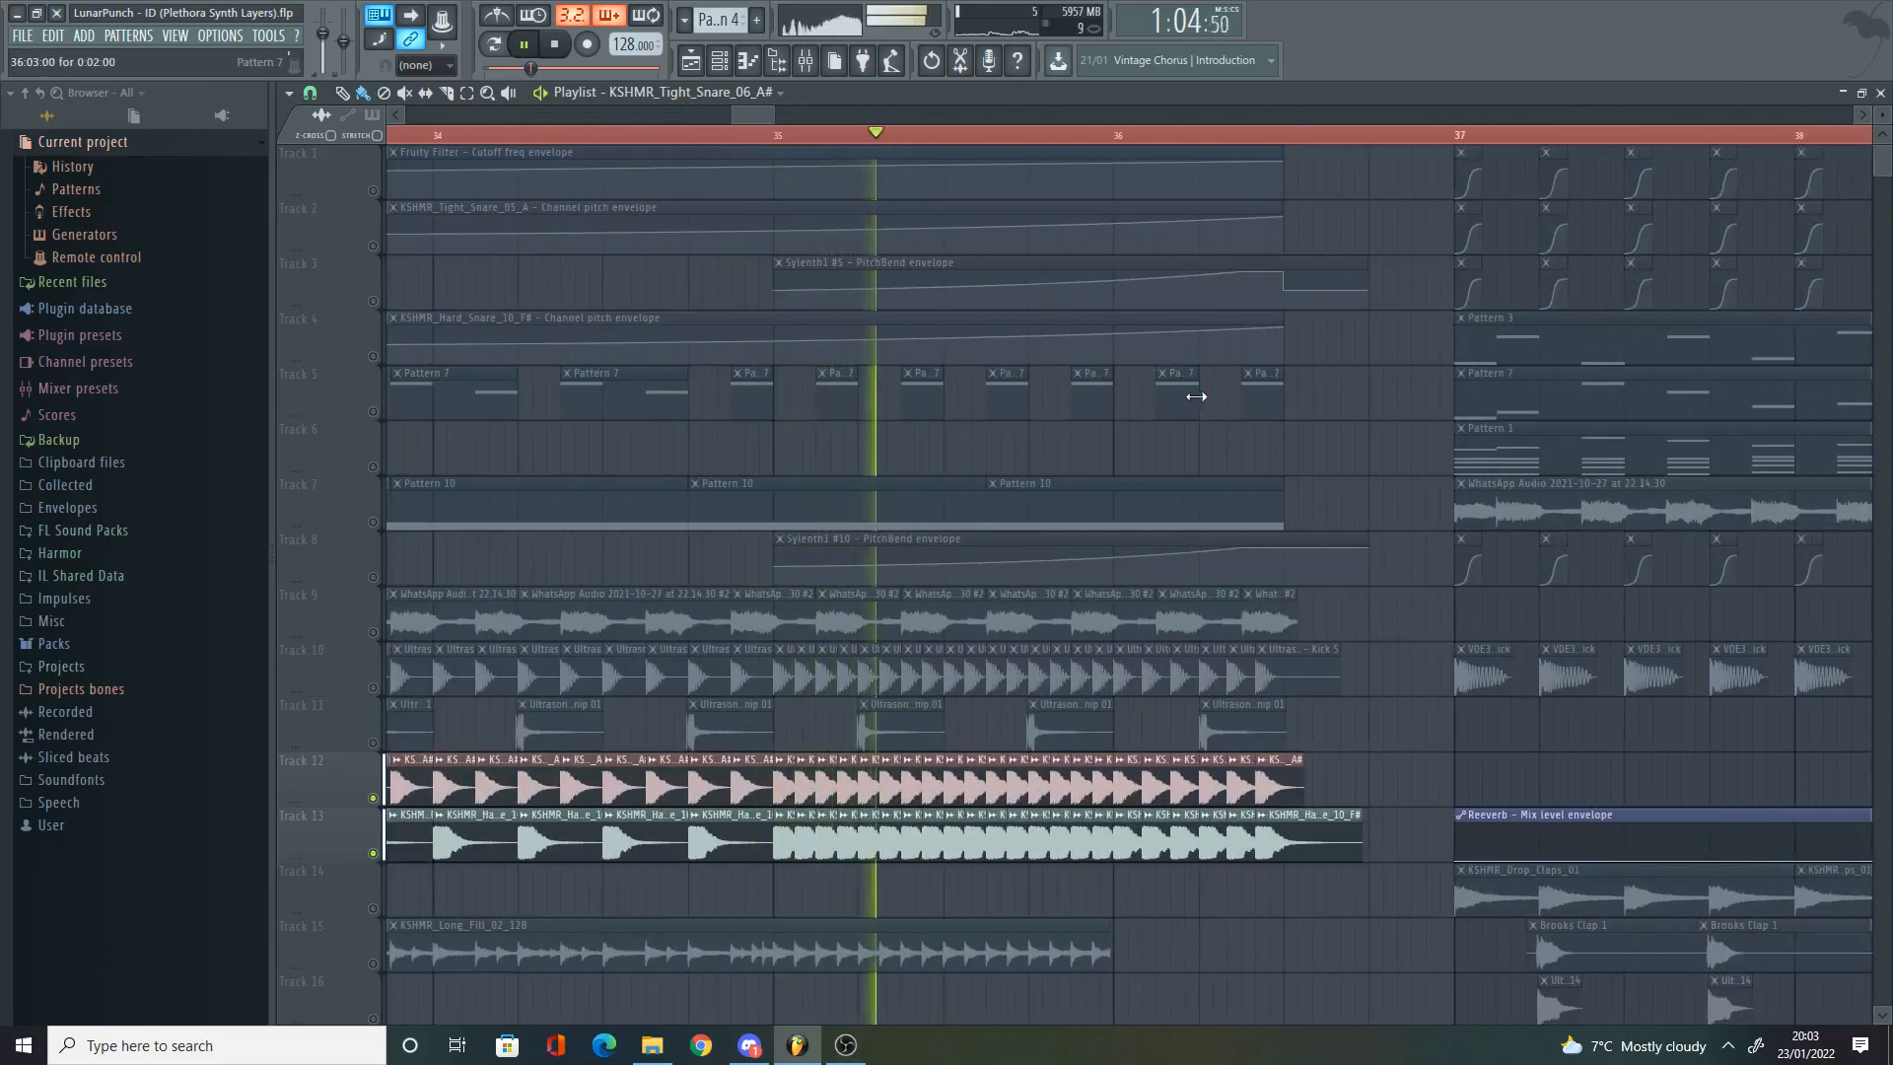
scroll(1209, 405, down, 3)
scroll(1209, 404, down, 5)
scroll(866, 380, up, 5)
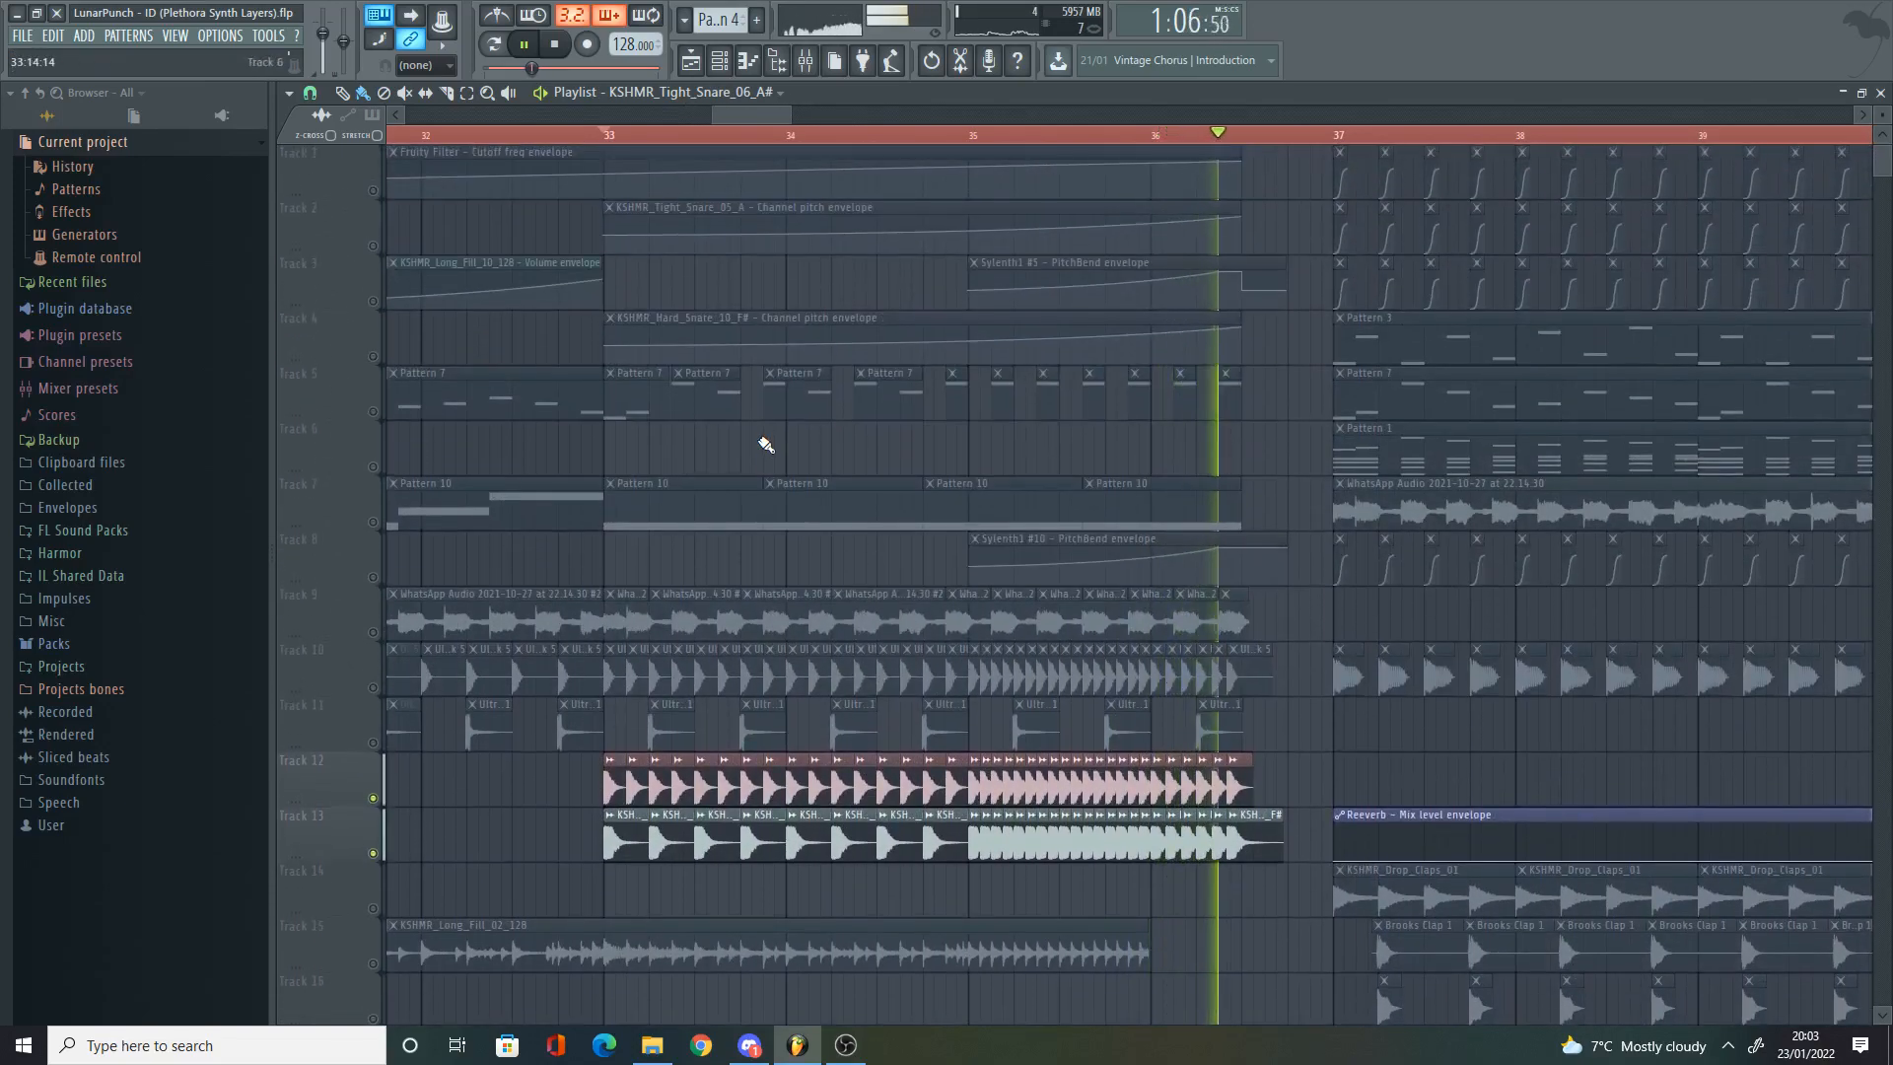
Step: Enable the snare pitch envelopes on Tracks 2 and 4, and view the tight and hard snare sample settings
click(372, 356)
click(373, 245)
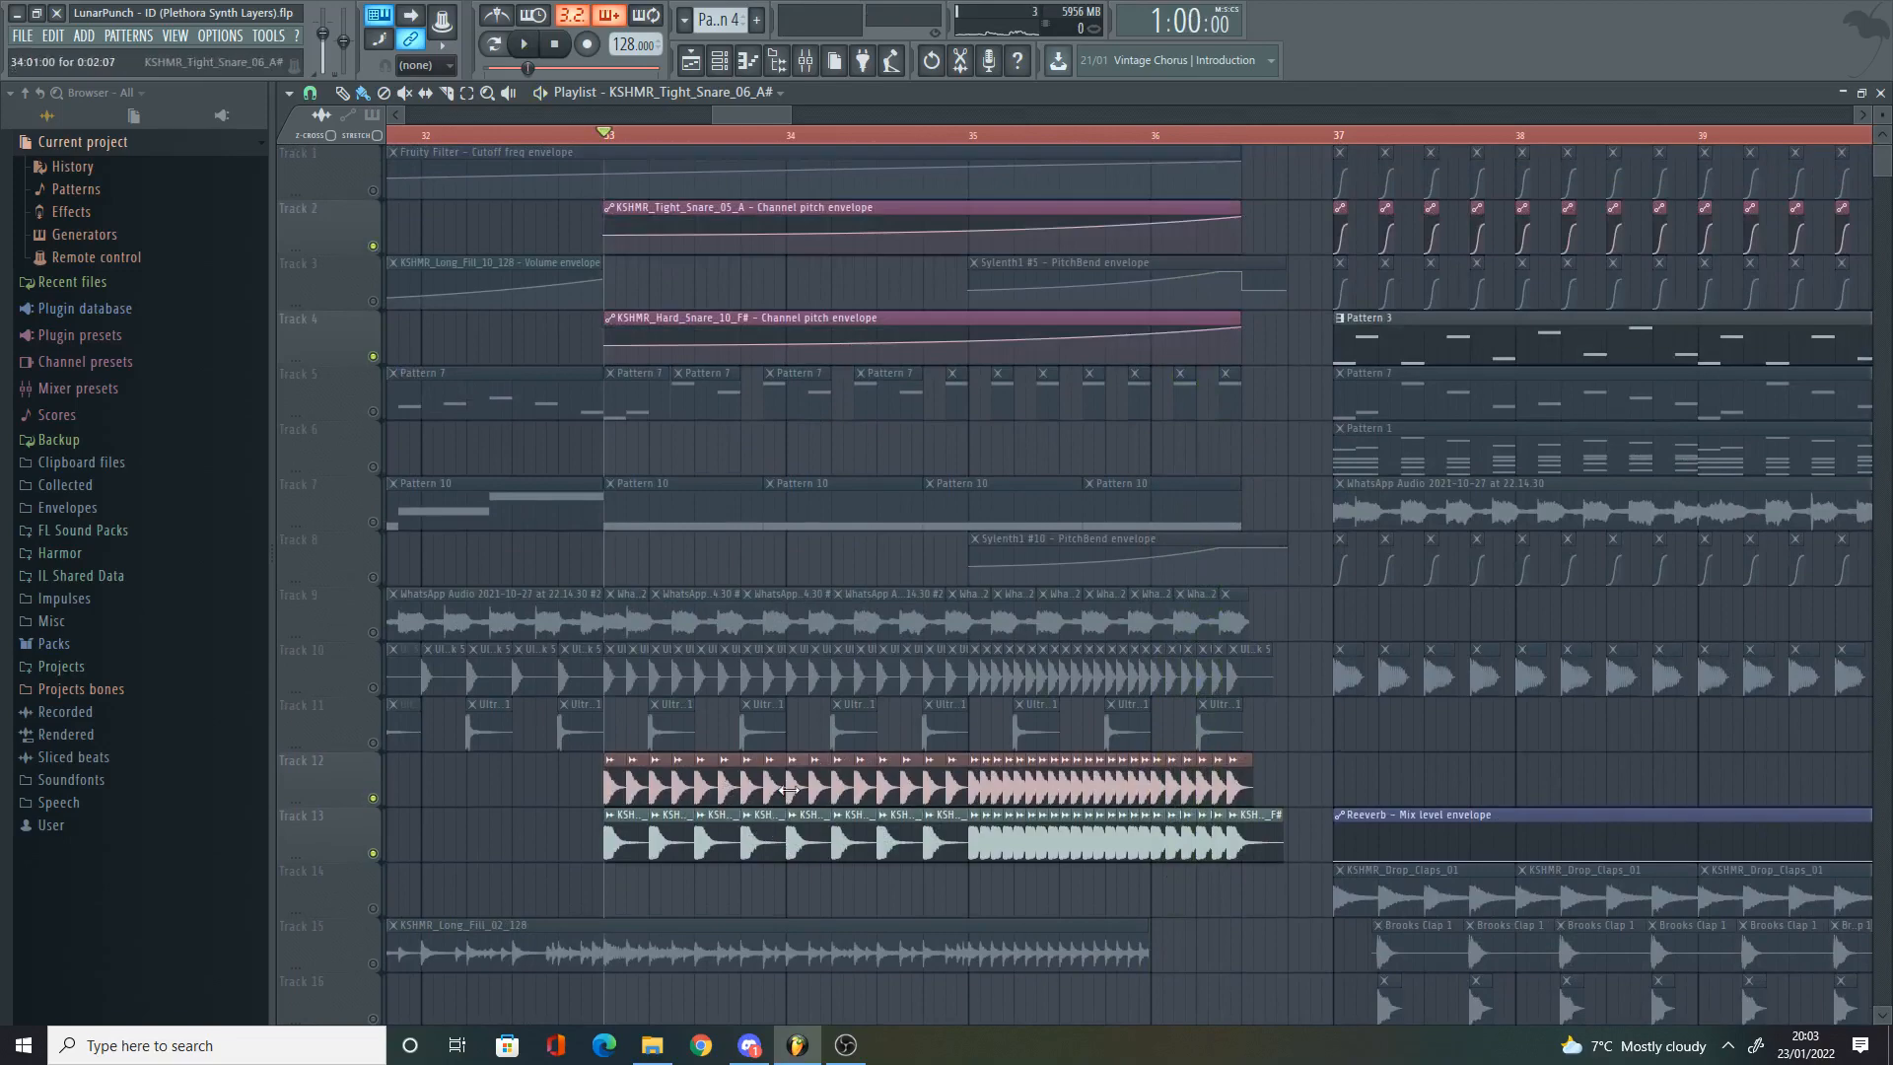
double_click(788, 789)
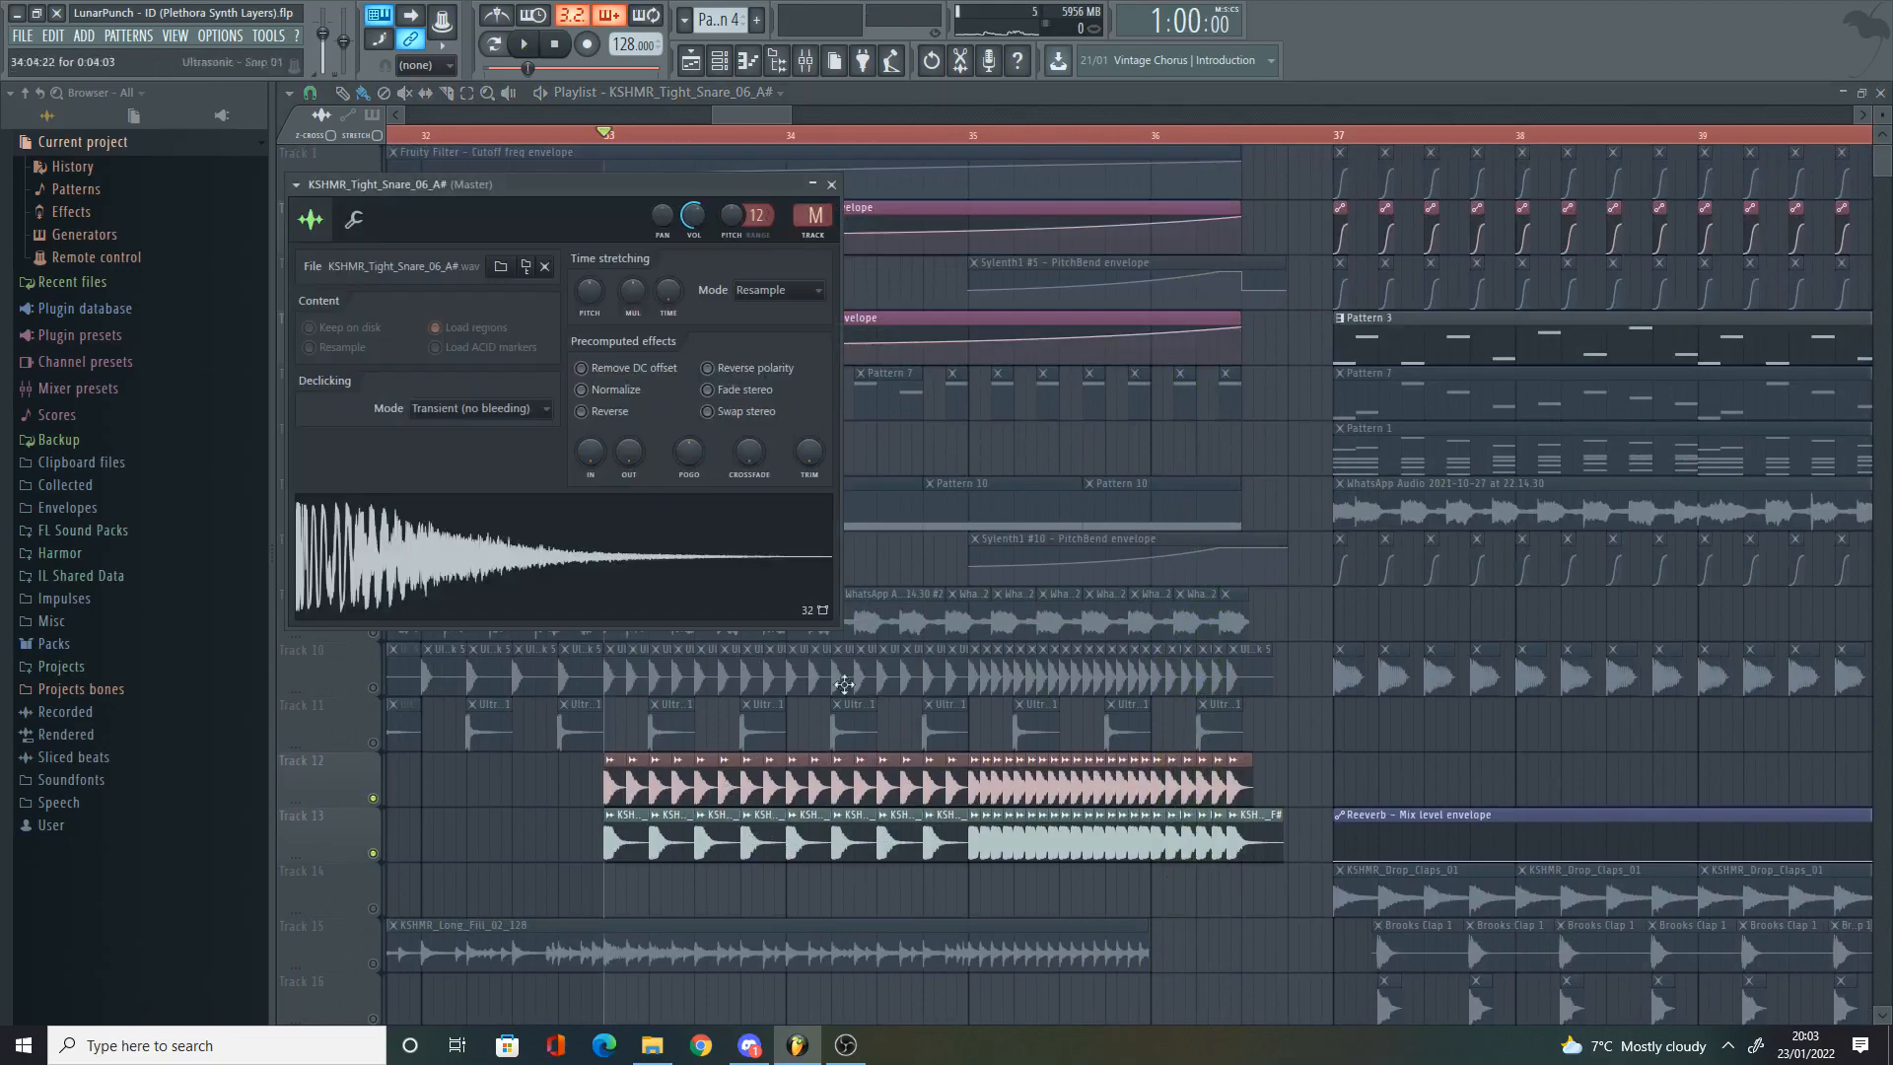
double_click(847, 848)
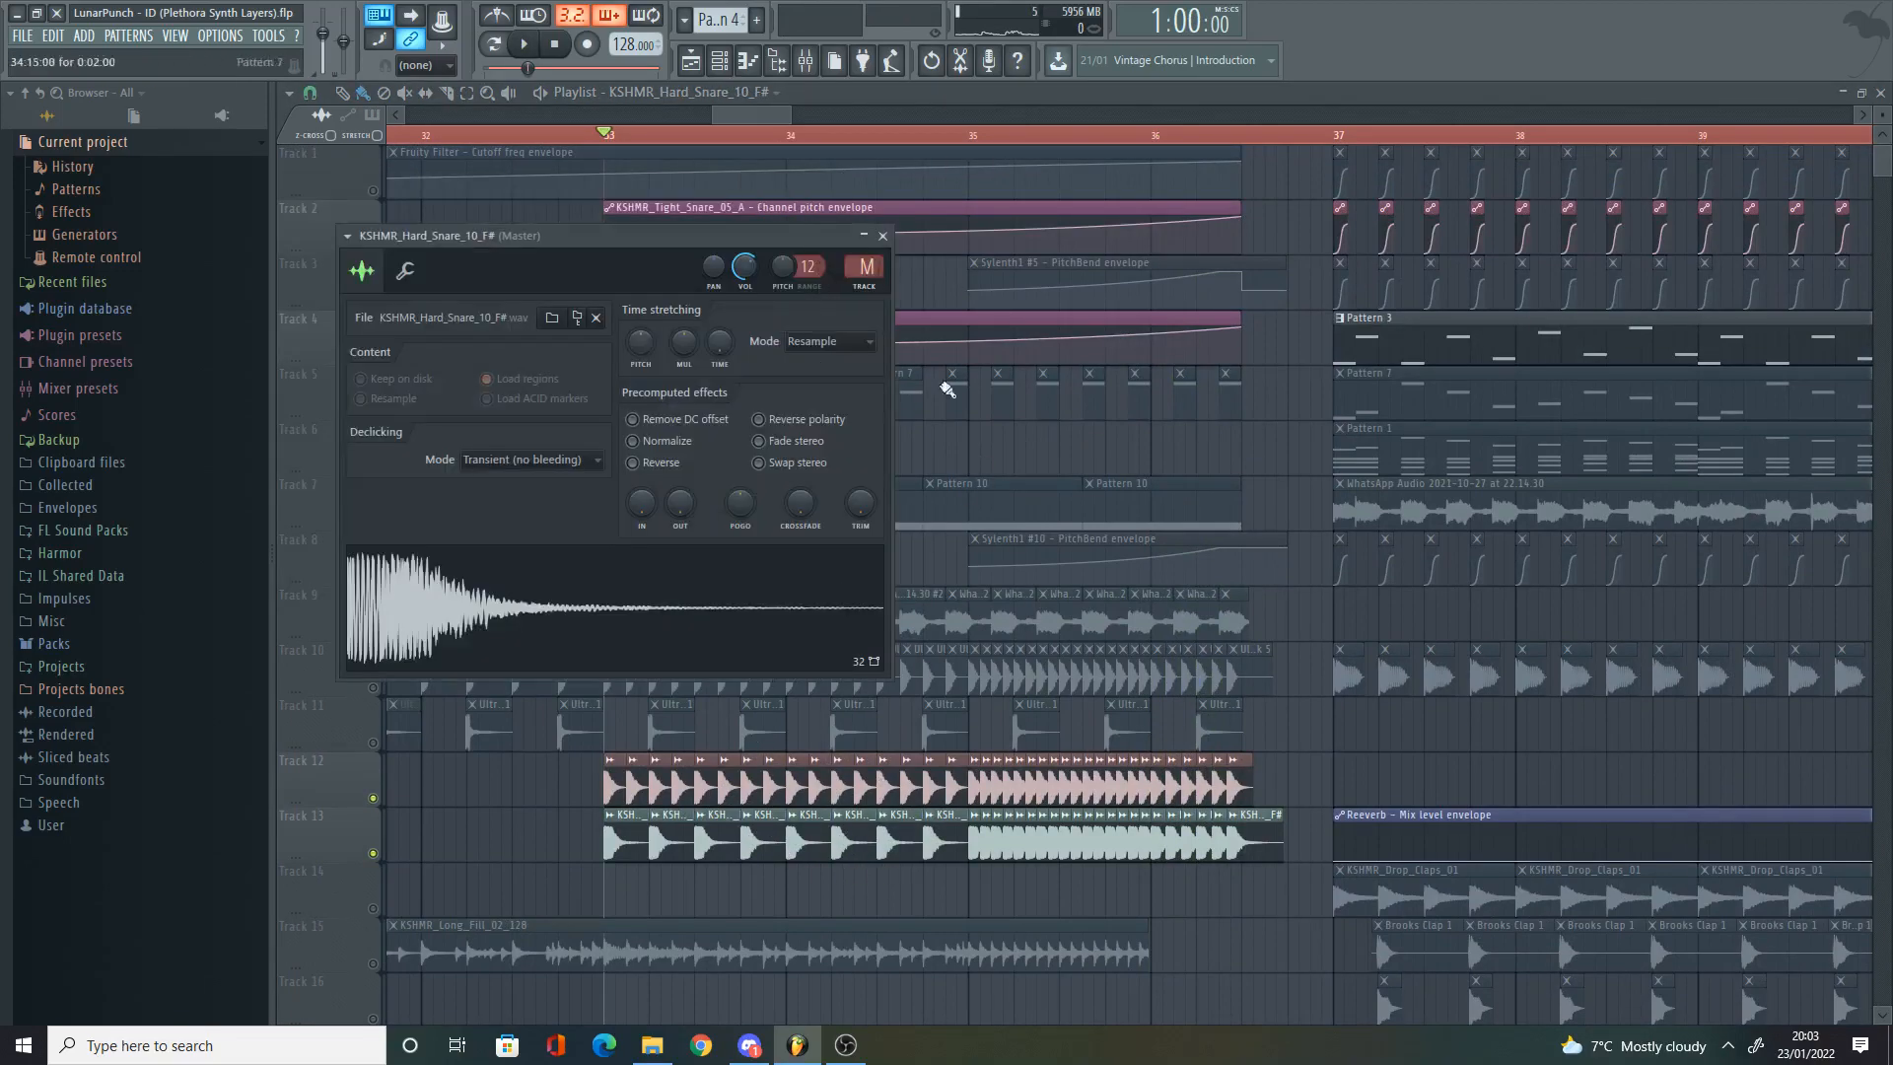
right_click(1000, 465)
Step: Play the soloed snares from bar 33 with their channel pitch envelopes active
scroll(919, 391, up, 2)
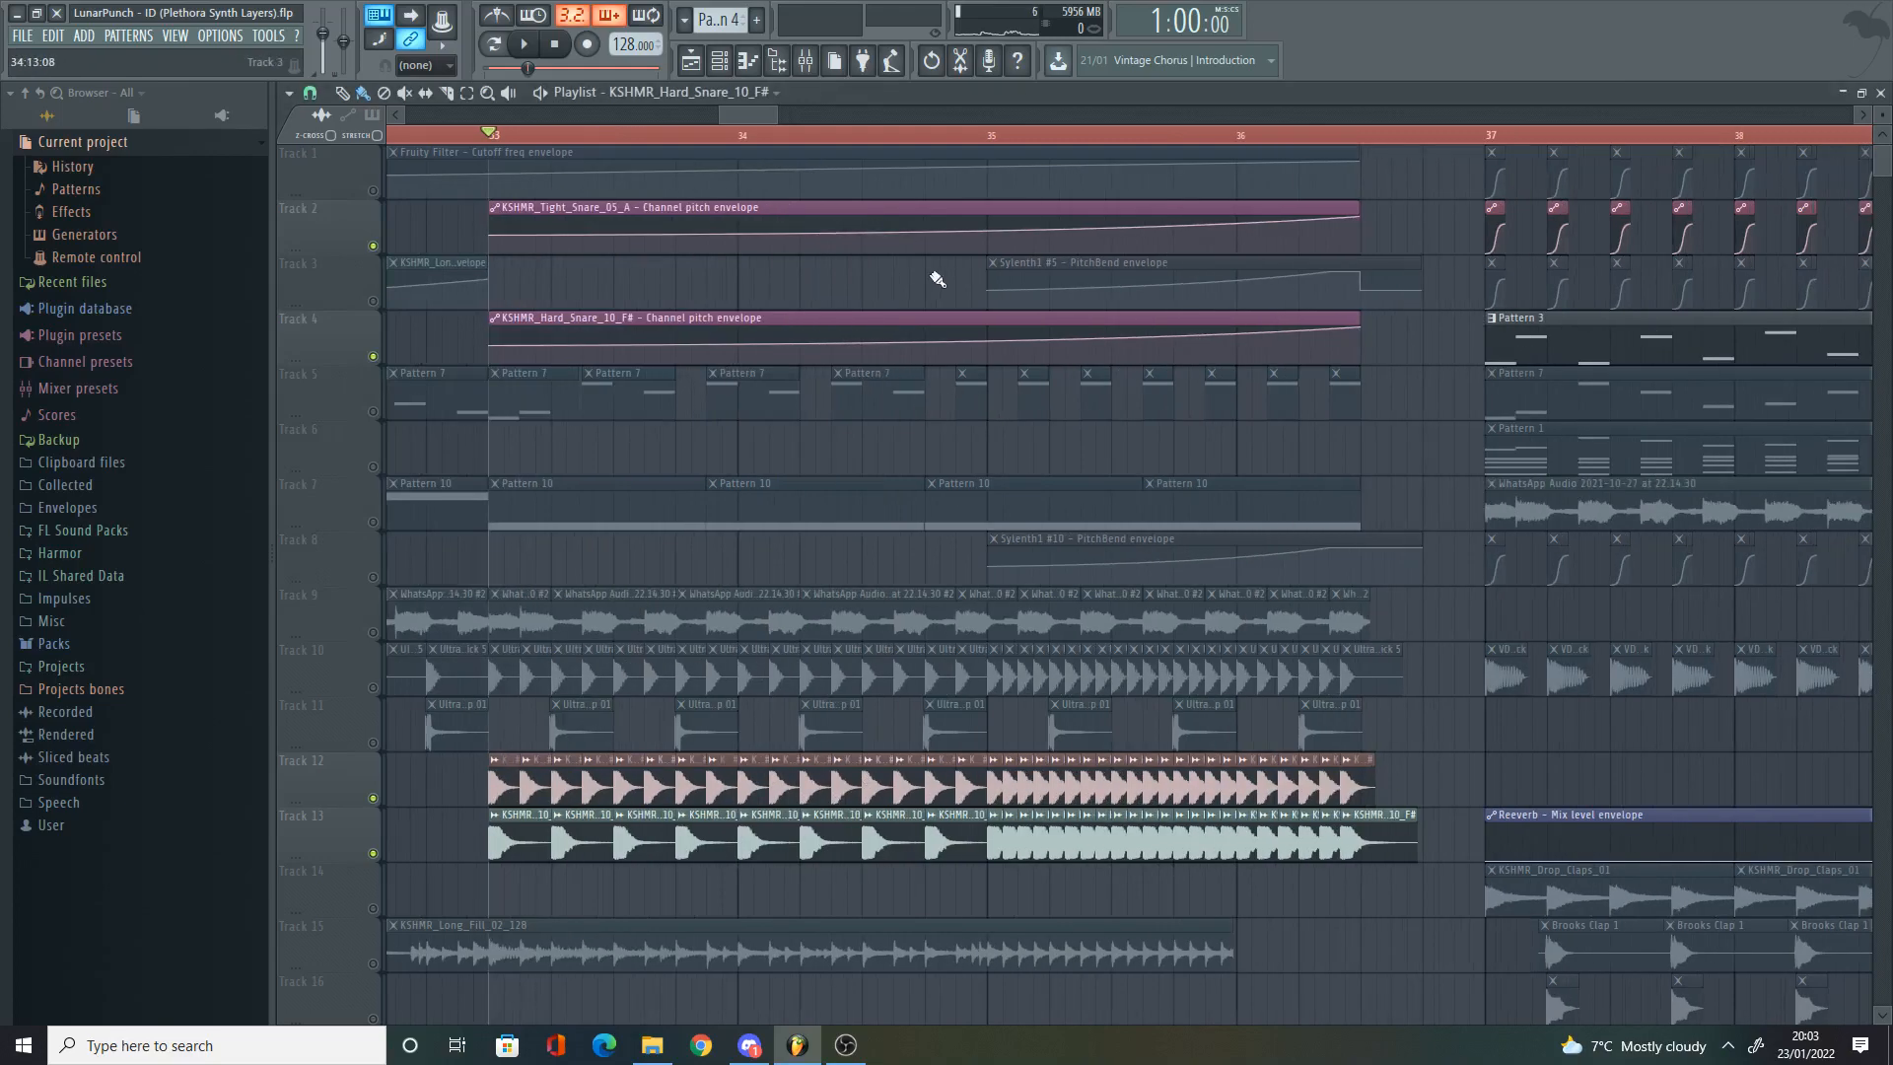
scroll(926, 281, down, 2)
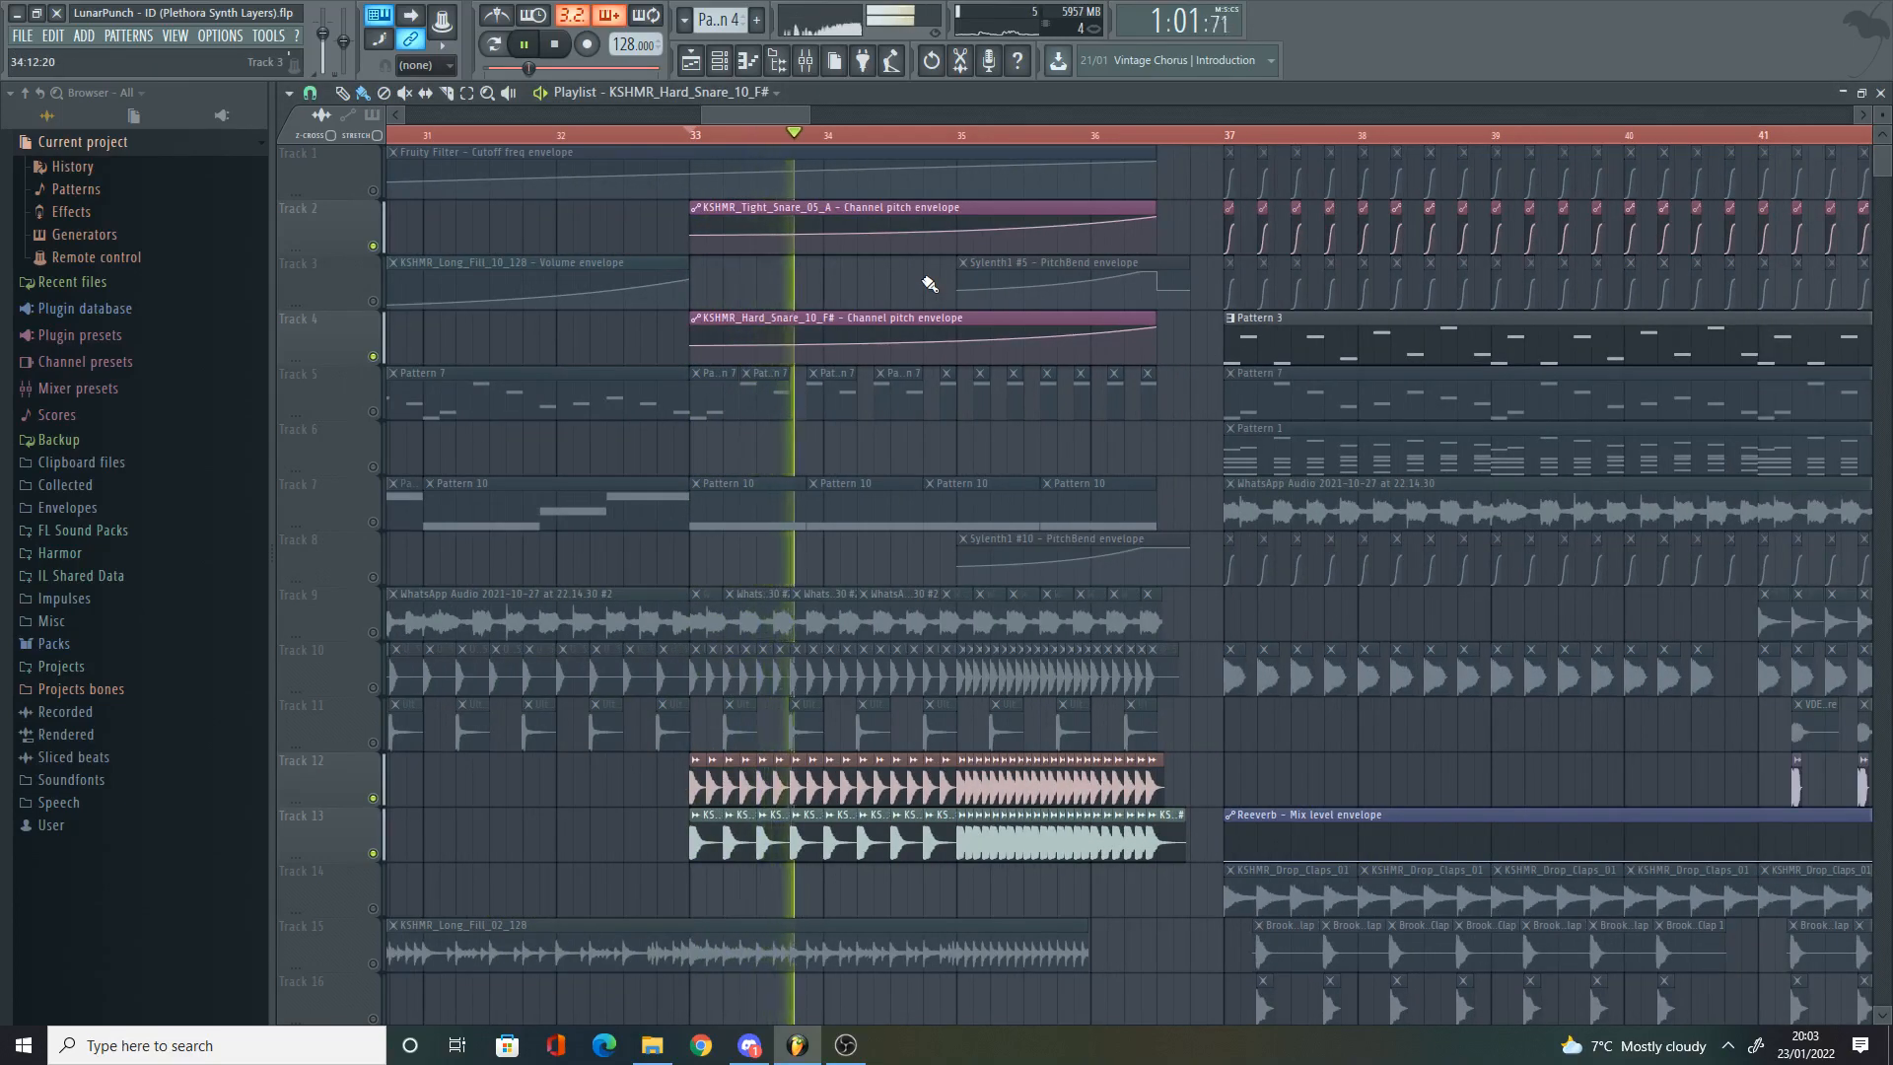
scroll(928, 284, up, 2)
scroll(1025, 296, down, 1)
scroll(1163, 315, up, 1)
scroll(1175, 318, down, 2)
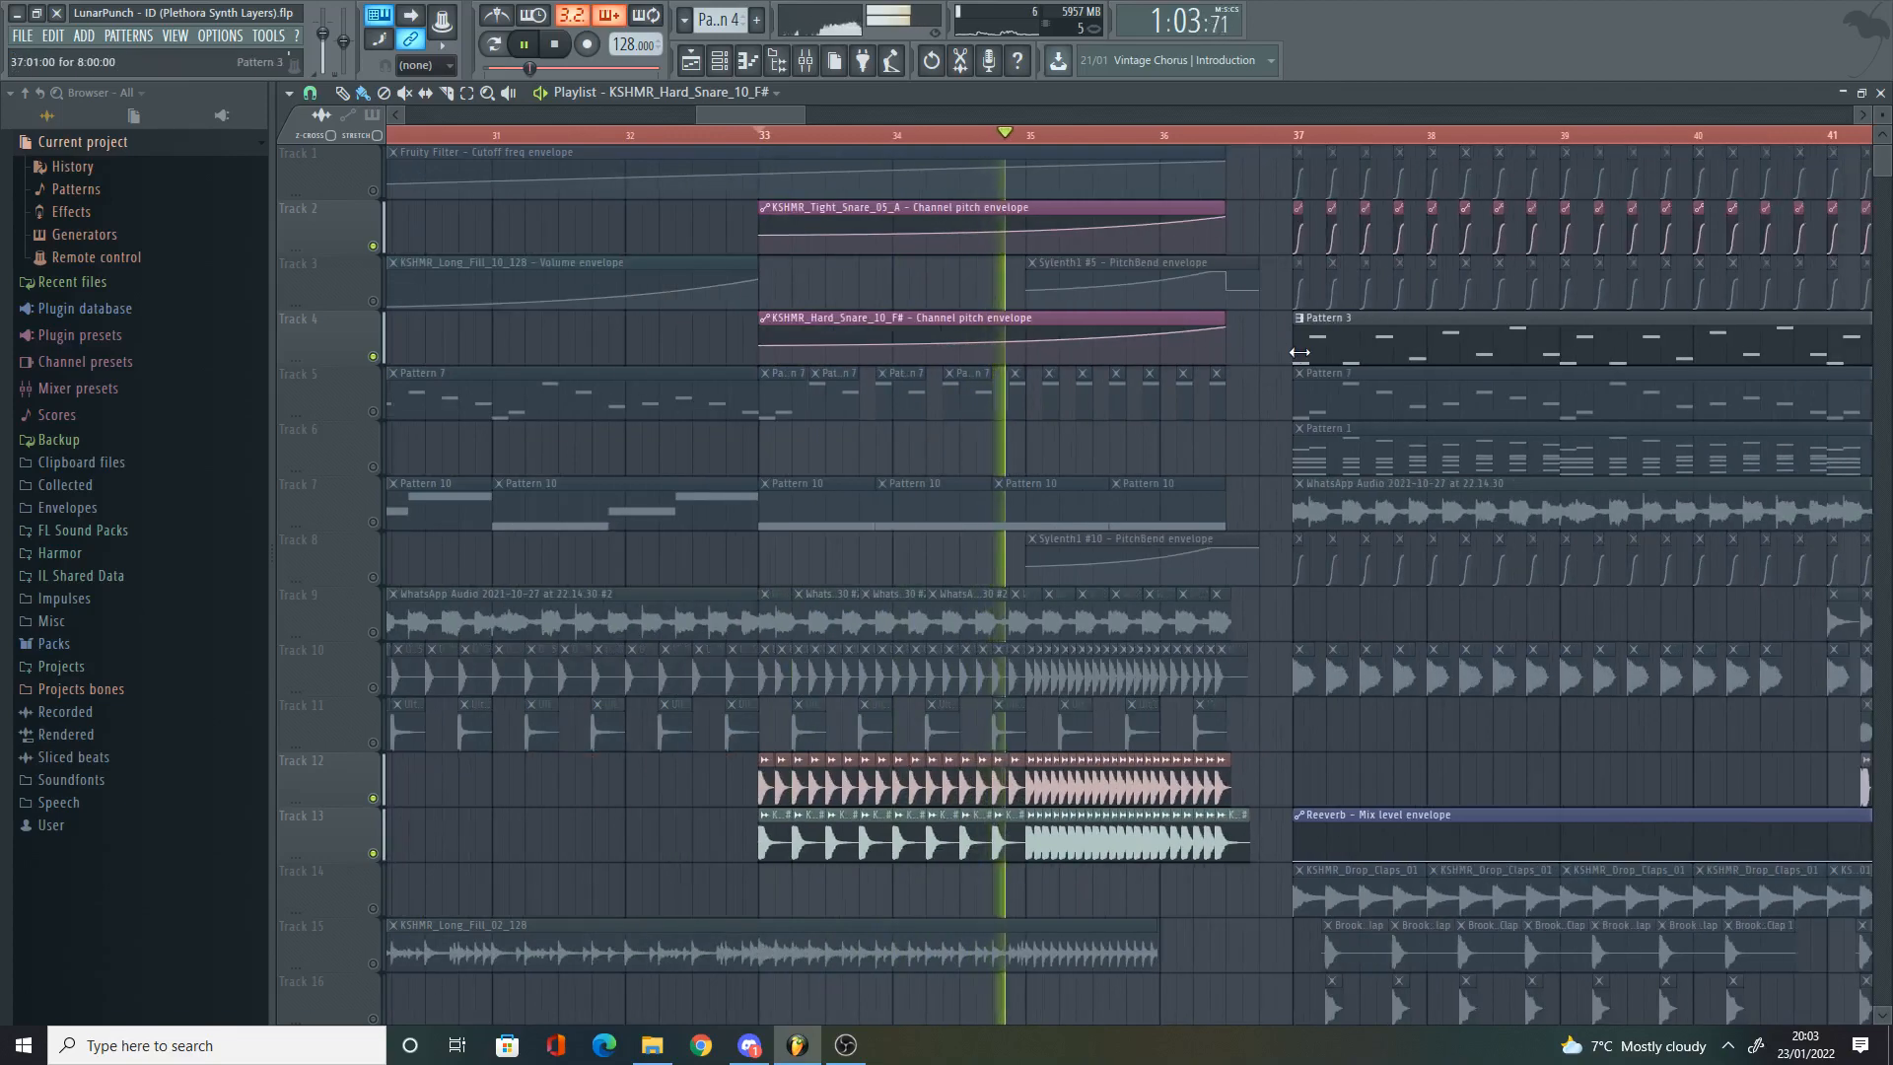
scroll(1291, 354, up, 1)
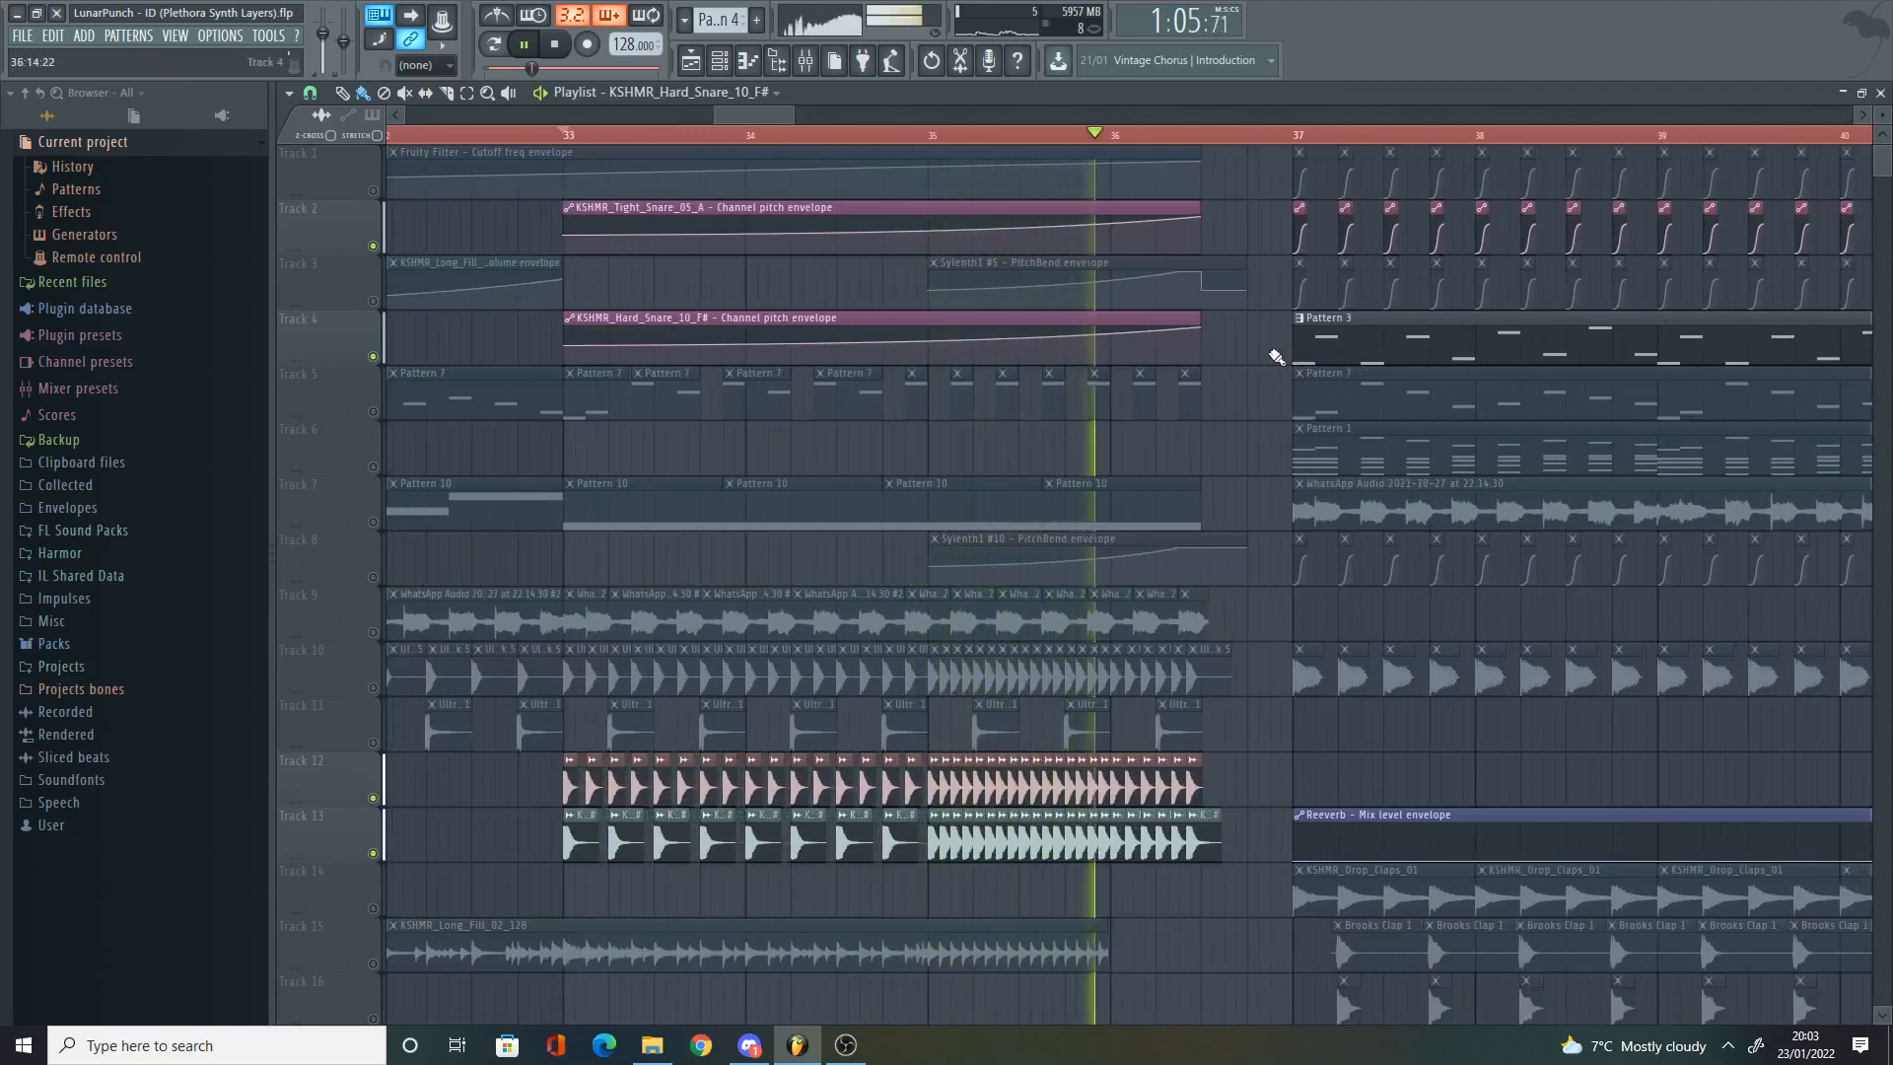
key(space)
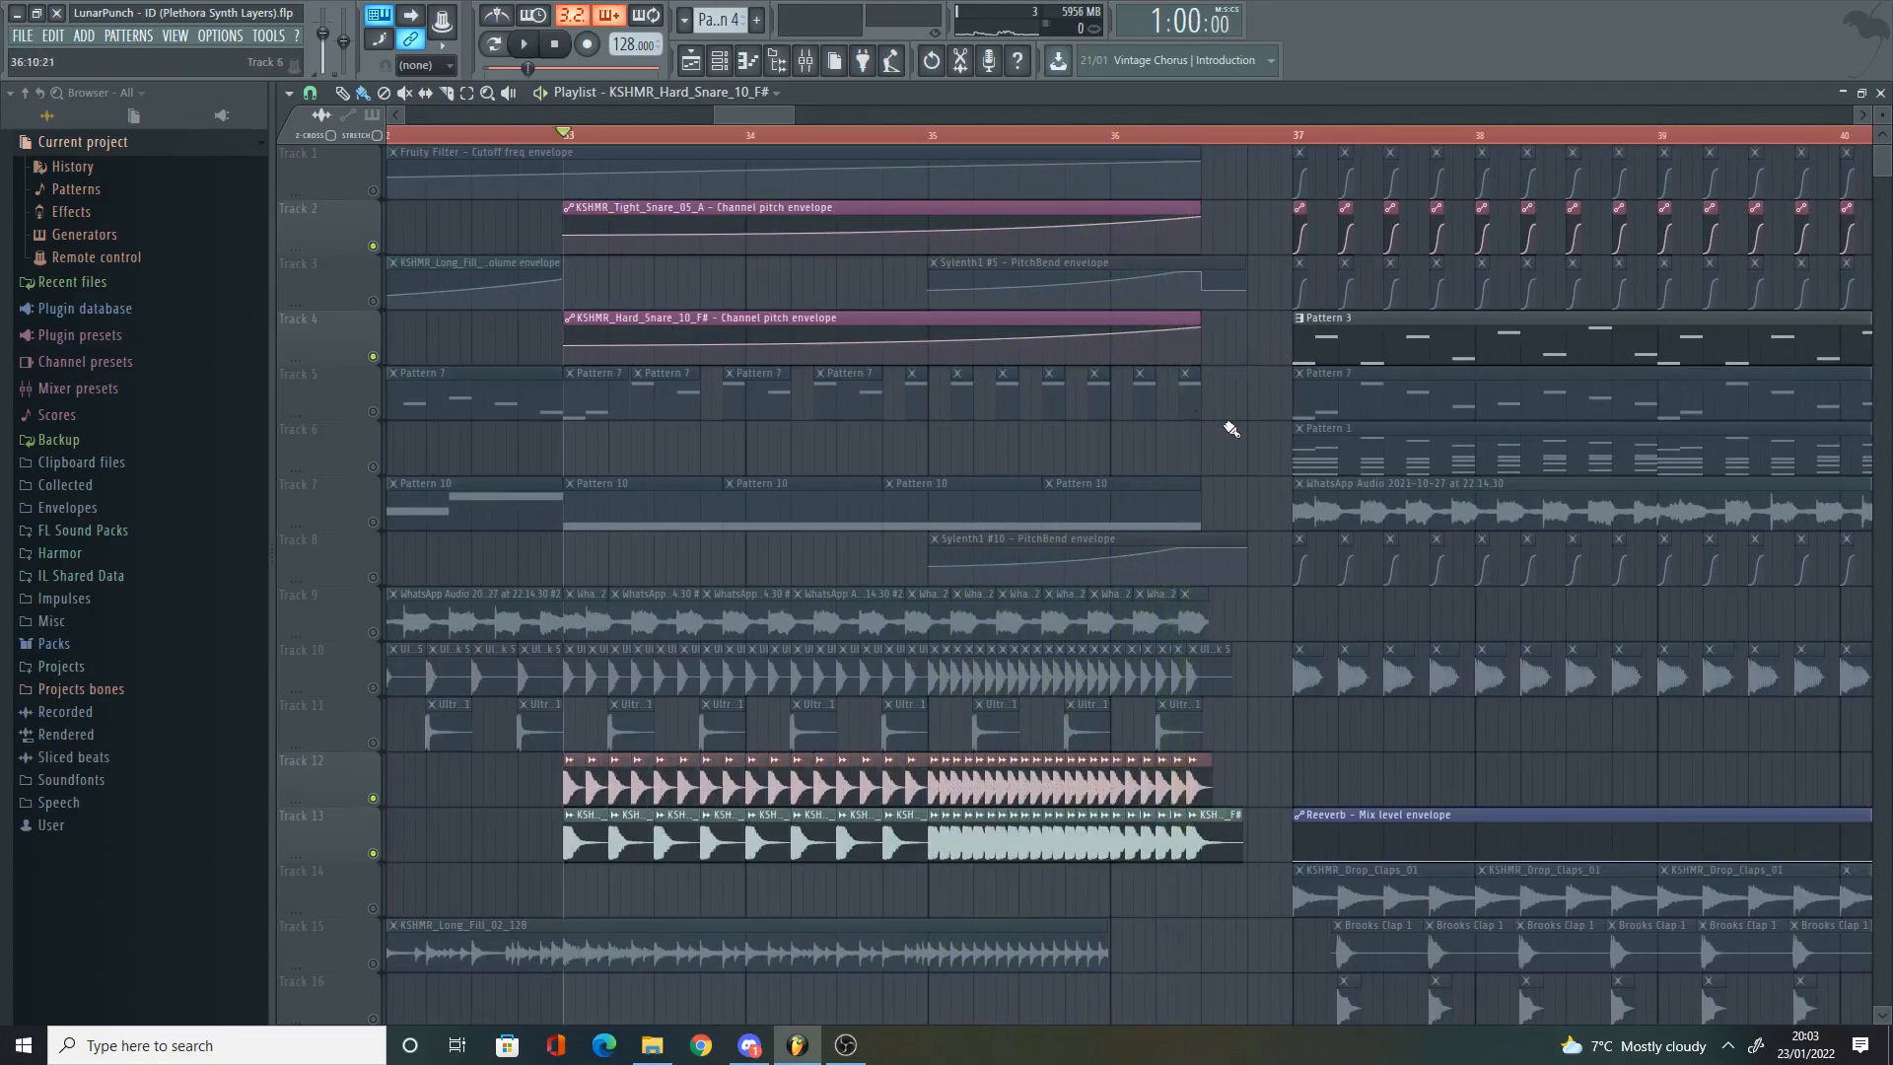
Step: Add the Track 15 long fill and the Track 10 kicks to the soloed snares, and play from bar 33
scroll(1232, 429, down, 4)
click(374, 743)
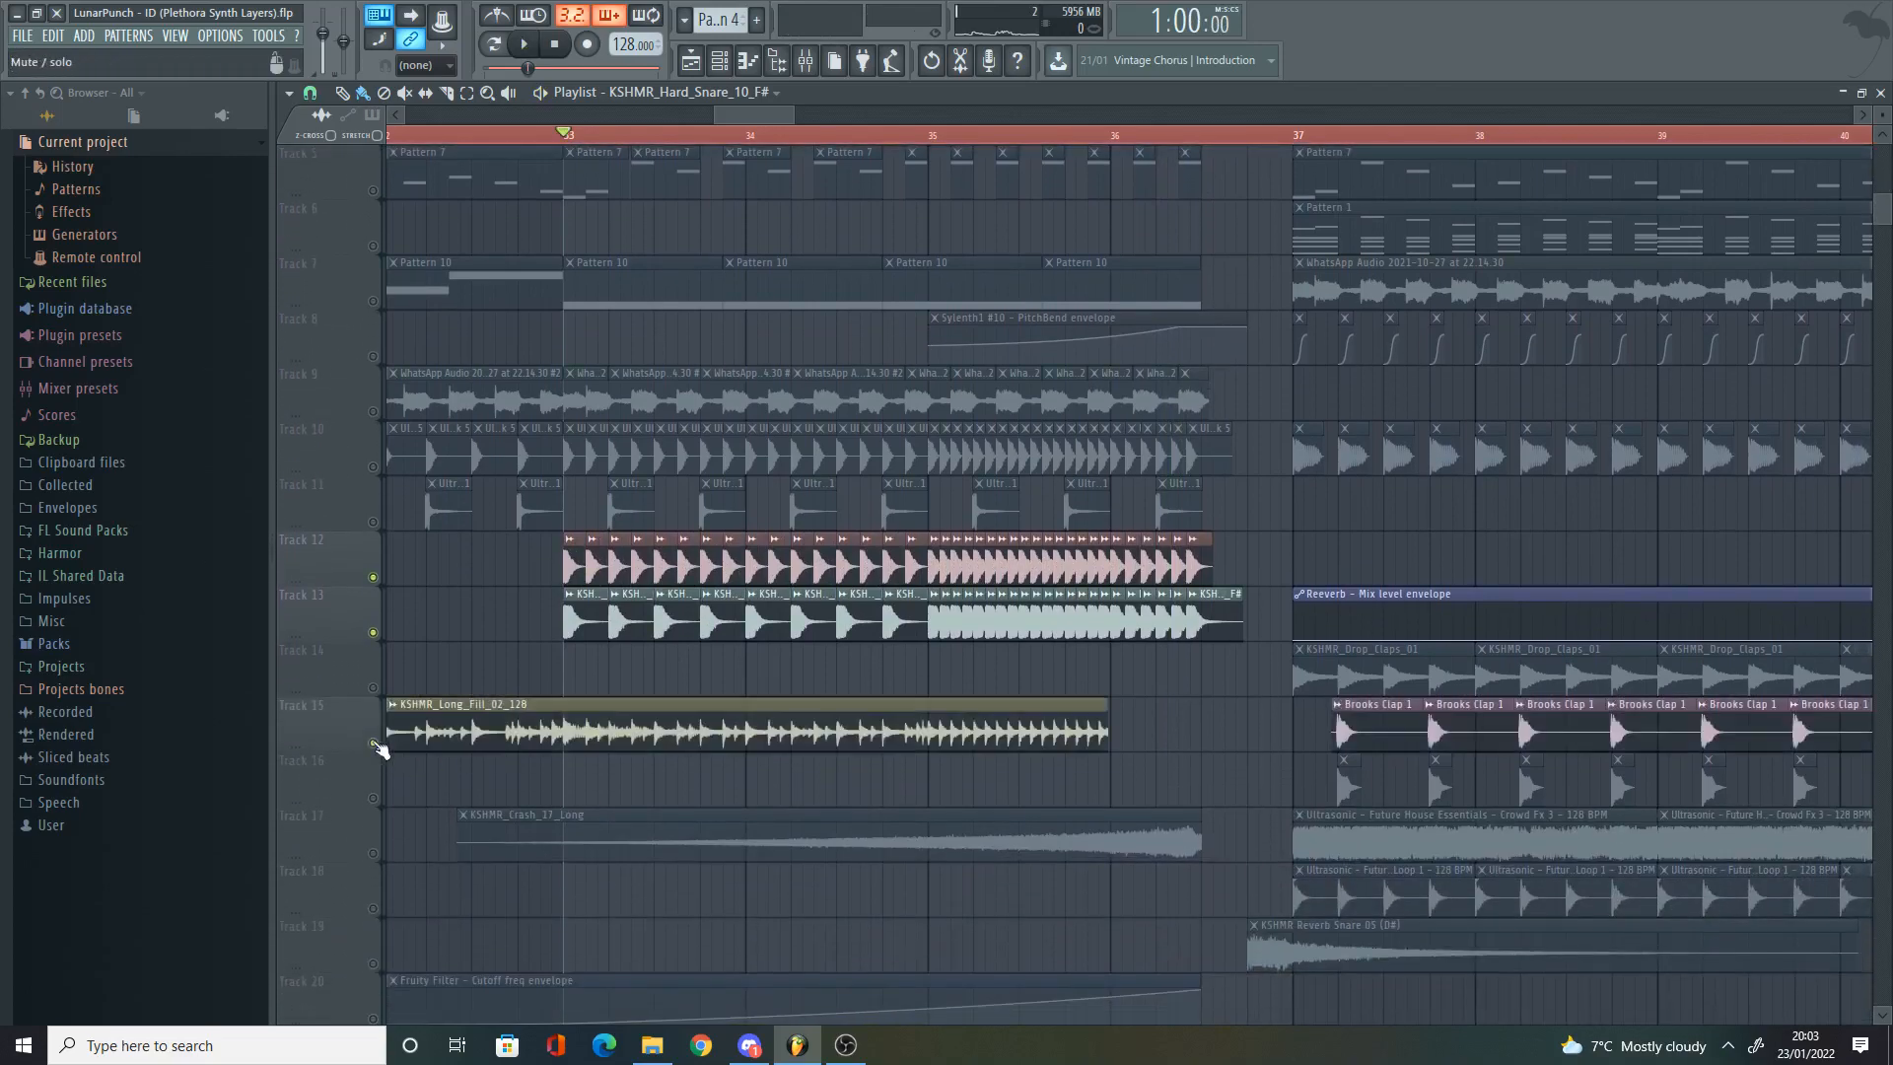
scroll(357, 641, up, 2)
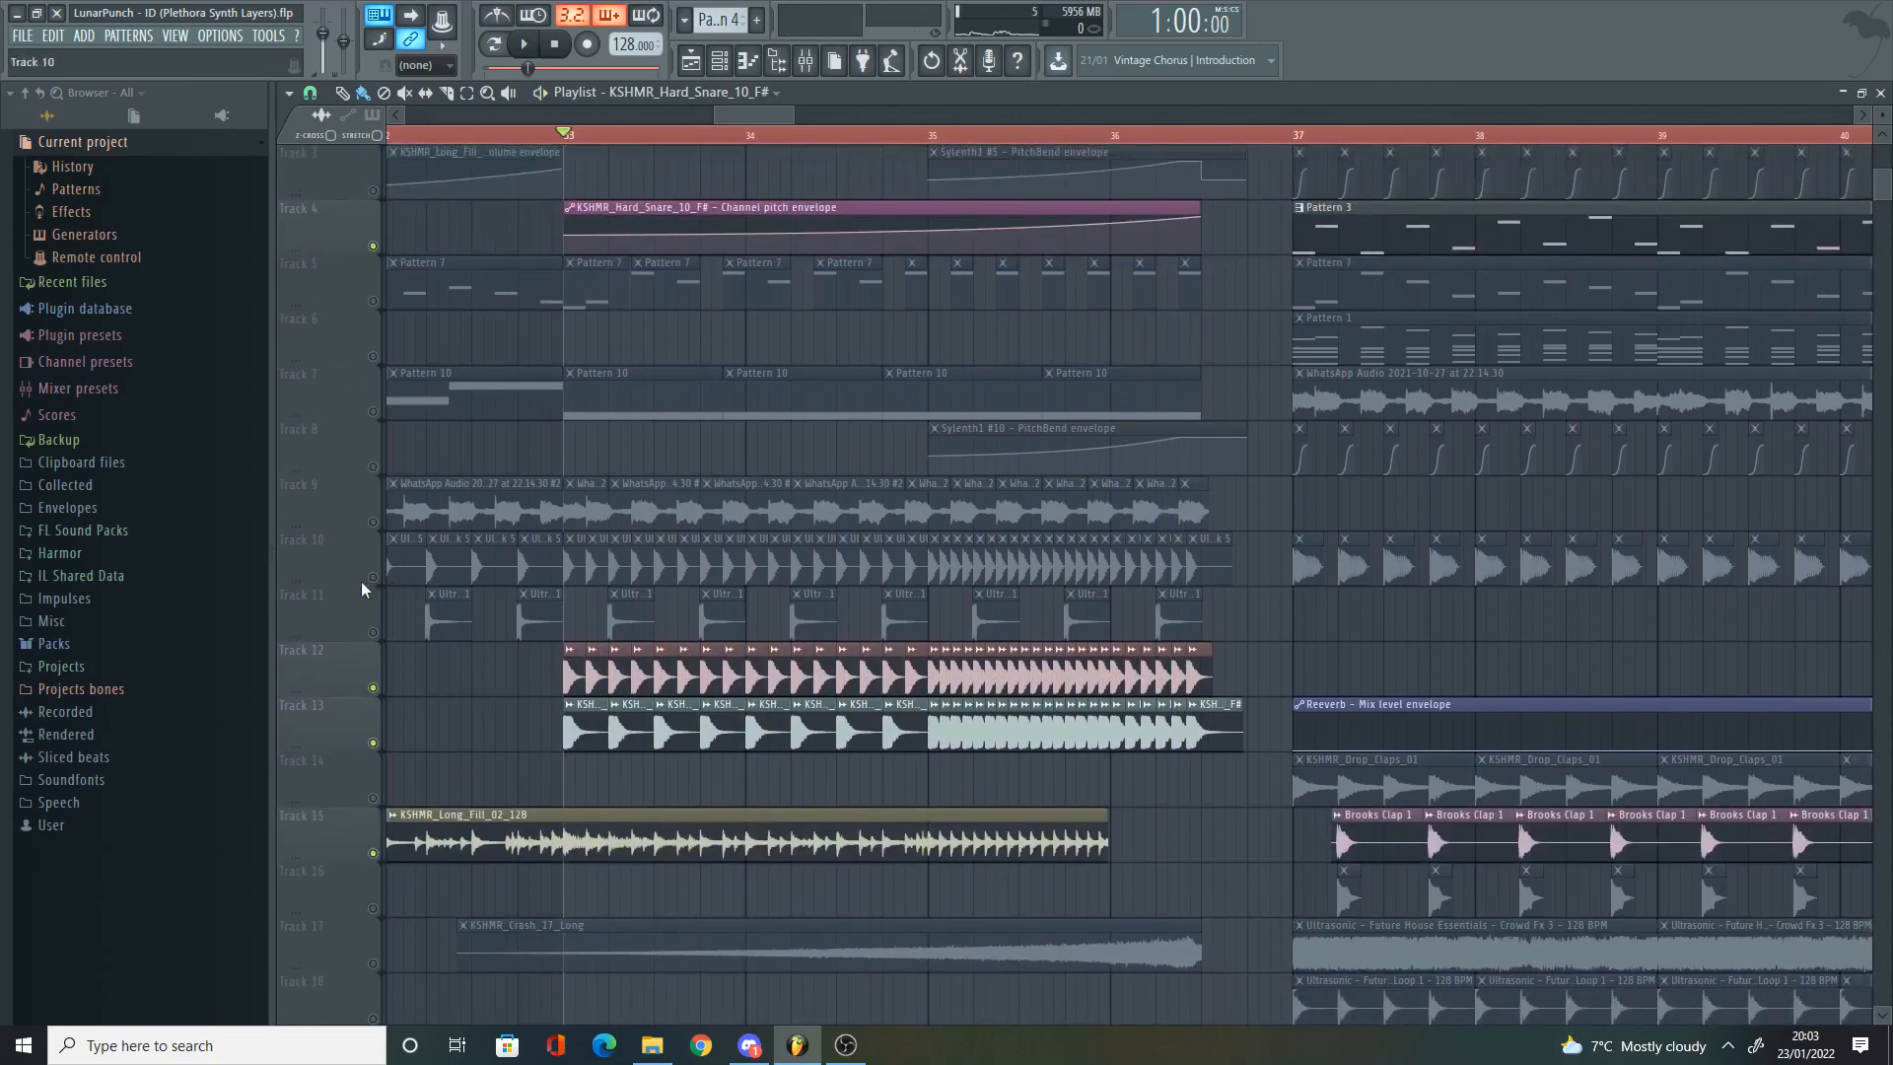
click(374, 578)
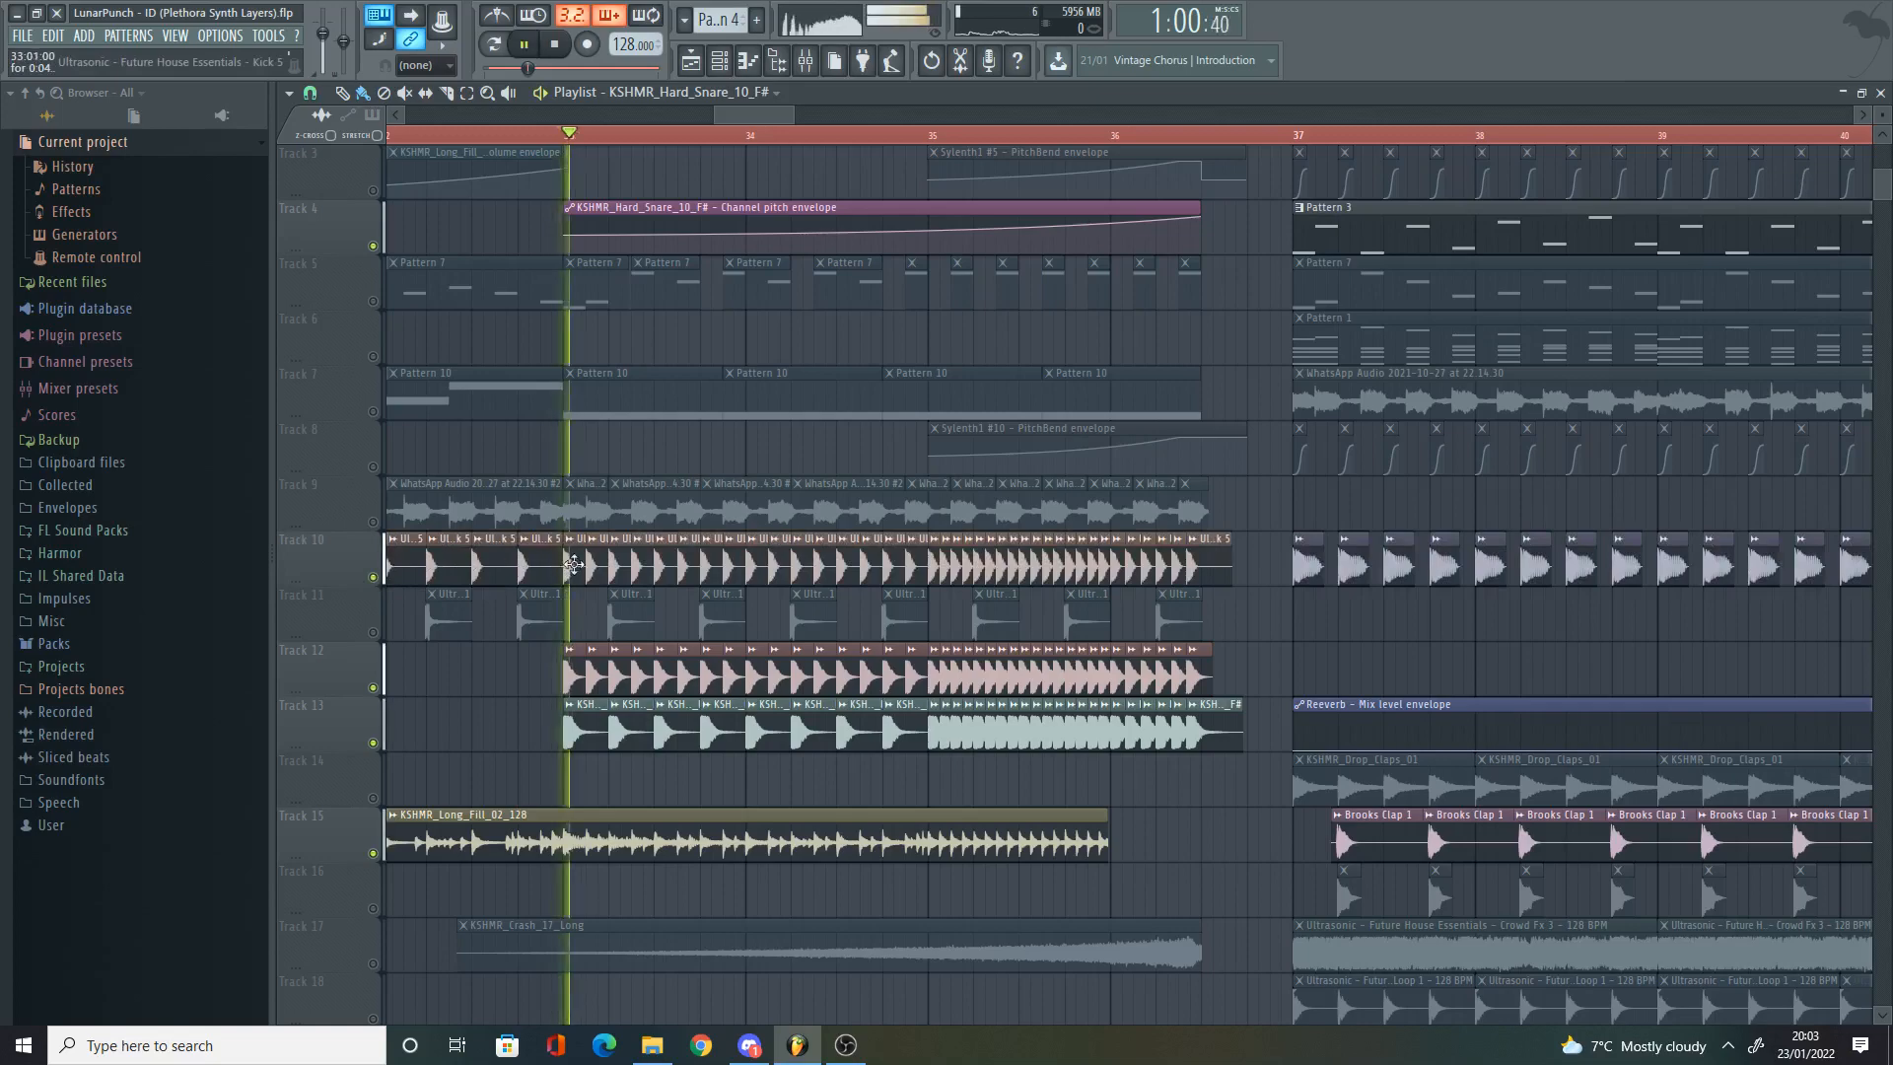
key(space)
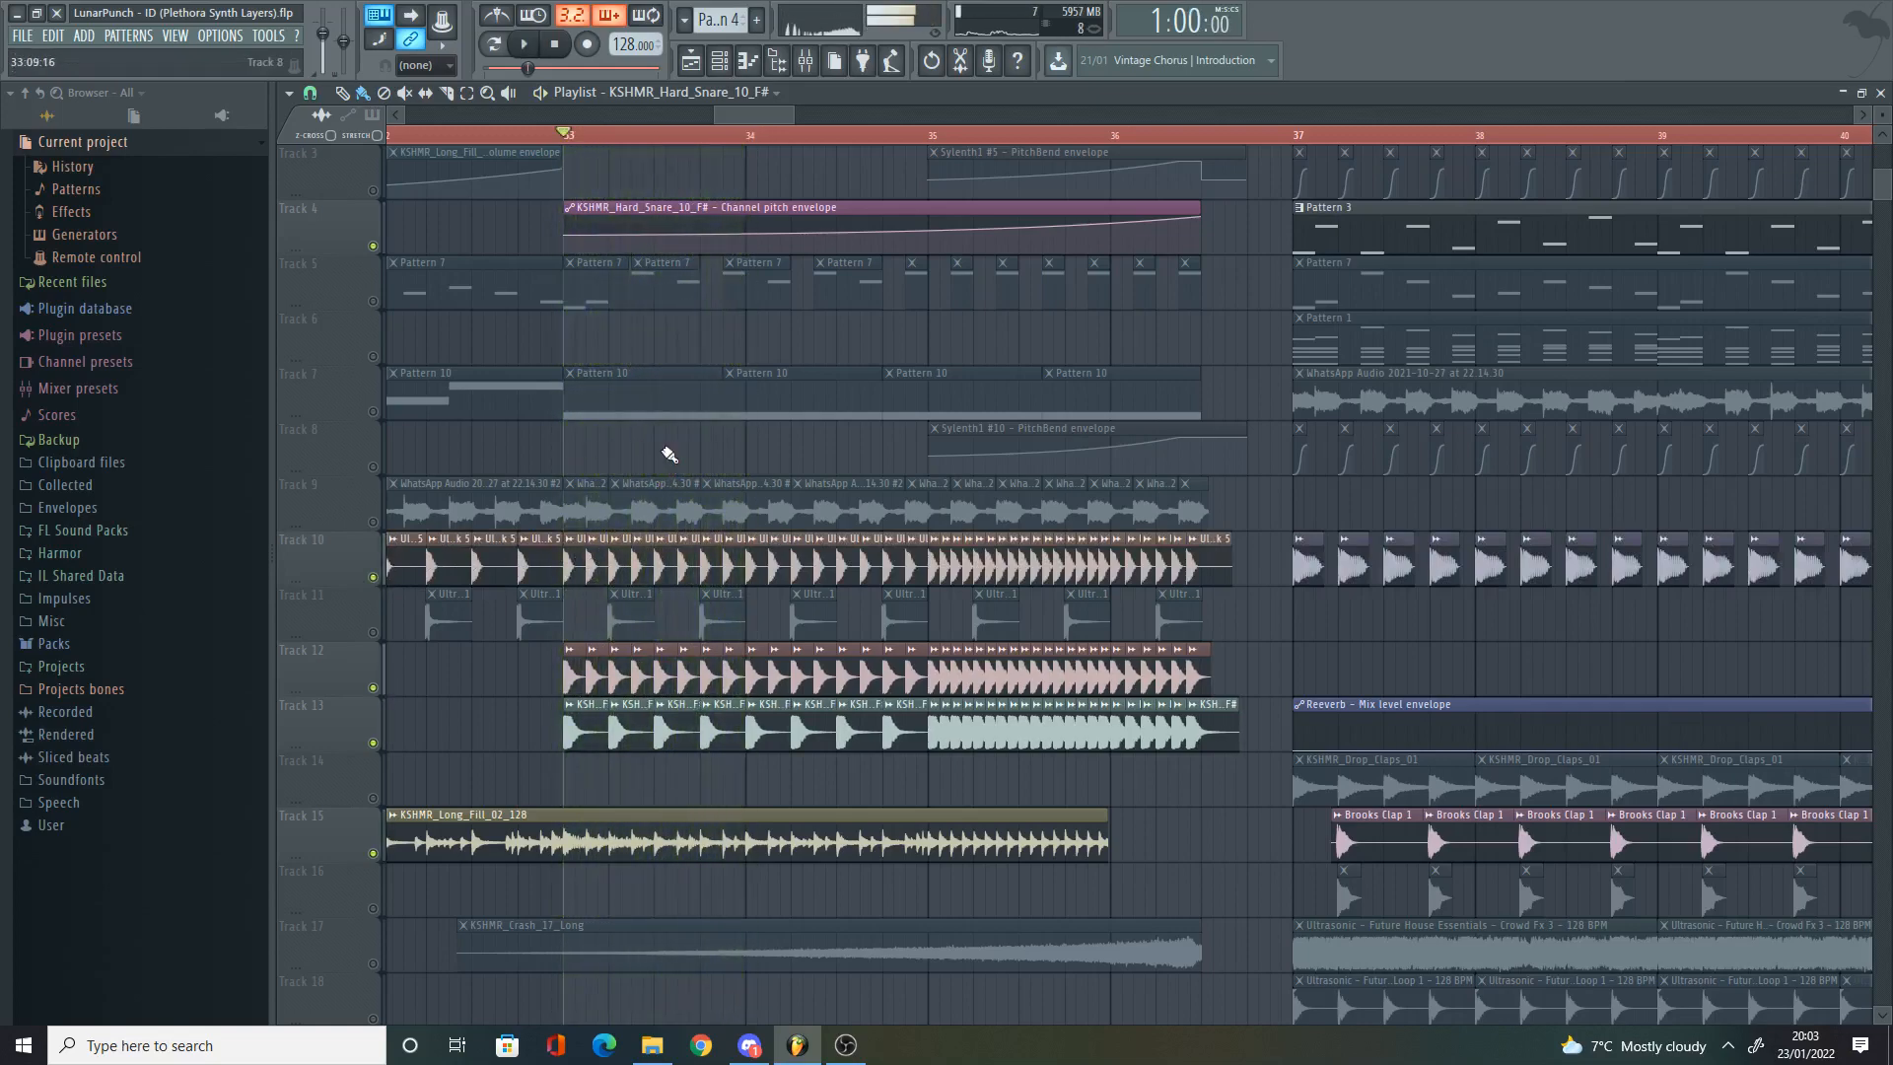
Step: Enable the WhatsApp Audio clips on Track 9, solo that track, and play it from bar 33
scroll(664, 459, up, 2)
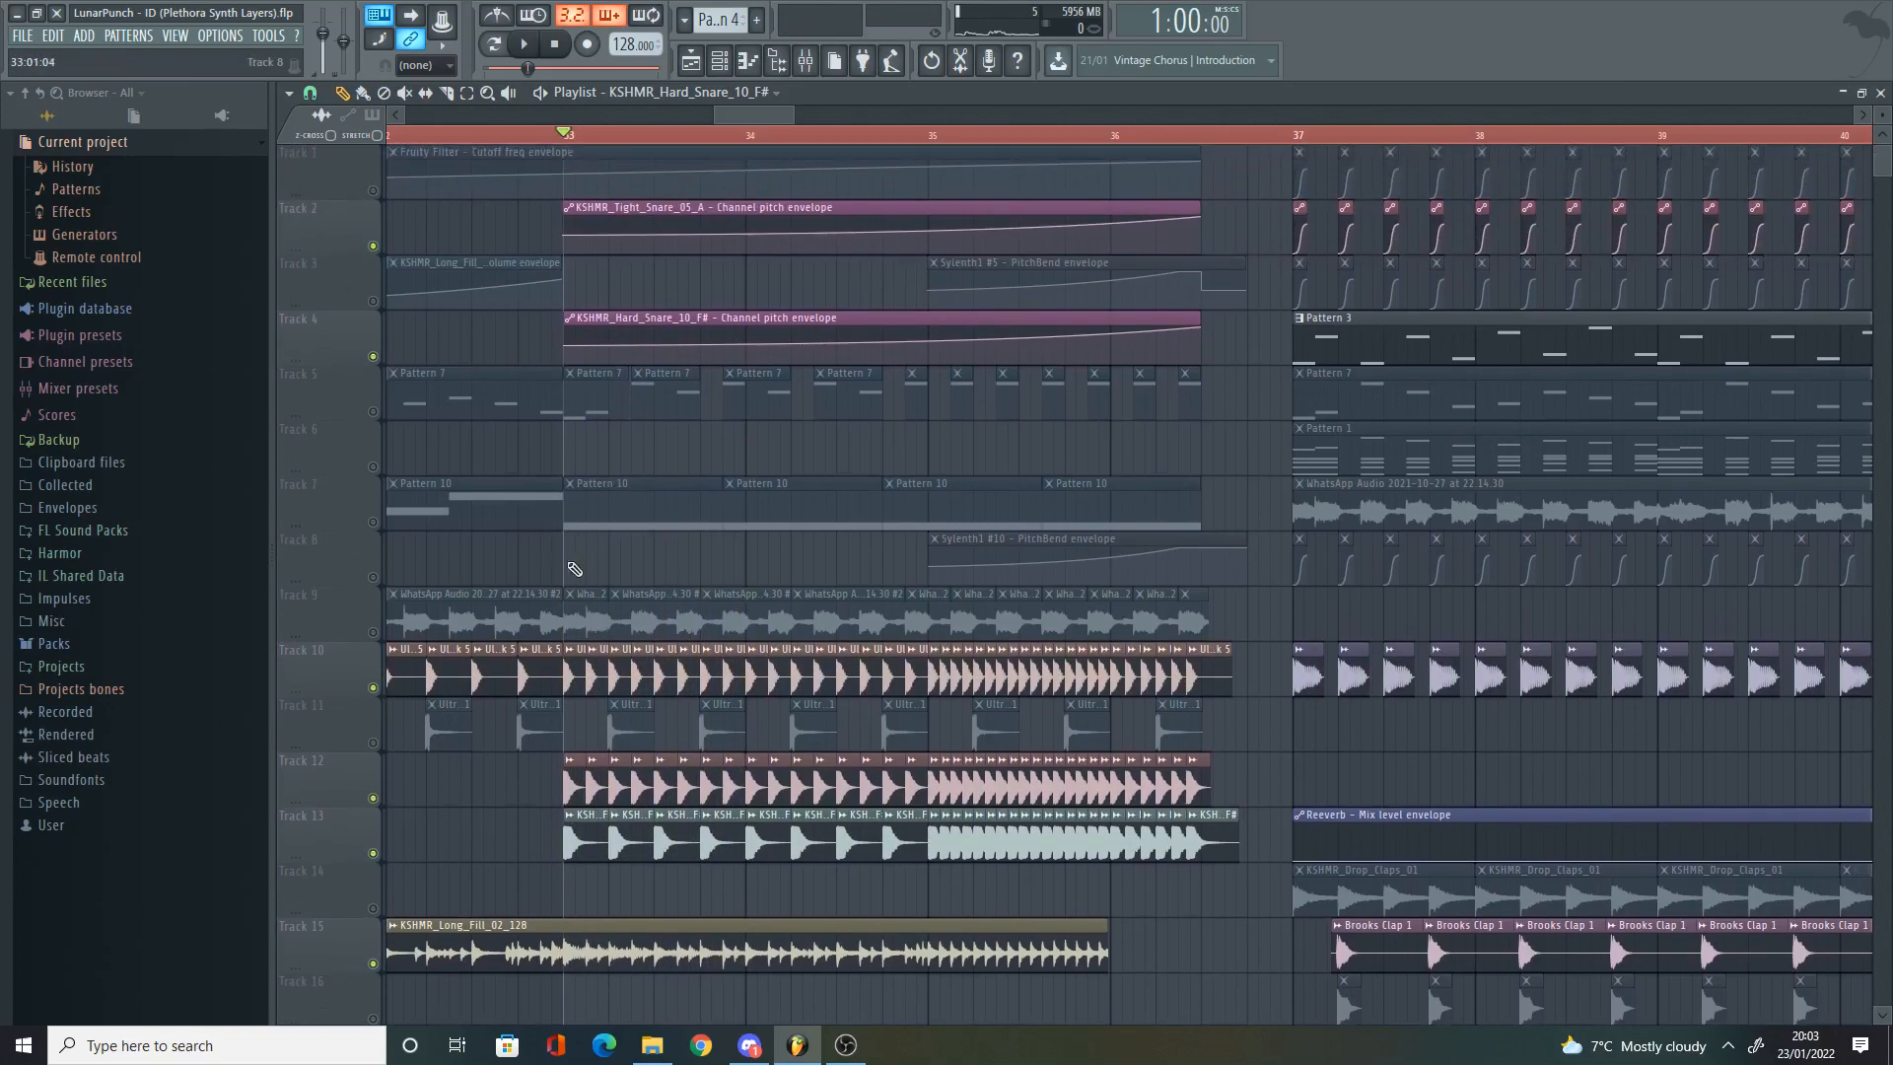
click(376, 632)
scroll(585, 557, up, 3)
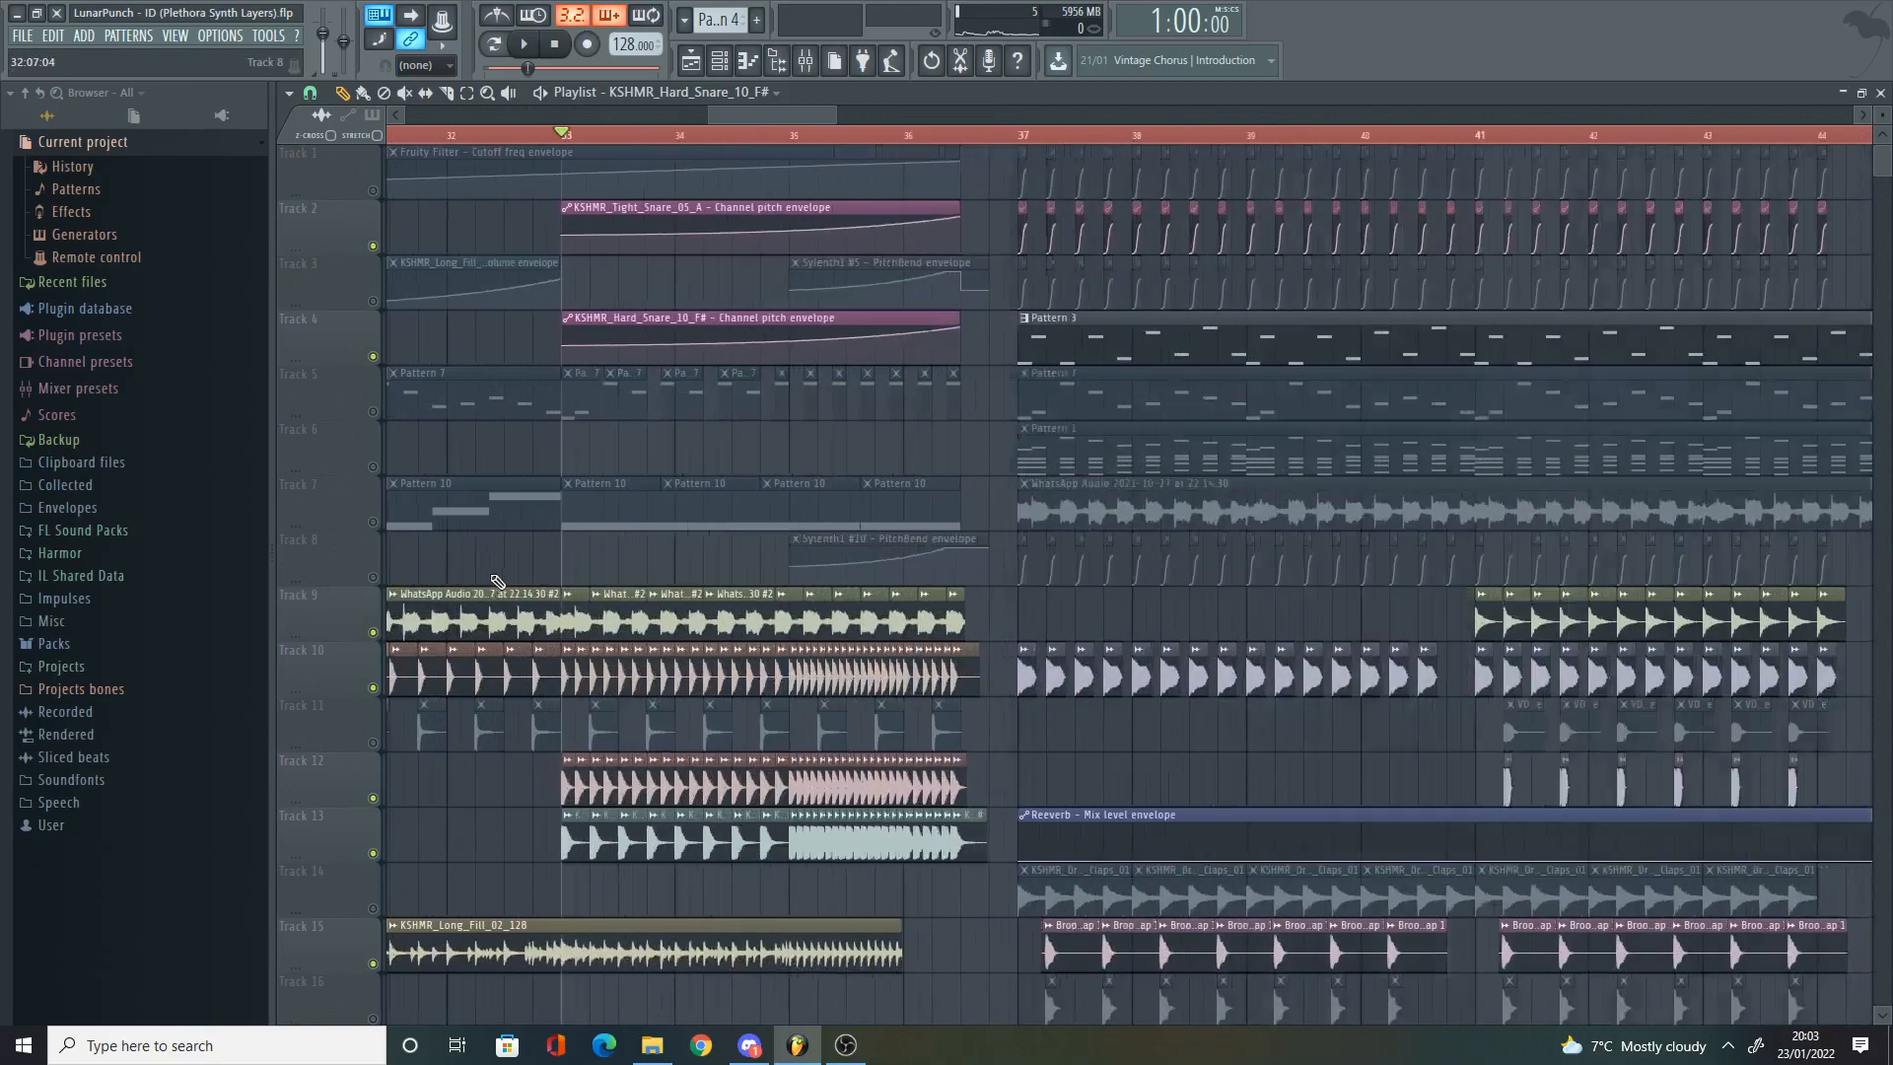
ctrl+click(374, 632)
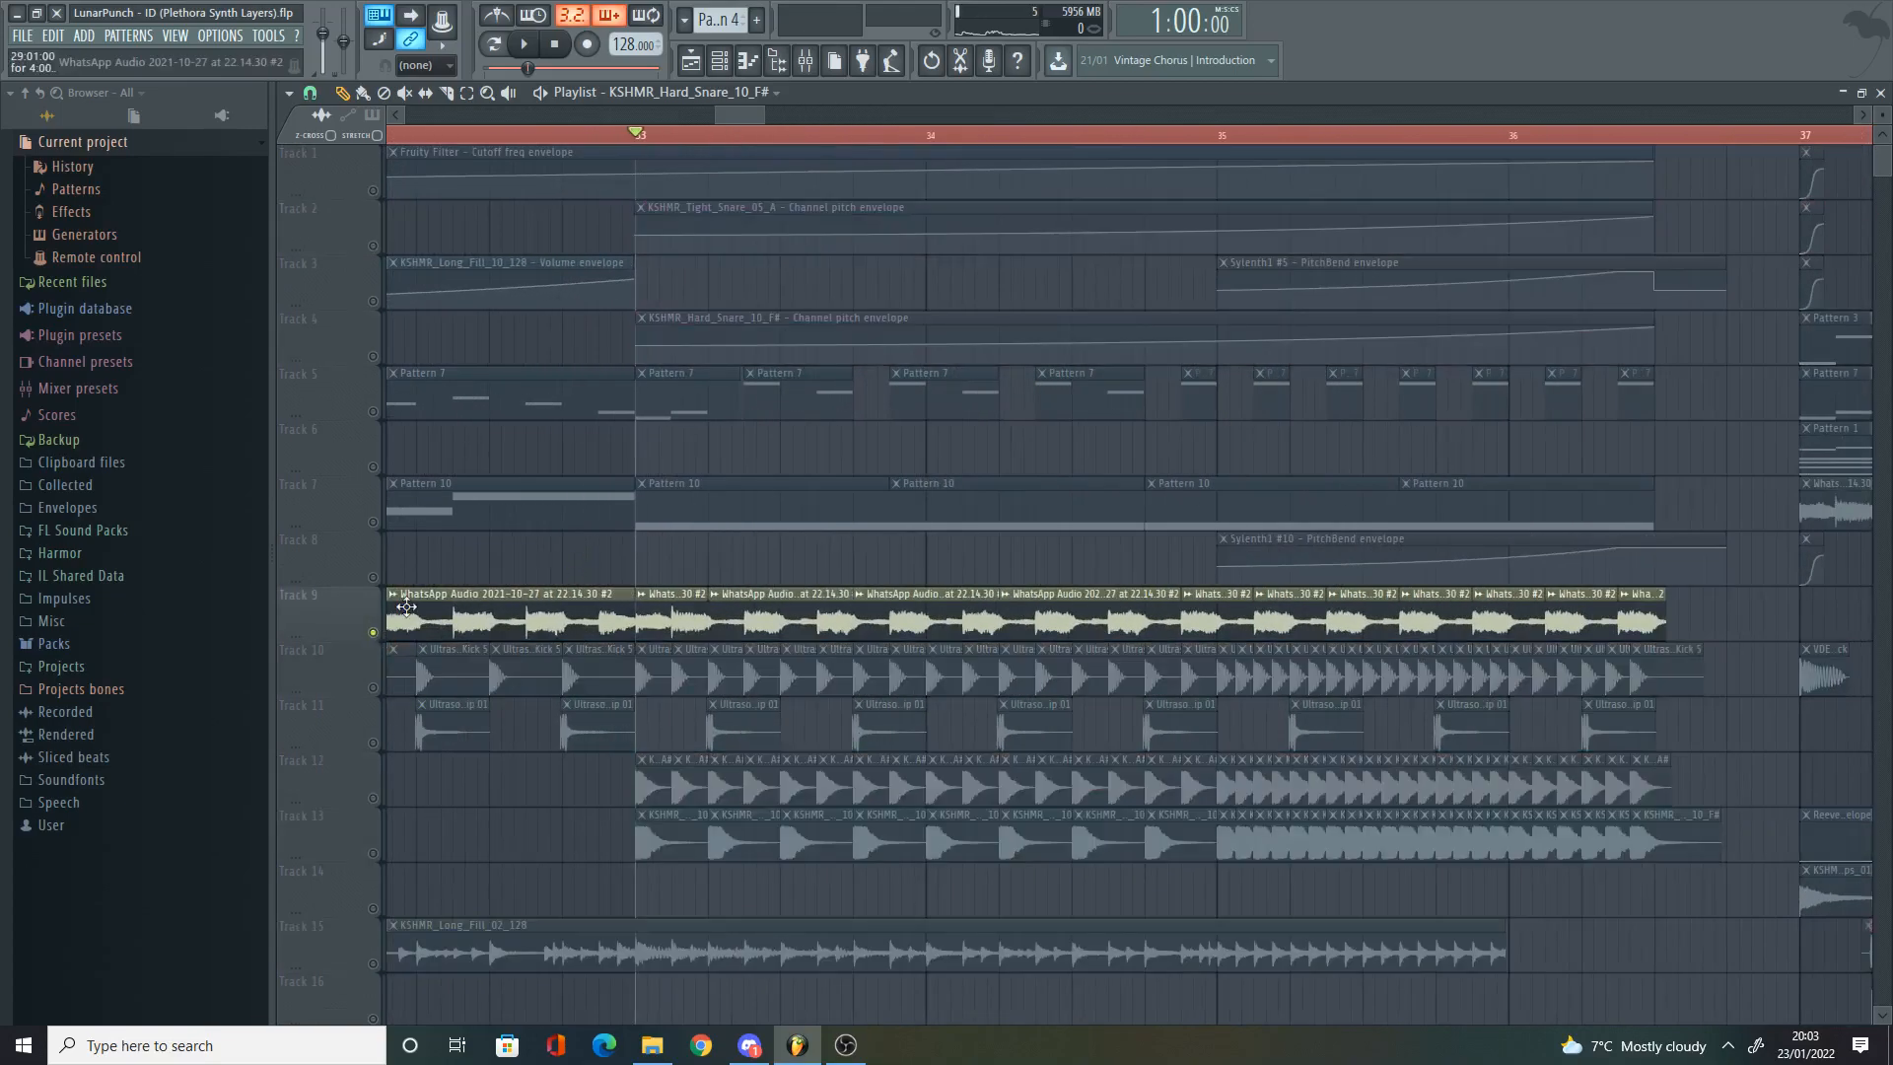
key(space)
scroll(524, 373, down, 5)
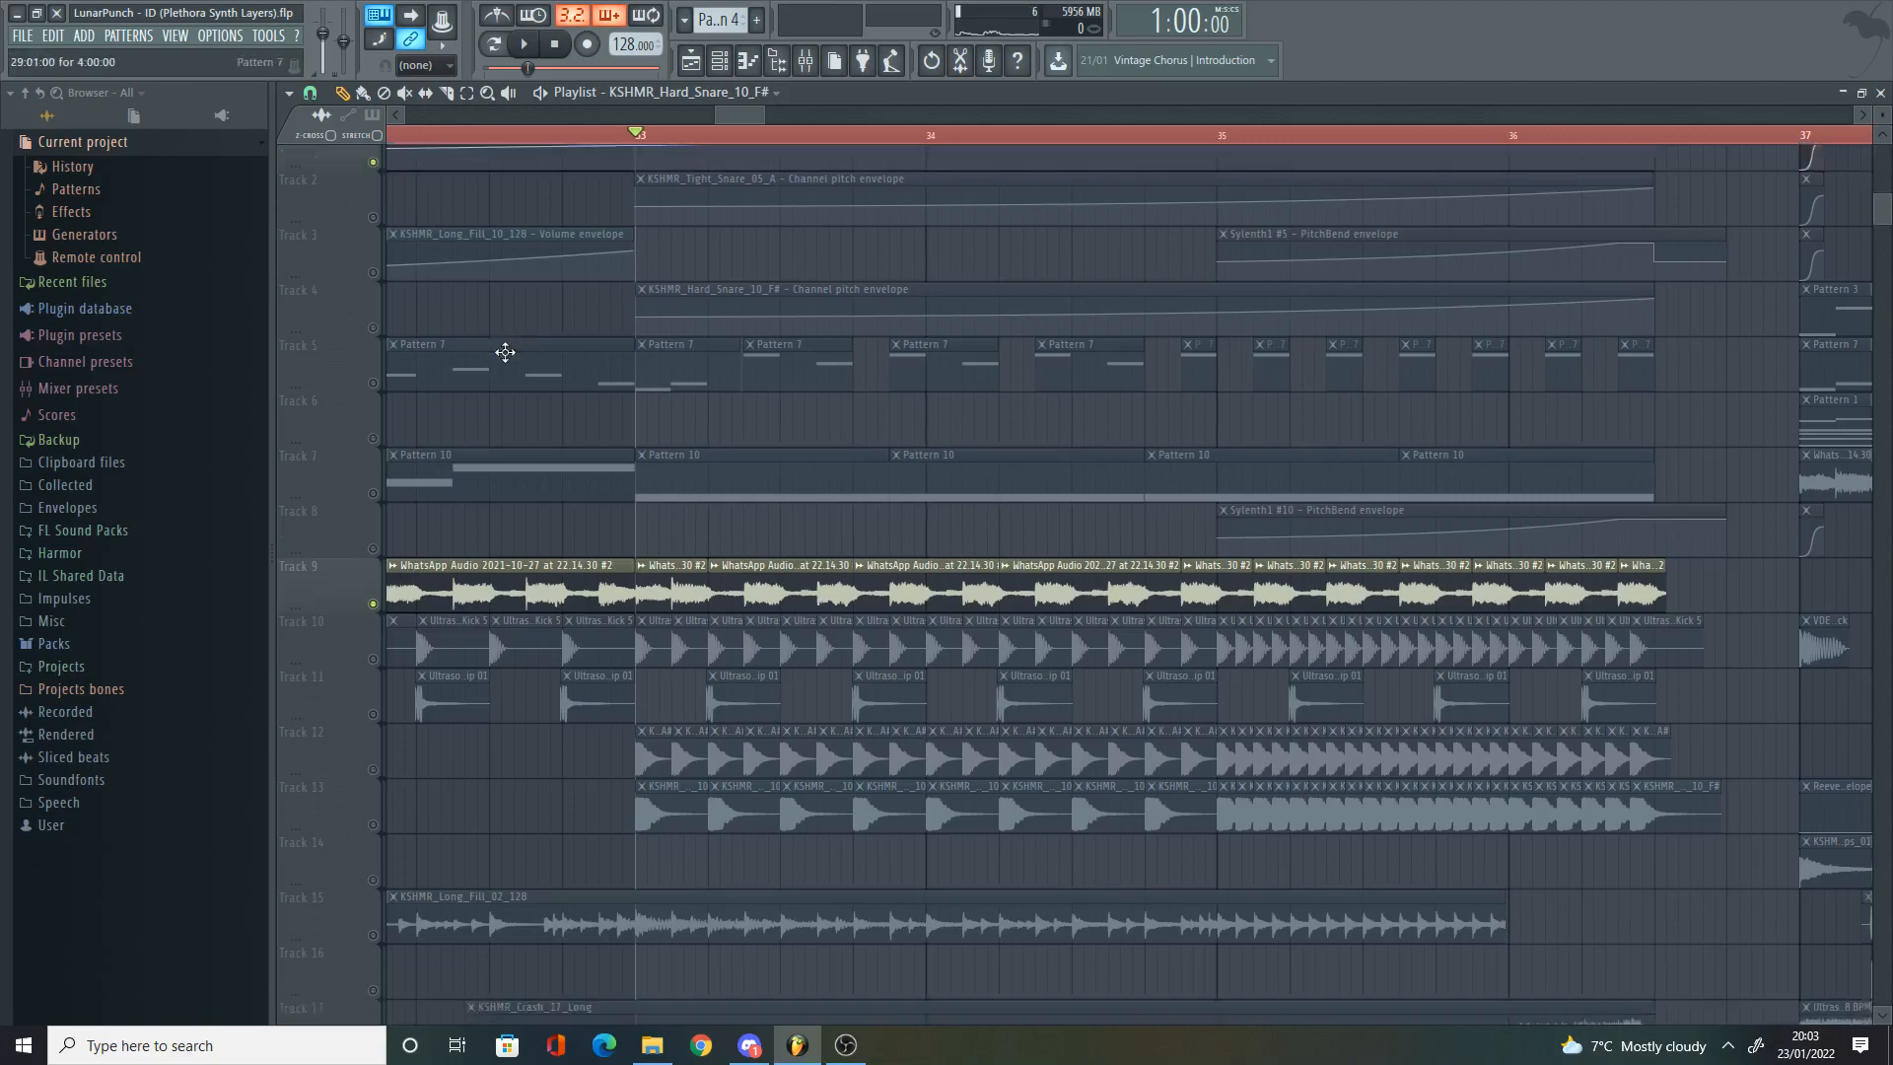
scroll(523, 374, up, 4)
scroll(670, 395, down, 3)
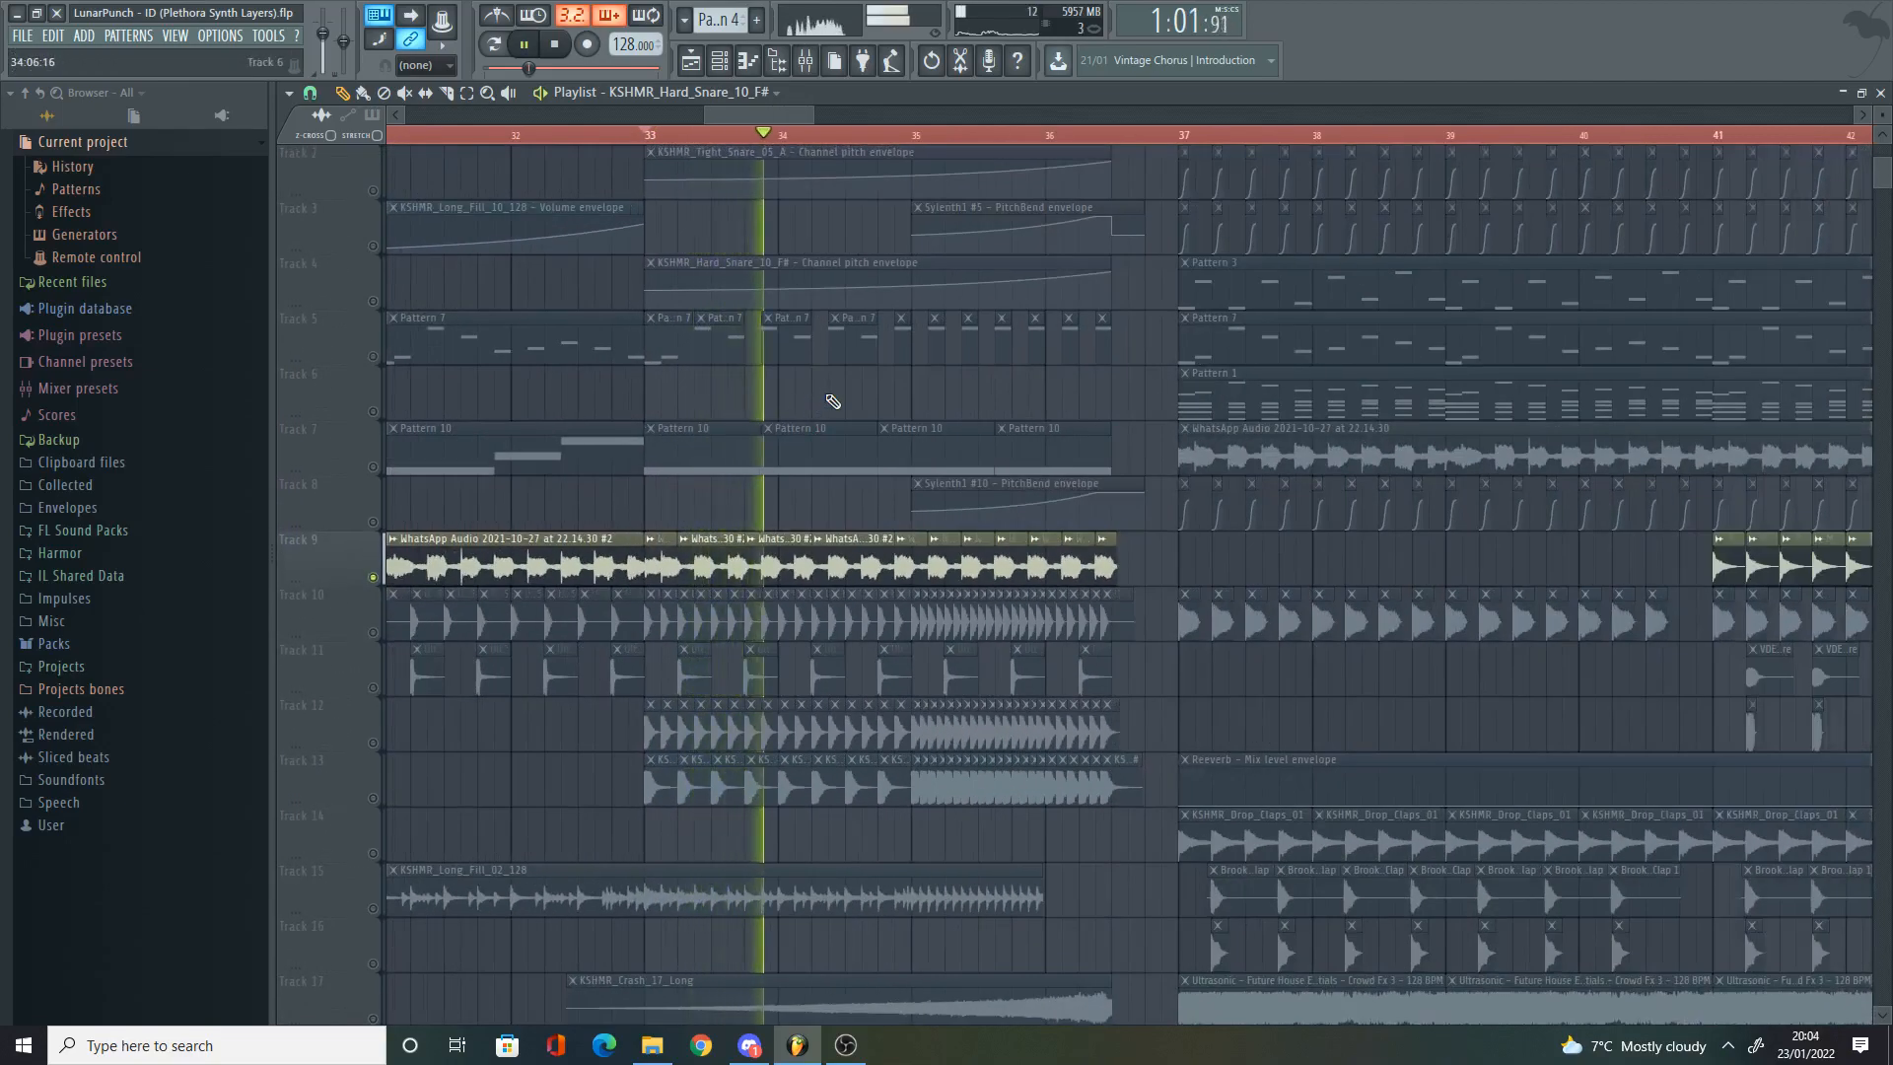
scroll(1104, 394, up, 2)
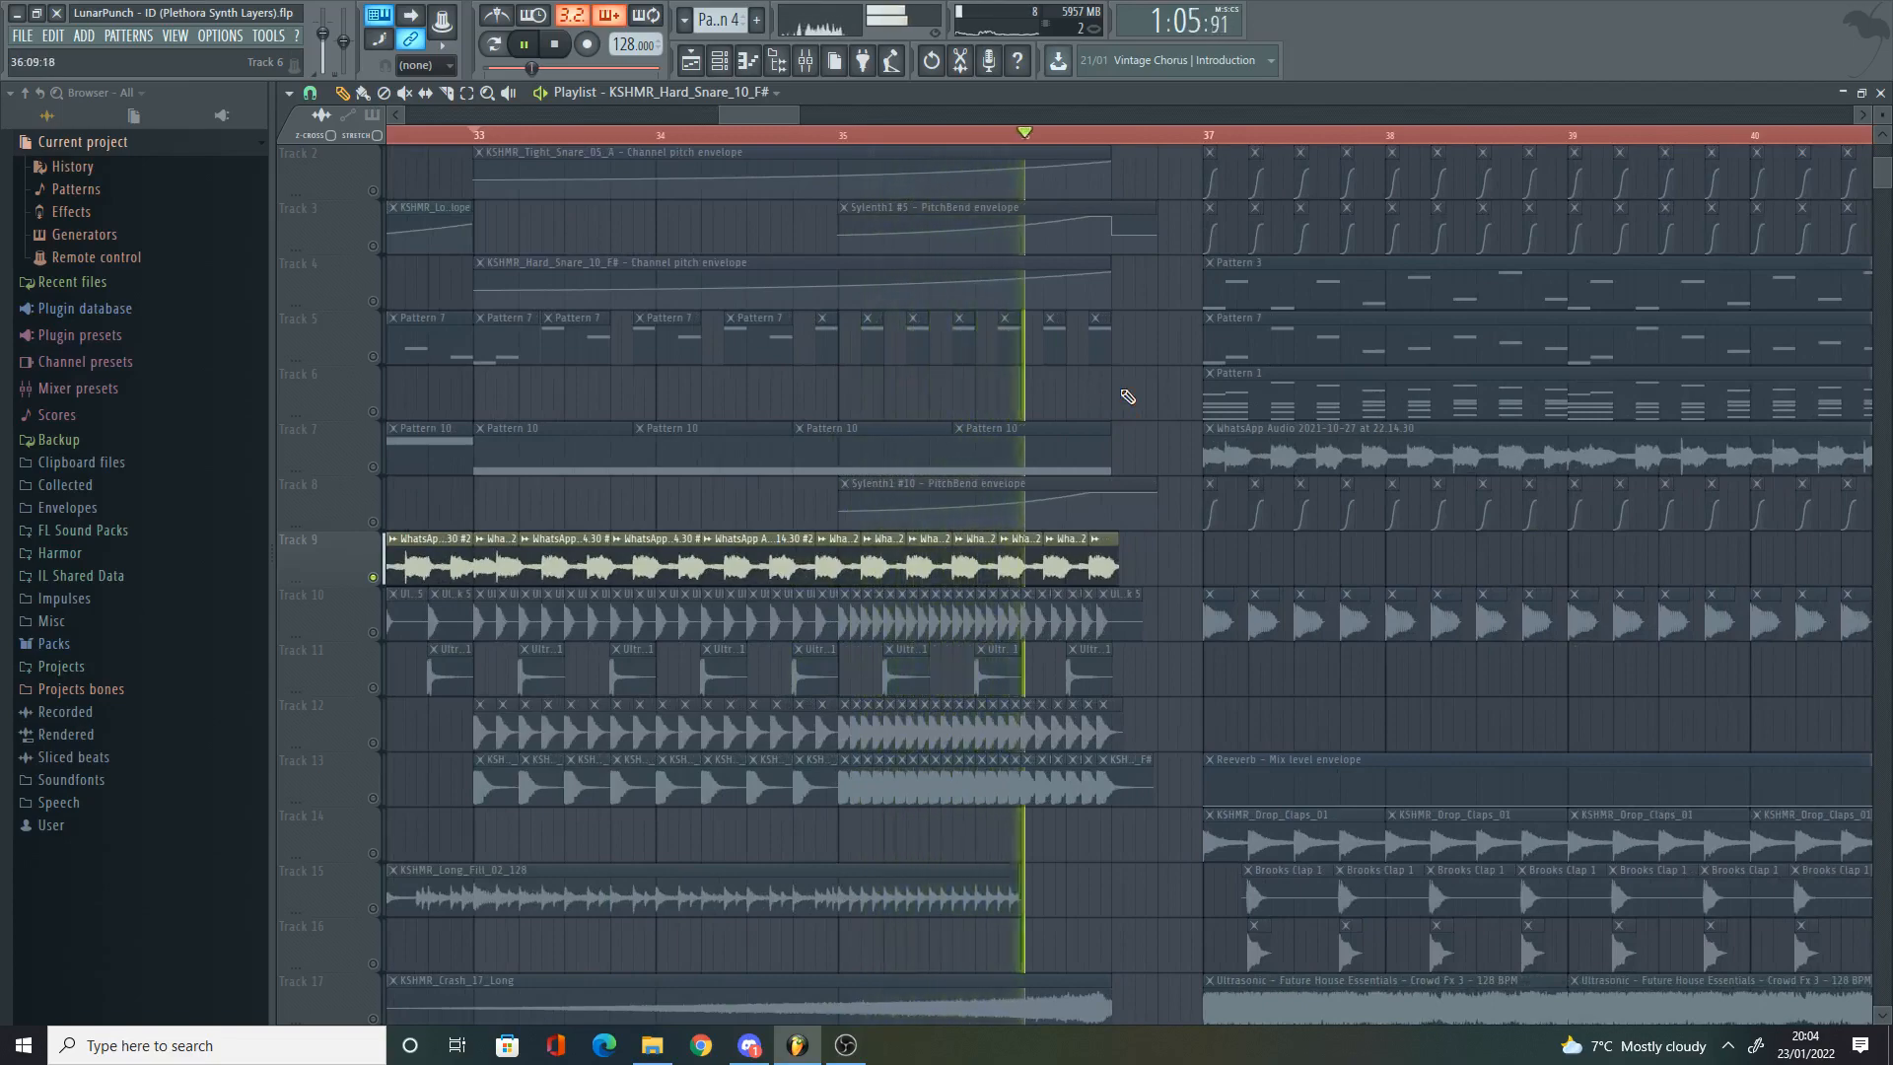
Step: Switch from Track 9 to Pattern 7 on Track 5 with the envelopes on Tracks 1, 3 and 4 enabled, and play from bar 33
scroll(986, 405, up, 1)
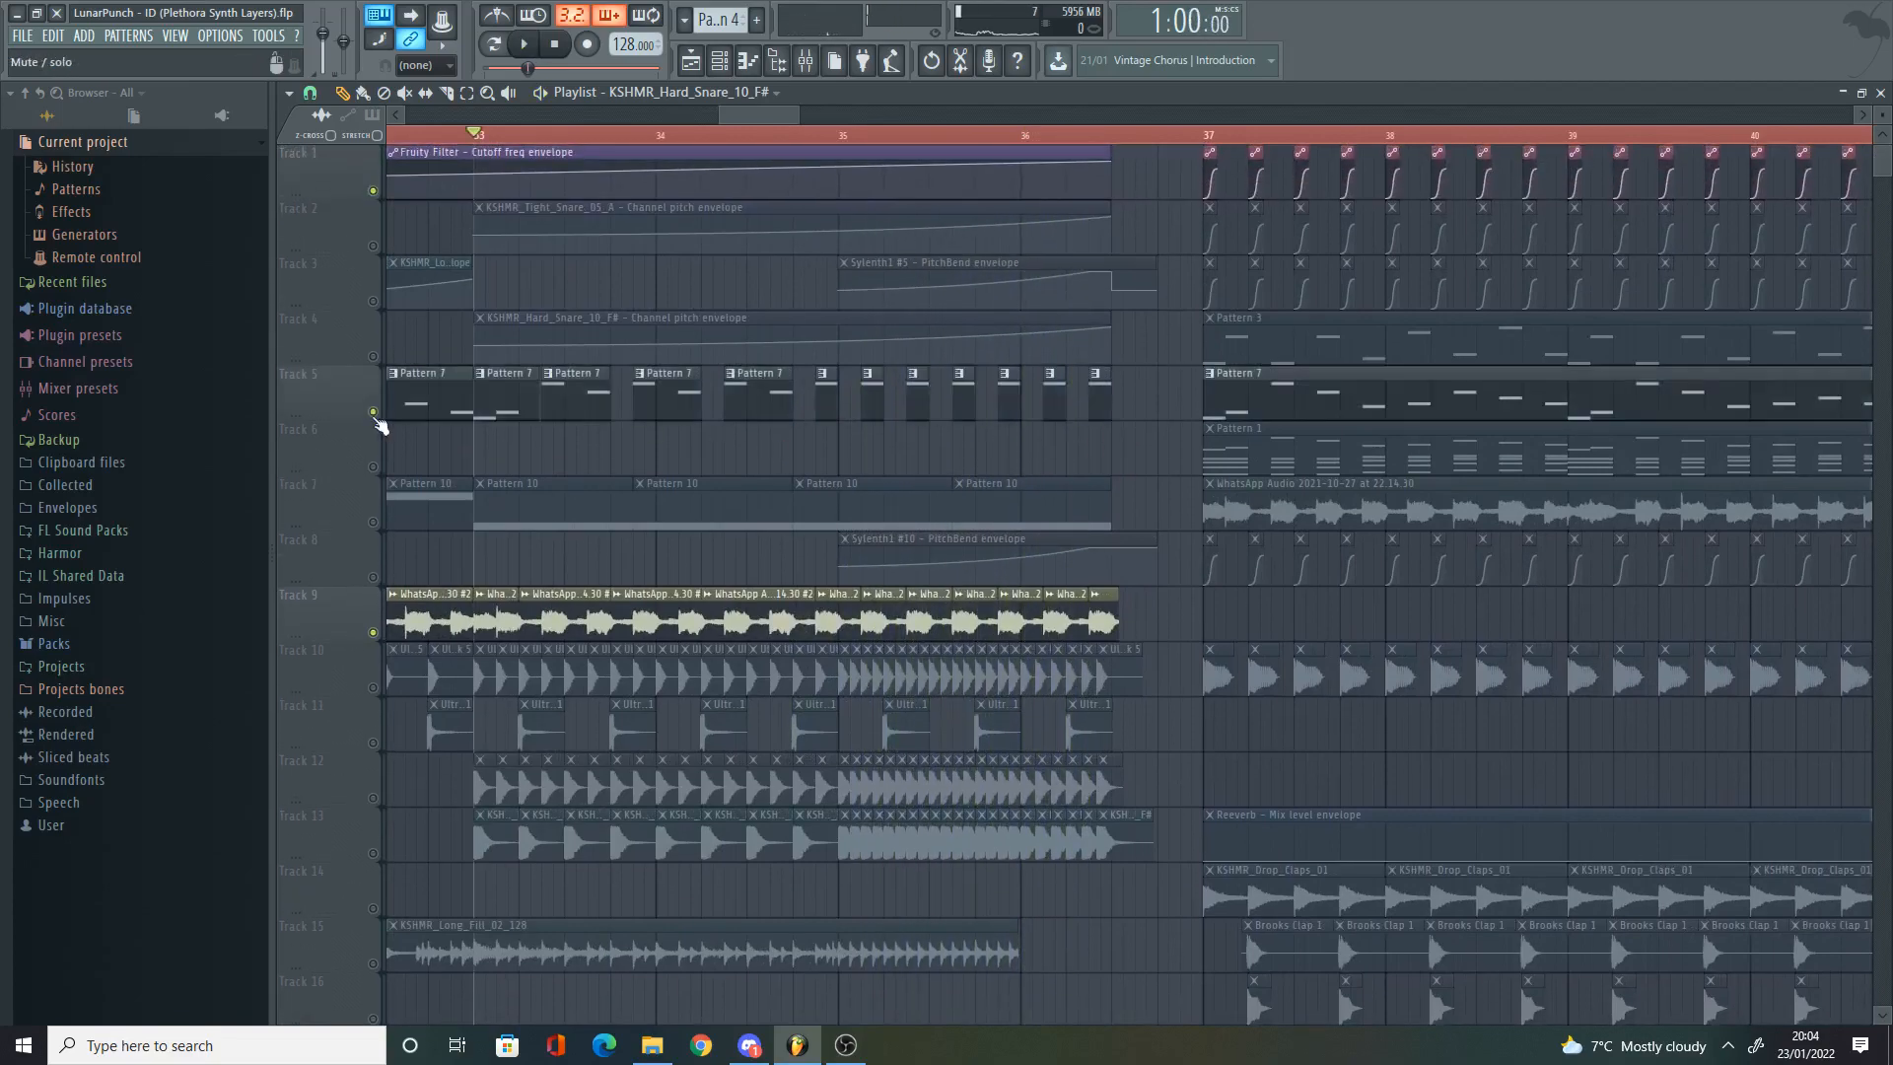
click(374, 356)
click(374, 191)
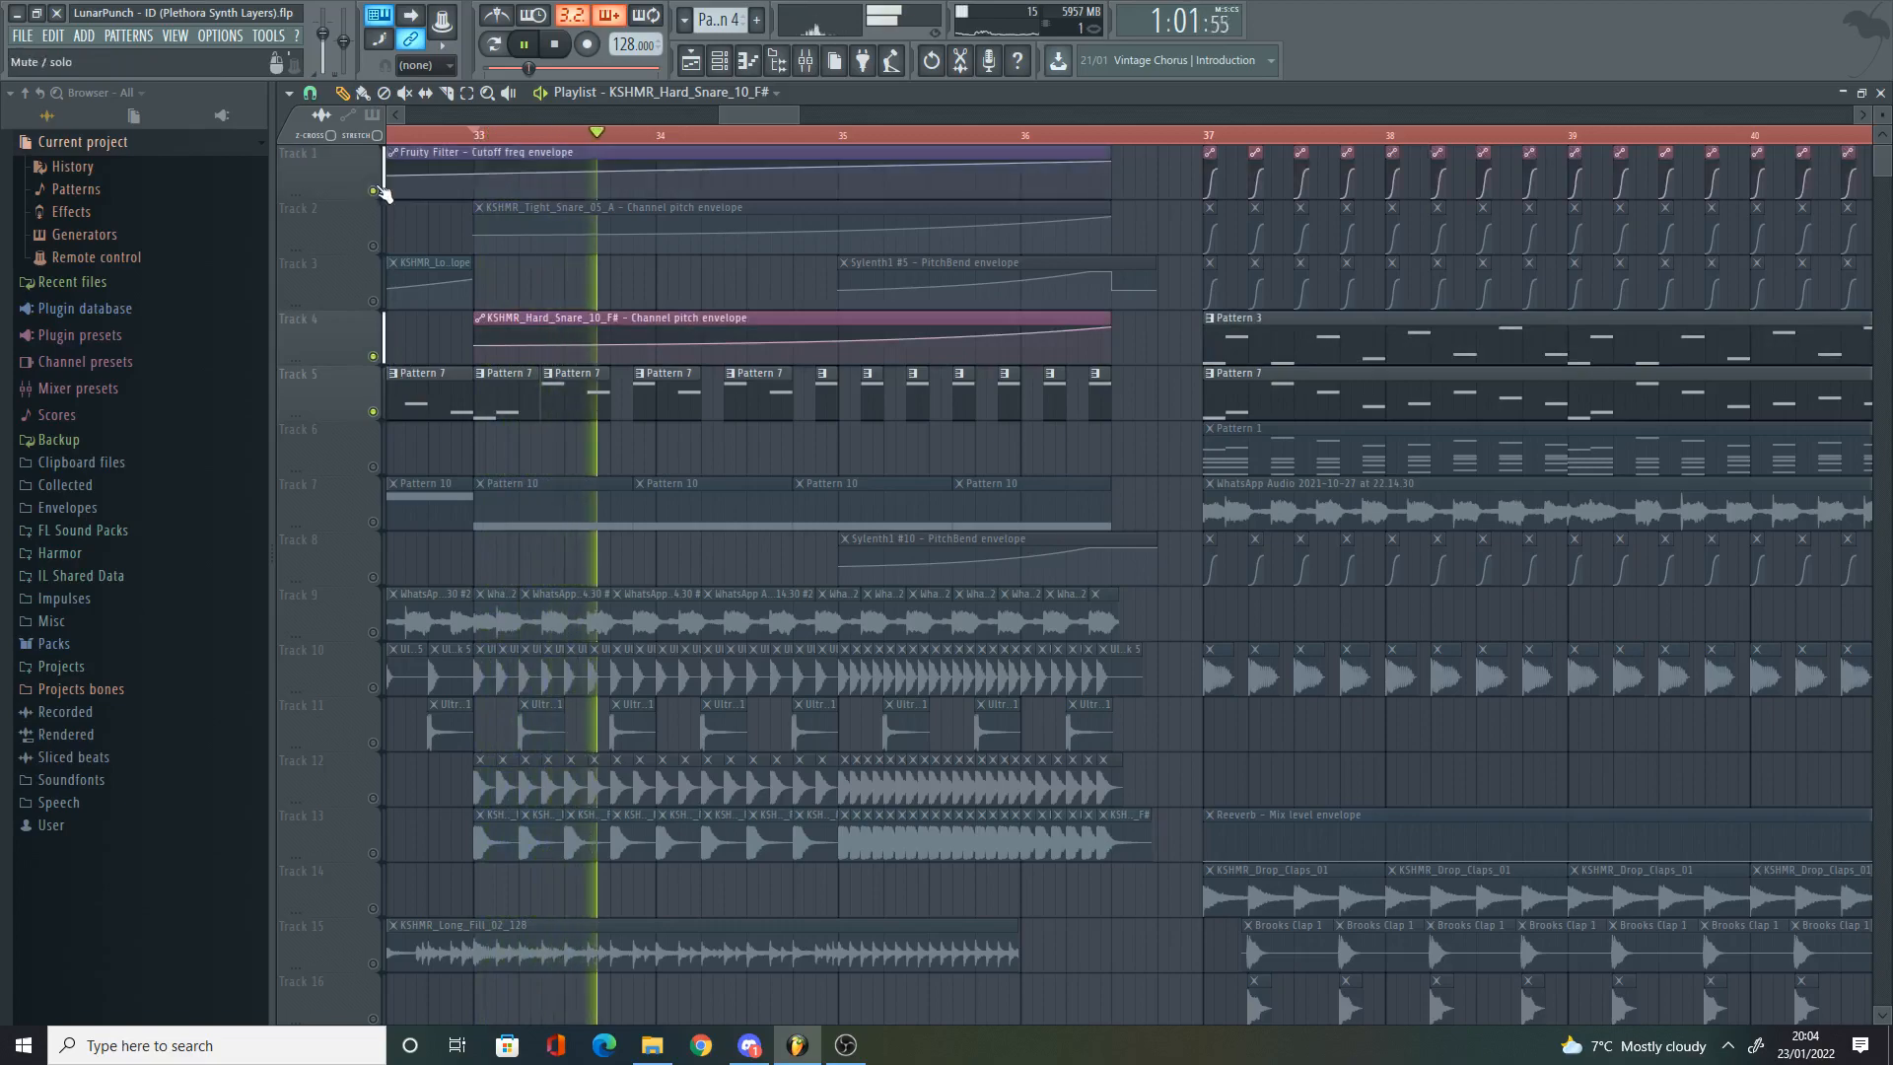
click(374, 300)
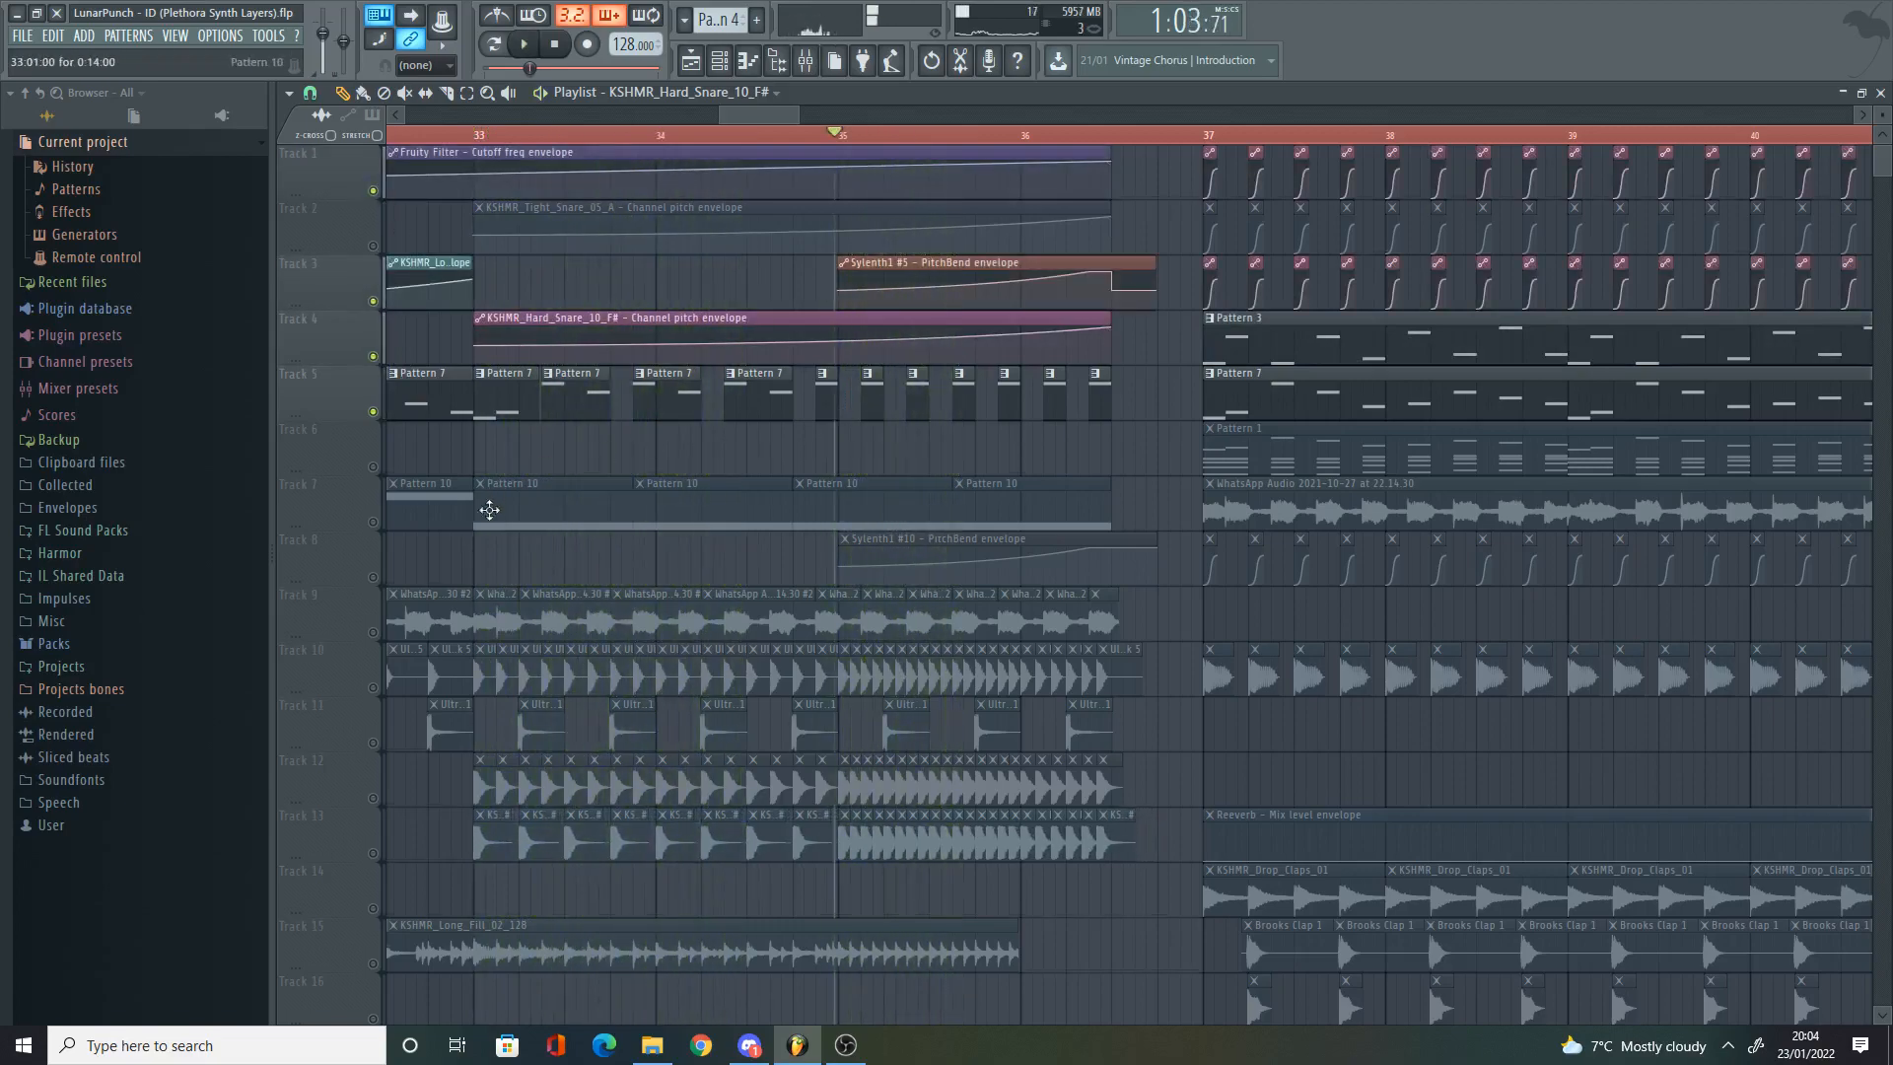
Step: Play Pattern 7 twice from around bar 35 to hear the Sylenth1 #5 PitchBend envelope rise
scroll(477, 536, down, 10)
scroll(379, 690, up, 10)
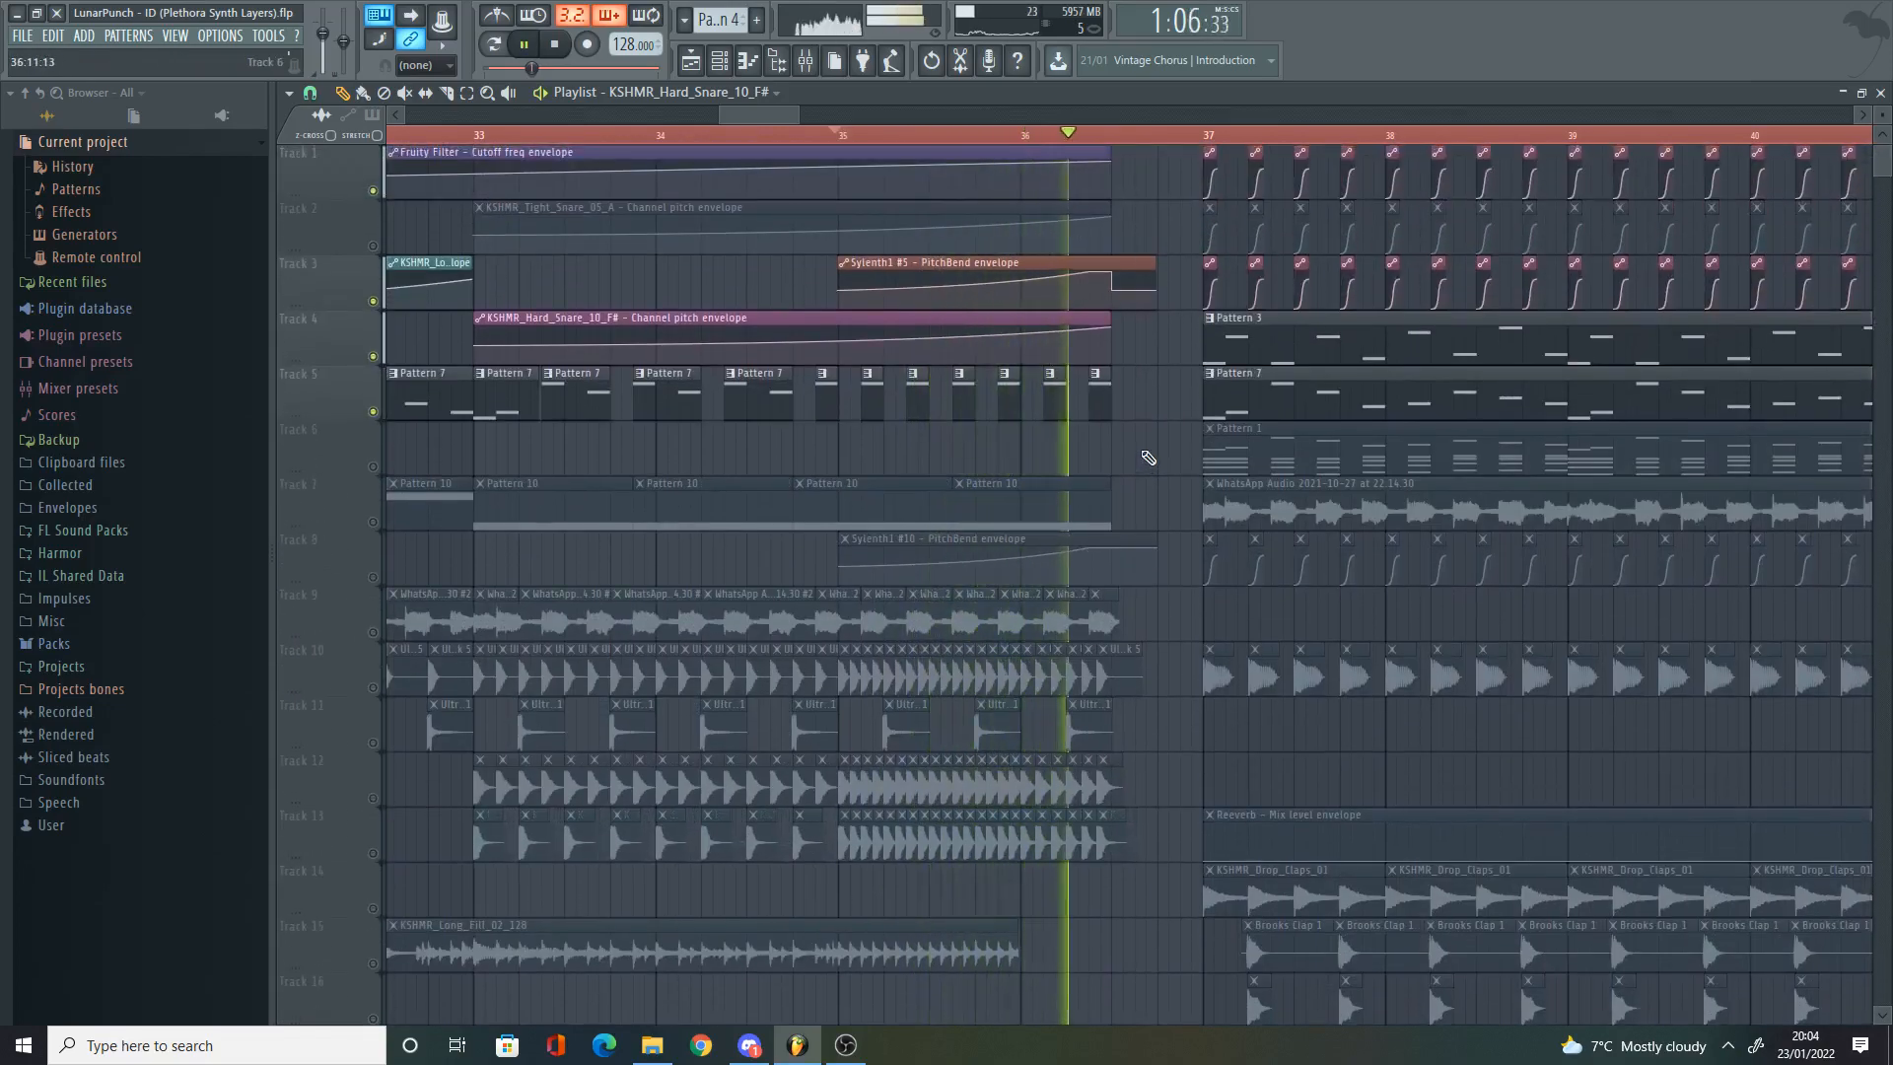
key(space)
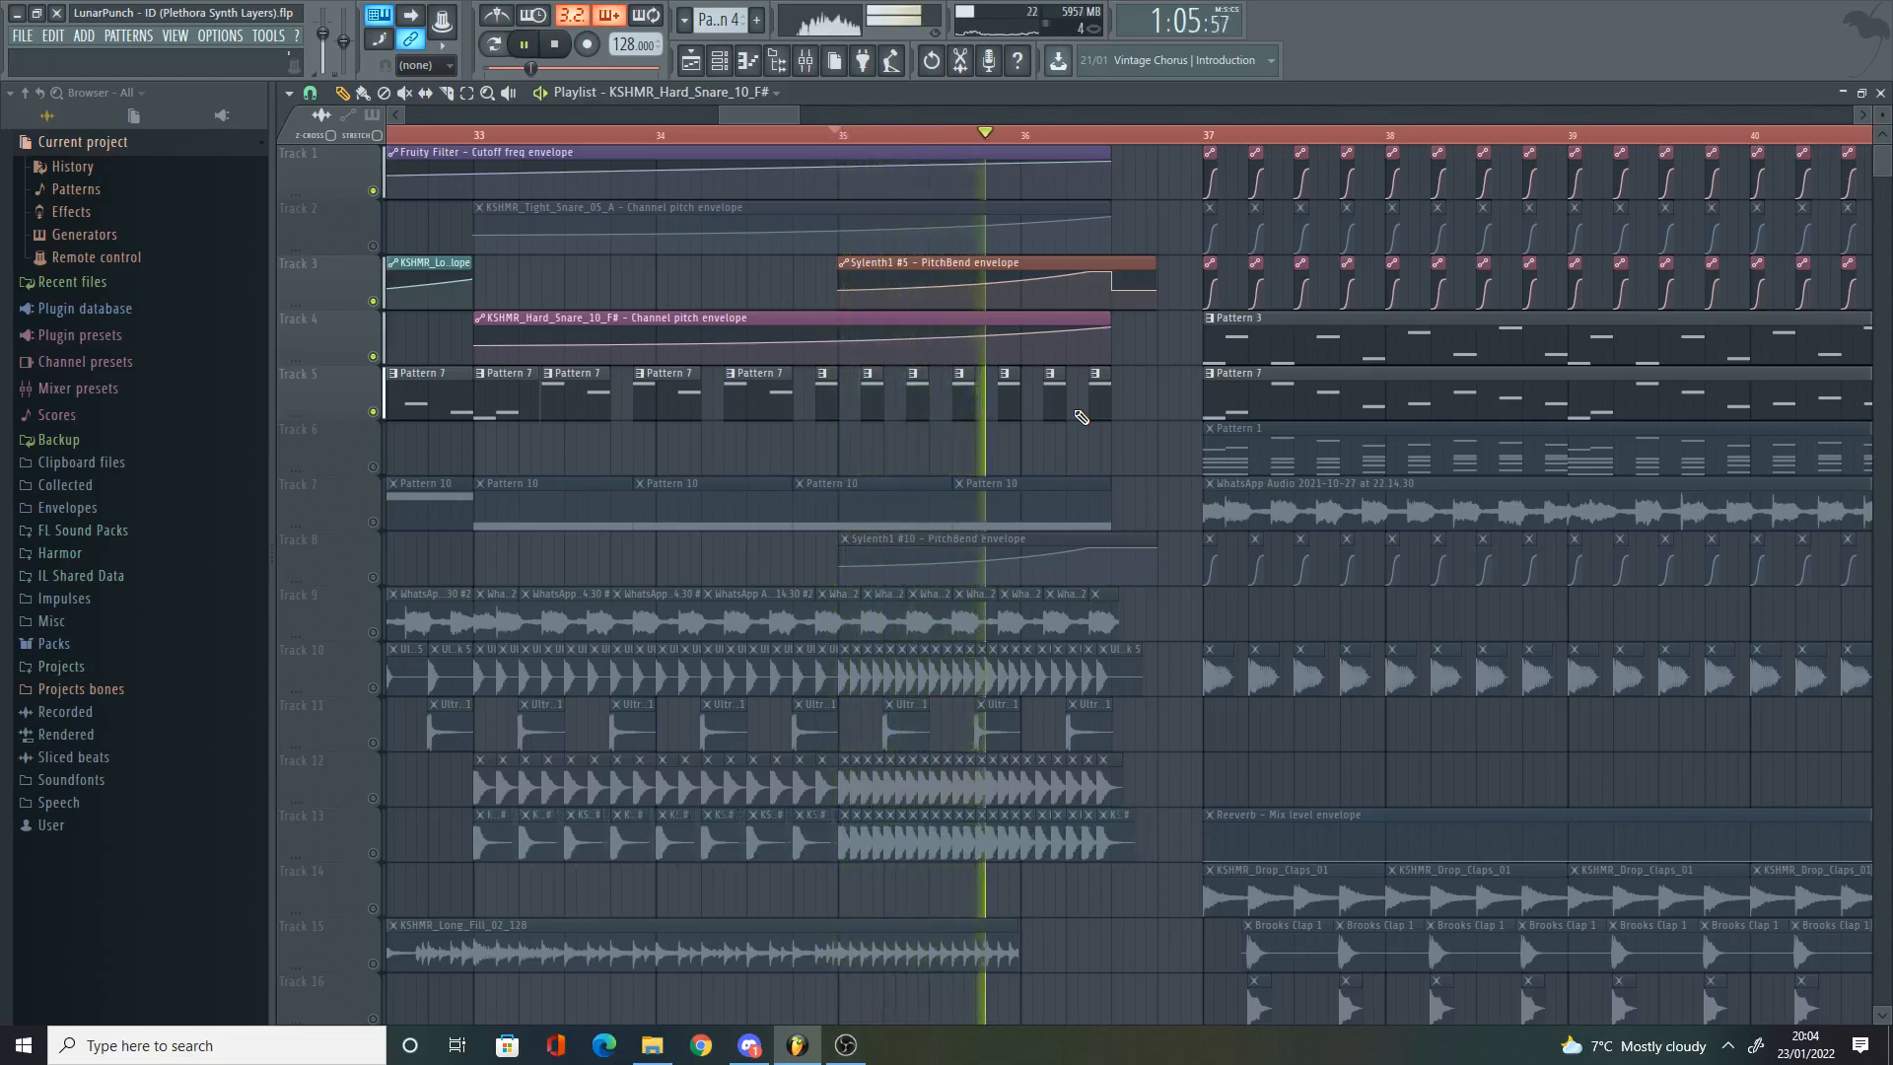
key(space)
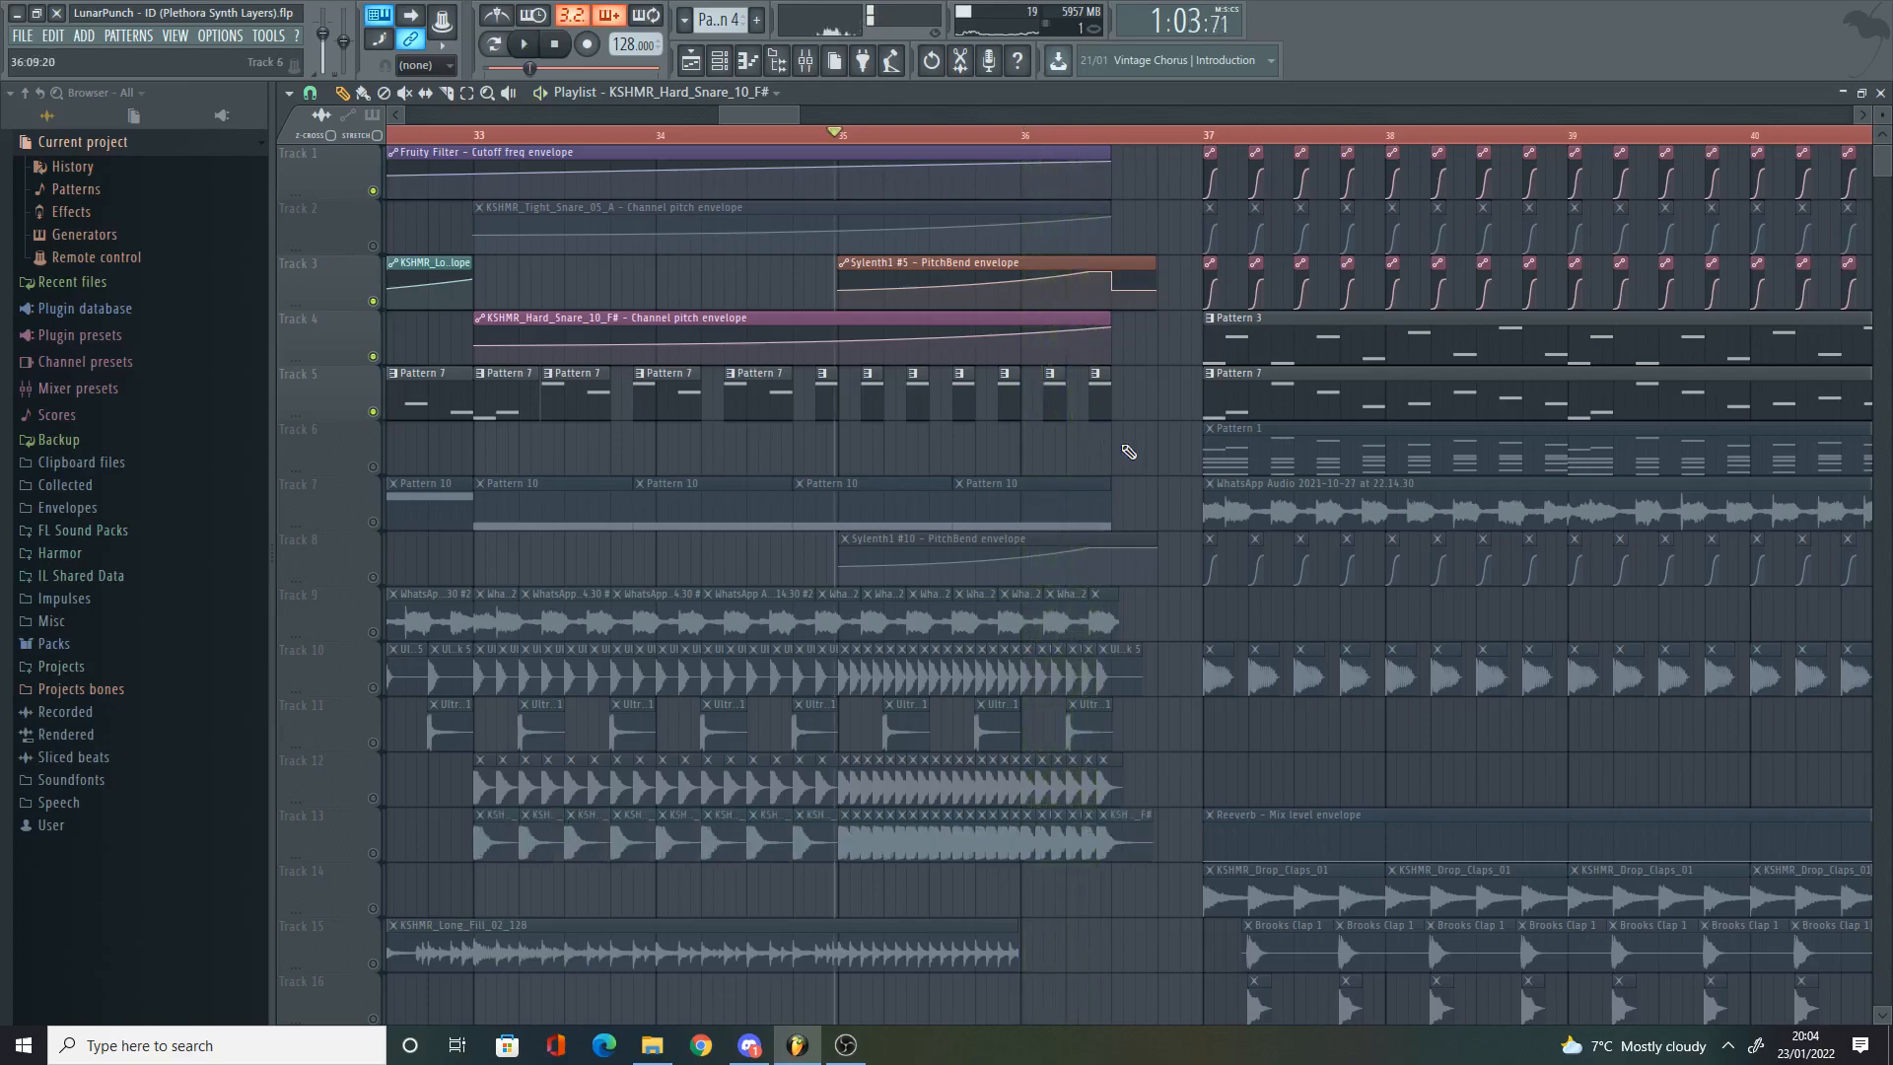
scroll(1129, 452, down, 9)
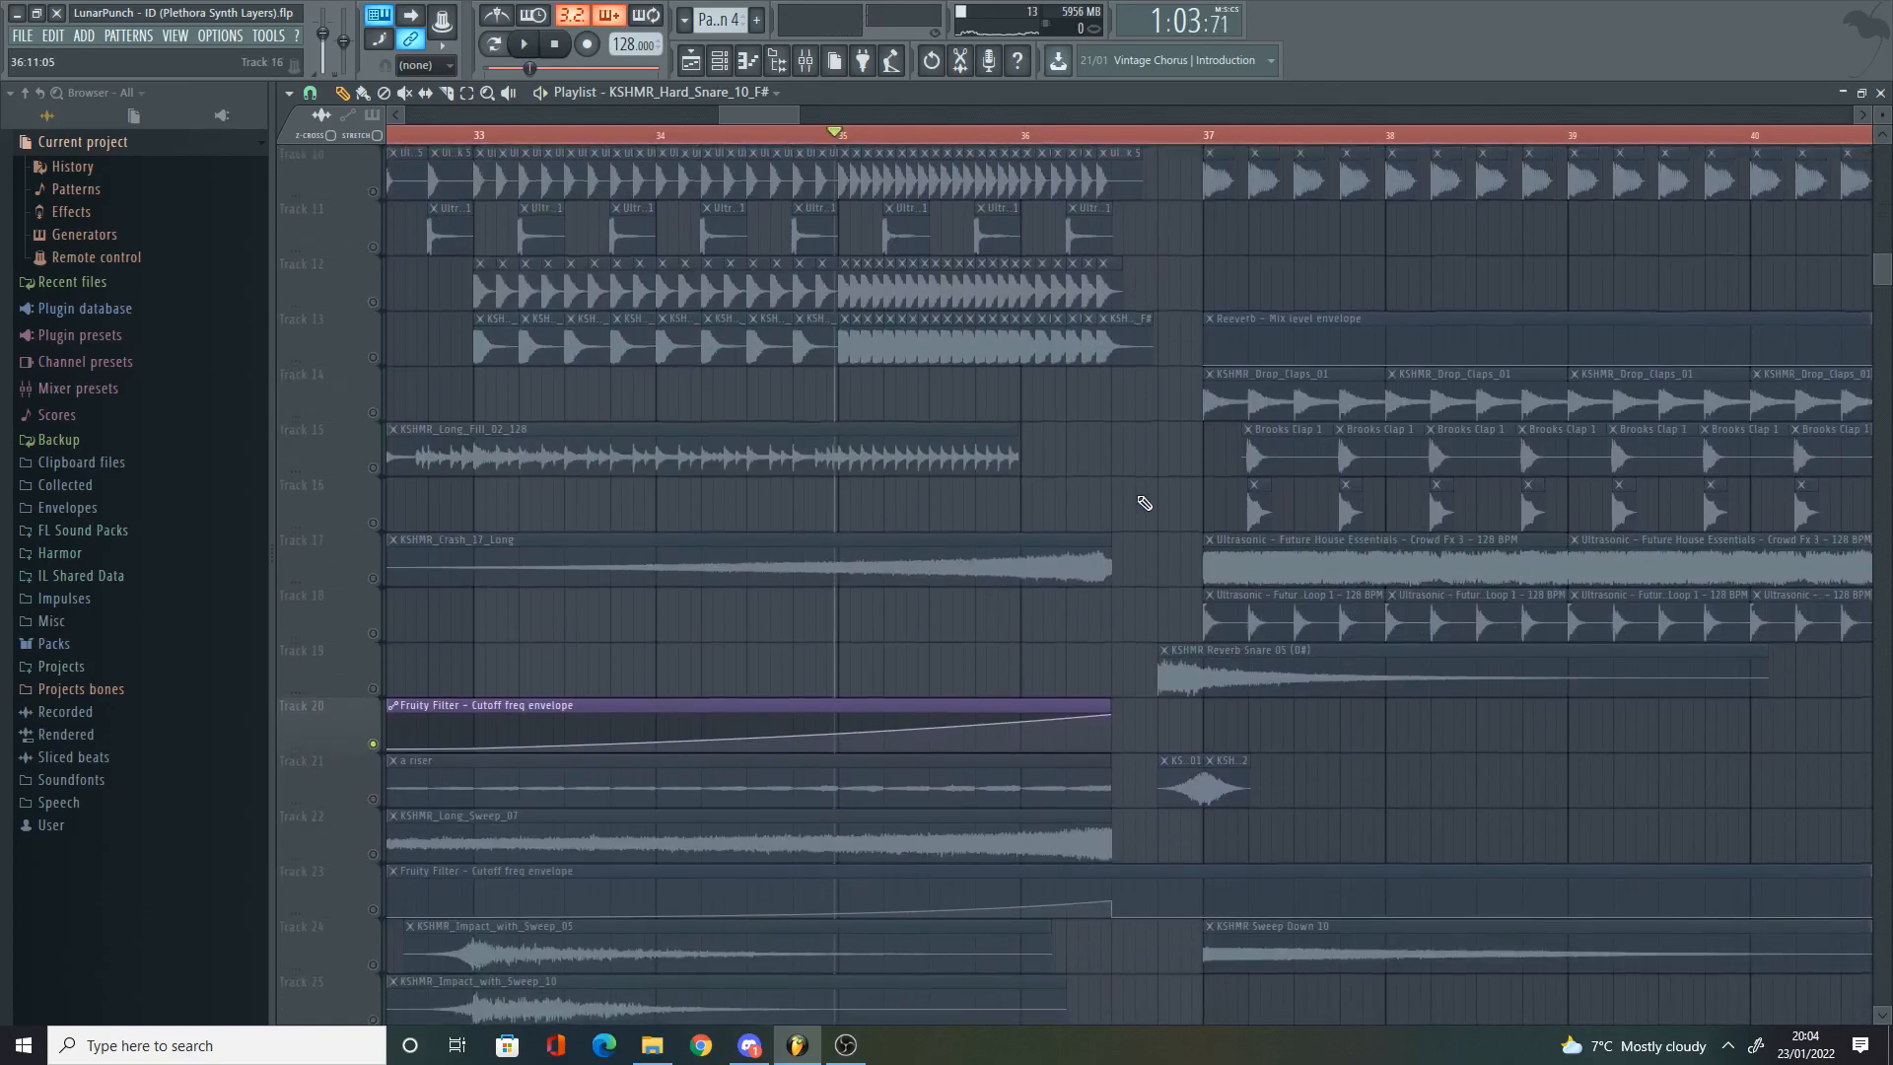
Step: Enable all playlist tracks again and play the full build-up from around bar 35
scroll(1139, 552, up, 9)
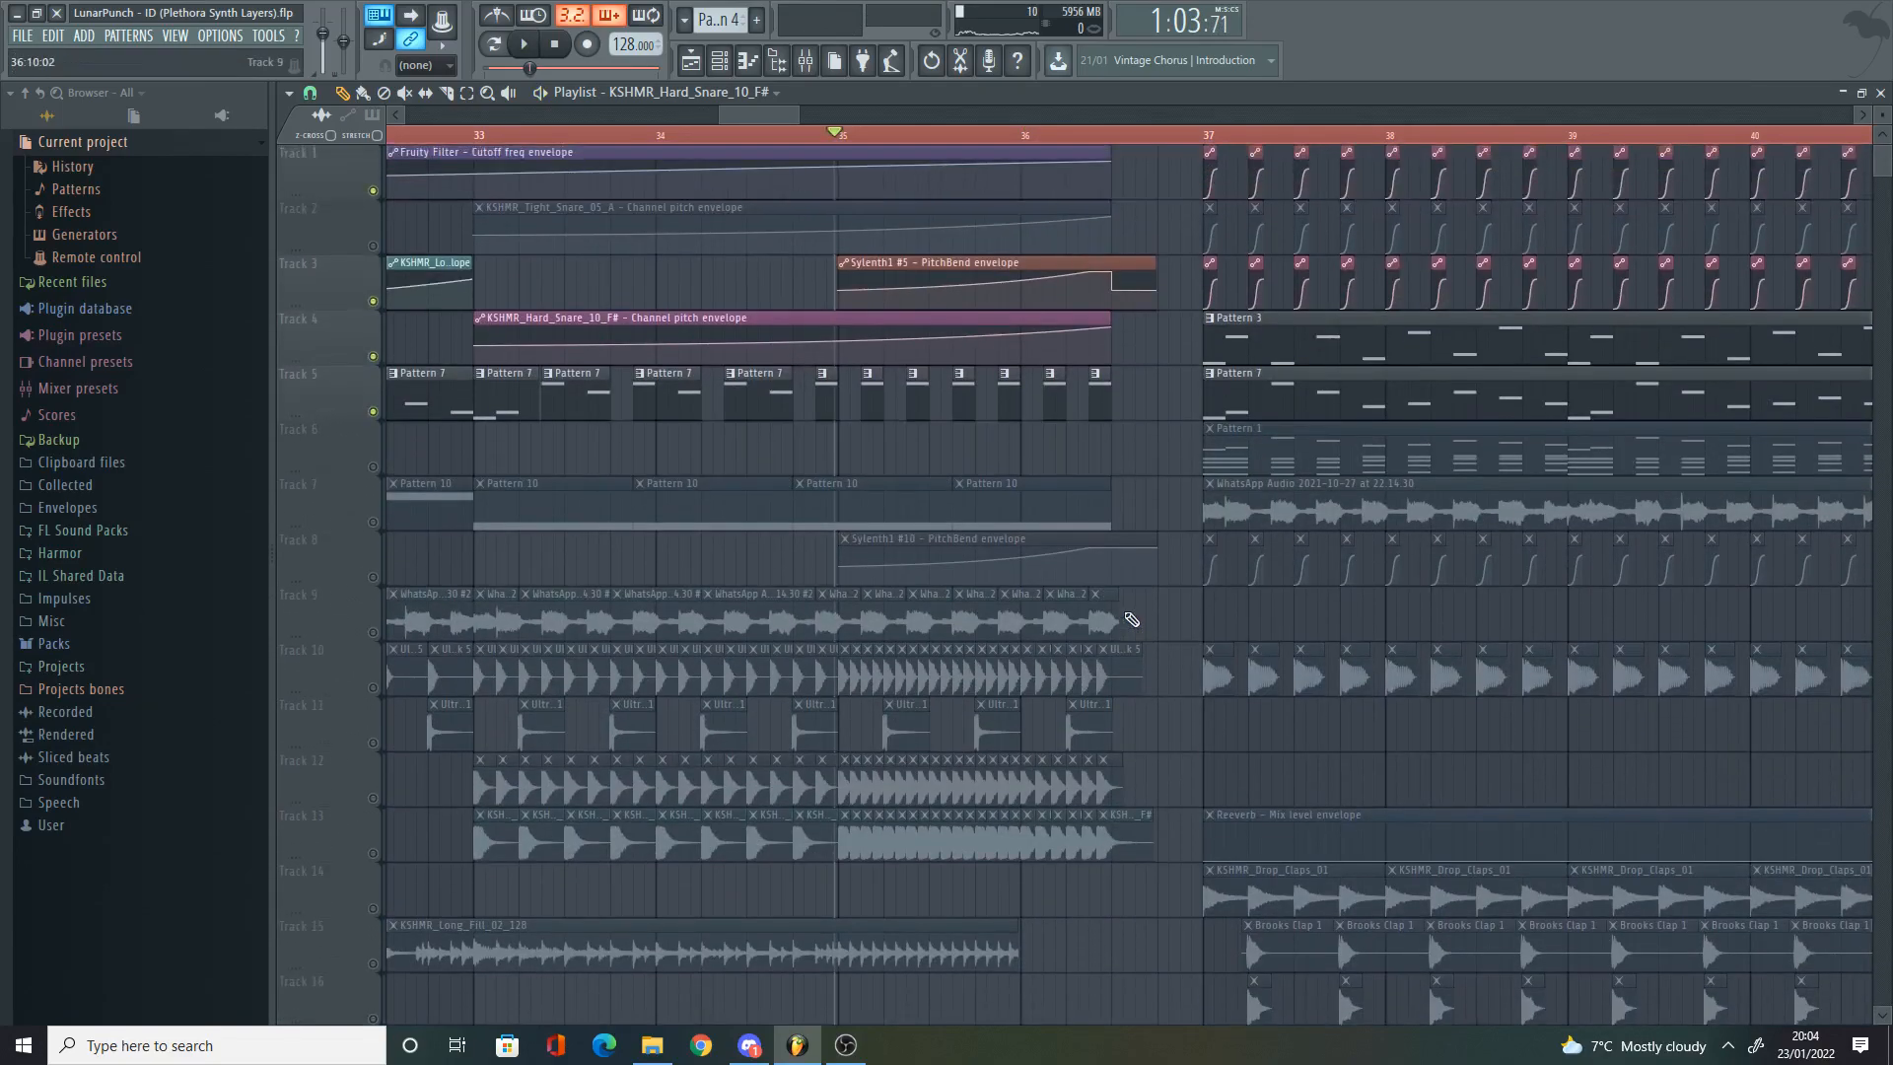
right_click(383, 248)
click(383, 248)
ctrl+click(383, 249)
ctrl+click(383, 249)
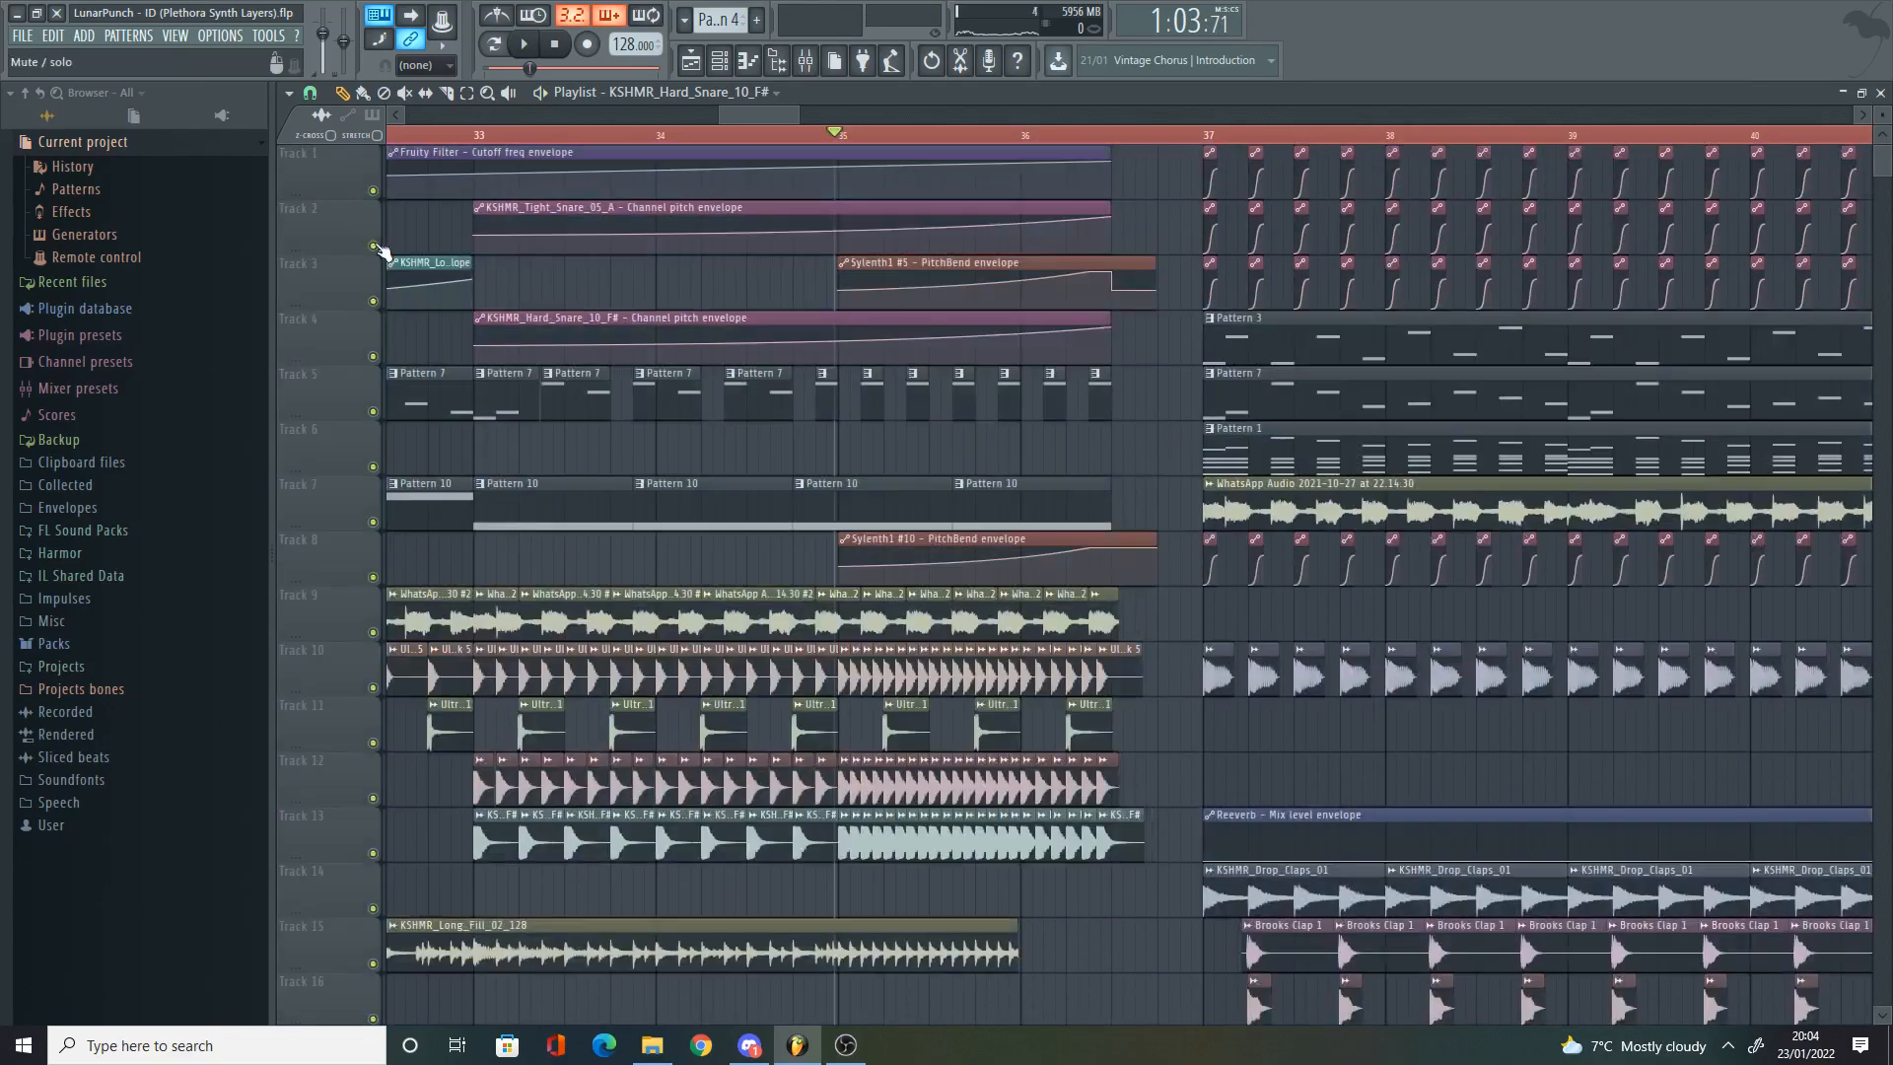
key(space)
scroll(856, 449, down, 5)
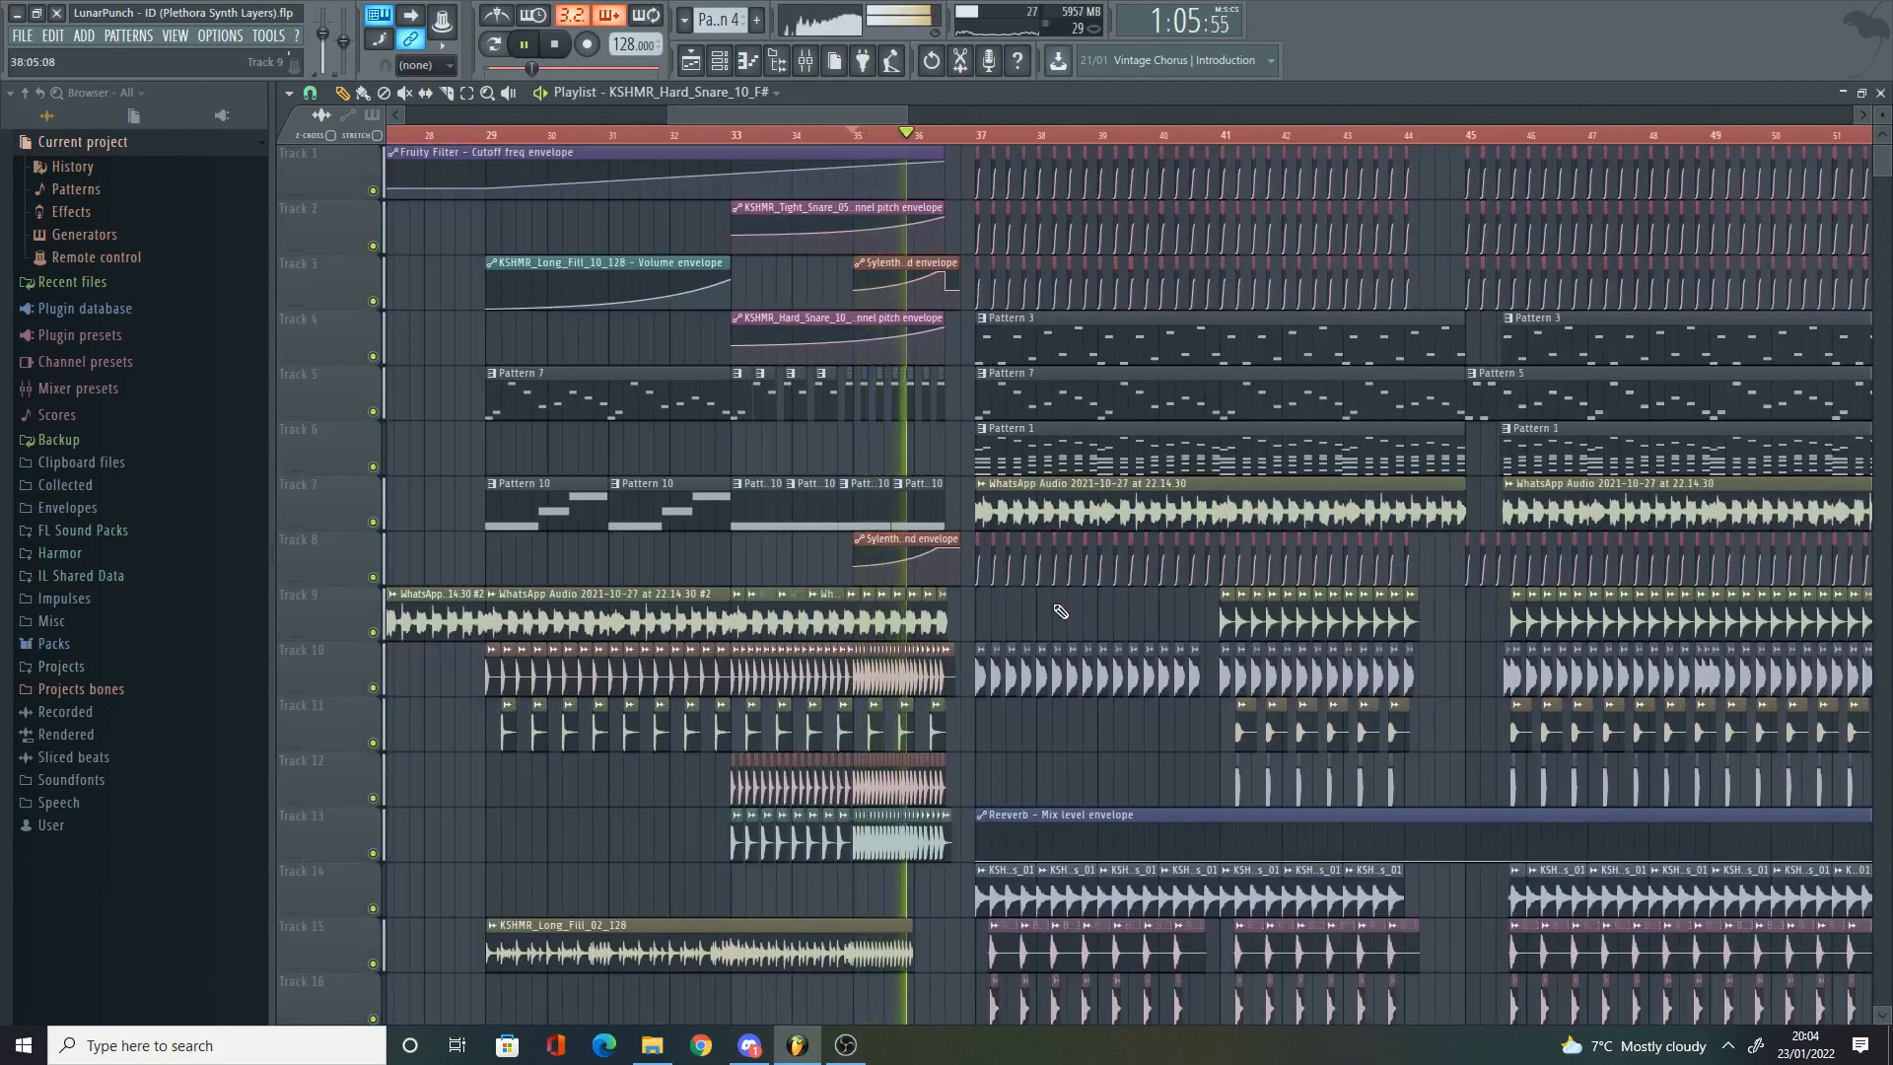
scroll(1060, 612, up, 5)
key(space)
Step: Play the transition into bar 37 with the Track 21 mini sweeps active, muted and enabled again
scroll(792, 574, down, 12)
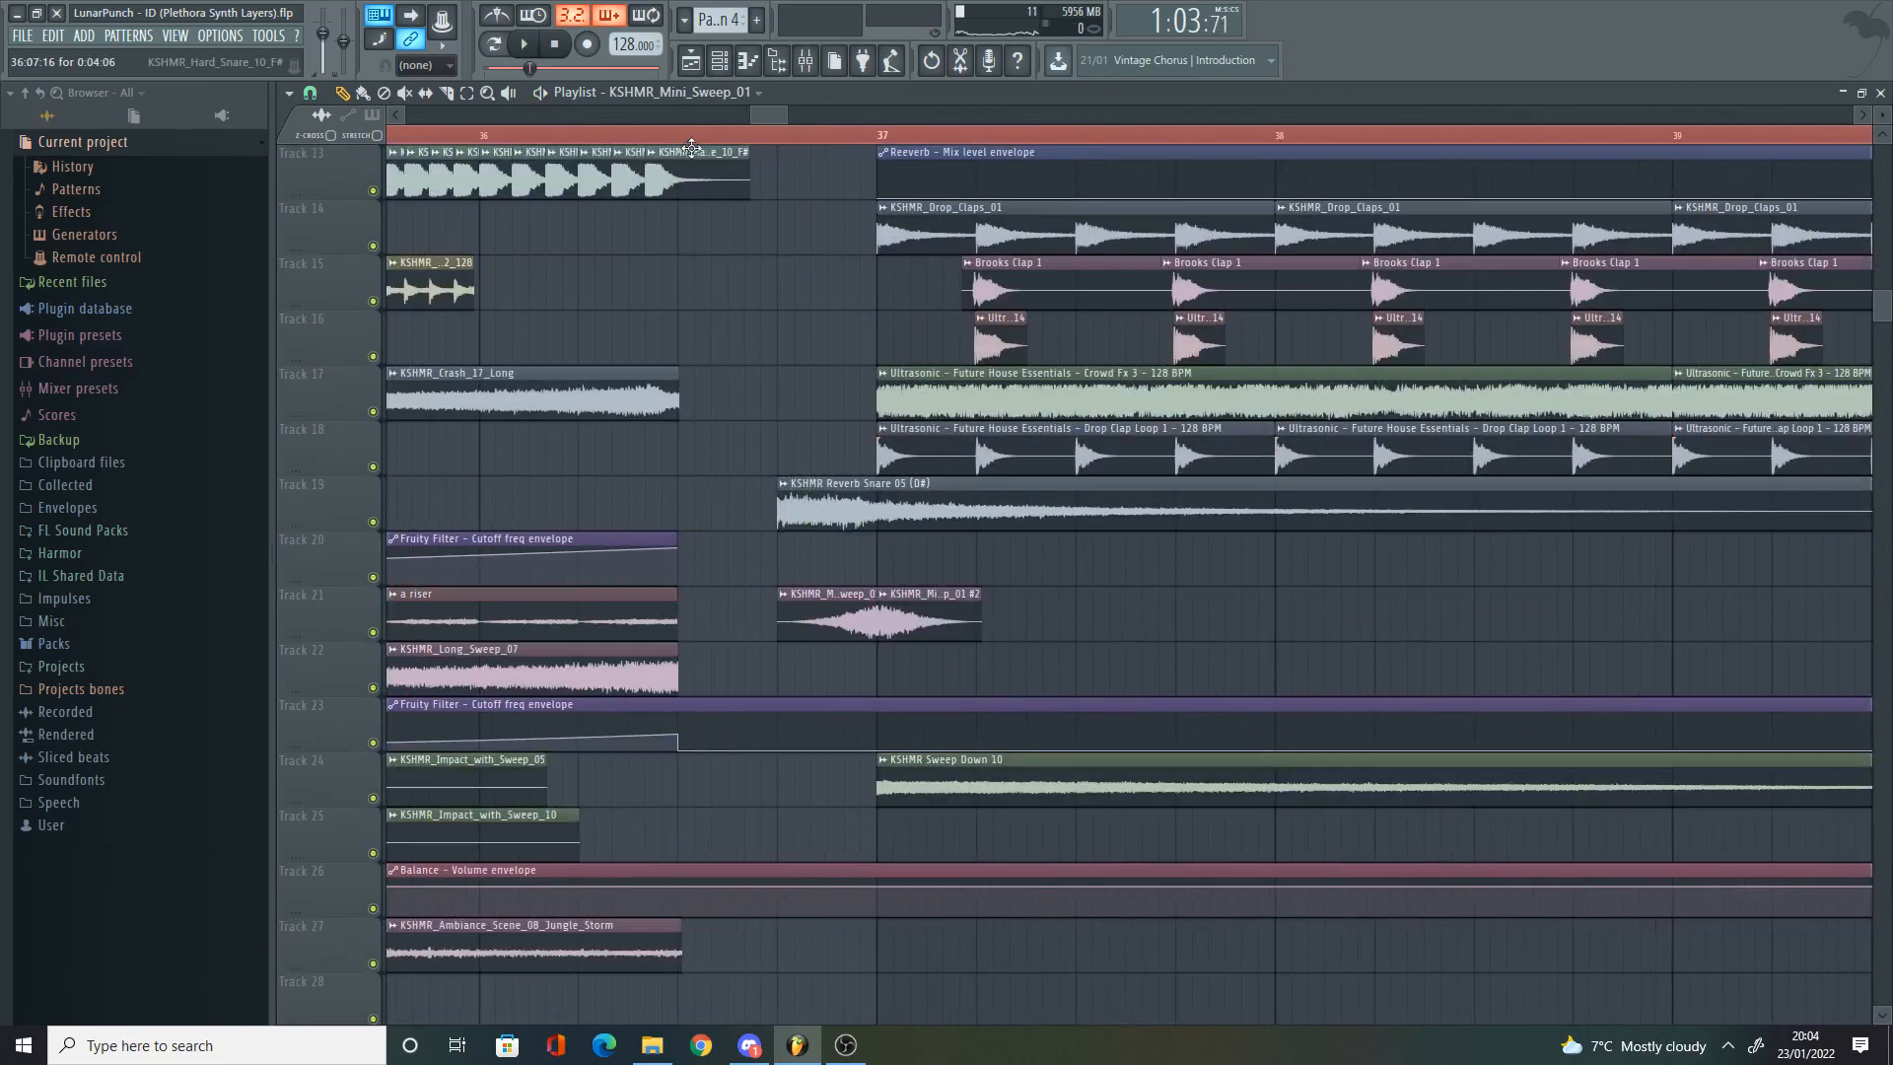
scroll(666, 587, down, 5)
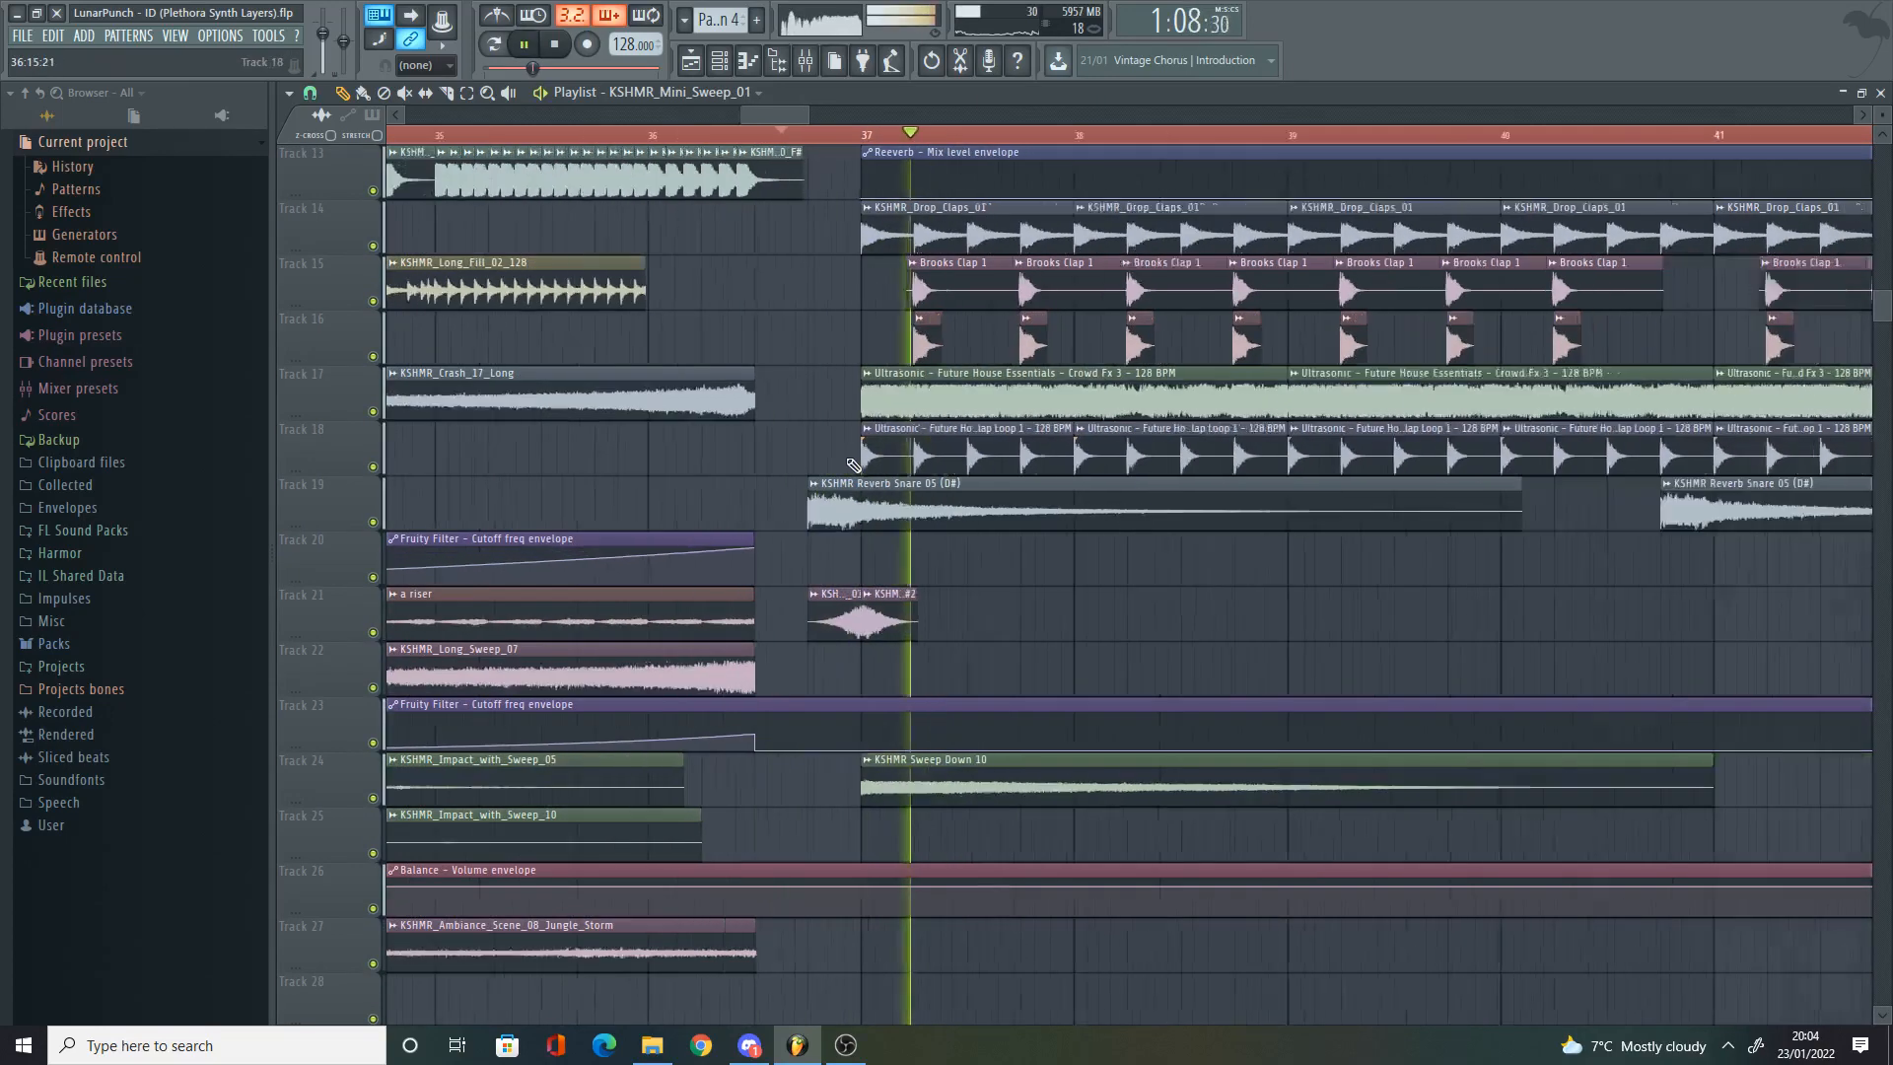
key(space)
scroll(667, 586, up, 3)
click(373, 632)
key(space)
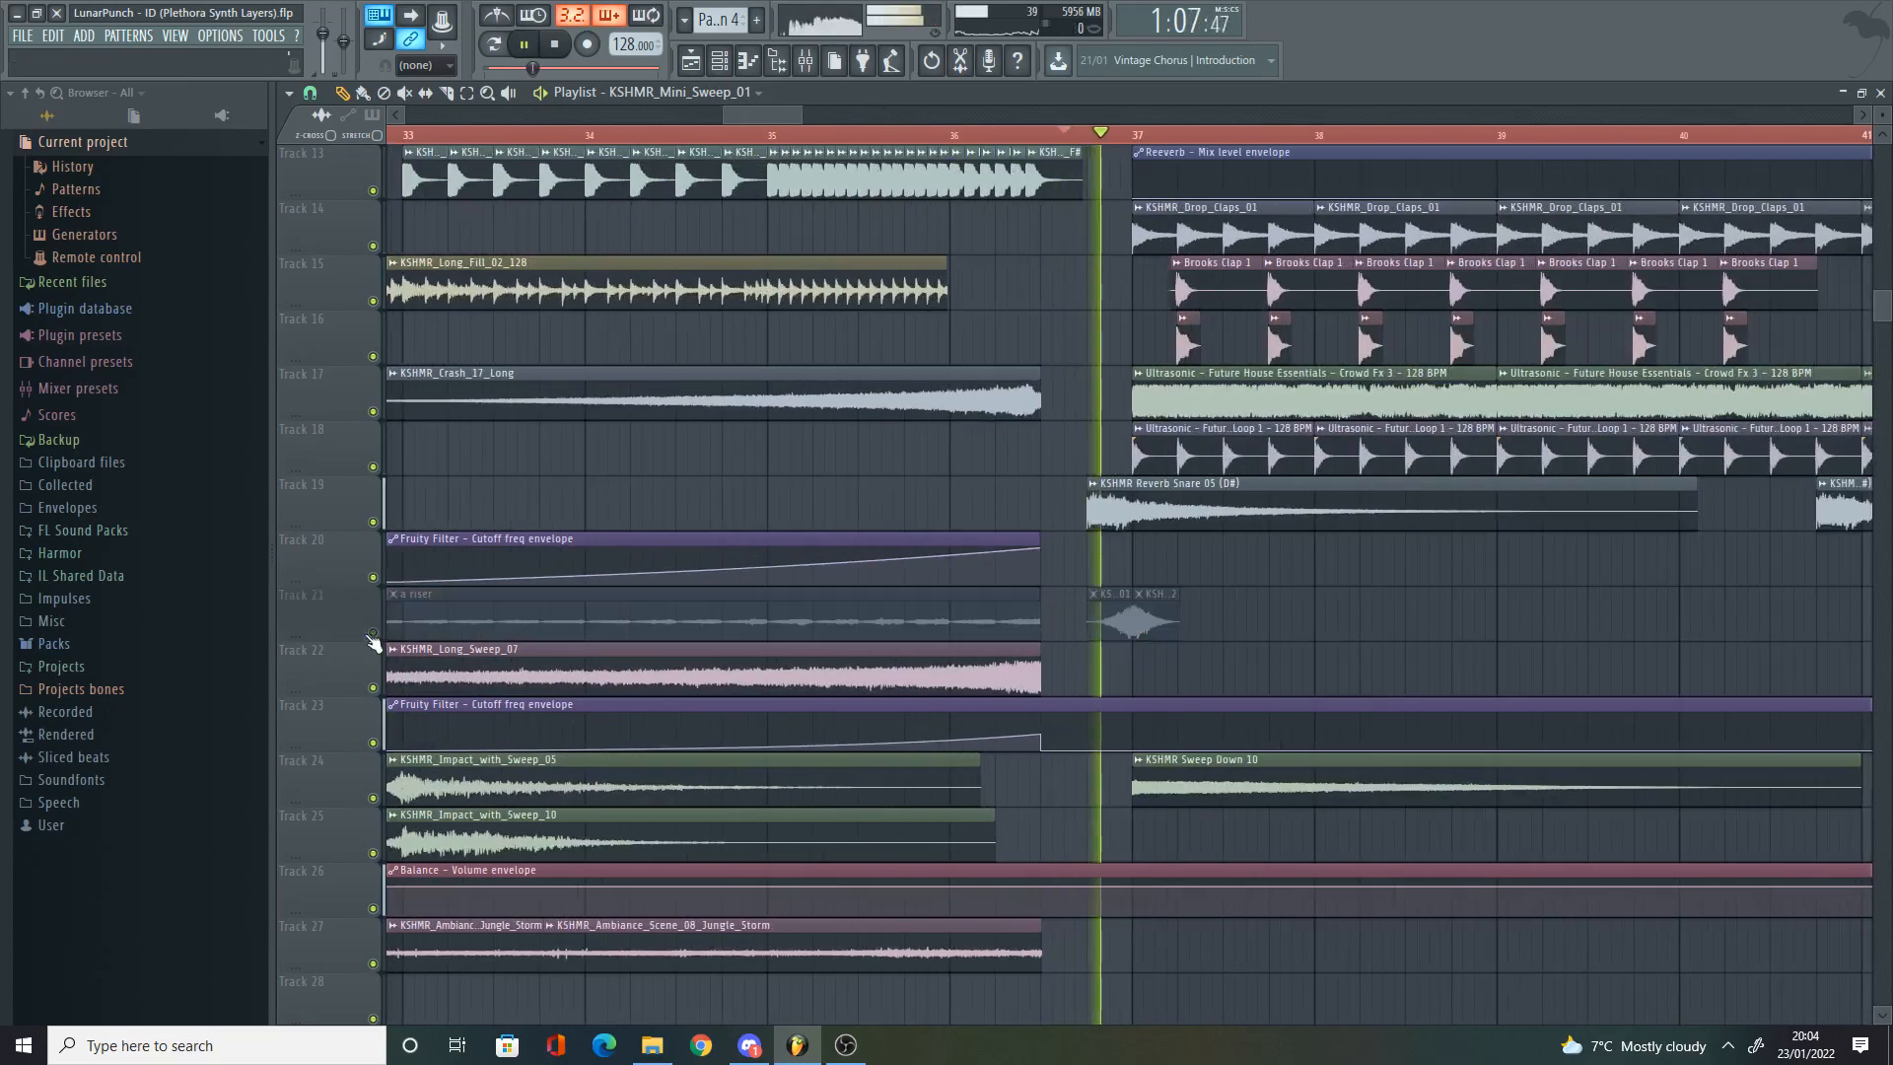
click(372, 632)
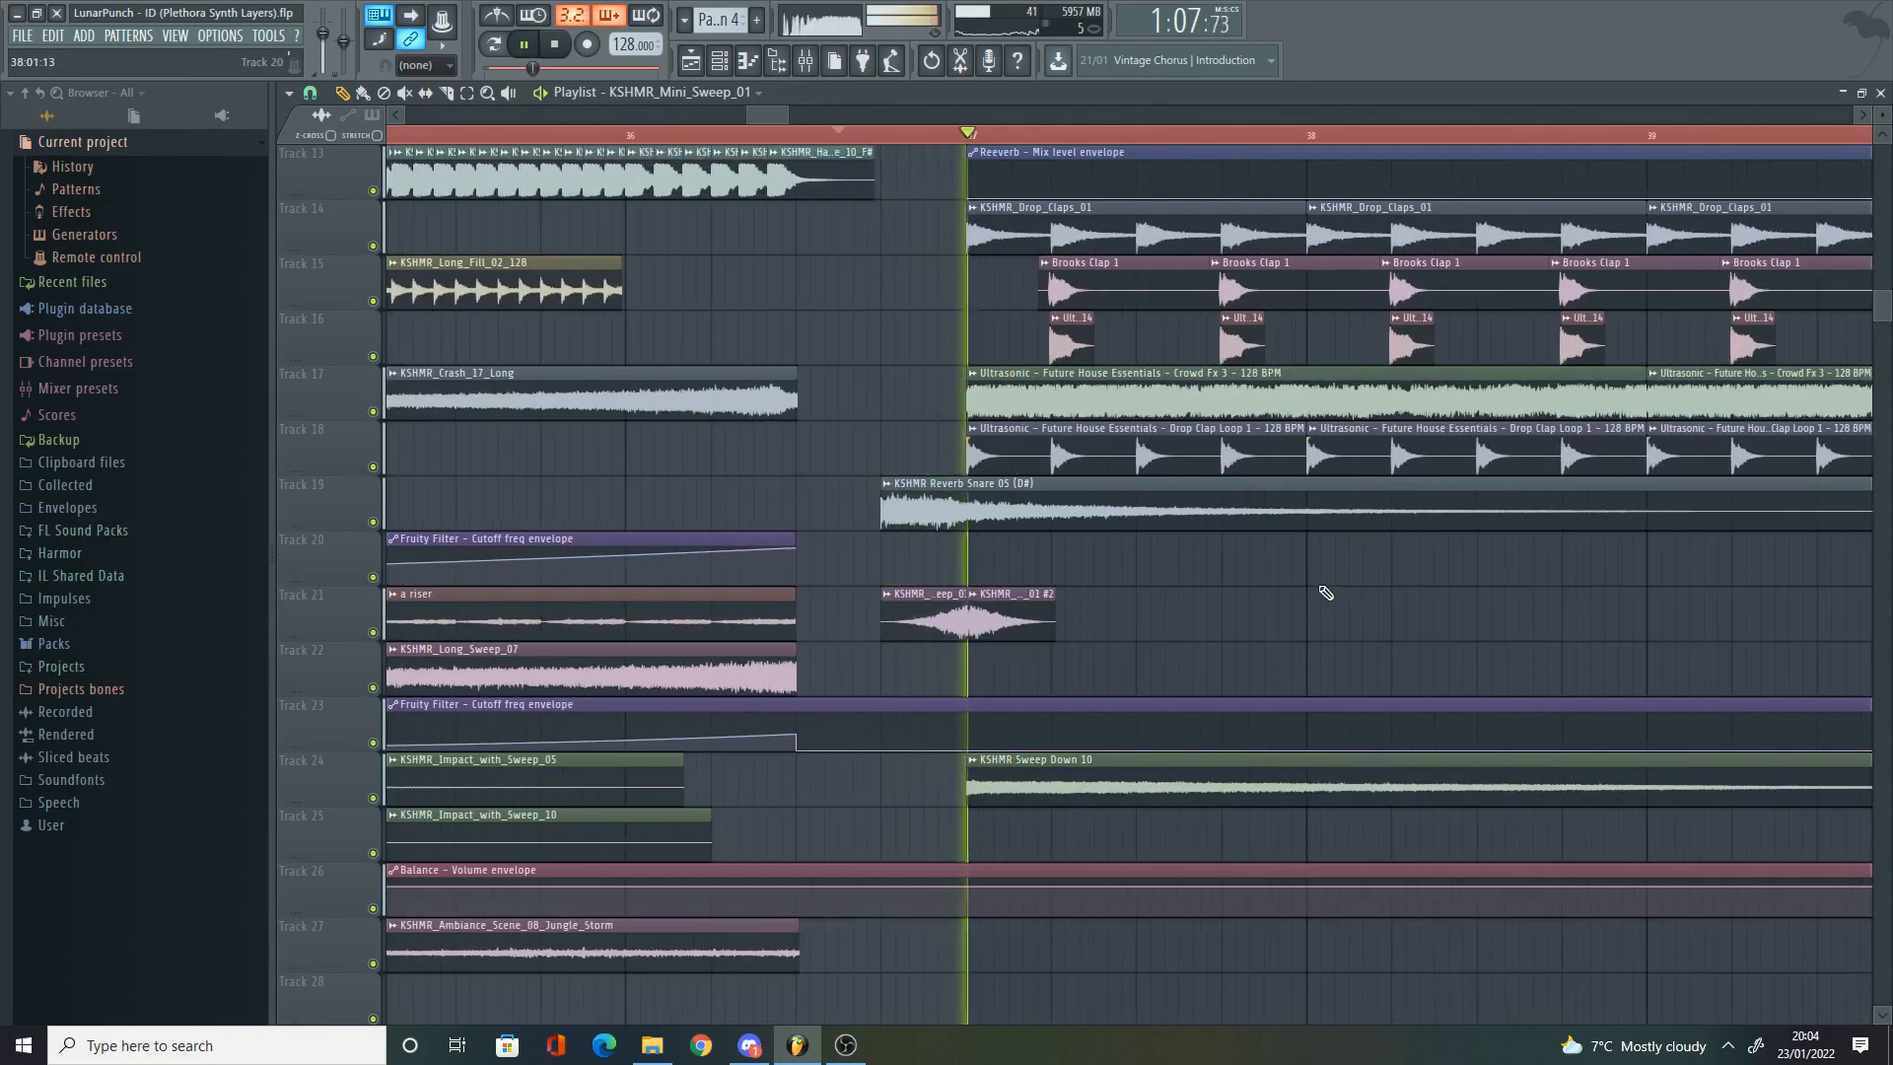
key(space)
scroll(1410, 595, down, 1)
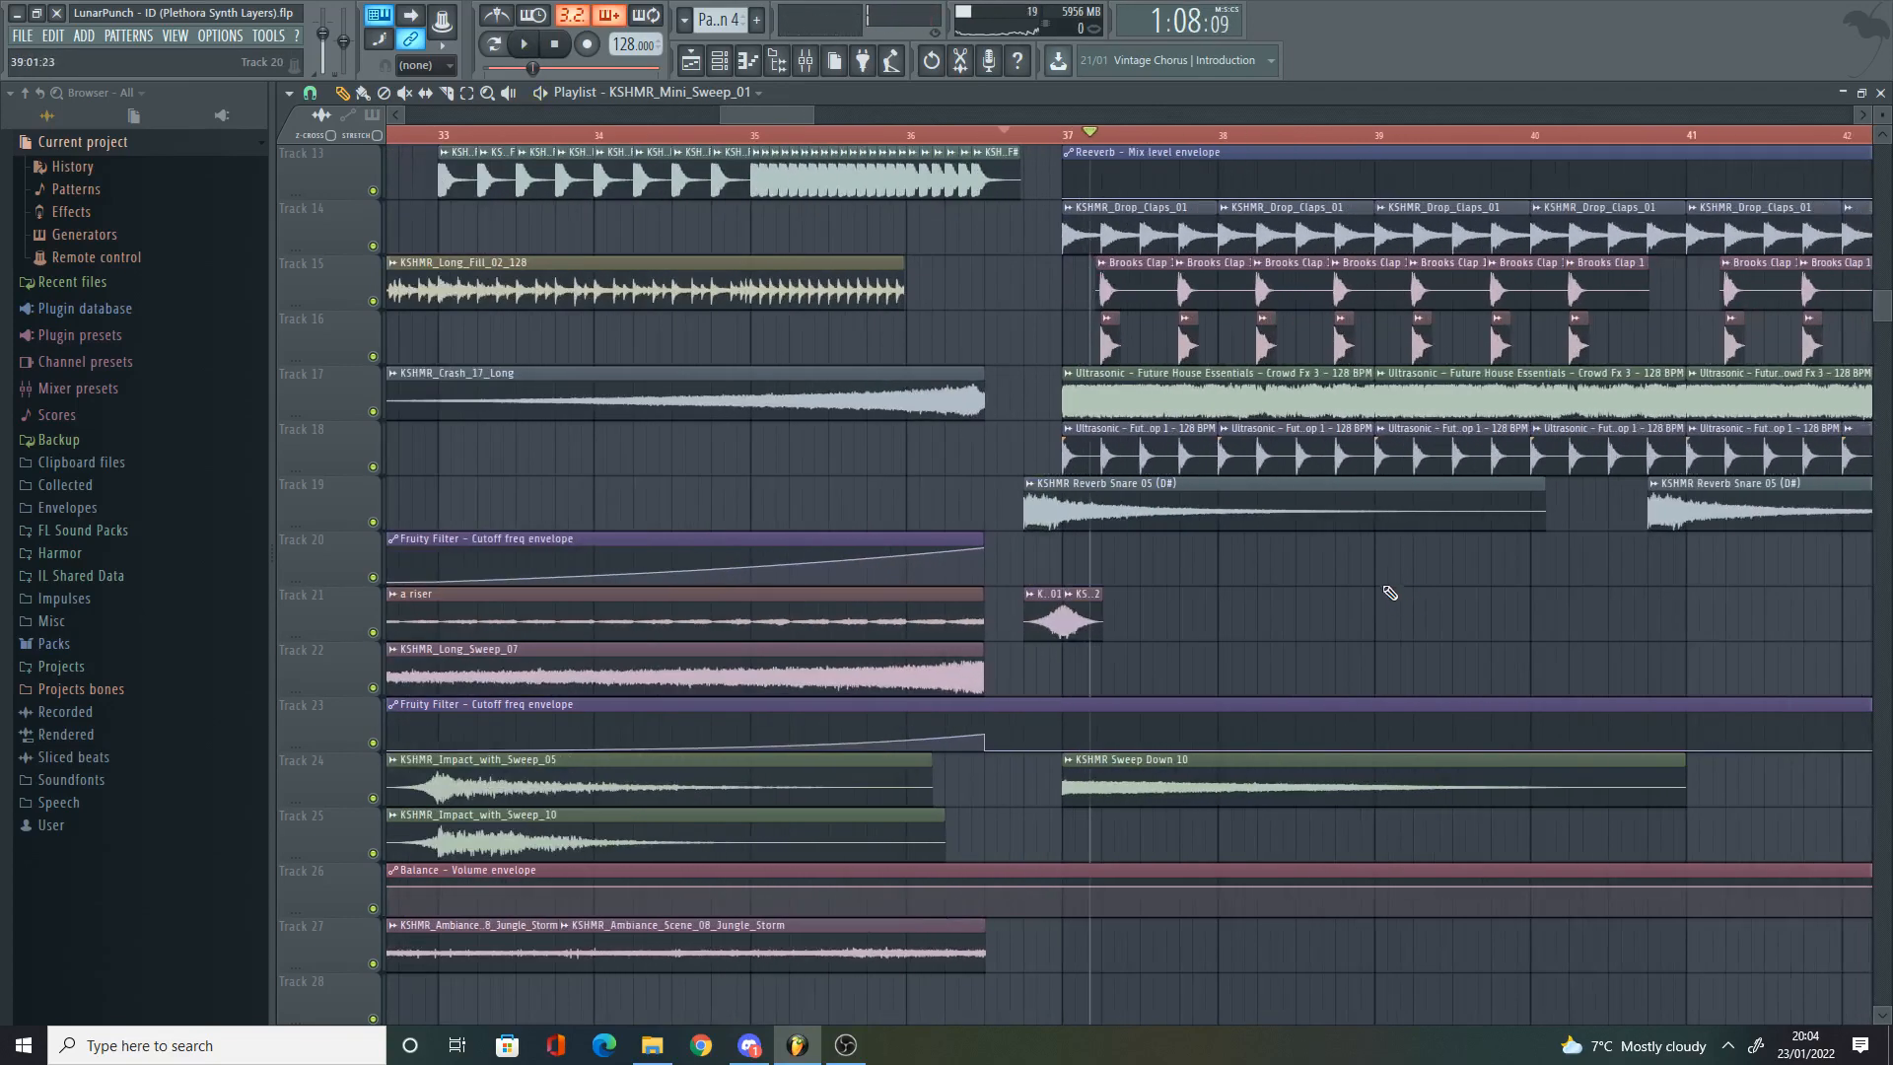
Step: Mute the percussion and crowd layers on Tracks 14, 17 and 18 and play the drop from just before bar 37
scroll(1374, 556, down, 2)
scroll(1370, 553, up, 4)
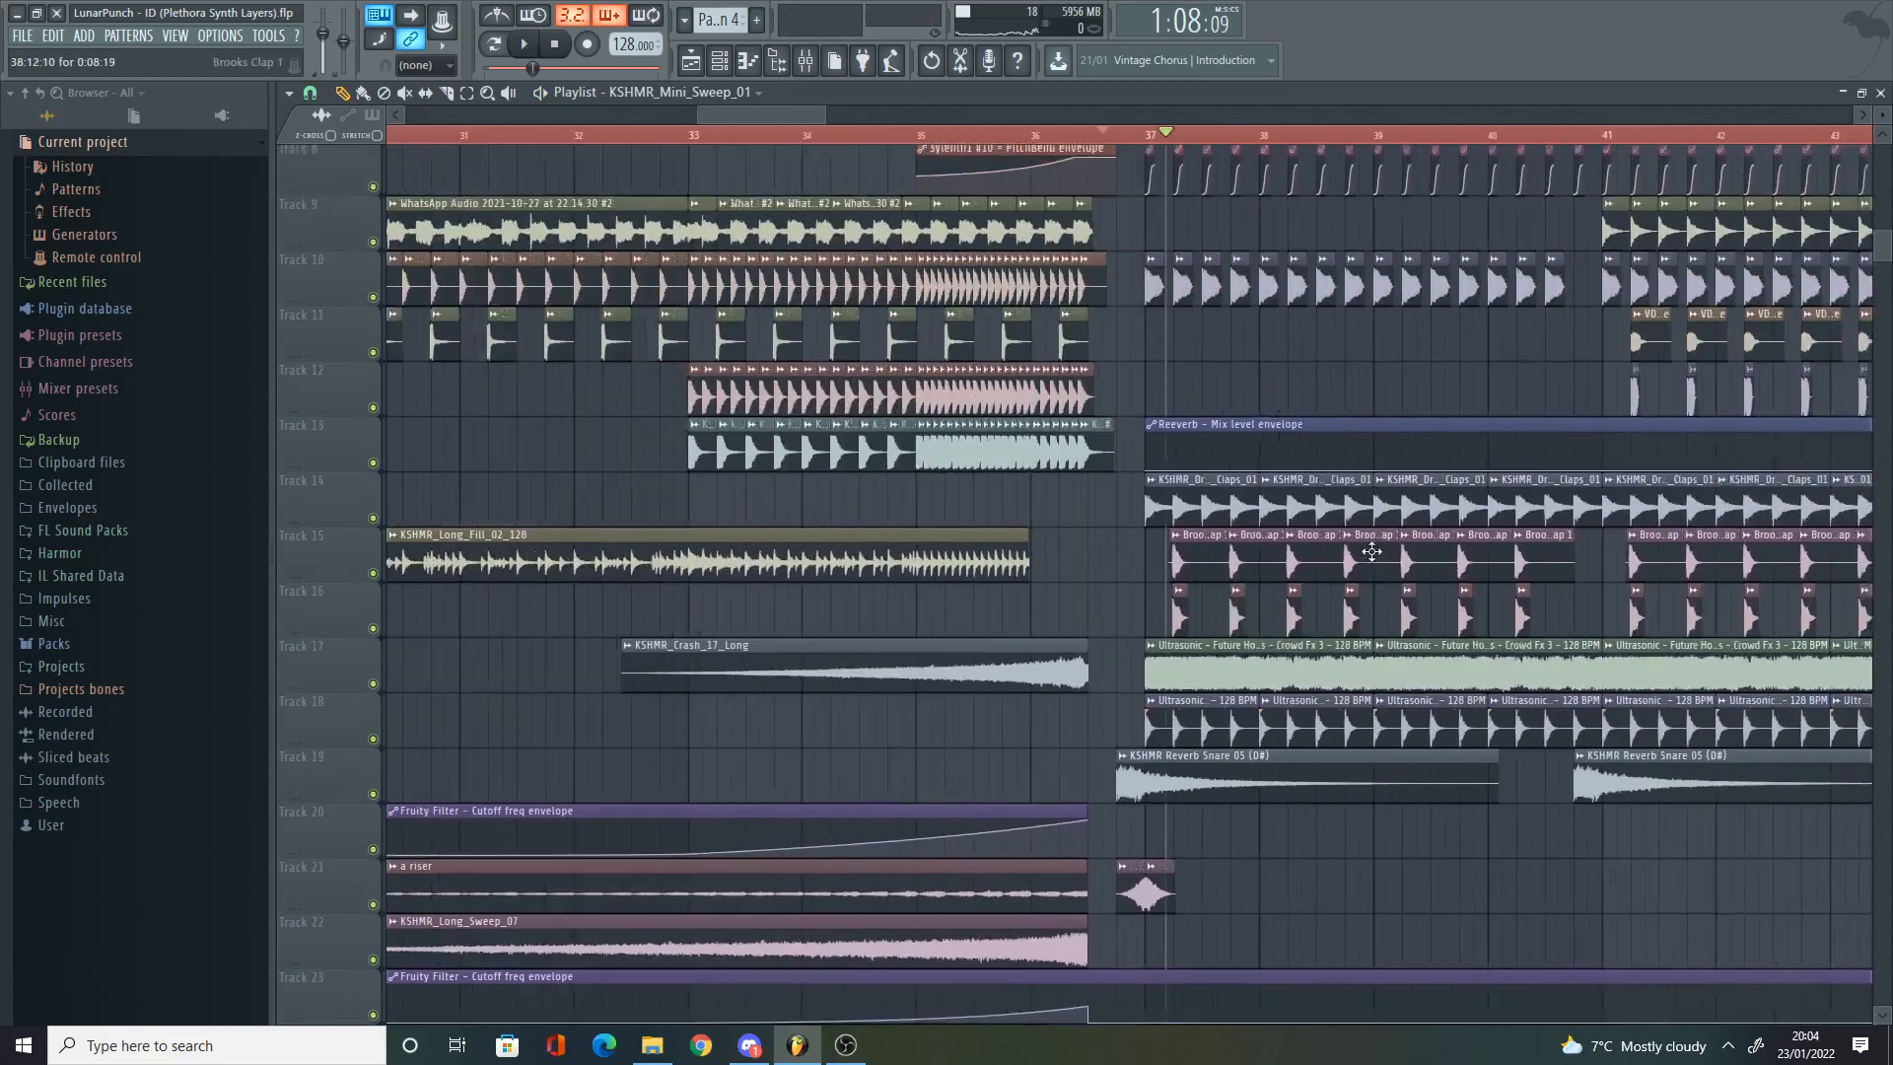
scroll(1410, 493, up, 1)
scroll(1376, 459, up, 3)
scroll(1026, 771, up, 3)
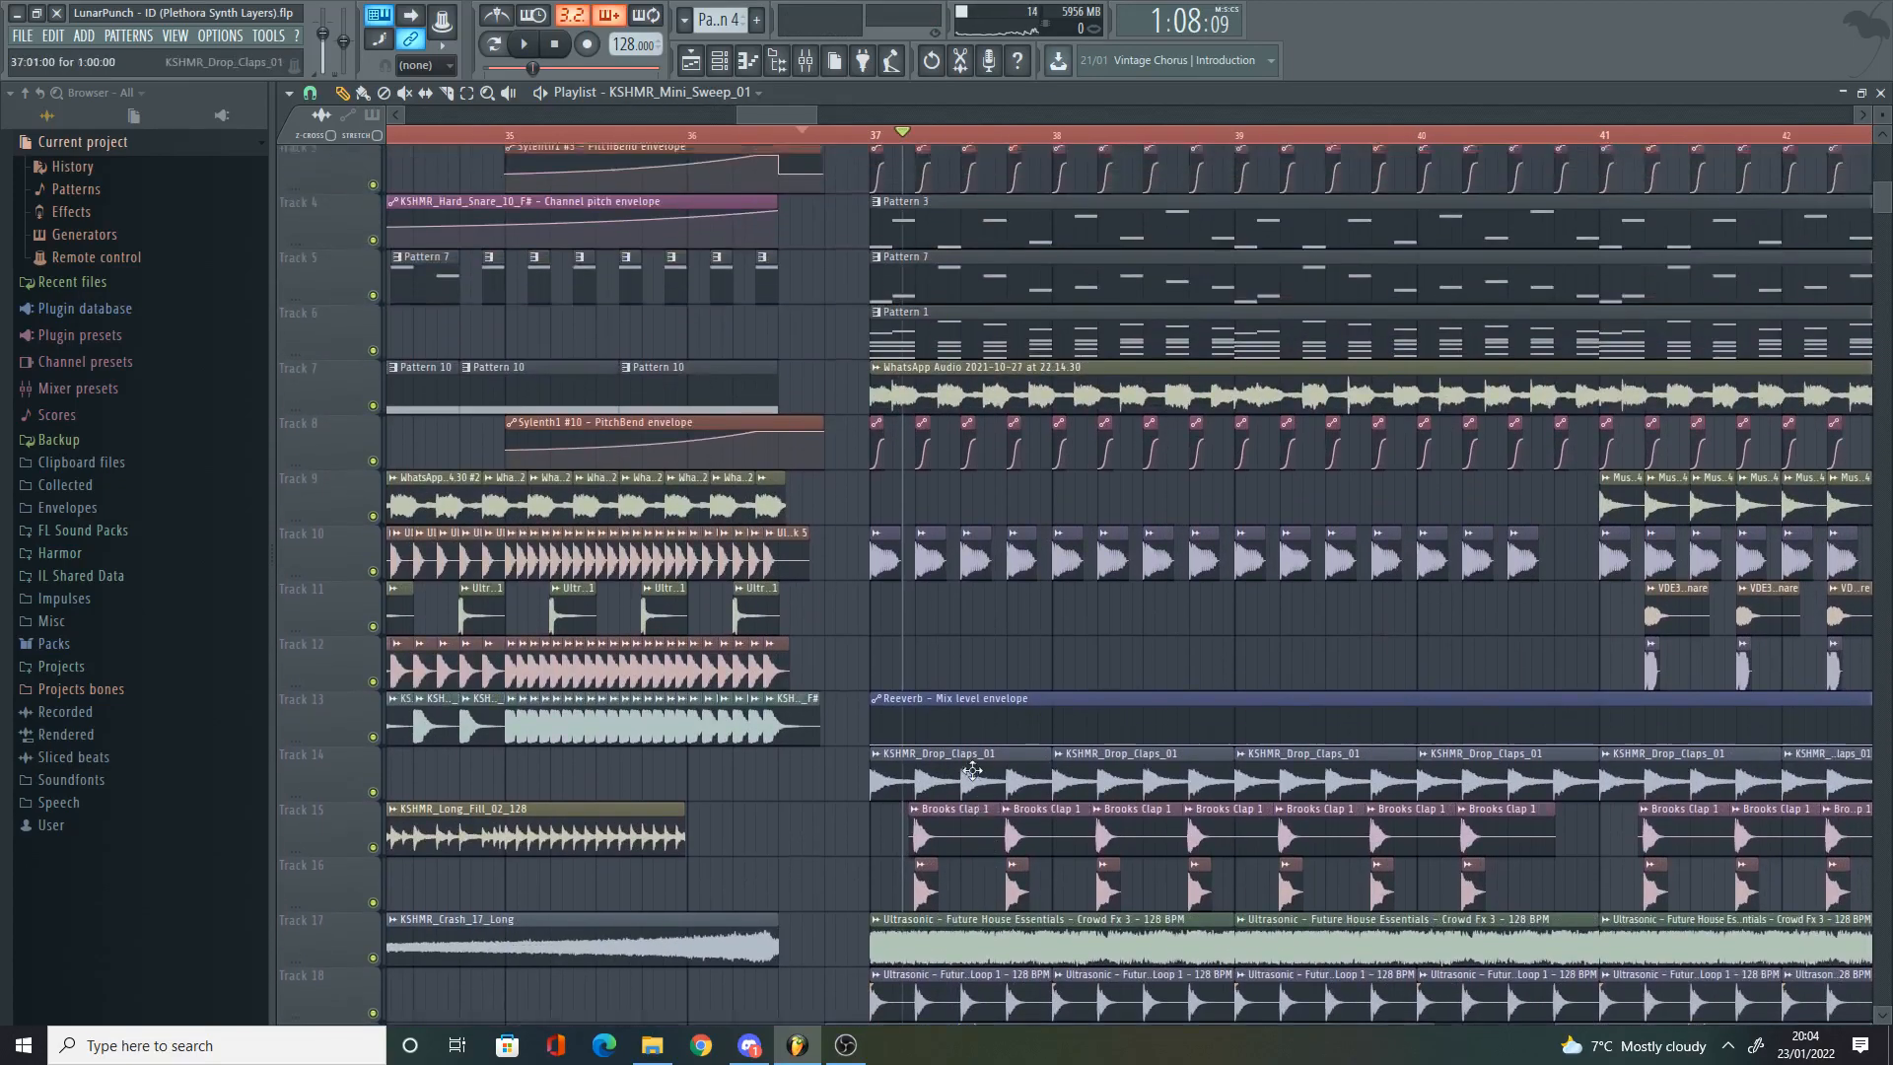
scroll(982, 754, up, 2)
scroll(1031, 623, down, 6)
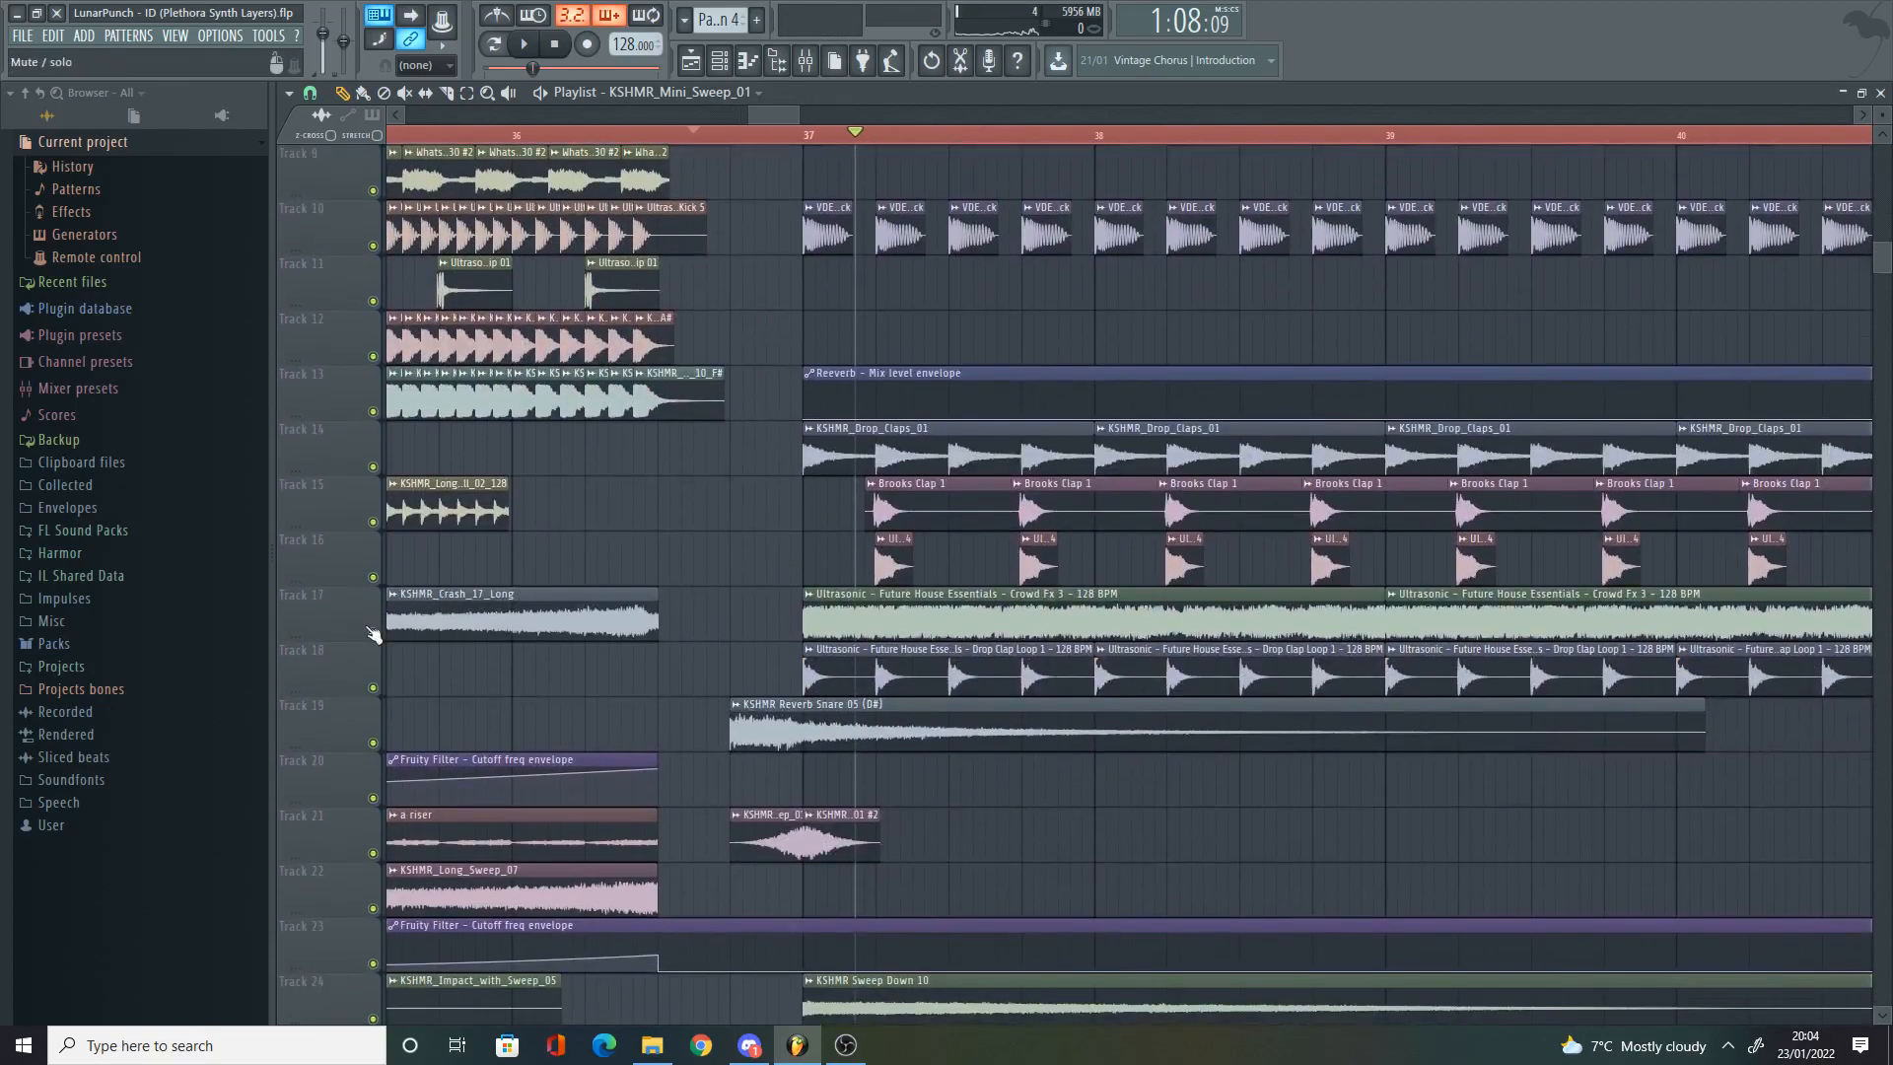
click(372, 632)
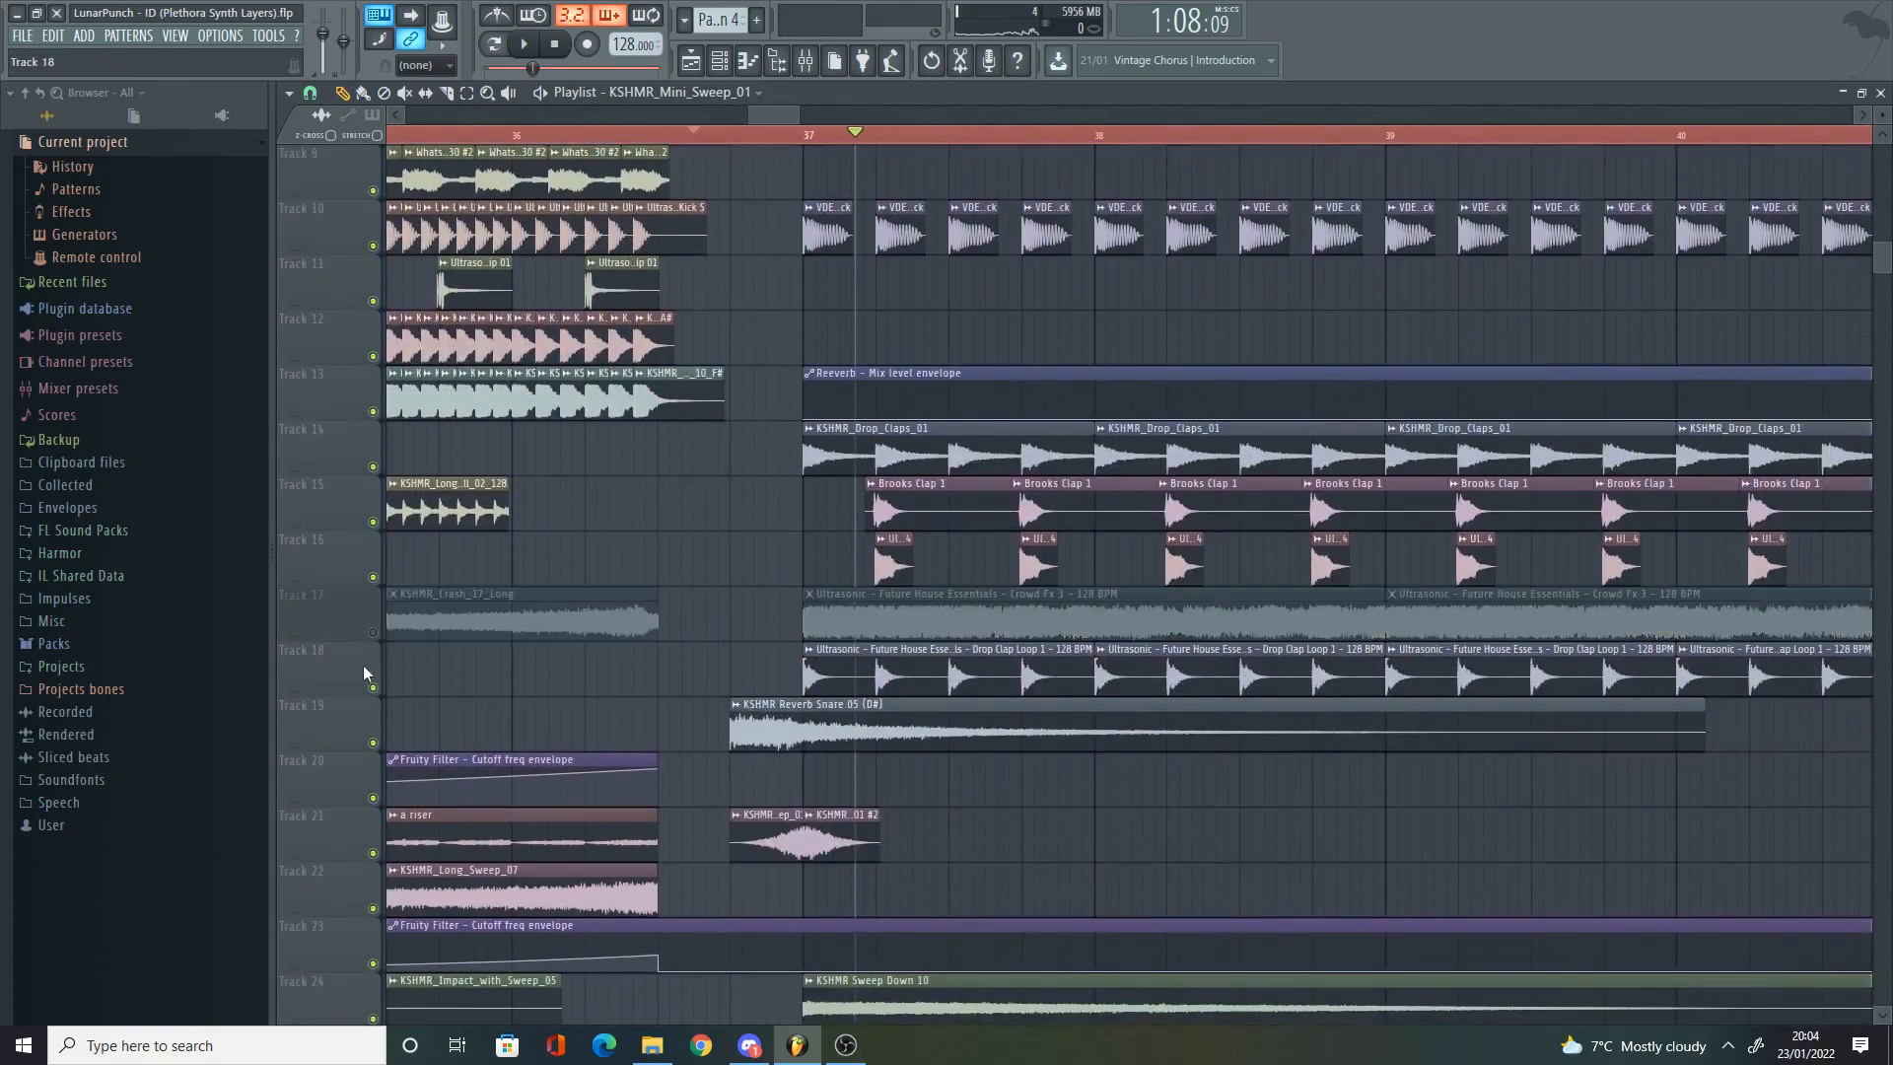
click(373, 687)
click(372, 466)
scroll(884, 515, down, 1)
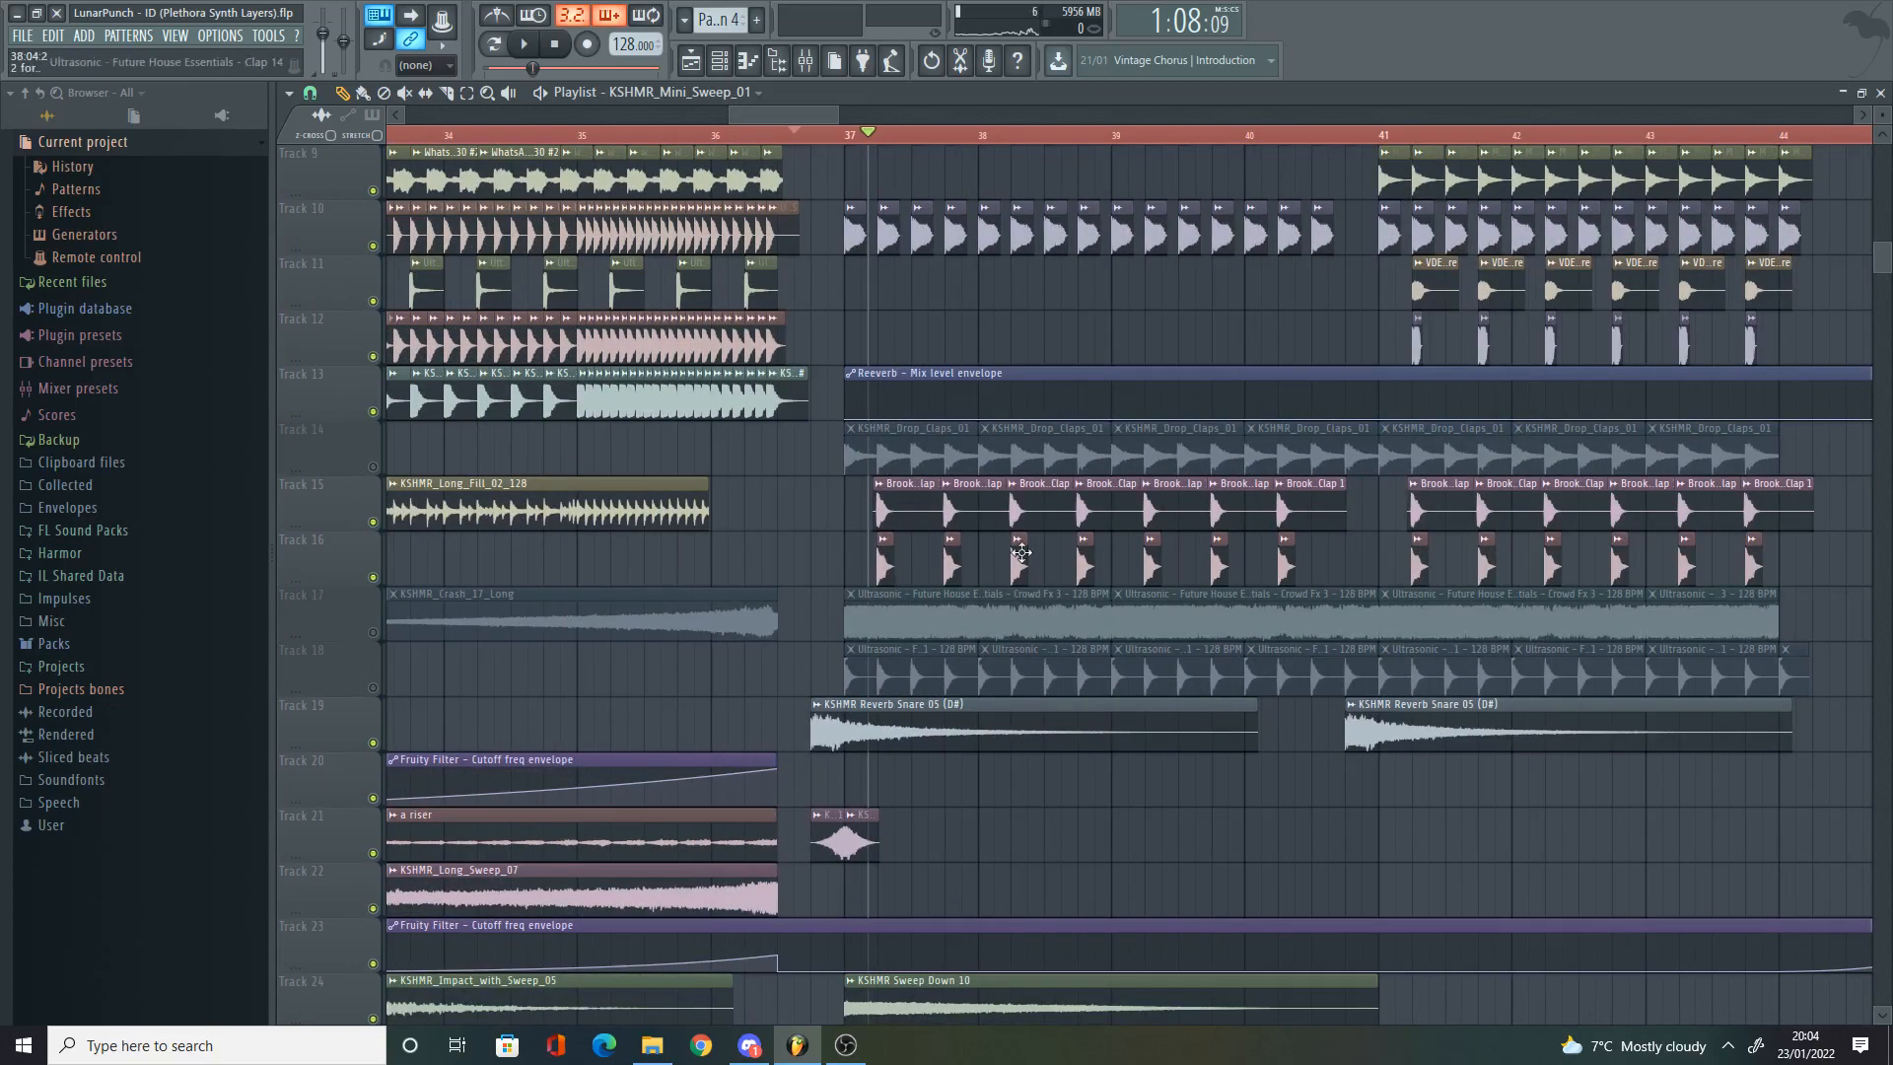
scroll(1016, 484, up, 3)
key(space)
scroll(1020, 478, down, 2)
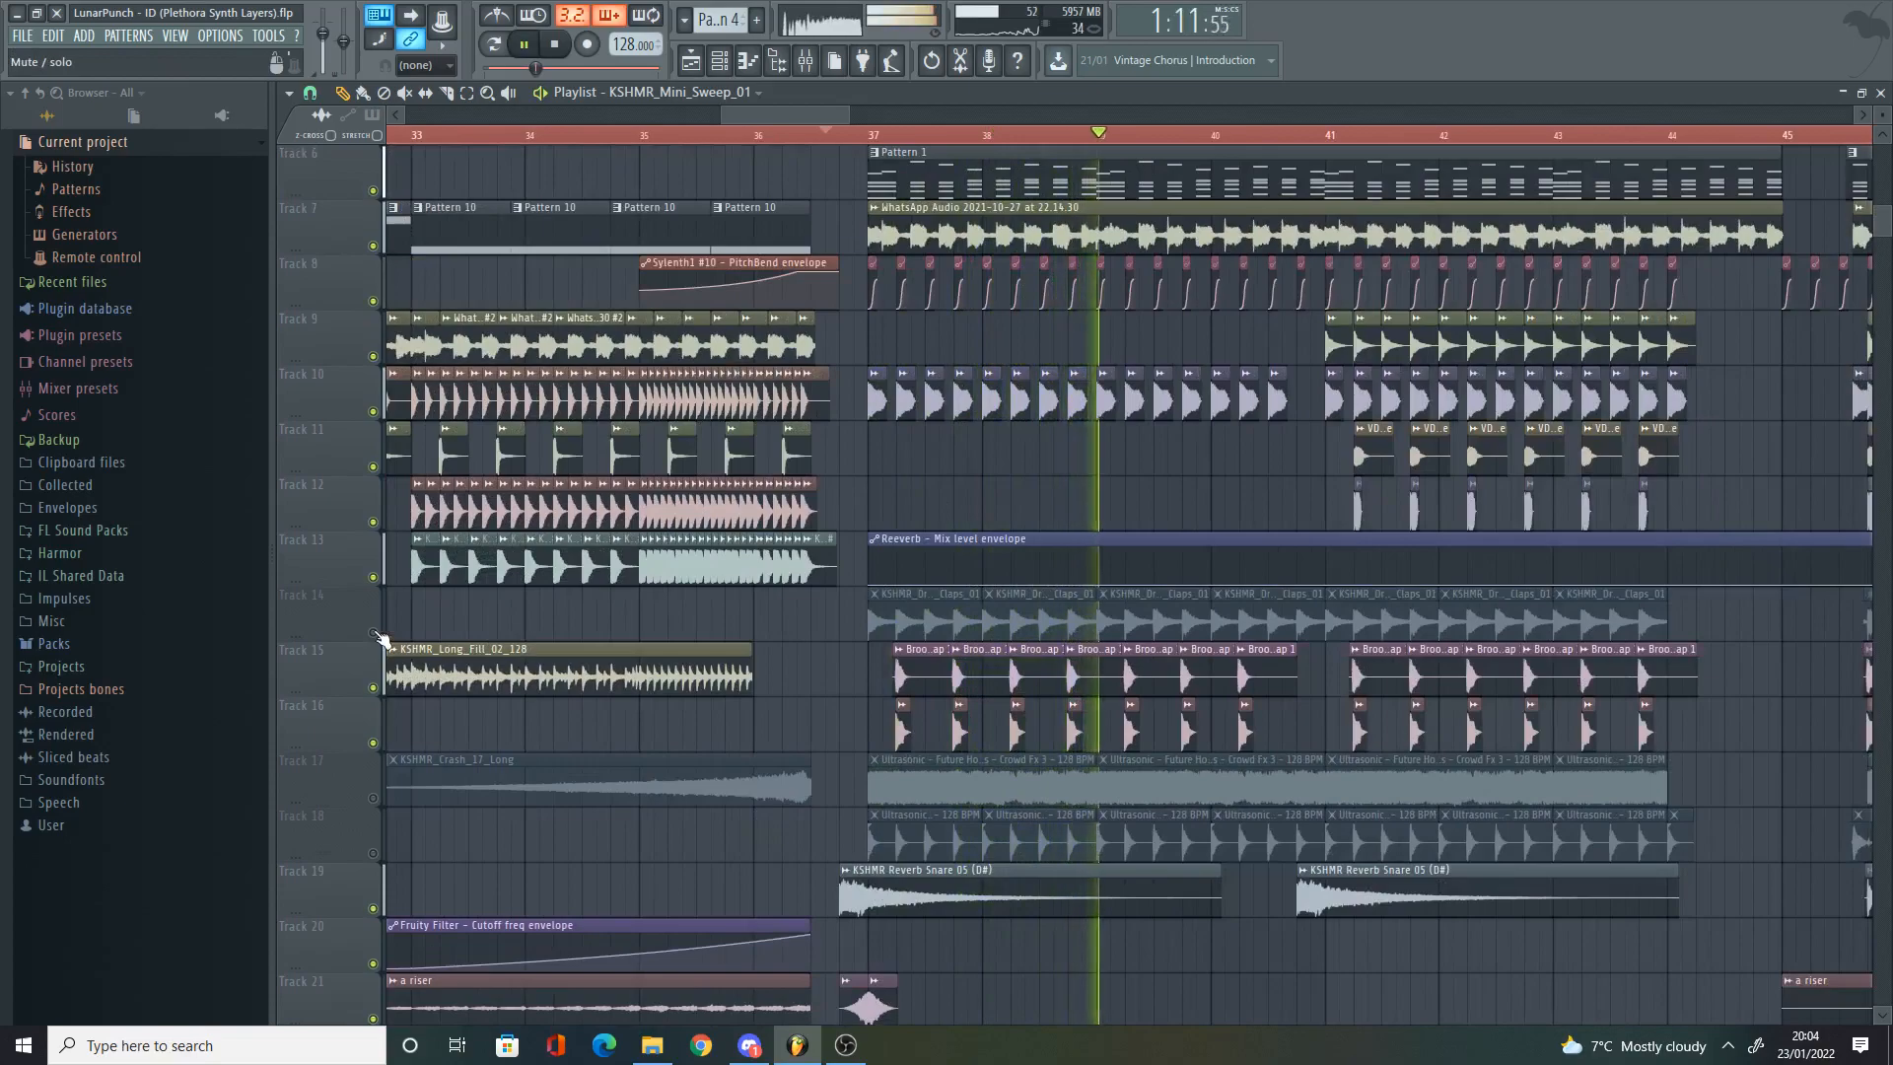
key(space)
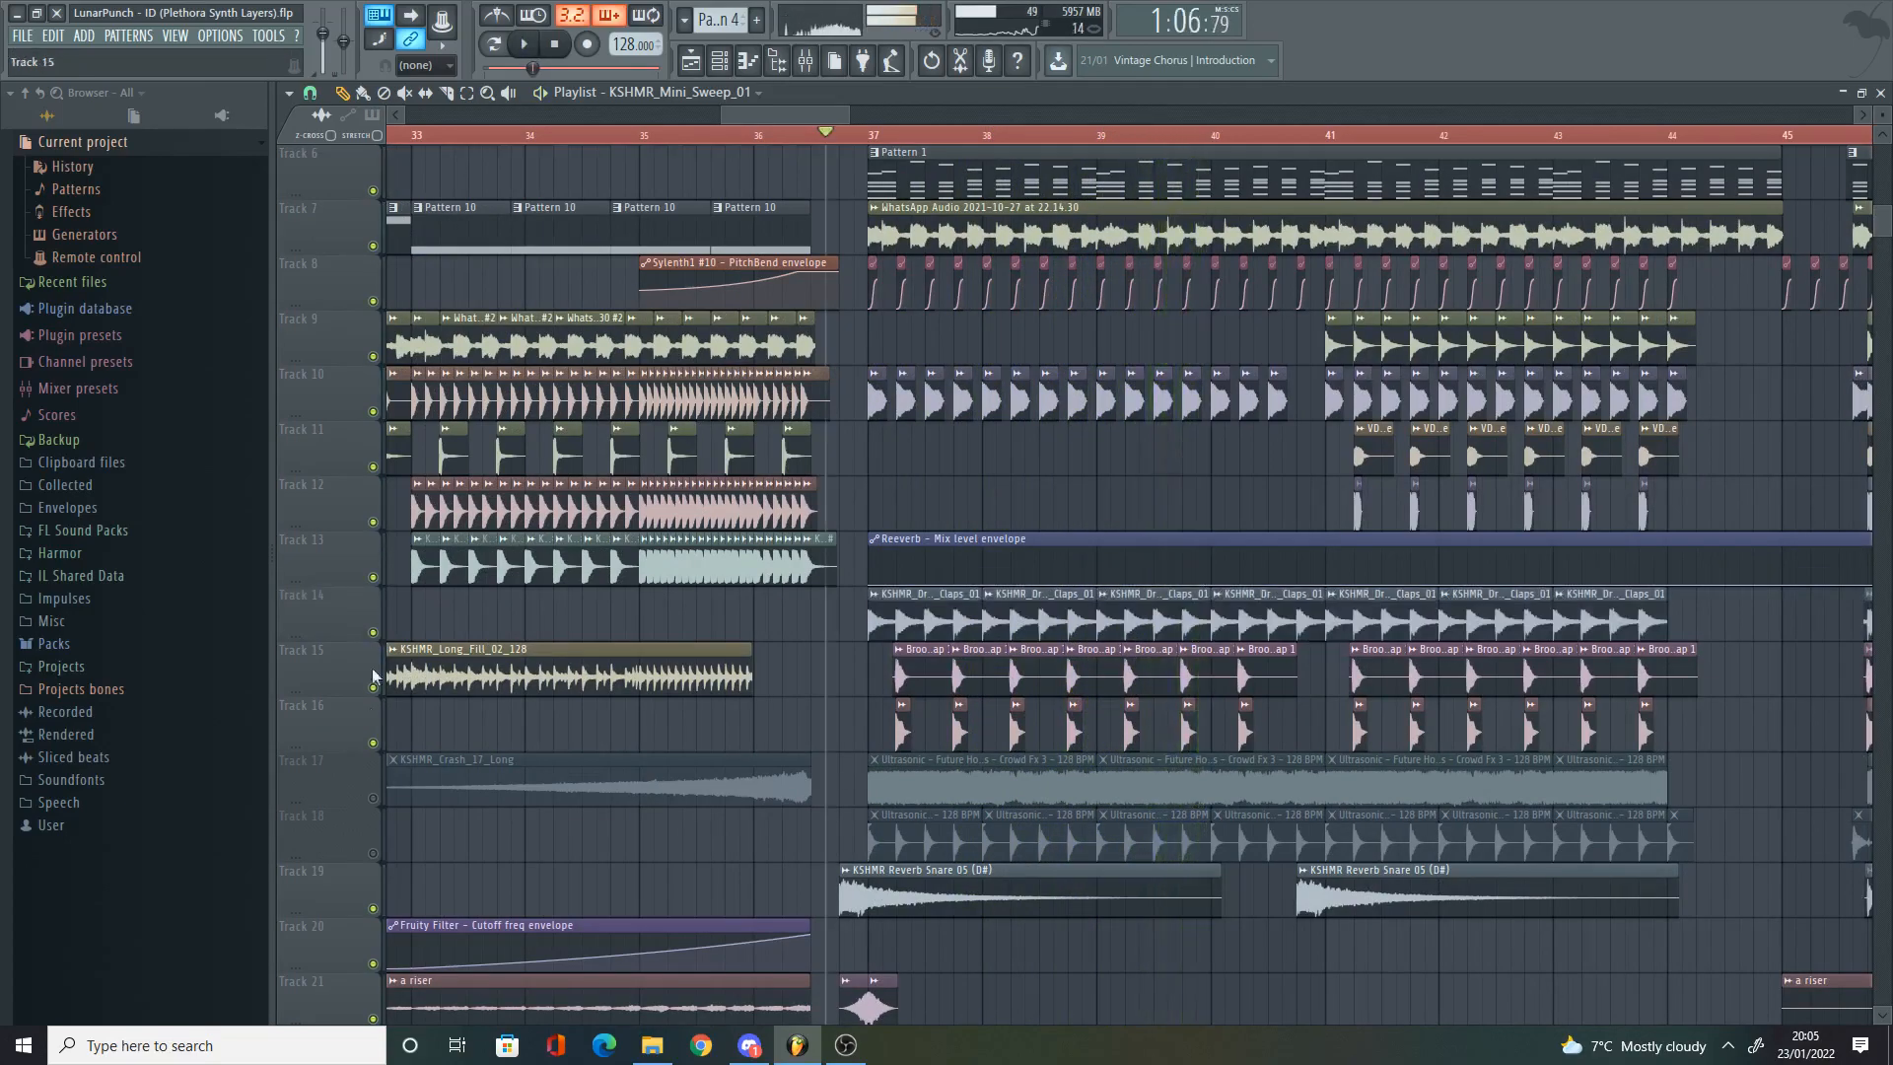
Step: Play the drop from bar 38 with Tracks 14, 17 and 18 enabled
scroll(996, 153, up, 2)
scroll(992, 120, up, 2)
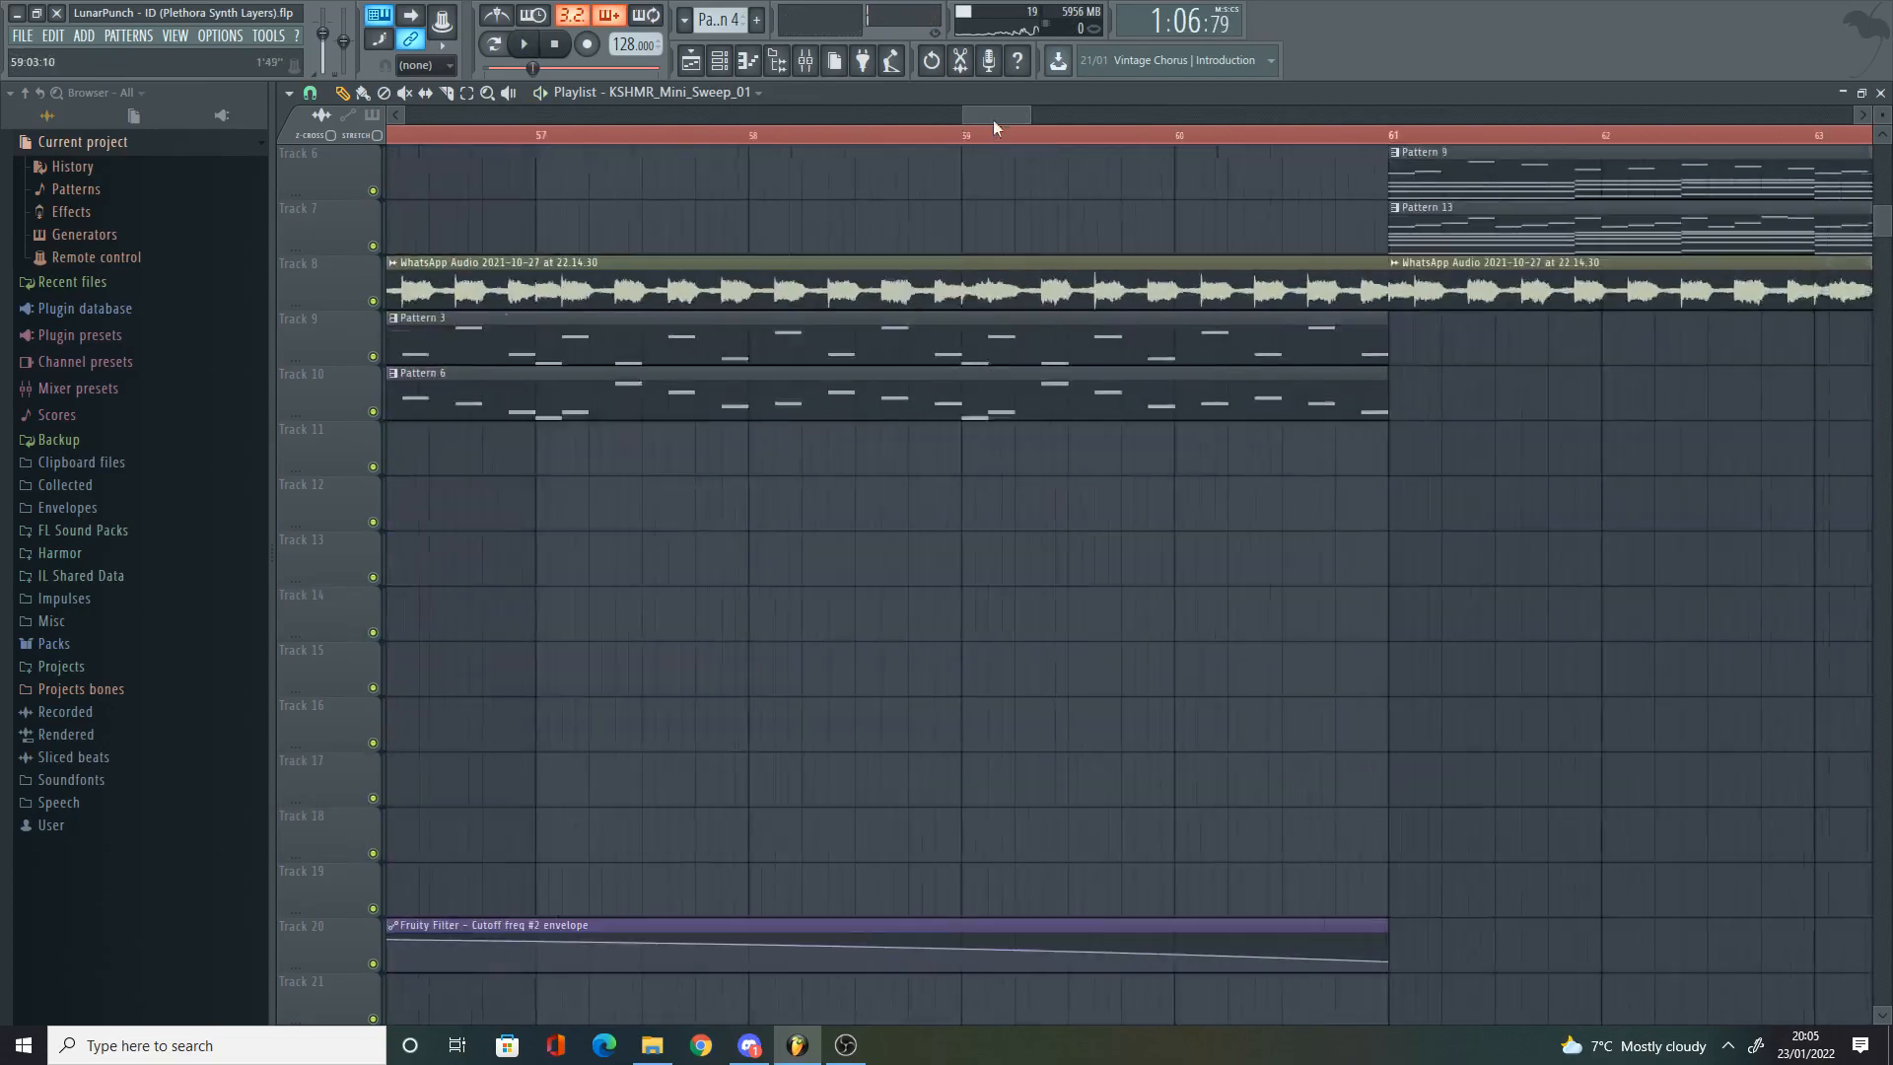
scroll(992, 120, down, 6)
click(711, 136)
key(space)
scroll(718, 138, up, 4)
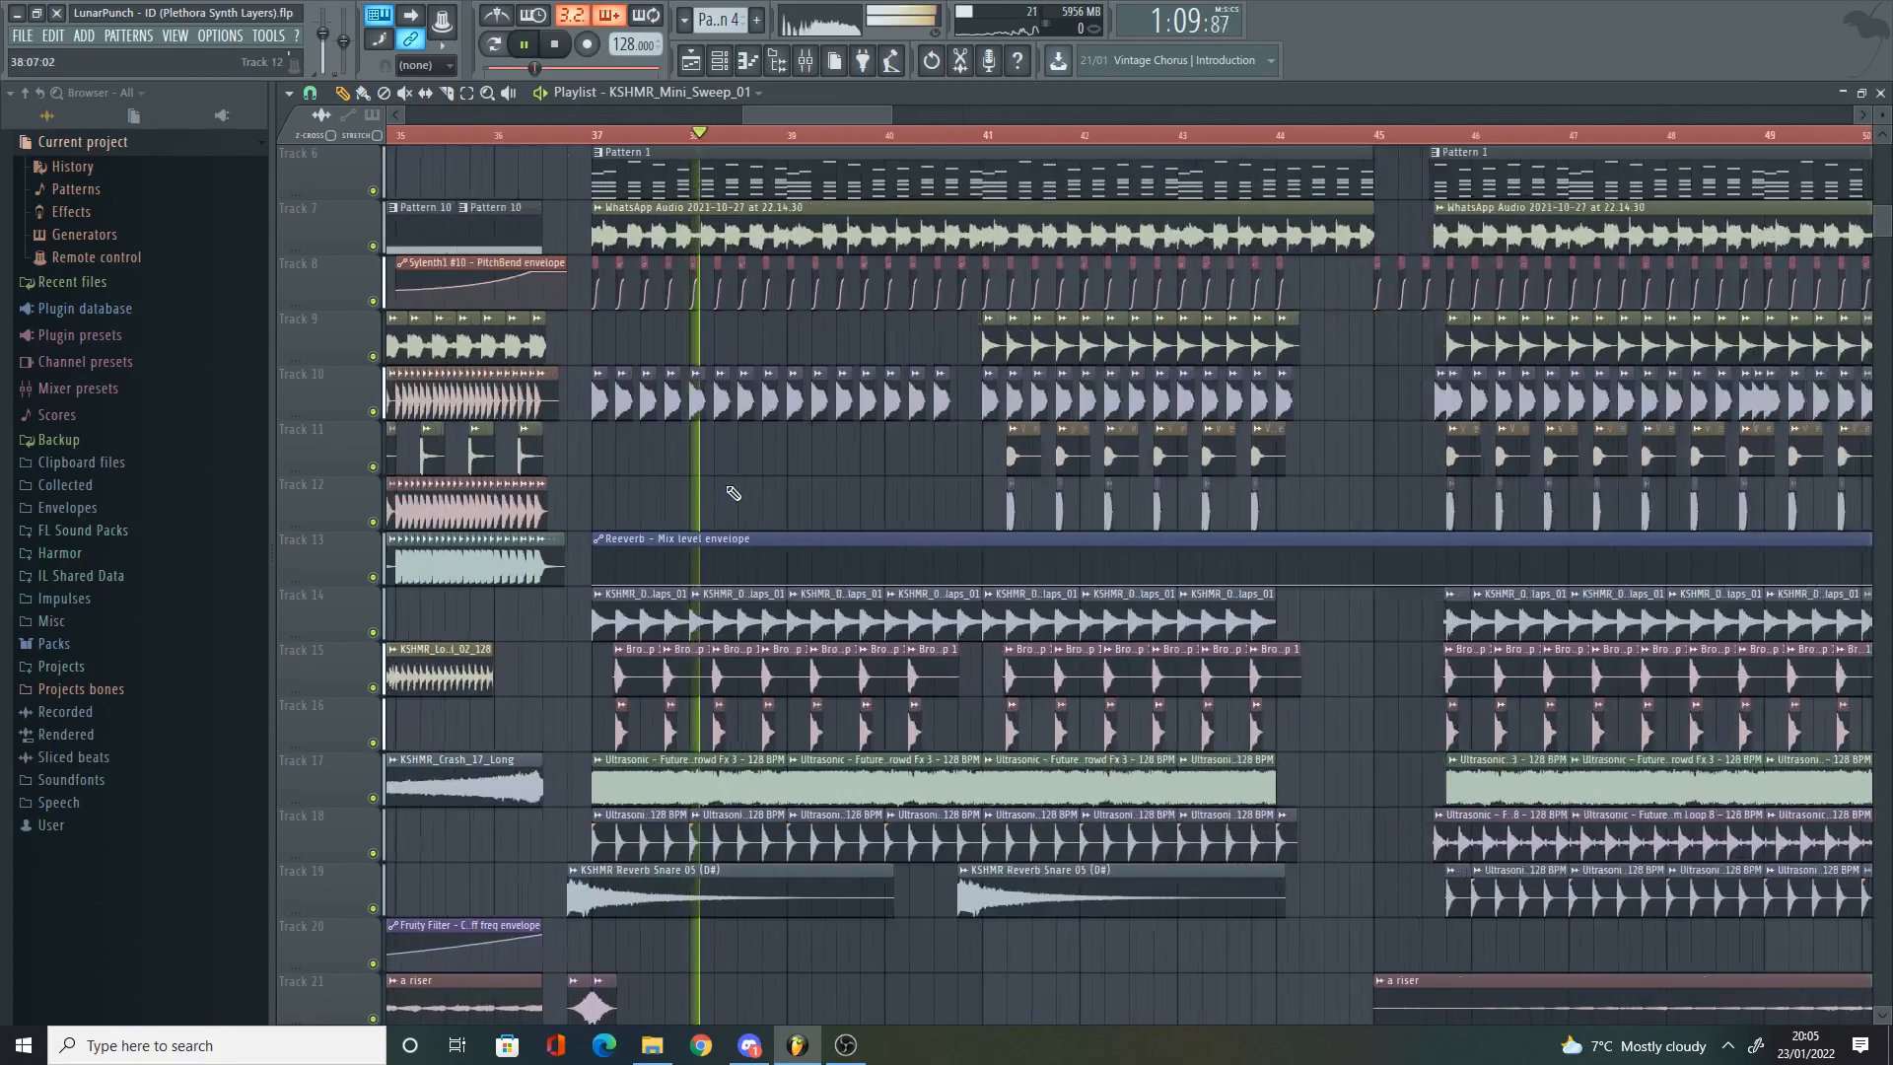
scroll(740, 533, down, 3)
scroll(788, 651, down, 3)
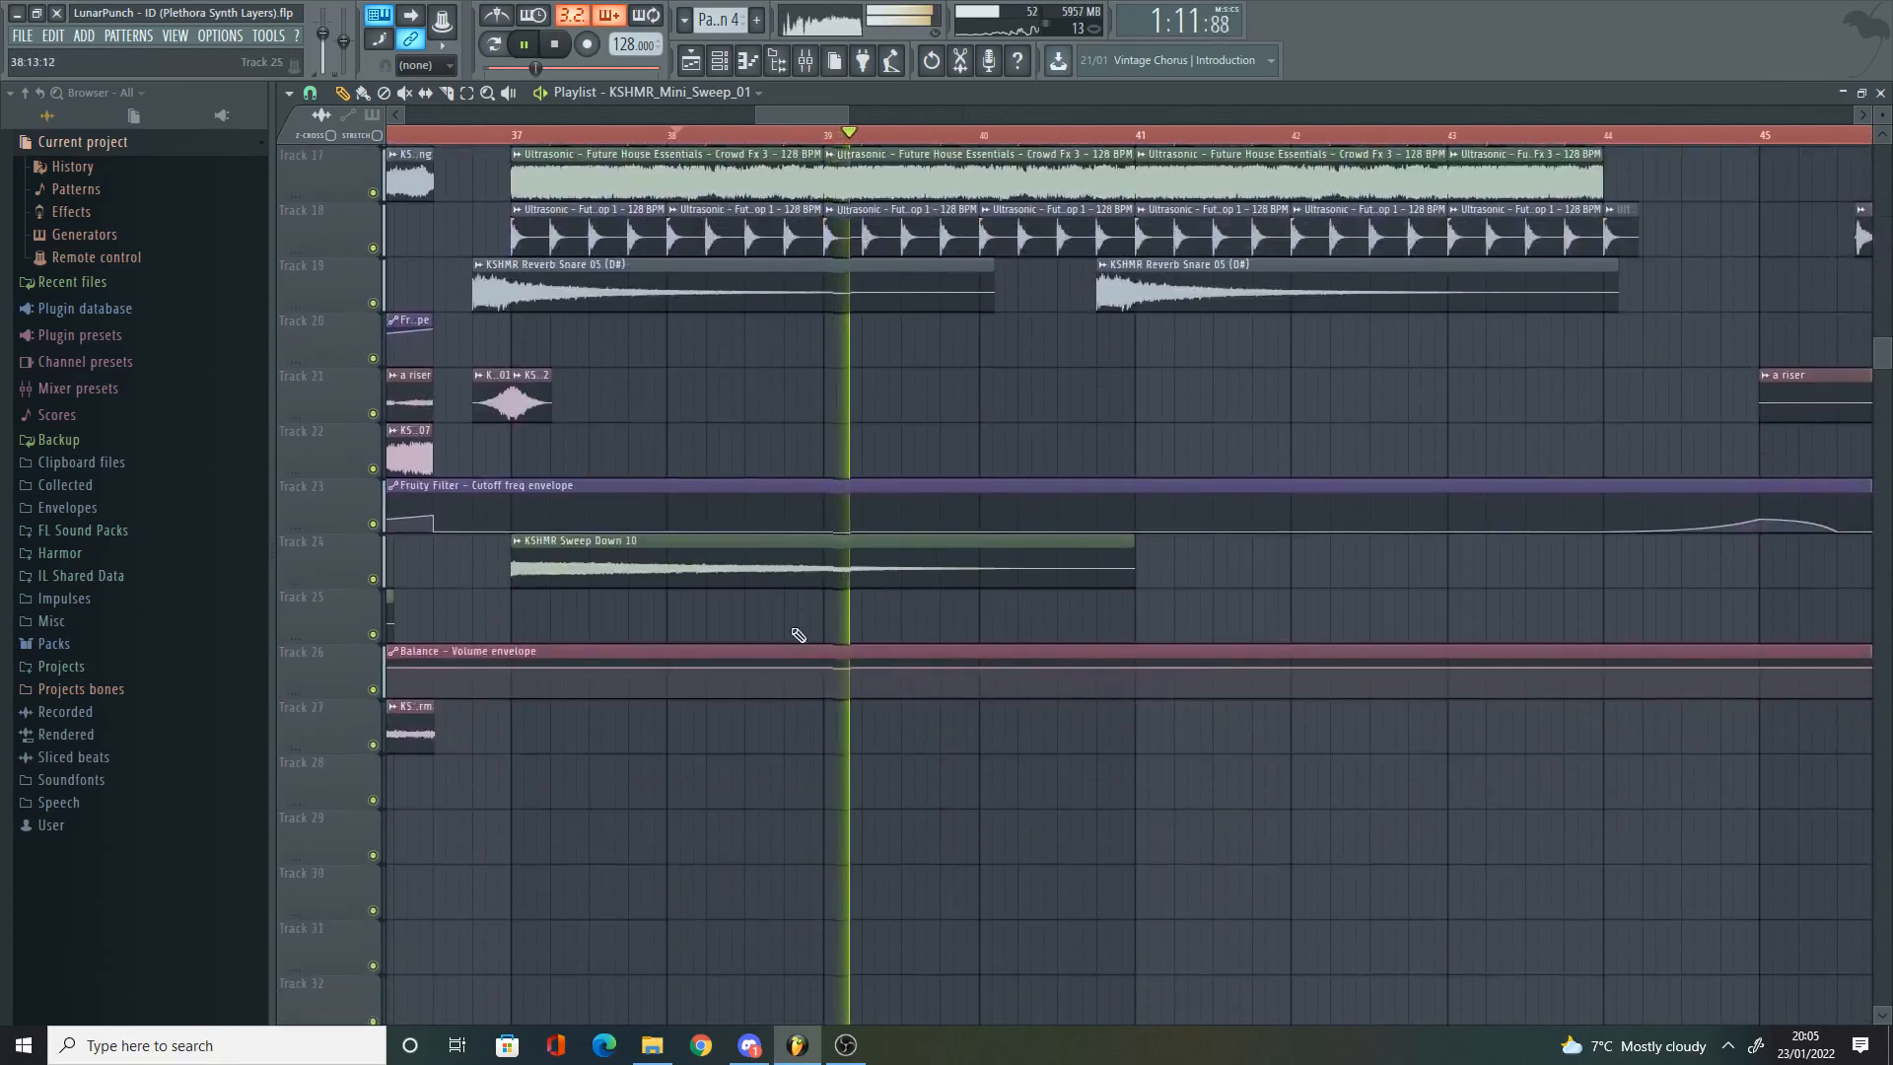
Step: Toggle the crowd, clap loop and drop claps layers on Tracks 17, 18 and 14 to compare the drop without them
scroll(789, 651, up, 3)
click(373, 467)
click(372, 522)
click(375, 302)
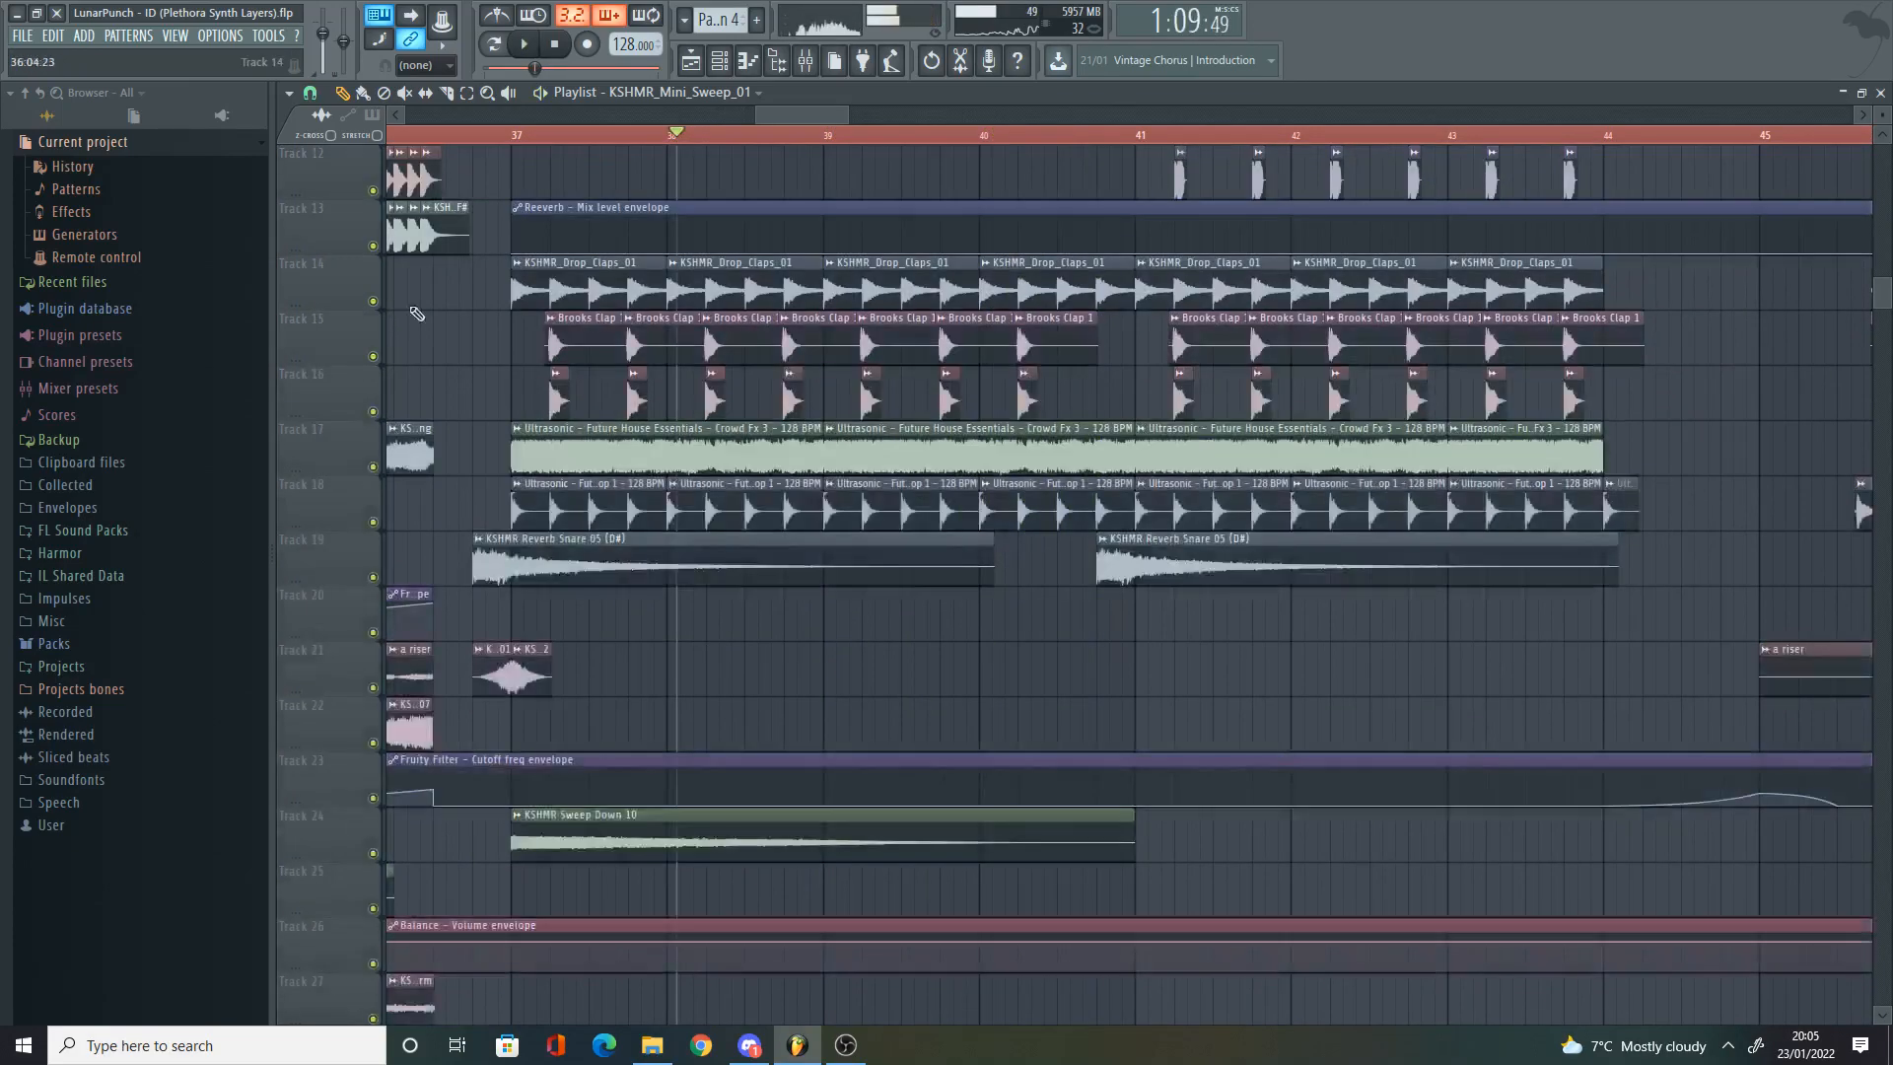
scroll(417, 314, up, 2)
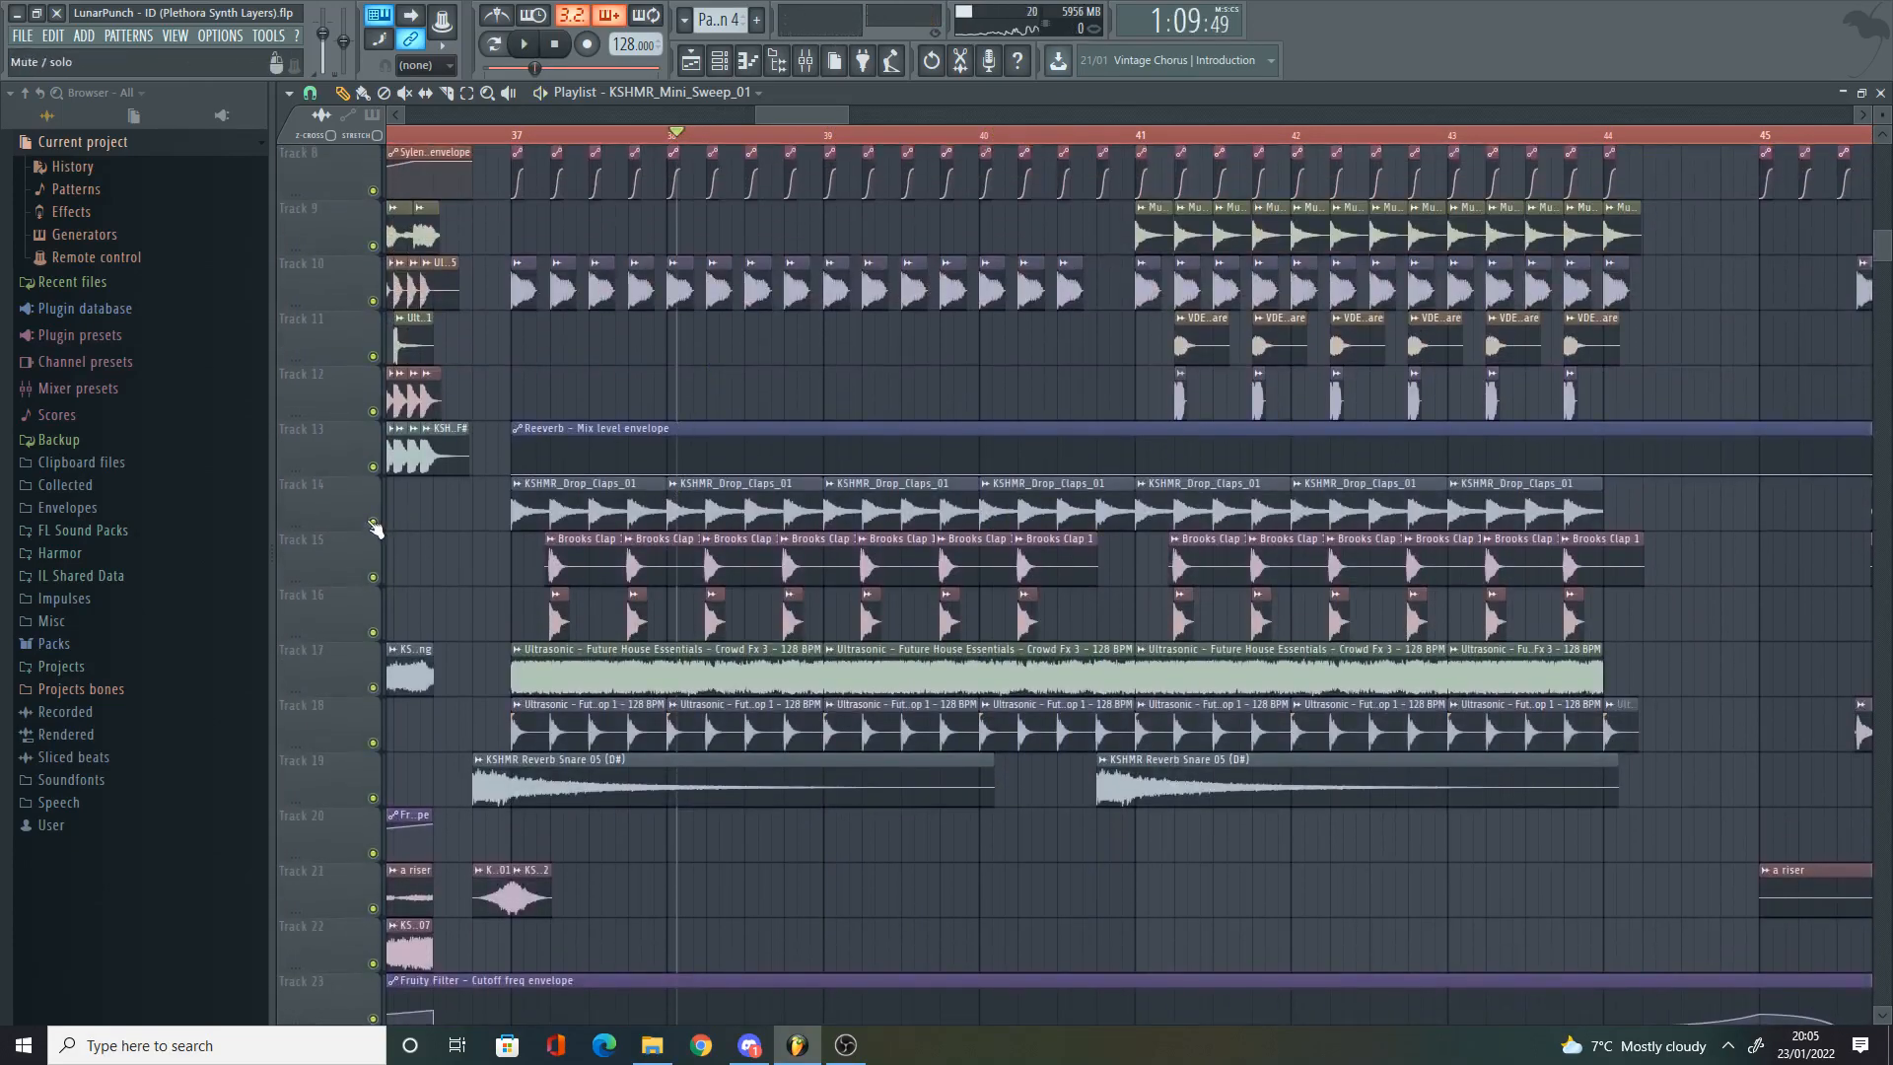
Step: Mute Tracks 14, 17 and 18, enable them again, and play the drop from bar 38 with all layers
click(372, 522)
click(372, 687)
click(372, 742)
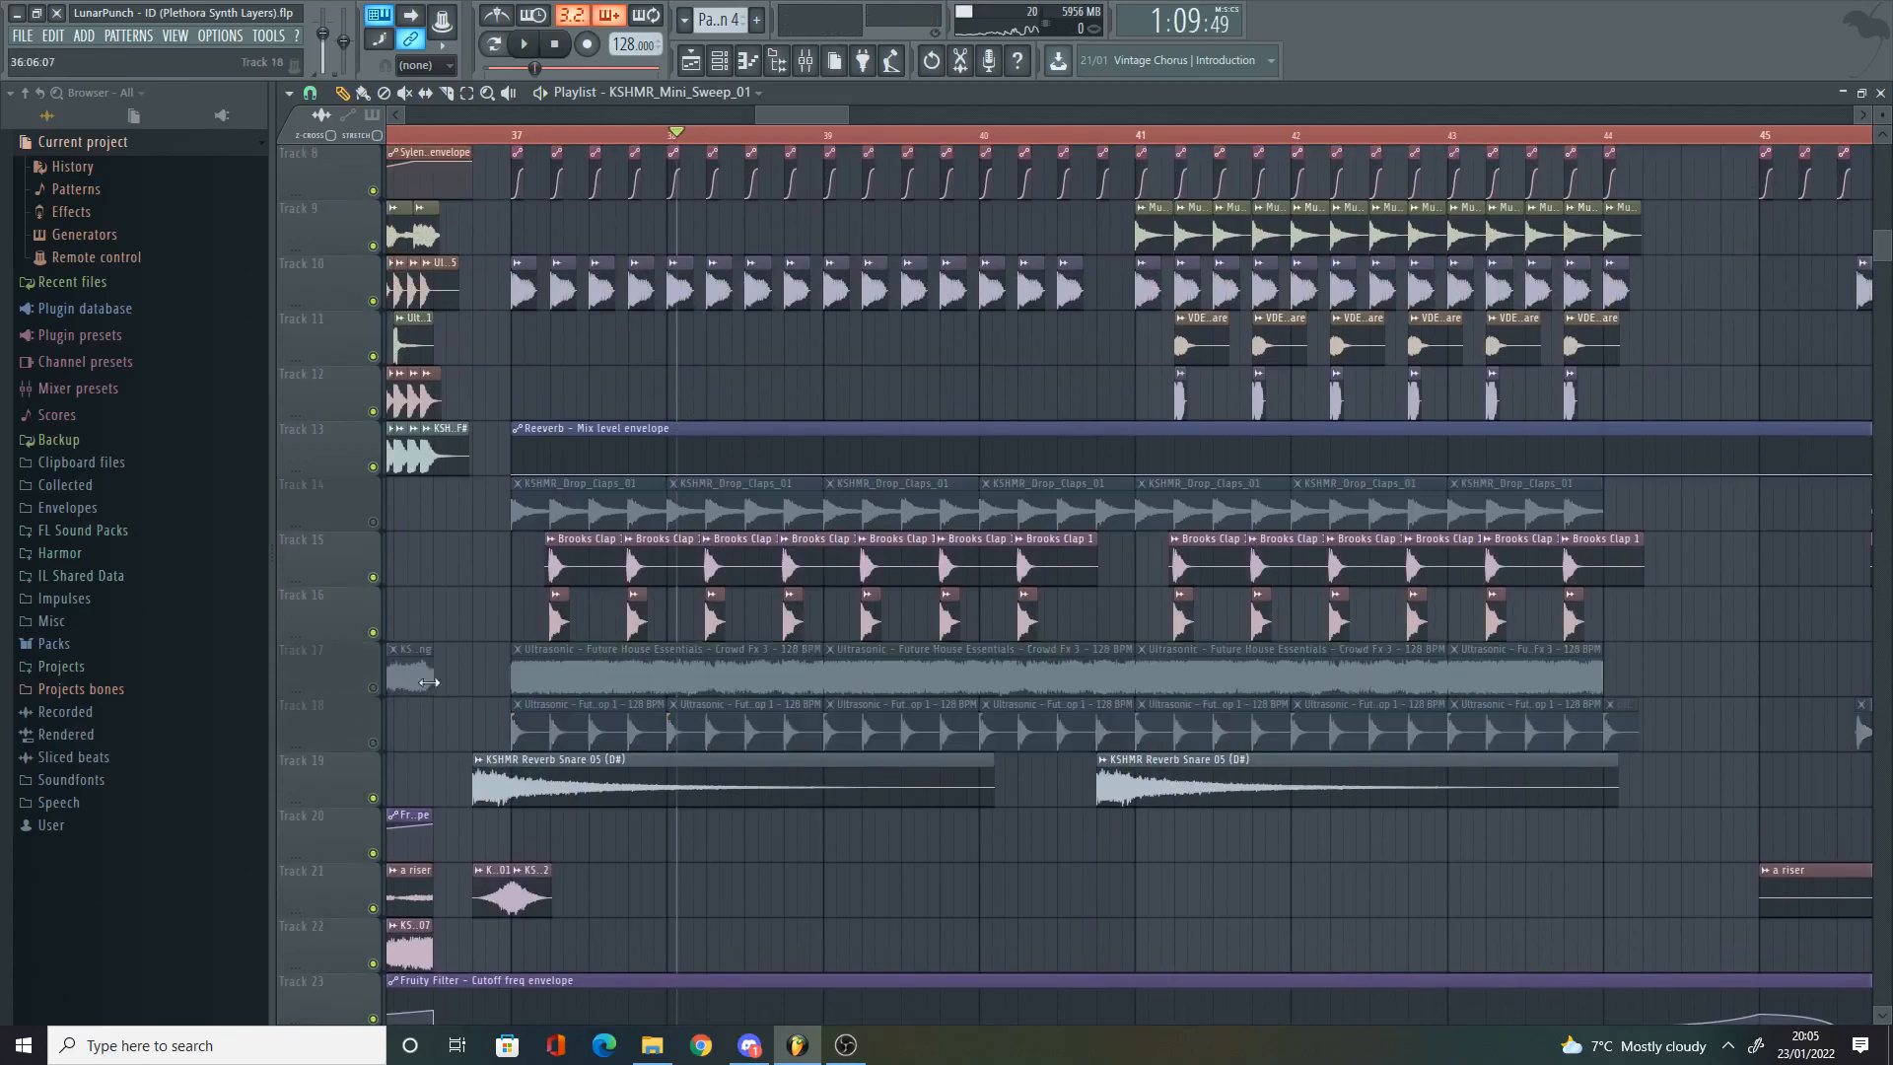
click(373, 687)
click(373, 742)
click(373, 522)
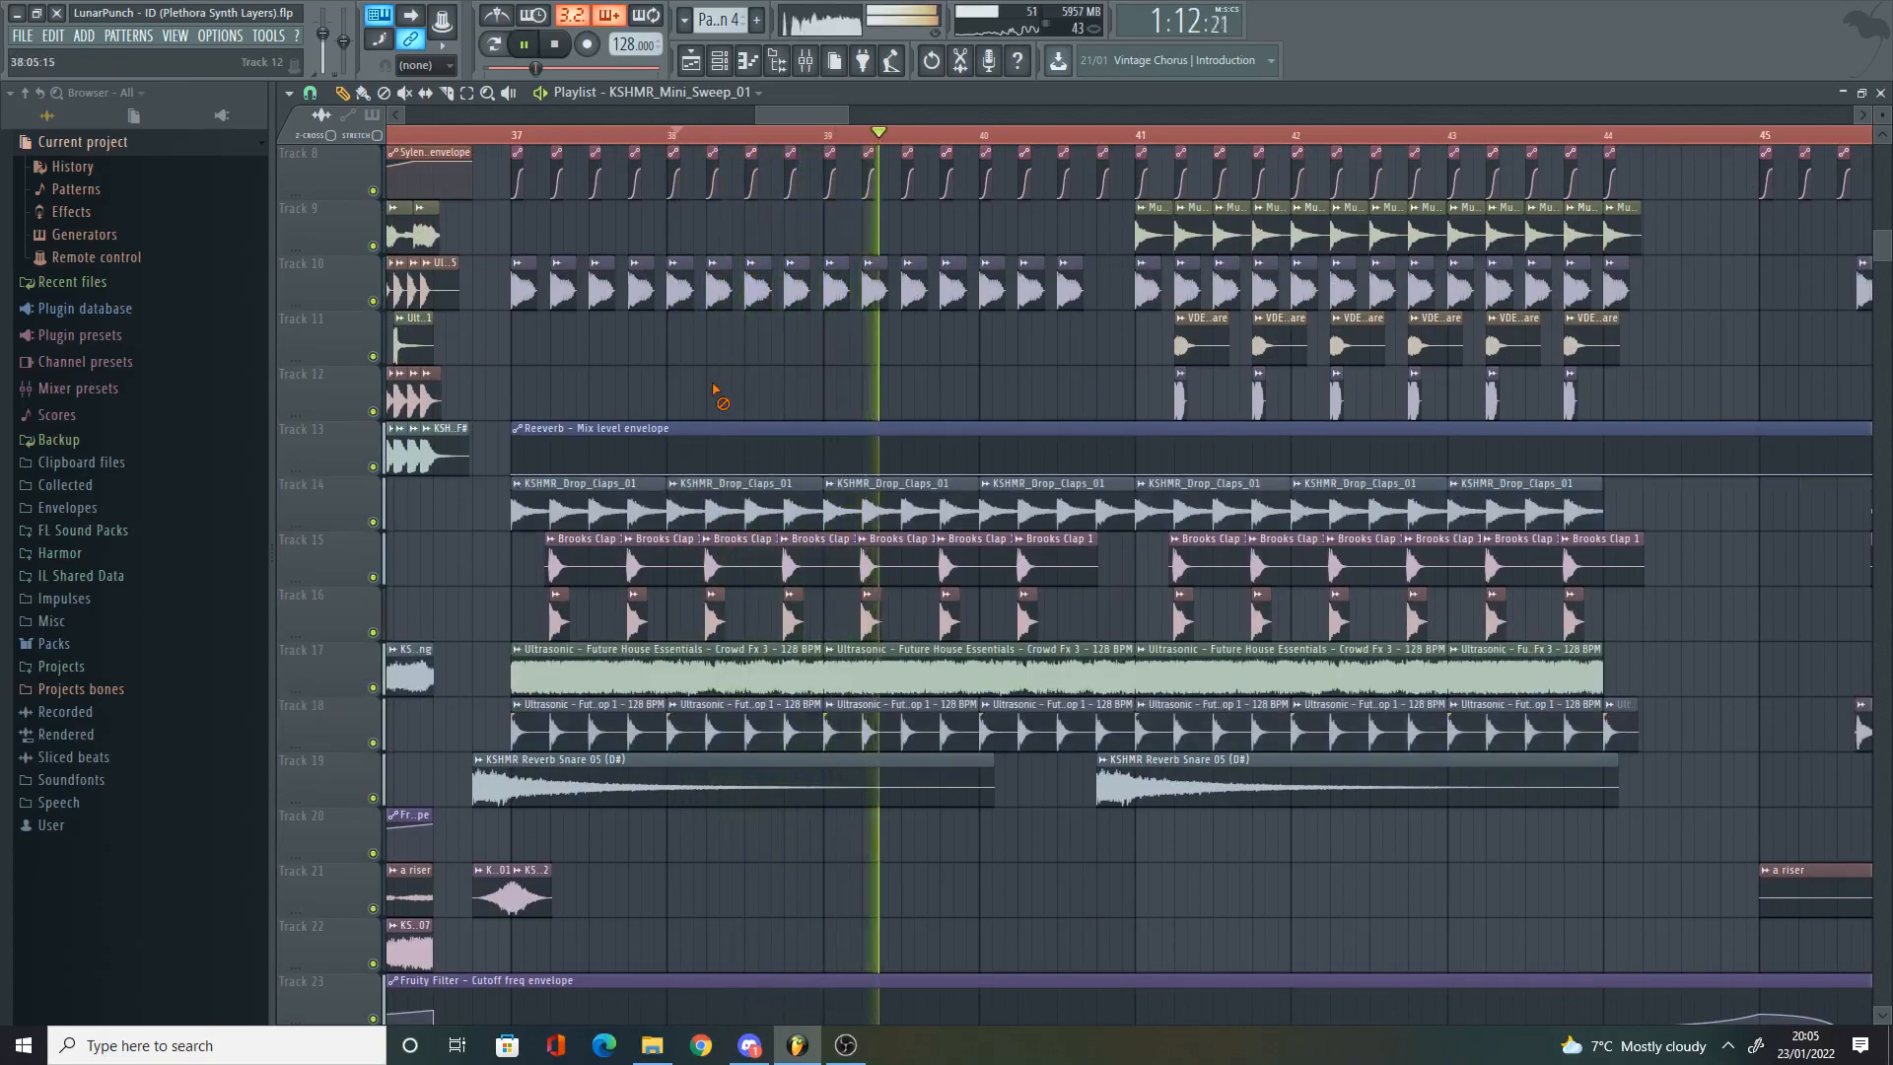
scroll(947, 387, right, 2)
scroll(925, 390, up, 1)
scroll(925, 414, down, 2)
key(space)
Step: Examine the arrangement from the second half of the drop to the breakdown starting at bar 53
scroll(1234, 474, down, 3)
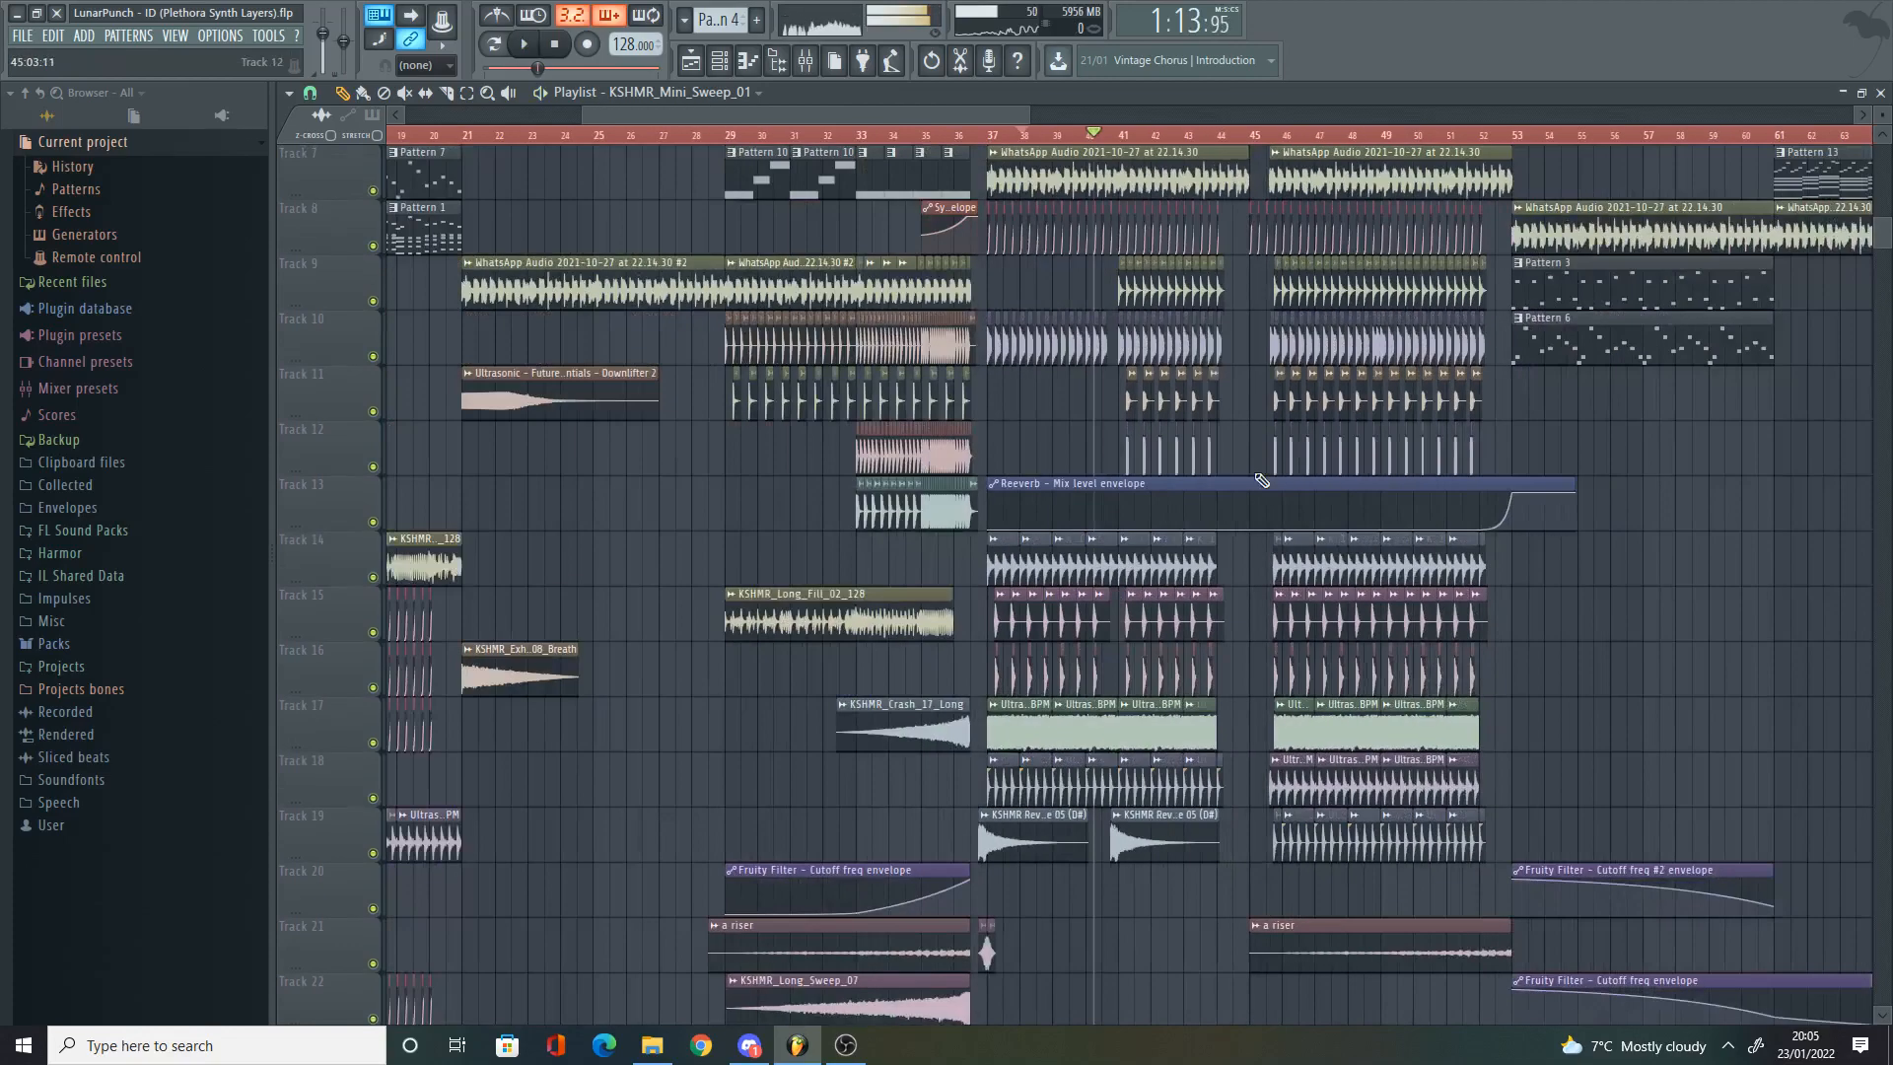
scroll(1262, 474, up, 3)
scroll(1183, 411, up, 5)
scroll(1188, 408, down, 3)
scroll(1536, 375, up, 4)
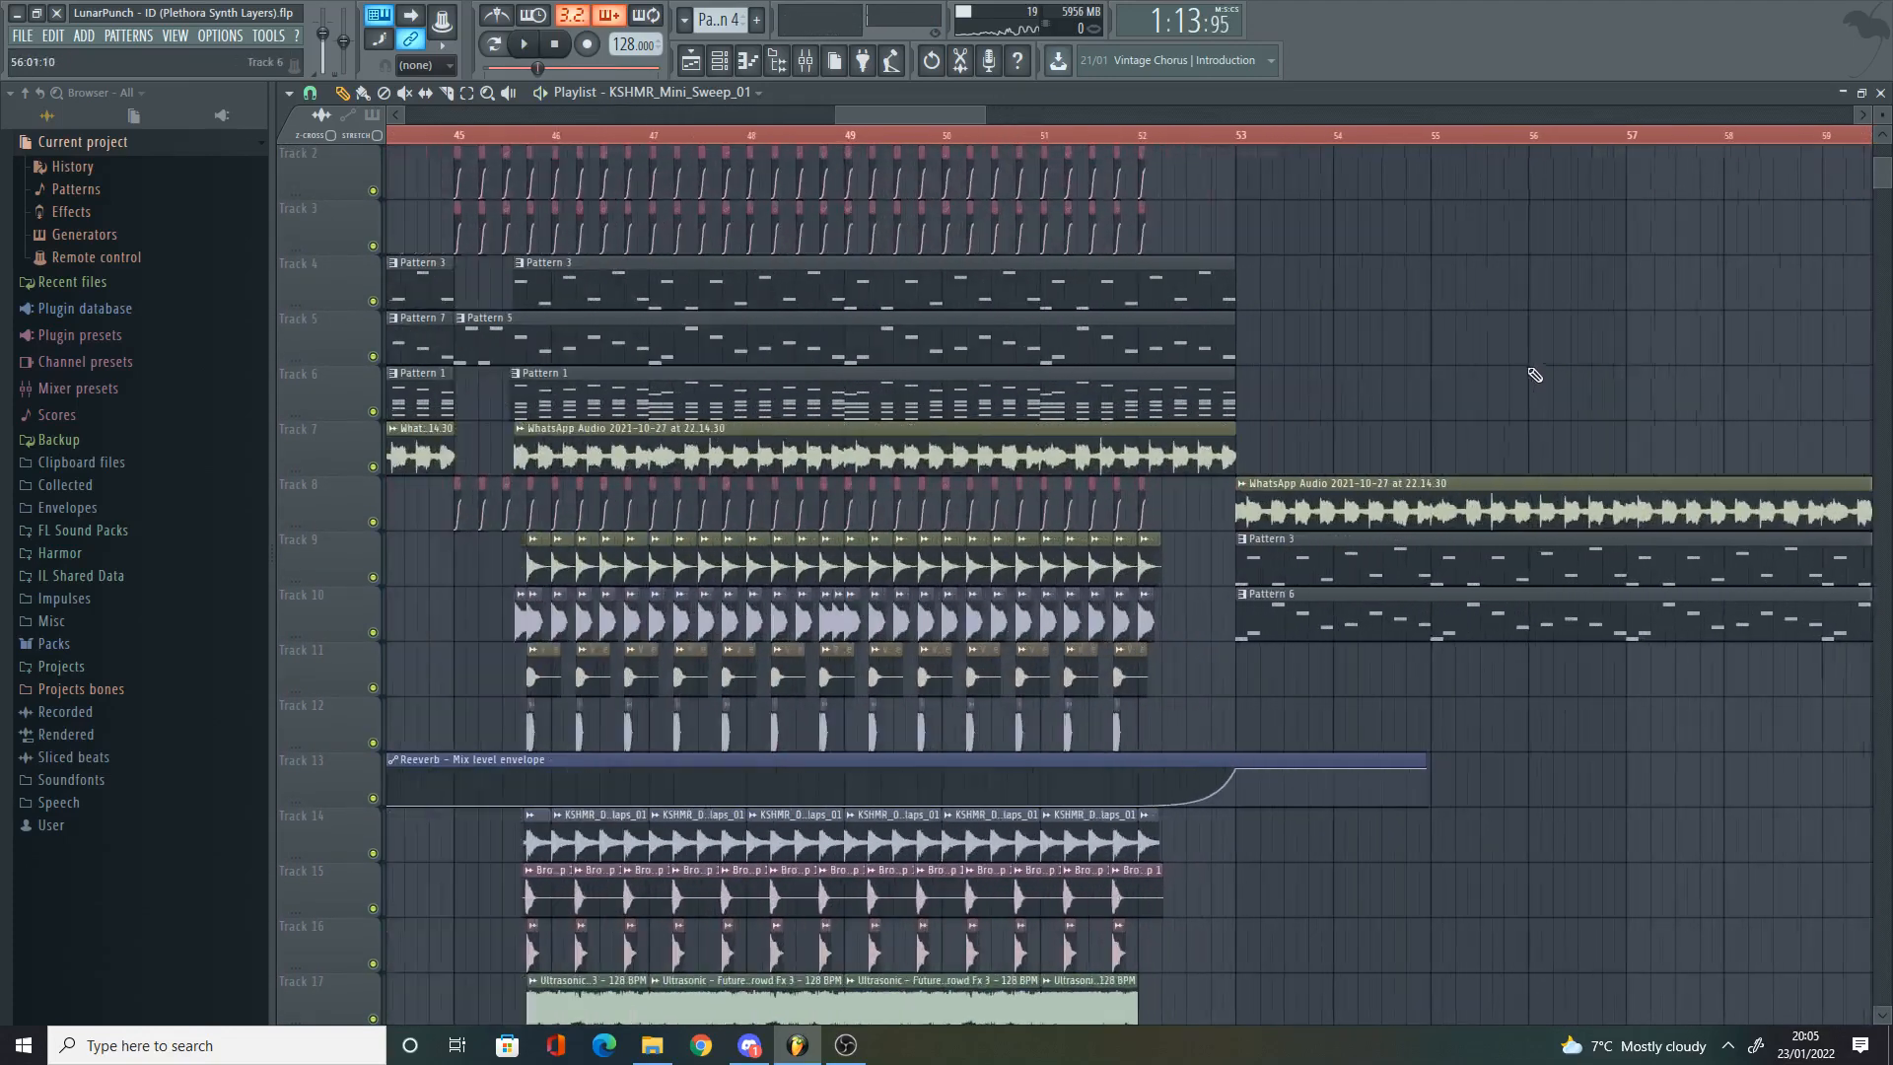
scroll(1380, 326, down, 4)
scroll(1361, 365, up, 1)
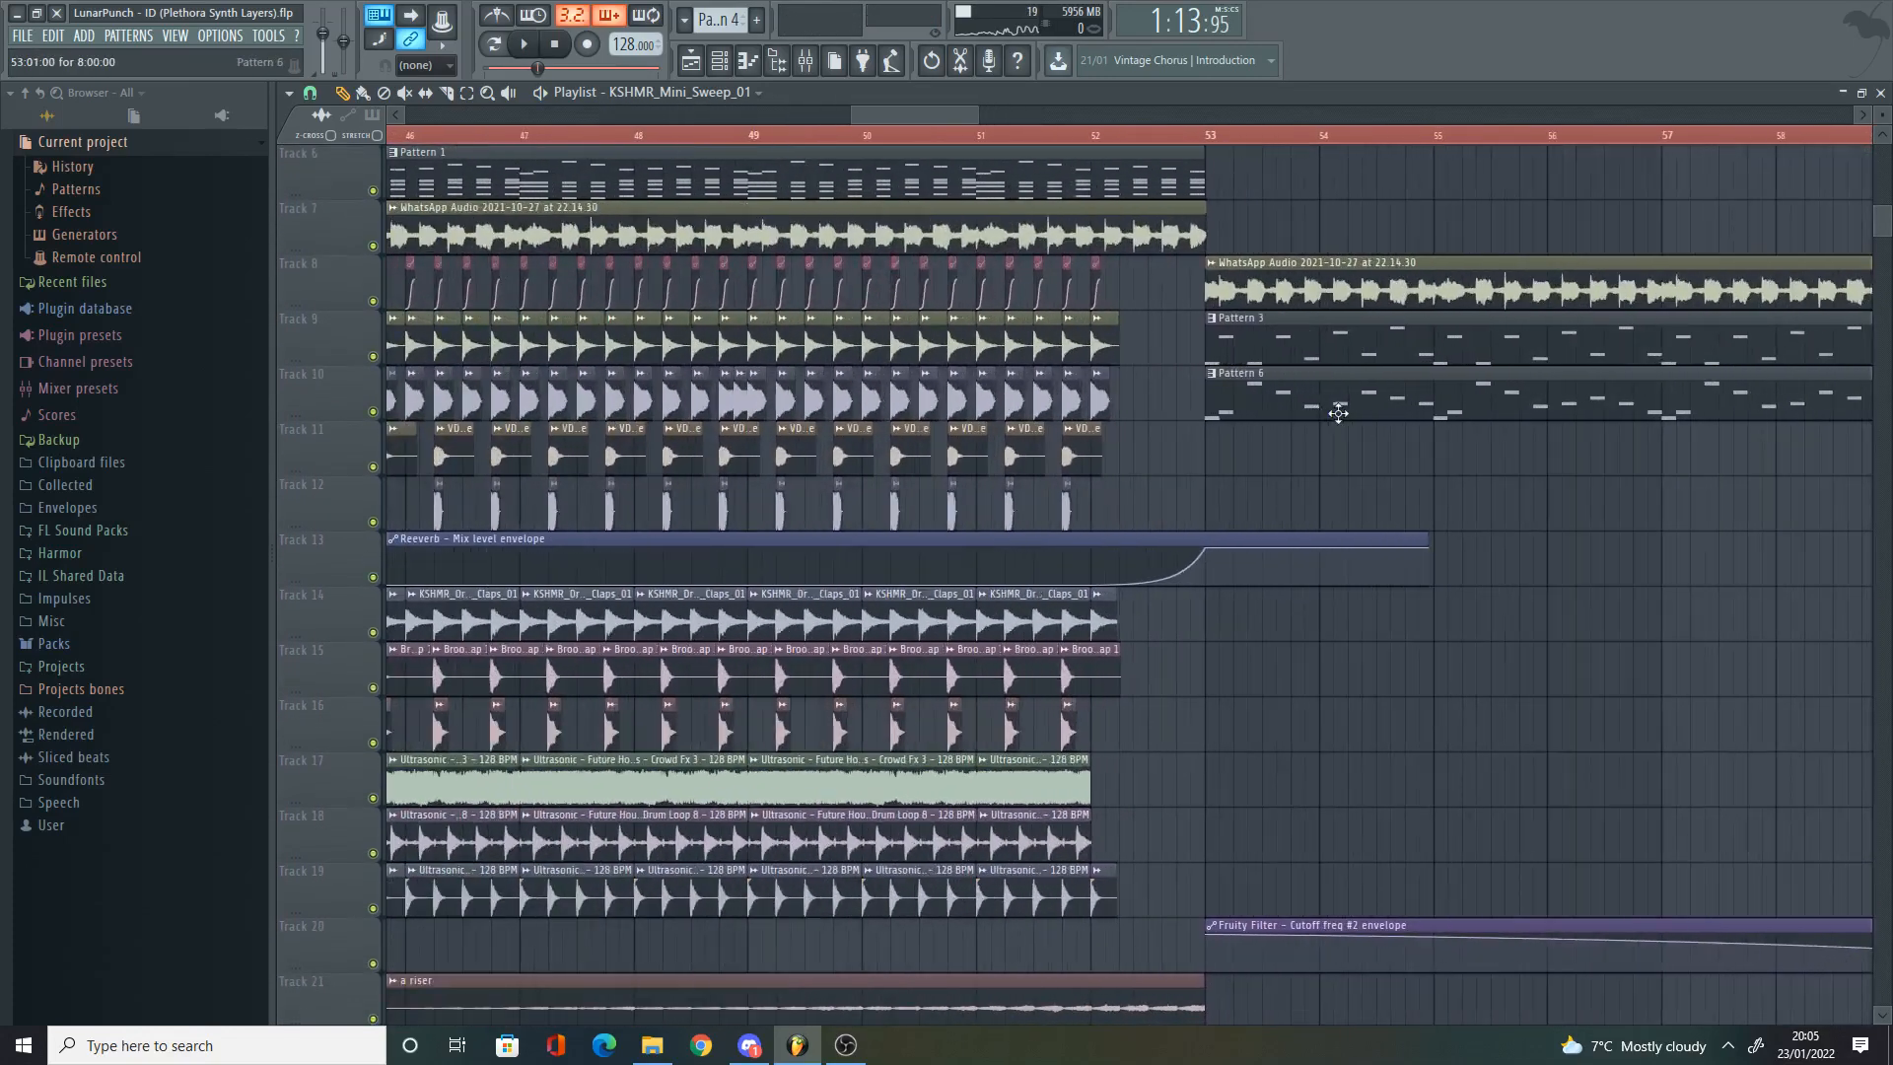
scroll(1339, 406, up, 4)
scroll(1338, 405, up, 3)
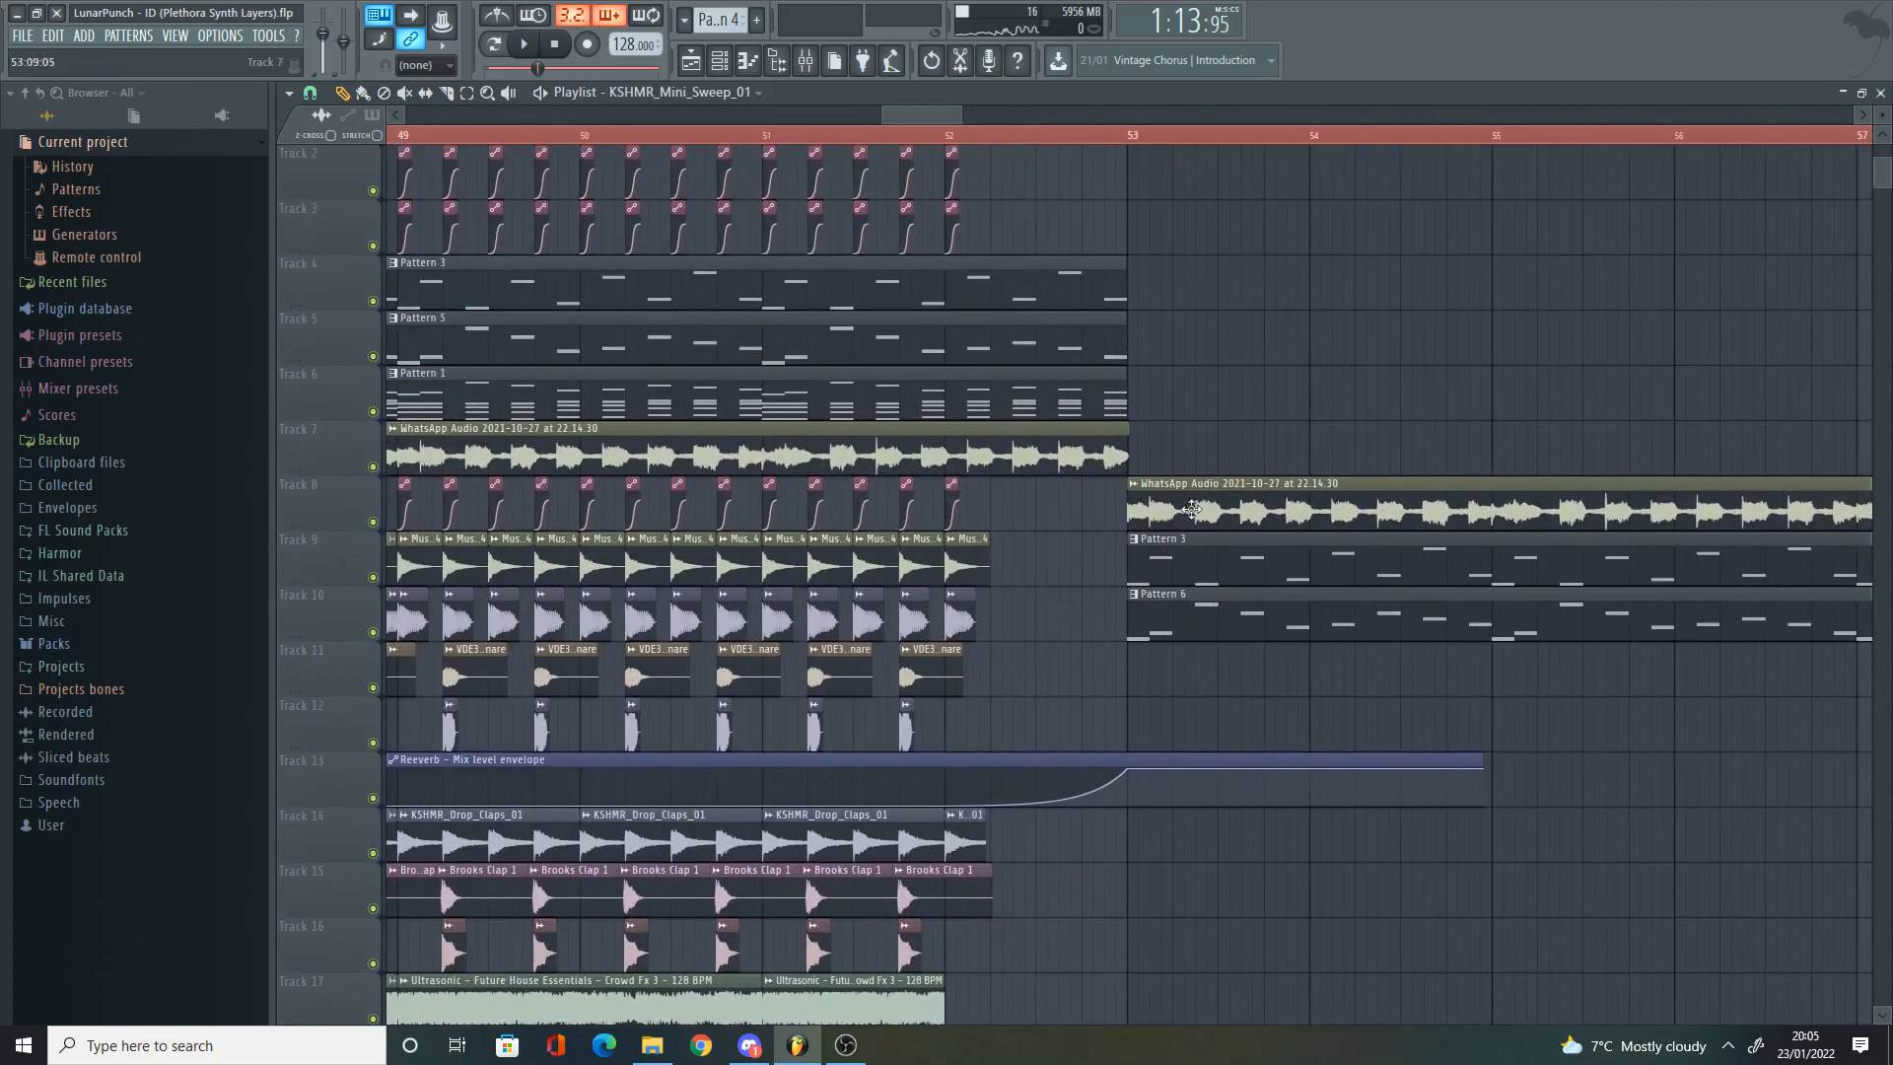
Step: Preview the WhatsApp Audio clip on Track 7 before bar 53
double_click(737, 449)
right_click(1394, 372)
alt+right_click(1063, 440)
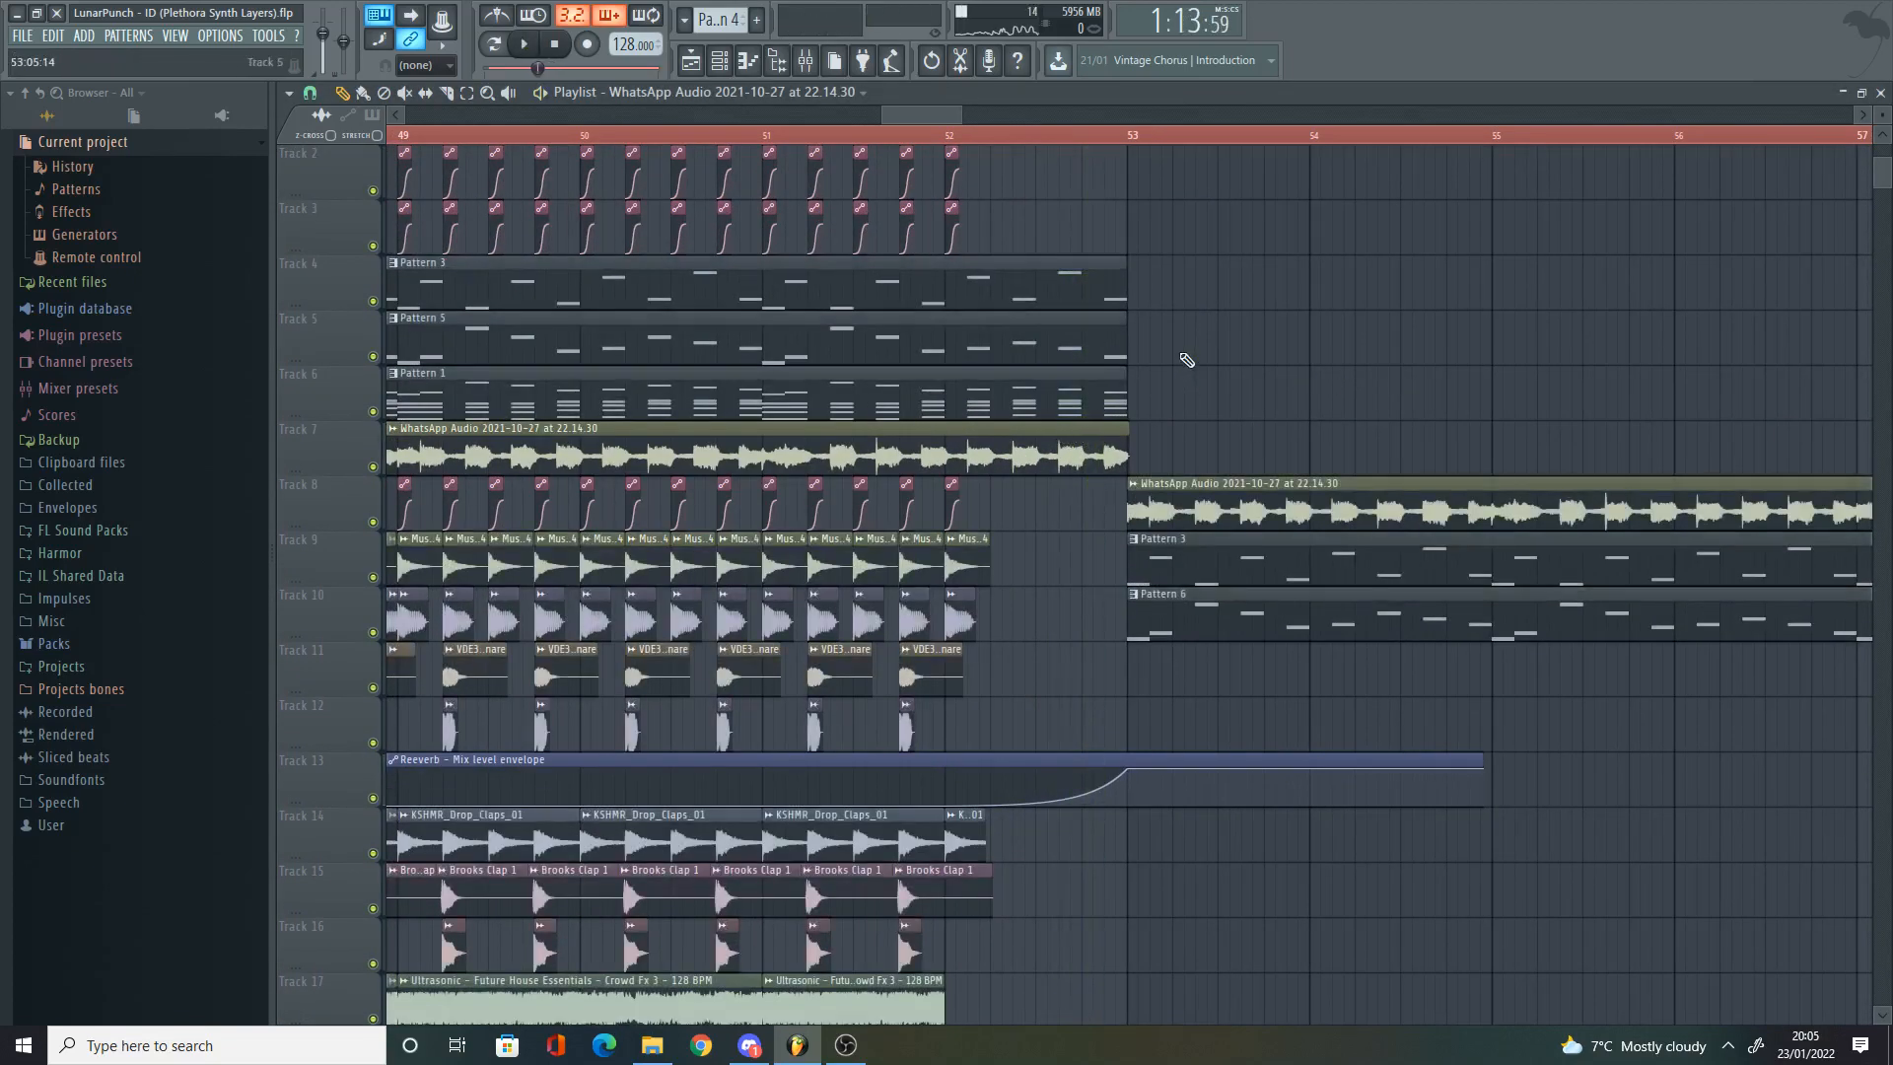
Step: Preview the WhatsApp Audio clip on Track 8 and Pattern 6 on Track 10 in isolation from bar 53
scroll(1223, 385, right, 1)
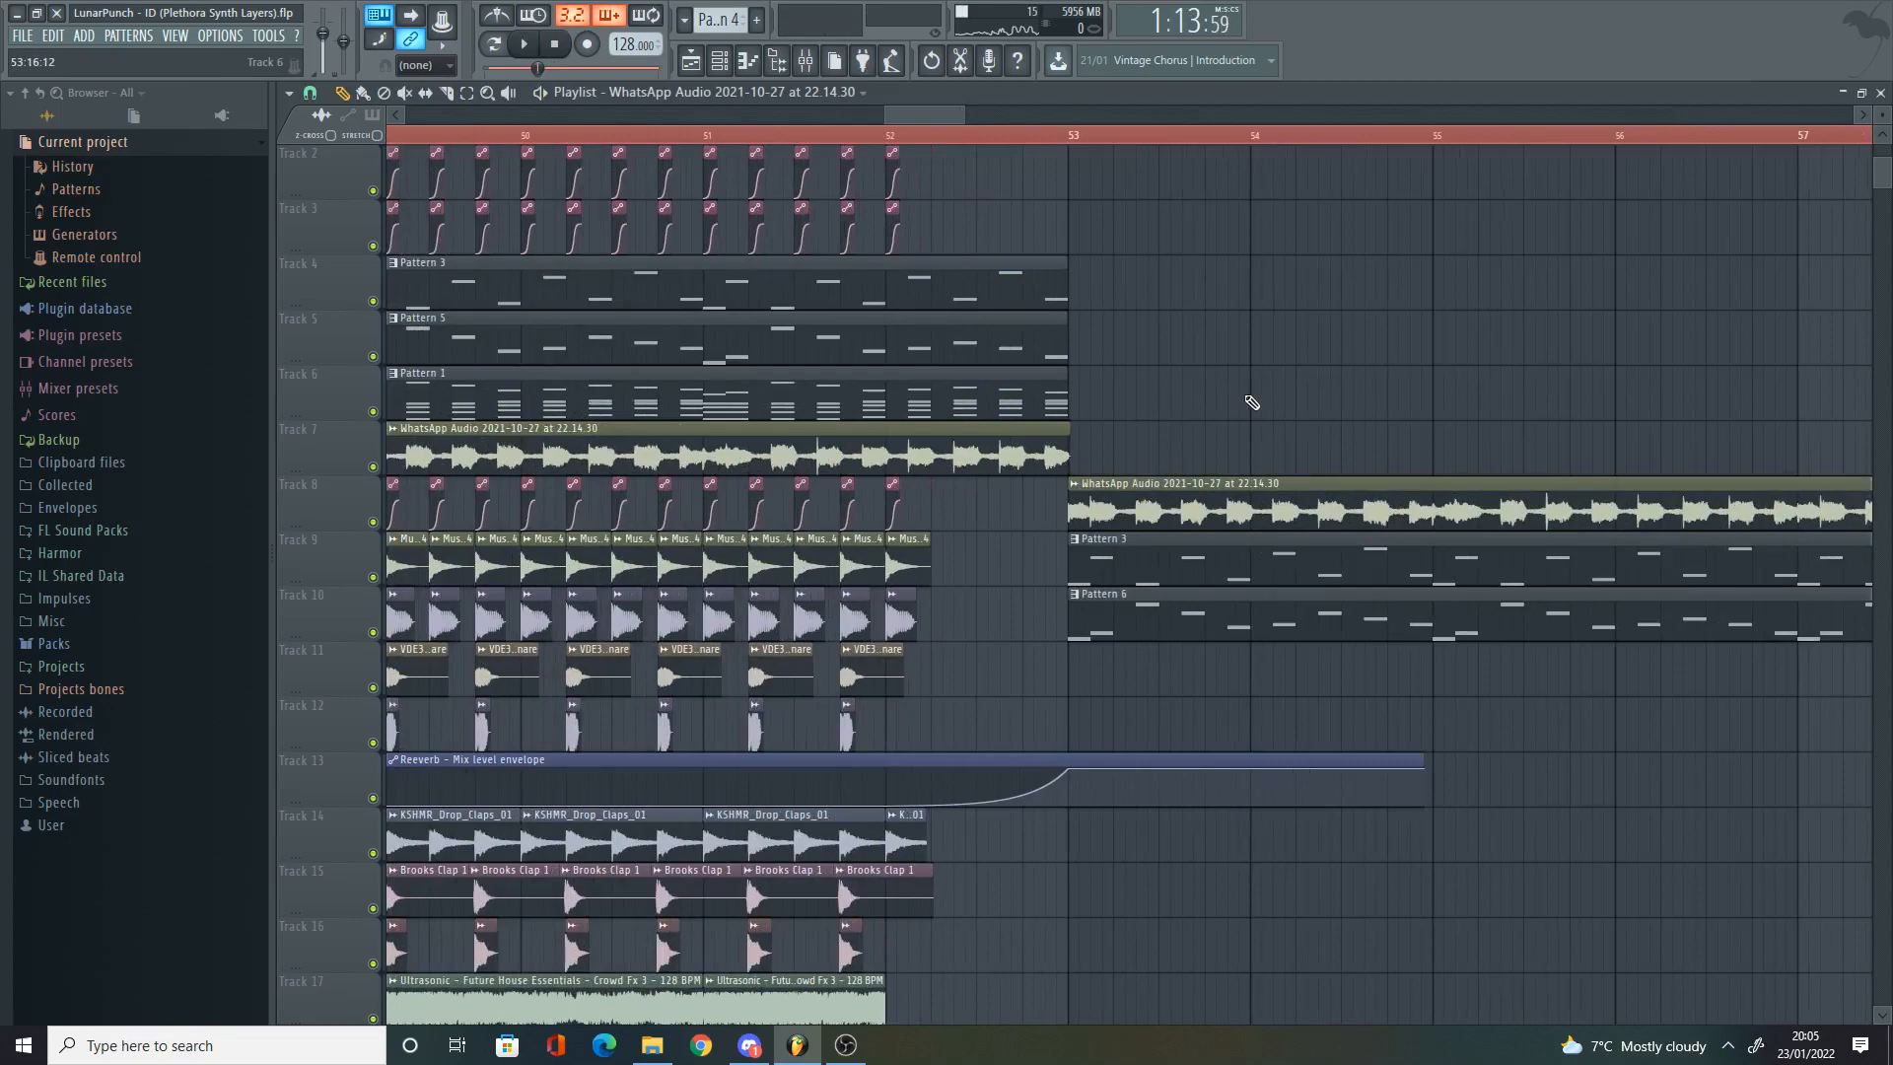
scroll(1173, 416, down, 3)
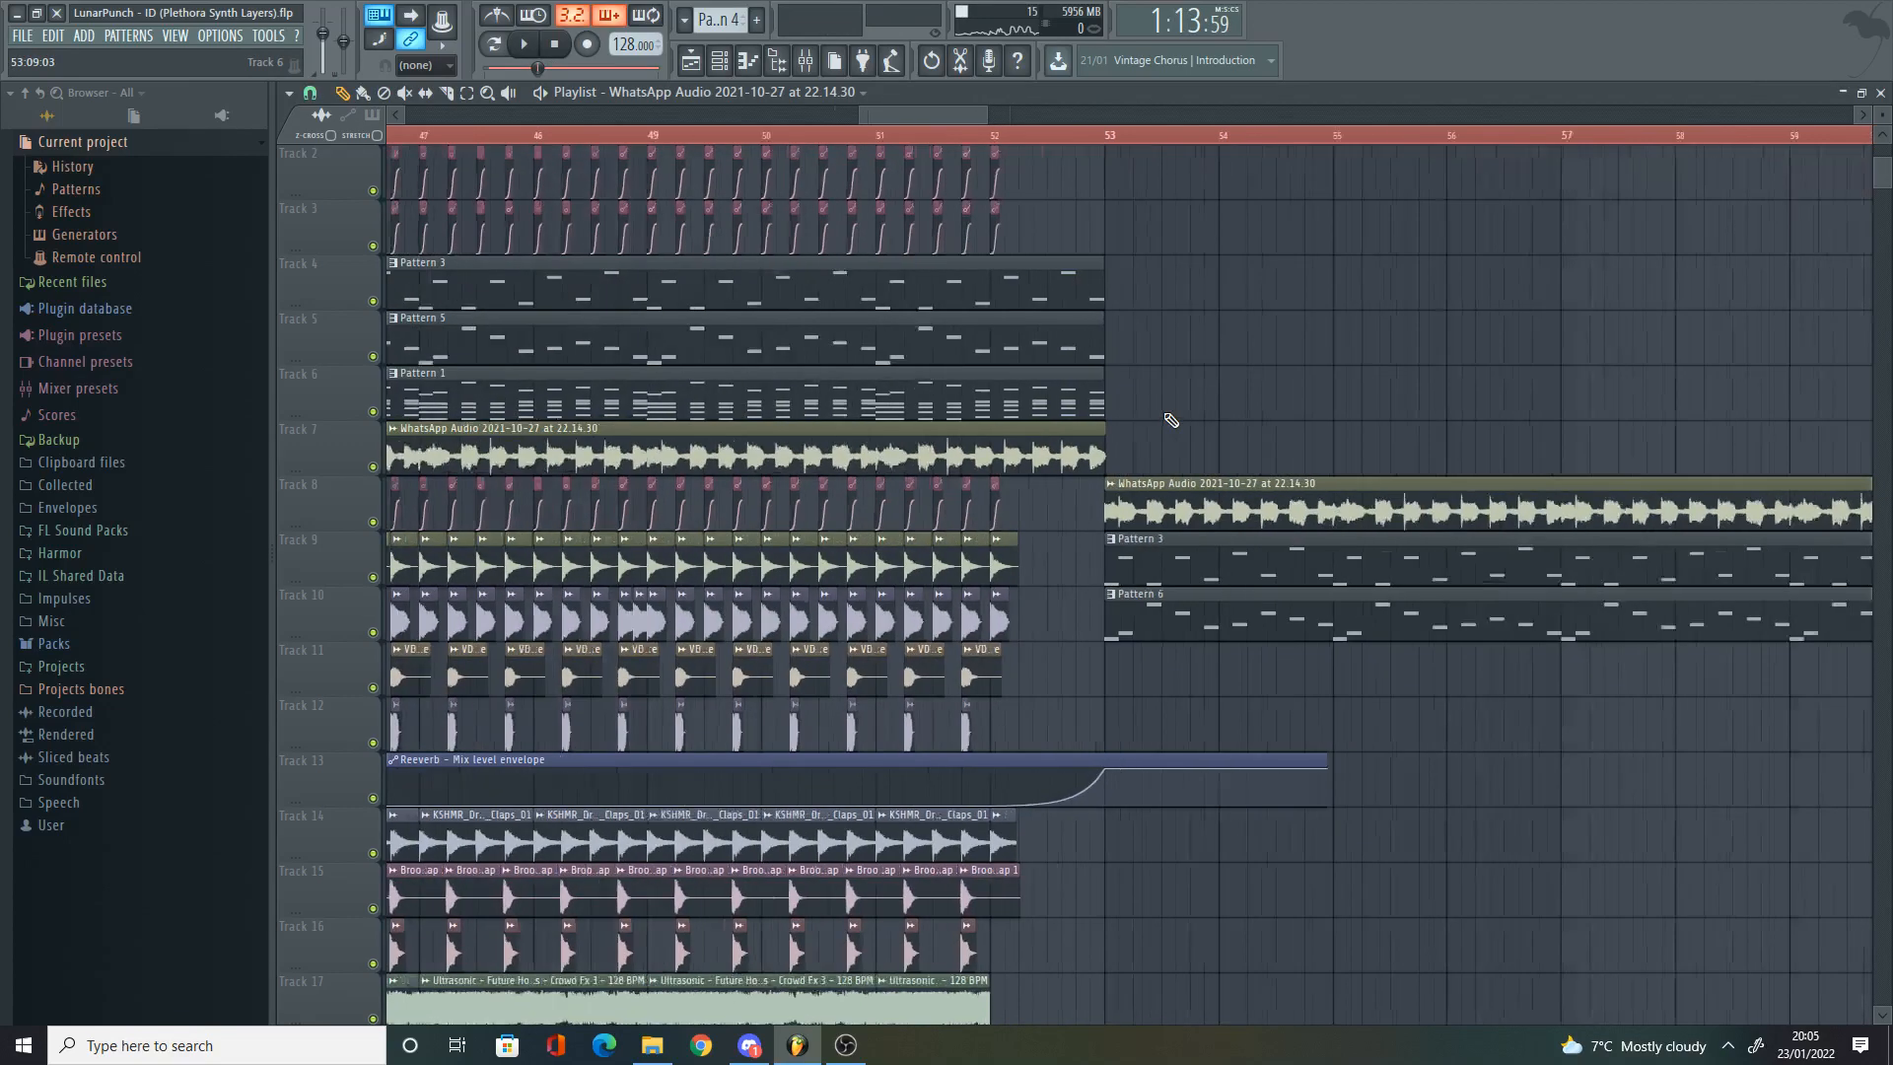
drag(974, 117, 1000, 118)
scroll(1051, 433, down, 2)
scroll(1051, 436, down, 15)
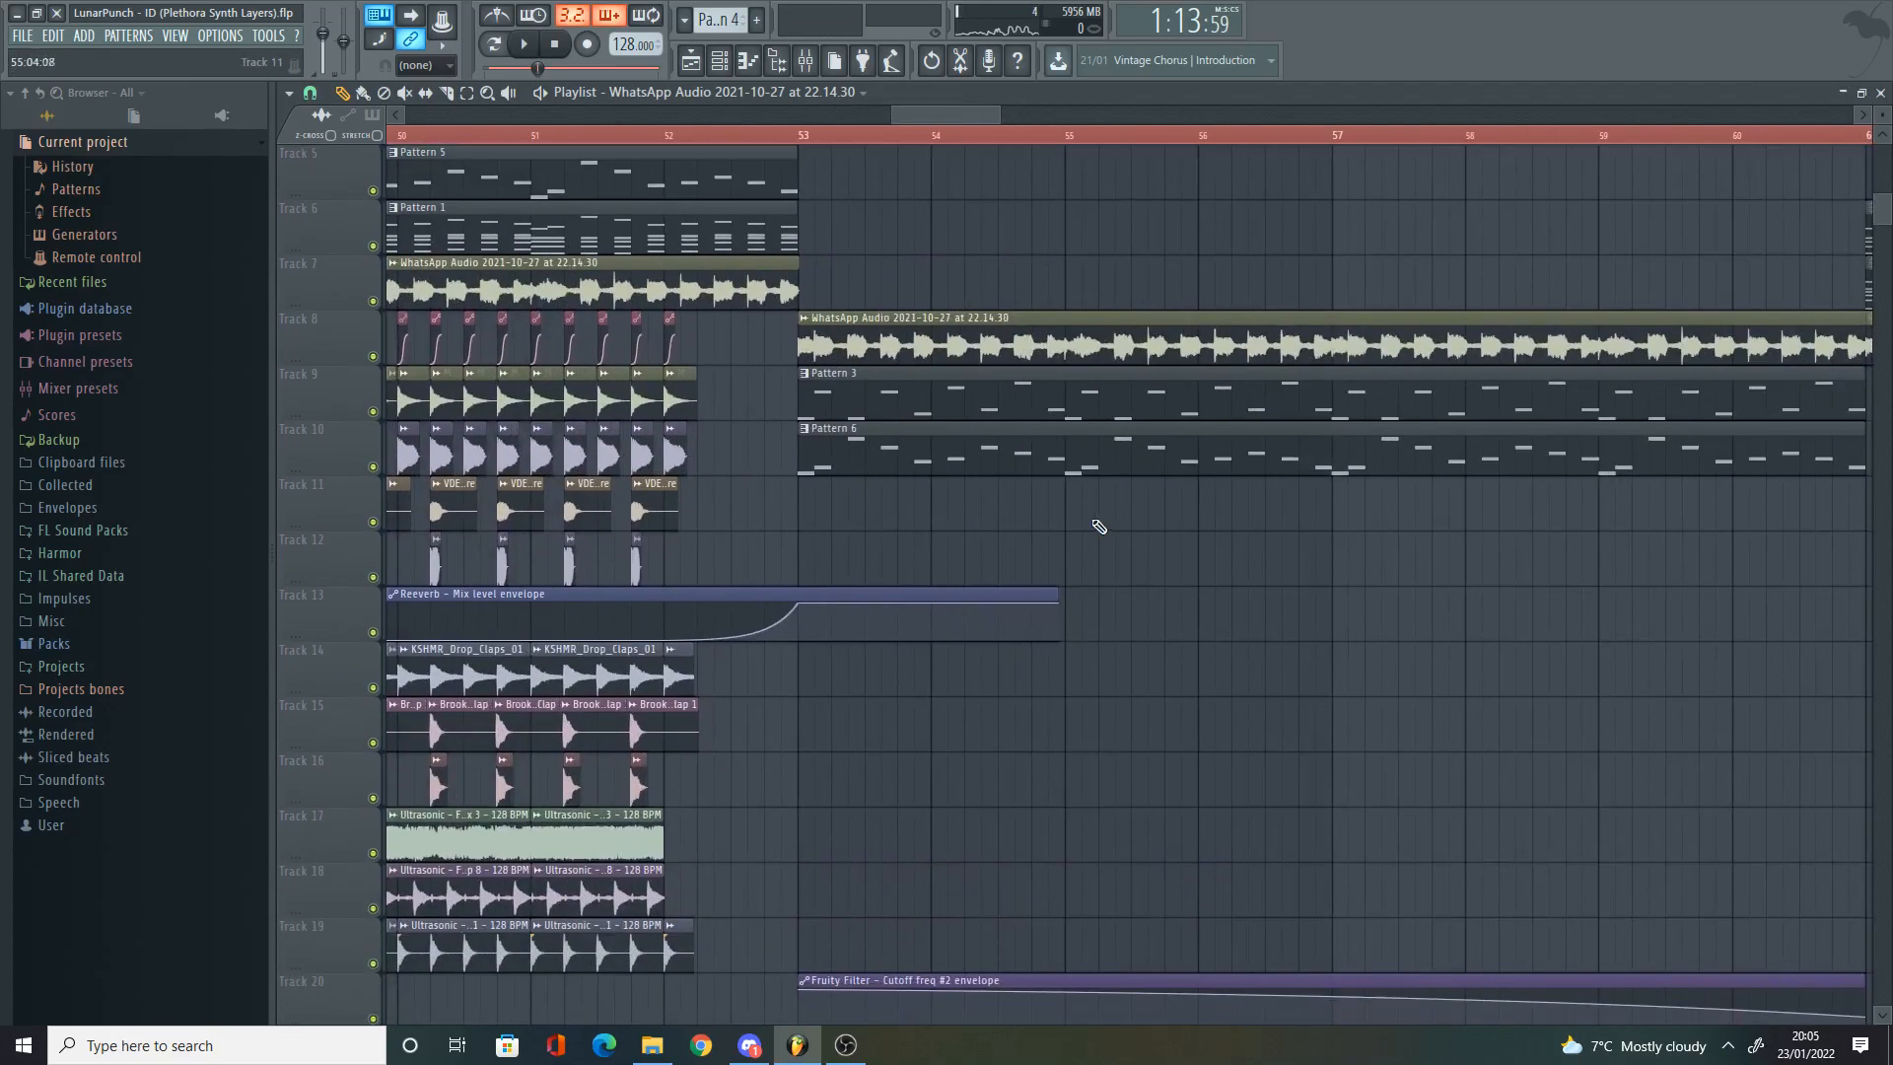
scroll(802, 510, up, 2)
scroll(859, 448, up, 18)
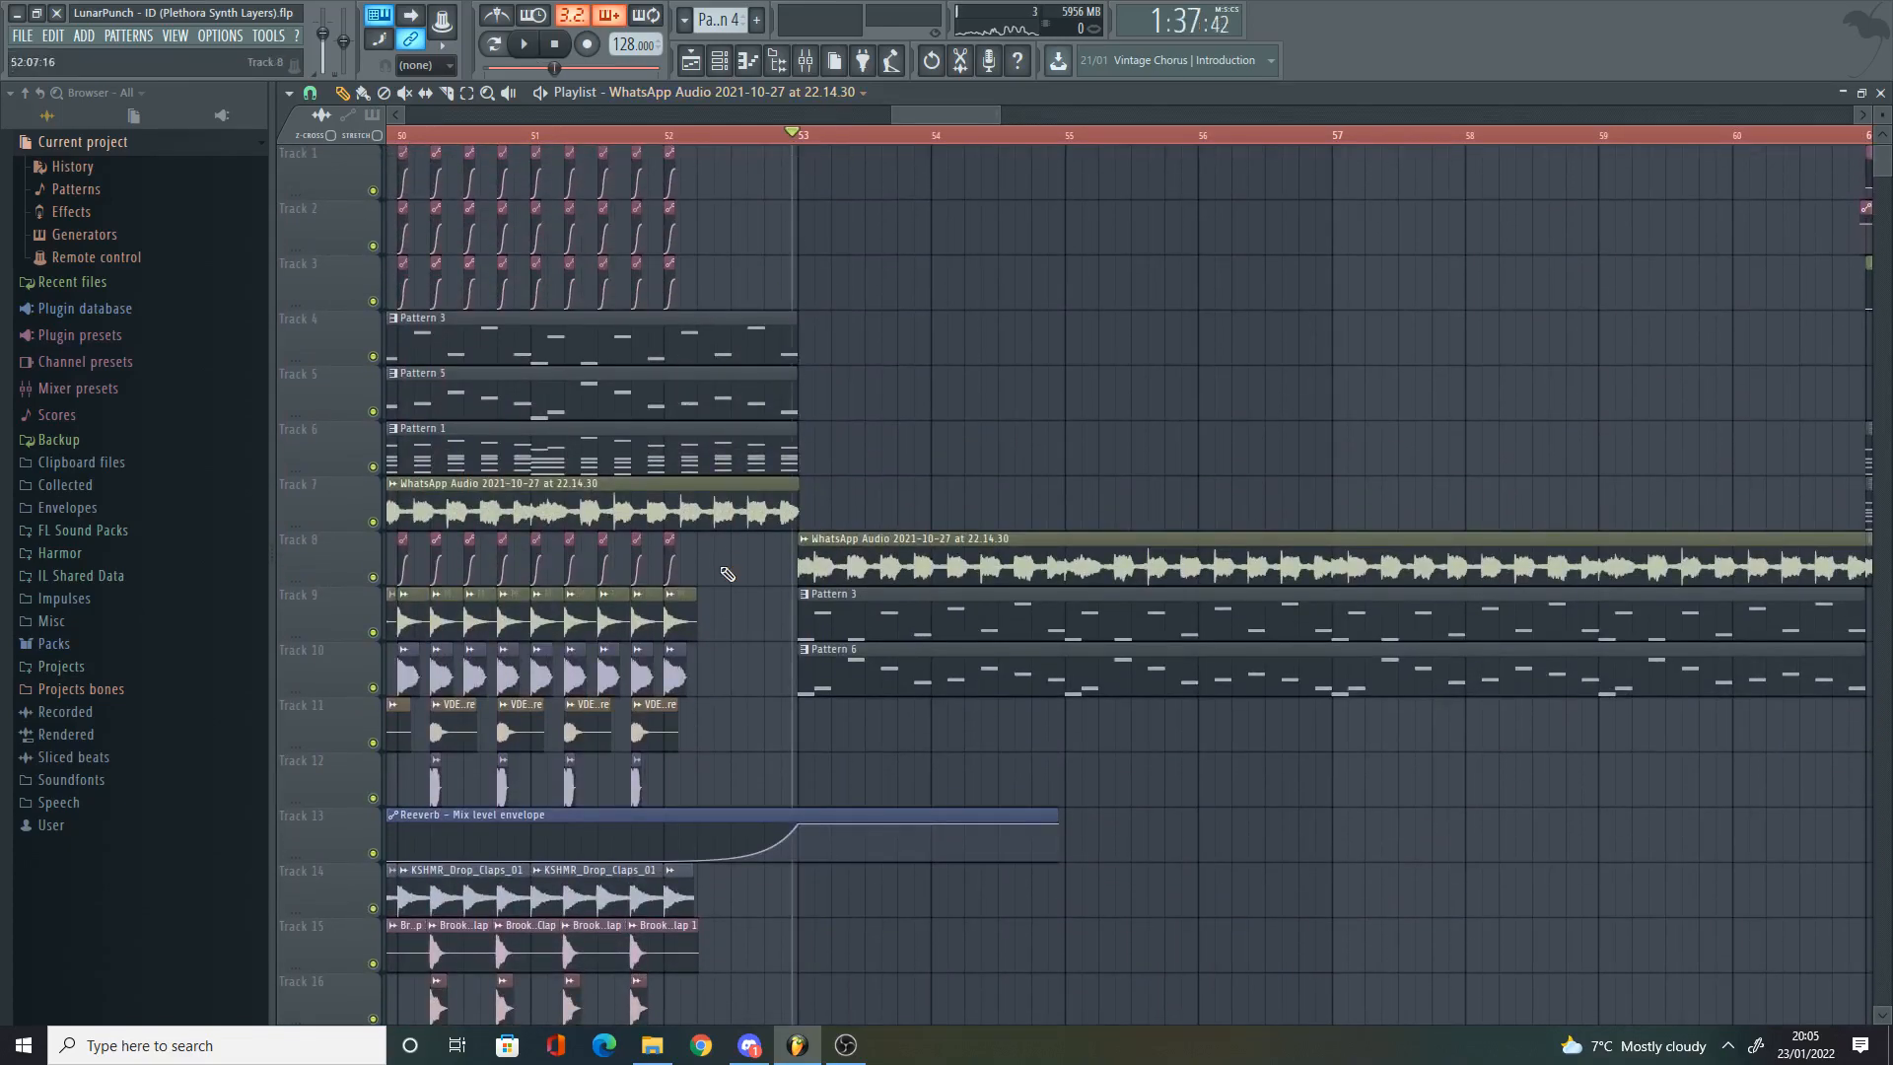
alt+right_click(907, 542)
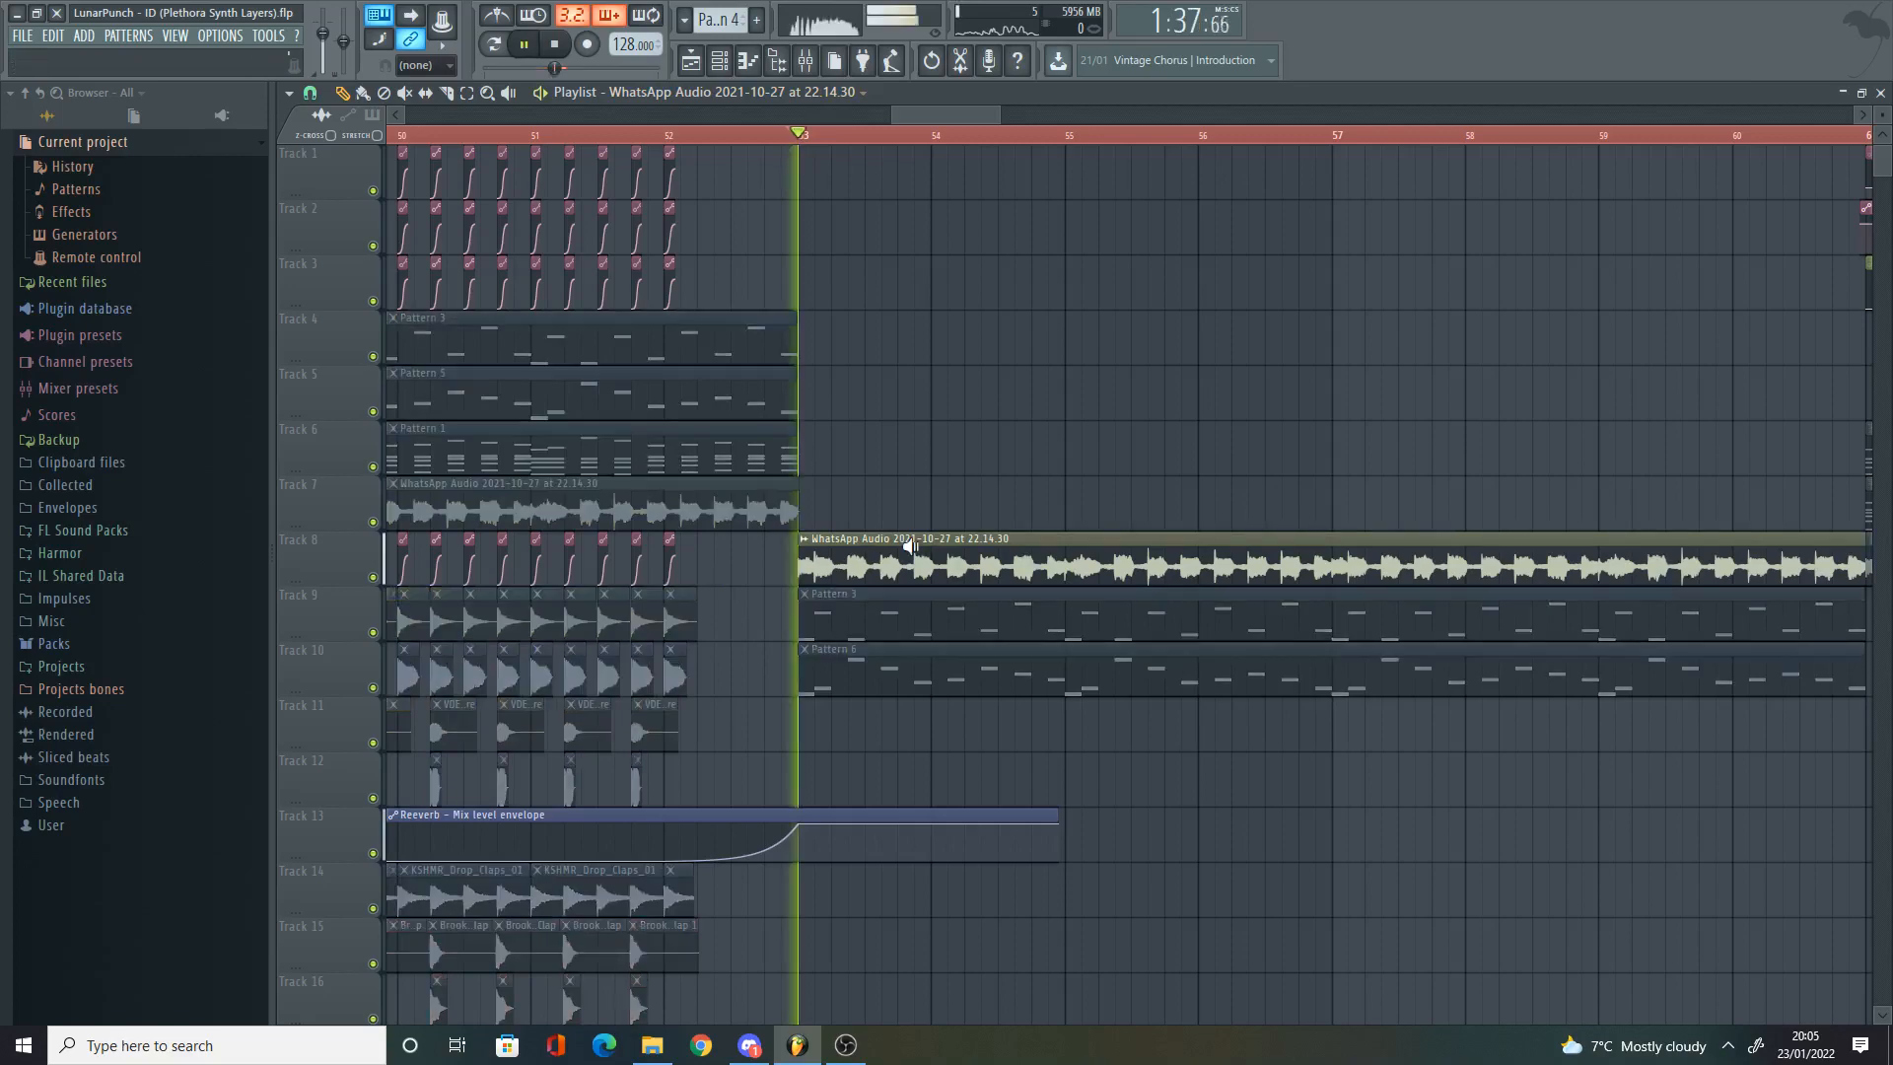
alt+right_click(843, 655)
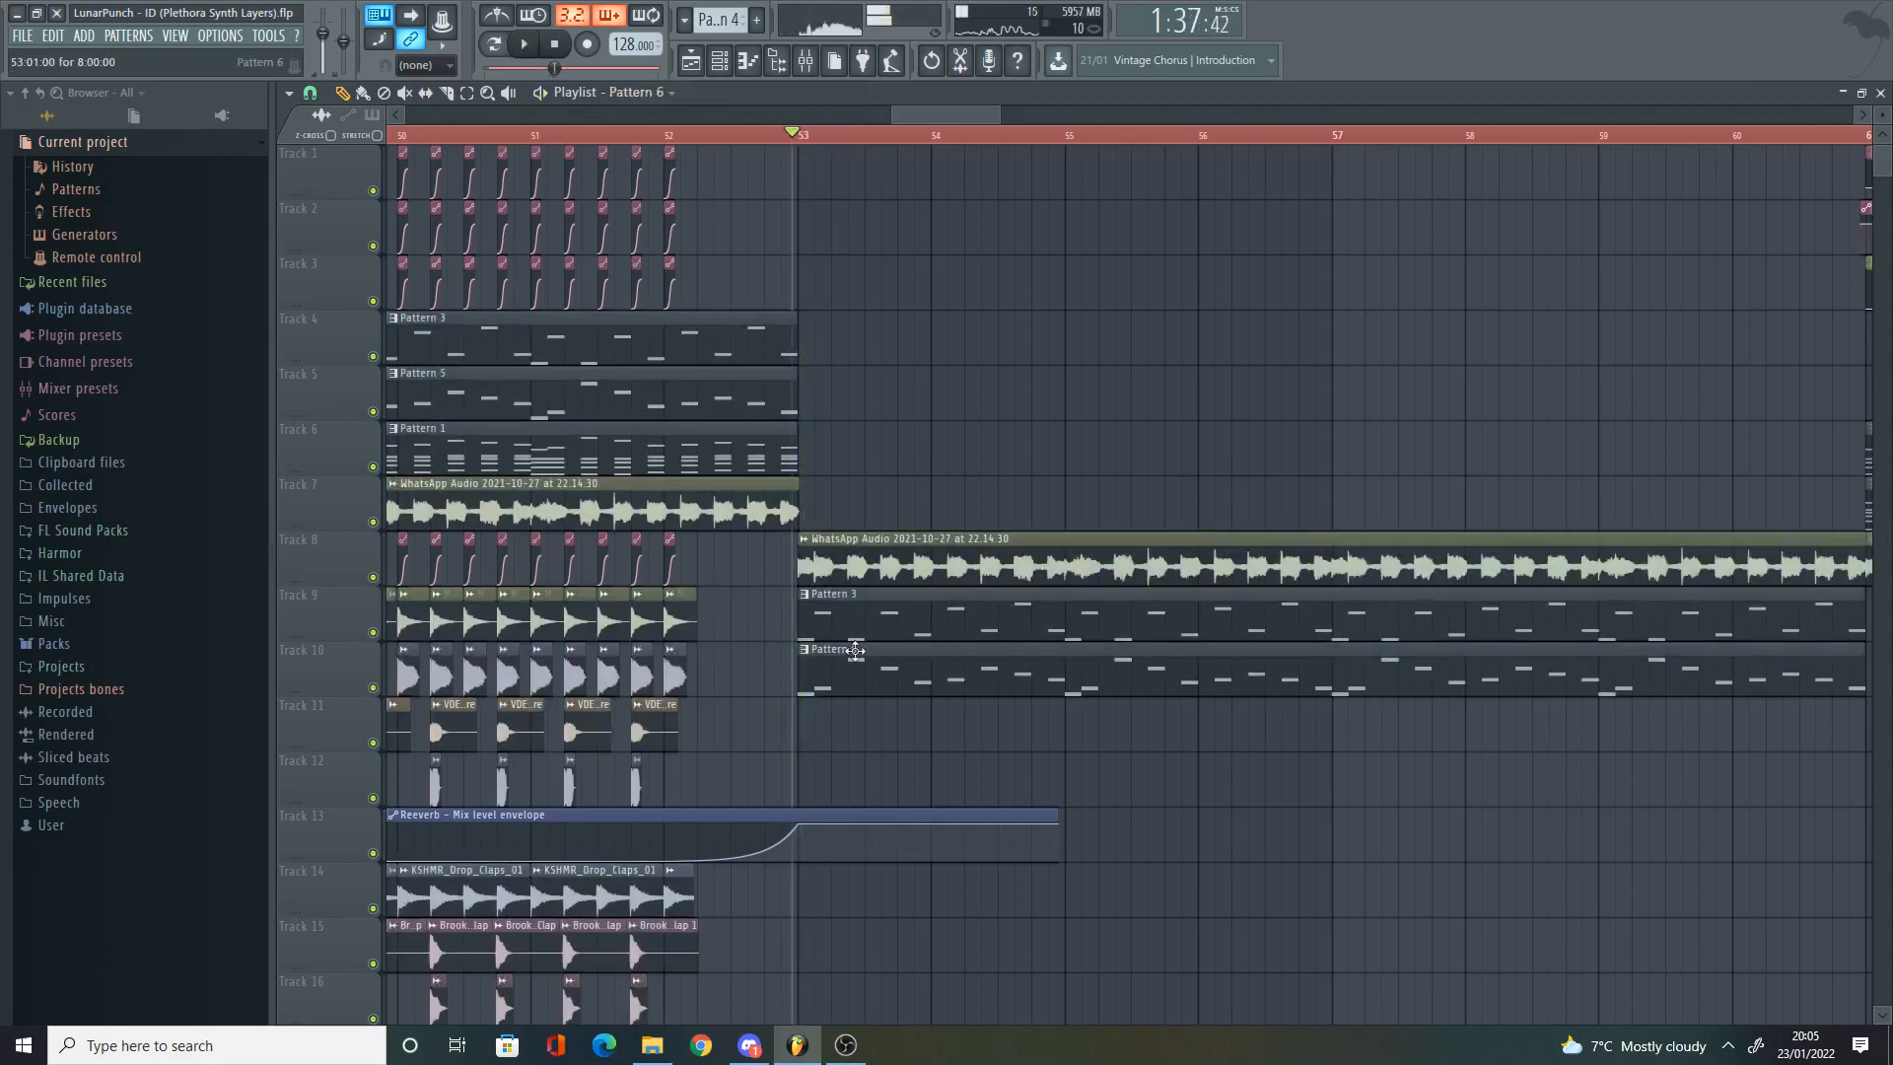
Step: Examine the Fruity Filter cutoff envelopes and the KSHMR_Impact_with_Sweep_05 clip around bar 53
scroll(859, 631, down, 15)
scroll(881, 596, down, 3)
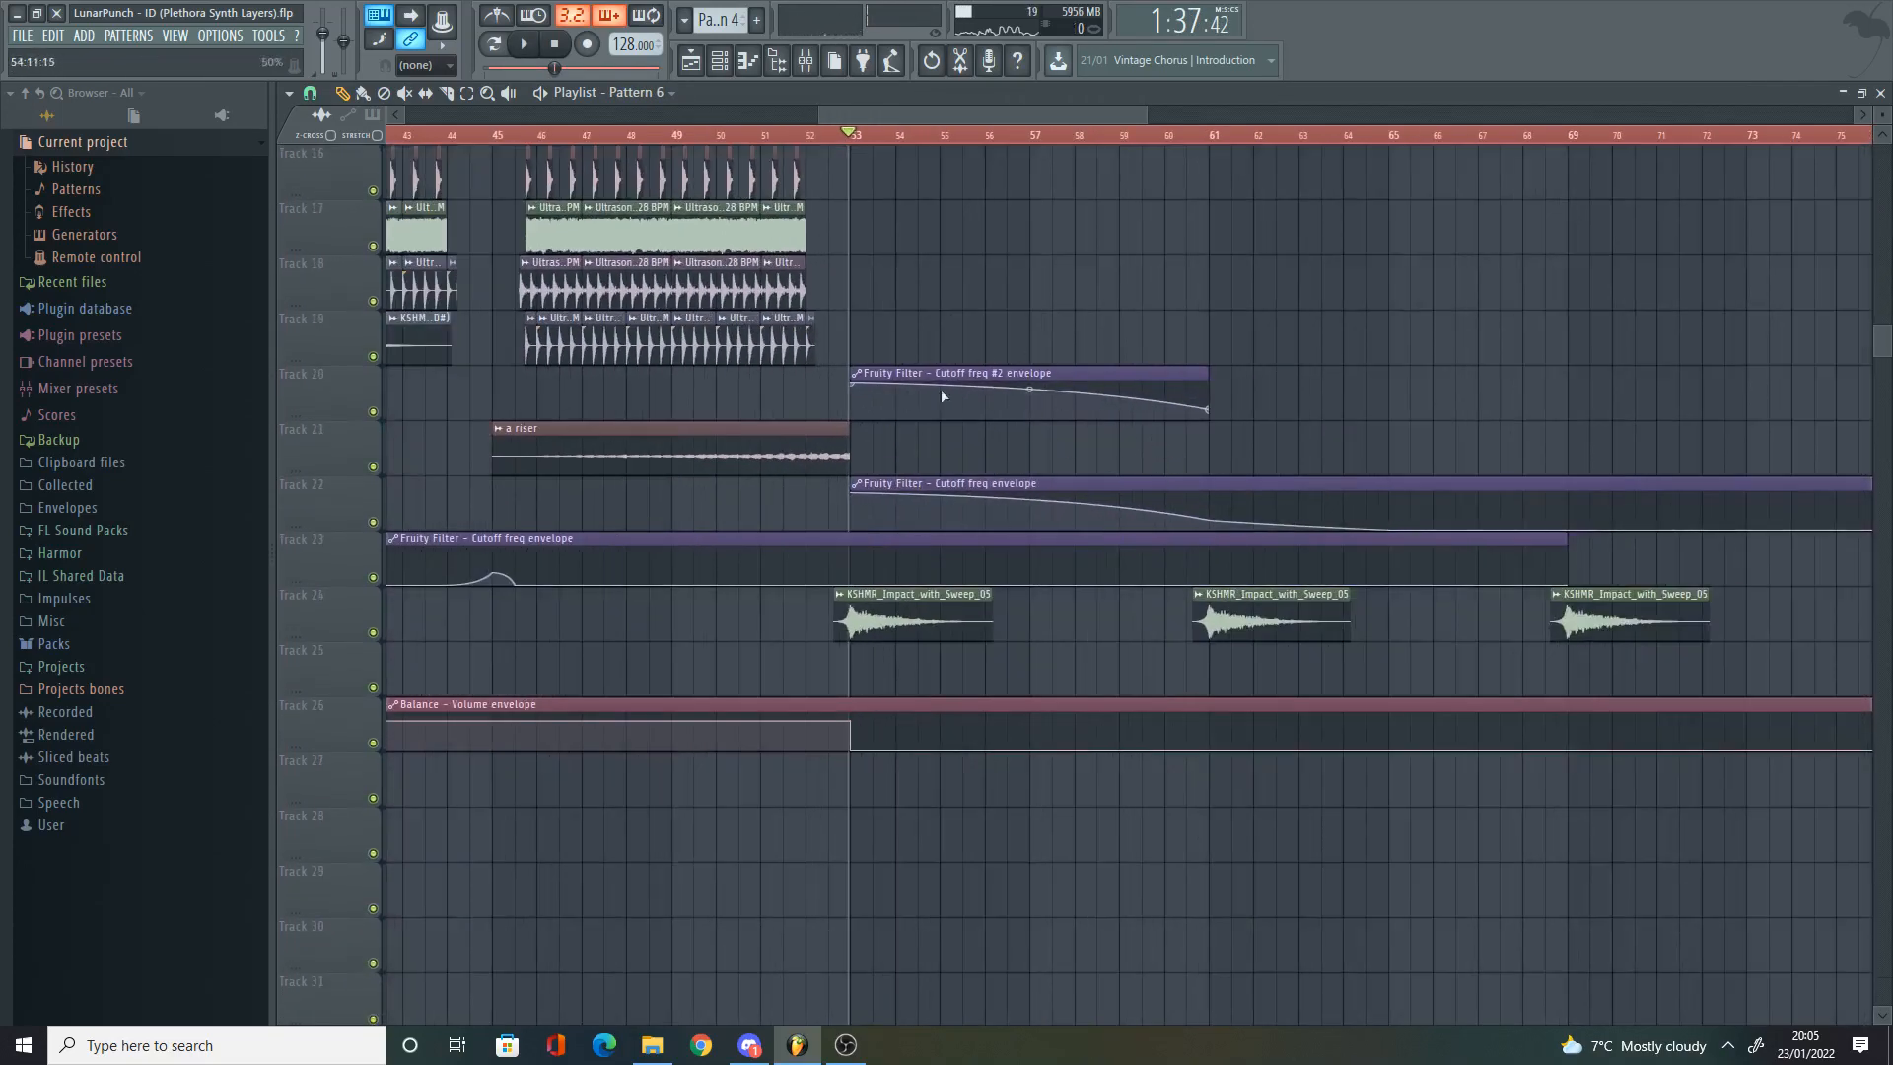
scroll(986, 592, up, 5)
scroll(917, 789, up, 3)
scroll(821, 869, up, 2)
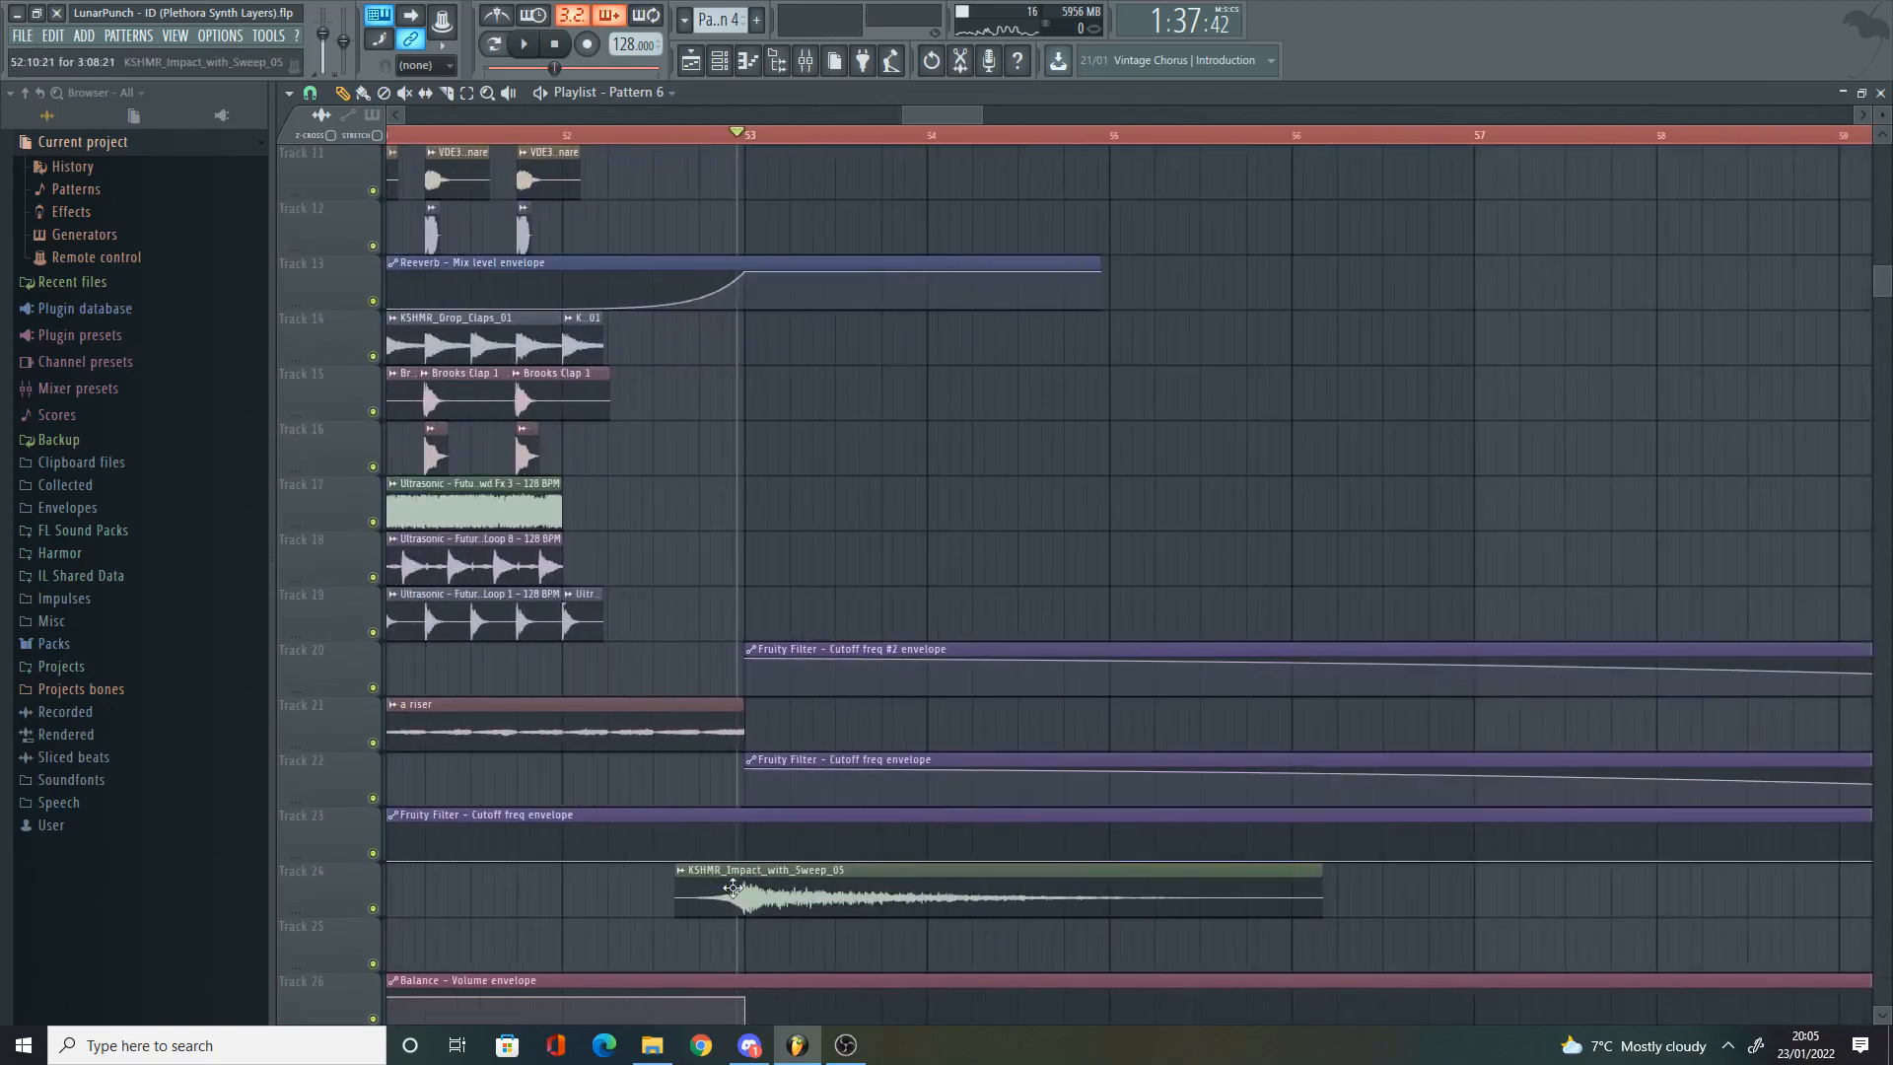
Step: Preview the KSHMR_Impact_with_Sweep_05 clip on Track 24 in isolation around bar 53
scroll(751, 875, down, 6)
click(738, 881)
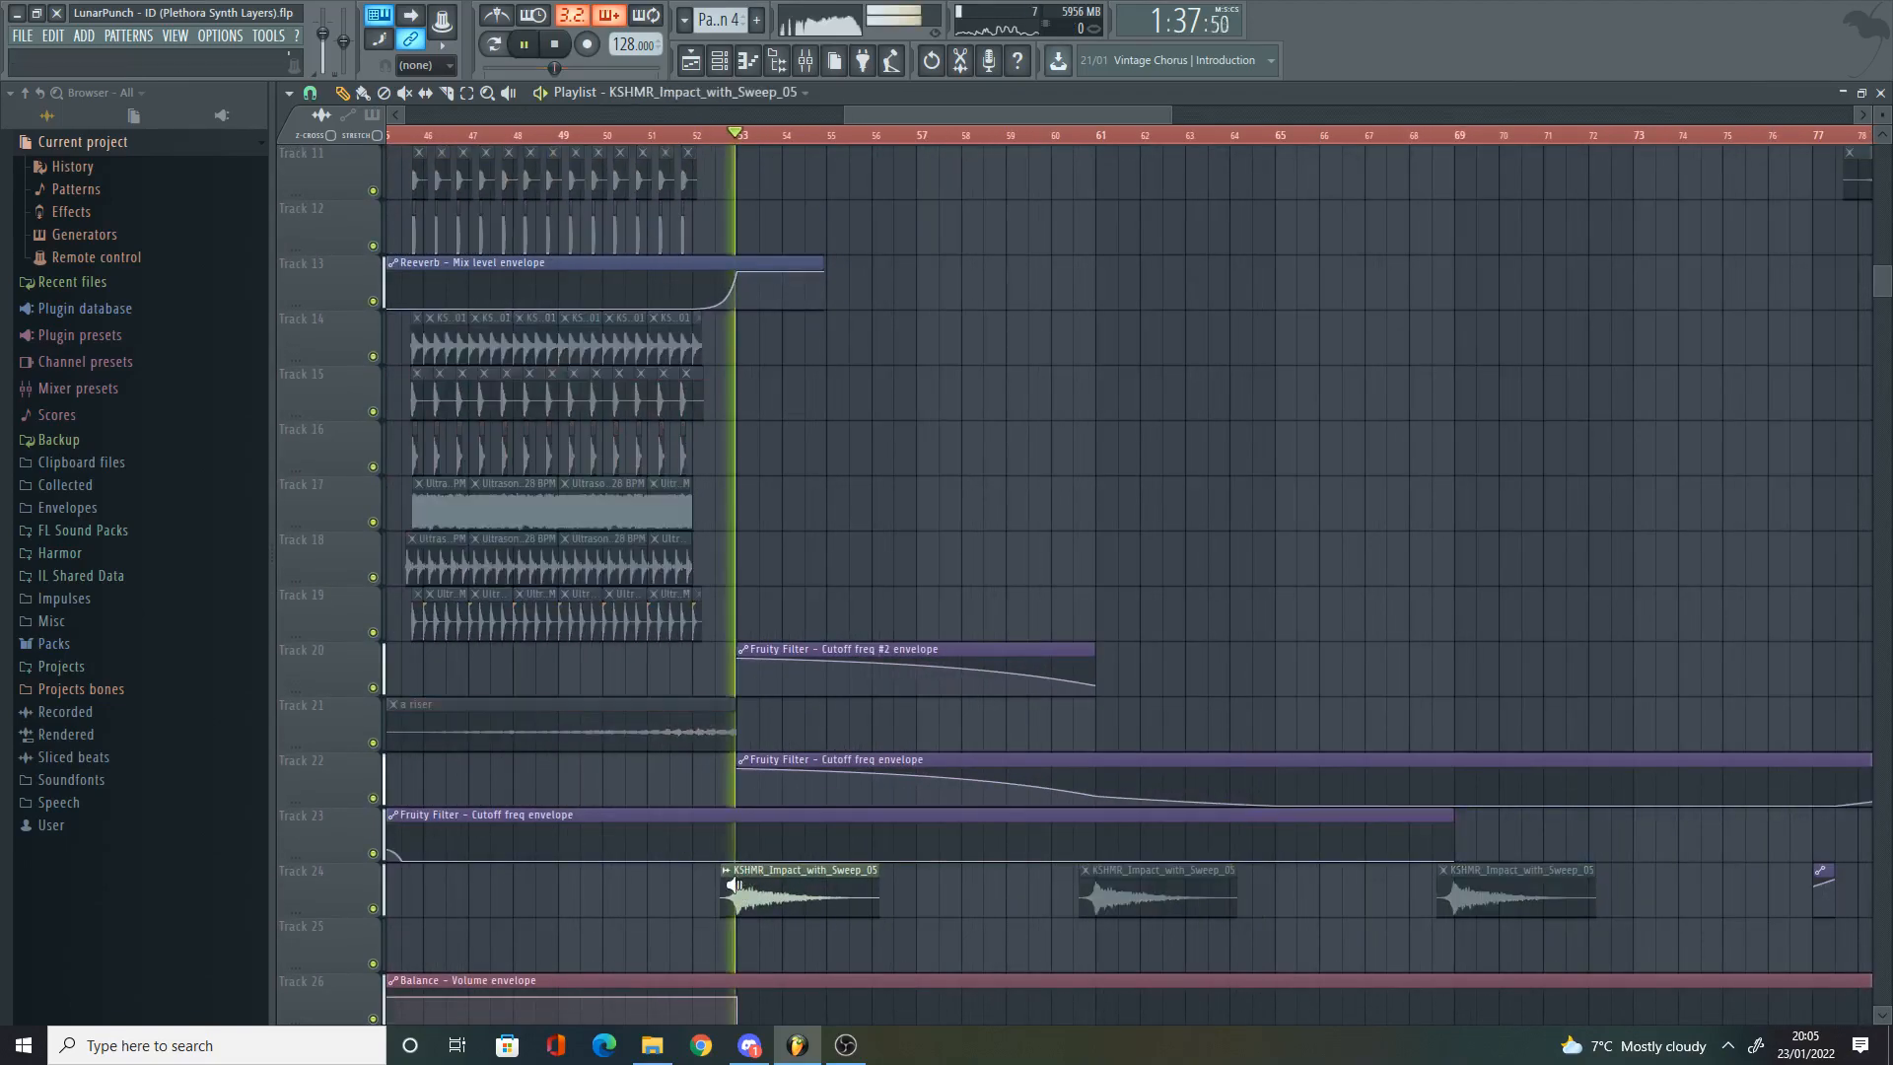
scroll(748, 851, up, 4)
key(space)
Step: Play the opening of the breakdown from bar 53 with all tracks active
scroll(845, 460, up, 10)
scroll(858, 453, up, 2)
scroll(856, 440, up, 1)
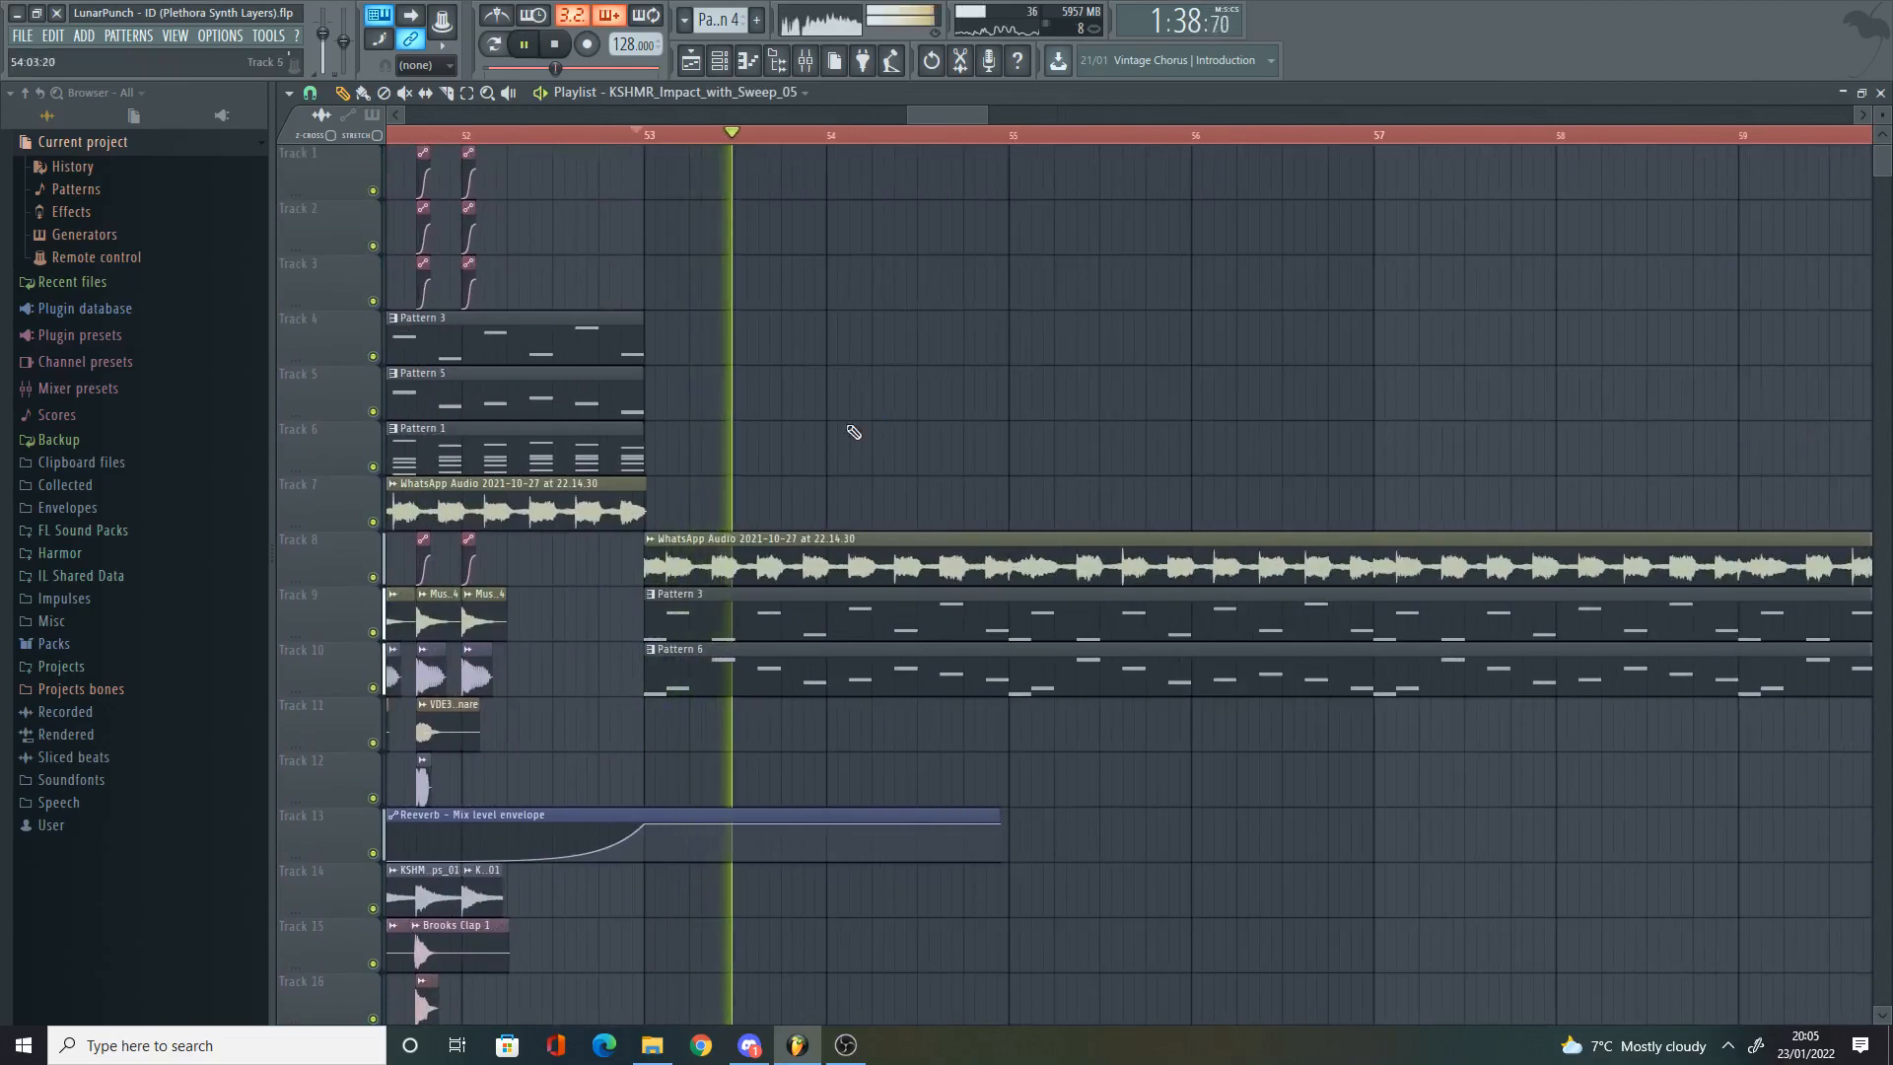
scroll(844, 483, down, 5)
key(space)
Step: Preview Pattern 3 on Track 9 in isolation from bar 53
click(765, 604)
key(space)
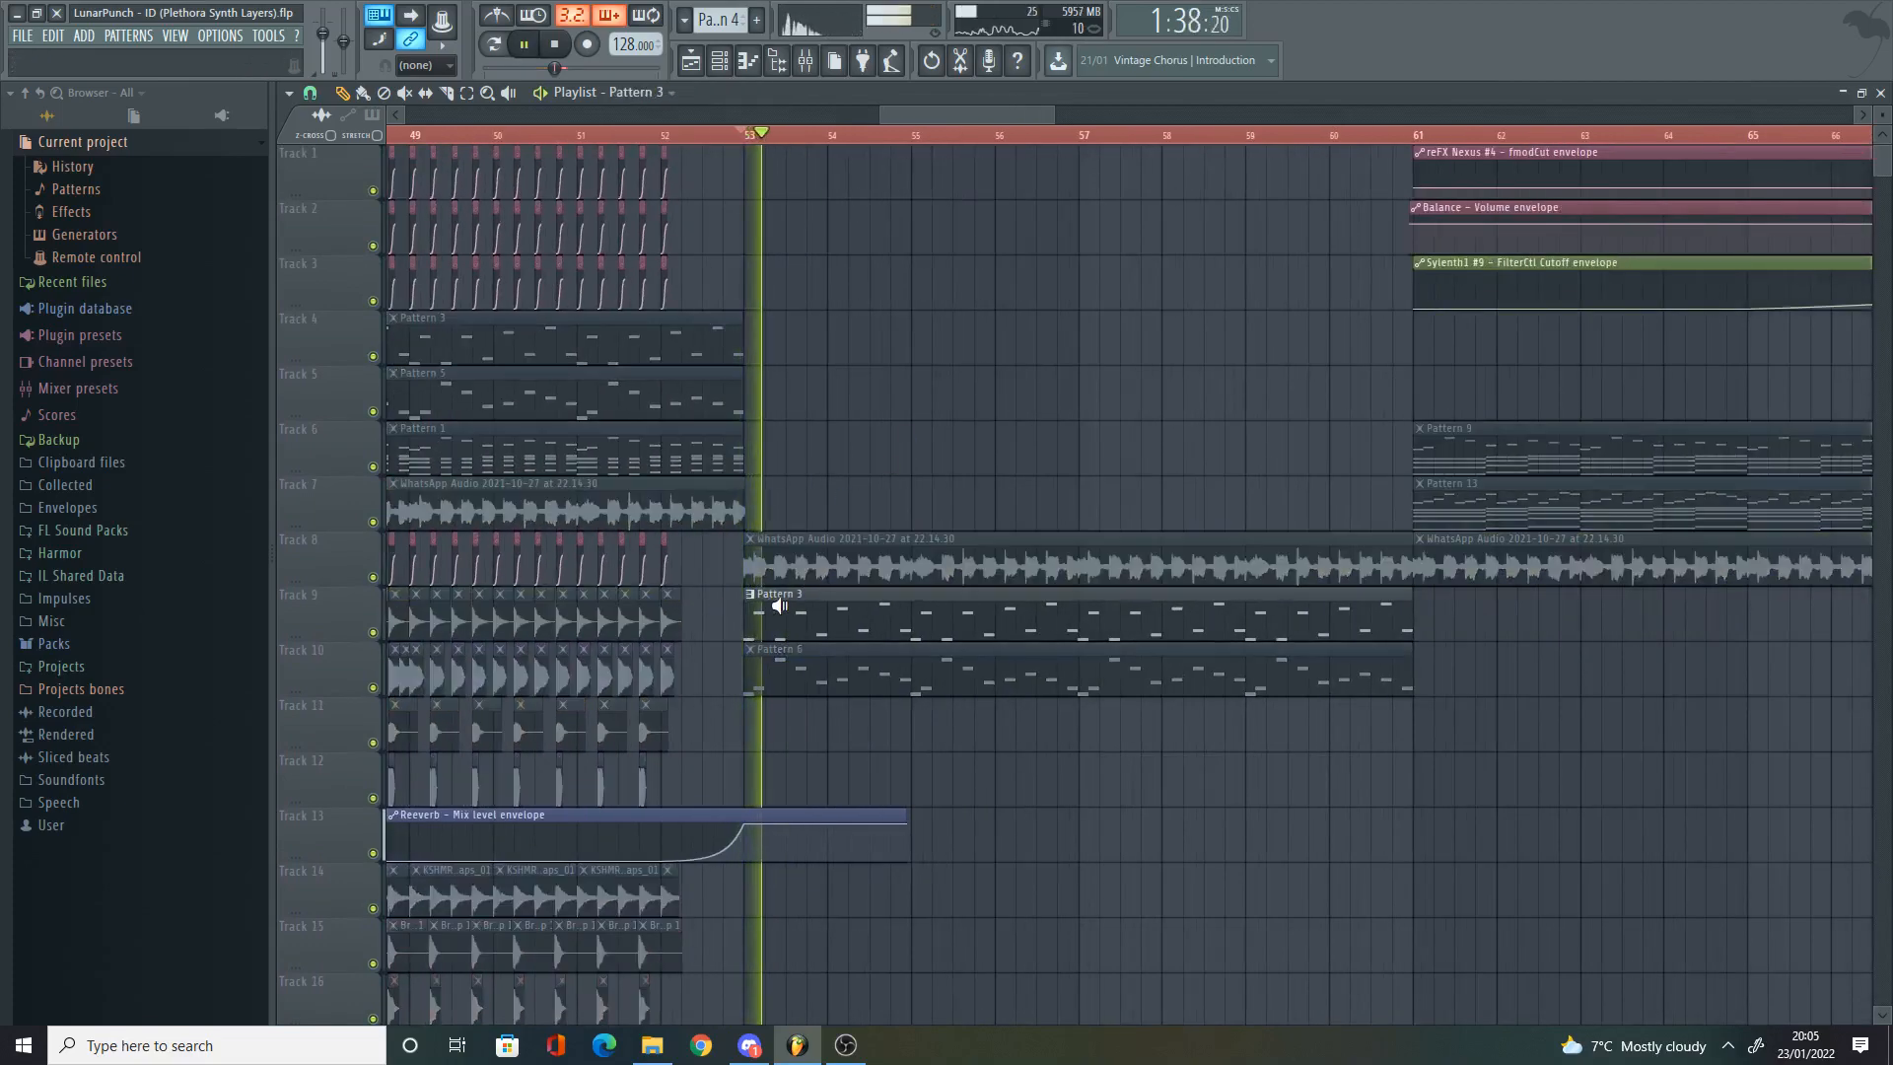
key(space)
Step: Mute Track 9 and listen to the breakdown from bar 53 without Pattern 3
click(373, 633)
scroll(921, 452, up, 3)
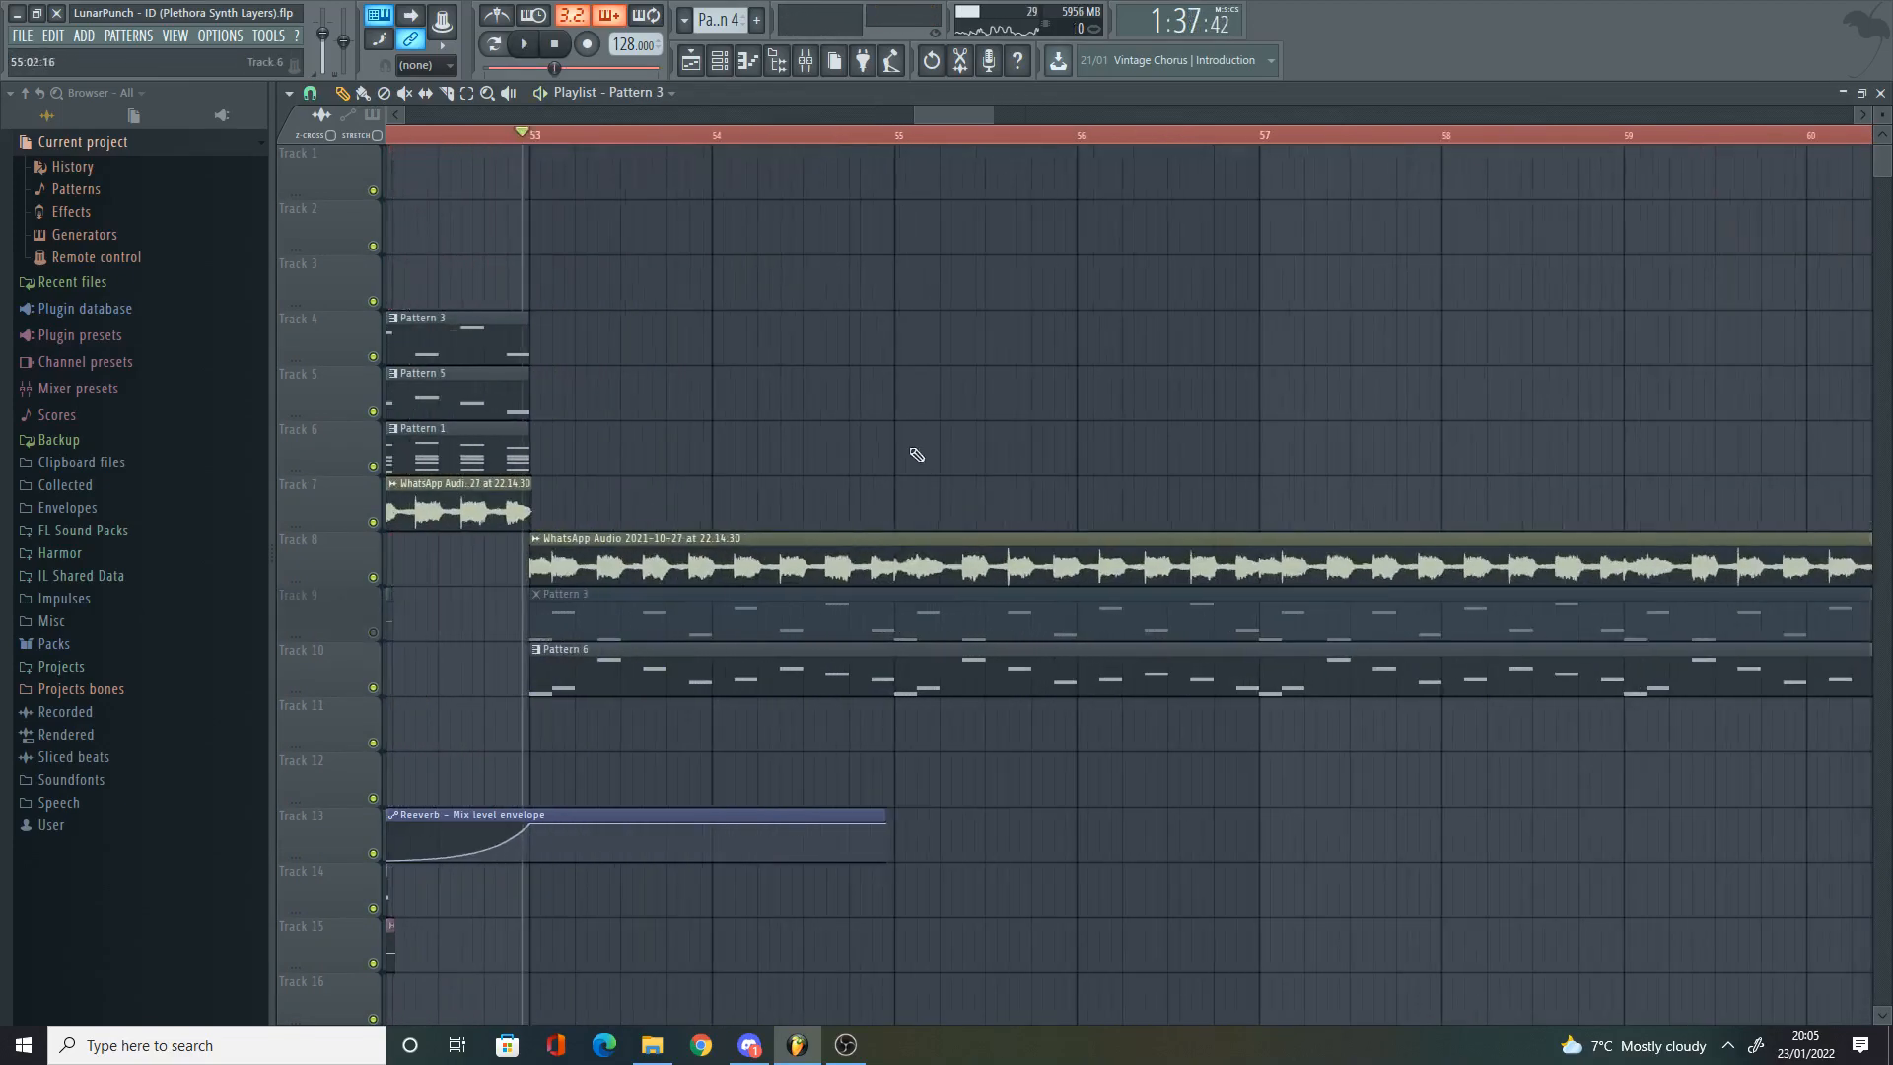
key(space)
scroll(623, 464, down, 3)
scroll(623, 464, up, 2)
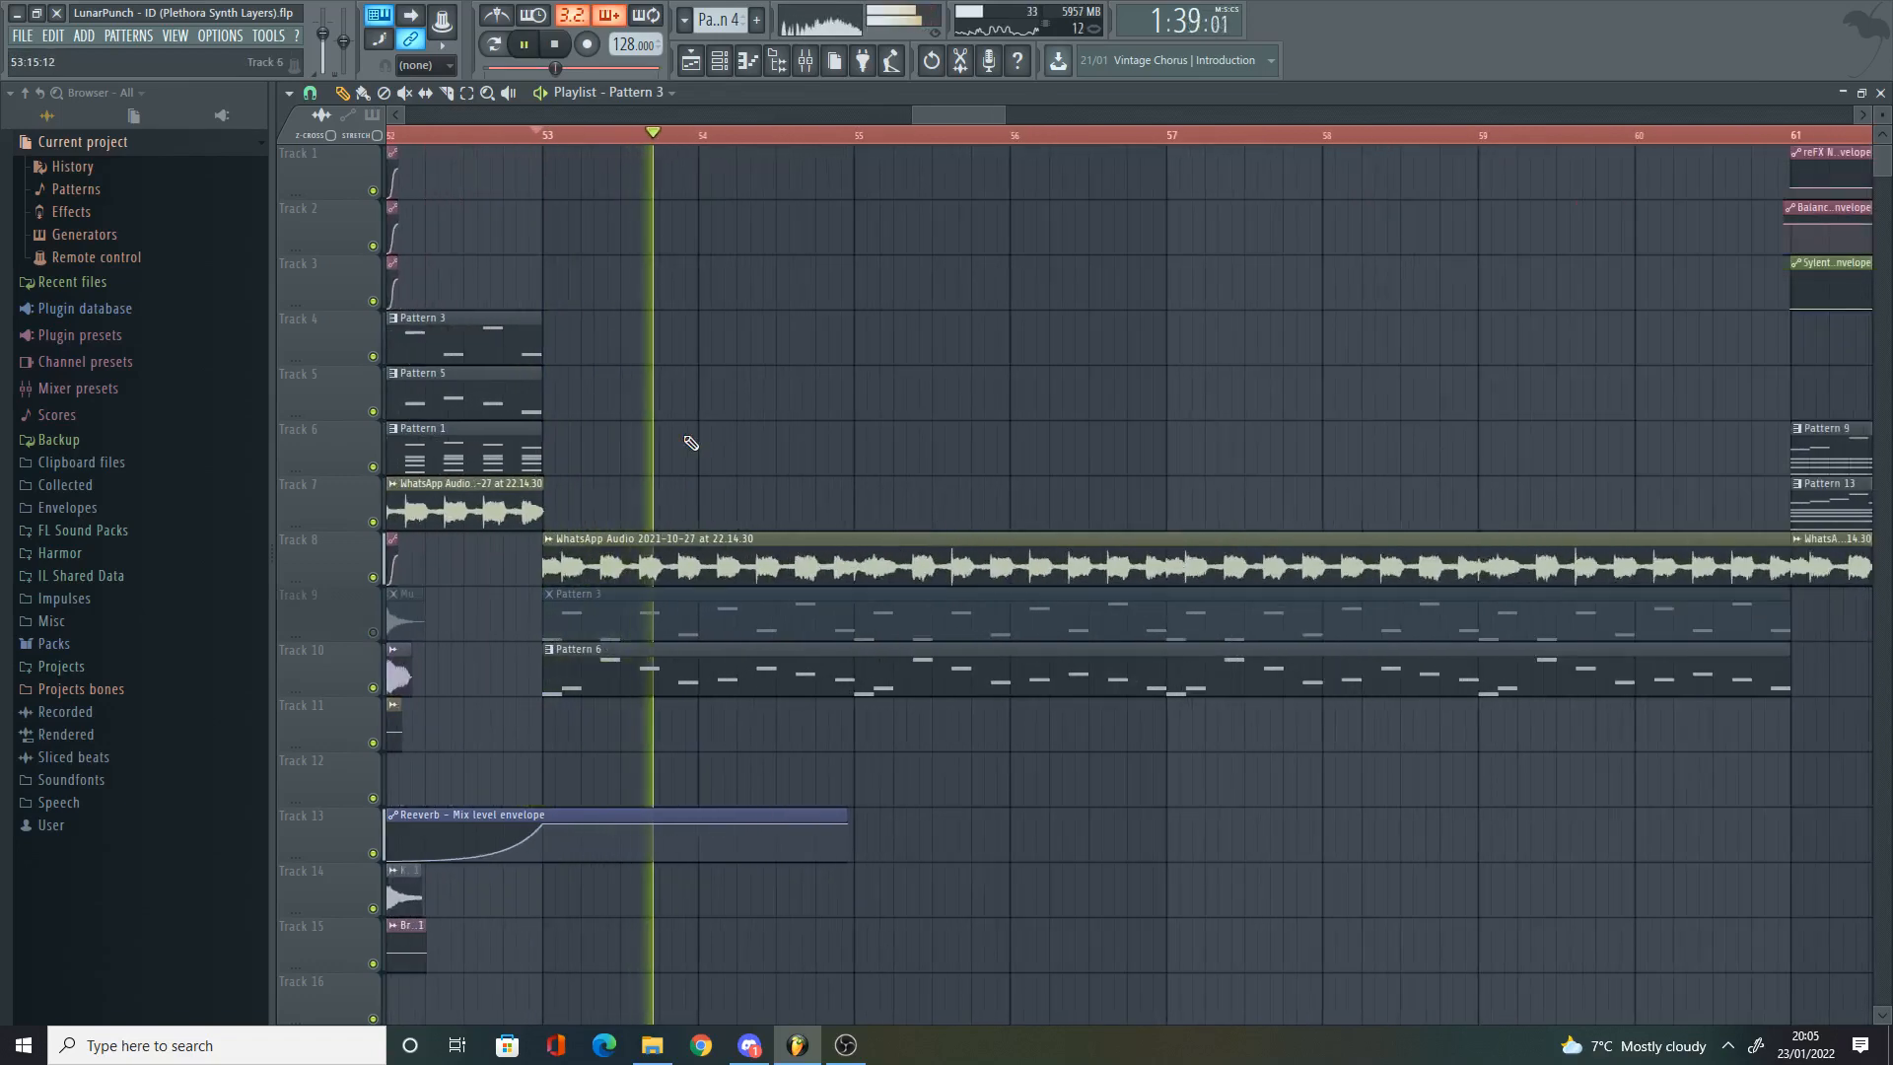
scroll(682, 441, down, 3)
key(space)
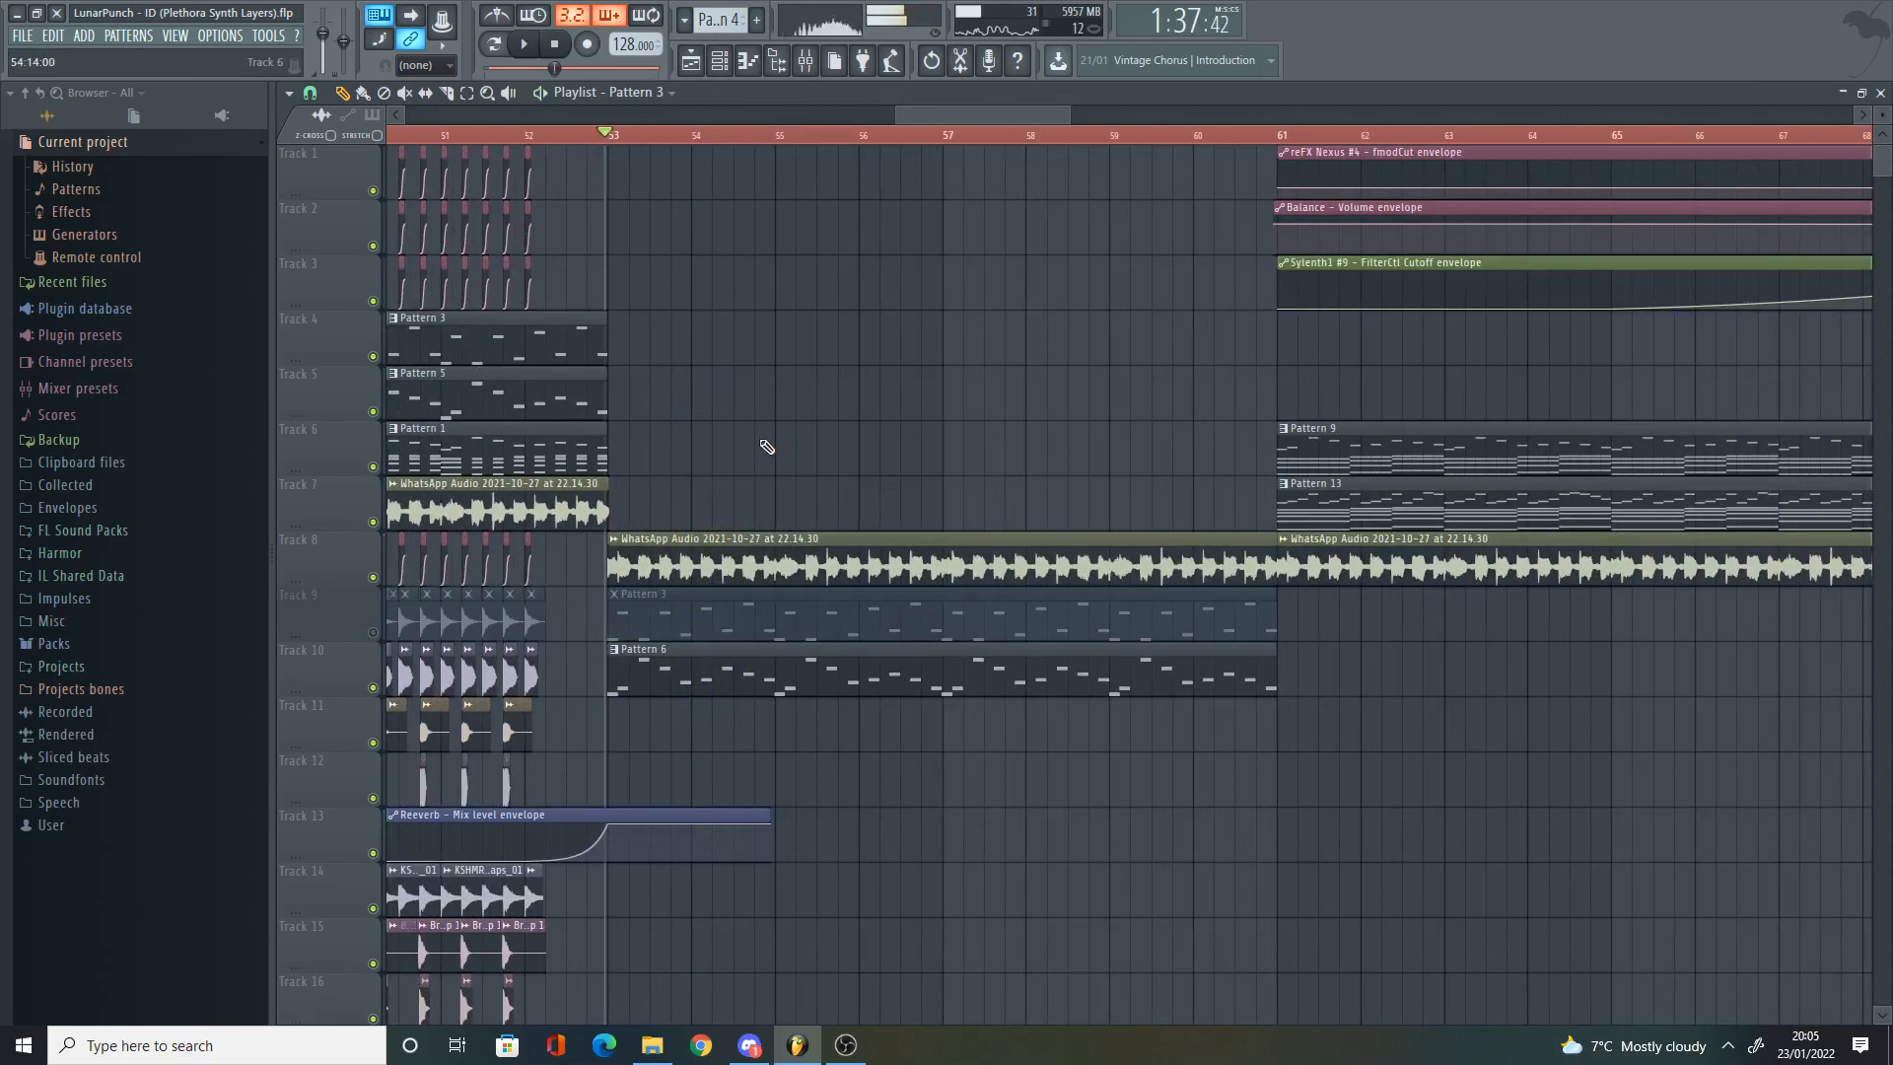
Step: Unmute Track 9 and replay the breakdown from bar 53 with Pattern 3 included
click(373, 632)
key(space)
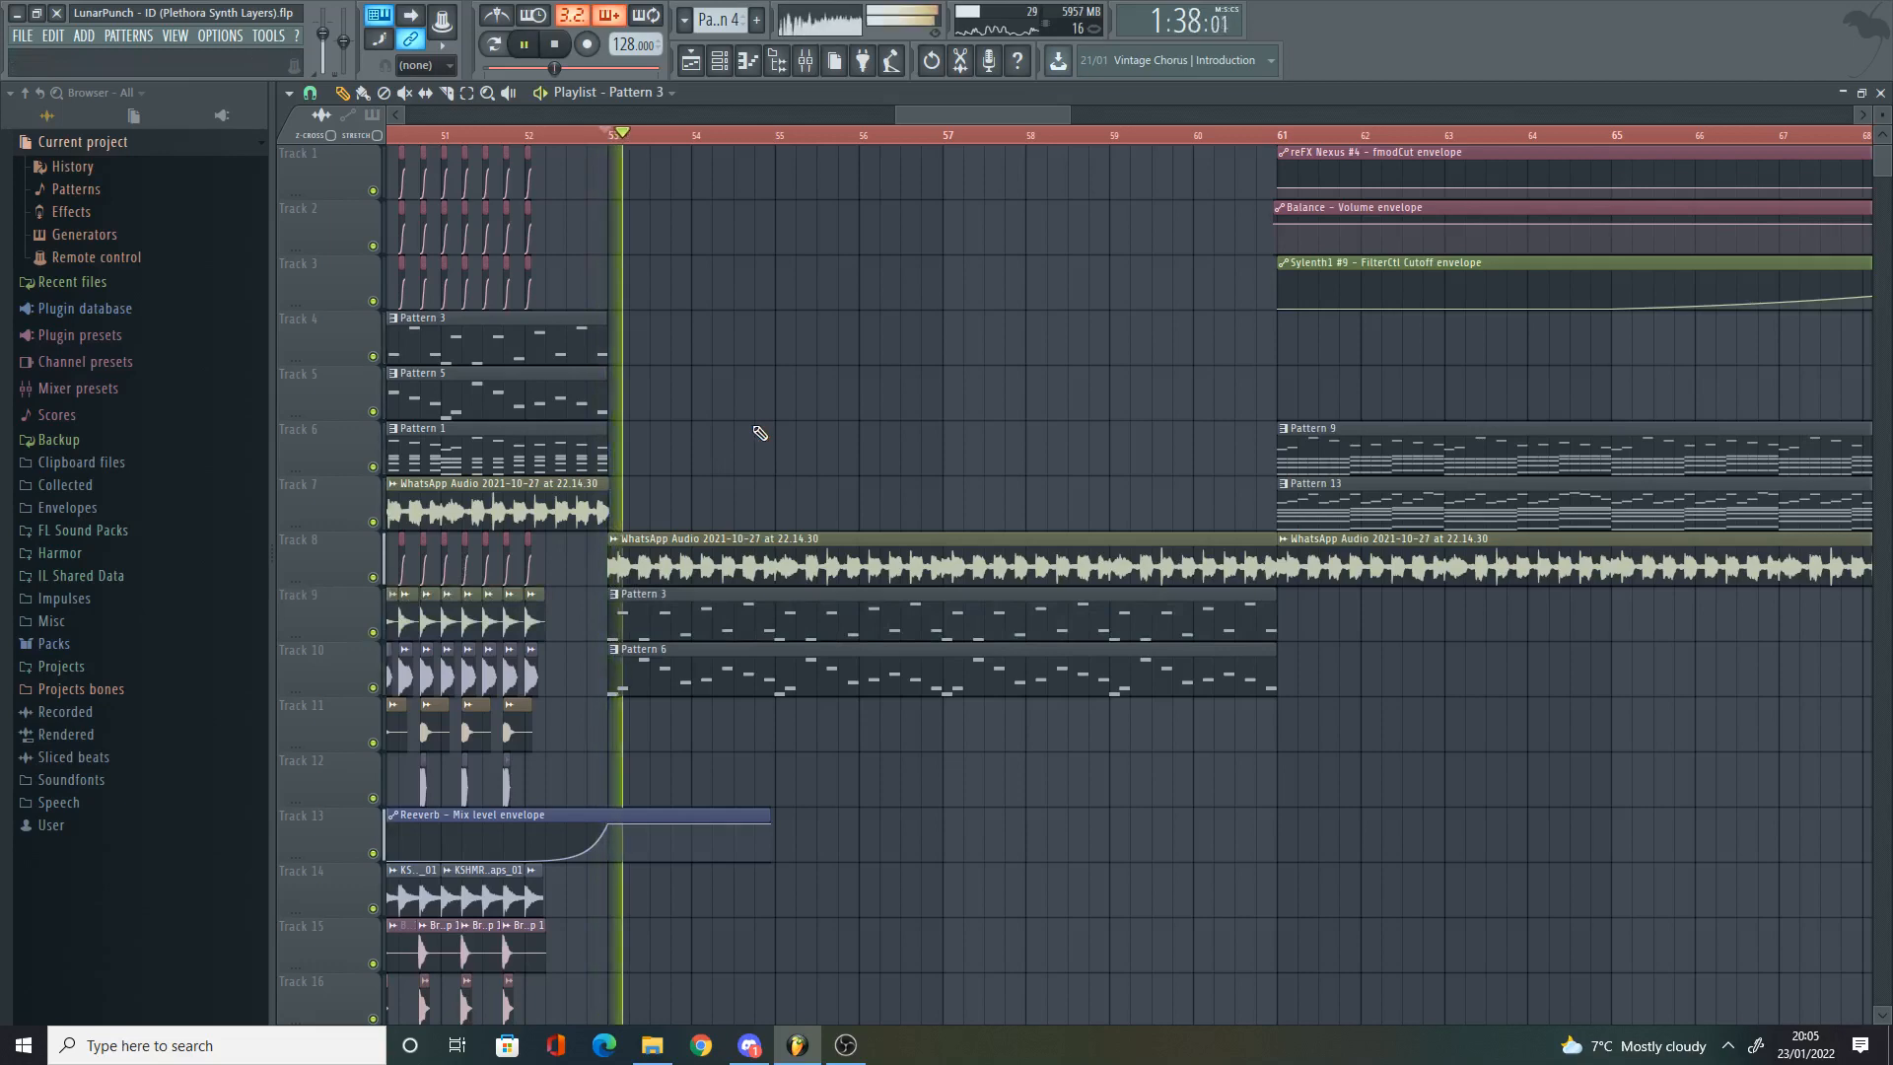
scroll(739, 409, down, 2)
scroll(903, 372, up, 1)
Step: Preview the end of the breakdown from around bar 58 and again from bar 60
click(878, 138)
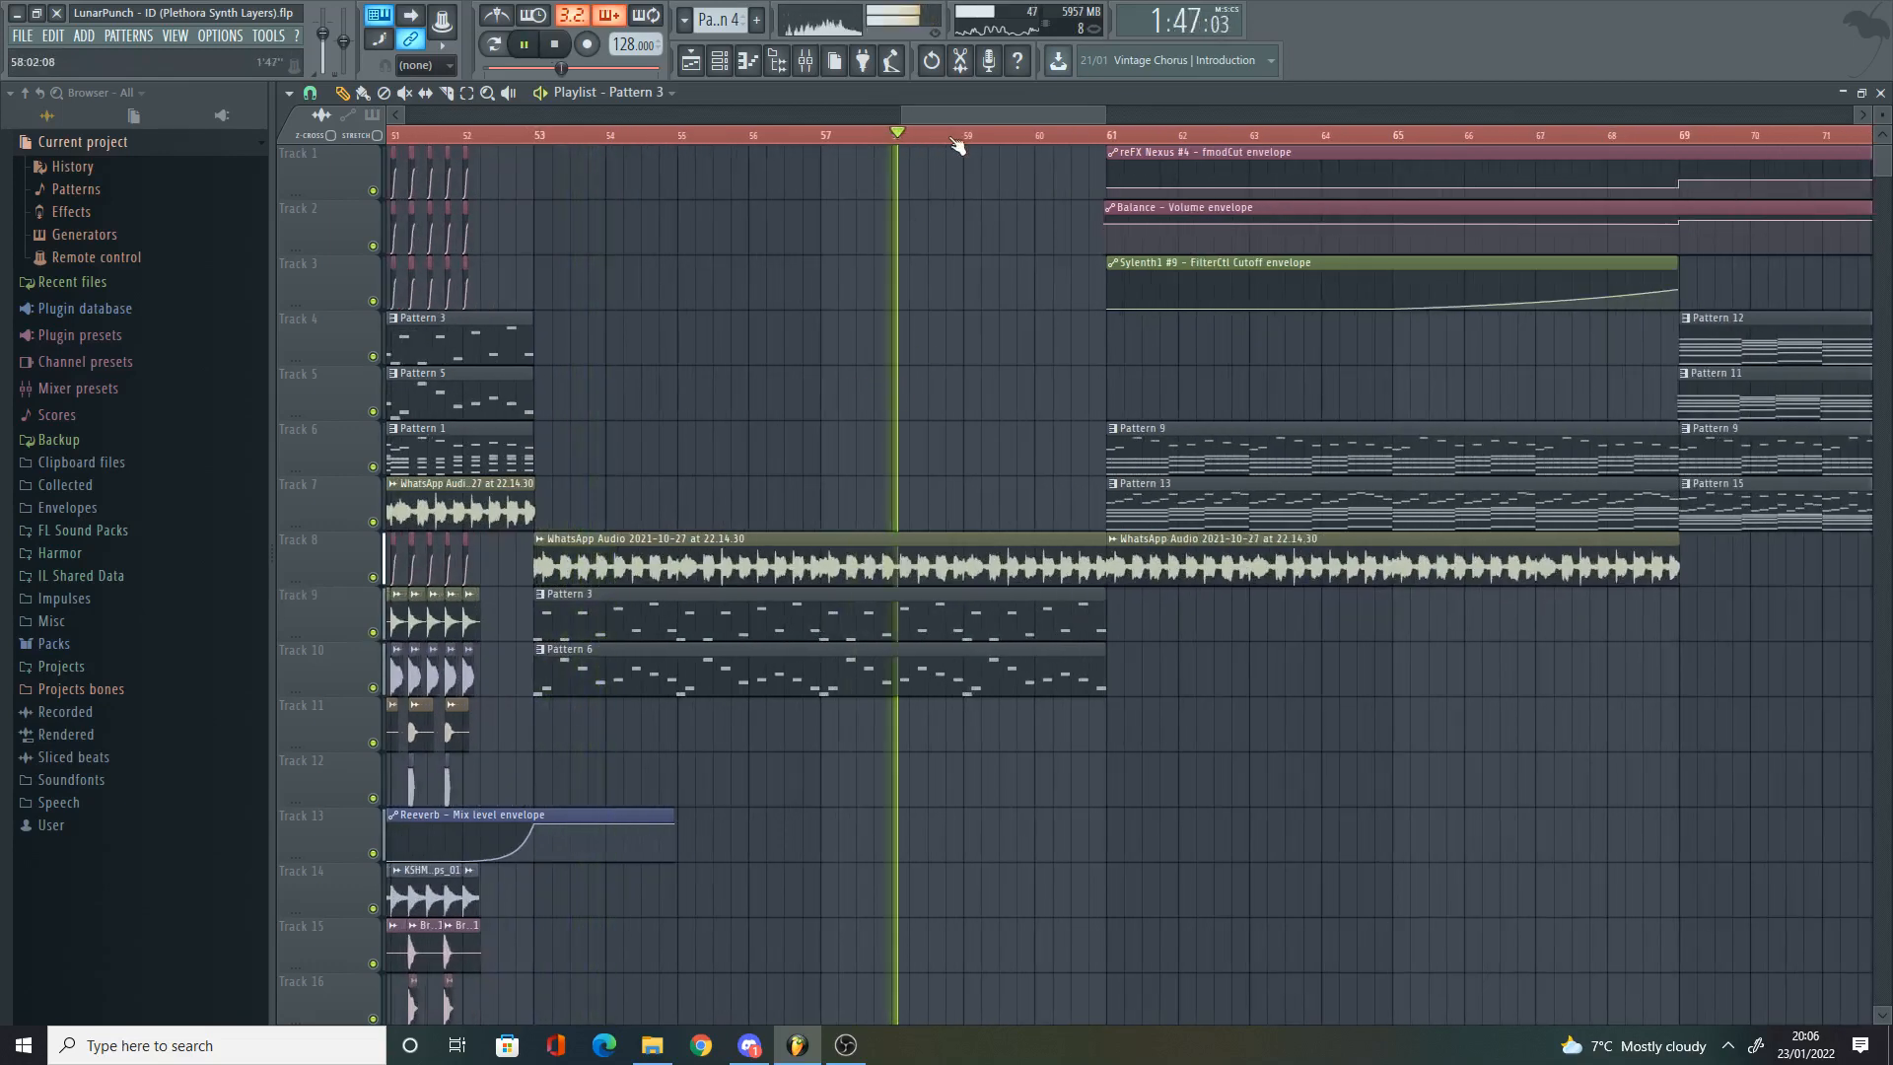
key(space)
scroll(1006, 143, up, 2)
key(space)
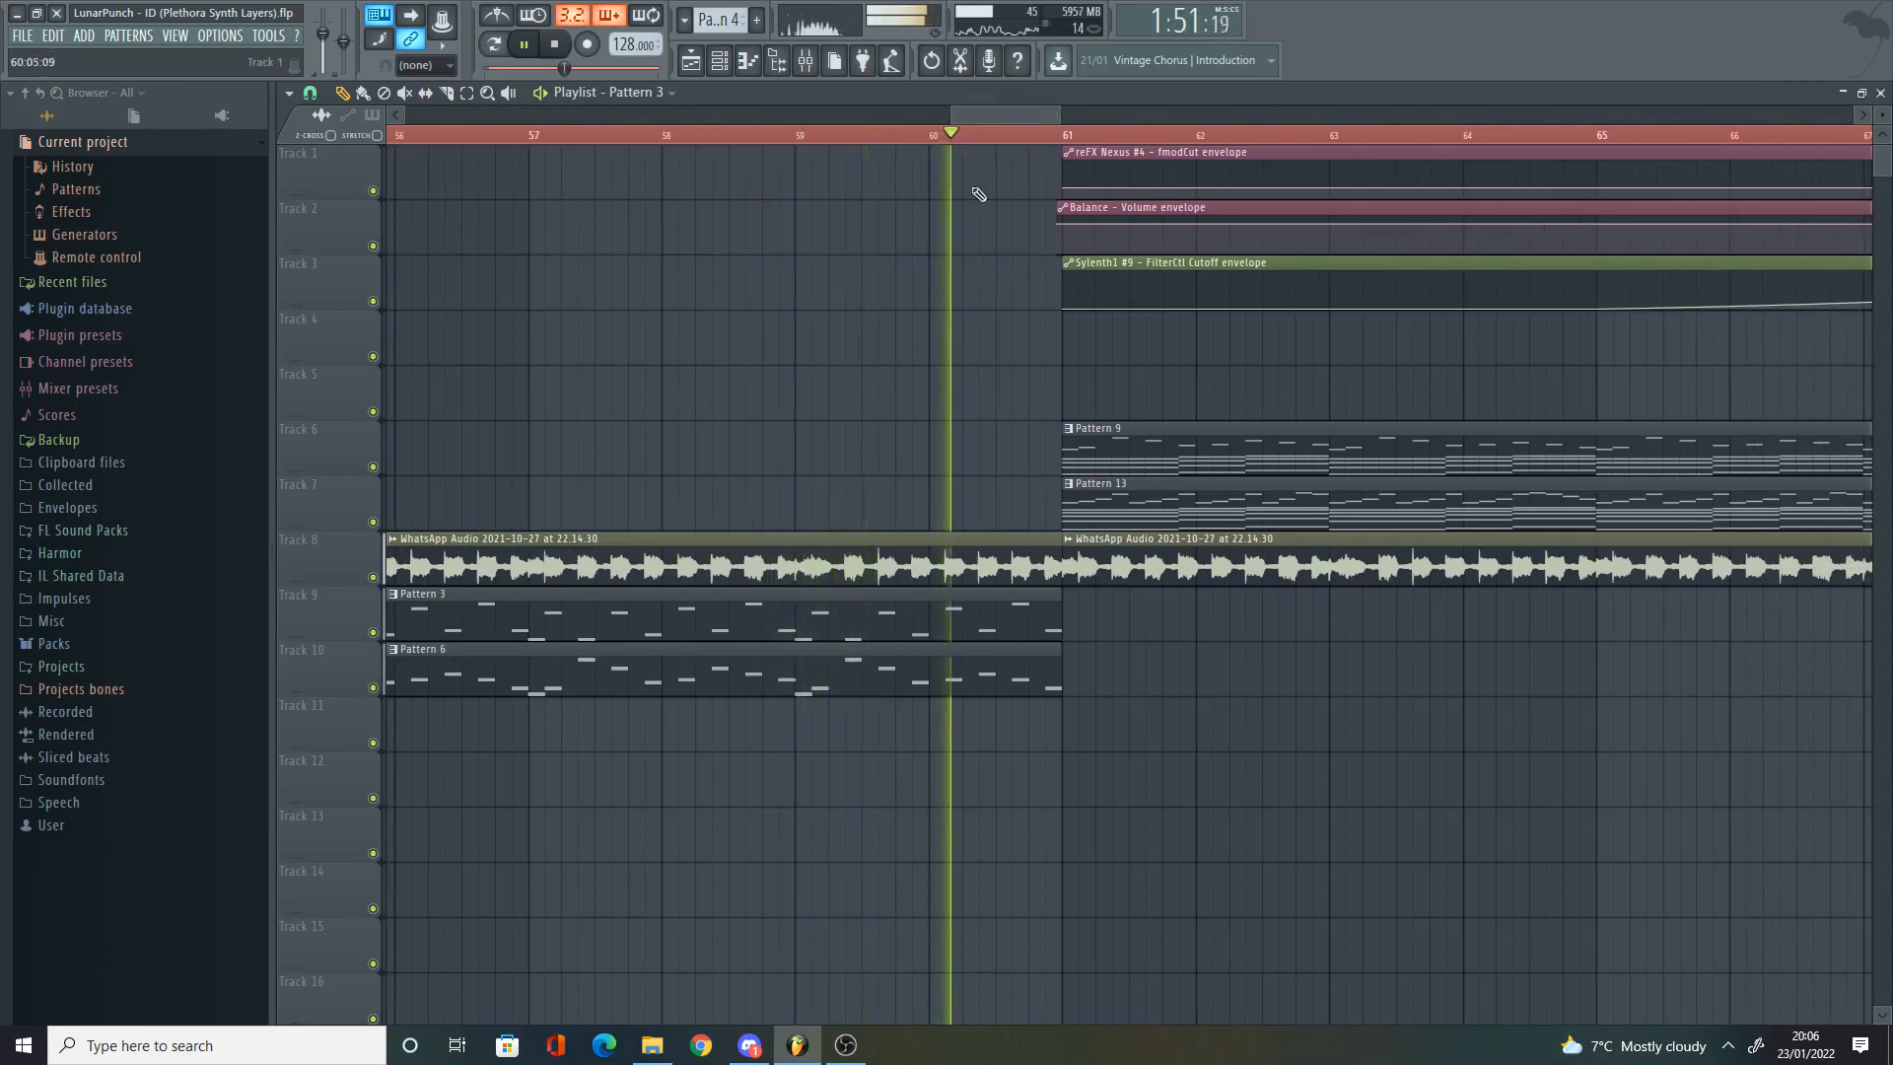
scroll(1141, 375, down, 1)
key(space)
Step: Examine the section starting at bar 61 and preview the transition into it
scroll(1142, 384, up, 3)
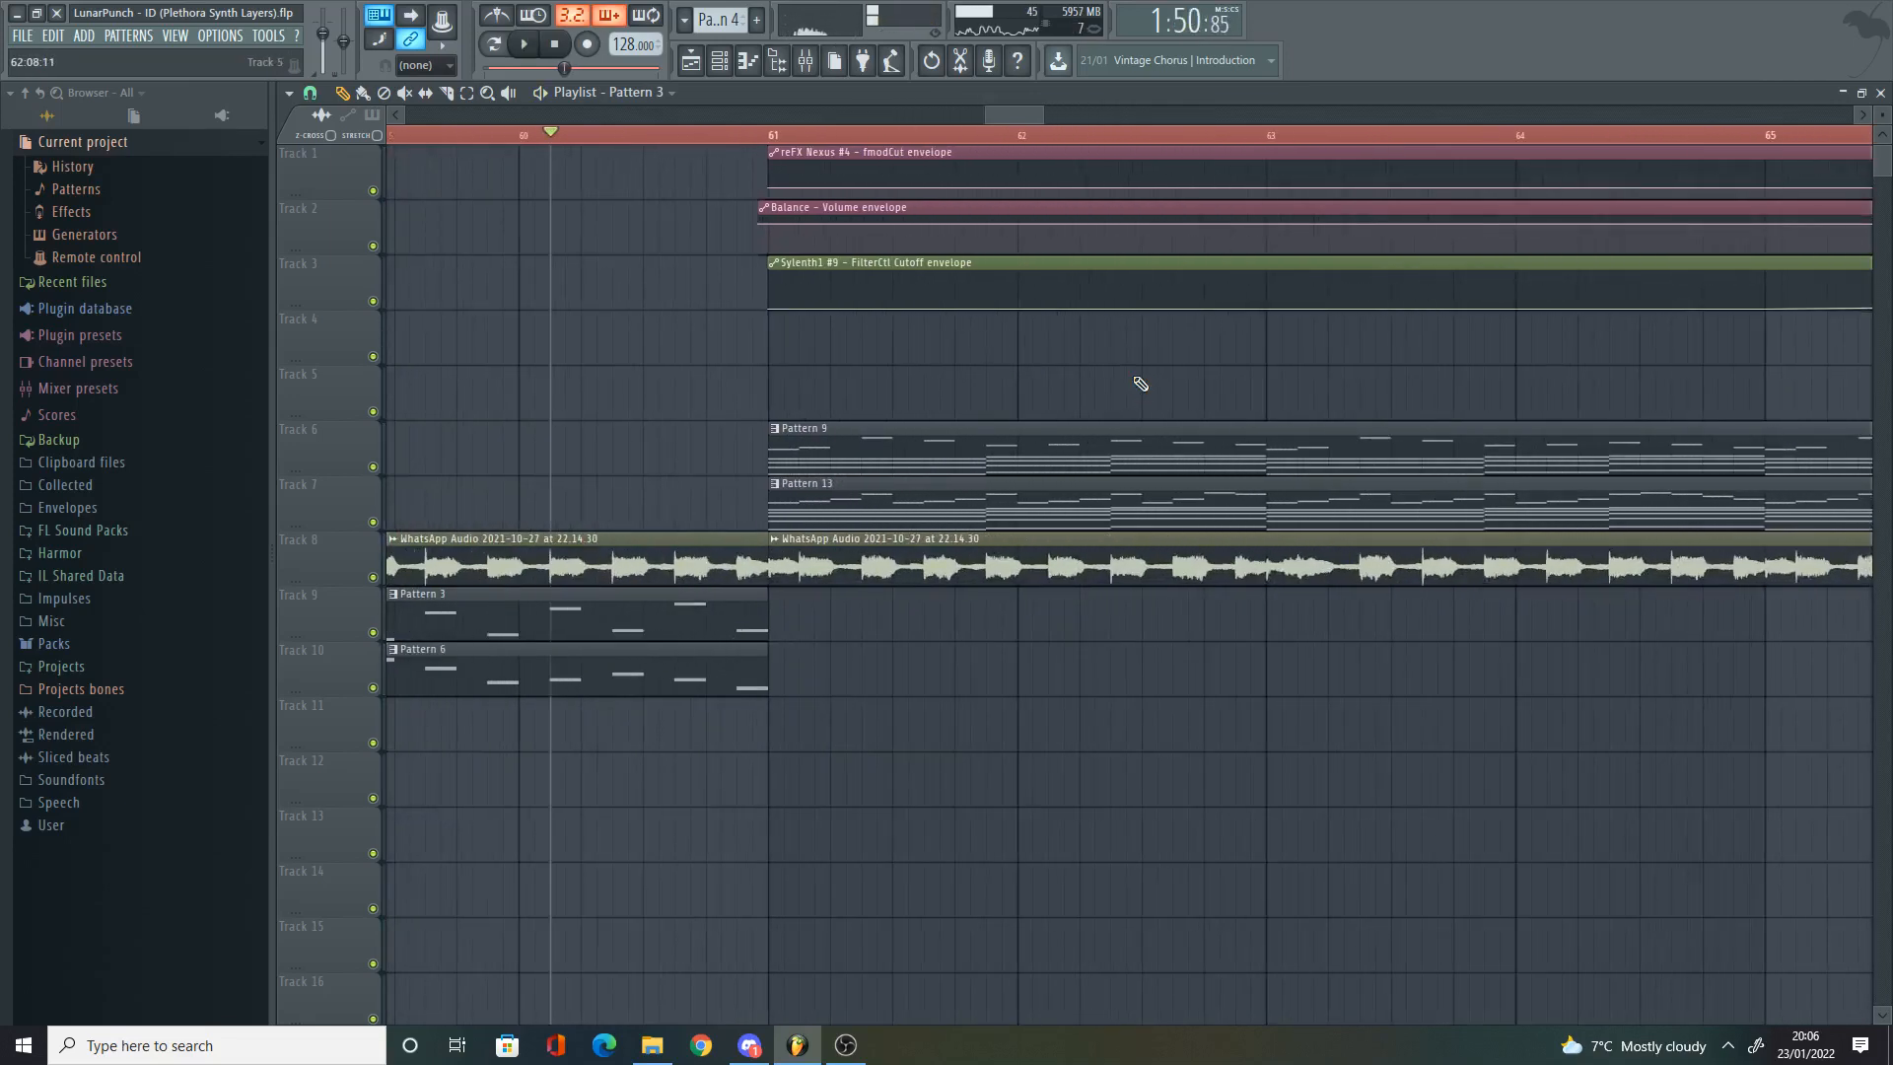
scroll(1115, 389, down, 6)
scroll(1021, 493, up, 4)
scroll(990, 575, up, 4)
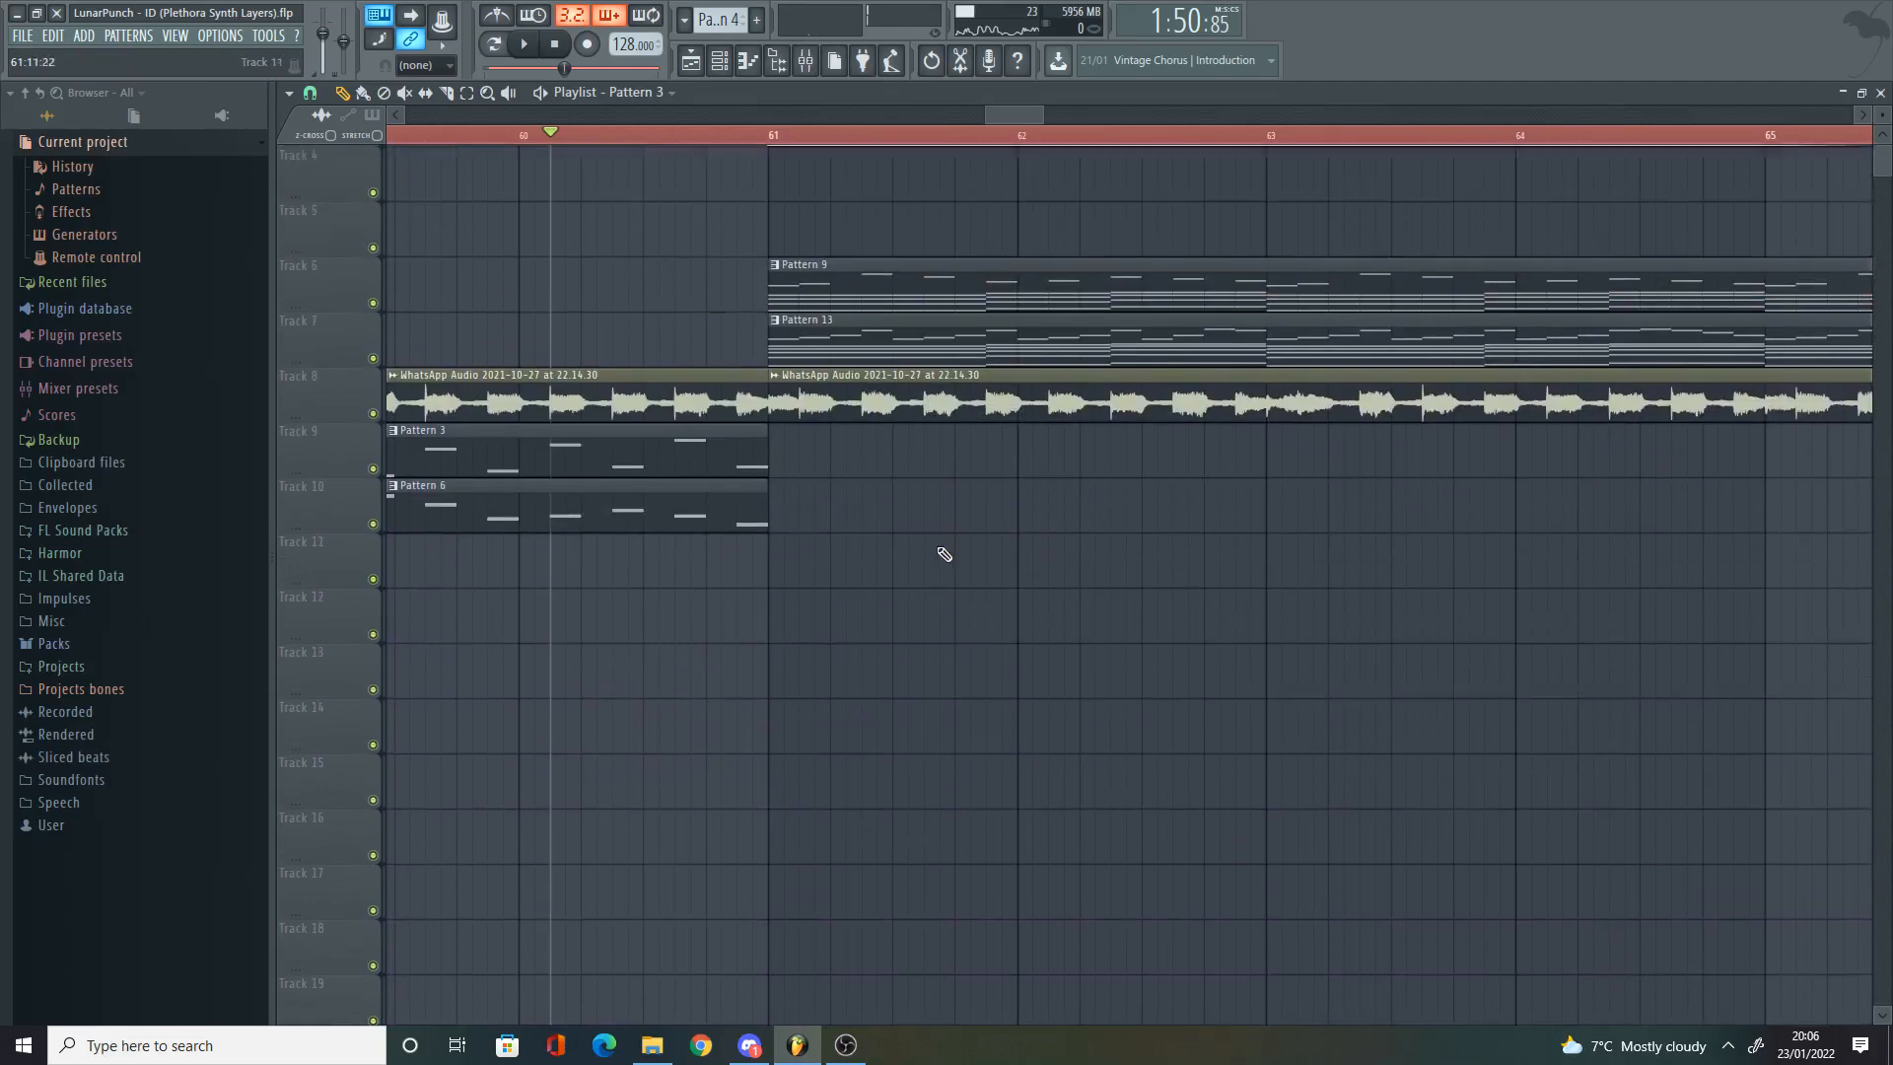
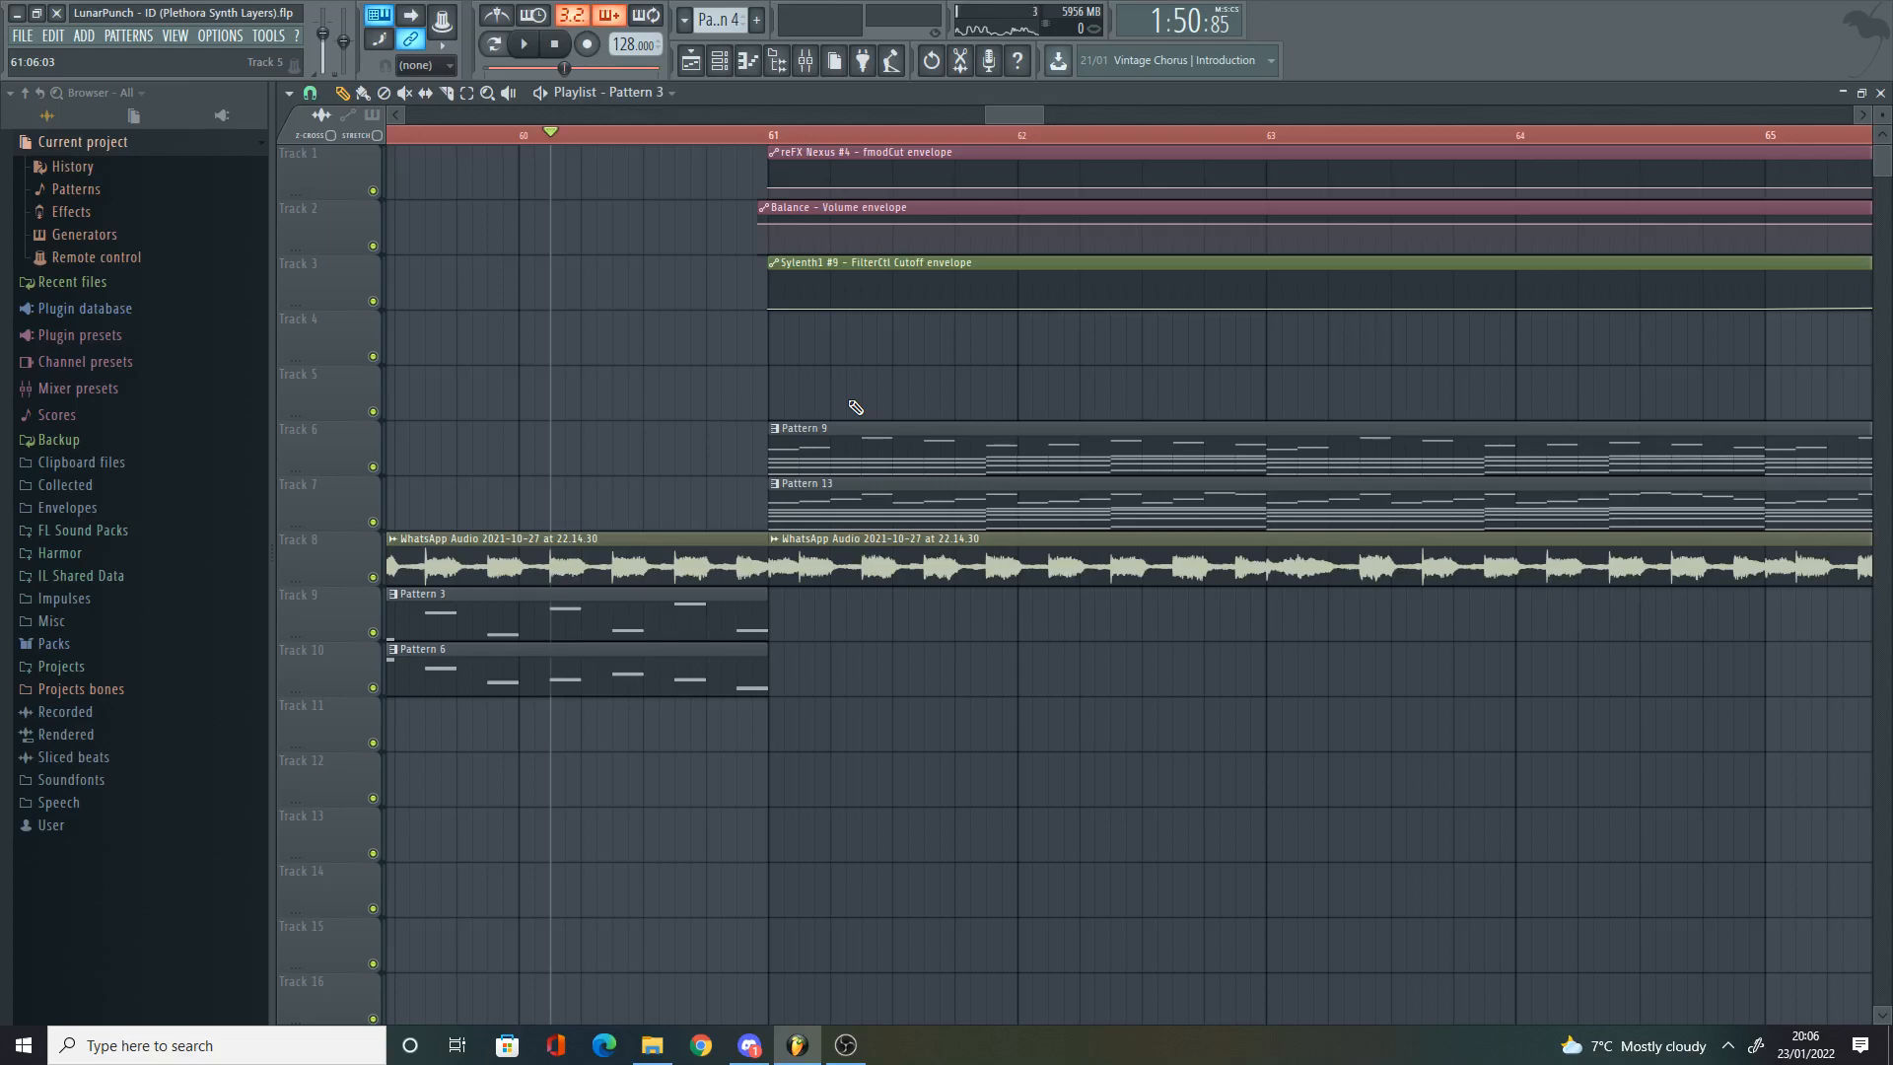
scroll(877, 369, down, 2)
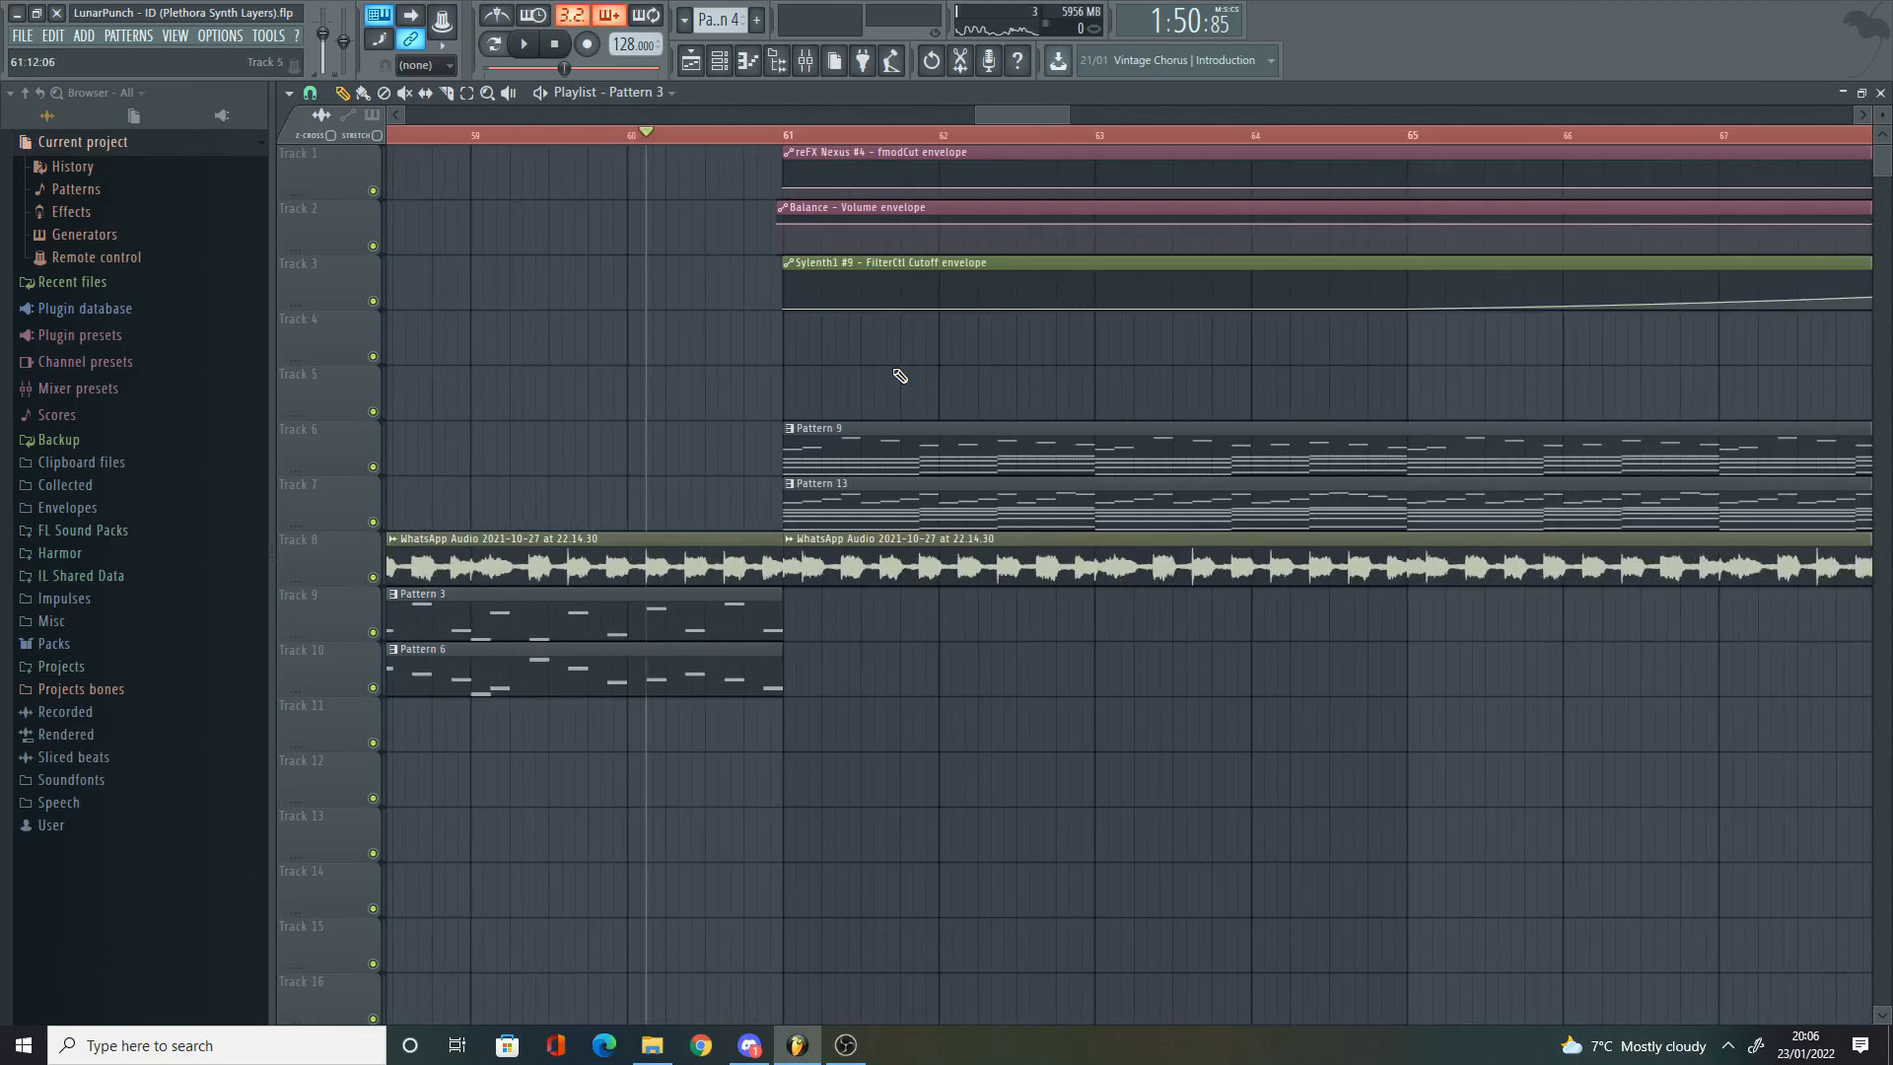
click(780, 136)
scroll(853, 444, down, 5)
key(space)
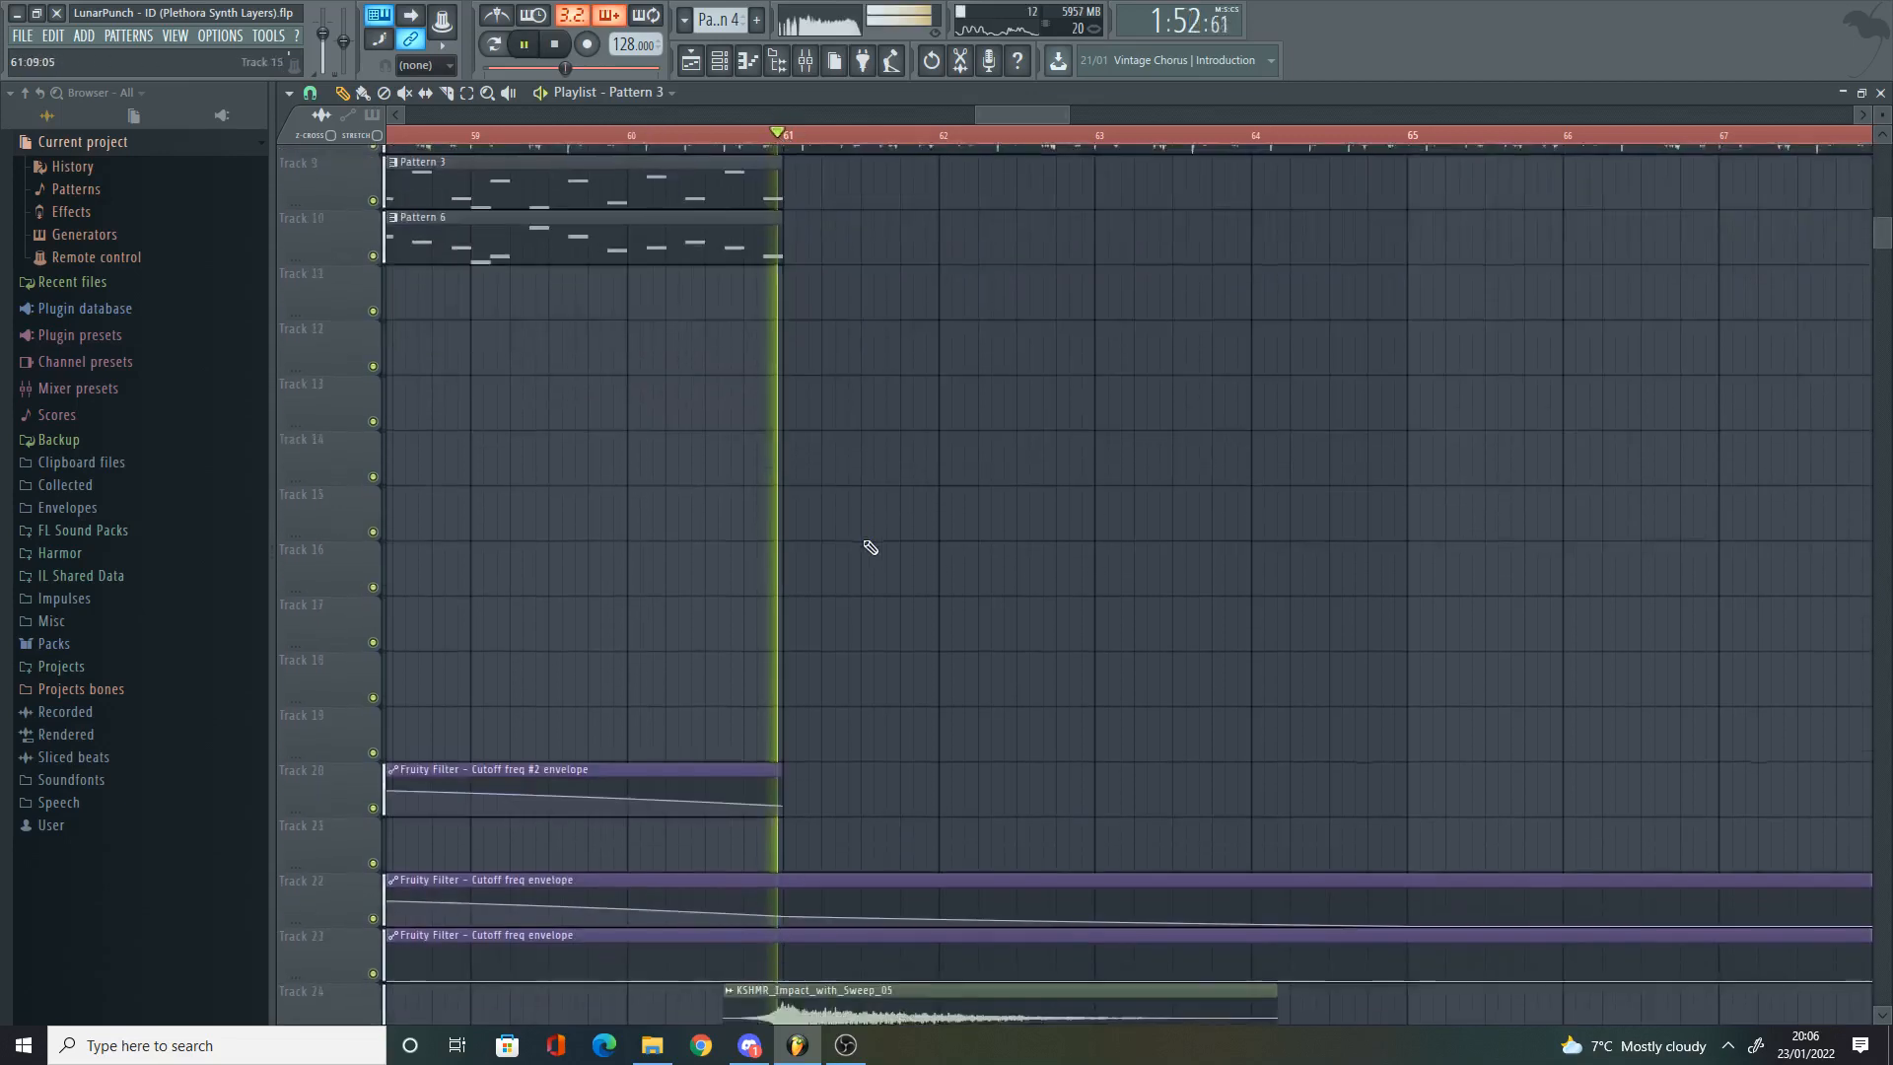
scroll(878, 572, up, 5)
key(space)
Step: Open Pattern 13 from Track 7 in the piano roll and find its reFX Nexus #4 channel in the channel rack
scroll(887, 592, up, 2)
double_click(863, 509)
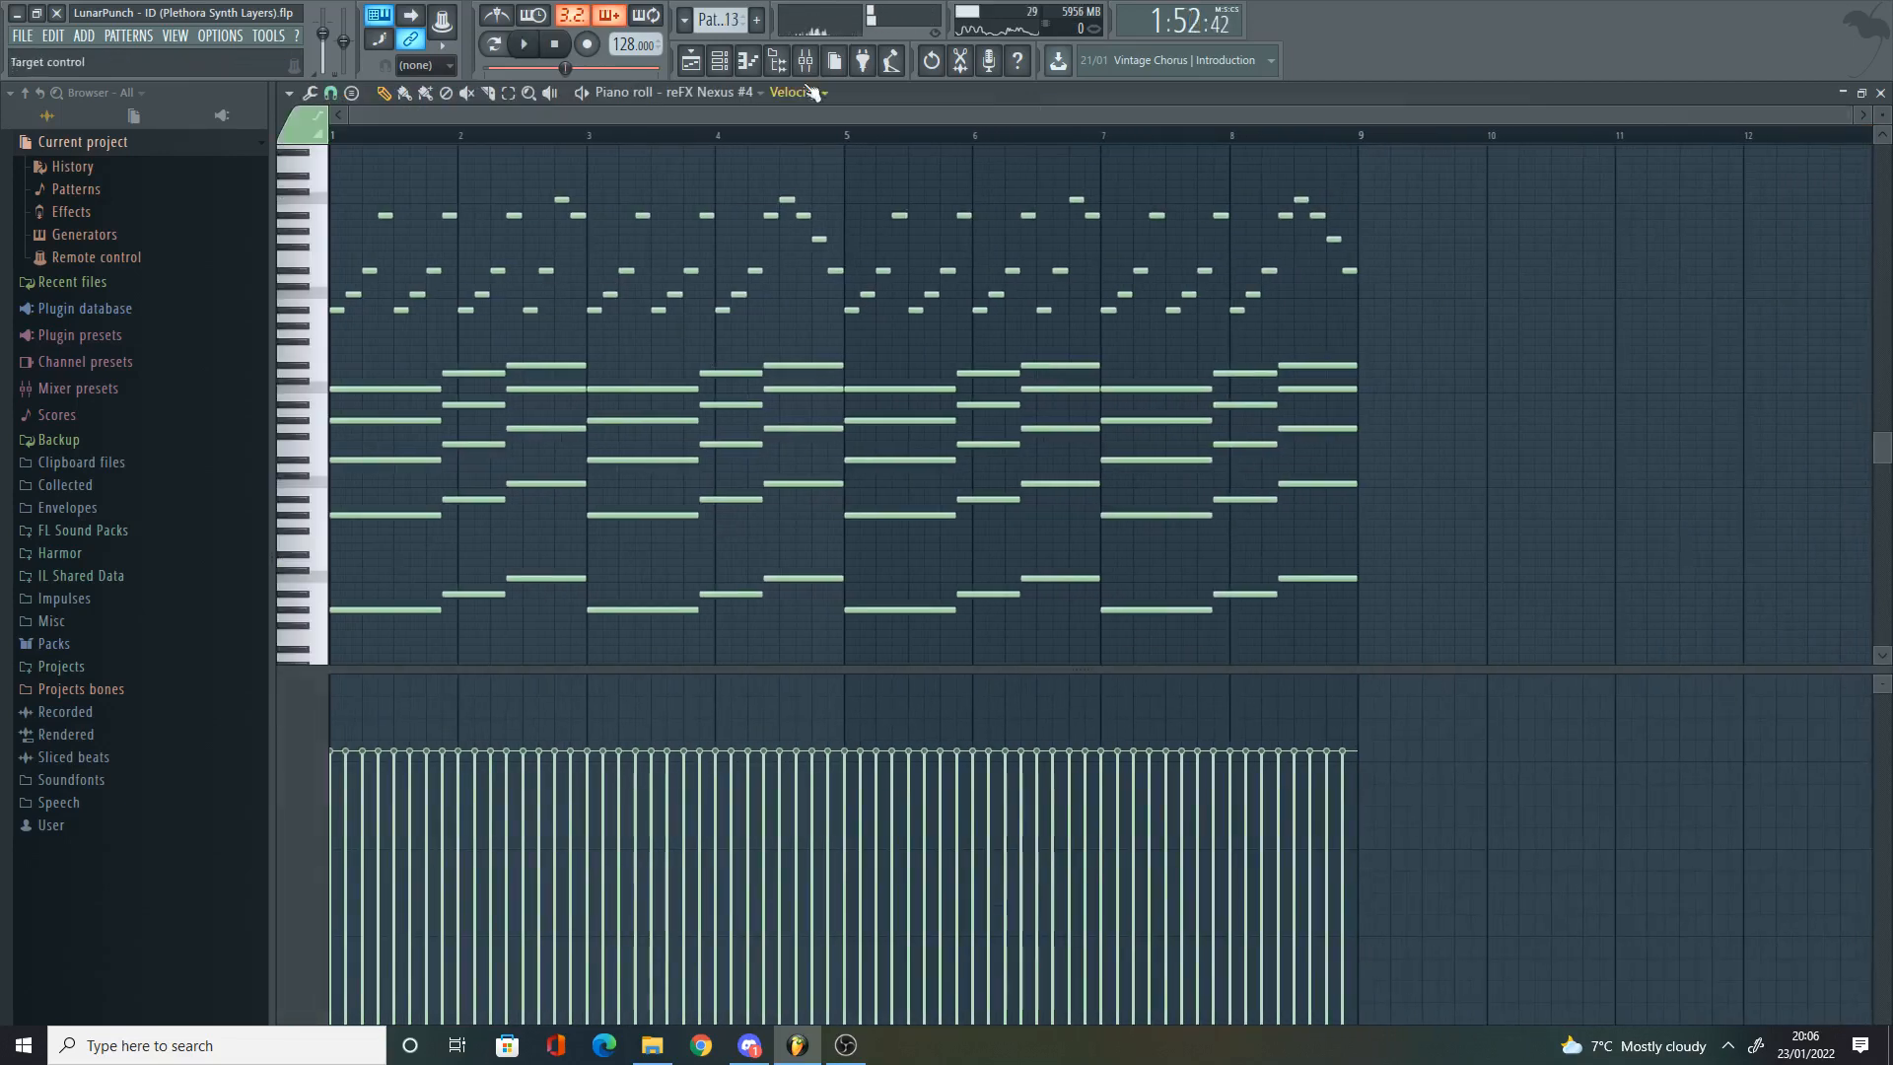
click(735, 61)
scroll(848, 685, down, 3)
scroll(829, 494, up, 3)
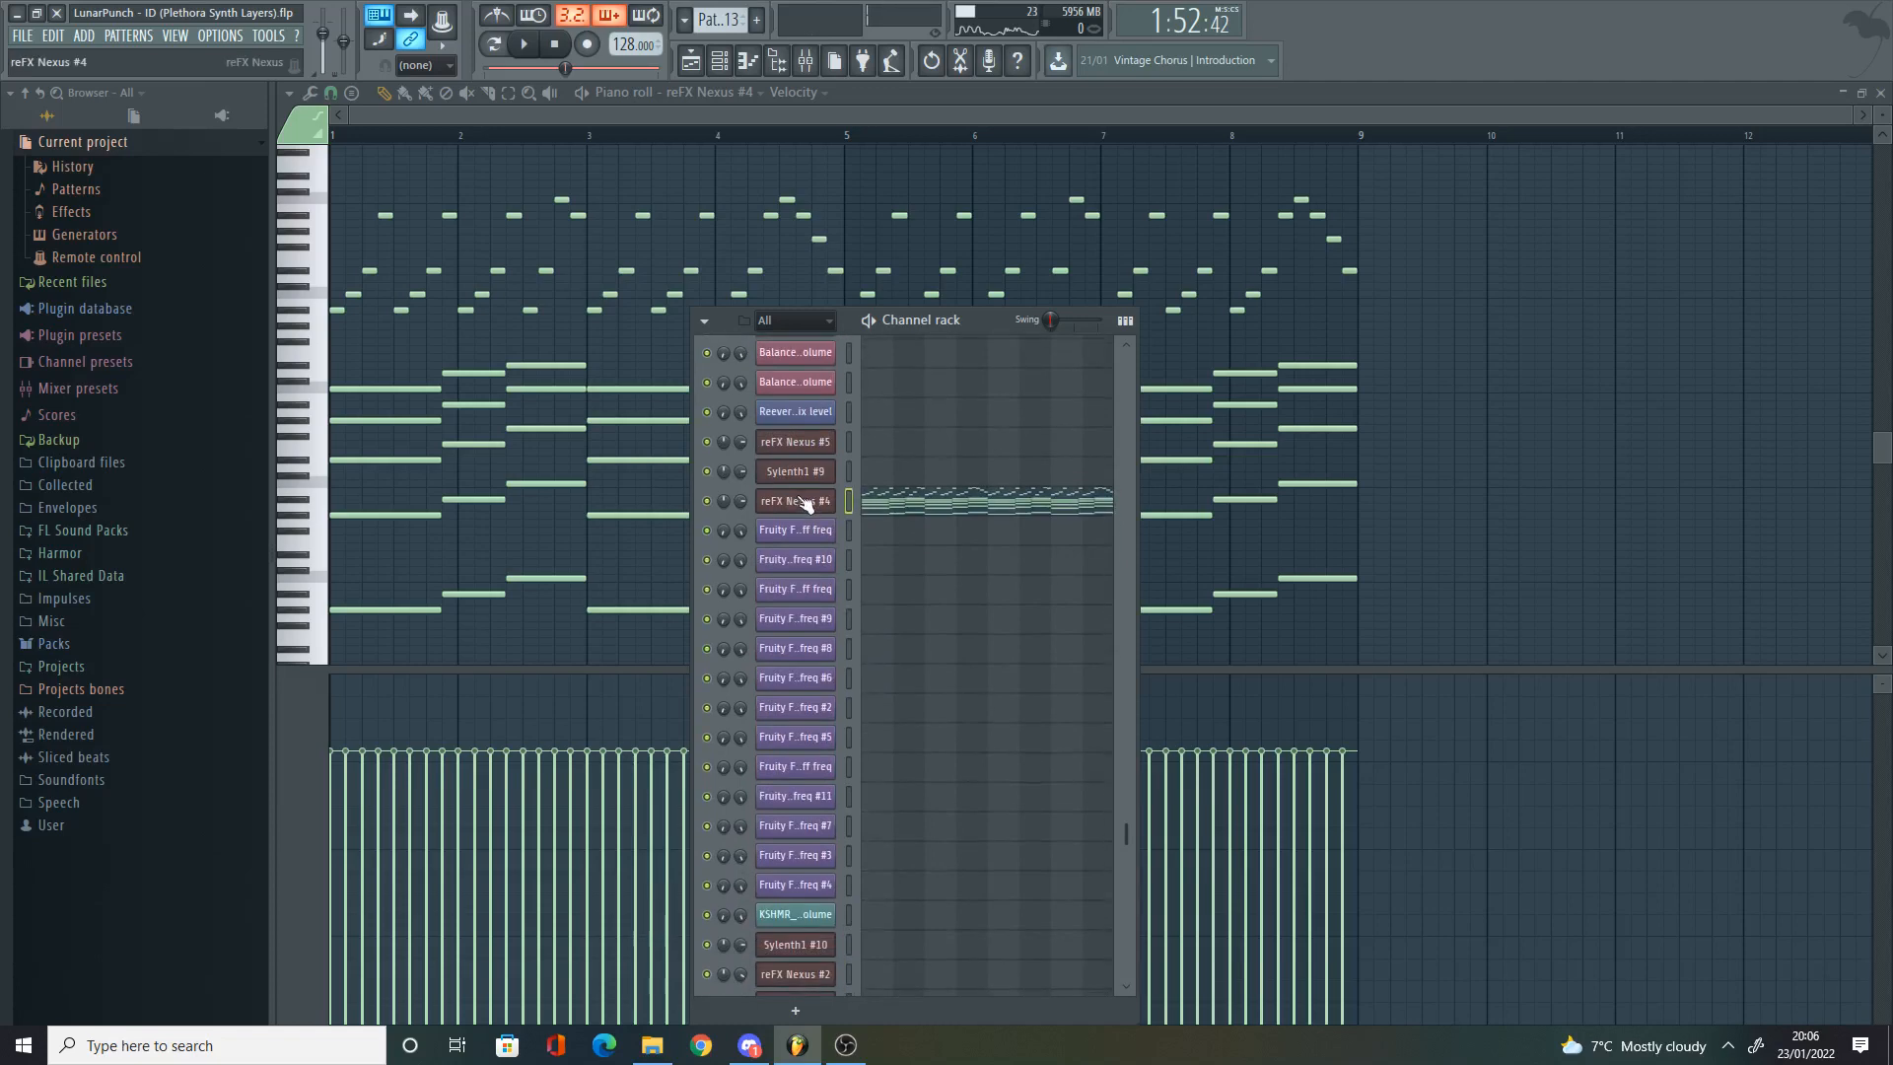
click(794, 500)
click(1408, 273)
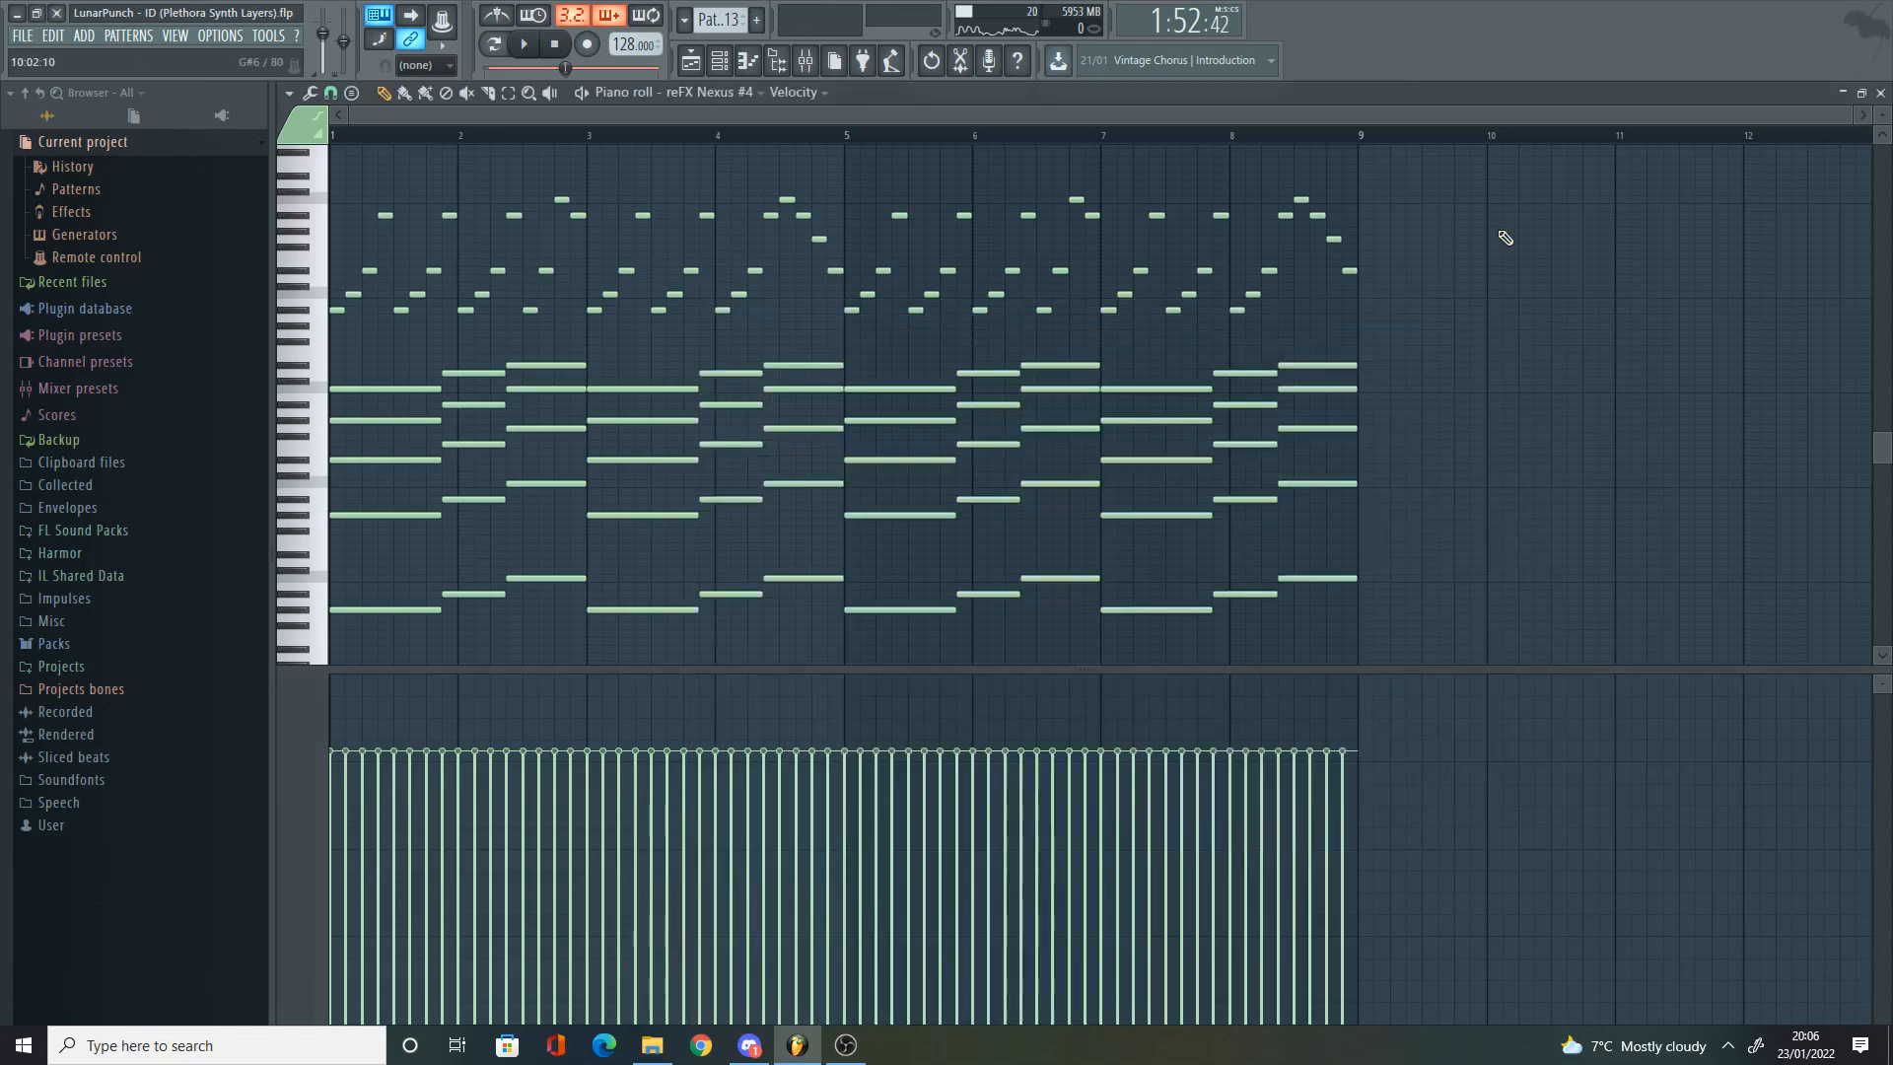
Step: Examine Pattern 13's chord, bass and melody notes with the note names enlarged enough to read
scroll(858, 158, up, 4)
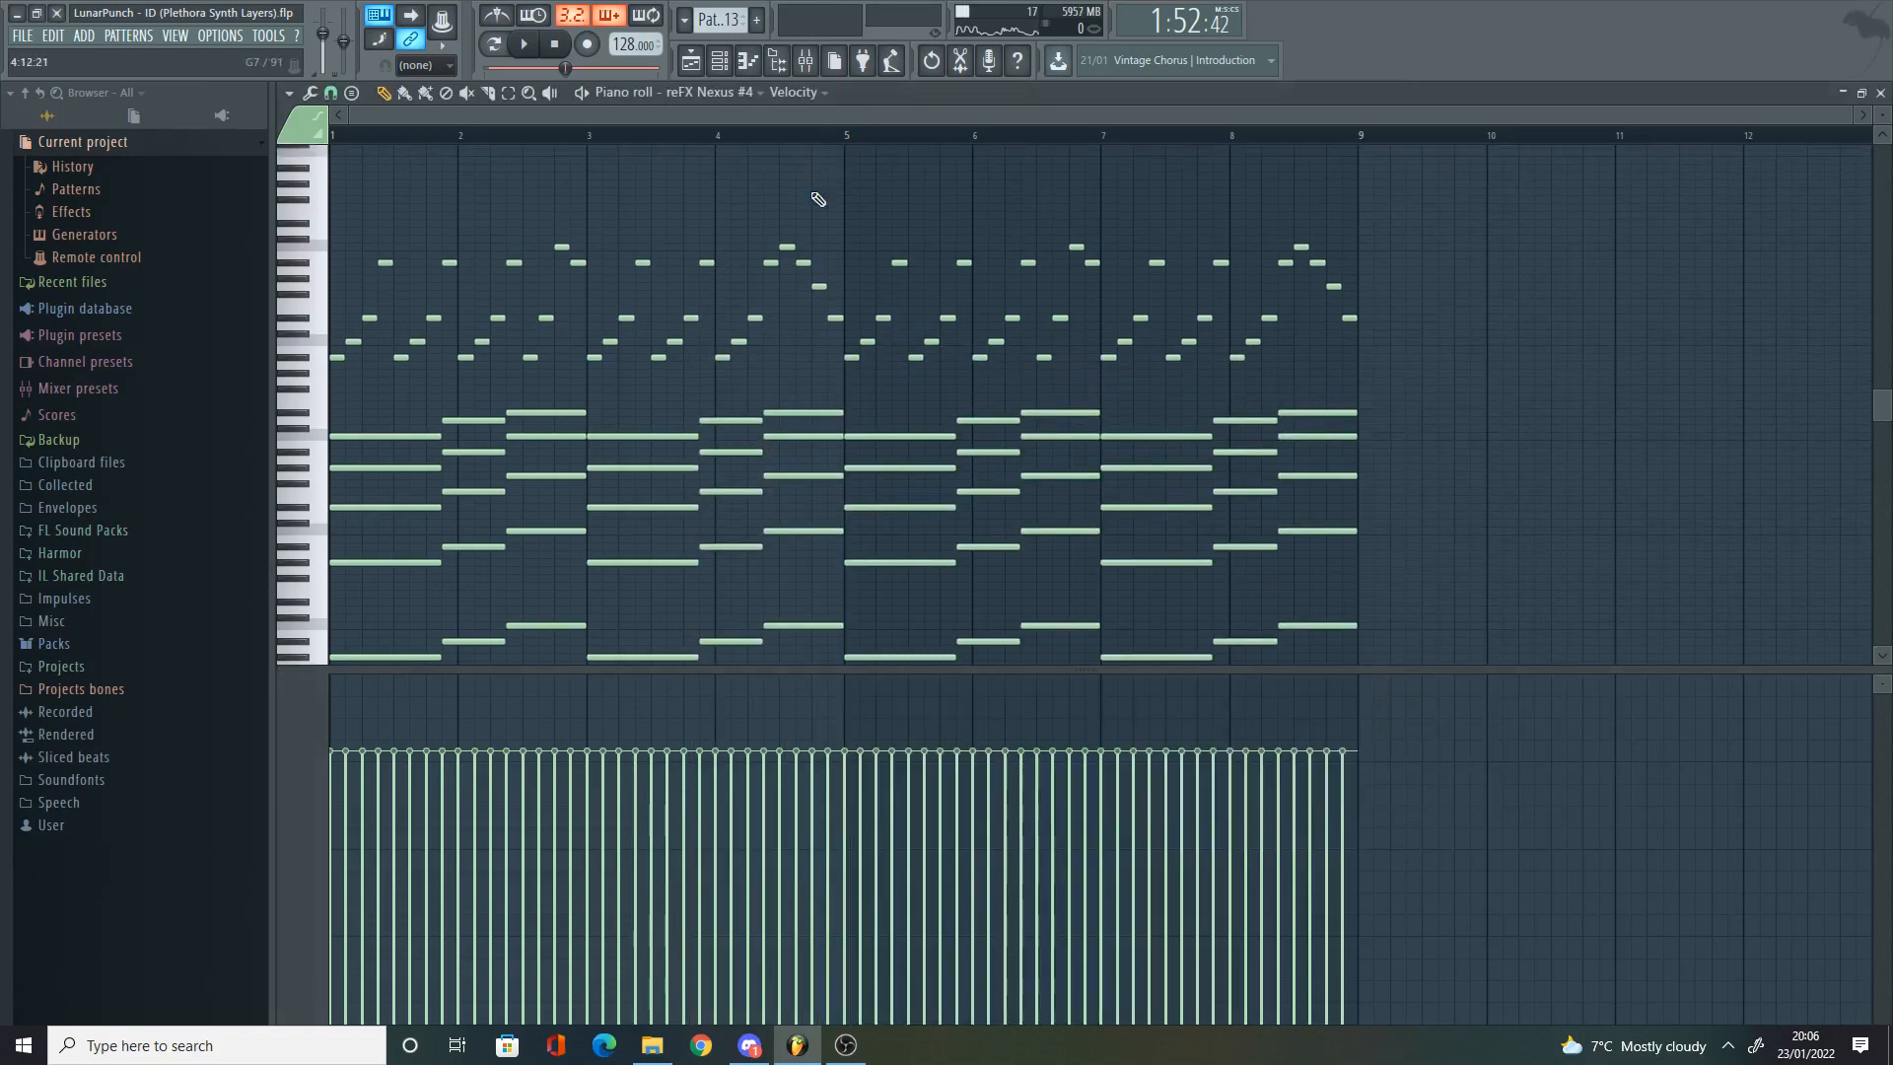
scroll(625, 198, down, 4)
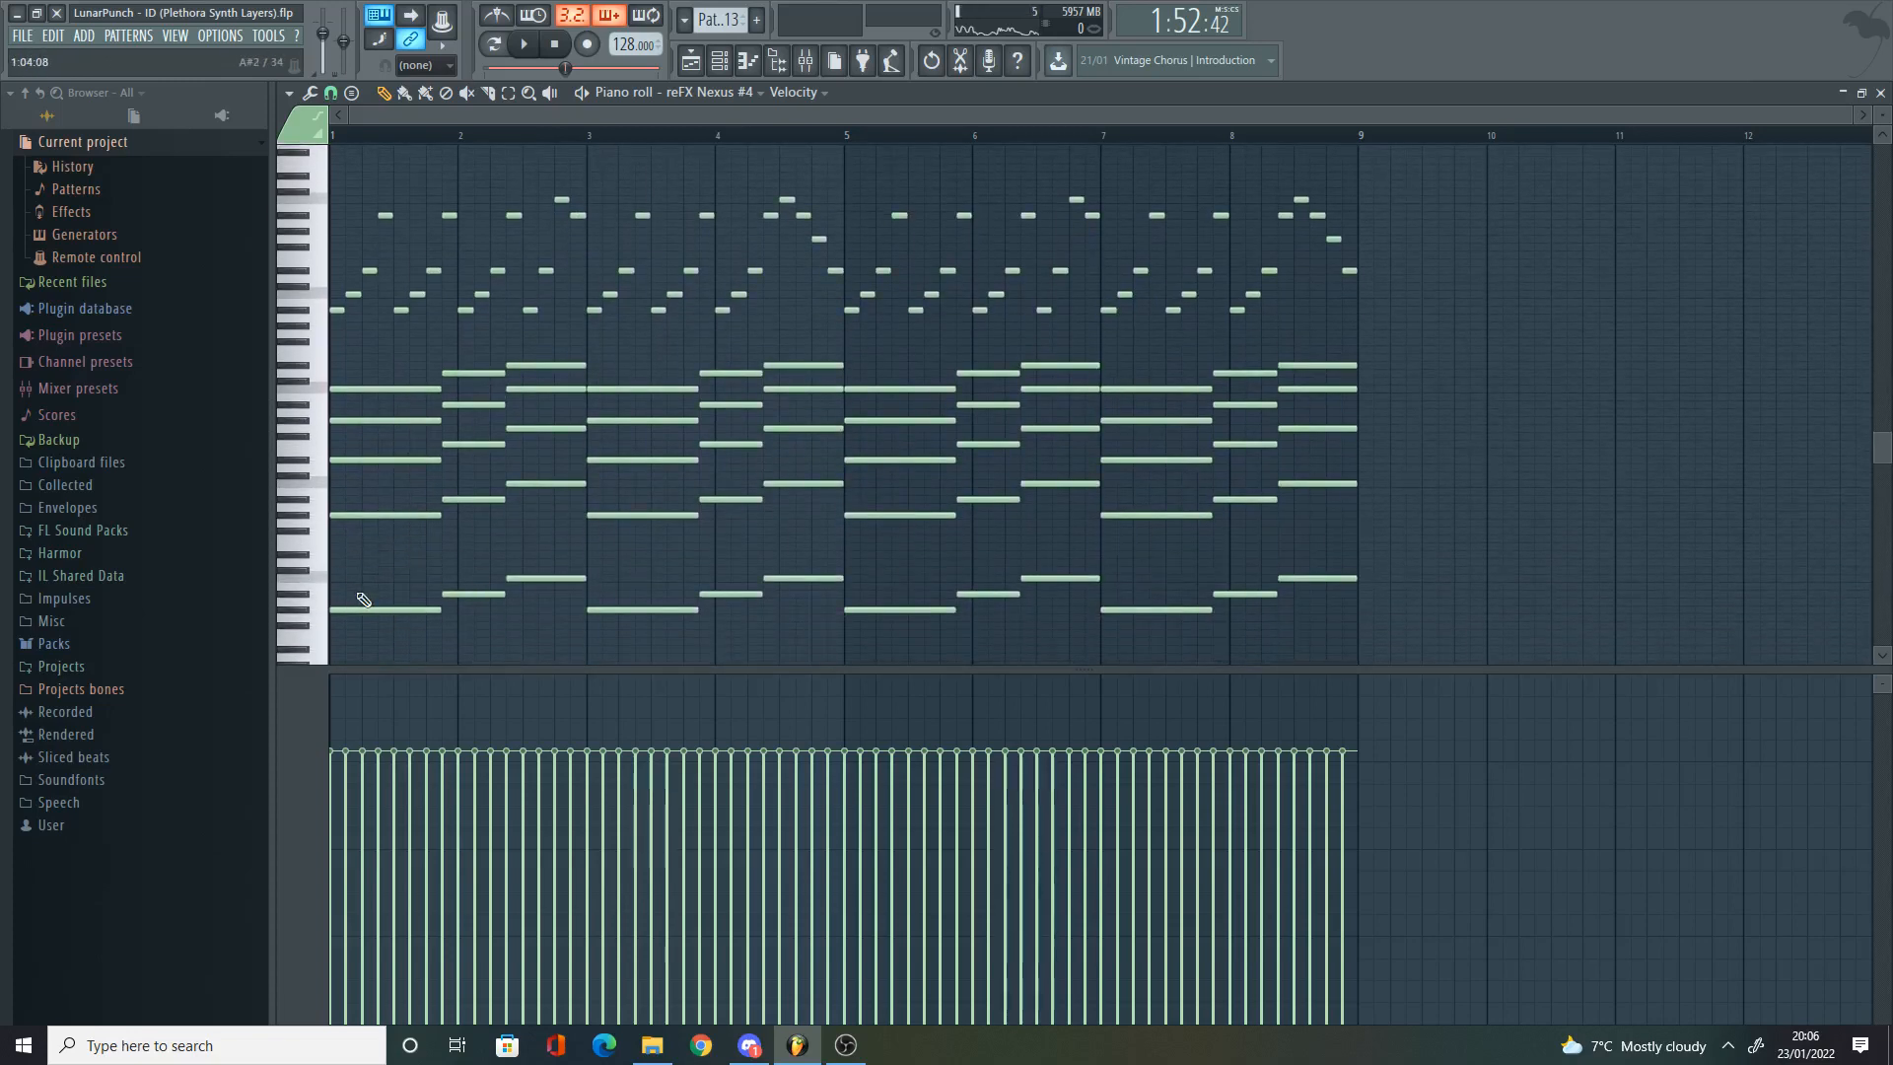
drag(1883, 116, 1882, 156)
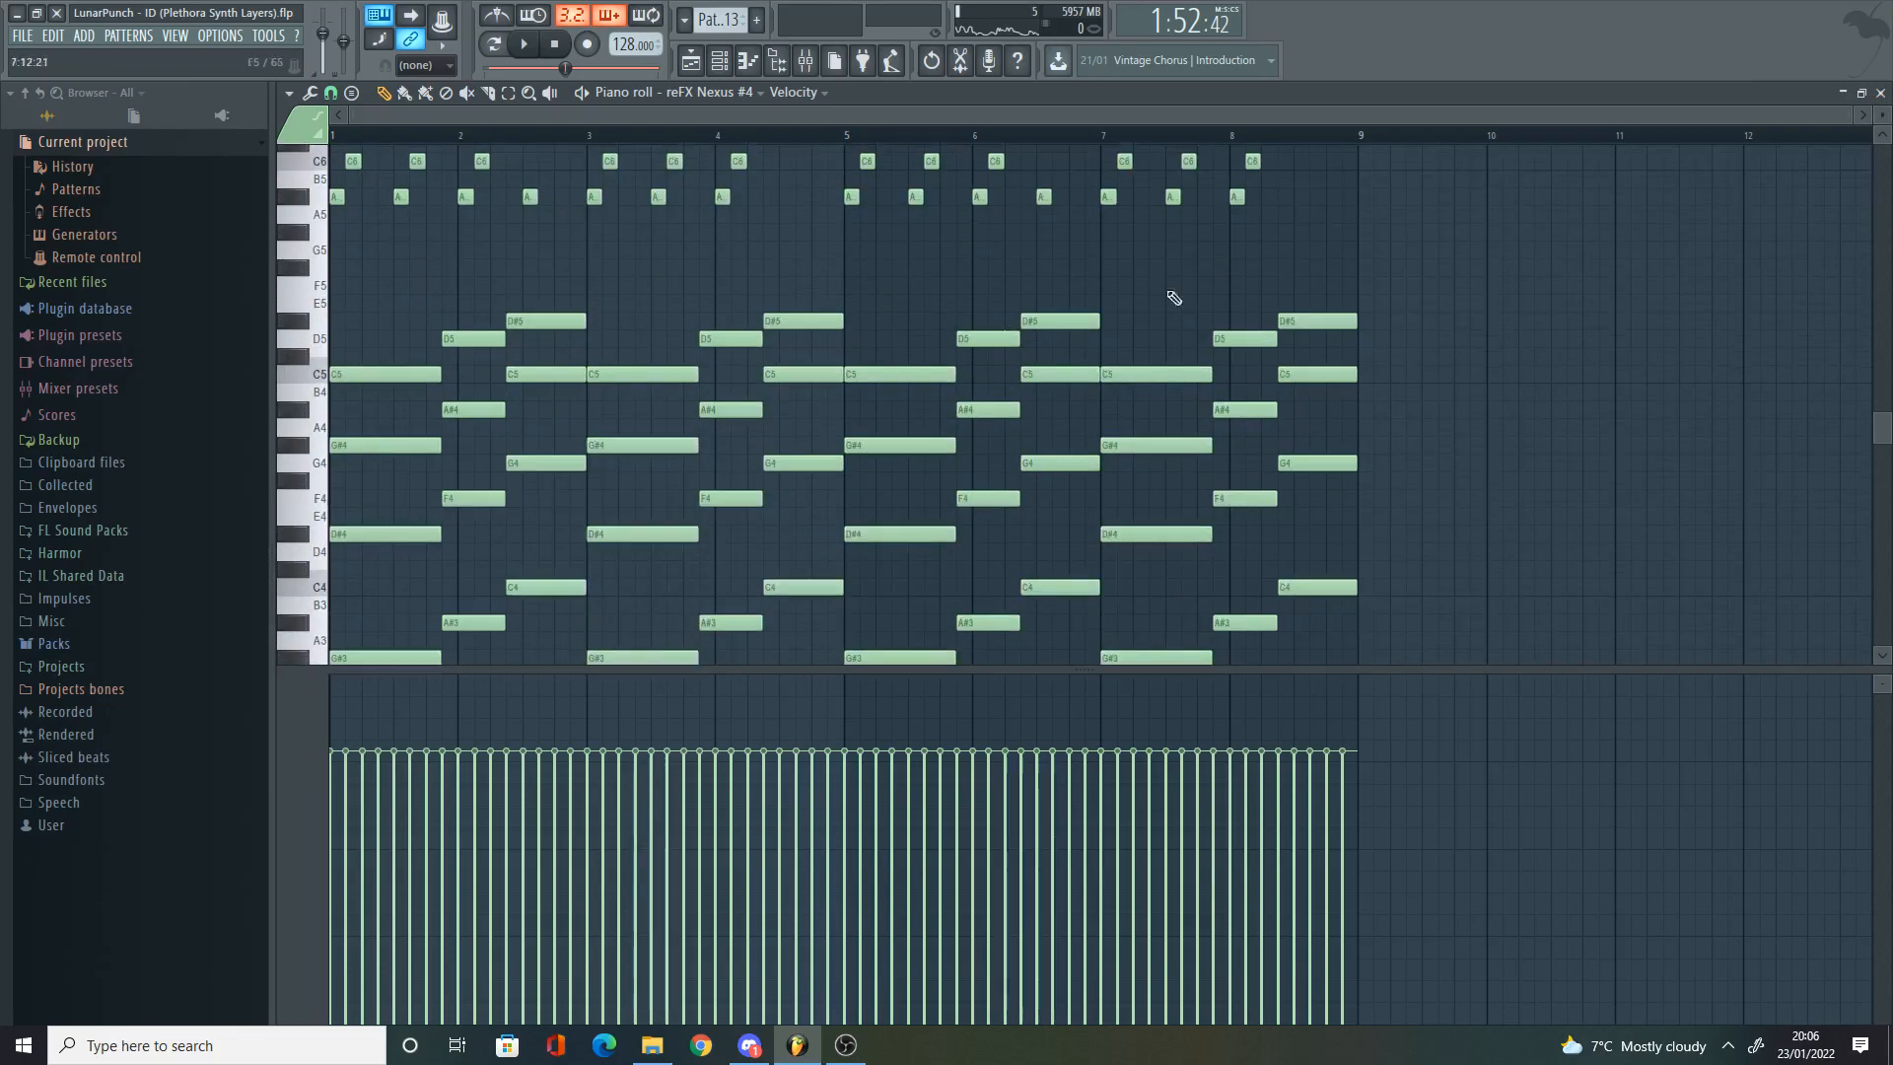
scroll(690, 365, down, 4)
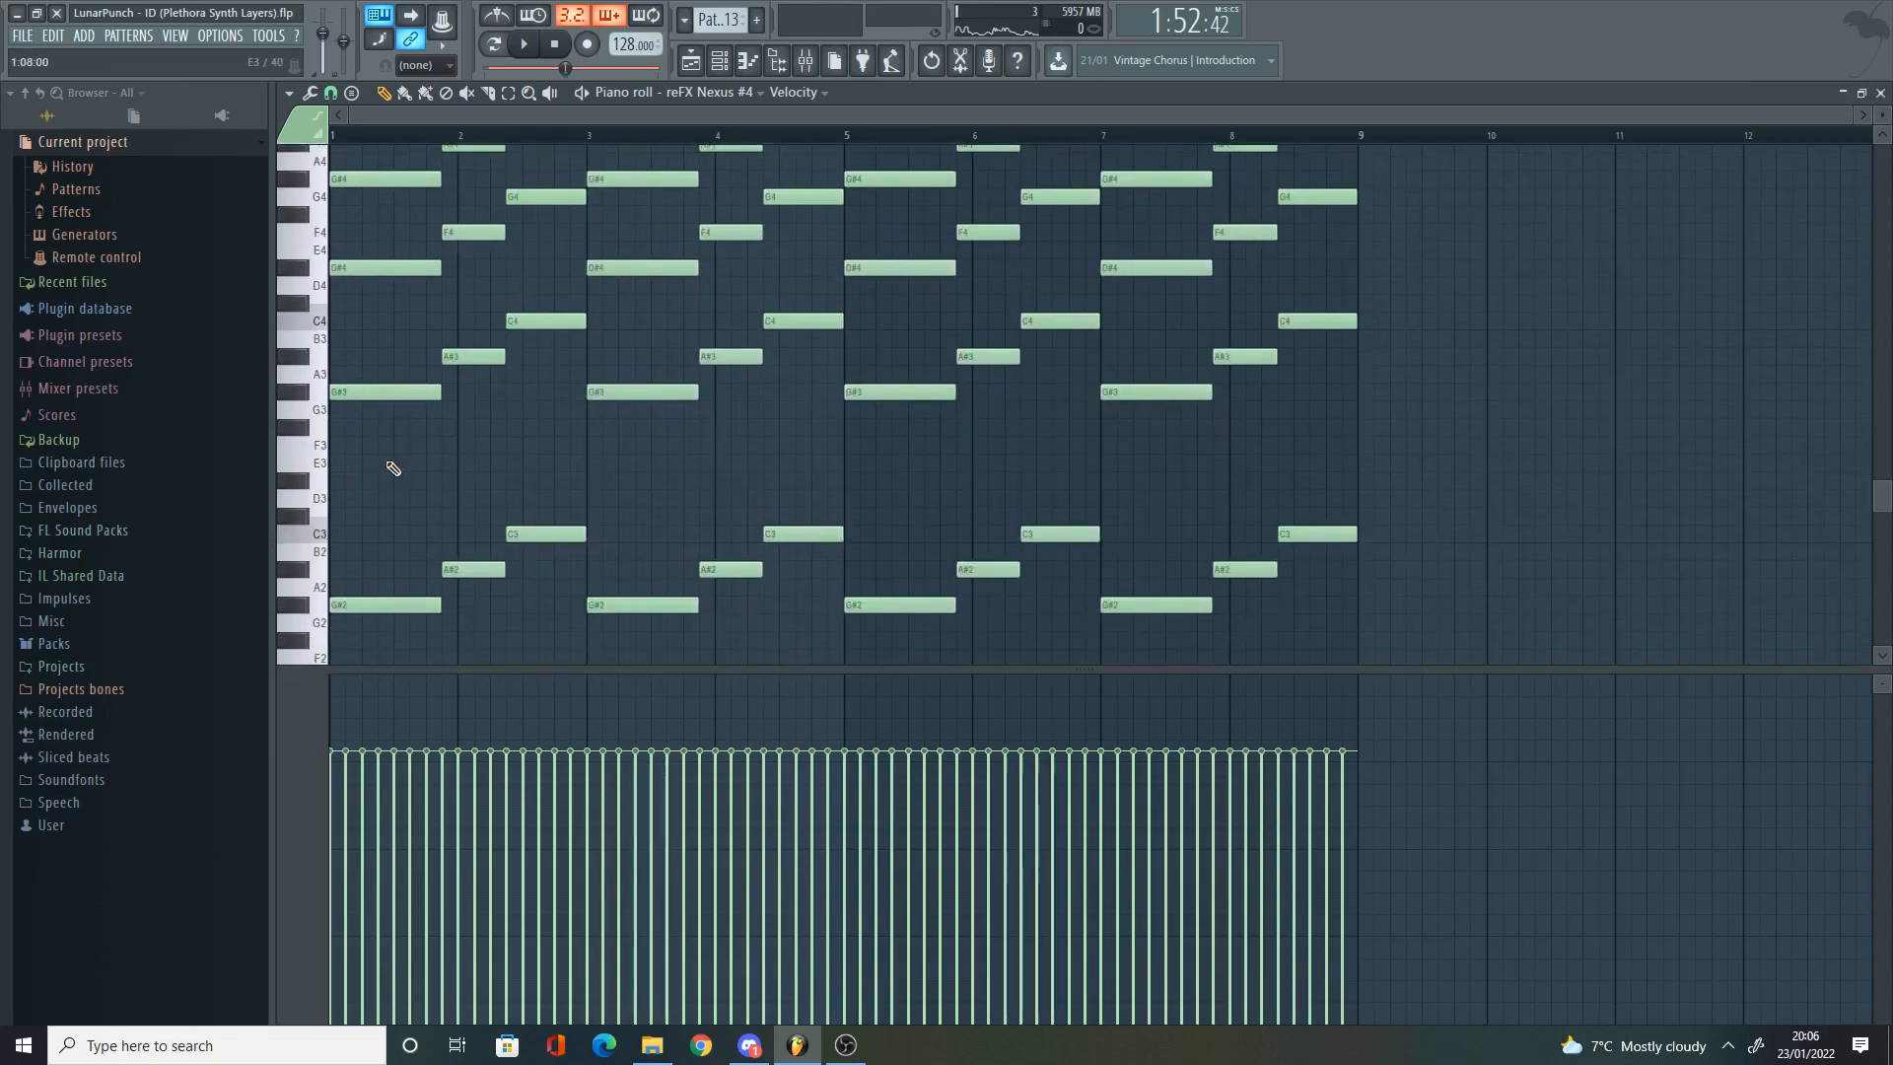
scroll(392, 468, up, 6)
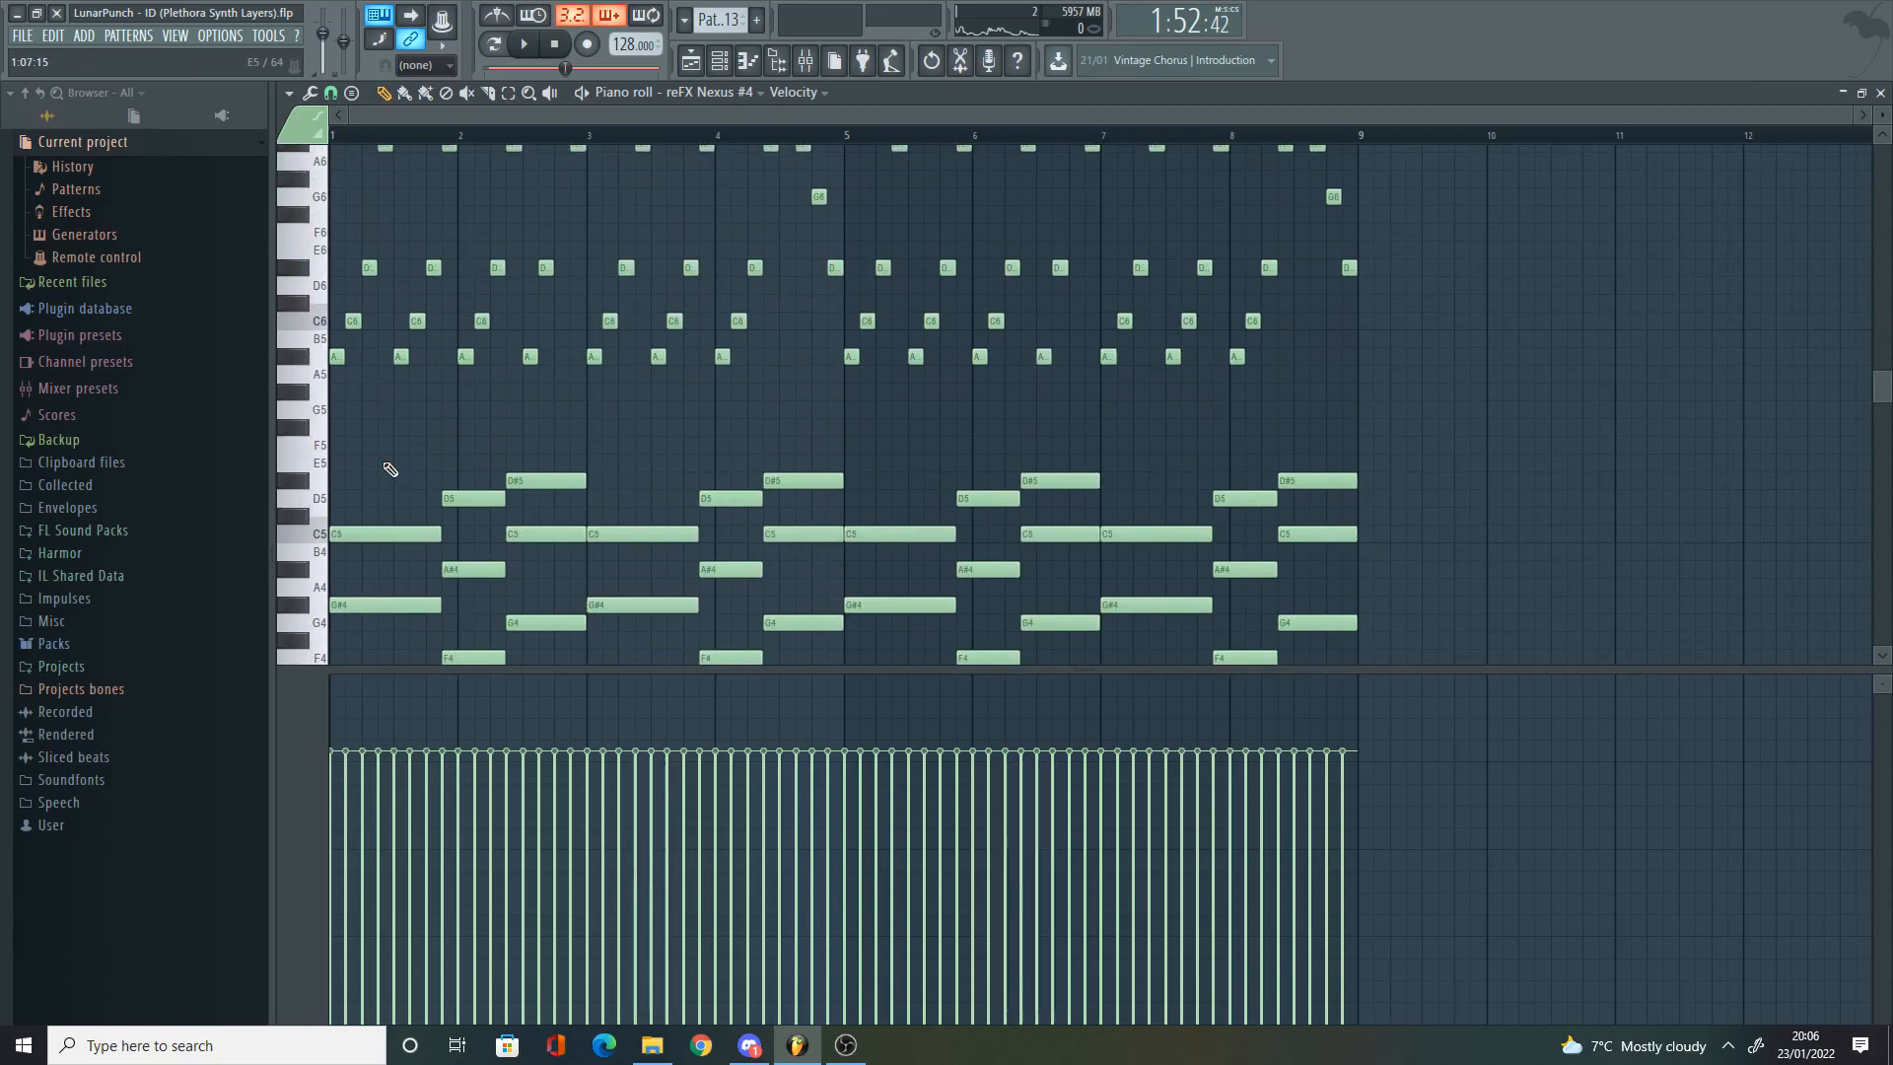
scroll(1282, 316, up, 2)
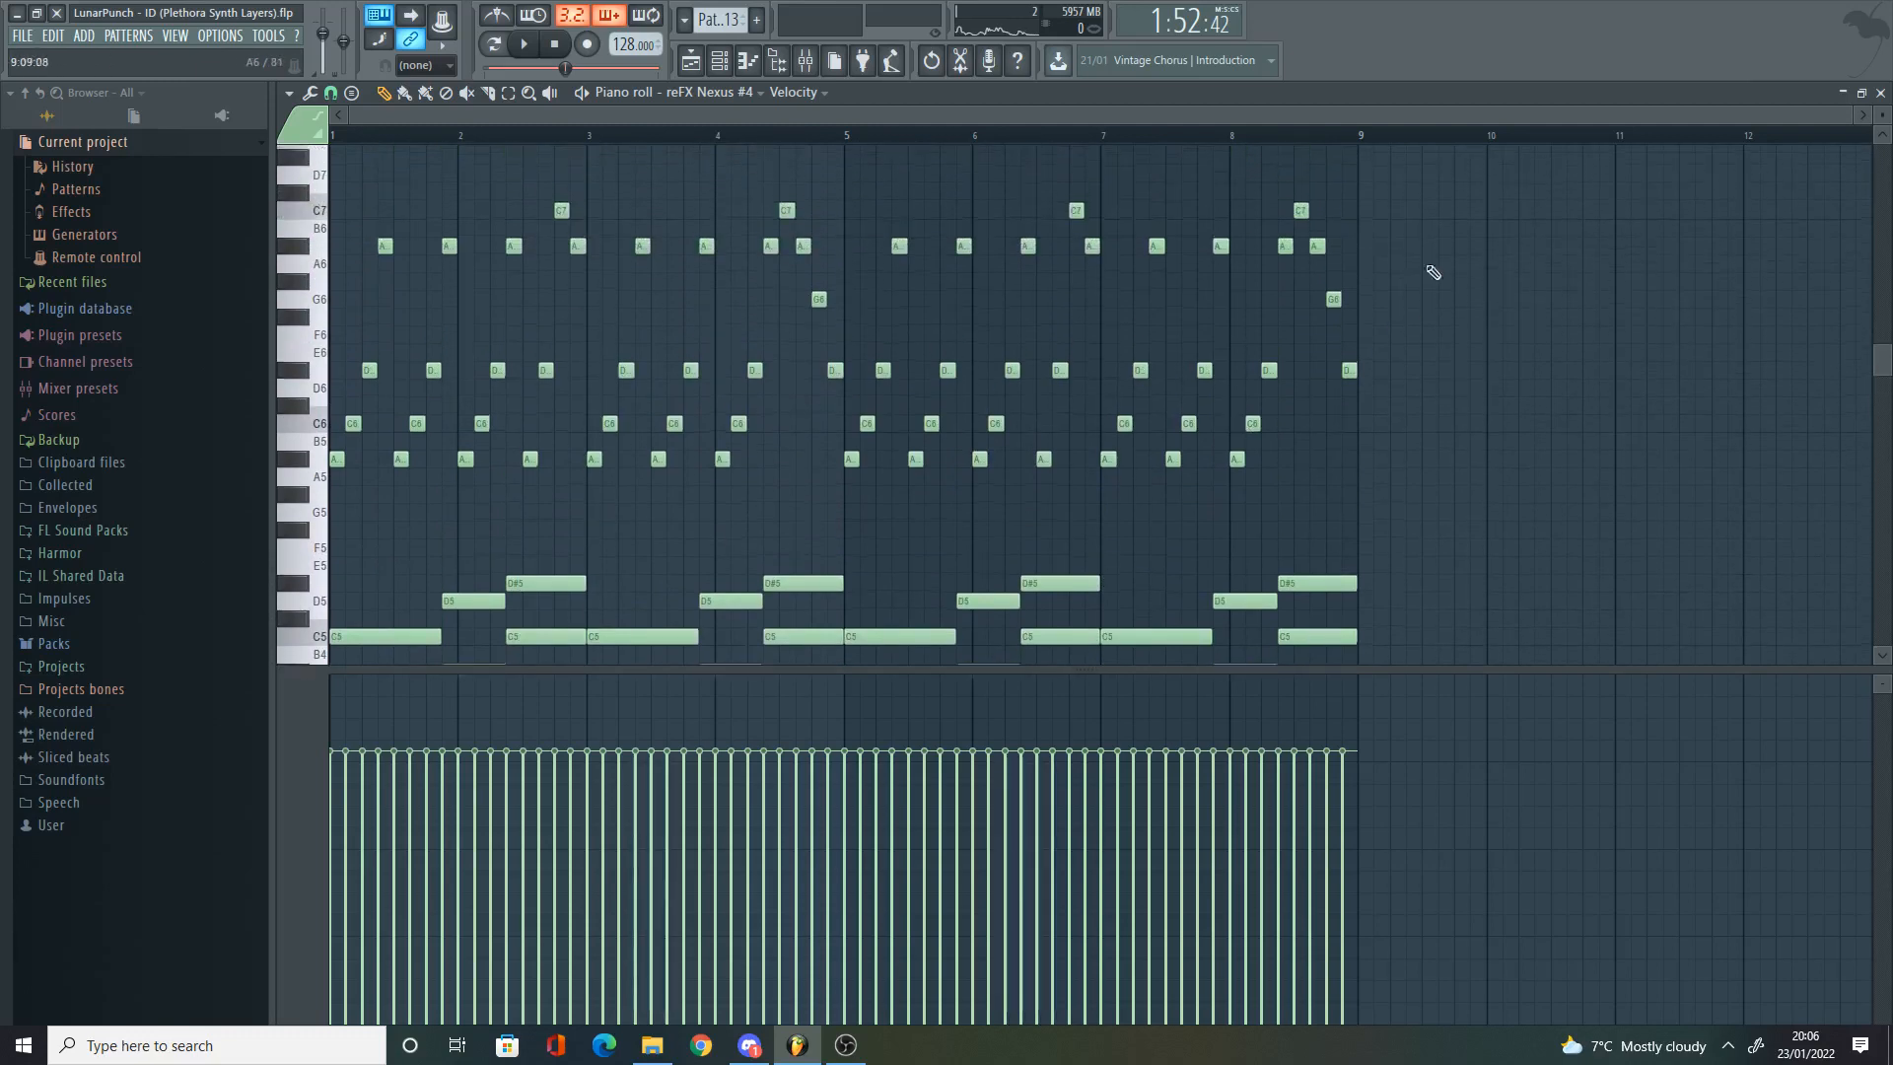
Step: Cut the melody notes above the chords from Pattern 13 and play the remaining chords alone
drag(1447, 171, 313, 490)
key(Delete)
key(space)
scroll(392, 453, down, 4)
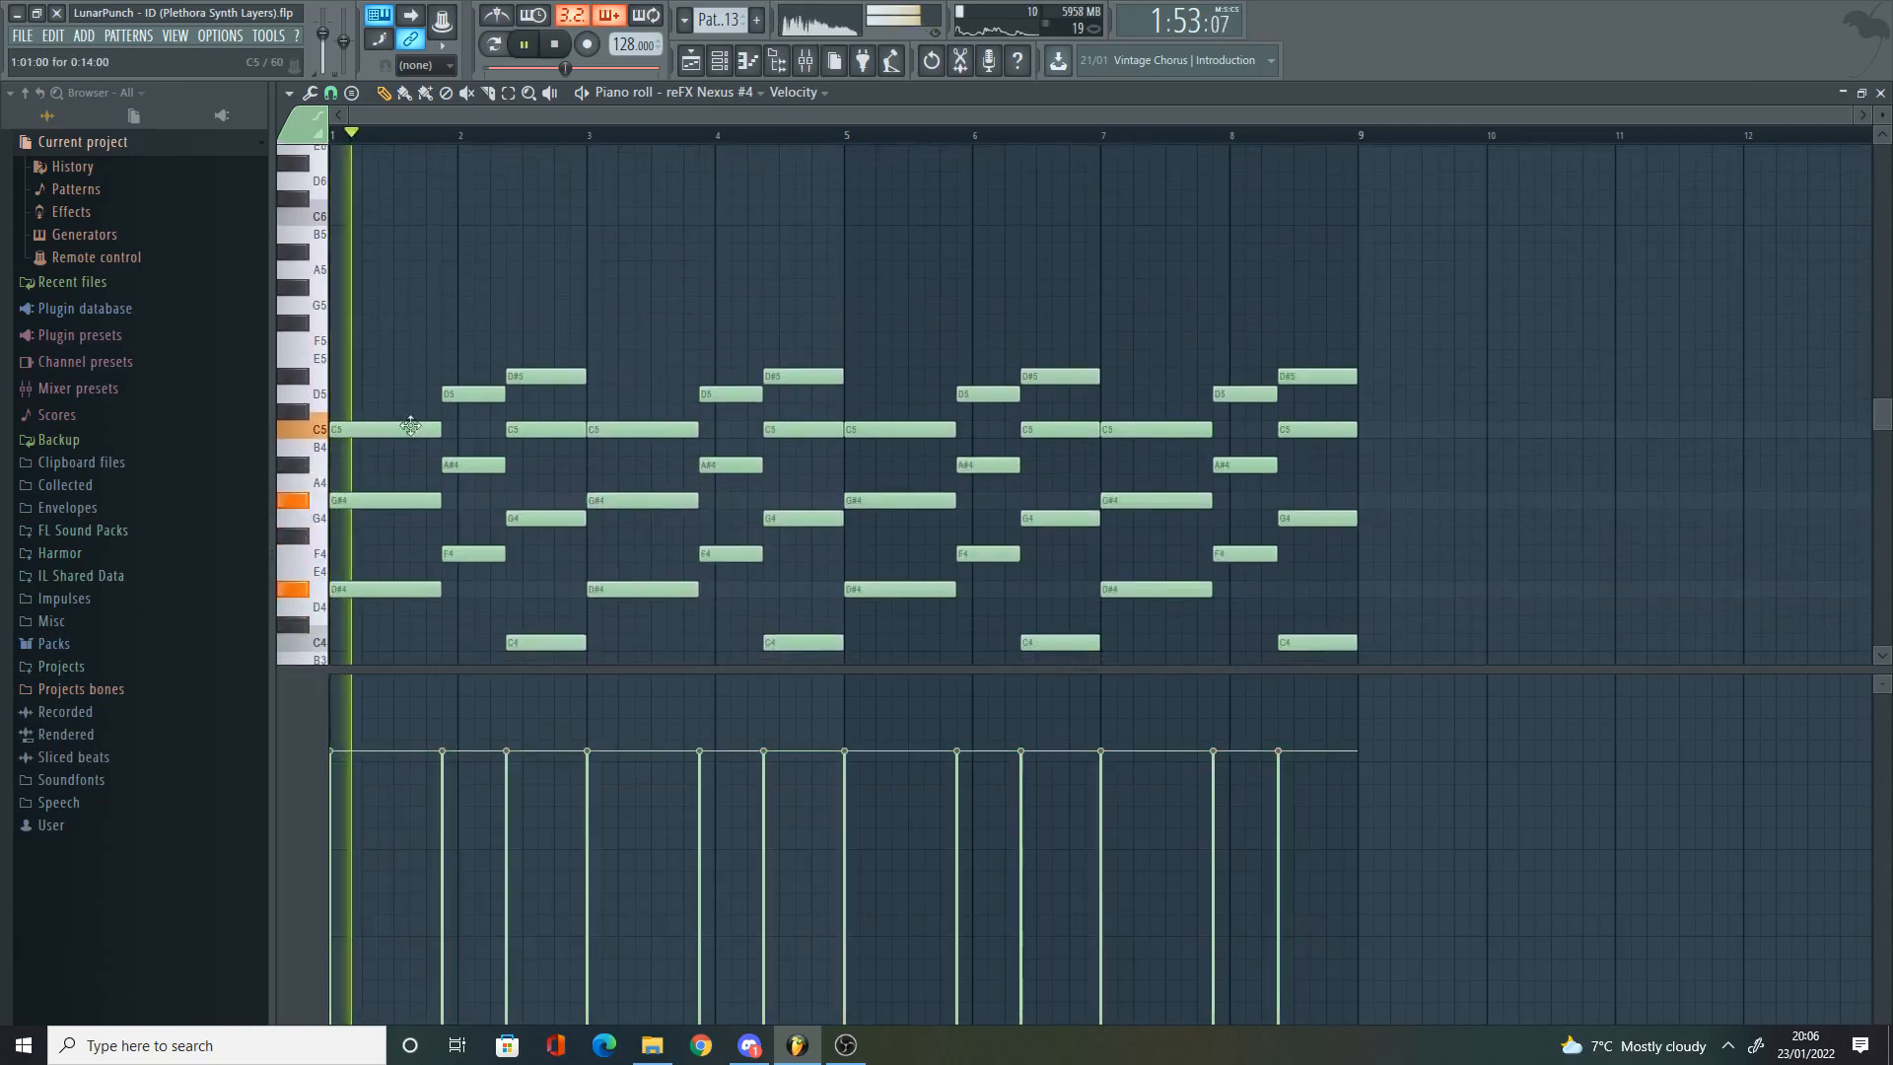
scroll(507, 197, down, 7)
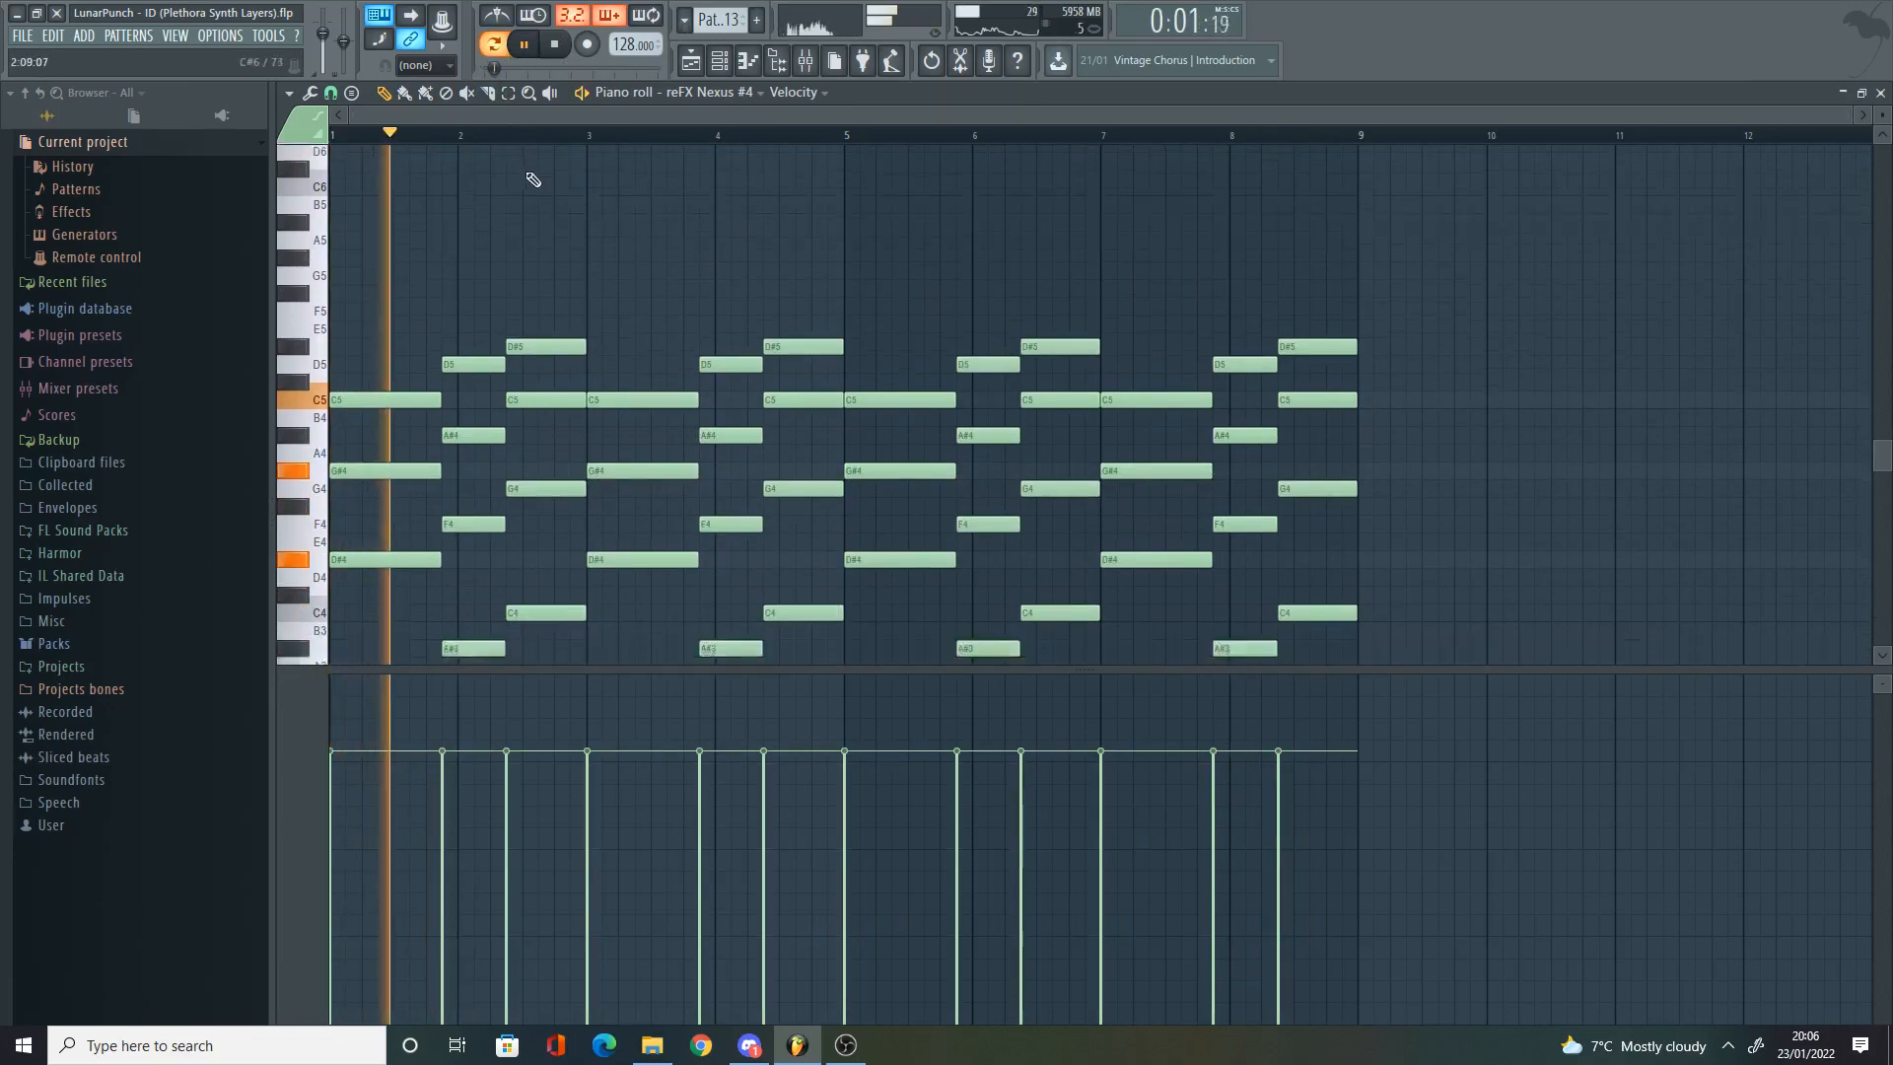
scroll(506, 207, up, 6)
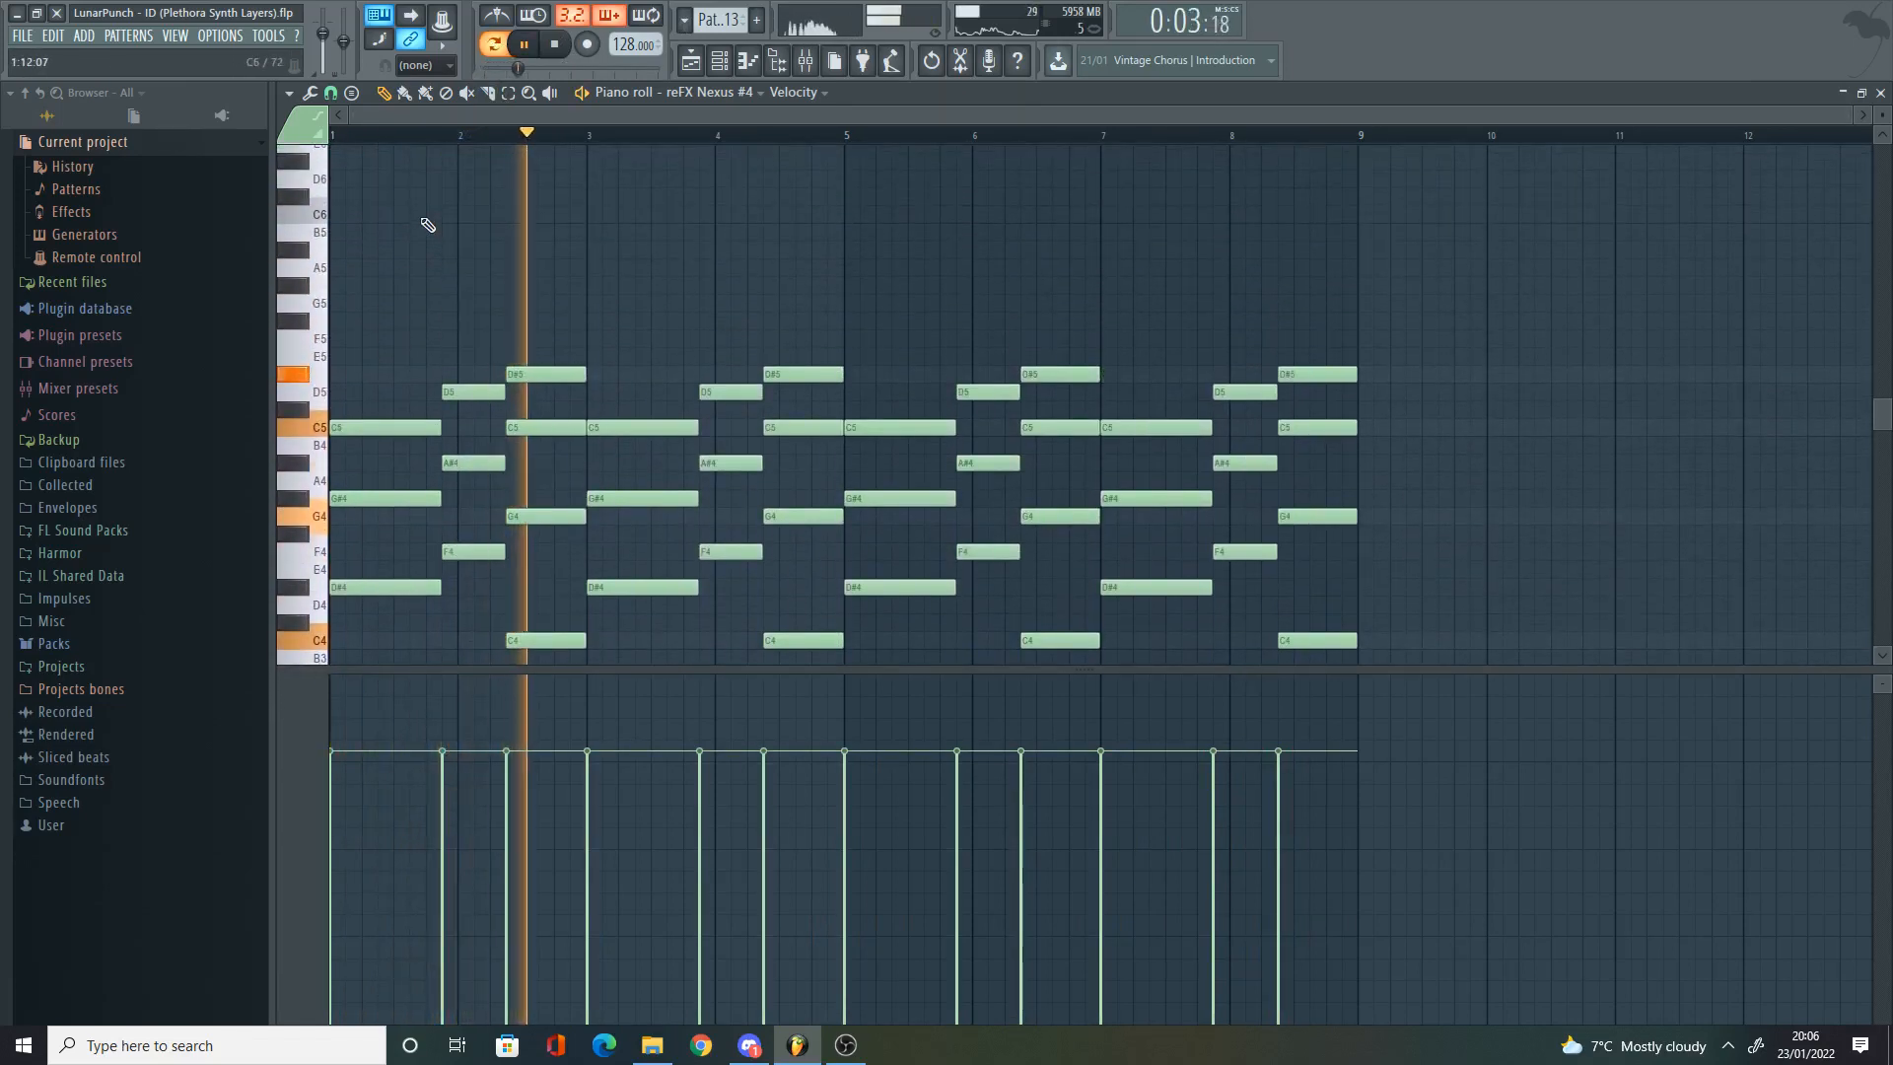
key(space)
Step: Check the preset loaded in the reFX Nexus #4 instrument and return to the piano roll
key(F6)
click(807, 505)
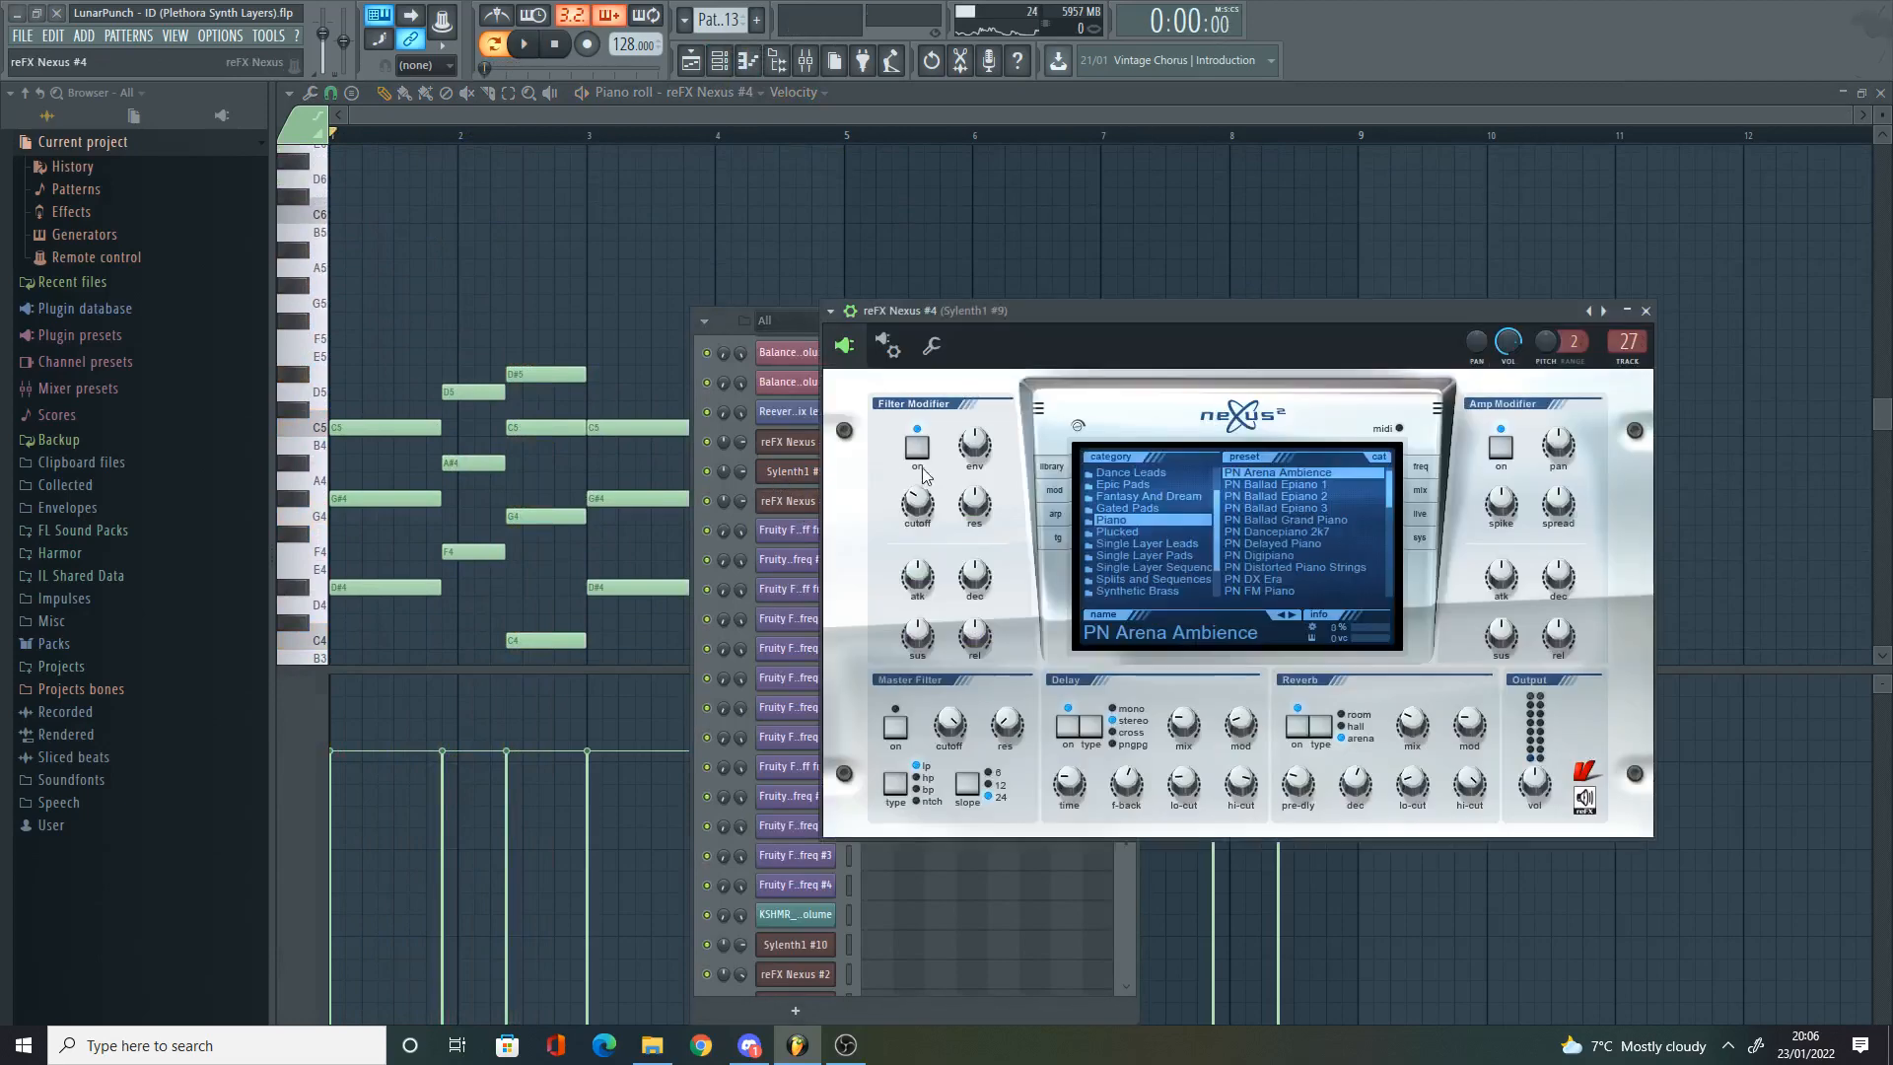
click(590, 271)
Step: Paste the melody notes back into Pattern 13 and move them to start at bar 1
scroll(431, 216, up, 3)
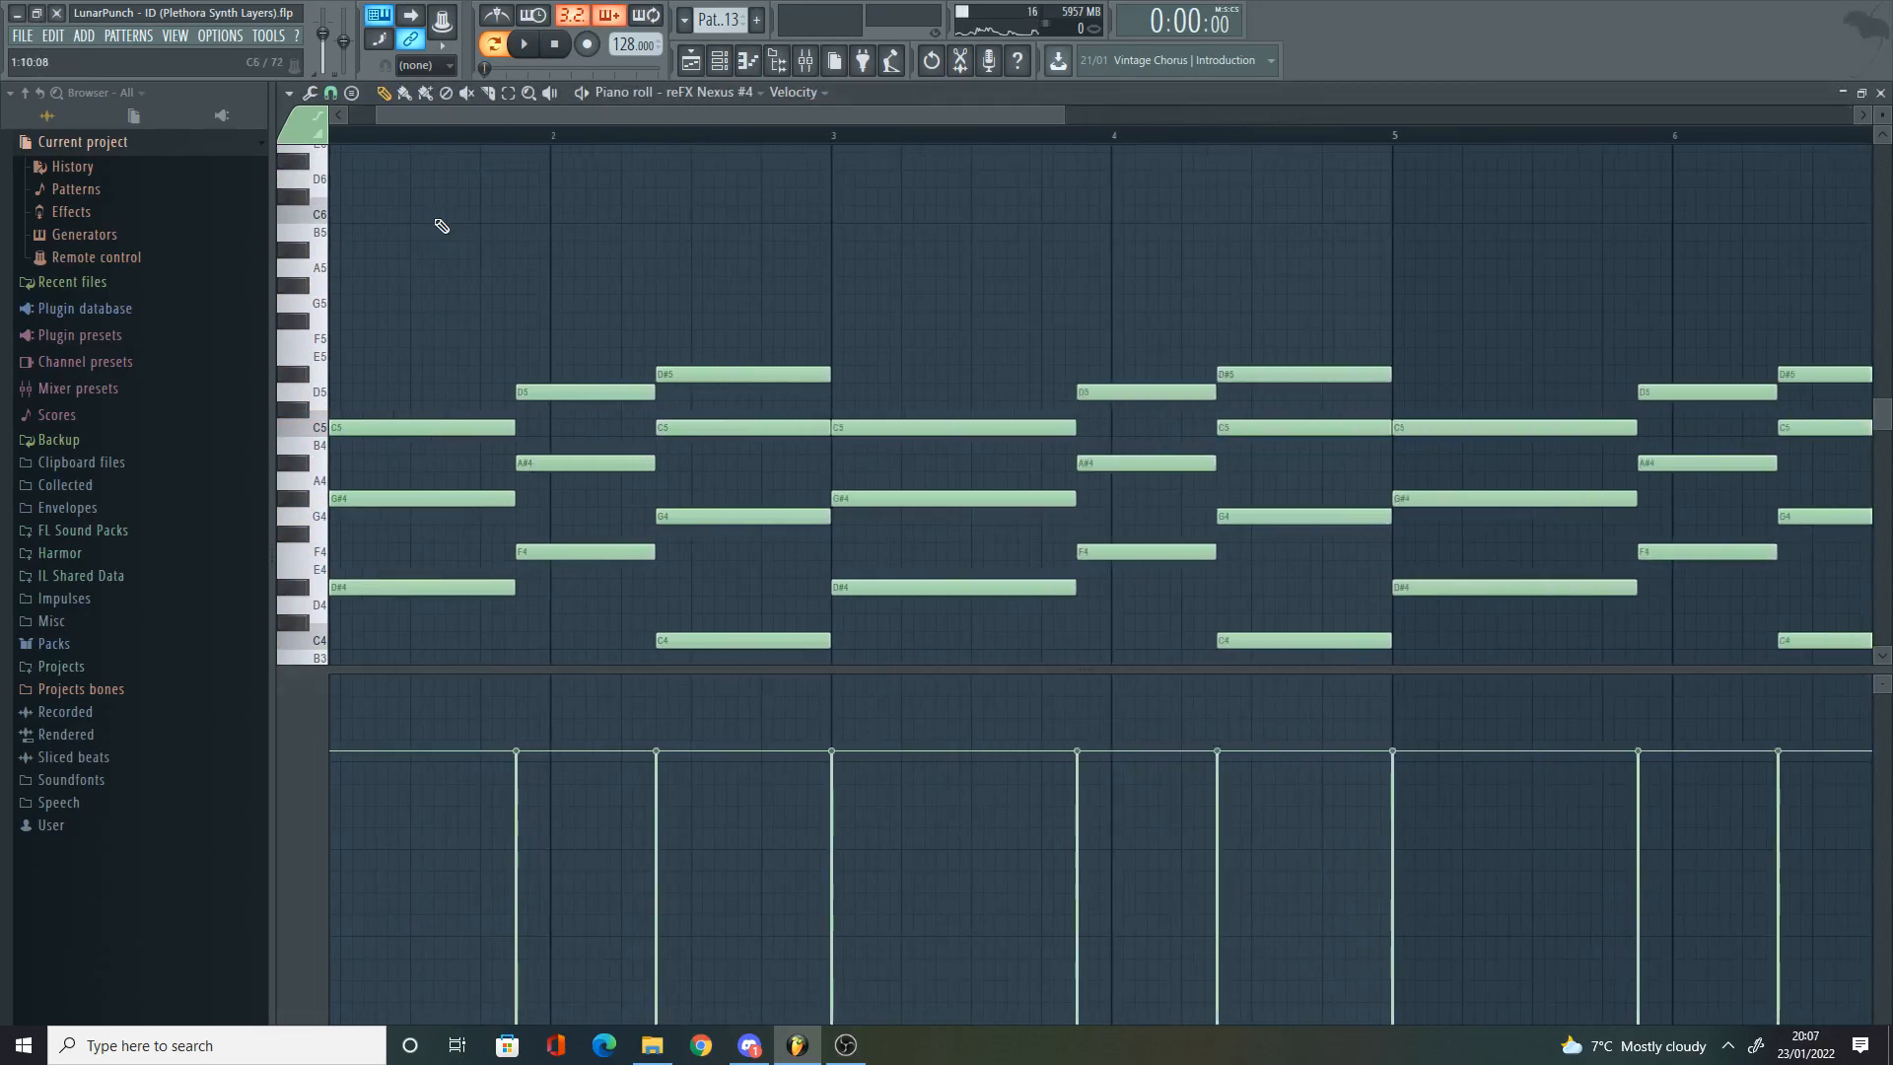
key(ctrl+v)
scroll(432, 232, up, 3)
drag(468, 116, 438, 117)
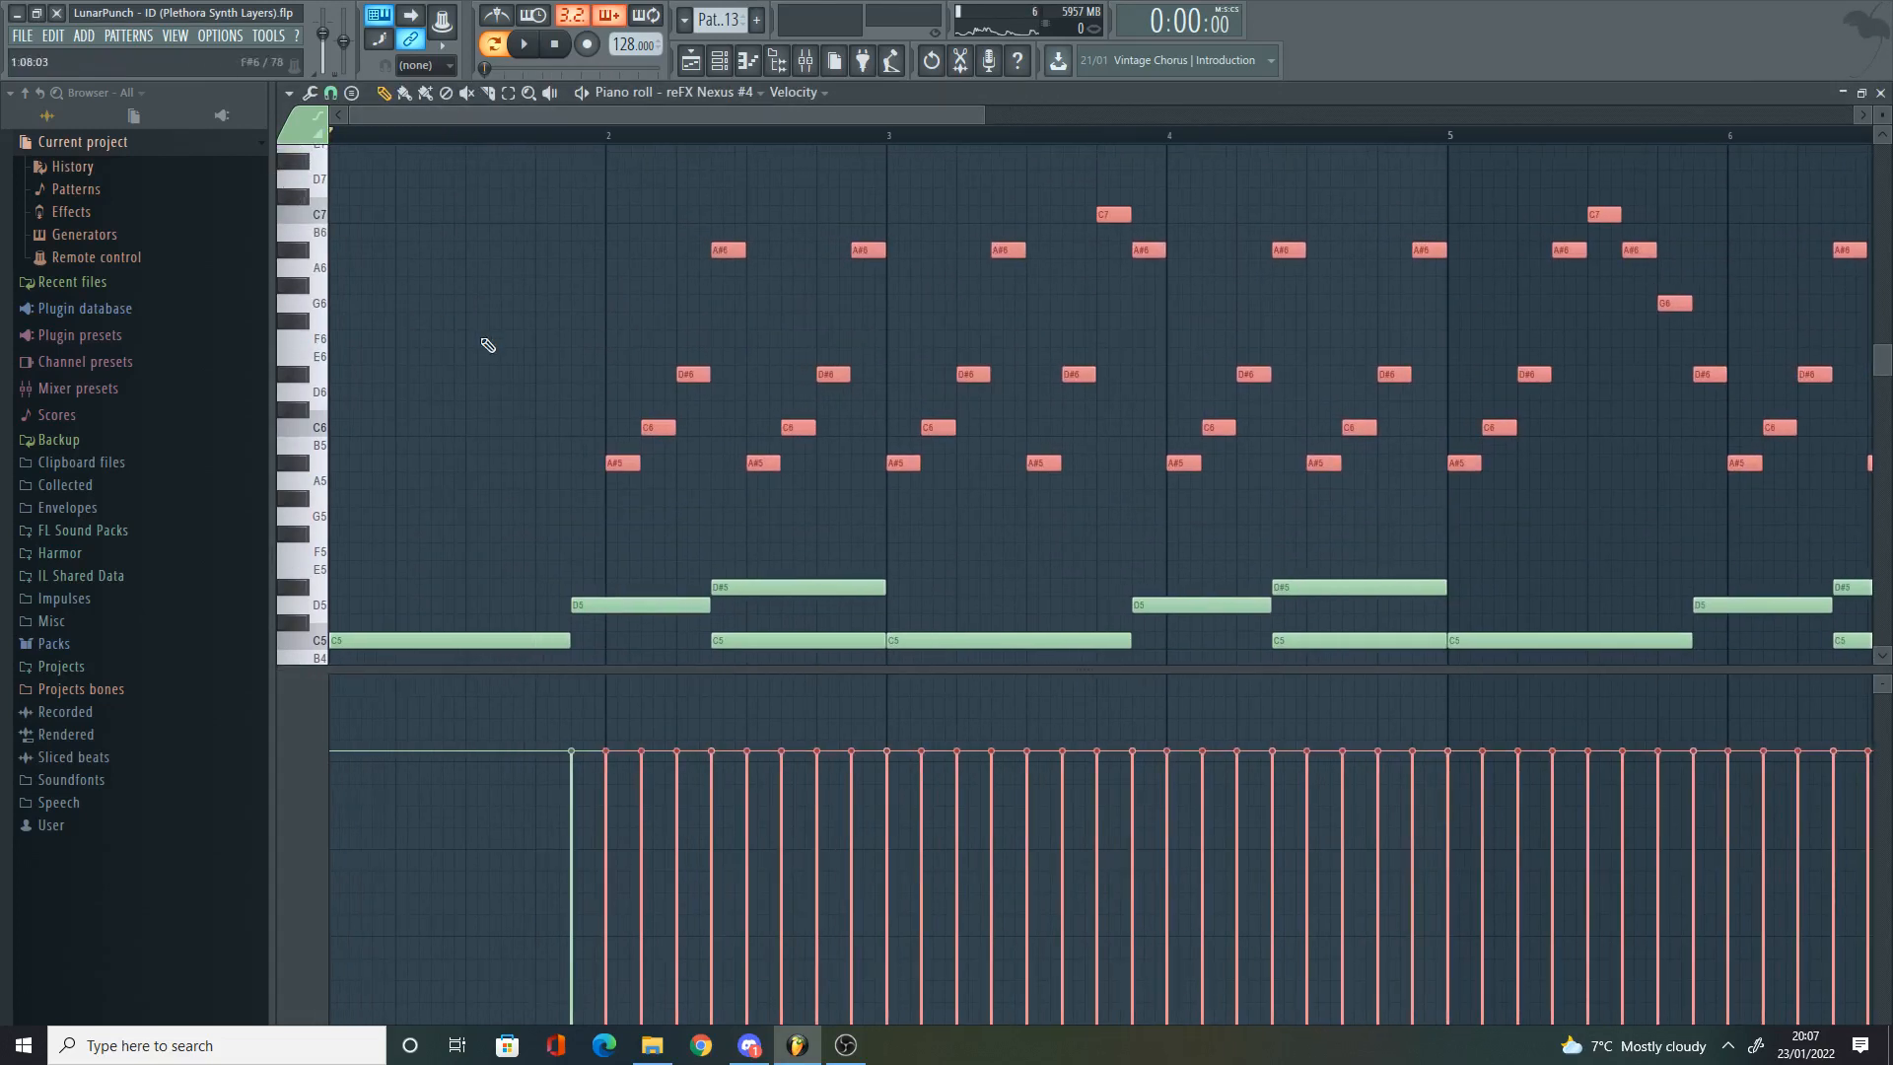
drag(615, 466, 341, 465)
scroll(343, 422, up, 3)
click(343, 420)
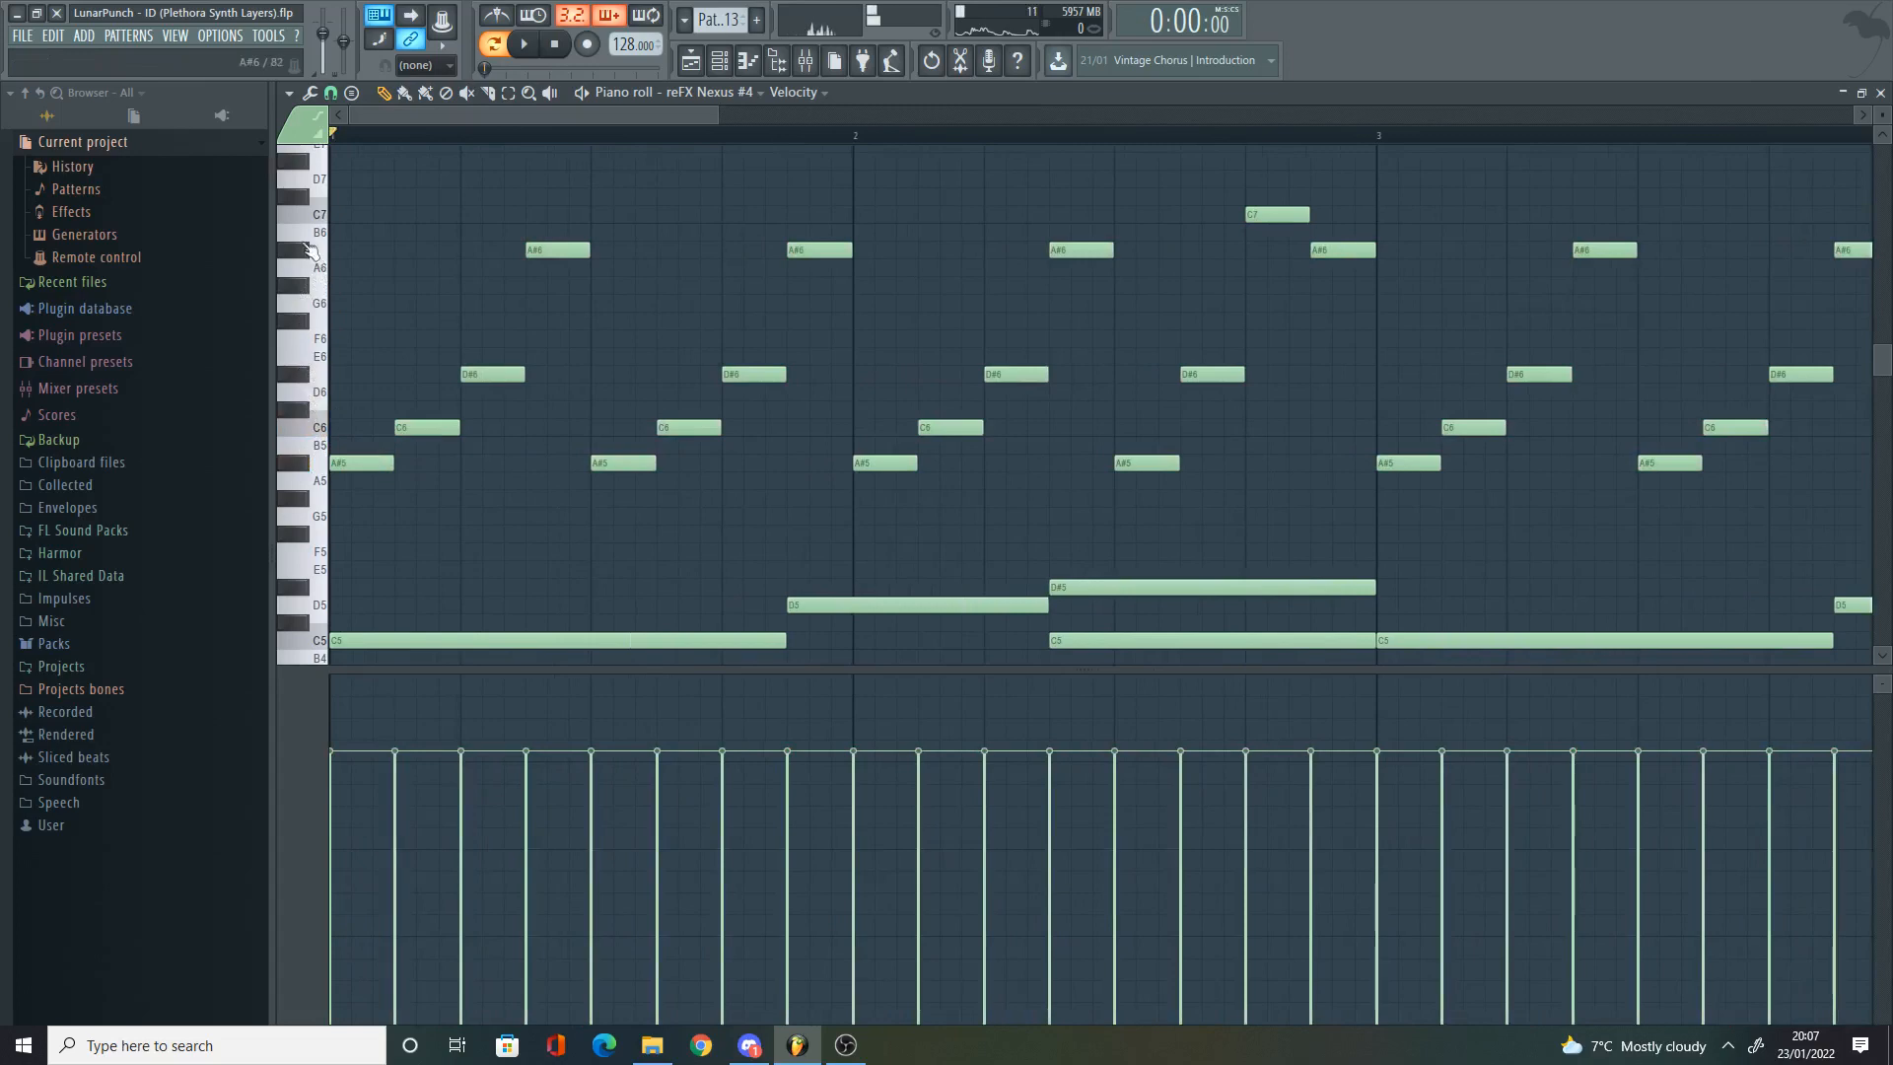
Step: Add a short A#4 note at the start of bar 1 within Pattern 13's first chord
scroll(486, 325, down, 7)
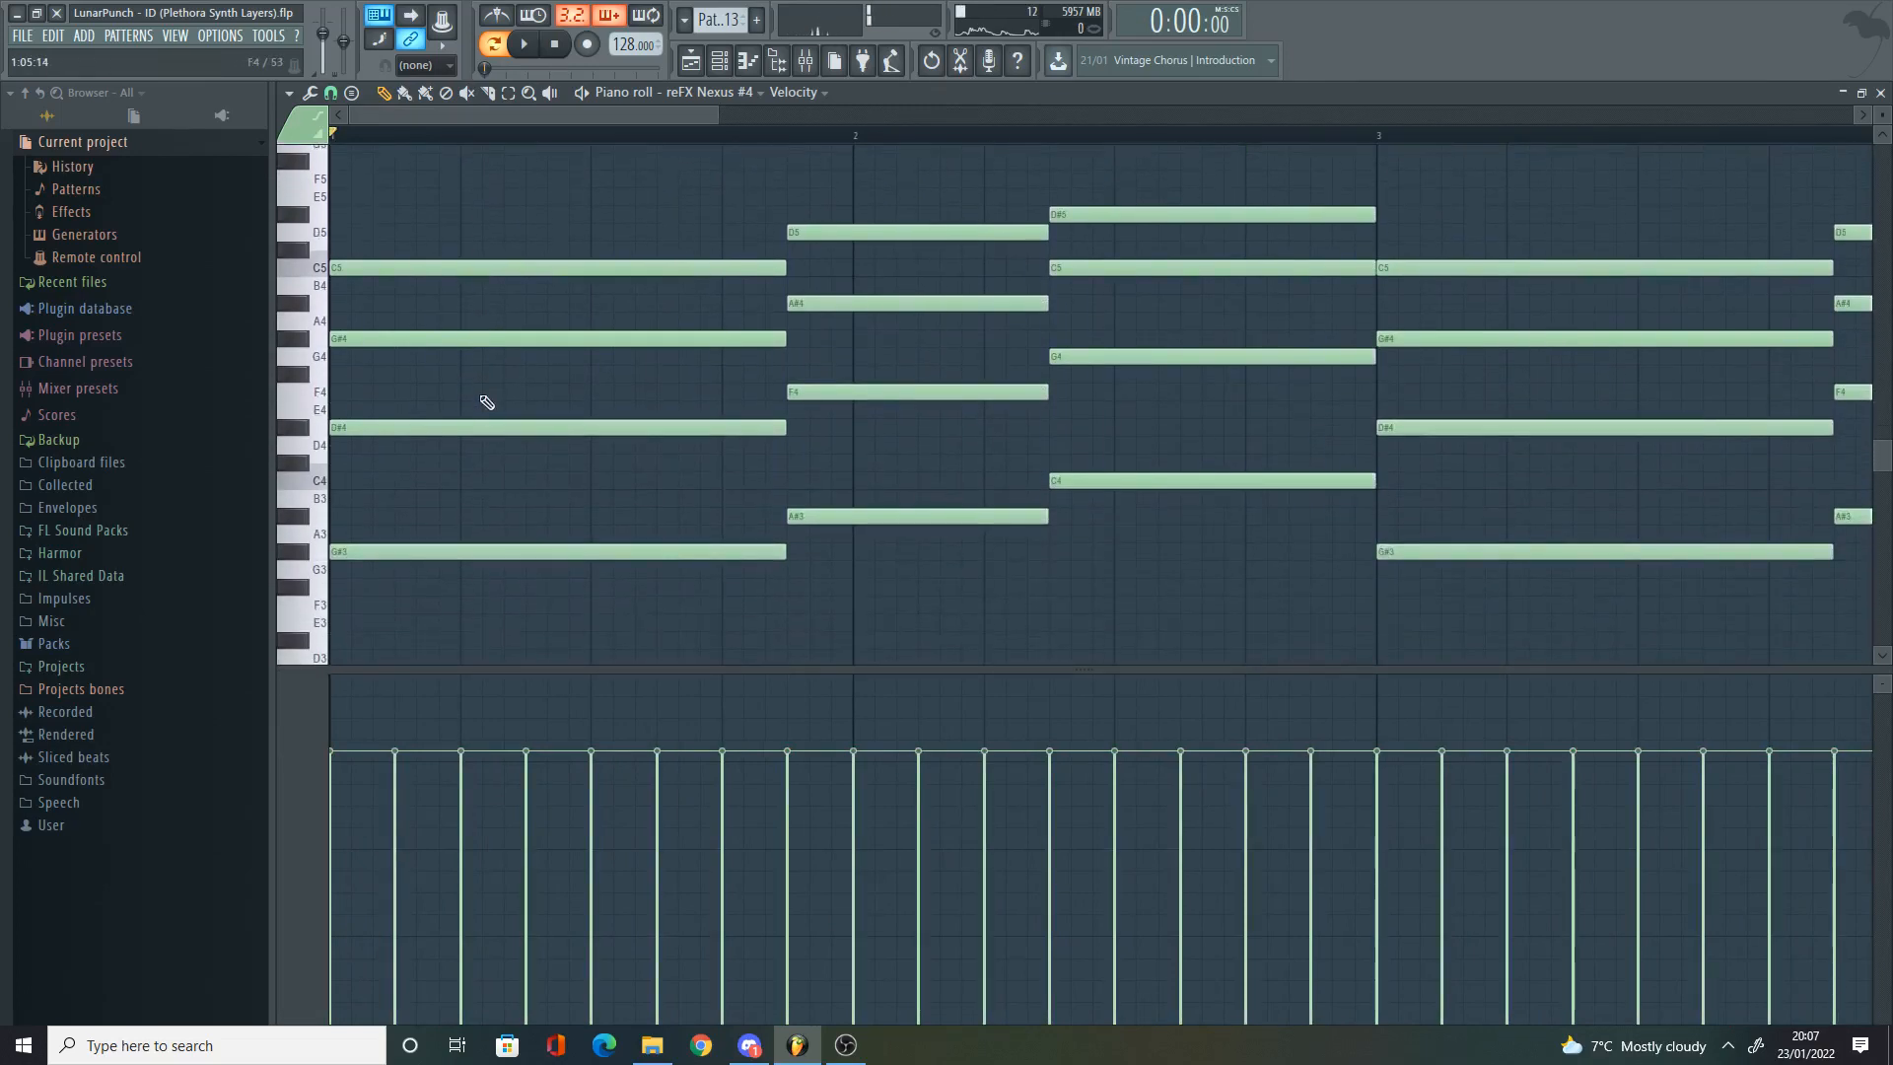
scroll(479, 409, up, 4)
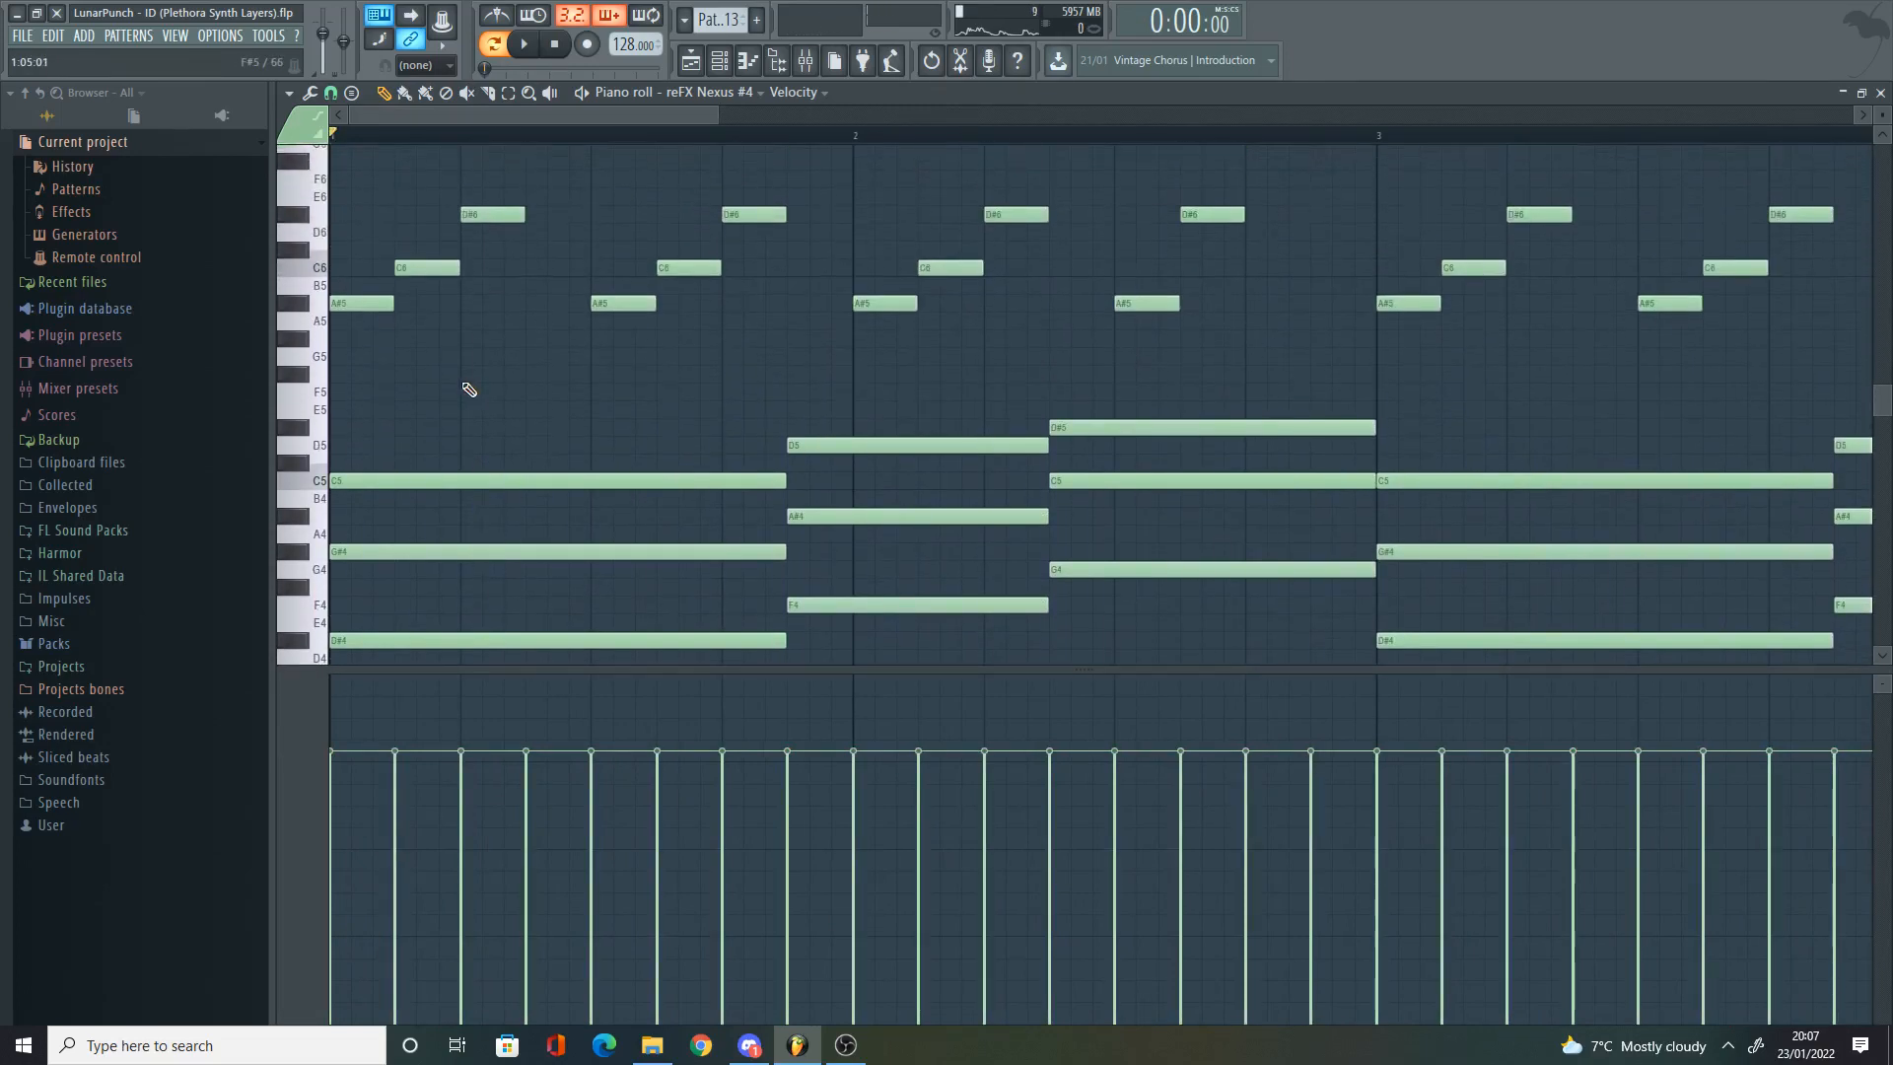
scroll(325, 513, down, 1)
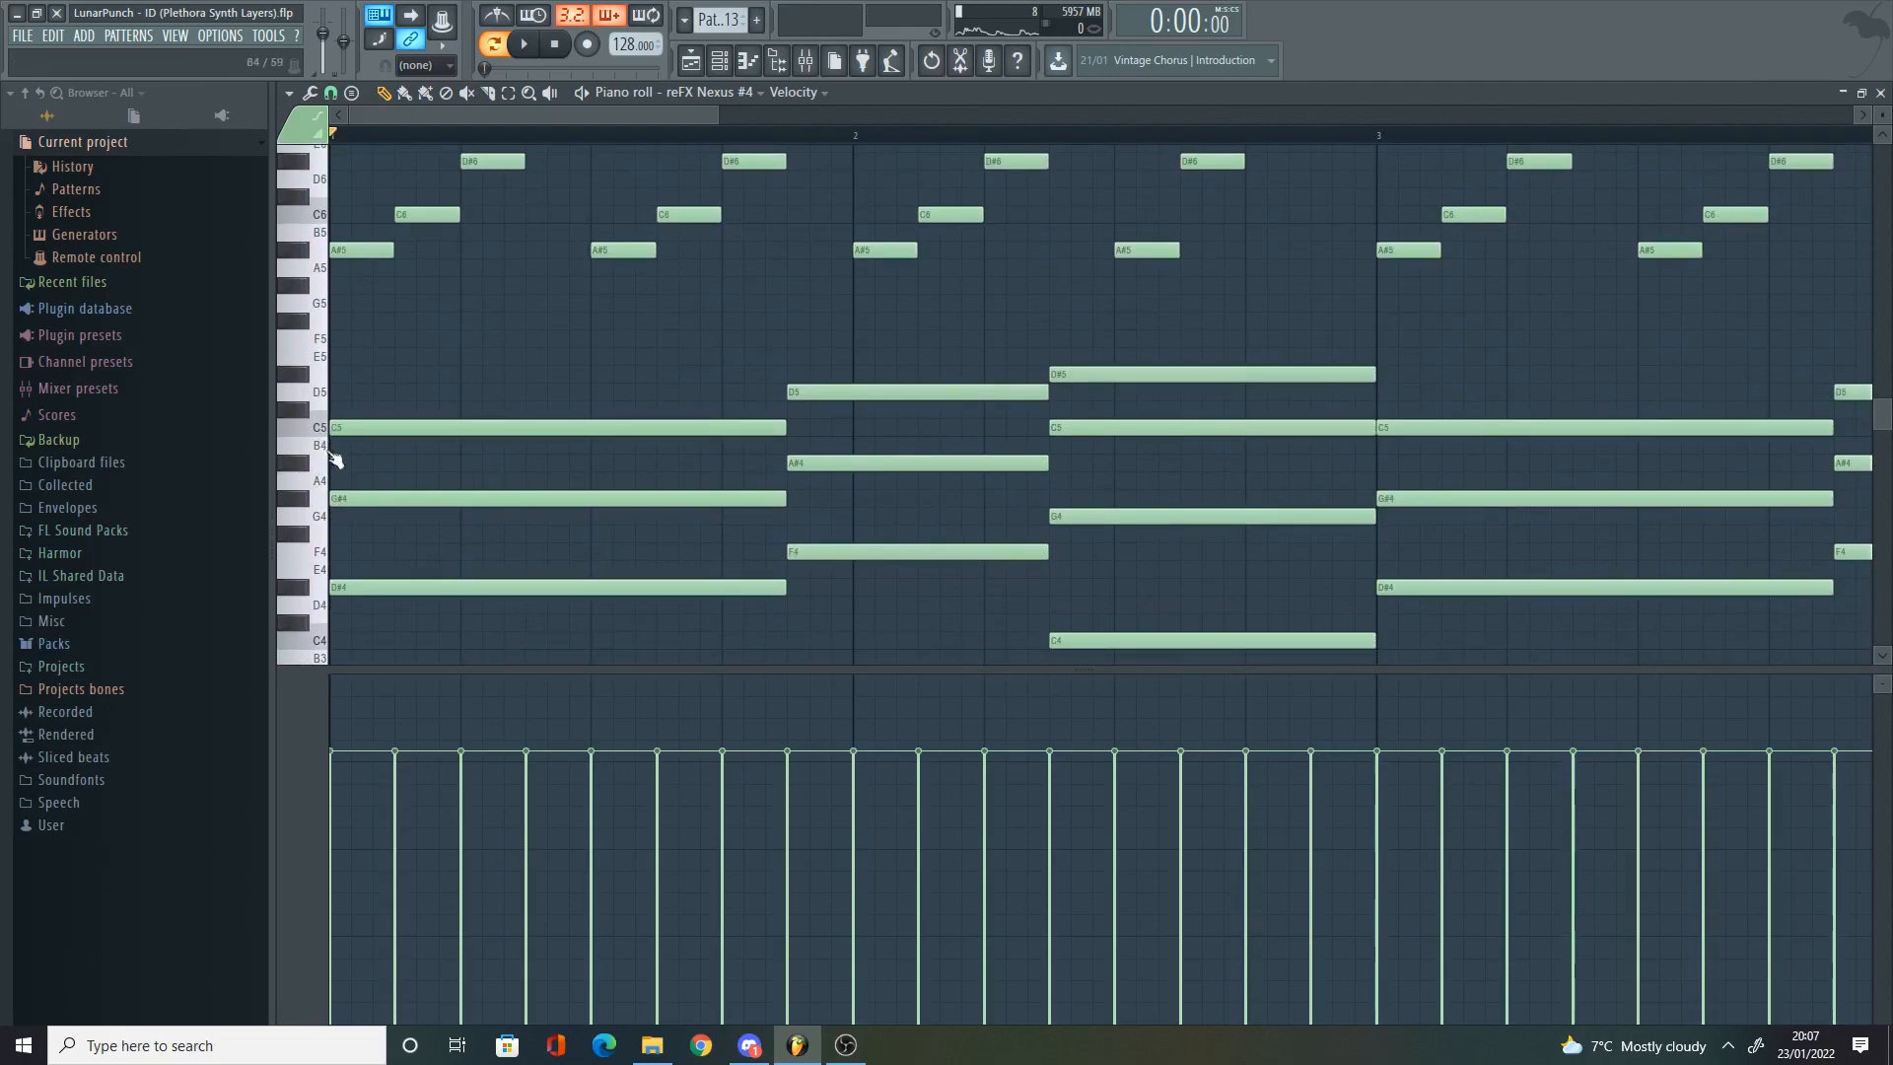
scroll(395, 471, down, 3)
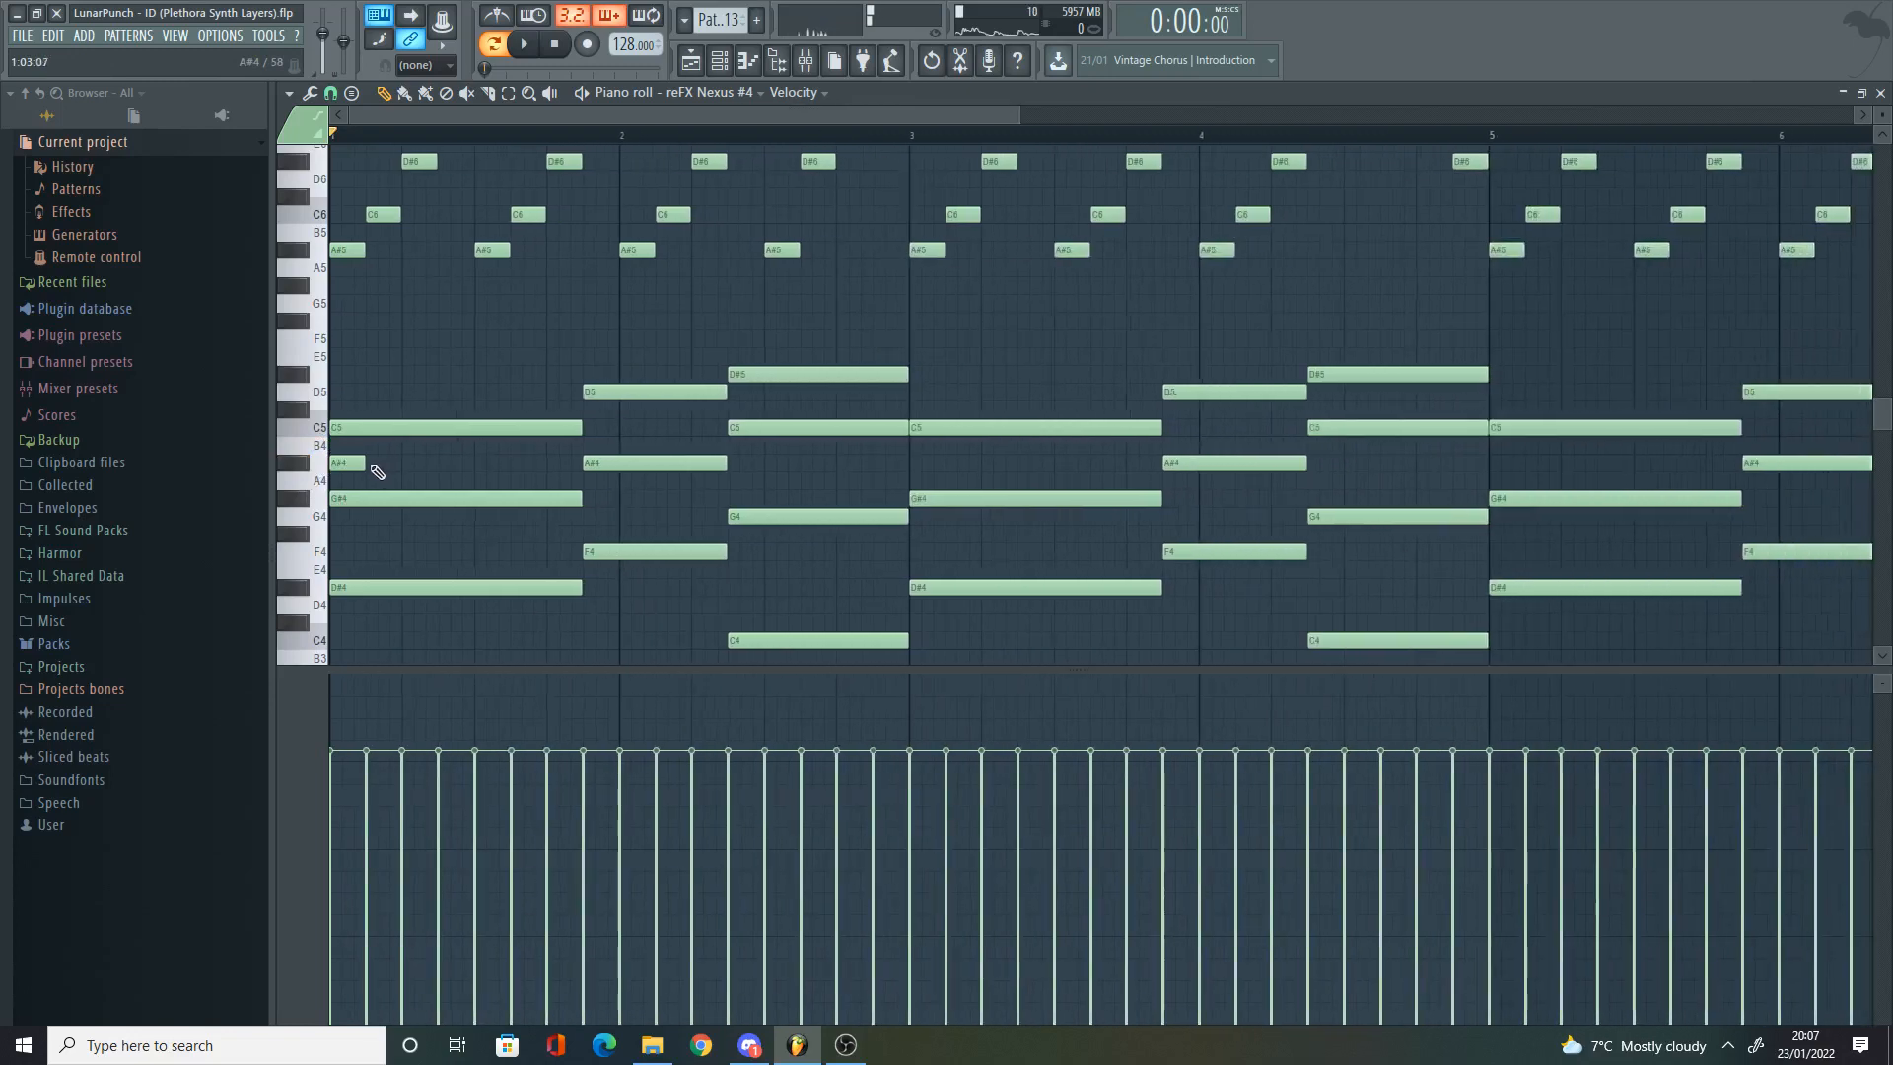
scroll(345, 463, down, 1)
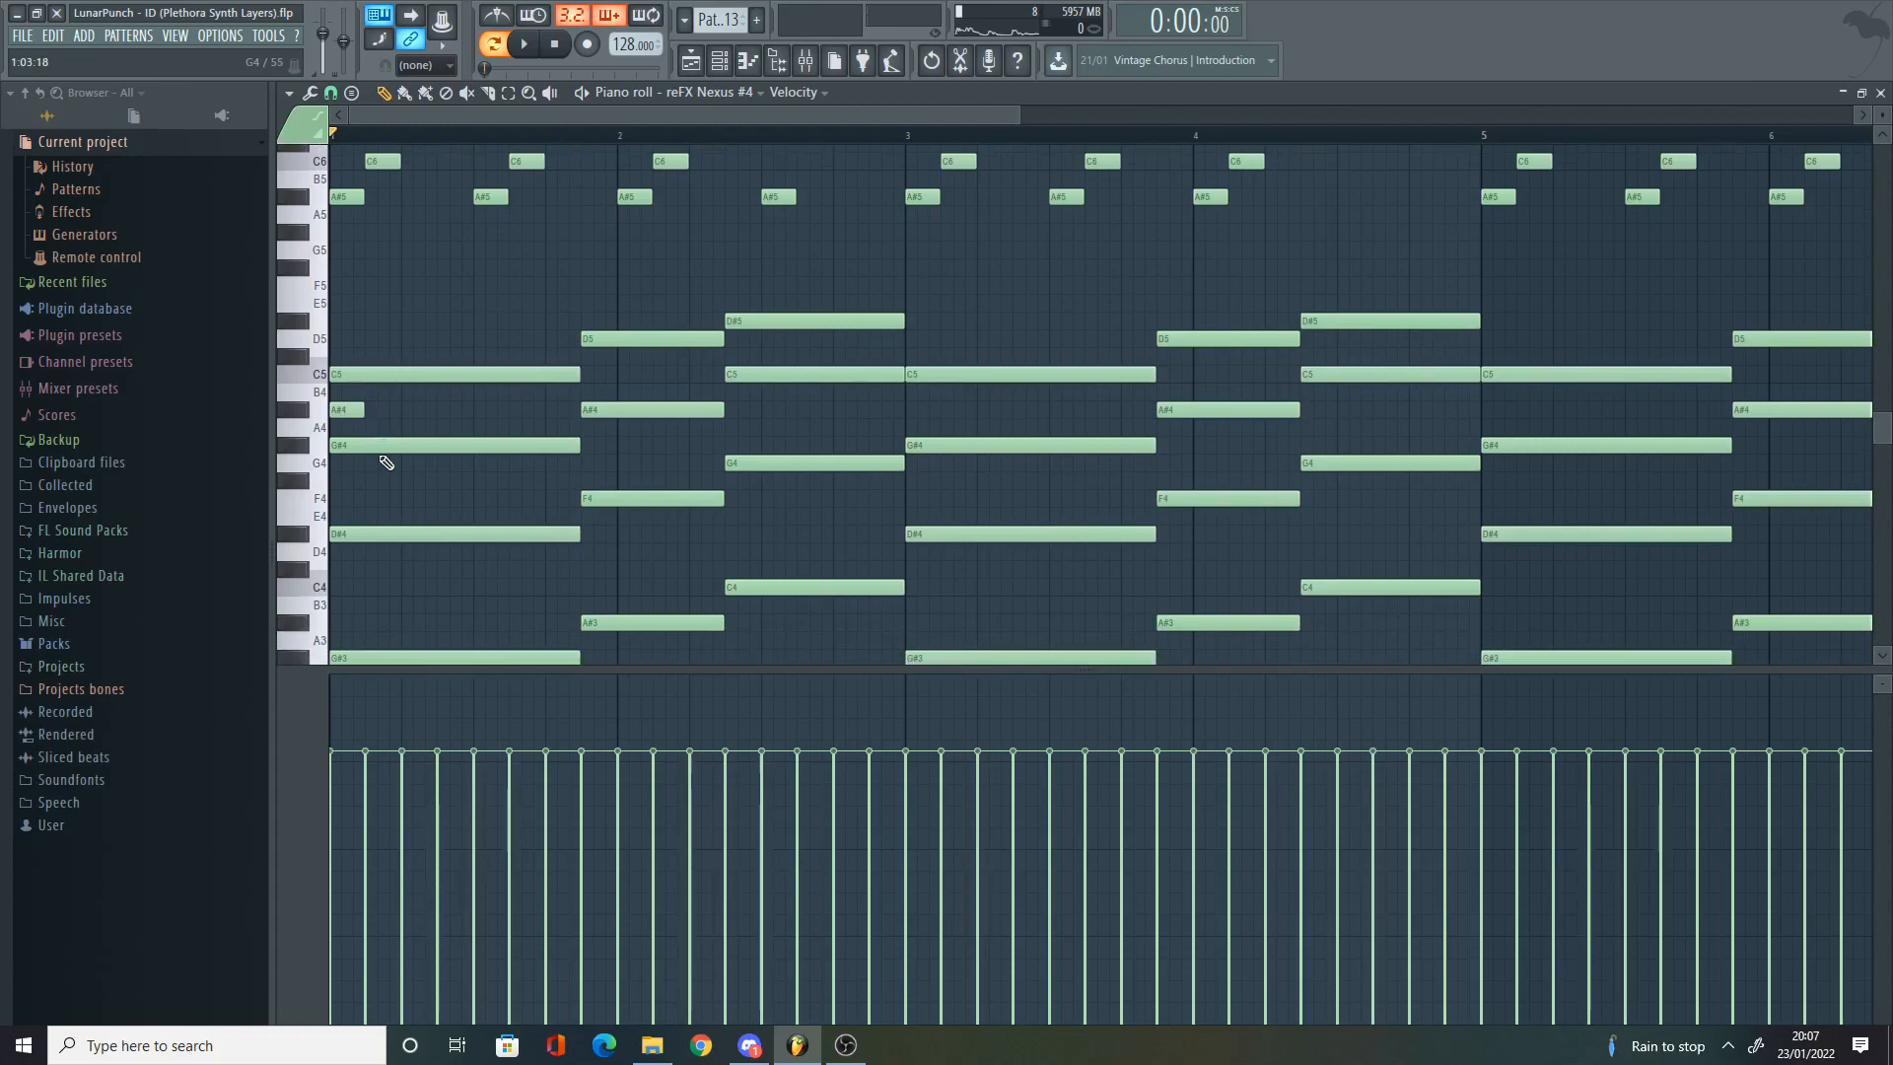
Step: Play Pattern 13 with its chords and melody together, examining the high arpeggiated notes across the pattern
scroll(355, 414, up, 4)
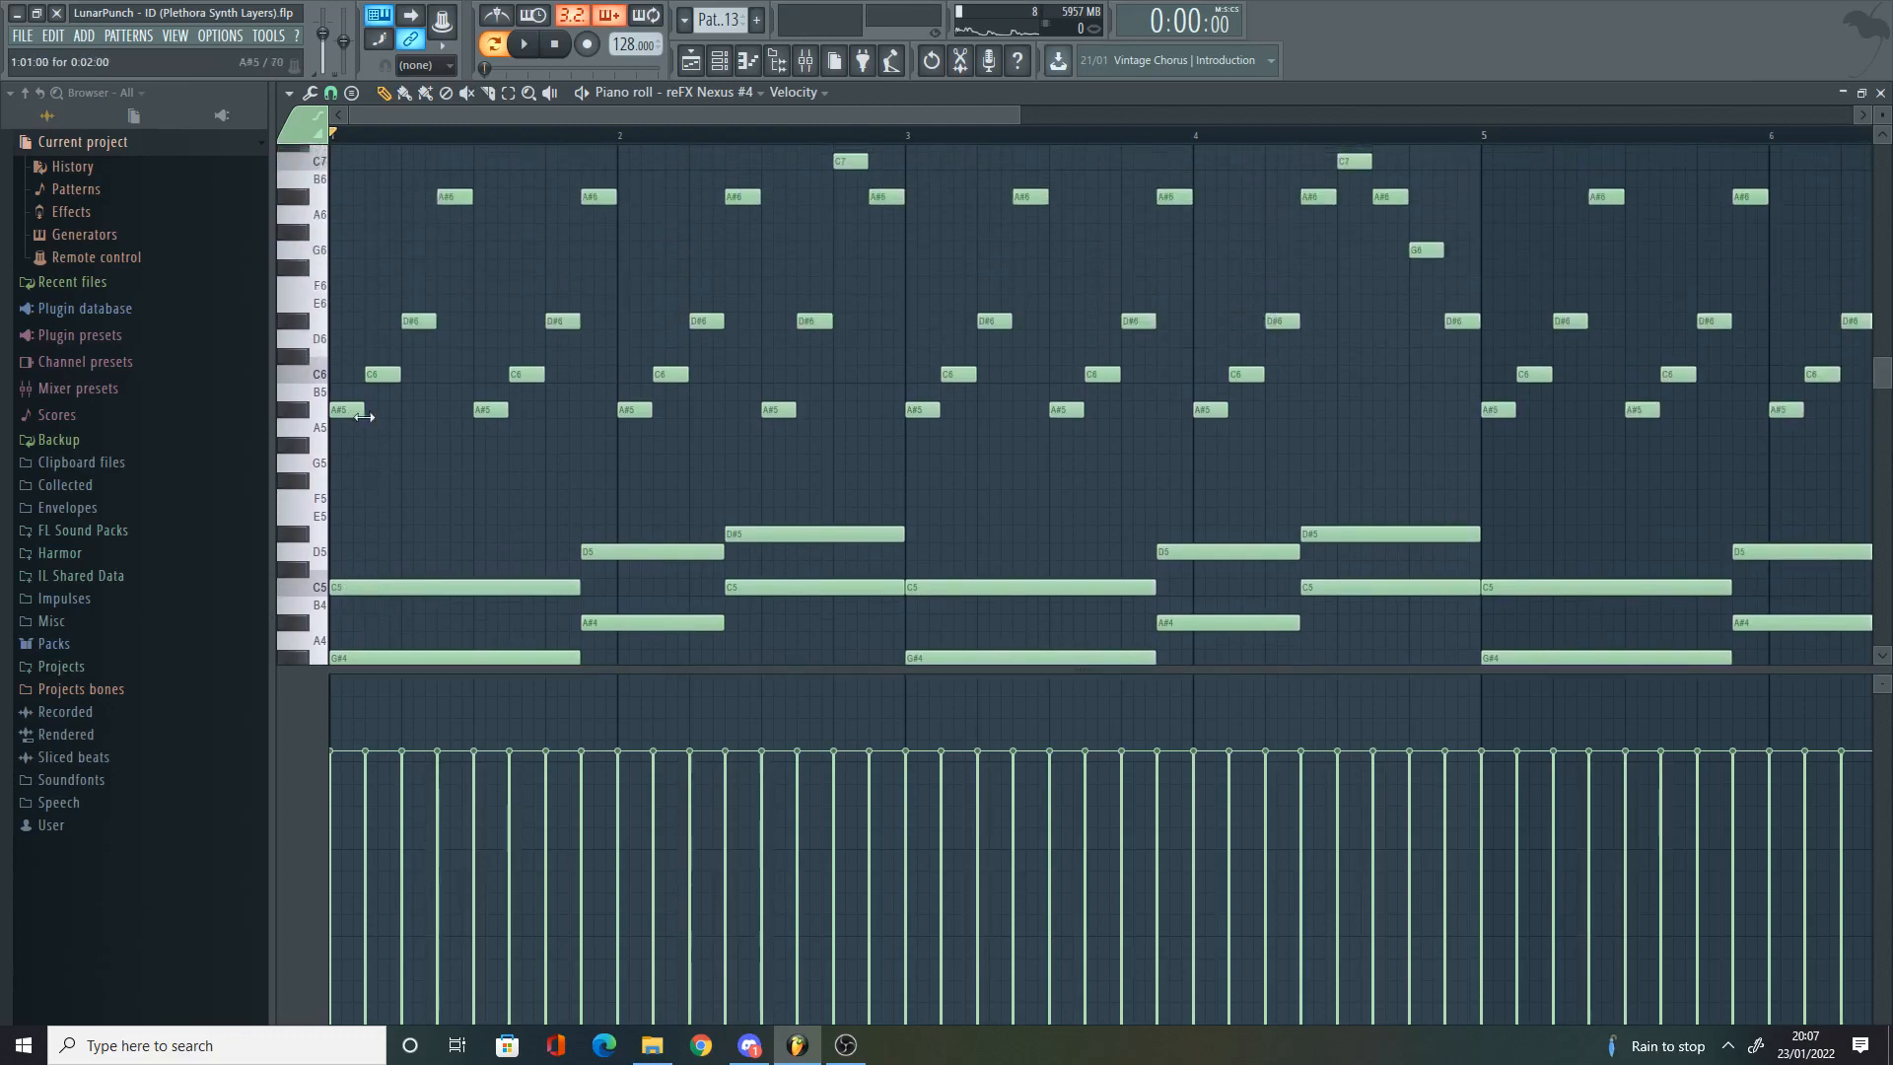
scroll(414, 420, up, 2)
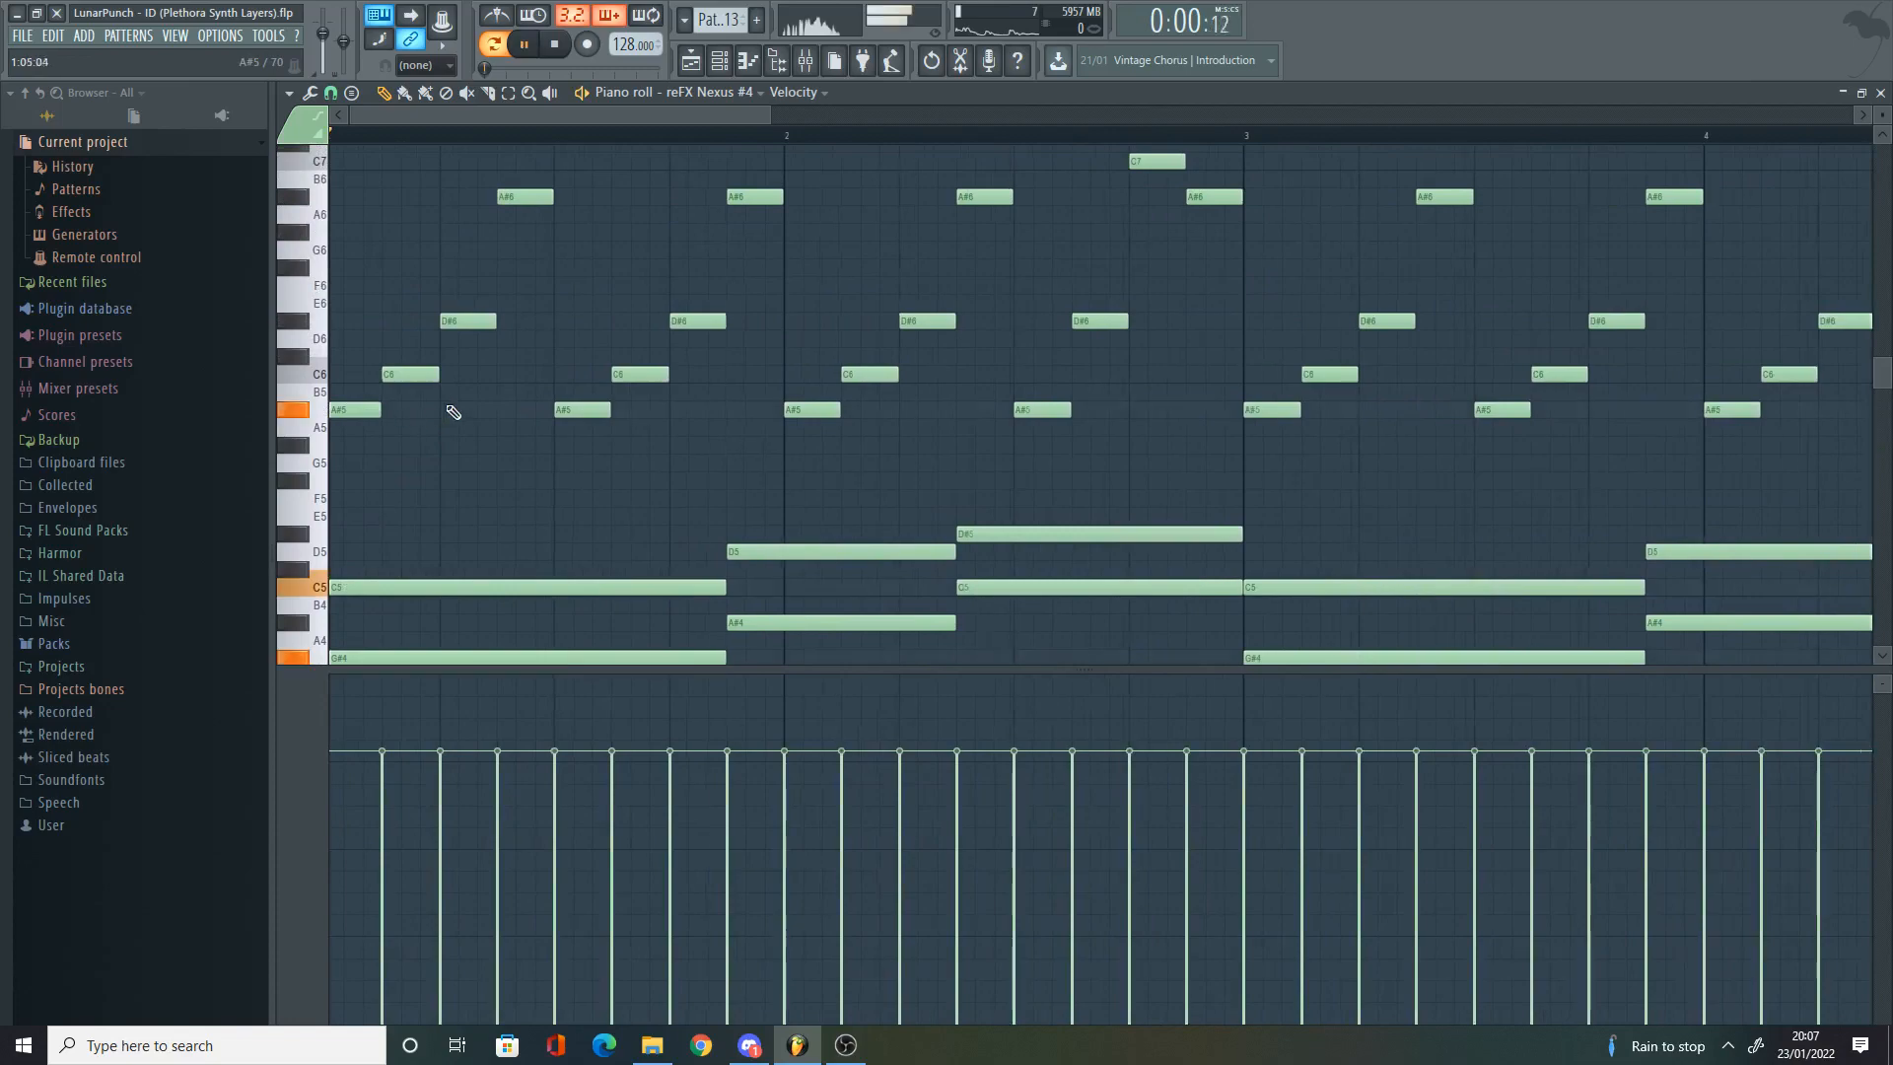
scroll(458, 406, up, 2)
scroll(474, 400, down, 4)
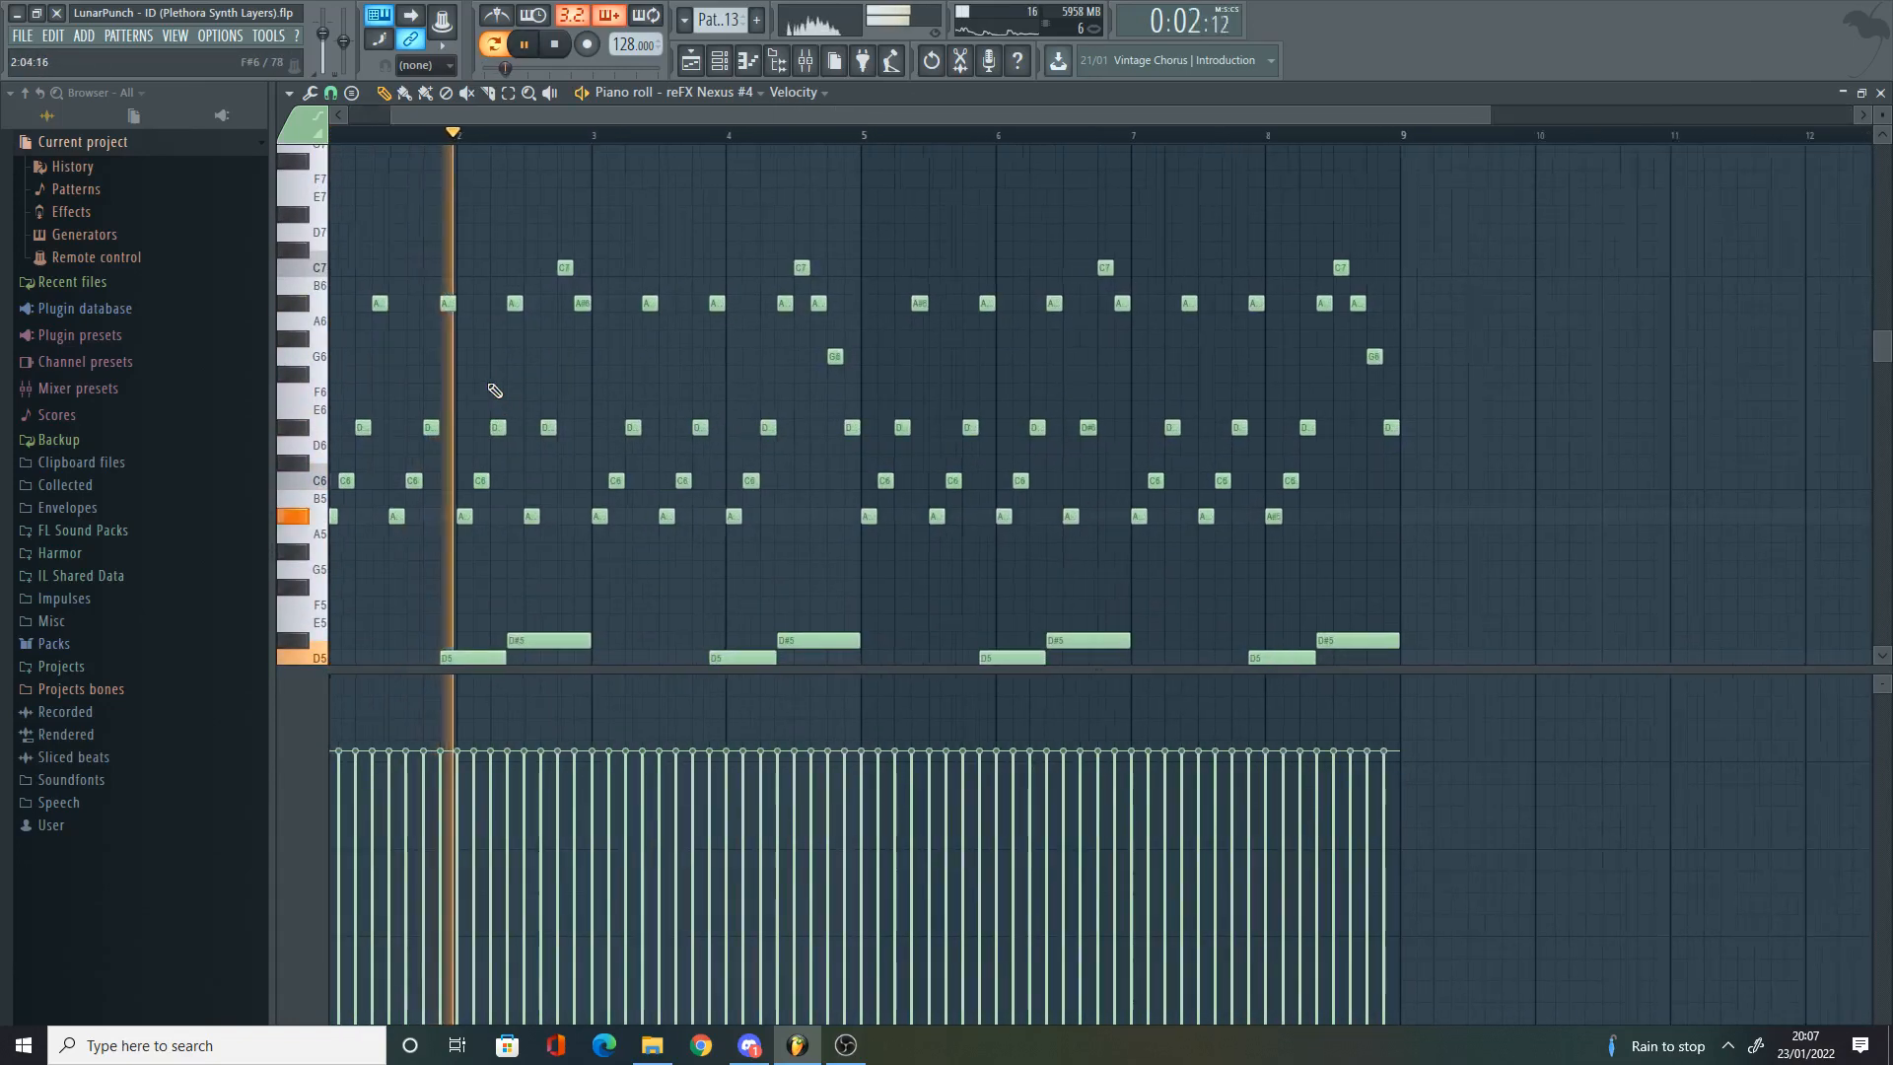
scroll(493, 388, up, 2)
scroll(636, 376, up, 2)
scroll(640, 374, down, 4)
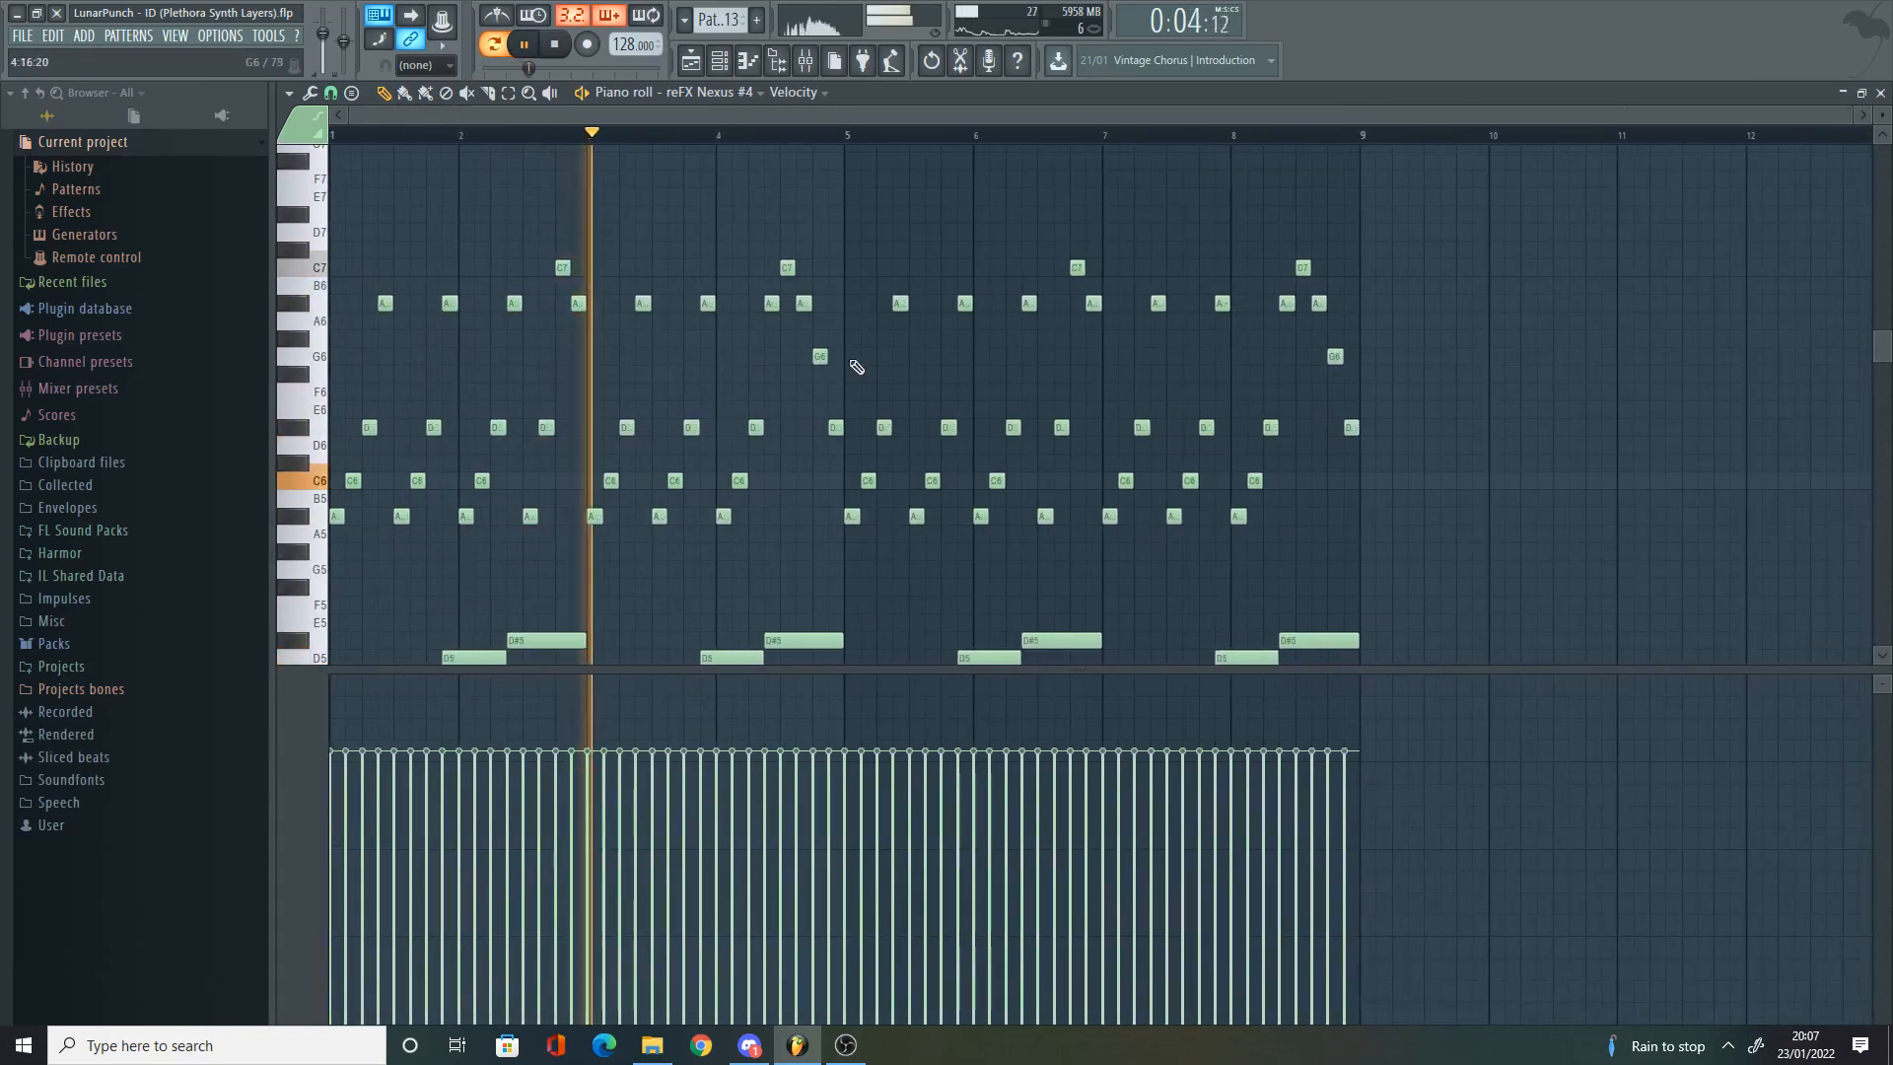
key(space)
Step: Return to the playlist and play the section from bar 61, checking the layers on the lower tracks
key(F5)
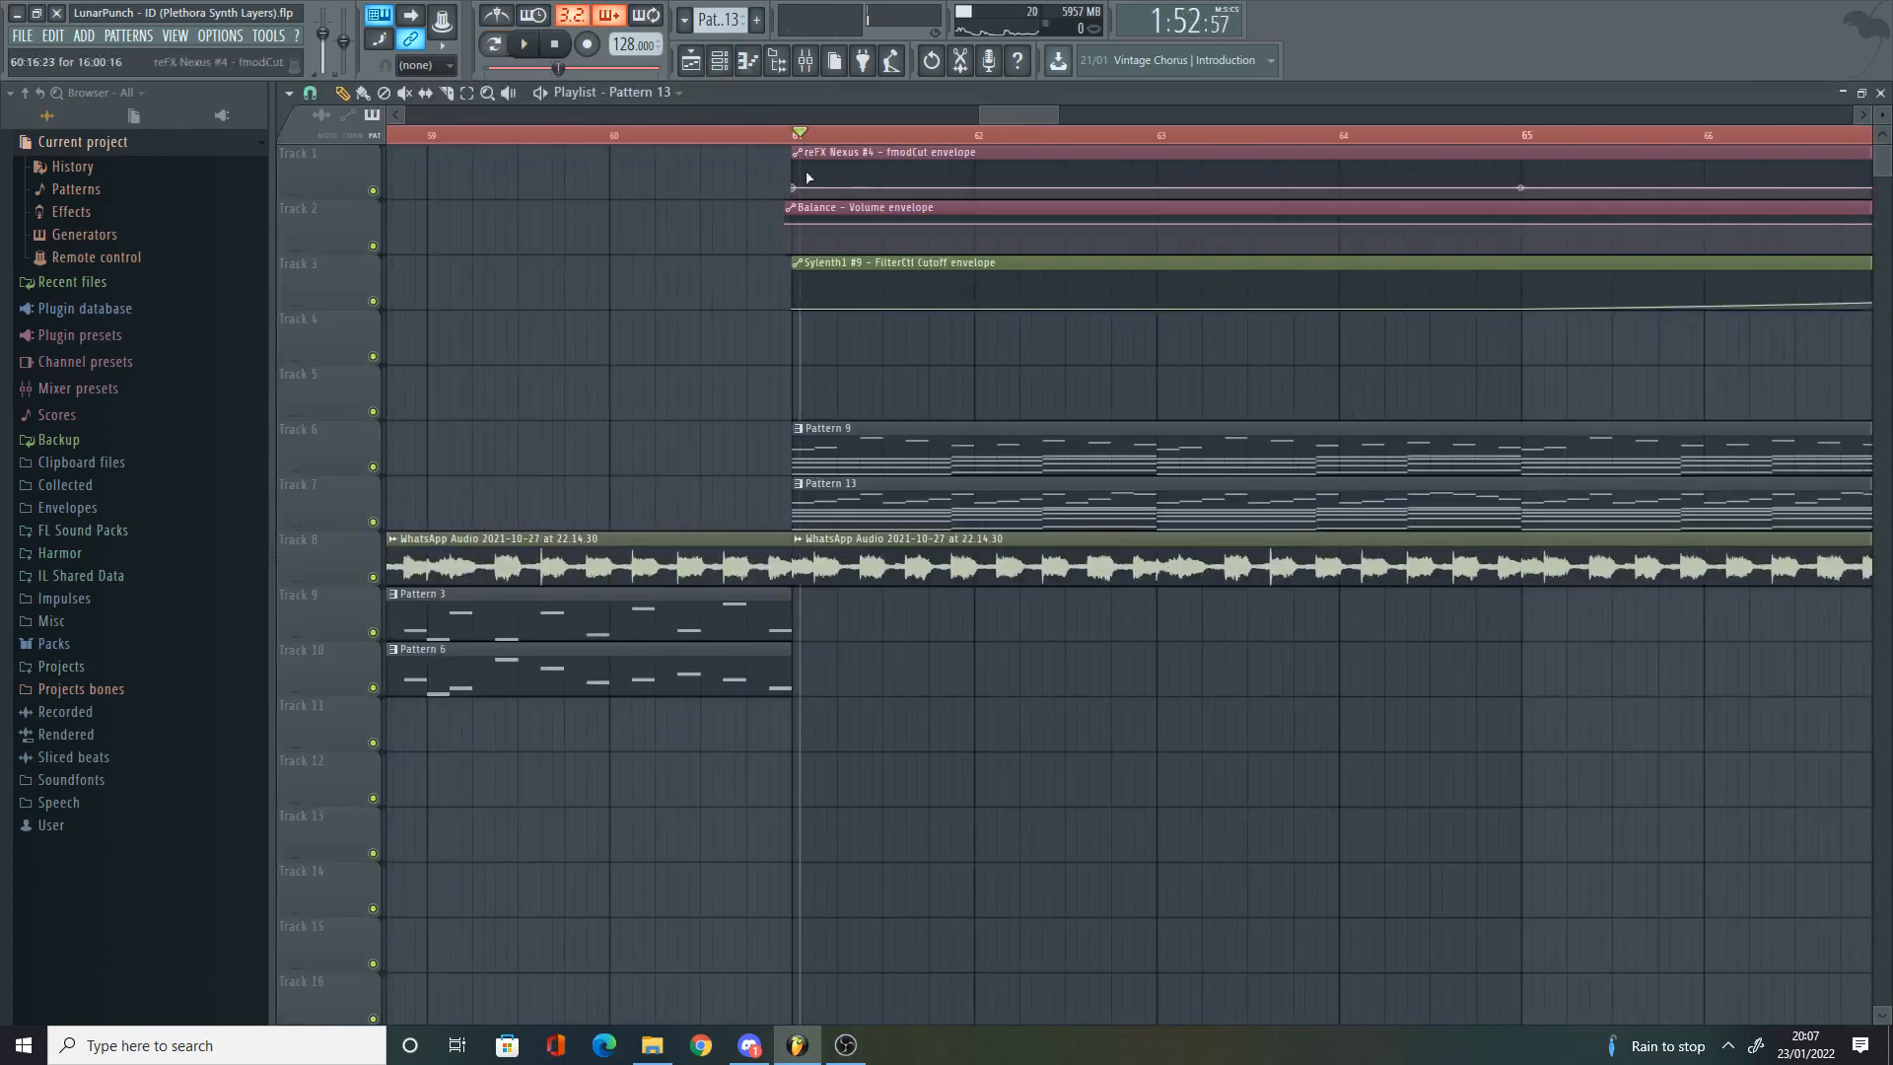
scroll(812, 286, down, 3)
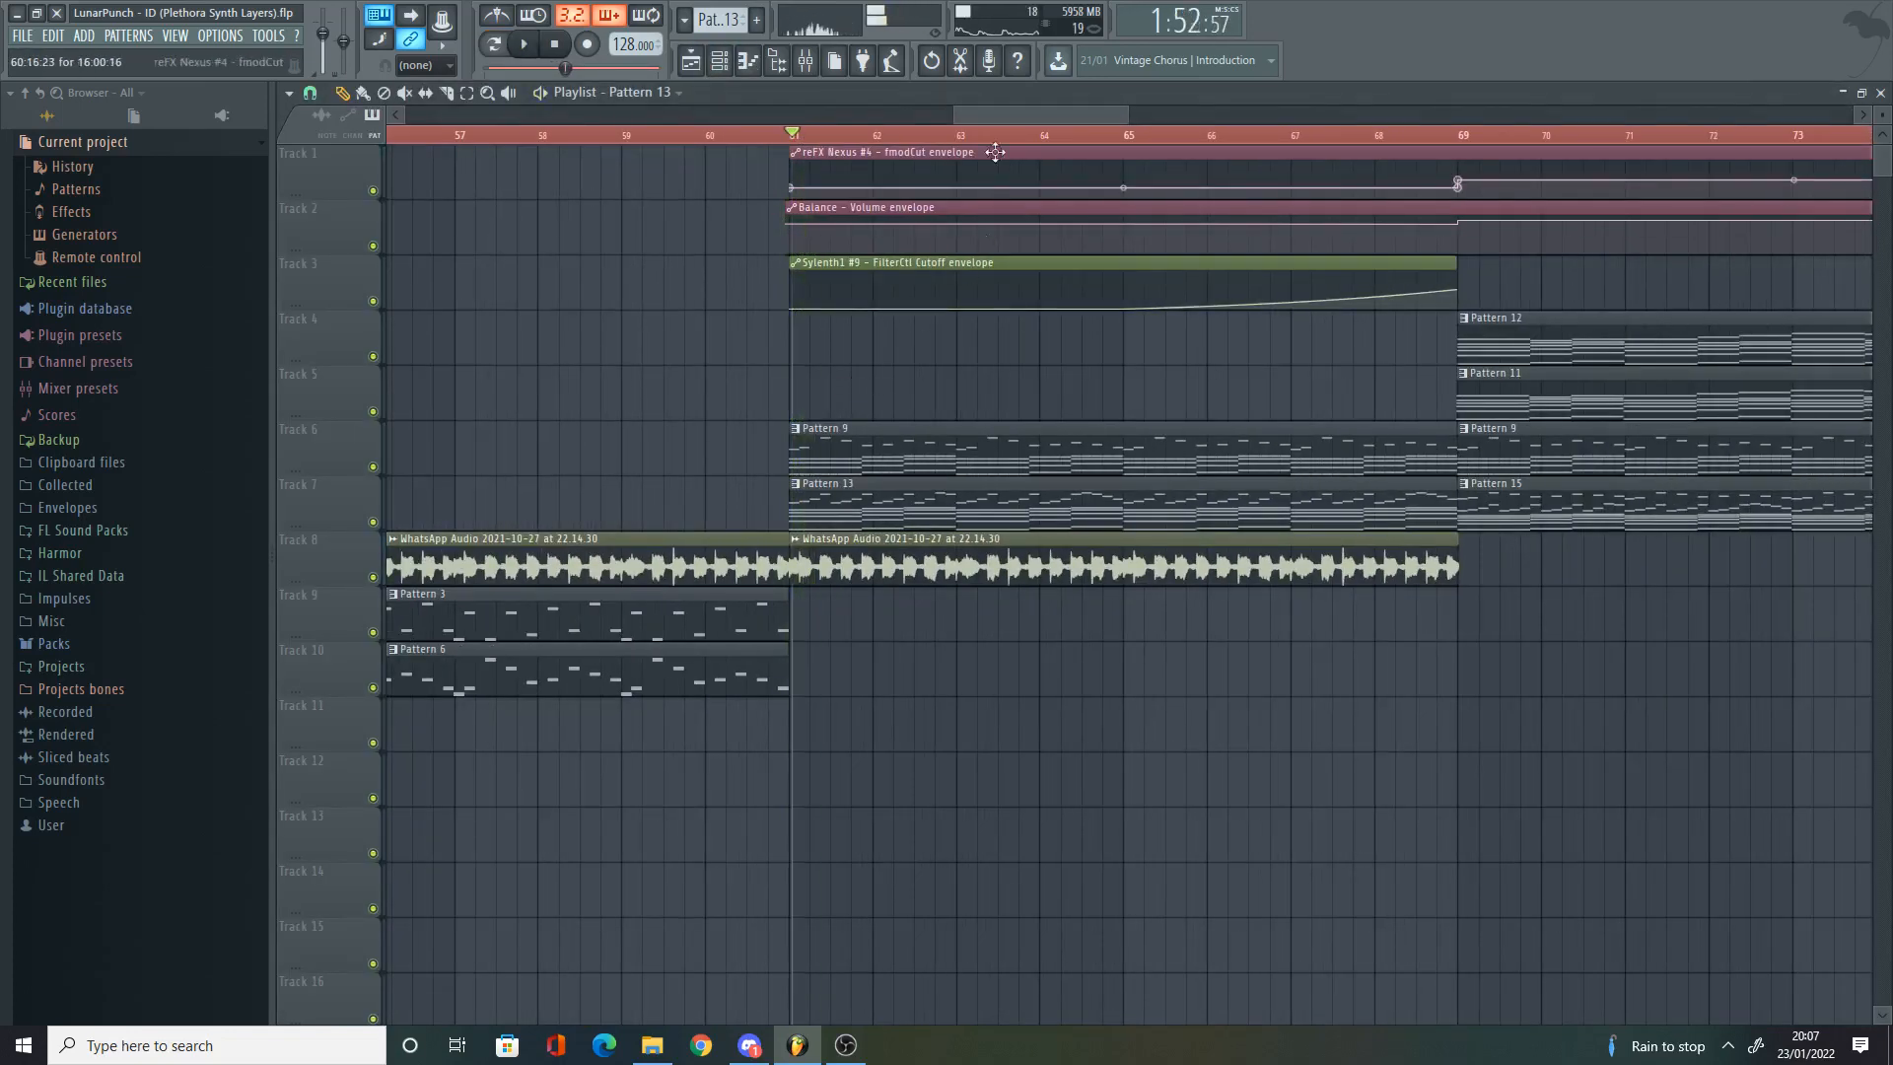
key(space)
scroll(966, 300, down, 6)
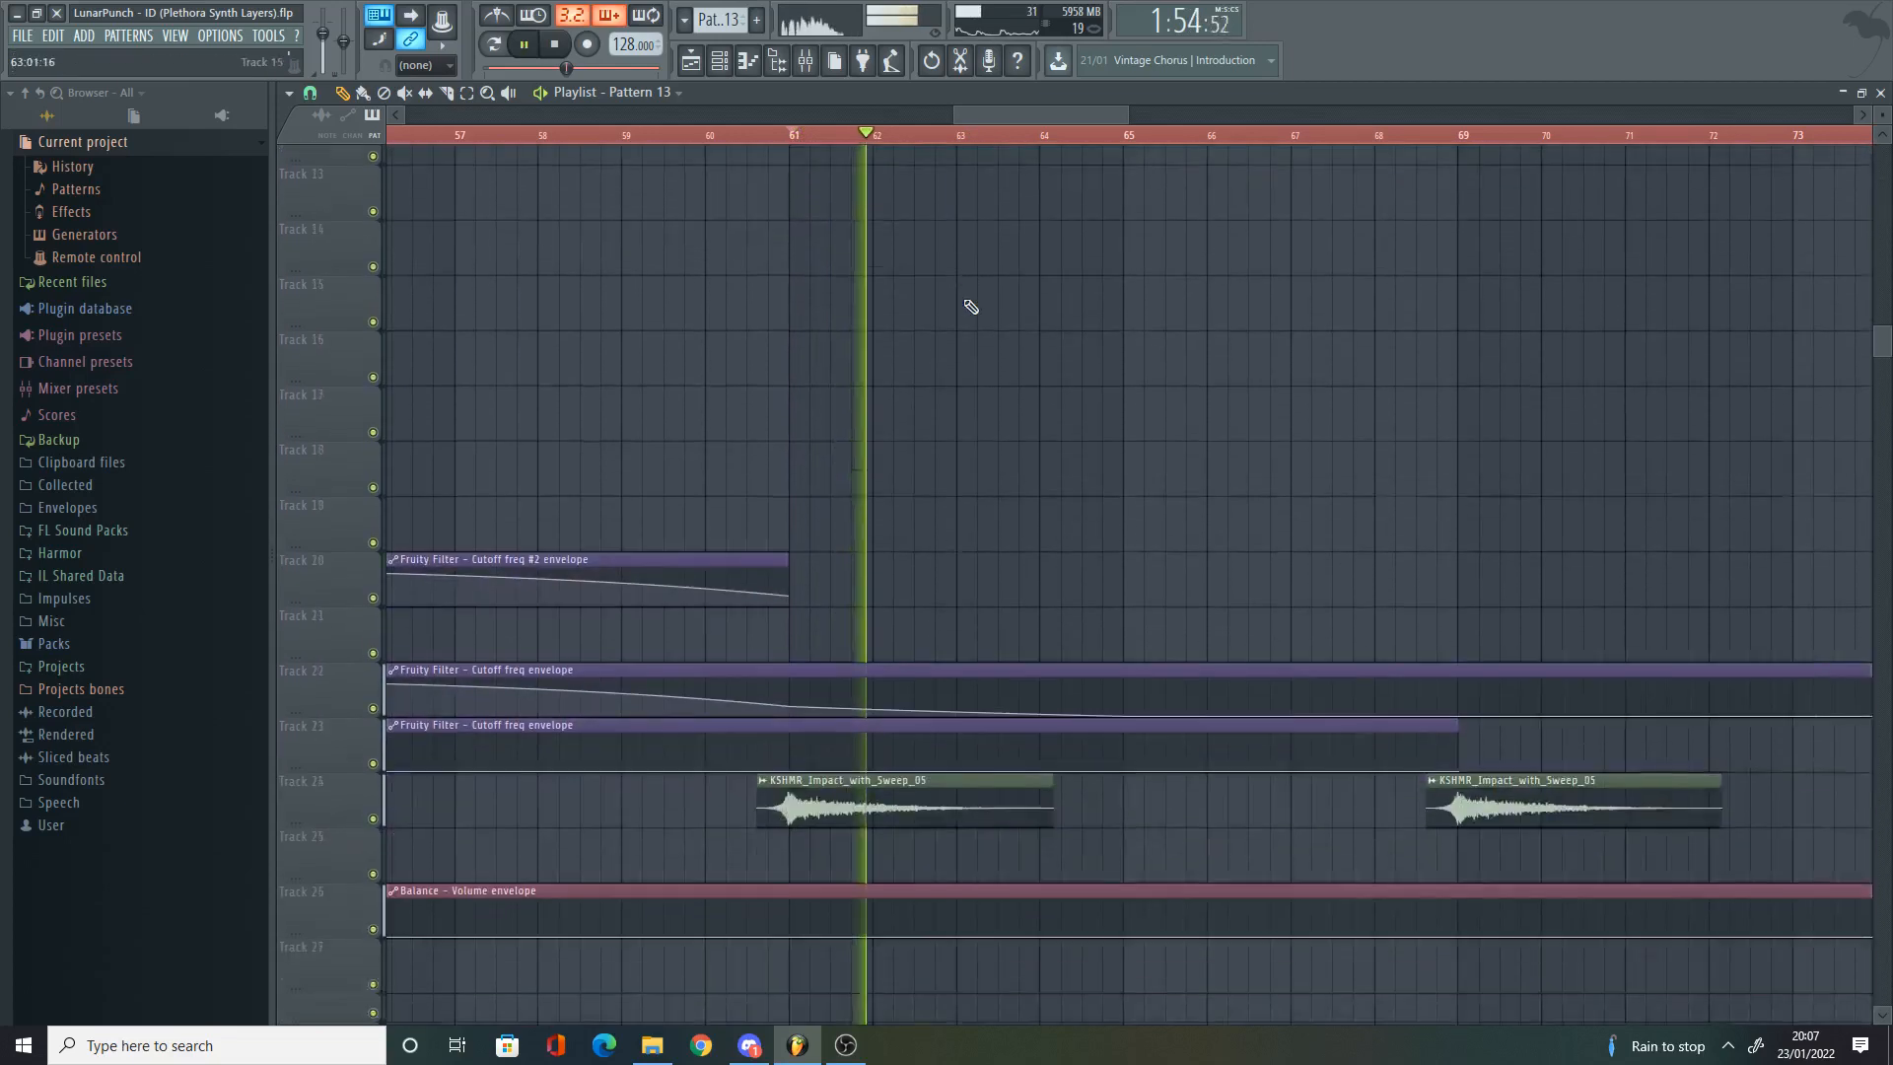
scroll(971, 307, up, 6)
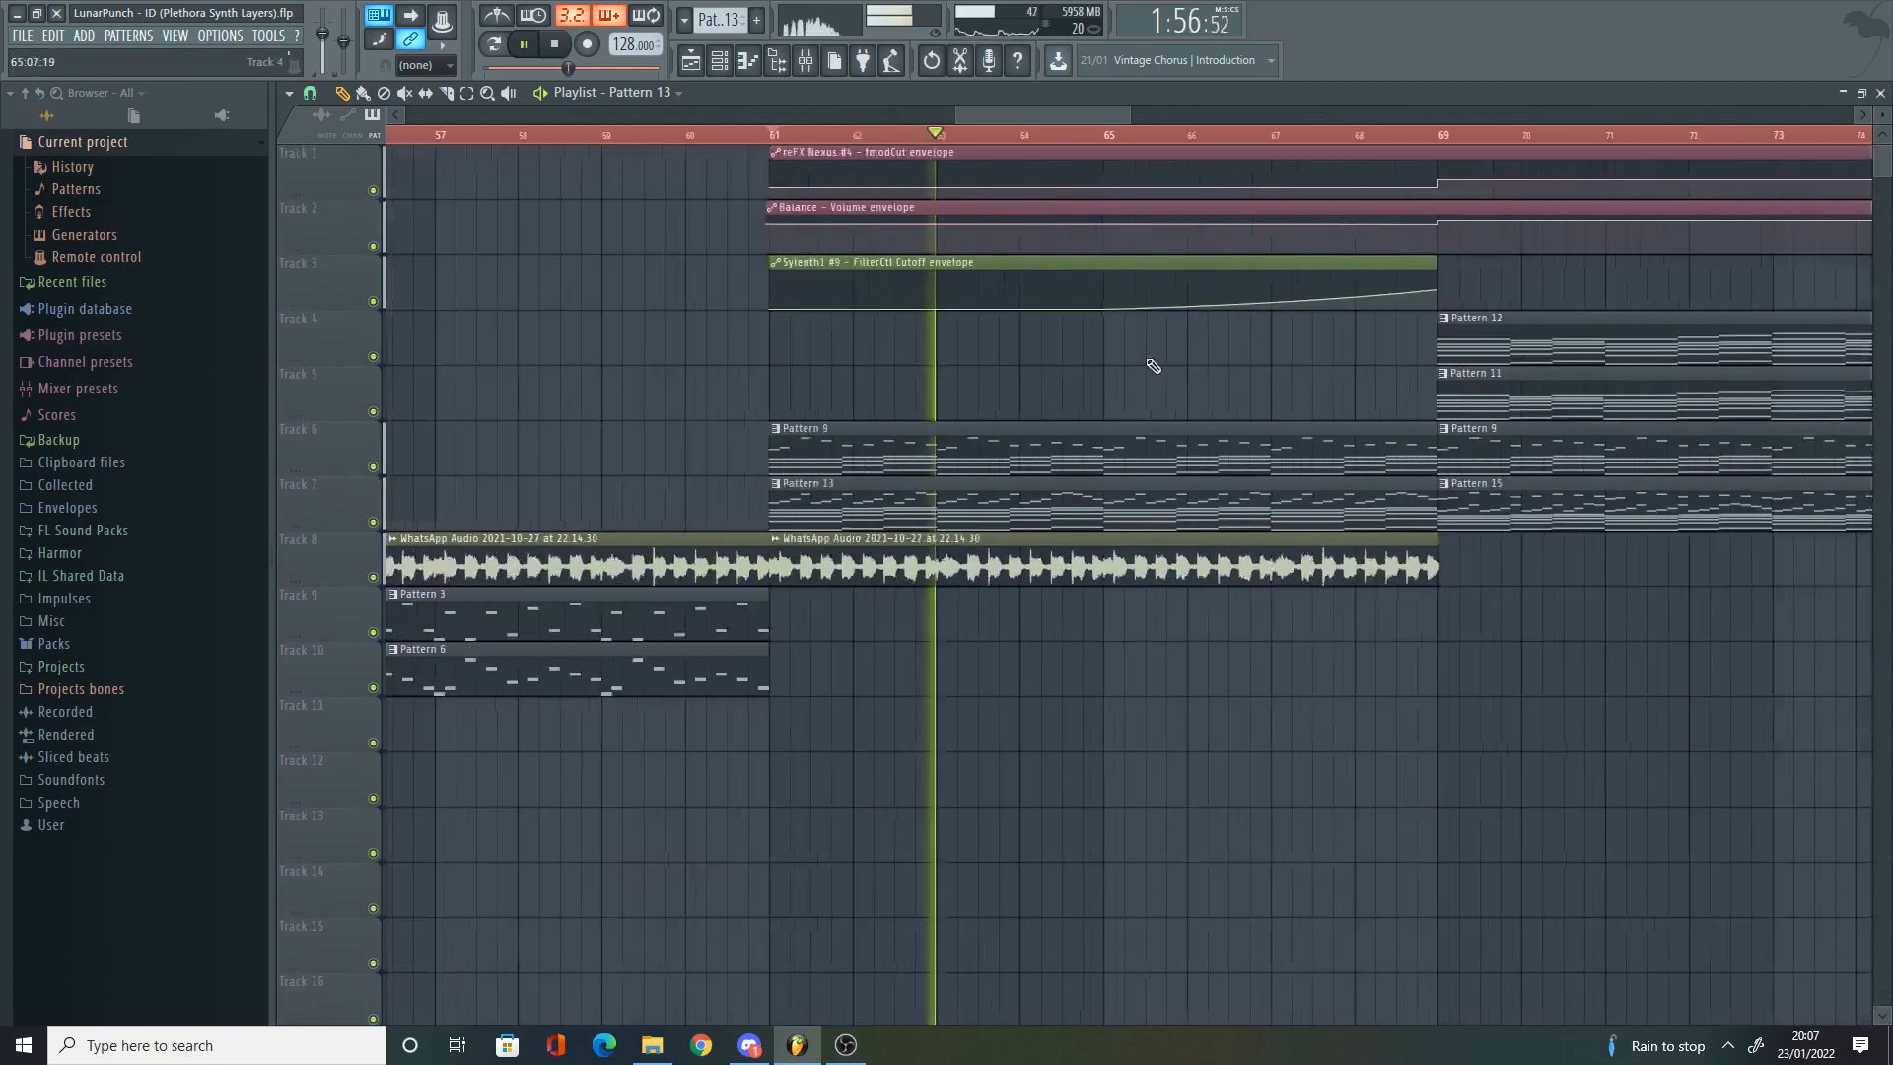
key(space)
scroll(1026, 424, up, 2)
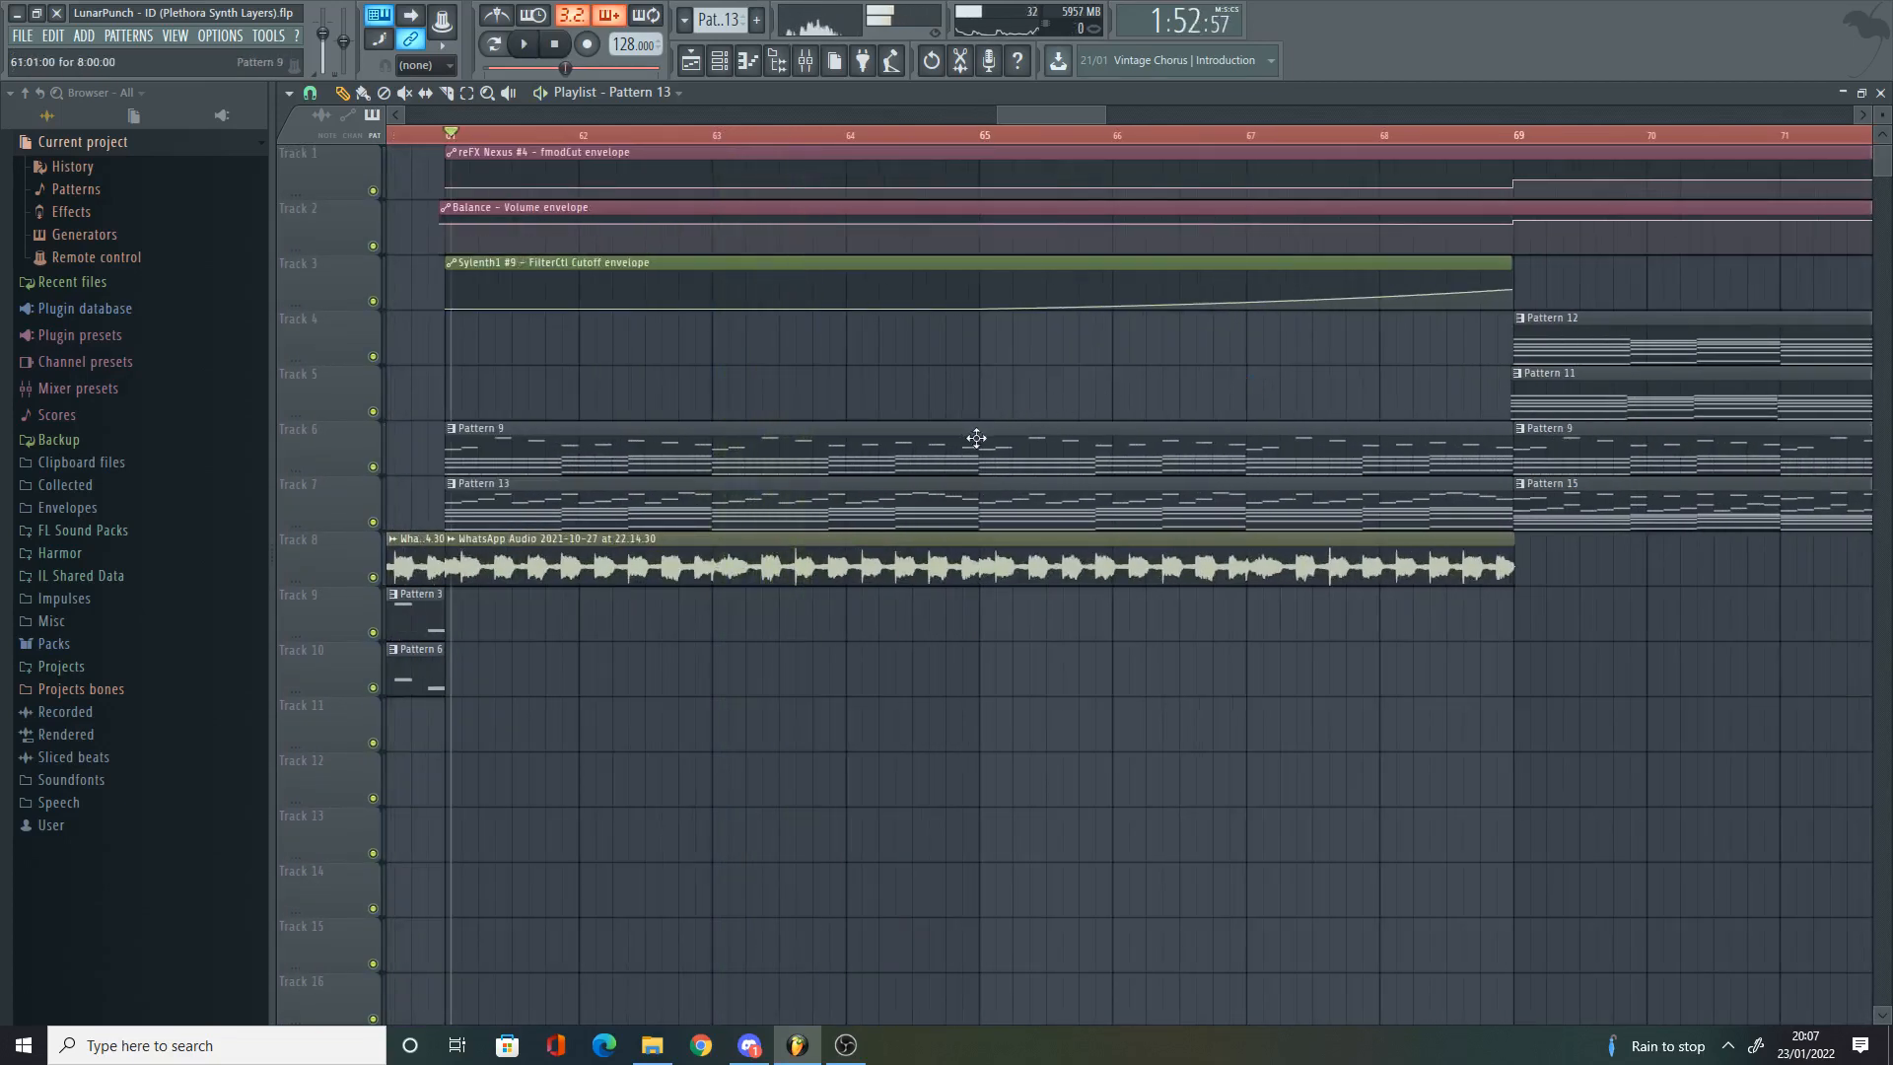
Step: Play the arrangement from bar 67 towards the transition into bar 69
drag(966, 451, 1289, 449)
drag(1079, 116, 1143, 115)
click(1148, 135)
key(space)
scroll(1104, 267, down, 1)
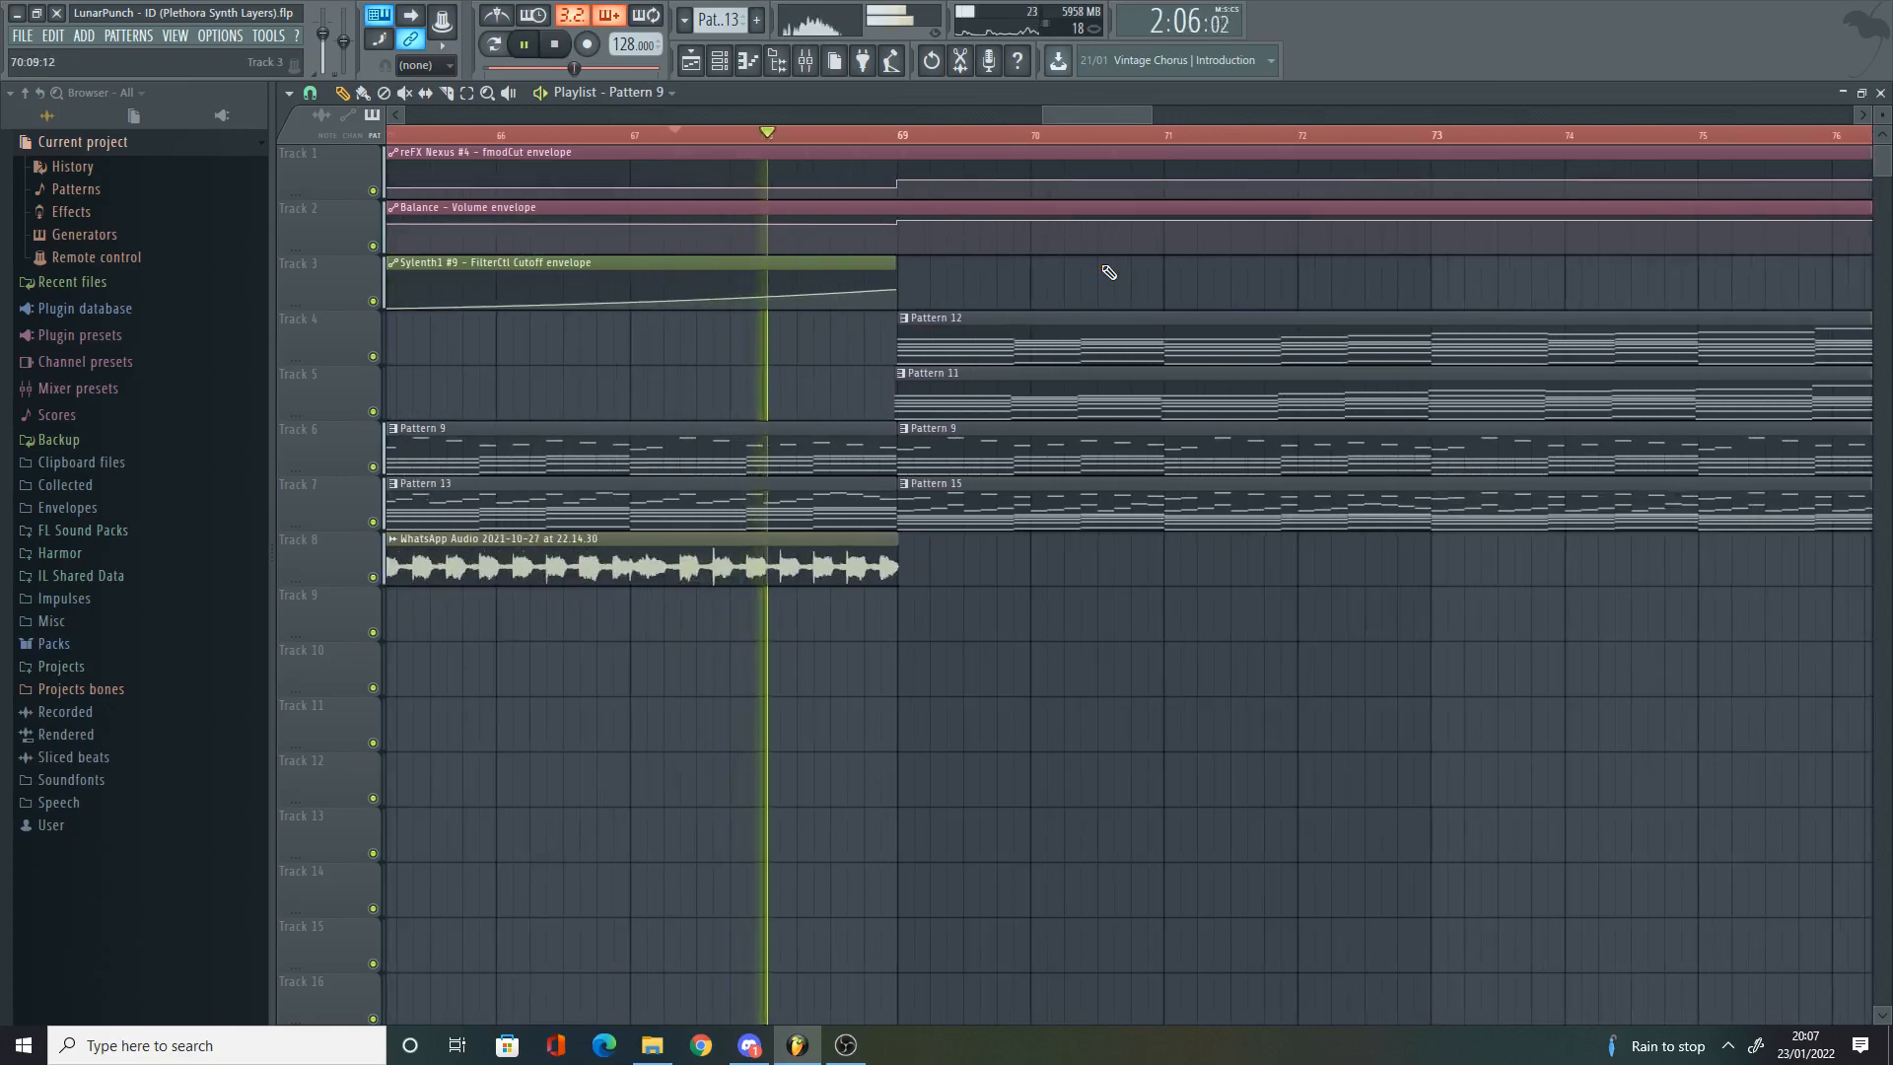
key(space)
scroll(1068, 306, up, 1)
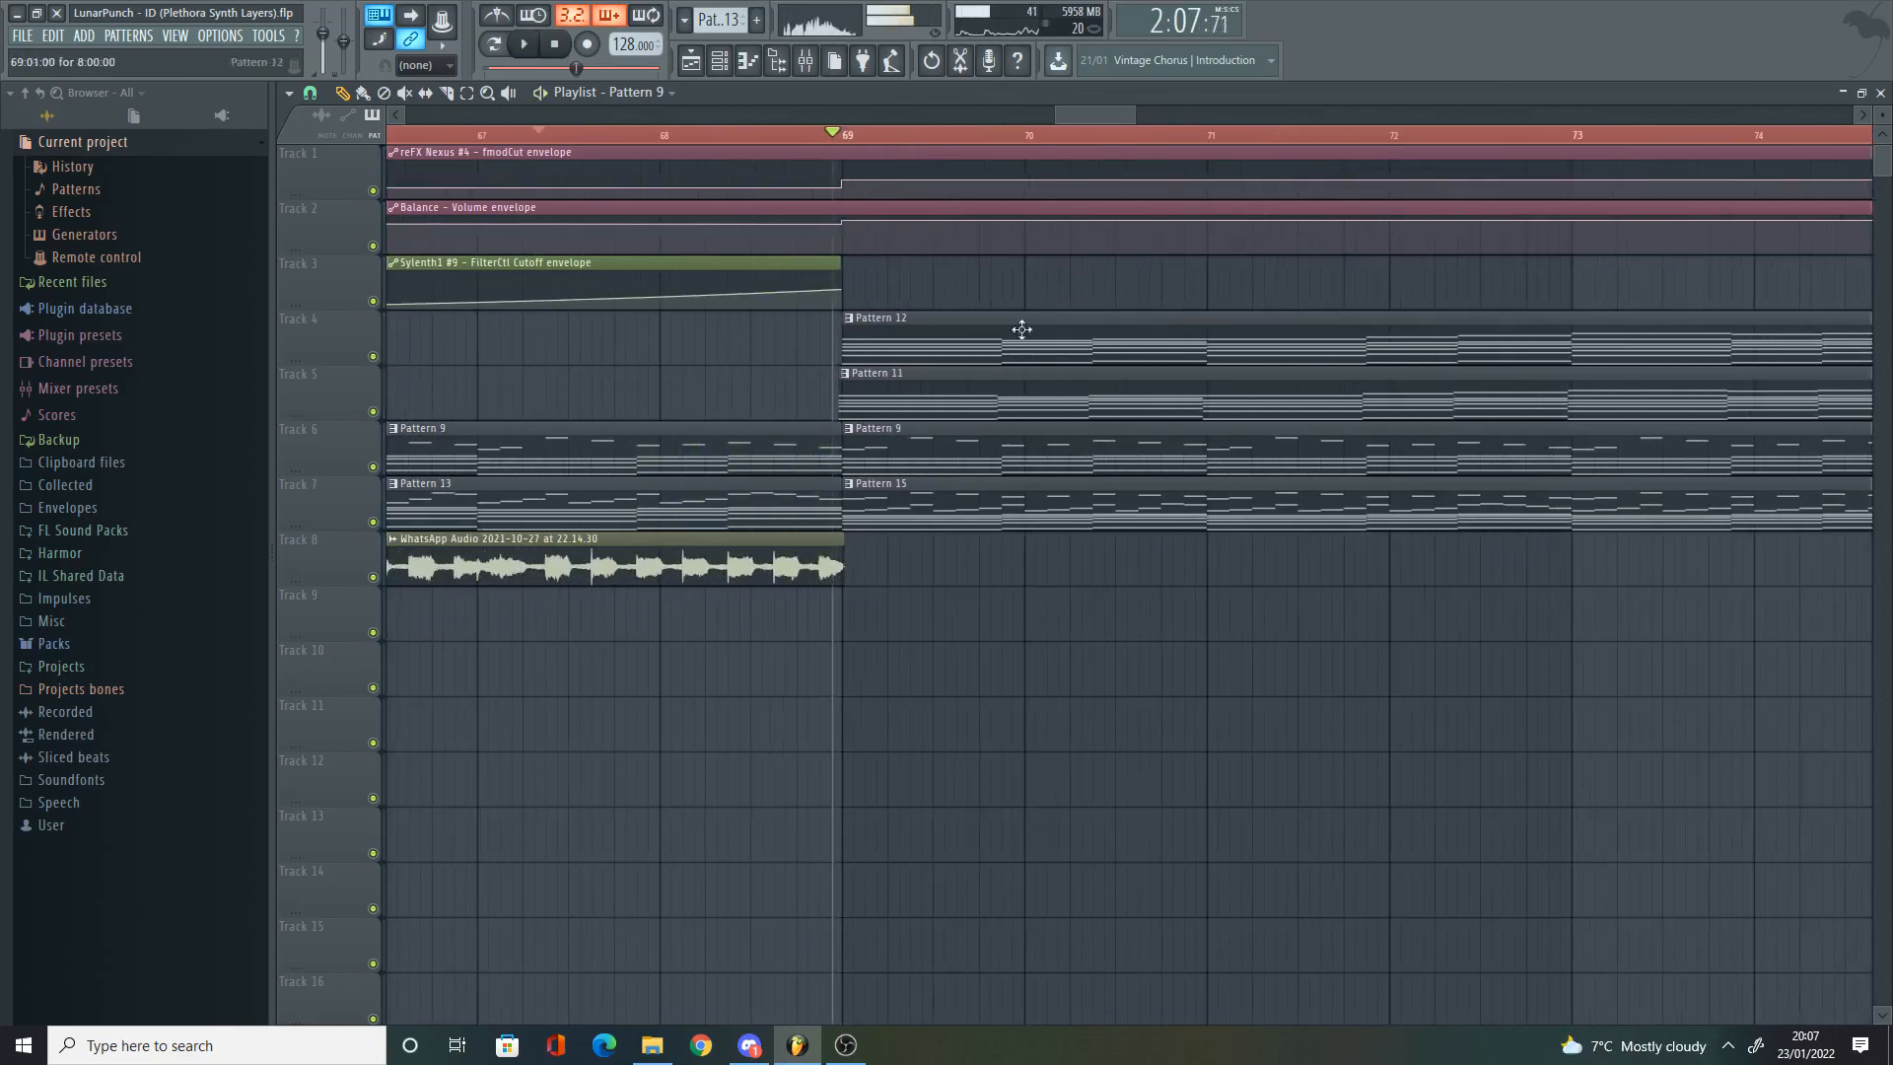
Step: Examine the clips entering at bar 69 and the change in the reFX Nexus #4 fmodCut envelope there
scroll(961, 474, down, 7)
scroll(986, 532, up, 5)
scroll(981, 287, up, 3)
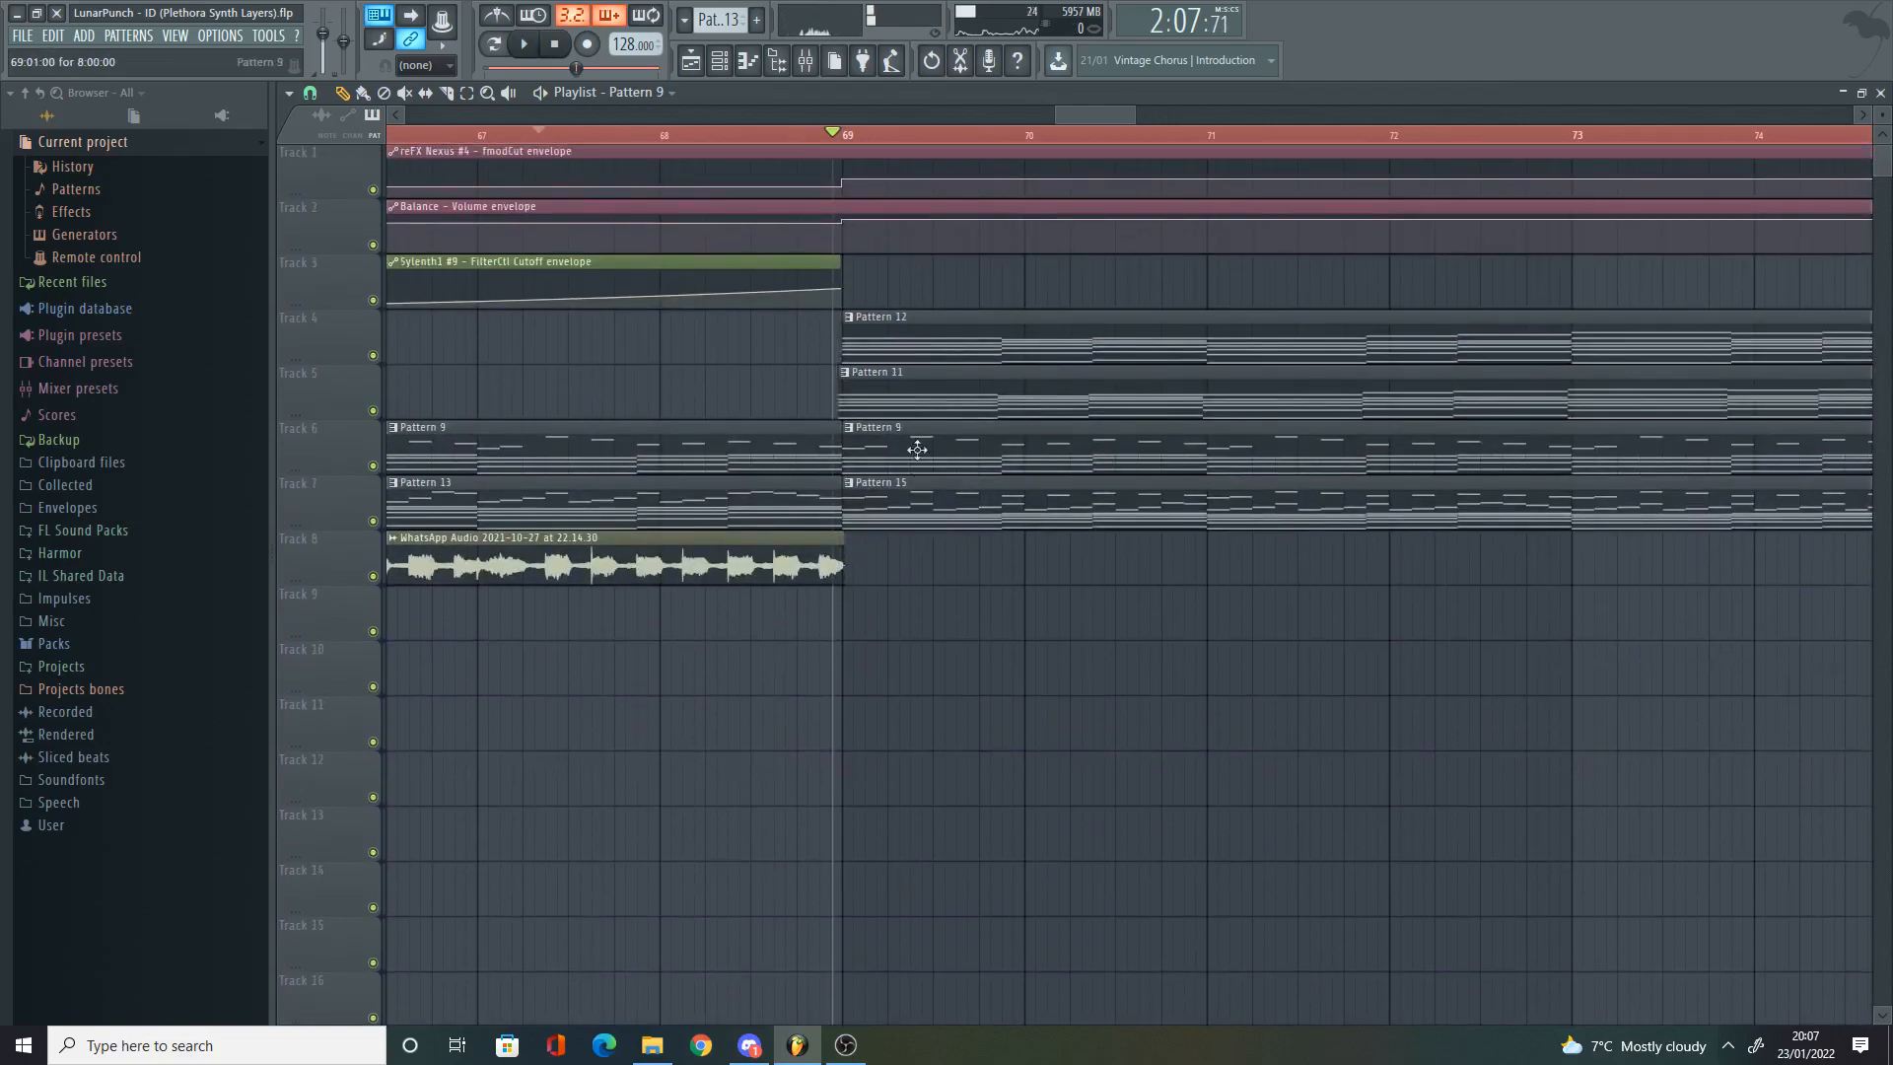
scroll(881, 274, up, 2)
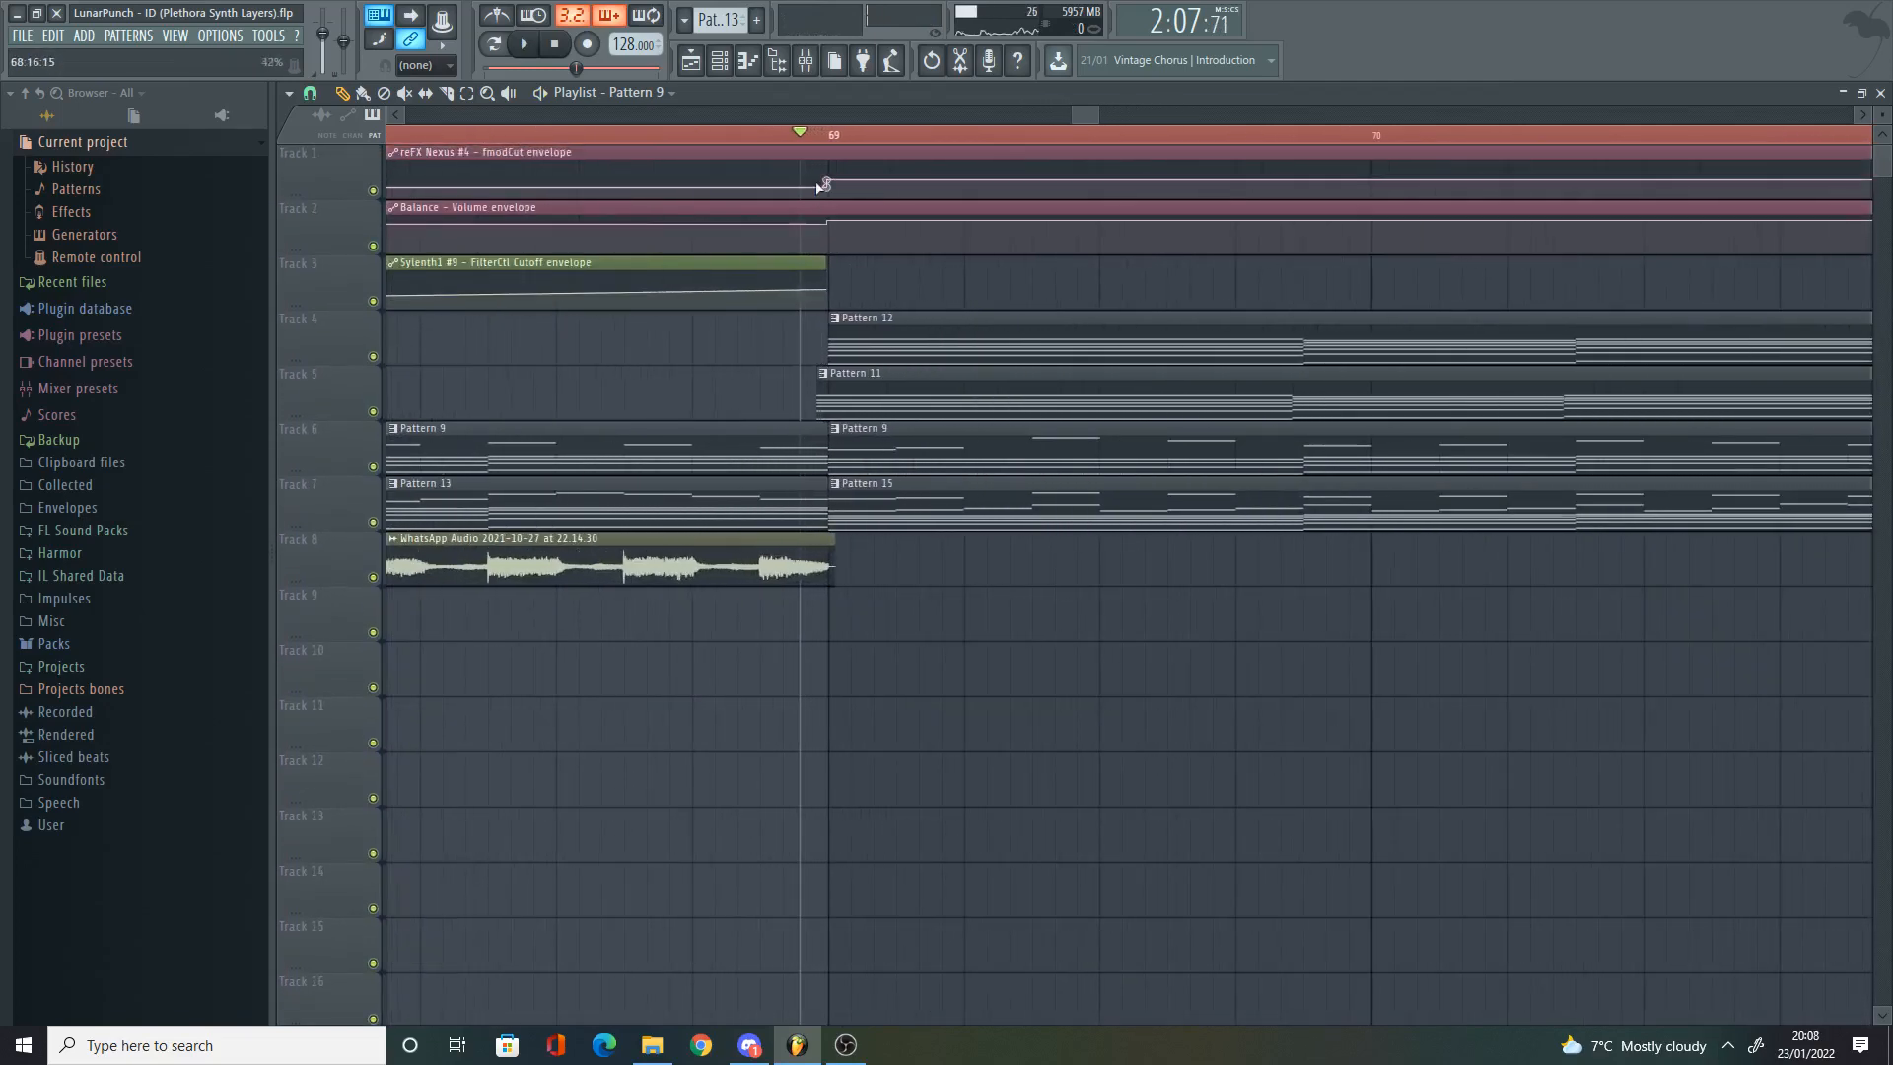
scroll(778, 450, down, 2)
scroll(778, 451, down, 2)
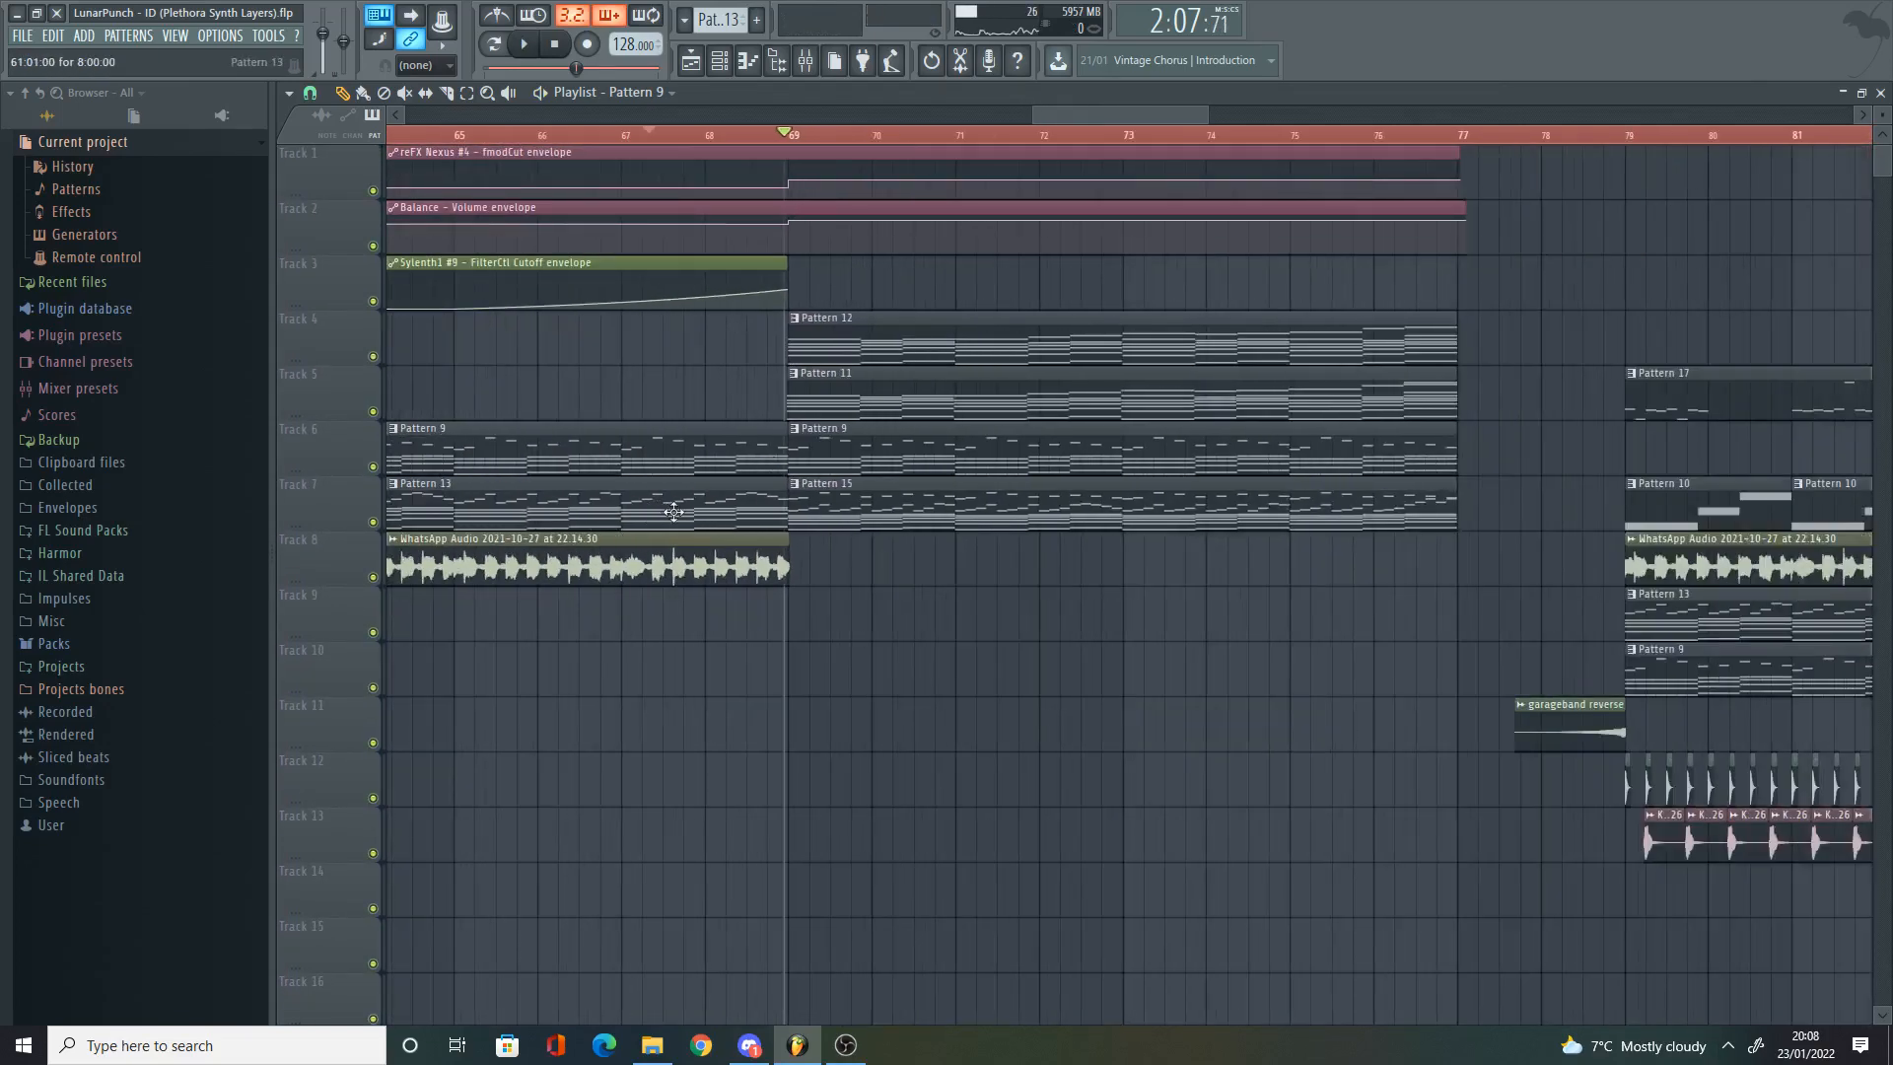
Step: Select Pattern 13 and Pattern 15 in turn on Track 7 and examine the Balance volume envelope around bar 69
click(706, 511)
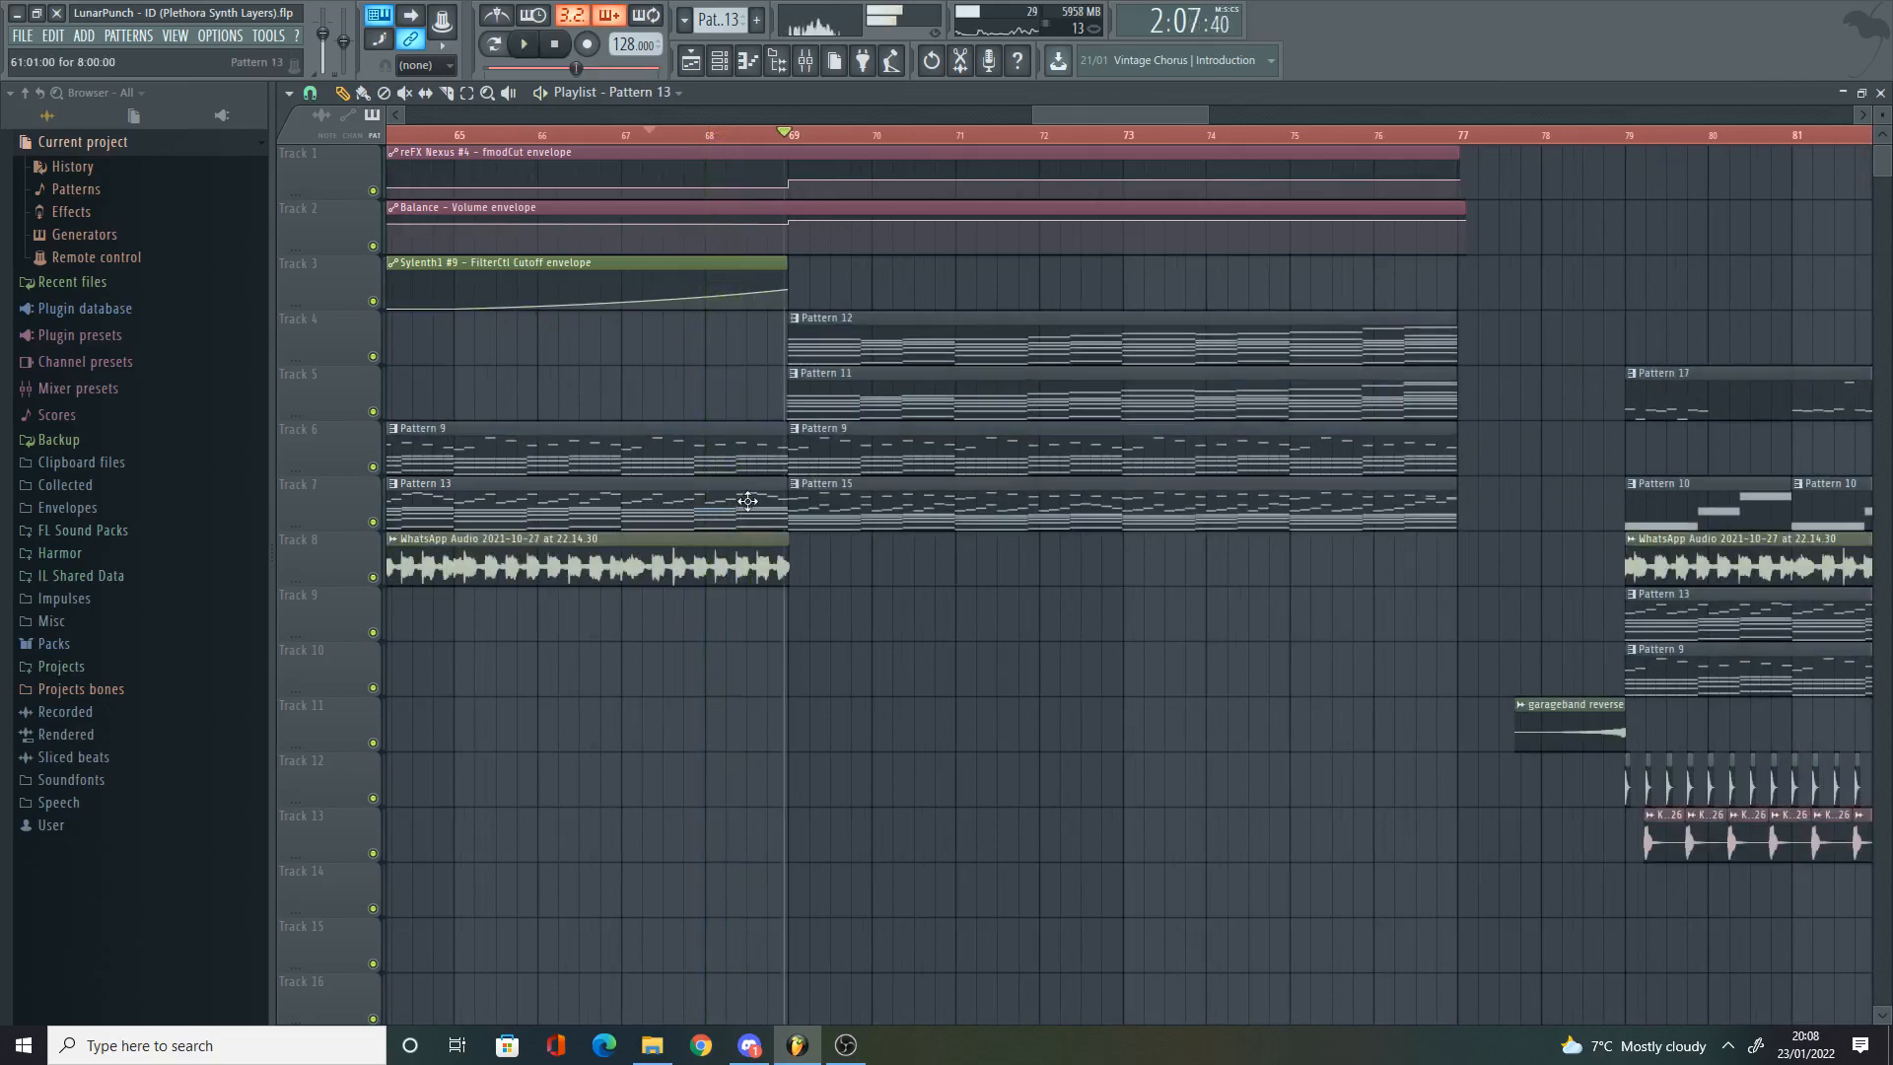
click(831, 502)
key(space)
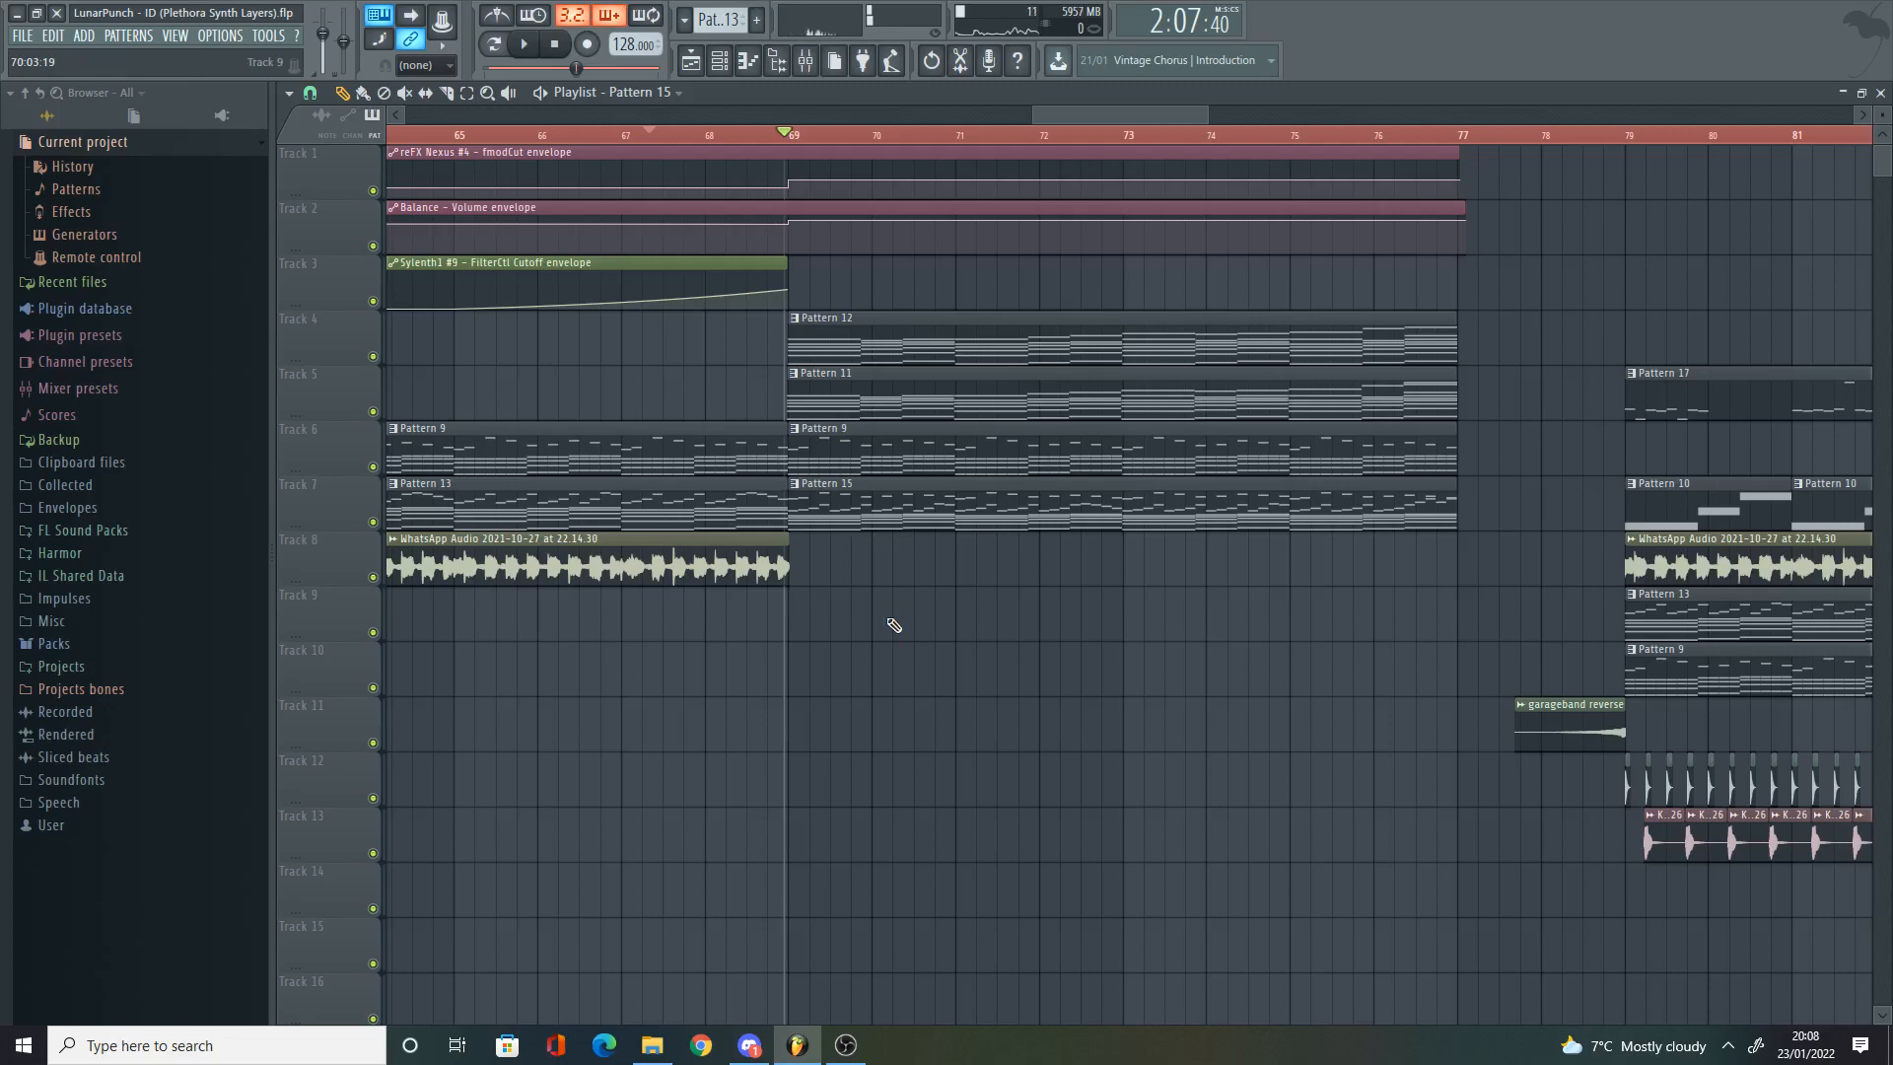
scroll(789, 246, up, 3)
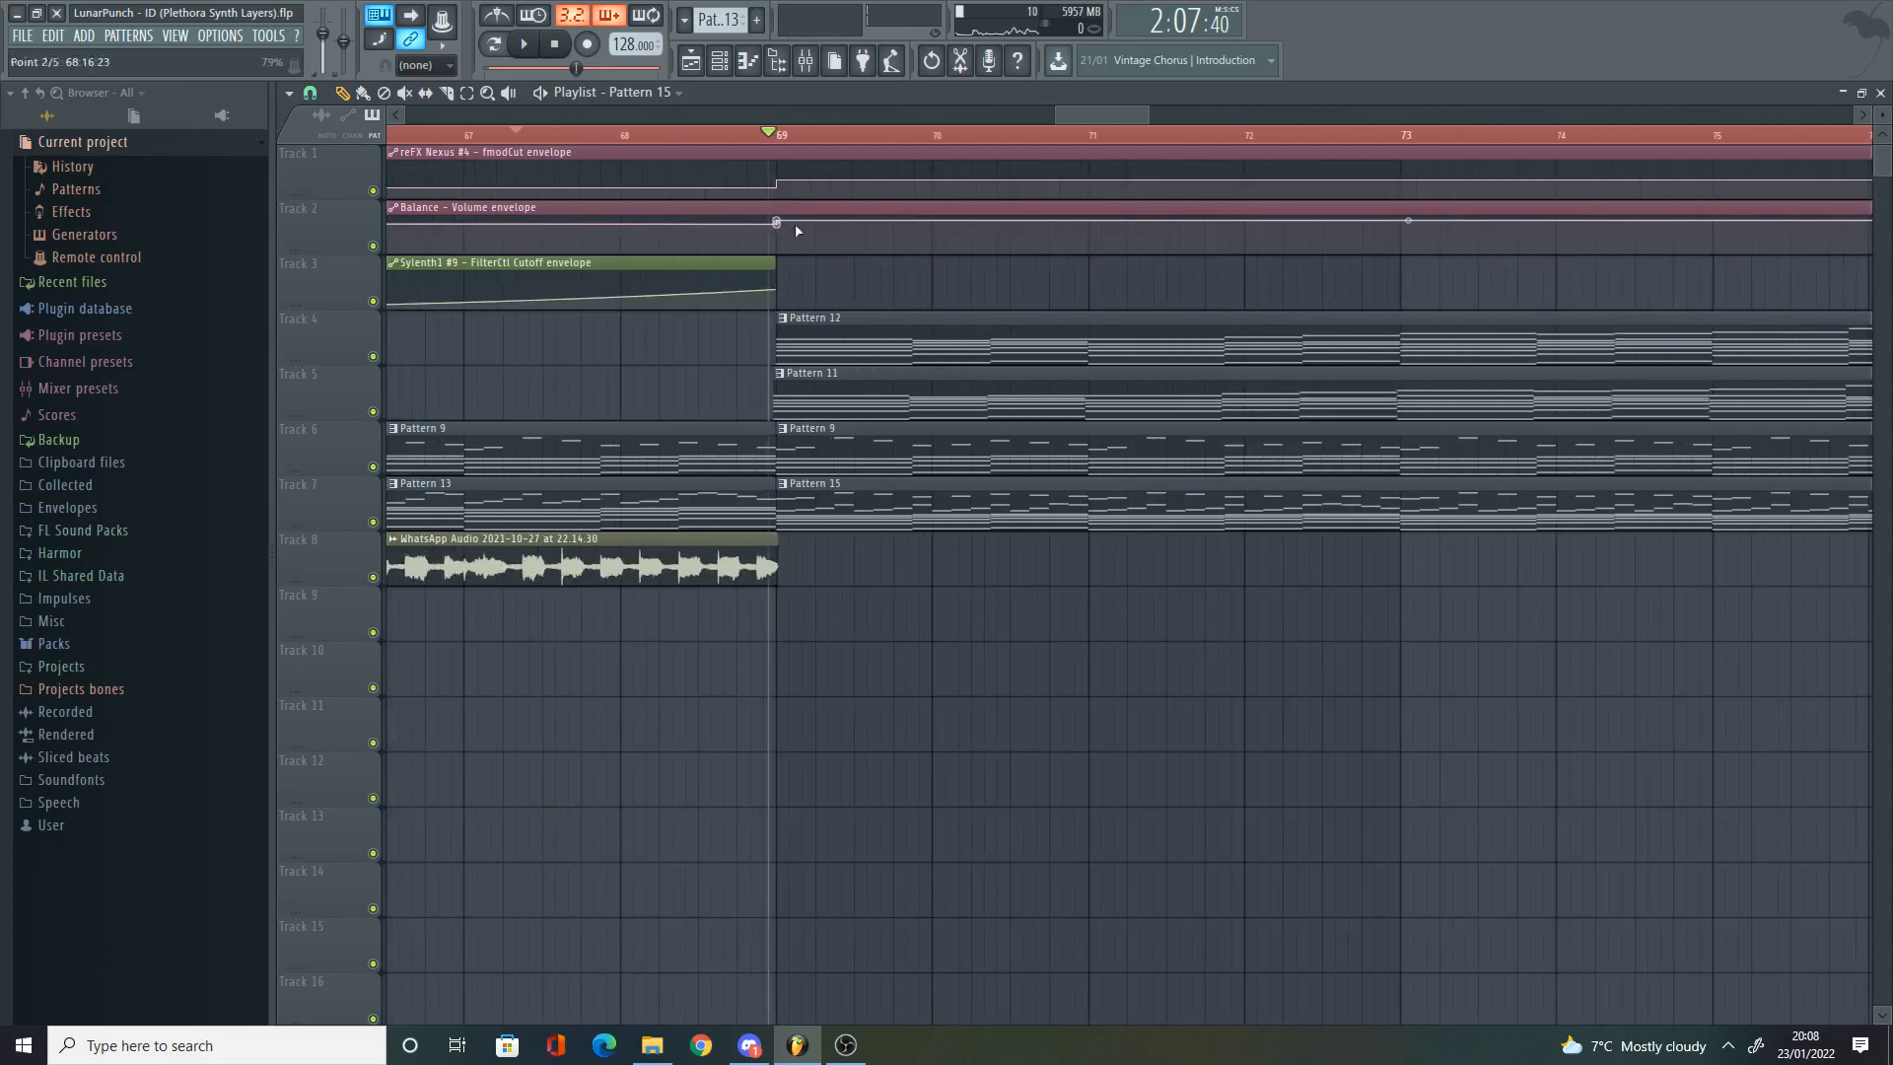
scroll(855, 304, down, 4)
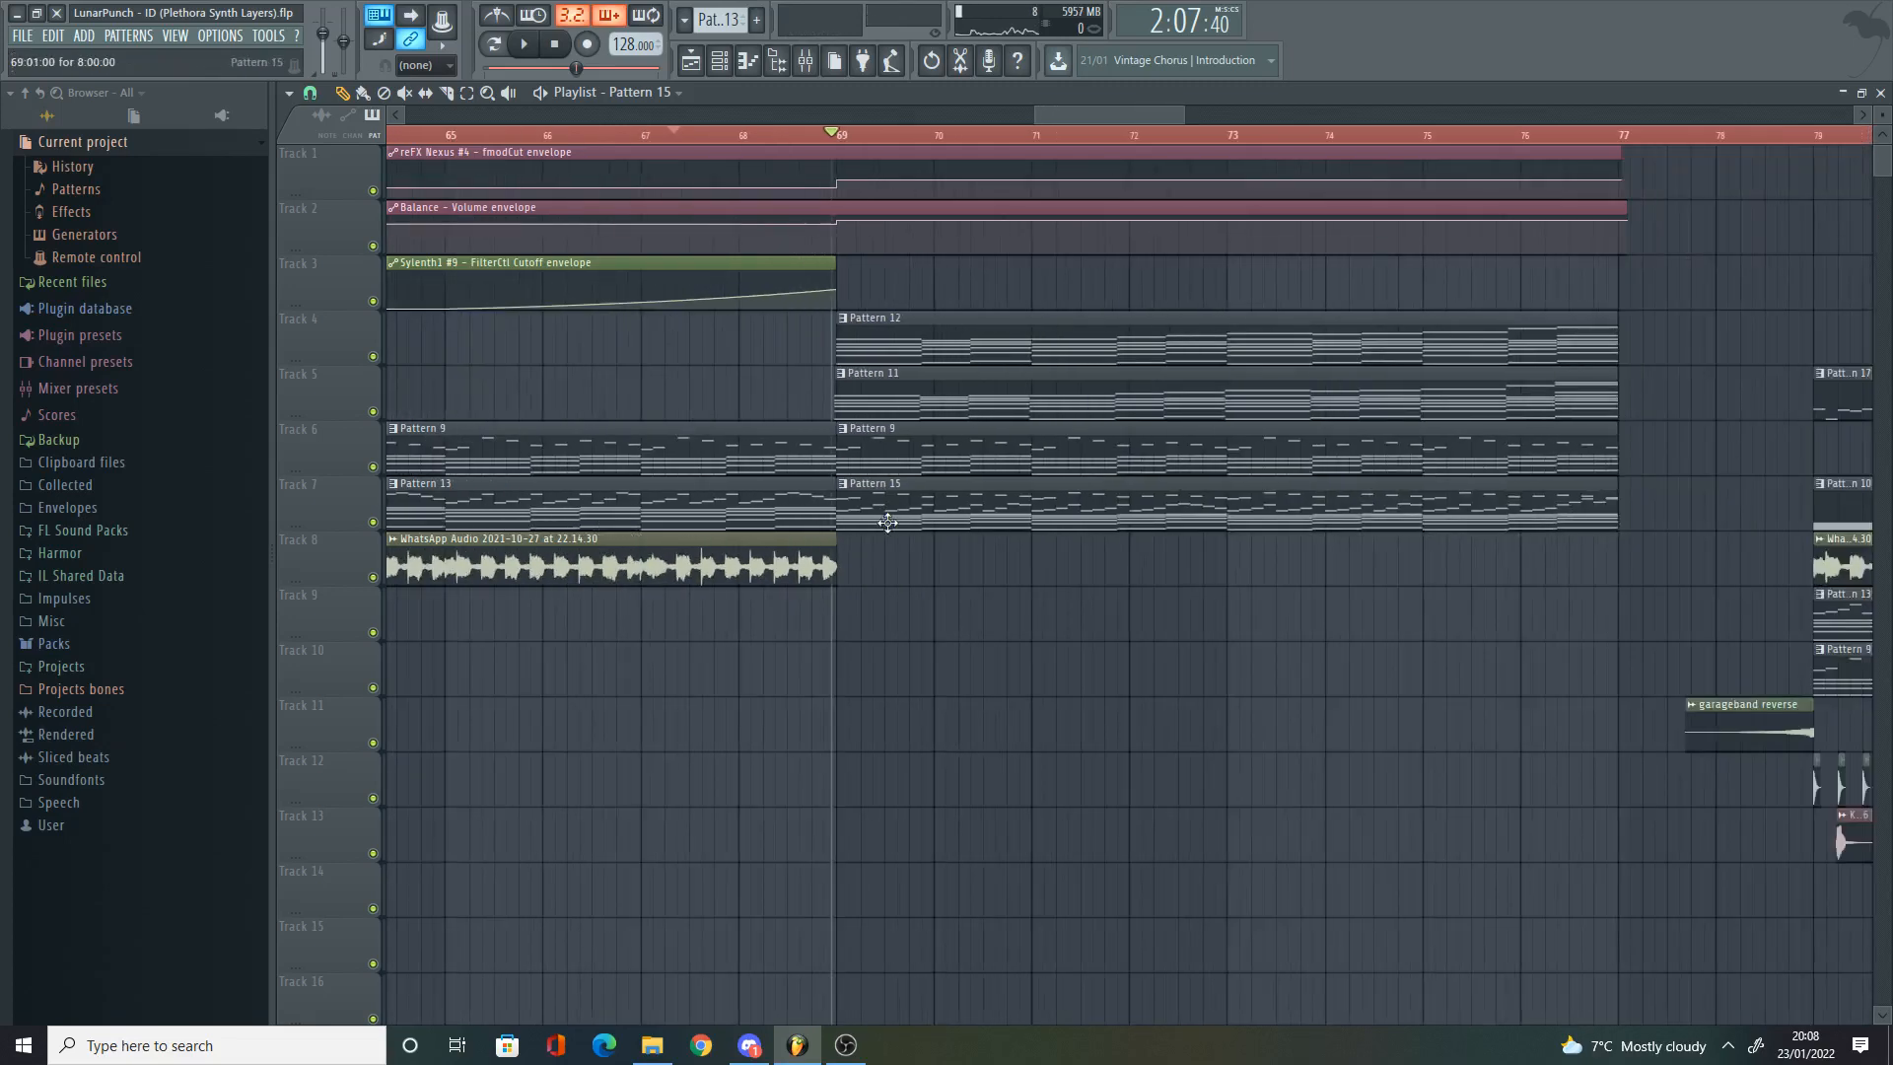
scroll(927, 580, up, 6)
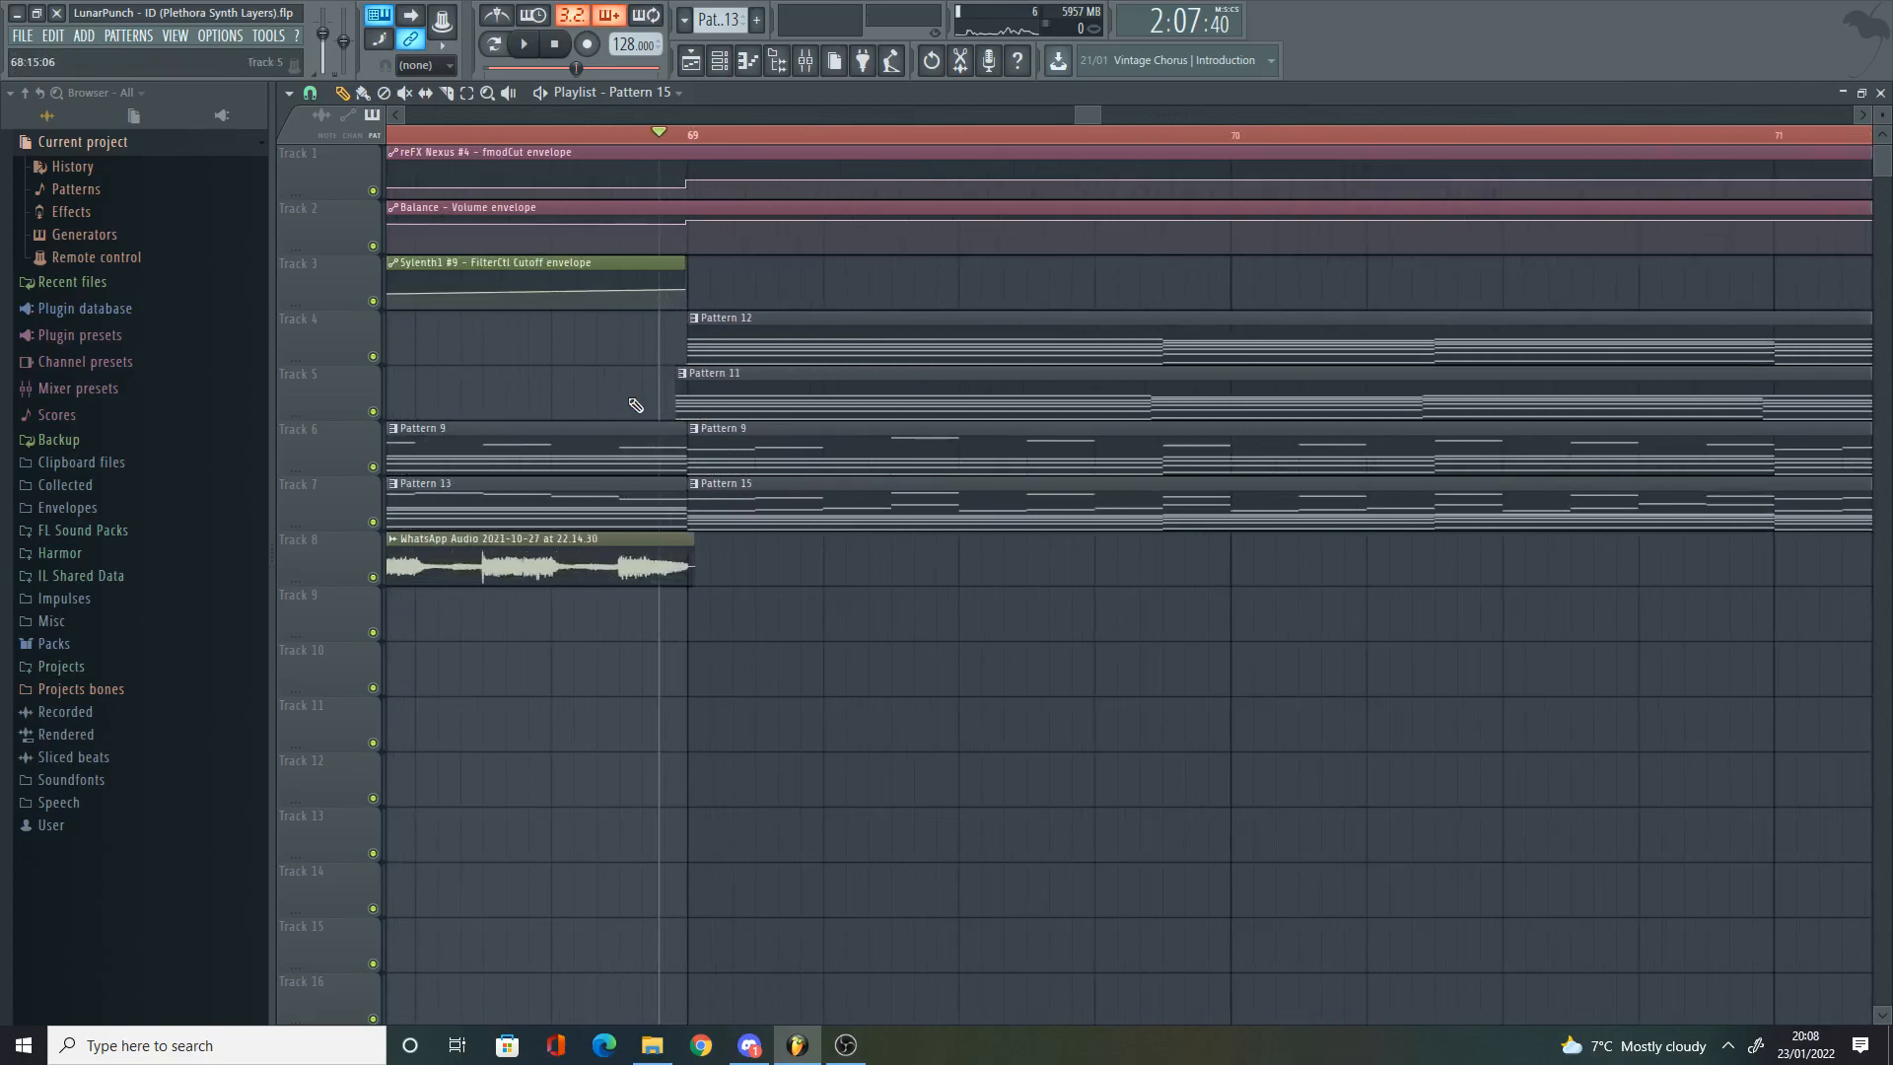
Step: Open Pattern 11's notes, check the preset loaded in its reFX Nexus #2 instrument and return to the piano roll
click(811, 380)
scroll(760, 269, down, 2)
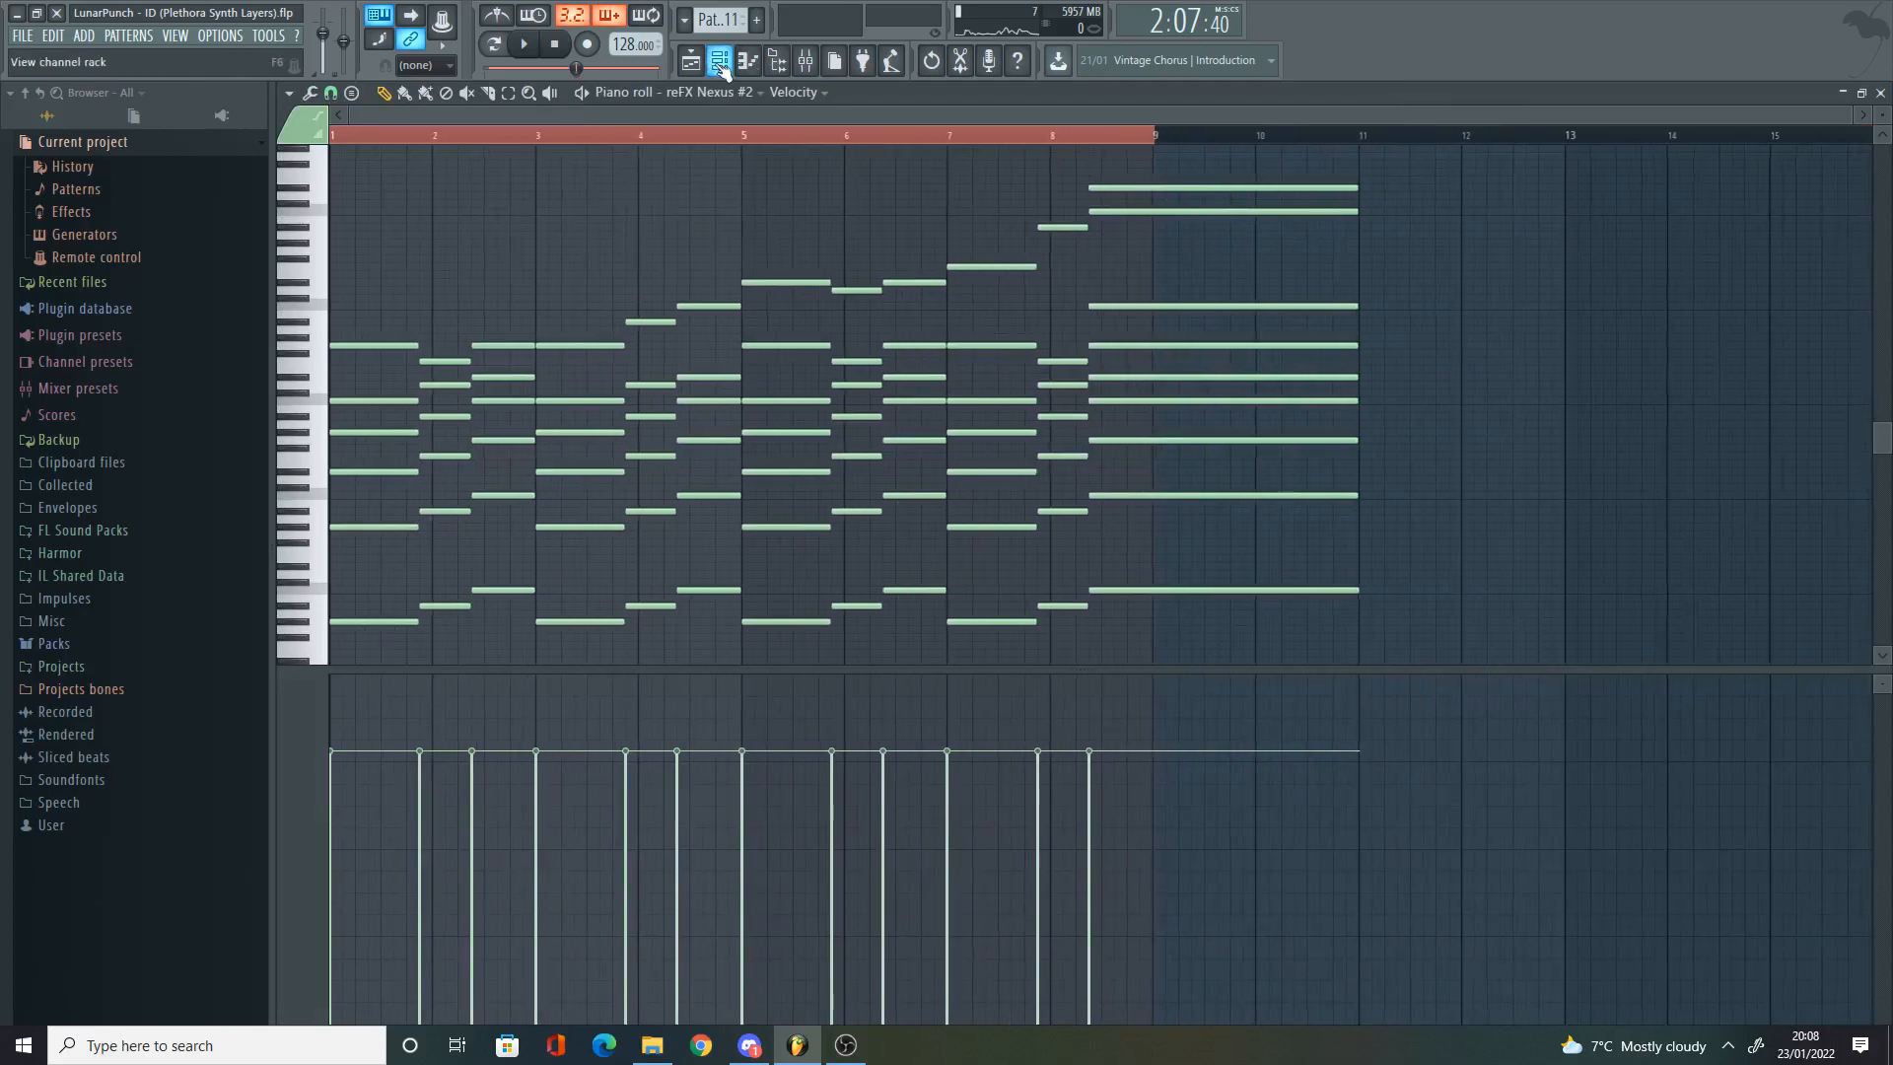
click(721, 63)
click(826, 977)
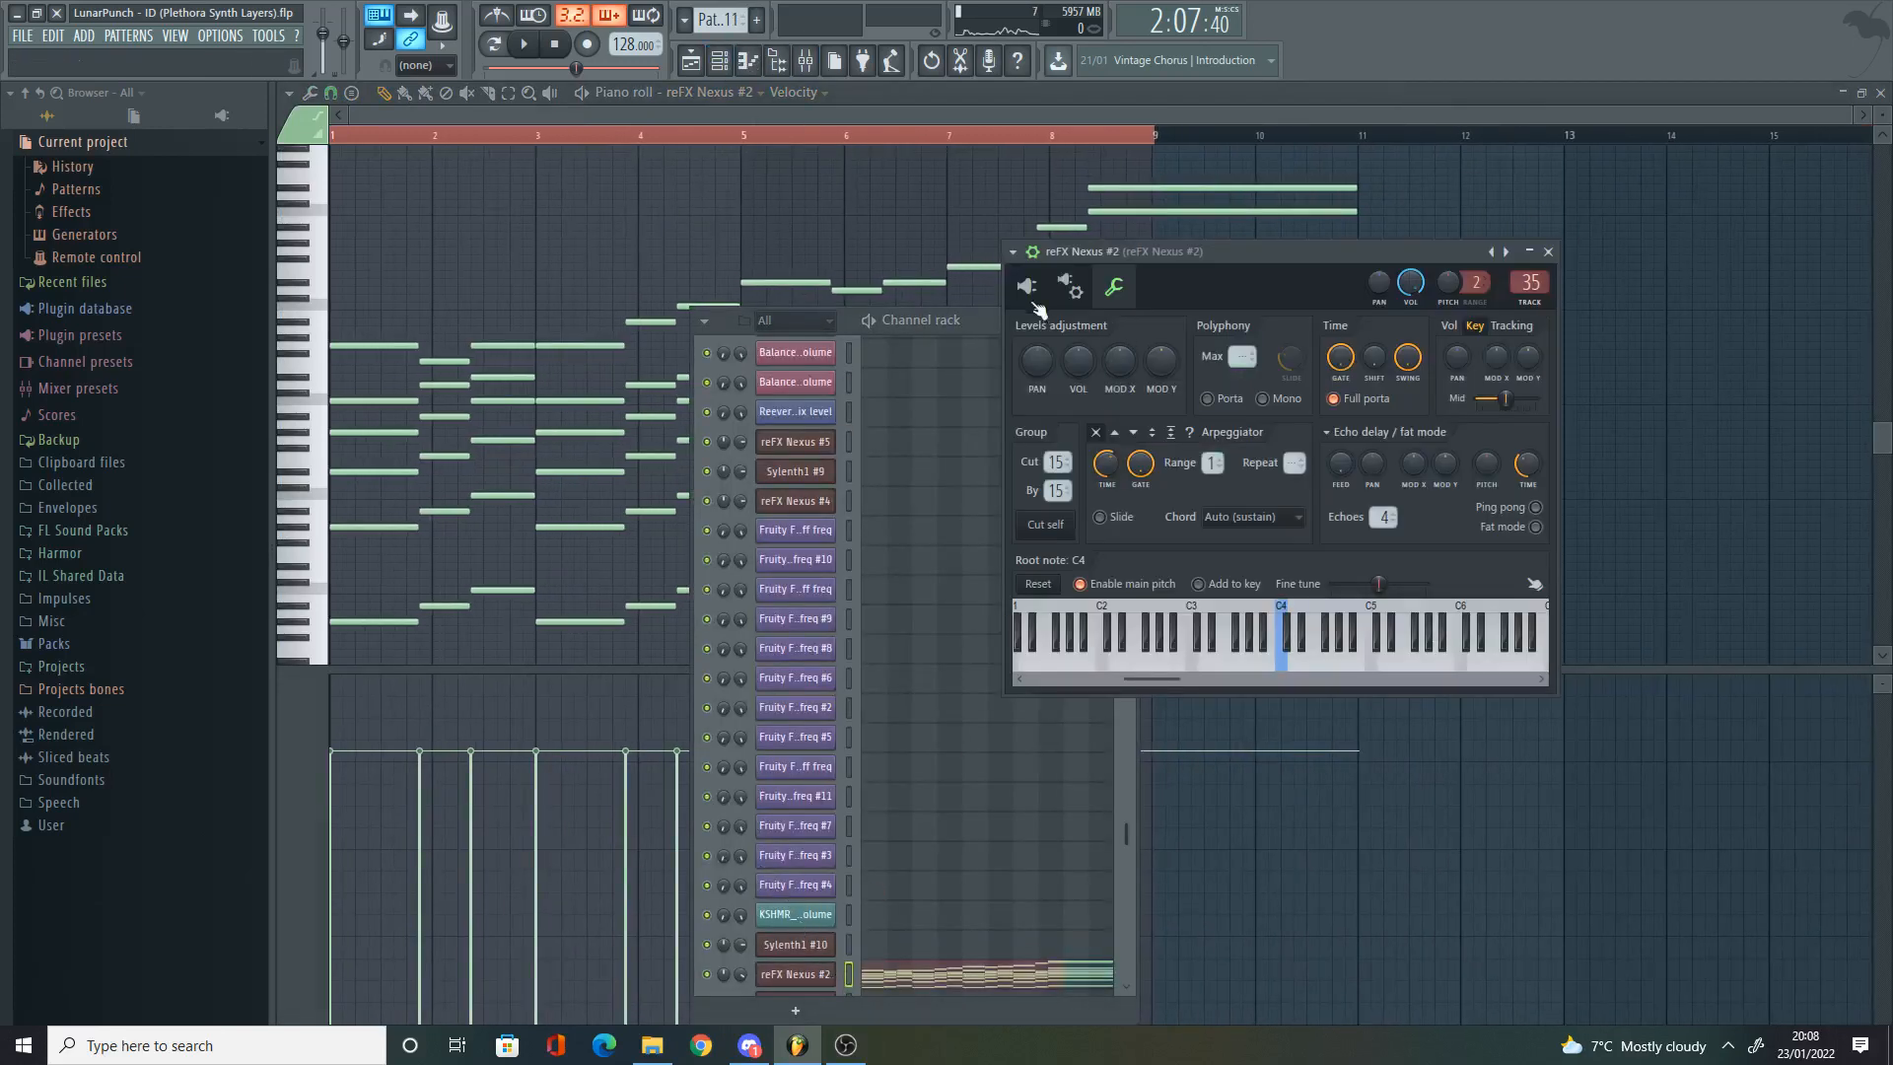
click(1029, 291)
click(935, 238)
Step: Examine the stacked notes of Pattern 11's first chord and sound its G#4 and G5 notes
scroll(363, 286, up, 1)
scroll(365, 289, up, 3)
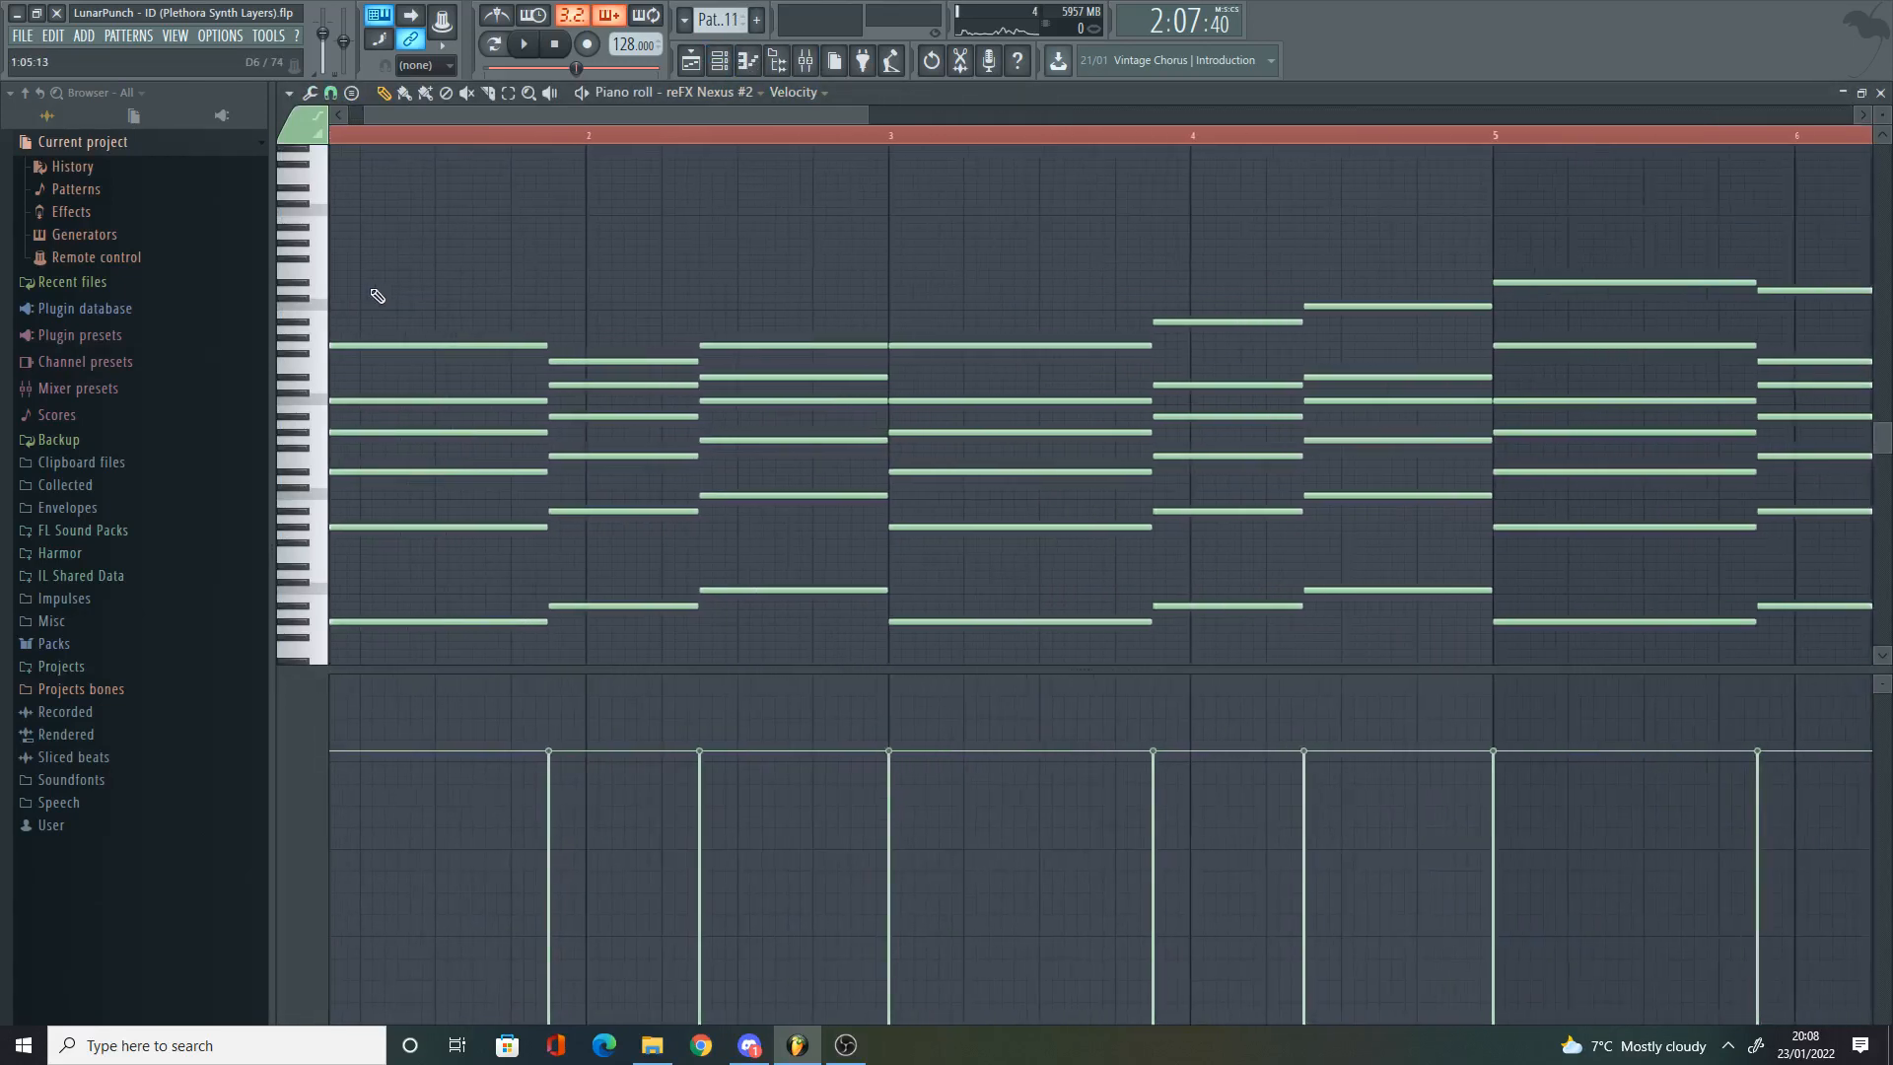
scroll(440, 427, down, 4)
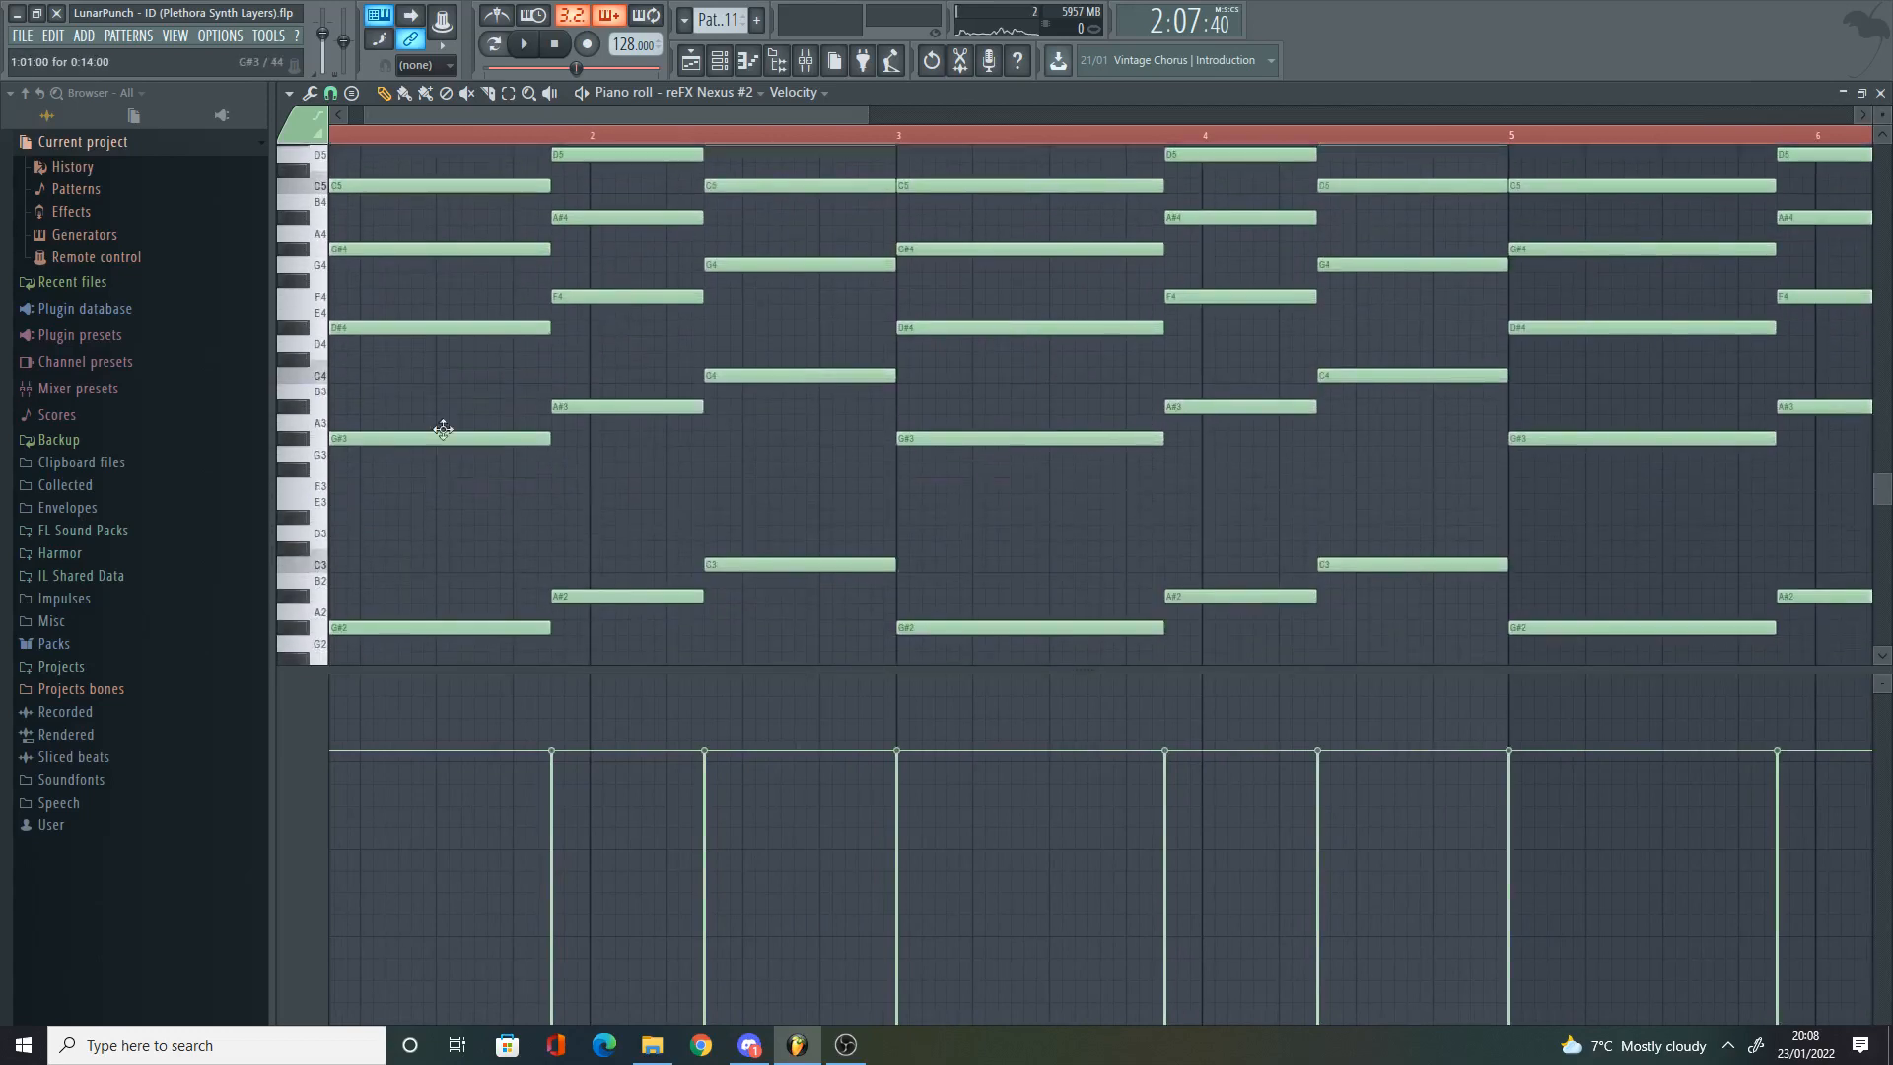
scroll(440, 424, up, 2)
drag(465, 118, 422, 121)
scroll(394, 296, up, 2)
scroll(415, 207, down, 2)
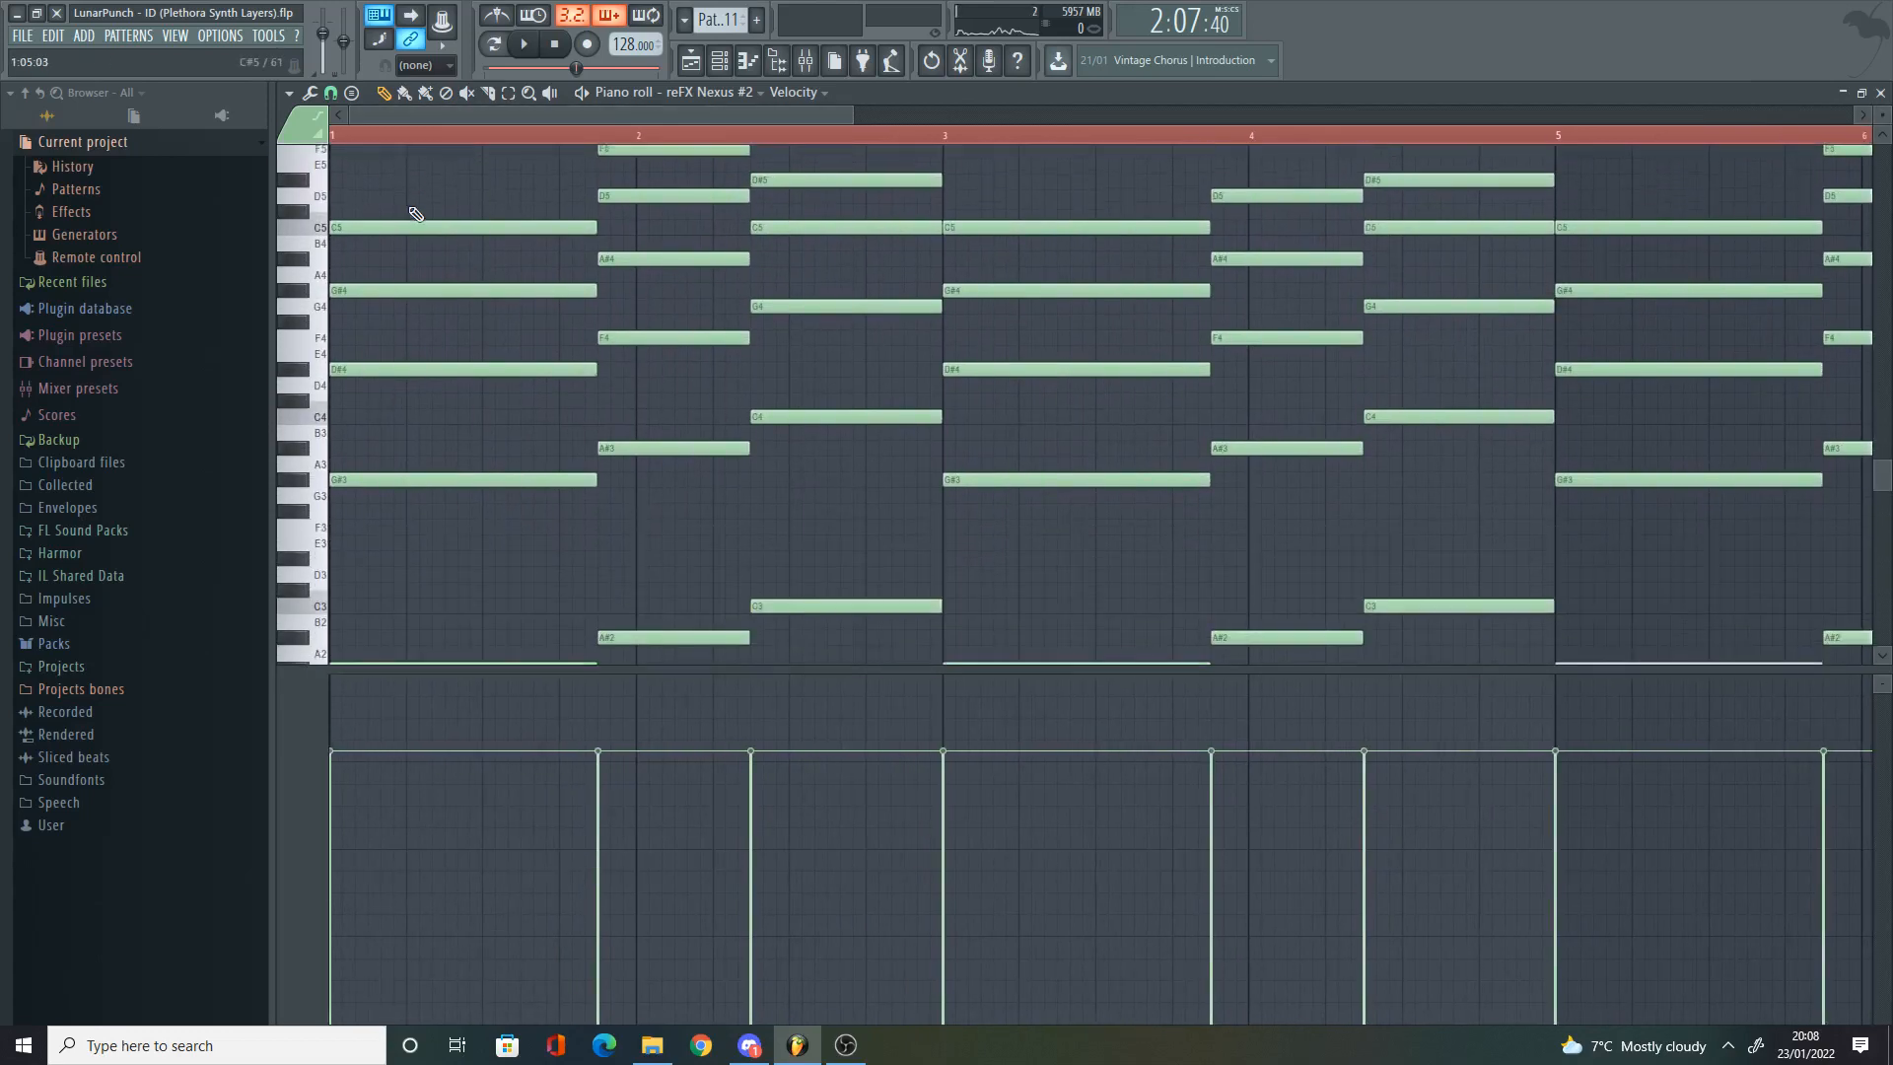
scroll(392, 301, up, 2)
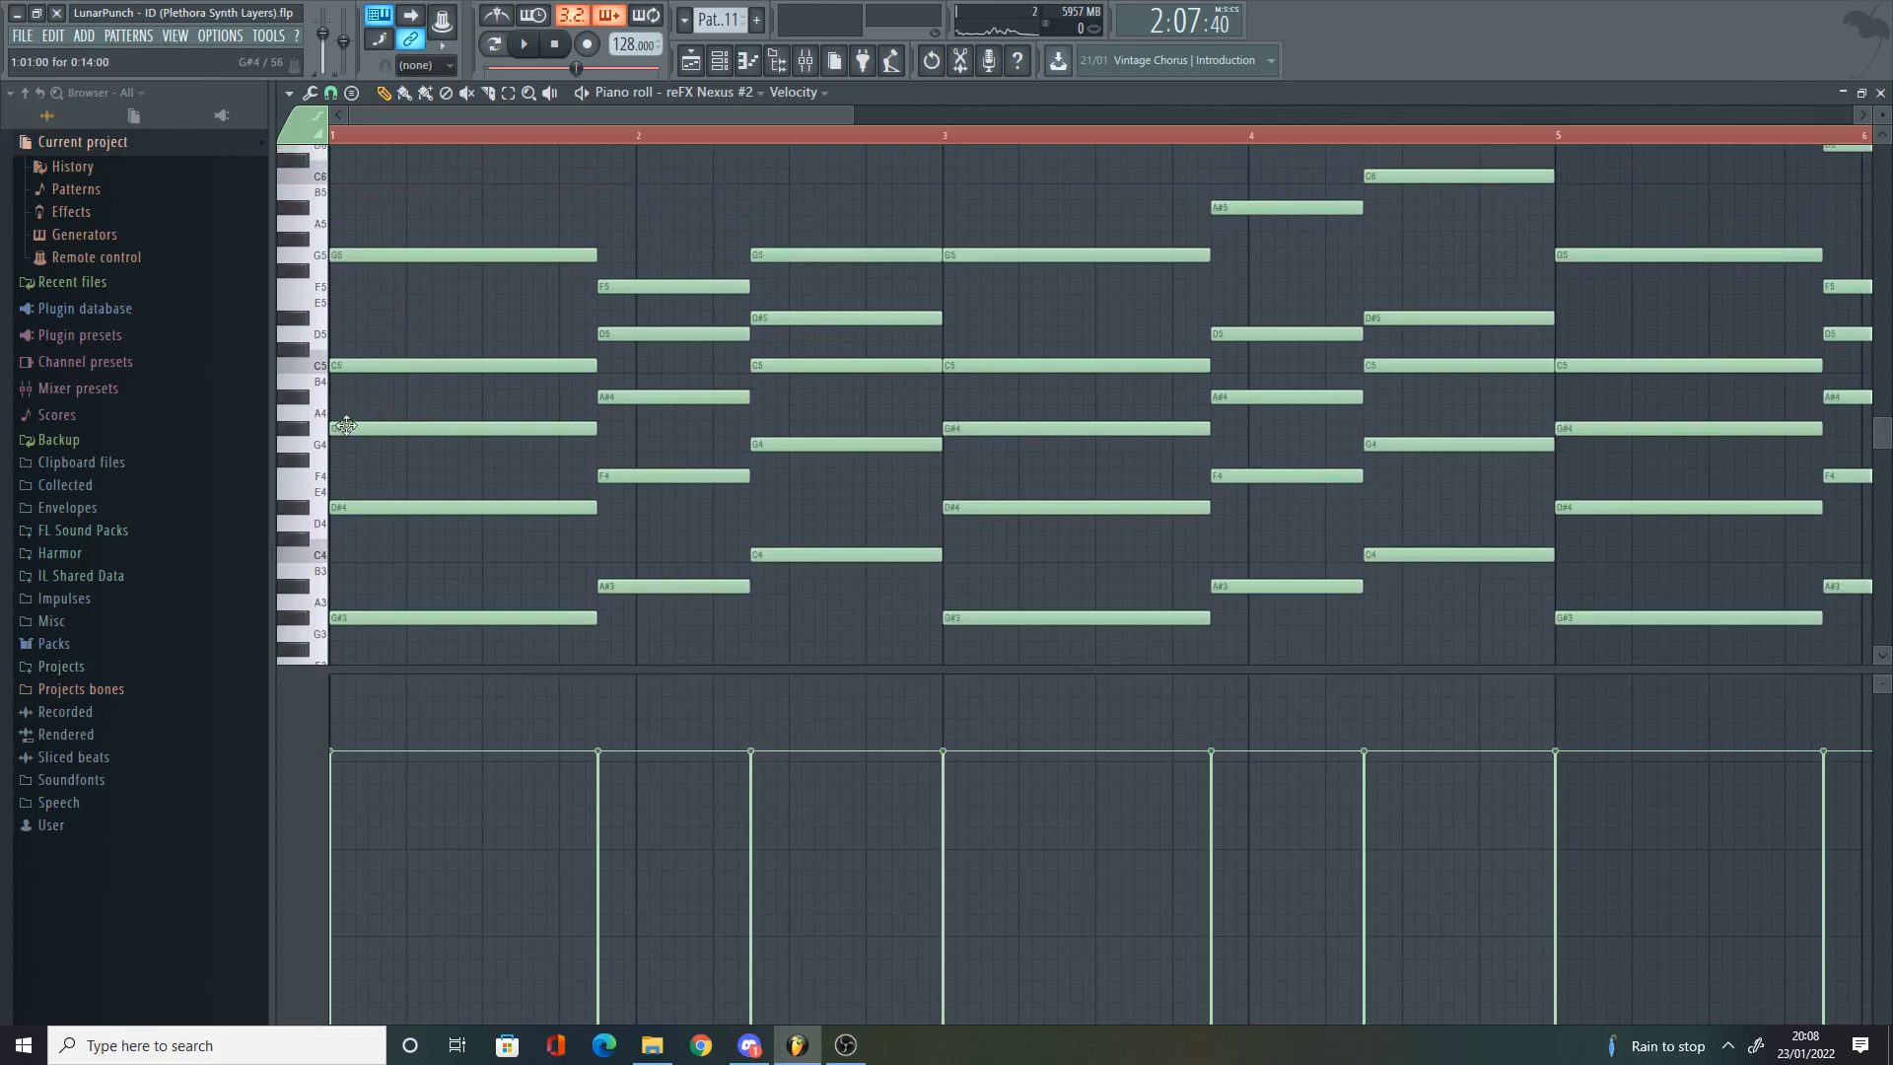
click(346, 427)
click(341, 253)
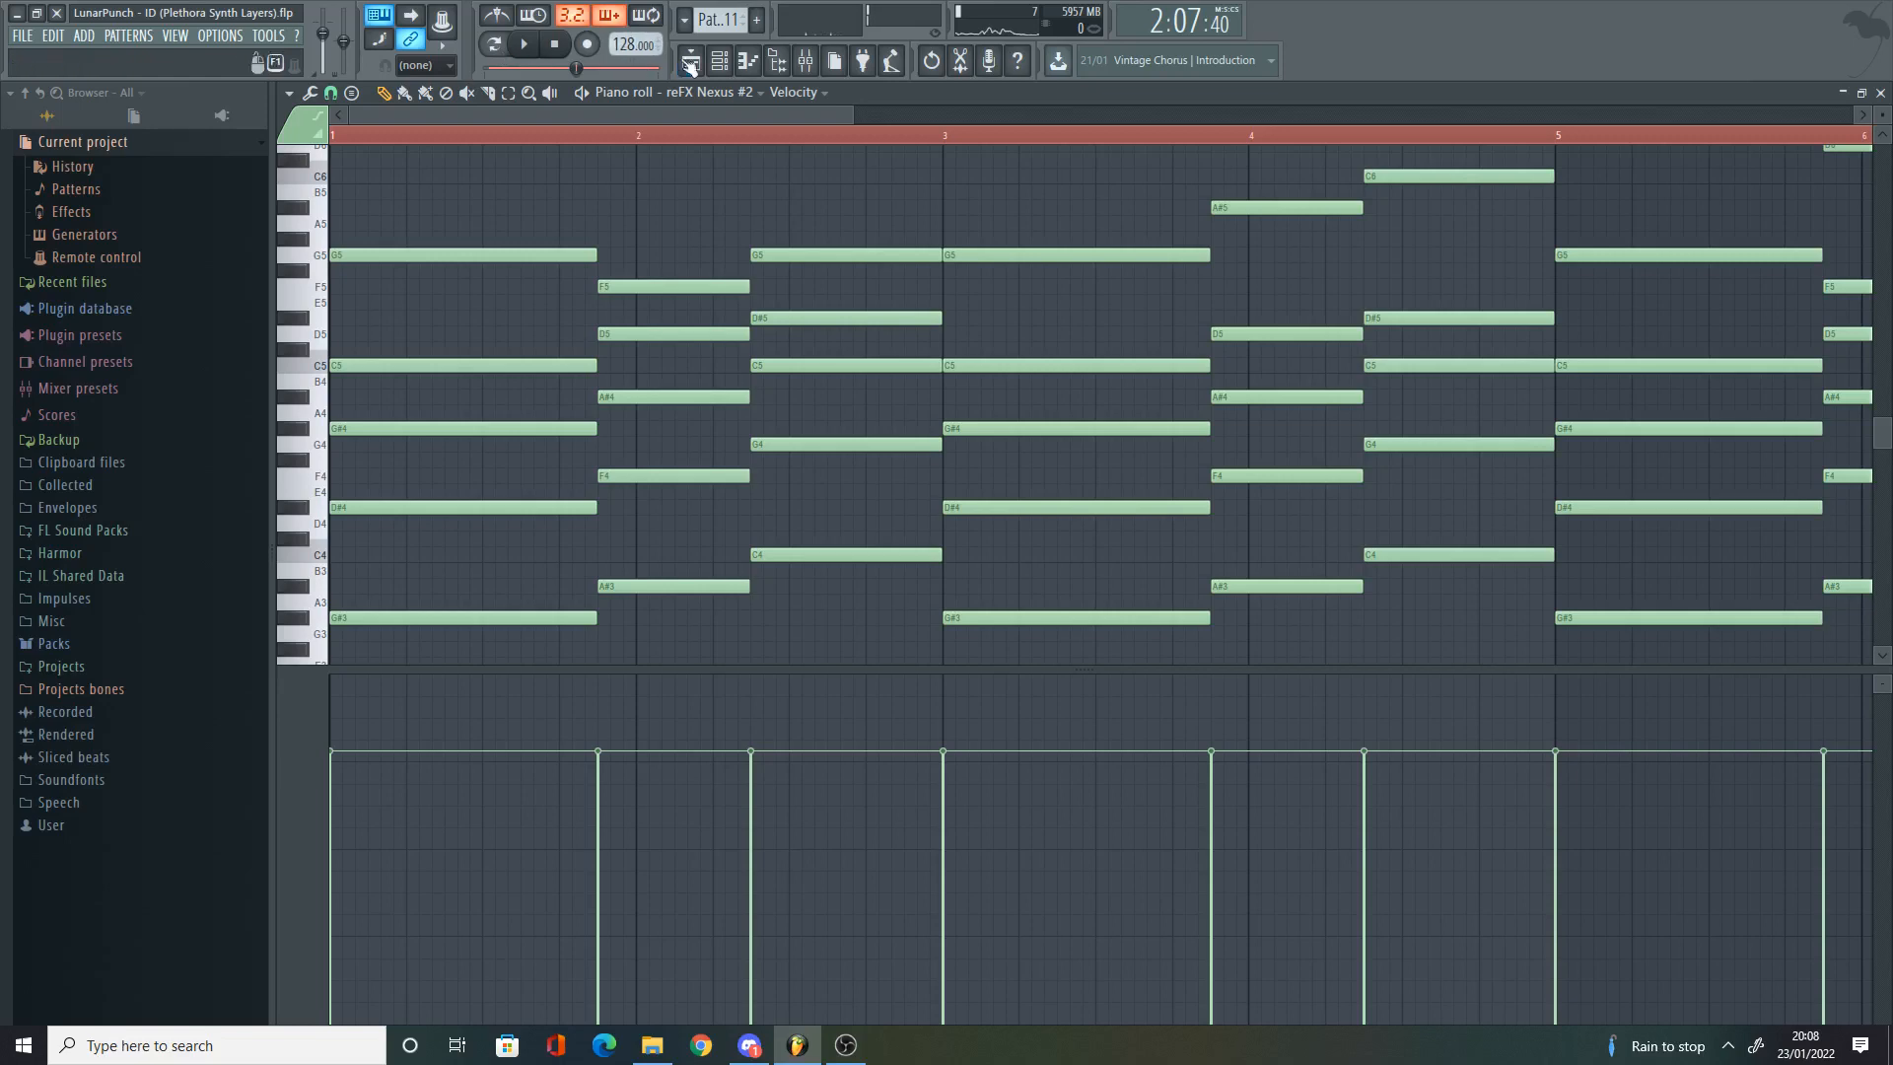
Step: Switch to pattern playback and play the opening chord of Pattern 11
click(495, 46)
key(space)
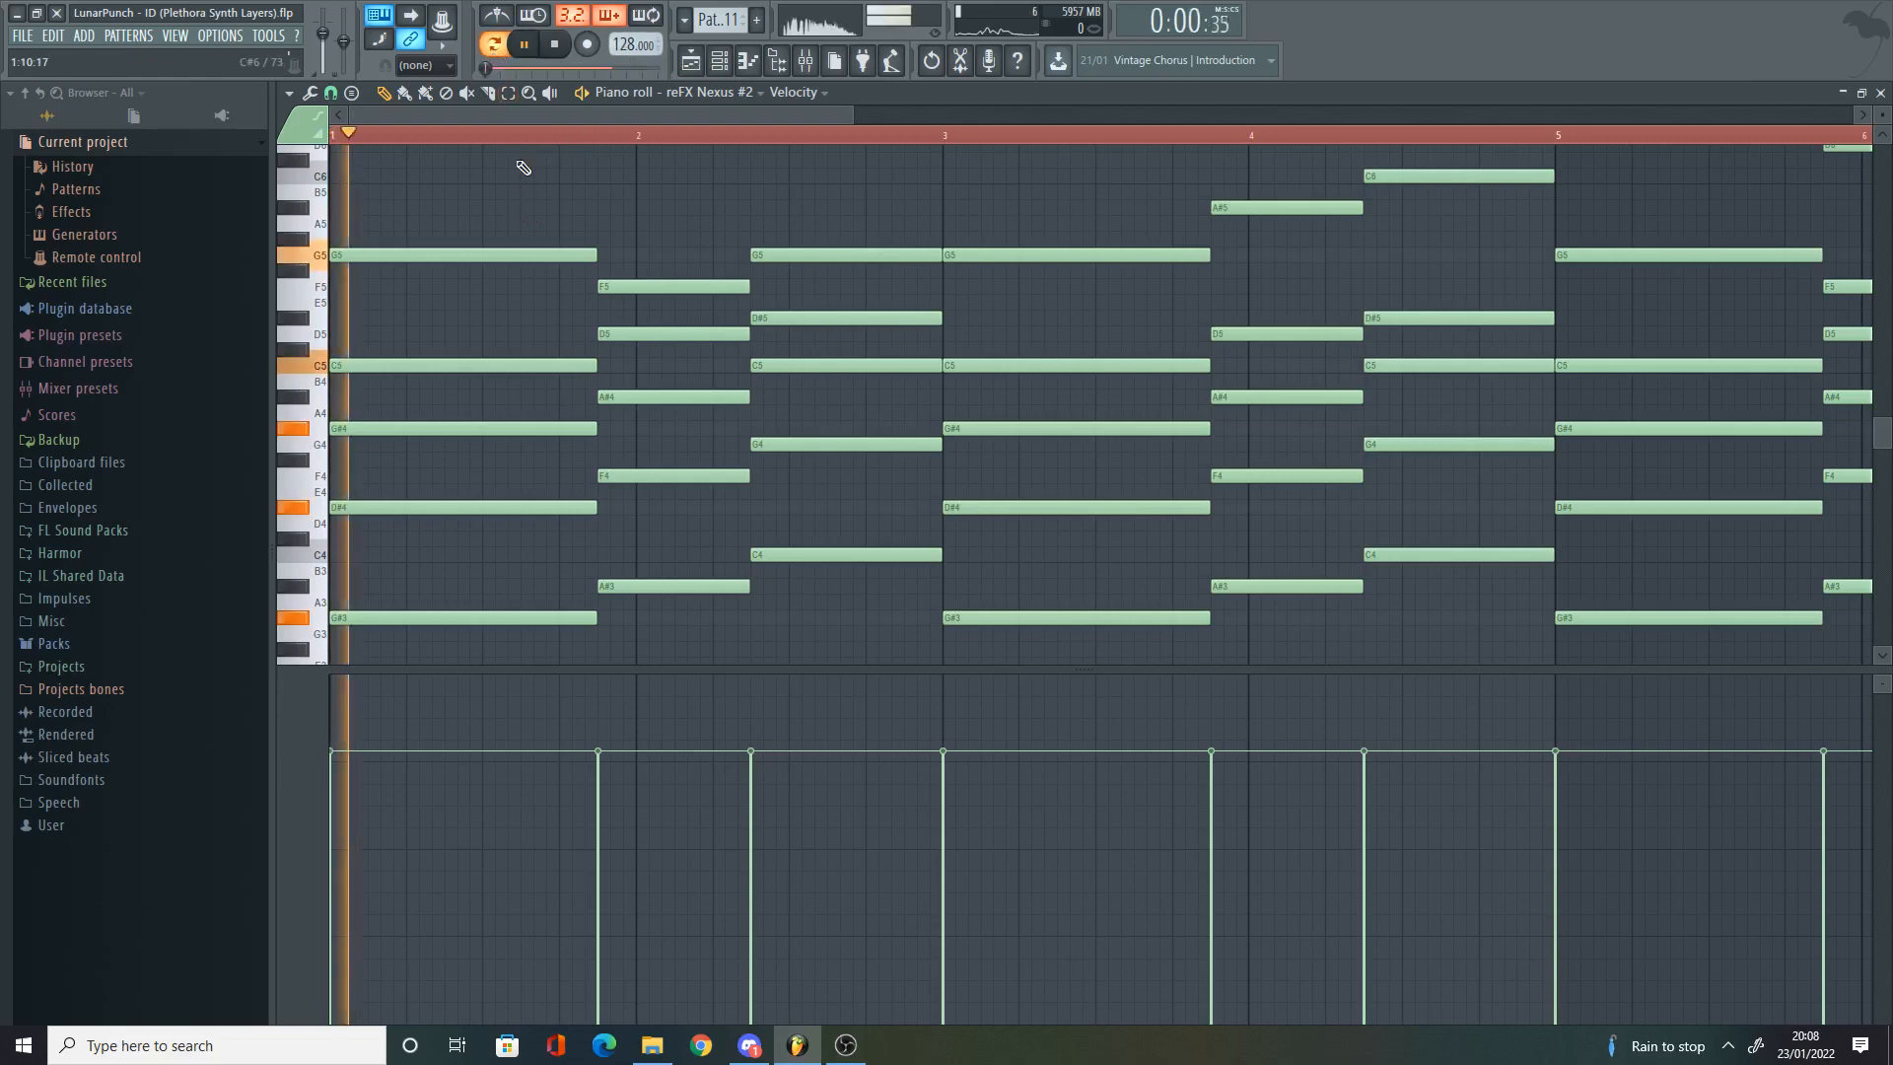
key(space)
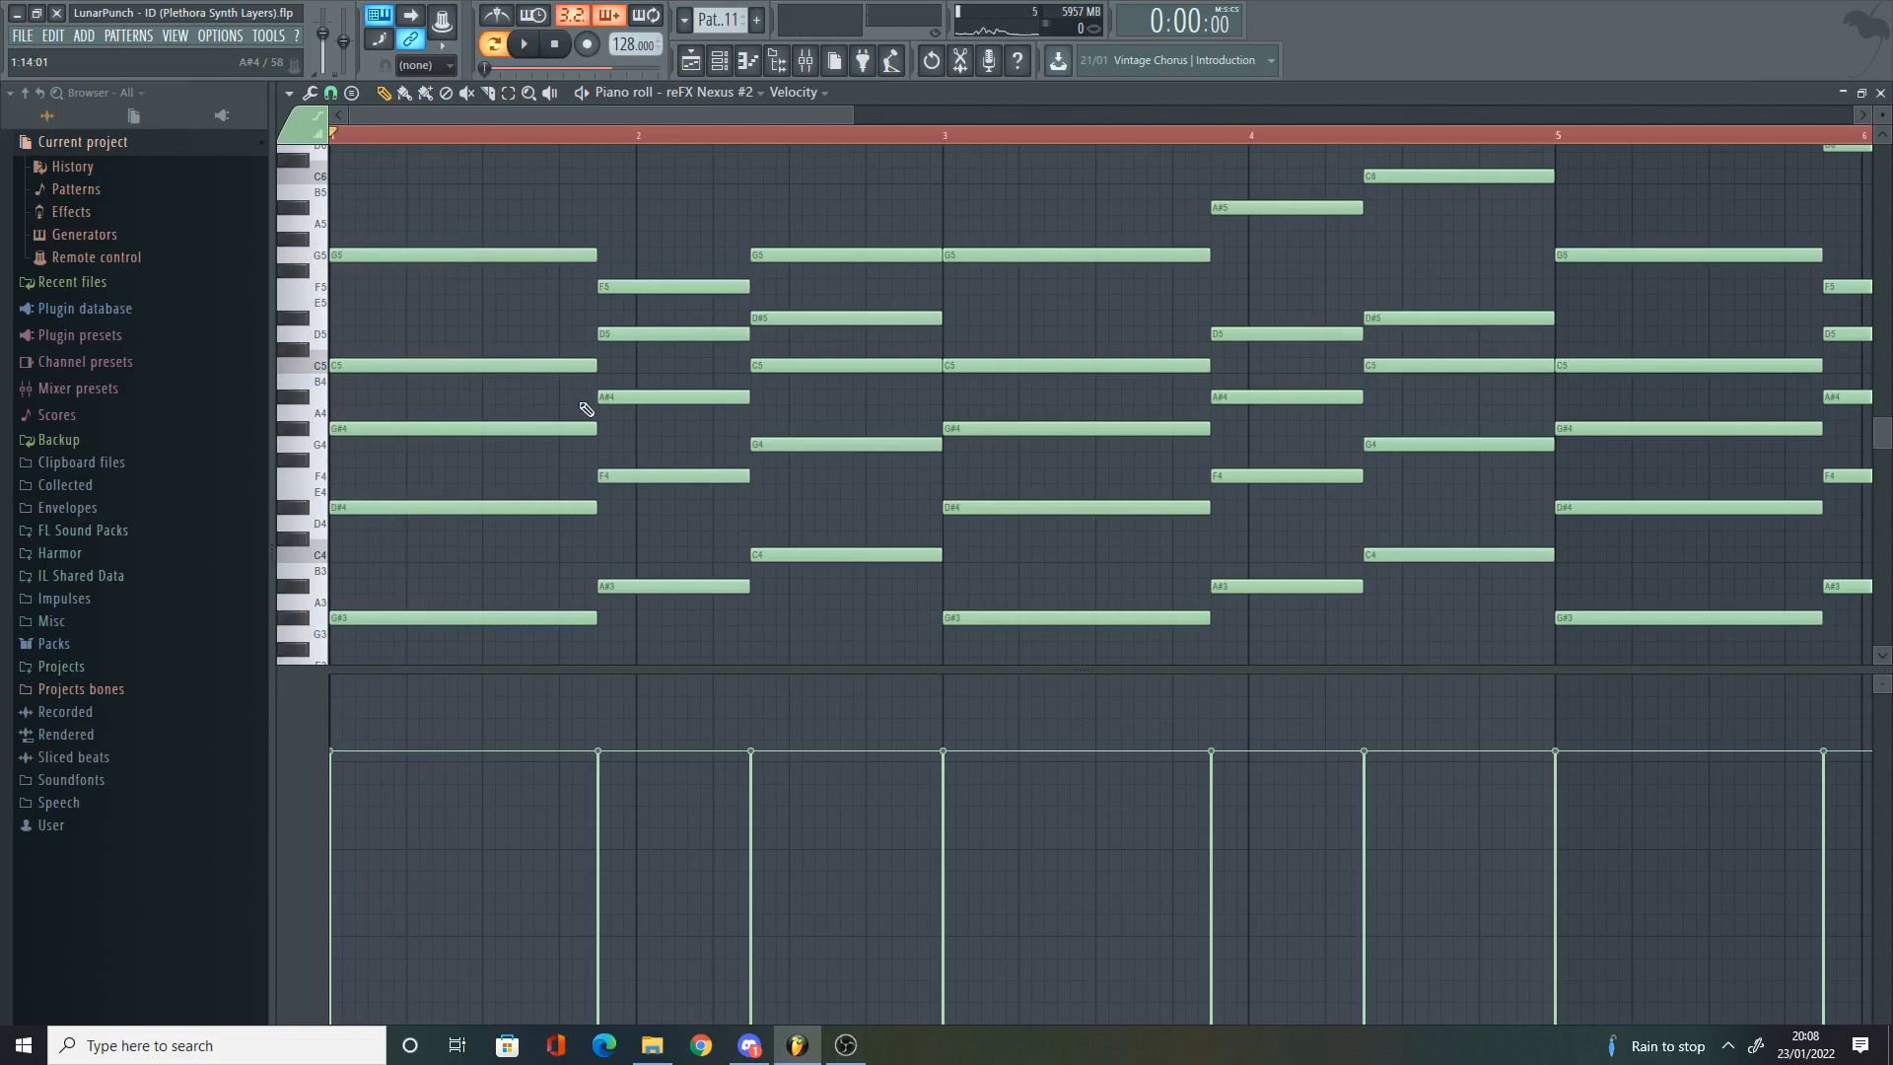
Step: Audition Pattern 11's chords one at a time from the second chord up to the one at bar 5
alt+right_click(640, 377)
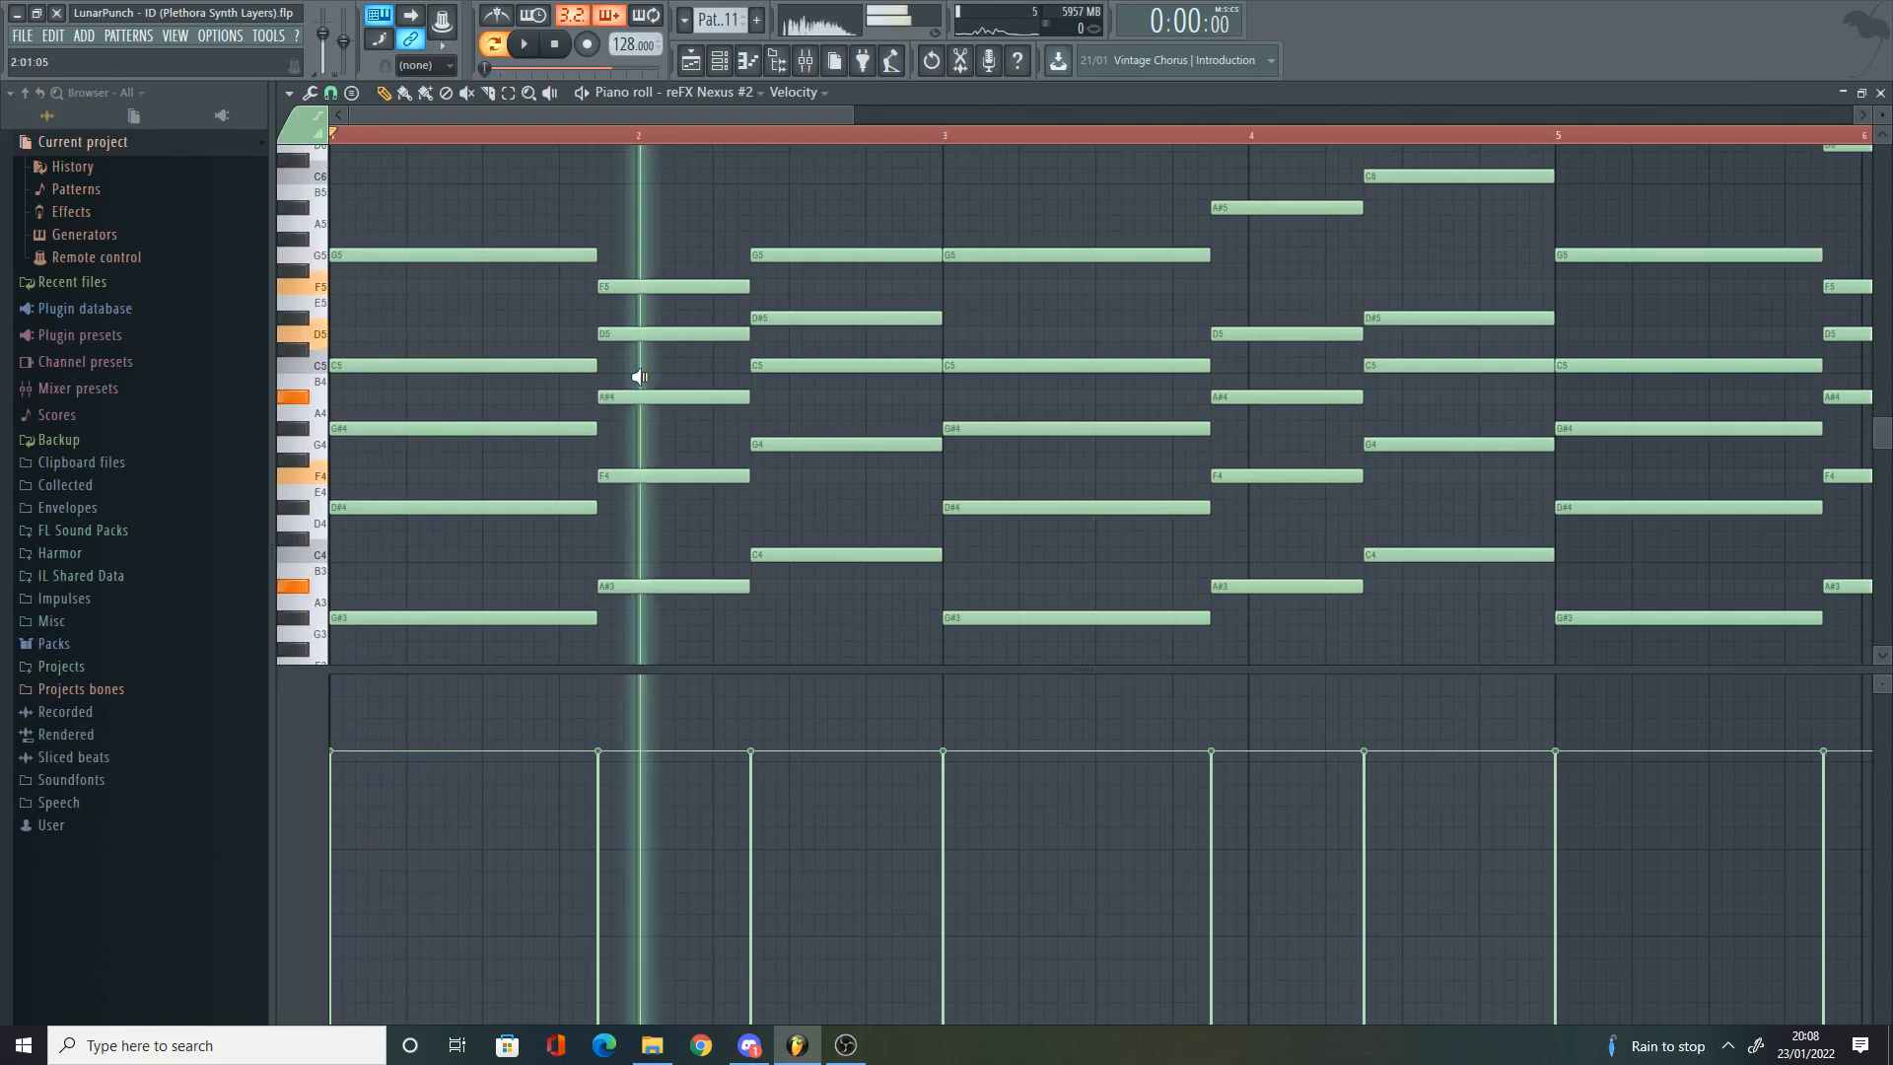
alt+right_click(835, 345)
scroll(921, 381, down, 2)
scroll(875, 411, up, 2)
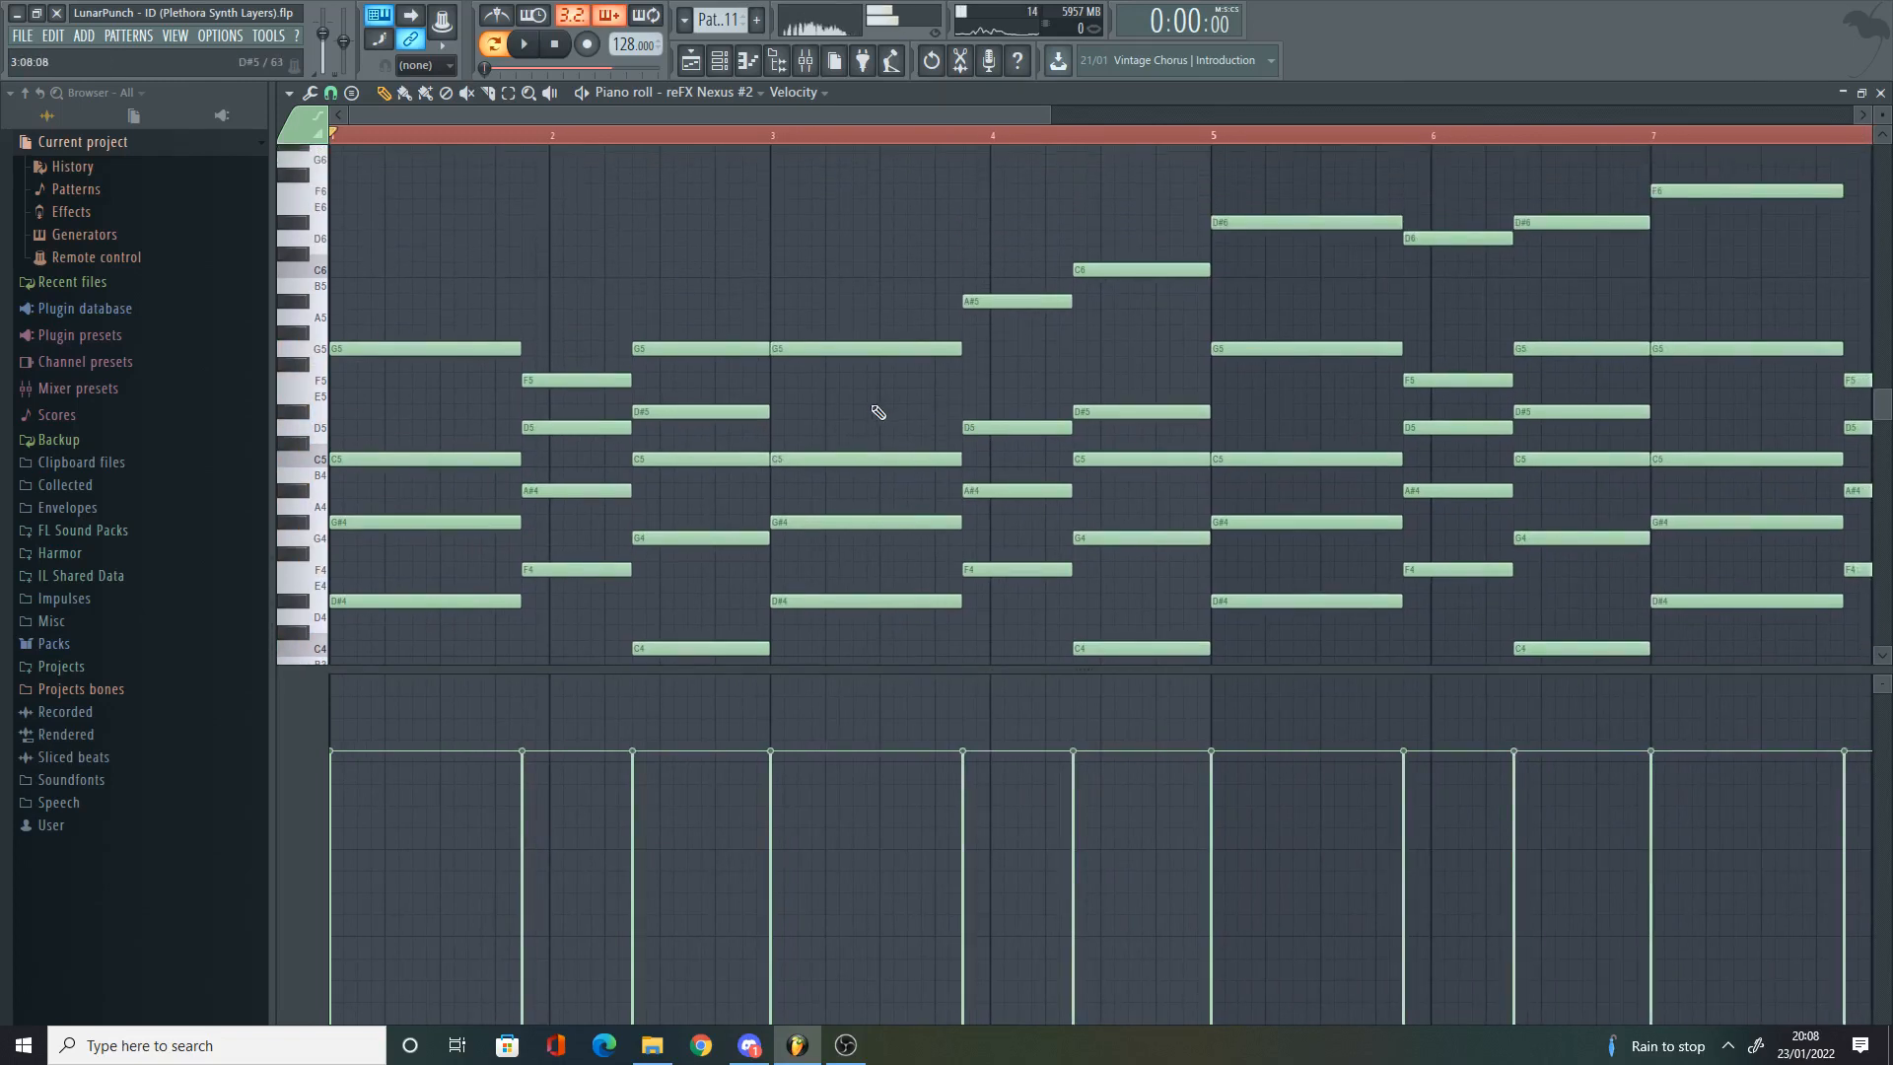
alt+right_click(858, 402)
alt+right_click(984, 389)
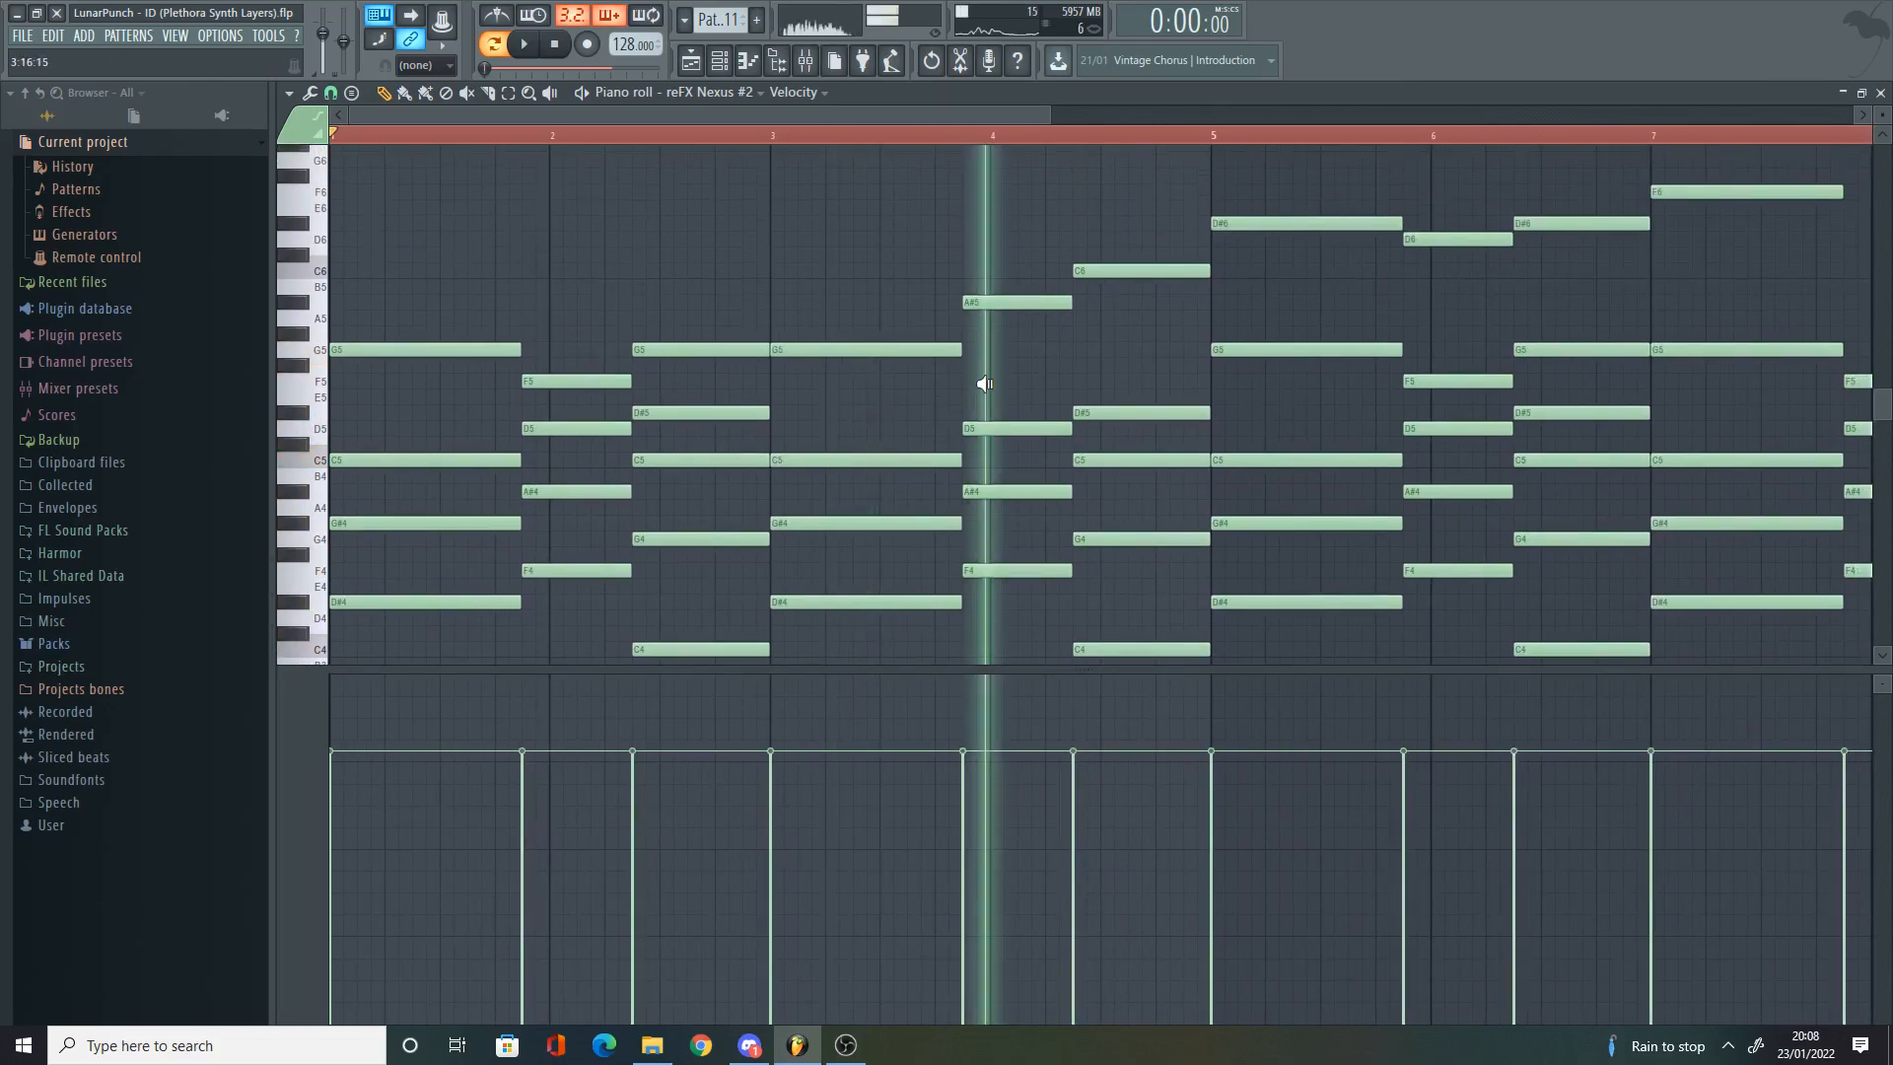
alt+right_click(1089, 370)
alt+right_click(1278, 324)
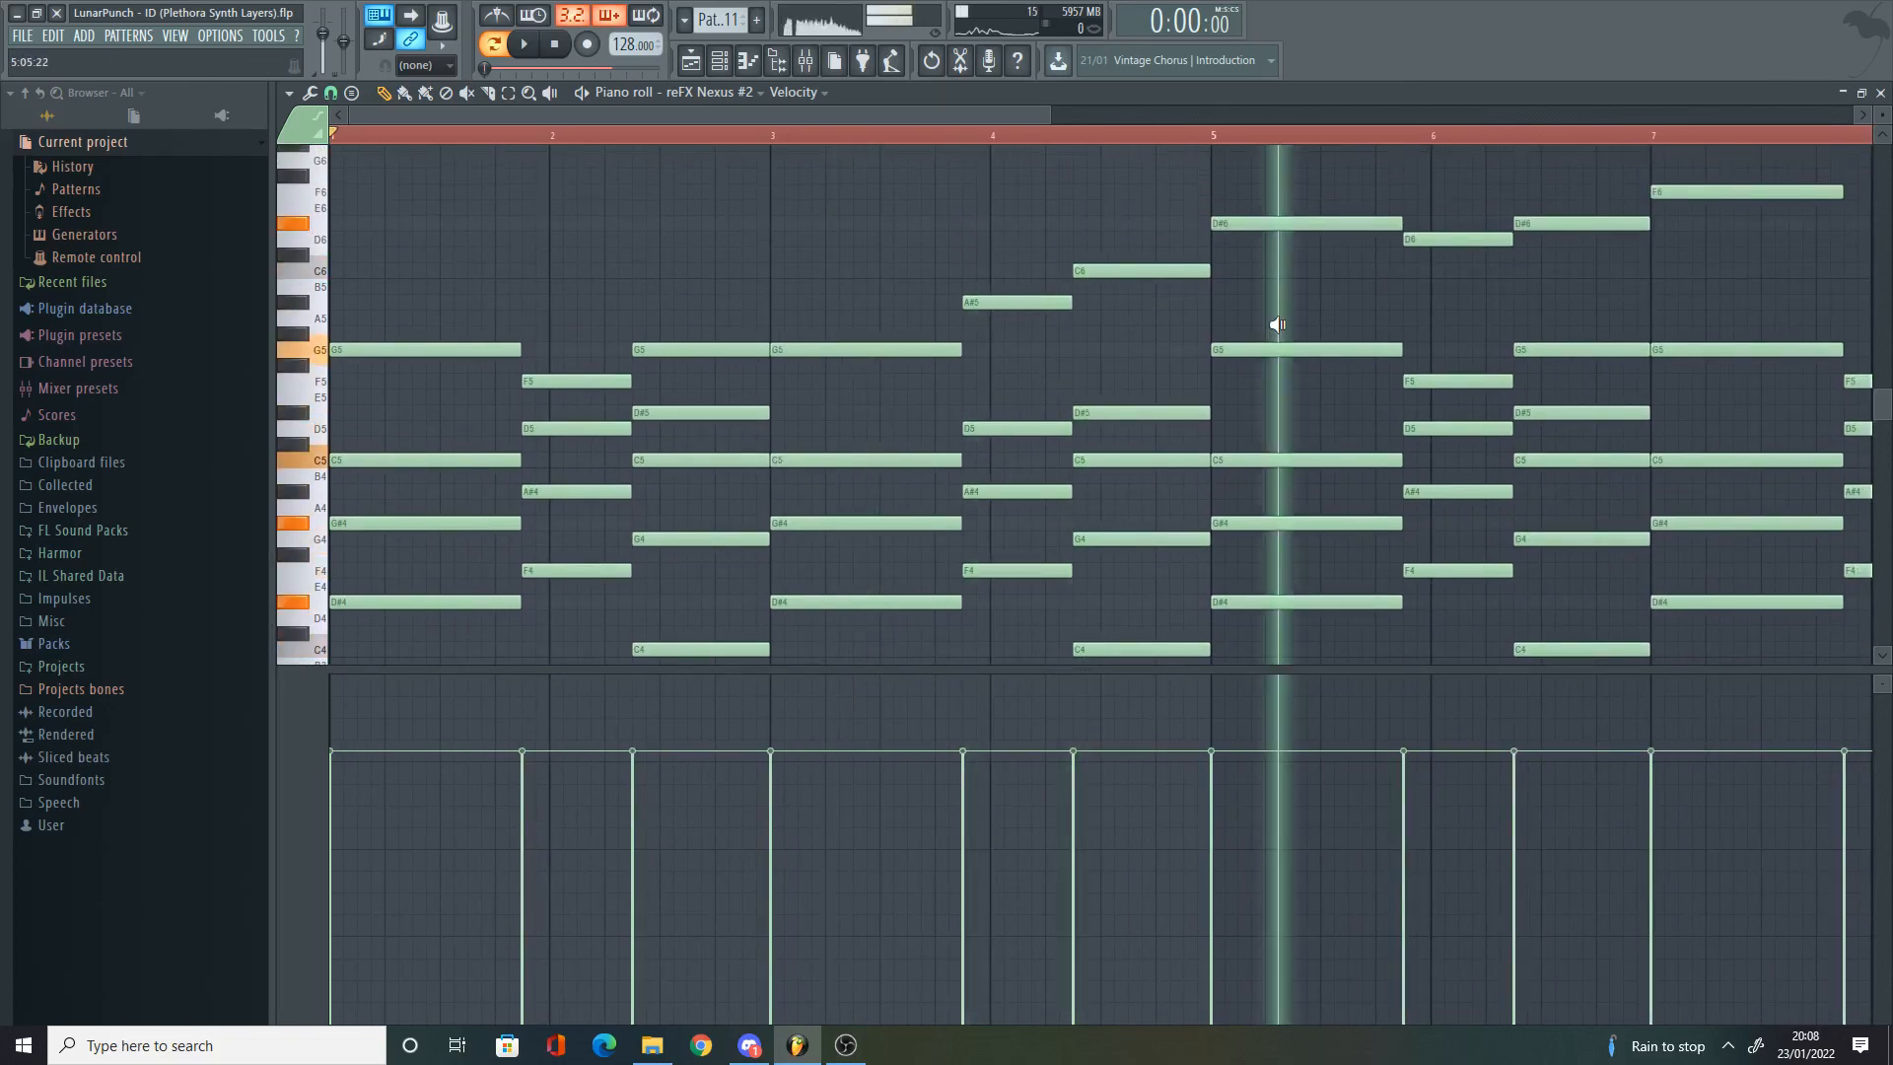
Step: Audition Pattern 11's rising chords one at a time from bar 5 to the long final chord in bar 8
scroll(1278, 324, down, 2)
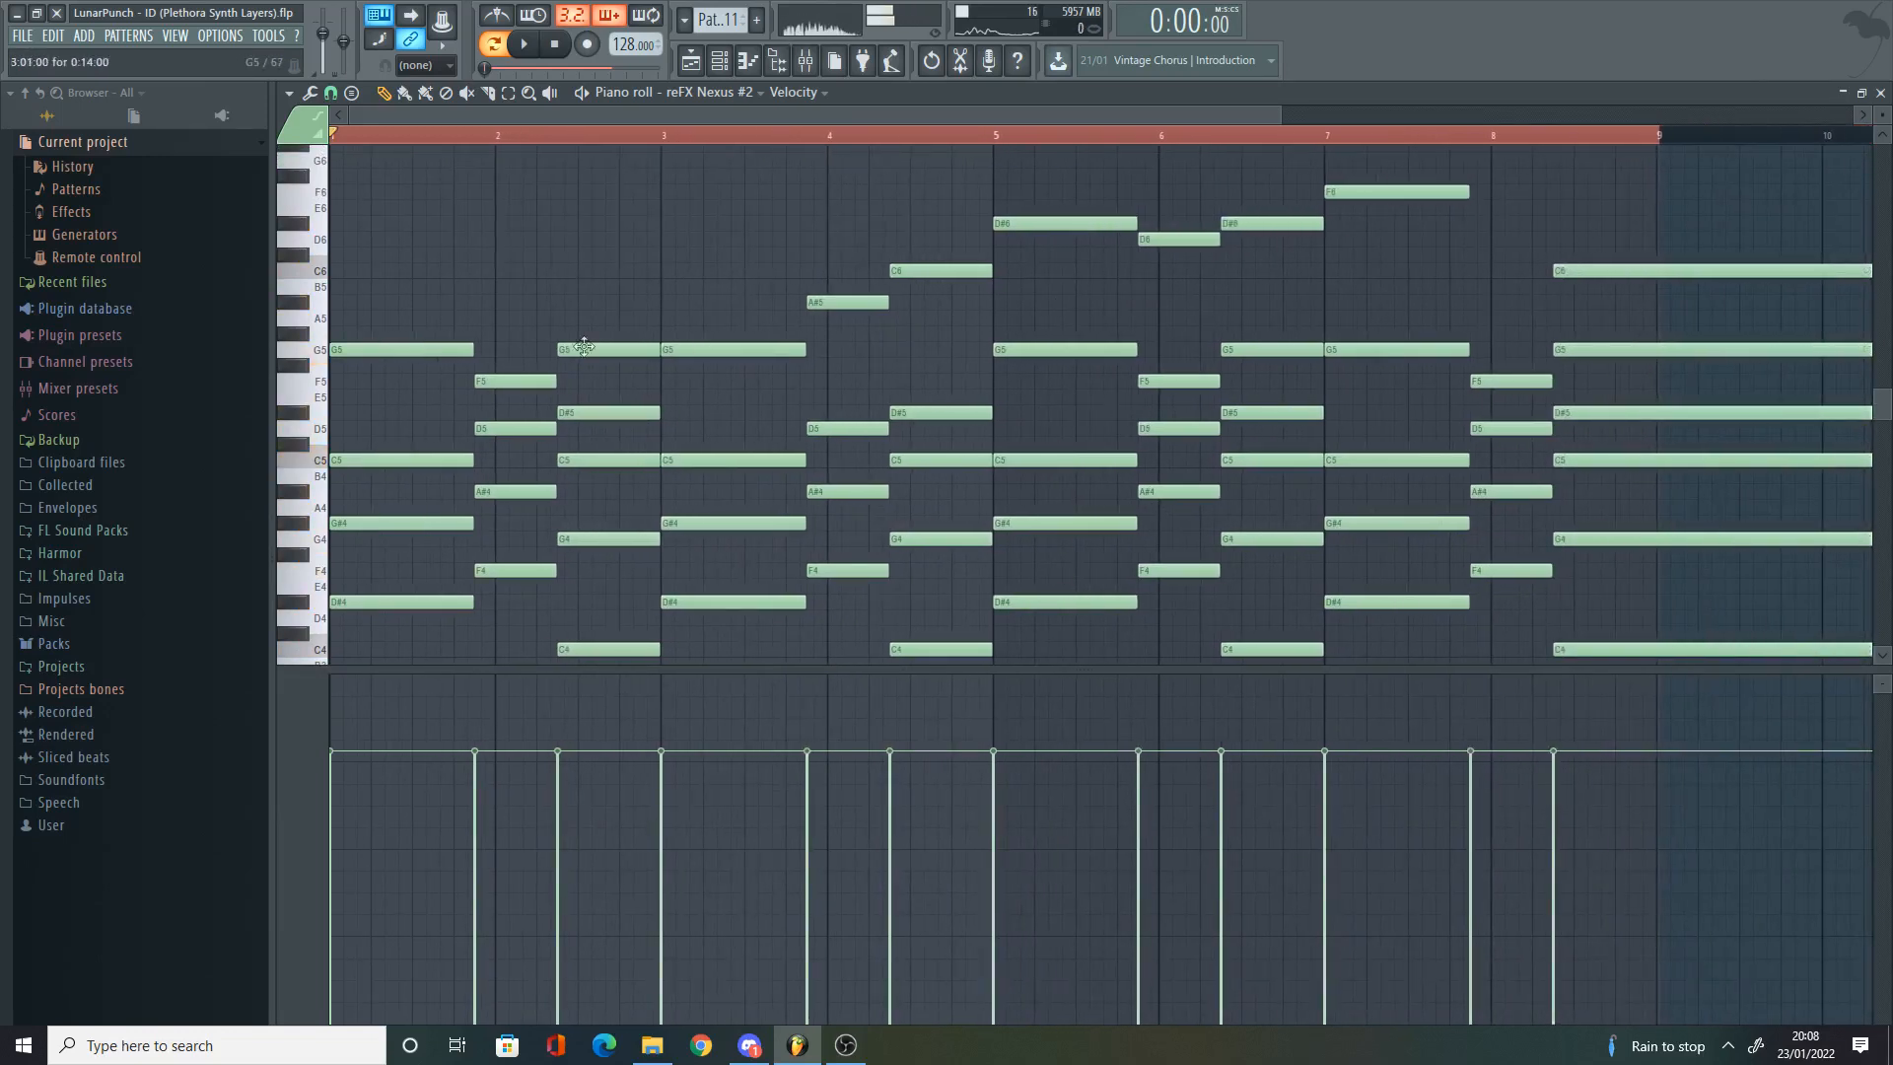
scroll(858, 300, down, 2)
scroll(900, 338, up, 3)
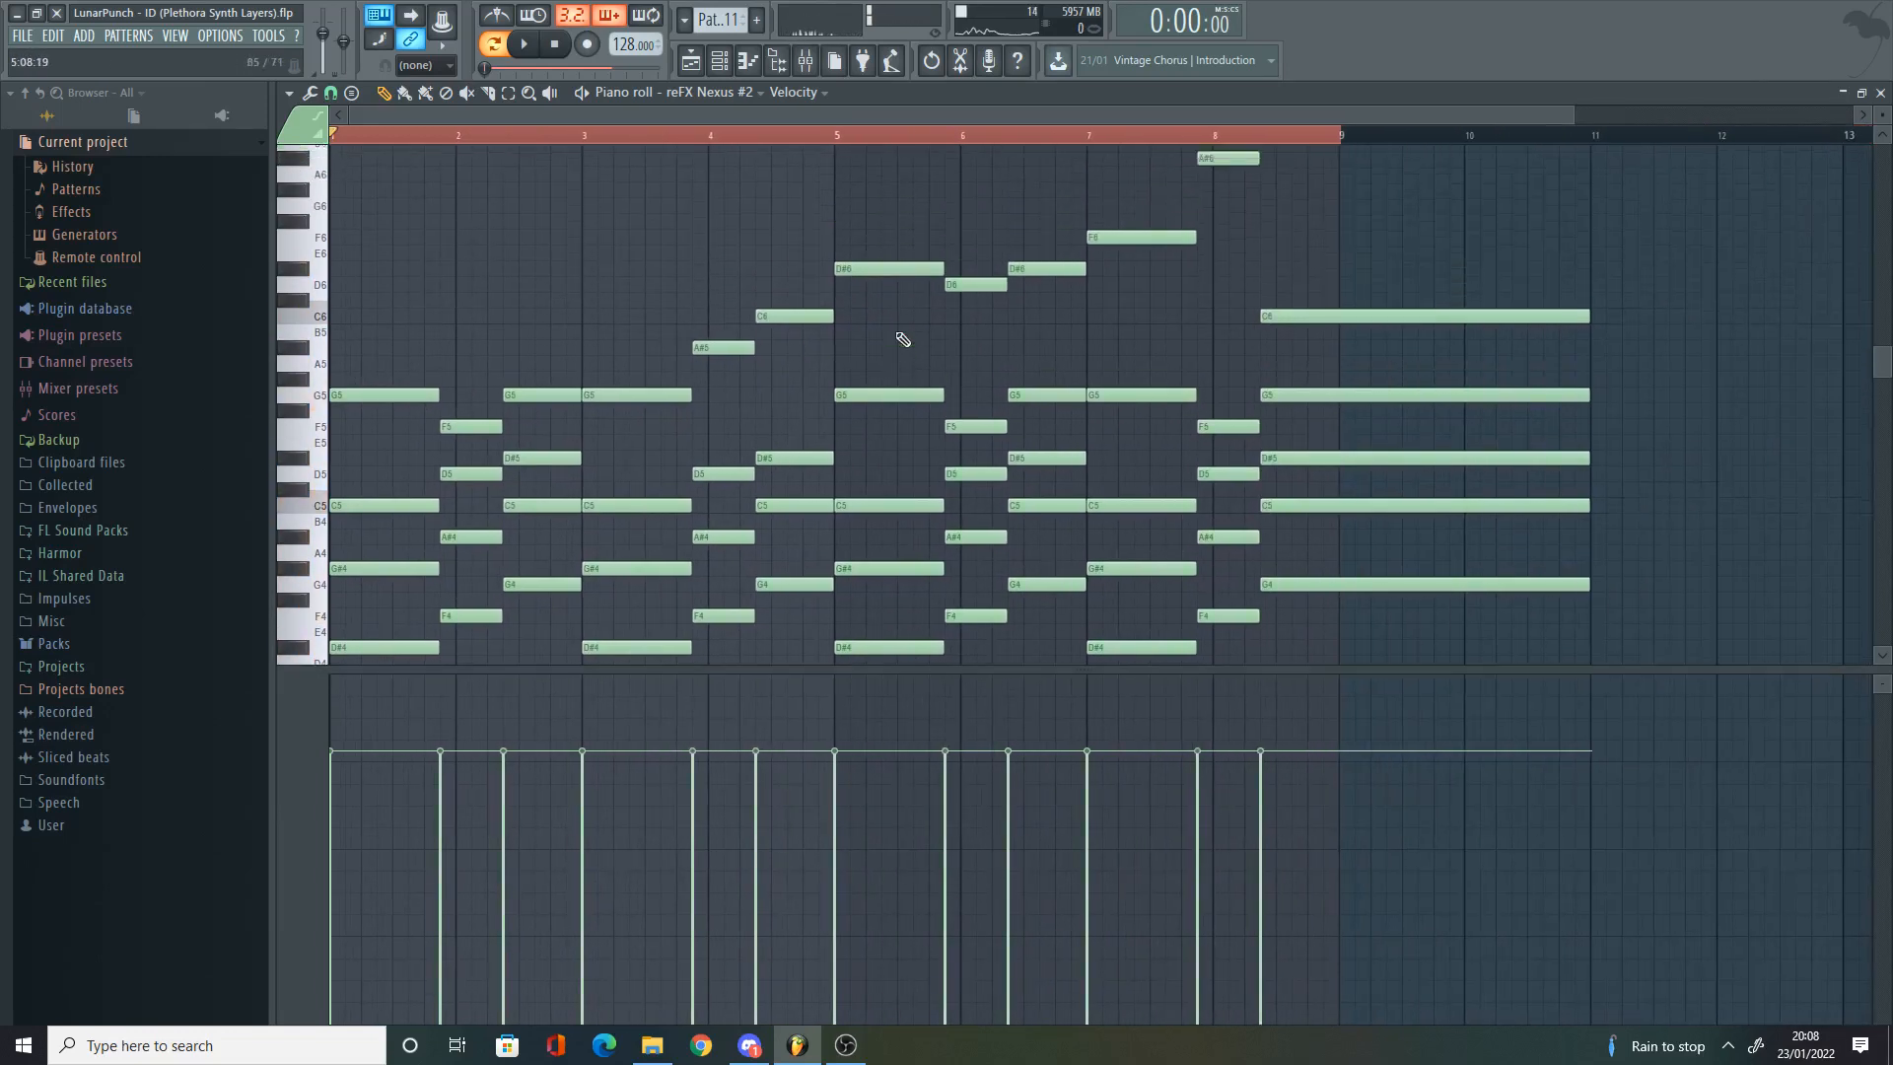
alt+right_click(858, 394)
alt+right_click(971, 396)
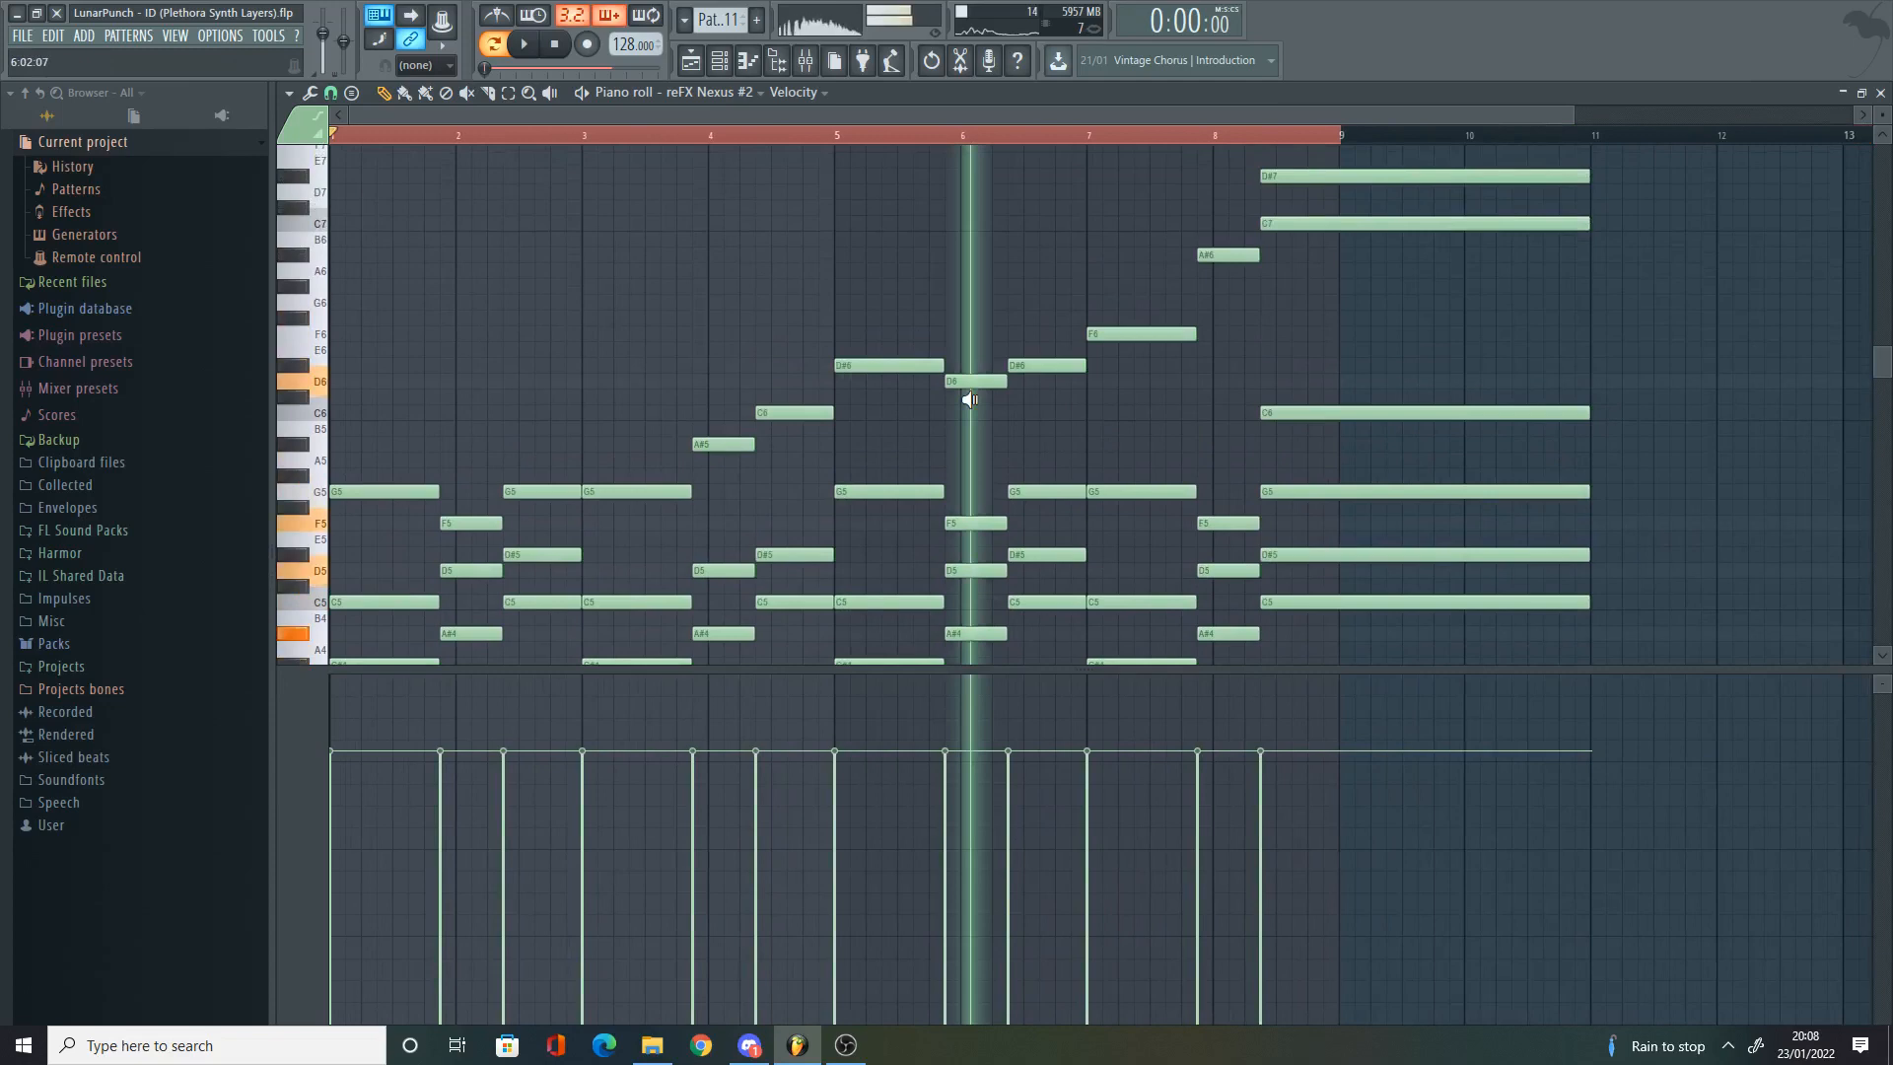
alt+right_click(1024, 402)
alt+right_click(1159, 391)
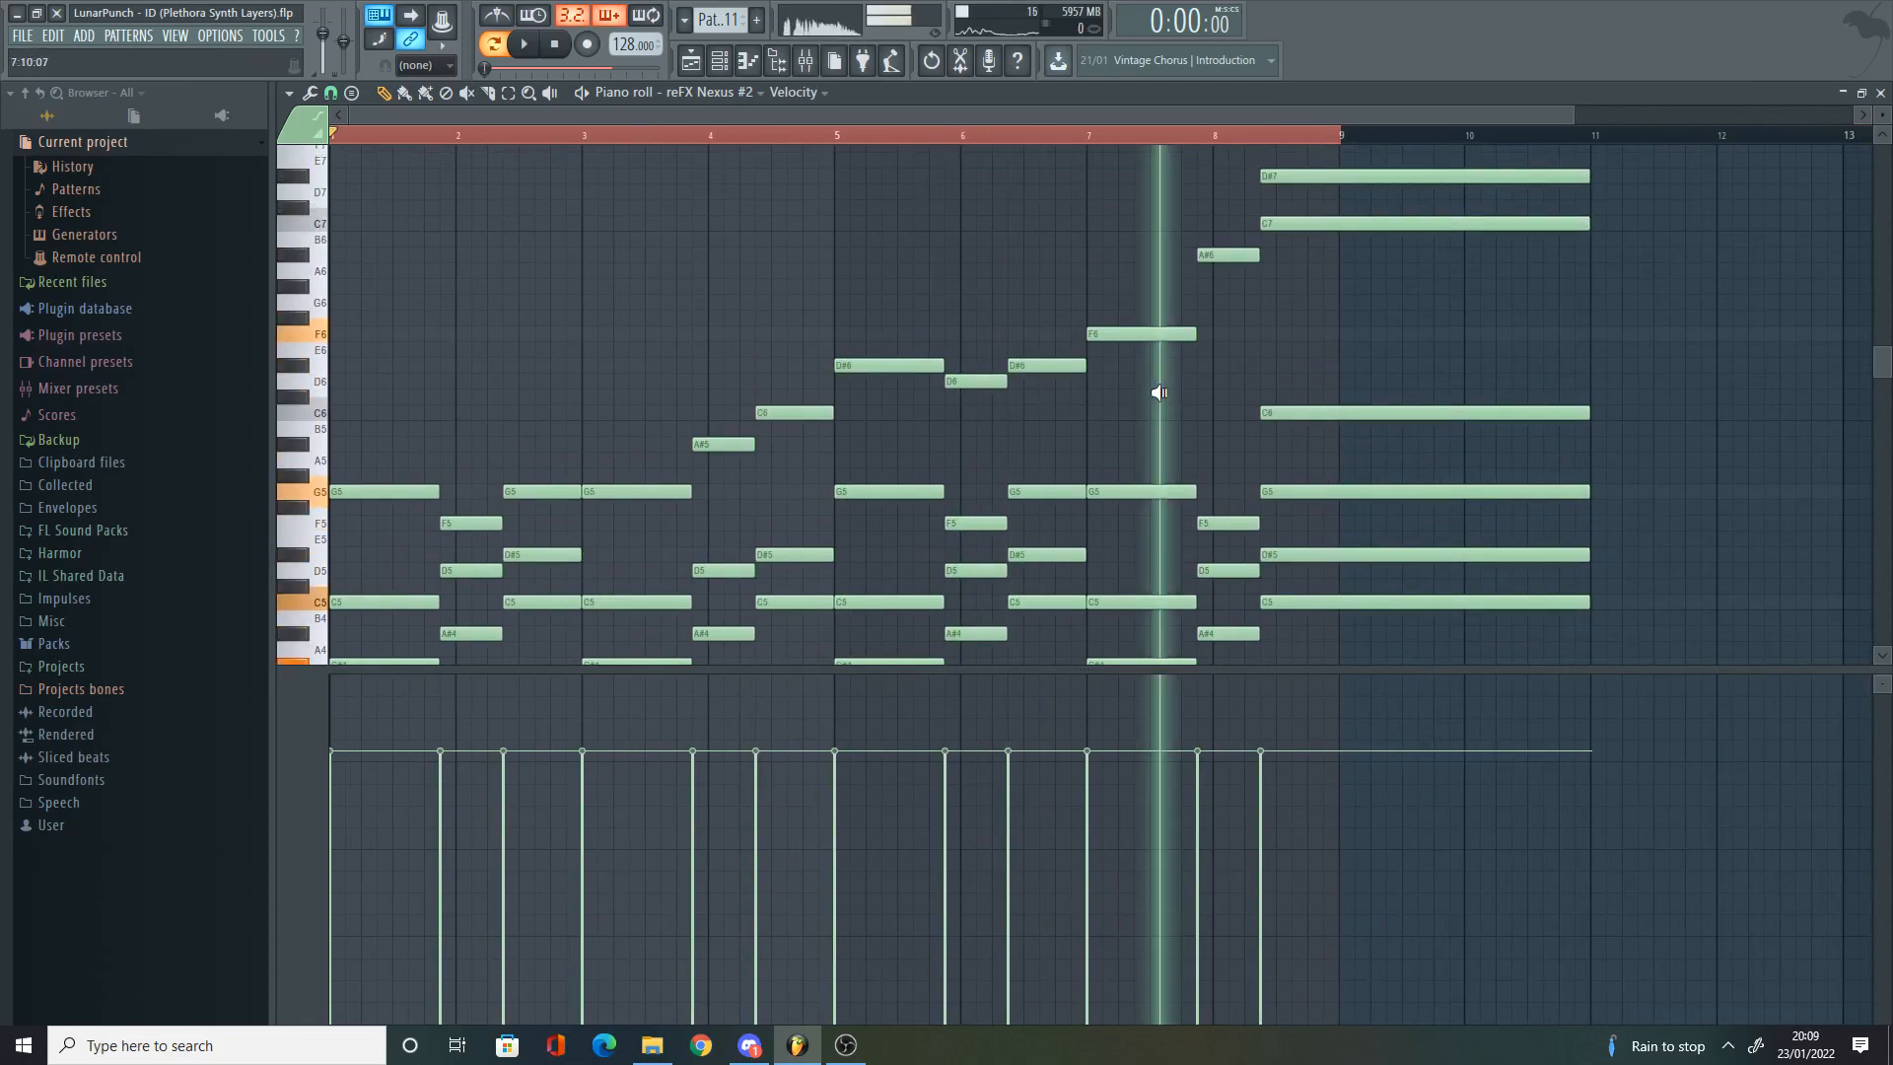
alt+right_click(1219, 367)
alt+right_click(1283, 360)
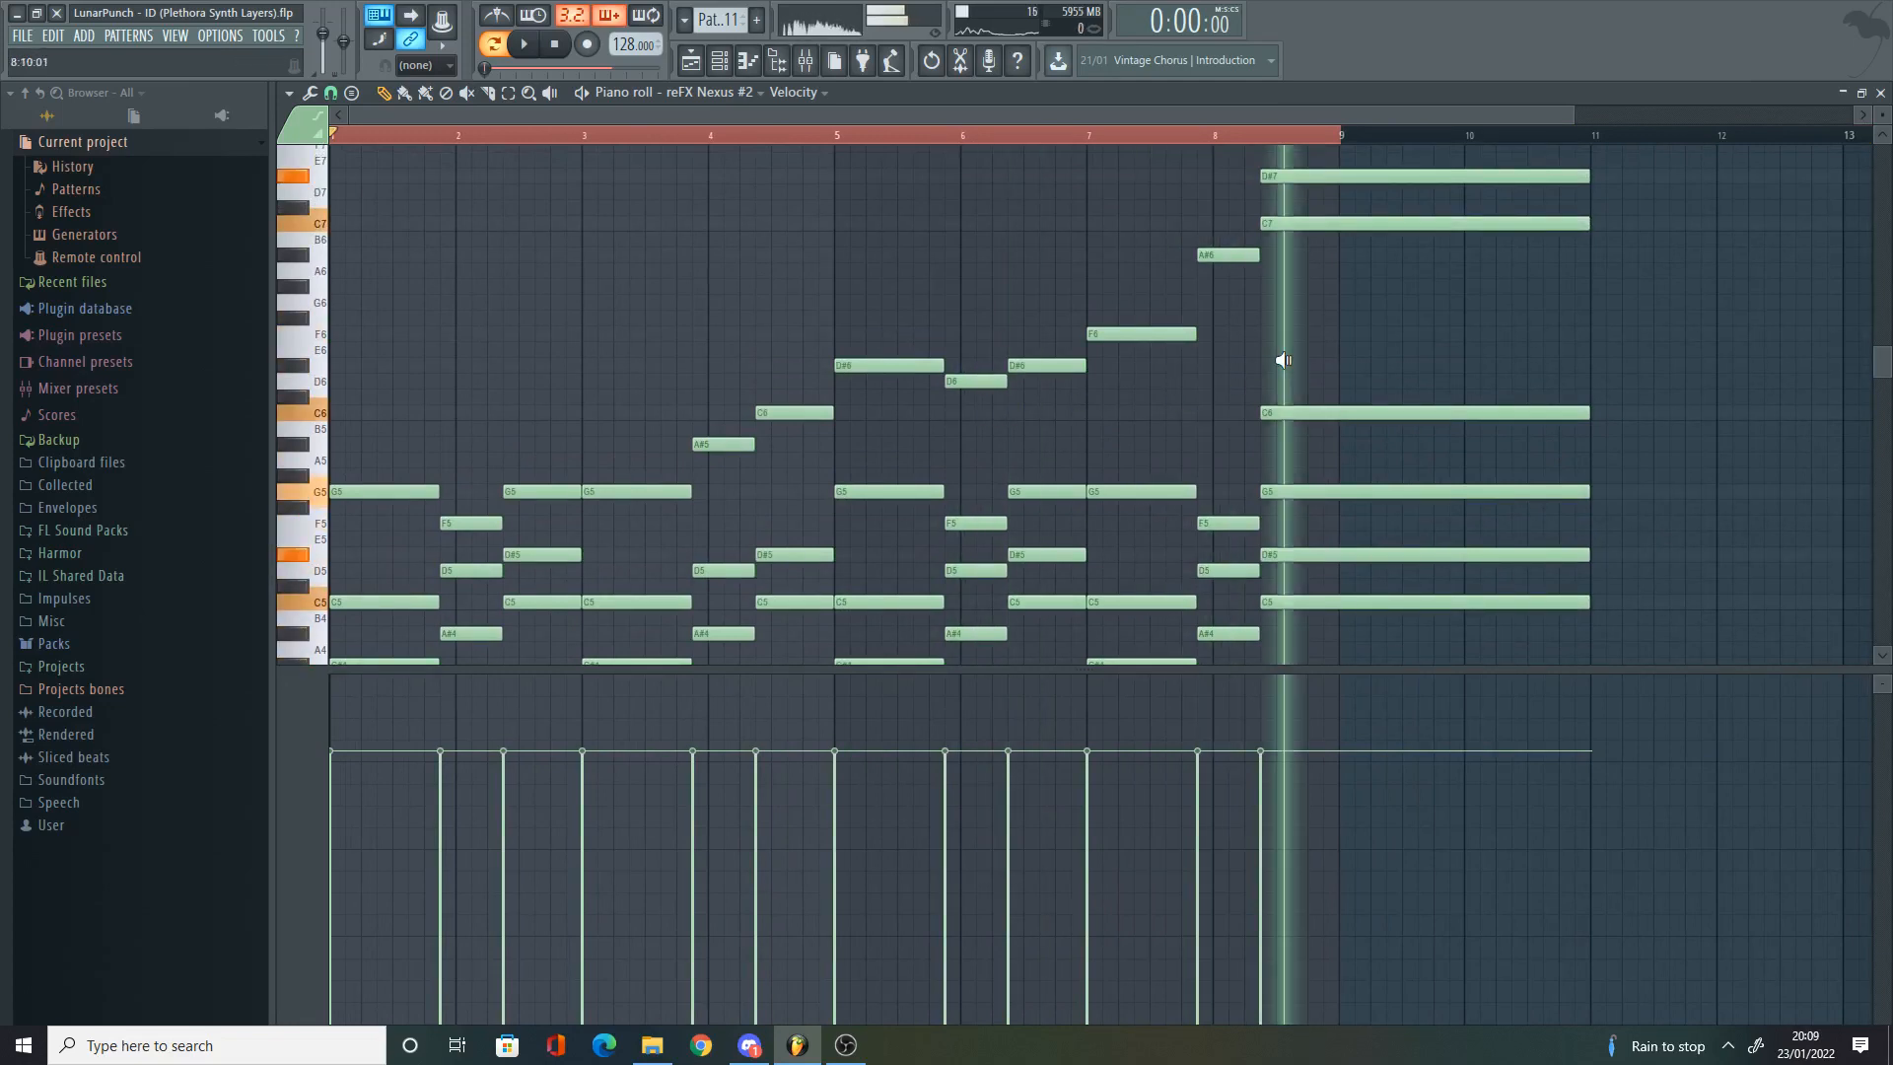
Step: Play the playlist from bar 69 with Track 4 muted to hear the drop without Pattern 12
scroll(1290, 367, up, 2)
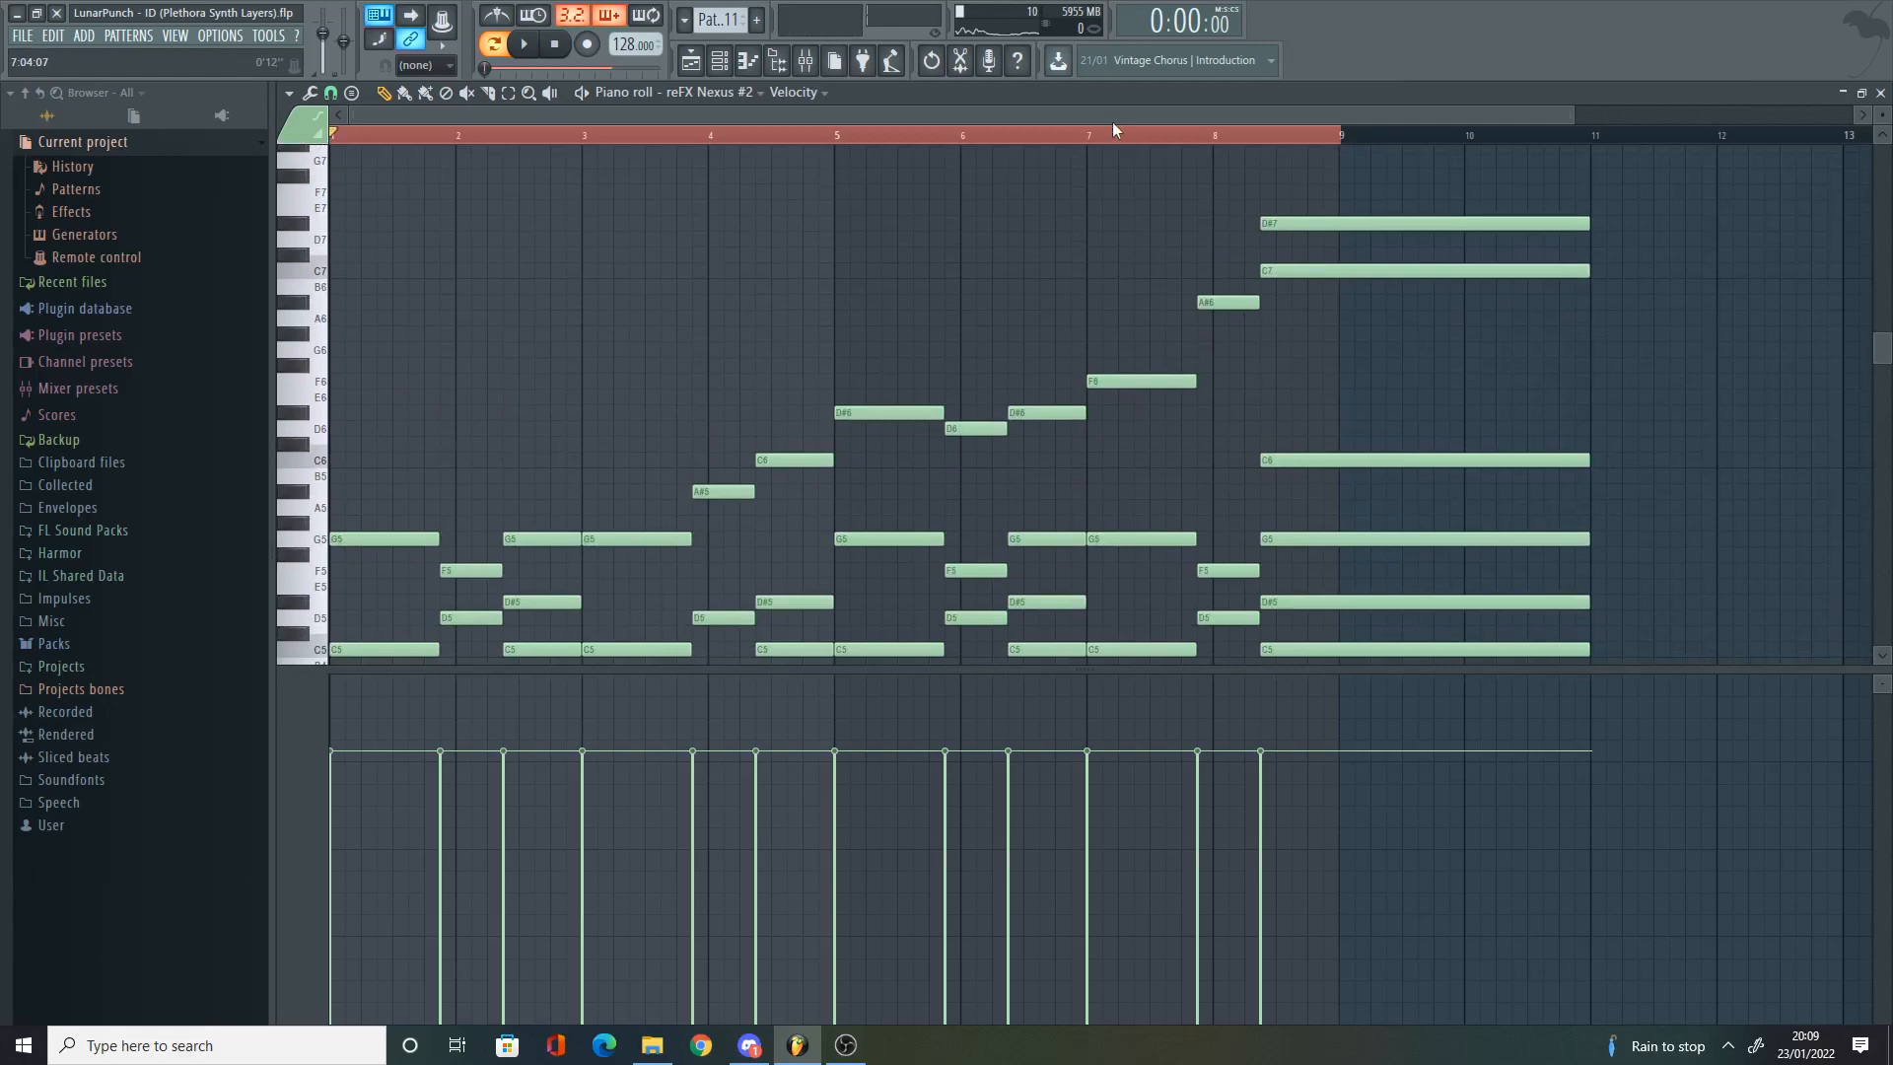
key(F5)
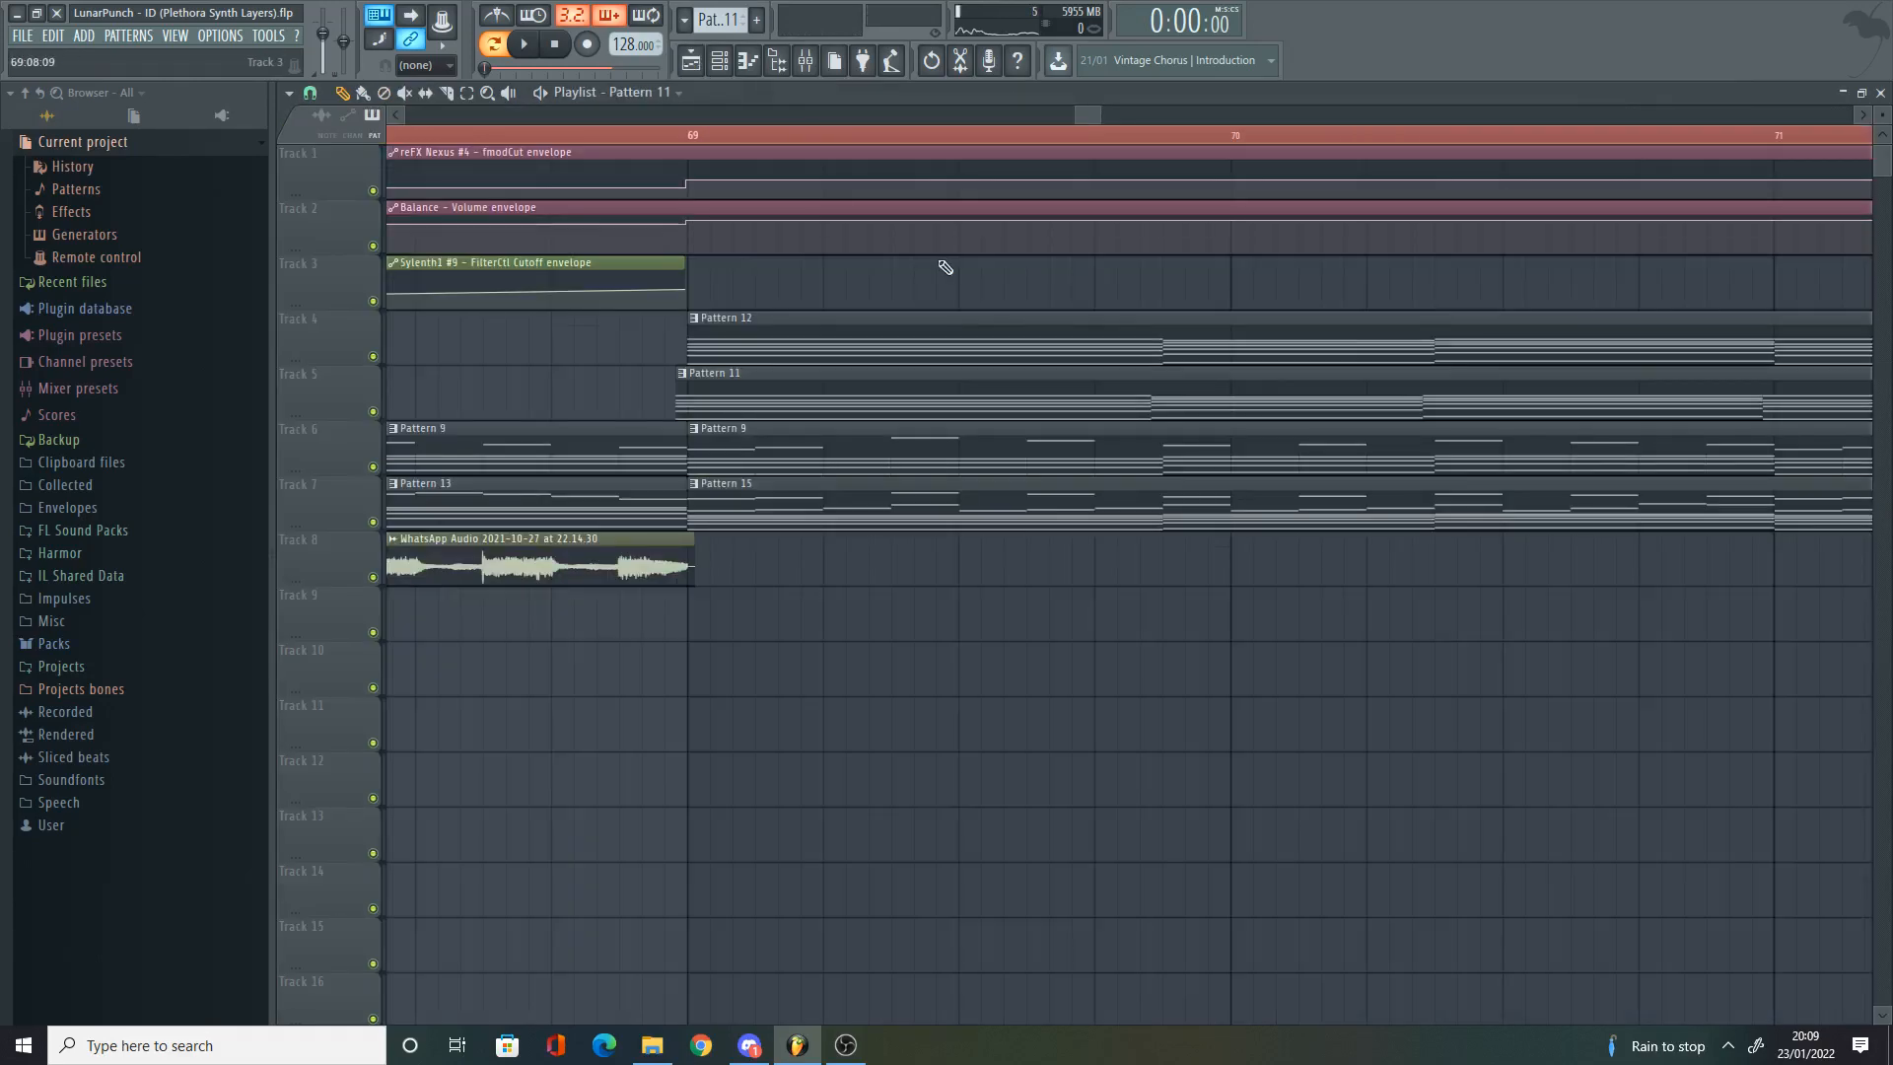
click(372, 356)
click(688, 136)
key(space)
scroll(752, 253, down, 5)
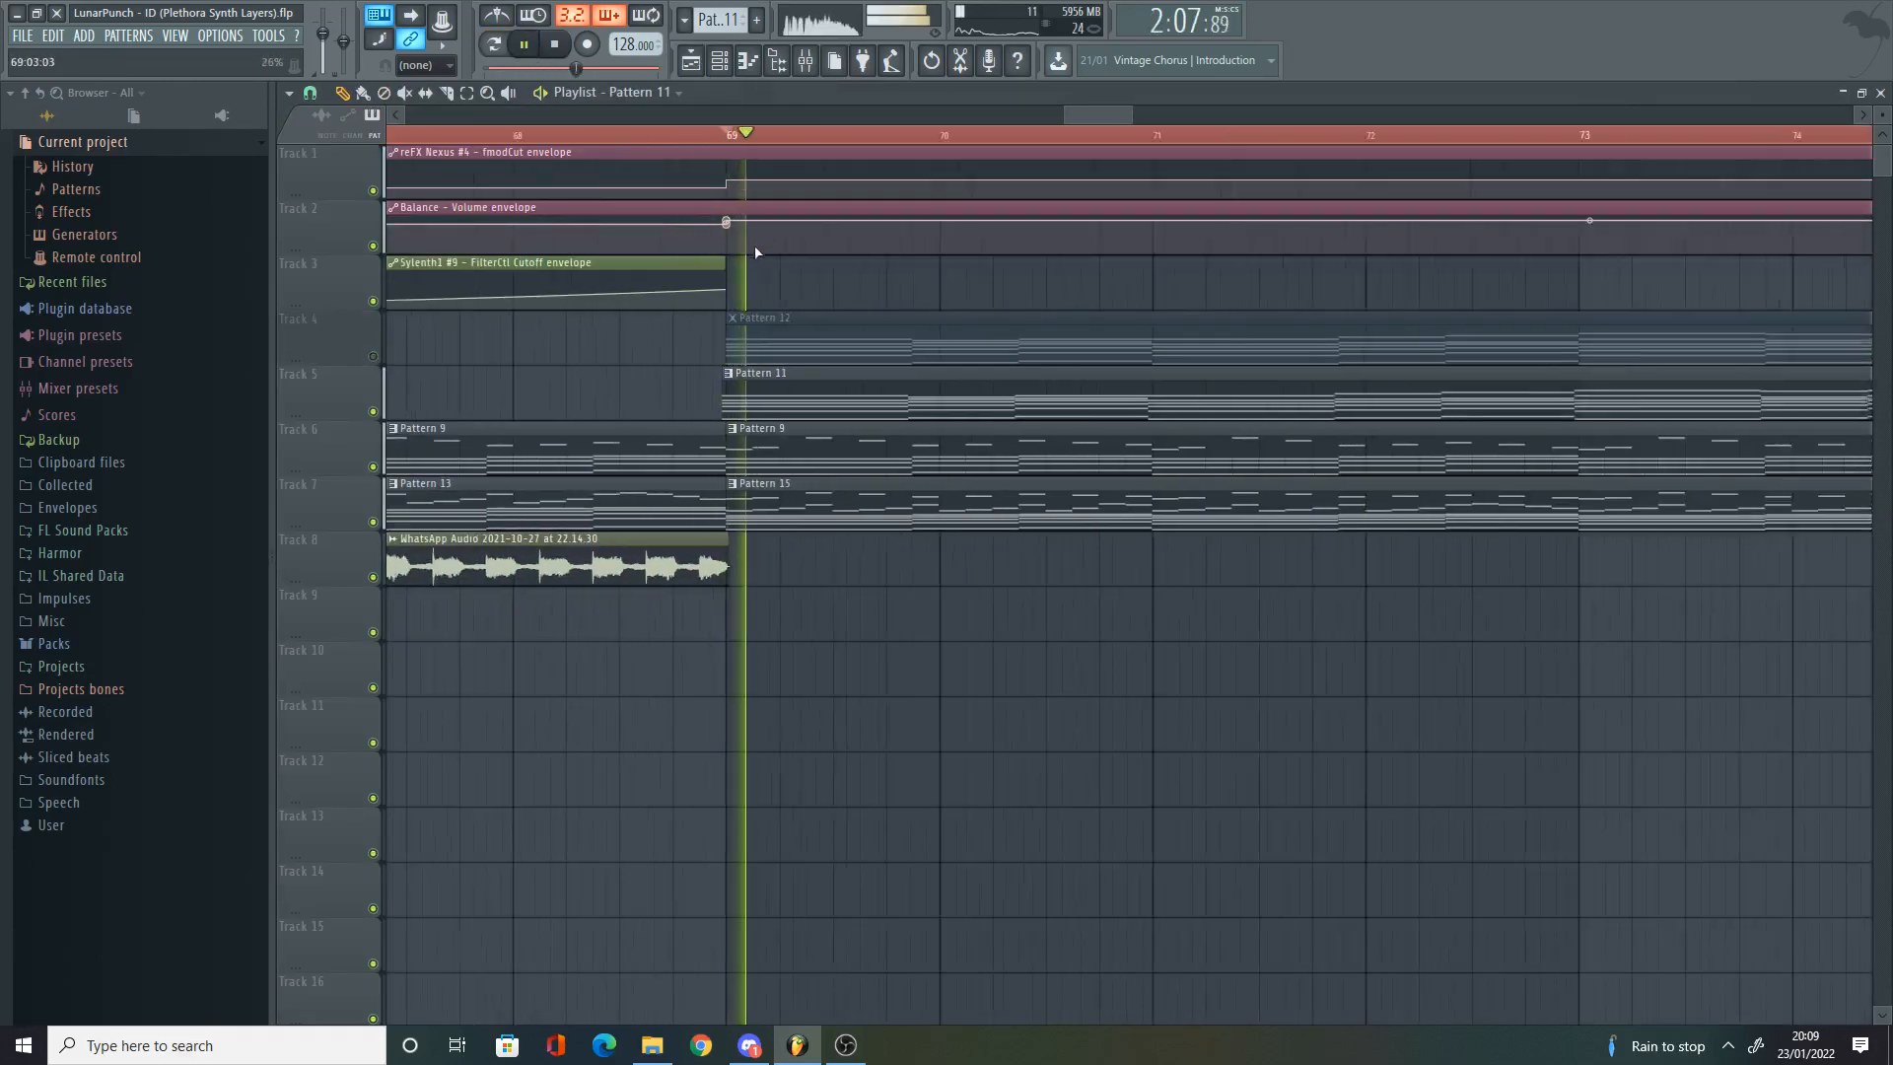
scroll(857, 279, up, 2)
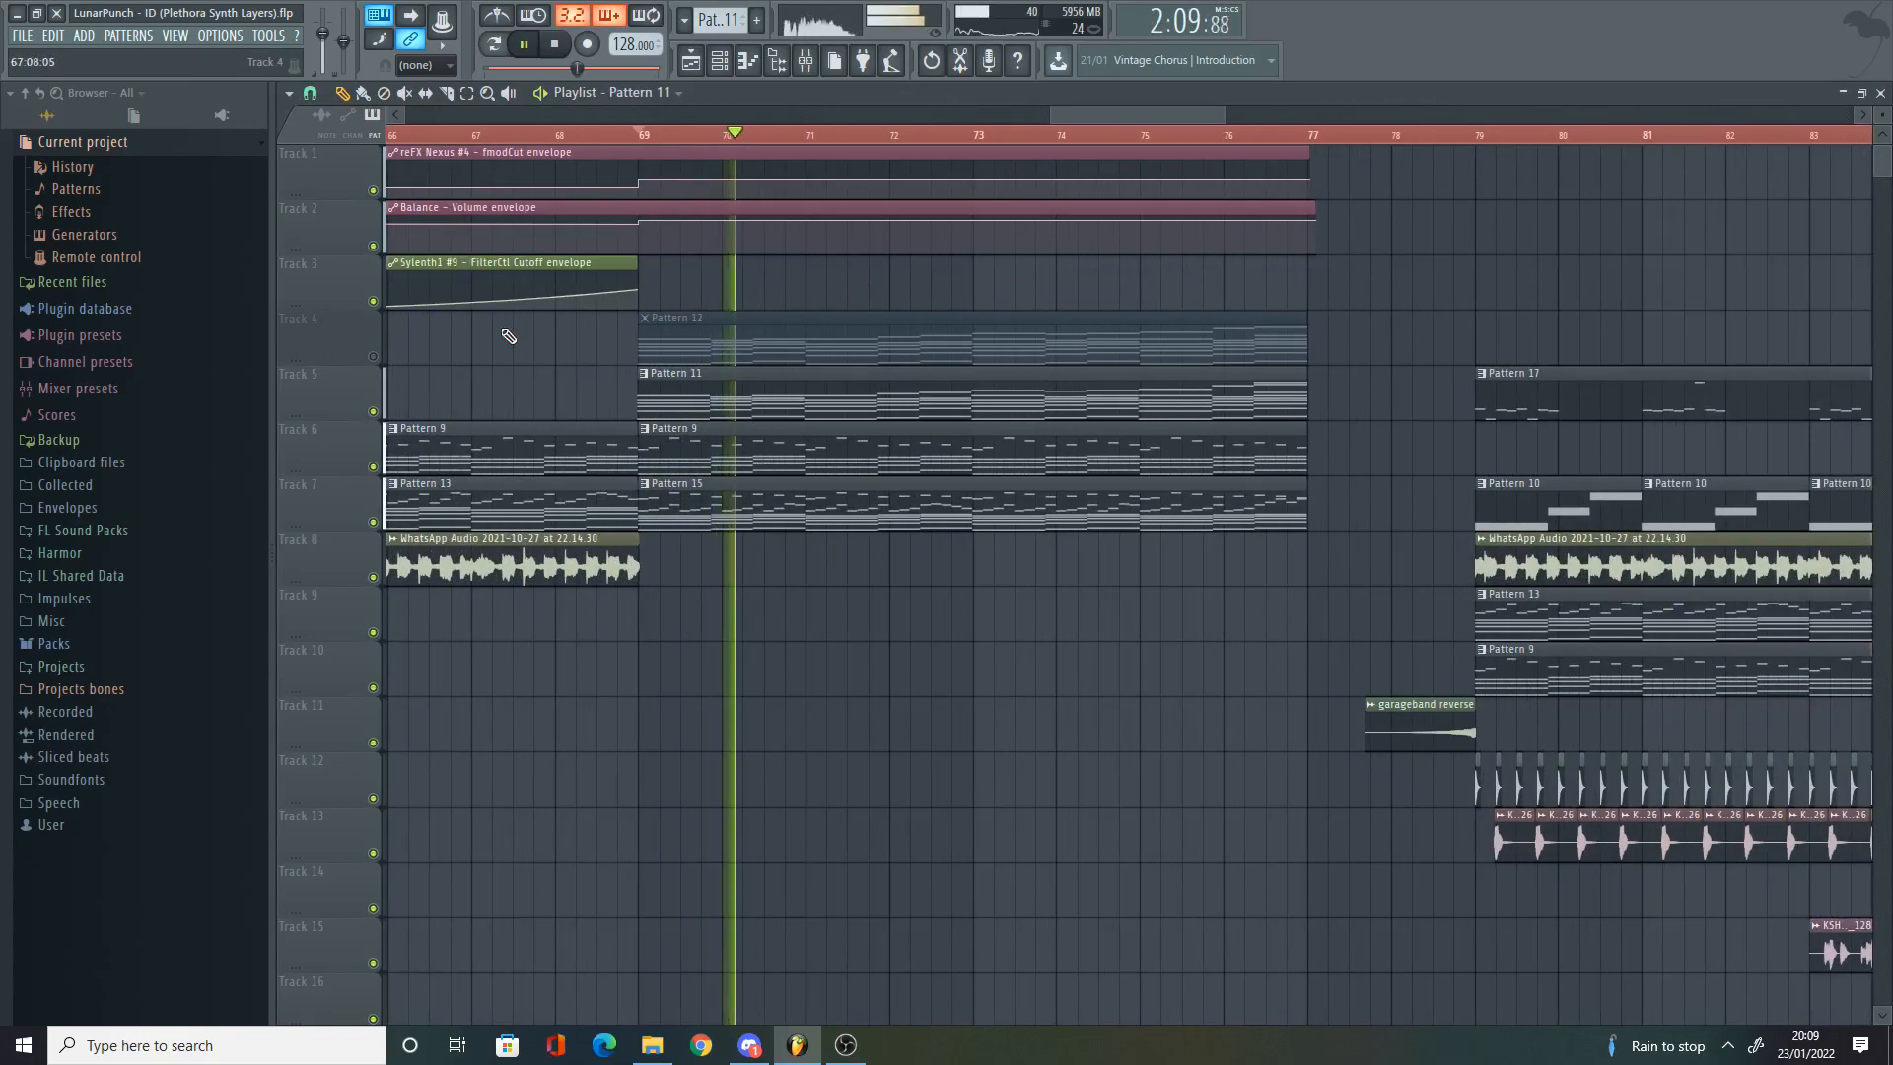
key(space)
scroll(605, 358, up, 2)
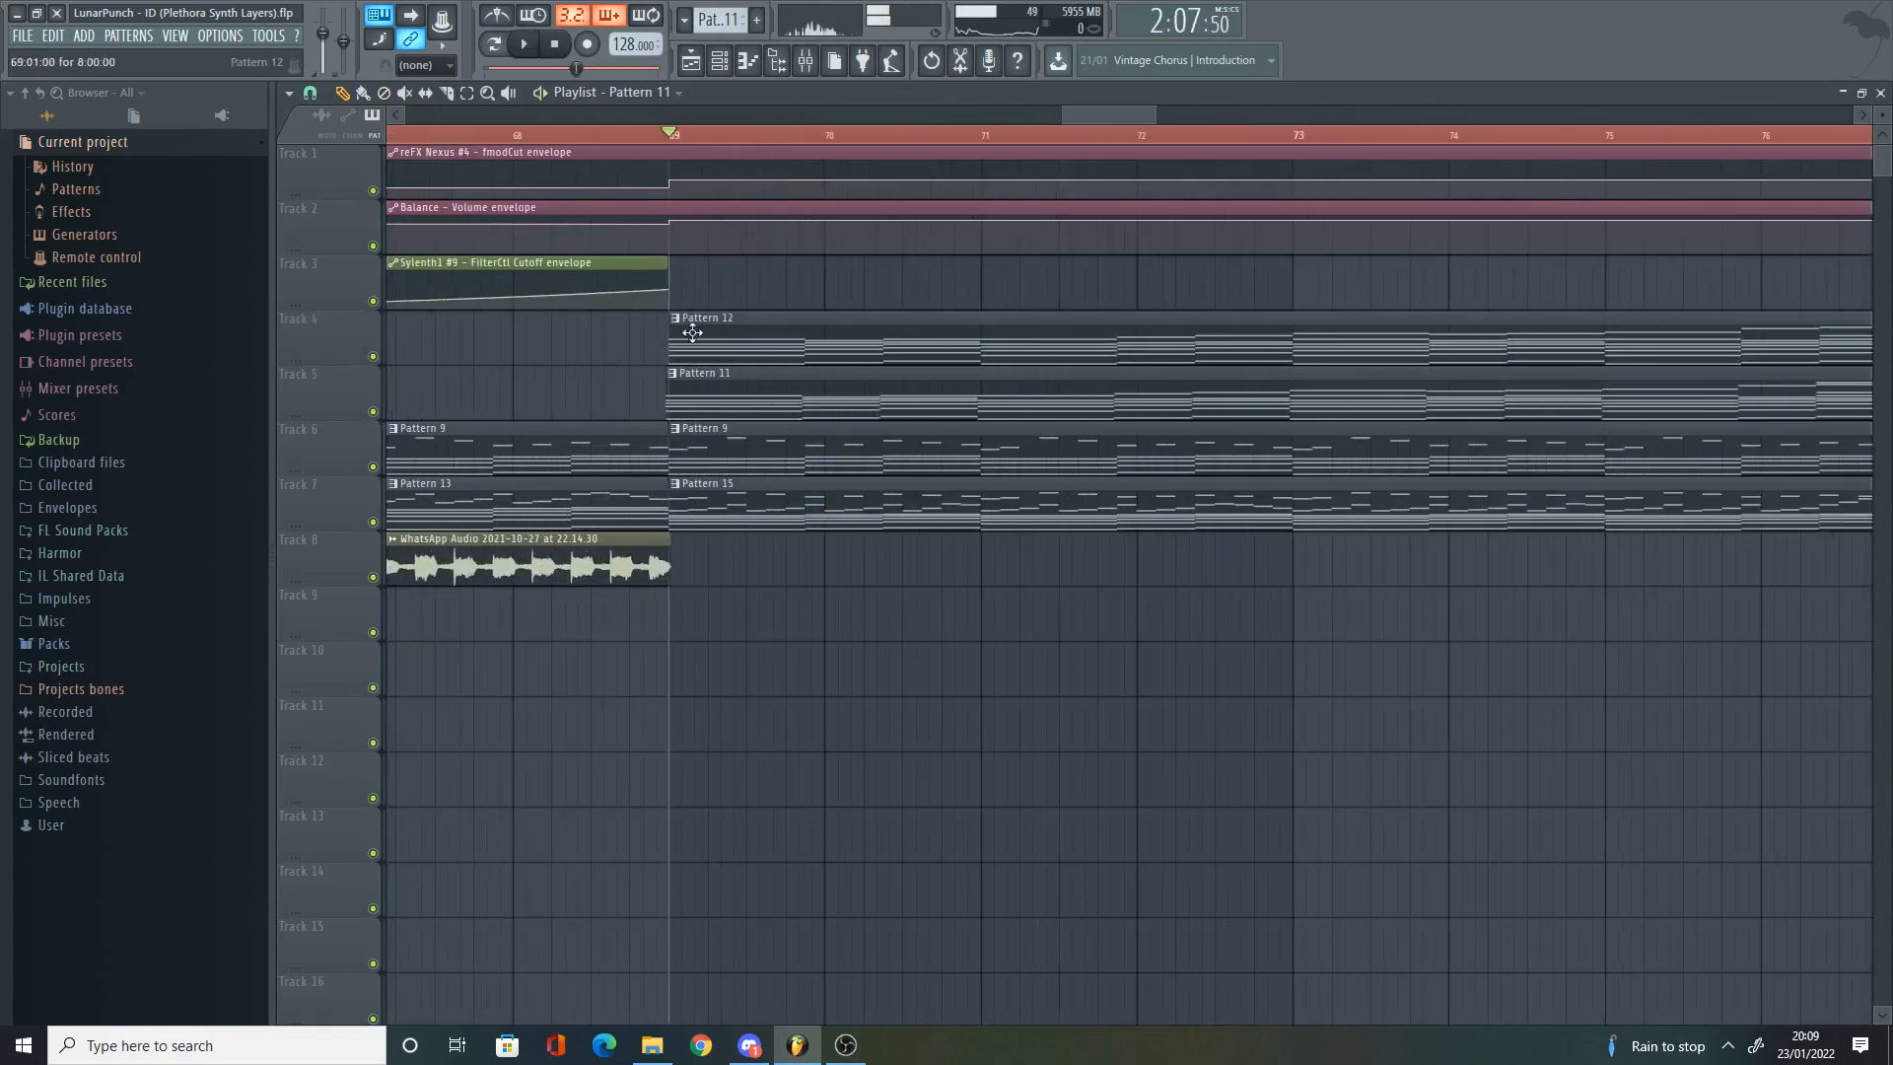
Step: Open Pattern 12's notes in the piano roll and view its reFX Nexus #3 channel
double_click(702, 333)
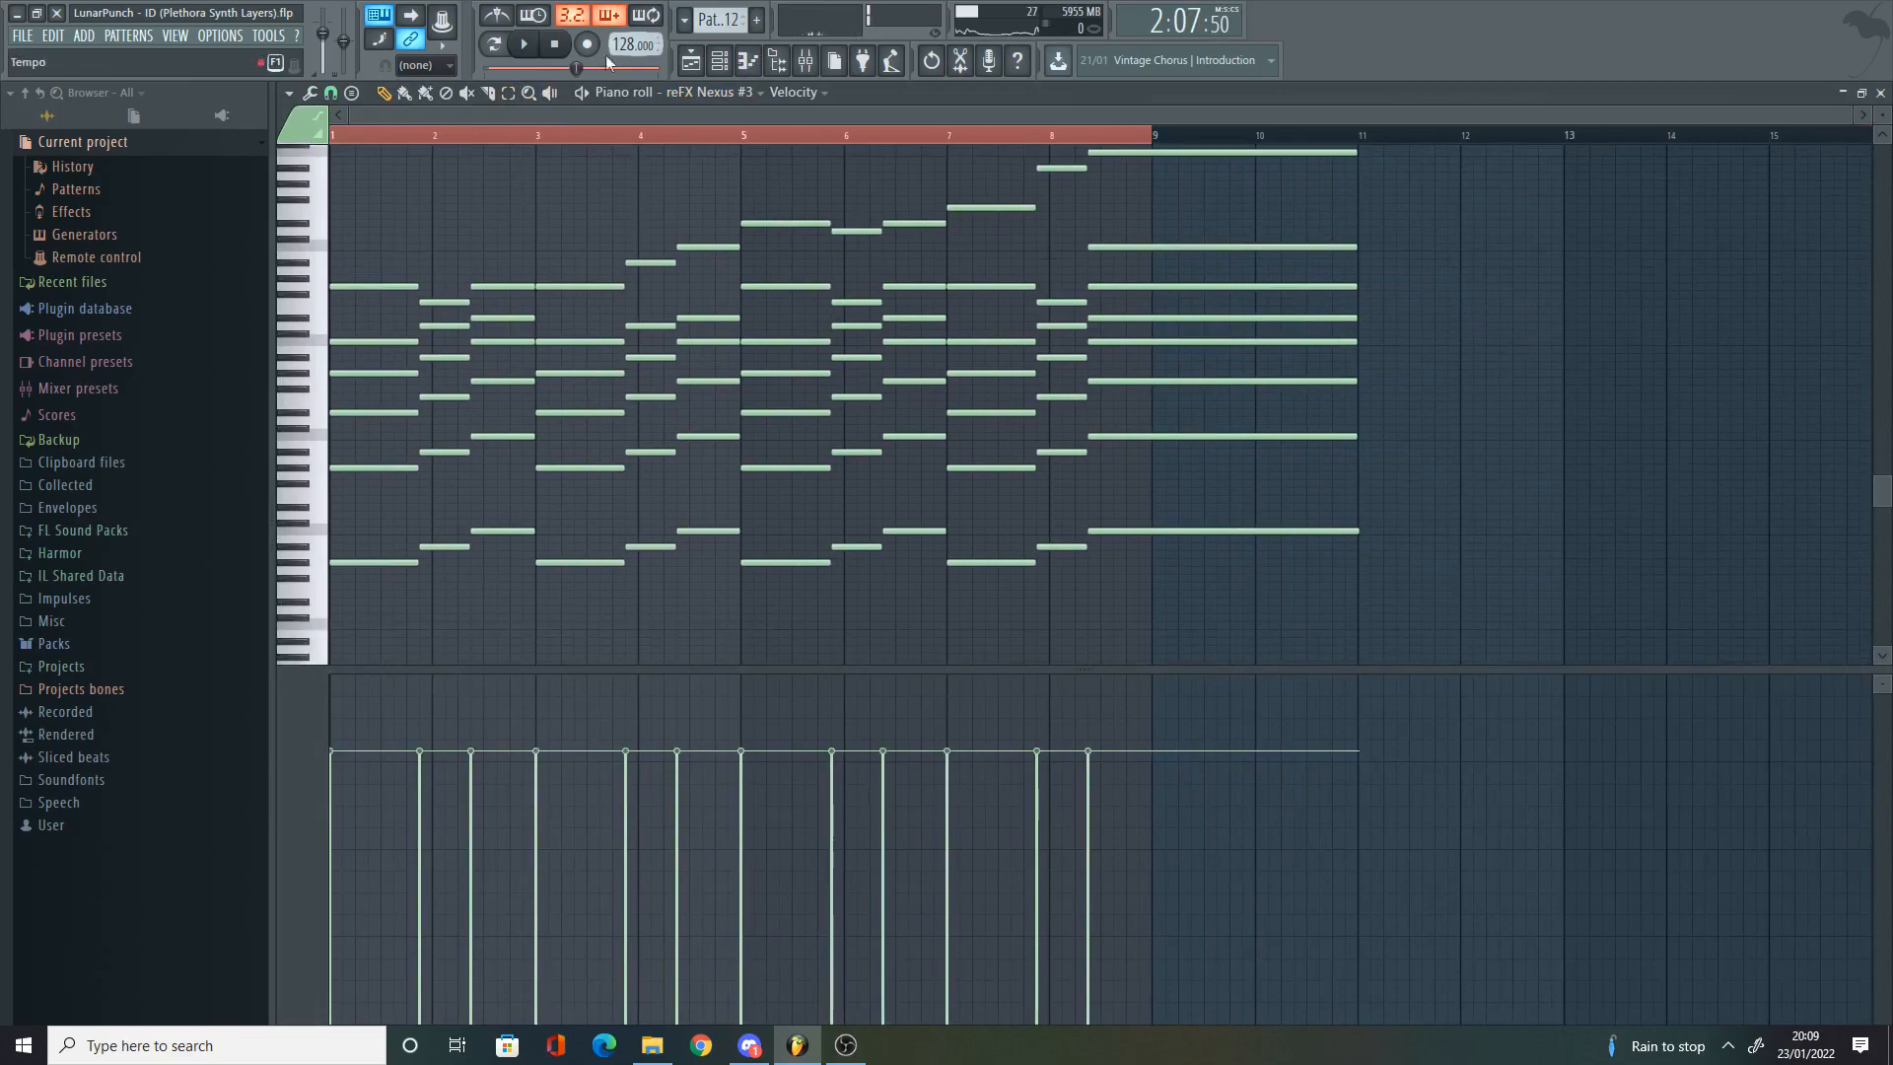
click(493, 47)
key(F6)
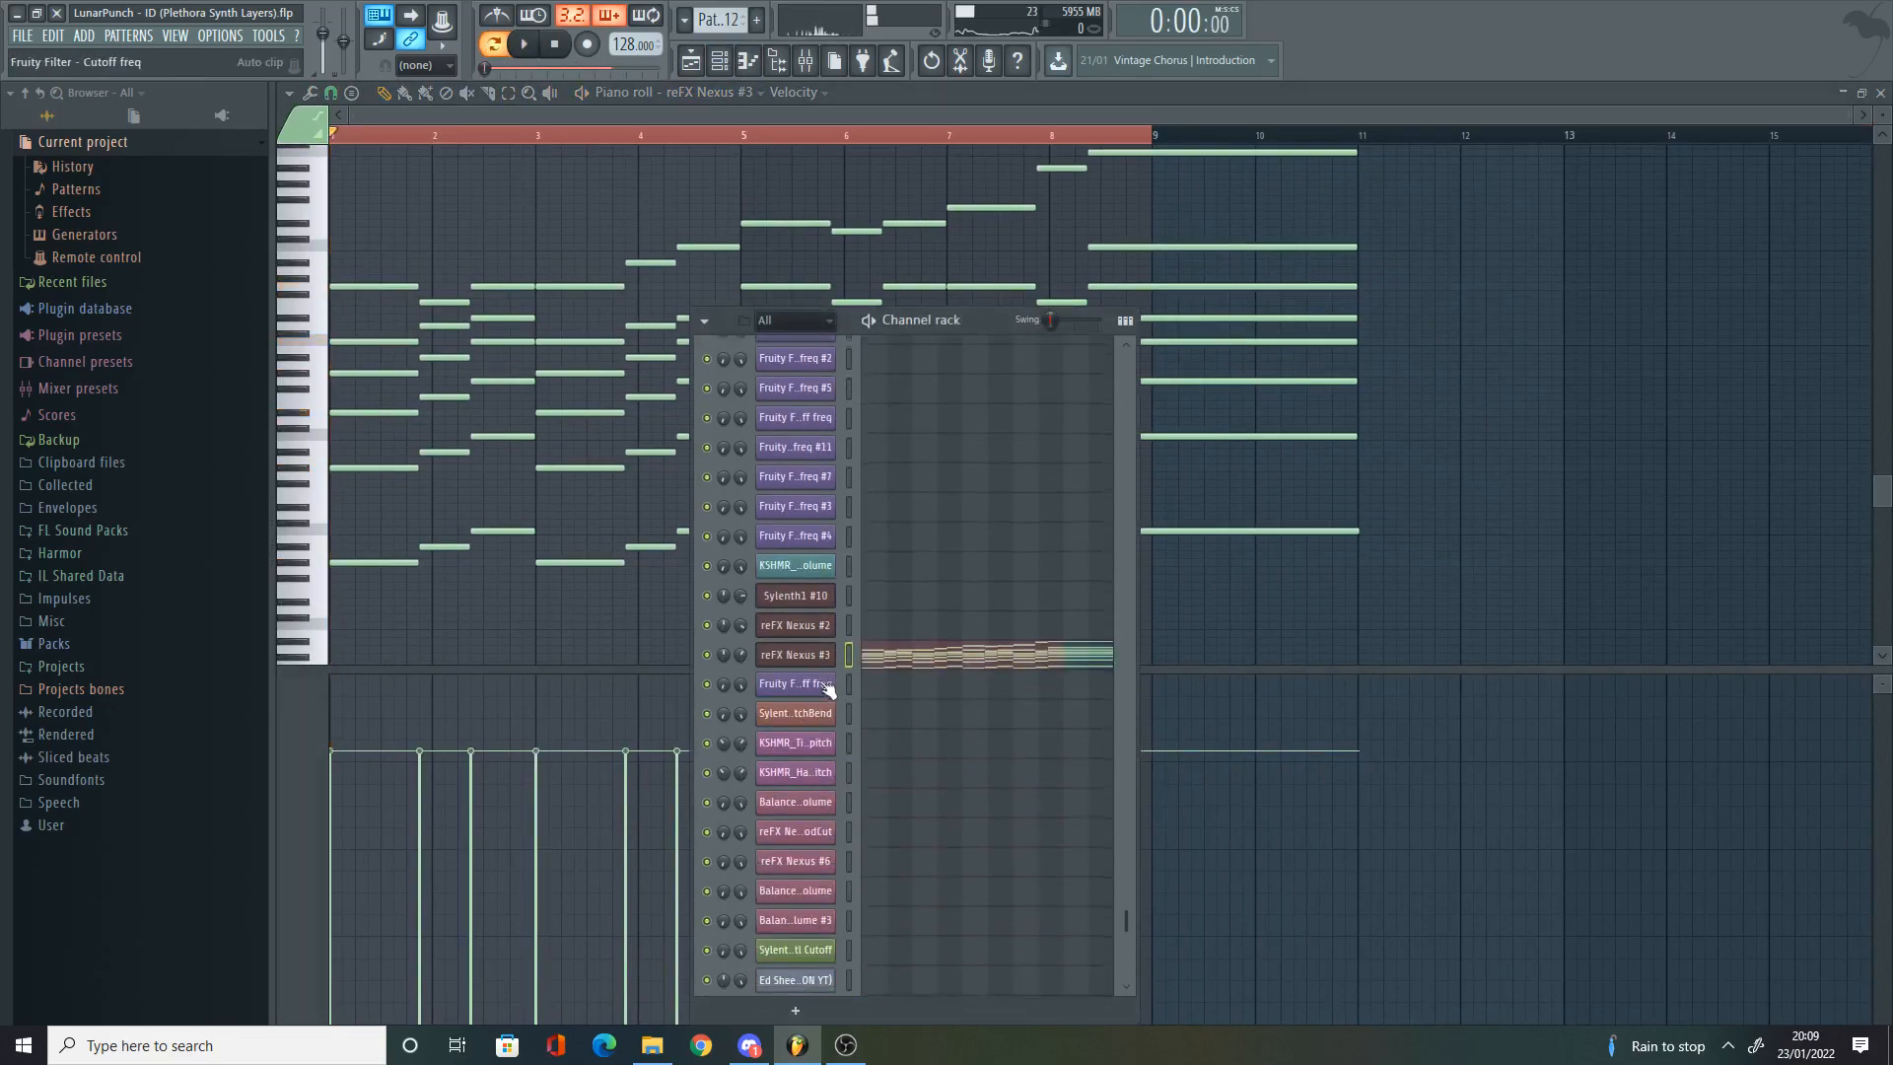
click(828, 652)
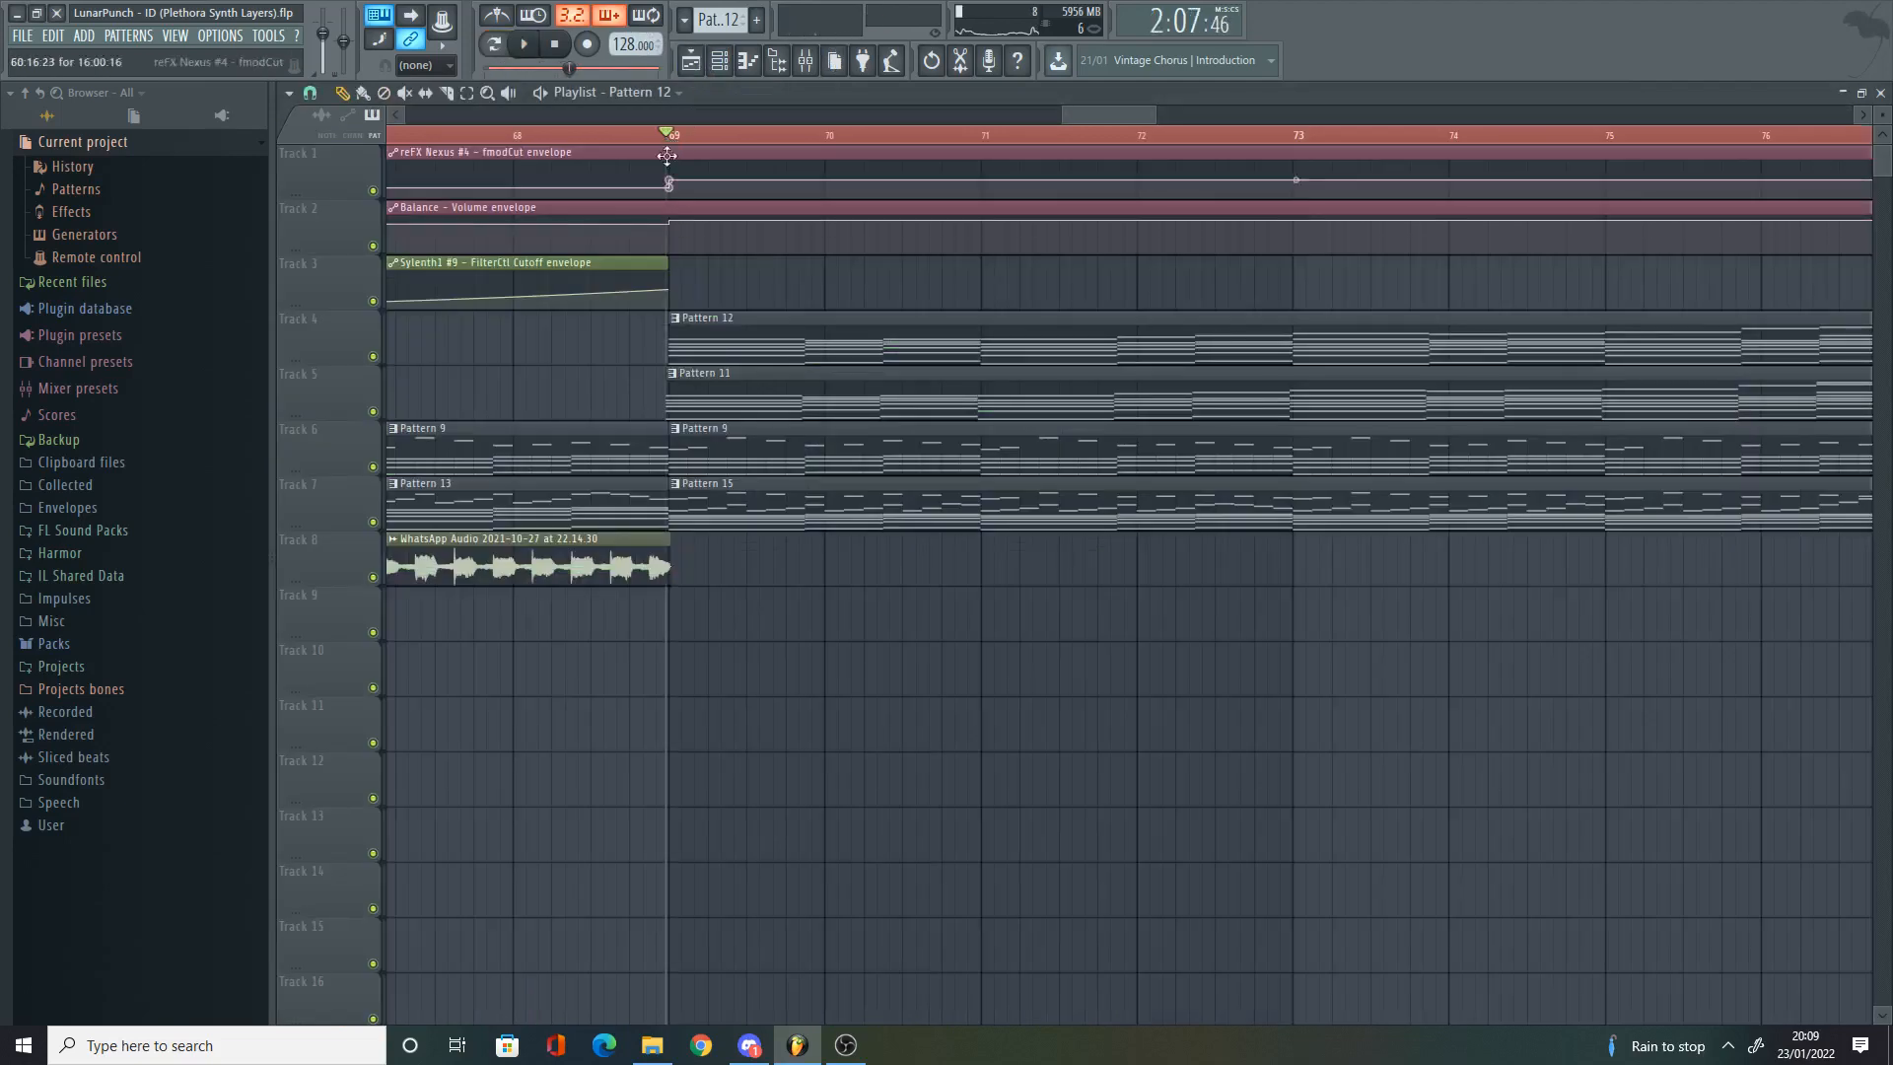
Step: Play the playlist from just before bar 69 with all synth layers active and examine the tracks below
scroll(697, 300, down, 3)
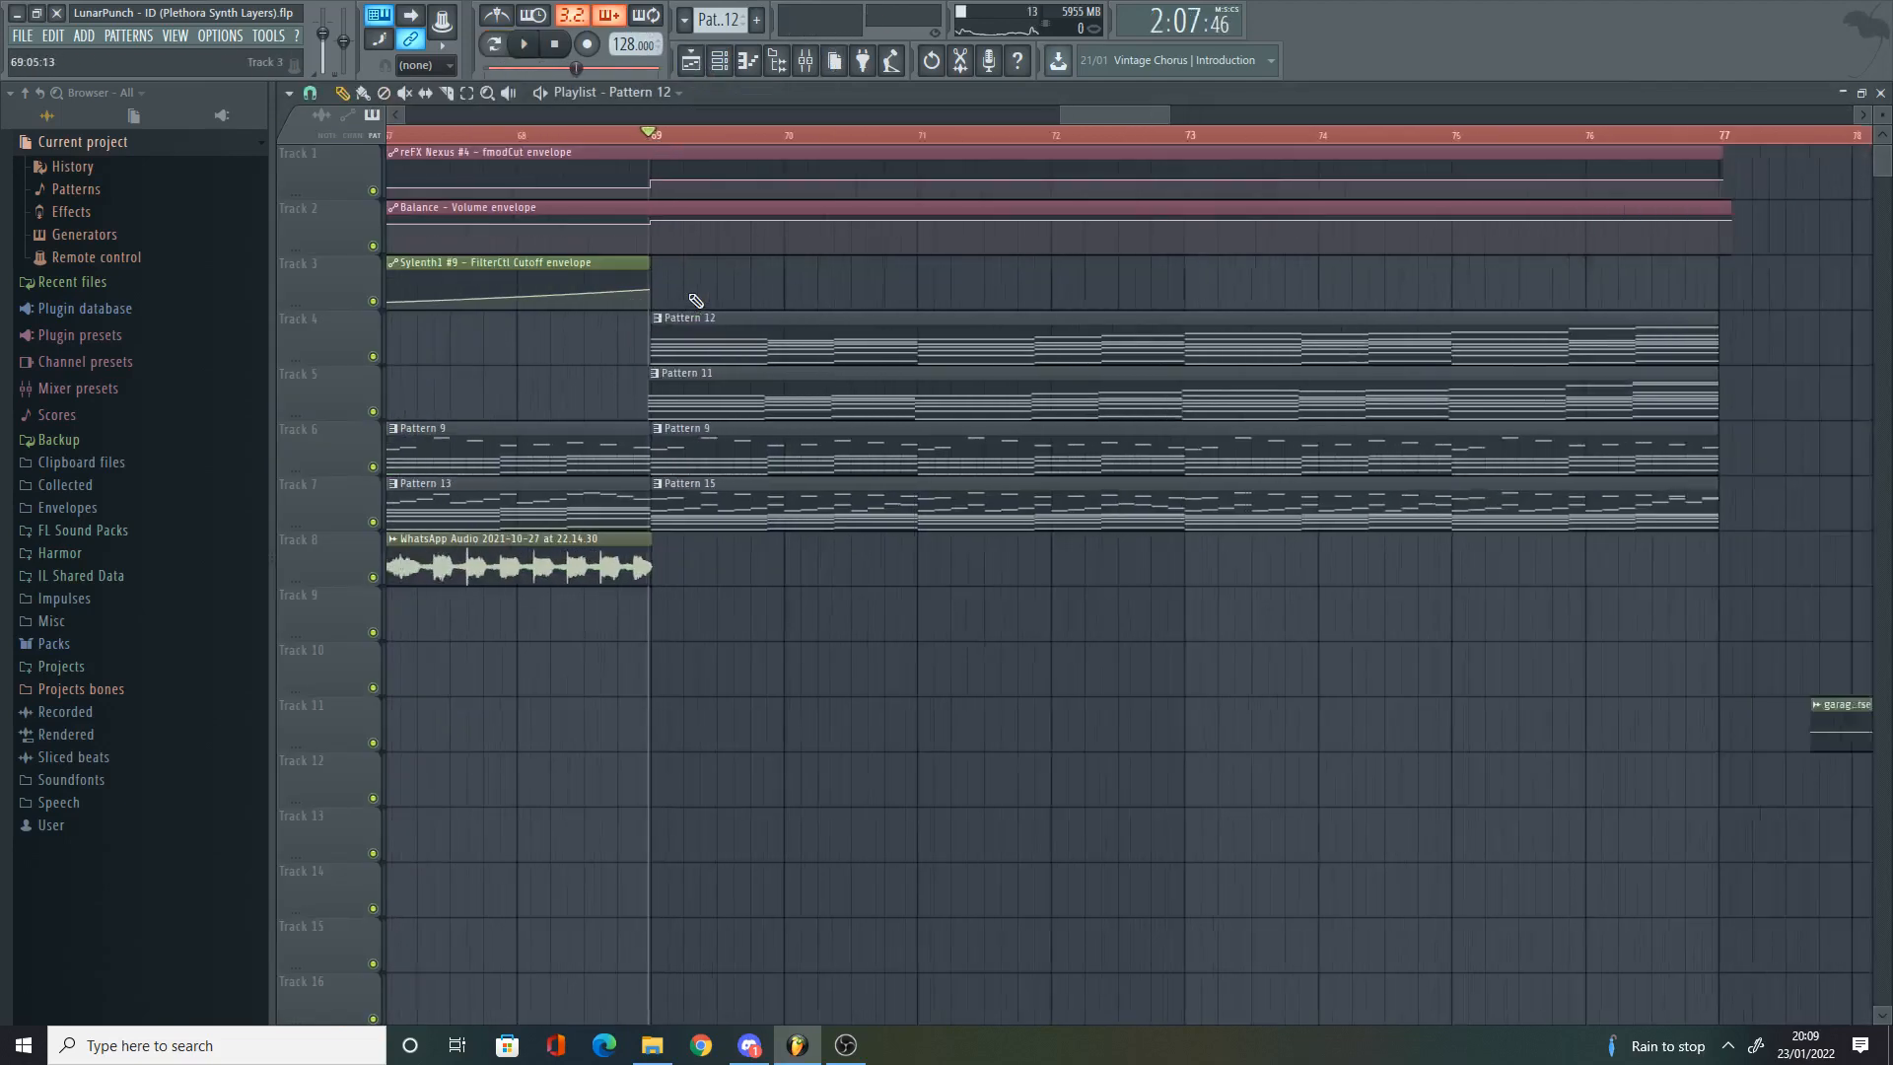
scroll(700, 288, up, 2)
ctrl+right_click(699, 288)
ctrl+right_click(700, 288)
scroll(692, 288, up, 3)
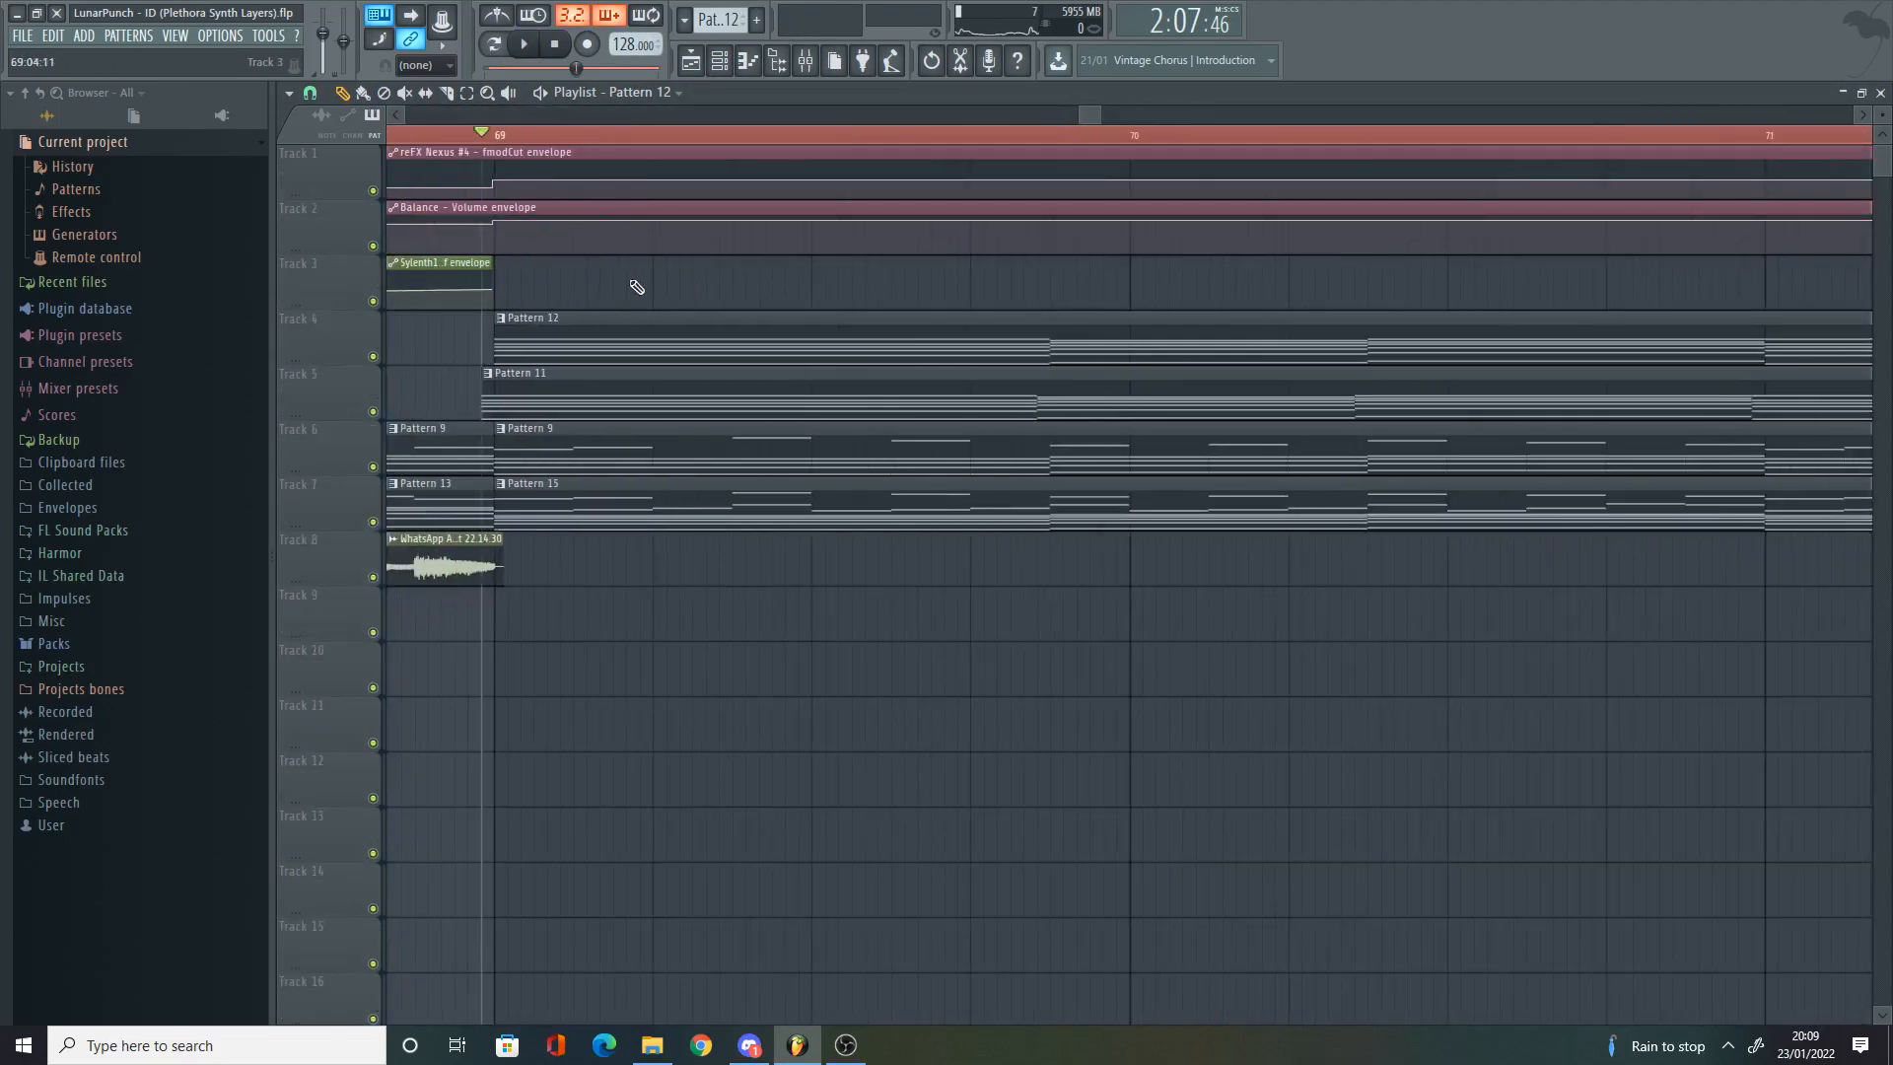
key(space)
scroll(630, 303, down, 5)
scroll(816, 279, down, 3)
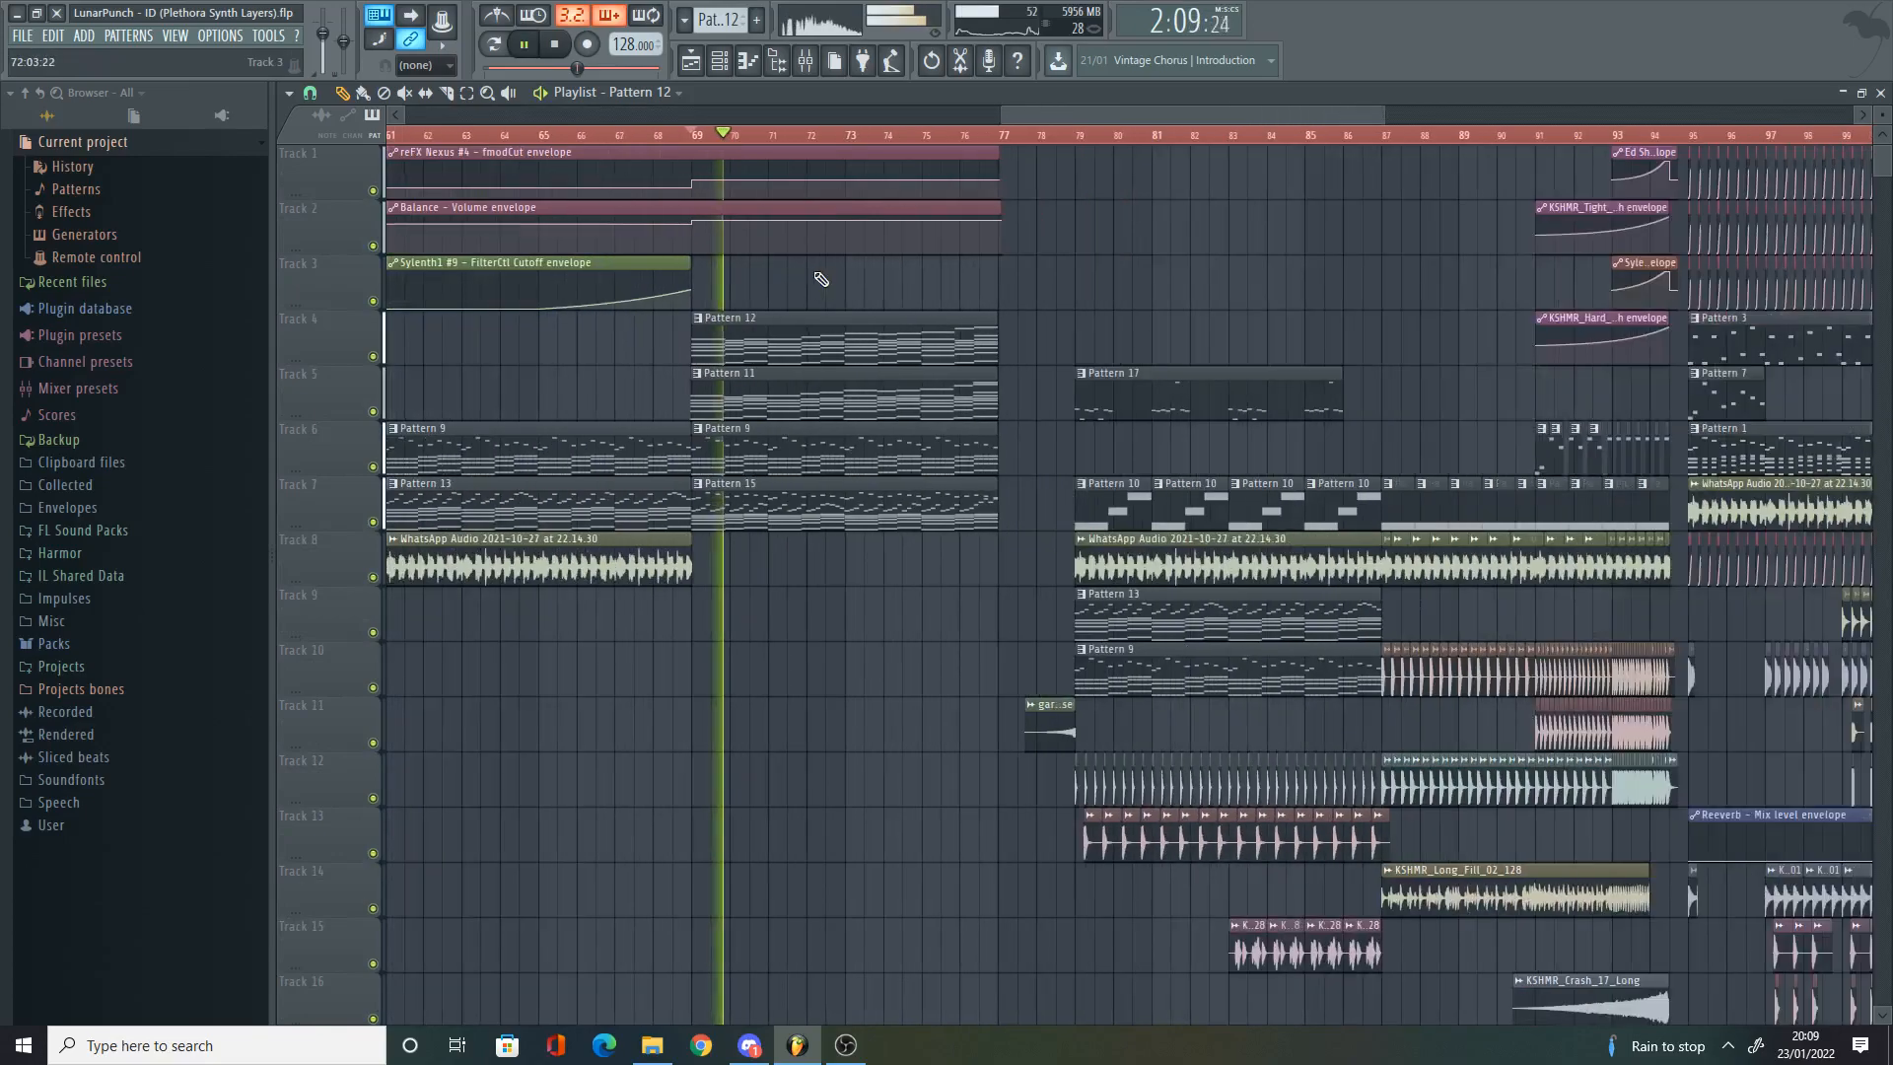
scroll(832, 351, down, 6)
key(space)
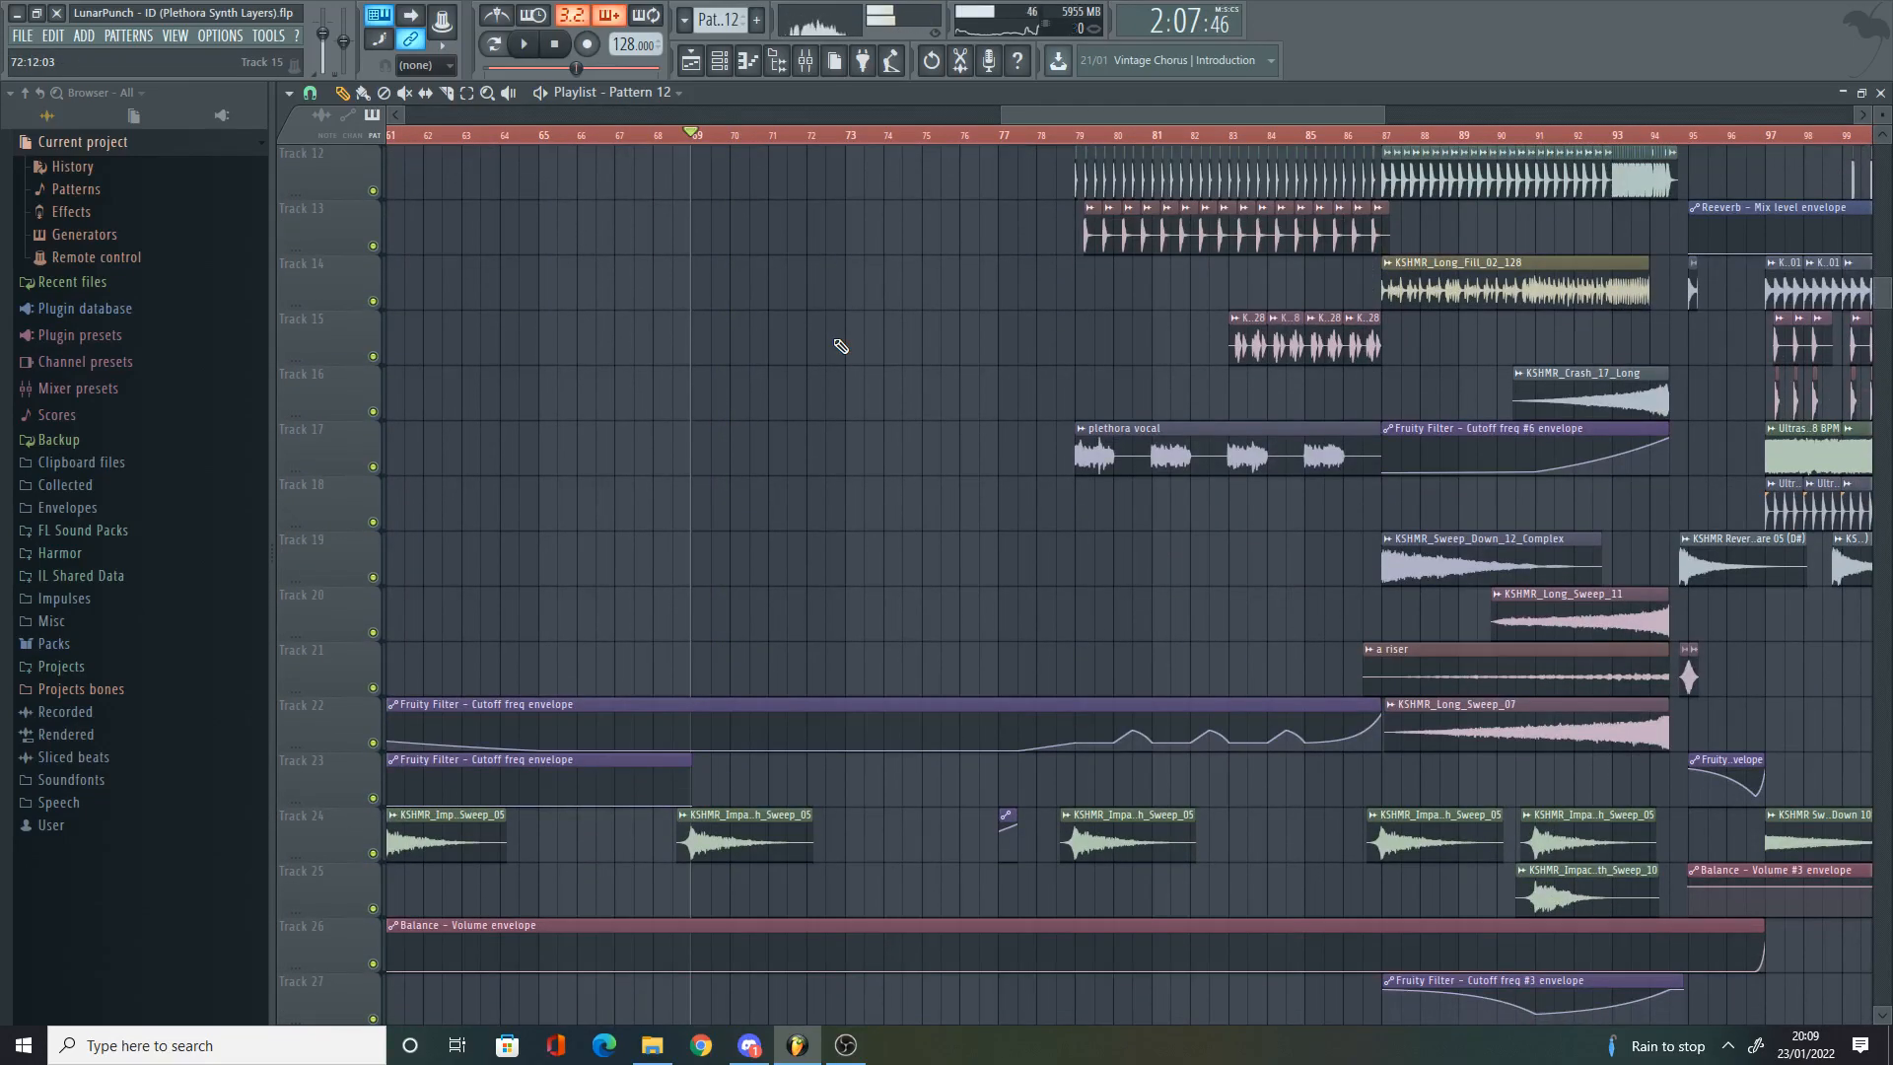
scroll(840, 346, down, 4)
scroll(994, 393, up, 8)
scroll(994, 392, up, 2)
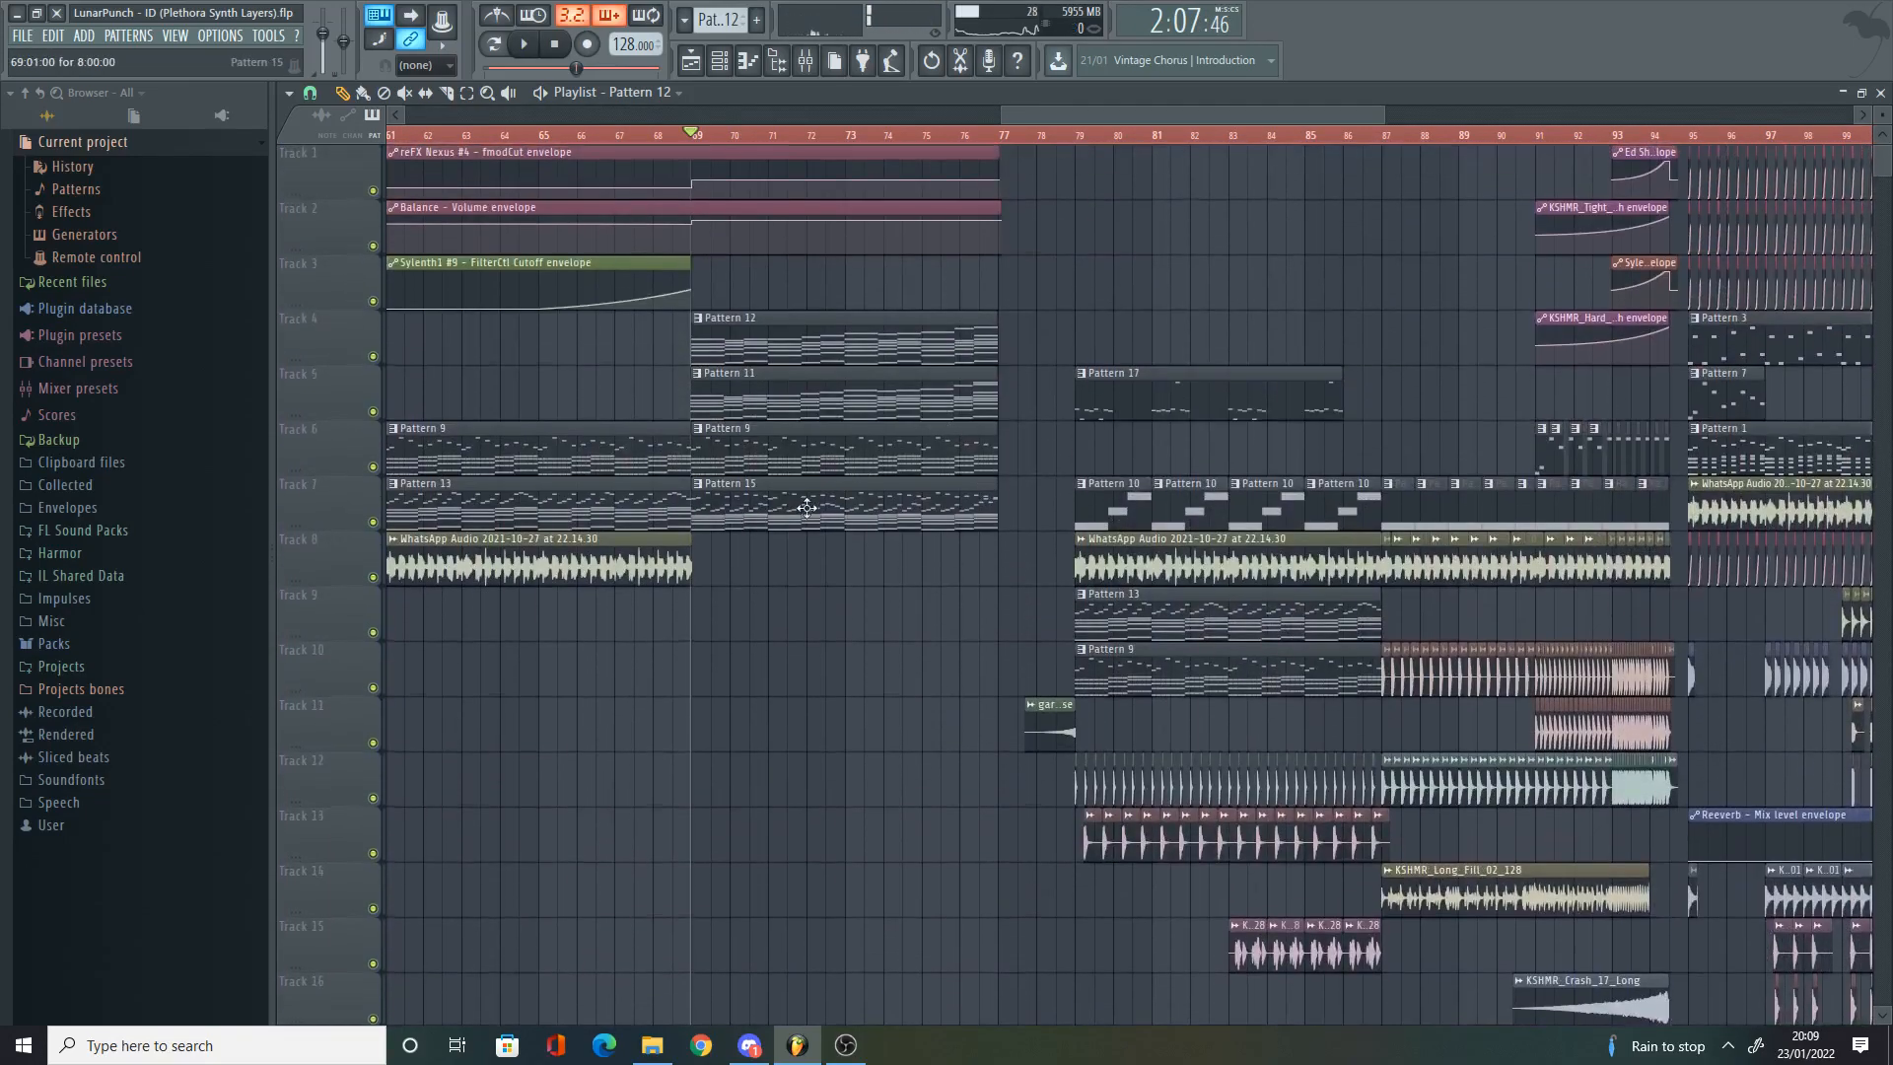
Step: Open Pattern 15 in the piano roll and examine its arpeggio and chord notes up to bar 9
double_click(629, 250)
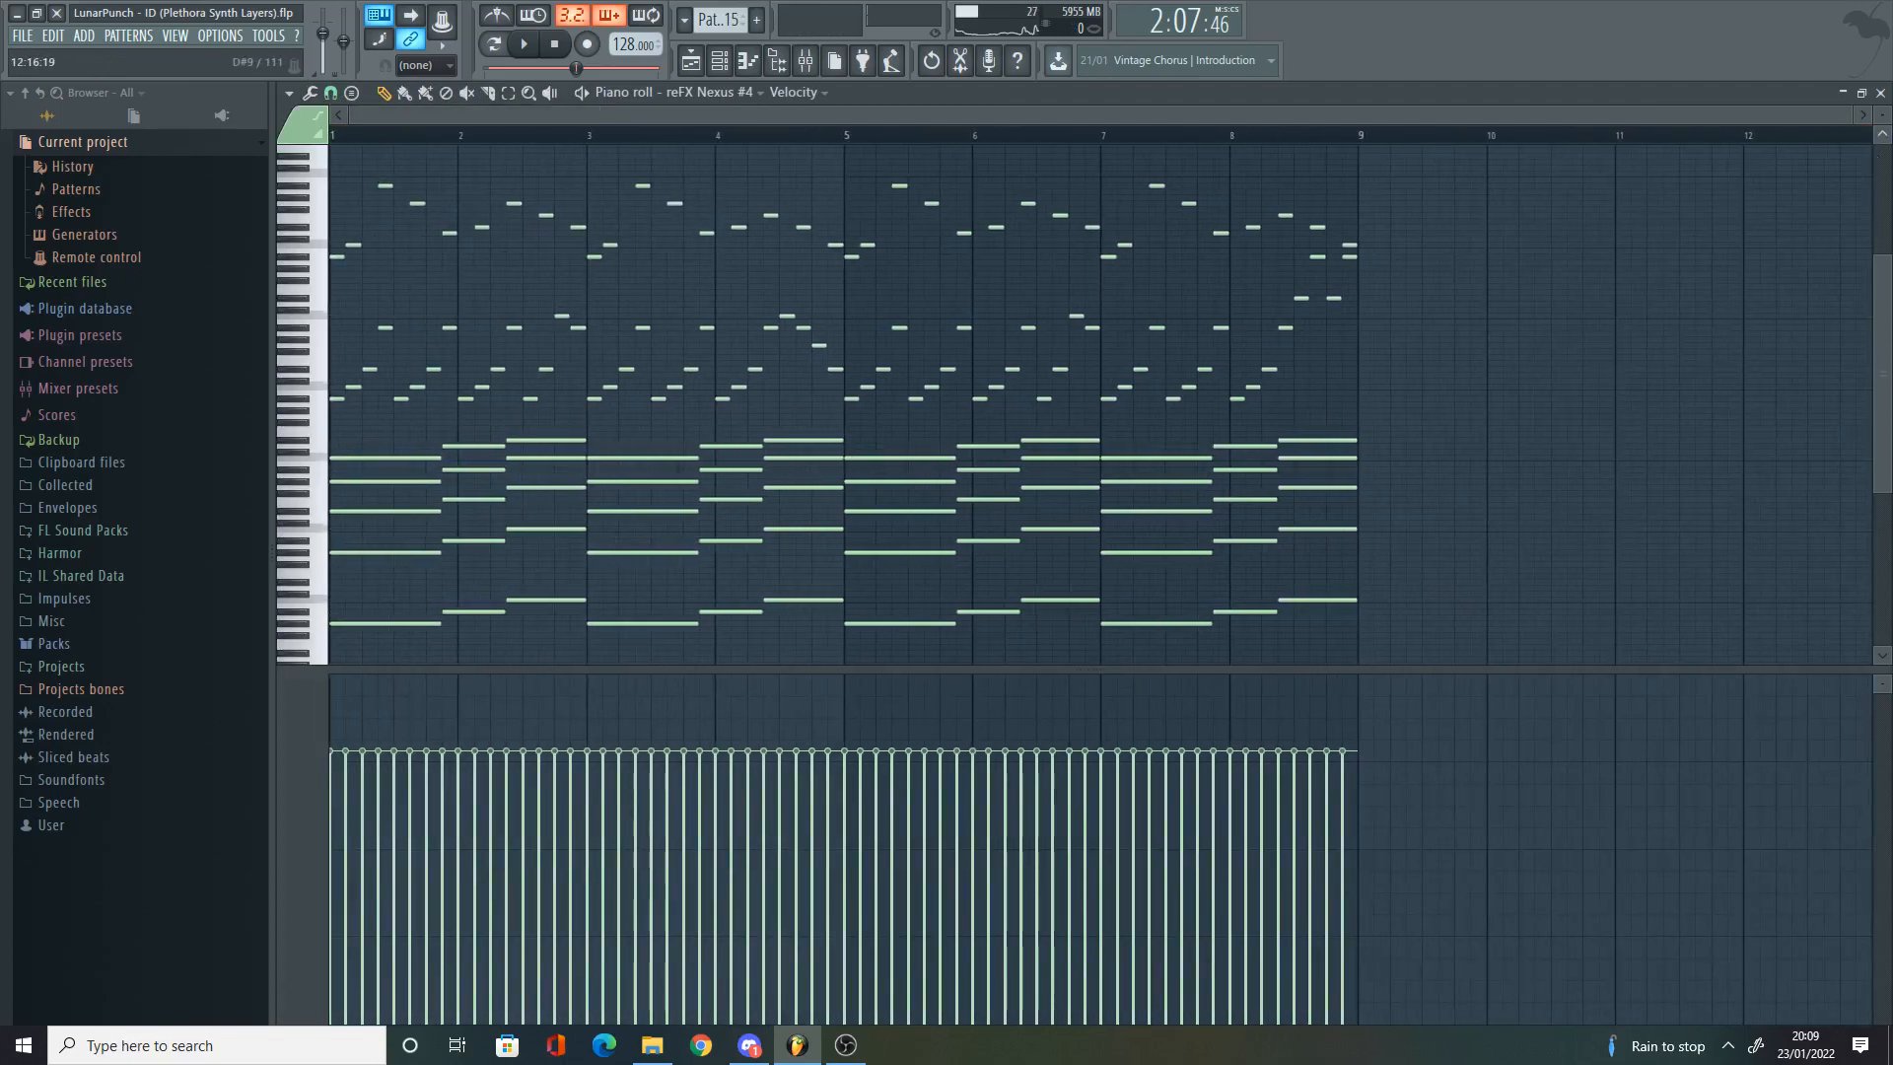
click(1884, 116)
scroll(647, 411, up, 9)
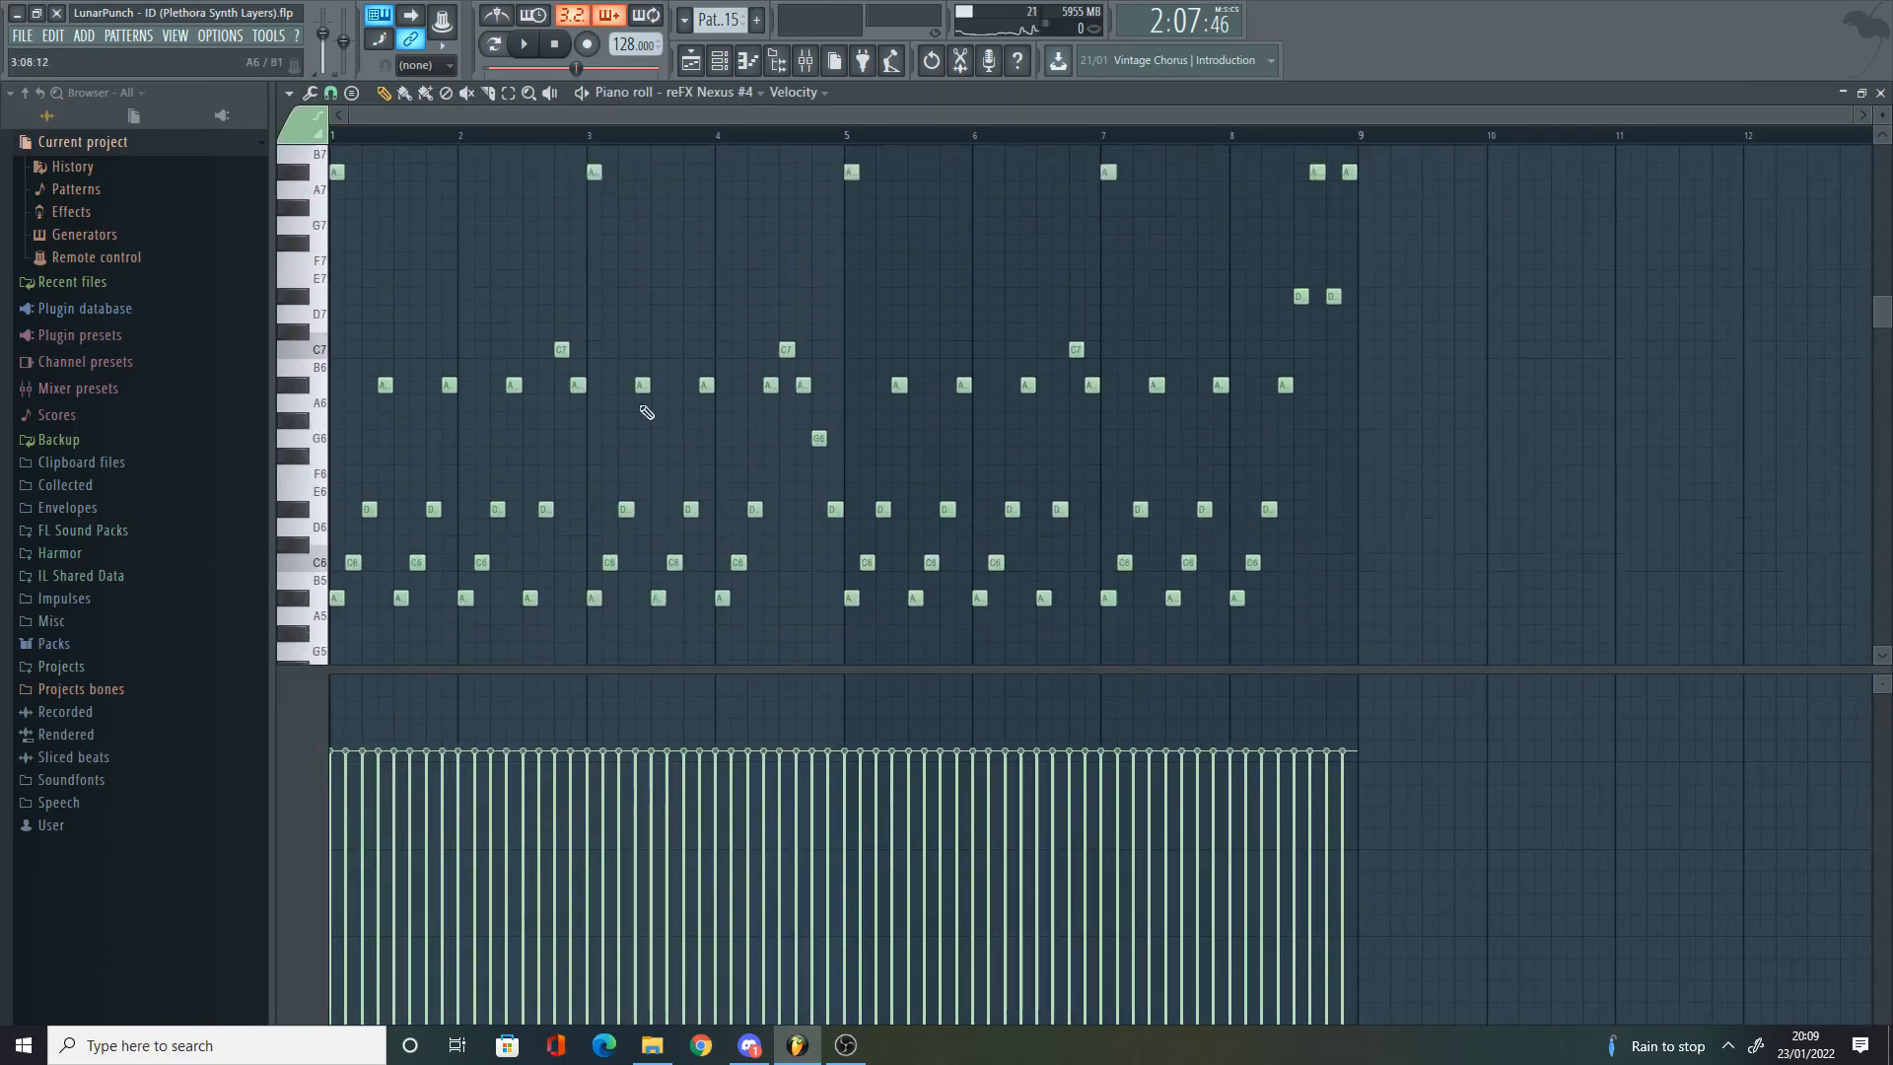
scroll(377, 335, up, 3)
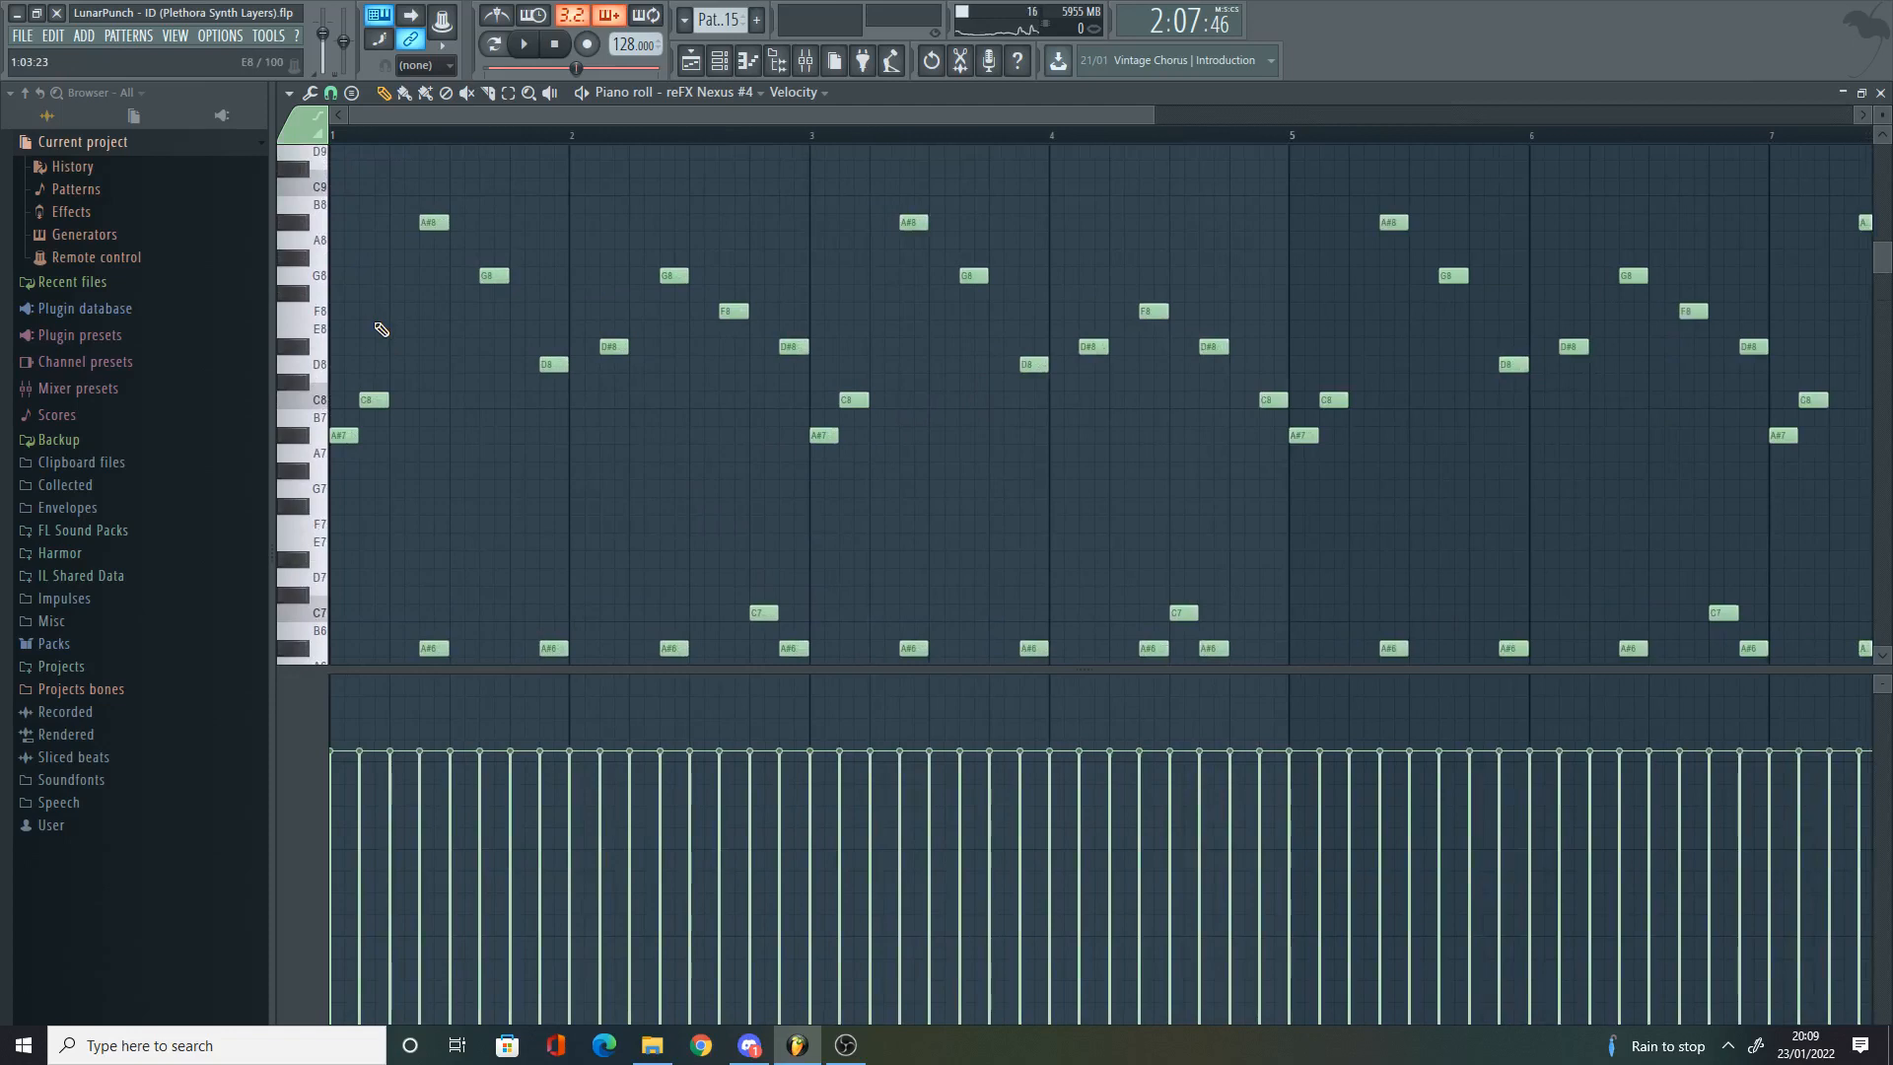
scroll(329, 434, down, 3)
scroll(1327, 245, up, 3)
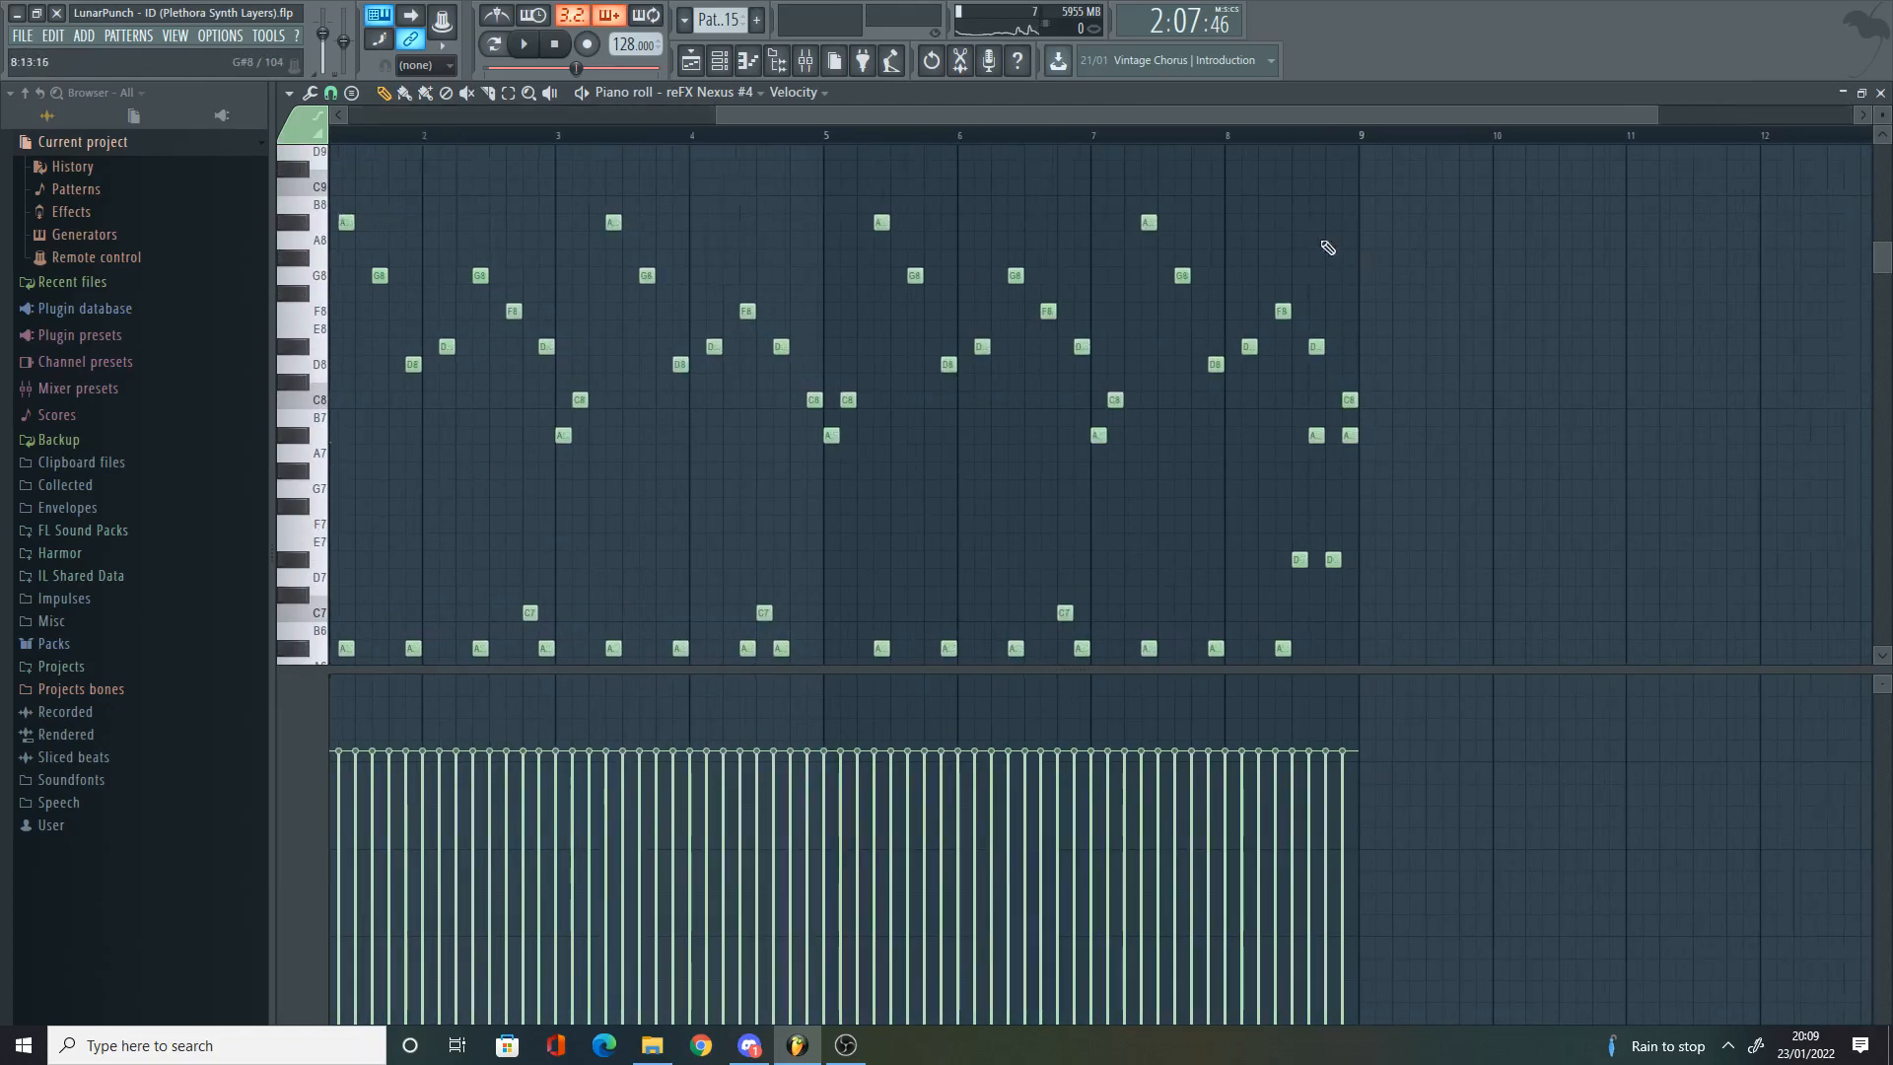
scroll(1274, 221, down, 4)
scroll(1274, 221, down, 1)
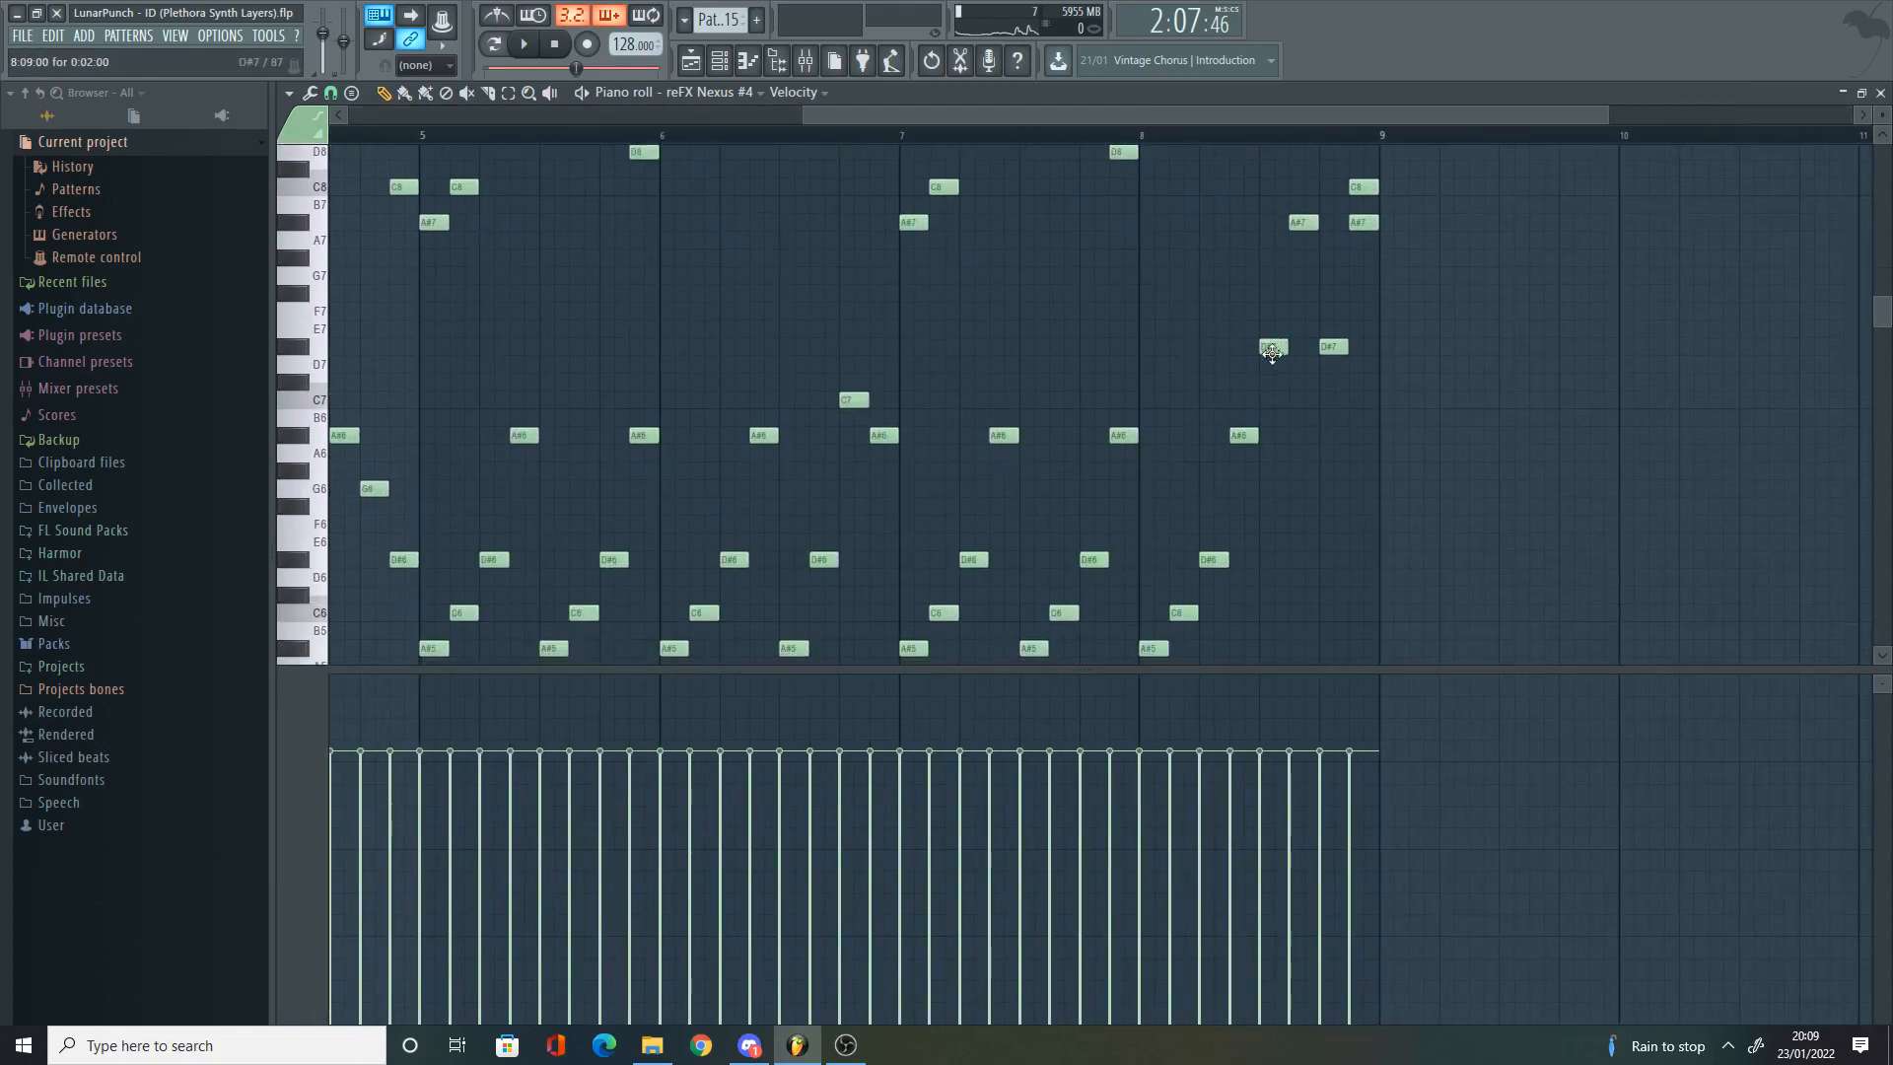
scroll(1437, 397, down, 3)
scroll(1437, 397, up, 5)
click(1274, 455)
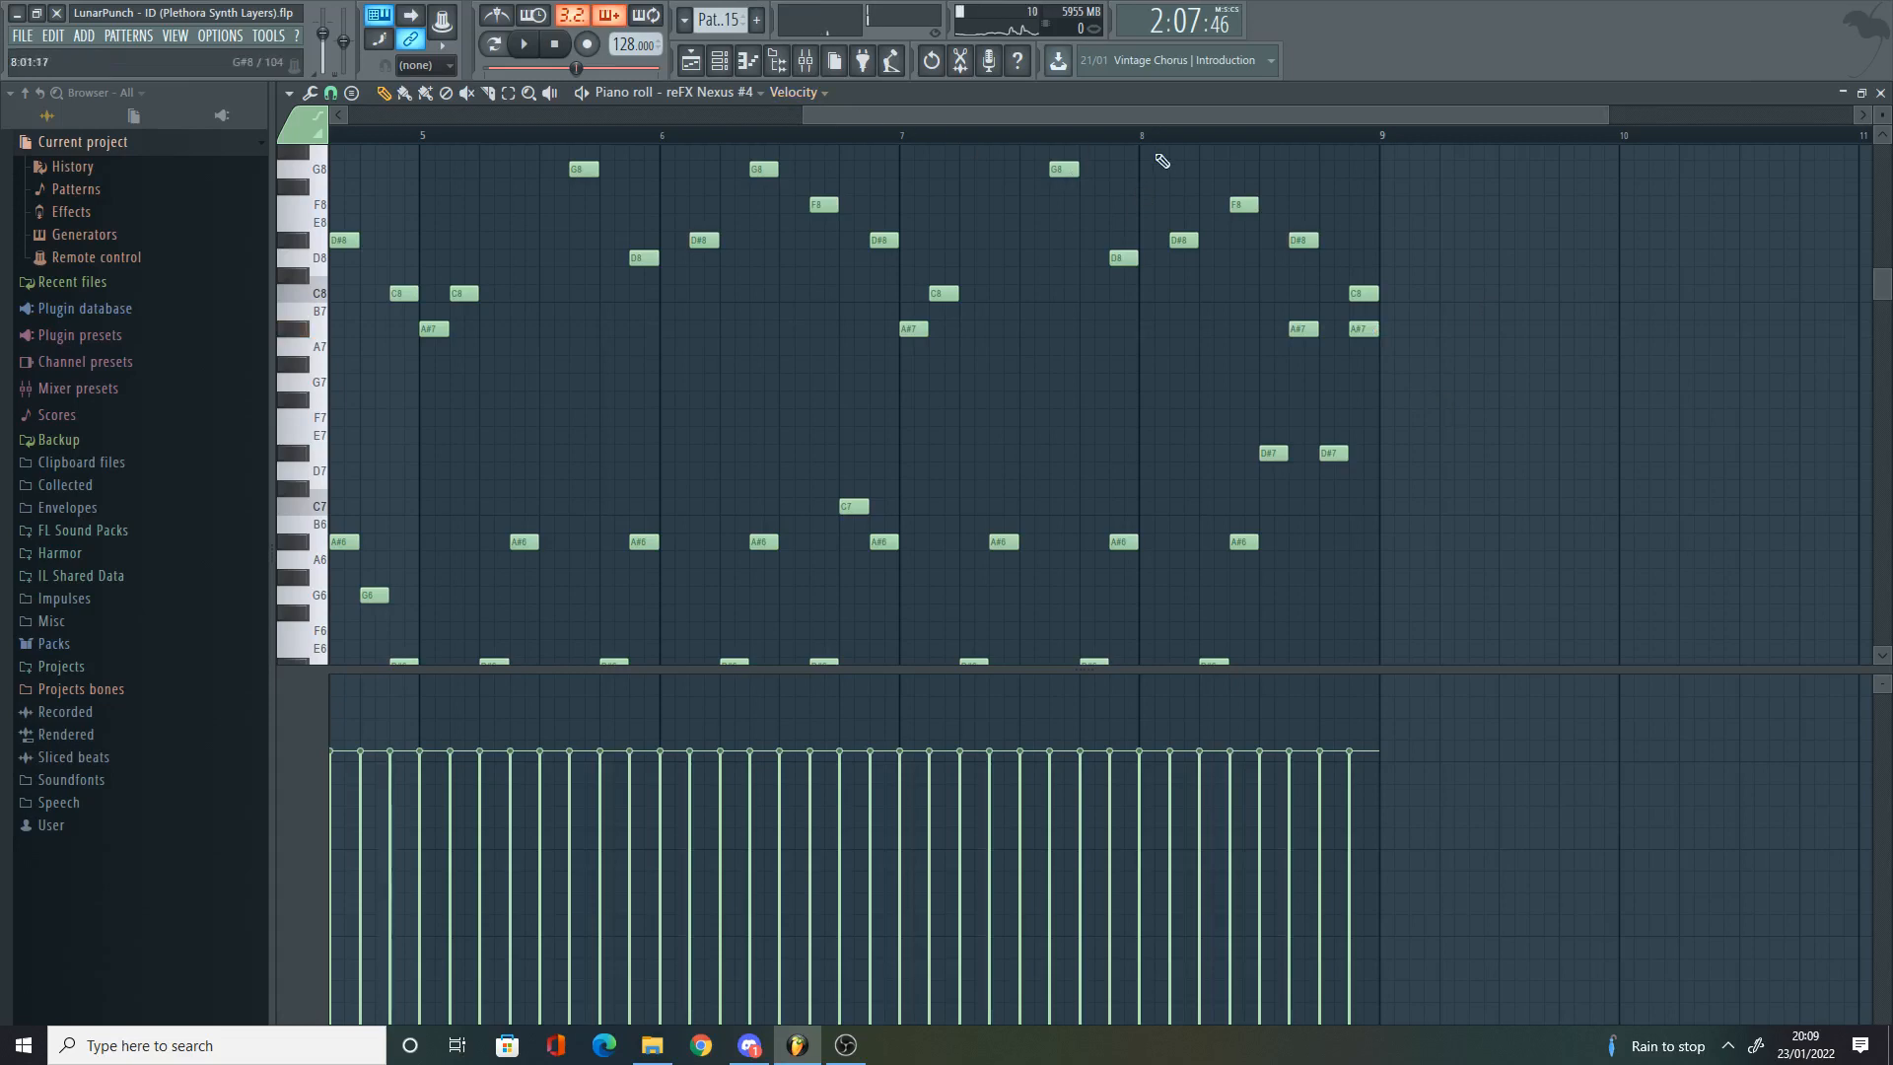
Step: Play Pattern 15 on its own from the start of bar 8 to hear its closing notes
click(1150, 135)
scroll(1178, 138, down, 2)
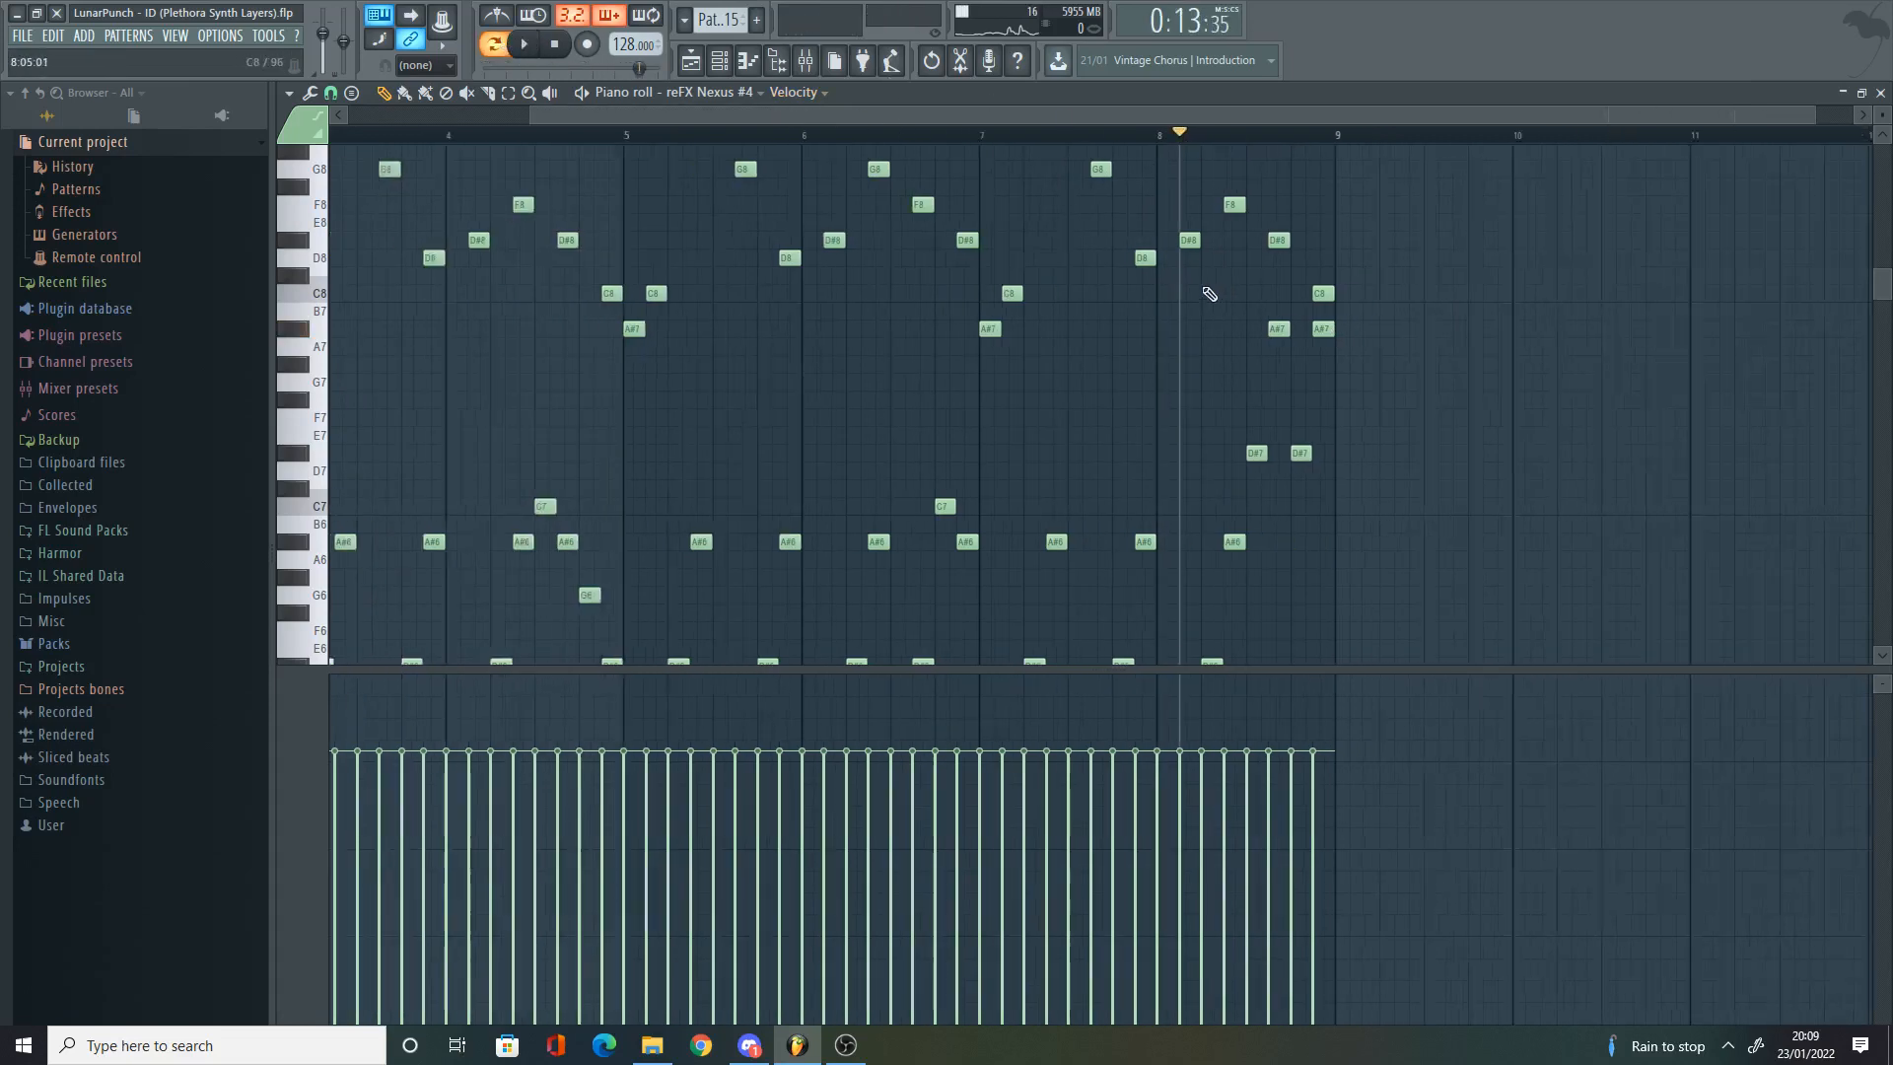
scroll(1204, 296, down, 3)
key(space)
scroll(1365, 372, up, 3)
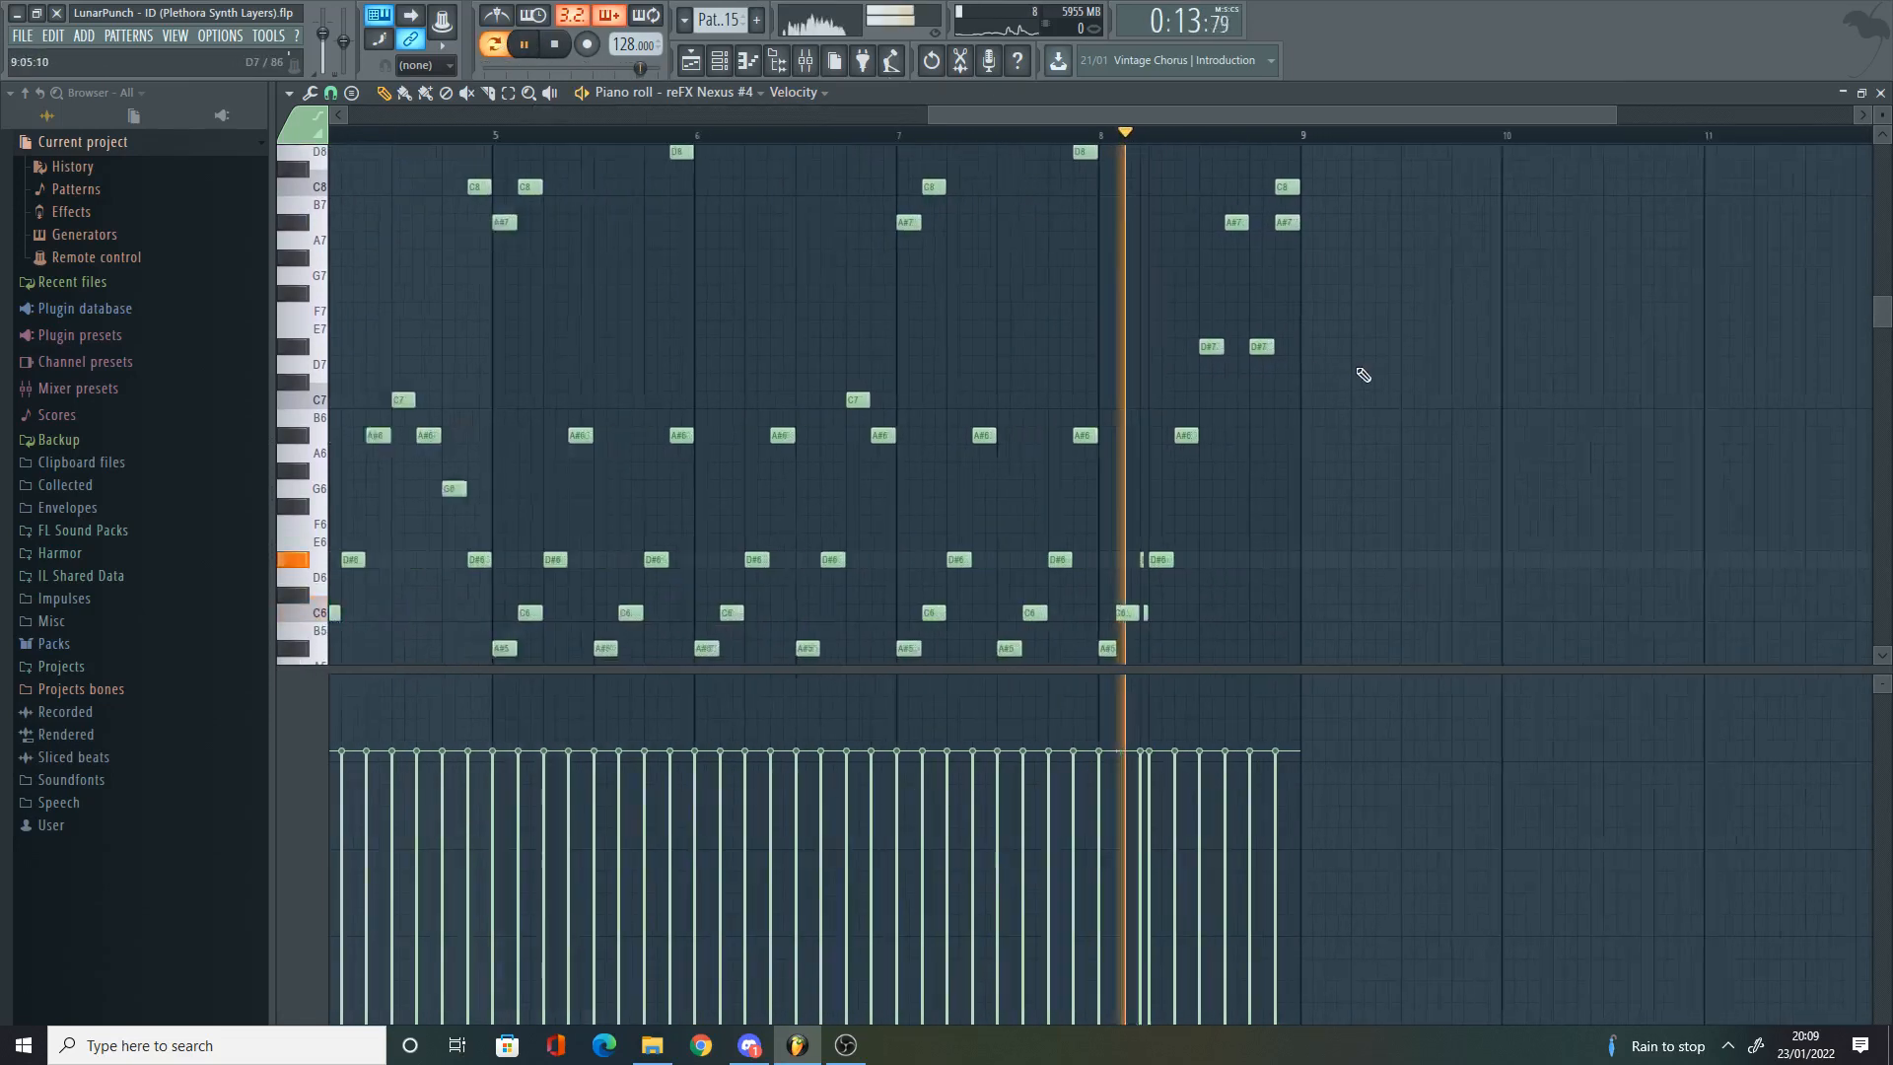
scroll(1378, 406, up, 3)
key(space)
Step: Return to the playlist and play the song from bar 76 through the end of the synth section
click(692, 67)
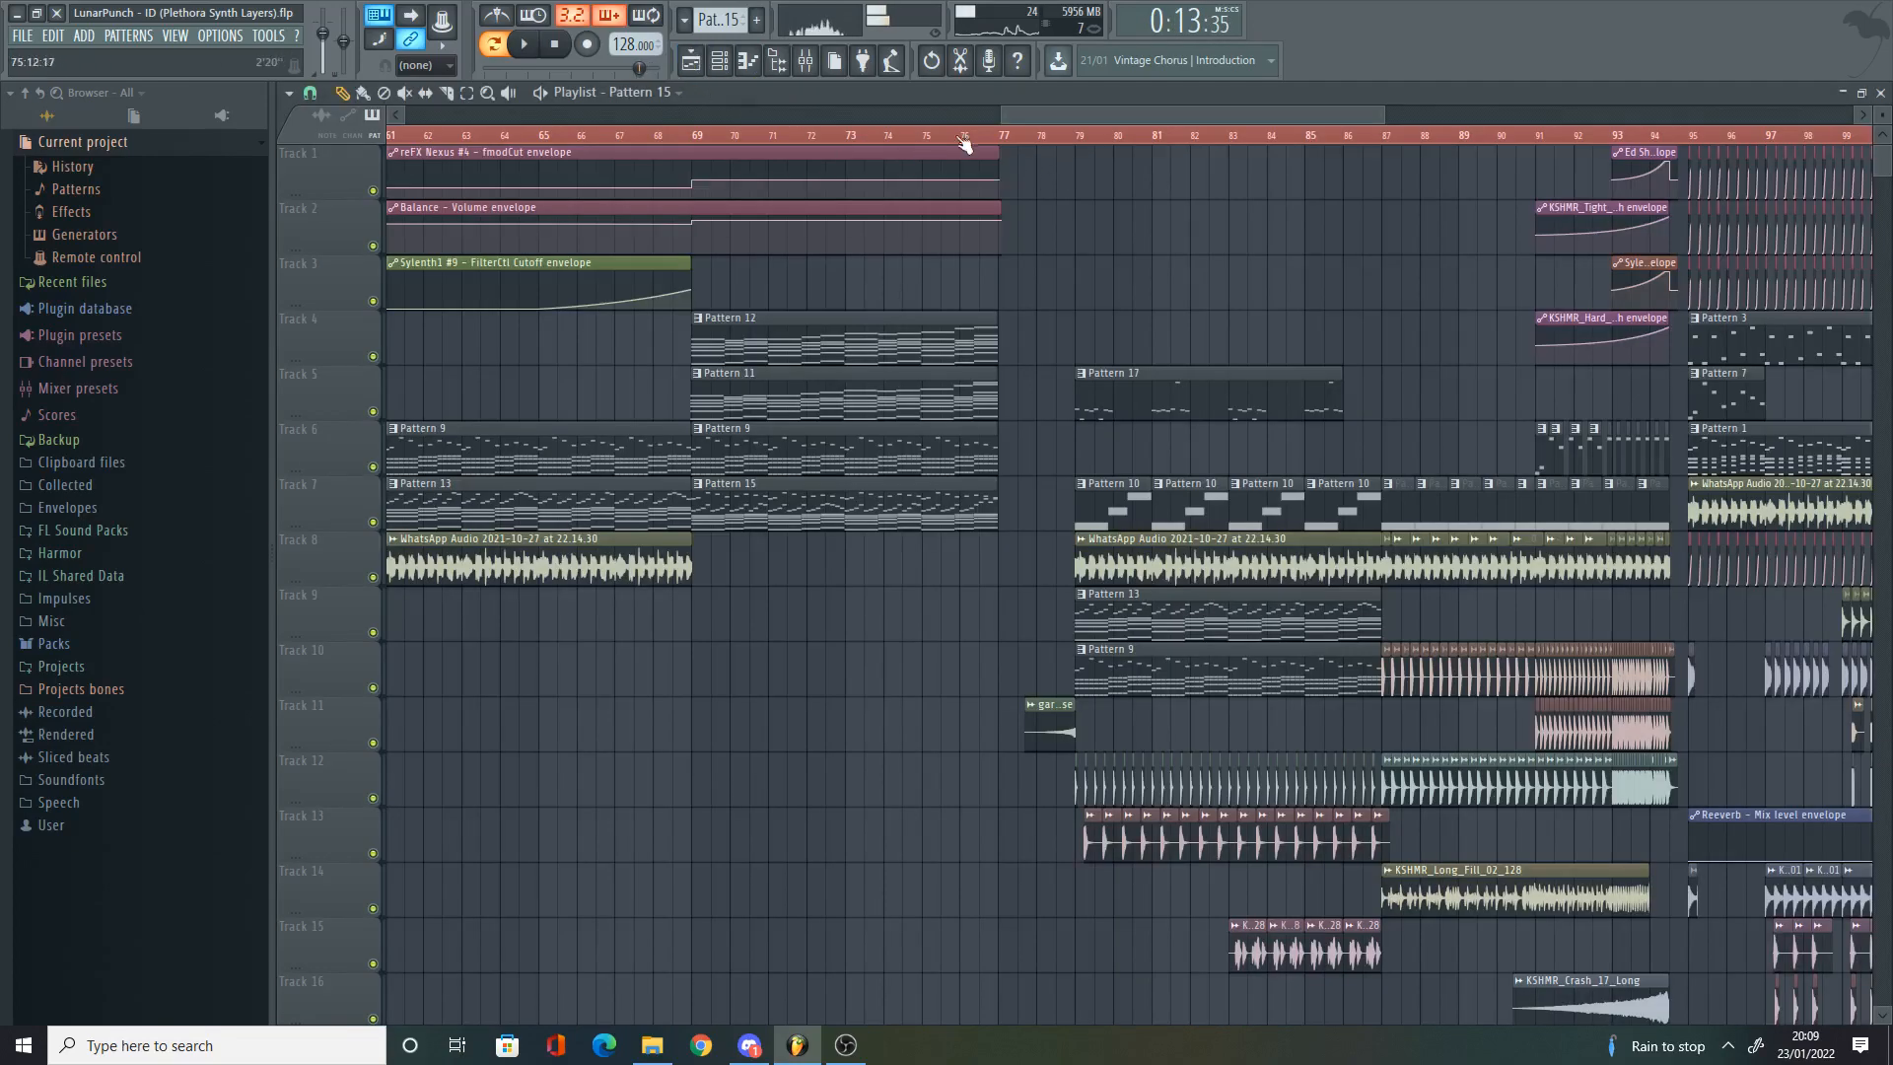
click(962, 136)
scroll(1002, 270, up, 4)
key(space)
scroll(1062, 320, down, 6)
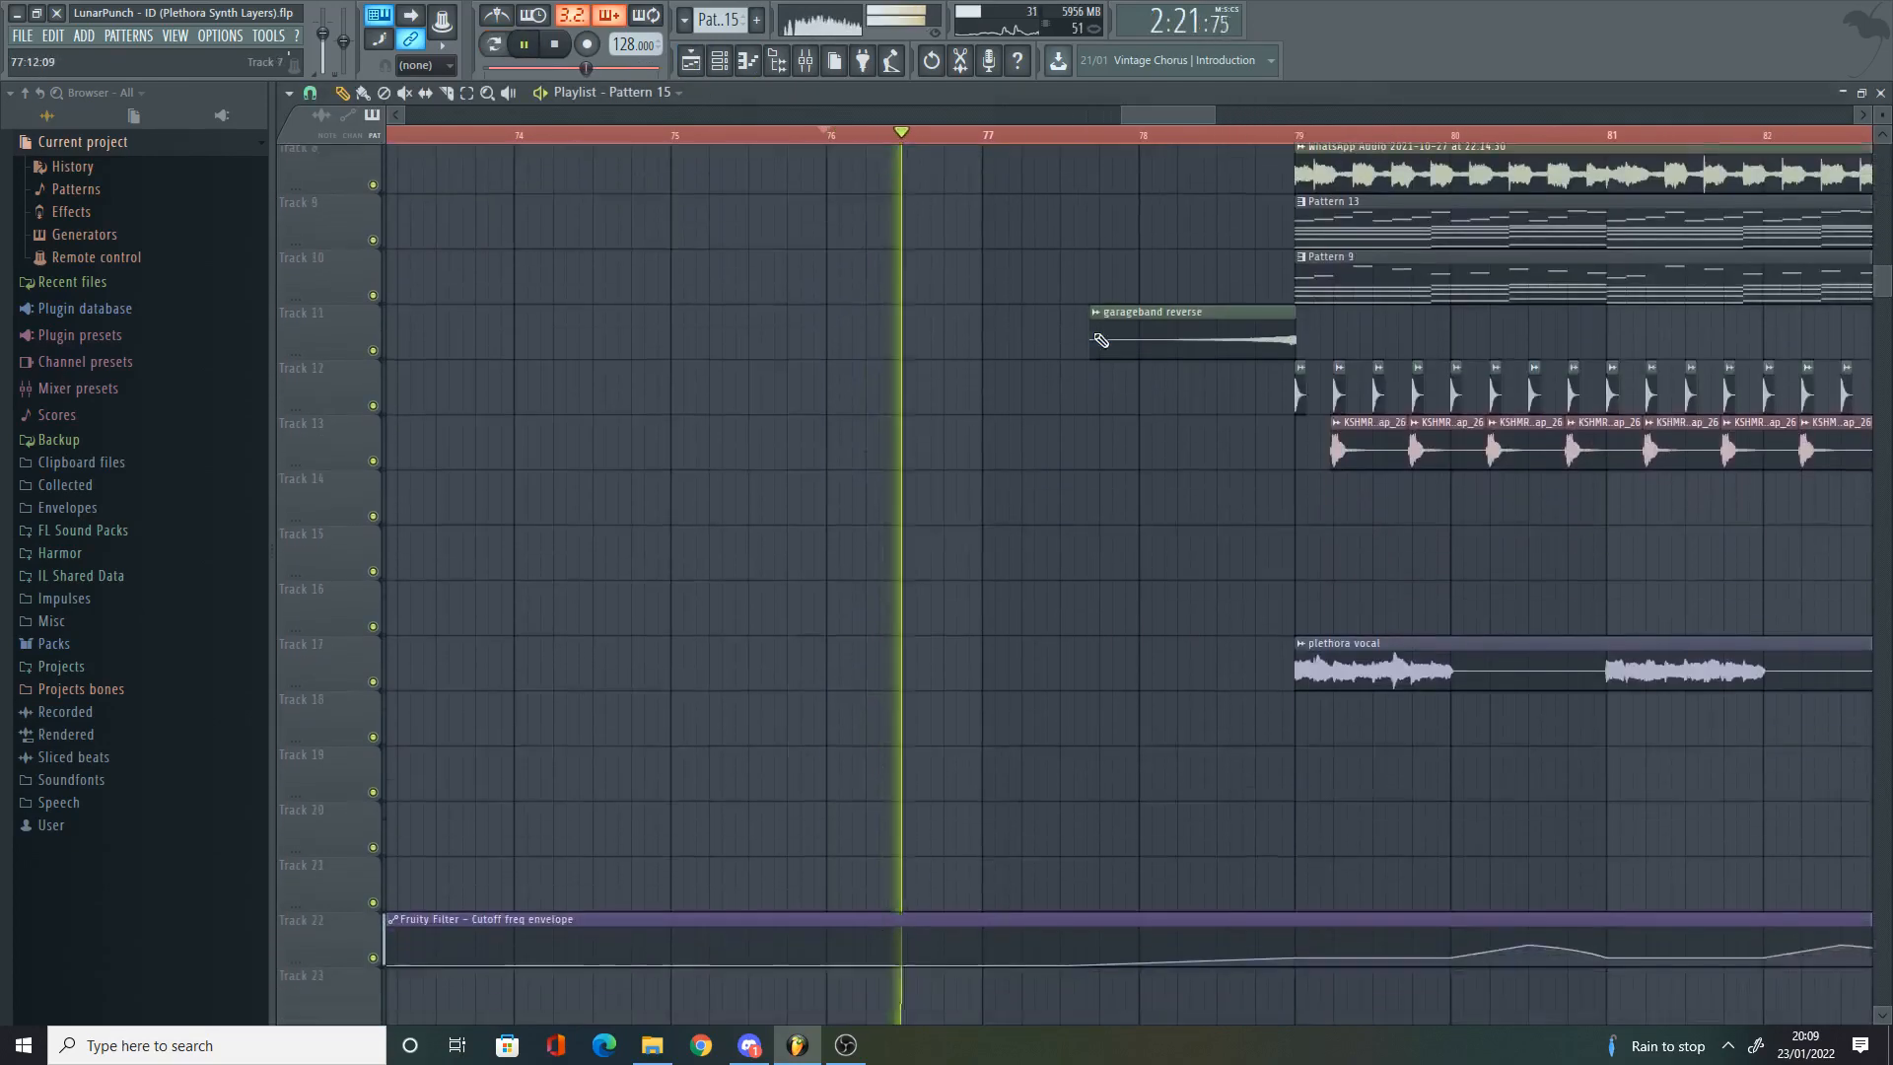
scroll(1104, 355, down, 3)
scroll(1223, 382, up, 3)
scroll(1055, 419, up, 4)
scroll(1050, 429, down, 3)
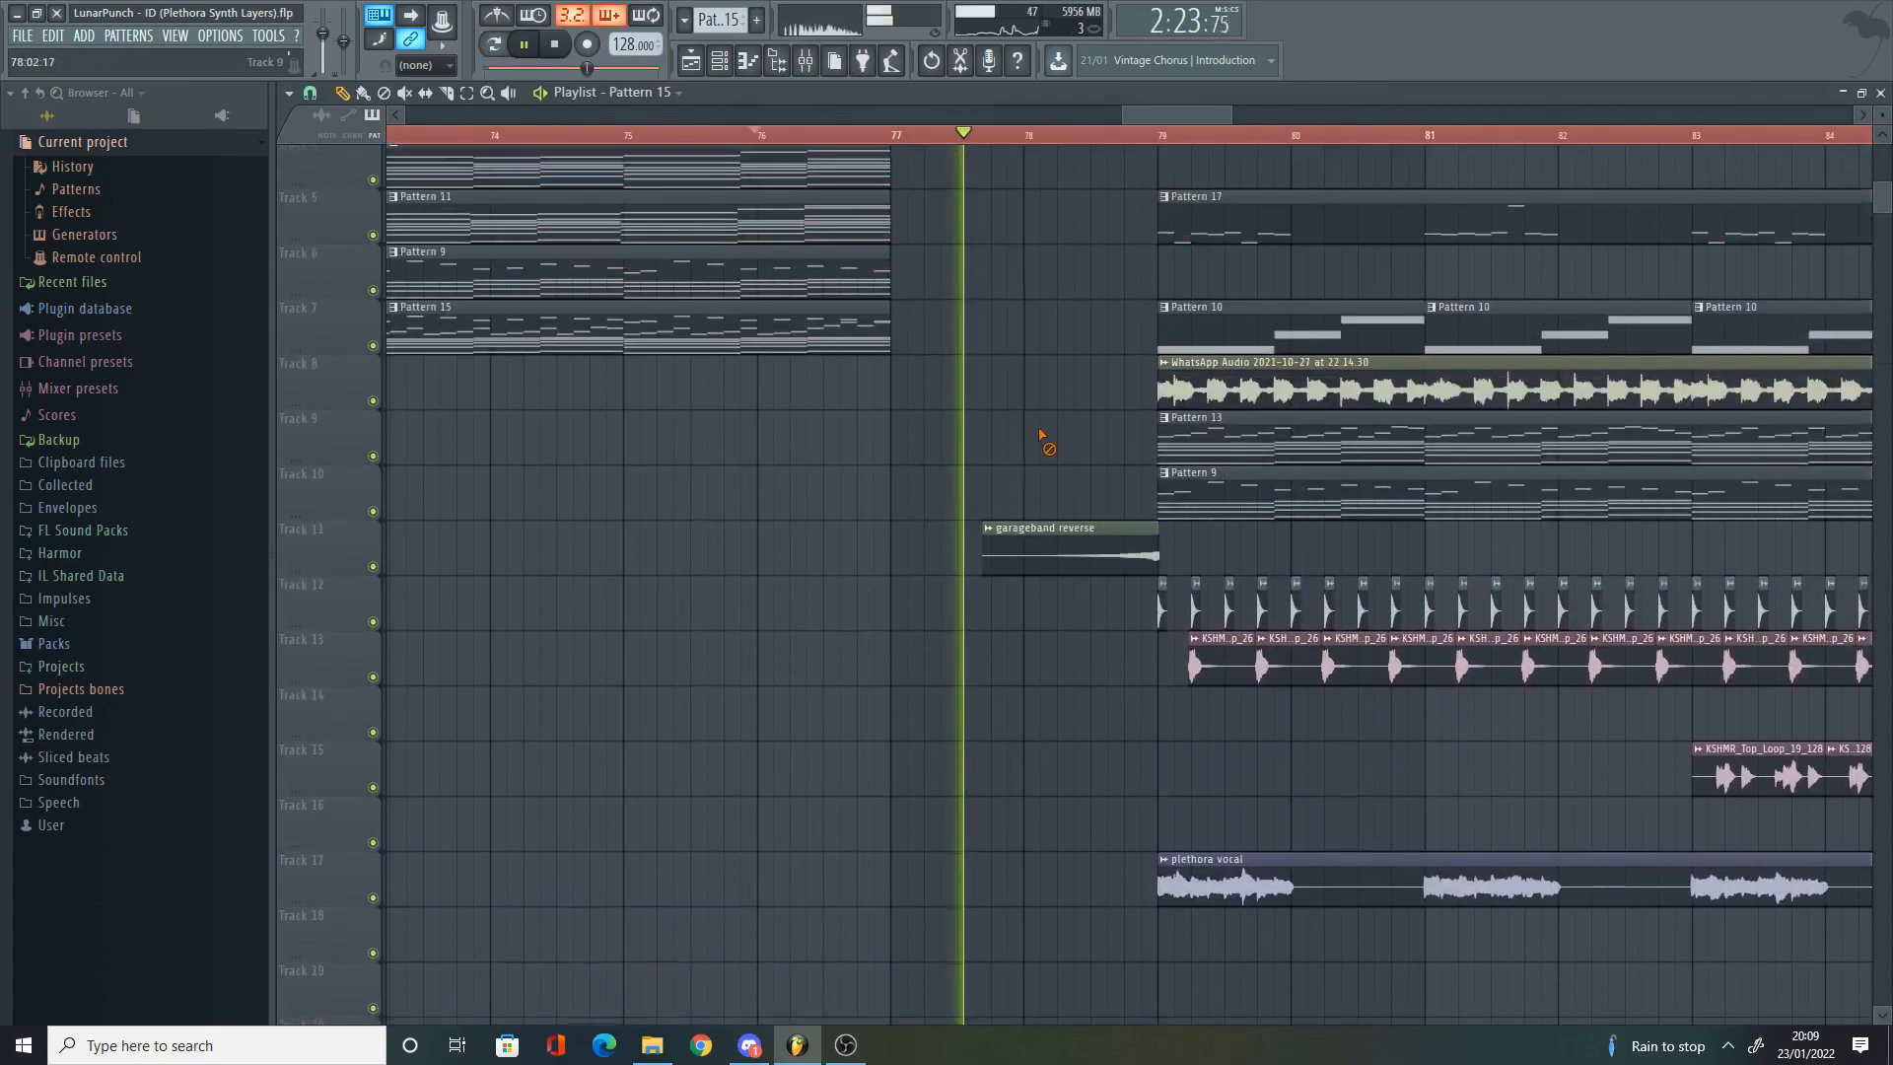
key(space)
Step: Inspect the garageband reverse clip on Track 11 and play the transition from just after bar 78
scroll(1156, 481, up, 3)
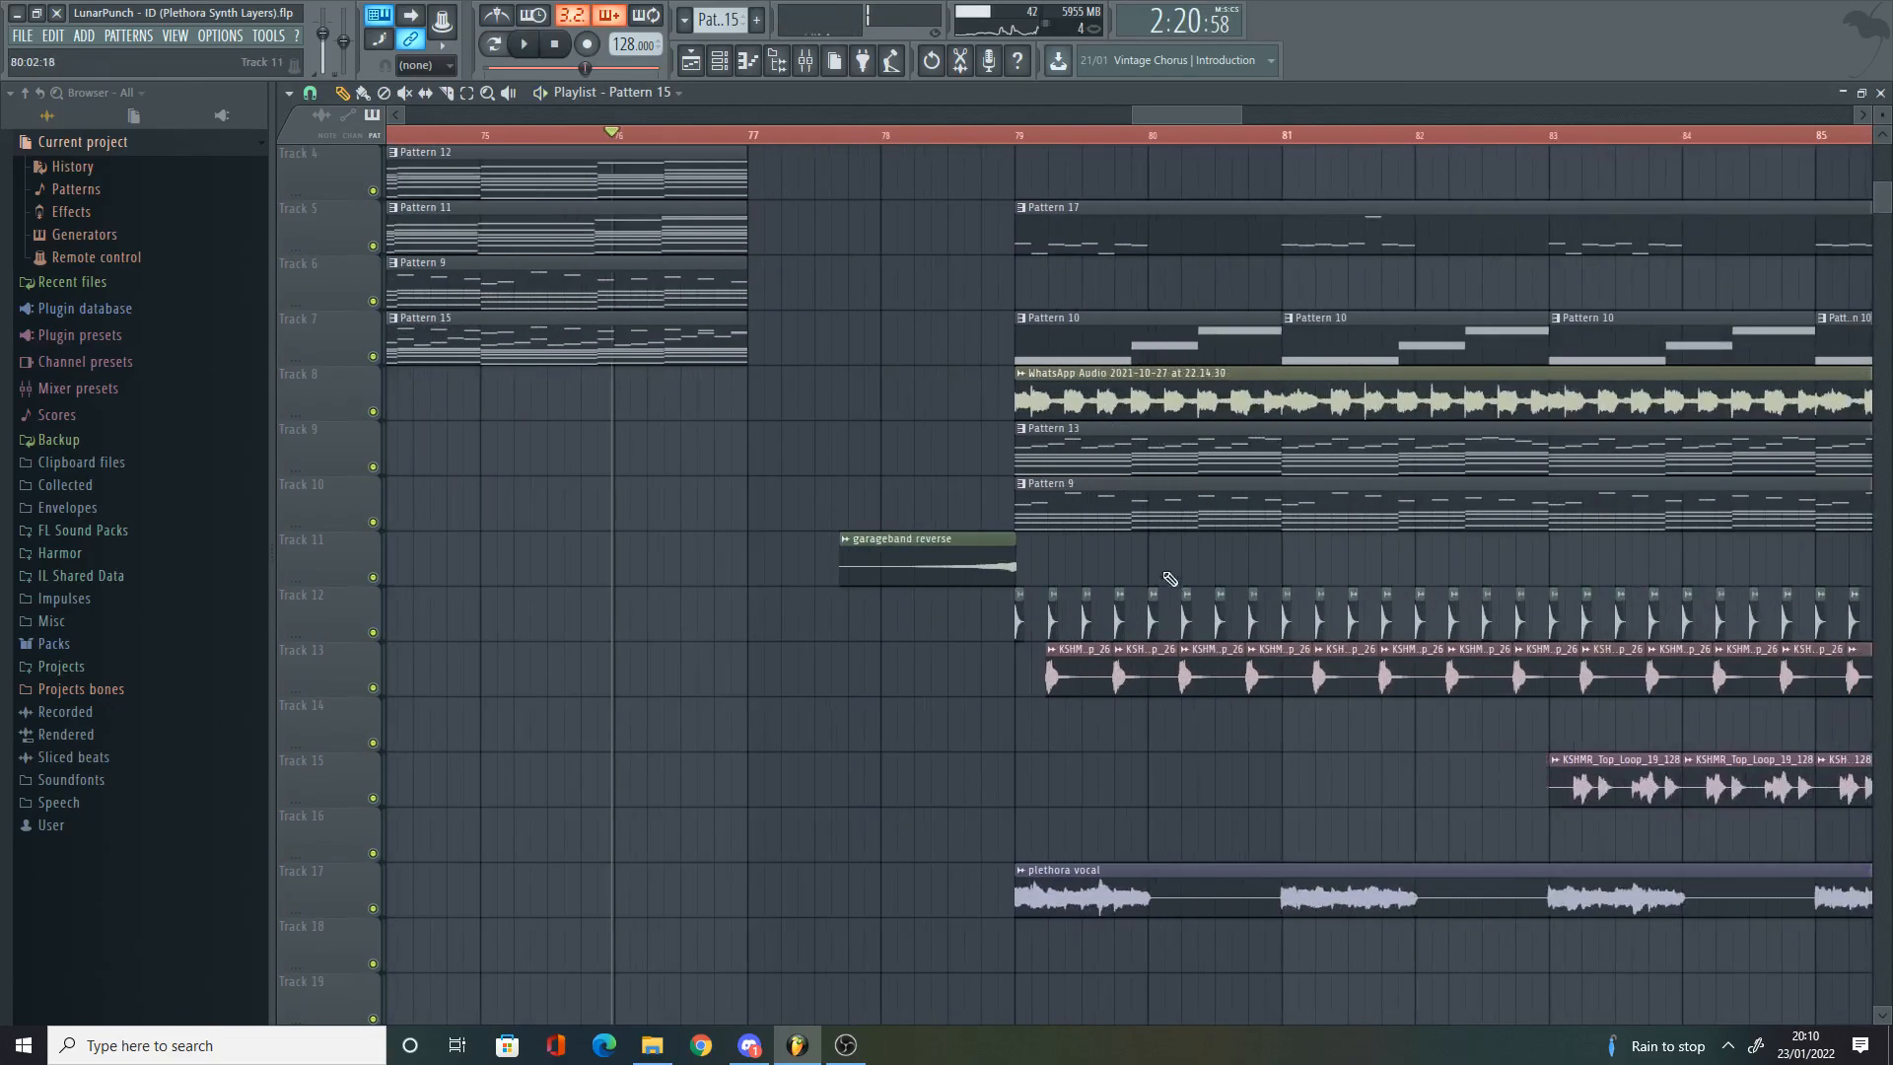
scroll(1045, 533, up, 2)
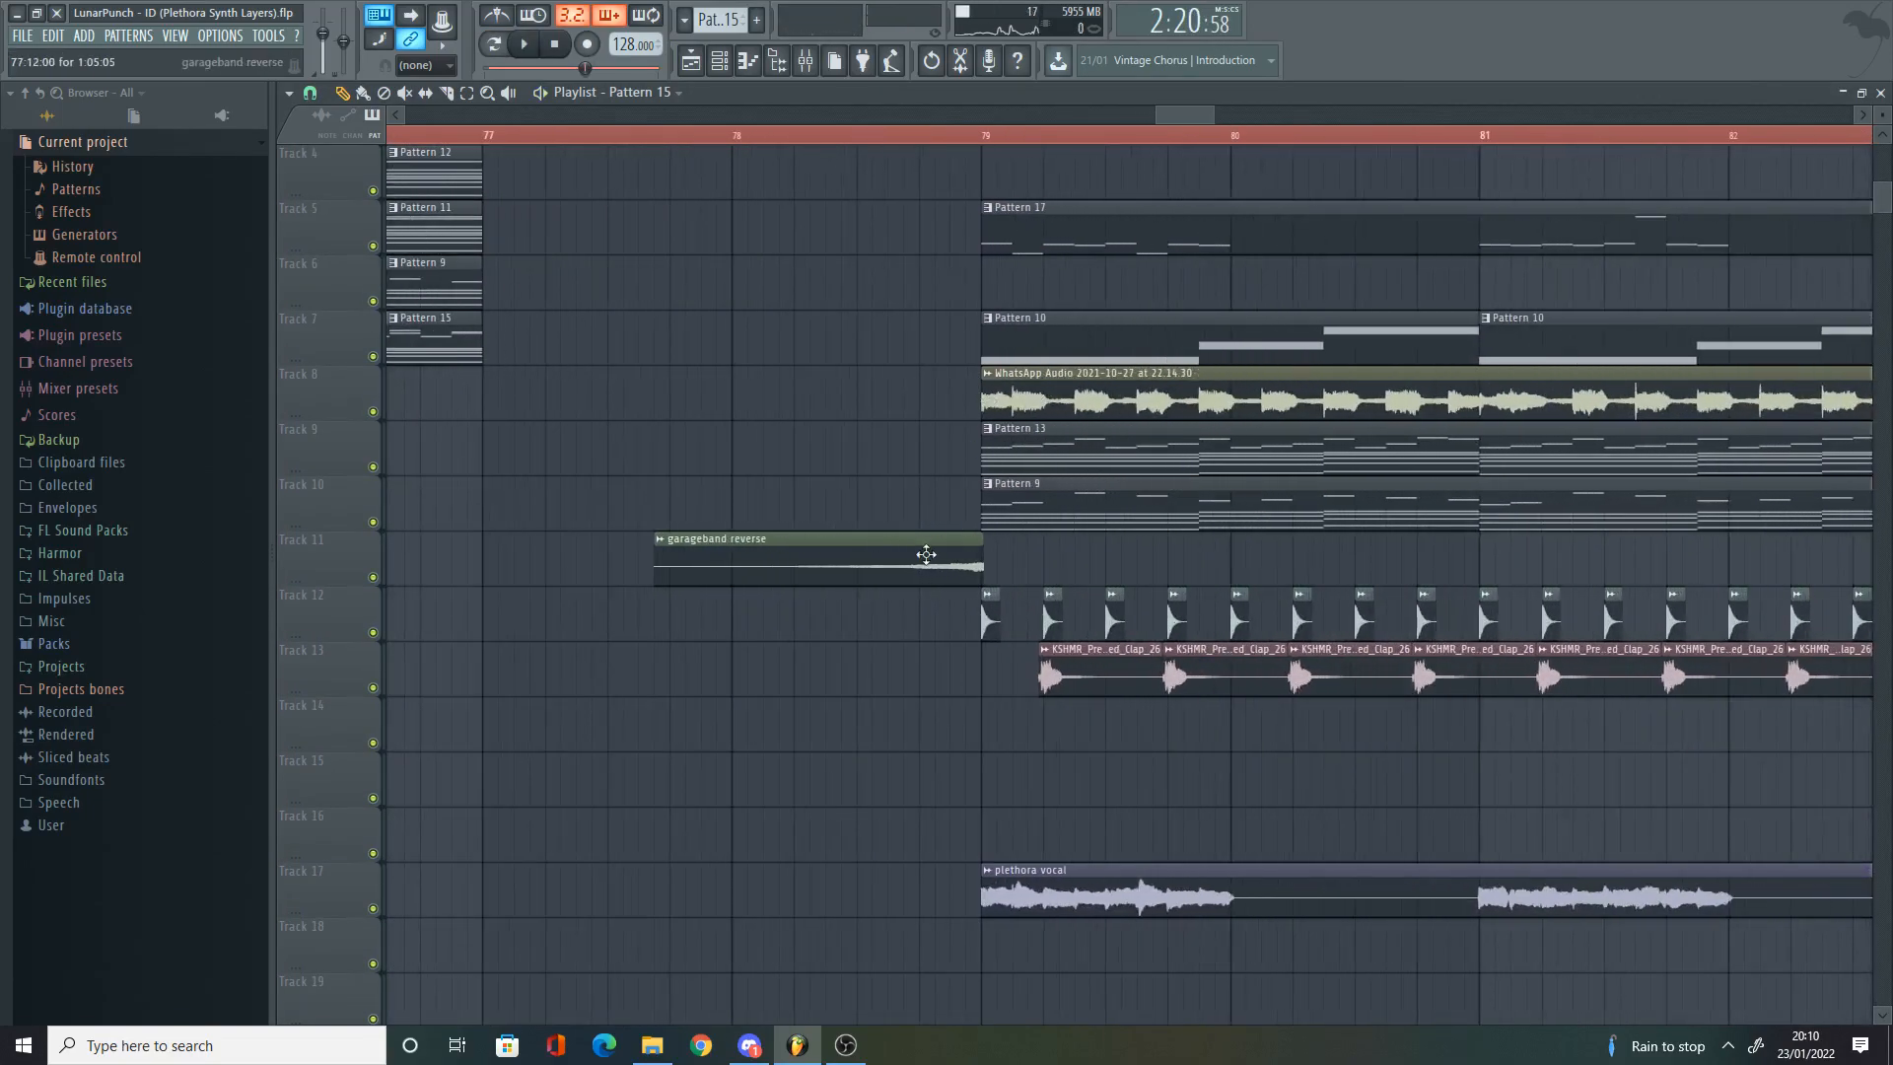
click(829, 564)
double_click(832, 564)
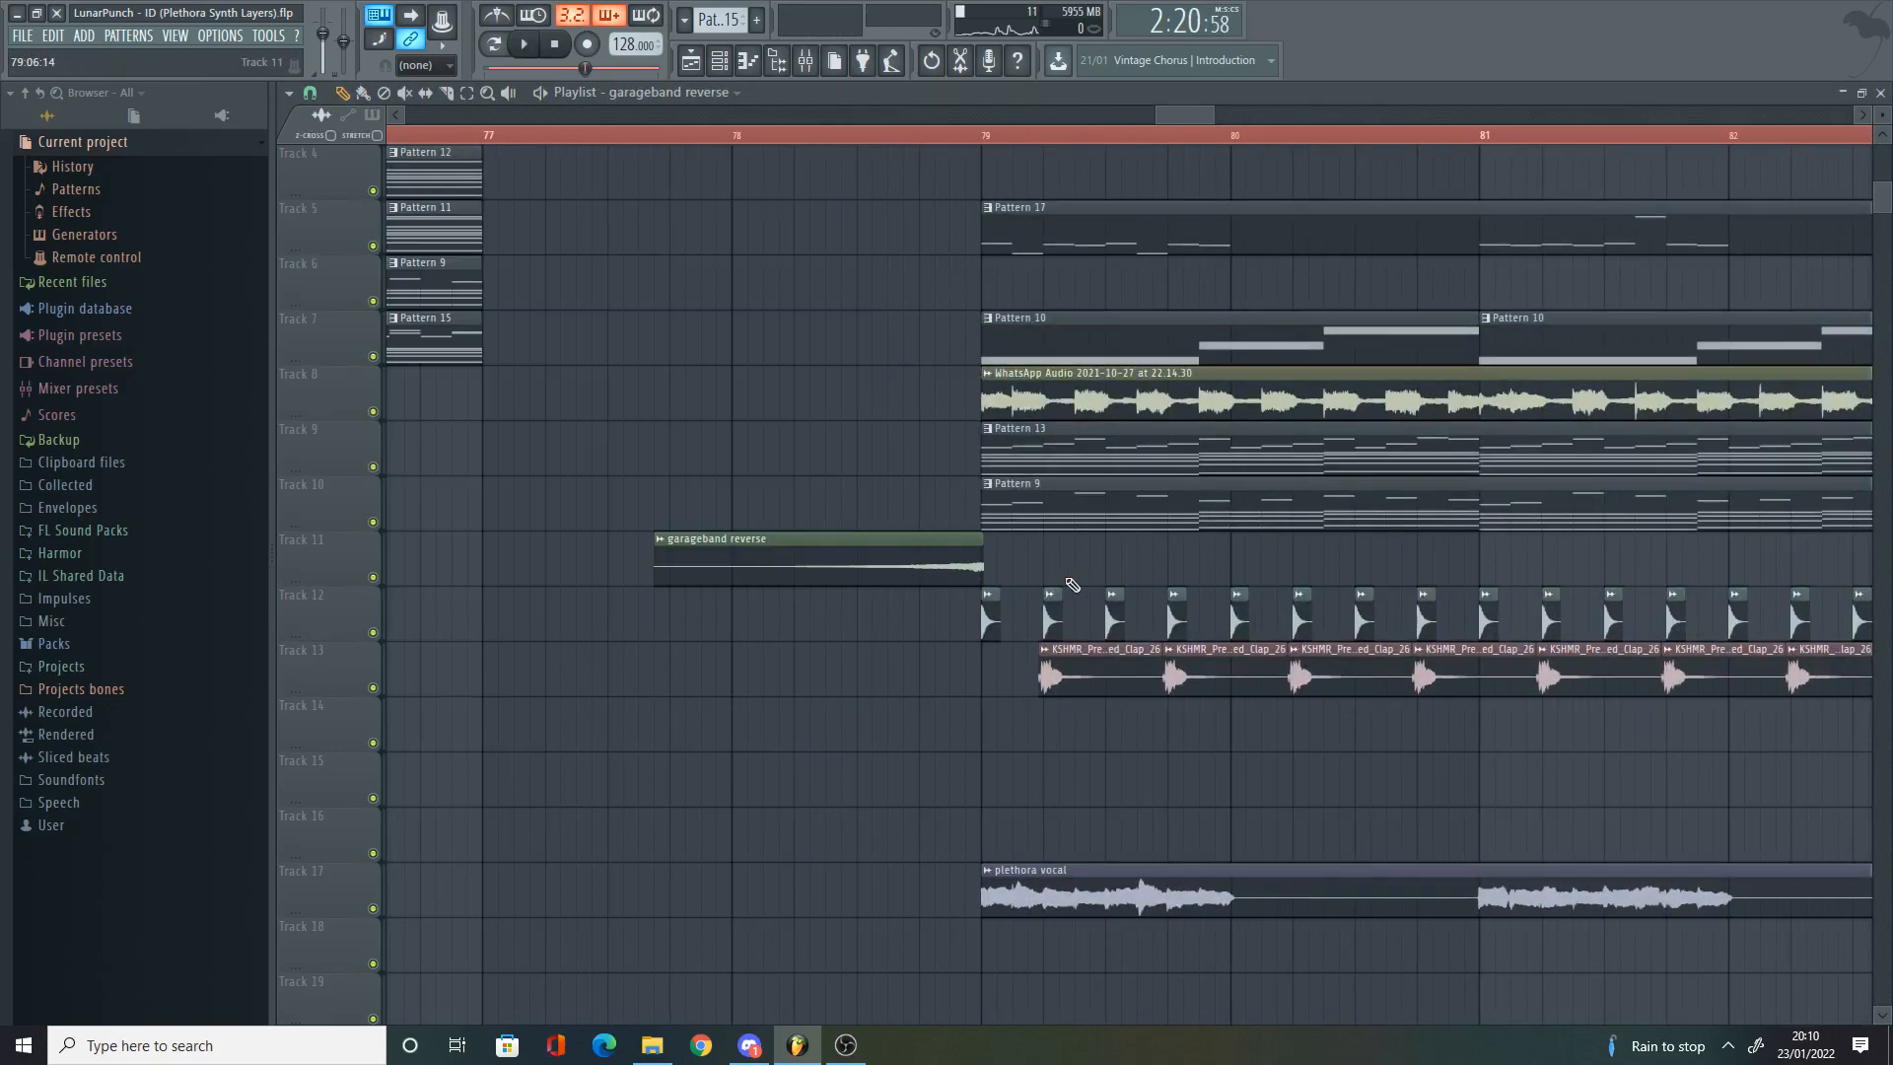
click(900, 562)
click(752, 135)
scroll(944, 355, up, 4)
key(space)
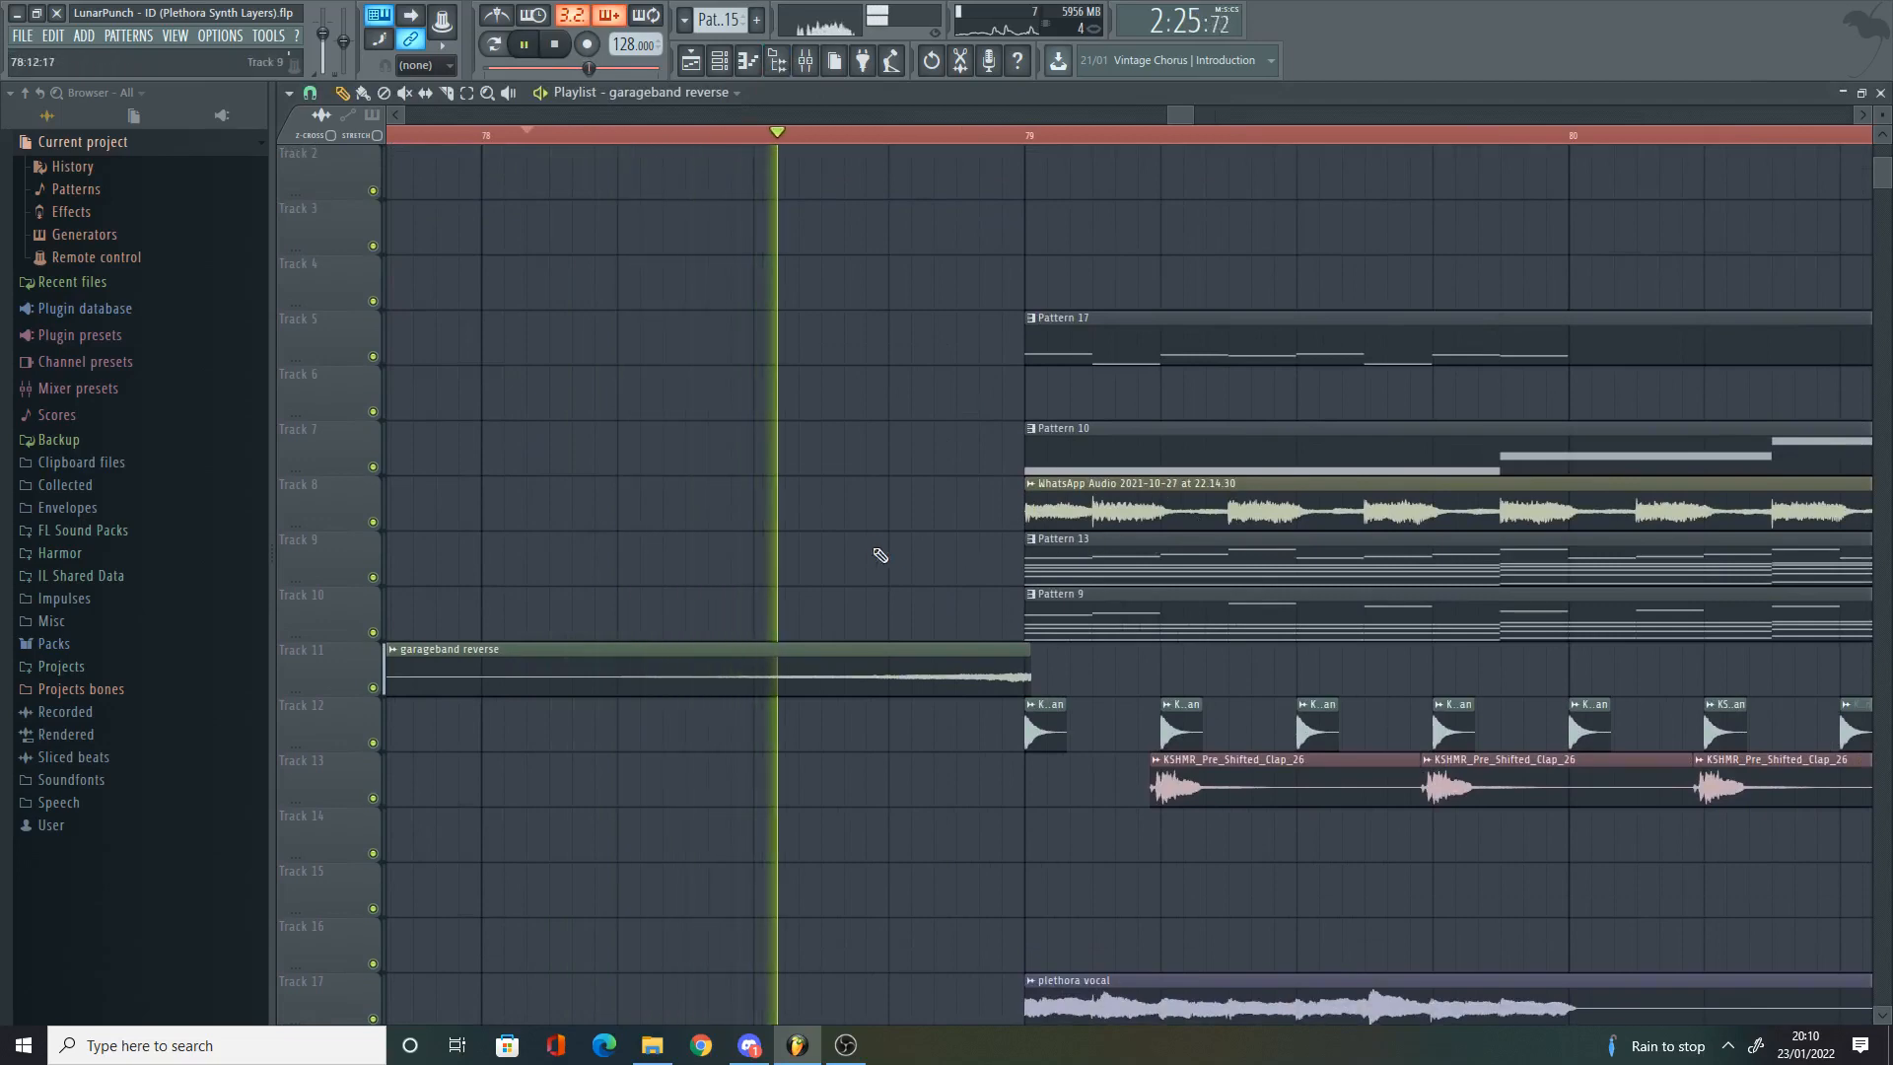
key(space)
Step: Examine the impact sweep and filter automation clips on the lower tracks around bar 79
scroll(882, 522, down, 5)
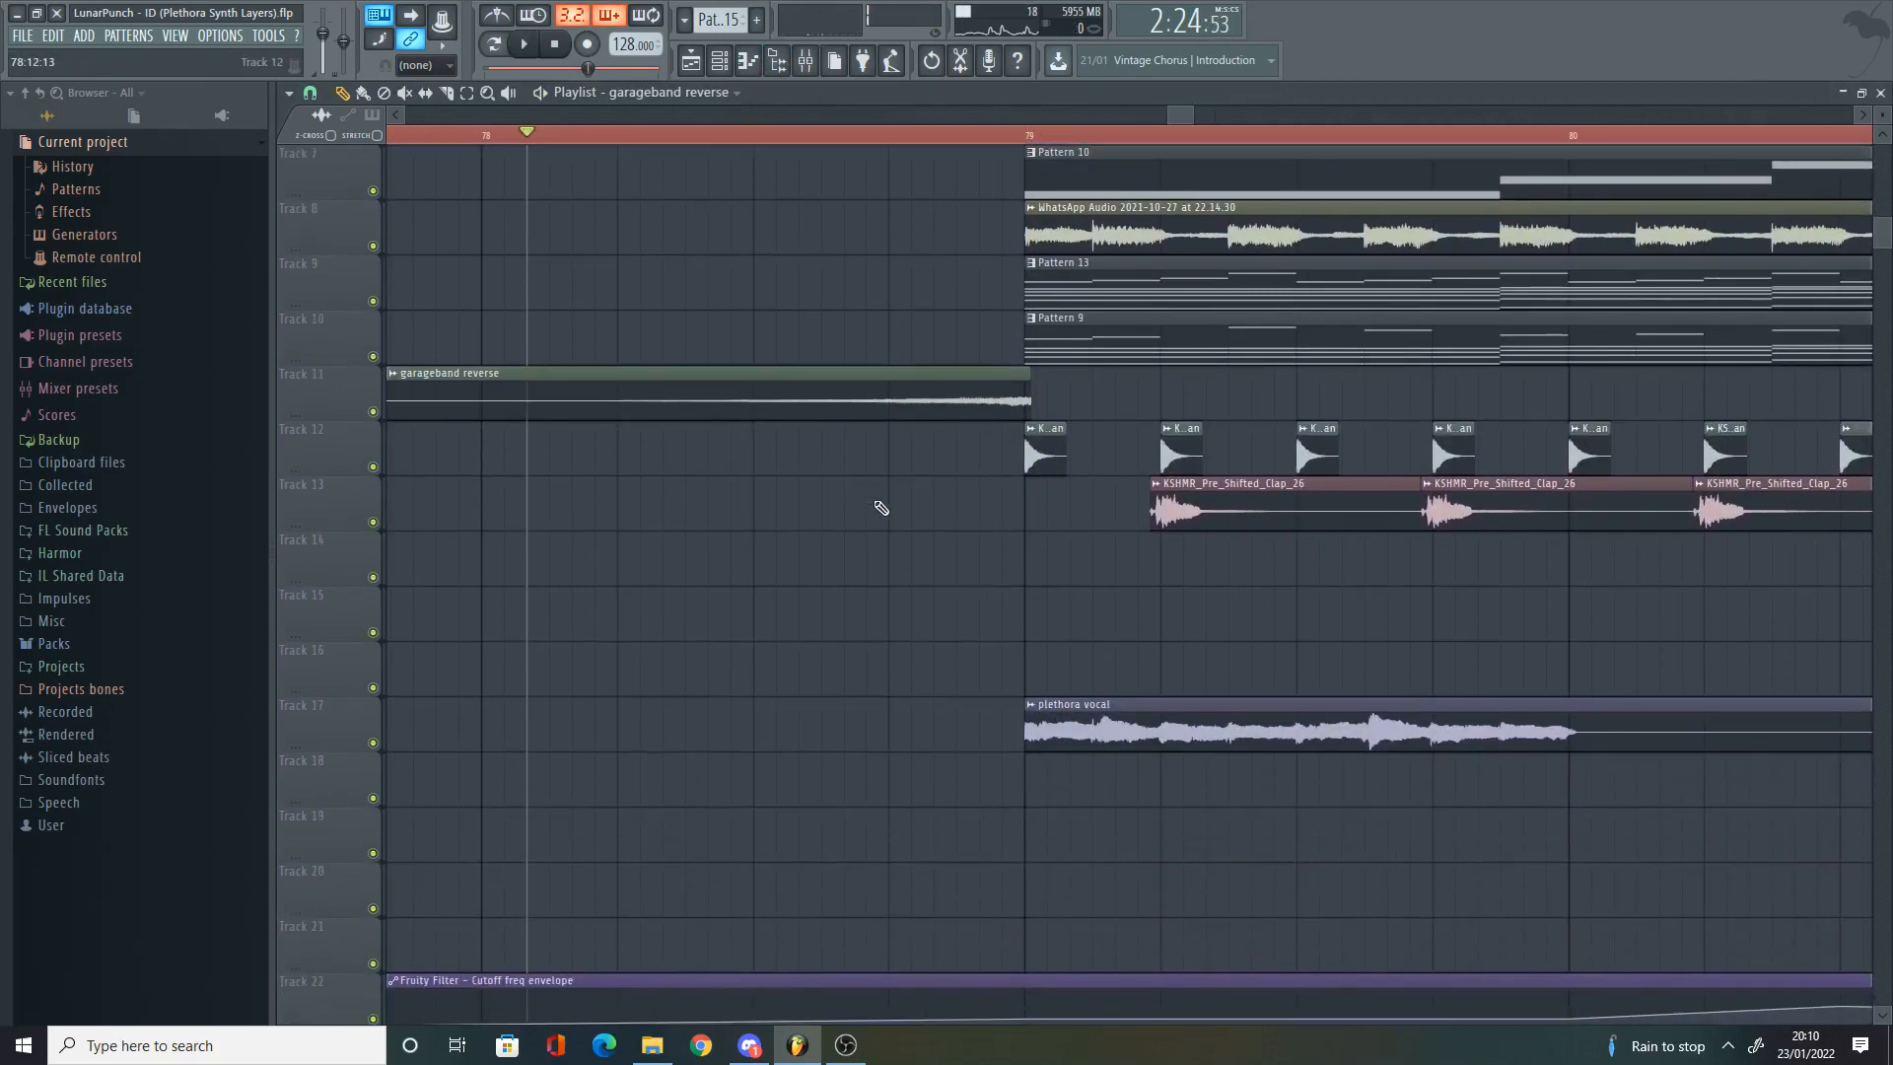
scroll(887, 512, down, 4)
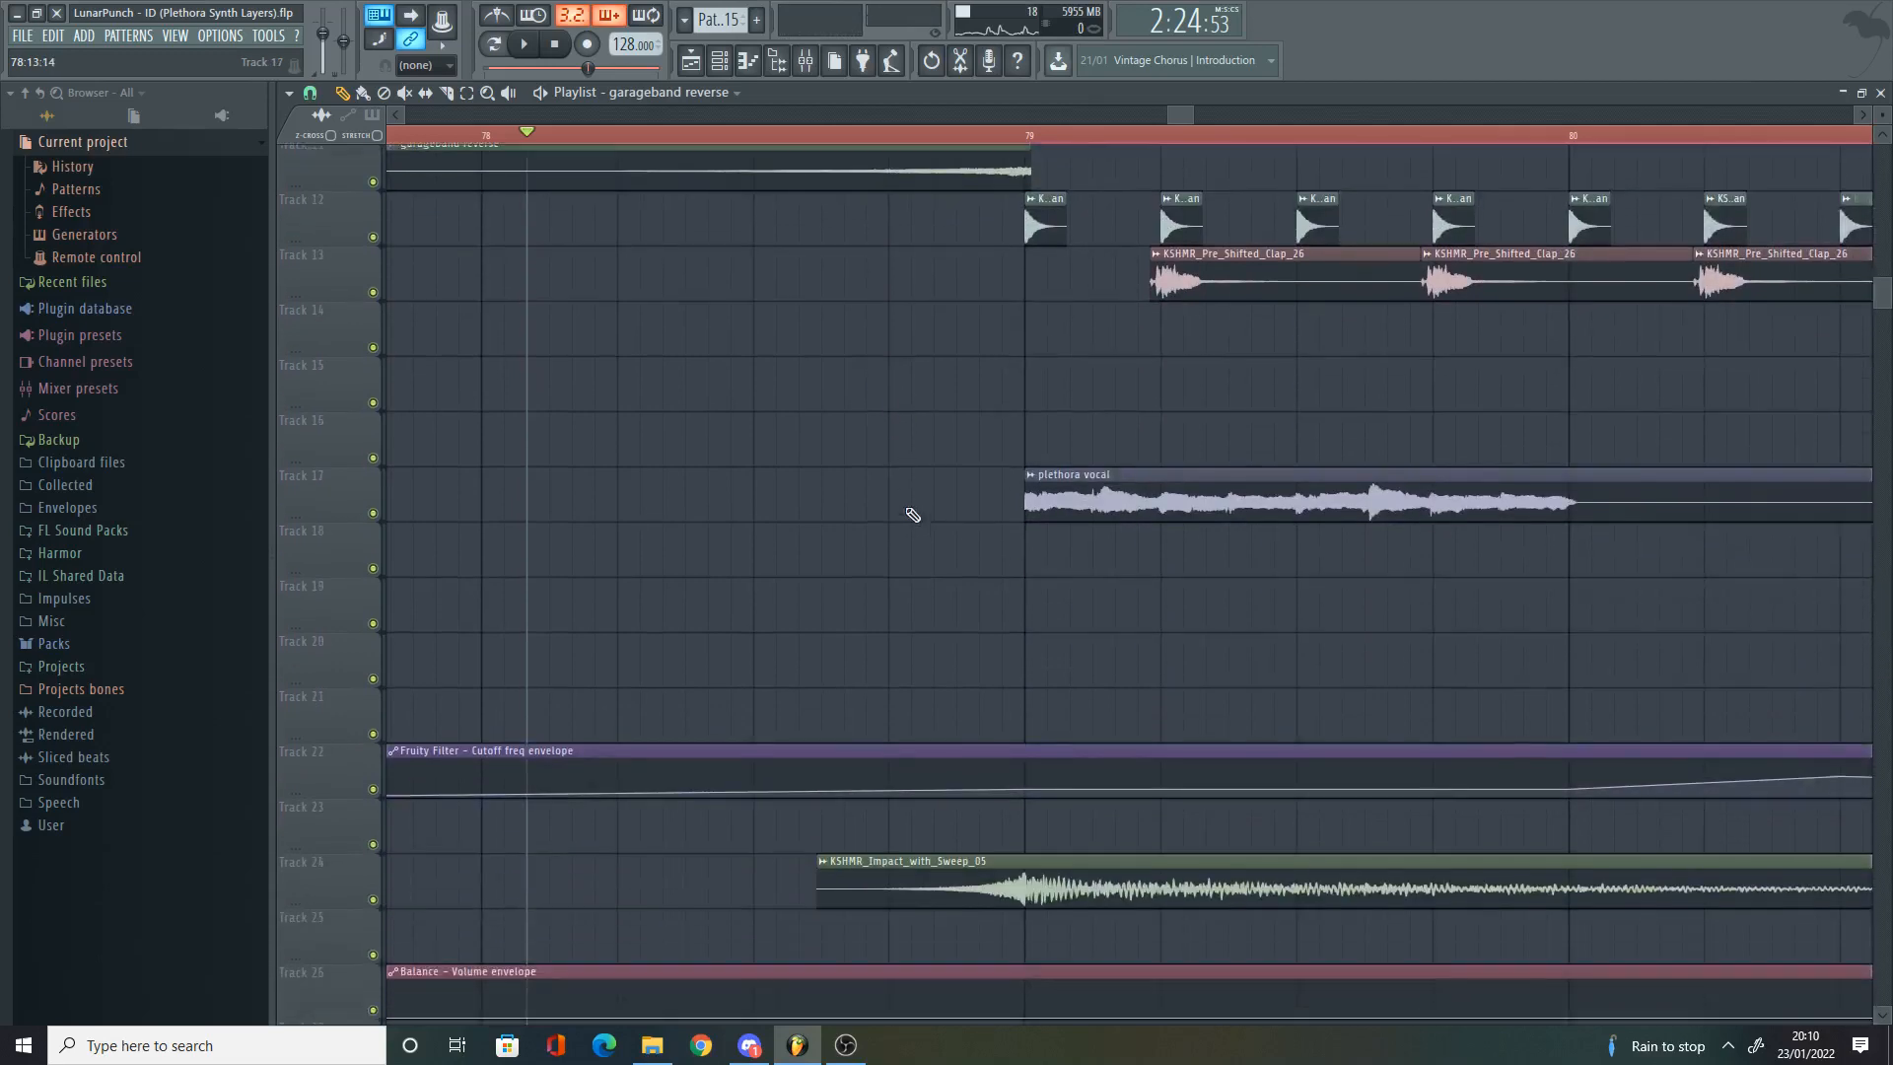
ctrl+scroll(908, 516, down, 2)
scroll(883, 517, down, 5)
ctrl+scroll(898, 570, down, 2)
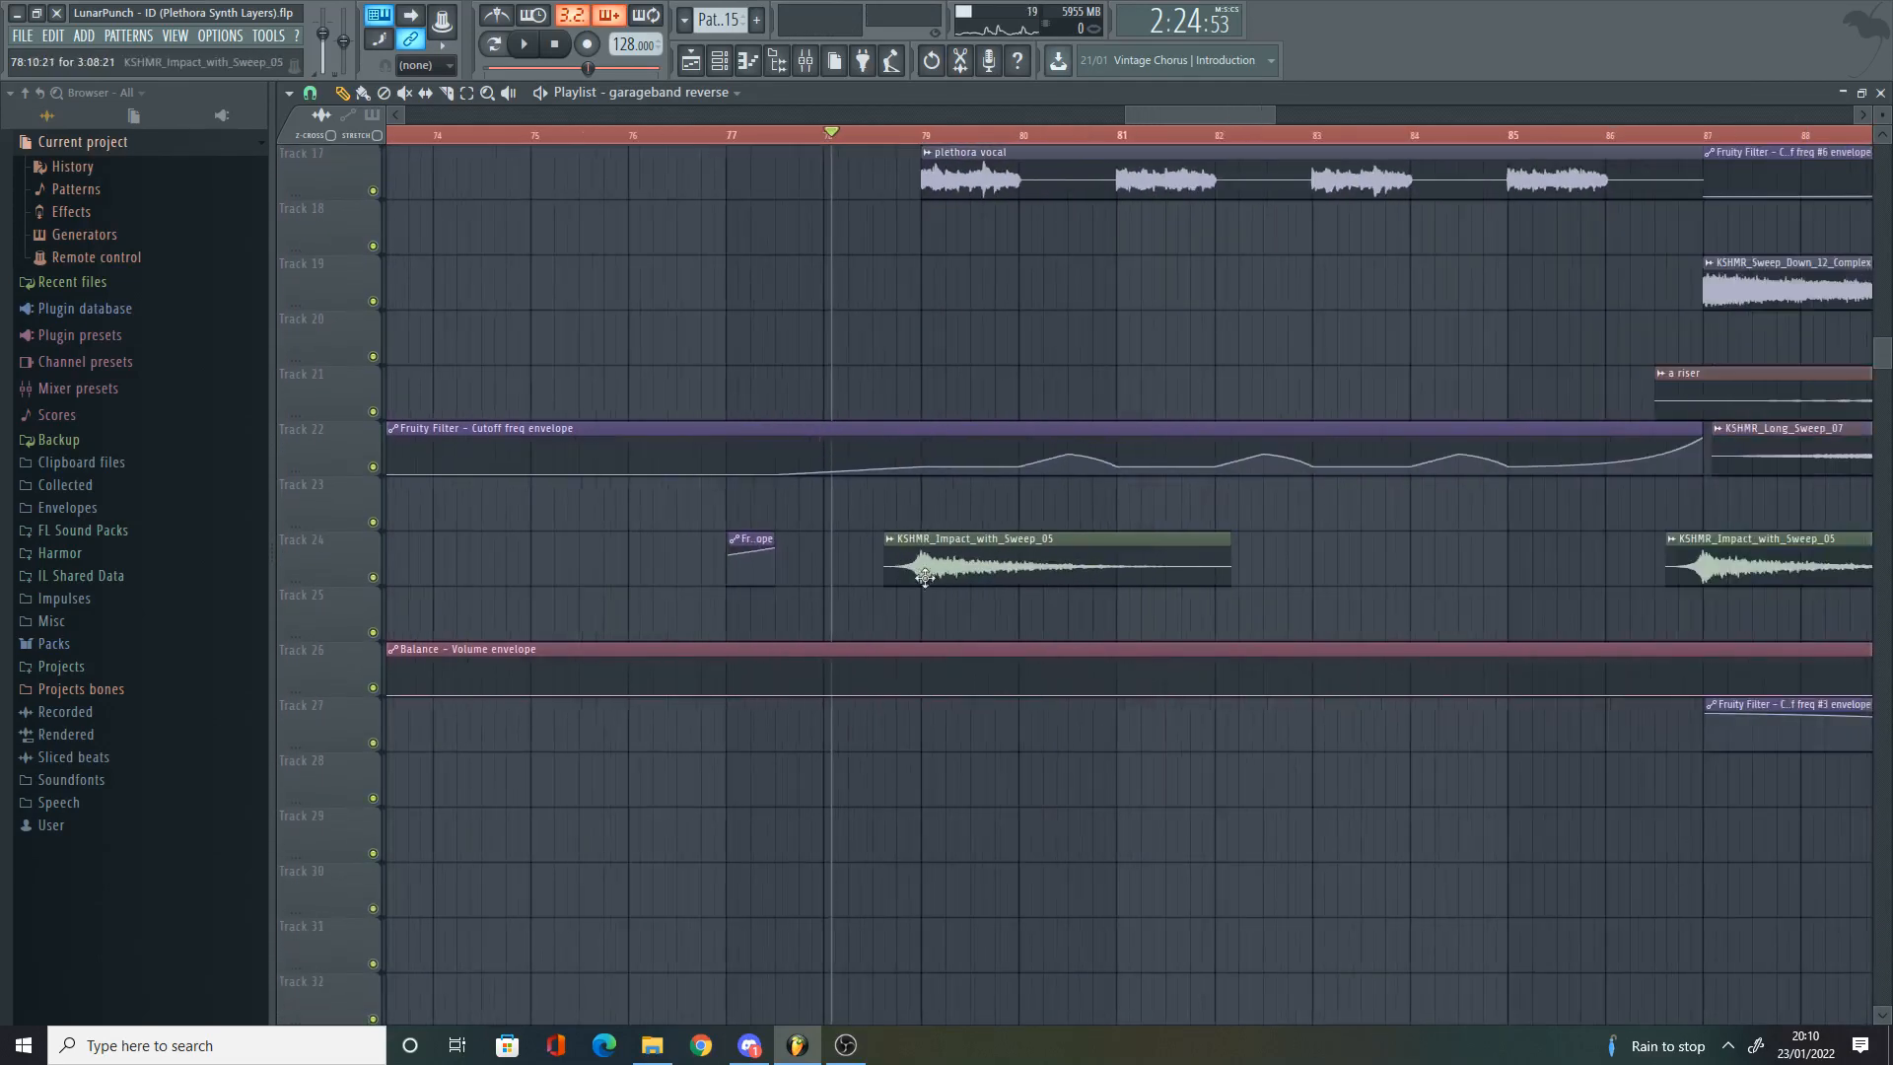
scroll(950, 641, up, 10)
scroll(946, 592, up, 5)
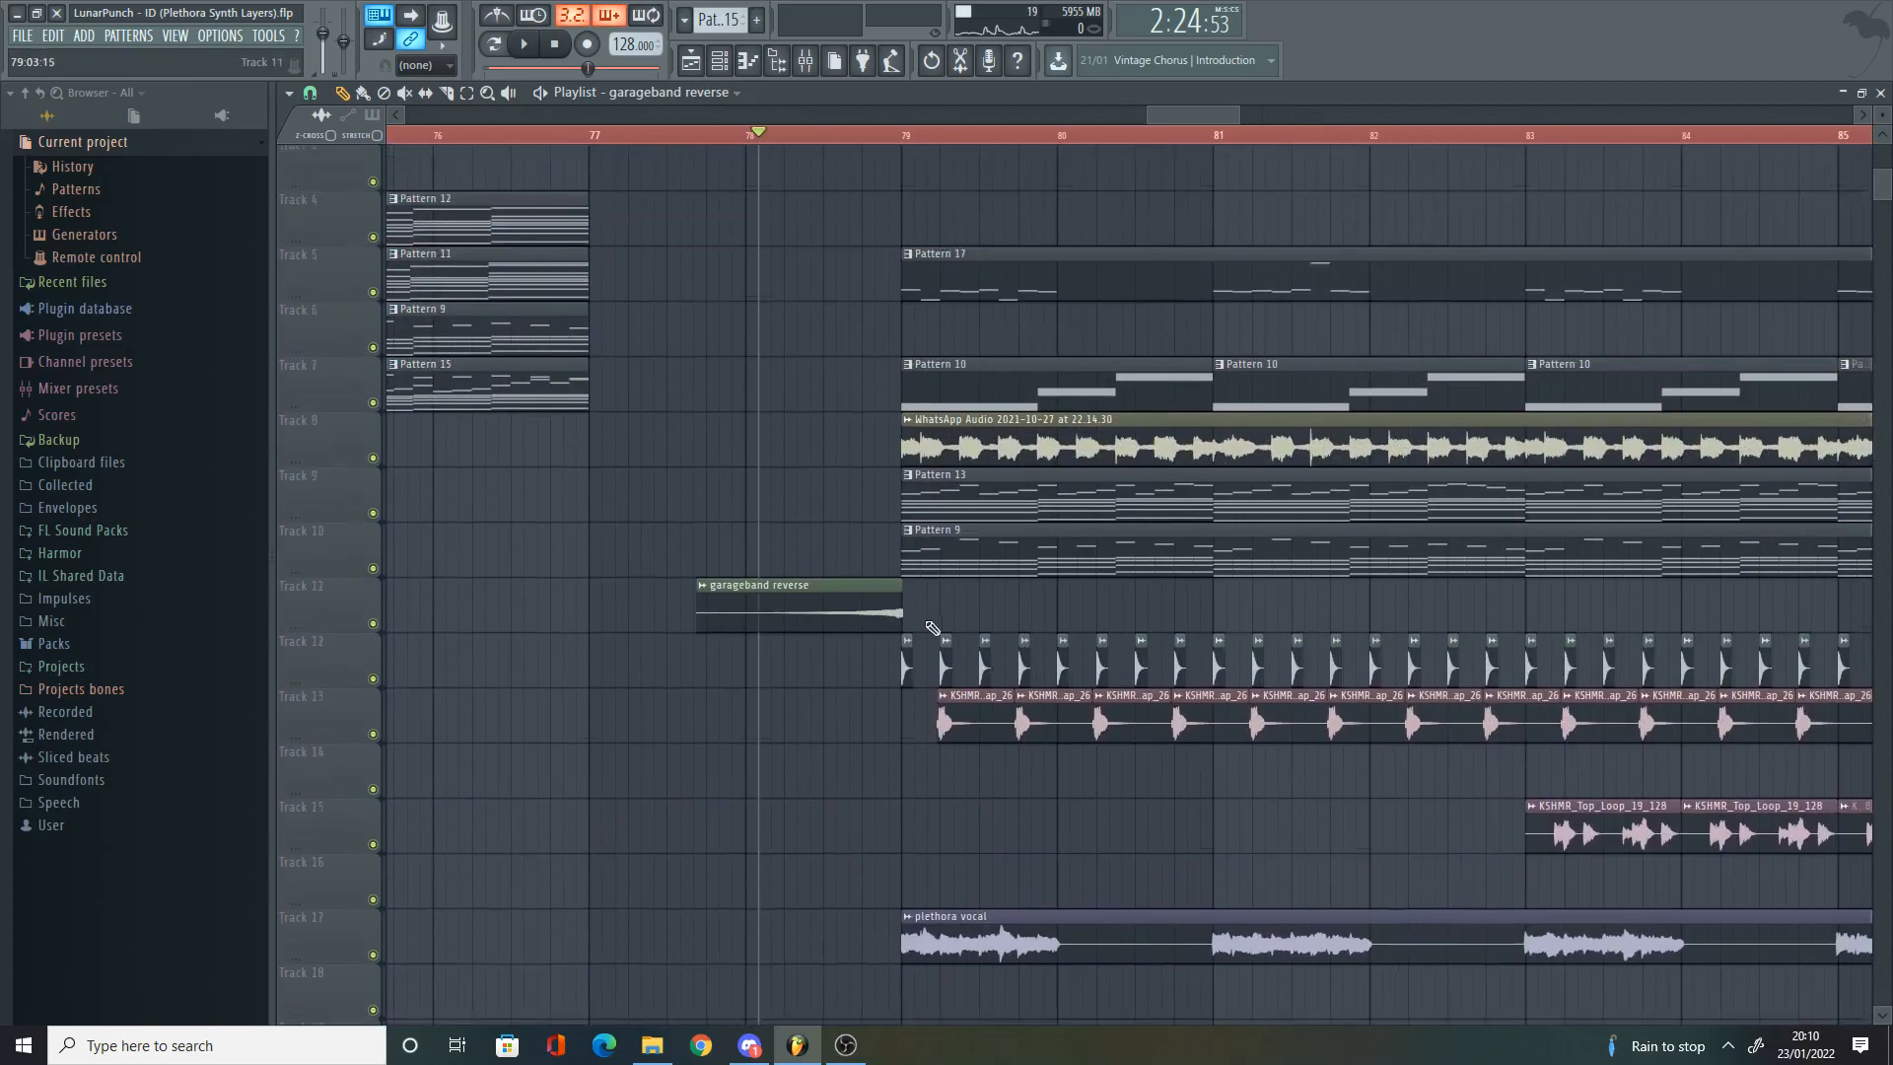
Step: Open Pattern 17 from Track 5 in the piano roll and examine its vocal chop notes
ctrl+scroll(848, 493, up, 1)
ctrl+scroll(932, 296, up, 1)
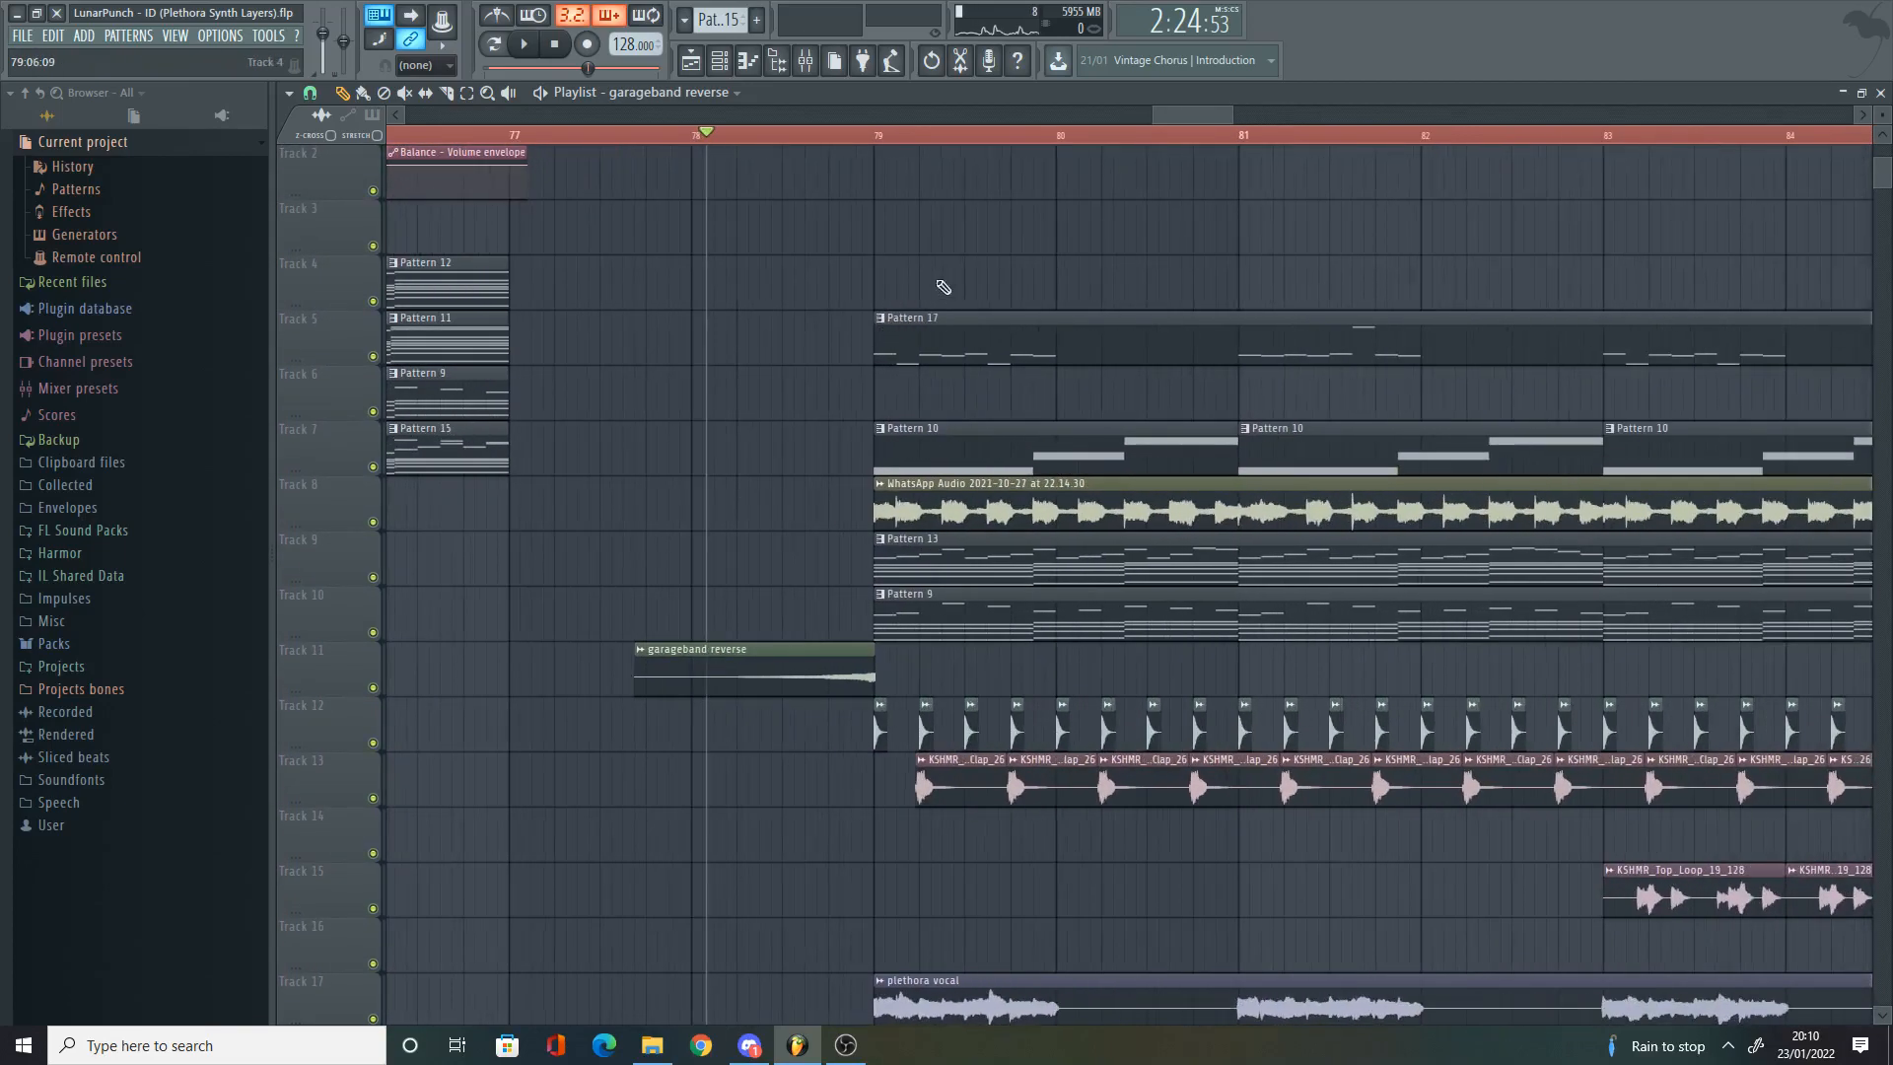
ctrl+scroll(962, 301, up, 1)
scroll(974, 340, up, 1)
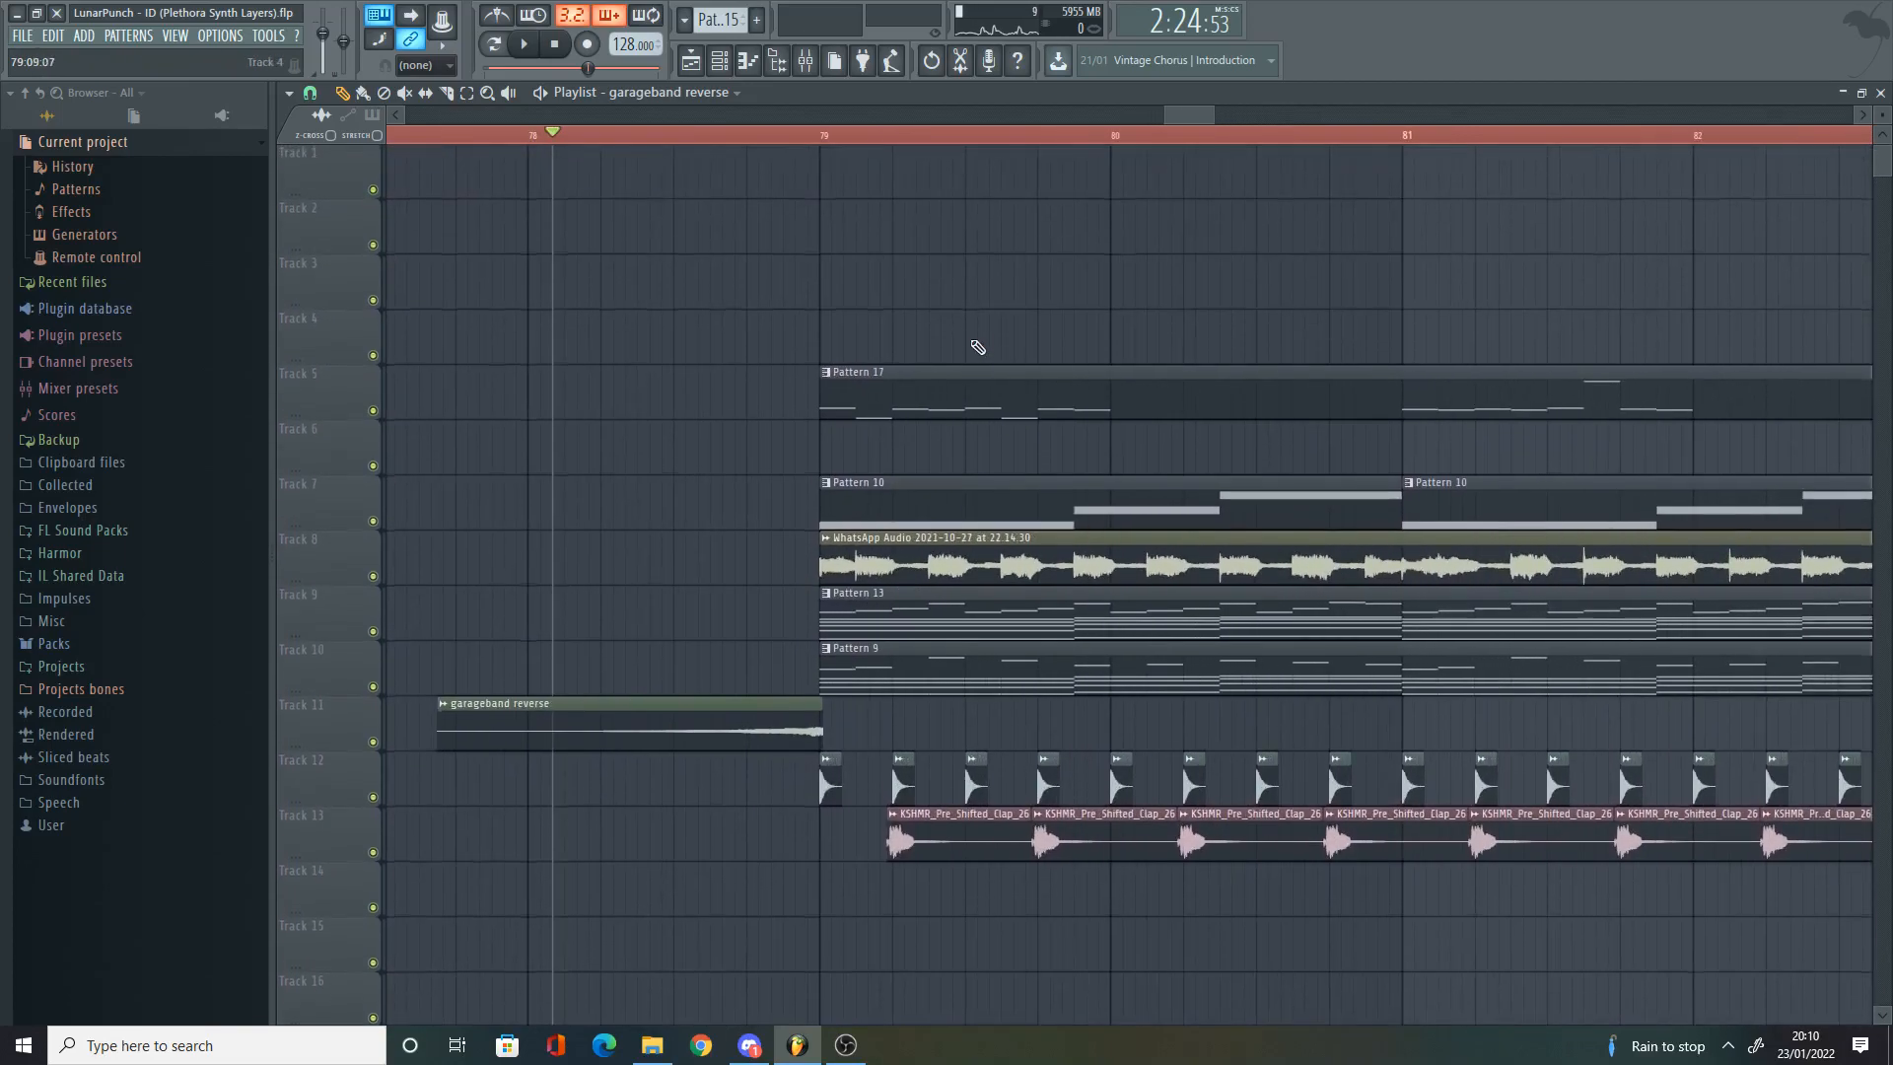
double_click(968, 406)
scroll(719, 237, down, 6)
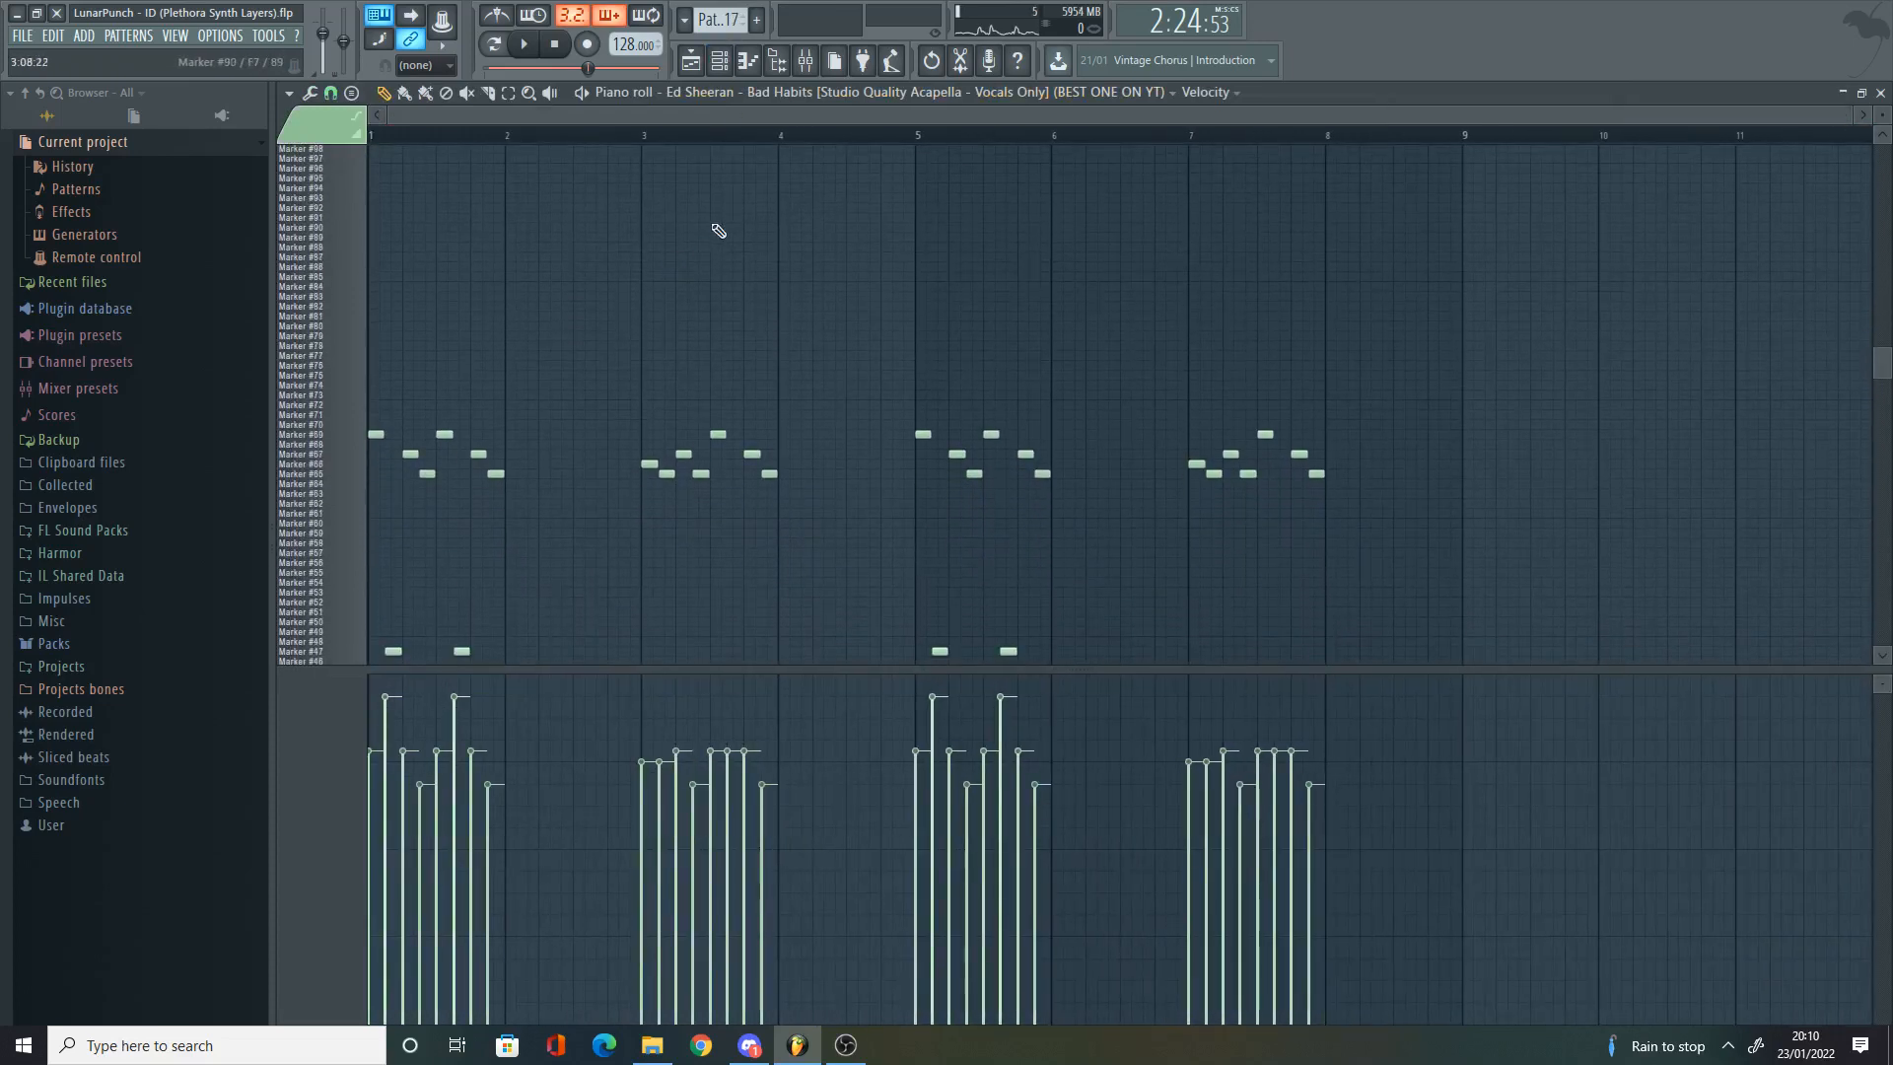
Step: Open the Ed Sheeran acapella channel in Slicex and audition a short region near the start of its waveform
click(747, 61)
scroll(894, 832, down, 3)
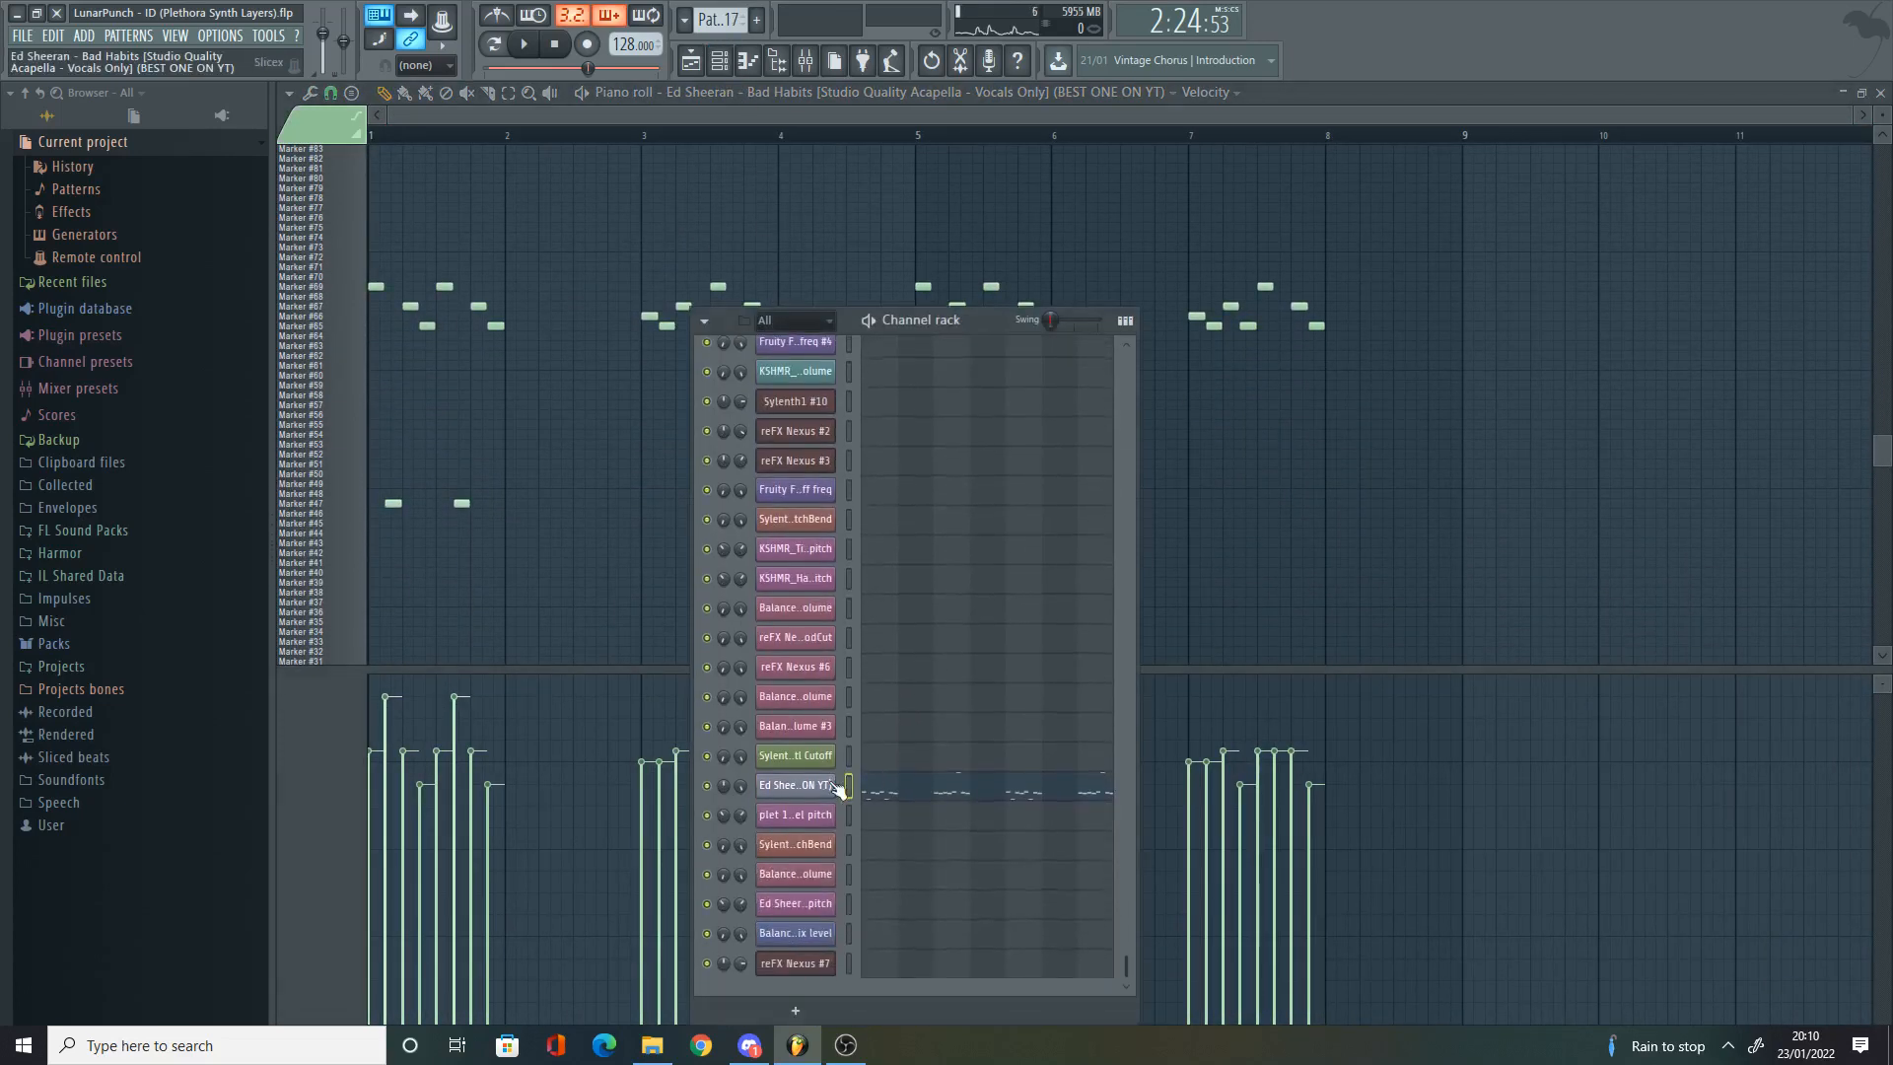
click(833, 786)
click(441, 363)
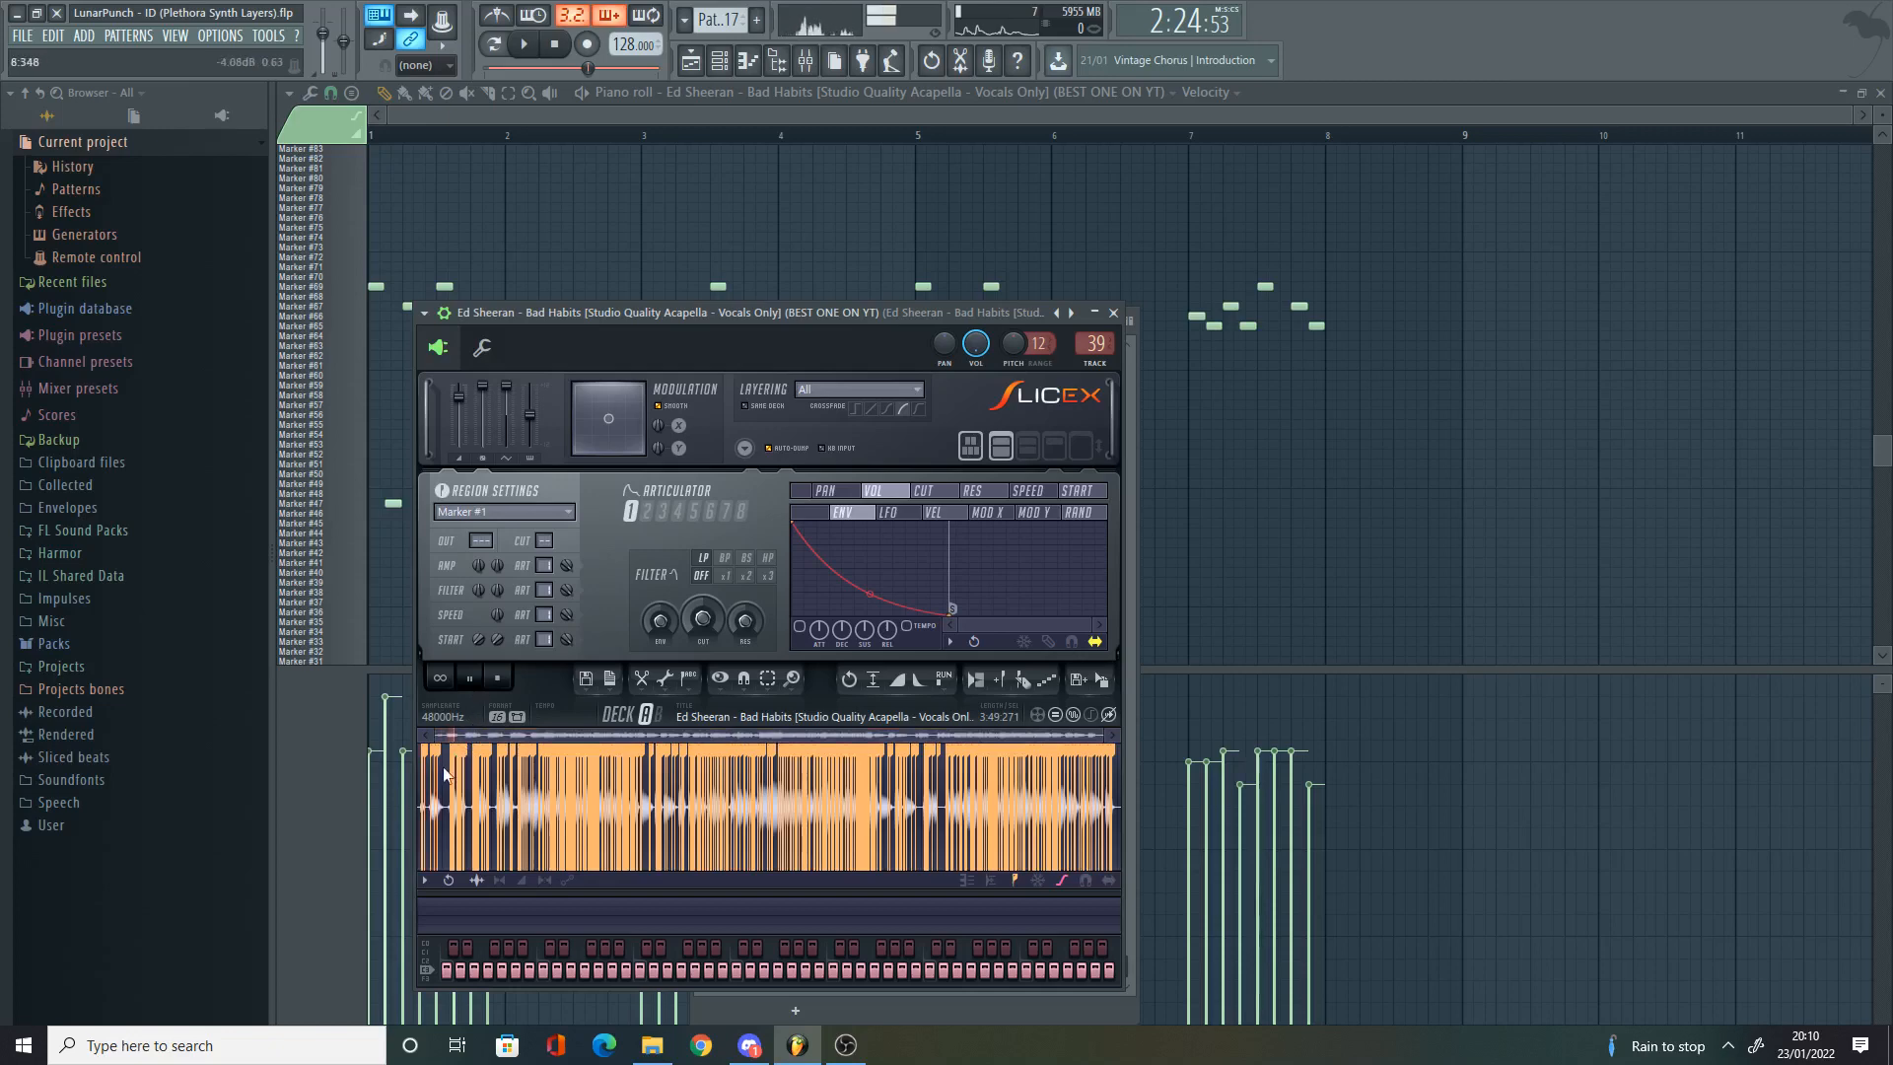
drag(443, 768, 453, 768)
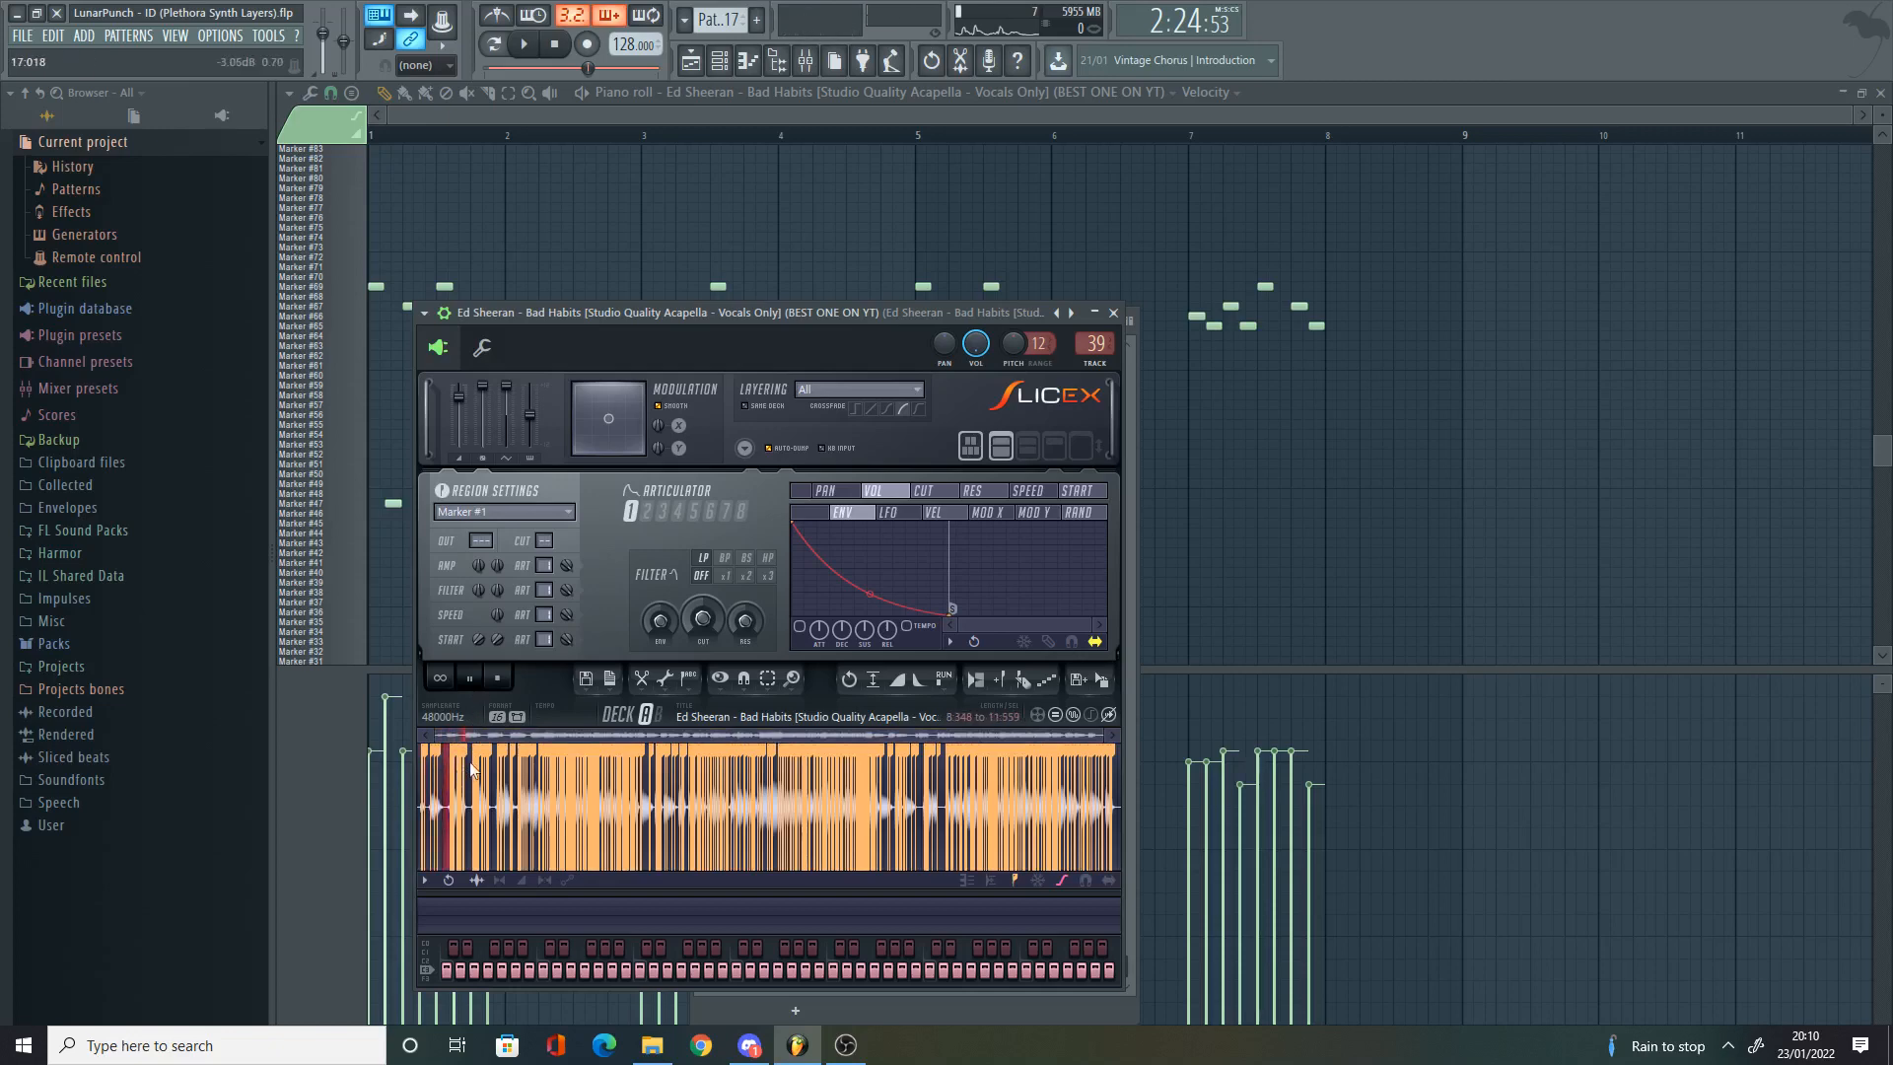
click(477, 681)
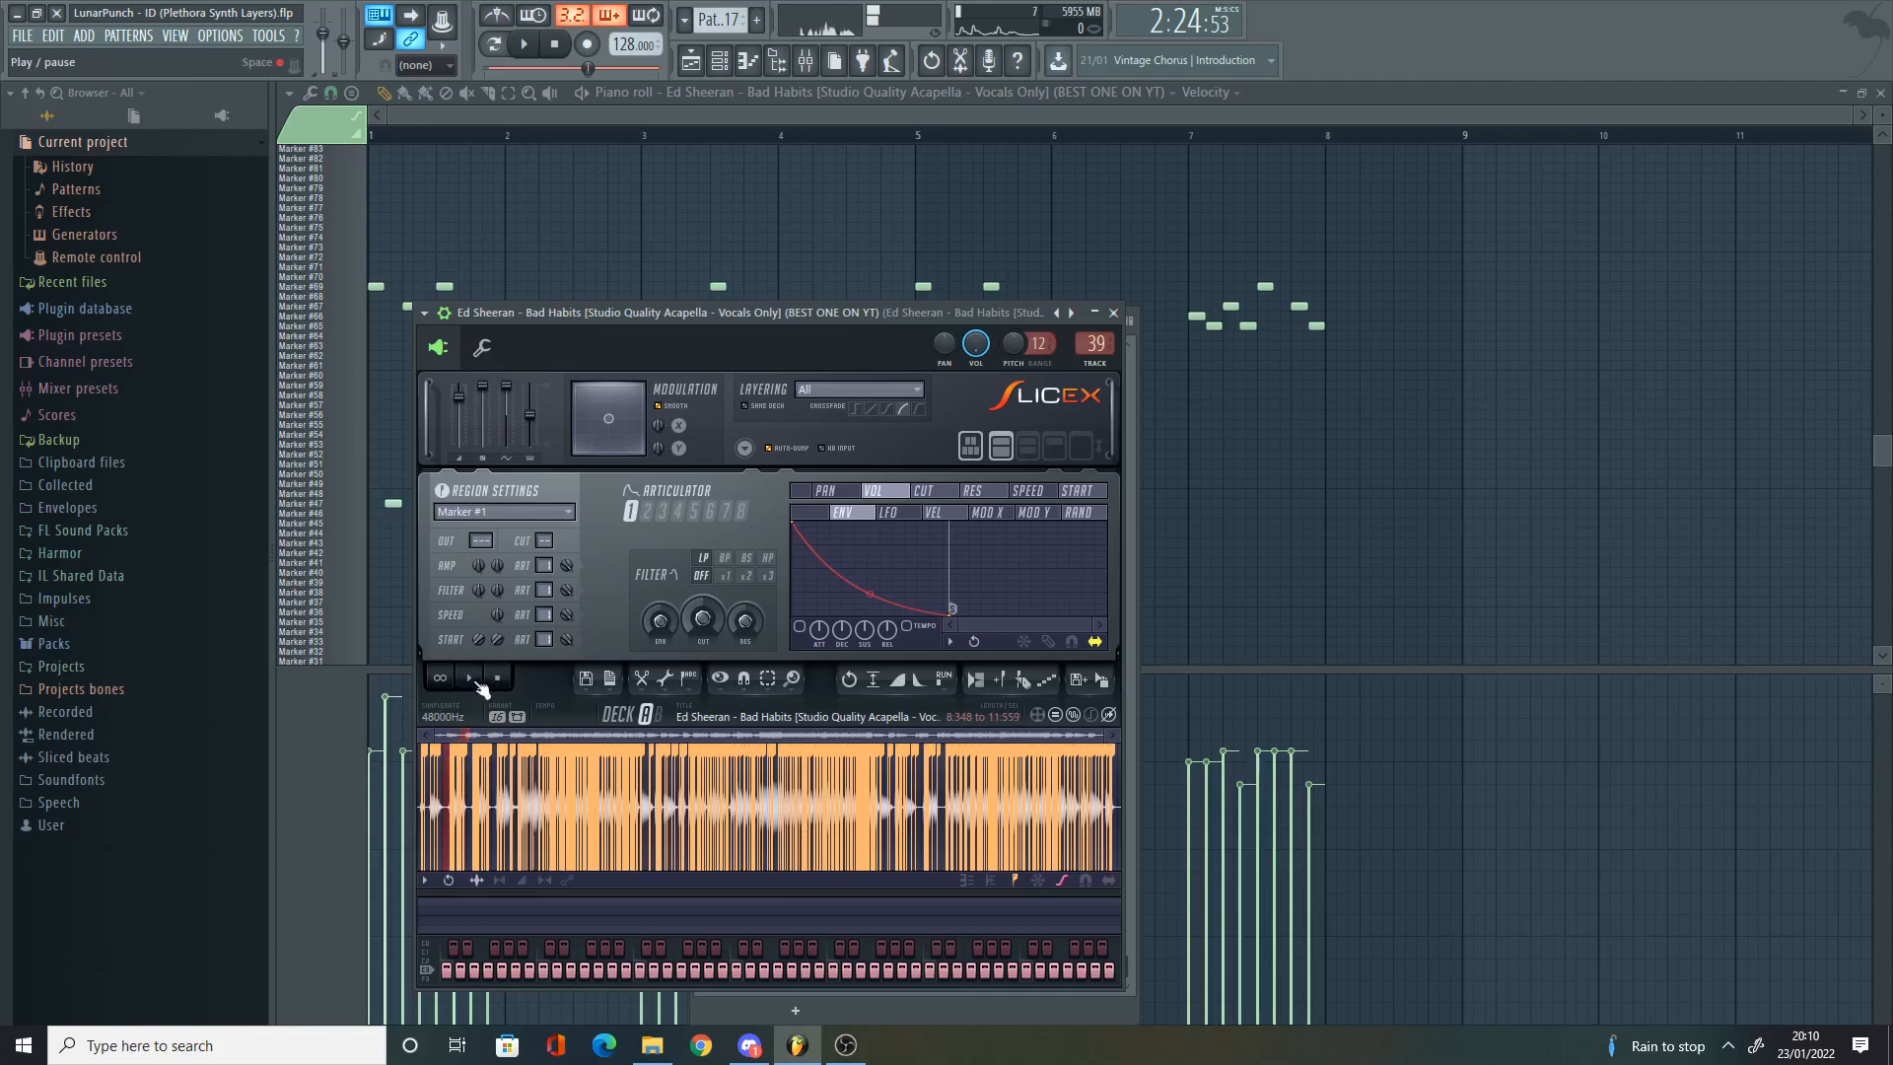
Step: Set the Slicex vocal channel's root note to C5 and play Pattern 17
click(483, 349)
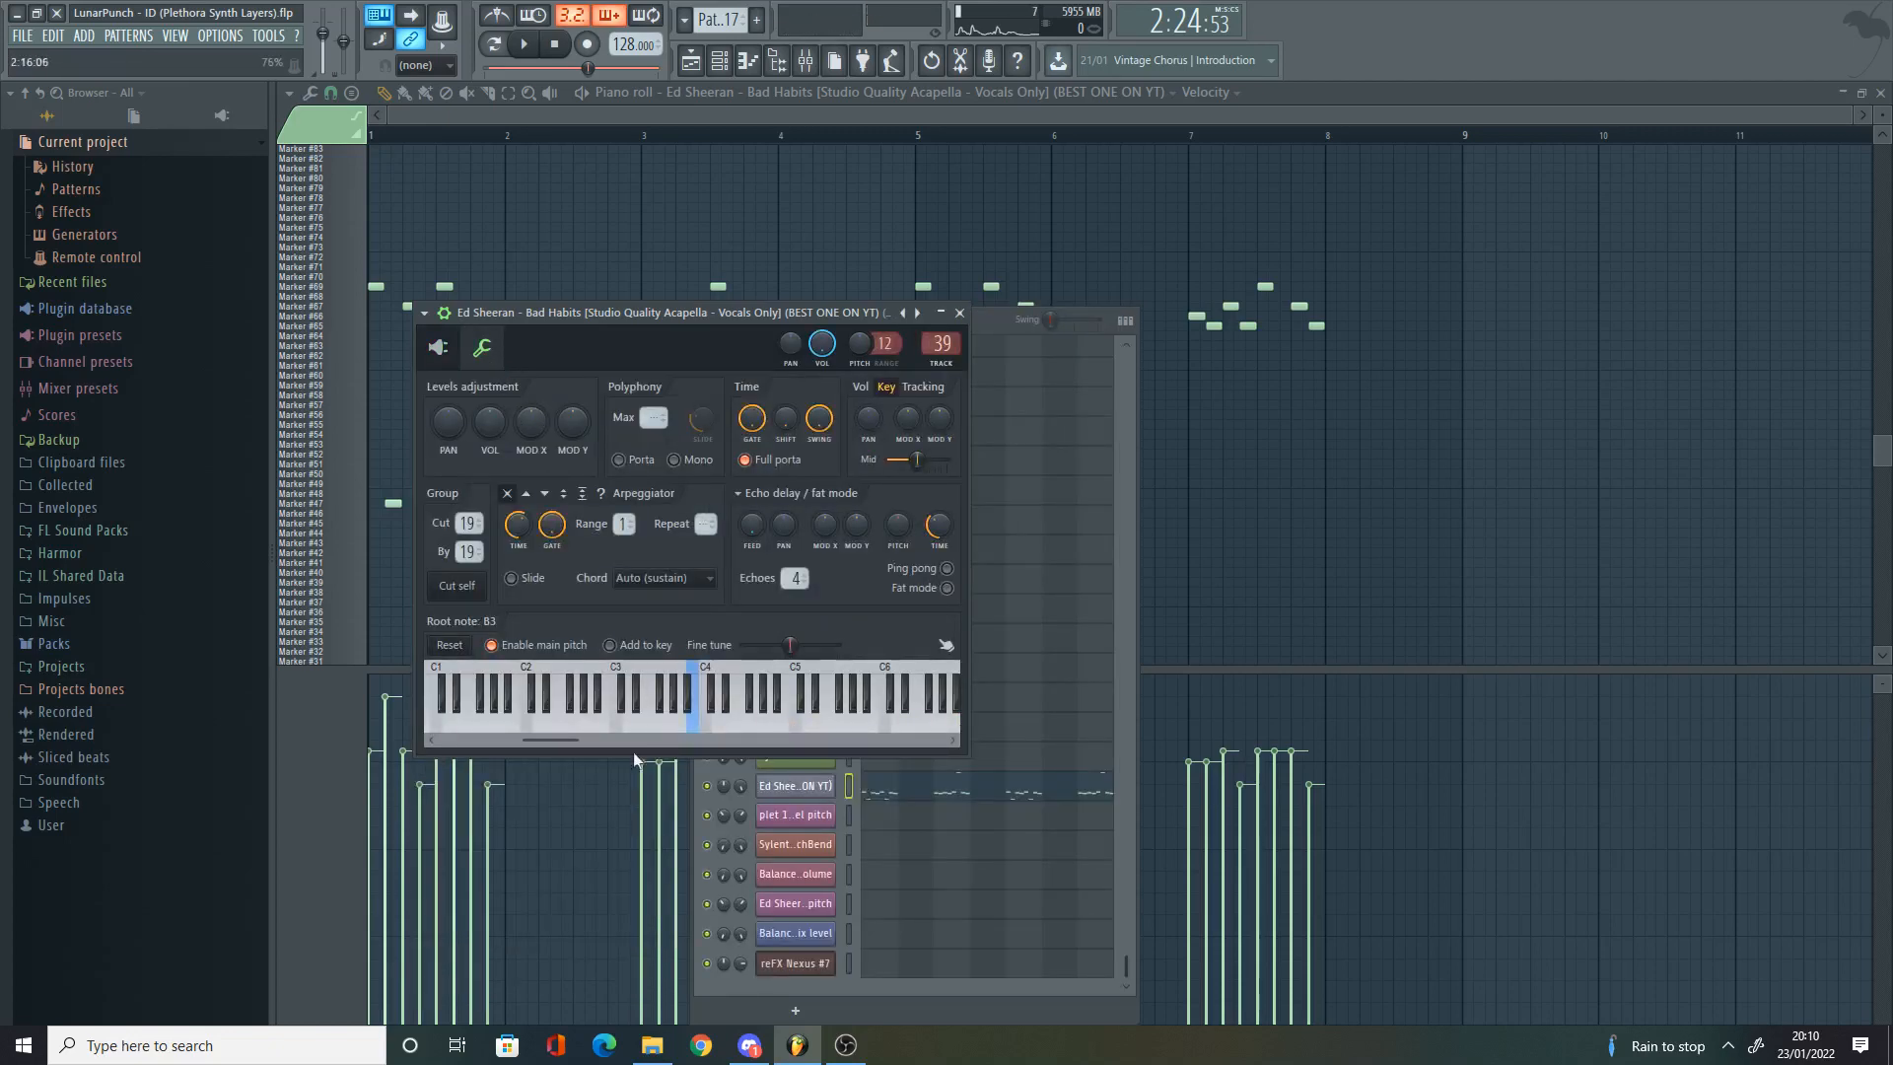
right_click(799, 721)
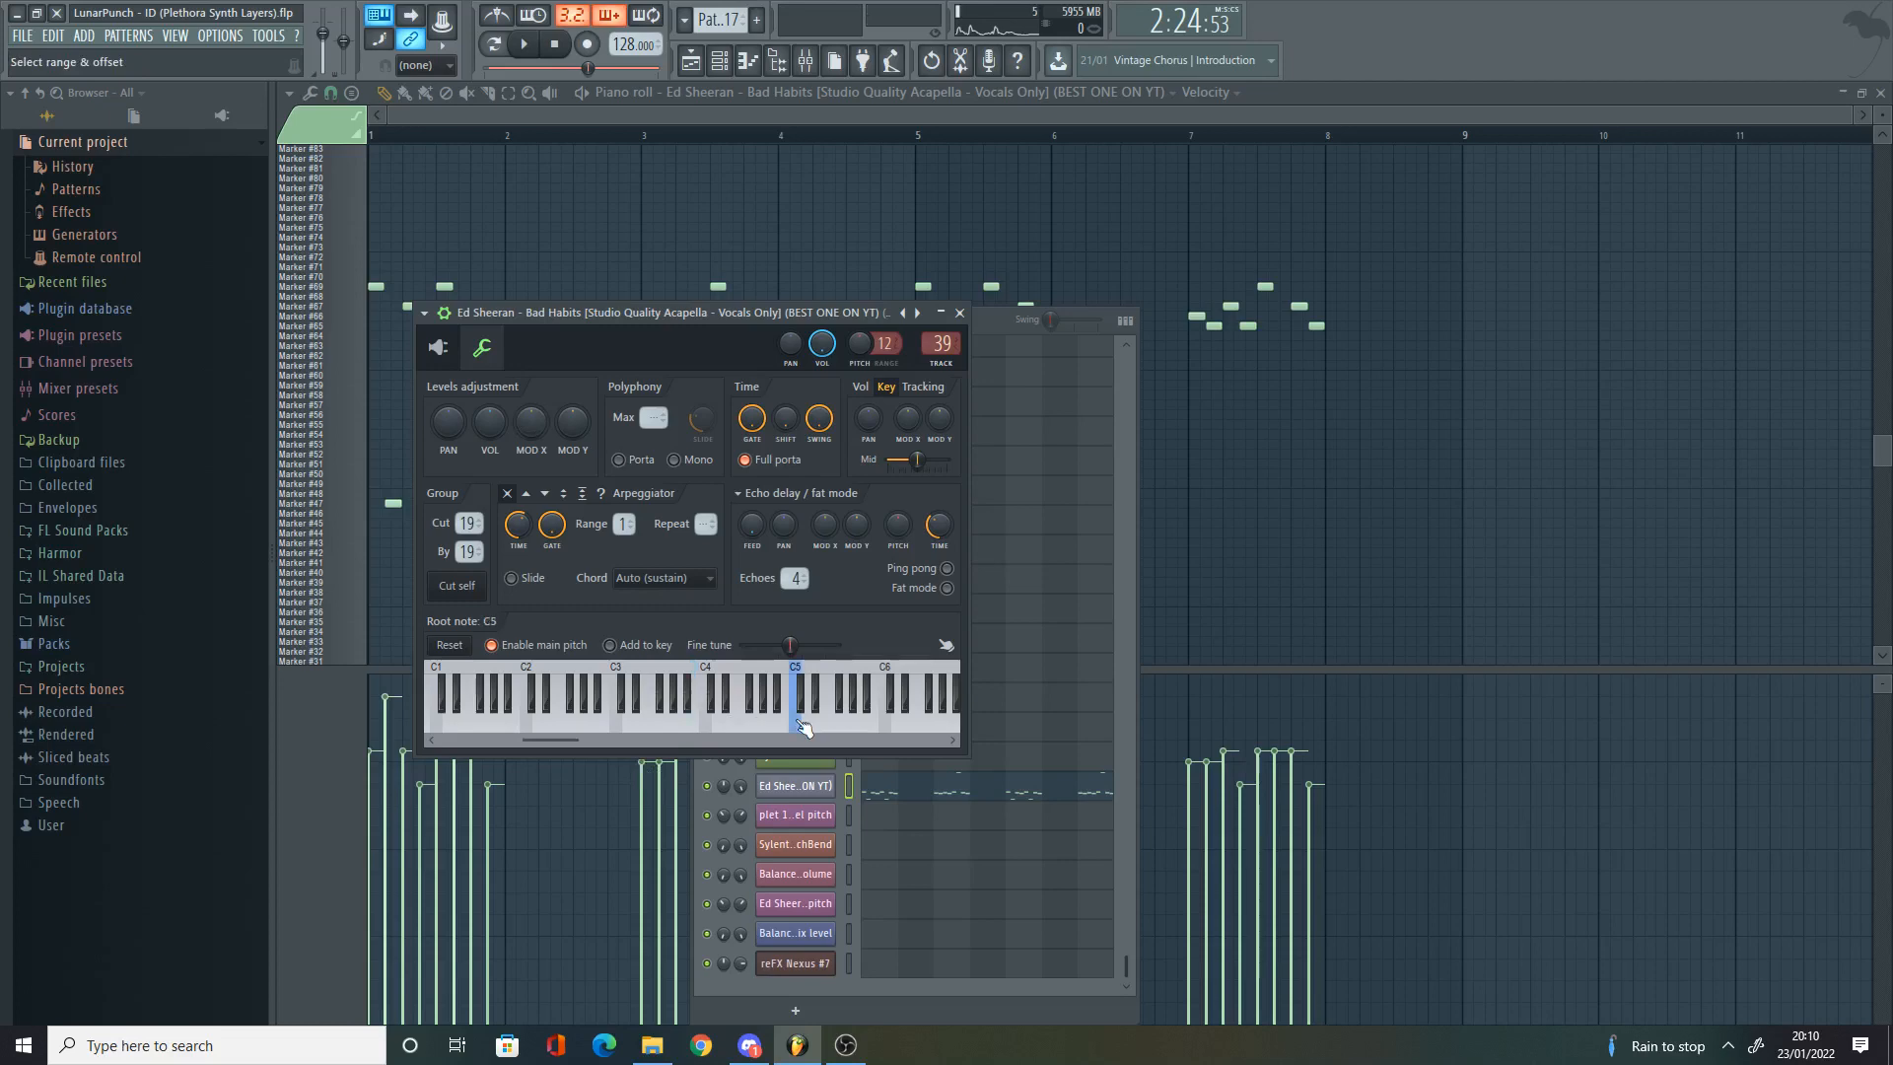
right_click(631, 200)
key(space)
scroll(451, 255, up, 3)
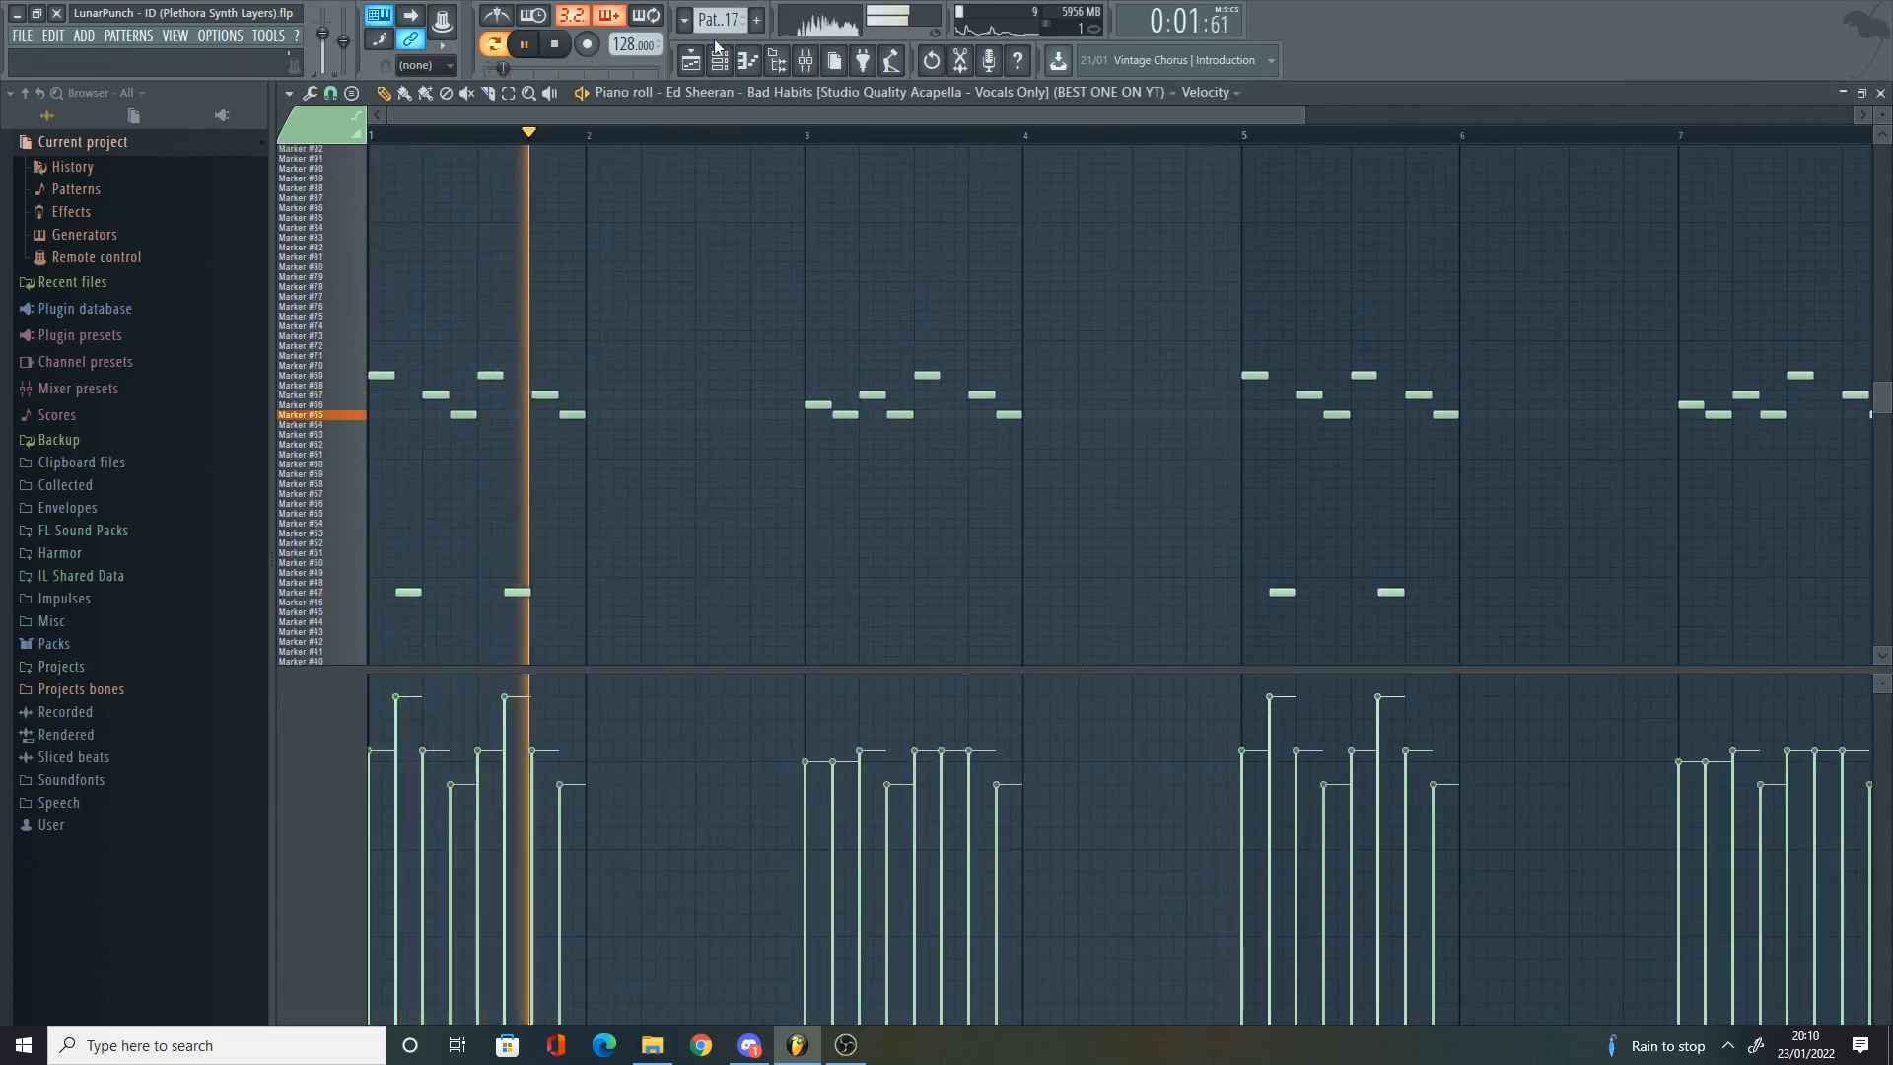
key(space)
Step: Change the vocal channel's root note to B4 and play the pattern again
key(F6)
click(799, 788)
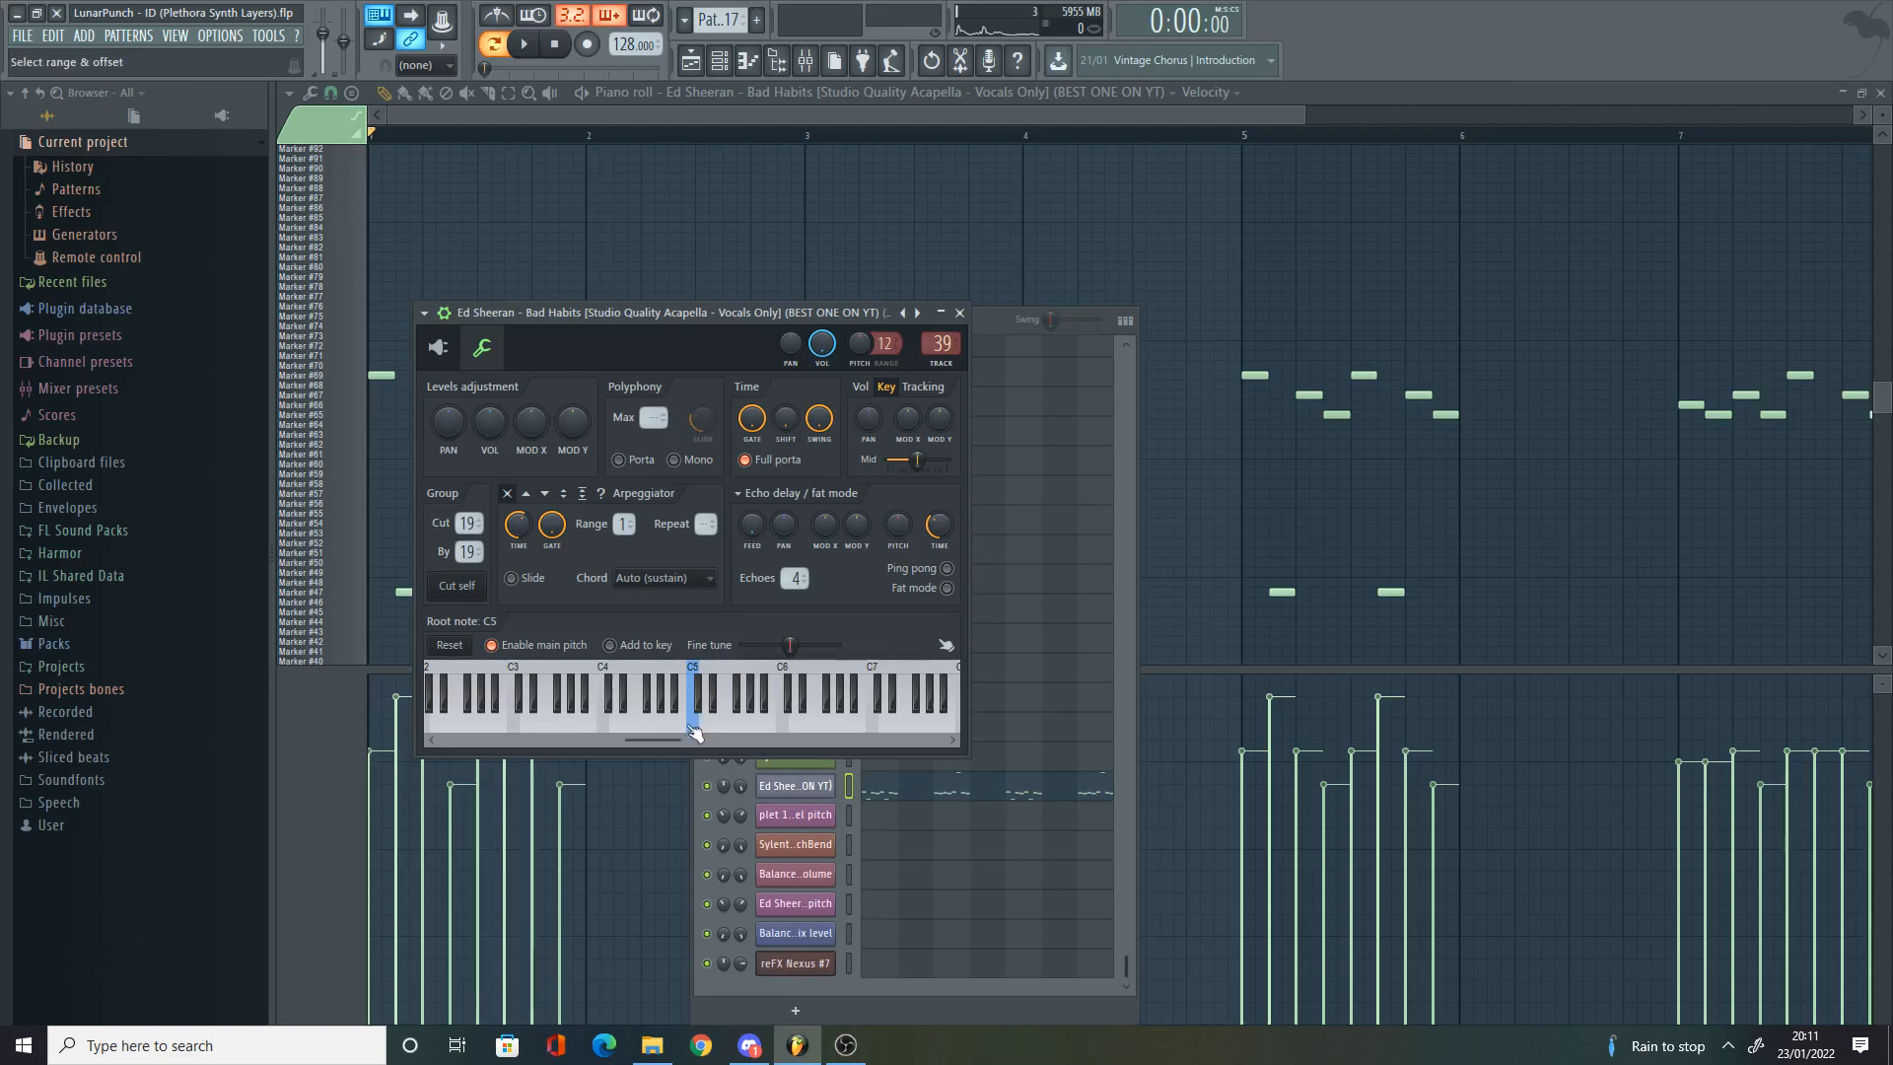
right_click(689, 727)
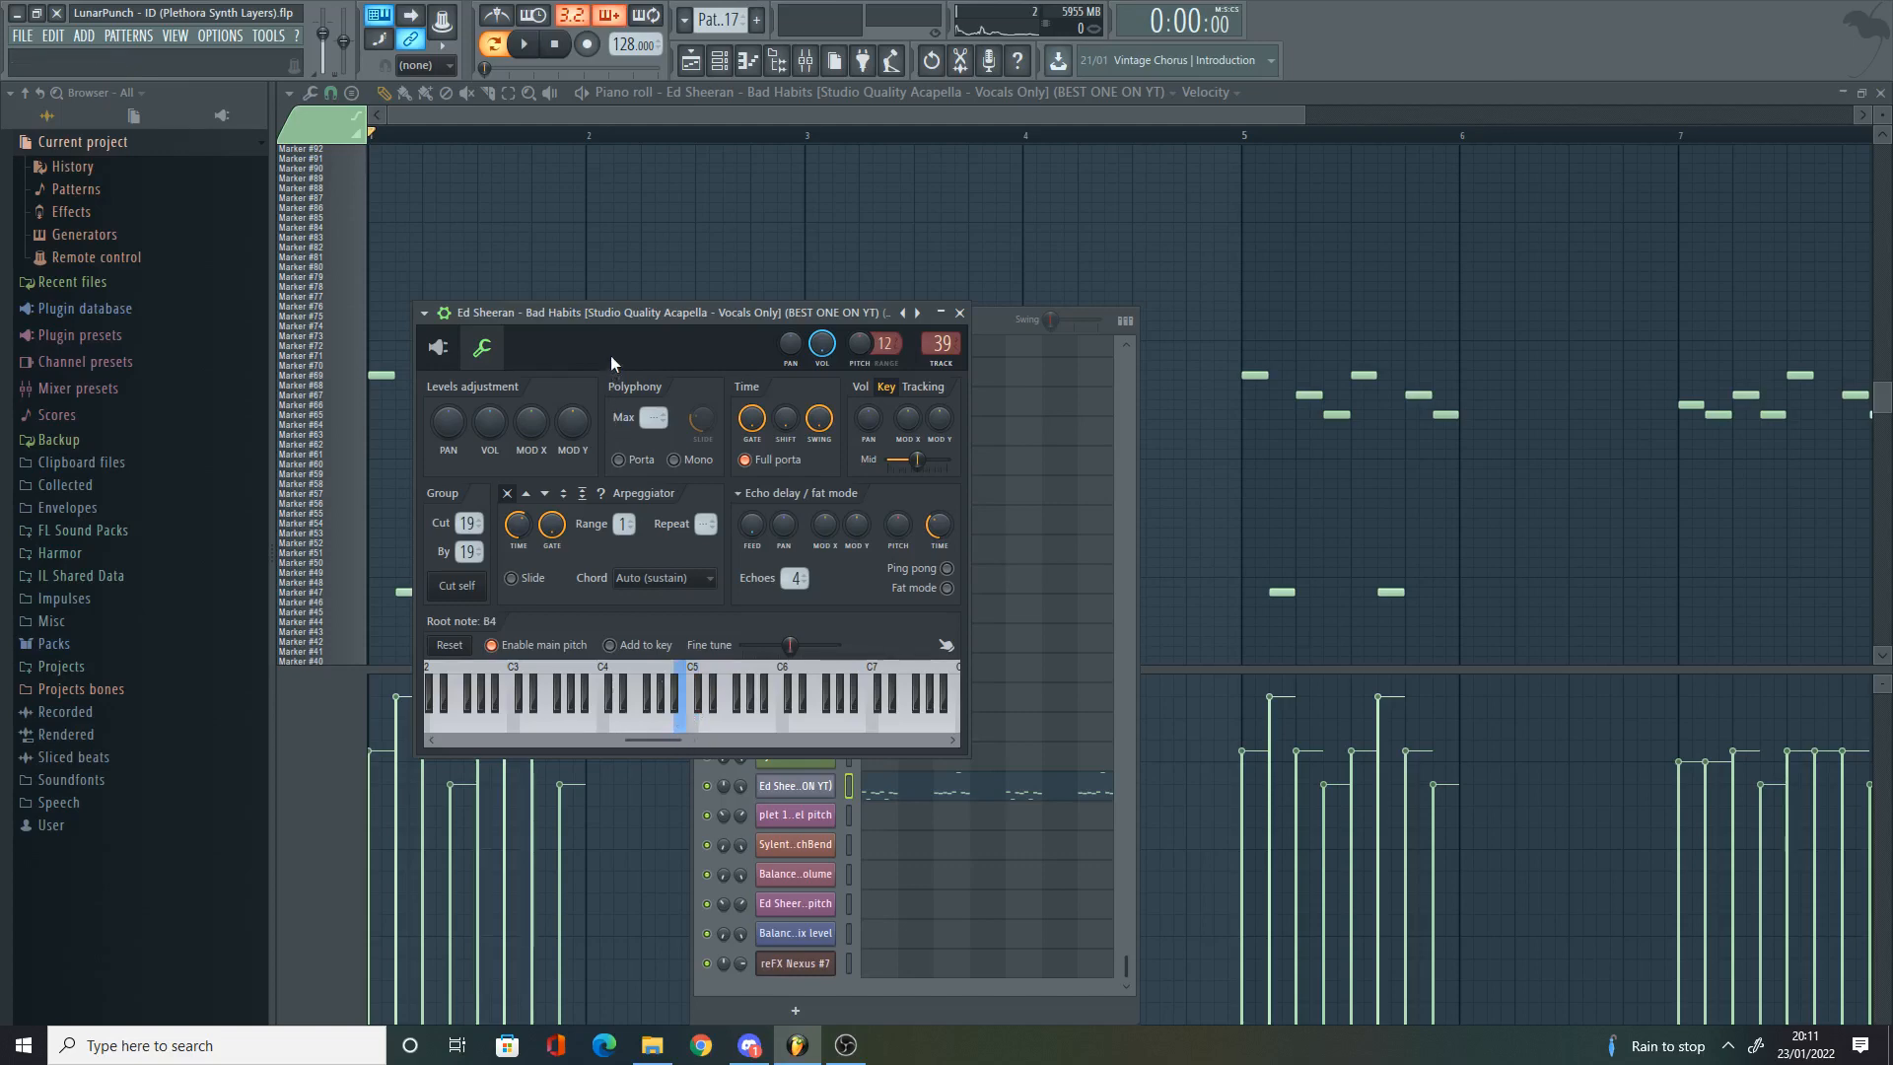
key(space)
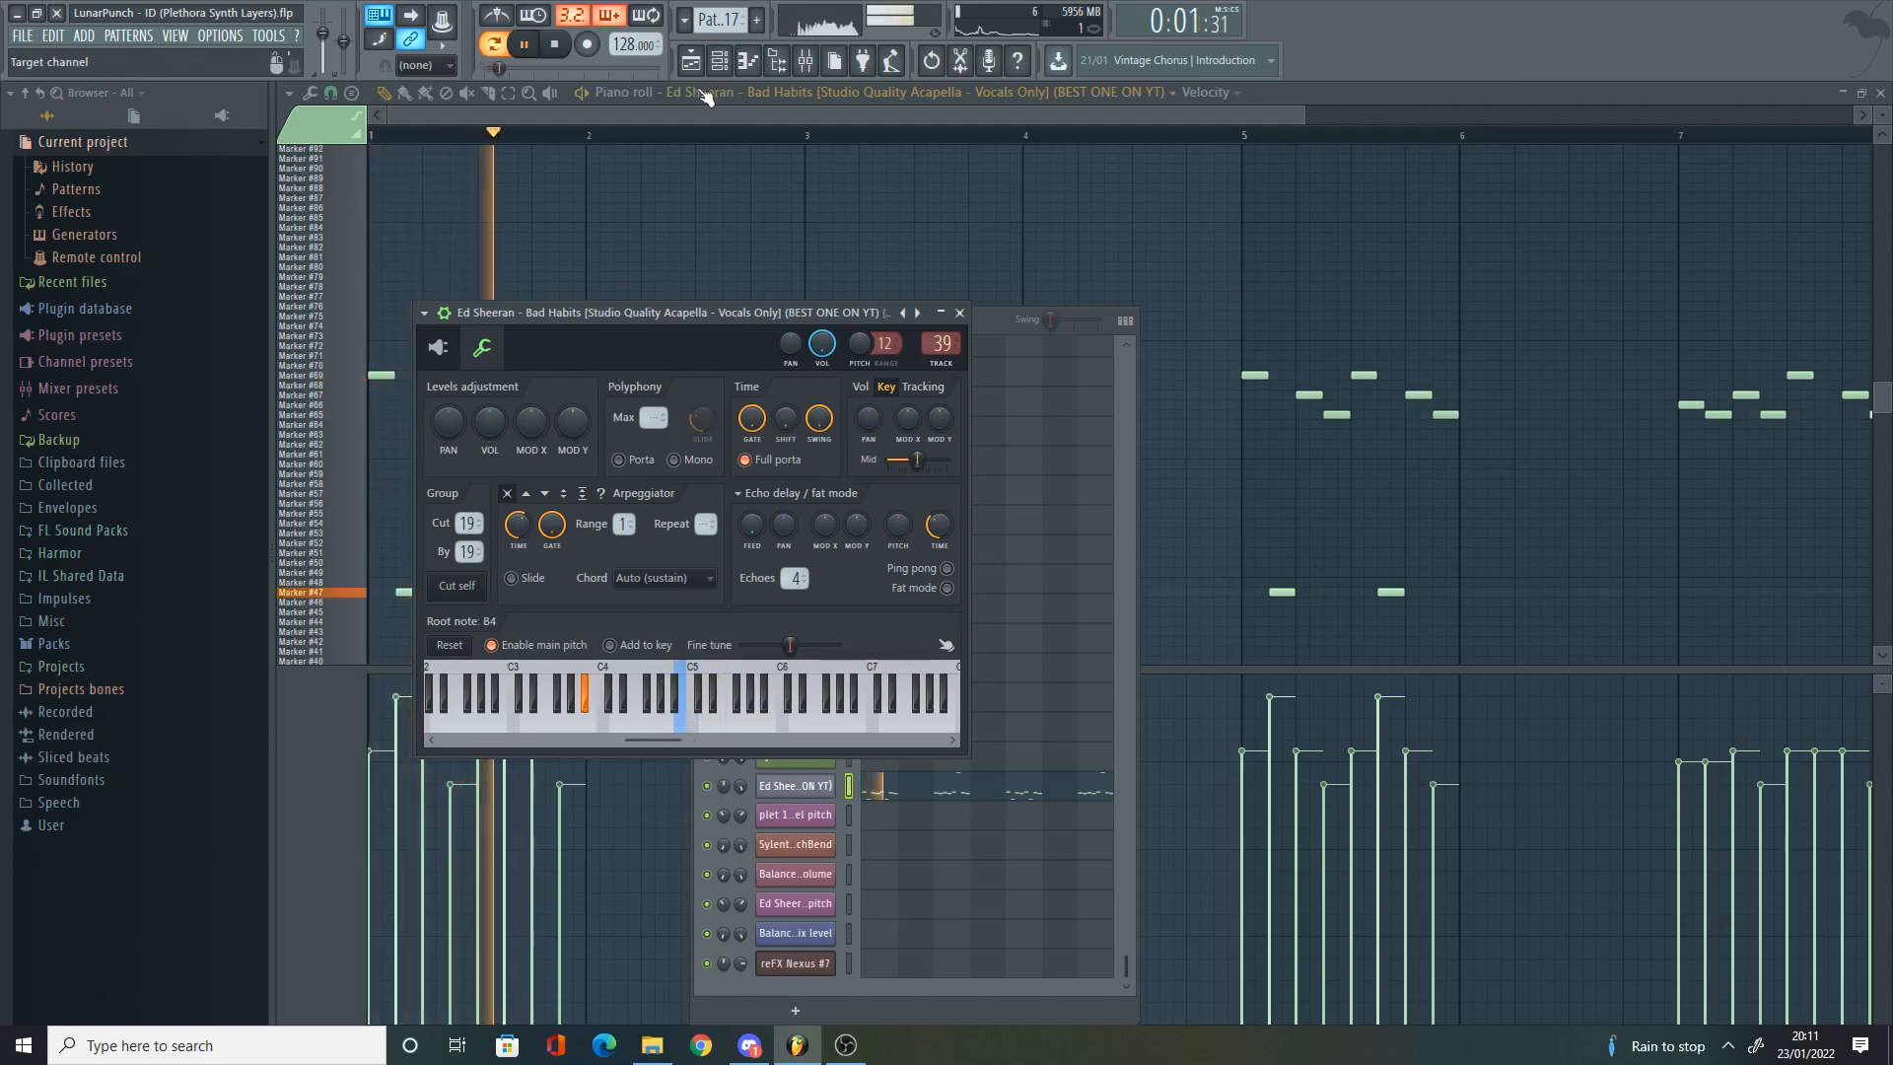
key(space)
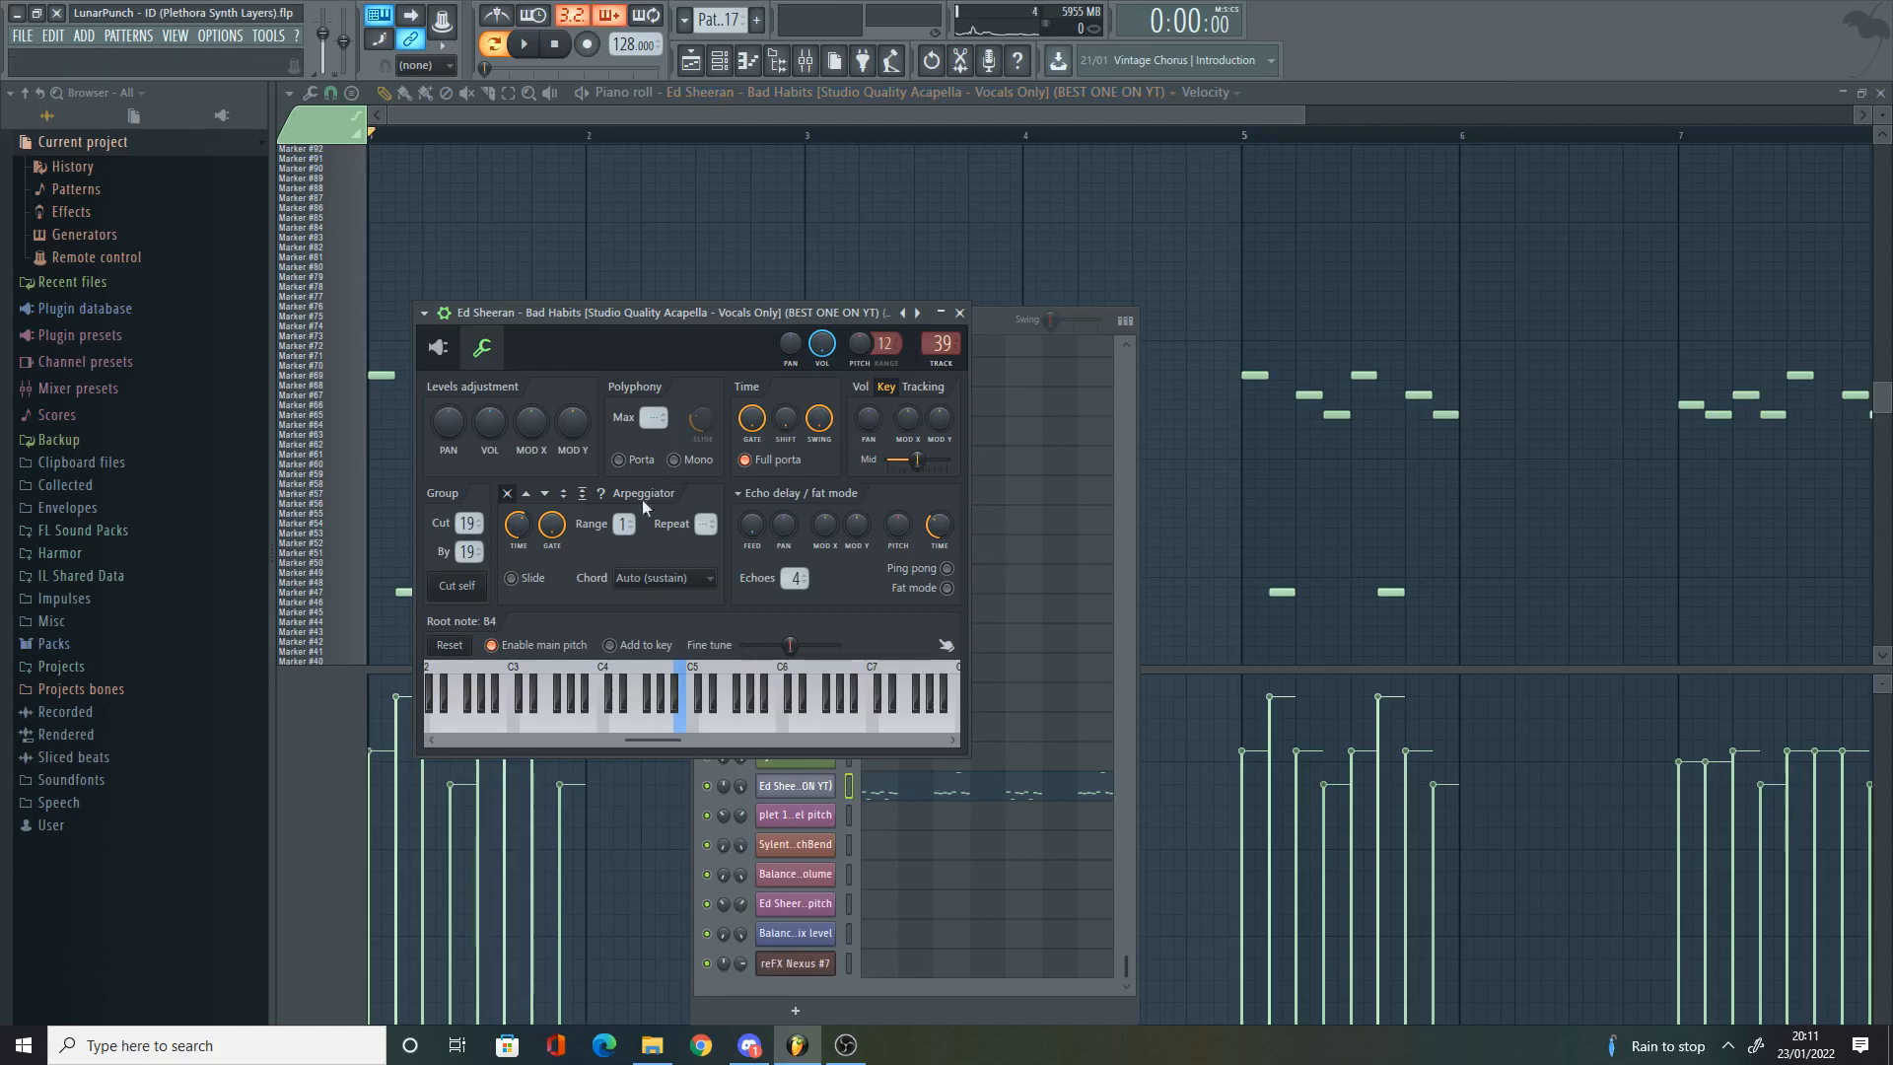
Step: Restore the vocal channel's root note to B3 and play the vocal chops in the piano roll
right_click(596, 718)
key(space)
click(690, 217)
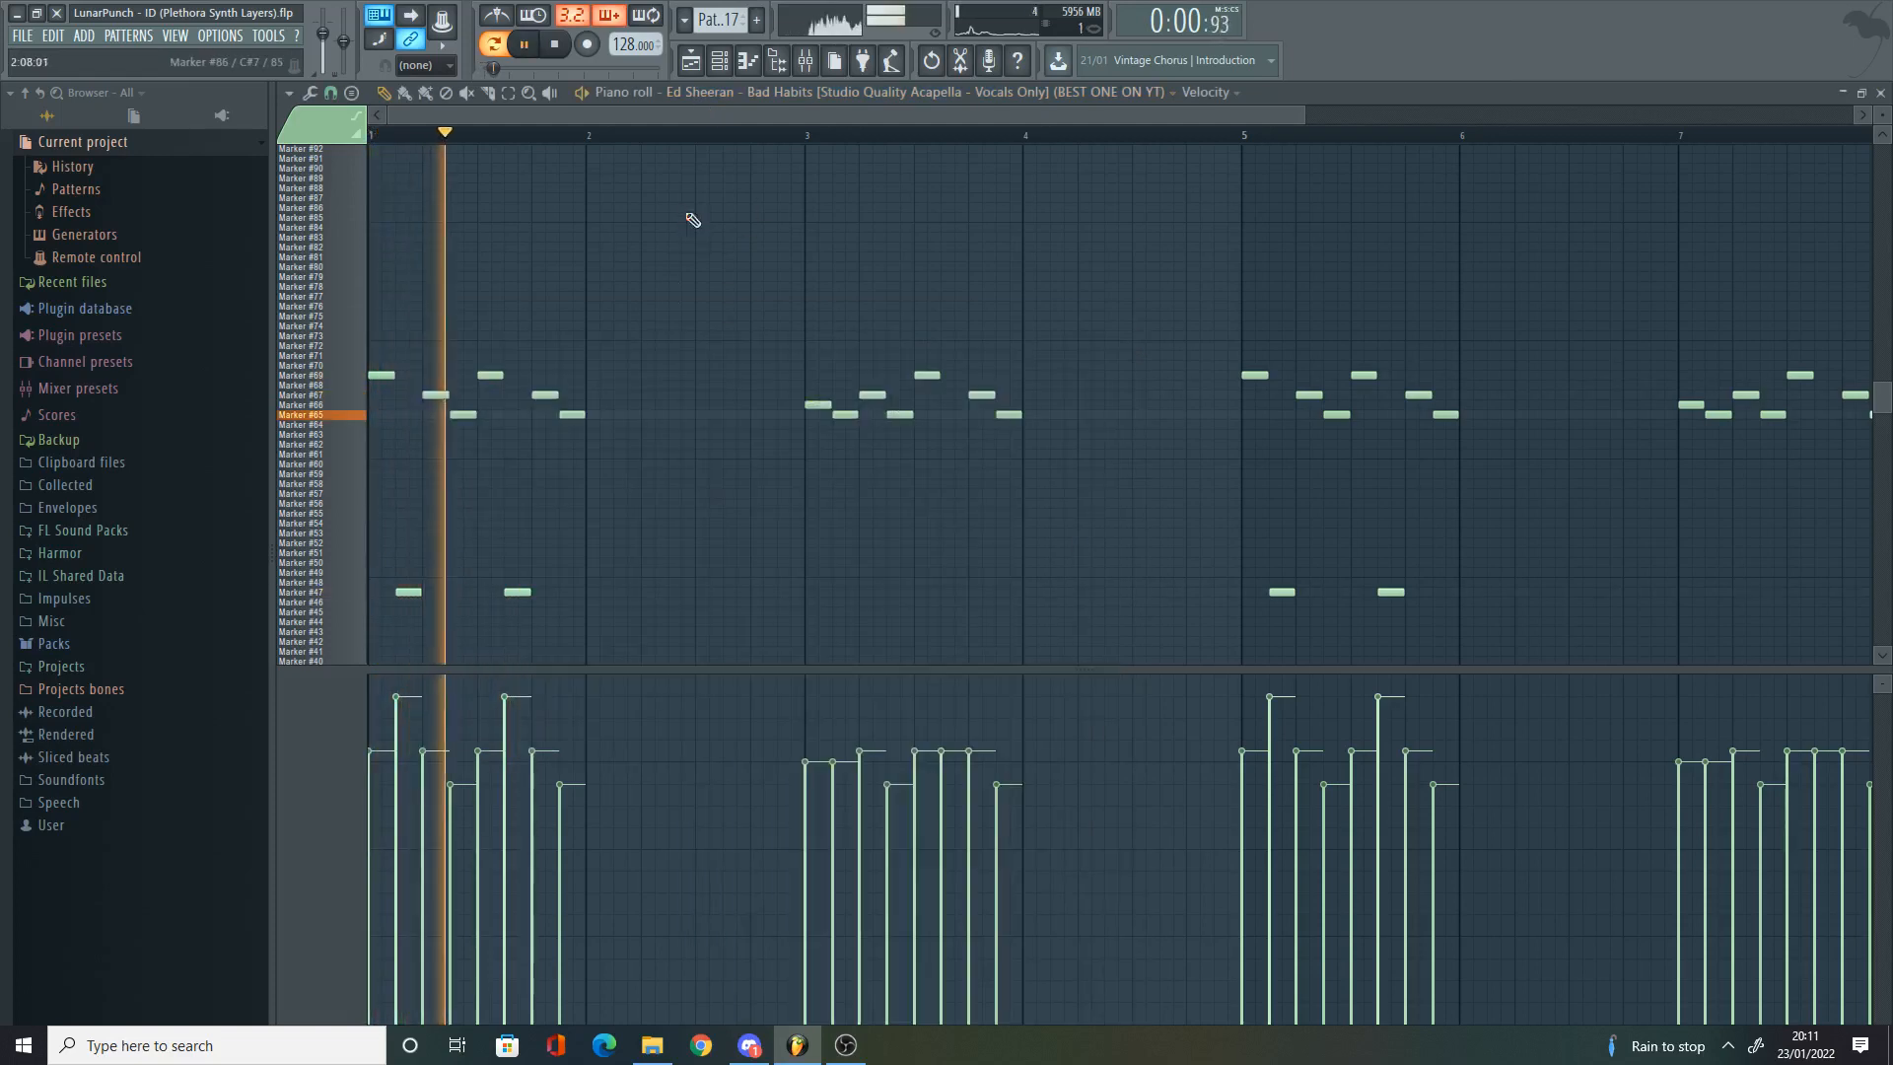
scroll(710, 216, down, 2)
key(space)
Step: Play Pattern 17 from the start and examine its vocal chop notes across the repeated phrases
scroll(715, 256, up, 2)
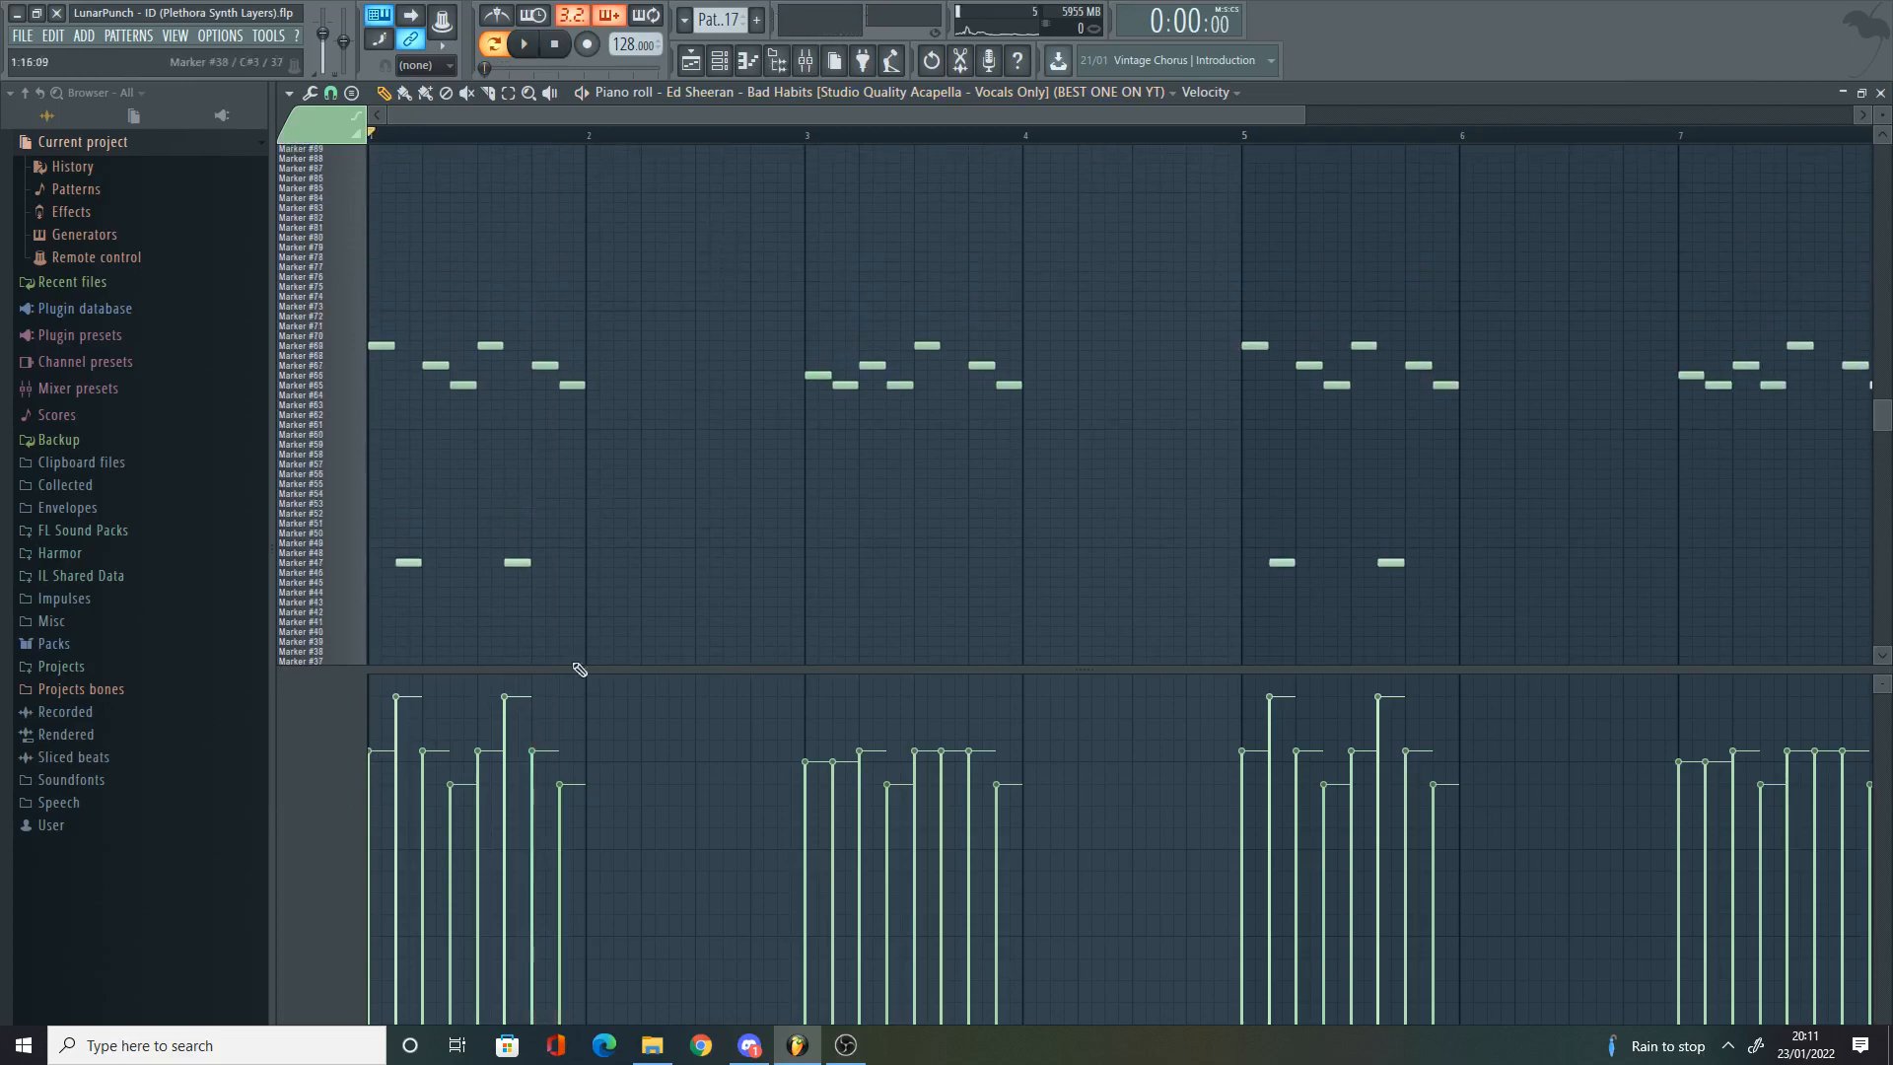
key(space)
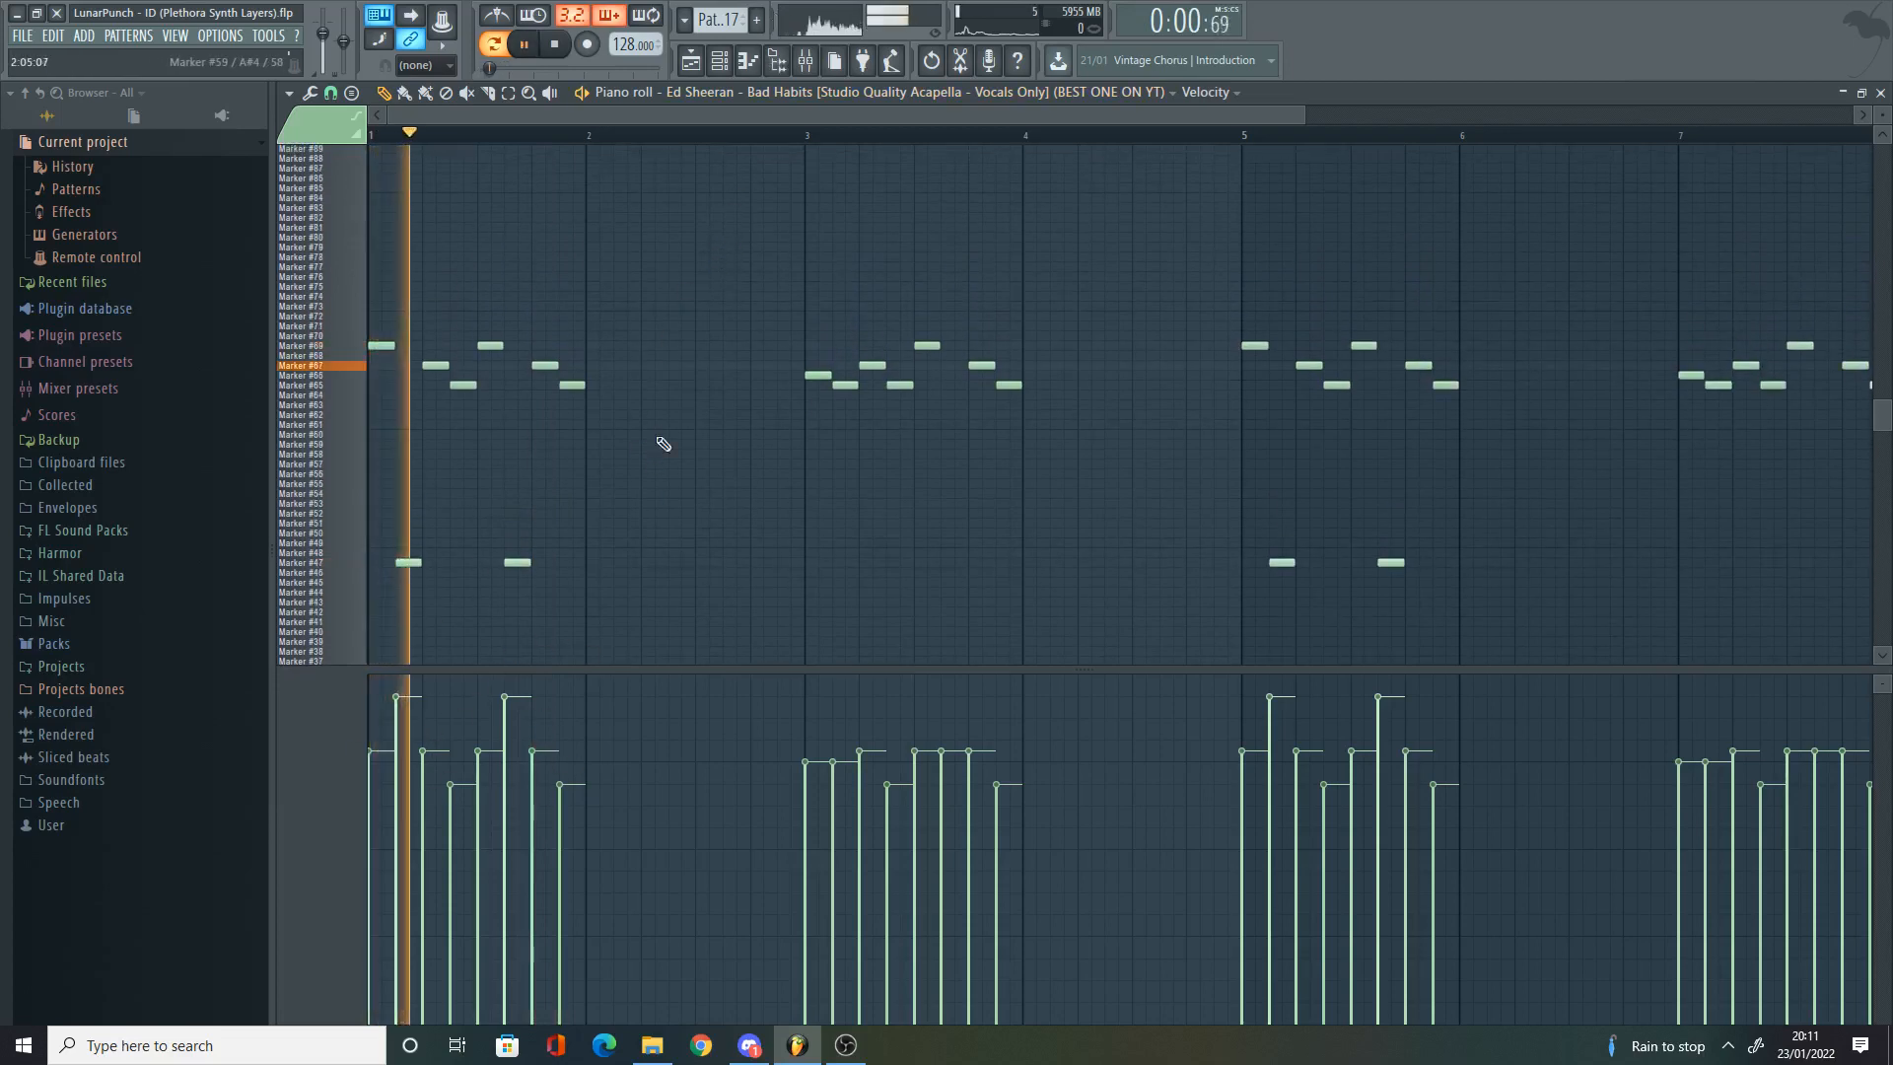
scroll(779, 283, down, 7)
scroll(723, 397, up, 5)
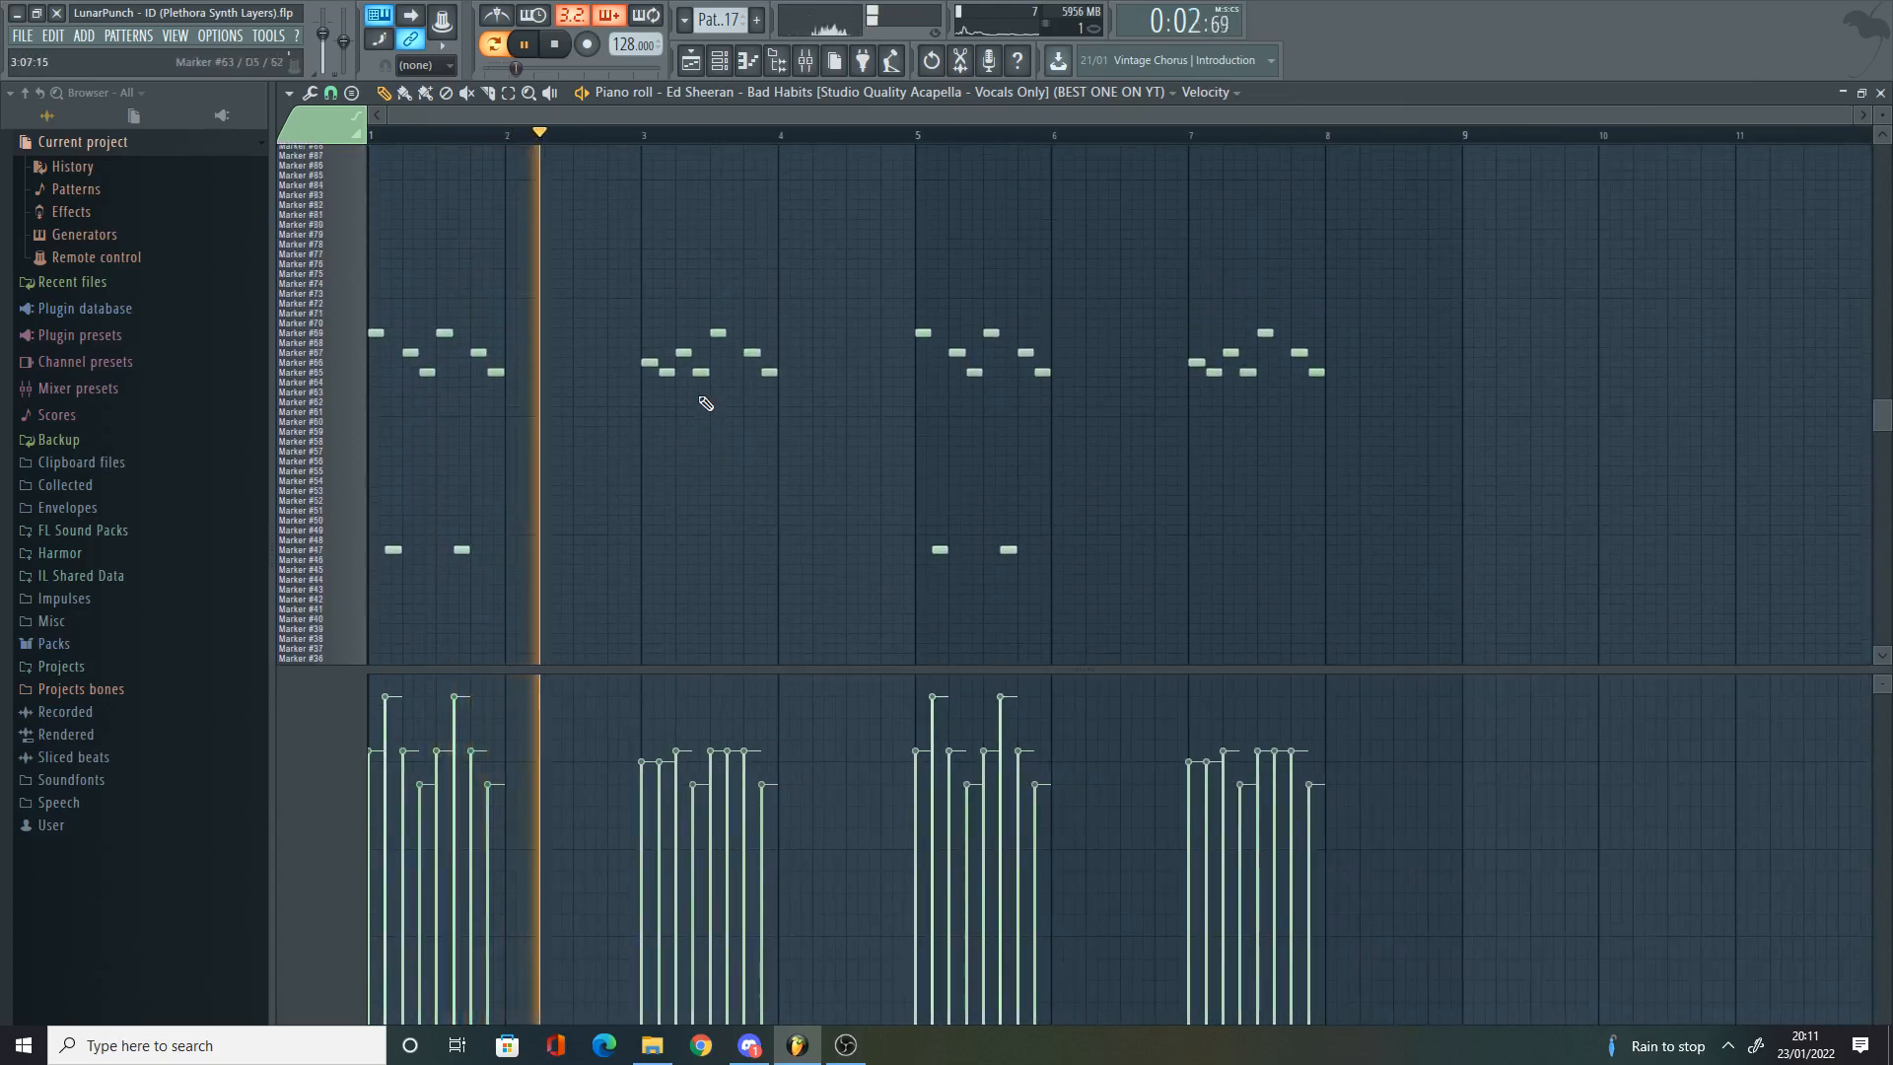
scroll(697, 338, up, 2)
scroll(631, 268, down, 3)
scroll(513, 227, up, 5)
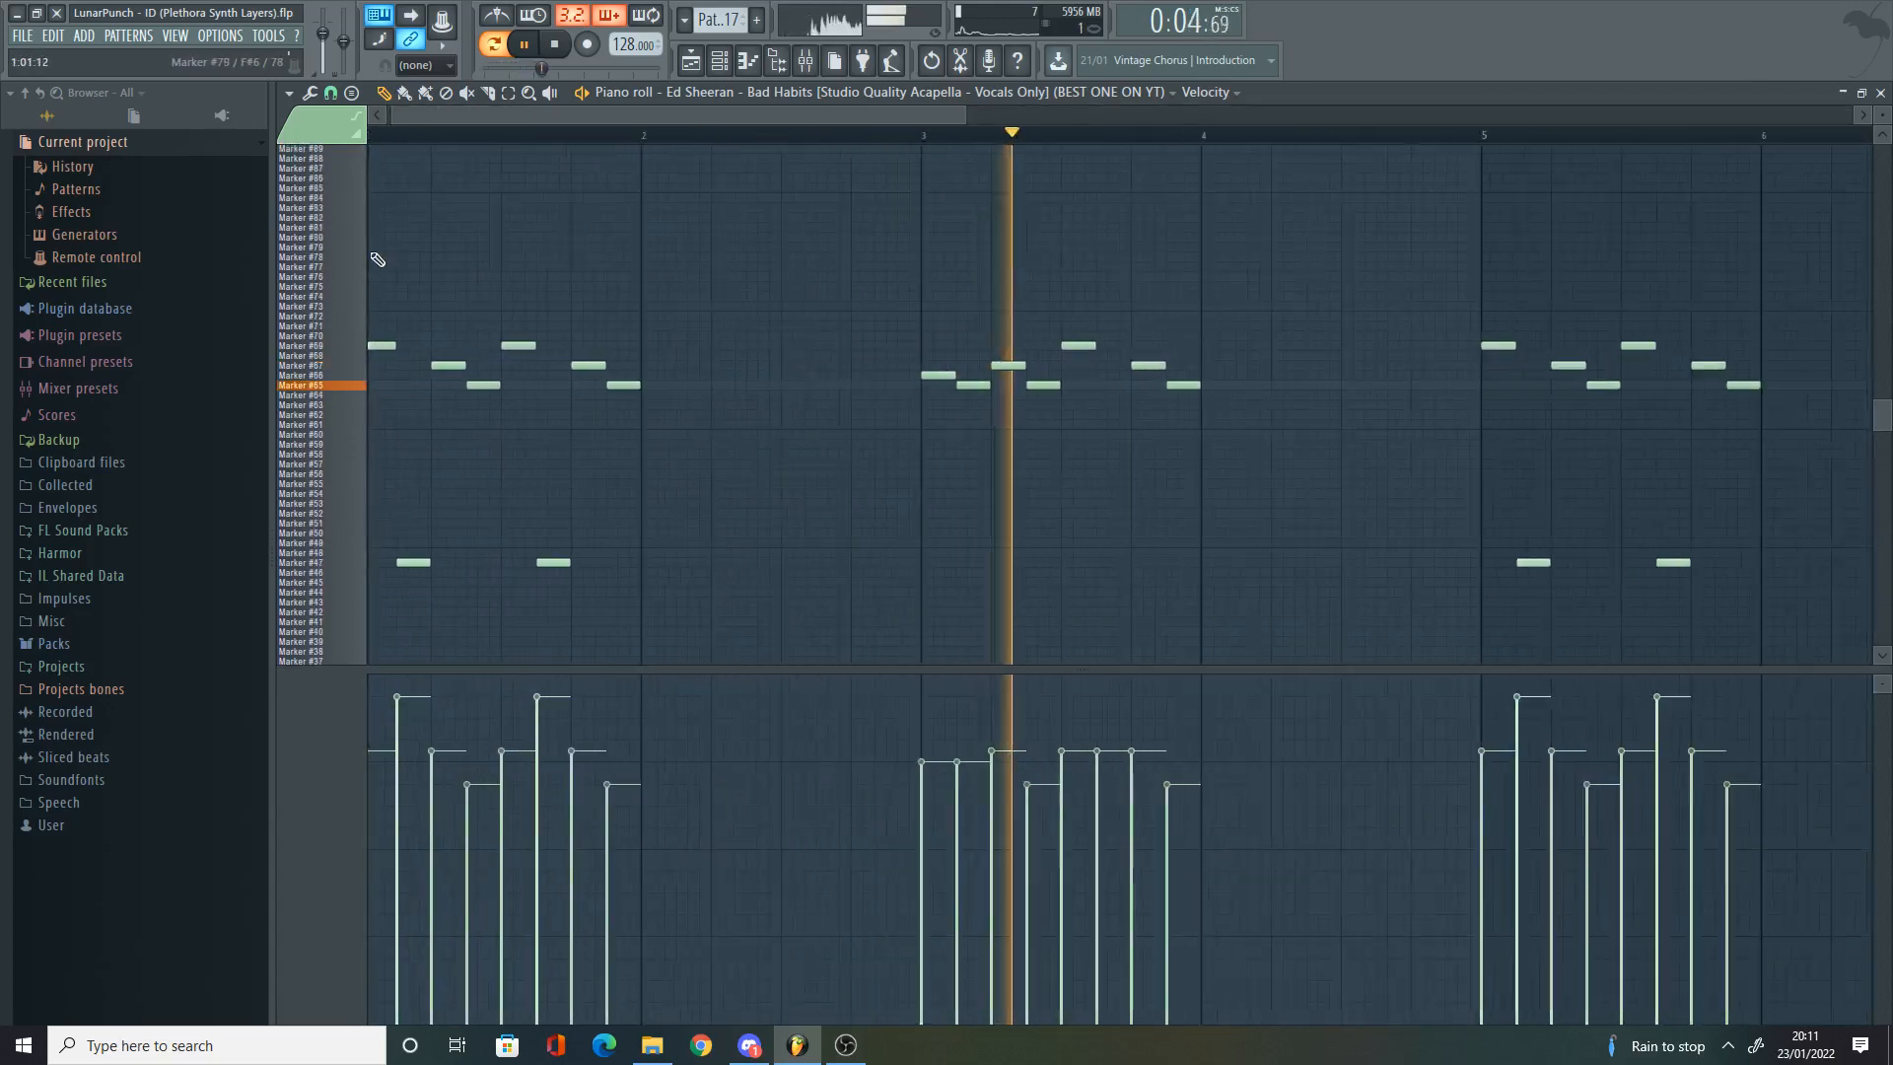
key(space)
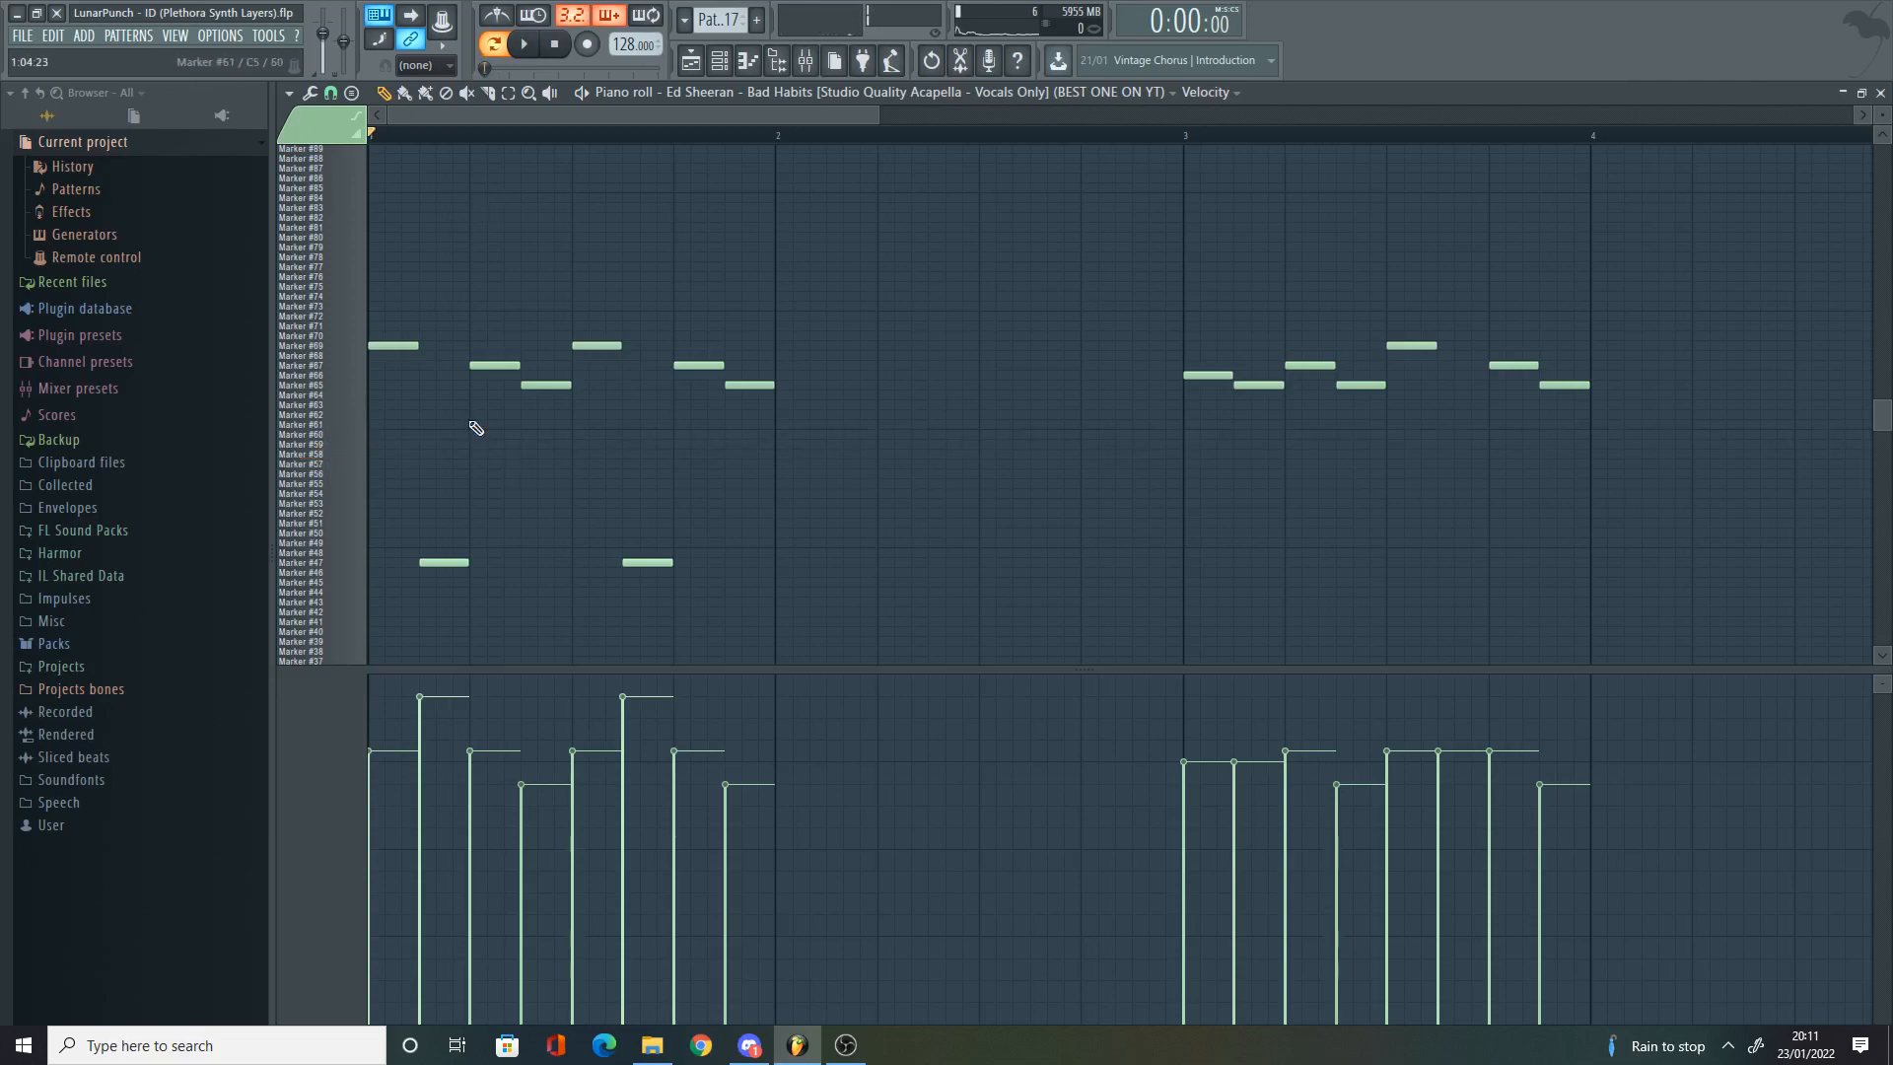
Step: Locate Pattern 17 on Track 5 at bar 79 in the playlist and reopen it in the piano roll
click(693, 62)
scroll(856, 333, down, 4)
scroll(886, 495, down, 2)
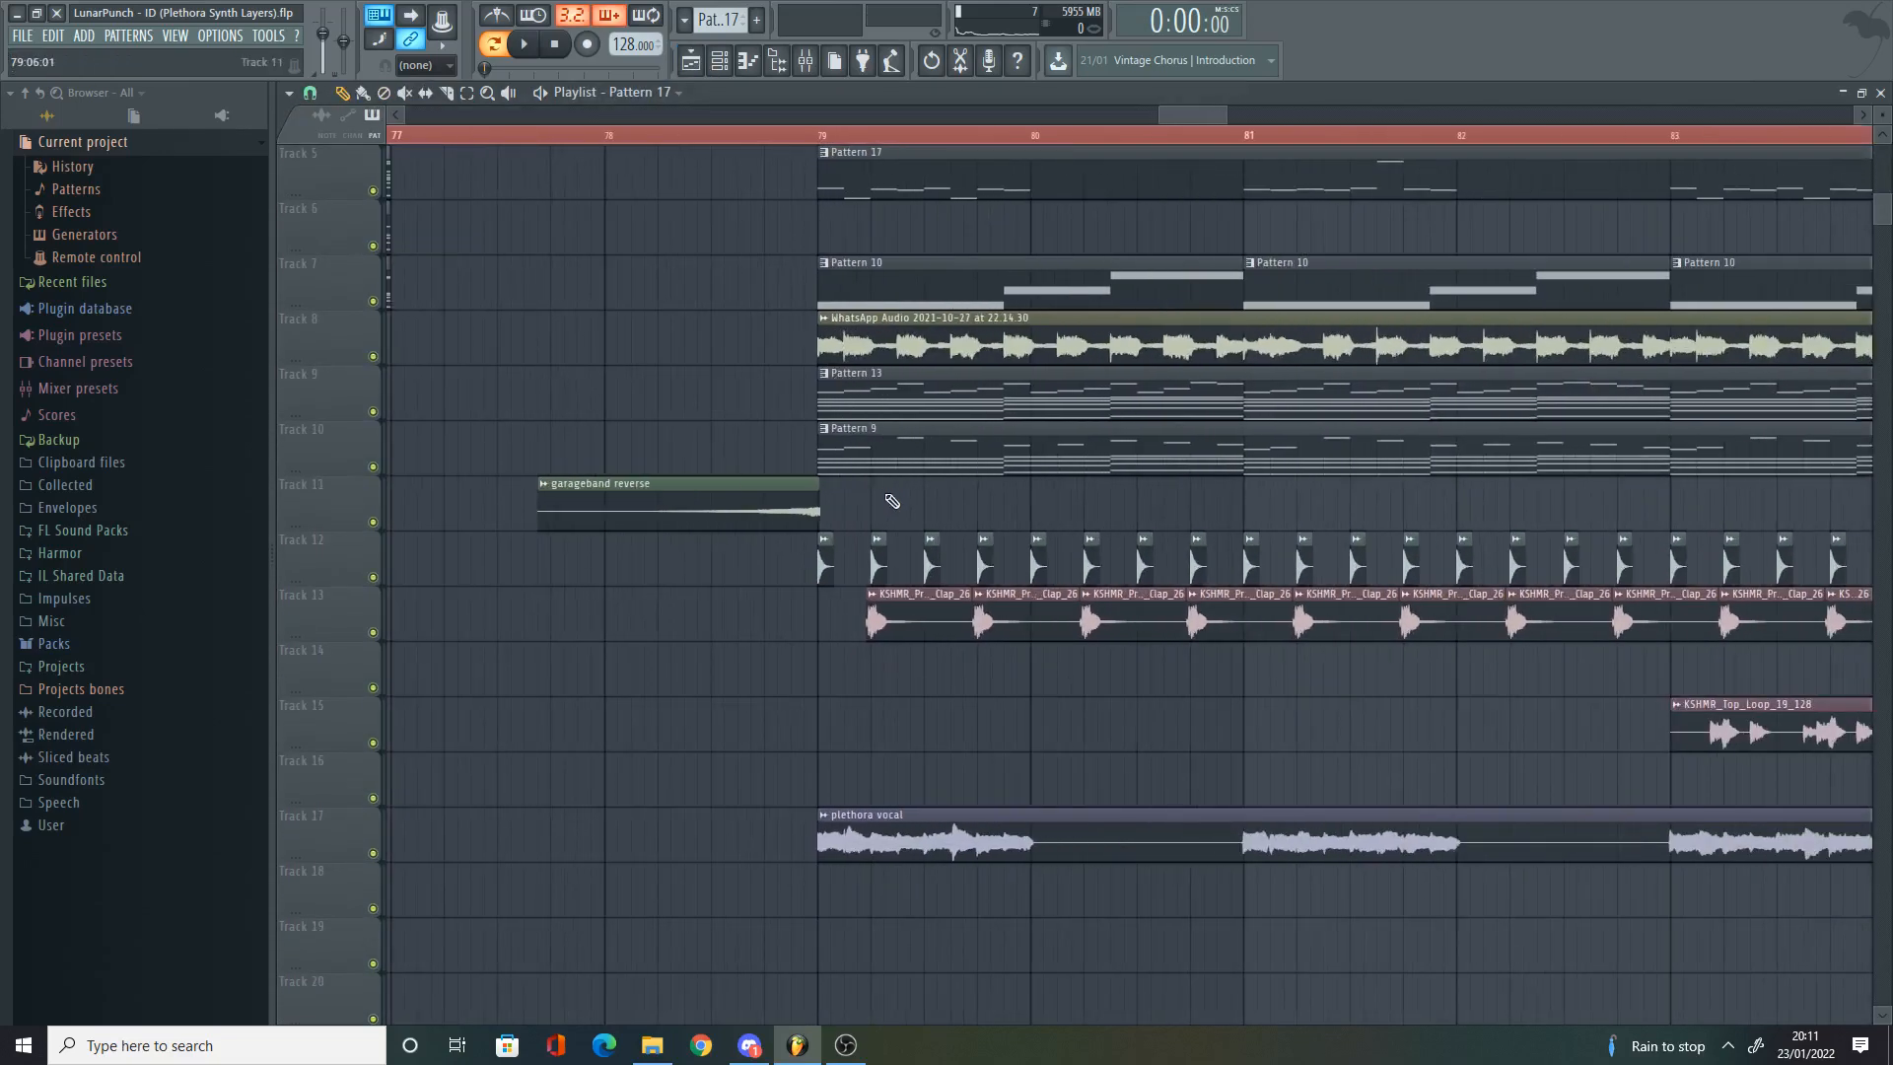
scroll(892, 501, up, 2)
scroll(892, 499, up, 3)
scroll(825, 424, down, 1)
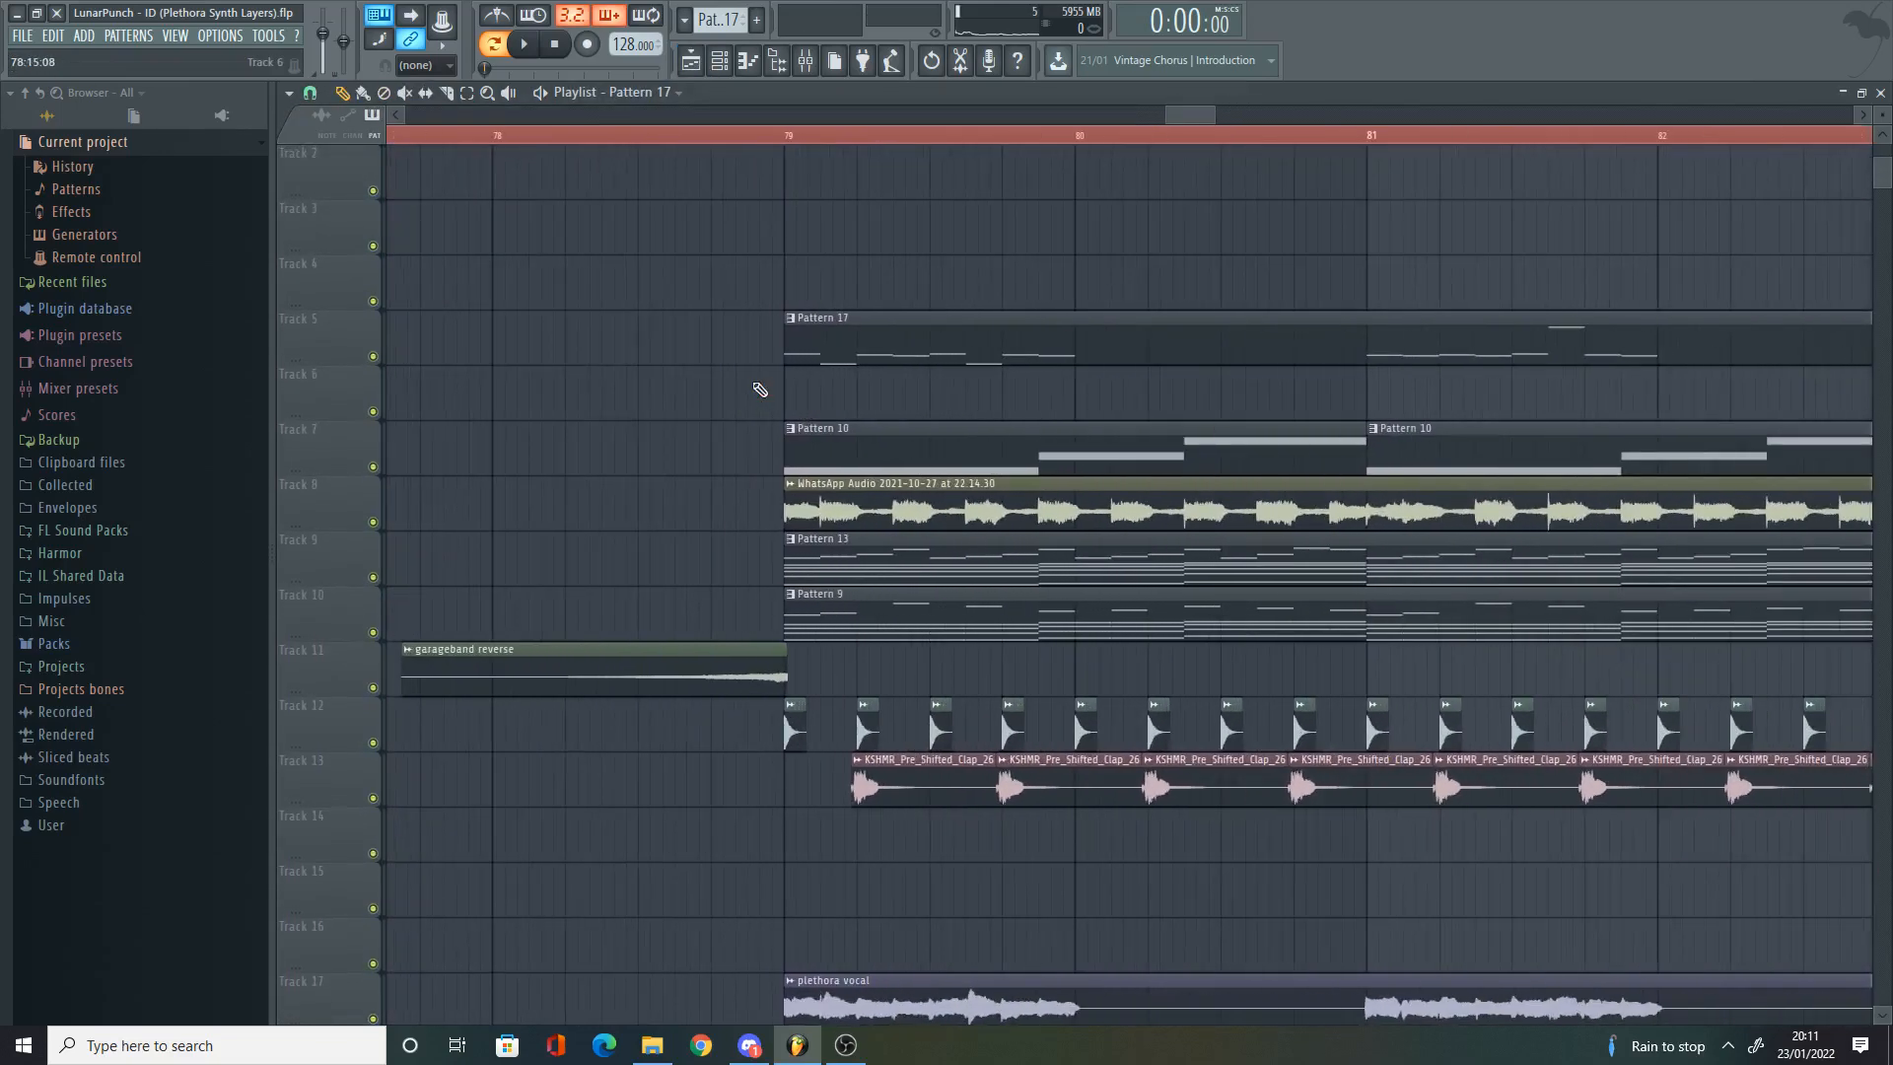
alt+right_click(898, 343)
double_click(918, 346)
key(space)
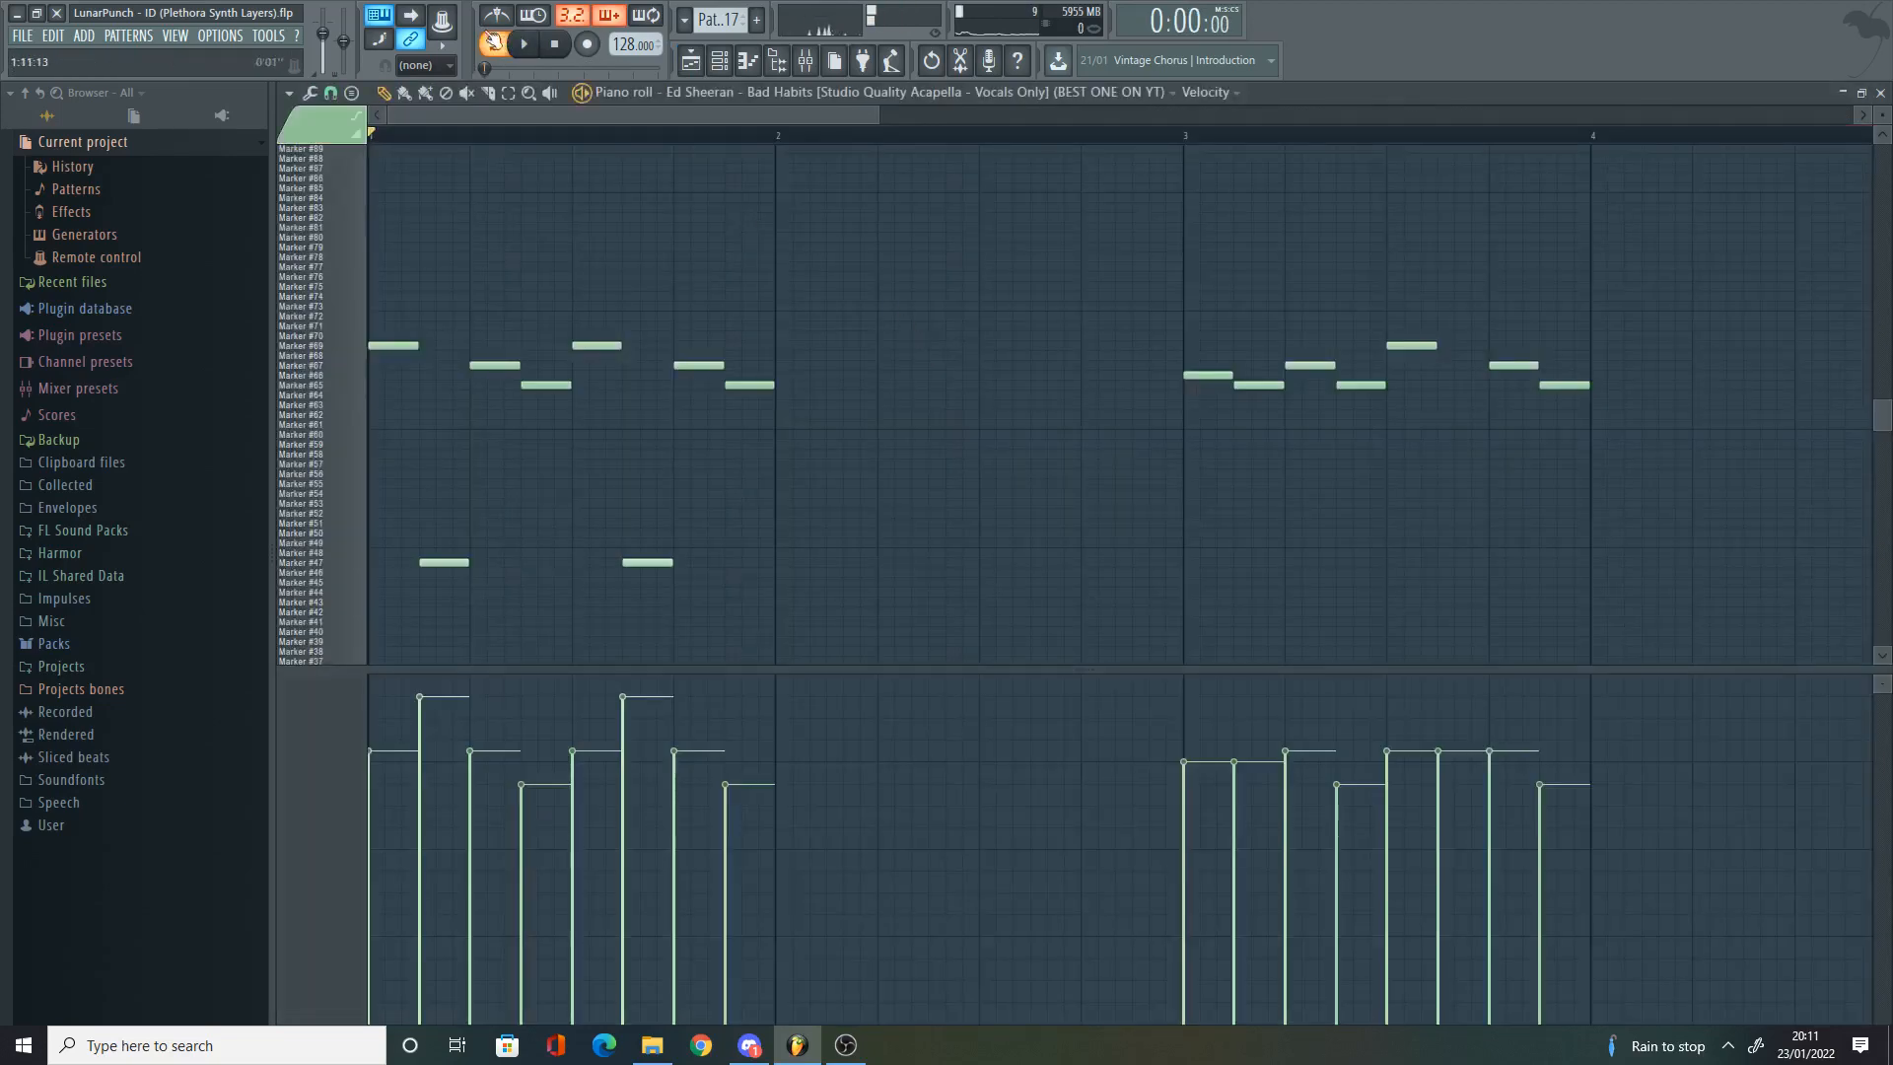
Step: Show mixer track 39 and inspect its upper Fruity parametric EQ 2 while playing the vocal chops
click(808, 69)
drag(1531, 383, 1256, 328)
key(space)
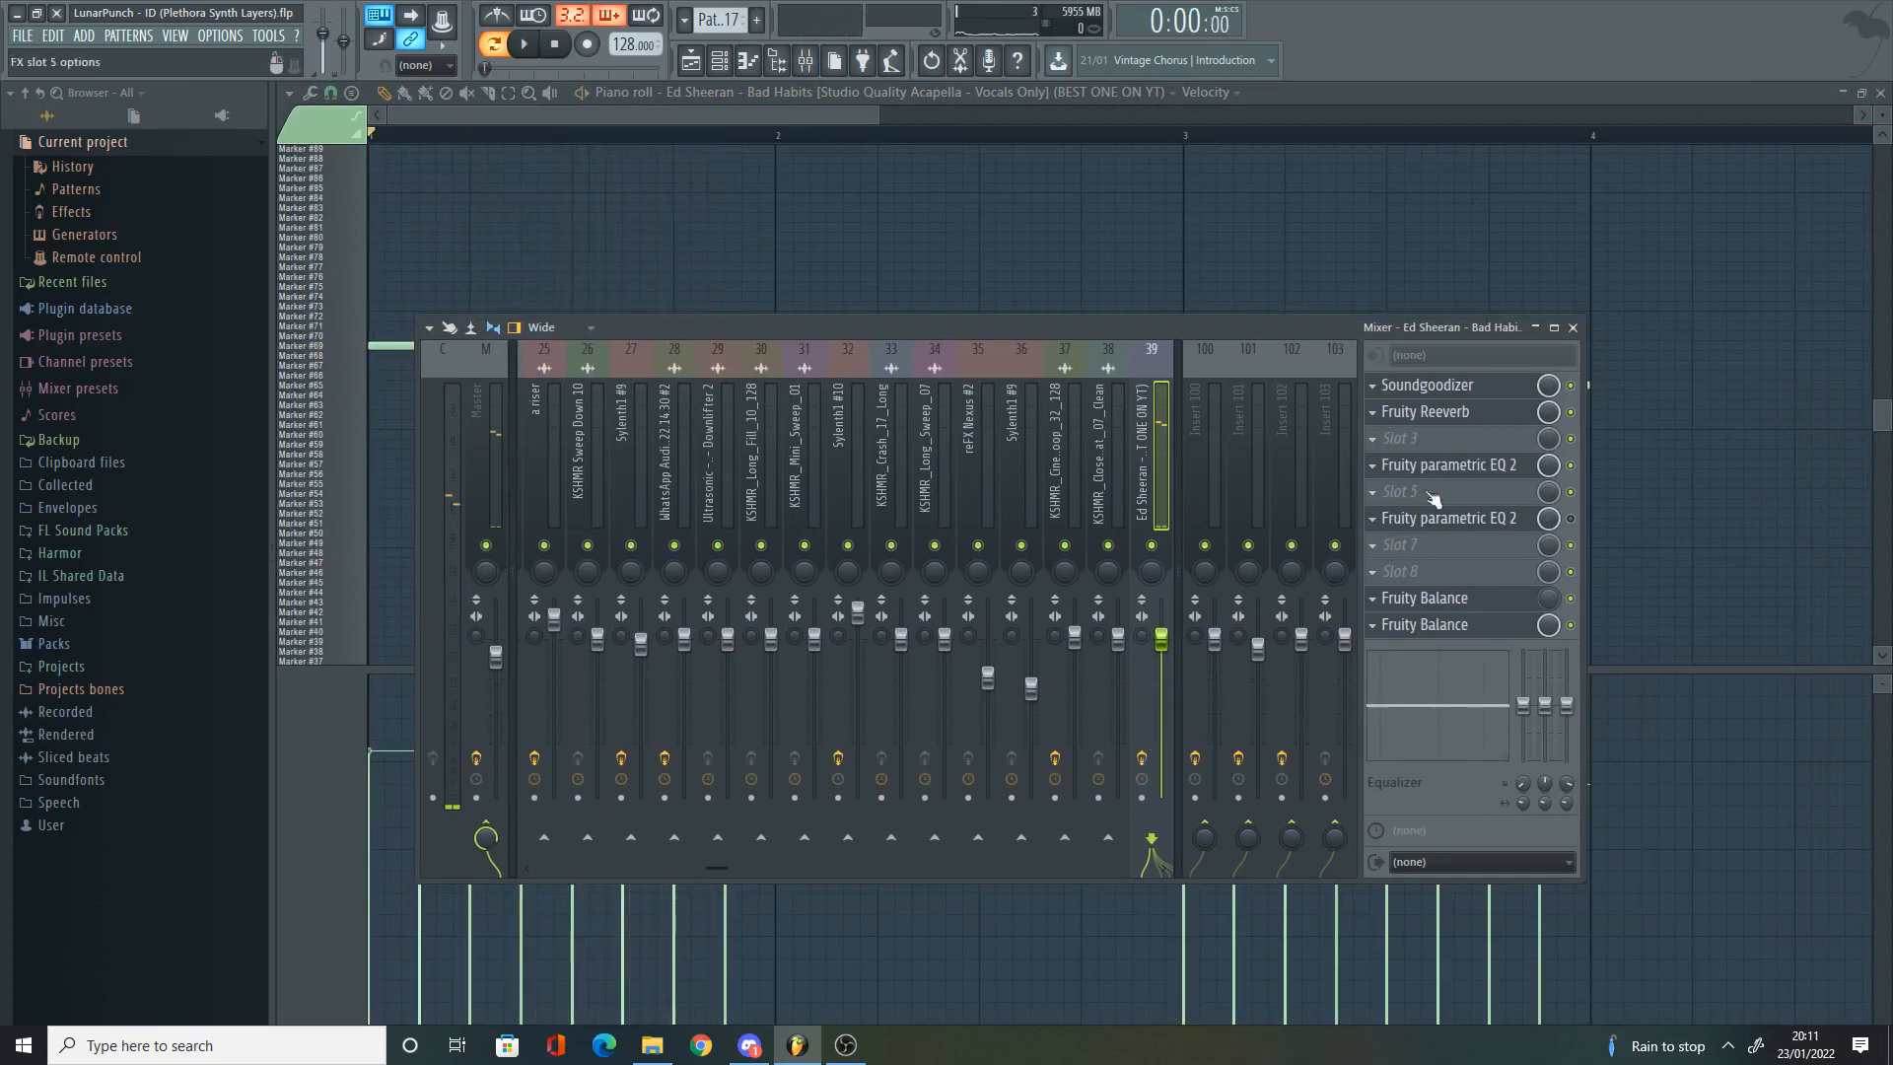
click(1464, 470)
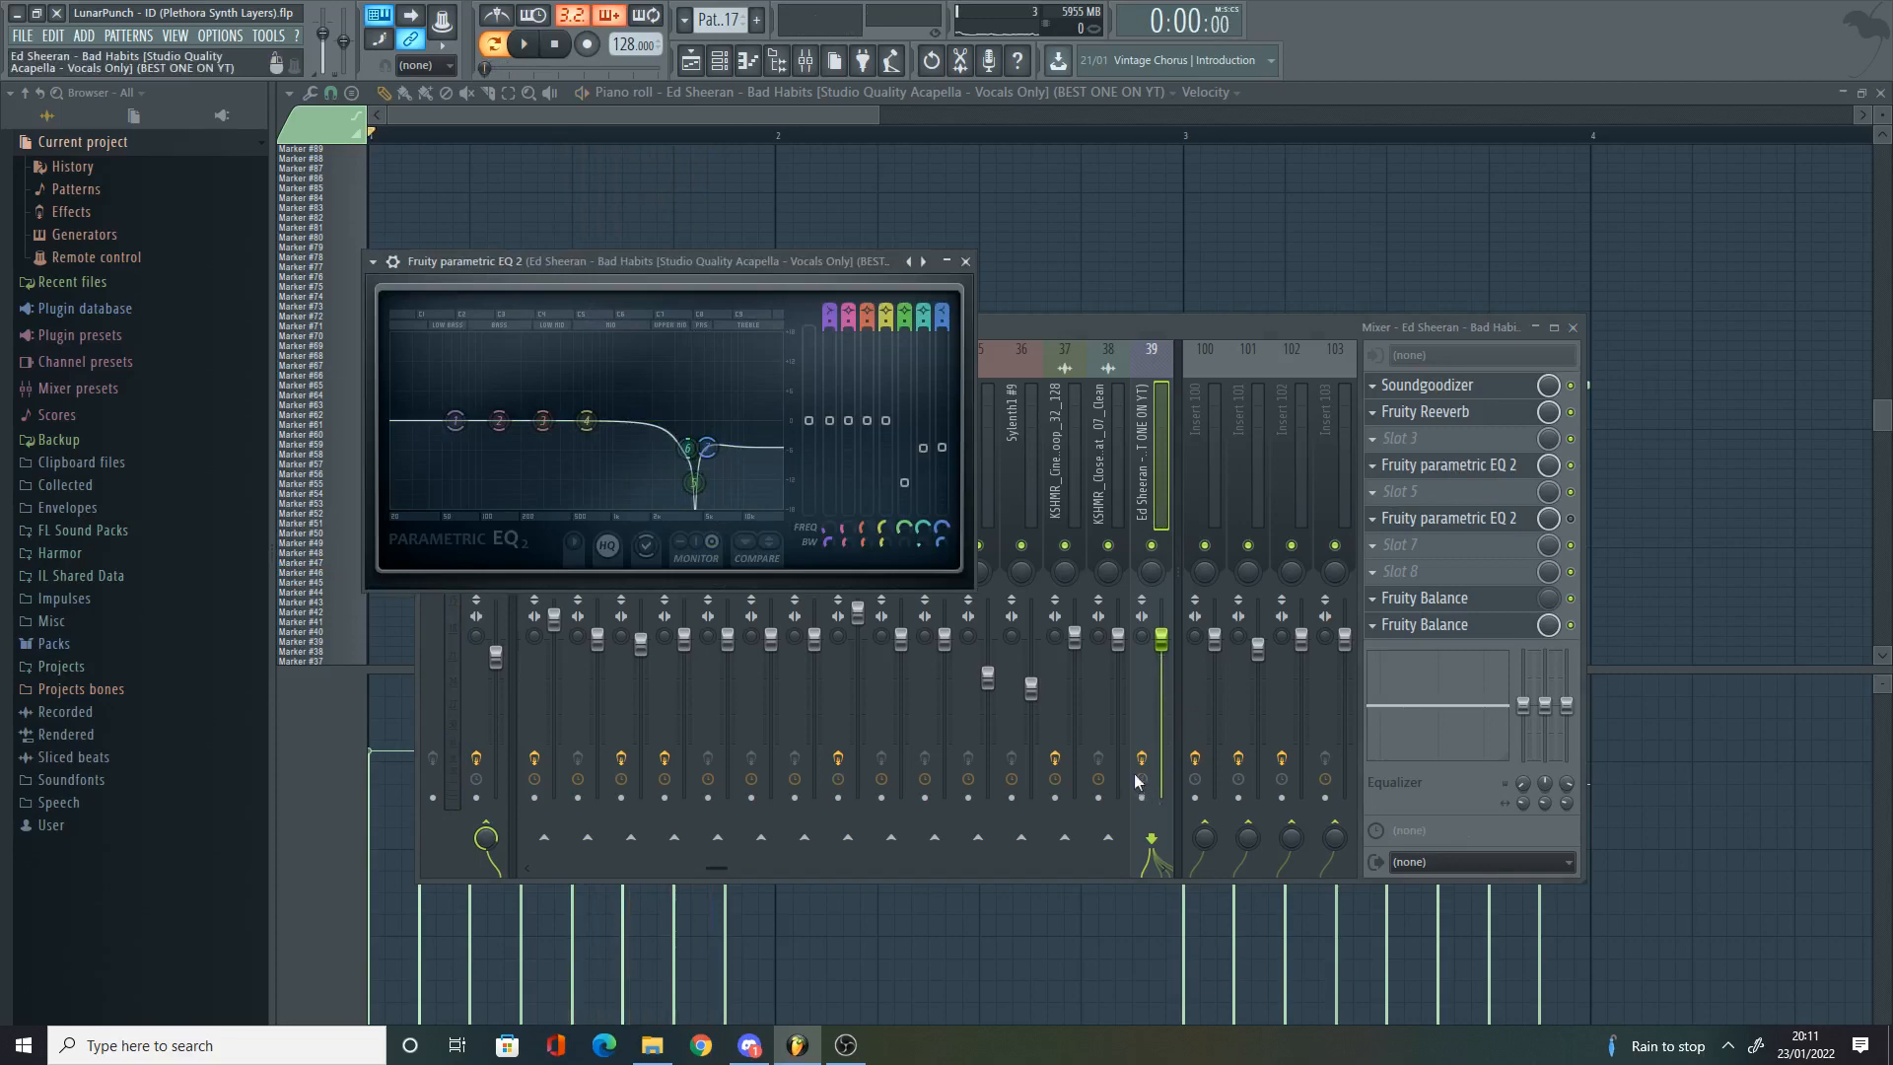
key(space)
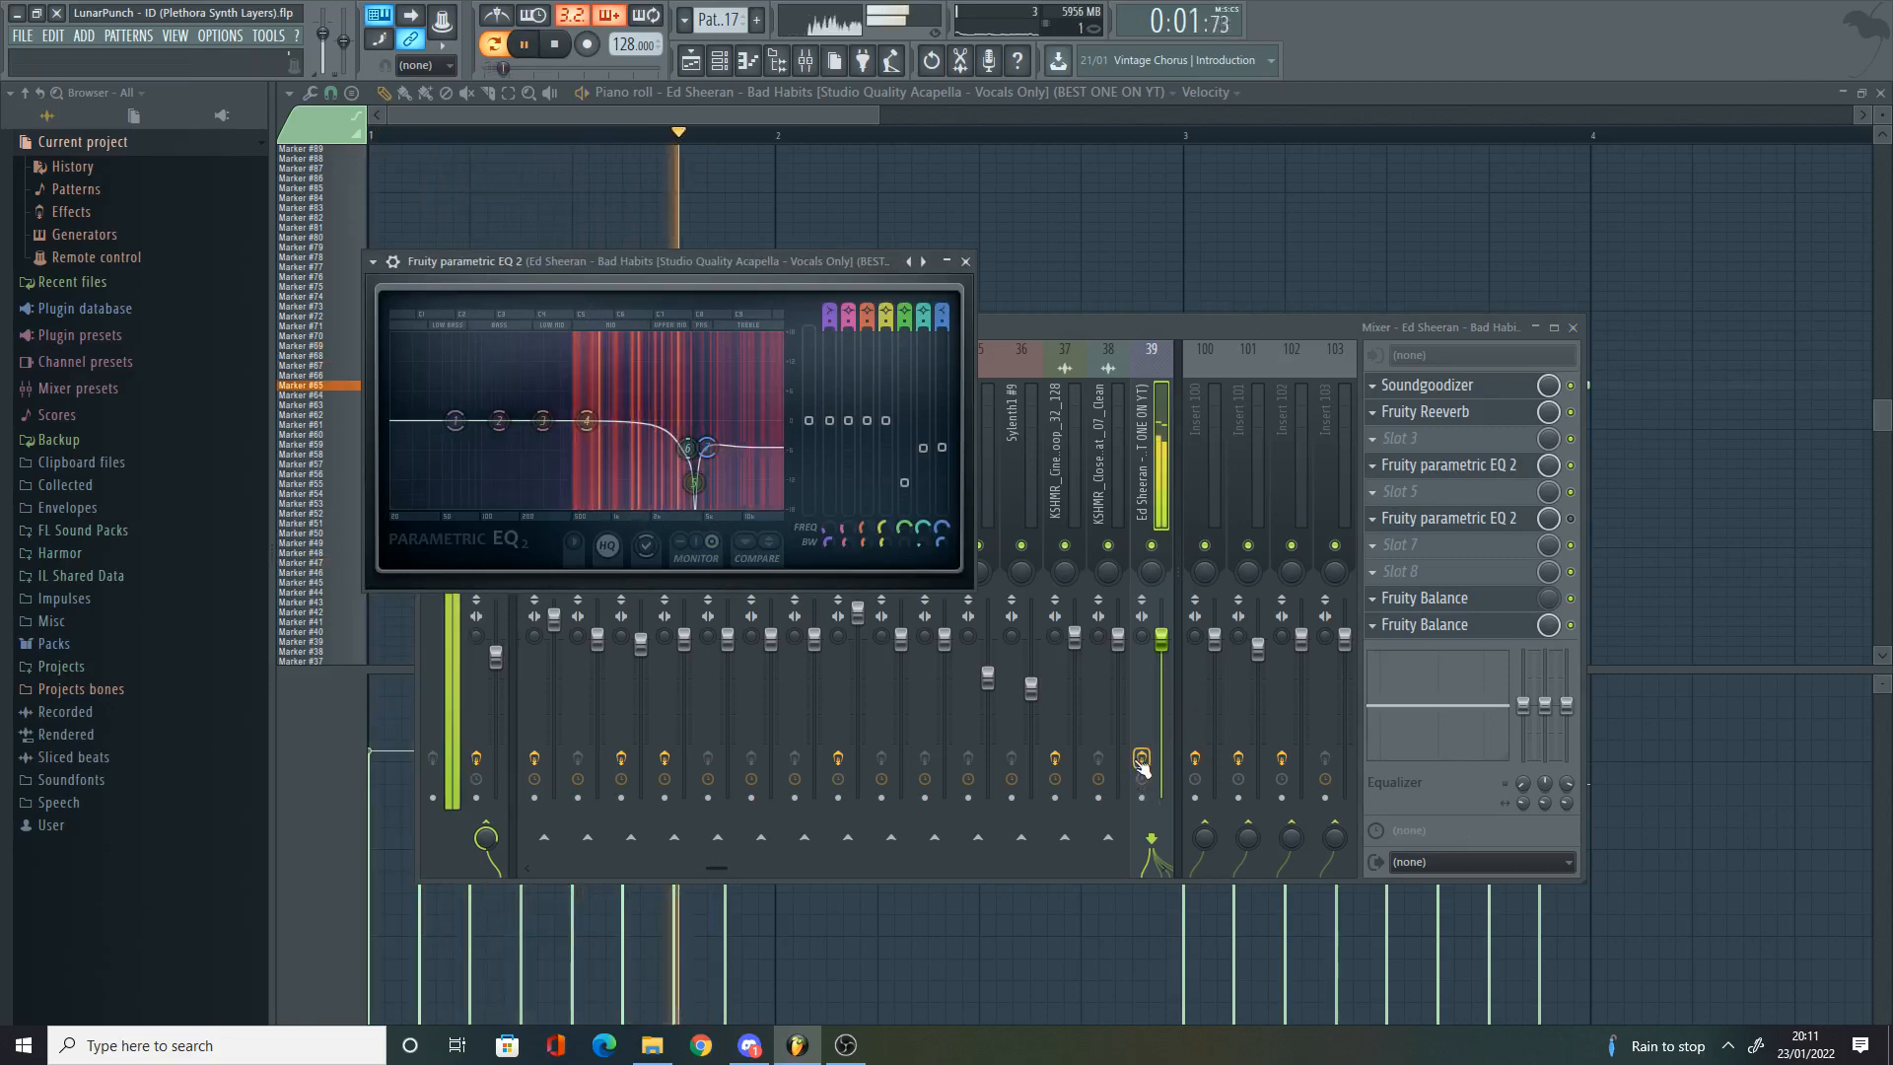
key(space)
Step: Inspect the vocal track's second Fruity parametric EQ 2, Soundgoodizer and Fruity Reeverb effects
click(1481, 530)
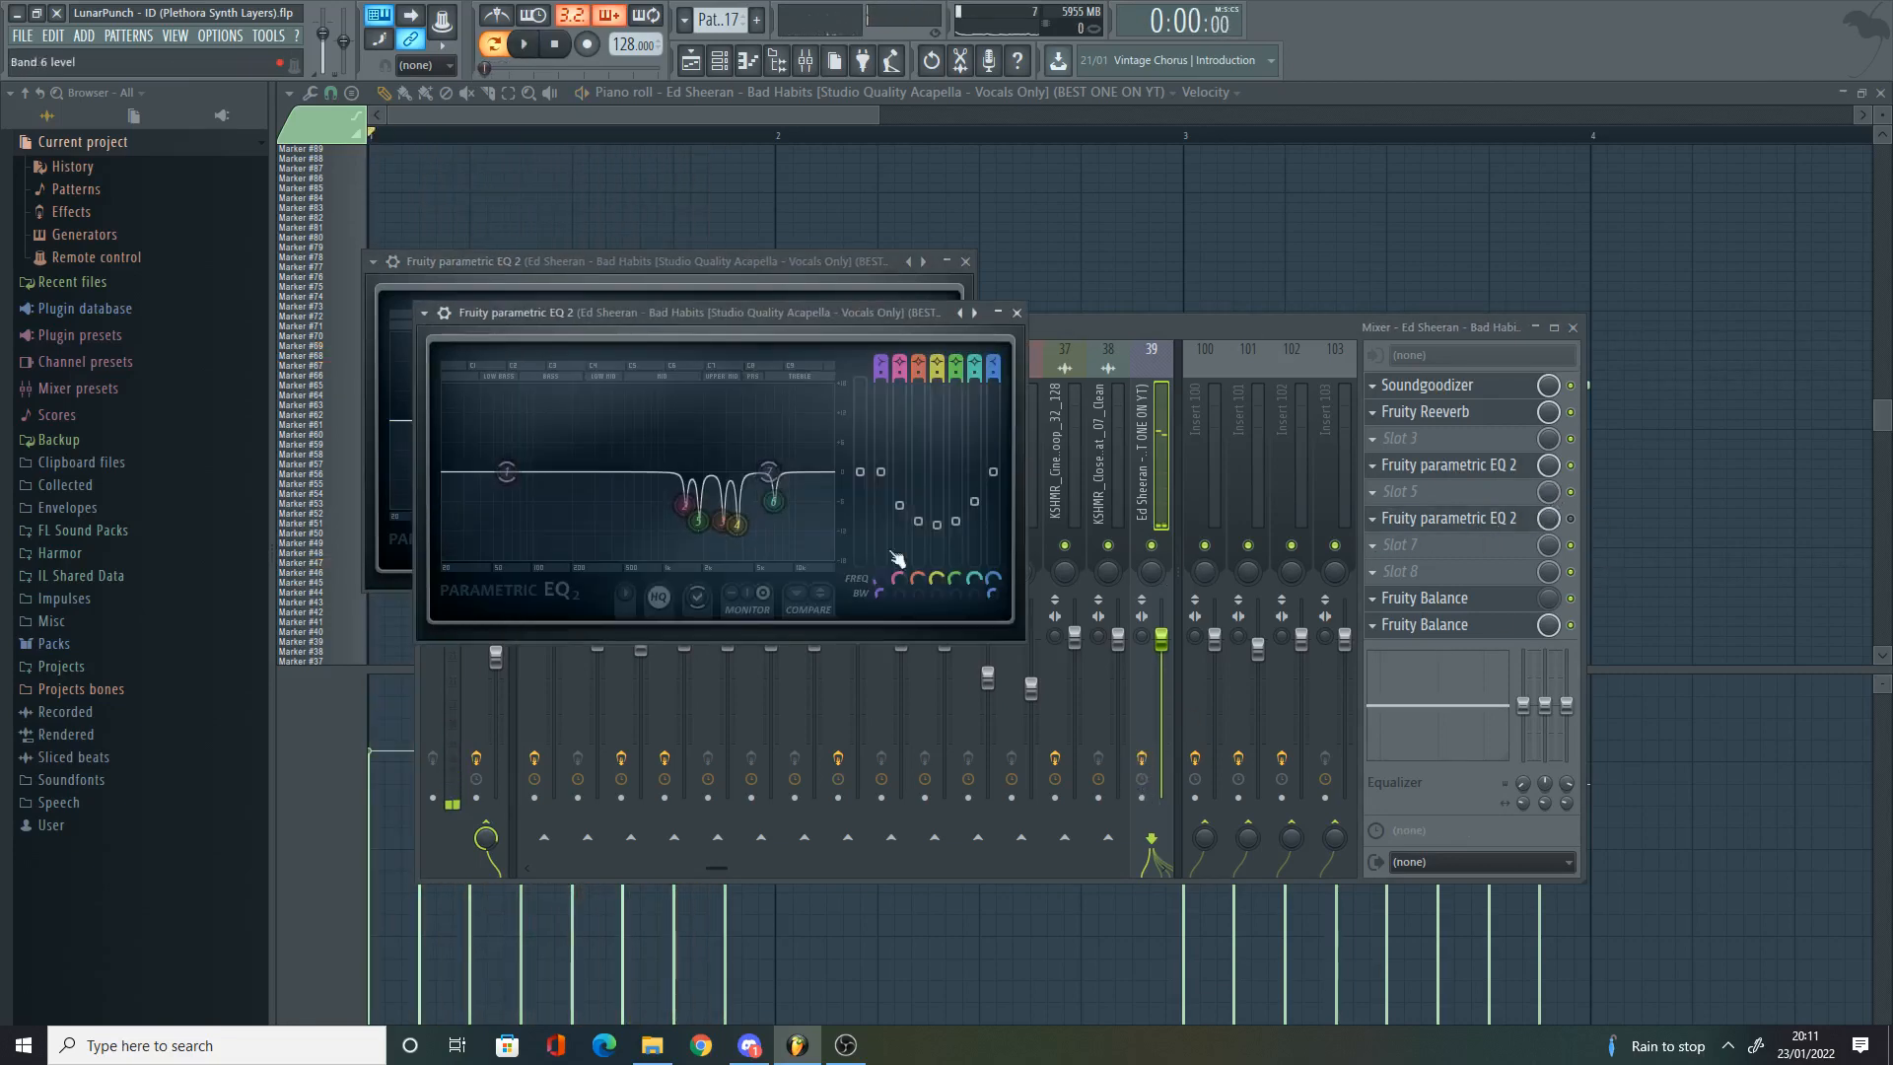
click(1427, 384)
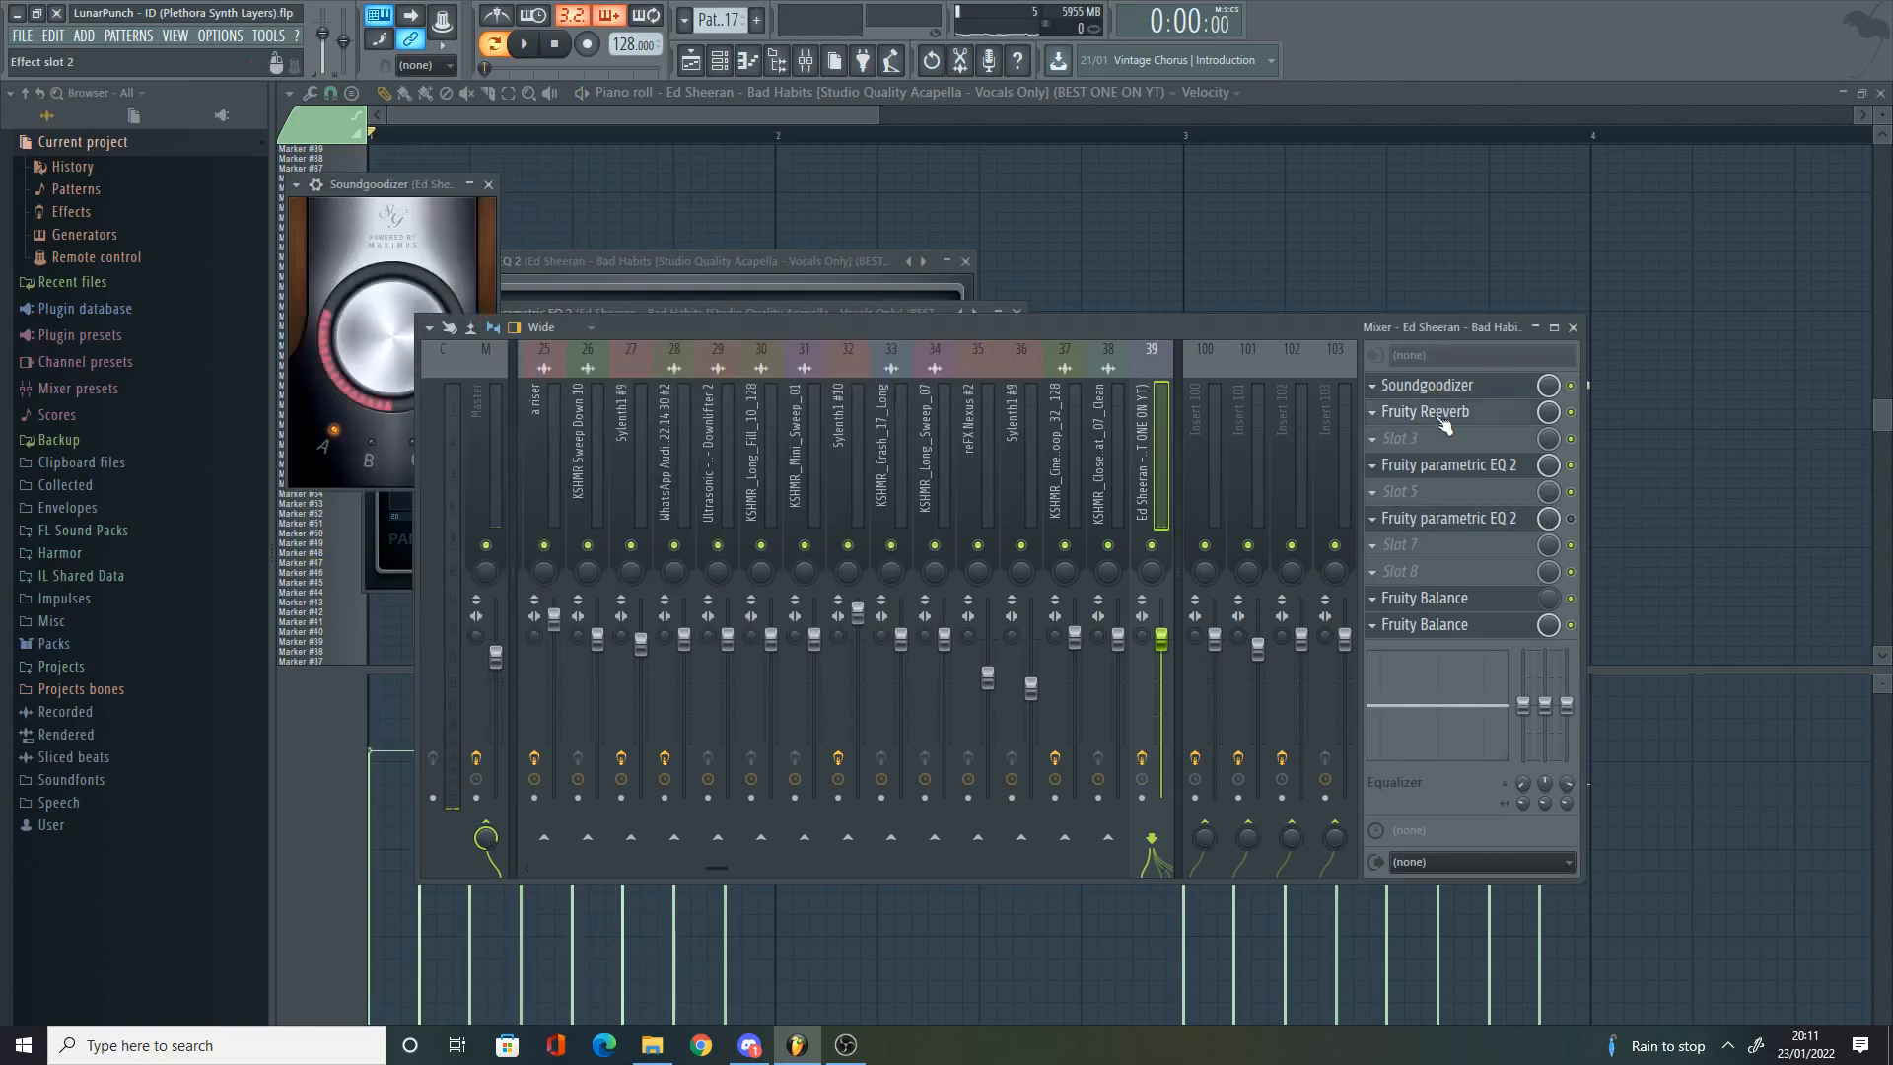
click(1425, 411)
Step: Return to the playlist and inspect the plethora vocal clip on Track 17 from bar 79
click(690, 60)
scroll(856, 548, down, 3)
scroll(856, 550, down, 3)
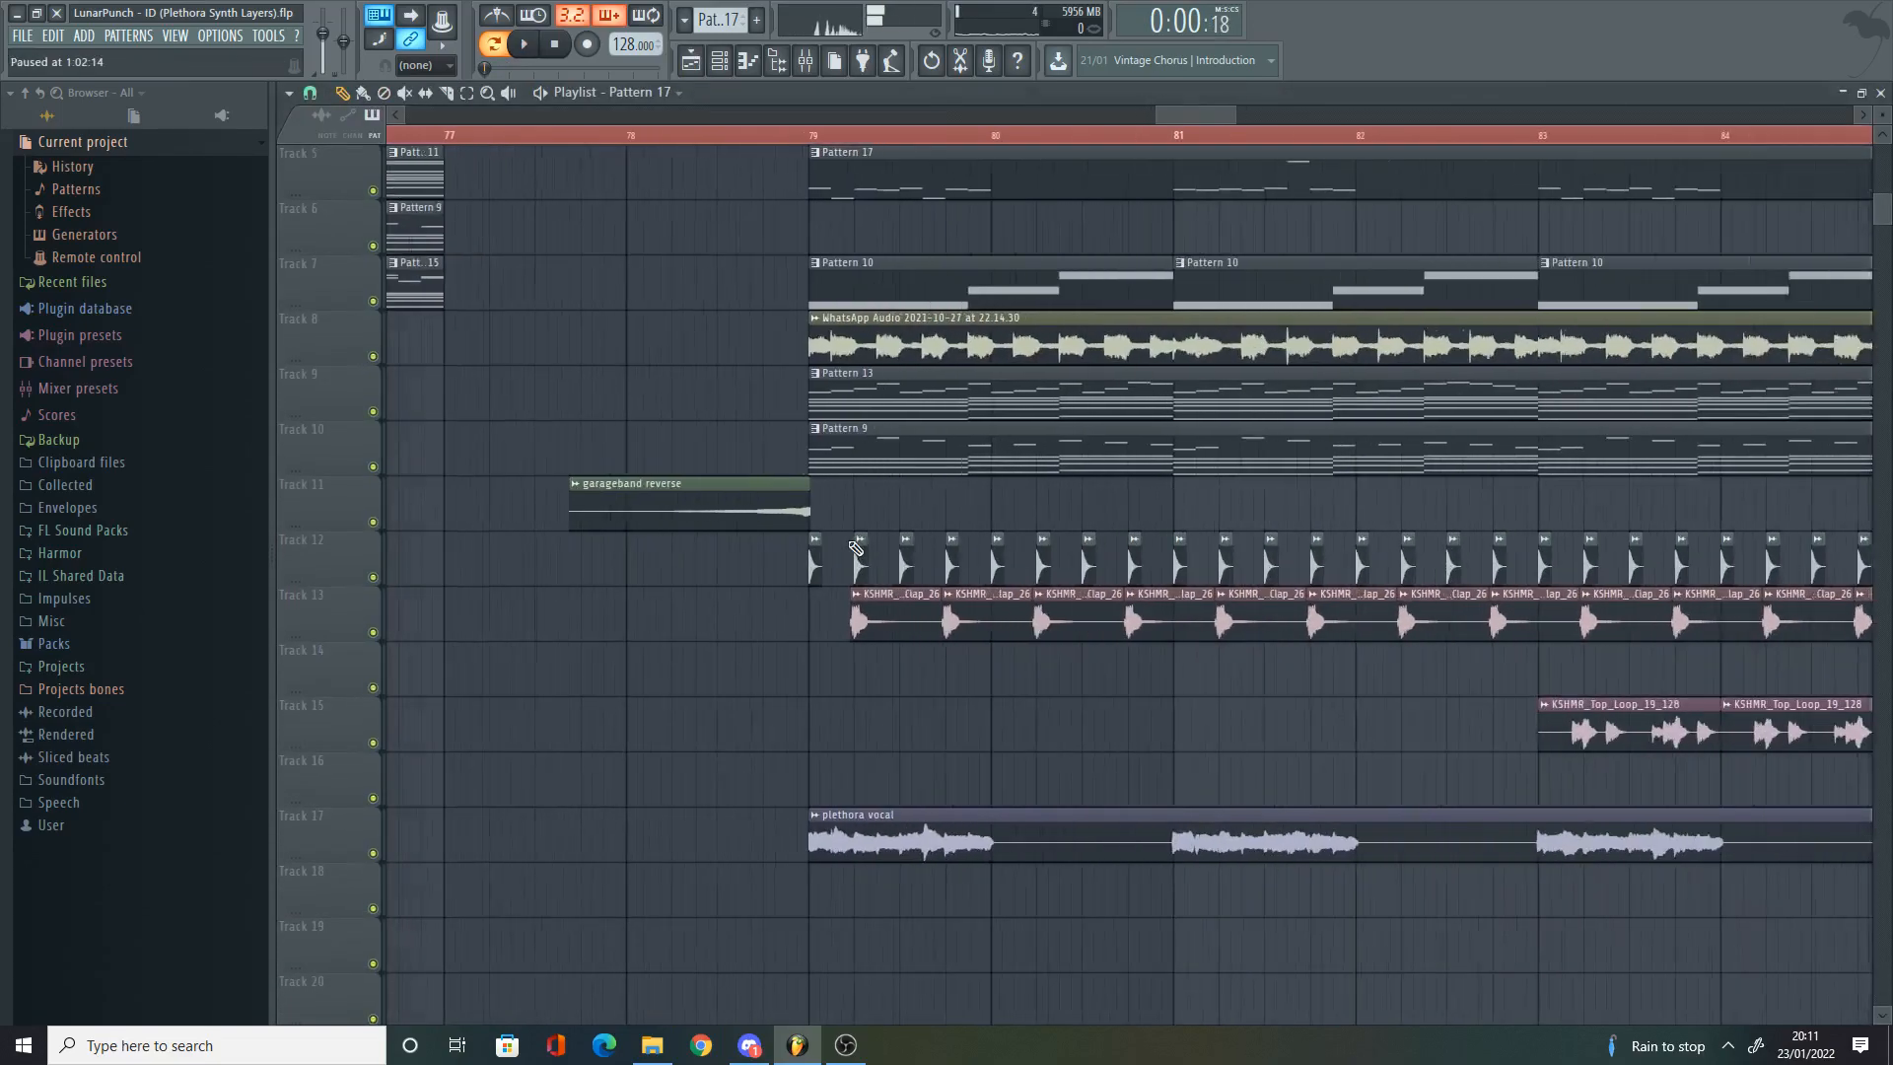
scroll(846, 549, up, 2)
scroll(796, 548, down, 3)
scroll(1027, 508, up, 3)
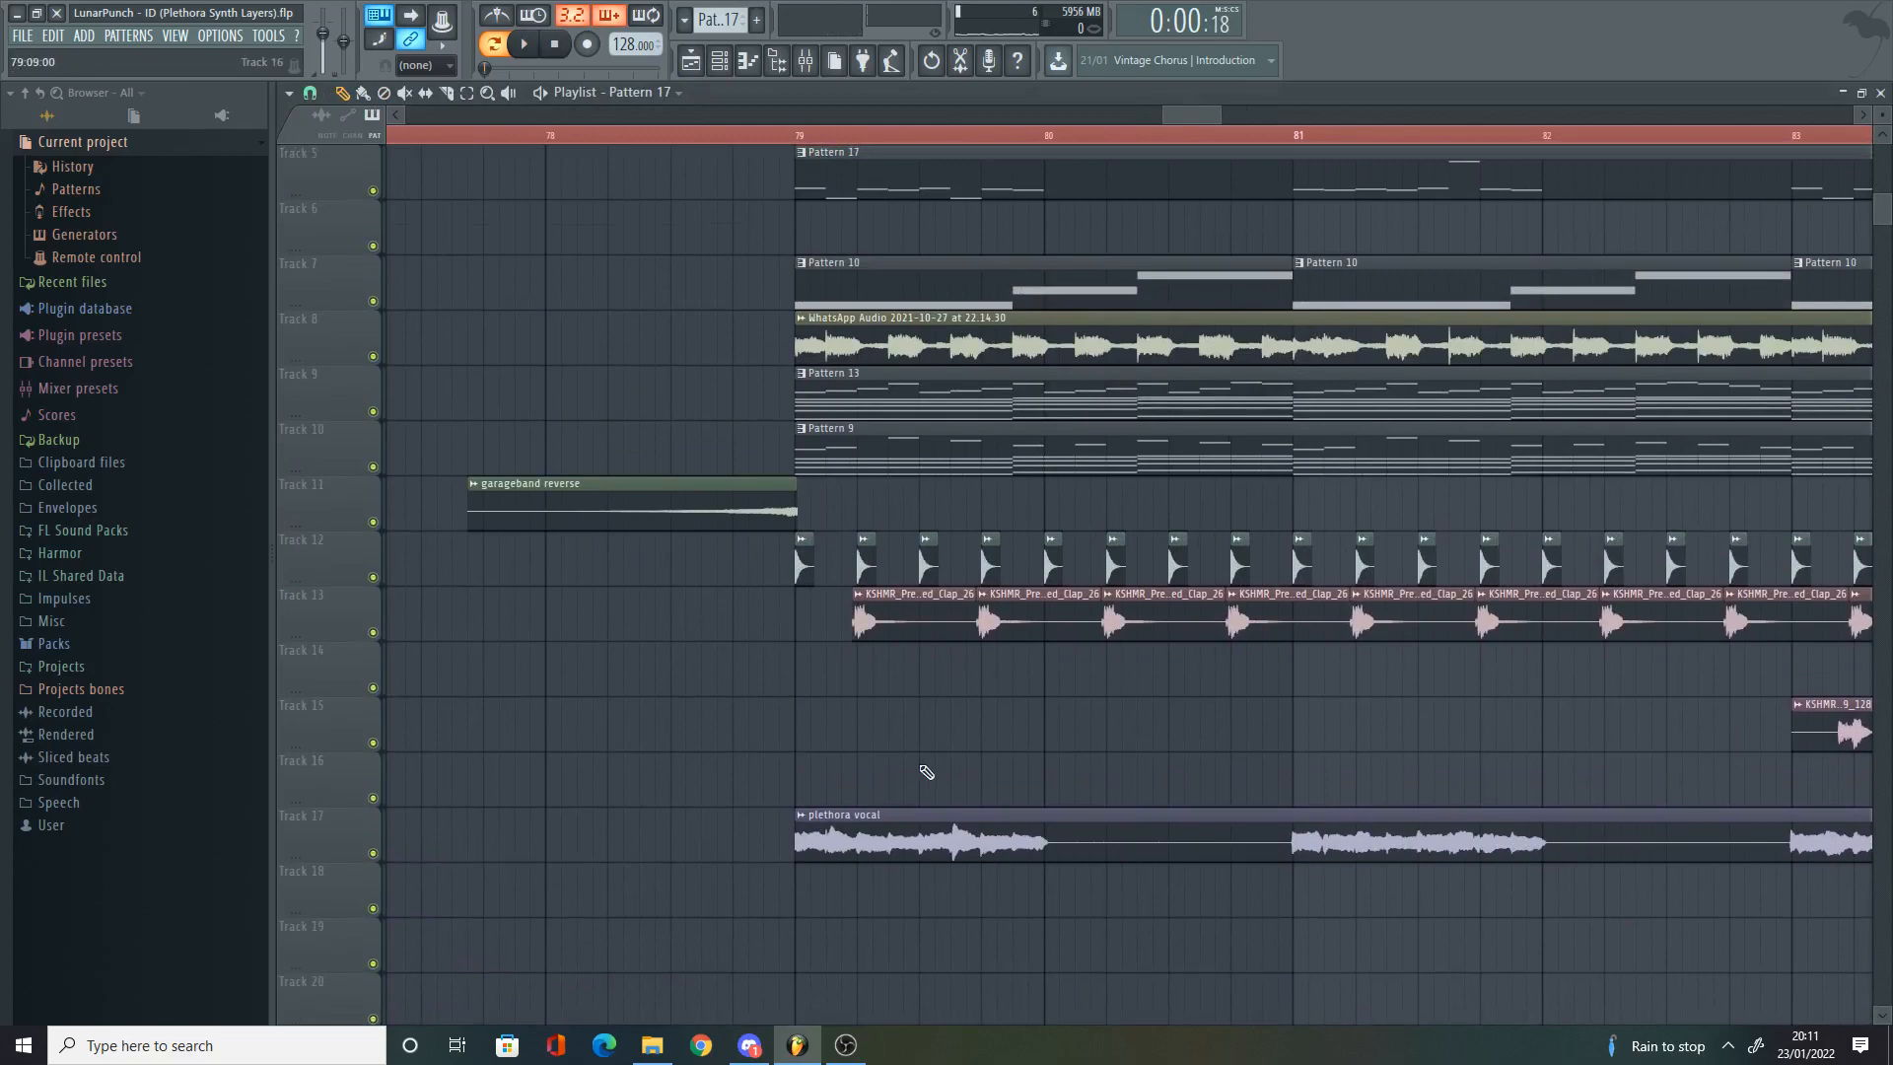
double_click(877, 826)
key(Escape)
scroll(986, 727, down, 6)
scroll(917, 592, up, 2)
scroll(875, 558, up, 6)
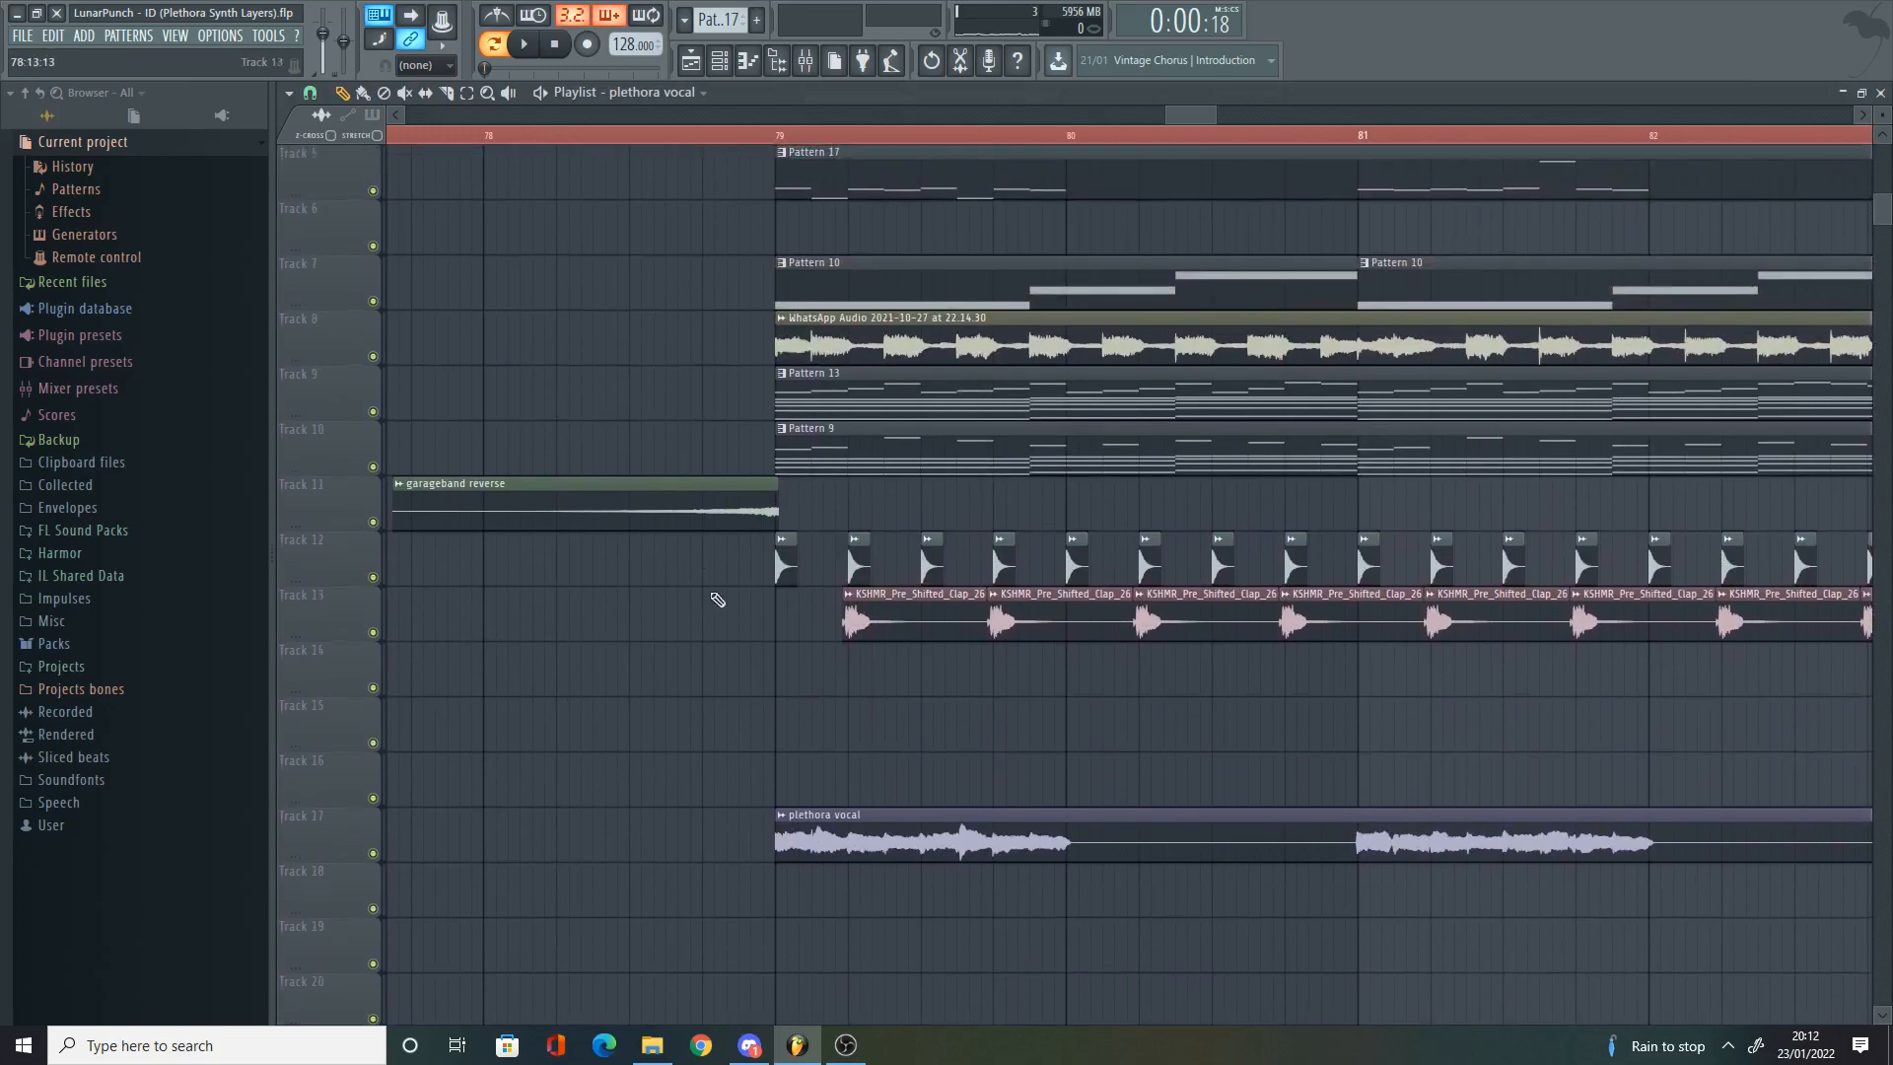
Step: Isolate Pattern 17 on Track 5 and the plethora vocal on Track 17, and play them together from bar 79
scroll(631, 537, up, 3)
right_click(379, 357)
scroll(464, 641, down, 4)
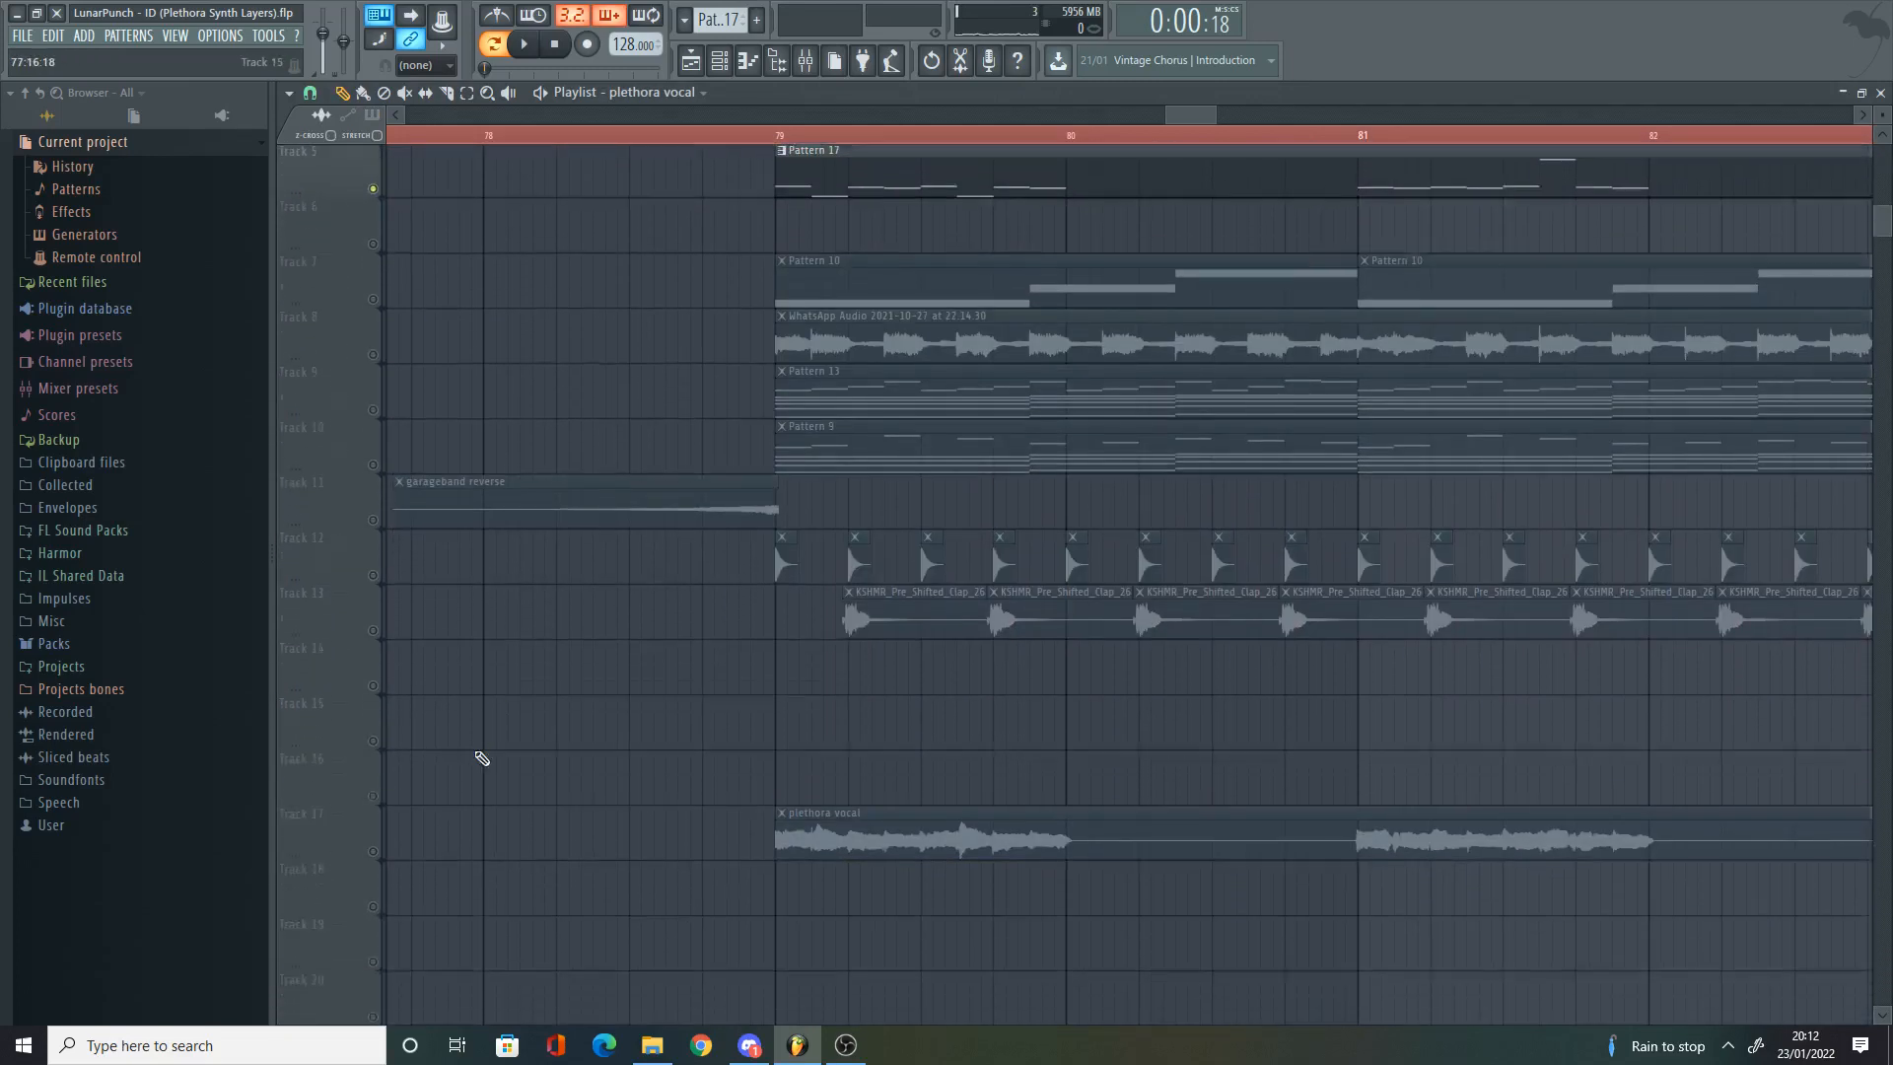
right_click(379, 798)
alt+right_click(899, 780)
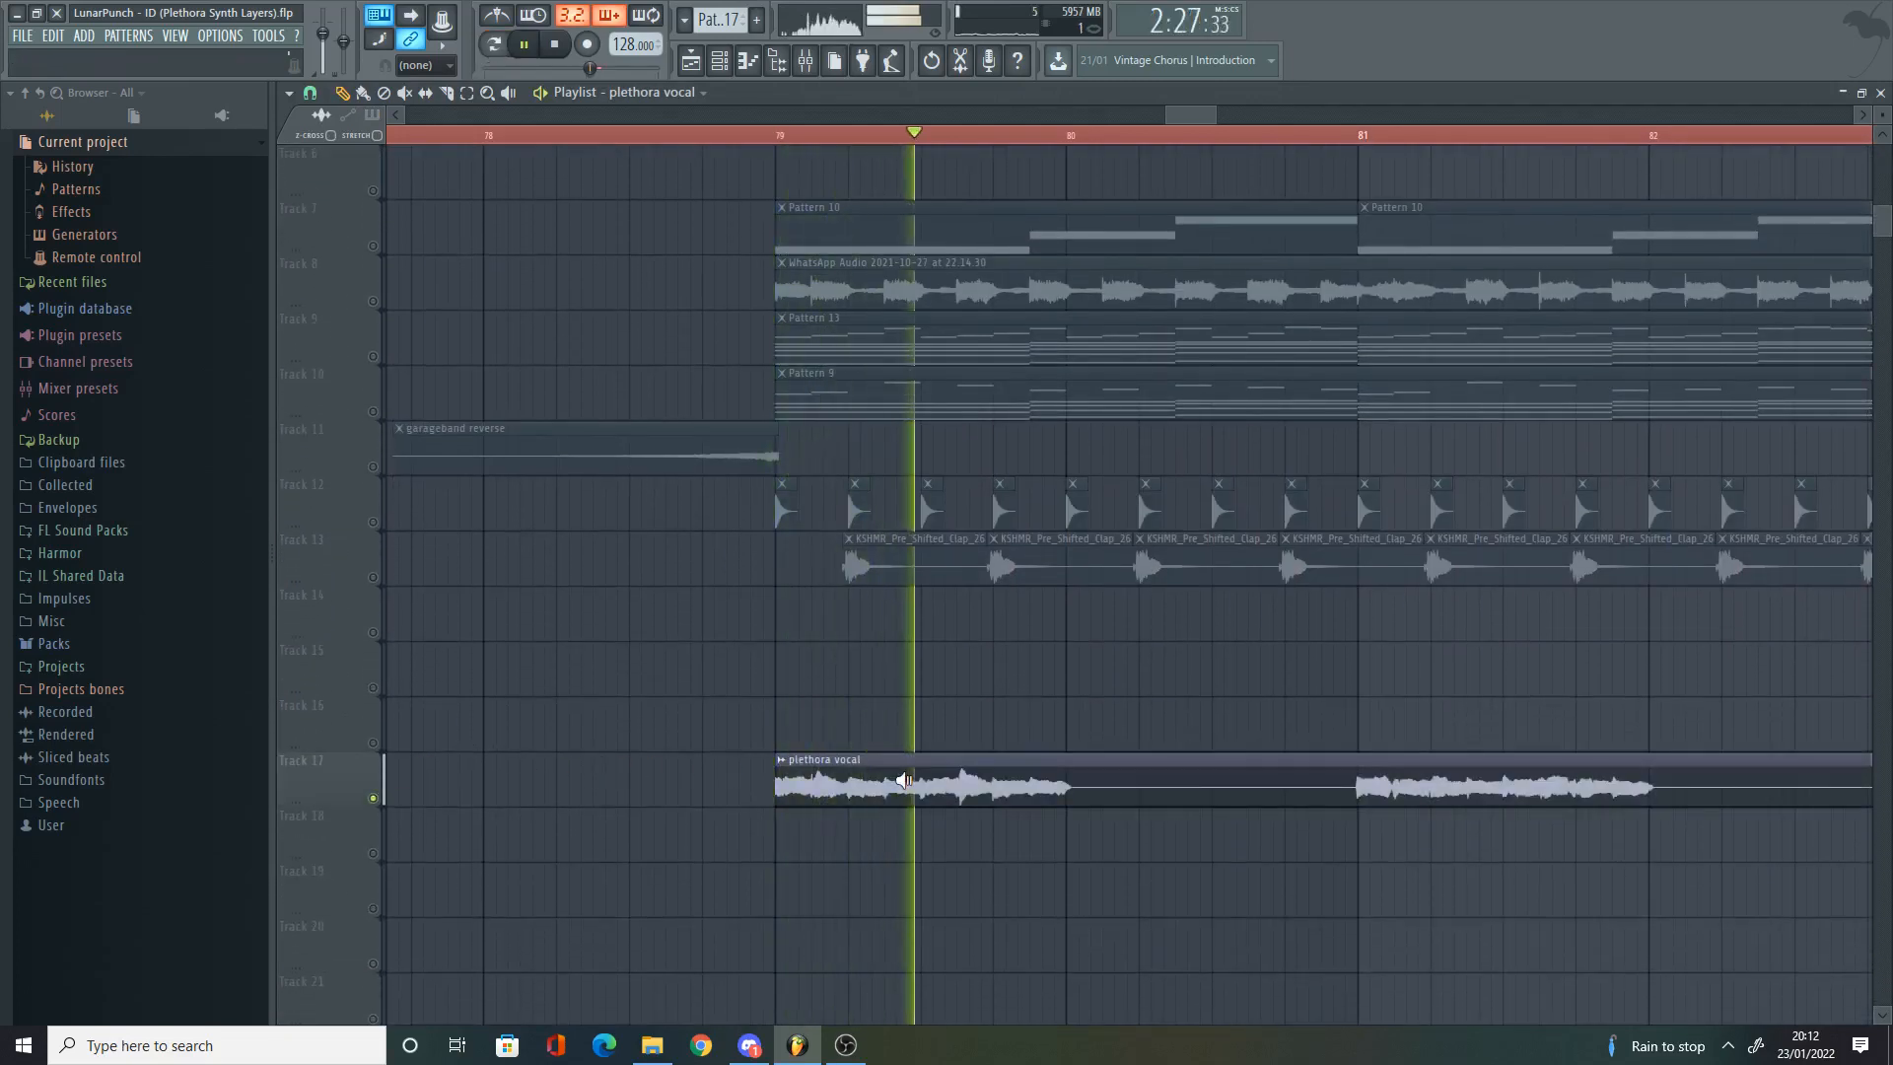
scroll(887, 395, up, 4)
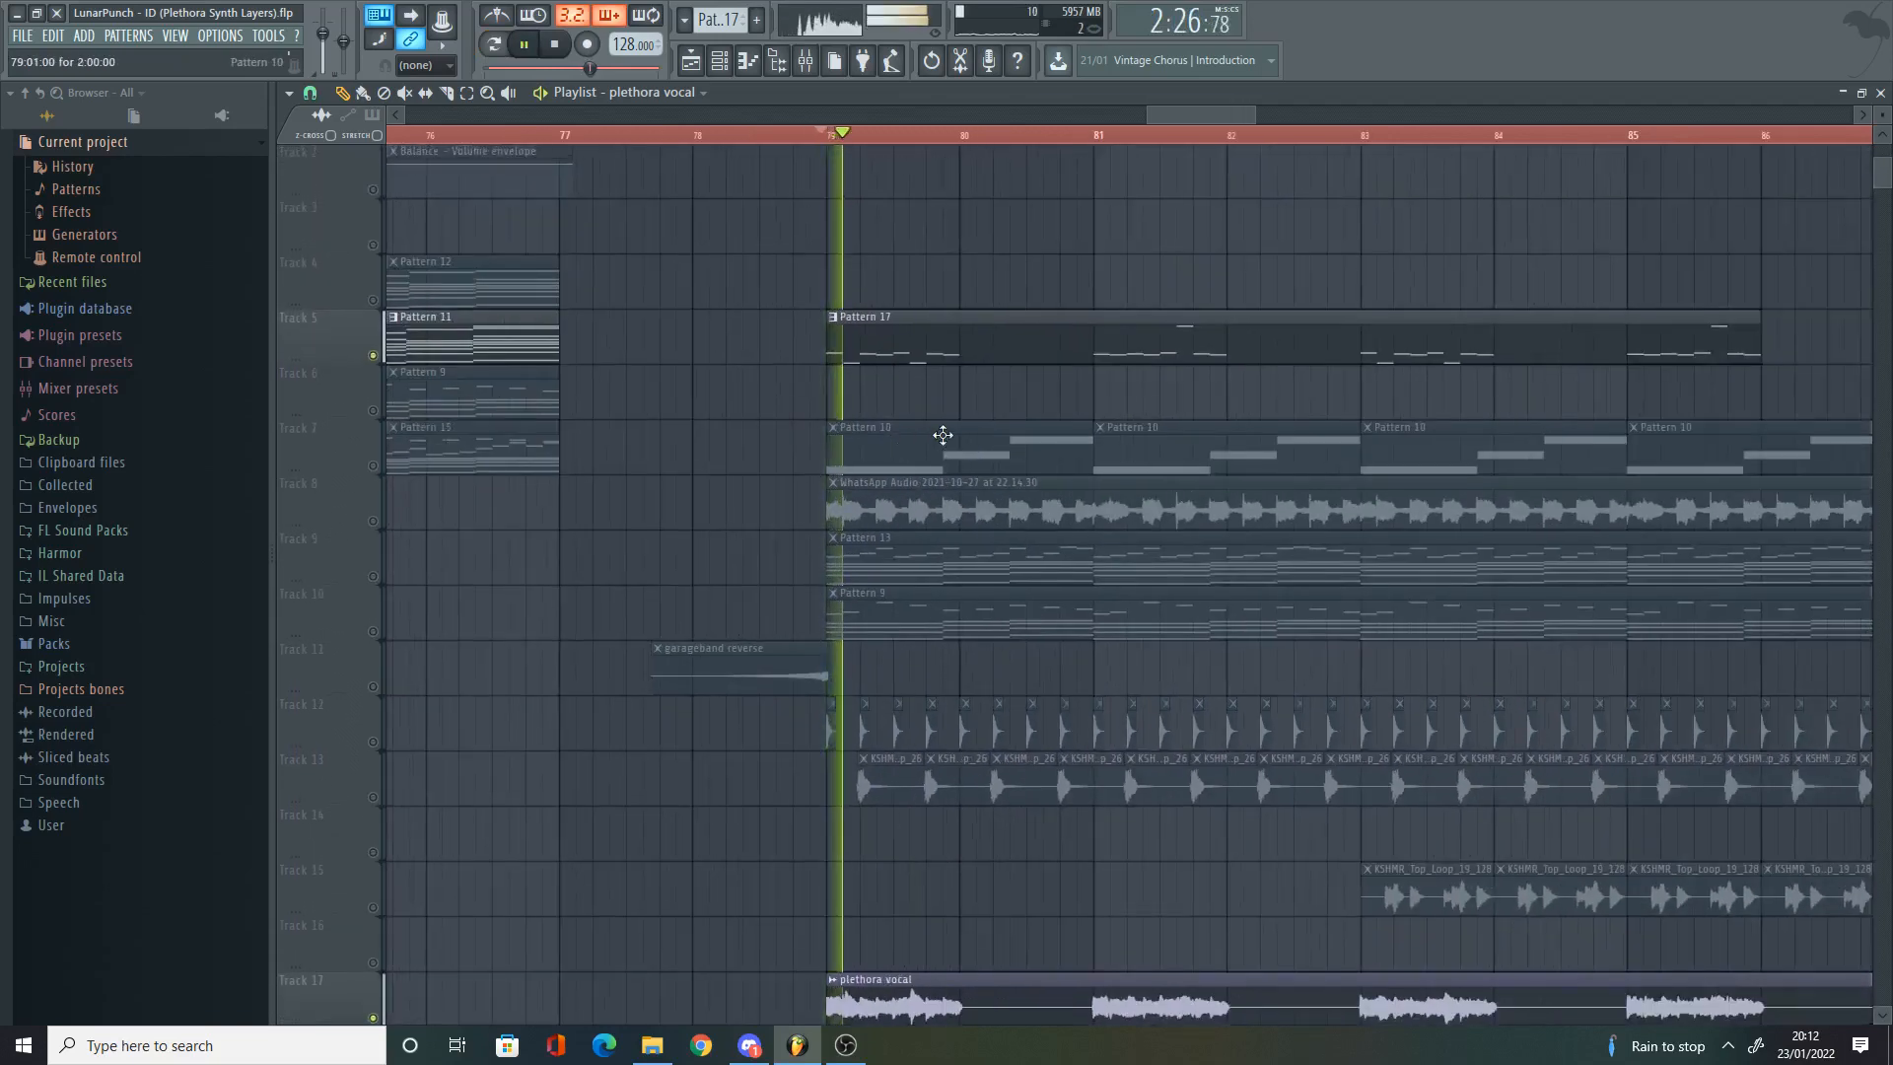
scroll(956, 401, down, 2)
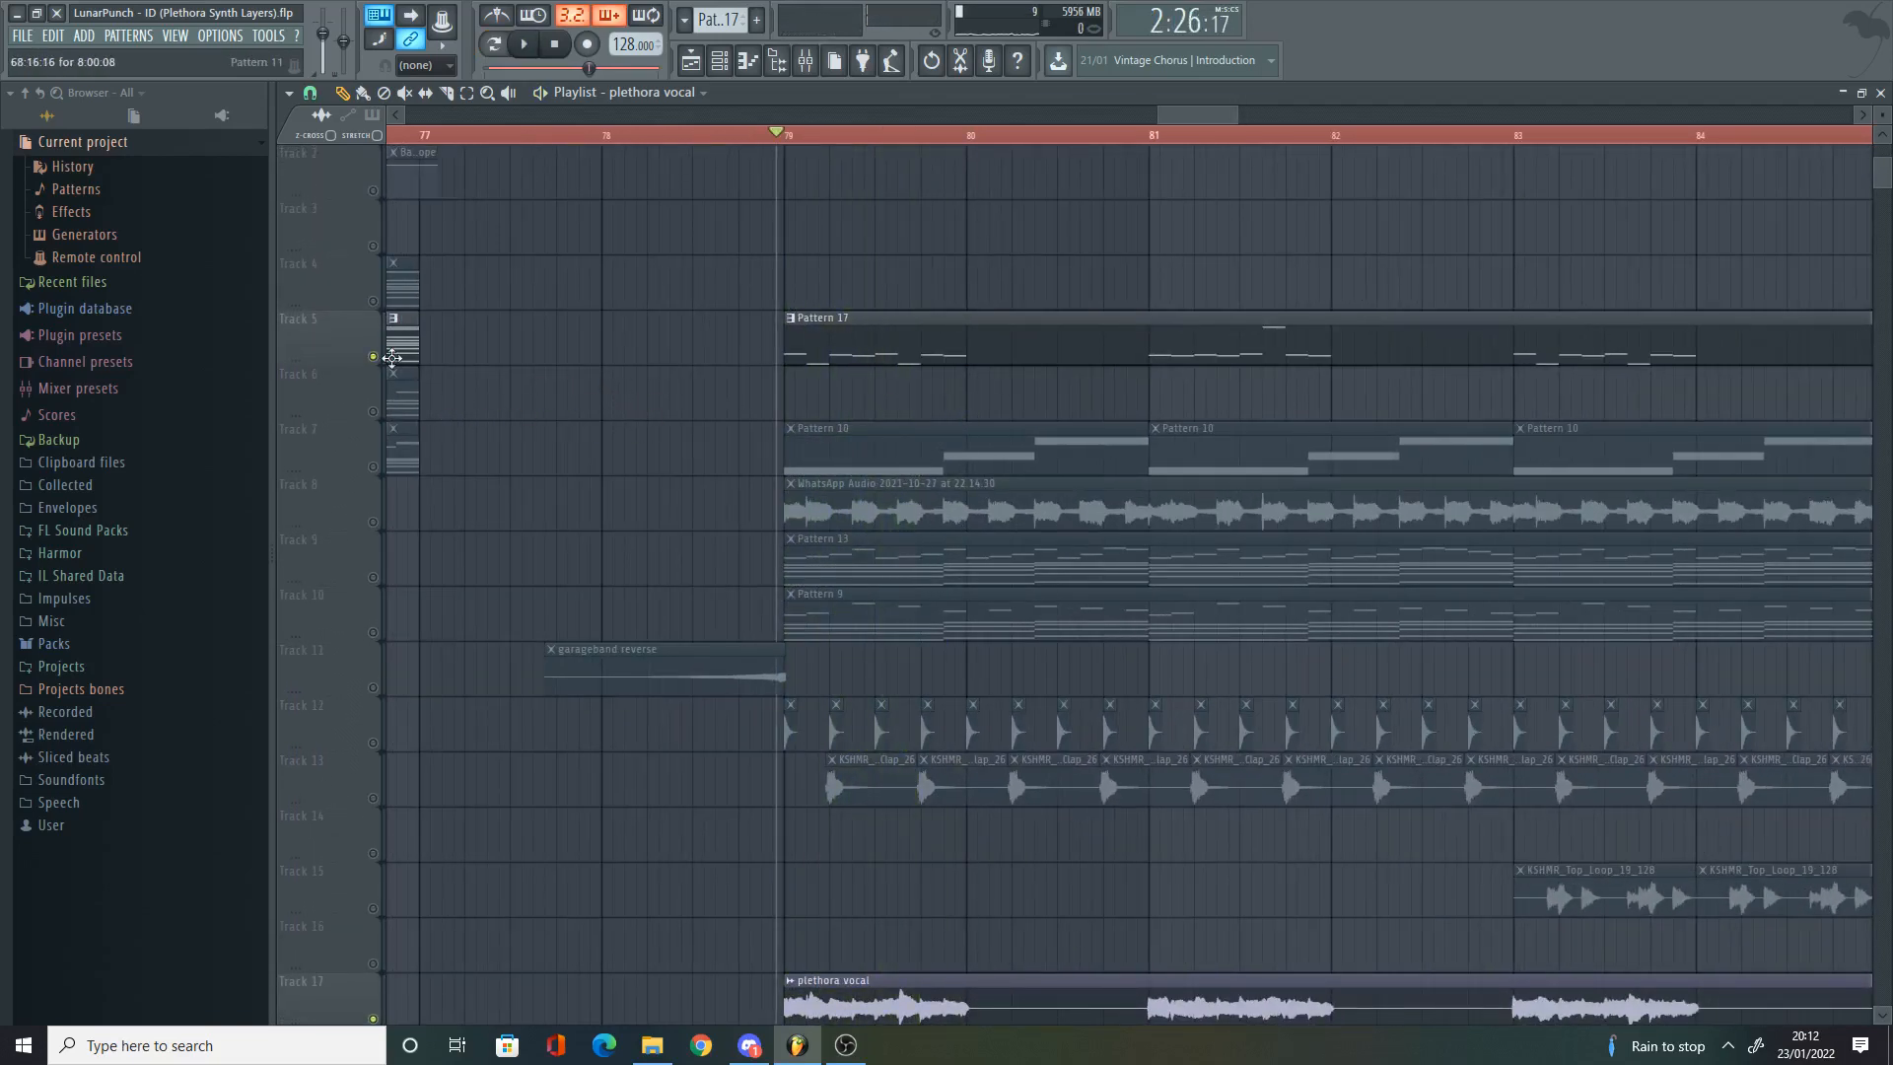
Step: Enable Track 36, which holds the Balance mix level envelope, alongside the isolated vocal tracks
scroll(536, 533, down, 15)
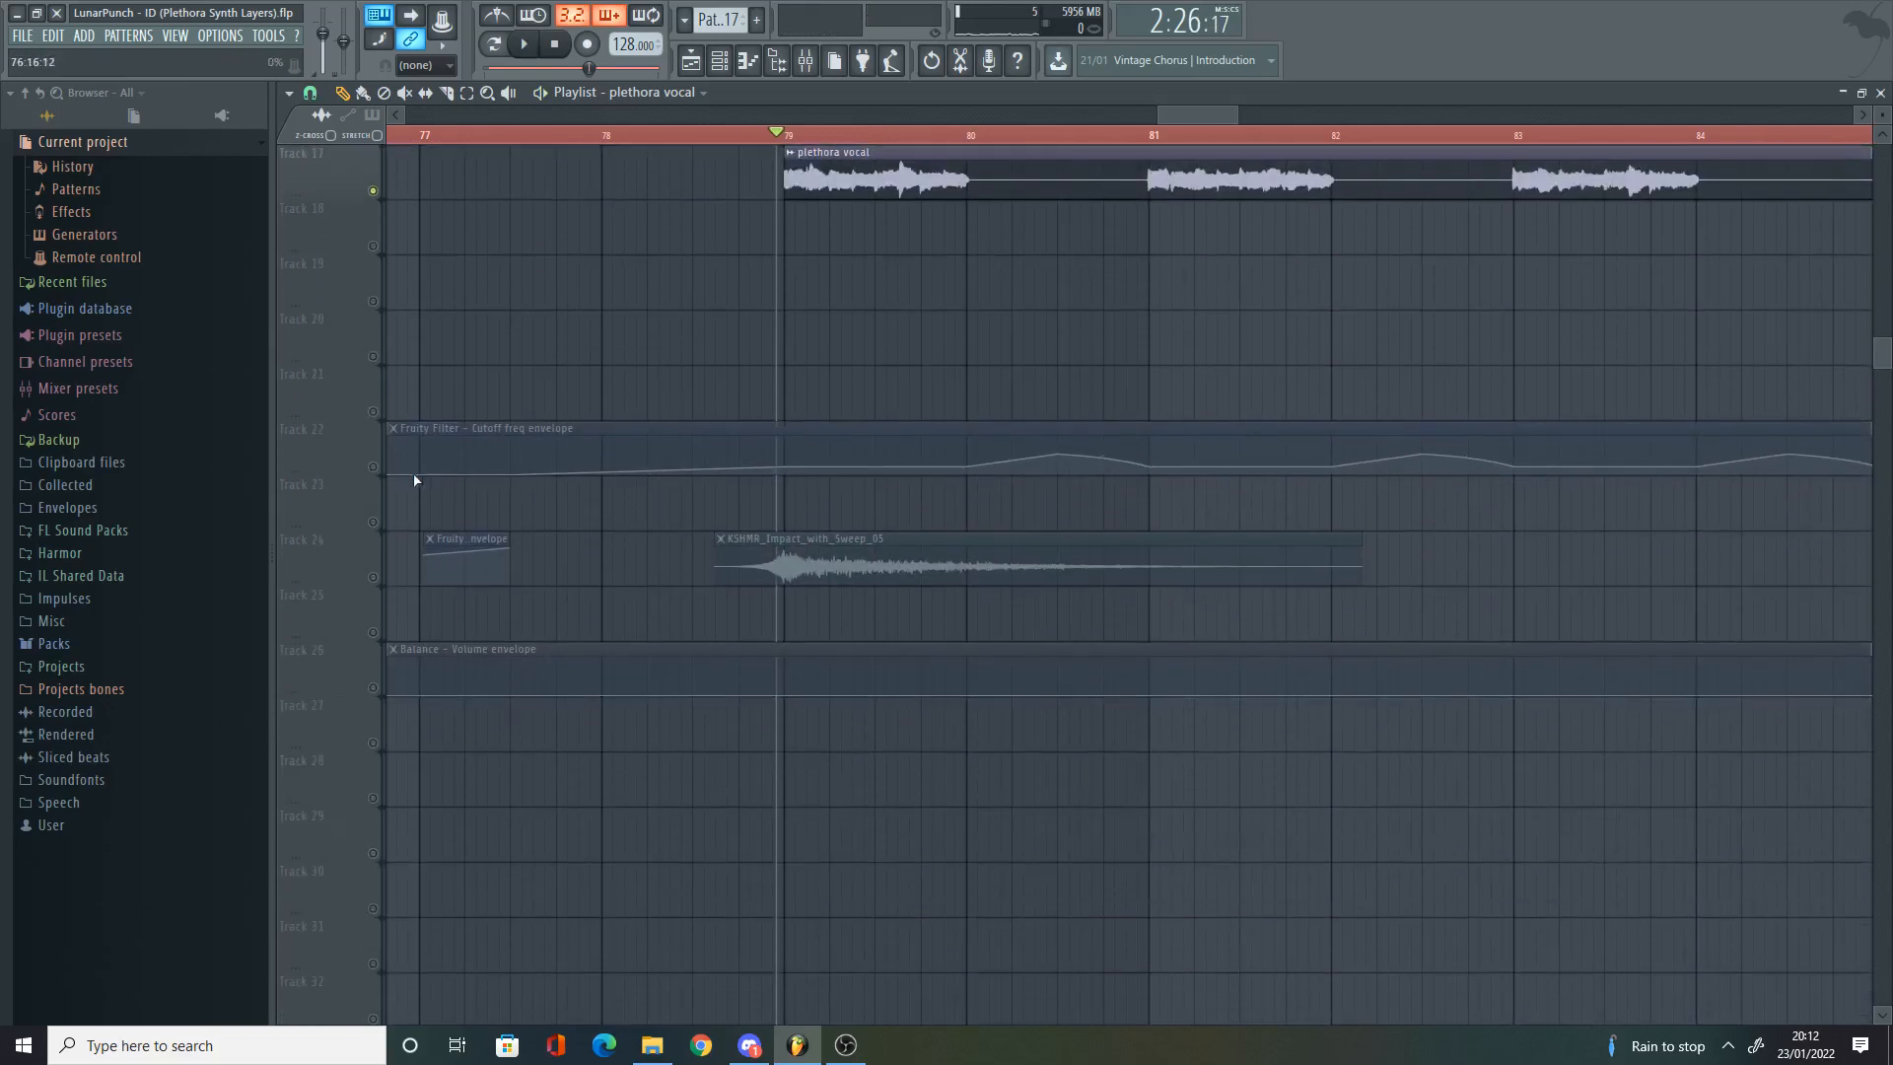
scroll(631, 660, down, 14)
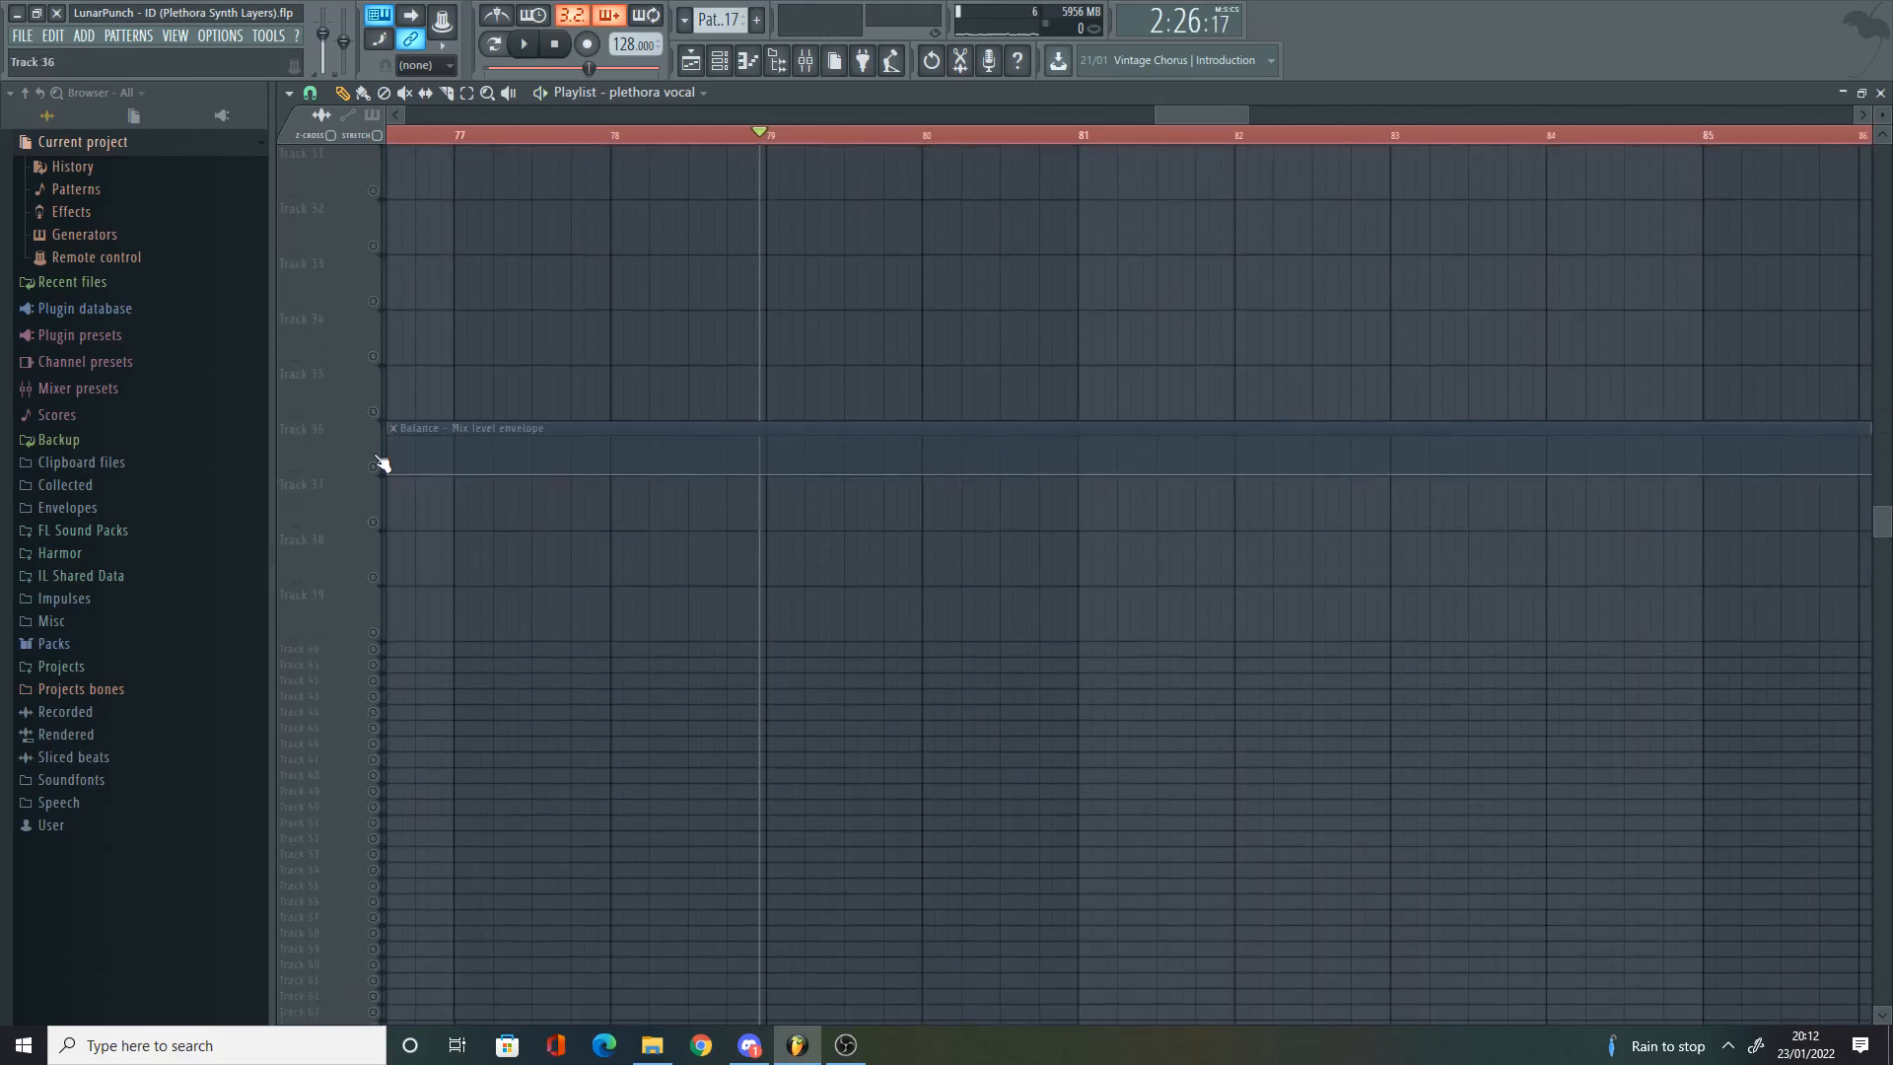
scroll(653, 540, down, 4)
scroll(595, 530, up, 17)
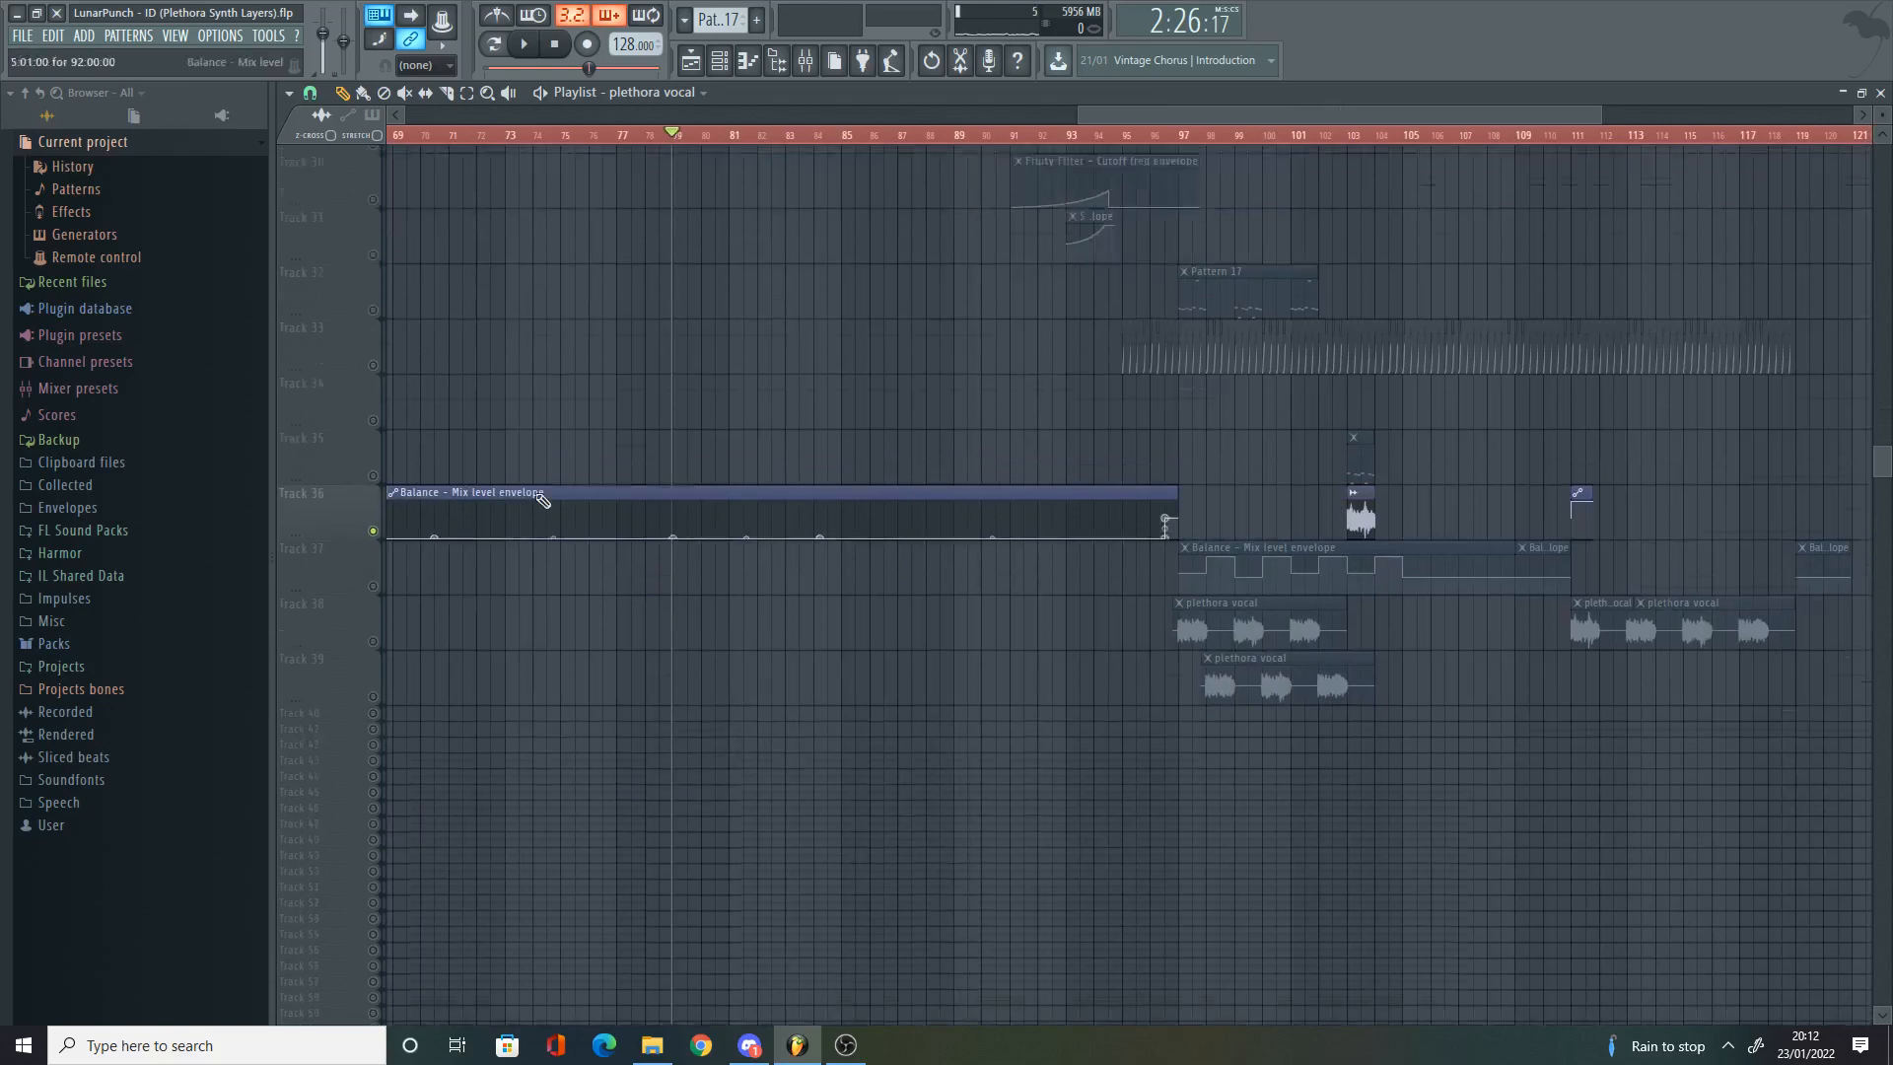
Step: Play the isolated plethora vocal, Pattern 17 and Fruity Filter cutoff envelope from bar 79, and turn all playlist tracks back on
key(space)
scroll(783, 338, up, 5)
scroll(697, 488, up, 7)
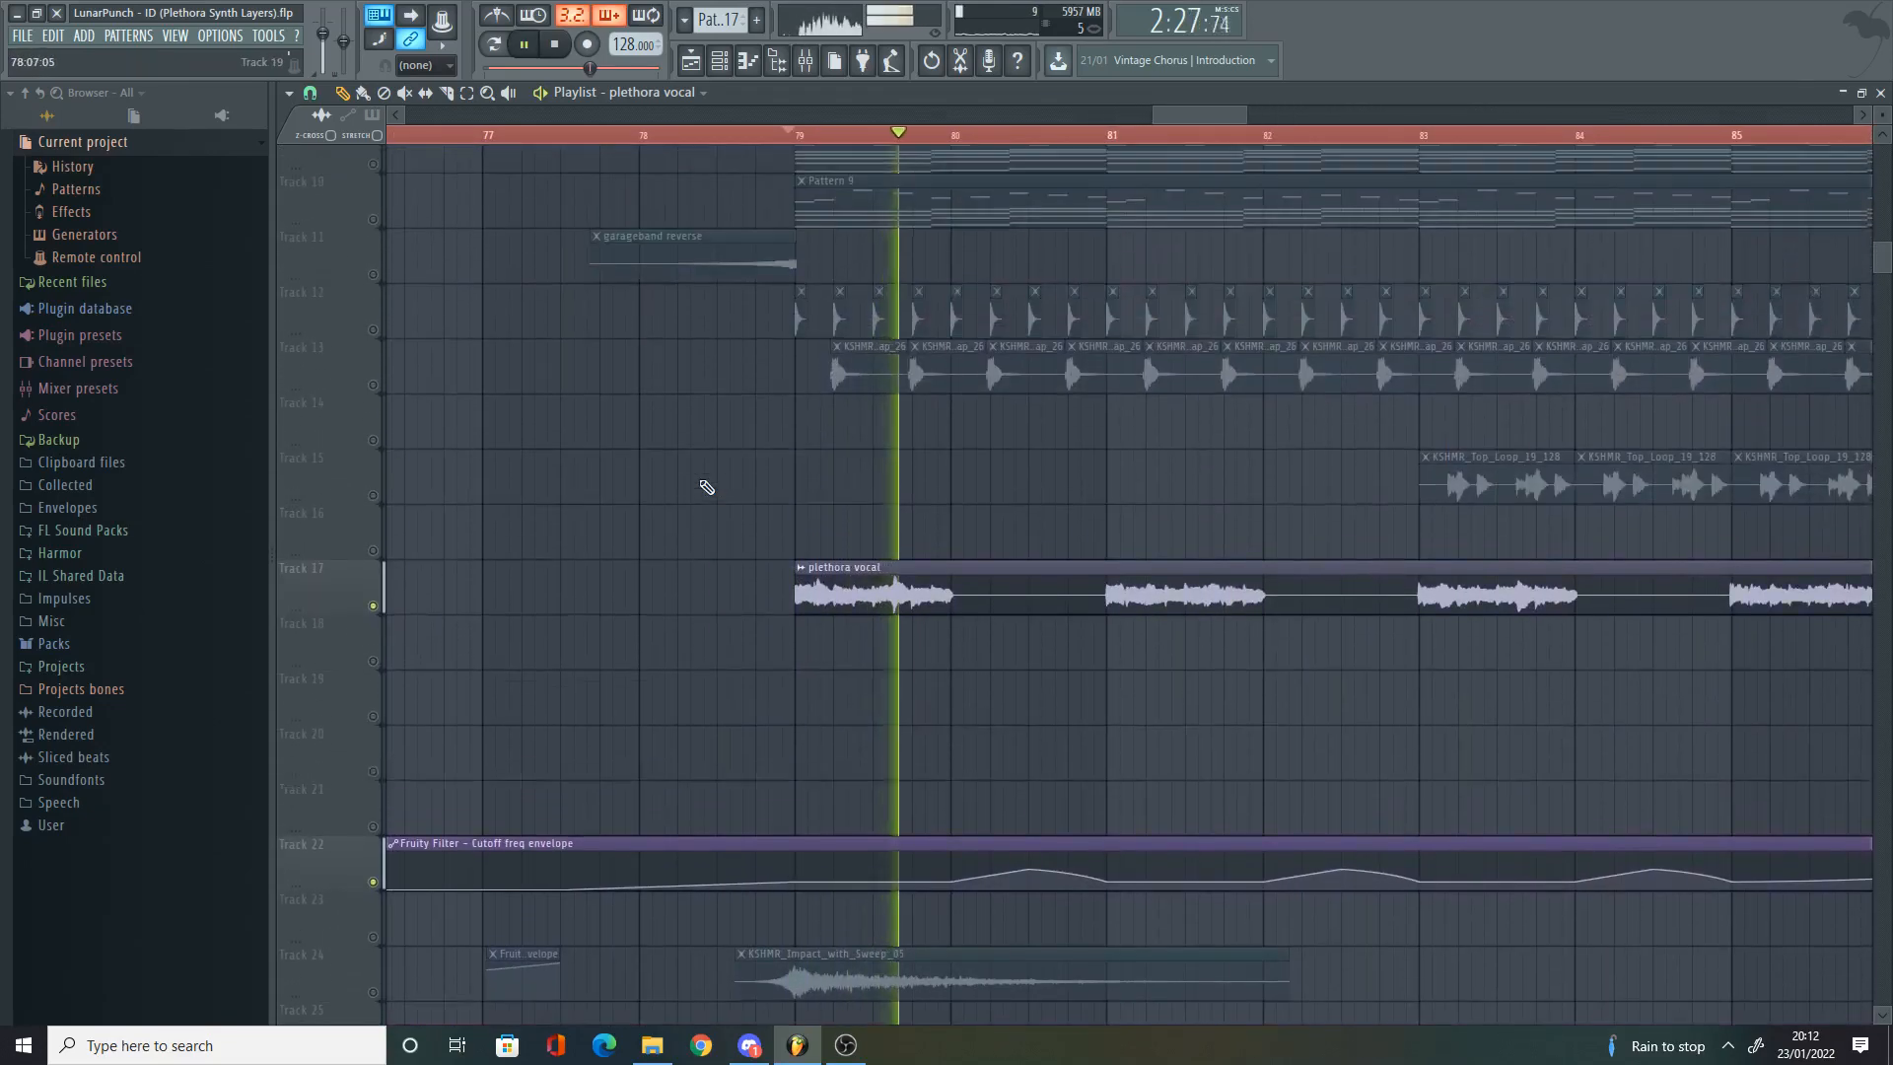
key(space)
scroll(659, 574, up, 1)
scroll(684, 414, up, 2)
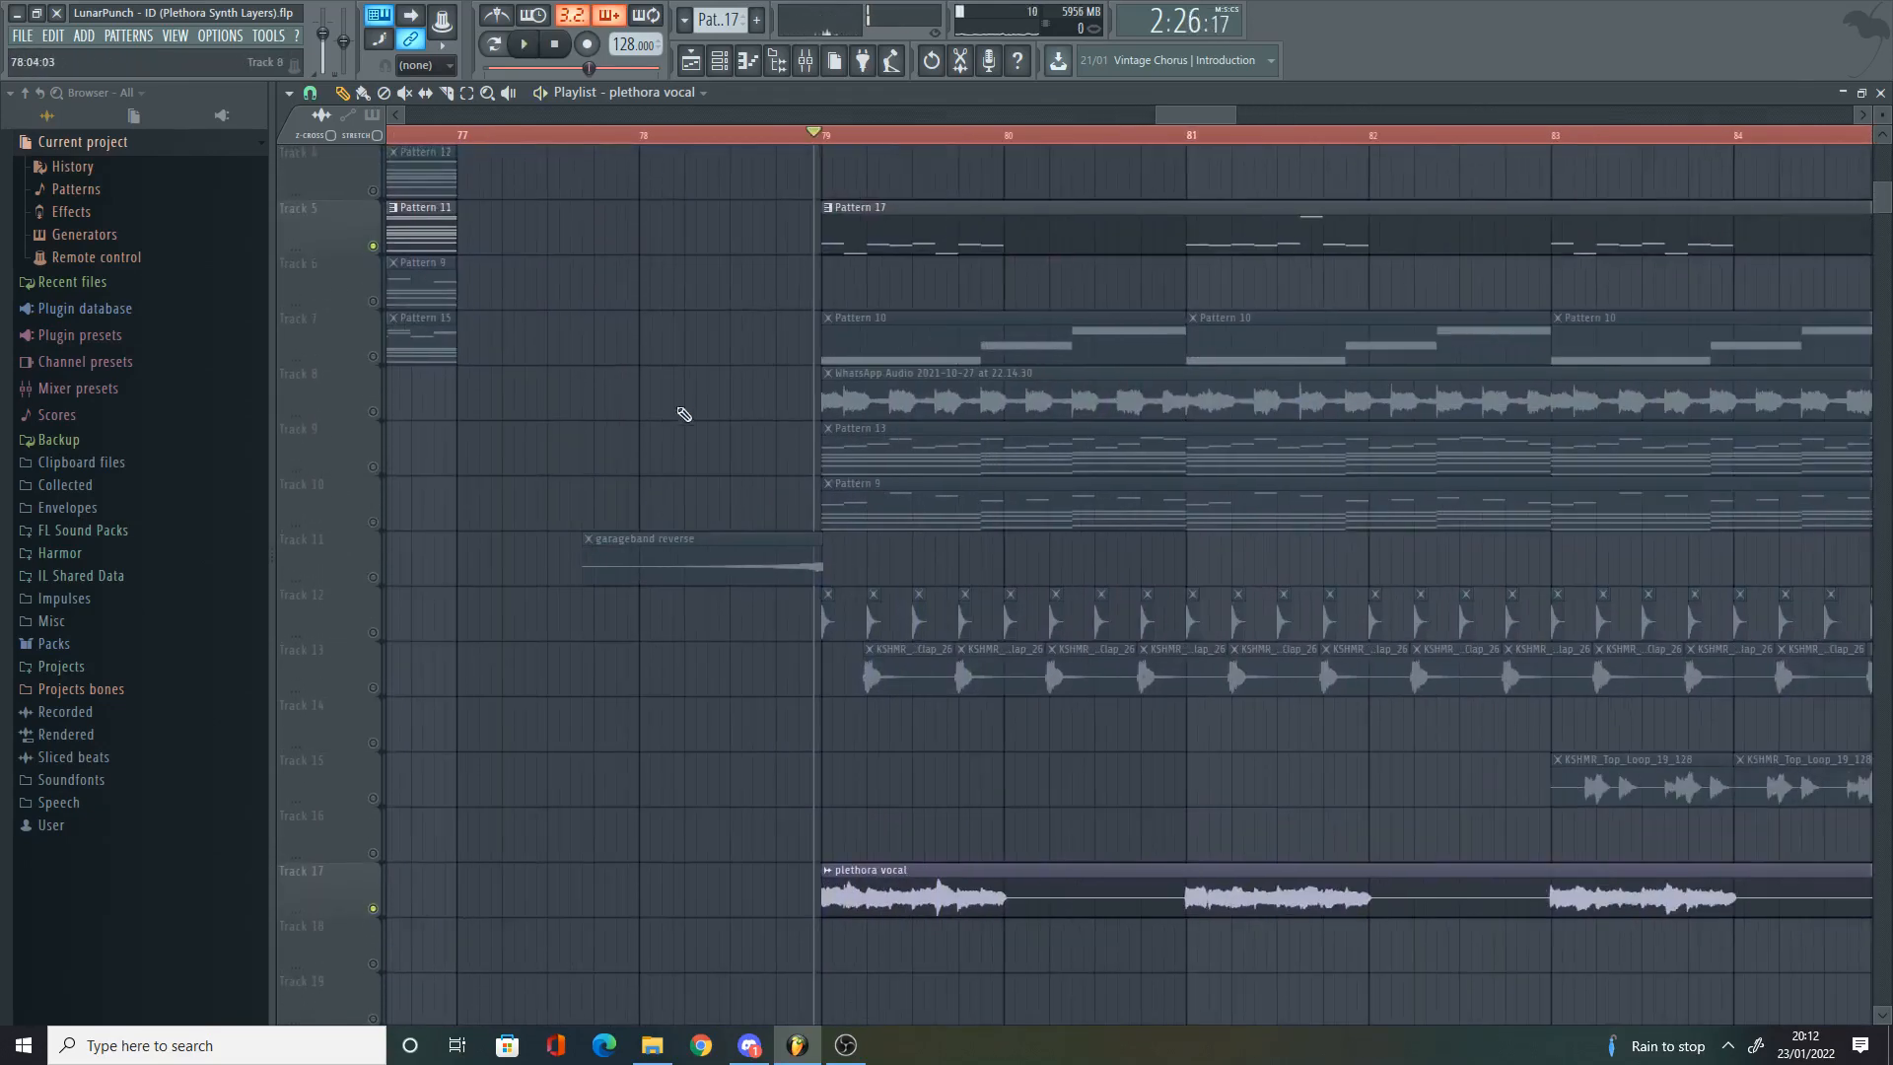
scroll(770, 477, up, 1)
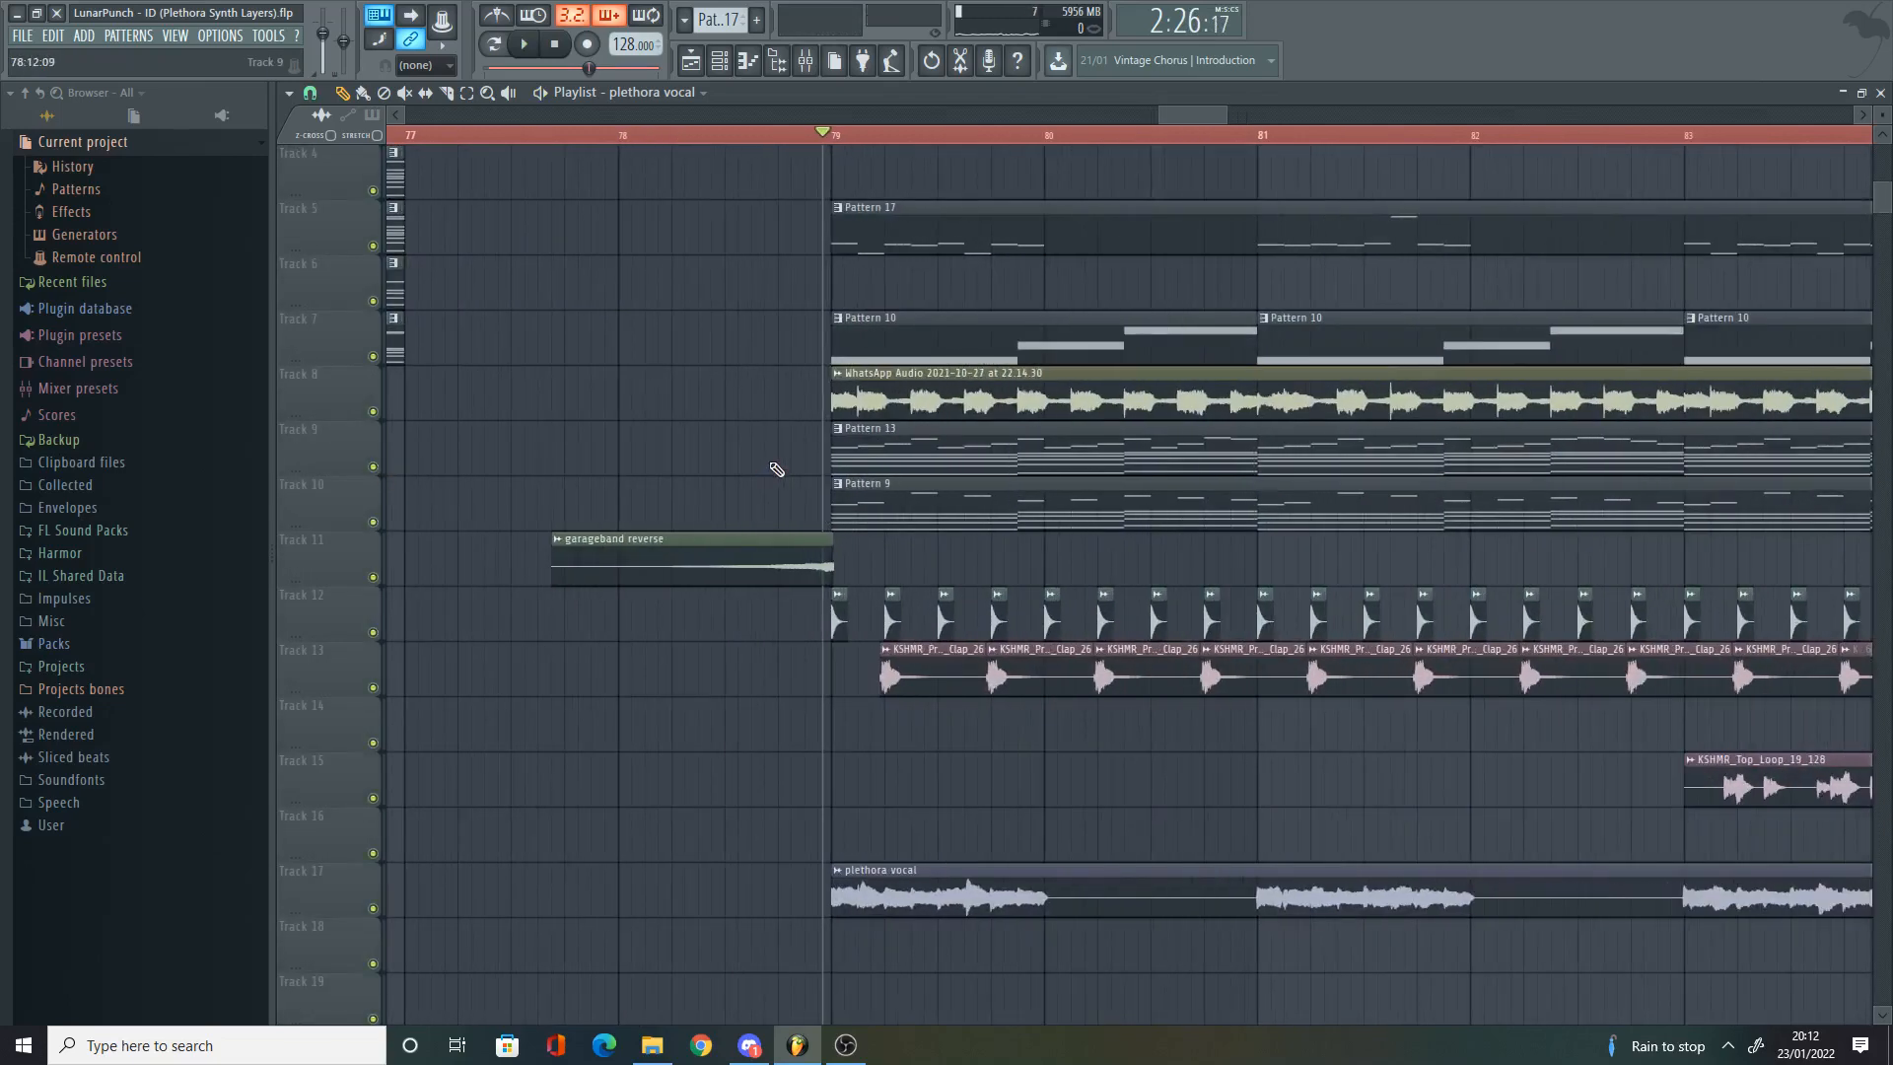
Step: Audition the Pattern 13, Pattern 9 and Pattern 10 clips individually from bar 79
ctrl+alt+right_click(888, 437)
ctrl+alt+right_click(925, 513)
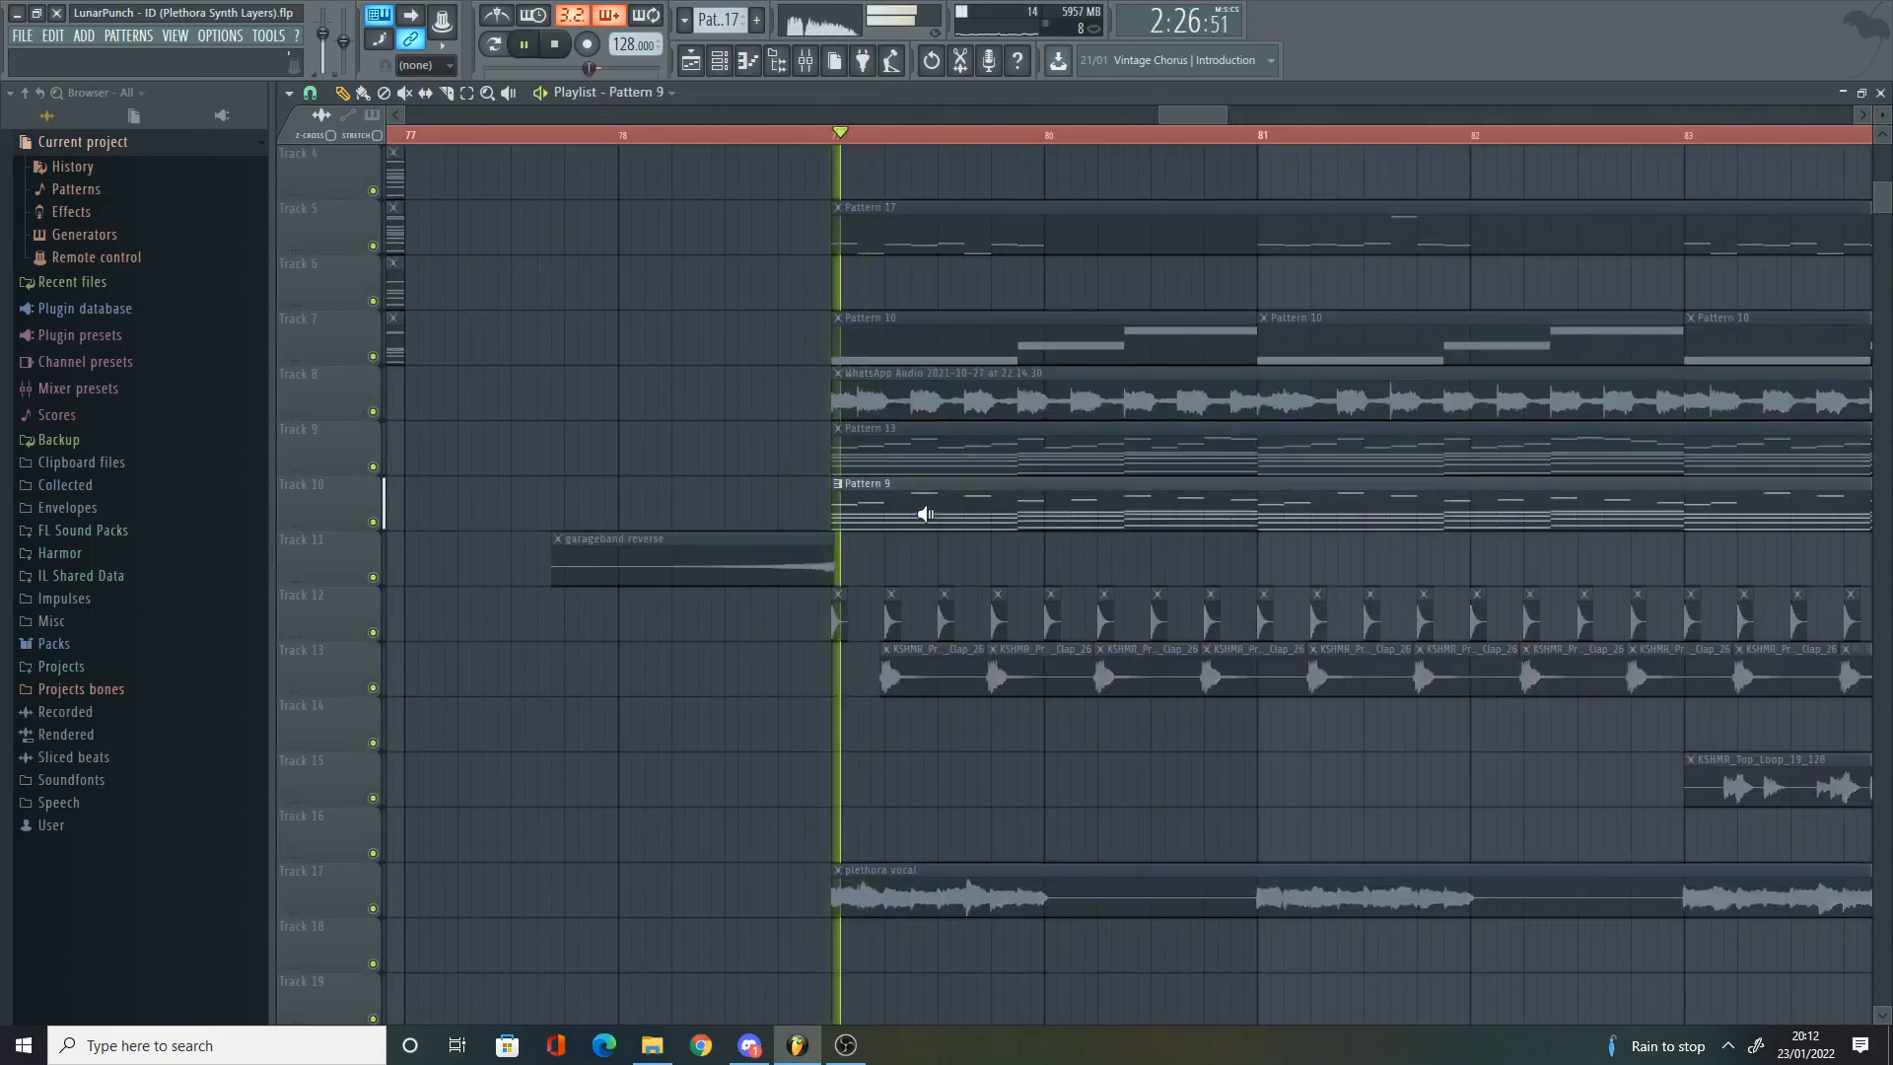
ctrl+alt+right_click(877, 327)
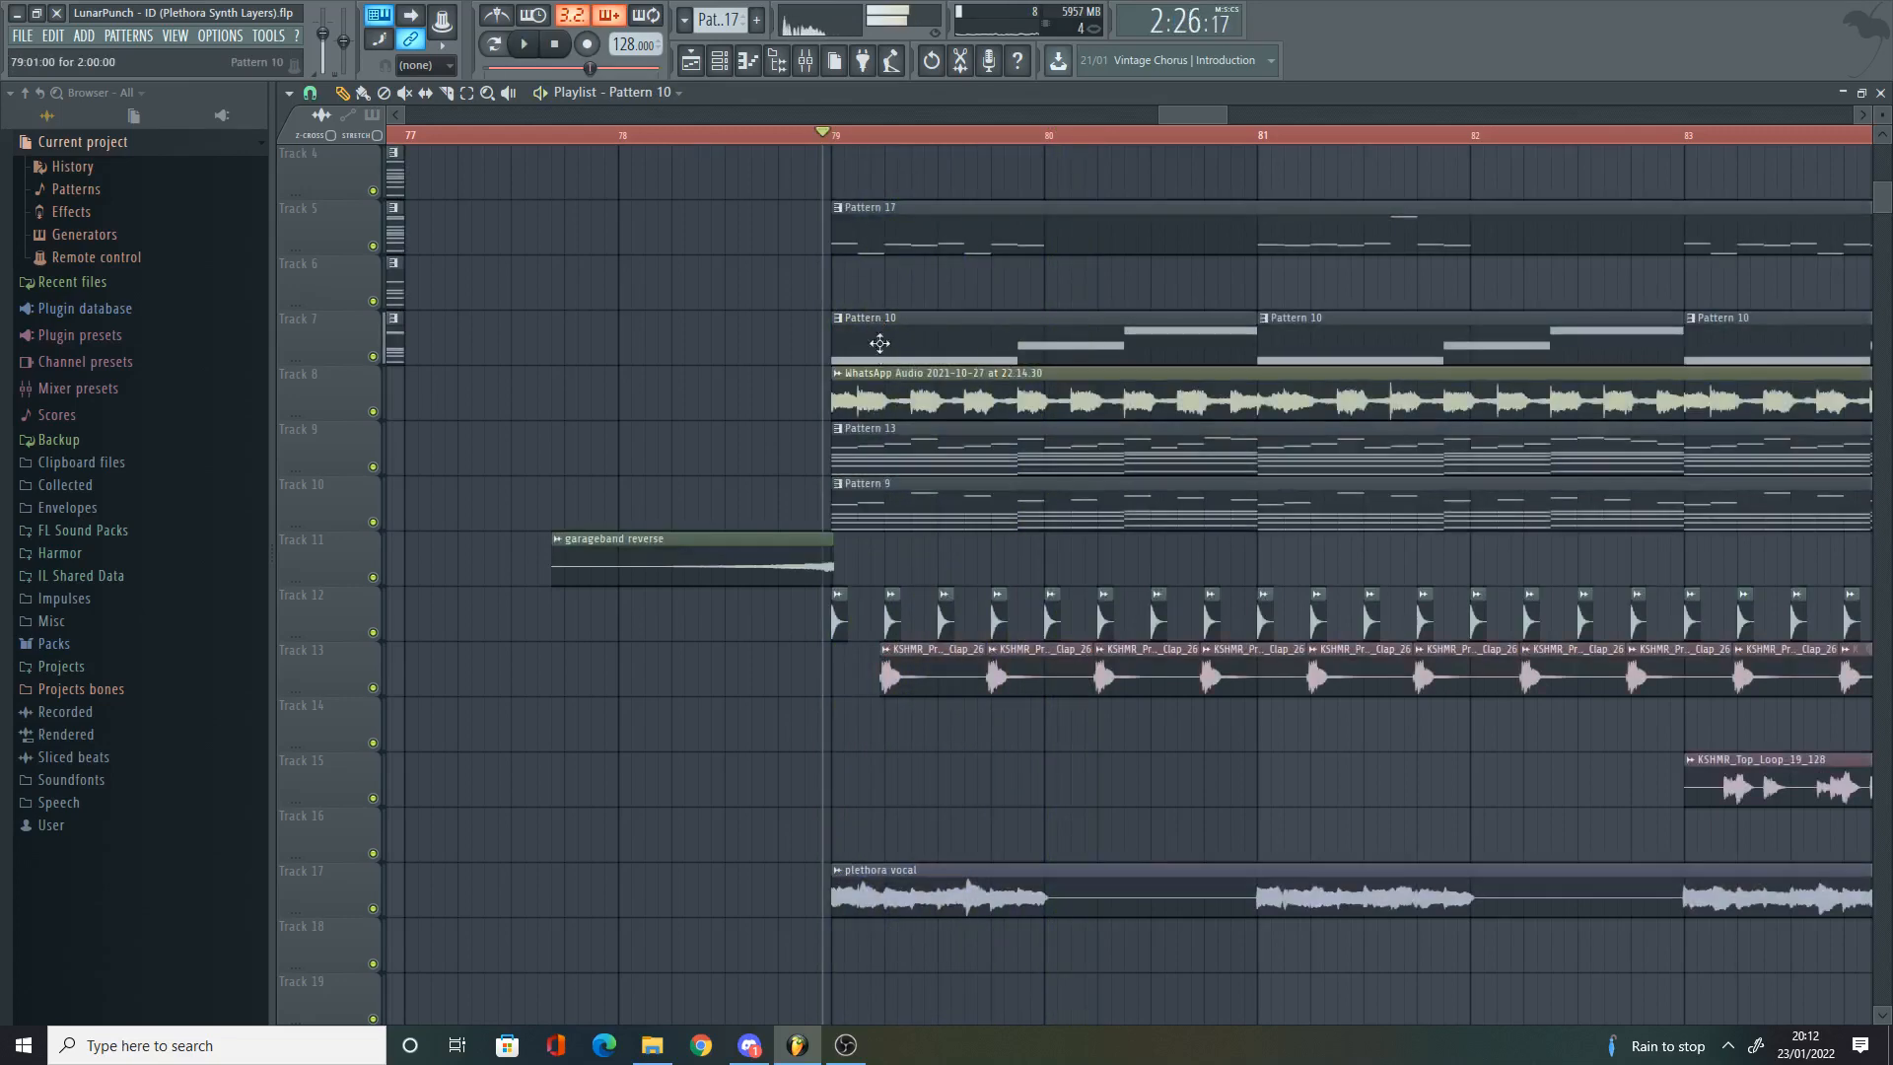
Step: Bring bars 79 to 86 into view and audition the Pattern 17 clip on Track 5 on its own
scroll(780, 431, up, 2)
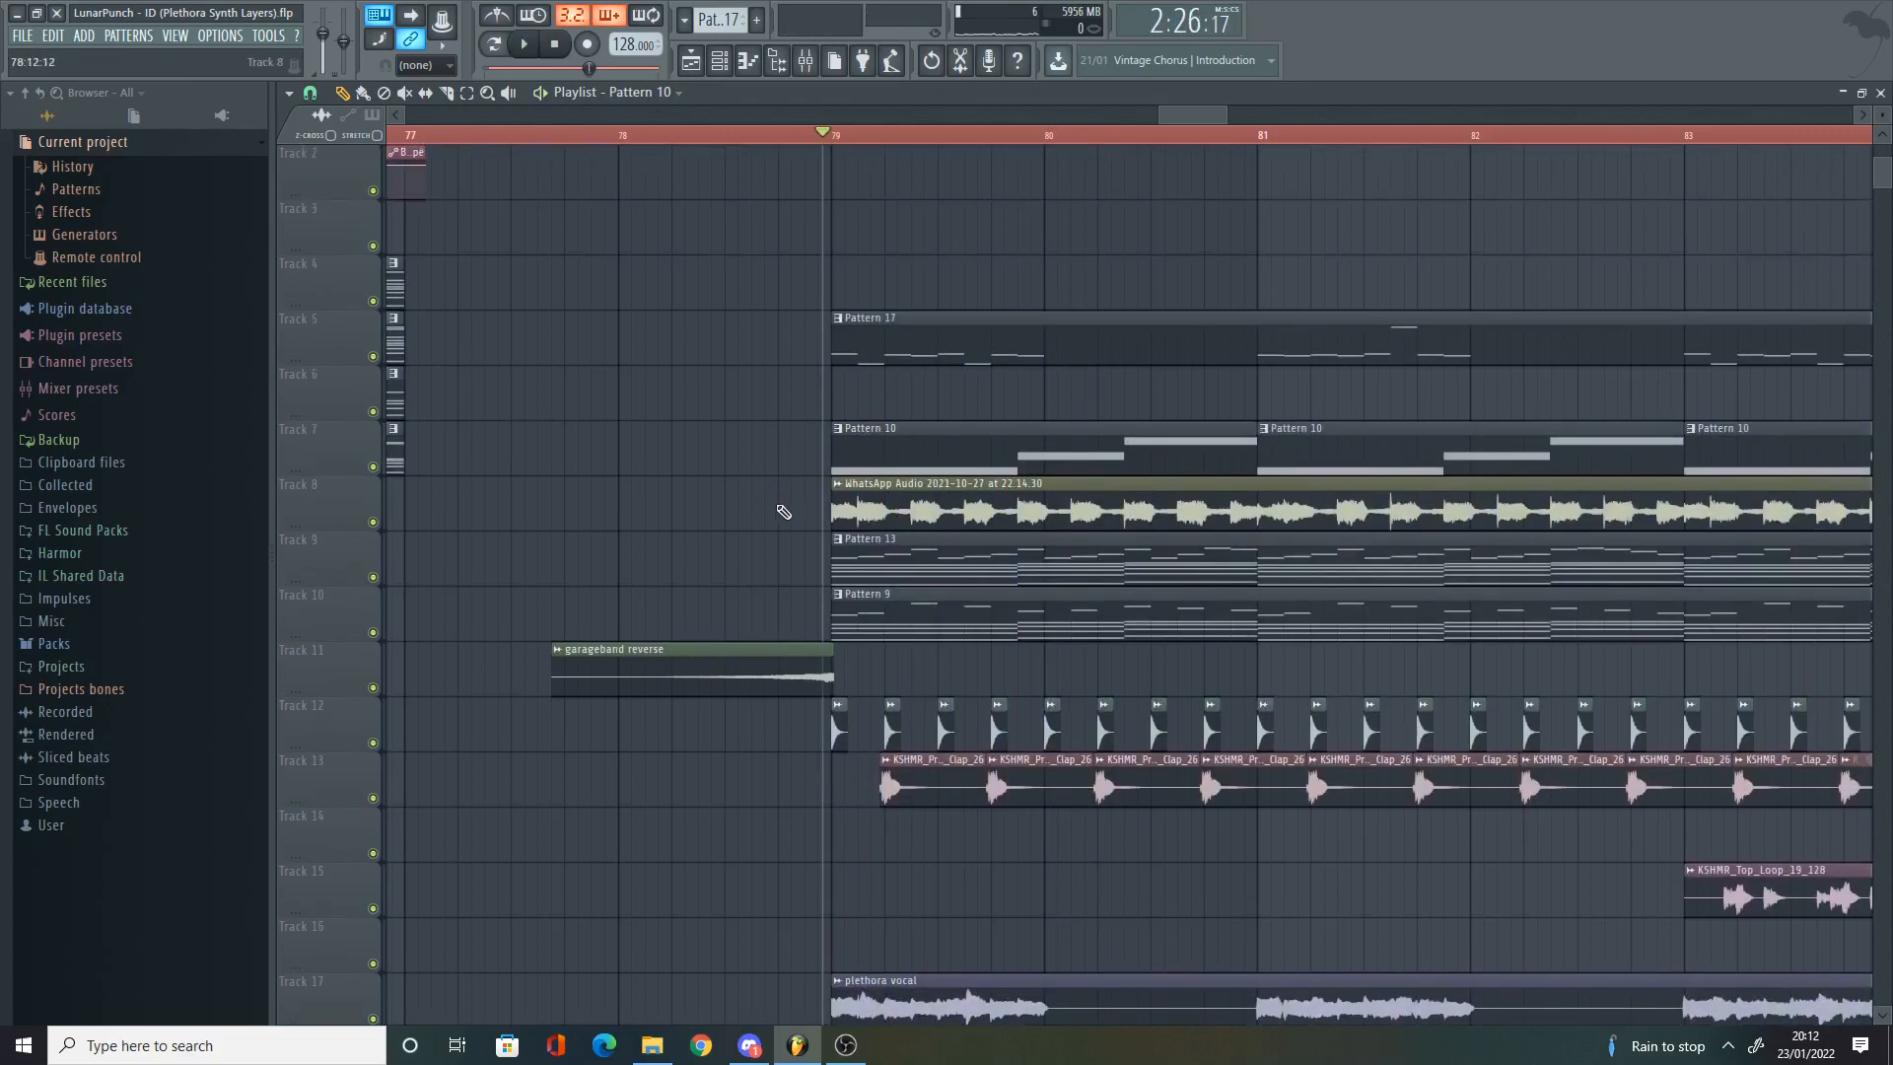
scroll(895, 300, up, 2)
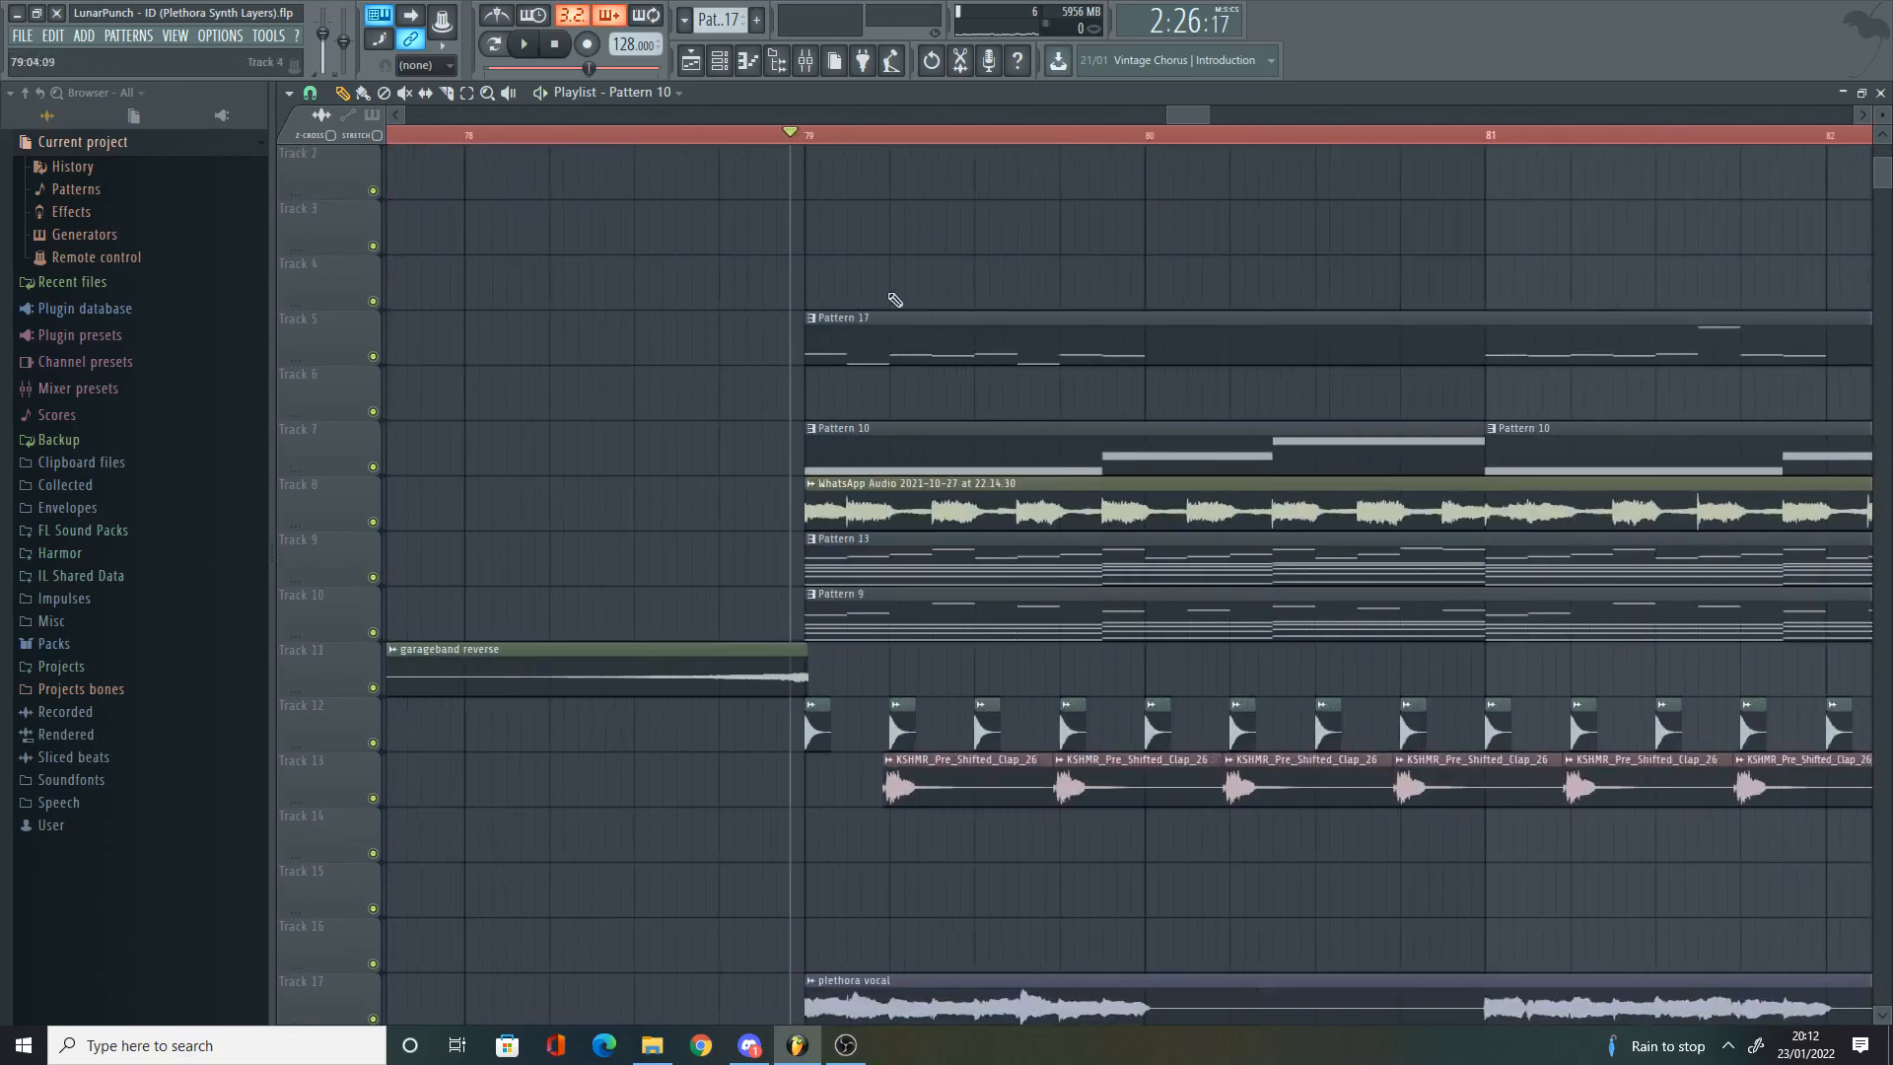
scroll(954, 247, down, 2)
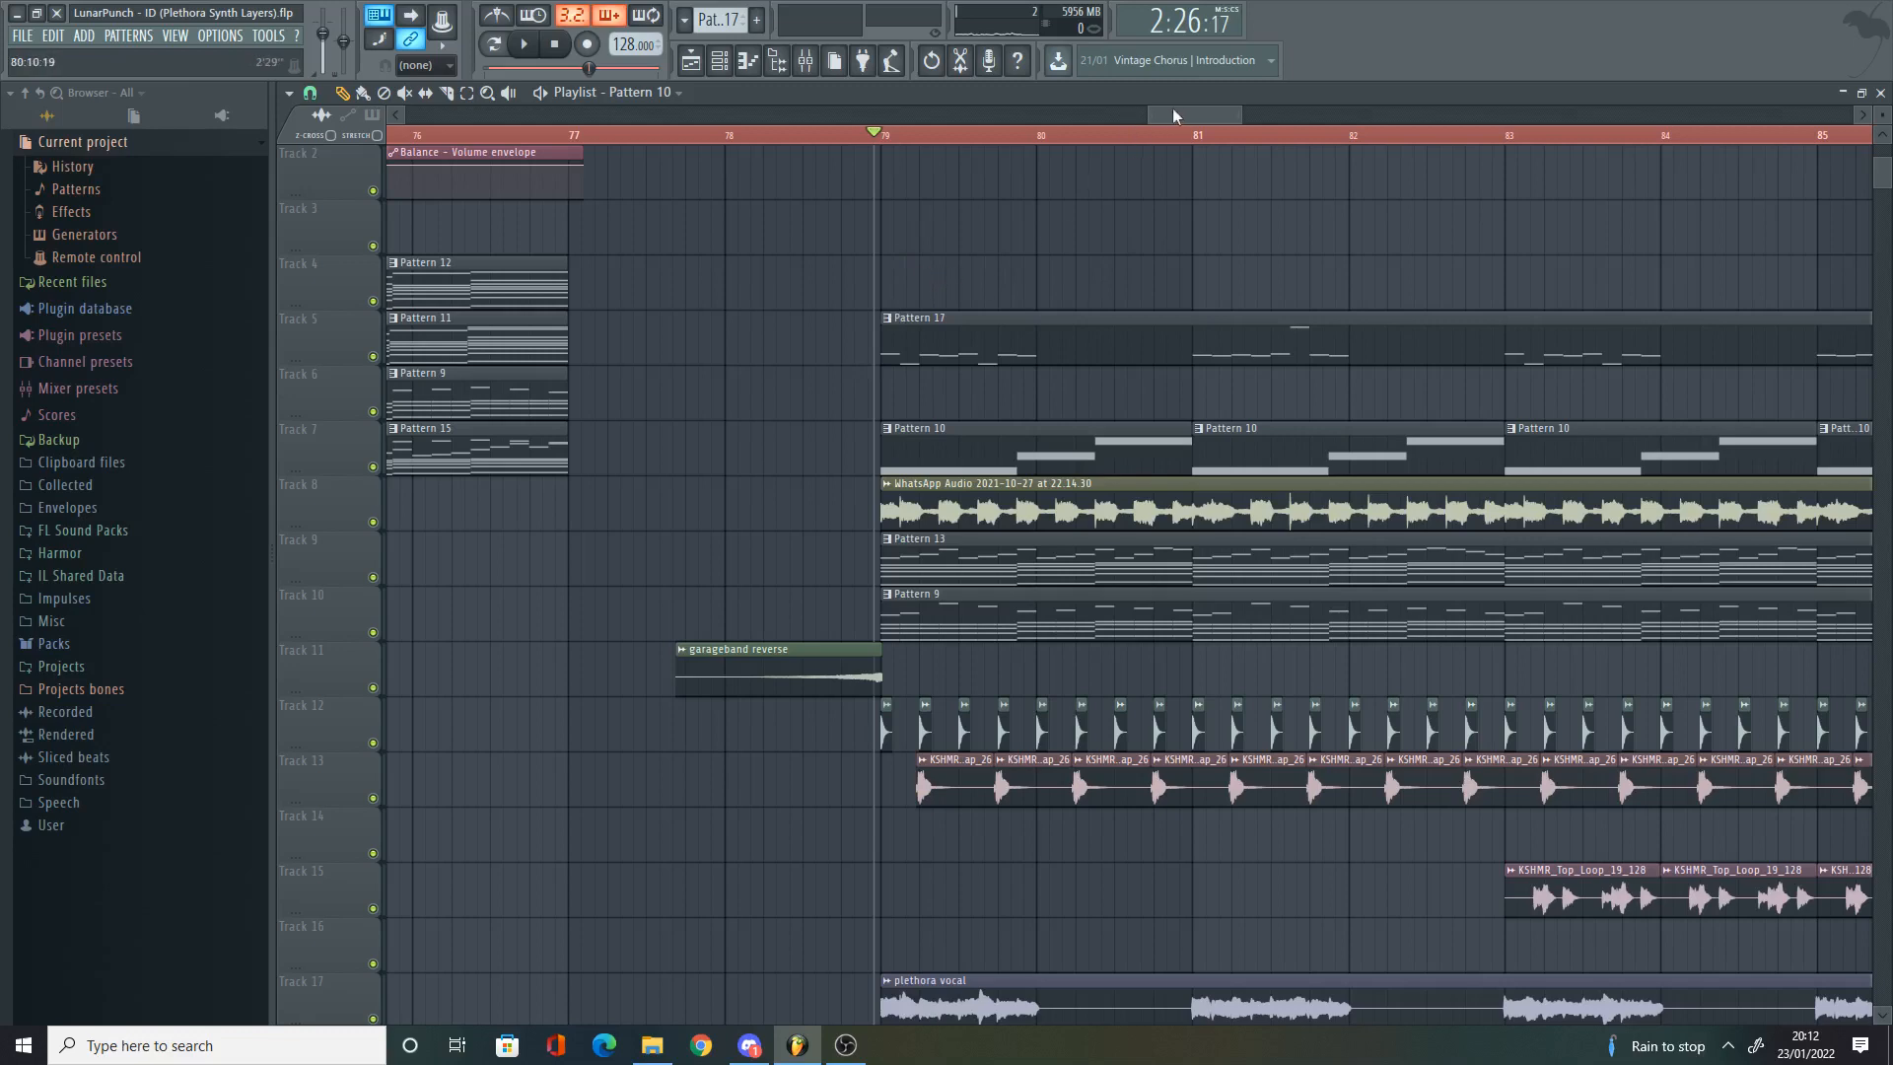
drag(1174, 111, 1191, 123)
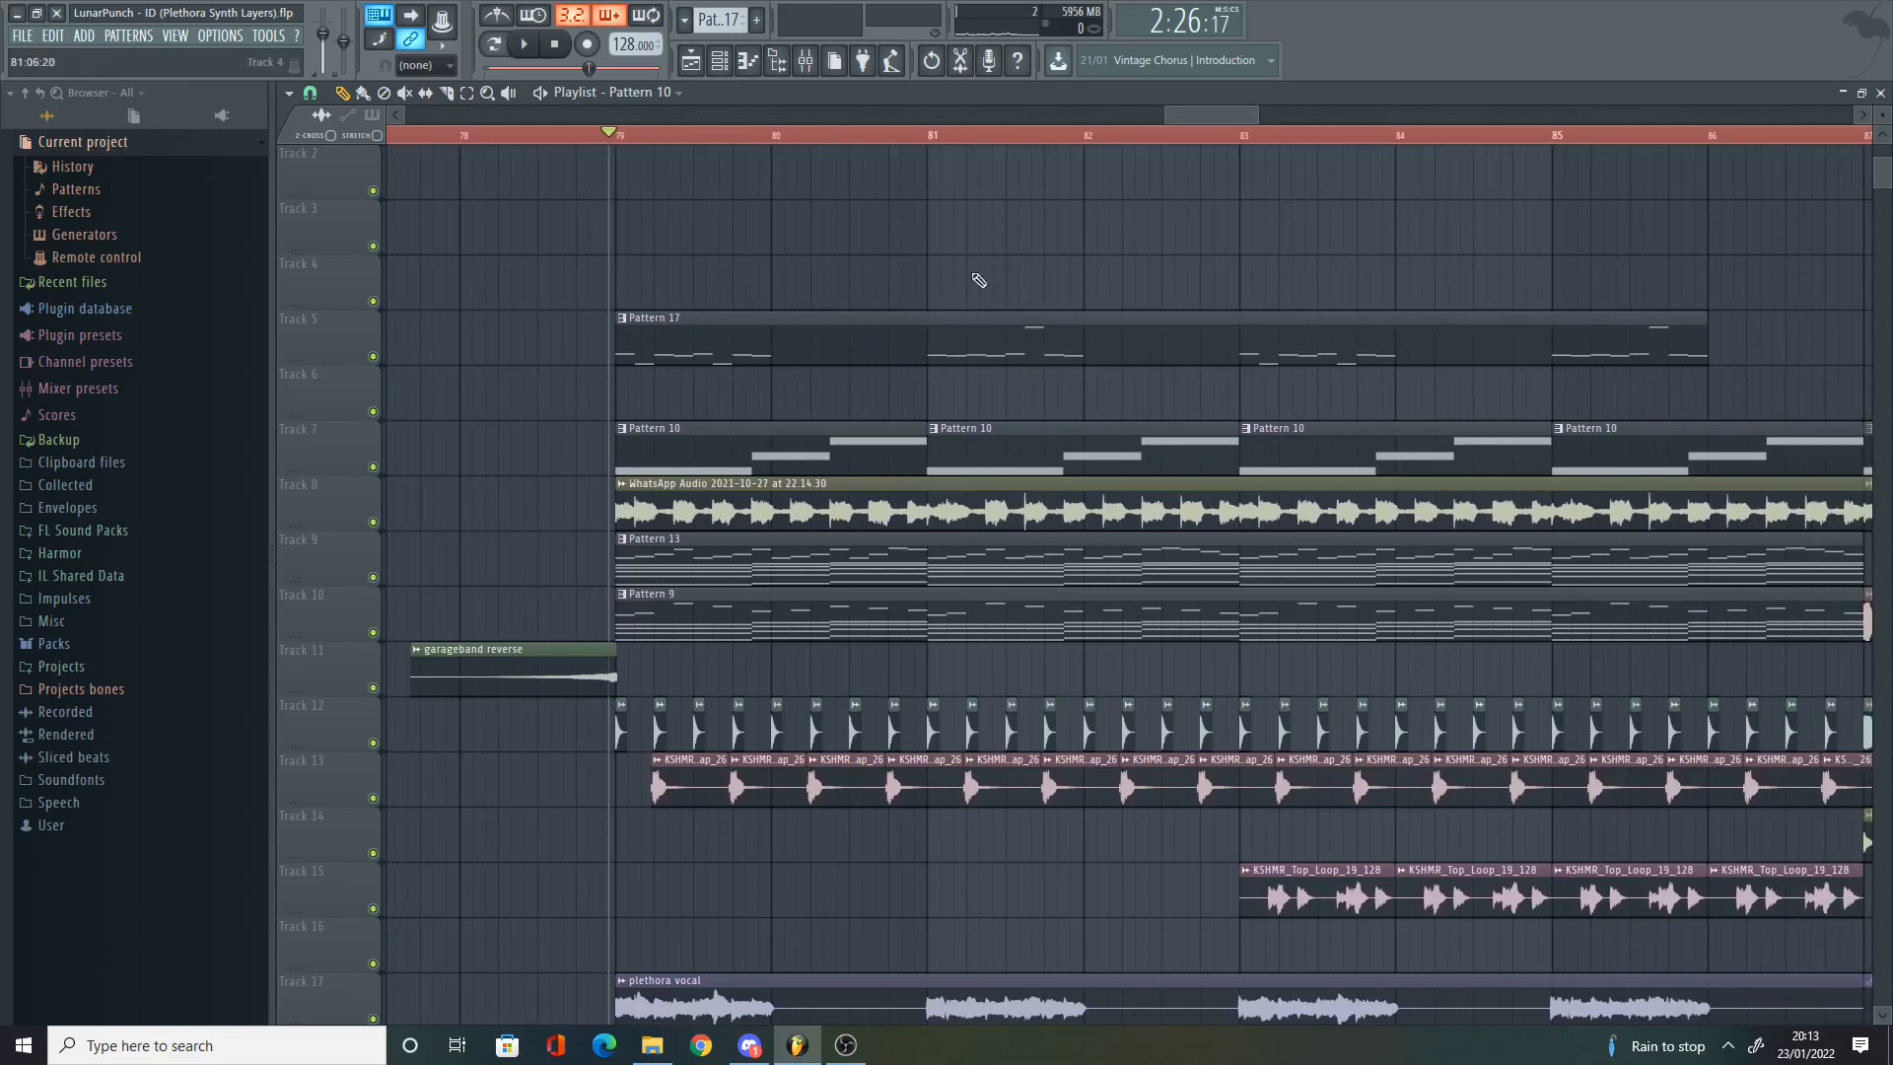
key(space)
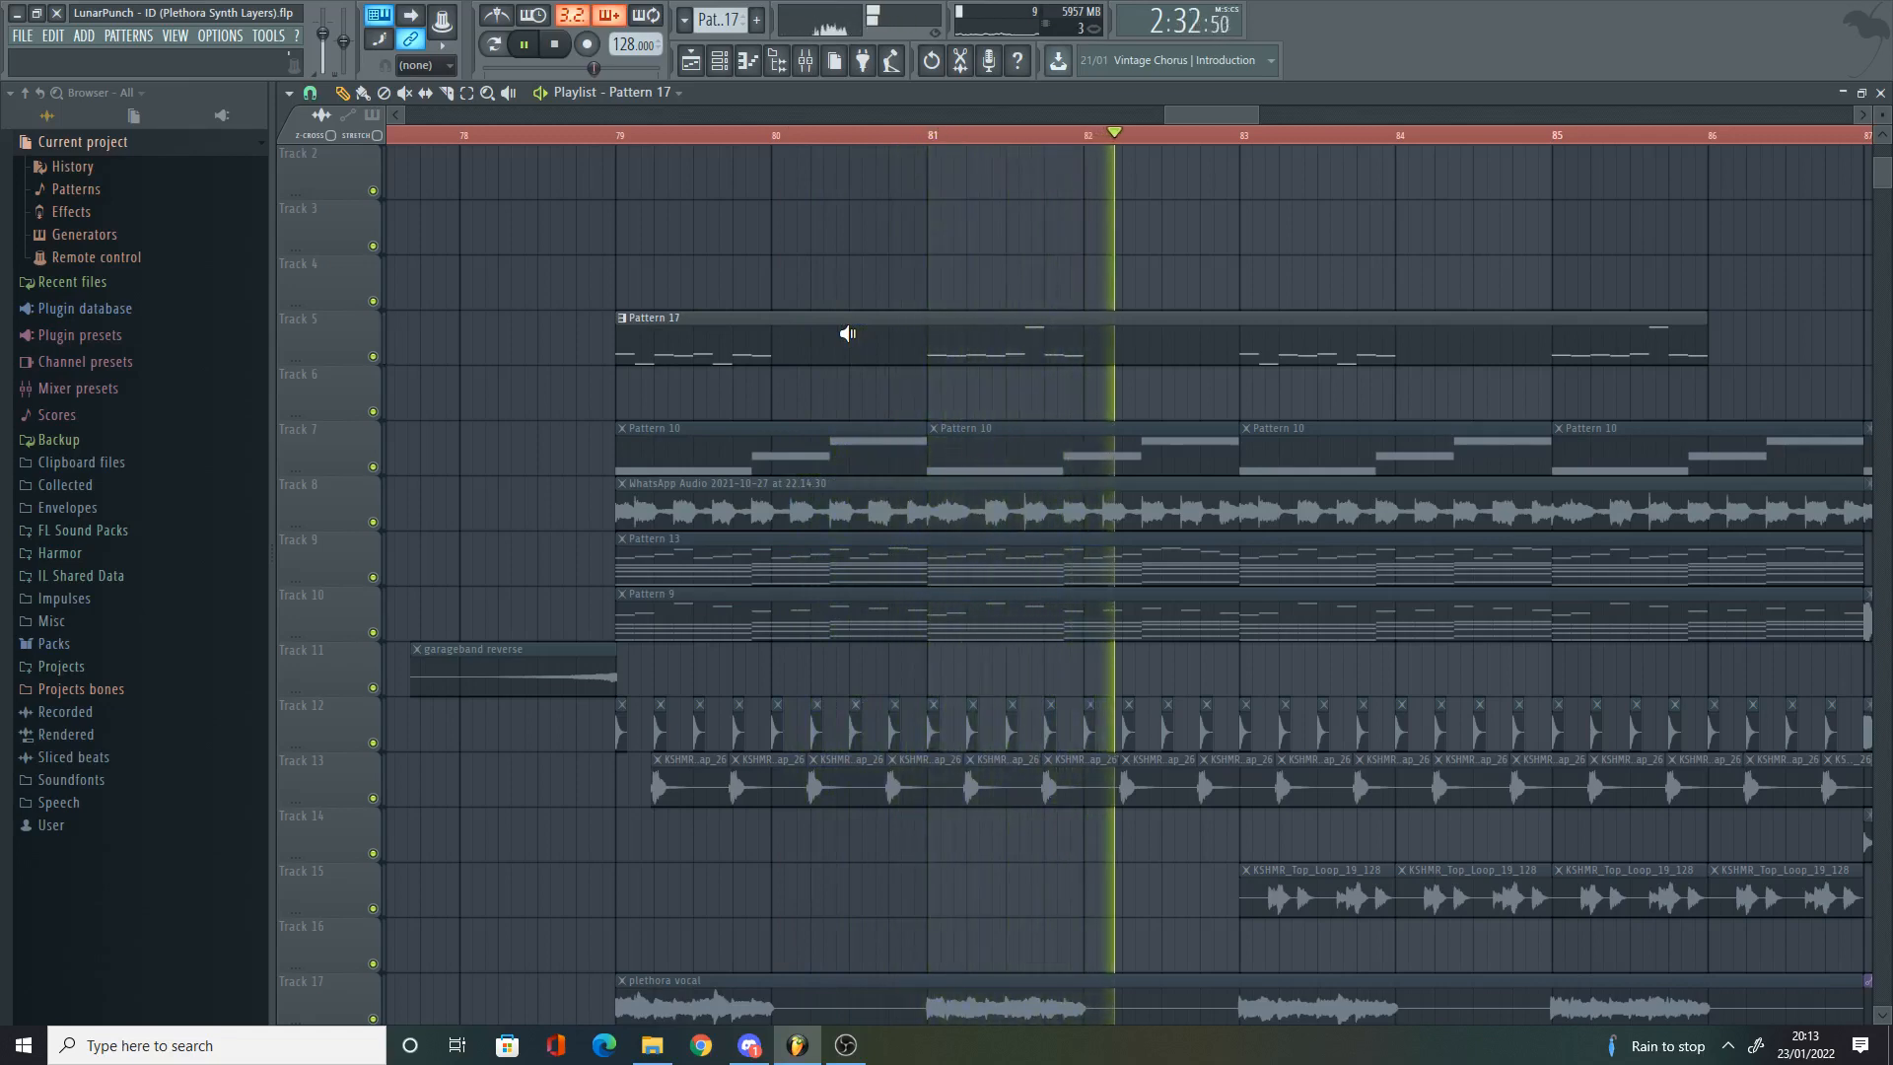
key(space)
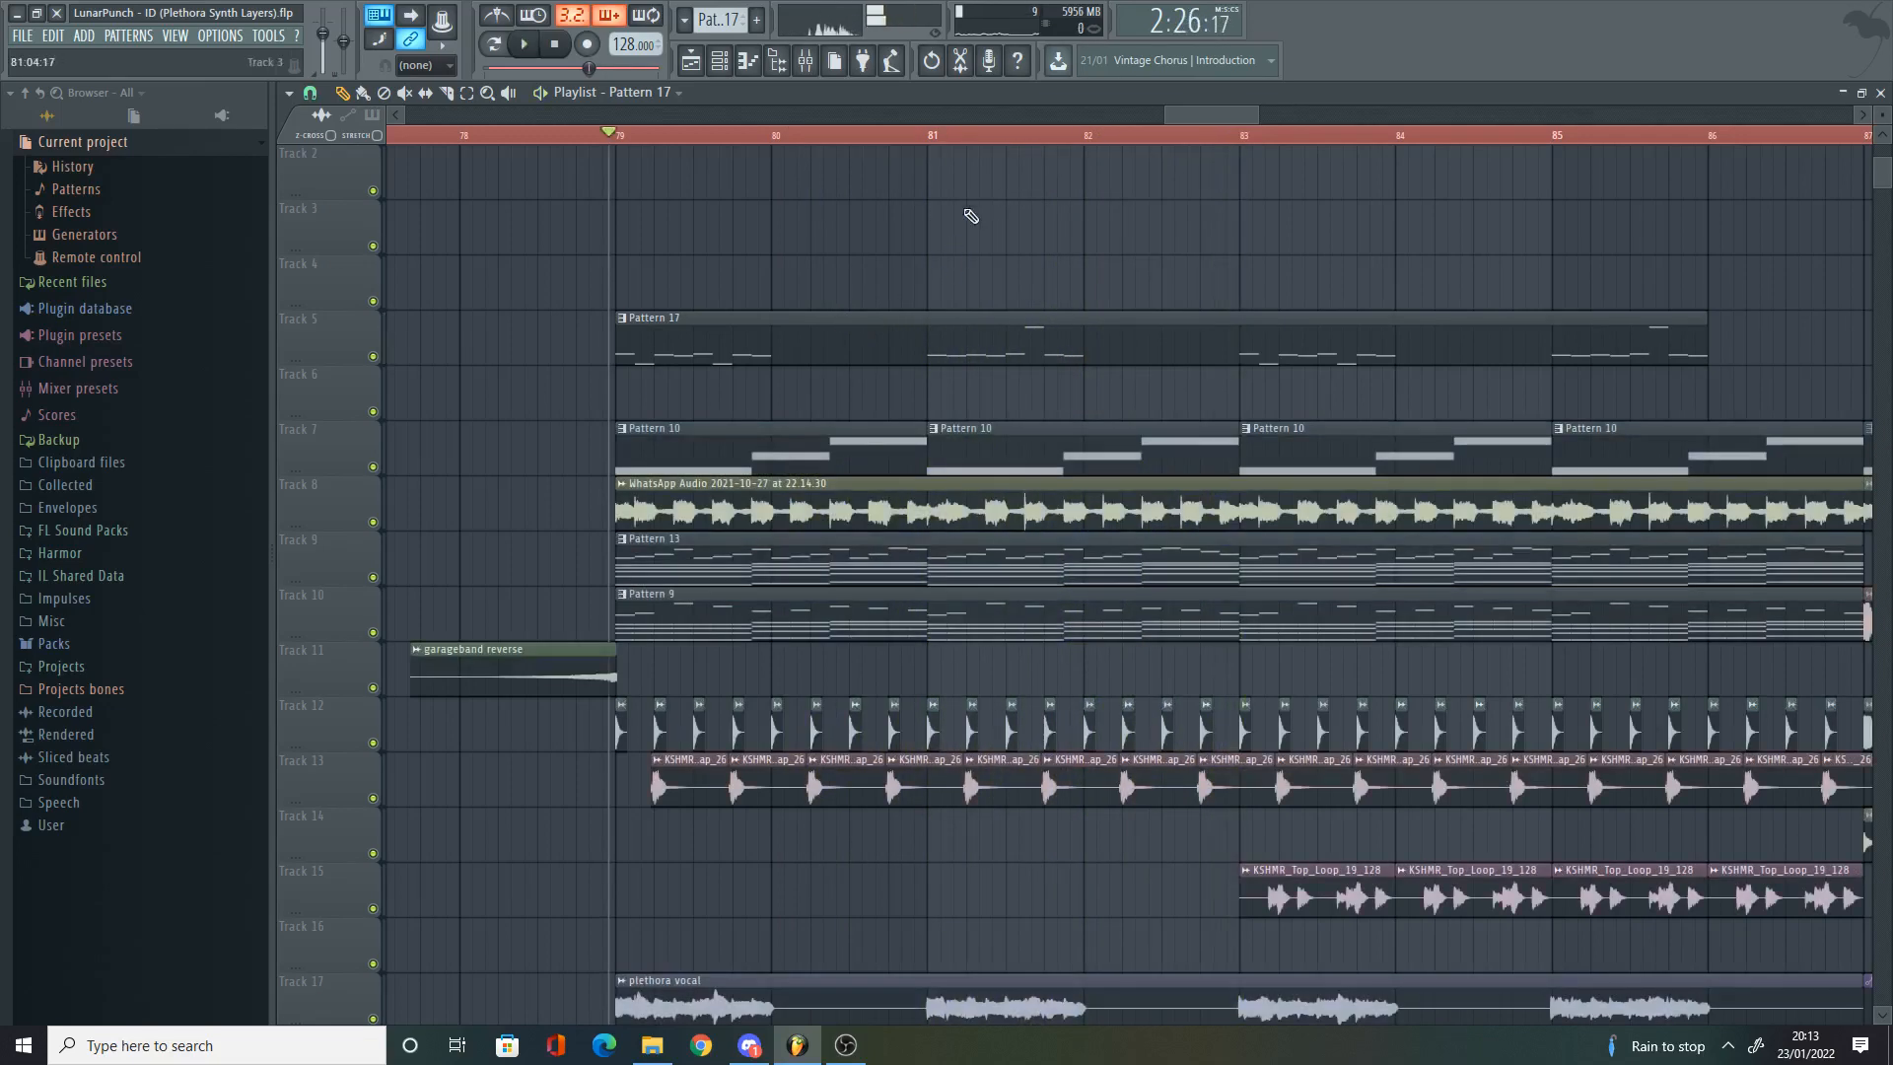
Step: Compare the plethora vocal on Track 17 and the upper melodic tracks with the Fruity Filter cutoff envelope on Track 22
scroll(891, 224, down, 5)
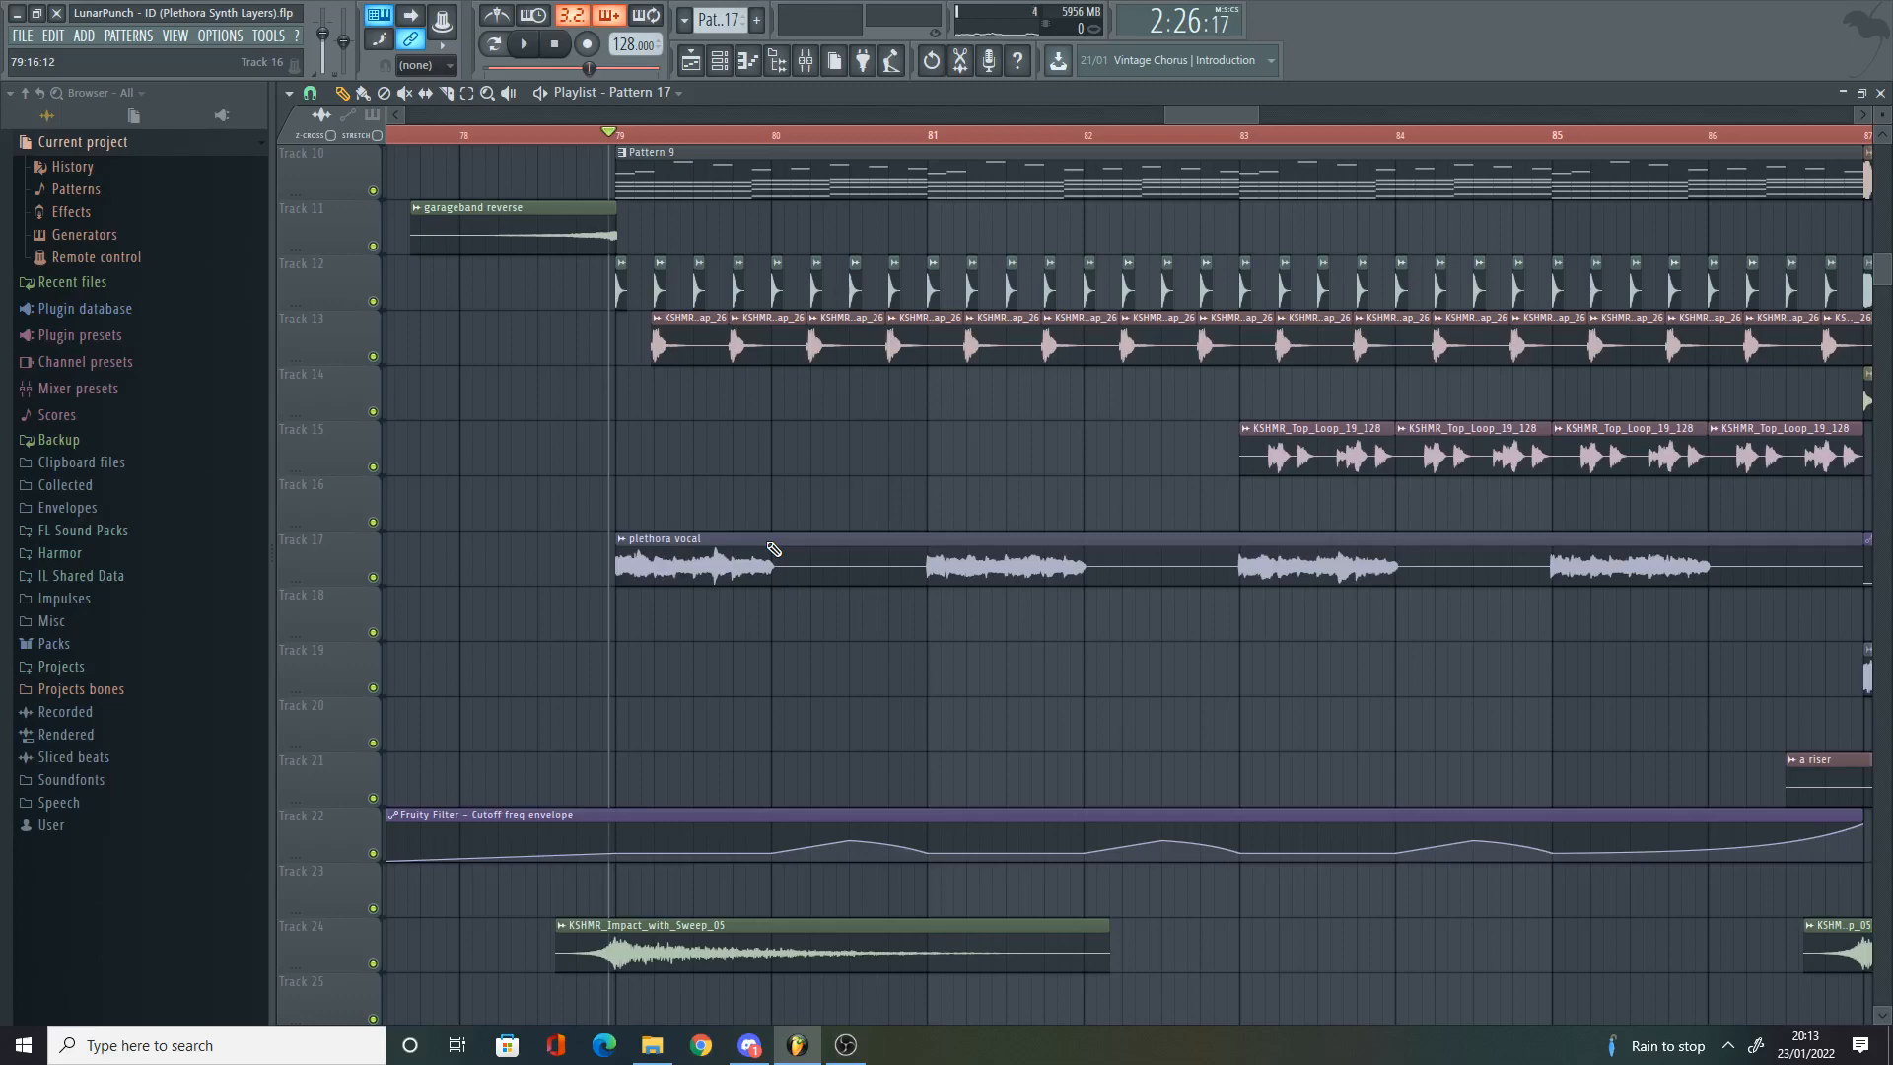
scroll(789, 547, up, 5)
scroll(600, 254, up, 5)
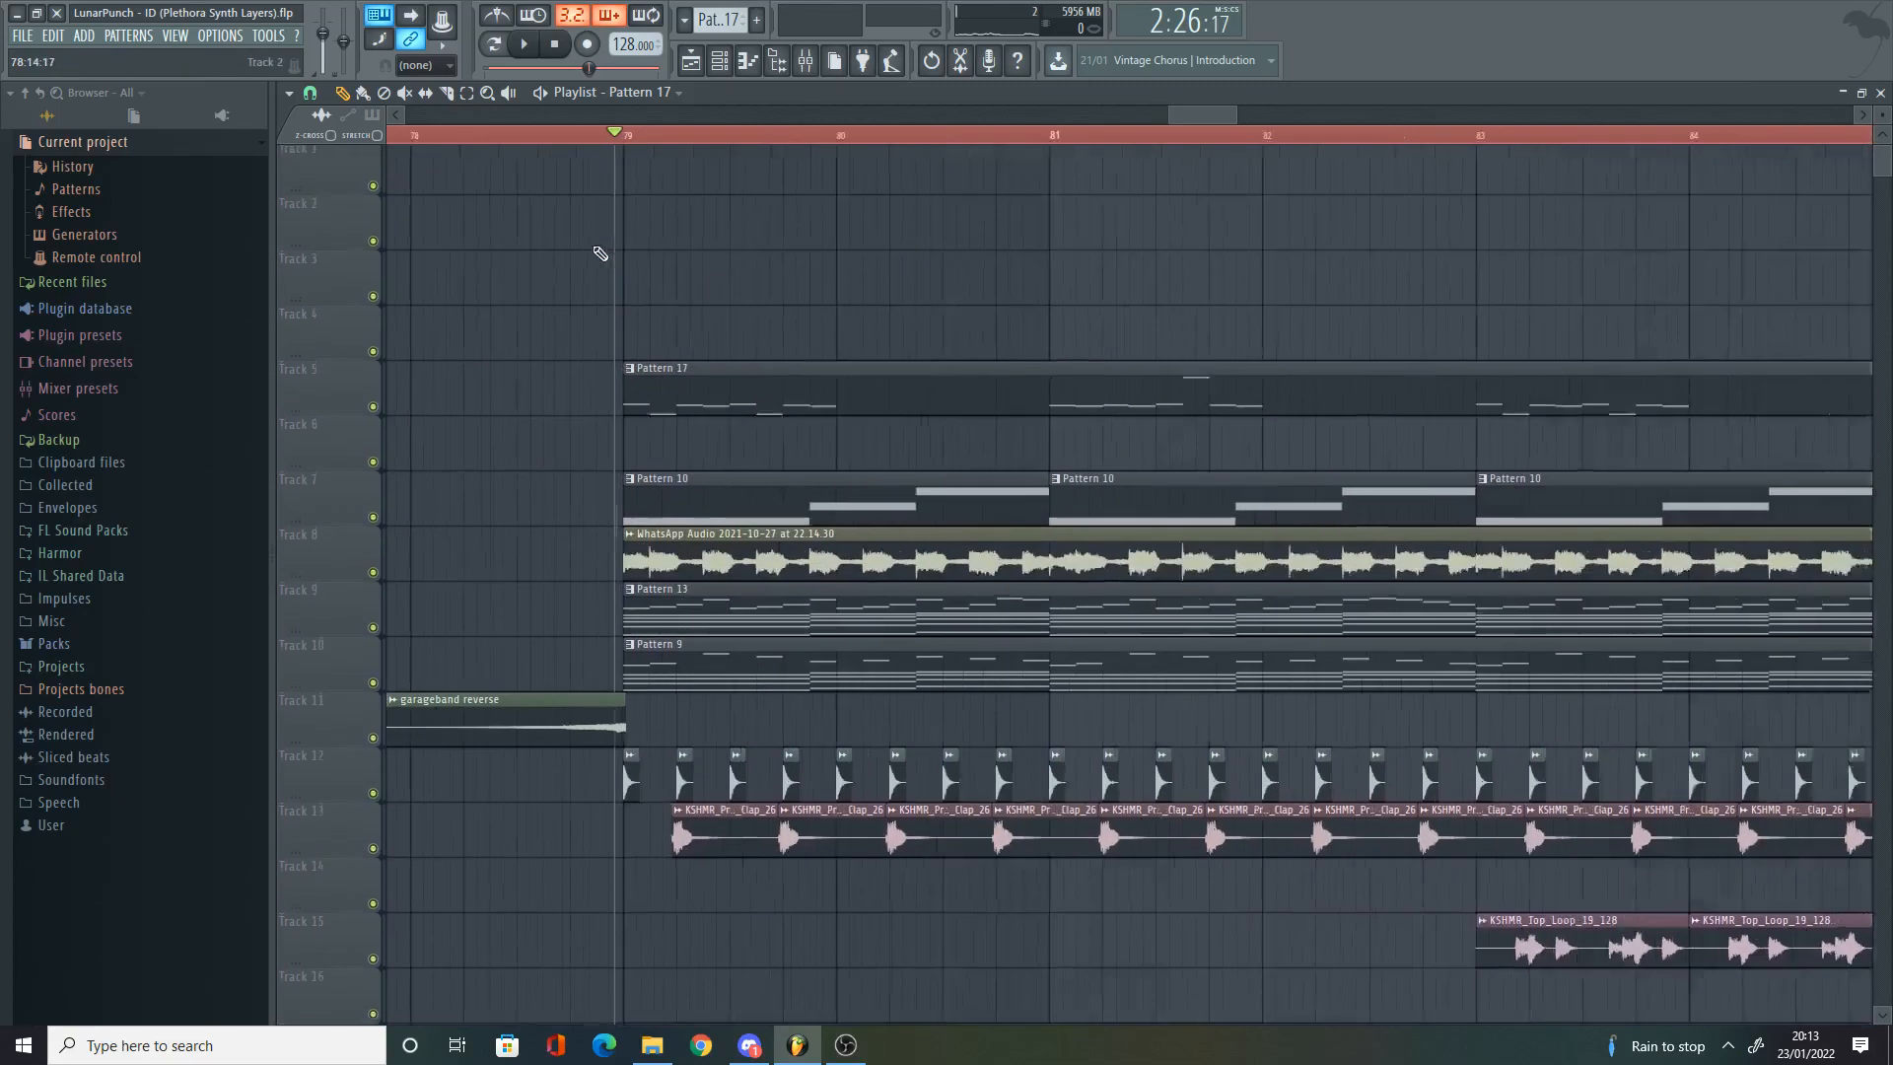
scroll(815, 325, down, 4)
scroll(925, 254, down, 4)
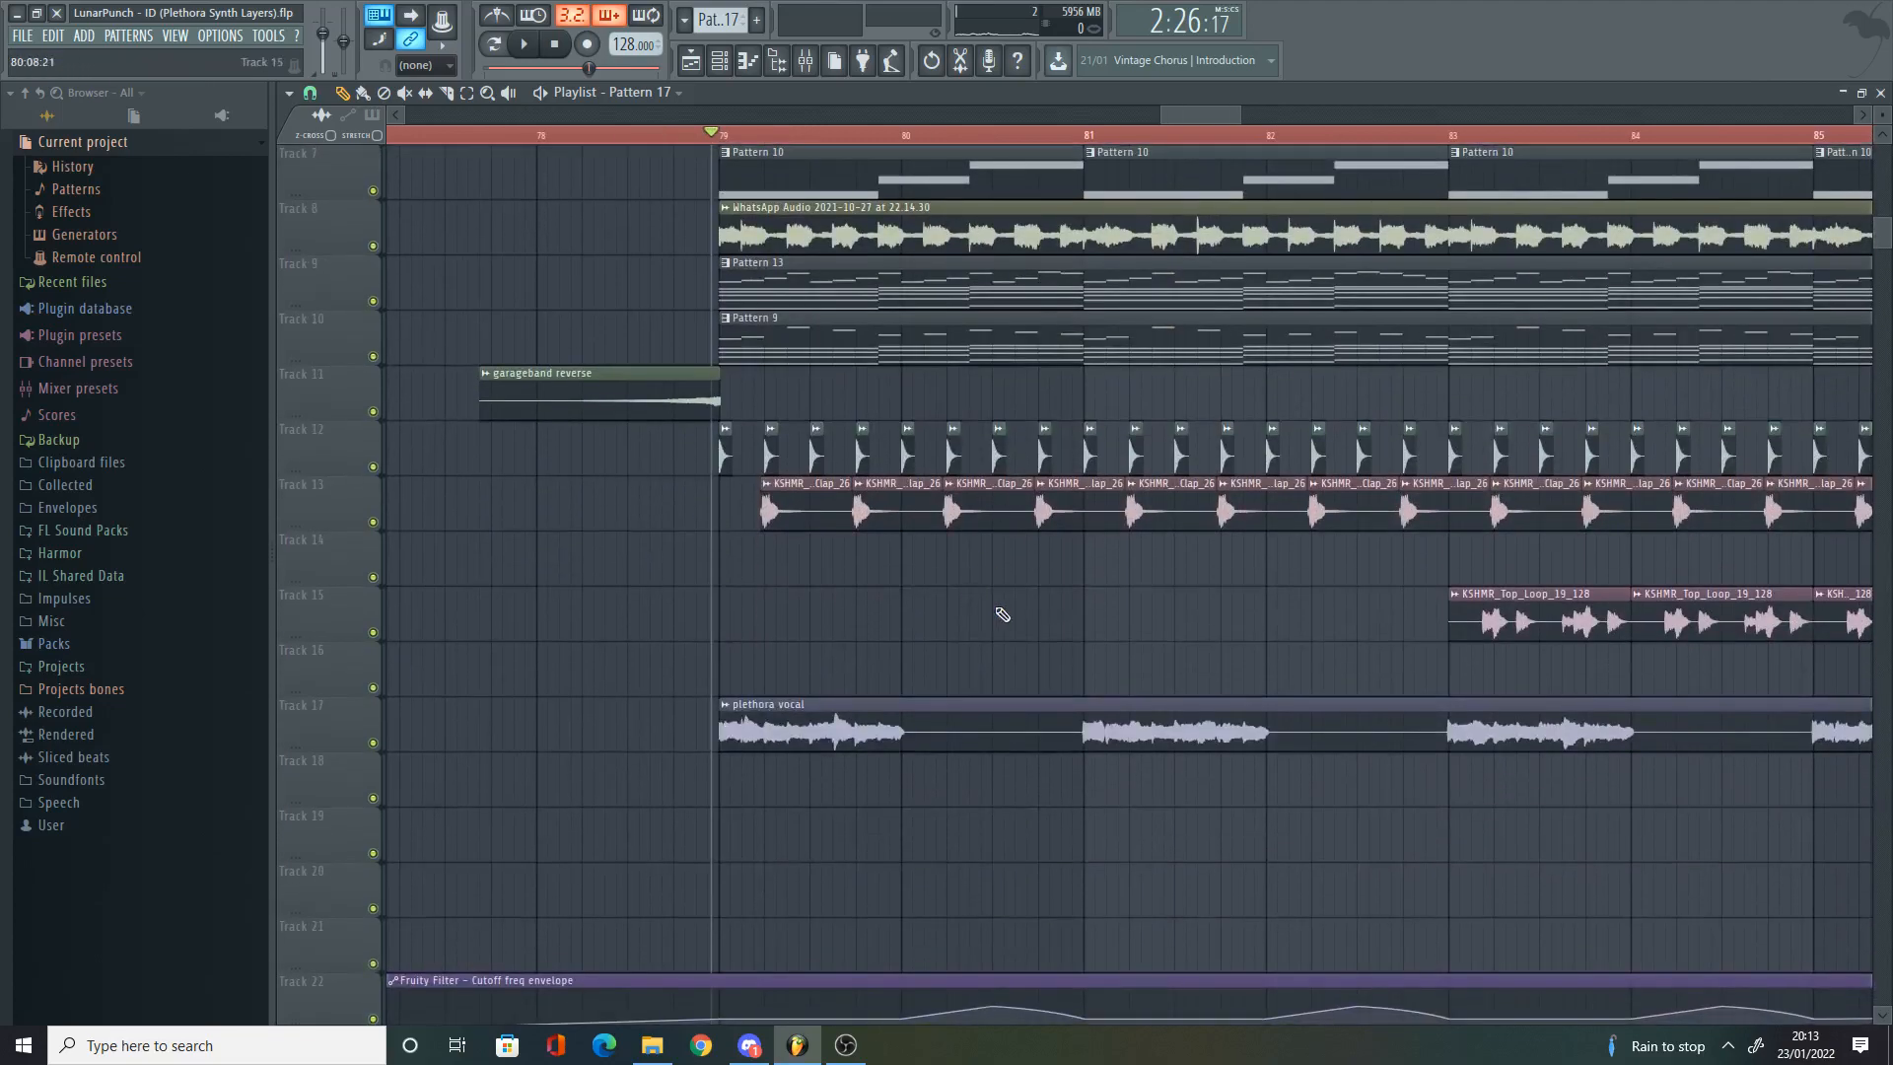
scroll(1002, 612, down, 2)
scroll(1002, 612, up, 2)
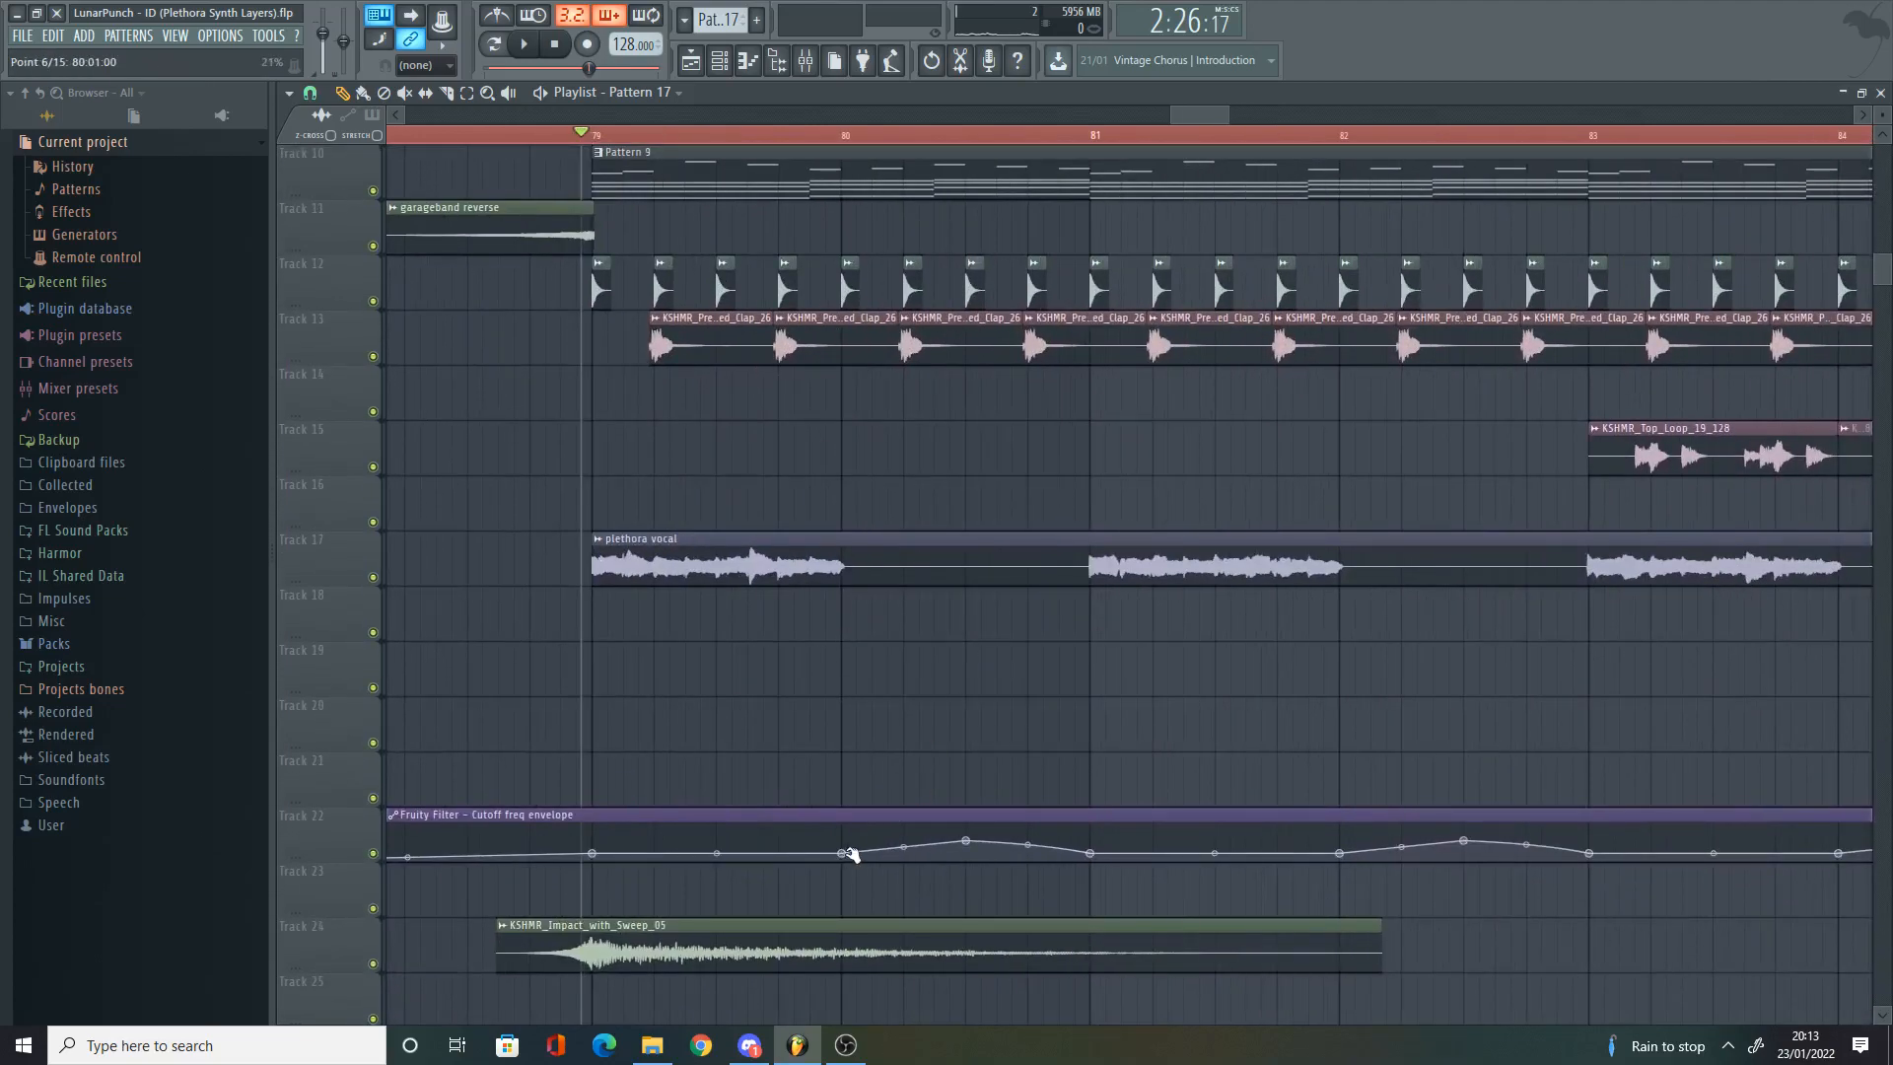
scroll(853, 854, down, 3)
scroll(919, 792, up, 5)
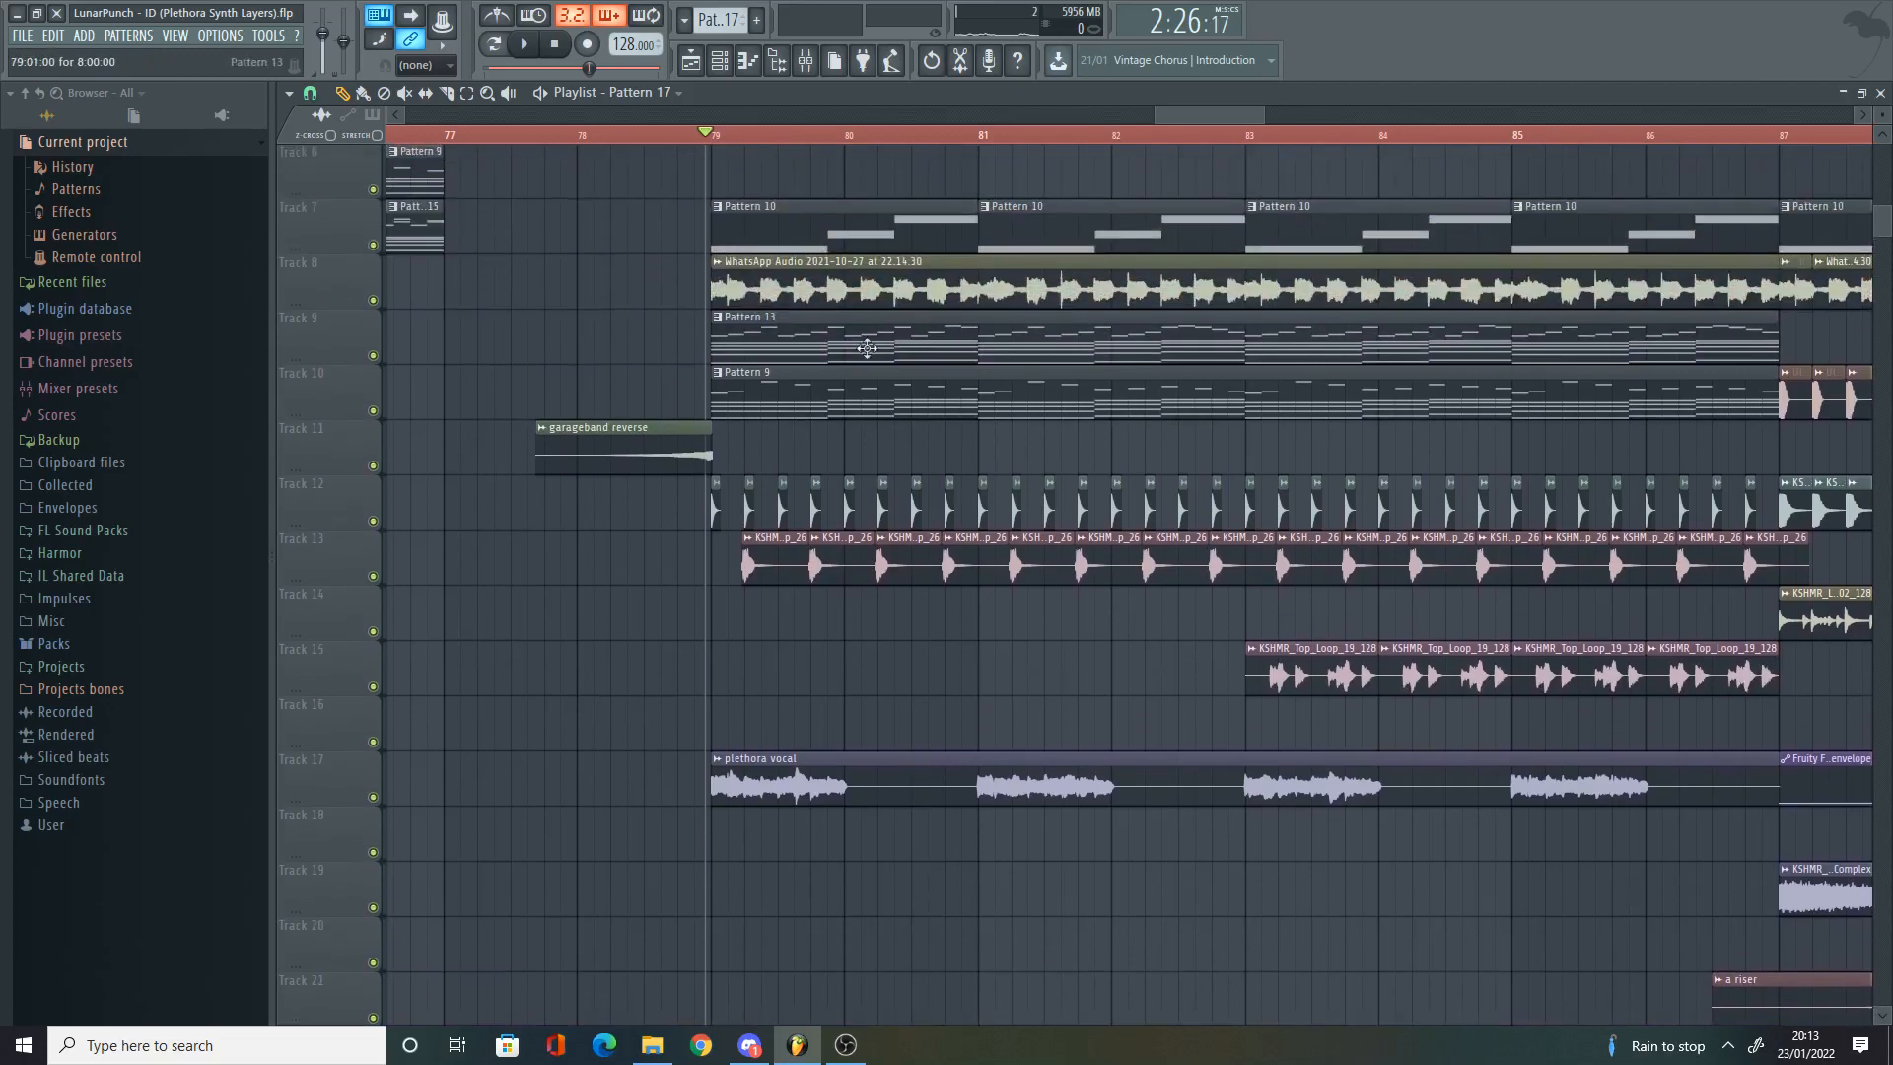
scroll(866, 348, up, 1)
scroll(886, 389, down, 4)
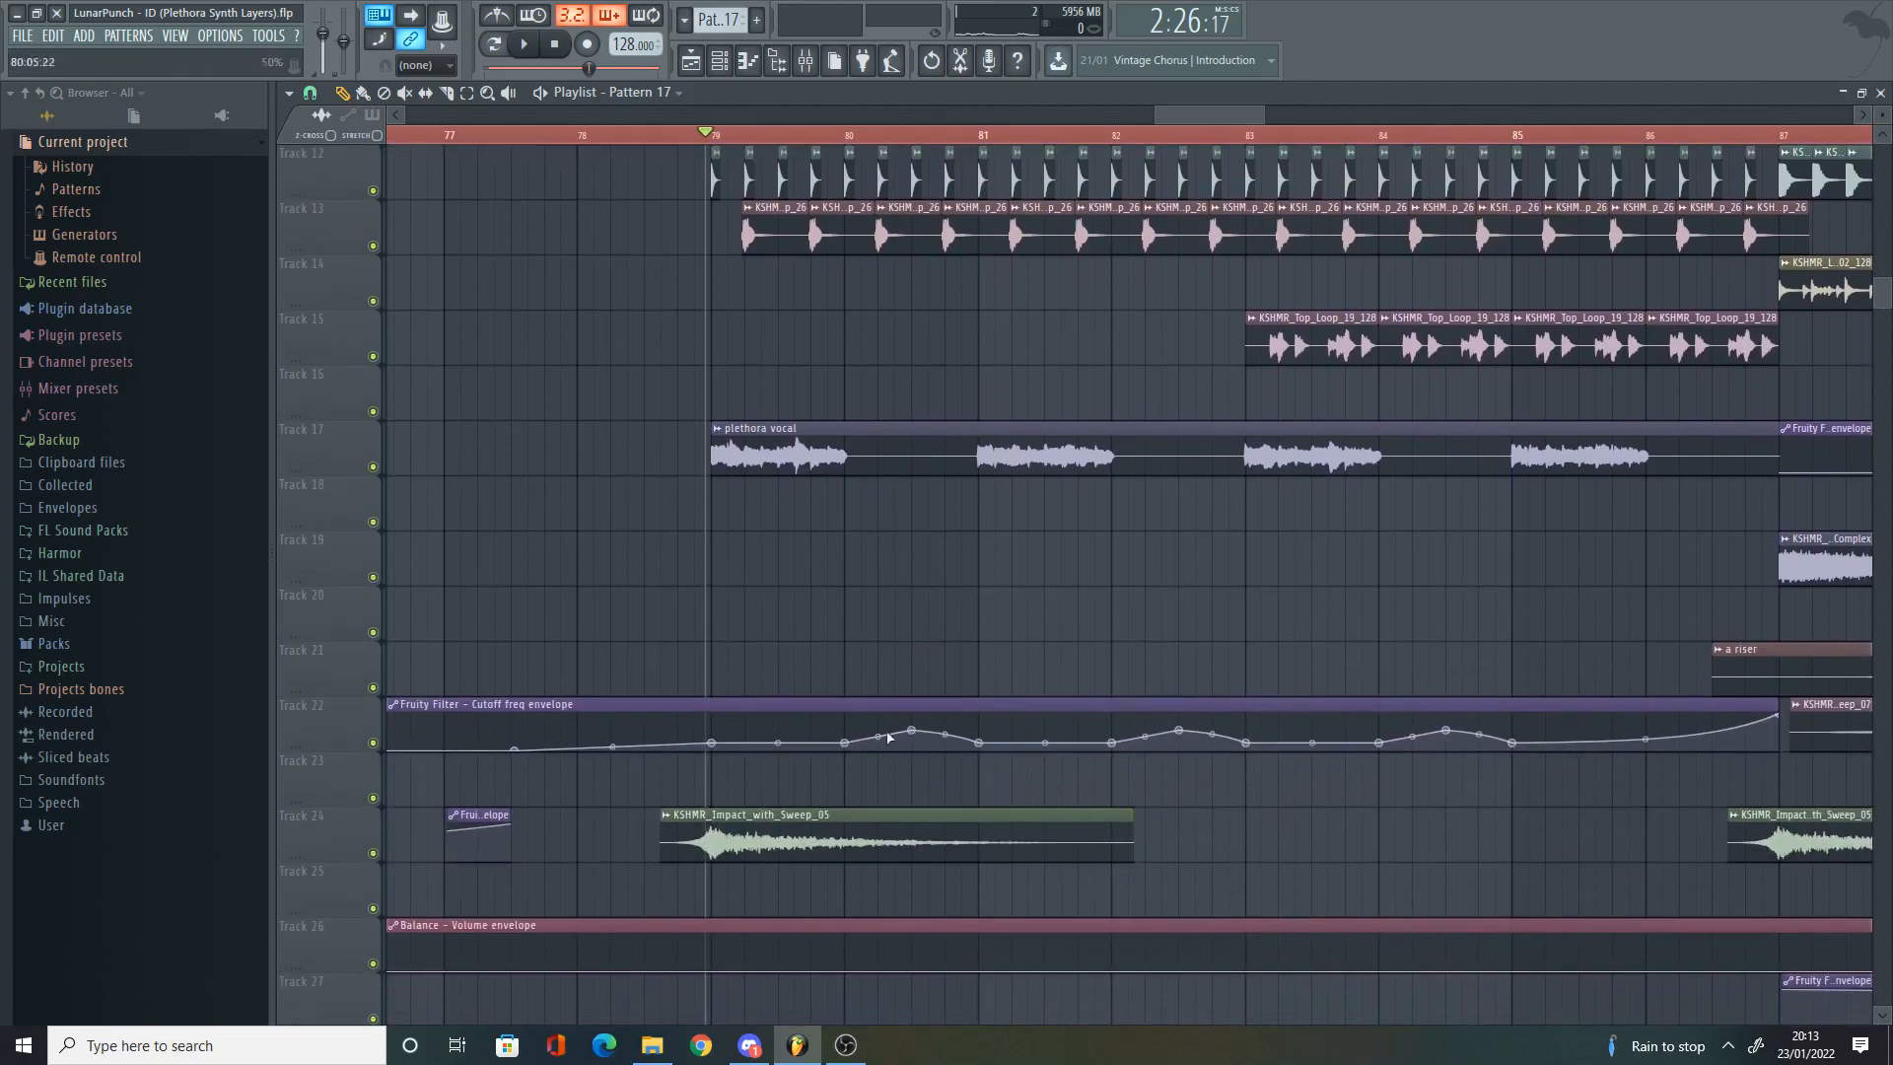
scroll(873, 175, up, 3)
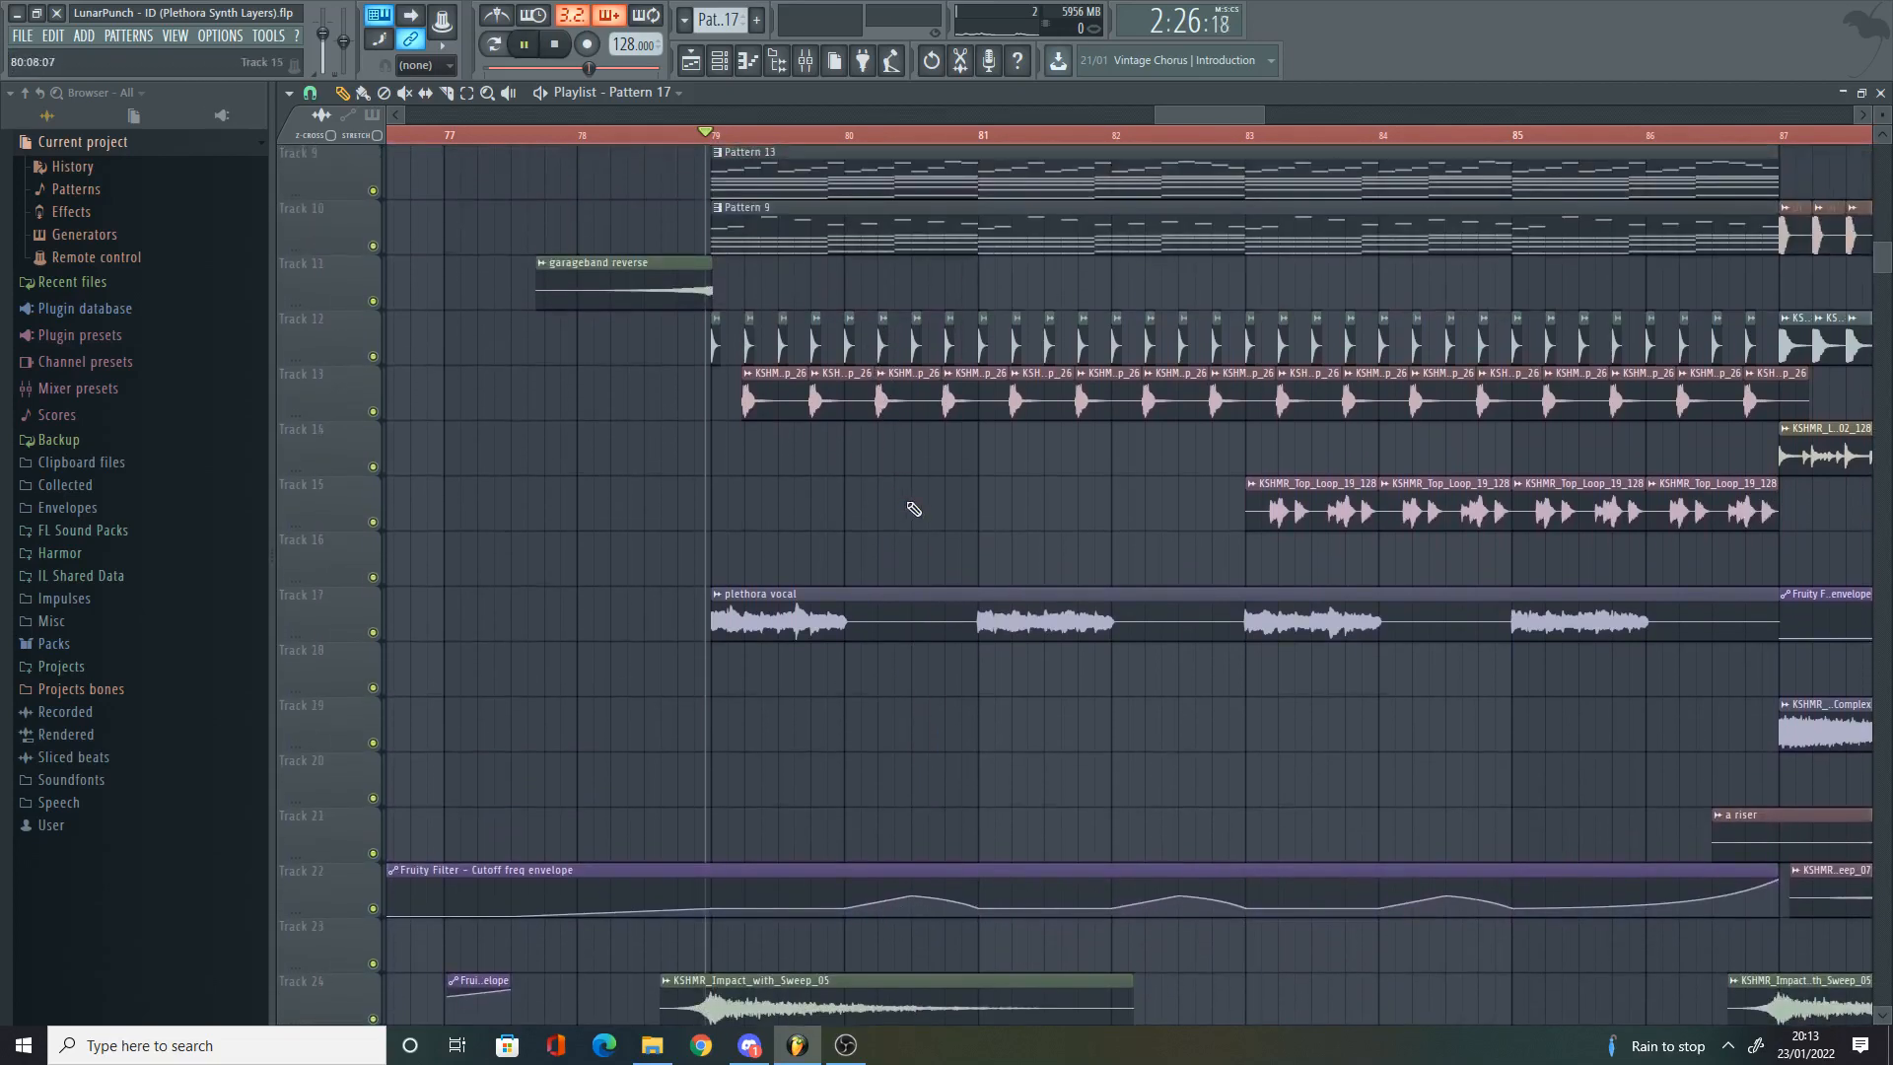
key(space)
Step: Isolate the kick and clap tracks, Tracks 12 and 13, play them from bar 79, and restore all tracks
scroll(727, 473, up, 6)
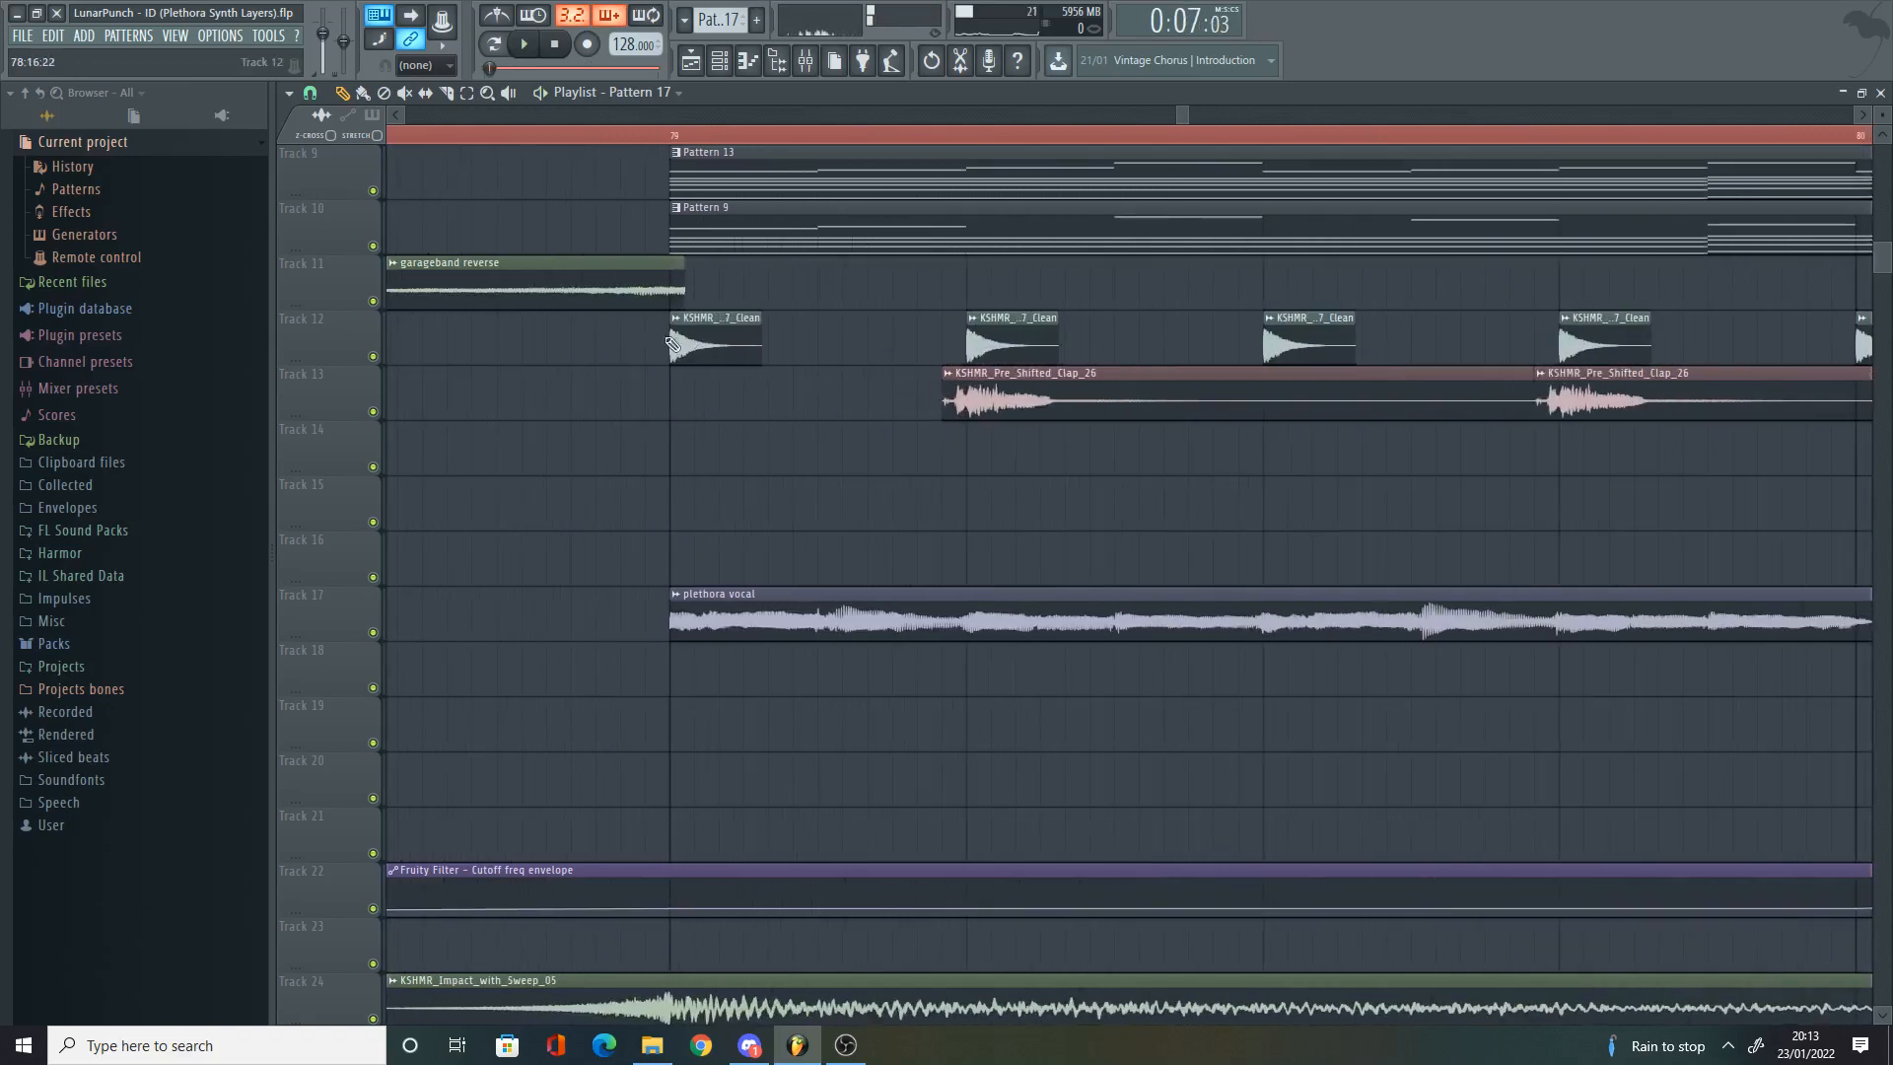
scroll(671, 343, down, 3)
scroll(512, 423, up, 3)
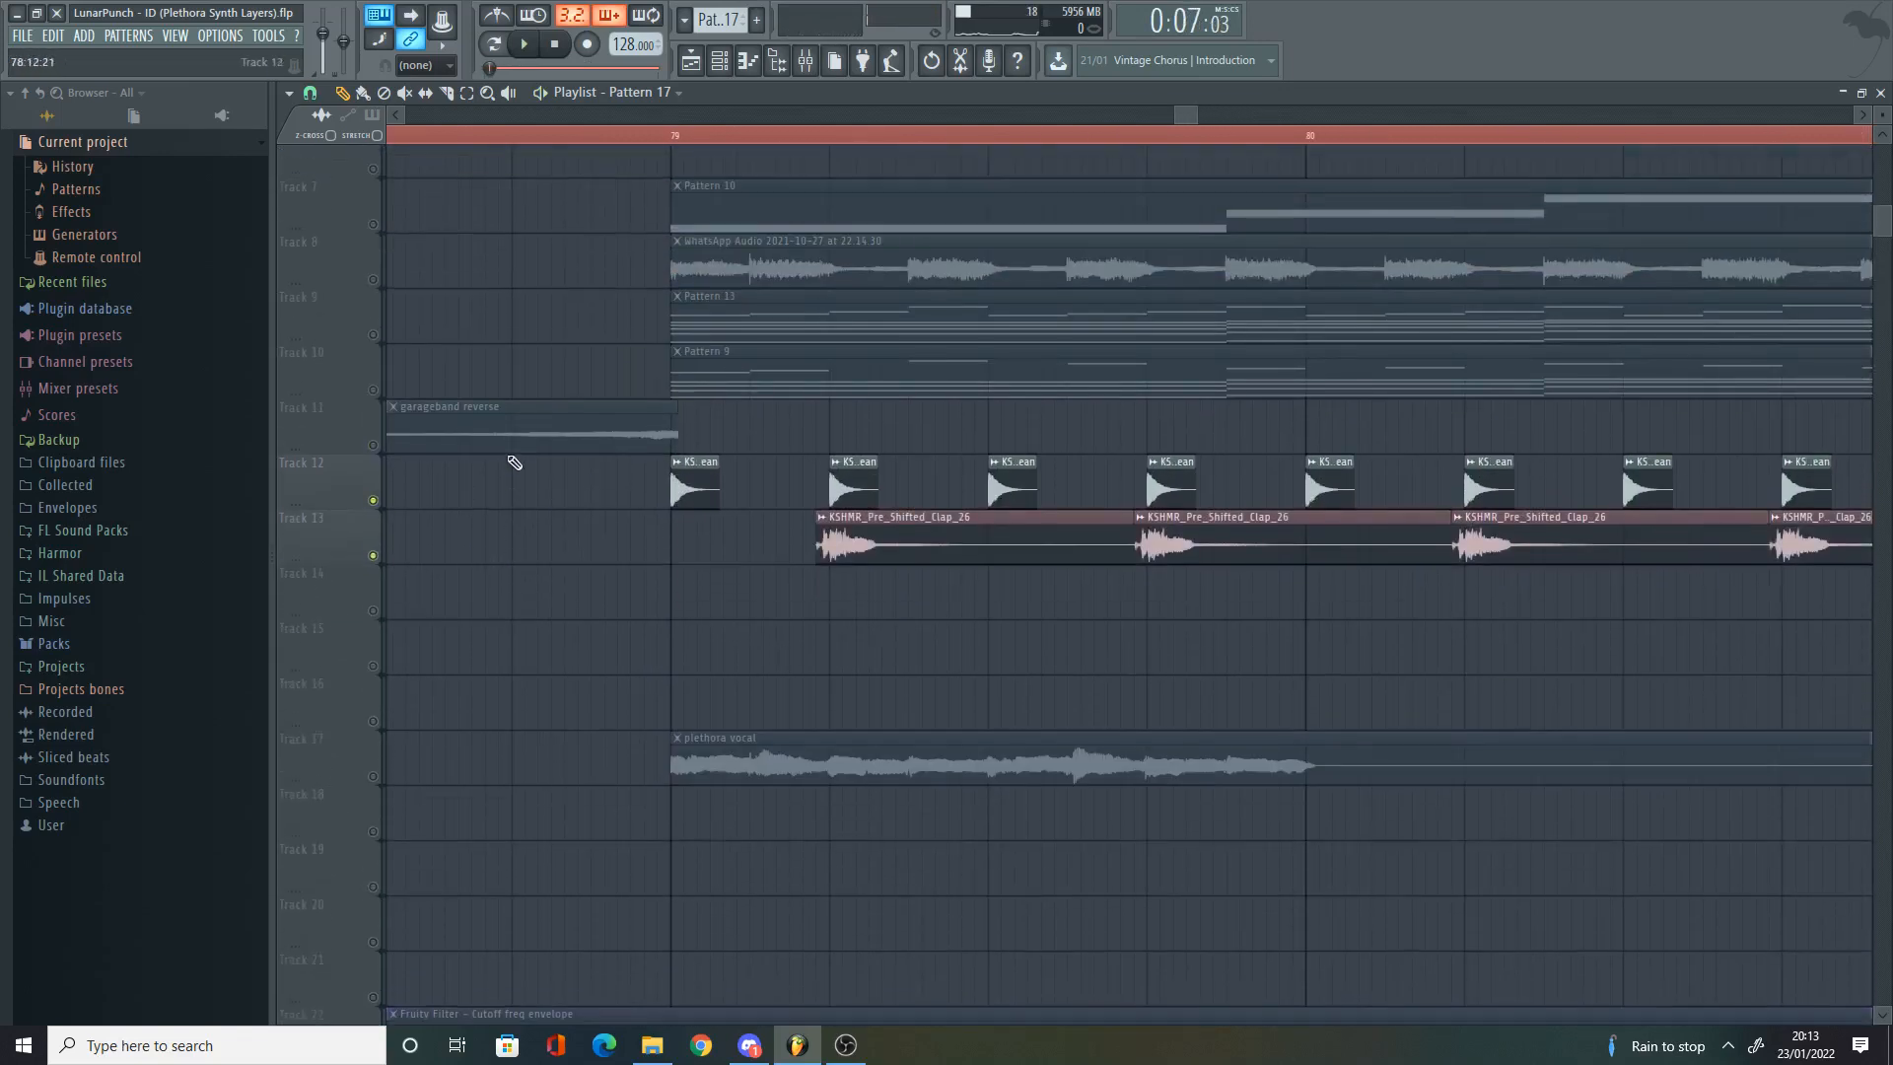
scroll(514, 463, up, 1)
scroll(730, 454, up, 2)
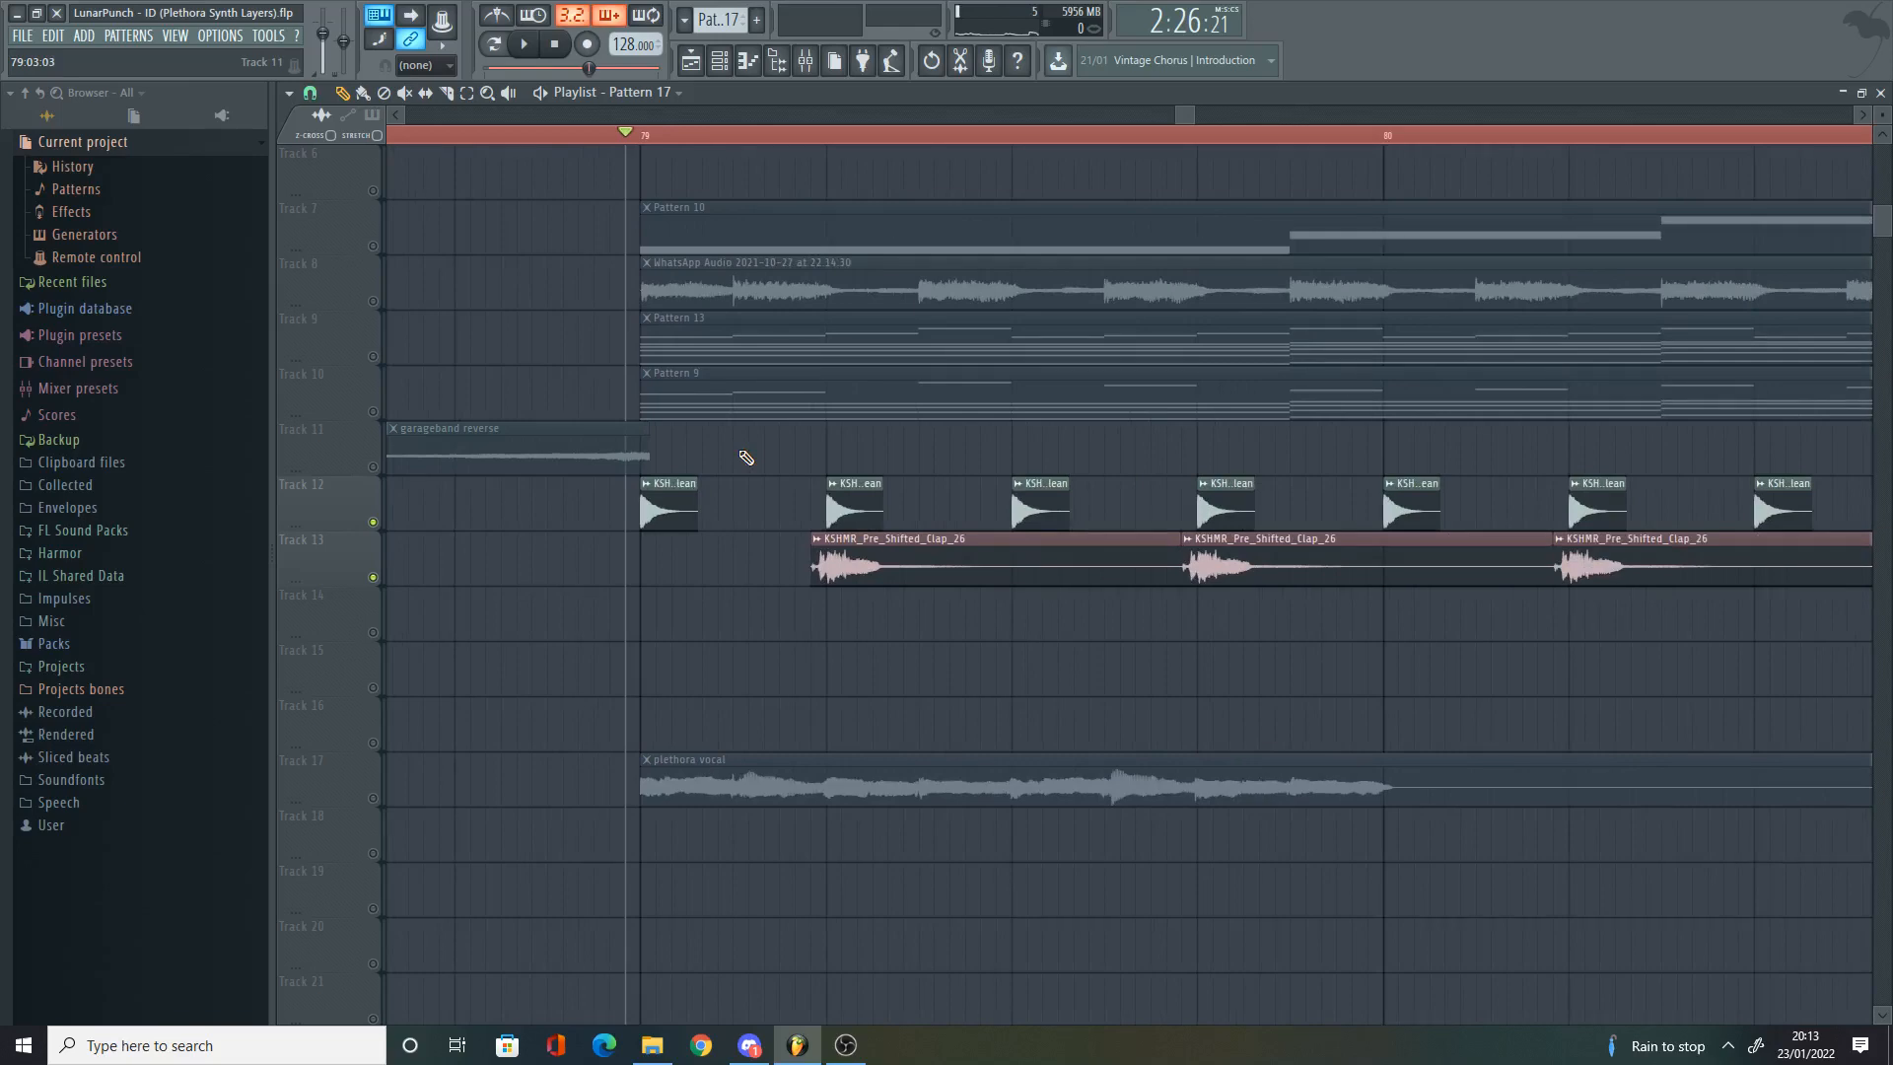
key(space)
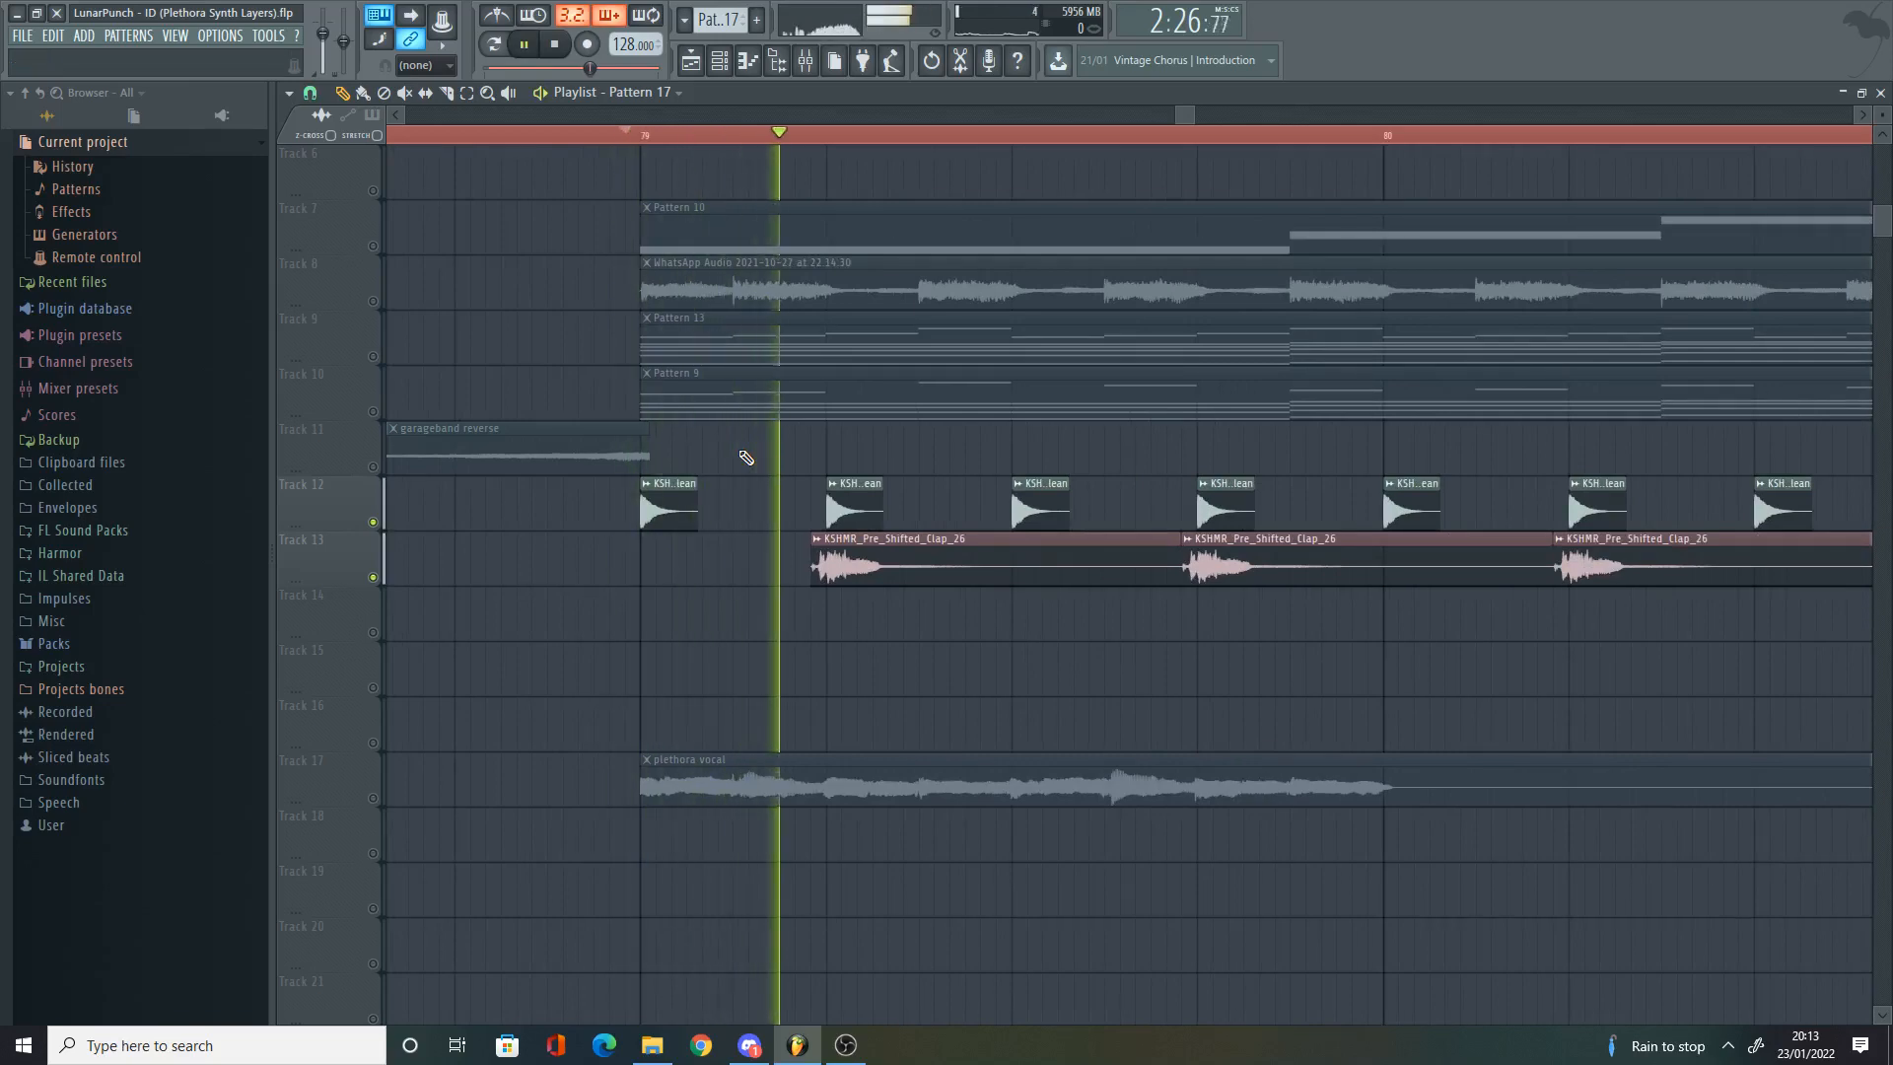
scroll(867, 464, down, 3)
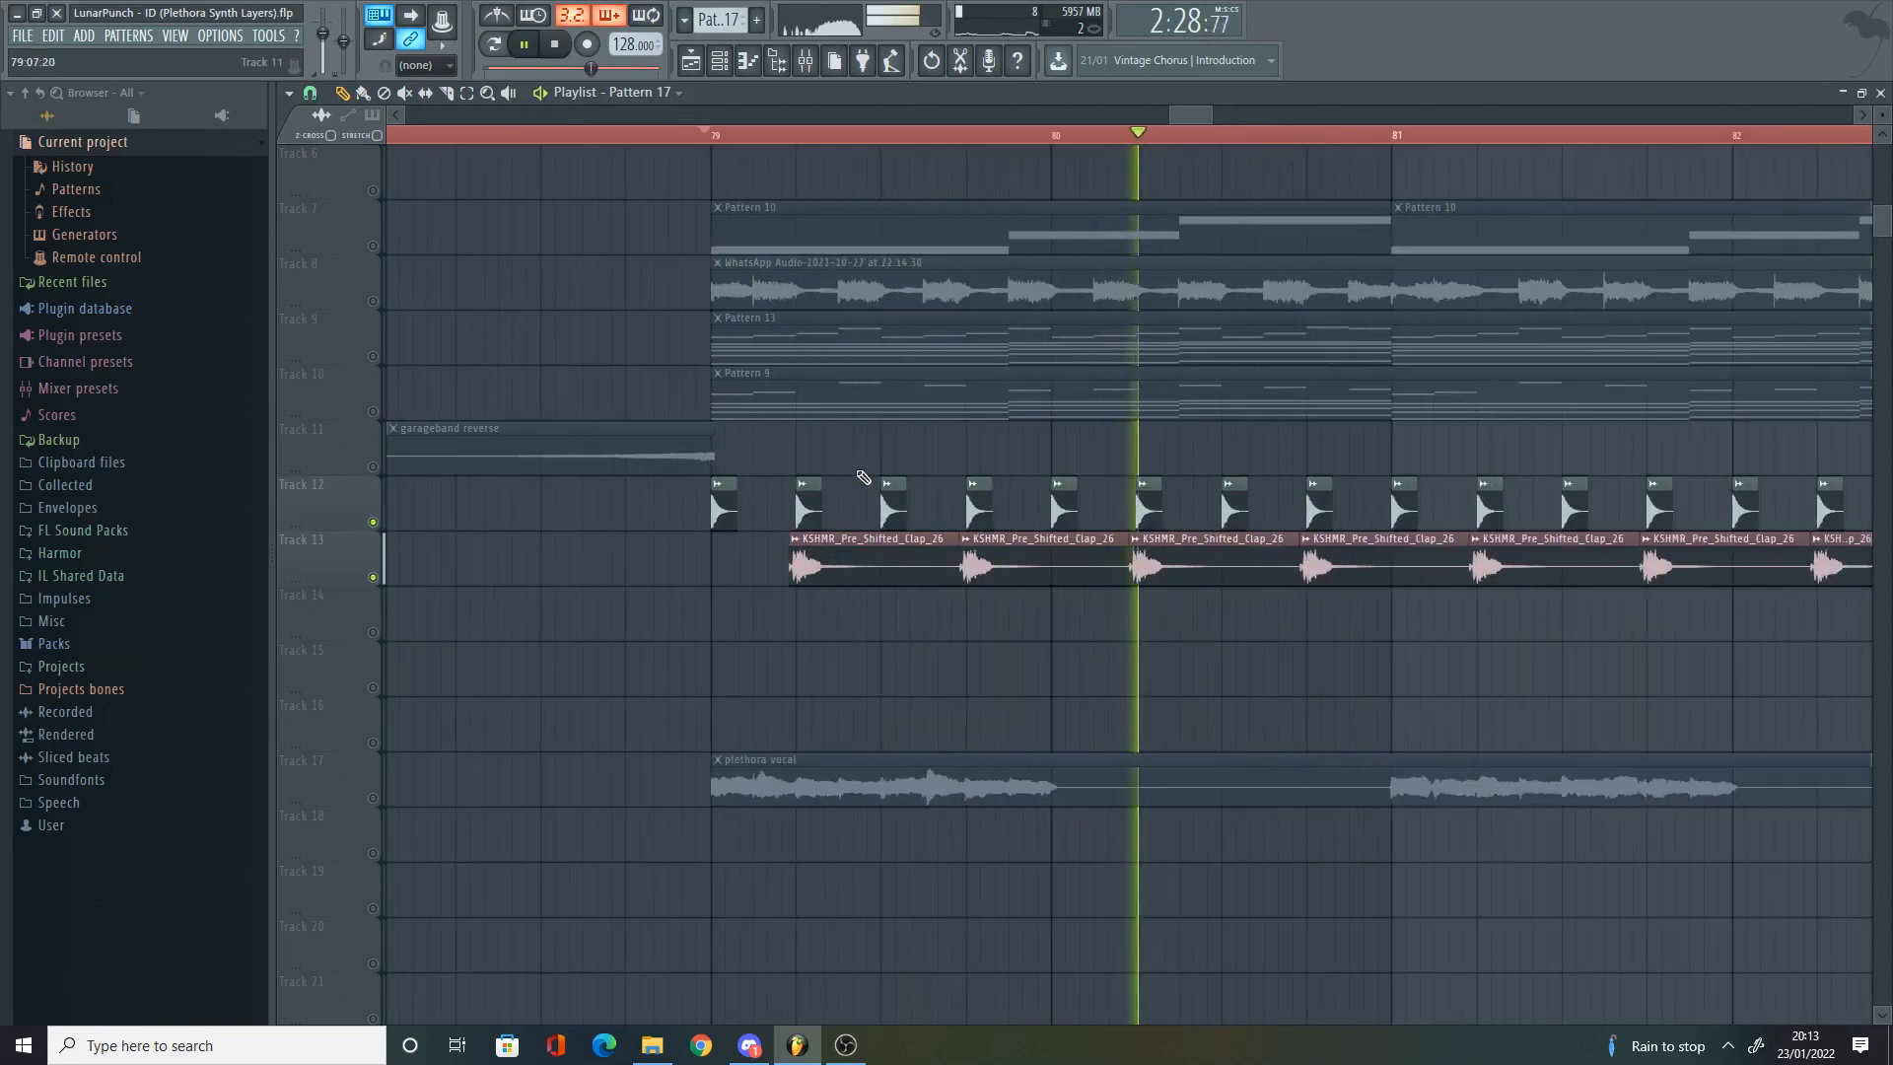
key(space)
scroll(934, 454, down, 3)
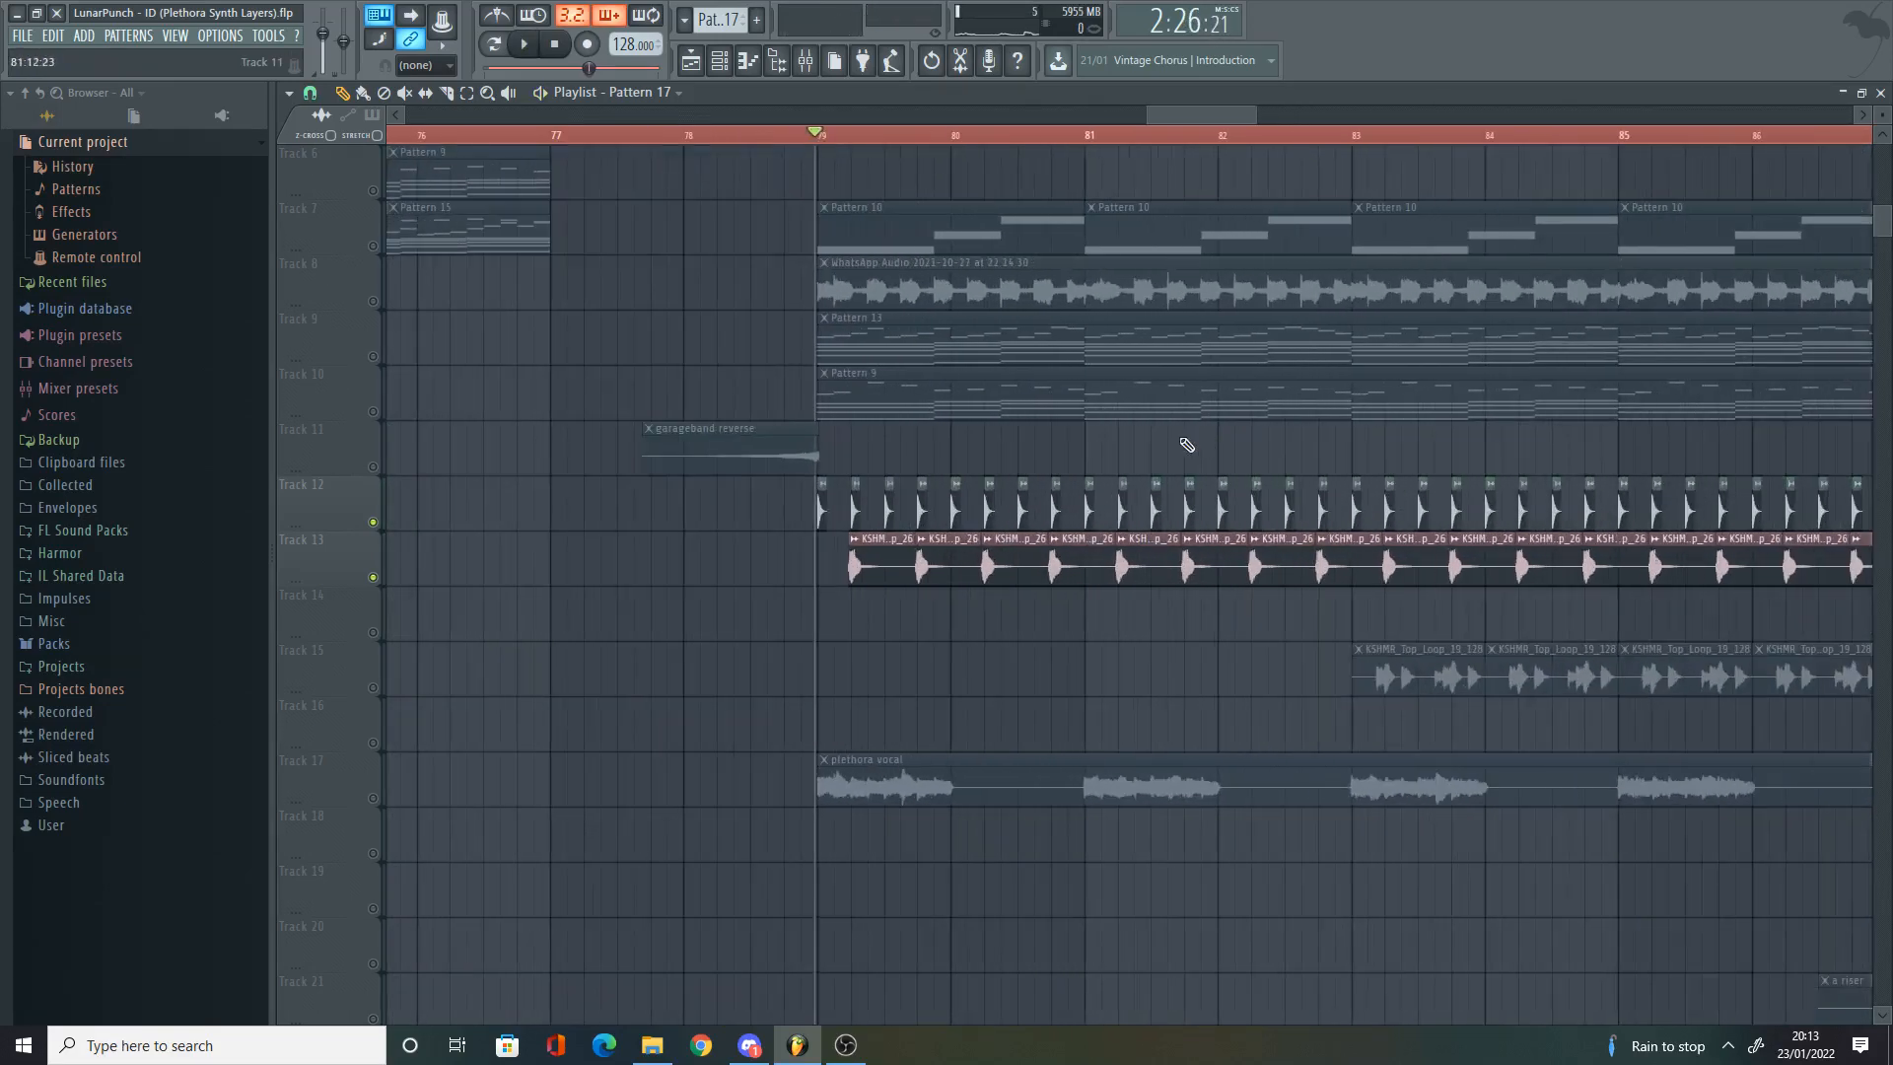
scroll(943, 453, down, 1)
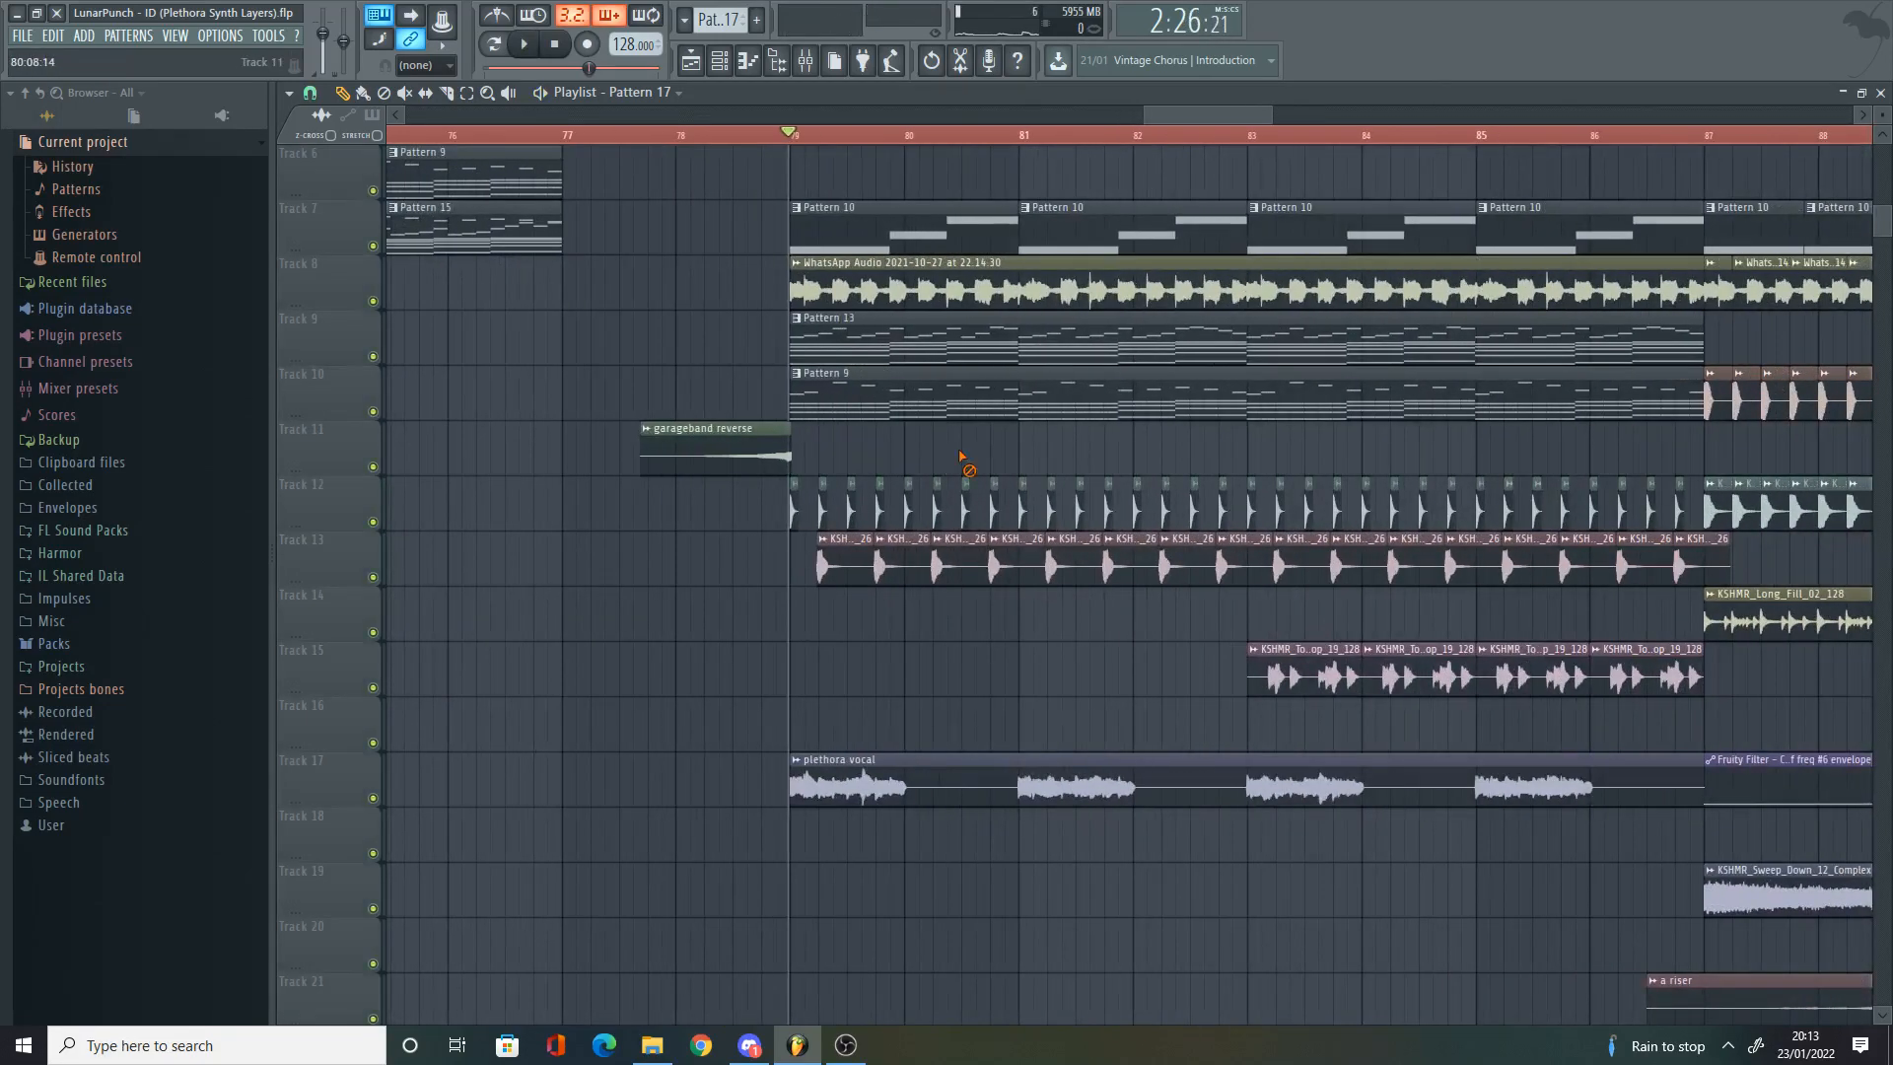
Step: Play the full arrangement briefly from bar 79, and audition the WhatsApp Audio clip on Track 8 on its own
scroll(961, 455, up, 3)
scroll(838, 355, up, 3)
key(space)
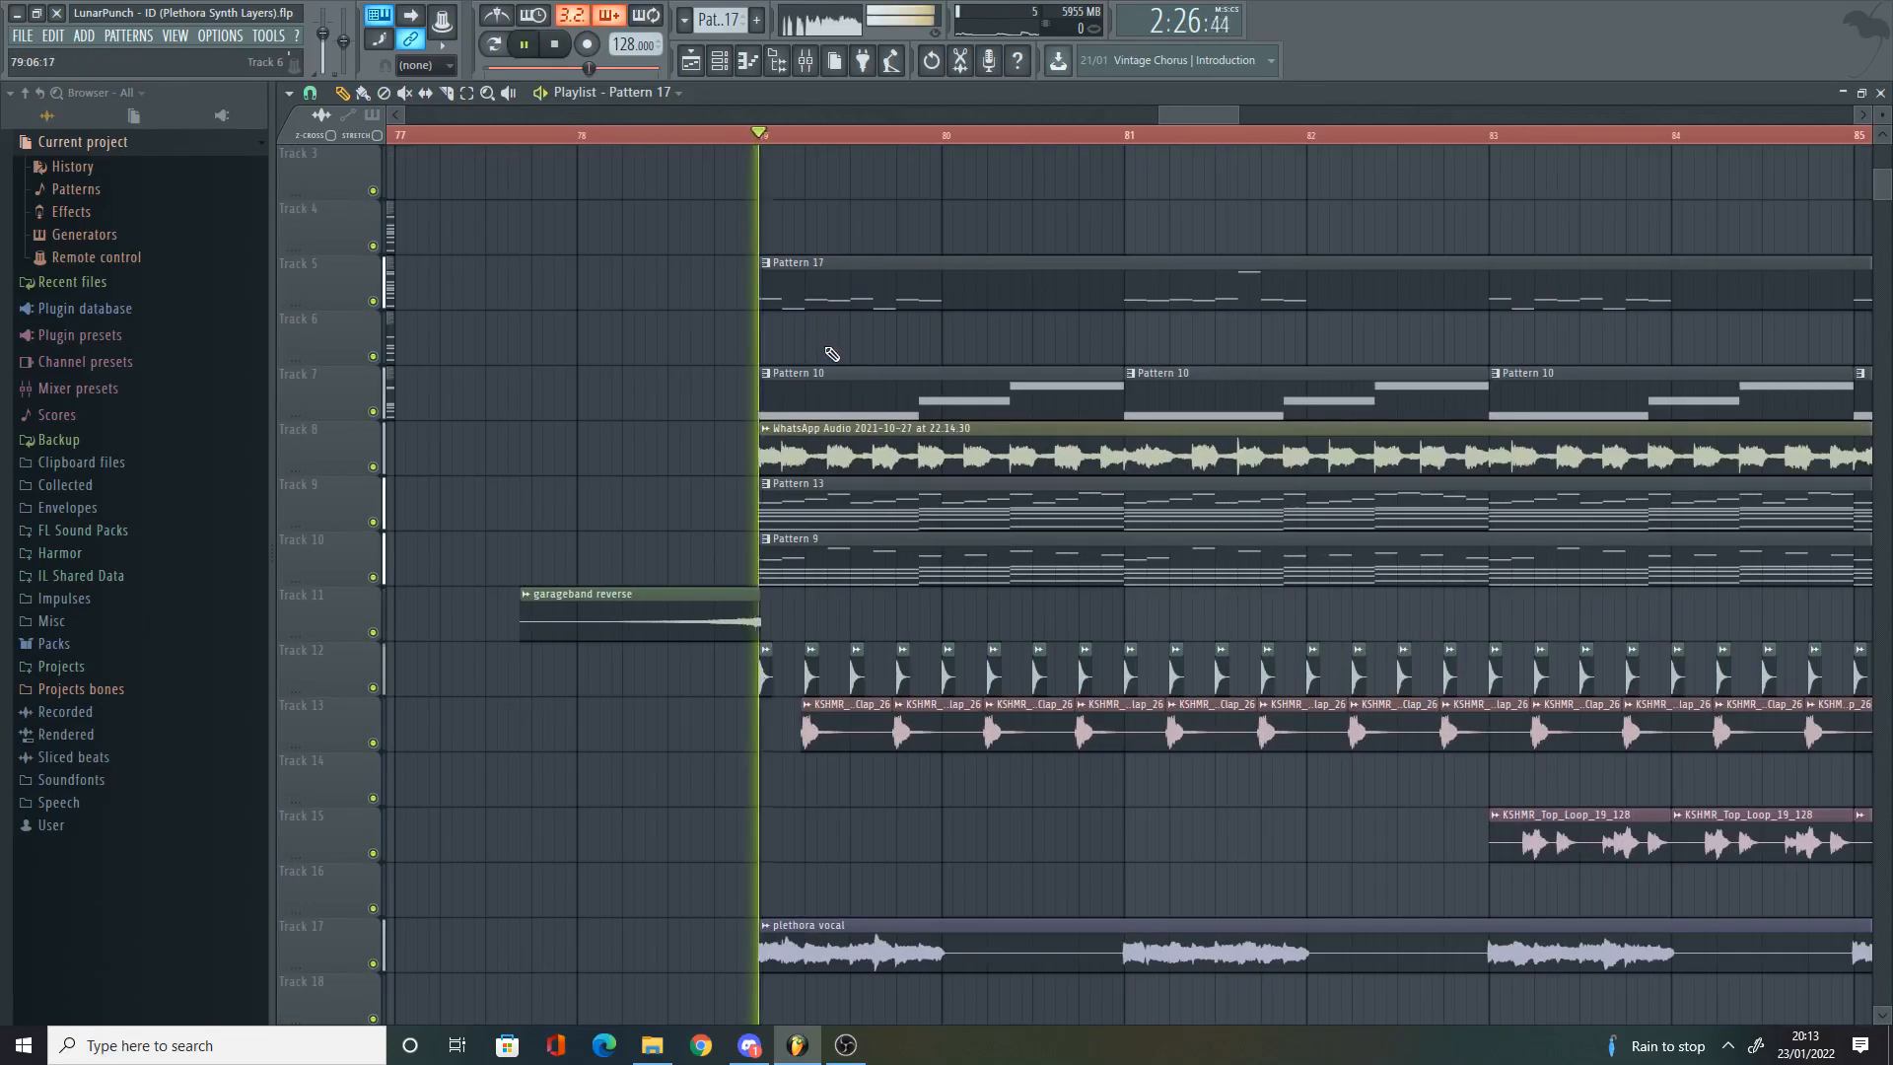
key(space)
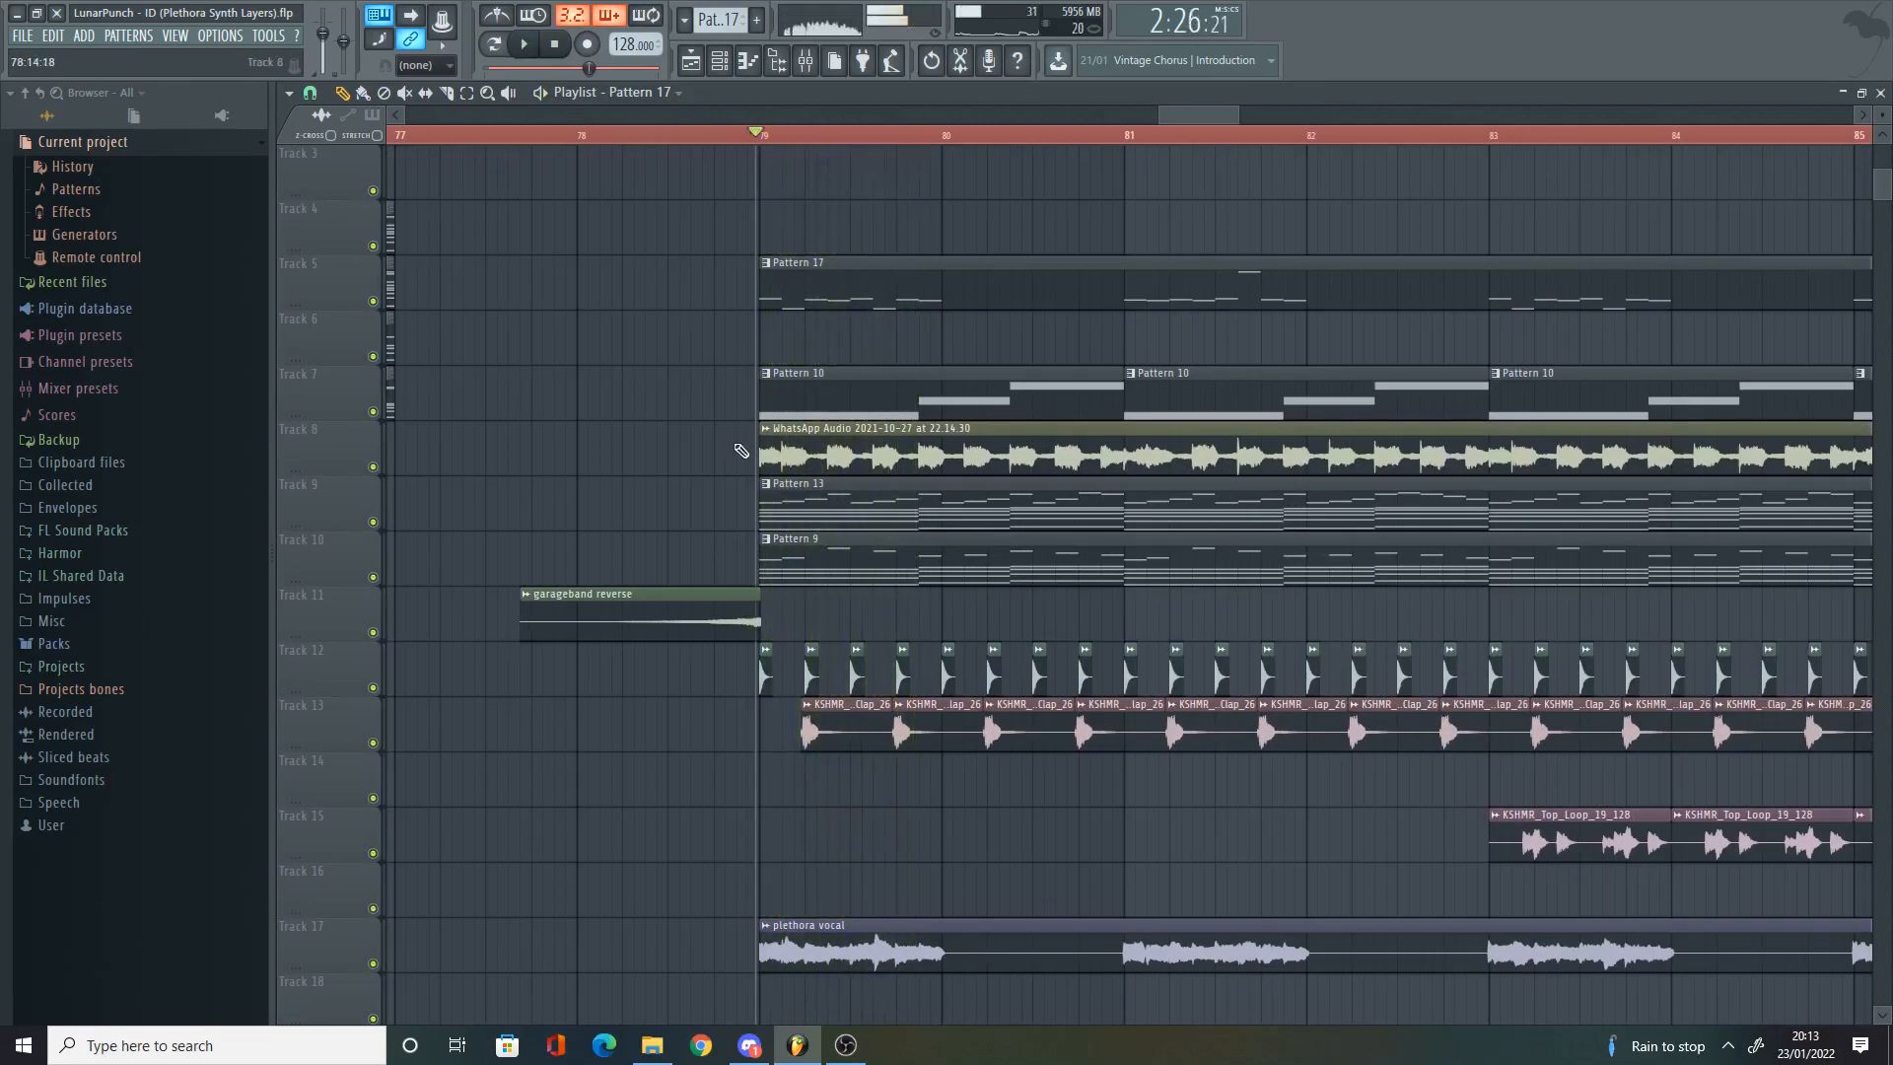
alt+right_click(812, 445)
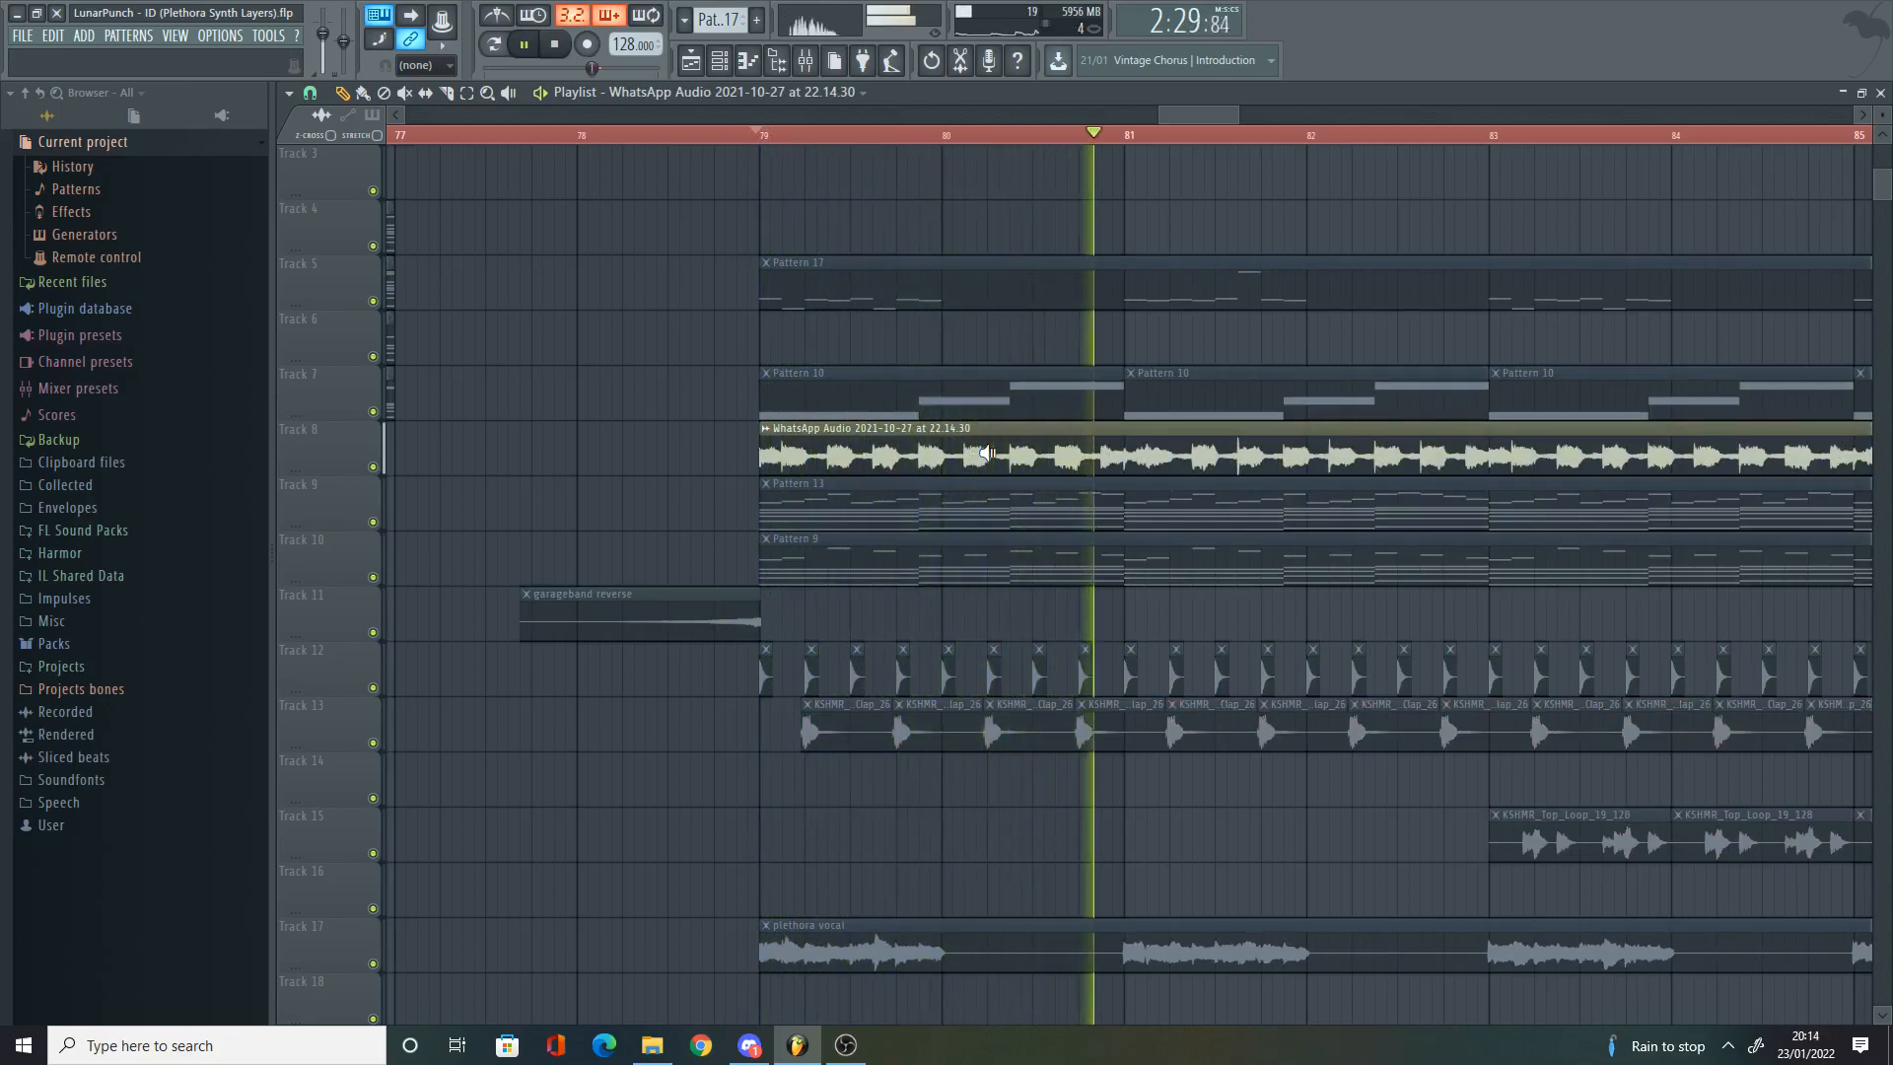
Step: Play all tracks together from bar 79 while viewing the arrangement through bar 91
key(space)
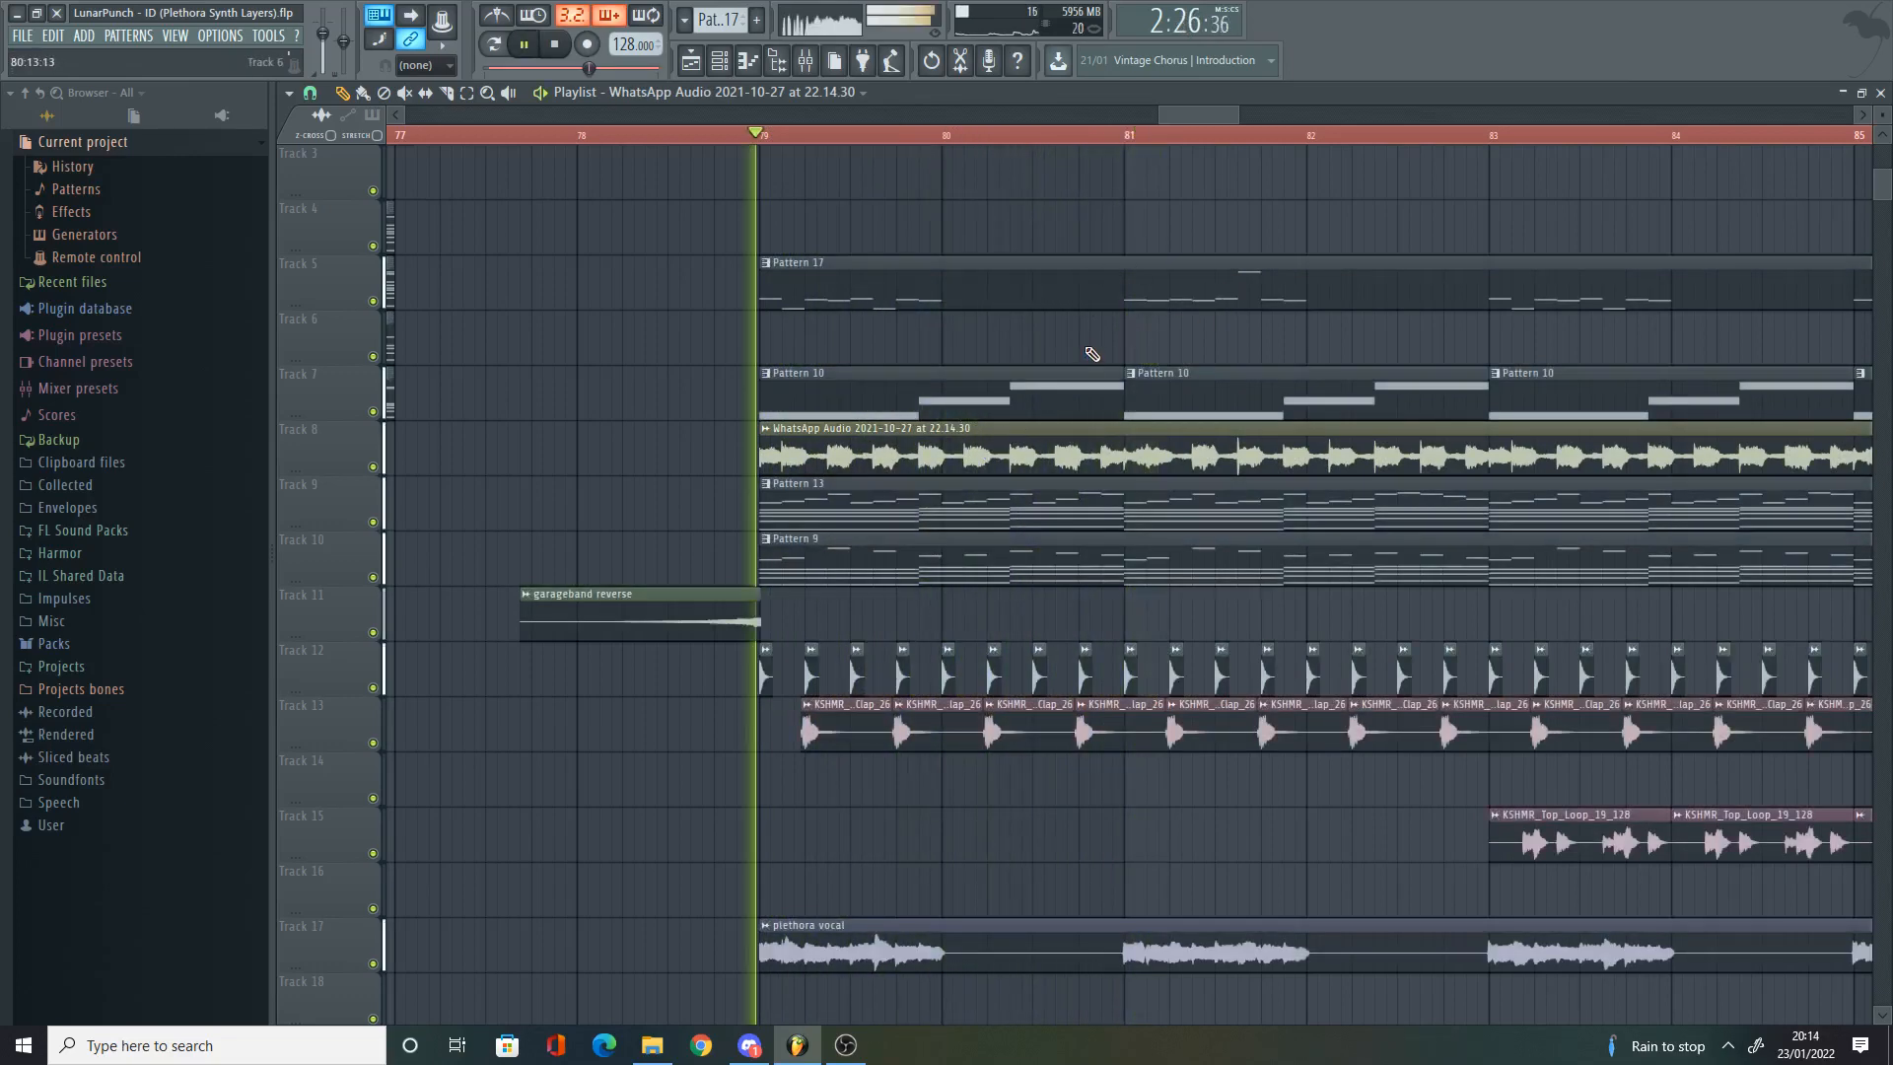
scroll(1094, 355, down, 1)
scroll(1250, 350, down, 3)
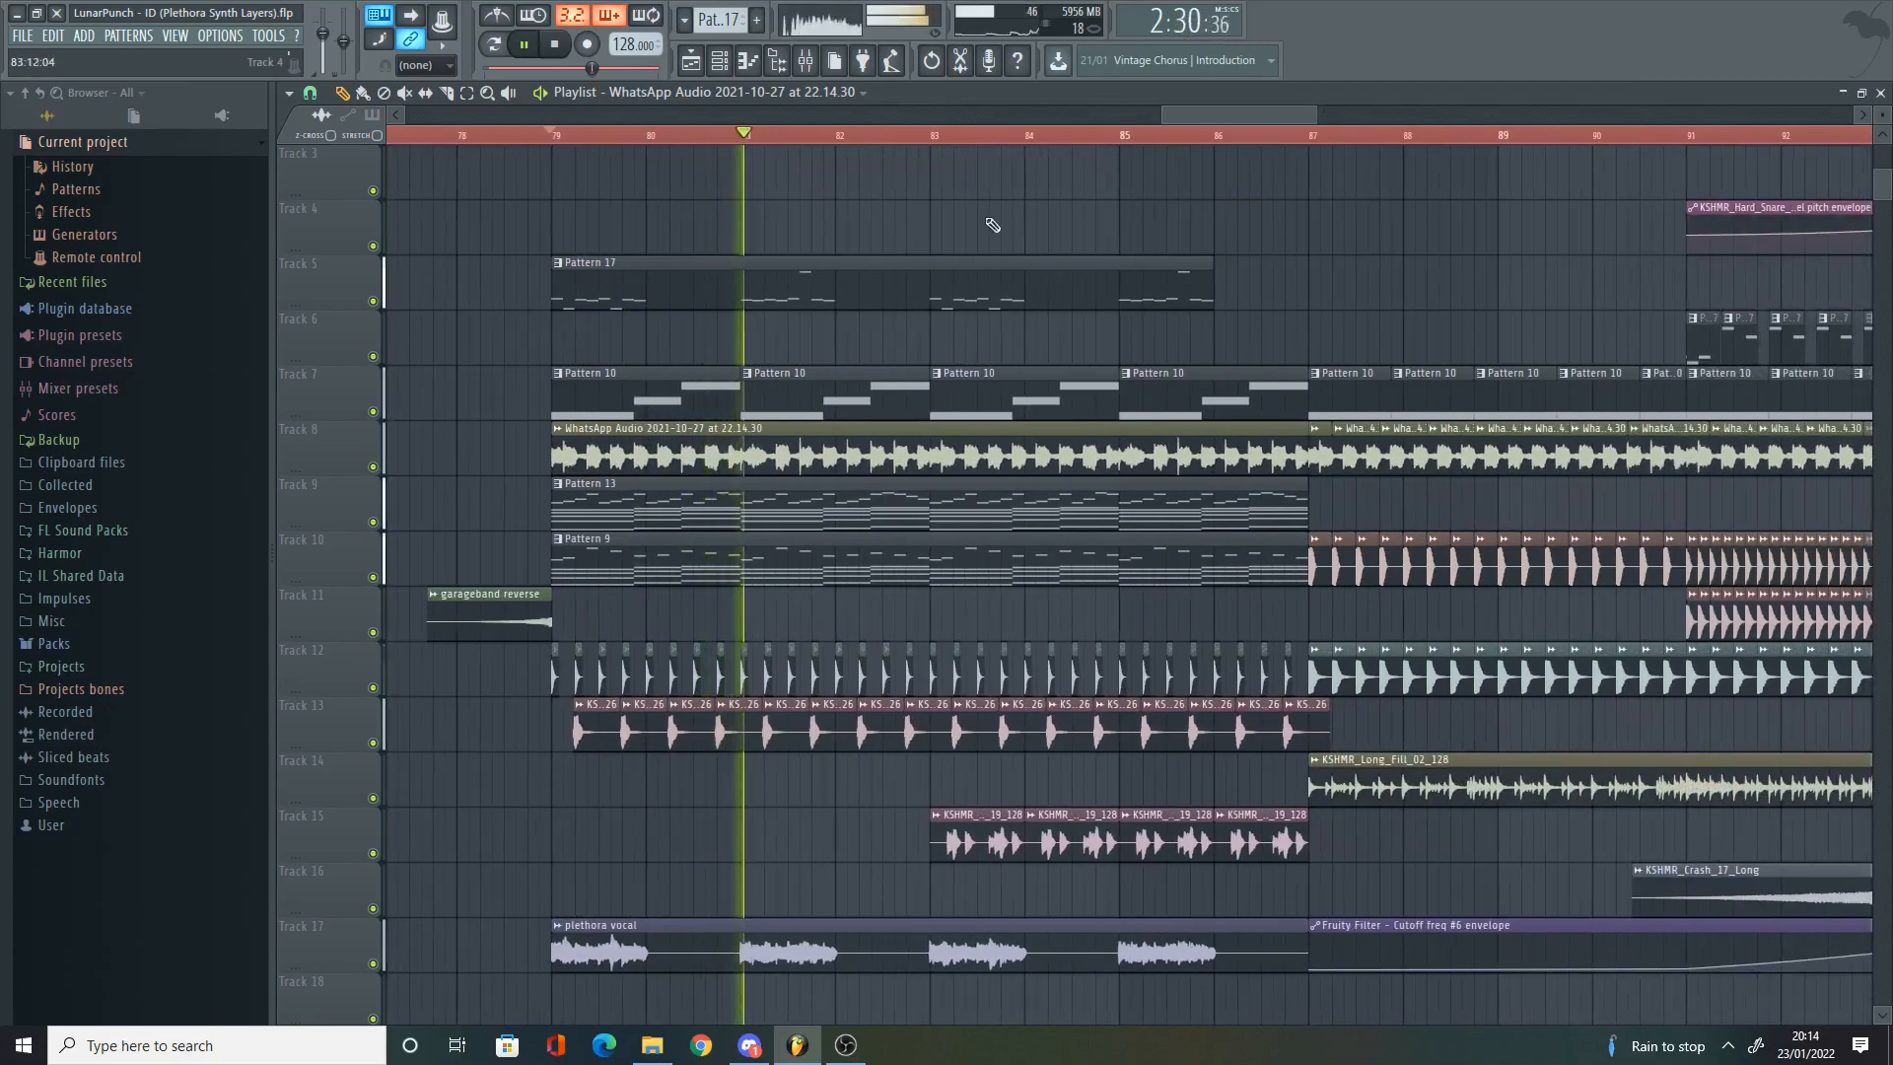
scroll(986, 236, up, 1)
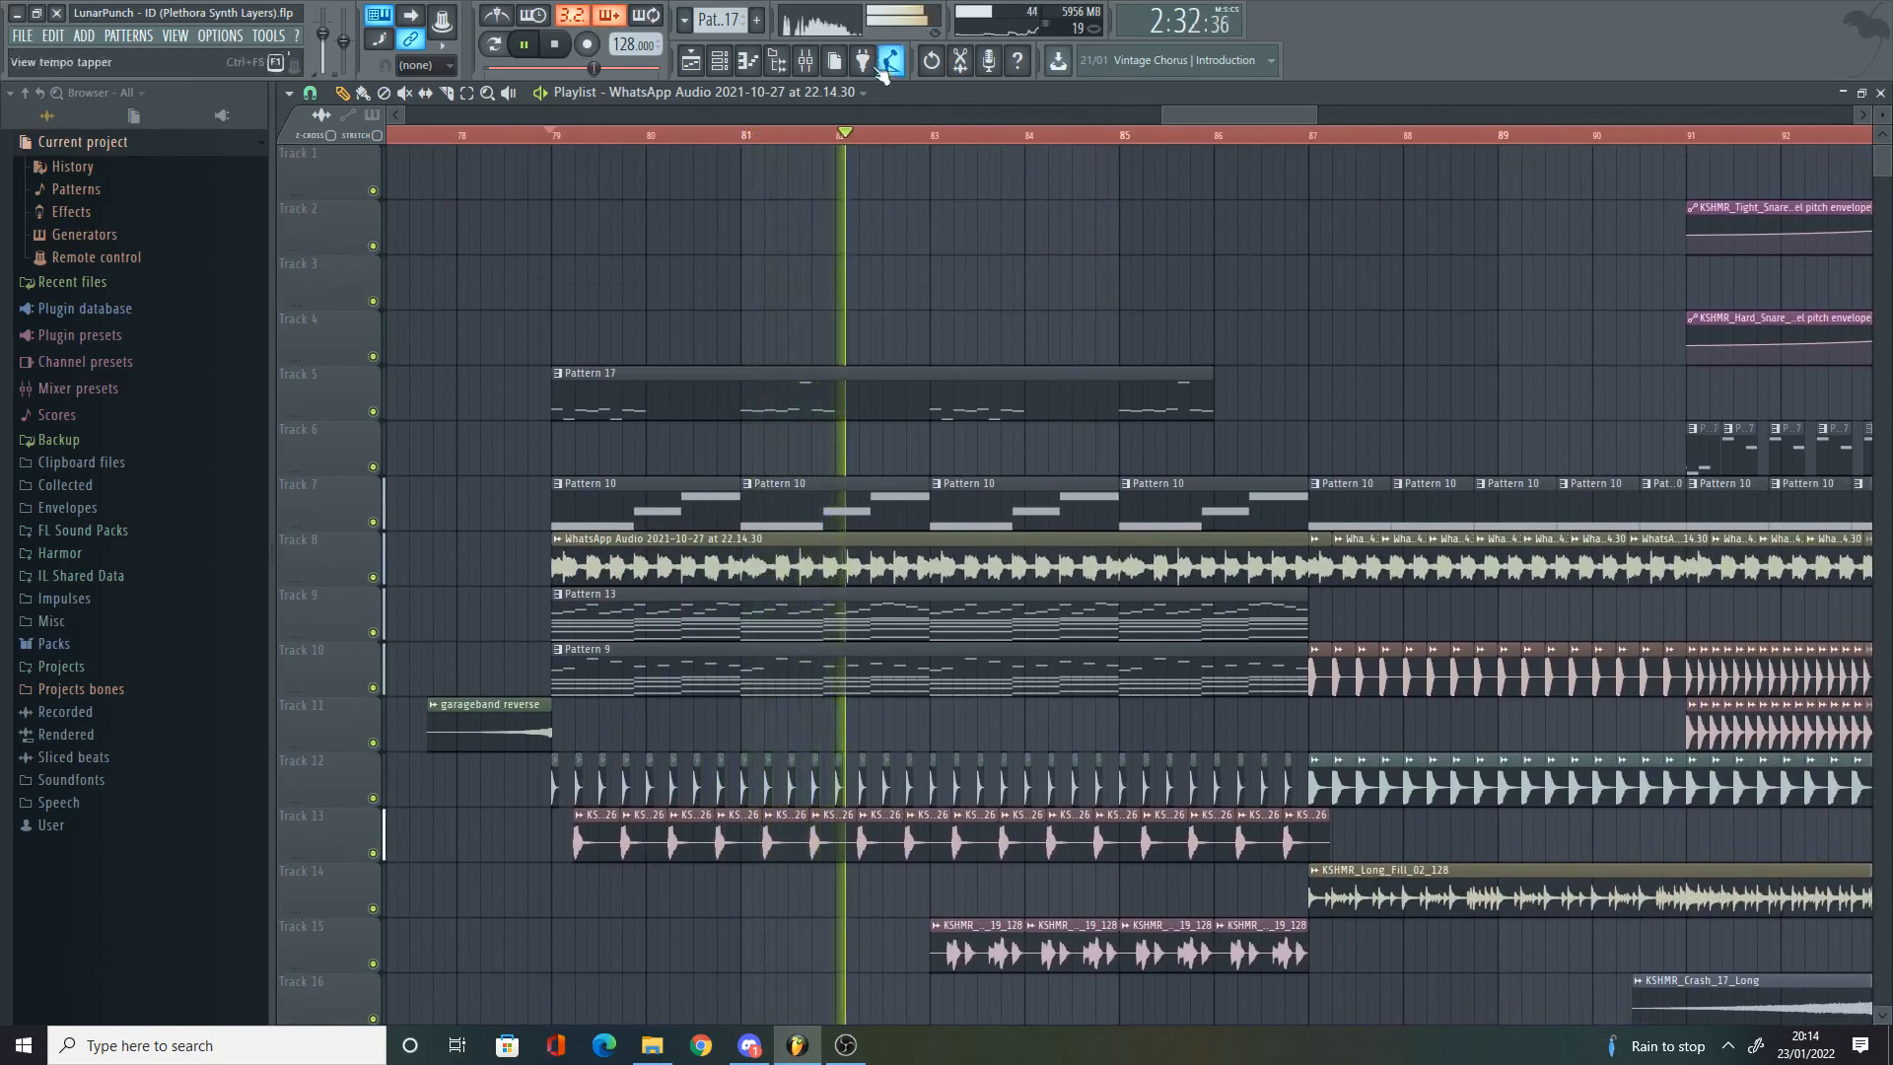
Step: Inspect the section from bar 83 and select the first KSHMR_Top_Loop_19_128 clip on Track 15
scroll(1014, 385, down, 5)
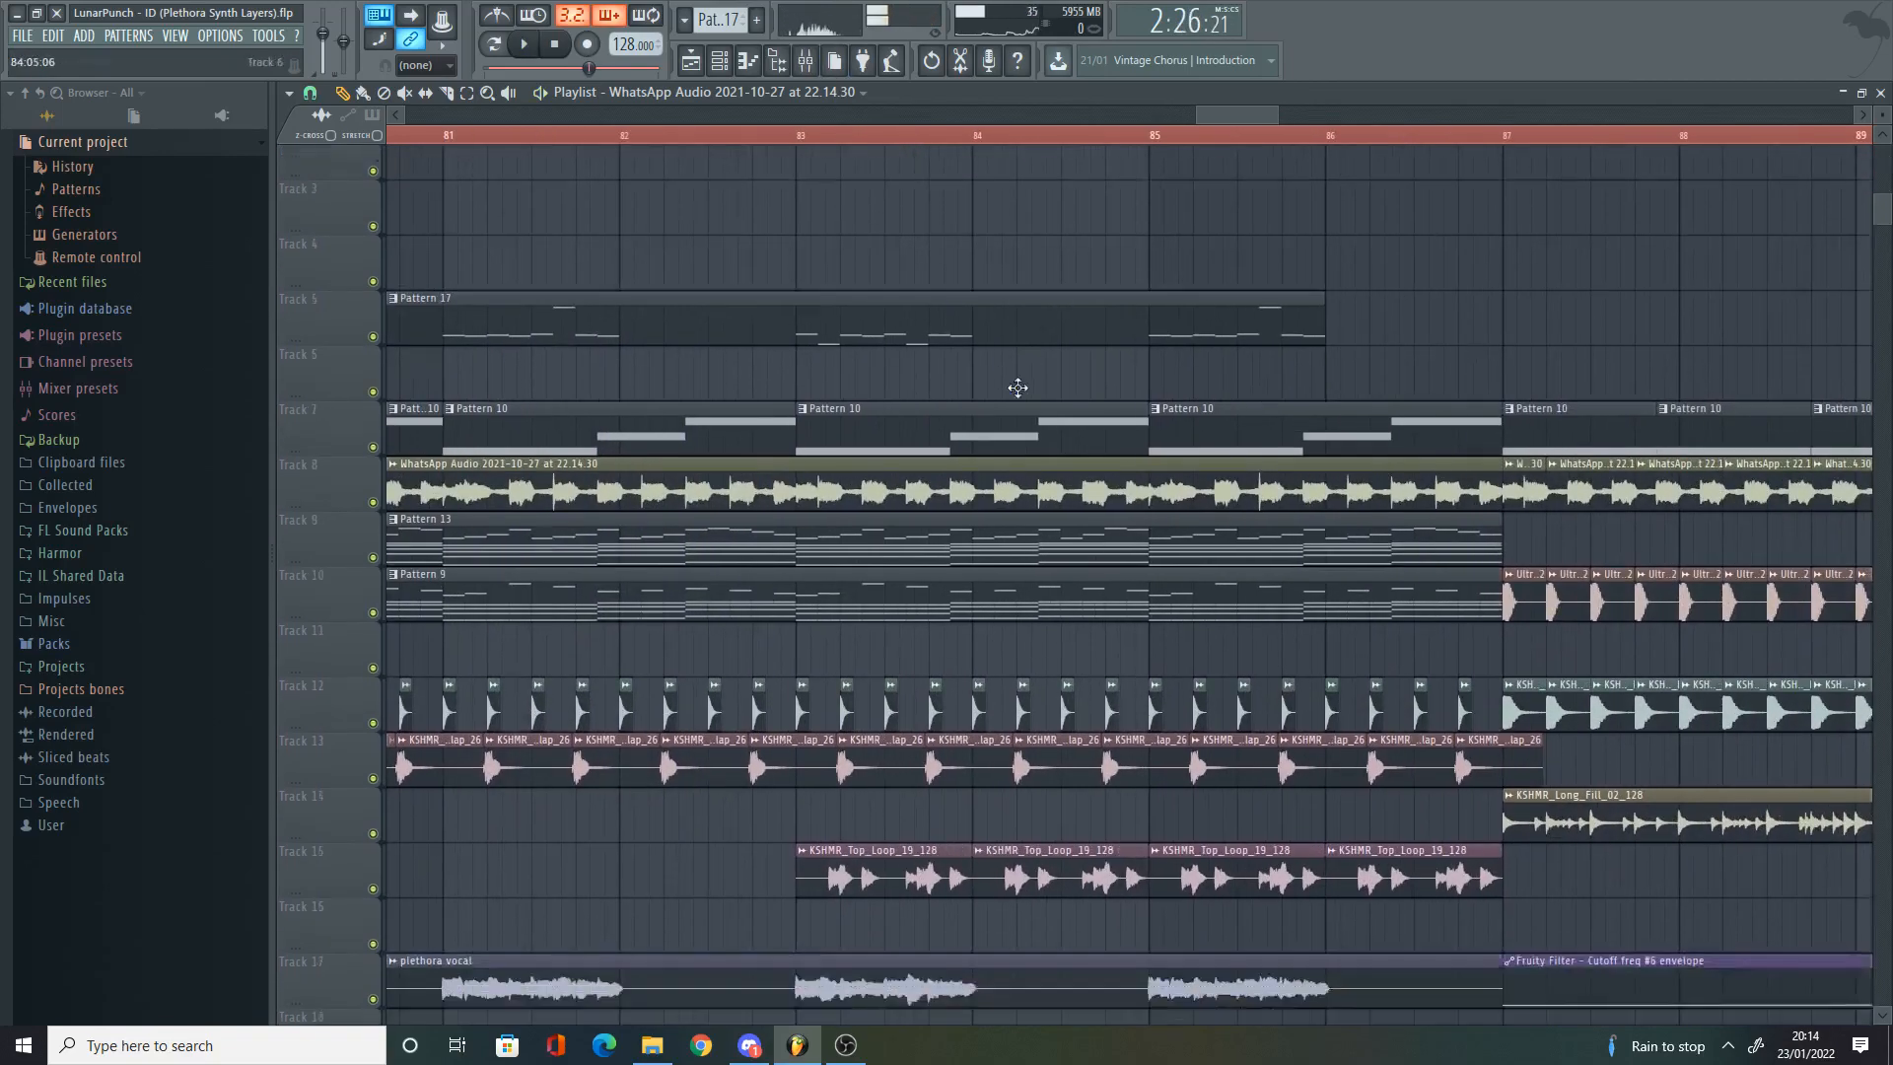
scroll(908, 401, up, 3)
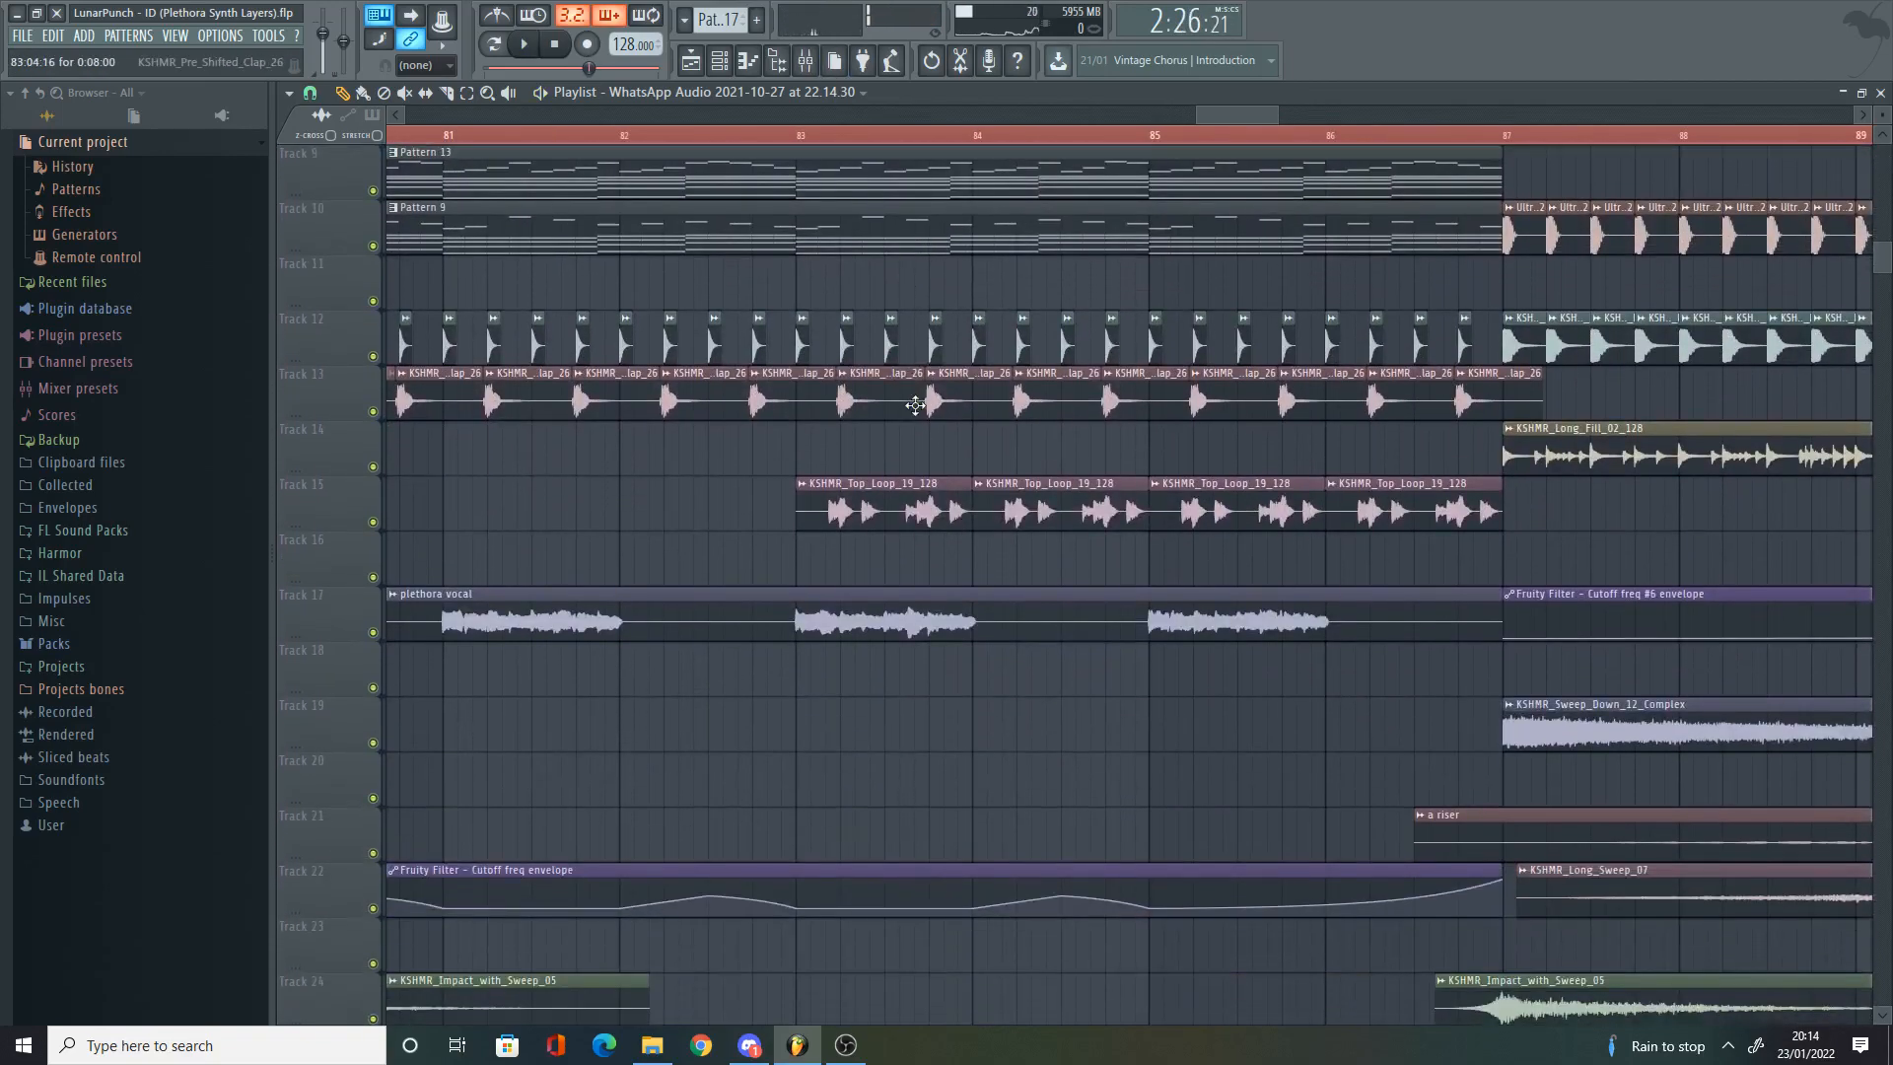
scroll(868, 375, down, 3)
scroll(818, 339, up, 2)
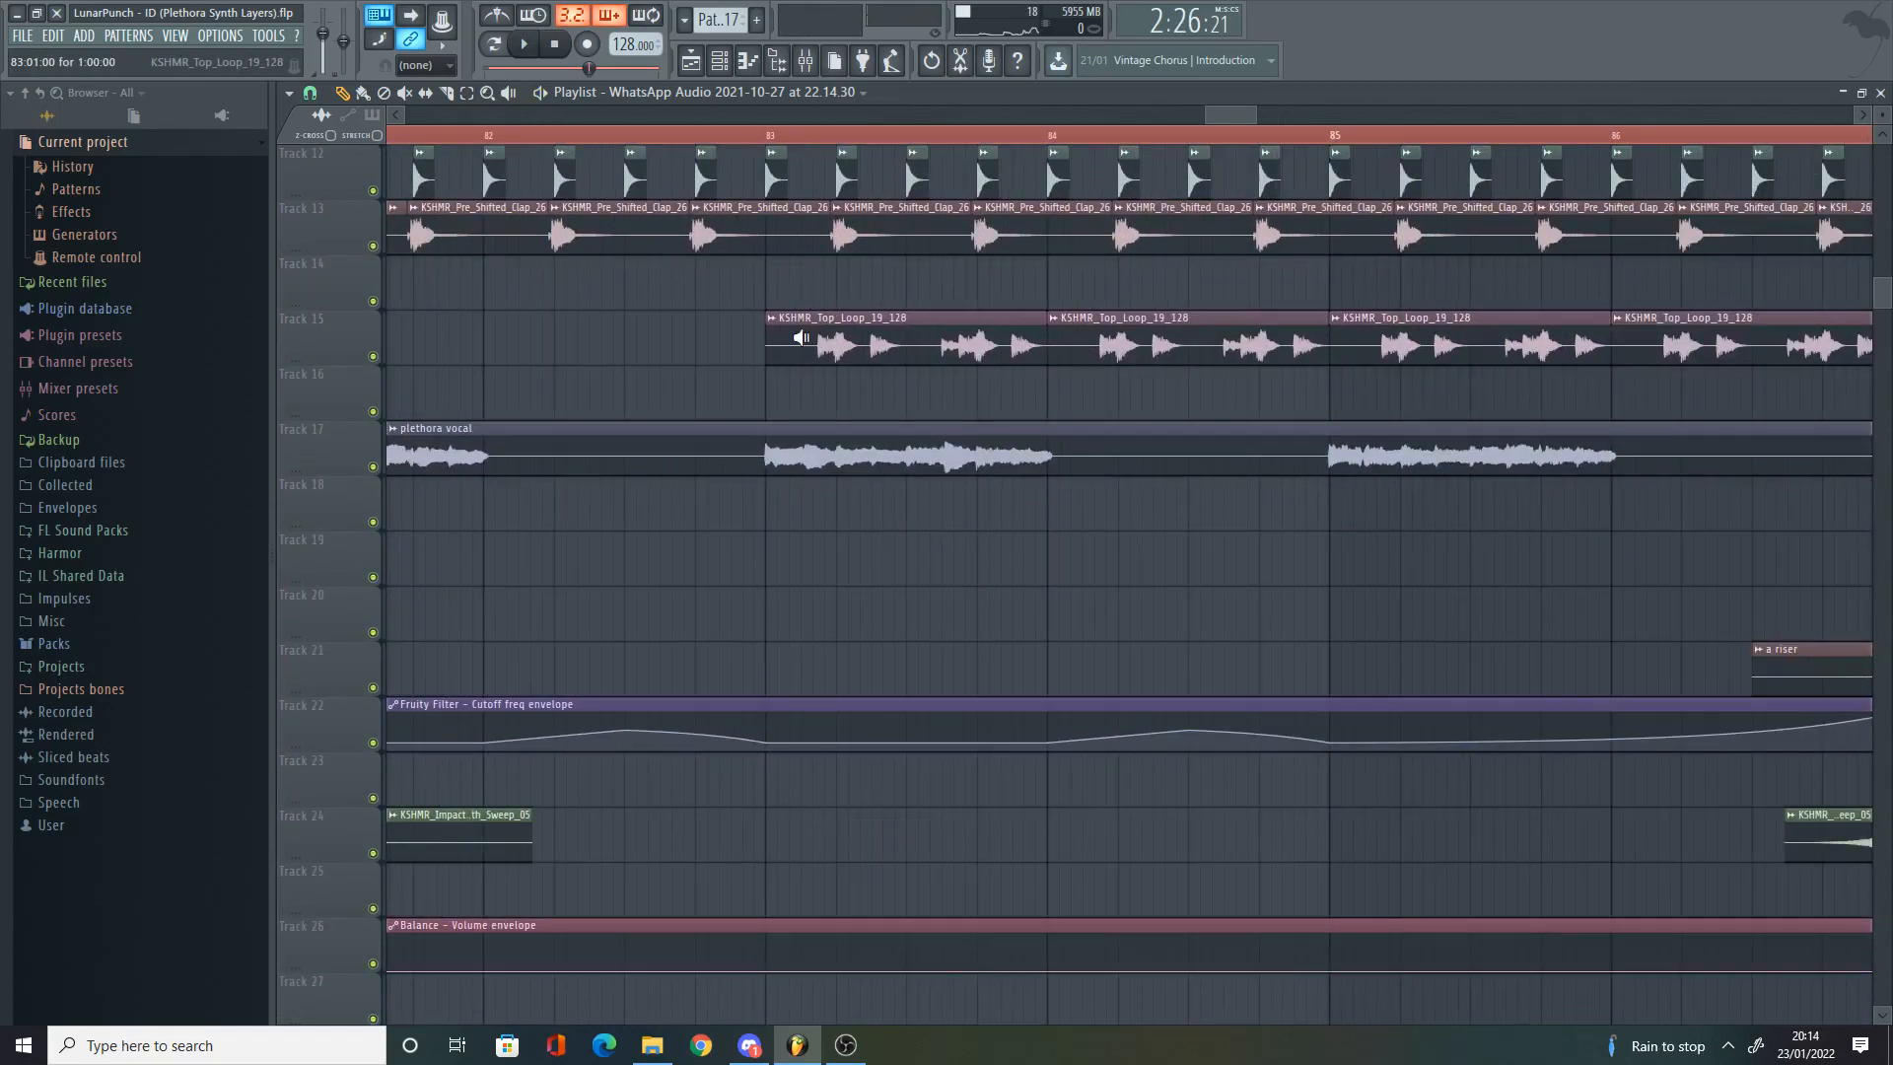
click(800, 337)
scroll(688, 448, up, 3)
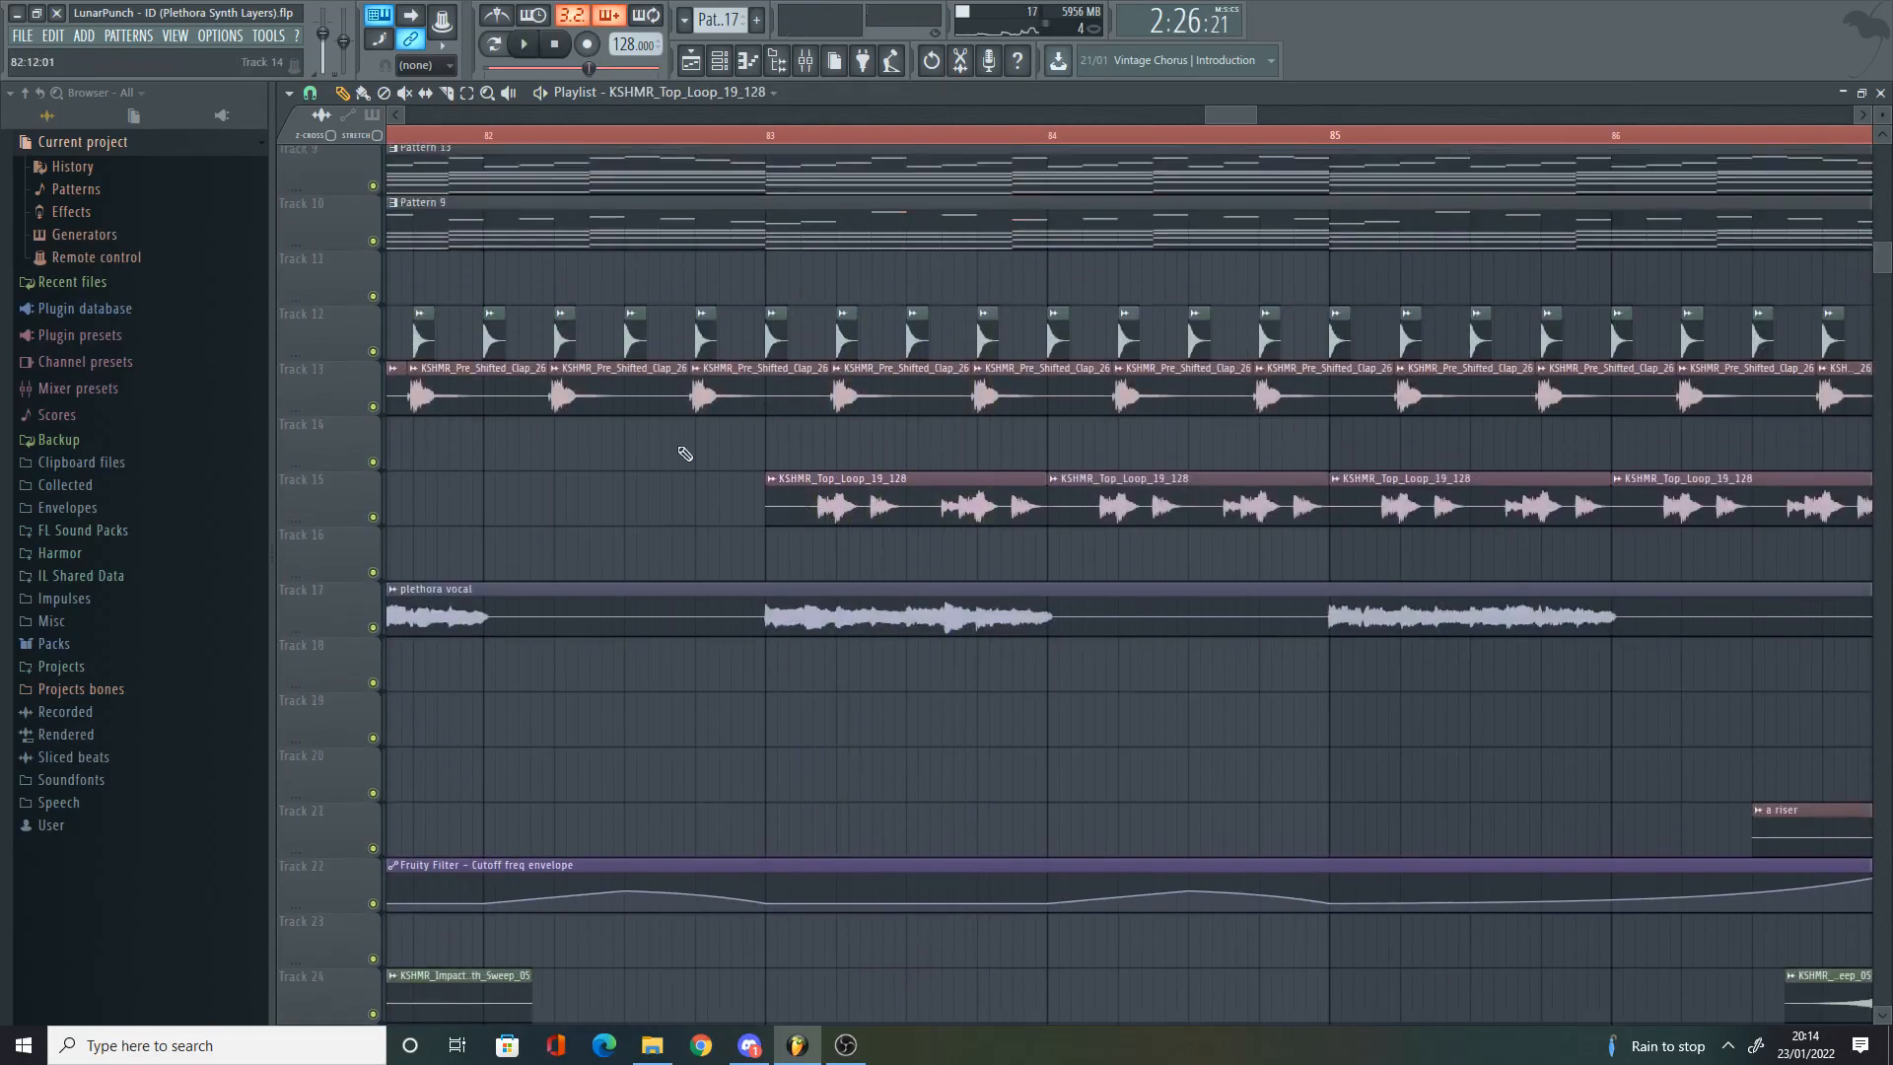
Step: Isolate the kick, clap and top loop on Tracks 12, 13 and 15, play them from bar 83, and restore all tracks
click(377, 409)
click(380, 514)
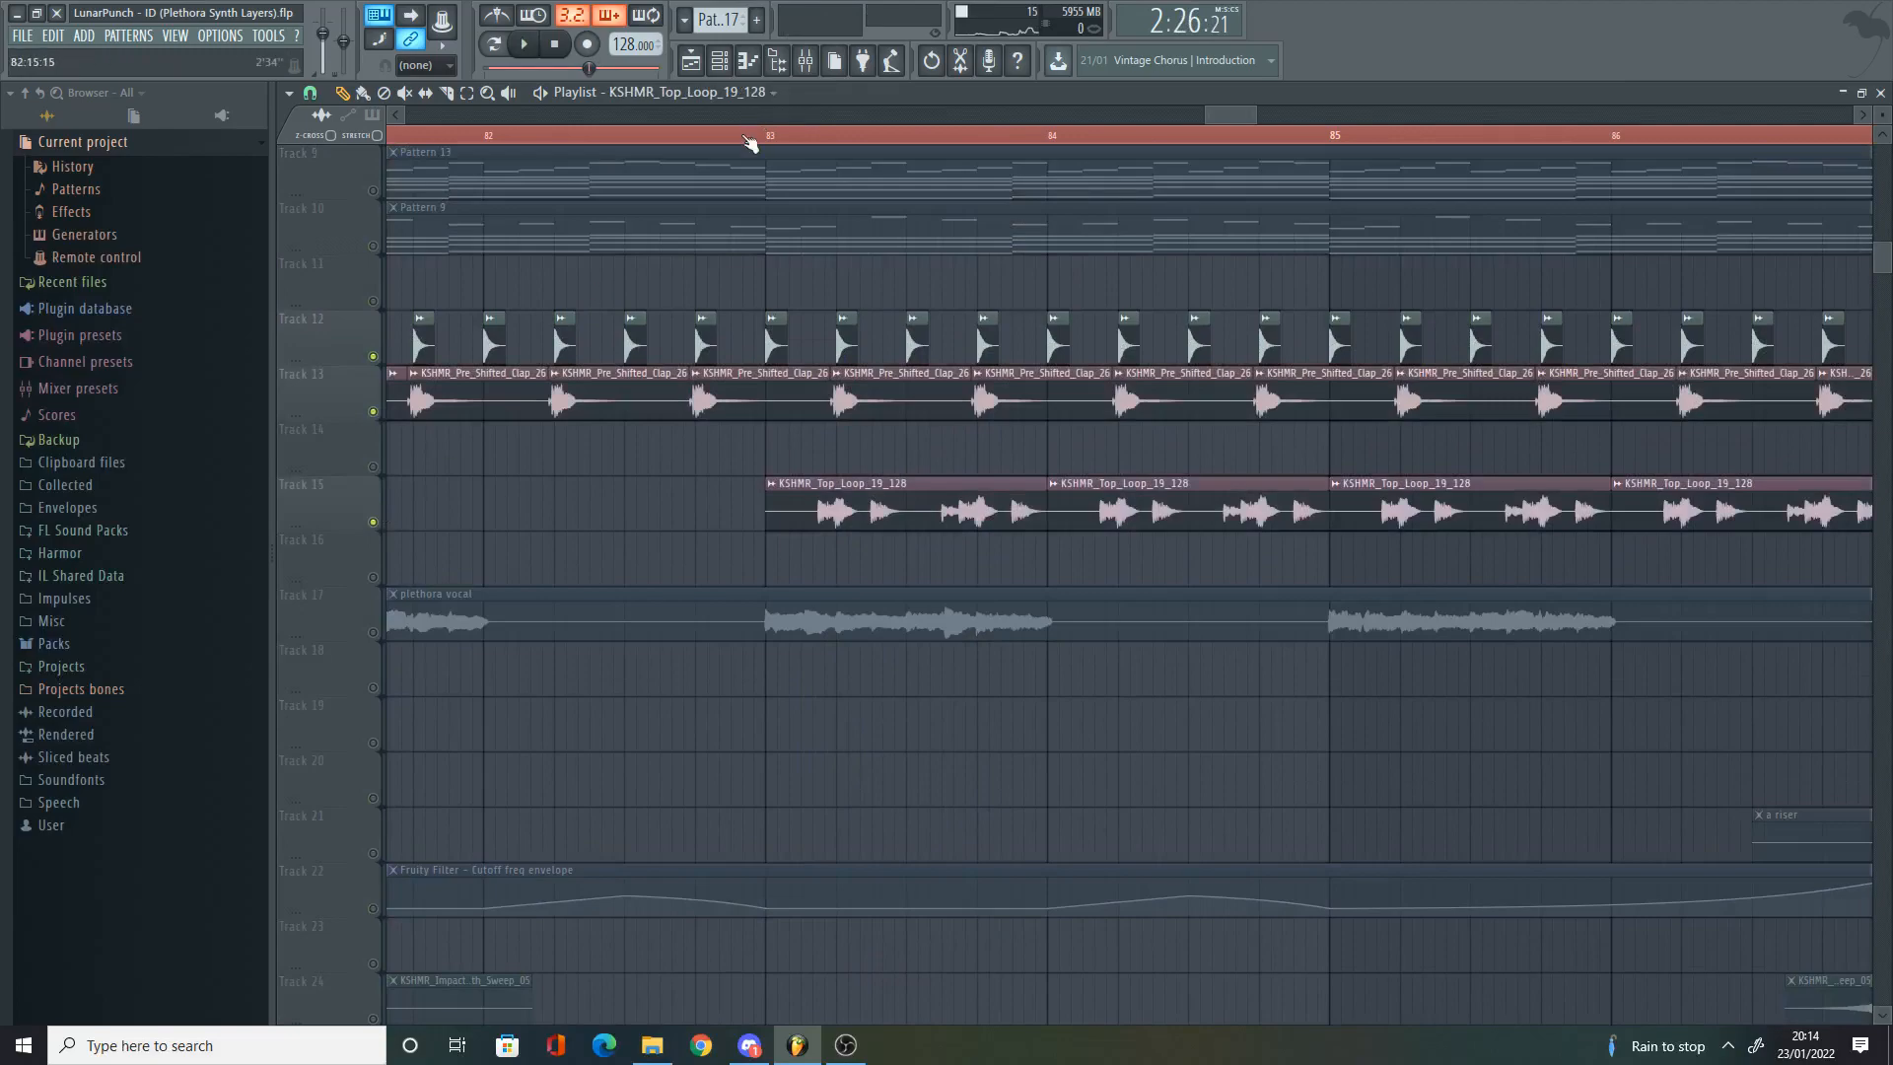
scroll(984, 435, down, 3)
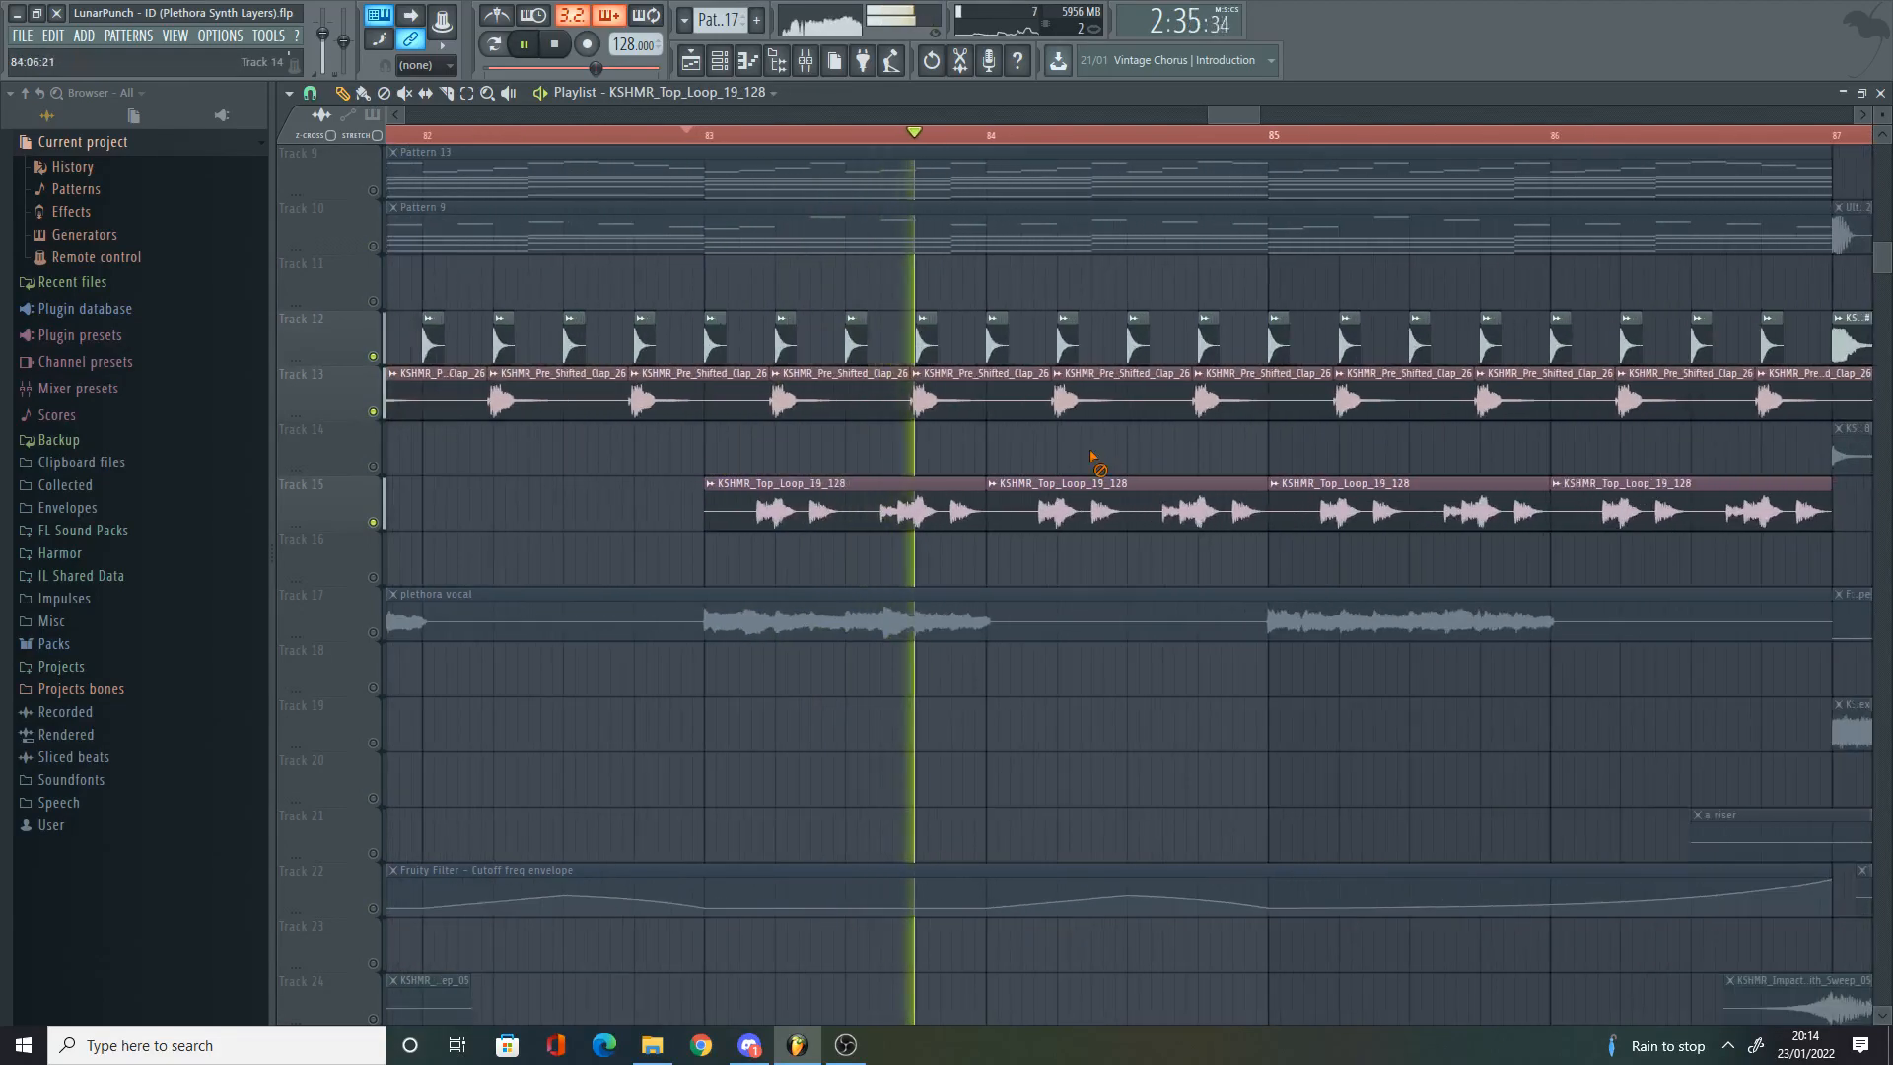
scroll(1216, 455, up, 4)
scroll(1274, 489, down, 3)
scroll(1272, 489, down, 3)
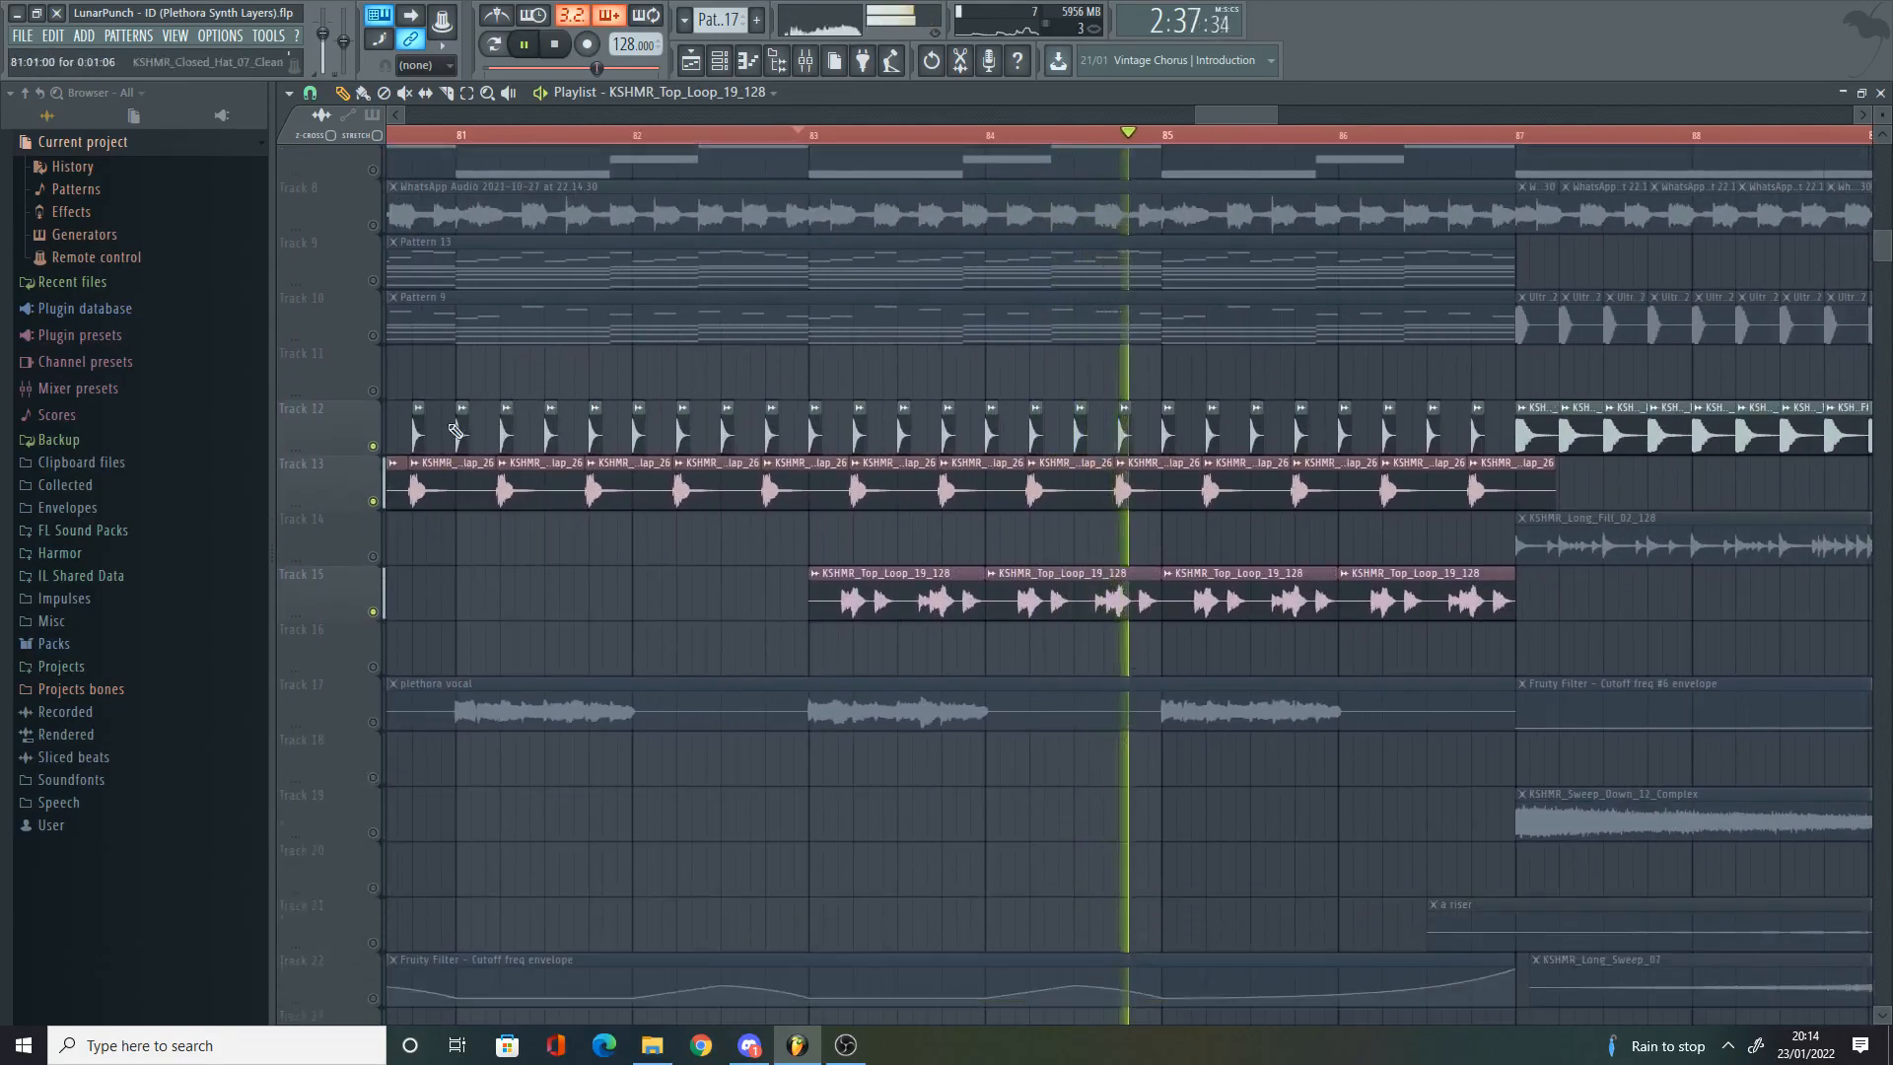
key(space)
right_click(380, 411)
right_click(381, 412)
Step: Play the full arrangement from just before bar 86 towards the bar 87 transition
scroll(1232, 533, down, 3)
scroll(1307, 523, down, 4)
scroll(1504, 503, up, 9)
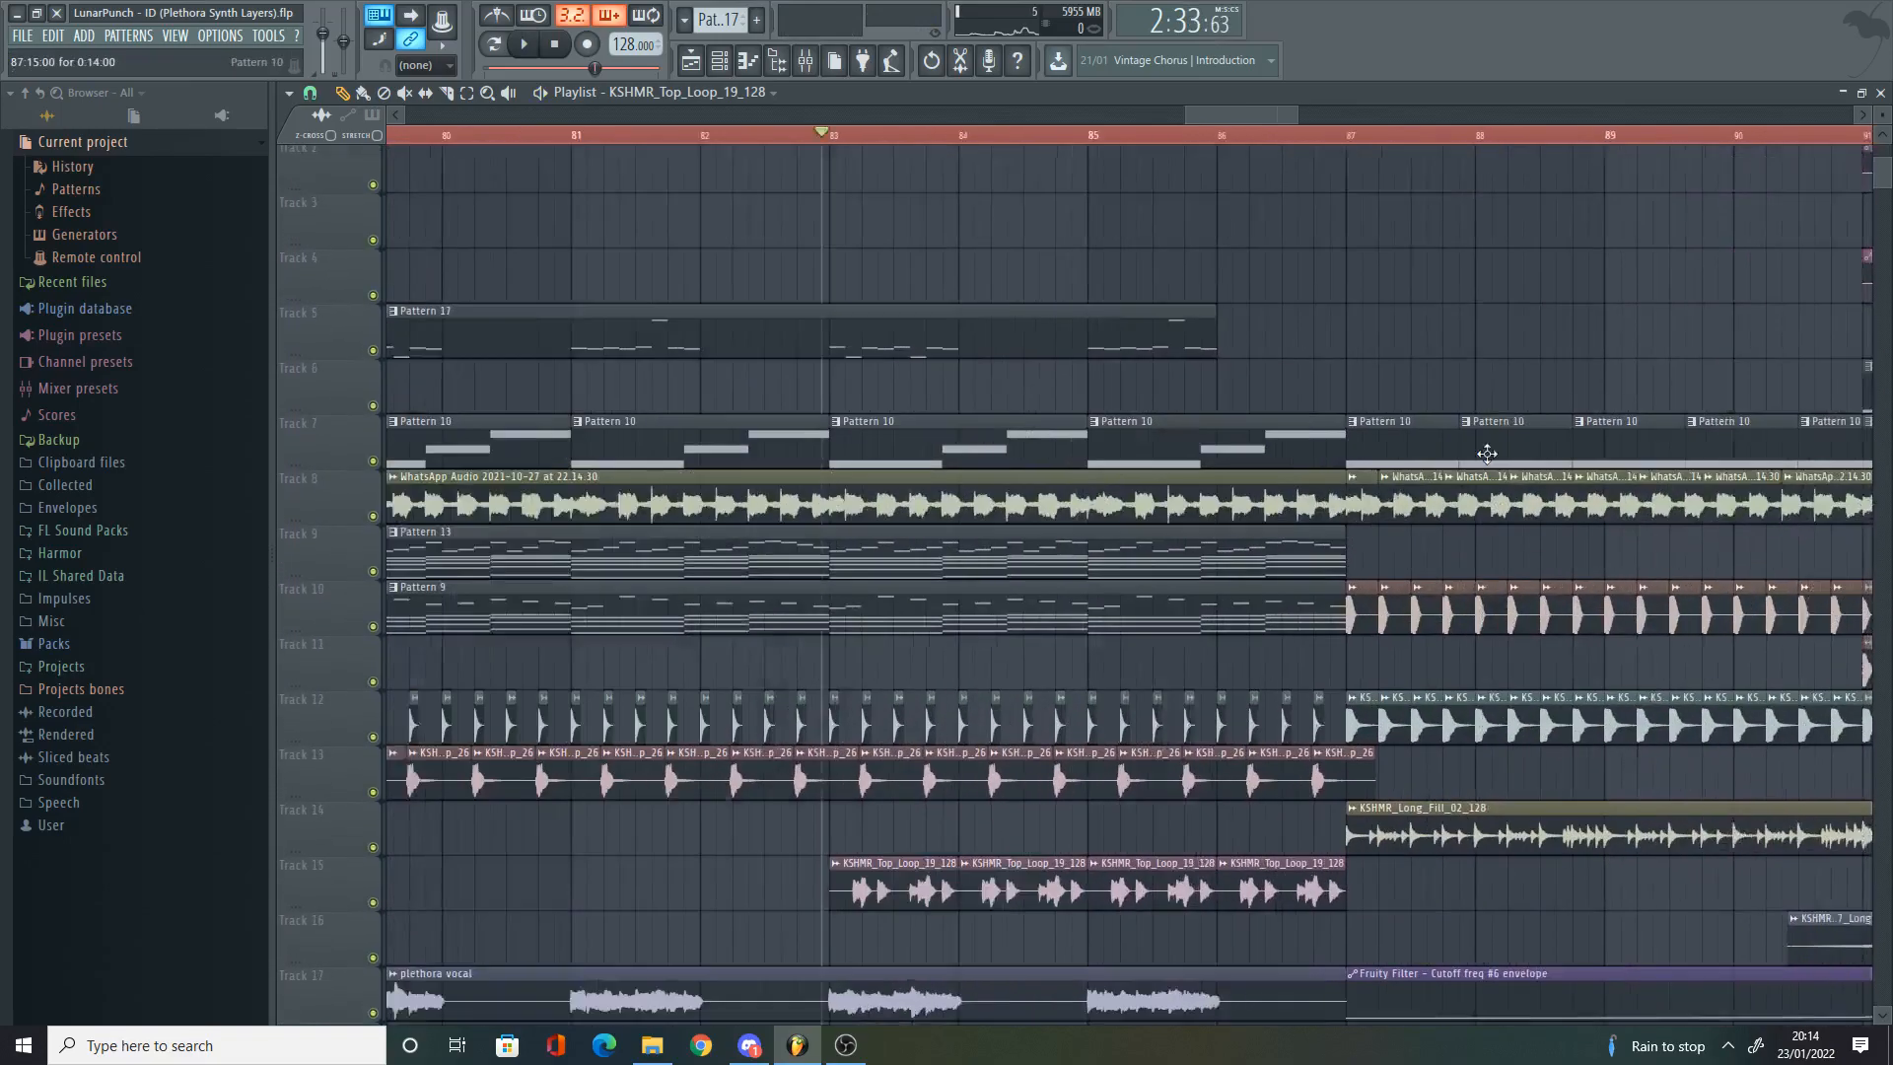
scroll(1183, 552, down, 5)
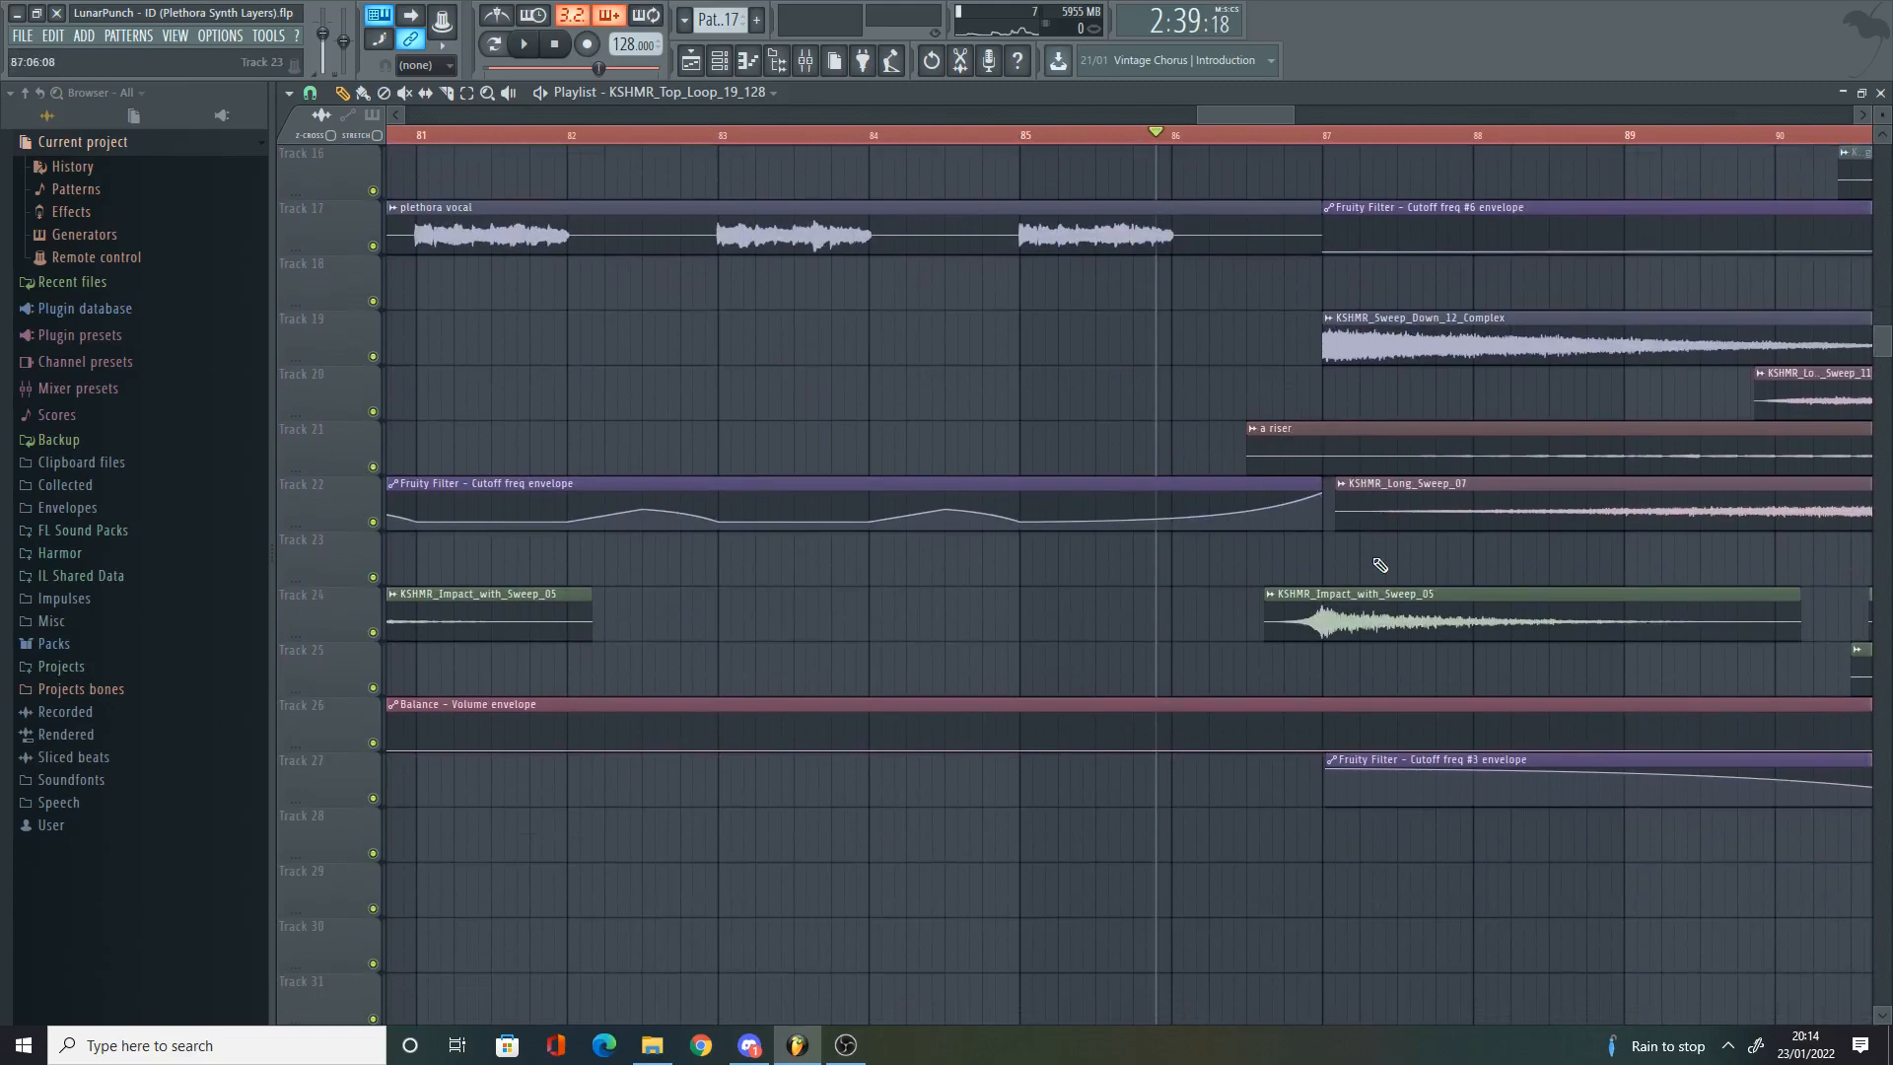
scroll(1344, 549, up, 2)
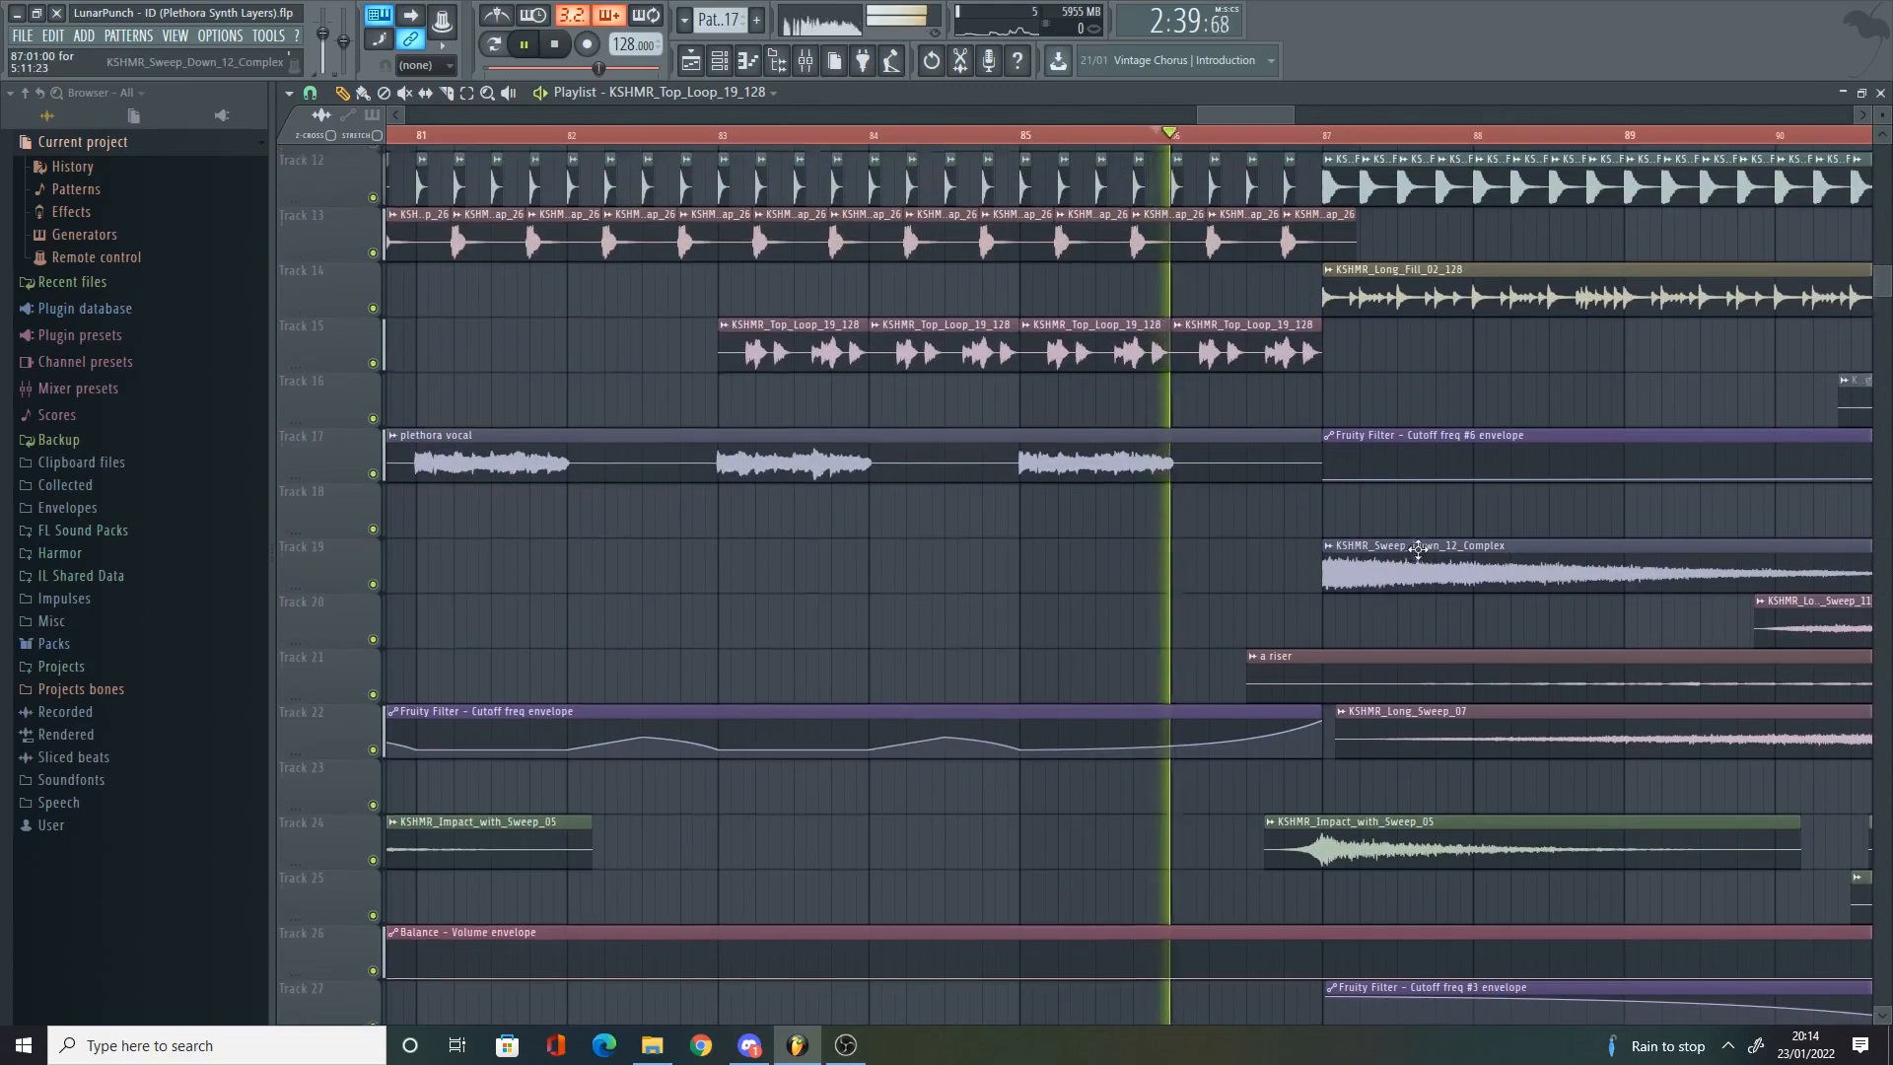
scroll(1430, 444, up, 5)
scroll(1509, 313, down, 2)
key(space)
scroll(1311, 371, up, 2)
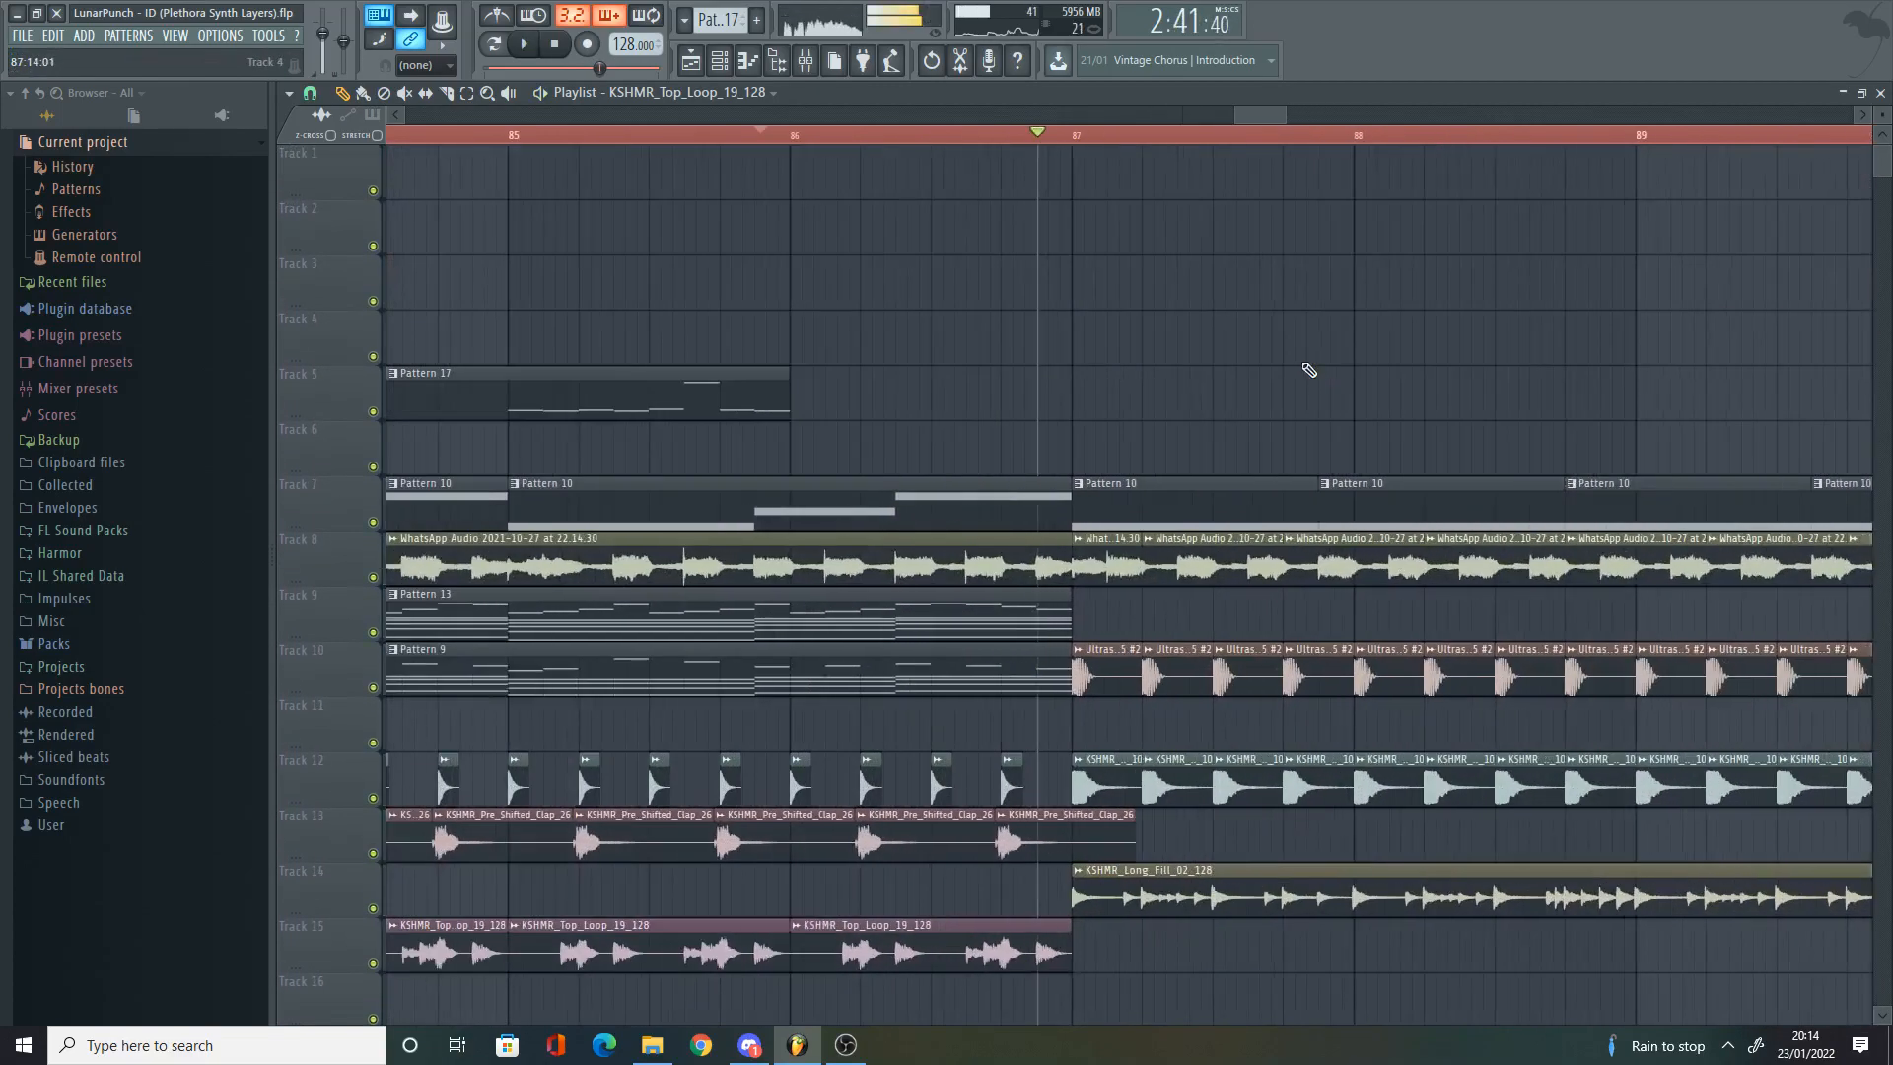
Step: Examine the build-up from bar 87, including its drums, sweeps, riser, impact and filter automation down to Track 27
scroll(1302, 372, down, 3)
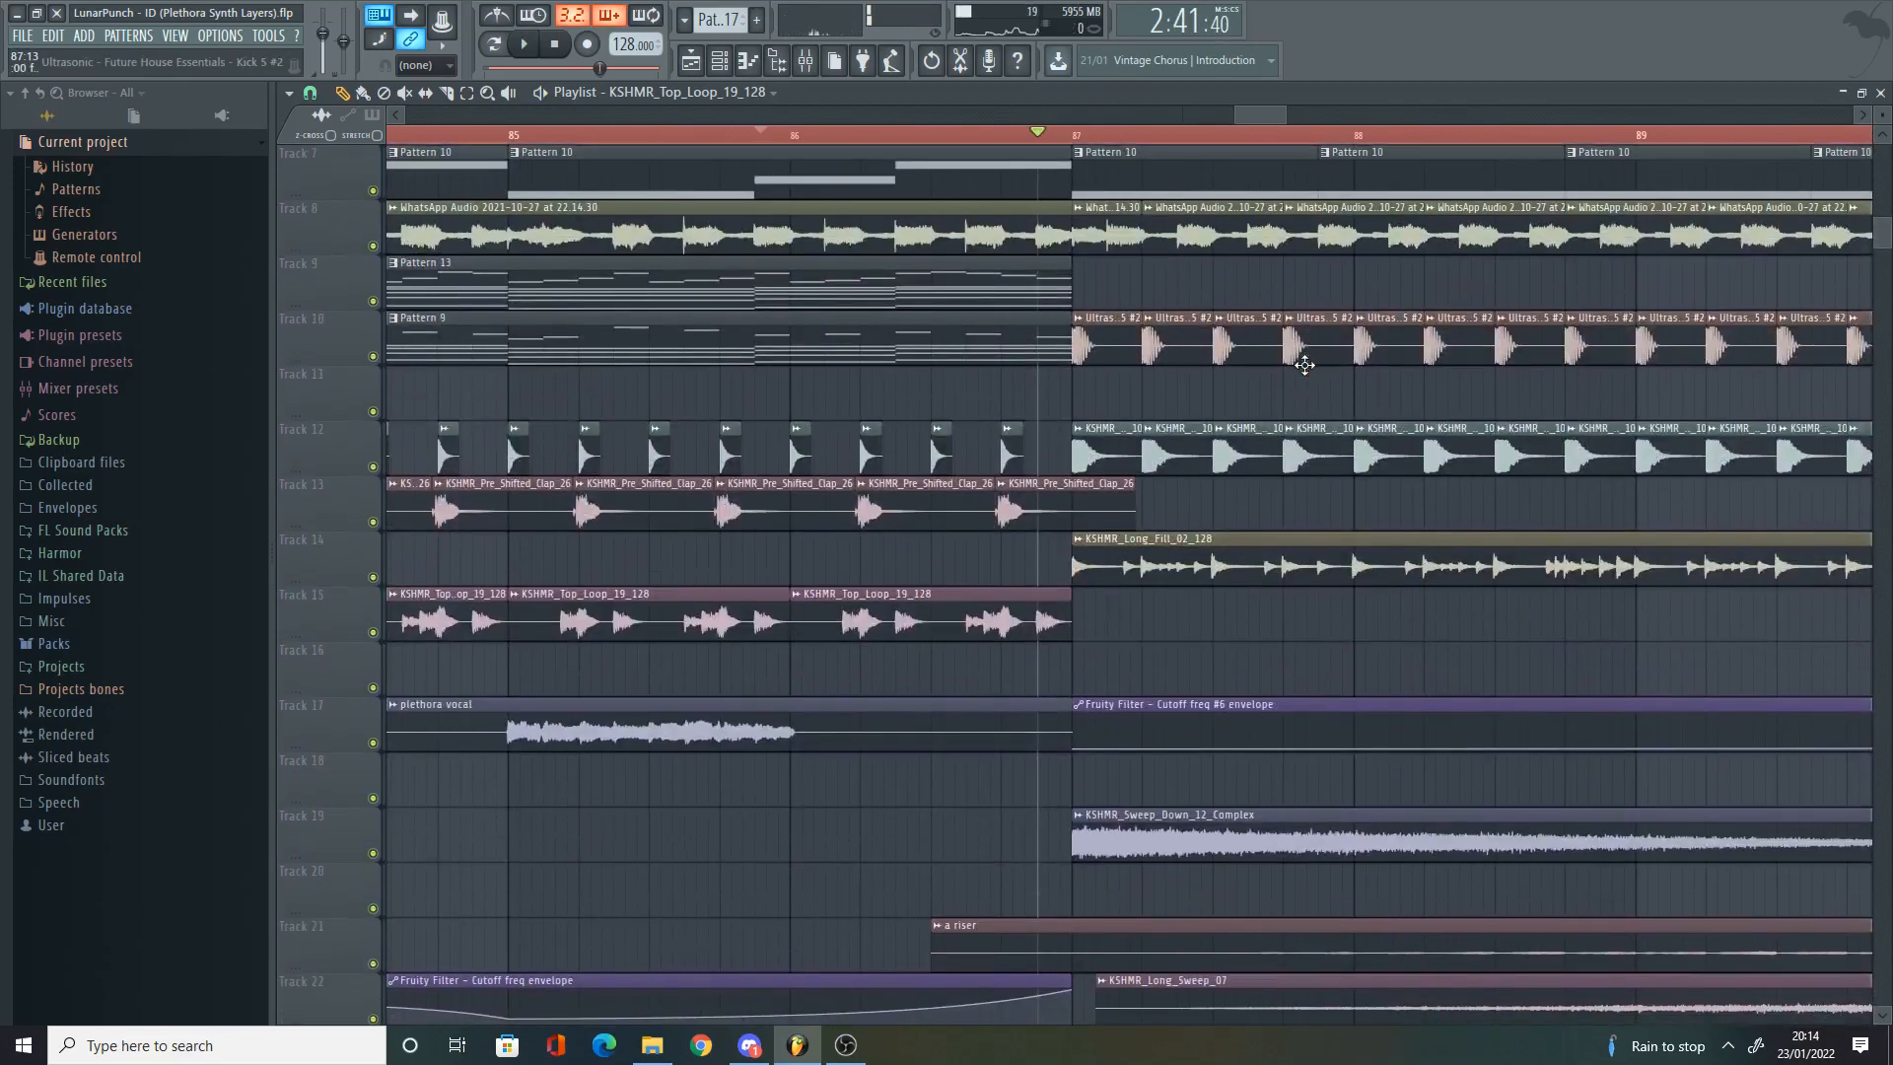
scroll(1311, 385, down, 3)
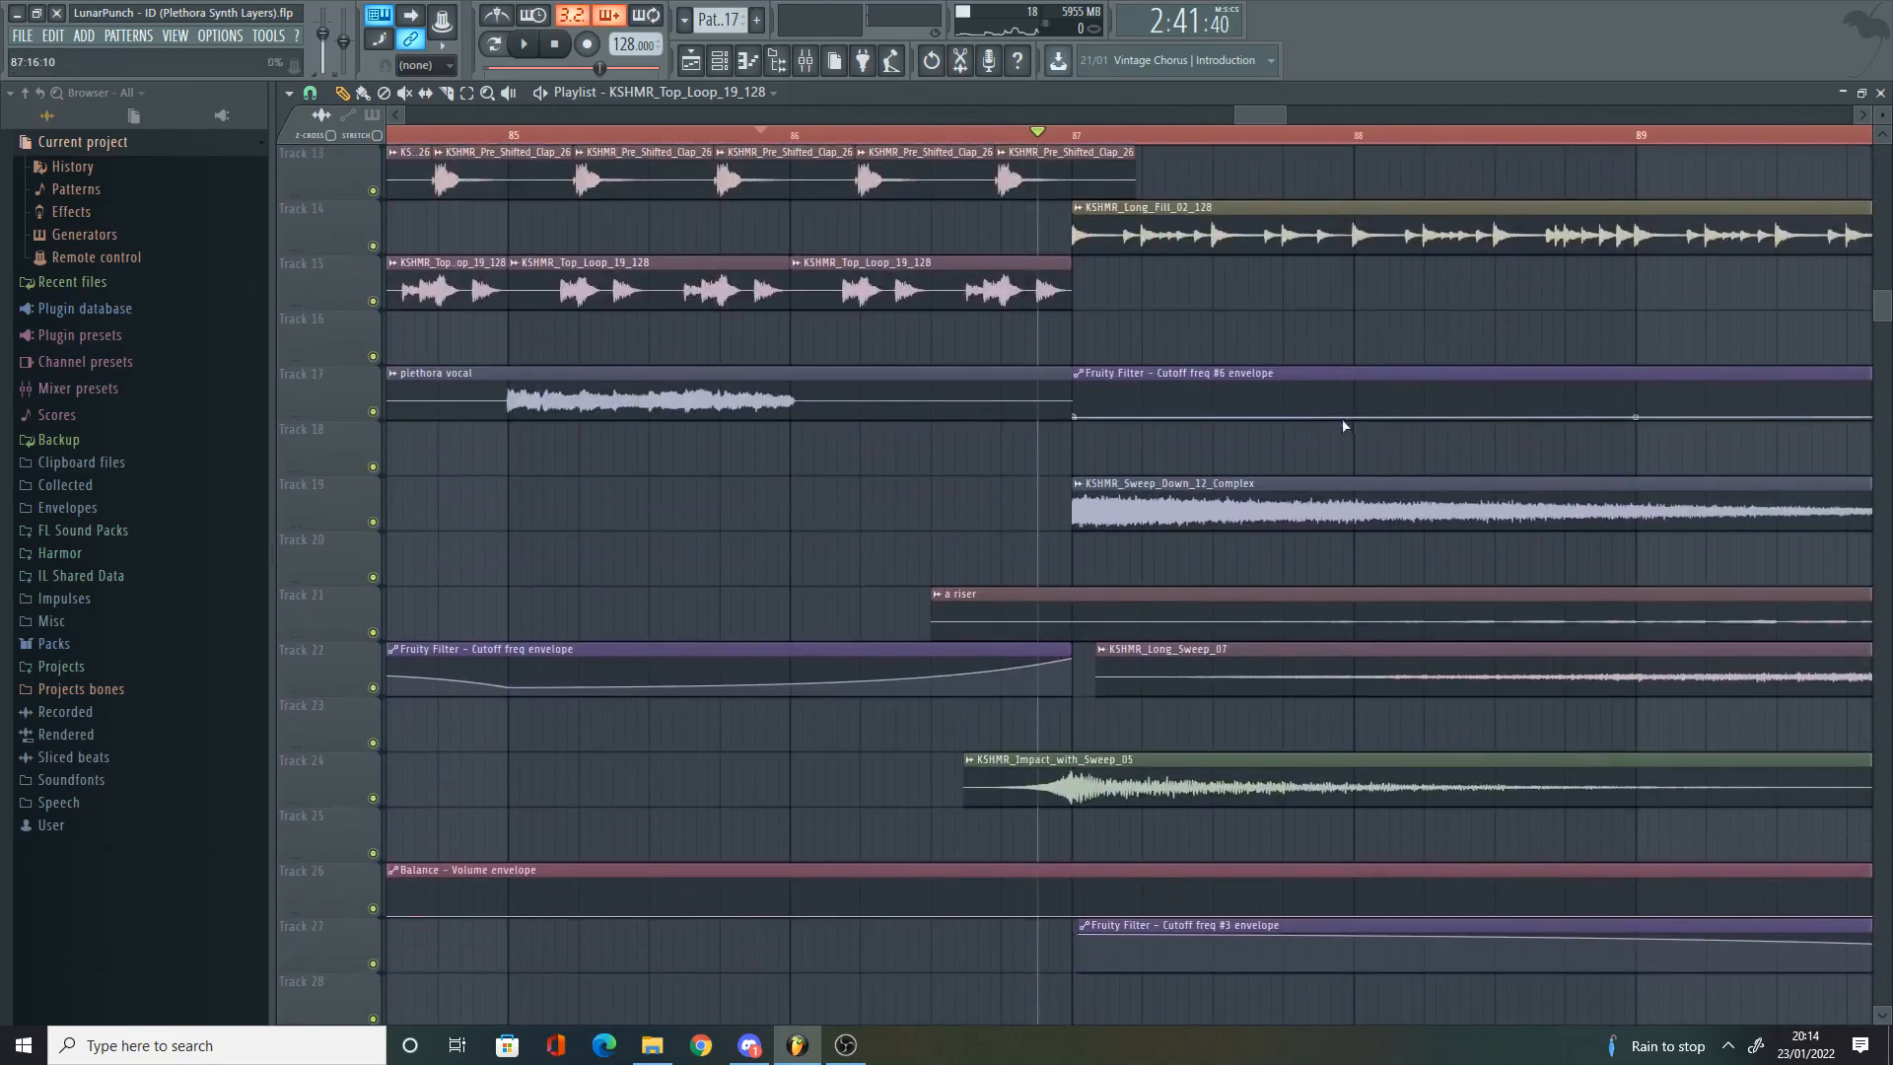
scroll(1331, 443, down, 1)
scroll(1085, 777, down, 1)
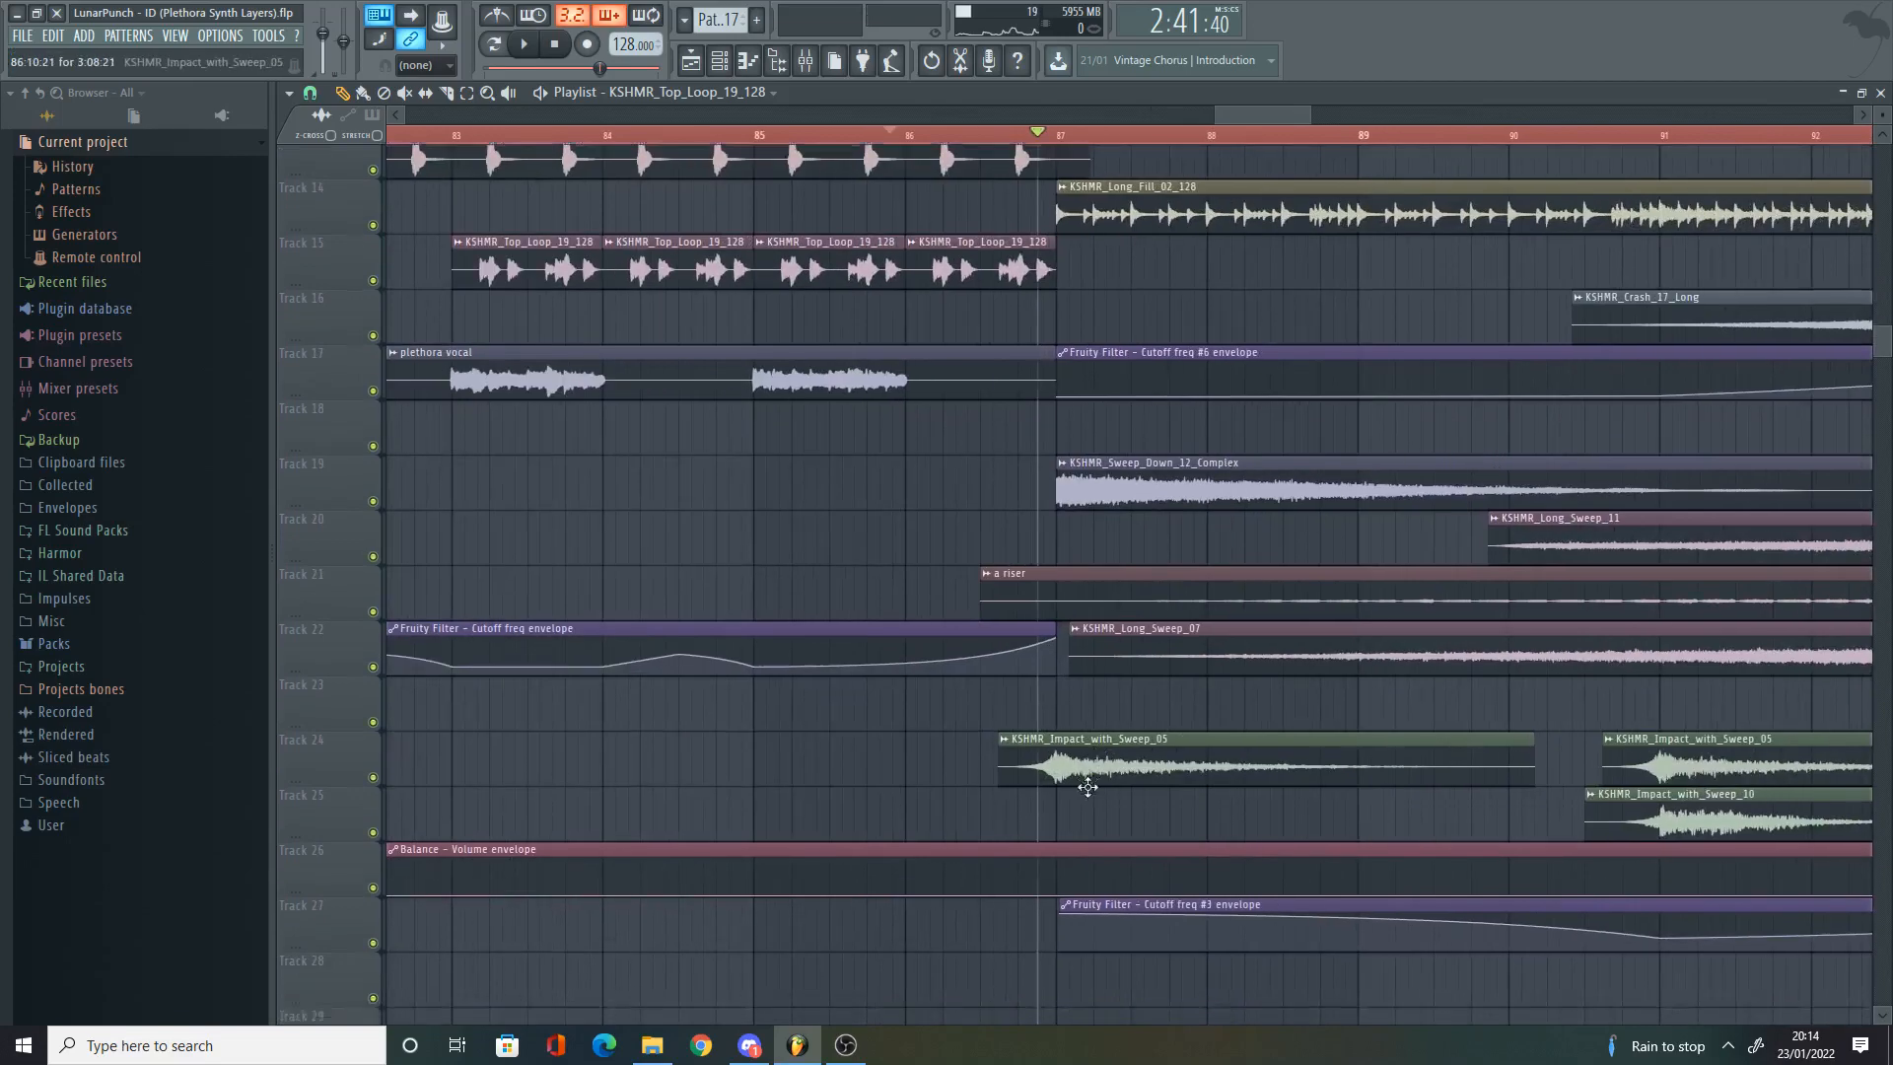
scroll(1085, 690, down, 3)
scroll(1087, 533, up, 1)
scroll(1086, 533, up, 1)
scroll(1086, 612, down, 2)
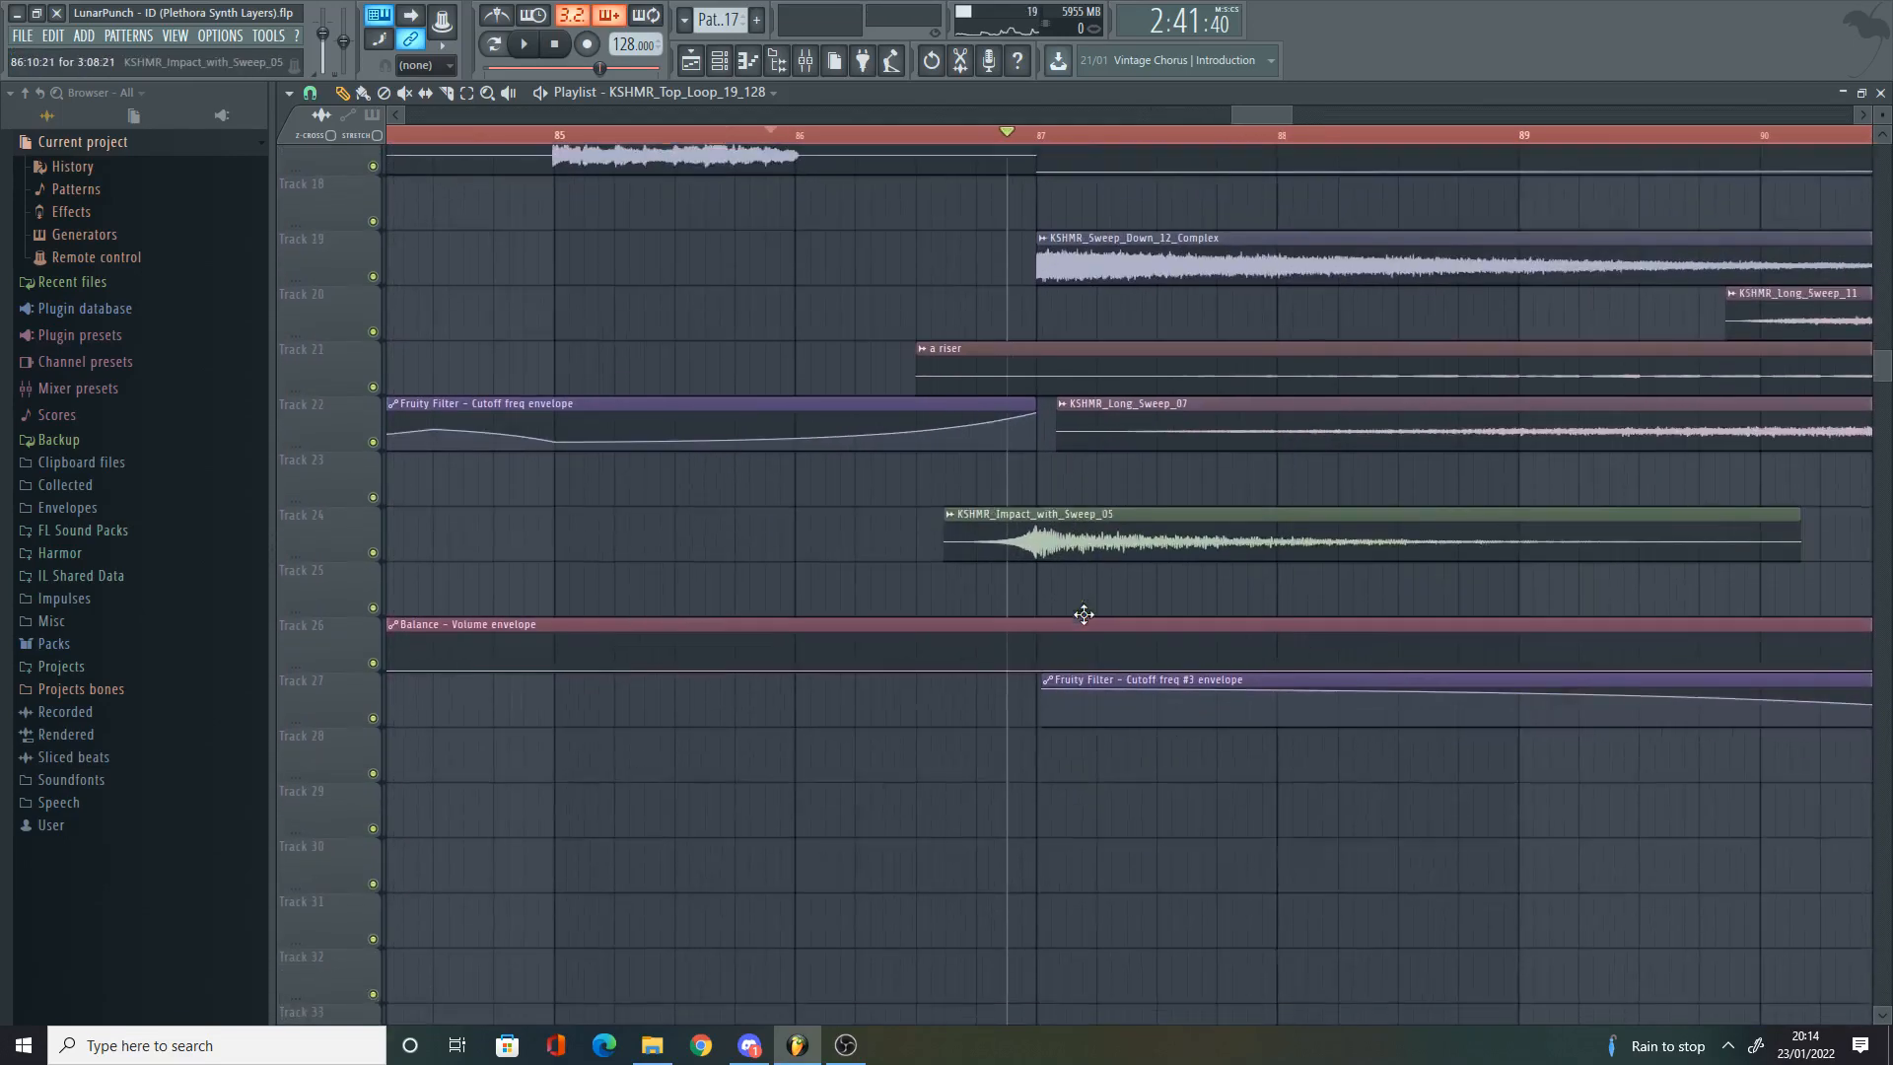
scroll(1272, 582, up, 2)
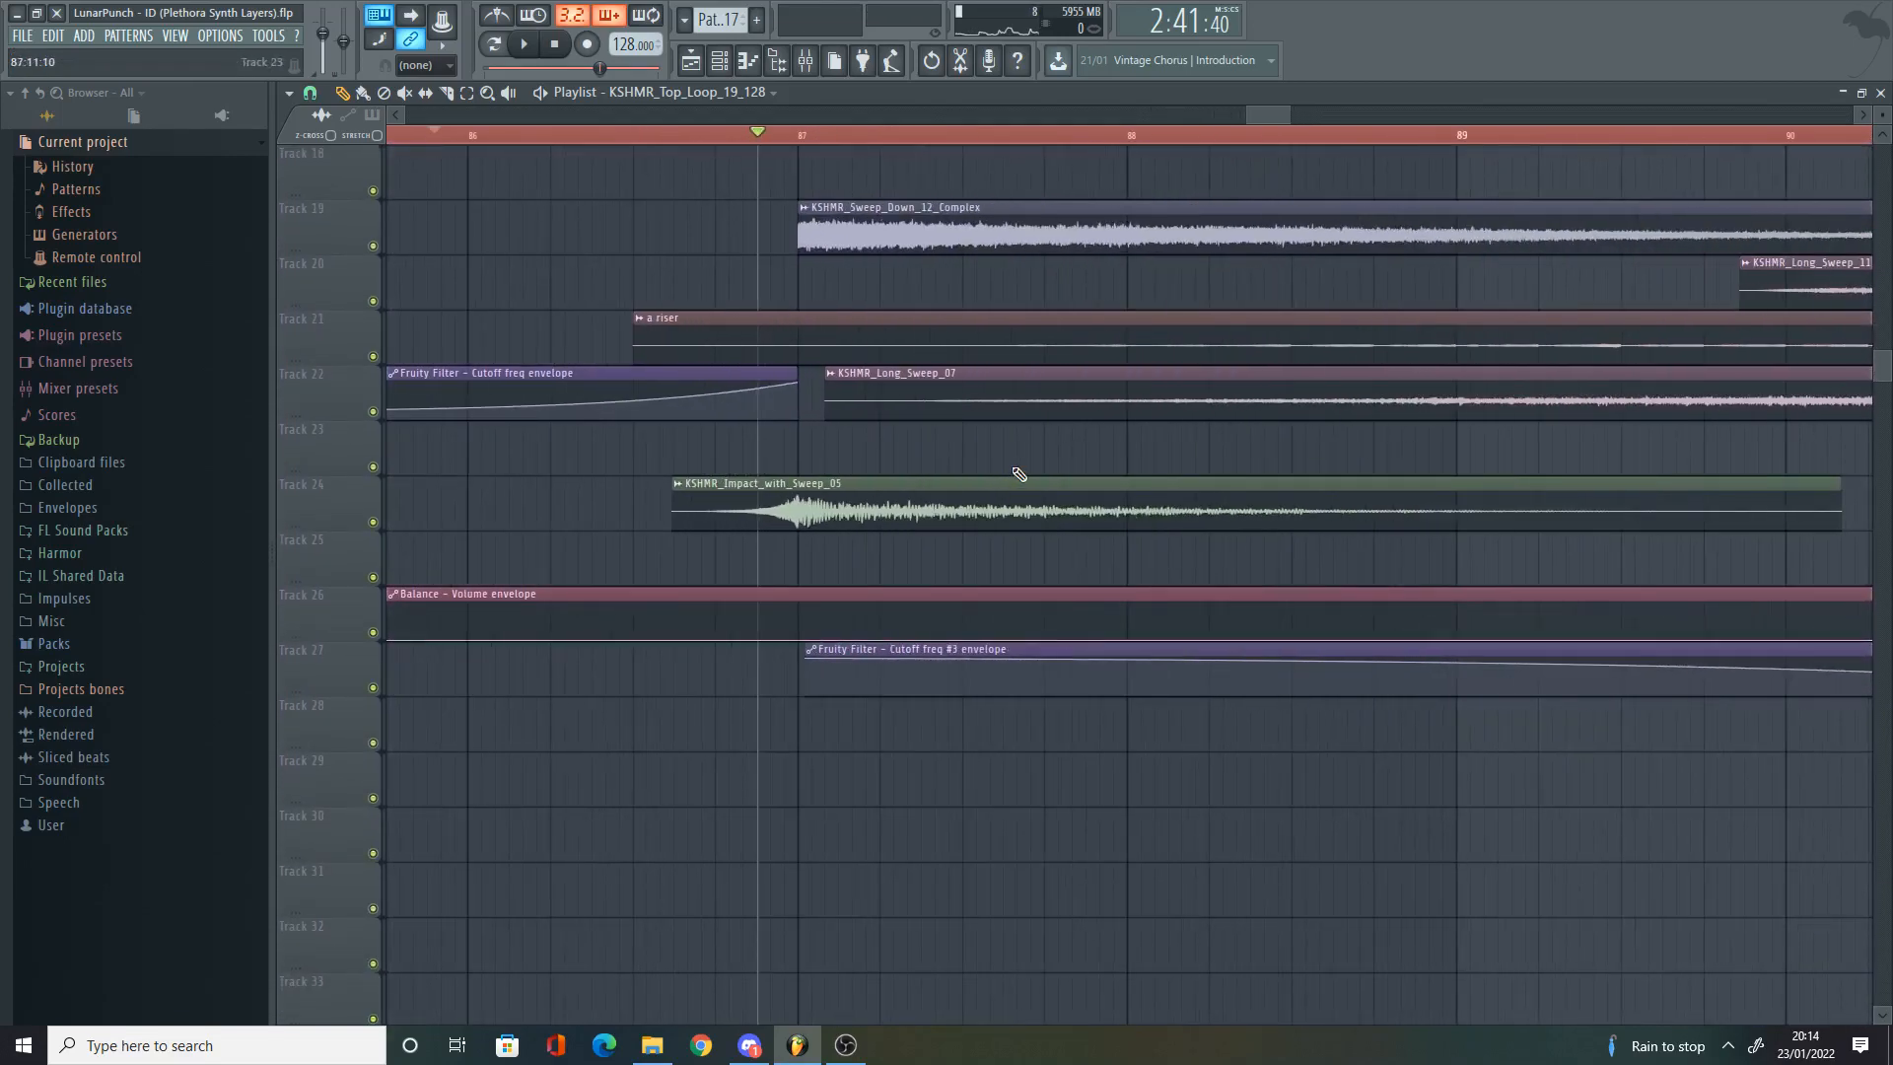
Step: Audition the KSHMR_Sweep_Down_12_Complex clip on Track 19 and the KSHMR_Long_Fill_02_128 clip on Track 14
scroll(1020, 473, up, 4)
alt+right_click(869, 442)
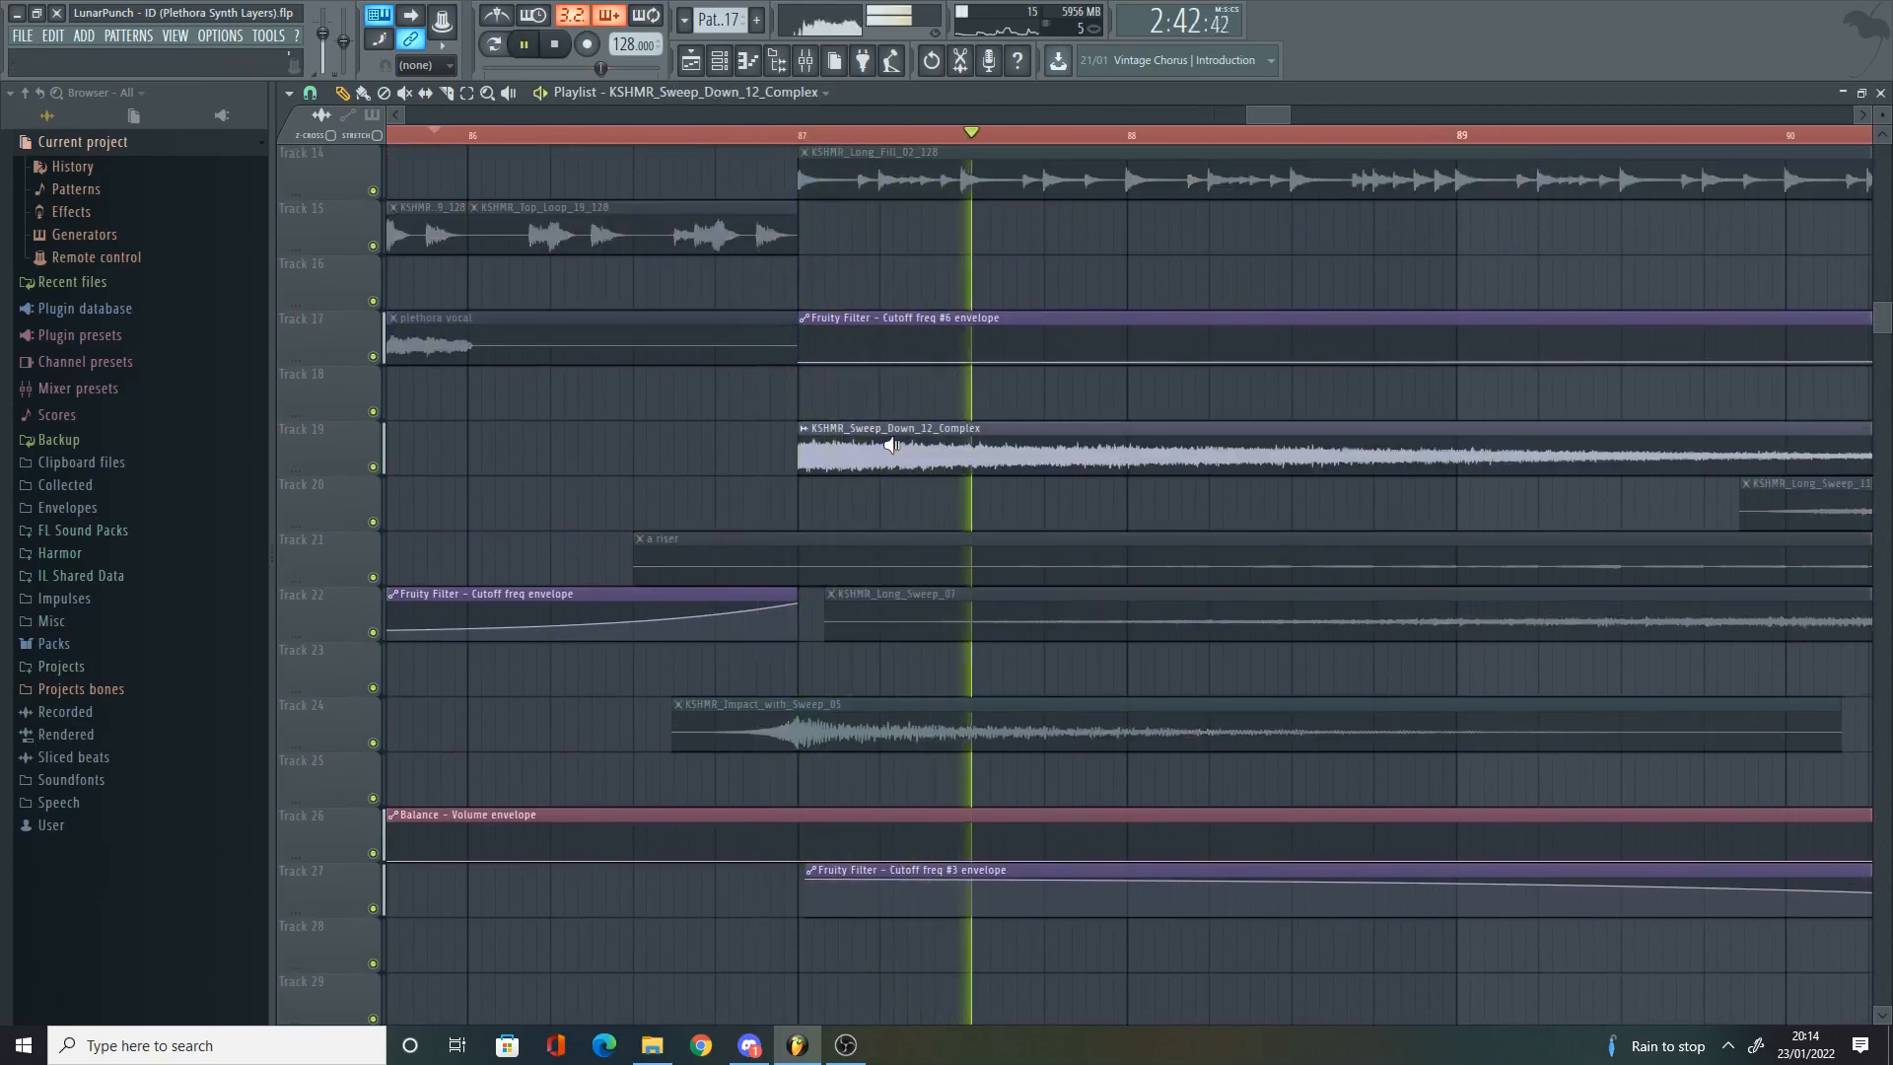
scroll(858, 440, up, 5)
Step: Locate the first build-up in the arrangement and play it from bar 29 for comparison
scroll(850, 439, down, 10)
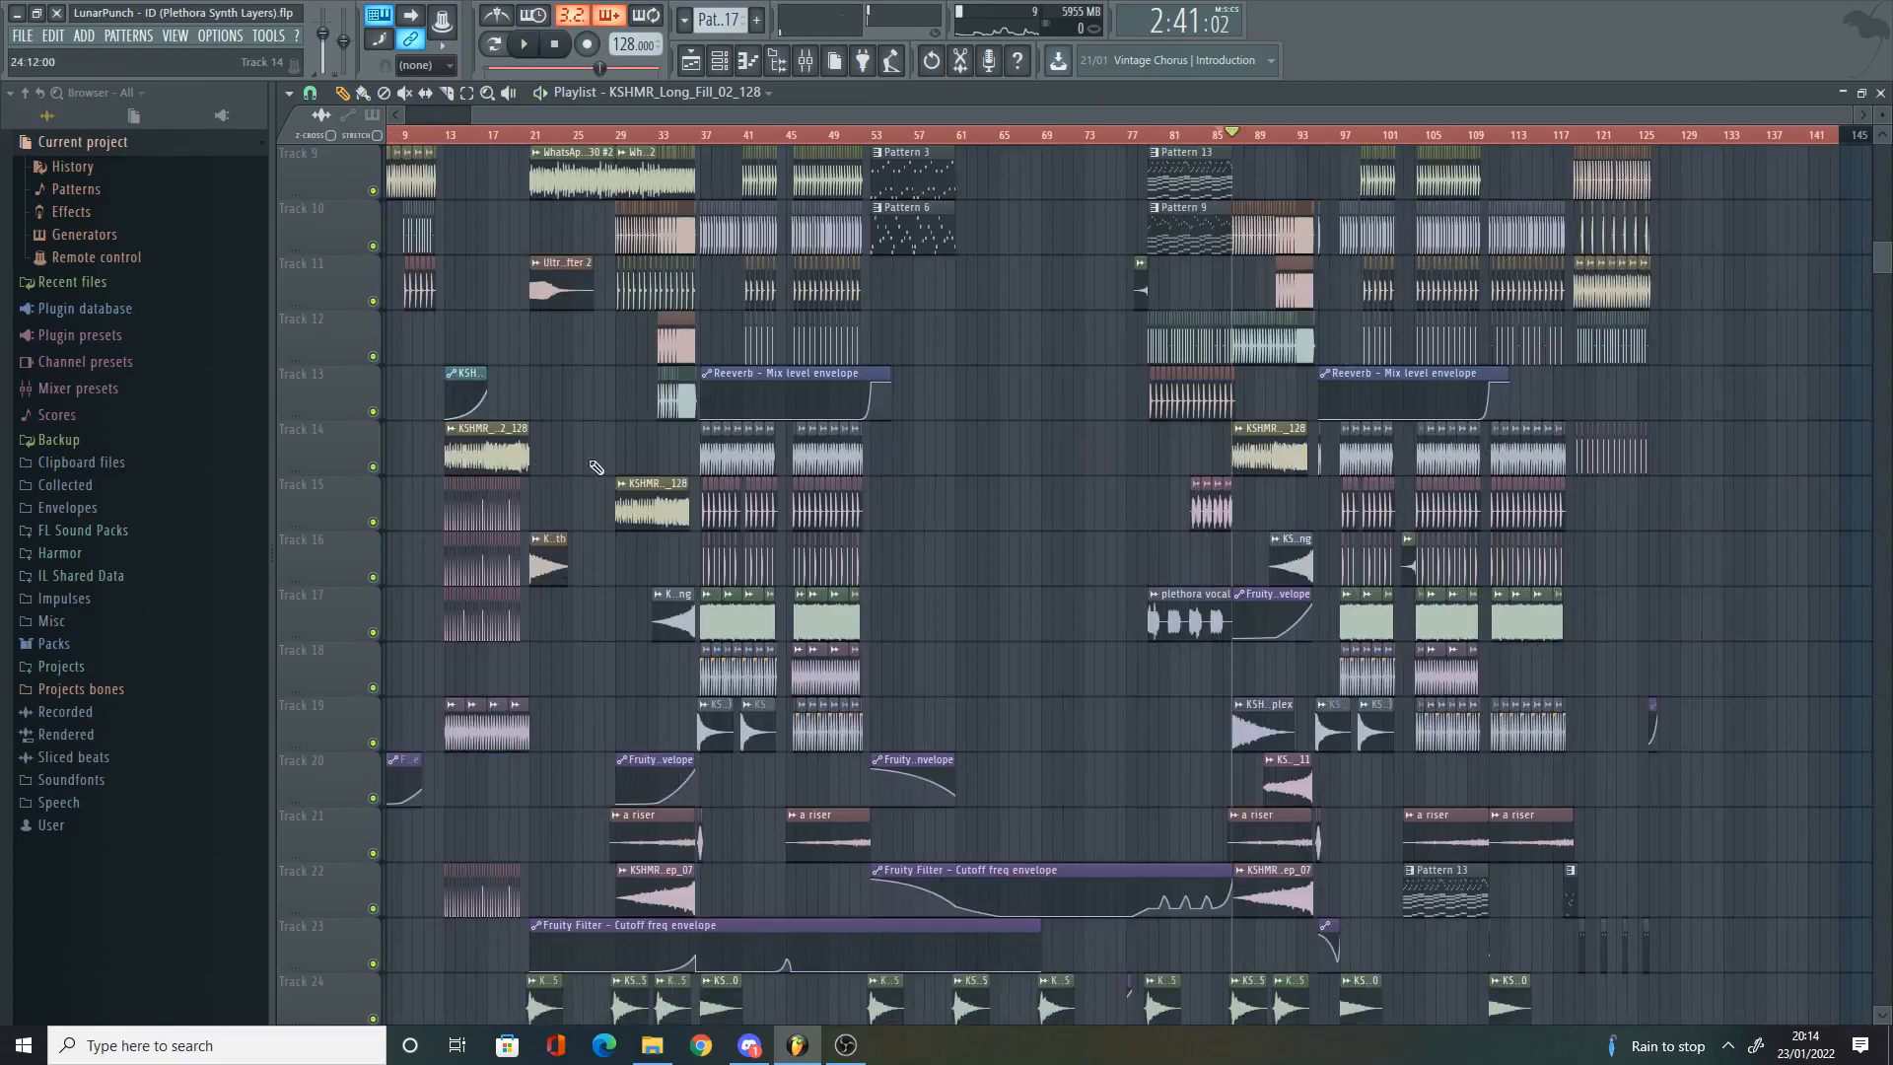
scroll(612, 471, up, 10)
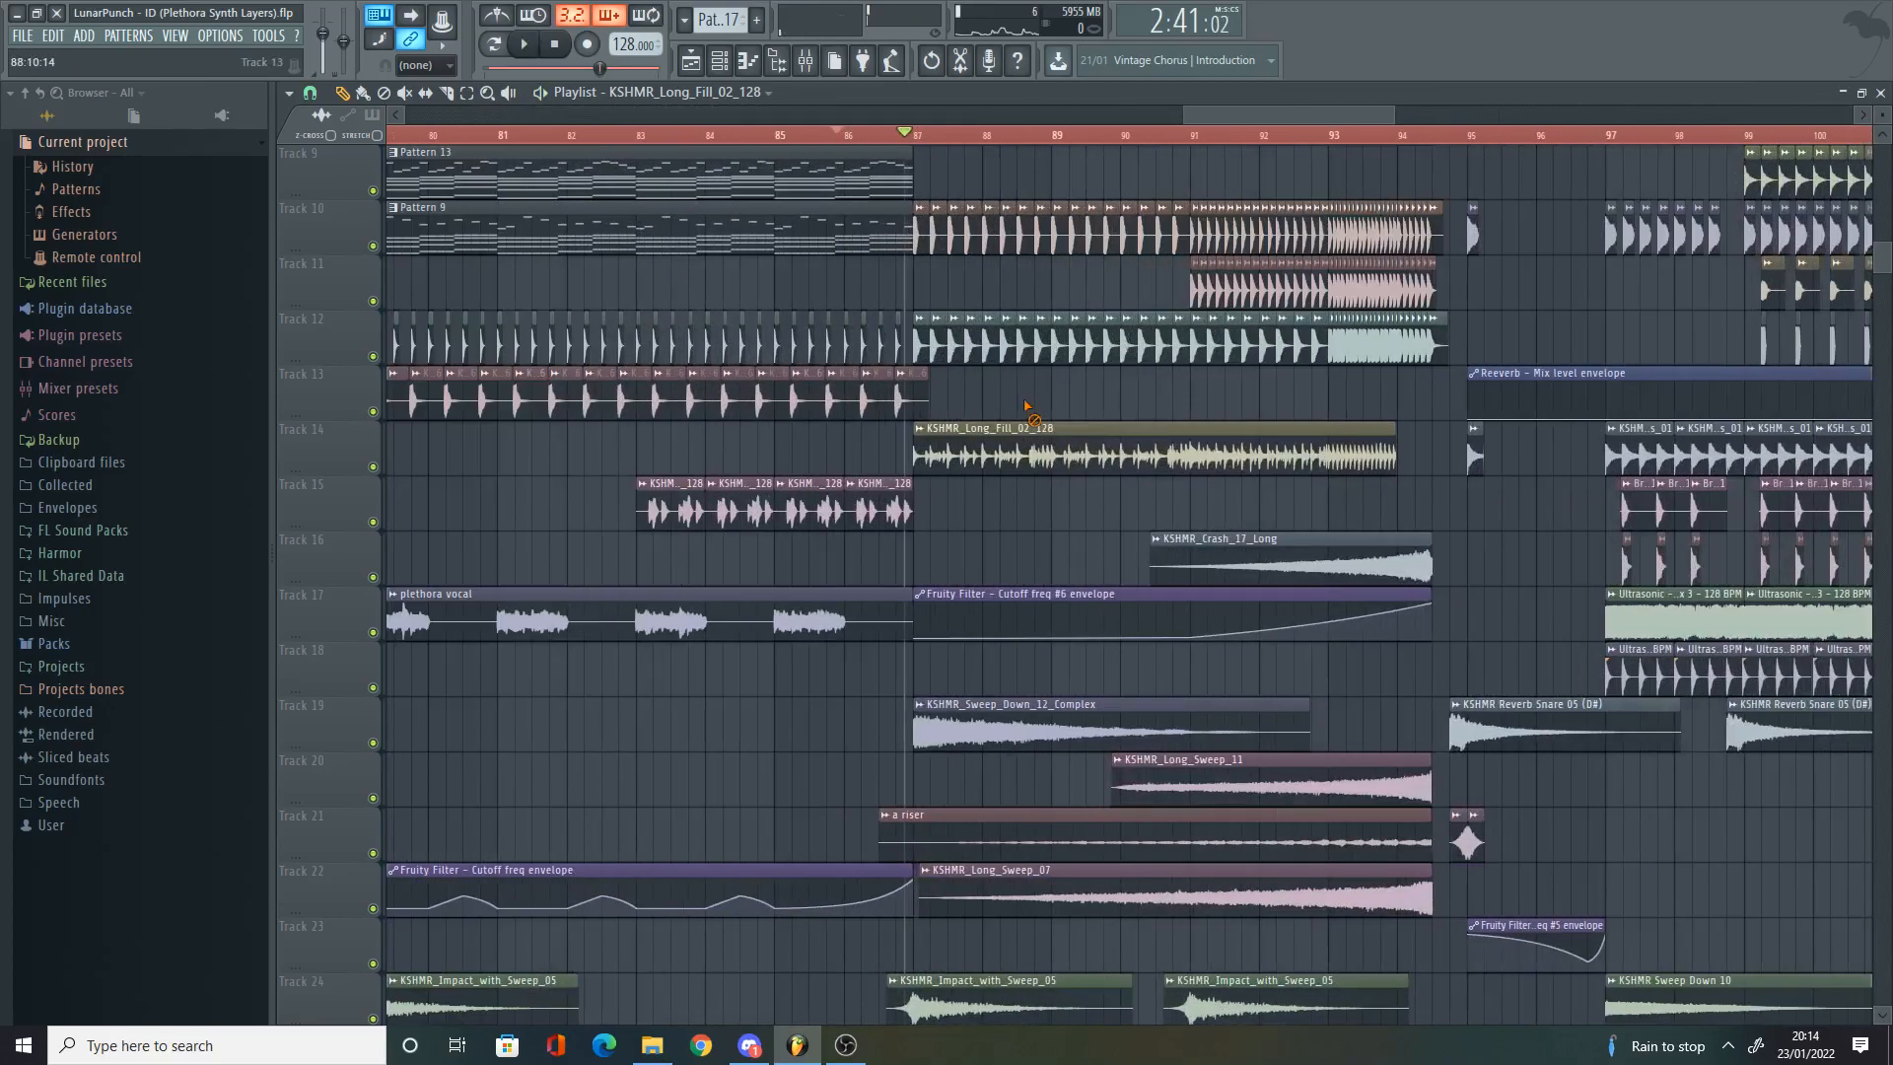
scroll(1005, 409, up, 6)
scroll(961, 412, up, 4)
scroll(967, 410, down, 12)
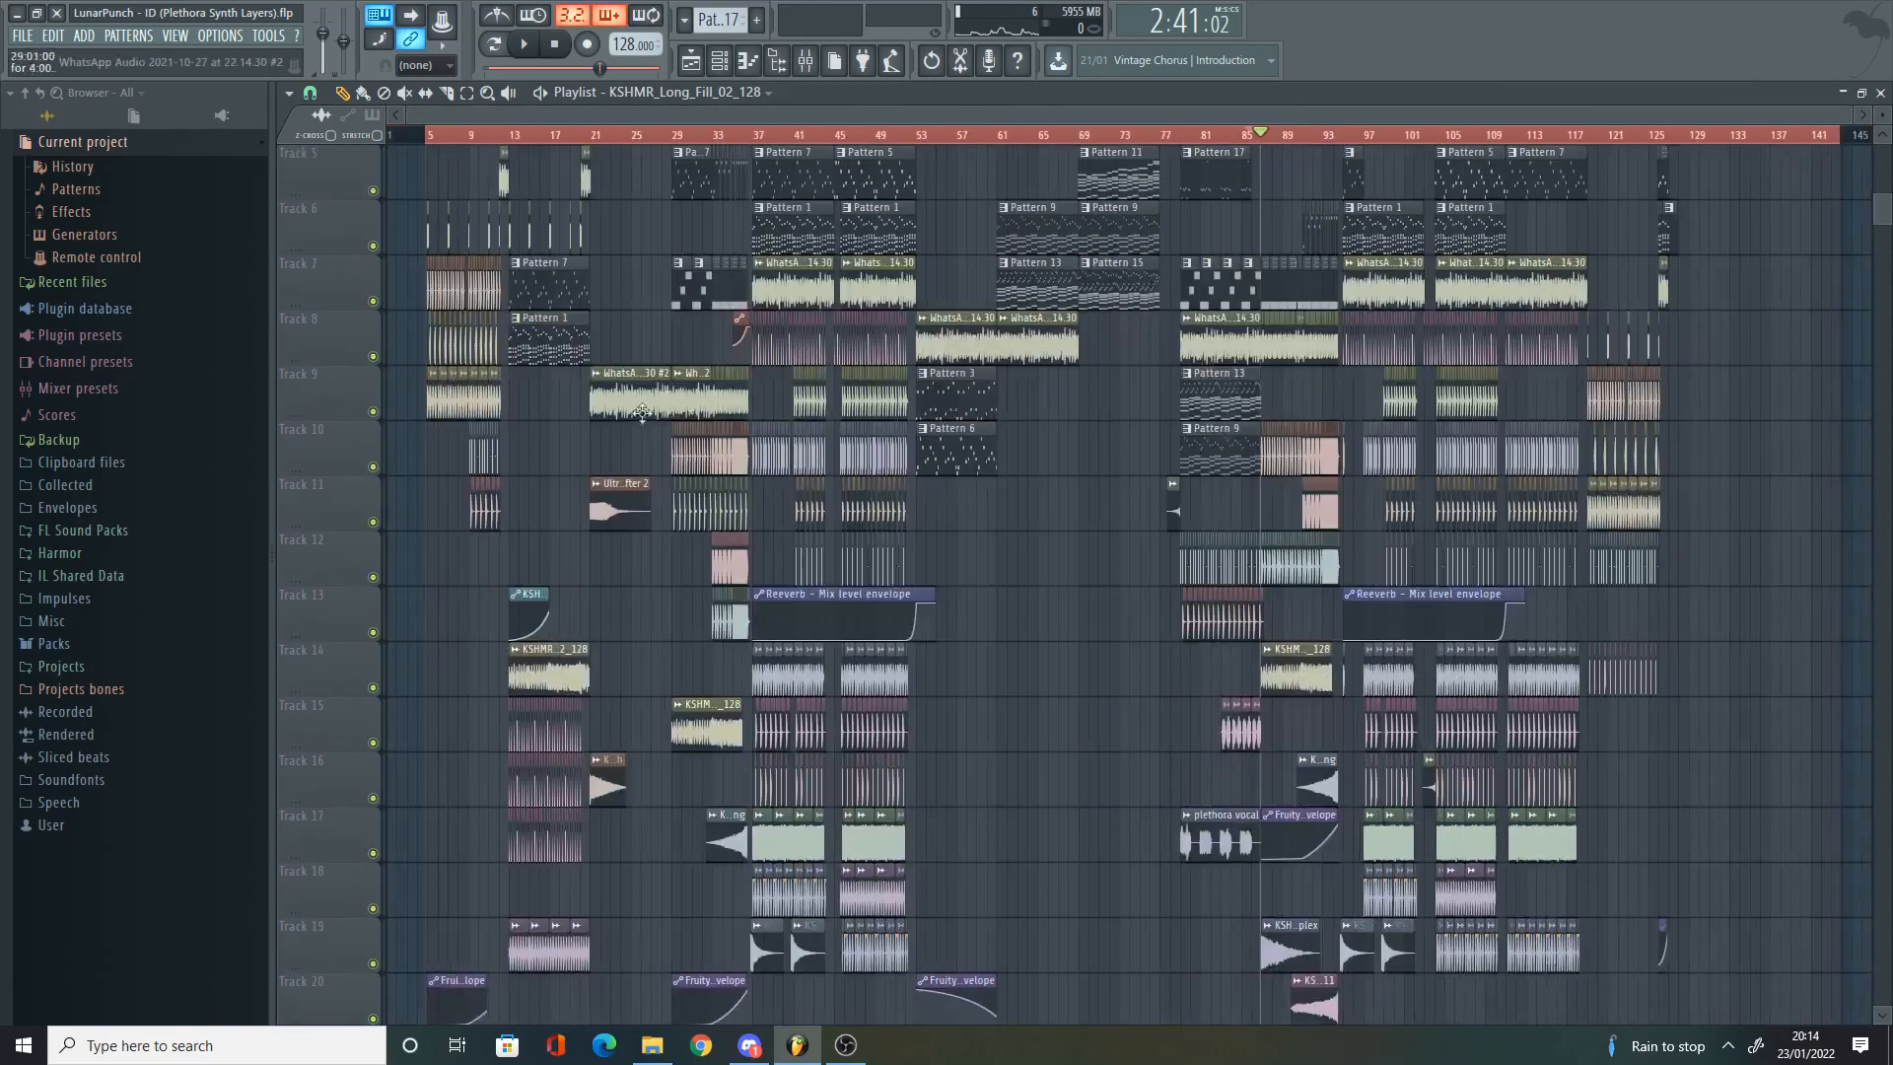
scroll(764, 430, up, 8)
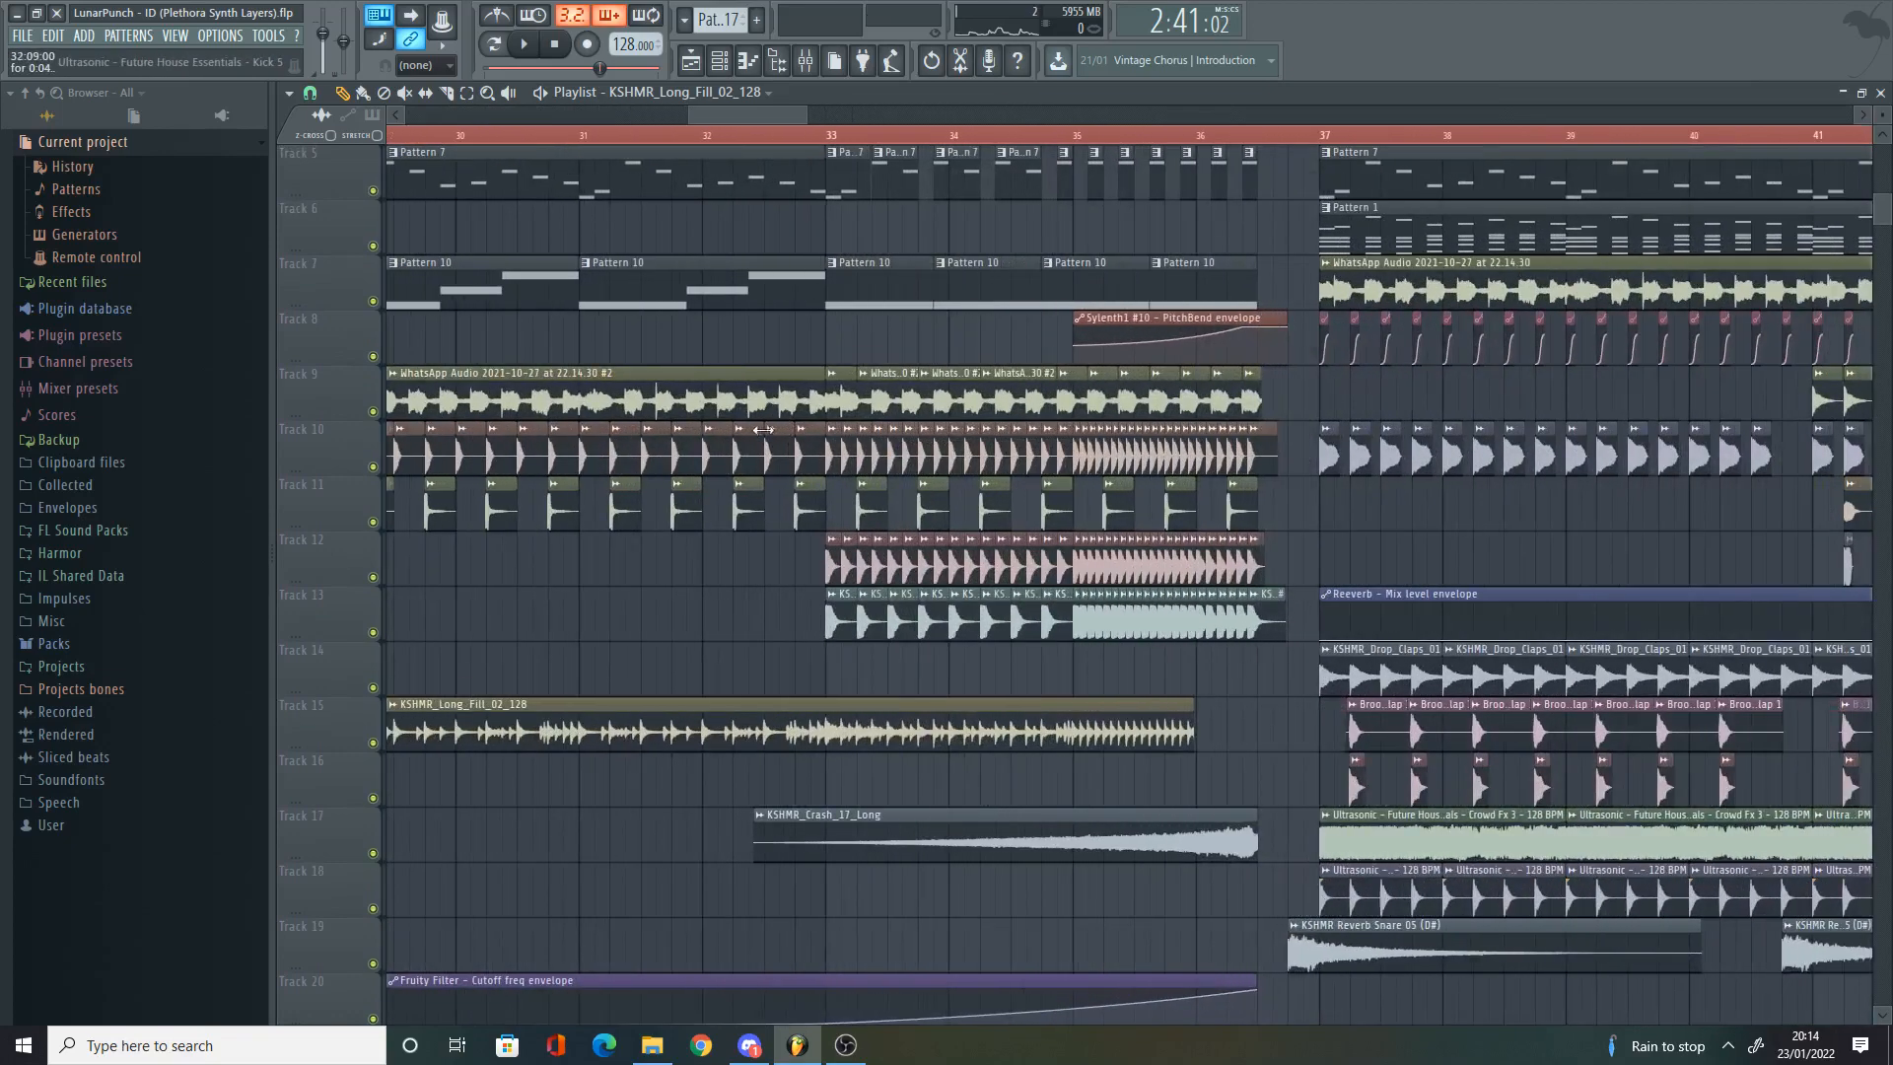
scroll(764, 430, up, 4)
drag(727, 115, 708, 115)
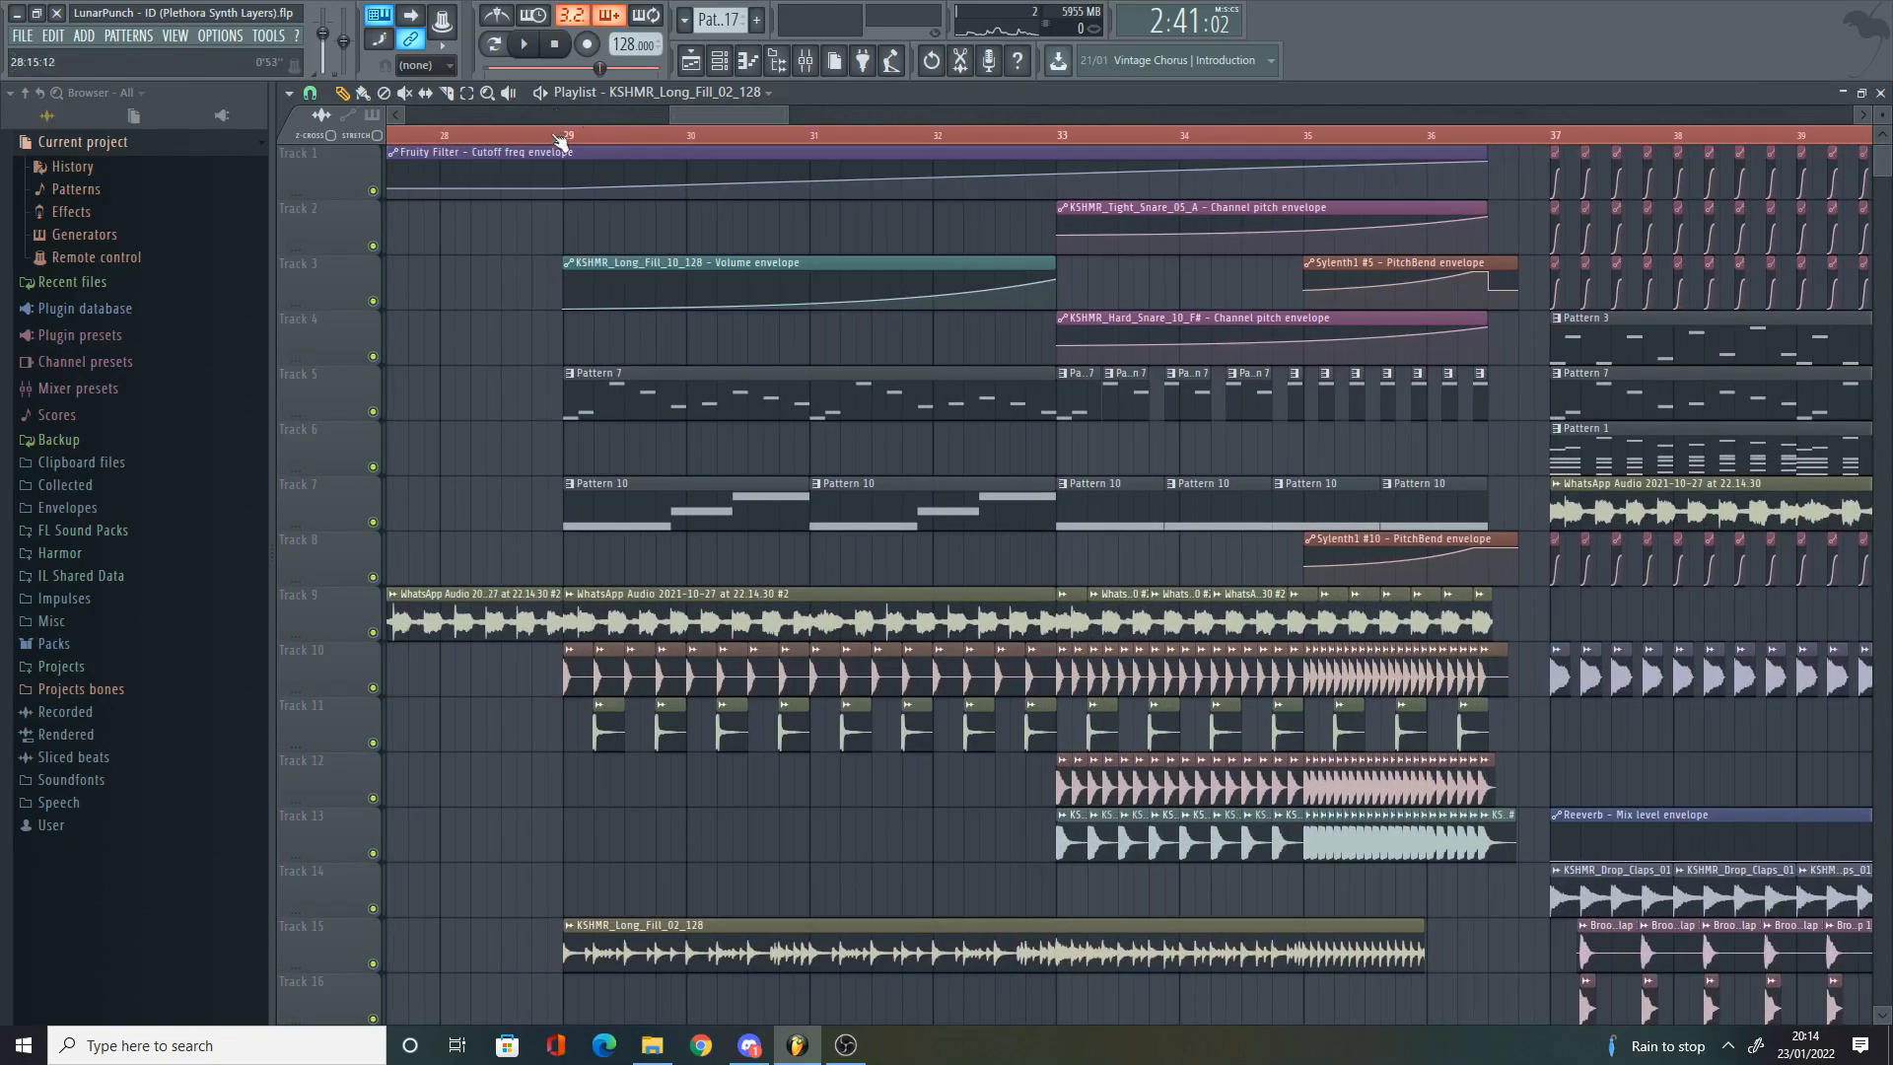
key(space)
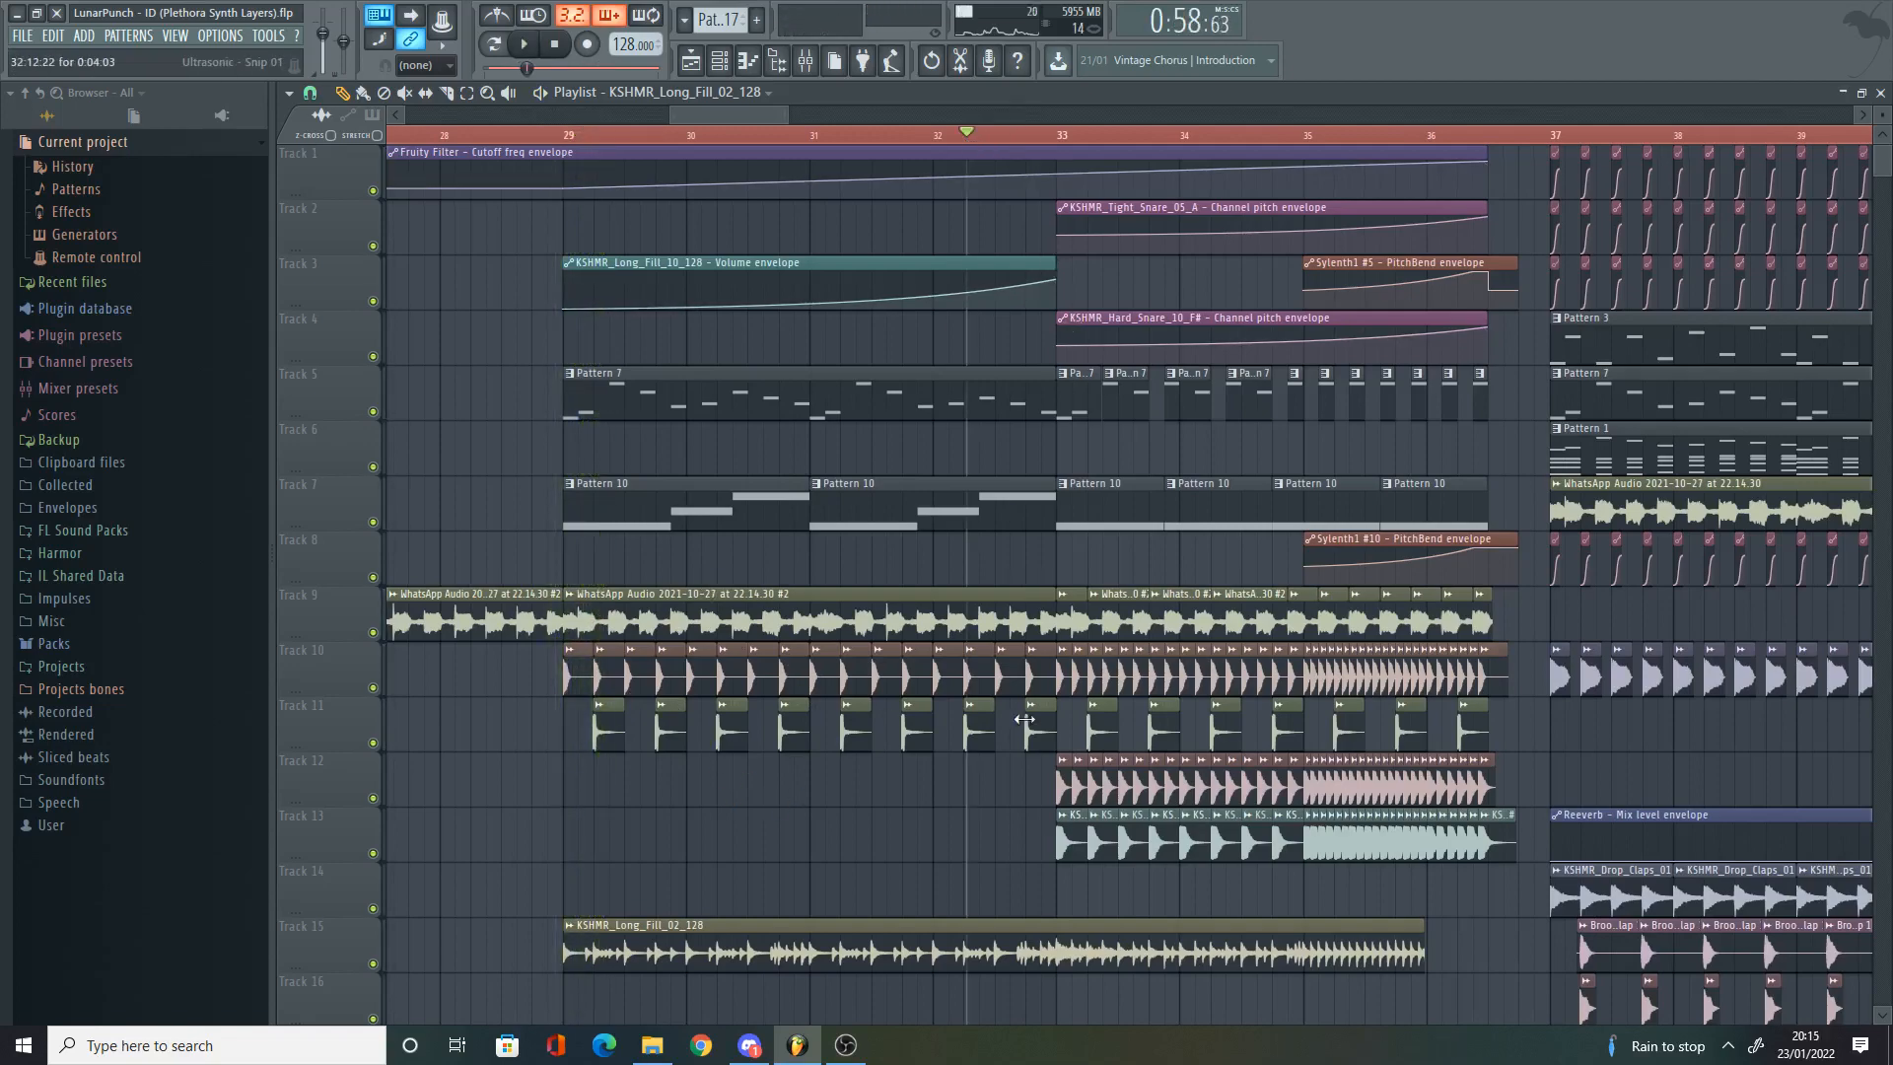
Step: Compare the first build-up's layers from bar 29 with the second build-up's drum layers from bar 87
scroll(1173, 767, down, 3)
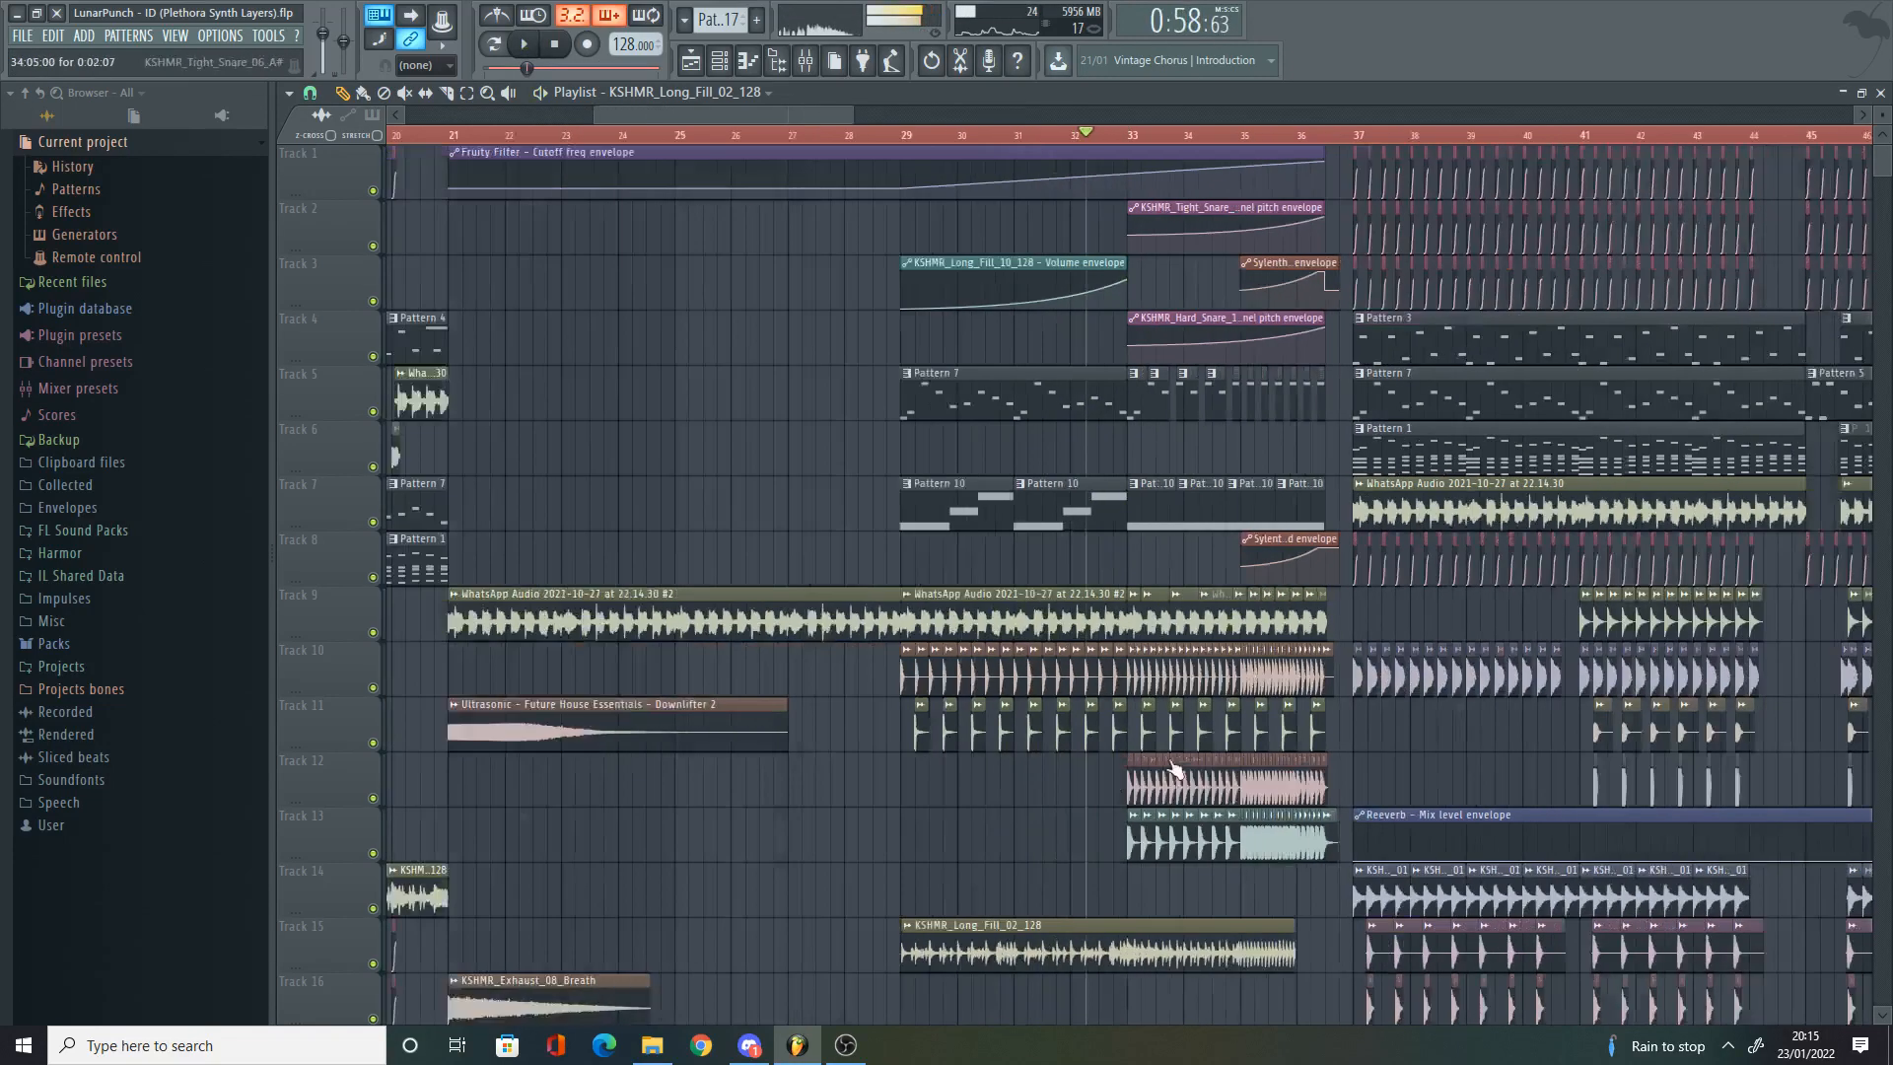
scroll(1174, 767, up, 3)
scroll(1183, 626, down, 10)
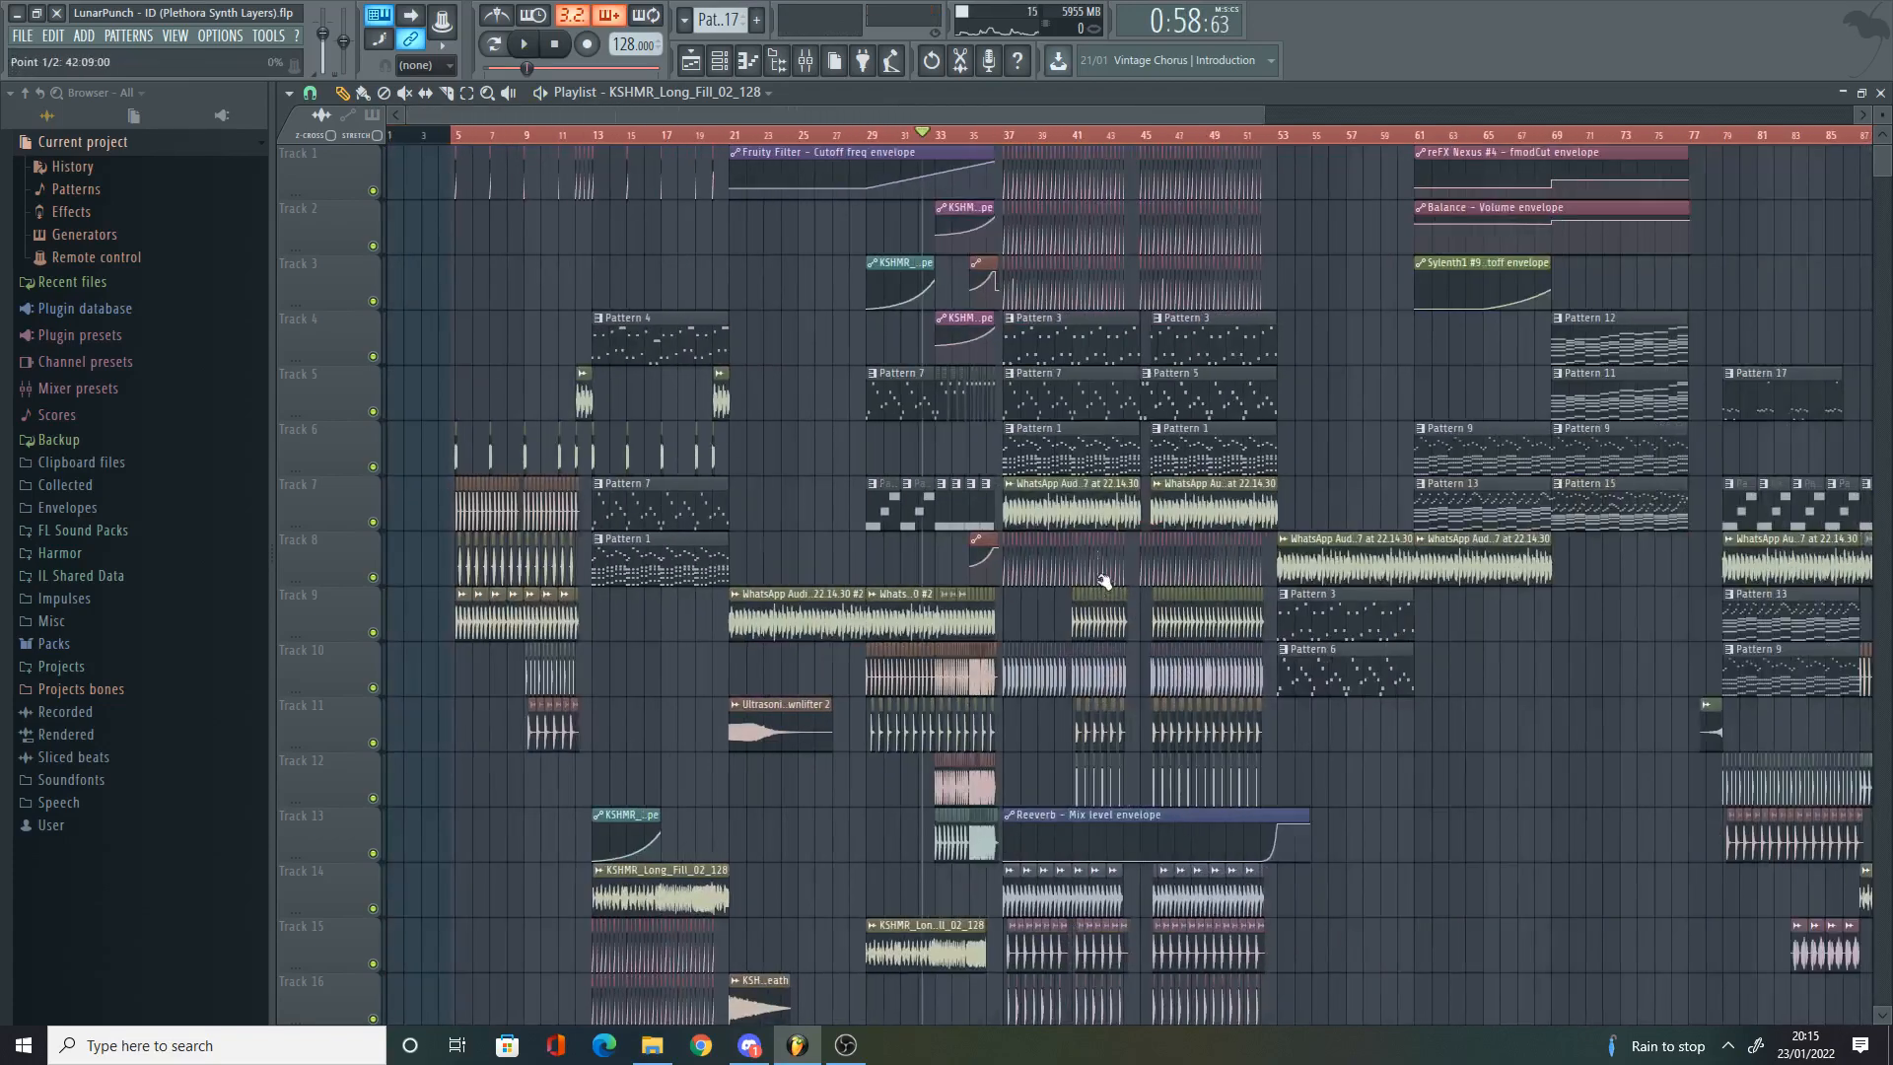
scroll(1479, 512, up, 4)
scroll(996, 404, up, 3)
scroll(996, 405, up, 2)
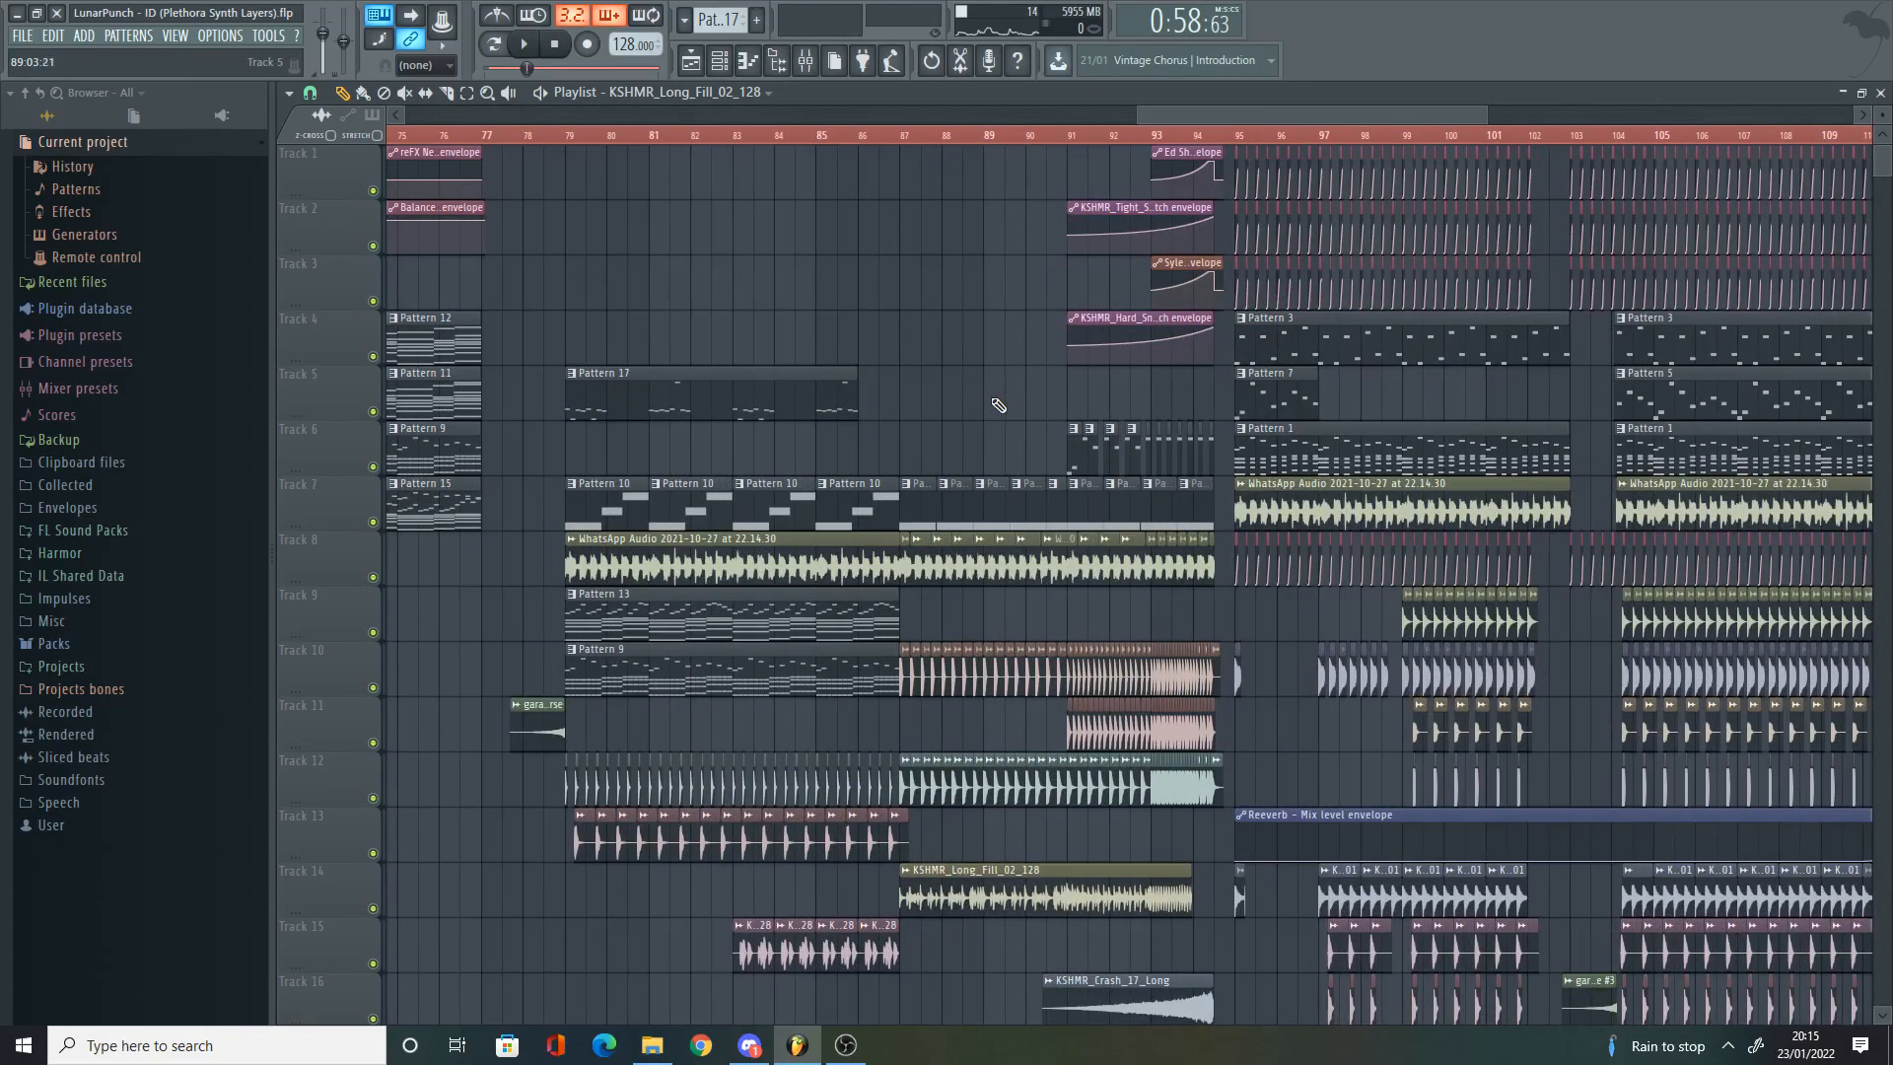
scroll(996, 406, down, 4)
scroll(997, 408, up, 5)
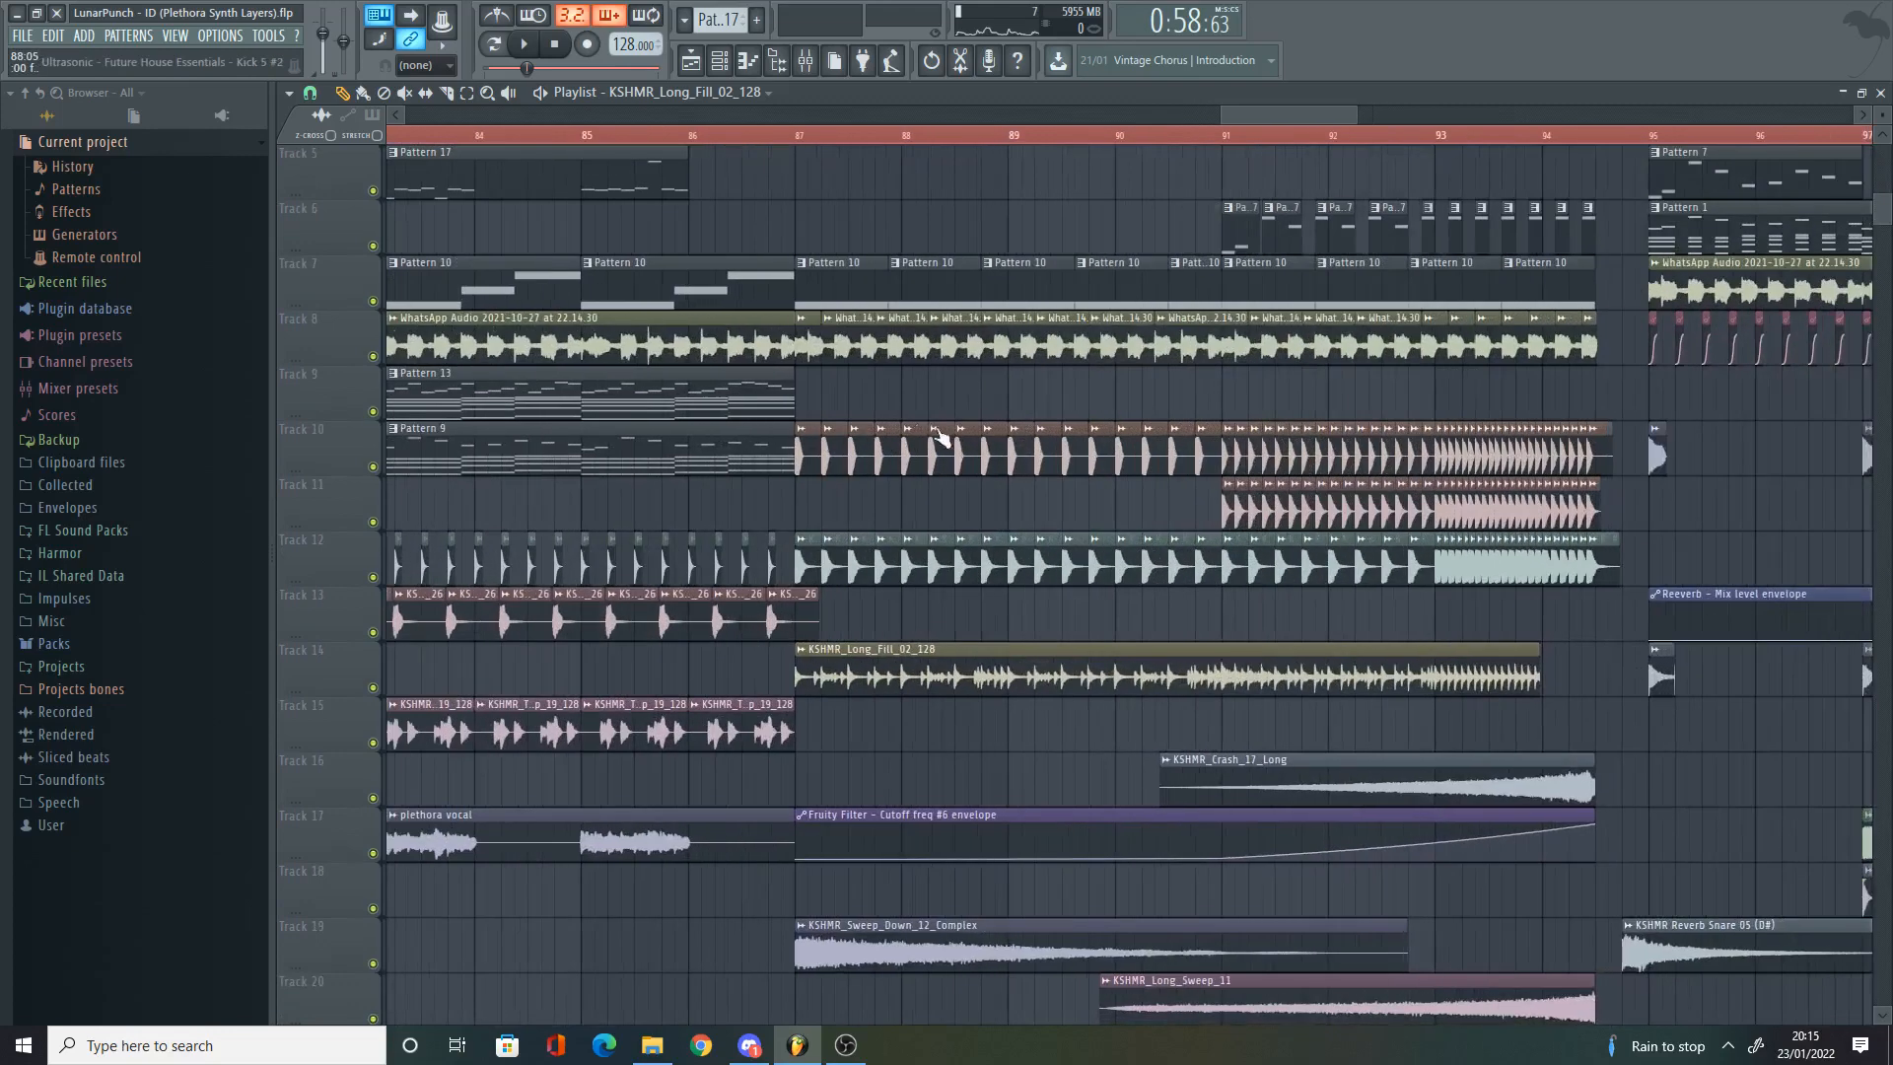
scroll(668, 544, down, 2)
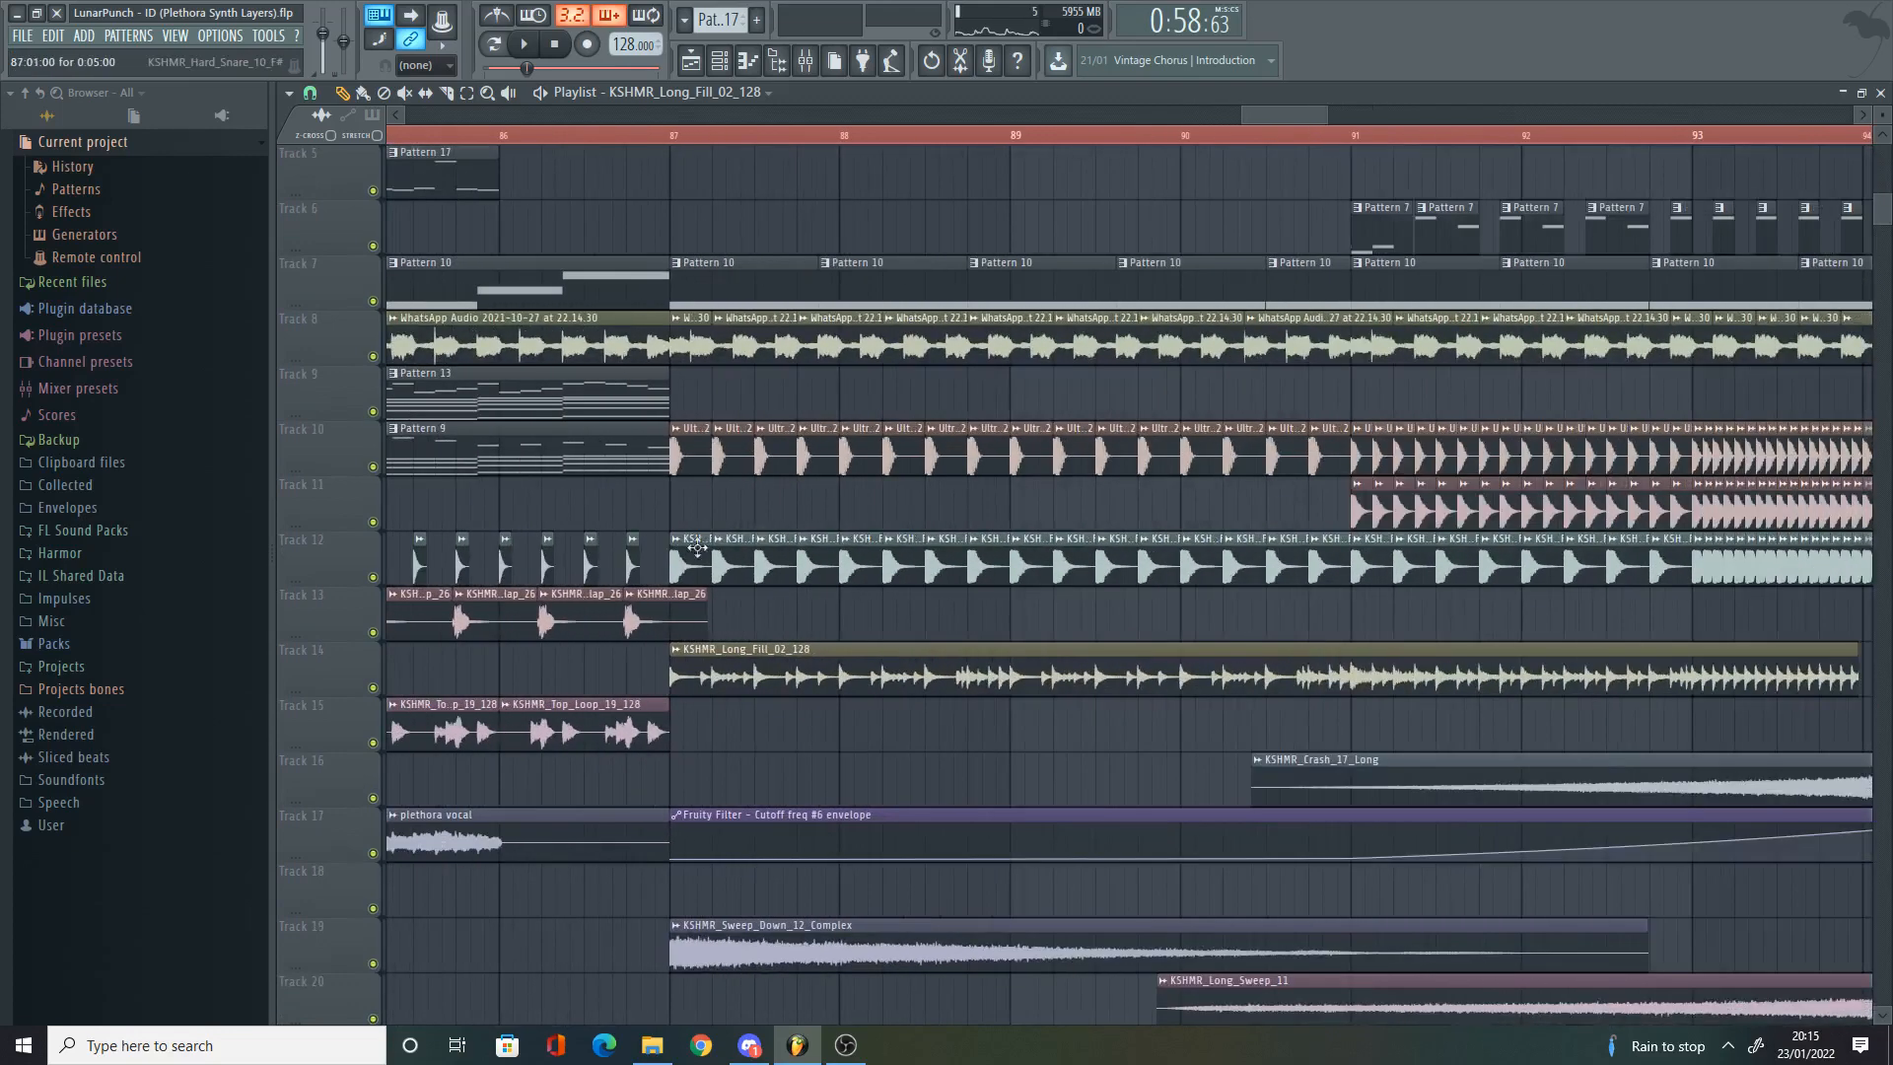
Step: Audition the KSHMR_Hard_Snare_10_F#, KSHMR_Tight_Snare_06_A# and Kick 5 #2 clips of the second build-up
alt+right_click(678, 550)
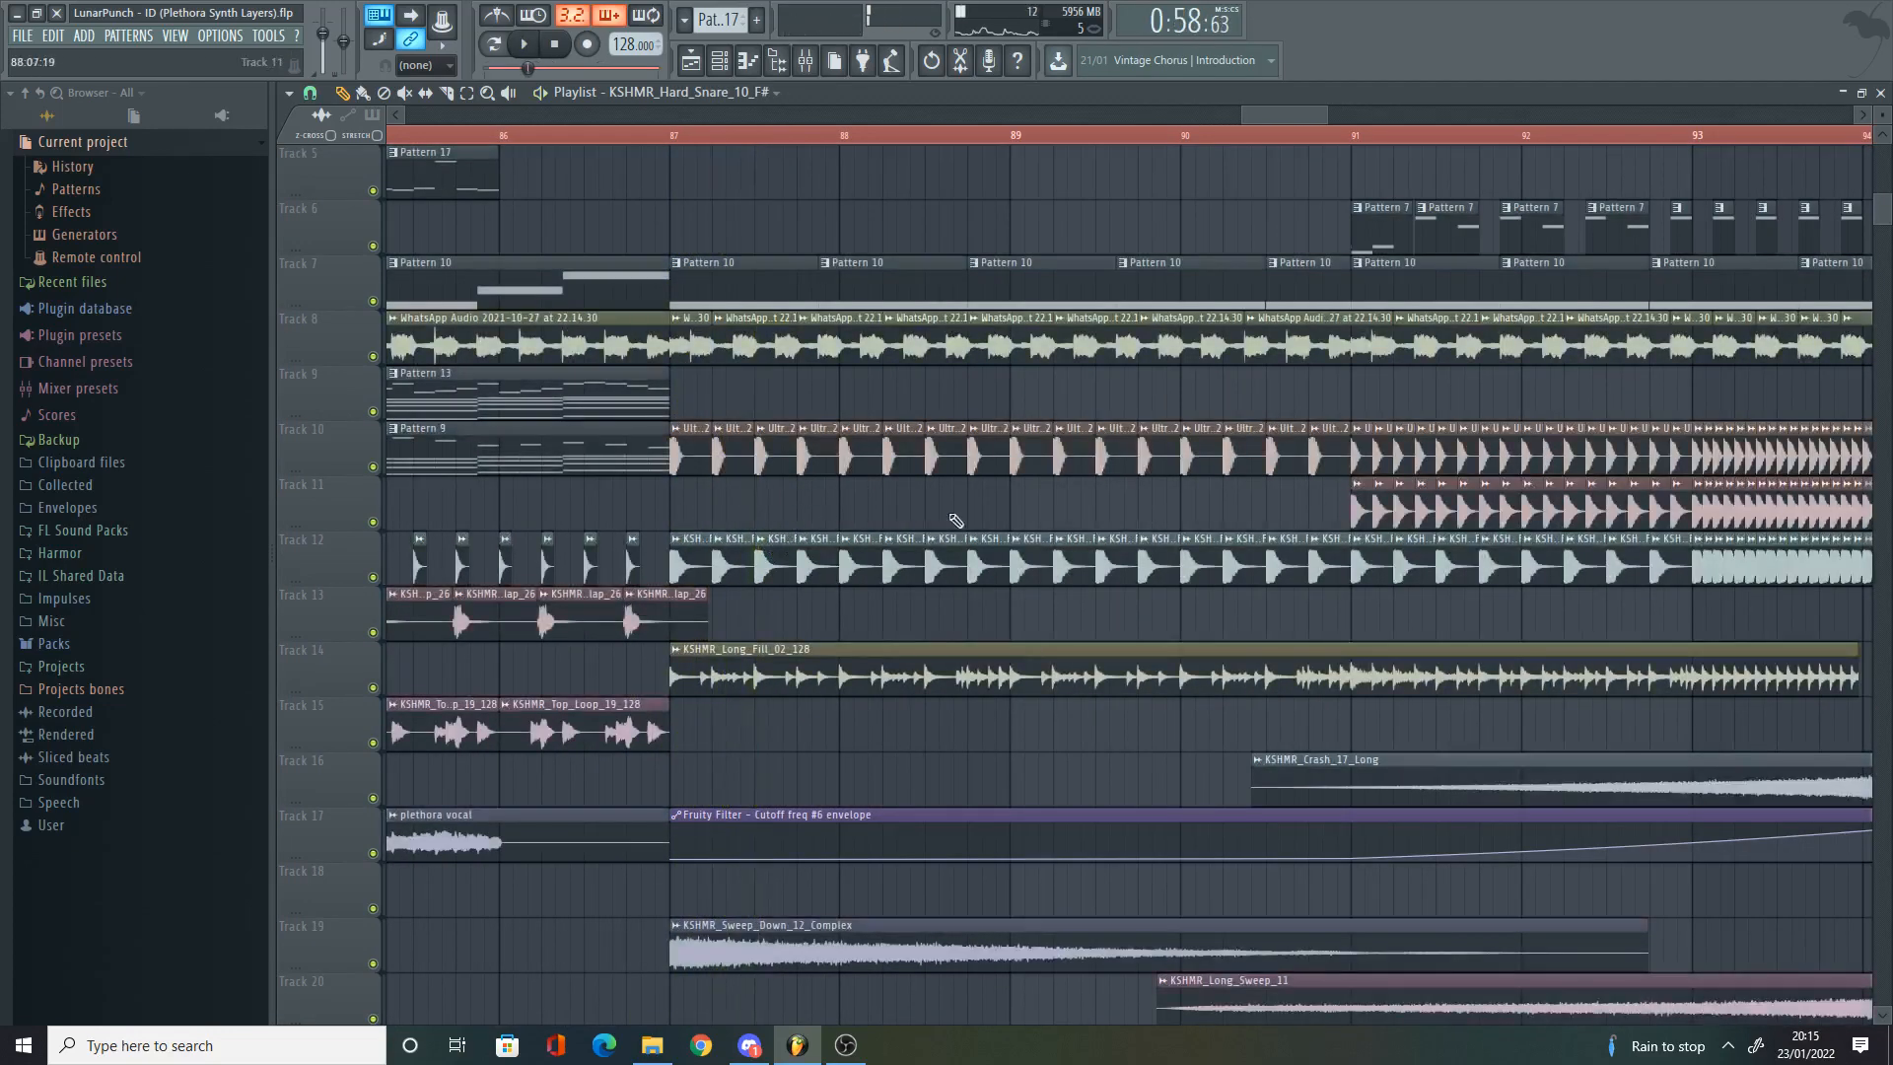
scroll(1351, 518, down, 3)
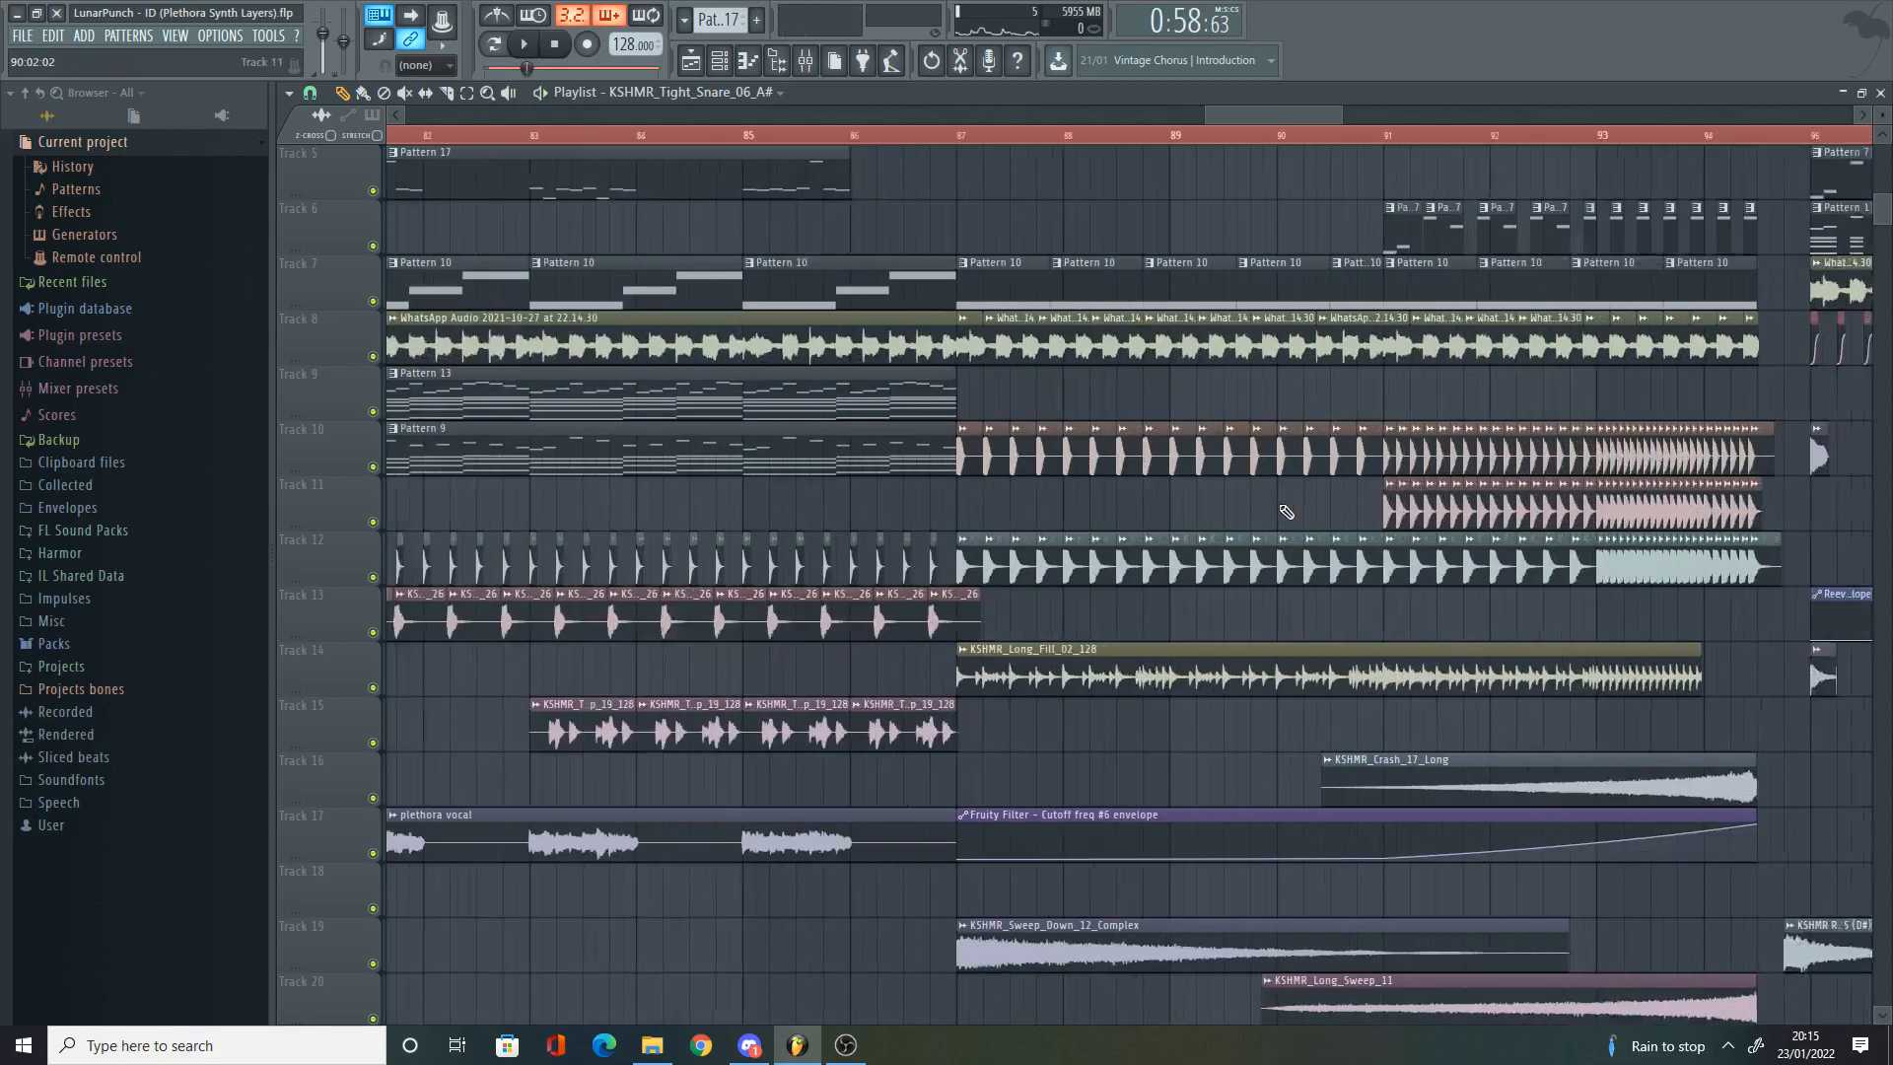
scroll(1287, 511, up, 1)
alt+right_click(915, 460)
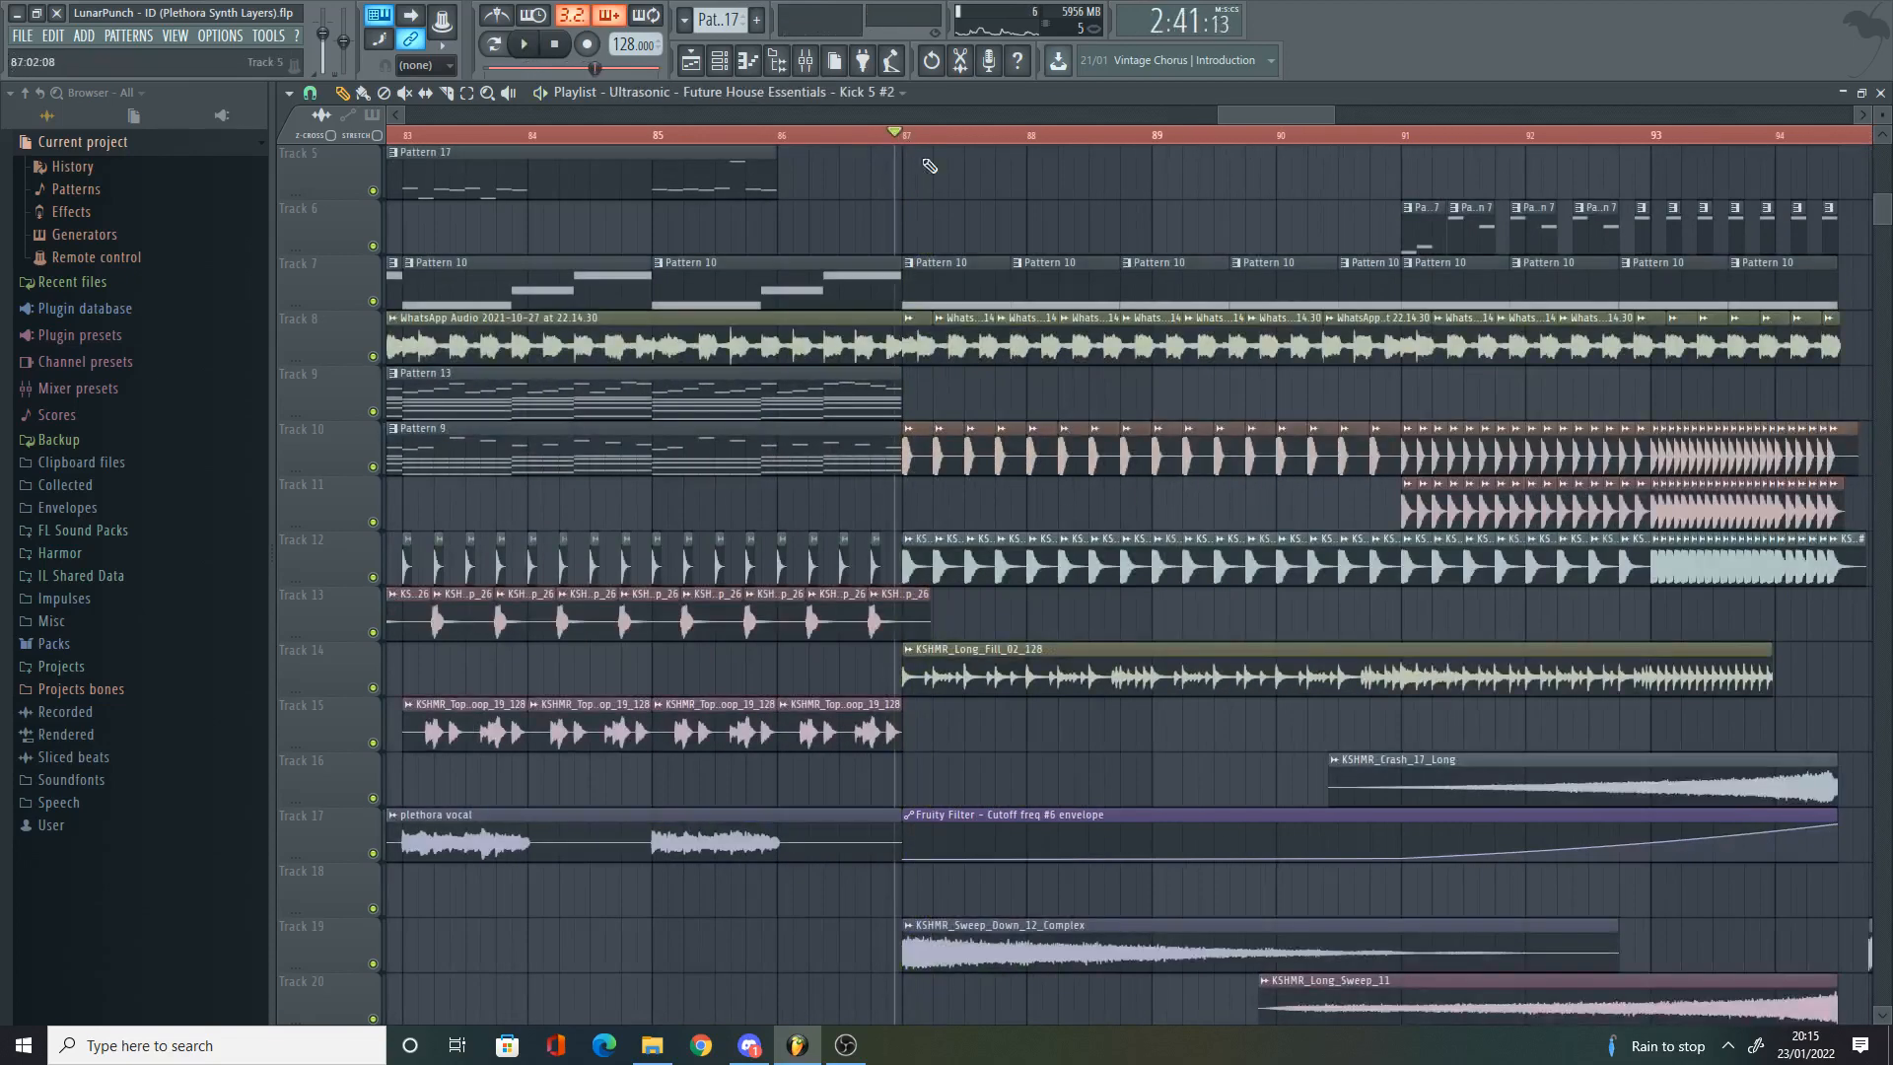
Step: Audition a chopped WhatsApp Audio clip after bar 87 on Track 8, and briefly play the full arrangement from just before bar 87
scroll(929, 165, up, 1)
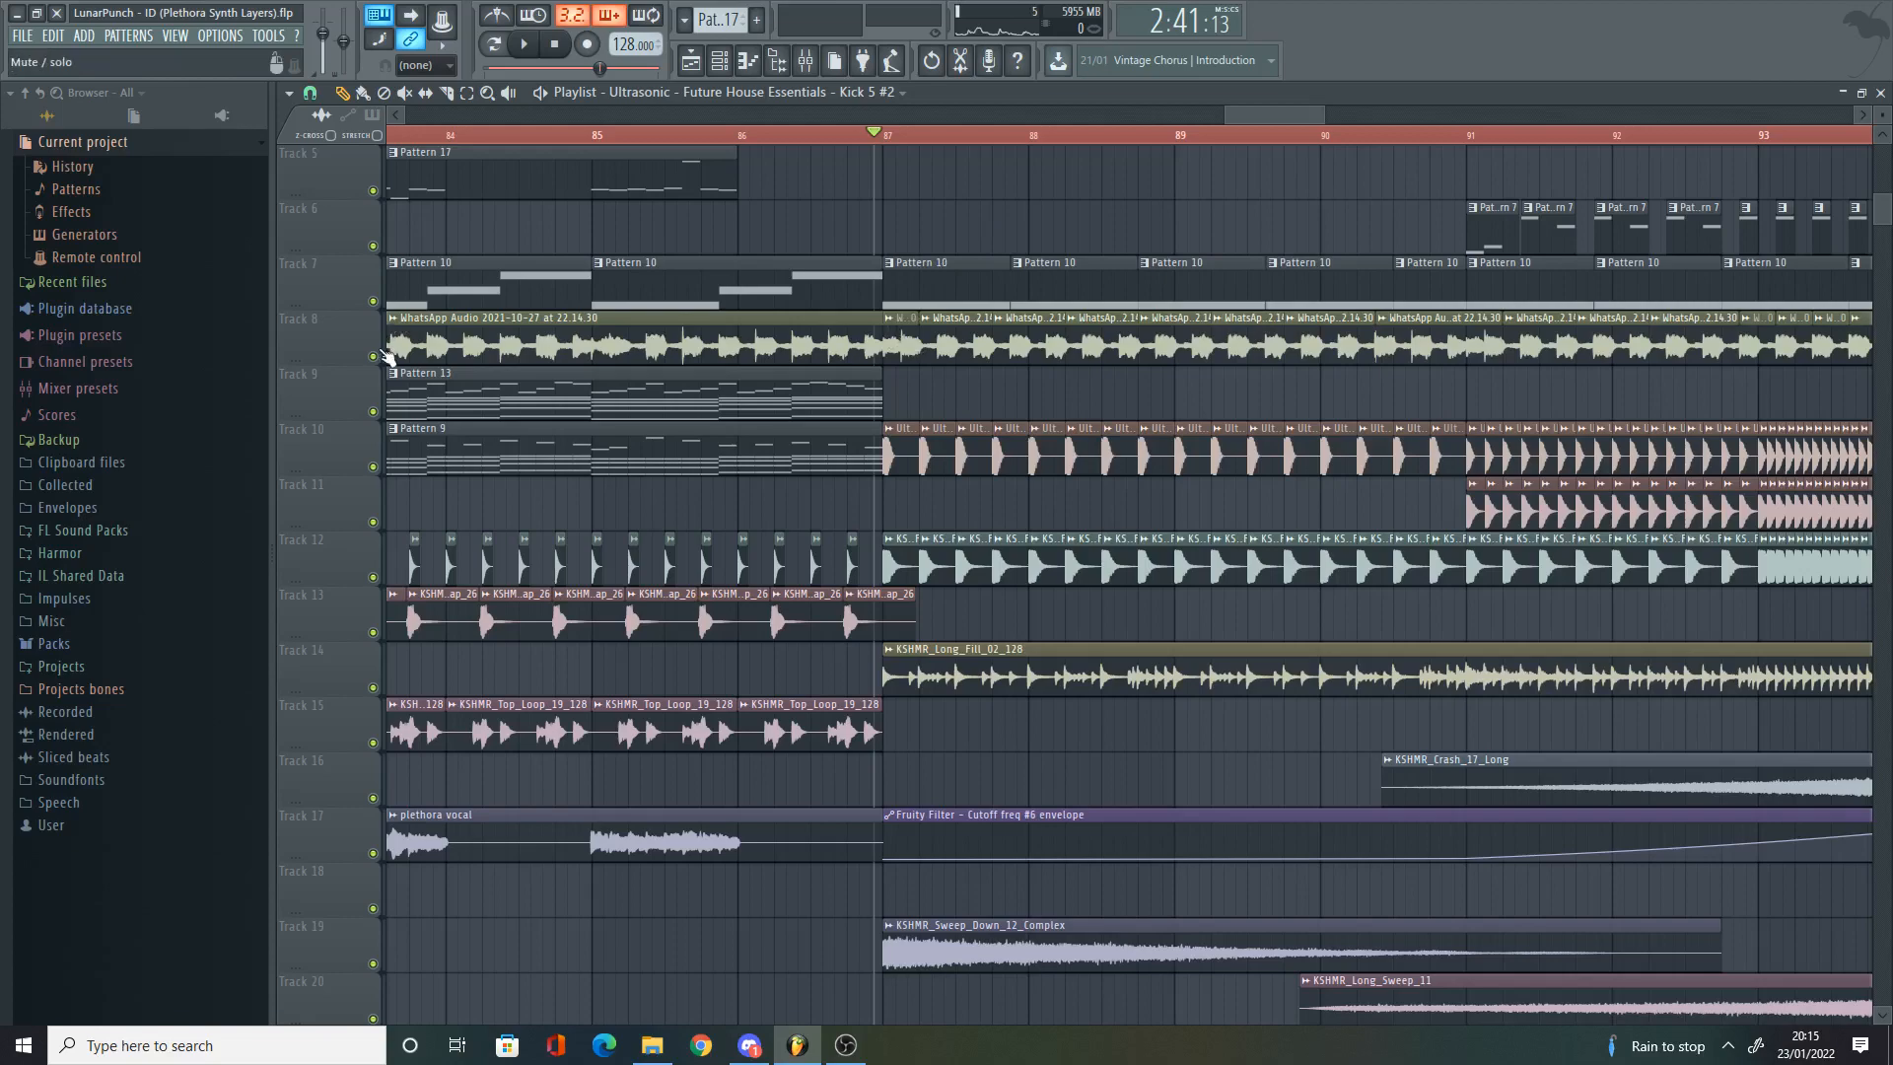
scroll(859, 351, up, 4)
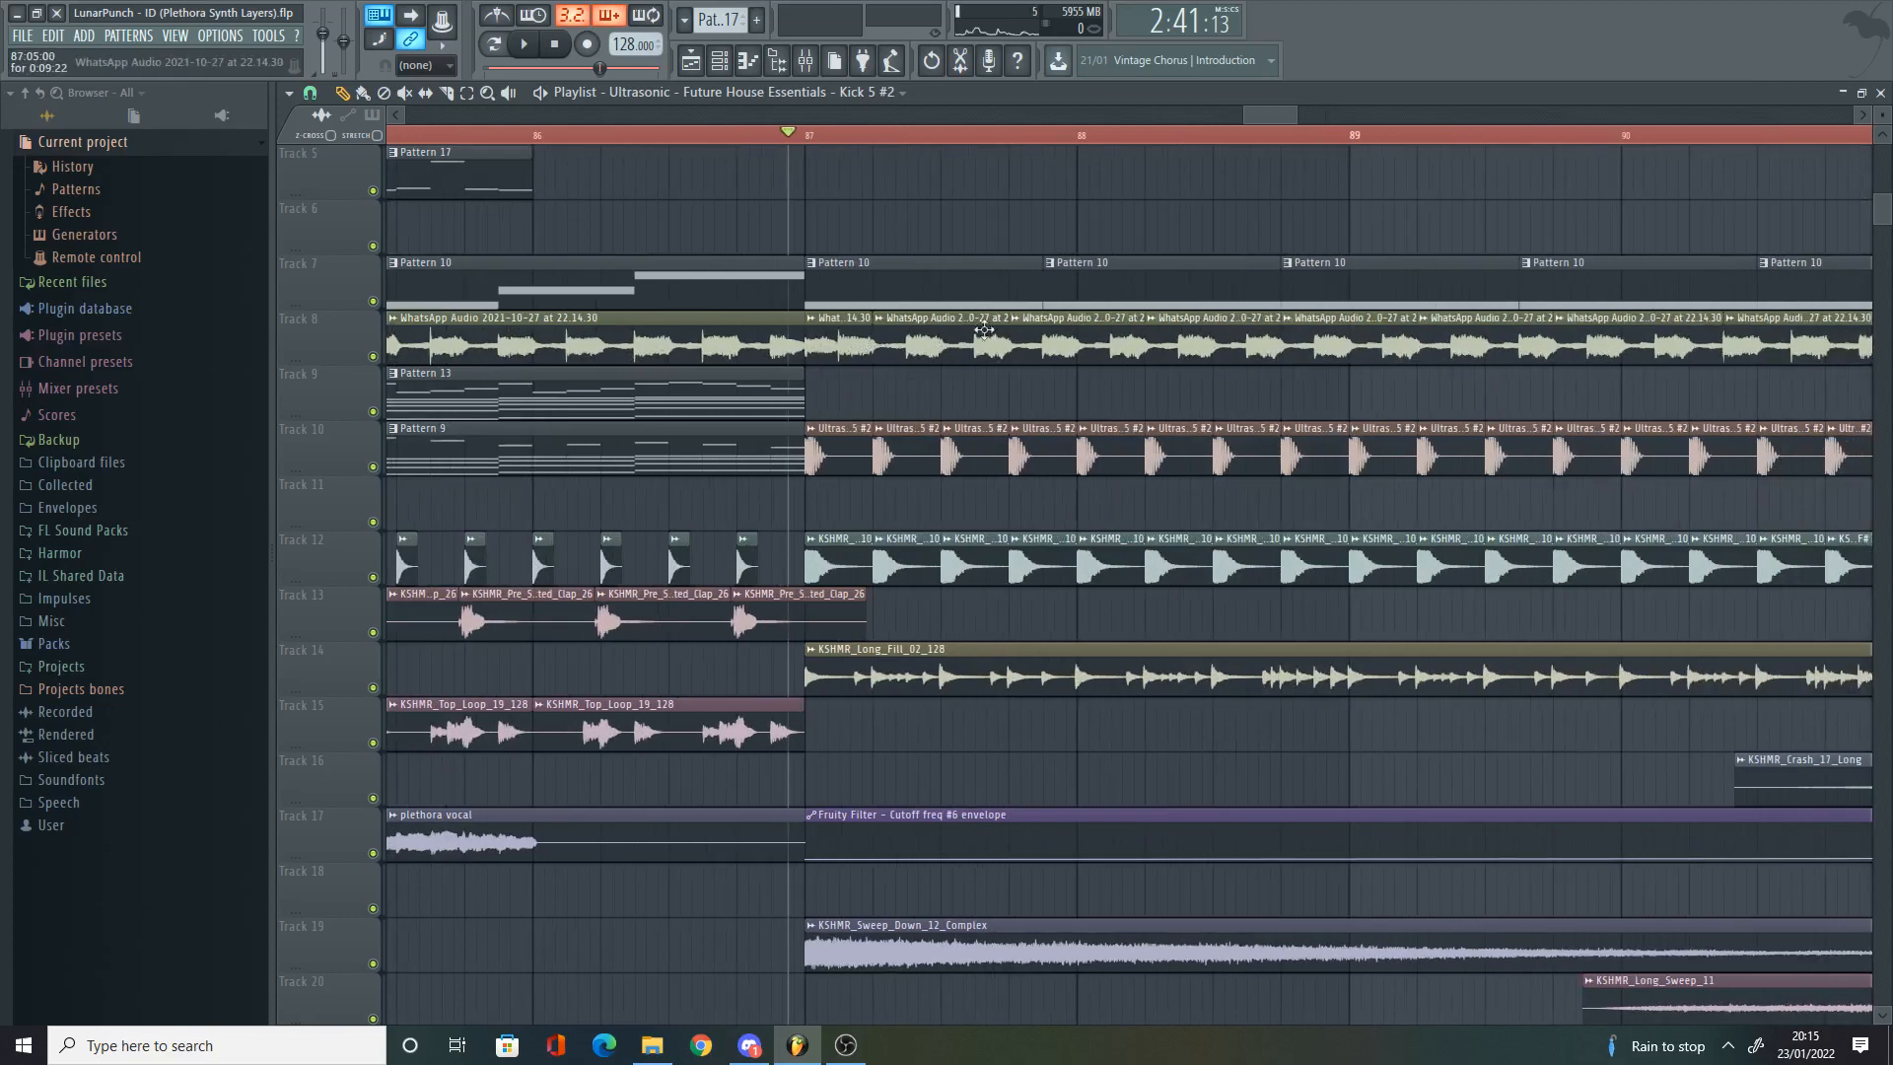
alt+right_click(954, 342)
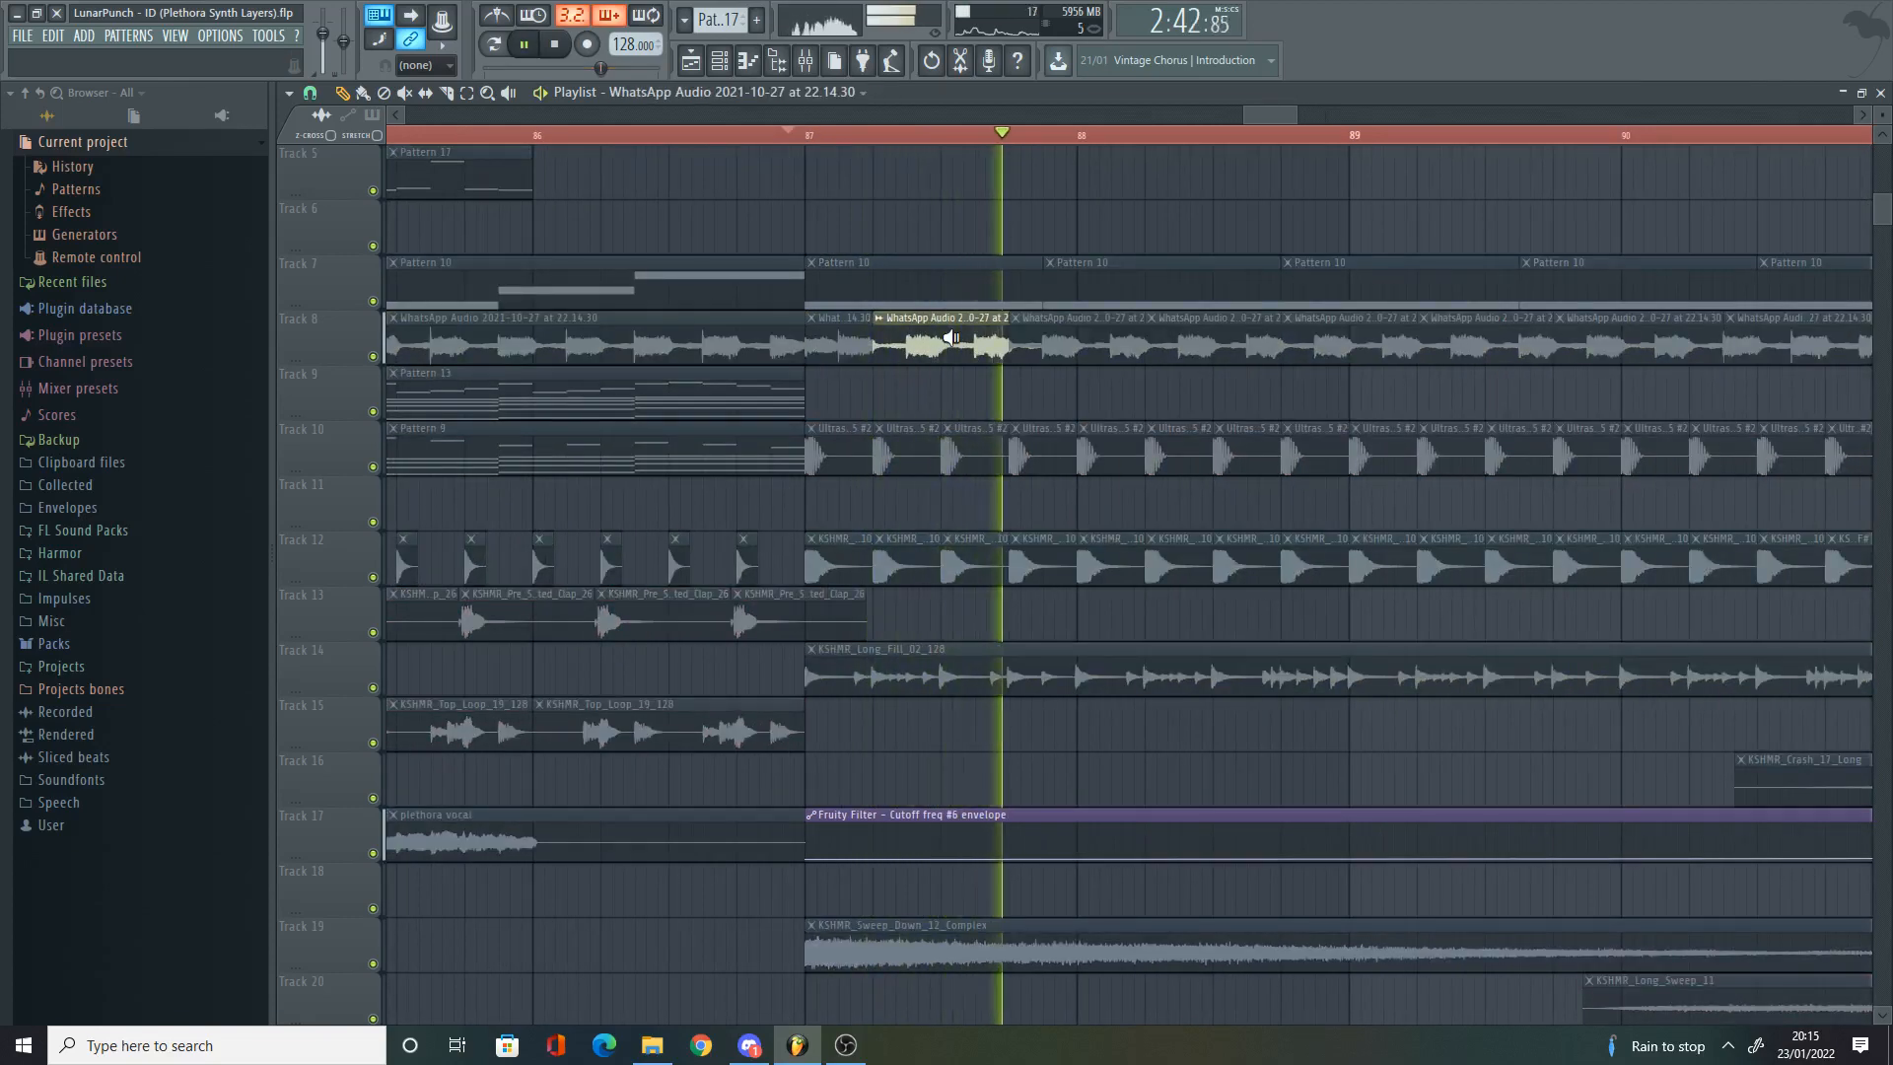
key(space)
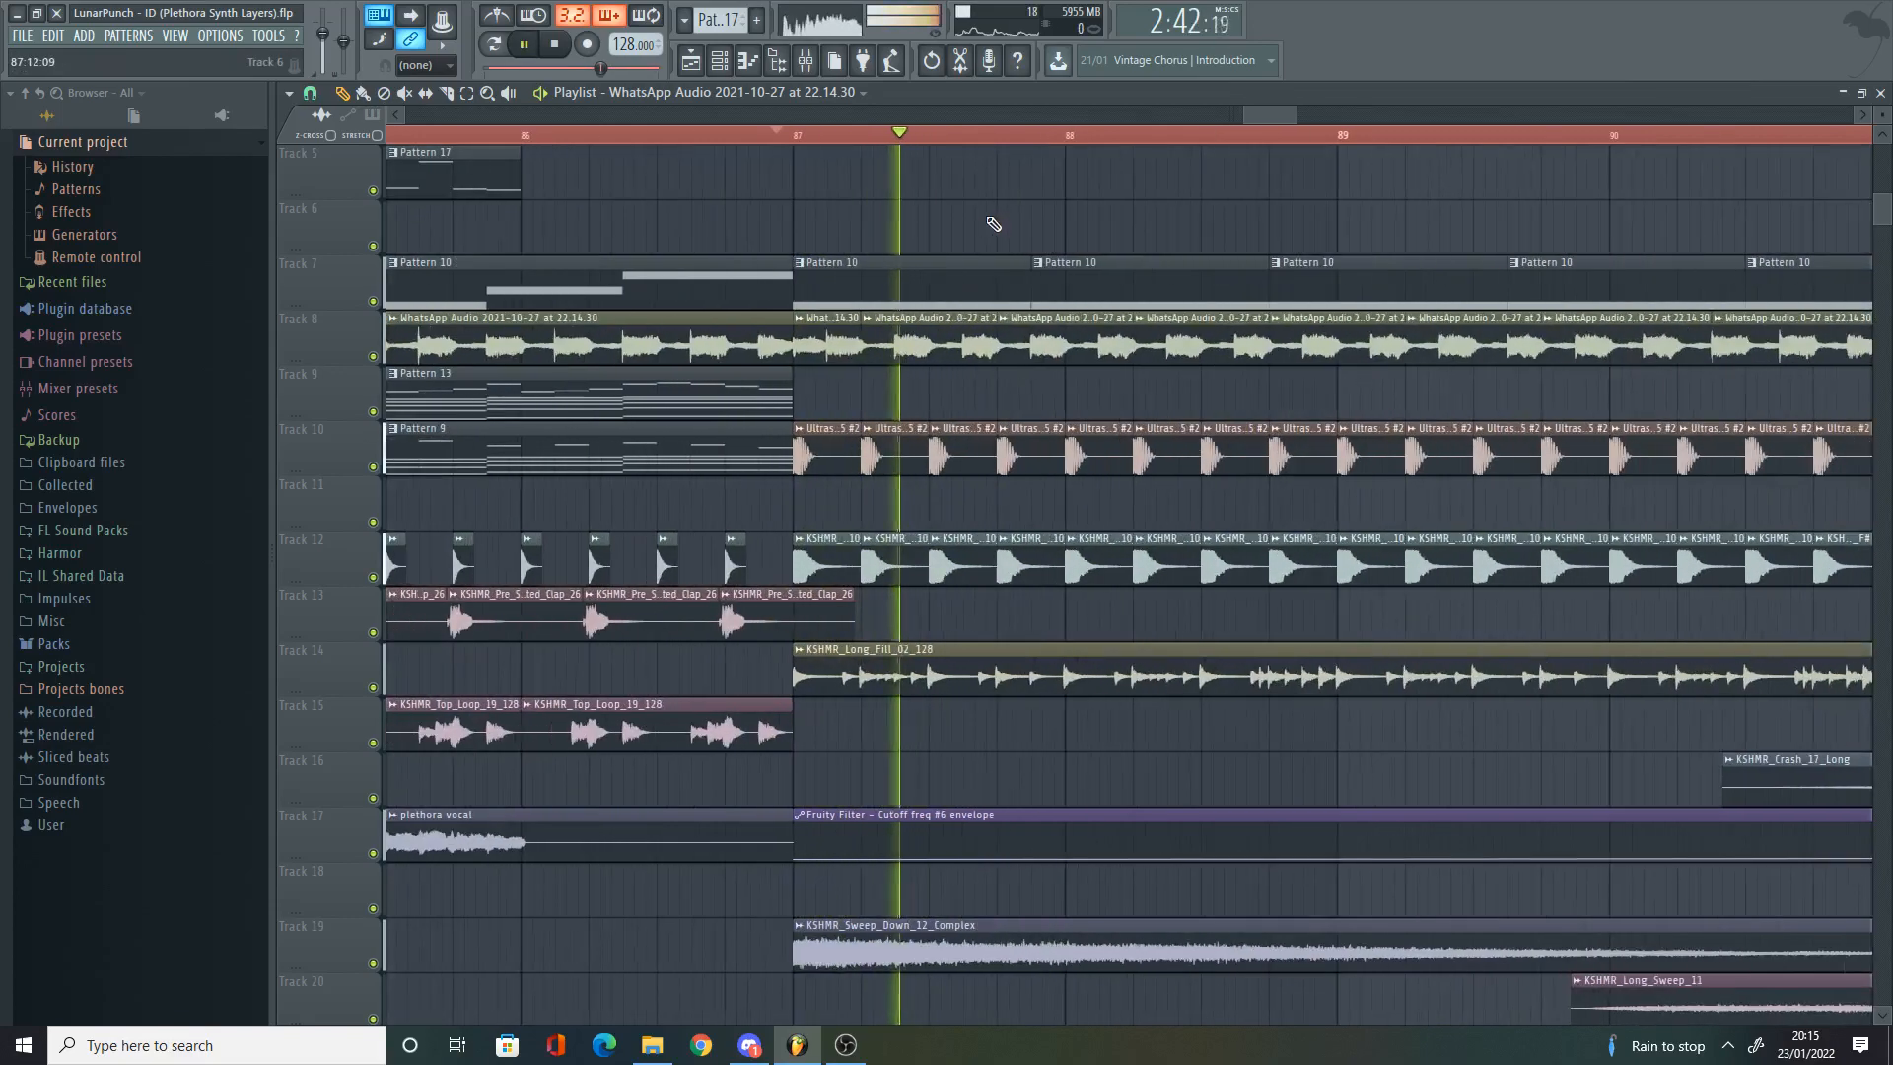
key(space)
Step: Isolate the WhatsApp Audio clips on Track 8 and play them from just before bar 87
right_click(374, 356)
key(space)
key(space)
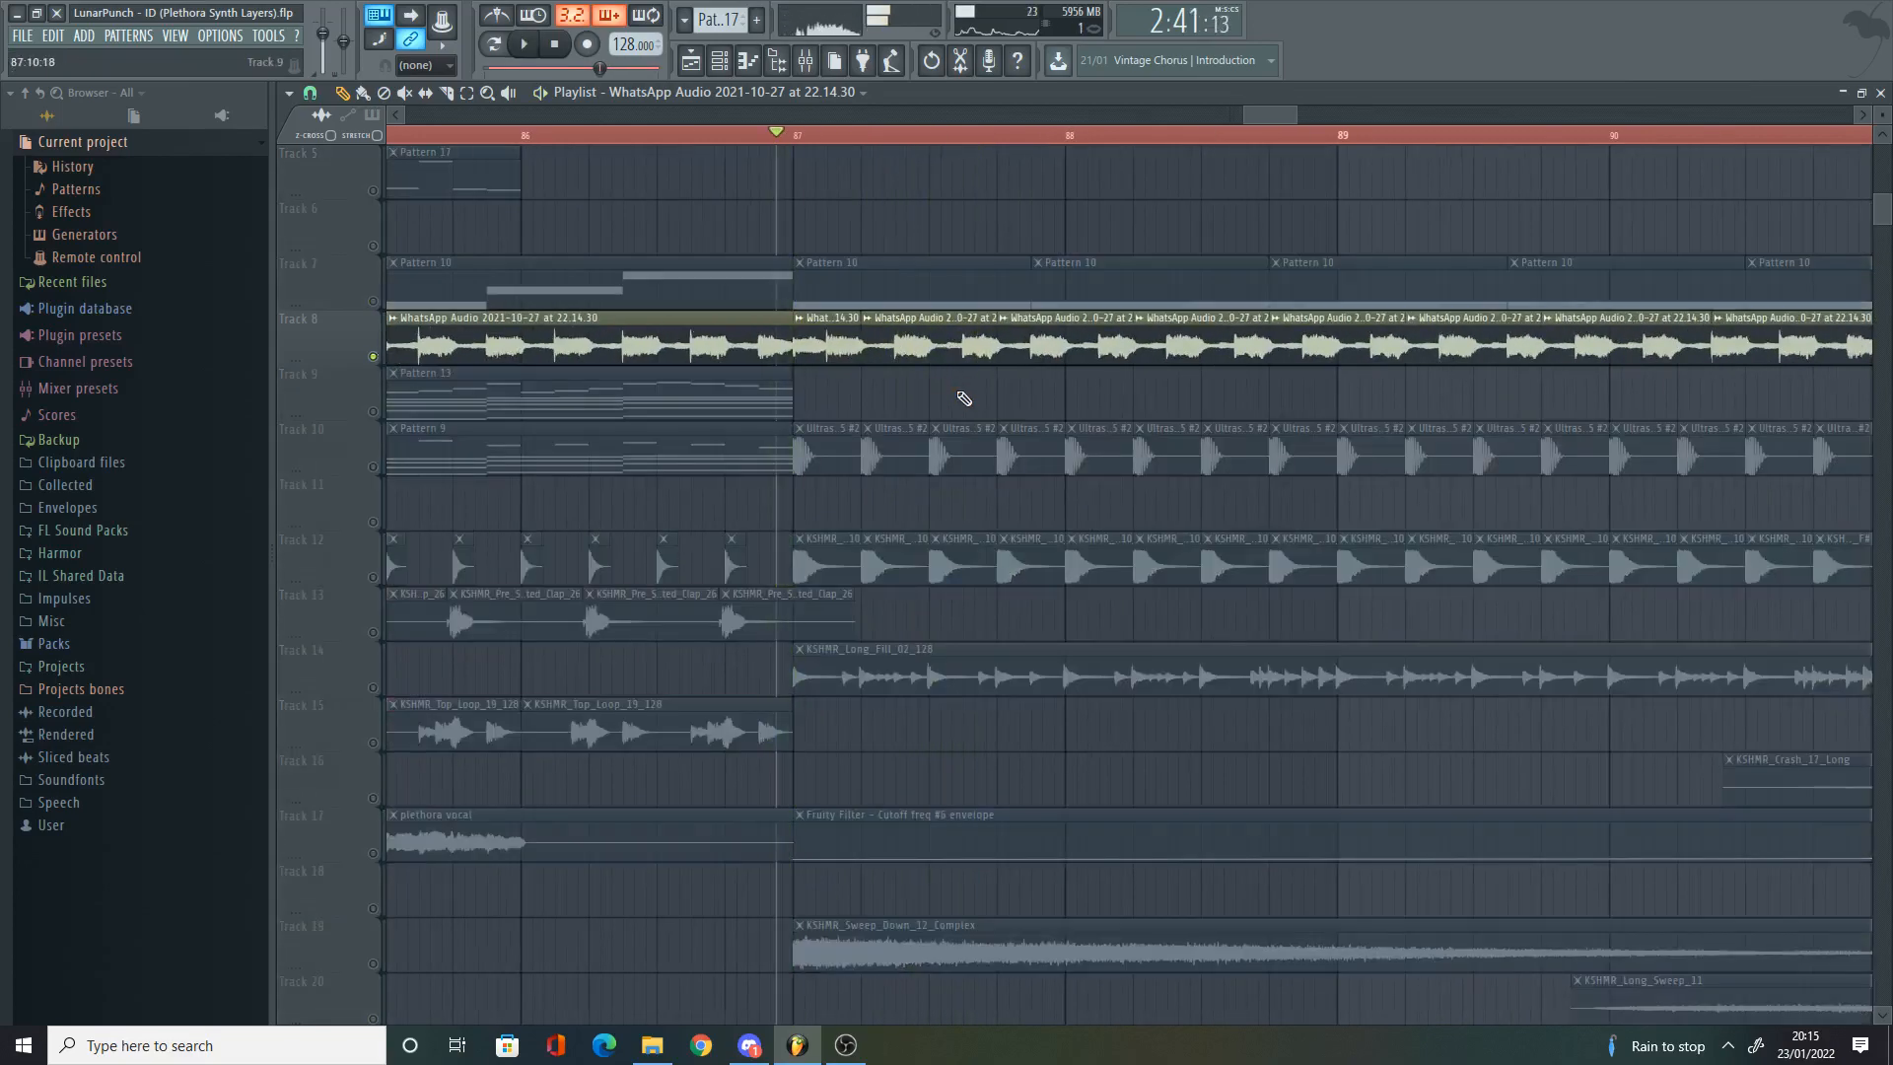
ctrl+scroll(1035, 242, down, 1)
ctrl+scroll(1043, 233, up, 1)
ctrl+scroll(1060, 218, down, 1)
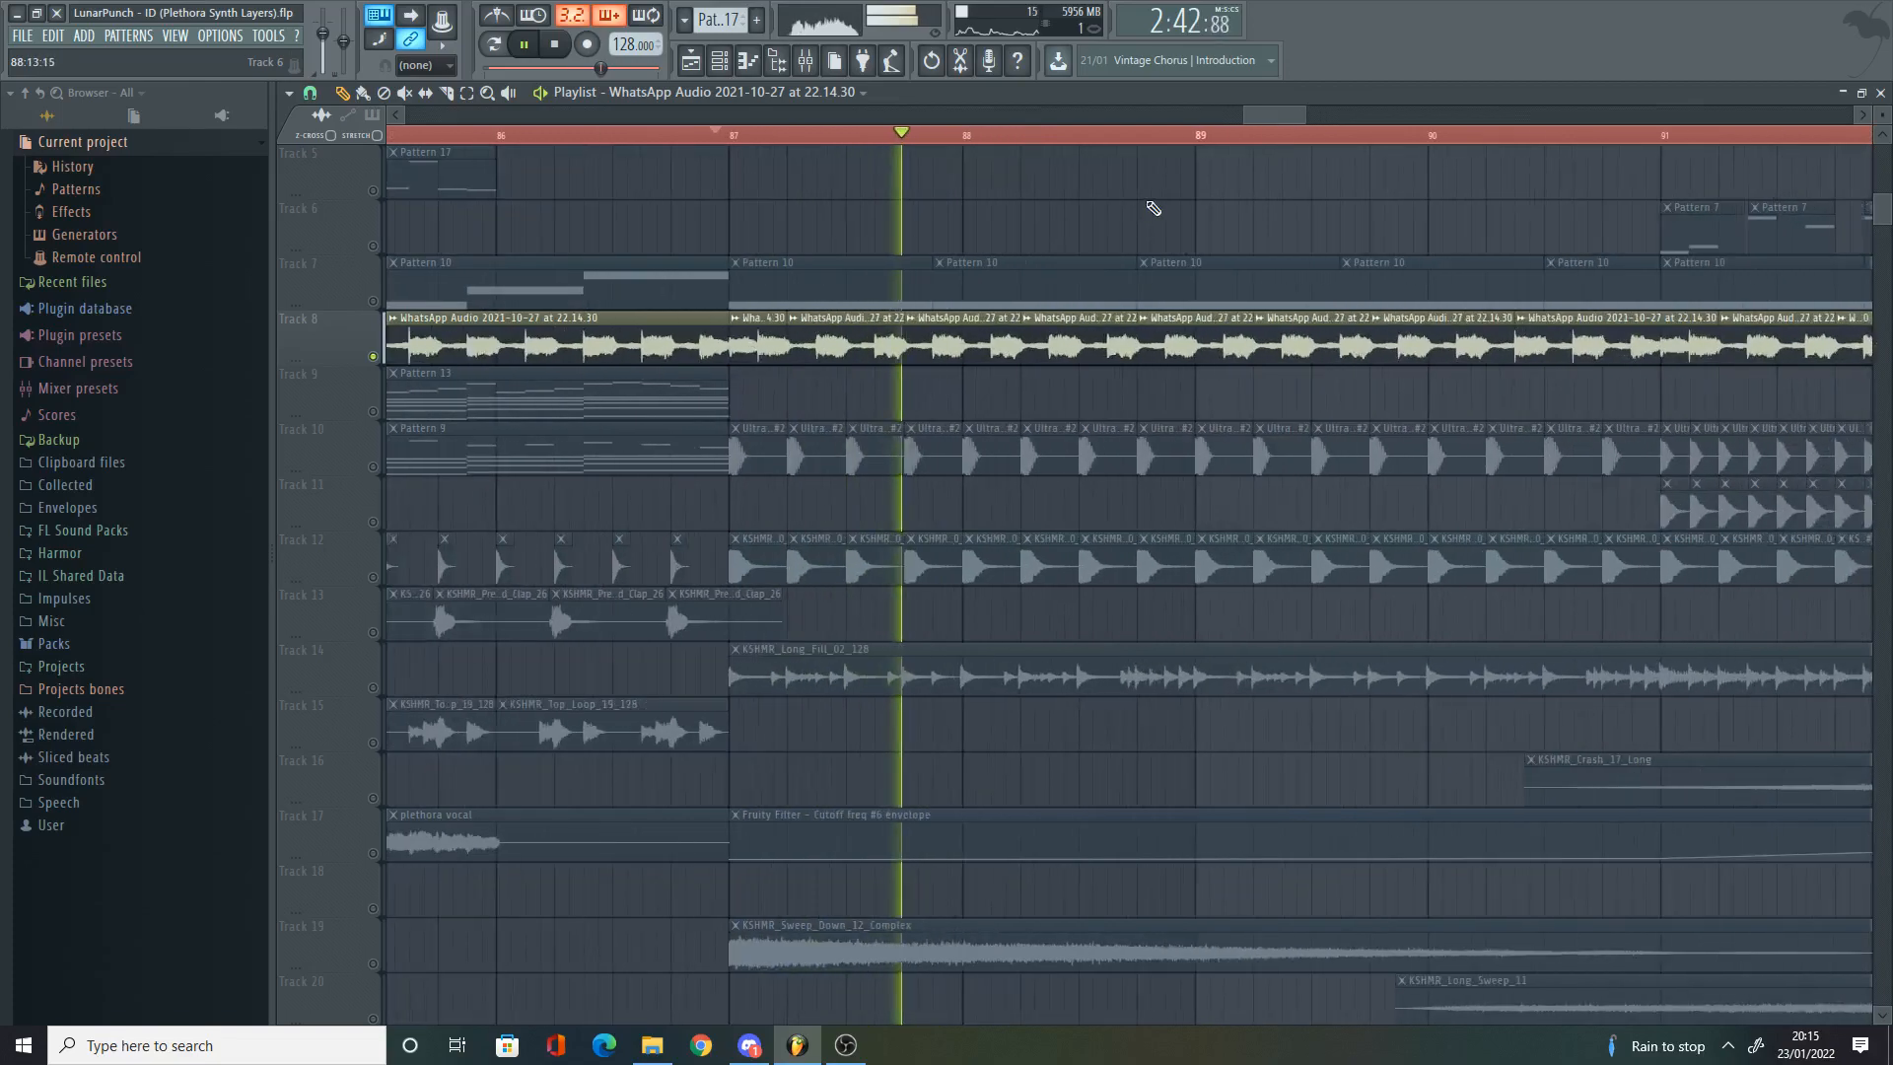
scroll(1163, 247, up, 2)
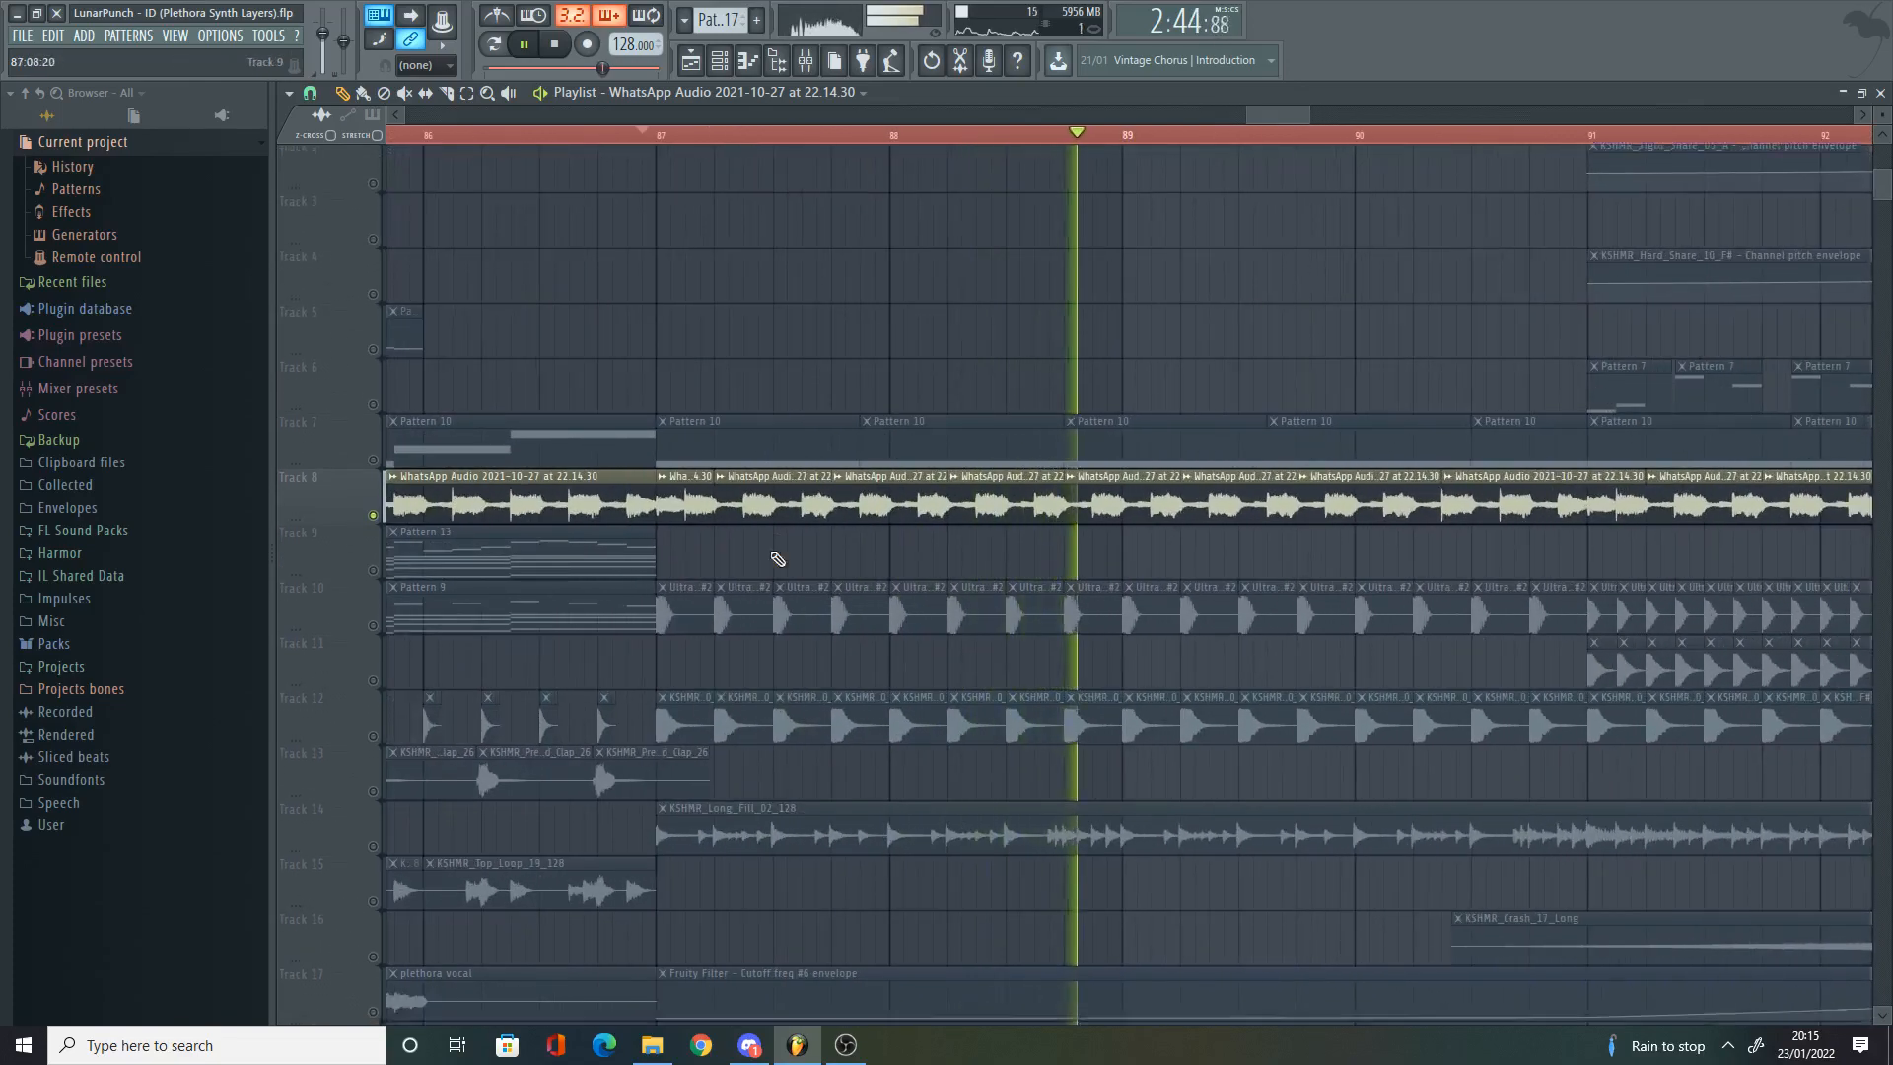
key(space)
Step: Isolate the Fruity Filter - Cutoff freq #3 envelope on Track 27 and start playback around bar 87
scroll(631, 602, down, 8)
scroll(586, 625, down, 3)
right_click(374, 798)
key(space)
ctrl+scroll(1070, 481, down, 2)
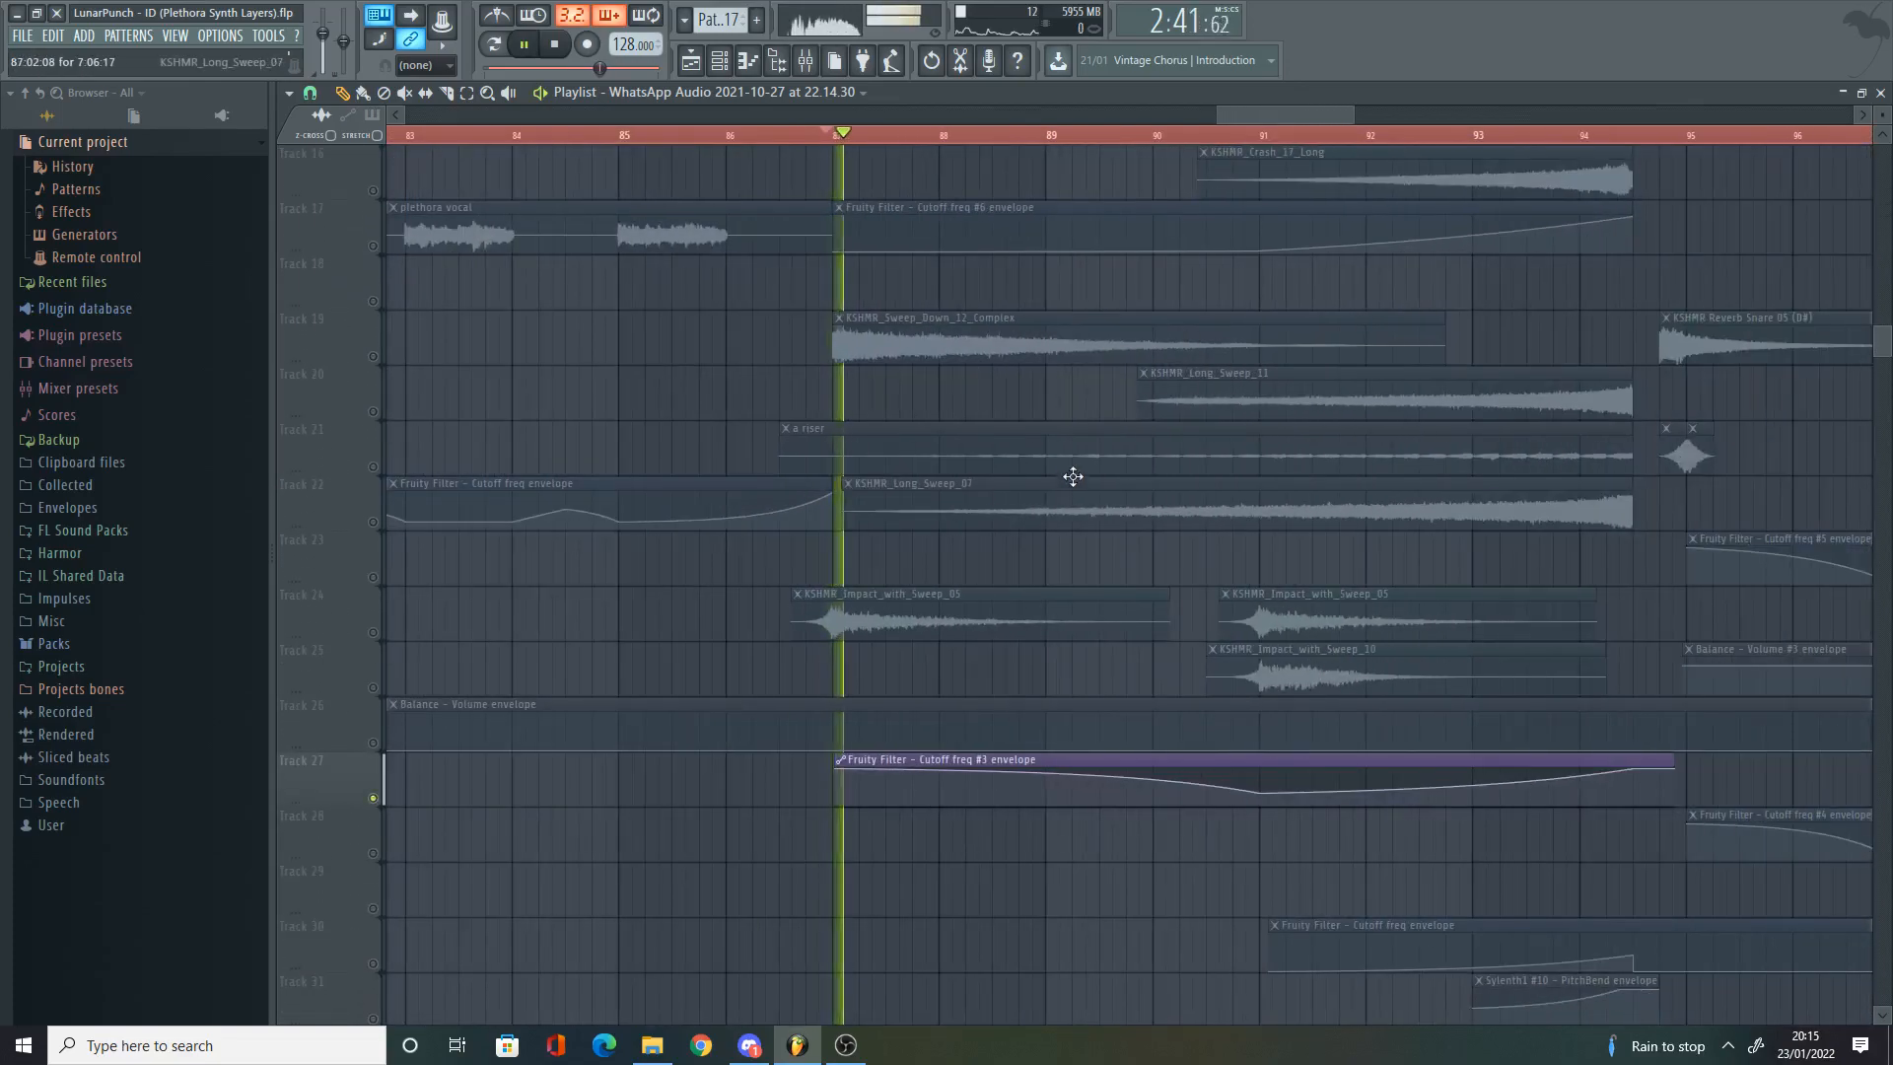
Step: Finish auditioning the isolated Track 27 filter envelope, then isolate Pattern 10 on Track 7 with the WhatsApp Audio clips and play from bar 87
ctrl+scroll(1076, 473, up, 1)
scroll(1082, 469, up, 1)
scroll(1081, 468, up, 2)
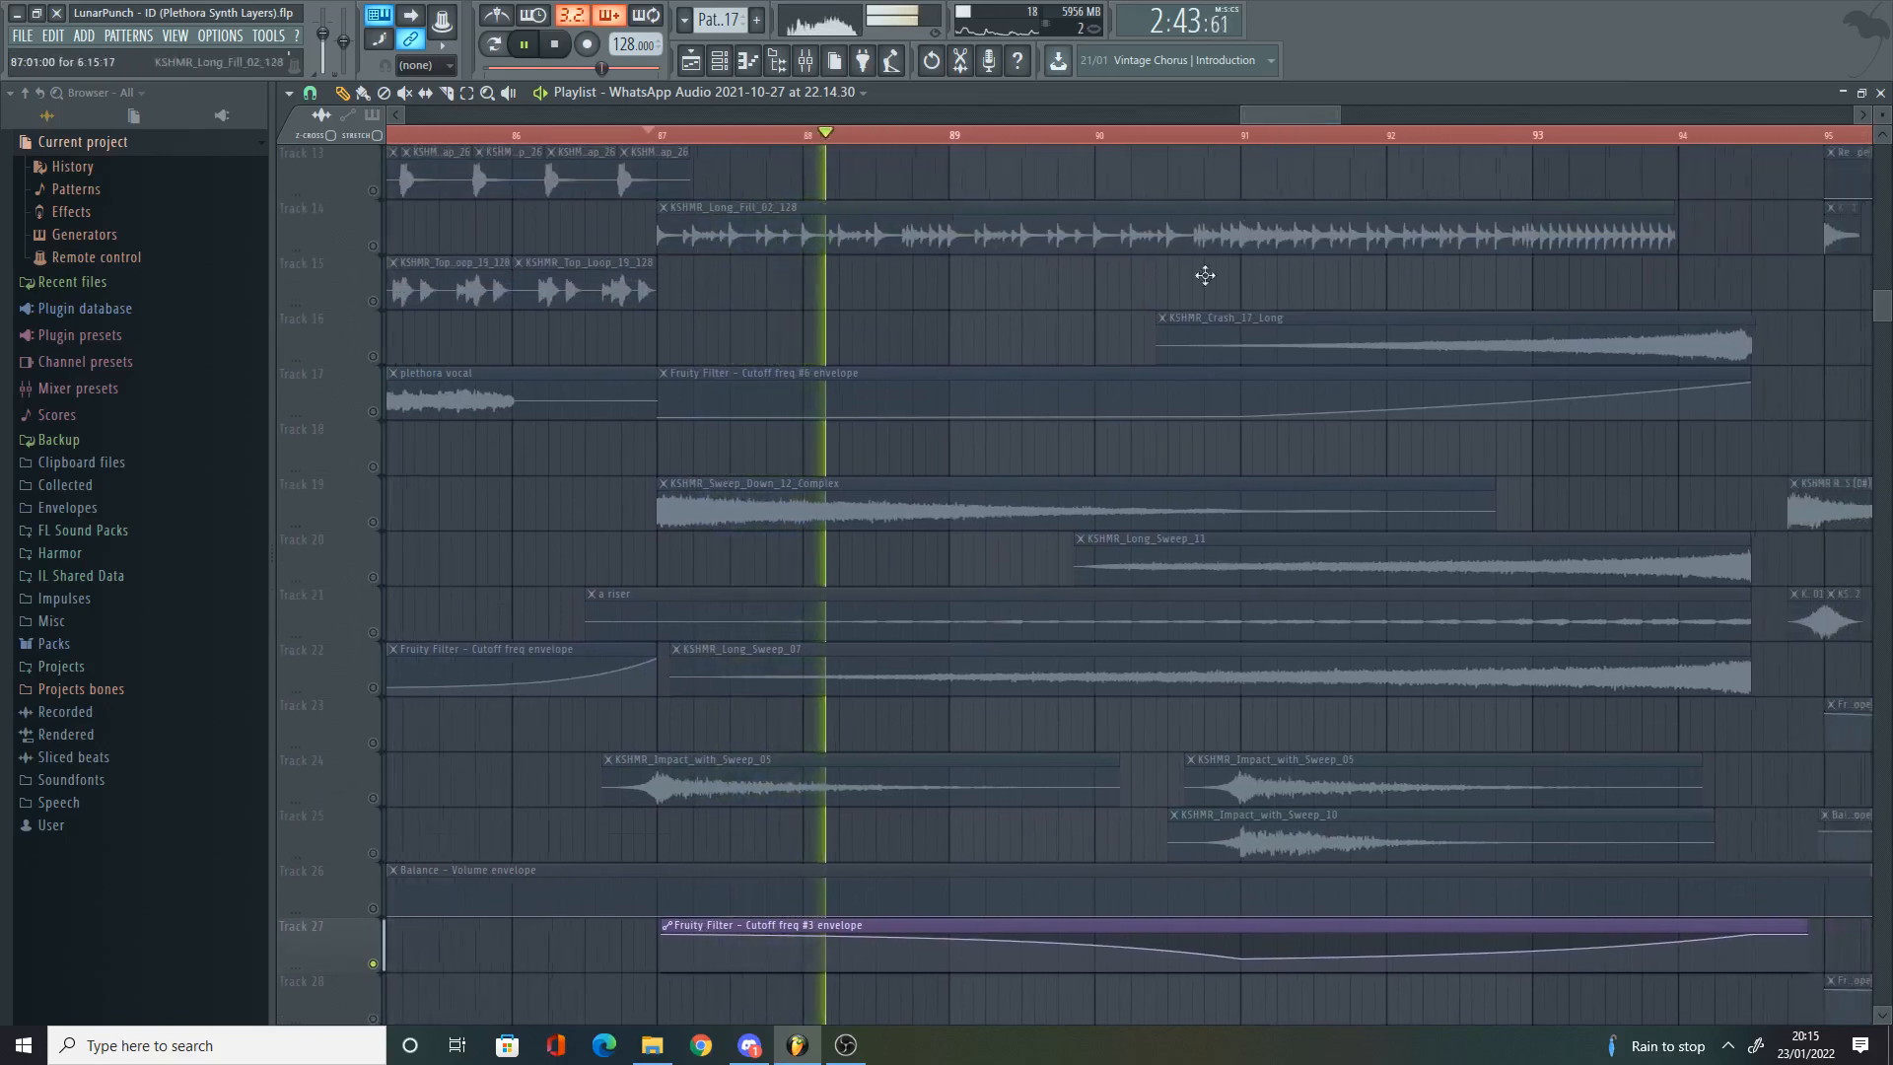
scroll(1111, 268, up, 8)
scroll(1111, 268, up, 2)
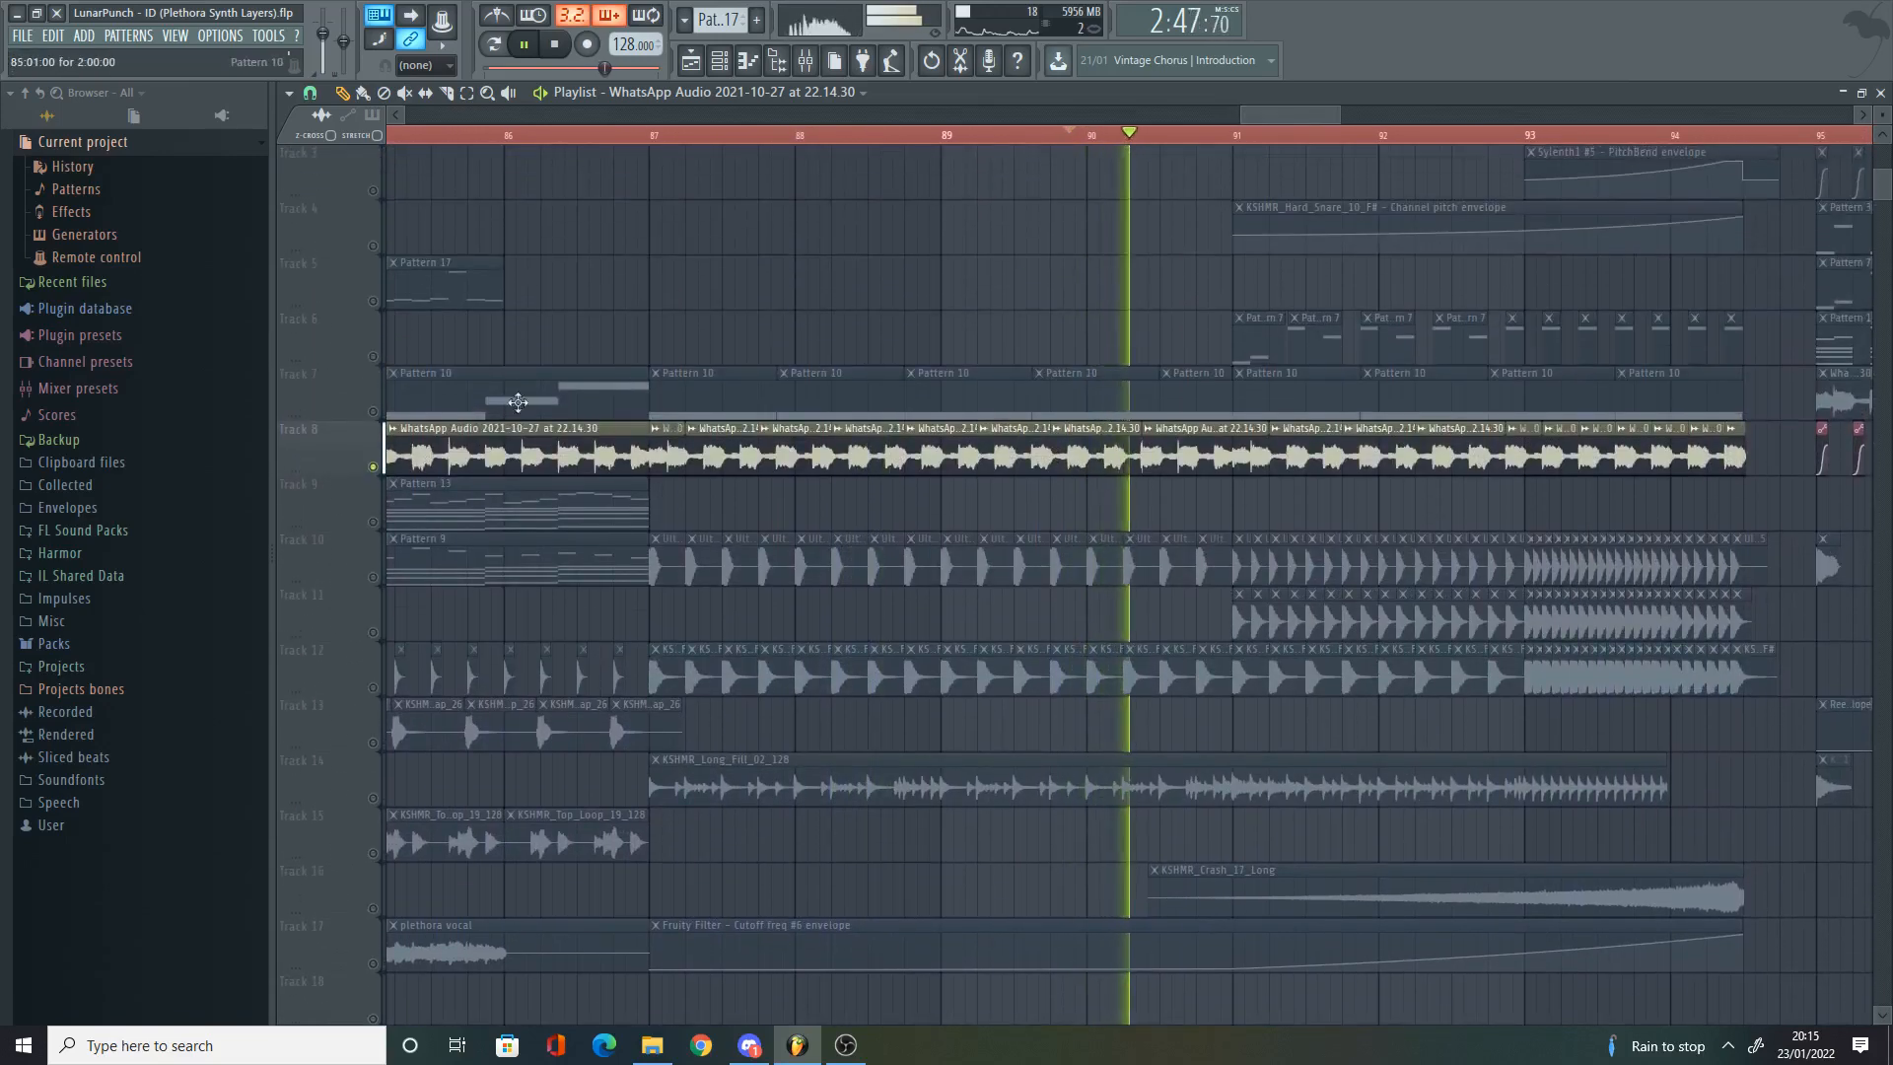
key(space)
click(714, 376)
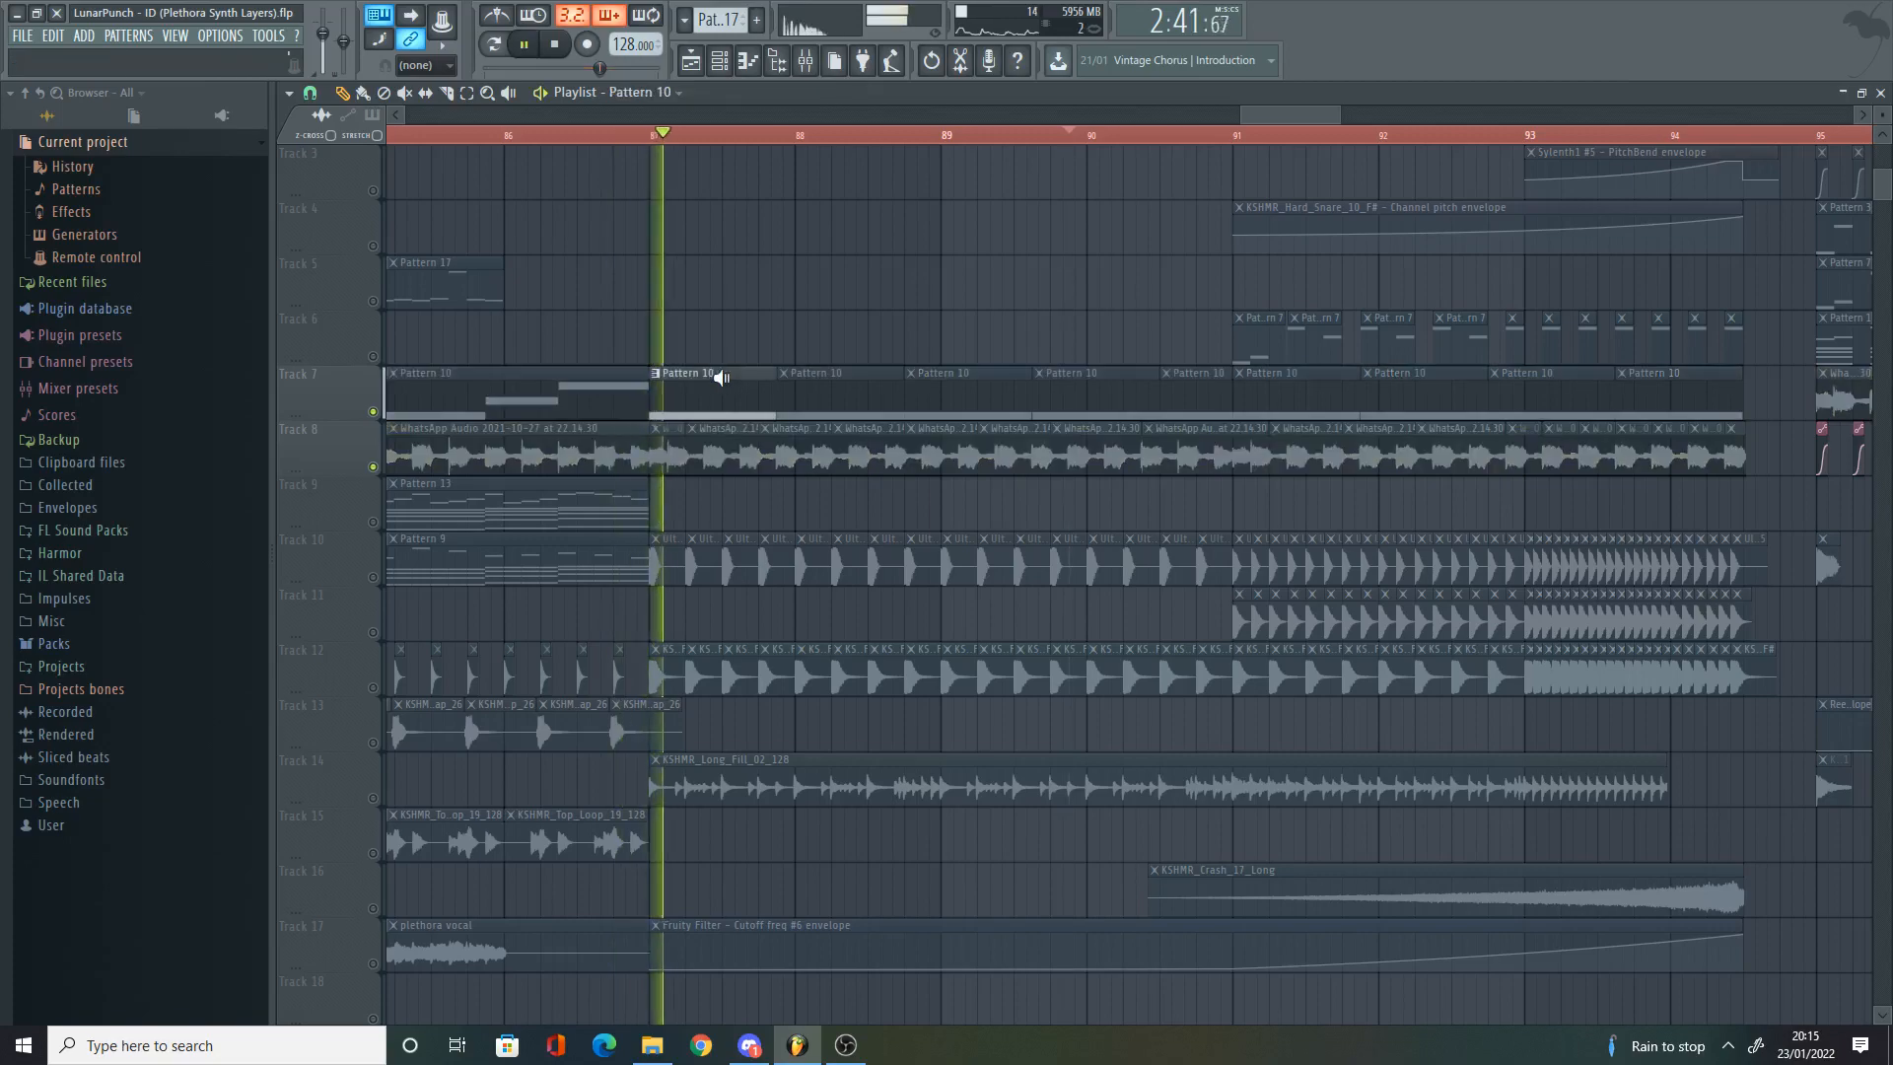
key(space)
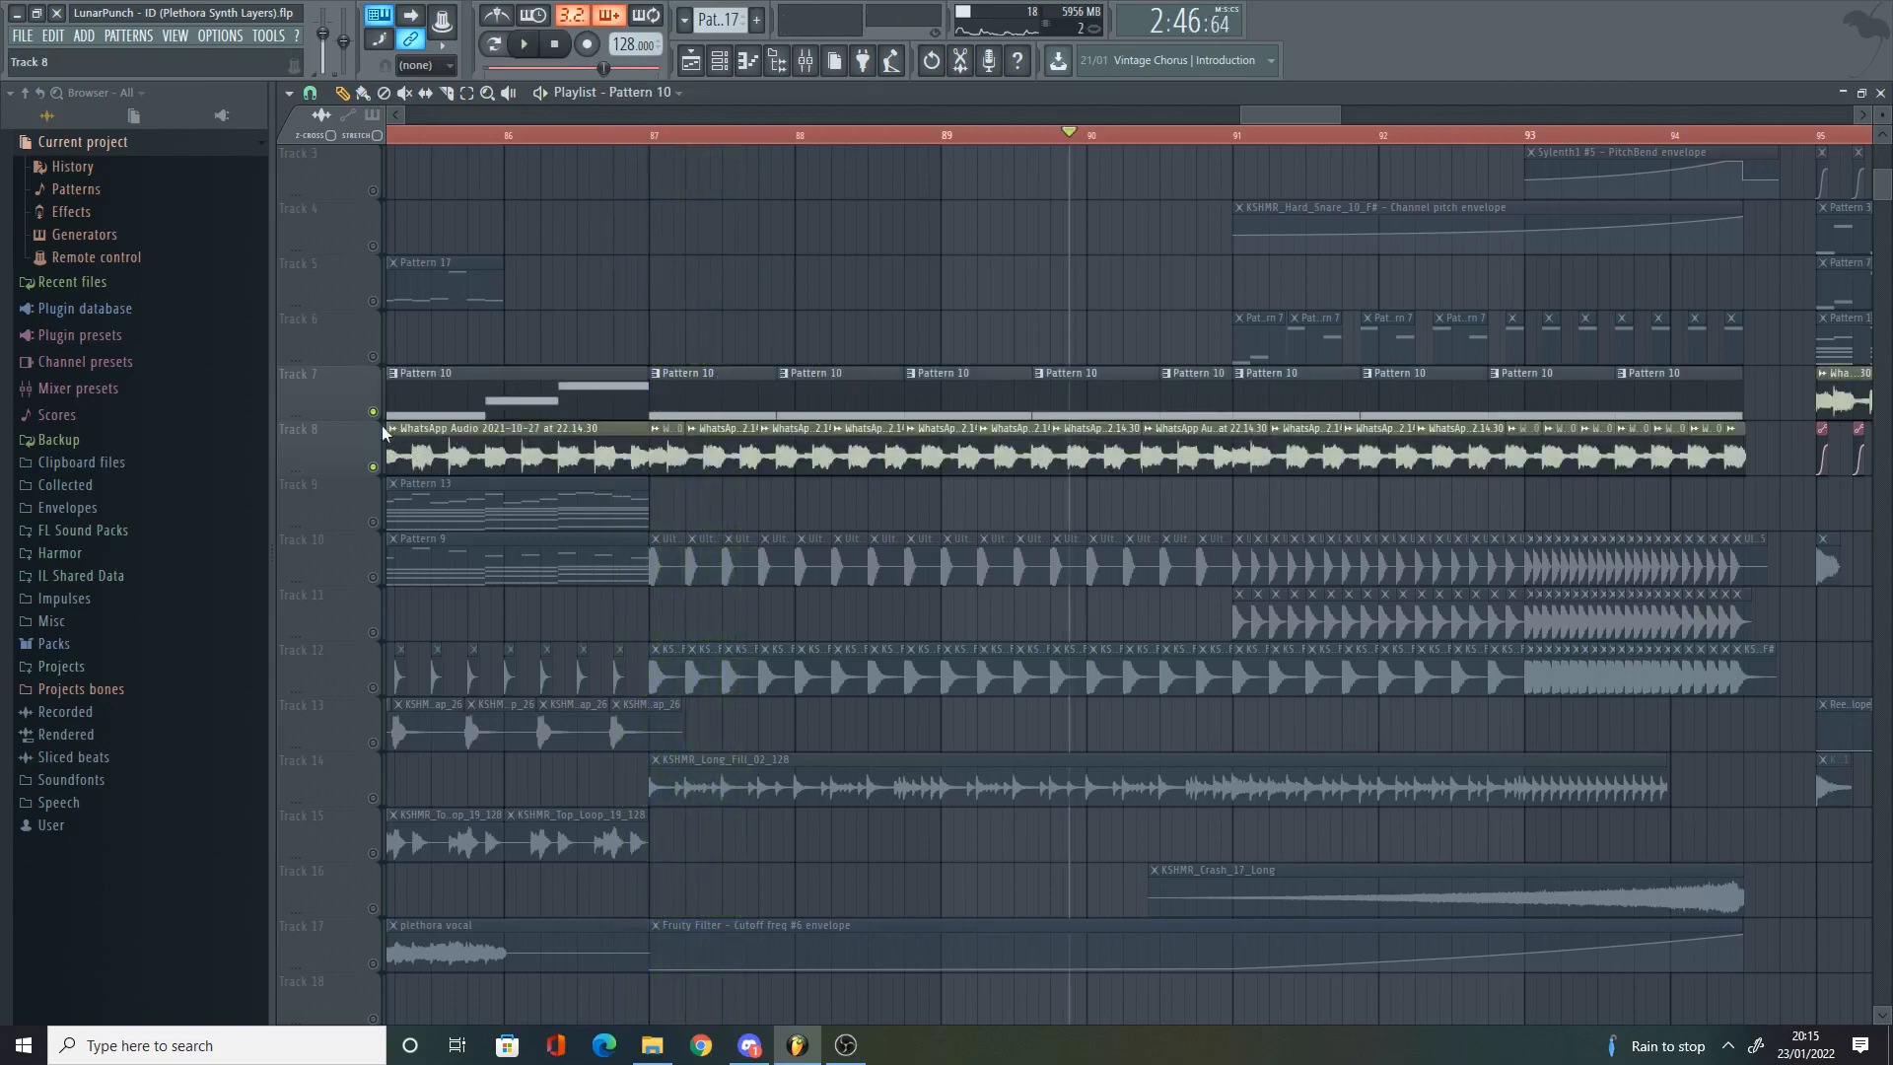
Step: Play the full arrangement from around bar 87 and follow the layers of the second build-up
scroll(669, 150, down, 9)
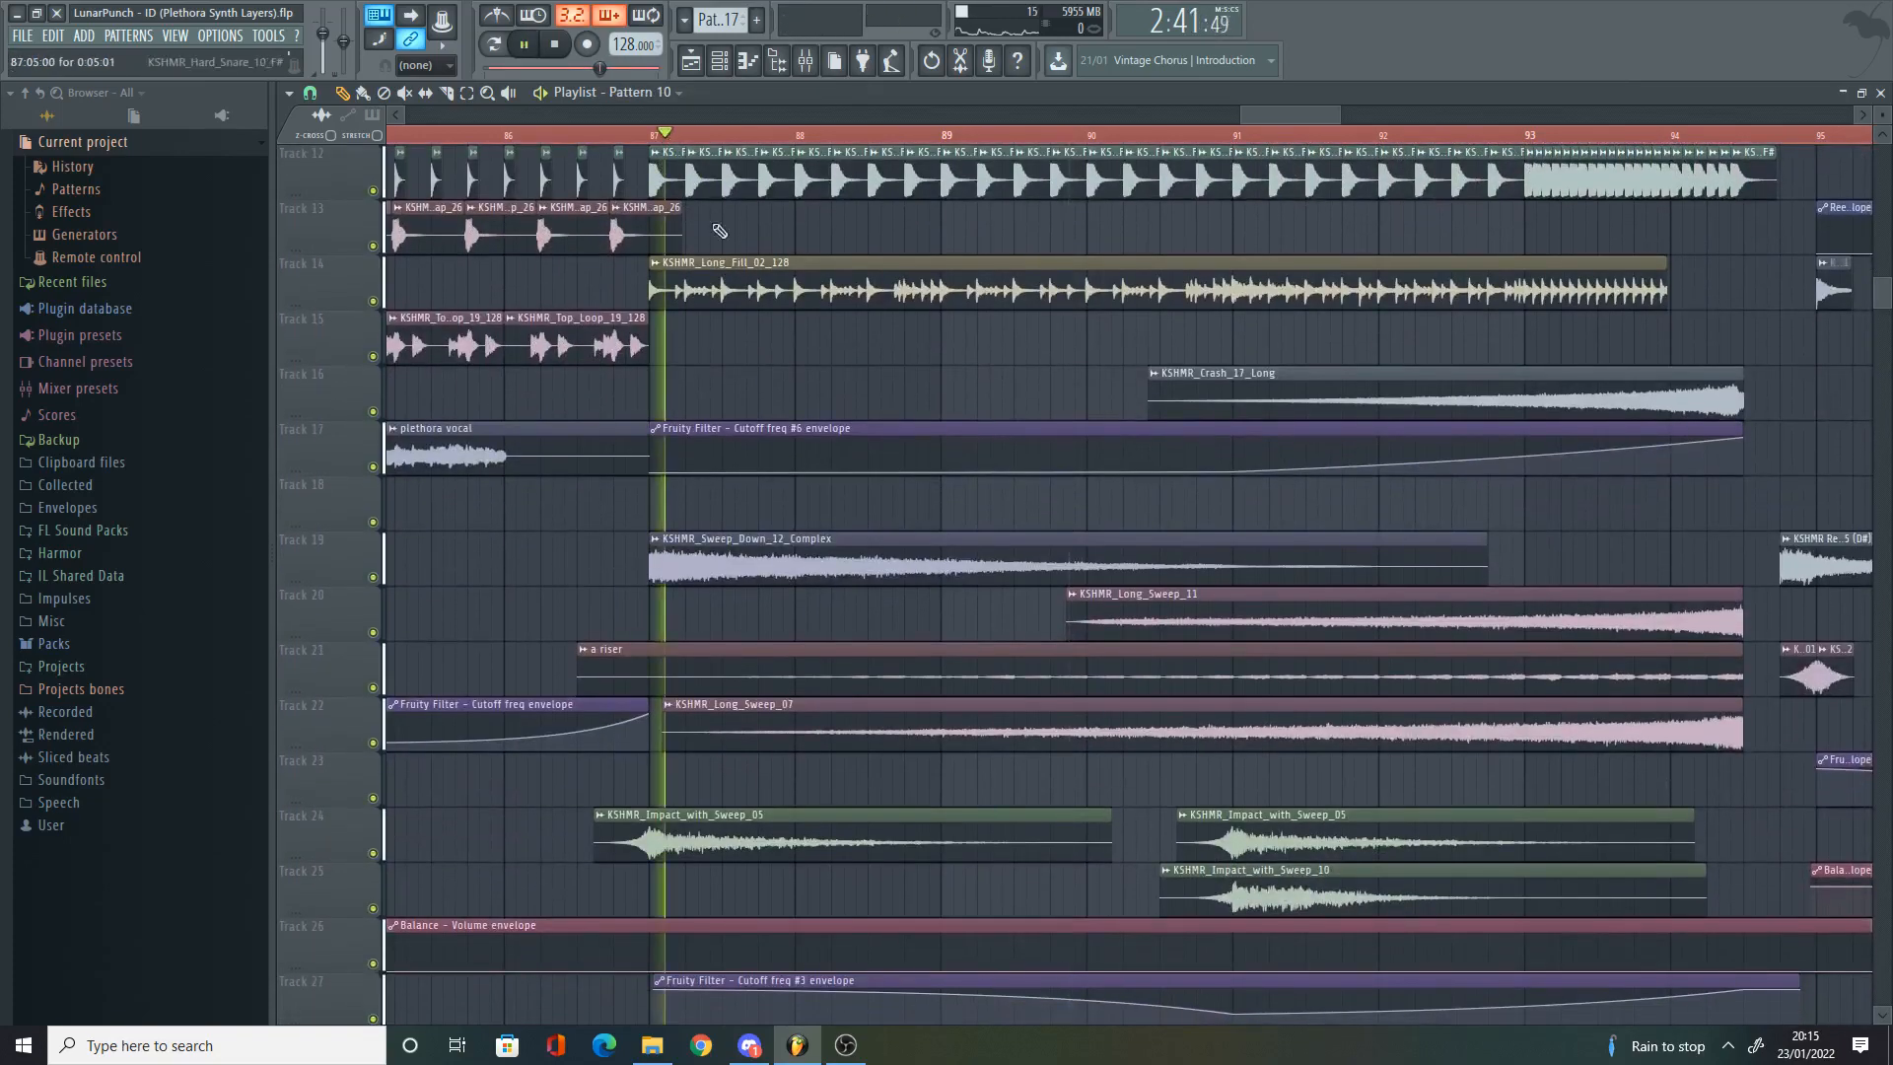
scroll(845, 457, down, 2)
scroll(887, 504, up, 1)
scroll(936, 515, up, 5)
scroll(976, 463, down, 3)
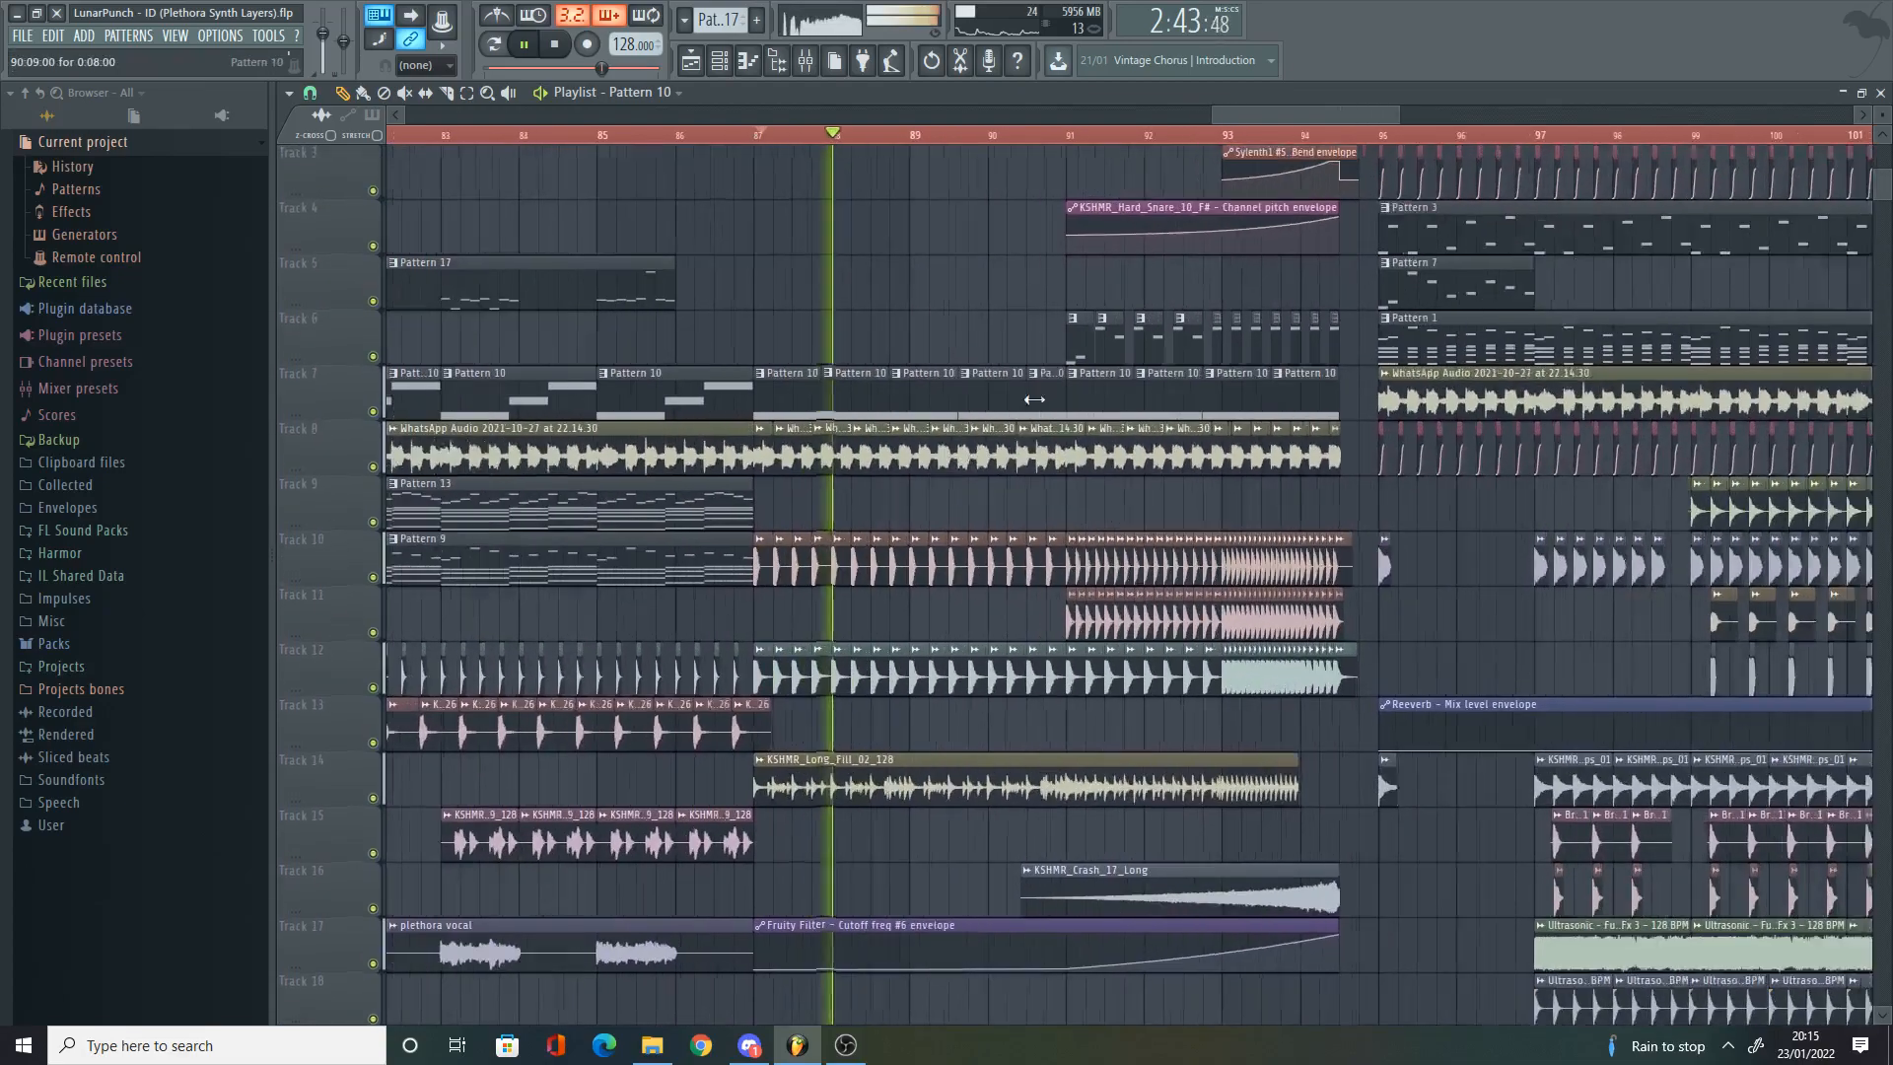
scroll(1016, 306, up, 2)
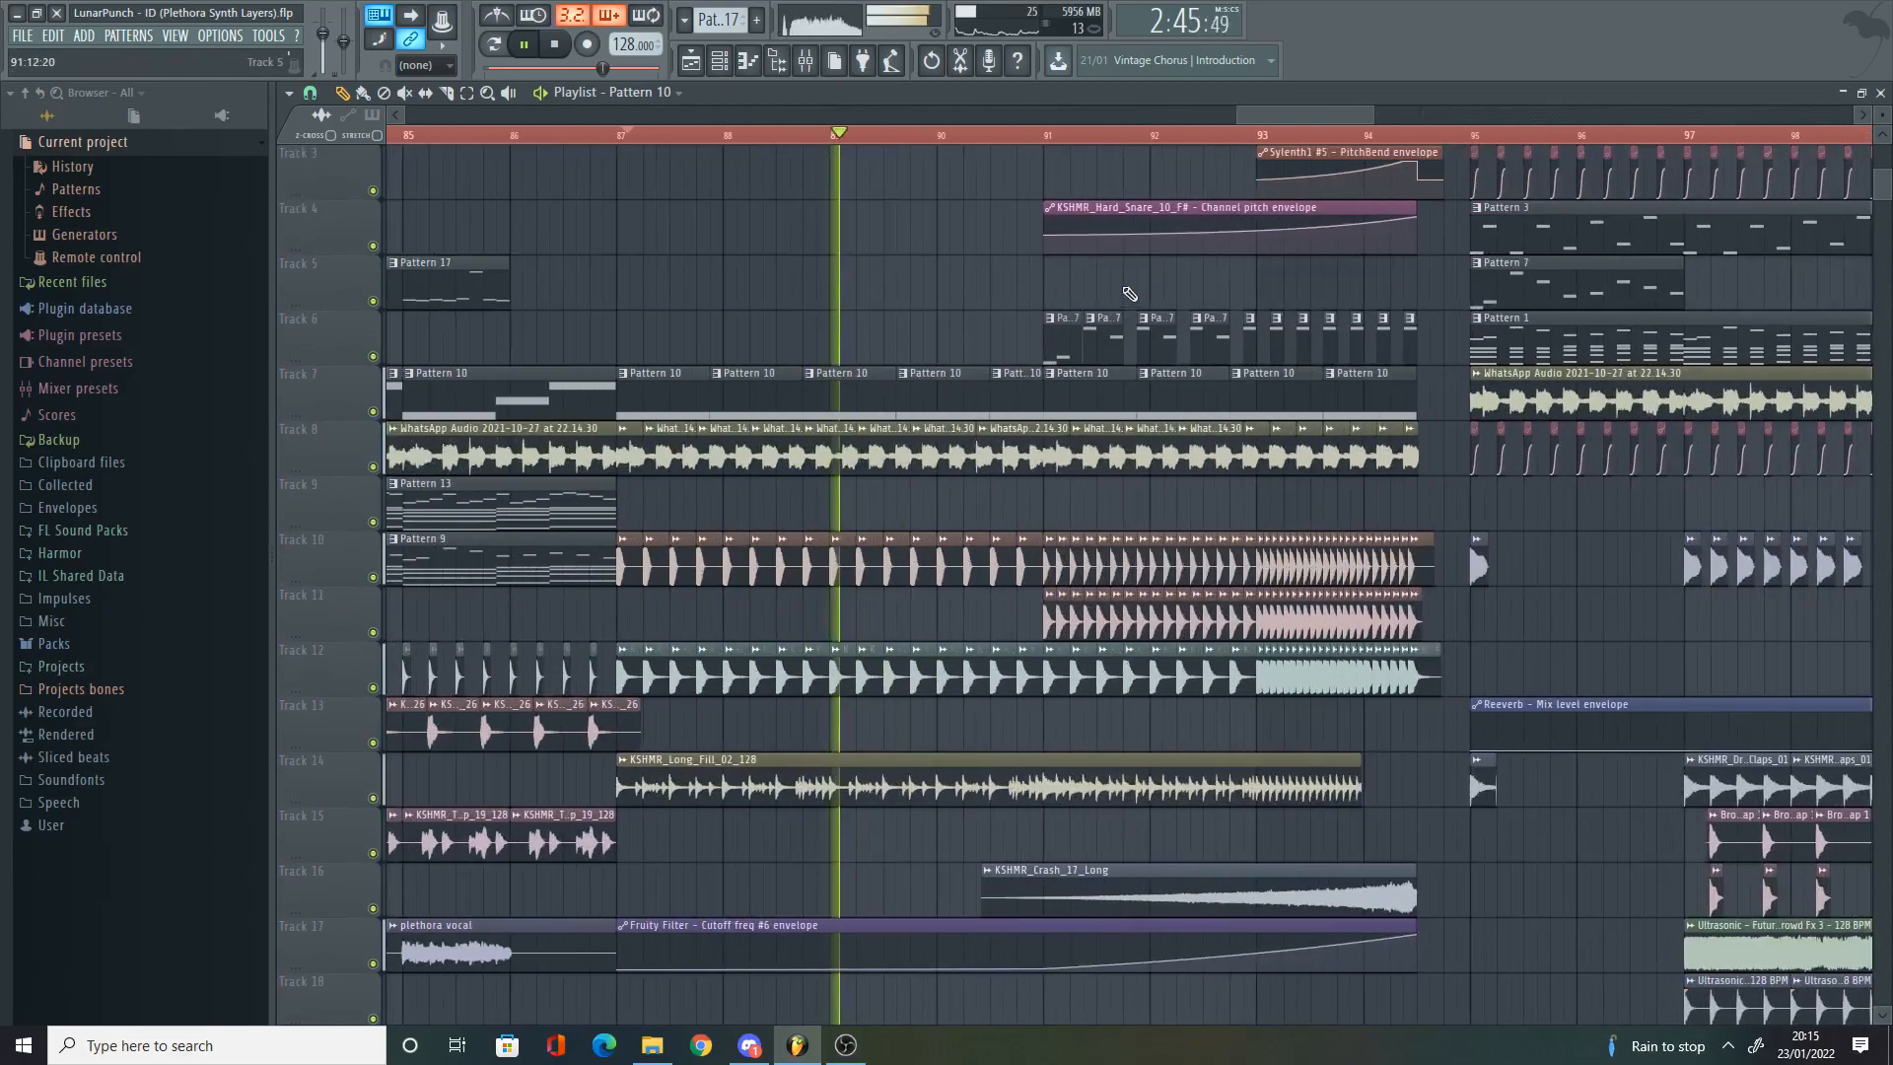
scroll(1131, 298, up, 2)
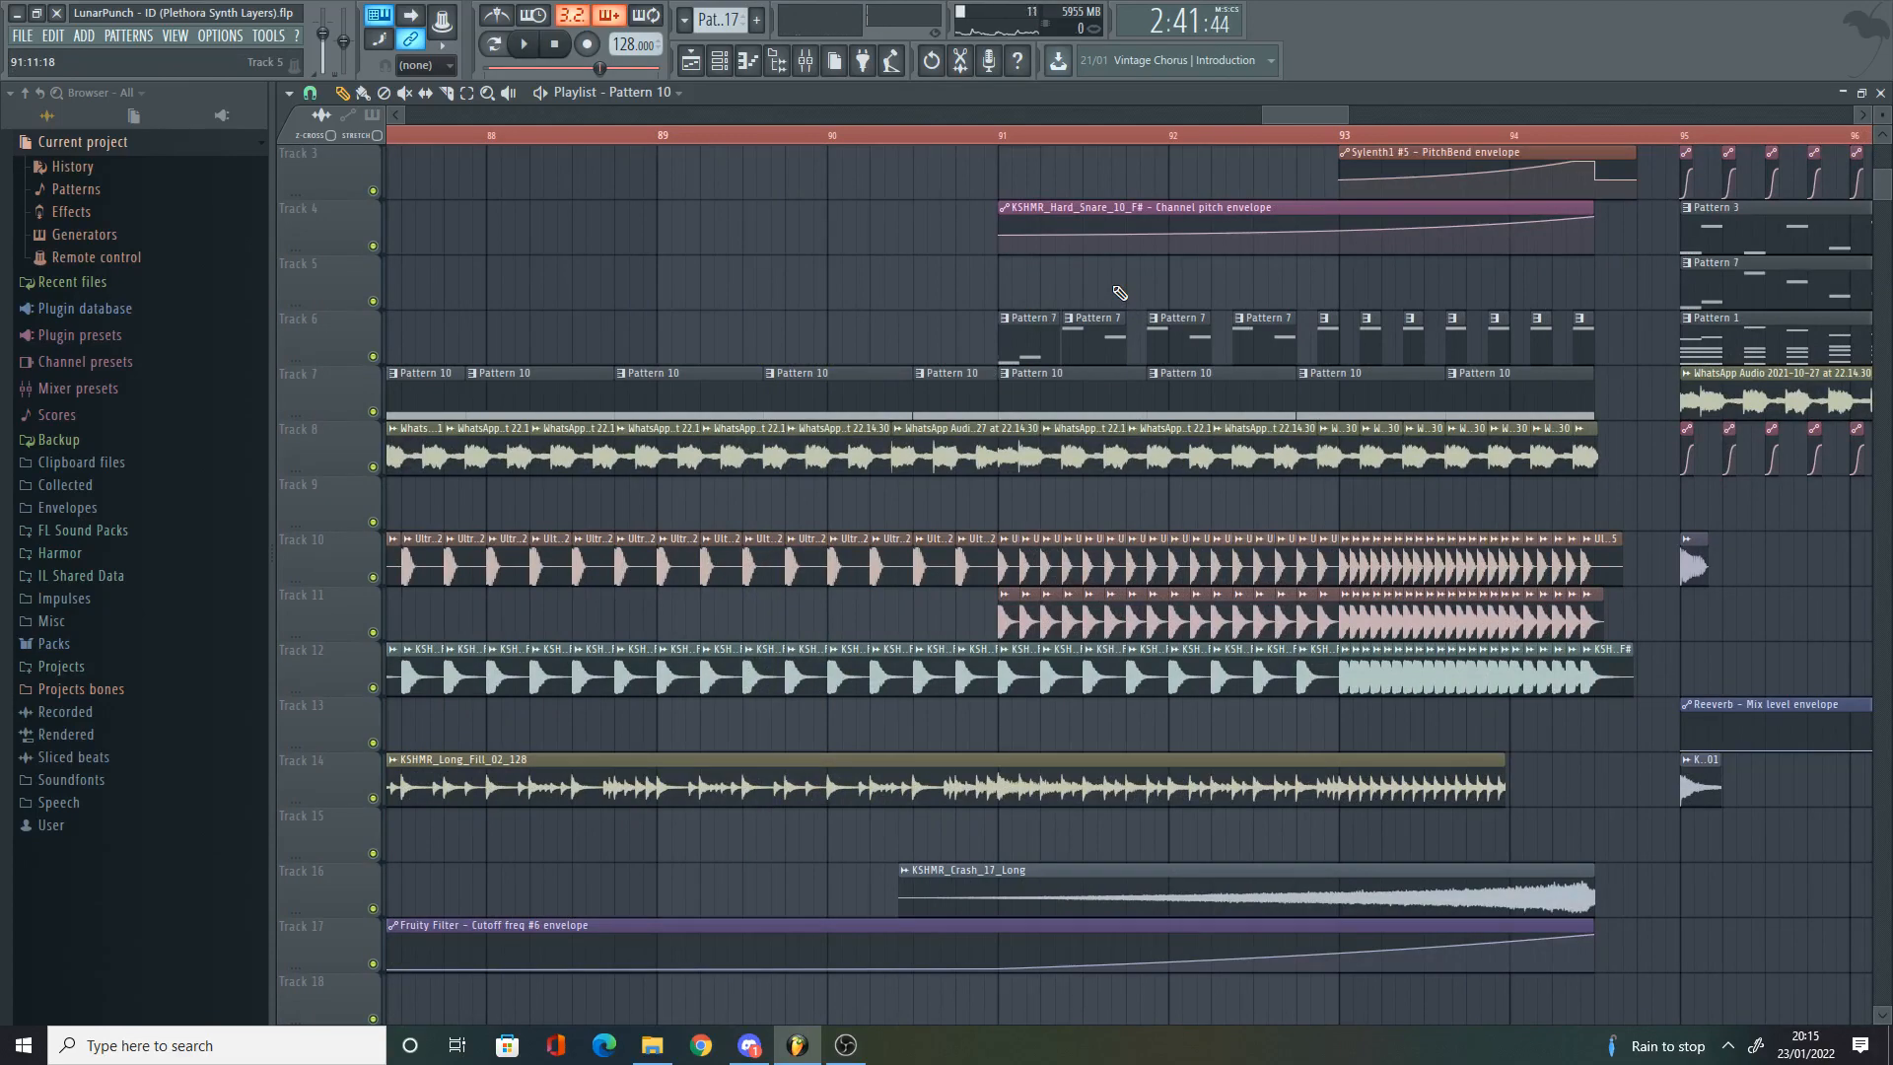
Step: Examine the effects, filter envelopes and vocal clips around the second build-up, down to Track 39
scroll(1117, 297, down, 4)
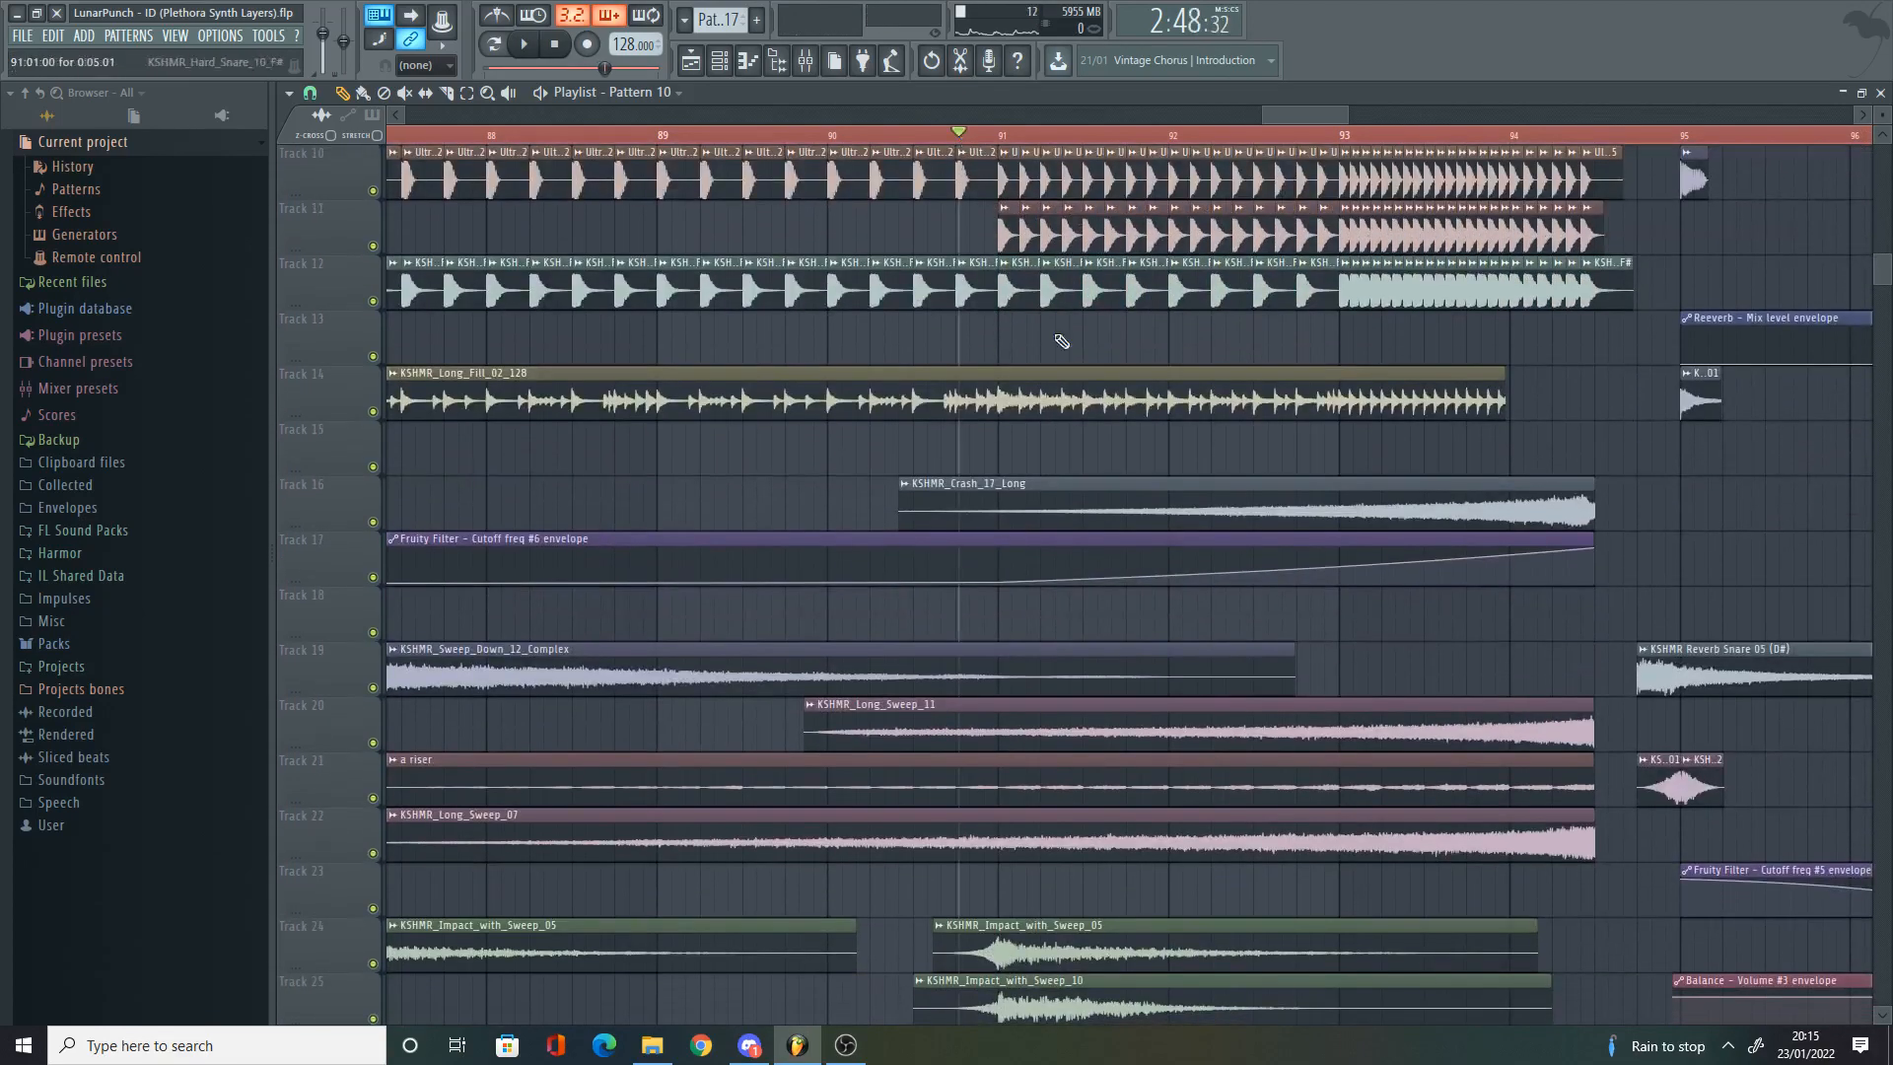
scroll(1057, 338, down, 3)
scroll(1124, 690, up, 4)
scroll(1164, 650, down, 3)
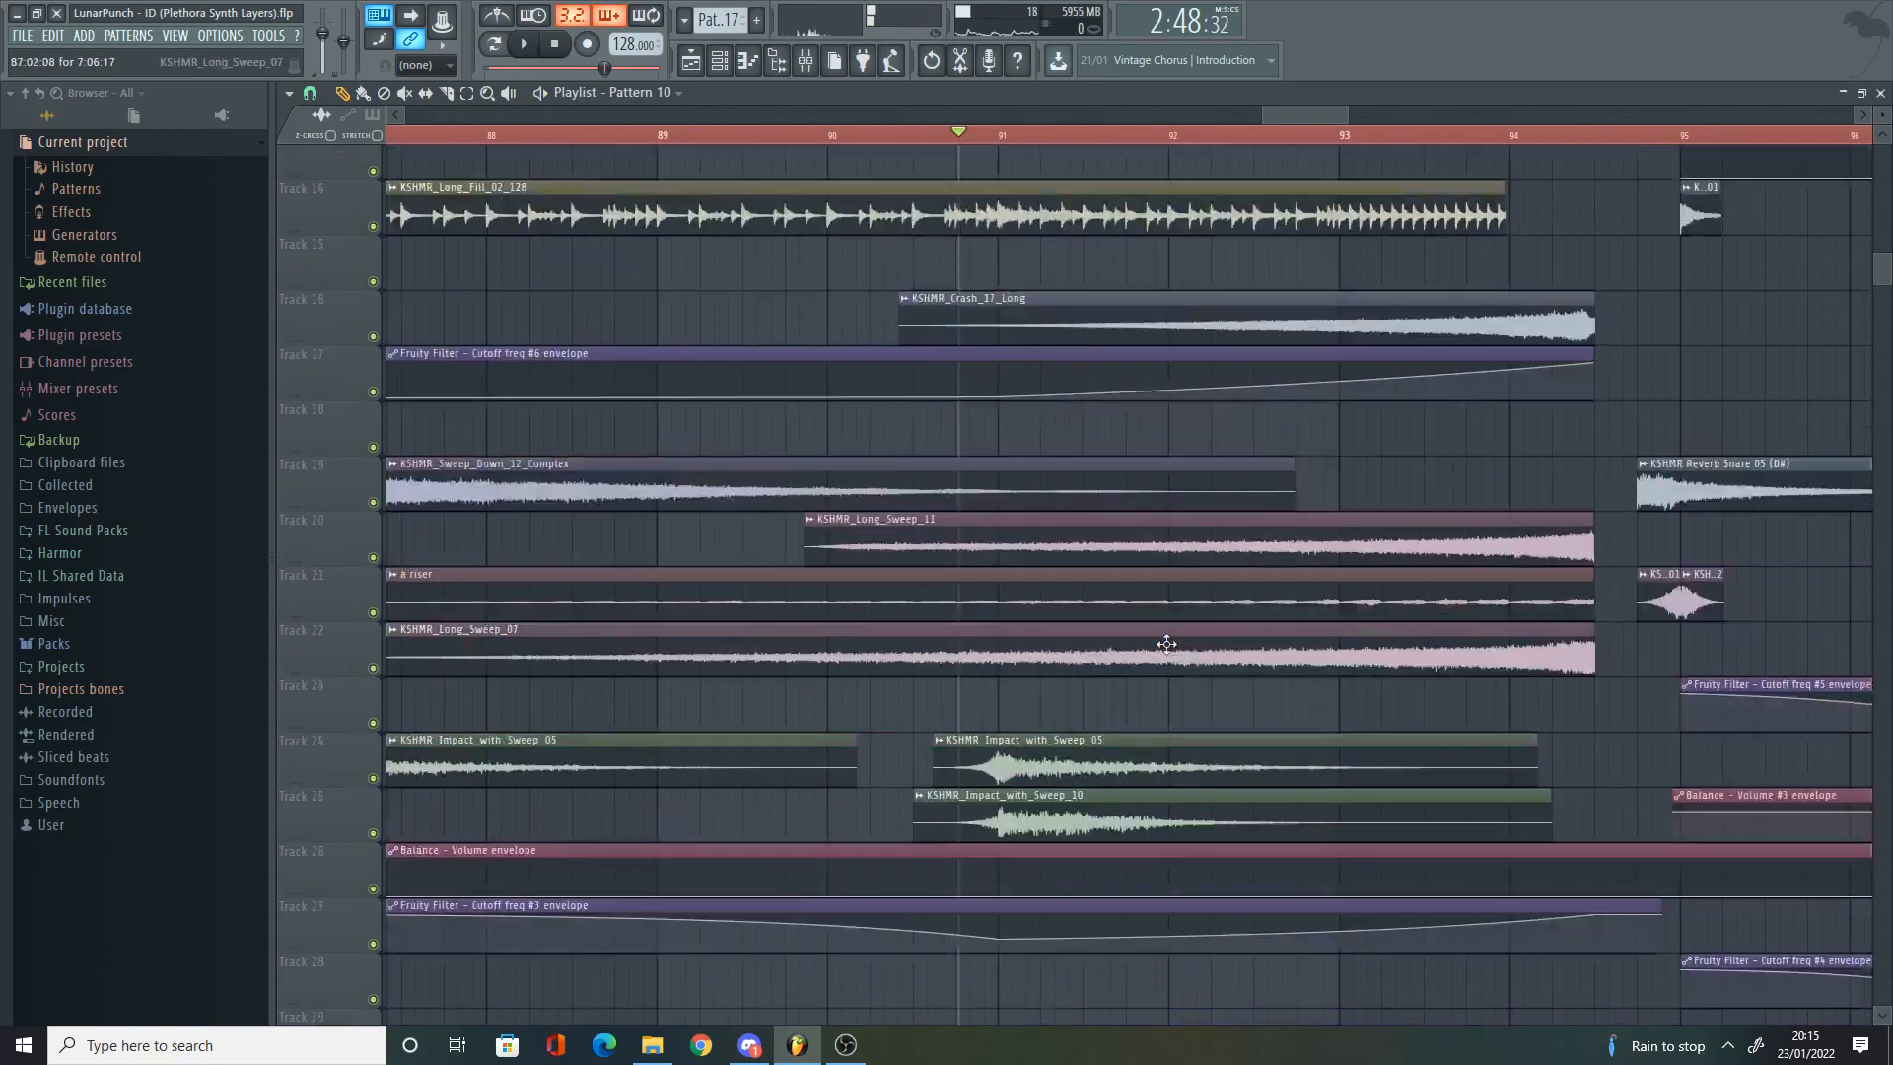
scroll(1168, 552, up, 6)
scroll(1236, 642, down, 3)
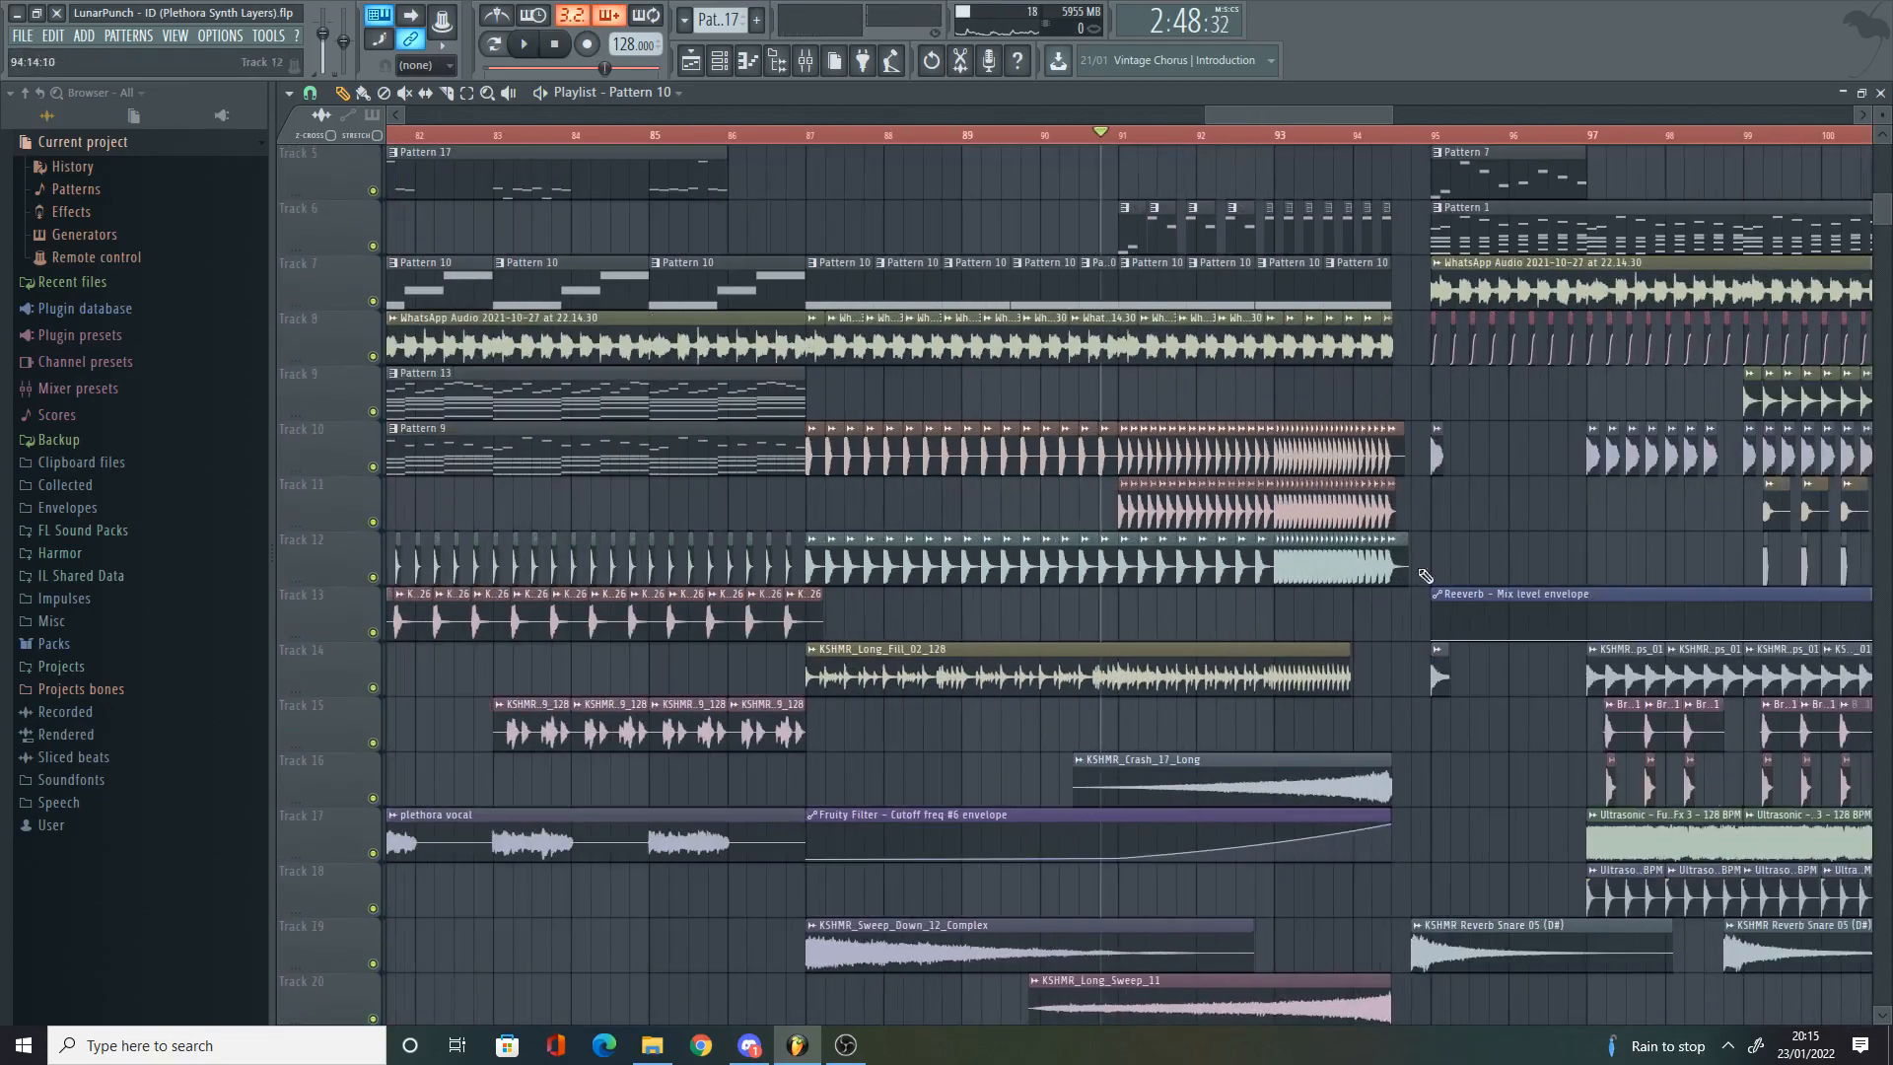
scroll(1282, 631, down, 6)
scroll(803, 737, down, 2)
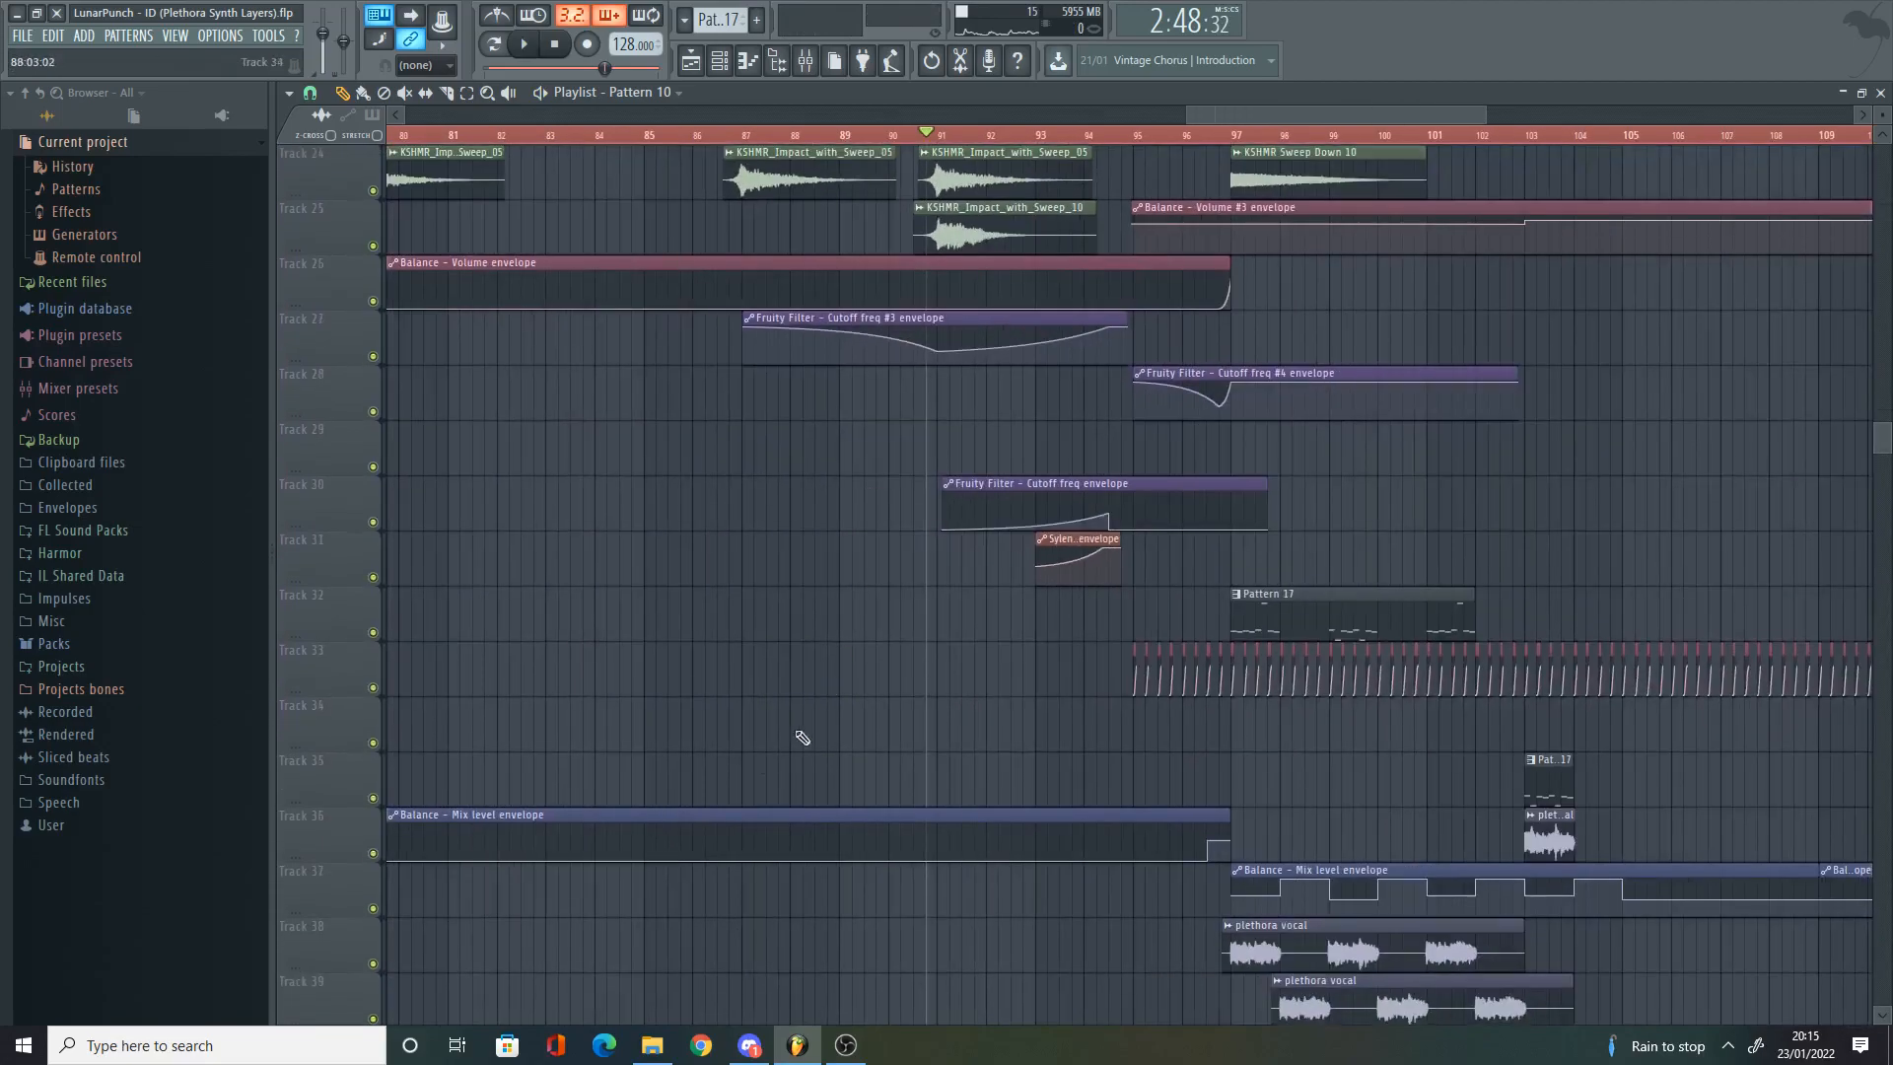
scroll(779, 745, down, 6)
scroll(1262, 623, down, 4)
scroll(1381, 582, up, 3)
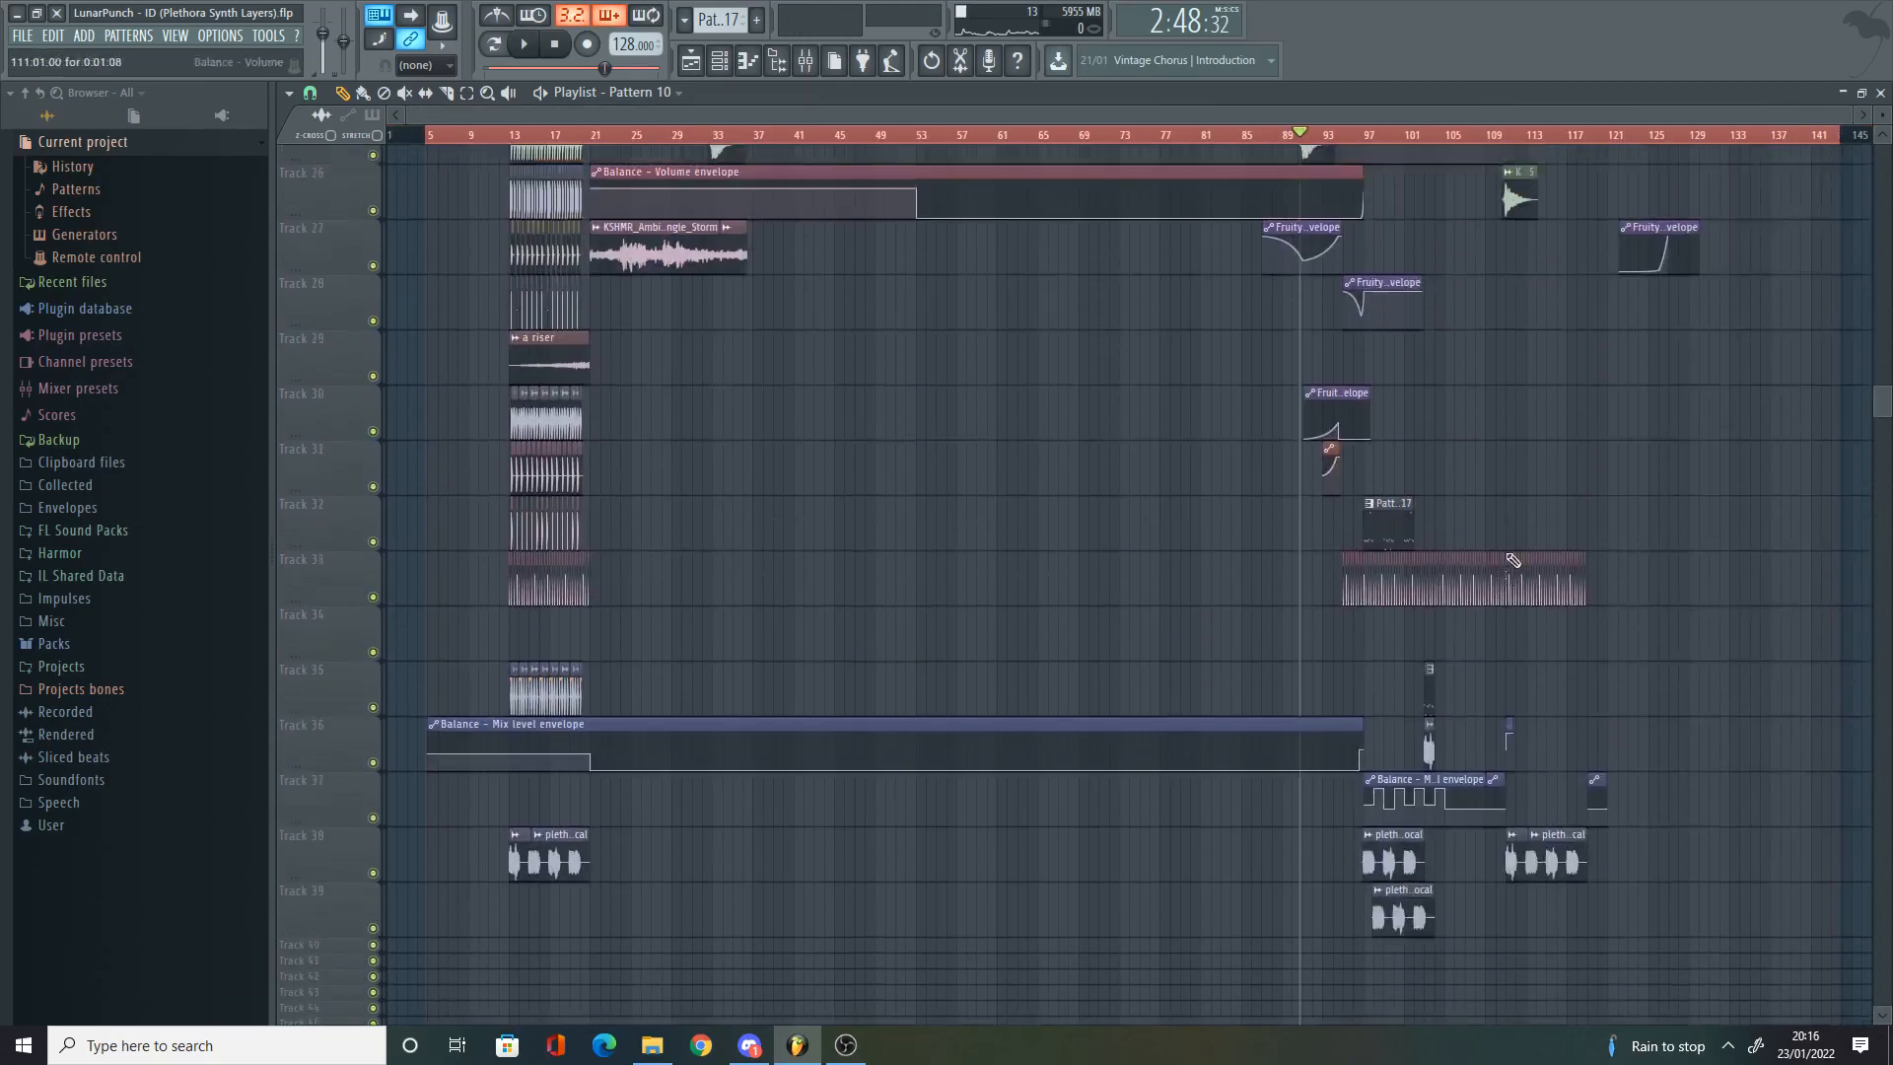
Step: Look over the tracks of the whole arrangement, from Track 1 to the Balance - Mix level envelope on Track 36
scroll(1381, 572, up, 6)
scroll(1193, 596, up, 5)
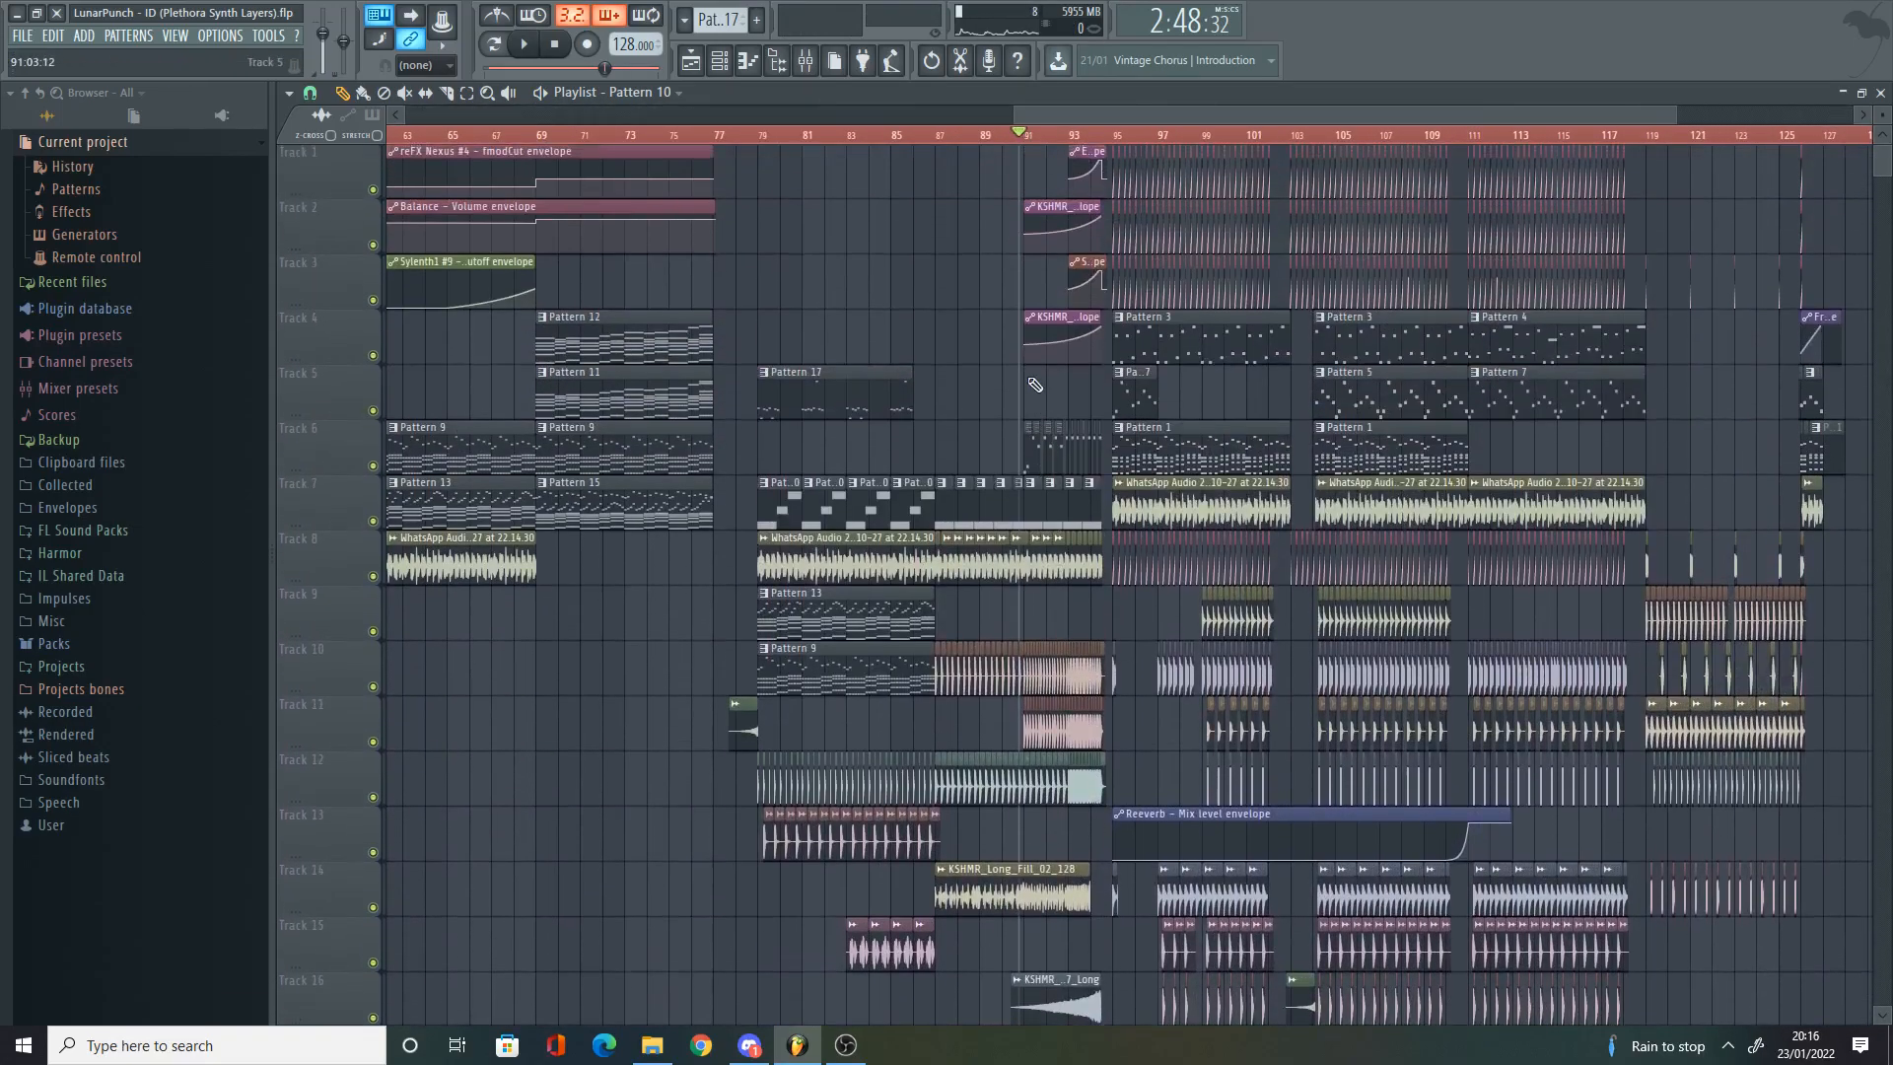
scroll(1034, 384, down, 4)
scroll(1021, 373, down, 5)
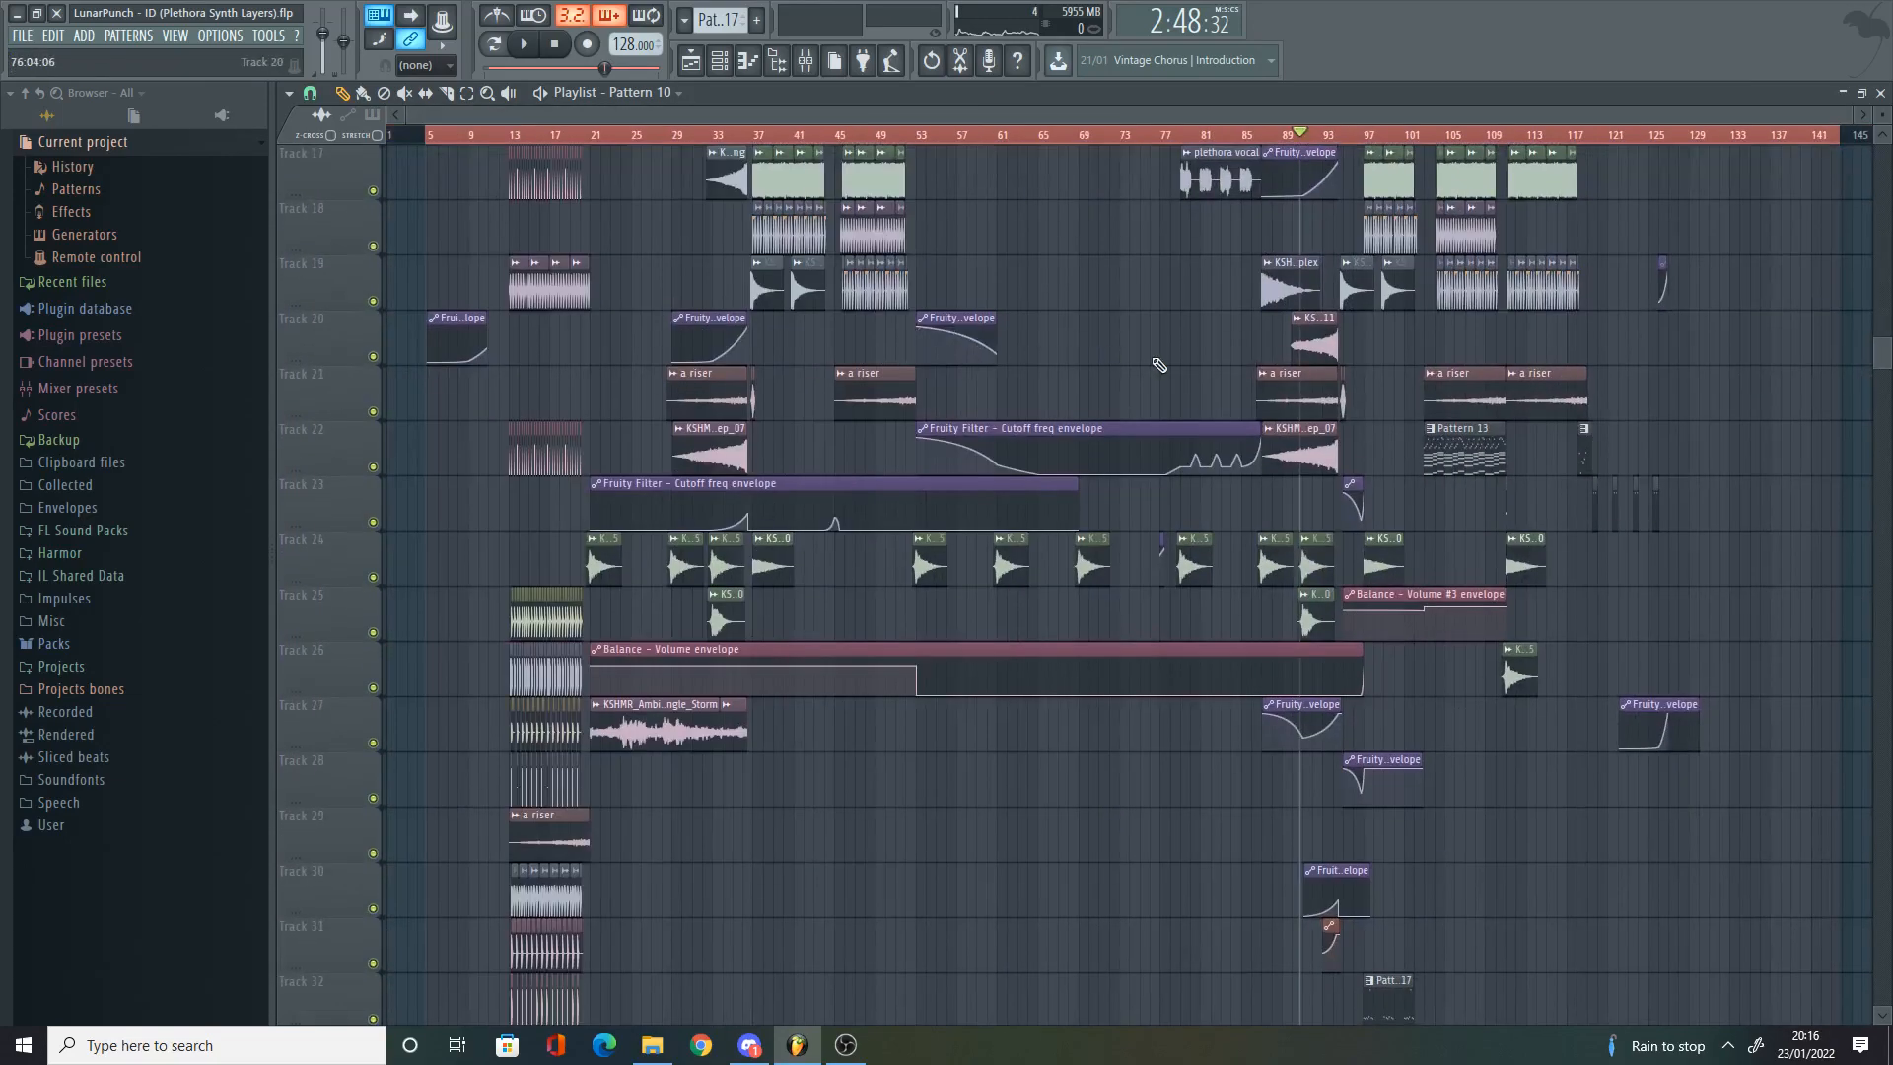
scroll(1160, 365, down, 4)
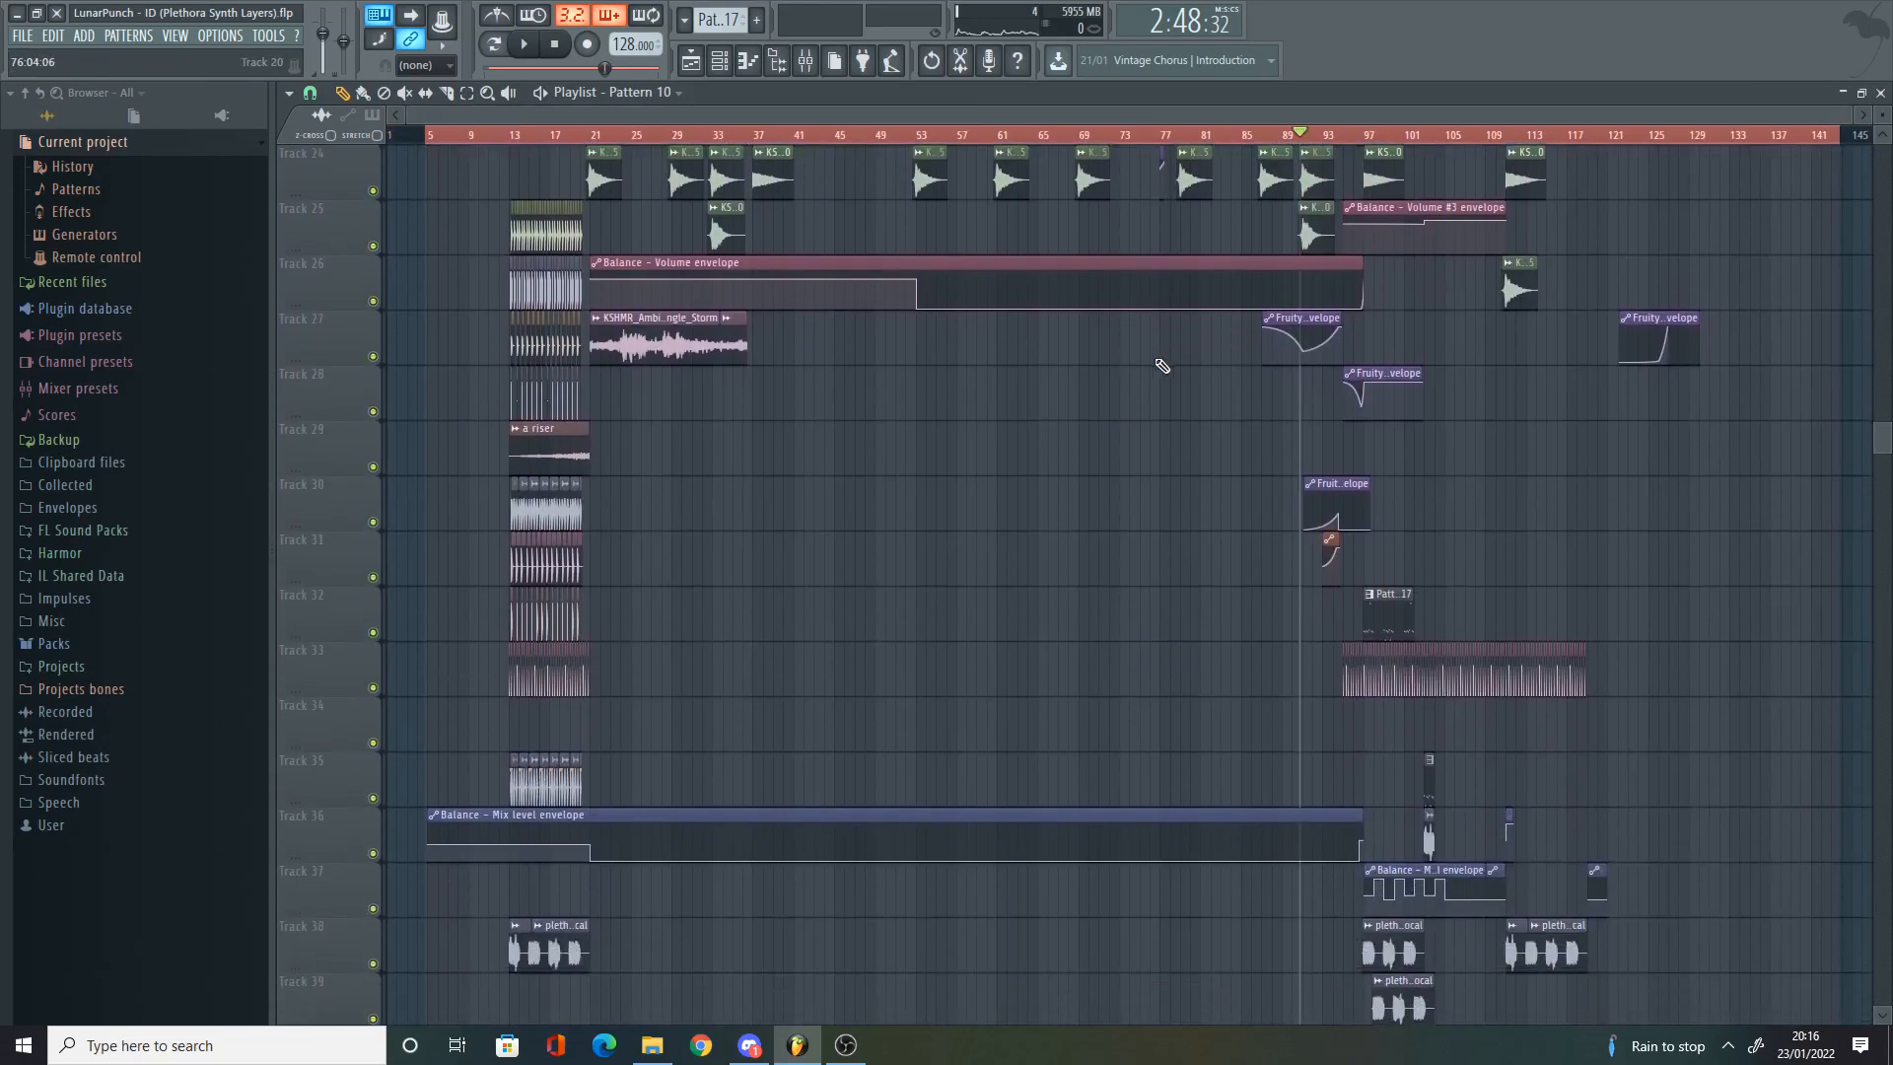
scroll(1230, 521, up, 7)
scroll(1231, 503, down, 9)
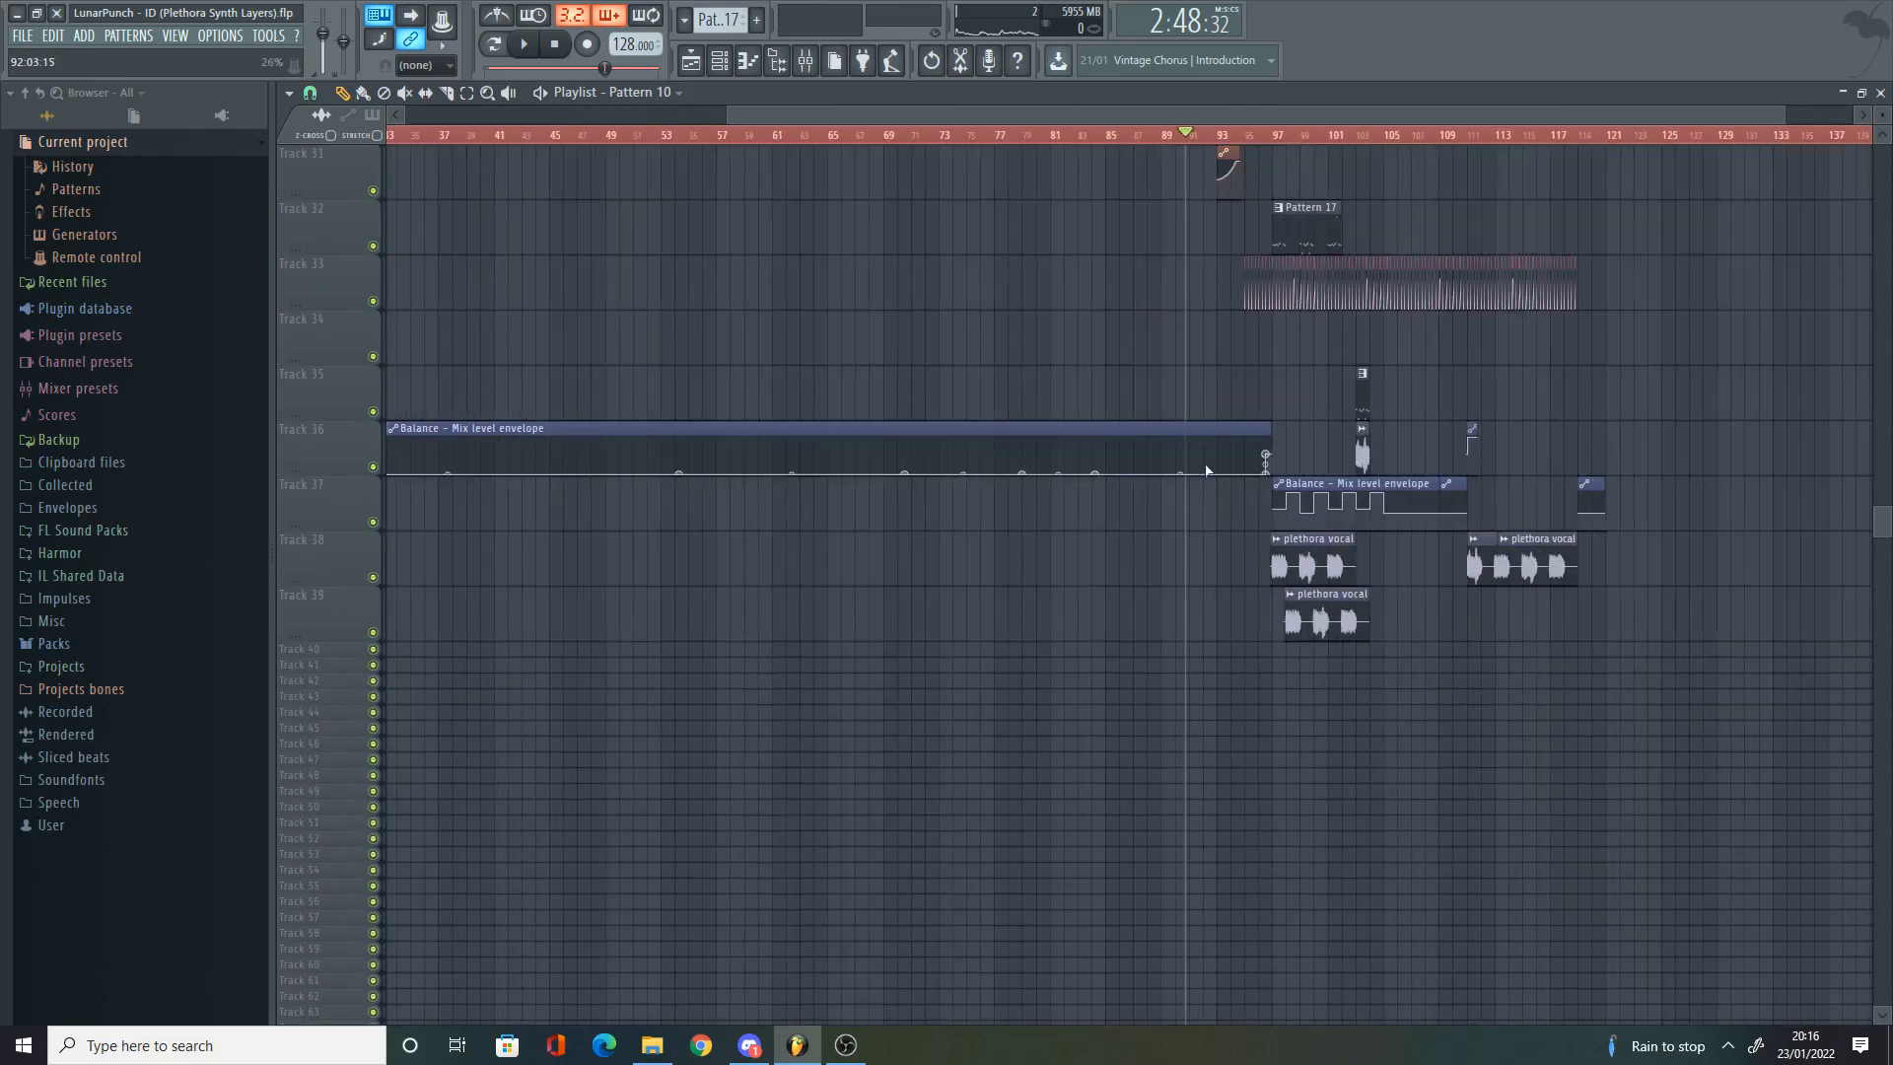
scroll(1238, 468, down, 2)
scroll(1374, 490, up, 8)
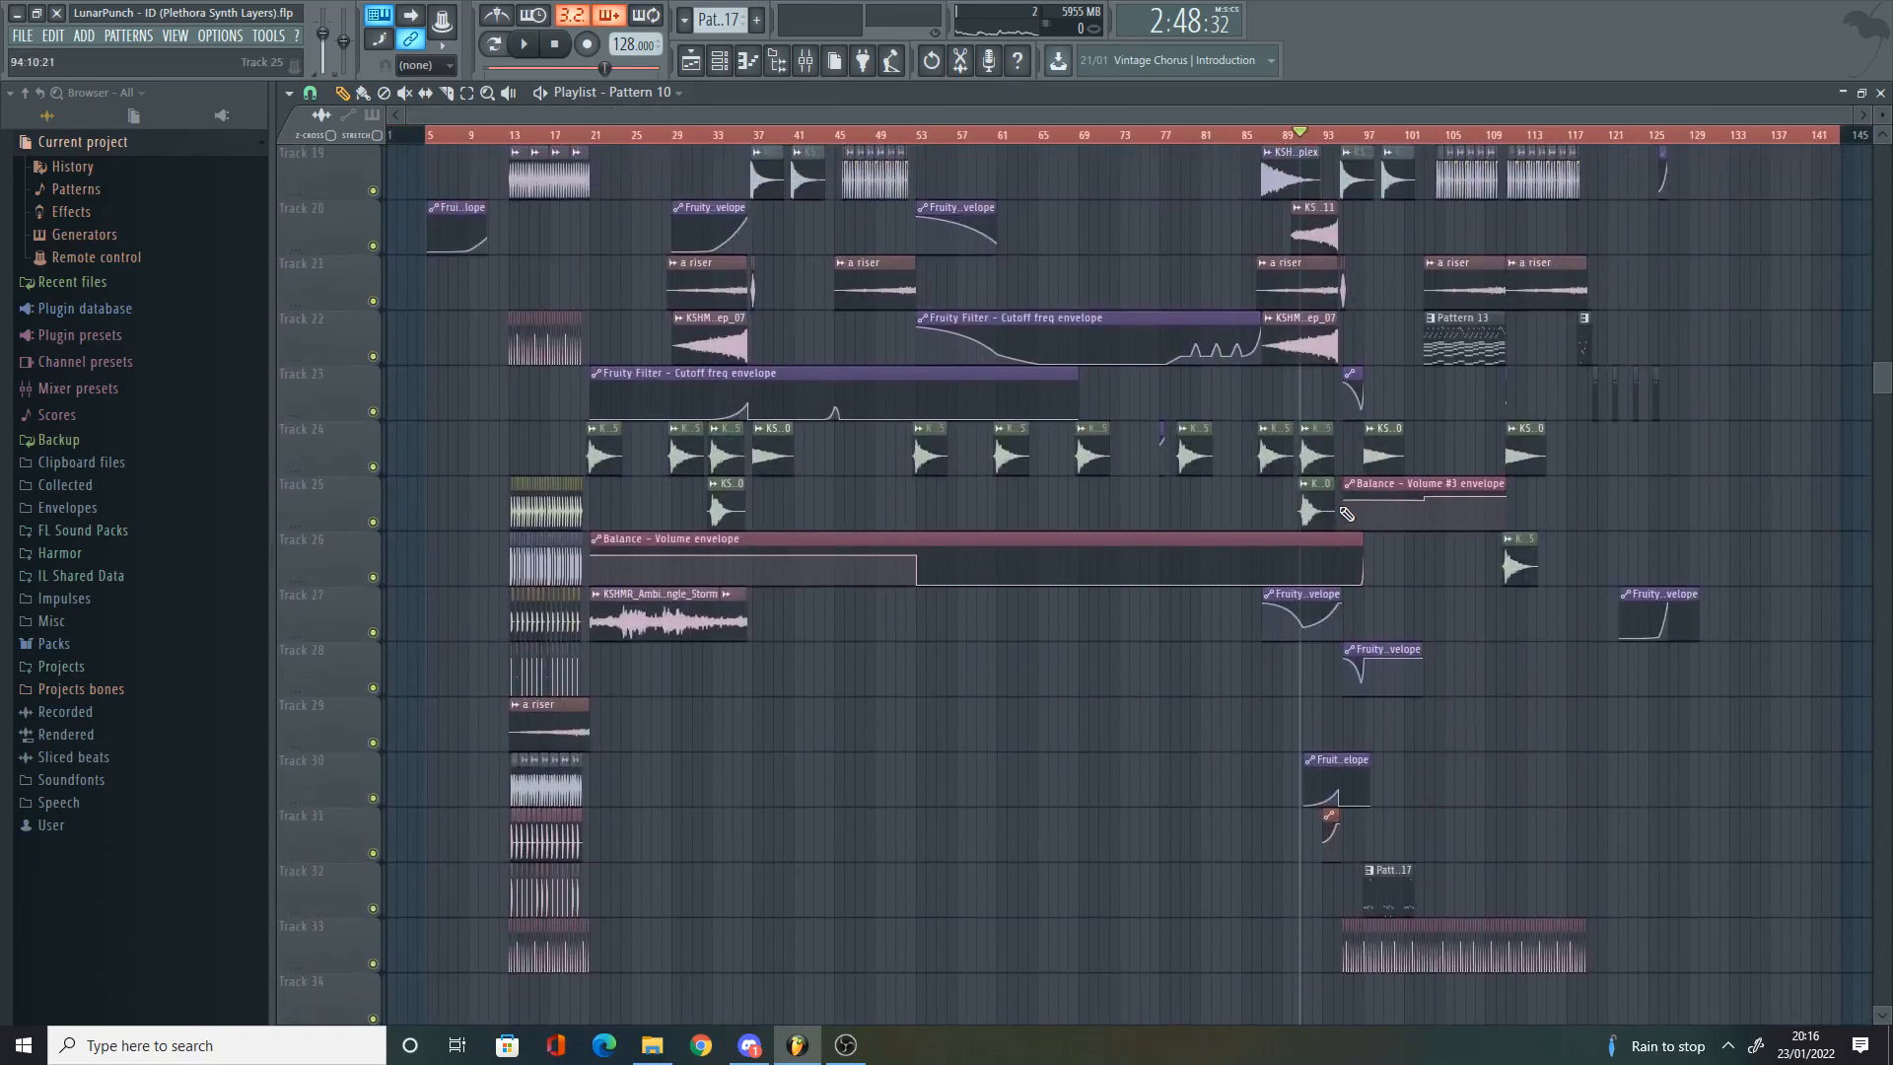
Step: Examine the transition out of the earlier drop around bar 53, including the Reeverb - Mix level envelope on Track 13
scroll(1347, 518, up, 10)
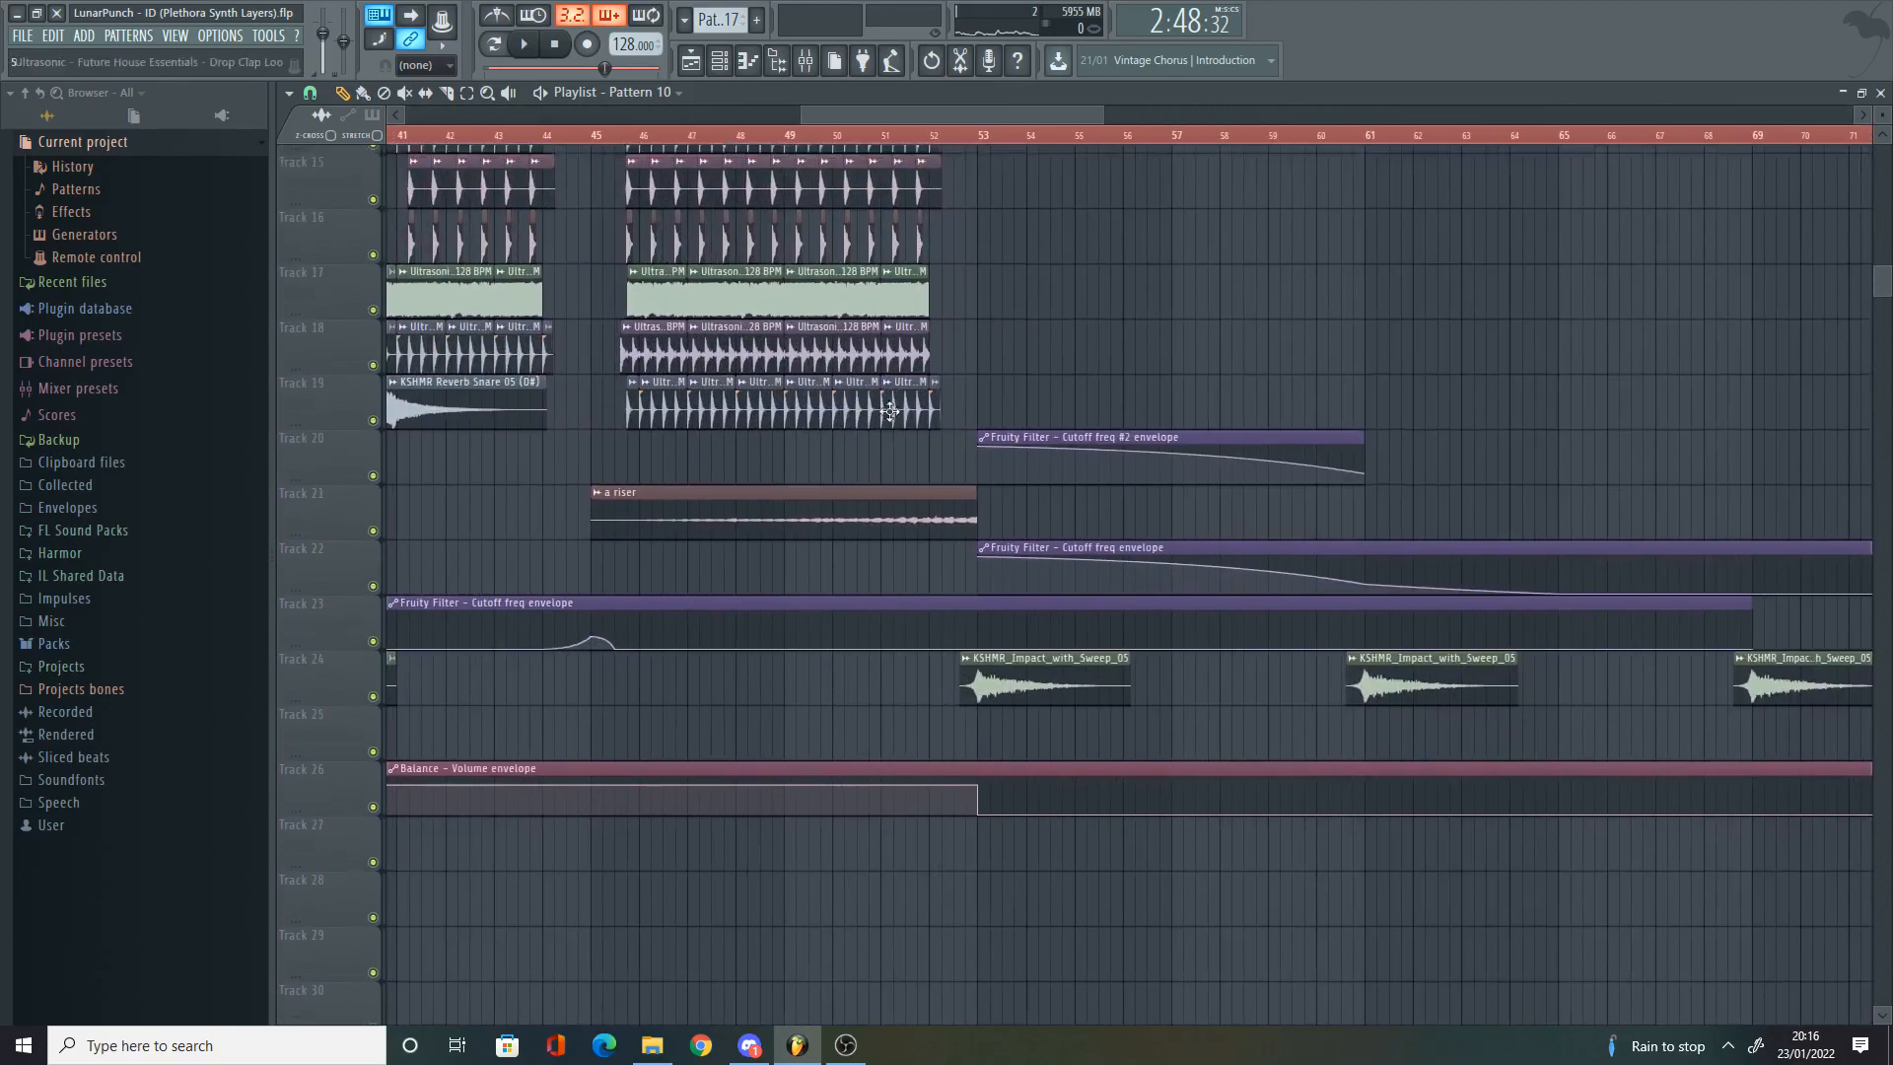
scroll(947, 629, up, 5)
scroll(946, 629, down, 2)
scroll(793, 675, up, 5)
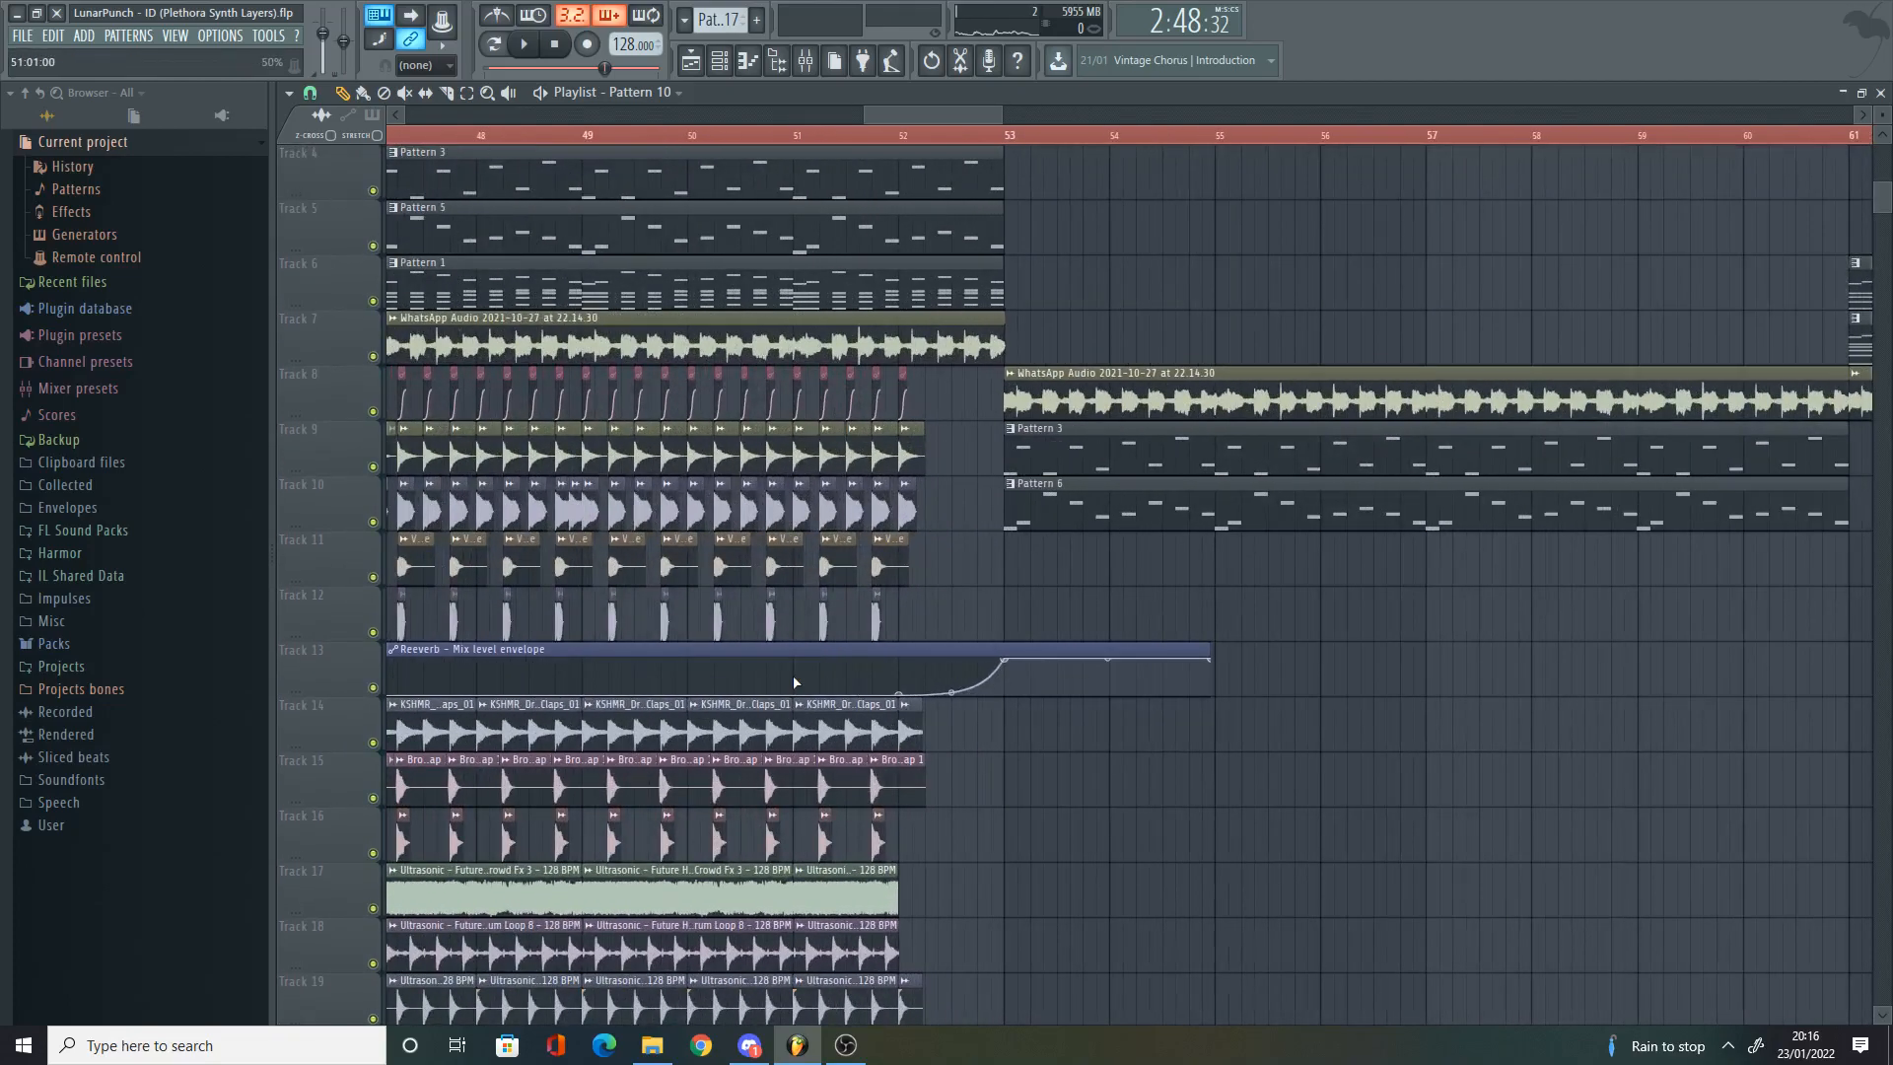
scroll(1300, 649, down, 10)
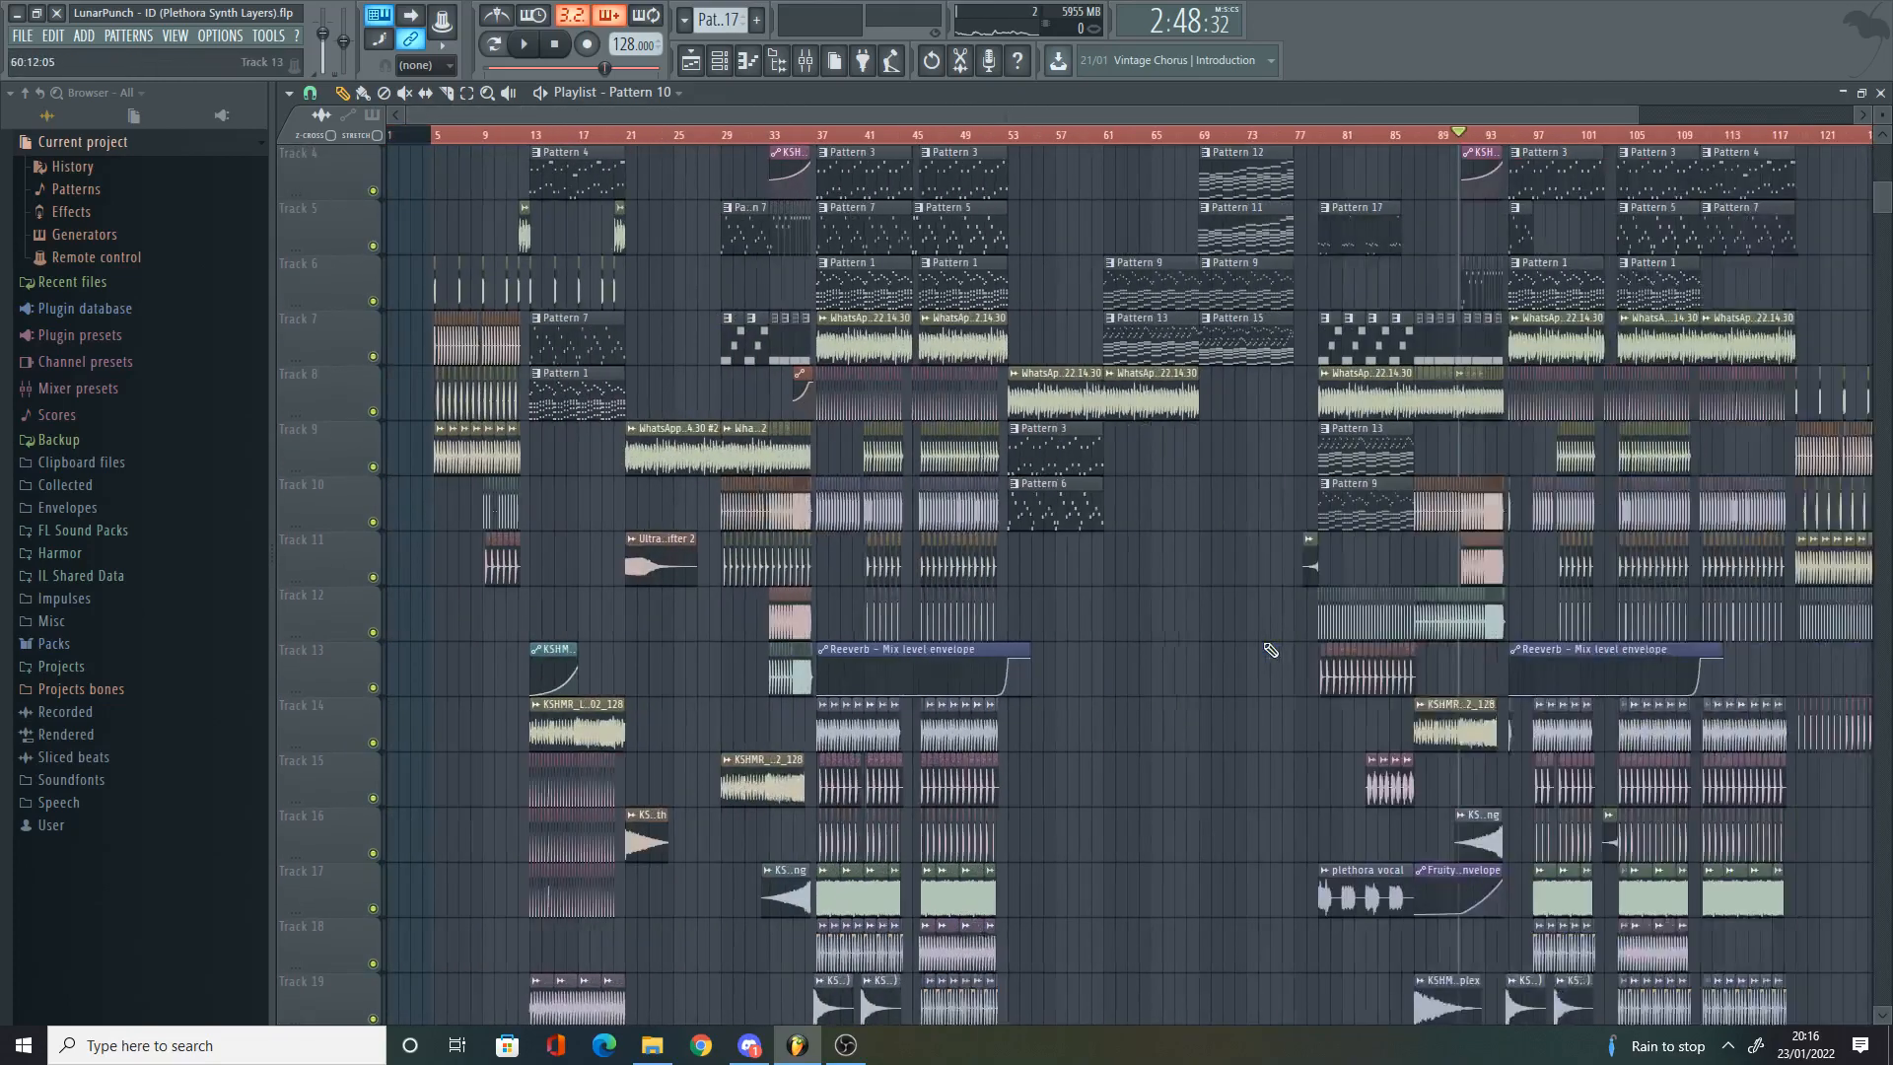
Step: Examine the chopped WhatsApp Audio clips on Track 8 around bars 93 to 94 of the second build-up
scroll(1453, 651, up, 7)
scroll(1003, 389, up, 3)
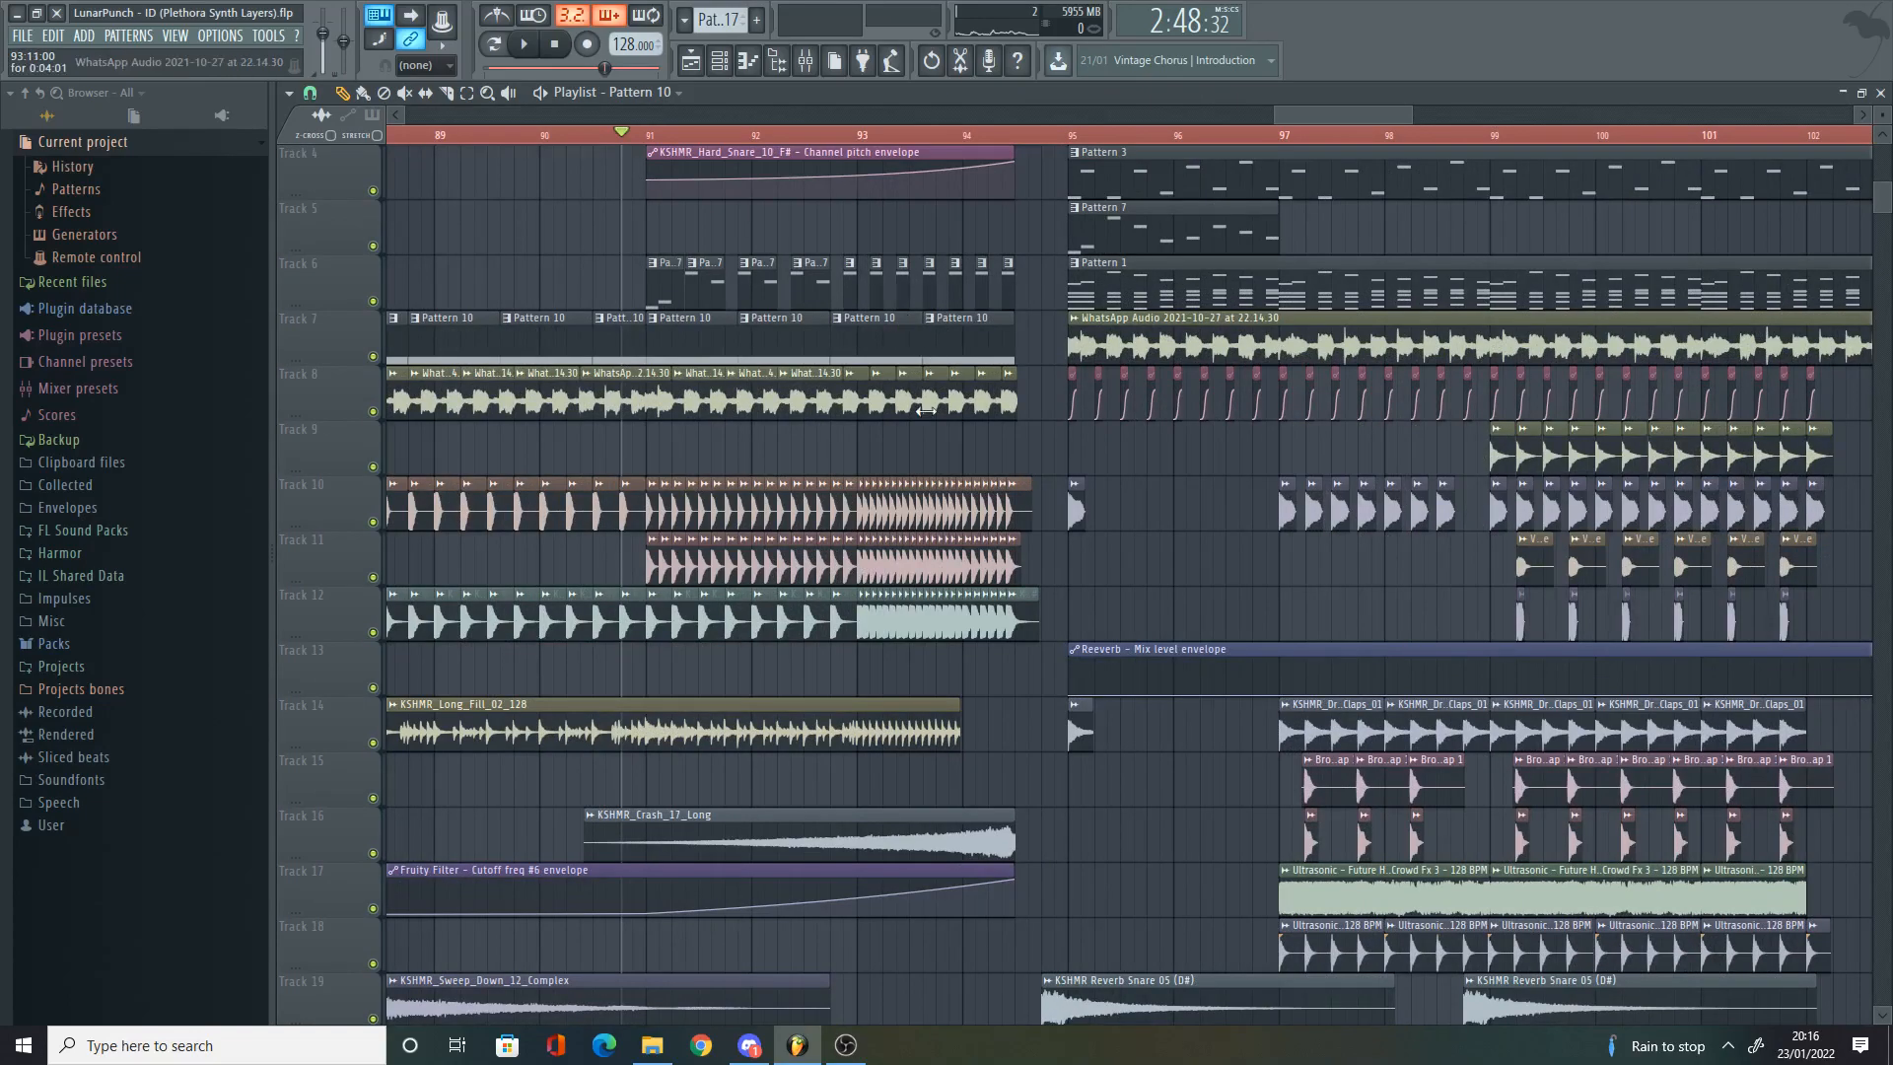
drag(910, 398, 1005, 393)
scroll(1004, 393, down, 12)
scroll(624, 363, up, 8)
drag(1112, 453, 1139, 446)
scroll(1139, 444, down, 8)
scroll(1118, 415, up, 5)
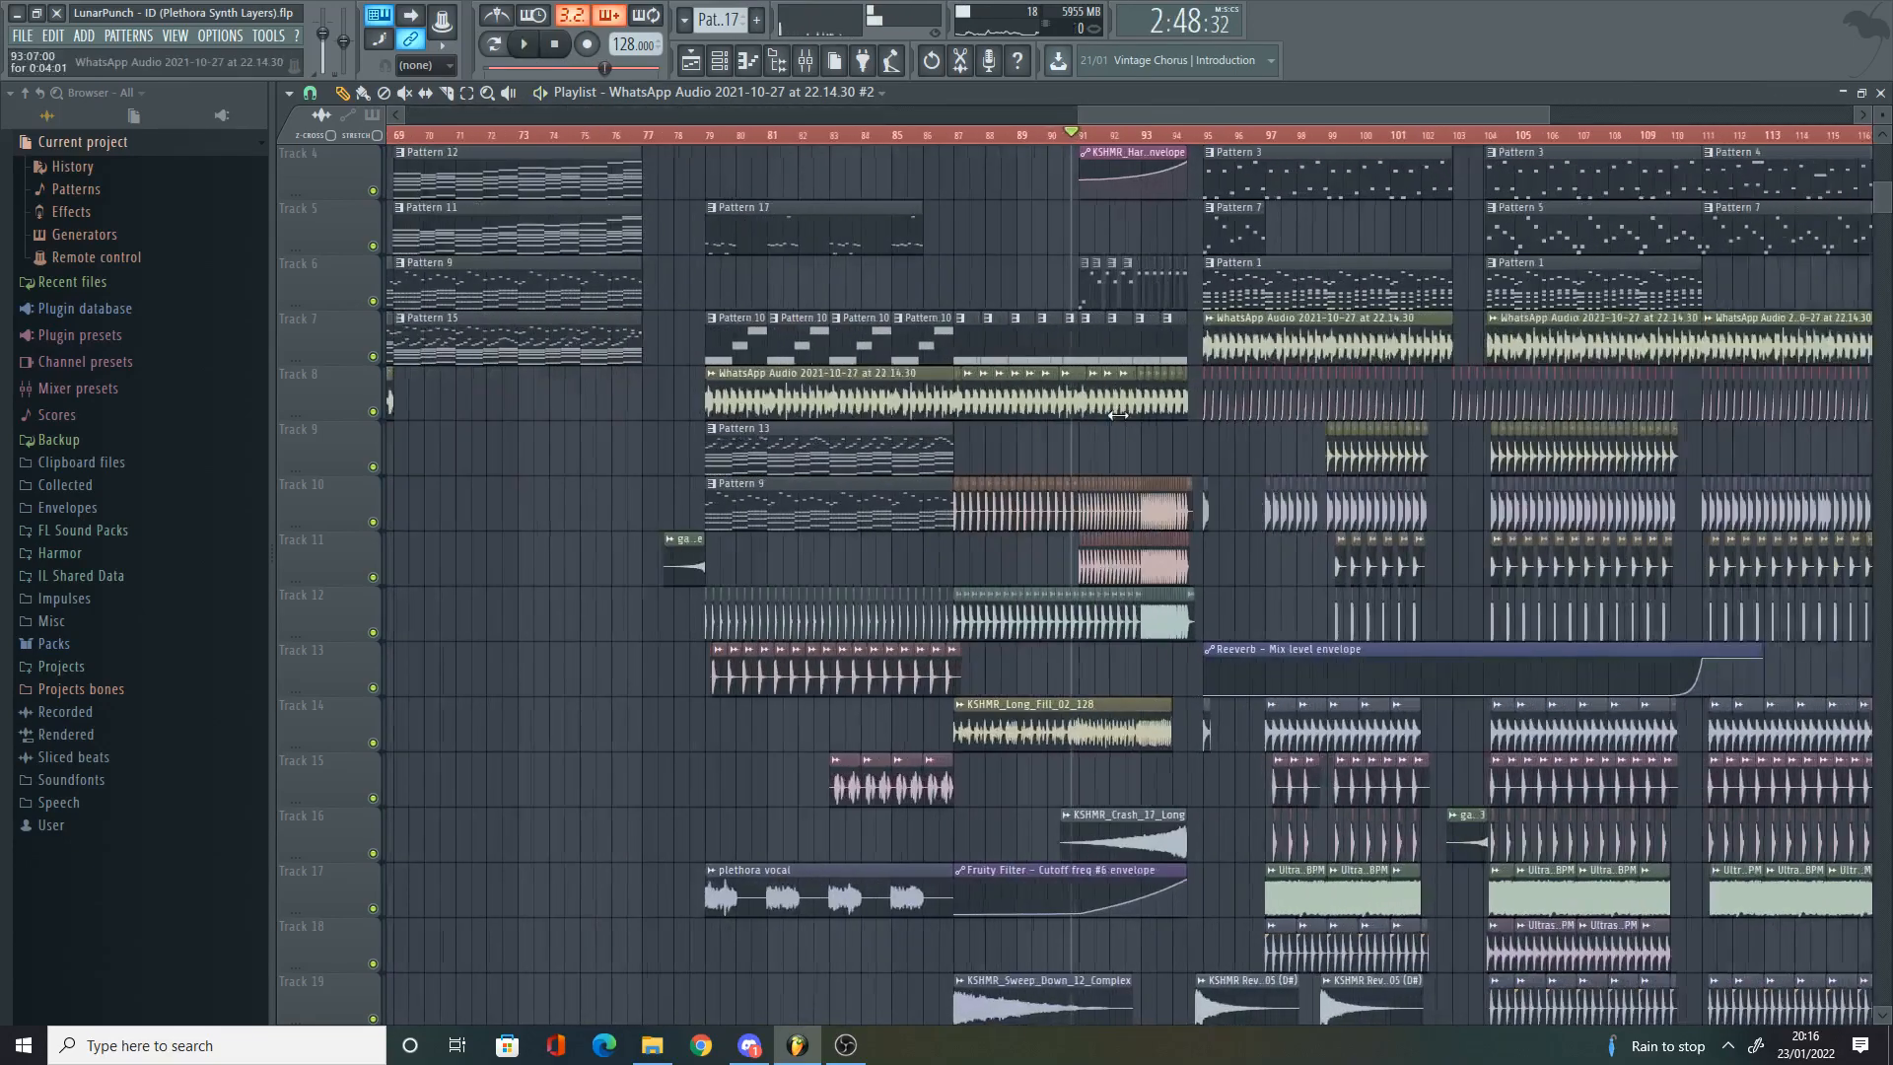
scroll(1118, 415, up, 5)
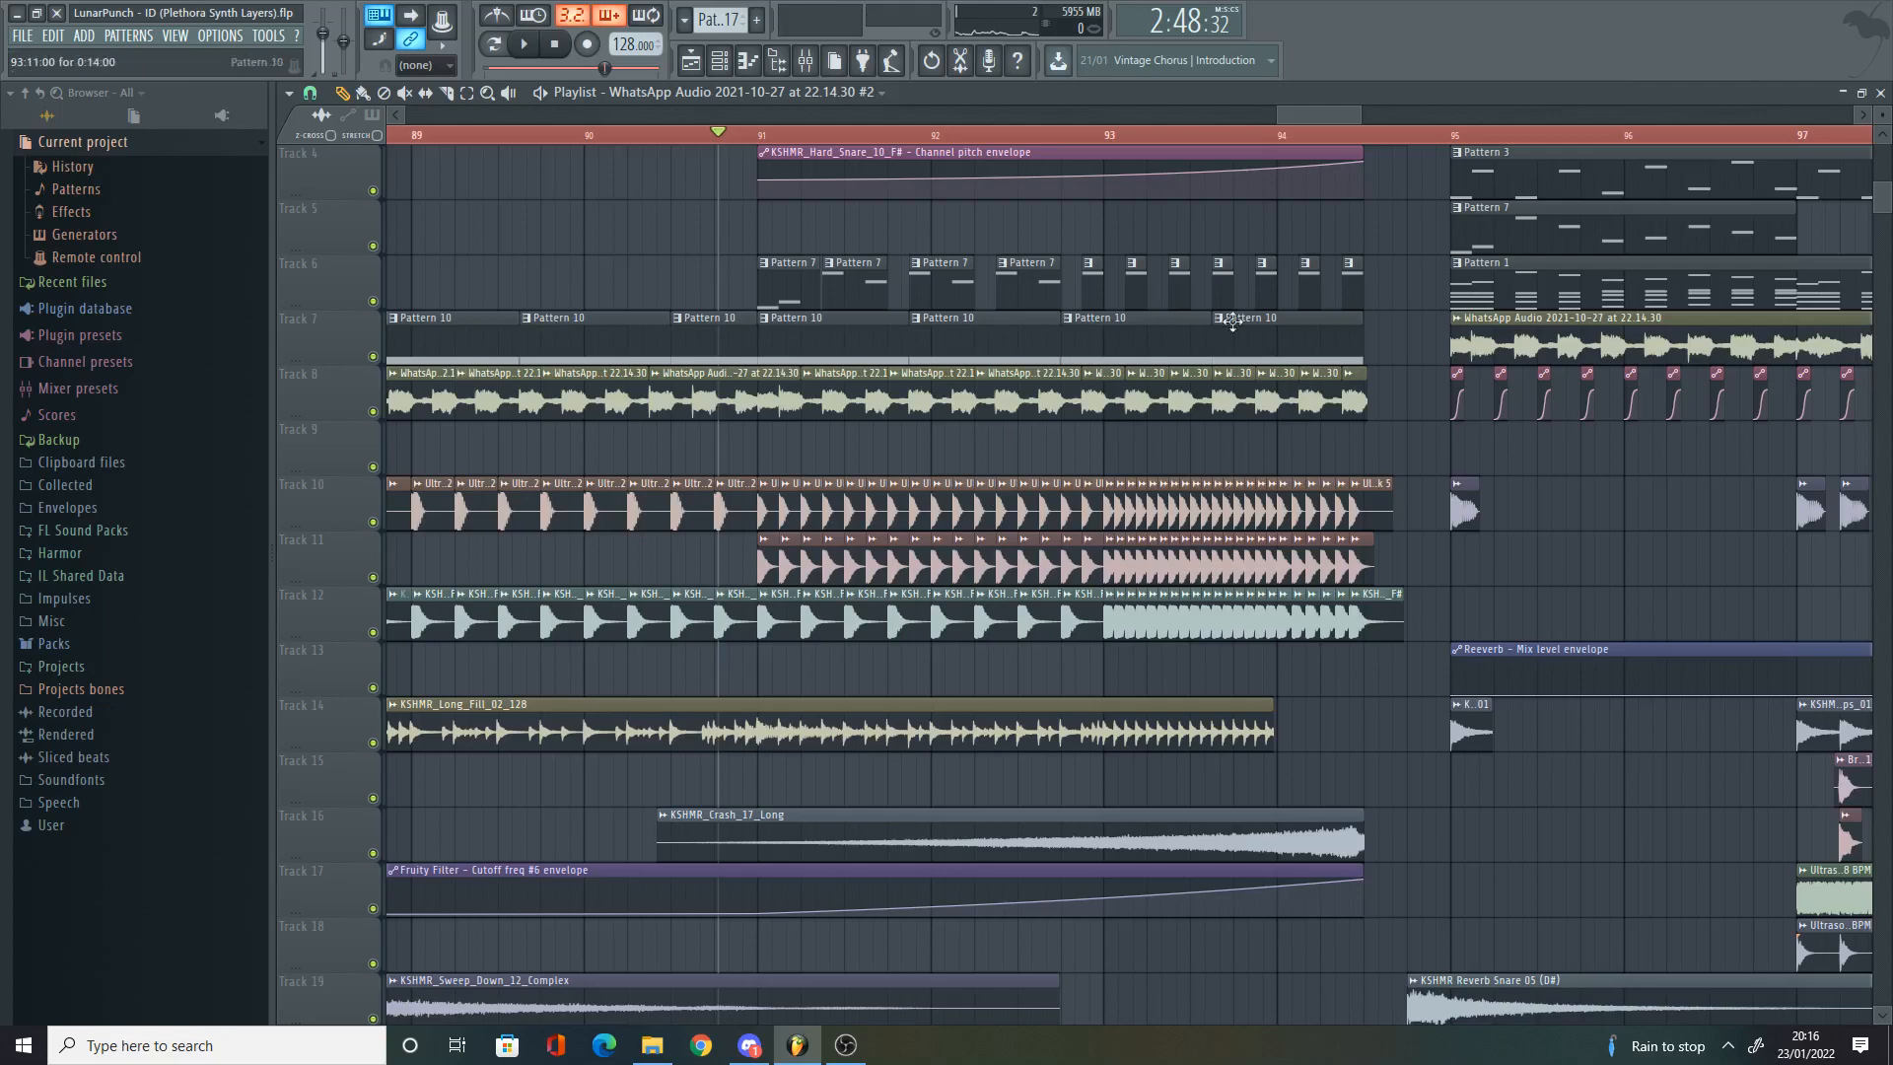
Step: Play the full arrangement from just before bar 91 while reviewing the sweeps, impacts and filter envelopes
scroll(1233, 324, down, 6)
key(space)
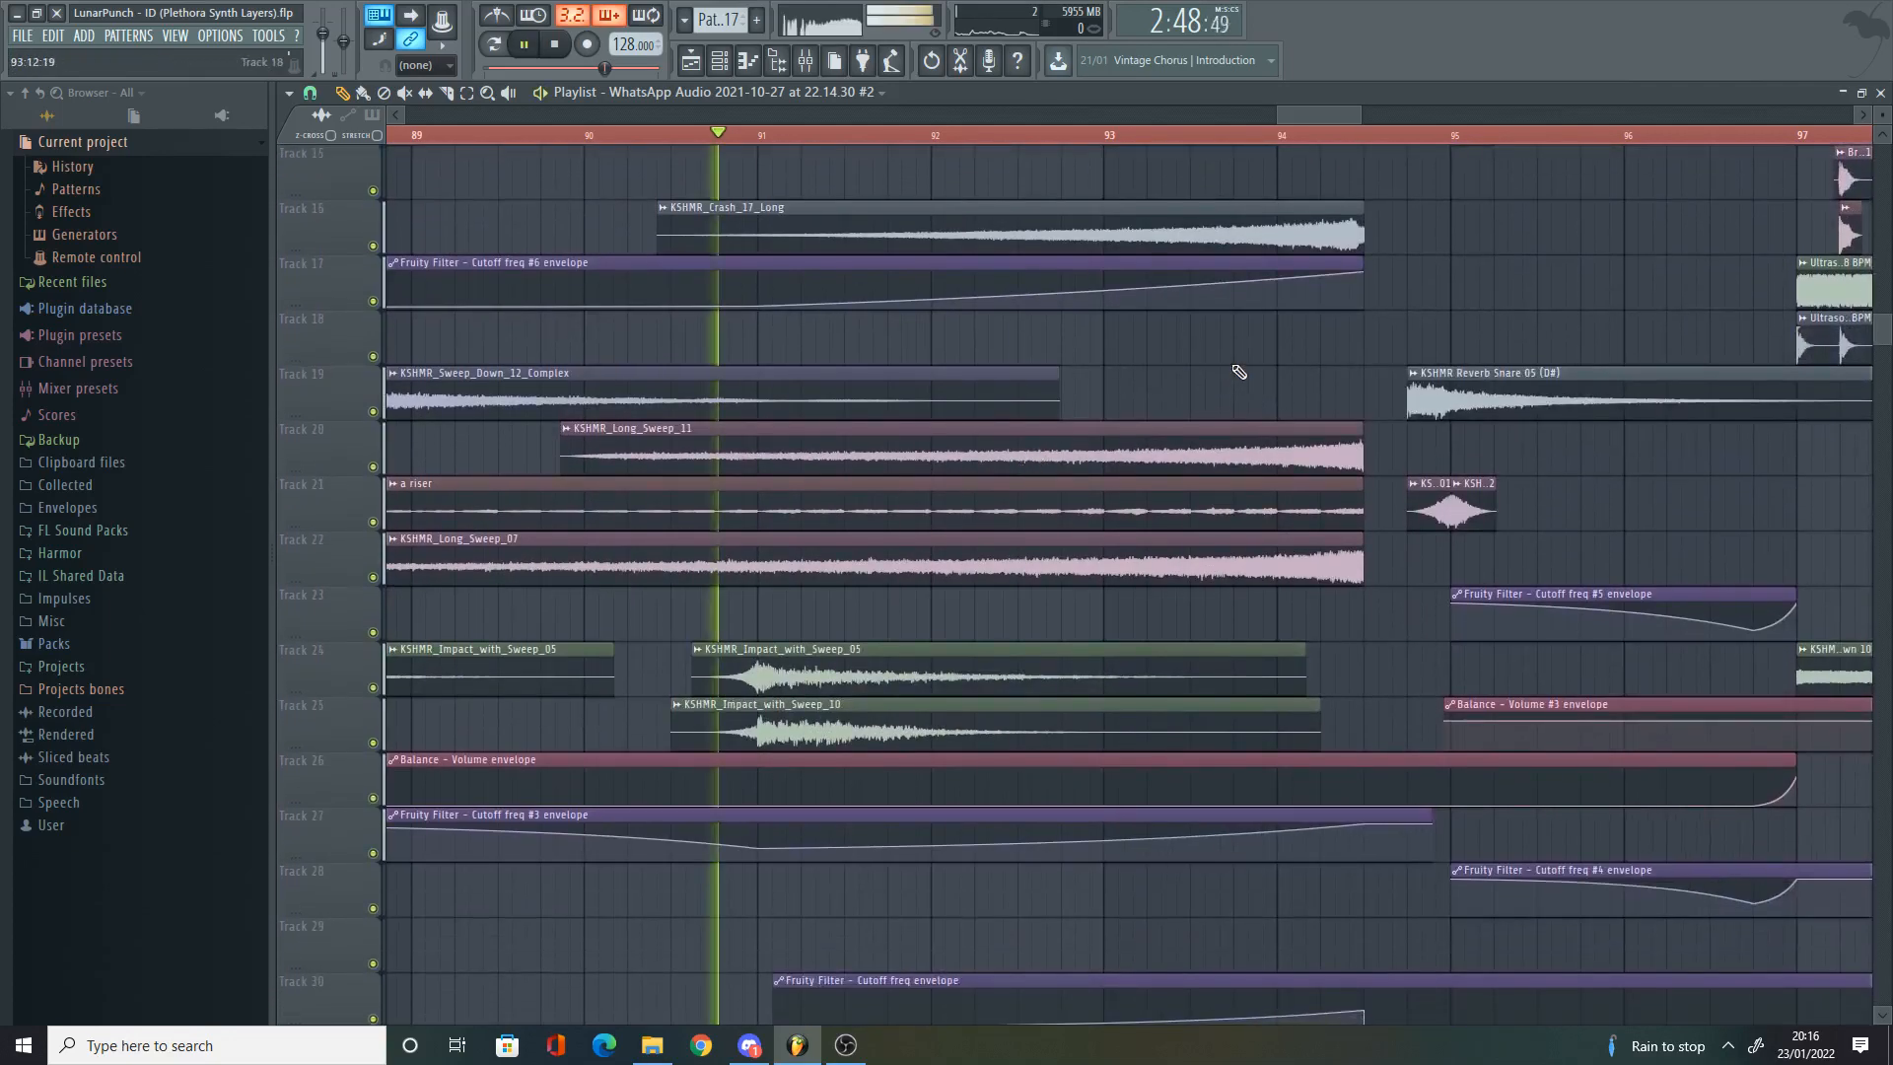
scroll(1240, 372, down, 3)
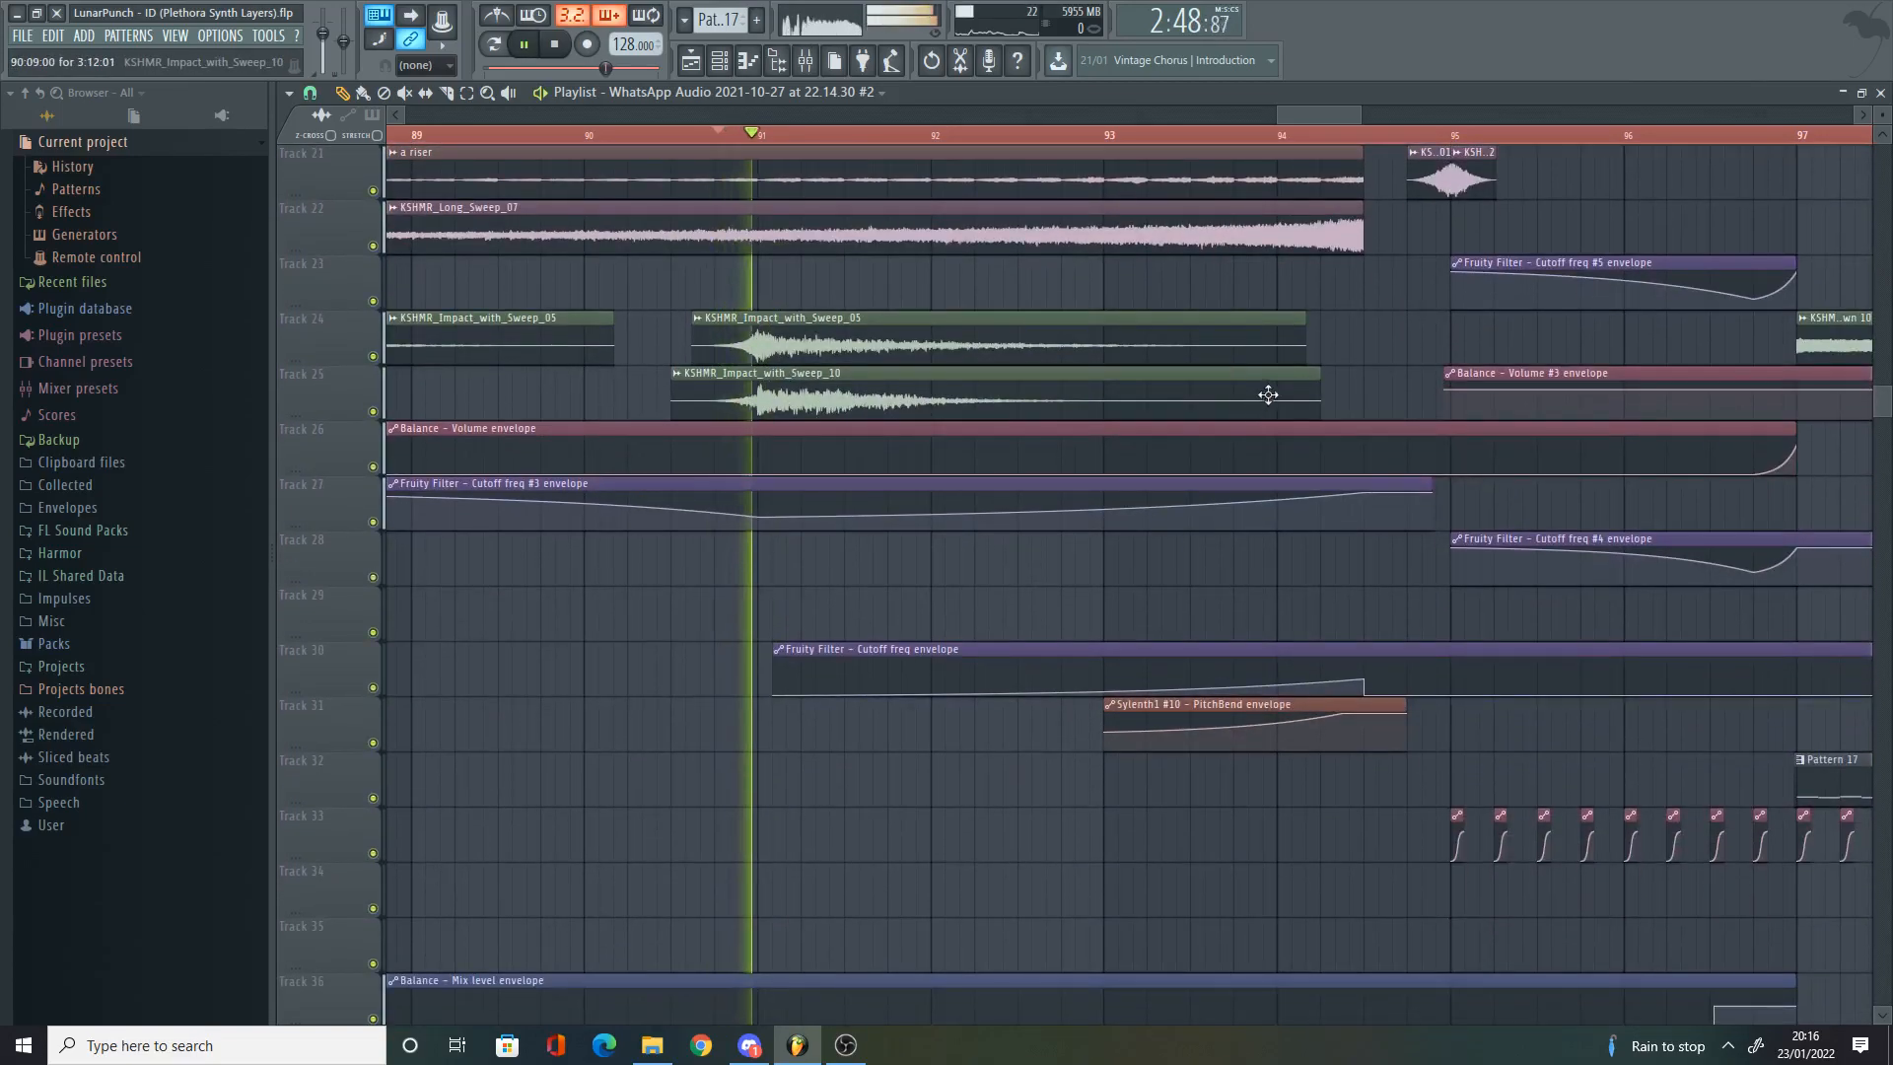
scroll(1272, 398, down, 5)
scroll(1274, 401, down, 3)
scroll(1447, 395, up, 7)
scroll(1459, 396, up, 3)
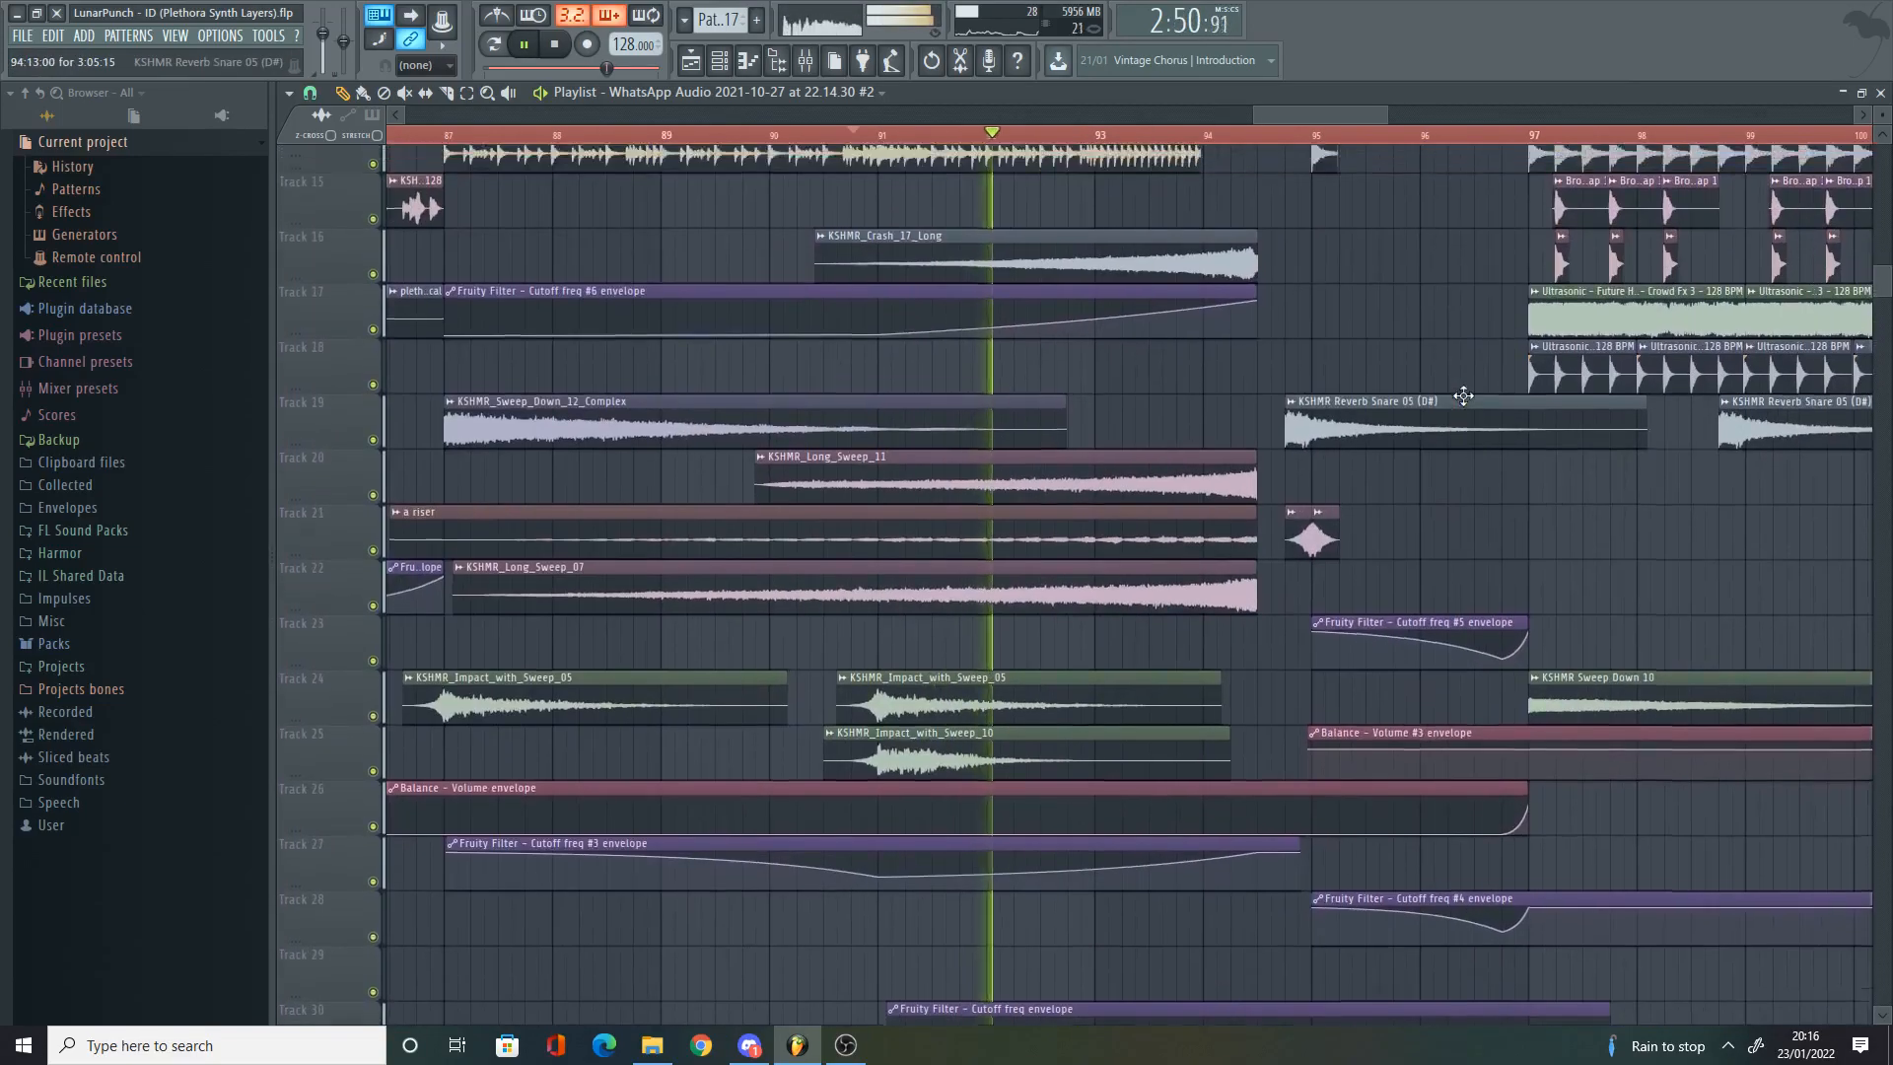
Step: Follow the pitch envelopes and snare rolls on the upper tracks to the end of the build-up, and stop playback
scroll(1468, 400, up, 7)
drag(1312, 115, 1322, 115)
scroll(1192, 261, down, 2)
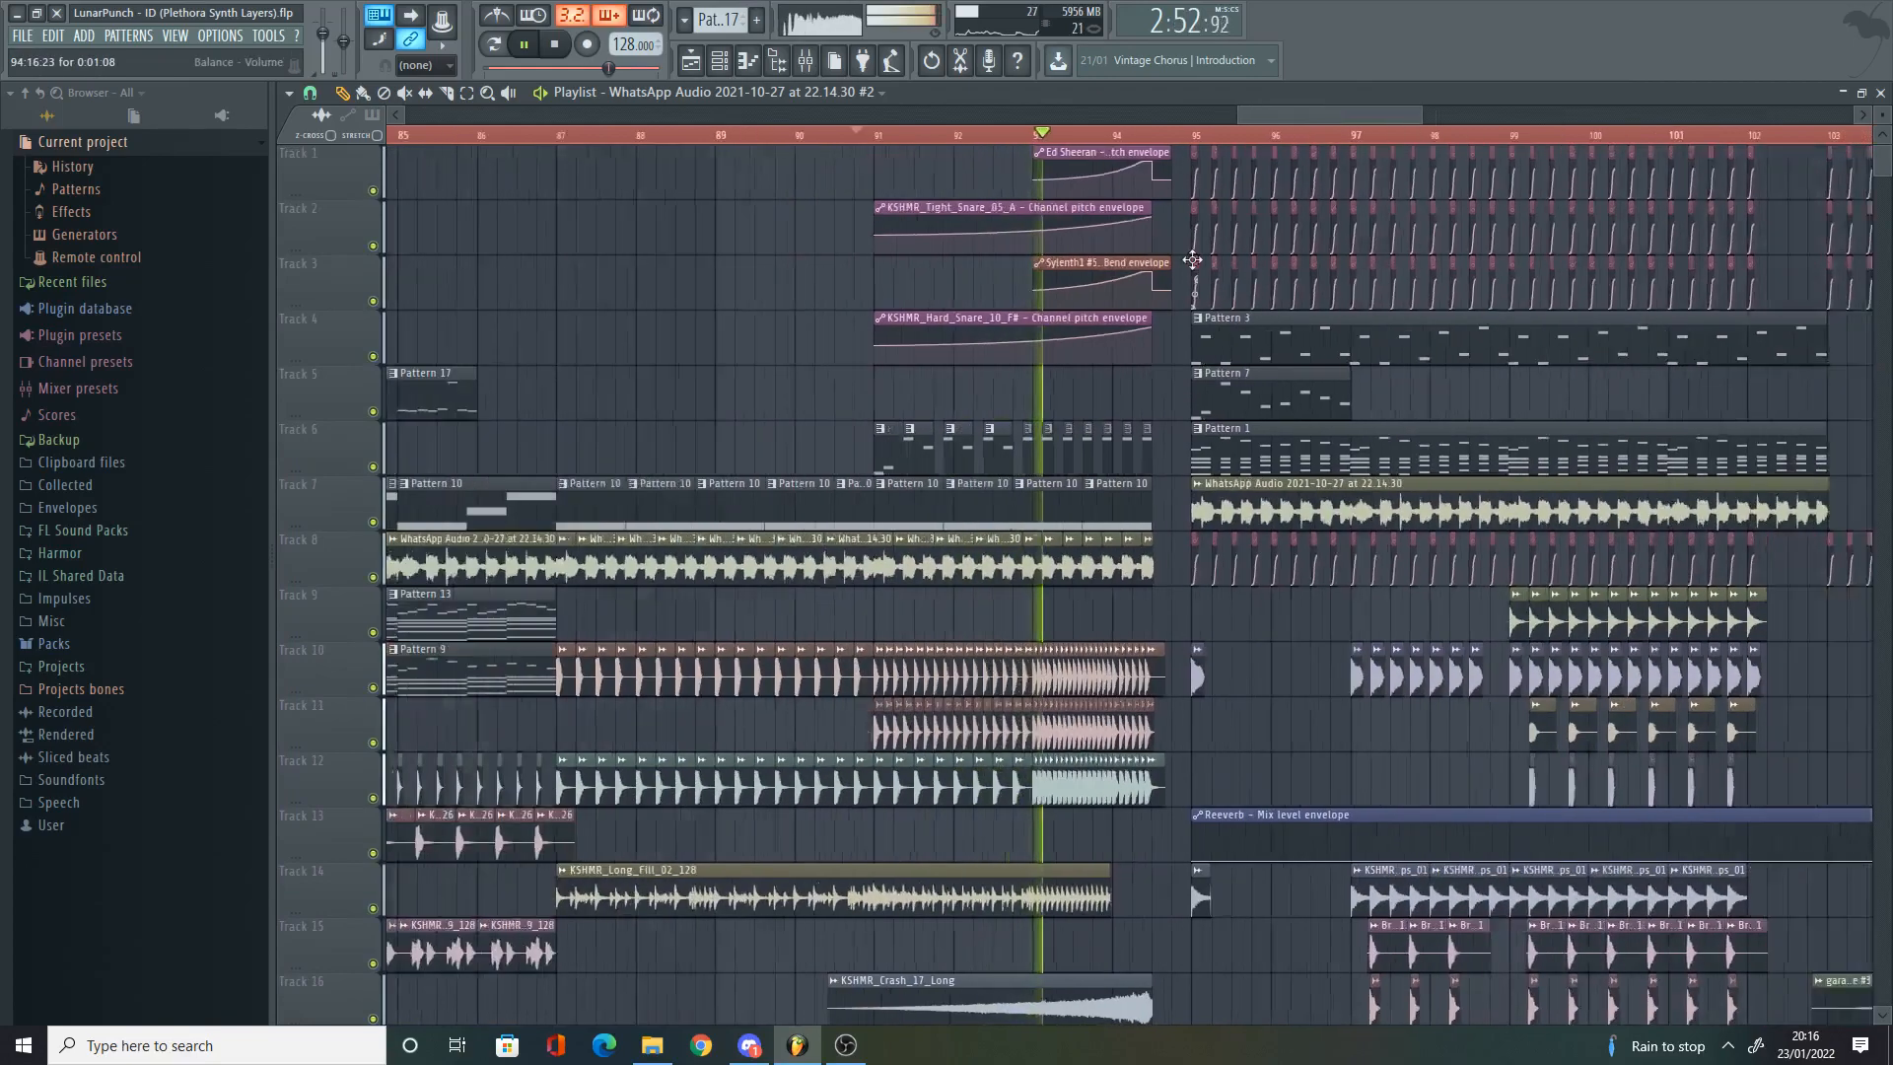
scroll(1193, 262, down, 1)
scroll(1192, 296, up, 1)
scroll(1189, 367, up, 2)
scroll(1188, 371, down, 3)
scroll(1390, 405, up, 2)
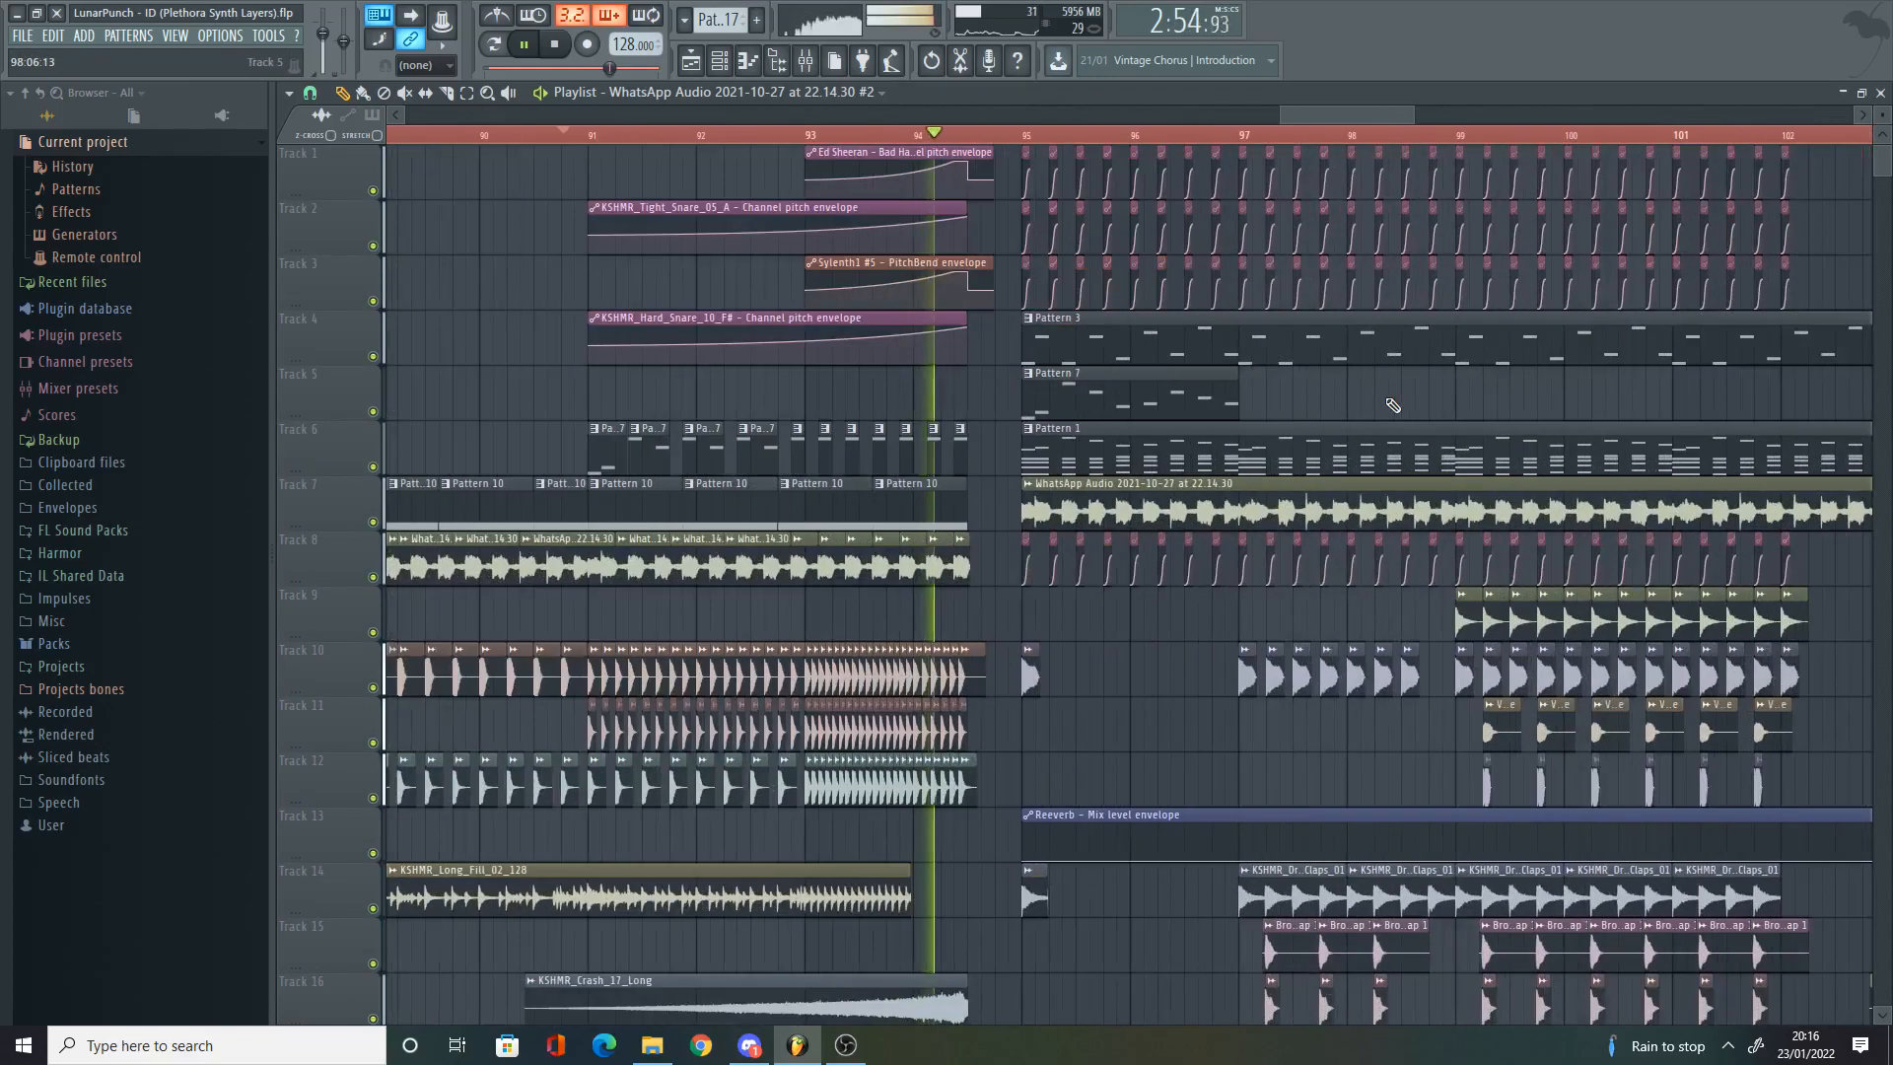
key(space)
Step: Play the start of the second drop from just before bar 95, and restart playback around bar 95
scroll(1171, 513, down, 8)
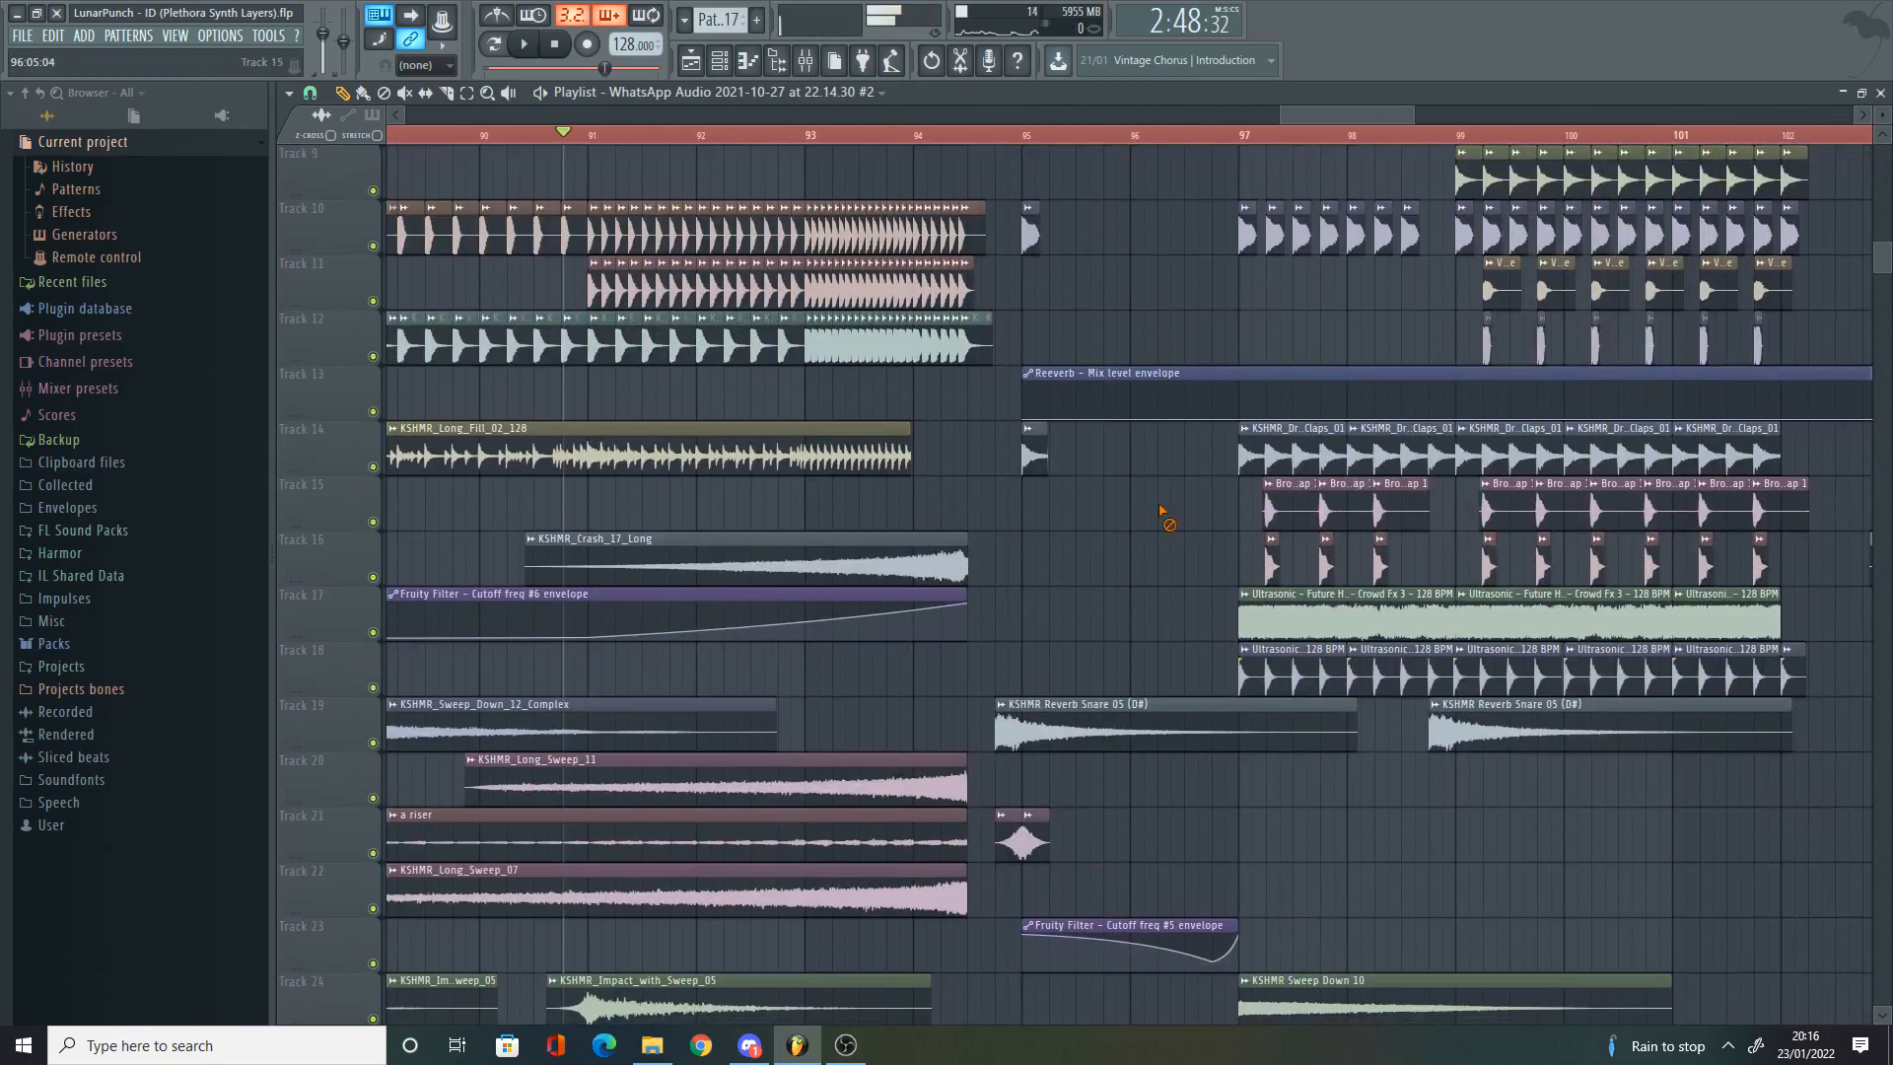
scroll(1084, 335, up, 3)
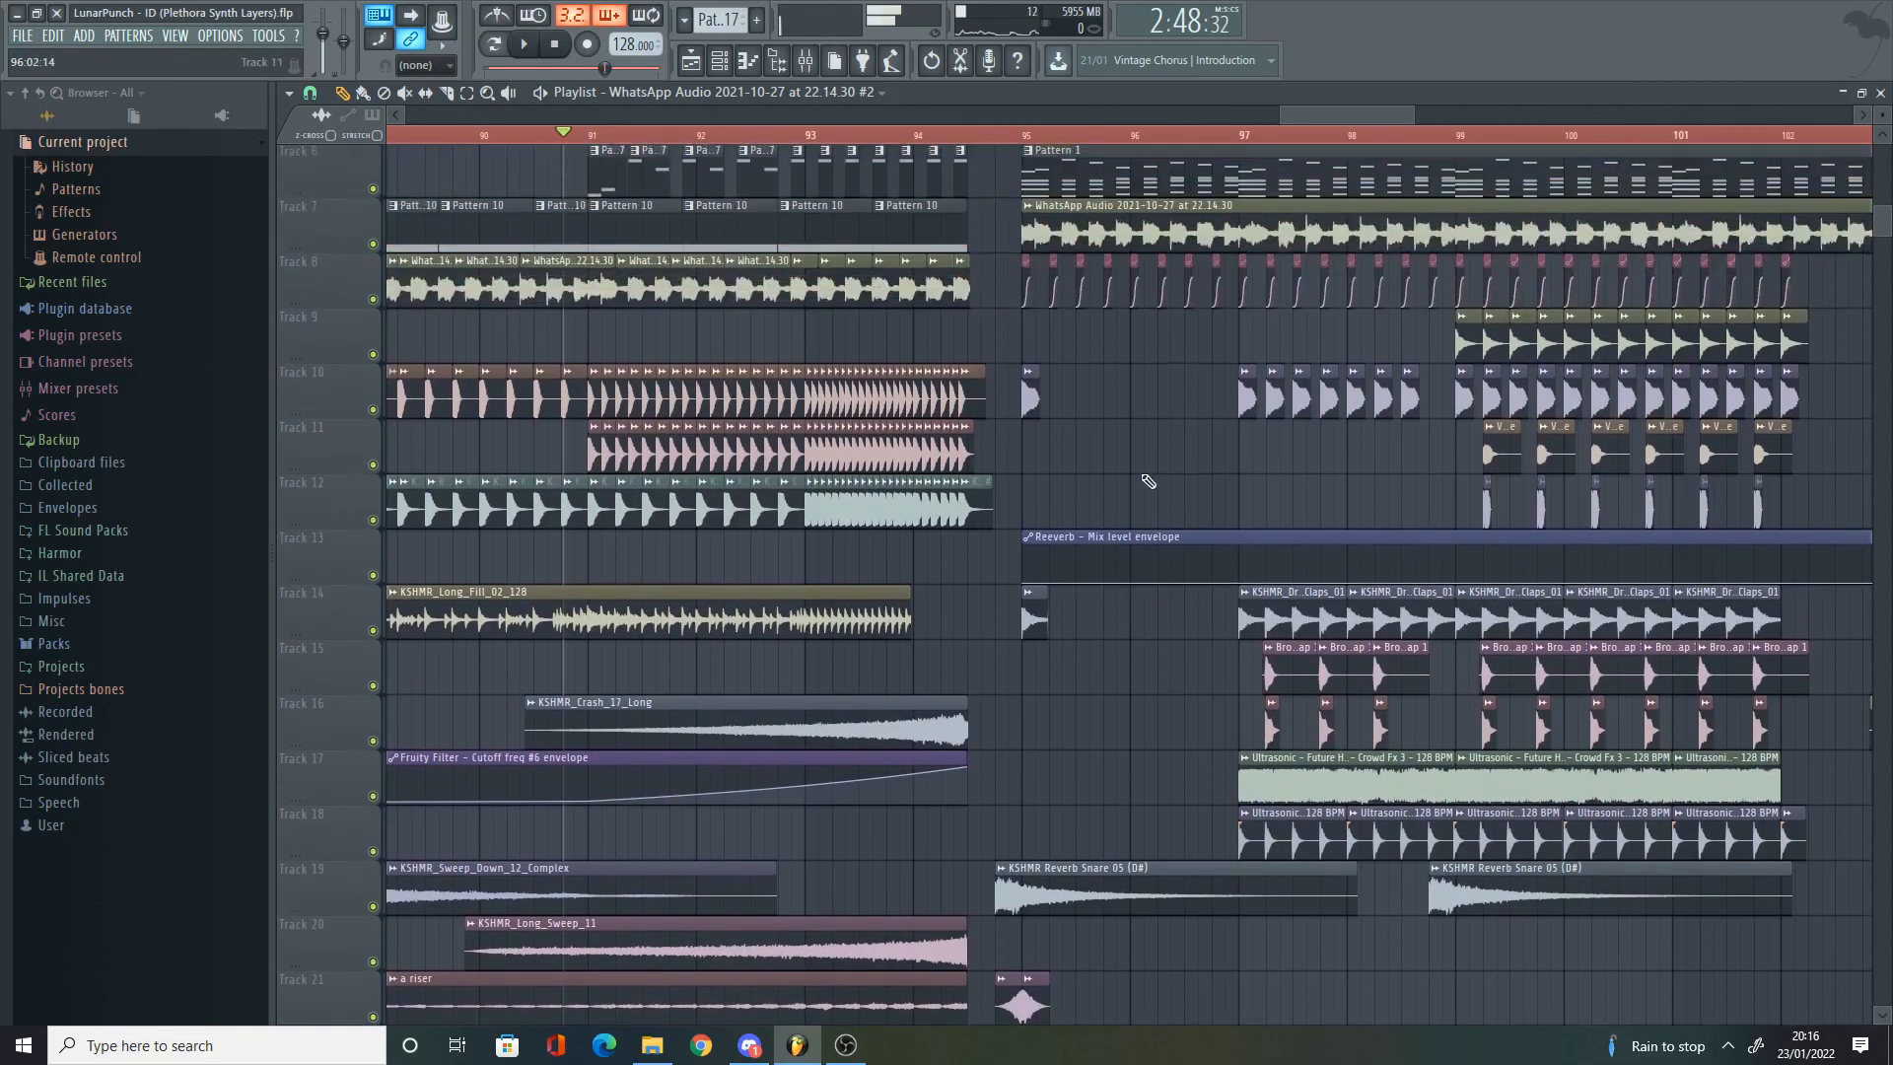
scroll(1085, 394, up, 1)
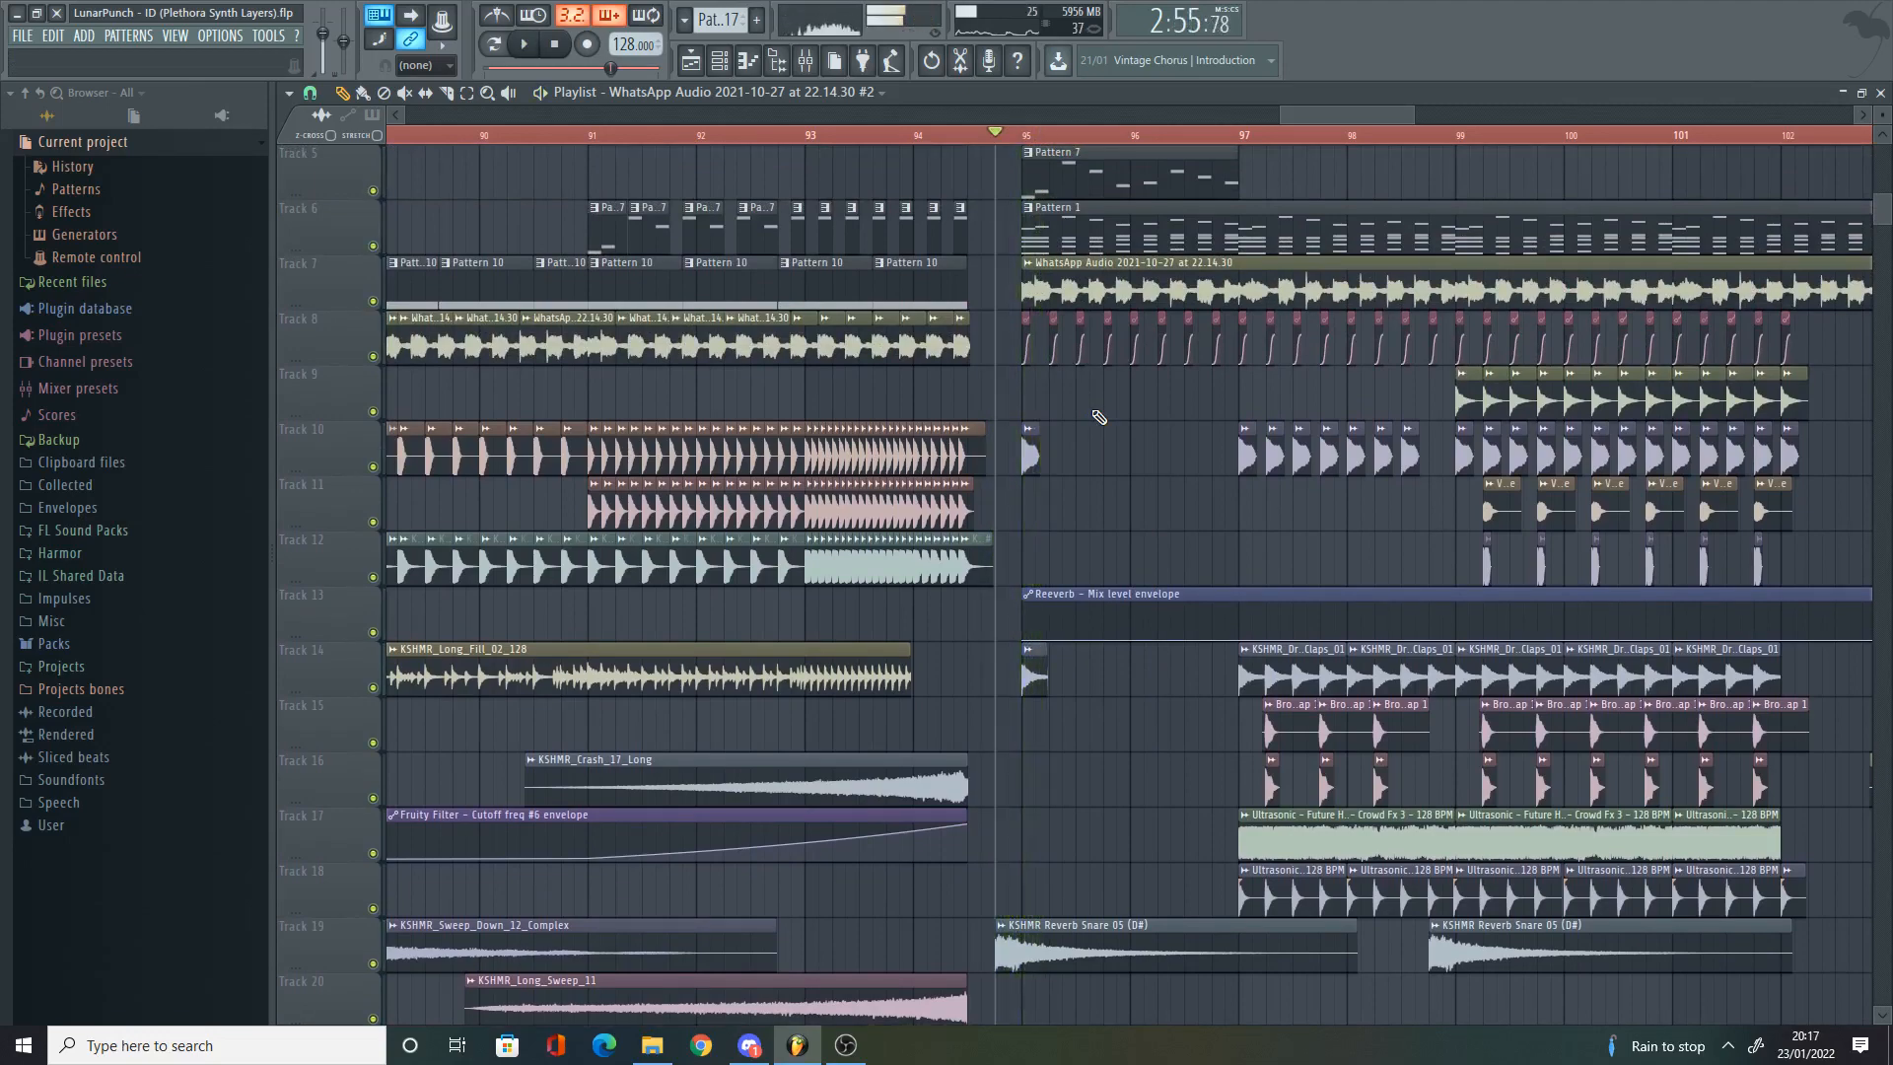
scroll(1097, 417, up, 3)
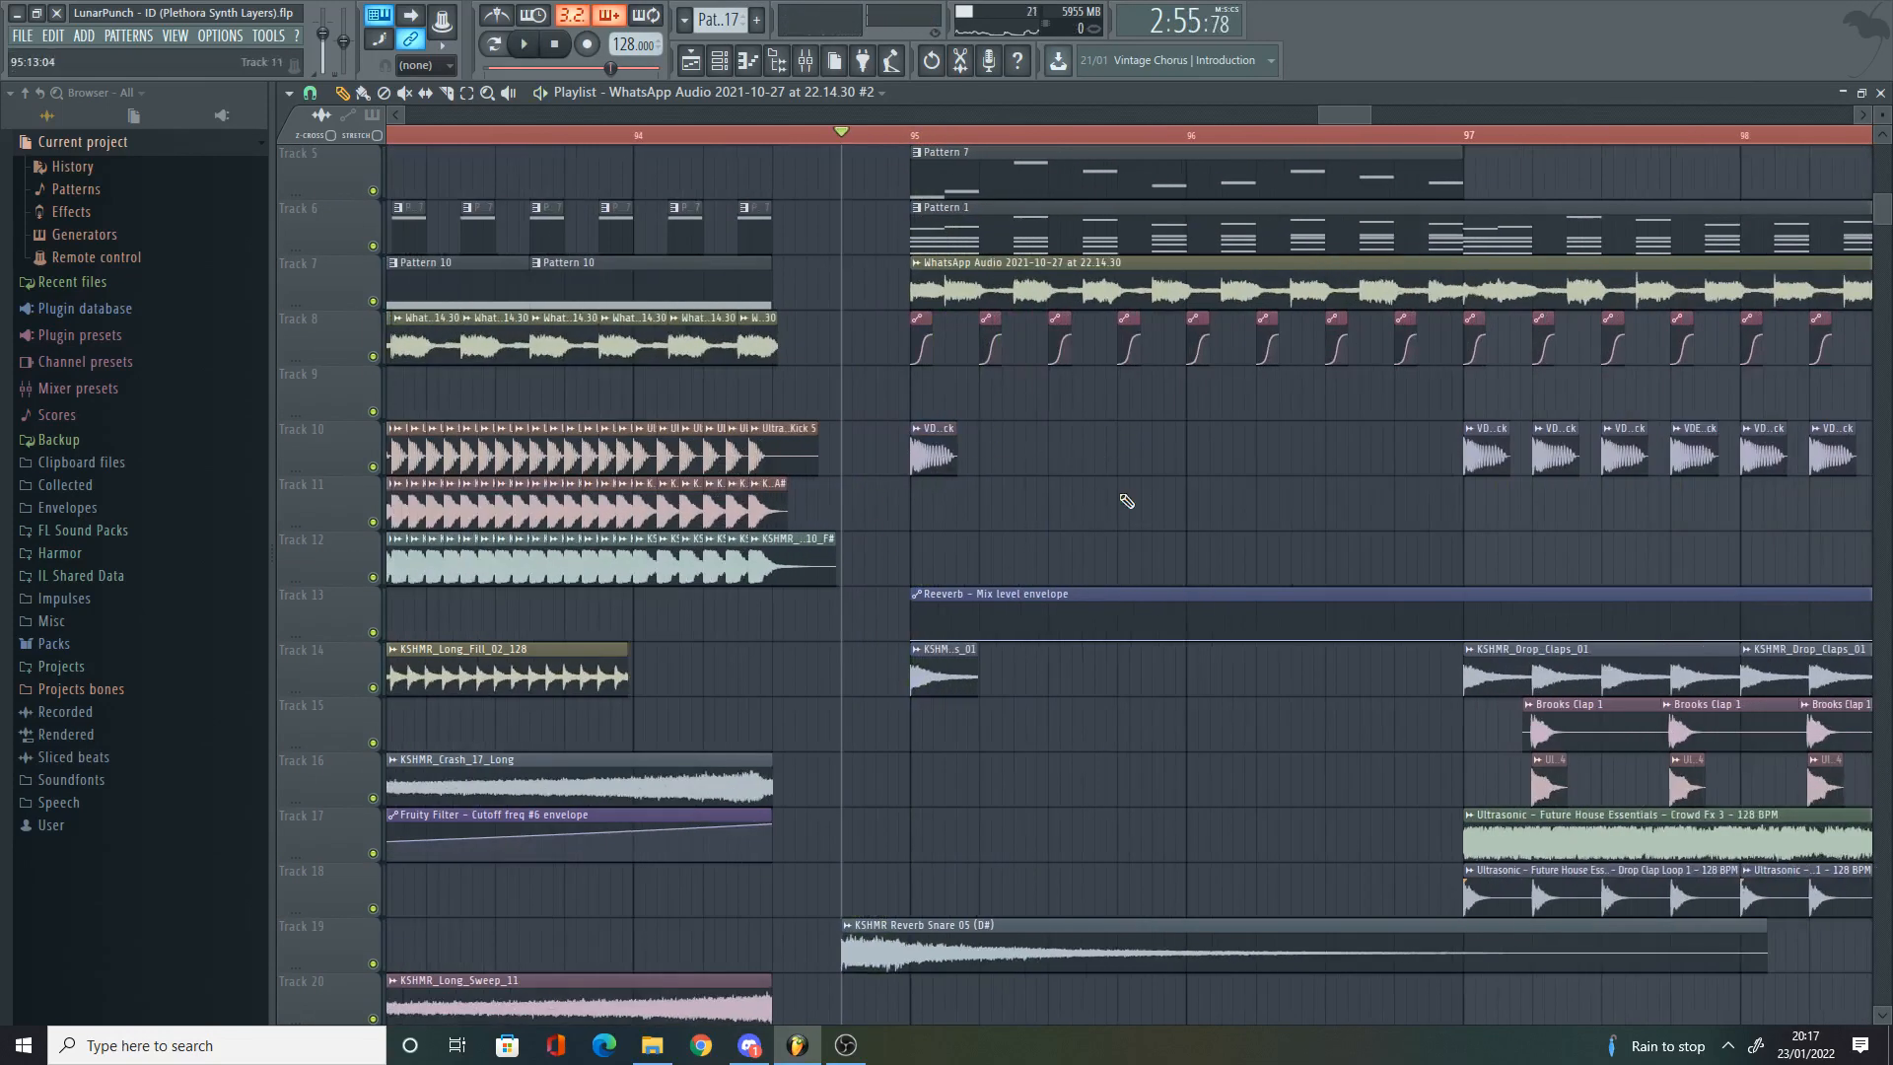
key(space)
scroll(1141, 558, up, 3)
scroll(1221, 655, down, 1)
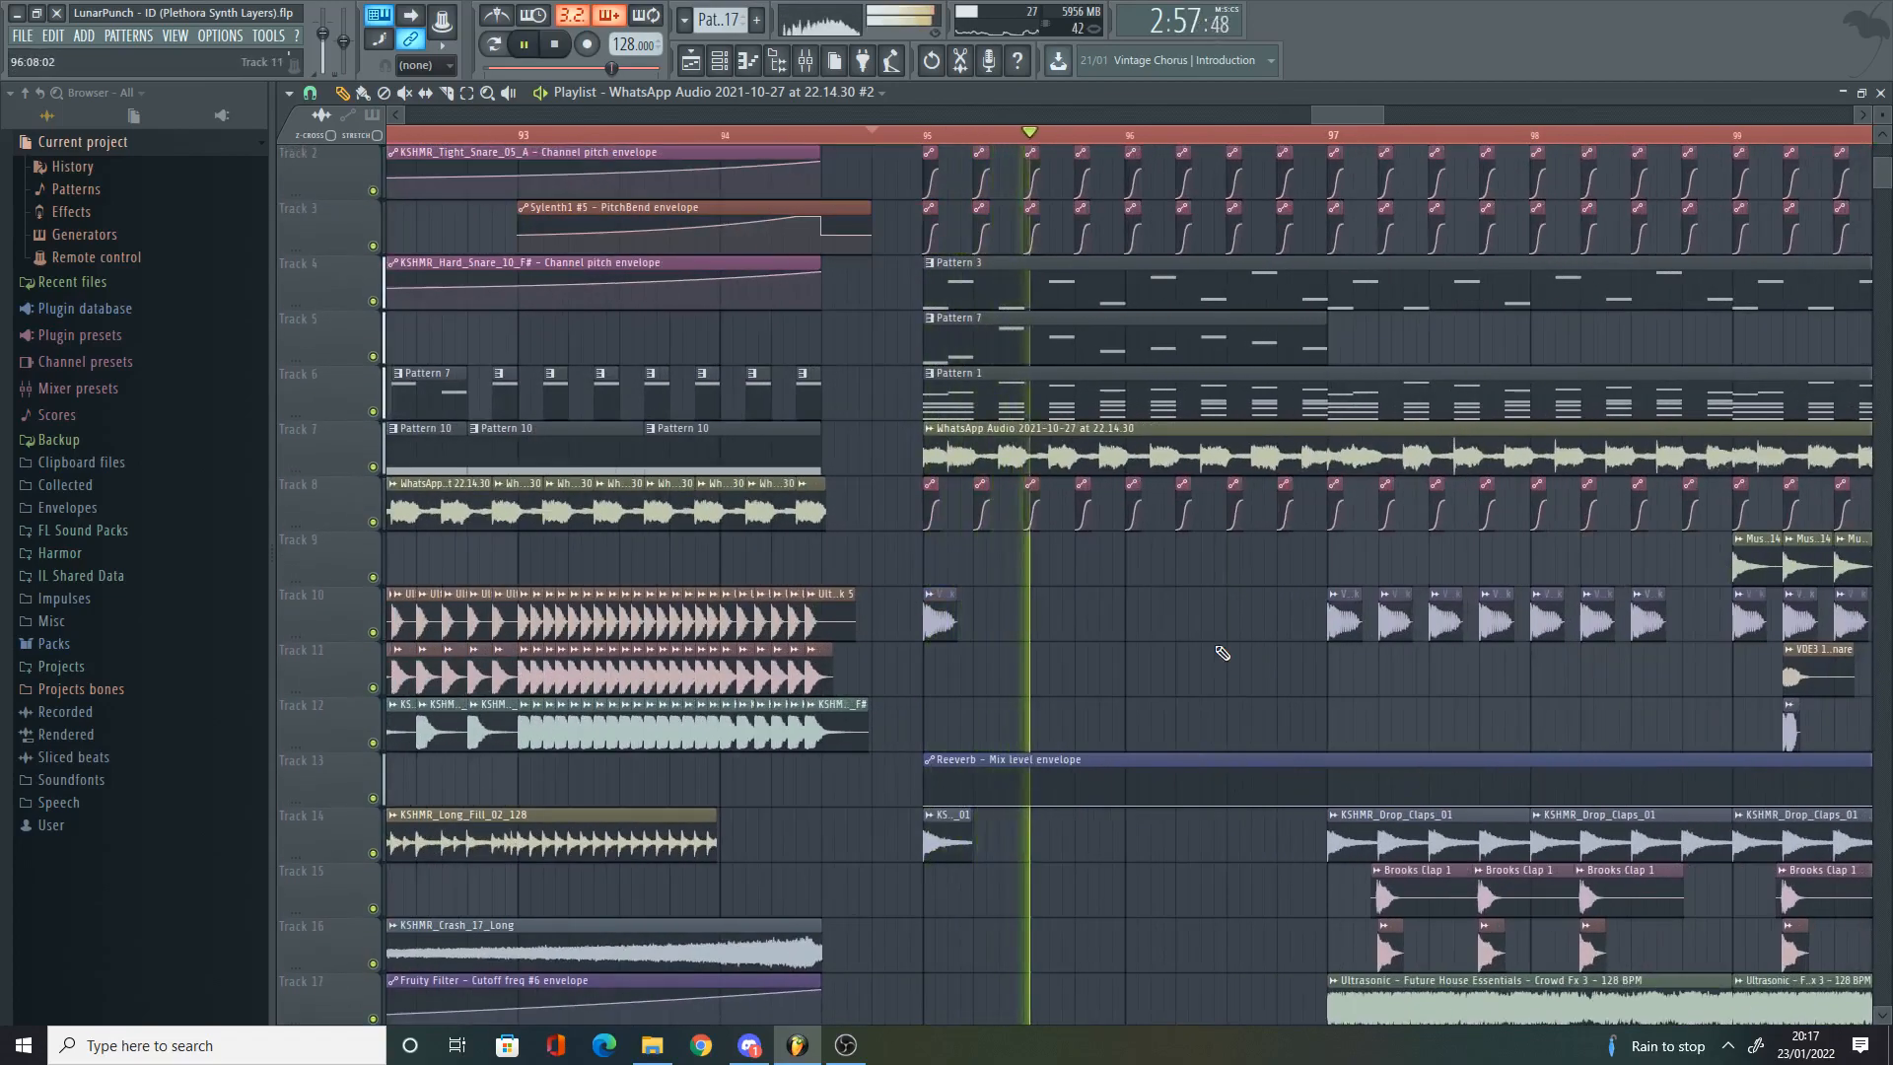
key(space)
scroll(1091, 410, down, 5)
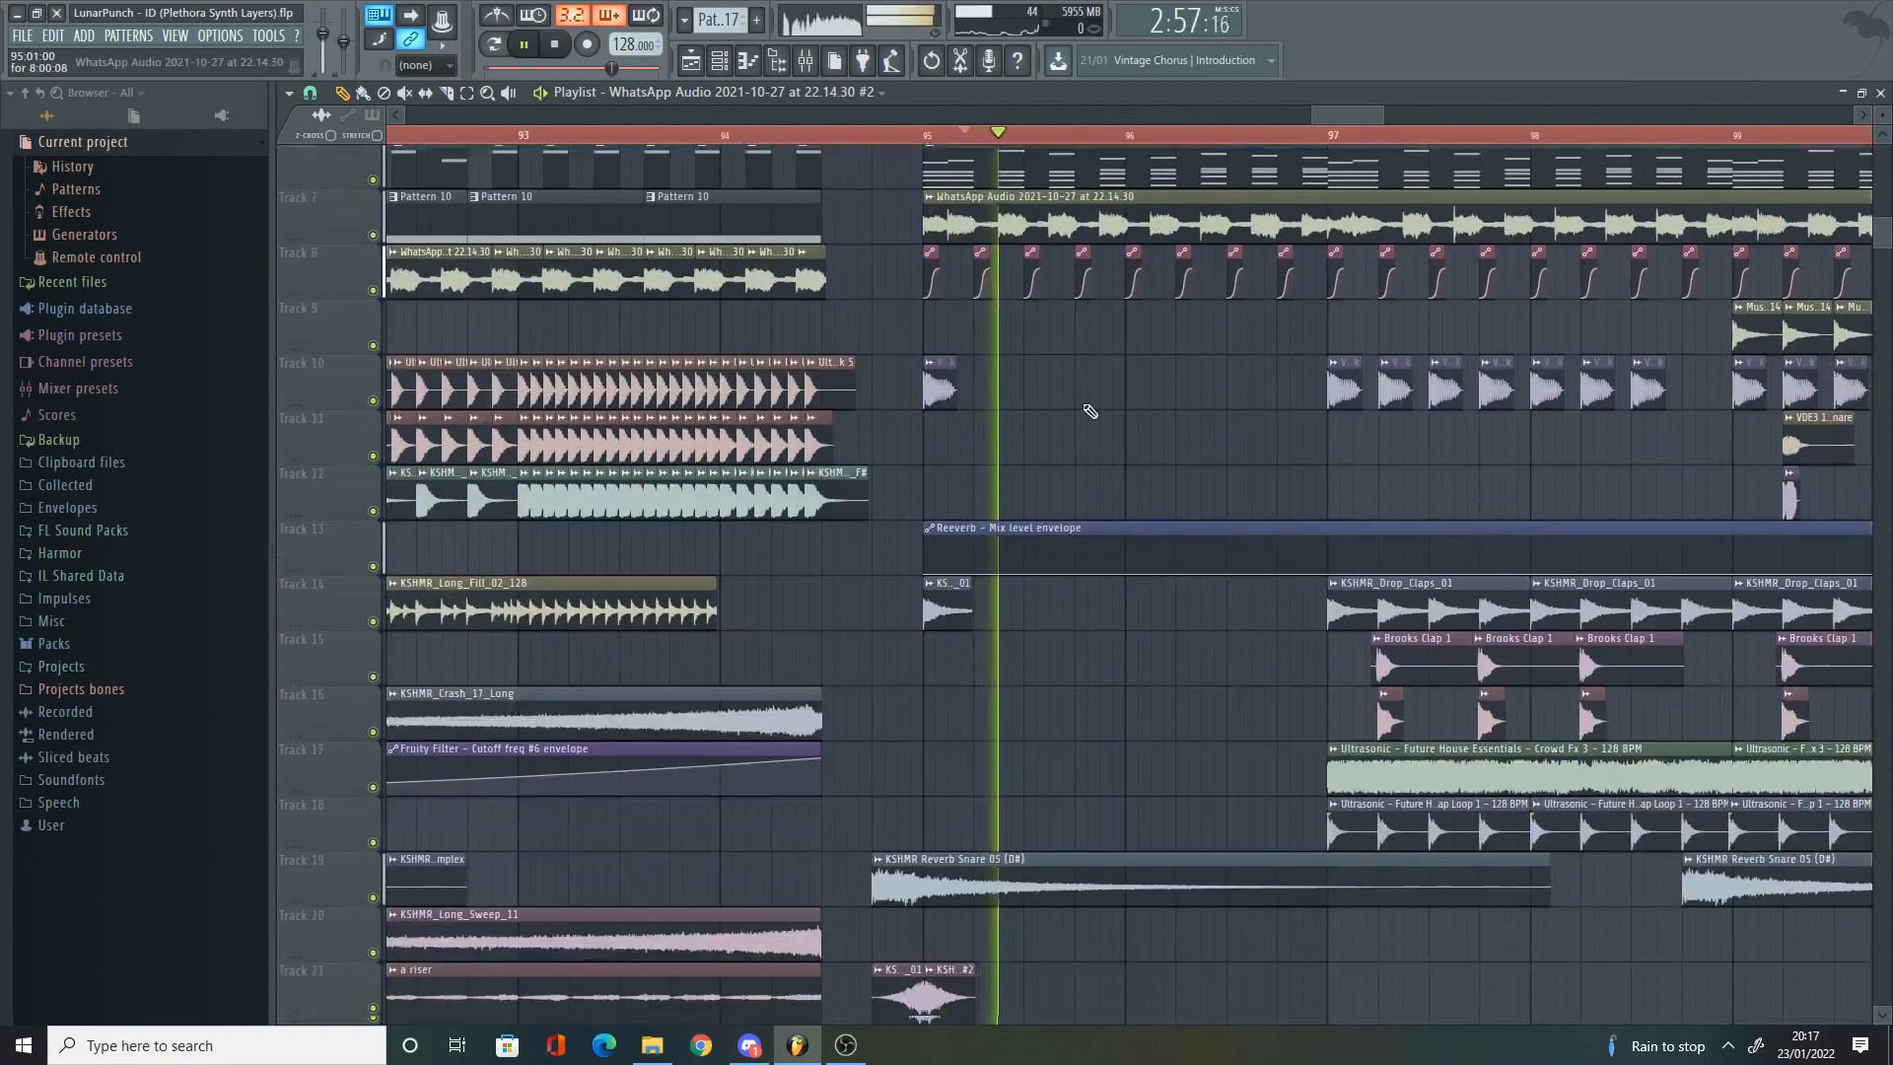
Step: Stop playback and examine the filter, volume and mix level envelopes, Pattern 17 and plethora vocal clips on Tracks 23 to 39 around bar 97
scroll(1228, 464, up, 2)
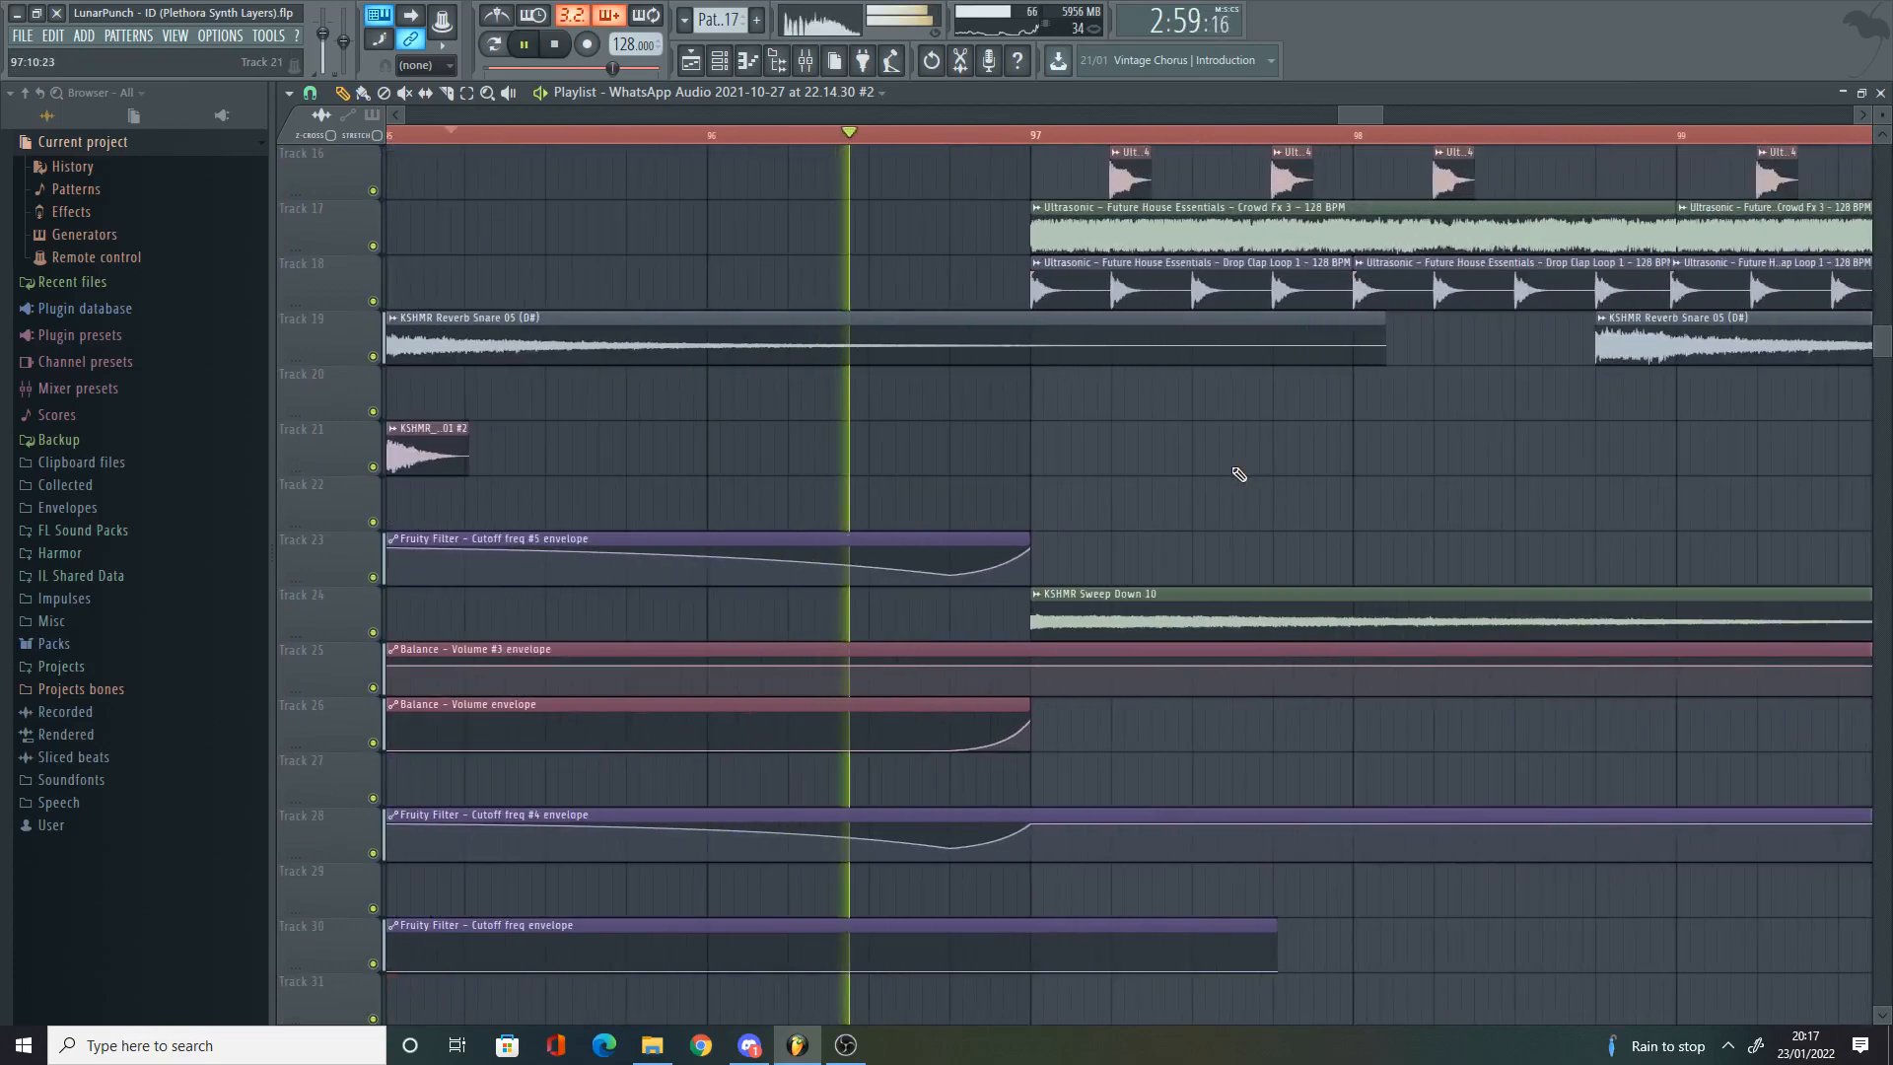
key(space)
scroll(1221, 471, down, 3)
scroll(1219, 465, down, 1)
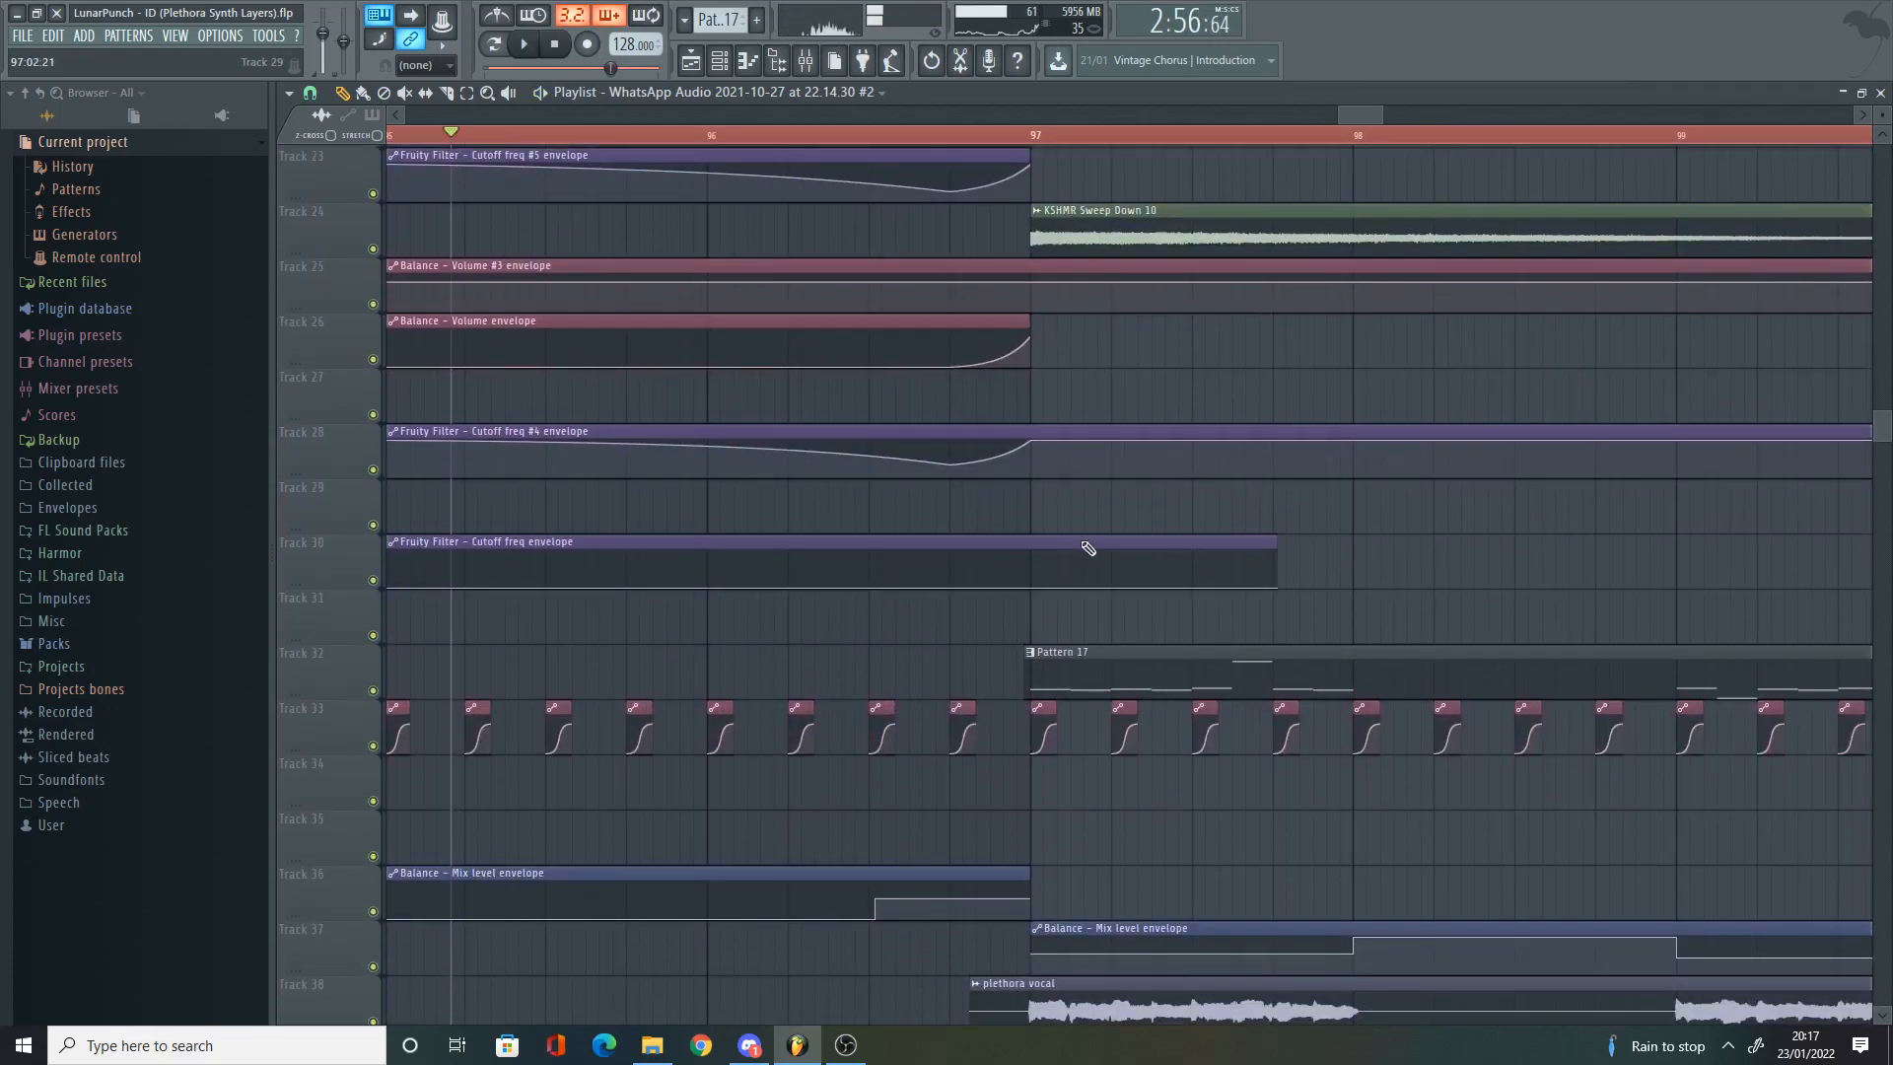
scroll(1086, 545, down, 4)
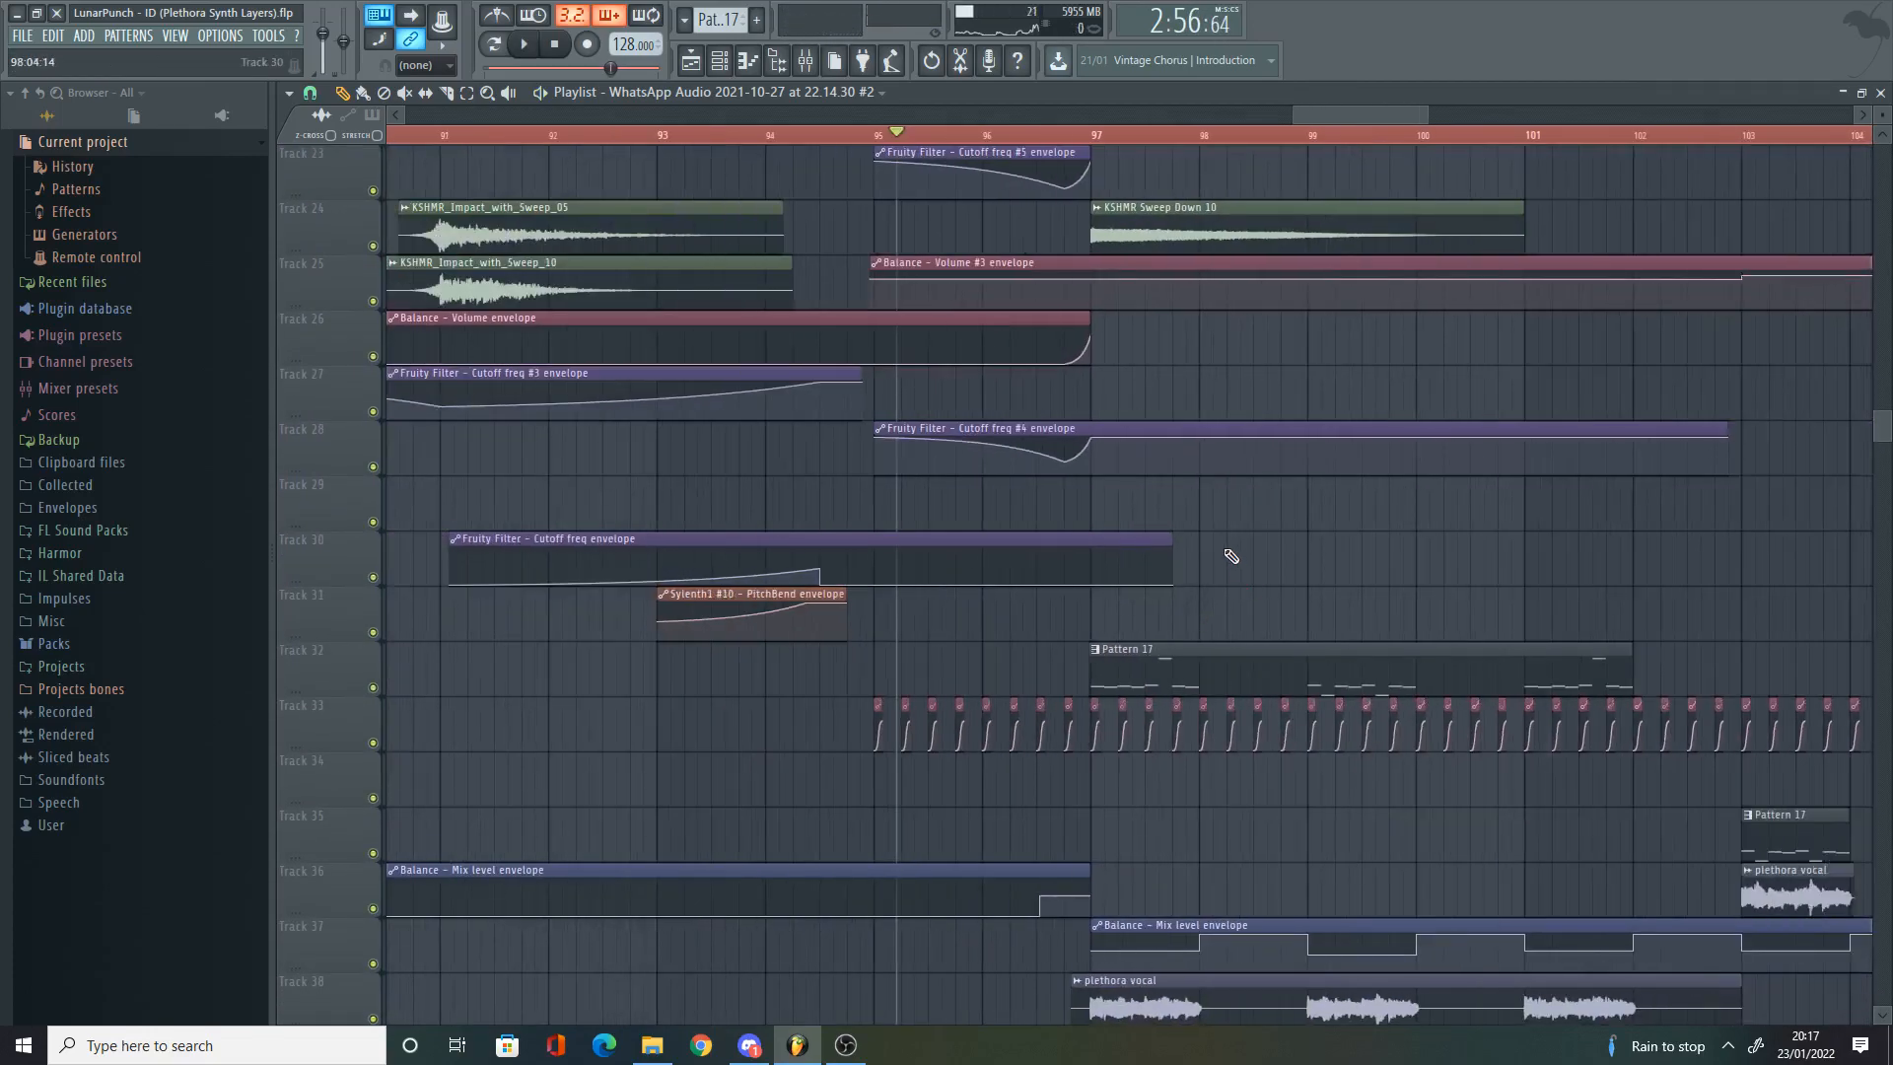
scroll(1248, 494, down, 1)
scroll(1226, 448, up, 2)
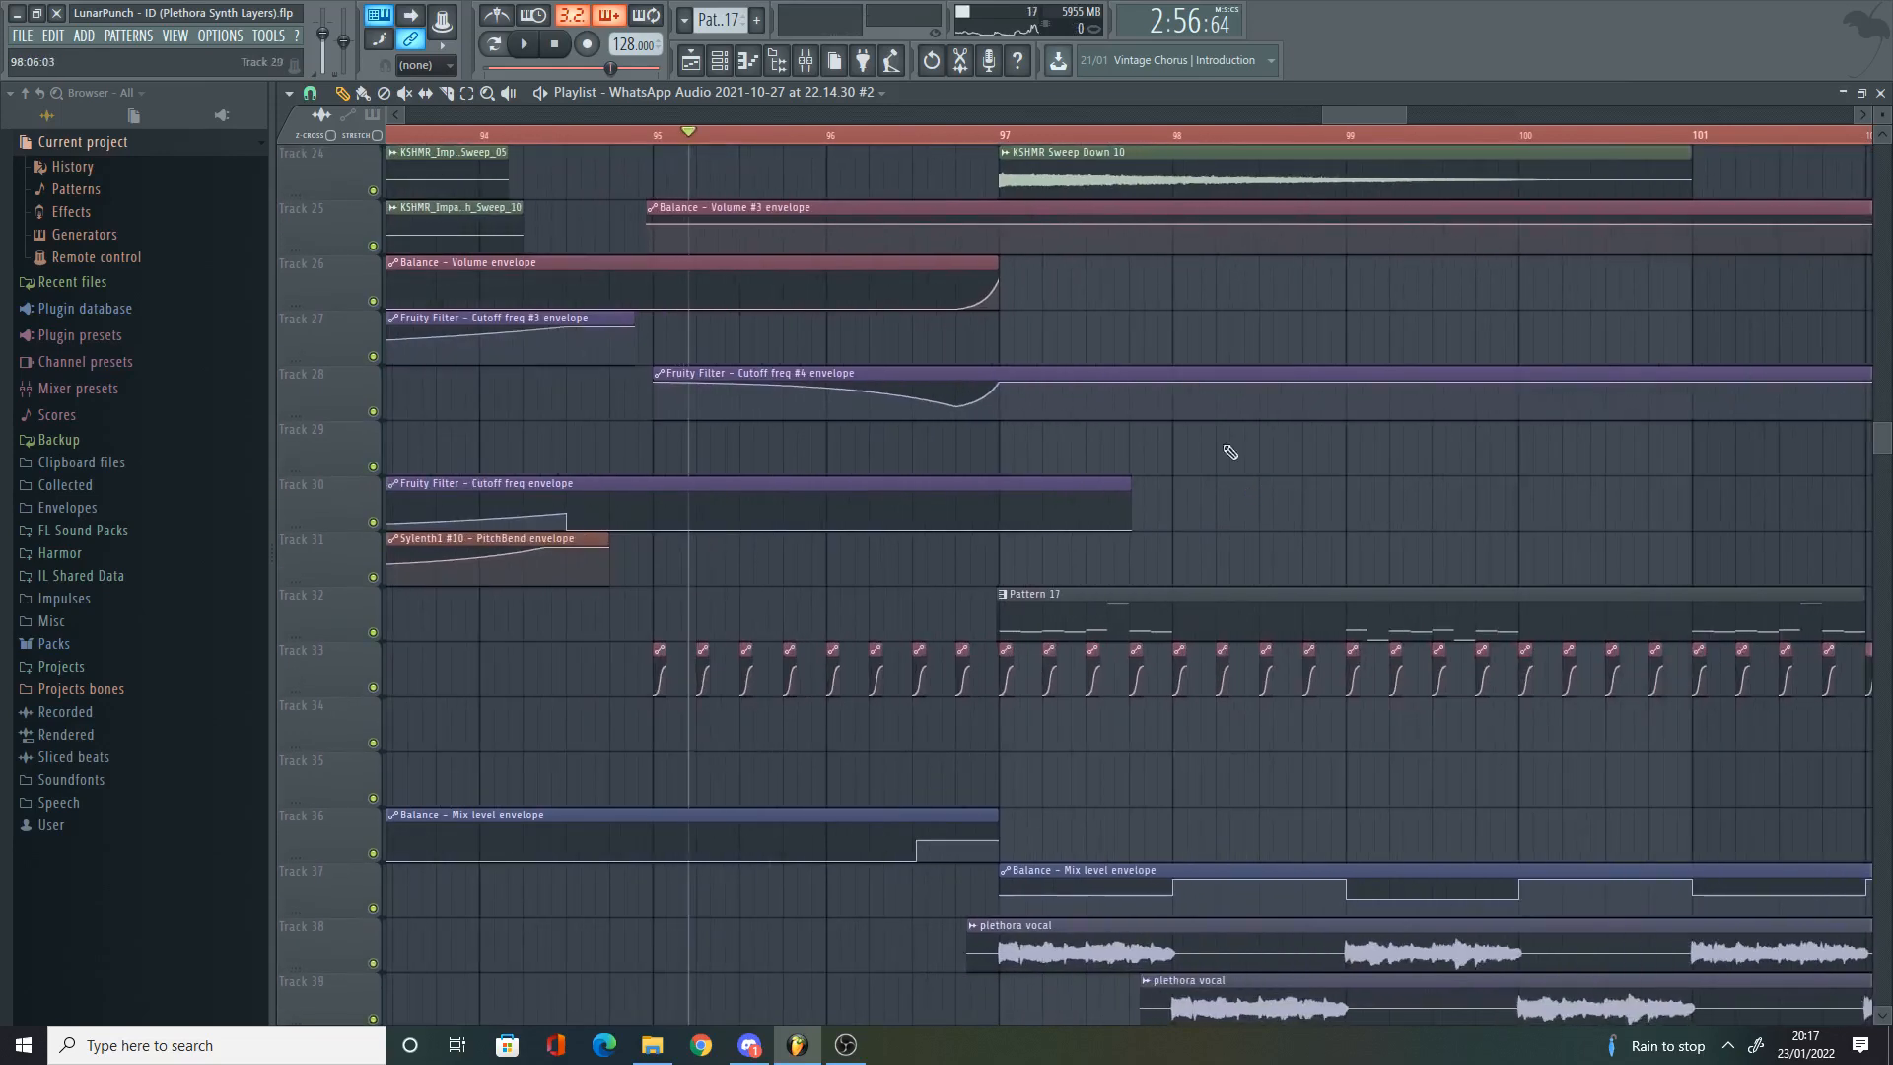
scroll(1067, 355, down, 4)
scroll(1222, 311, up, 1)
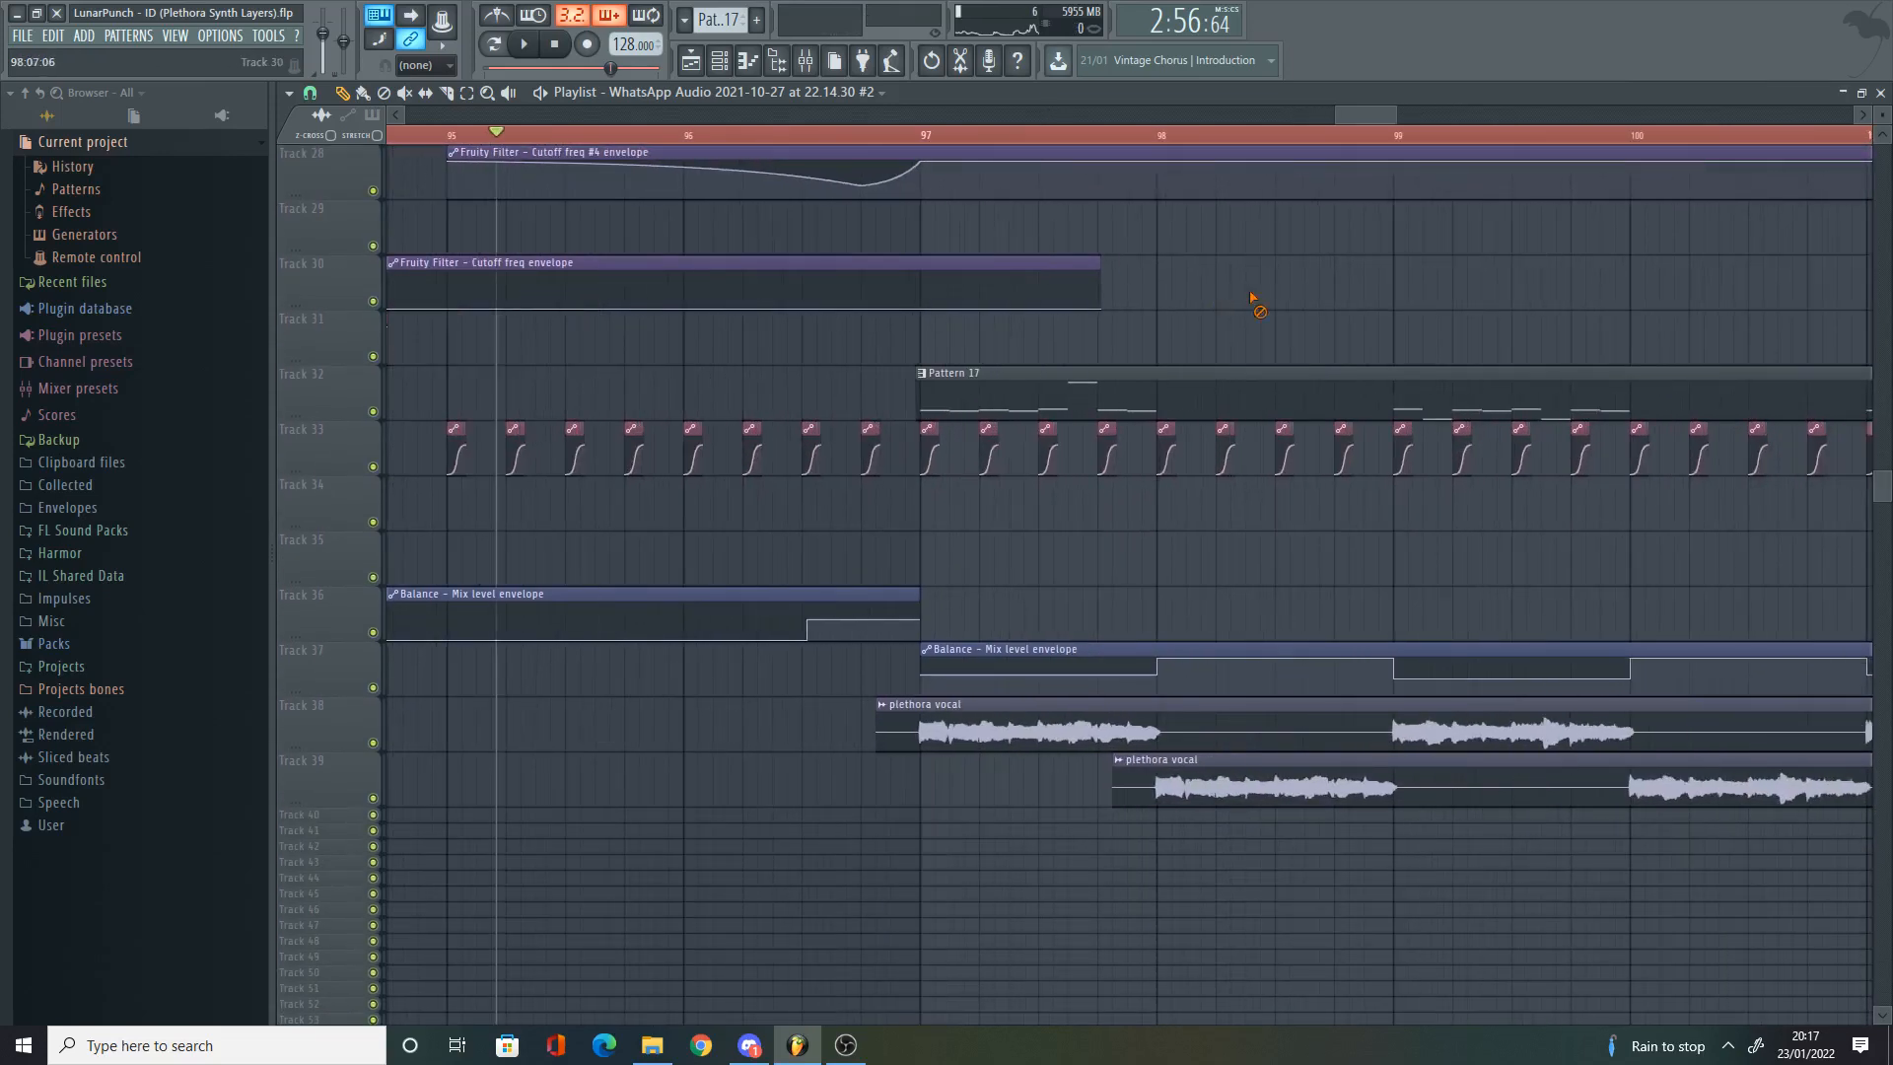
Step: Solo Track 32 with Pattern 17, and re-enable Tracks 37, 38 and 39 holding the mix level envelope and plethora vocals
right_click(373, 411)
click(372, 688)
click(373, 742)
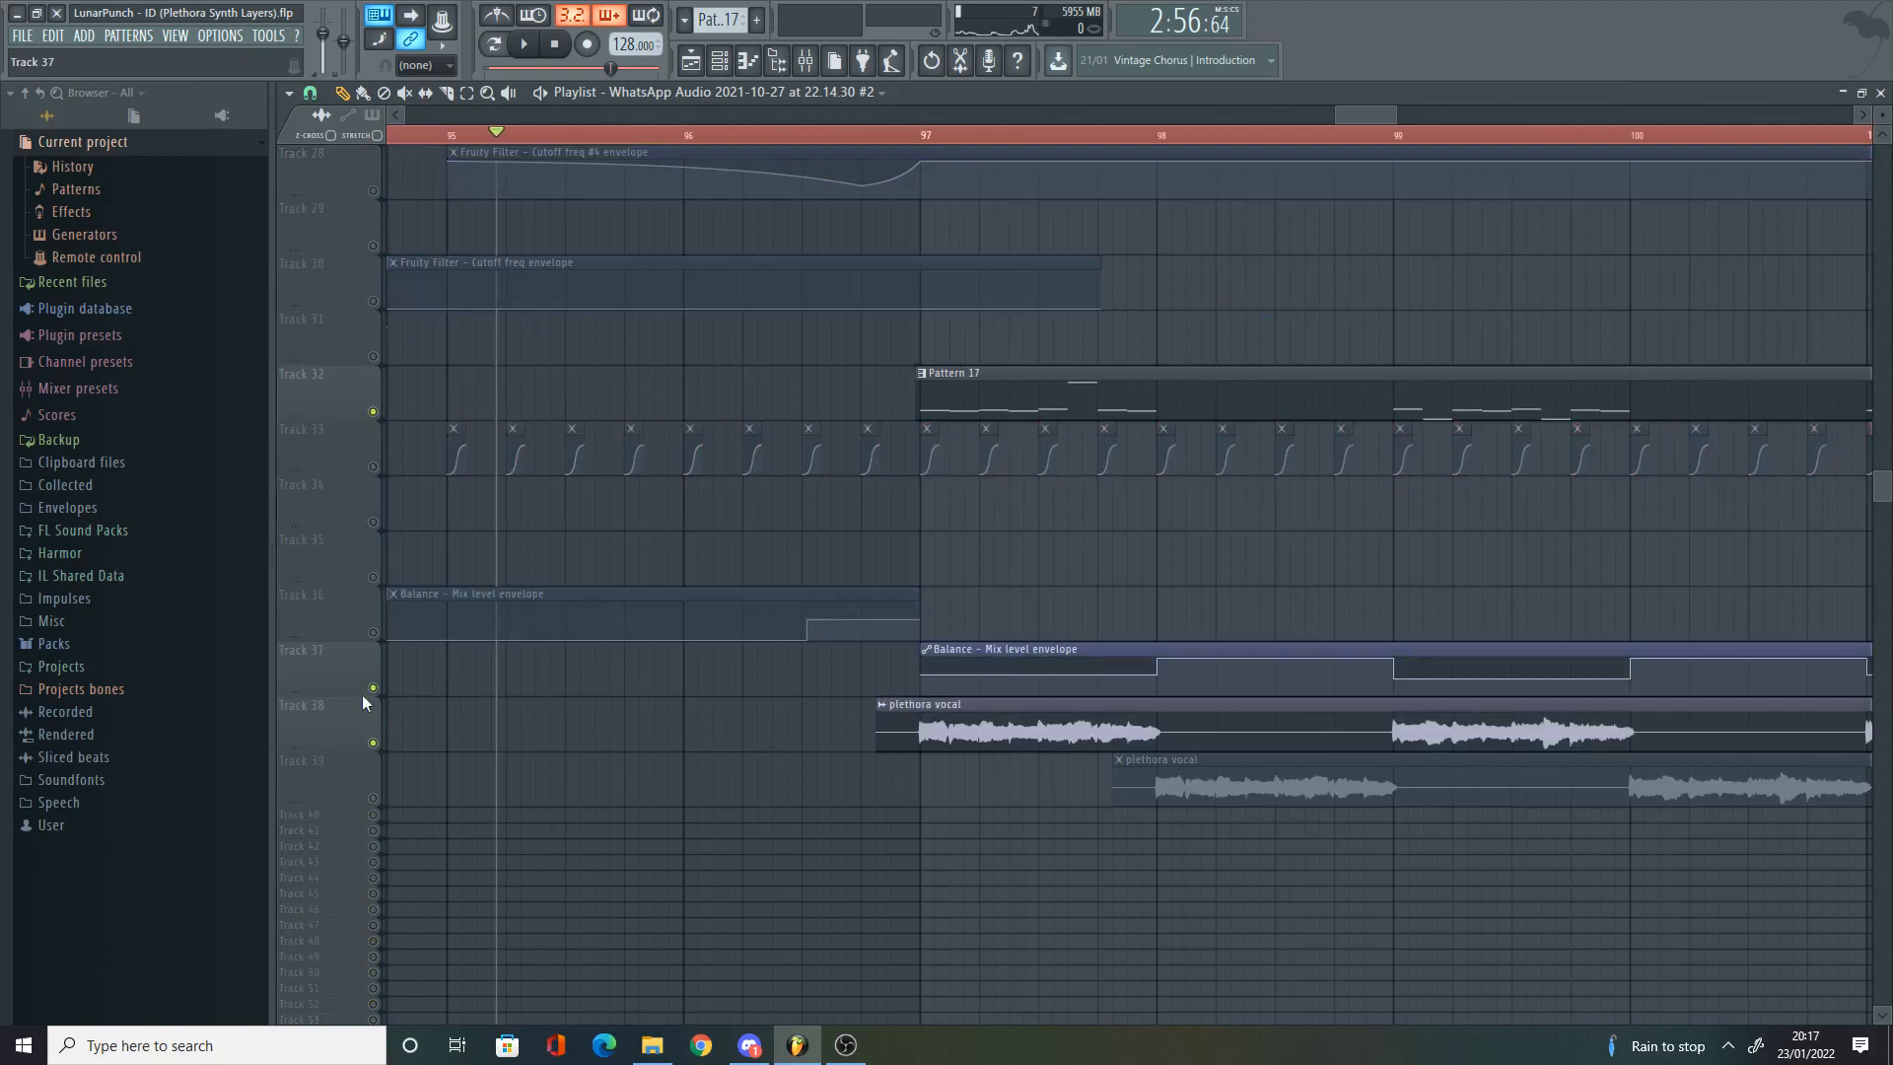
click(373, 798)
scroll(819, 523, down, 1)
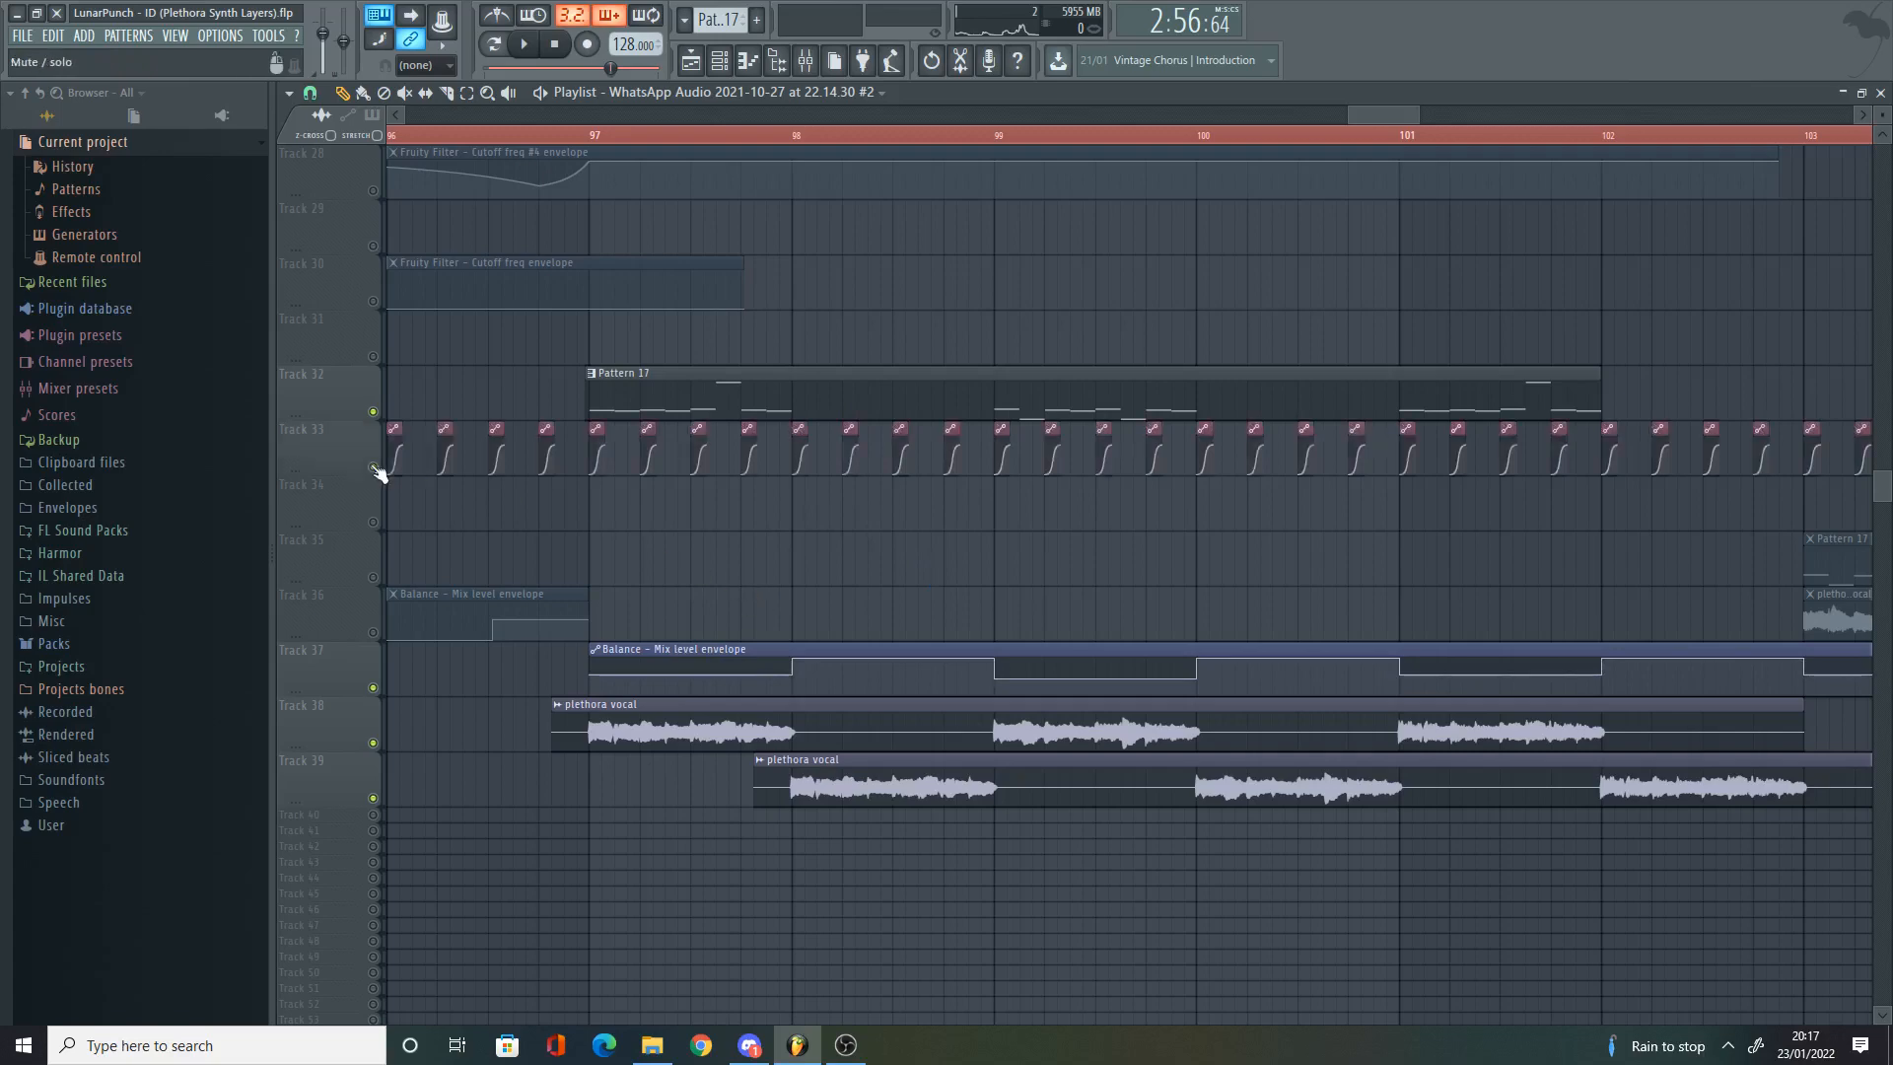
Step: Re-enable the repeating envelope clips on Tracks 1, 2, 3 and 8 alongside the soloed vocals
scroll(381, 443, up, 8)
scroll(380, 426, up, 2)
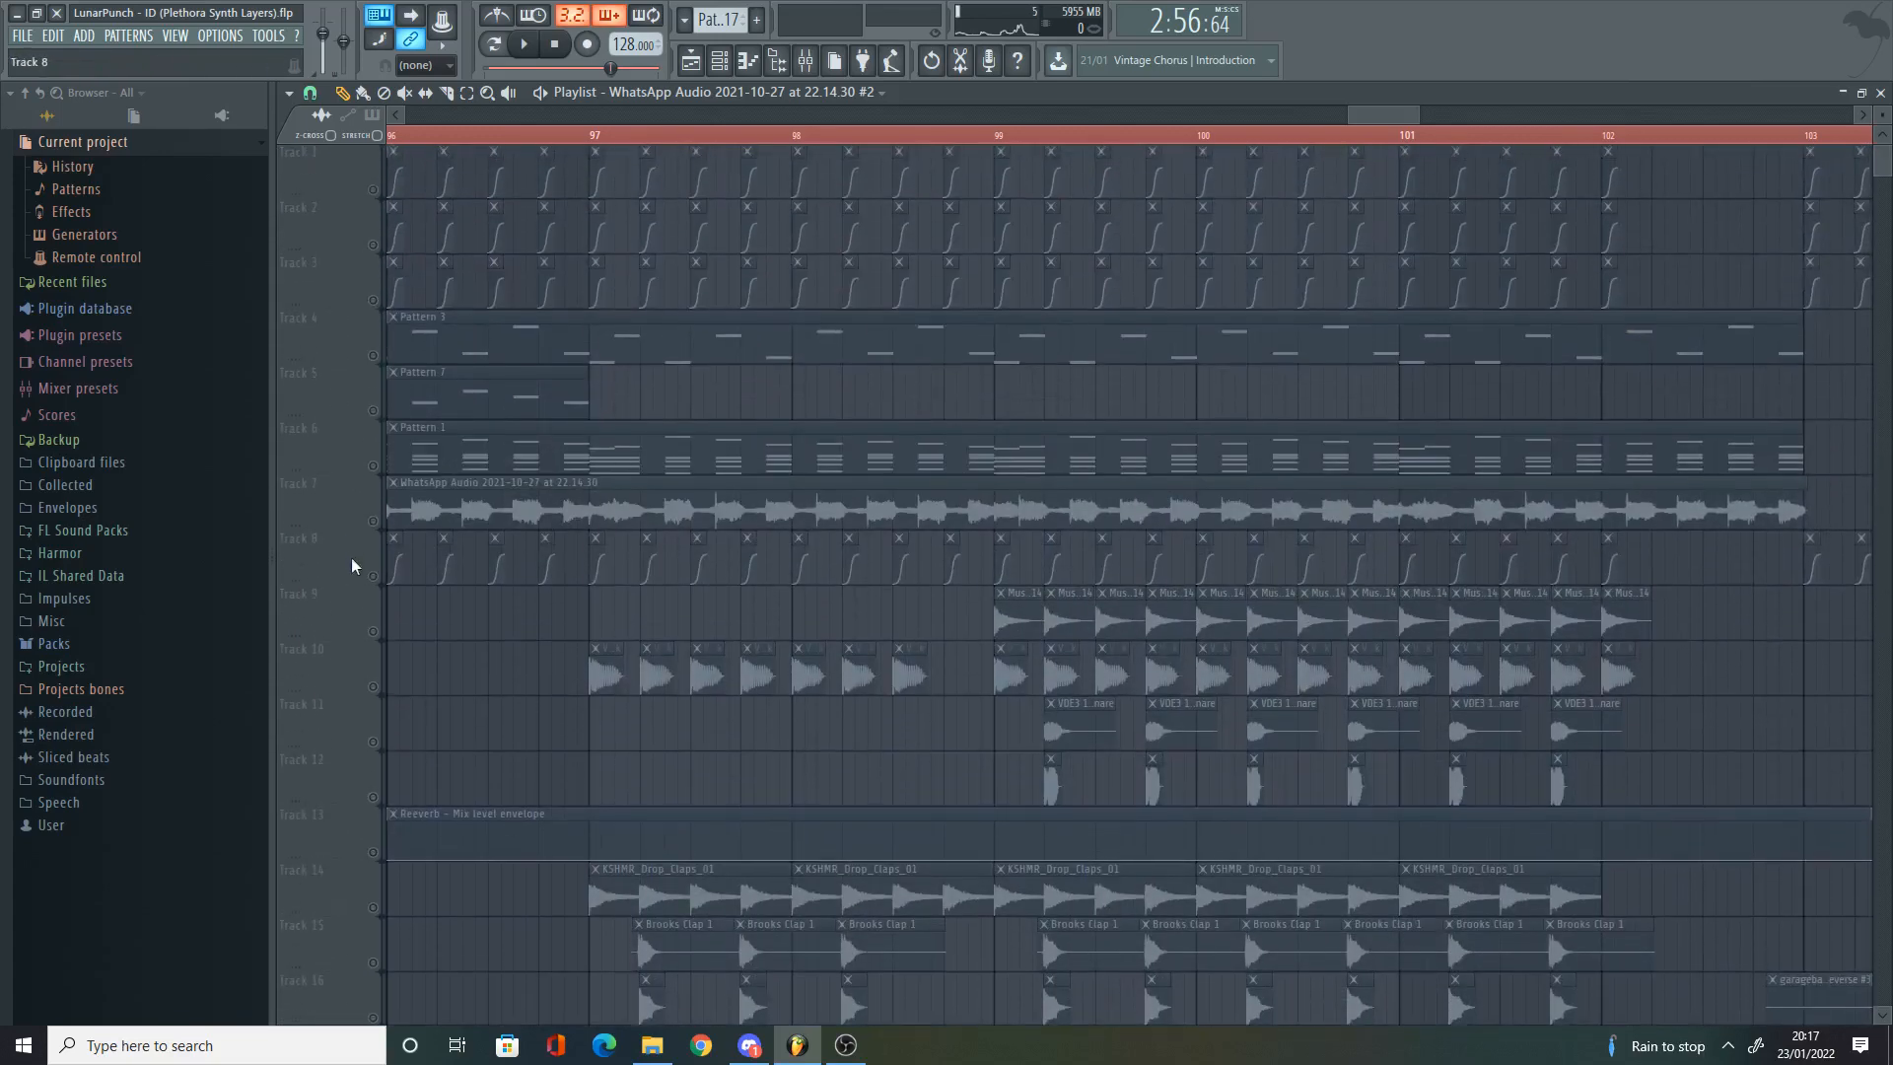
click(372, 577)
click(373, 301)
click(373, 245)
click(372, 190)
scroll(575, 422, down, 10)
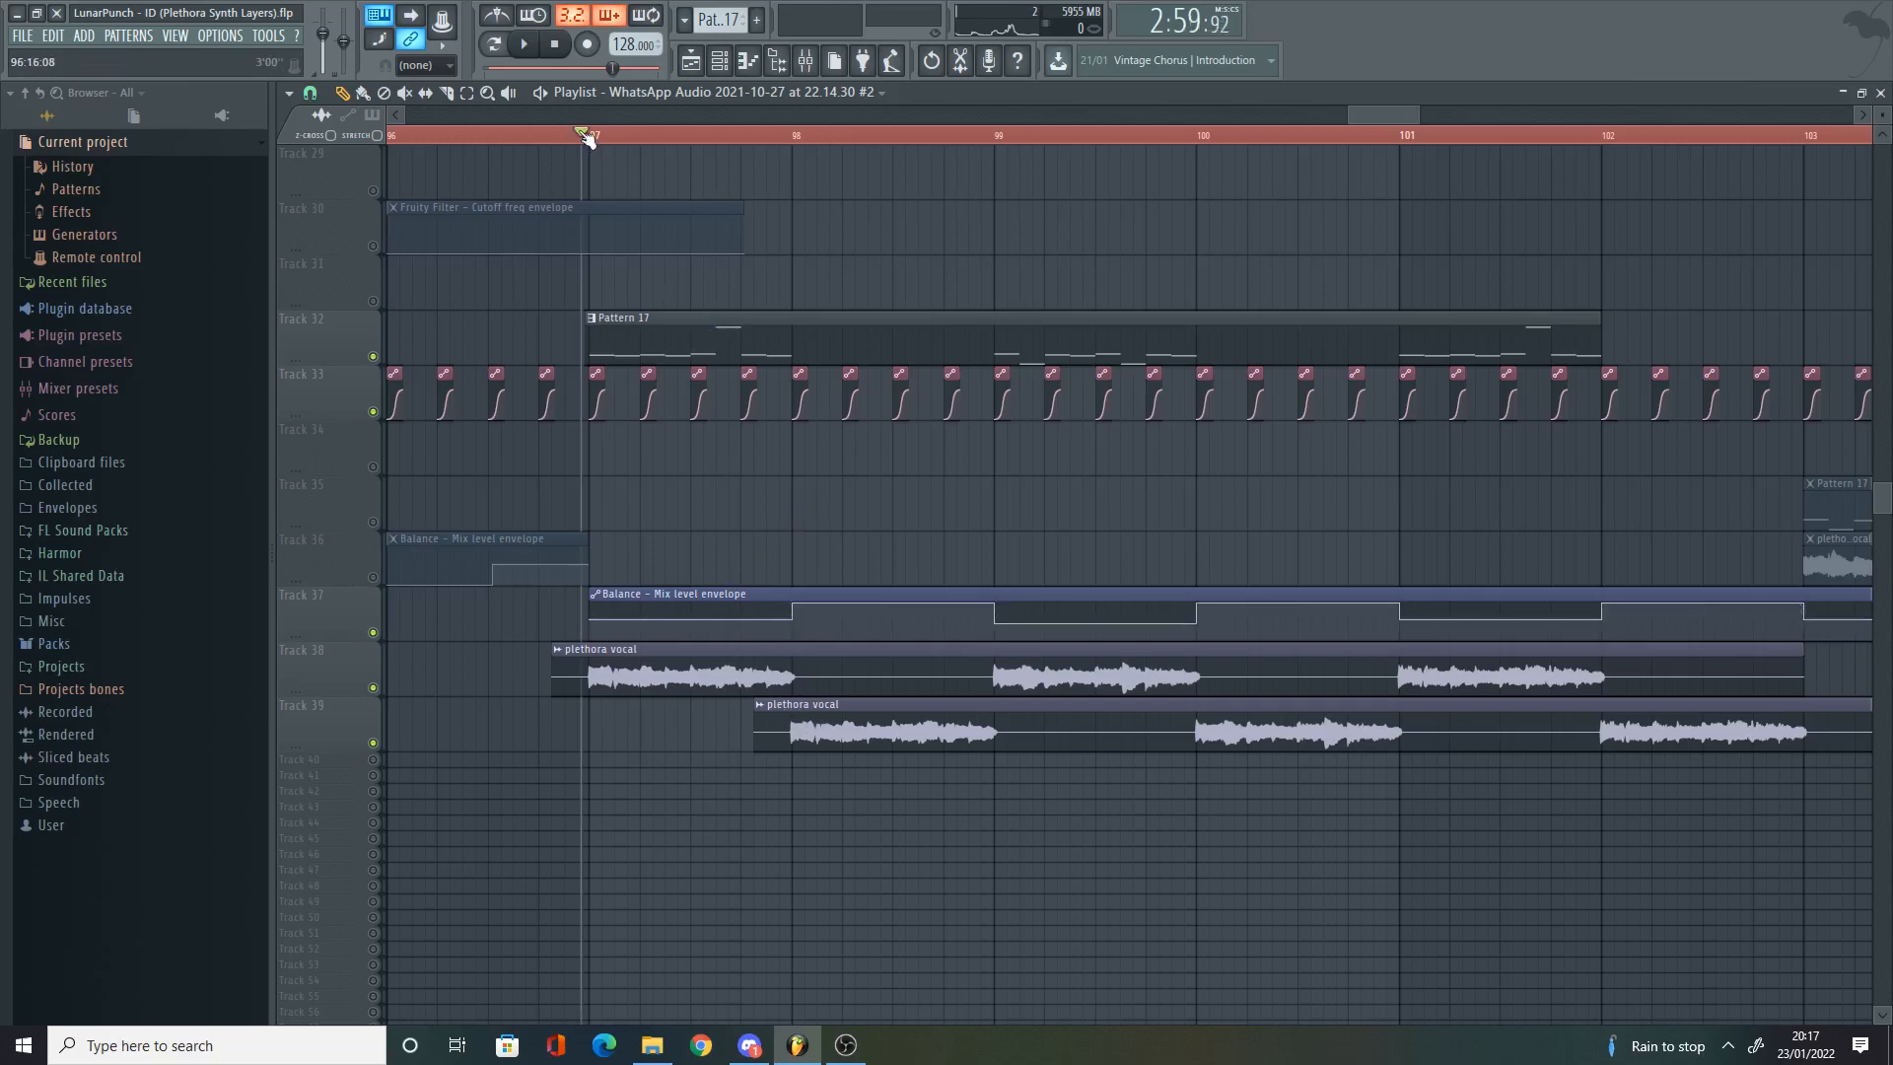
Step: Play the isolated vocals and Pattern 17 from just before bar 97, stop playback, and unmute all tracks
key(space)
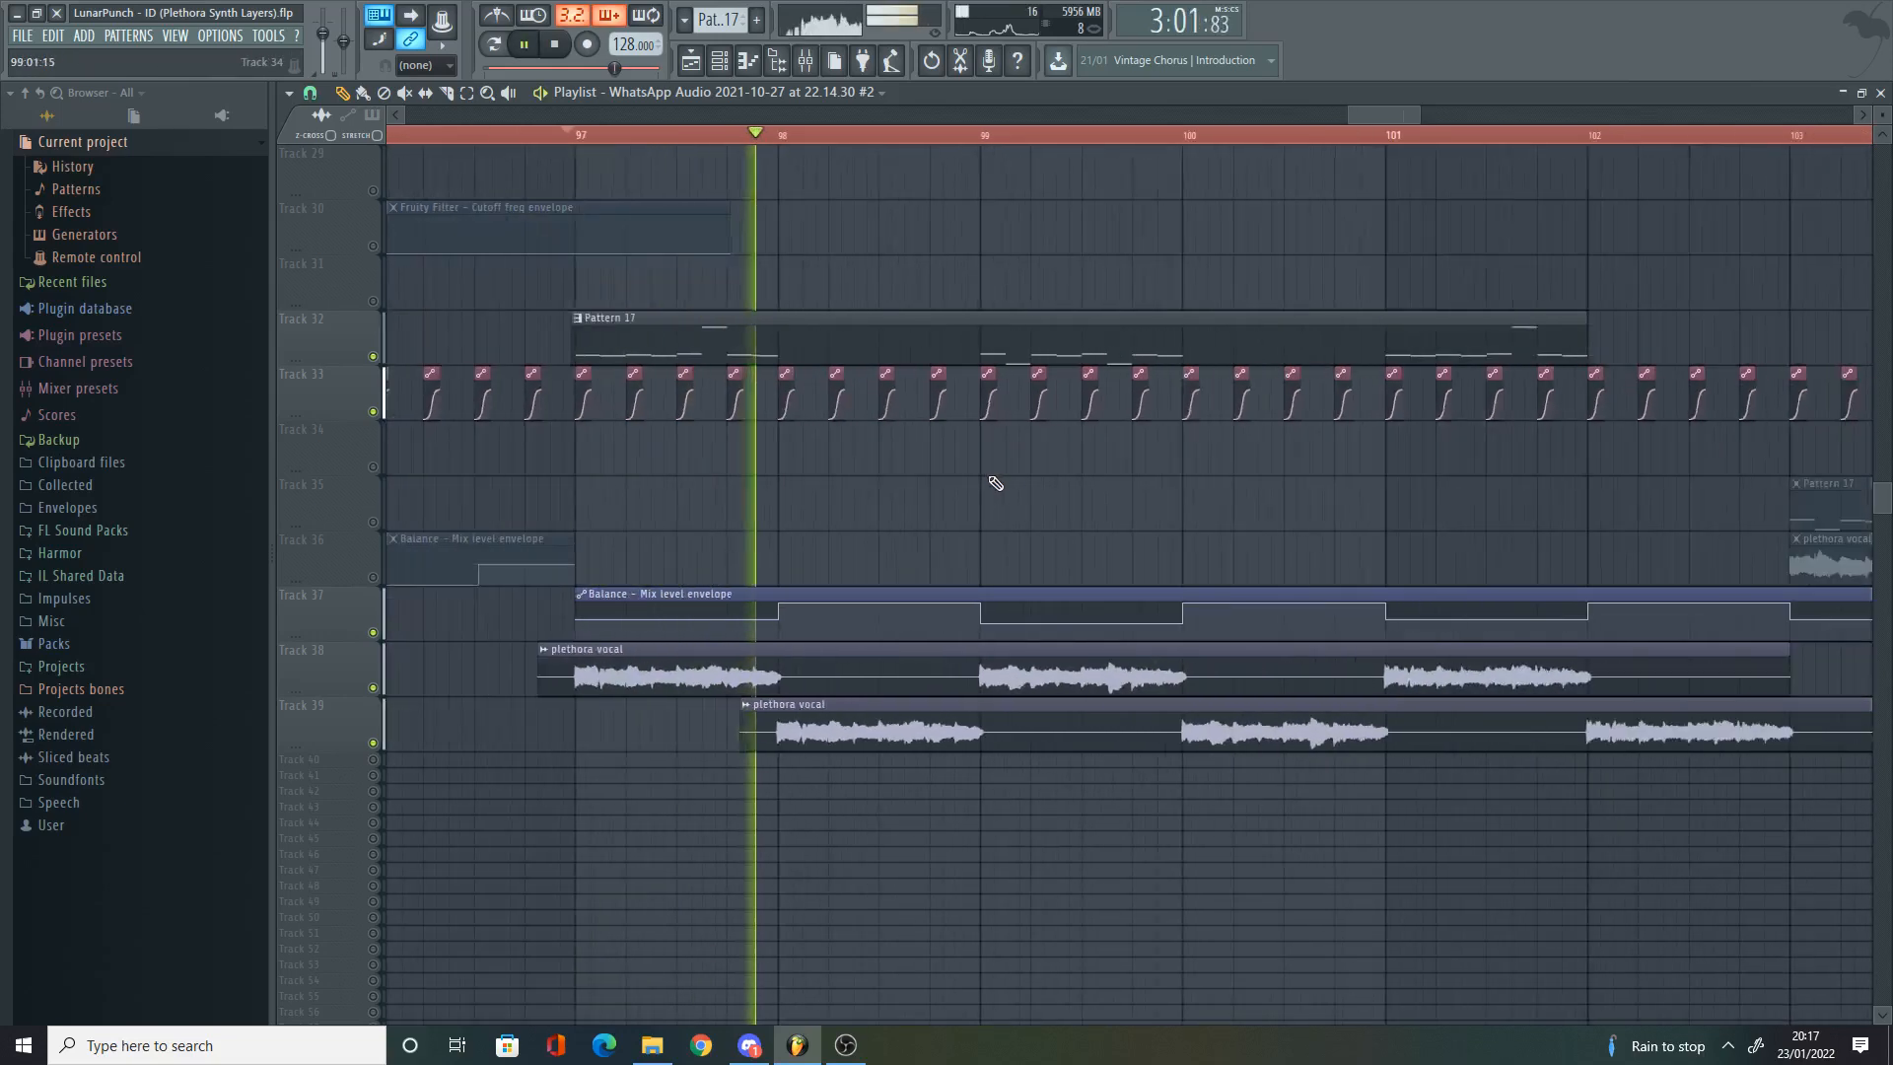
scroll(1149, 493, down, 2)
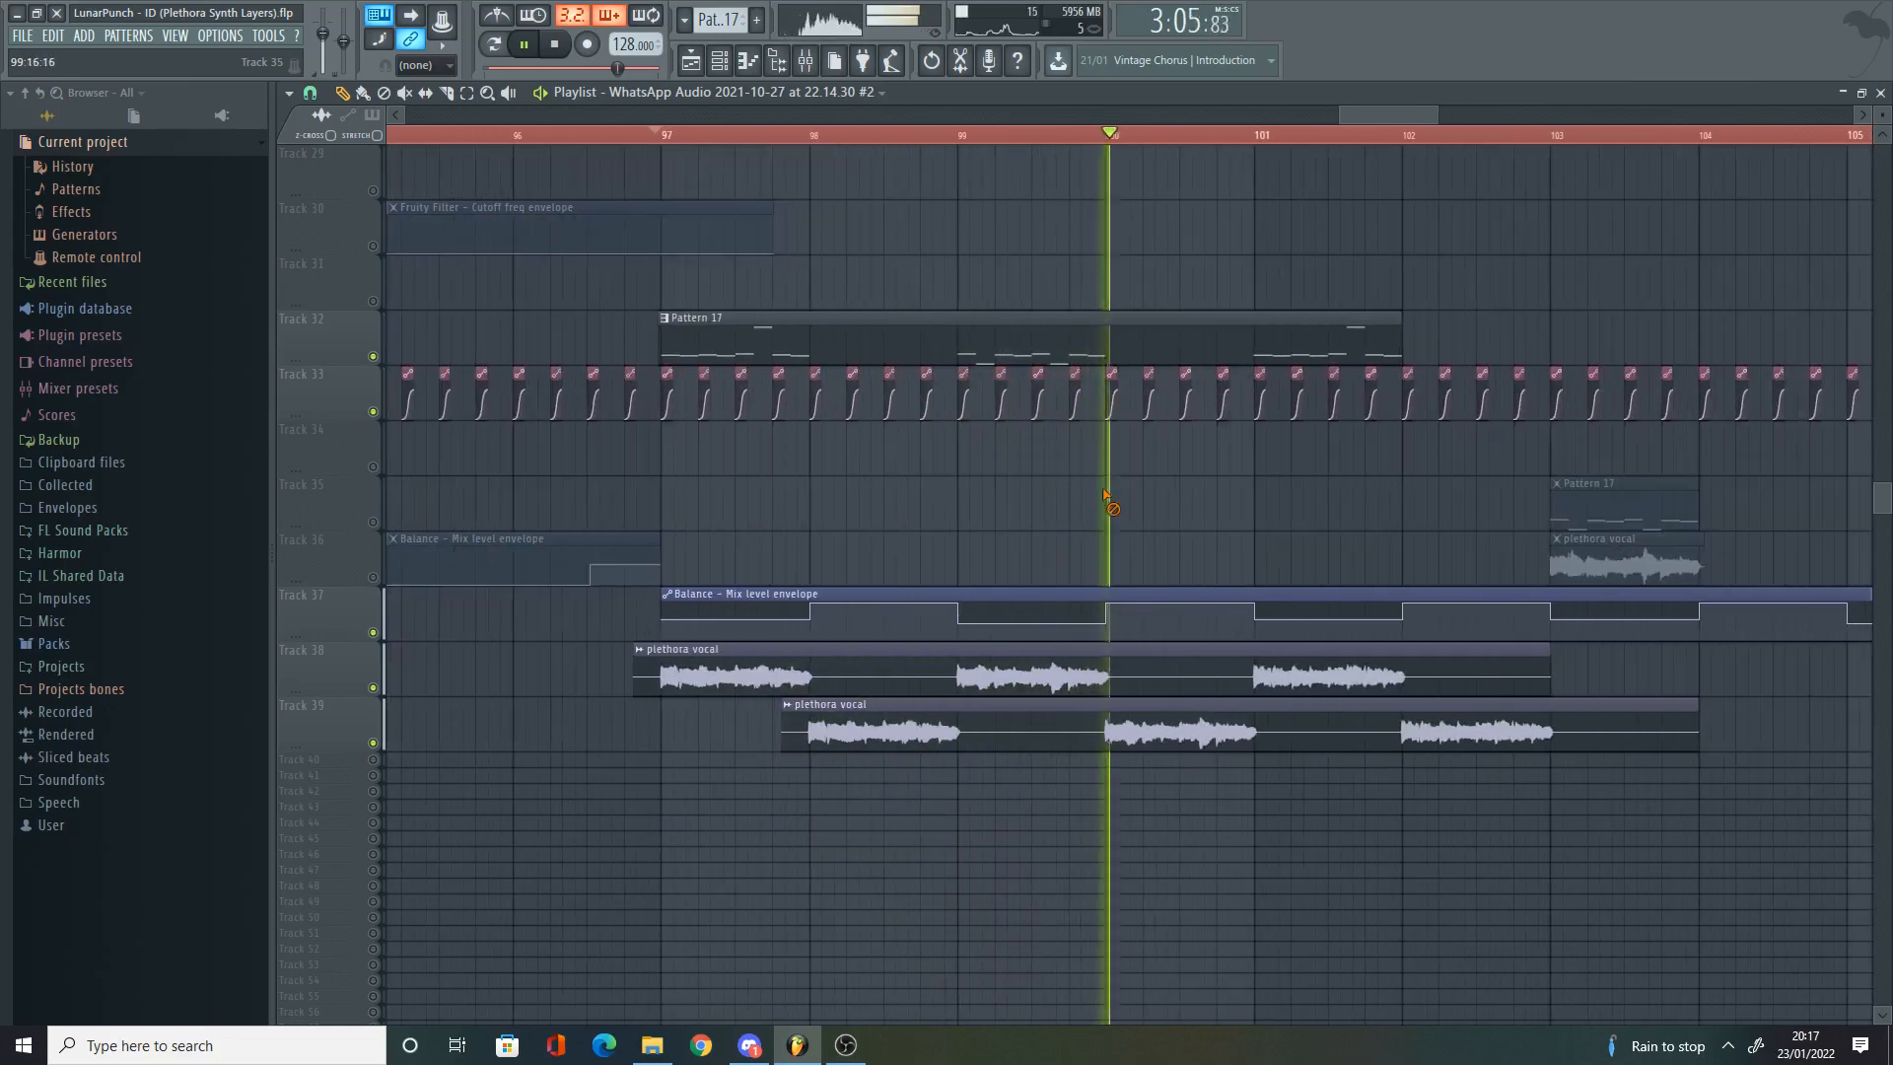
scroll(1035, 498, up, 6)
key(space)
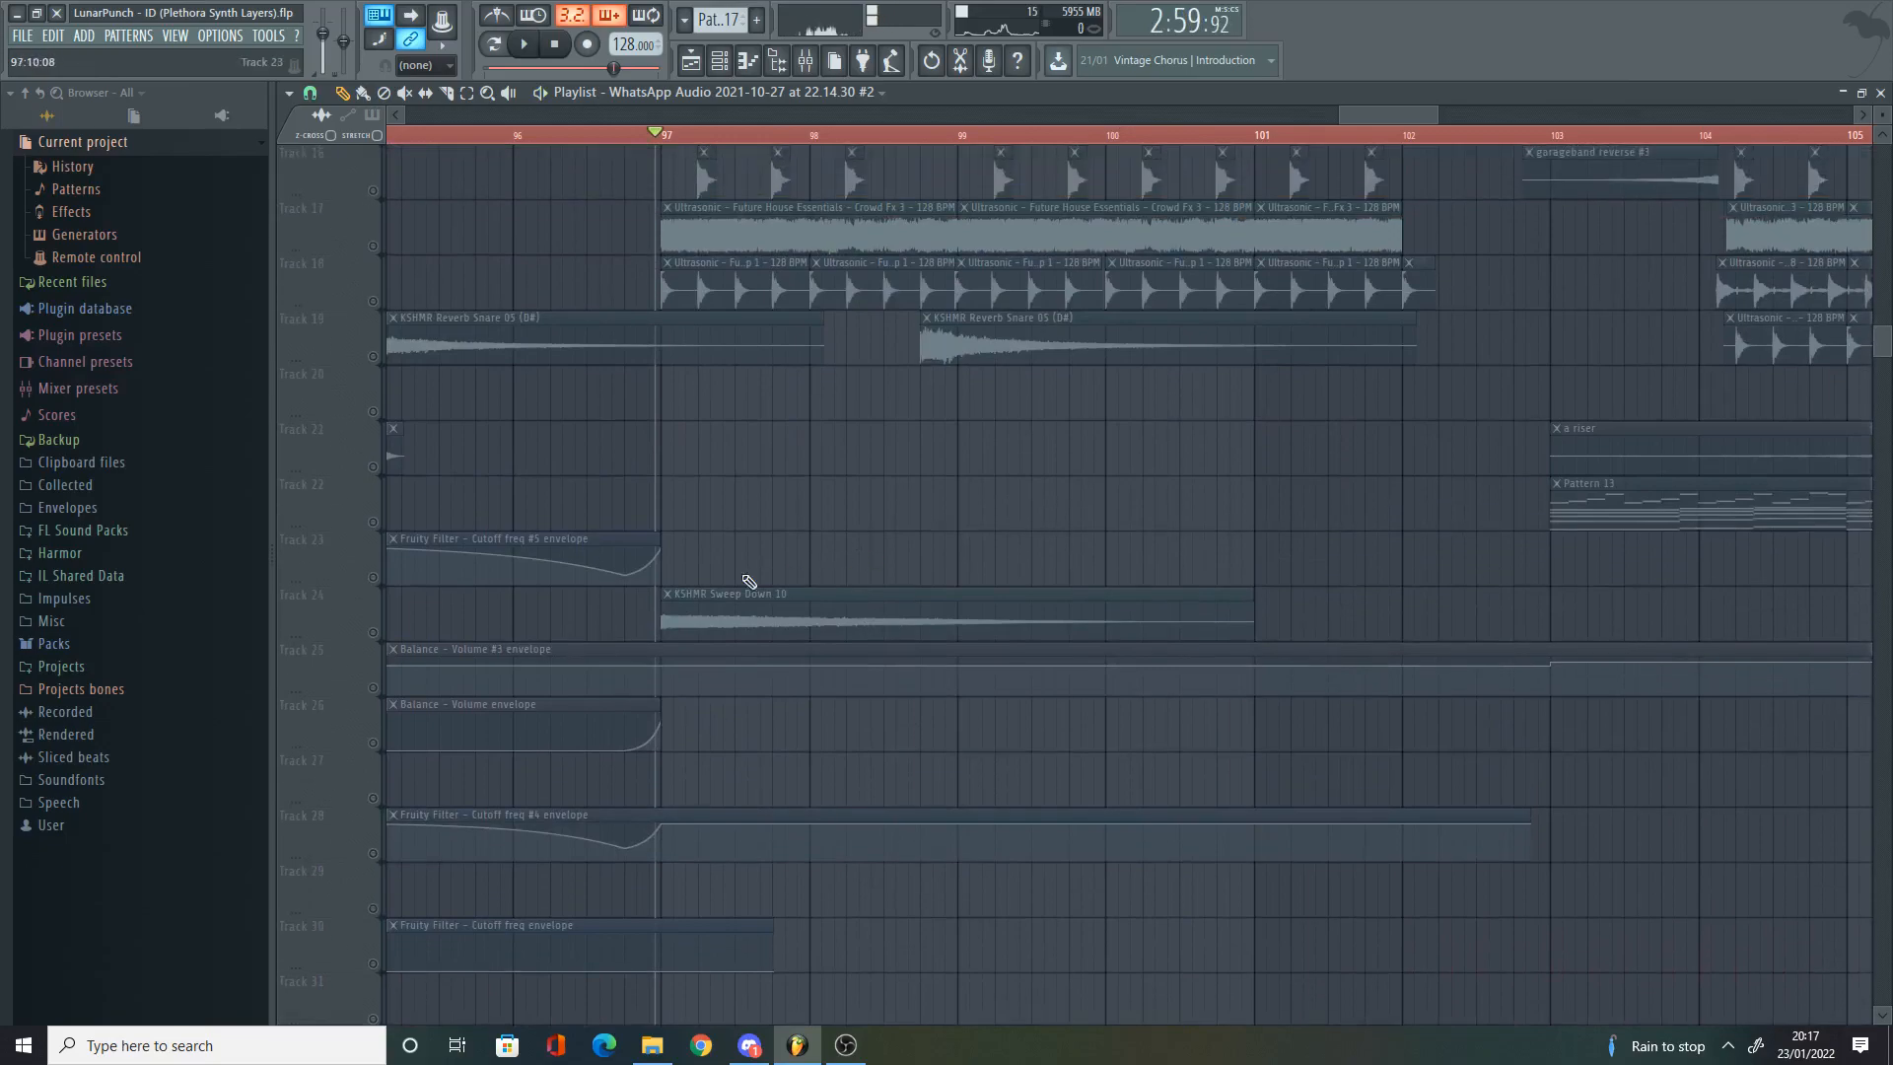
scroll(690, 562, up, 7)
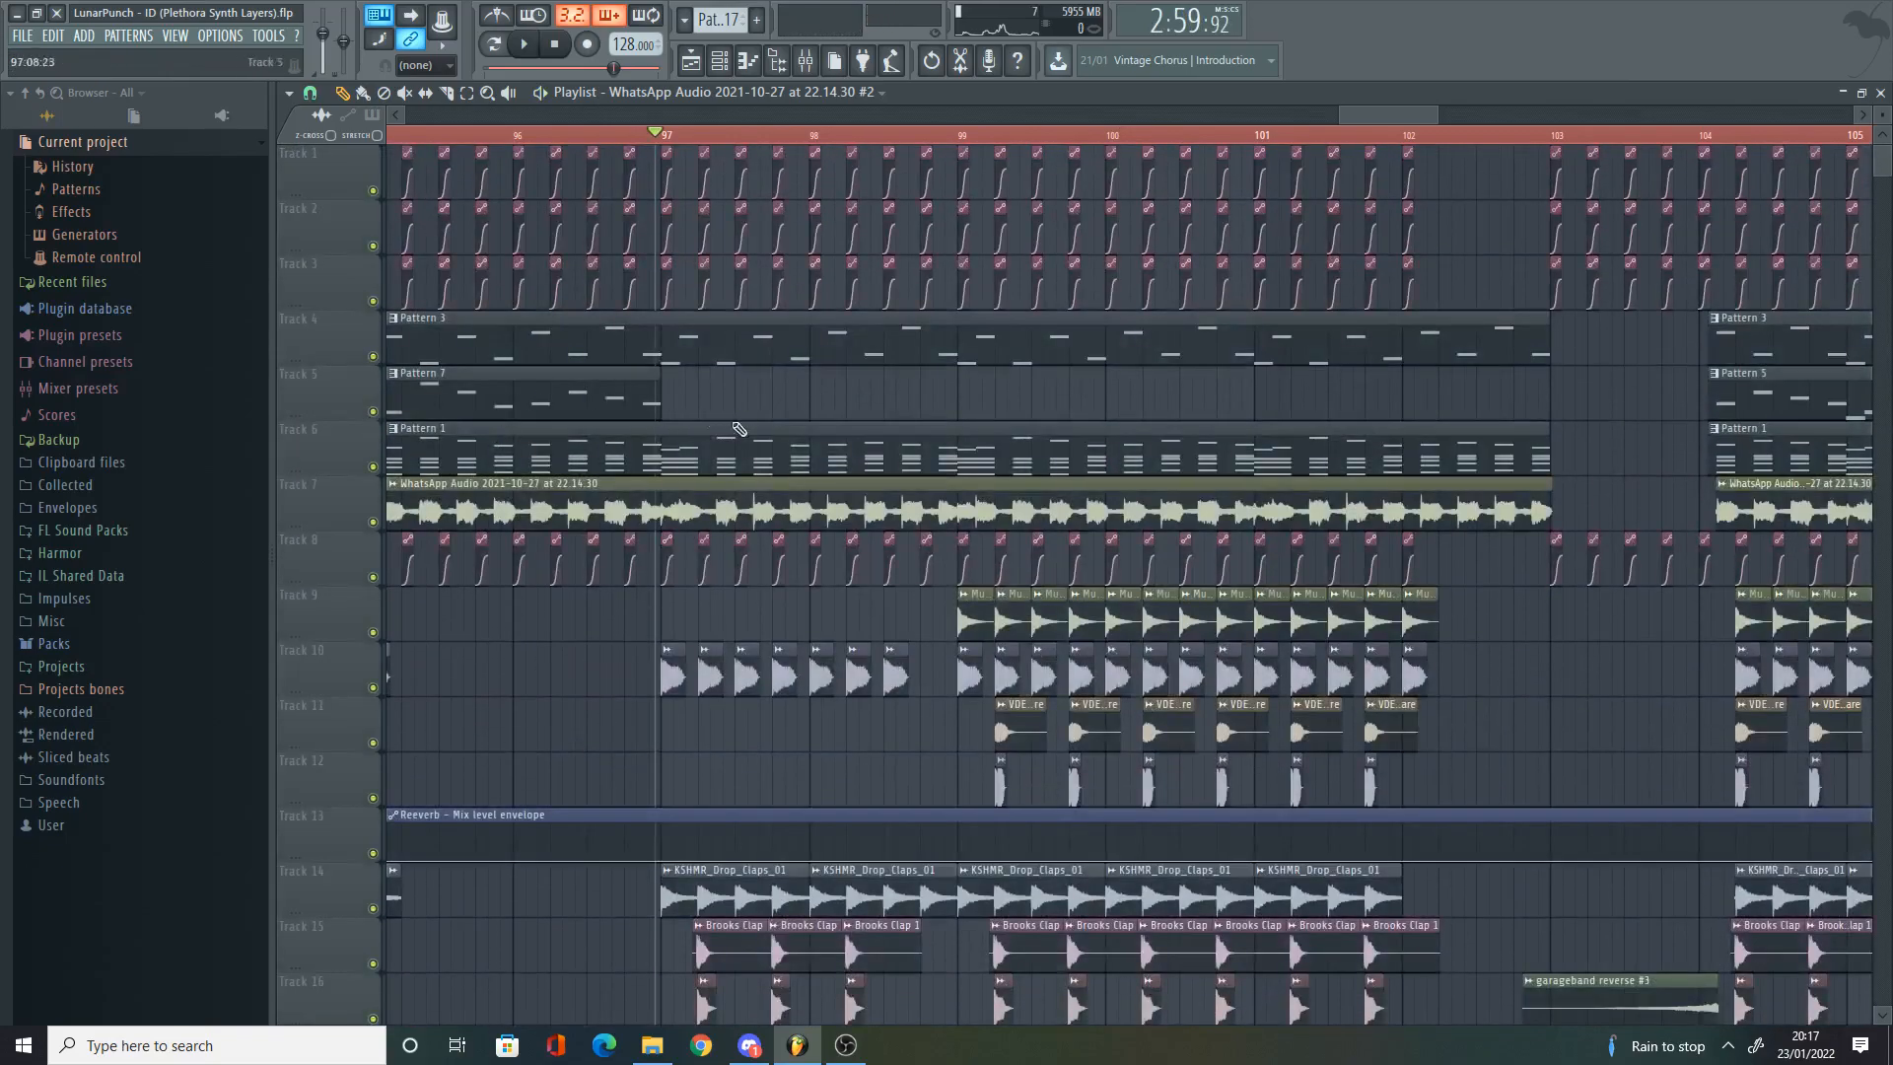
Step: Try extending the Pattern 7 clip on Track 5 to bar 103, and play the drop from just before bar 97
scroll(594, 392, down, 3)
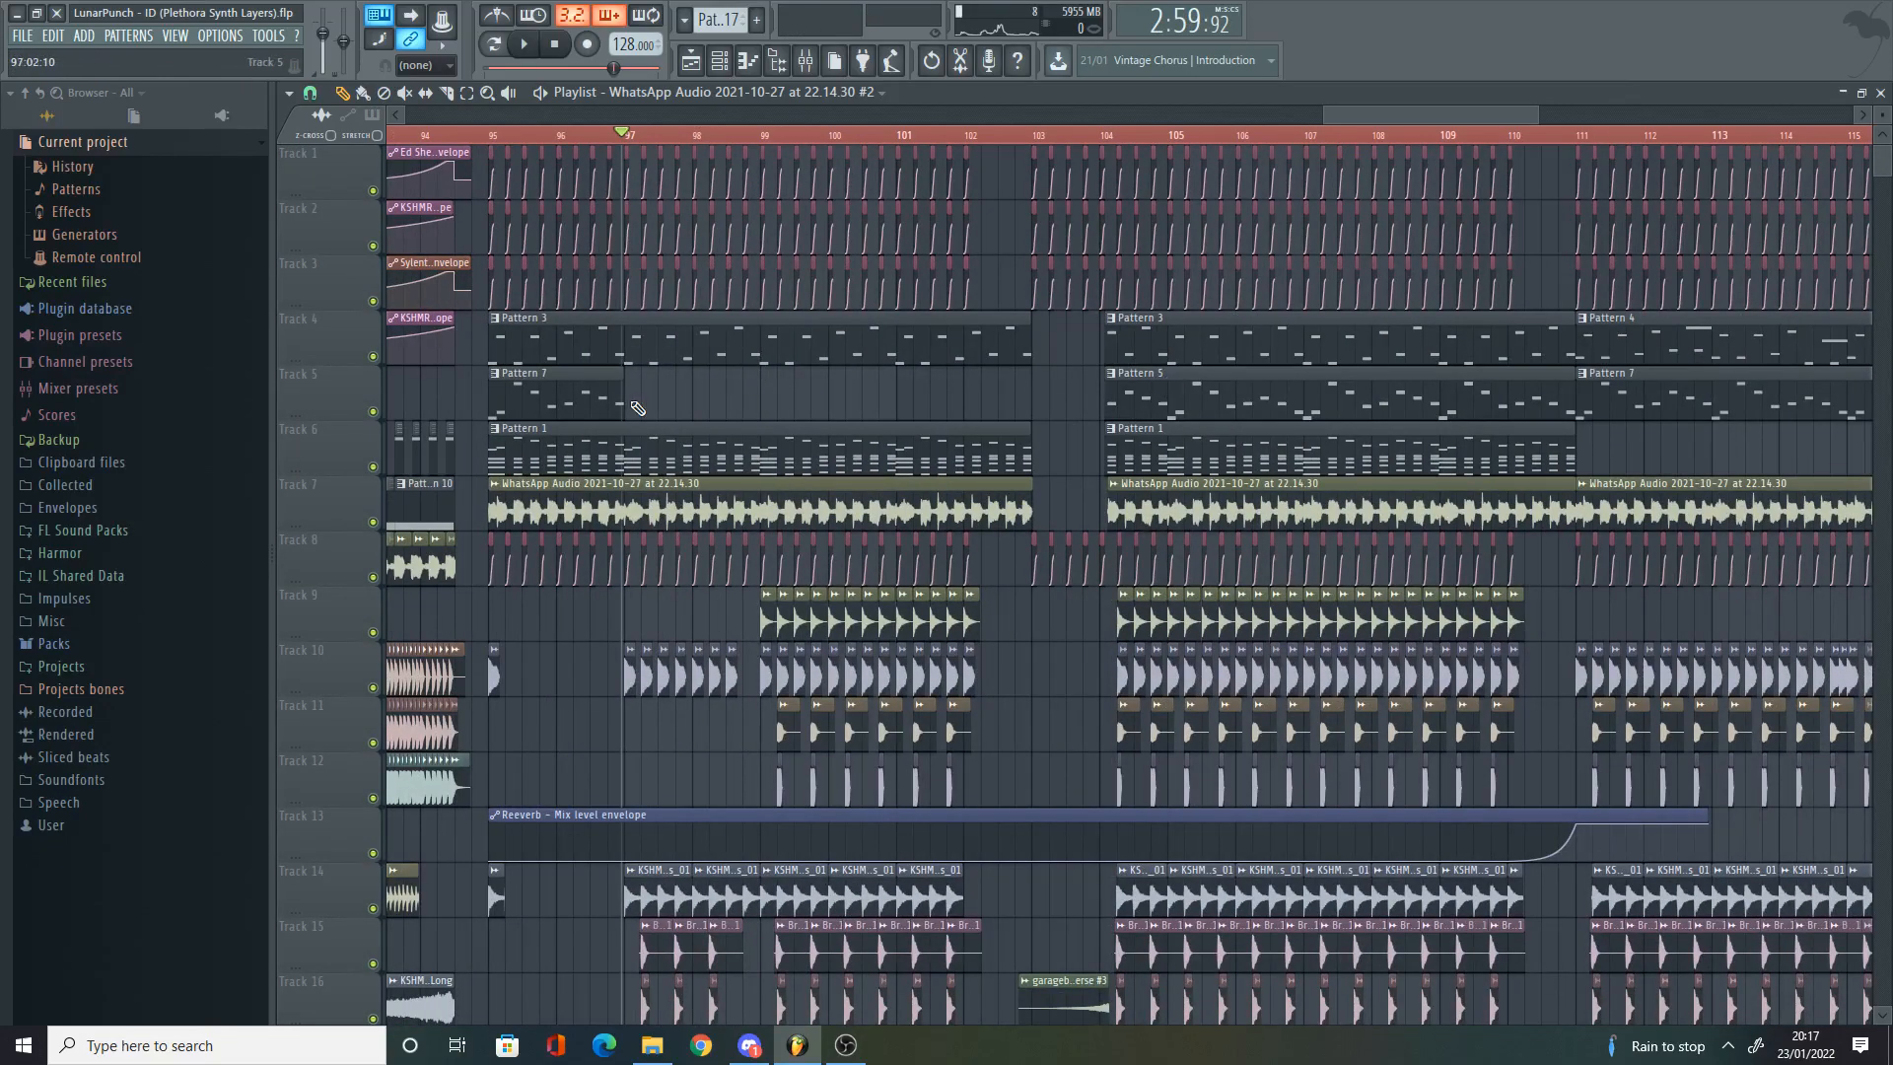
drag(635, 405, 1013, 404)
scroll(1013, 408, up, 2)
key(space)
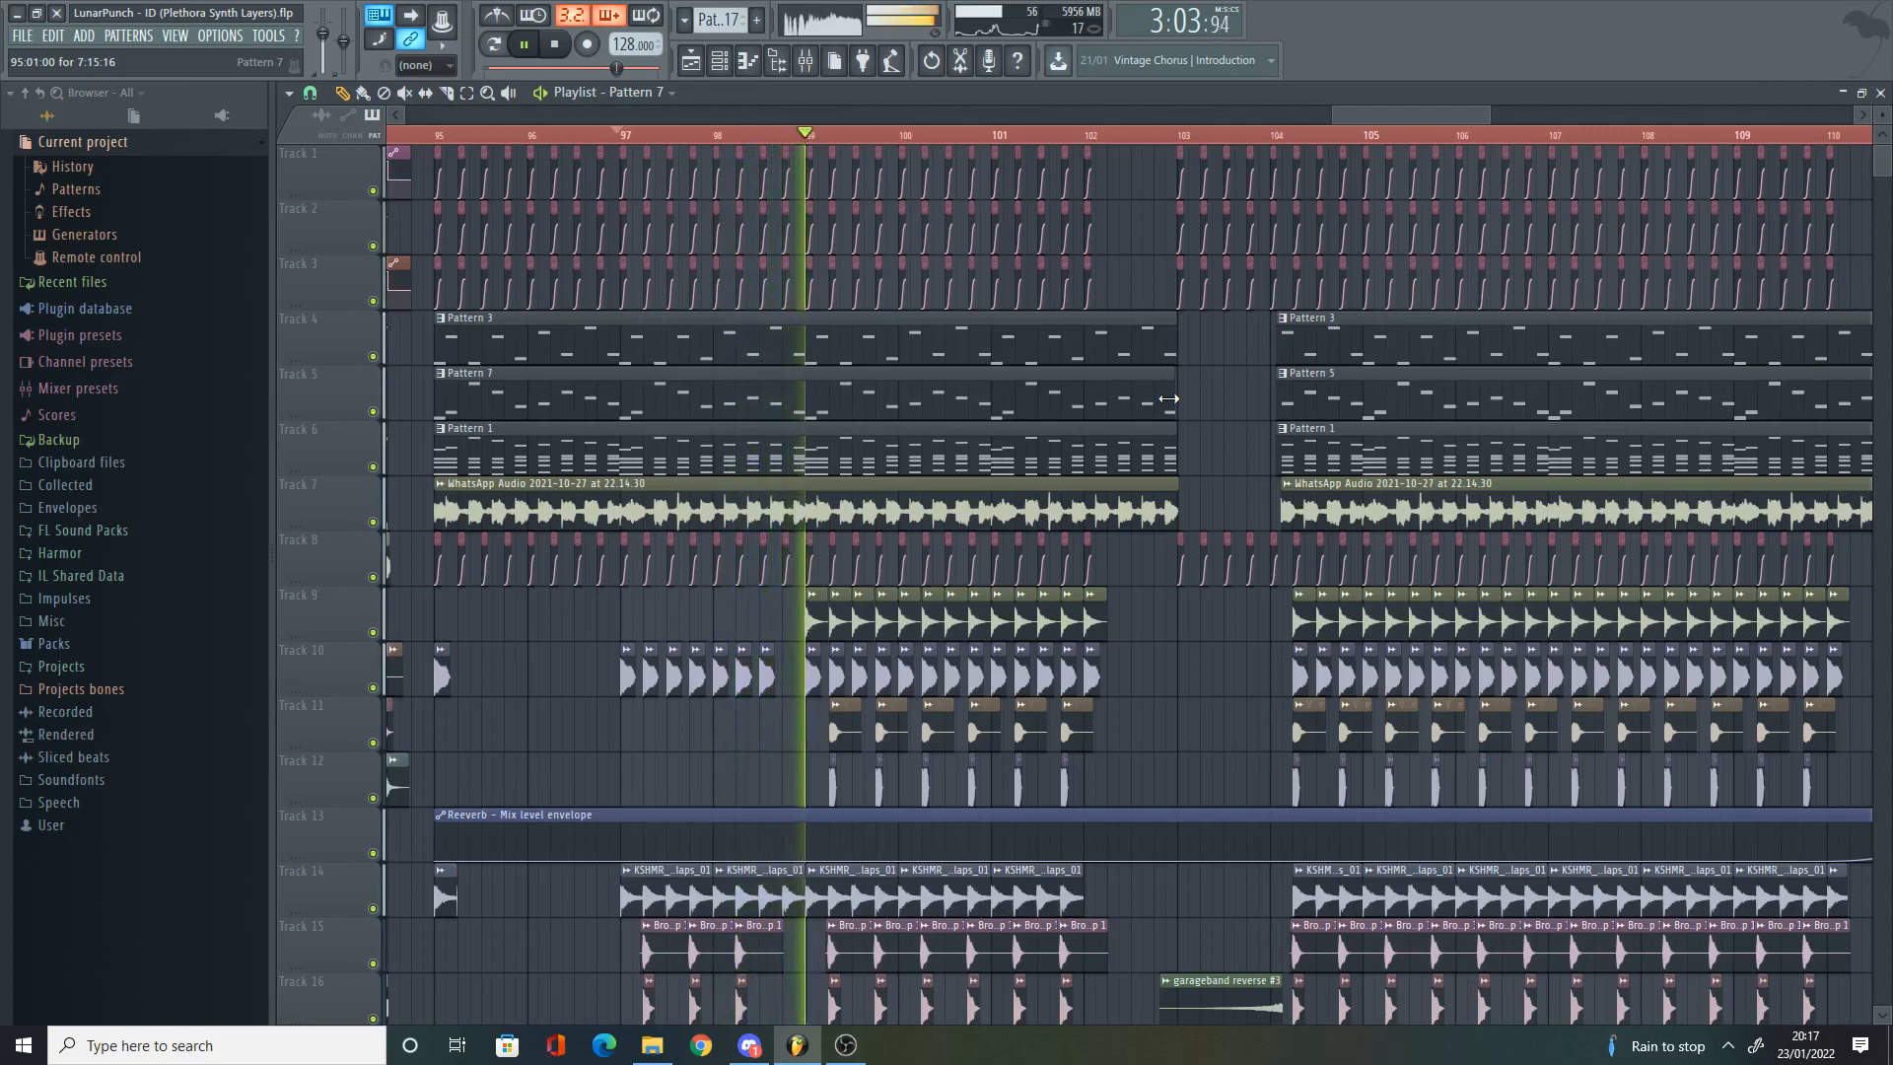
Step: Stop playback and trim the Pattern 7 clip on Track 5 back to end at bar 97
key(space)
drag(1168, 398, 648, 397)
scroll(612, 443, up, 3)
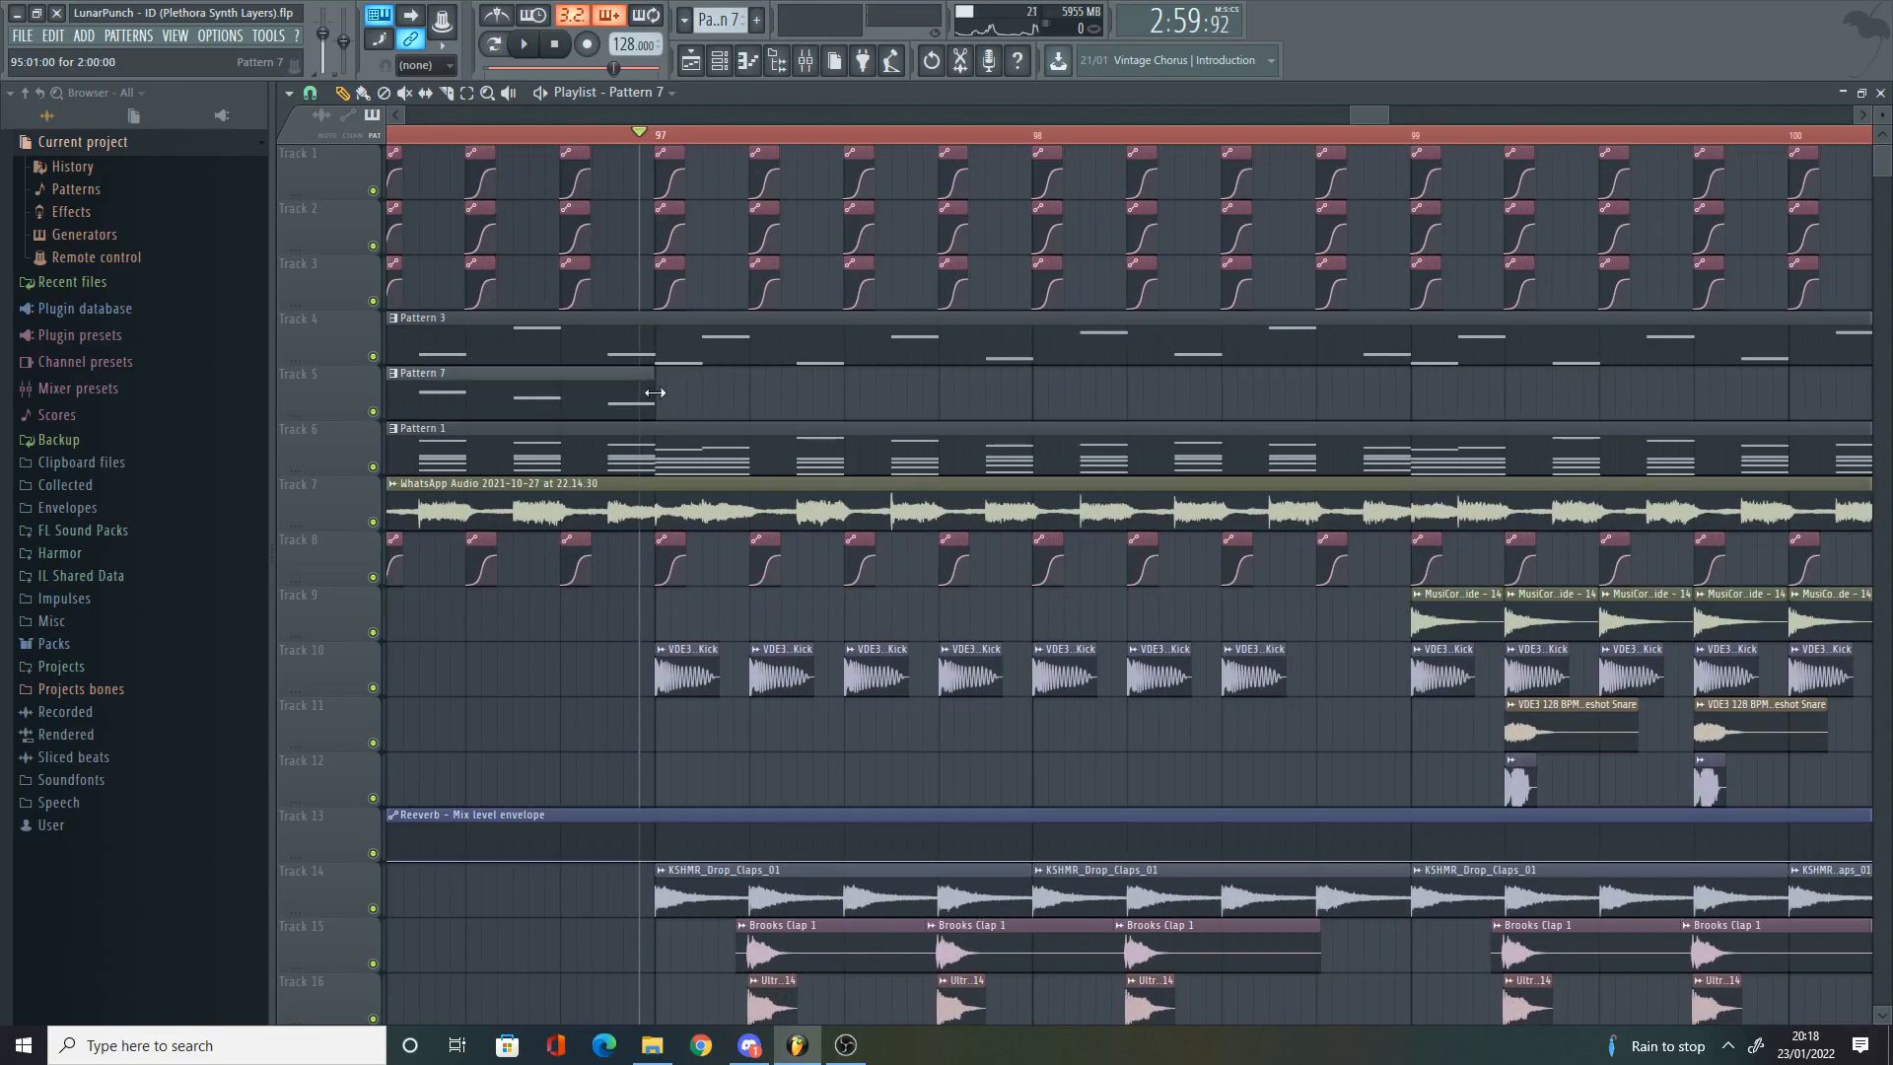
Step: Examine the Track 5 gap, KSHMR Sweep Down 10 and Pattern 17 clips following bar 97
scroll(521, 501, down, 8)
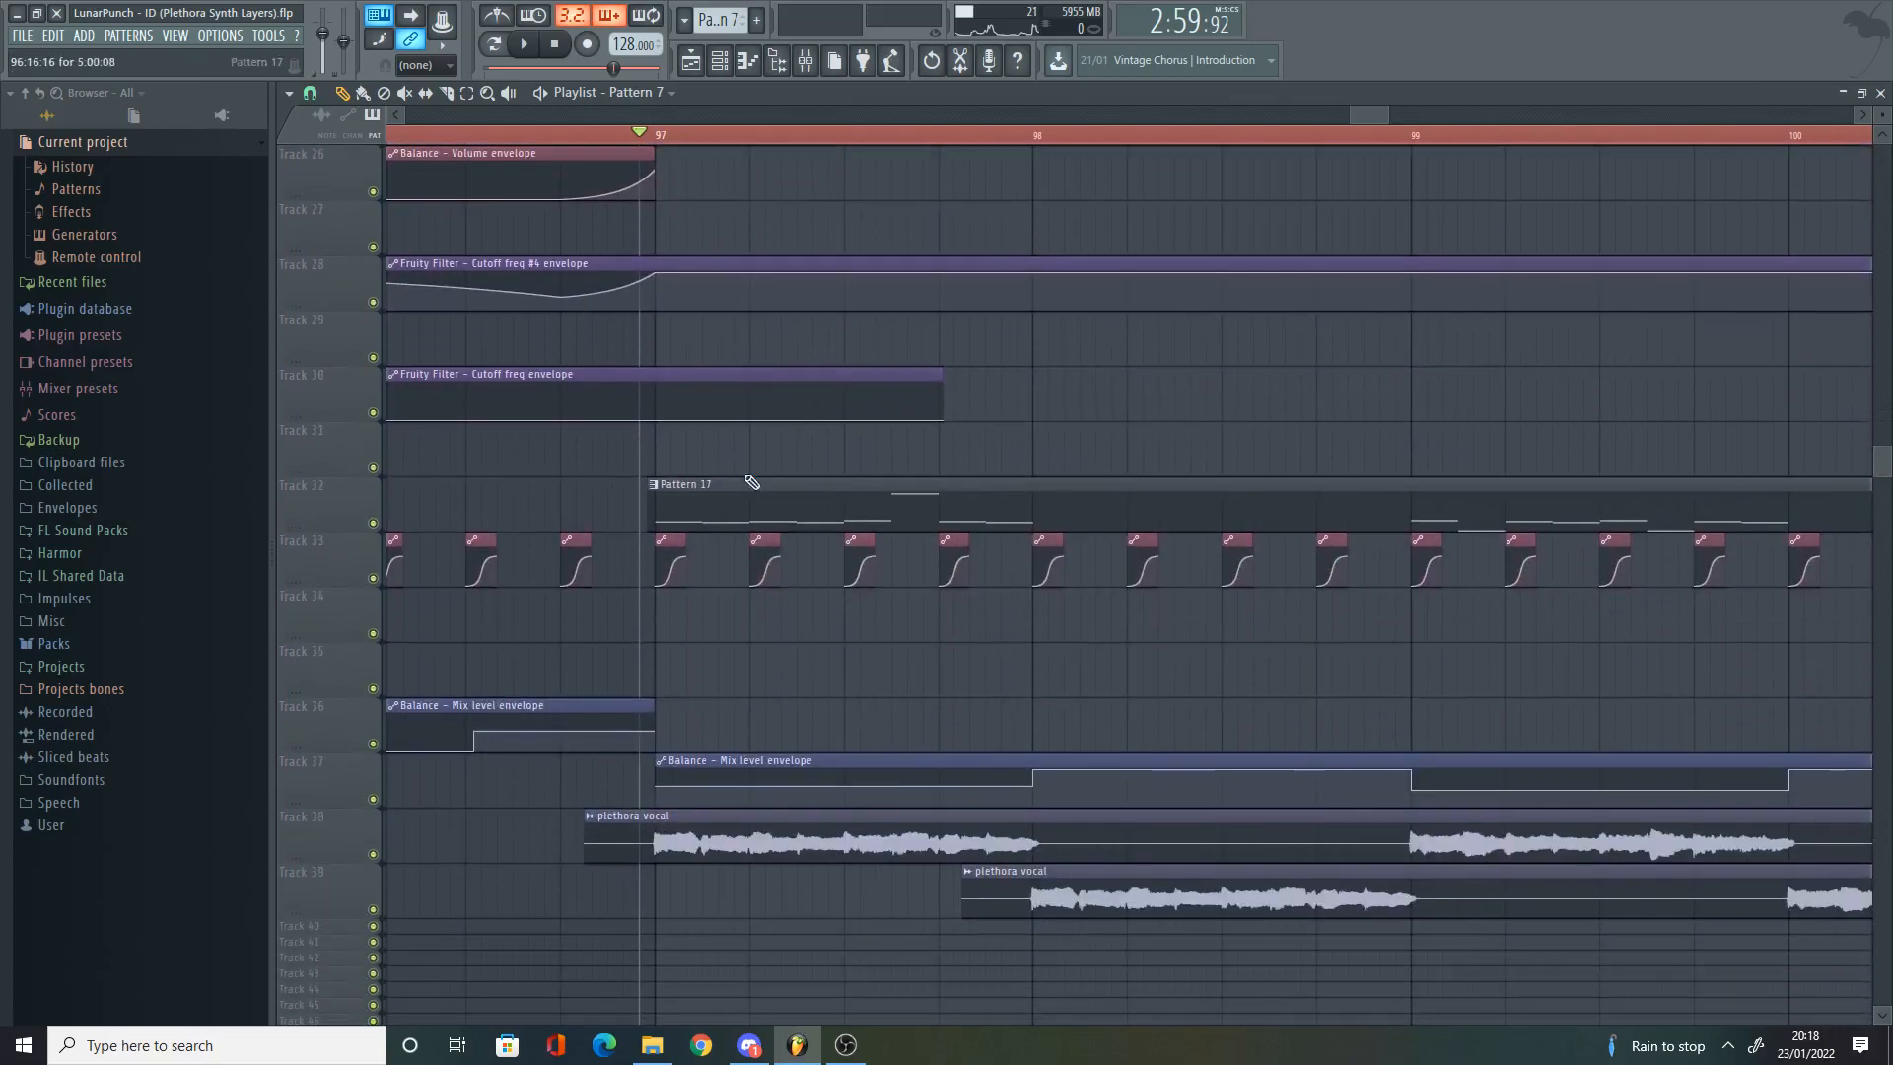
scroll(823, 504, up, 10)
scroll(888, 498, down, 3)
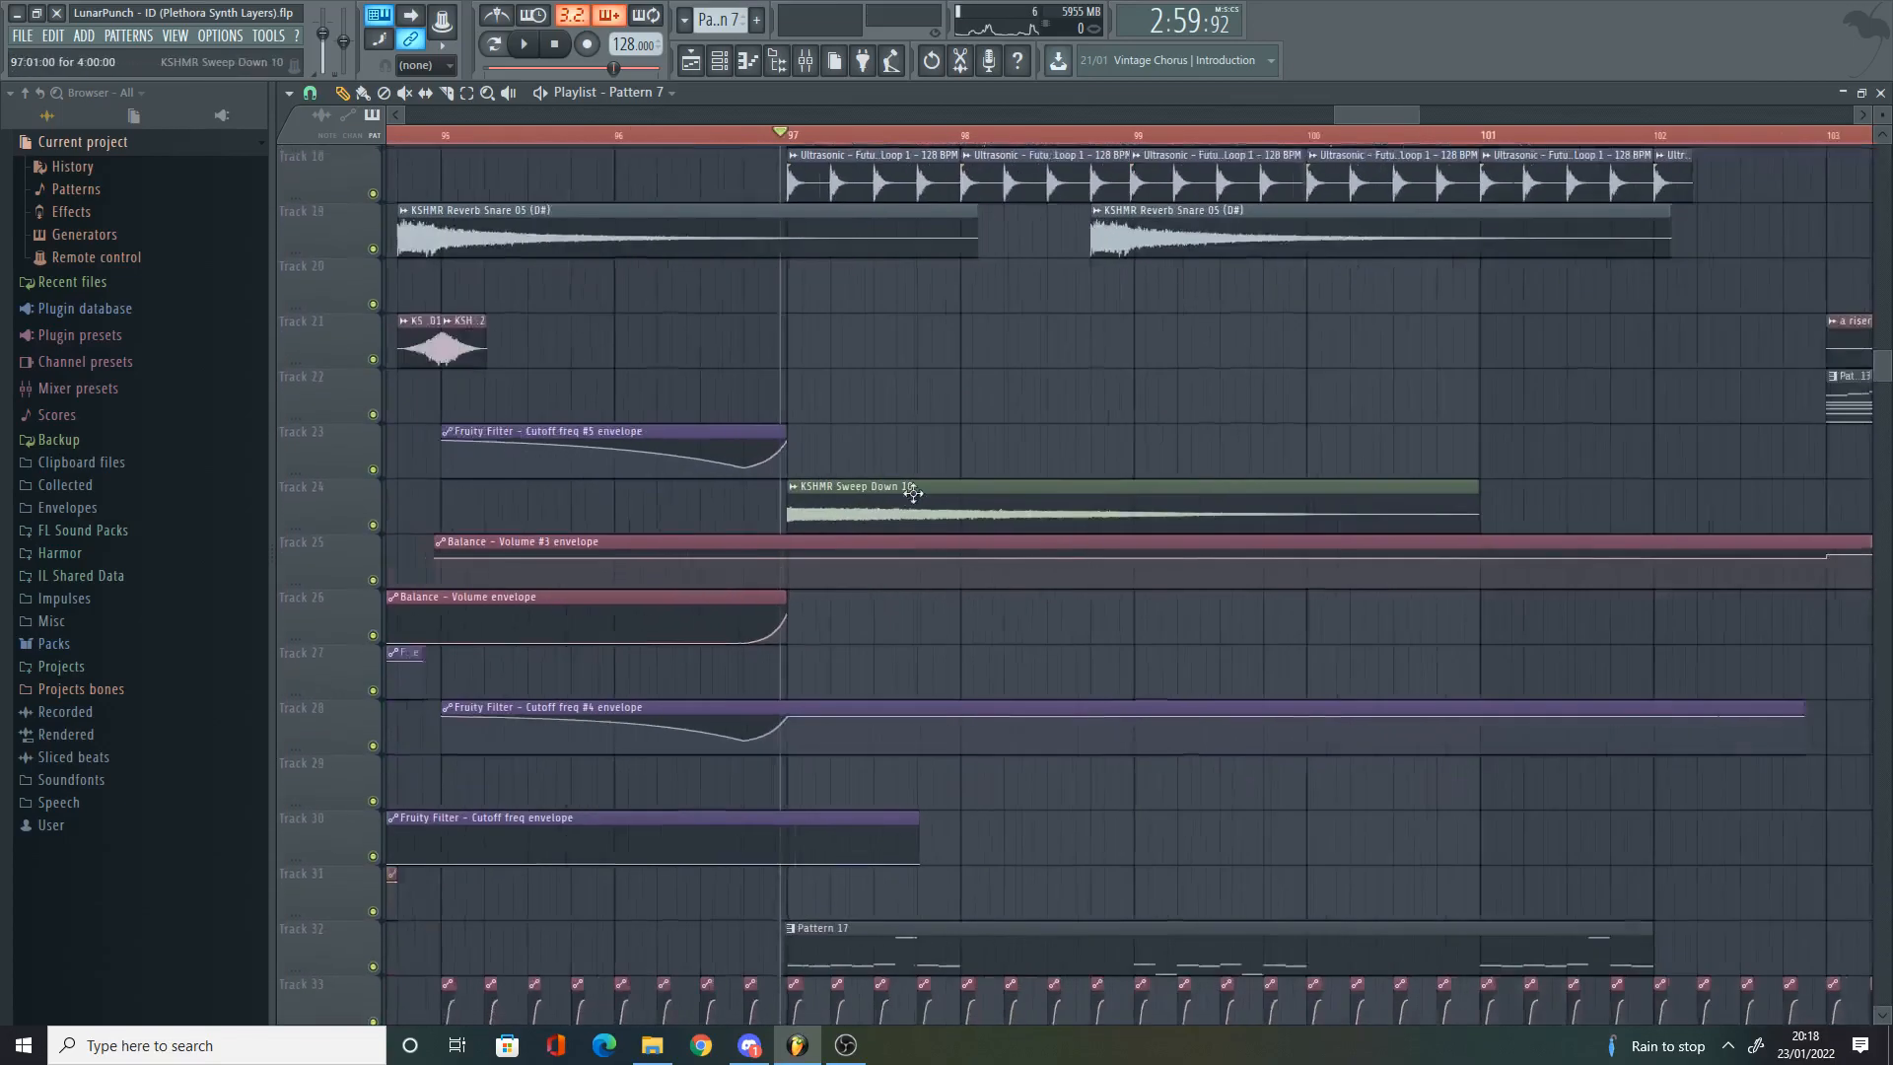
scroll(938, 496, up, 5)
scroll(926, 473, up, 3)
Step: Play the full drop from just before bar 97 while reviewing the drums, claps, crowd effects and vocals, and stop playback
scroll(909, 444, down, 2)
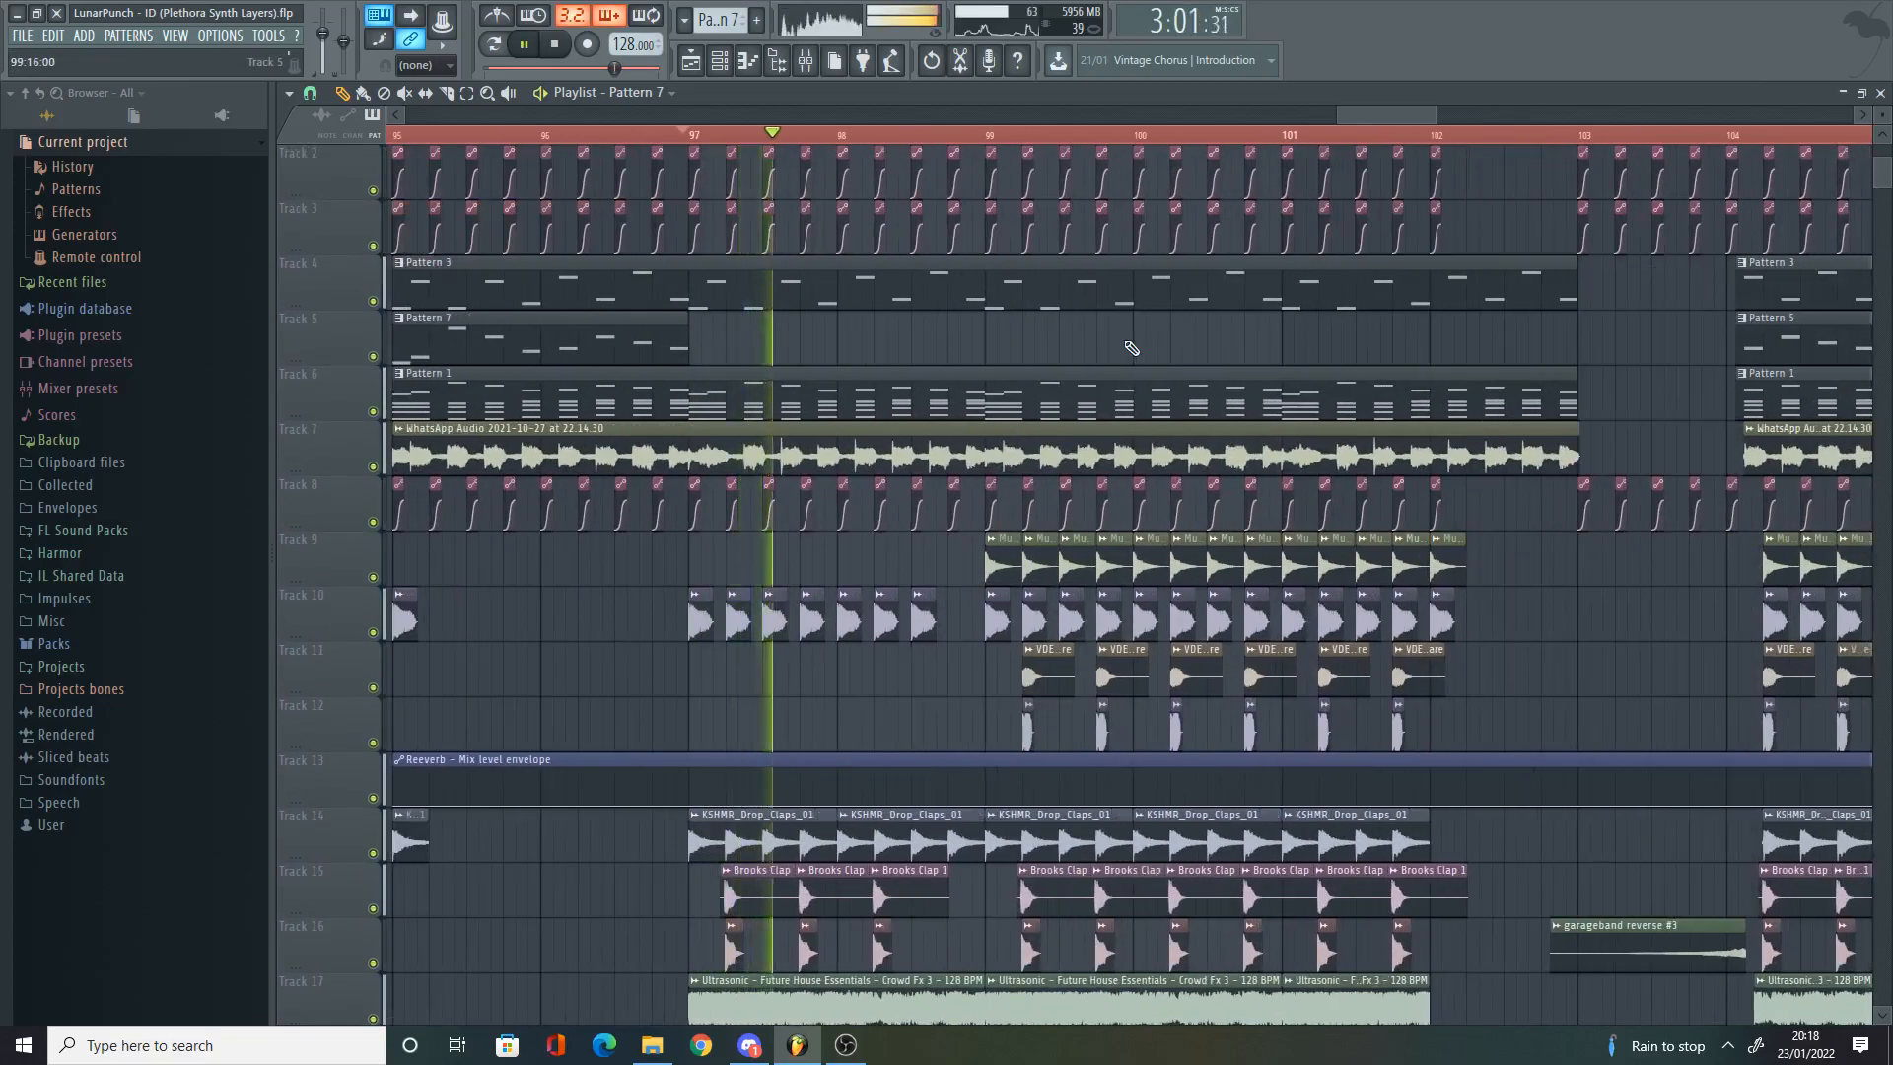
scroll(1134, 353, down, 3)
scroll(1291, 414, up, 2)
scroll(1293, 418, down, 2)
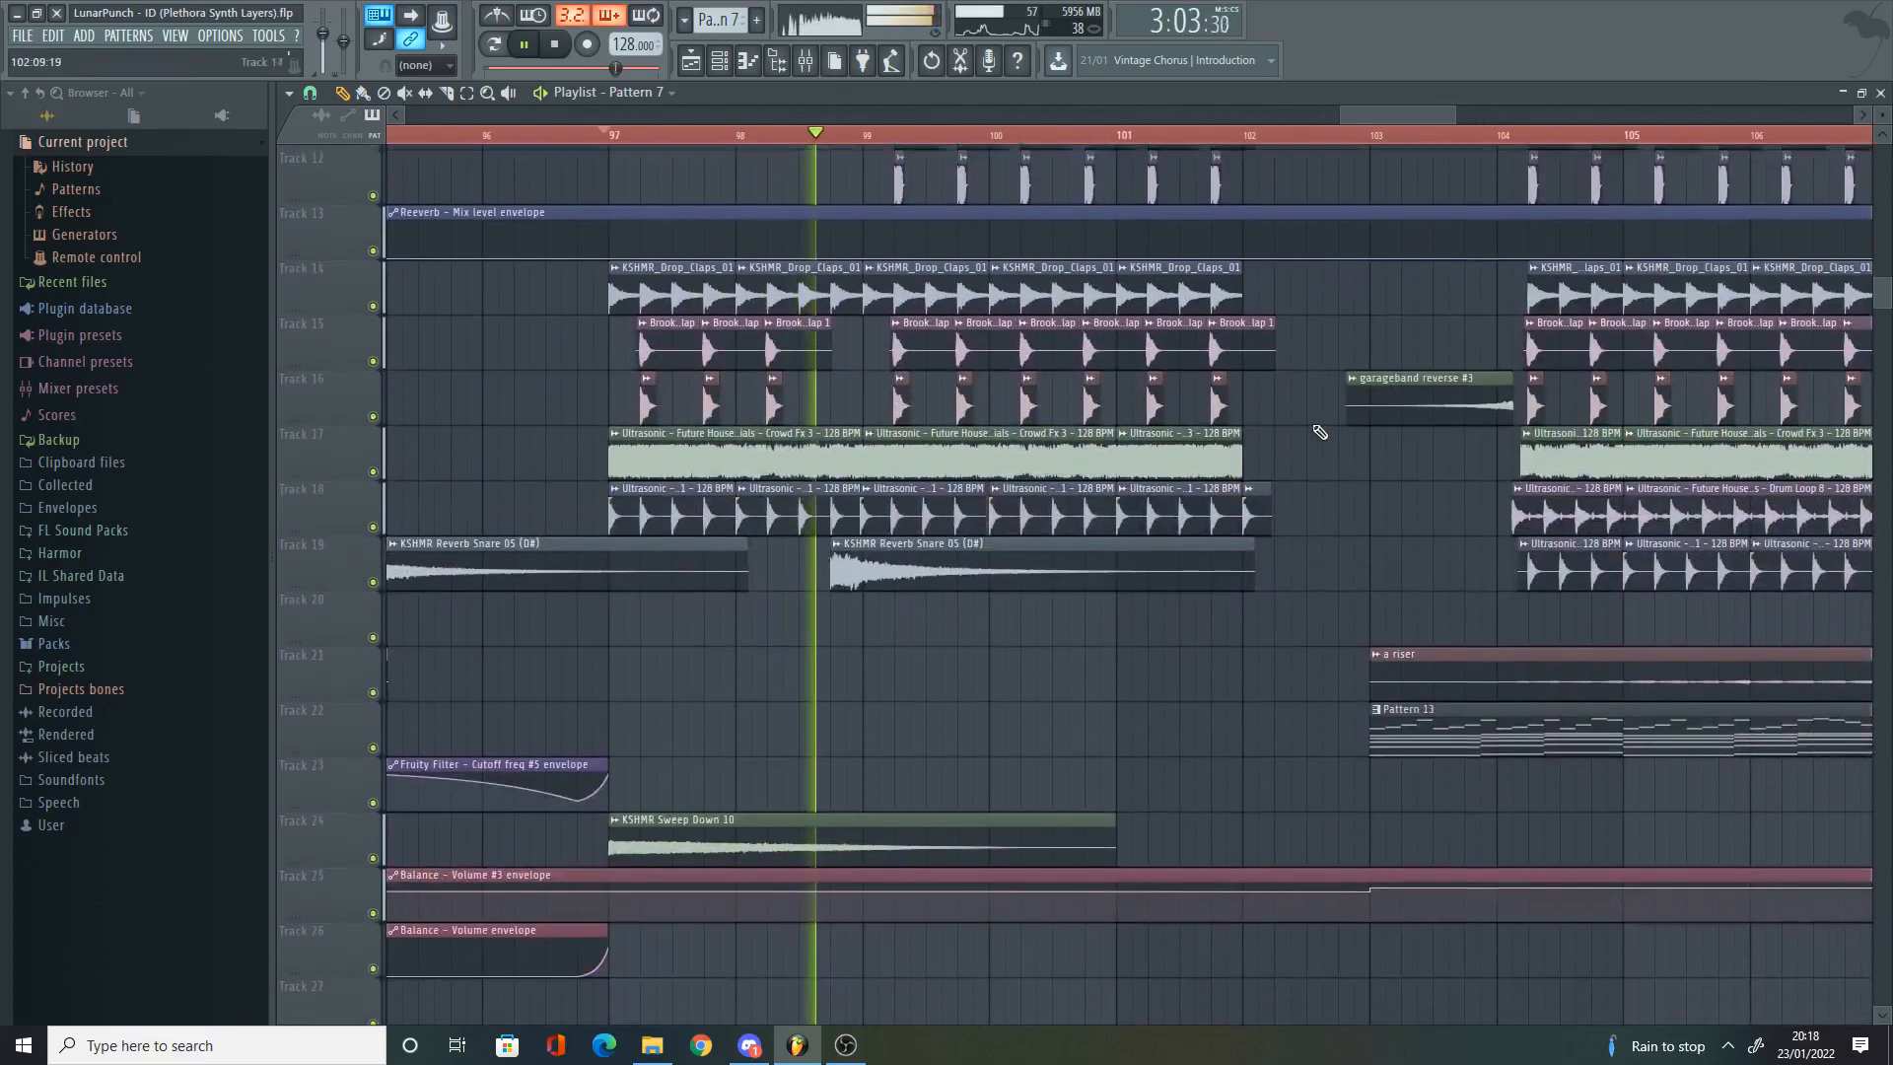
scroll(1319, 458, down, 6)
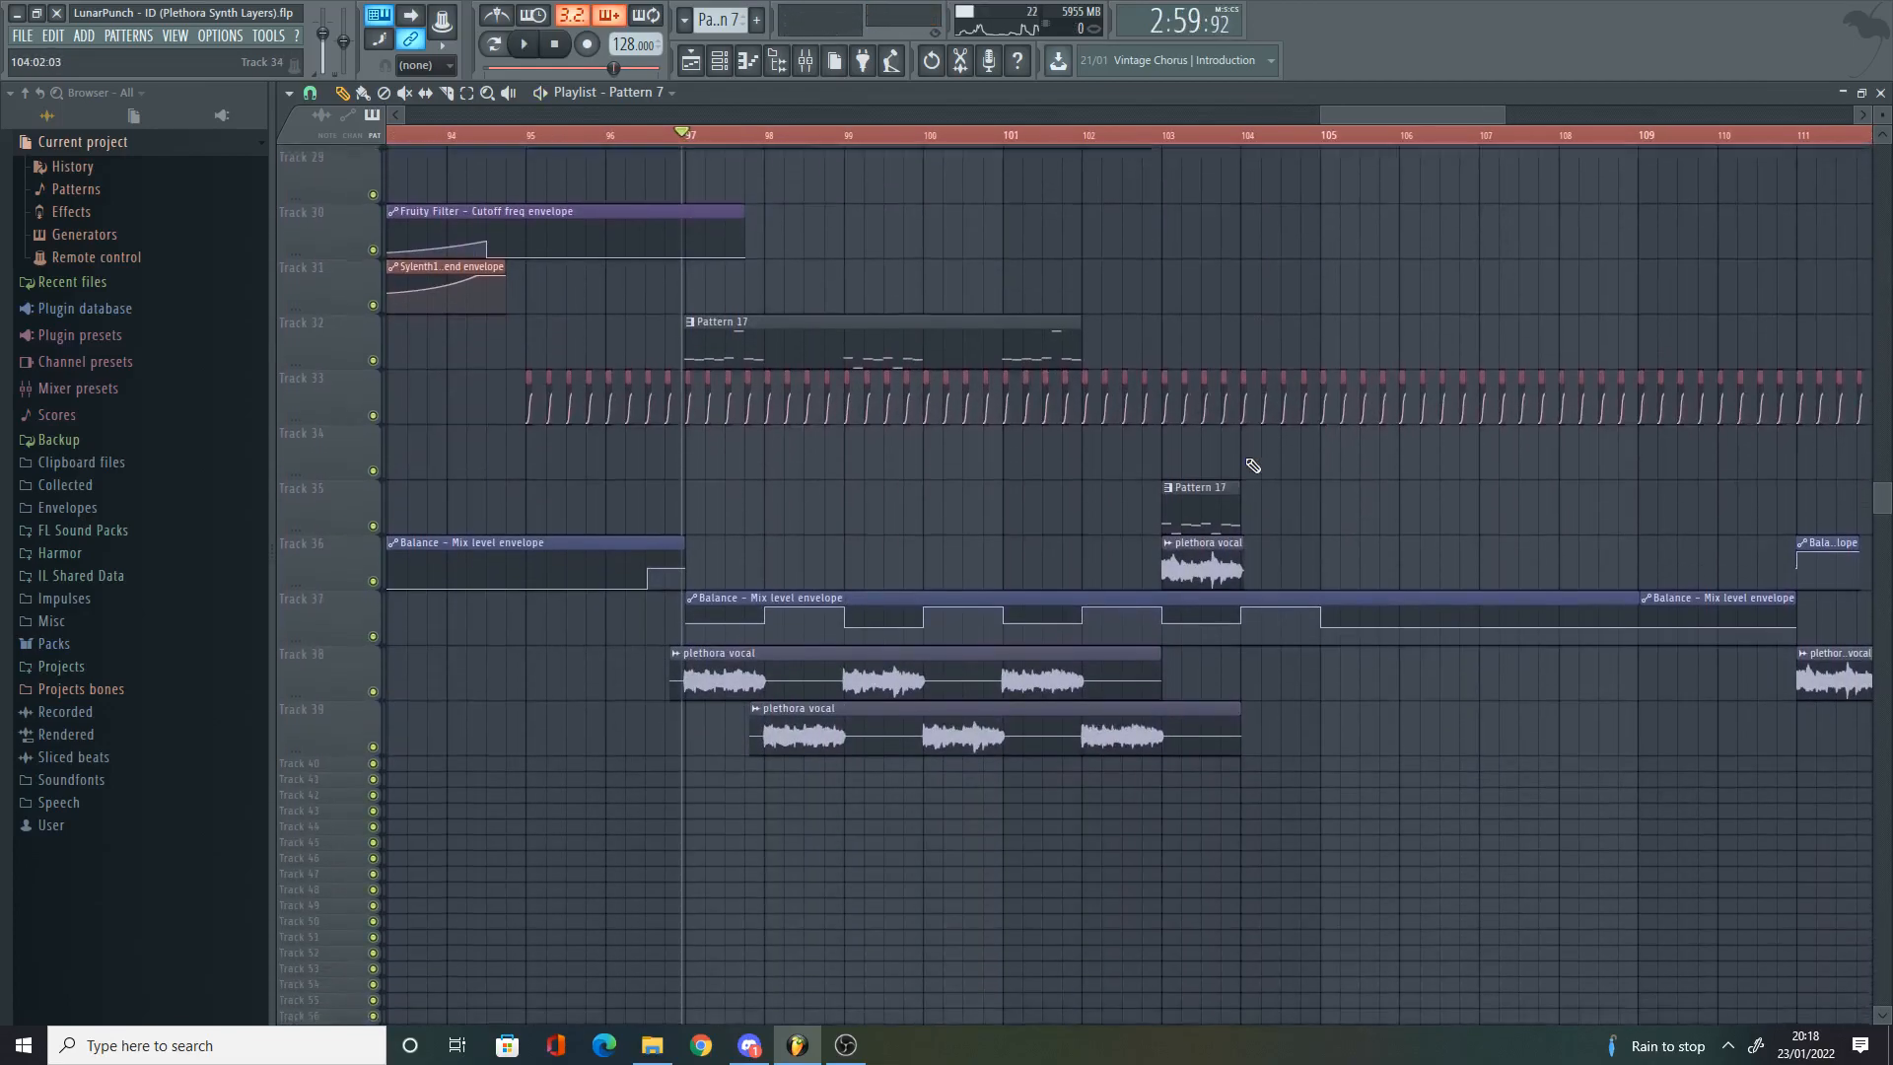
Step: Set the playback position just before bar 103 and examine the break around bars 103 to 104 across all tracks
scroll(1172, 379, up, 8)
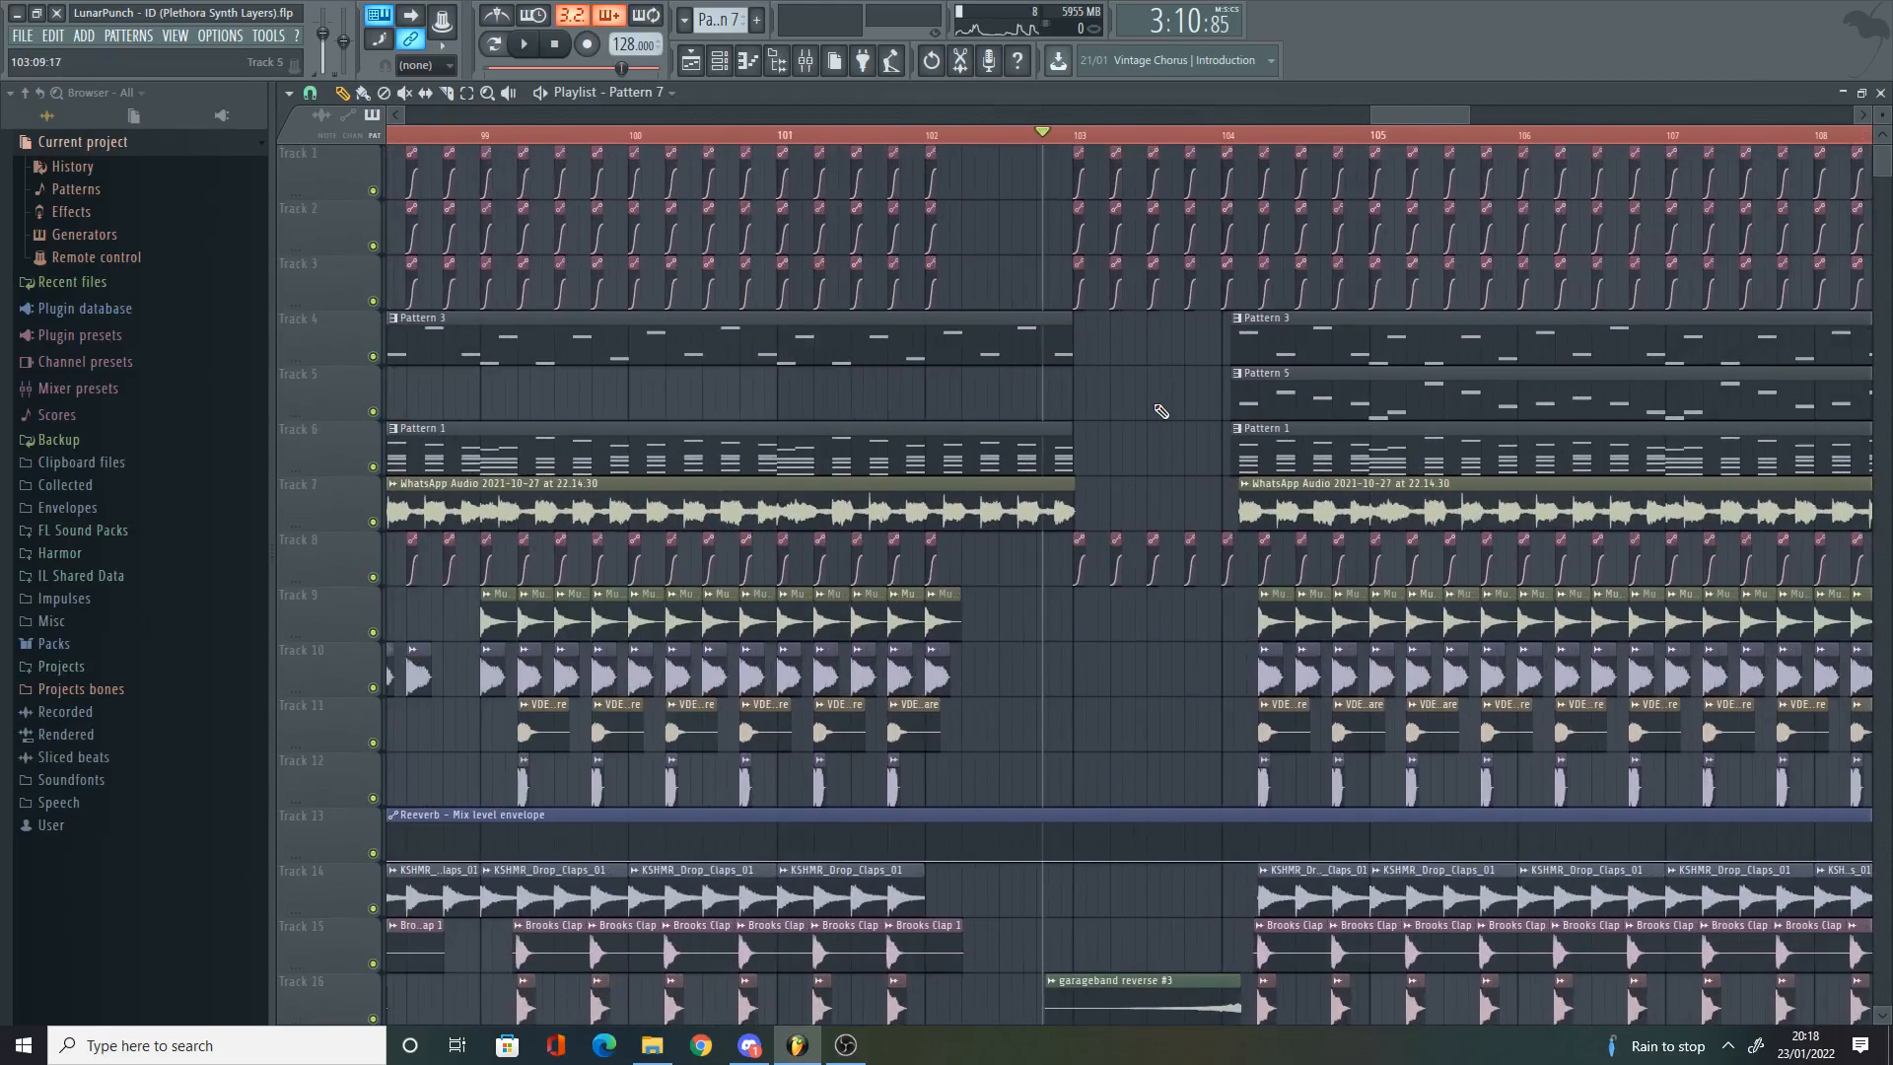
scroll(1132, 414, down, 10)
scroll(1127, 421, up, 8)
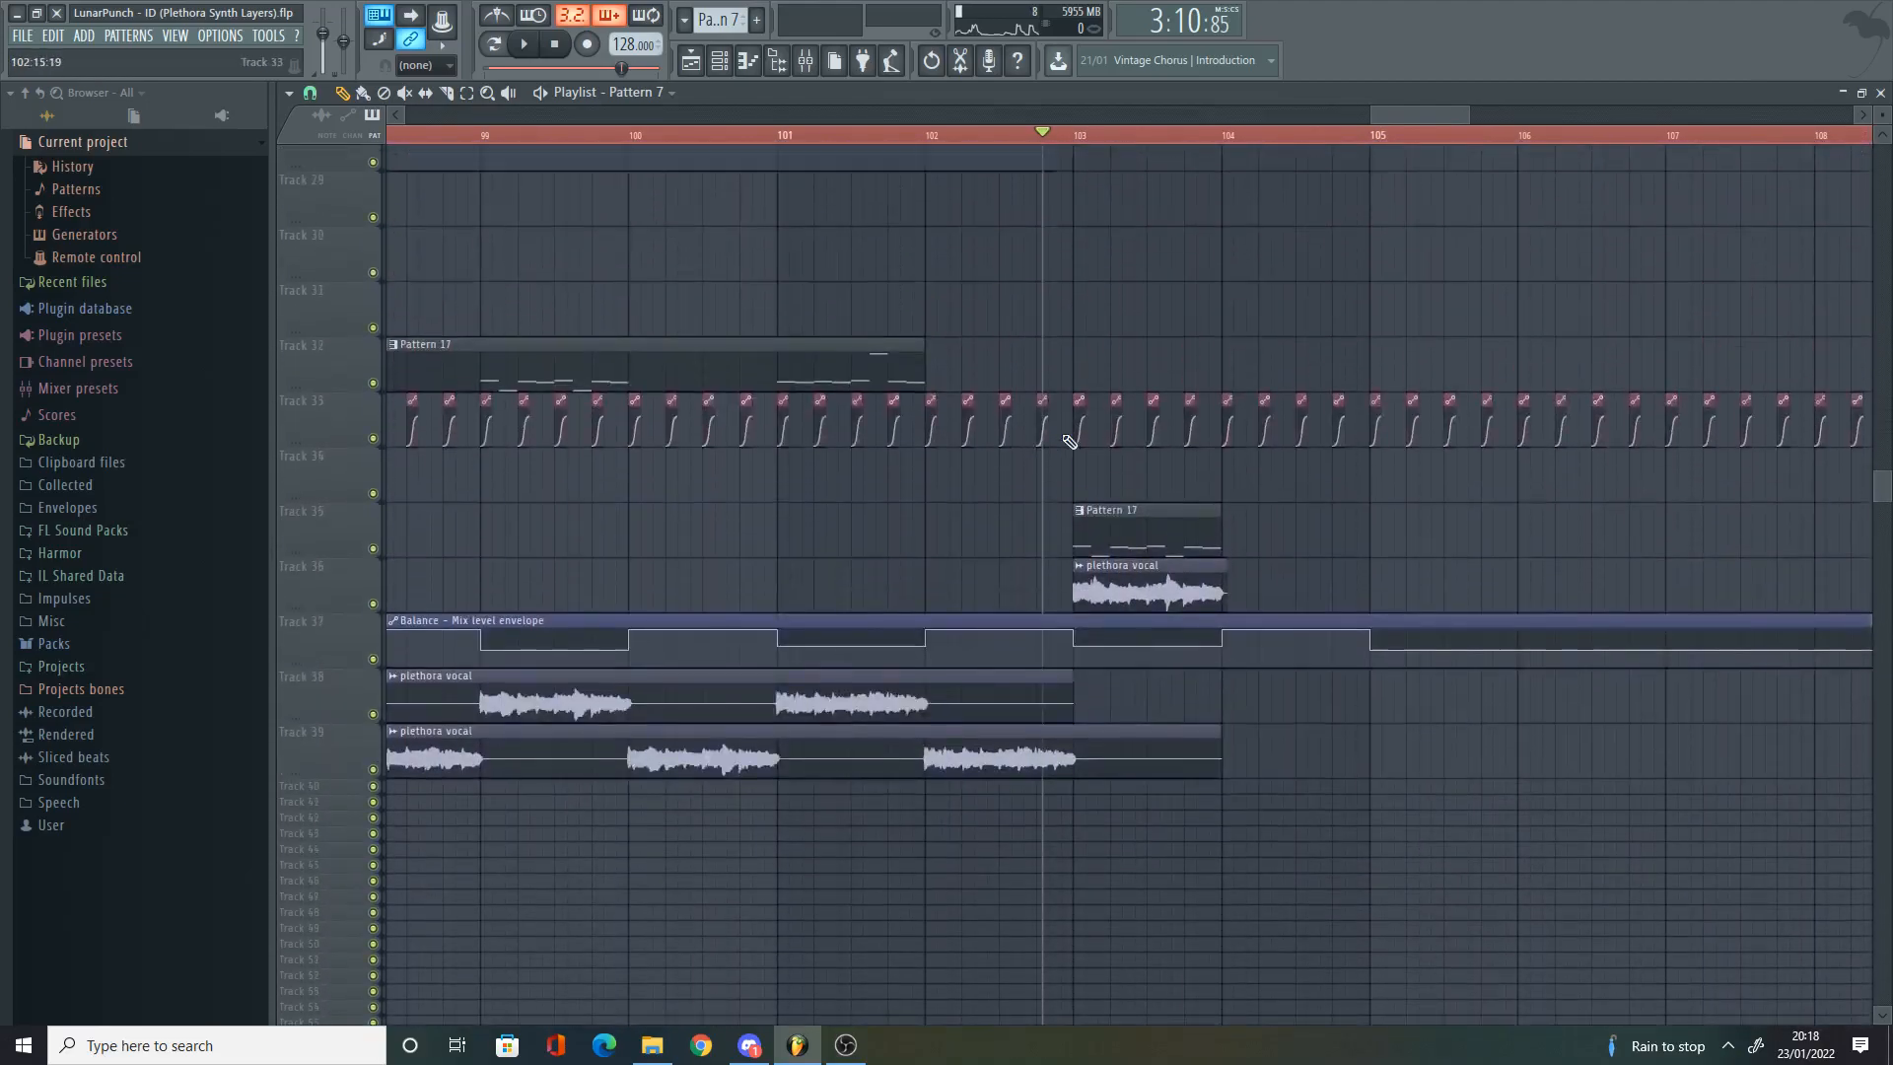
scroll(1126, 375, down, 6)
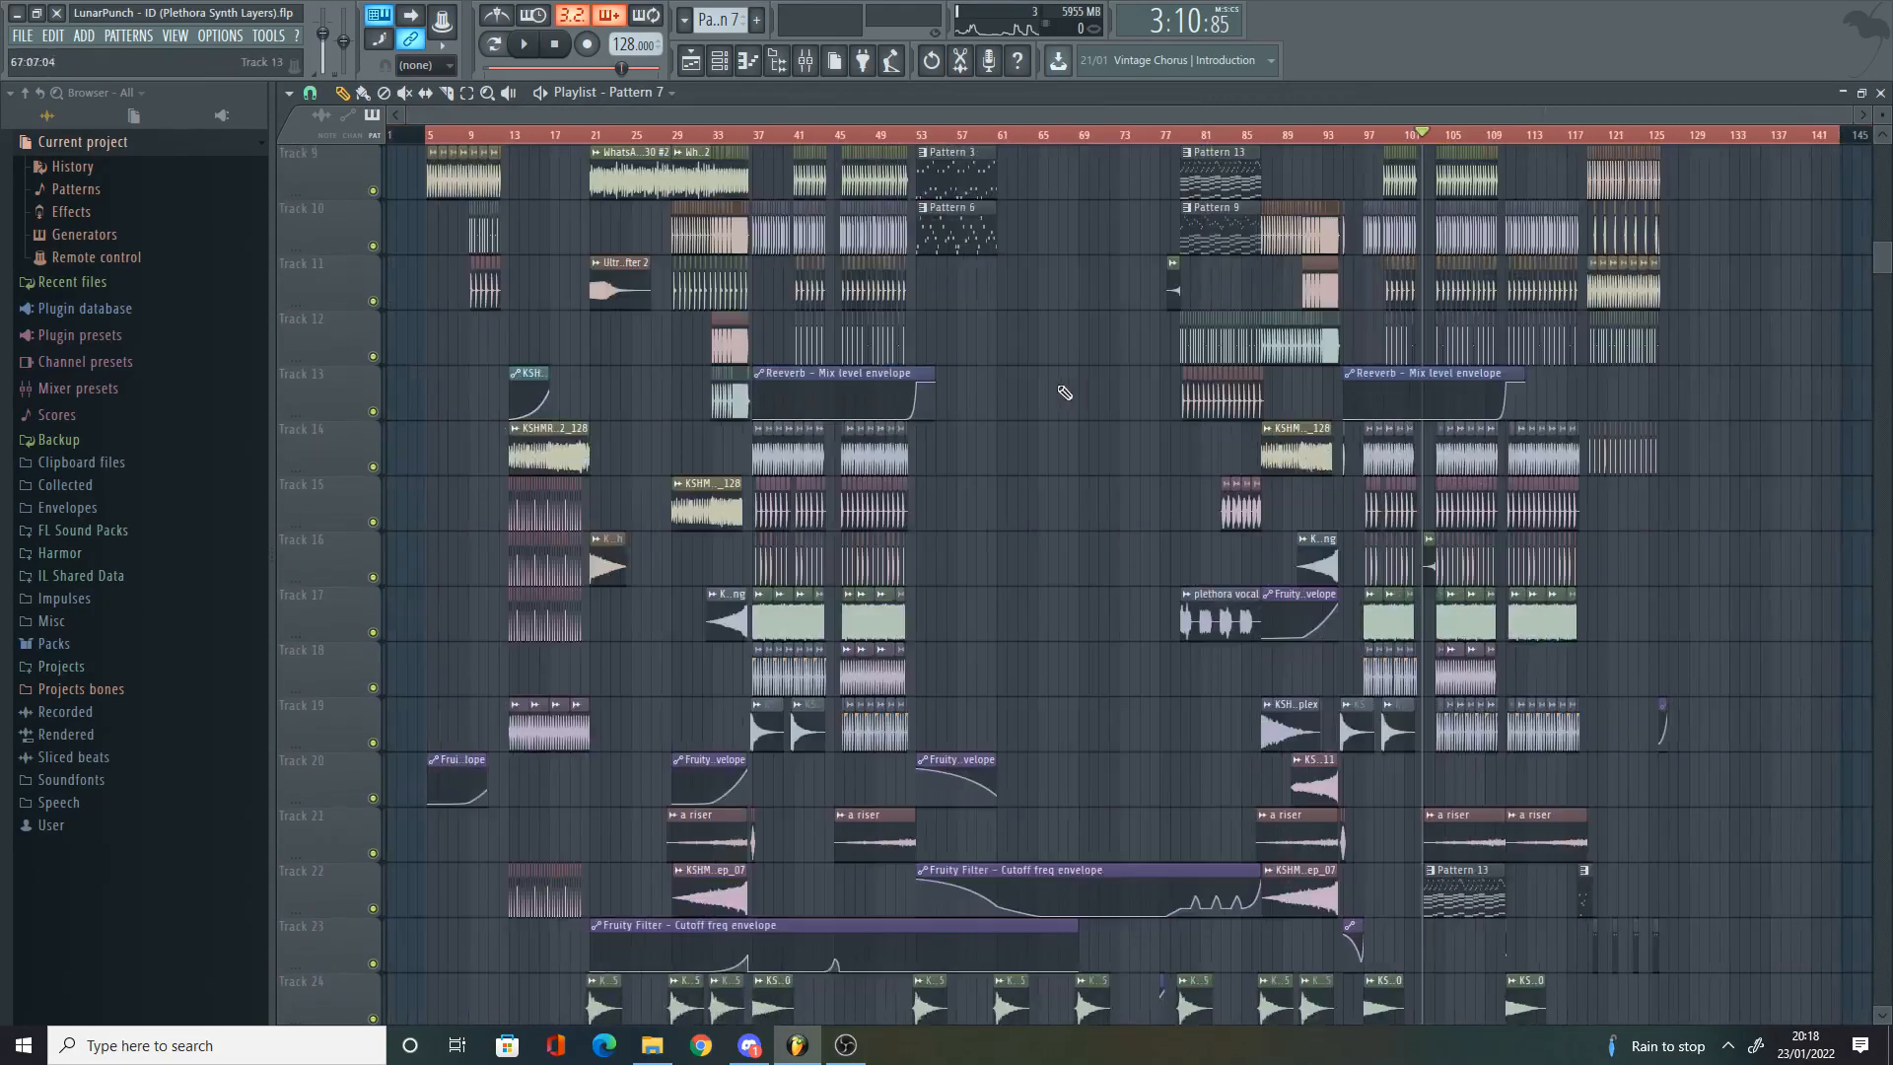
scroll(745, 370, up, 3)
scroll(748, 368, down, 3)
scroll(1380, 373, up, 5)
scroll(1435, 360, up, 3)
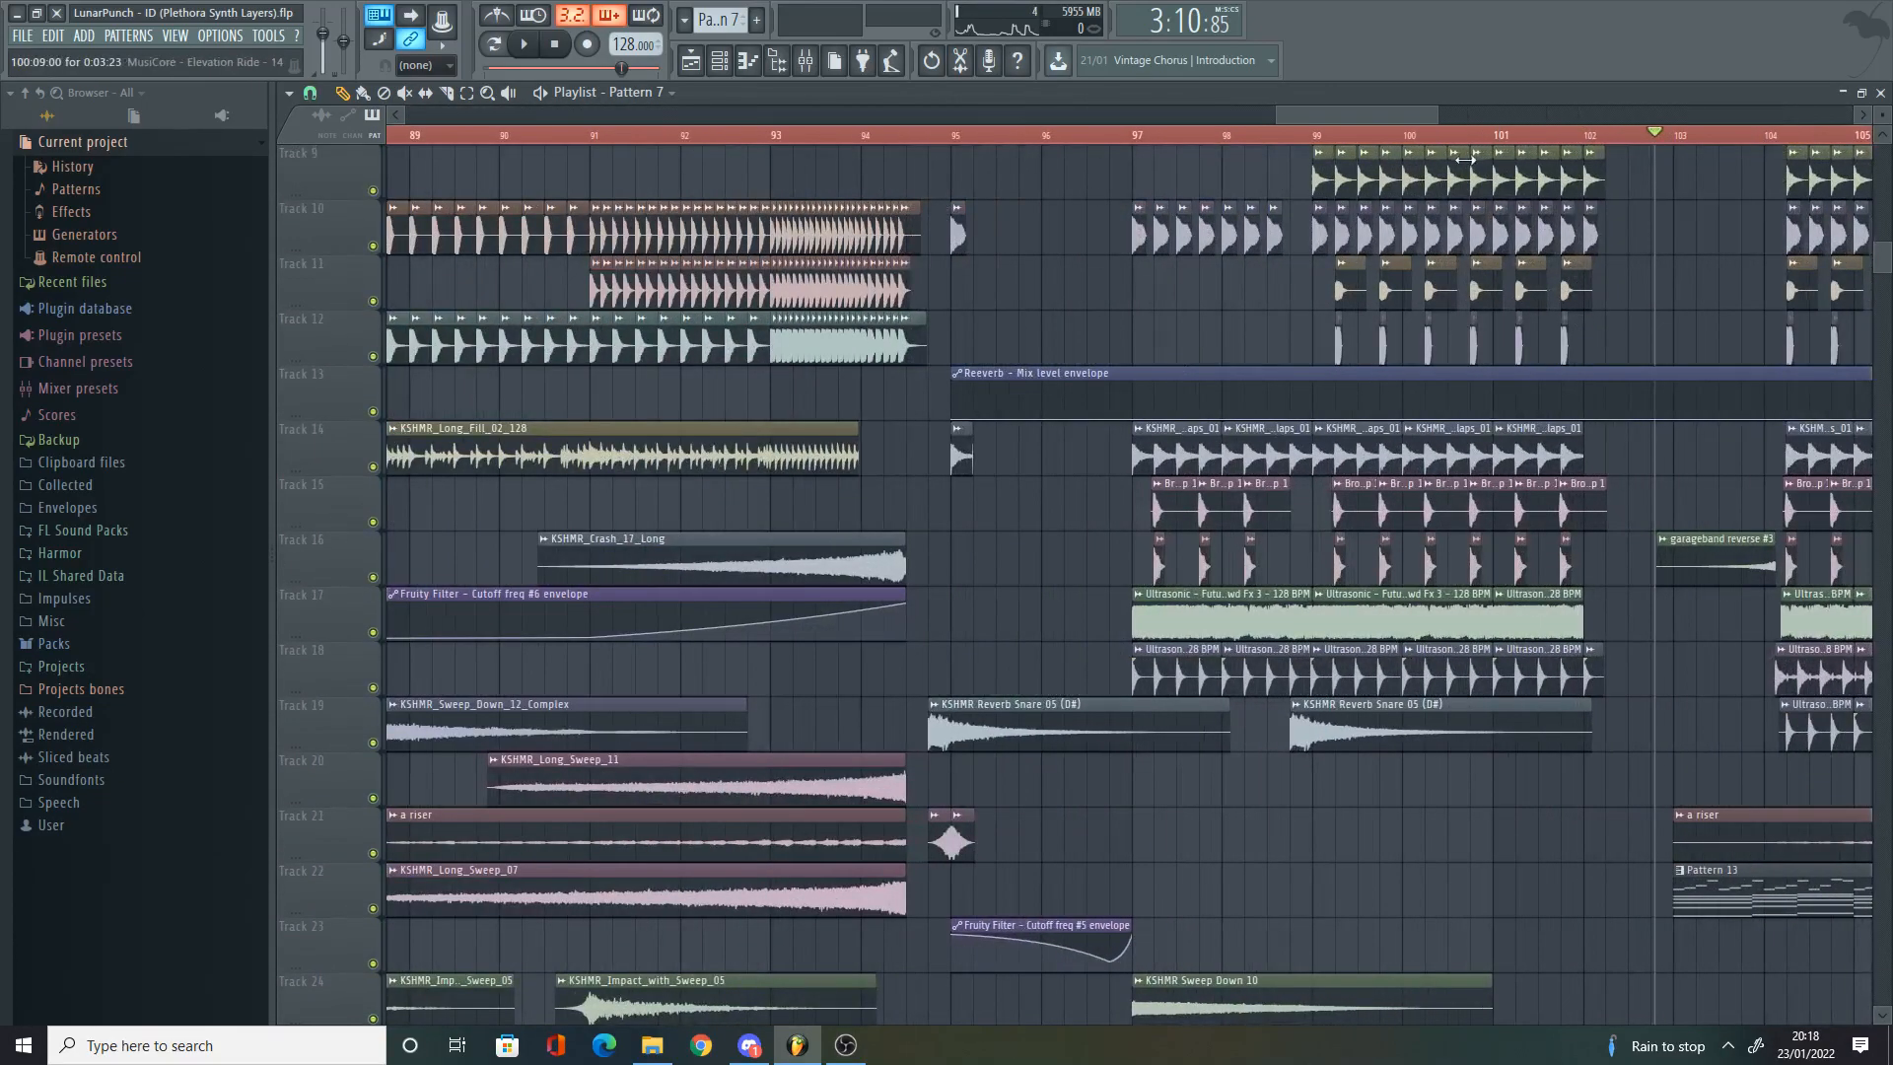
drag(1402, 119, 1453, 119)
scroll(1341, 258, up, 4)
scroll(1178, 284, down, 5)
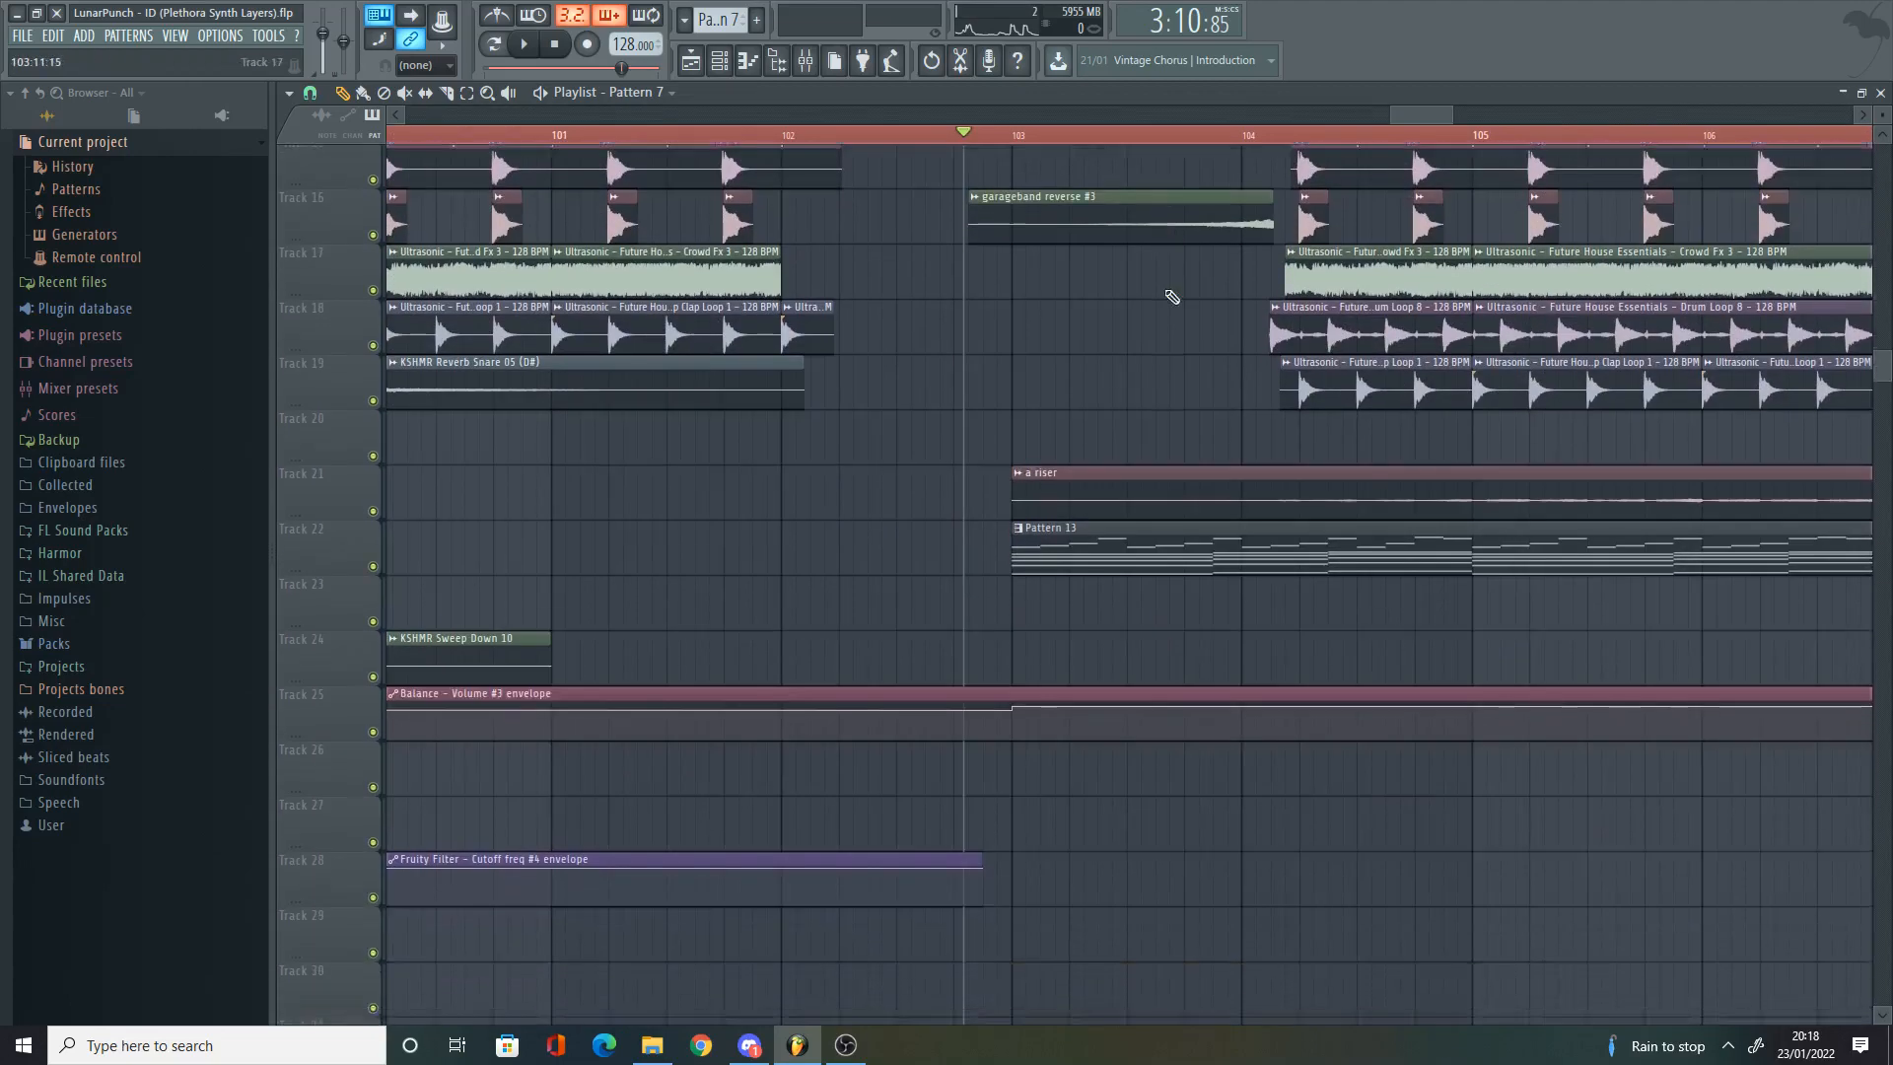
Step: Audition the Pattern 17 and plethora vocal clips at bar 103 in solo, and stop playback
alt+right_click(1062, 270)
scroll(1104, 443, down, 4)
alt+right_click(1047, 768)
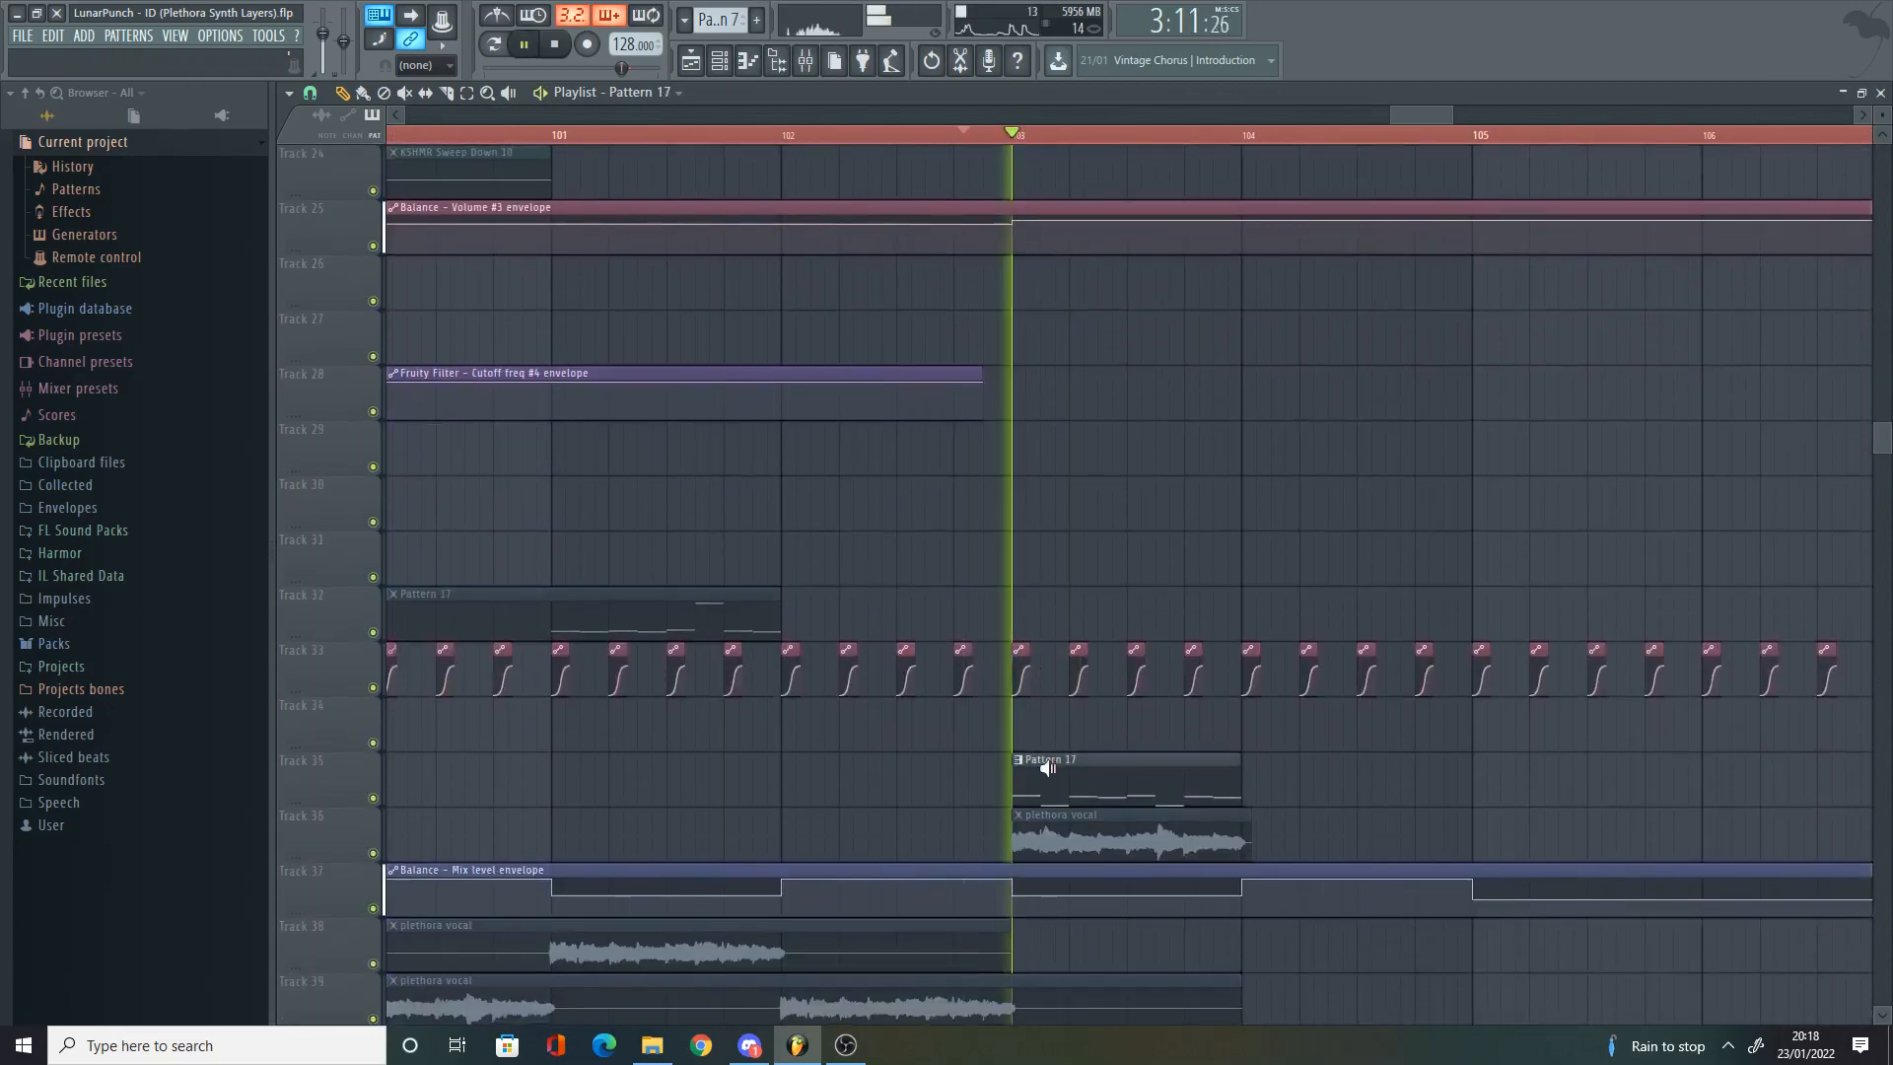
scroll(1183, 680, down, 1)
scroll(1305, 570, up, 8)
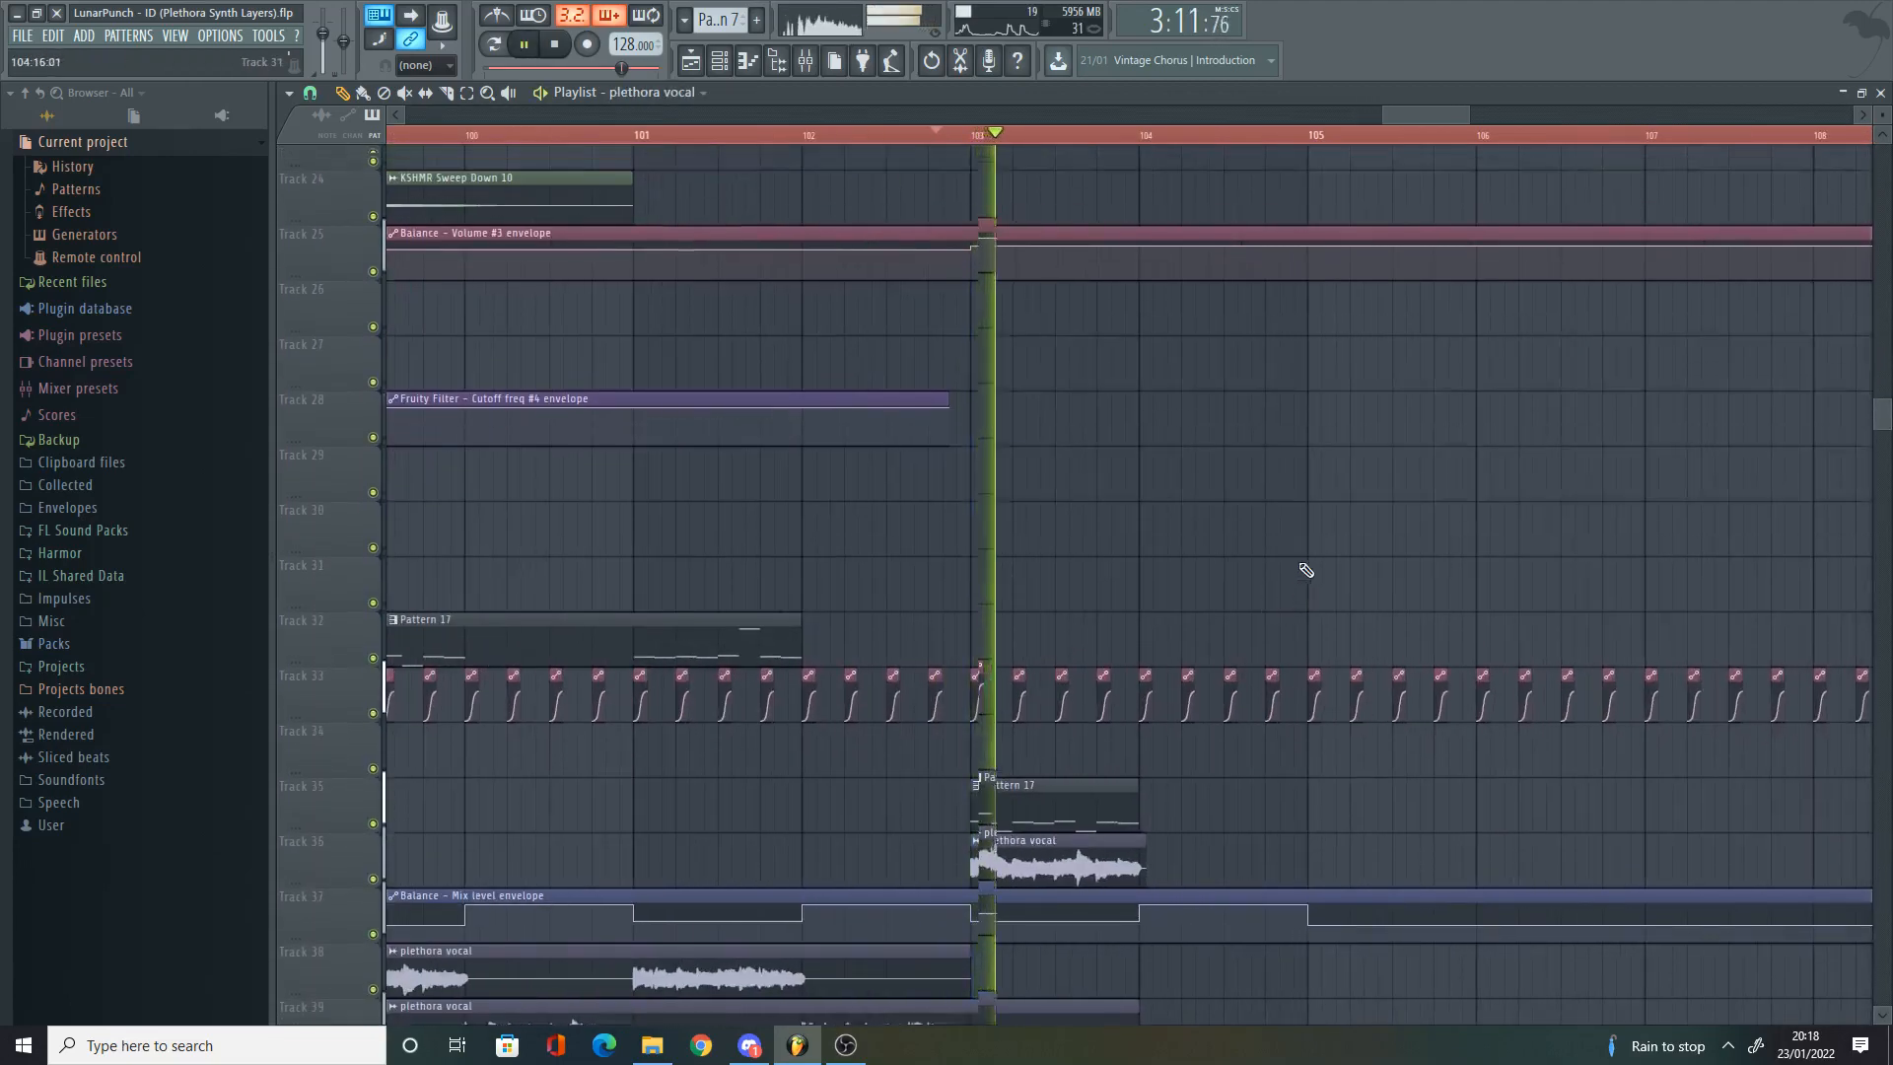
scroll(1124, 611, up, 4)
key(space)
Step: Audition the garageband reverse #3 clip on Track 16 in solo, and restore the other clips
scroll(1095, 571, down, 4)
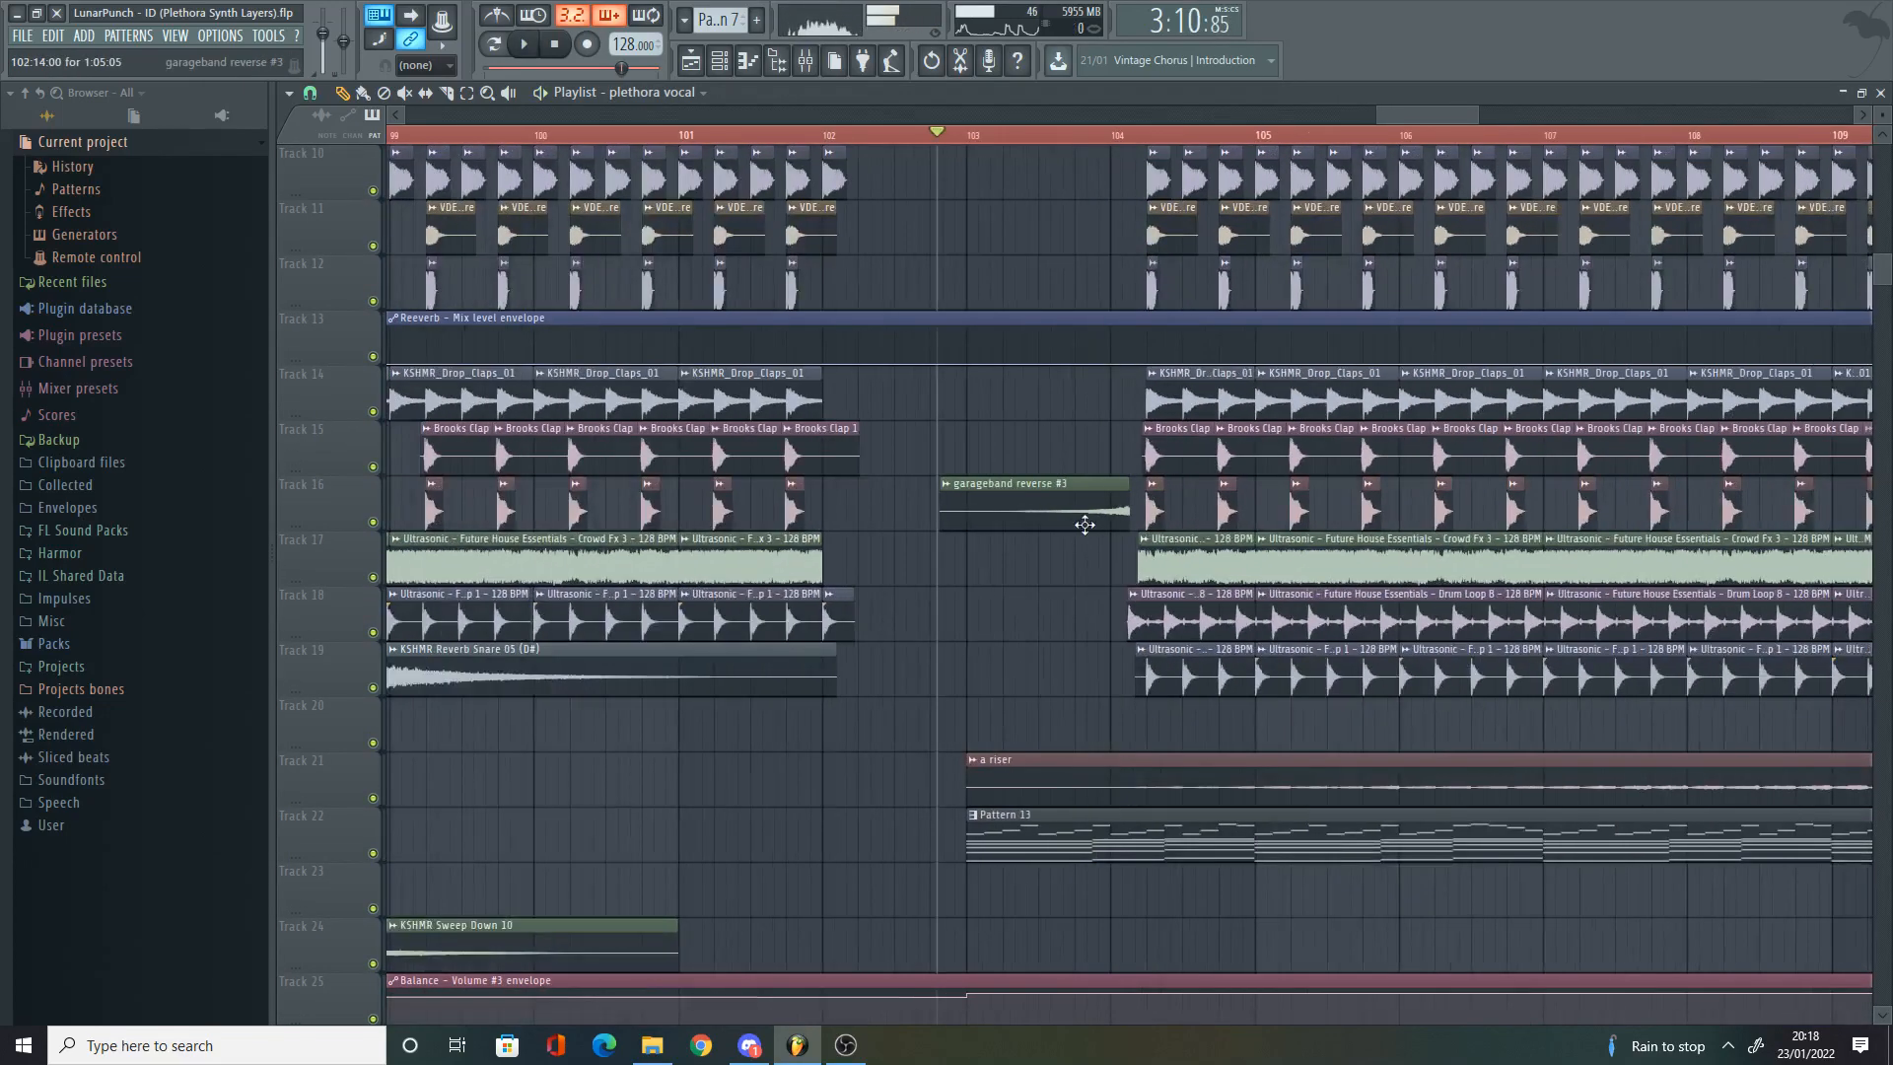
scroll(1083, 523, up, 3)
alt+right_click(934, 510)
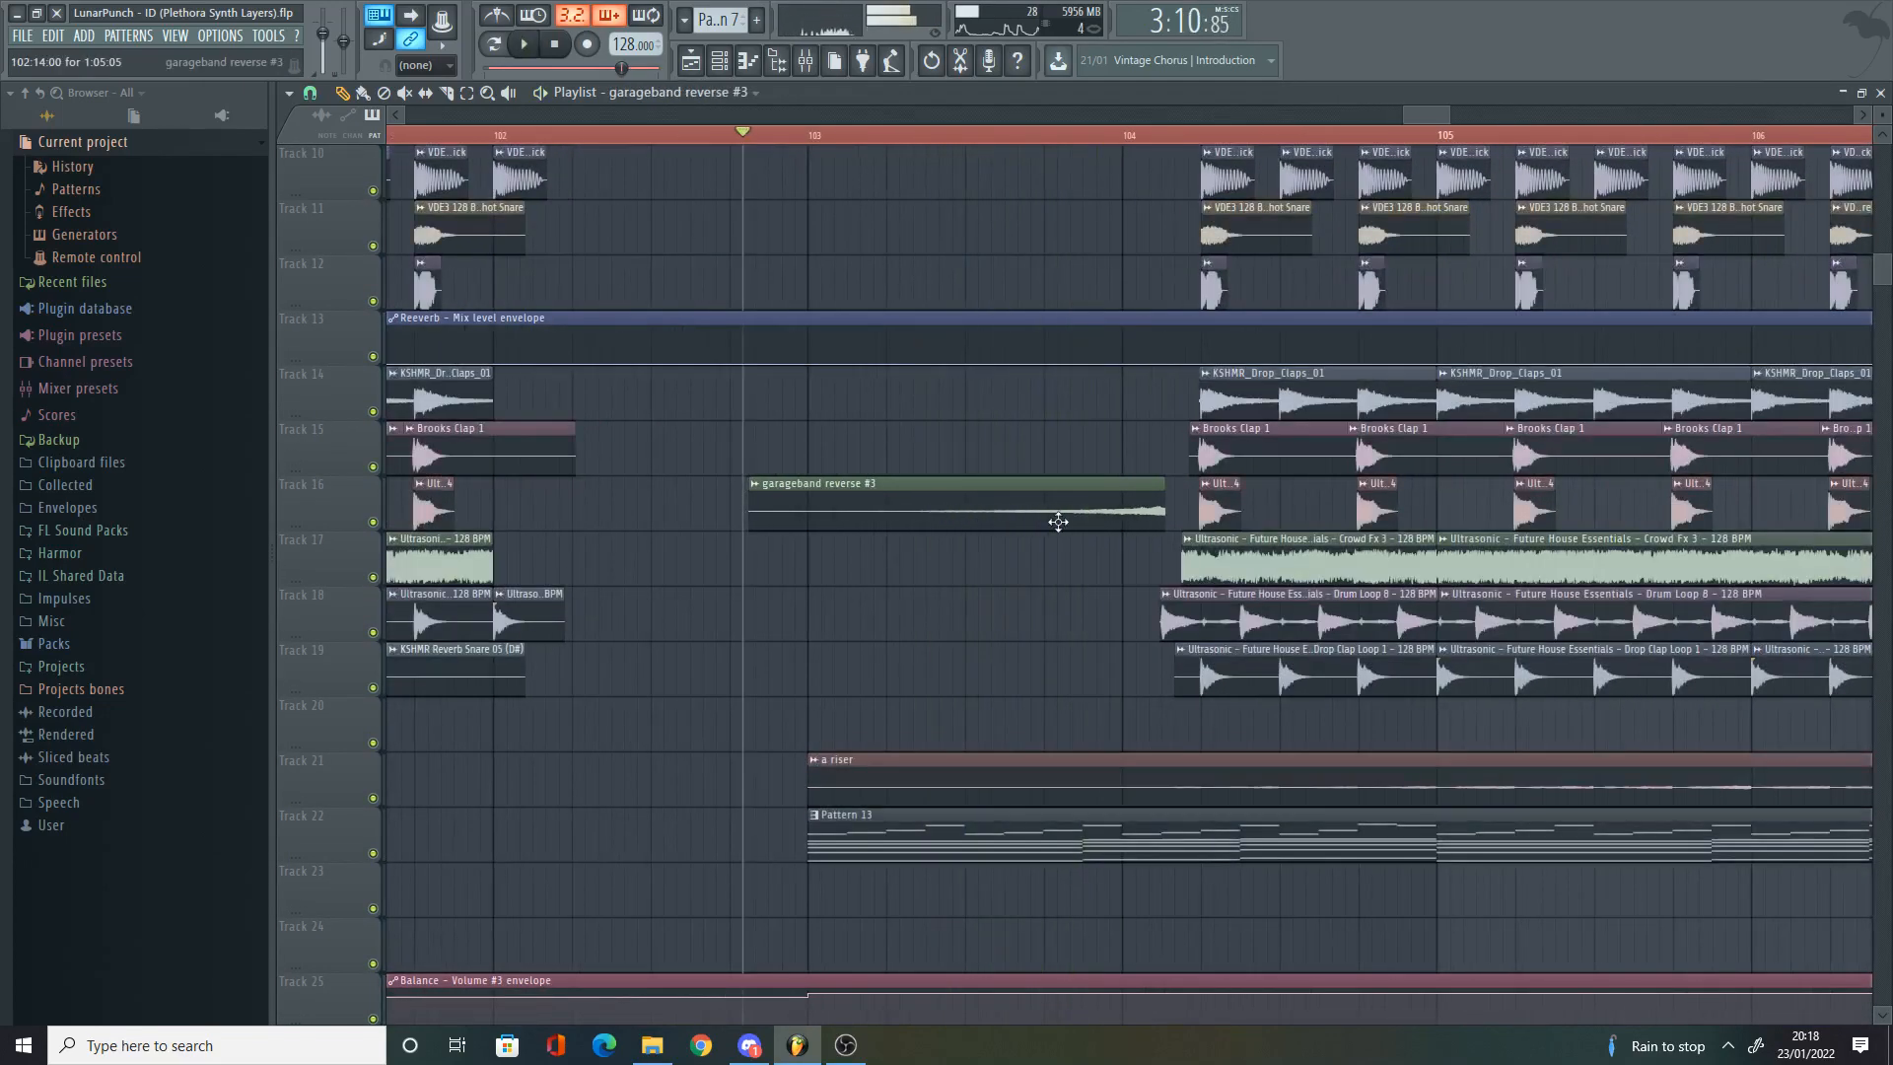
double_click(1056, 524)
key(Escape)
alt+right_click(1002, 506)
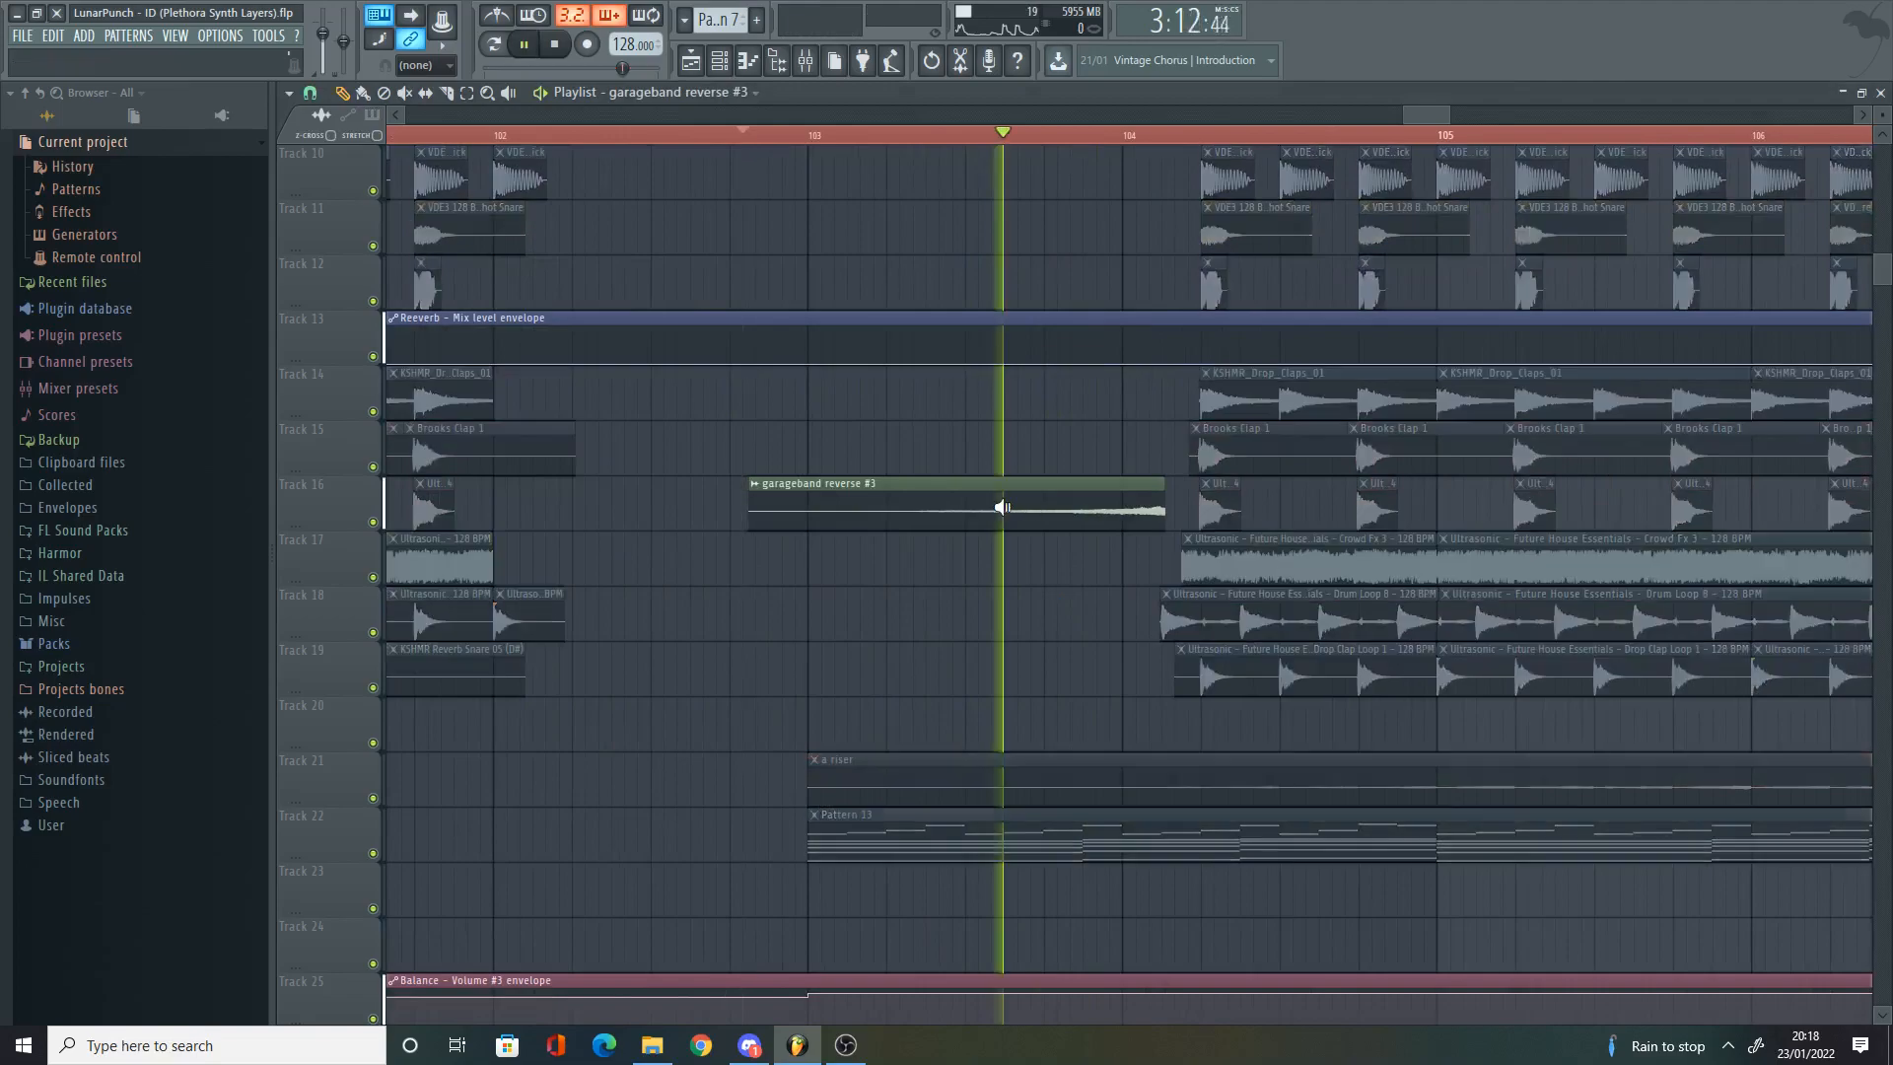
scroll(1171, 523, up, 7)
Step: Play the full mix from just before bar 103 into bar 104 while reviewing the reverse, riser and drum clips, and stop playback
key(space)
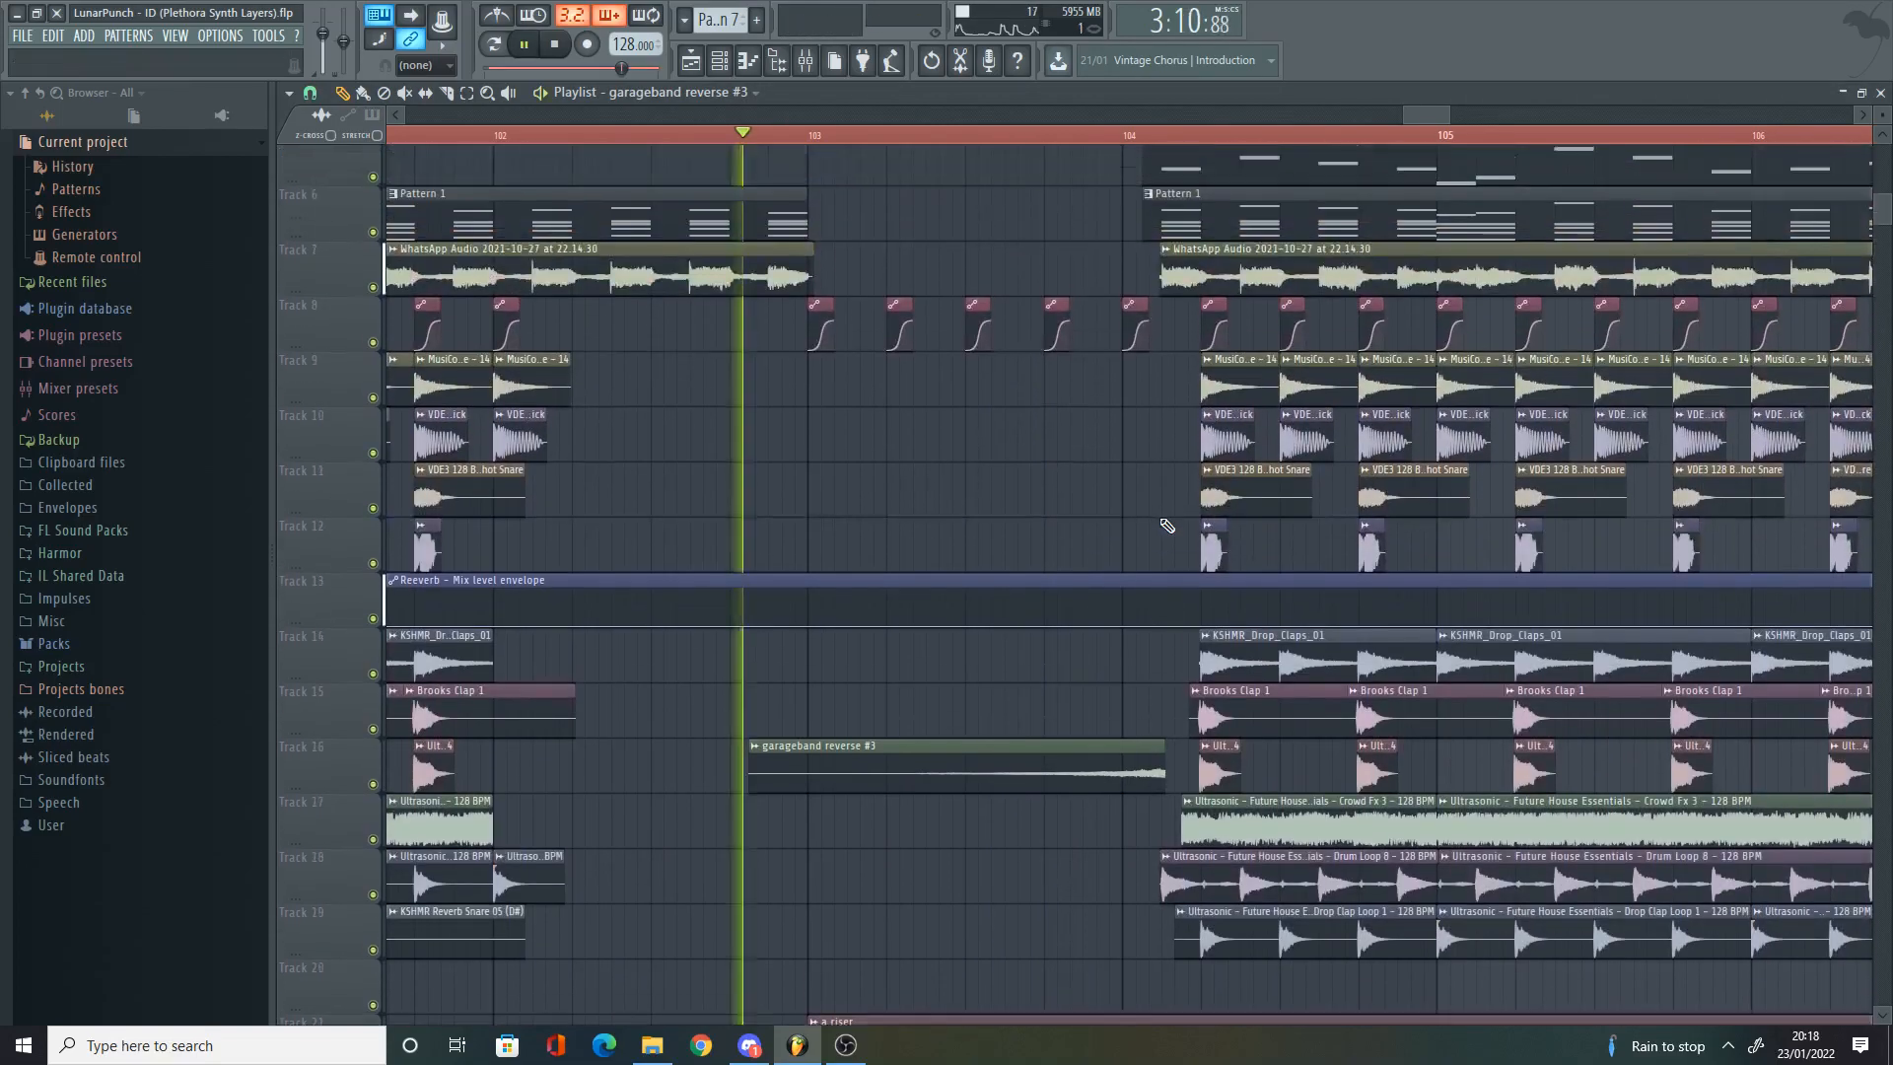
scroll(1167, 532, down, 3)
scroll(1163, 542, up, 2)
scroll(1122, 557, down, 7)
scroll(1107, 531, down, 5)
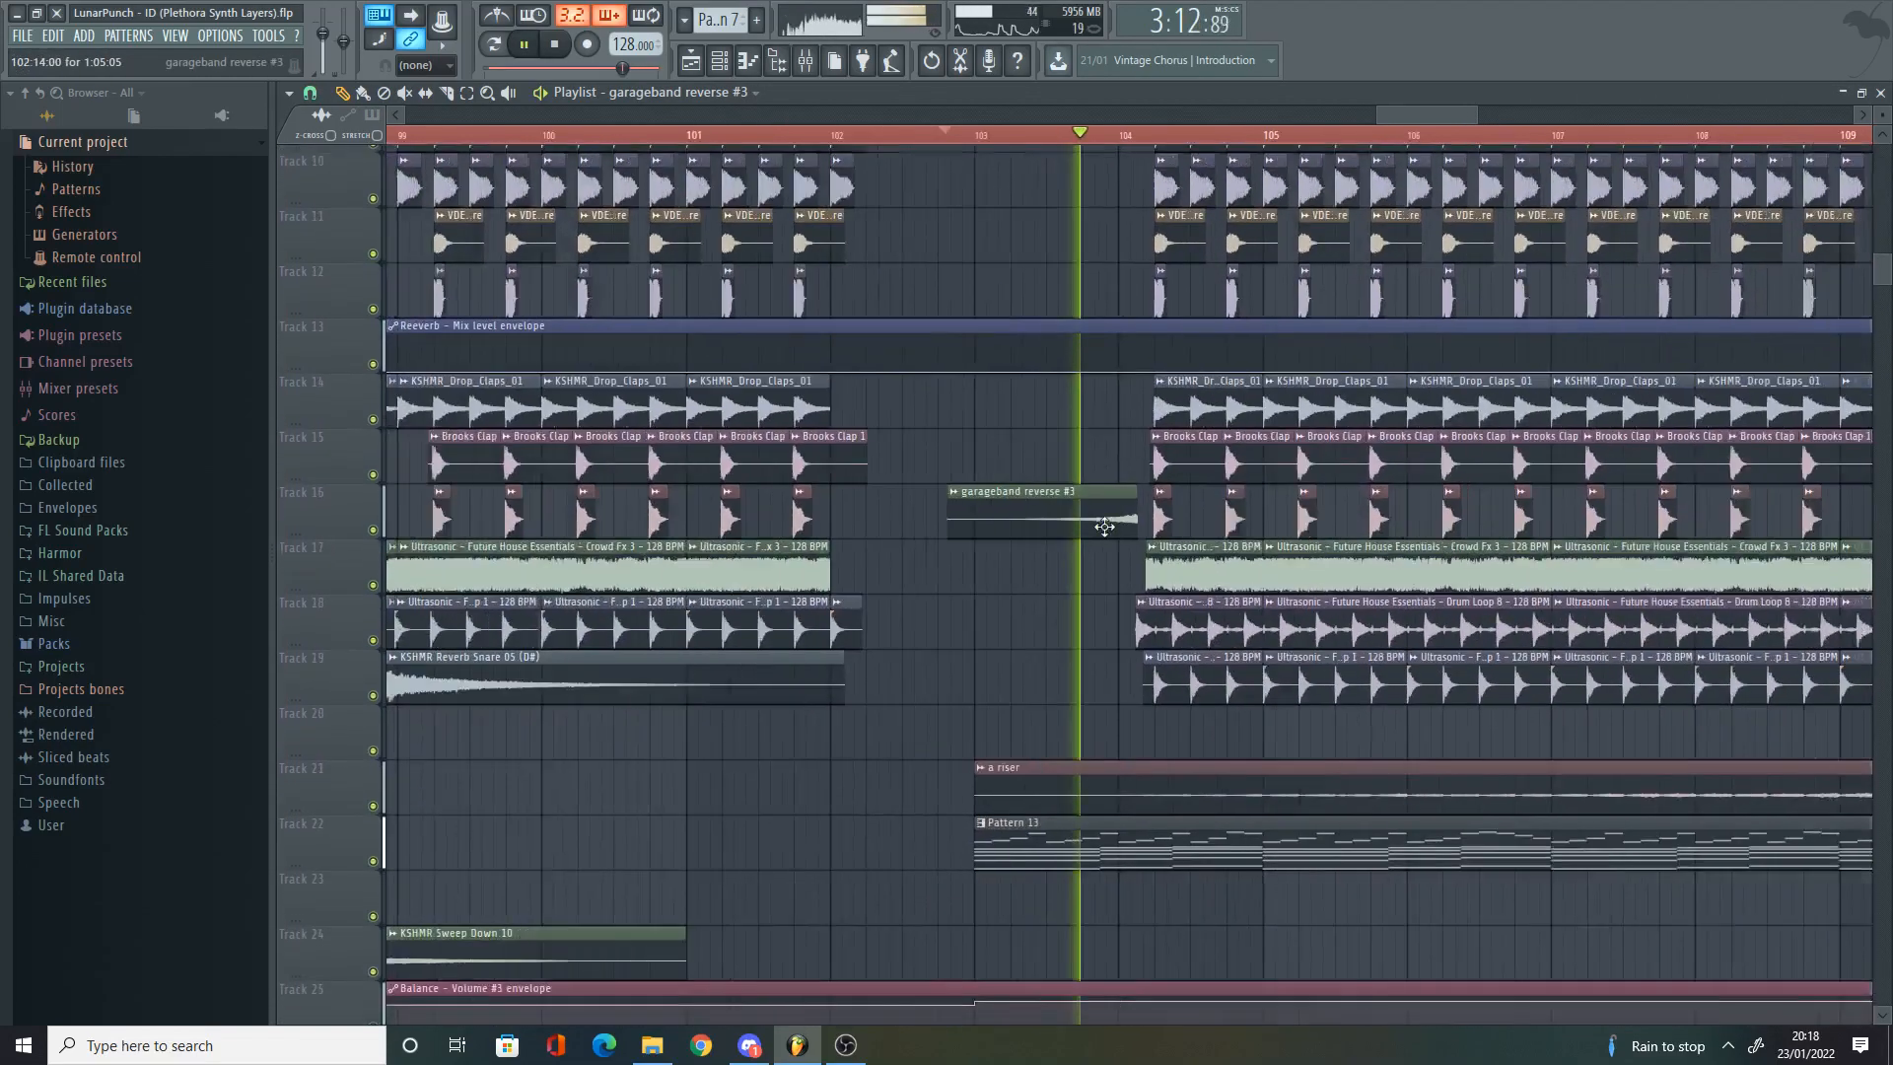
scroll(1183, 680, up, 3)
key(space)
Step: Audition the Pattern 13 clip on Track 22 in solo from around bar 103, and restore the other clips
scroll(1094, 643, down, 6)
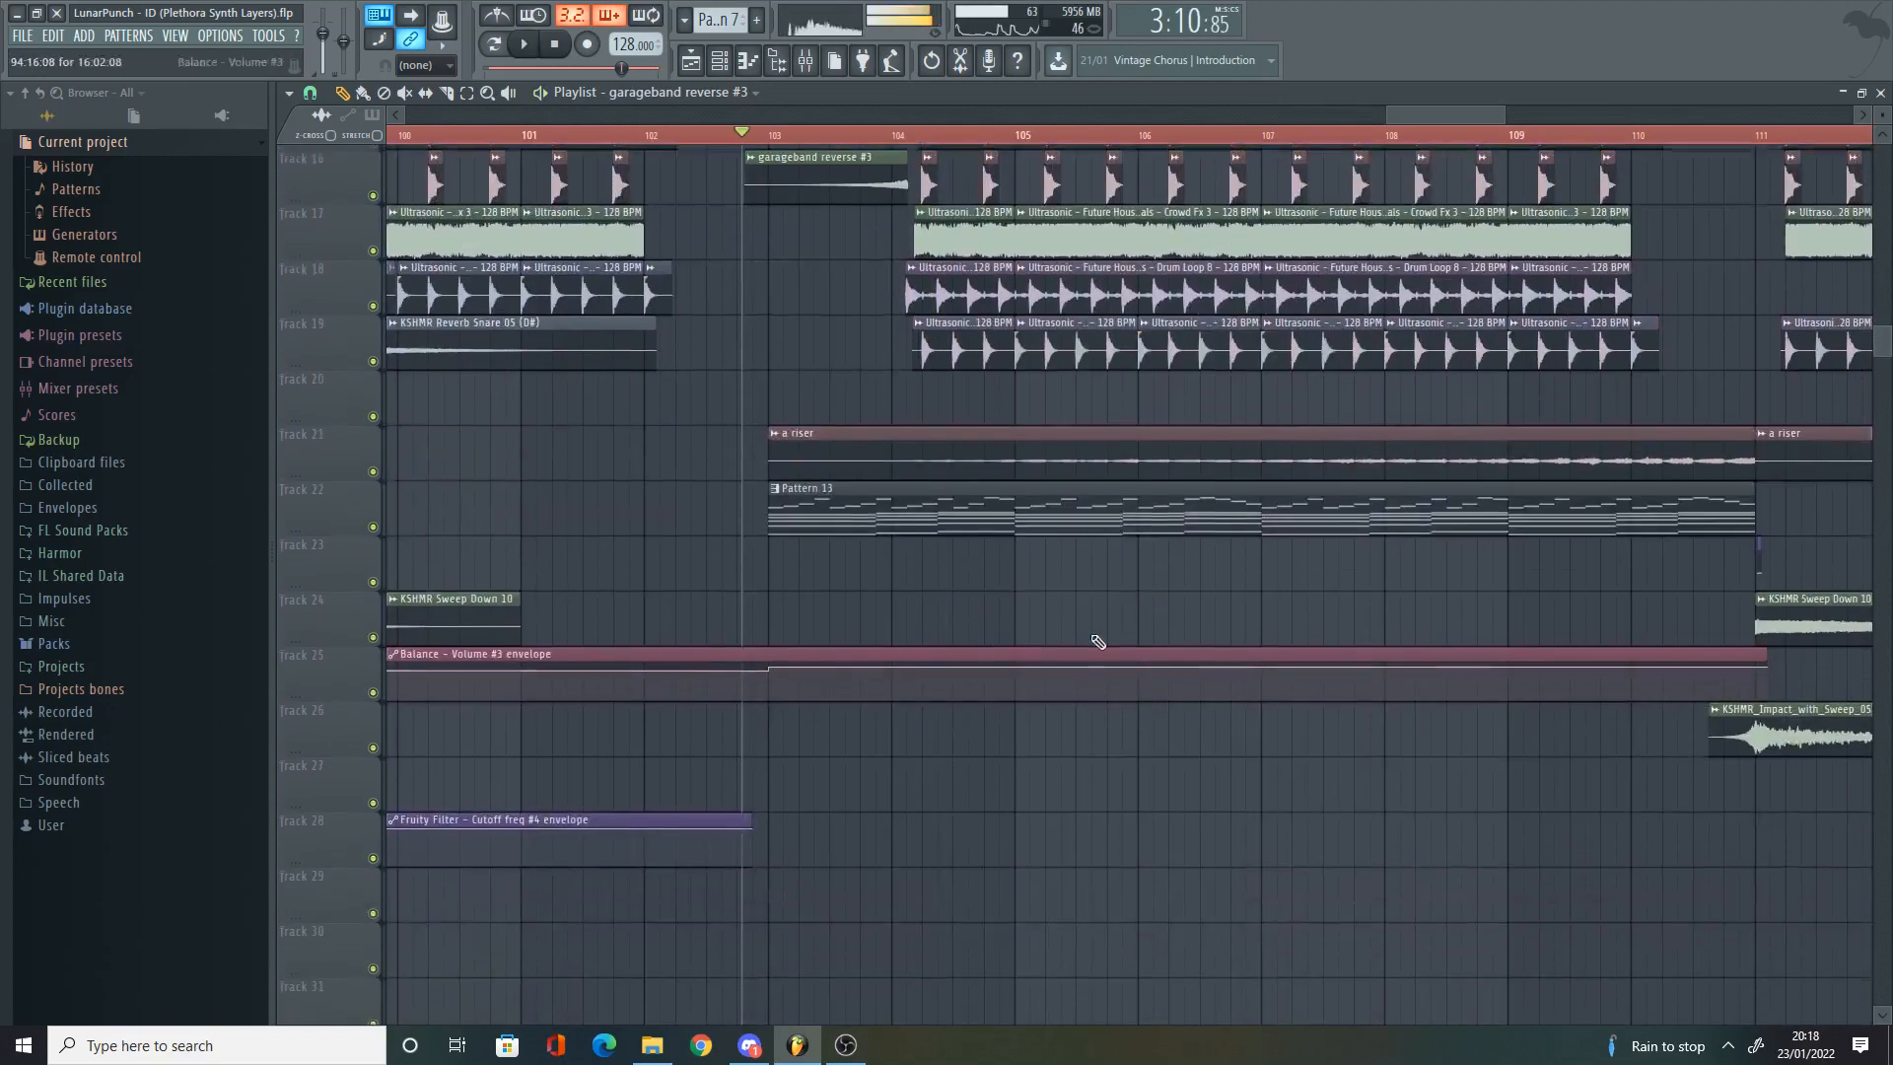
scroll(1033, 588, up, 2)
alt+right_click(912, 515)
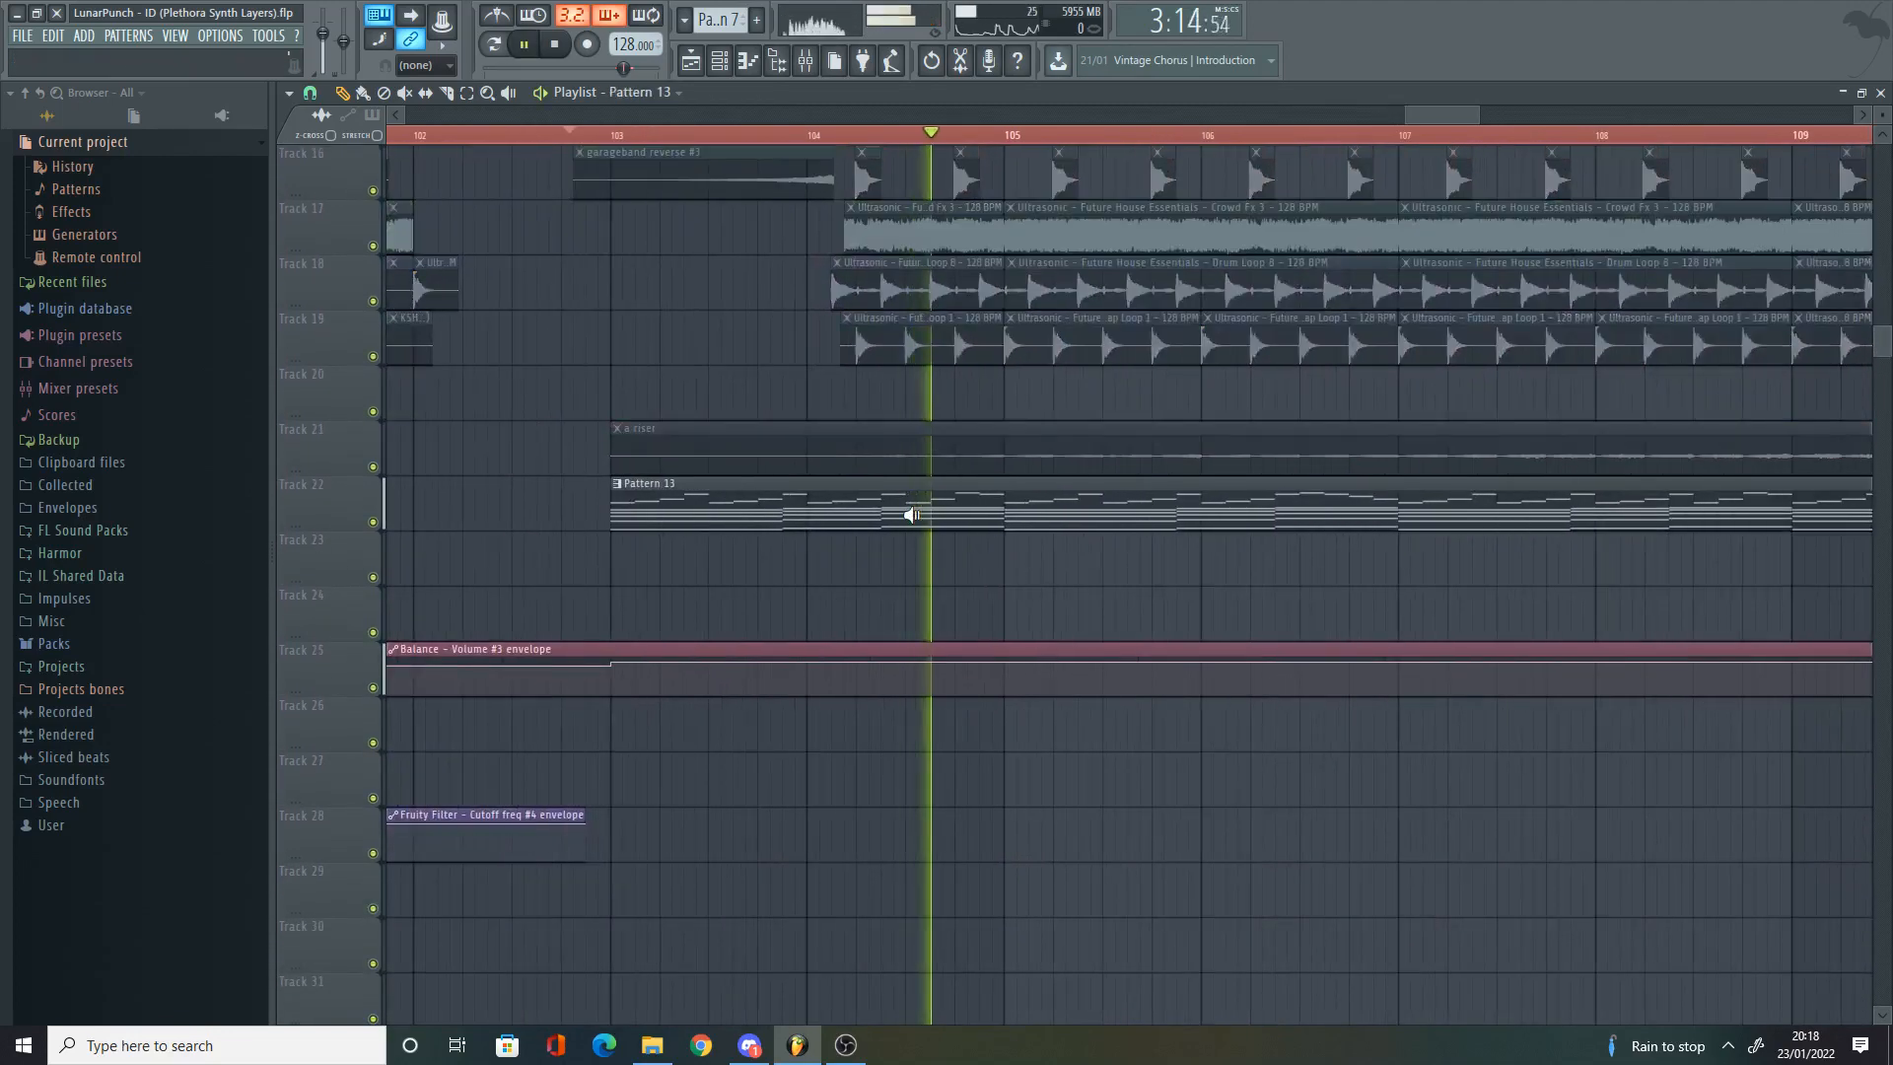
key(space)
scroll(978, 576, down, 2)
scroll(1394, 372, down, 3)
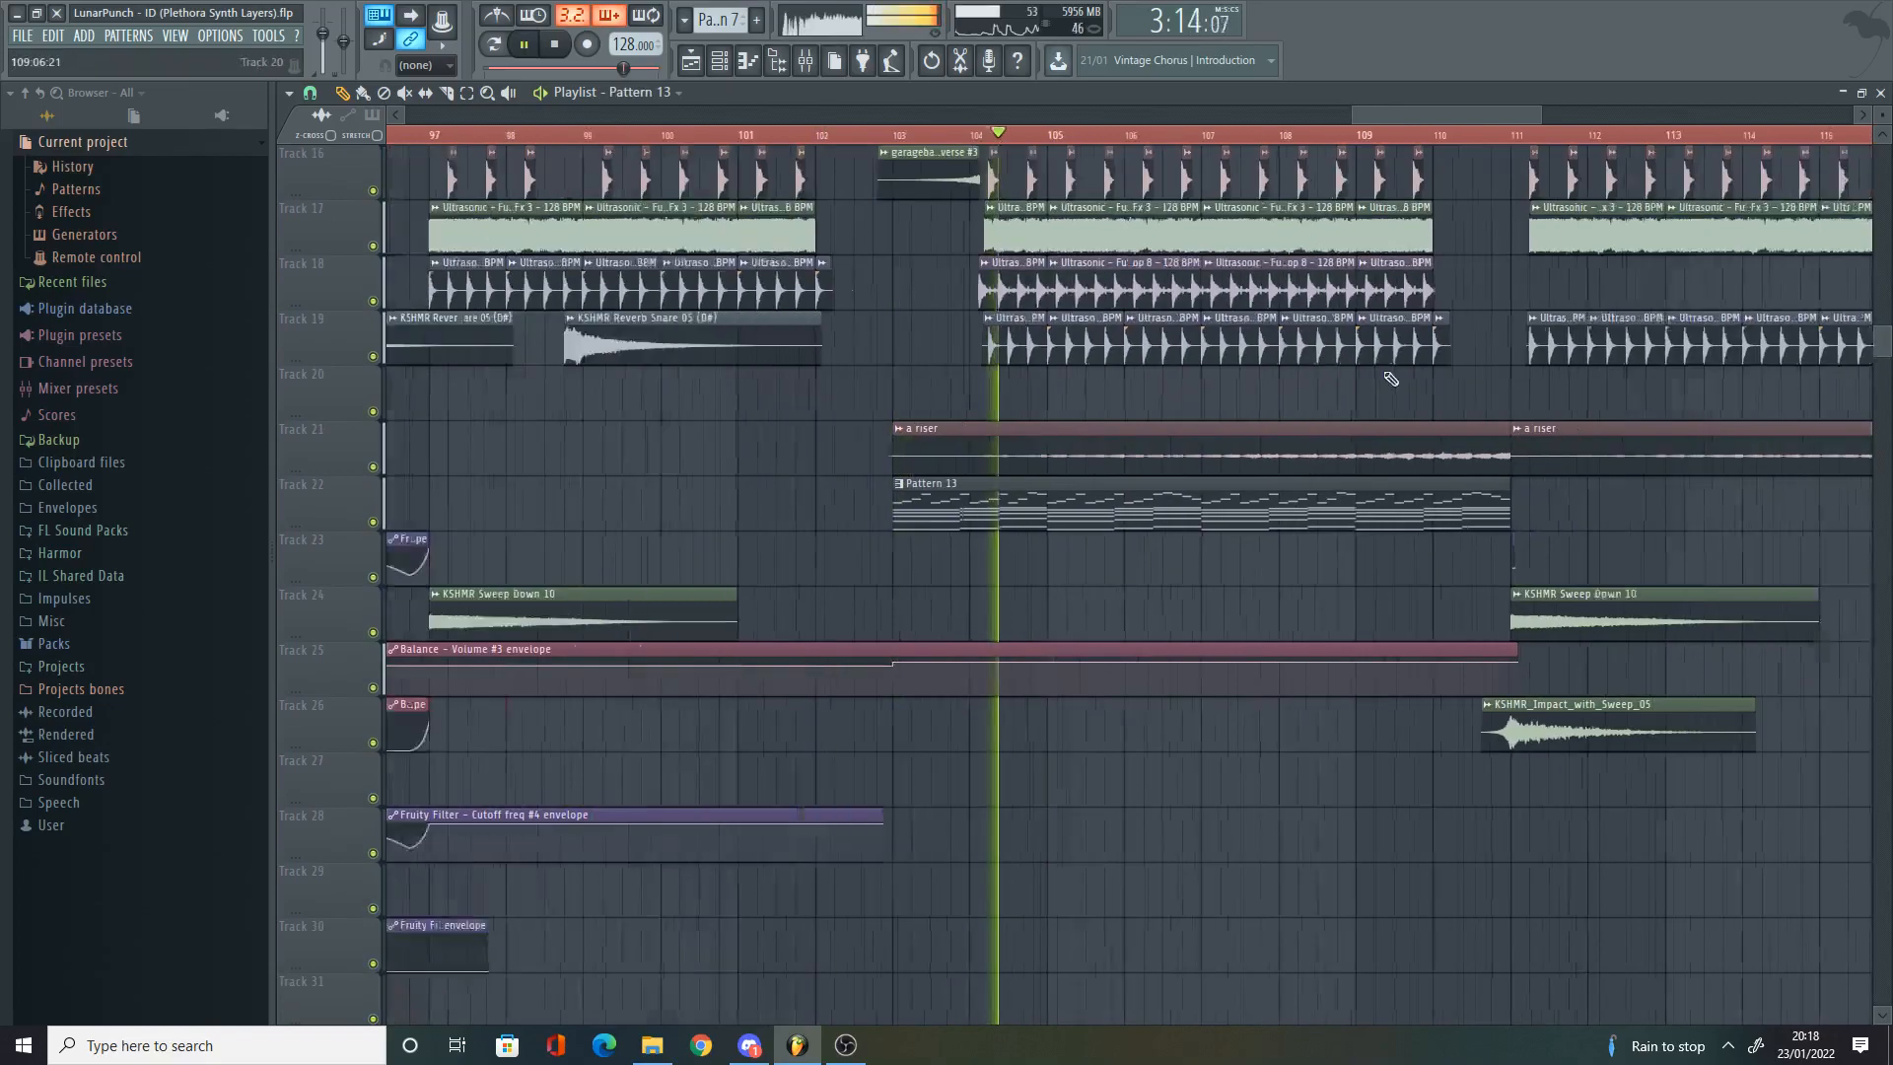
Step: Play the full mix through bars 104 to 108 while reviewing the upper tracks and the available project macros, and stop playback
scroll(1450, 424, up, 10)
scroll(1402, 446, up, 2)
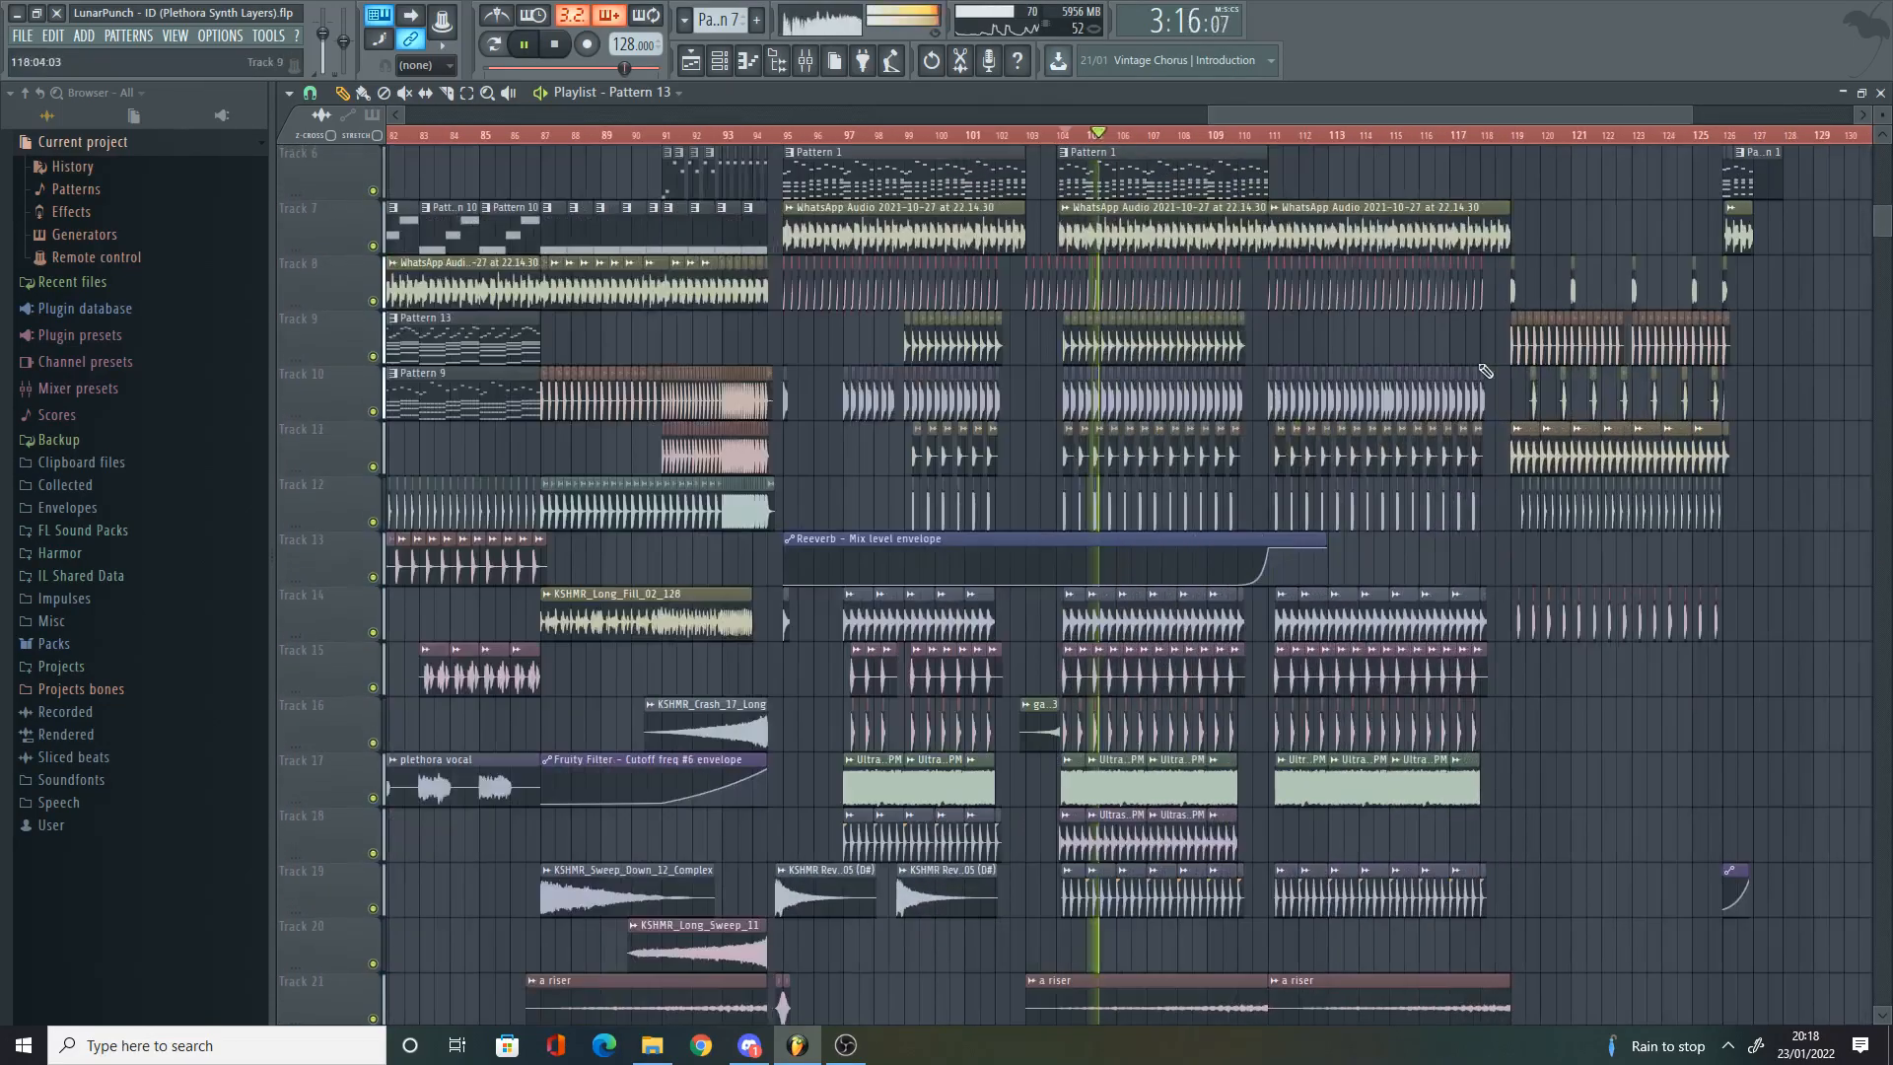
click(265, 37)
mouse_move(306, 97)
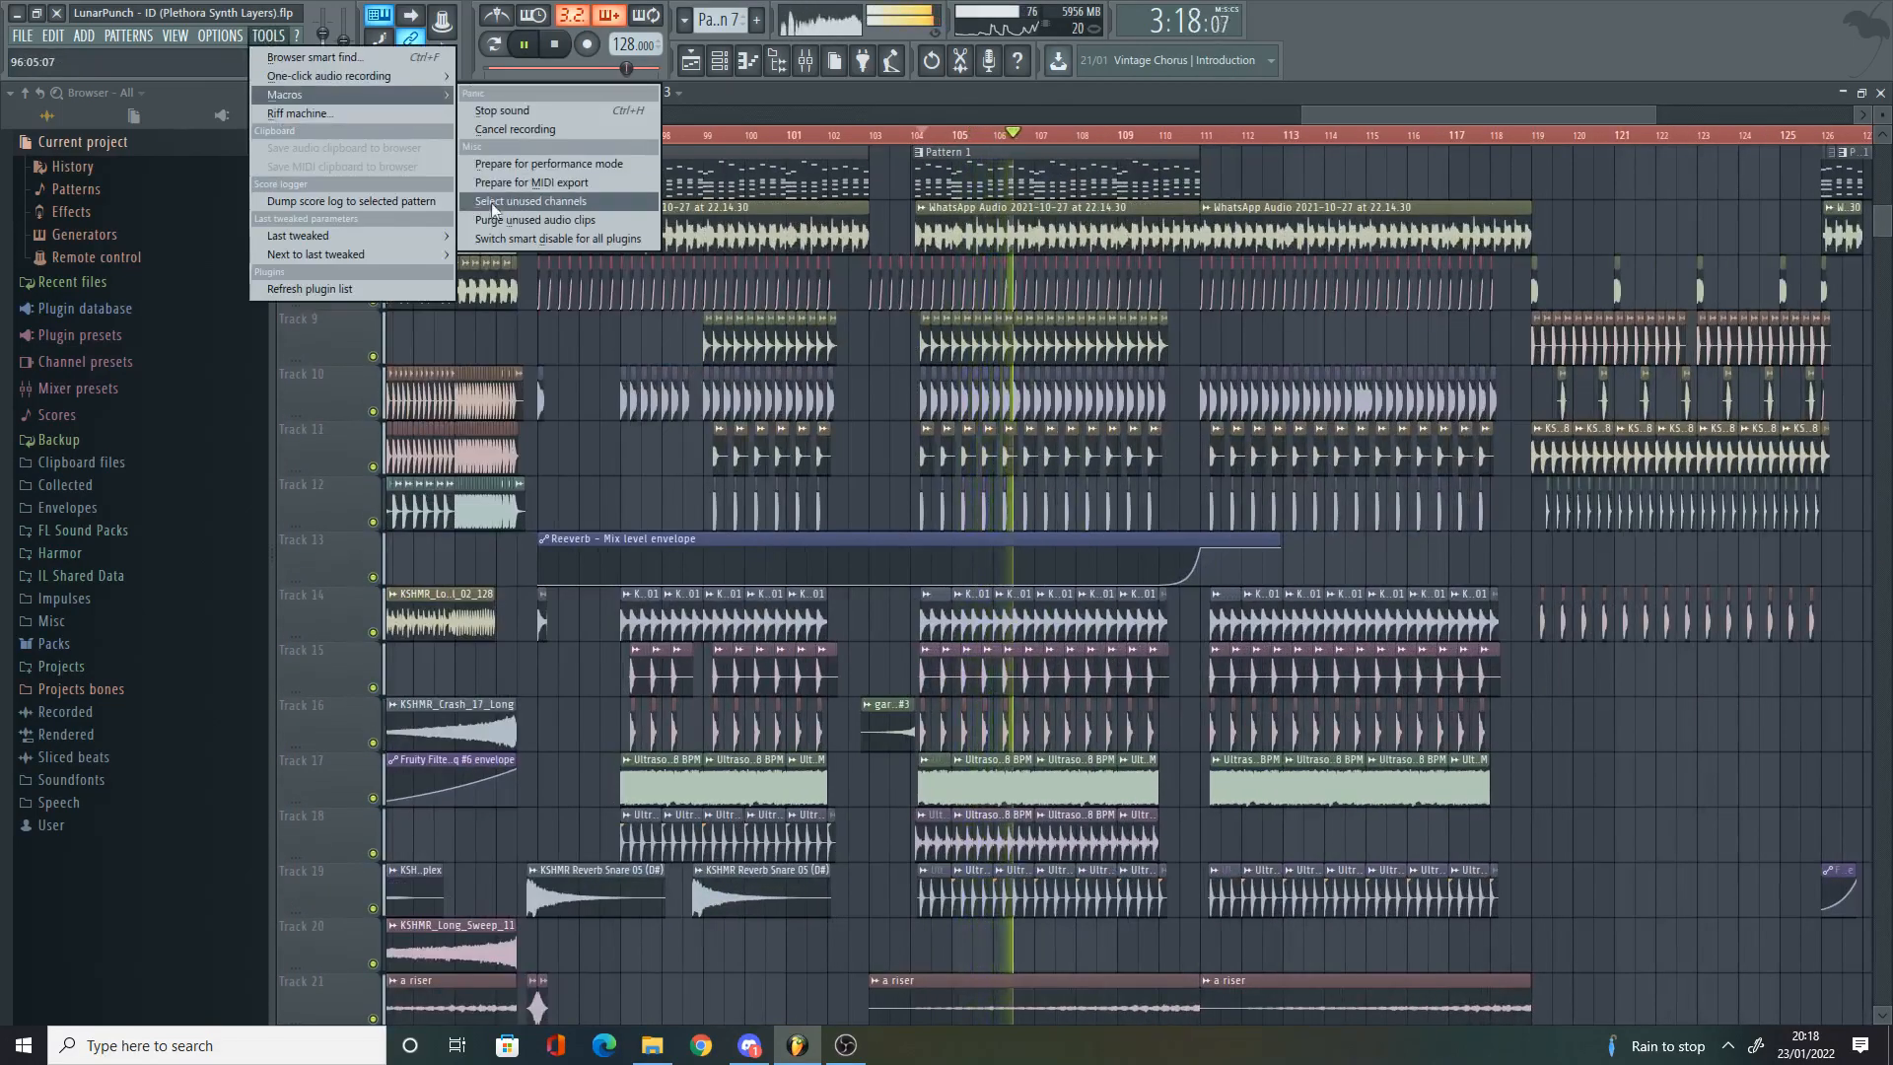
click(503, 227)
scroll(1615, 281, up, 1)
scroll(1615, 281, up, 5)
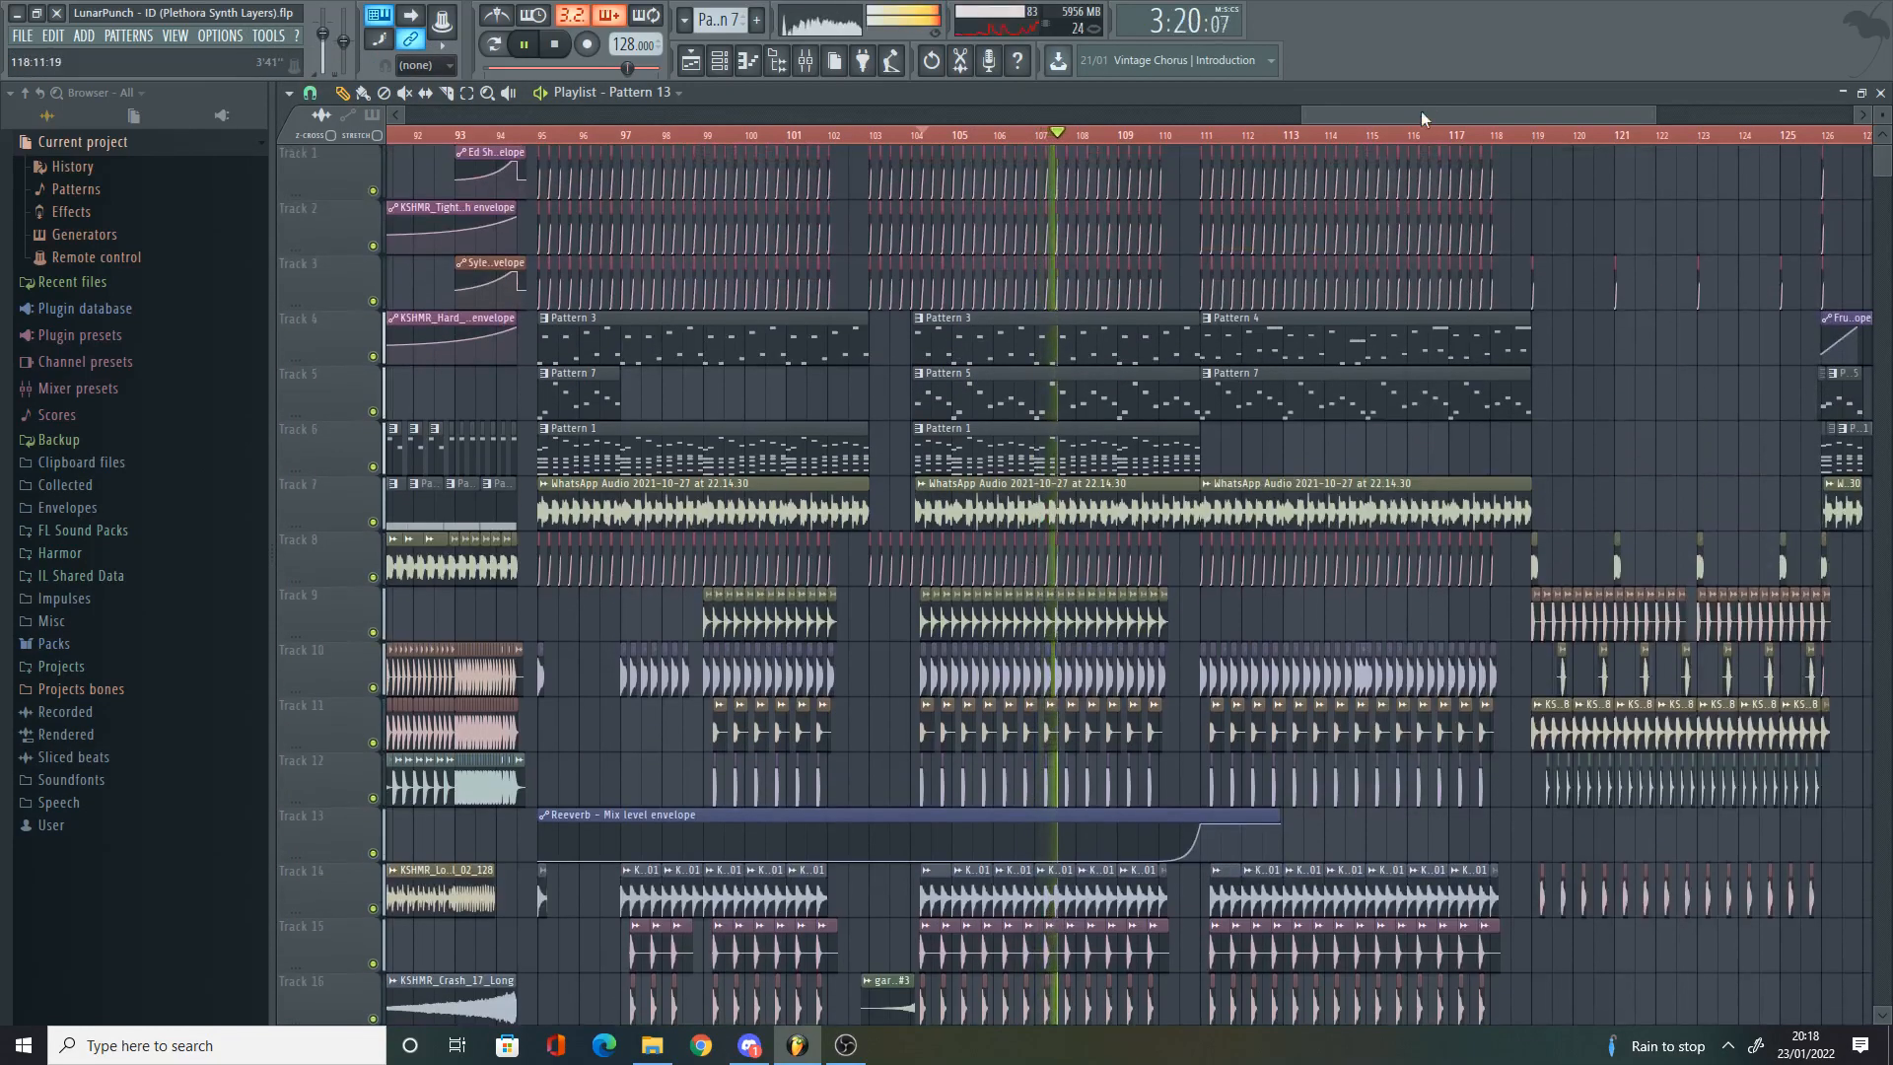
drag(1424, 117, 1444, 117)
key(space)
Step: Examine the break before bar 111 and set the playback position exactly at bar 111
scroll(1158, 456, up, 5)
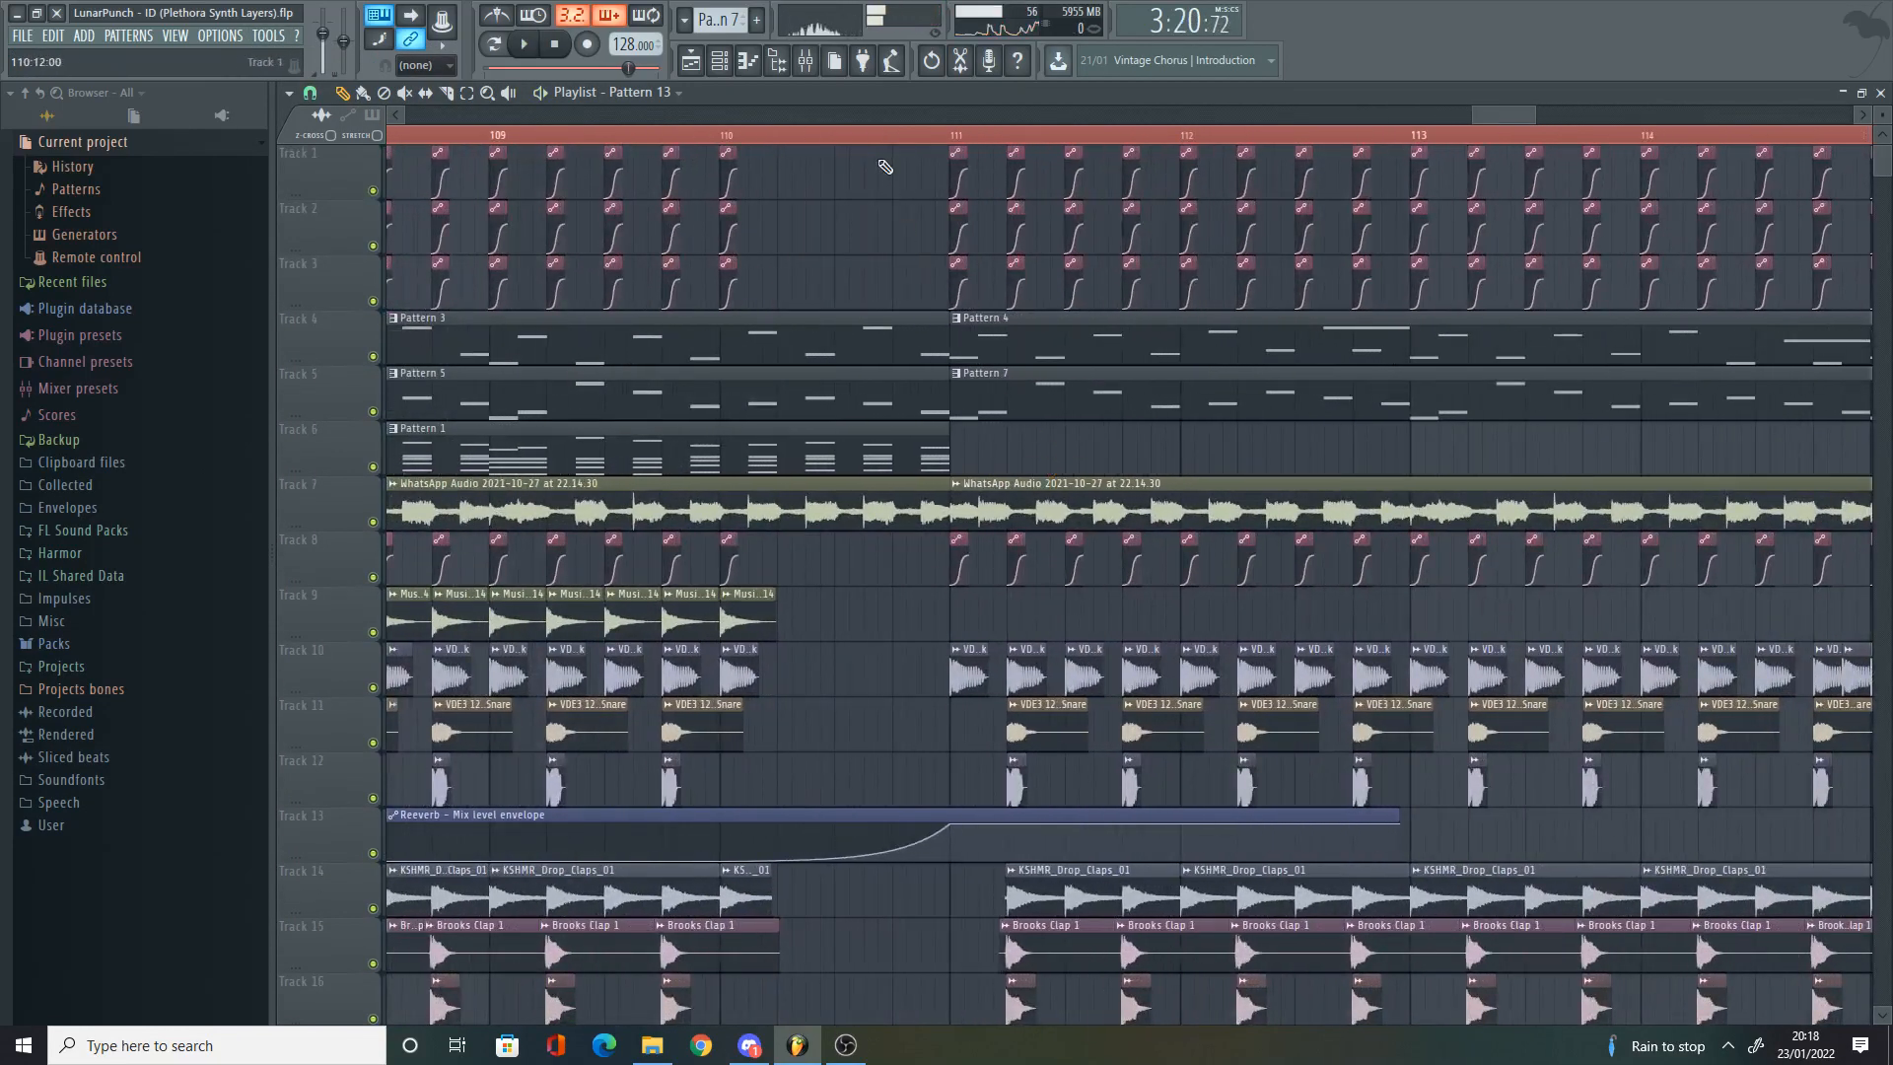
scroll(917, 296, down, 6)
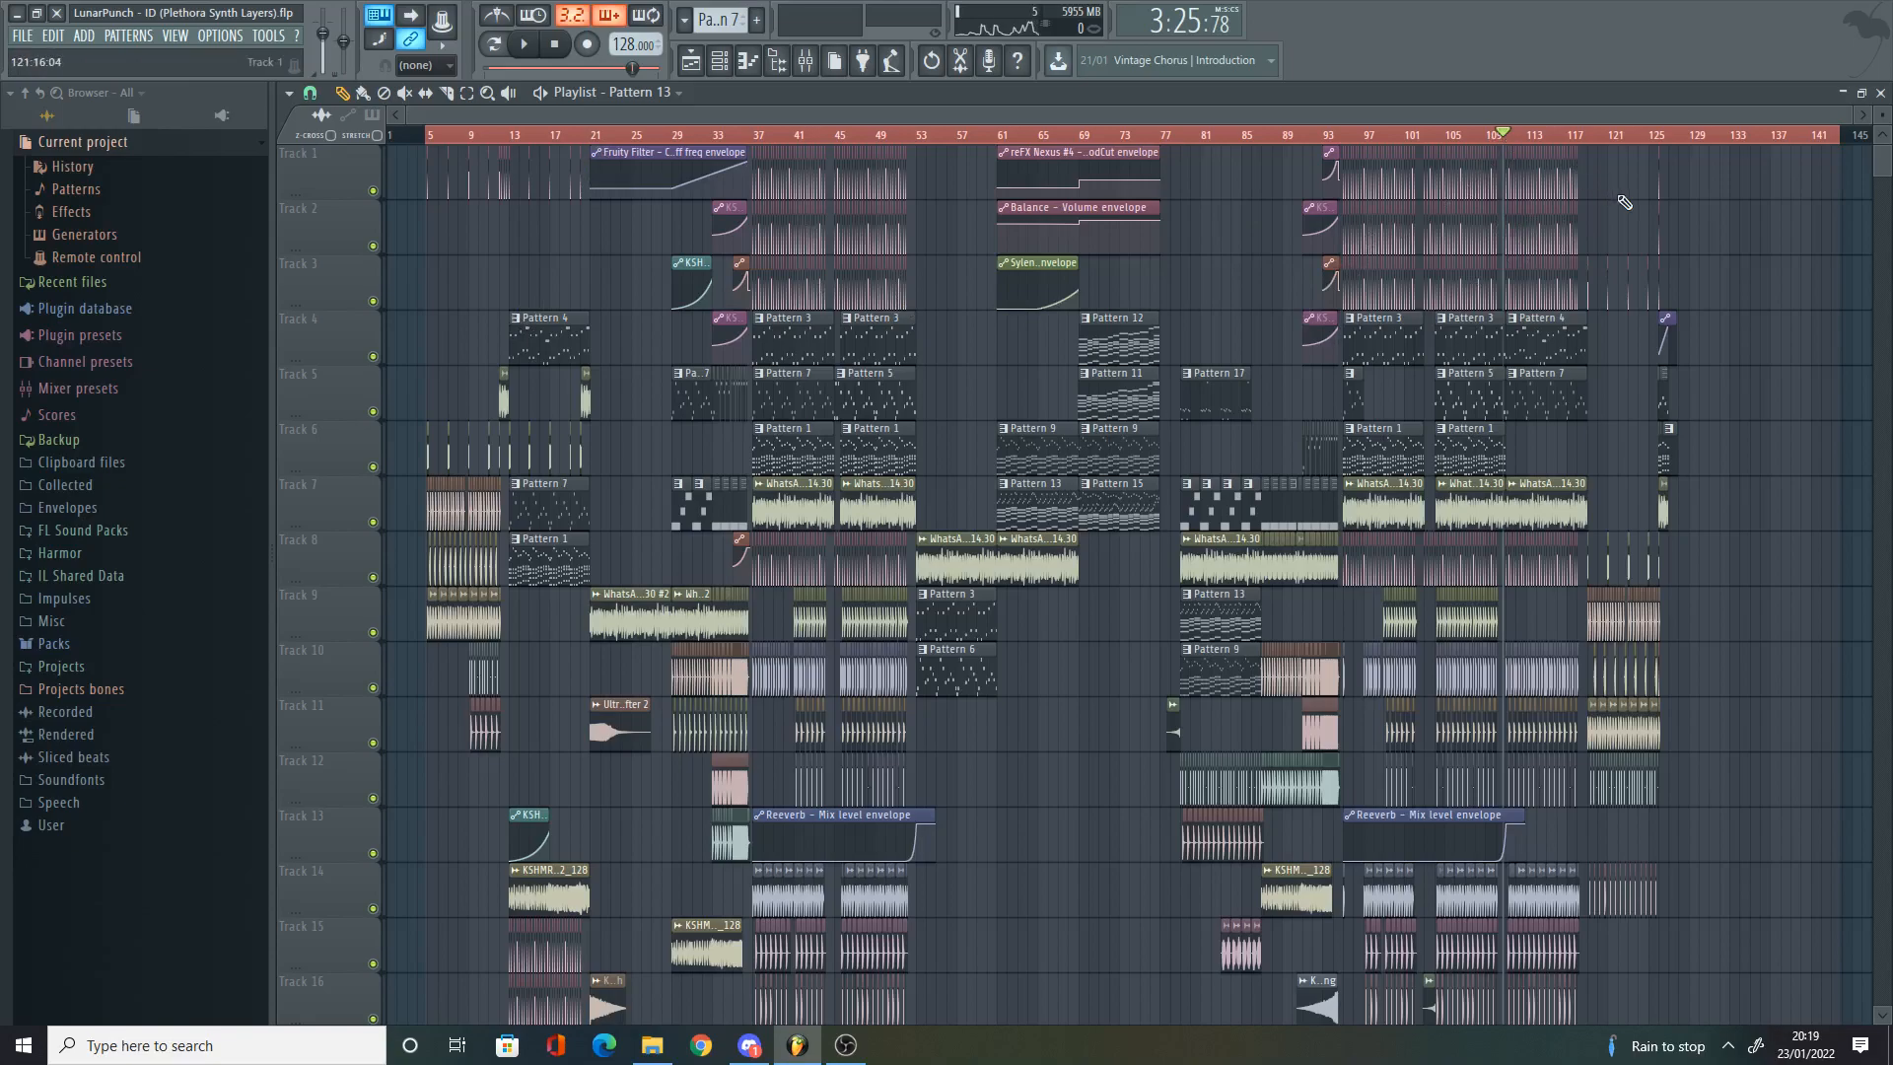
scroll(1577, 239, up, 6)
scroll(896, 242, up, 3)
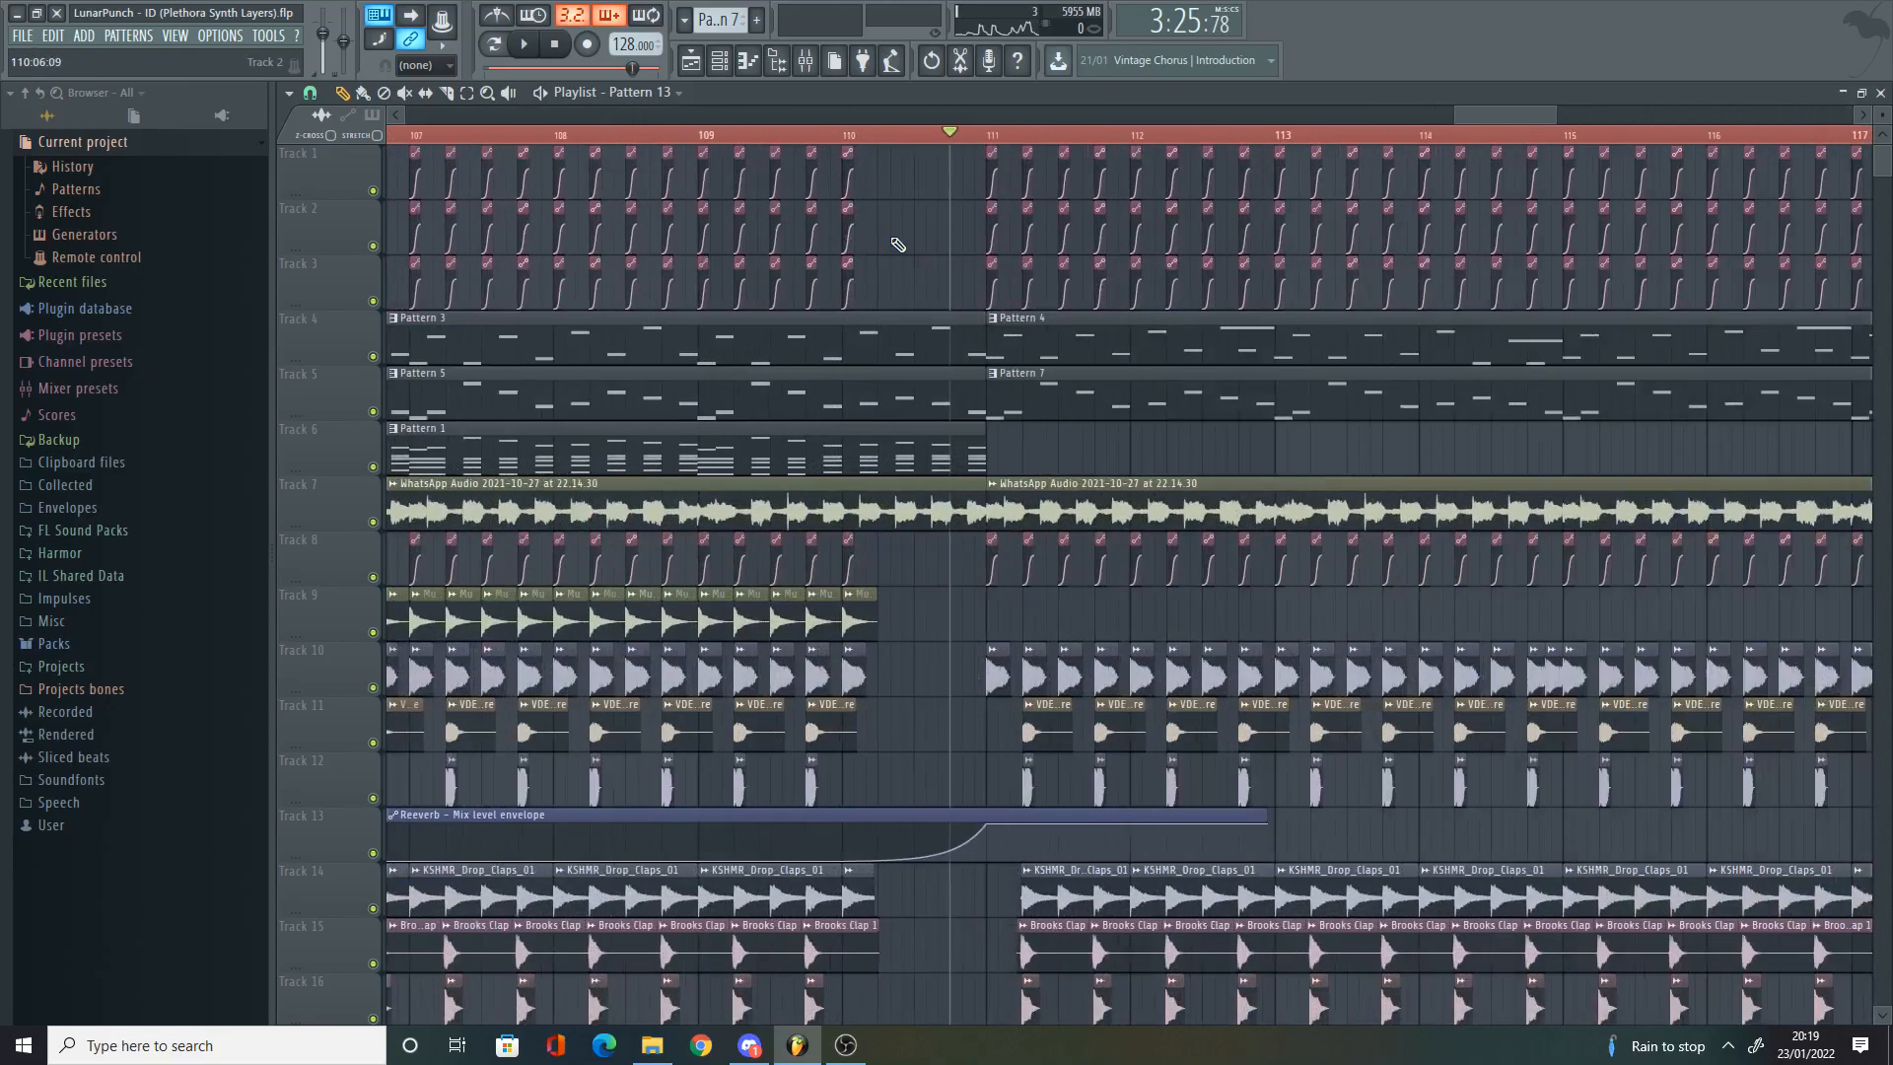
drag(1490, 110, 1506, 111)
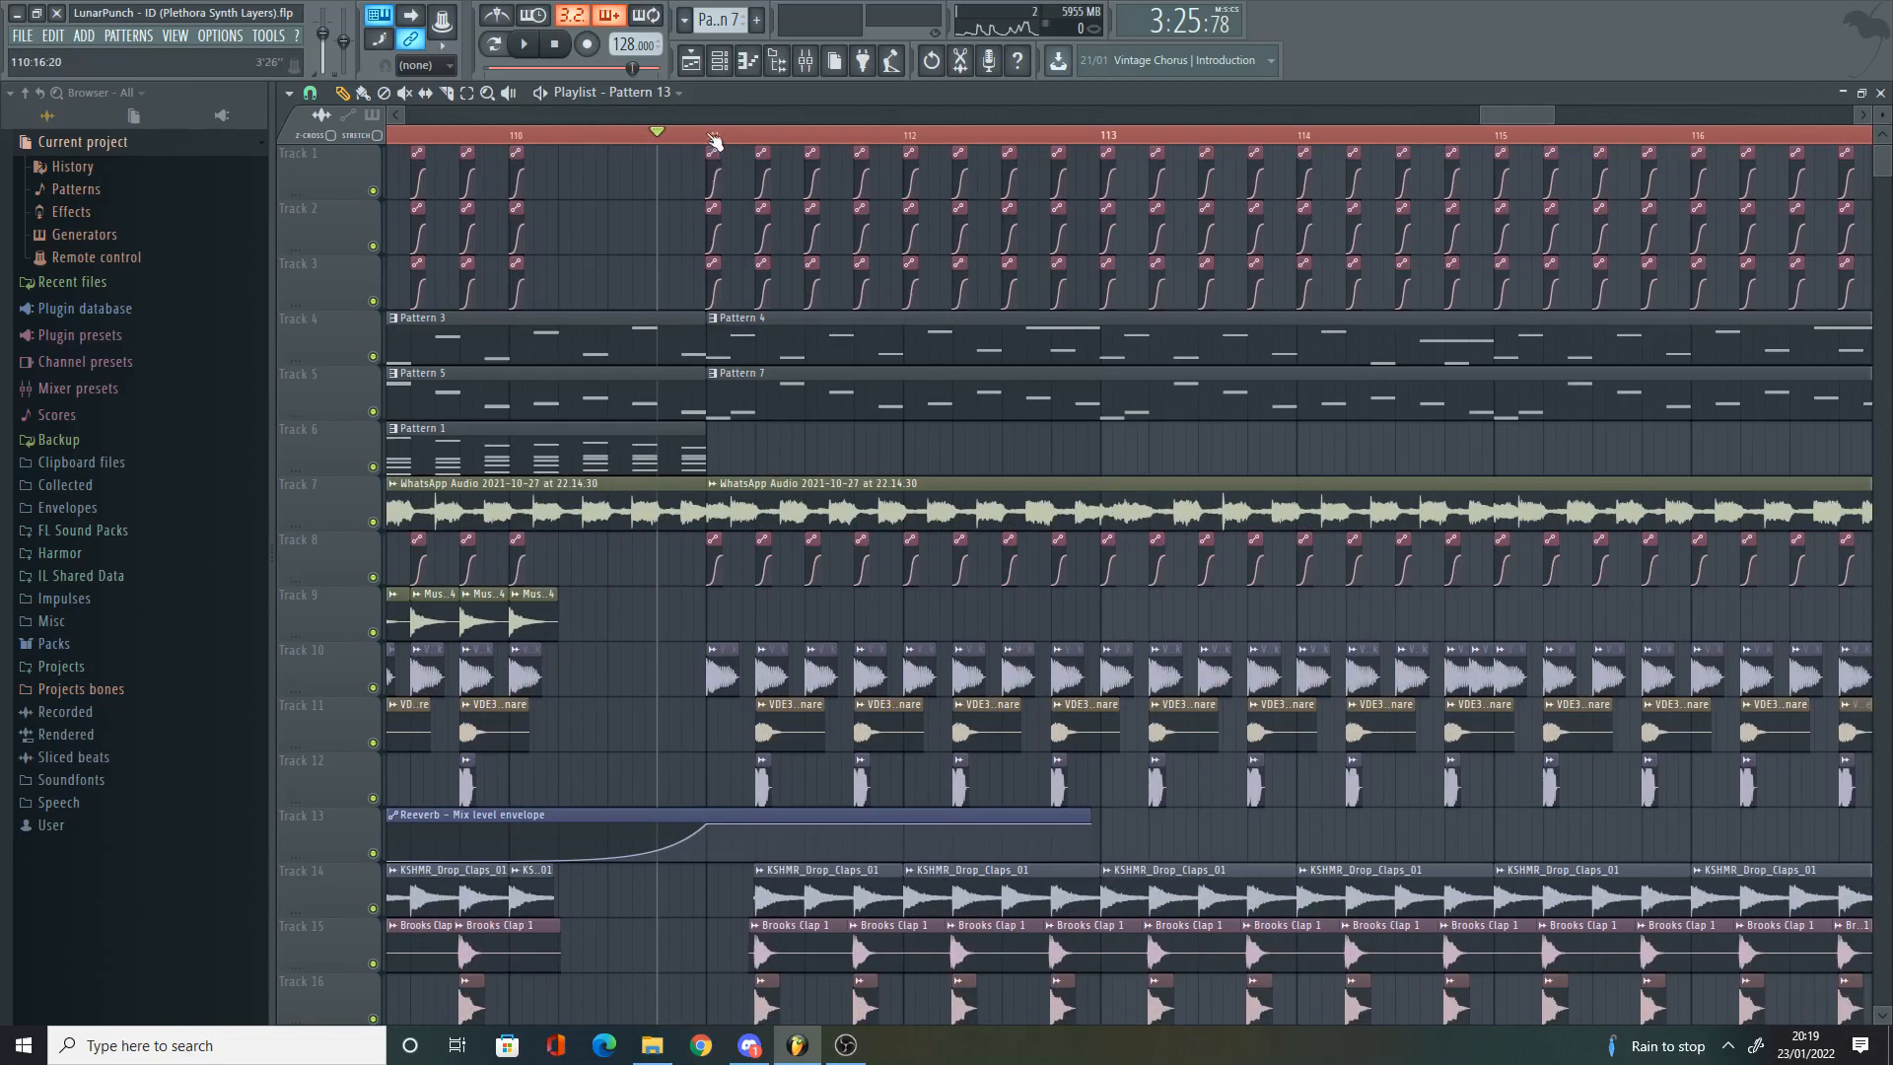
scroll(712, 143, up, 10)
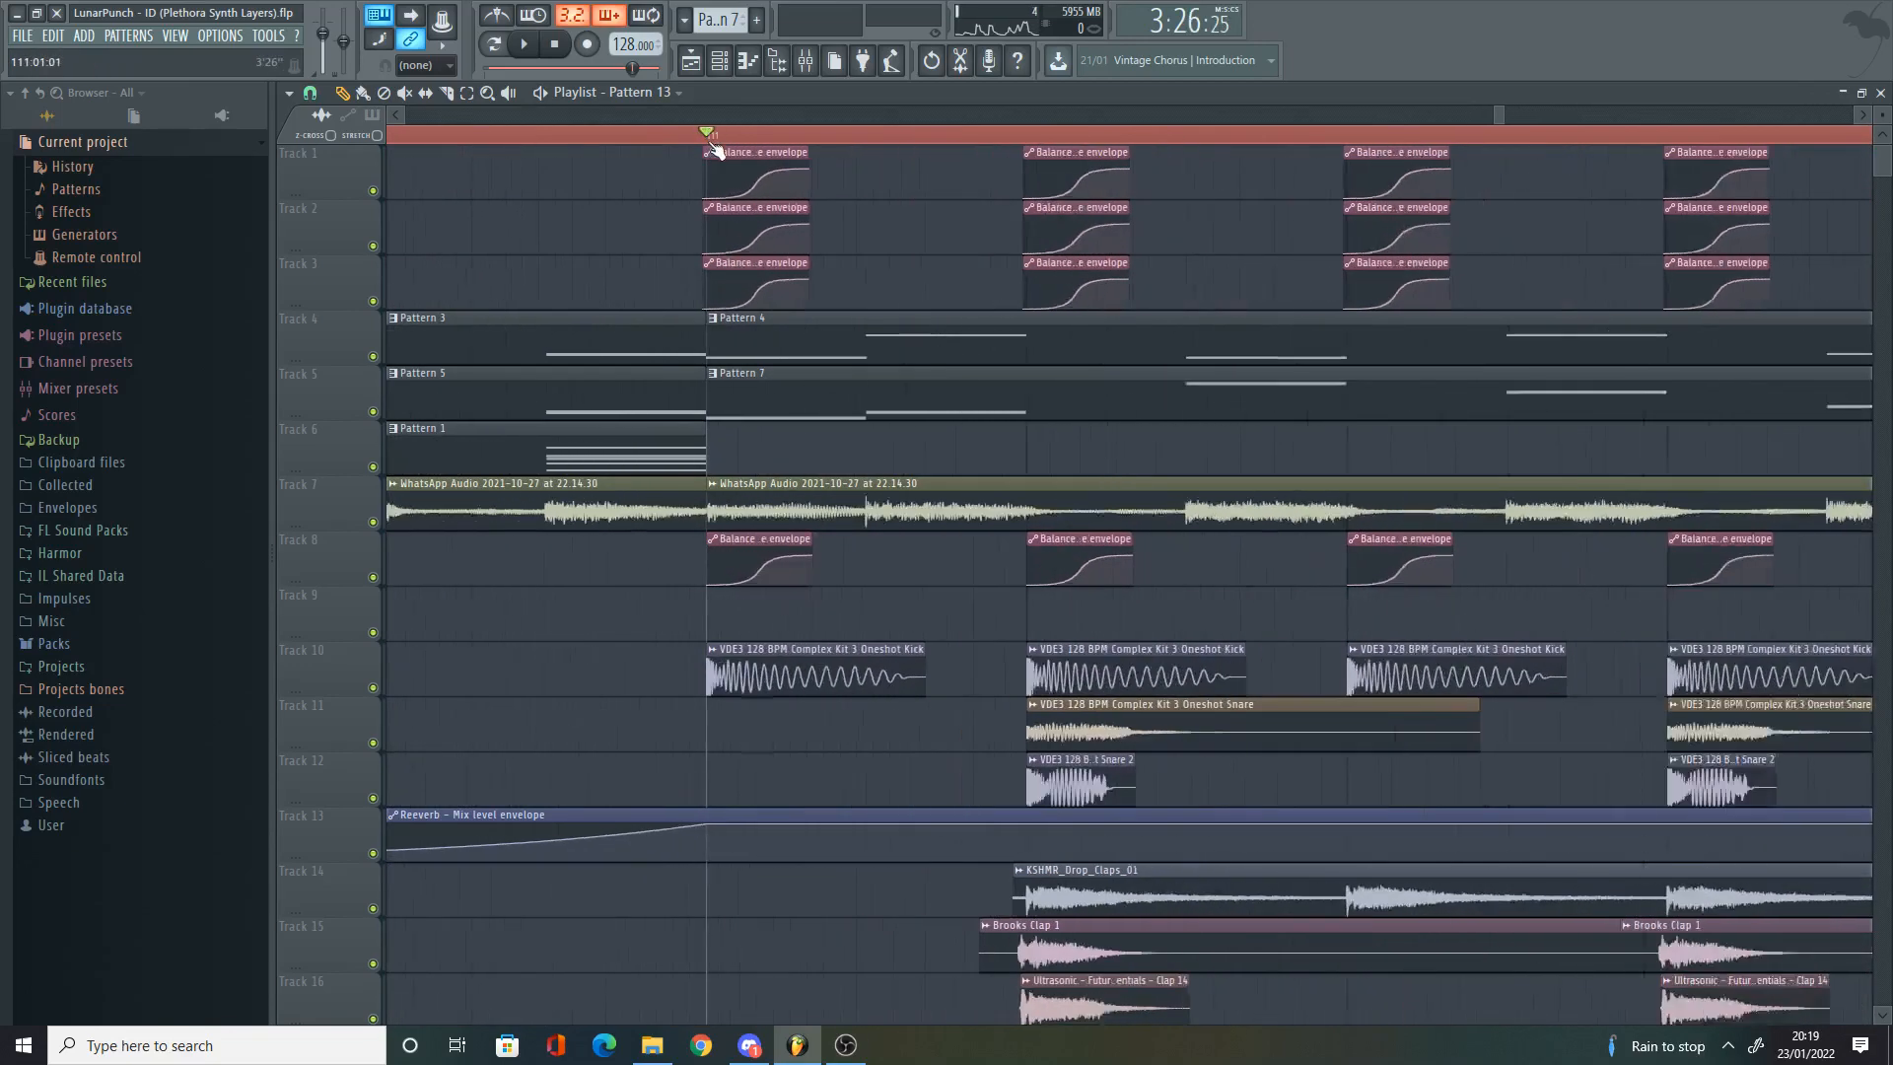
scroll(716, 218, down, 6)
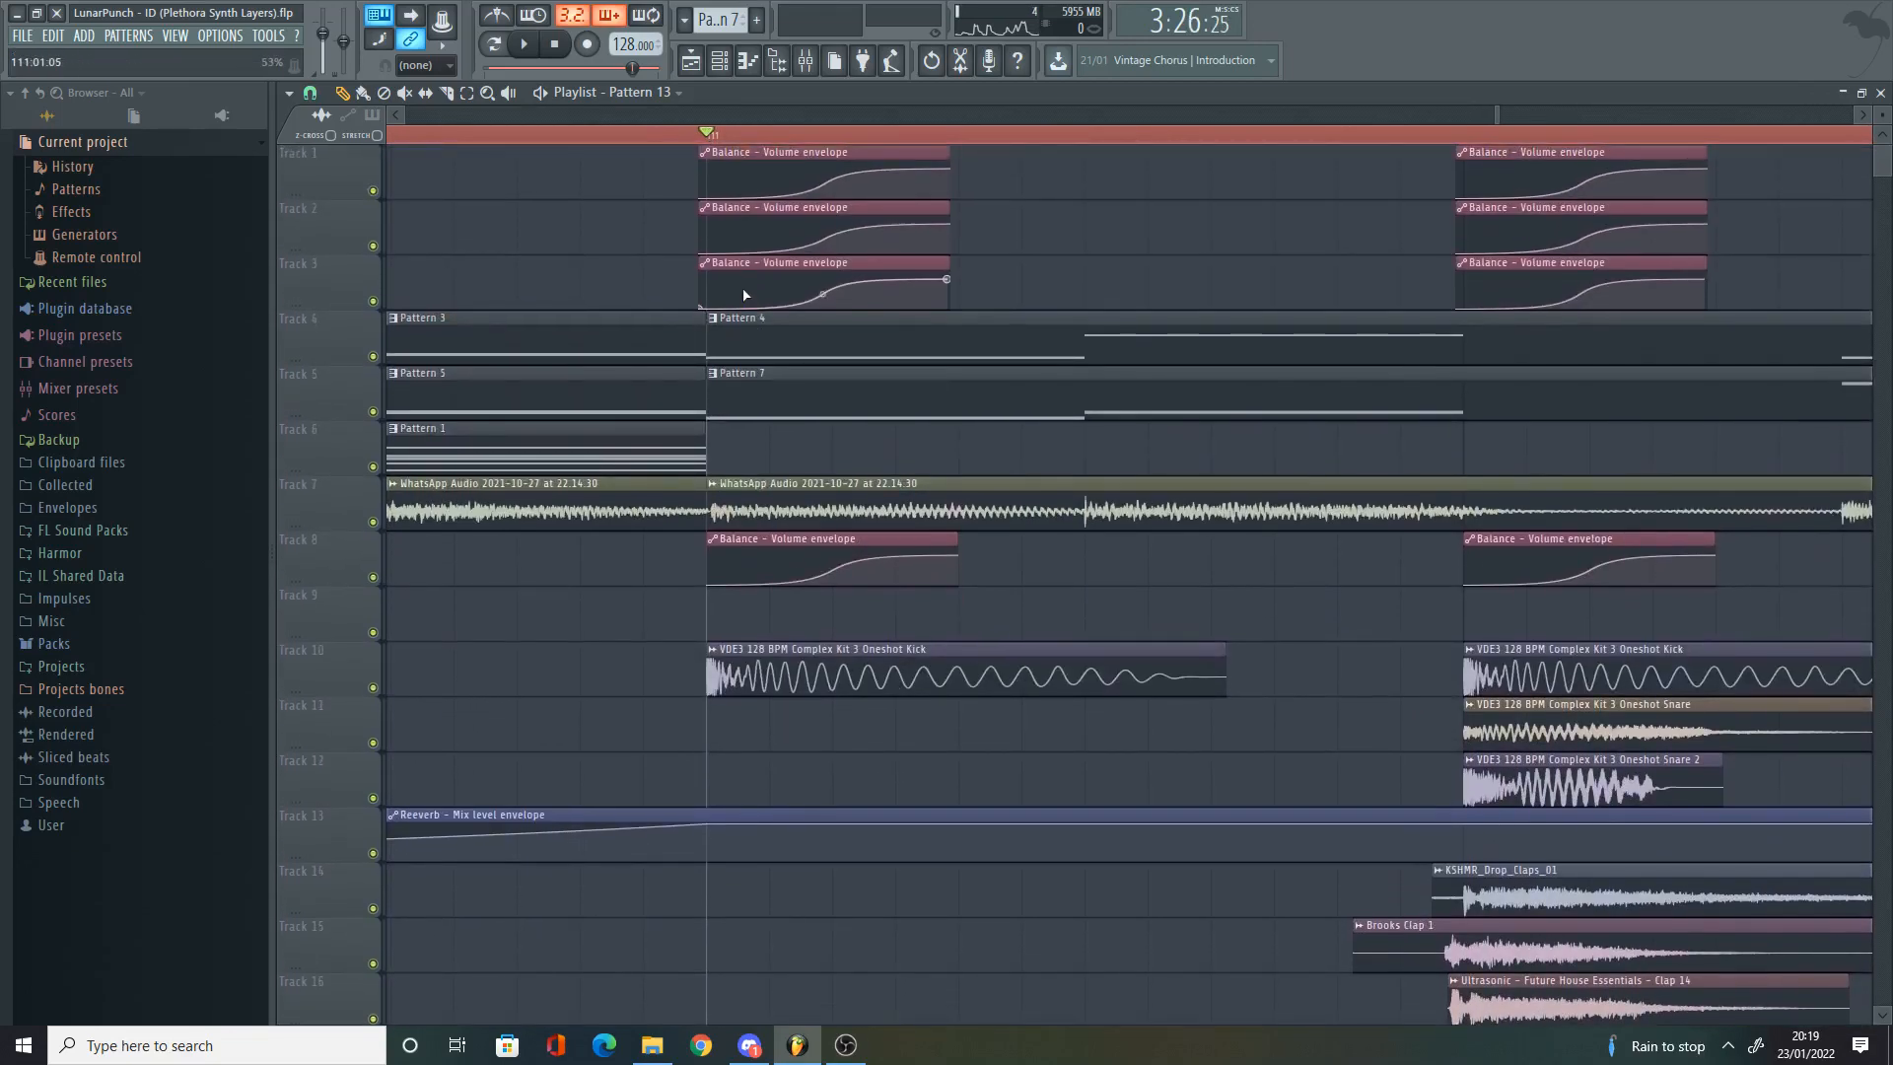
scroll(749, 315, down, 6)
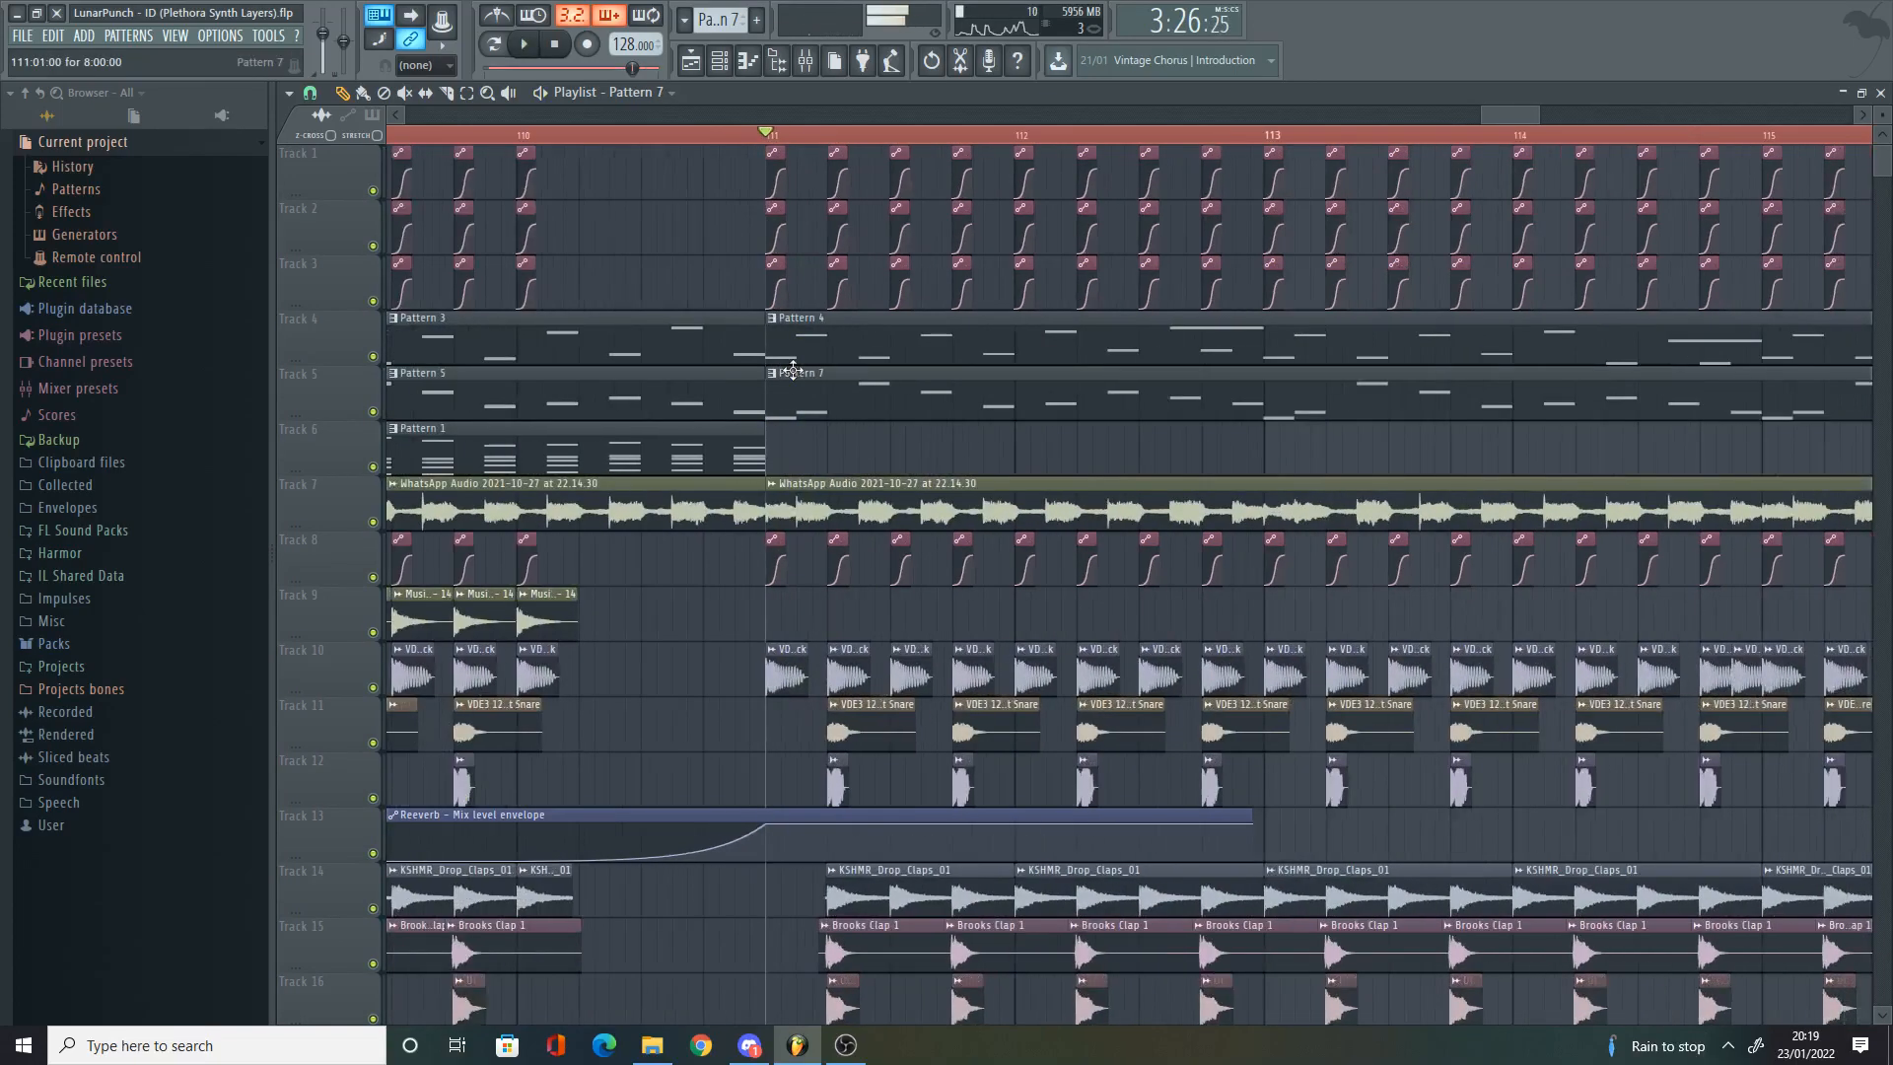
scroll(777, 385, down, 9)
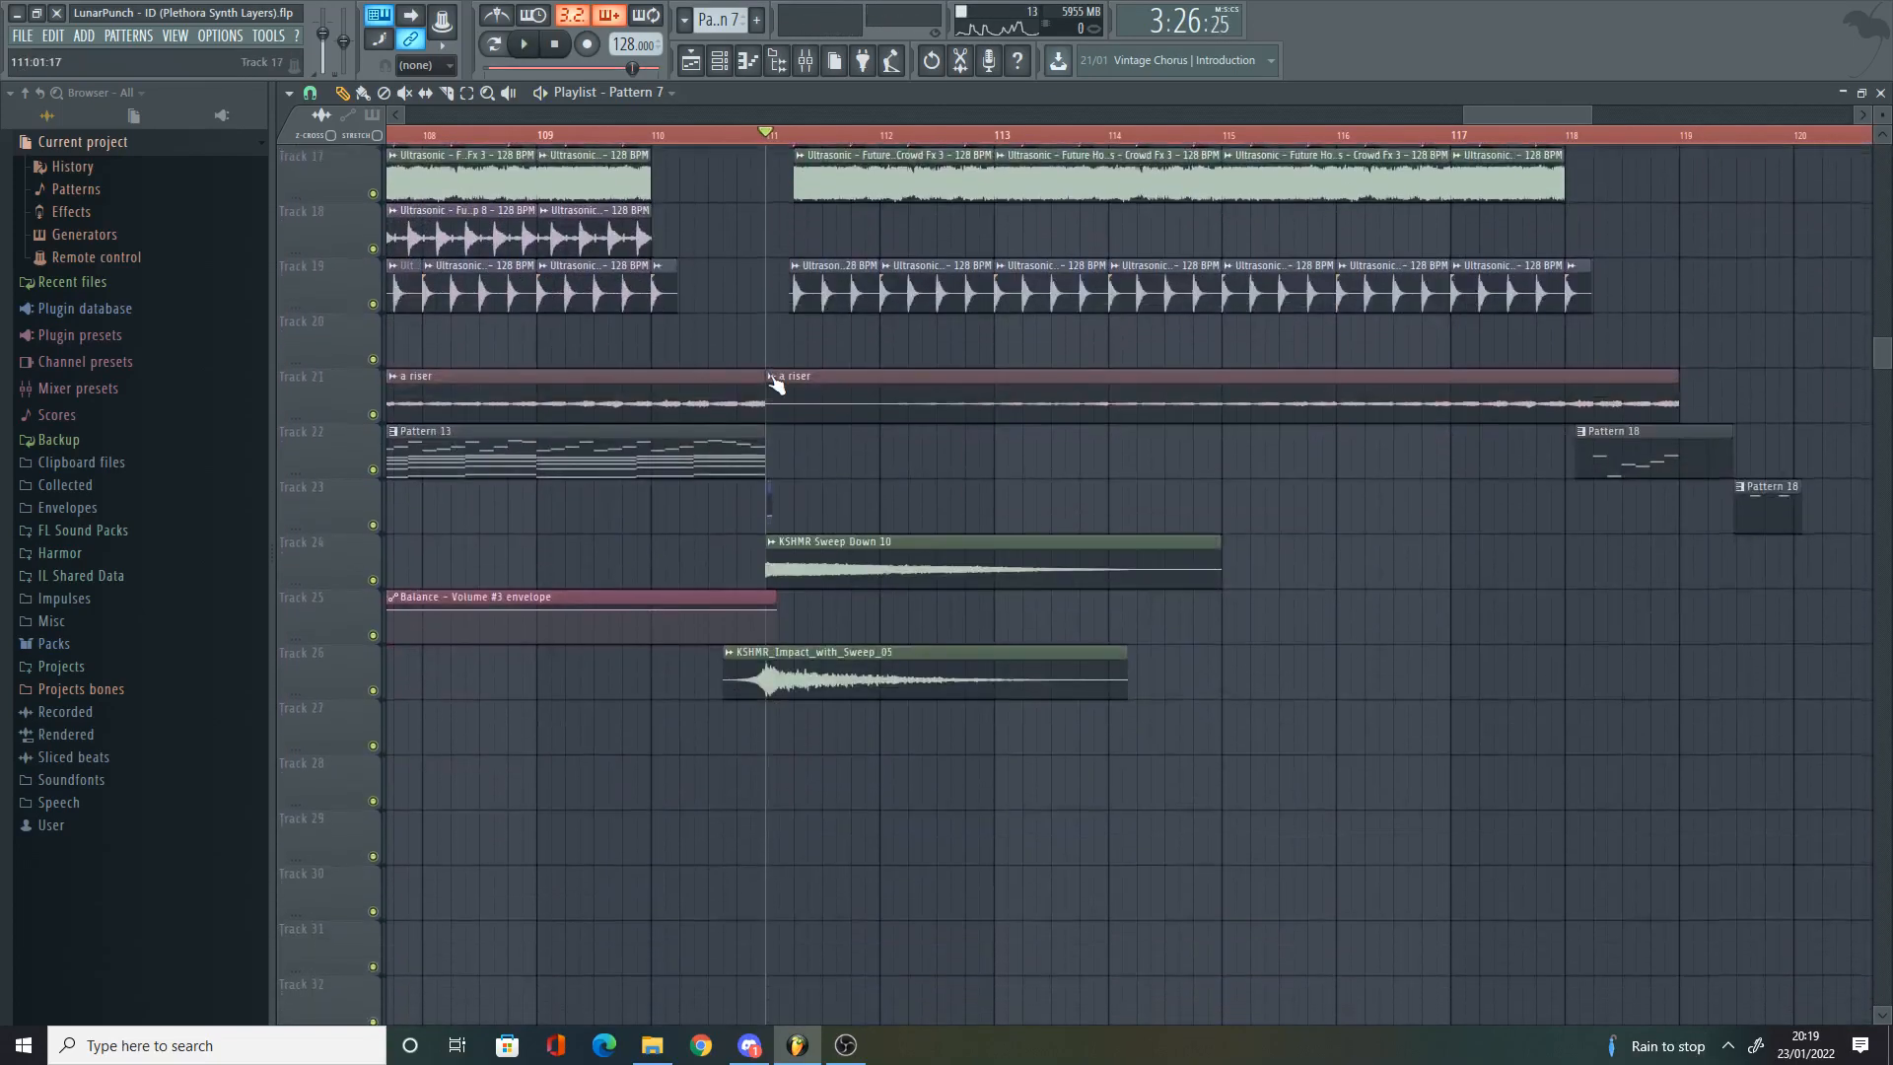
Step: Play the full mix from bar 111 for about one bar, and stop playback
key(space)
scroll(786, 395, up, 9)
key(space)
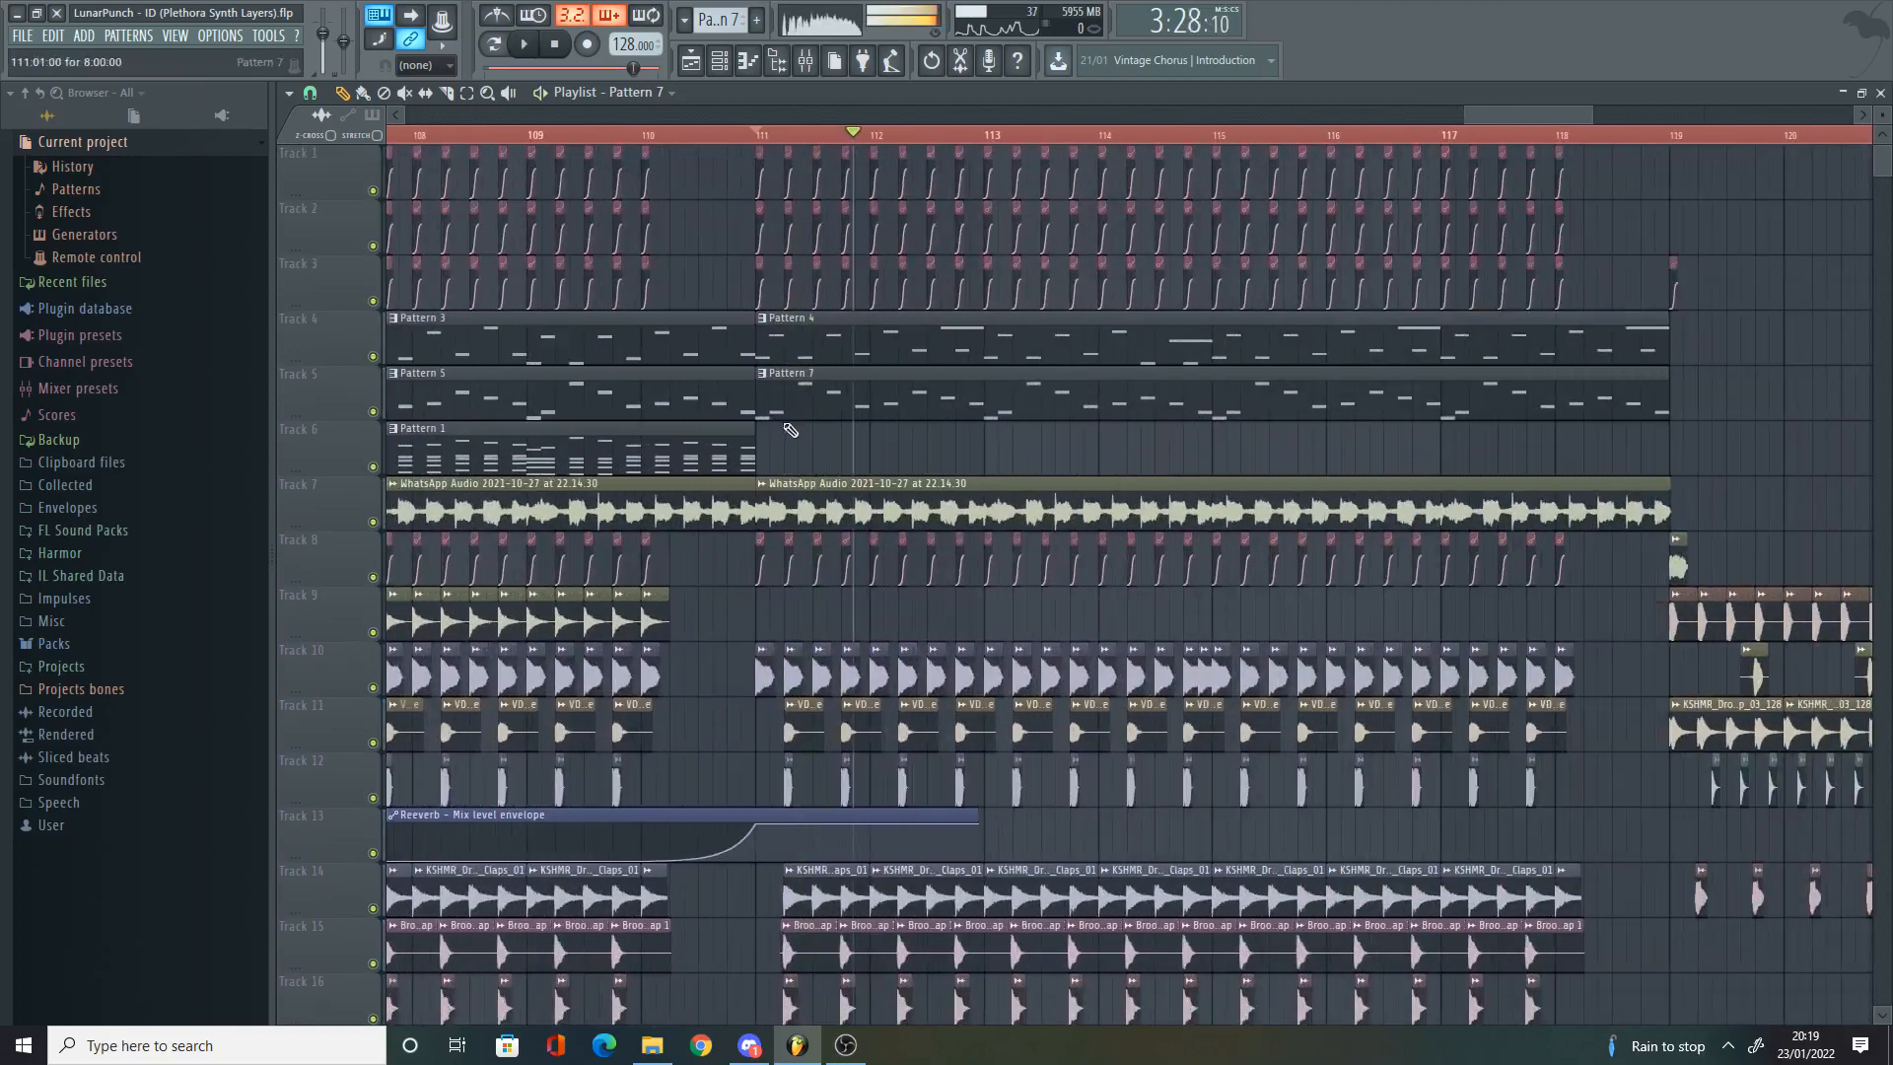
Step: Audition the Pattern 1 clip at bar 13 and compare it with the pattern clips across bars 104 to 118
scroll(739, 427, down, 8)
scroll(518, 532, up, 5)
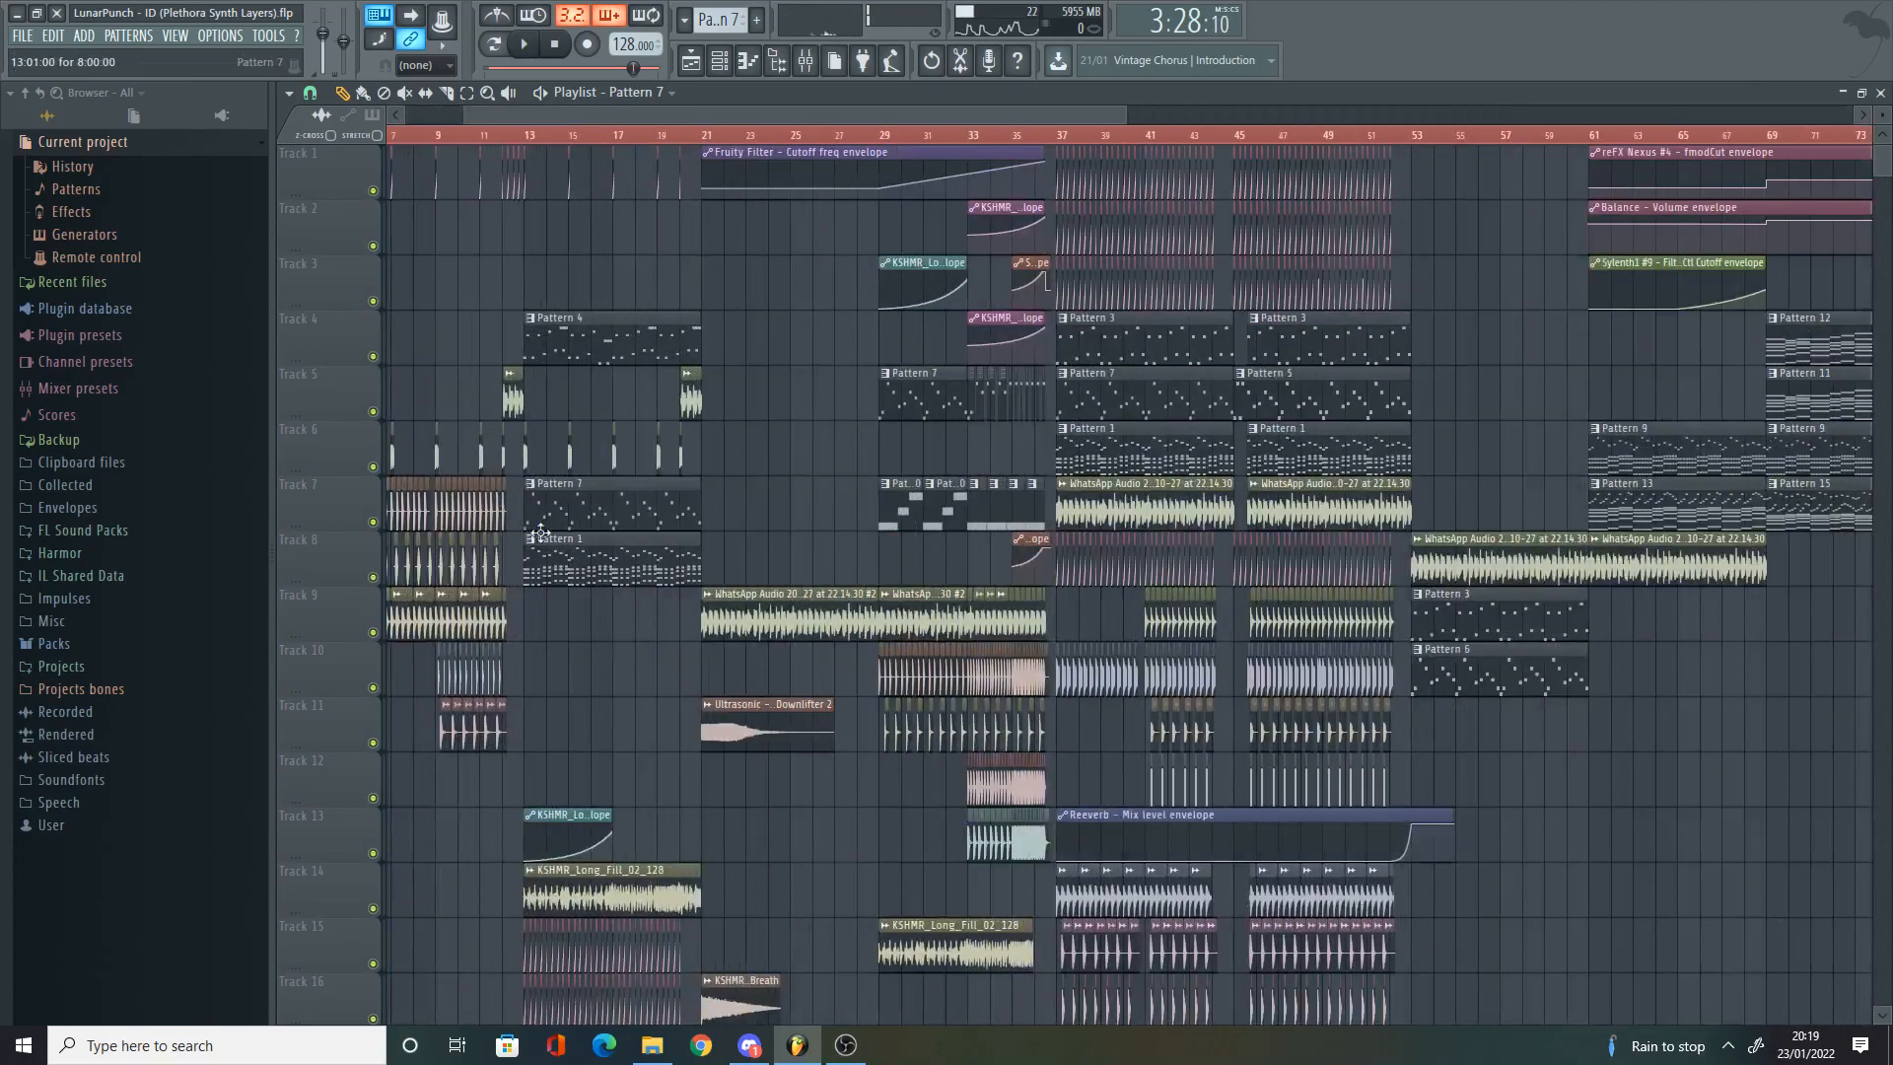
alt+right_click(543, 547)
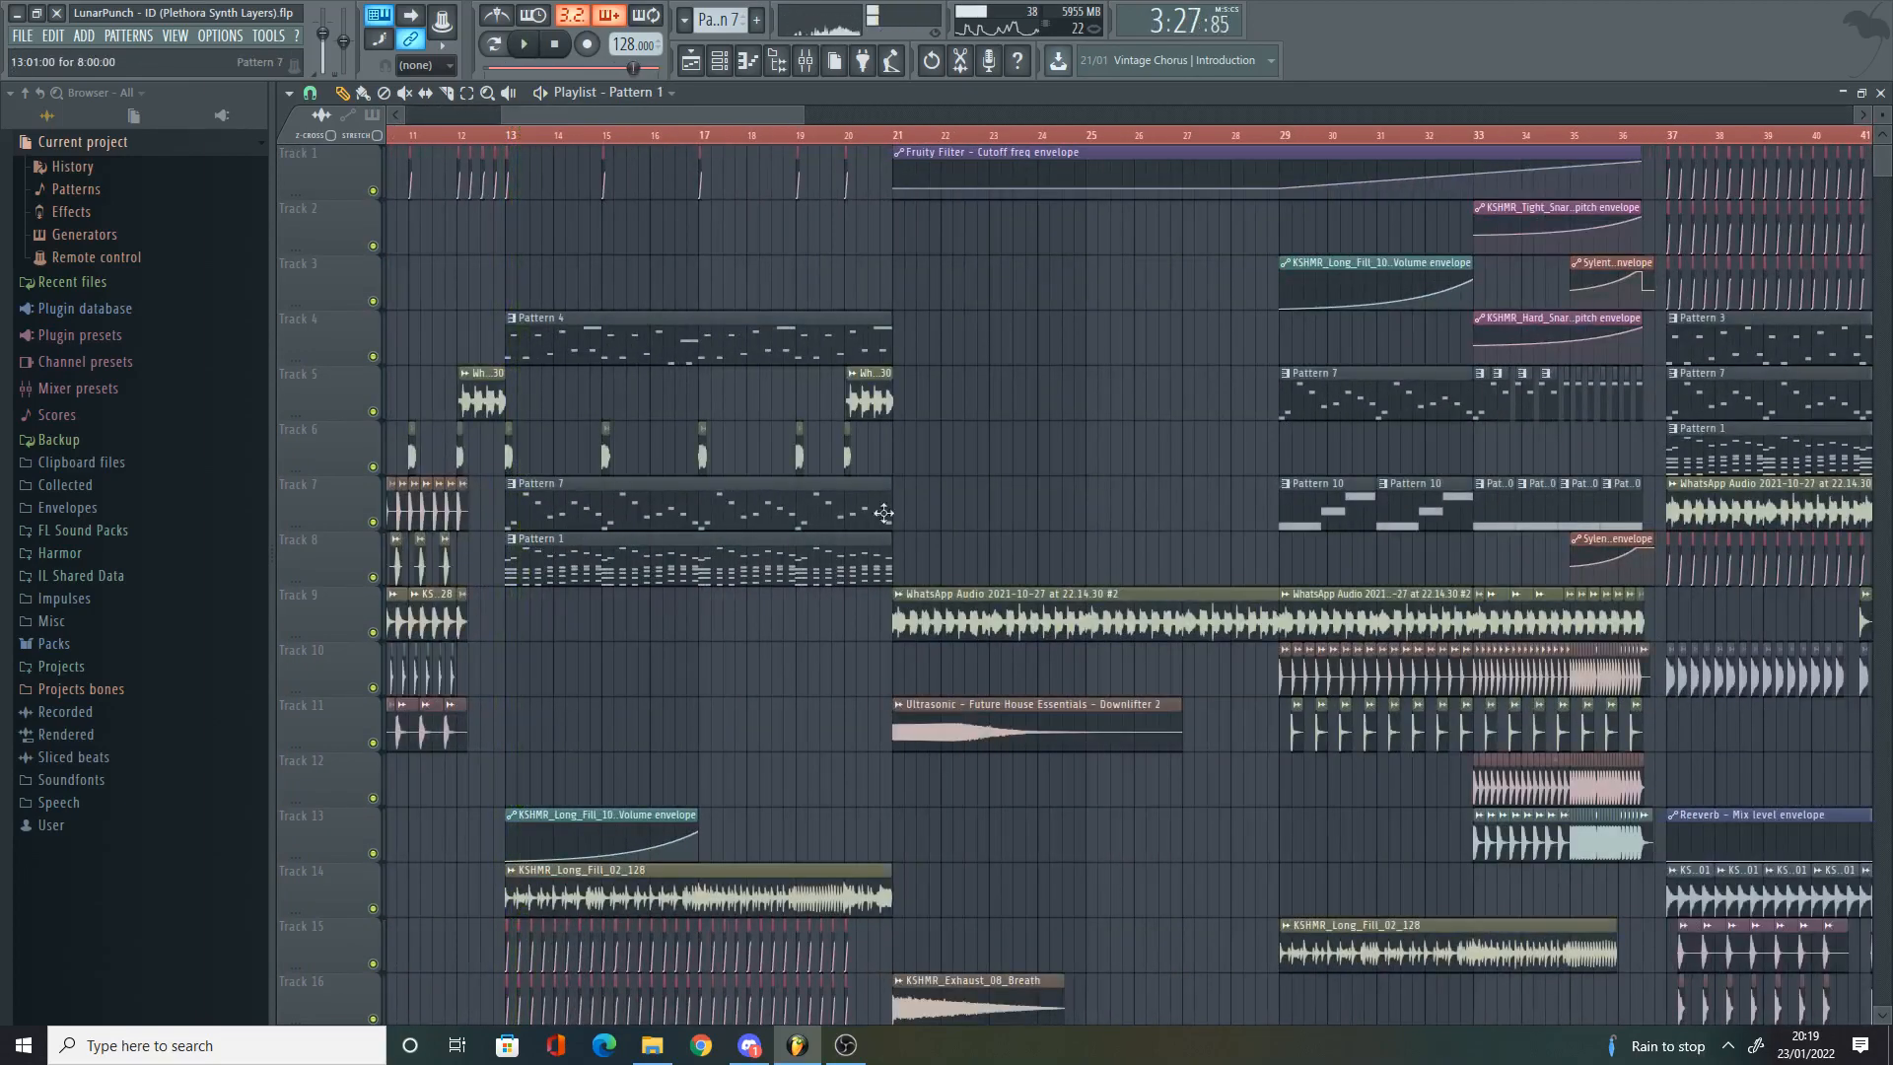
scroll(884, 513, right, 15)
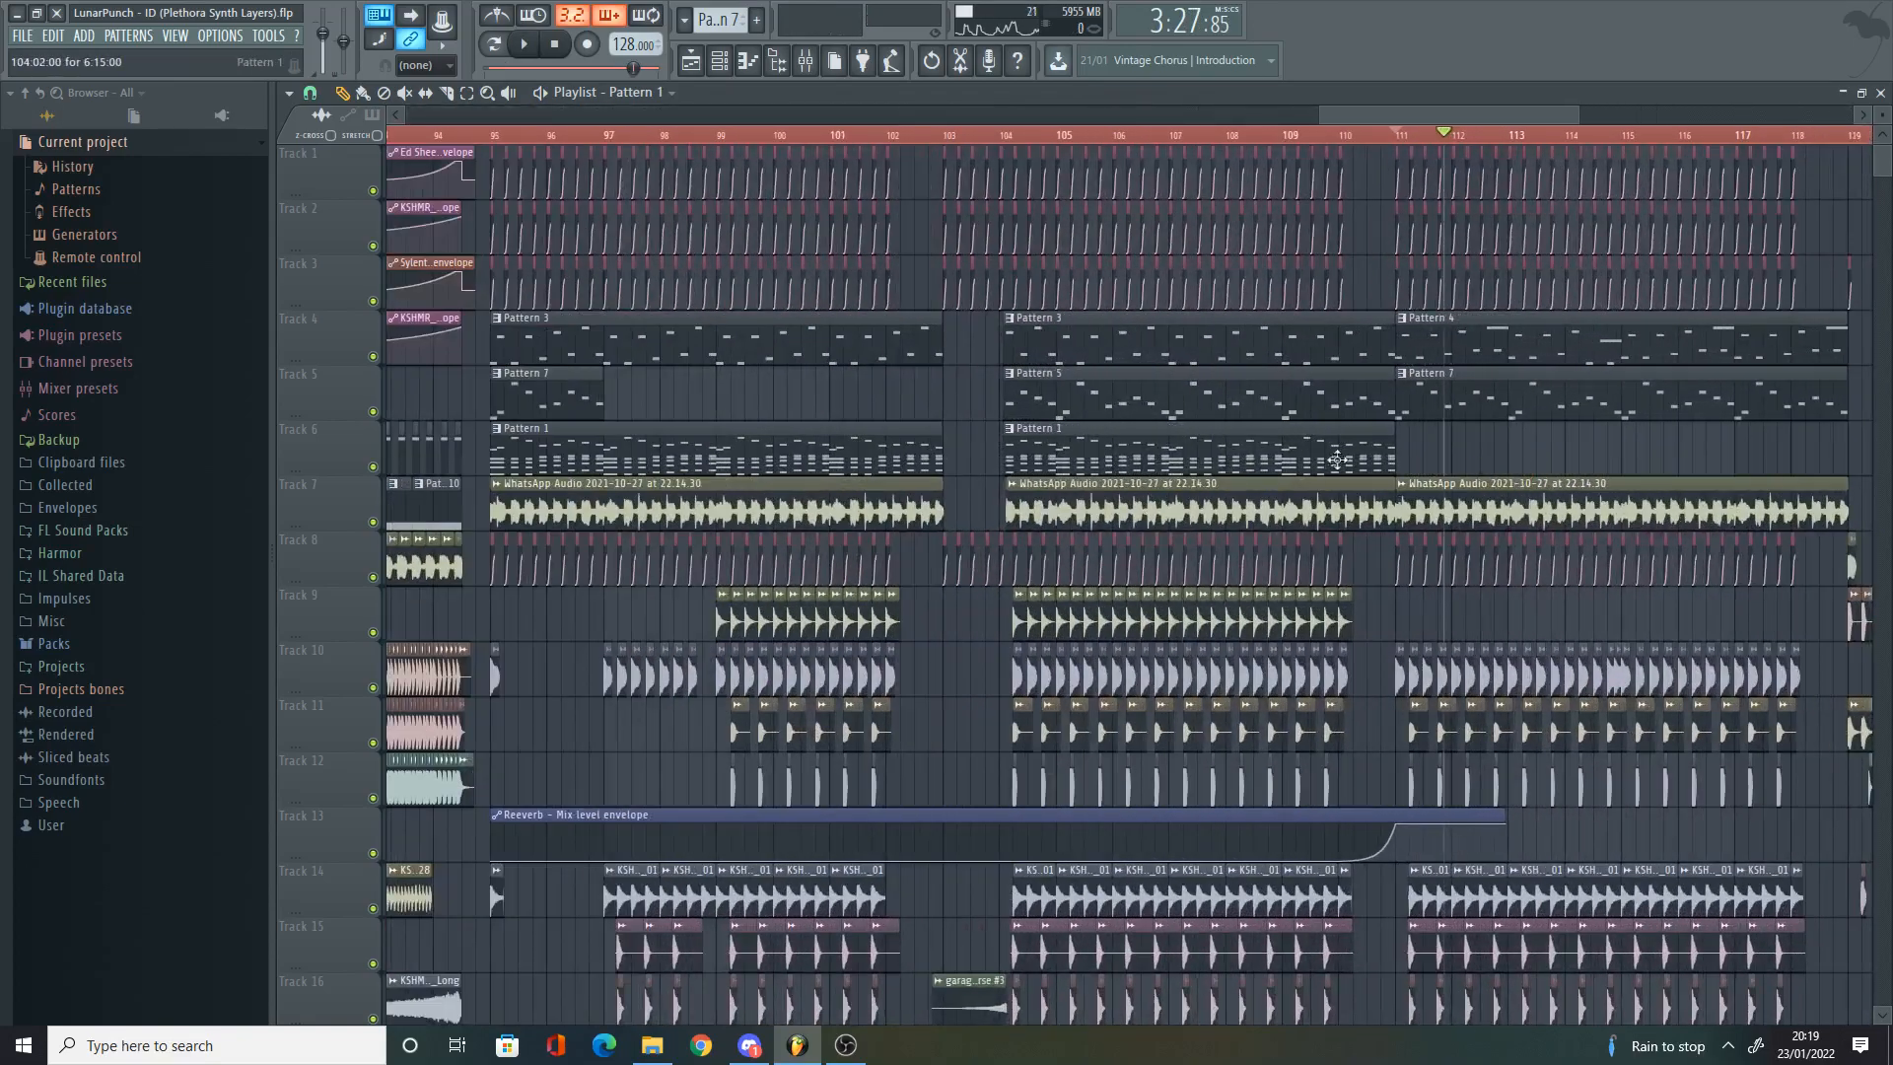
scroll(1400, 457, up, 3)
scroll(1459, 457, down, 1)
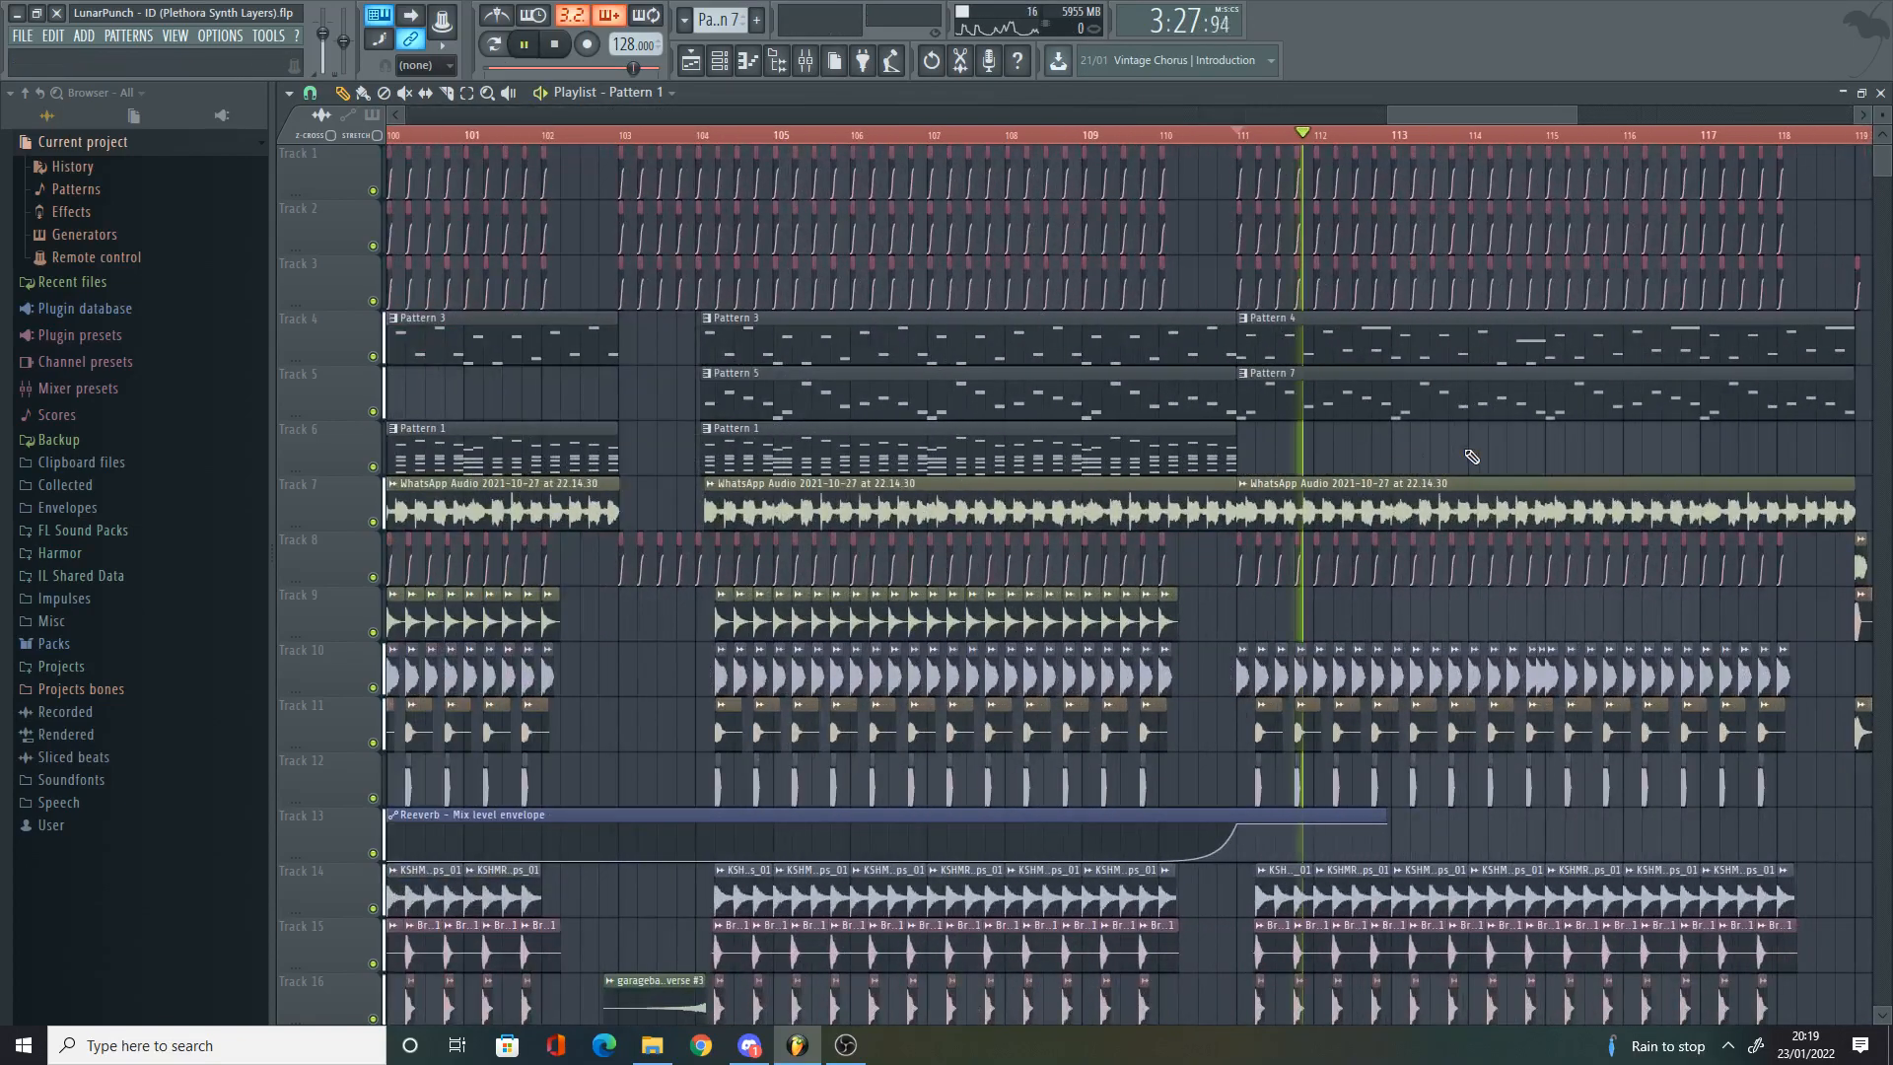
Step: Play the intro section around bar 15 and compare it with the second drop from bar 113, and stop playback
scroll(1471, 456, down, 8)
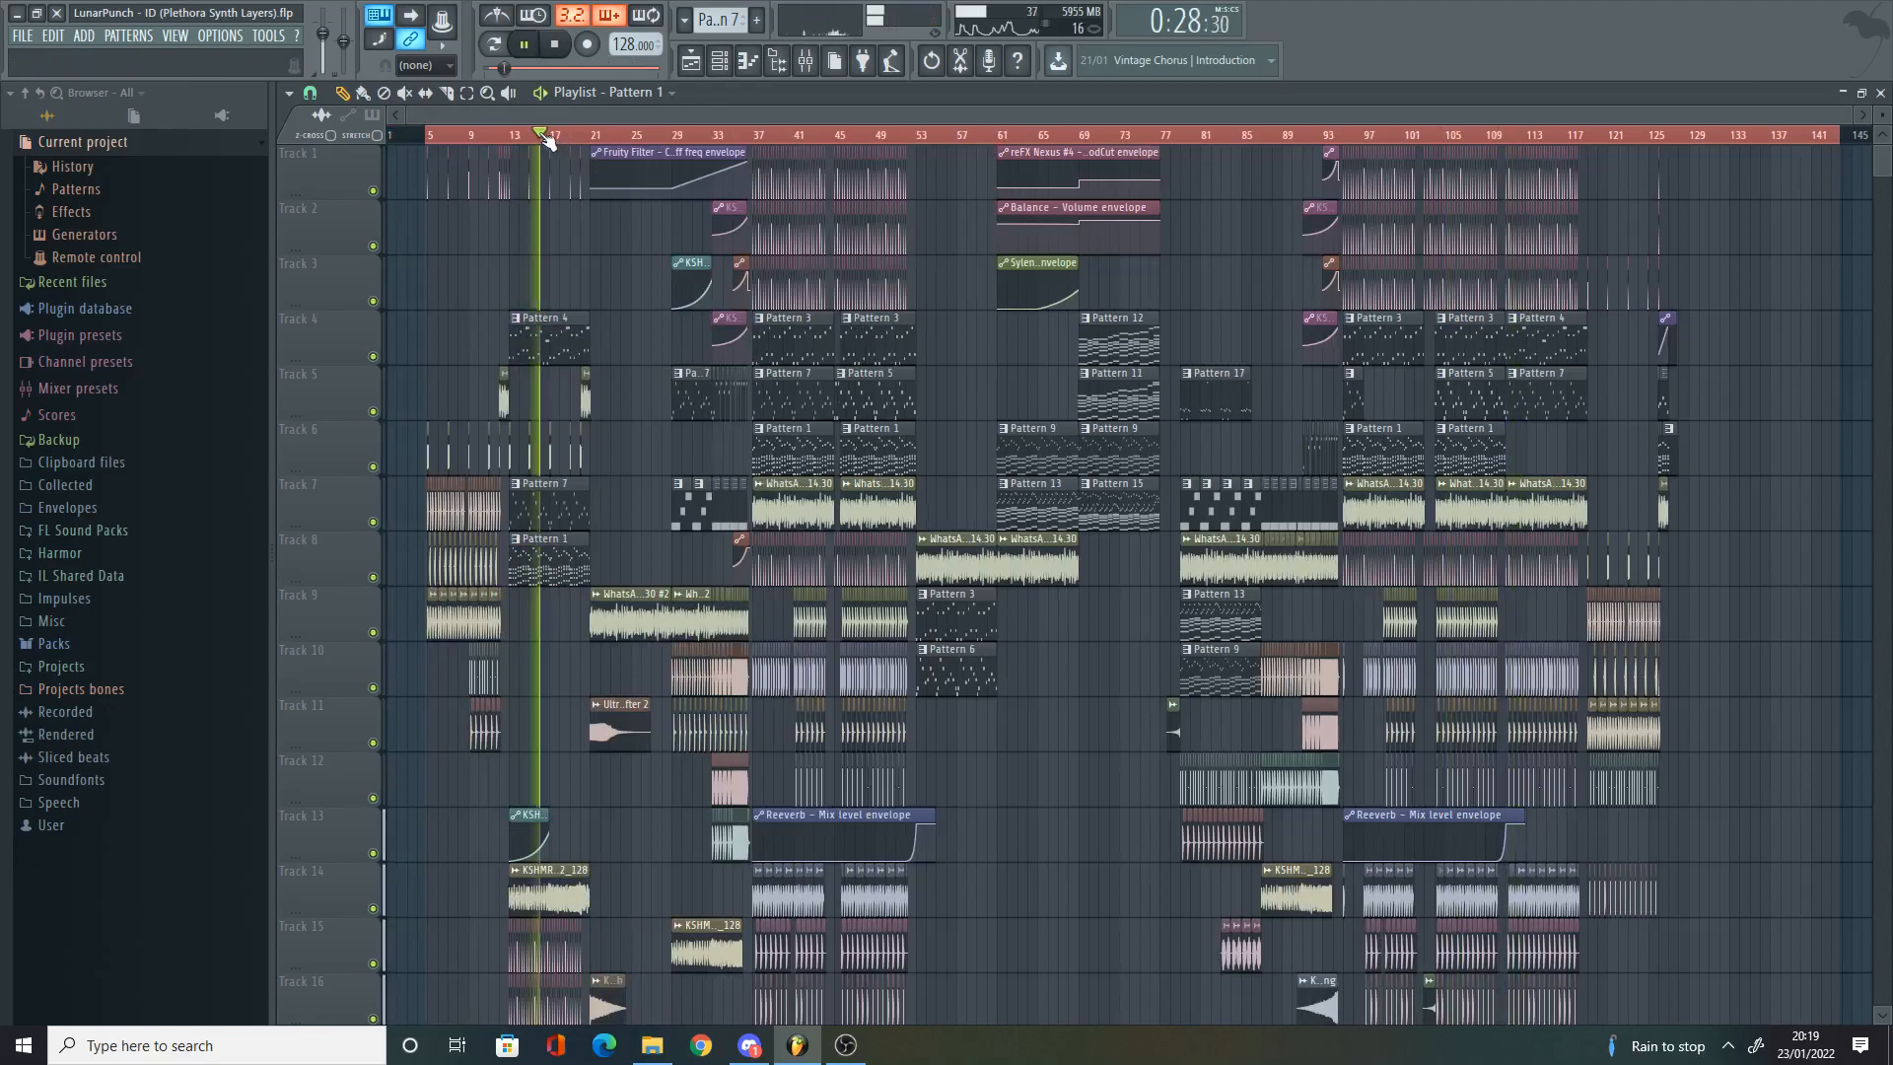
click(1535, 136)
key(space)
scroll(1594, 404, up, 8)
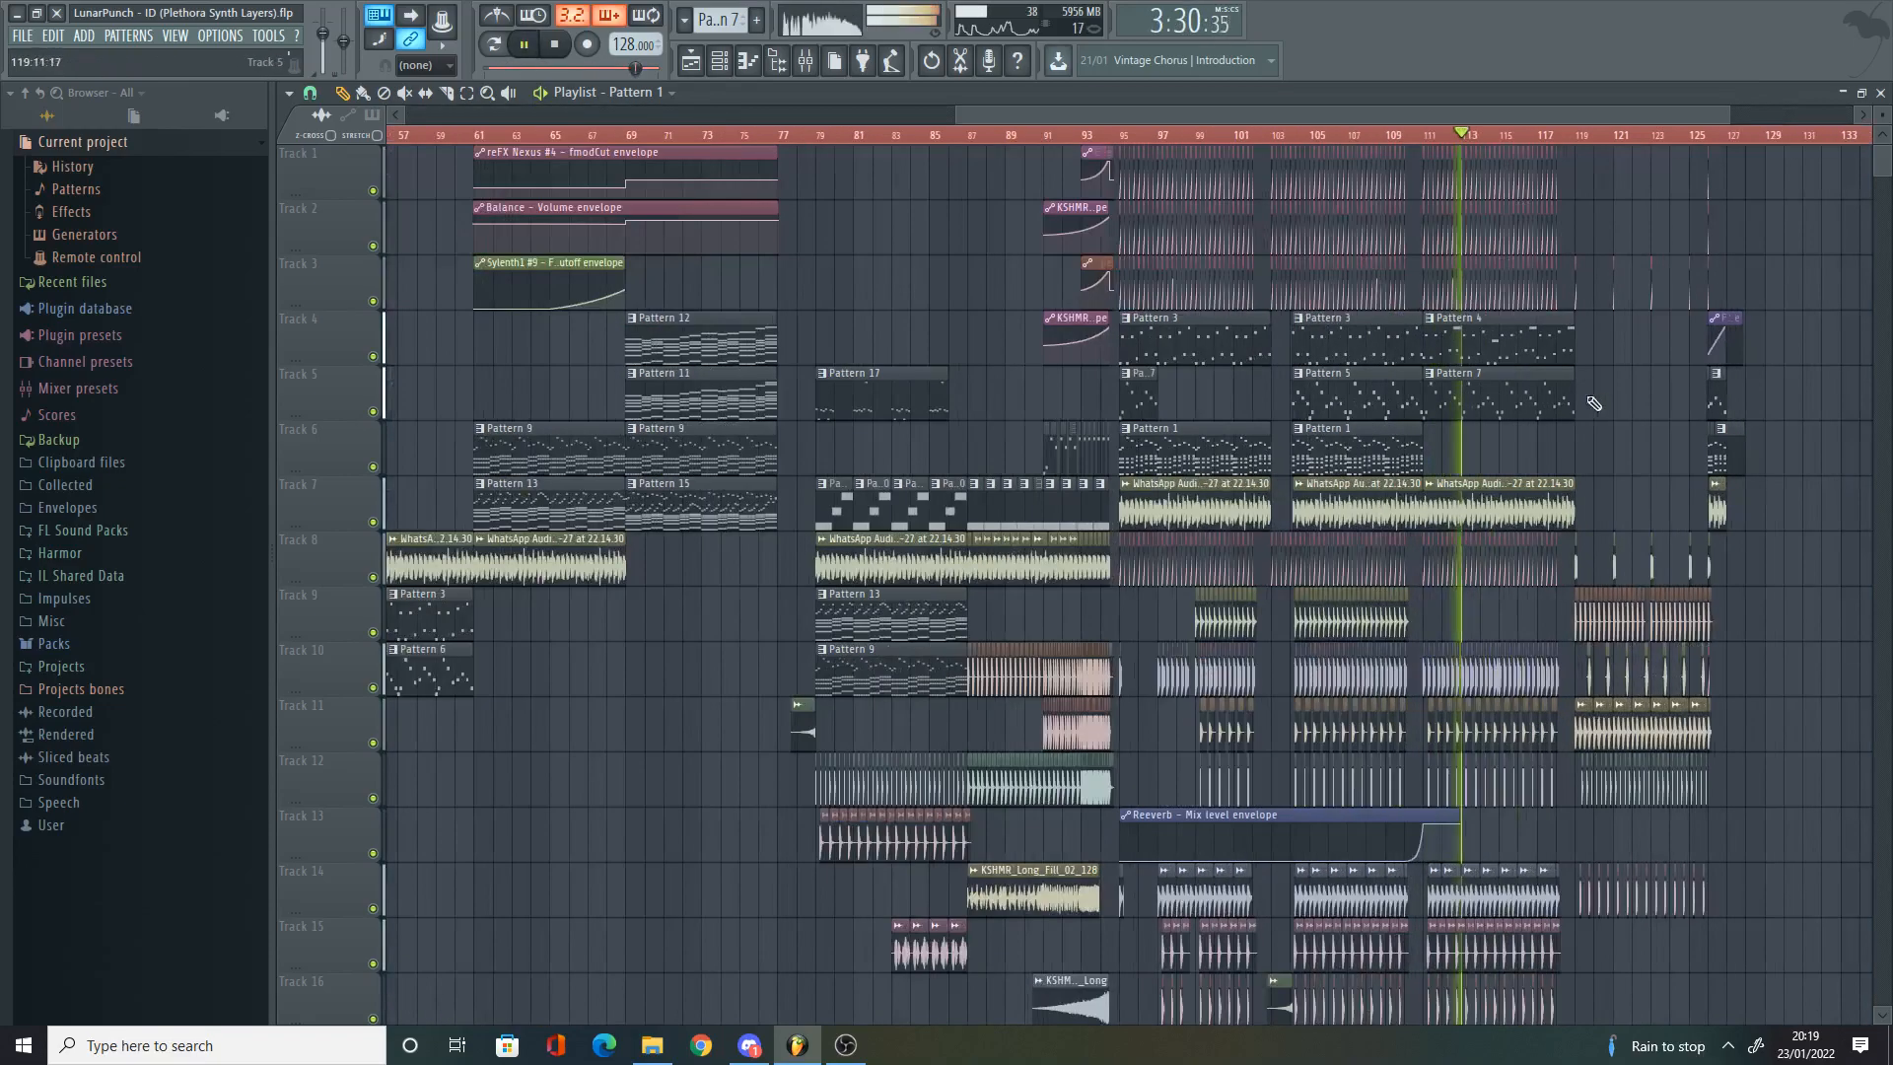
scroll(1600, 457, down, 5)
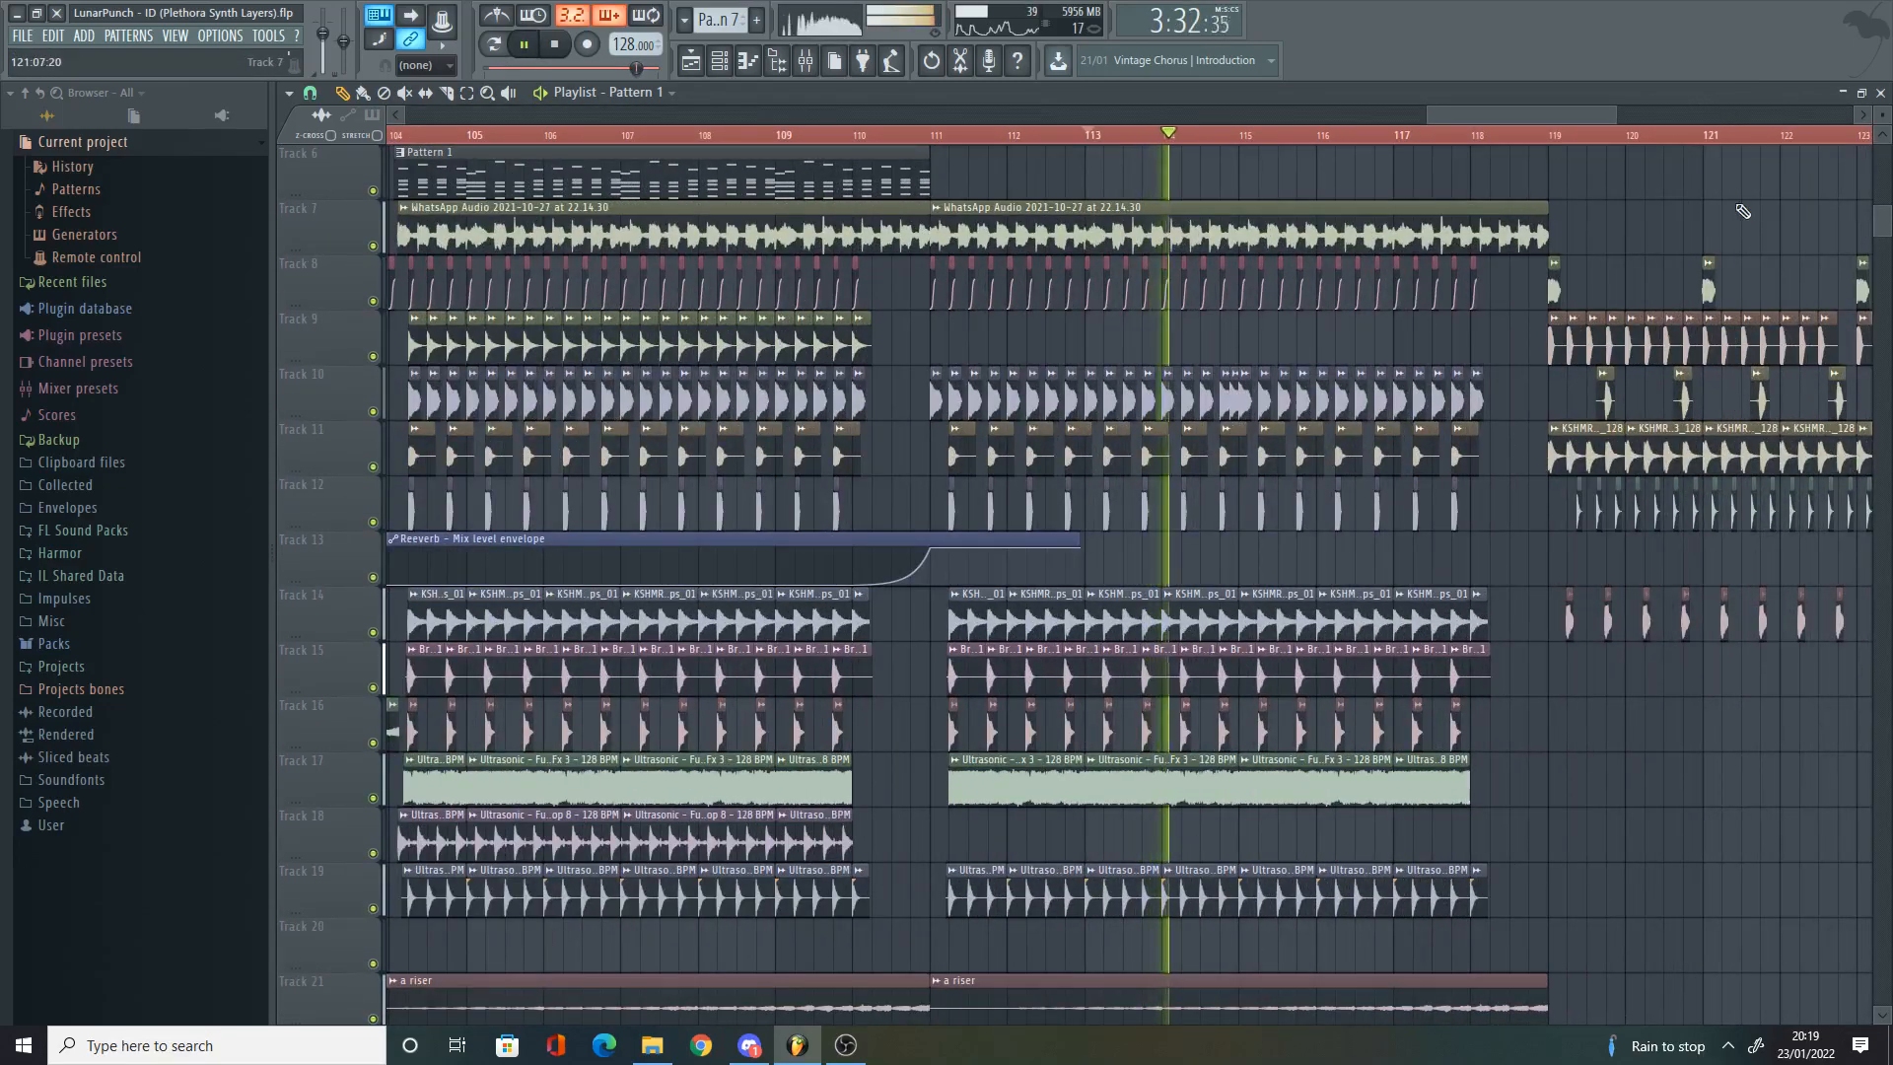
key(space)
Step: Examine the drop's ending and outro from bar 118 on all tracks, and select the Pattern 18 clip on Track 23
drag(1564, 116, 1497, 116)
scroll(1549, 335, down, 3)
scroll(1519, 340, up, 6)
scroll(1406, 325, down, 6)
scroll(1352, 382, up, 3)
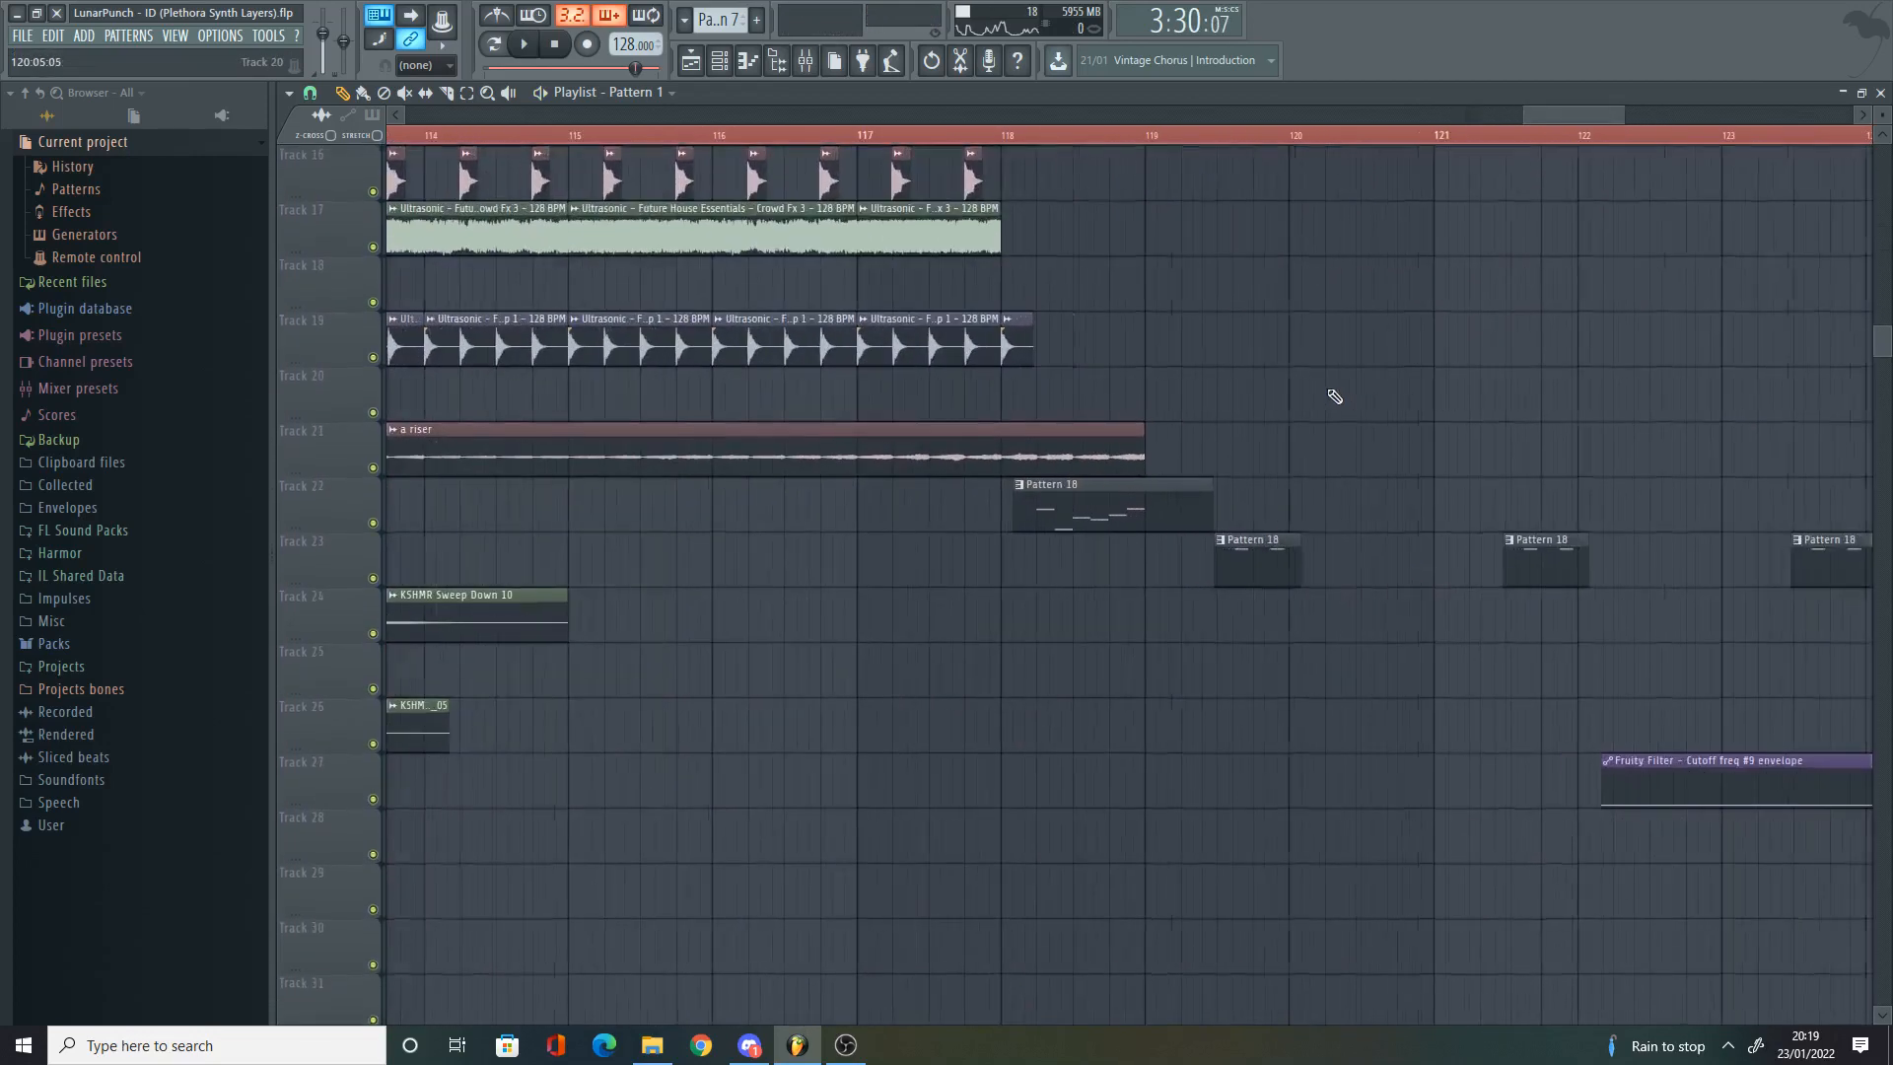
scroll(1227, 545, up, 1)
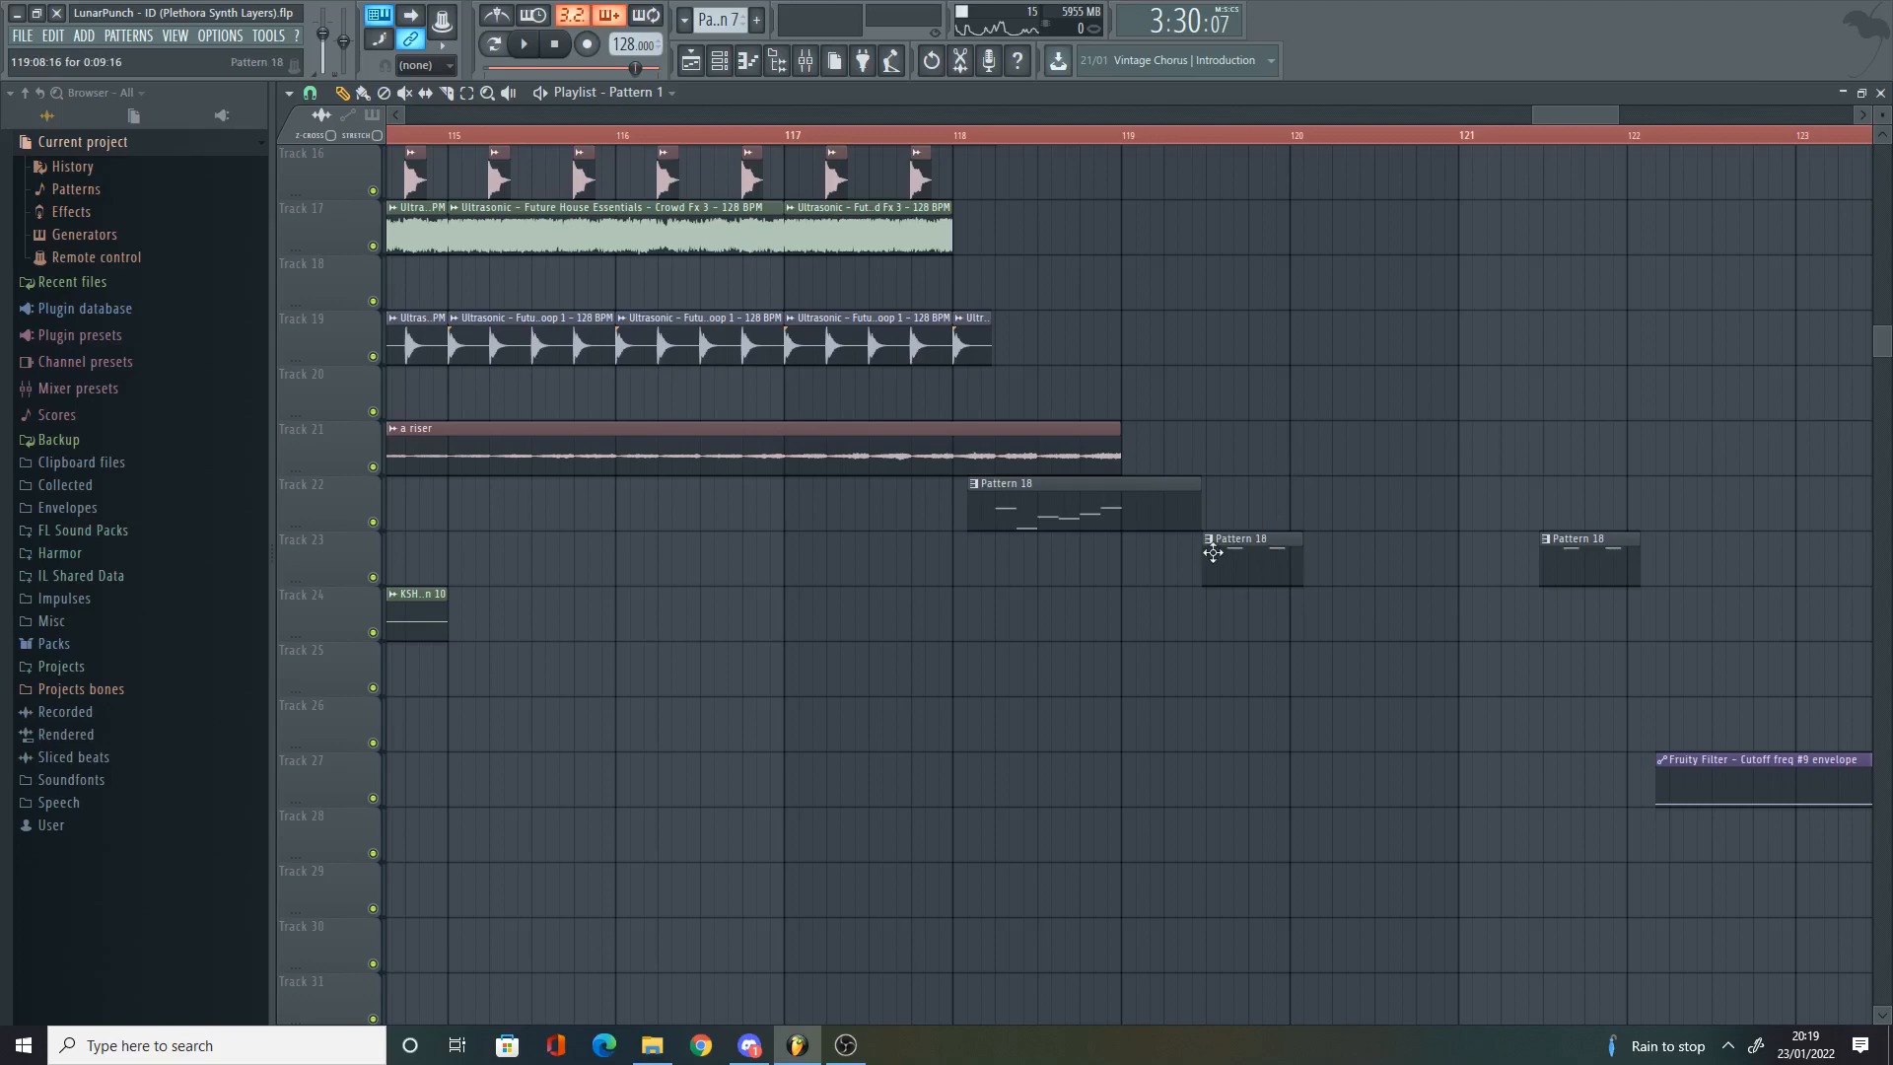
alt+right_click(1213, 553)
scroll(1182, 379, up, 3)
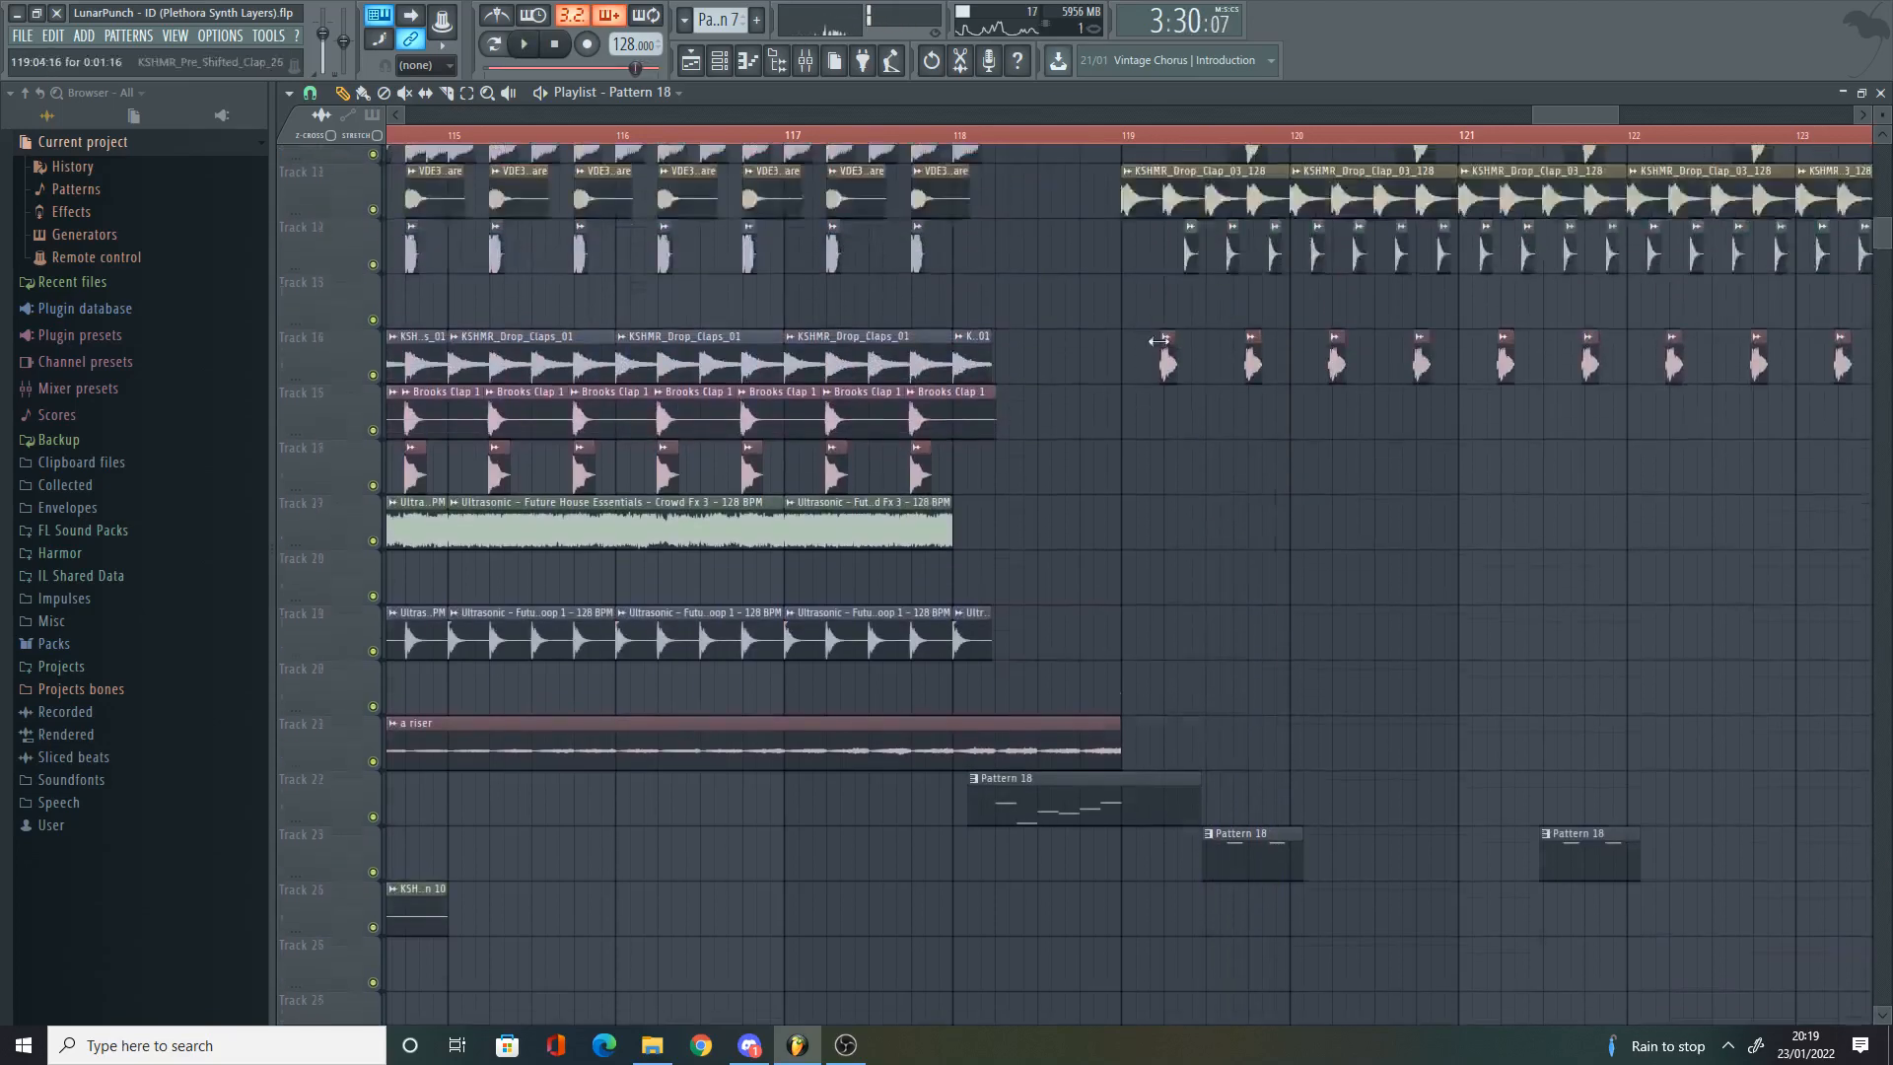
scroll(1158, 341, up, 5)
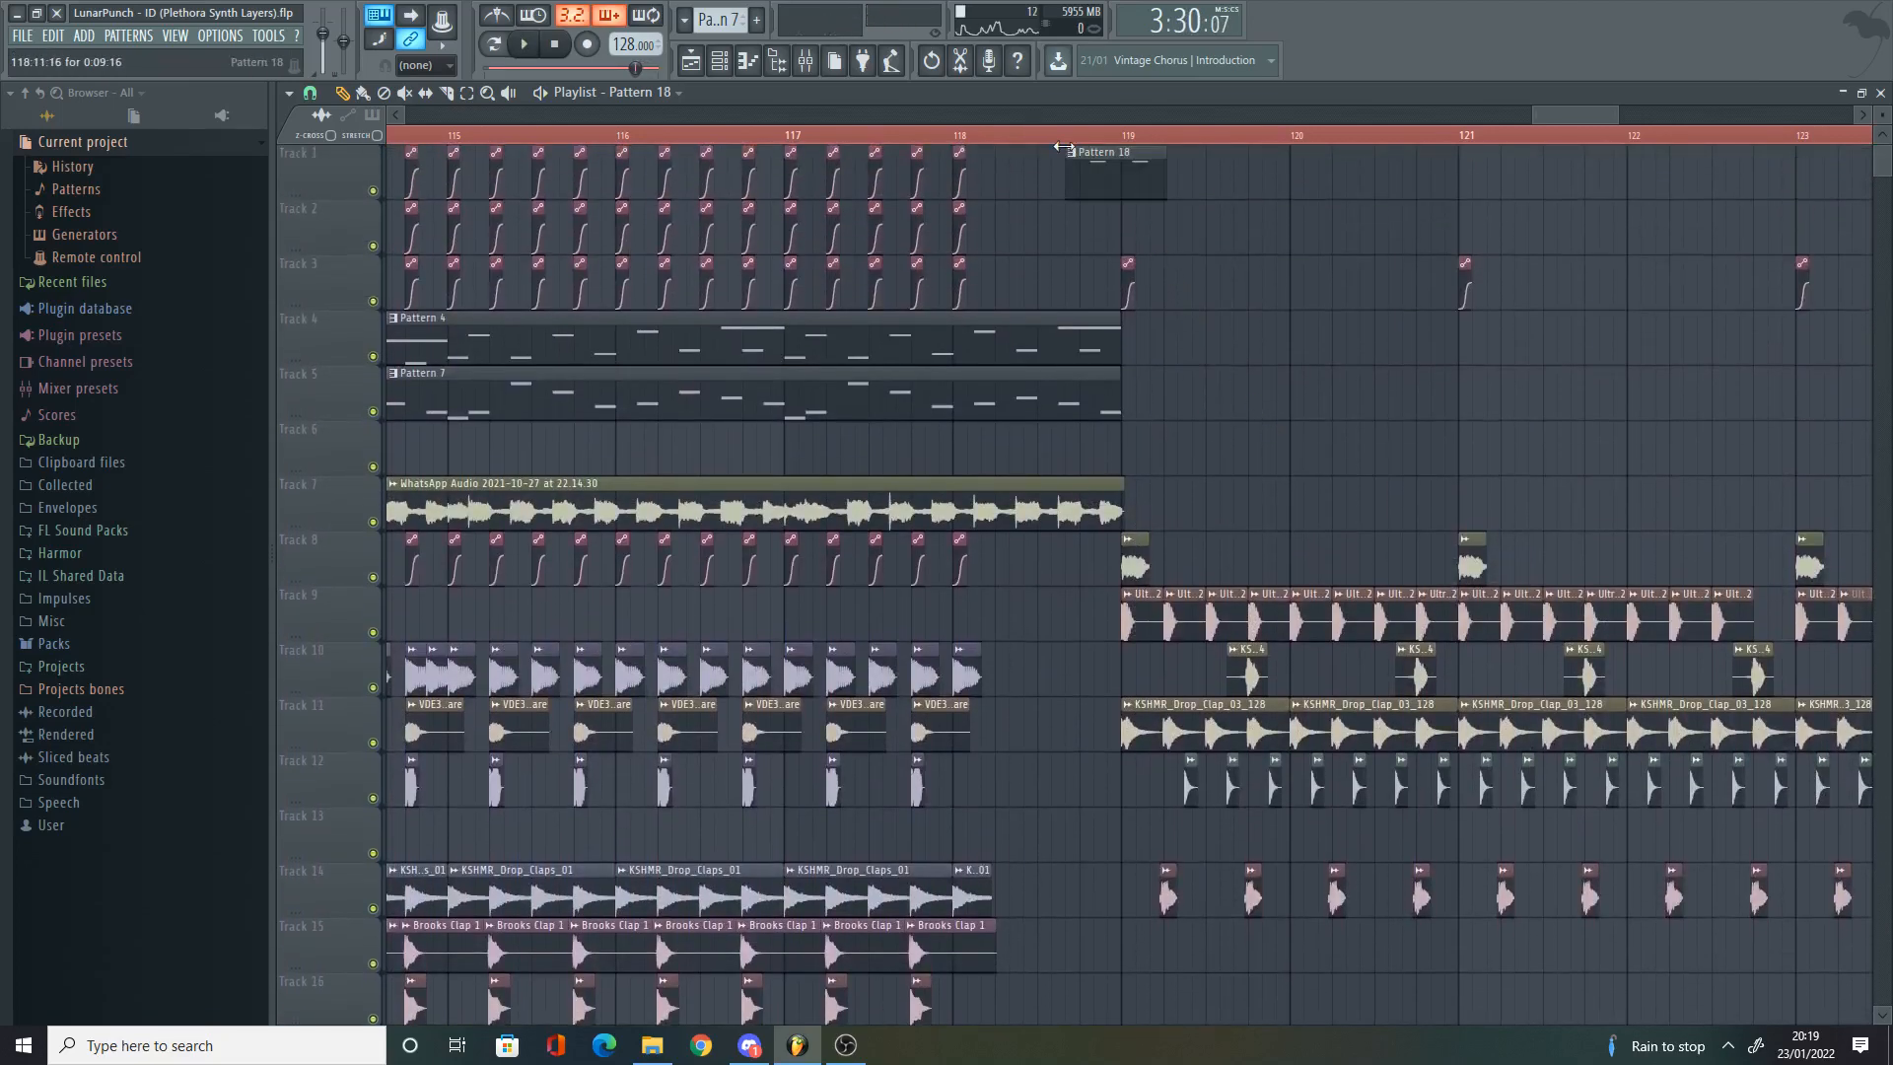
Step: Play the full mix from the gap between bars 118 and 119, and stop playback
click(1069, 136)
key(space)
scroll(1115, 287, down, 3)
scroll(1326, 347, up, 2)
key(space)
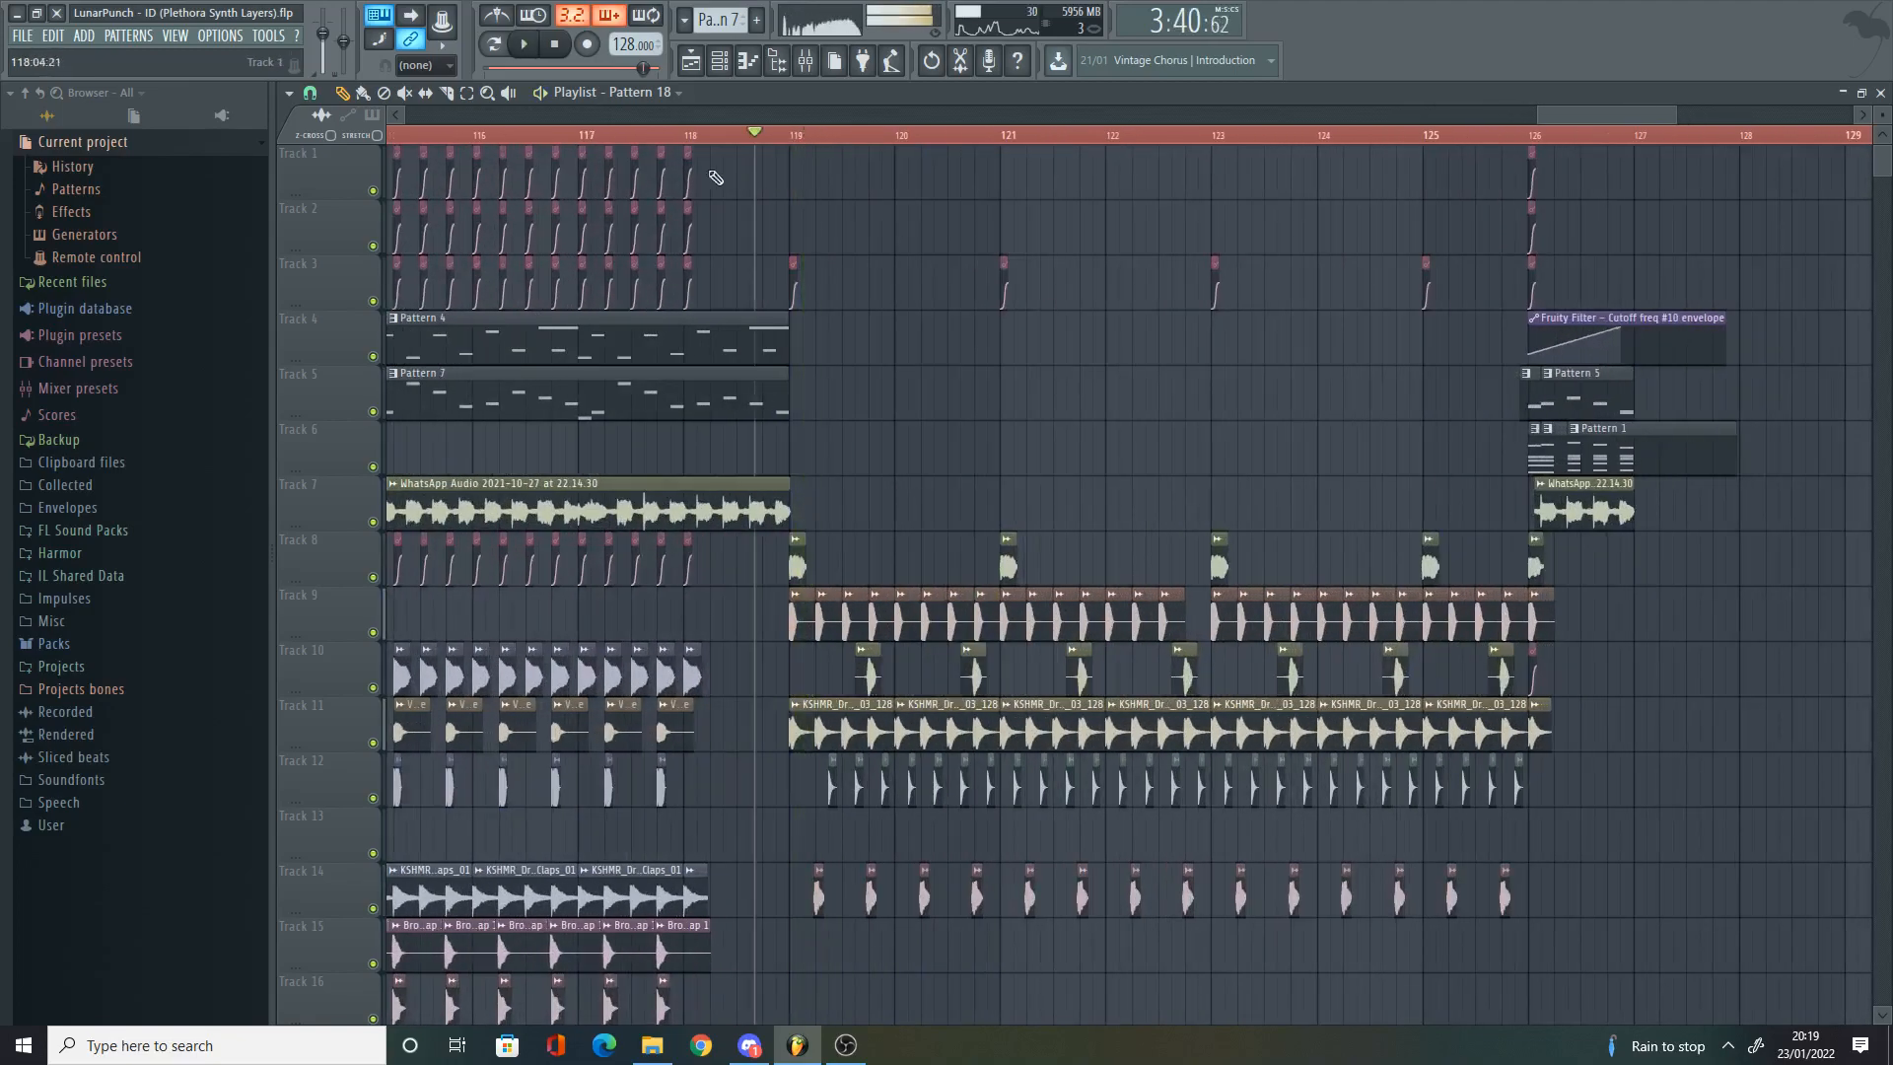
Step: Open the Pattern 18 clip on Track 22 in the piano roll and examine its vocal chop notes and velocities
scroll(776, 562, down, 5)
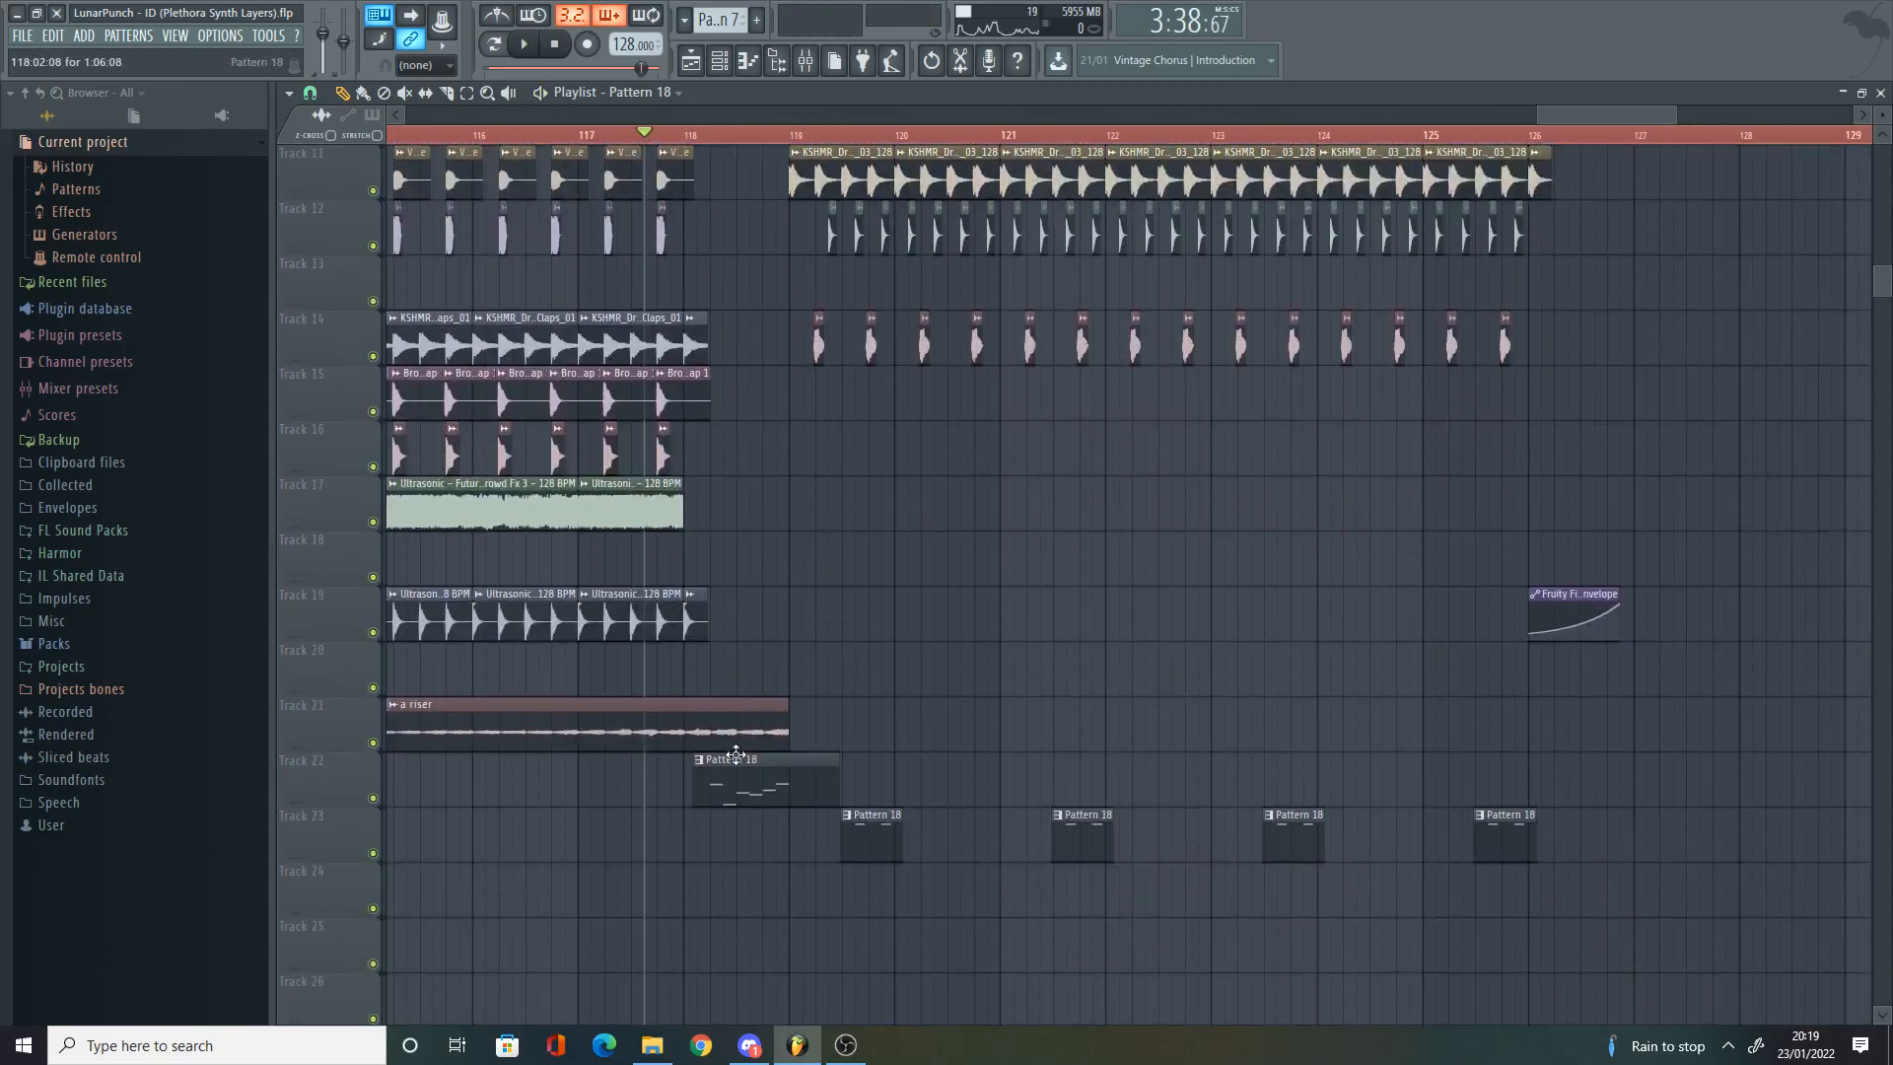
double_click(731, 754)
scroll(705, 414, down, 3)
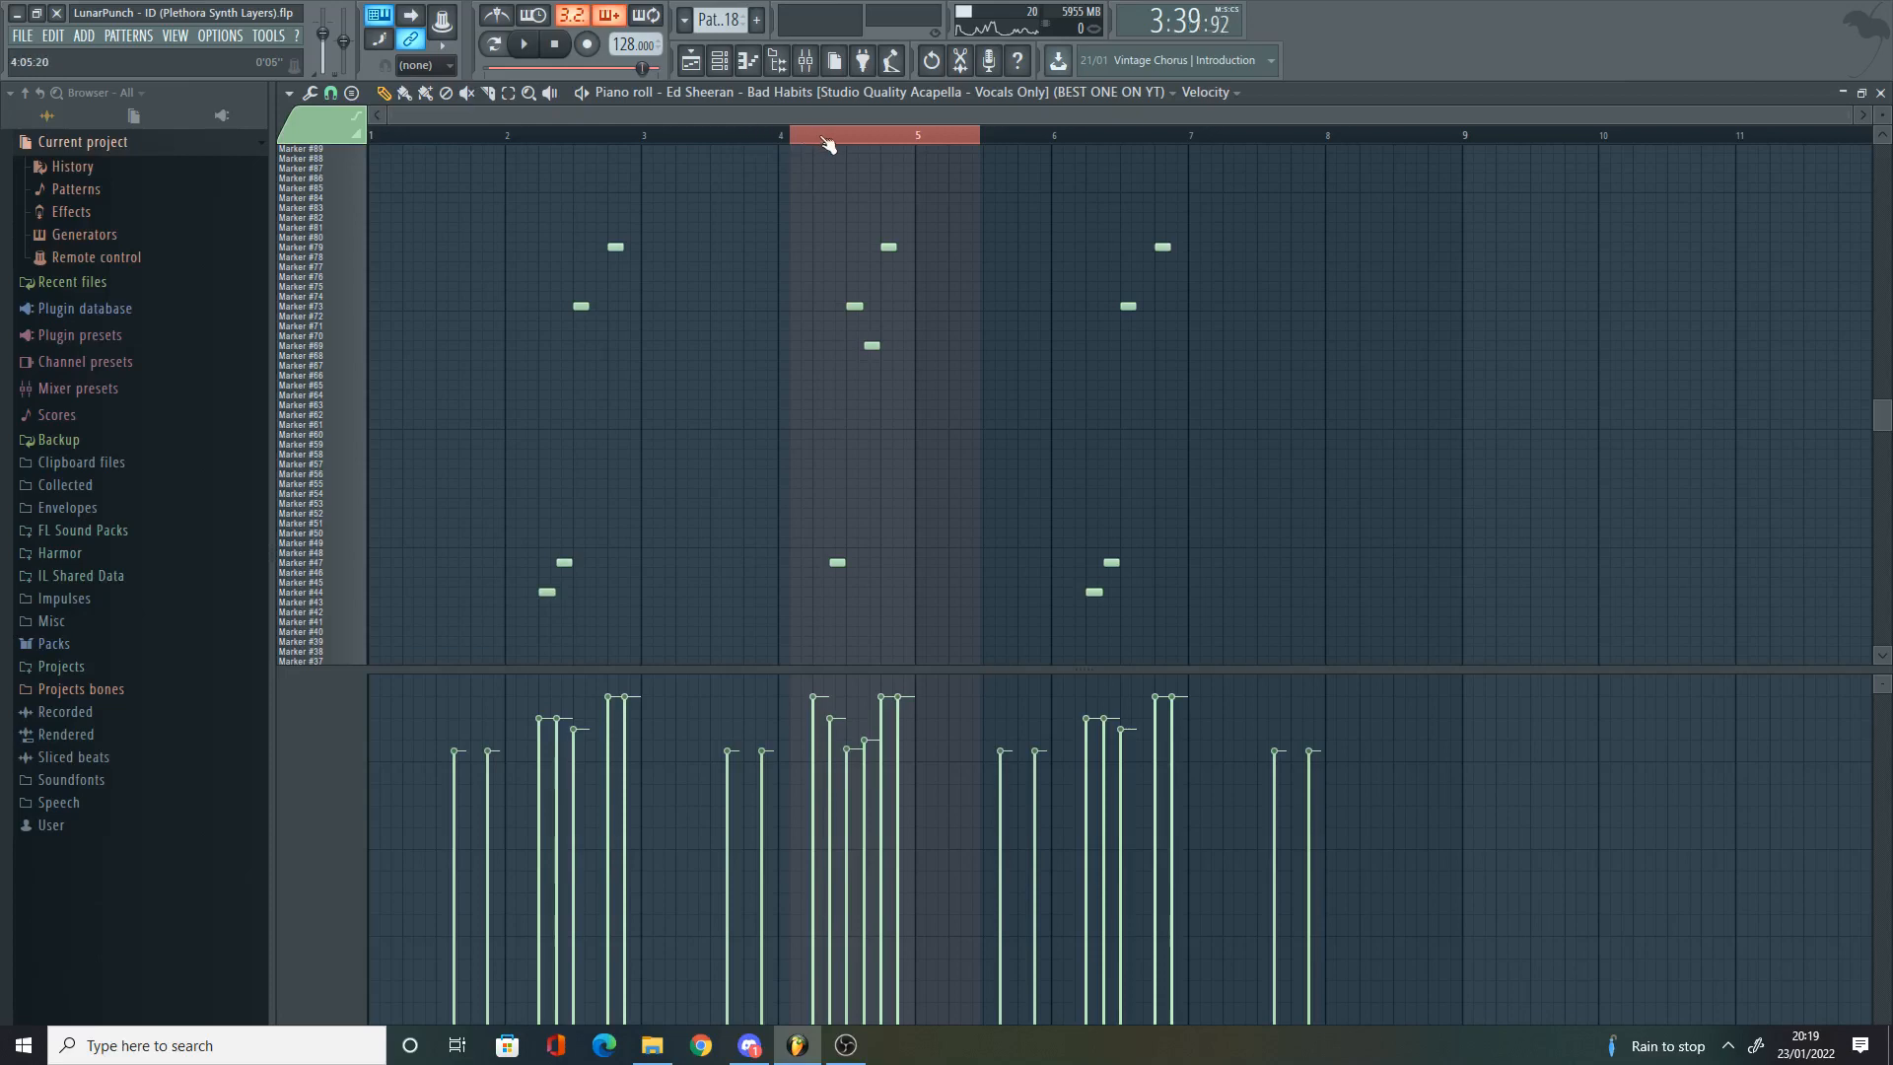
scroll(723, 292, down, 5)
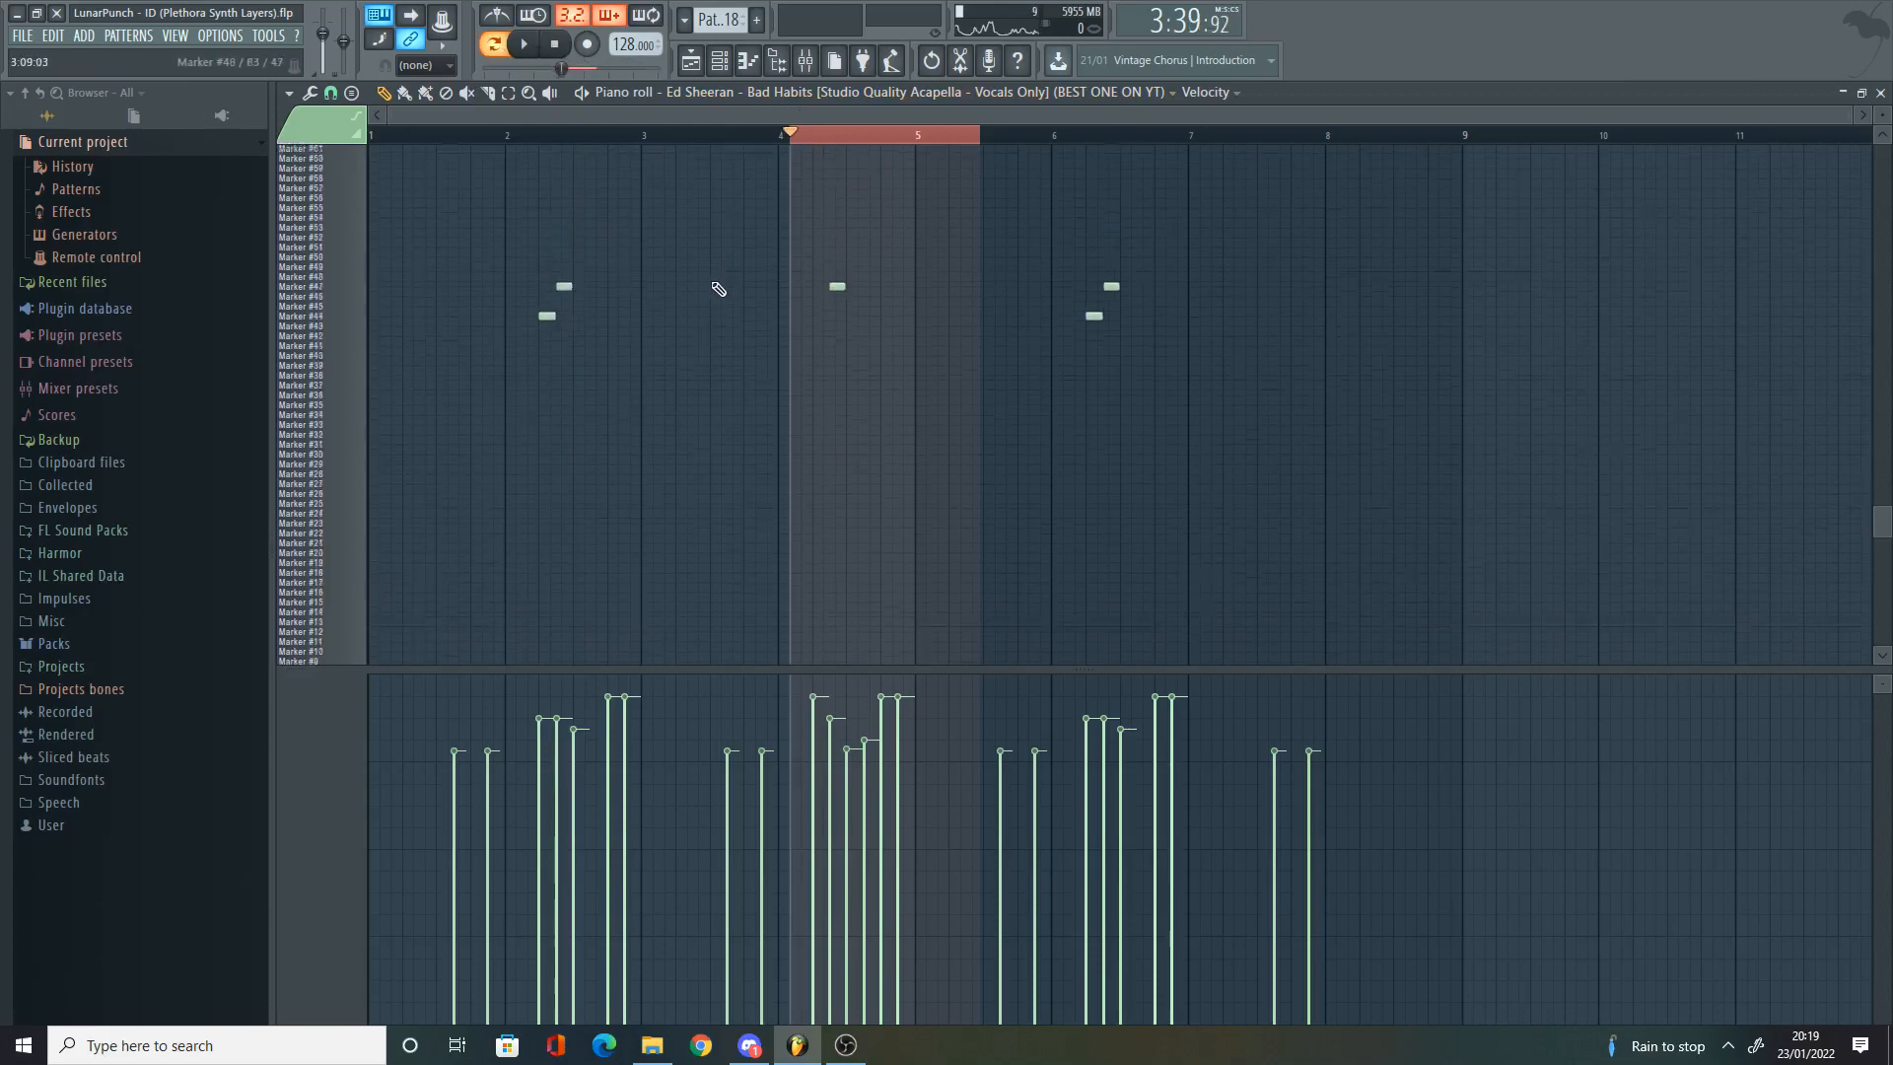
scroll(718, 331, up, 10)
scroll(716, 285, up, 2)
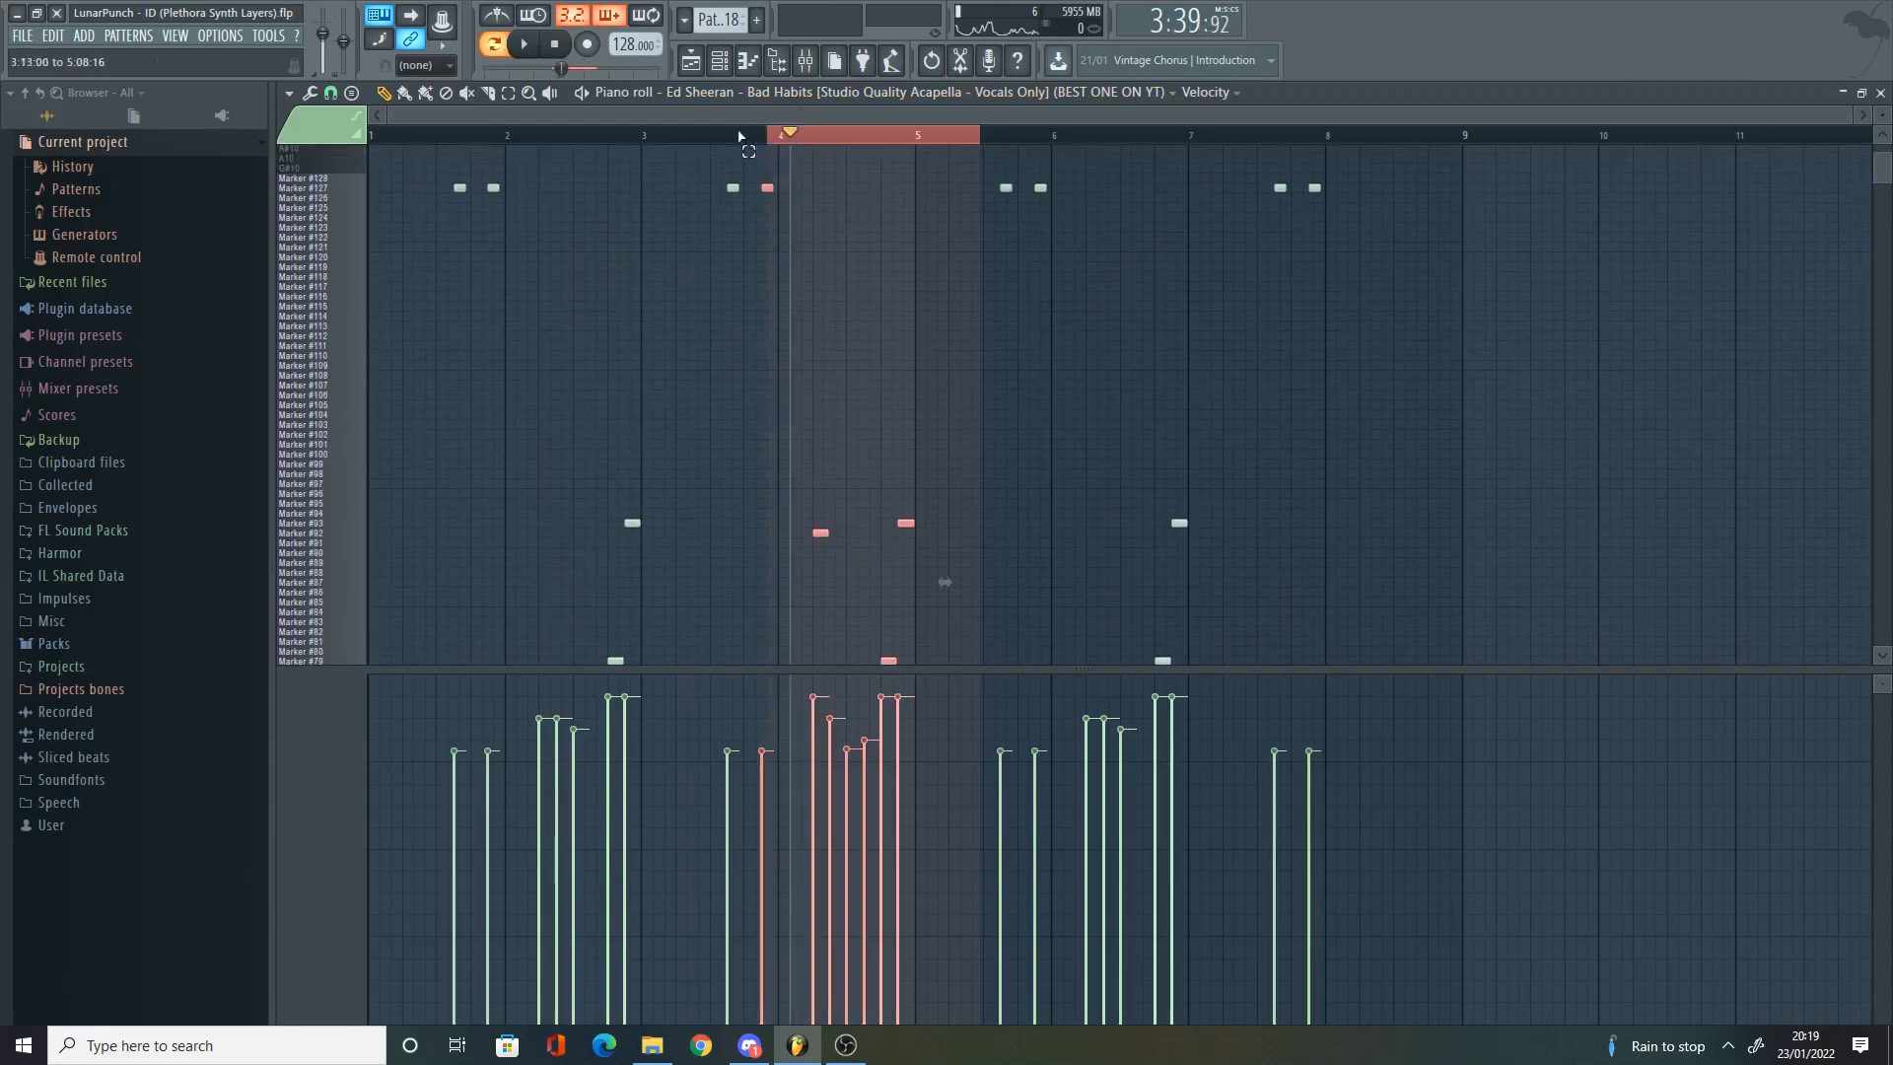
Step: Extend the piano roll's time selection back to bar 1 and play Pattern 18's vocal chops
drag(742, 136, 373, 138)
key(space)
scroll(580, 203, up, 2)
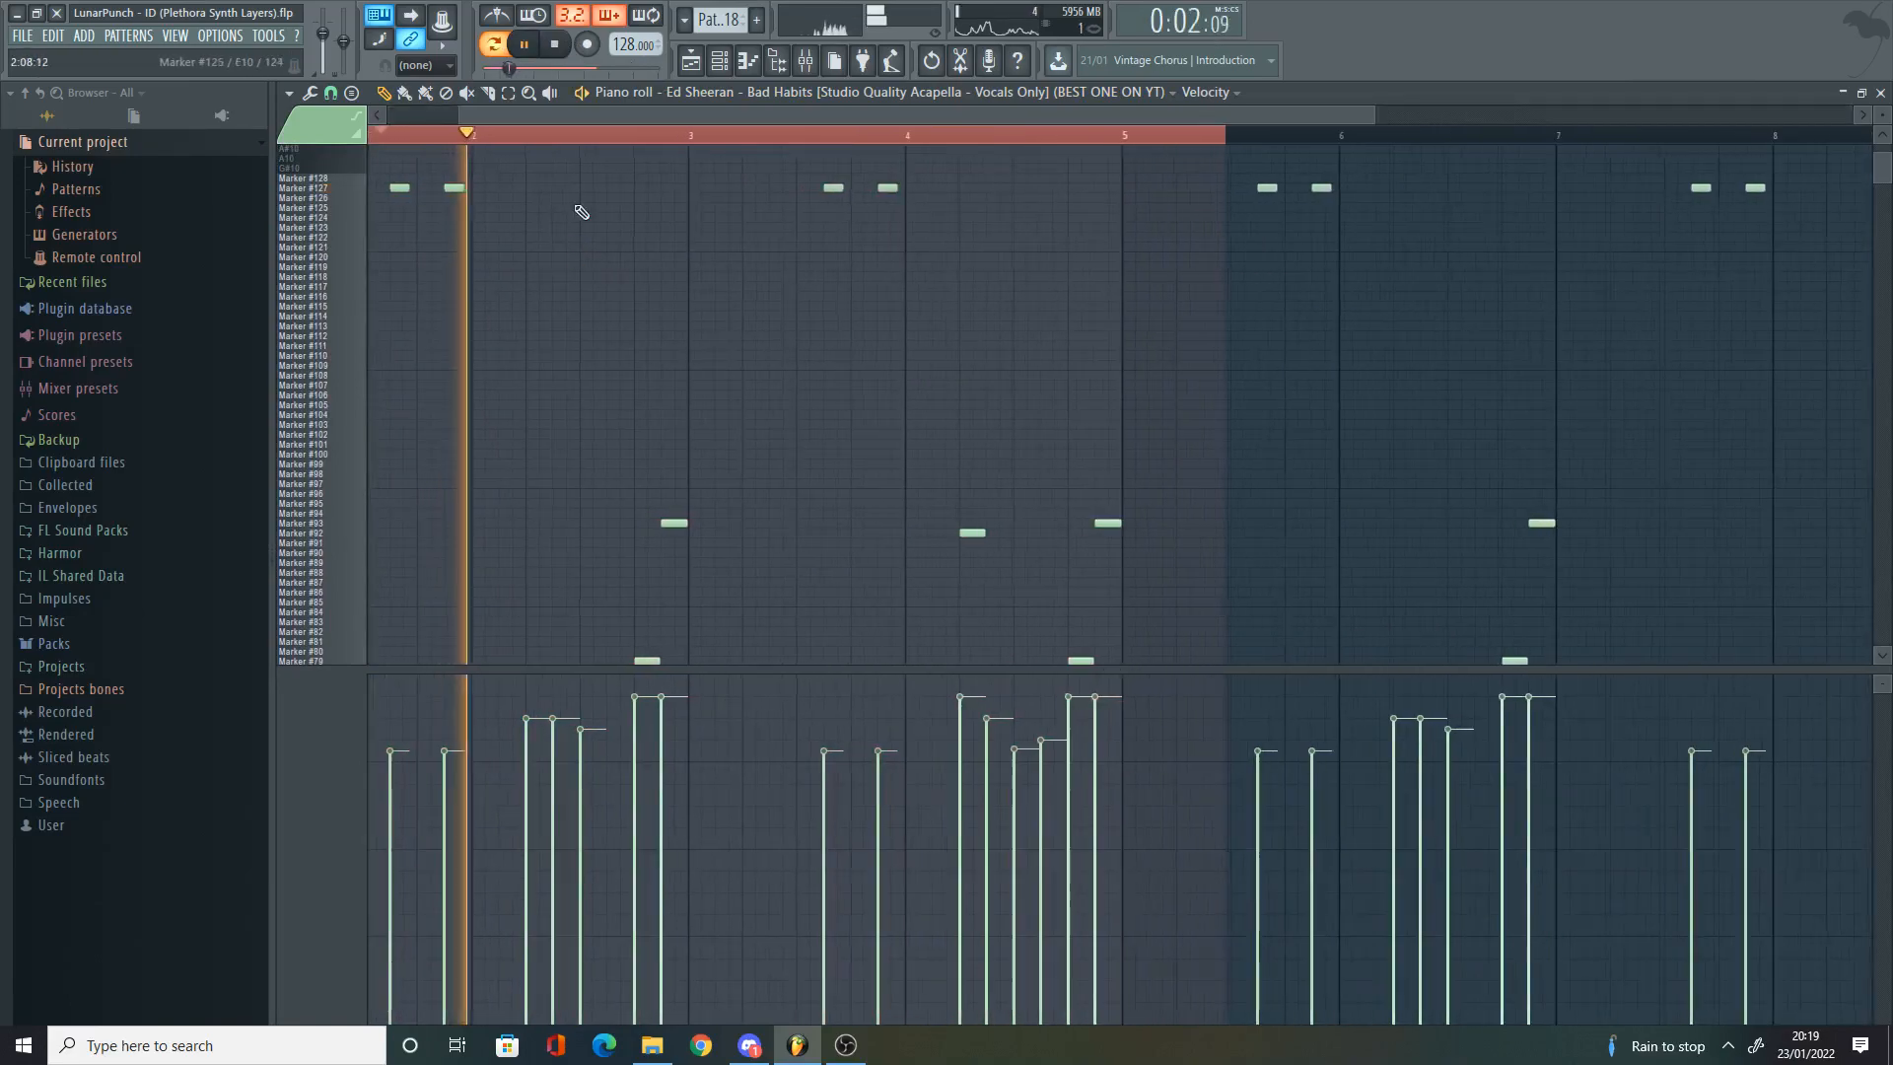
scroll(634, 233, down, 4)
scroll(694, 227, up, 3)
scroll(696, 222, down, 2)
Step: Return to the playlist, stop the pattern playback, and review the envelope, riser and Pattern 13 clips up to bar 109
click(692, 61)
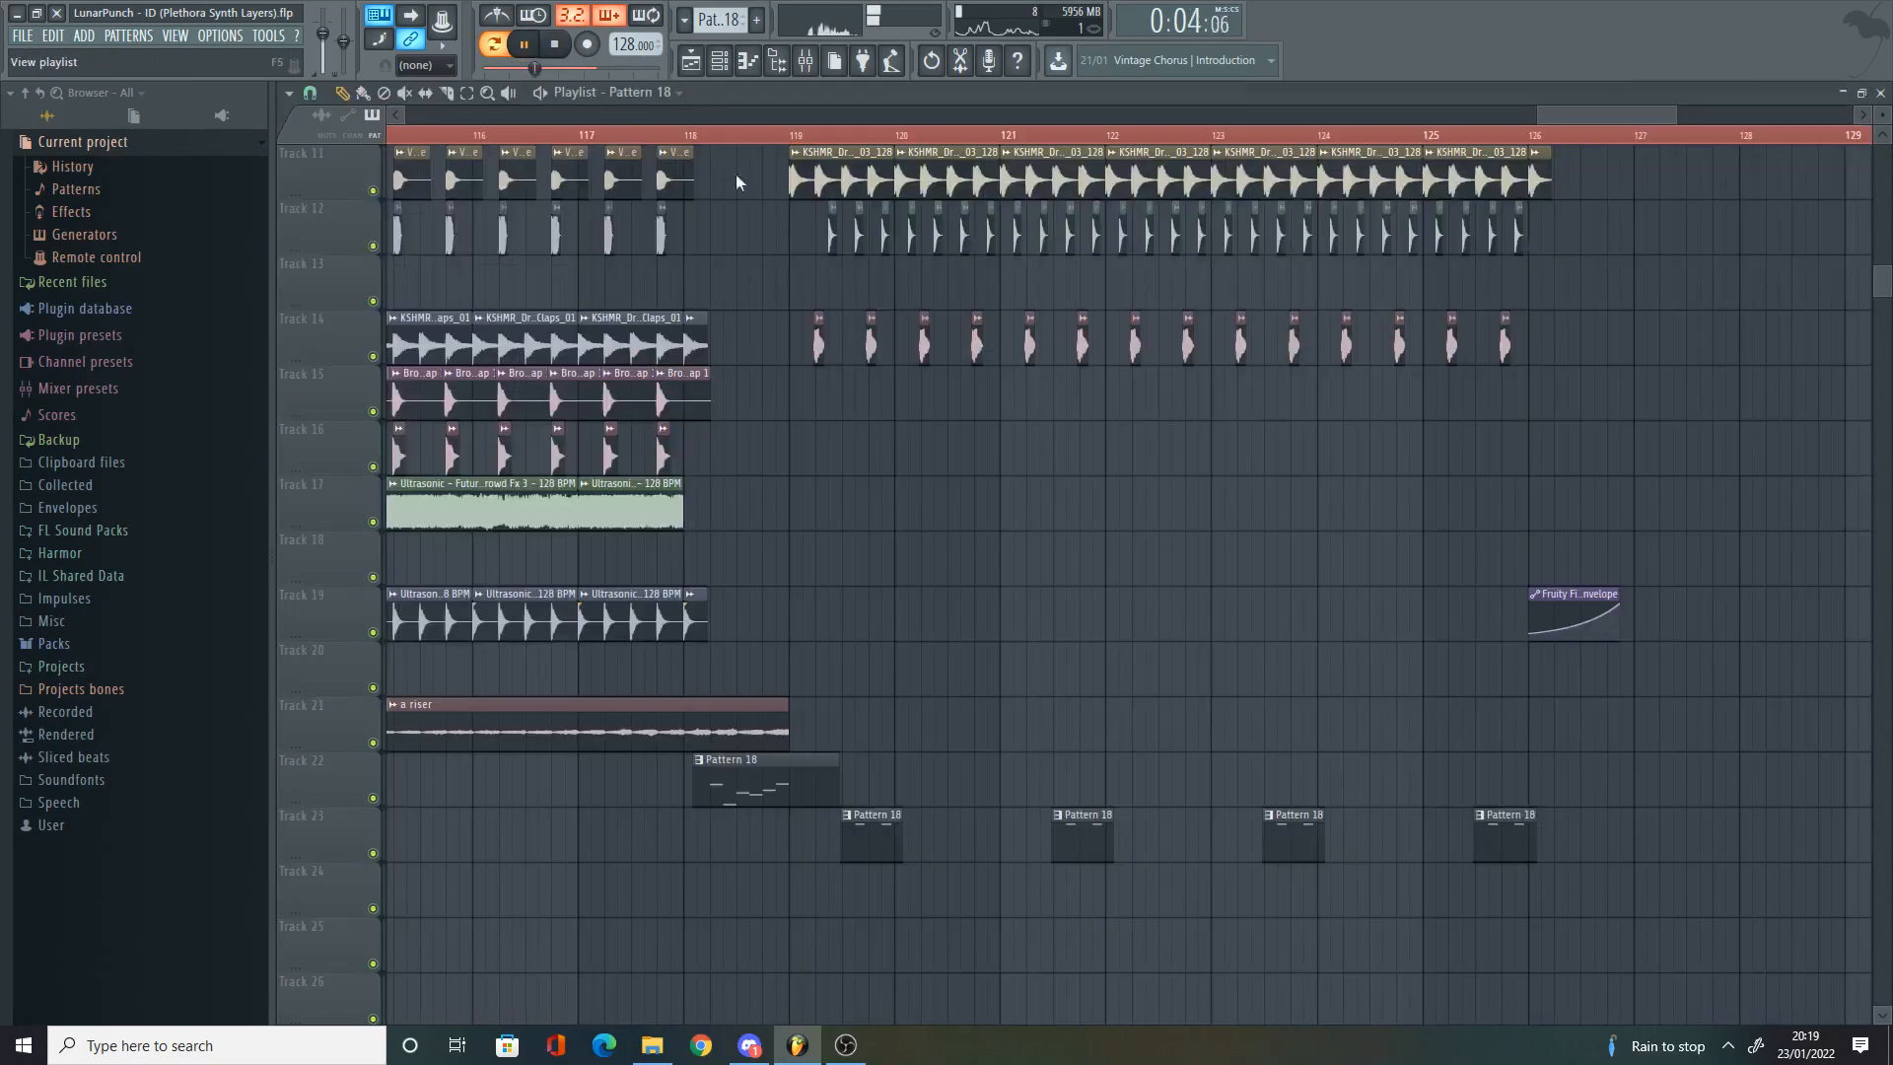
scroll(741, 186, down, 8)
scroll(1337, 493, up, 6)
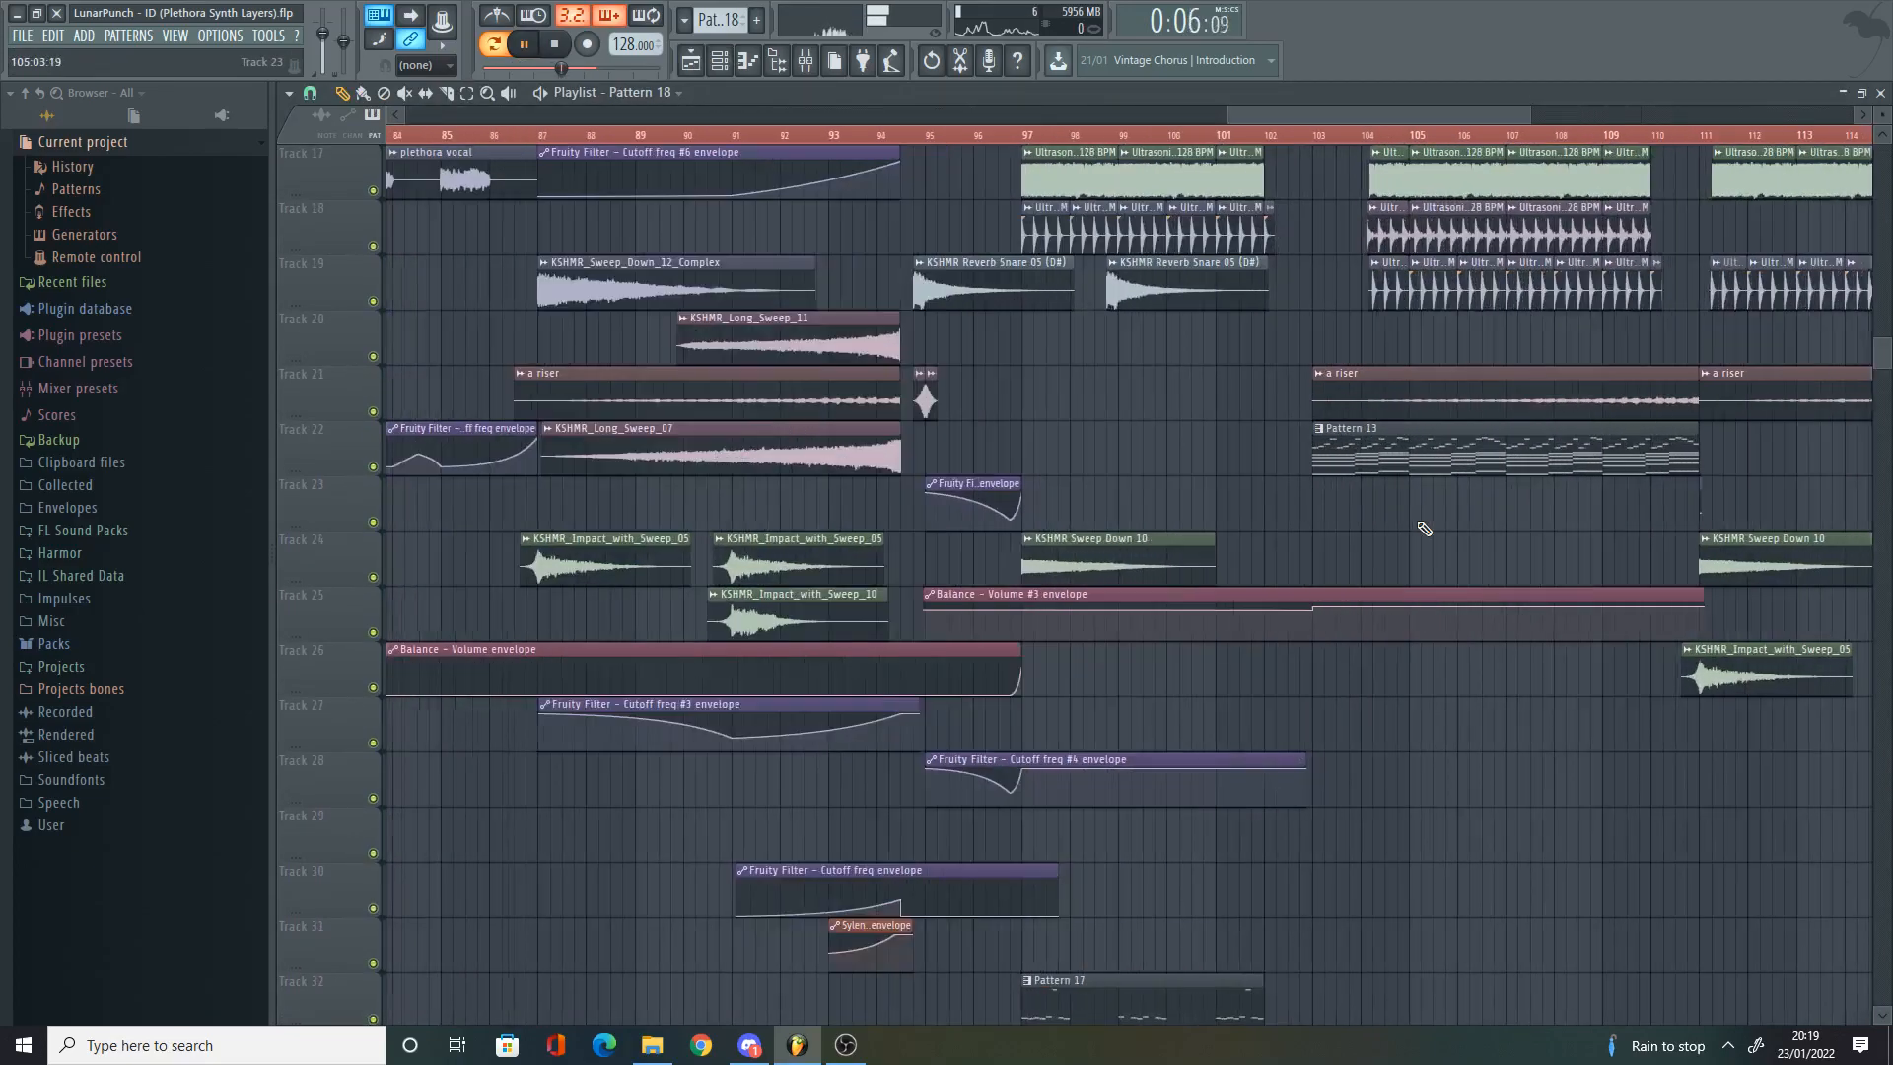
scroll(1331, 493, up, 4)
key(space)
scroll(1292, 494, down, 7)
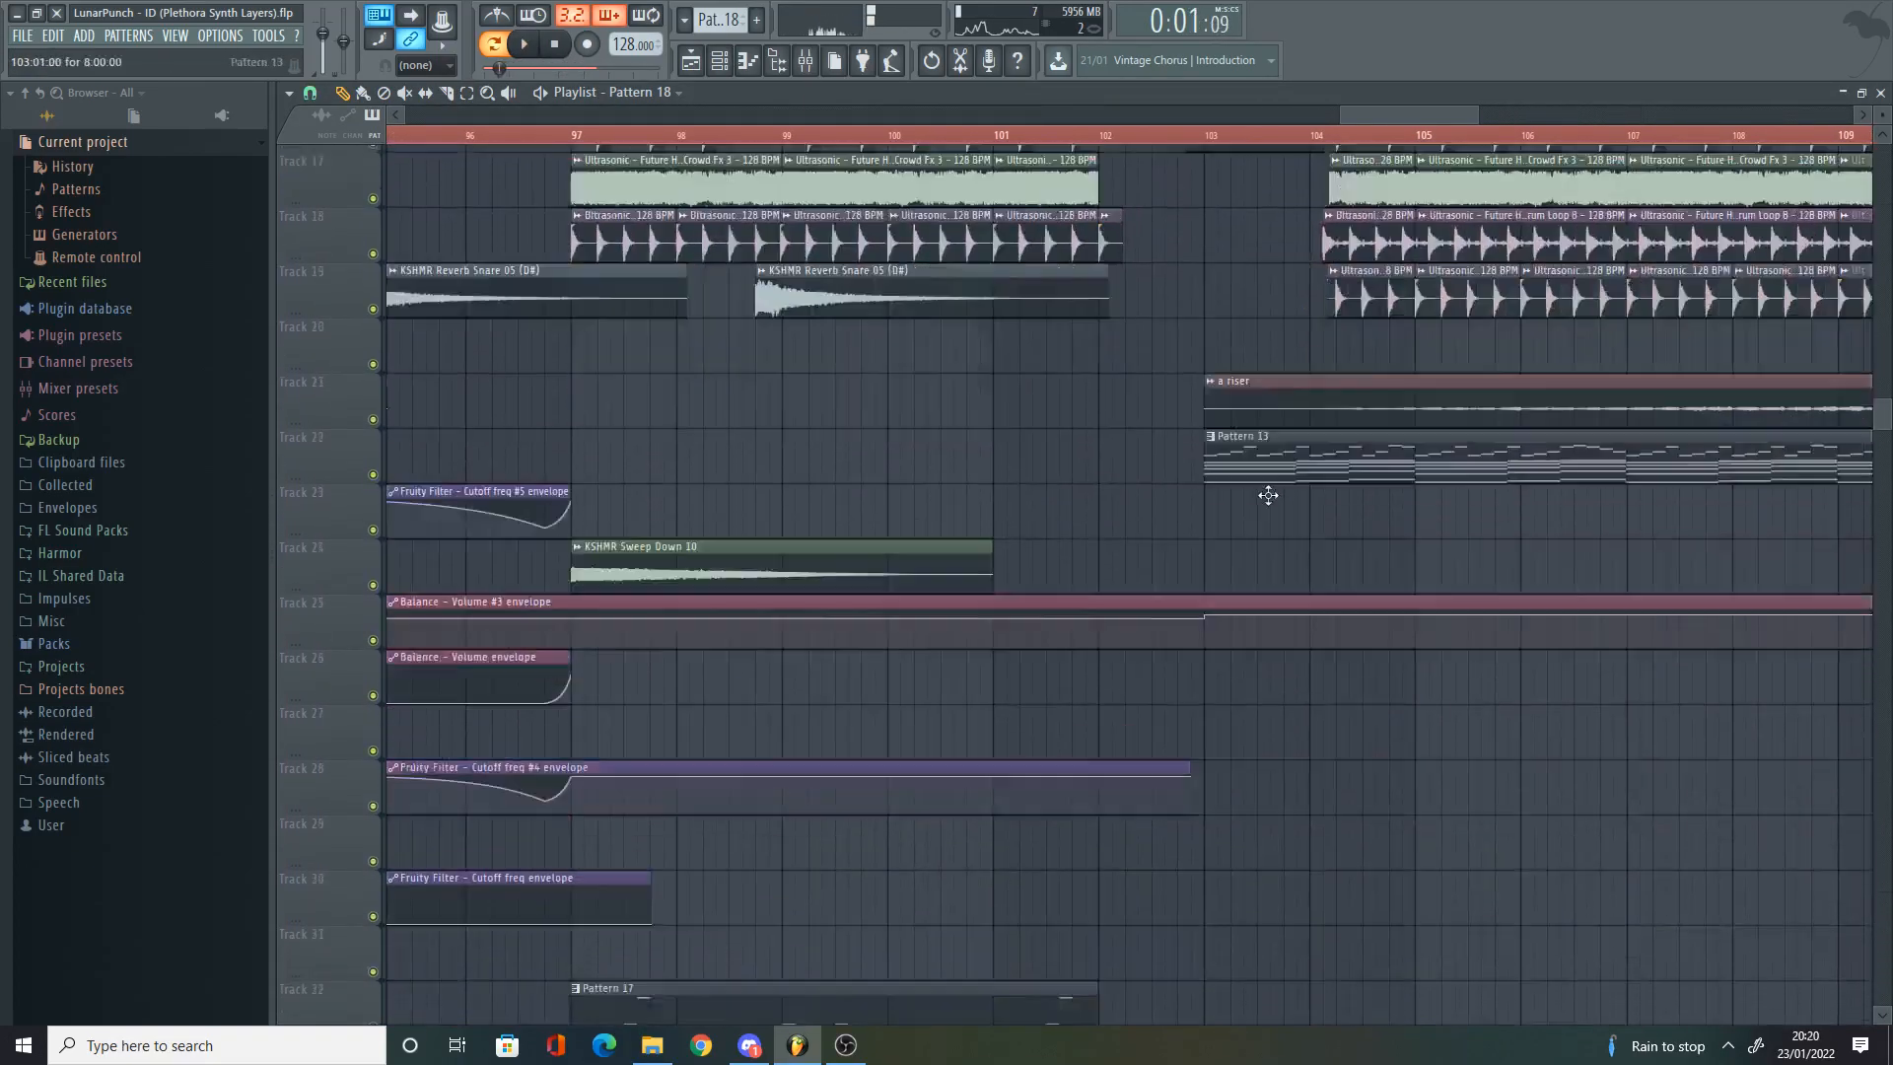
Step: Mute Track 32 with Pattern 17, both plethora vocal tracks, and Track 37 with the Balance mix level envelope
scroll(1164, 488, up, 2)
scroll(946, 424, down, 2)
scroll(886, 379, down, 5)
click(374, 522)
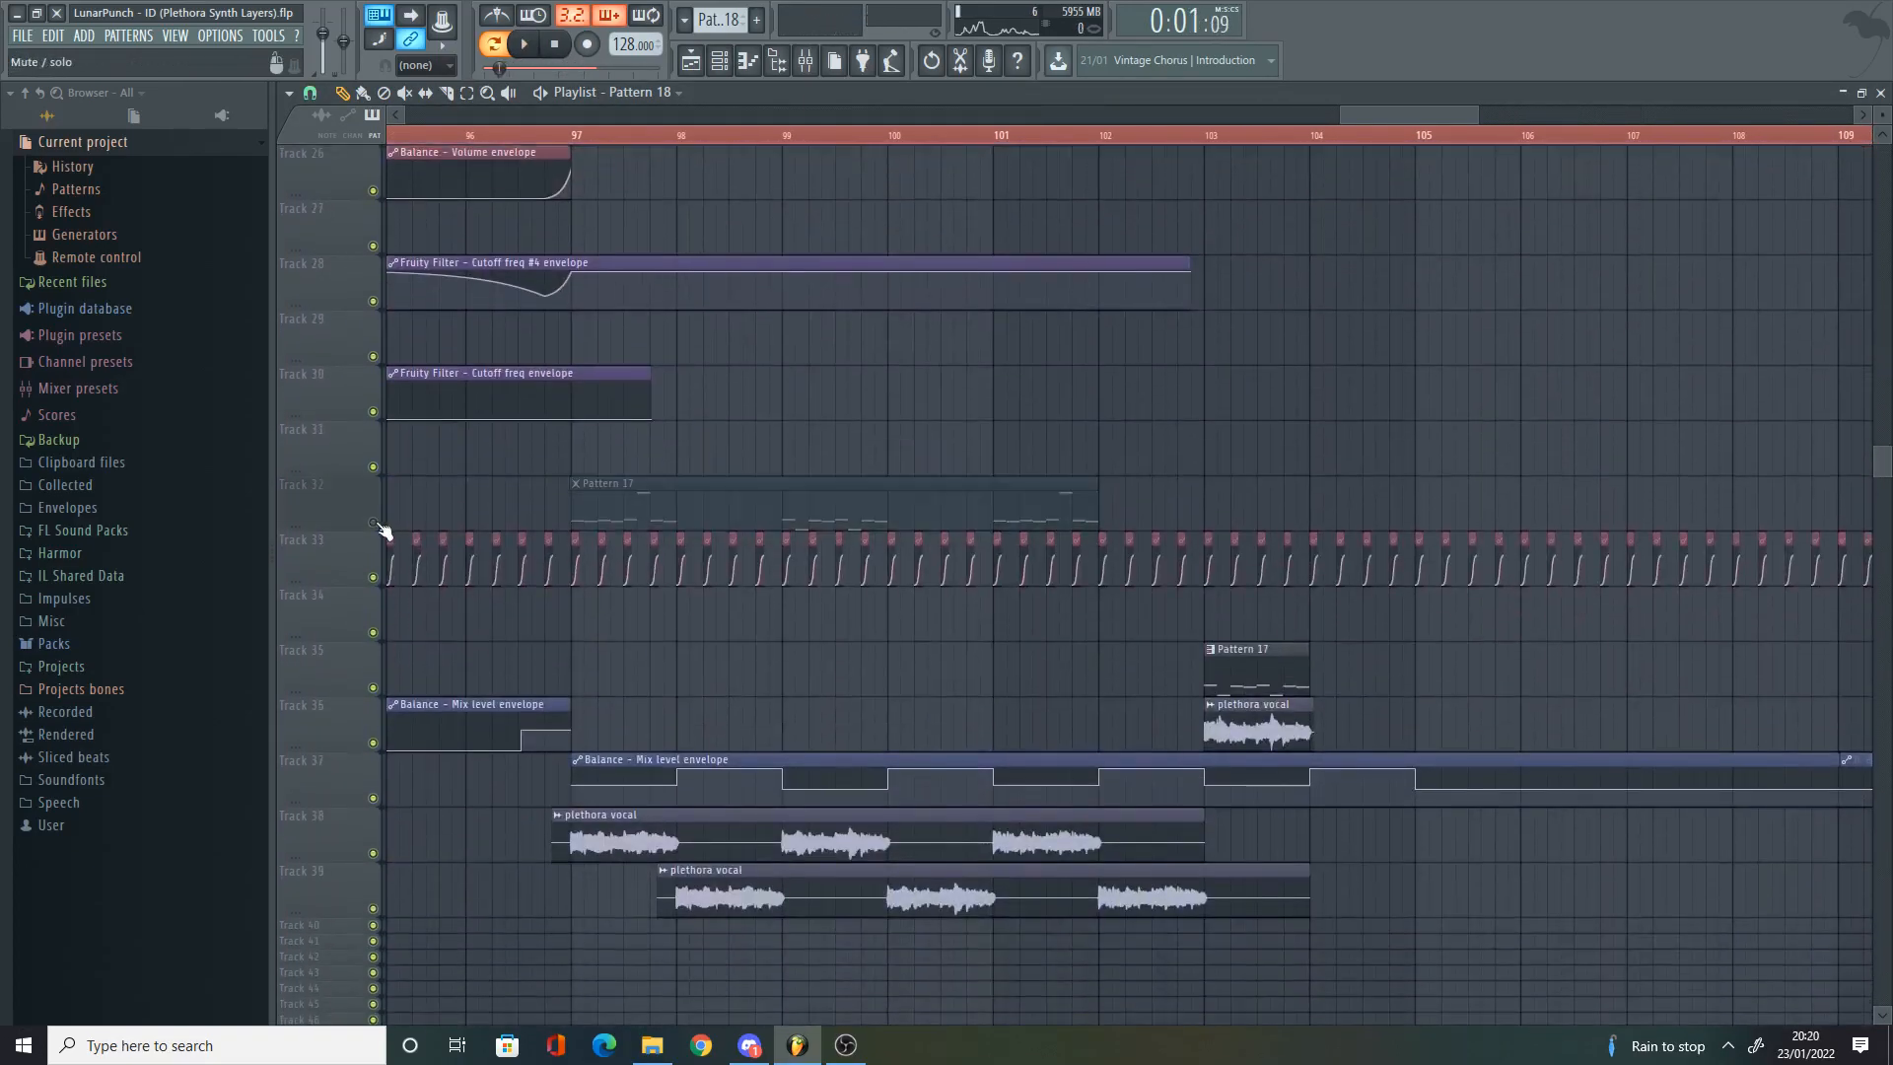
click(372, 853)
click(373, 908)
click(373, 798)
Step: Place a Pattern 18 clip on Track 31, lengthen it to over four bars, and position its start near bar 97
scroll(592, 572, up, 4)
click(592, 566)
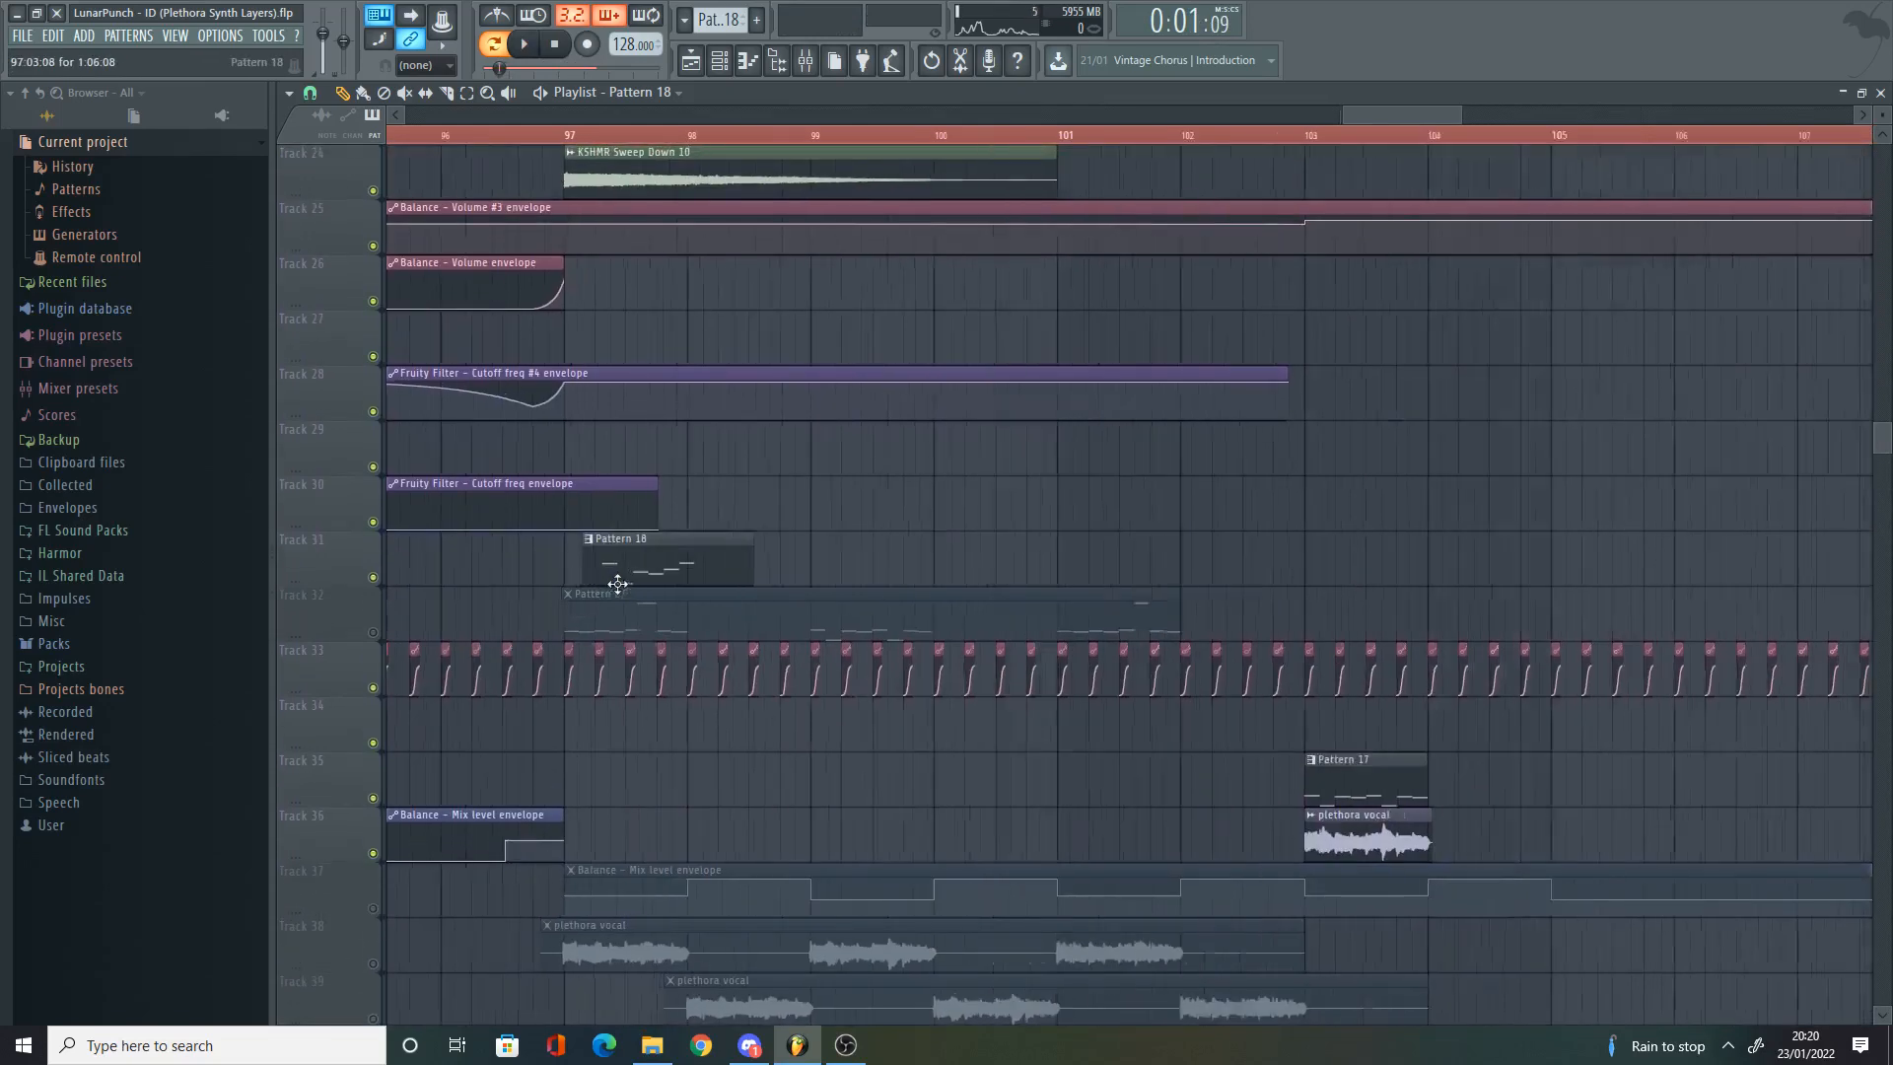
drag(542, 568, 308, 568)
scroll(651, 560, down, 2)
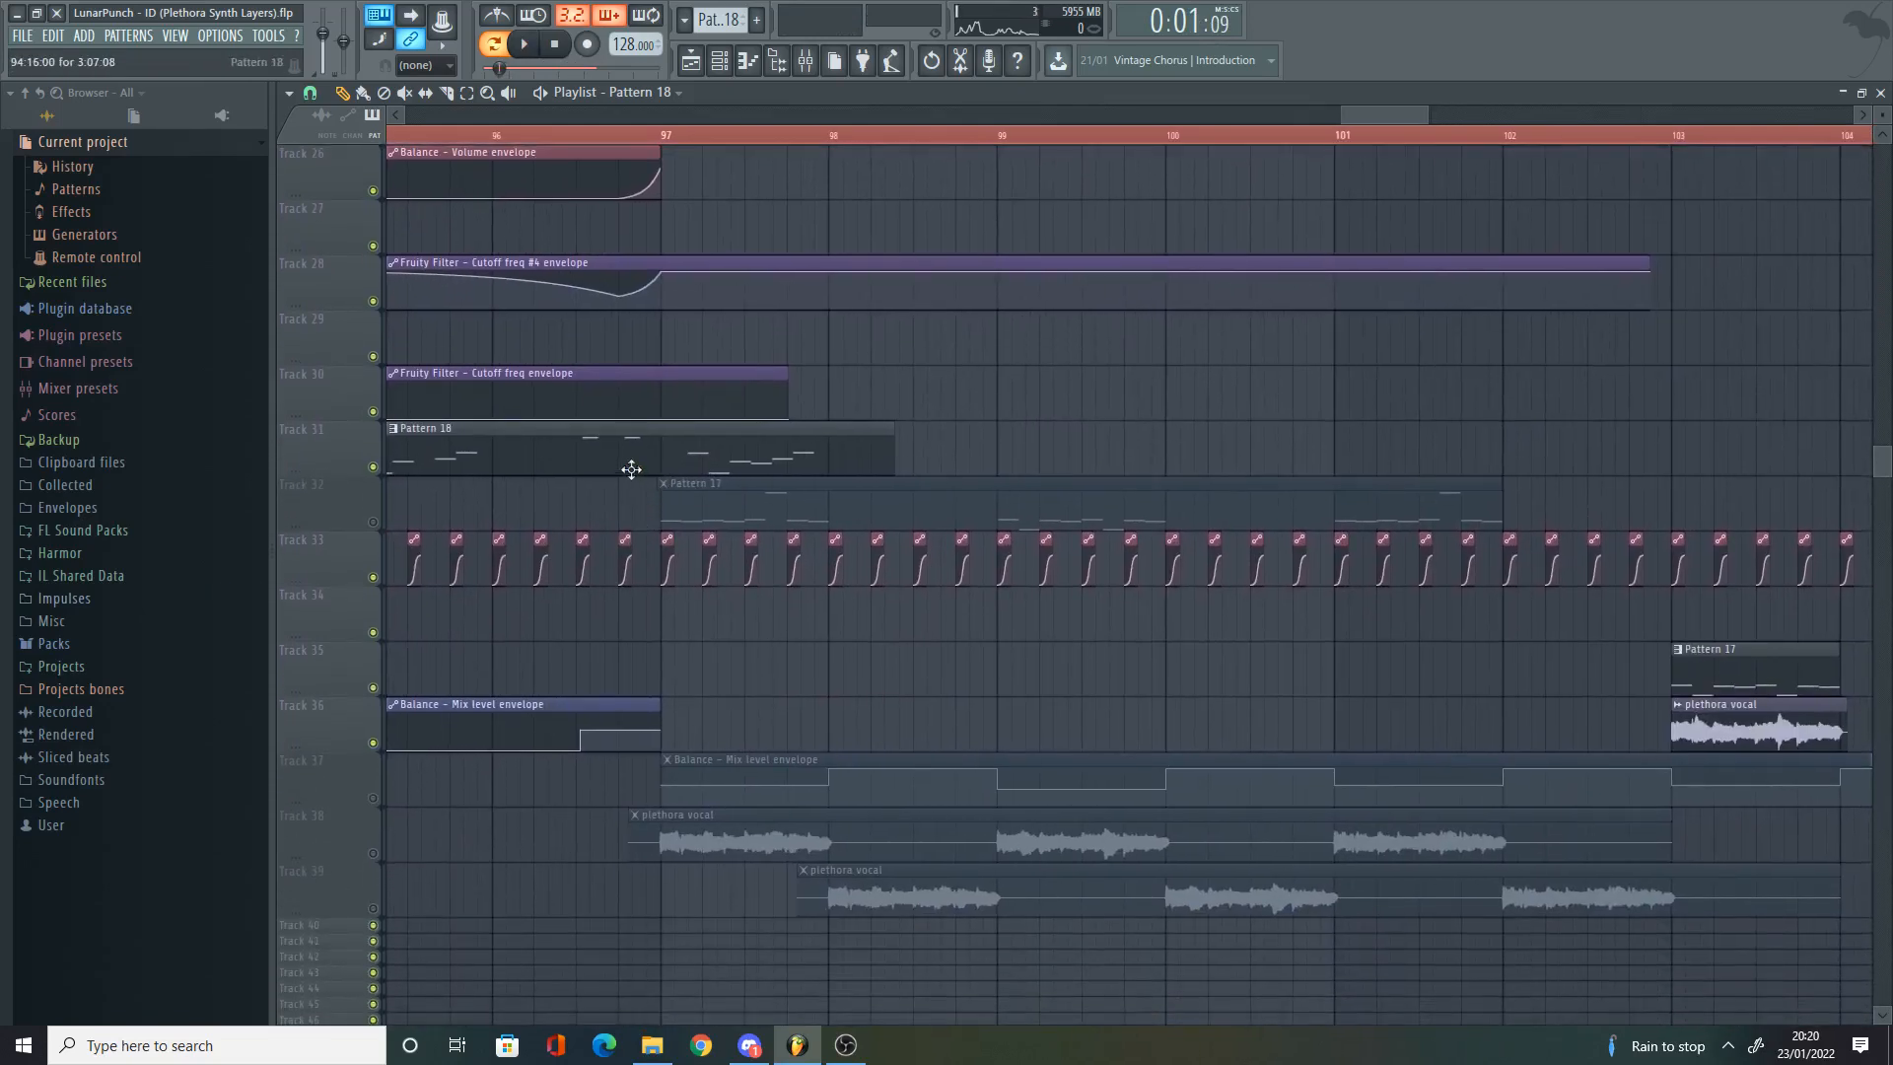
drag(622, 465, 1300, 448)
drag(368, 464, 370, 463)
drag(1145, 440, 1003, 438)
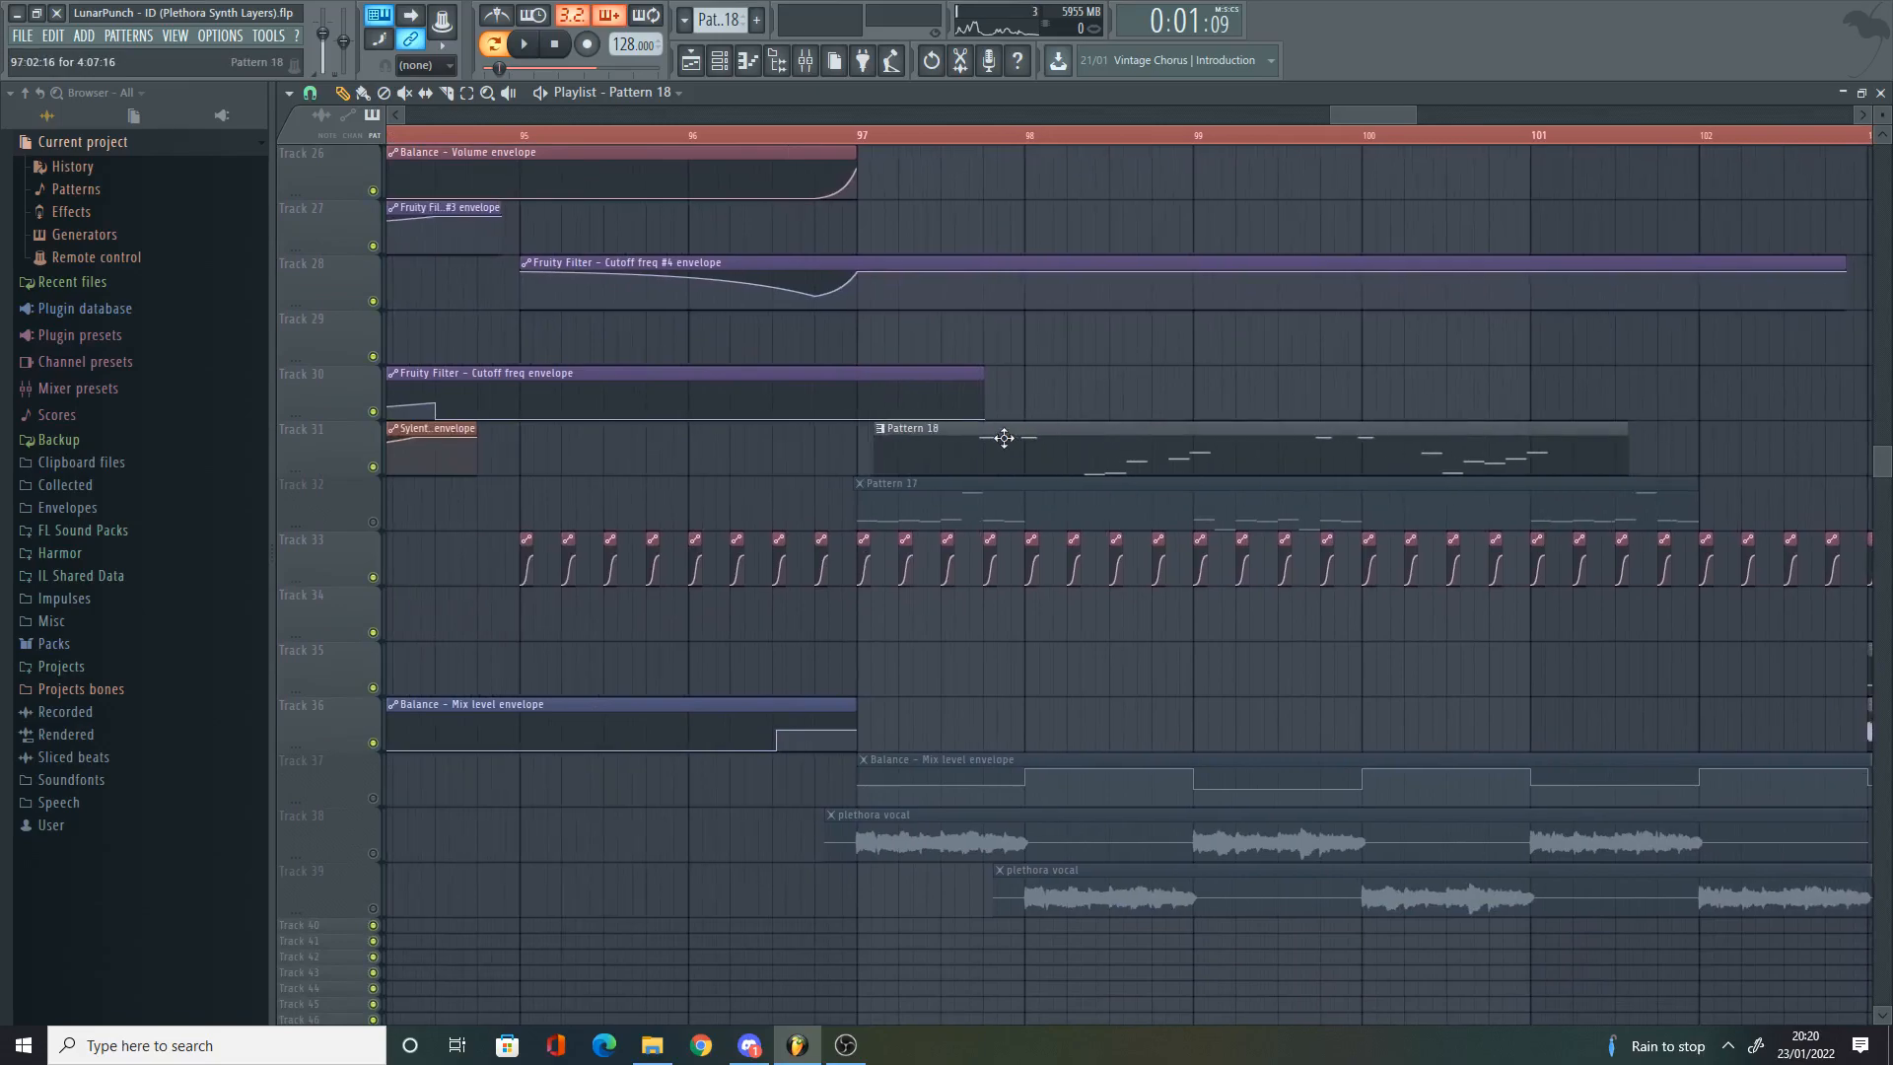
Step: Play from bar 97 and extend the Track 31 Pattern 18 clip to eight bars, starting at bar 97
click(854, 139)
key(space)
scroll(923, 440, down, 3)
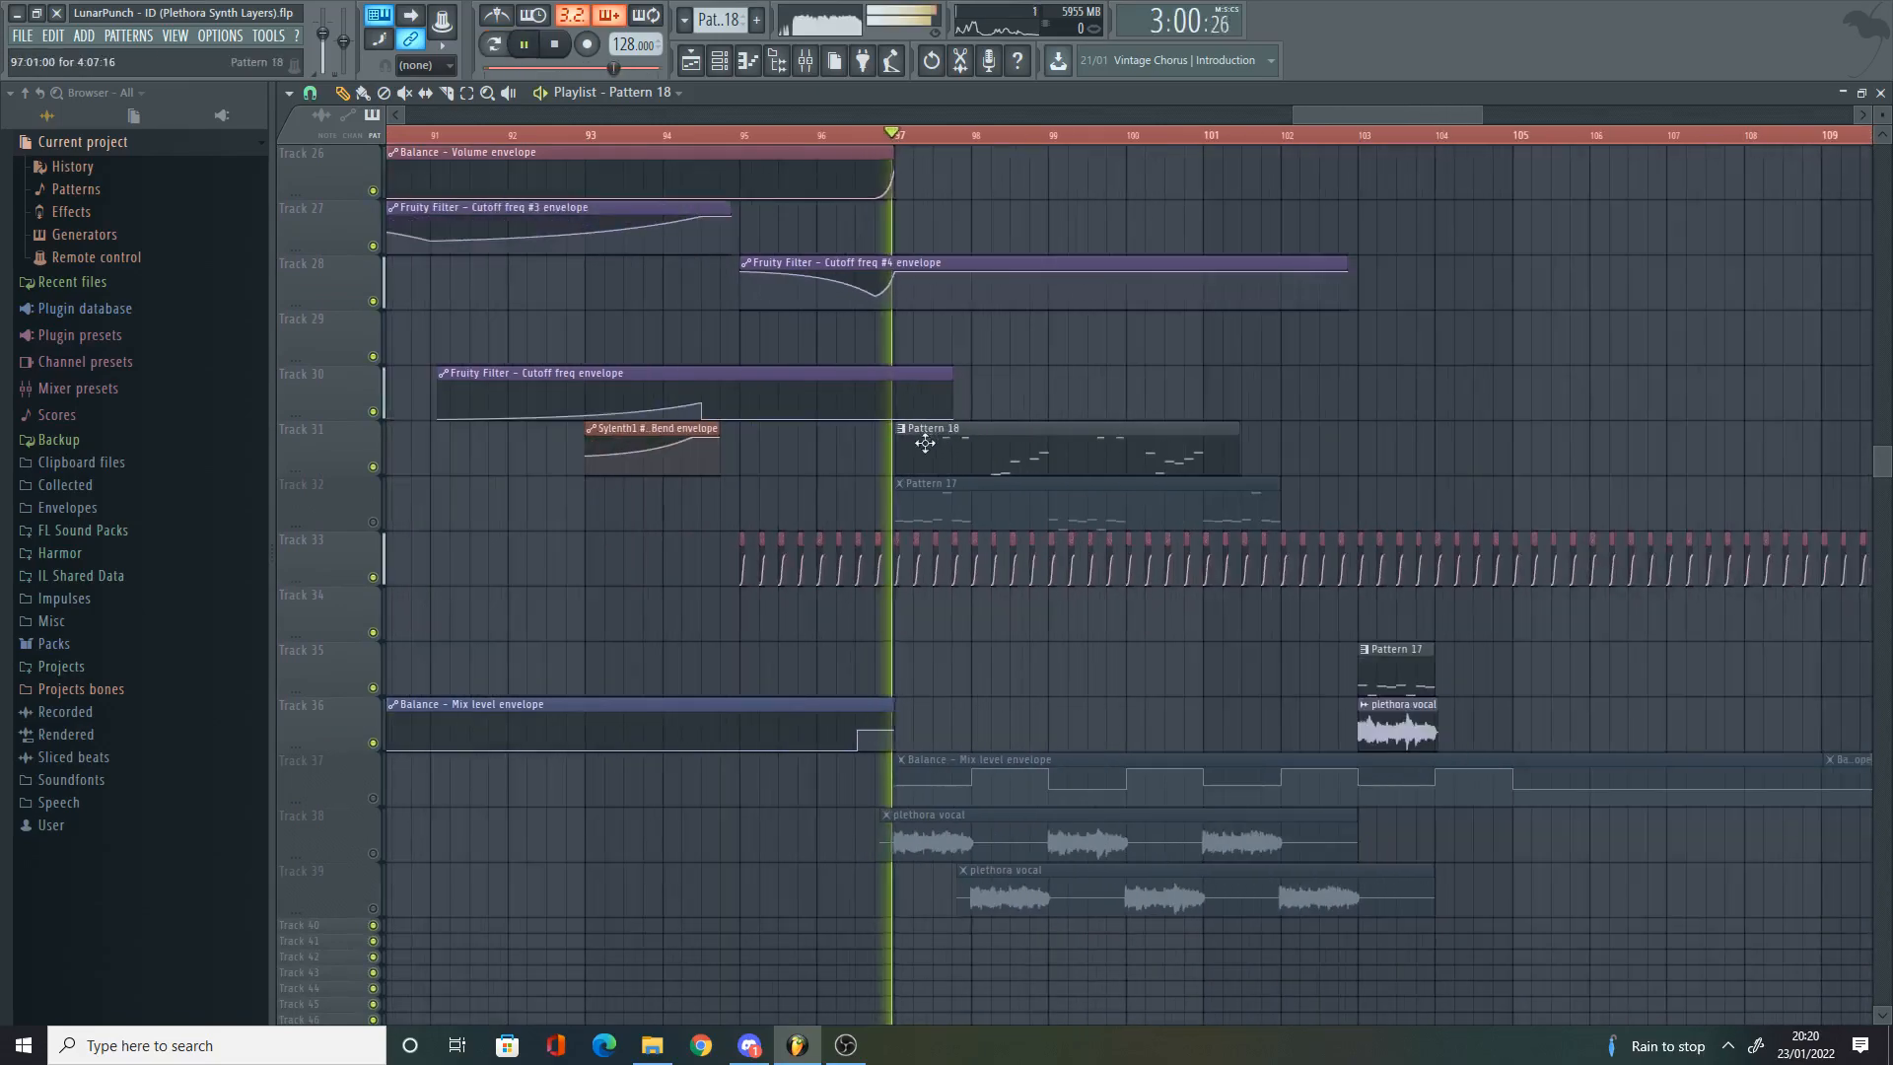
scroll(1075, 454, up, 2)
drag(1204, 447, 1564, 460)
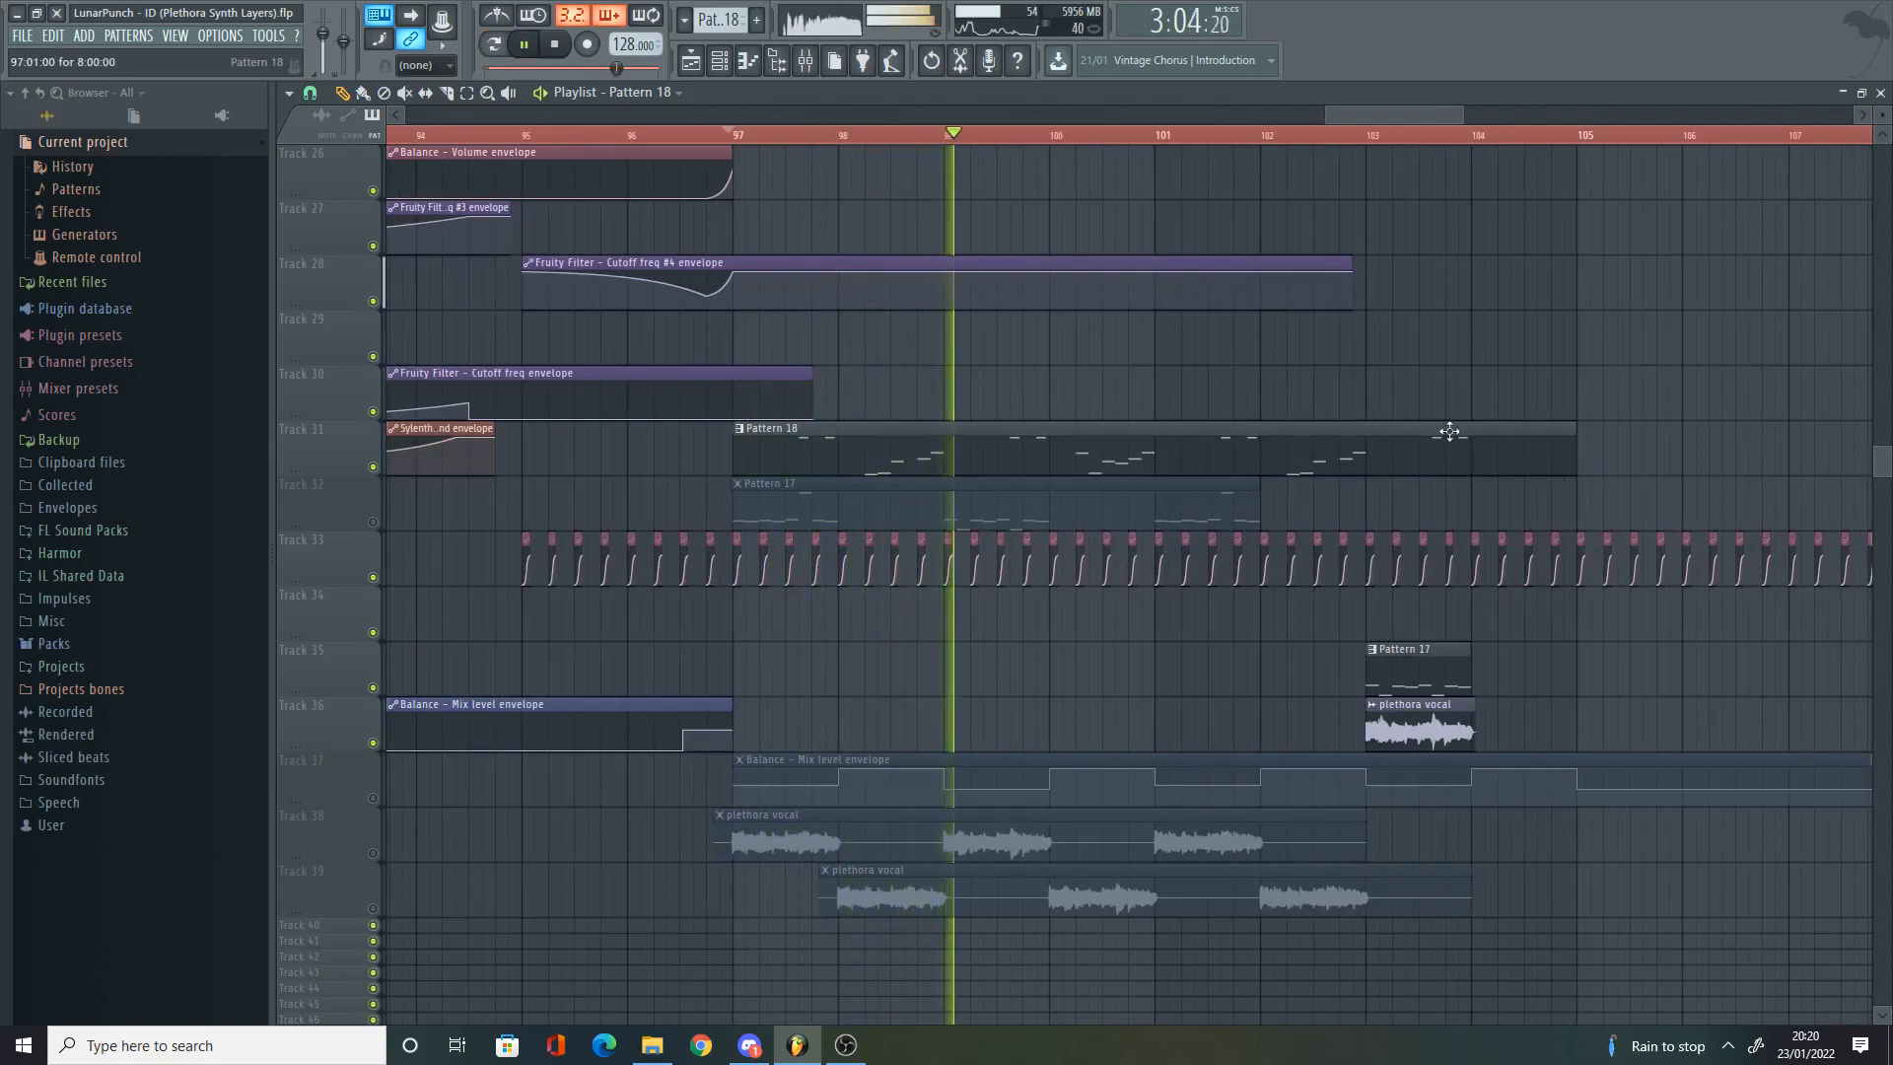
scroll(1400, 402, up, 2)
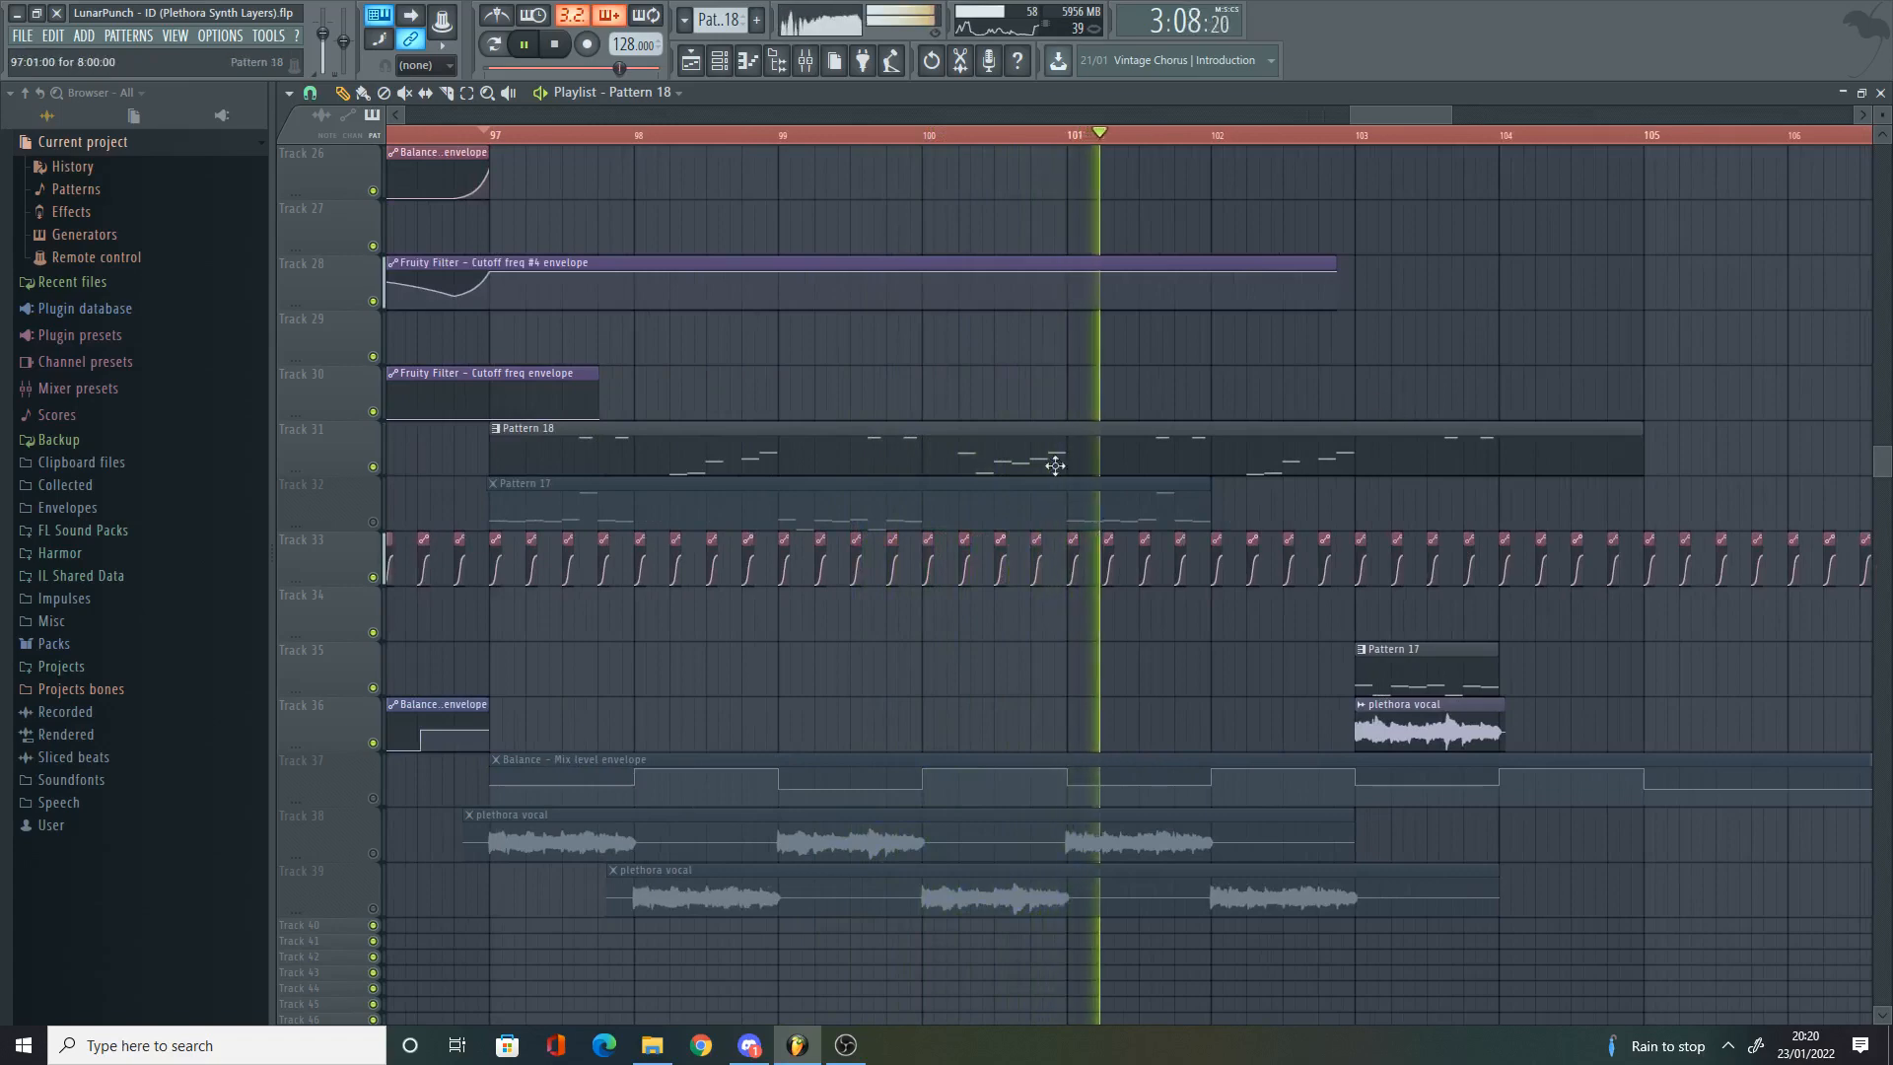
Step: Move the eight-bar Pattern 18 clip on Track 31 back to start at bar 93
drag(793, 461, 767, 430)
scroll(603, 463, down, 6)
scroll(599, 463, up, 2)
scroll(444, 520, up, 5)
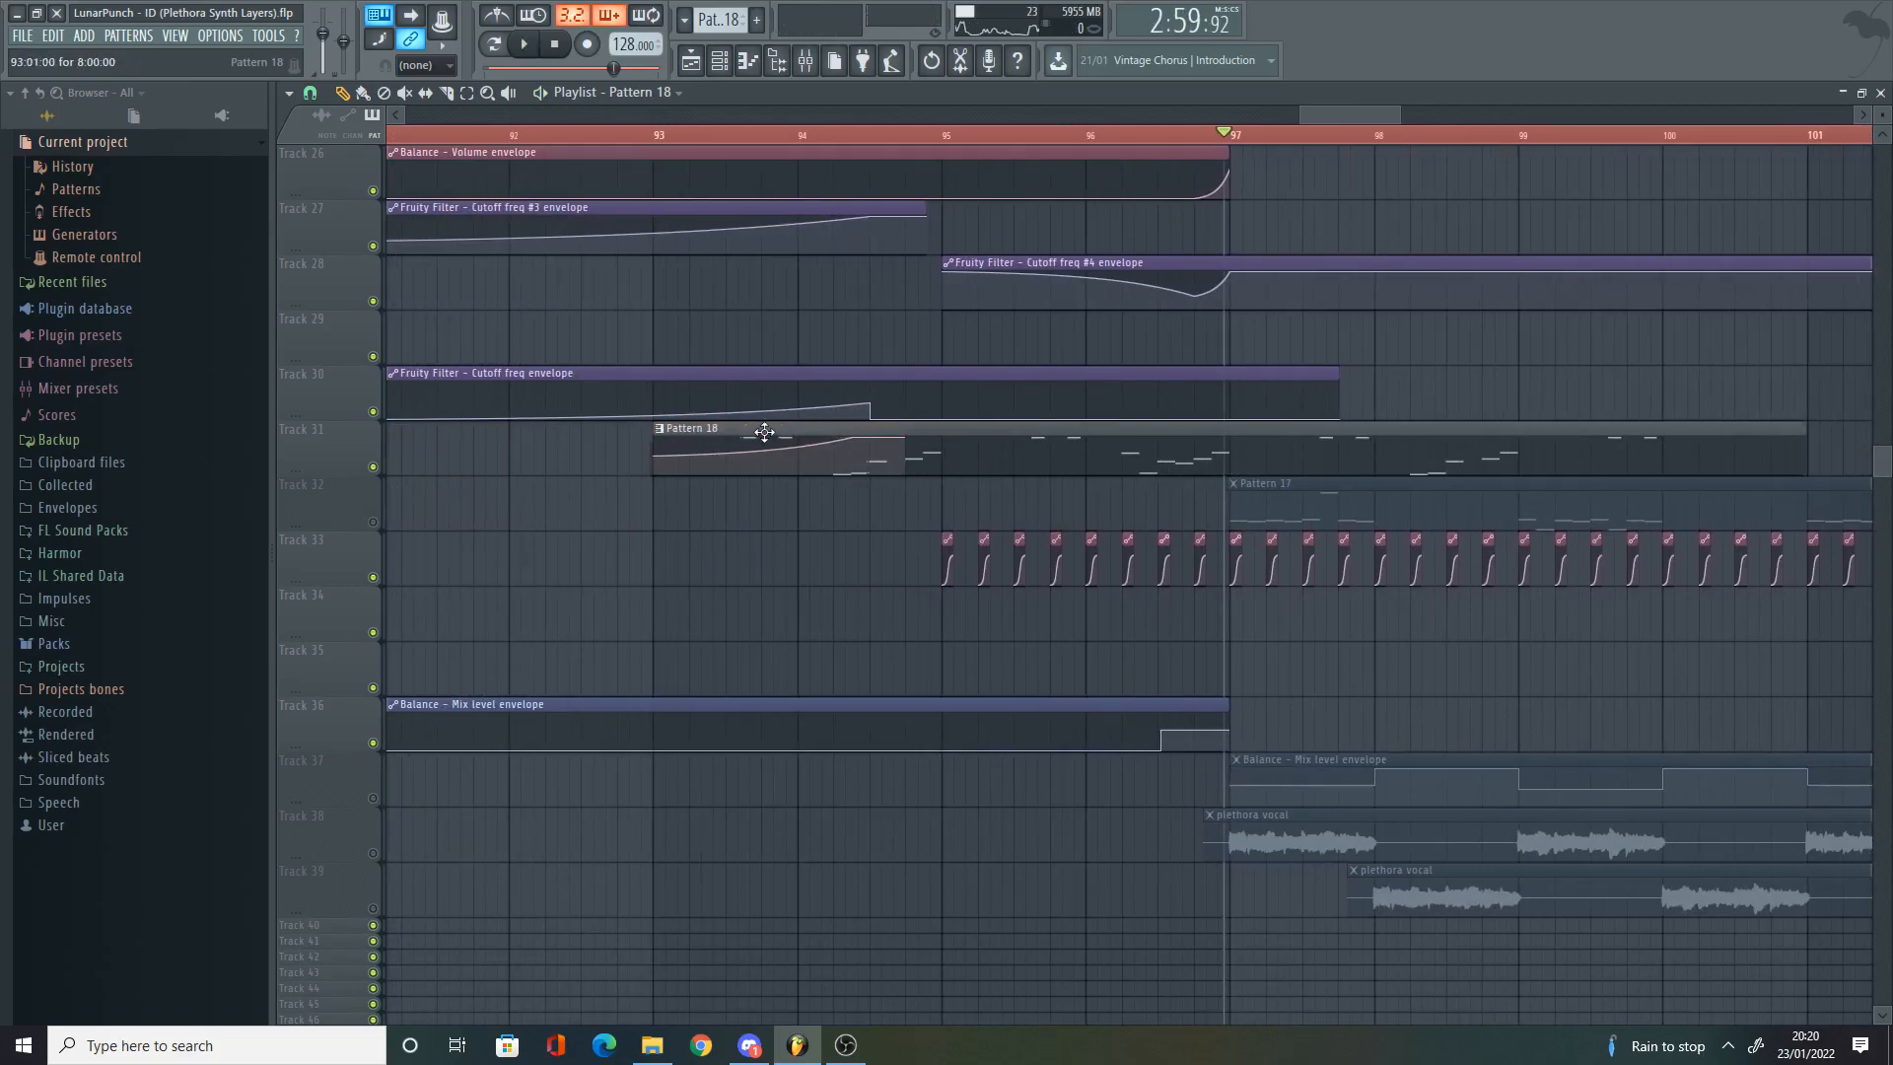
Step: Add a second Pattern 18 clip at bar 101 on Track 31 and audition the vocal chops from bar 97
scroll(850, 440, down, 2)
scroll(1451, 450, up, 3)
click(1492, 451)
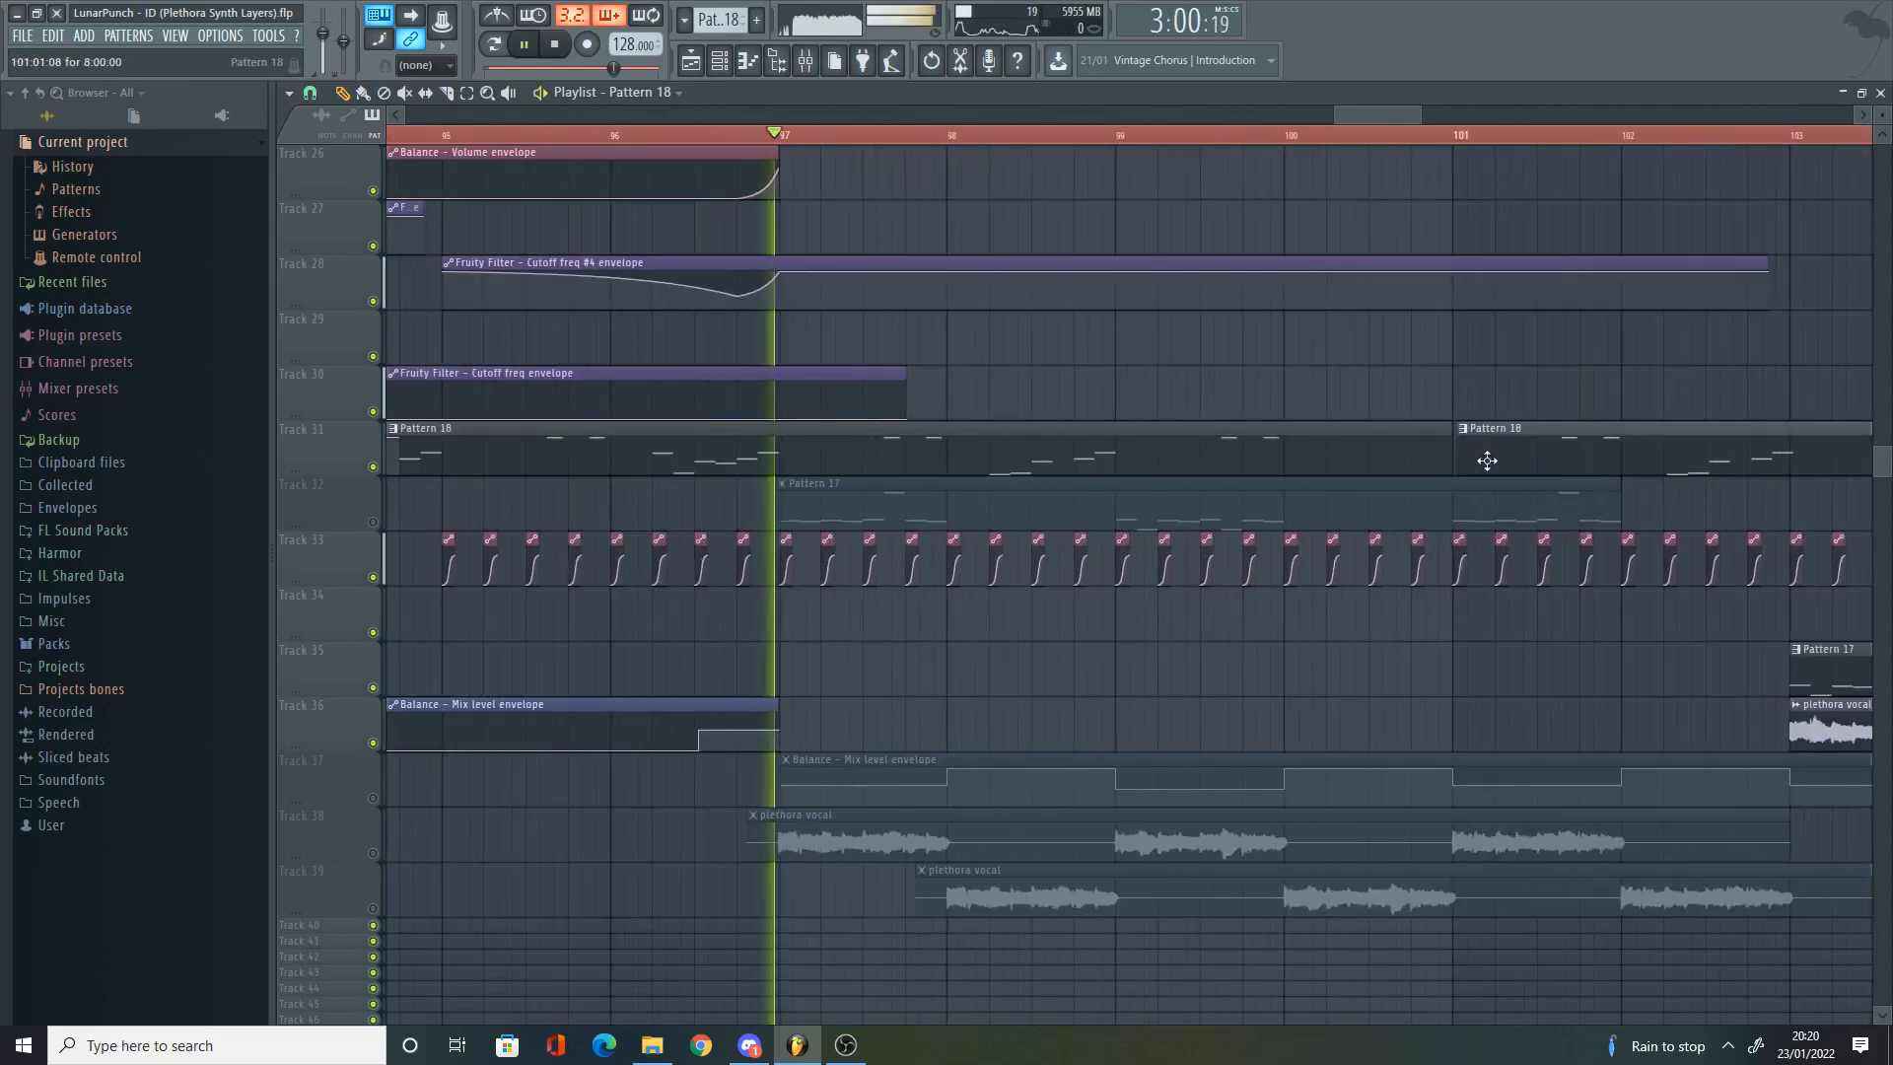
drag(1487, 460, 1483, 456)
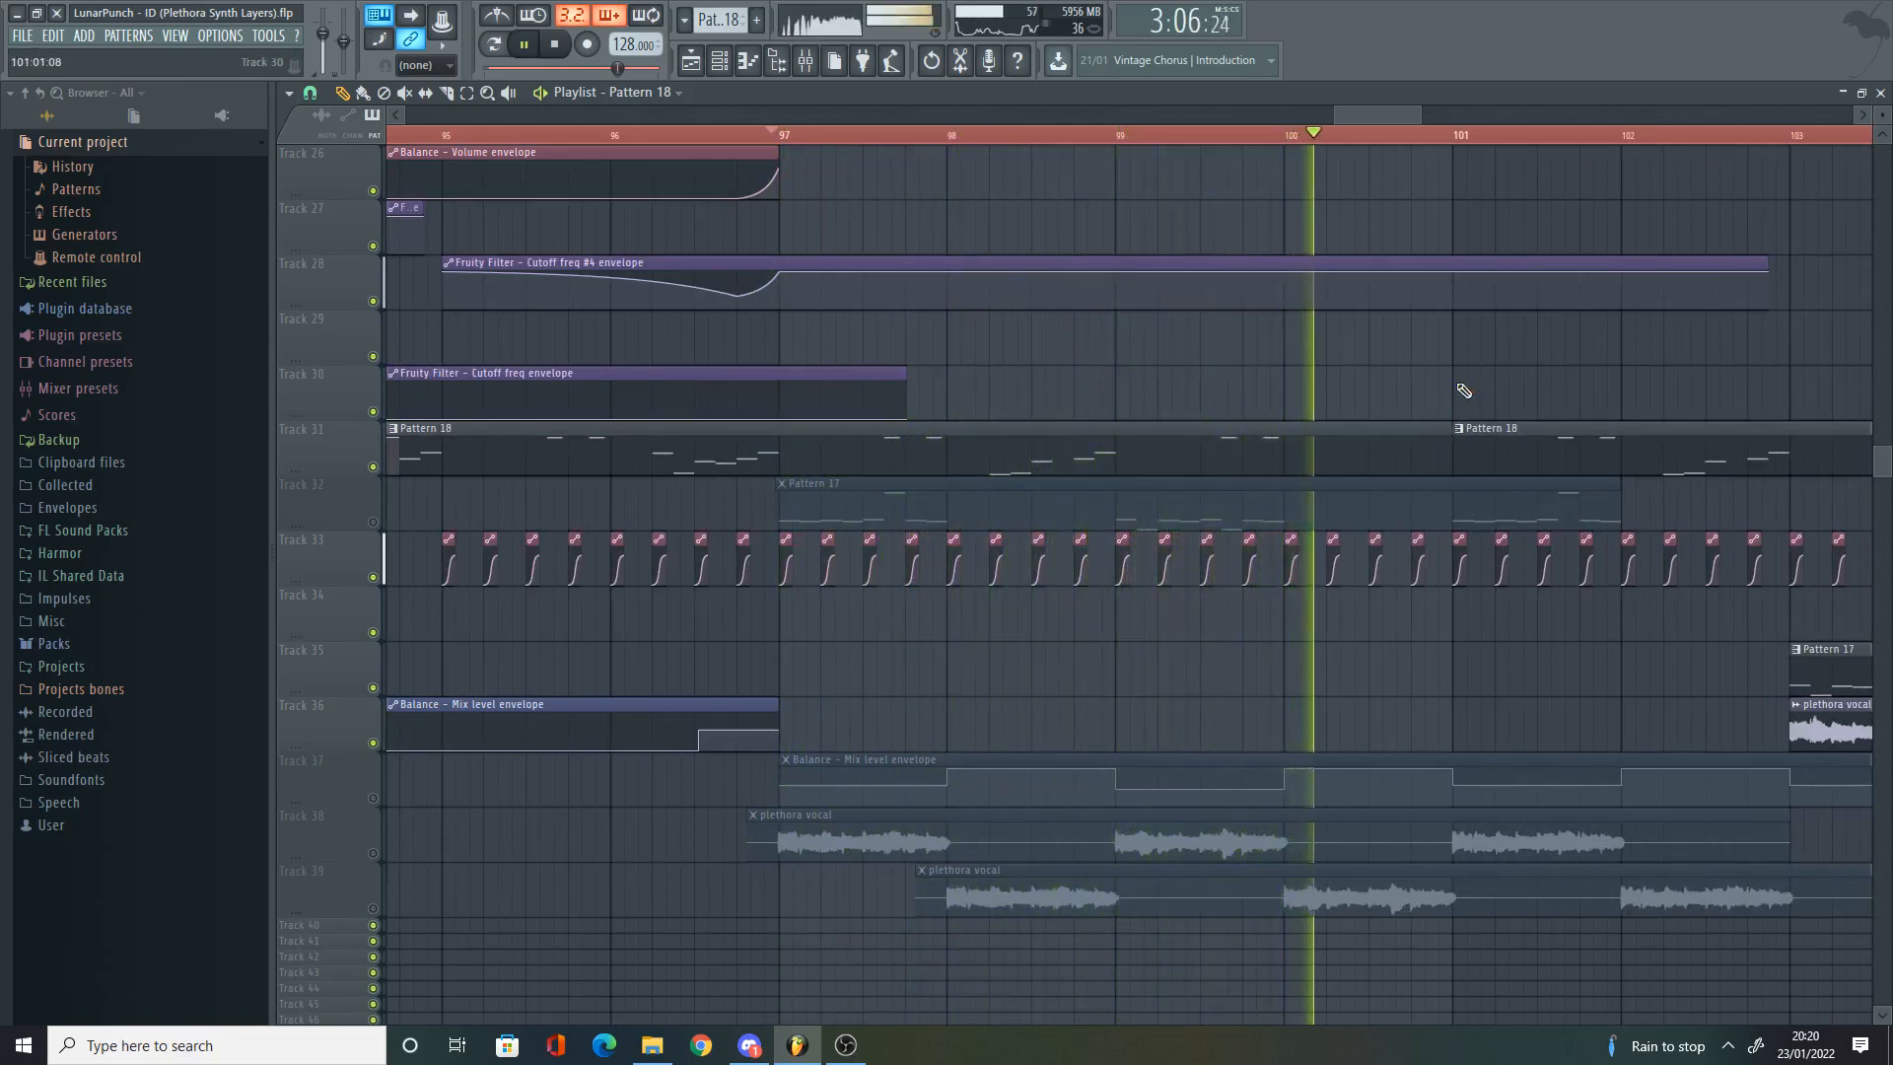
scroll(1464, 392, down, 2)
scroll(1442, 437, up, 1)
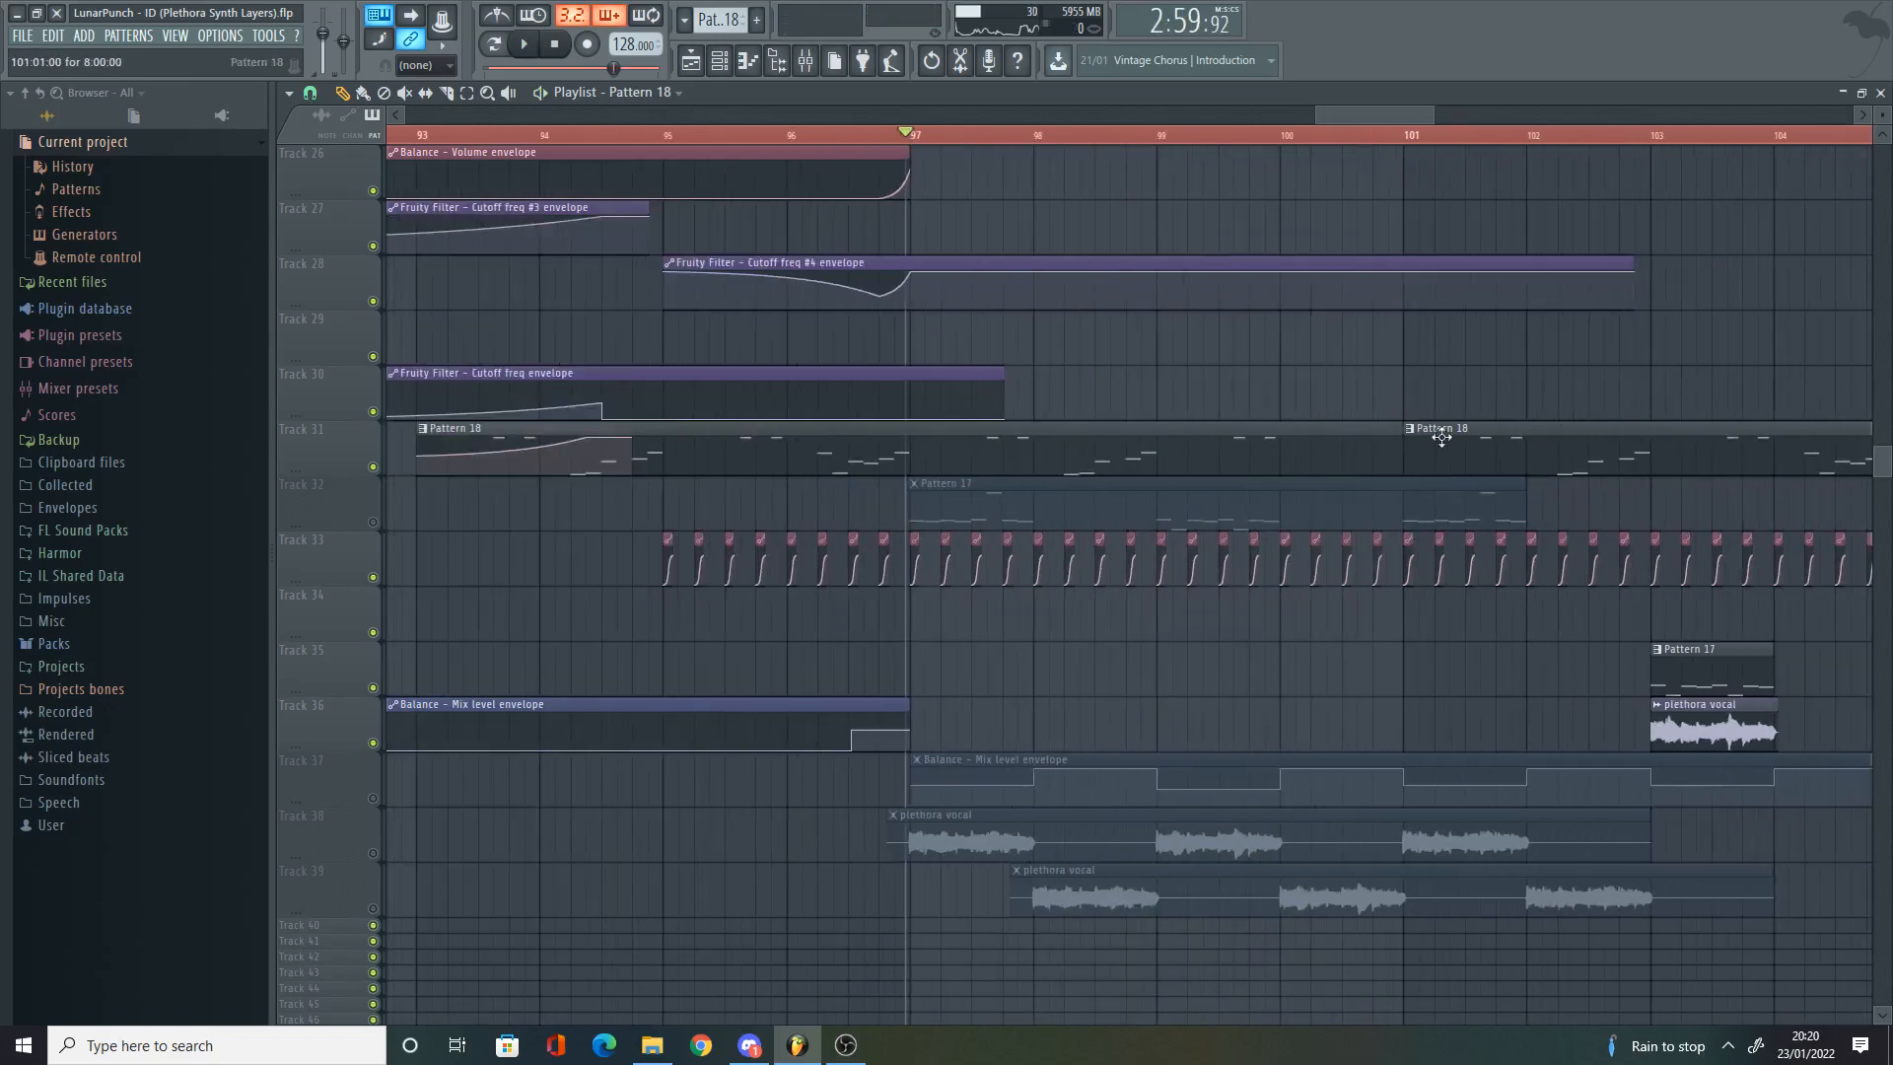
Step: Reposition the Pattern 18 clips to bar 97 on Track 31 and bar 106 on Track 29, and play from bar 97
drag(1090, 458, 1747, 392)
scroll(1200, 453, down, 3)
scroll(1577, 456, up, 1)
key(space)
scroll(1336, 423, up, 5)
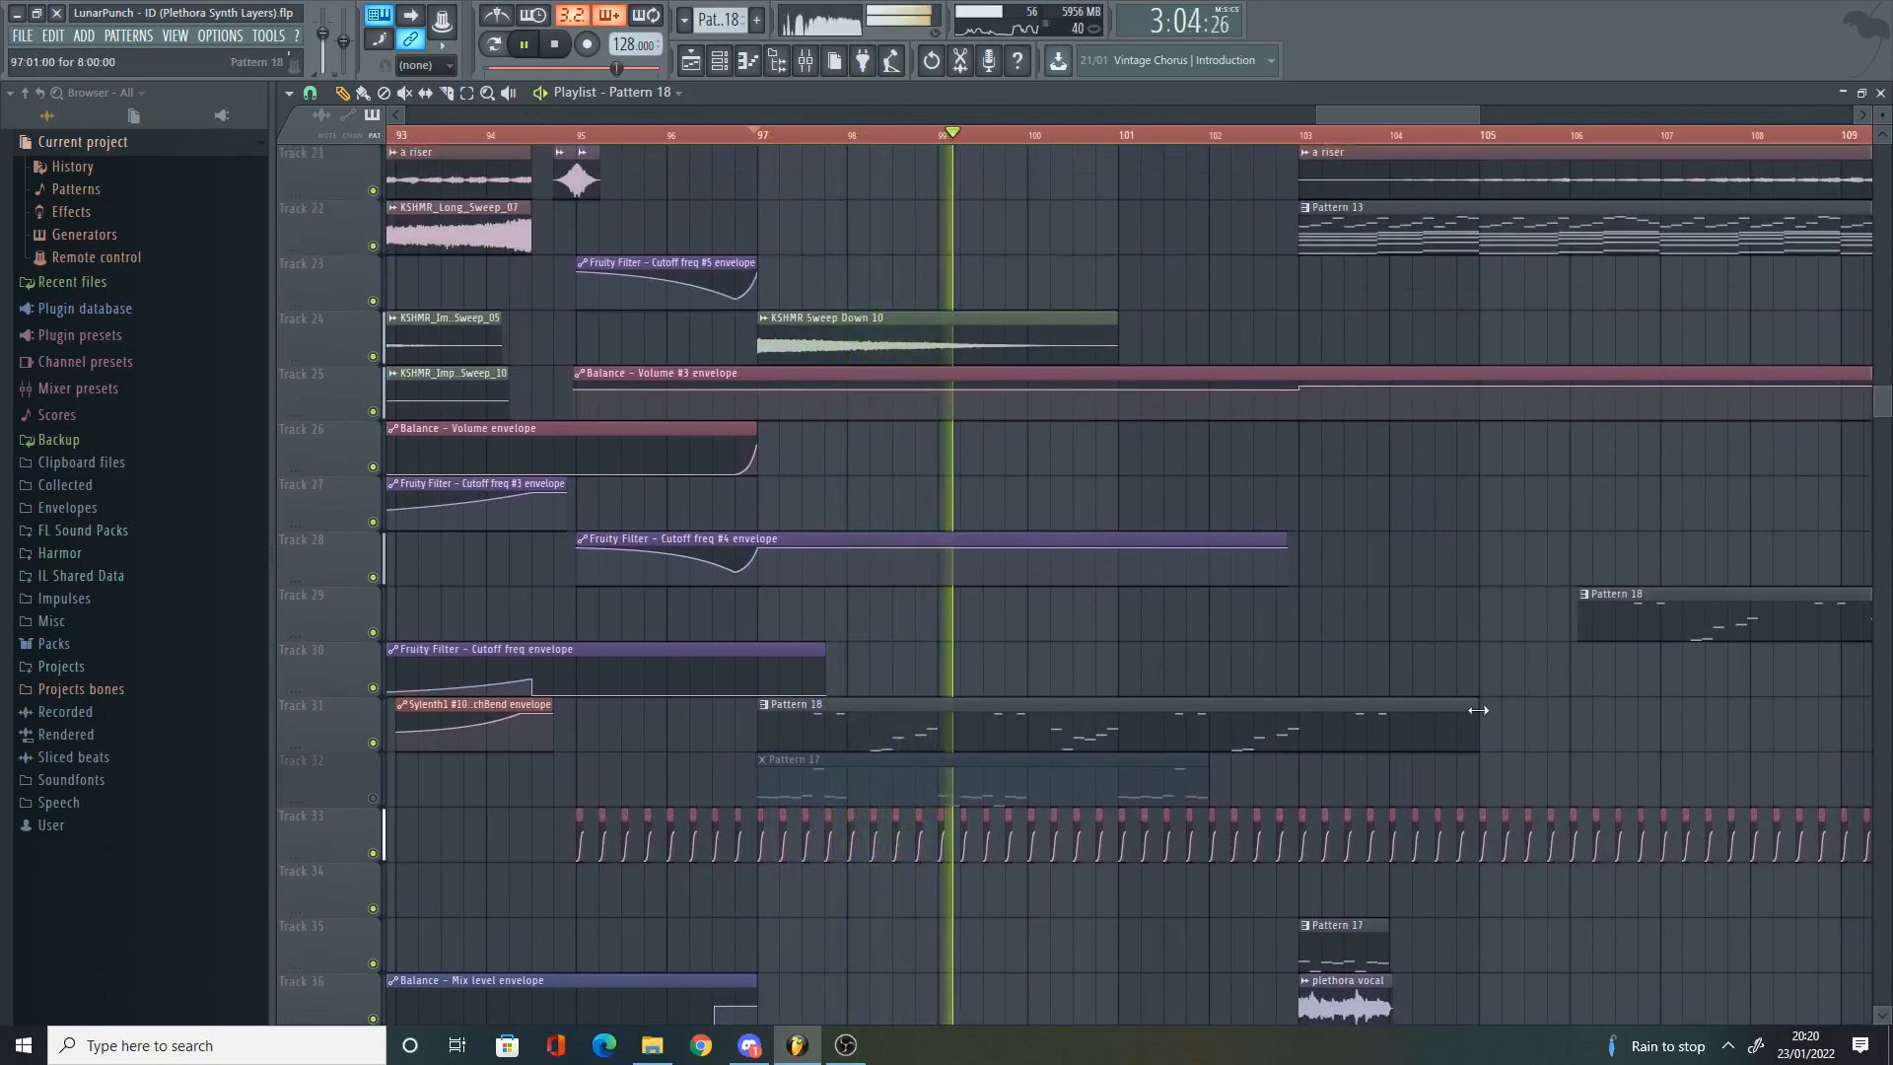
Step: Trim the Track 31 Pattern 18 clip to end at bar 103, and delete the Pattern 18 clips from Tracks 29 and 31
drag(1478, 732, 1341, 735)
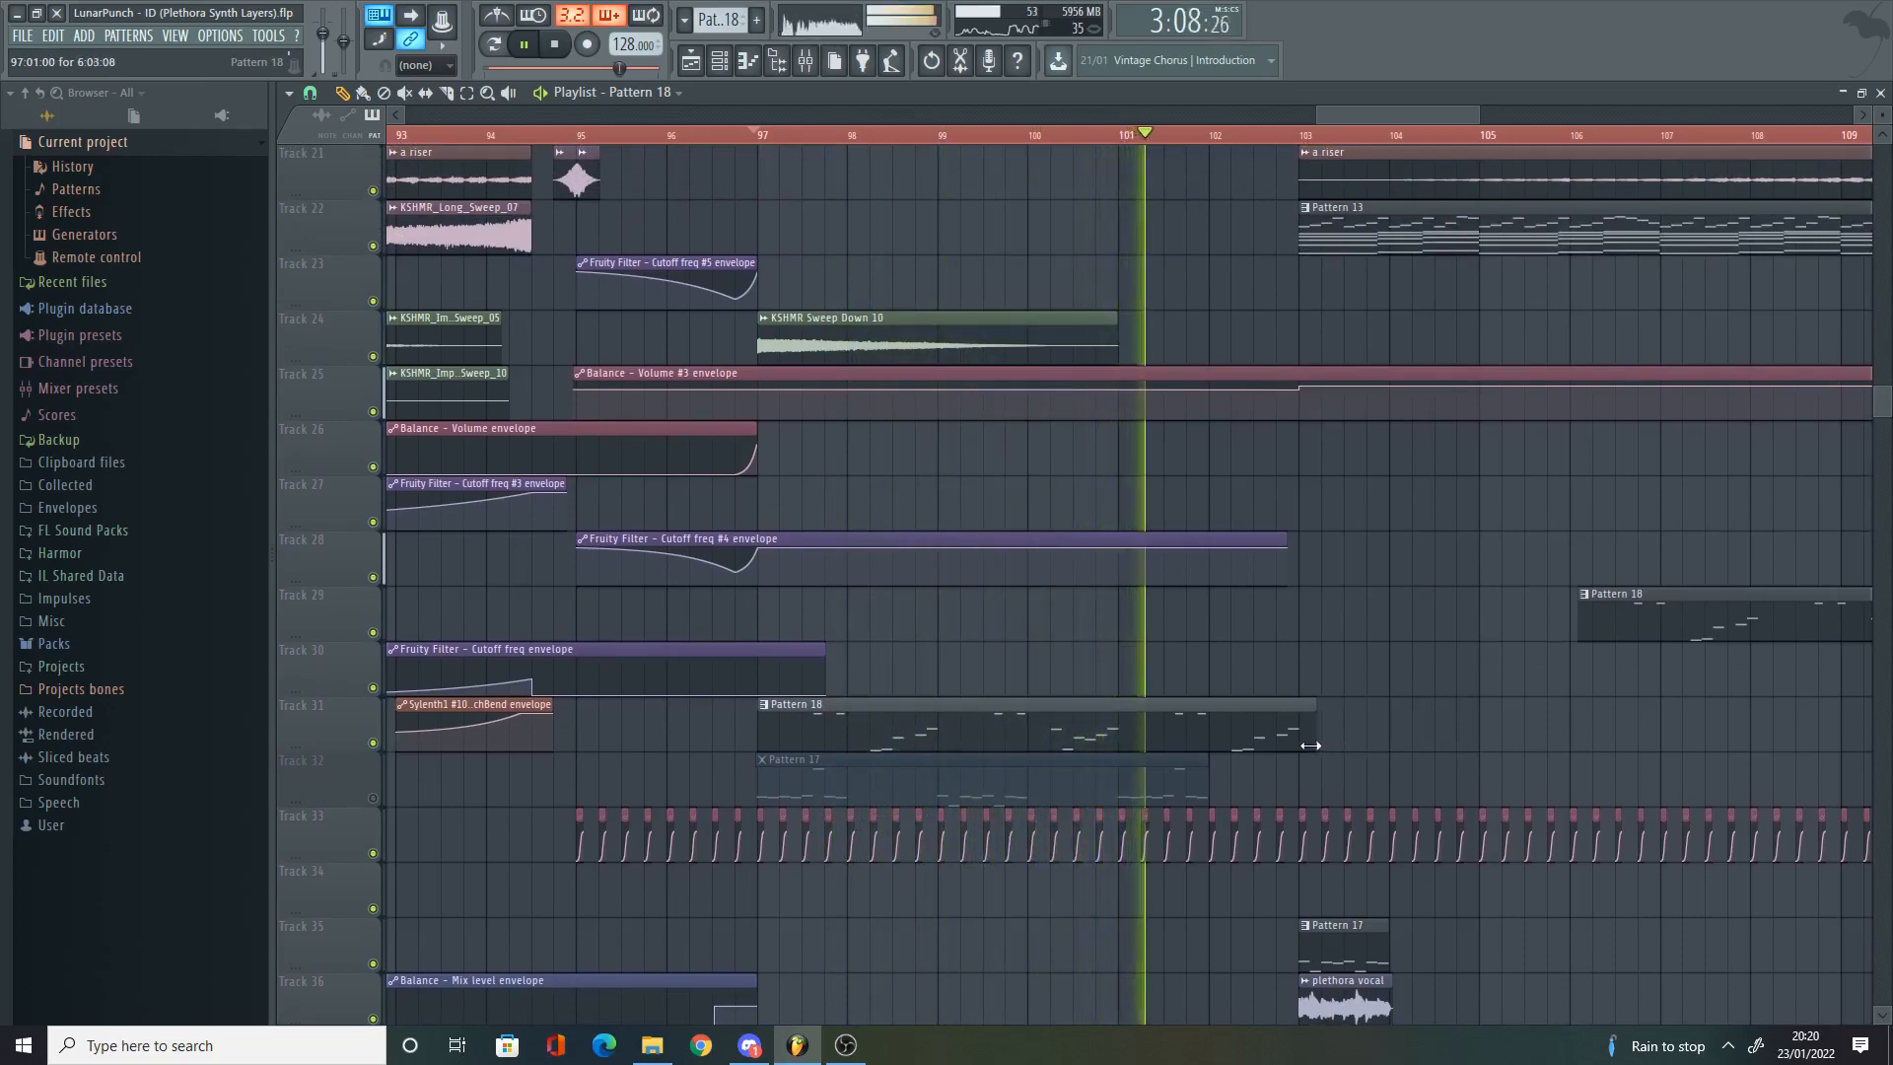
drag(1327, 739, 1301, 738)
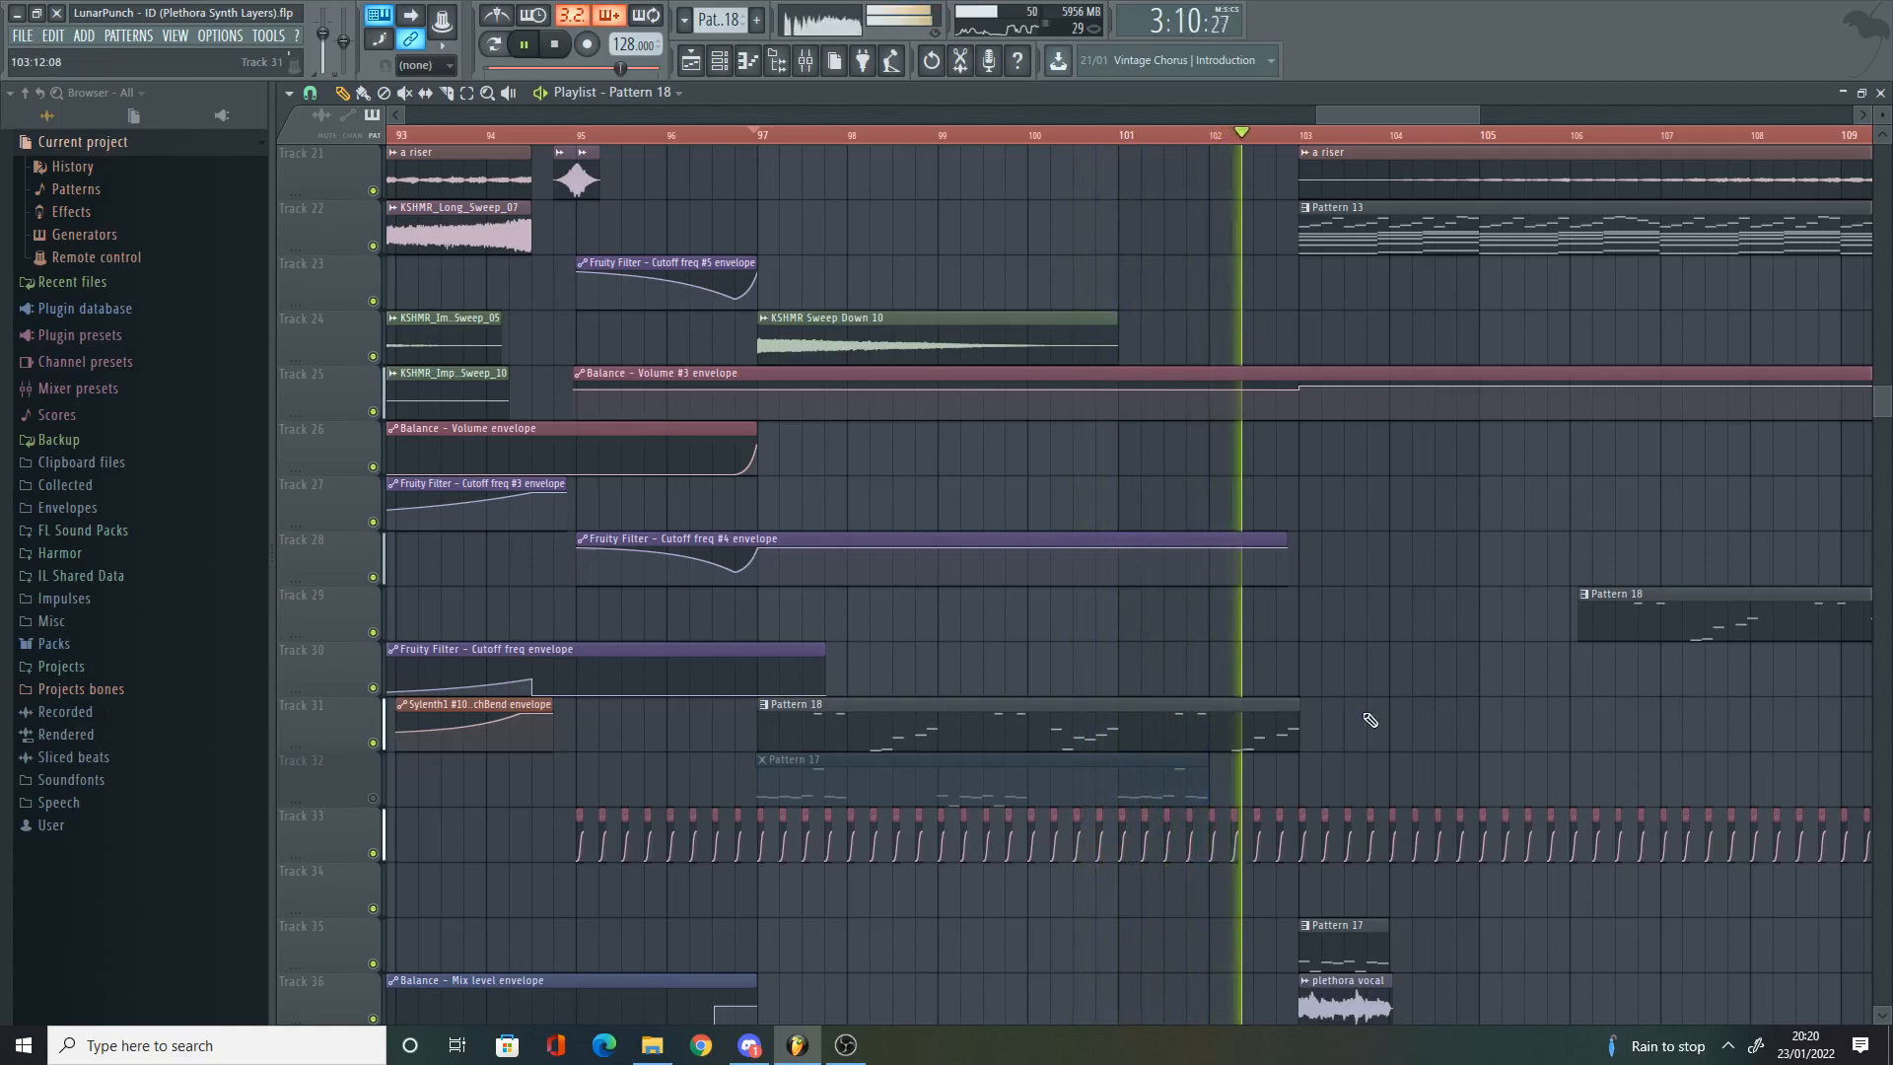
scroll(1328, 676, down, 3)
right_click(1254, 689)
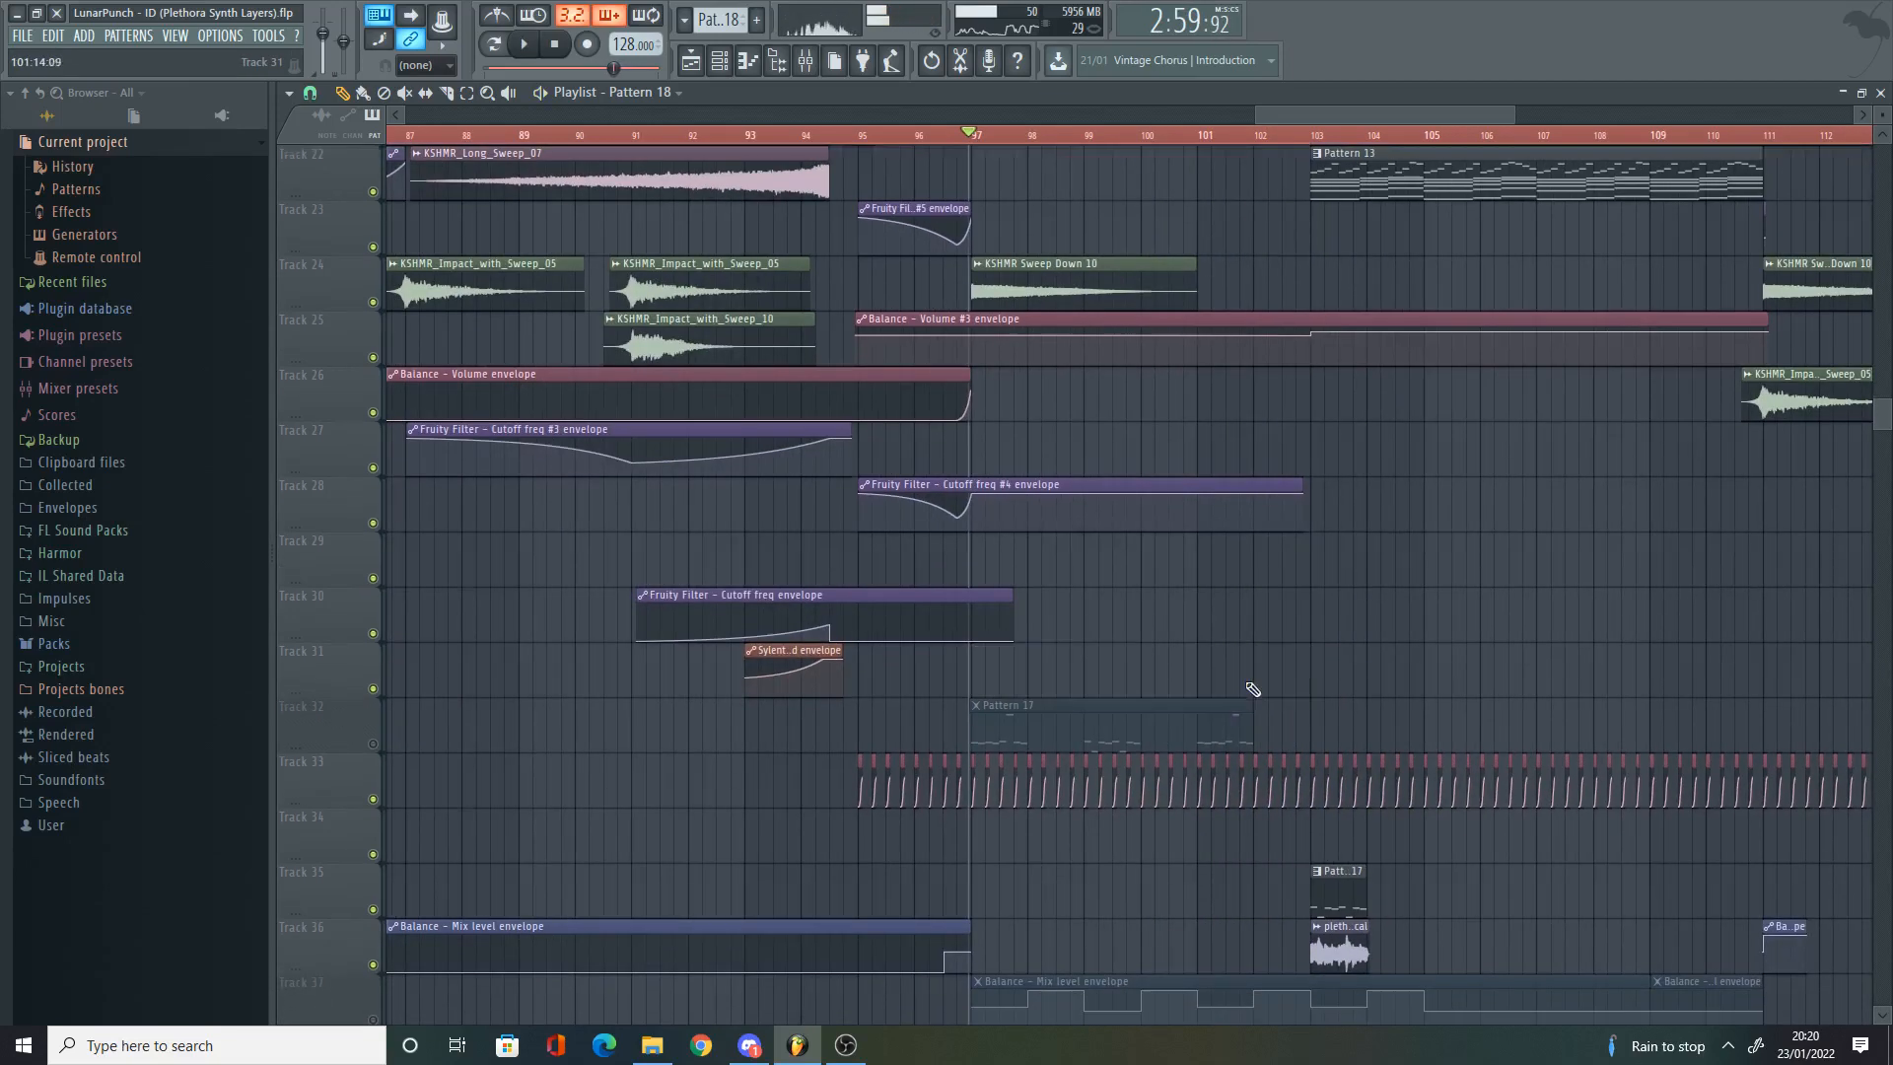
Step: Unmute all playlist tracks through the plethora vocal track's solo control, and briefly play the full mix from bar 97
scroll(1124, 623, down, 5)
right_click(372, 798)
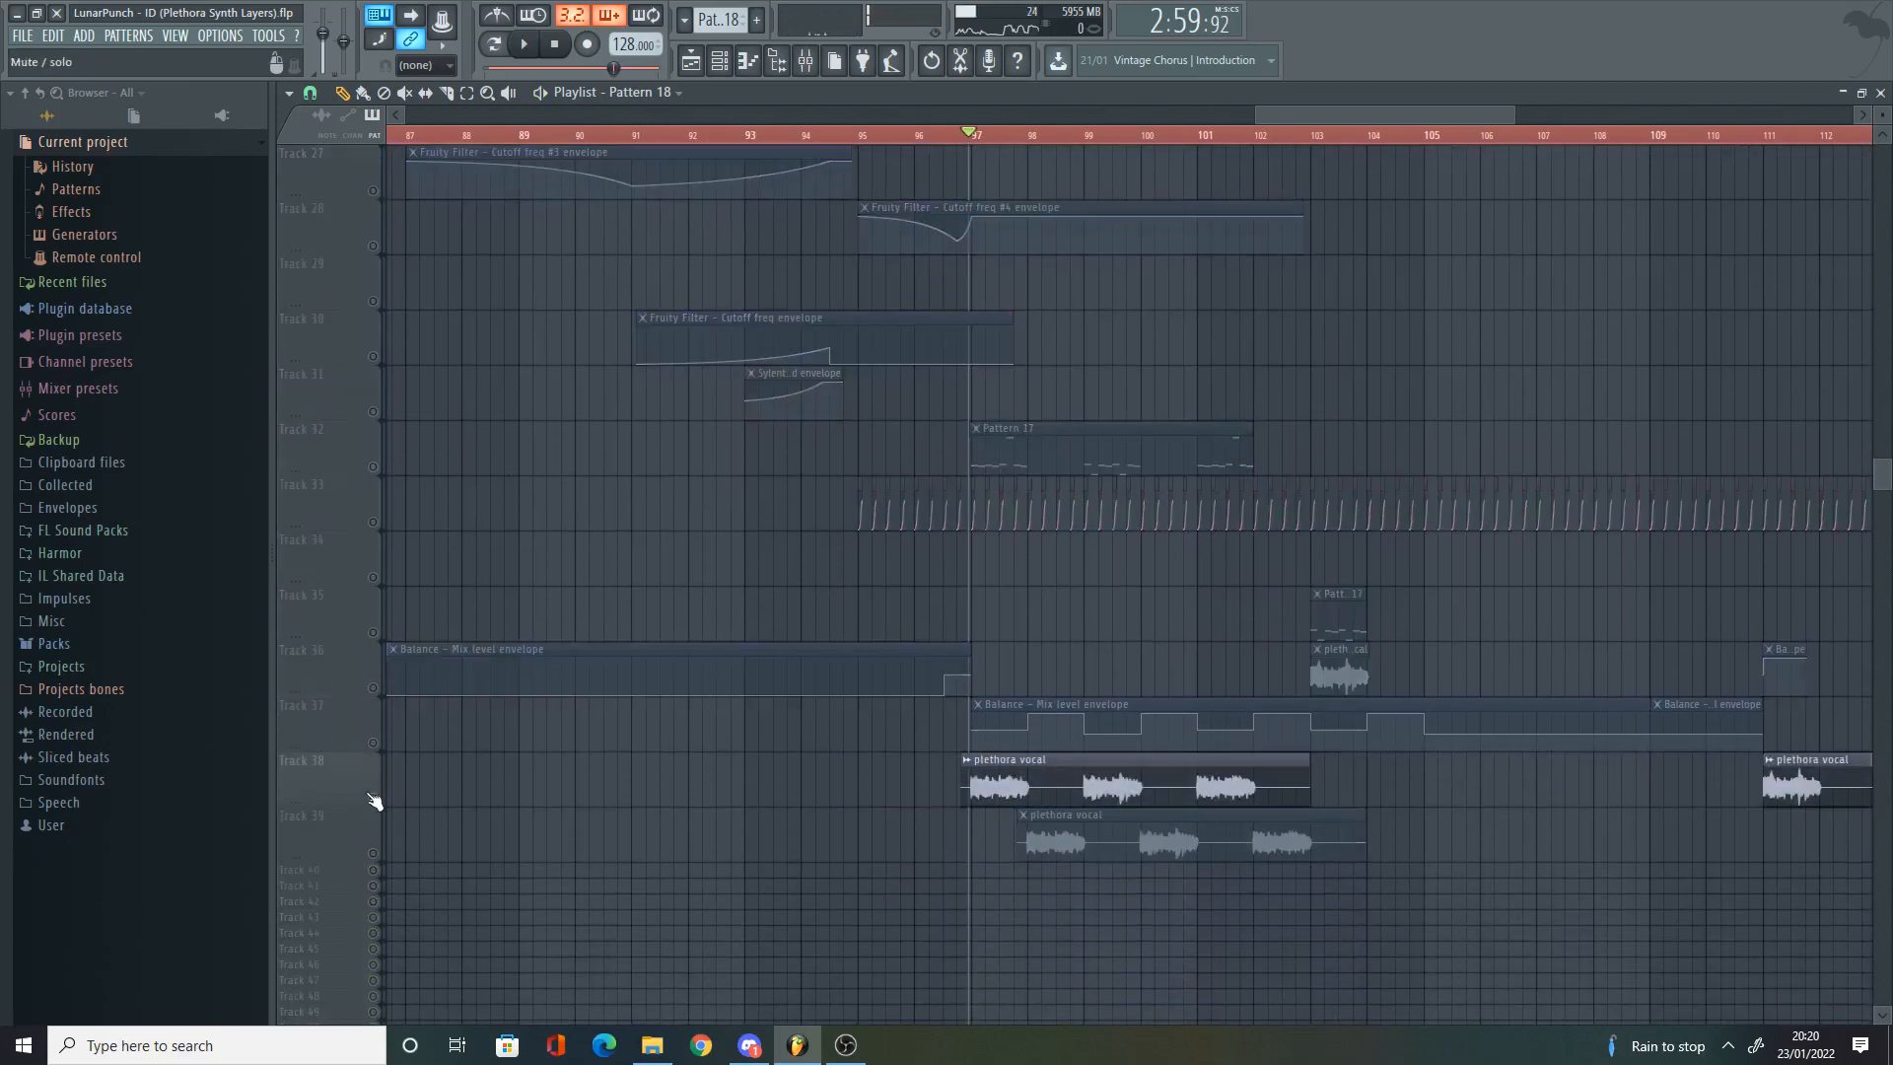
right_click(373, 797)
scroll(1015, 513, up, 2)
key(space)
scroll(1023, 499, down, 5)
scroll(1349, 424, up, 3)
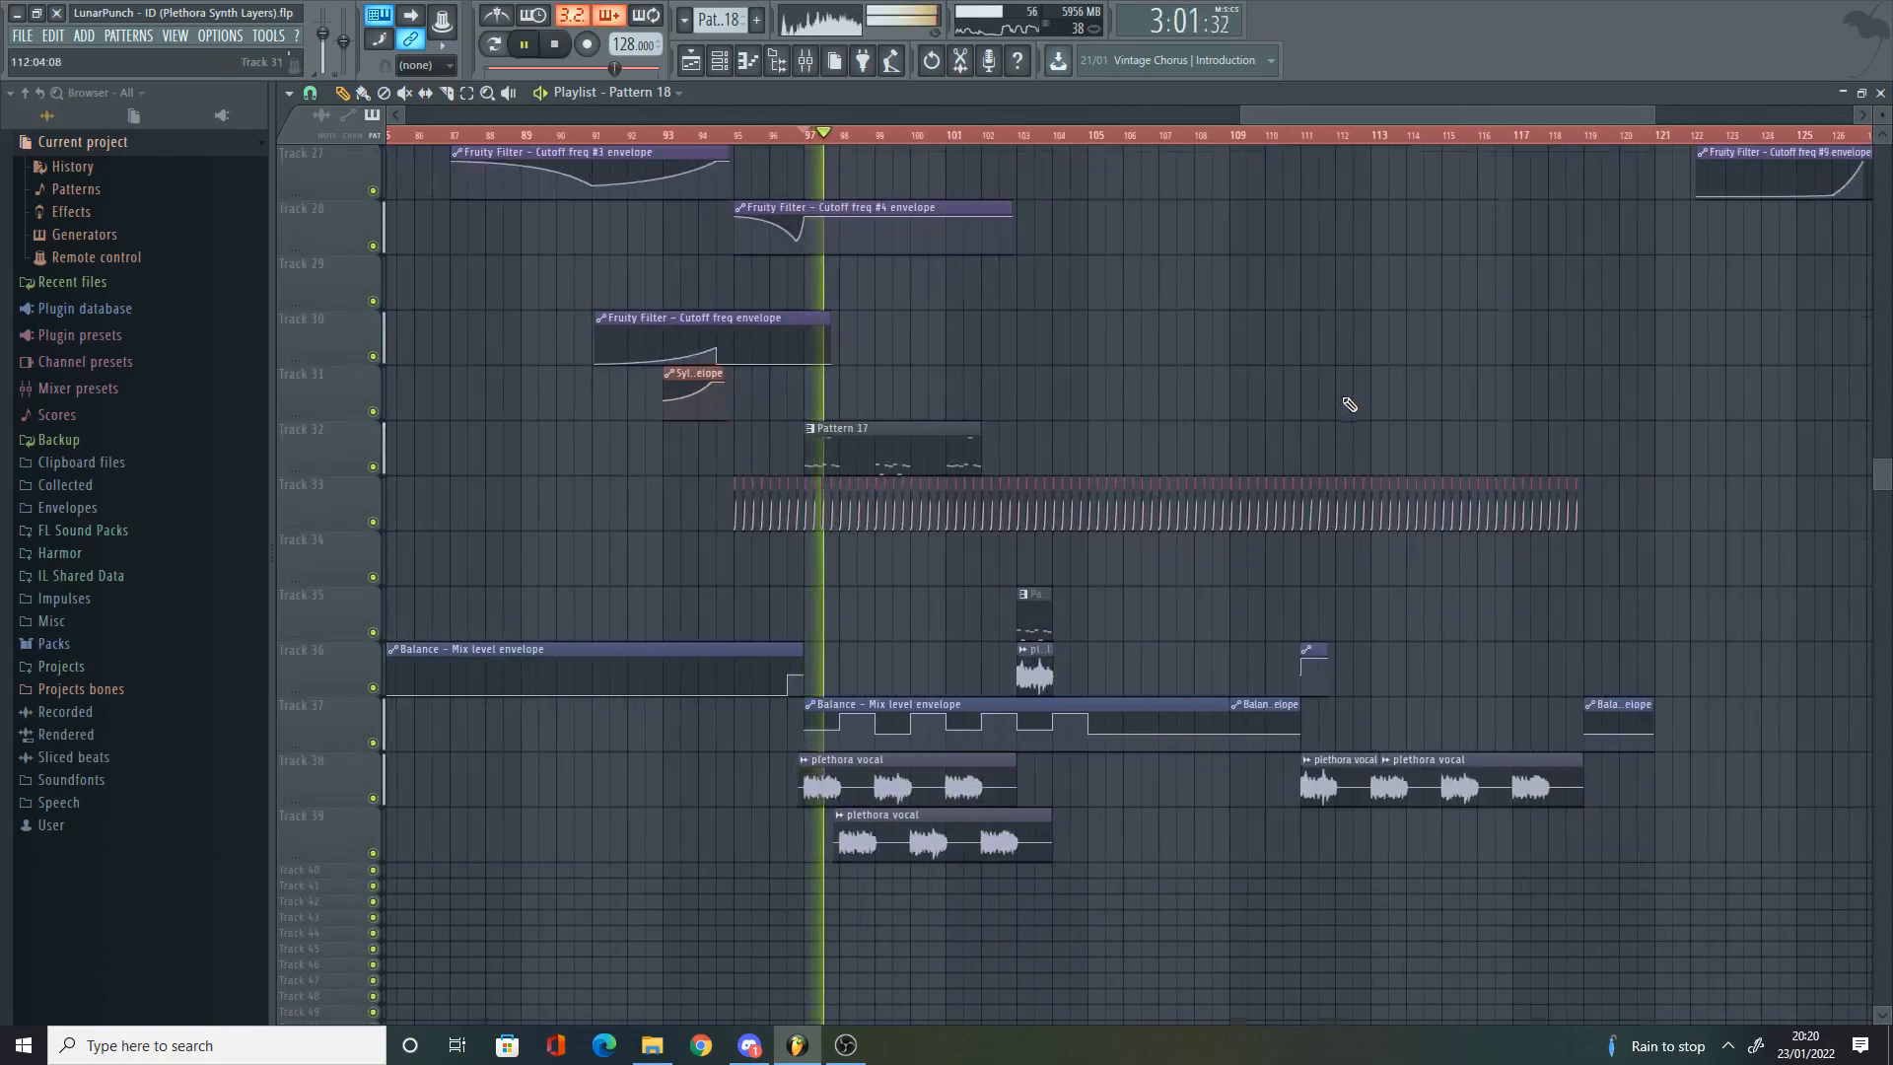
scroll(1343, 463, up, 7)
scroll(1341, 485, down, 3)
scroll(1543, 483, up, 2)
key(space)
Step: Play the full mix from between bars 117 and 118 into the outro, reviewing its drum and Pattern 18 clips, and stop playback
scroll(1563, 489, up, 6)
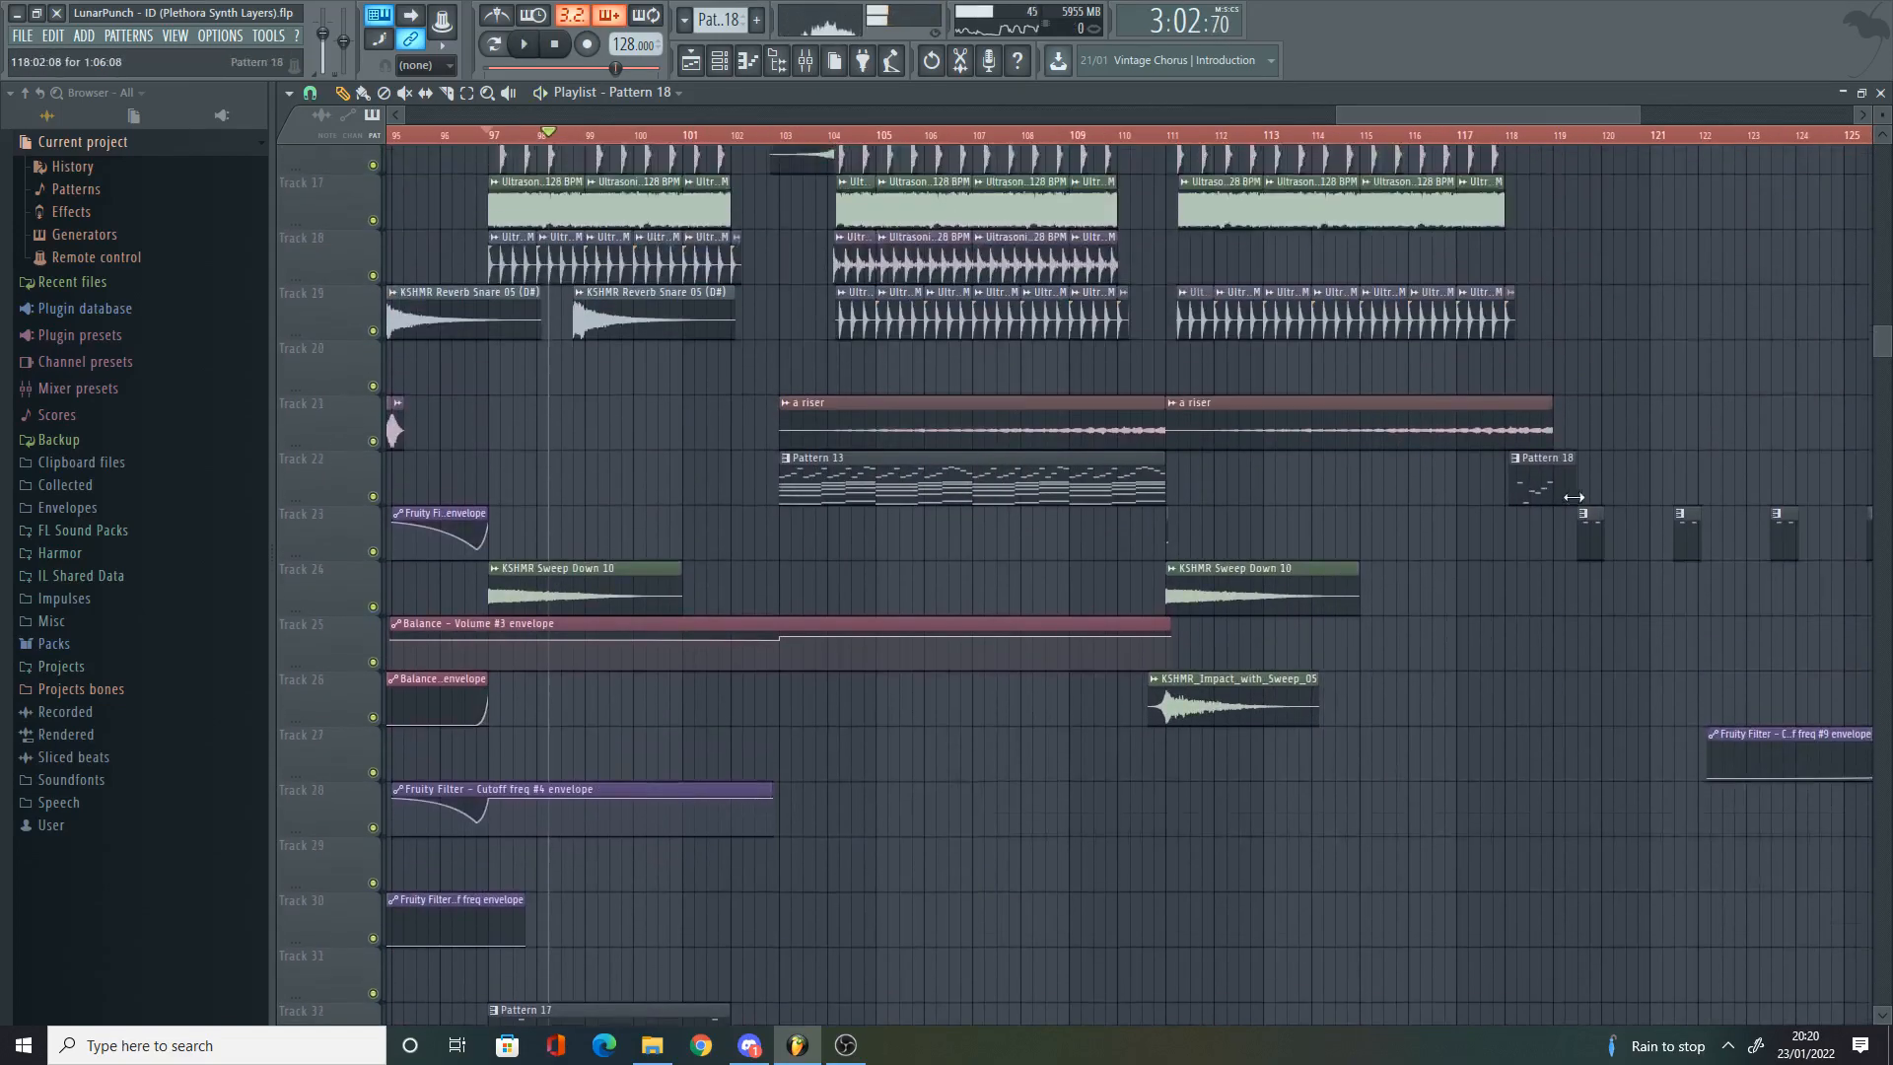
scroll(1564, 491, up, 3)
scroll(1418, 153, down, 2)
scroll(1556, 327, up, 5)
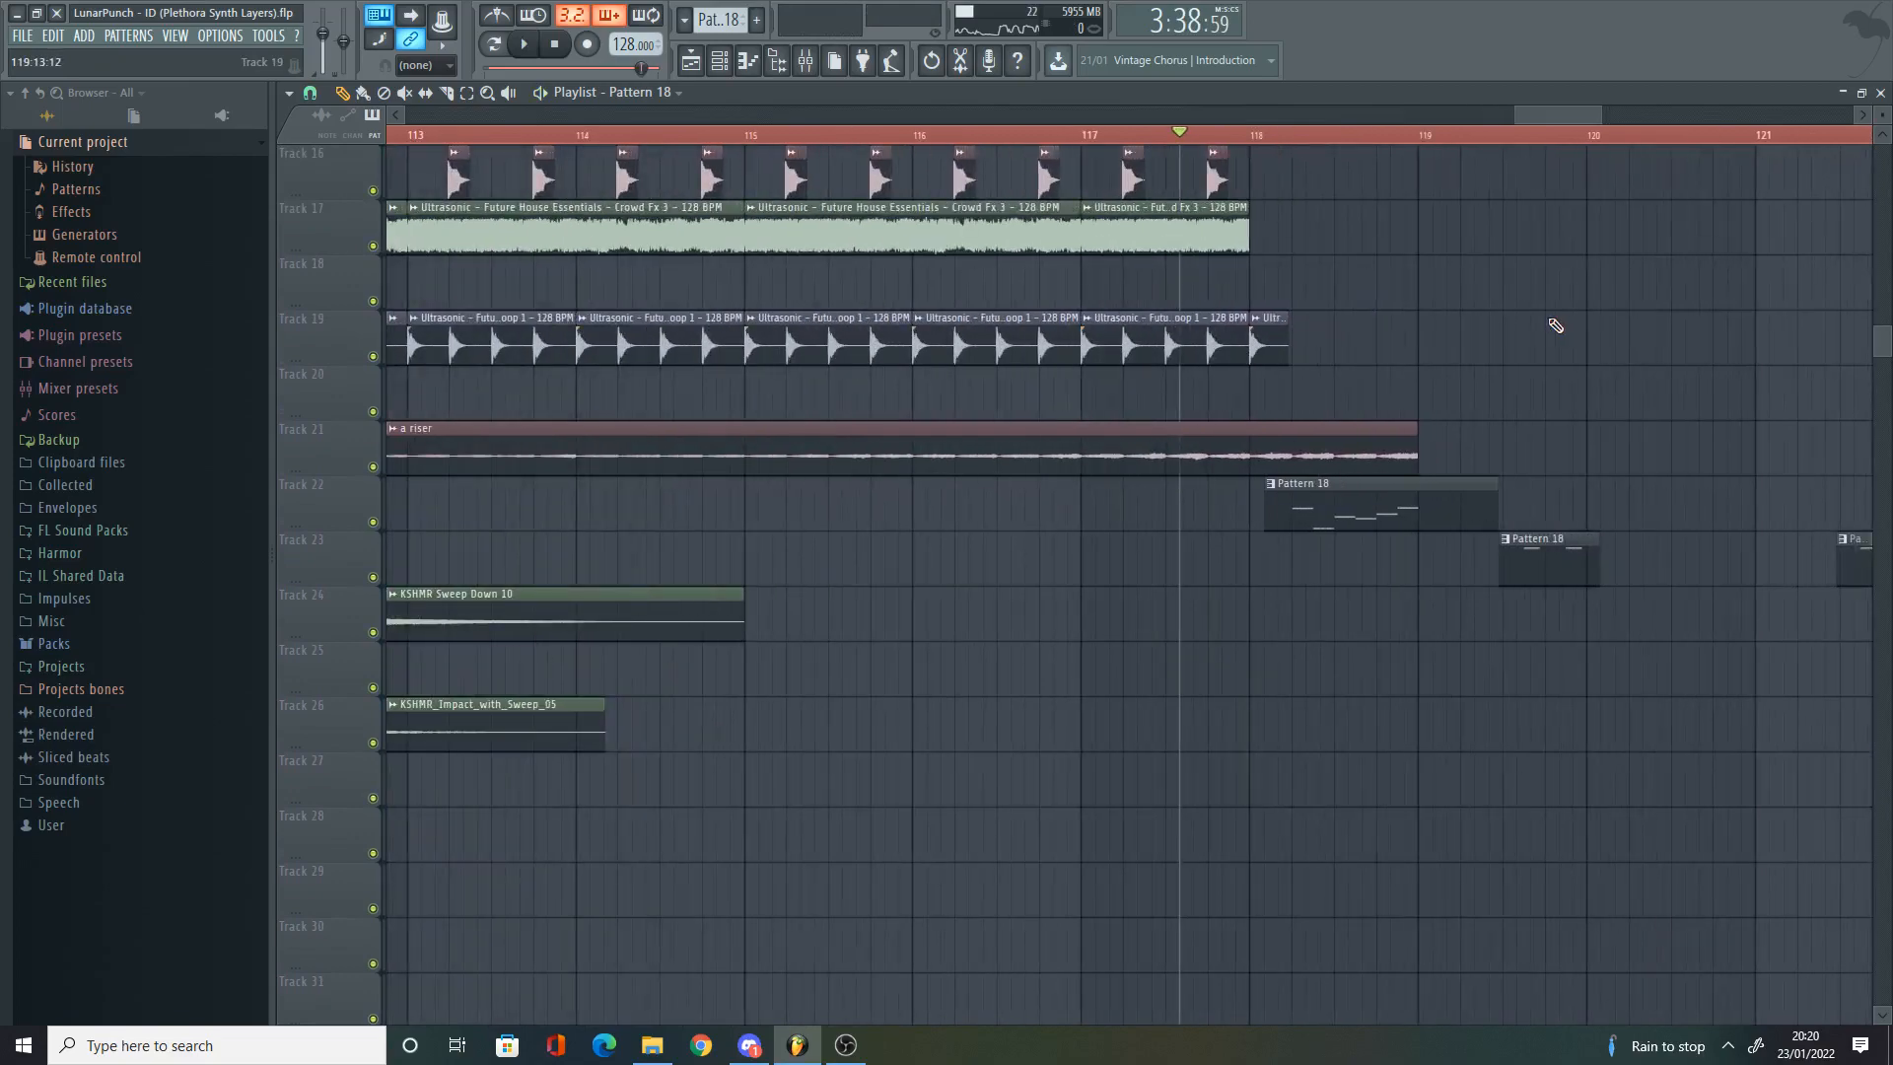
scroll(1400, 557, up, 3)
scroll(1420, 444, up, 3)
key(space)
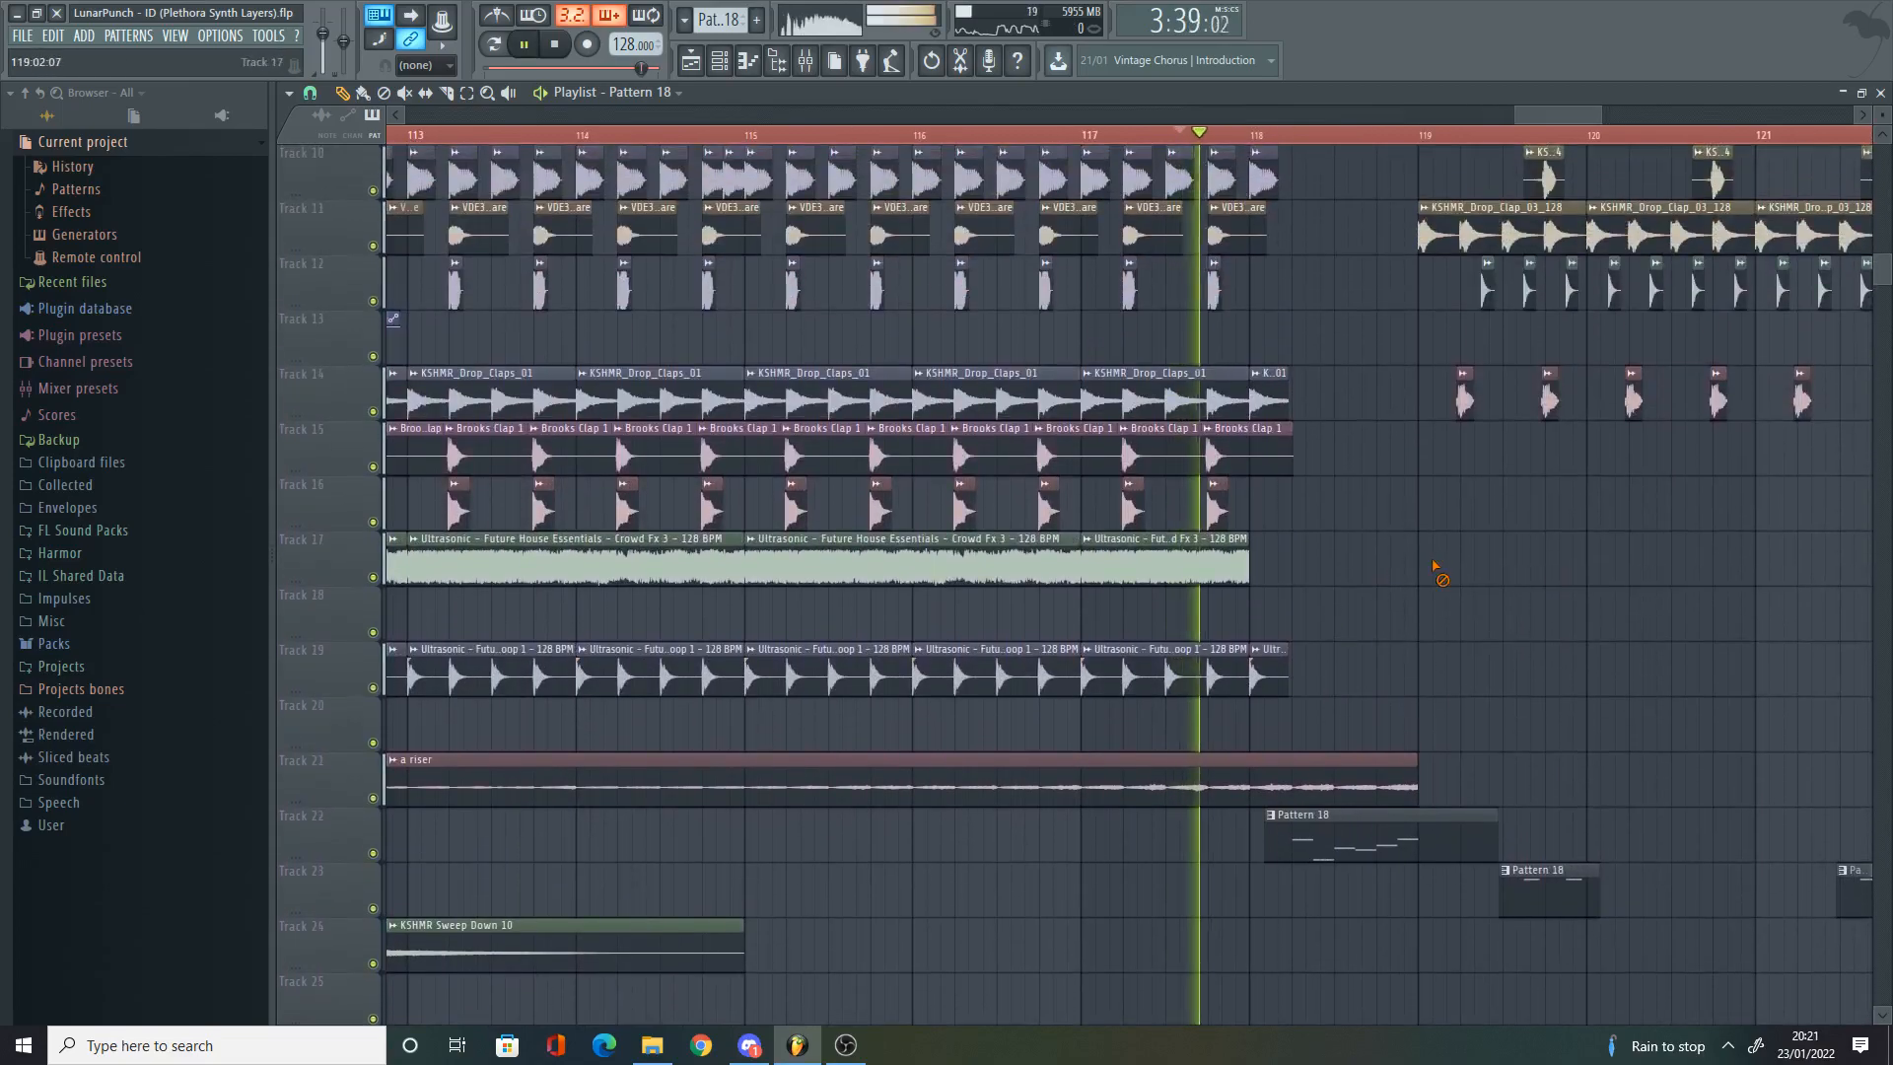
scroll(1512, 577, down, 1)
scroll(1514, 577, down, 10)
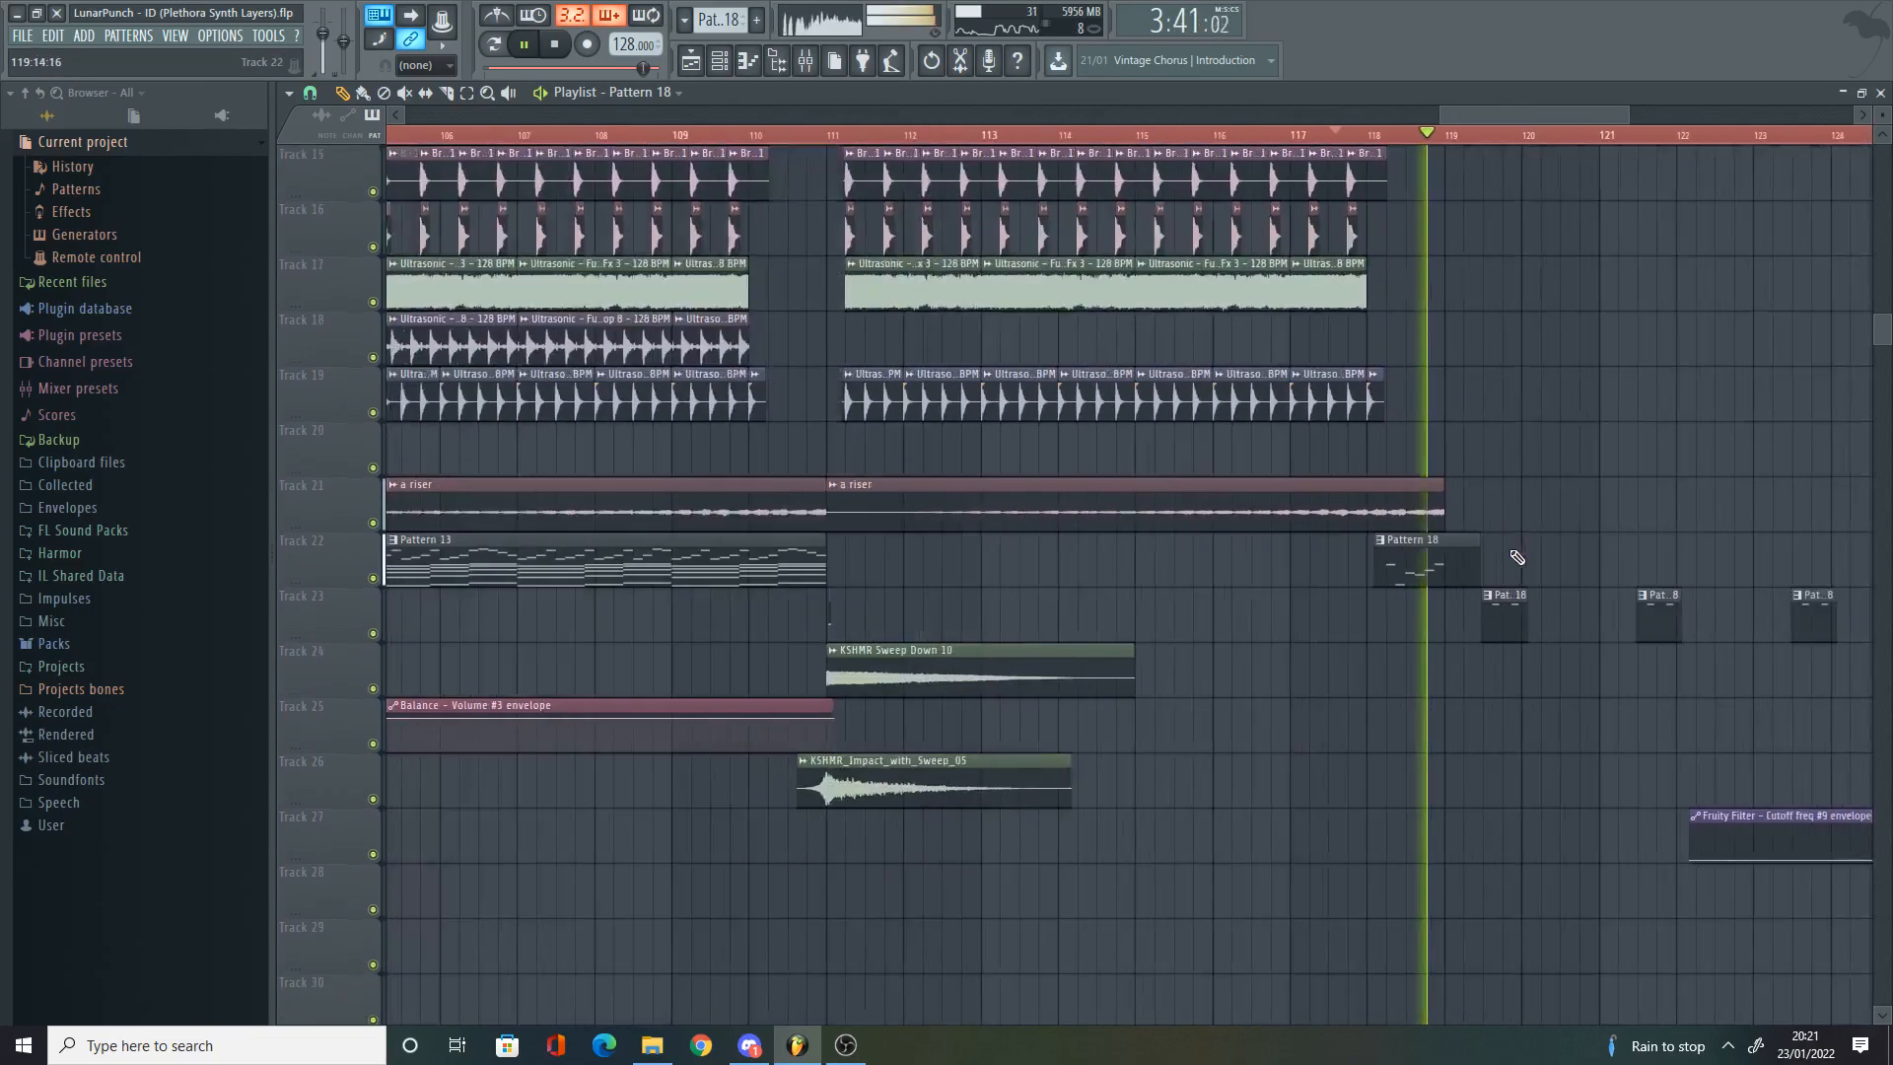
scroll(1657, 512, up, 9)
scroll(1636, 572, up, 2)
scroll(1577, 548, down, 9)
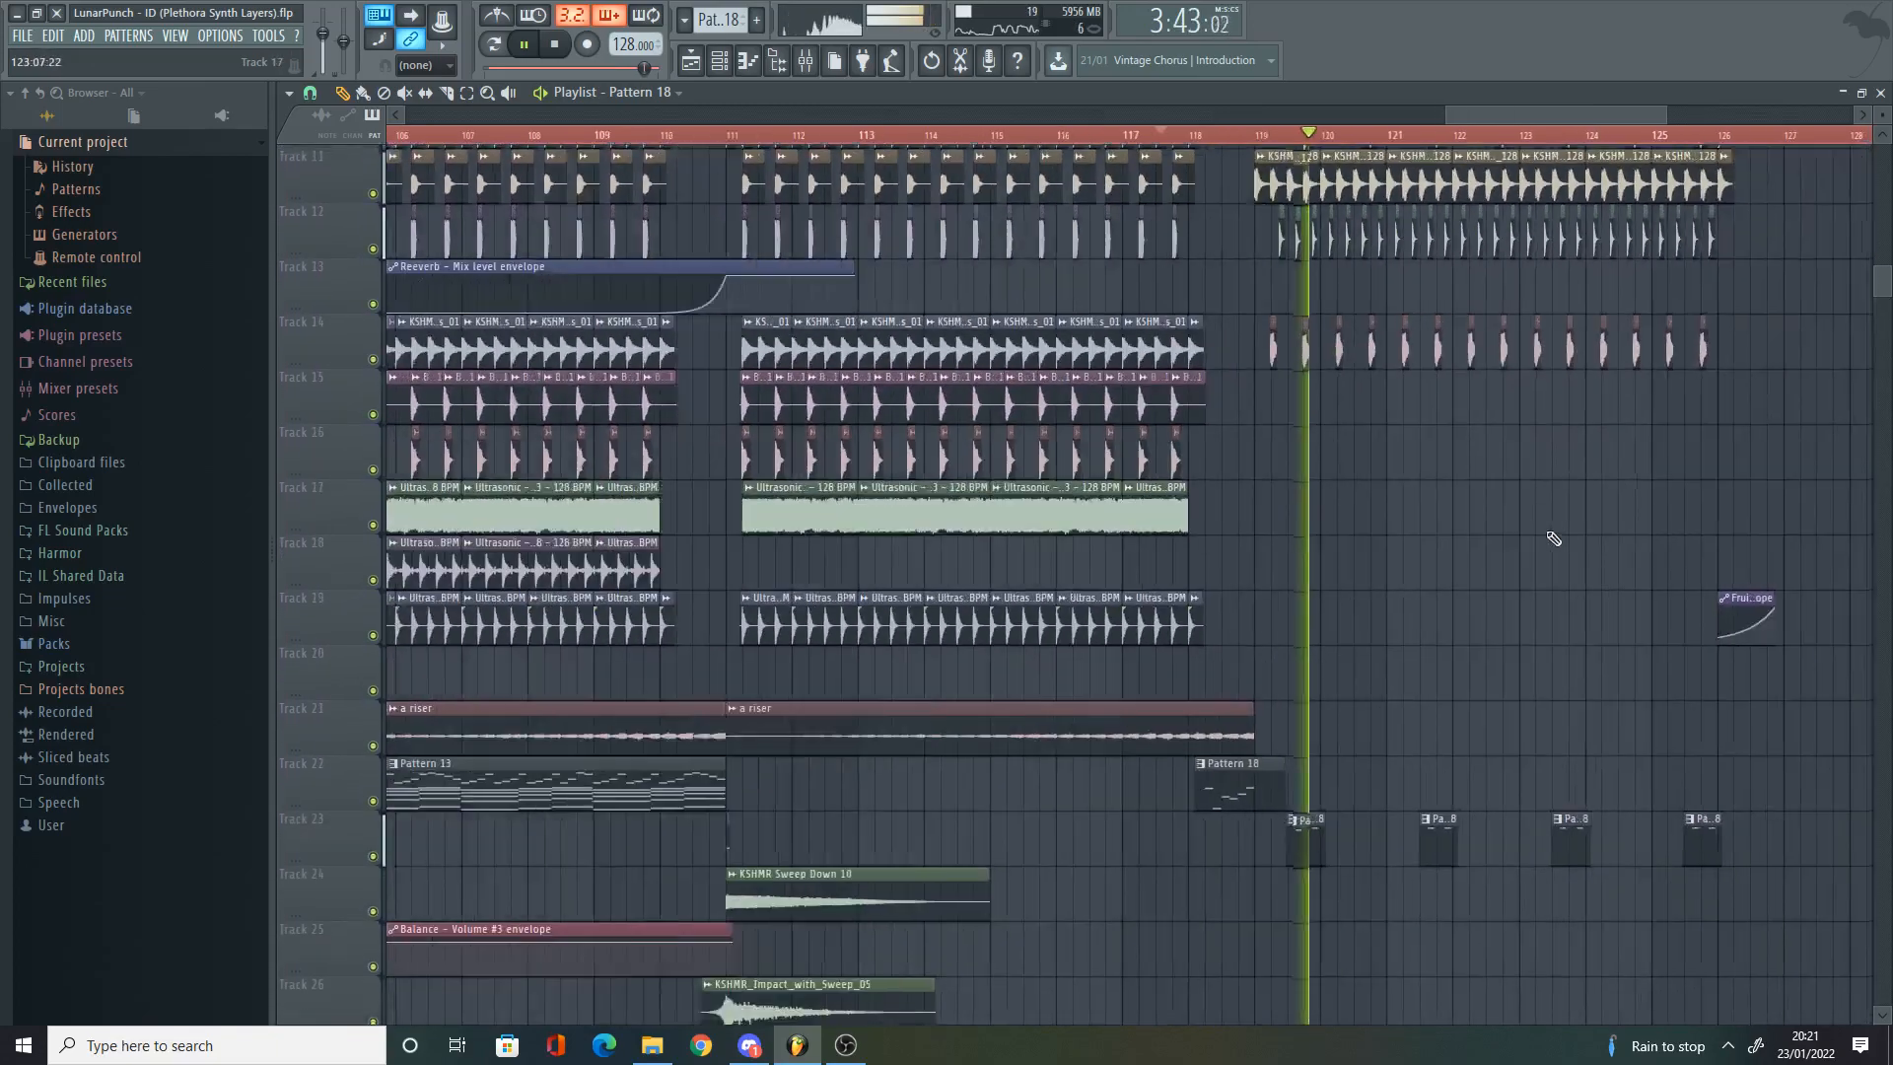
key(space)
Step: Play the track's ending from just before bar 126 through the final Pattern 5 and Pattern 1 clips, and stop playback
scroll(1701, 482, up, 4)
scroll(1656, 482, up, 10)
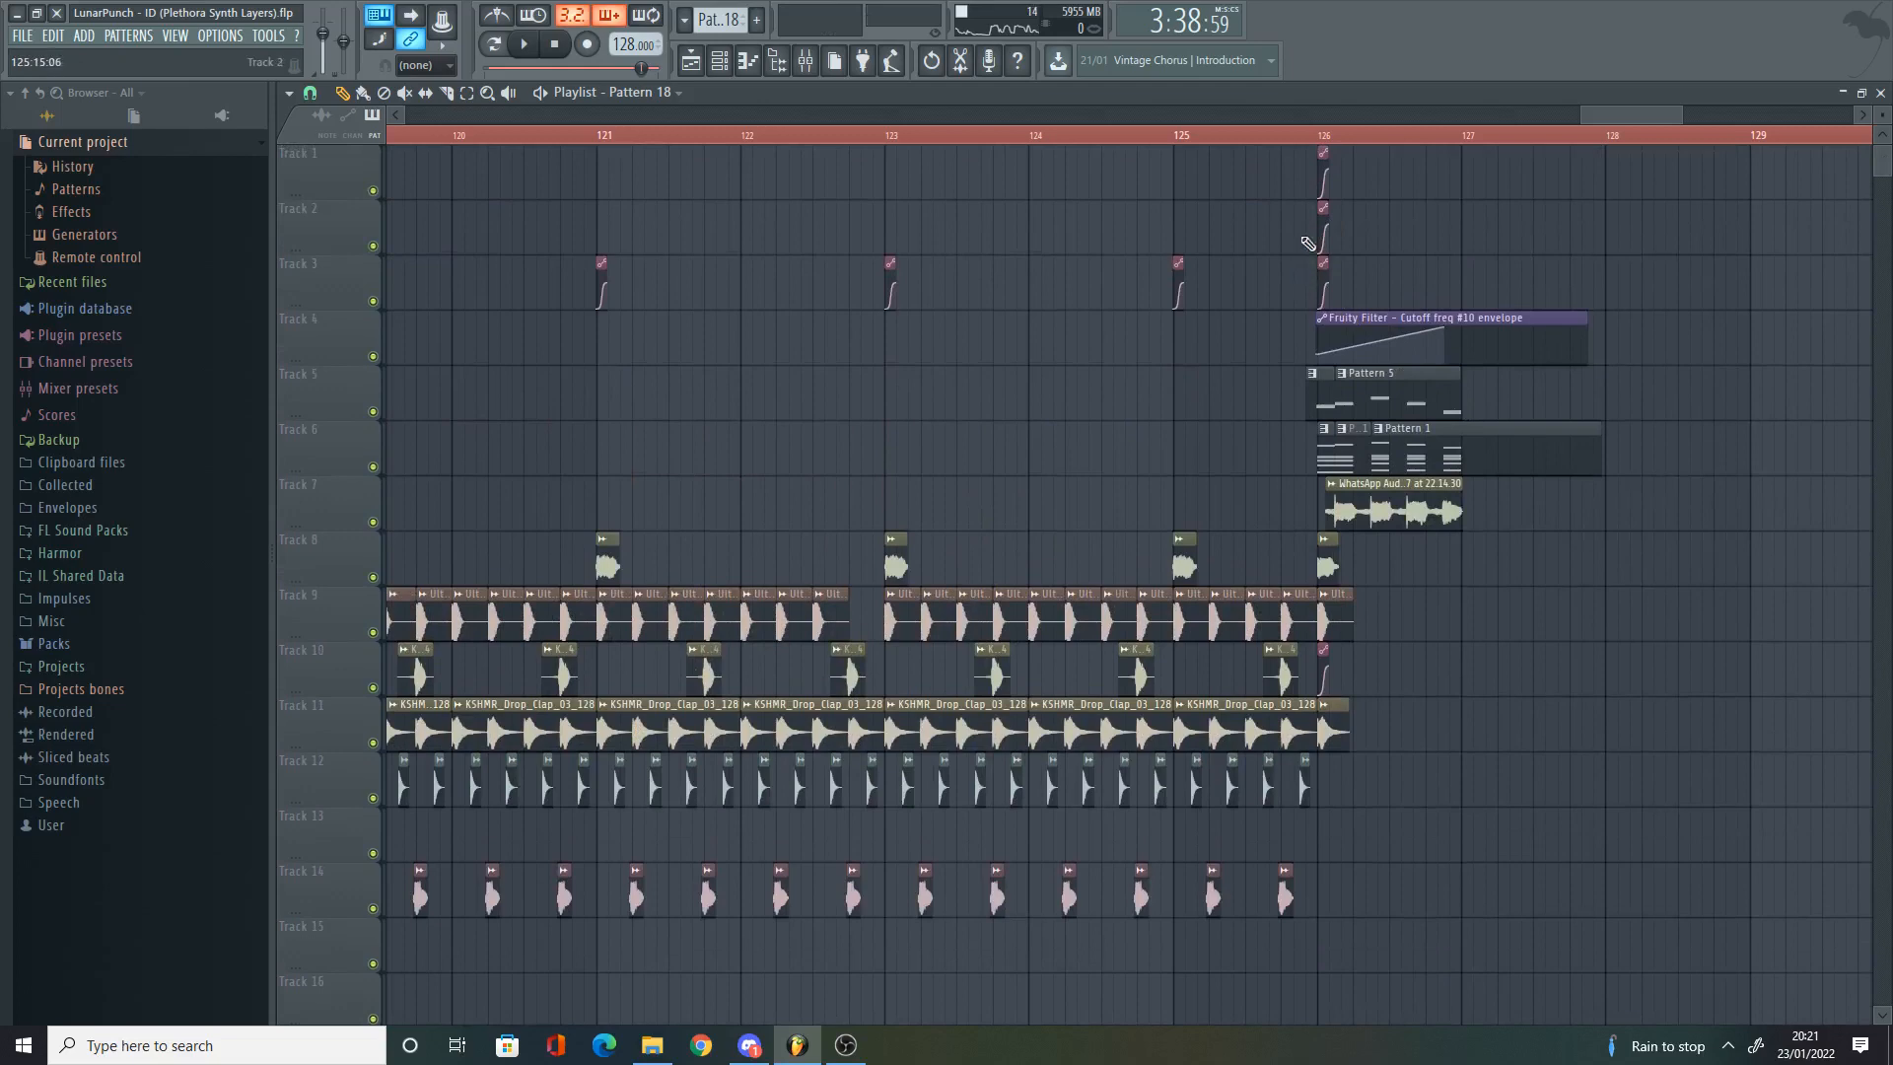
scroll(1495, 248, right, 1)
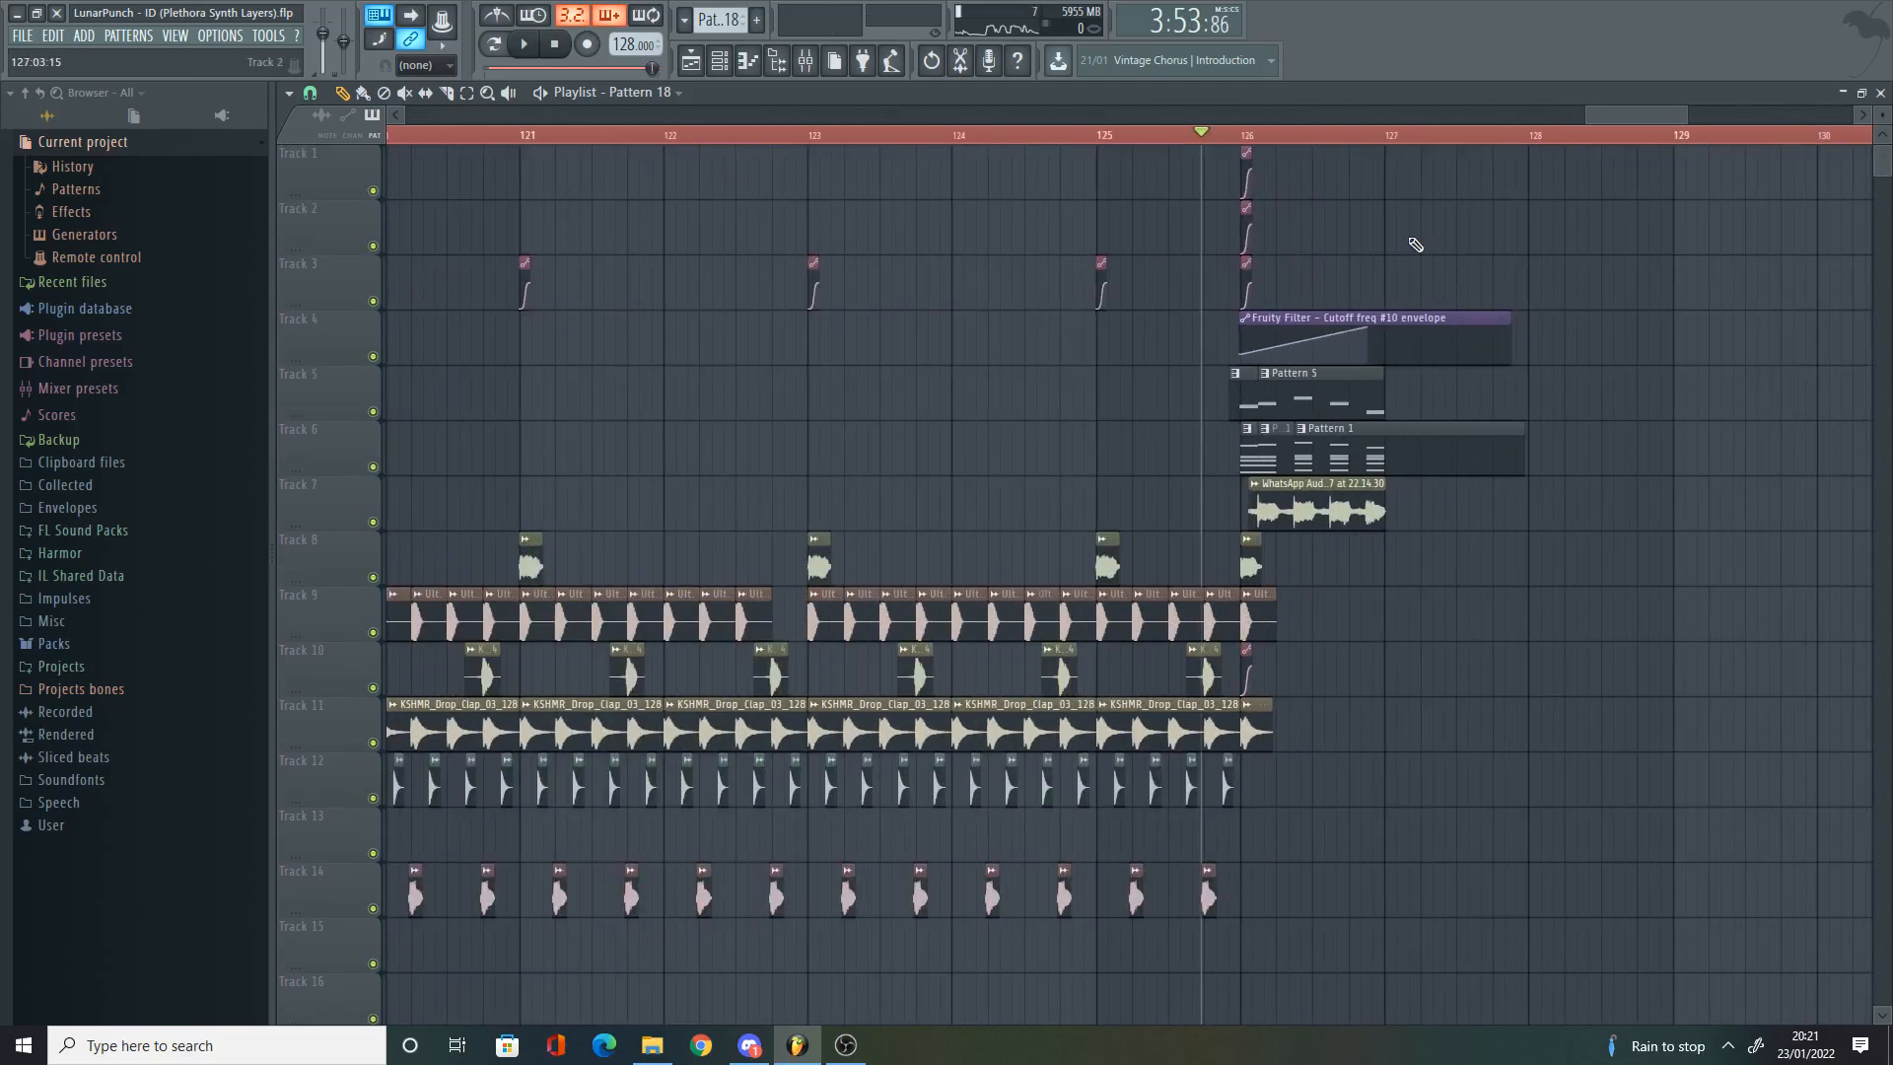
scroll(1410, 242, down, 3)
scroll(1568, 249, up, 2)
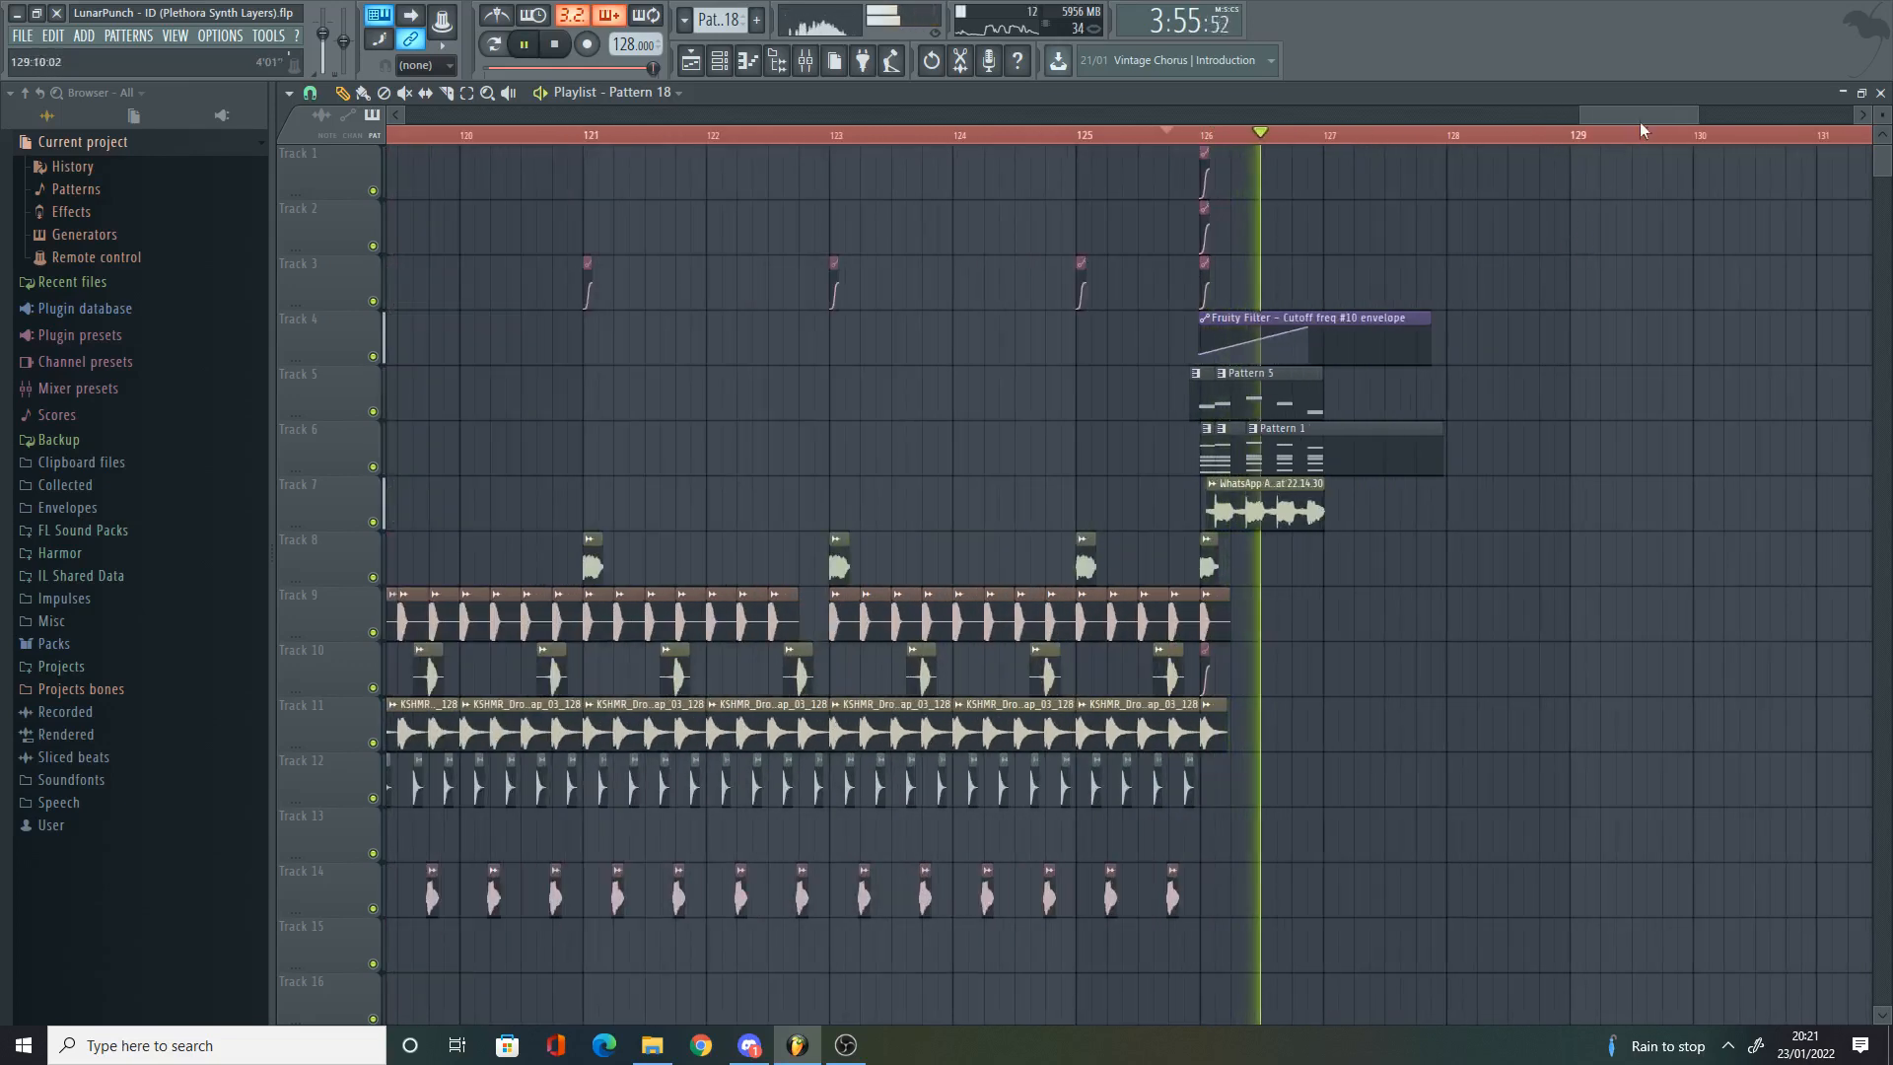
drag(1641, 118, 1656, 260)
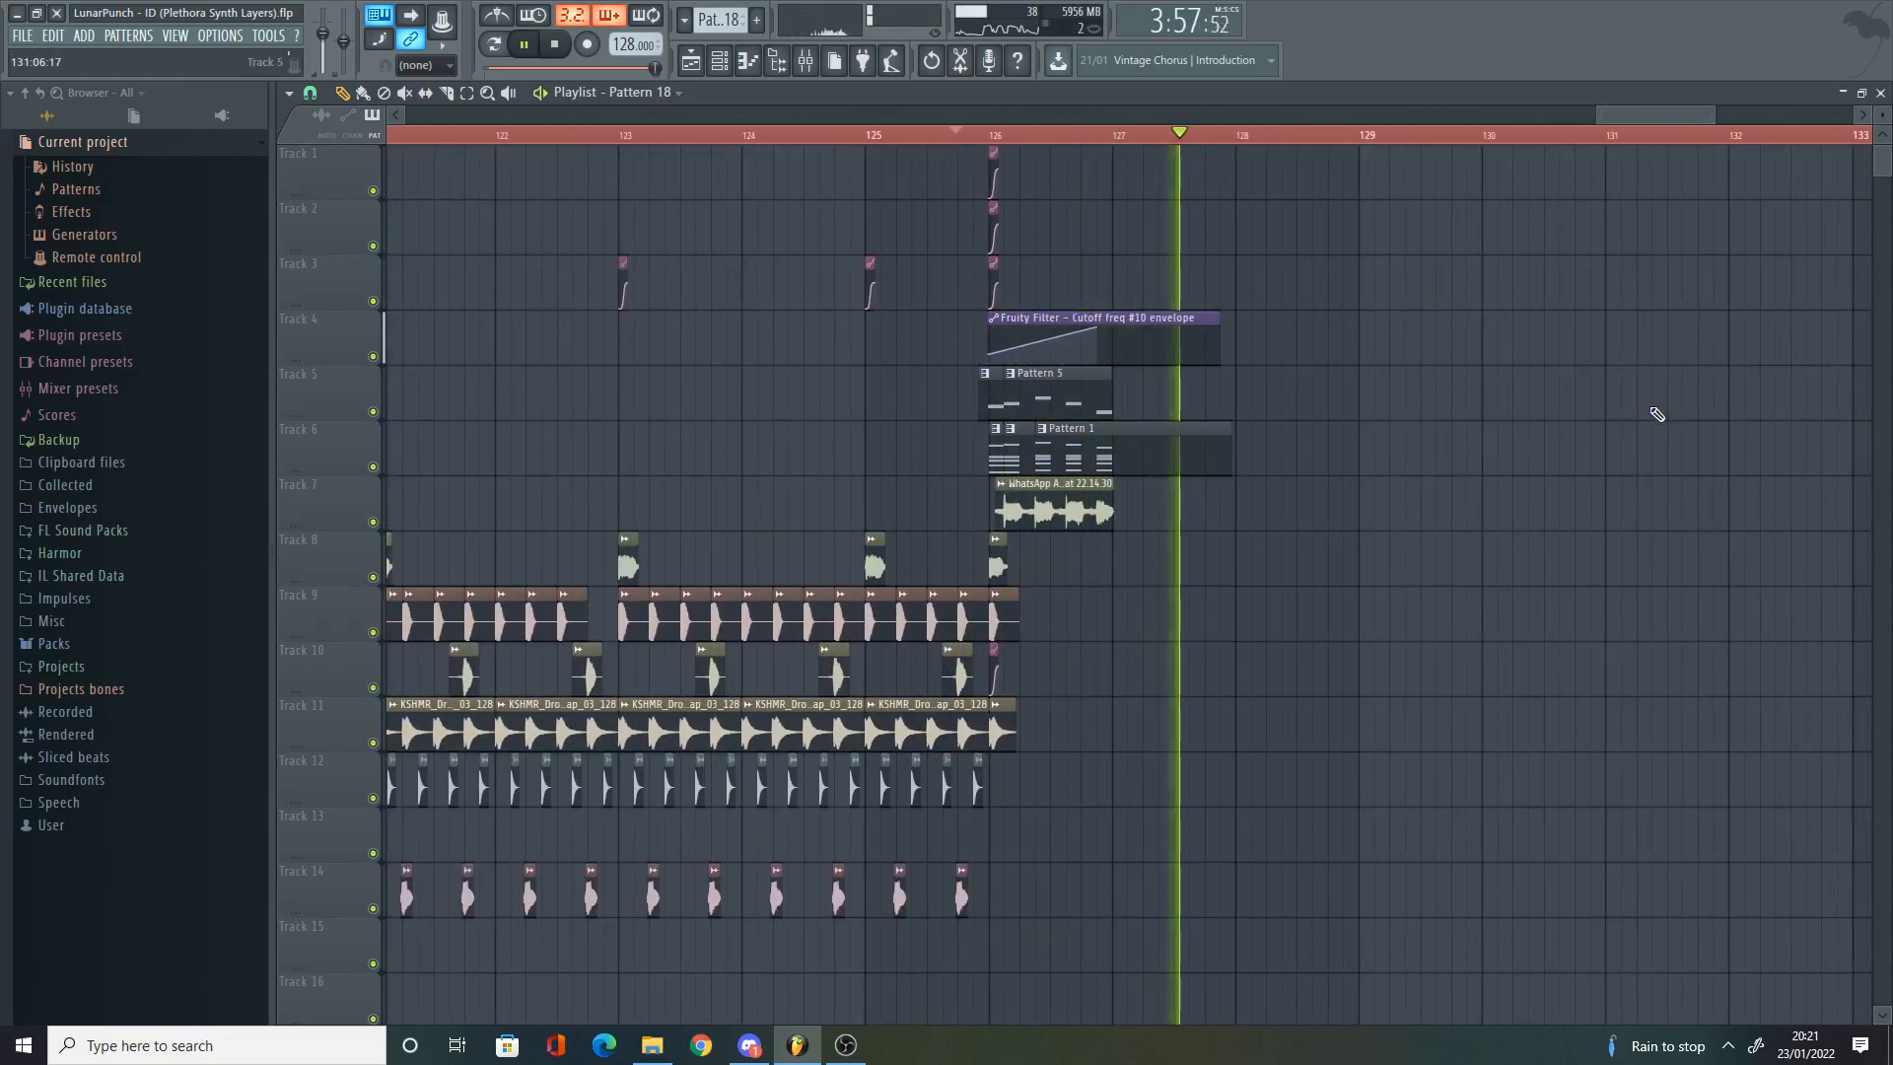
scroll(1655, 413, down, 5)
key(space)
Step: Review the whole arrangement, examine the Master track's effect chain in the mixer, and close the mixer
scroll(1653, 412, down, 5)
scroll(1735, 432, down, 4)
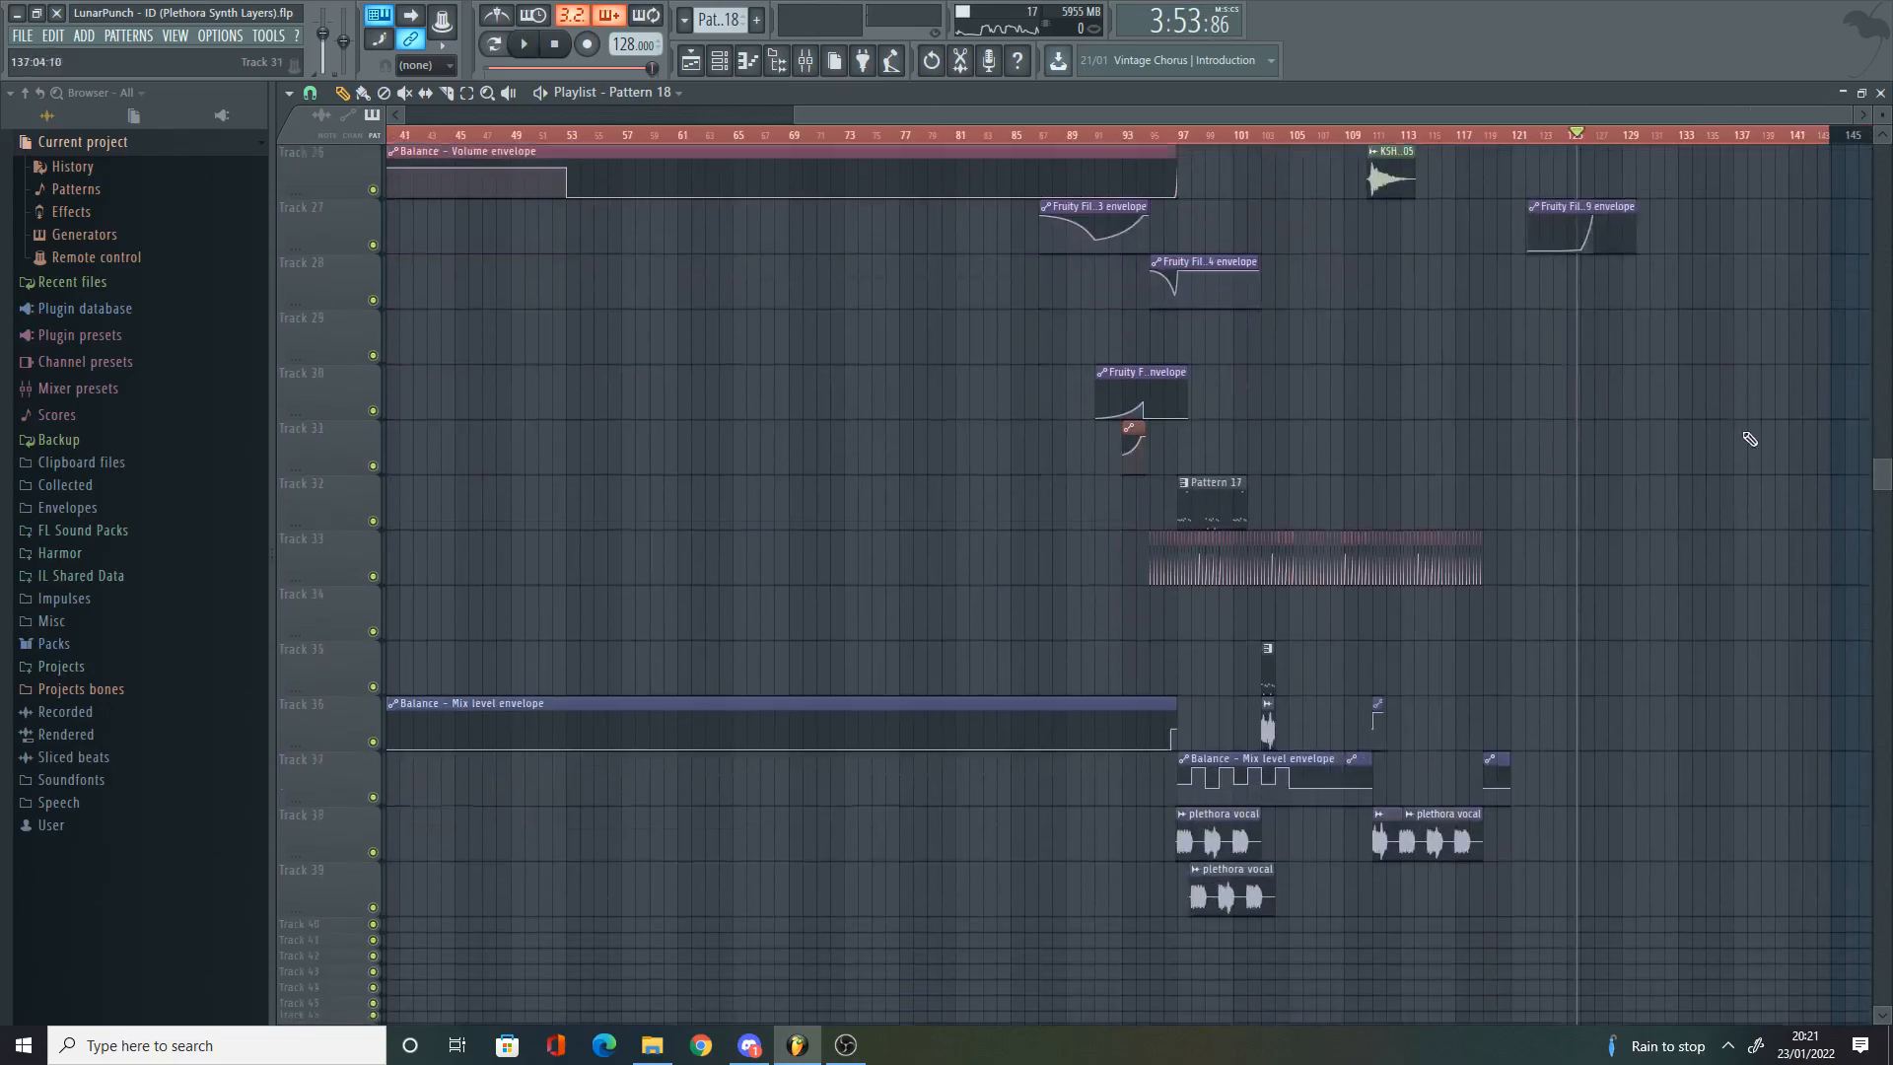
scroll(1597, 480, up, 4)
scroll(1575, 481, up, 5)
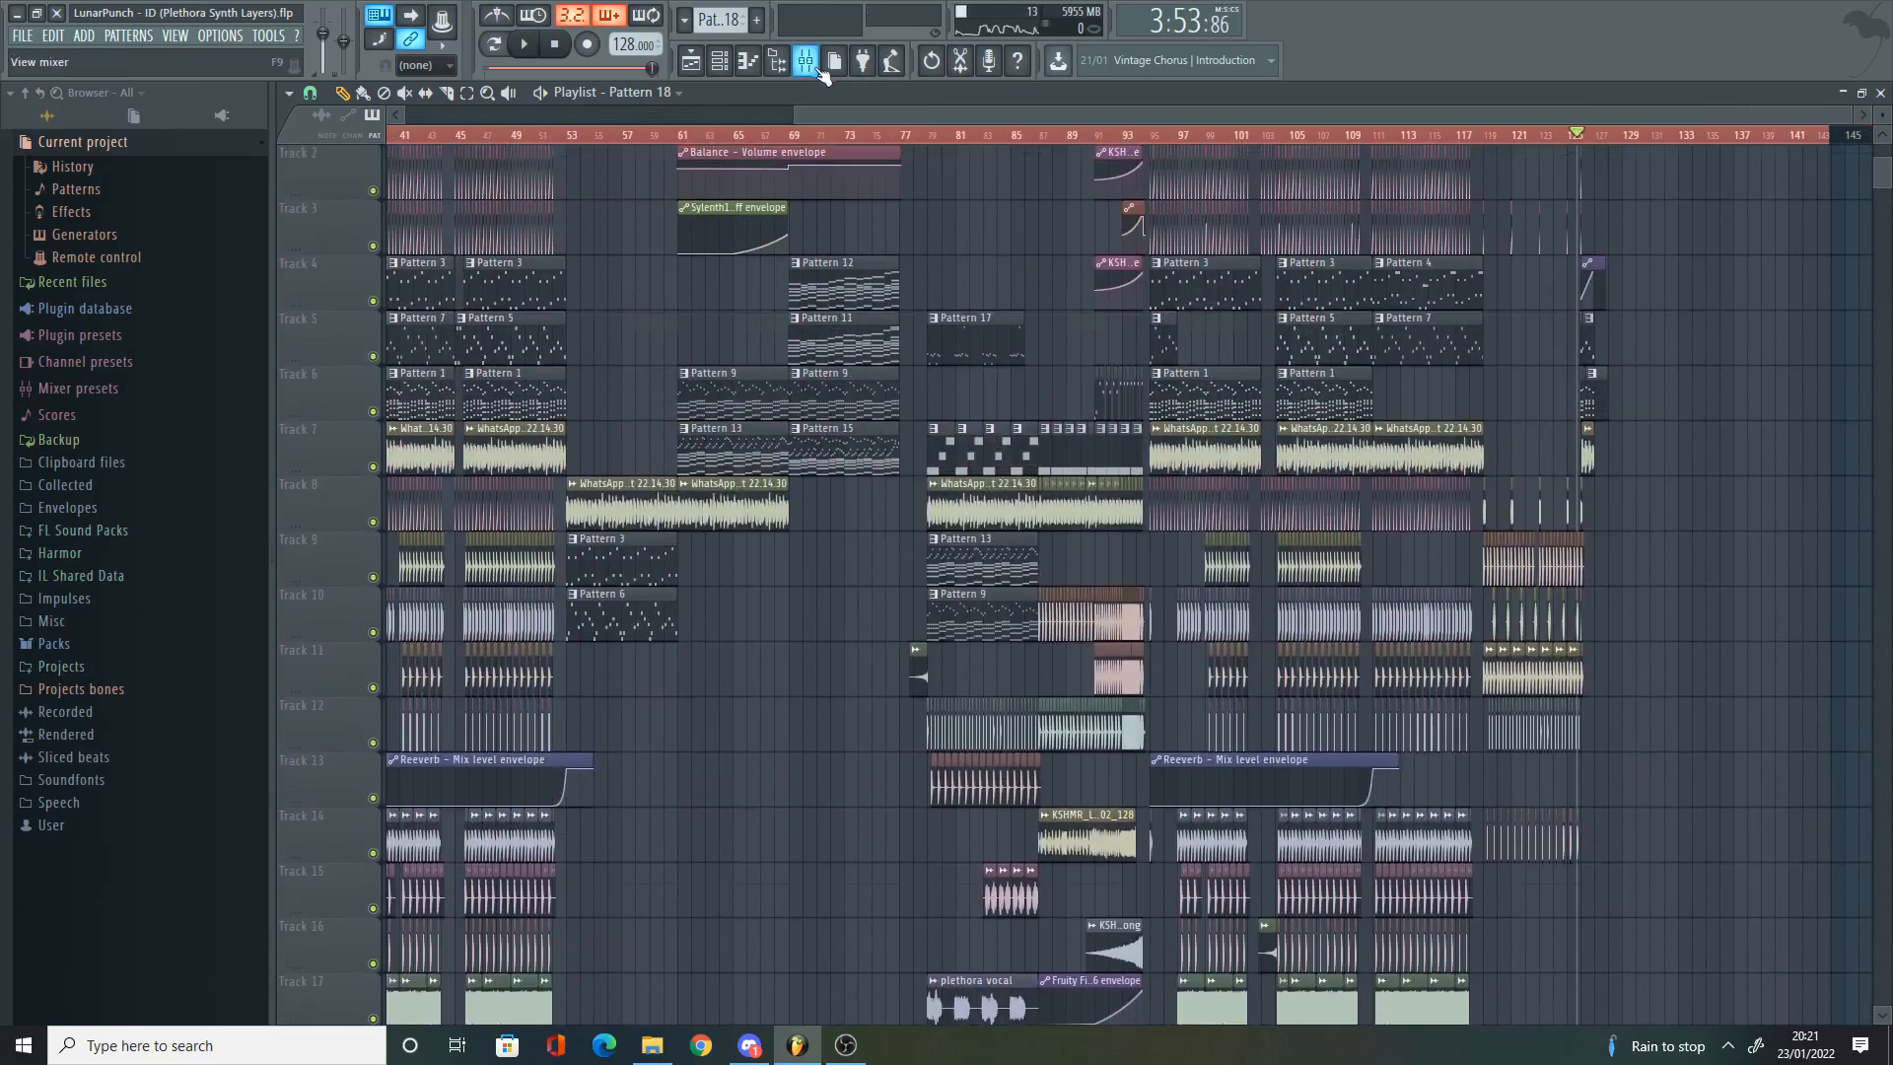
click(805, 61)
click(495, 443)
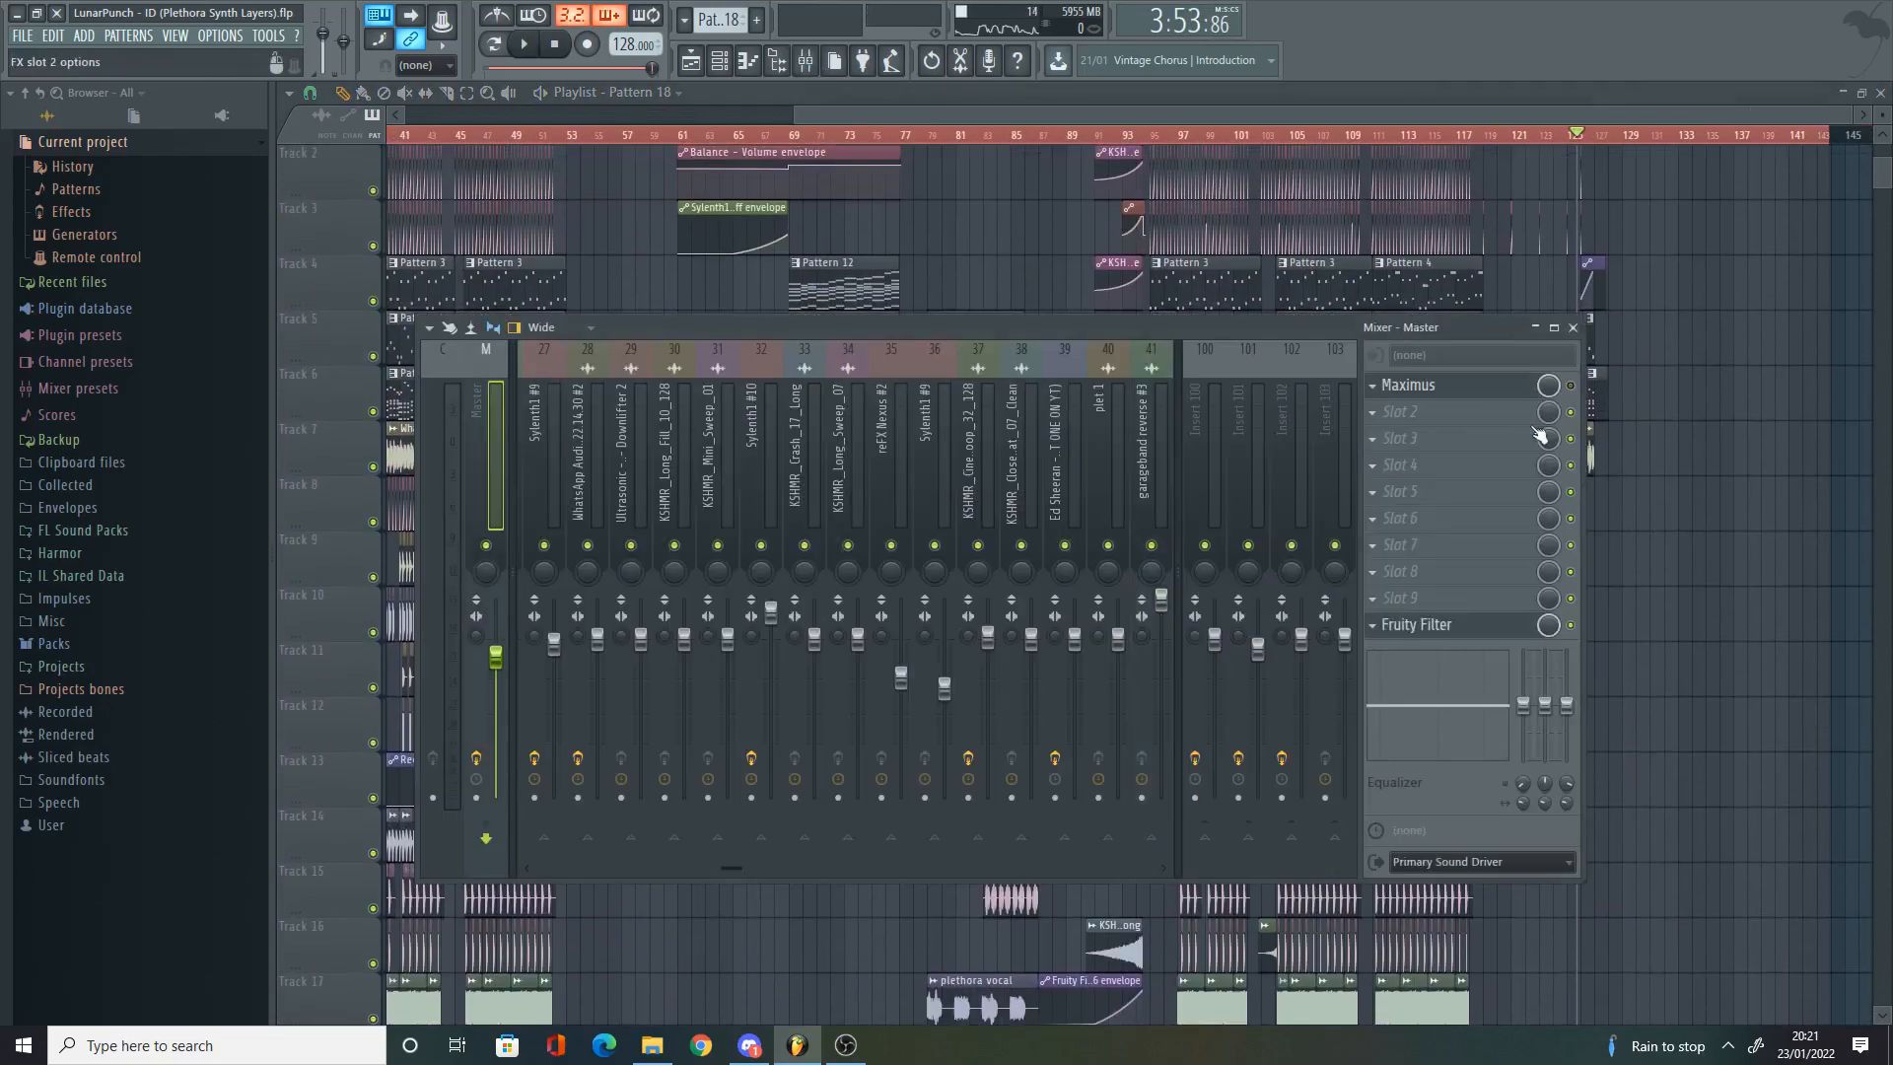
right_click(1730, 335)
Step: Play the first drop from just before bar 38, check the track levels in the mixer, and close it
drag(1113, 117, 959, 116)
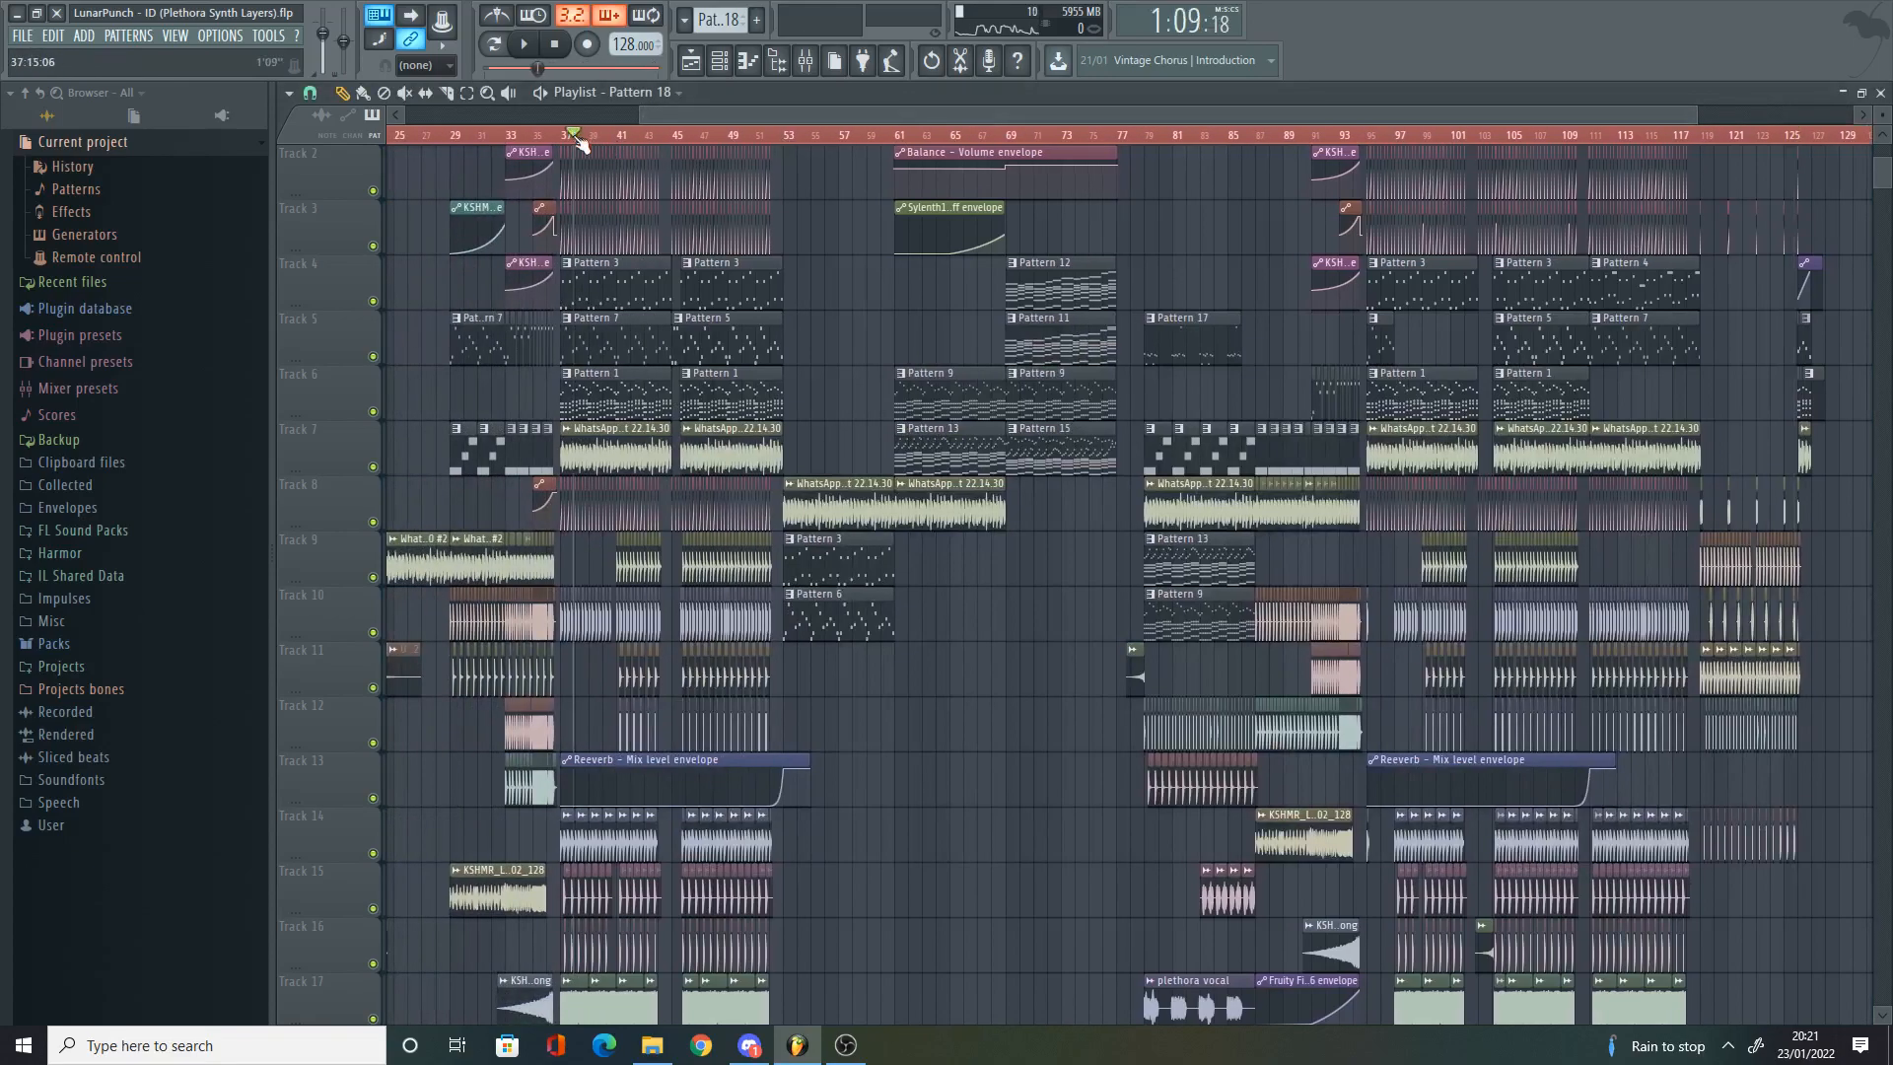
key(space)
scroll(580, 143, up, 8)
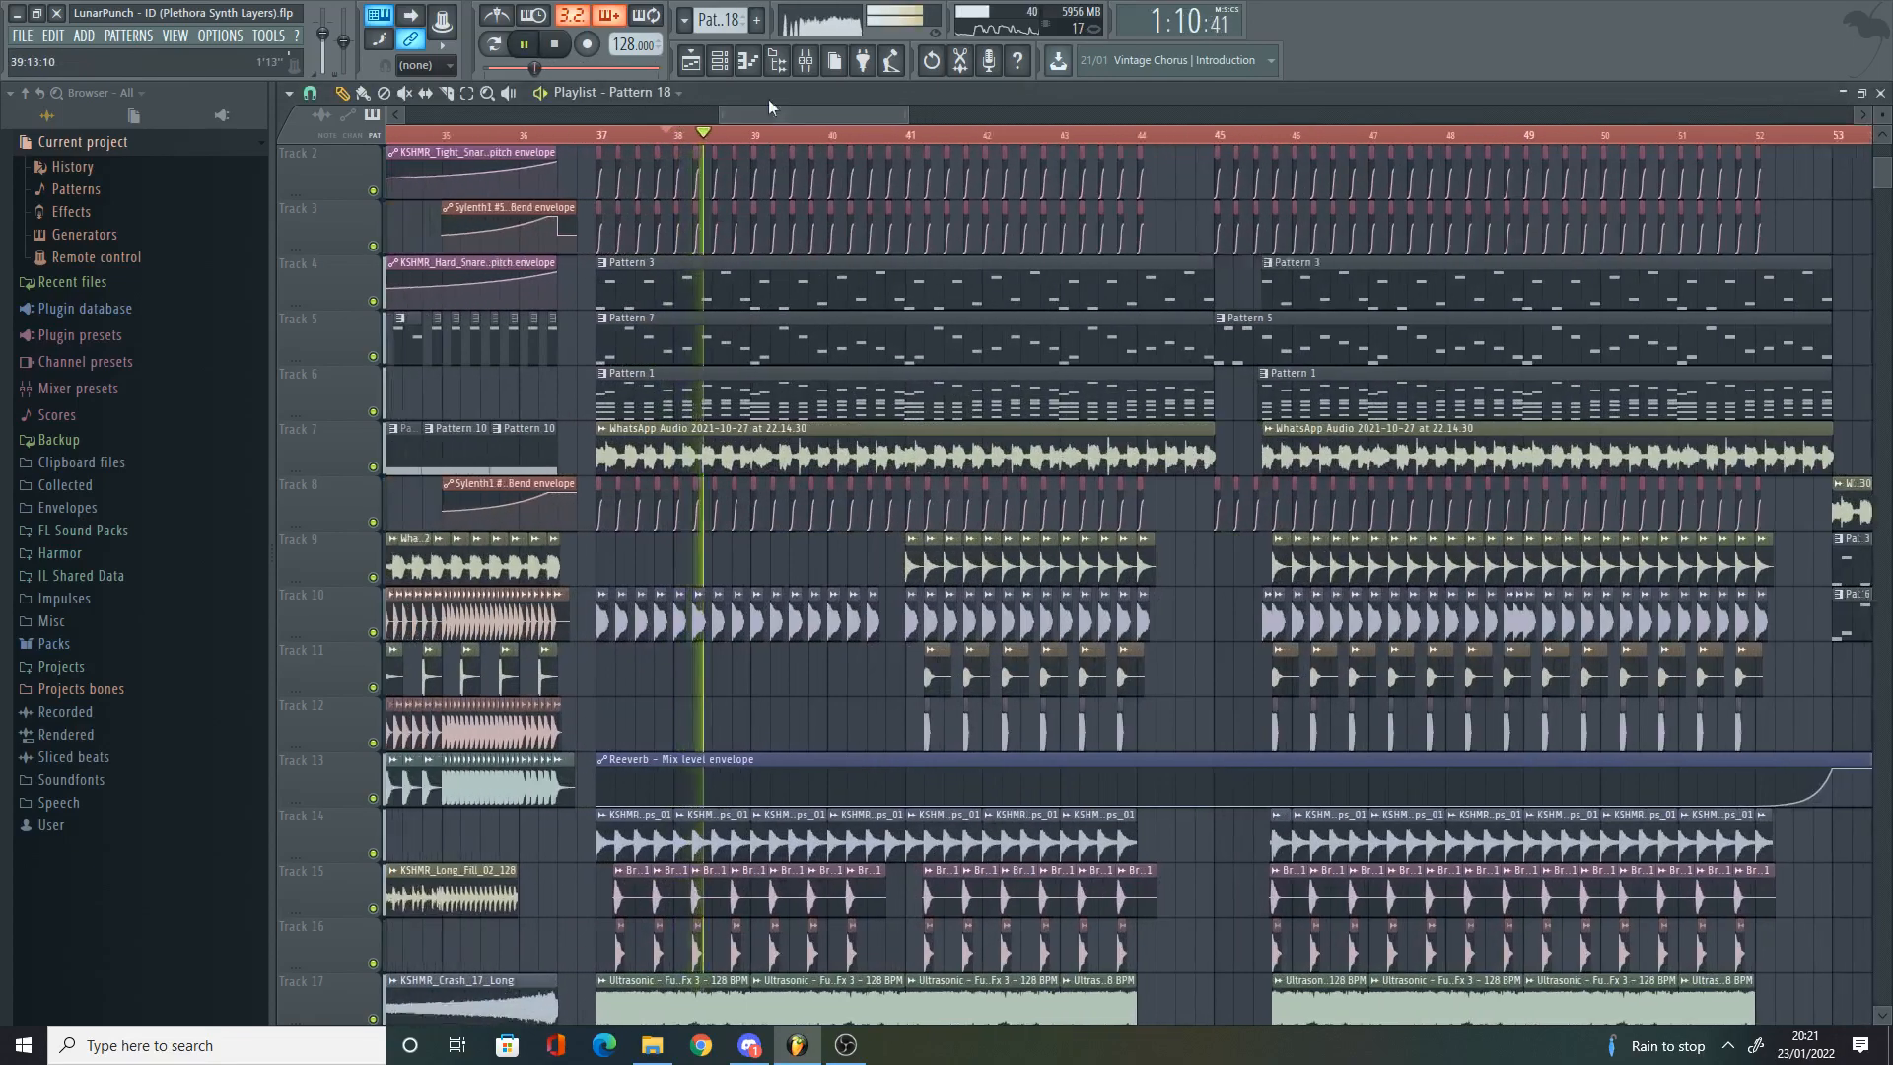
key(F9)
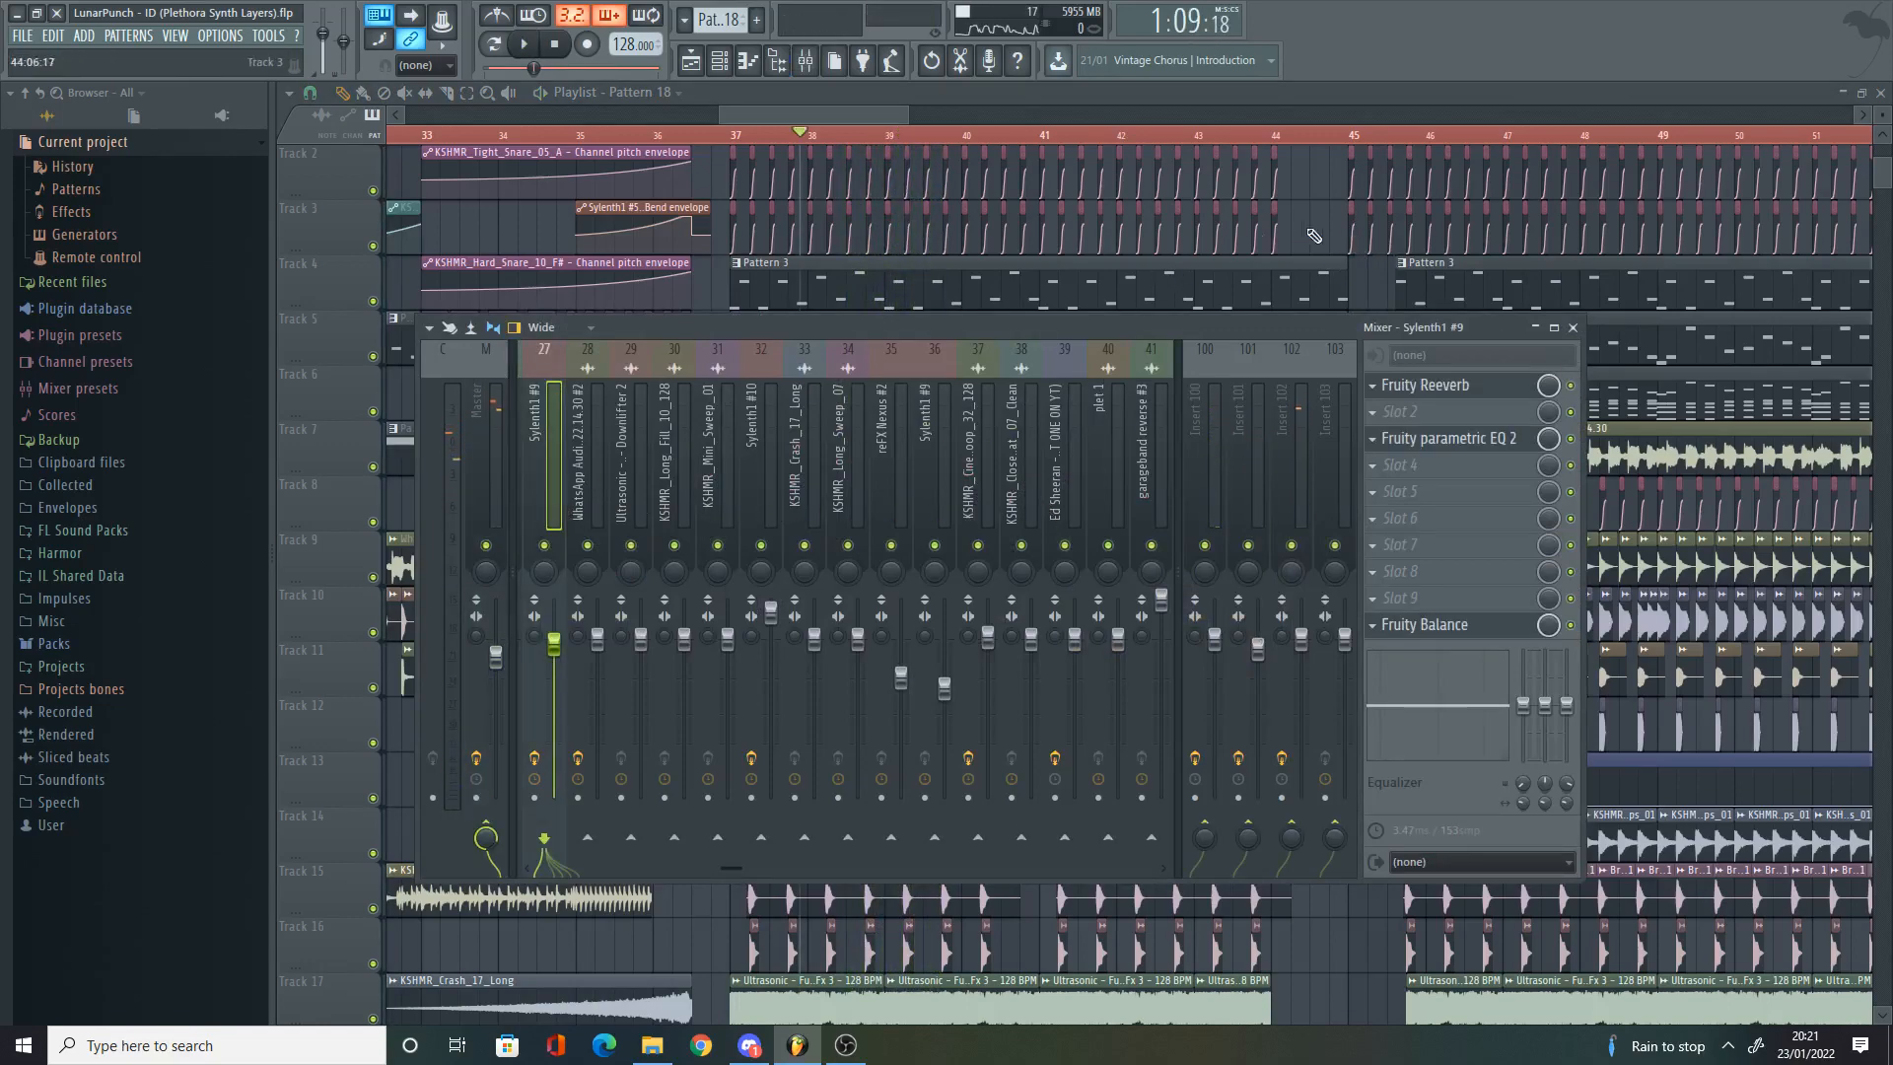
key(F9)
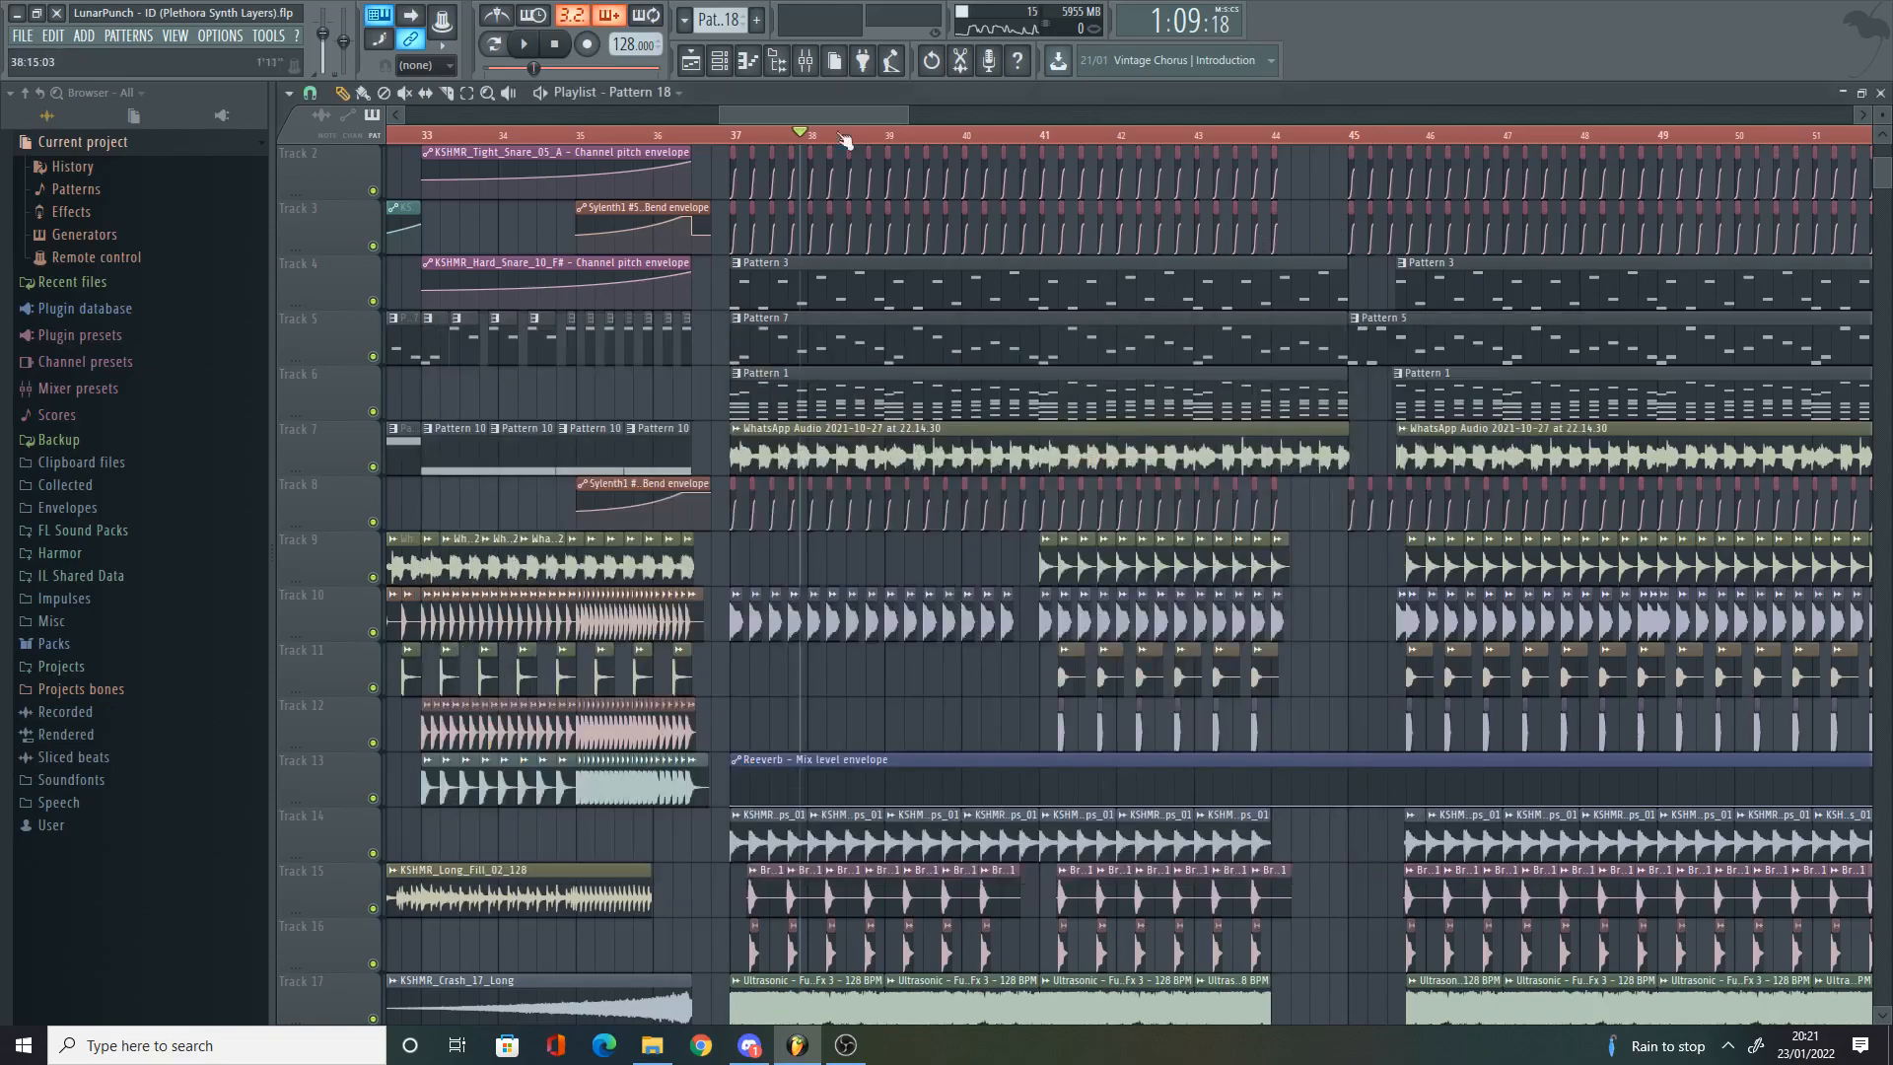
Step: Open the project info settings, check the project's start date and total working time, and close the window
drag(722, 116, 402, 115)
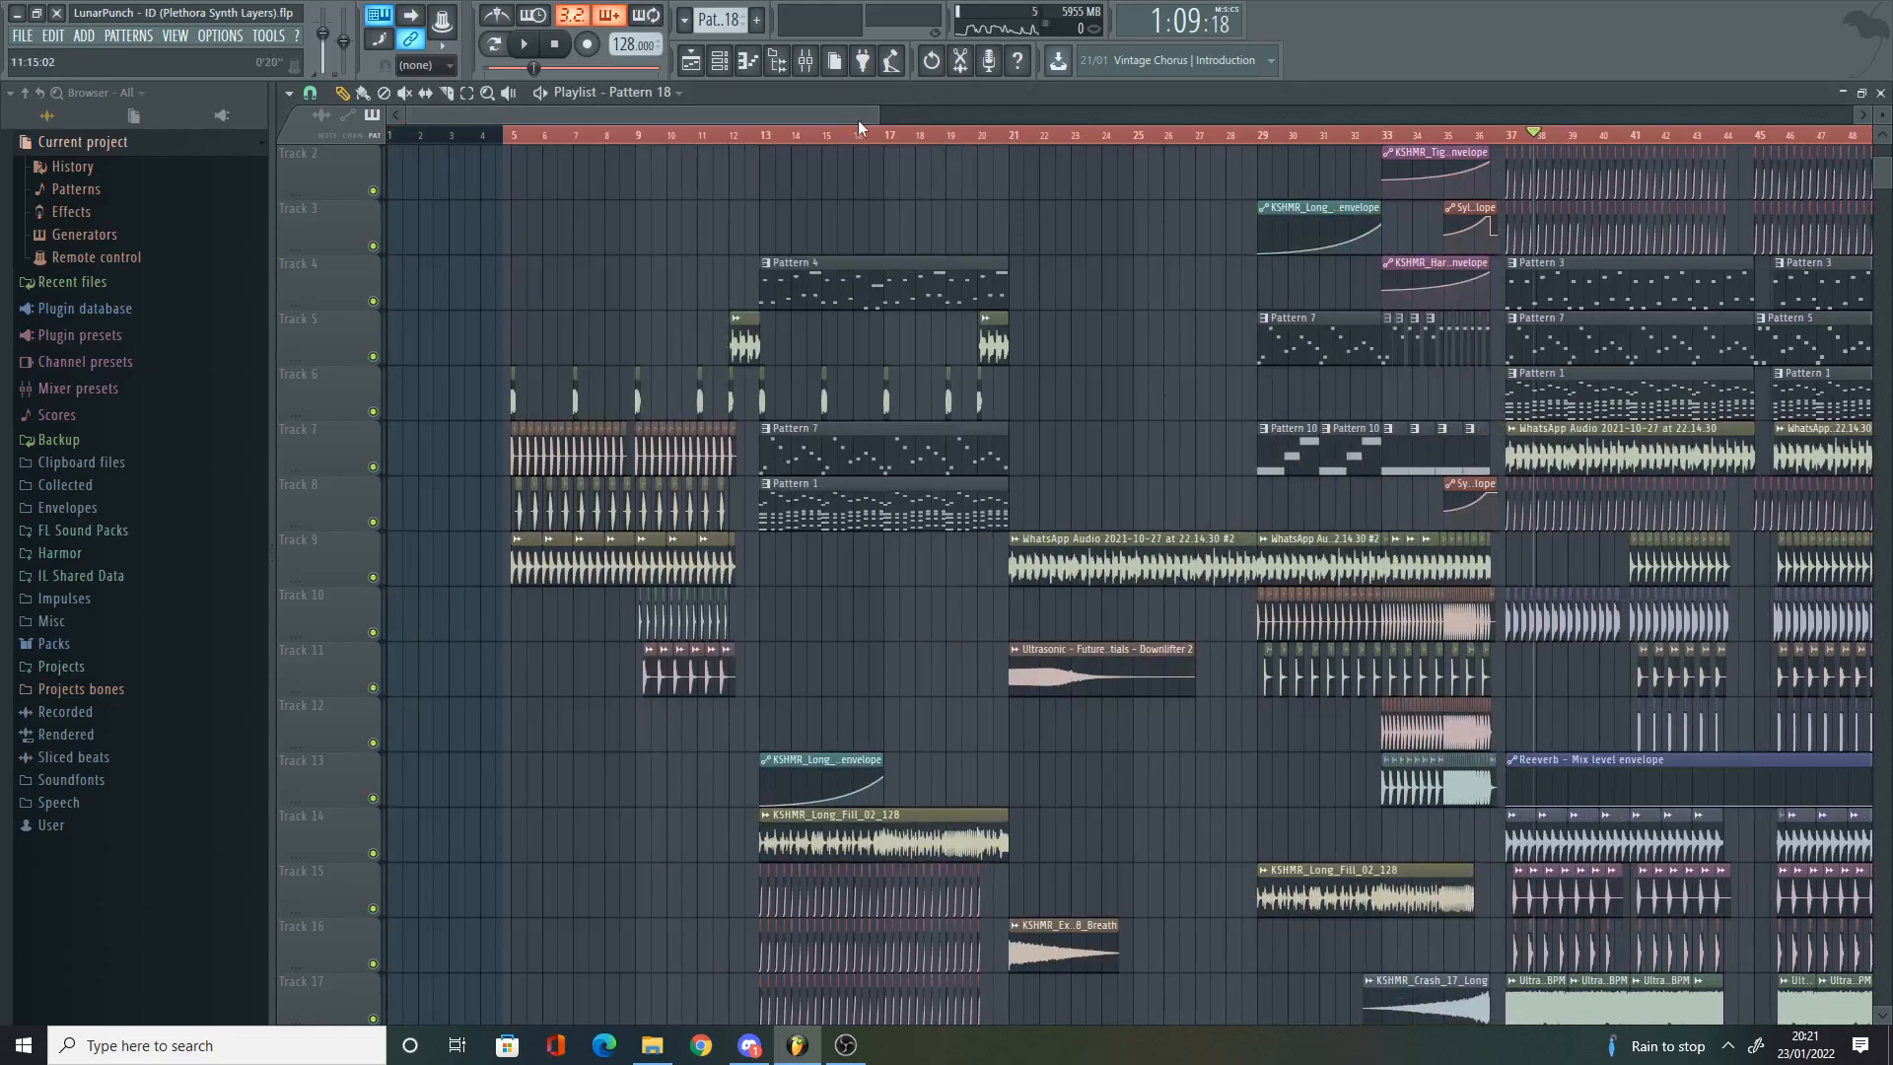
drag(882, 114, 1361, 112)
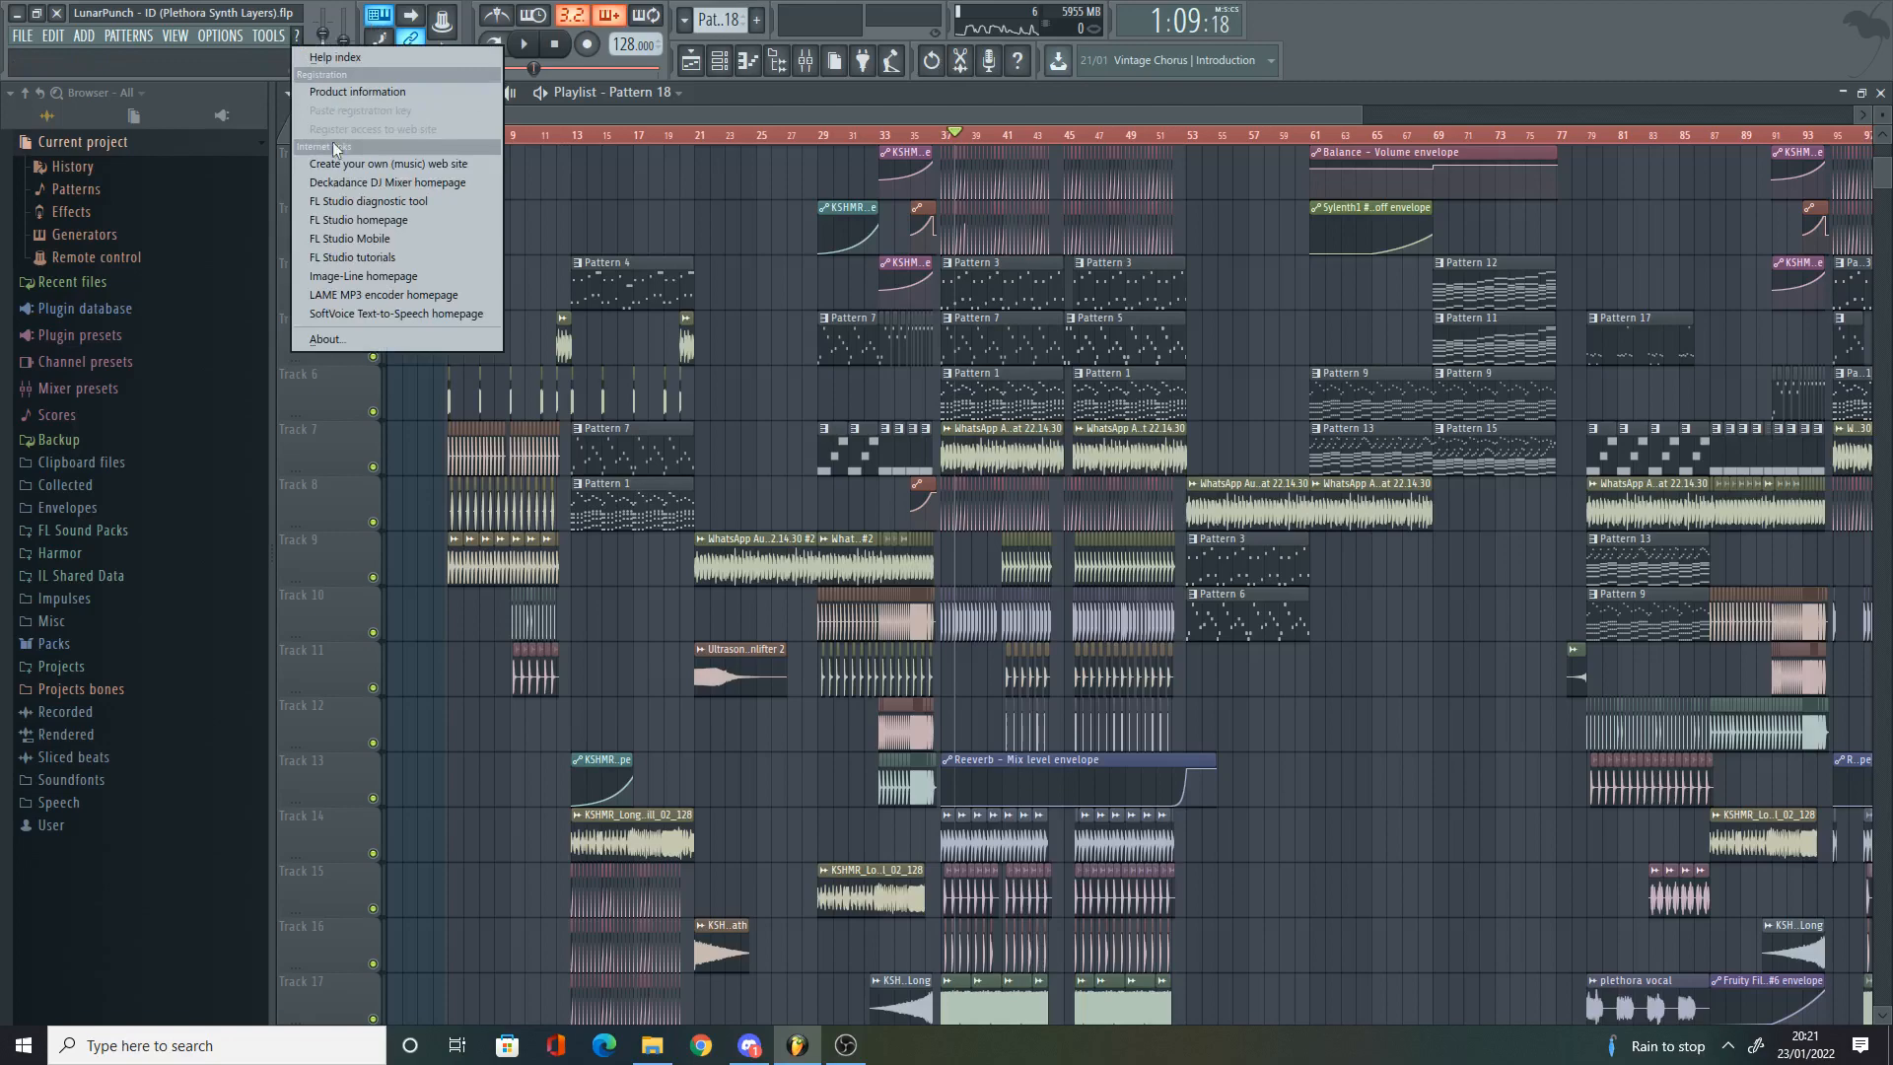
click(327, 339)
click(1051, 249)
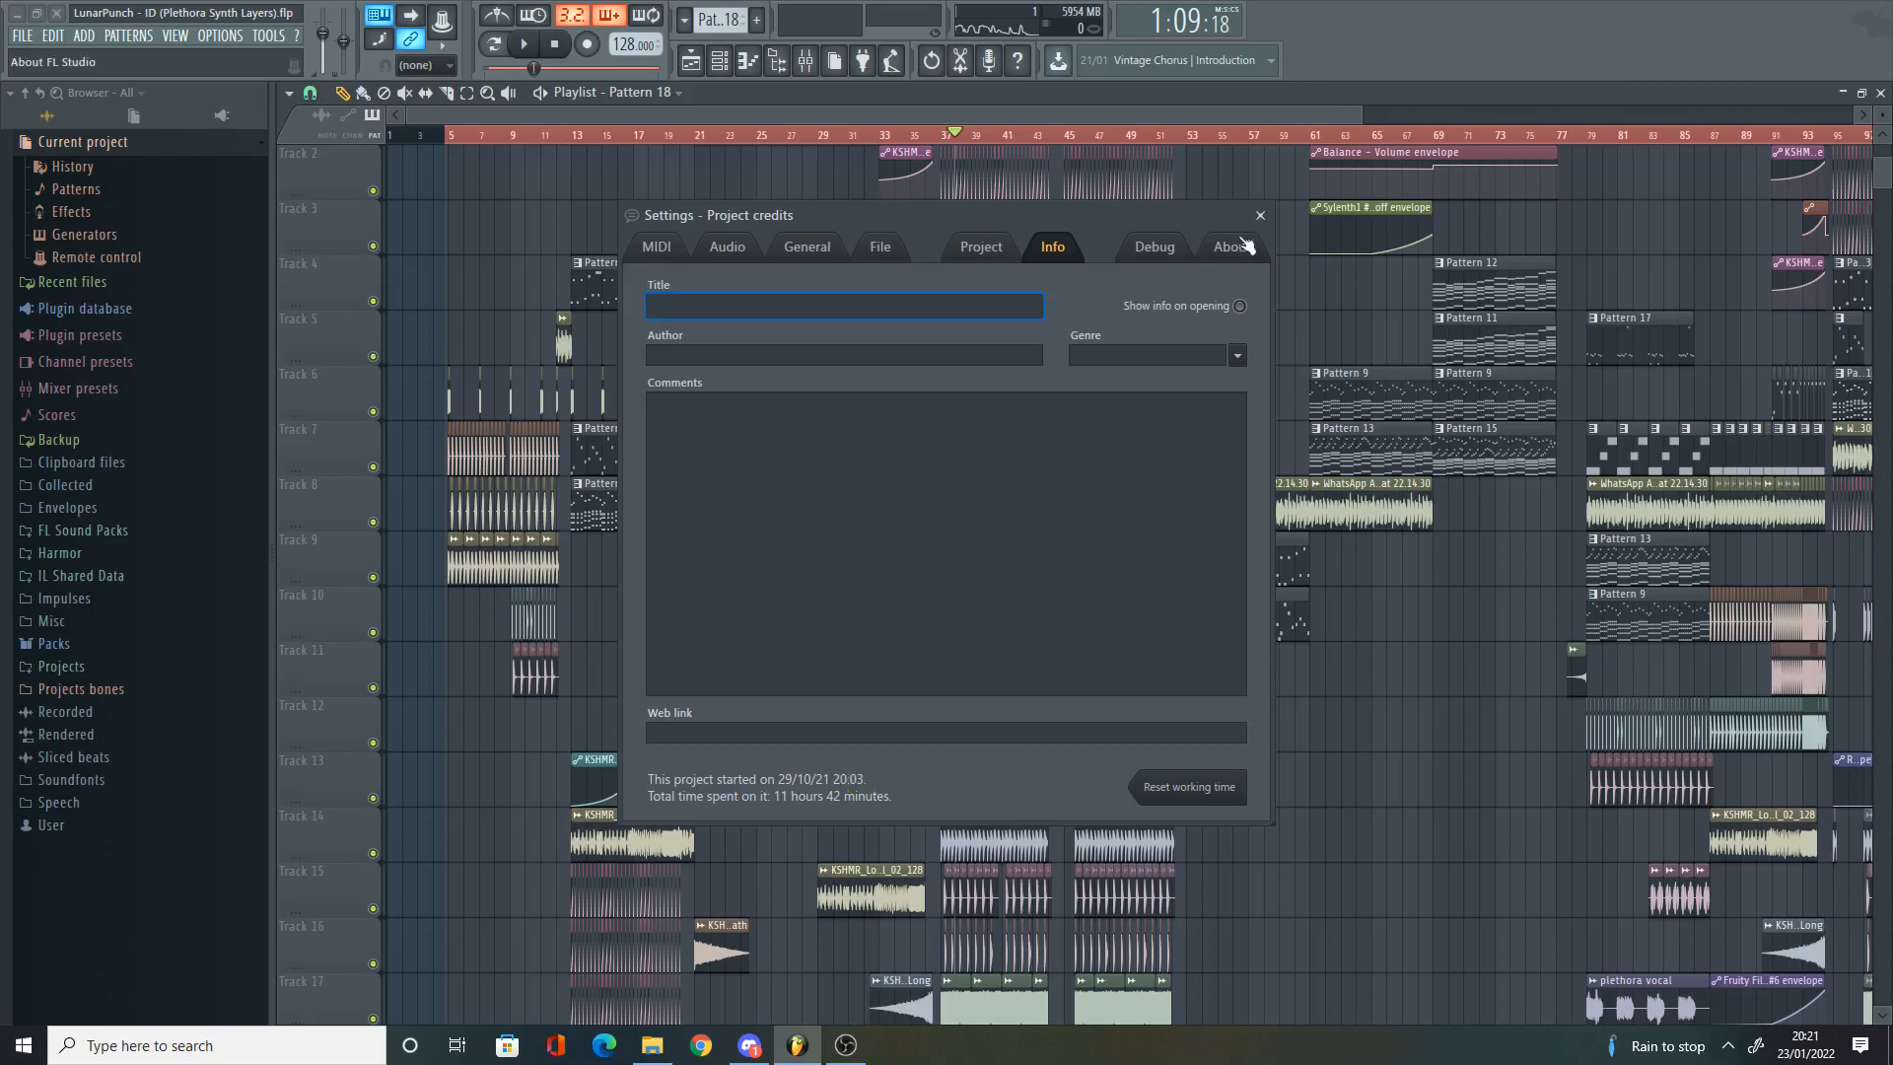
click(1261, 215)
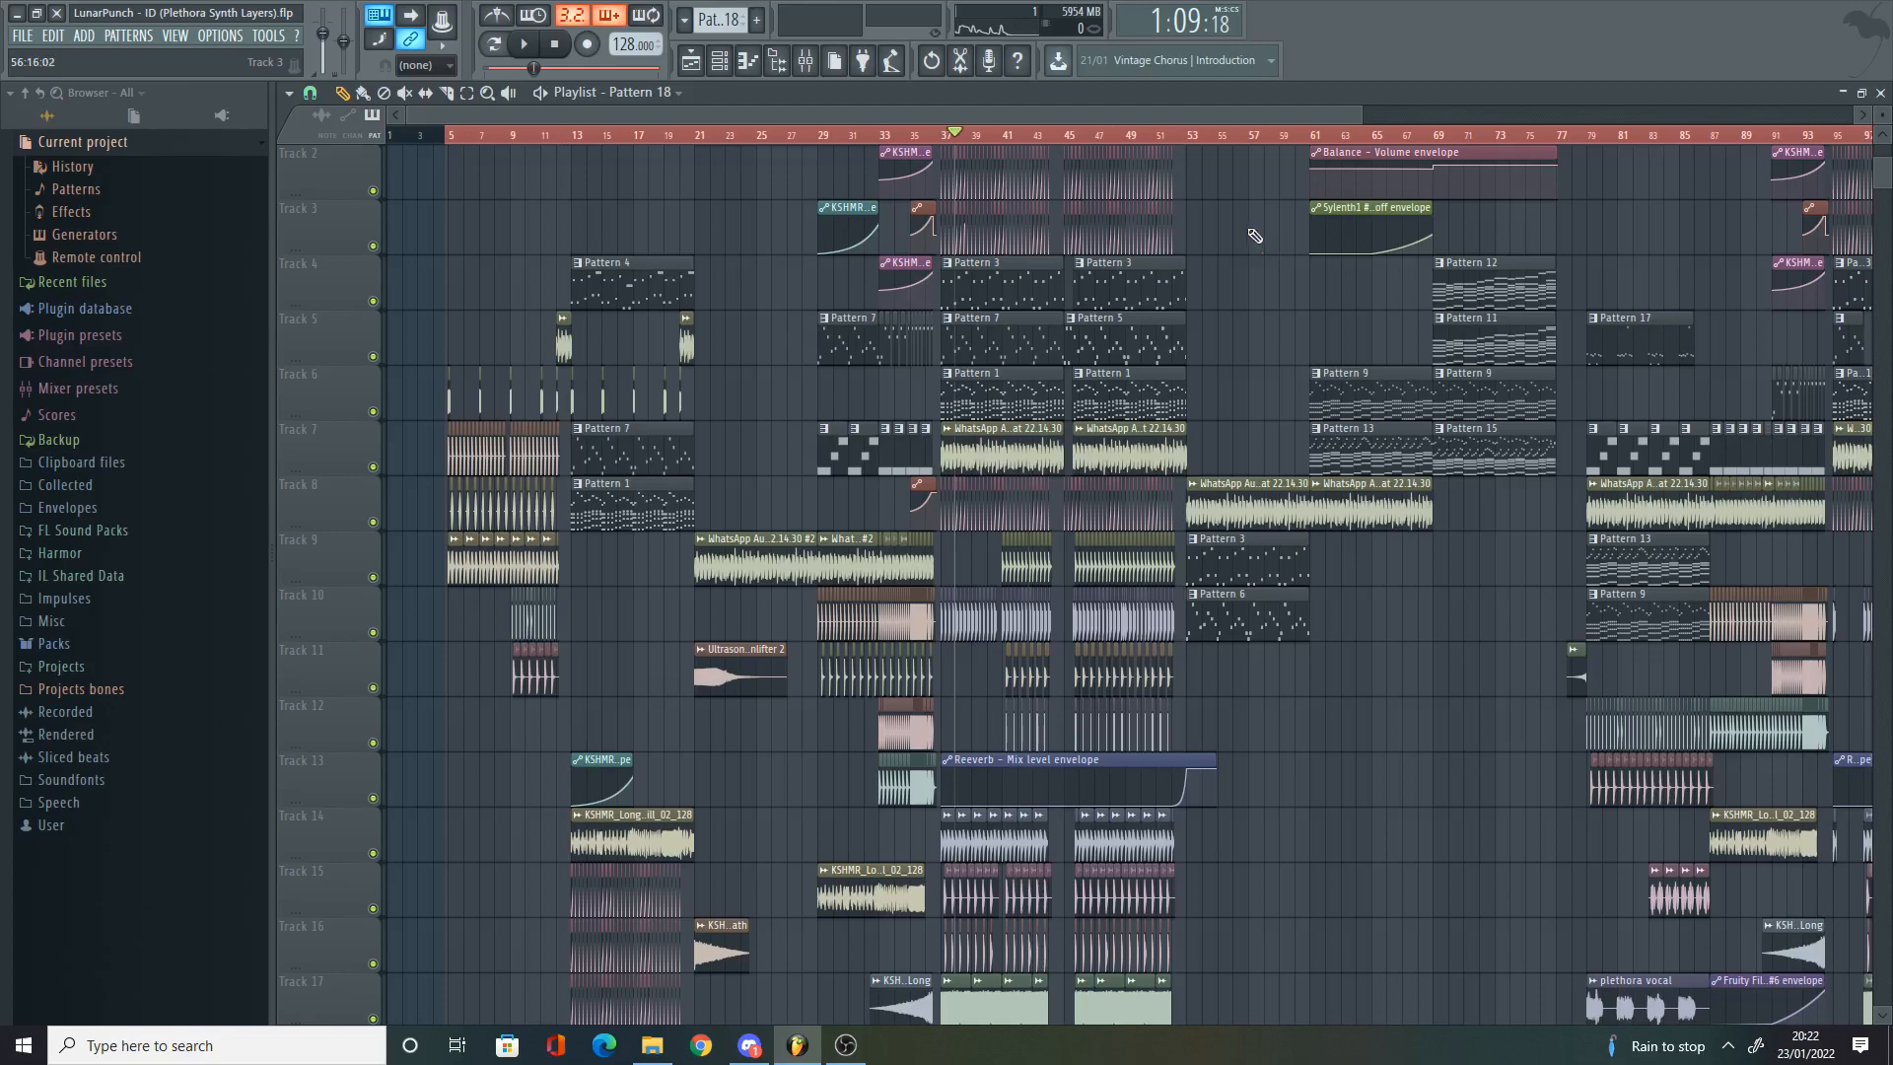
scroll(1254, 237, up, 1)
drag(1216, 113, 1303, 116)
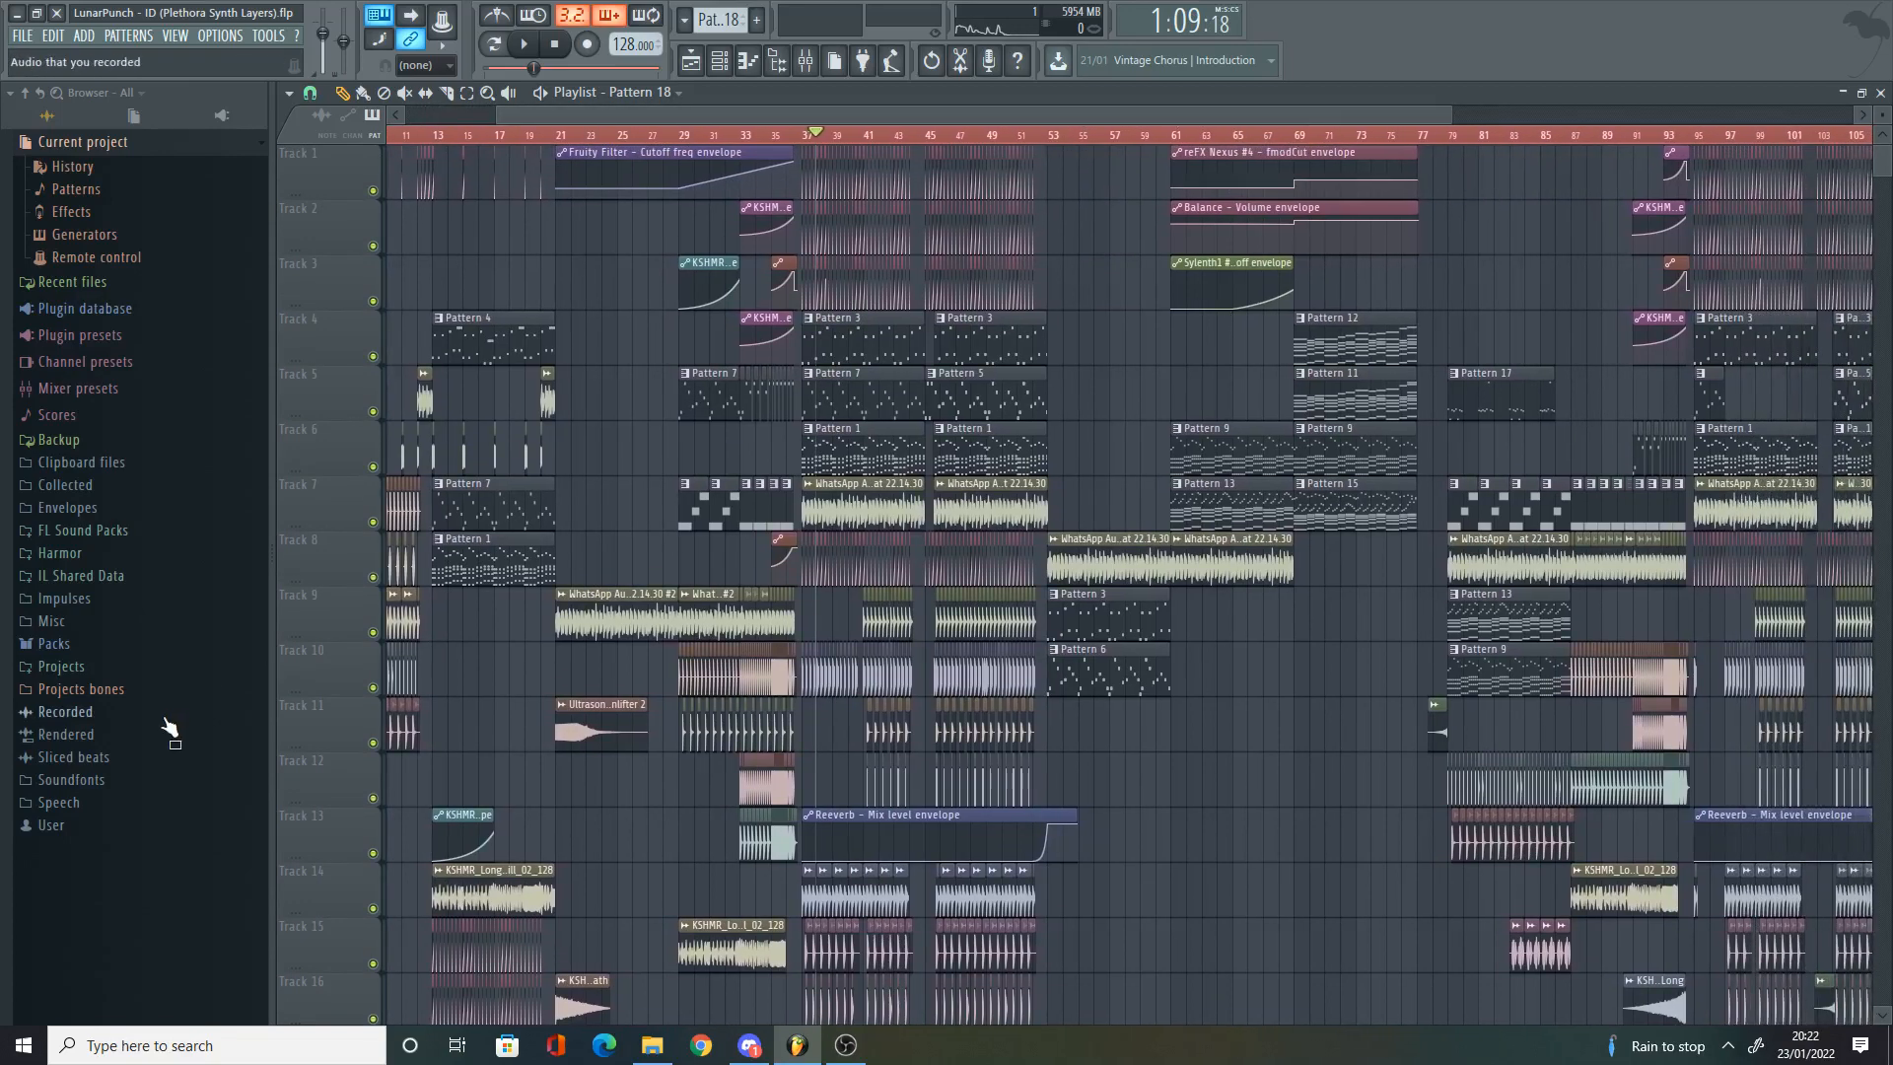